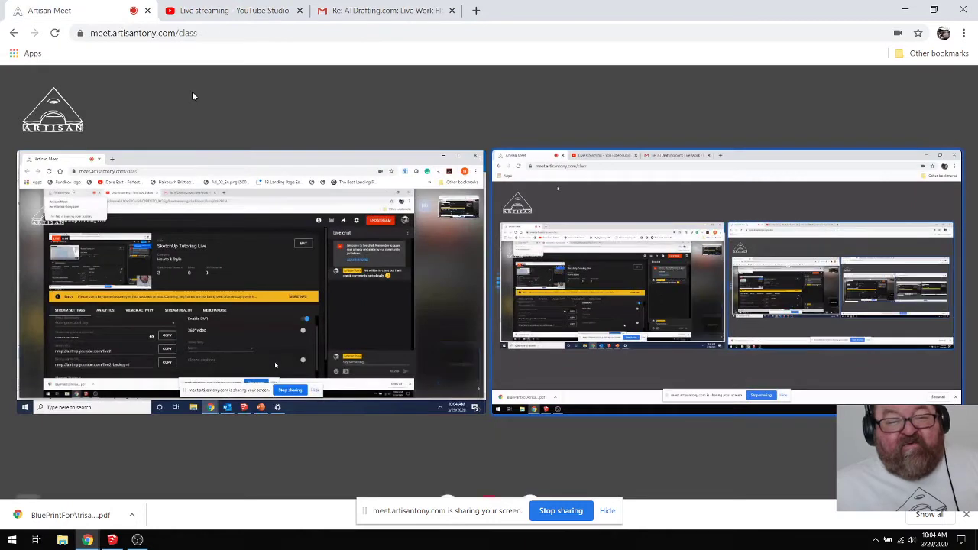
Step: Enlarge the other participant's shared SketchUp screen in the class call
mouse_move(191, 91)
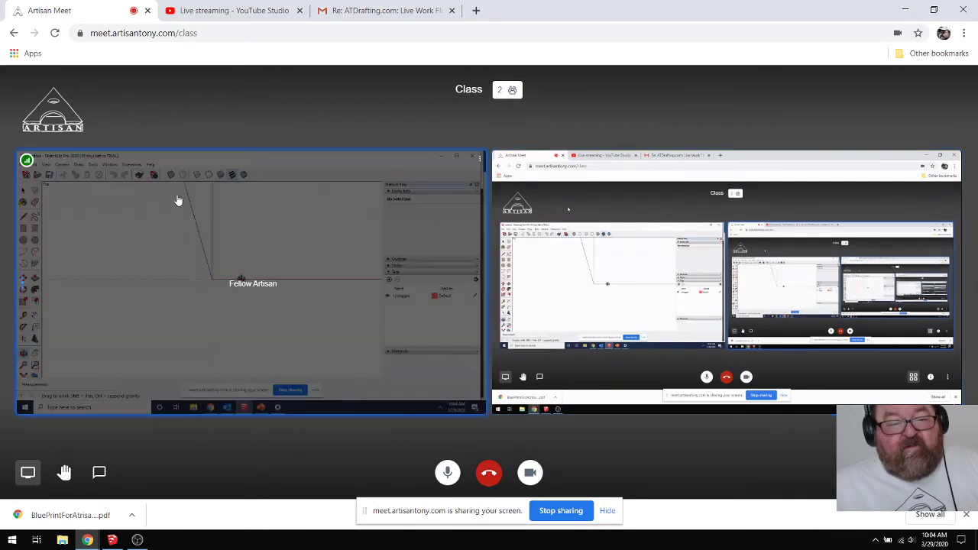
click(187, 238)
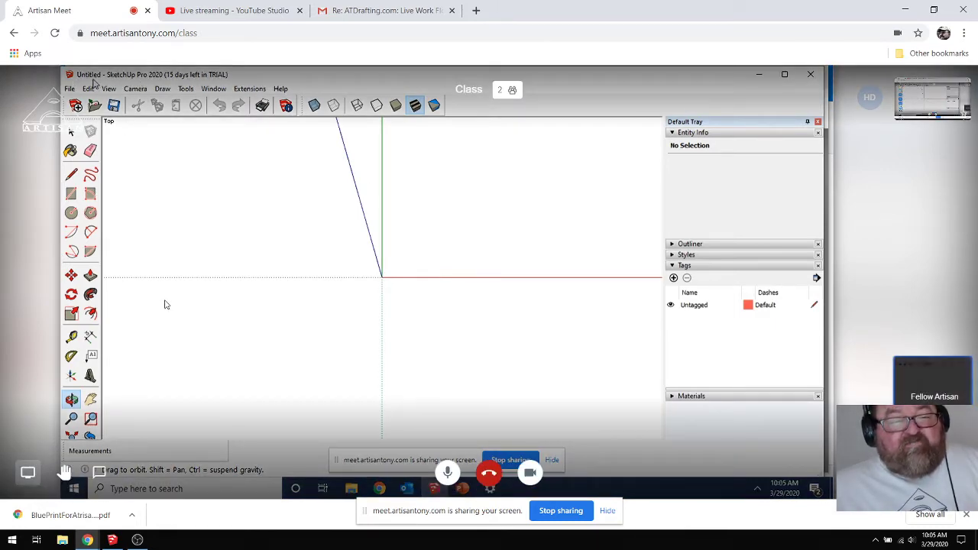
Step: Switch to SketchUp, open the Toolbars dialog and look through its list of available toolbars
click(112, 540)
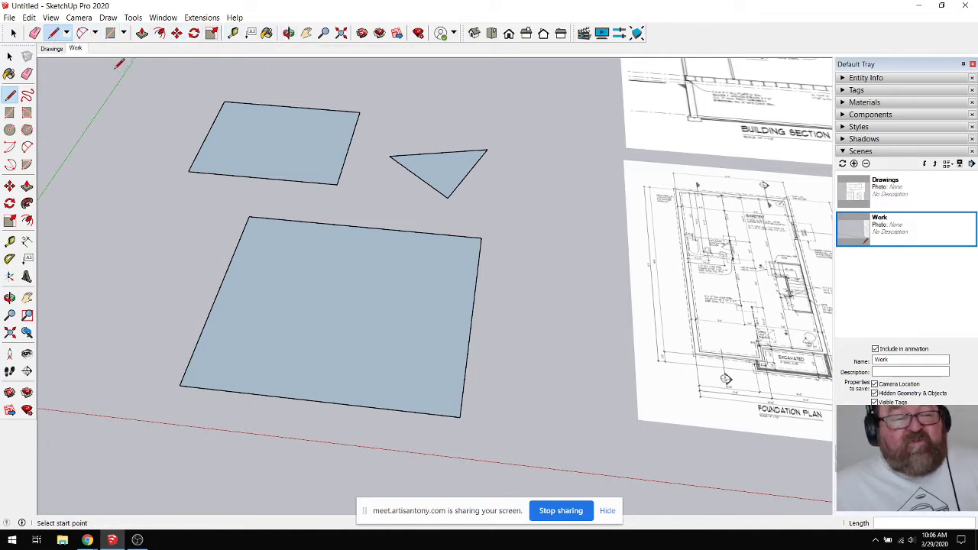
click(51, 18)
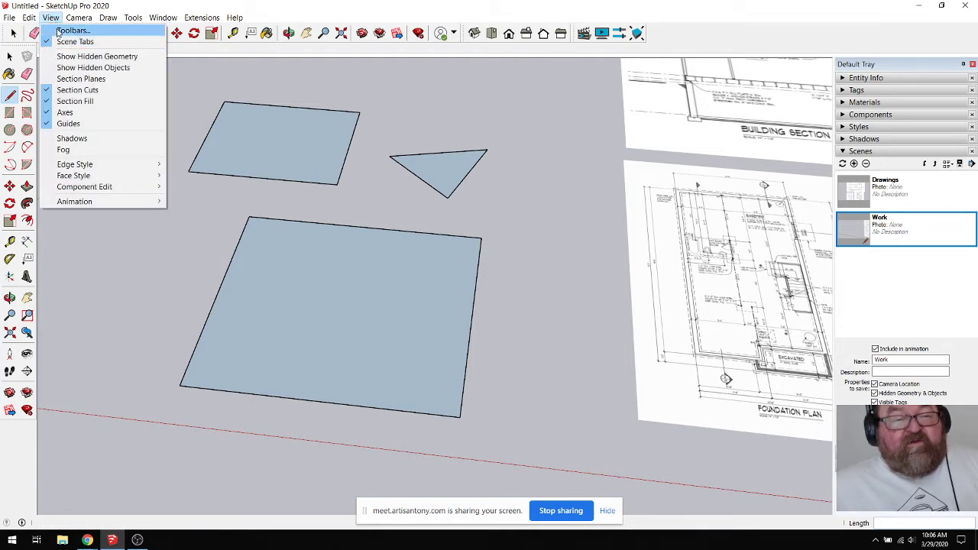
click(68, 31)
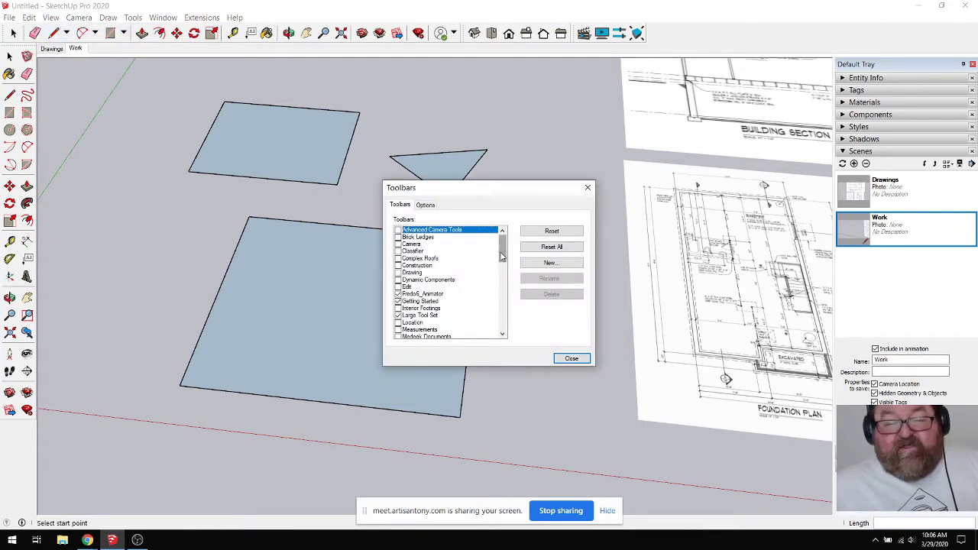
scroll(502, 256, down, 2)
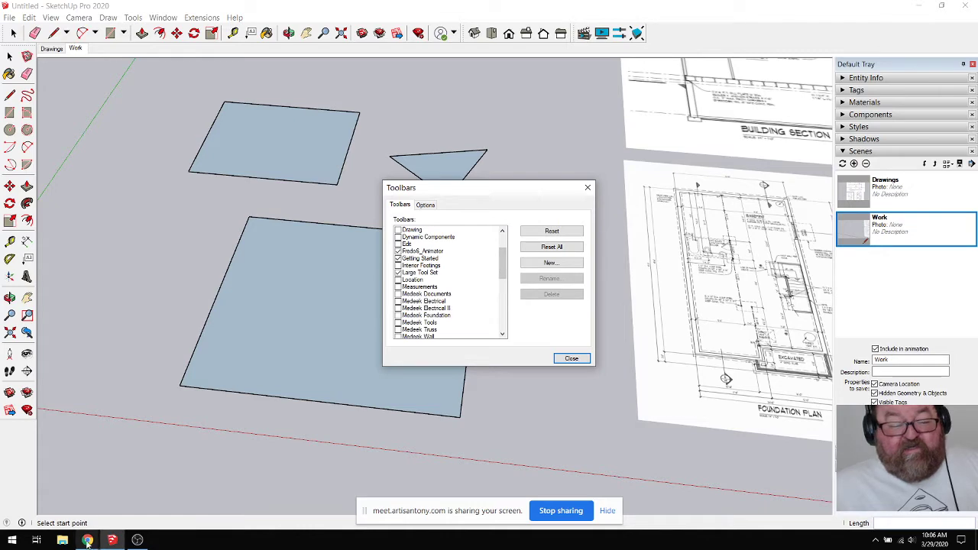
mouse_move(87, 543)
click(68, 506)
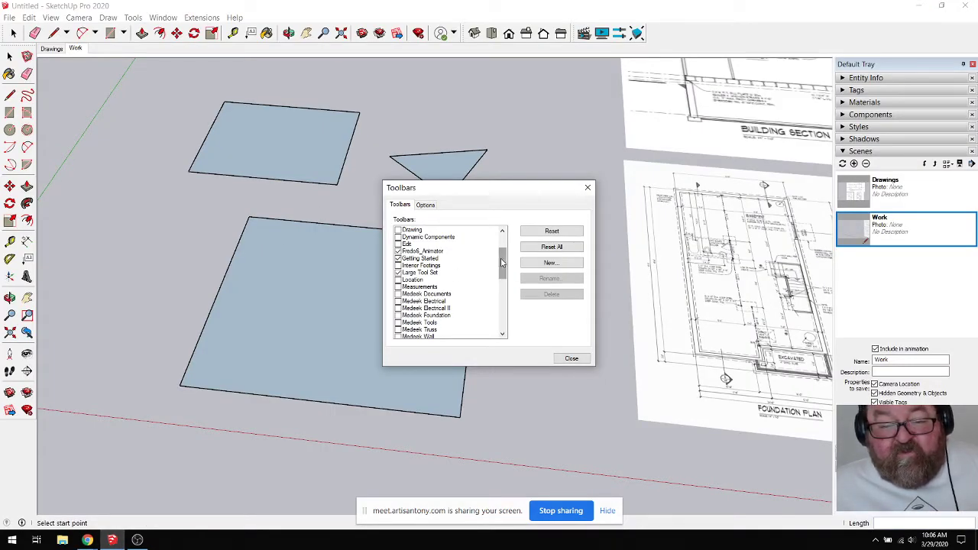
mouse_move(503, 265)
mouse_down()
mouse_move(502, 330)
mouse_move(496, 254)
mouse_up()
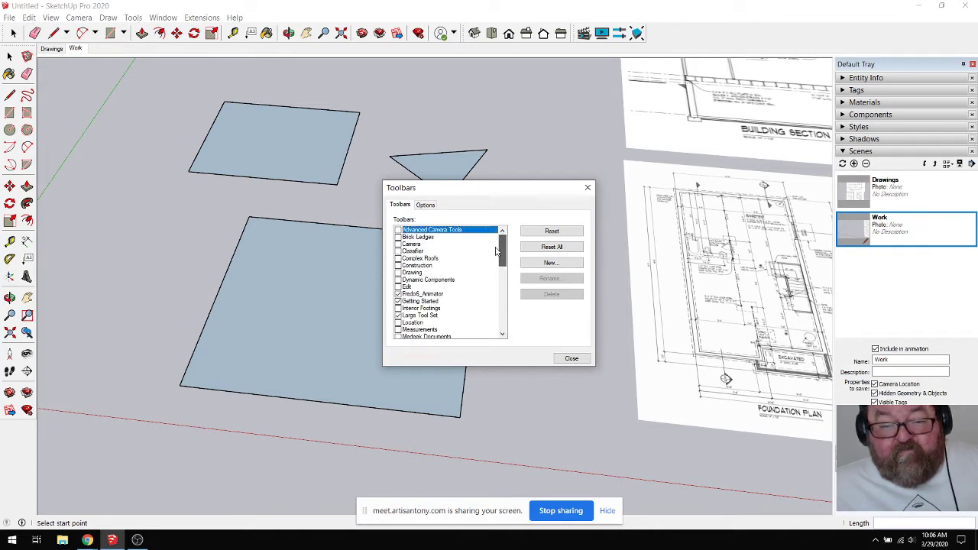
Step: Switch to the Artisan Meet call and reset all toolbars in the shared SketchUp session, confirming the reset
click(87, 540)
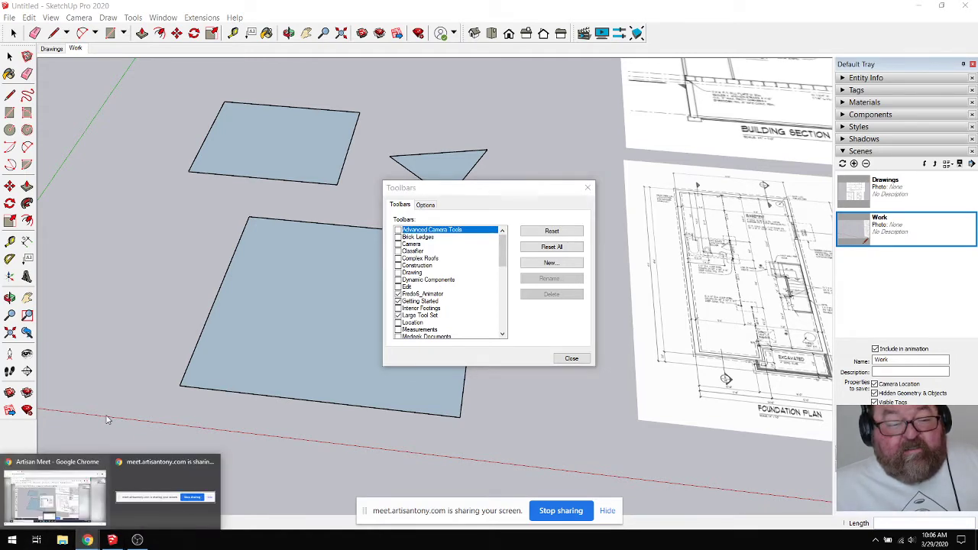
click(54, 495)
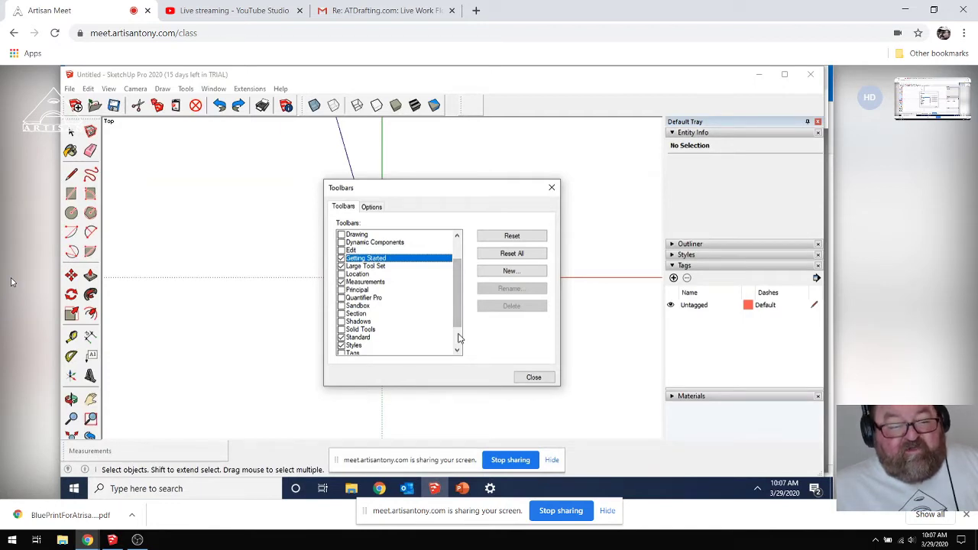
click(502, 256)
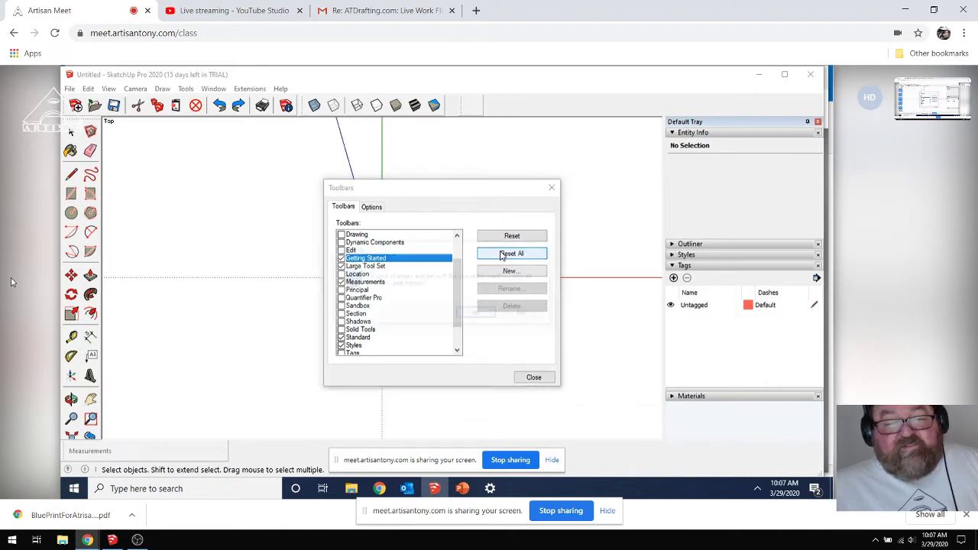
click(480, 315)
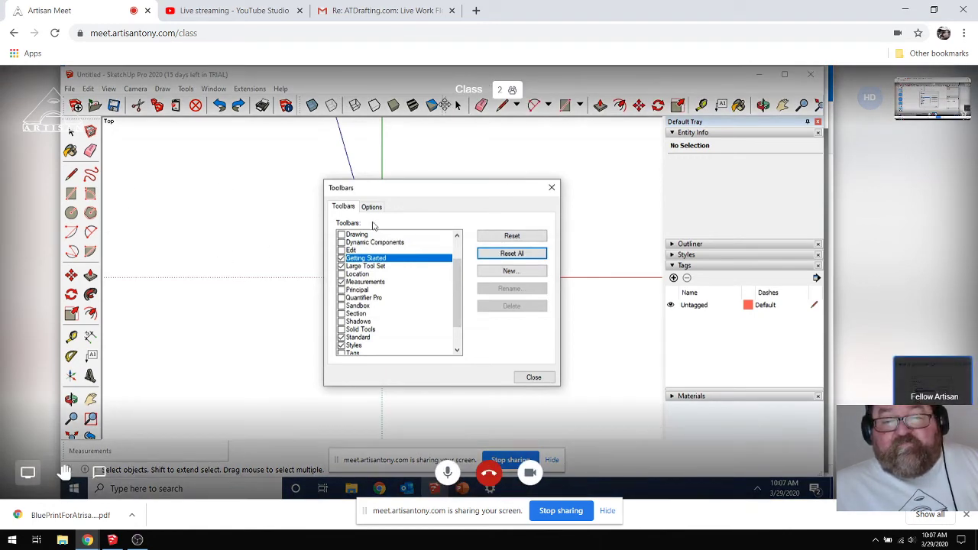
Step: Maximize the shared SketchUp window and place the Getting Started and Styles toolbars side by side in the same row
click(443, 105)
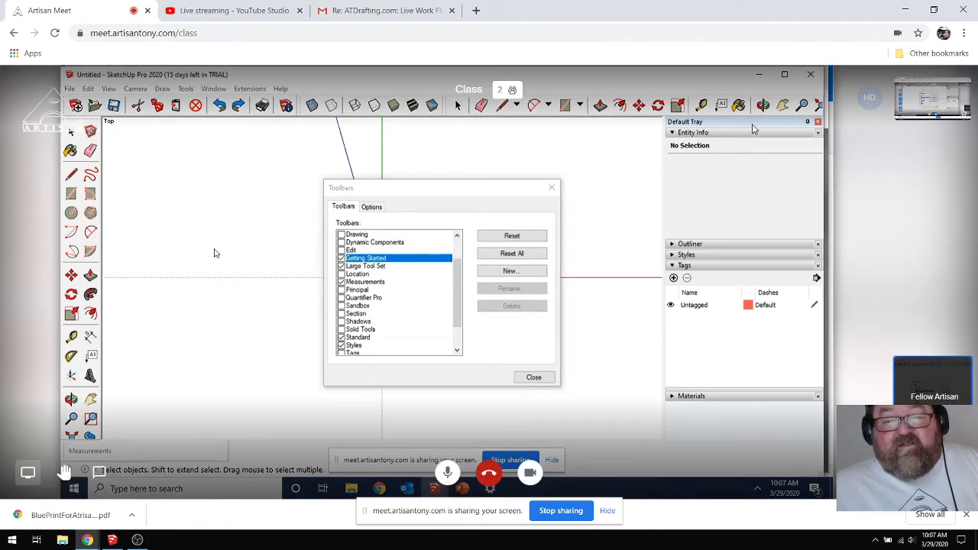
click(786, 75)
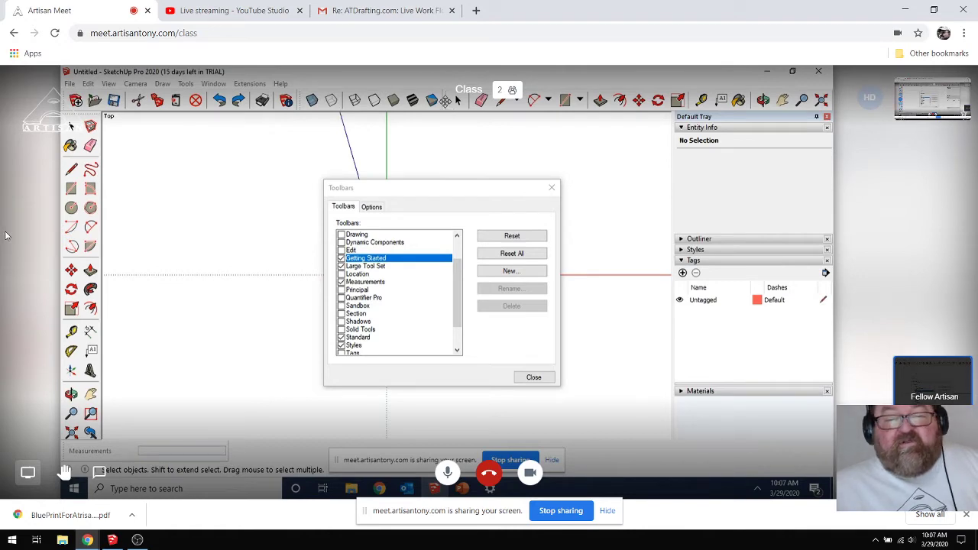
drag(446, 100, 91, 99)
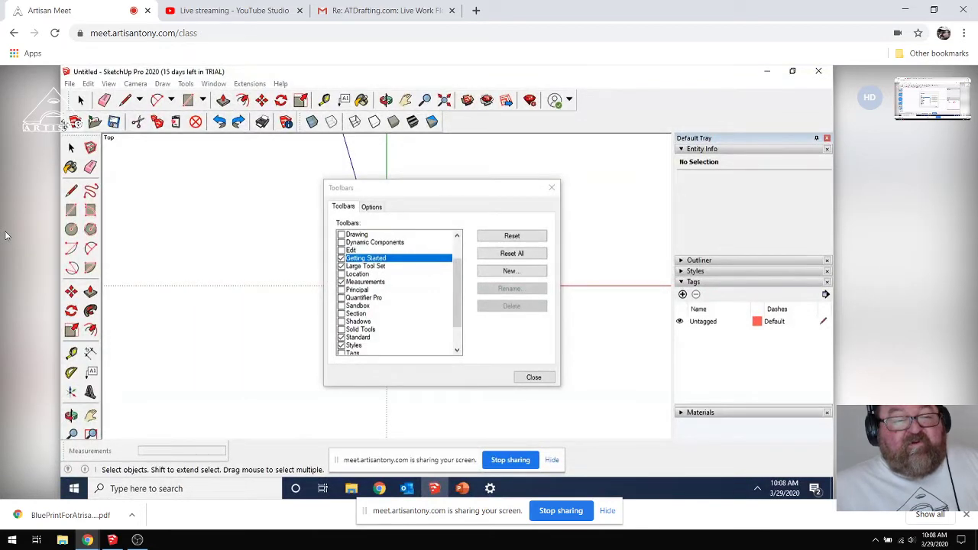
drag(302, 120, 371, 103)
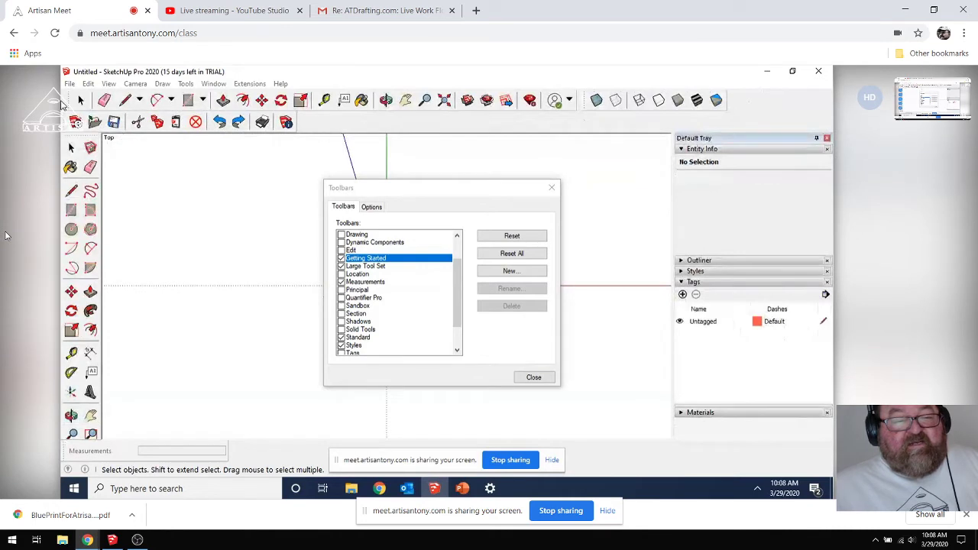
Step: Undock the Standard toolbar in the shared SketchUp window and close it
drag(67, 122, 128, 300)
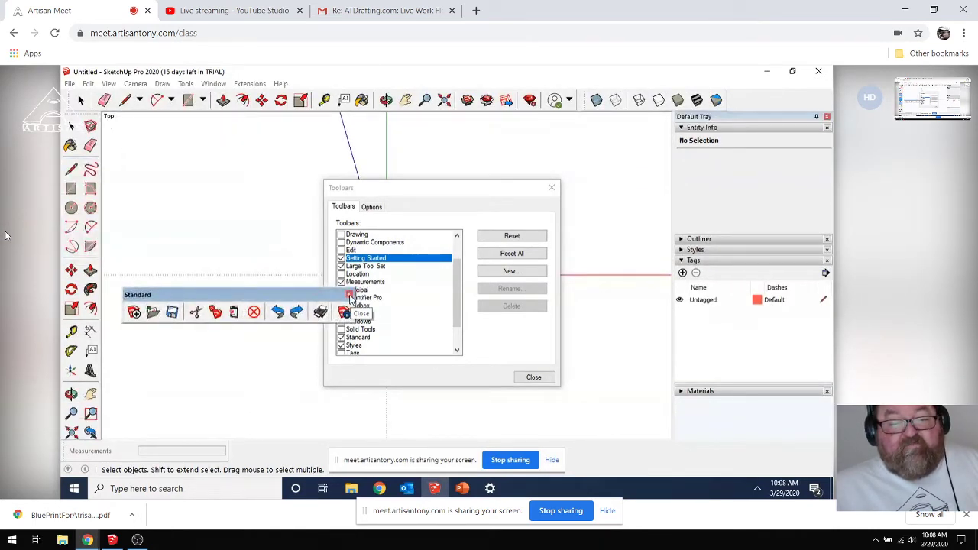
click(349, 295)
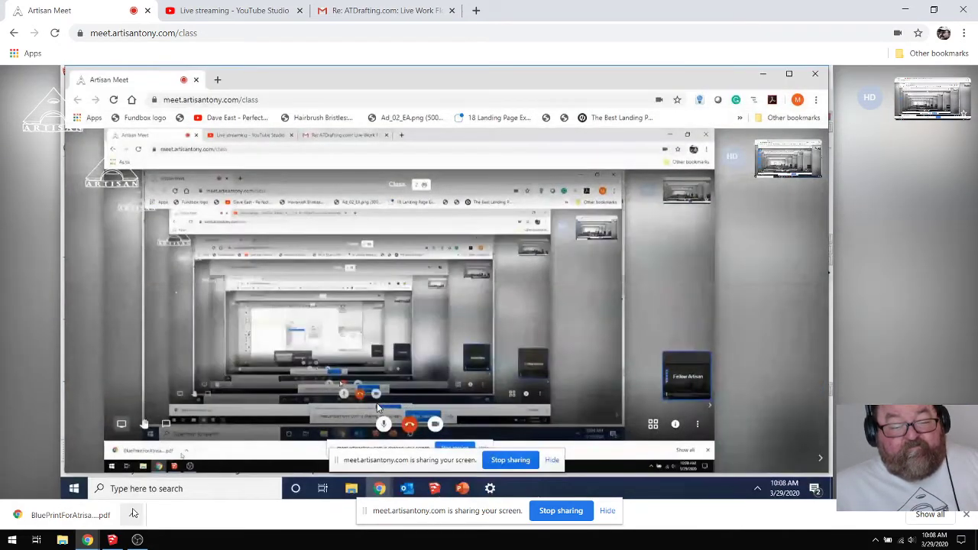
Step: Check the YouTube Studio live stream dashboard and its chat, and return to the class call
click(219, 10)
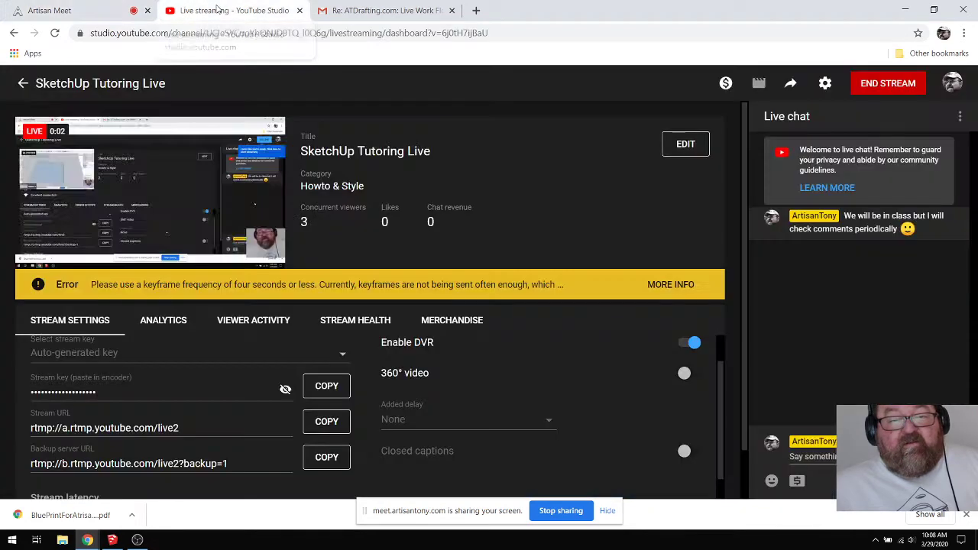
click(106, 9)
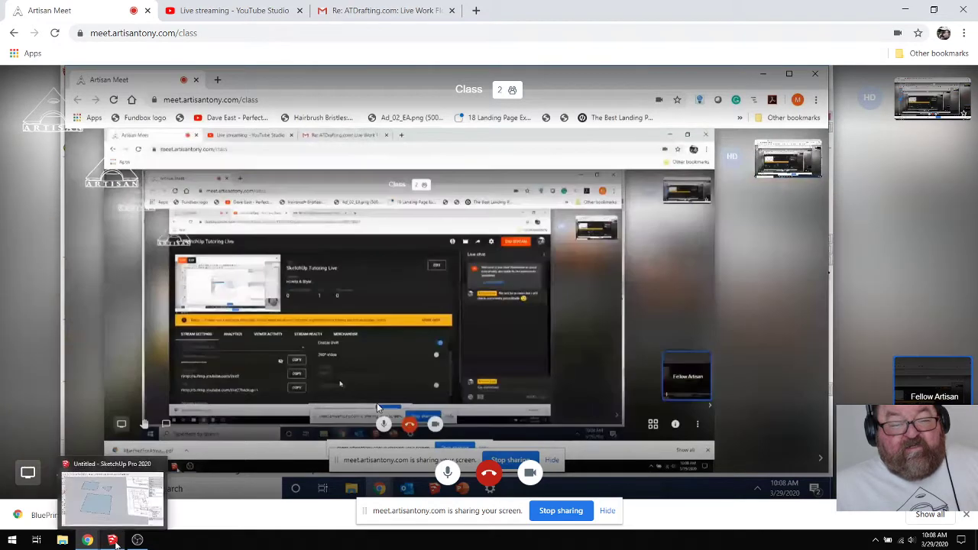
Step: Switch to SketchUp, close the Toolbars dialog and delete the two rectangles and the triangle beside the imported drawings
click(113, 540)
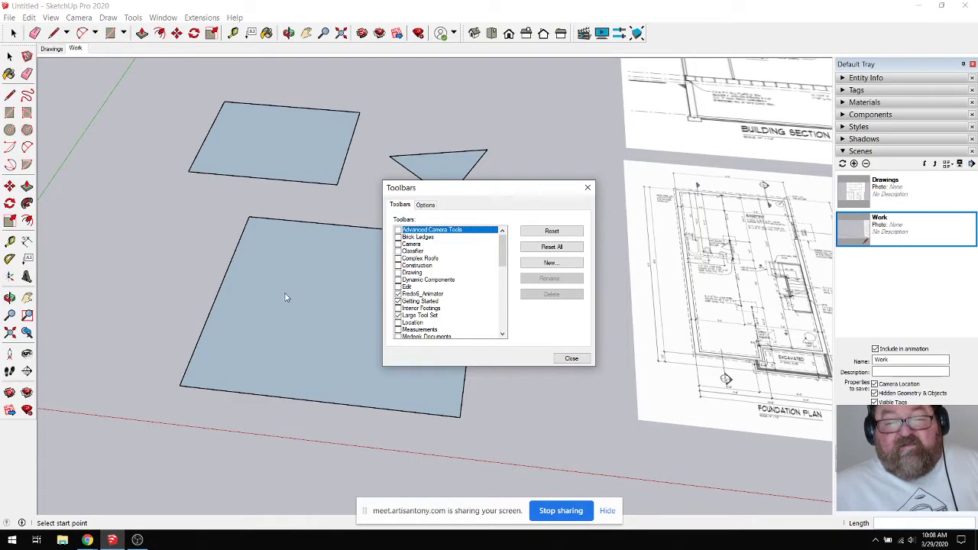
click(571, 357)
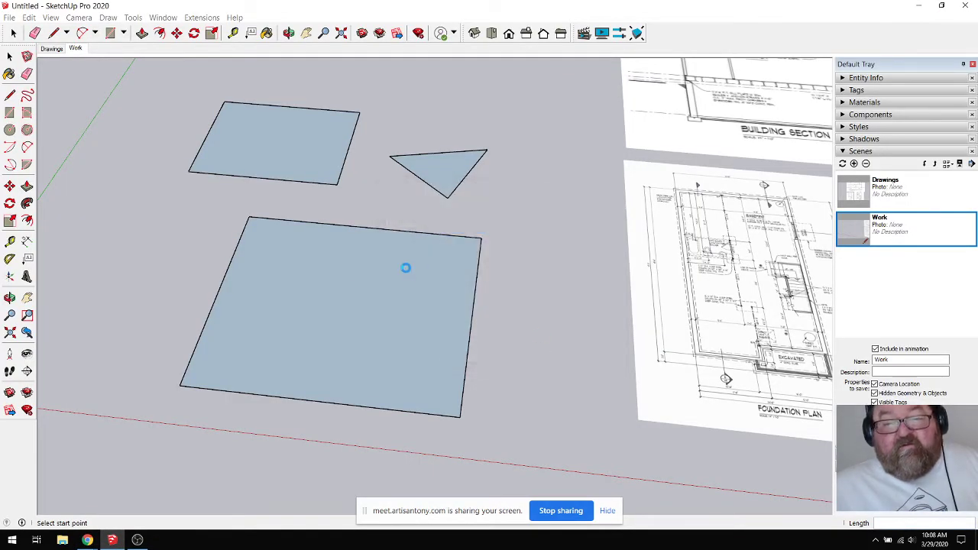
key(l)
scroll(288, 301, down, 1)
key(space)
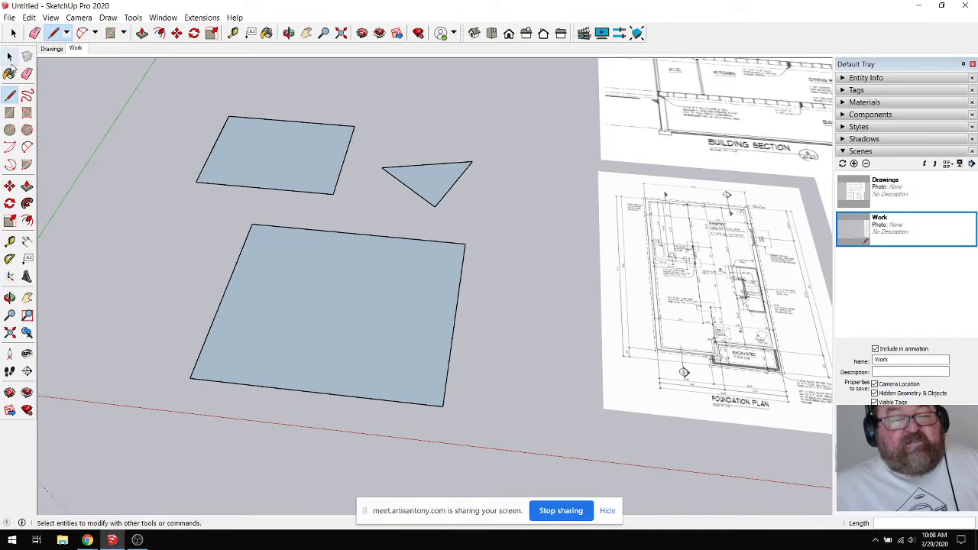
drag(137, 93, 526, 447)
key(Delete)
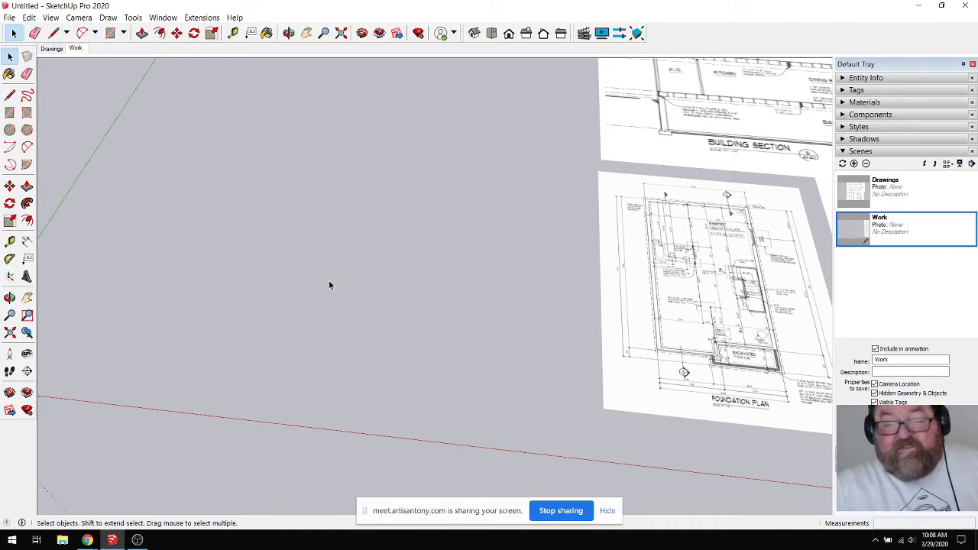
Step: Check the streaming status and audio levels in OBS, and minimize its window
click(137, 539)
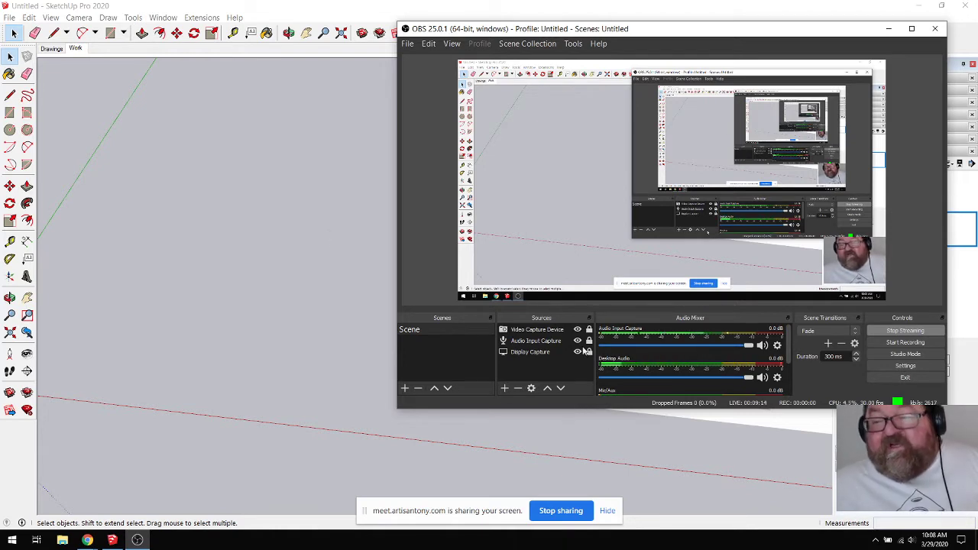
click(889, 31)
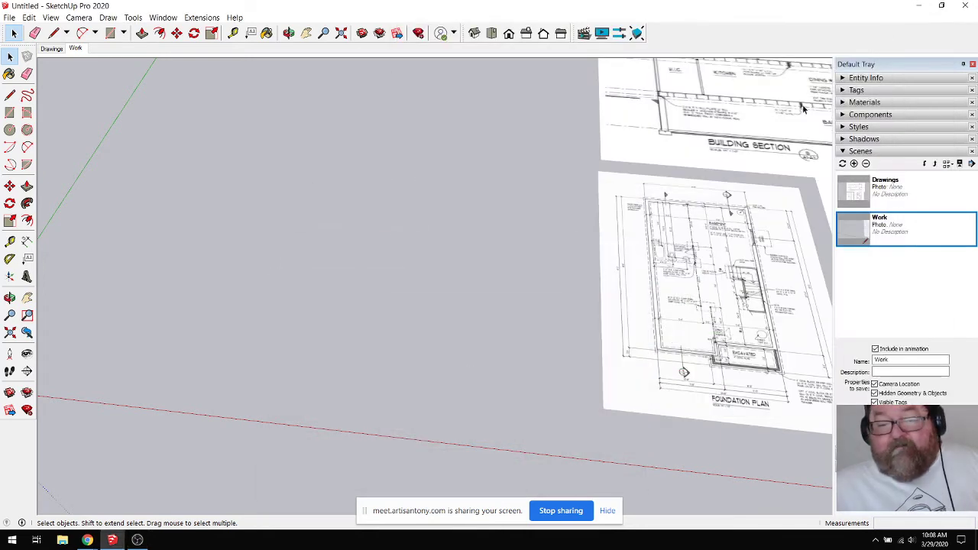
Step: Examine the imported foundation plan up close, including its basement layout, dimensions and excavated area, alongside the other sheets
scroll(197, 458, down, 4)
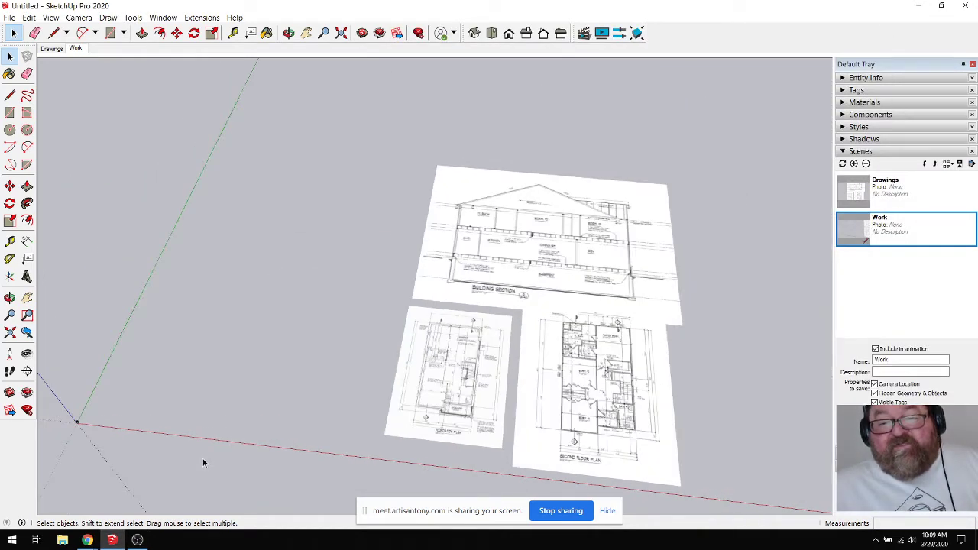
click(288, 33)
mouse_move(428, 191)
mouse_down()
mouse_move(456, 231)
mouse_move(485, 341)
mouse_move(459, 393)
mouse_up()
scroll(585, 390, up, 3)
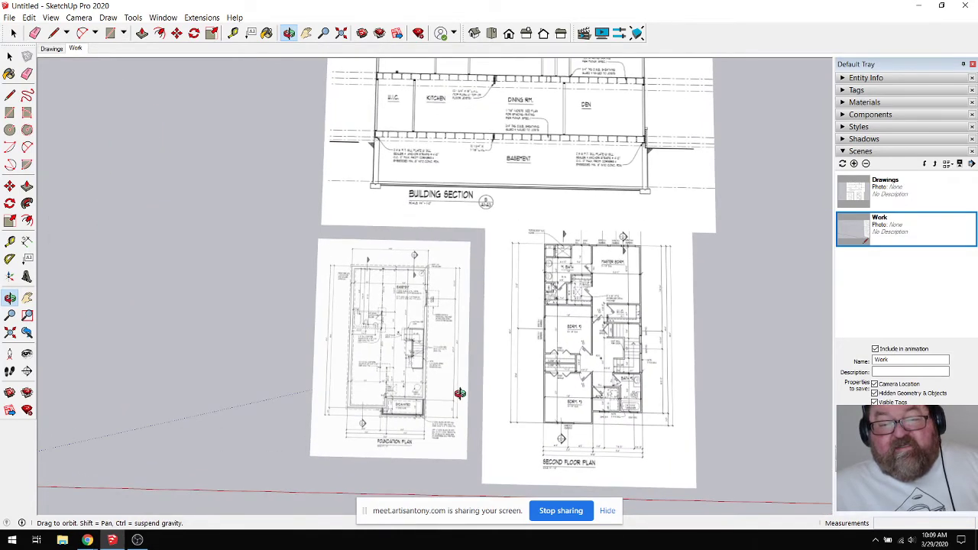
scroll(423, 396, up, 5)
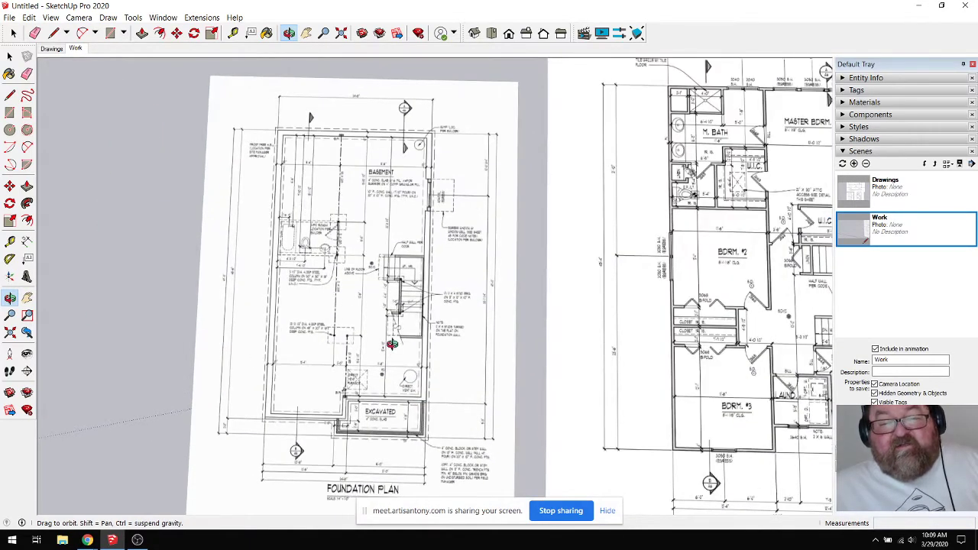
scroll(402, 346, down, 2)
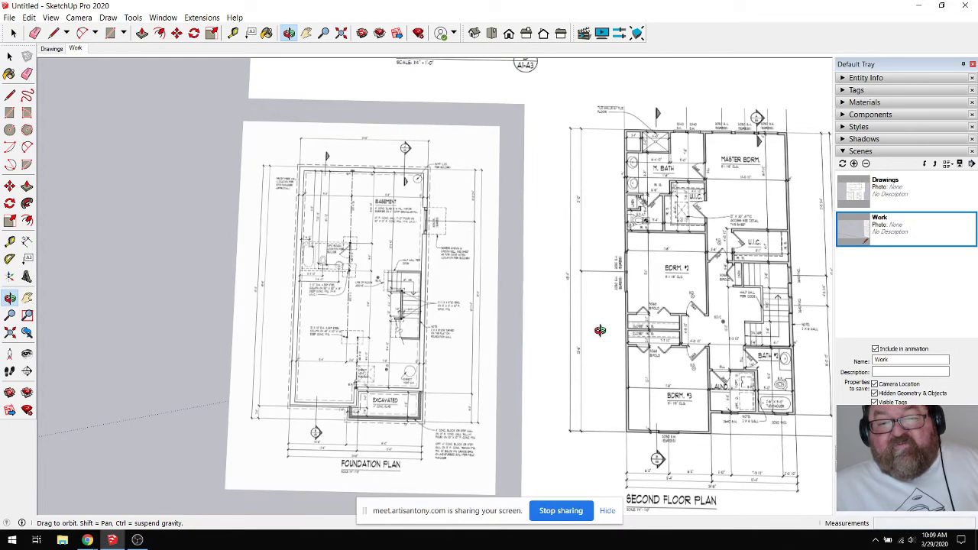
drag(454, 356, 456, 357)
scroll(336, 399, up, 3)
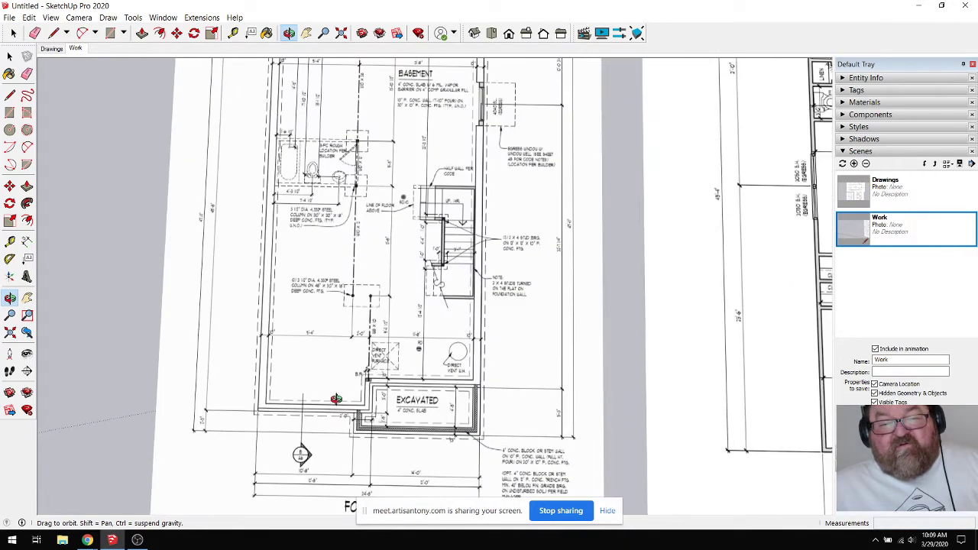
scroll(455, 433, down, 3)
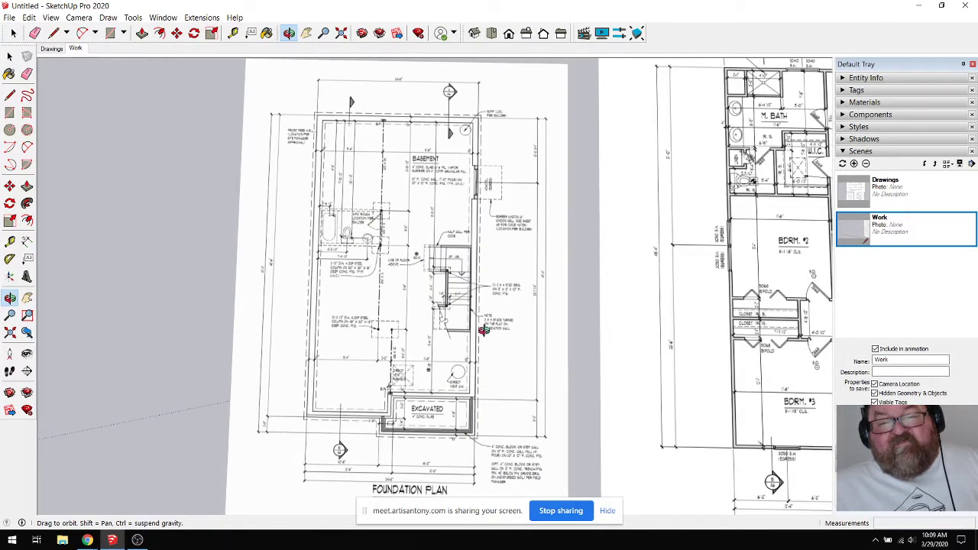
scroll(498, 352, down, 3)
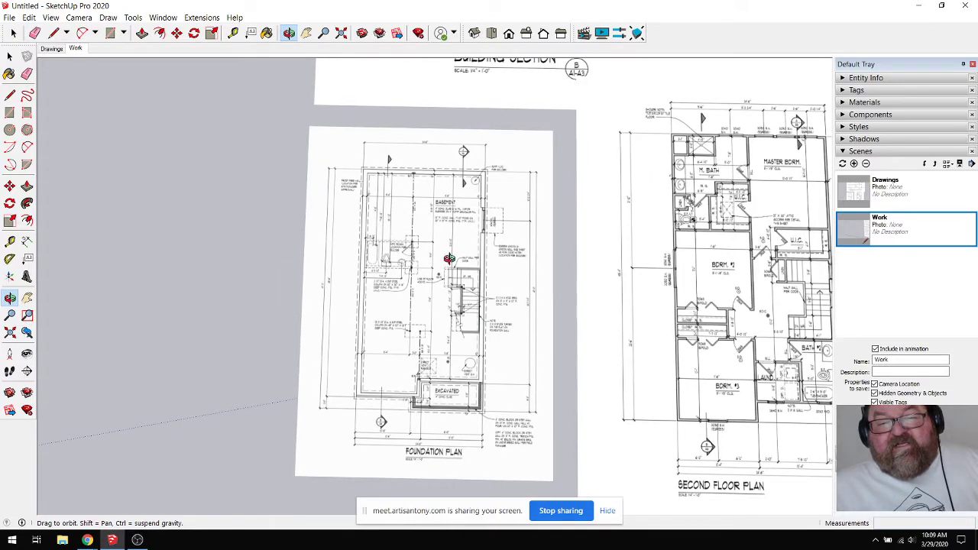
scroll(460, 309, up, 3)
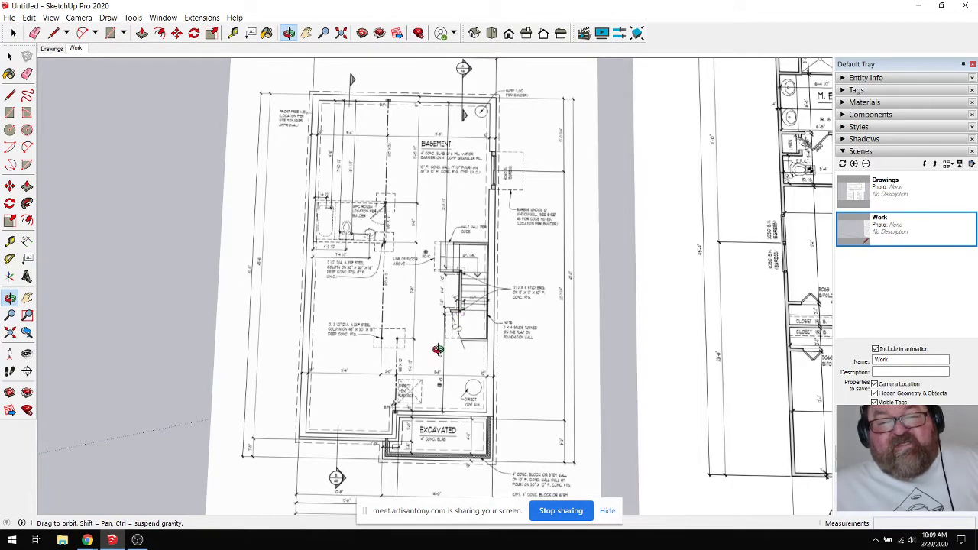
scroll(438, 350, up, 1)
scroll(458, 337, down, 1)
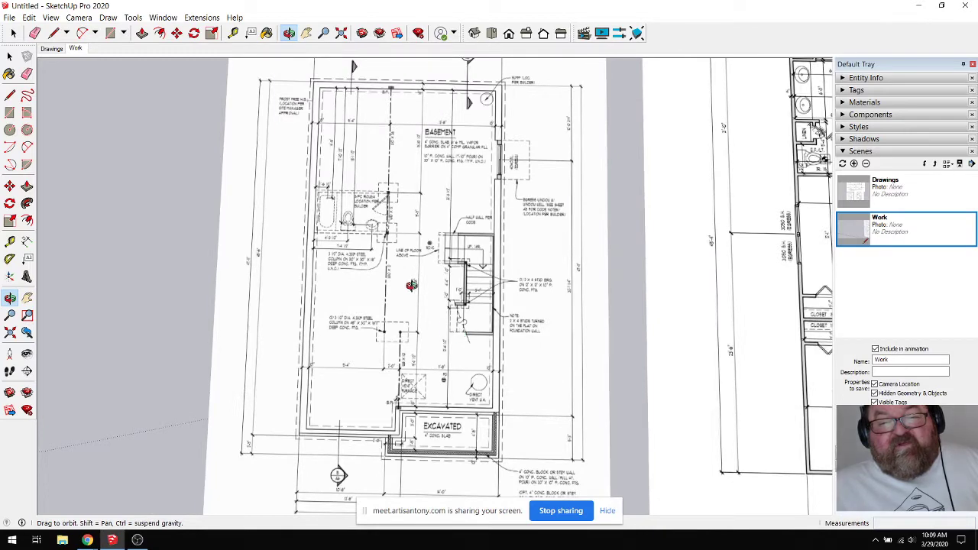
Step: Look over the foundation plan's overall outline, exterior walls and basement layout beside the second floor plan
scroll(463, 293, down, 2)
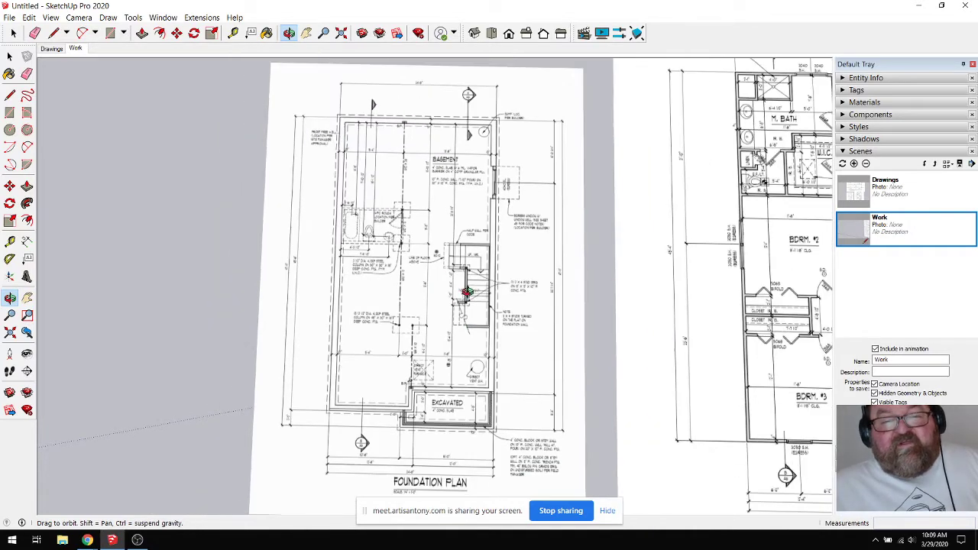
drag(506, 319, 512, 314)
scroll(477, 364, up, 2)
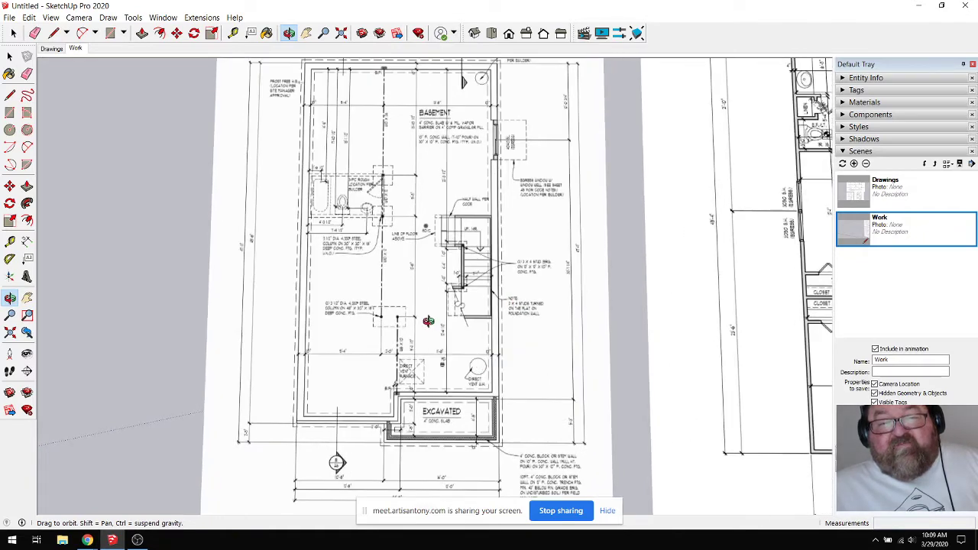
scroll(424, 318, down, 2)
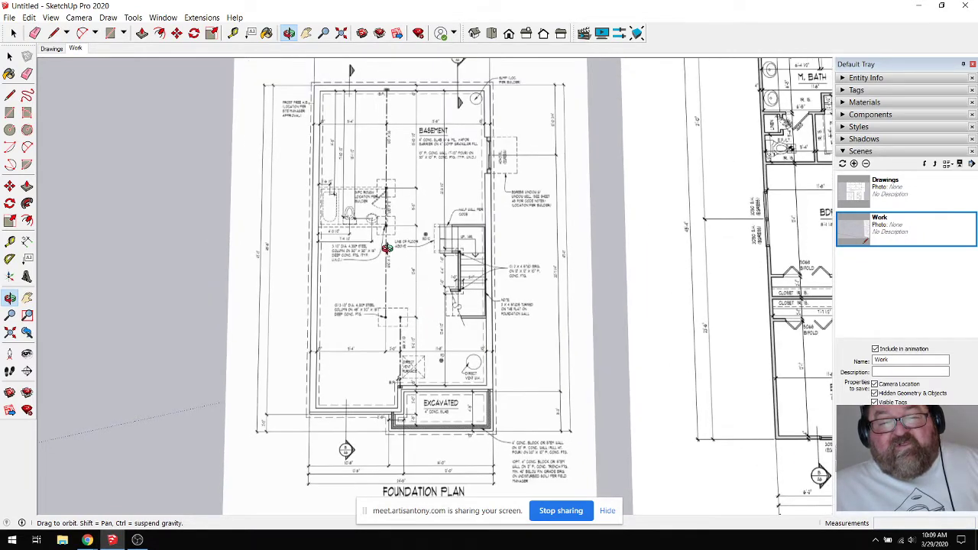
scroll(385, 243, up, 2)
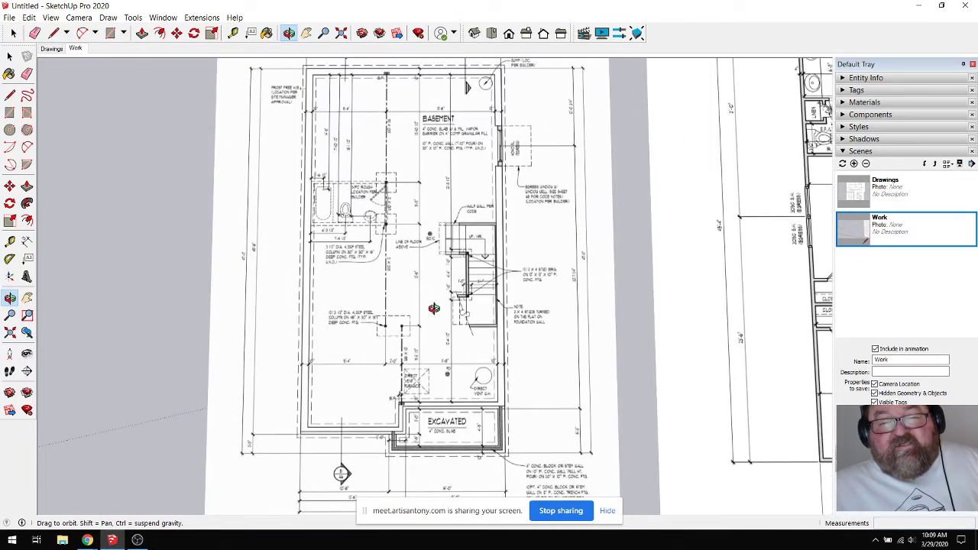
scroll(515, 335, down, 2)
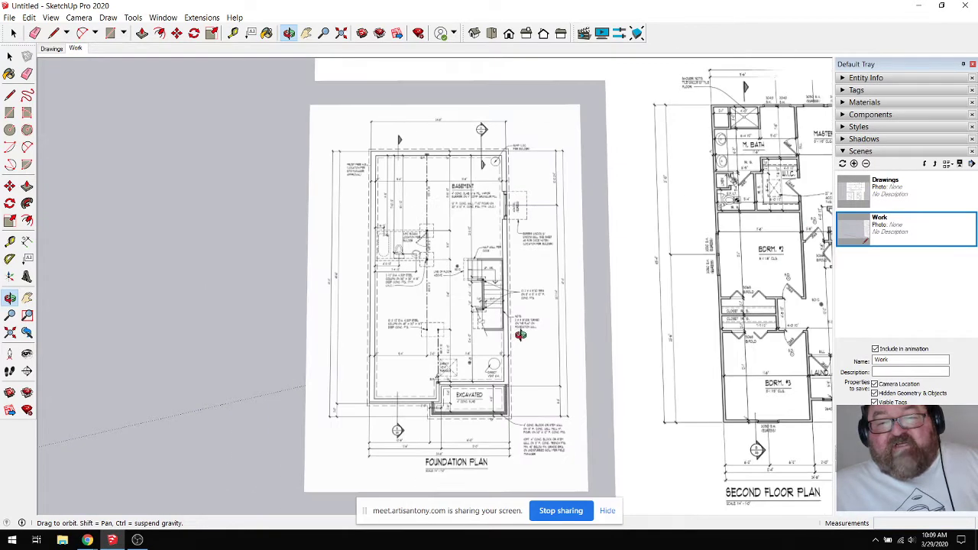
scroll(520, 334, down, 3)
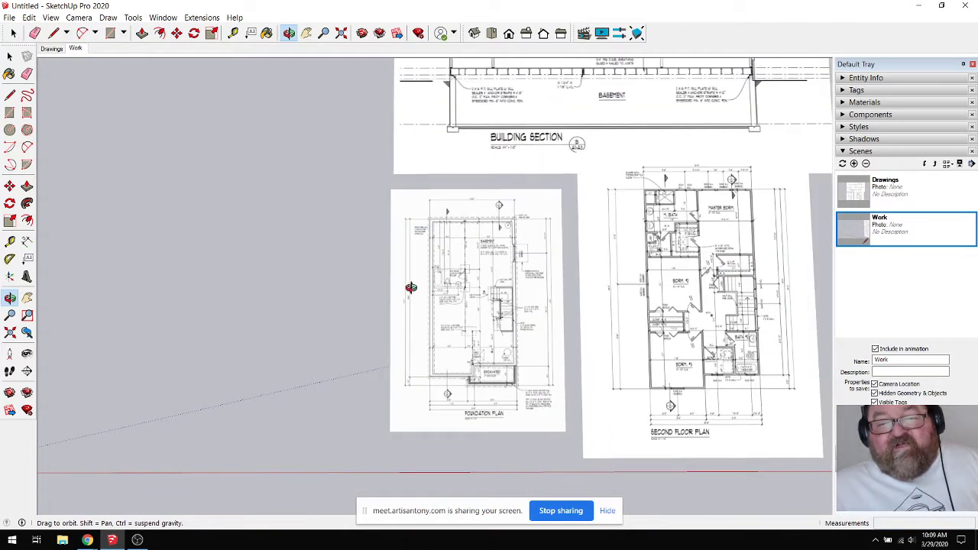
scroll(465, 295, down, 2)
scroll(470, 296, up, 4)
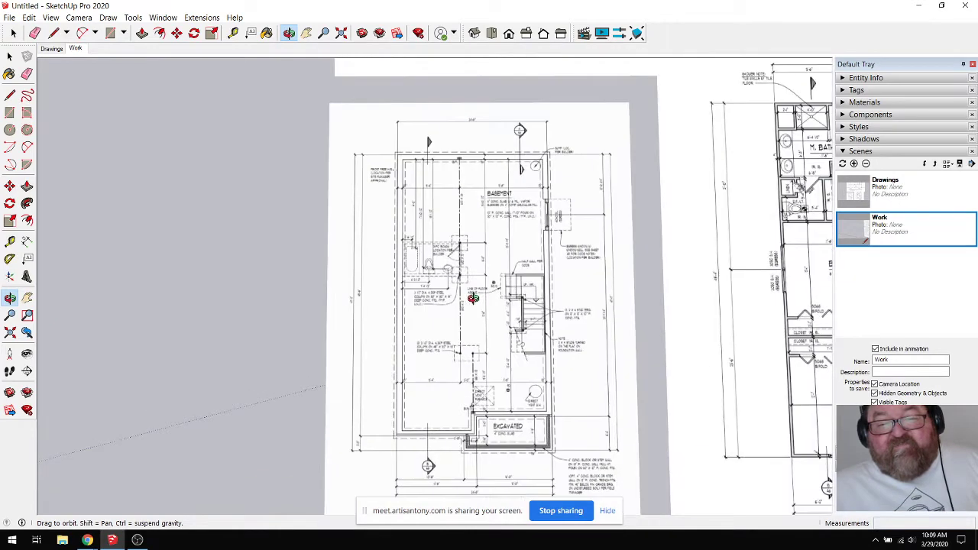
scroll(378, 298, down, 2)
scroll(474, 380, up, 2)
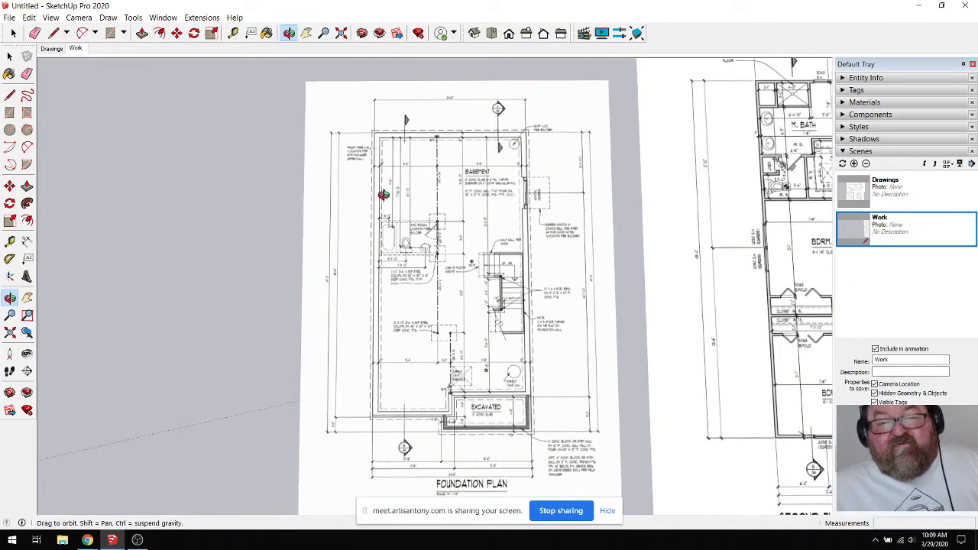
drag(399, 279, 399, 288)
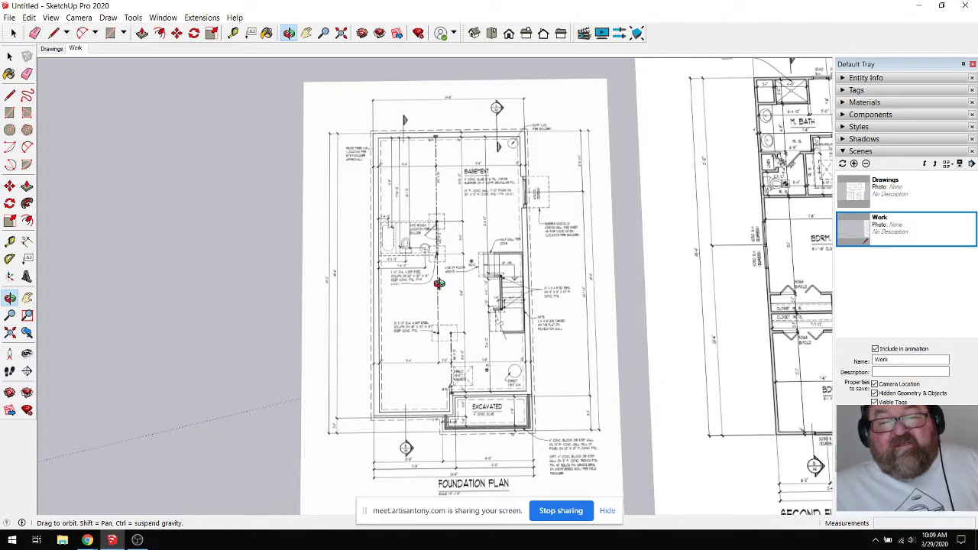
drag(413, 351, 409, 357)
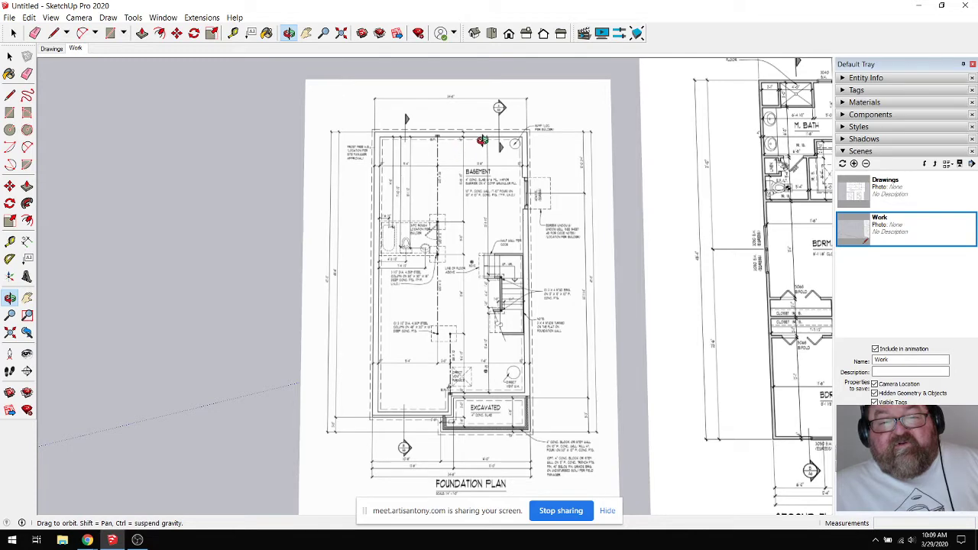
mouse_move(480, 140)
mouse_down()
mouse_move(478, 129)
mouse_move(489, 138)
mouse_move(482, 147)
mouse_up()
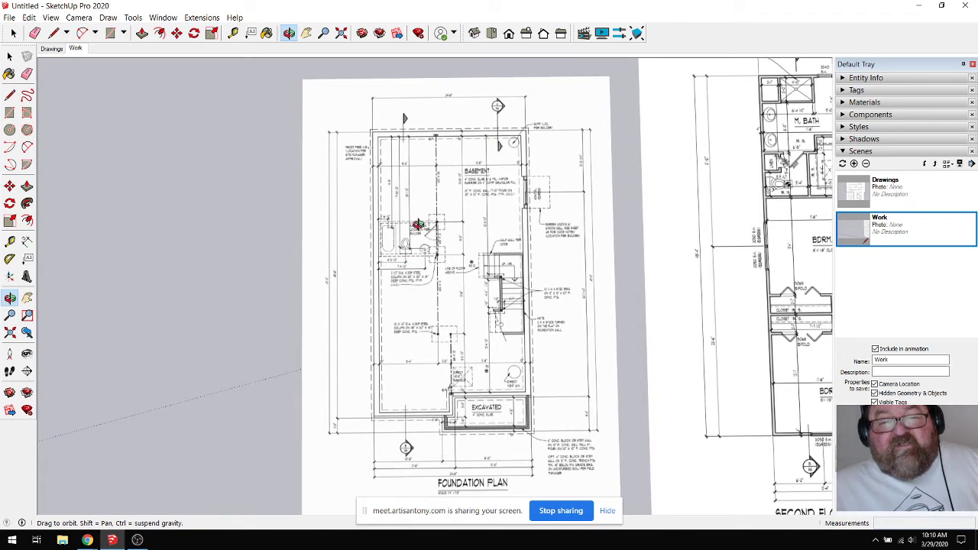
Step: Examine the overall width dimension above the basement on the foundation plan
scroll(447, 92, up, 4)
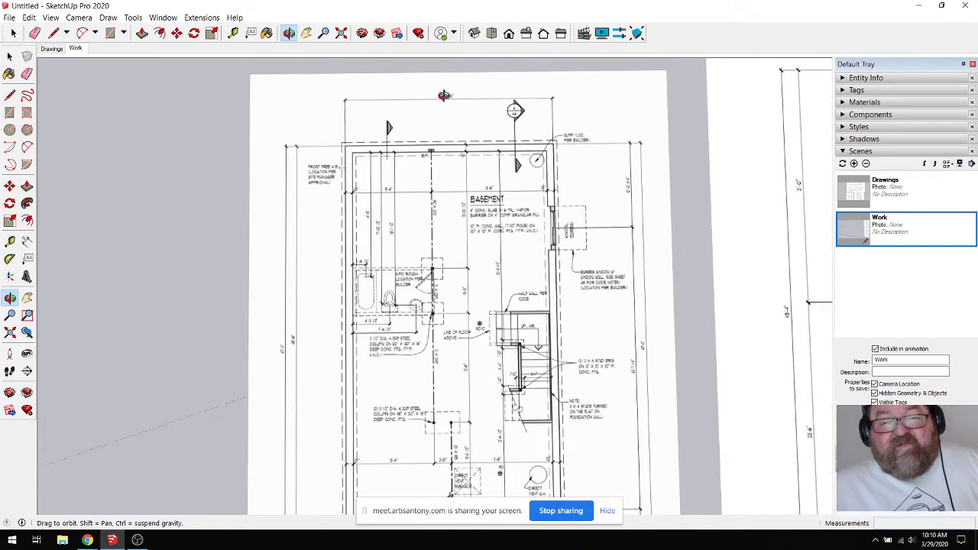
scroll(451, 145, up, 5)
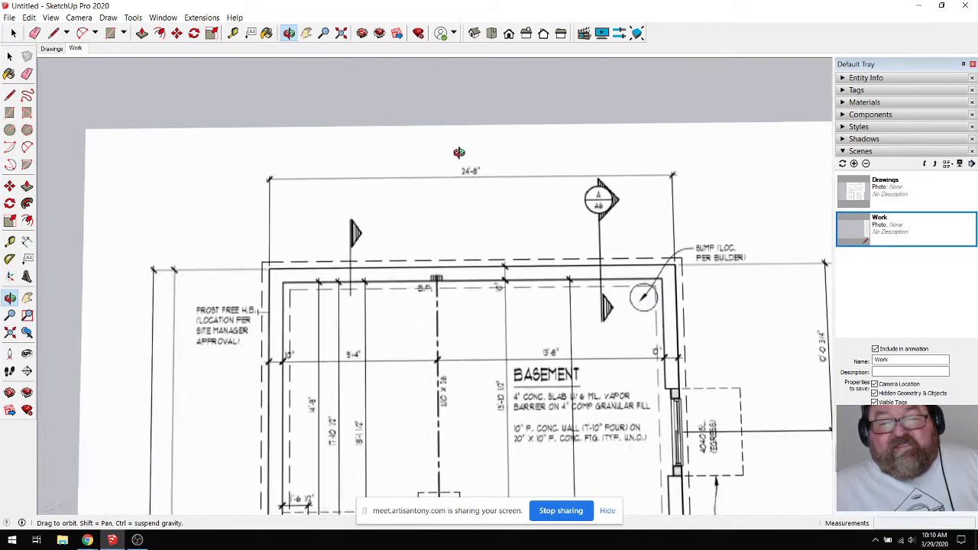
scroll(451, 183, down, 8)
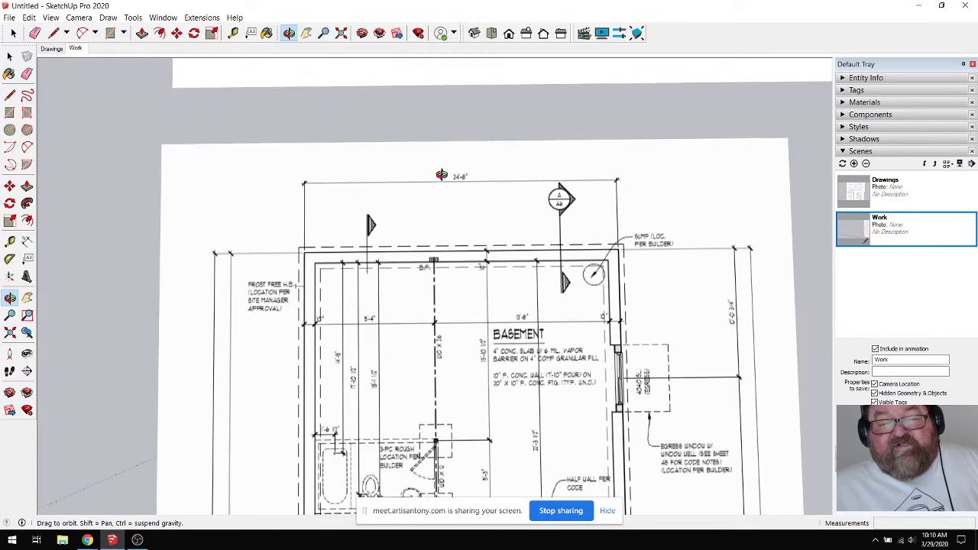
scroll(381, 424, up, 2)
scroll(431, 451, up, 2)
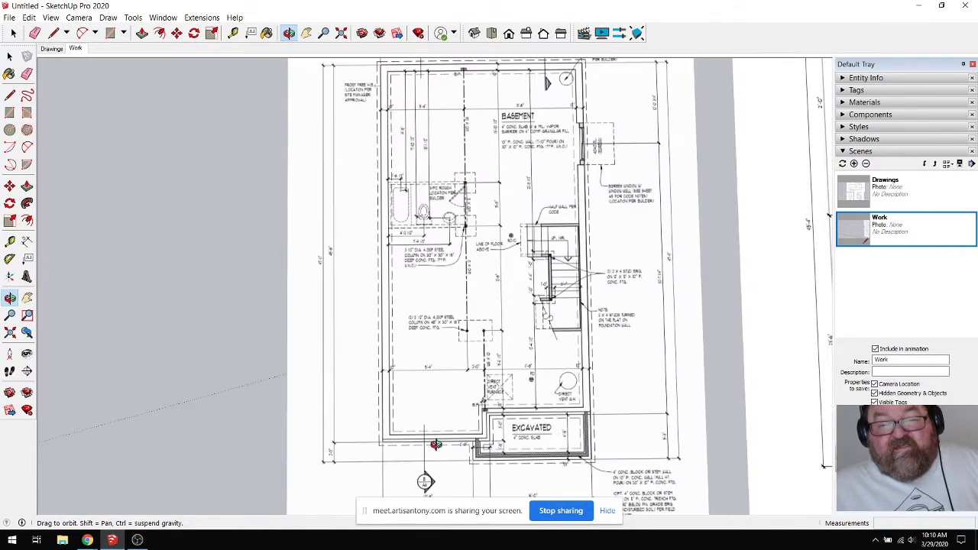
Step: Examine the foundation plan's lengthwise dimensions along the outer wall and the offset beside the excavated area
scroll(374, 412, up, 5)
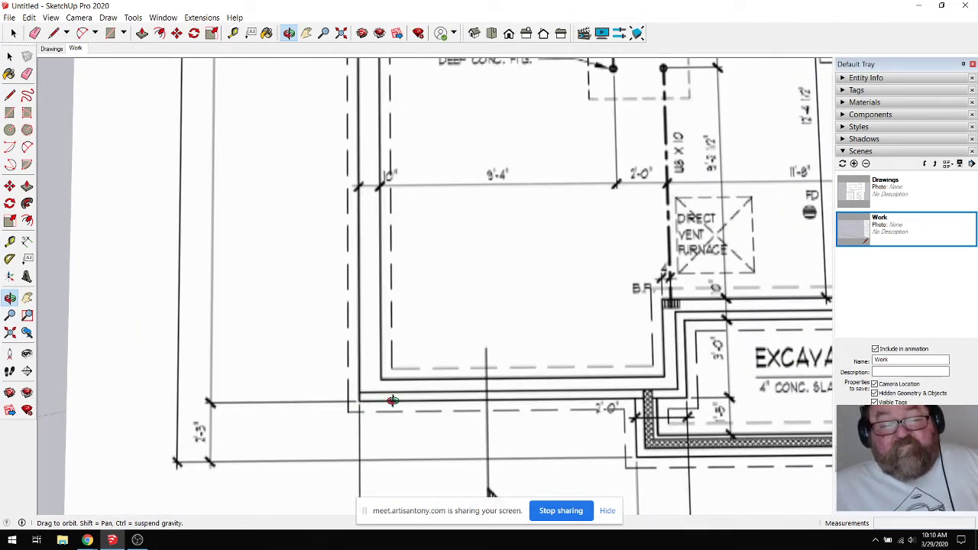
scroll(366, 405, down, 2)
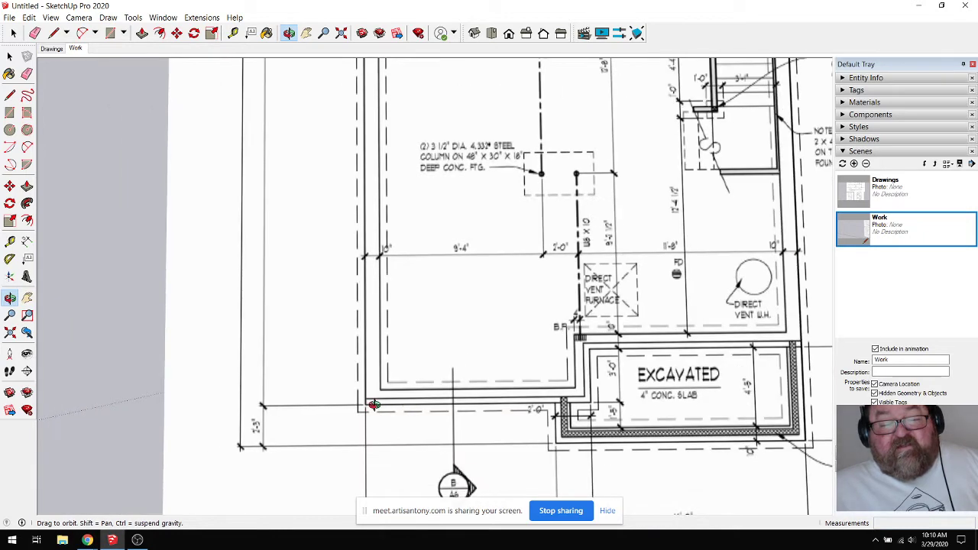
scroll(399, 409, down, 2)
scroll(315, 131, up, 4)
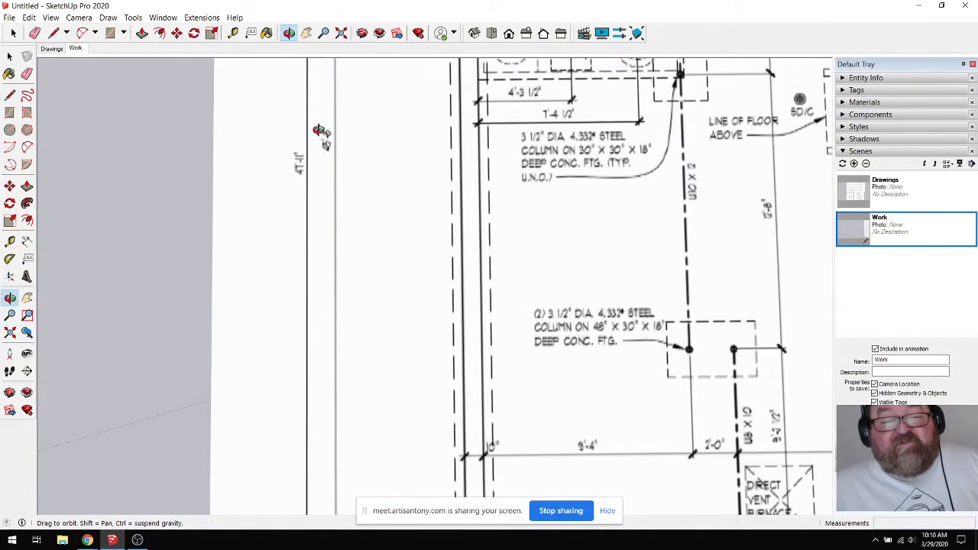
scroll(328, 148, down, 4)
scroll(343, 408, up, 4)
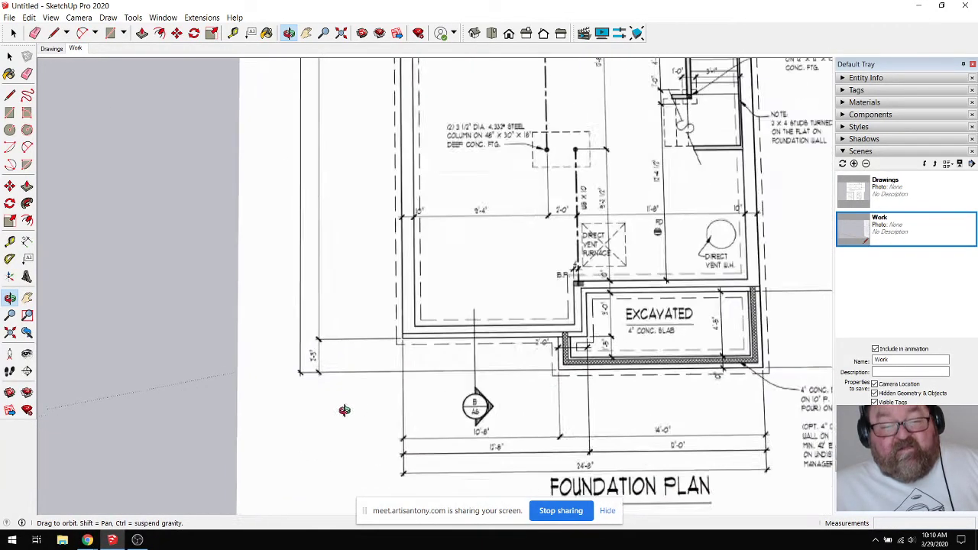
scroll(325, 344, down, 6)
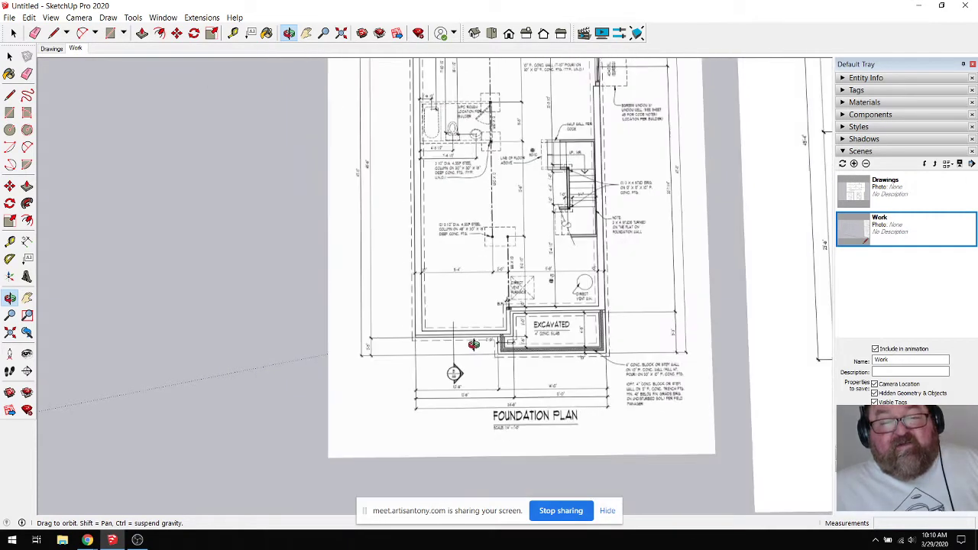
scroll(516, 330, down, 2)
scroll(343, 334, down, 5)
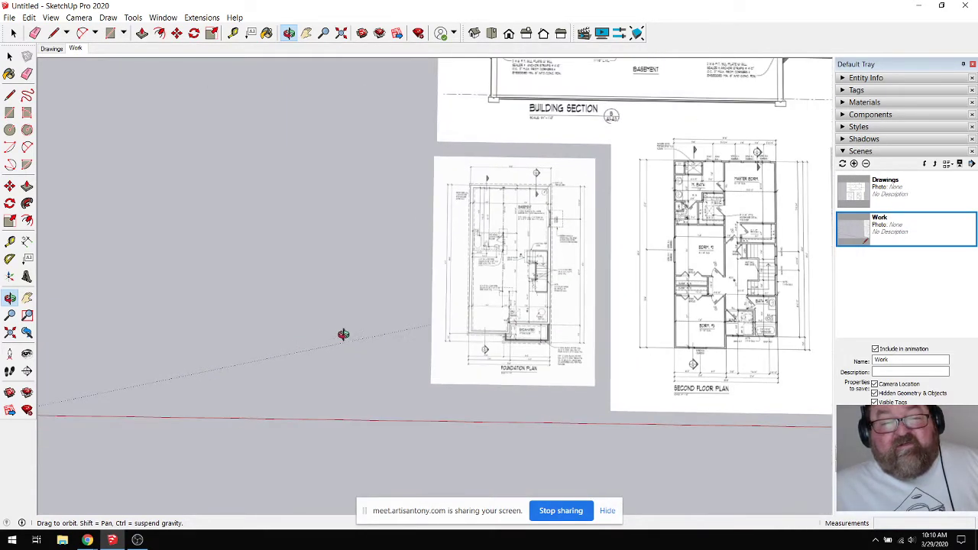
Step: Start a rectangle in the empty area between the origin and the foundation plan, and begin entering 24'8 as its first dimension
scroll(282, 321, up, 6)
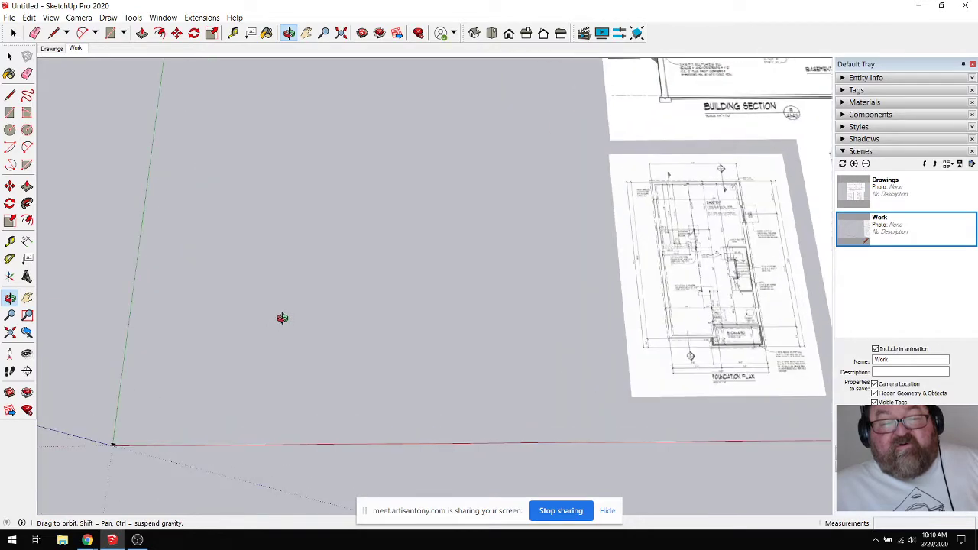
click(124, 35)
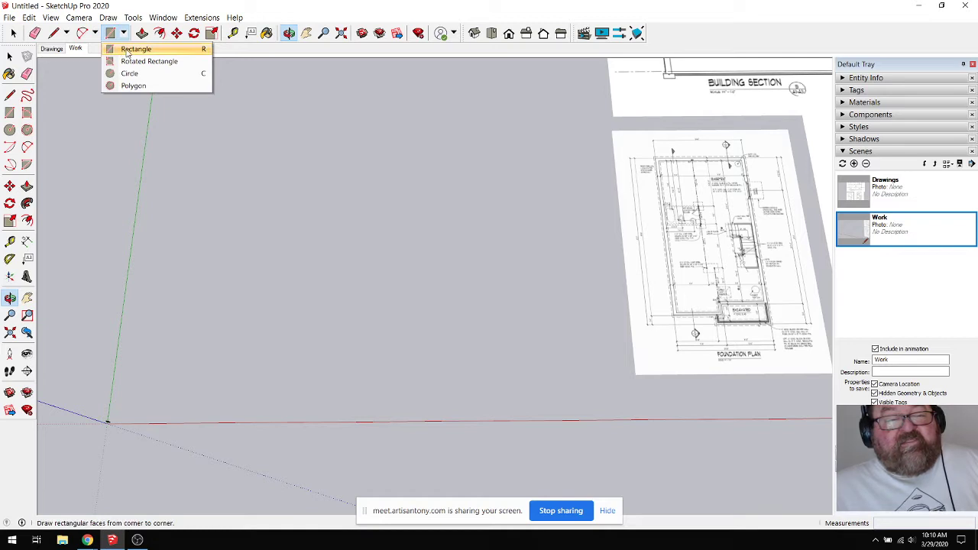
click(135, 49)
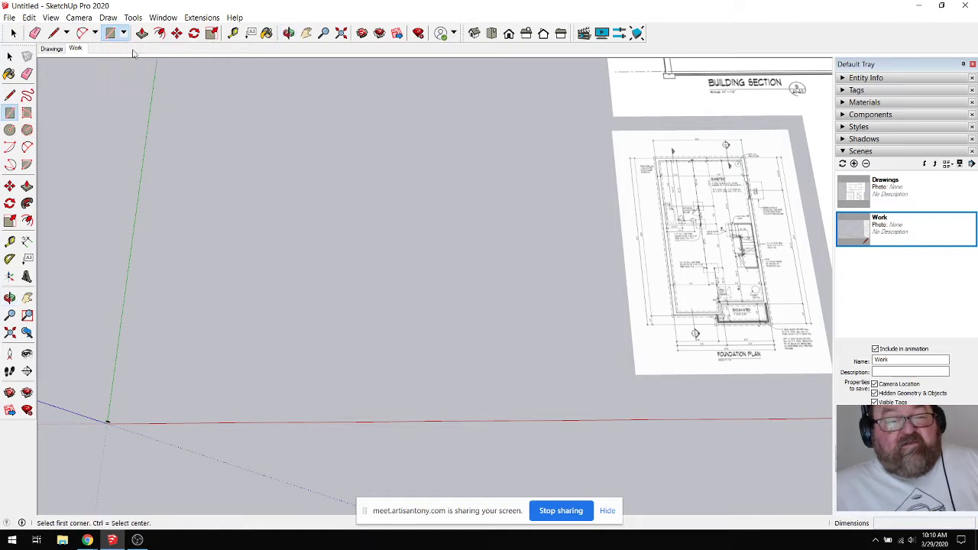
click(244, 180)
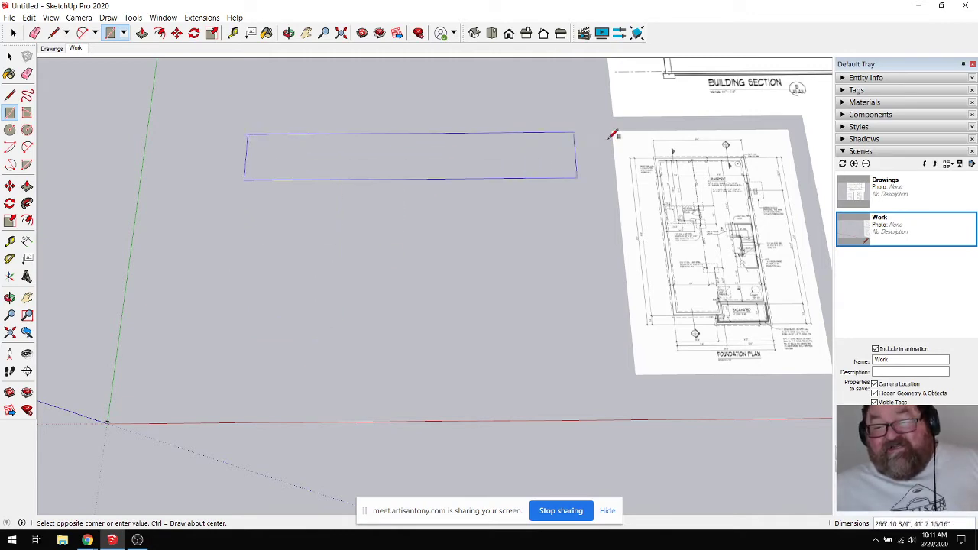
scroll(613, 130, up, 6)
scroll(696, 121, down, 10)
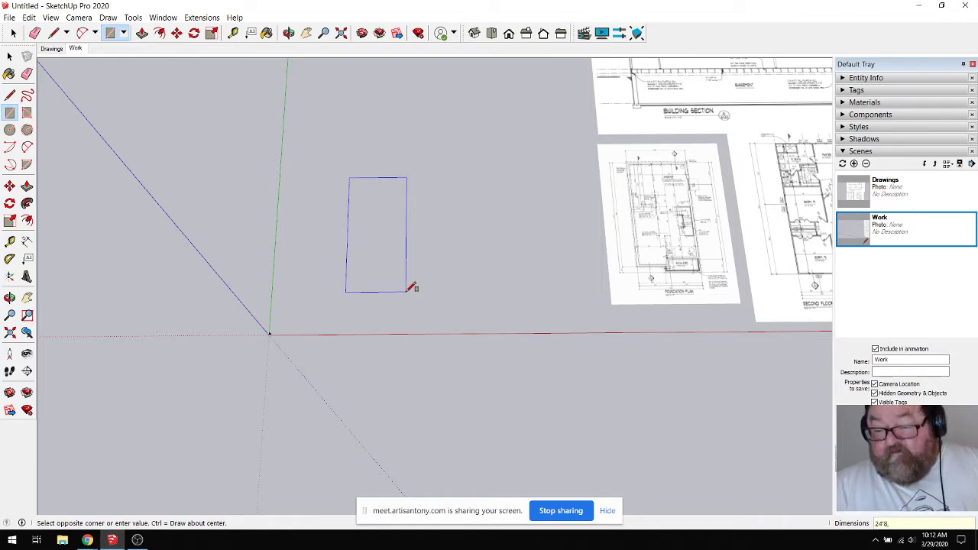
Step: Recheck the foundation plan's overall width above the basement and the lengthwise dimensions along its outer wall
scroll(618, 208, up, 6)
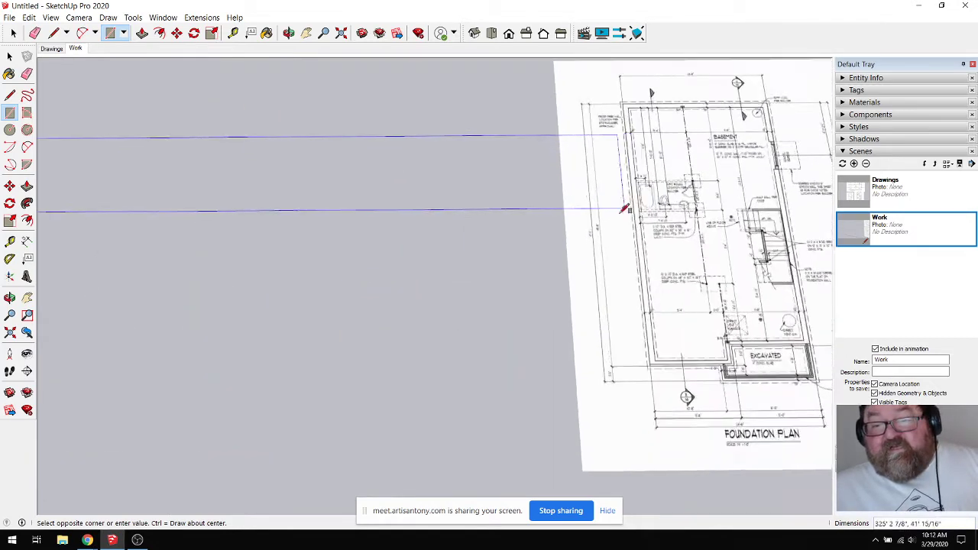
scroll(609, 222, up, 3)
scroll(585, 236, down, 8)
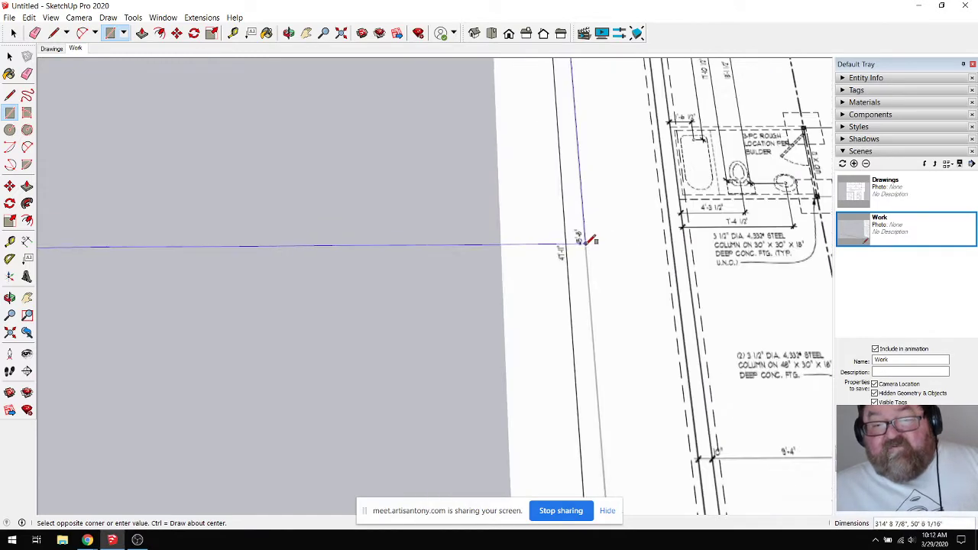
scroll(576, 248, down, 5)
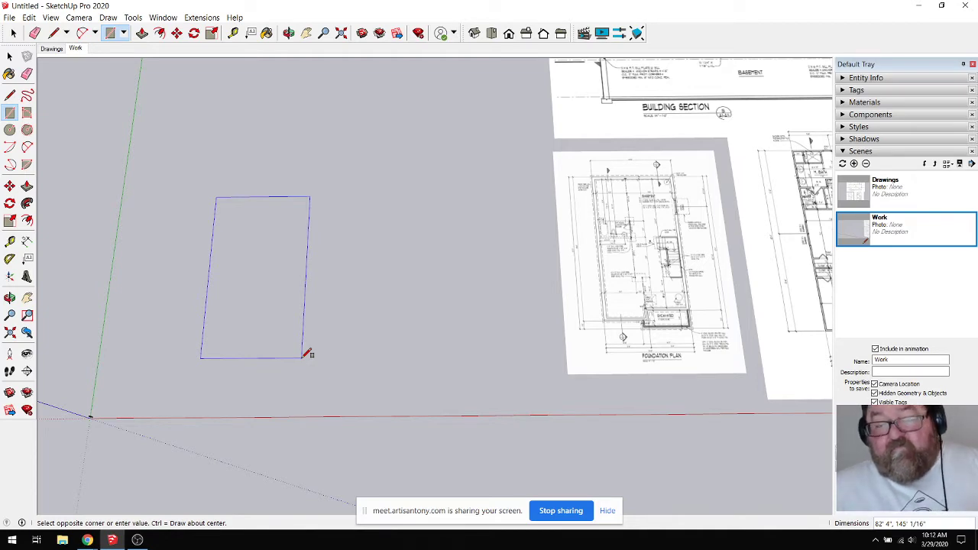
scroll(619, 213, up, 5)
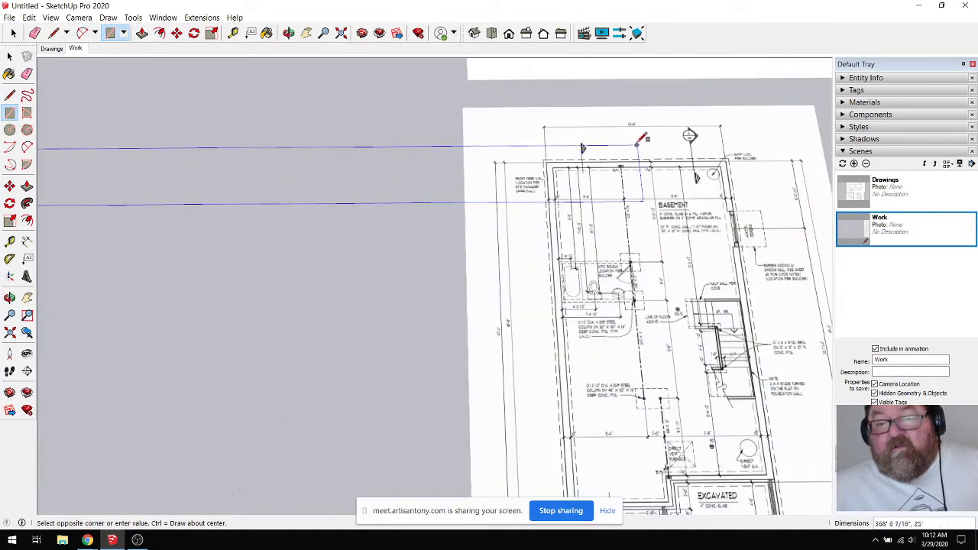
scroll(639, 116, up, 1)
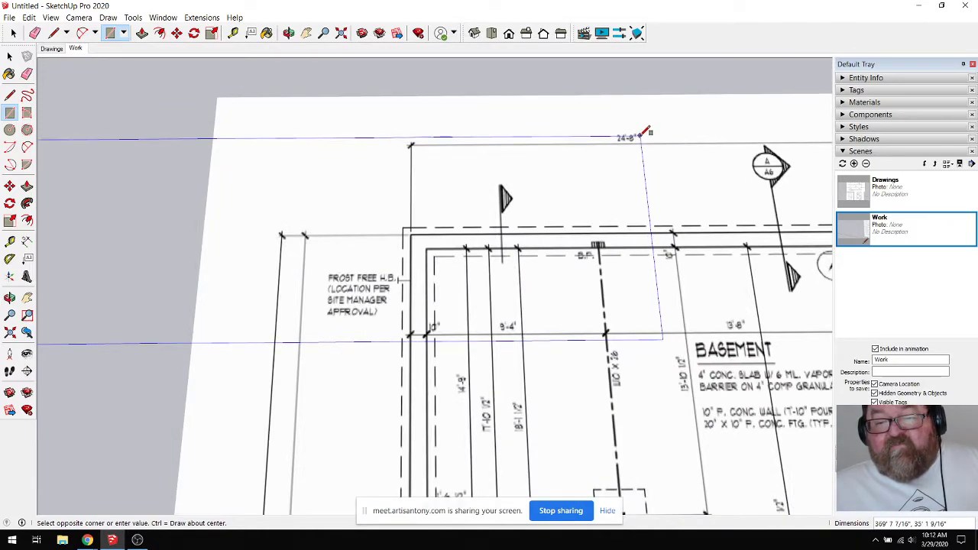
scroll(648, 131, down, 1)
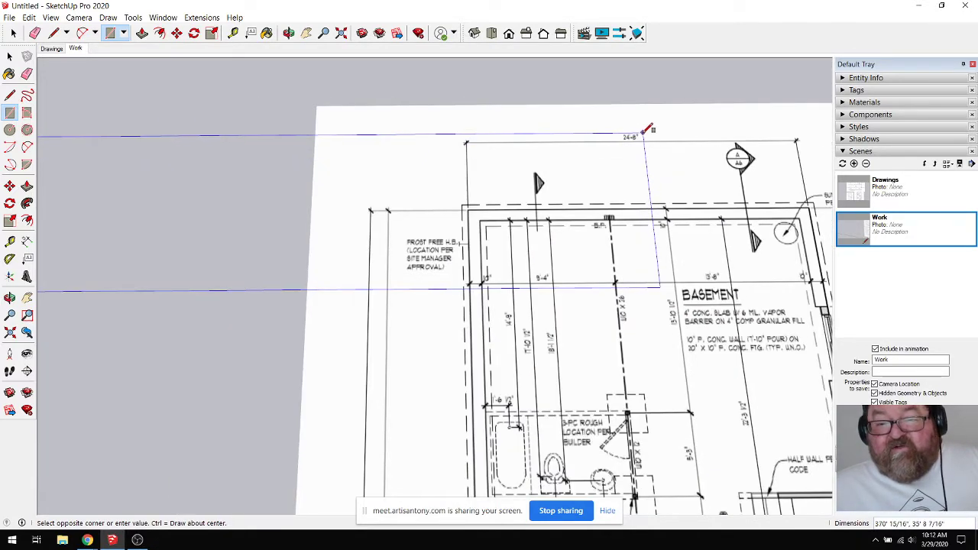
scroll(646, 132, down, 1)
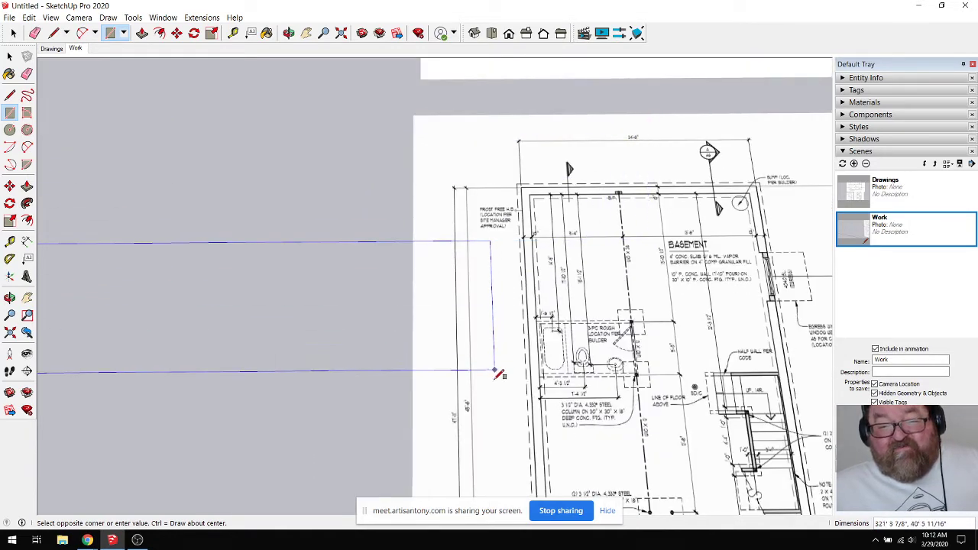
scroll(482, 435, up, 1)
scroll(493, 431, up, 2)
scroll(611, 295, down, 3)
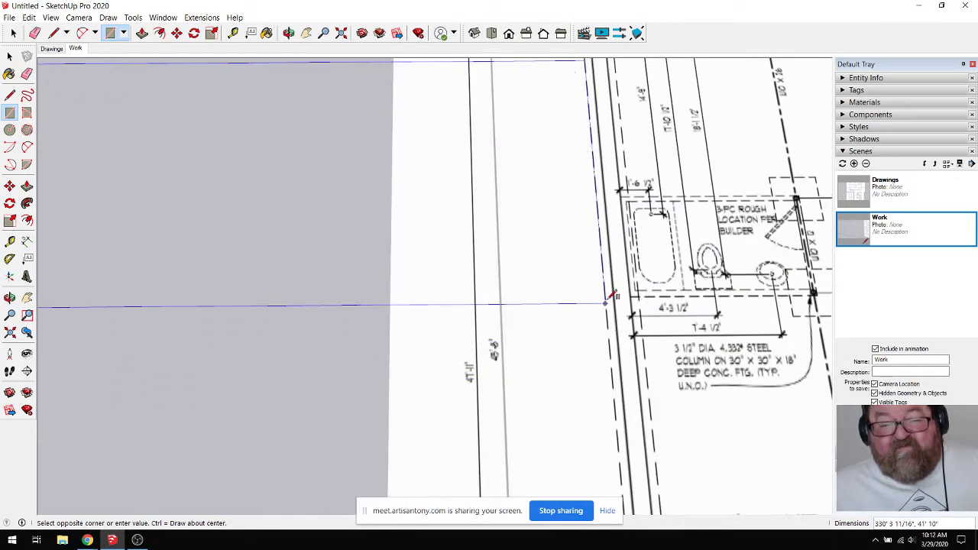
Step: Finish the rectangle between the origin and the foundation plan with dimensions 24'8,45'8
scroll(610, 287, down, 5)
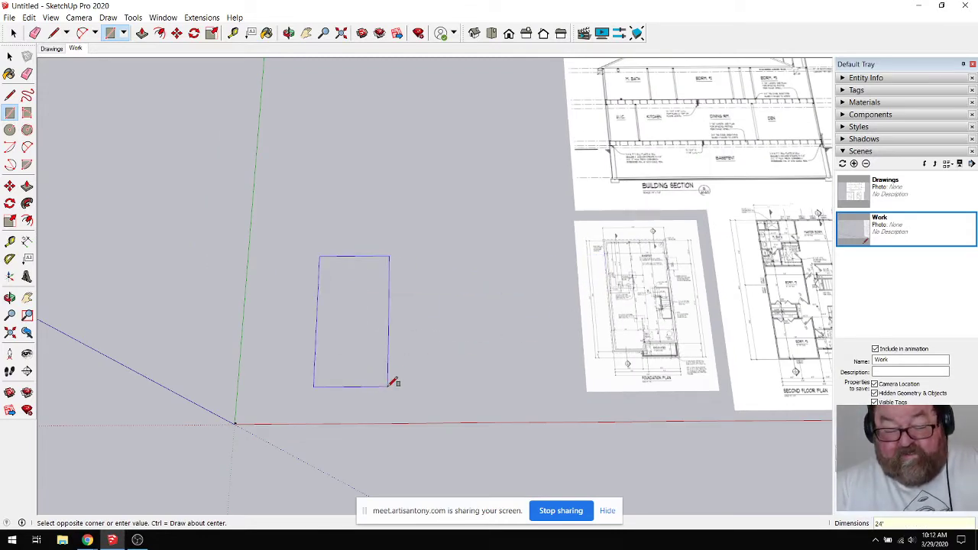
text(,)
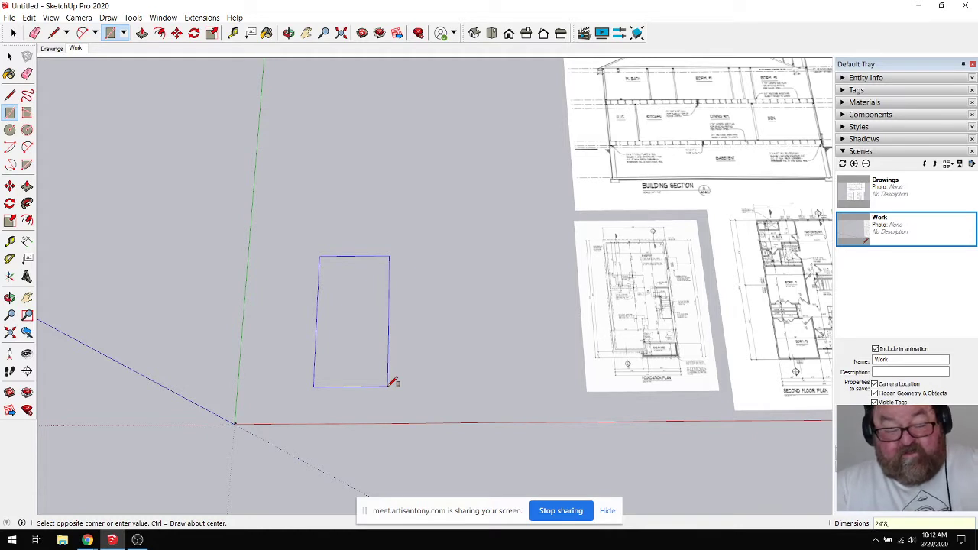
text(45'8)
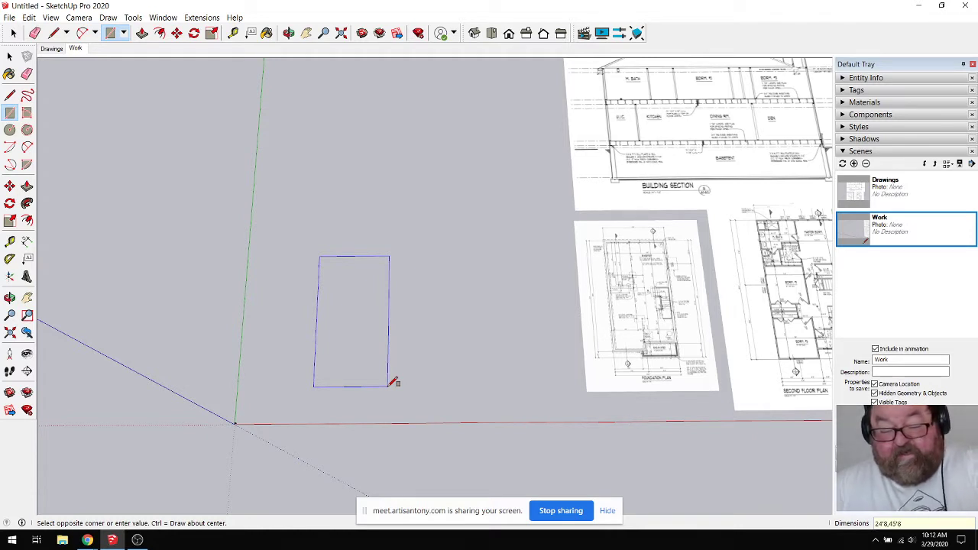
key(Return)
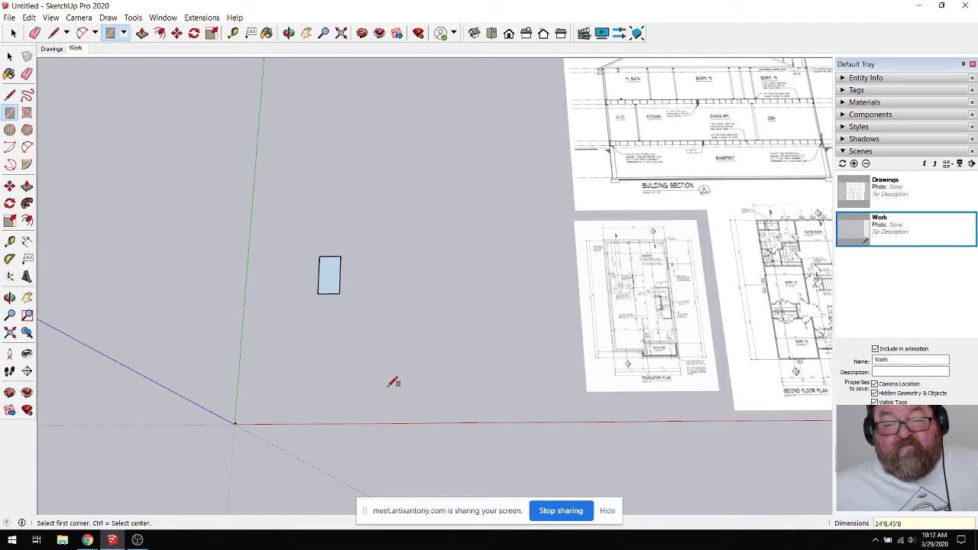
Step: Select the whole rectangle and move it farther from the origin, closer to the foundation plan
middle_drag(394, 382, 579, 280)
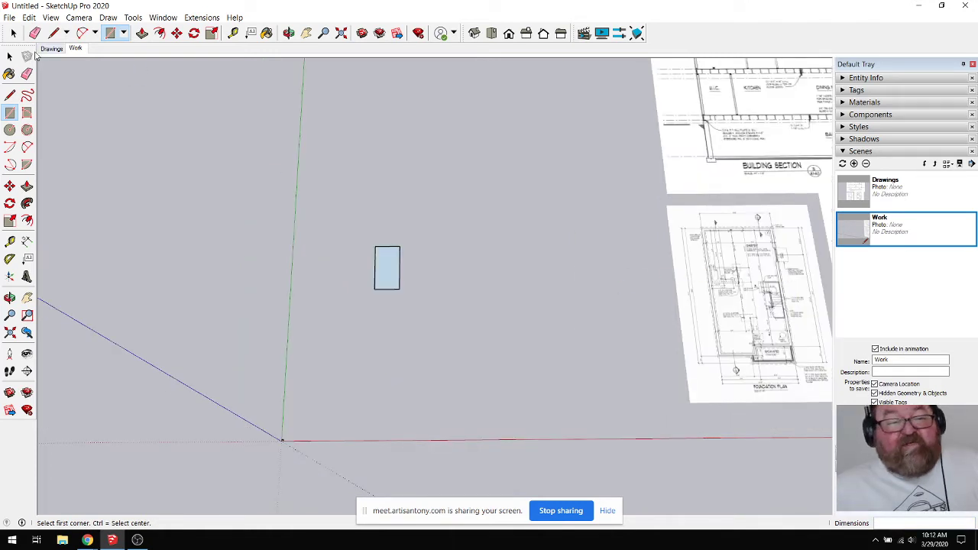
key(space)
drag(356, 228, 440, 317)
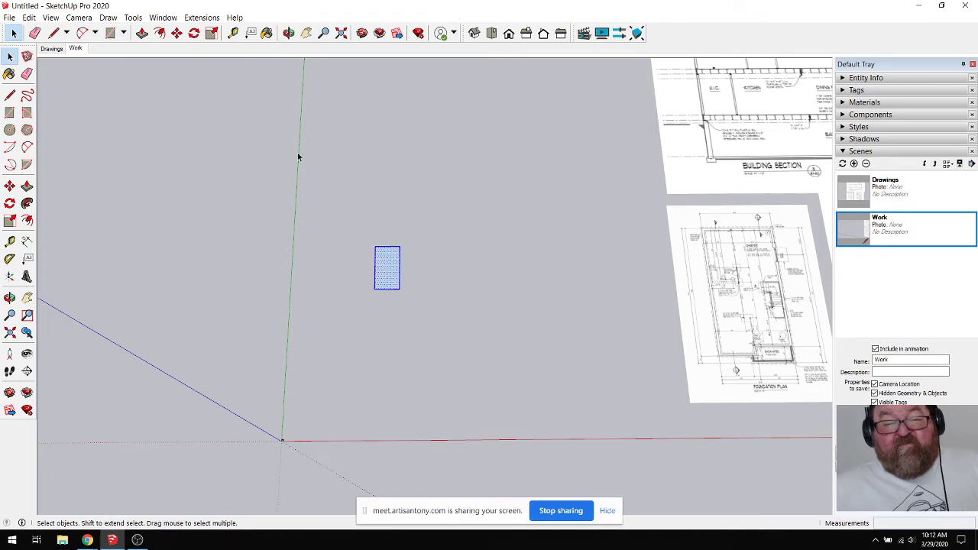
click(176, 34)
click(449, 290)
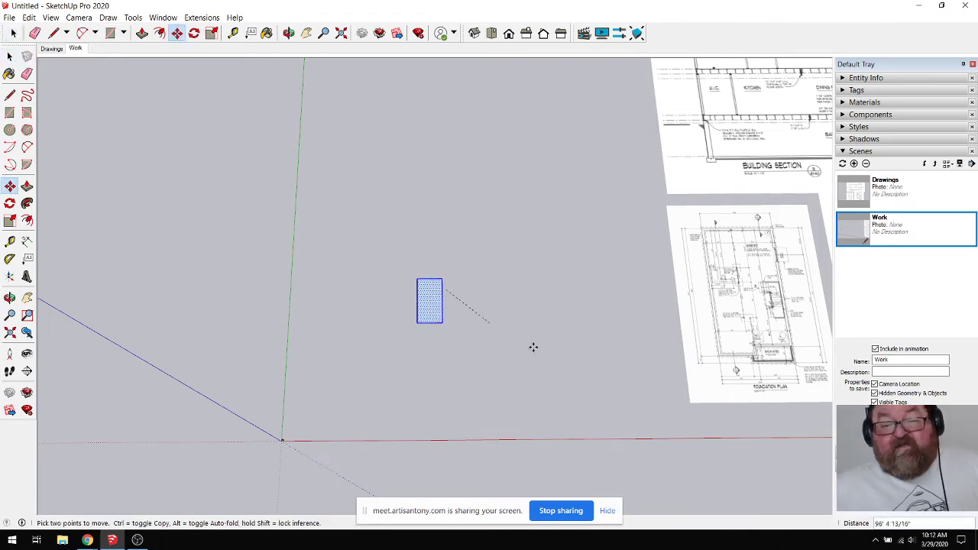
scroll(378, 368, down, 4)
scroll(527, 384, up, 9)
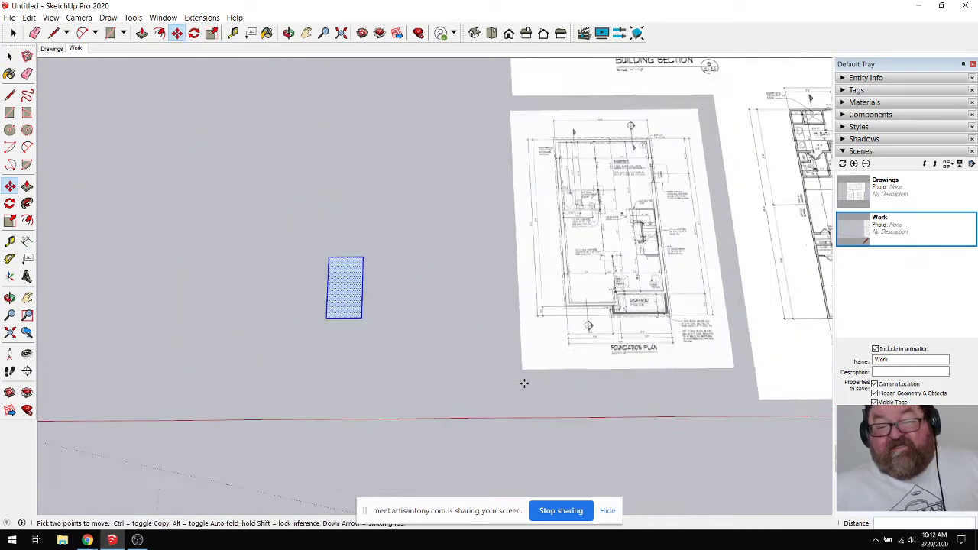
Step: Measure the rectangle's width and length between its opposite edges with the Tape Measure
scroll(256, 325, down, 5)
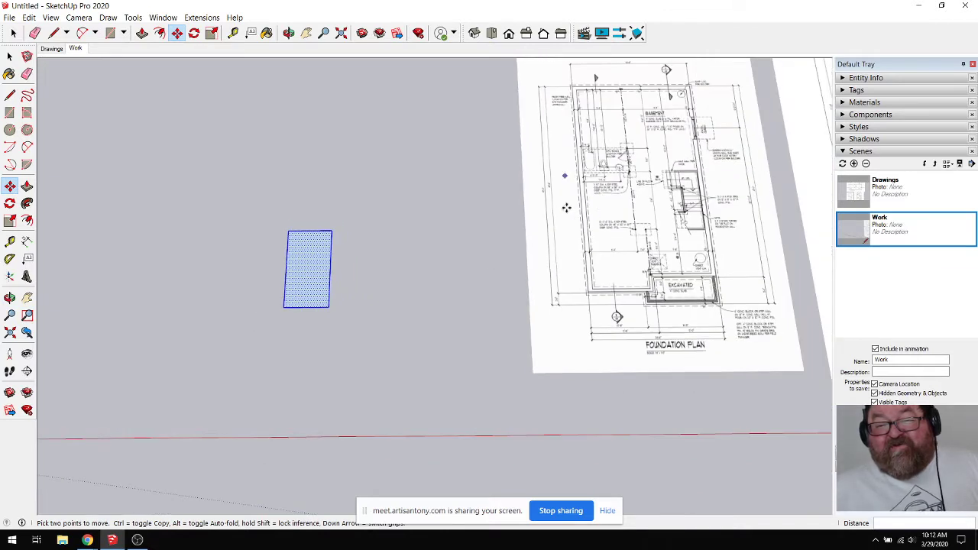
scroll(308, 269, up, 6)
scroll(306, 294, up, 5)
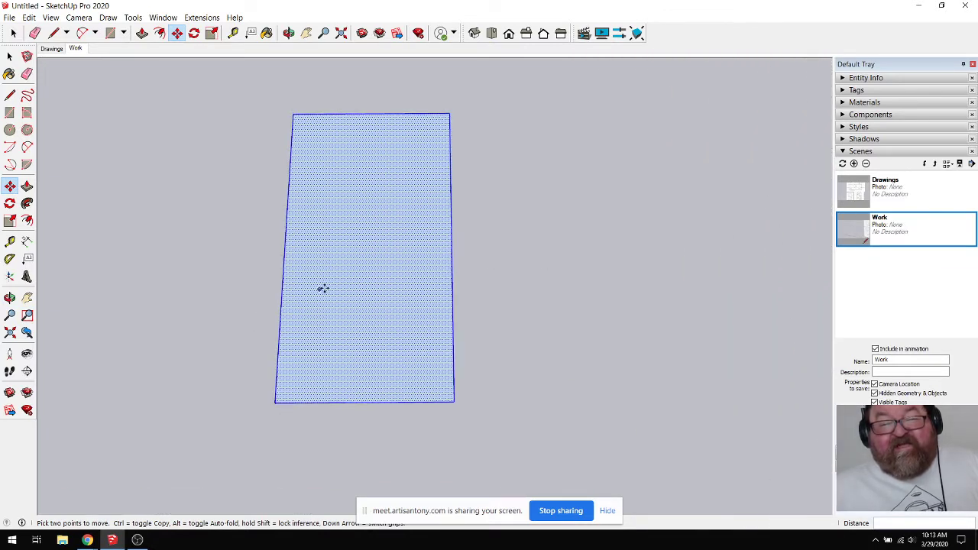
click(234, 33)
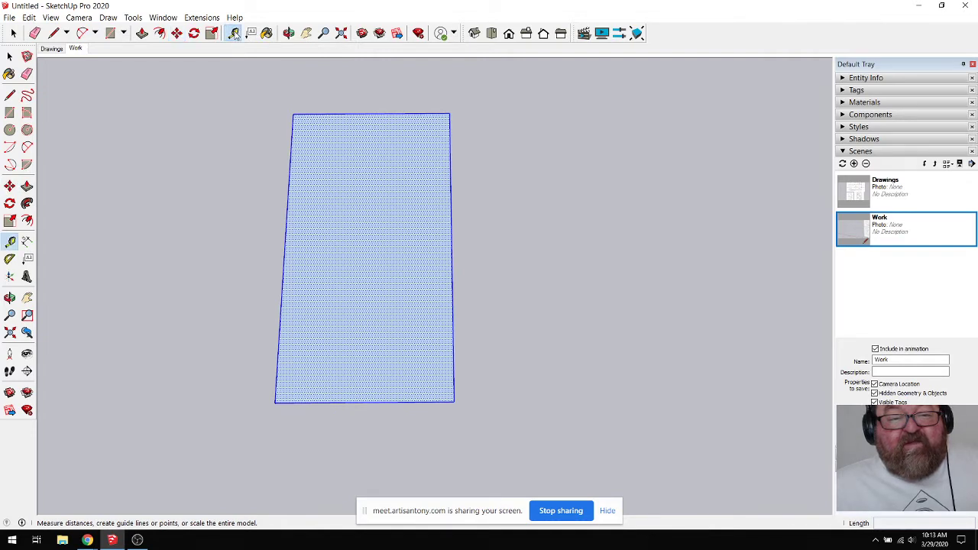
click(288, 193)
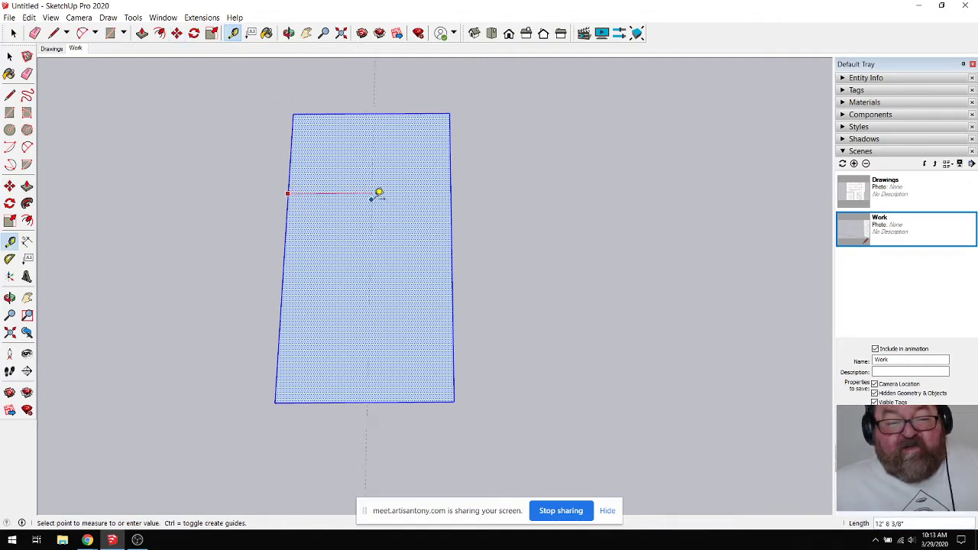
click(456, 194)
click(348, 402)
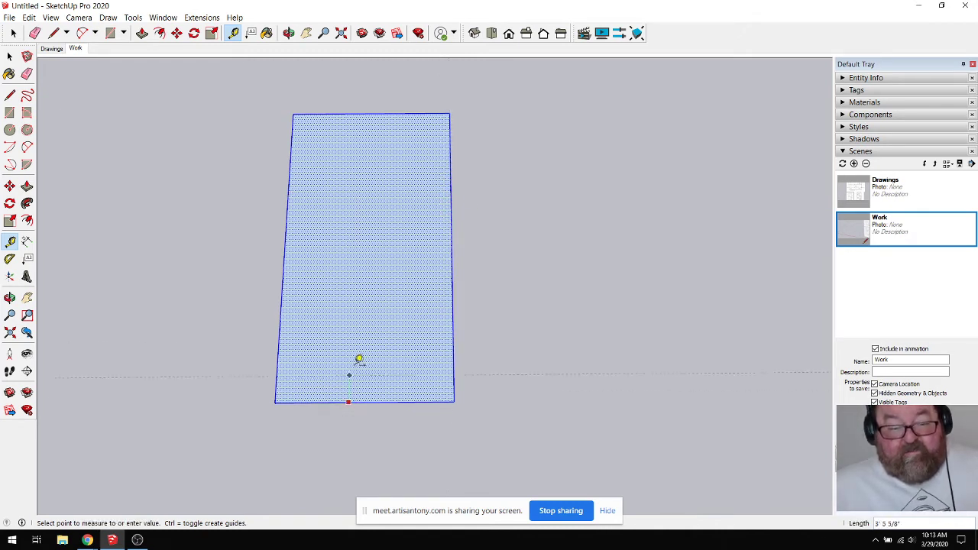
click(364, 107)
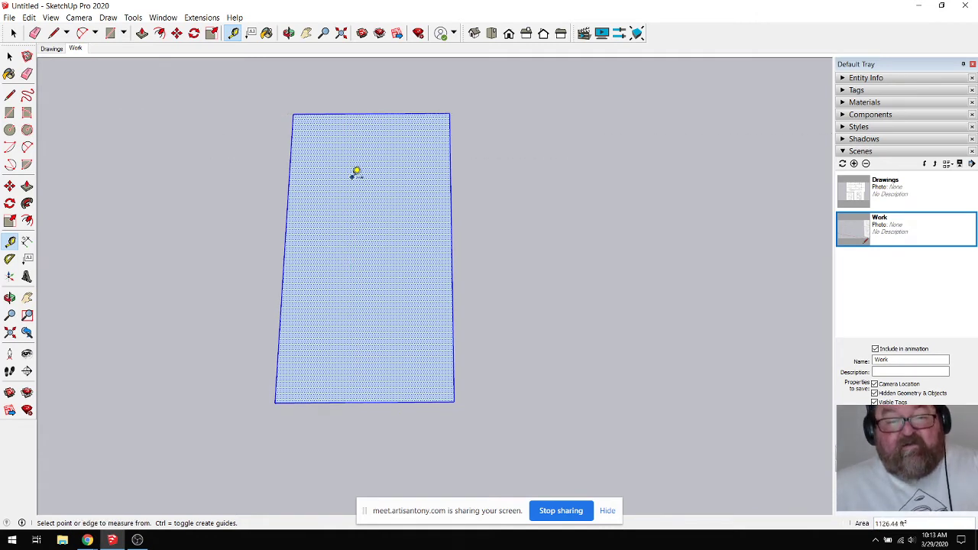
scroll(356, 173, down, 1)
click(12, 35)
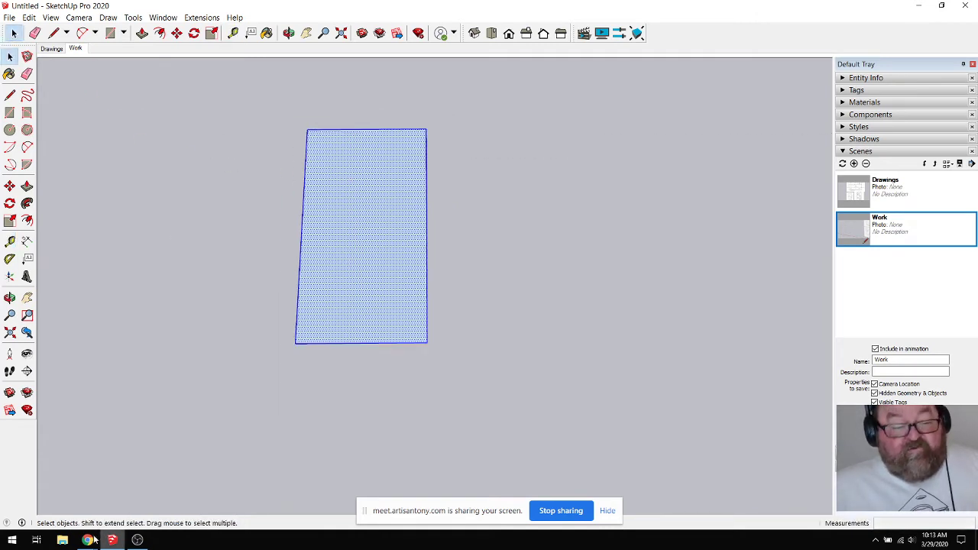
Step: Switch to the Artisan Meet class in Chrome and watch the student's shared SketchUp screen while a rectangle is tried near the origin
mouse_move(88, 540)
click(101, 508)
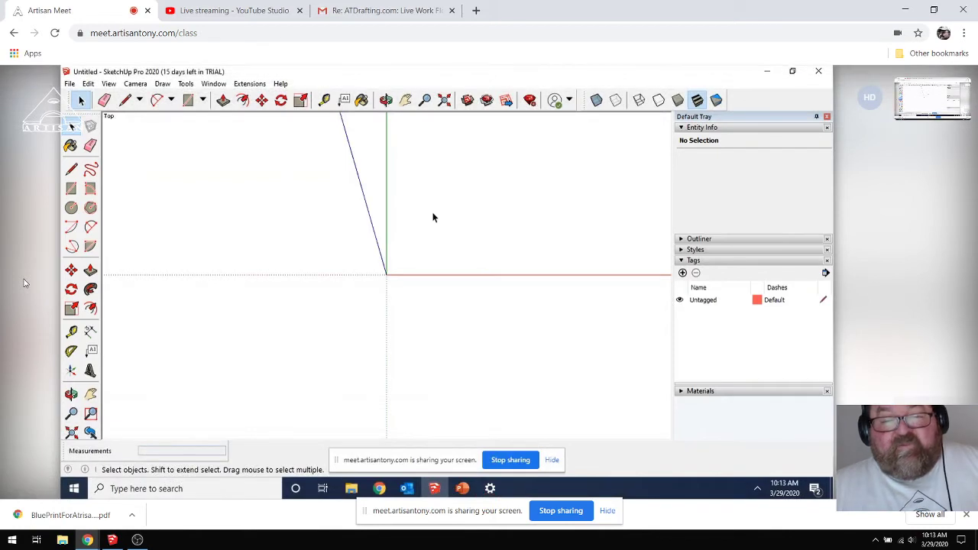
mouse_move(433, 217)
middle_down()
mouse_move(430, 210)
mouse_move(409, 253)
mouse_move(412, 236)
middle_up()
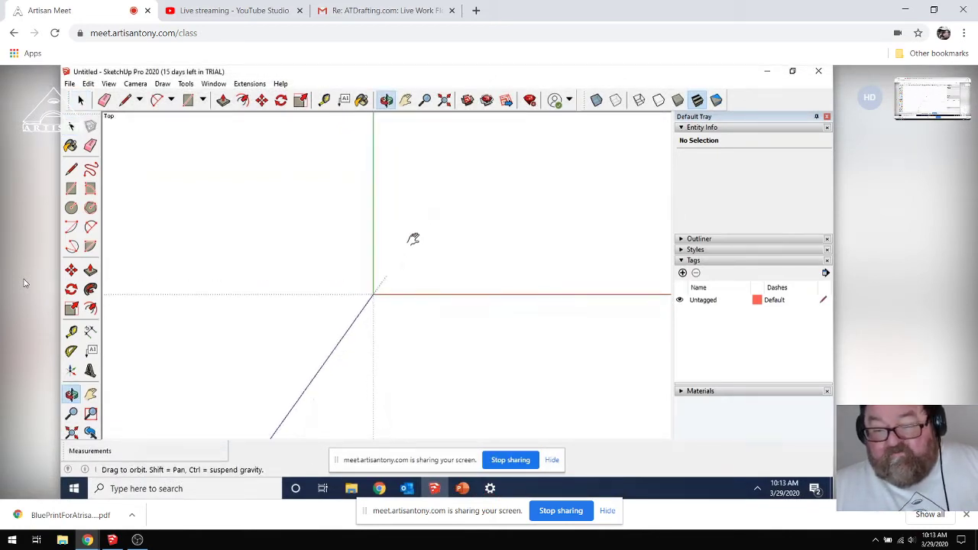
key(r)
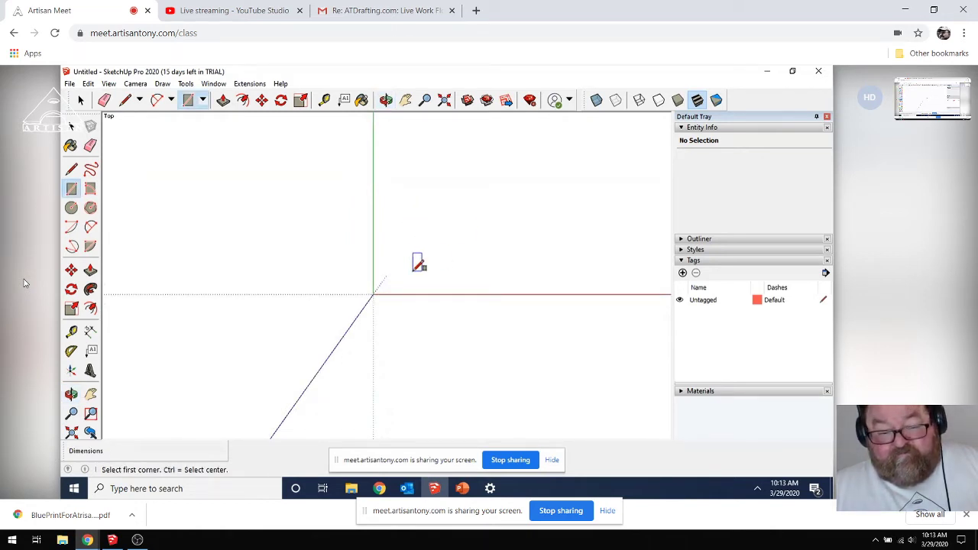
click(386, 289)
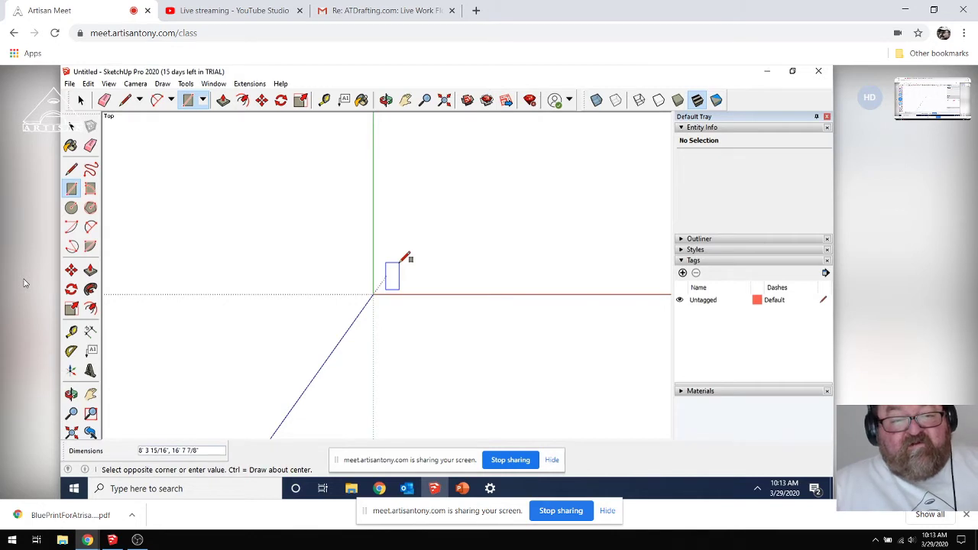
key(Escape)
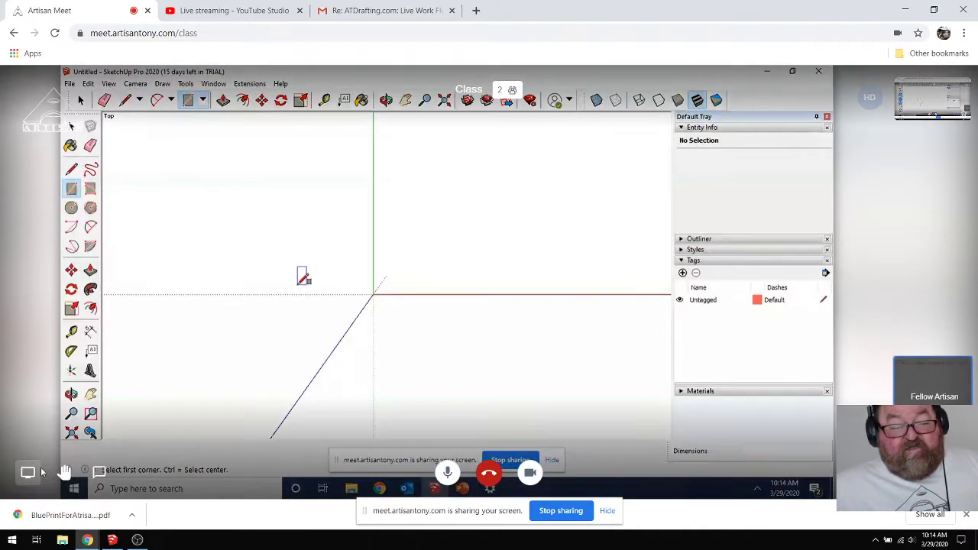
Step: Switch back to SketchUp and examine the origin, the axes and the scale figure standing beside them
click(112, 540)
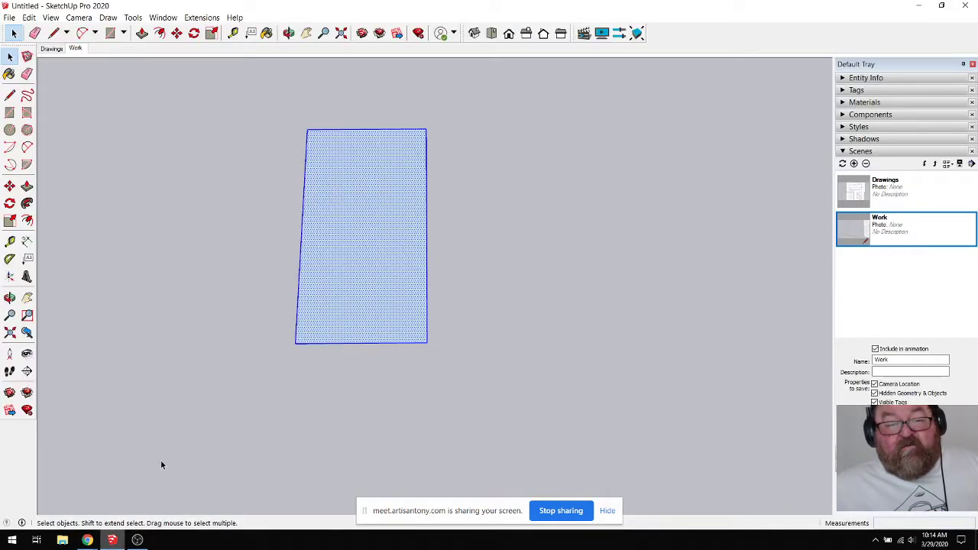
scroll(419, 285, down, 8)
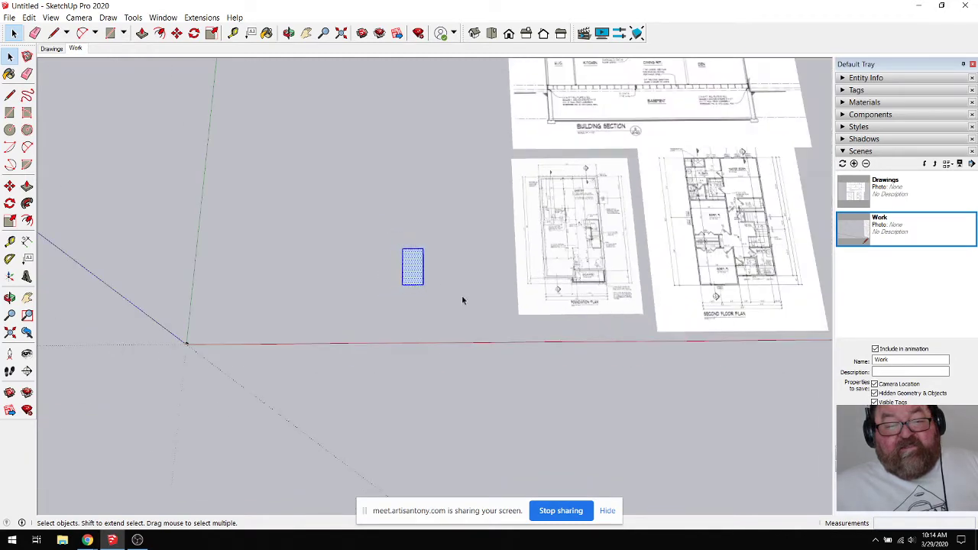
scroll(216, 329, up, 2)
scroll(194, 325, up, 2)
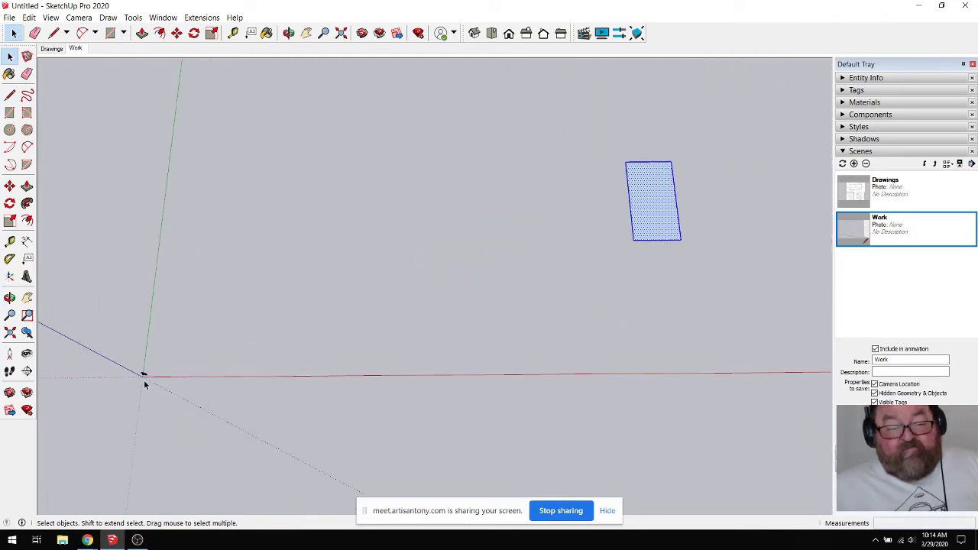
scroll(144, 378, up, 3)
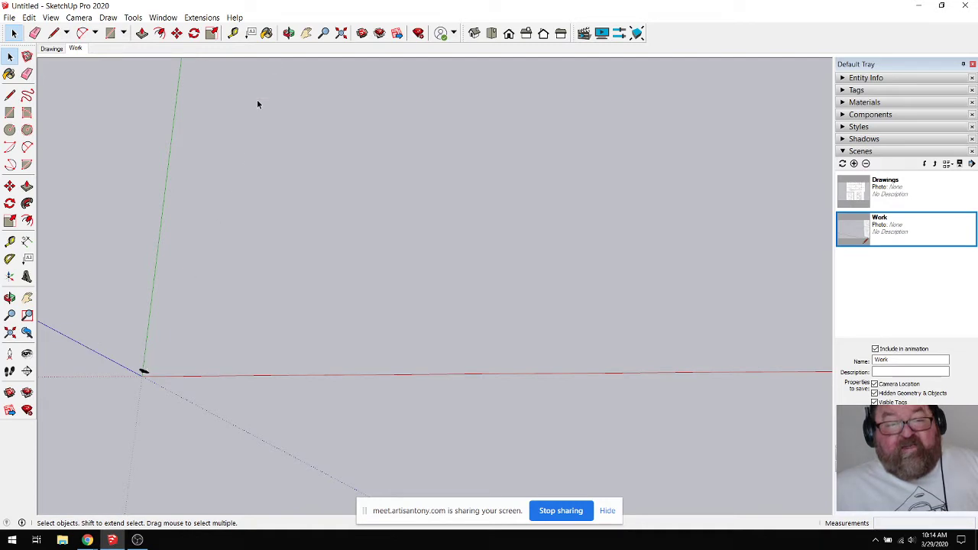
click(289, 33)
drag(413, 359, 227, 235)
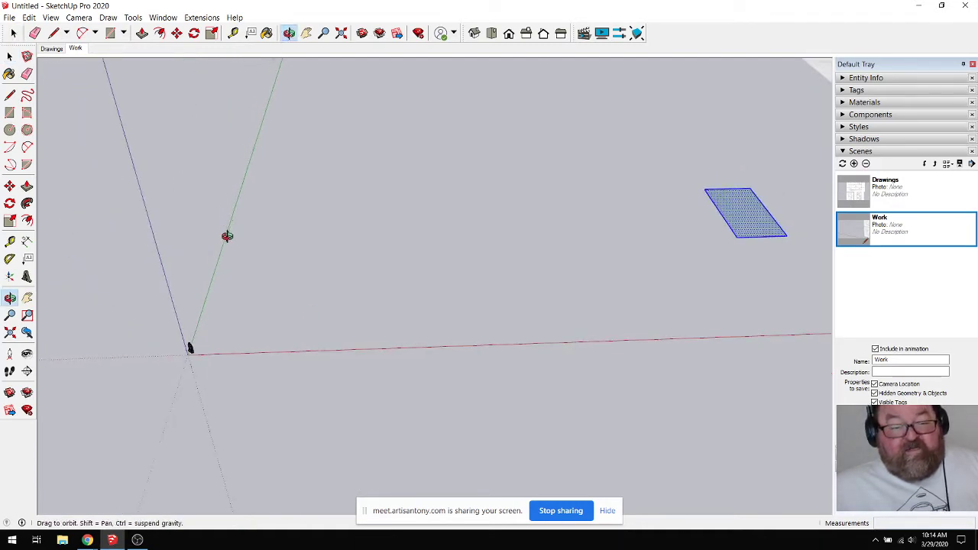
scroll(191, 345, up, 8)
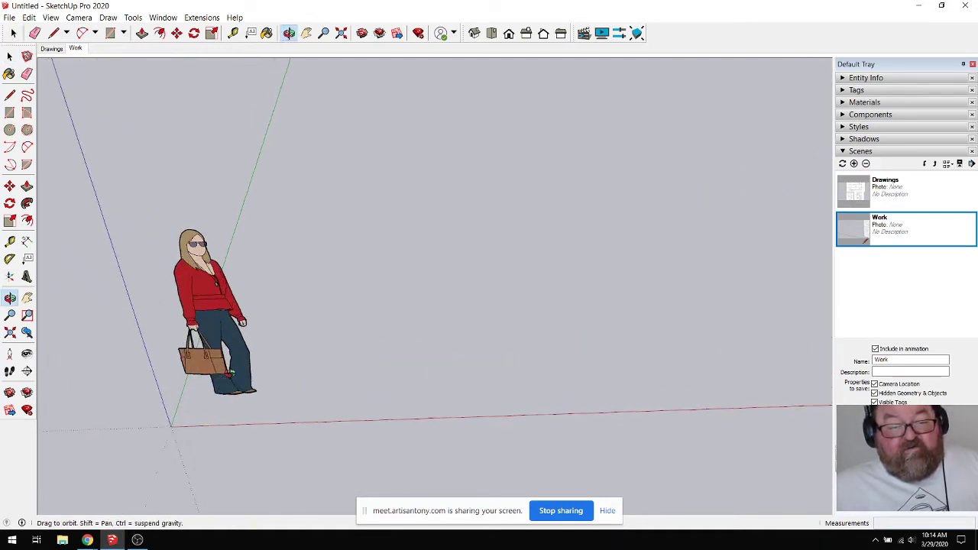
drag(229, 372, 271, 360)
scroll(217, 408, down, 5)
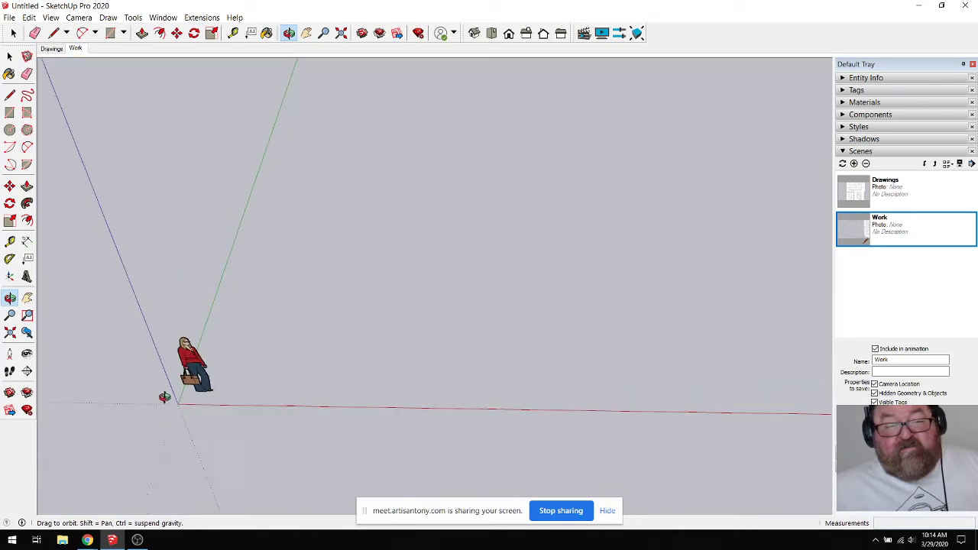
Step: Examine the scale figure at the origin and the rectangle's position relative to the axes and the foundation plan from near and far
scroll(164, 397, down, 2)
scroll(166, 395, up, 6)
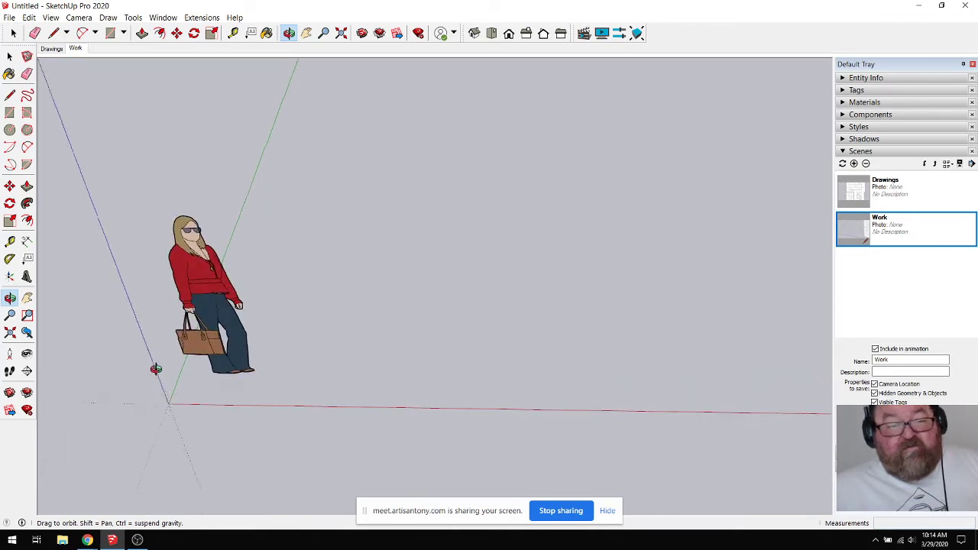
mouse_move(156, 369)
mouse_down()
mouse_move(160, 330)
mouse_move(191, 379)
mouse_move(162, 359)
mouse_up()
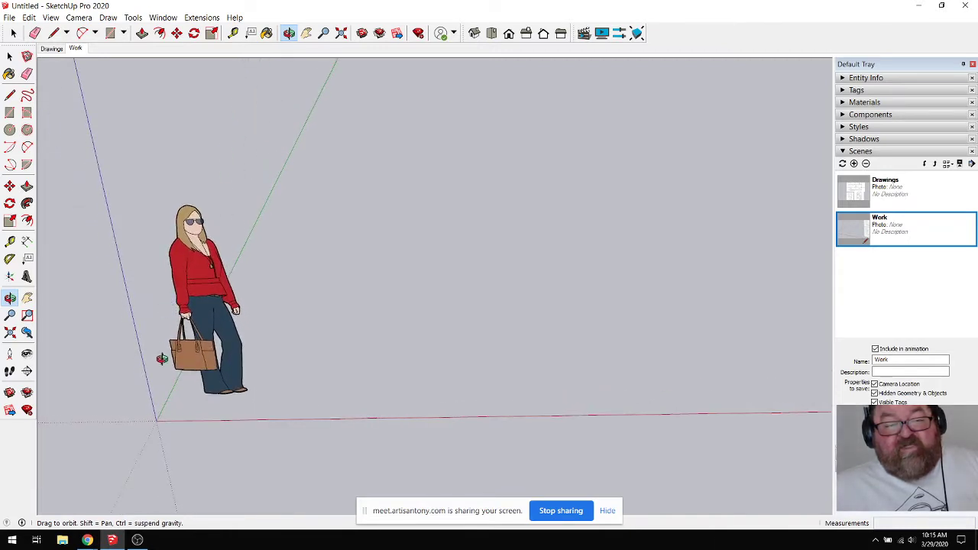
scroll(162, 359, down, 6)
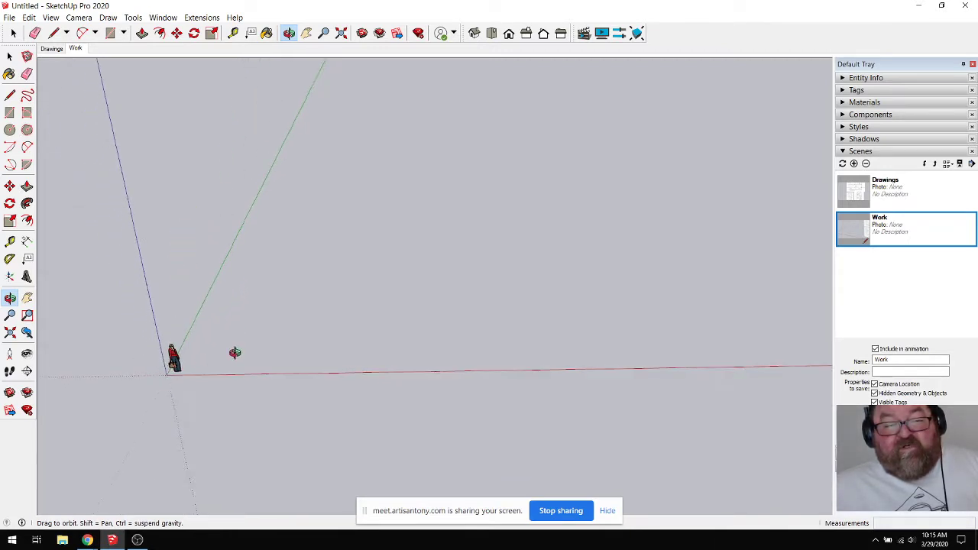
drag(234, 352, 178, 393)
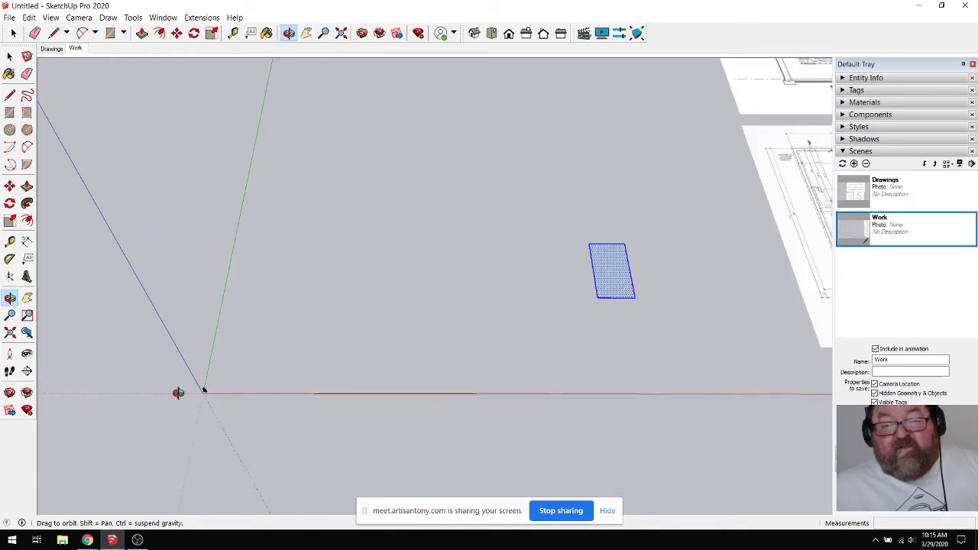
drag(391, 252, 206, 325)
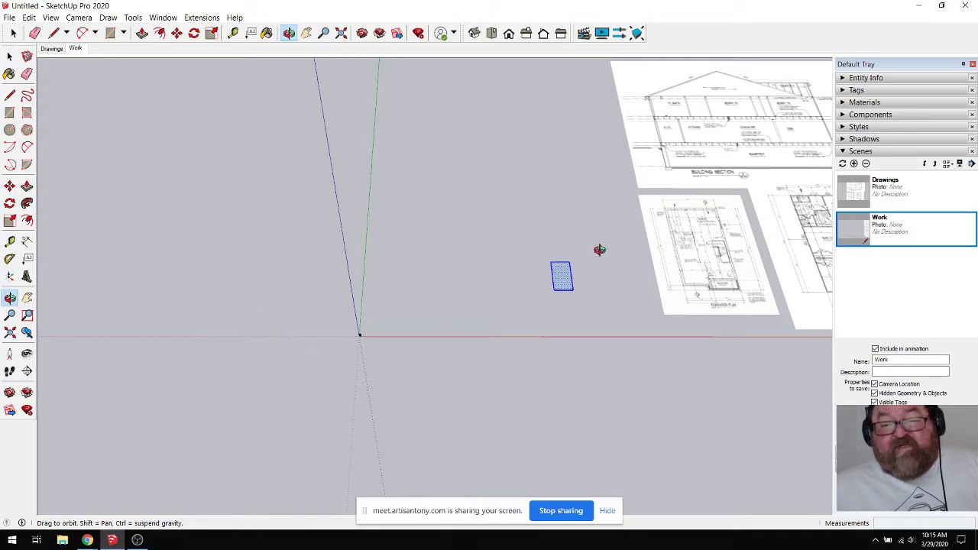
scroll(592, 251, up, 4)
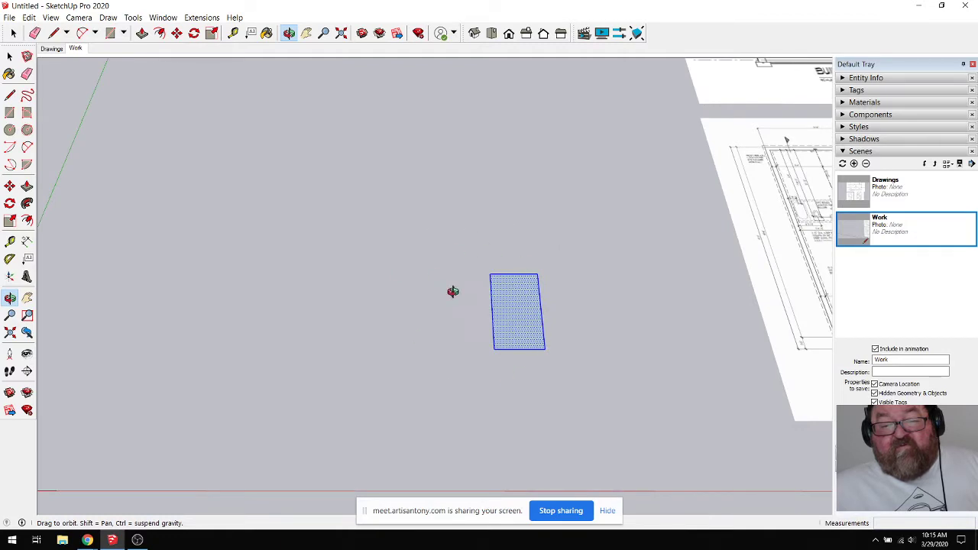
scroll(453, 291, down, 4)
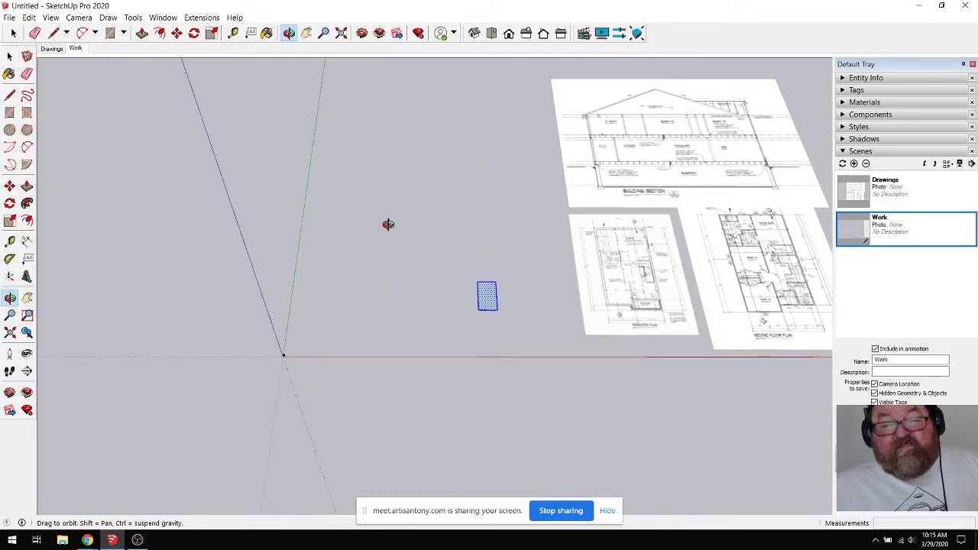
scroll(546, 305, up, 3)
scroll(343, 357, down, 1)
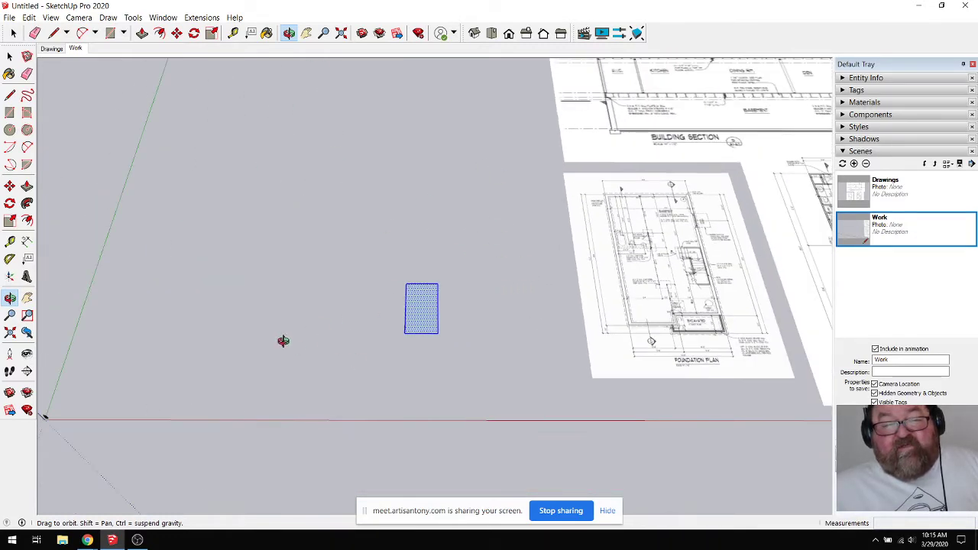
Step: Switch to the Artisan Meet class in Chrome to watch the student draw the 24'8 by 45'8 rectangle, and return to SketchUp
click(87, 540)
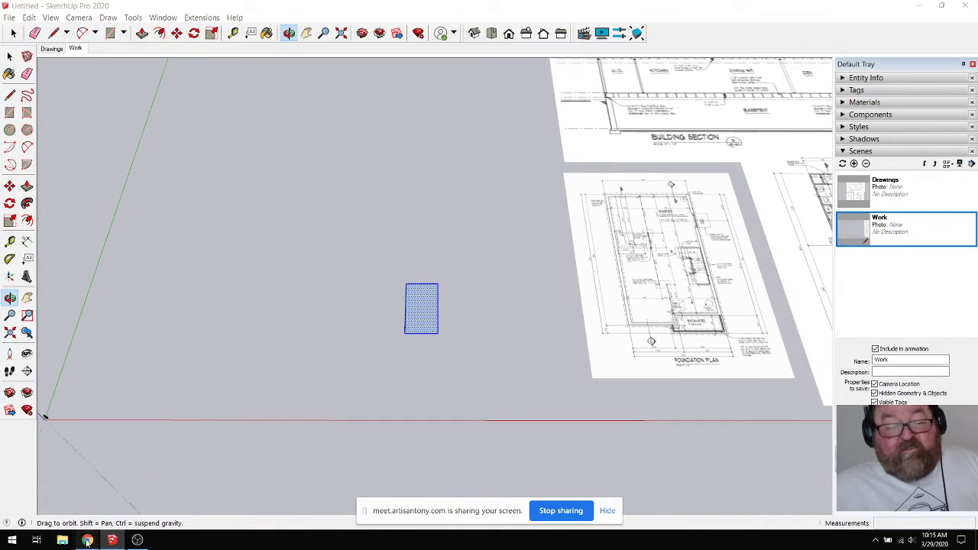
click(70, 503)
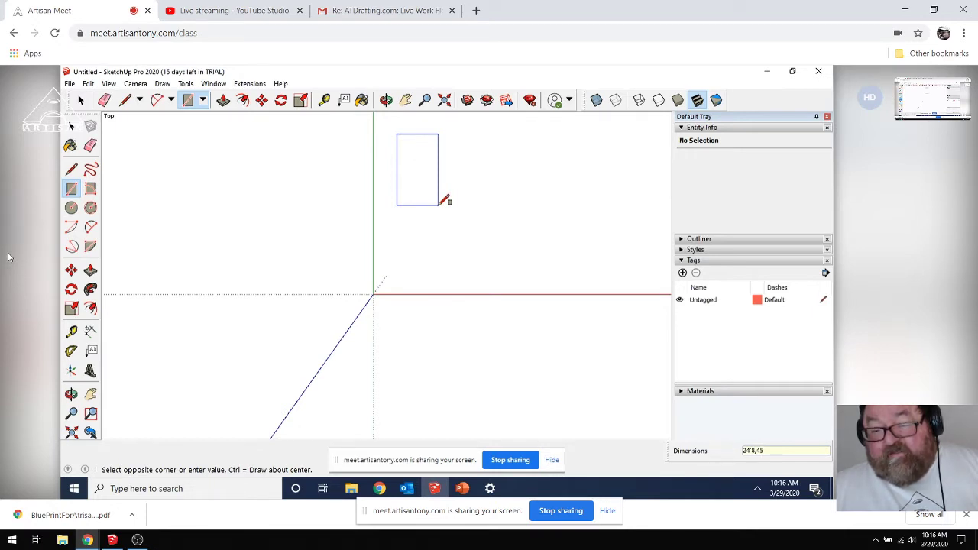
click(438, 207)
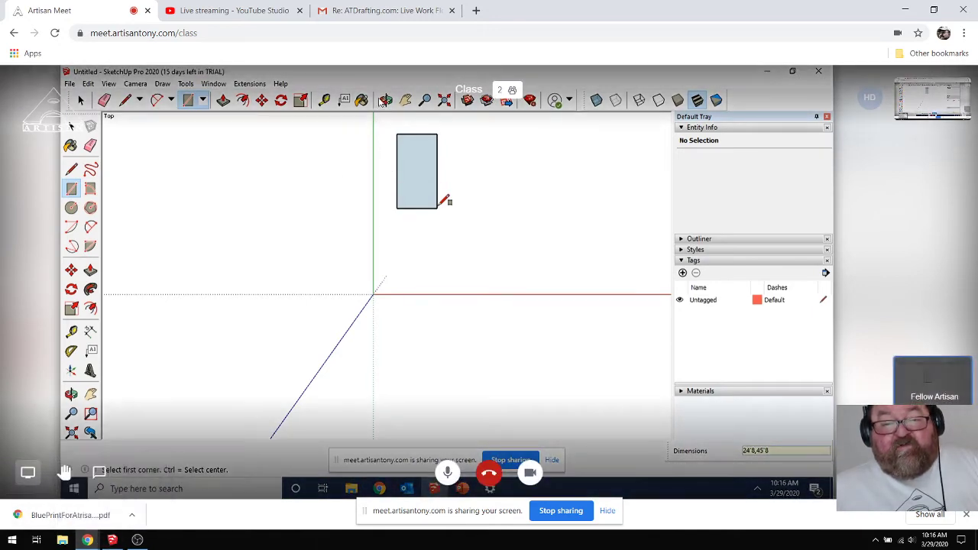
click(112, 540)
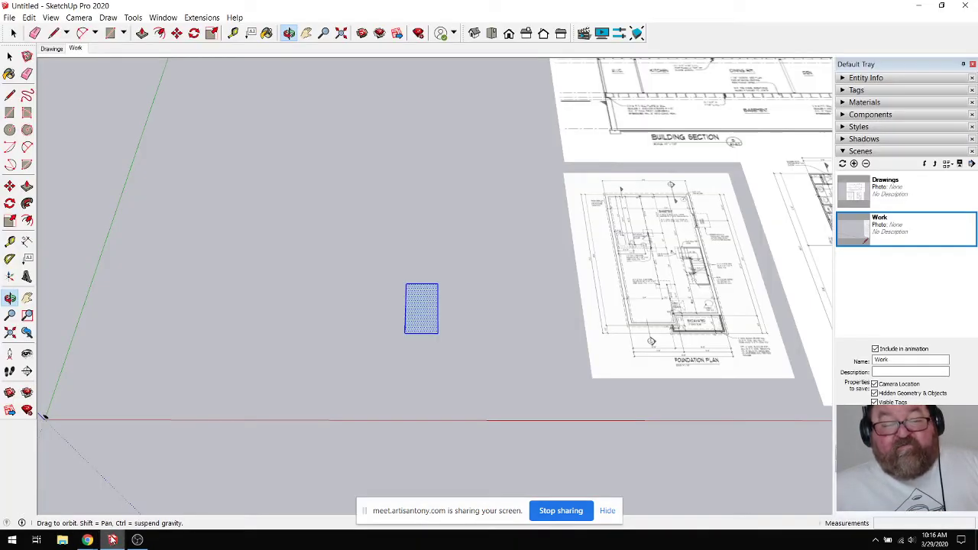
Step: Demonstrate Orbit by examining the selected rectangle from several angles and distances
click(289, 34)
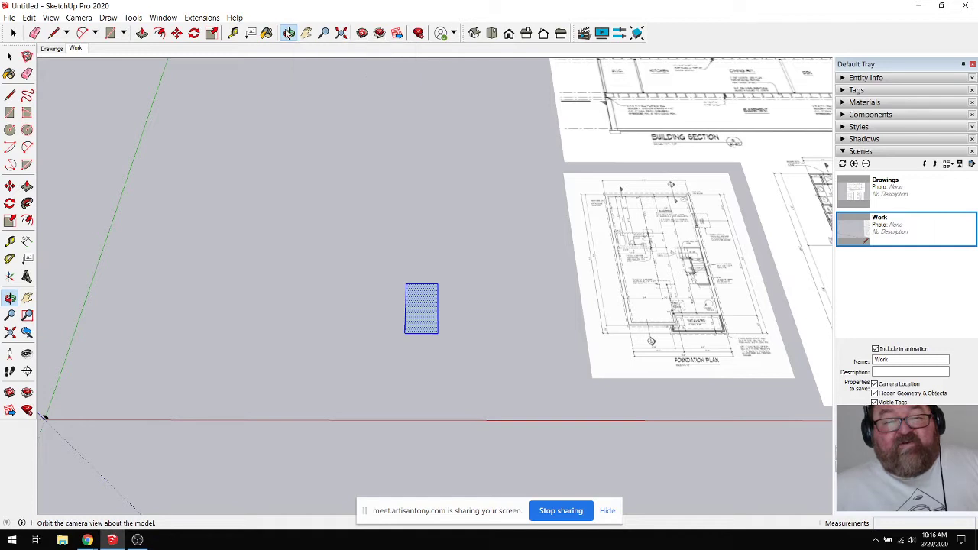
click(289, 33)
drag(439, 290, 380, 283)
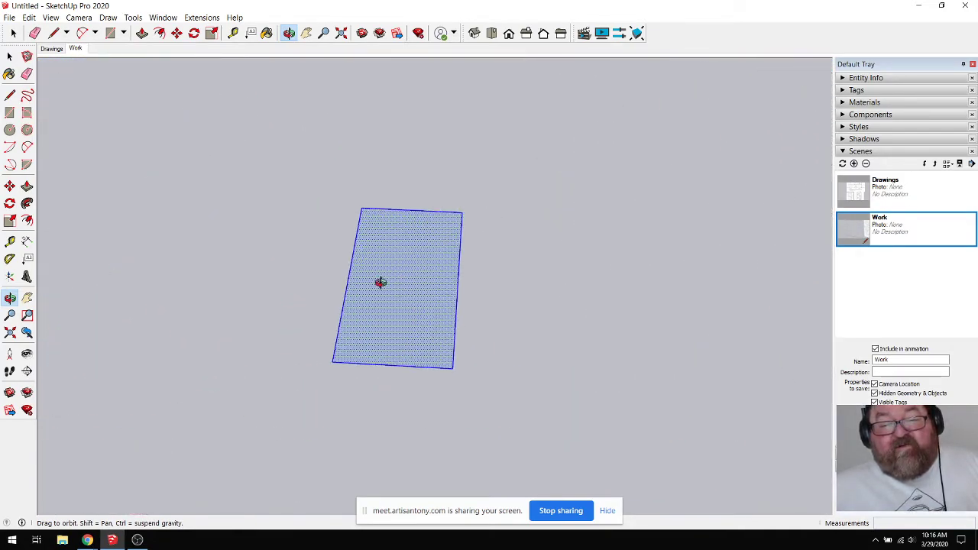
scroll(380, 282, down, 2)
scroll(379, 282, up, 4)
scroll(358, 271, down, 1)
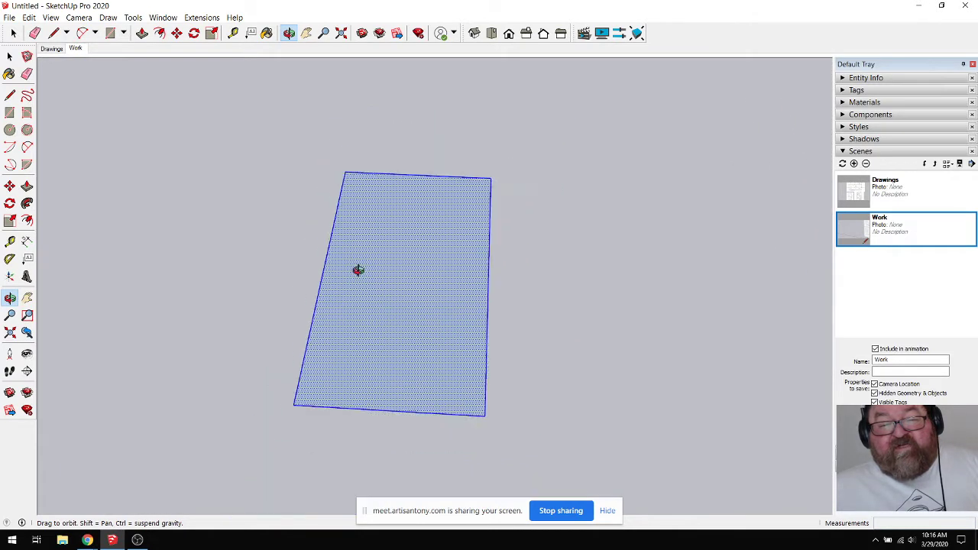
scroll(382, 280, down, 4)
scroll(362, 265, up, 5)
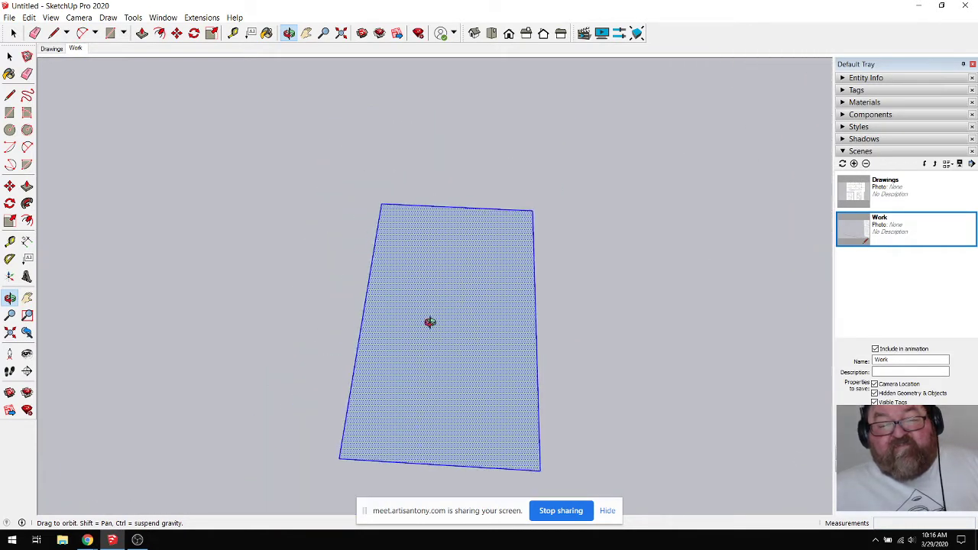
drag(430, 322, 450, 249)
drag(365, 203, 437, 390)
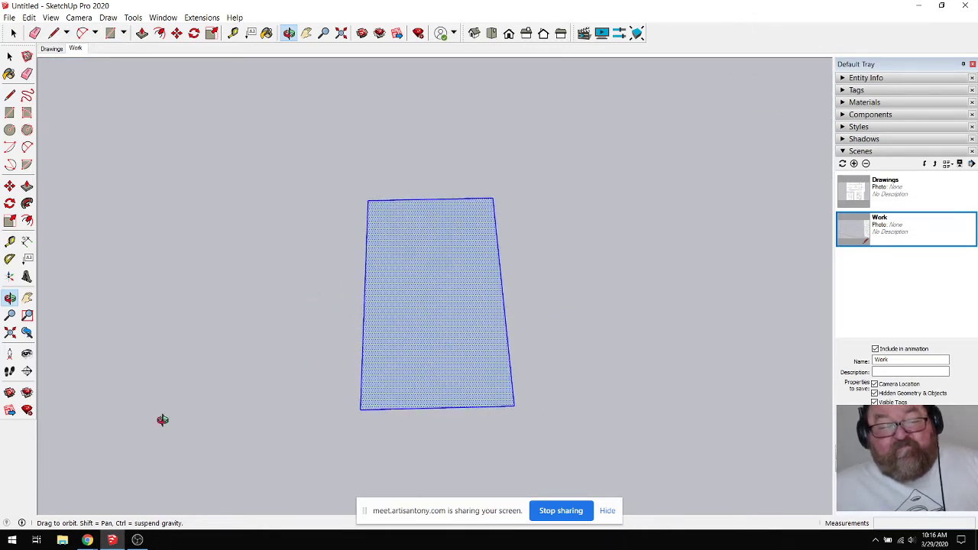
Step: Check the student's orbiting of the rectangle in the Artisan Meet class in Chrome, and return to SketchUp
mouse_move(93, 541)
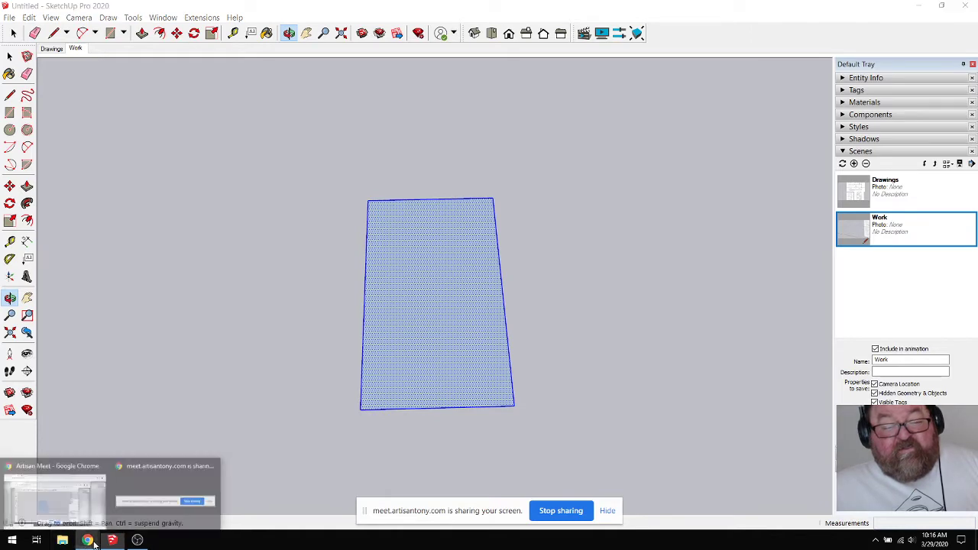
click(54, 496)
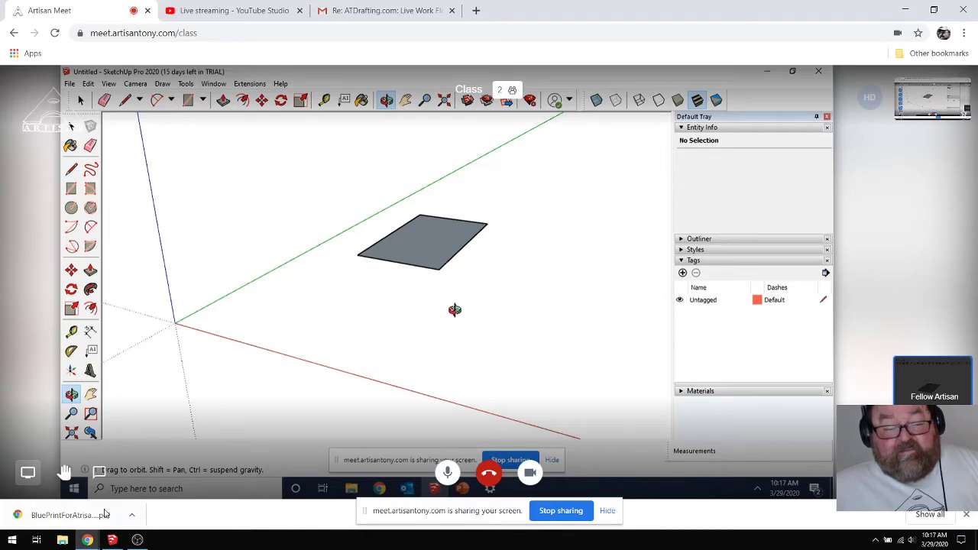
click(112, 540)
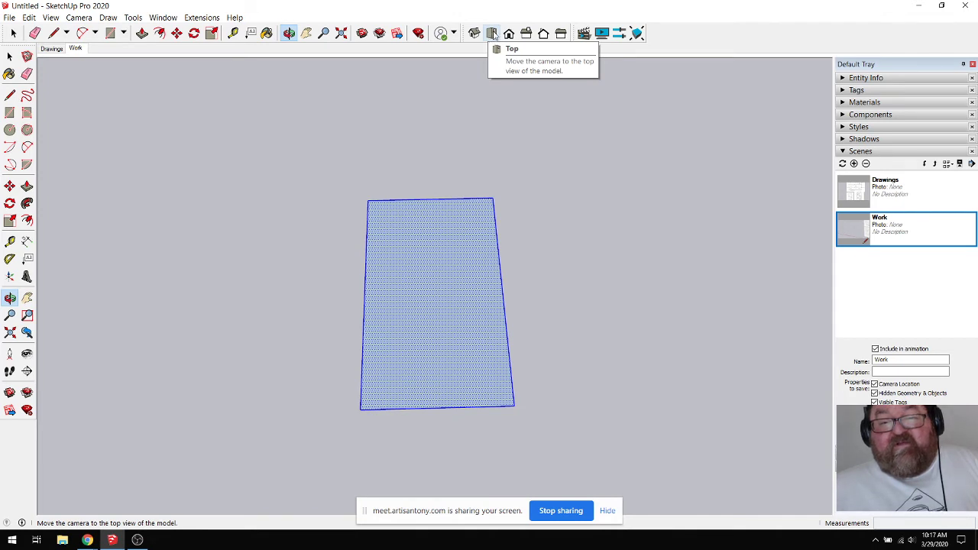
Step: View the rectangle in the Top and Iso standard views, and orbit around it from the isometric view
click(493, 35)
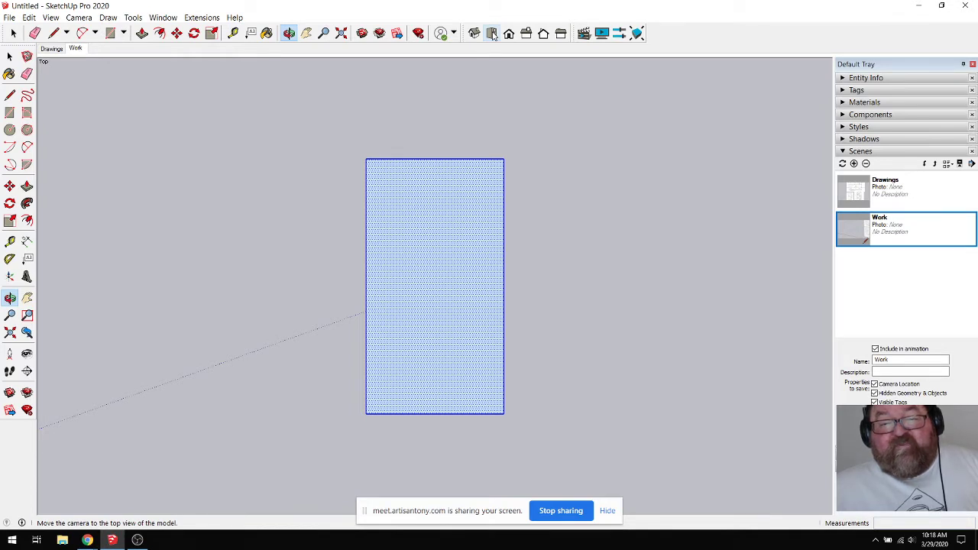
scroll(461, 249, up, 4)
scroll(415, 221, down, 1)
scroll(481, 310, up, 2)
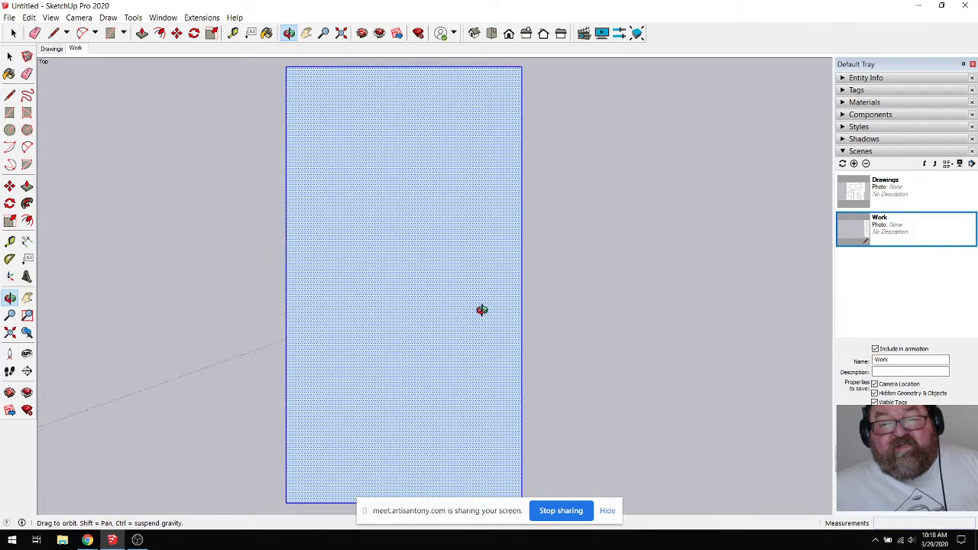
scroll(466, 280, down, 1)
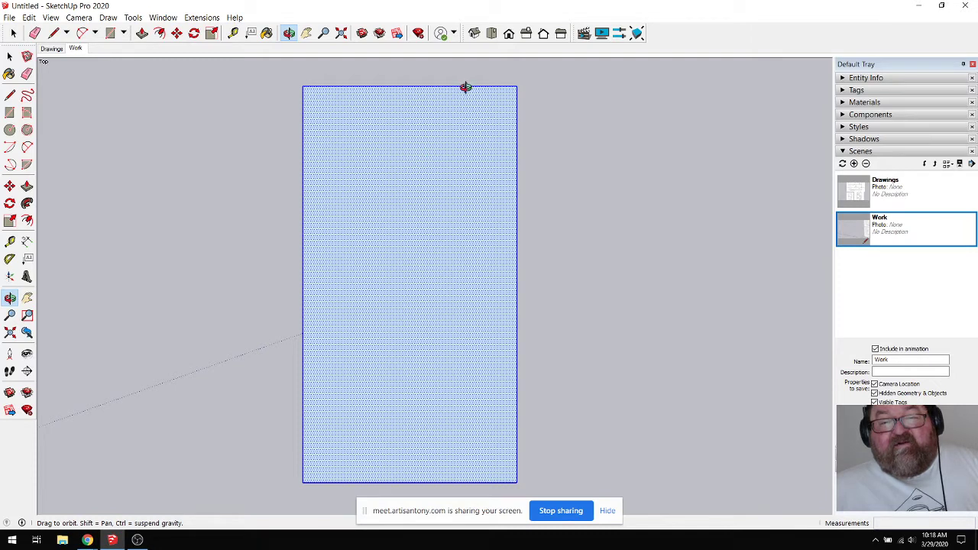
click(473, 35)
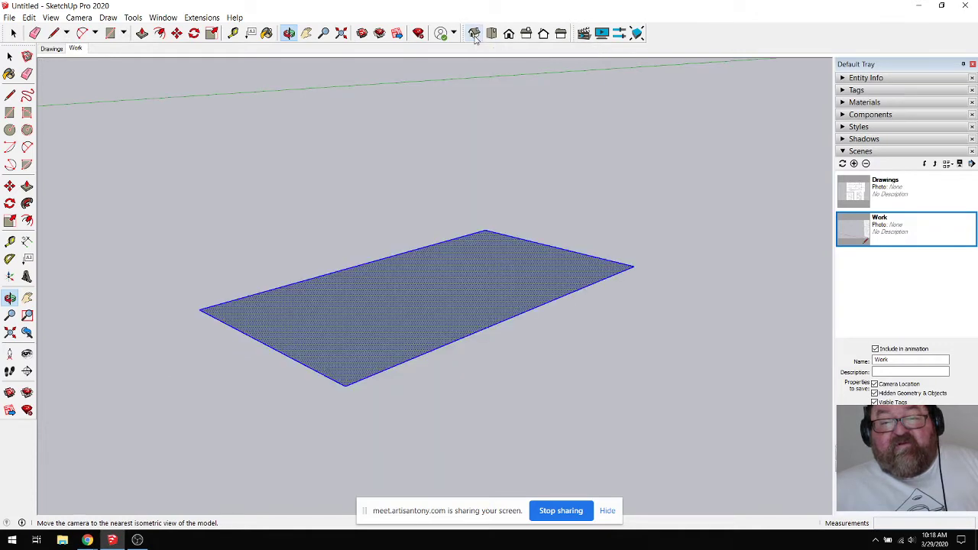
drag(403, 216, 532, 330)
drag(346, 266, 366, 282)
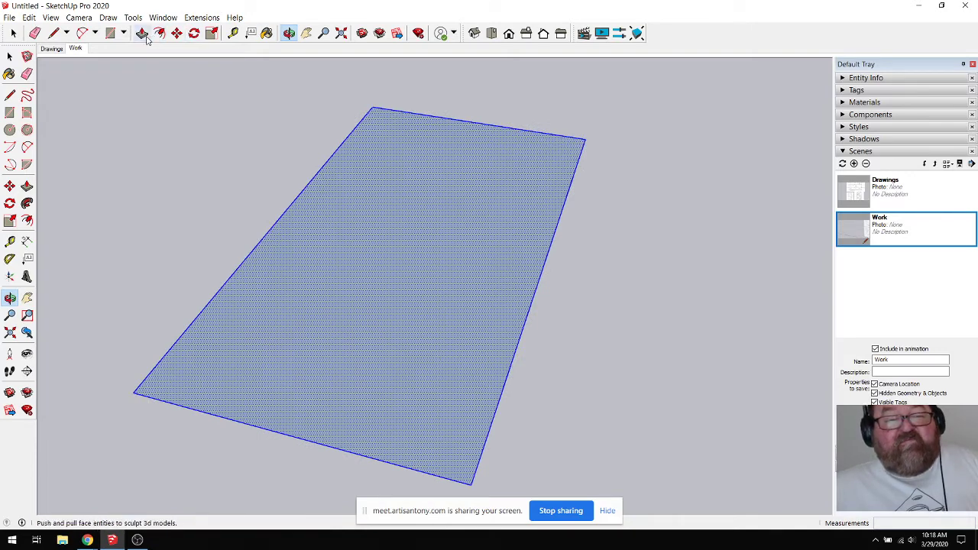
Step: Extrude the rectangle upward about 11' 10 5/8" with Push/Pull and orbit around the resulting box
click(142, 32)
click(374, 275)
click(356, 161)
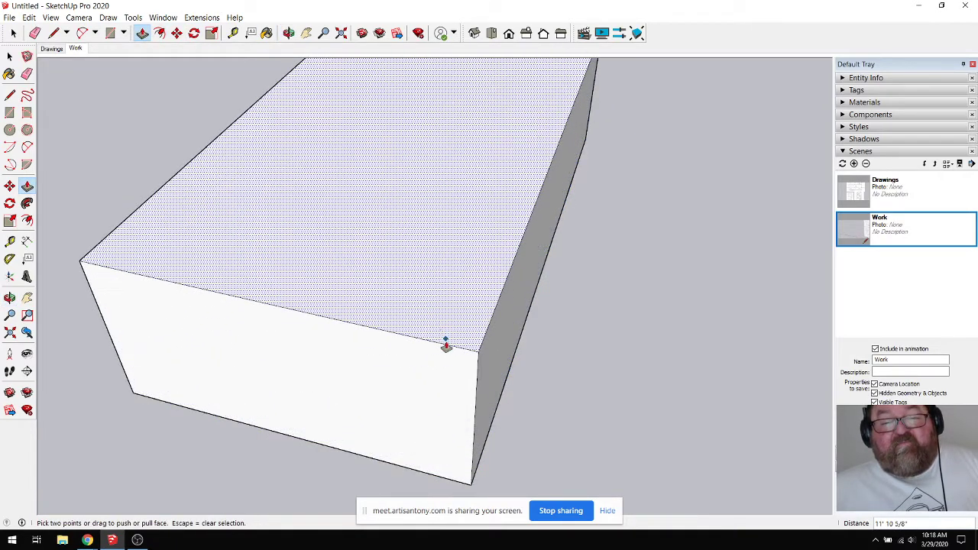
scroll(451, 342, down, 3)
click(288, 33)
drag(463, 307, 507, 291)
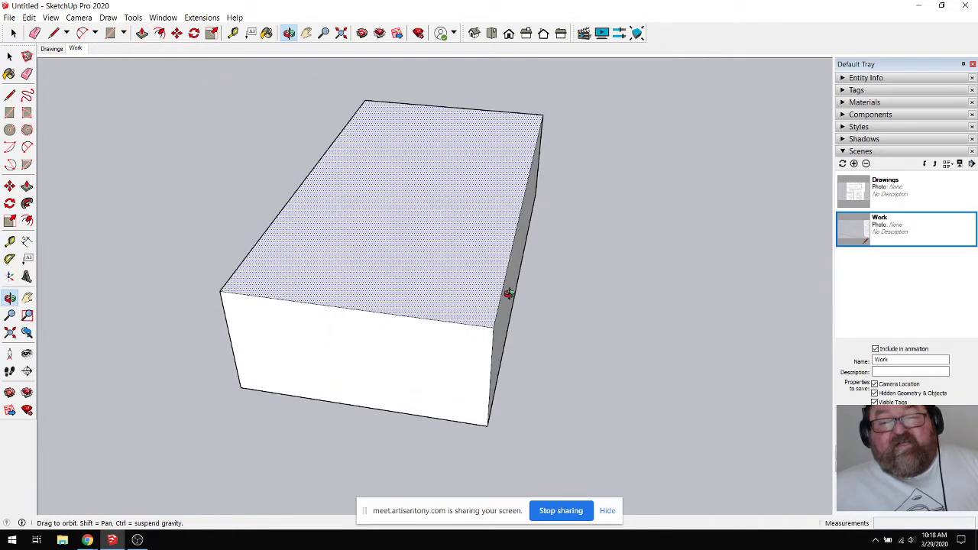
Step: Compare the box in the Top and Iso standard views, and undo its extrusion back to the flat rectangle
click(492, 32)
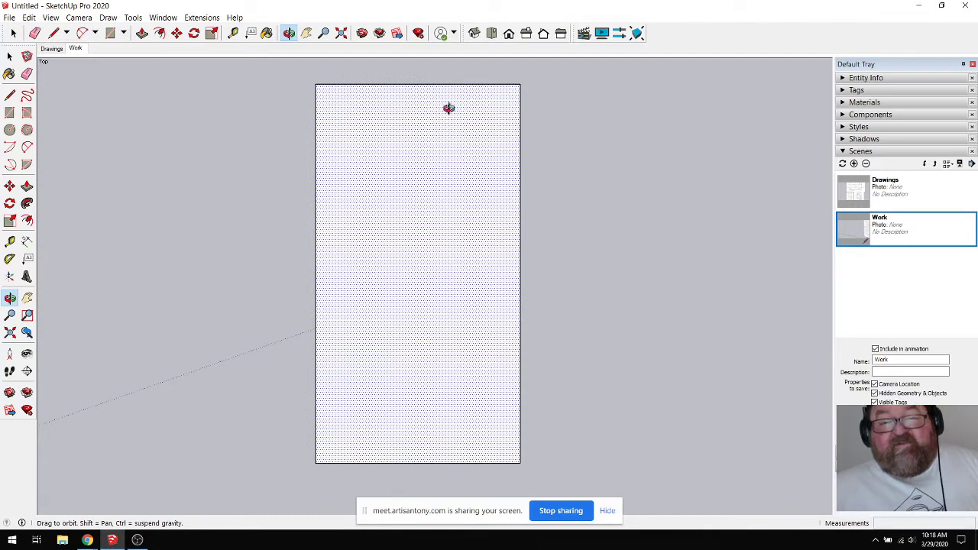
click(474, 34)
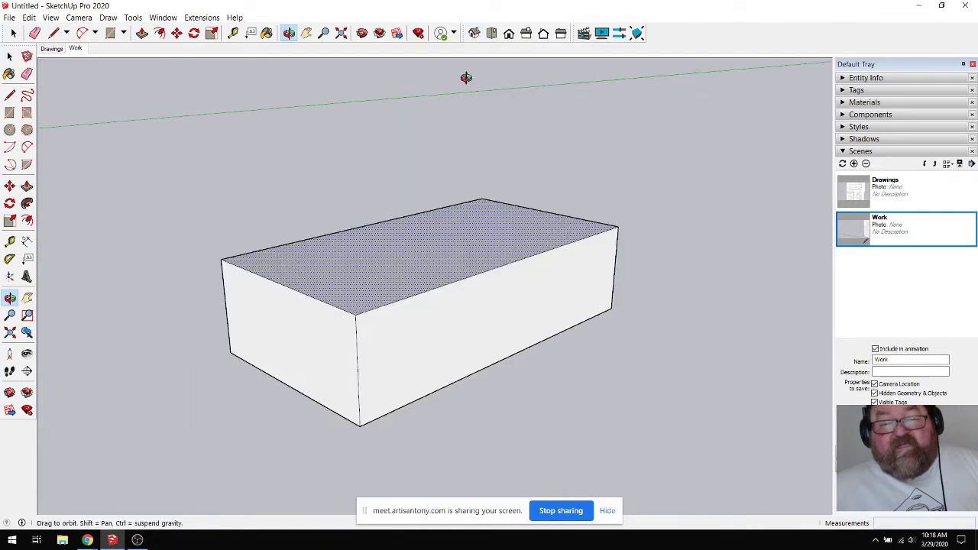
drag(421, 219, 541, 282)
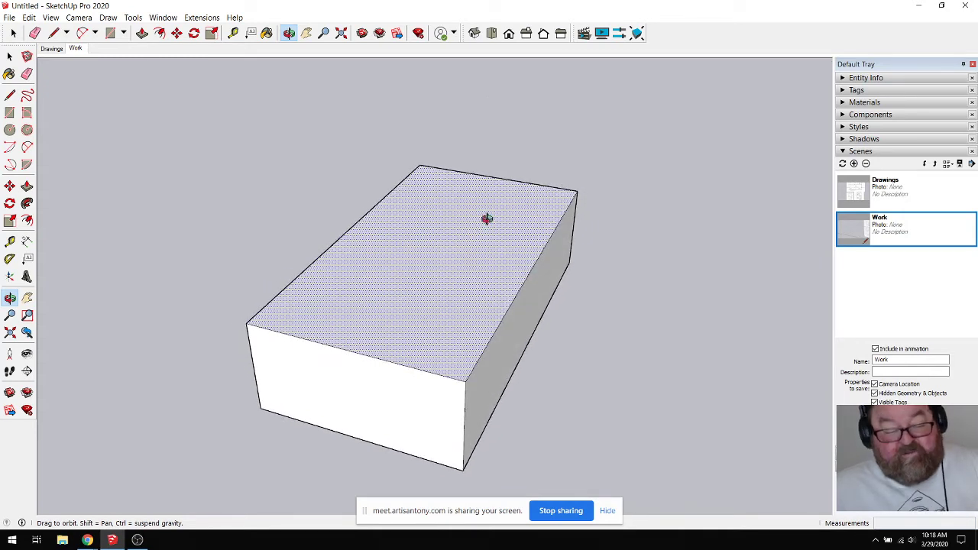
key(ctrl+z)
drag(489, 224, 419, 258)
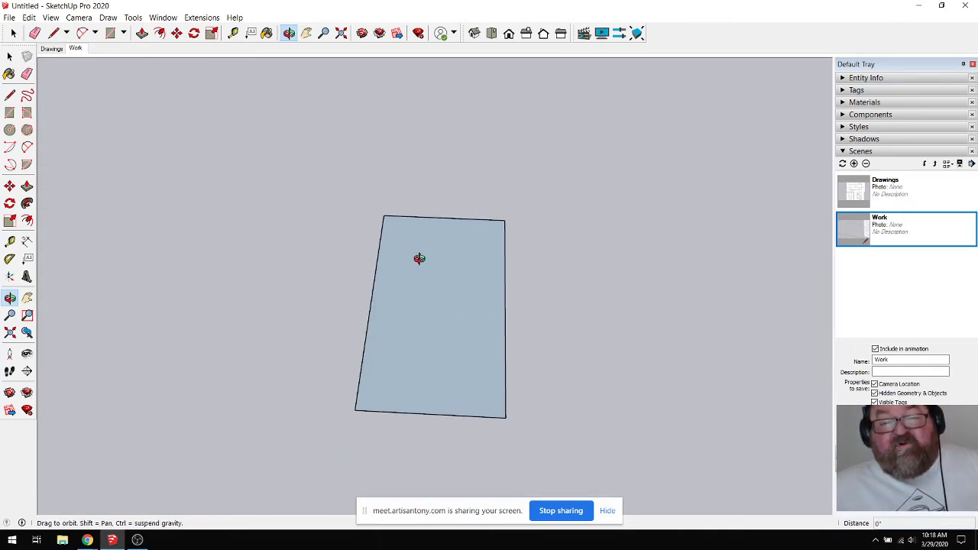
Step: Watch the student's shared view of the rectangle in the Artisan Meet class in Chrome, and return to the rectangle in SketchUp
mouse_move(92, 535)
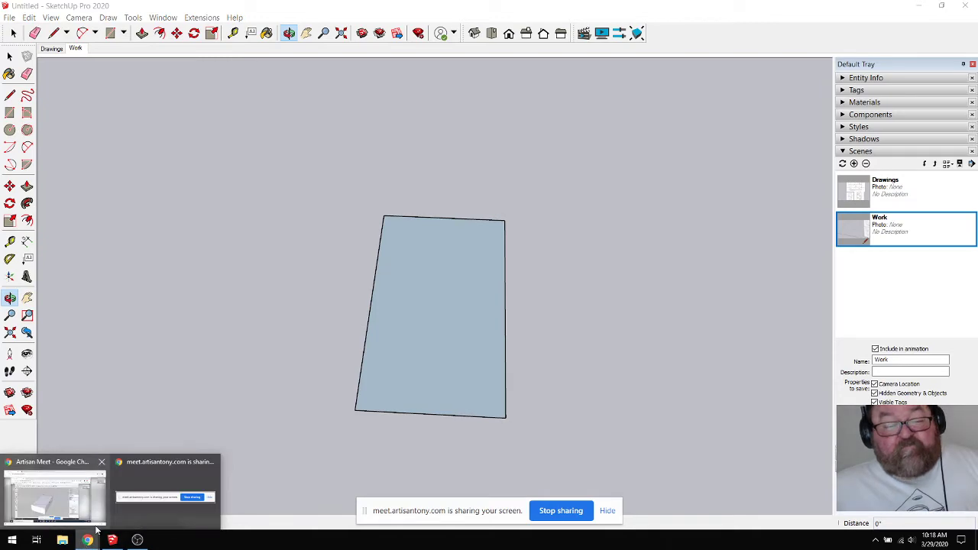
click(68, 504)
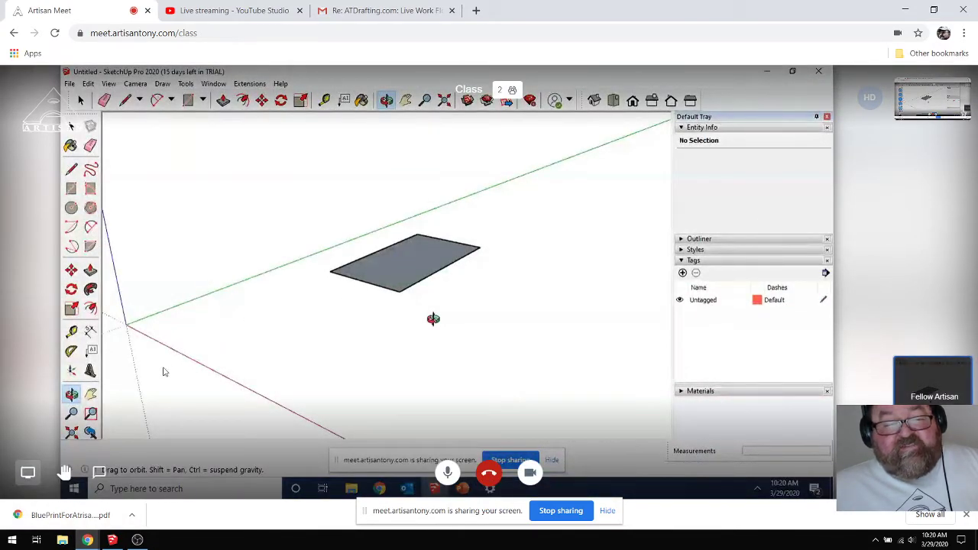
click(112, 541)
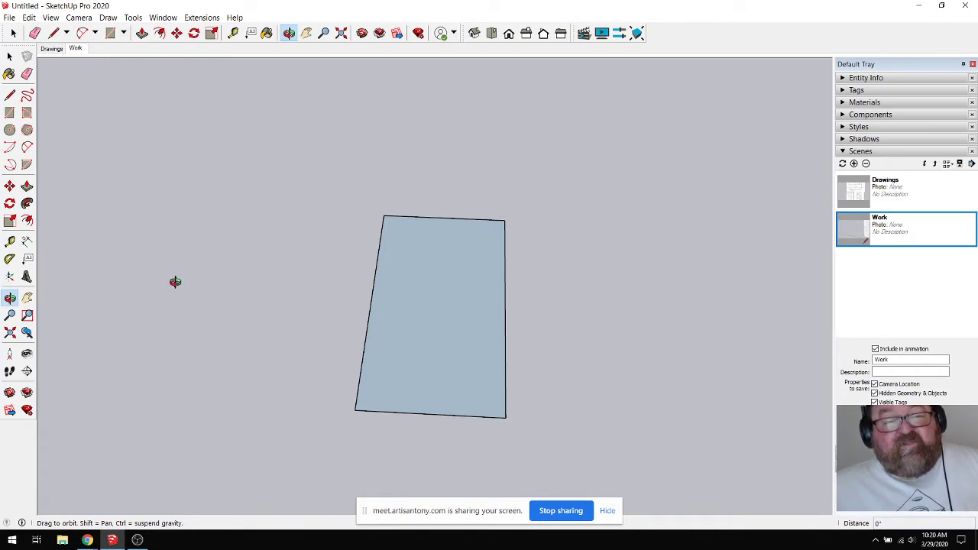
scroll(175, 281, down, 1)
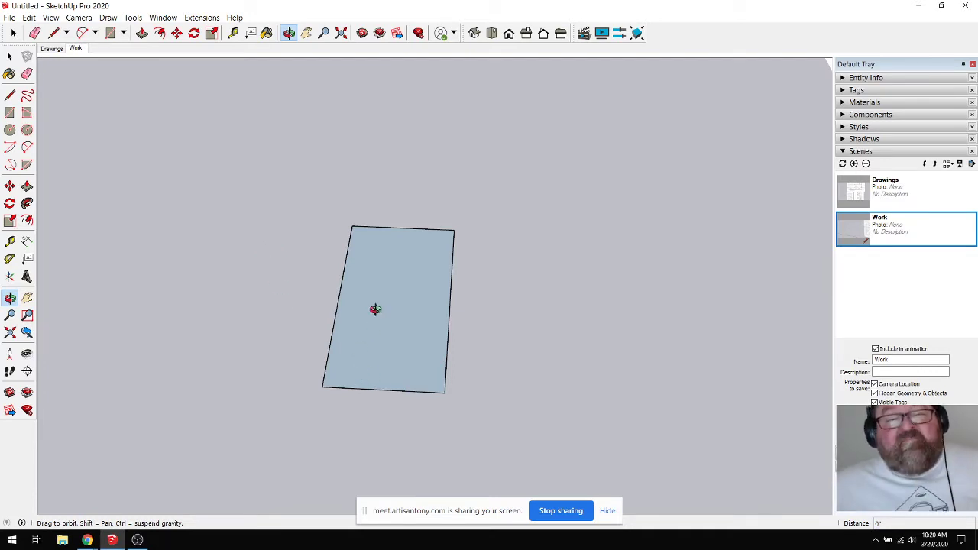
Step: Examine the rectangle beside the imported drawing sheets and find the Foundation Plan
scroll(353, 312, down, 1)
scroll(353, 312, down, 3)
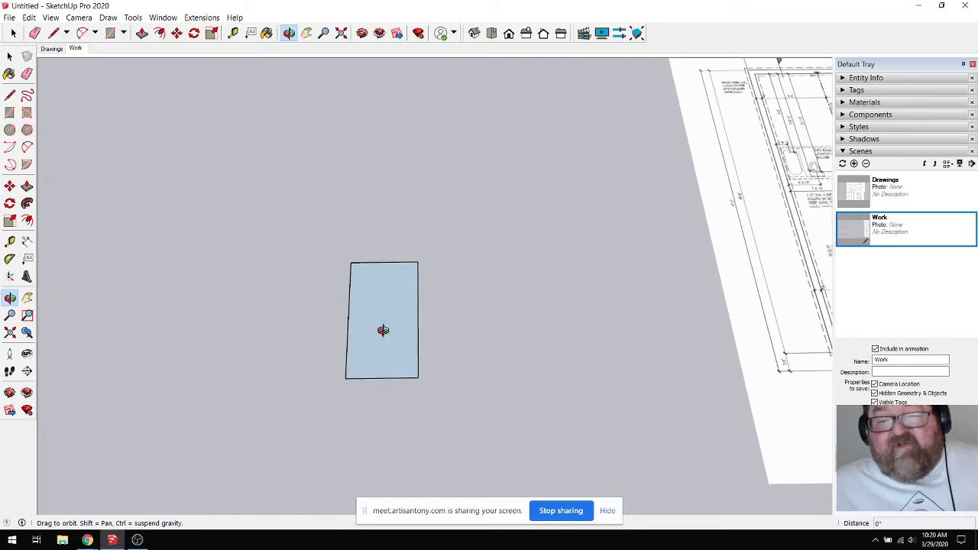
scroll(362, 317, down, 1)
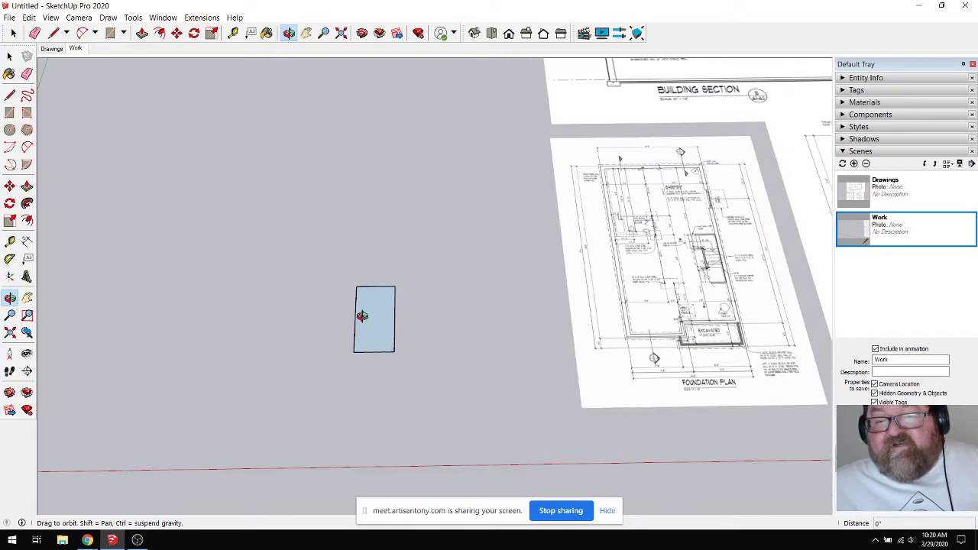
scroll(362, 316, down, 2)
scroll(363, 316, up, 1)
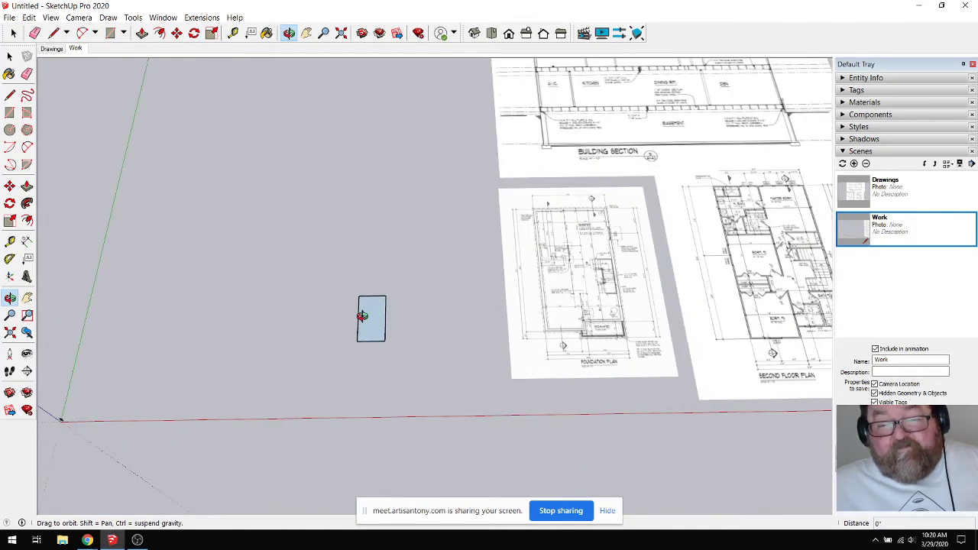
scroll(362, 322, up, 2)
scroll(345, 325, down, 1)
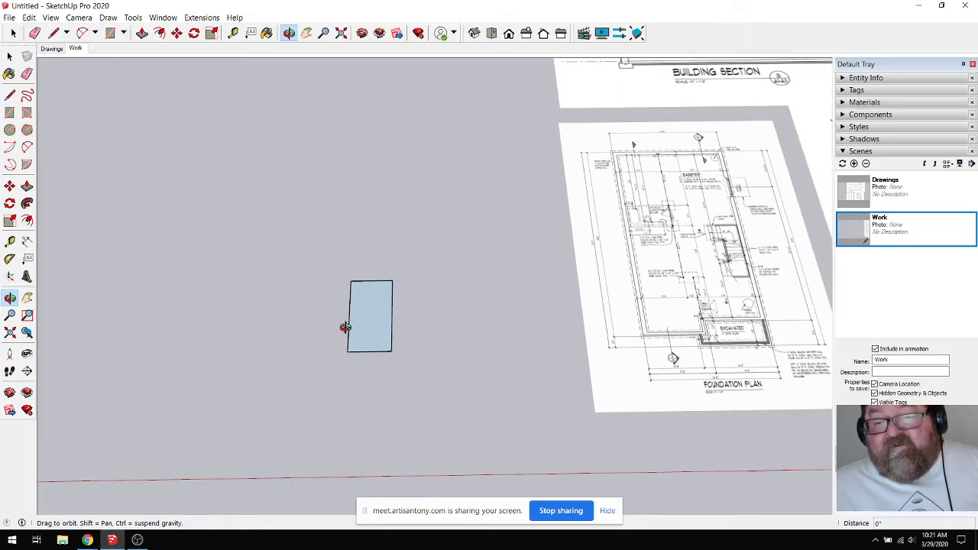
scroll(345, 327, down, 1)
scroll(690, 299, up, 4)
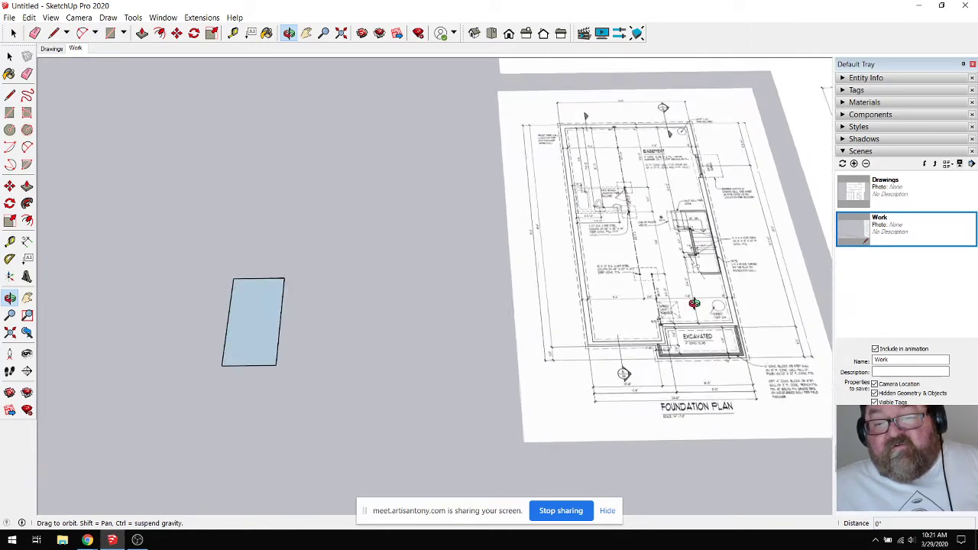
scroll(615, 321, down, 1)
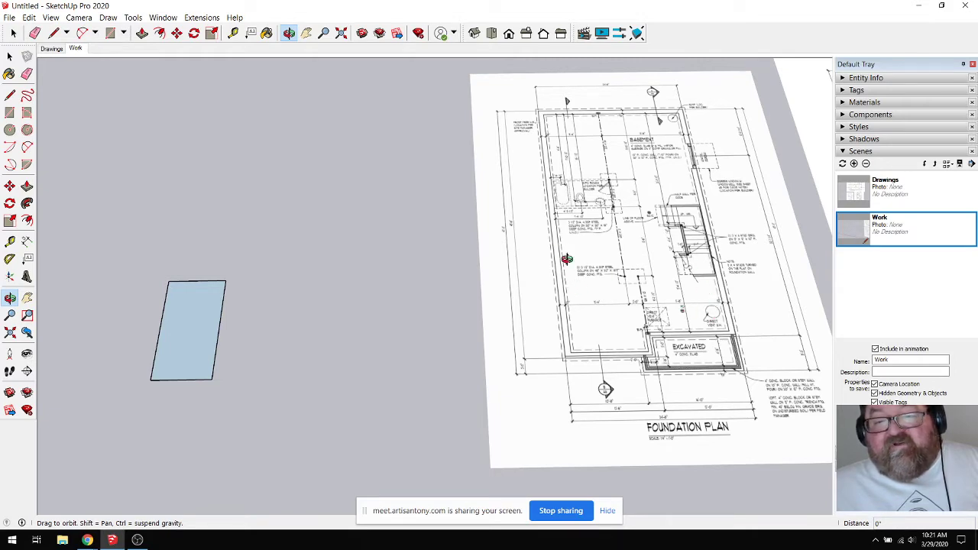
Step: Examine the foundation wall thickness and dimensions around the lower-left corner of the Foundation Plan, and return to the rectangle
scroll(574, 382, up, 5)
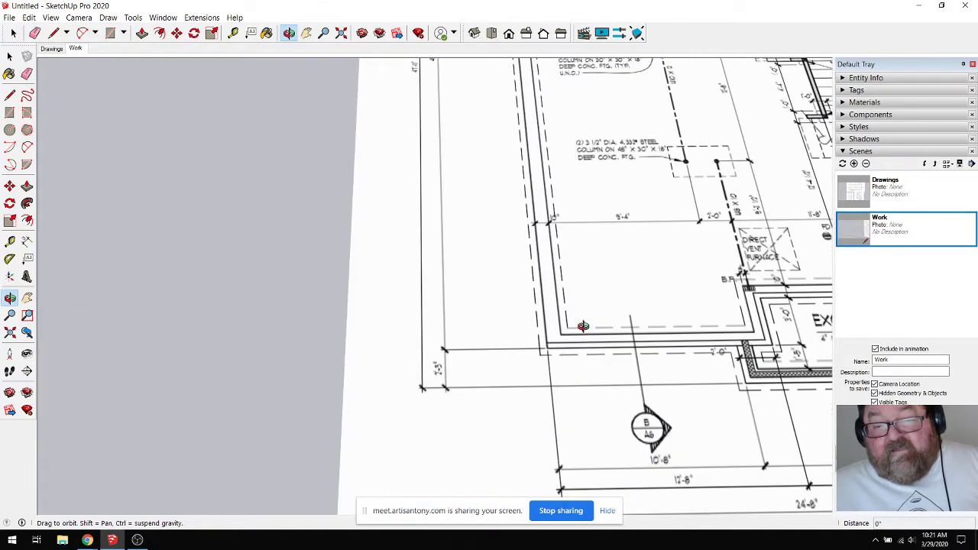
scroll(478, 376, down, 4)
scroll(554, 282, up, 6)
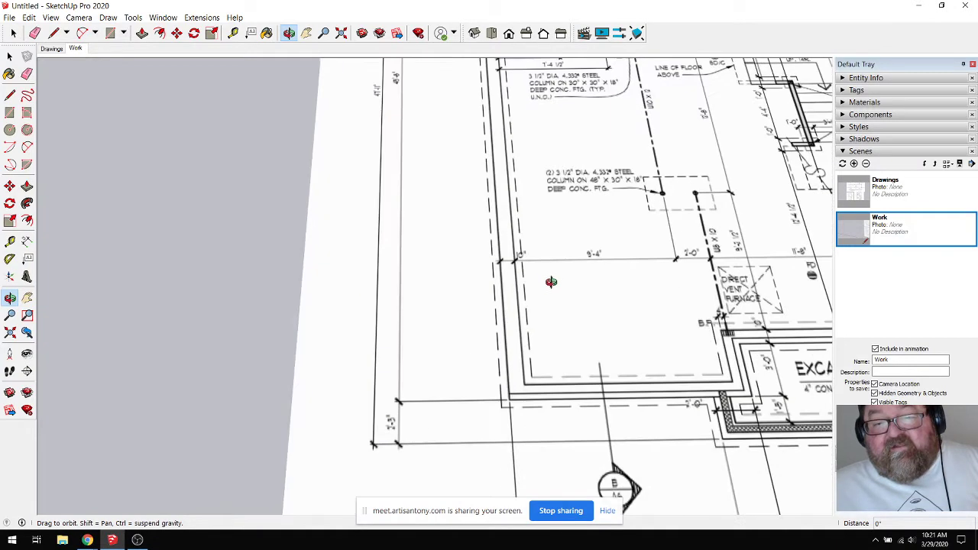
scroll(497, 297, down, 10)
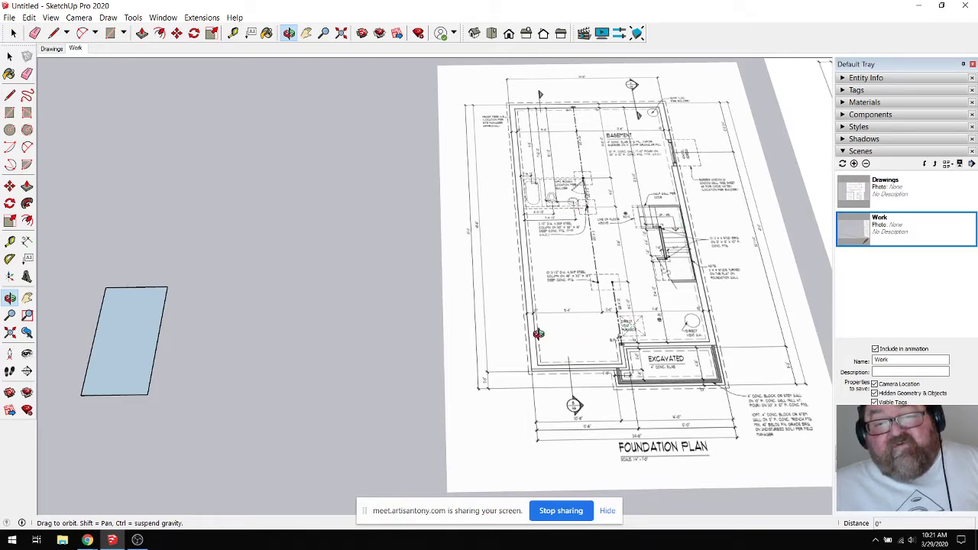
drag(603, 332, 612, 334)
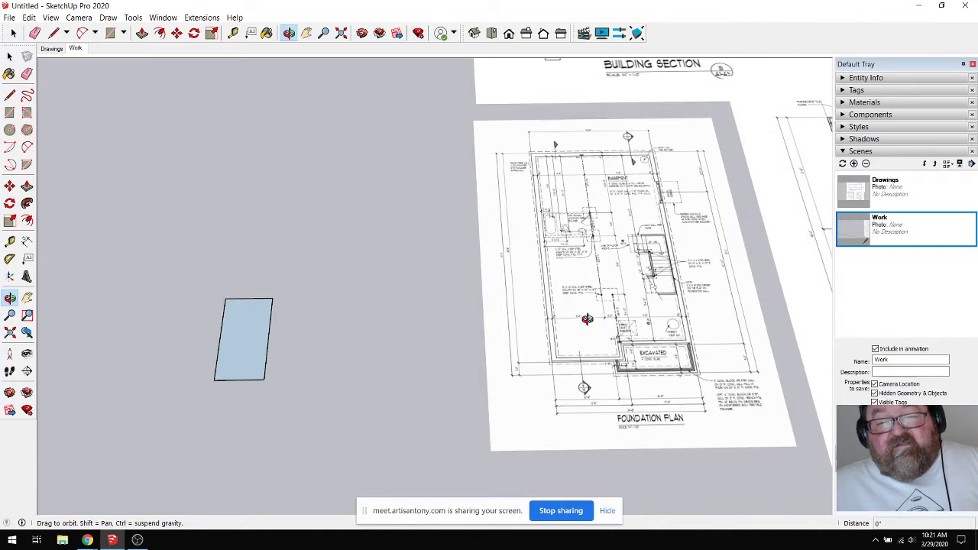
scroll(596, 321, up, 5)
scroll(683, 348, down, 3)
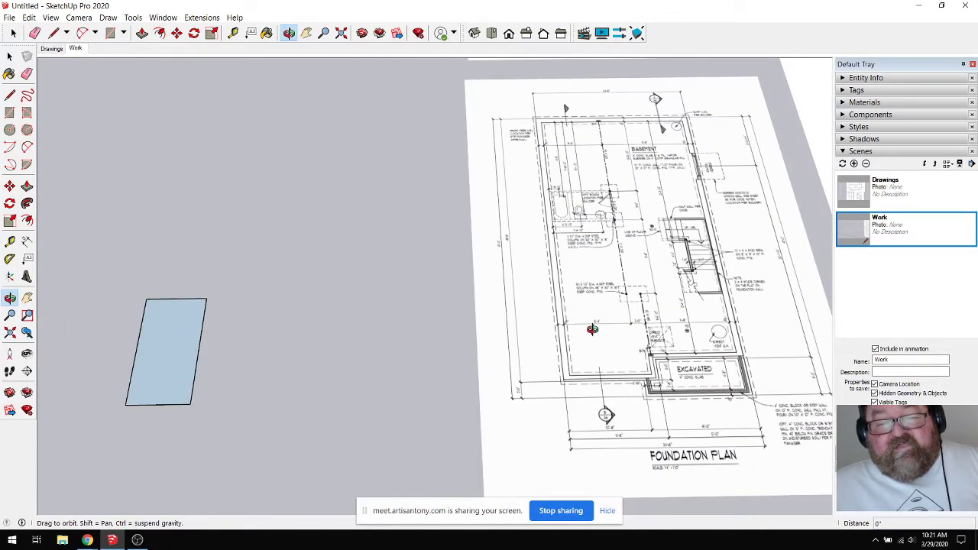
scroll(600, 329, down, 3)
scroll(261, 393, up, 3)
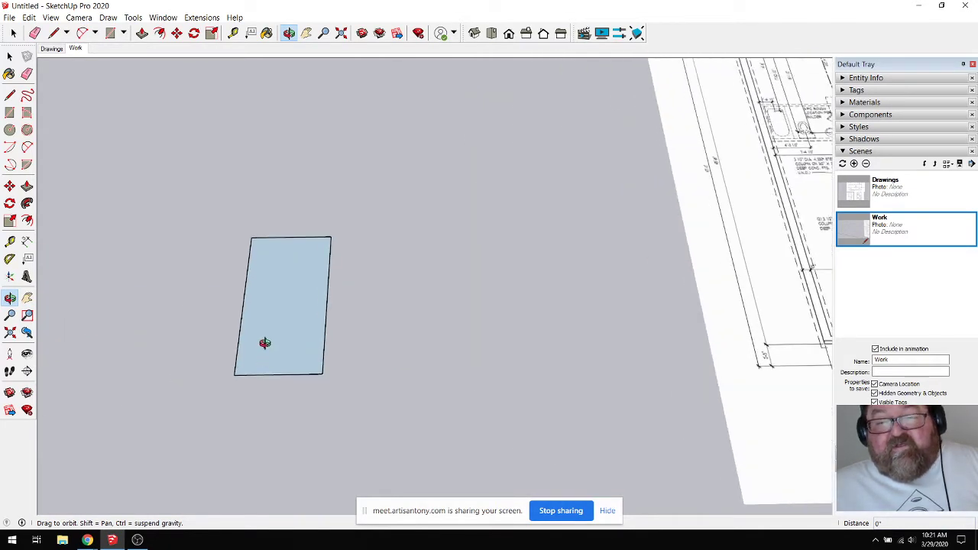
Step: Offset the rectangle's outline inward freehand by about 1' 11 1/8", starting from its left edge
scroll(270, 334, down, 2)
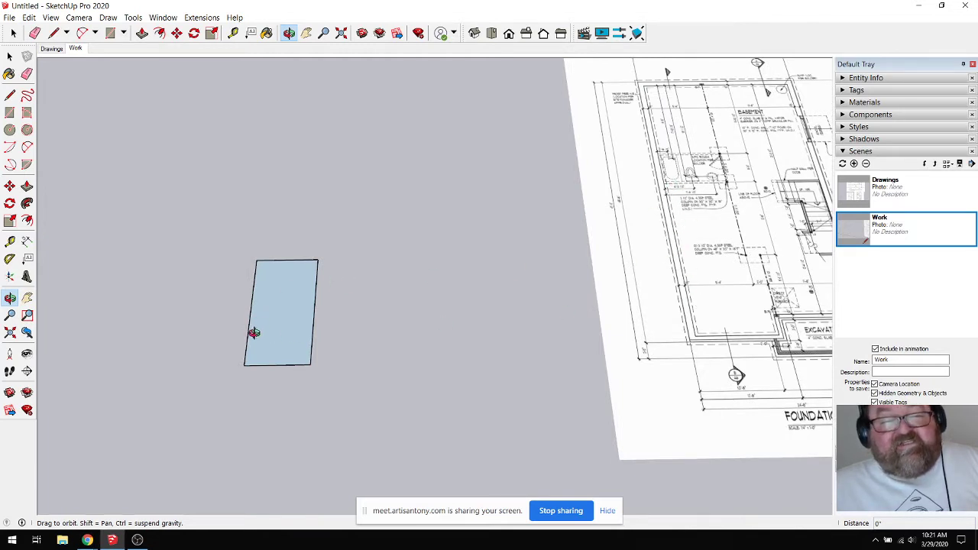
scroll(251, 333, up, 3)
scroll(253, 308, up, 2)
drag(333, 236, 301, 332)
scroll(295, 351, up, 2)
scroll(306, 323, down, 1)
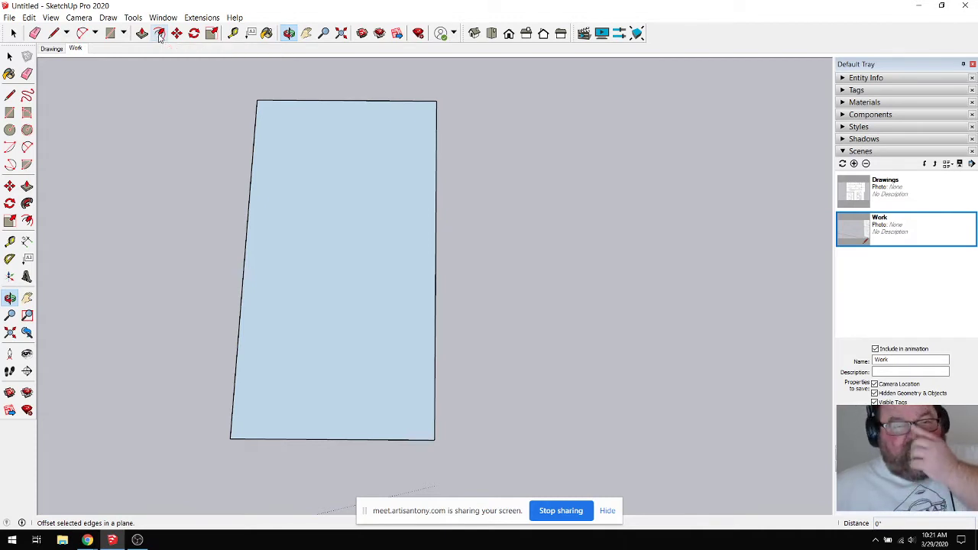
click(160, 34)
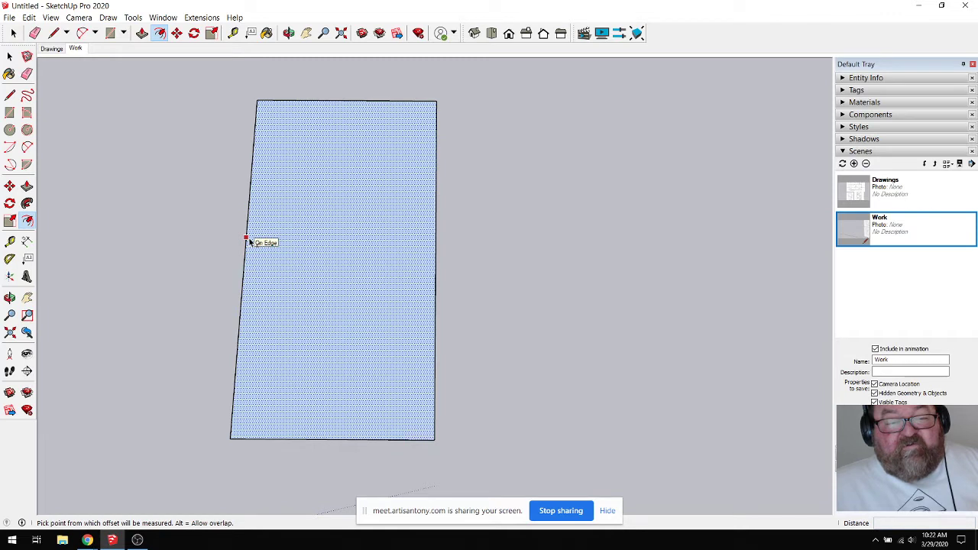
scroll(250, 242, up, 3)
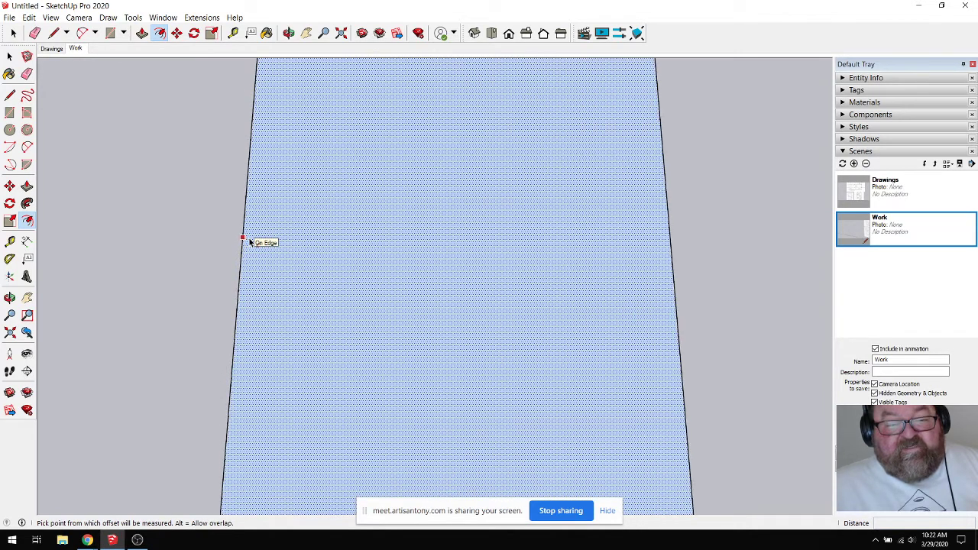
scroll(249, 242, down, 3)
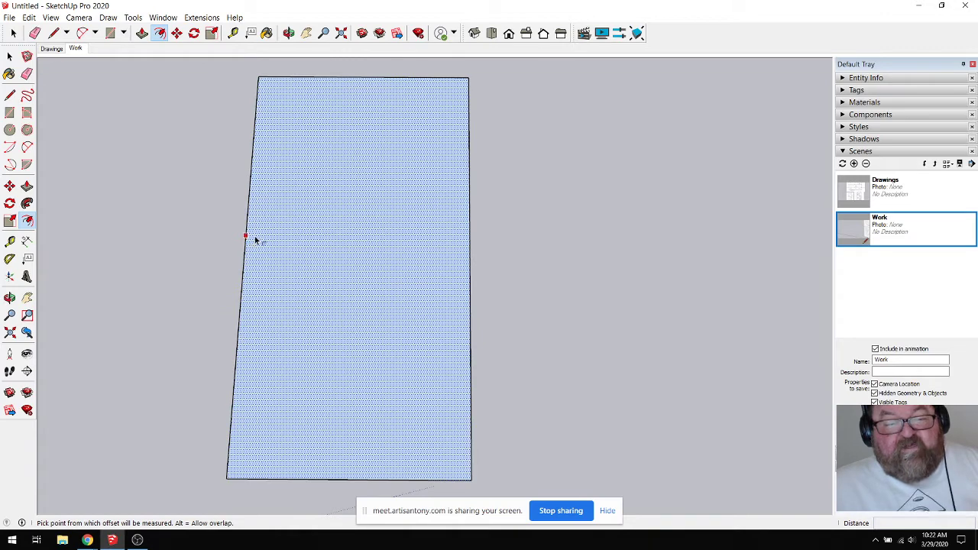
key(Escape)
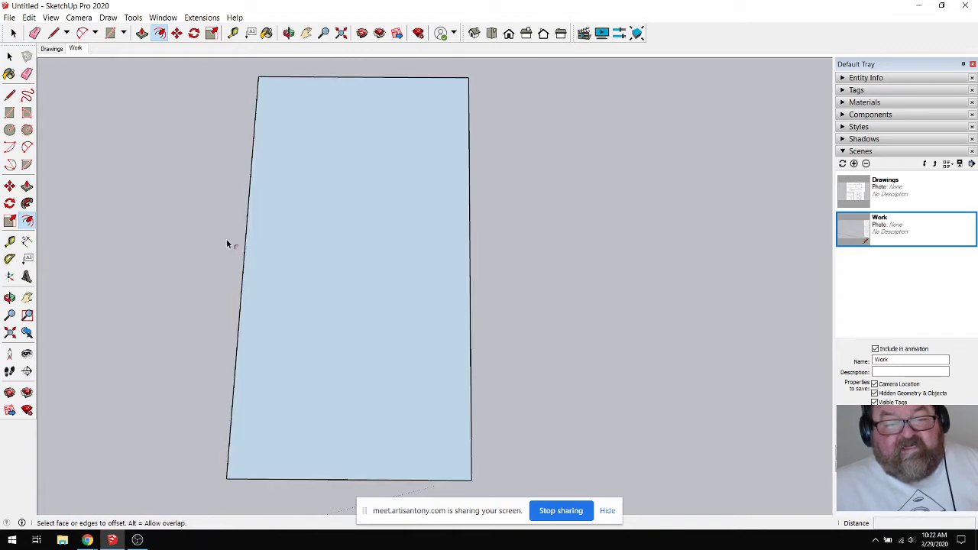
click(244, 241)
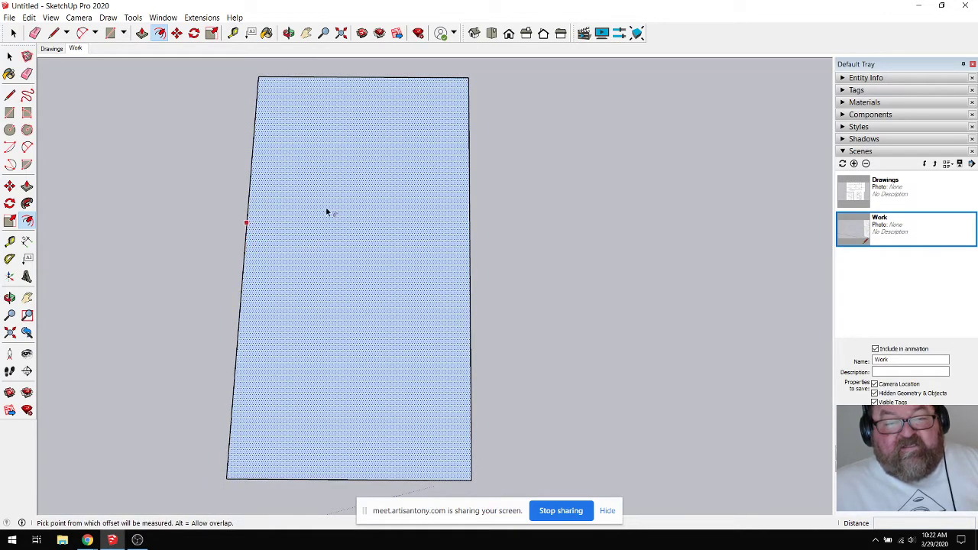
click(262, 252)
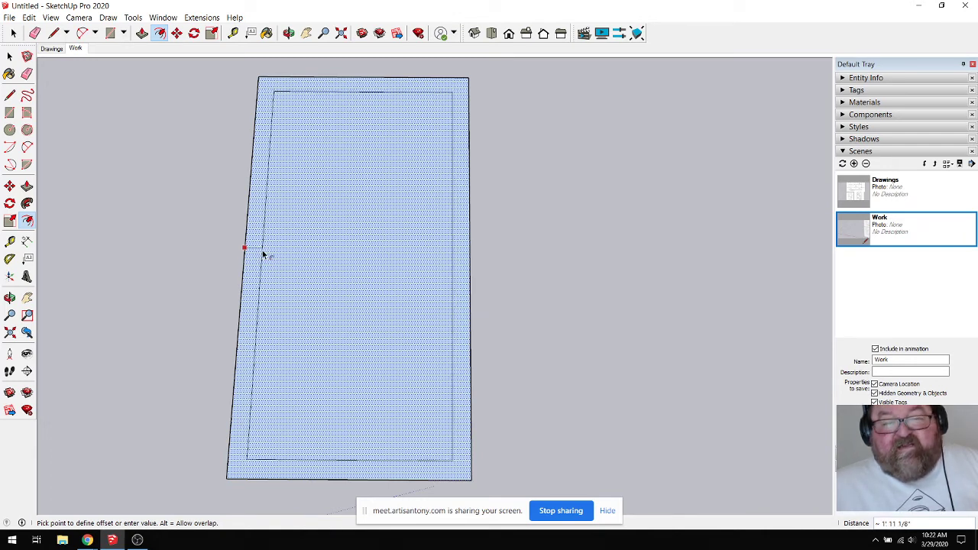
click(262, 255)
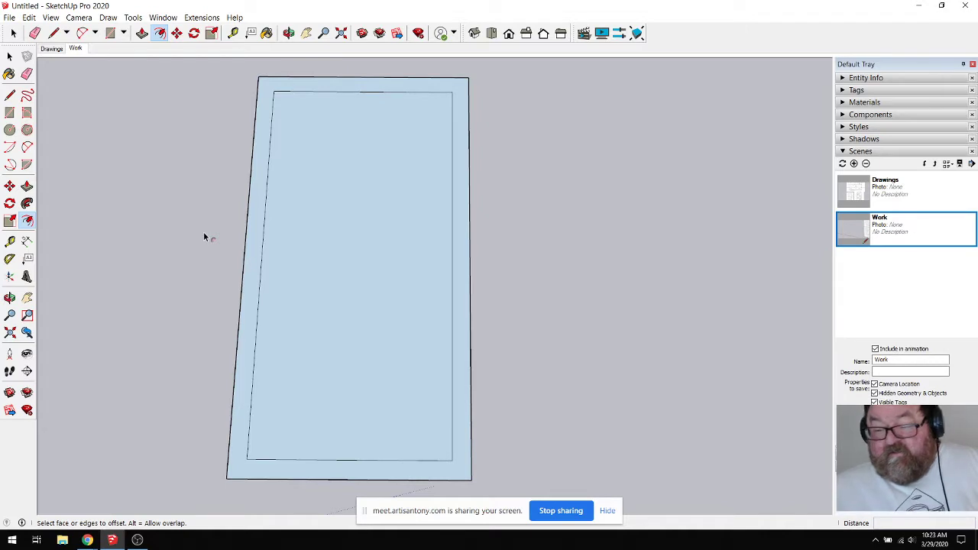
Step: Inspect the inner face with the Tape Measure and undo the freehand offset
click(233, 33)
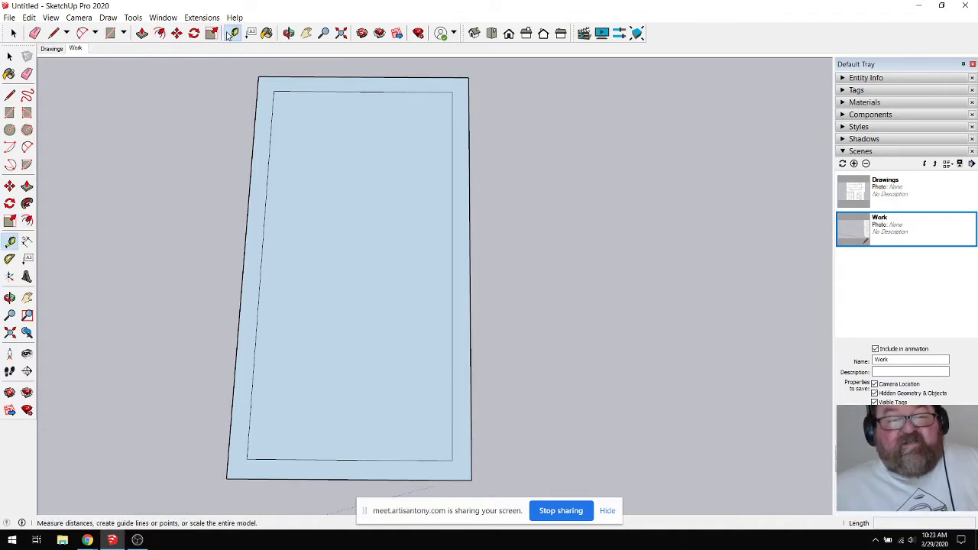
click(277, 168)
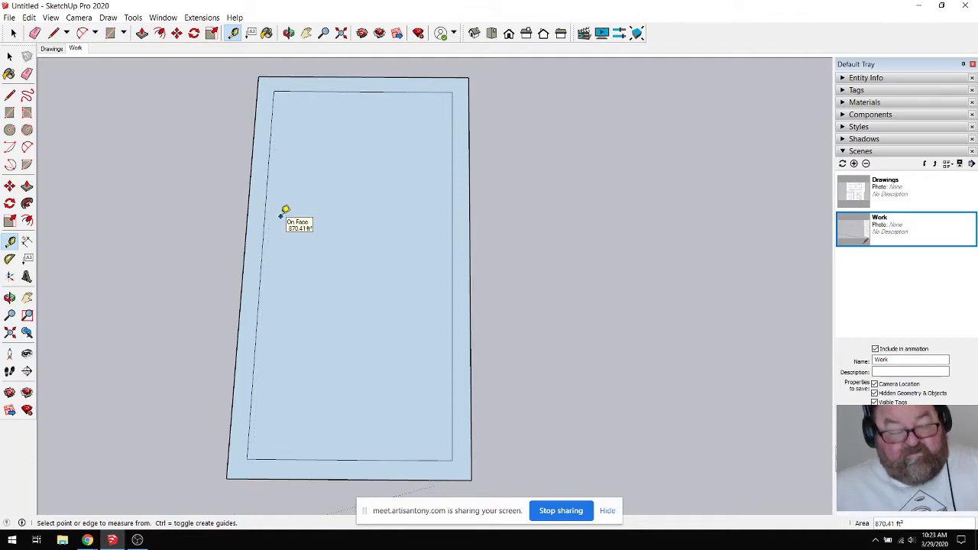
key(ctrl+z)
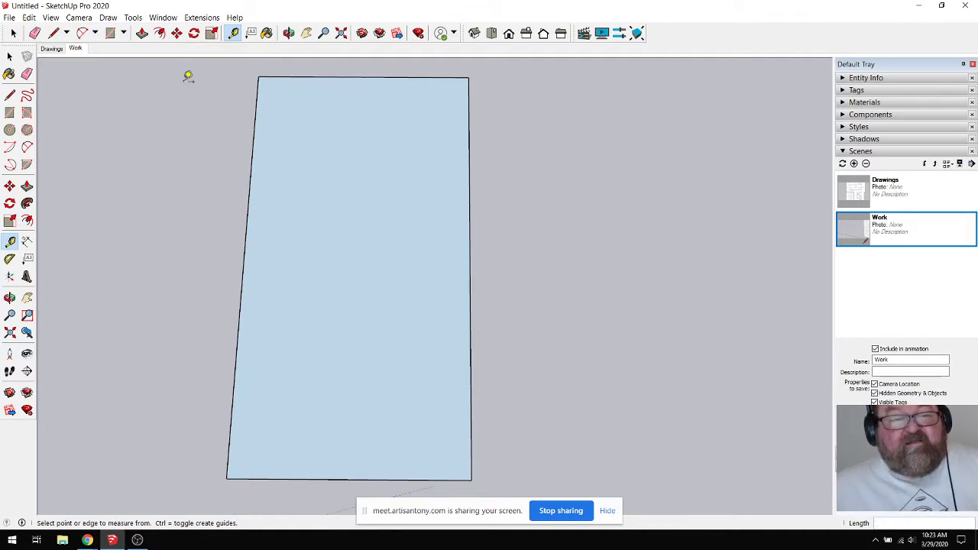
Step: Offset the rectangle's outline inward from its left edge and set the distance to 10"
click(159, 33)
click(246, 219)
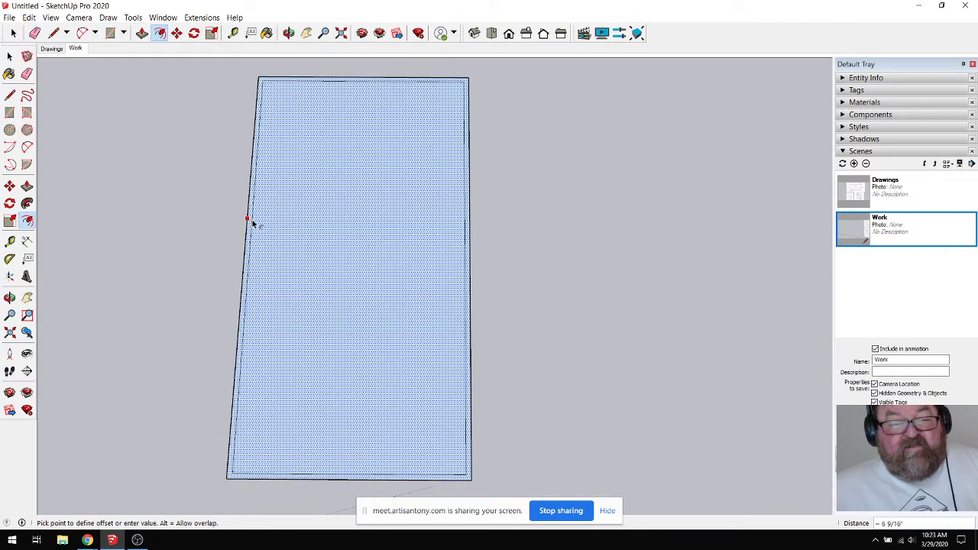
click(298, 223)
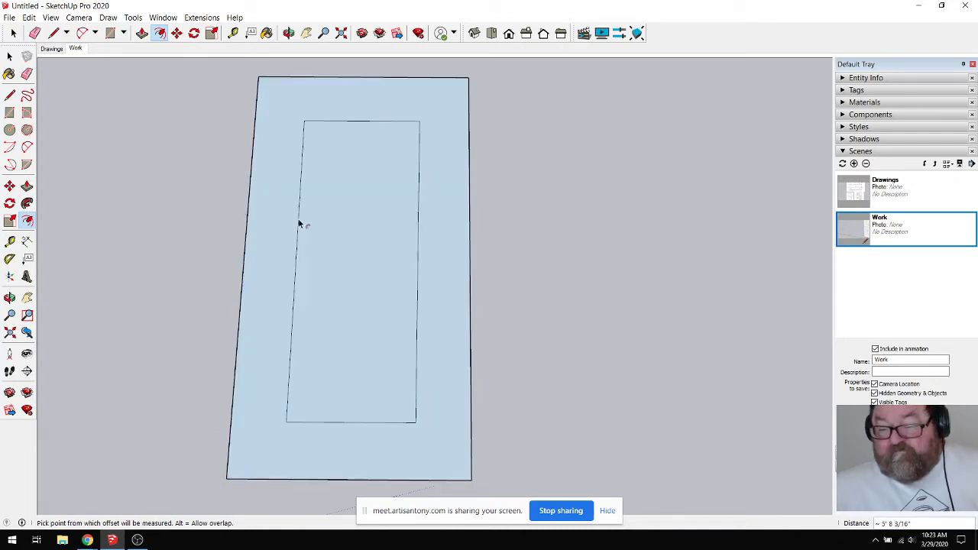
text(10)
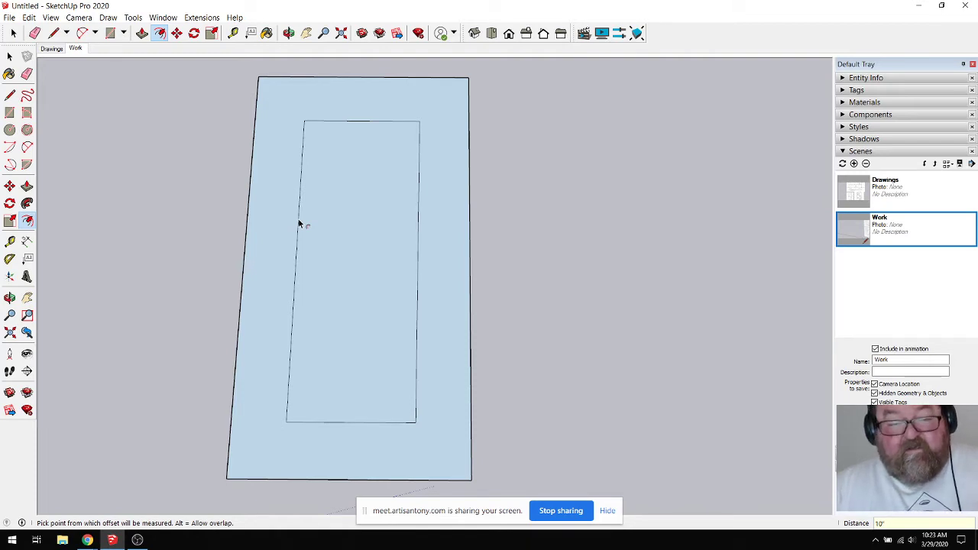
key(Return)
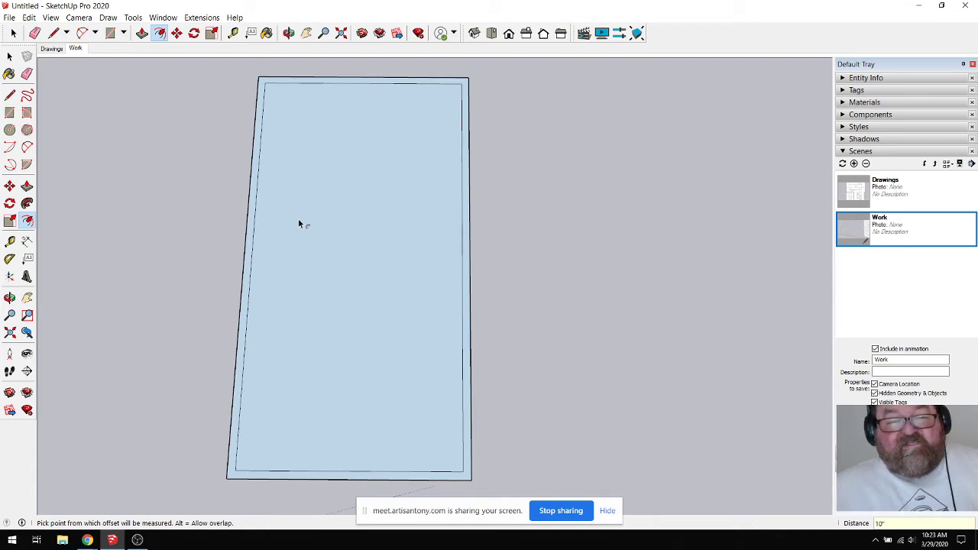
Step: Measure the gap between the outer and inner left edges with the Tape Measure, and undo the offset
click(234, 33)
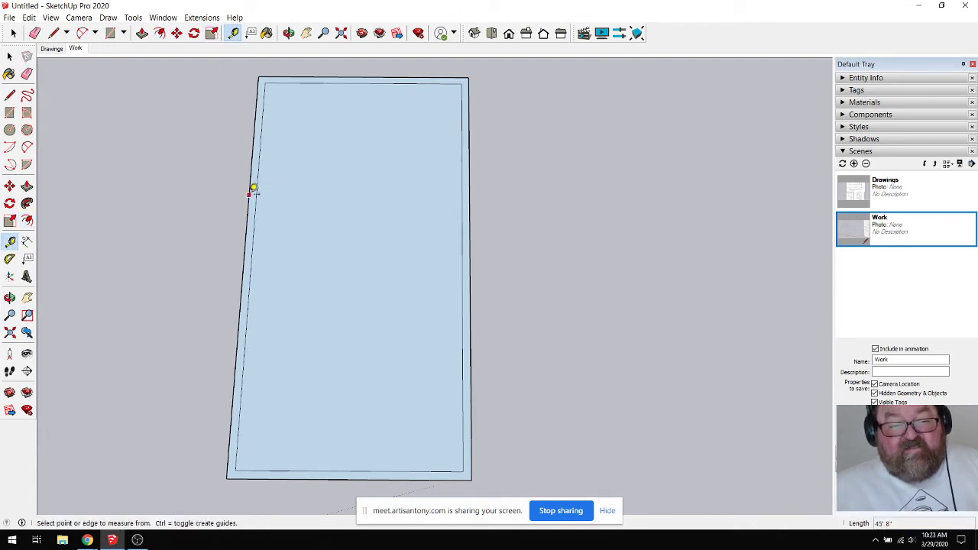
click(253, 192)
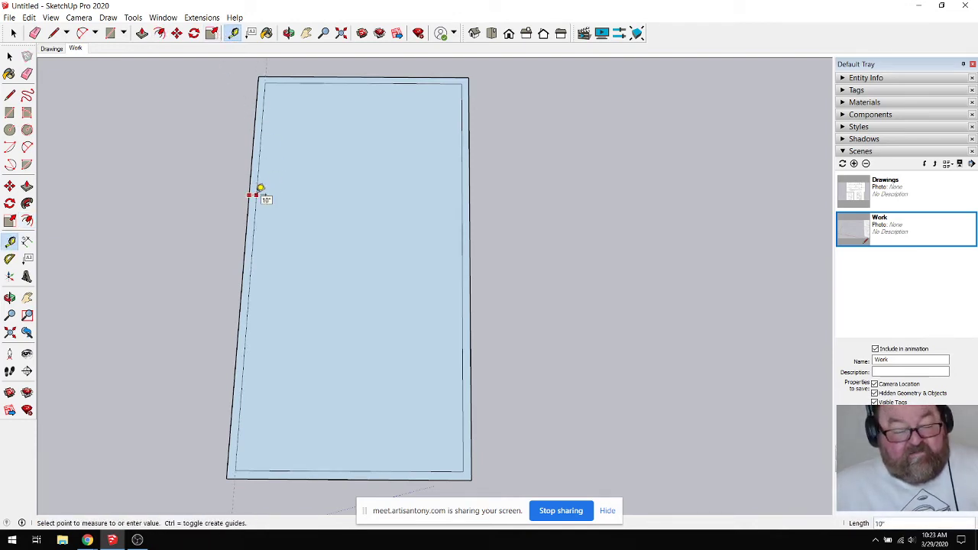
click(260, 191)
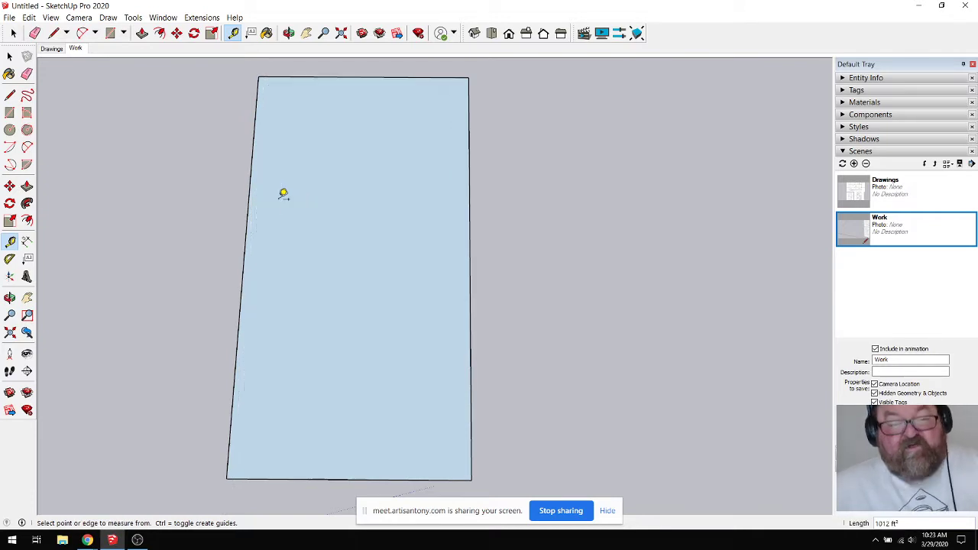
Step: Repeat the inward offset of the rectangle's outline with a distance of 10" to form the wall thickness
click(159, 33)
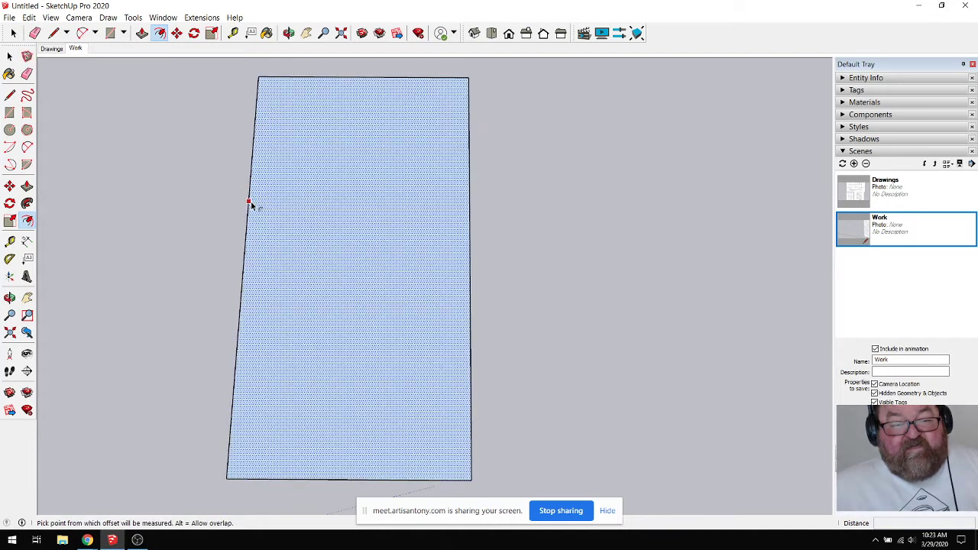
click(252, 208)
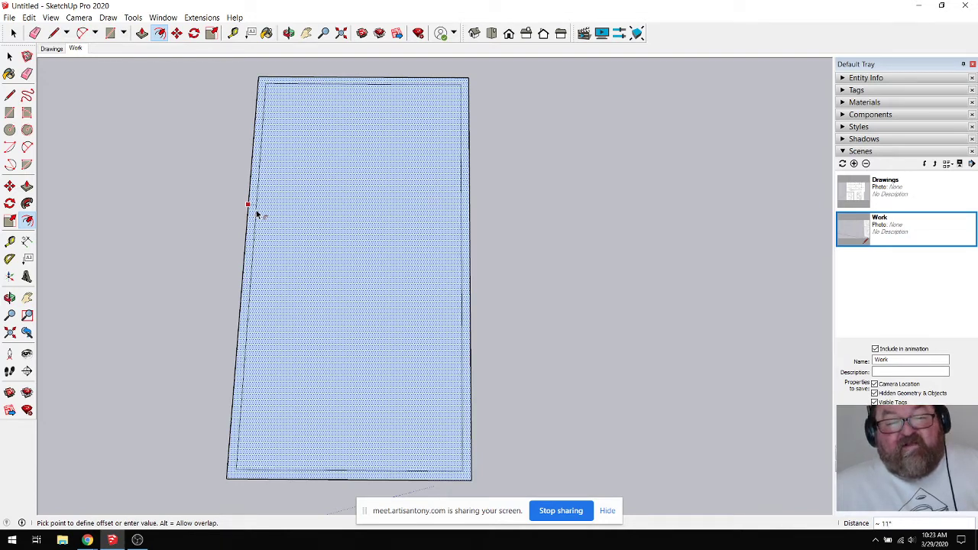
click(295, 203)
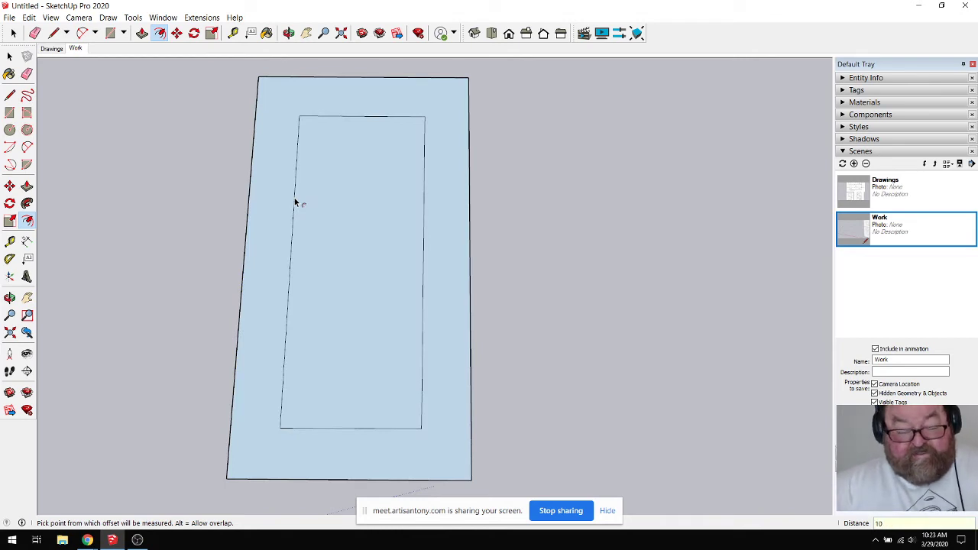
key(Return)
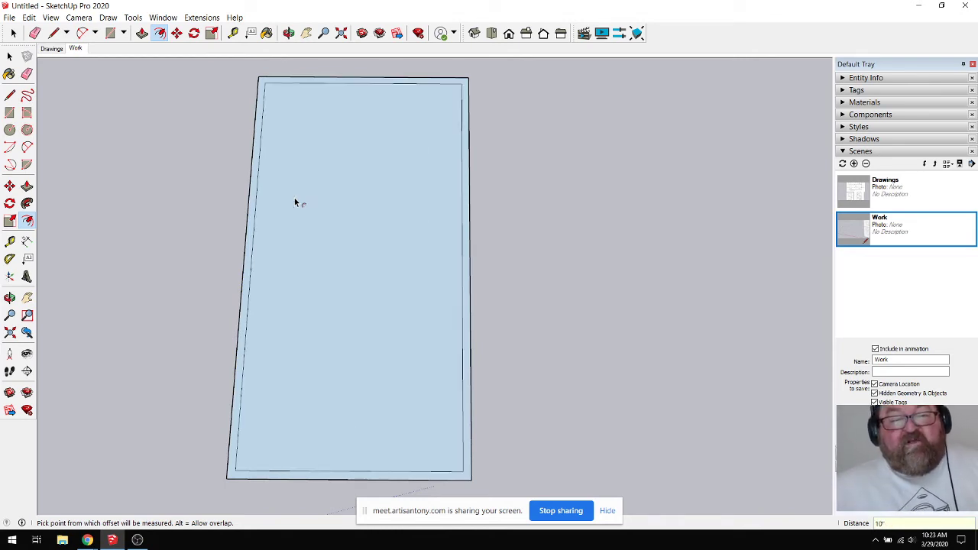
Step: Measure the gap between the outer and inner left edges with the Tape Measure and erase the guide line it leaves
click(233, 33)
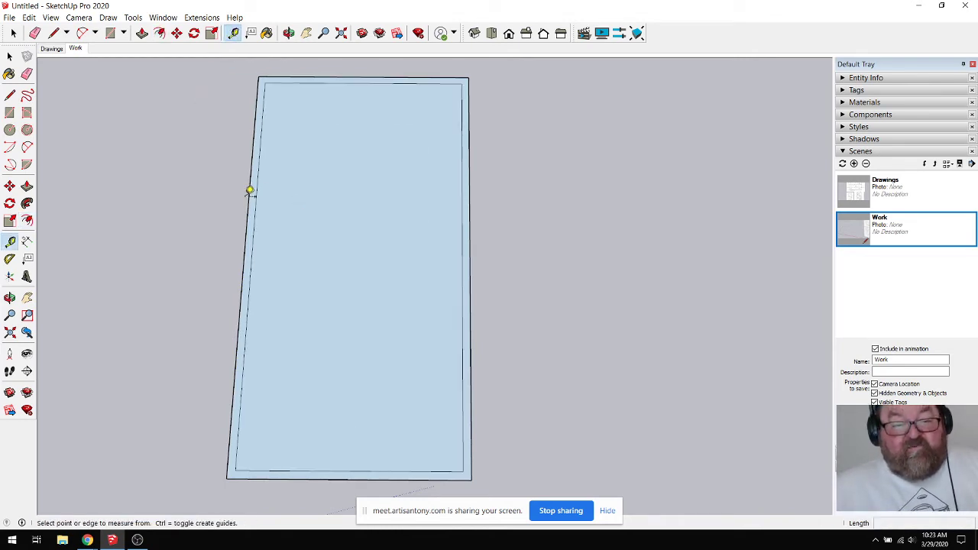
click(250, 190)
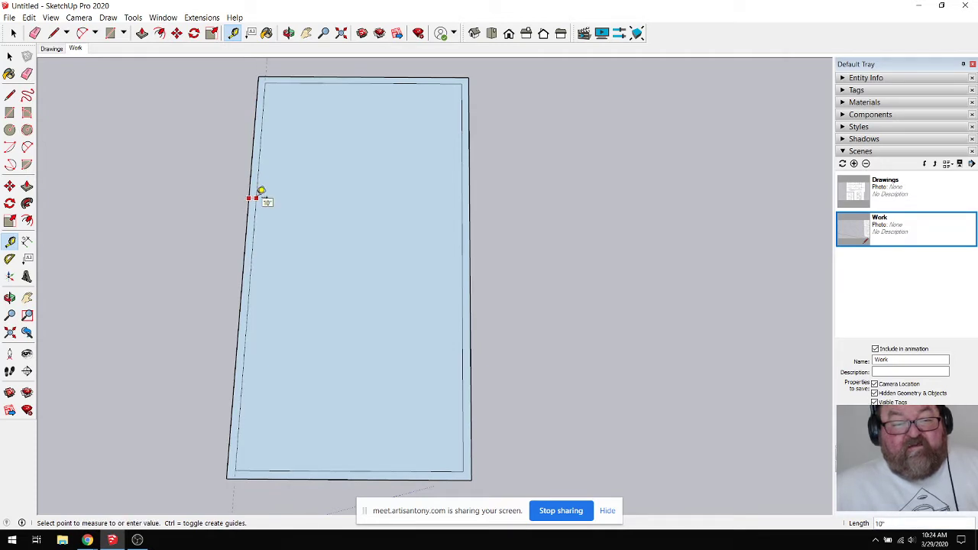
click(261, 190)
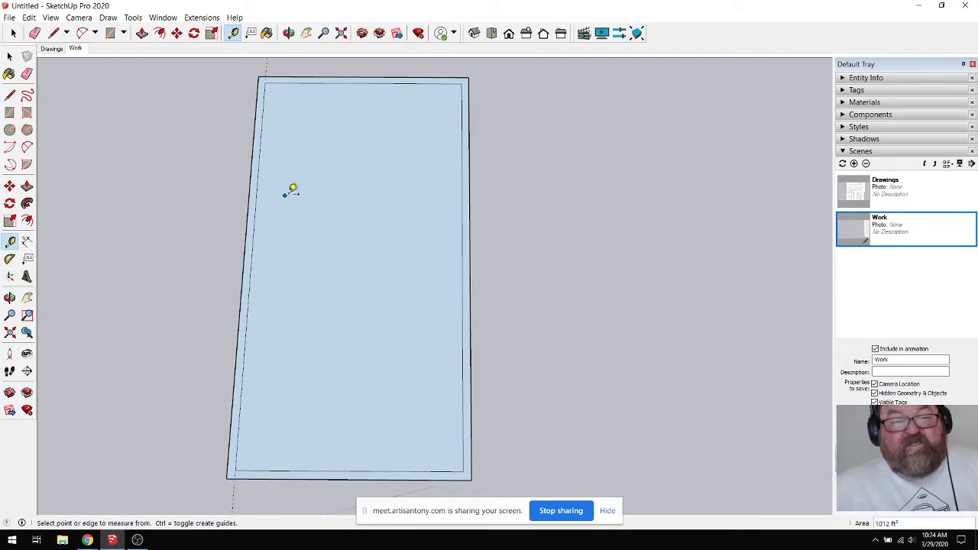
scroll(362, 299, down, 1)
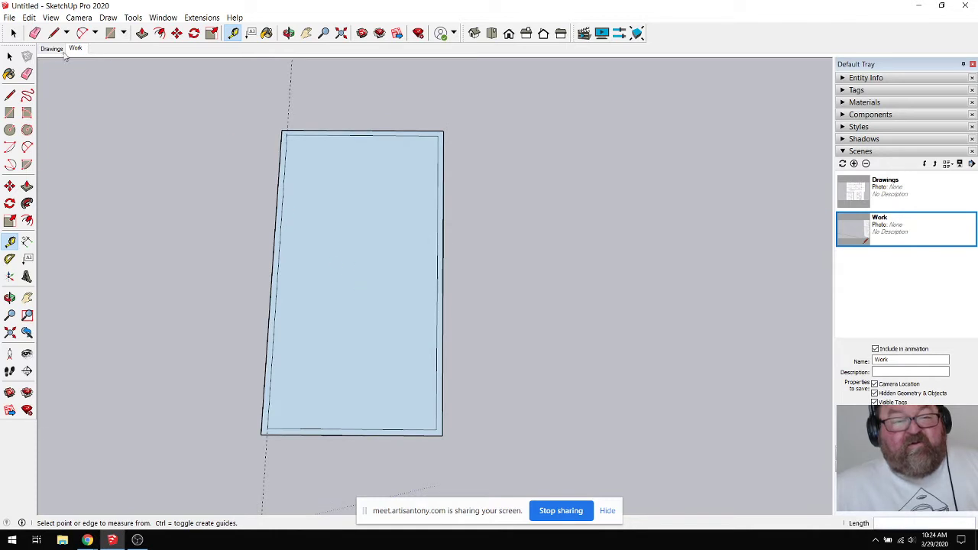
click(36, 34)
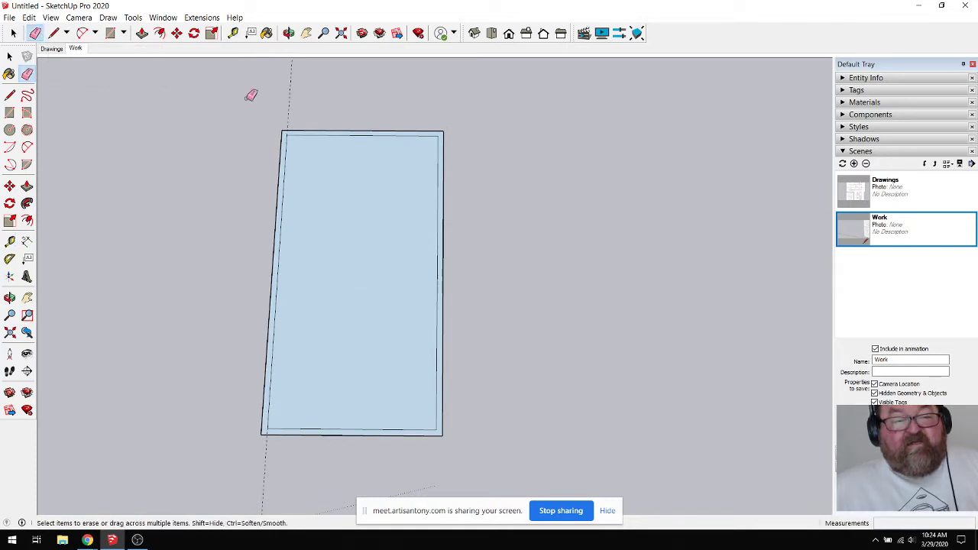
click(291, 101)
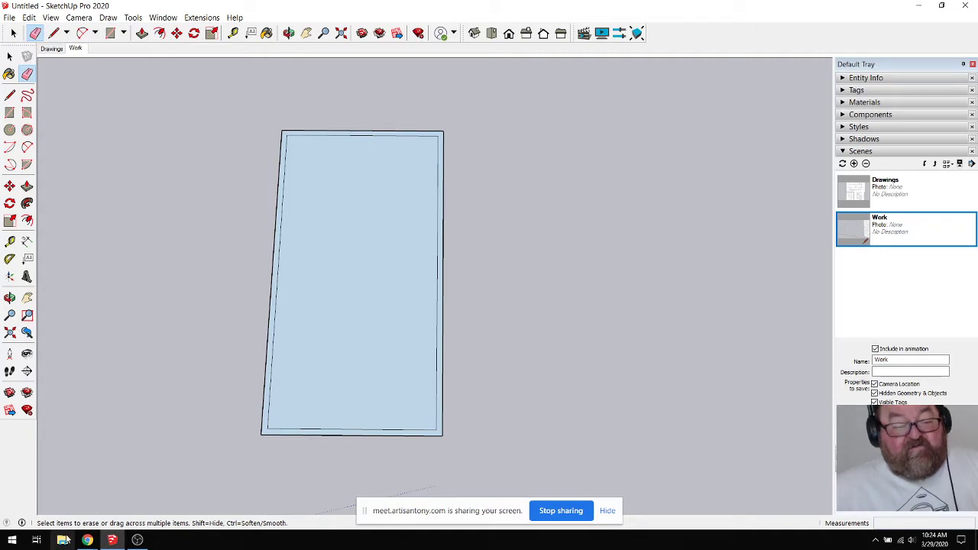
Step: Switch to the Artisan Meet call in Chrome, check the student's inward offset and wall thickness measurement, and return to SketchUp
mouse_move(87, 539)
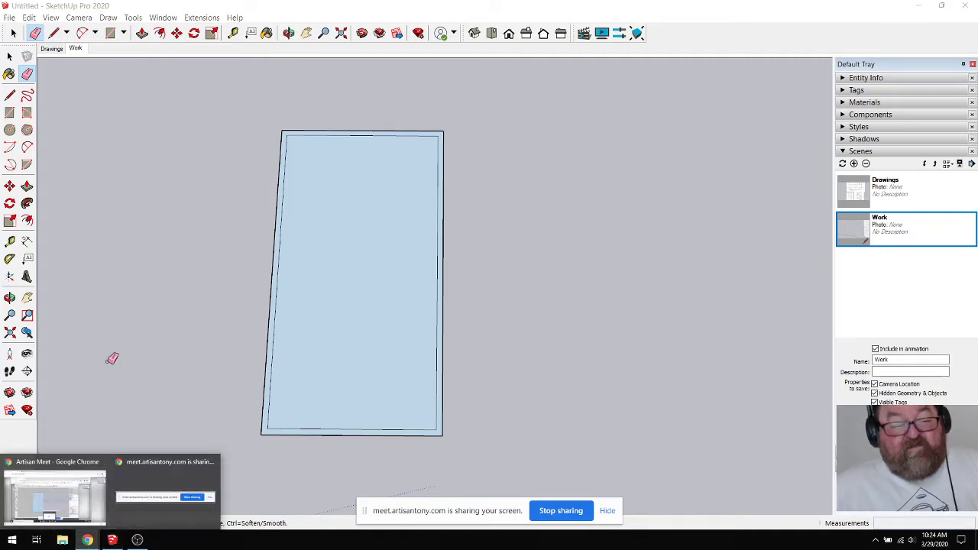
click(61, 489)
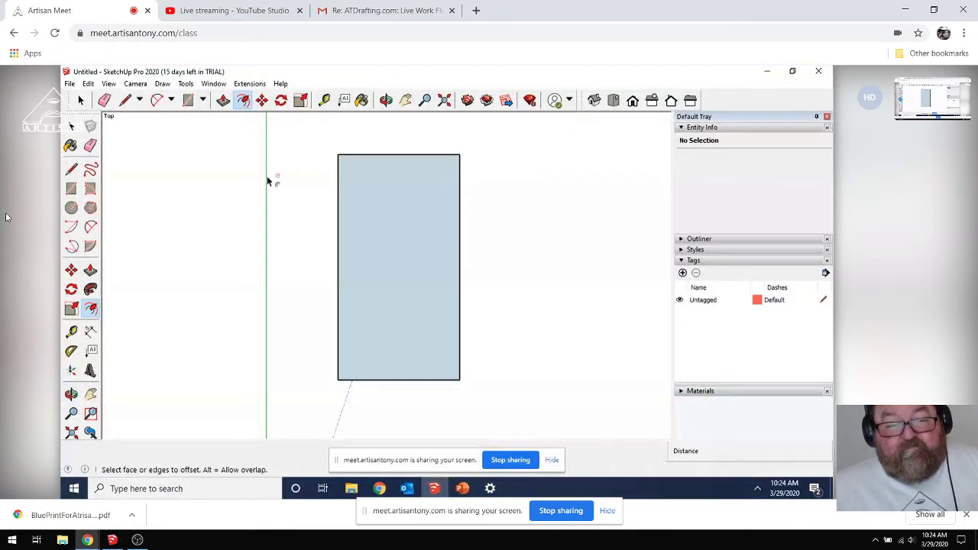
click(346, 223)
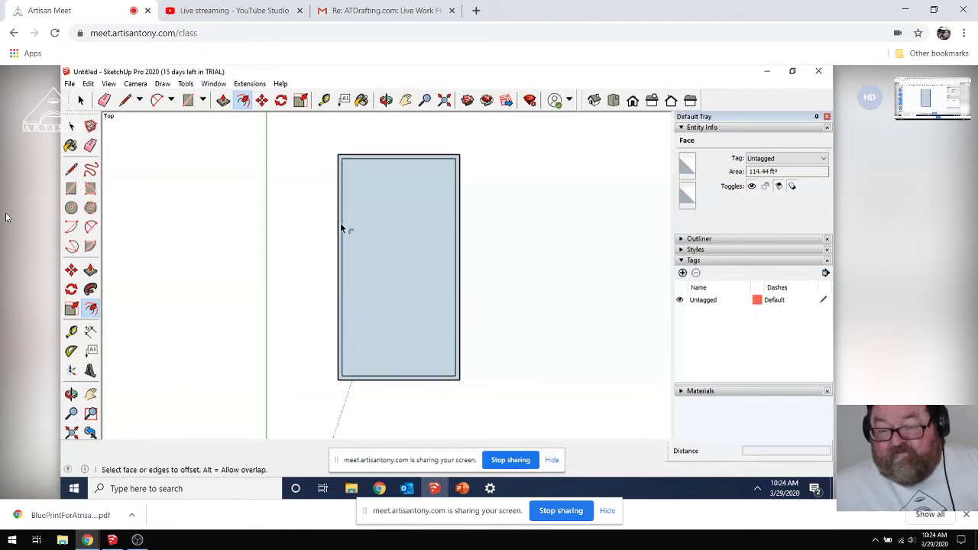
scroll(341, 226, up, 3)
scroll(341, 229, up, 1)
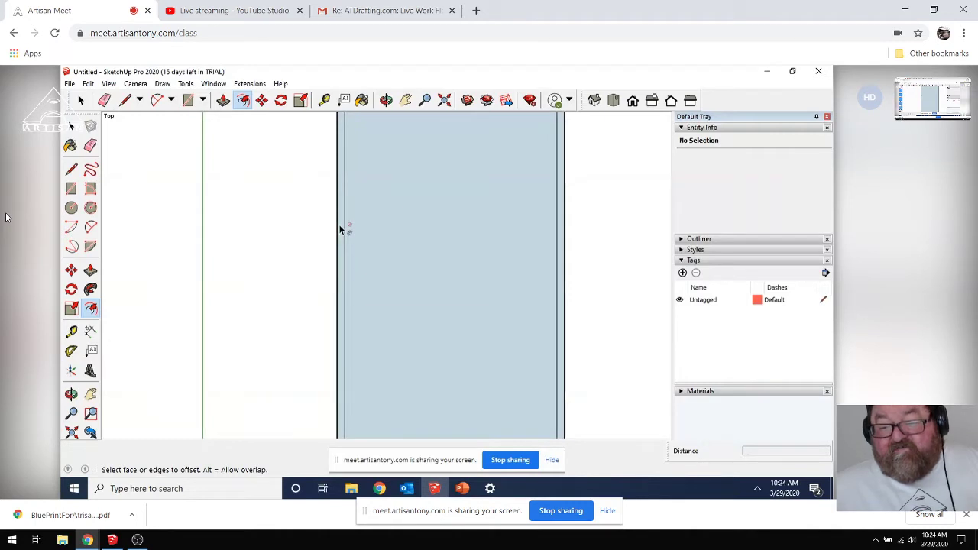
key(t)
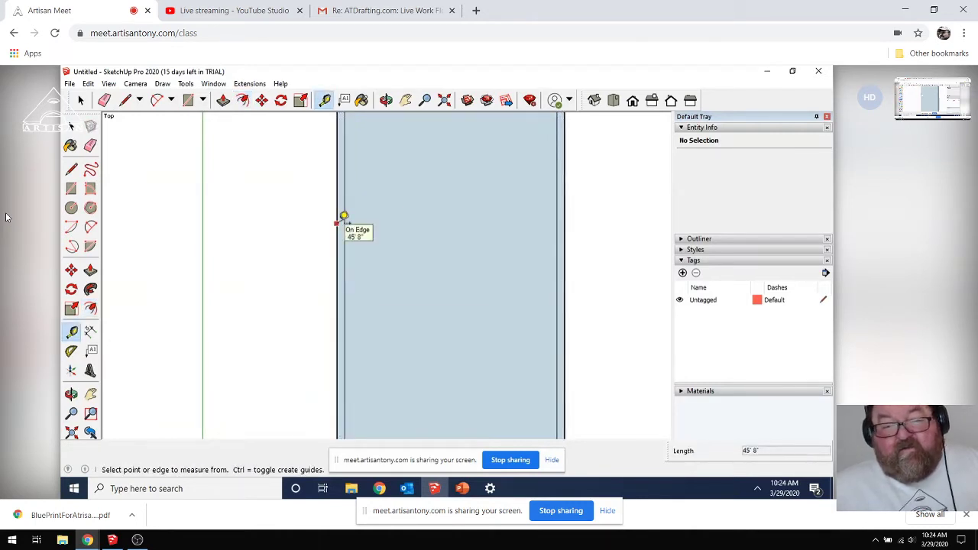
click(343, 217)
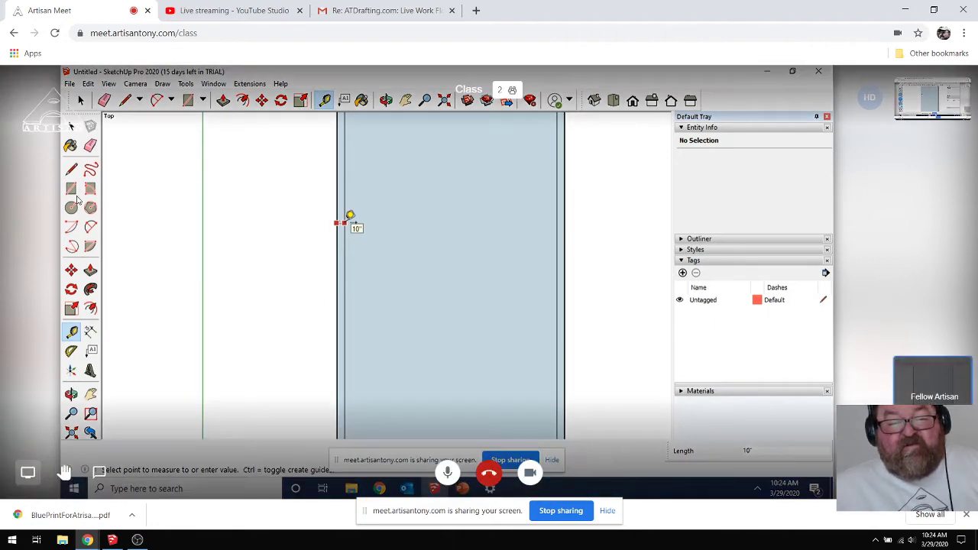
key(Escape)
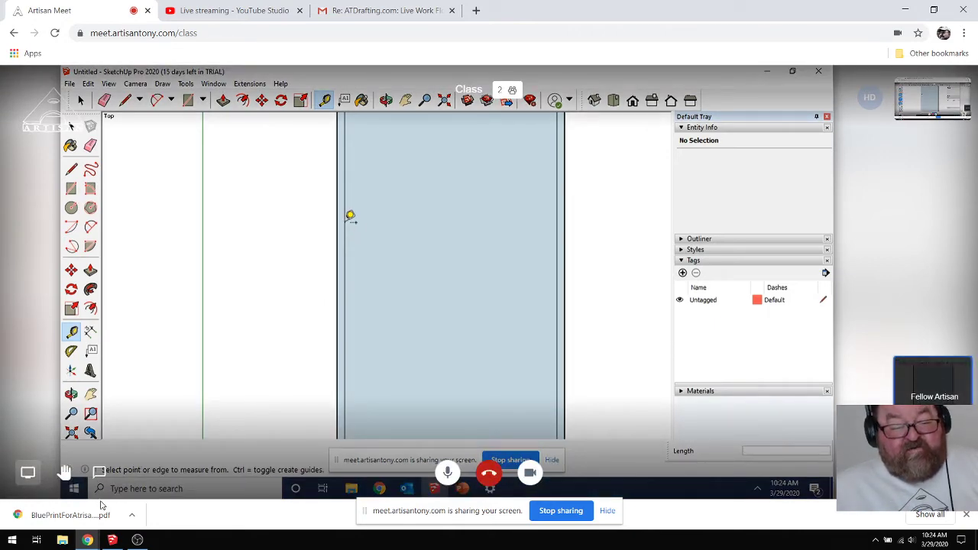
click(111, 539)
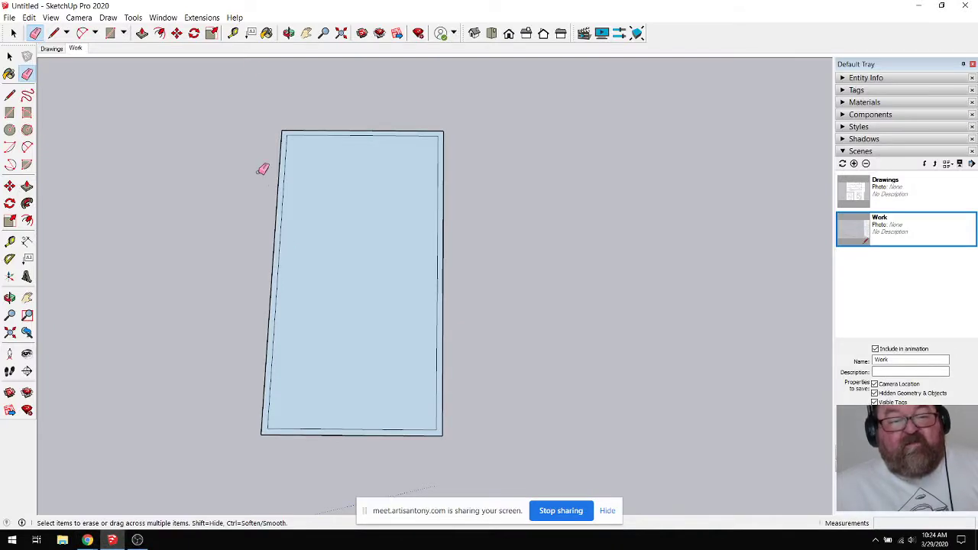
click(142, 34)
scroll(260, 344, up, 3)
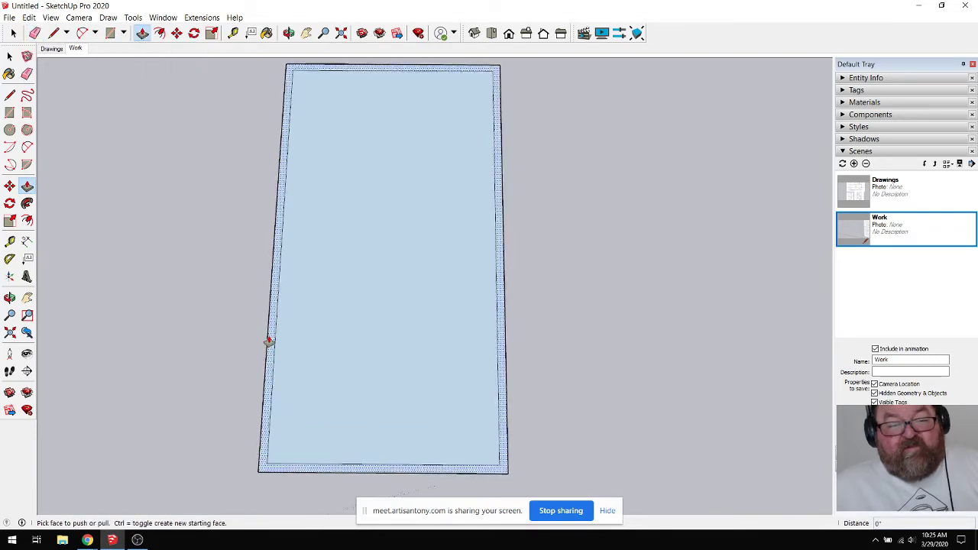
scroll(253, 242, down, 2)
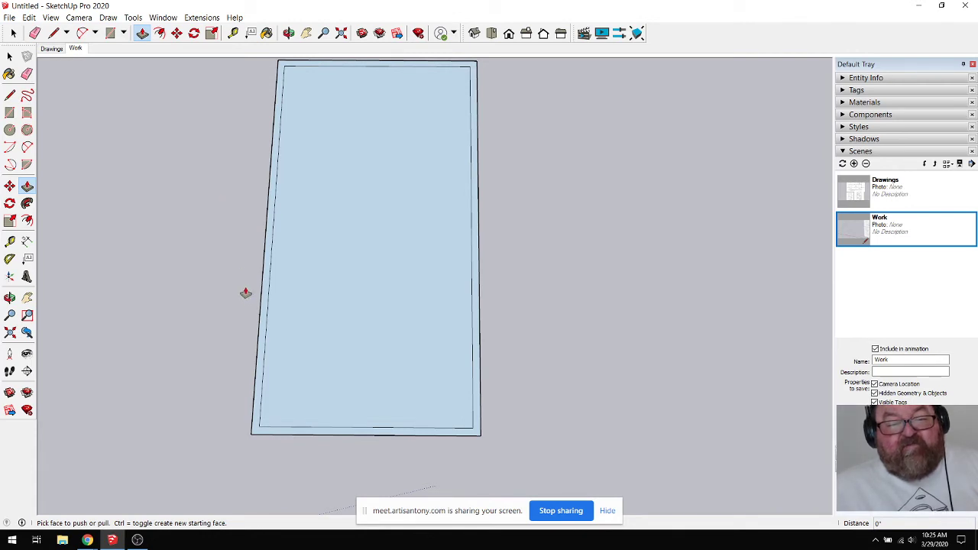
click(142, 34)
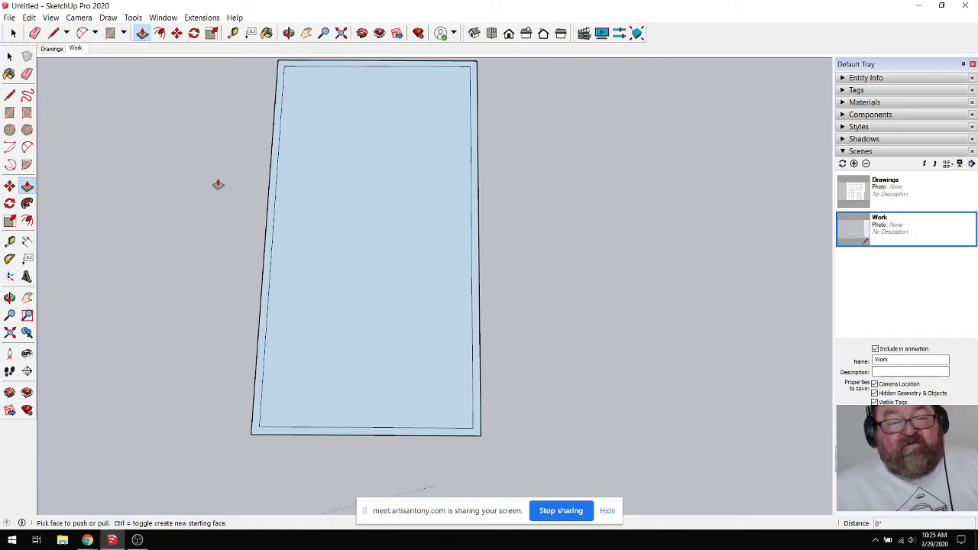
scroll(279, 334, up, 3)
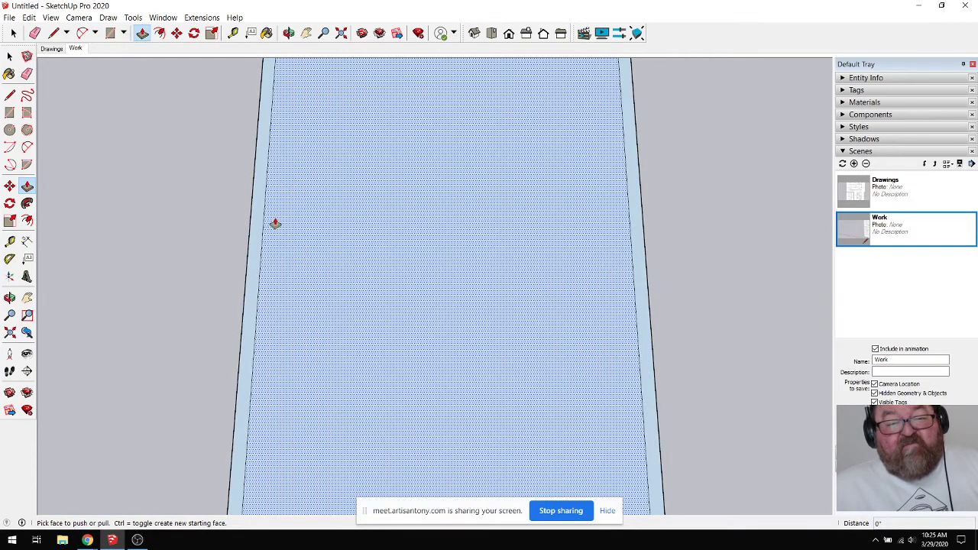
Step: Draw a small sample rectangle about 2' 3" by 3' 7 1/2" outside the outline's left edge and delete it
click(109, 33)
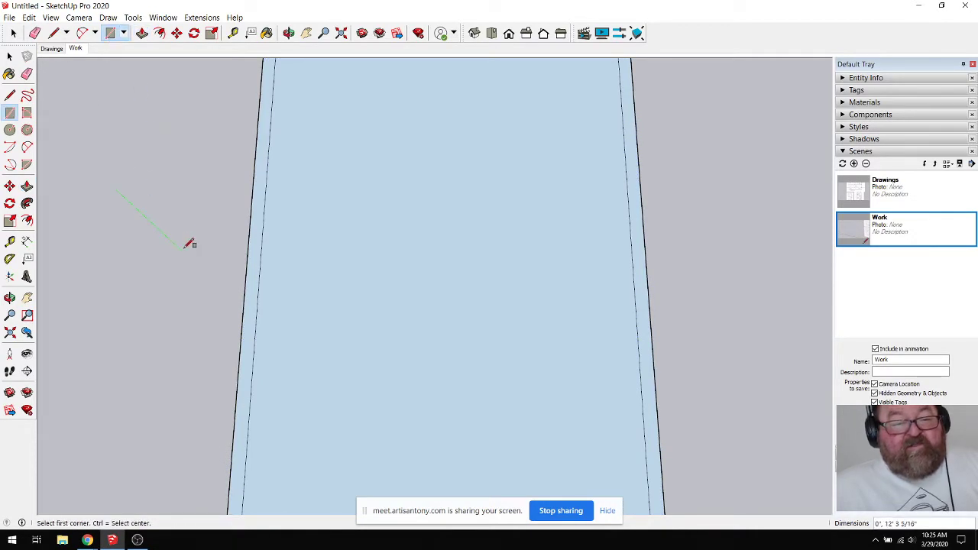
click(129, 165)
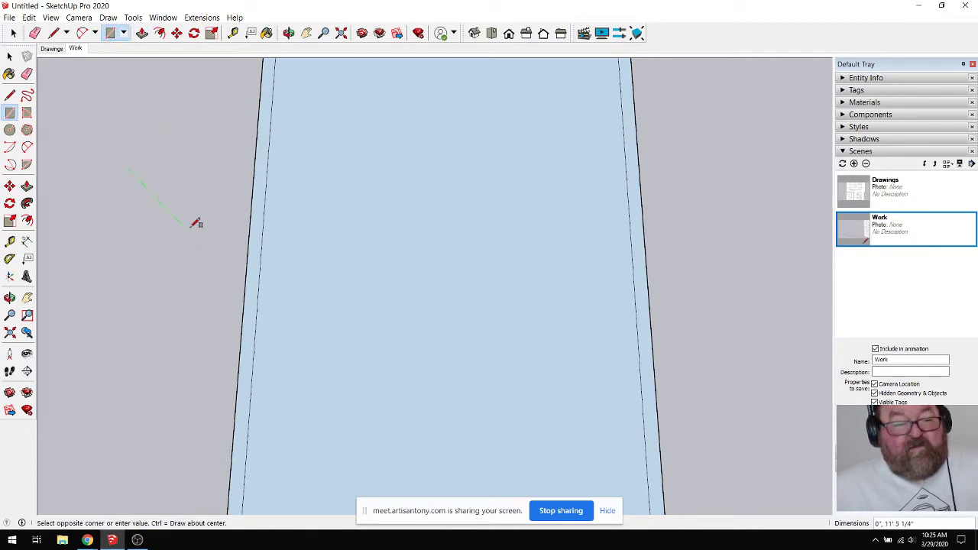
click(158, 222)
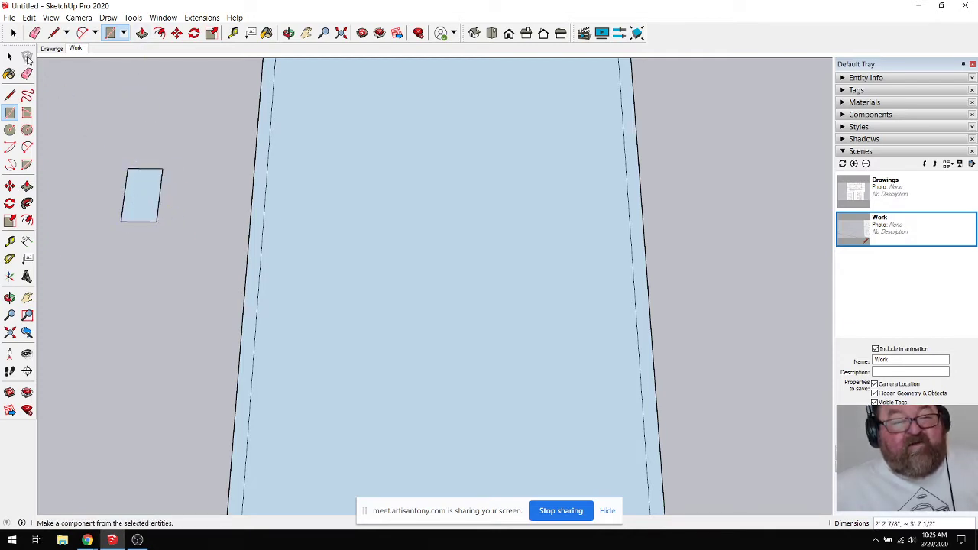
key(space)
drag(102, 141, 187, 250)
key(Delete)
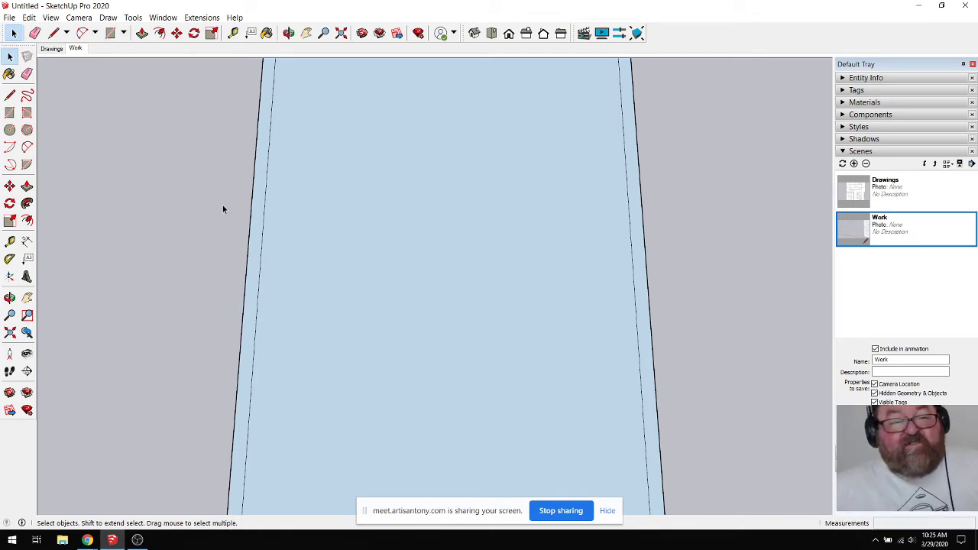
Step: Try a freehand Push/Pull of the border strip between the two outlines, inspect the raised walls, and undo it
click(141, 33)
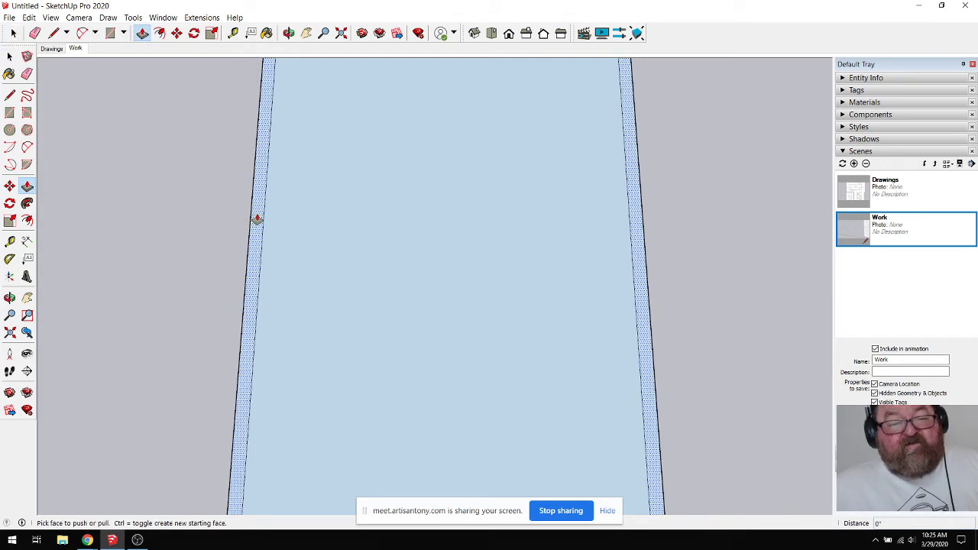
click(258, 220)
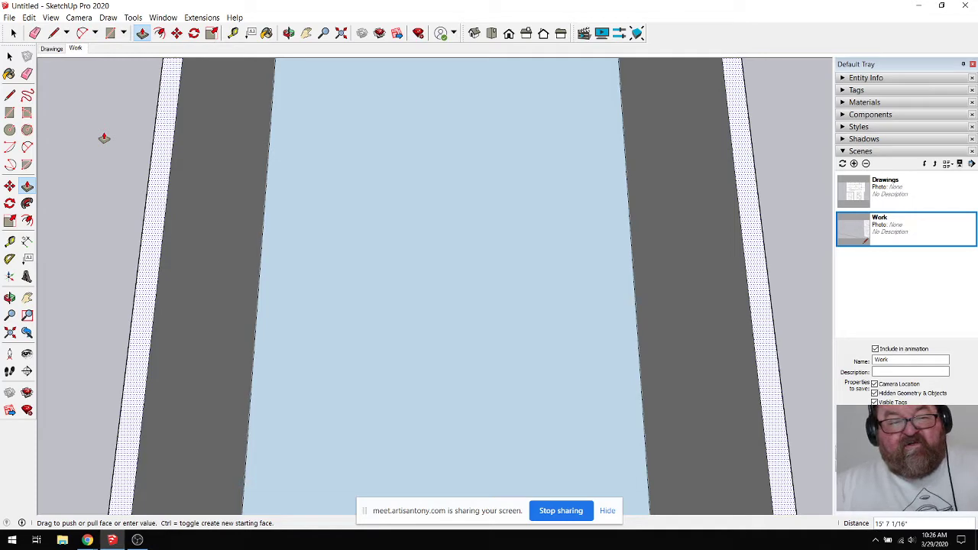
scroll(104, 138, down, 3)
mouse_move(150, 194)
middle_down()
mouse_move(308, 312)
mouse_move(257, 74)
mouse_move(338, 288)
mouse_move(343, 319)
mouse_move(304, 196)
mouse_move(313, 306)
mouse_move(344, 387)
middle_up()
scroll(312, 306, up, 5)
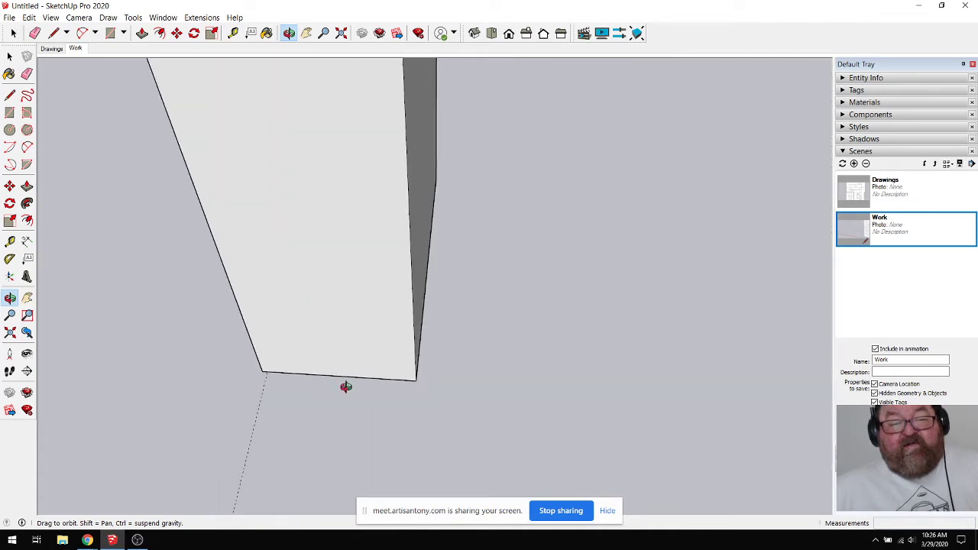
scroll(340, 352, up, 2)
scroll(340, 352, up, 3)
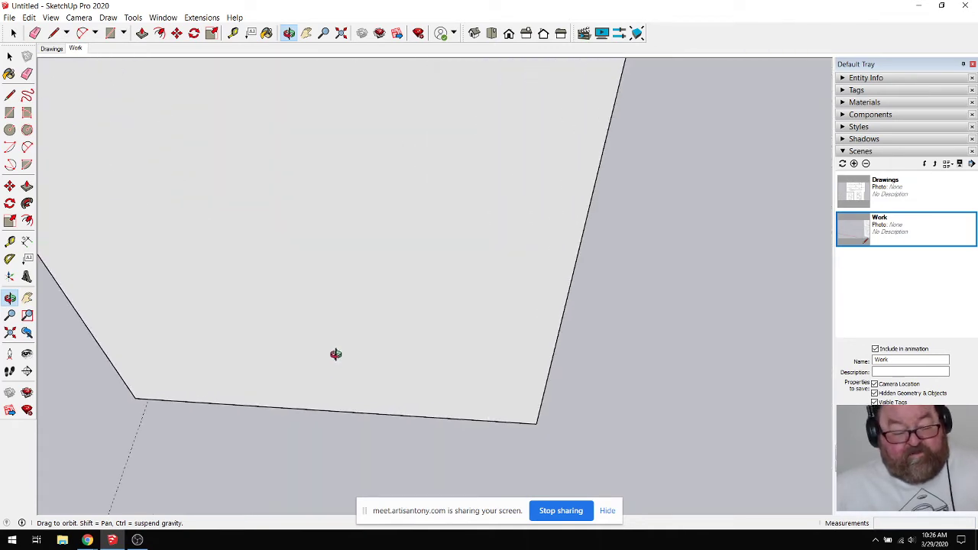
scroll(337, 354, down, 5)
scroll(325, 397, down, 3)
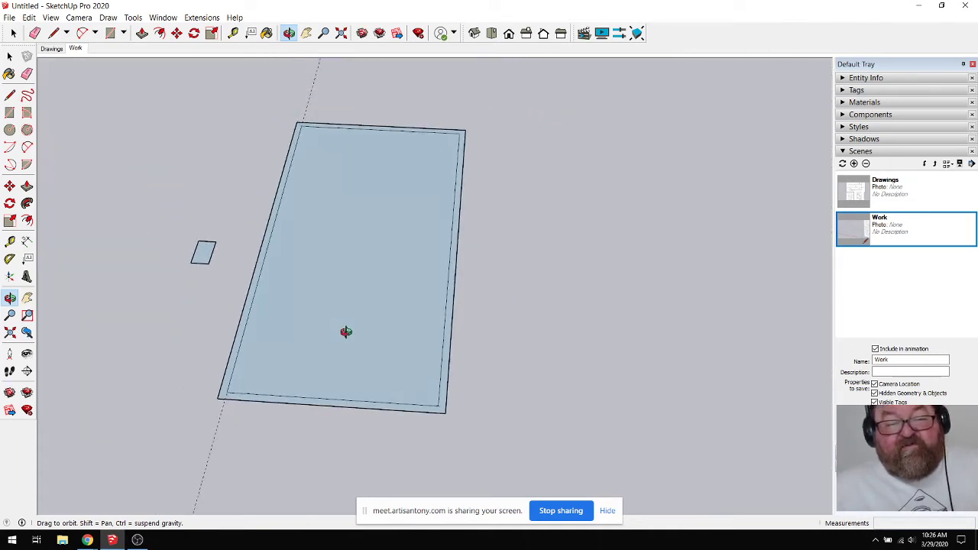
Step: Erase the small sample rectangle beside the outline and the guide line running along the inner left edge
middle_drag(346, 331, 321, 238)
scroll(322, 237, up, 1)
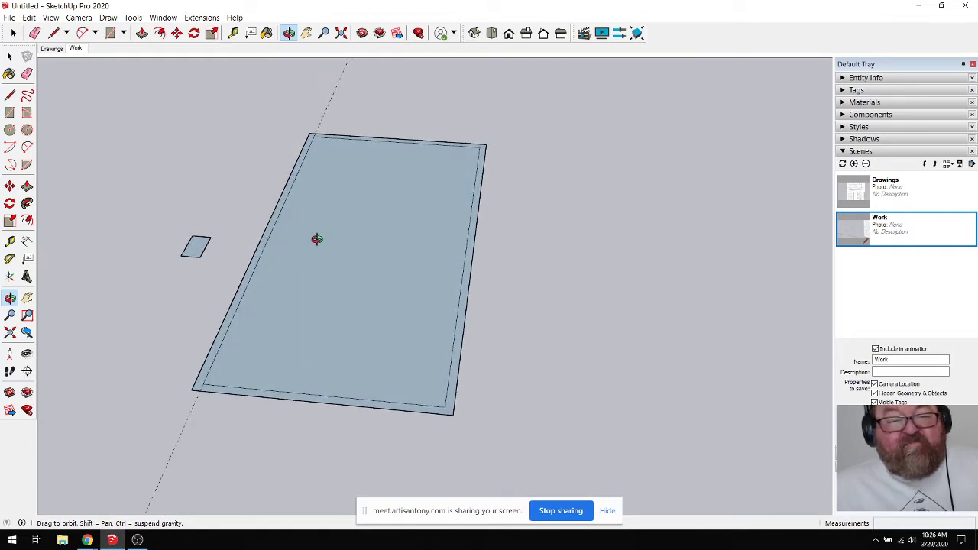
click(142, 34)
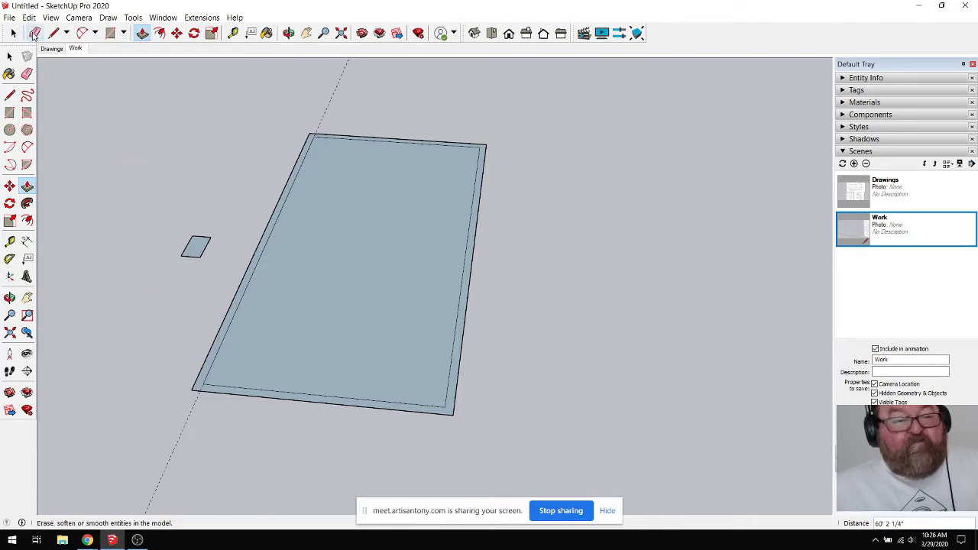
click(34, 35)
mouse_move(173, 240)
mouse_down()
mouse_move(212, 218)
mouse_move(190, 269)
mouse_up()
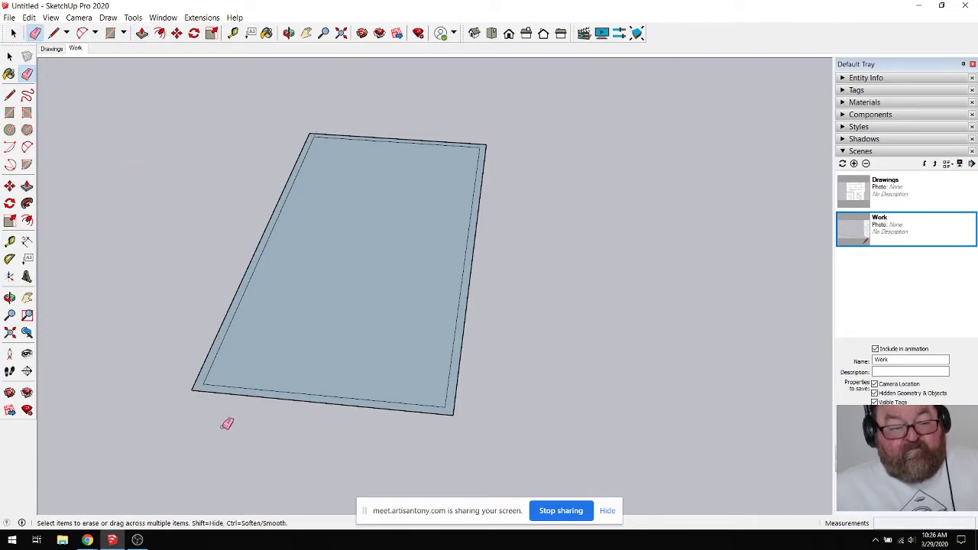
Step: Pull the border strip between the two outlines upward to form the foundation walls and set their height to 9'
click(142, 33)
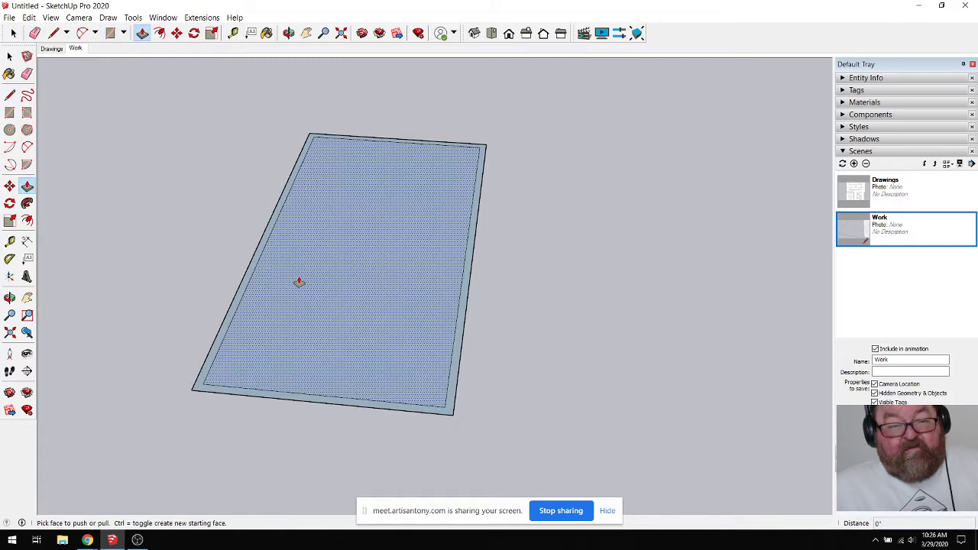
click(240, 282)
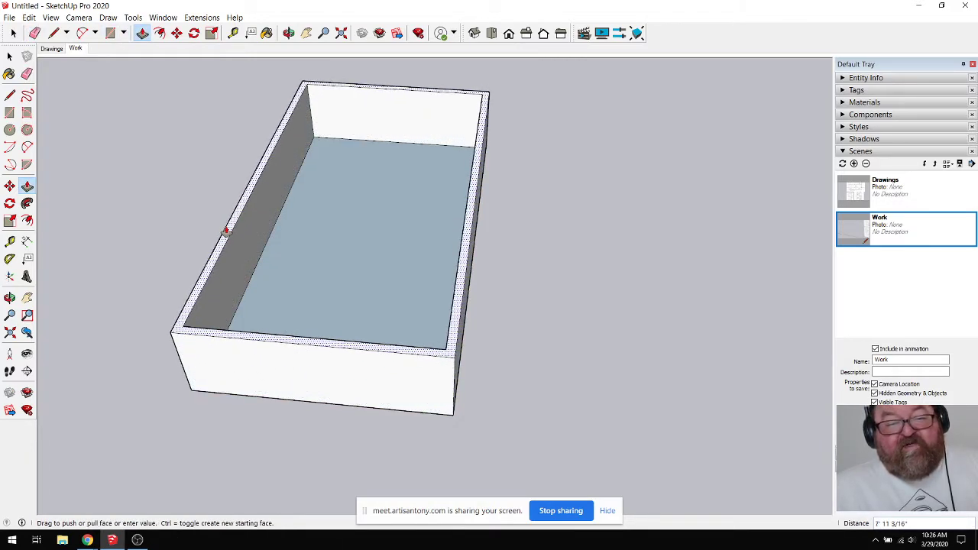
click(226, 232)
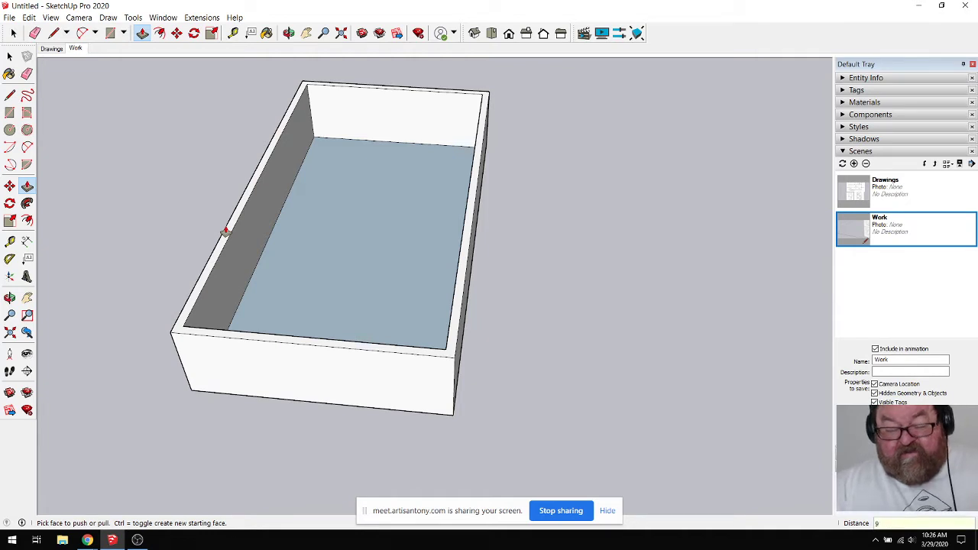
click(226, 231)
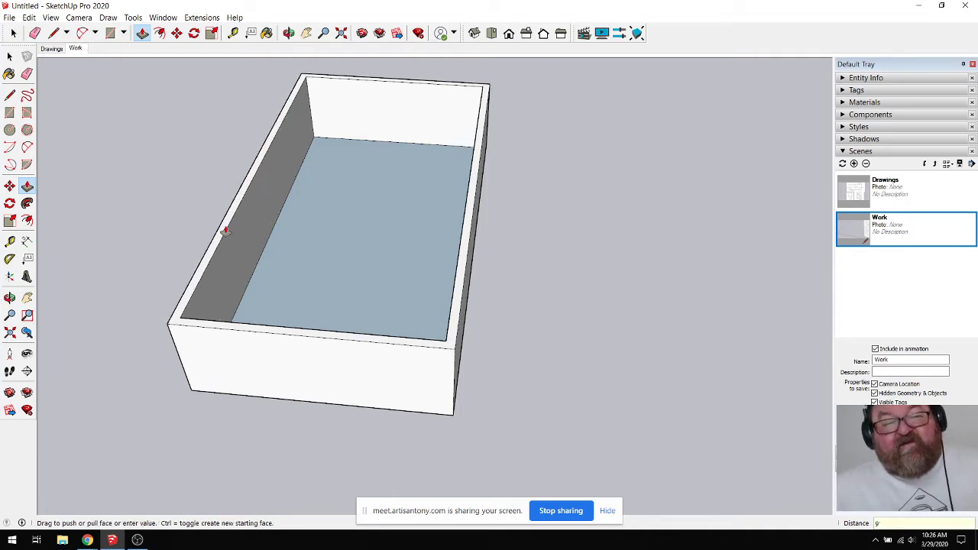
key(Escape)
Step: Measure the height of the long inner foundation wall from the floor edge straight up to its top edge
click(233, 33)
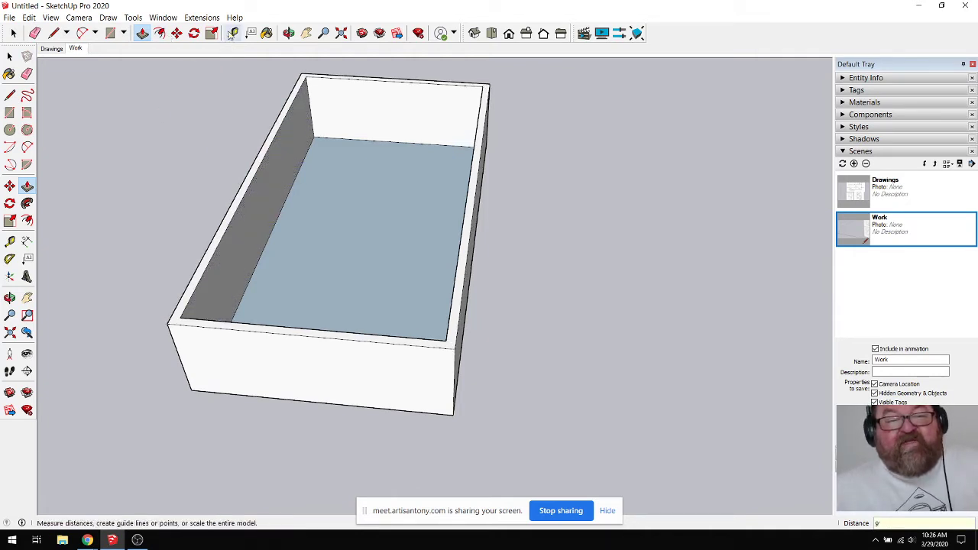
click(273, 224)
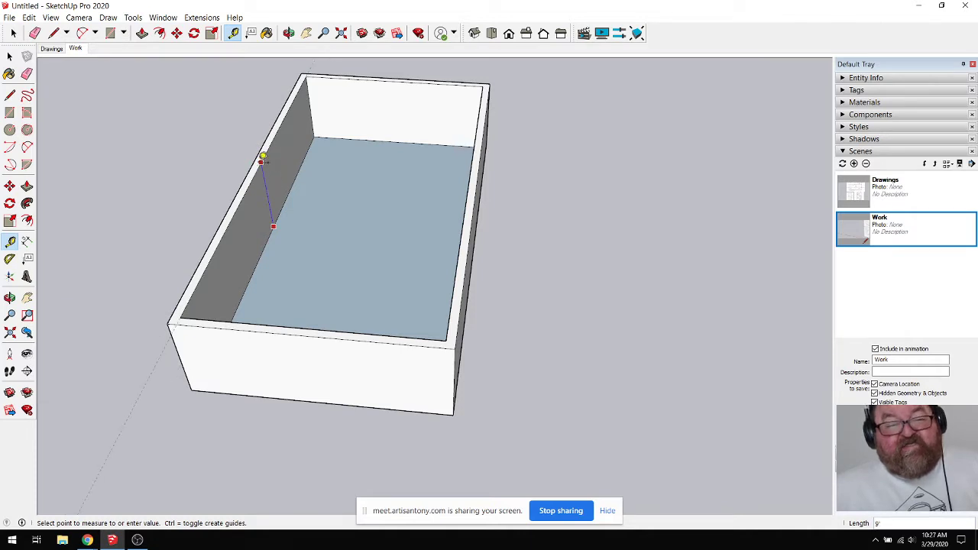
scroll(262, 158, up, 3)
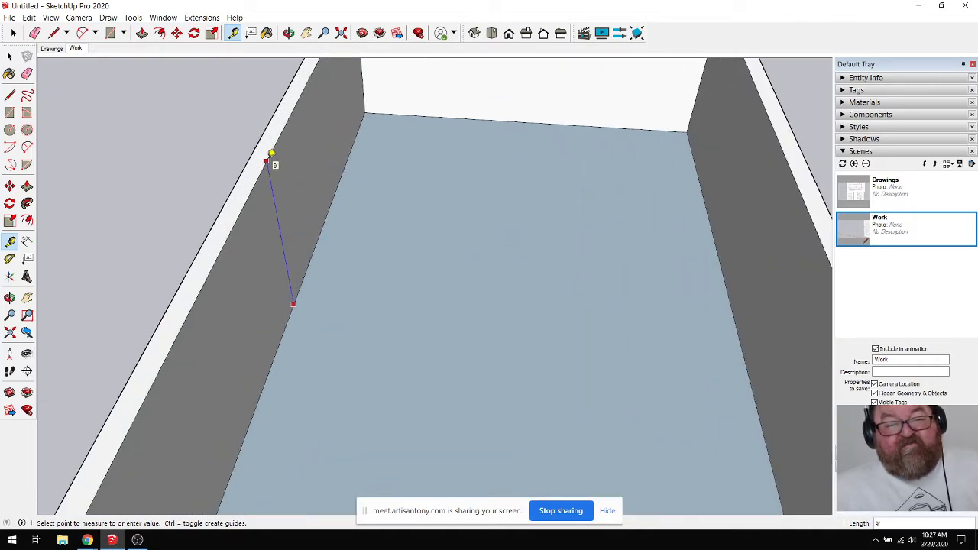
scroll(268, 158, down, 2)
key(Escape)
scroll(268, 191, down, 4)
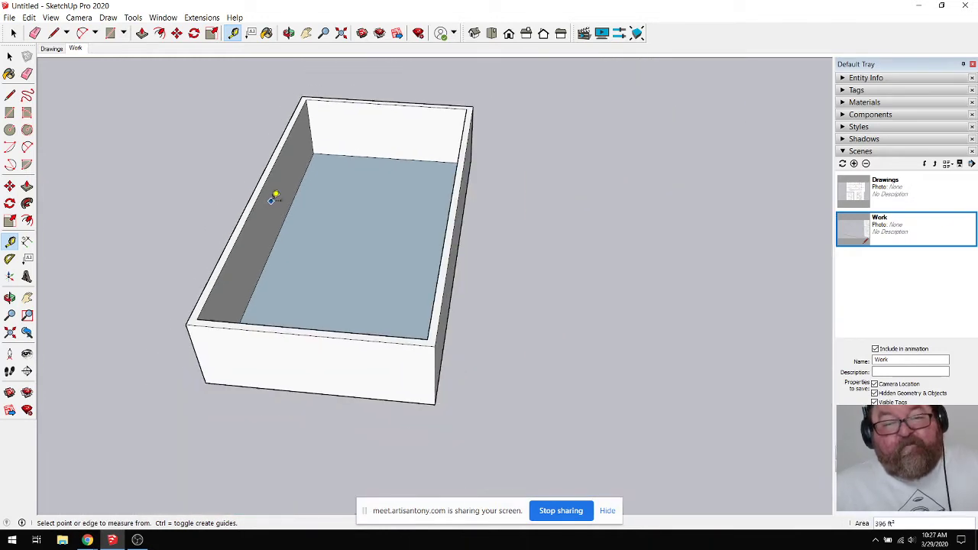
Step: Examine the basement level of the Building Section drawing on the imported sheets
click(288, 33)
mouse_move(302, 187)
mouse_down()
mouse_move(299, 207)
mouse_move(260, 253)
mouse_move(199, 242)
mouse_move(236, 250)
mouse_move(215, 246)
mouse_up()
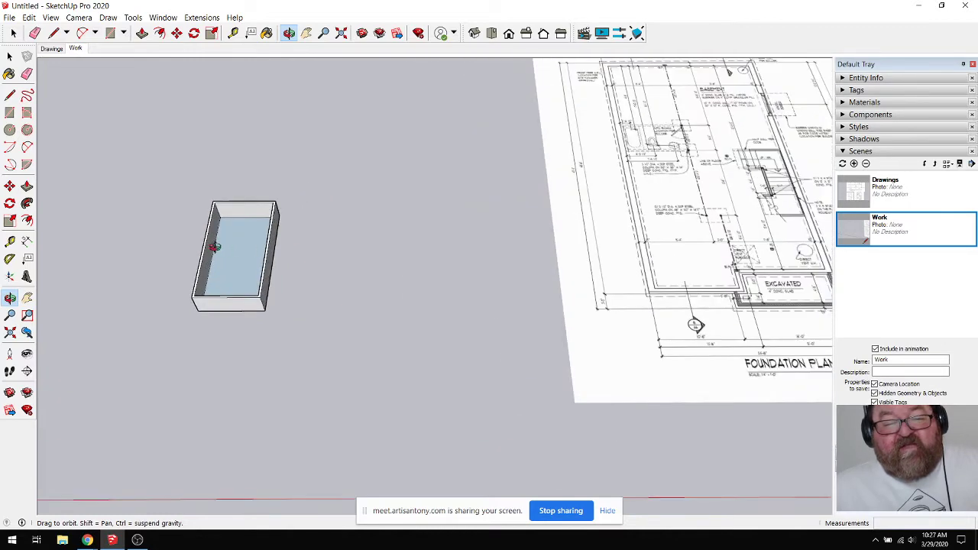
scroll(214, 246, up, 1)
scroll(188, 284, down, 3)
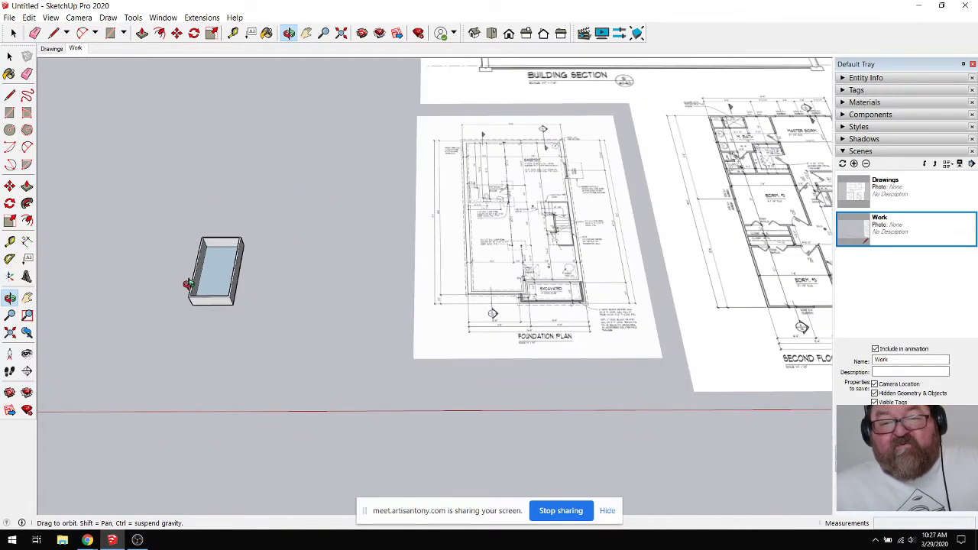
scroll(221, 275, down, 3)
mouse_move(404, 227)
mouse_down()
mouse_move(384, 306)
mouse_move(413, 315)
mouse_up()
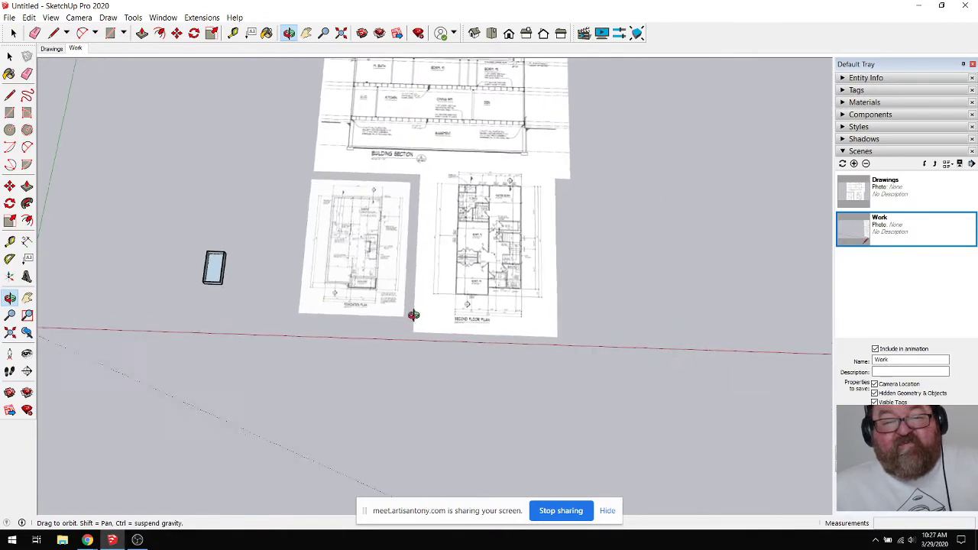
scroll(336, 96, up, 8)
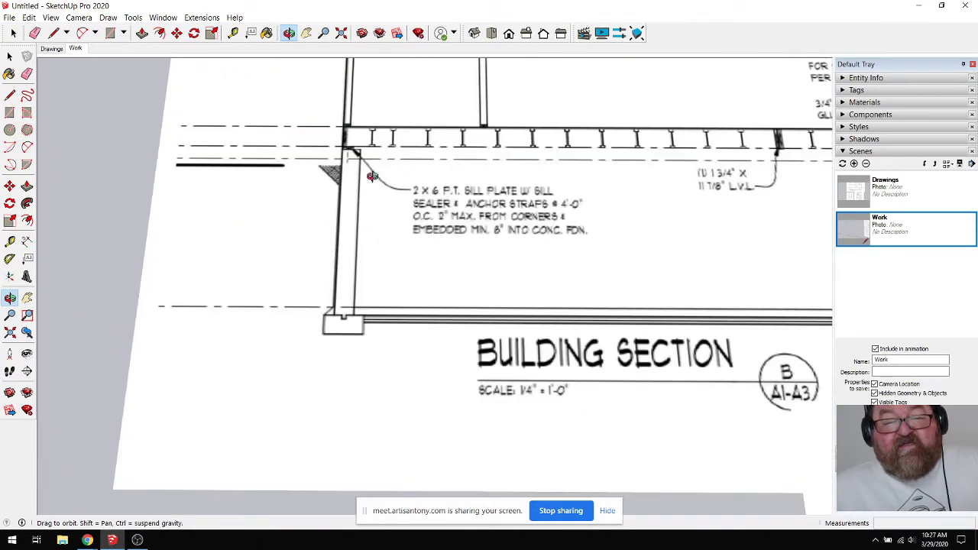
mouse_move(372, 177)
mouse_down()
mouse_move(385, 277)
mouse_move(323, 339)
mouse_move(264, 338)
mouse_move(254, 328)
mouse_up()
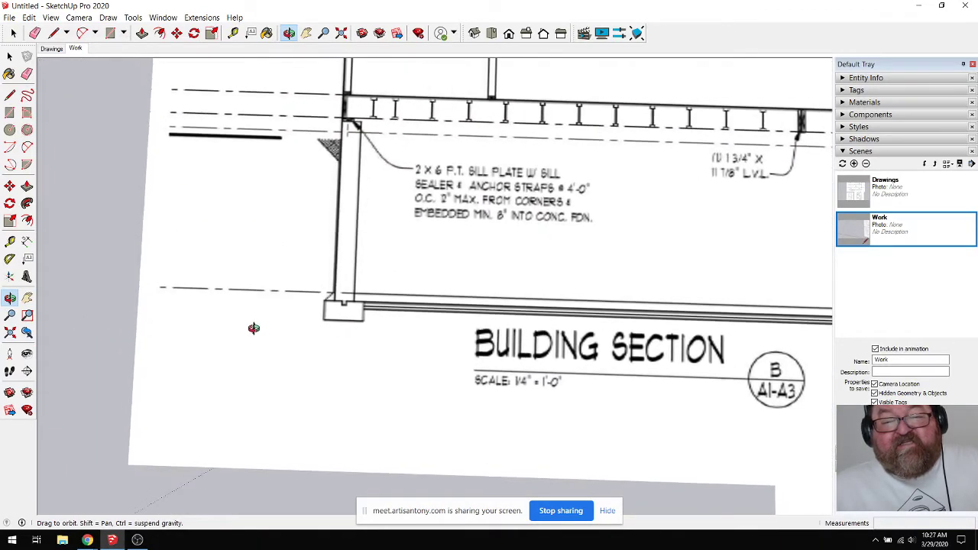
scroll(254, 328, down, 3)
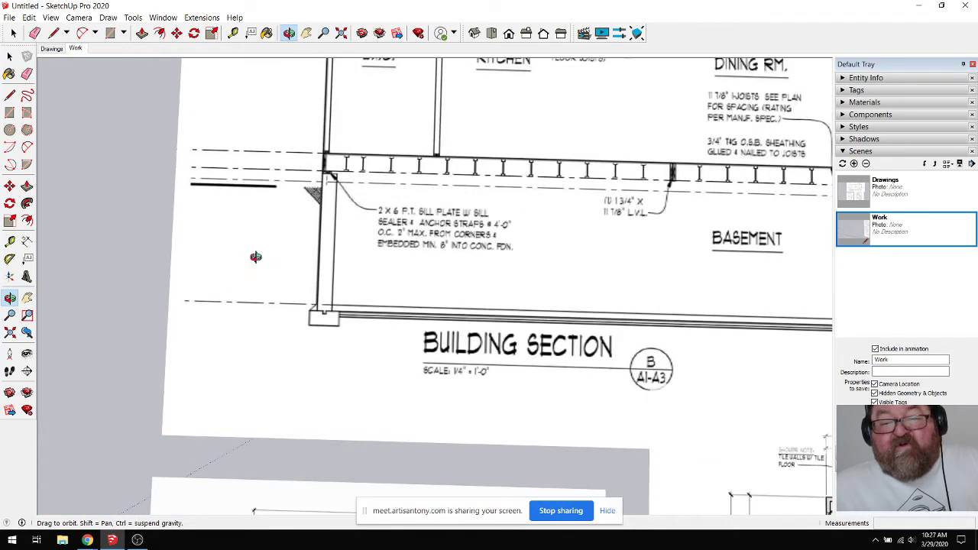
scroll(256, 257, down, 3)
scroll(285, 272, up, 1)
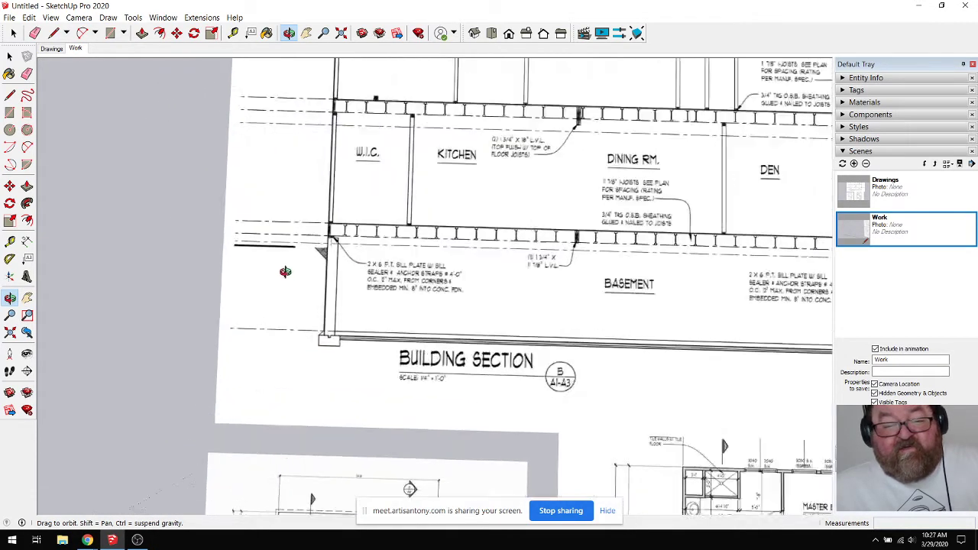
Step: Inspect the foundation wall detail at the left end of the building section, from the sill plate and floor joists down to the footing
scroll(285, 272, up, 2)
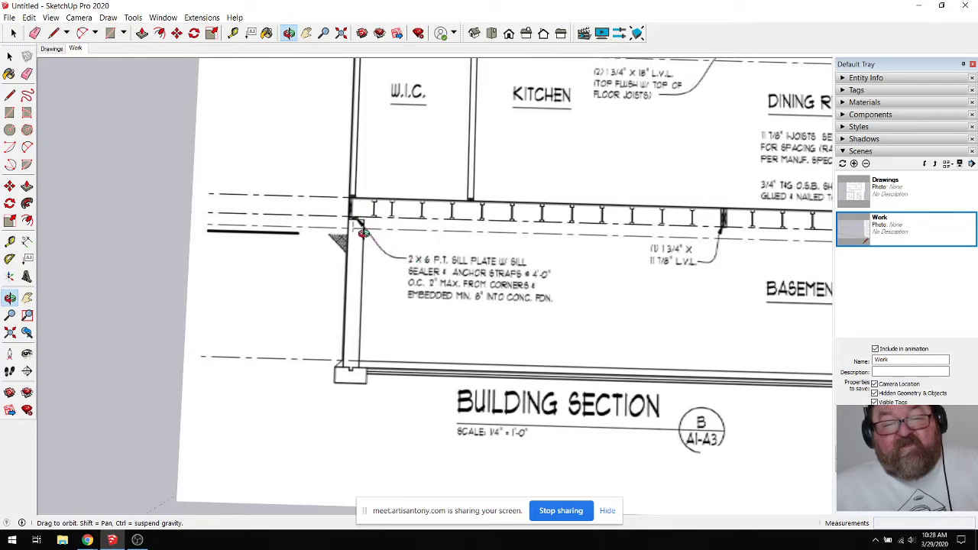
scroll(360, 237, down, 1)
scroll(358, 245, up, 2)
scroll(361, 239, up, 1)
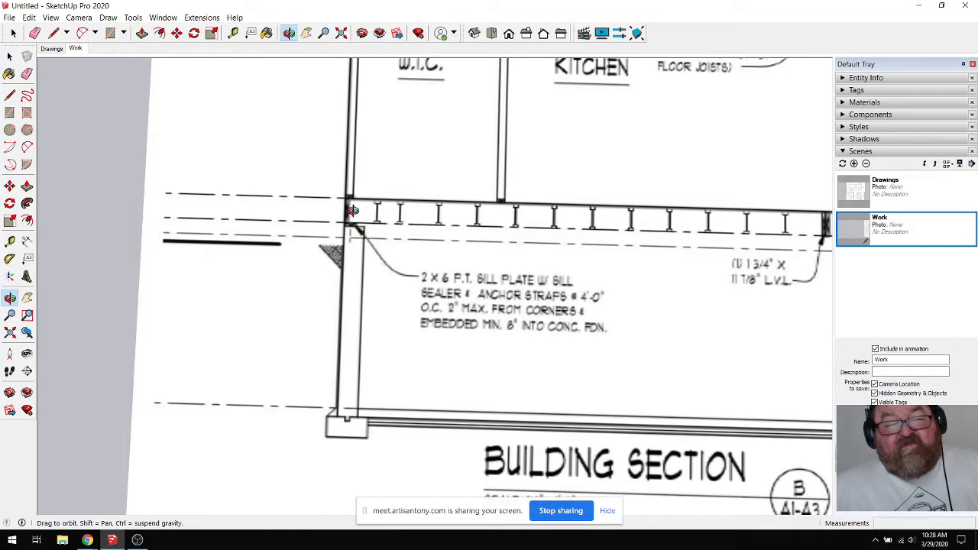
scroll(347, 282, down, 2)
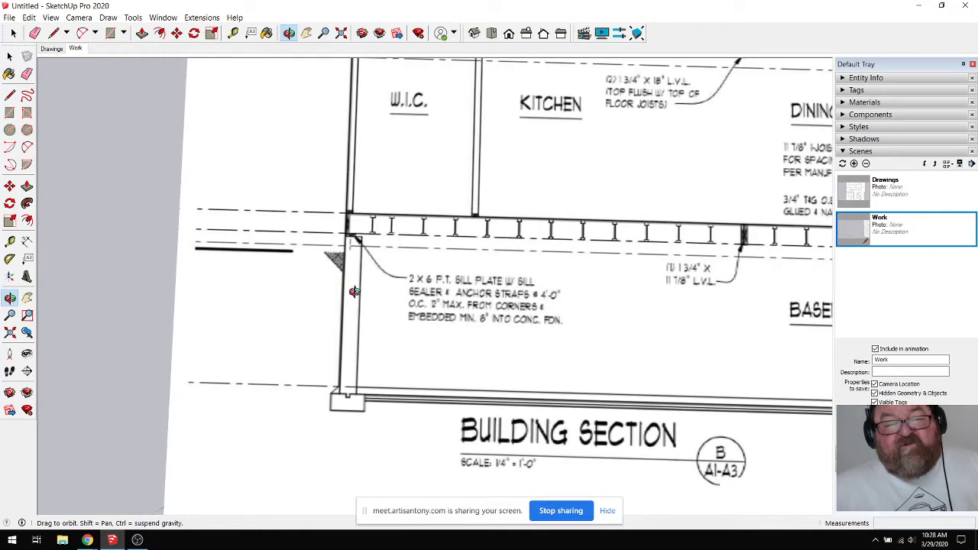
scroll(354, 292, up, 2)
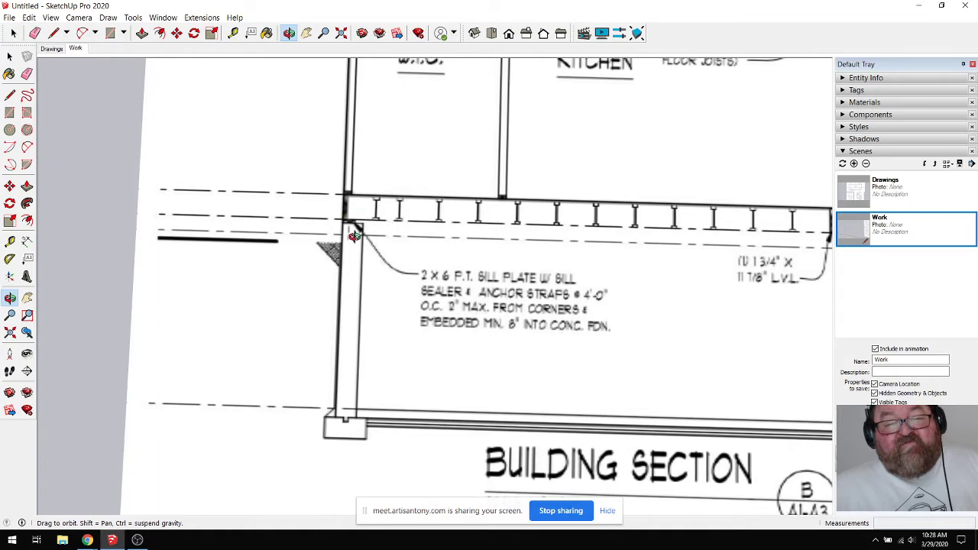
scroll(353, 237, down, 2)
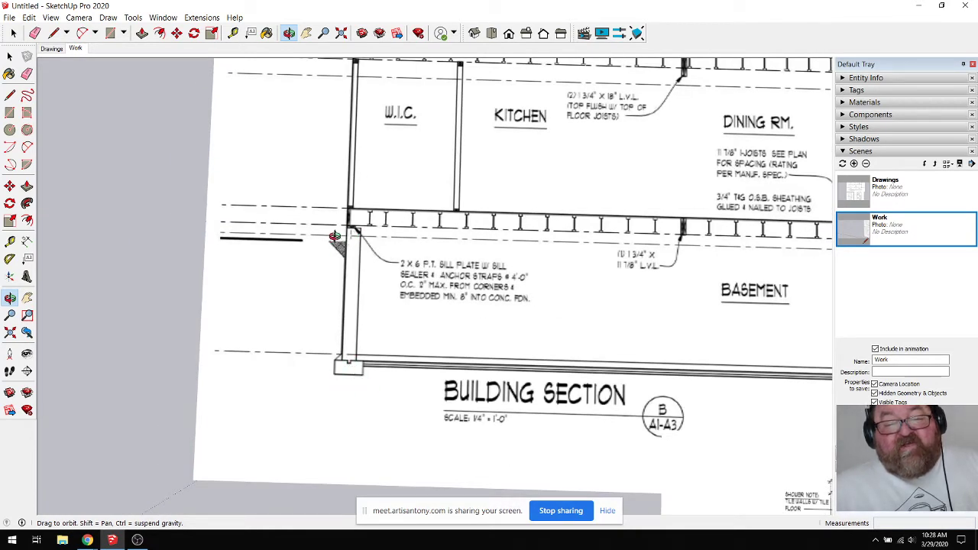
scroll(362, 272, up, 1)
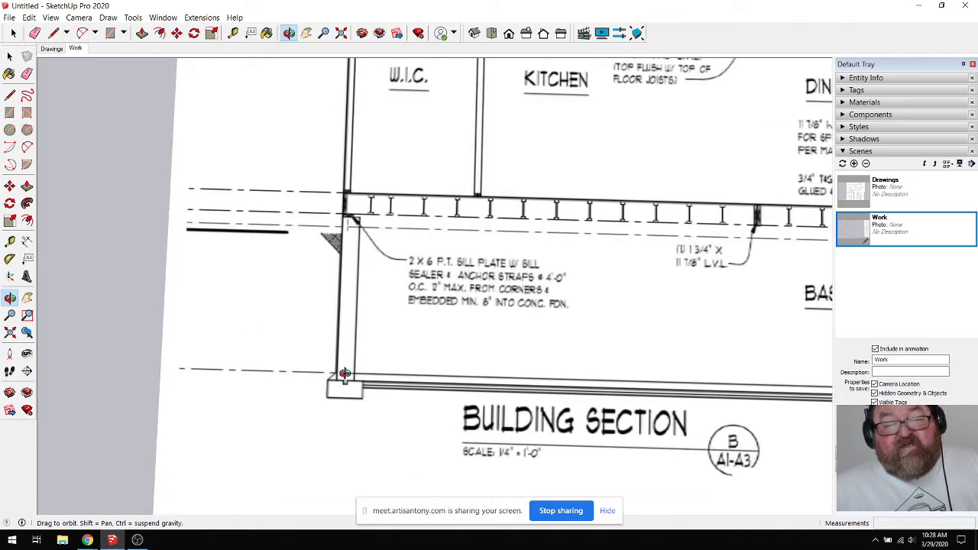
scroll(473, 299, down, 3)
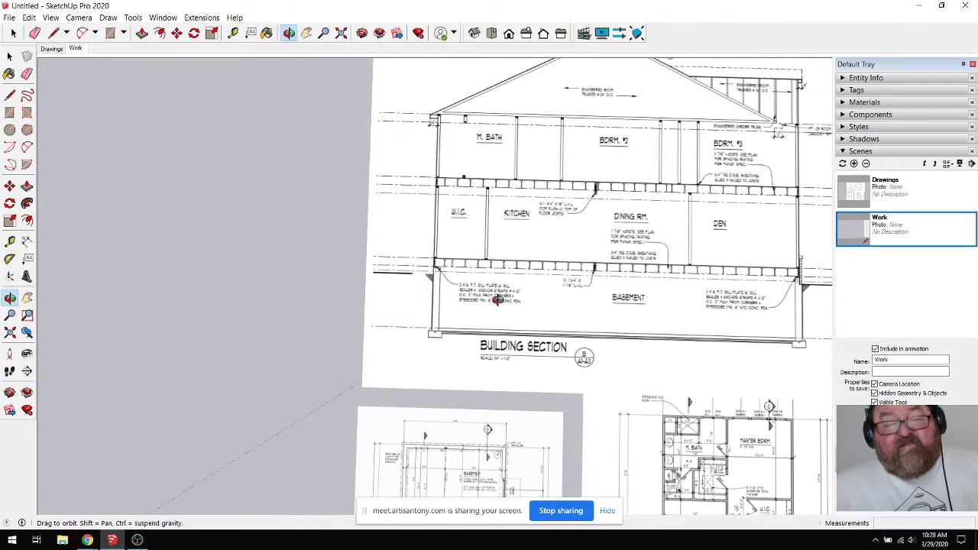
scroll(447, 298, up, 2)
scroll(462, 298, down, 7)
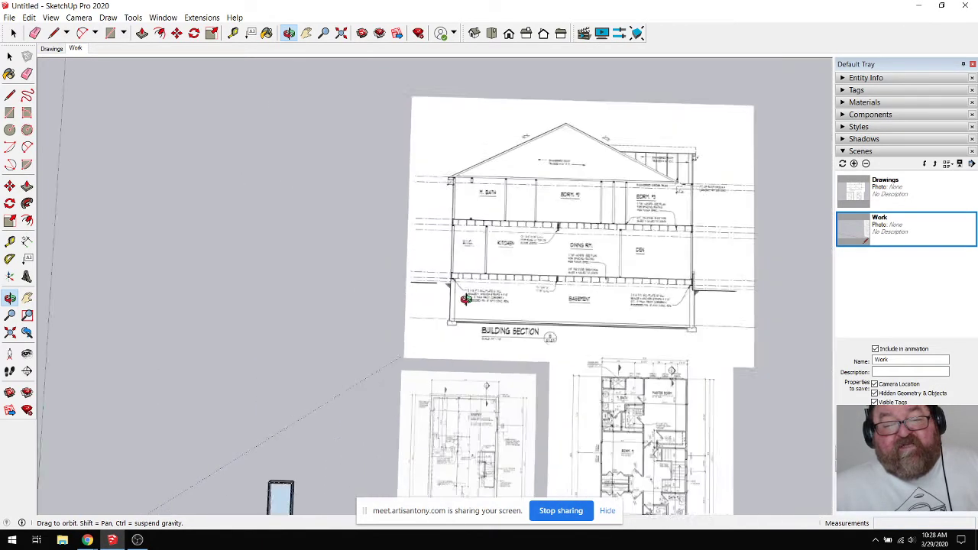
Step: Return to the raised foundation walls in the model and switch to the Artisan Meet window in Chrome
scroll(425, 375, down, 2)
mouse_move(425, 375)
mouse_down()
mouse_move(392, 161)
mouse_move(408, 321)
mouse_move(308, 262)
mouse_move(393, 291)
mouse_move(412, 310)
mouse_move(395, 327)
mouse_up()
scroll(386, 324, up, 5)
scroll(386, 324, up, 6)
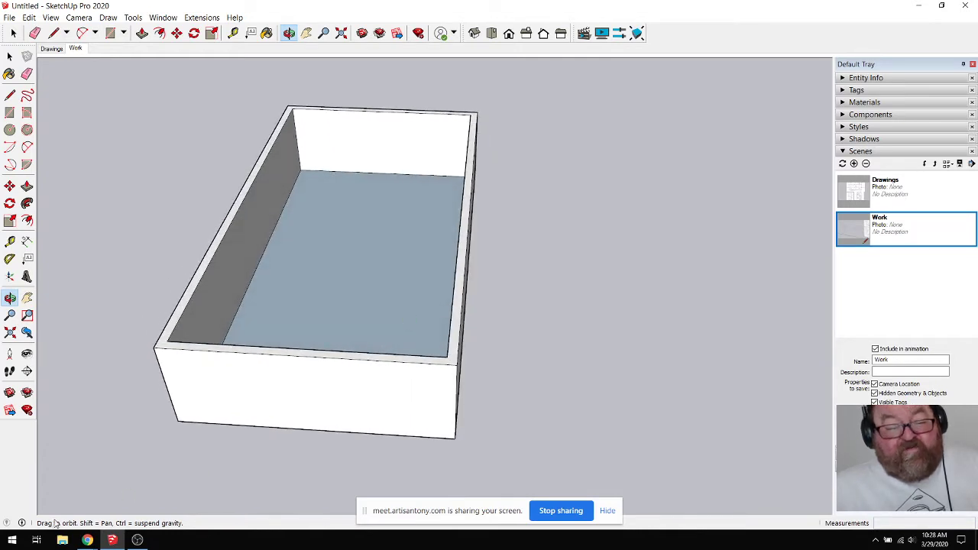
mouse_move(87, 540)
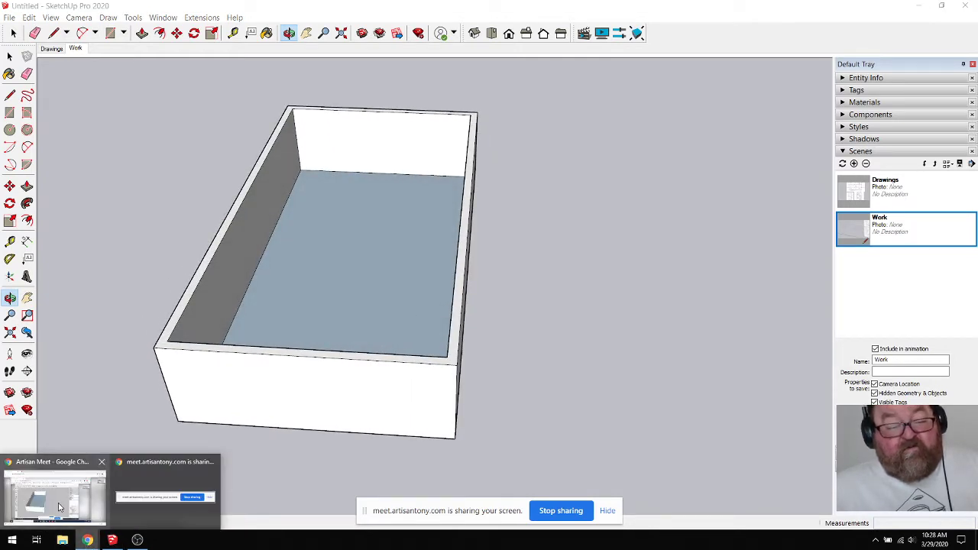
click(61, 508)
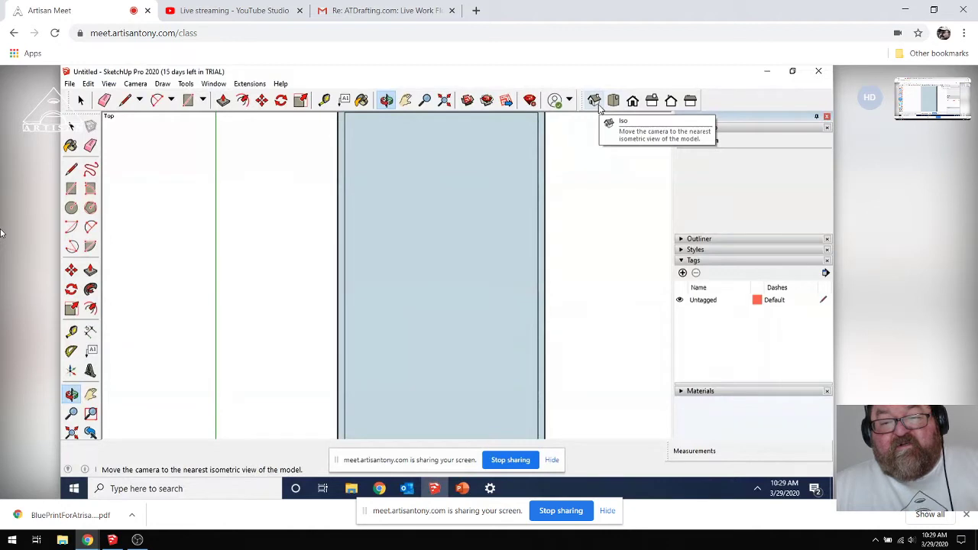
Step: Pull the border strip between the two outlines up 9' in the student's shared model to form the foundation walls
drag(535, 341, 552, 323)
drag(570, 395, 526, 329)
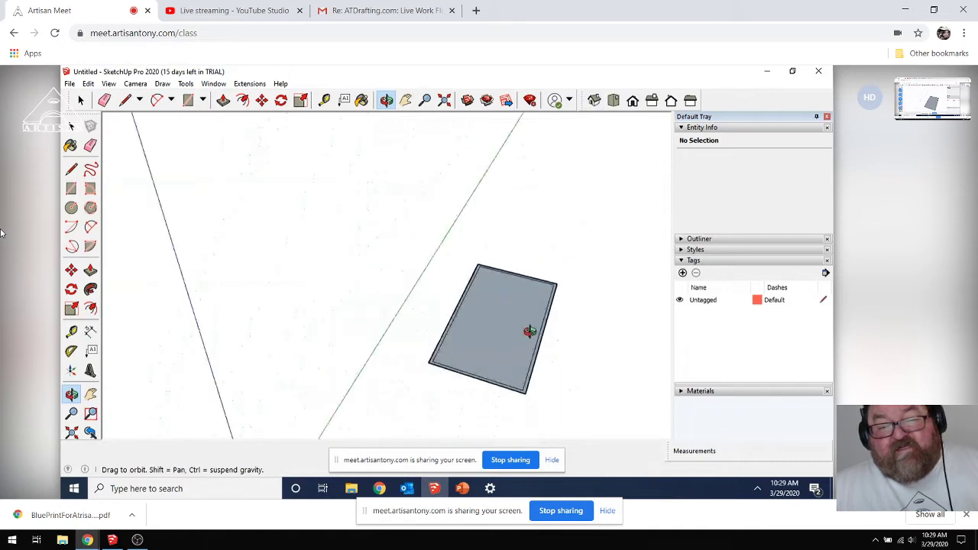
drag(537, 395, 475, 339)
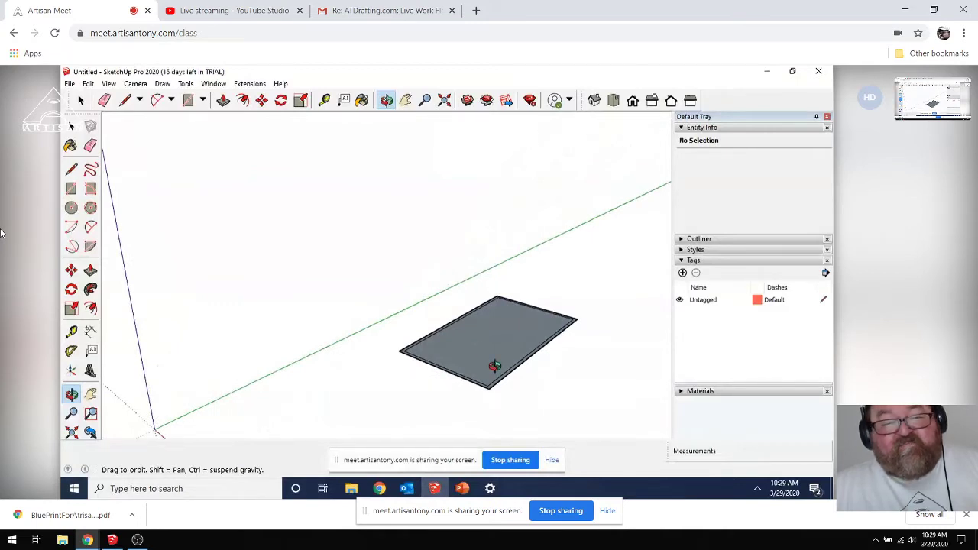
drag(495, 379, 492, 371)
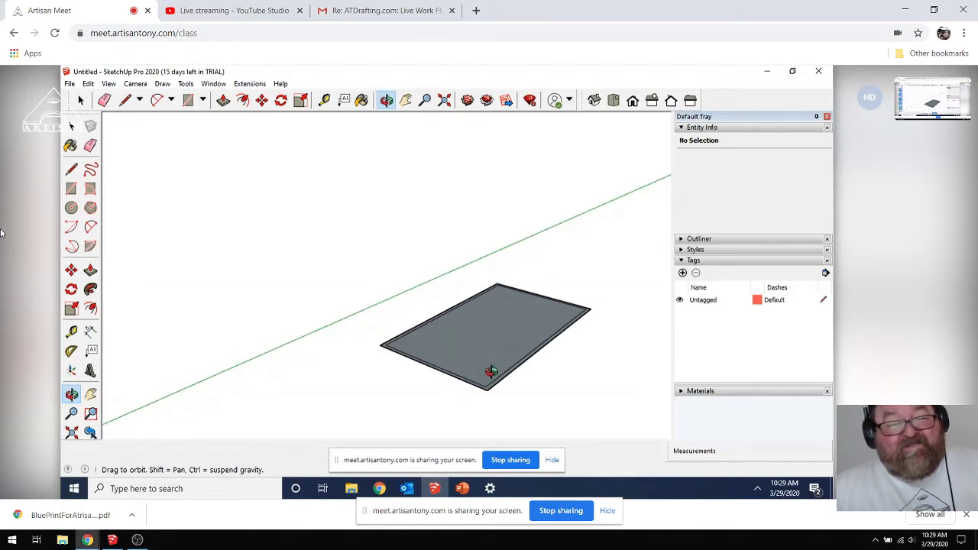
key(p)
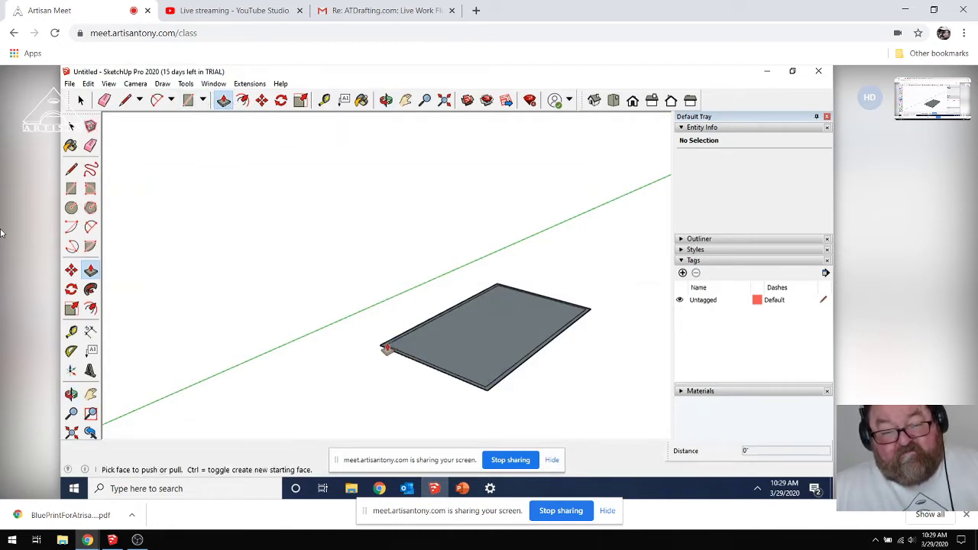
scroll(388, 345, up, 5)
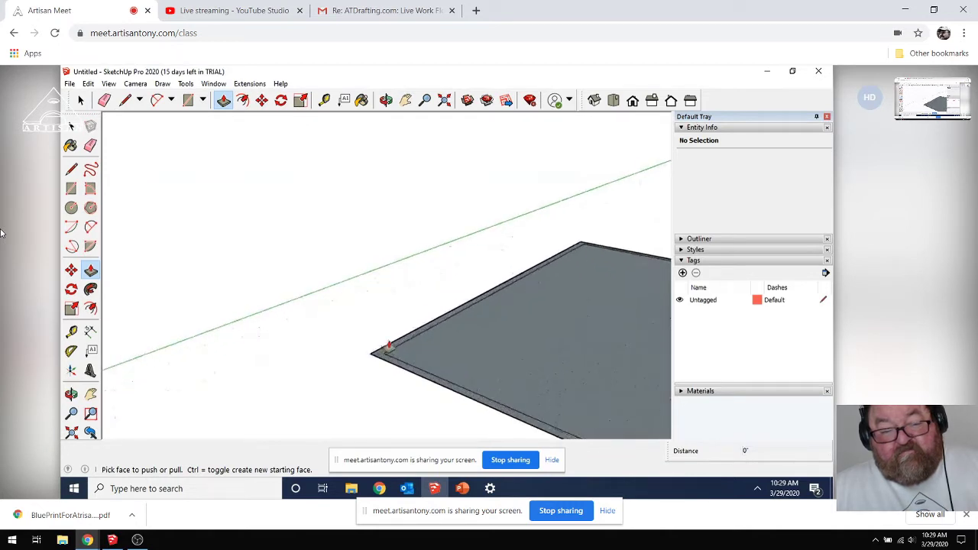
click(389, 347)
scroll(389, 347, down, 5)
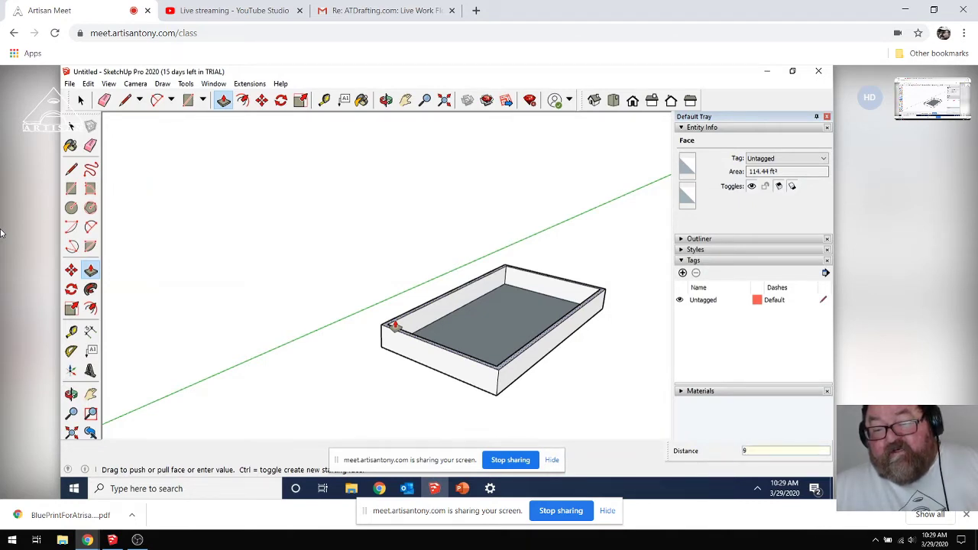
key(Return)
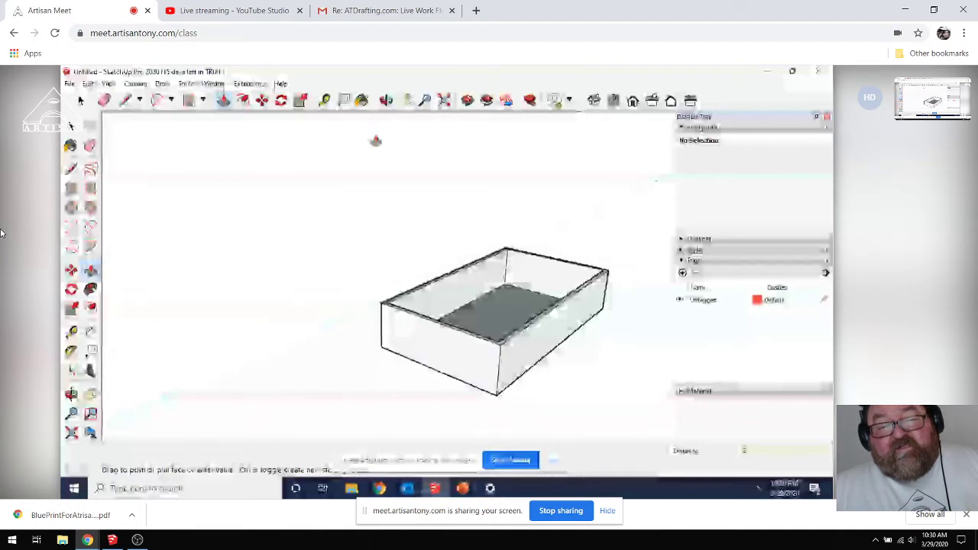
Step: Measure the height of the front outer wall in the shared model from its bottom edge to its top edge
key(t)
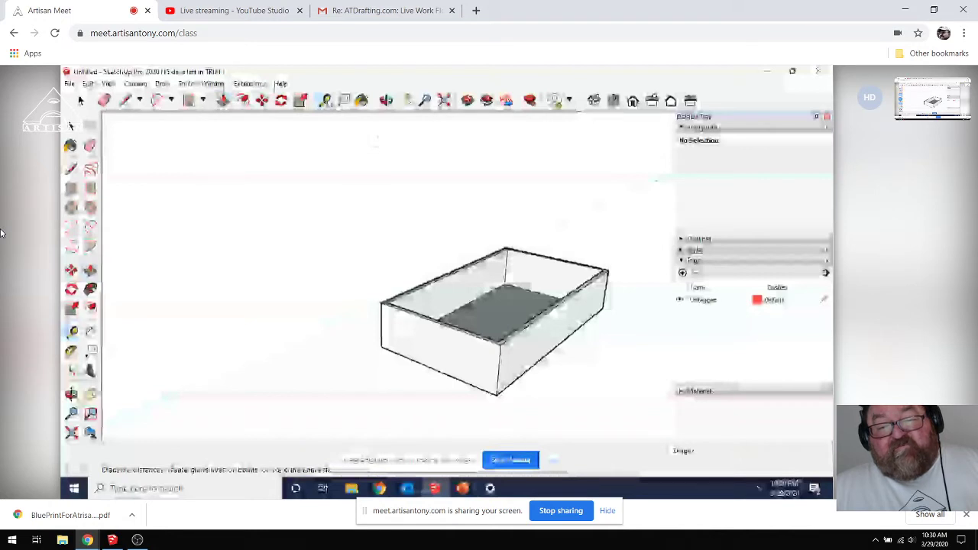
click(327, 100)
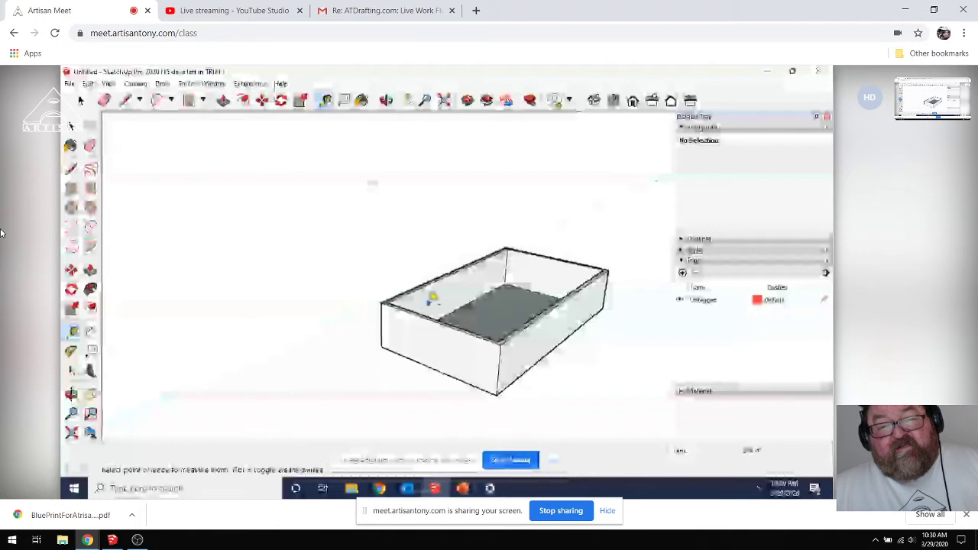
scroll(426, 358, up, 2)
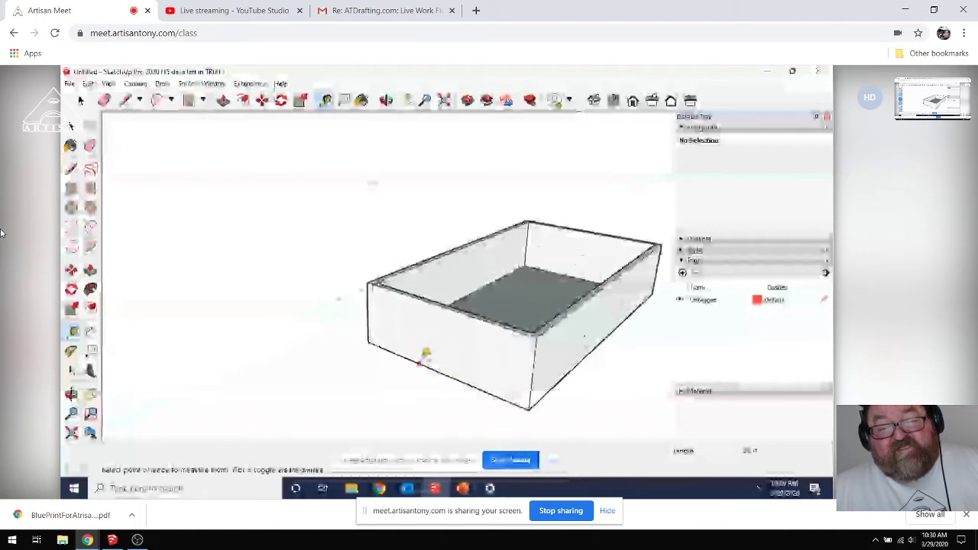
click(422, 363)
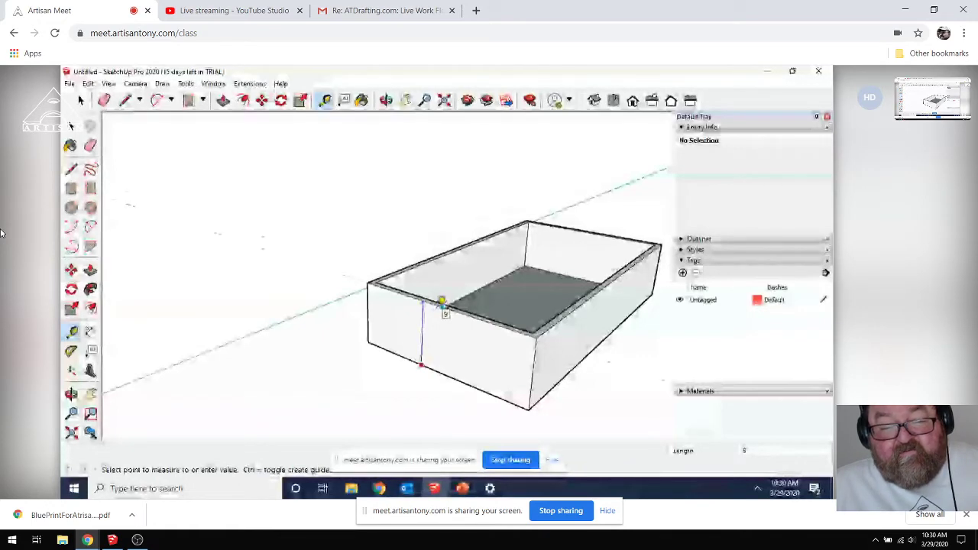
scroll(441, 302, up, 1)
scroll(441, 301, up, 2)
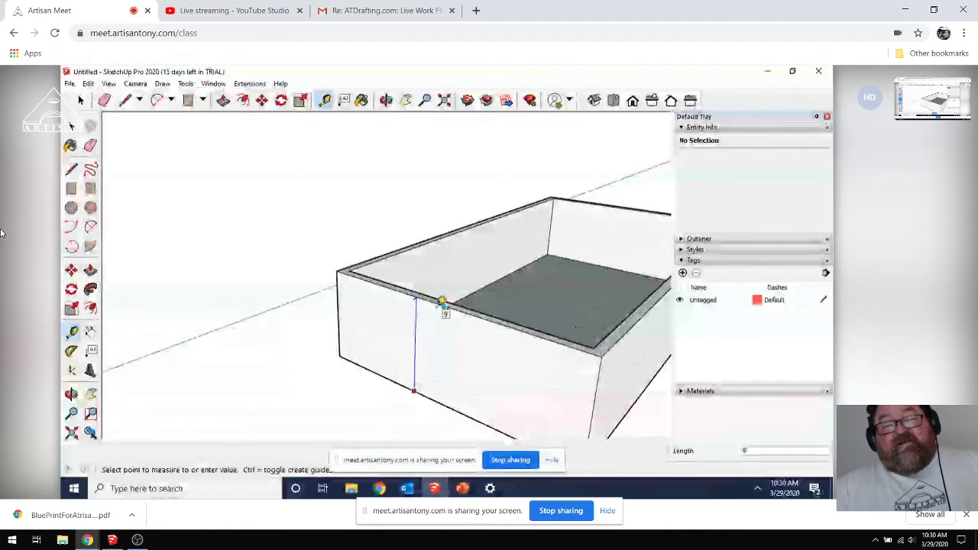
scroll(442, 302, down, 2)
scroll(441, 301, down, 1)
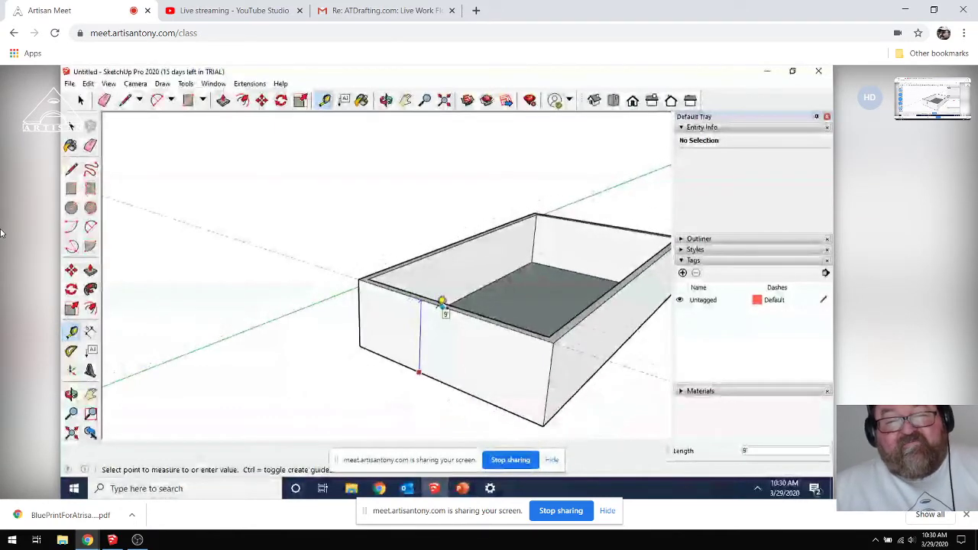
Step: Switch to the SketchUp window and draw a practice rectangle about 17' 8" by 23' 7" on the ground beside the foundation walls
scroll(442, 302, down, 1)
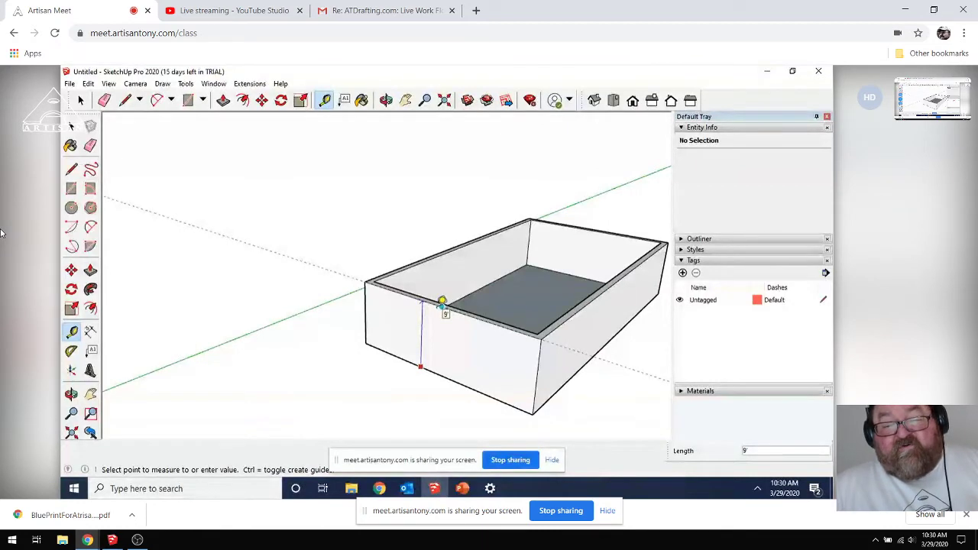
scroll(441, 302, down, 1)
scroll(442, 302, down, 1)
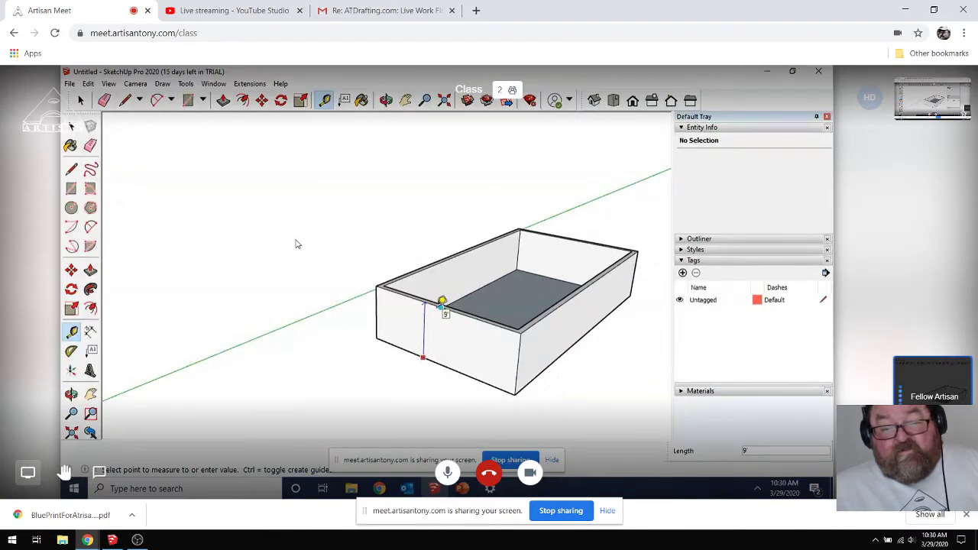
click(113, 541)
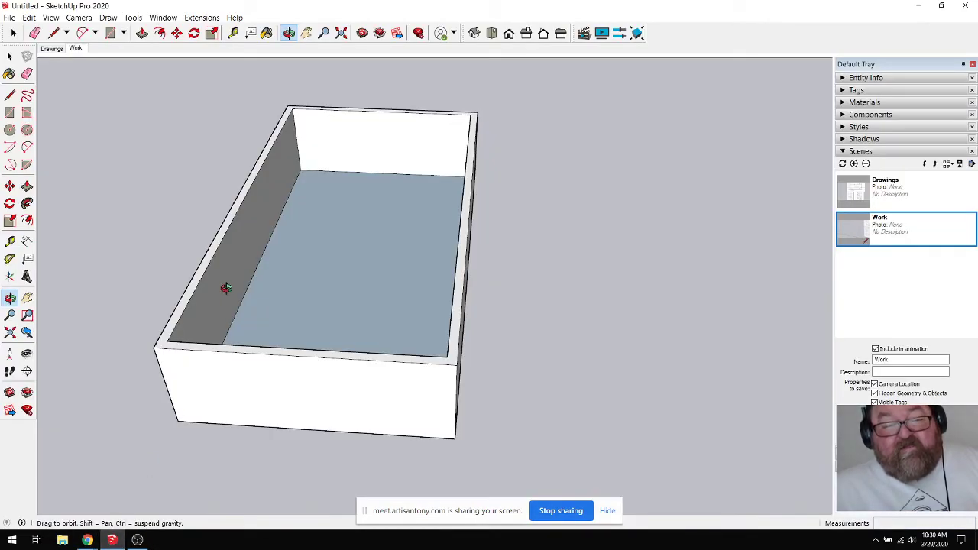
scroll(206, 283, down, 2)
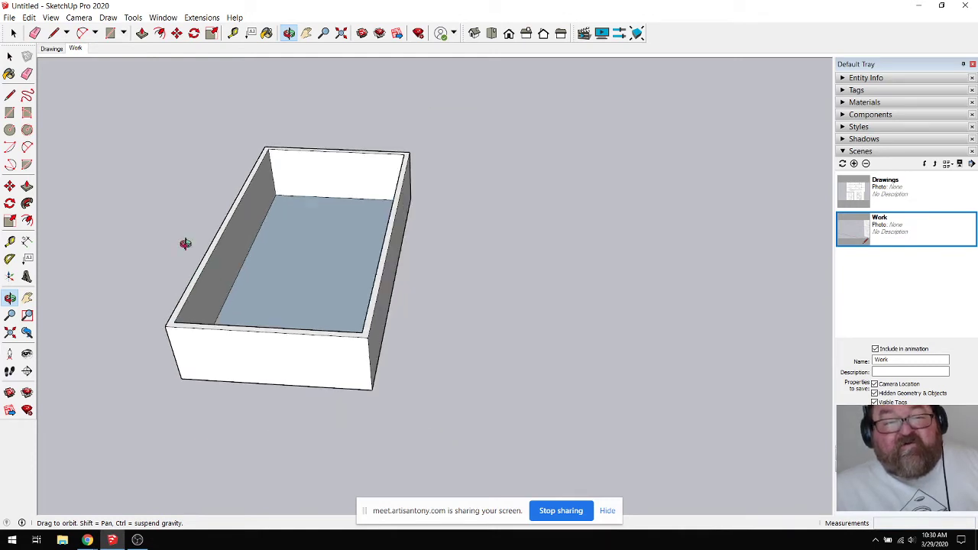
scroll(148, 210, down, 1)
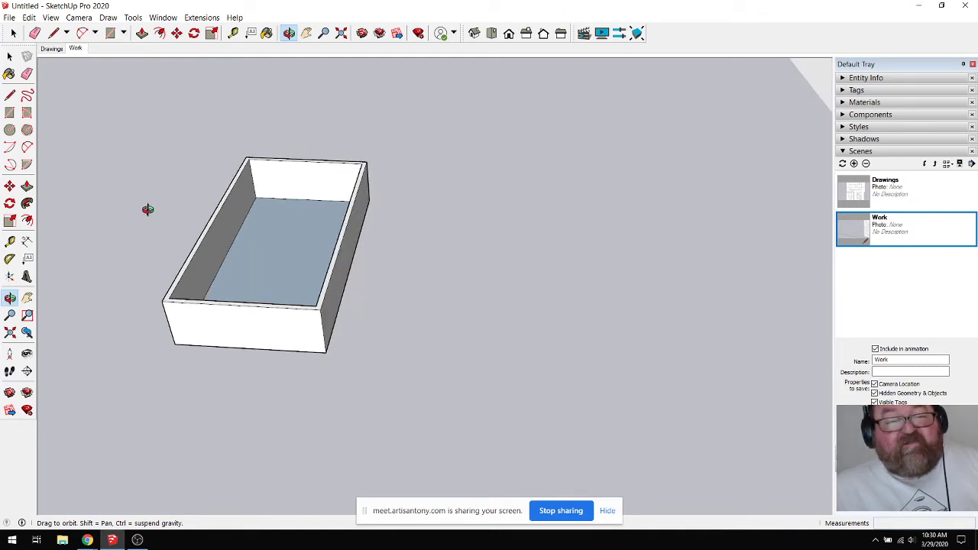
click(110, 33)
click(422, 240)
click(516, 327)
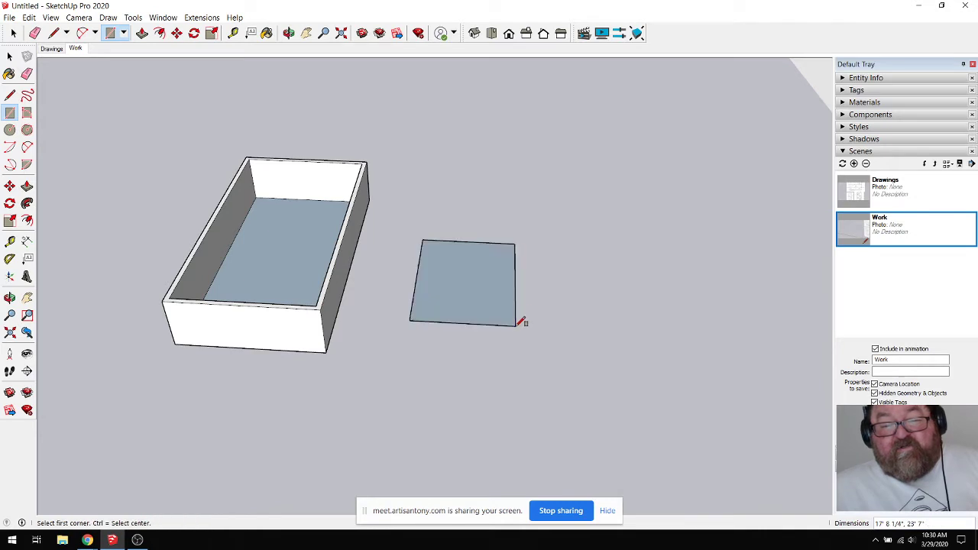
Step: Pull the practice rectangle up about 3' 2", and raise its top face by a further 9'
click(288, 32)
drag(406, 197, 491, 298)
scroll(465, 288, up, 3)
scroll(466, 287, up, 1)
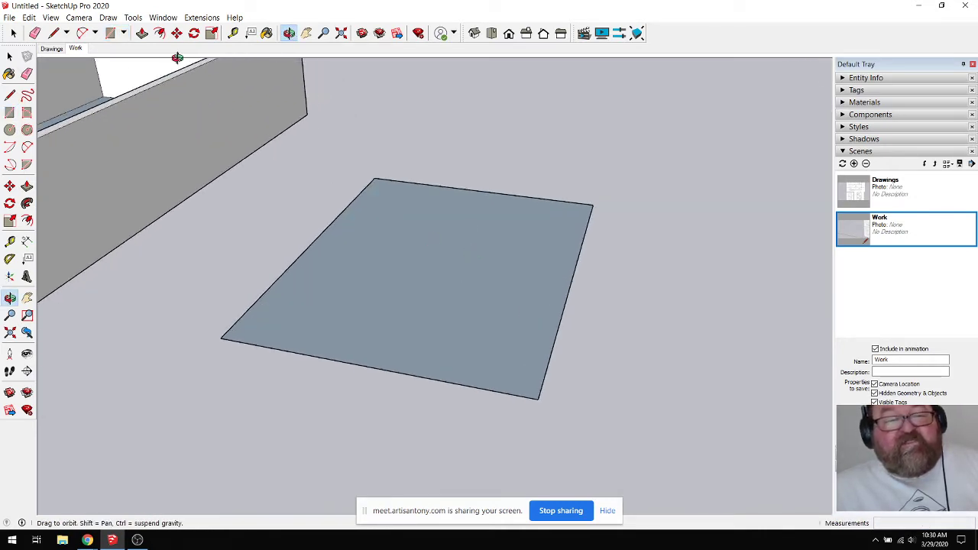
click(142, 32)
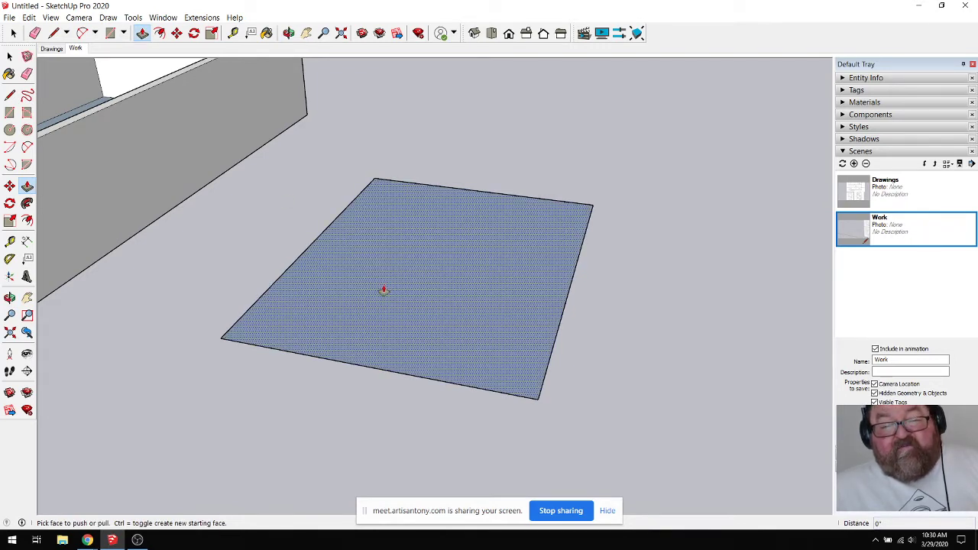
drag(383, 290, 370, 258)
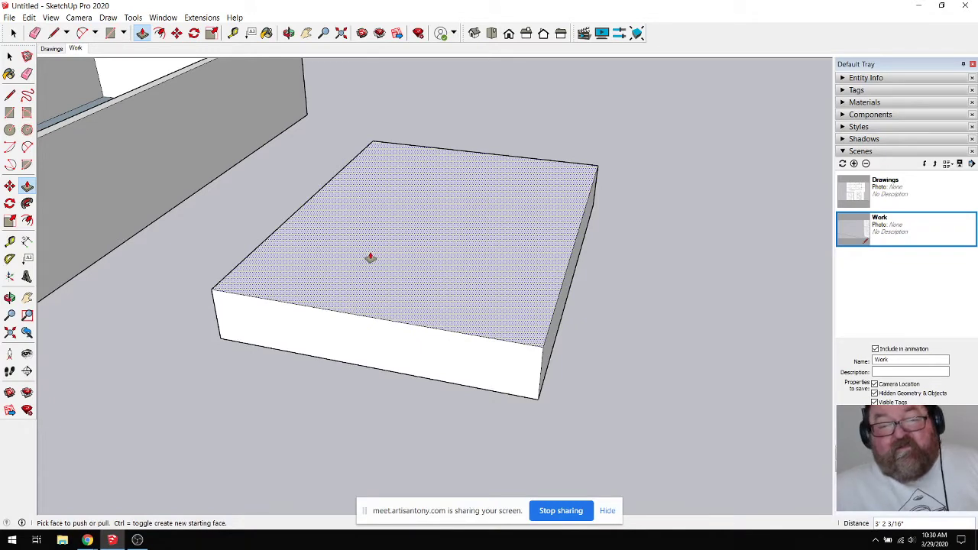
drag(377, 271, 364, 224)
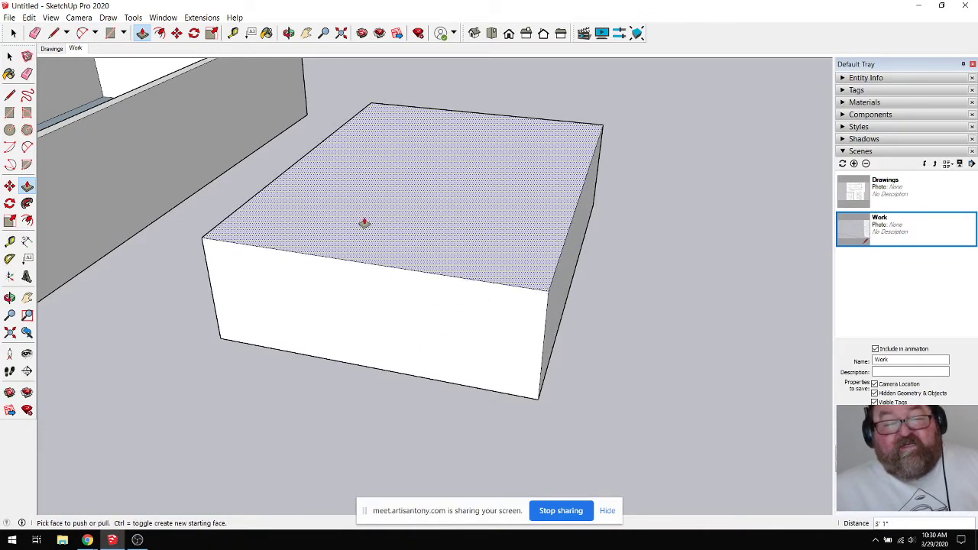
double_click(364, 224)
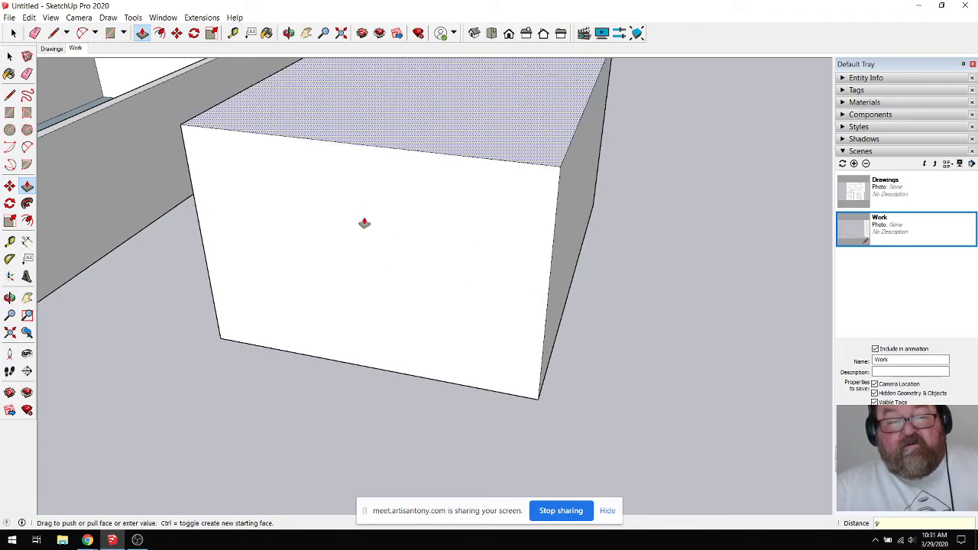
Step: Measure the practice box's front height from the bottom edge to the top edge, and undo both pulls
click(228, 34)
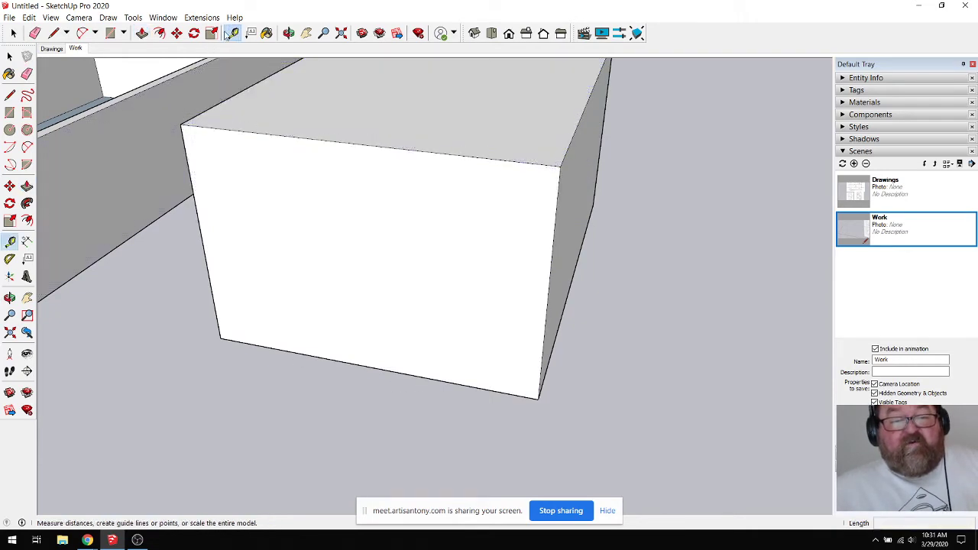
click(383, 368)
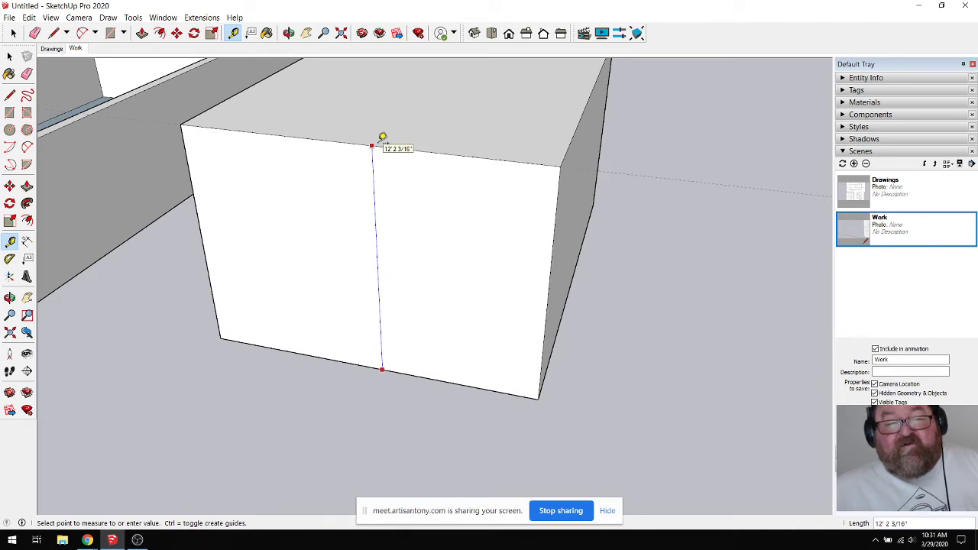
key(ctrl+z)
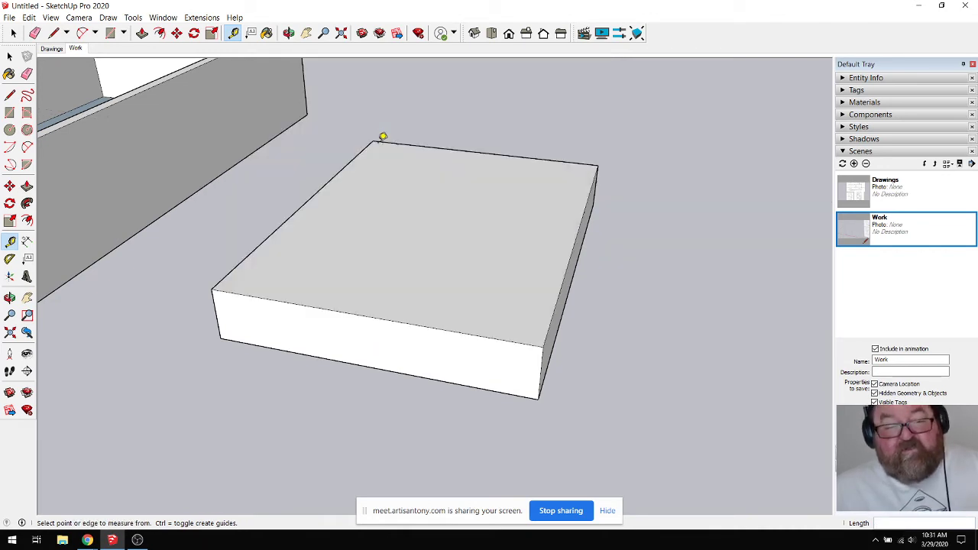
key(ctrl+z)
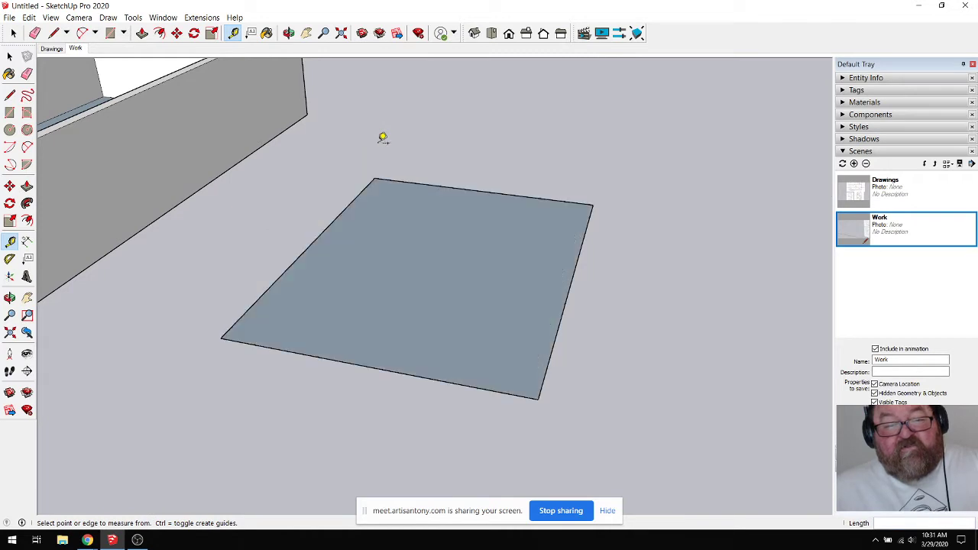
Step: Pull the practice rectangle up about 12", raise its top face about another 5' 10", and undo both pulls
click(142, 34)
click(287, 300)
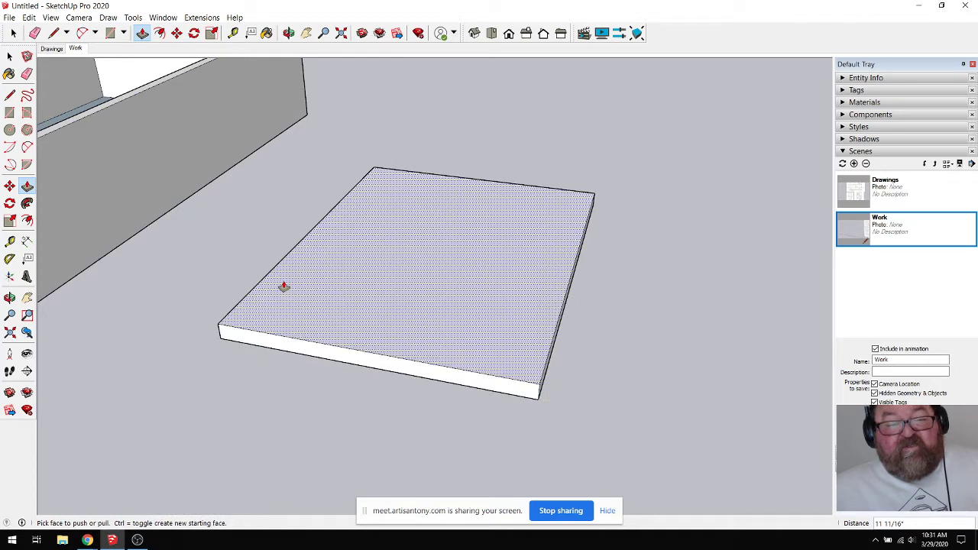
drag(283, 287, 267, 210)
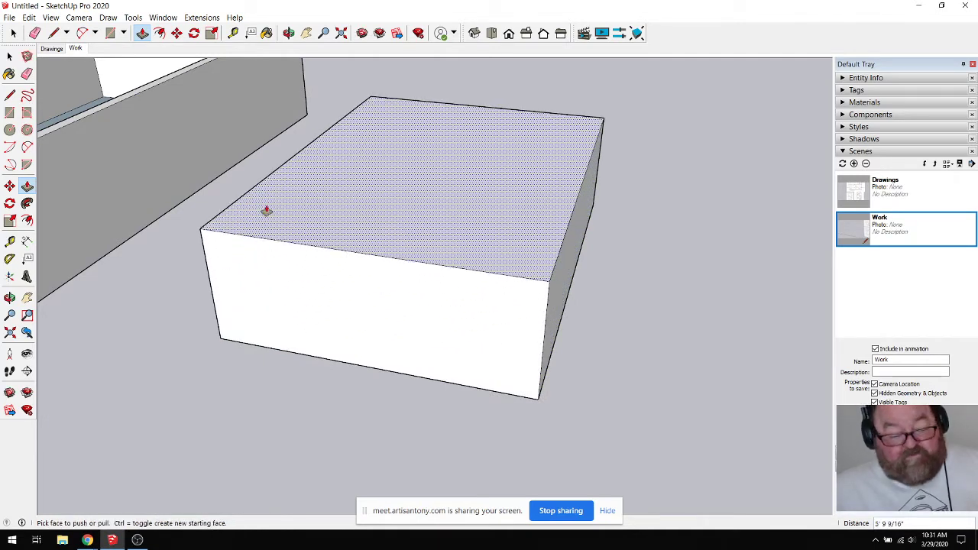
key(ctrl+z)
key(ctrl+z)
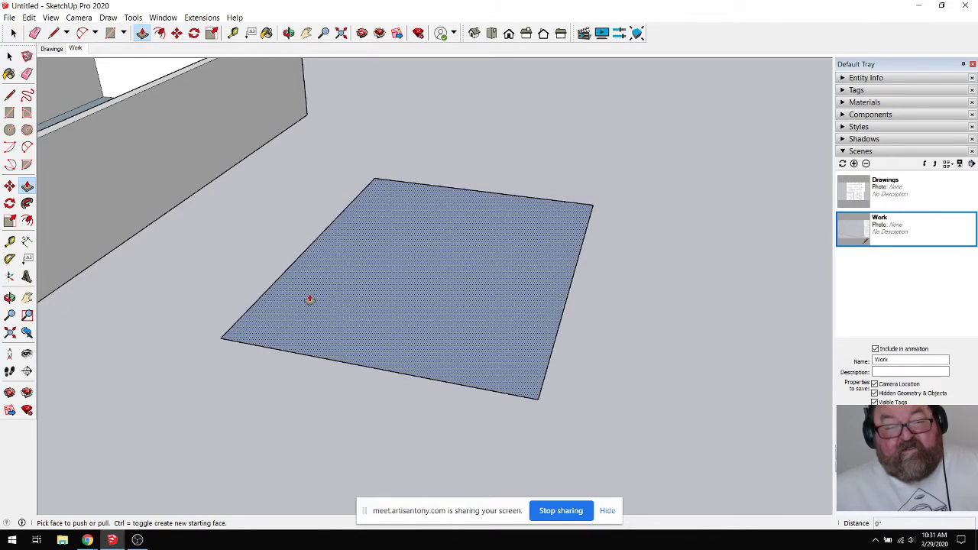
Step: Pull the flat practice rectangle up in a single Push/Pull operation with a distance of exactly 9'
drag(309, 299, 304, 264)
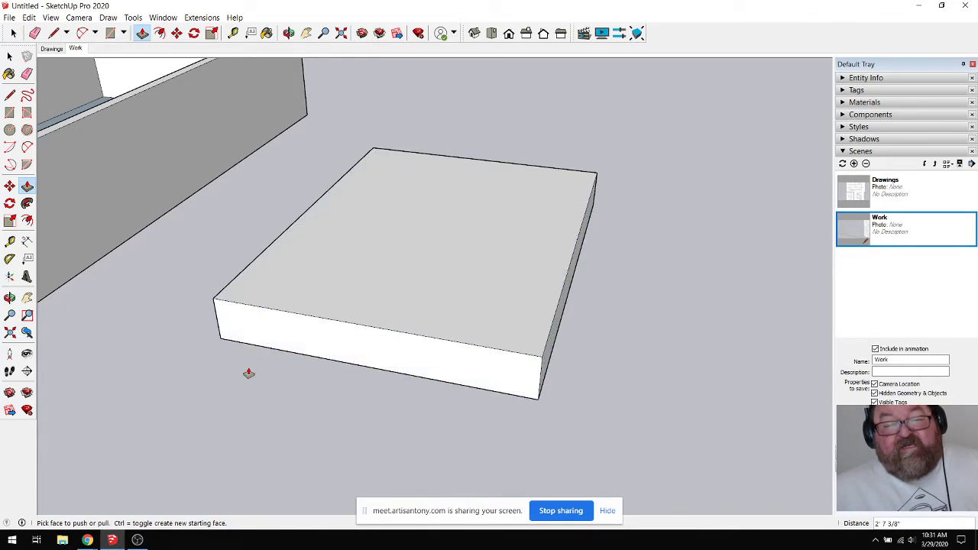
text(9')
key(Return)
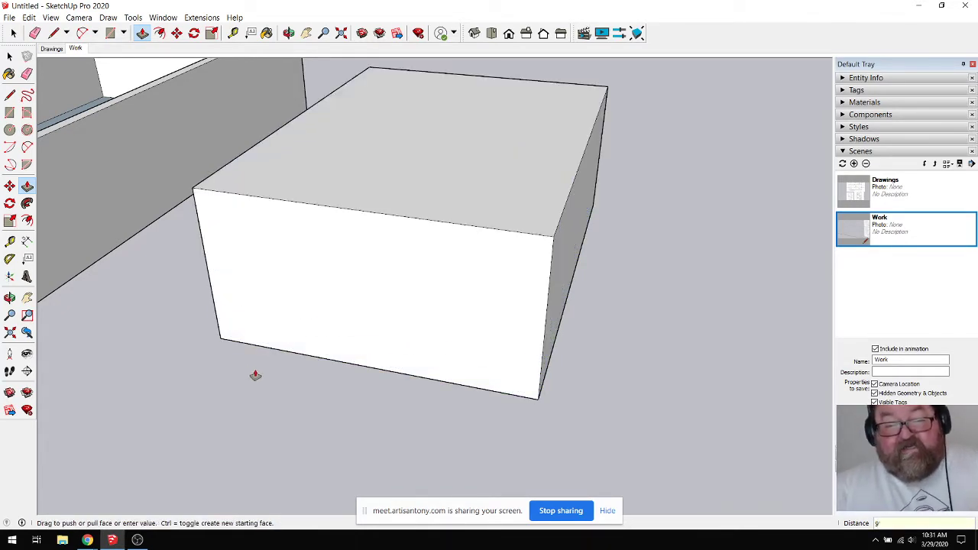
Step: Measure the front height of the singly pulled practice box between its bottom and top edges, and undo the pull
click(233, 33)
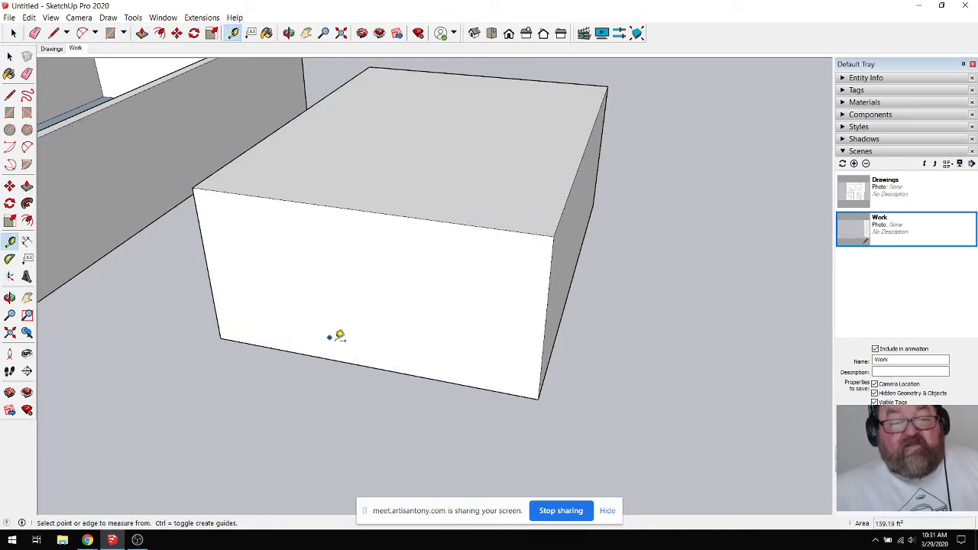
click(353, 362)
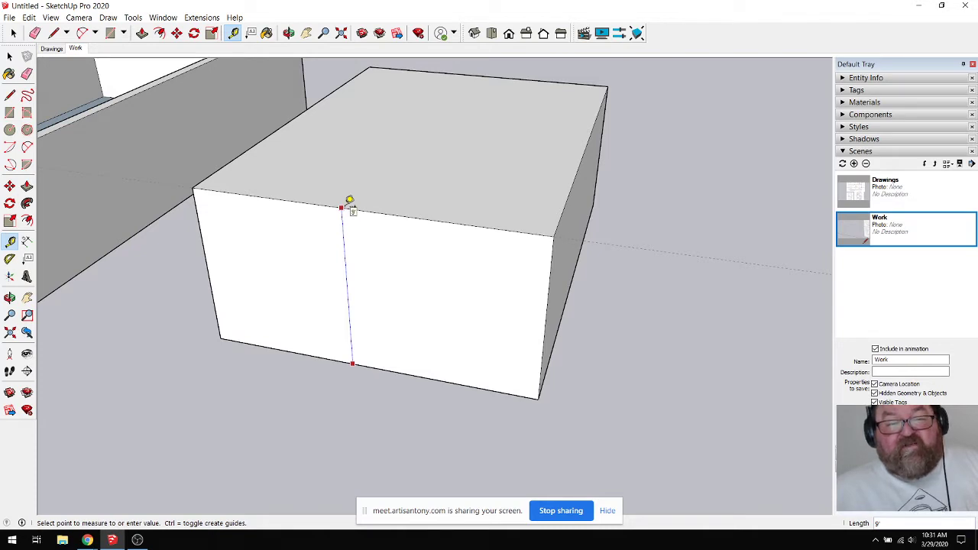
key(ctrl+z)
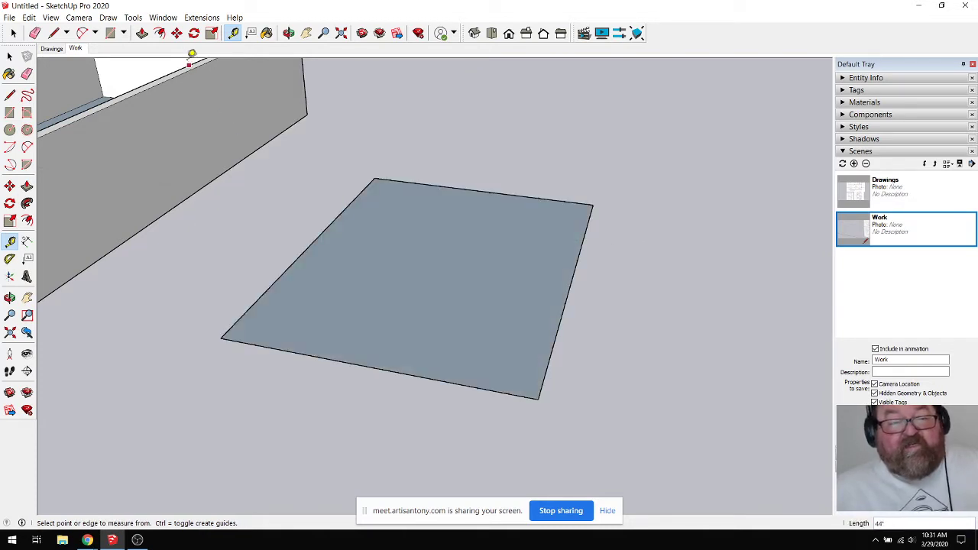
Step: Pull the practice rectangle up freehand in two passes, setting the second pull's distance to 9'
click(142, 33)
drag(354, 355, 324, 229)
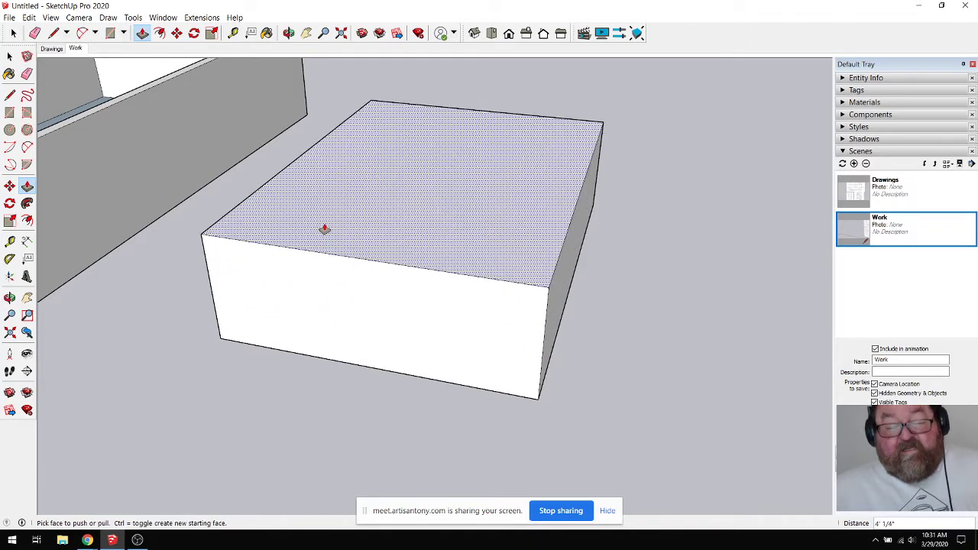
click(324, 230)
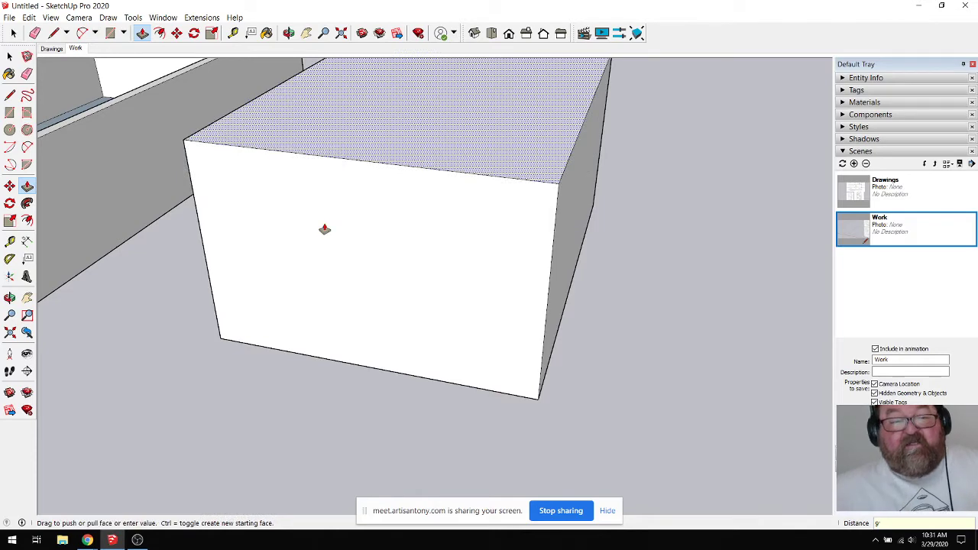
click(324, 229)
Step: Check the front height of the twice-pulled box with the Tape Measure, and undo both pulls to restore the flat rectangle
click(233, 33)
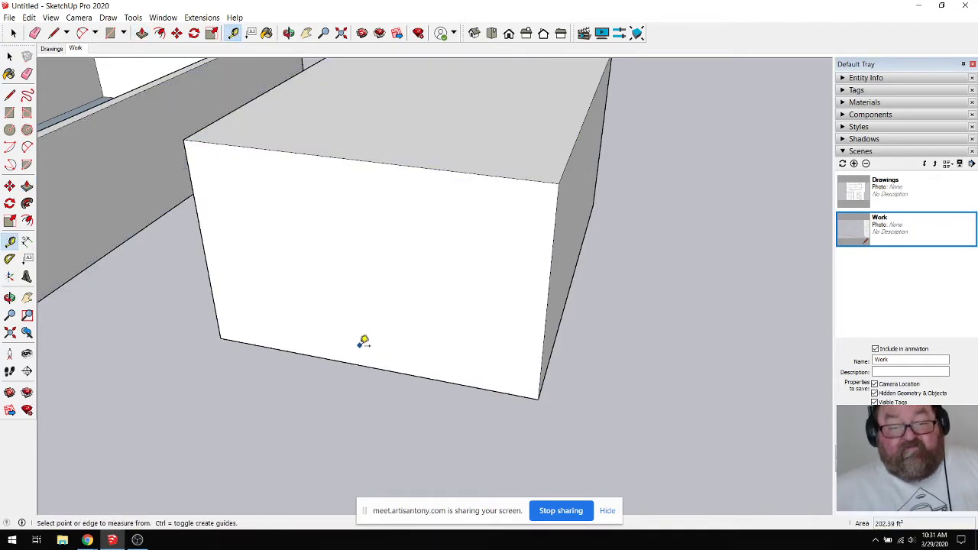
click(369, 366)
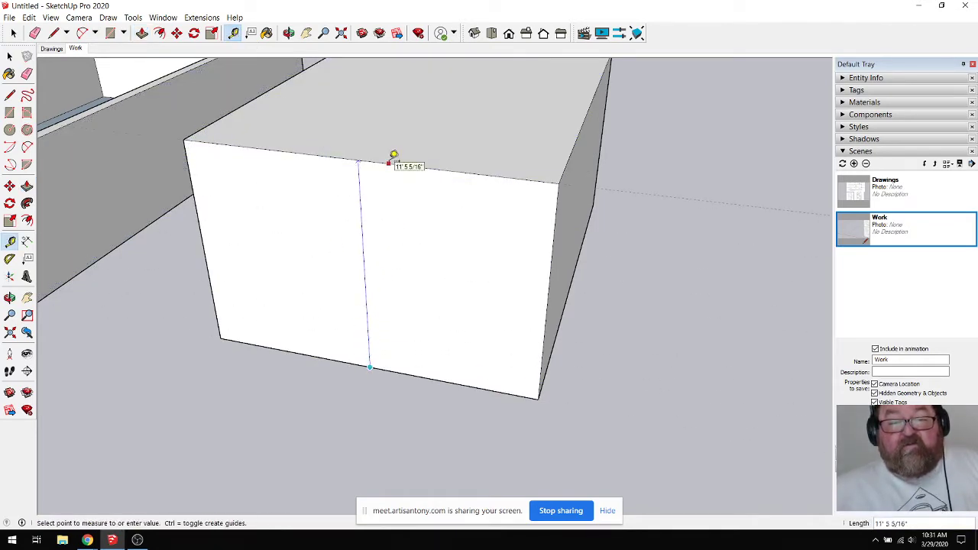
key(Escape)
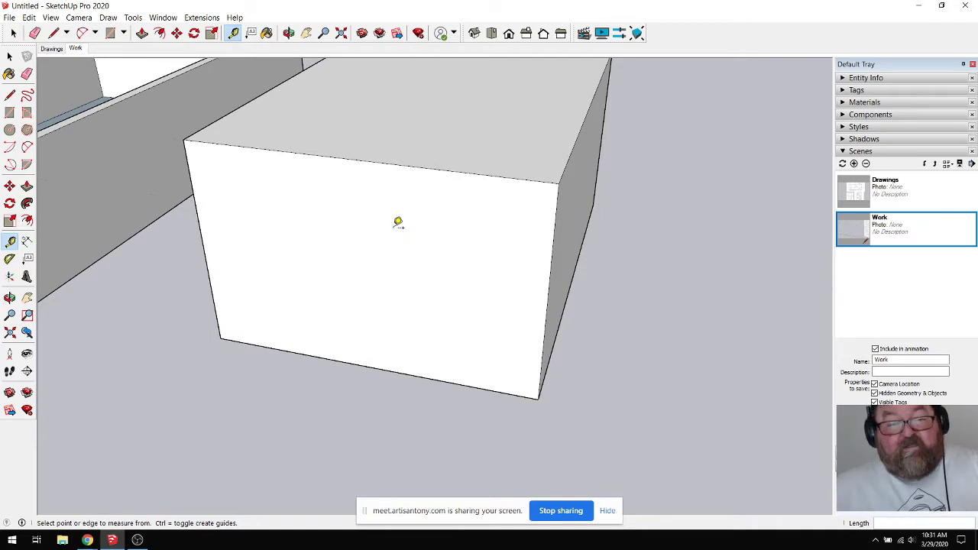
key(ctrl+z)
key(ctrl+z)
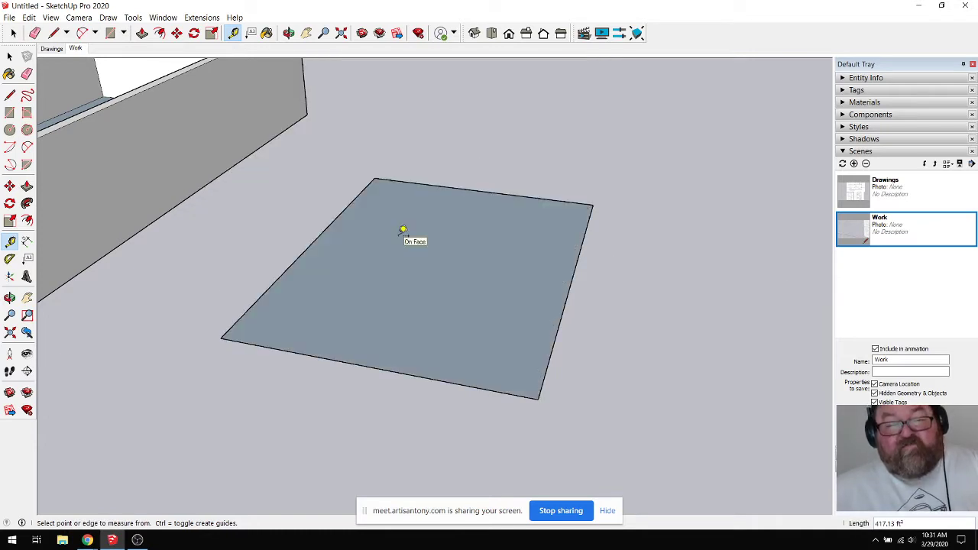
Step: Pull the flat practice rectangle up about 3' 10", and raise its top to the neighbouring foundation wall's upper edge by inference
click(141, 33)
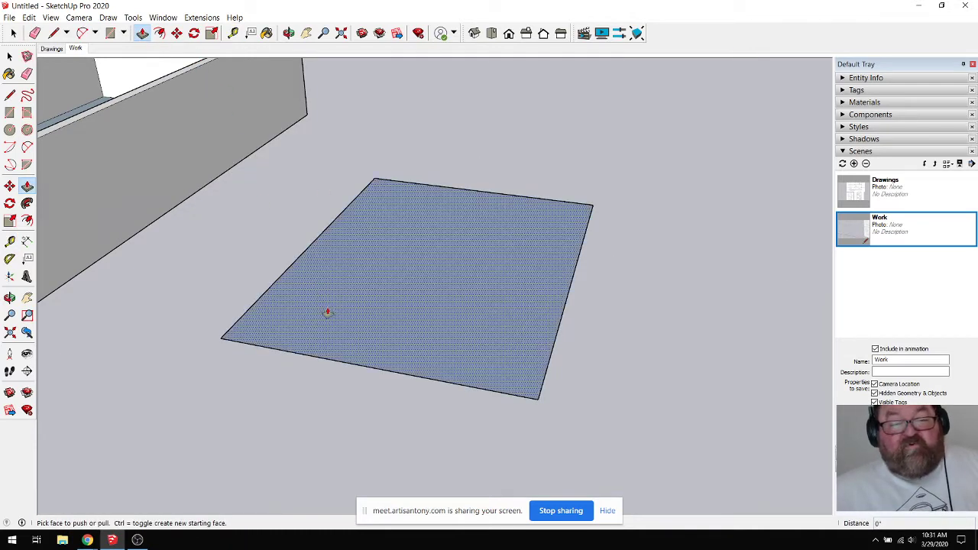
click(327, 310)
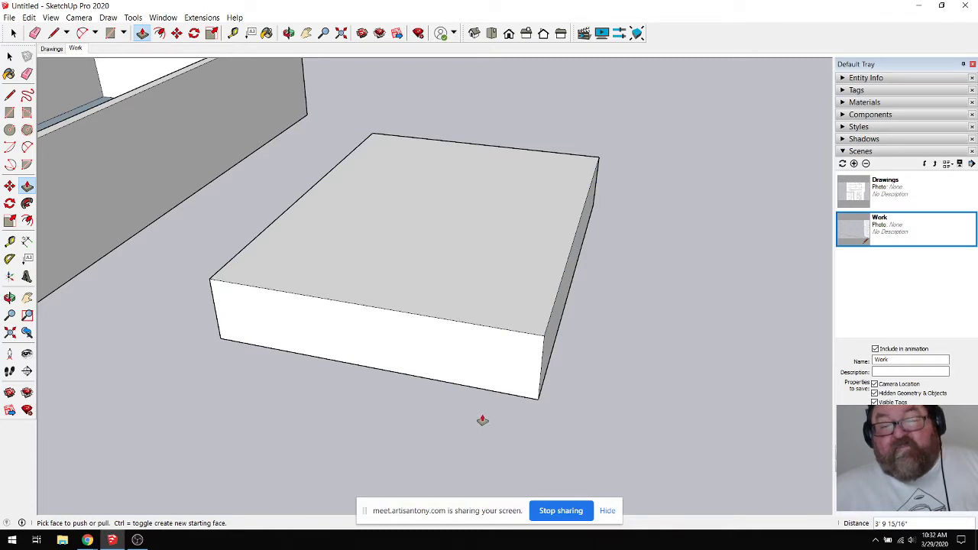
scroll(575, 421, down, 3)
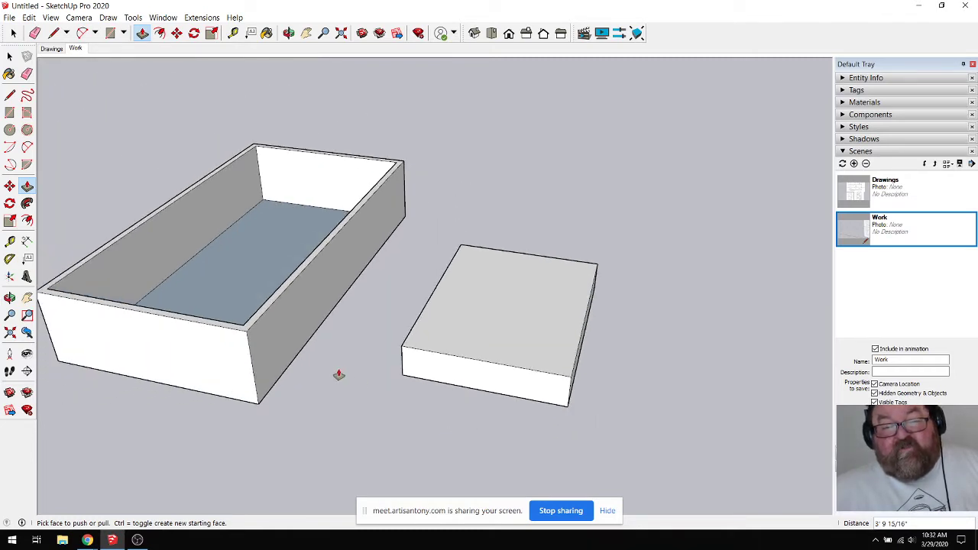
scroll(361, 348, up, 1)
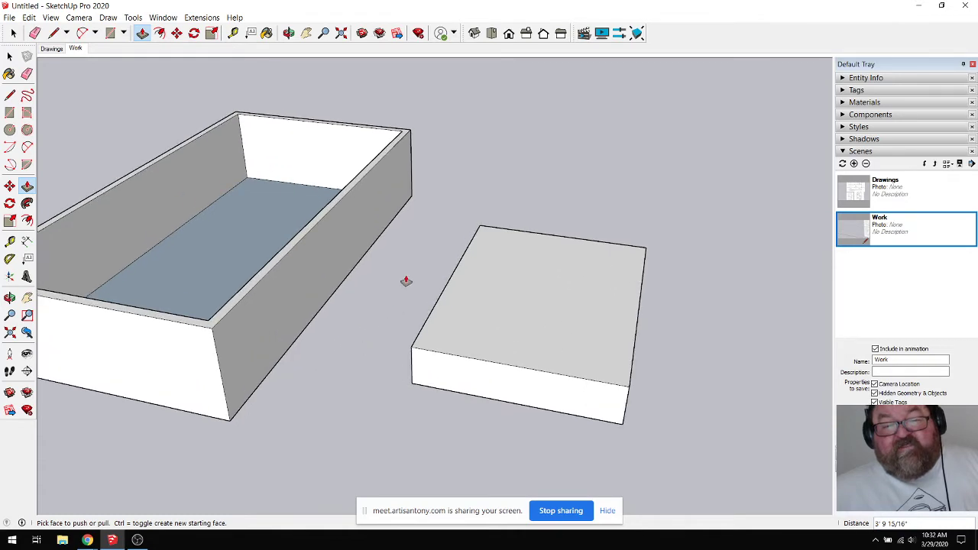
scroll(395, 368, up, 1)
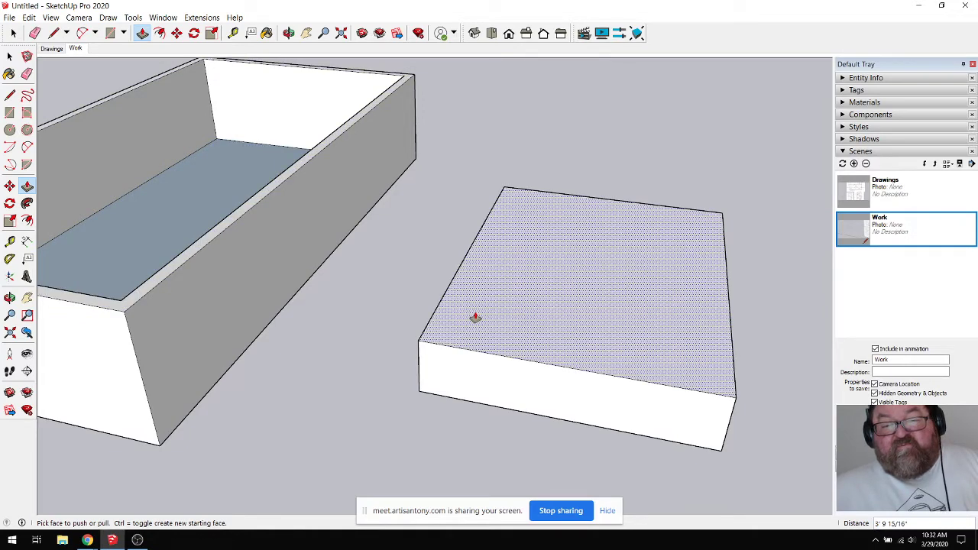
drag(473, 317, 236, 222)
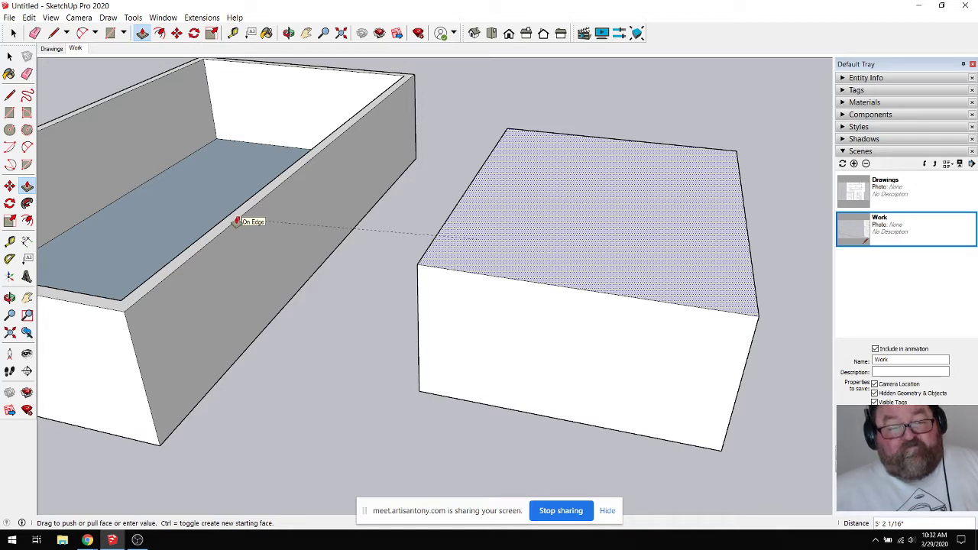
drag(236, 221, 255, 209)
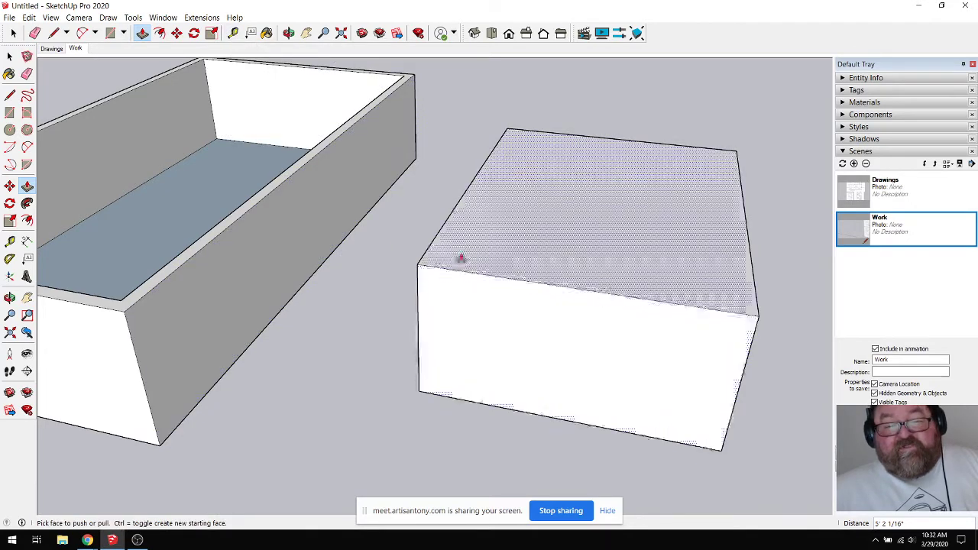
drag(458, 255, 284, 185)
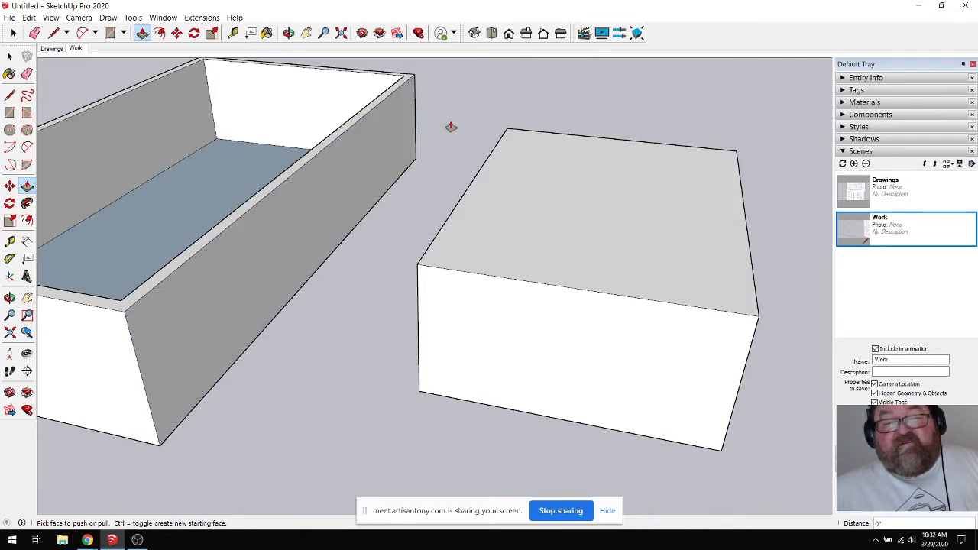
Step: Draw two thin rectangles on the ground in front of the boxes, one about 1' 6" by 12' 6" and the other running crosswise
scroll(397, 255, down, 5)
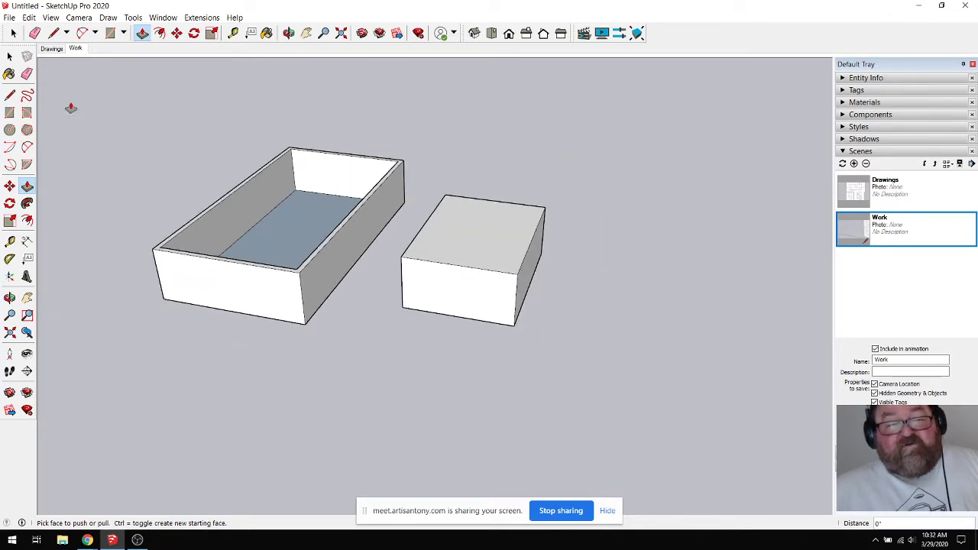
click(110, 33)
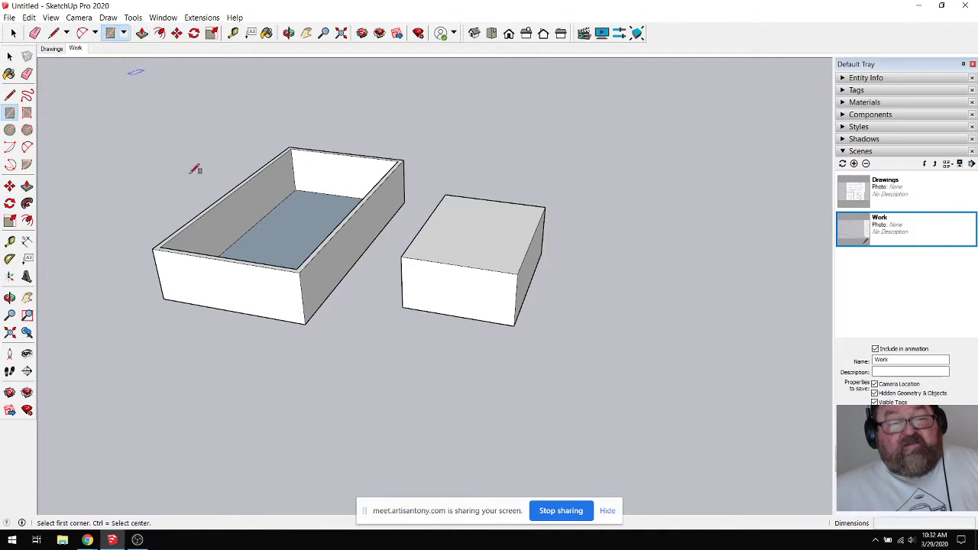
click(380, 362)
click(357, 420)
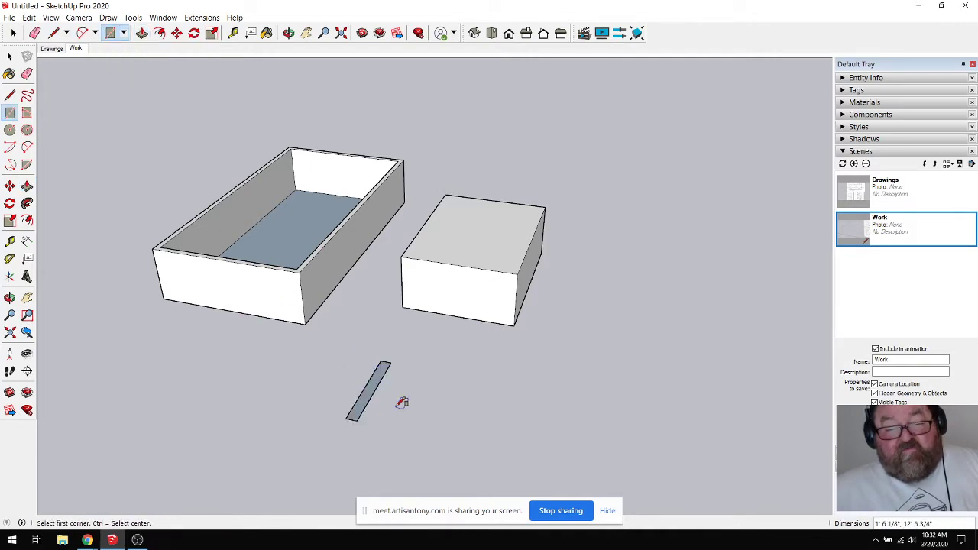
click(412, 408)
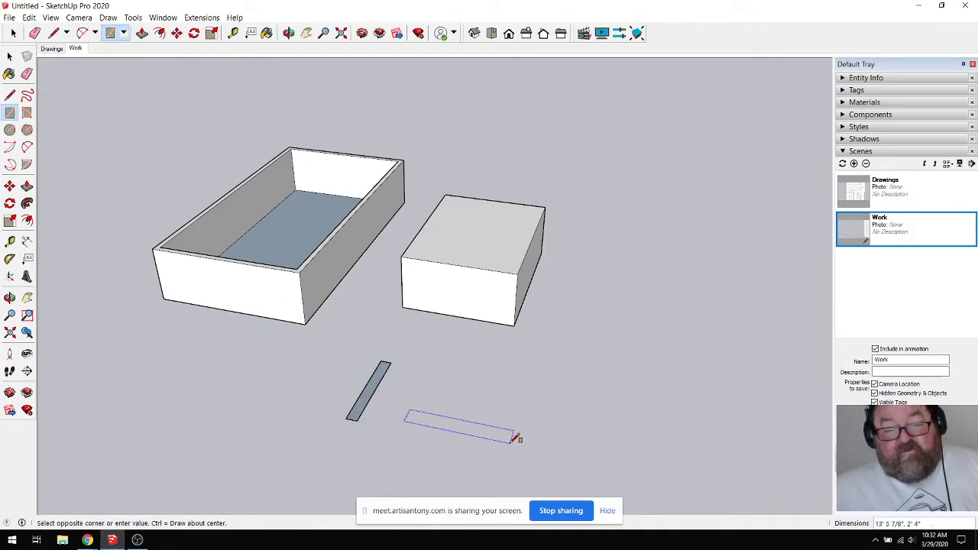
click(517, 435)
Step: Pull the first thin rectangle up 8' 1", and pull the crosswise one up to the same height by inferring the first wall's top
scroll(462, 443, up, 4)
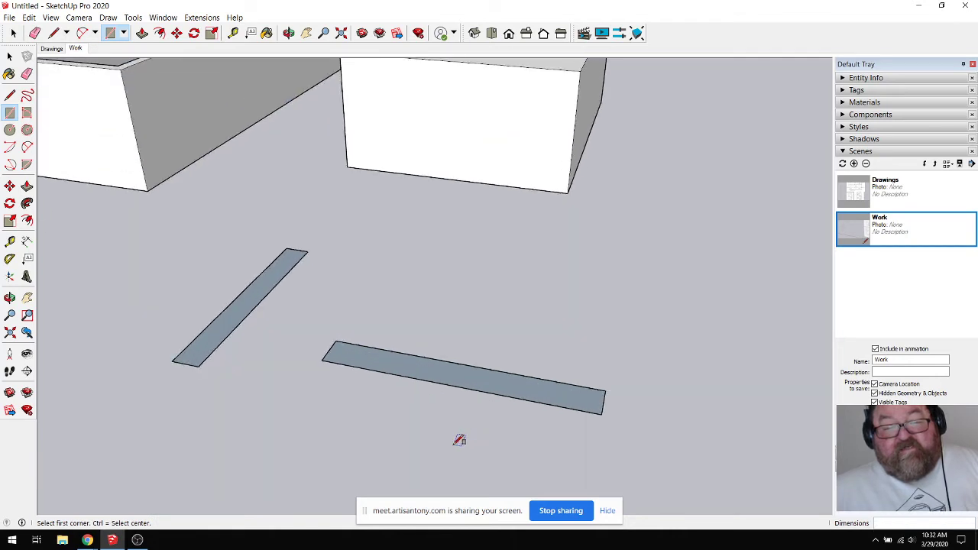
scroll(367, 235, down, 1)
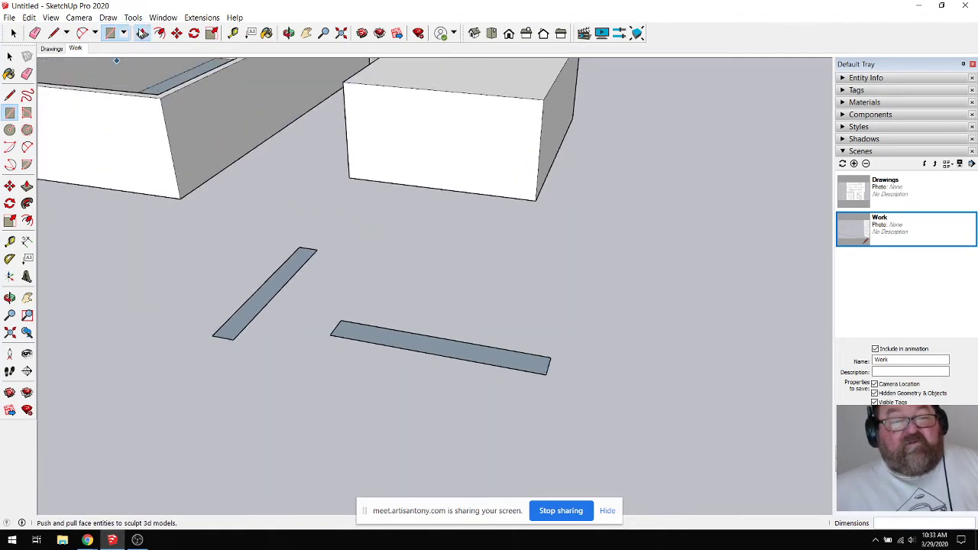
click(142, 32)
click(277, 269)
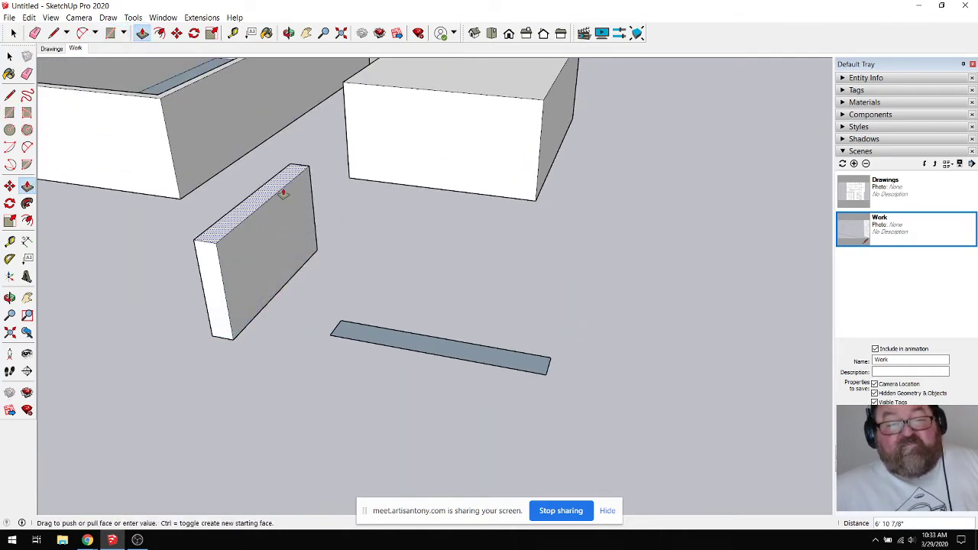
click(283, 193)
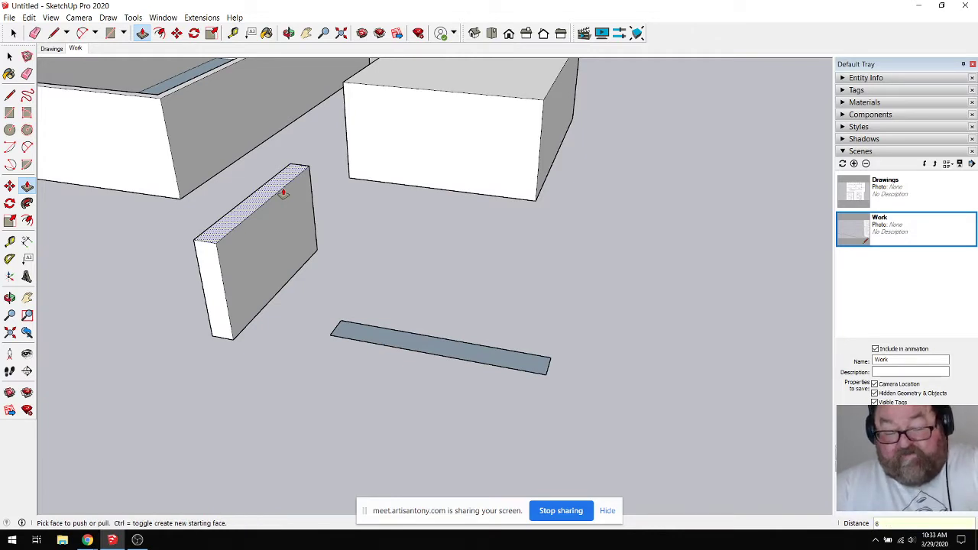
click(283, 193)
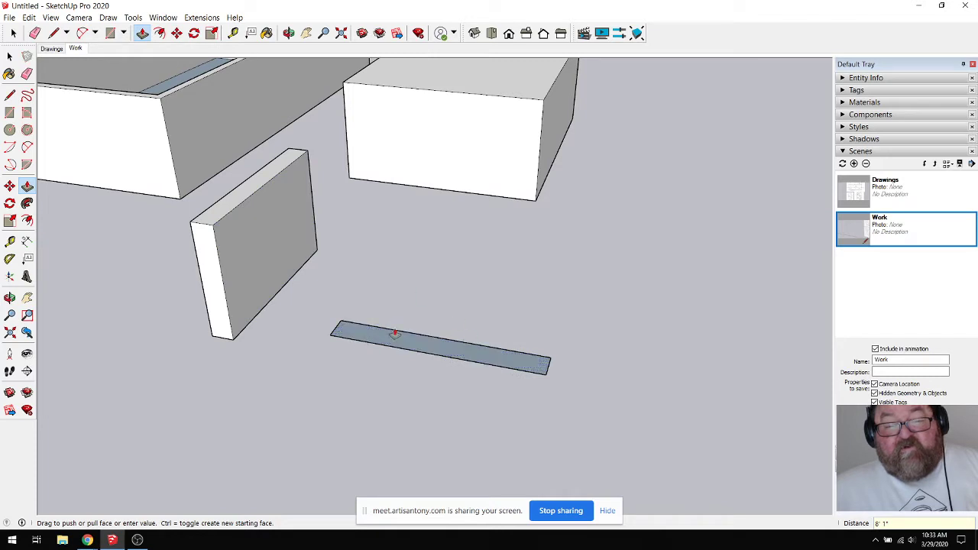
click(394, 334)
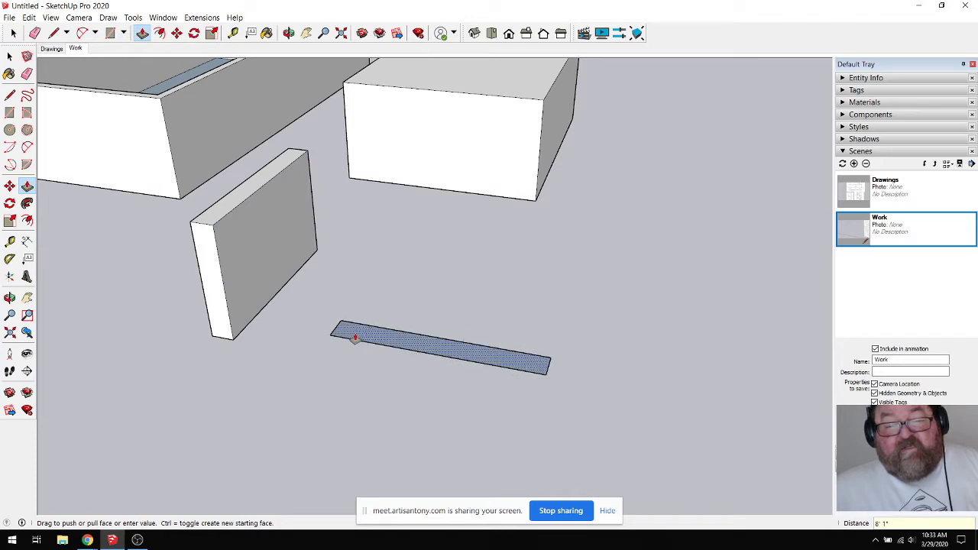
click(212, 230)
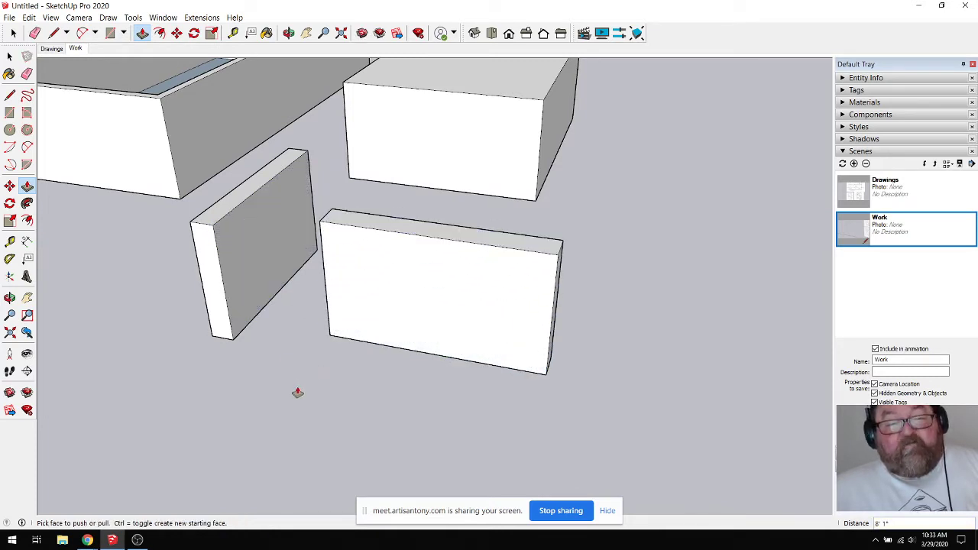
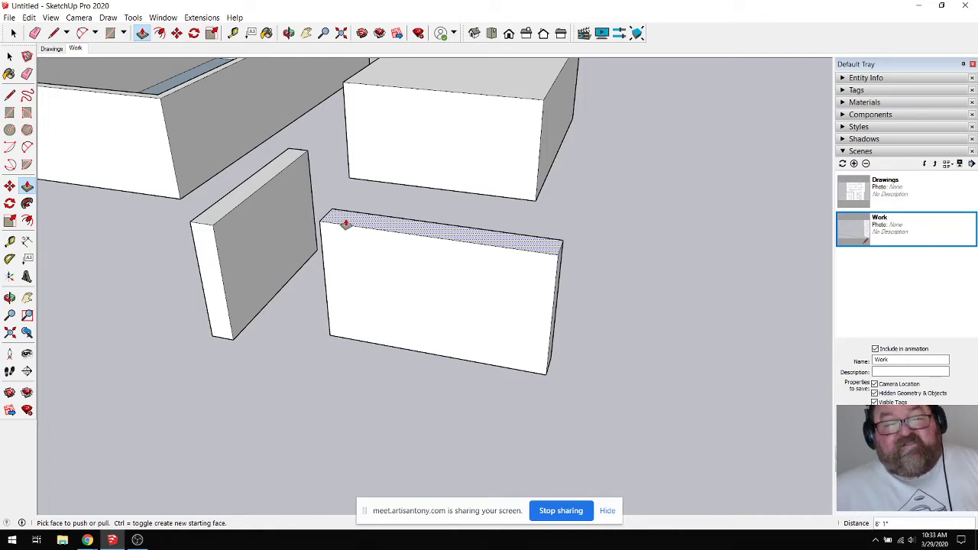
Step: Push the tops of both thin walls freehand to test their heights, and undo these changes together with the crosswise wall's original pull
click(346, 223)
click(434, 297)
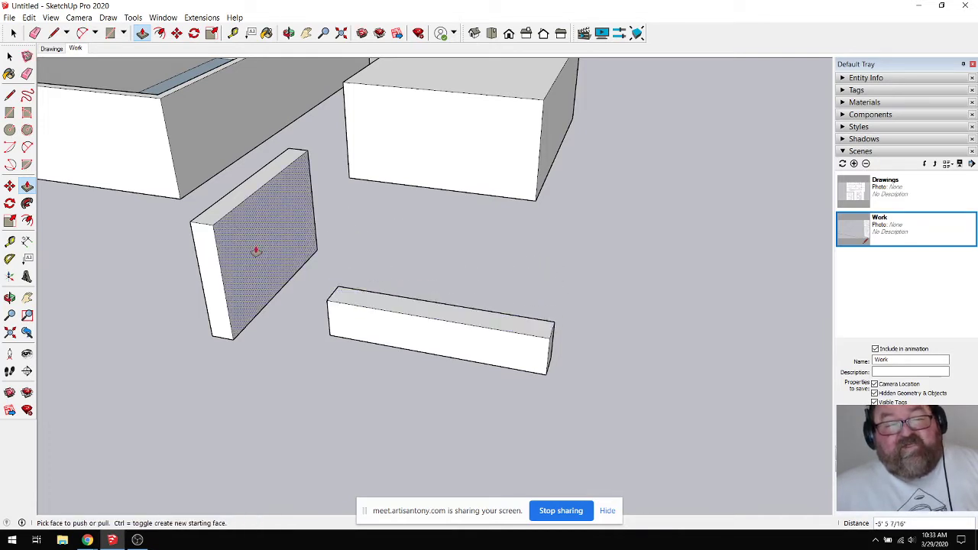
click(248, 192)
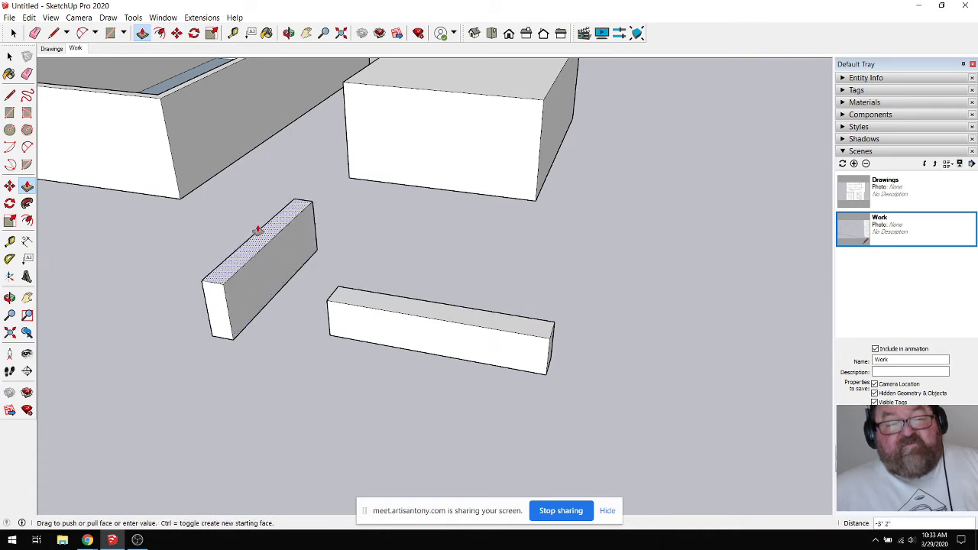
click(249, 195)
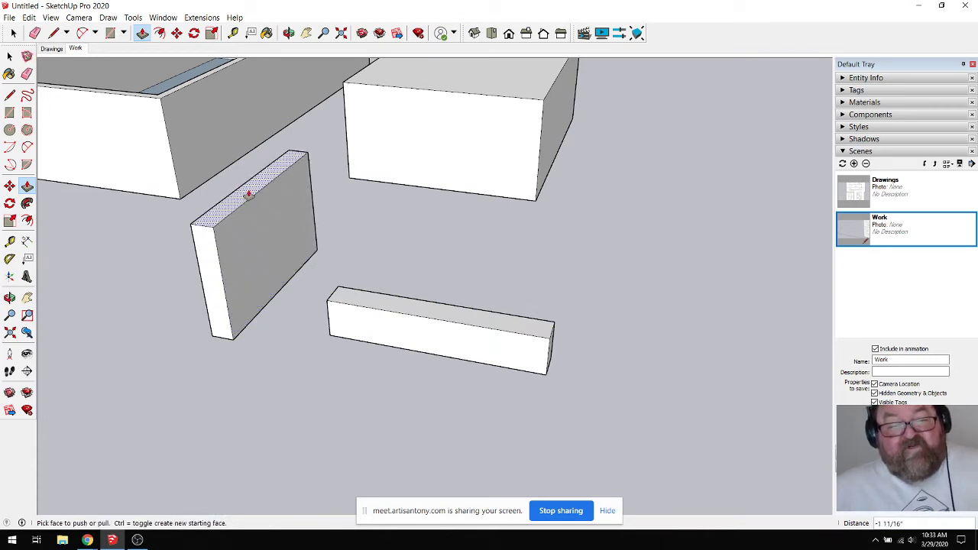
key(ctrl+z)
key(ctrl+z)
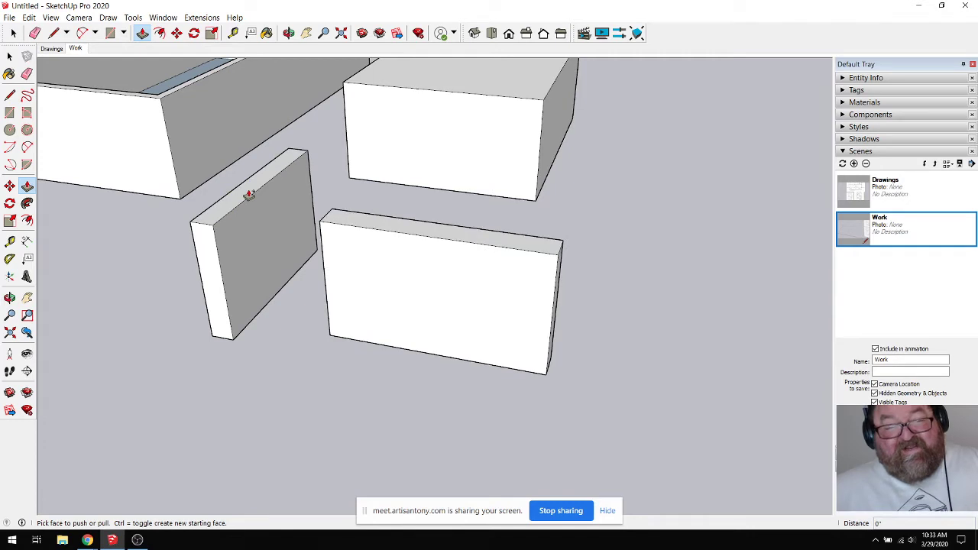
key(ctrl+z)
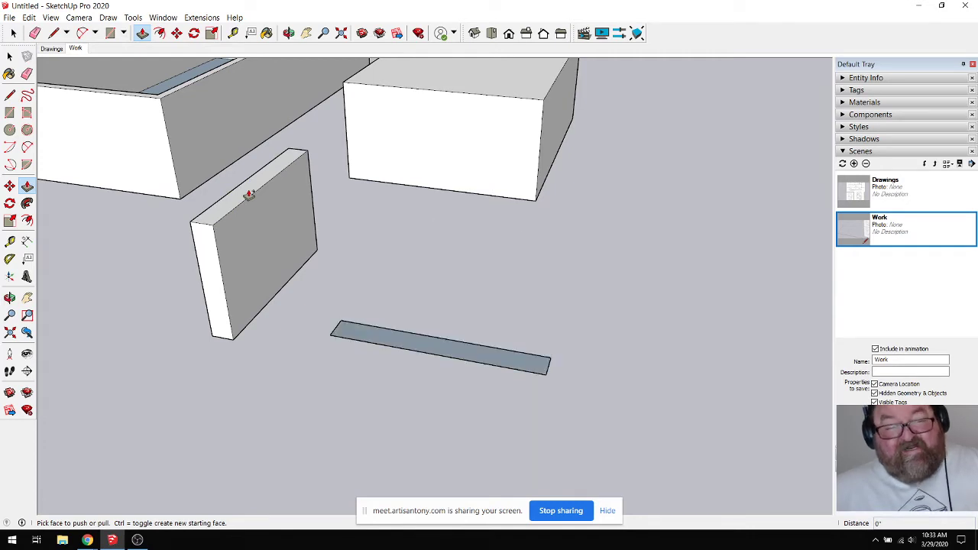
Step: Pull the crosswise thin rectangle up exactly 8' 1 1/8", and match the first thin wall's top to it by inference
click(373, 331)
click(374, 299)
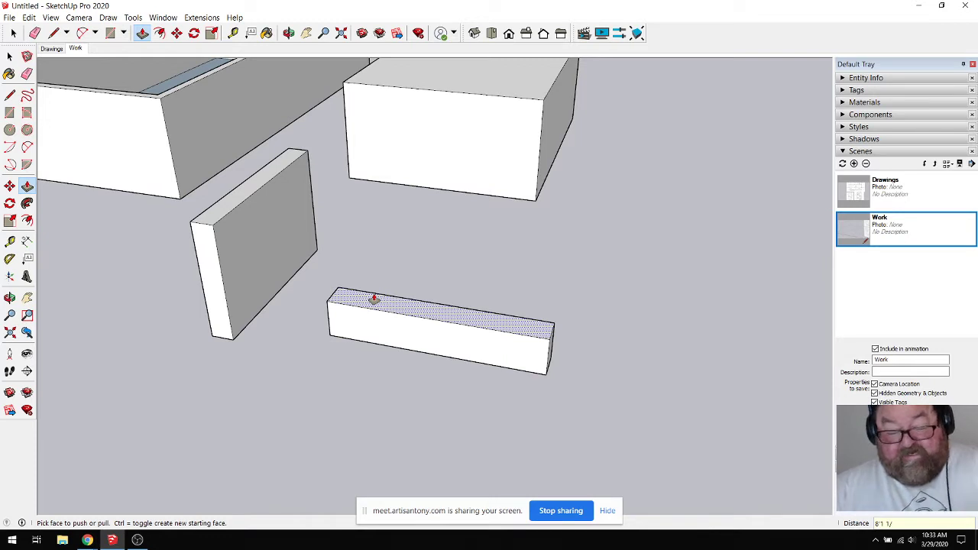
double_click(374, 298)
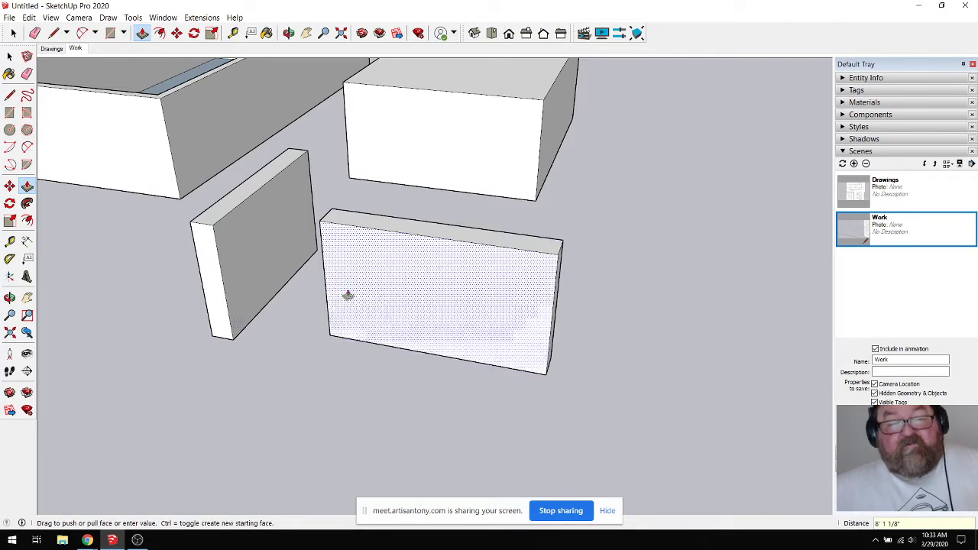
click(248, 201)
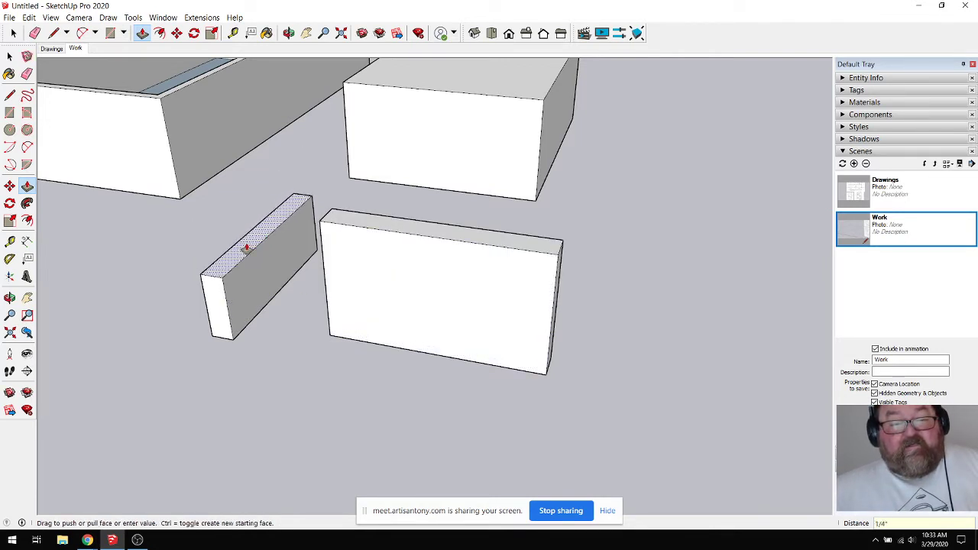
click(340, 232)
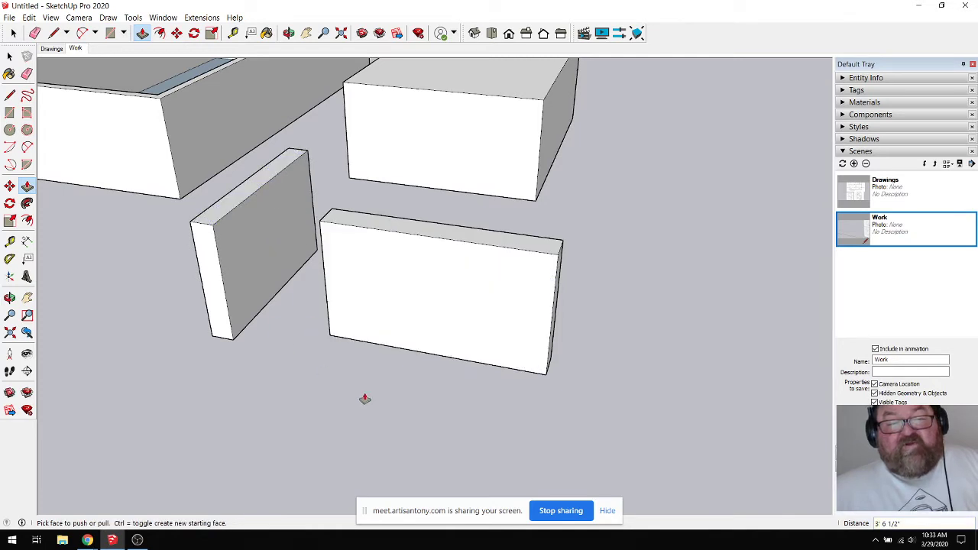
Step: Start a Tape Measure reading of the crosswise wall's height from its bottom edge, and cancel it
click(233, 33)
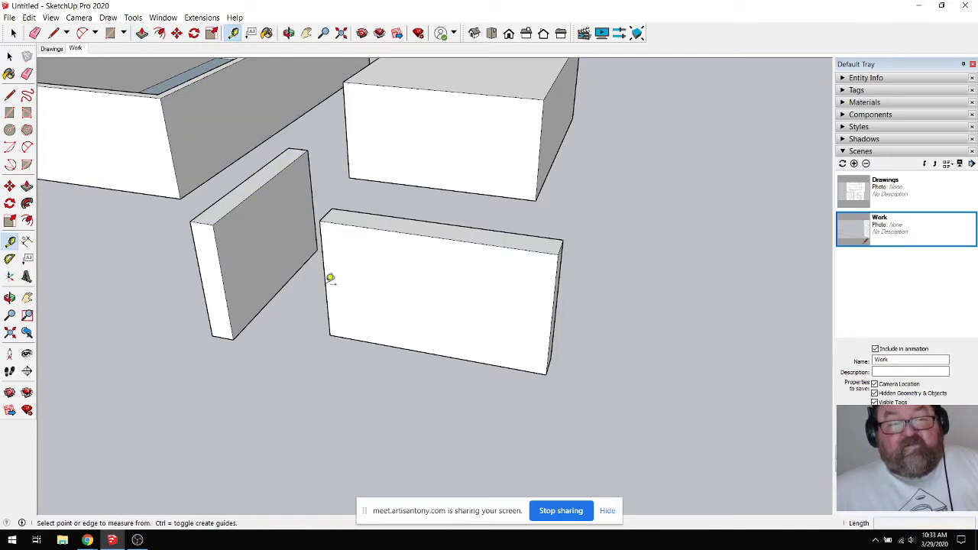
click(374, 340)
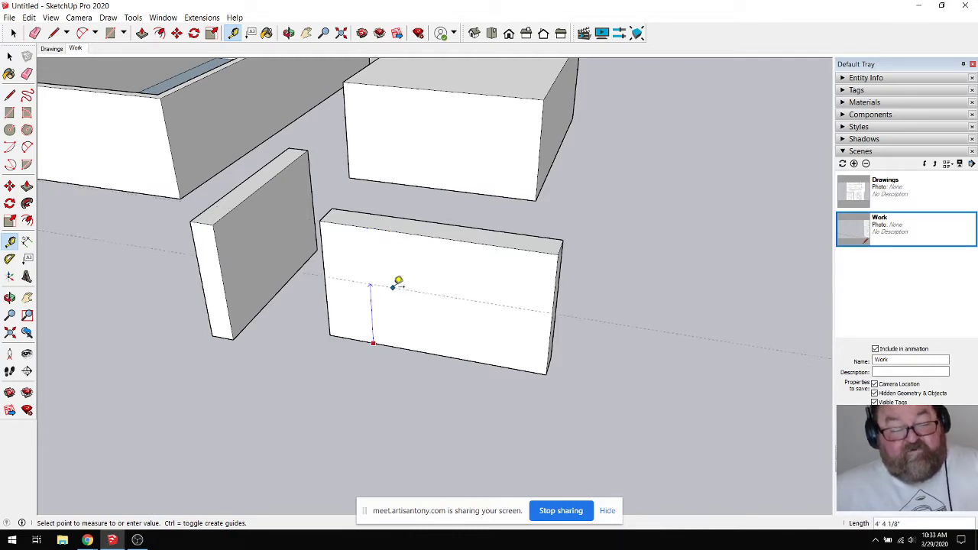
key(Escape)
Step: Select both thin demonstration walls in front of the boxes and delete them
scroll(433, 334, down, 2)
click(288, 33)
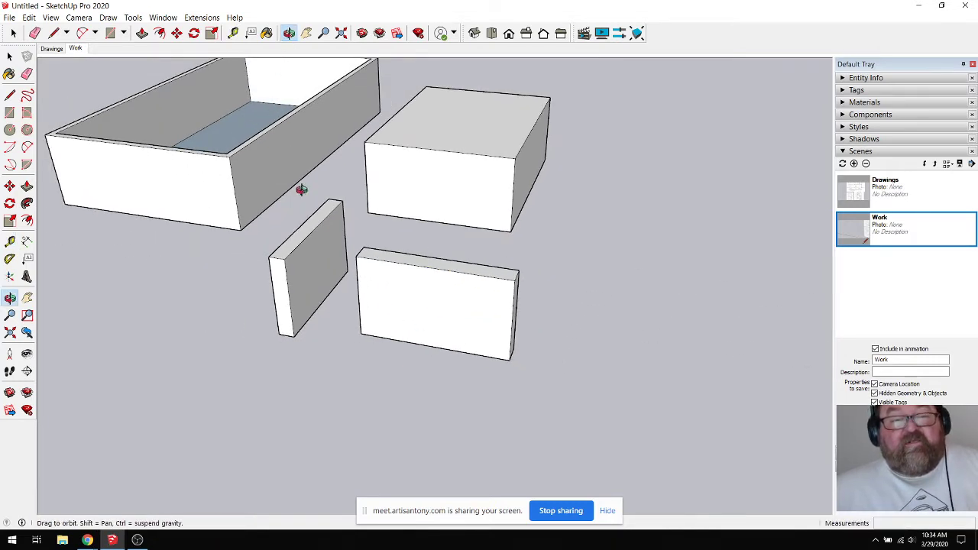
drag(303, 187, 90, 116)
key(space)
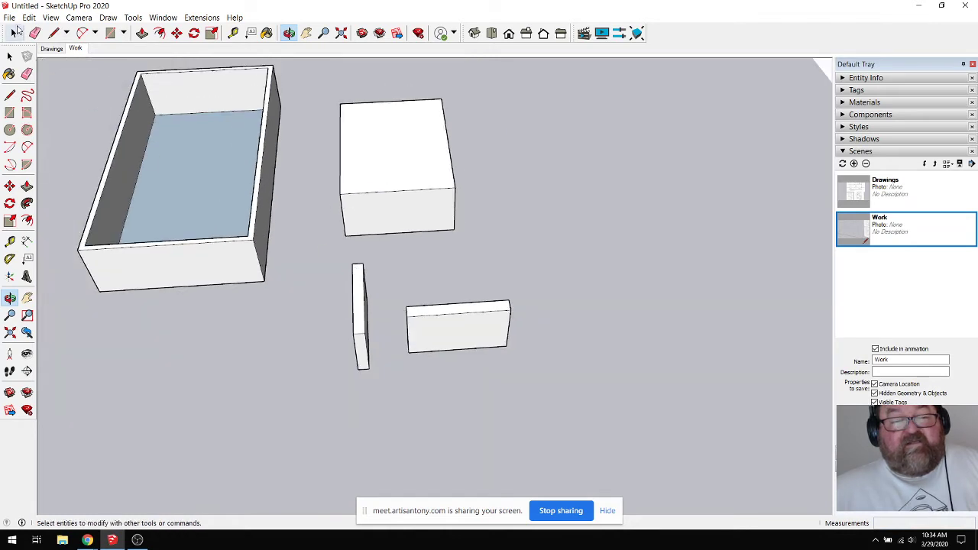
drag(322, 254, 321, 249)
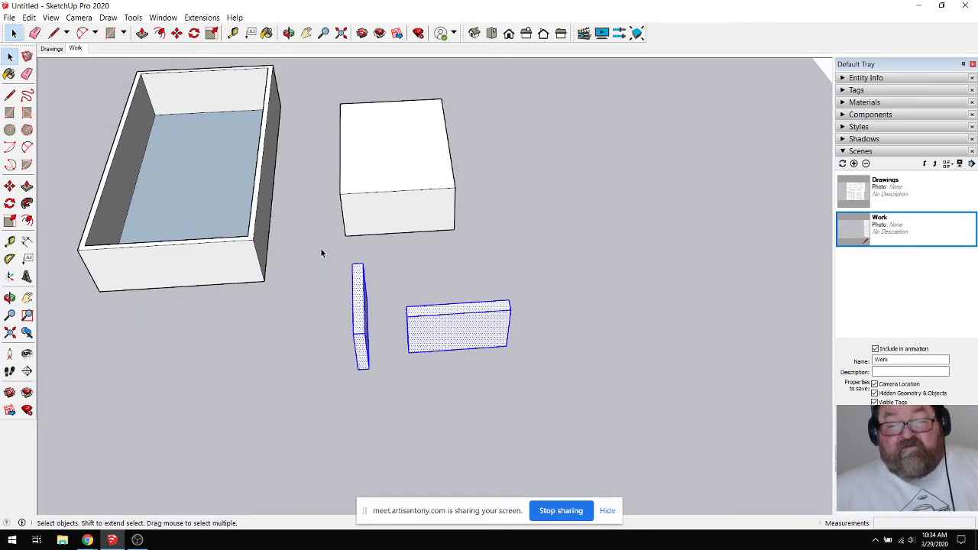
key(Delete)
scroll(367, 367, down, 3)
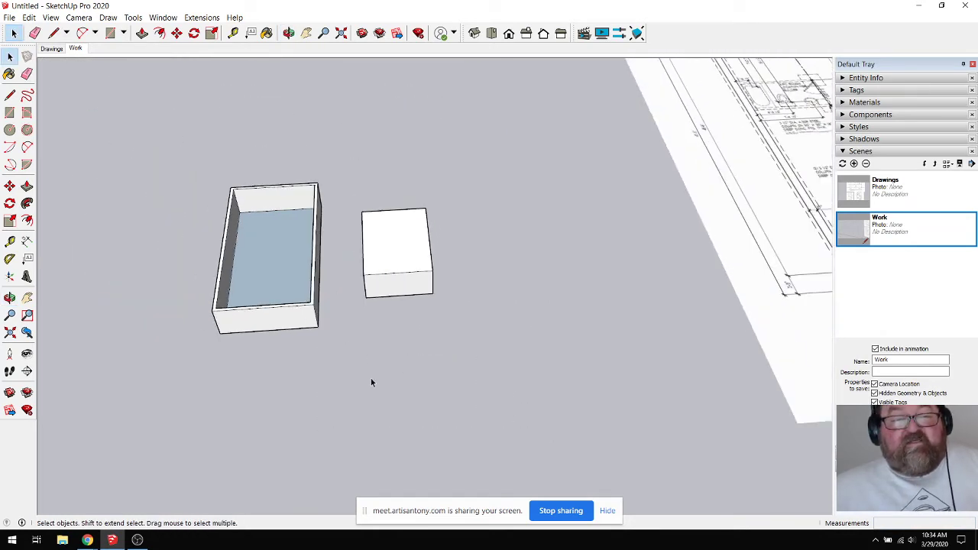
Step: Select every face and edge of the solid box beside the hollow one with a selection window, and clear the selection
click(289, 33)
drag(295, 160, 256, 221)
scroll(275, 251, up, 3)
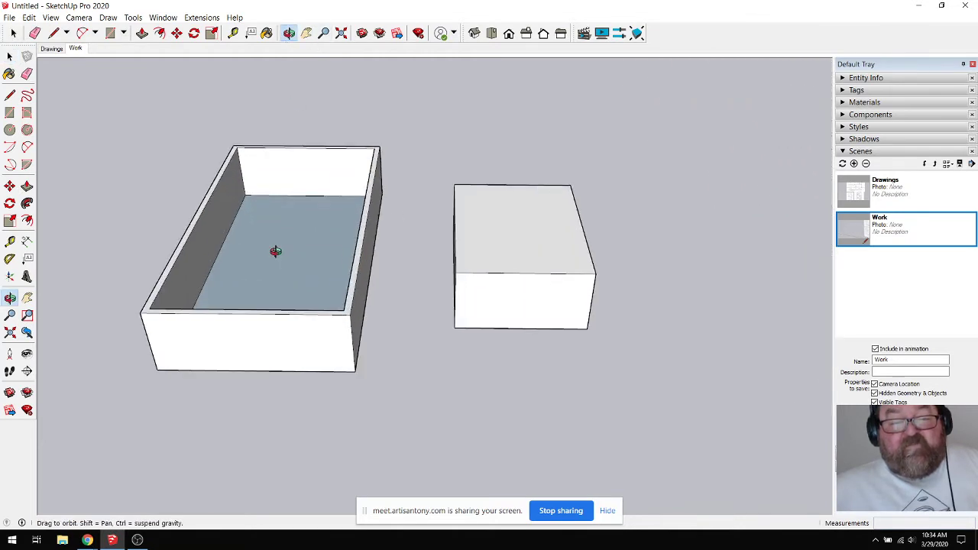
drag(354, 258, 336, 268)
key(space)
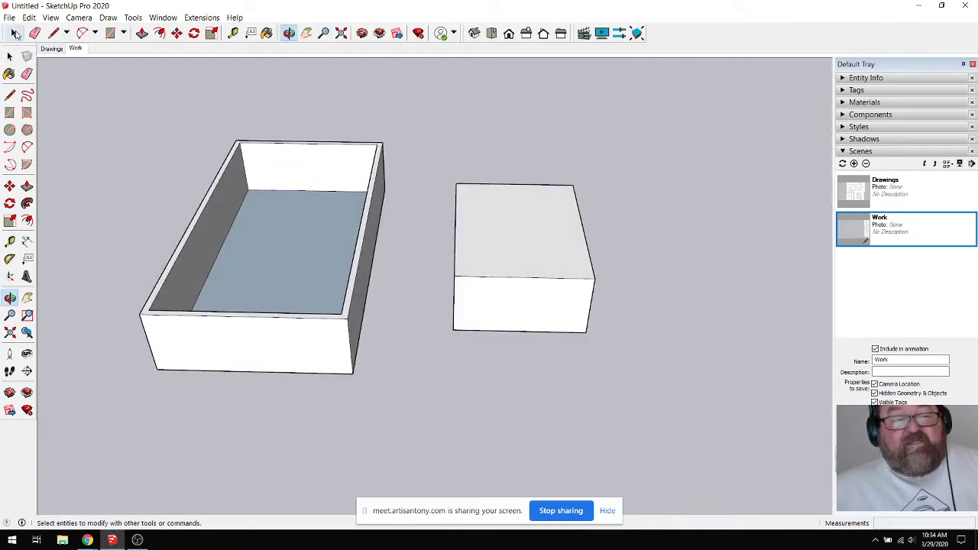
drag(434, 157, 434, 155)
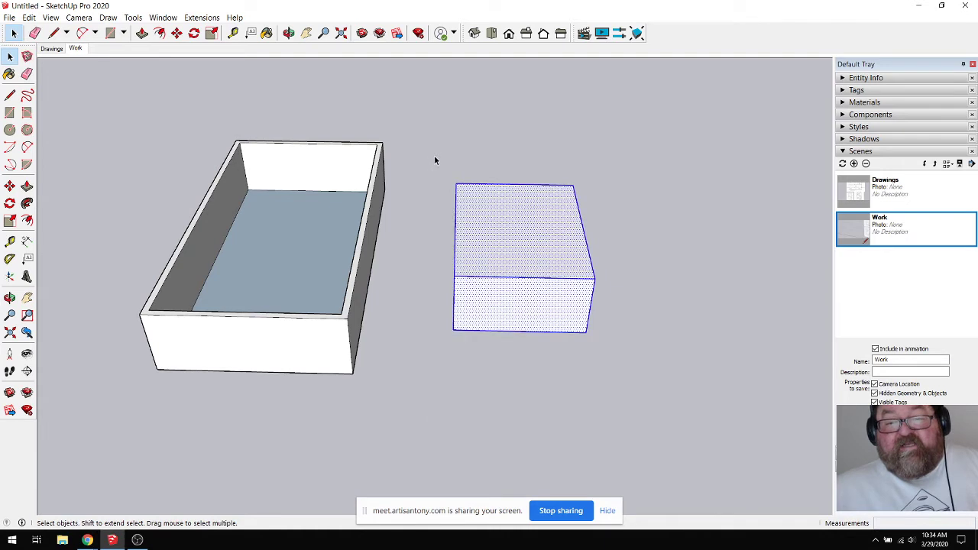
click(437, 174)
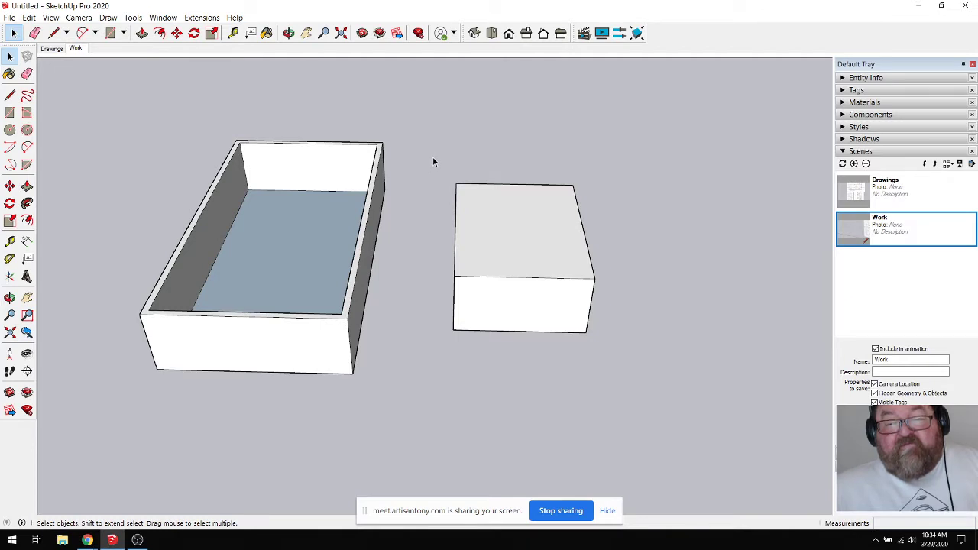
Step: Demonstrate enclosing the whole solid box in a selection window from corner to opposite corner, clearing the selection after each attempt
drag(432, 153, 628, 367)
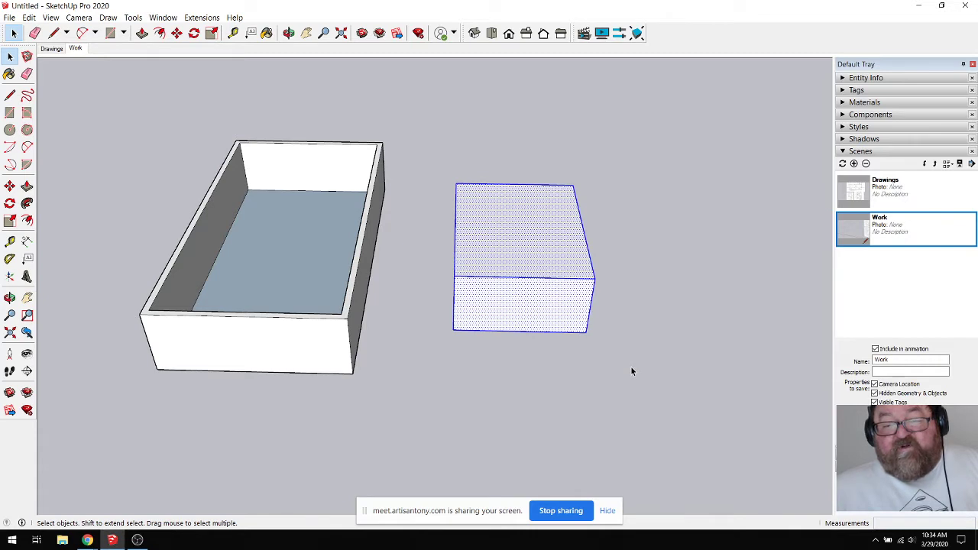
drag(630, 368, 551, 296)
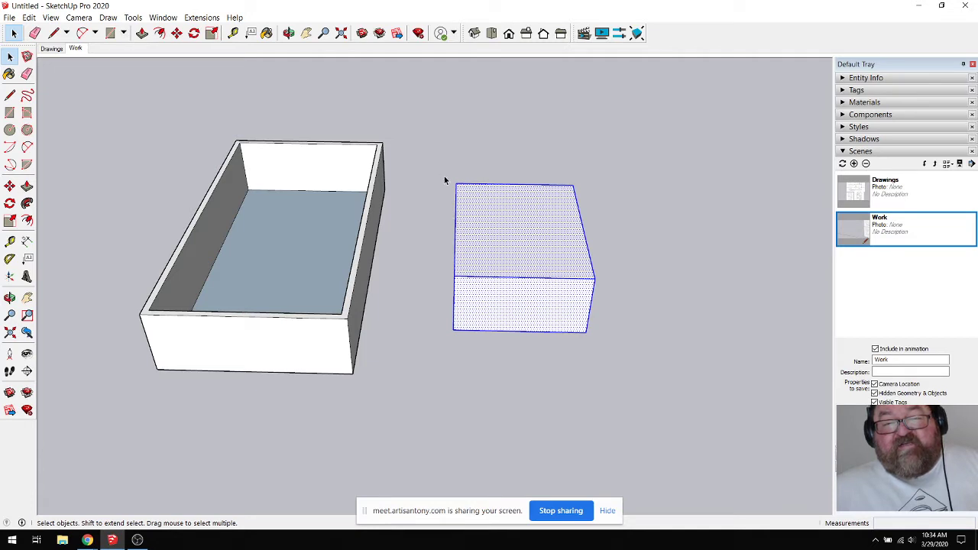
click(477, 164)
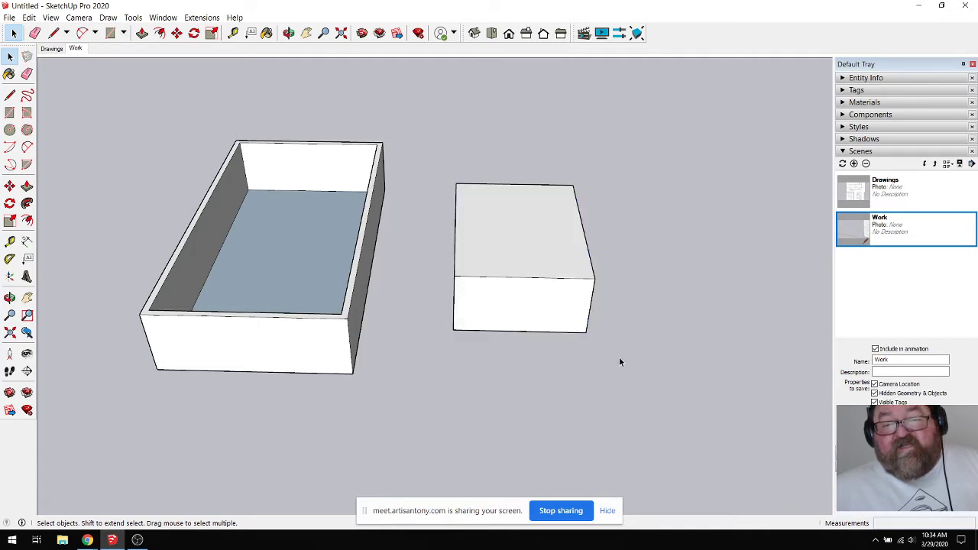
drag(428, 151, 428, 151)
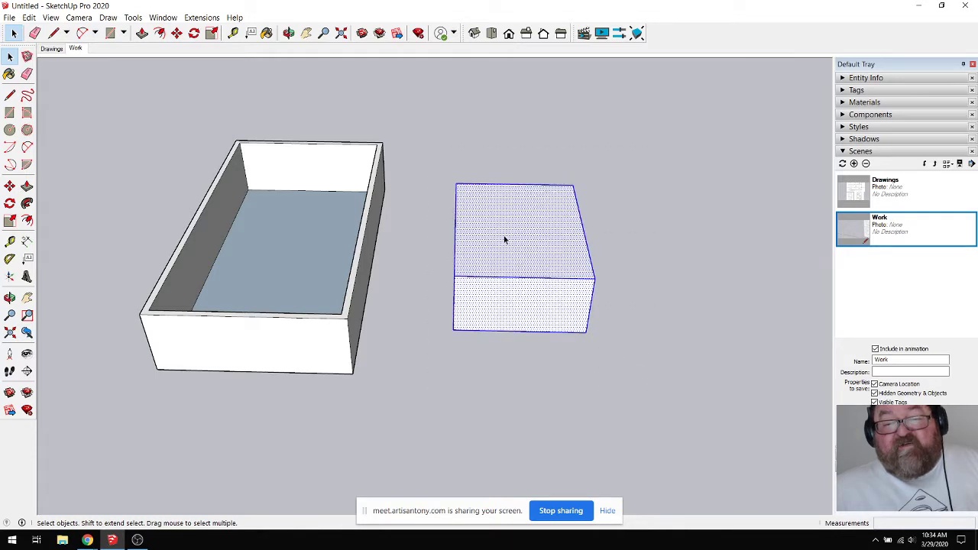
click(464, 156)
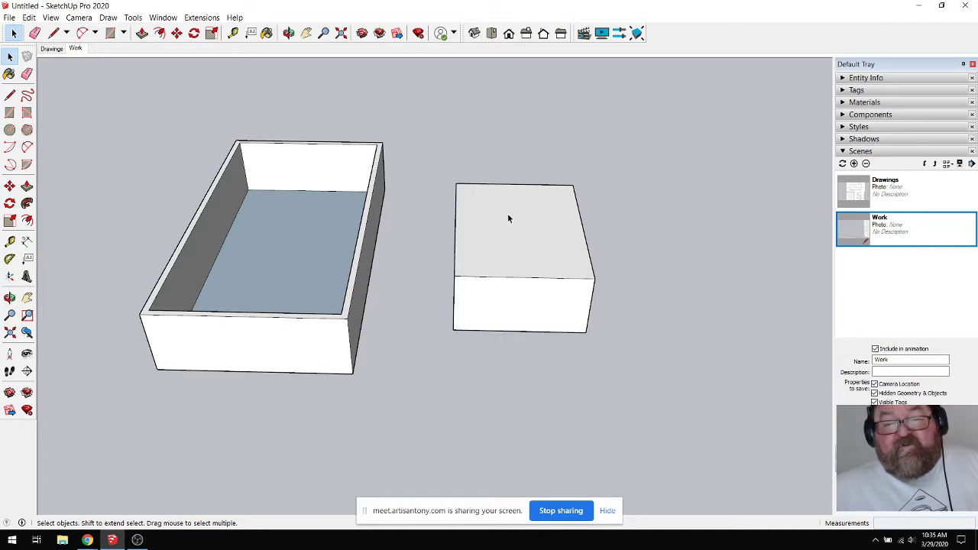
Step: Window-select the solid box again, inspect its selected faces from several angles, demonstrate a partial crossing window over it, and clear the selection
click(288, 33)
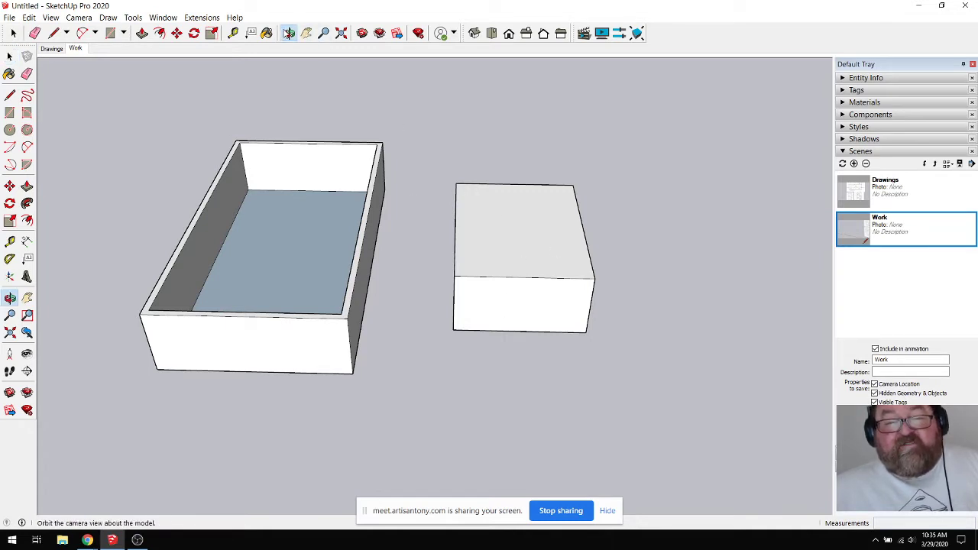
drag(428, 153, 676, 360)
key(space)
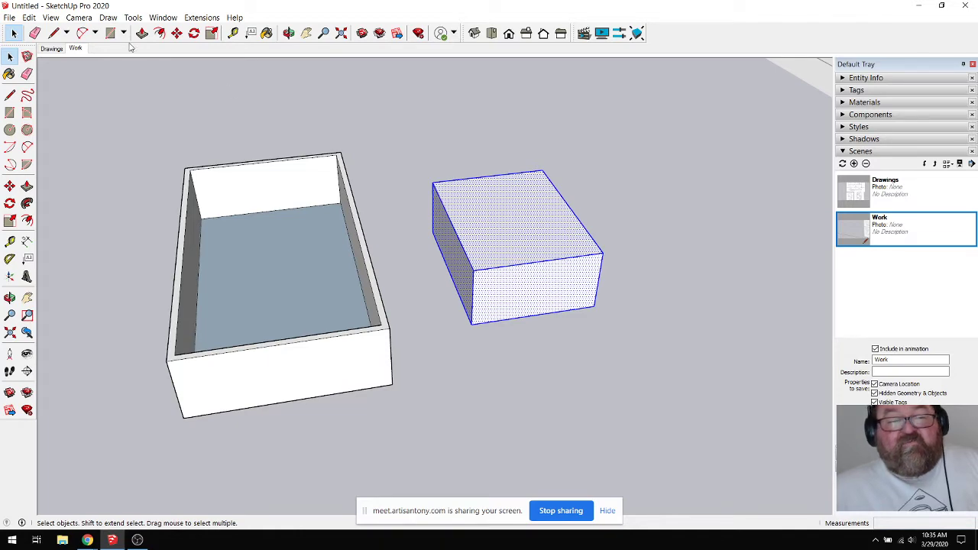
click(288, 33)
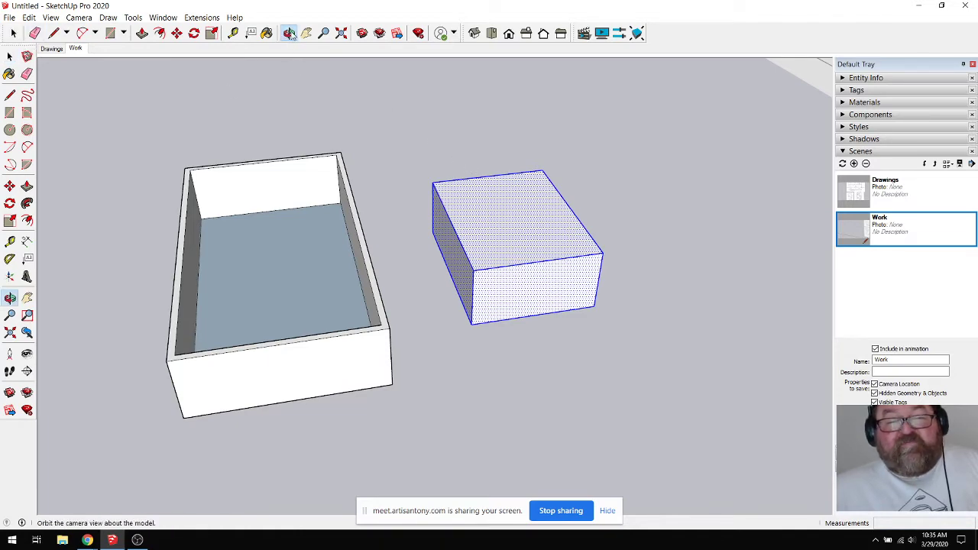
drag(550, 245, 566, 303)
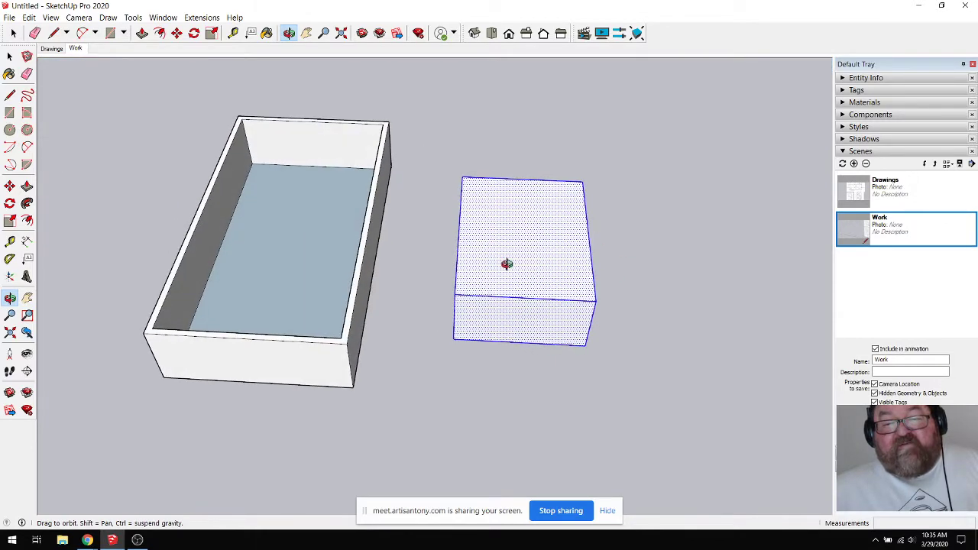
drag(506, 262, 559, 279)
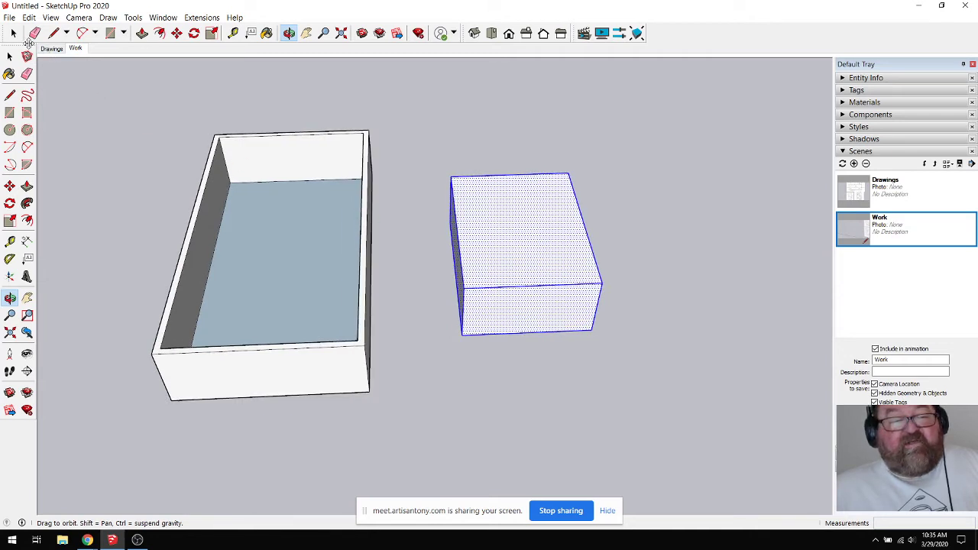
click(13, 33)
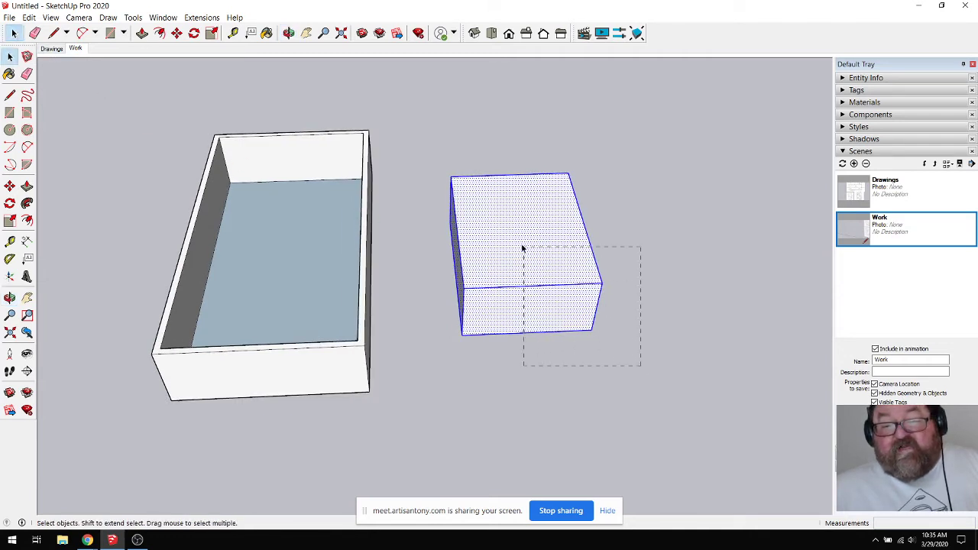
drag(515, 243, 515, 243)
drag(453, 131, 532, 253)
click(629, 329)
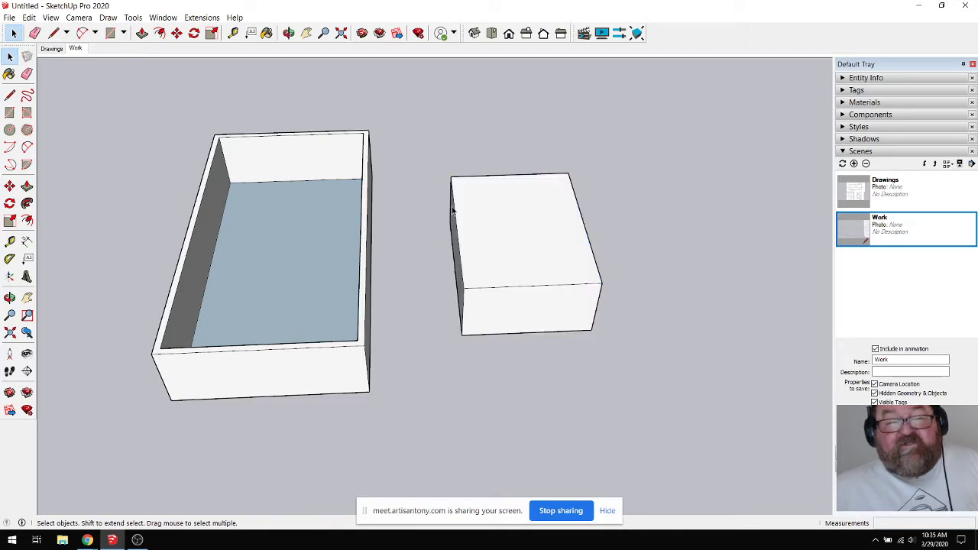
Step: Delete the floor face inside the hollow box and the entire solid box beside it
middle_drag(656, 312, 349, 97)
click(288, 33)
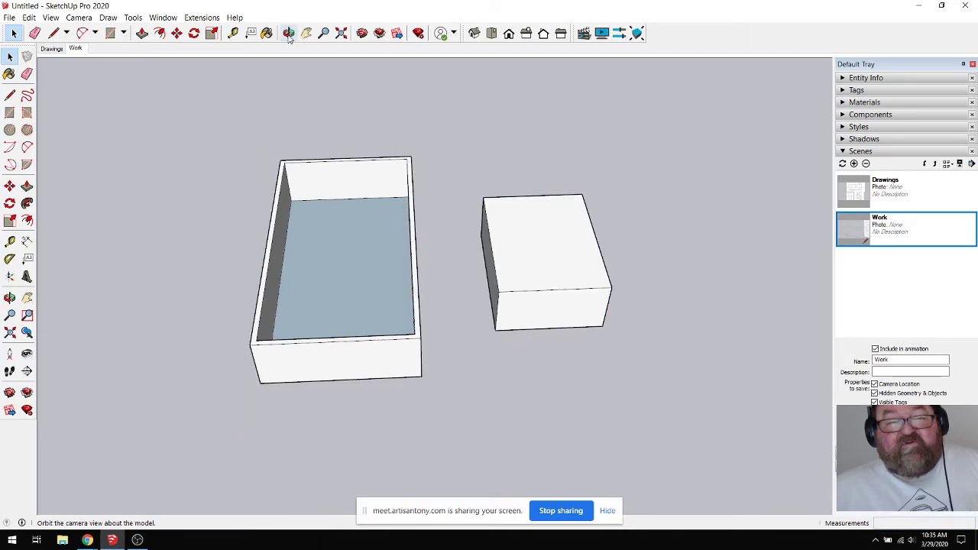
drag(388, 245, 283, 205)
scroll(336, 258, up, 3)
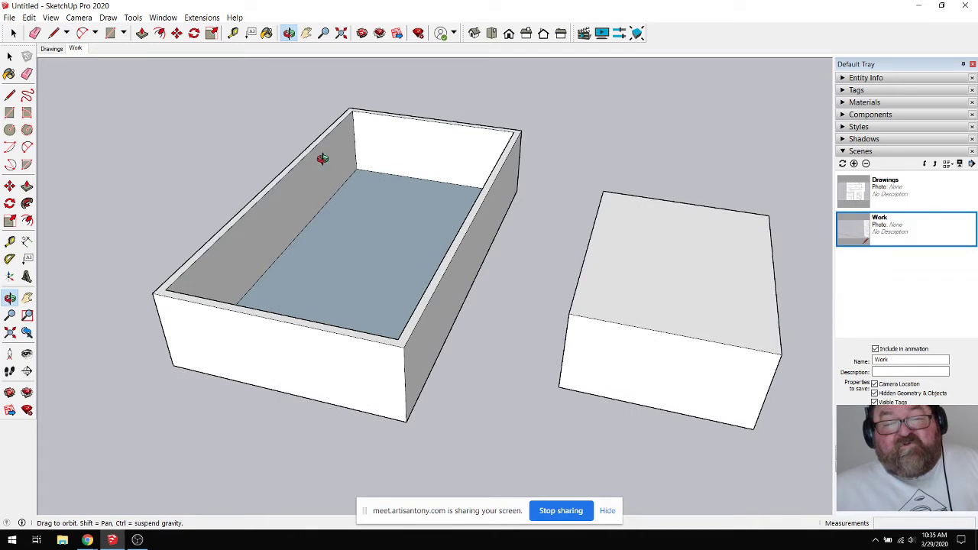
drag(431, 283, 454, 303)
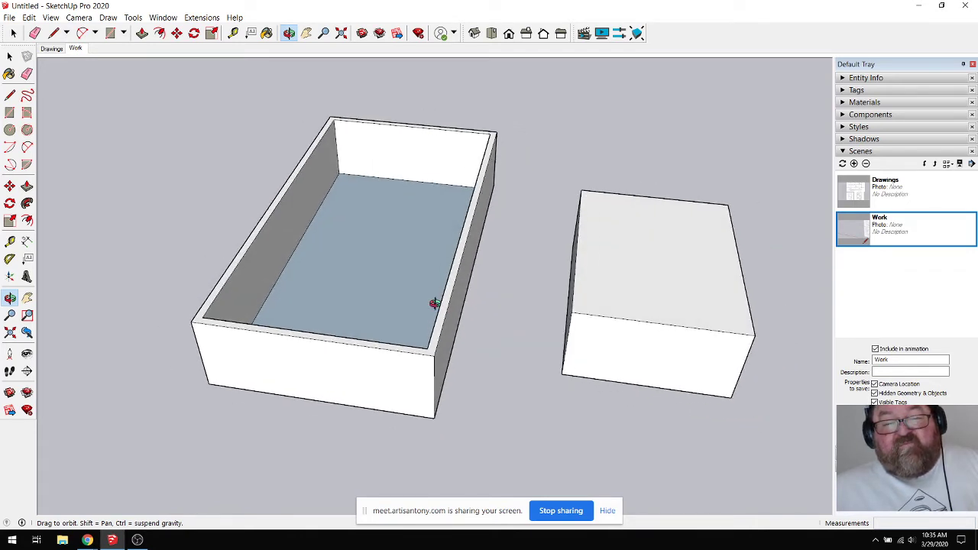
click(13, 33)
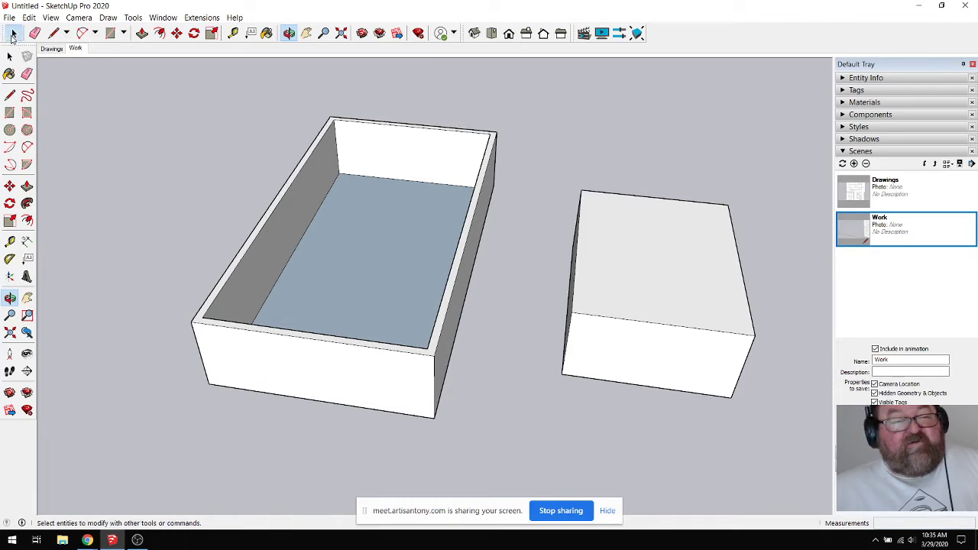
click(370, 250)
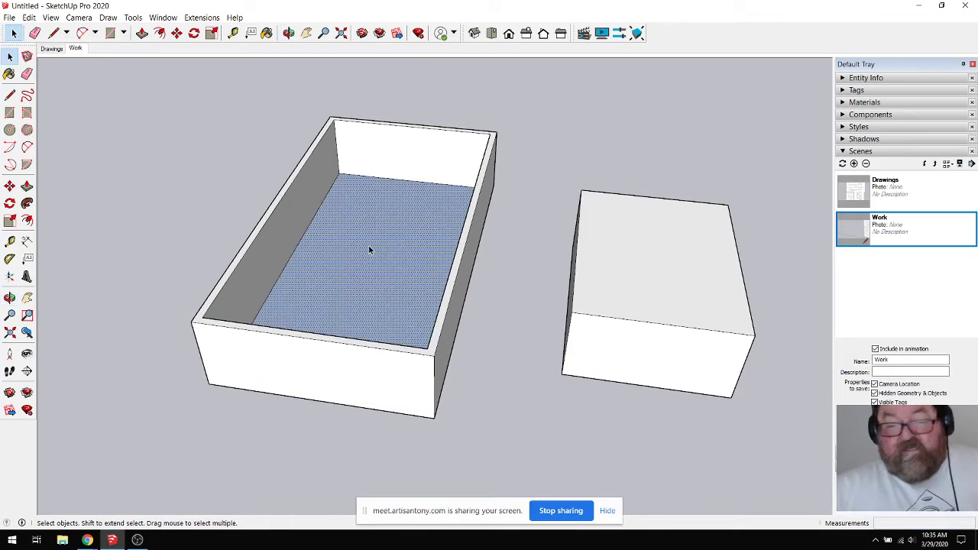
key(Delete)
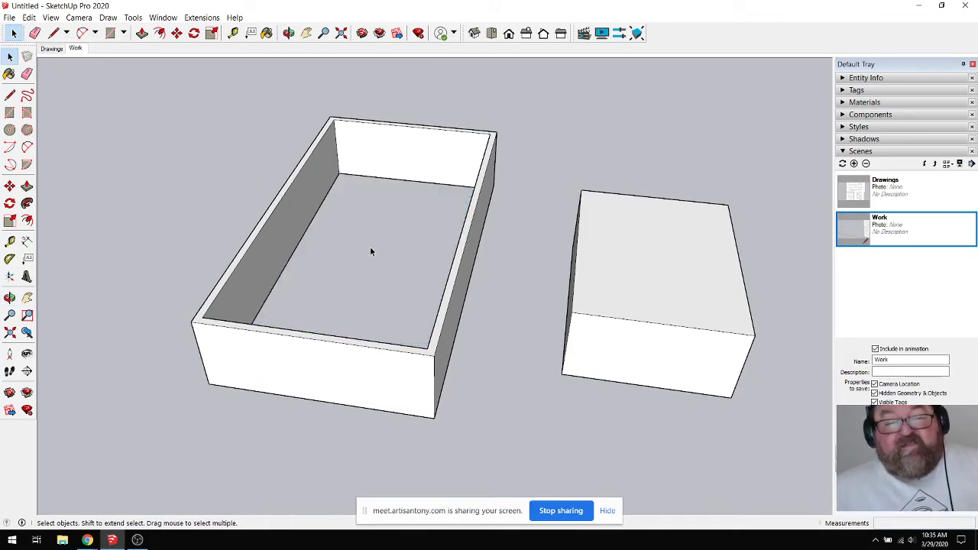
drag(524, 161, 774, 435)
key(Delete)
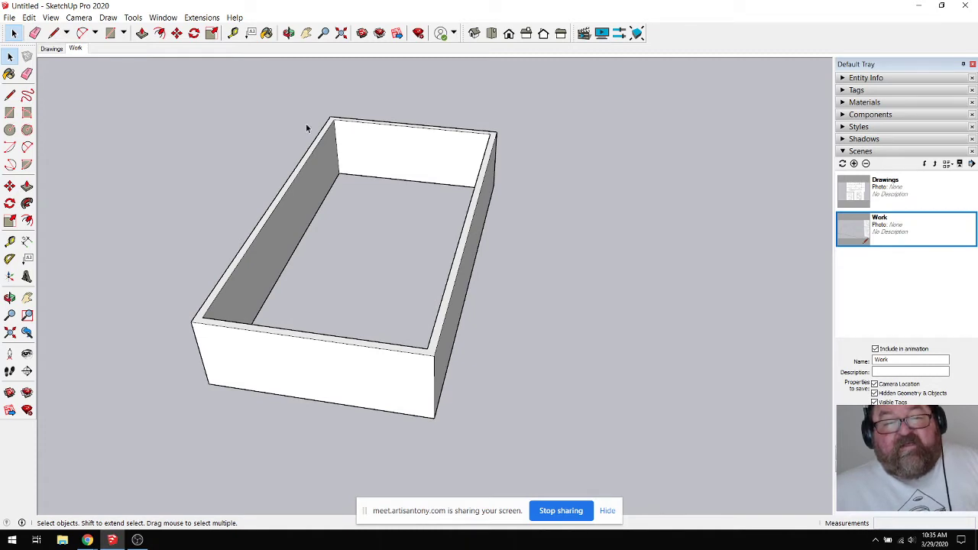
Step: Select the whole hollow box and show its context options, dismiss them, select only its front face, and clear the selection
scroll(279, 189, down, 2)
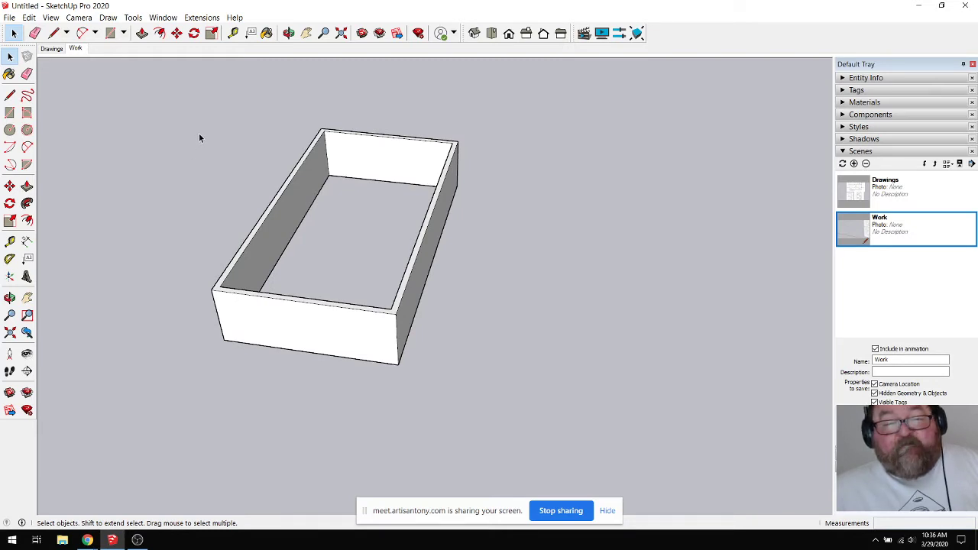
scroll(354, 193, up, 2)
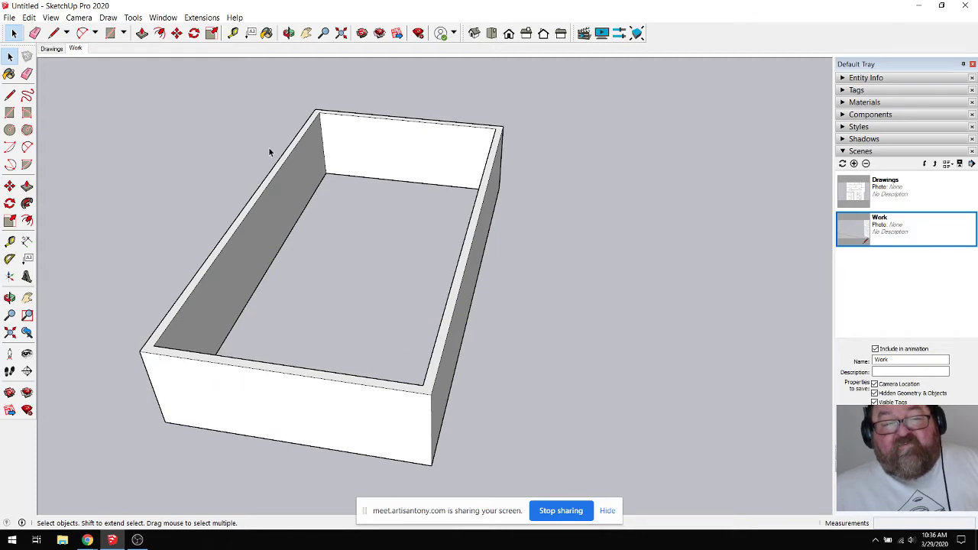
scroll(268, 150, down, 3)
drag(163, 92, 503, 395)
right_click(301, 326)
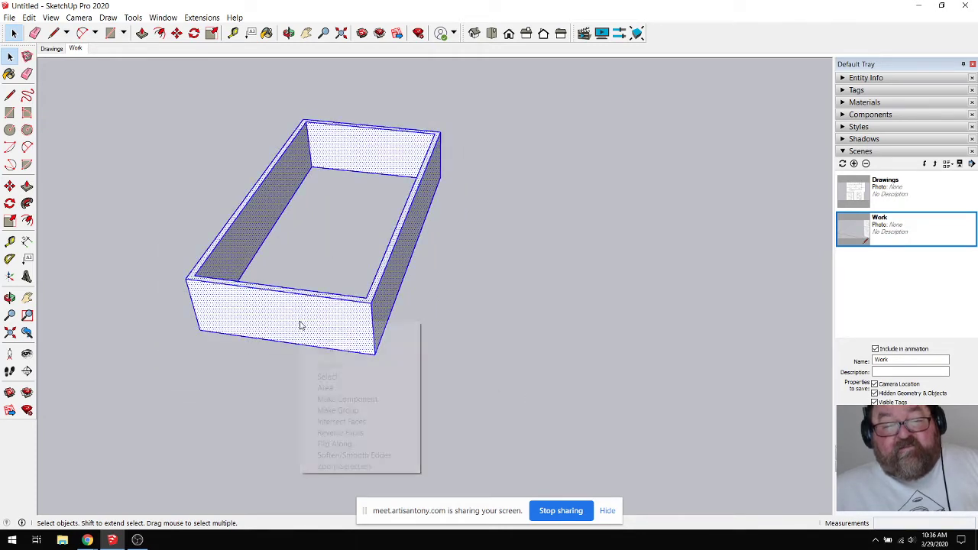
click(340, 411)
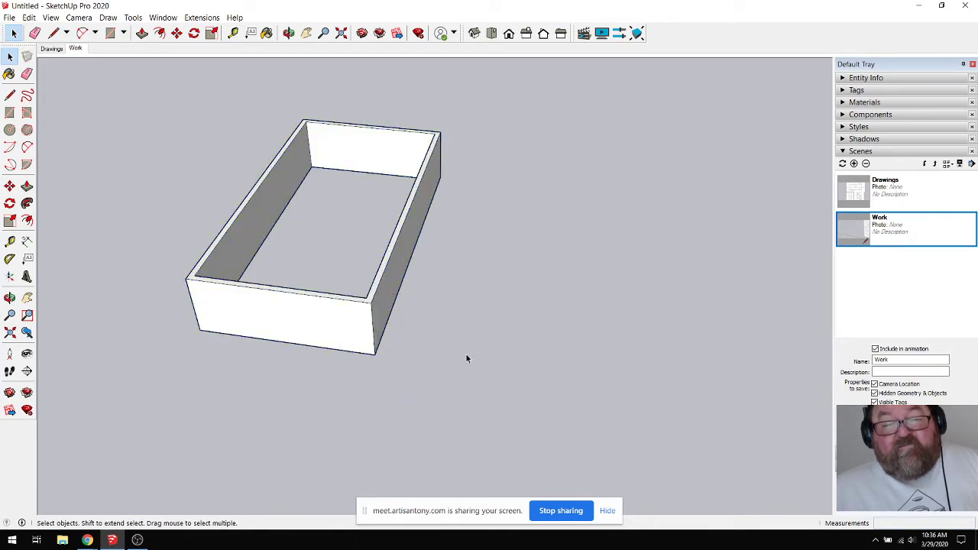
click(333, 321)
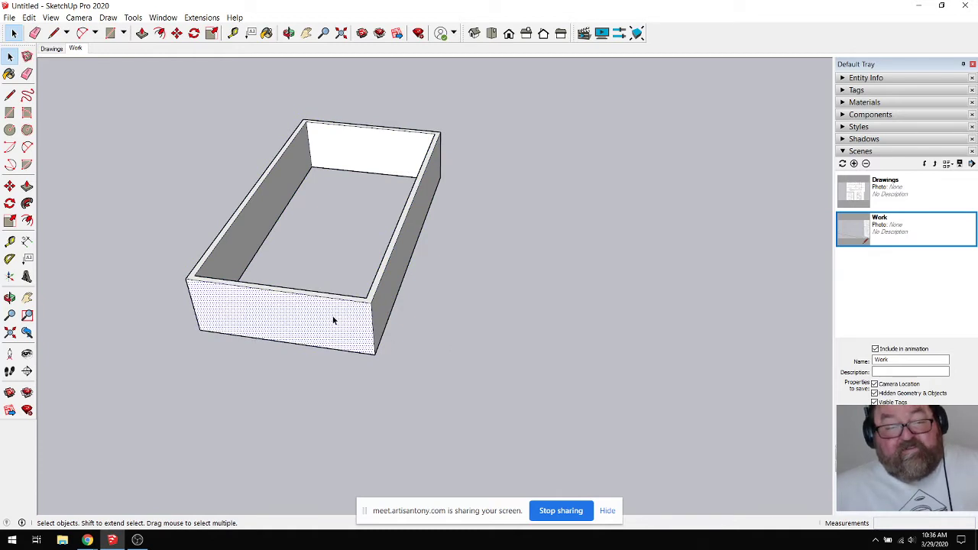
click(154, 193)
Step: Examine the Basement slab and concrete wall notes on the Foundation Plan drawing
scroll(259, 325, up, 3)
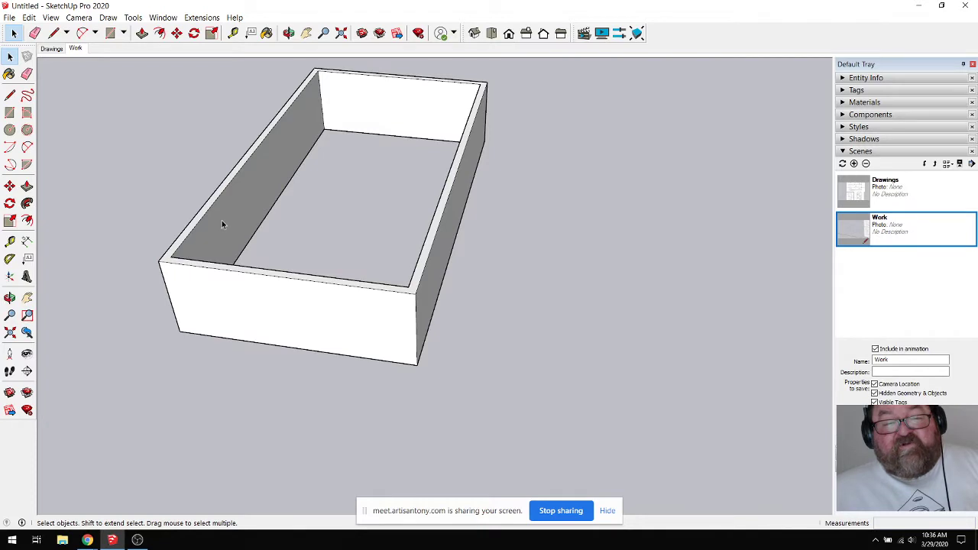
scroll(339, 362, down, 1)
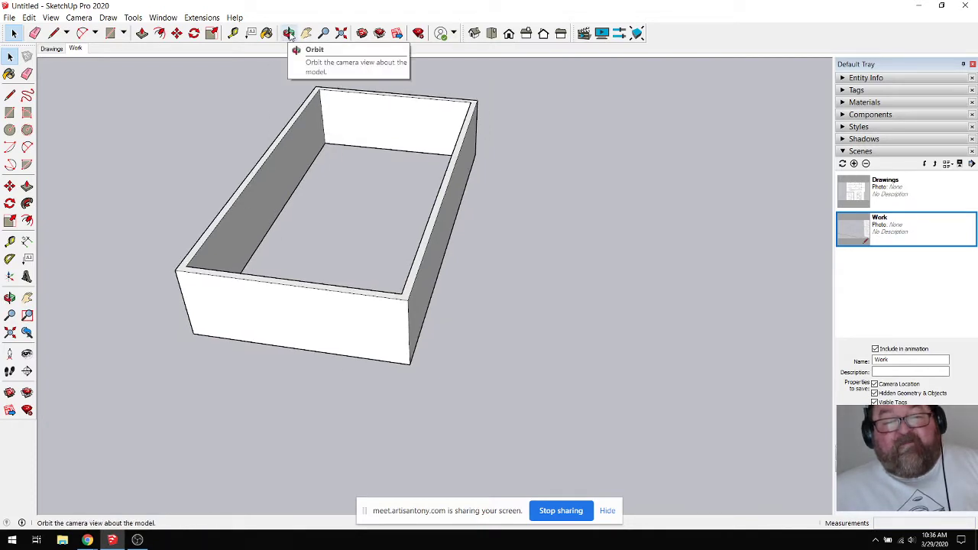
click(288, 33)
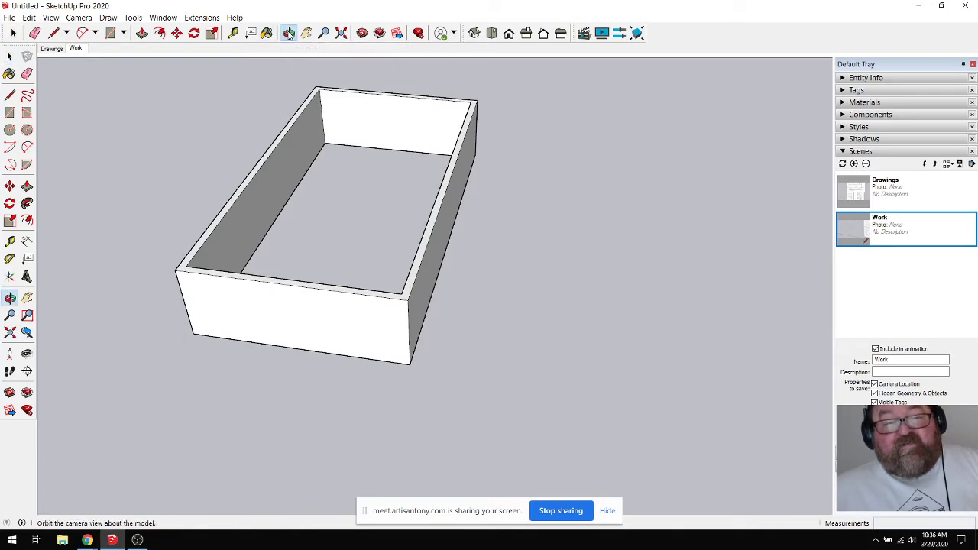
mouse_move(328, 252)
mouse_down()
mouse_move(334, 323)
mouse_move(245, 327)
mouse_move(188, 301)
mouse_up()
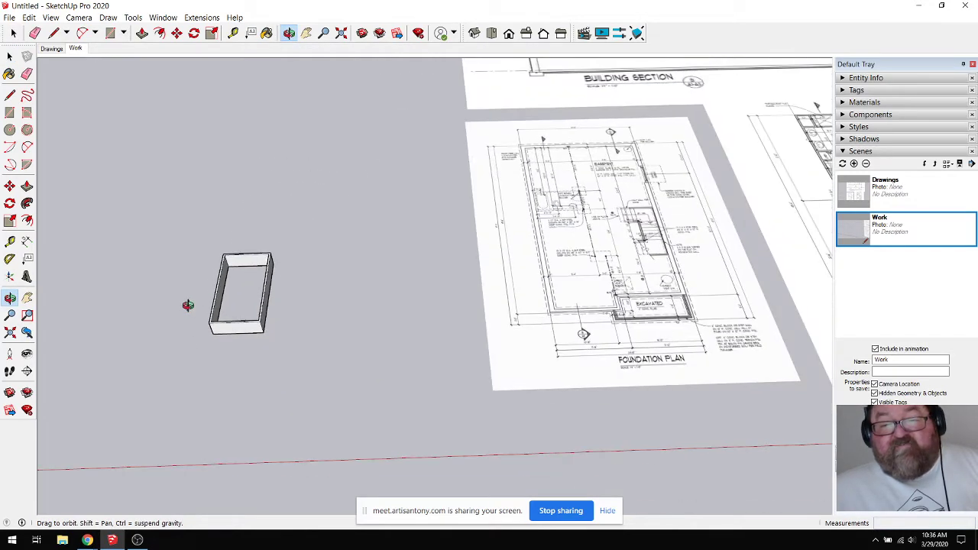
drag(544, 276, 603, 347)
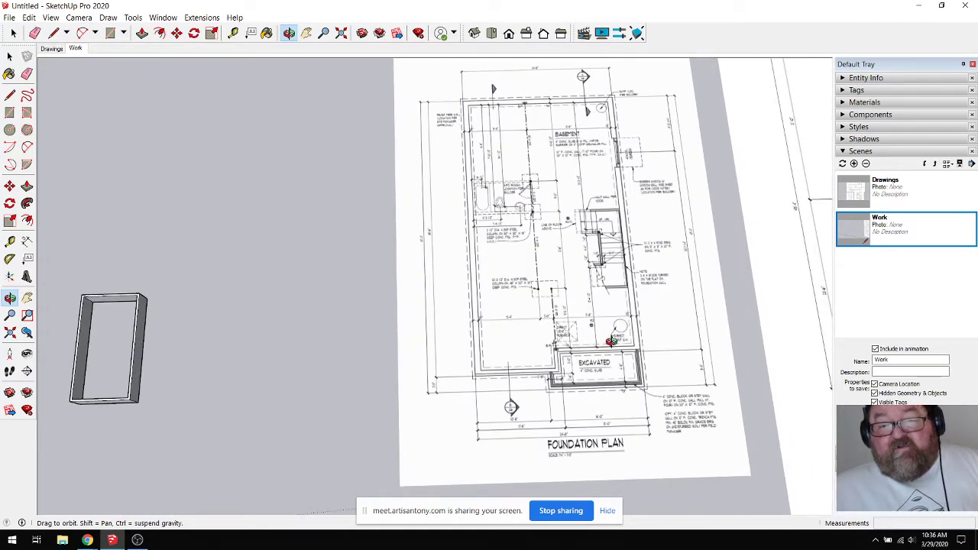
scroll(623, 205, up, 5)
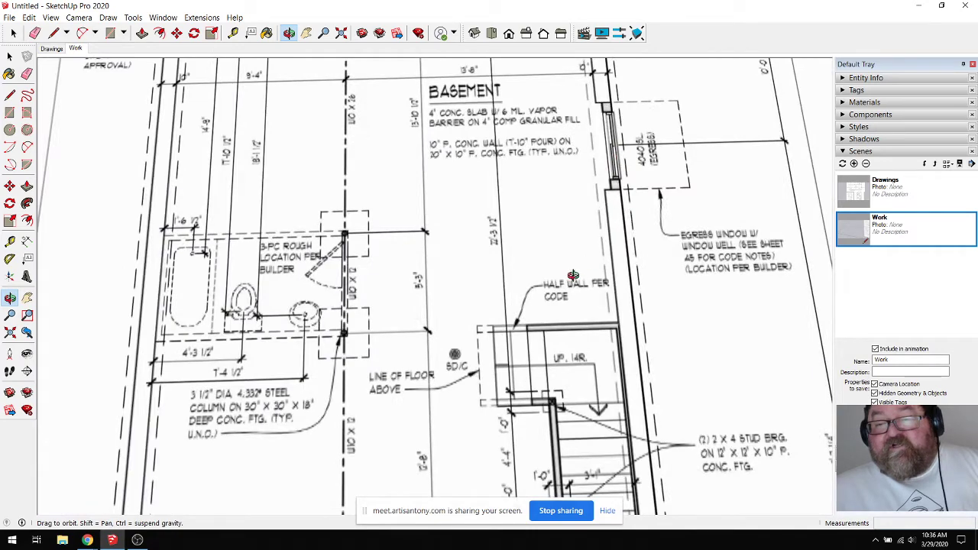
scroll(573, 275, down, 5)
scroll(604, 164, up, 7)
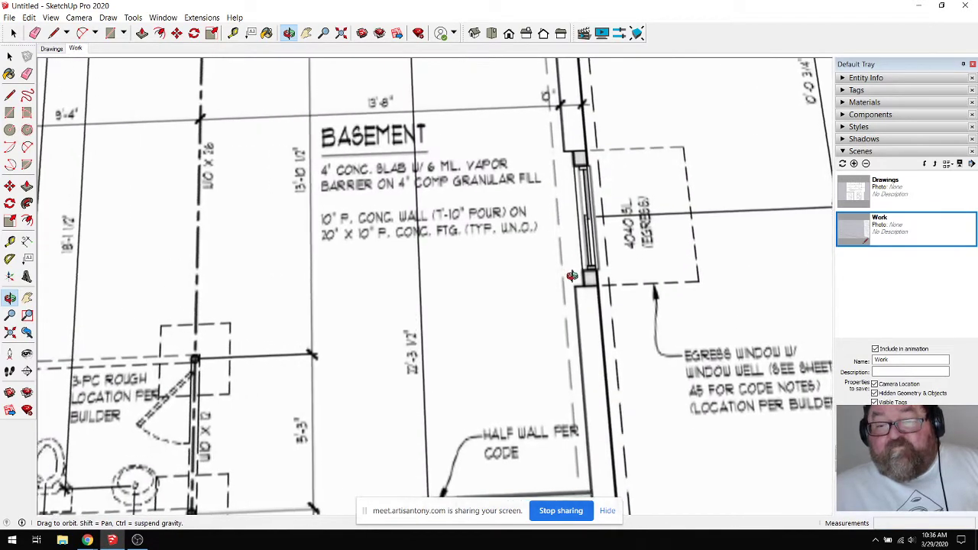
Step: Examine the egress window and its notes on the Foundation Plan, and the basement level on the Building Section
mouse_move(571, 275)
mouse_down()
mouse_move(527, 277)
mouse_move(536, 278)
mouse_up()
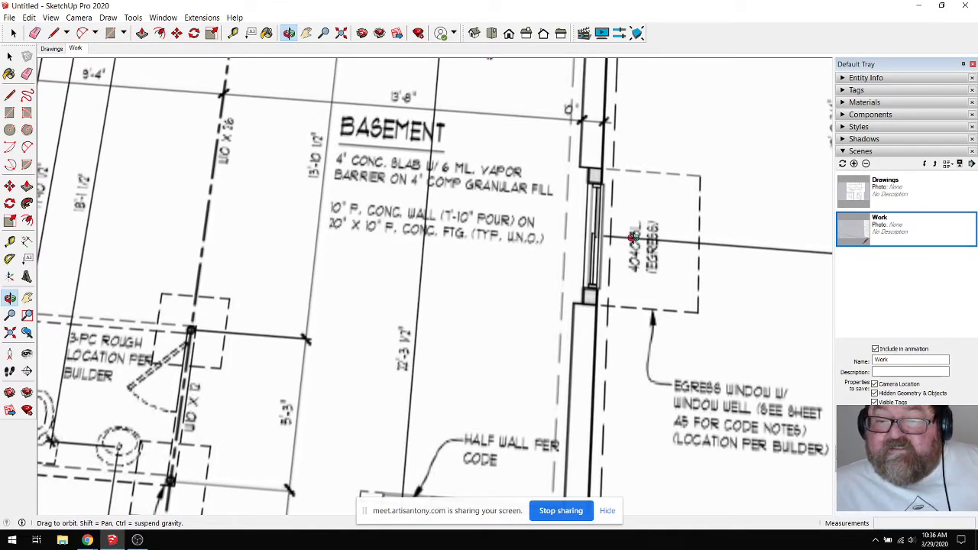
scroll(611, 260, down, 10)
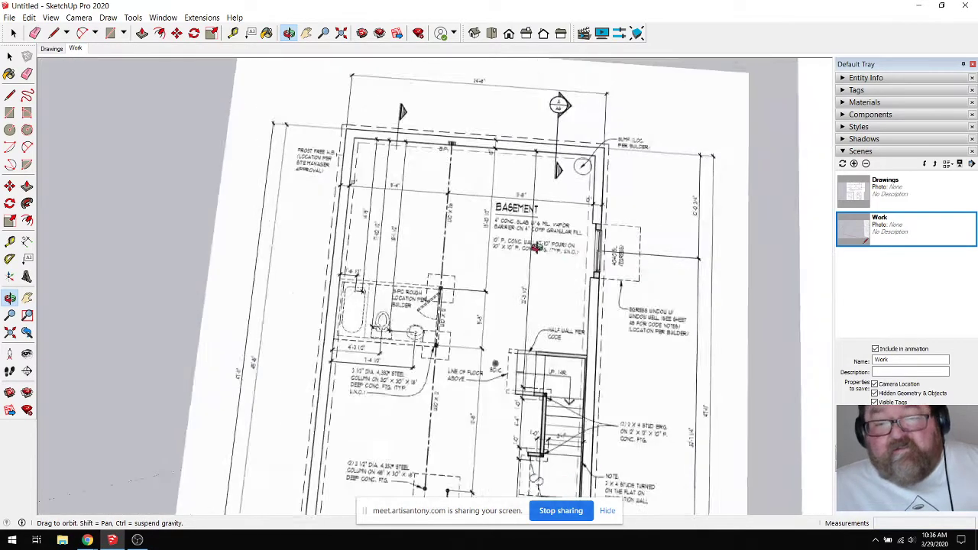
scroll(422, 236, down, 4)
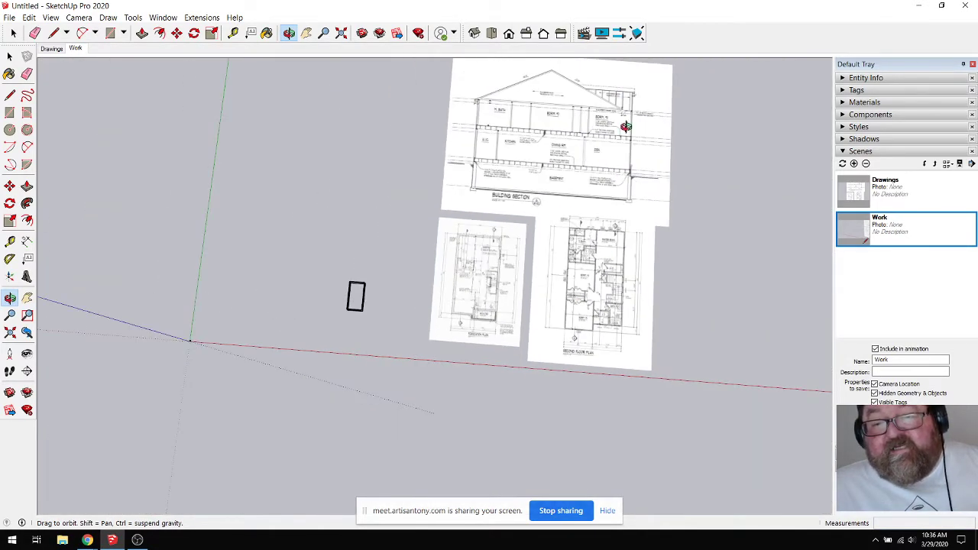
scroll(622, 190, up, 4)
scroll(623, 191, up, 1)
scroll(637, 218, down, 4)
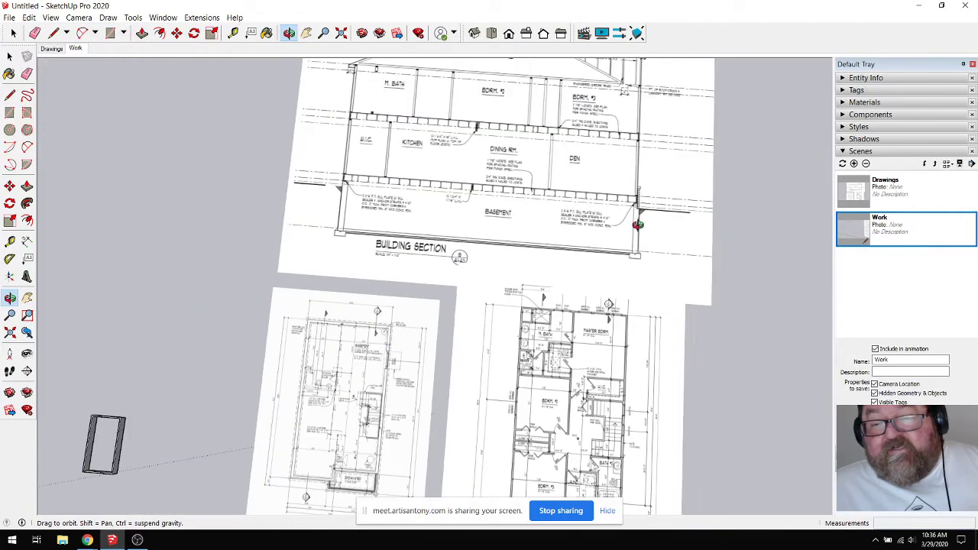
scroll(506, 332, up, 6)
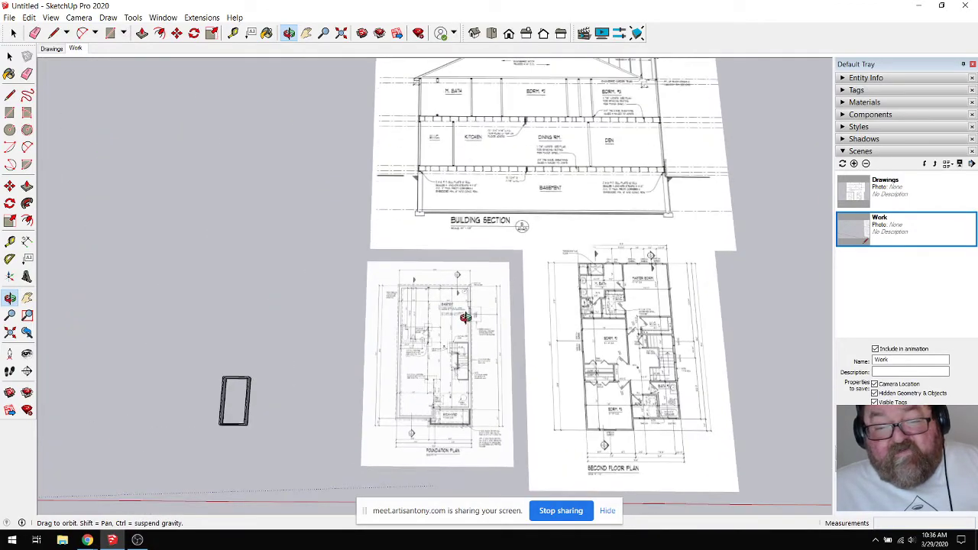
scroll(470, 314, up, 5)
scroll(473, 306, down, 2)
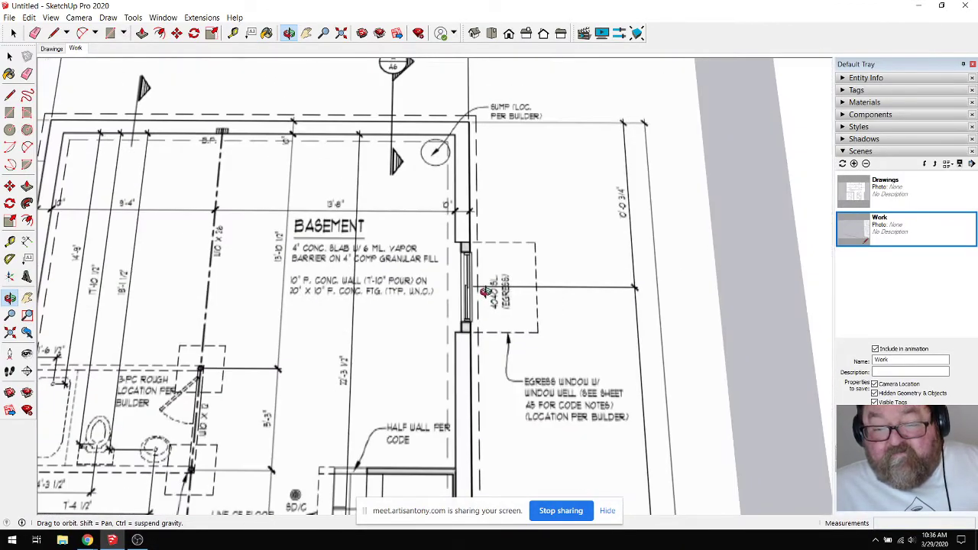
drag(550, 422, 551, 441)
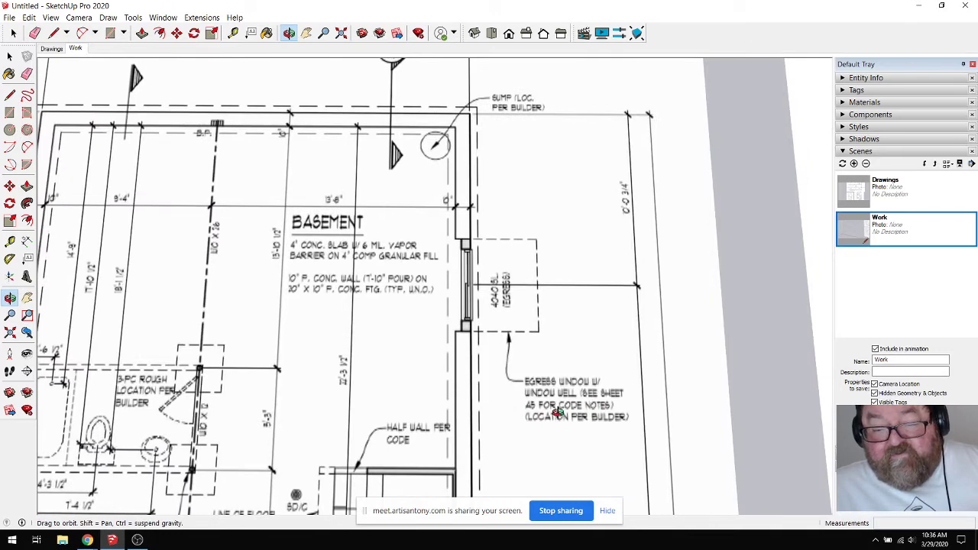
scroll(624, 339, down, 10)
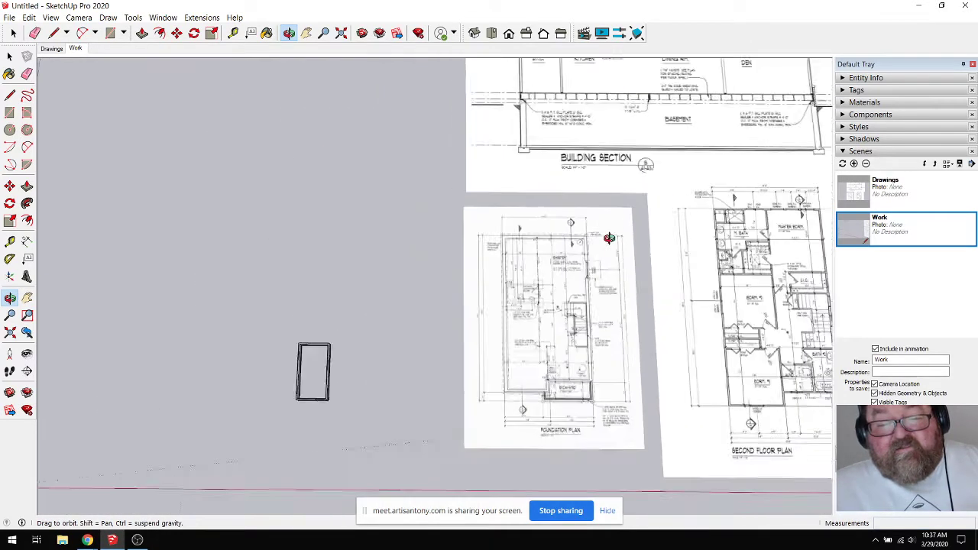
Step: Inspect the long outer wall of the hollow box from several angles
scroll(445, 339, up, 10)
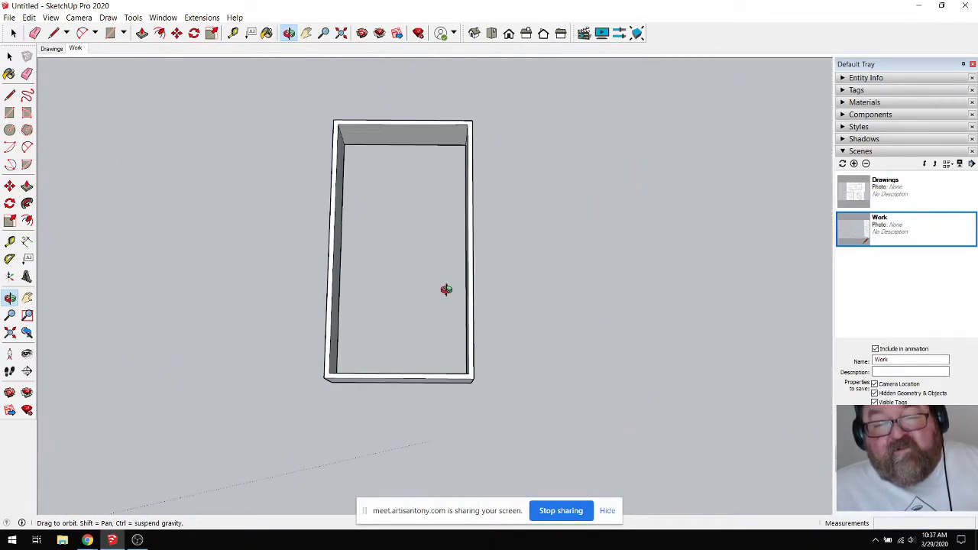
drag(445, 322, 352, 207)
drag(432, 295, 211, 177)
drag(518, 283, 330, 301)
scroll(540, 267, up, 4)
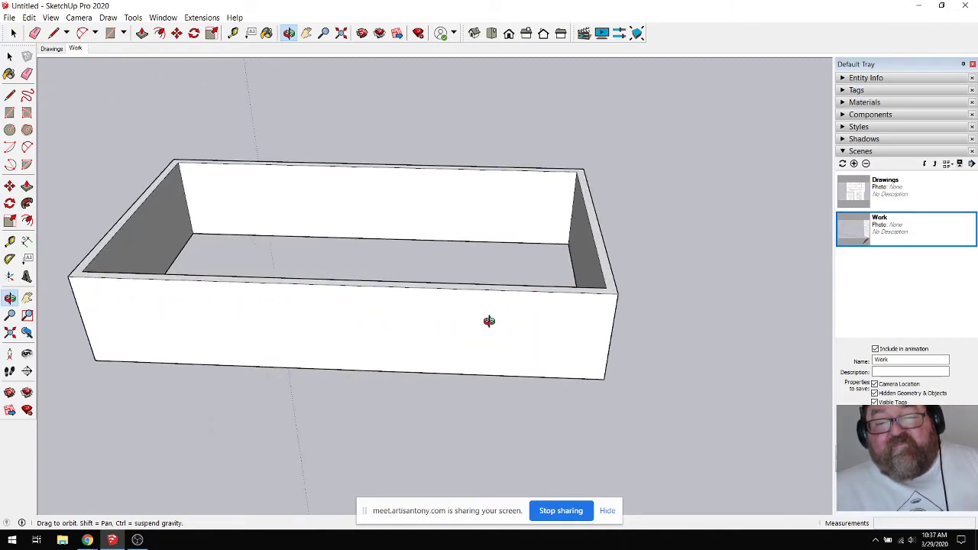
drag(210, 239, 607, 366)
Step: Examine the dimension that locates the egress window from the foundation corner on the Foundation Plan
scroll(340, 262, down, 8)
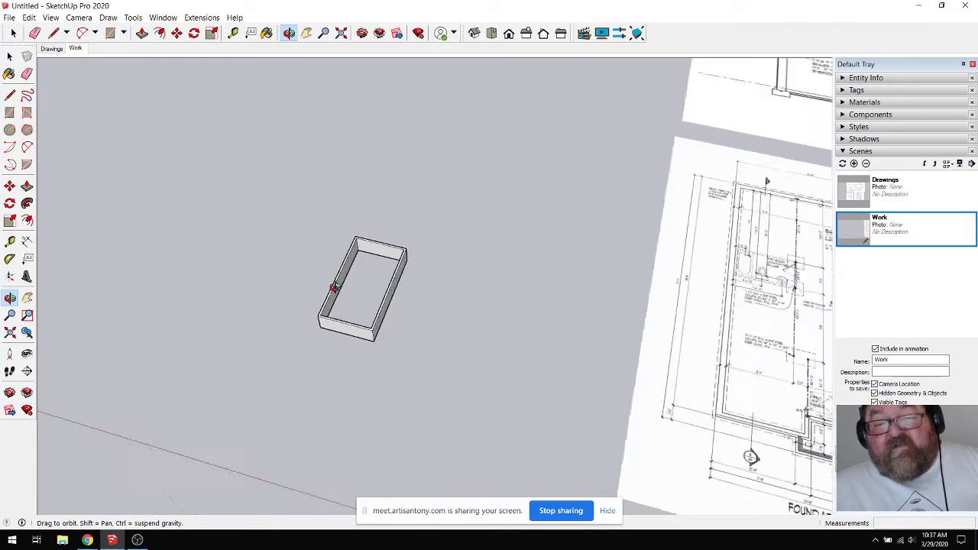
drag(542, 301, 673, 382)
scroll(631, 224, up, 9)
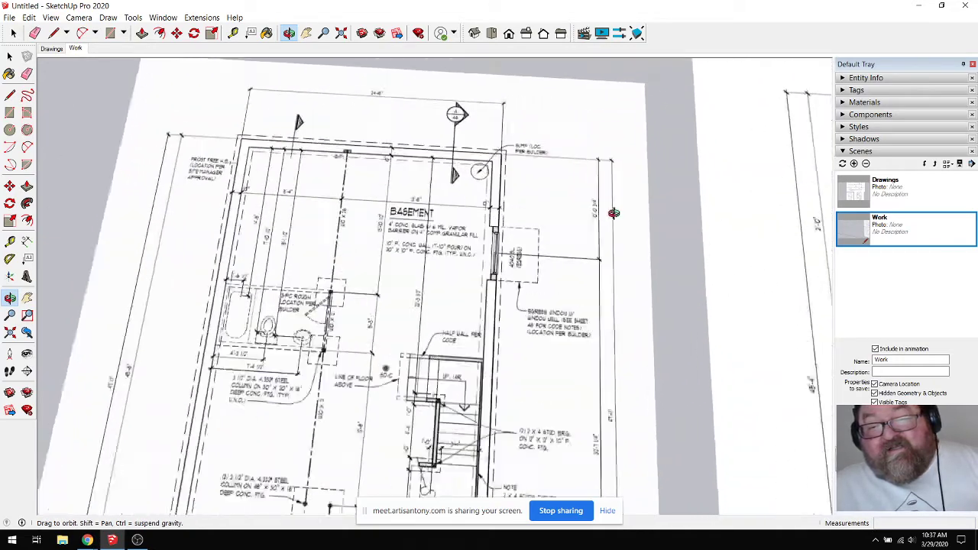
drag(486, 261, 506, 351)
scroll(604, 221, up, 2)
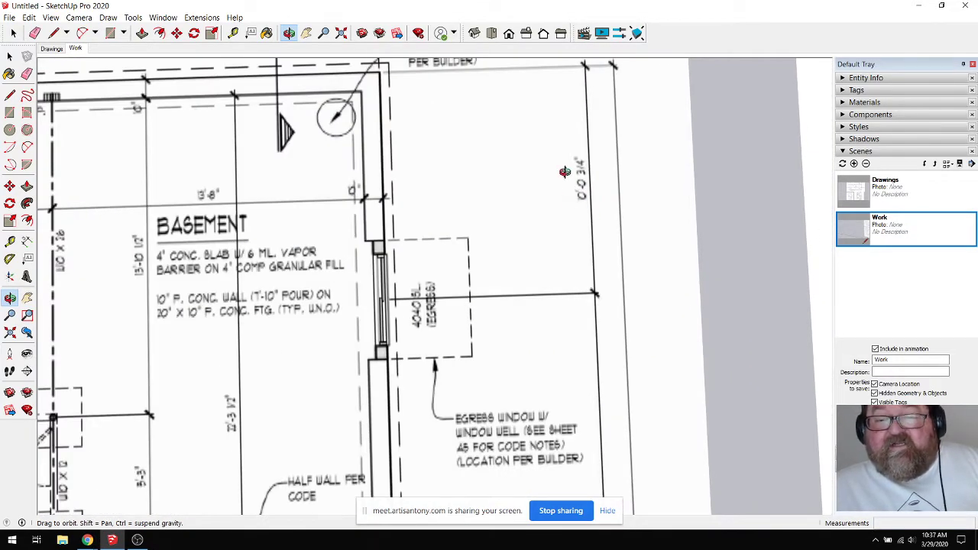
drag(526, 232, 586, 192)
scroll(585, 196, up, 1)
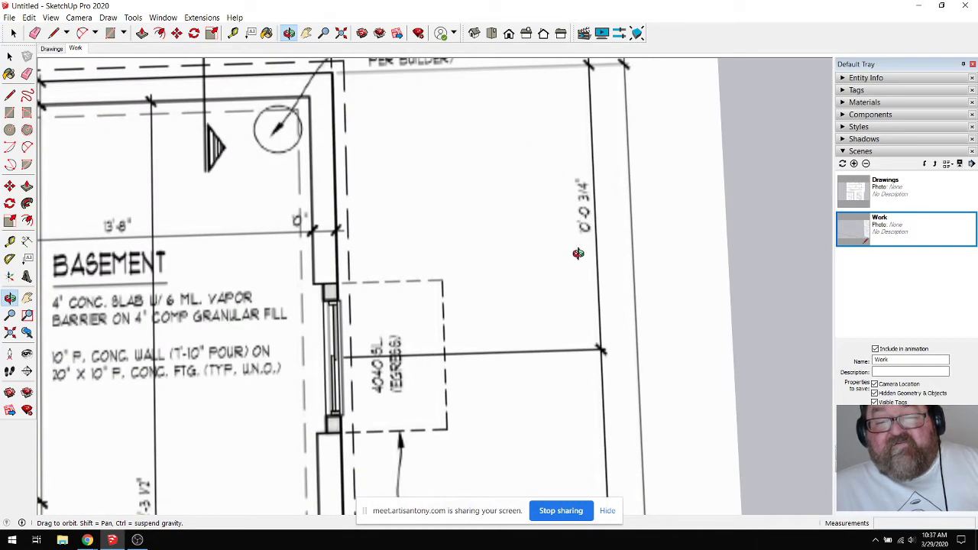
scroll(608, 259, down, 3)
scroll(609, 257, down, 6)
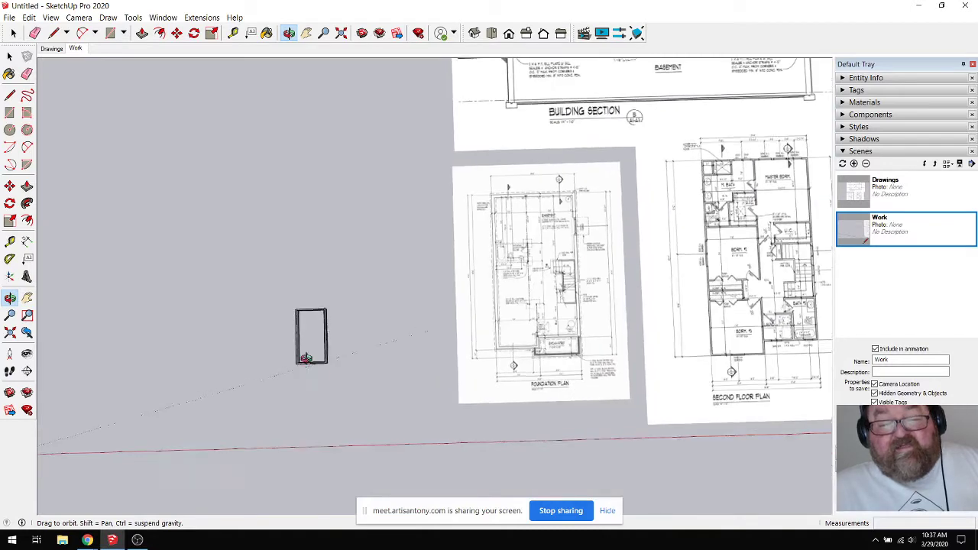
Step: Place a vertical Tape Measure guide on the box's long outer wall, 10' in from its end edge
drag(308, 319, 297, 262)
scroll(305, 275, up, 6)
mouse_move(328, 297)
mouse_down()
mouse_move(306, 299)
mouse_move(347, 298)
mouse_up()
scroll(348, 298, up, 3)
drag(464, 267, 383, 305)
scroll(549, 299, down, 2)
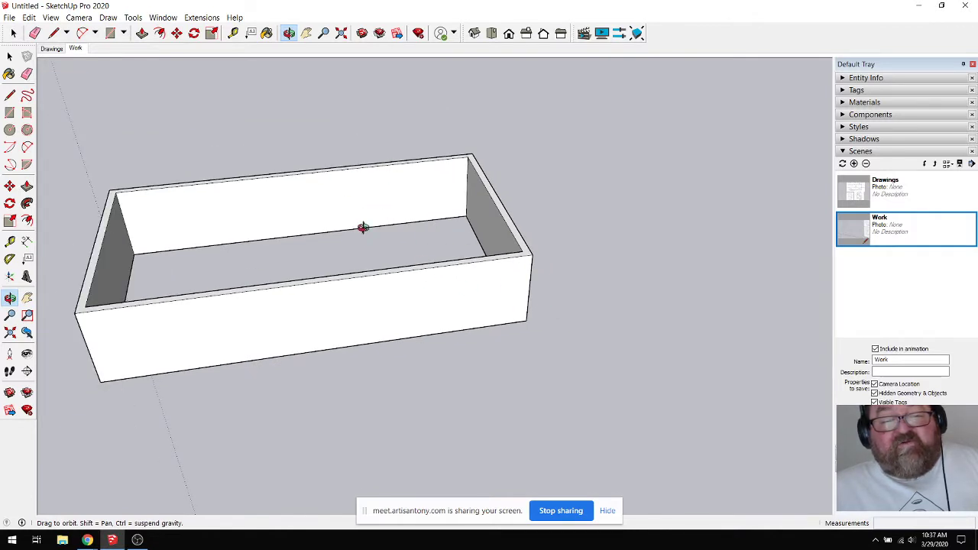
drag(301, 215, 511, 327)
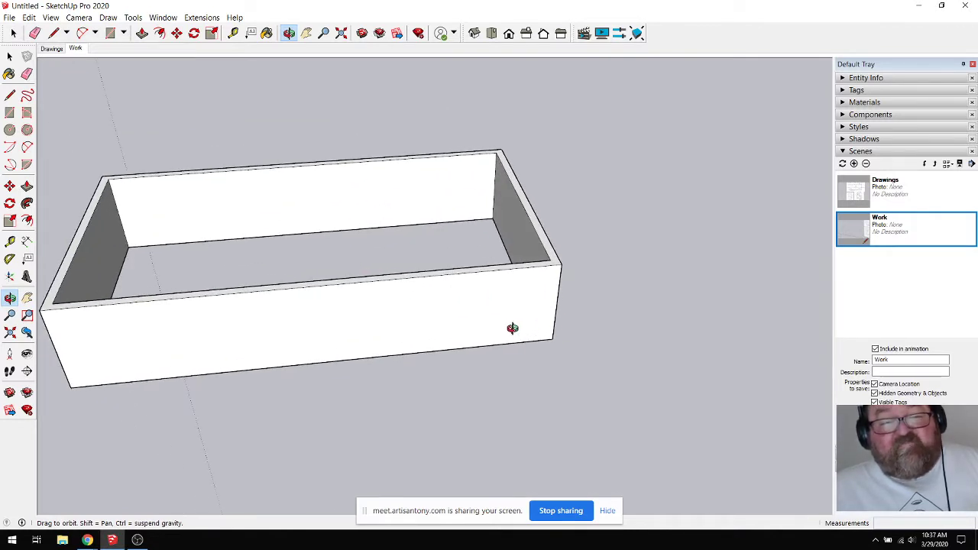
drag(297, 211, 474, 267)
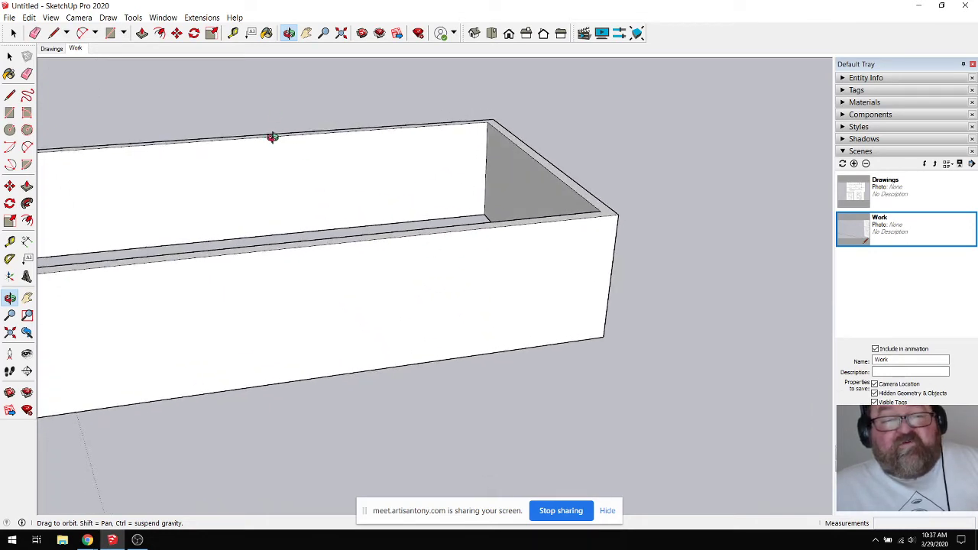
drag(314, 143, 620, 257)
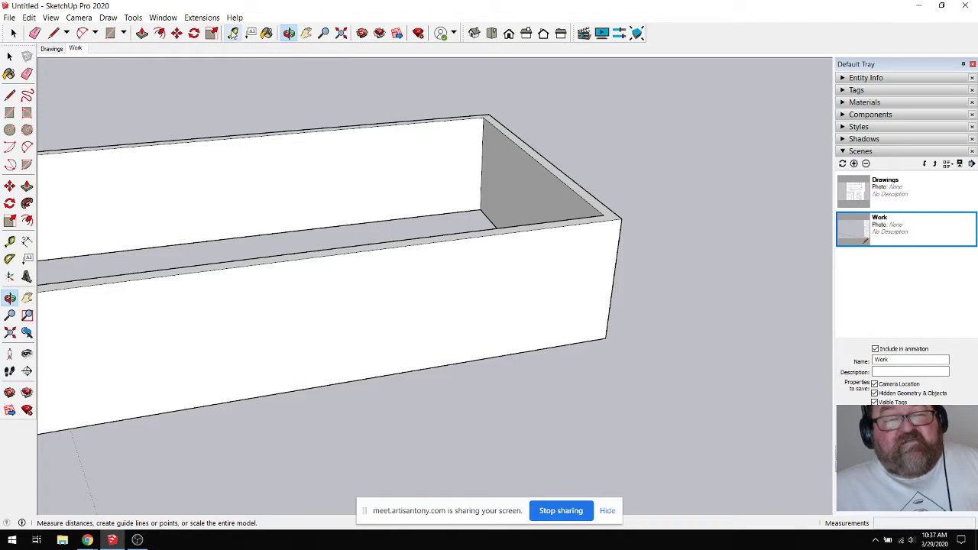
click(233, 34)
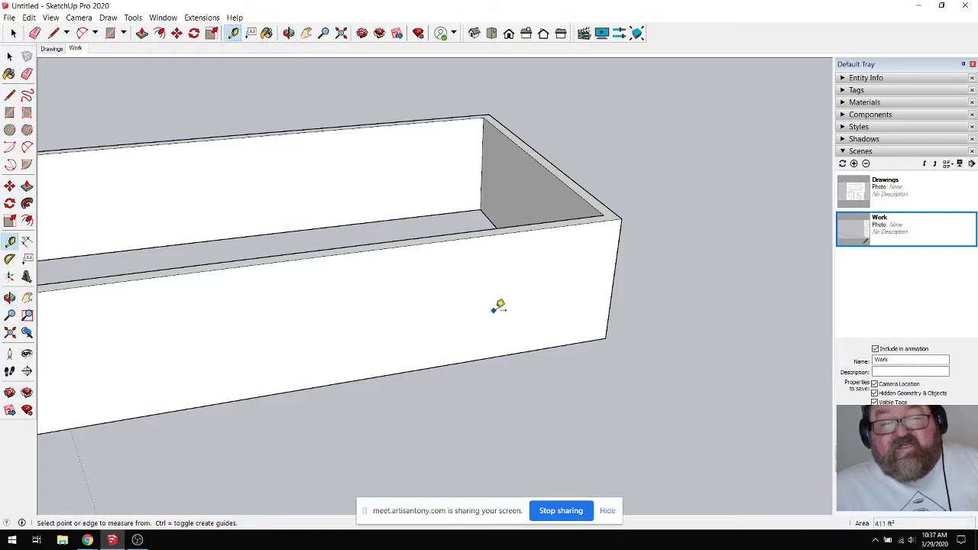
click(616, 260)
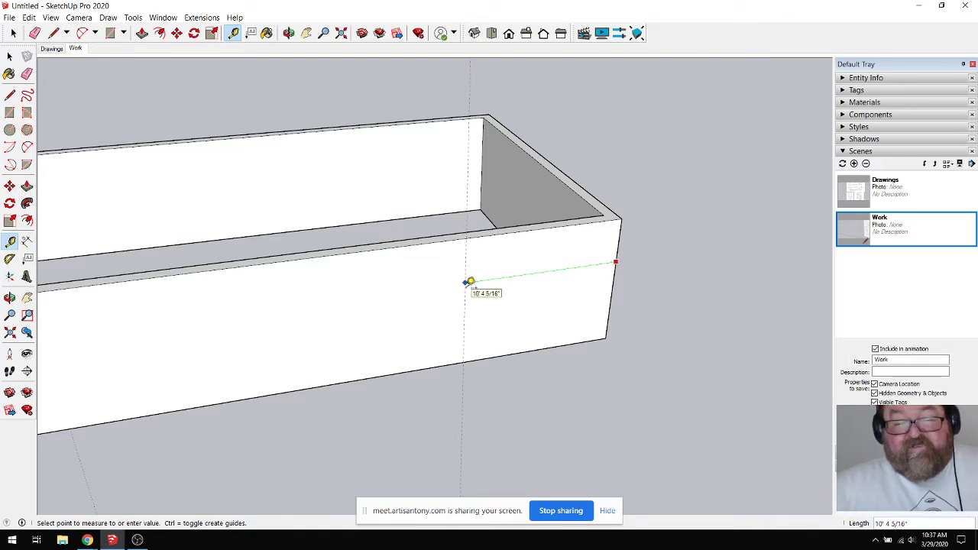
text(0)
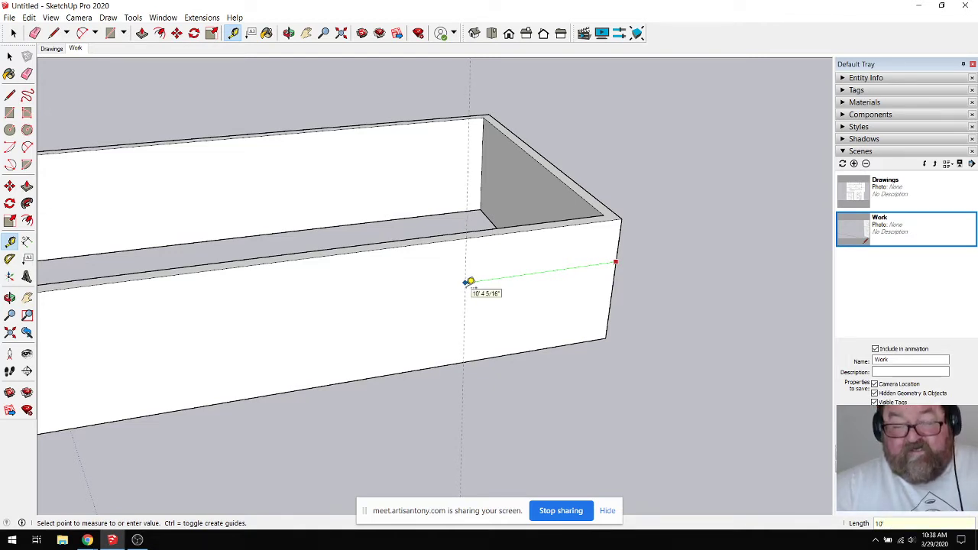
text(')
key(Return)
Step: Place a horizontal guide 8" above the long wall's bottom edge and another 38" above that guide
scroll(463, 338, up, 2)
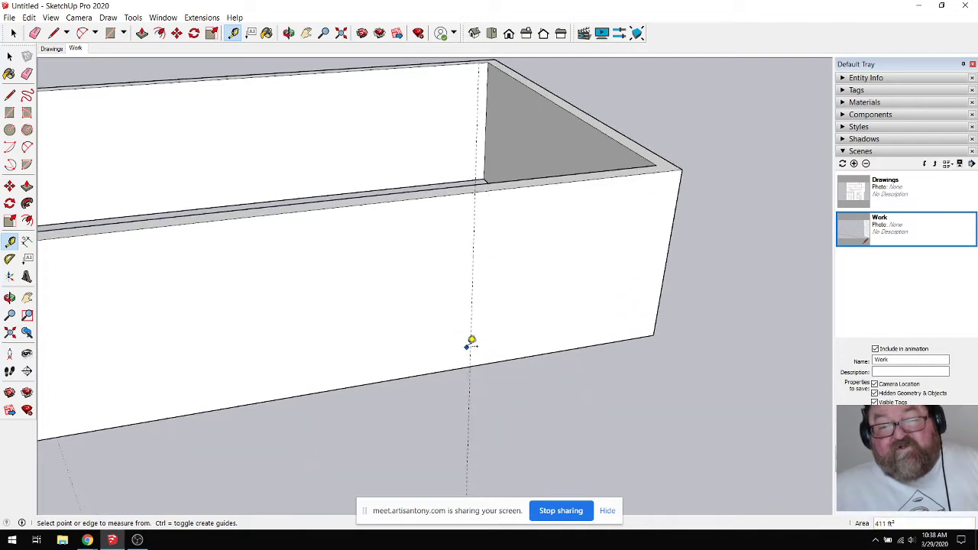
scroll(492, 283, up, 2)
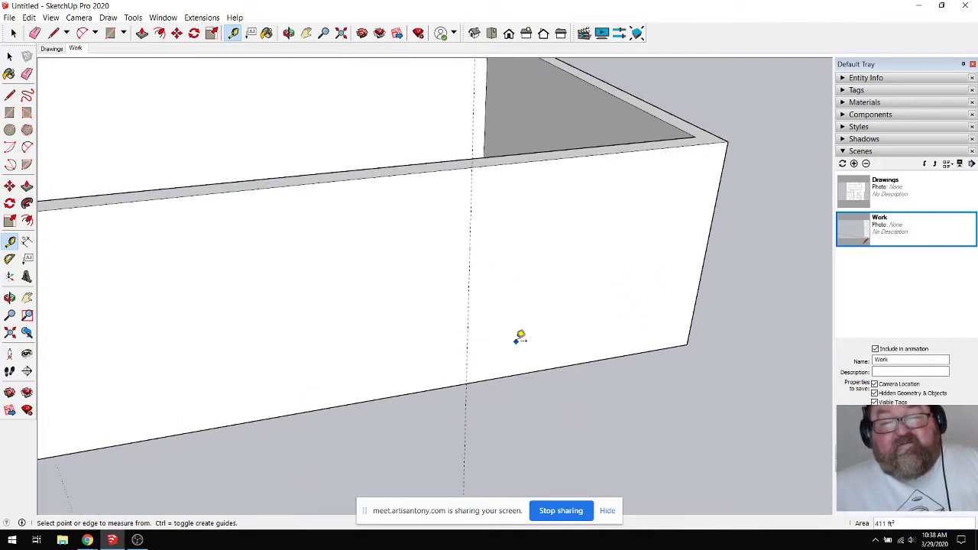
click(443, 387)
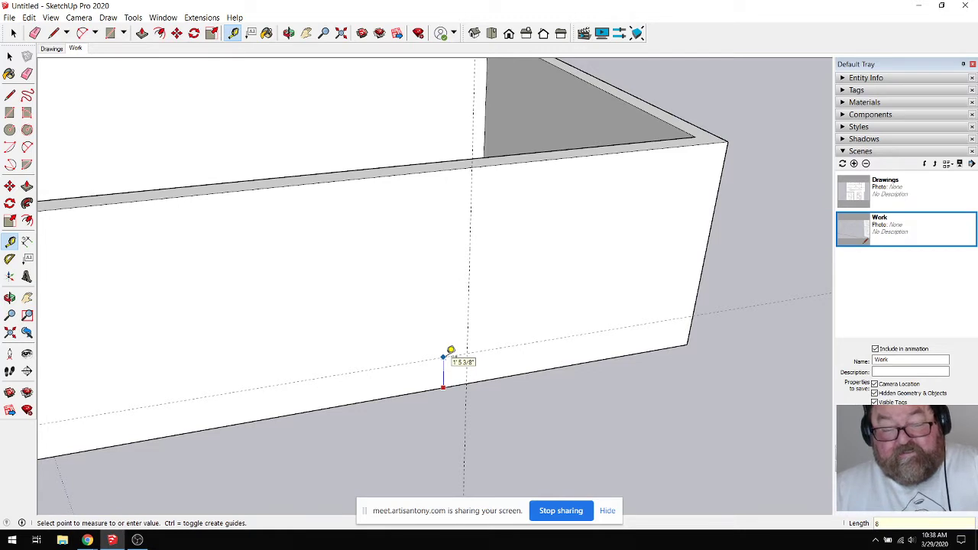
key(Return)
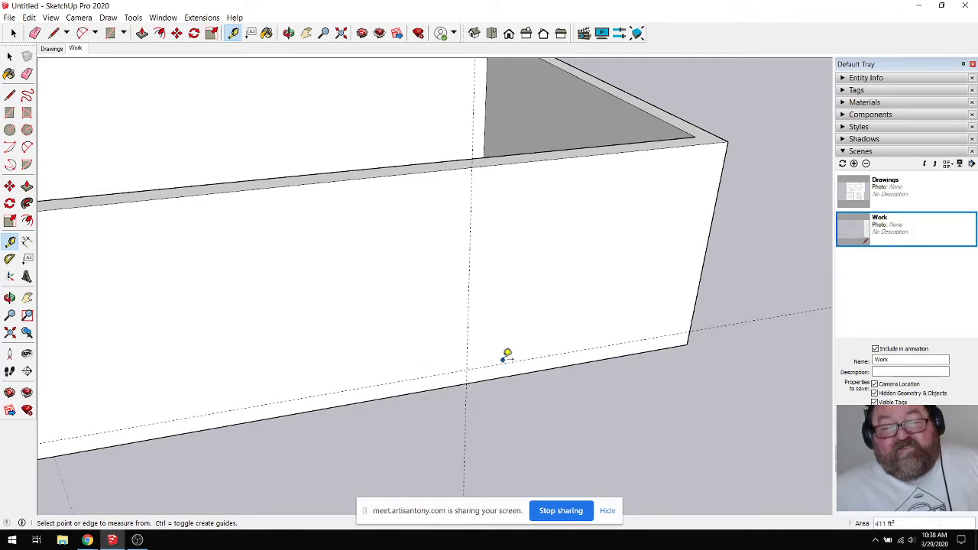
click(441, 373)
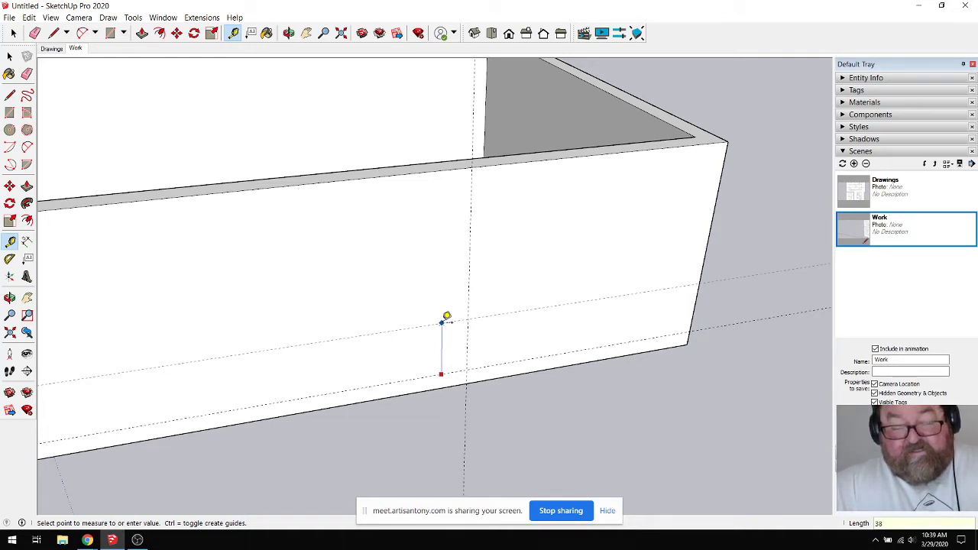
click(447, 317)
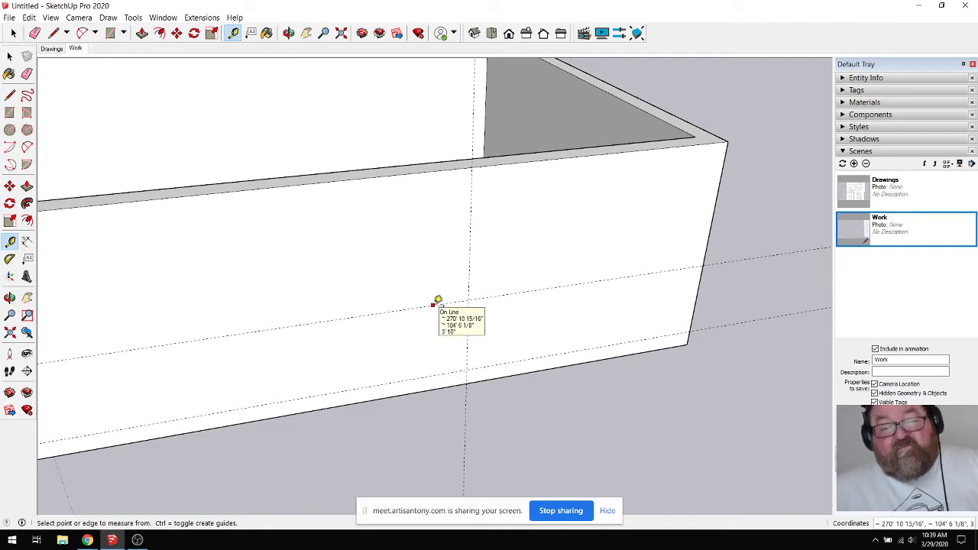
Step: Place a guide 4'3" above the upper horizontal guide and measure the gap from it to the wall's top edge
click(433, 305)
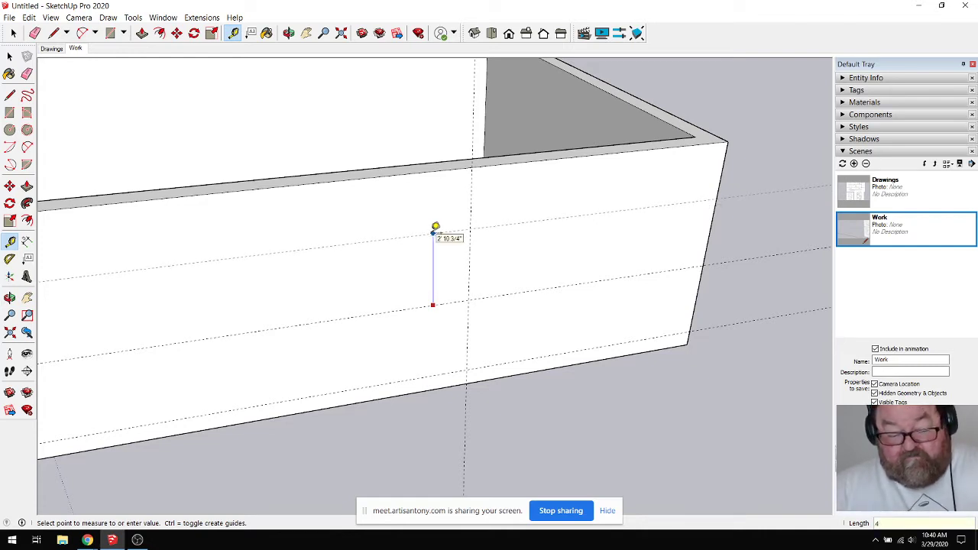
text('3)
key(Return)
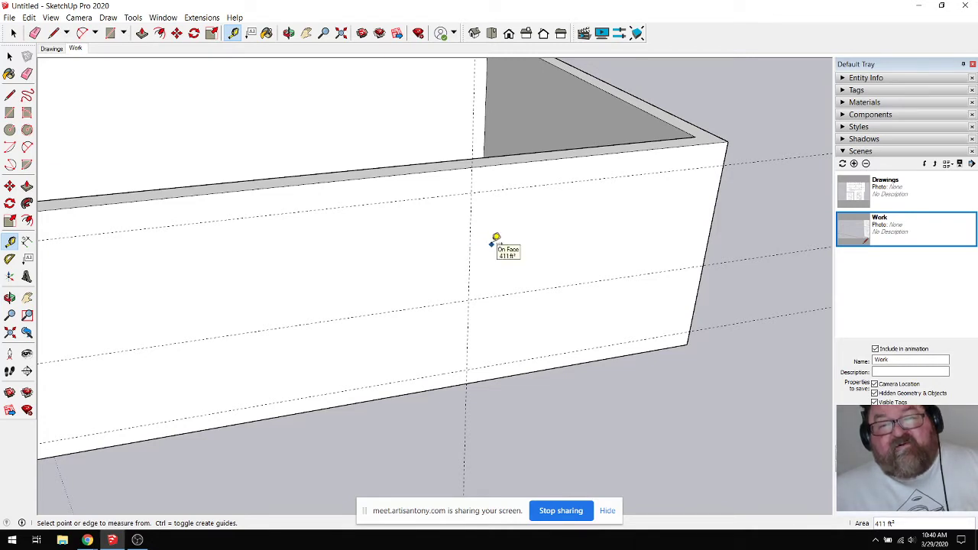
click(449, 195)
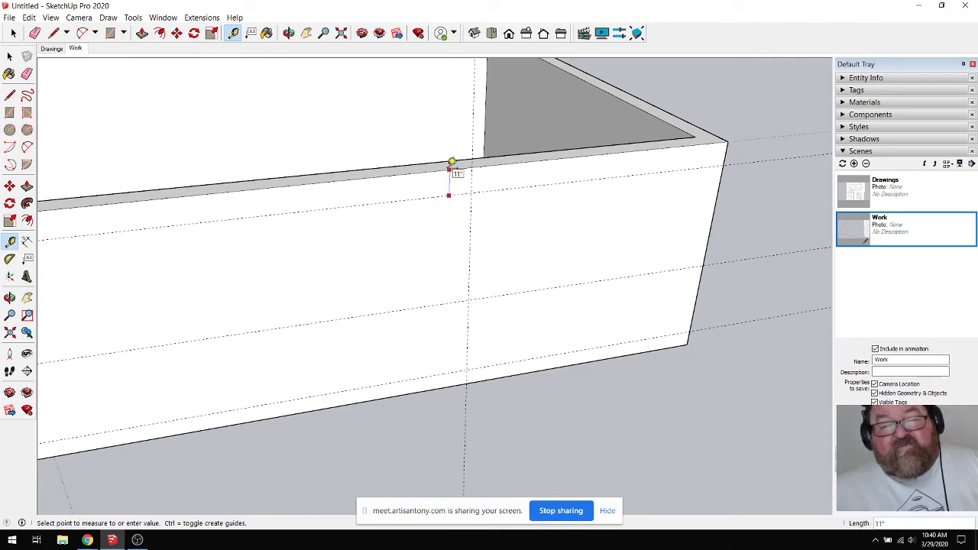
click(451, 243)
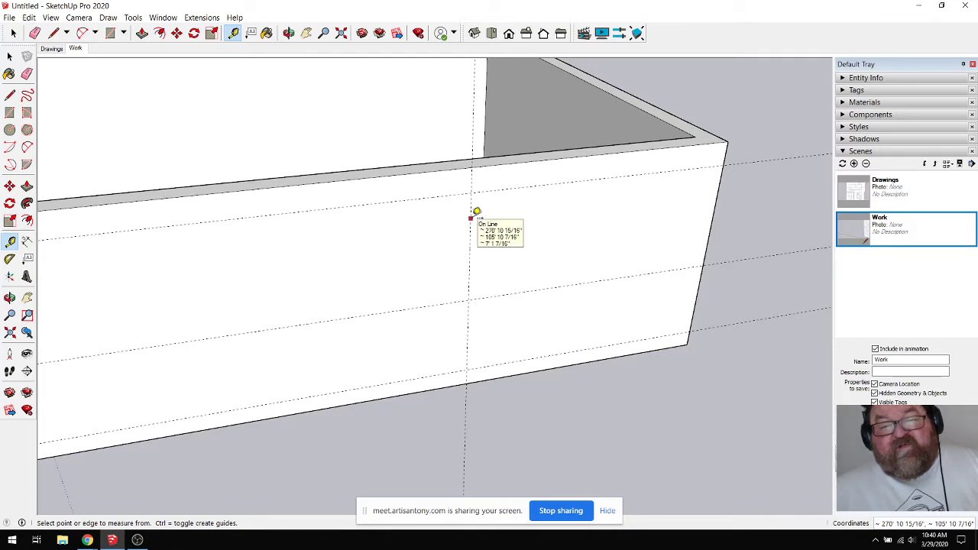
Step: Place two vertical Tape Measure guides on the long wall, 25.5" to either side of the egress window's centre guide
scroll(470, 218, up, 1)
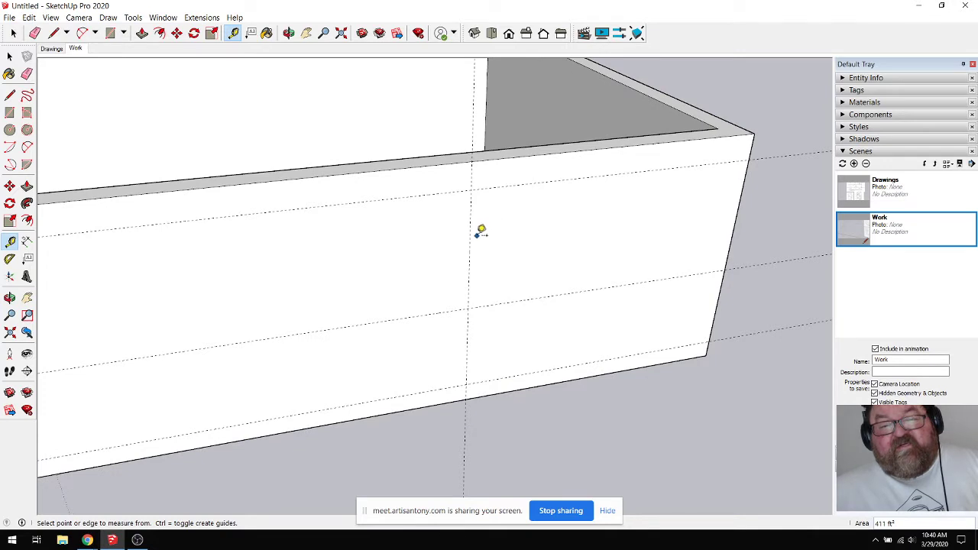
click(470, 239)
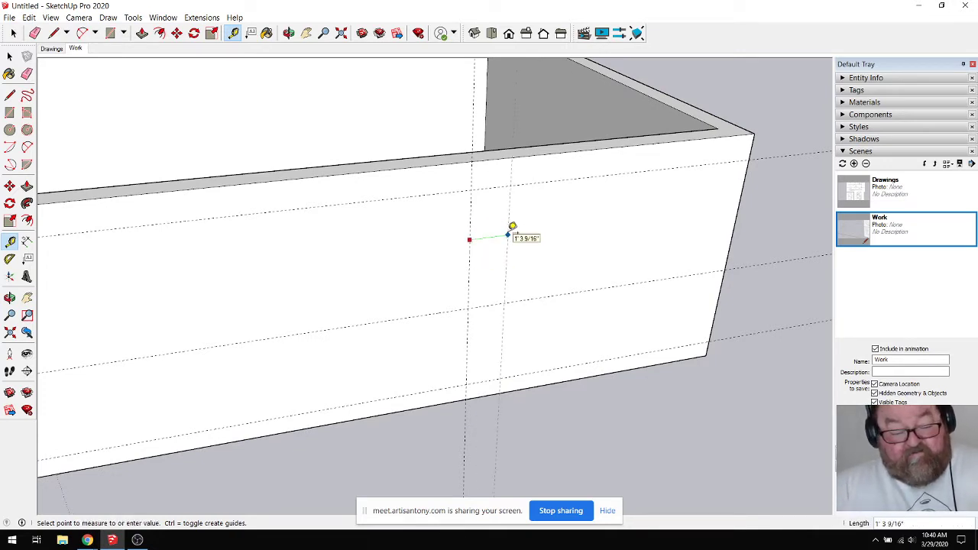
text(25.5)
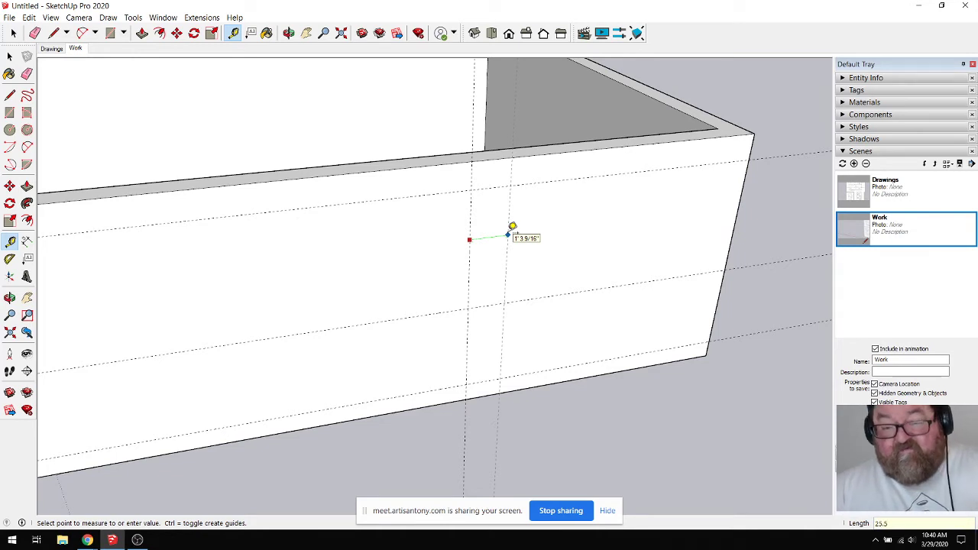
key(Return)
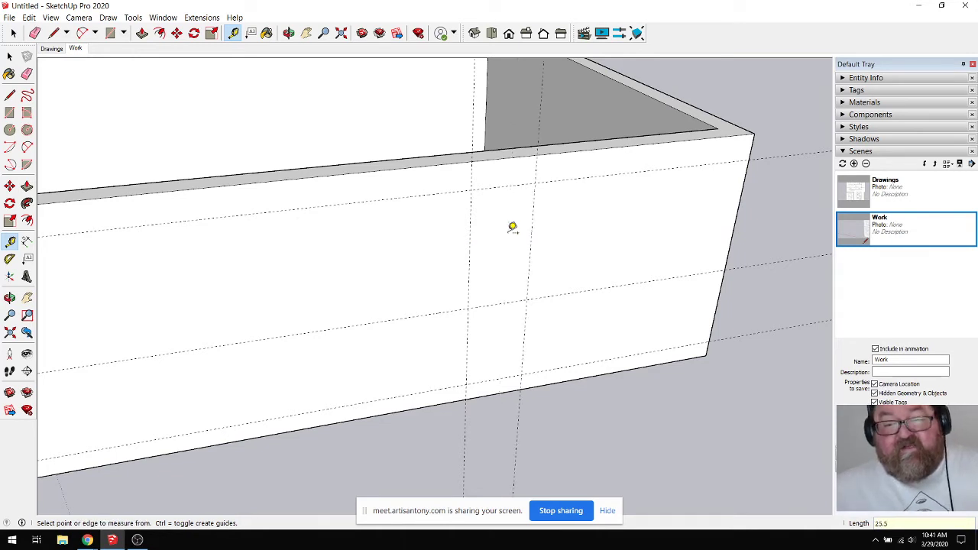
click(470, 239)
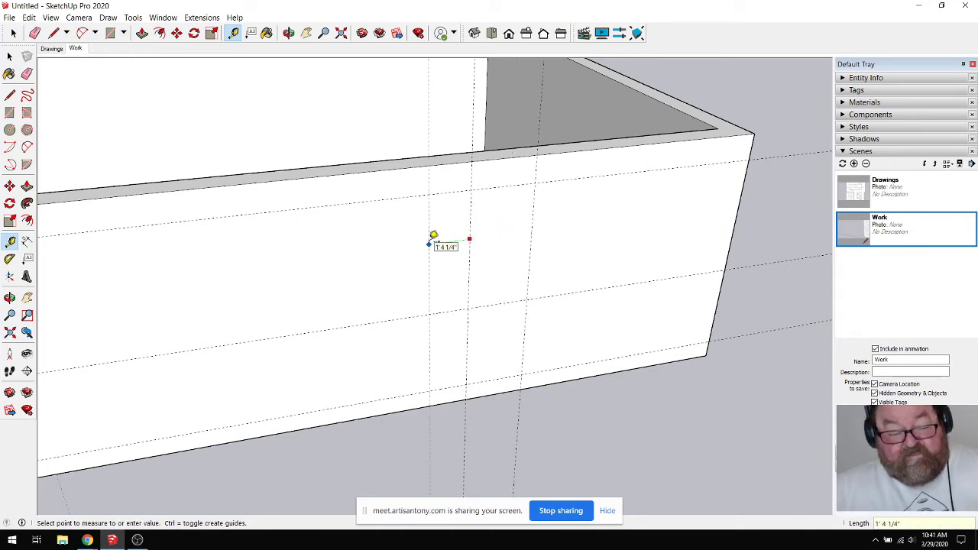
text(25.5)
key(Return)
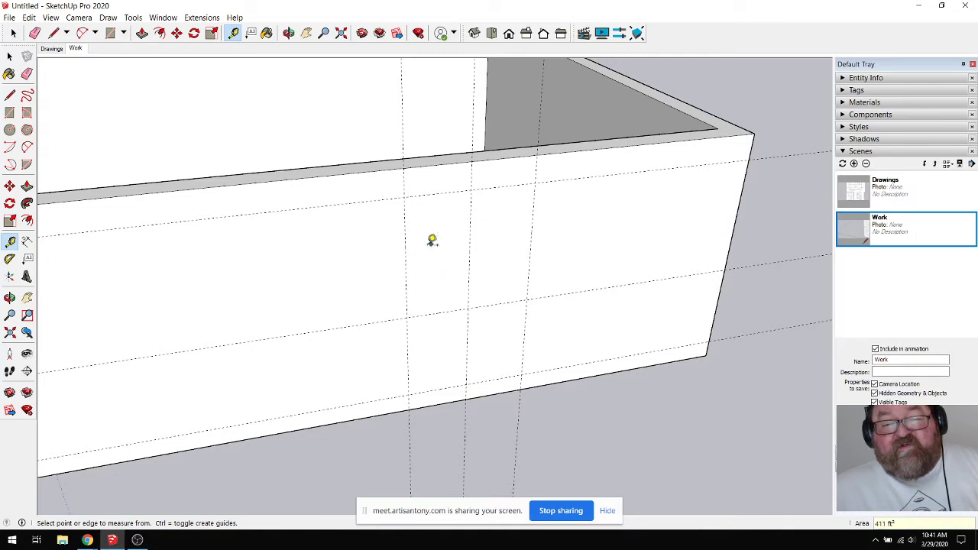
Step: Switch to the Artisan Meet class in Chrome and bring up the SketchUp model on the student's shared screen
mouse_move(87, 541)
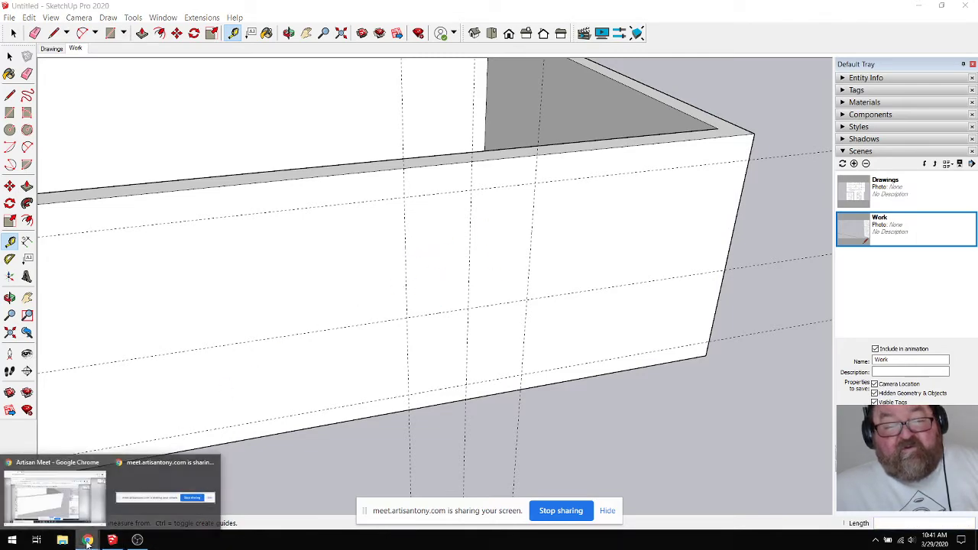
click(55, 497)
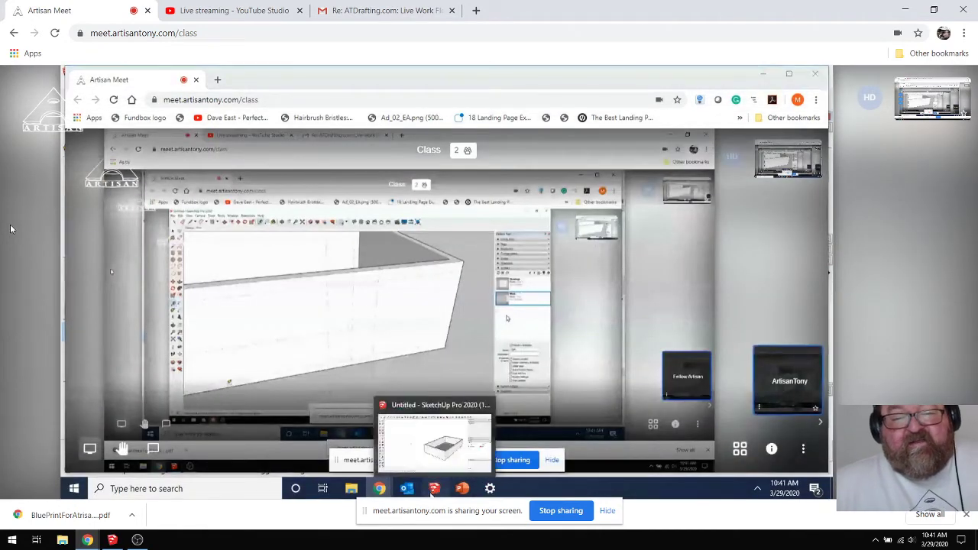
click(433, 489)
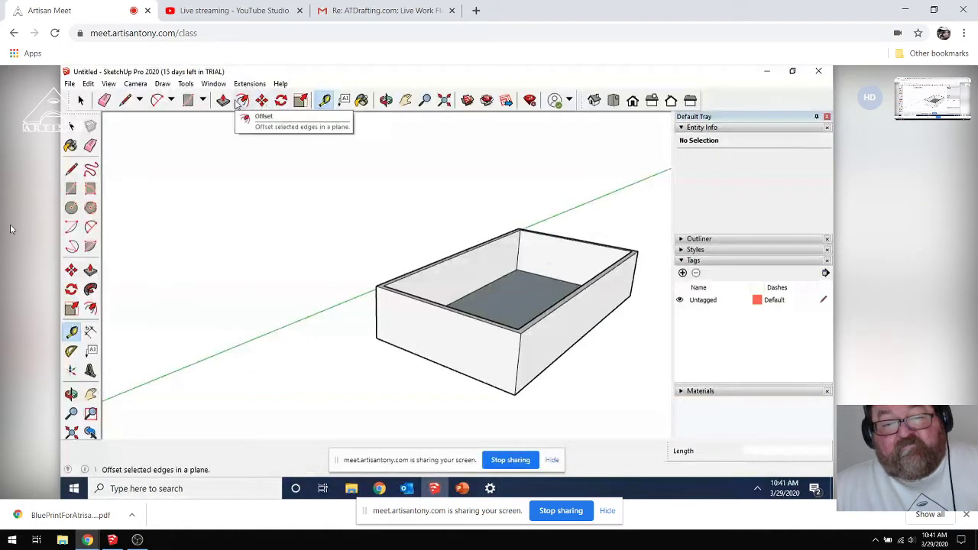
Step: Delete the floor face inside the foundation box
click(387, 101)
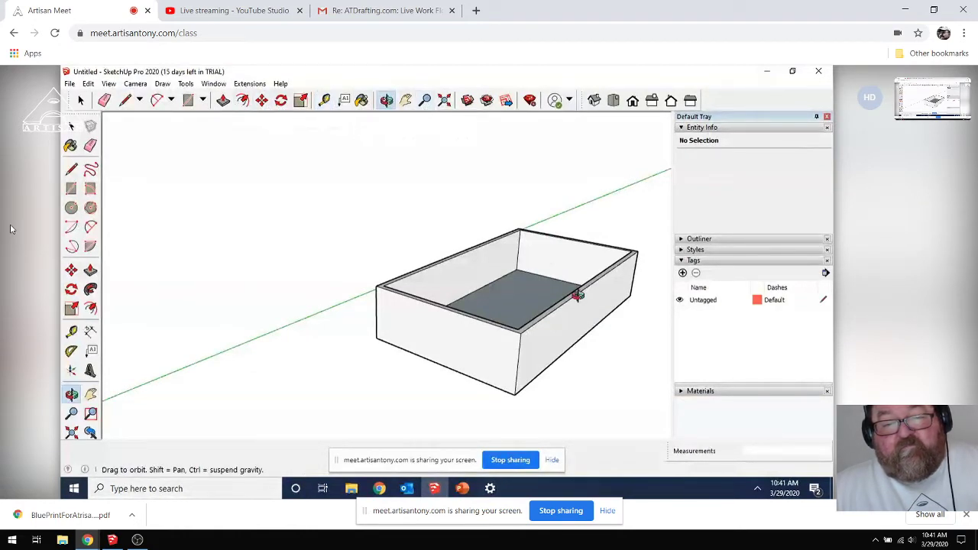
mouse_move(581, 301)
mouse_down()
mouse_move(567, 305)
mouse_move(571, 322)
mouse_move(561, 330)
mouse_move(500, 330)
mouse_up()
key(space)
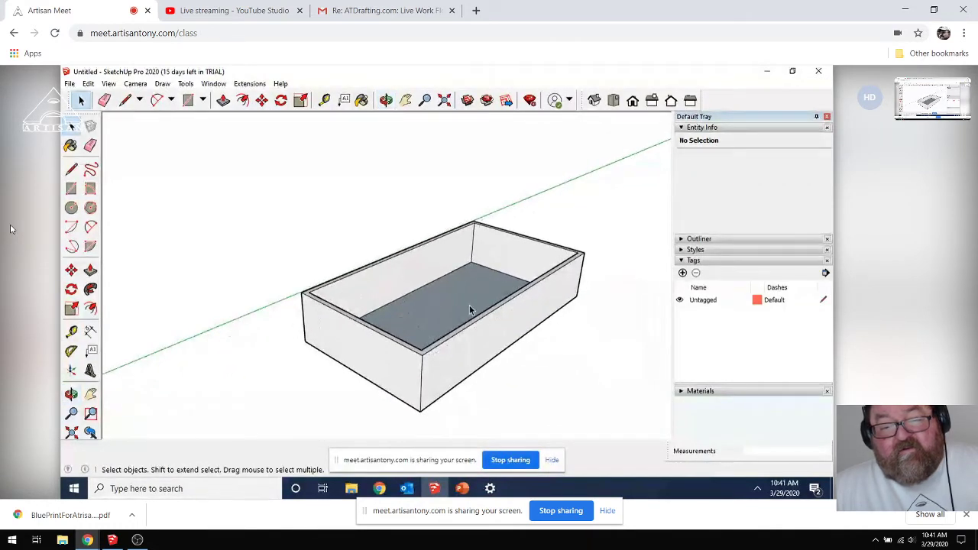
click(471, 310)
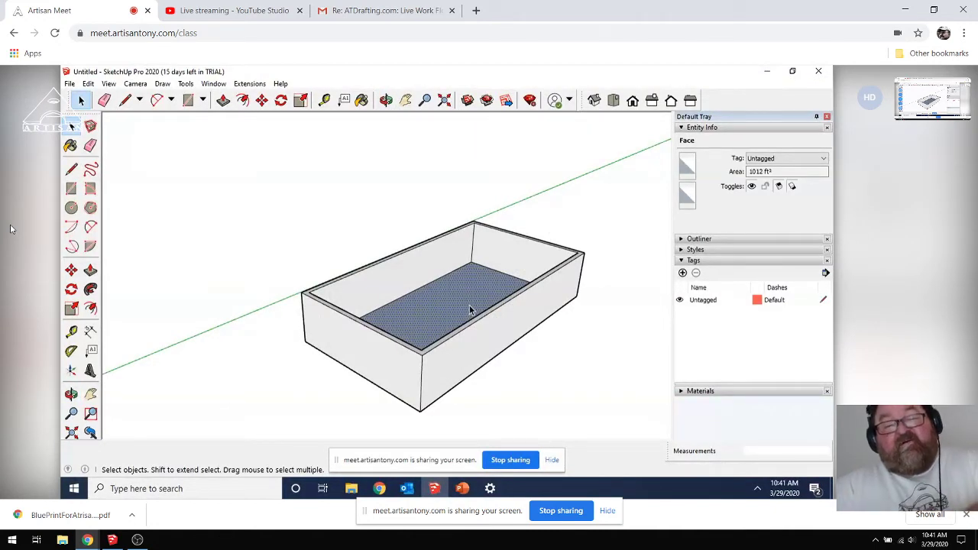
key(Escape)
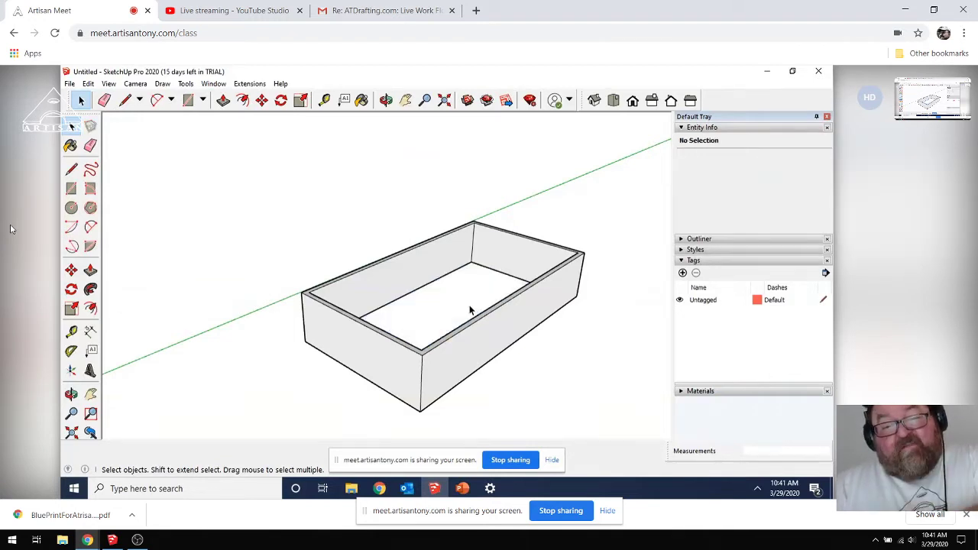
Step: Place a vertical Tape Measure guide on the box's long outer wall, offset inward from its end edge
key(o)
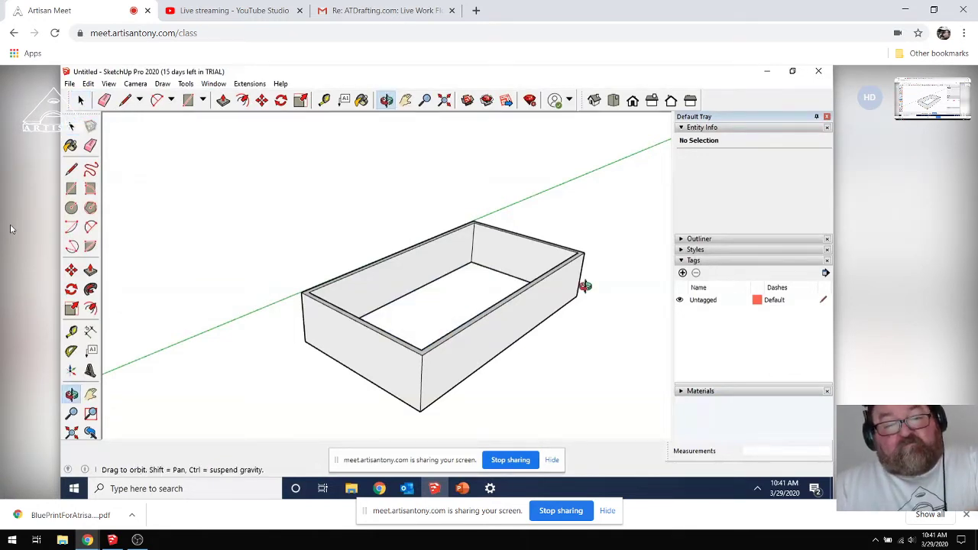
mouse_move(583, 282)
mouse_down()
mouse_move(586, 308)
mouse_move(560, 305)
mouse_move(583, 323)
mouse_move(526, 321)
mouse_move(572, 336)
mouse_move(535, 336)
mouse_move(526, 297)
mouse_move(500, 286)
mouse_up()
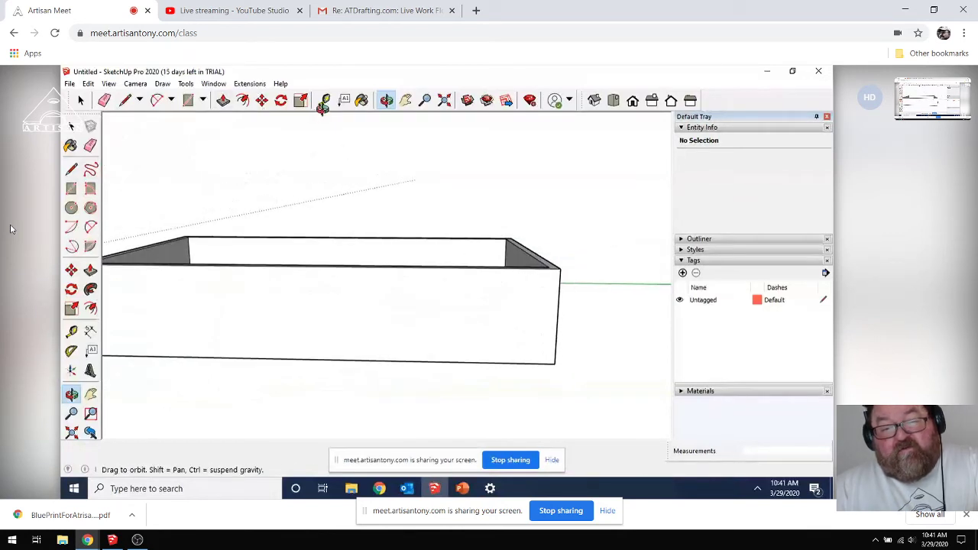
click(324, 101)
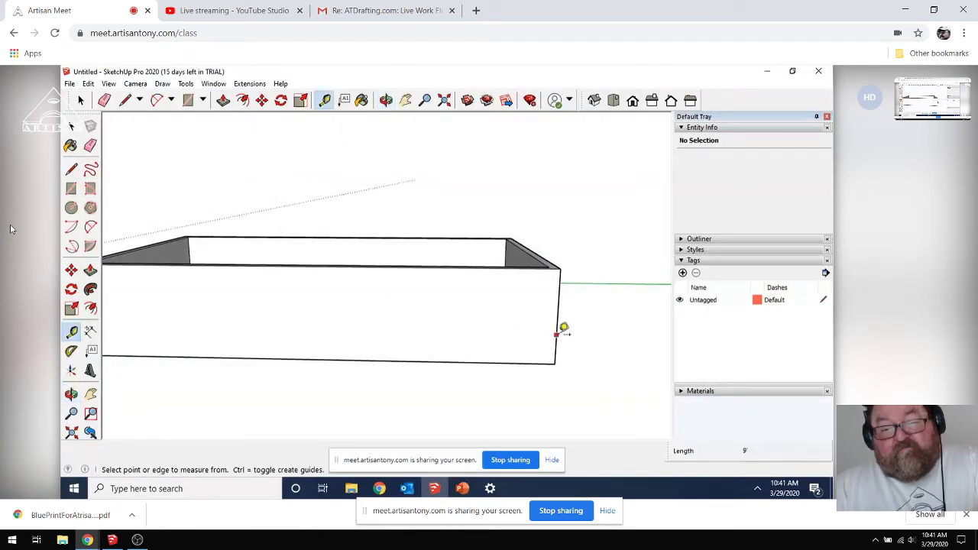
click(557, 334)
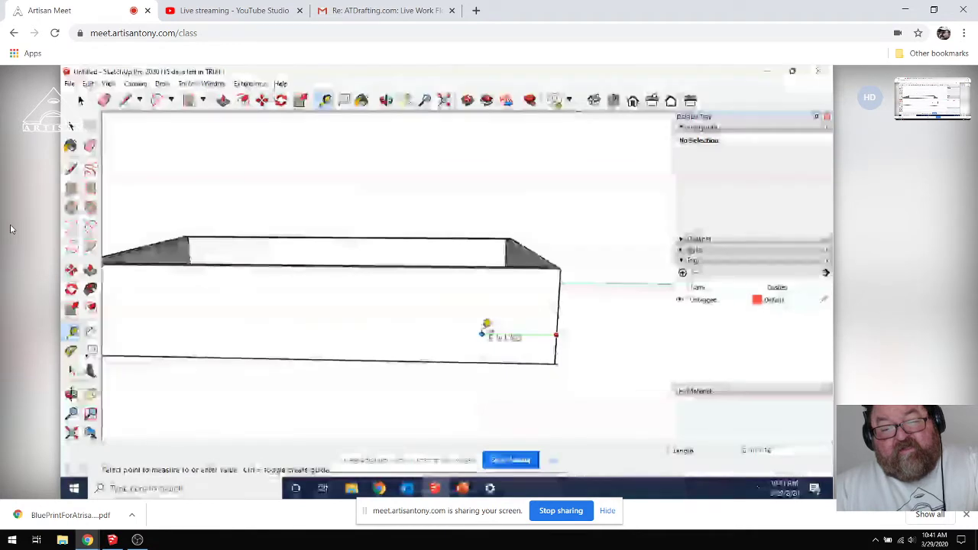
click(482, 333)
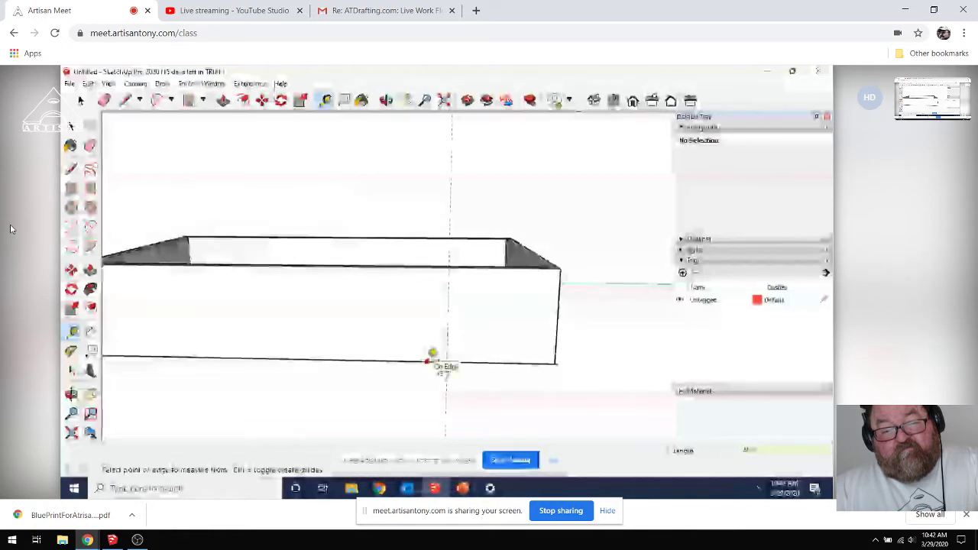
scroll(432, 361, up, 1)
scroll(432, 361, up, 2)
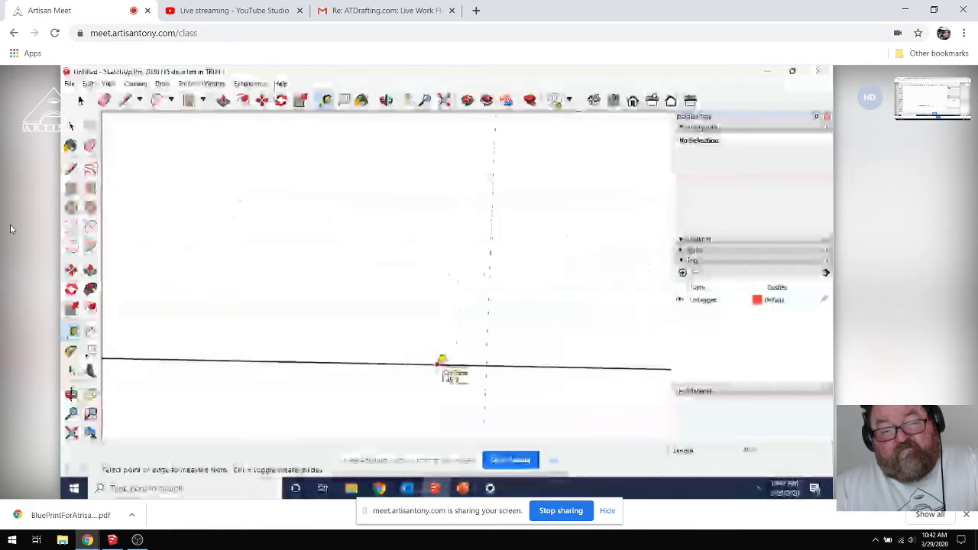
click(436, 364)
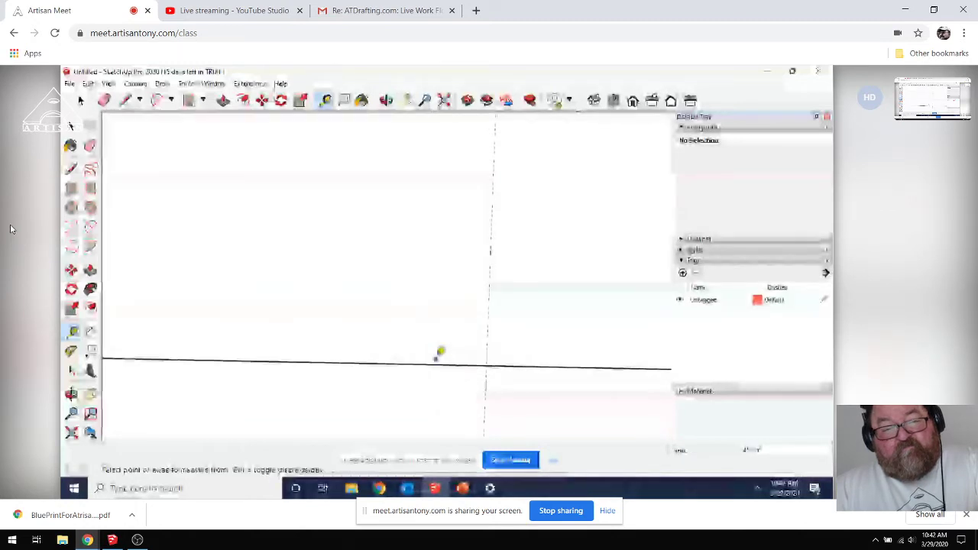
key(Escape)
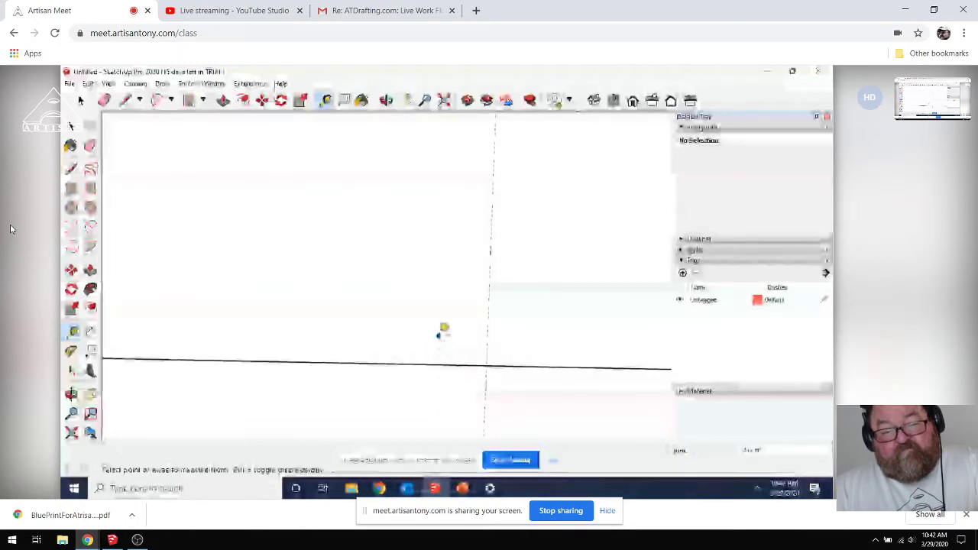
scroll(443, 338, down, 3)
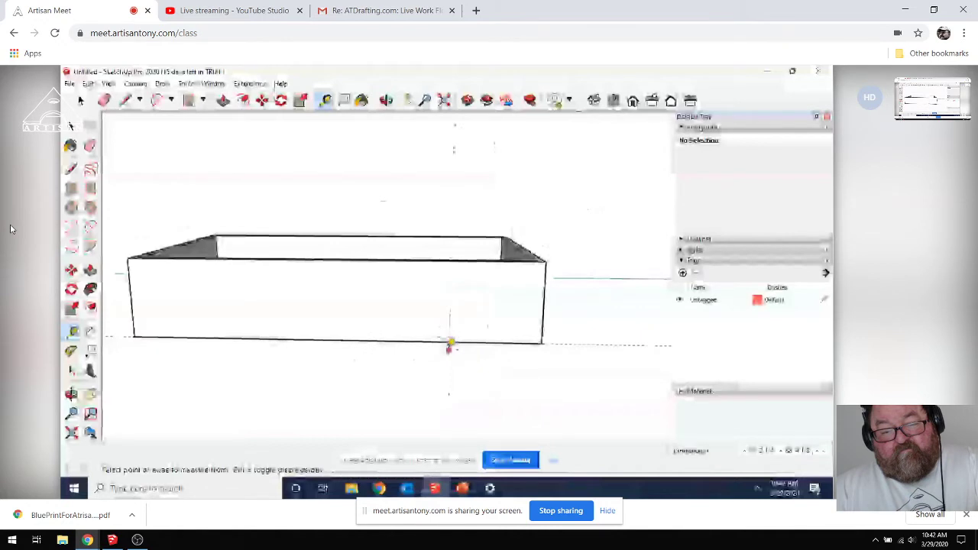
scroll(449, 346, down, 1)
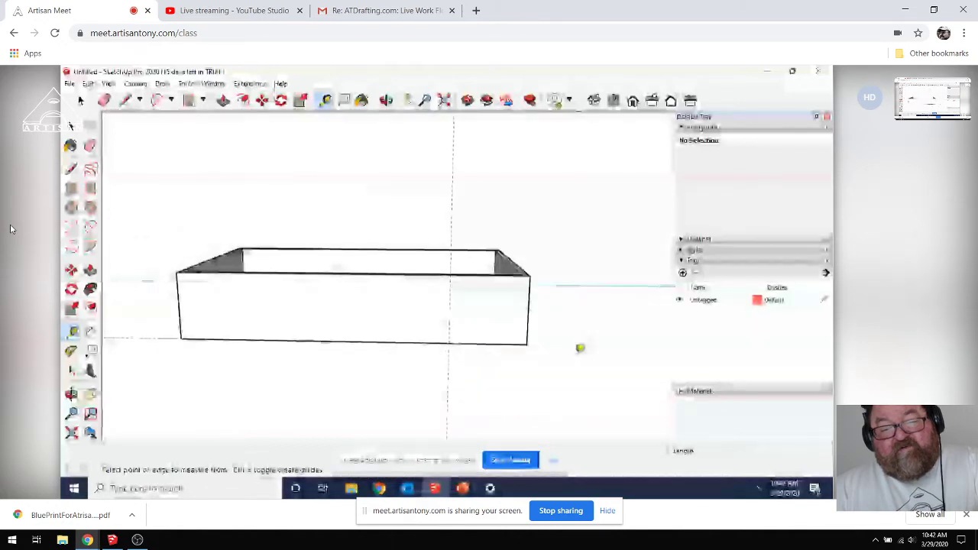
key(e)
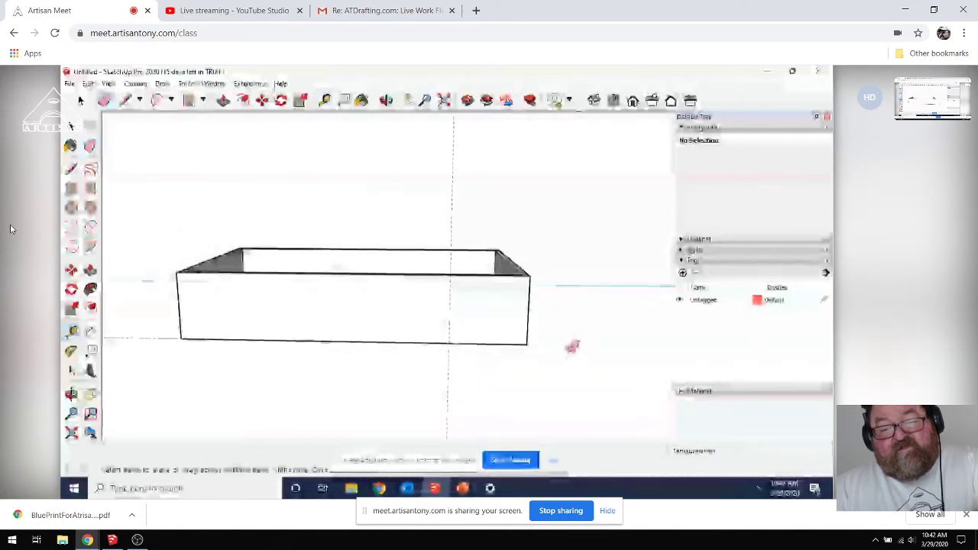
Step: Start a horizontal Tape Measure guide upward from the long wall's bottom edge
key(t)
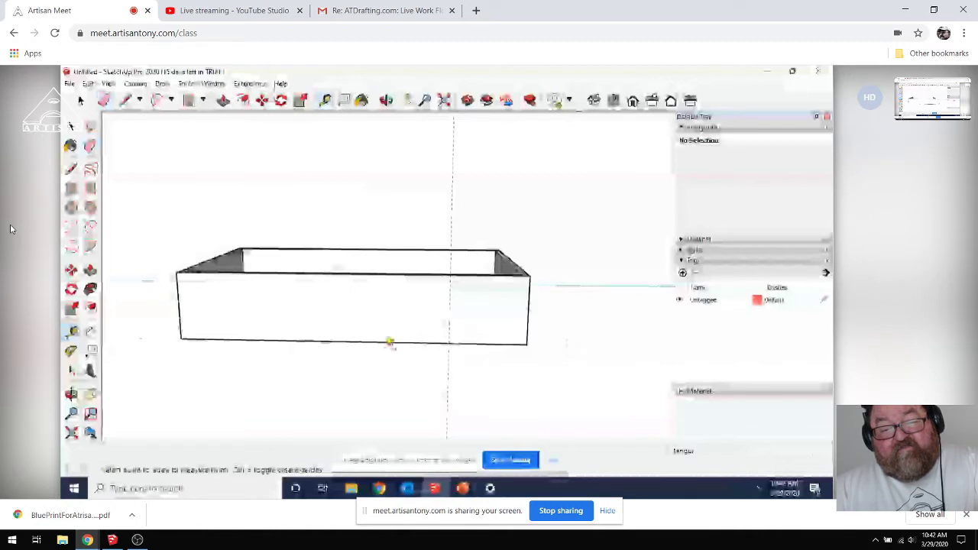
scroll(407, 337, up, 2)
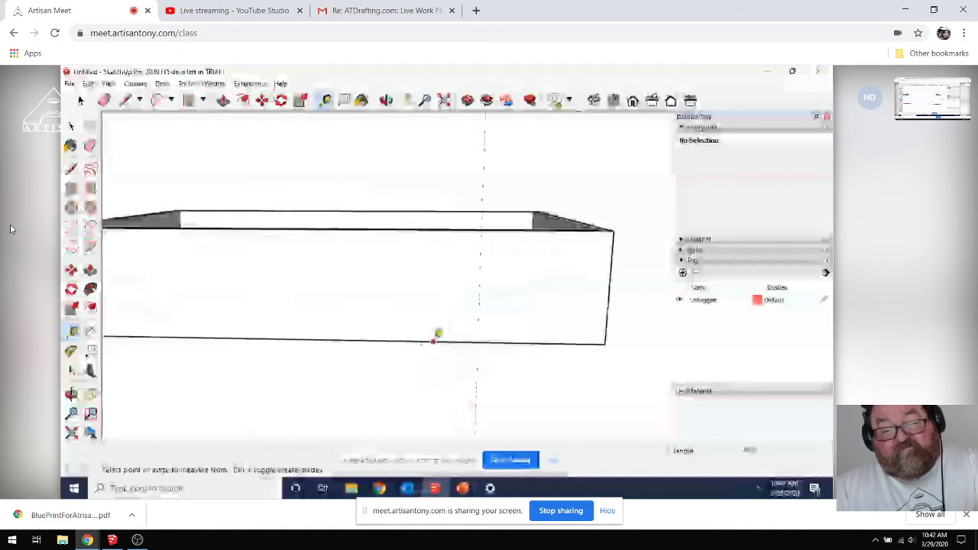
scroll(438, 339, up, 2)
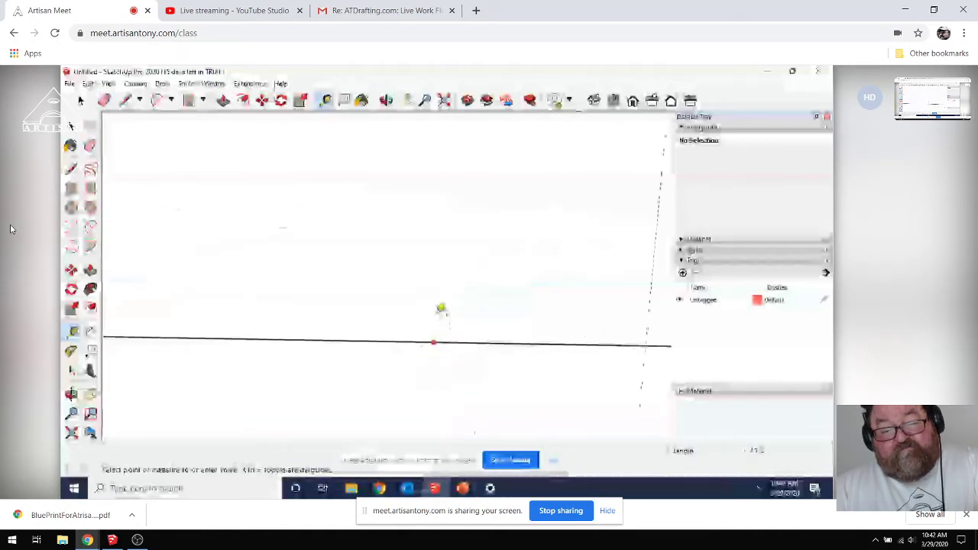
Step: Place a horizontal Tape Measure guide above the wall's bottom edge in the shared-screen model
scroll(440, 319, down, 3)
click(435, 322)
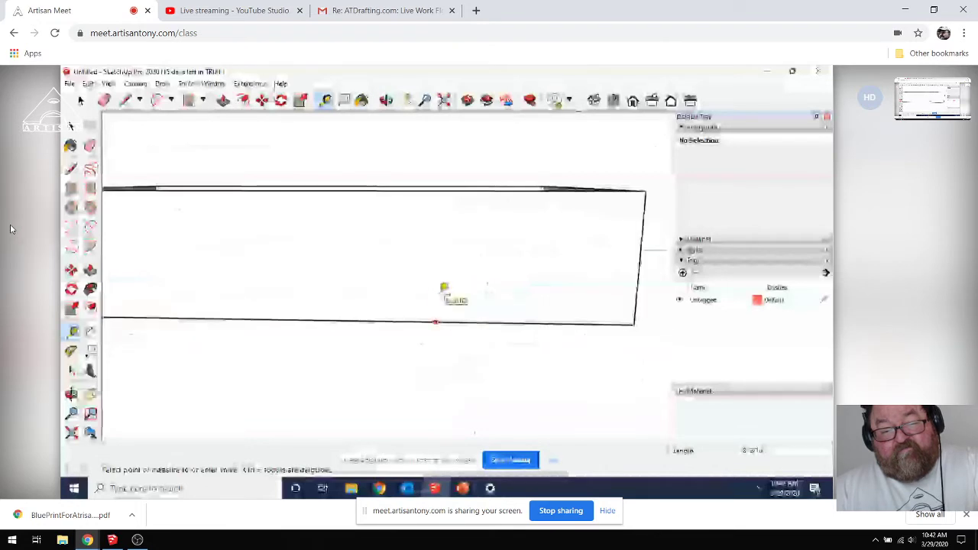
text(2)
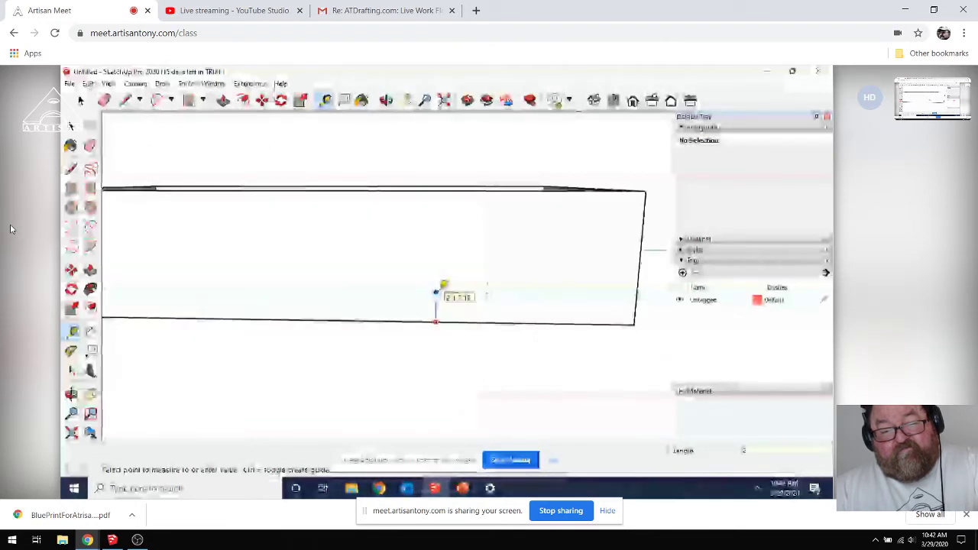
key(Return)
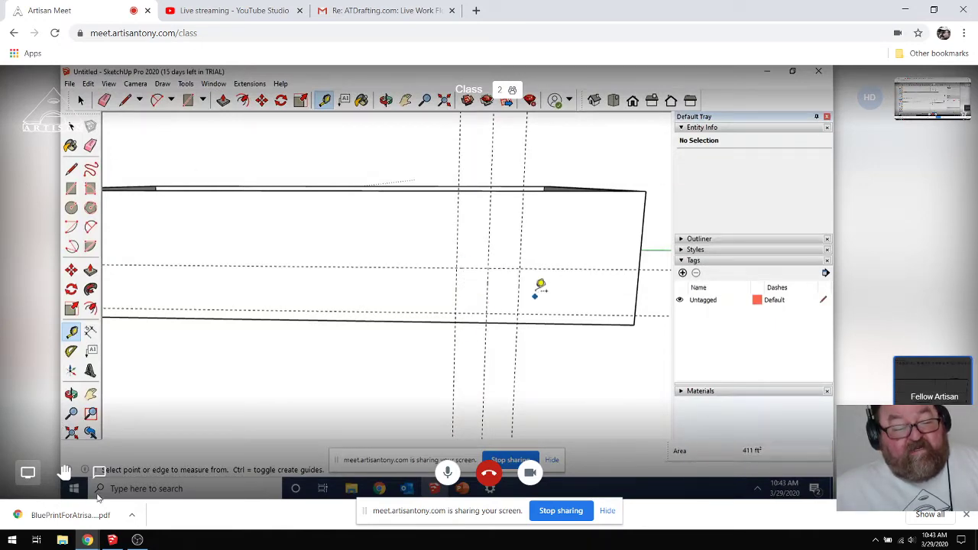
Step: Switch to the local SketchUp window and draw a 4' 3" by 5' 2" rectangle from the wall's top edge to the sill guide, between the outer vertical guides
click(111, 540)
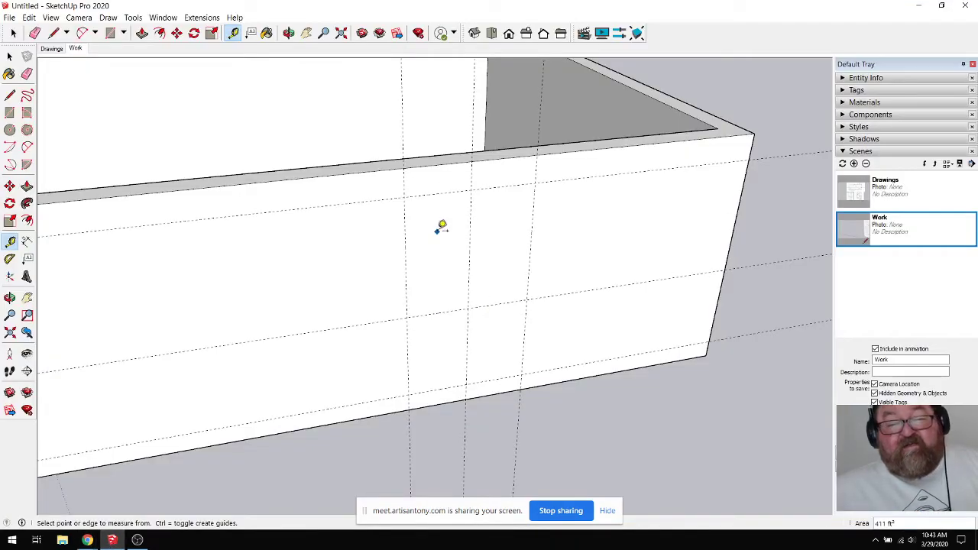
click(289, 33)
drag(427, 191, 526, 223)
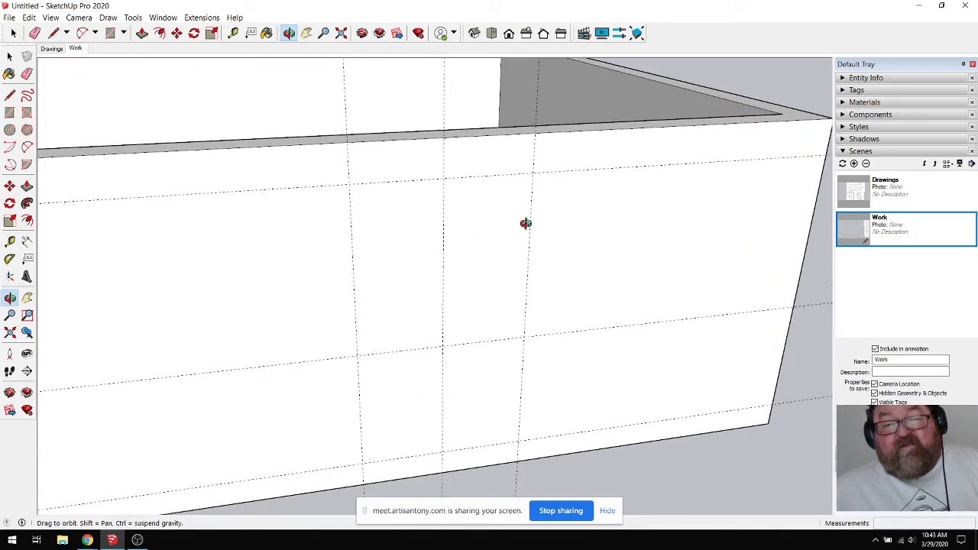
scroll(410, 204, up, 1)
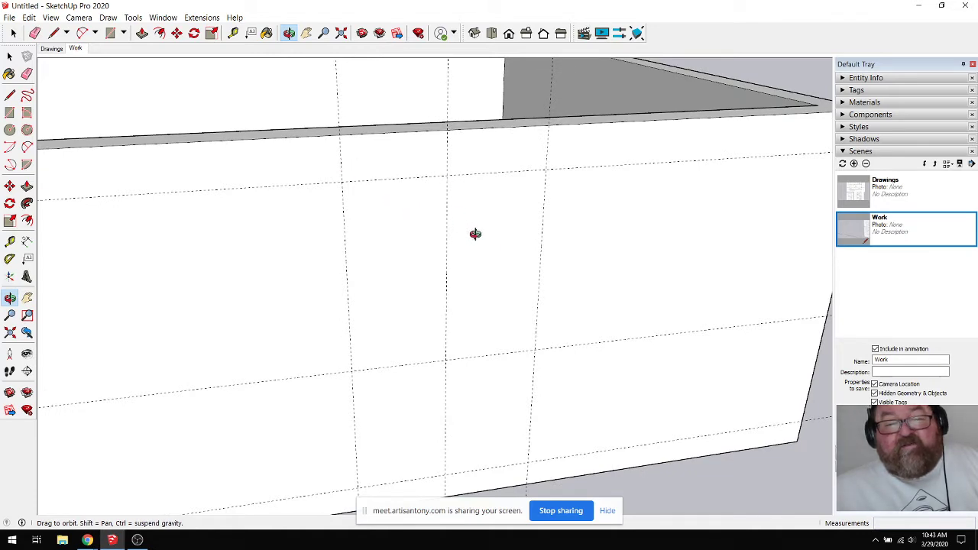
drag(475, 233, 444, 251)
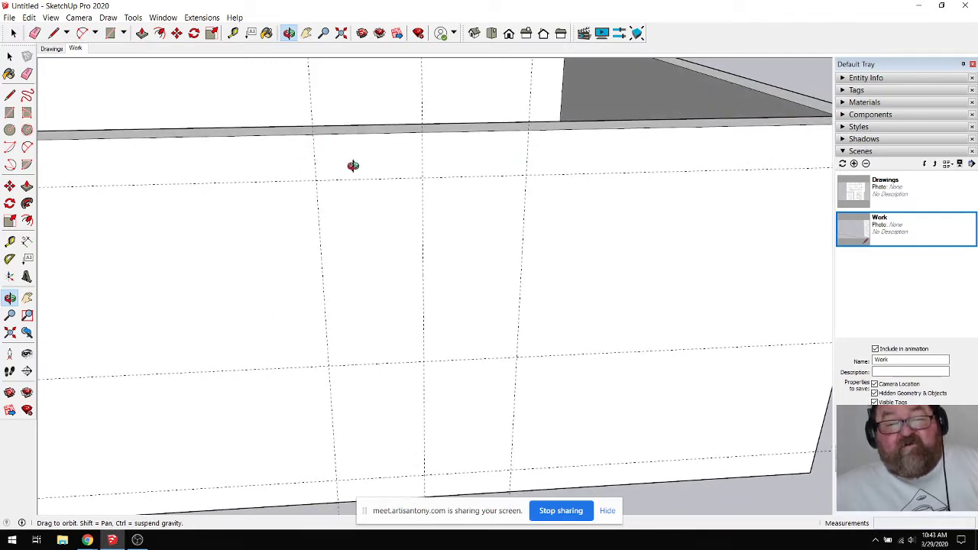
mouse_move(382, 160)
mouse_down()
mouse_move(395, 154)
mouse_move(369, 154)
mouse_up()
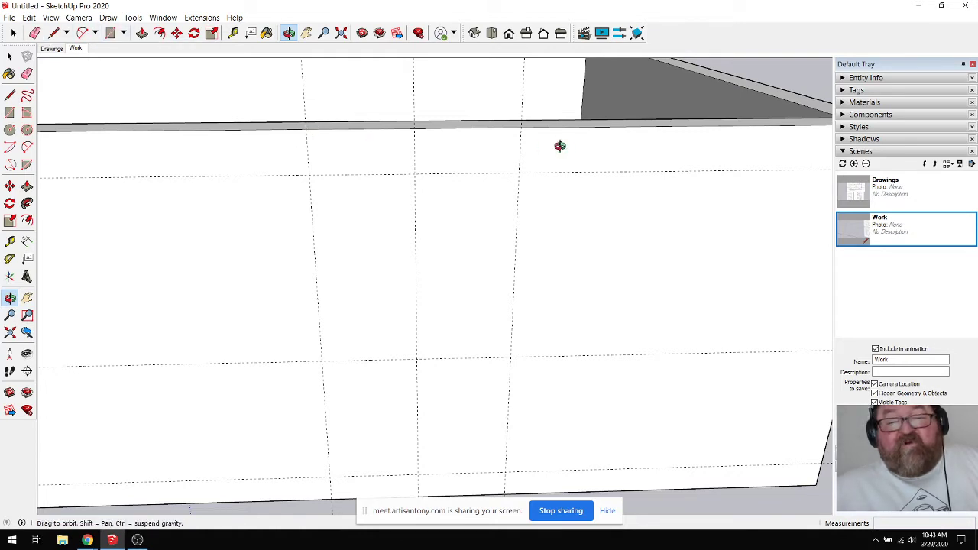
click(110, 34)
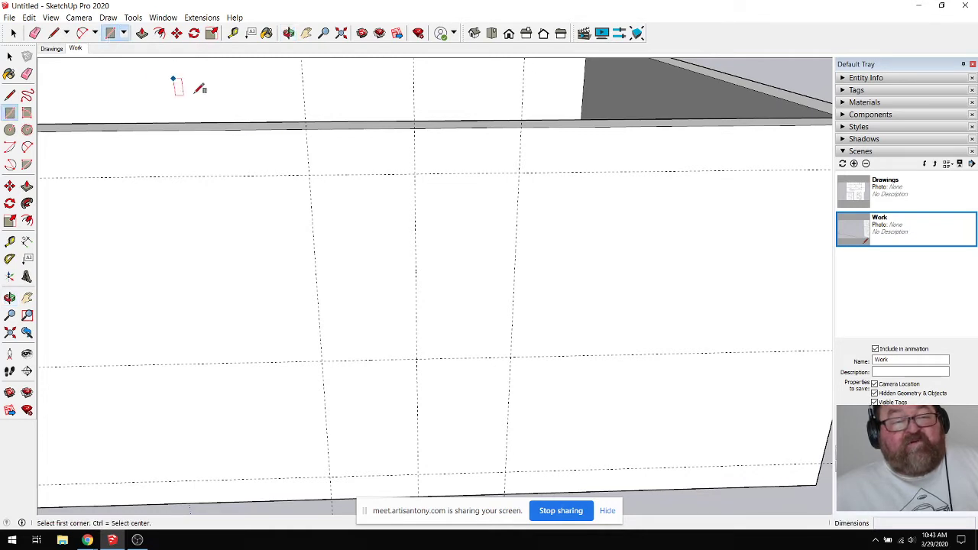
click(307, 128)
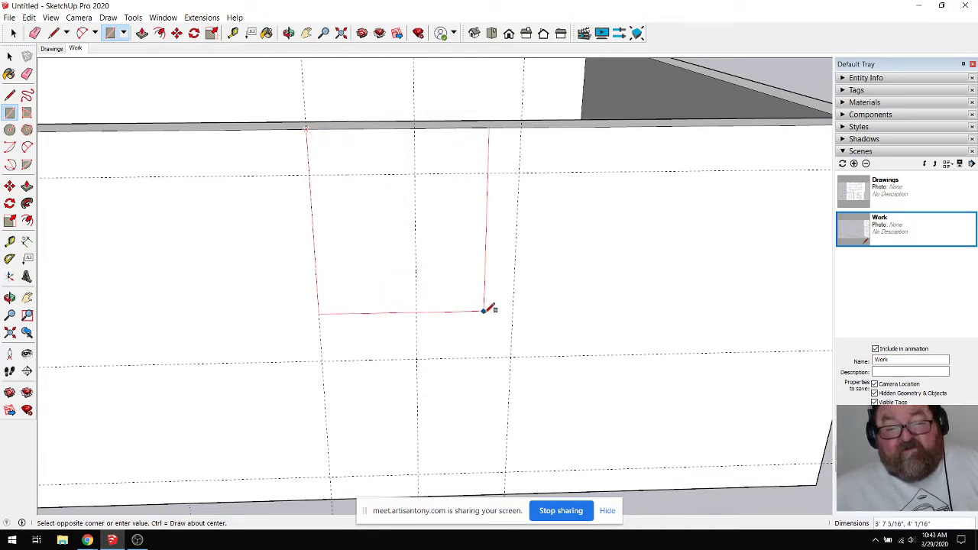
click(511, 356)
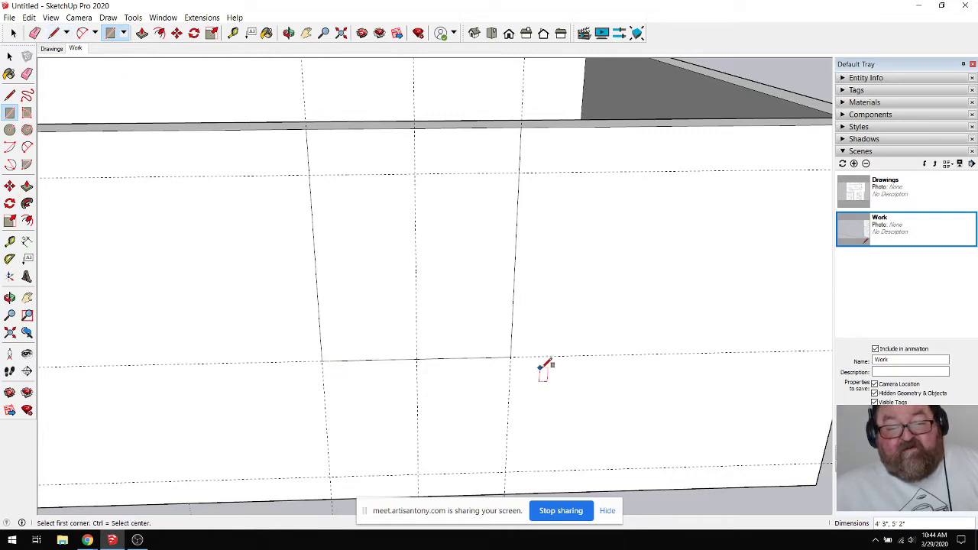
Step: Select the rectangle face and the surrounding wall face alternately to check that they are separate, ending on the rectangle face
click(110, 35)
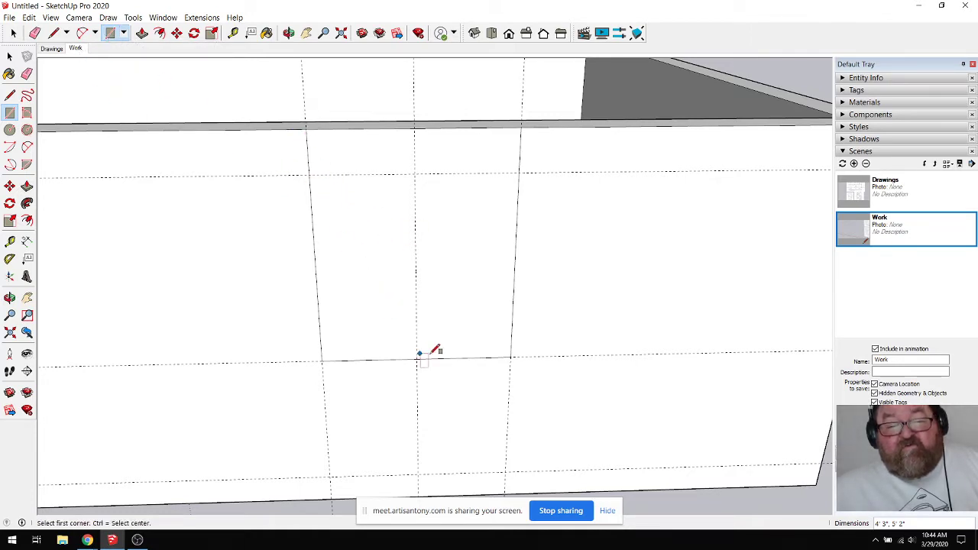
click(14, 33)
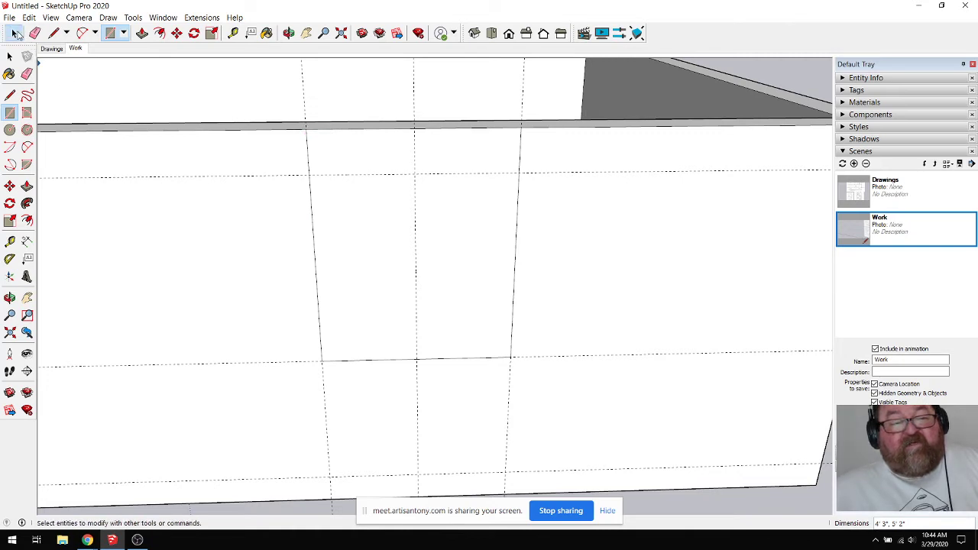
click(14, 33)
click(346, 231)
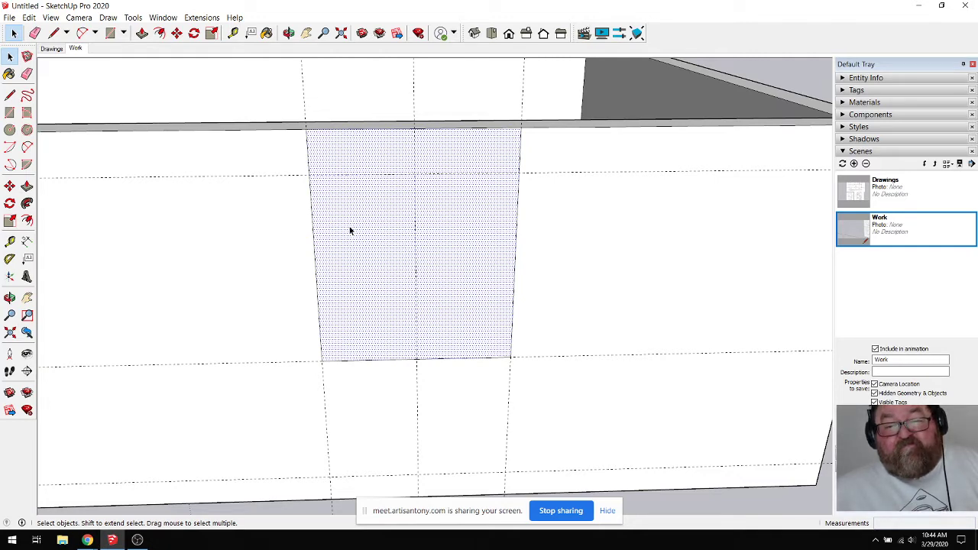
click(556, 235)
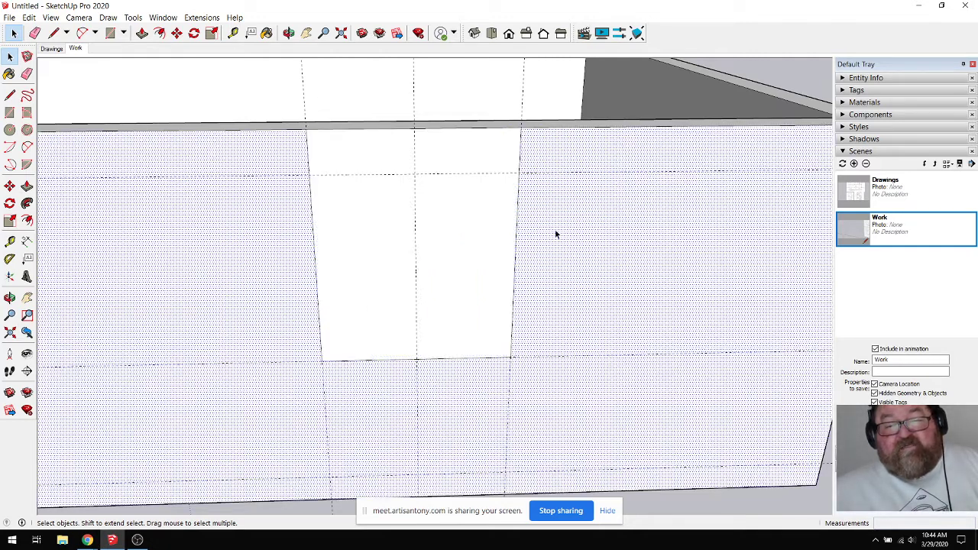
click(453, 243)
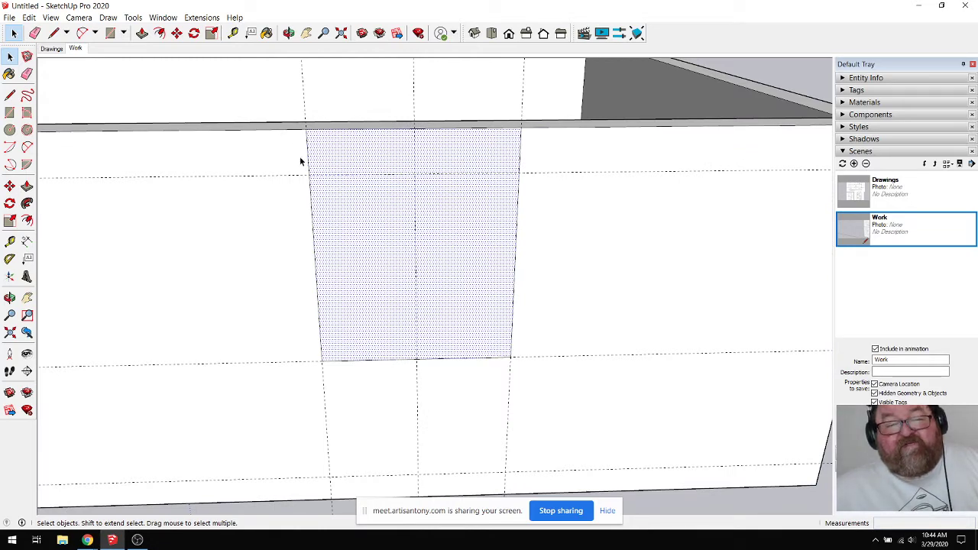
click(573, 239)
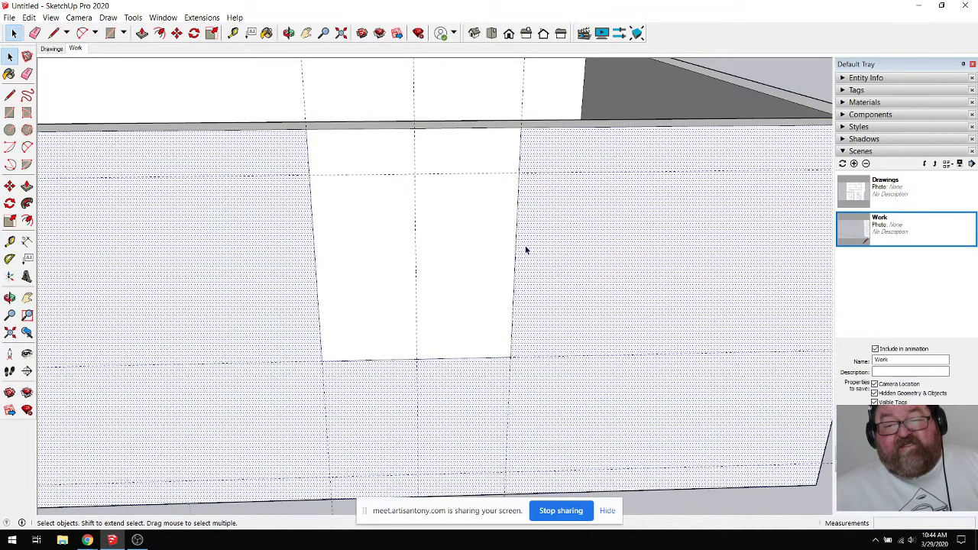
click(460, 235)
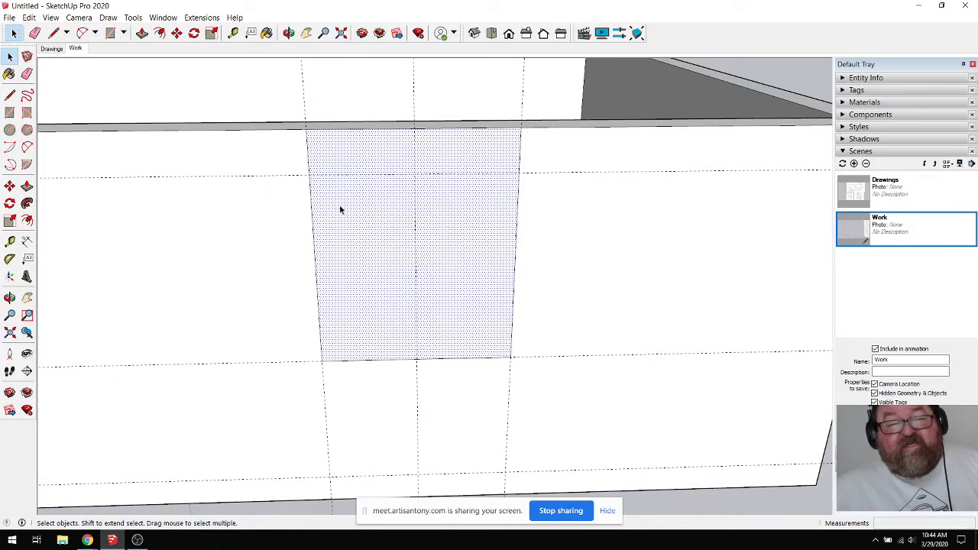
Step: Try pushing the rectangle face 10" through the wall with Push/Pull, and undo the cut
click(142, 35)
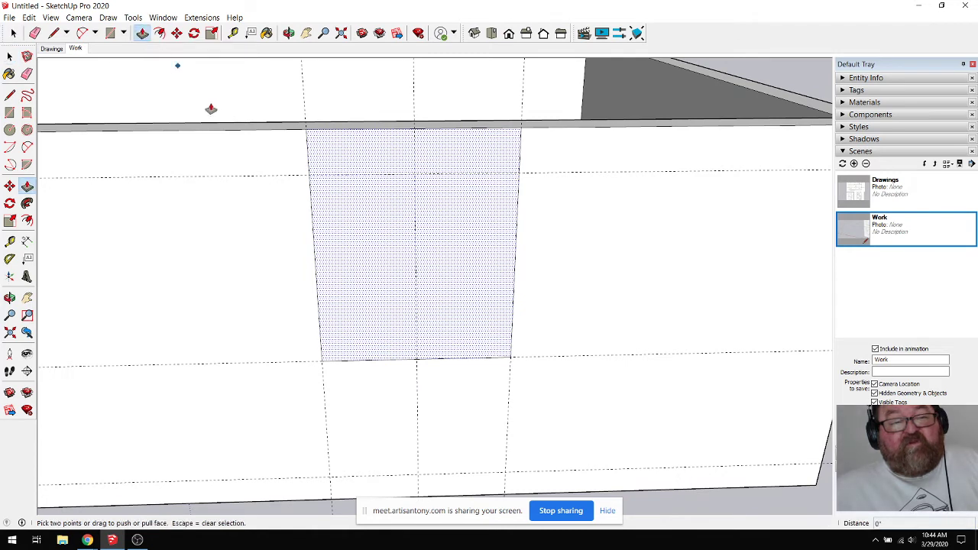
click(358, 265)
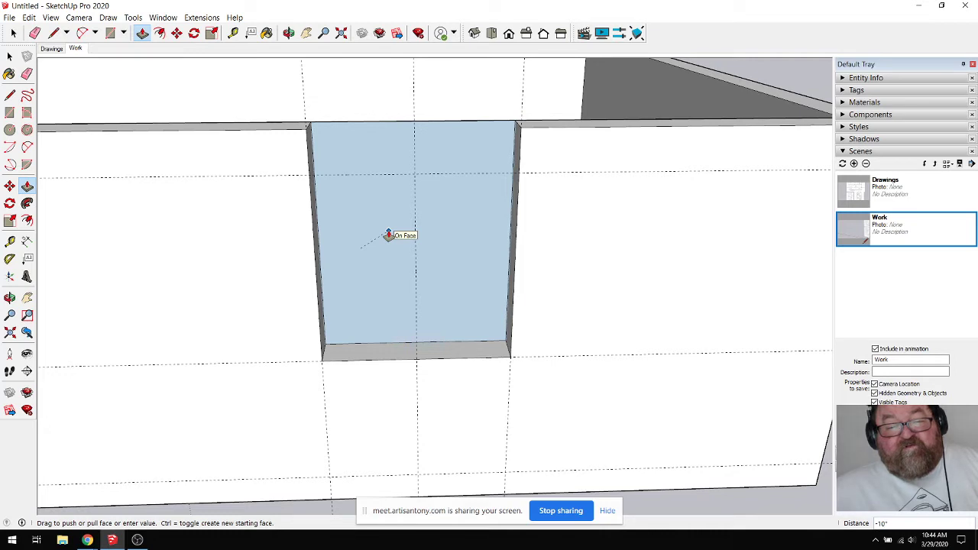
key(Escape)
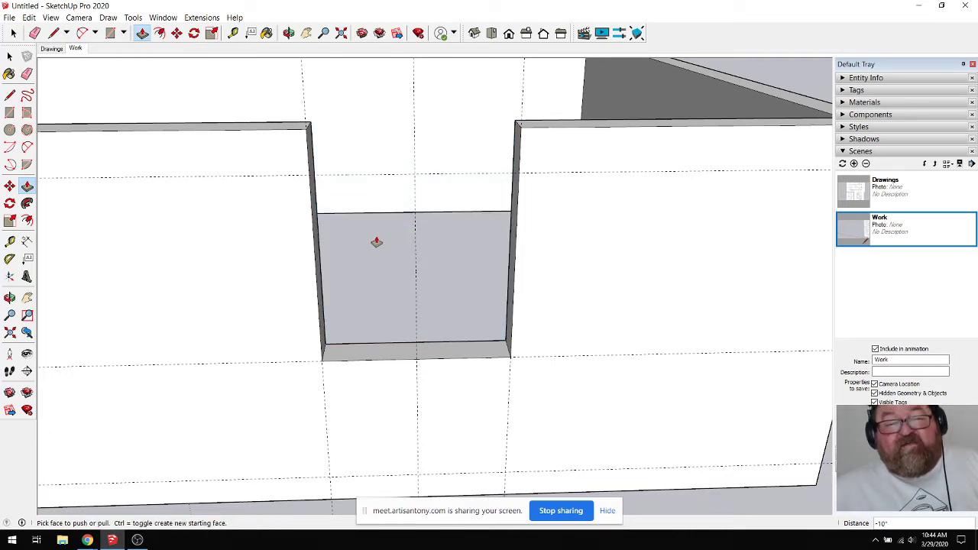
key(o)
drag(377, 242, 434, 214)
key(ctrl+z)
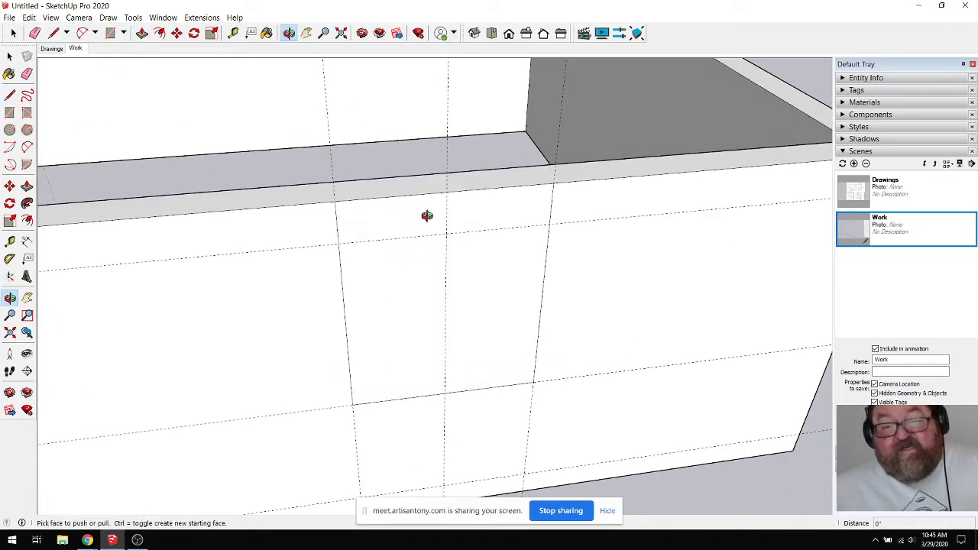
Step: Push the rectangle face 10" through the wall with Push/Pull to cut the opening, and inspect it from several angles
click(142, 33)
click(419, 296)
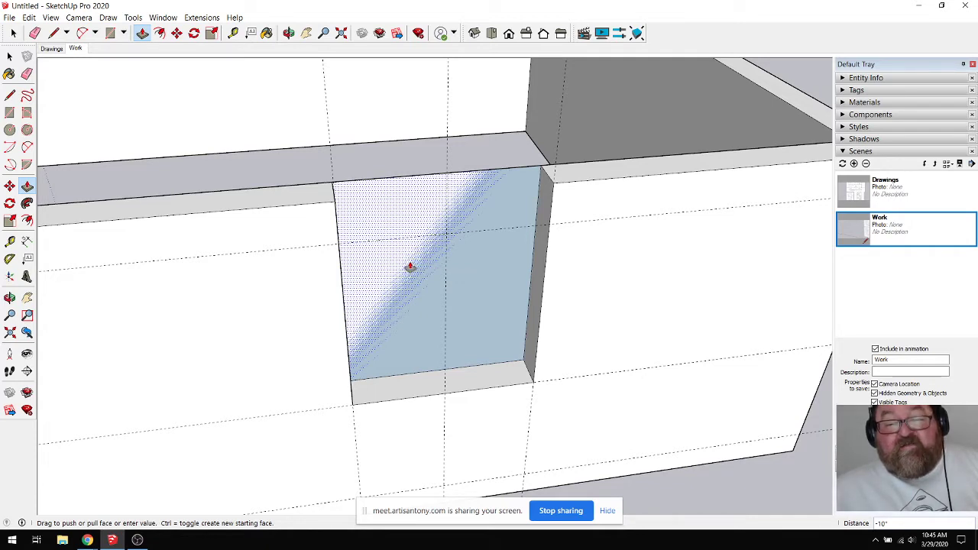
click(411, 269)
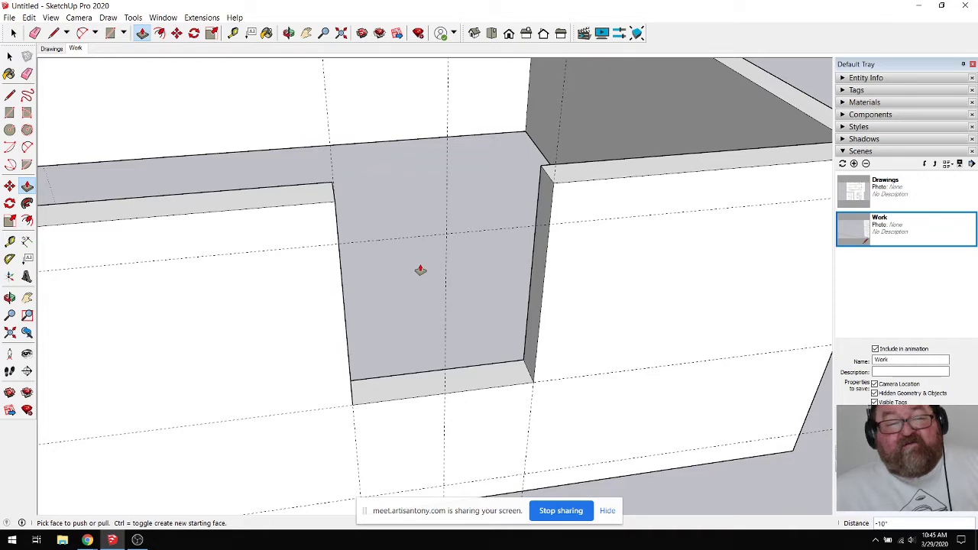
click(288, 33)
drag(424, 268, 463, 266)
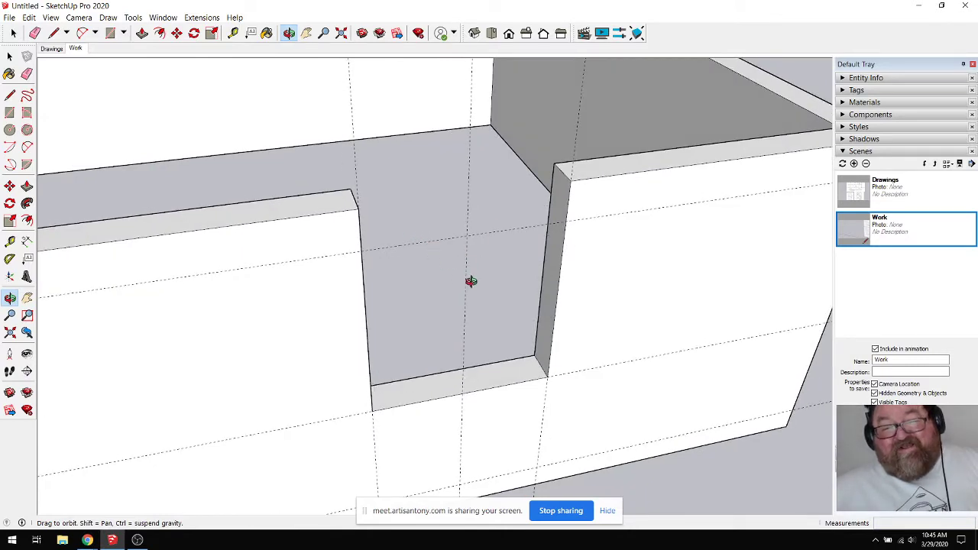
drag(469, 280, 450, 257)
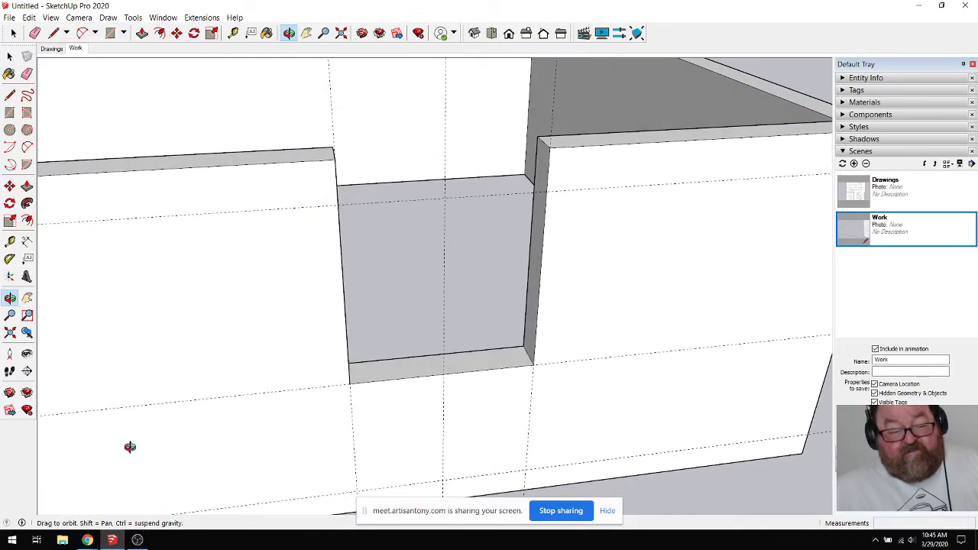
Step: Switch to the Artisan Meet window in Chrome and bring SketchUp to the front on the shared screen
mouse_move(88, 540)
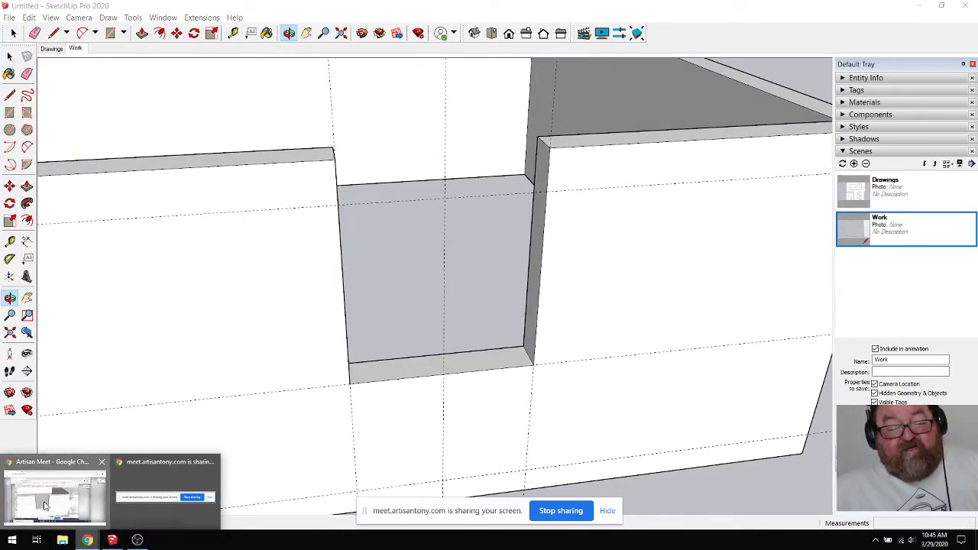
click(168, 414)
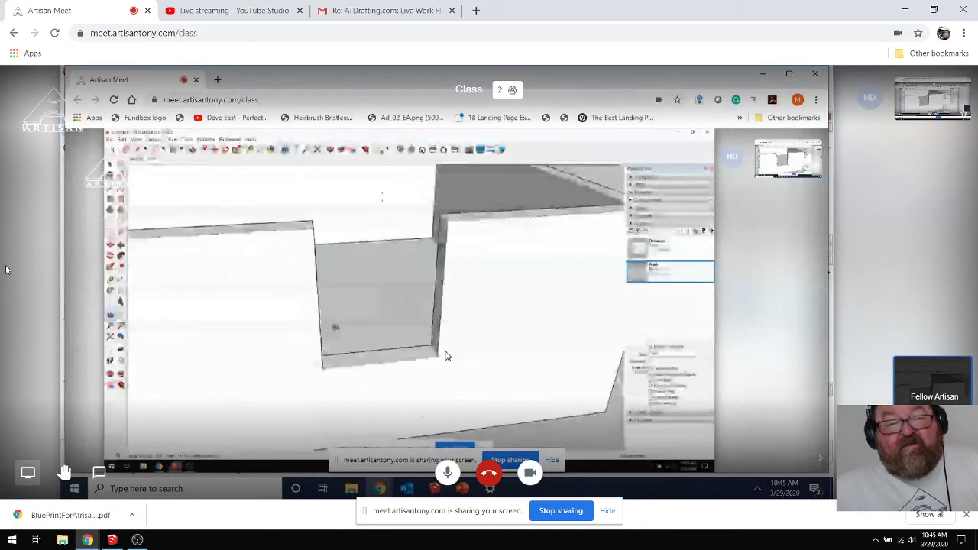
click(432, 489)
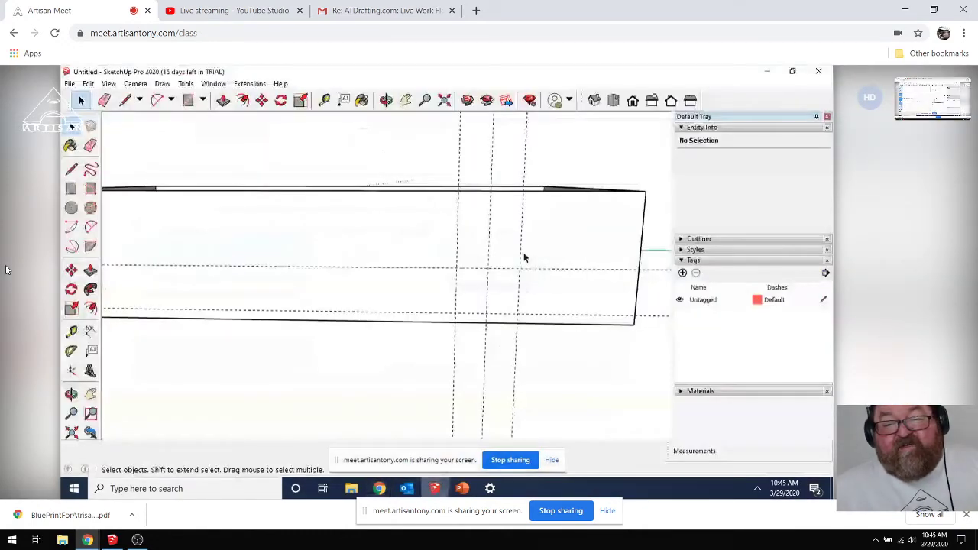
Step: Draw a 4' 3" by 5' 2" rectangle on the shared model's wall, from the top edge to the sill guide between the outer vertical guides
key(o)
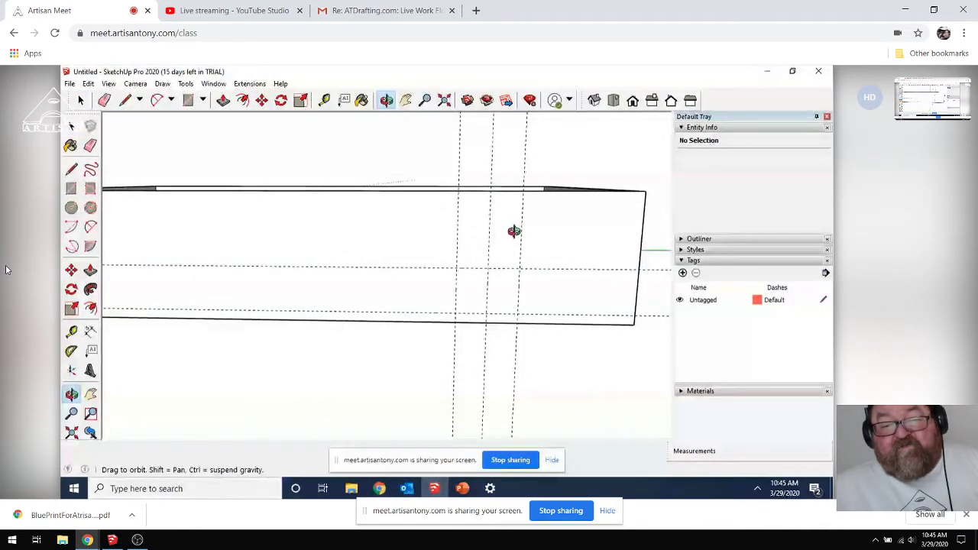
drag(513, 229, 495, 243)
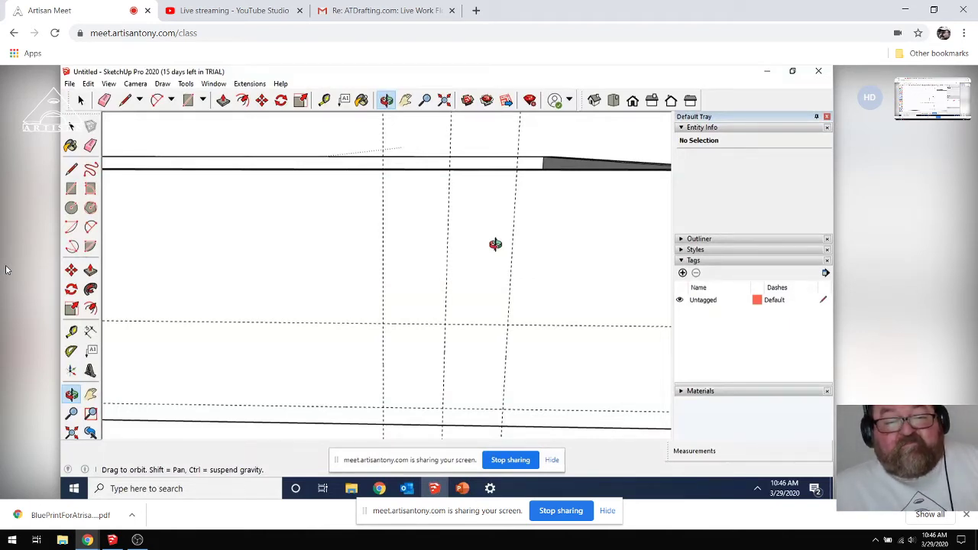
click(188, 100)
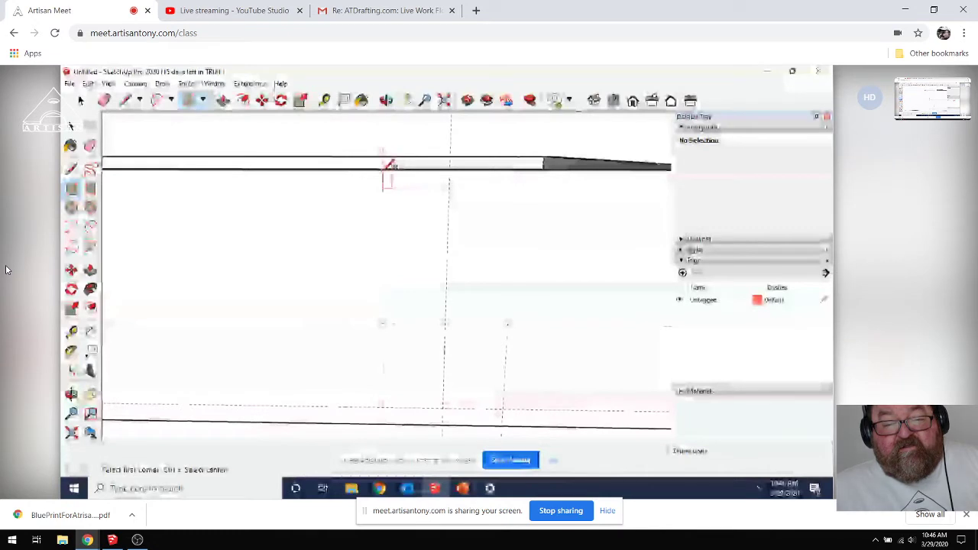
click(383, 171)
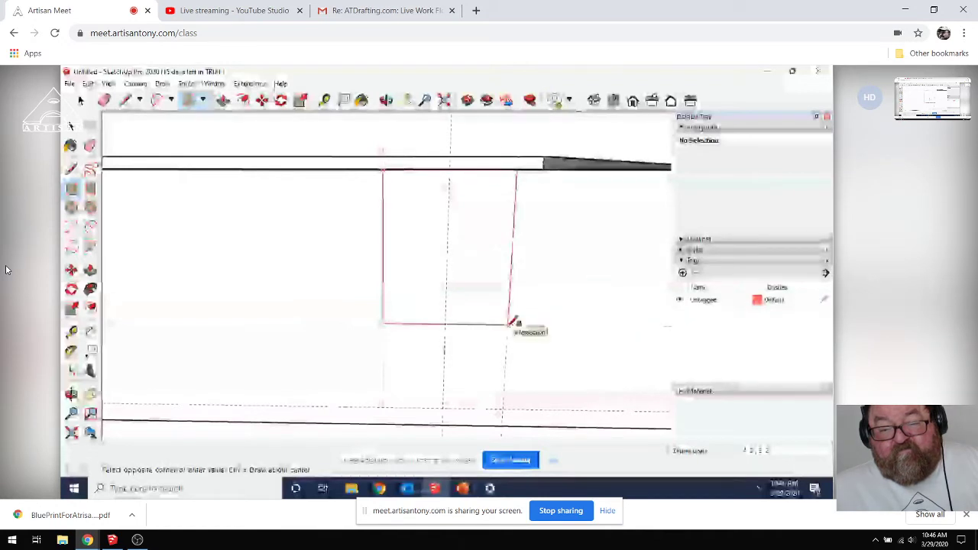
click(509, 323)
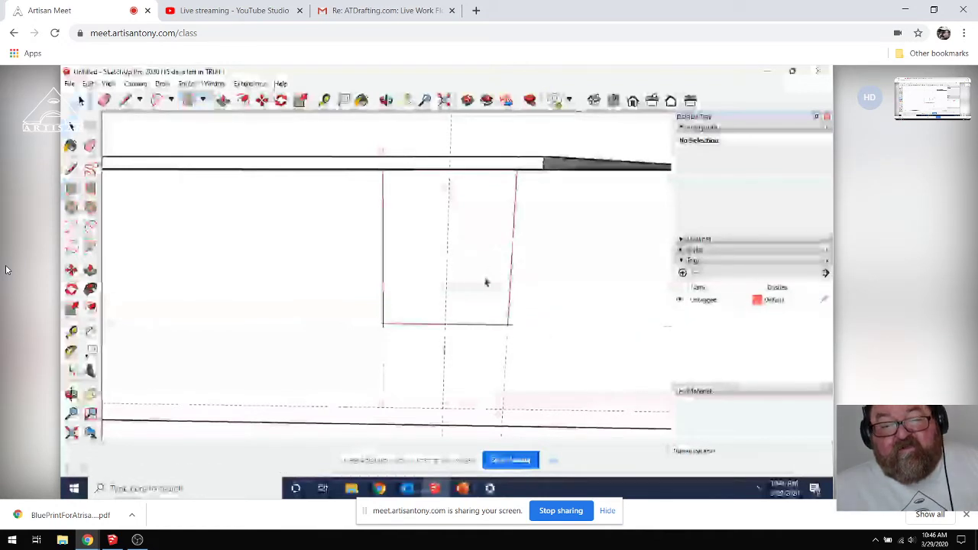
Step: Select the rectangle face, the surrounding wall face and the rectangle face again in the shared model to check that they are separate
key(space)
click(418, 236)
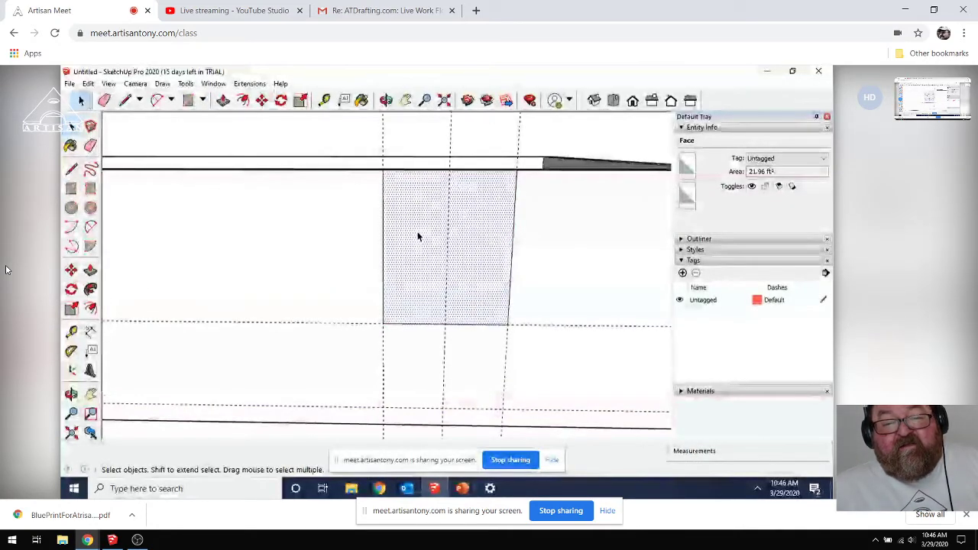
click(343, 243)
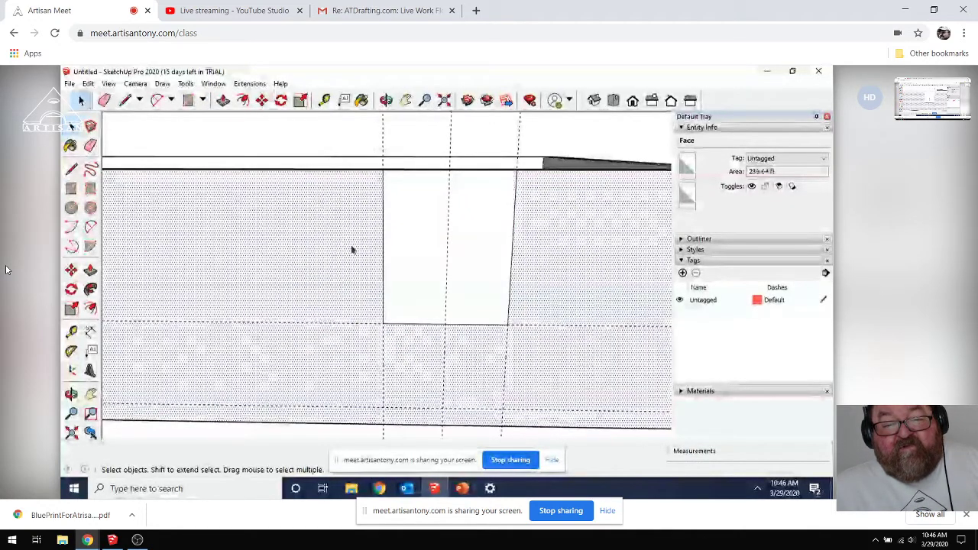
click(463, 264)
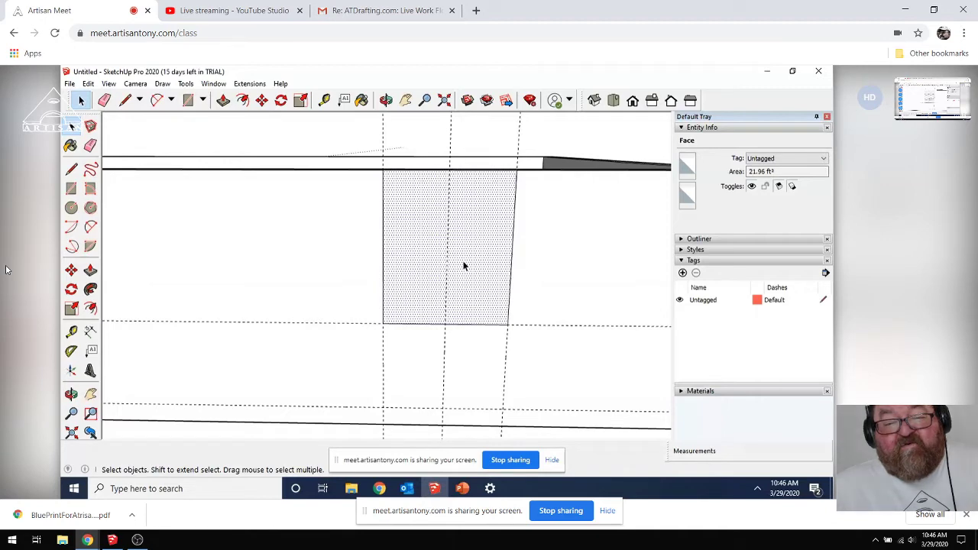
Step: Push the rectangle face 10" through the shared model's wall with Push/Pull to cut the opening, and inspect it
key(o)
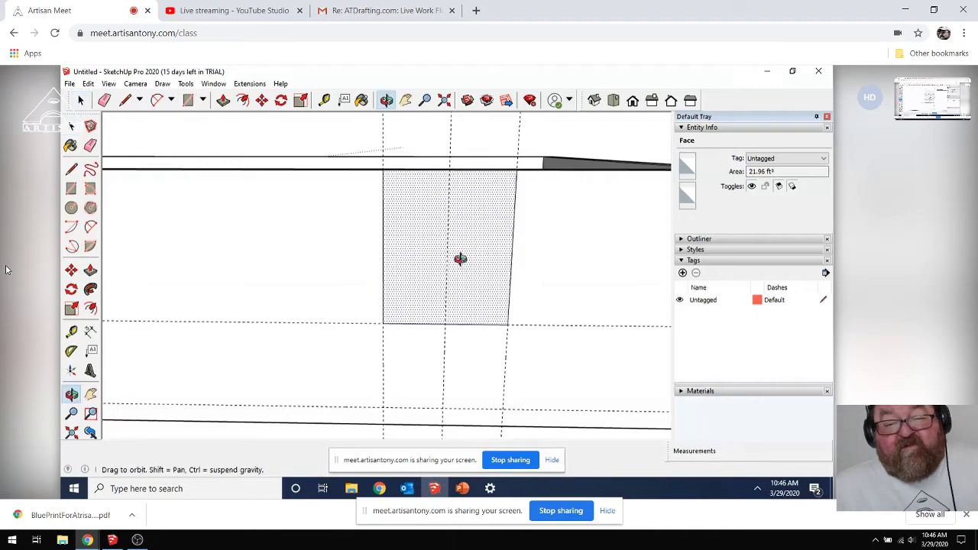
mouse_move(460, 257)
mouse_down()
mouse_move(526, 262)
mouse_move(465, 250)
mouse_move(509, 293)
mouse_move(456, 221)
mouse_move(402, 253)
mouse_move(463, 236)
mouse_move(456, 275)
mouse_up()
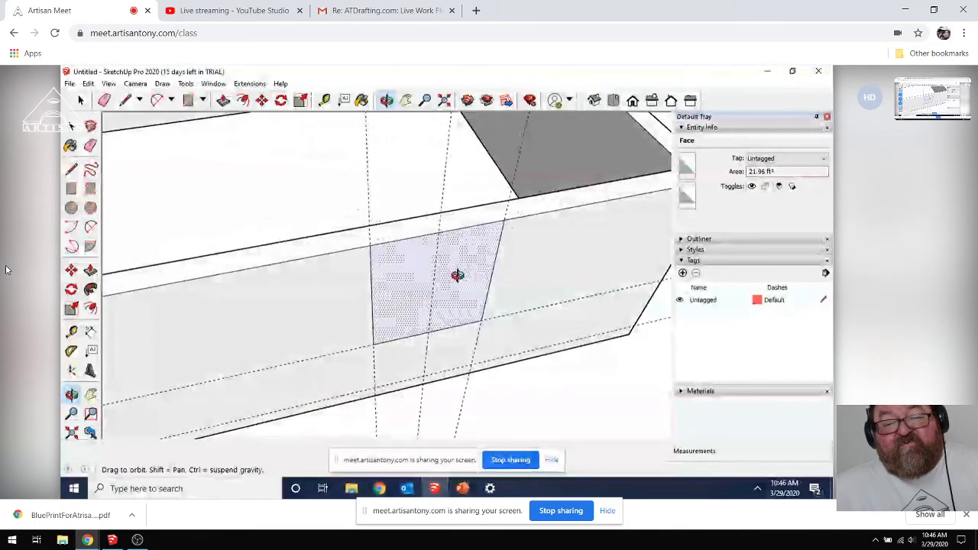
key(p)
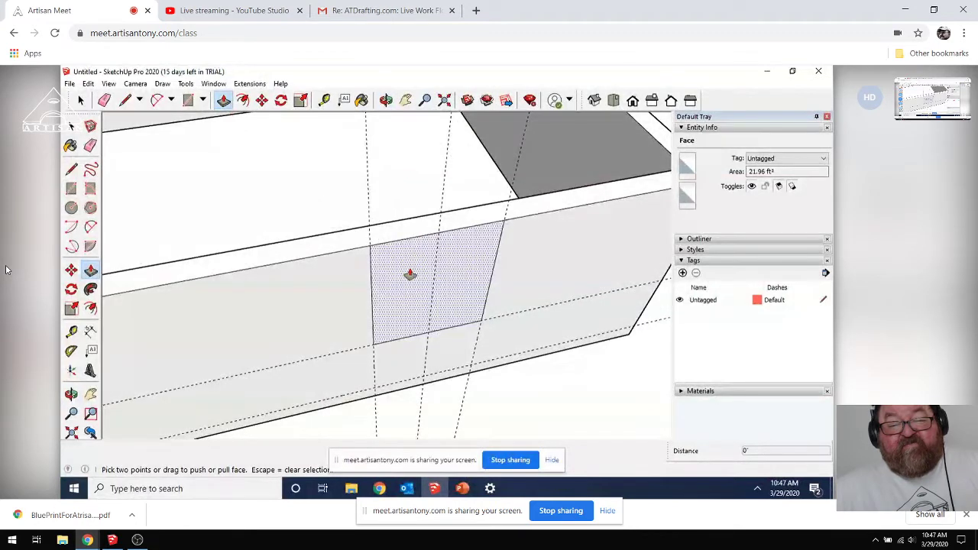
key(Escape)
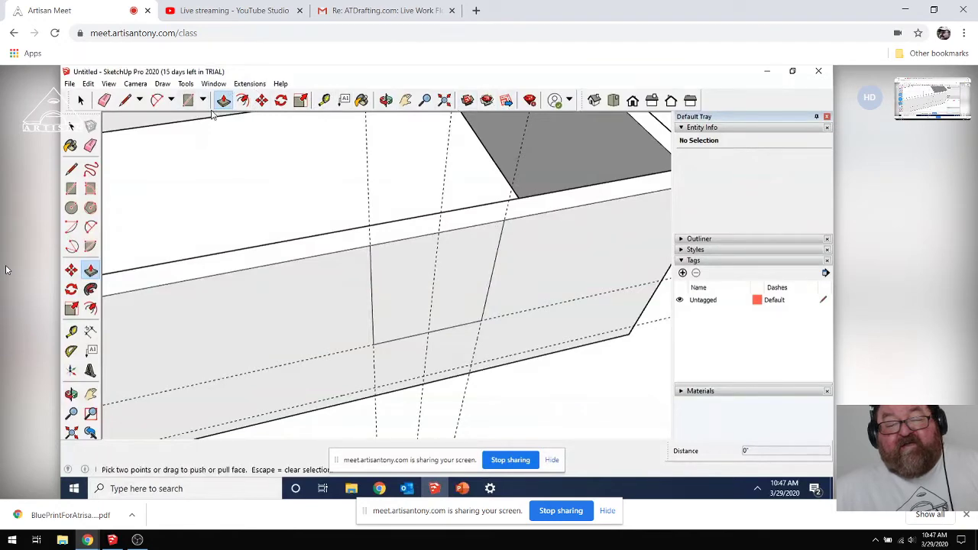
click(386, 100)
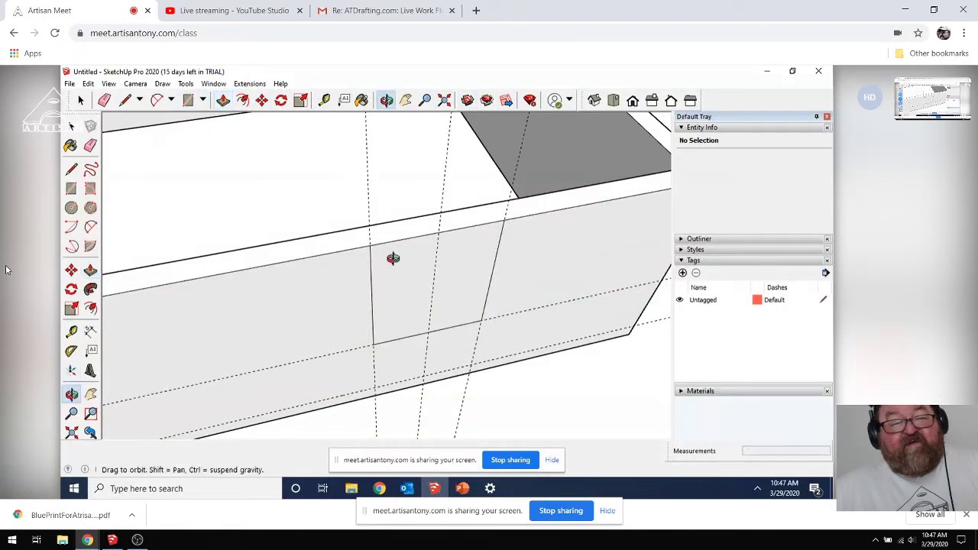
drag(392, 258, 416, 246)
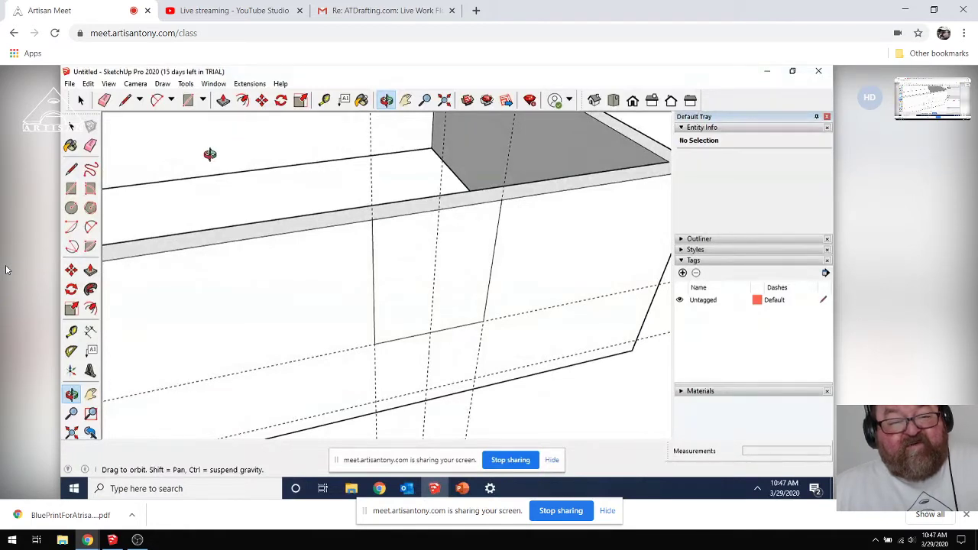
click(223, 102)
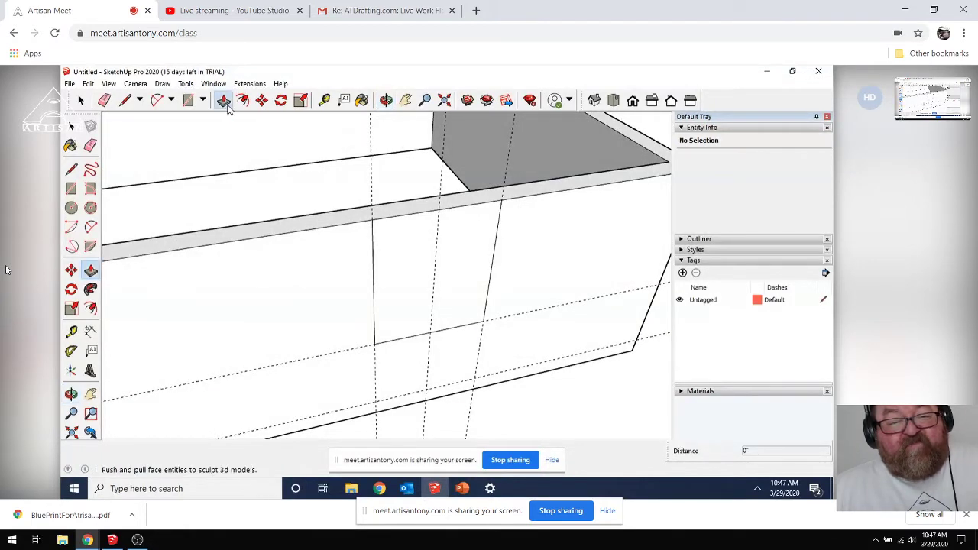
click(404, 252)
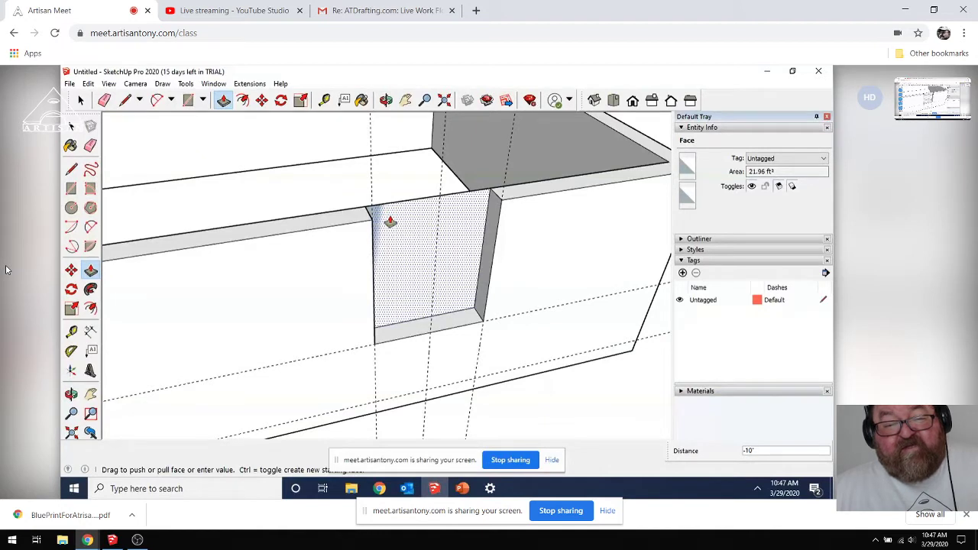
click(398, 233)
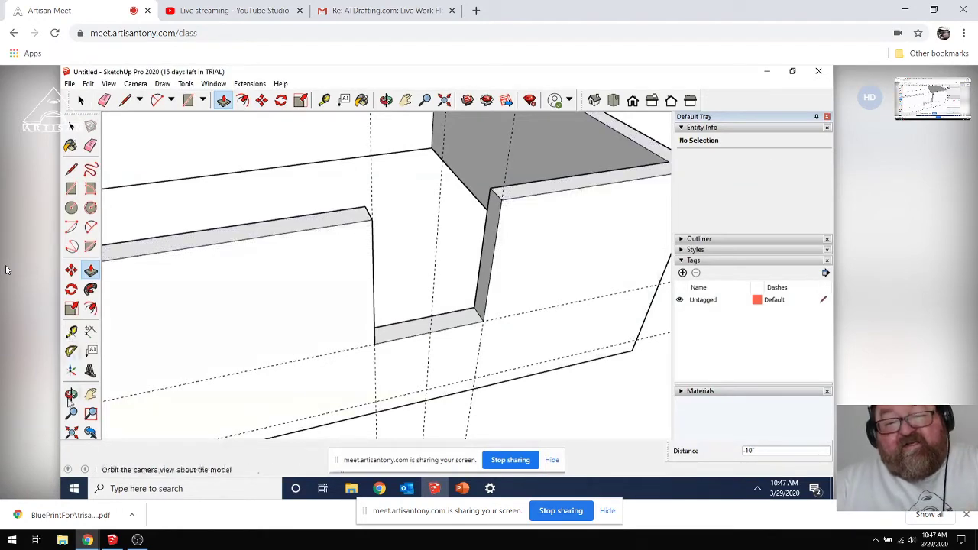
click(70, 395)
mouse_move(382, 262)
mouse_down()
mouse_move(327, 229)
mouse_move(358, 208)
mouse_move(385, 211)
mouse_up()
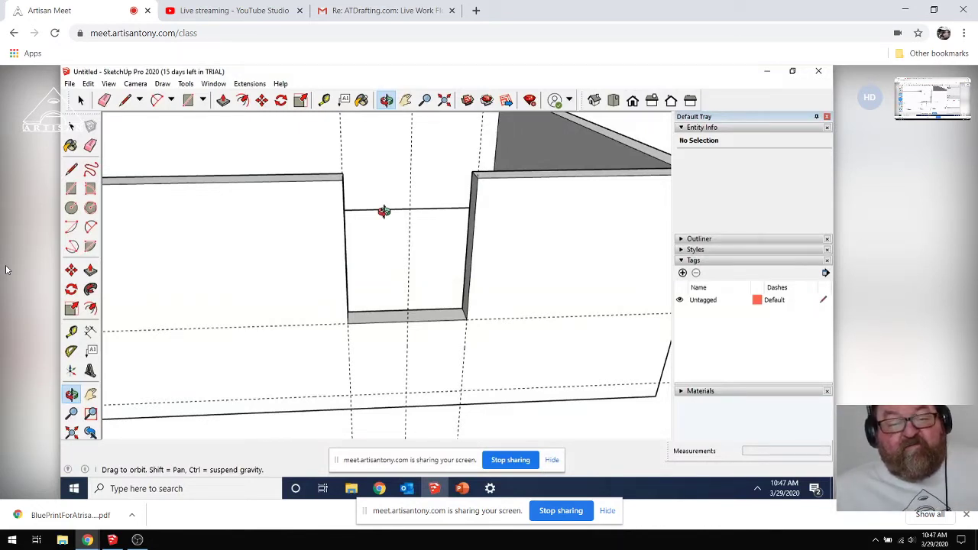
Step: Switch to the local SketchUp window and undo the opening cut in the wall
click(112, 539)
drag(271, 203, 284, 269)
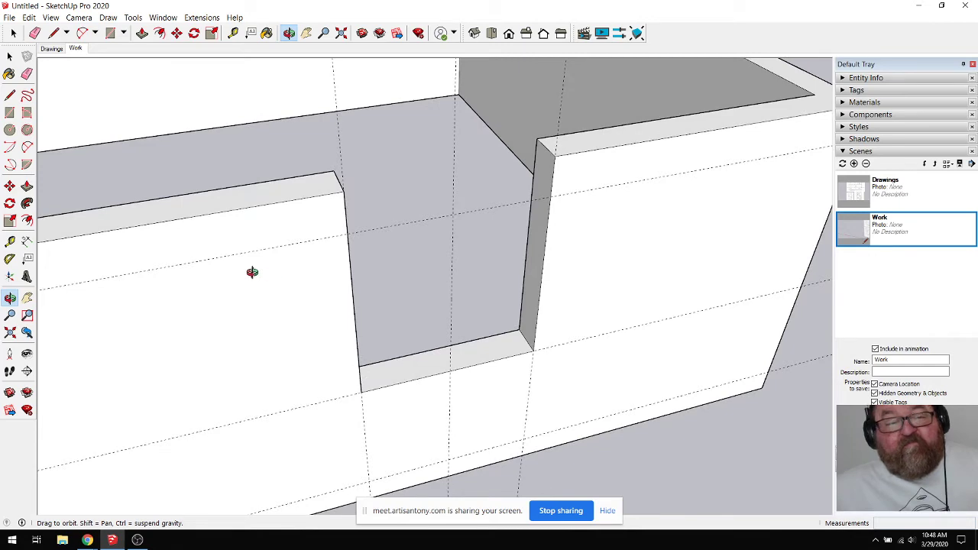
key(ctrl+z)
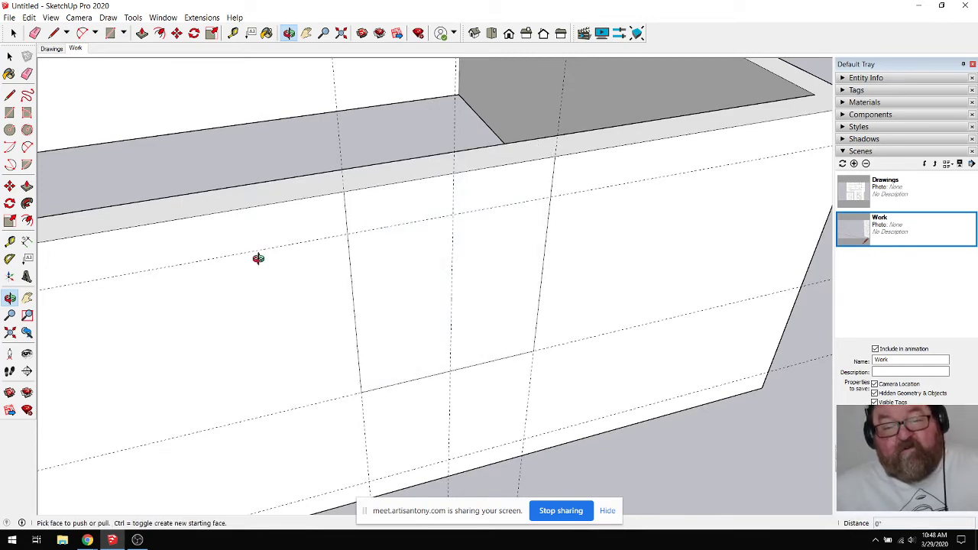
Step: Try pulling the rectangle face outward 10" with Push/Pull, and undo it
click(142, 33)
drag(421, 262, 439, 306)
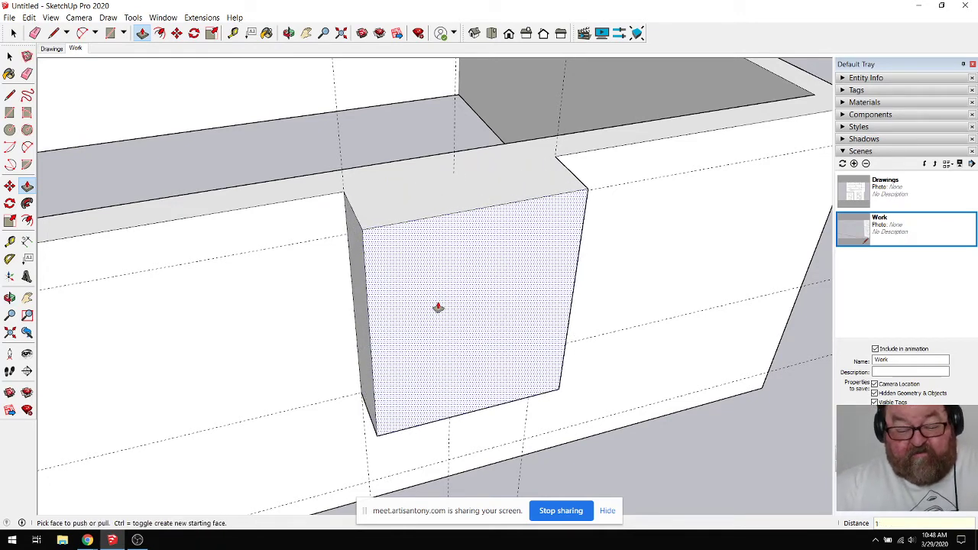
text(10)
key(Return)
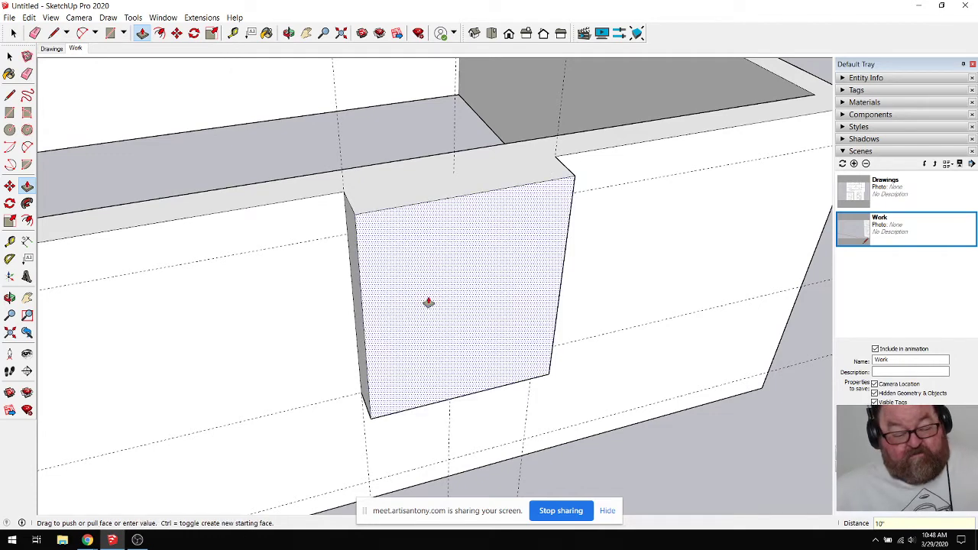
key(ctrl+z)
Step: Push the rectangle face 10" inward to the wall's inner face to cut the opening
drag(417, 272, 406, 258)
double_click(405, 259)
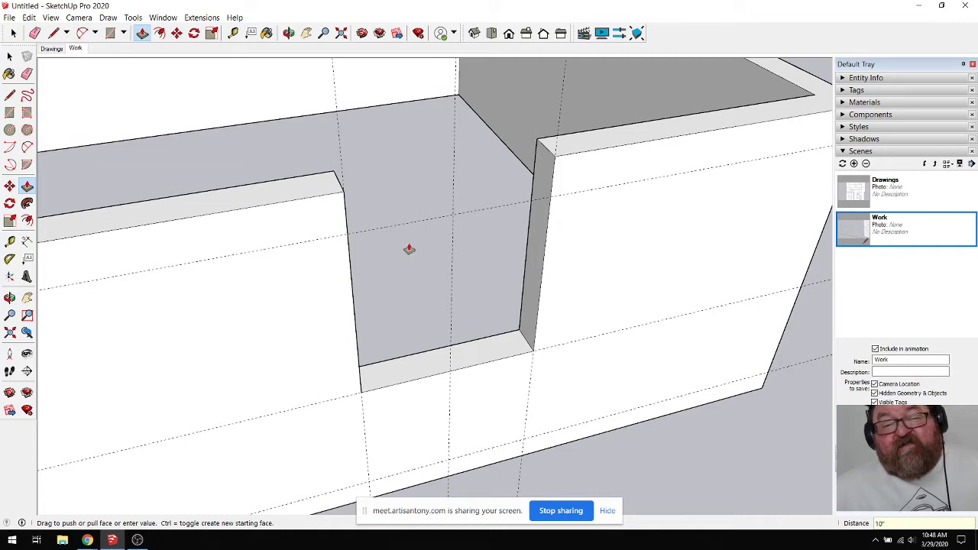
key(Escape)
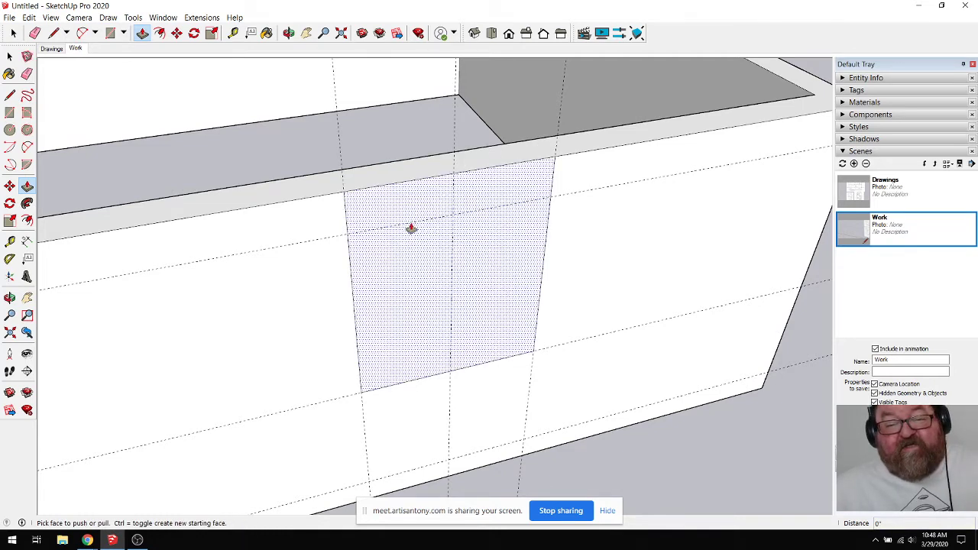
drag(408, 214, 381, 187)
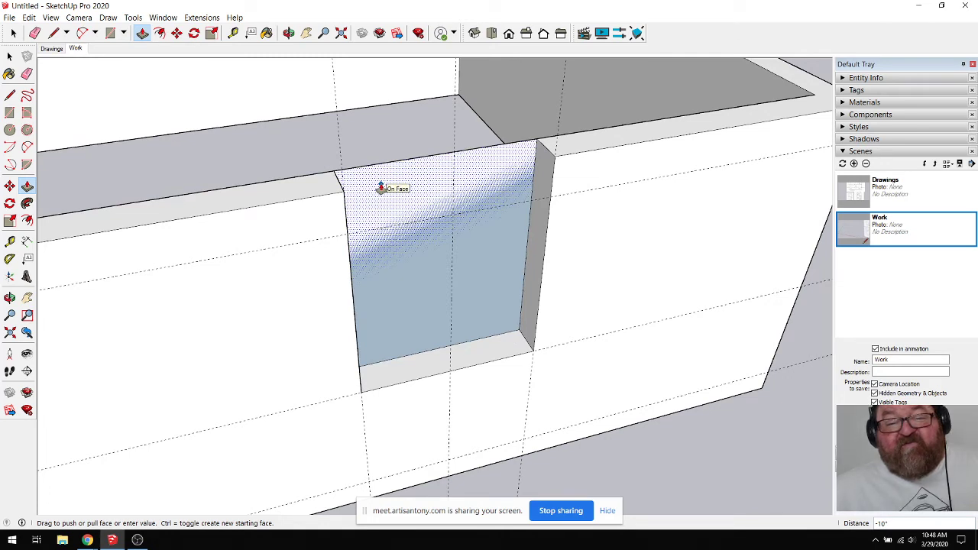
drag(380, 188, 381, 190)
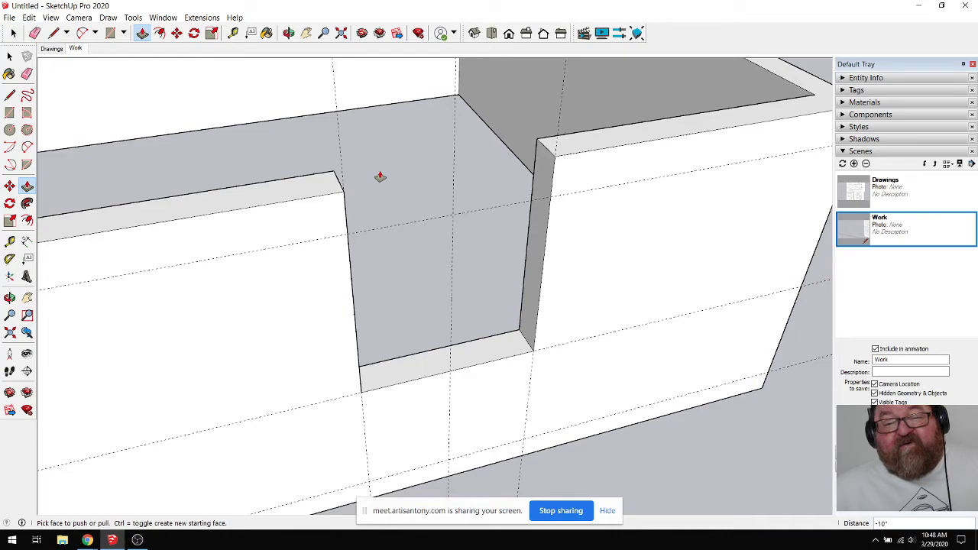
Step: Inspect the sill, side faces and wall thickness of the cut opening from several angles
key(o)
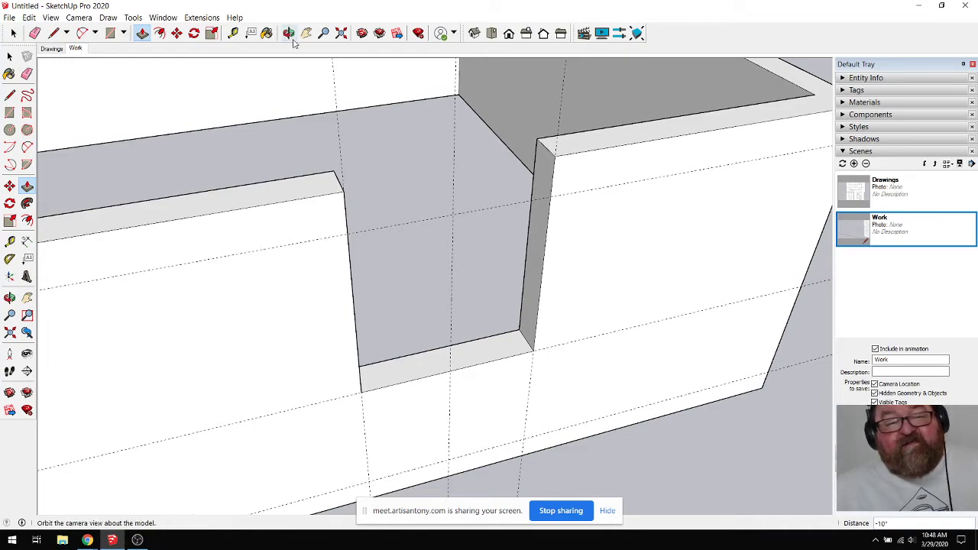
drag(356, 159, 321, 235)
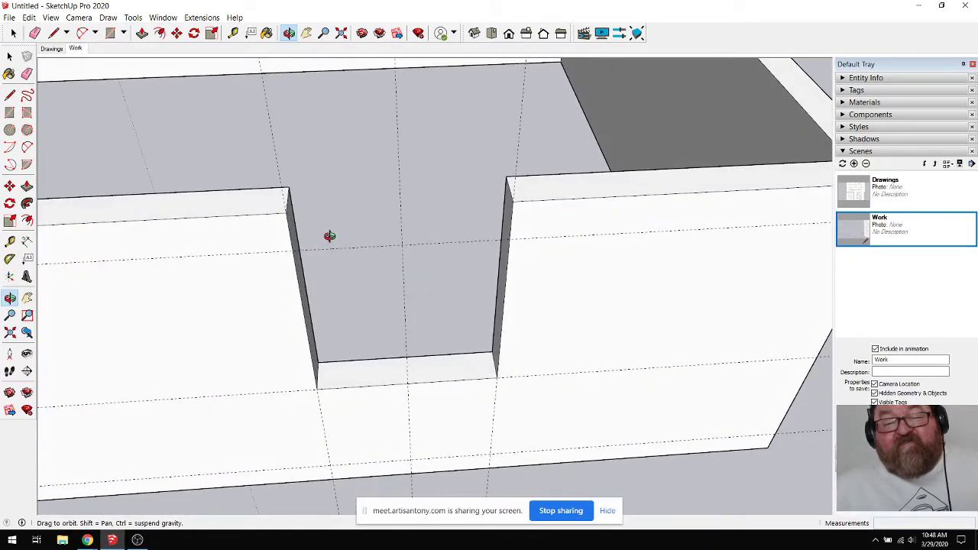
drag(388, 271, 291, 295)
scroll(301, 323, up, 5)
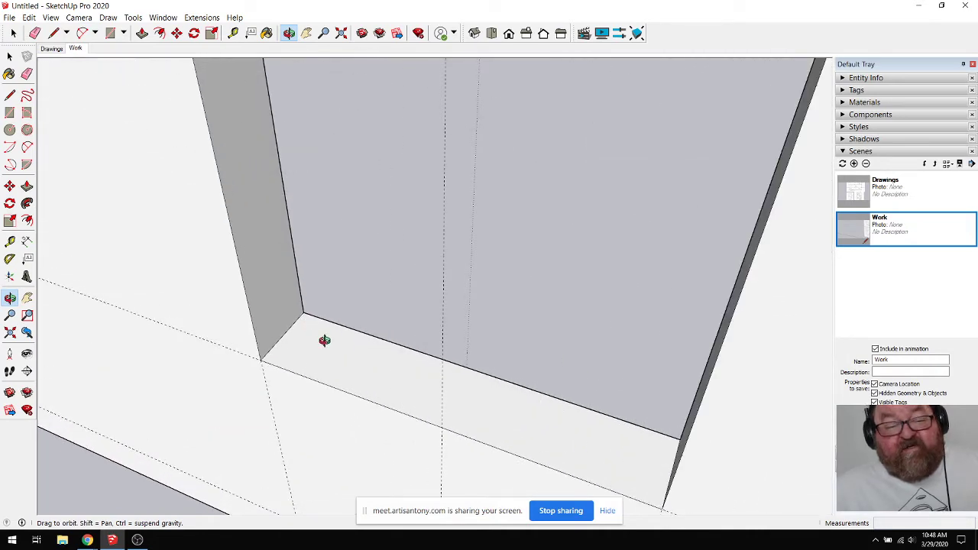
scroll(339, 362, down, 6)
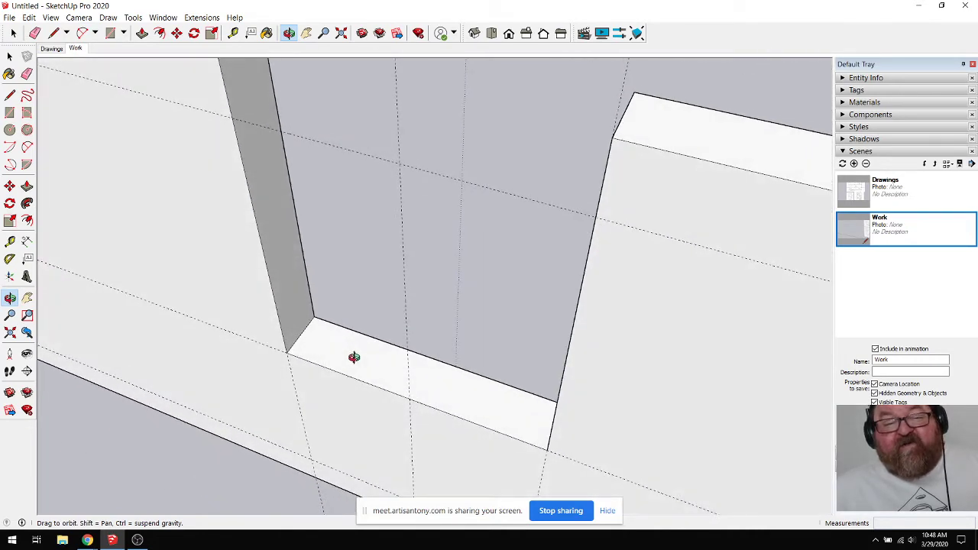
drag(328, 253, 524, 163)
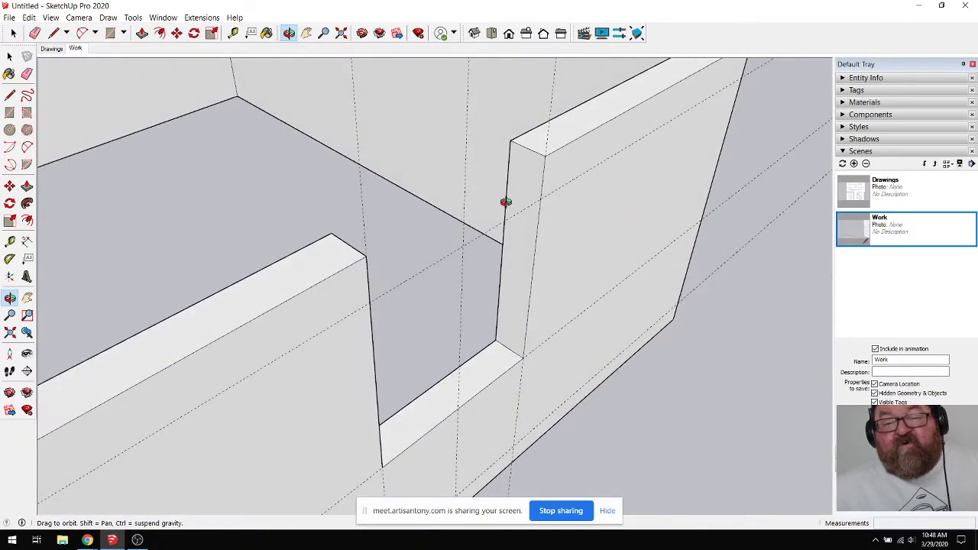
drag(516, 262, 562, 204)
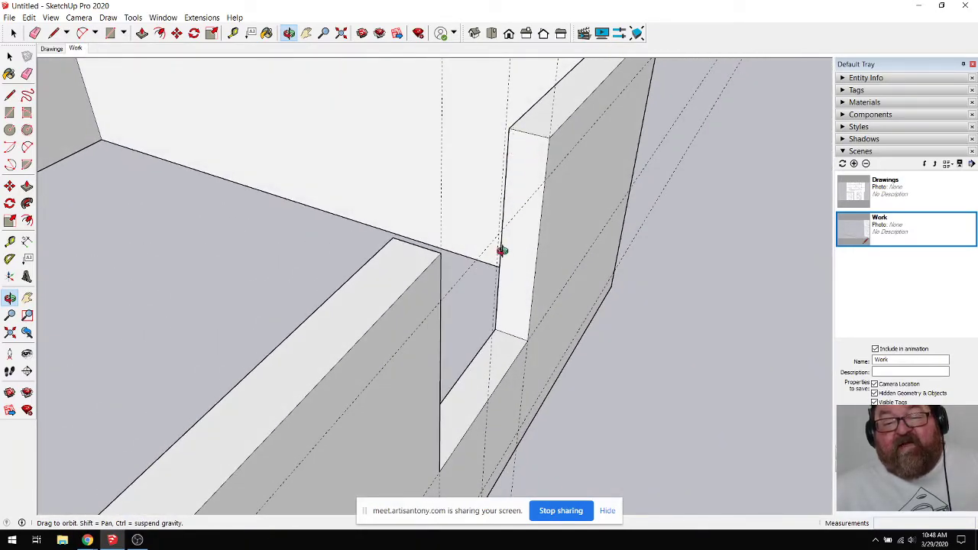
drag(502, 251, 520, 221)
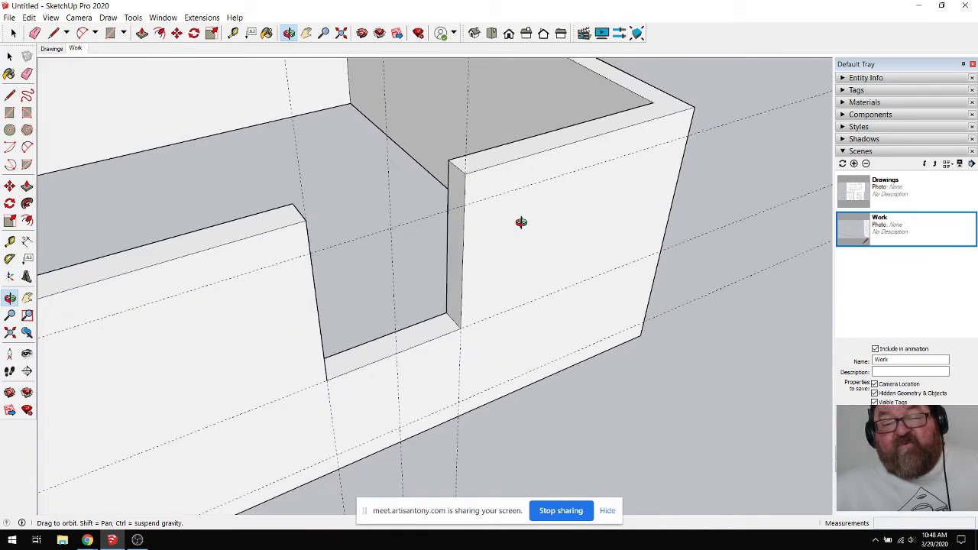
Step: Try moving the bottom edge of the wall below the opening with the Move tool, and cancel it
click(12, 33)
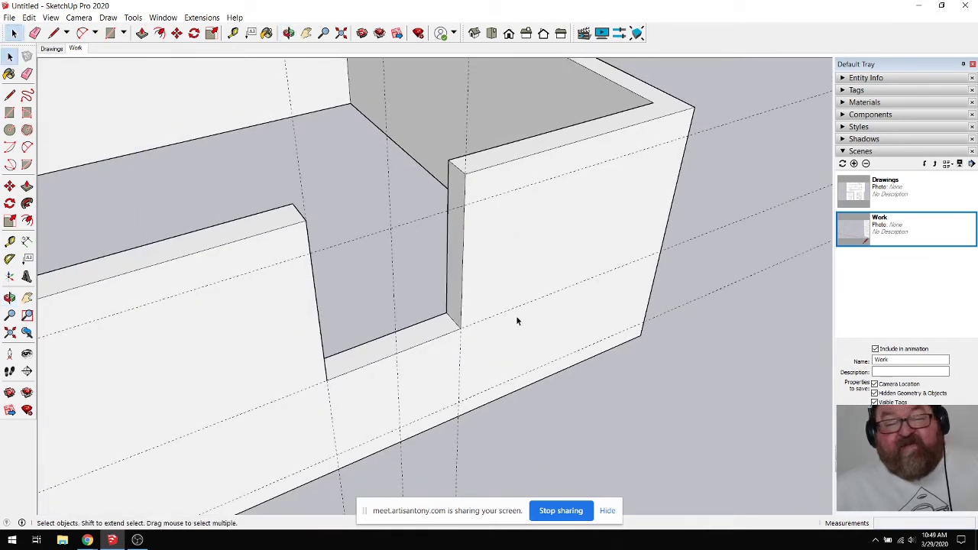
click(567, 369)
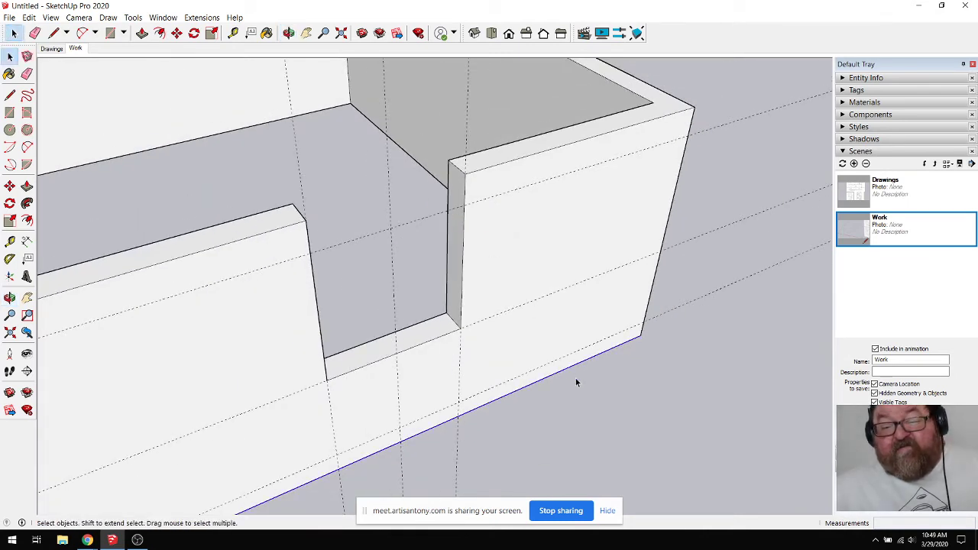
click(177, 35)
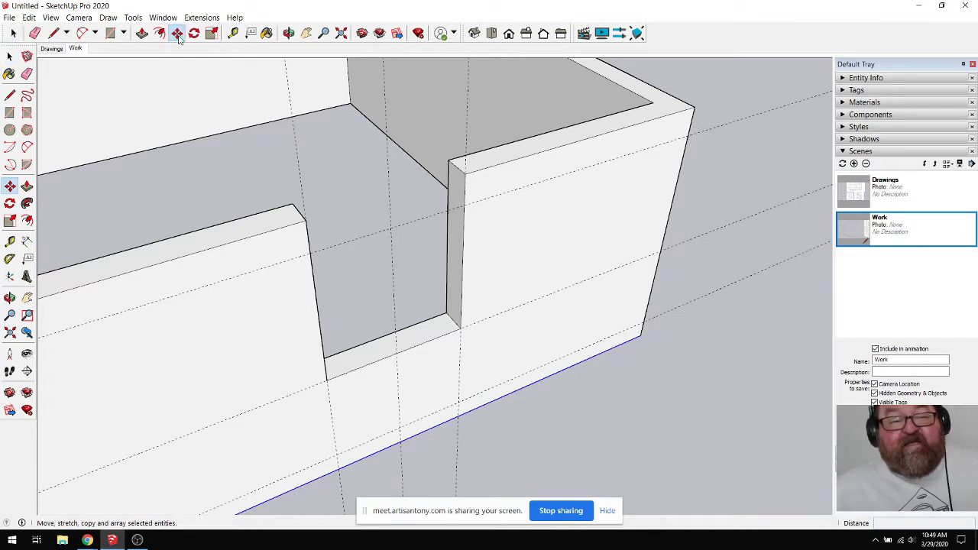
click(644, 379)
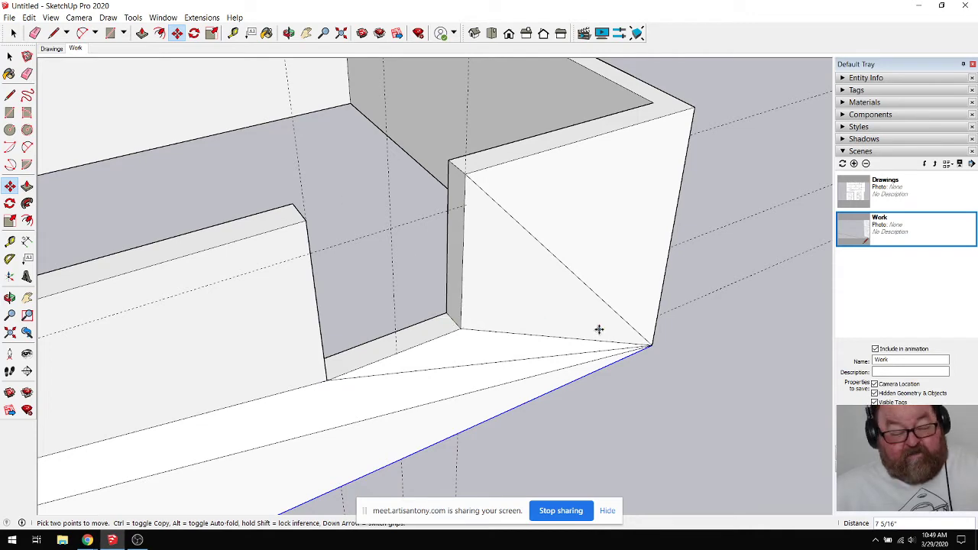
key(Escape)
Step: Draw a rectangle about 2' 3" by 1' 11" on the long outer wall face, away from the existing opening
click(289, 32)
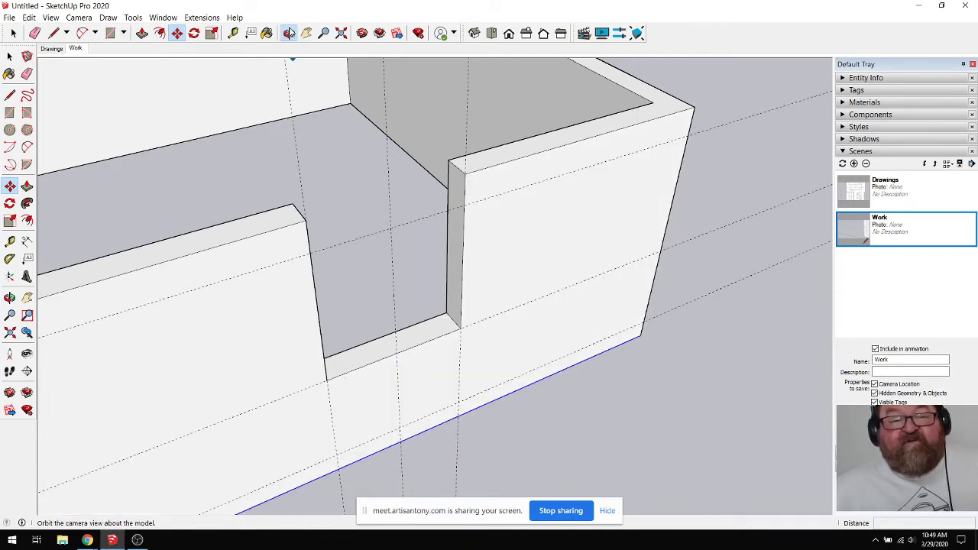
drag(451, 306, 535, 269)
drag(433, 256, 245, 279)
scroll(249, 281, up, 3)
scroll(508, 245, down, 3)
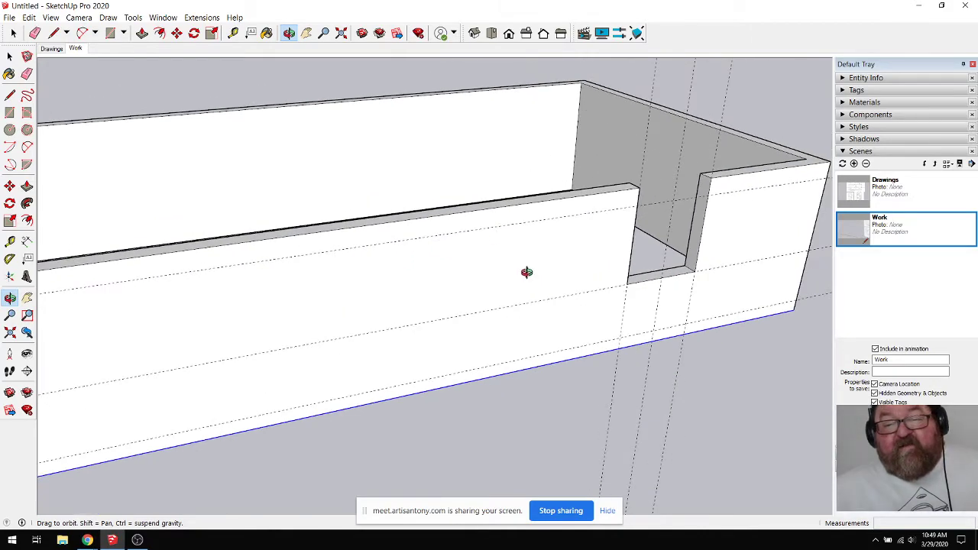
drag(524, 273, 589, 257)
scroll(355, 295, up, 2)
drag(355, 295, 369, 203)
click(110, 33)
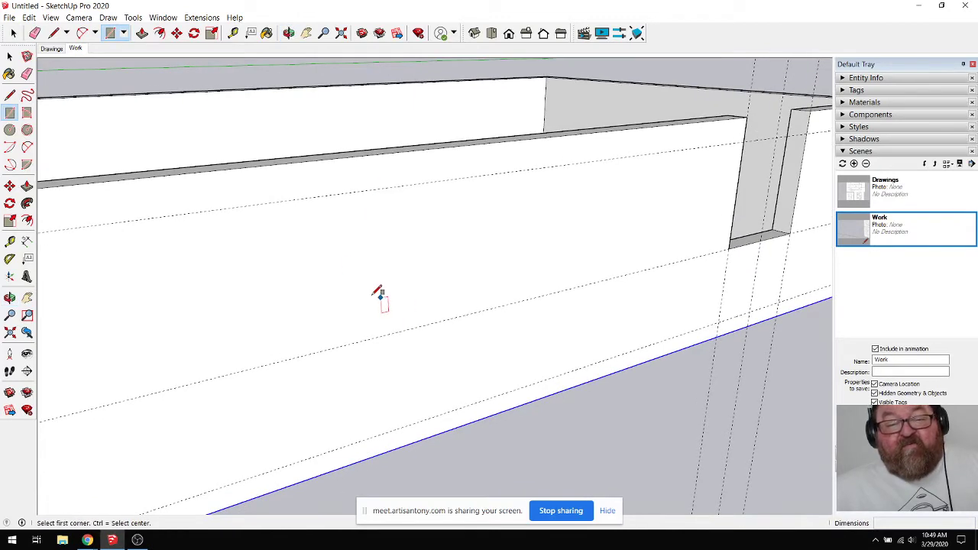
click(334, 260)
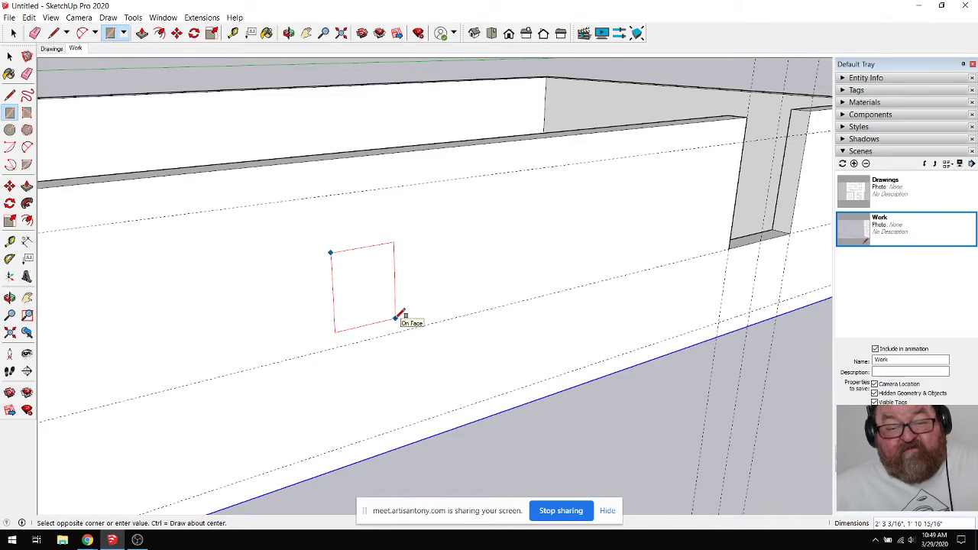
click(395, 318)
Step: Push the small rectangle face 10" inward with Push/Pull to cut a hole through the wall
click(142, 34)
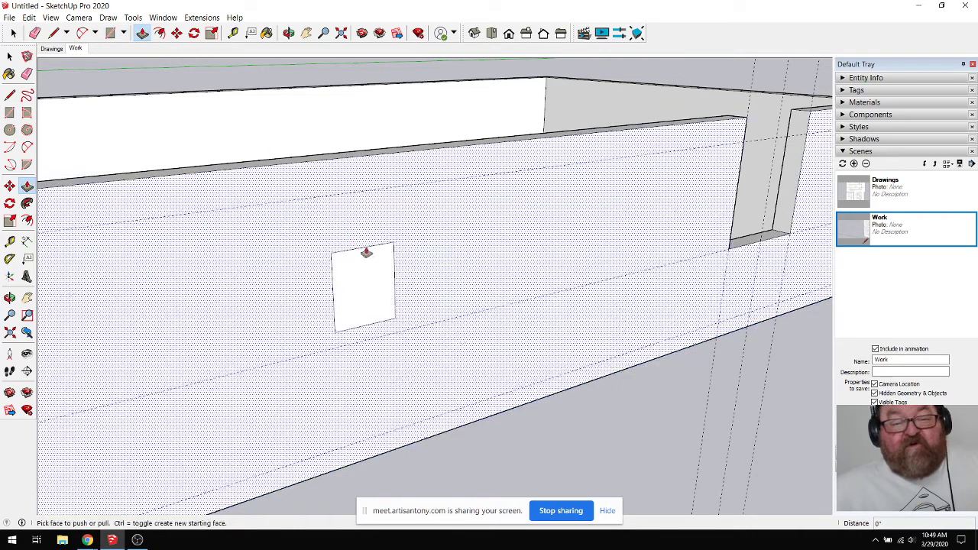
click(373, 286)
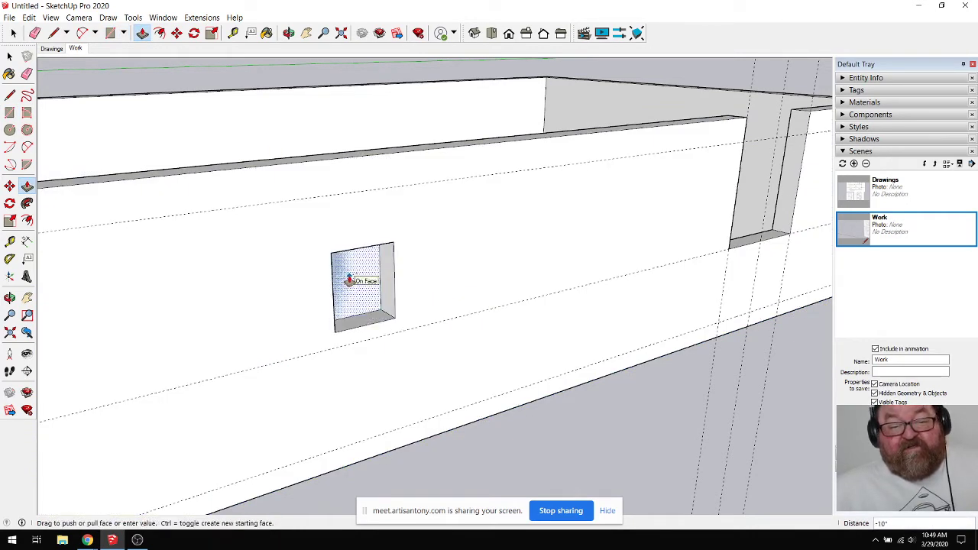
click(349, 280)
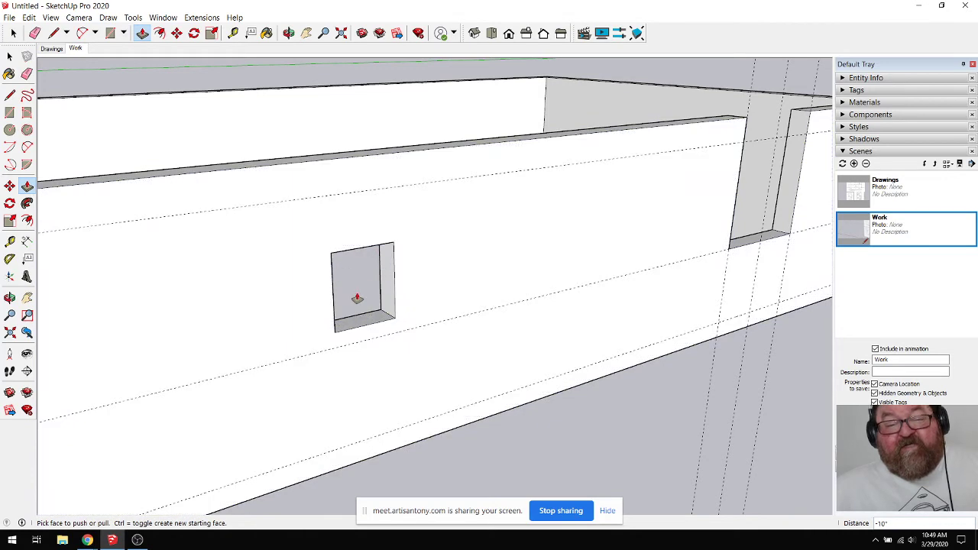
Step: Examine the enclosed small hole and the open-topped opening in the wall from several angles
click(288, 33)
drag(441, 227, 467, 273)
drag(339, 257, 247, 236)
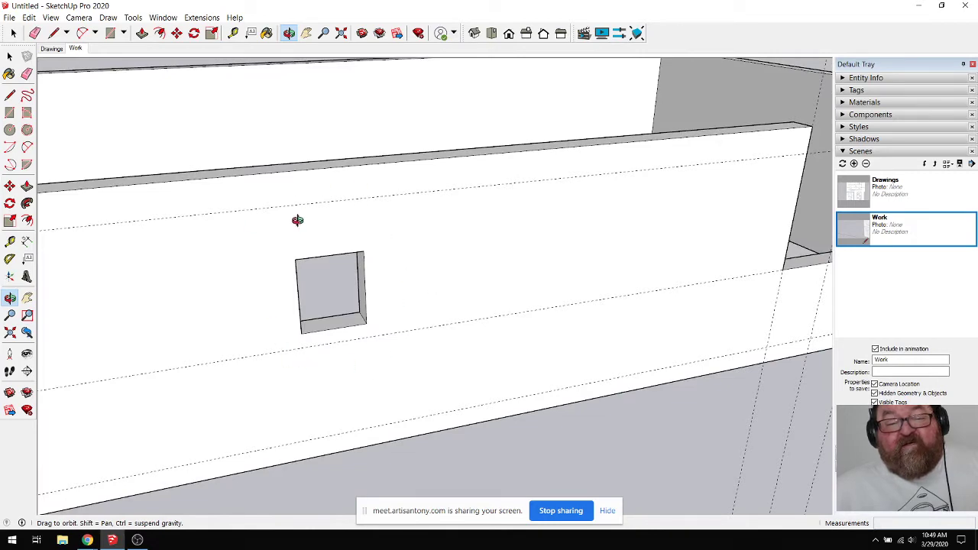
drag(285, 236, 340, 252)
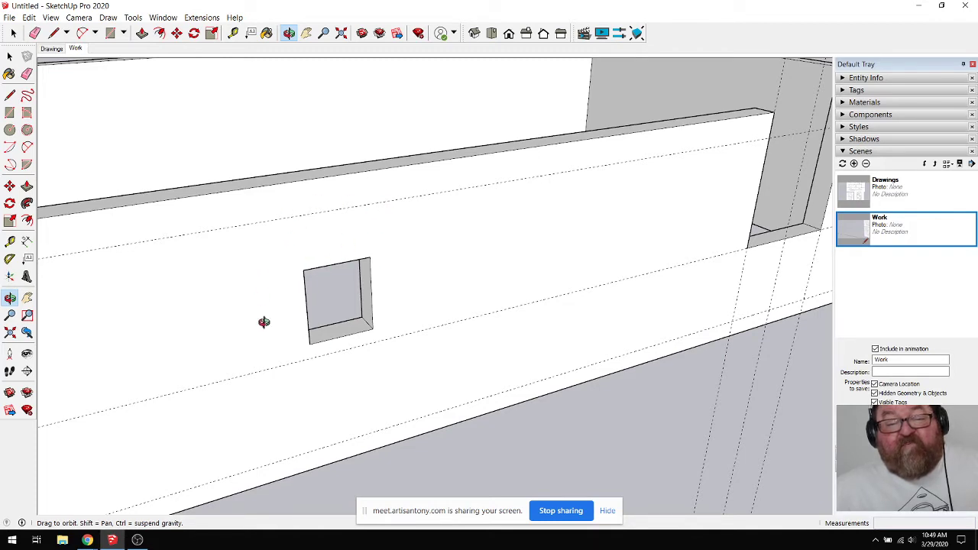
drag(365, 232, 493, 278)
scroll(530, 252, up, 5)
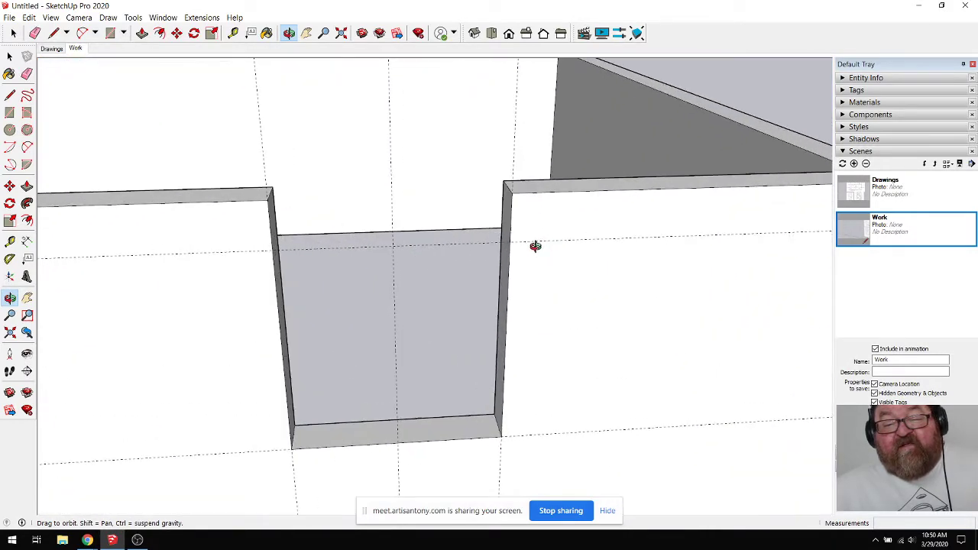
drag(549, 233, 293, 185)
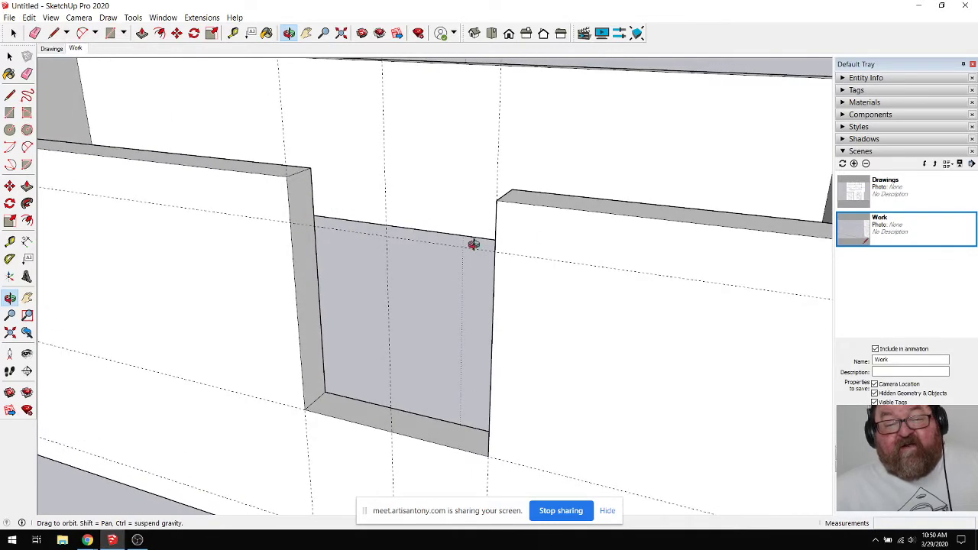
drag(474, 244, 522, 188)
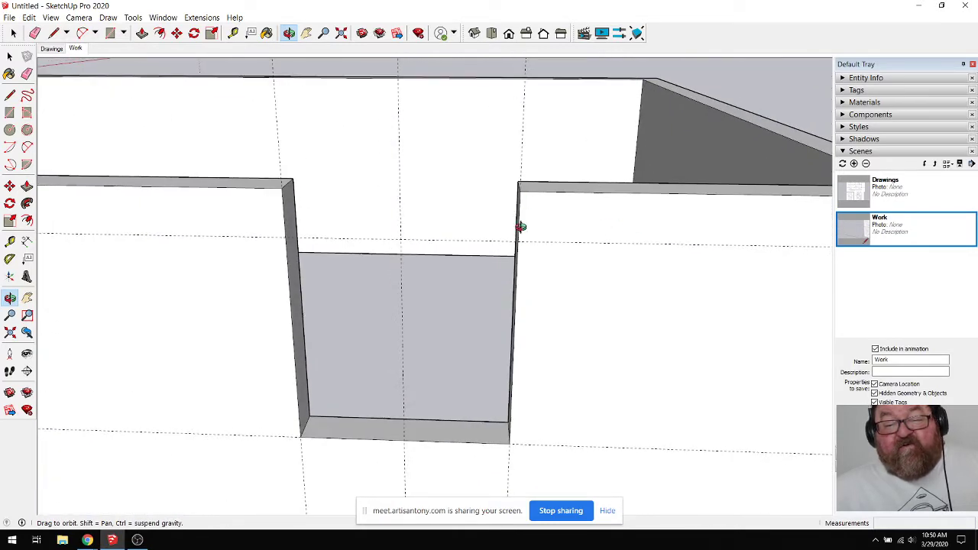
drag(461, 240, 325, 197)
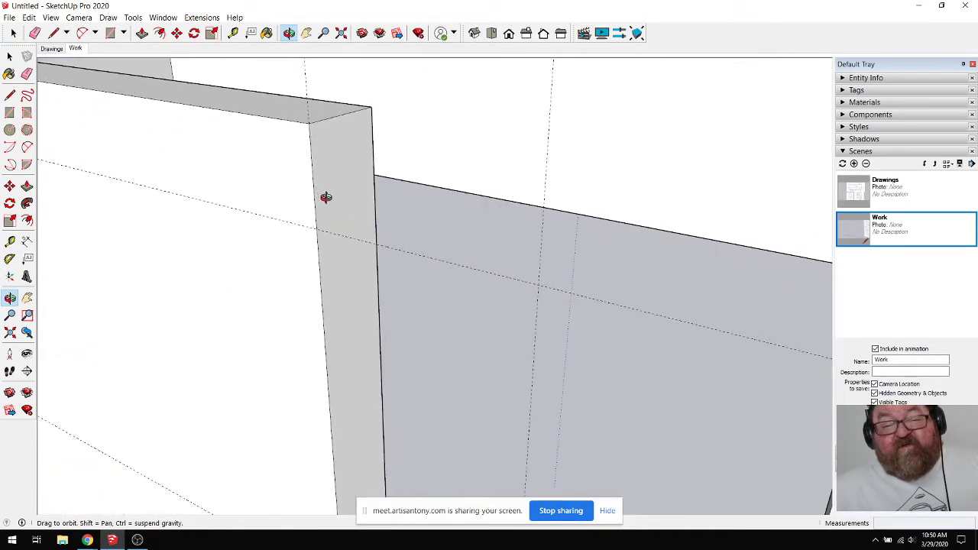
Step: Draw a line across the large opening's side face, from the upper guide at the outer edge to the wall's inner edge
click(54, 33)
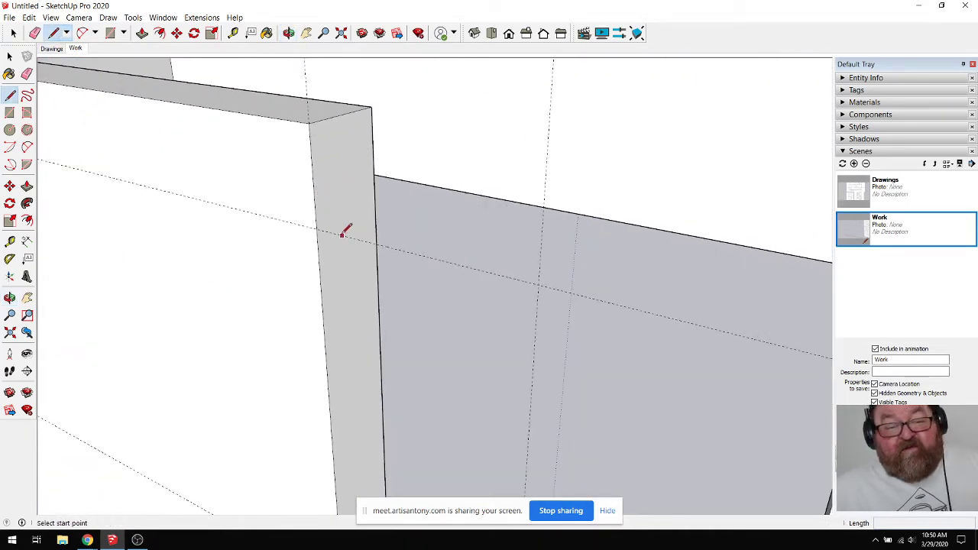
click(317, 227)
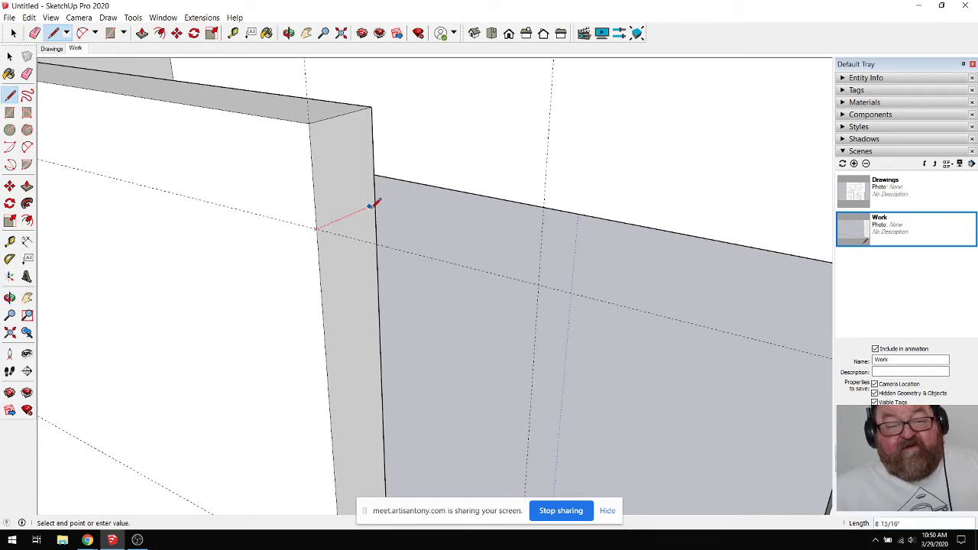
click(376, 200)
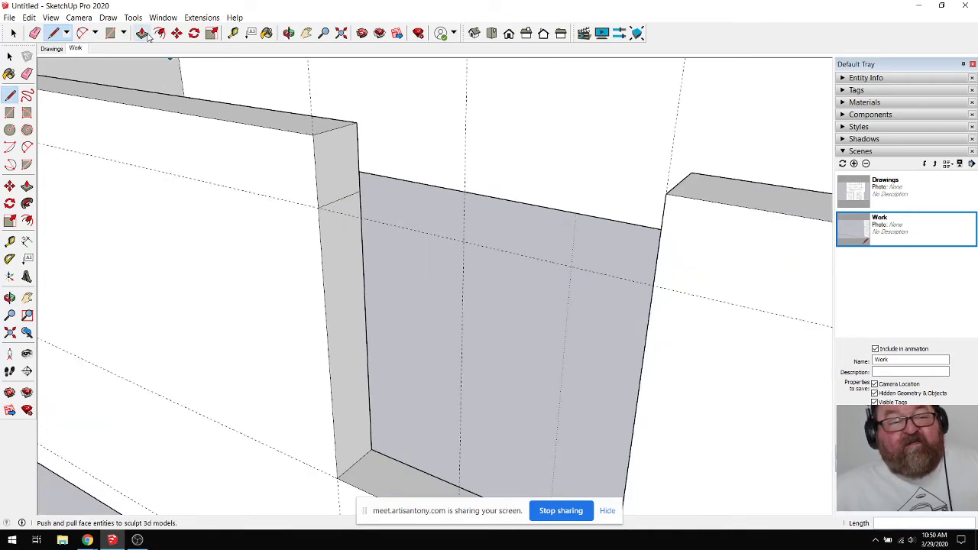
Step: Pull the upper part of the split side face 4' 3" across the opening to fill in the wall above it
click(142, 32)
click(328, 170)
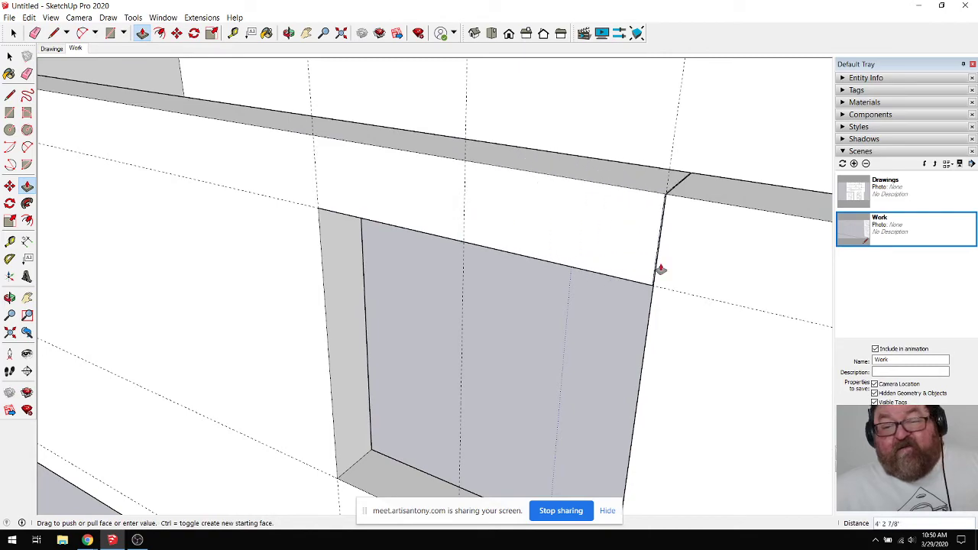
click(657, 276)
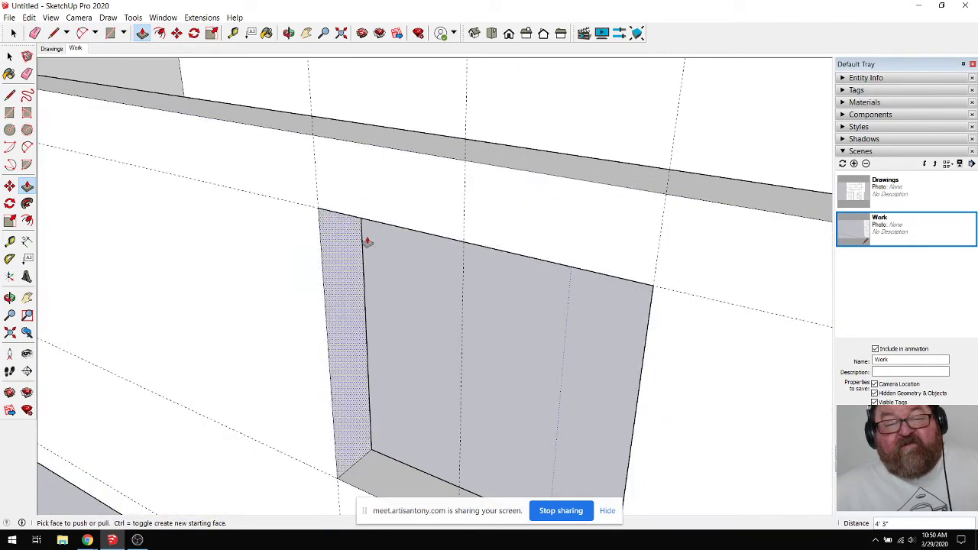
Step: Switch to the class meeting in the browser and, in the shared model, place a horizontal guide 51" above the opening's sill guide
click(113, 541)
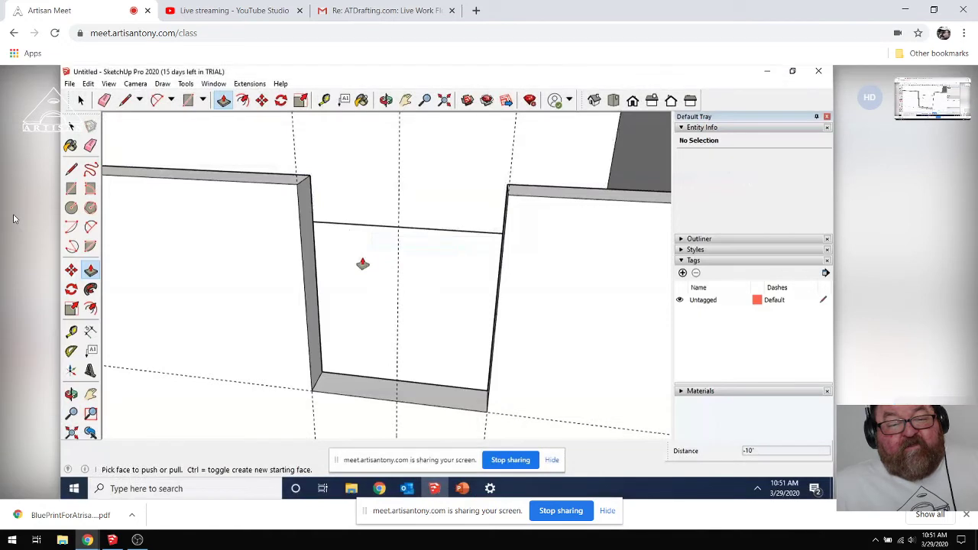
key(space)
key(o)
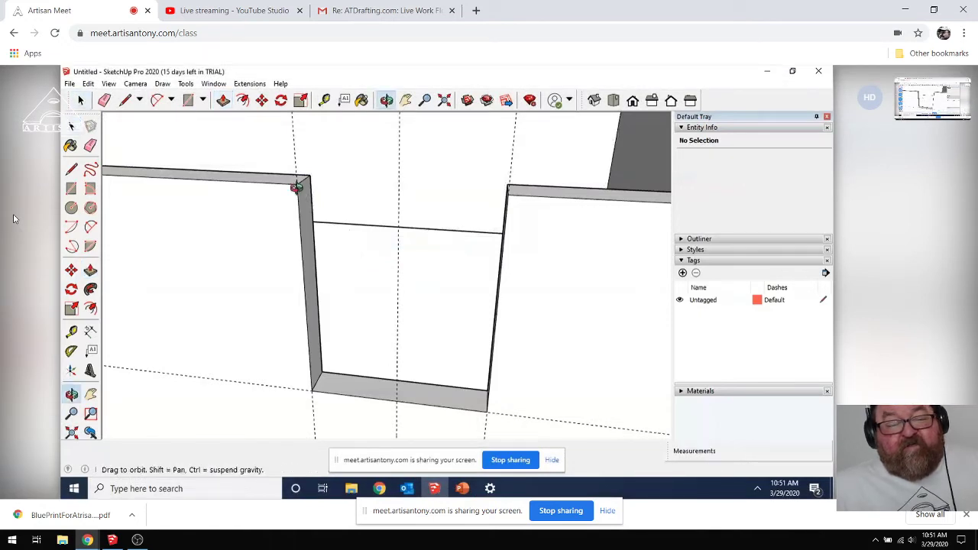
drag(306, 210, 287, 196)
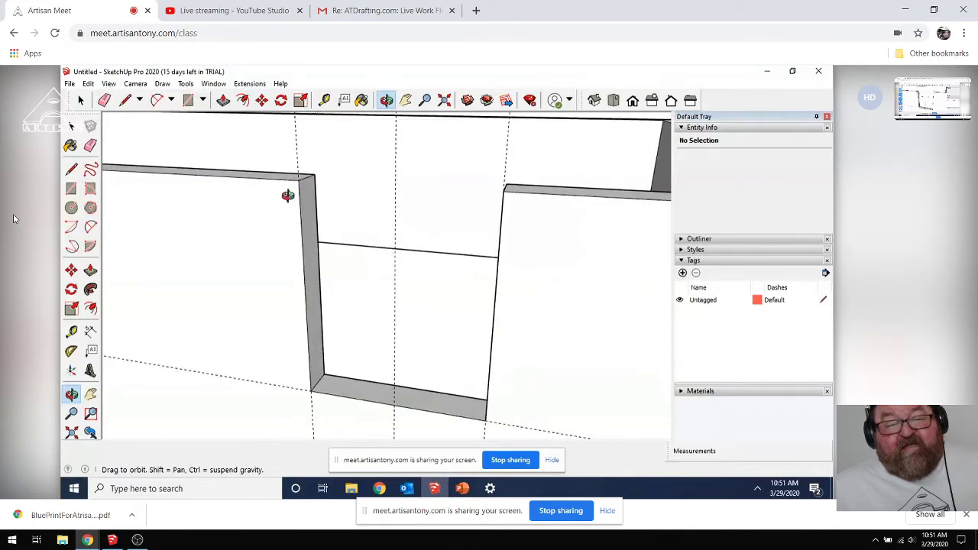
drag(287, 196, 354, 198)
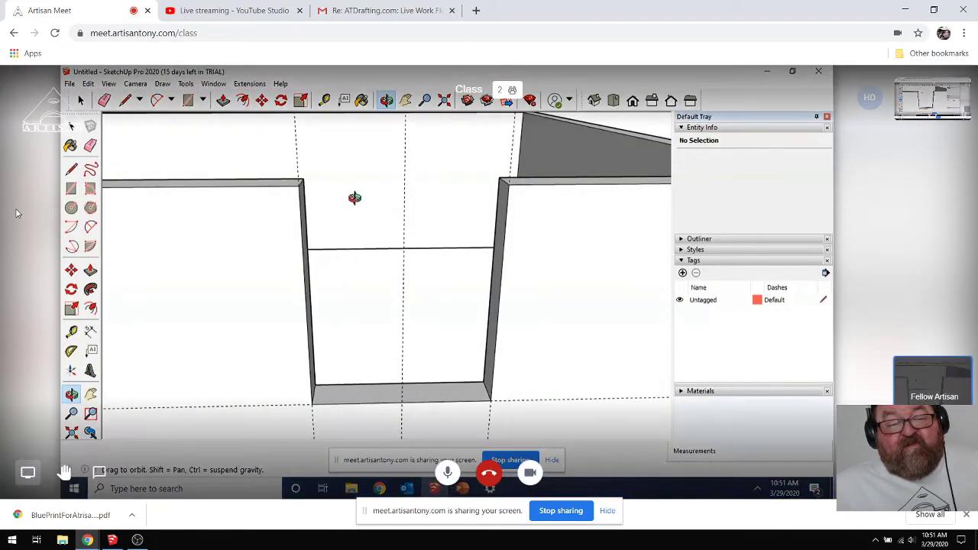
scroll(355, 198, down, 3)
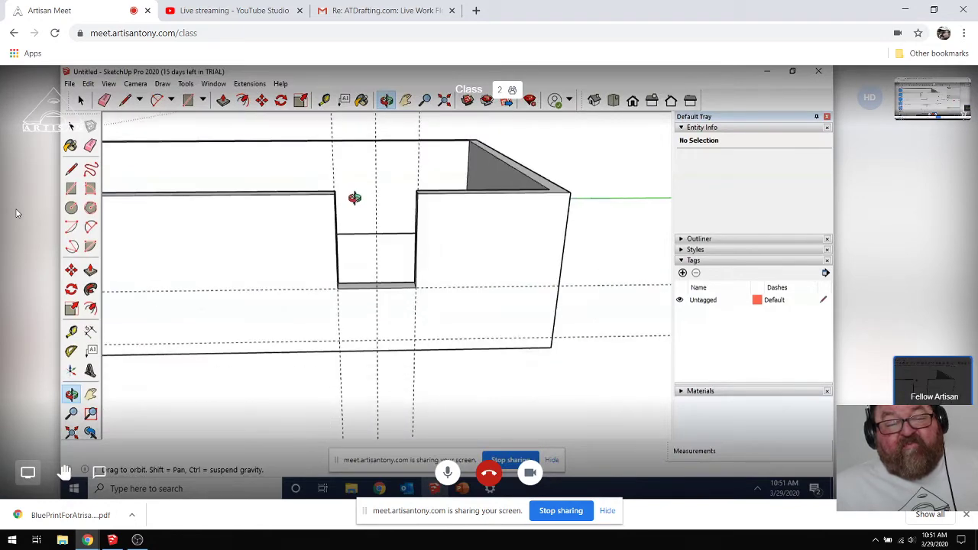
key(t)
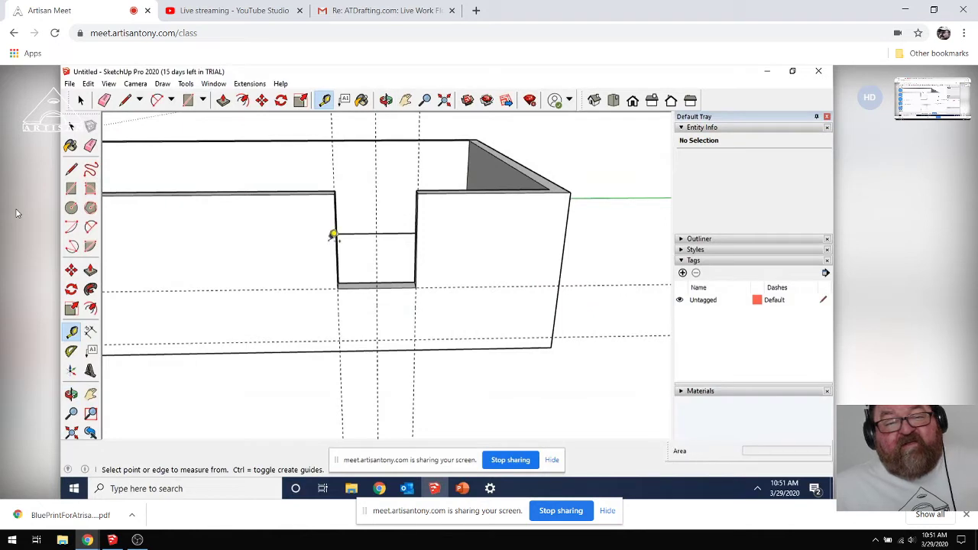
right_click(315, 289)
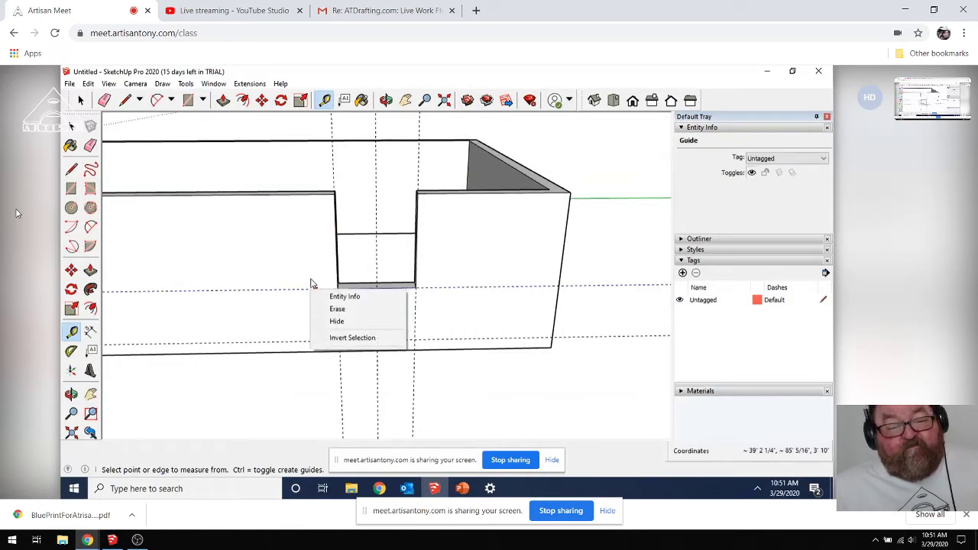
click(311, 285)
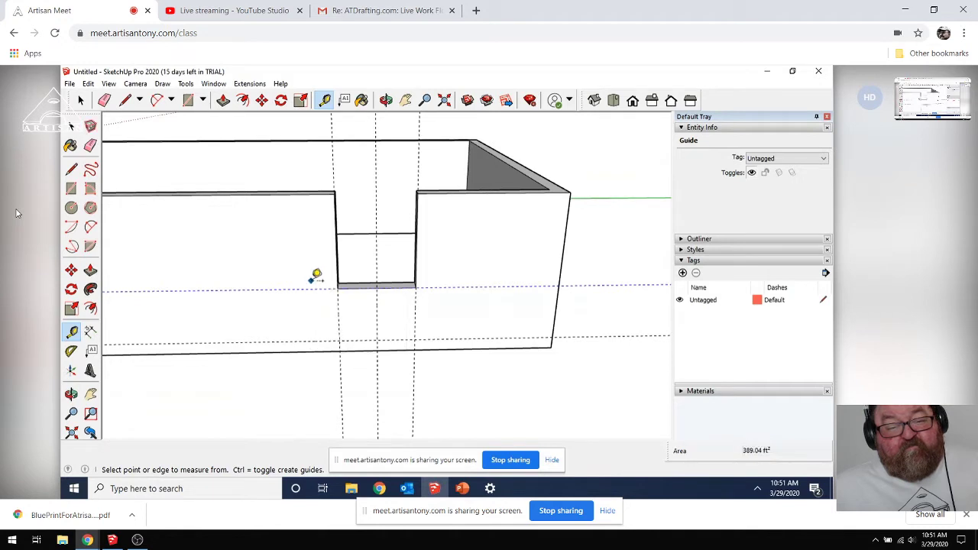
click(312, 289)
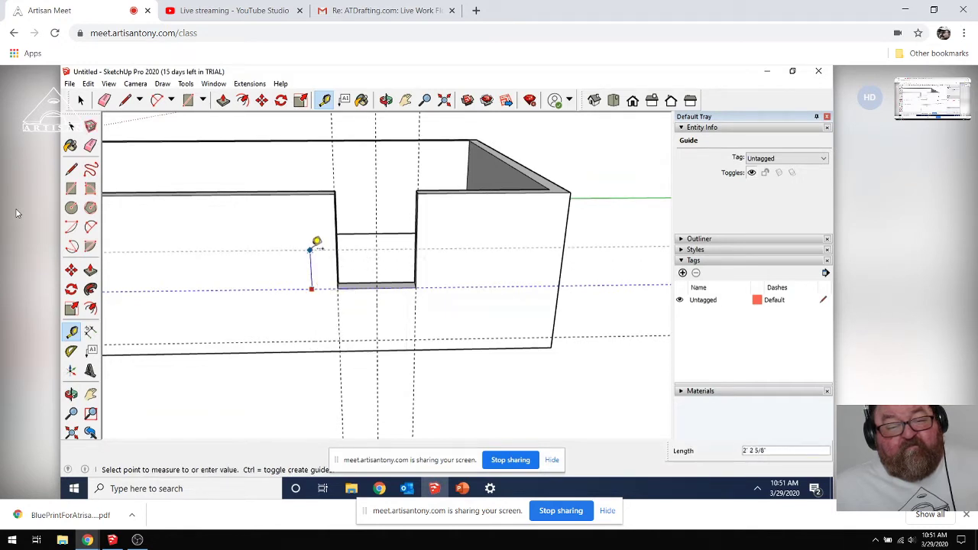
text(51)
key(Return)
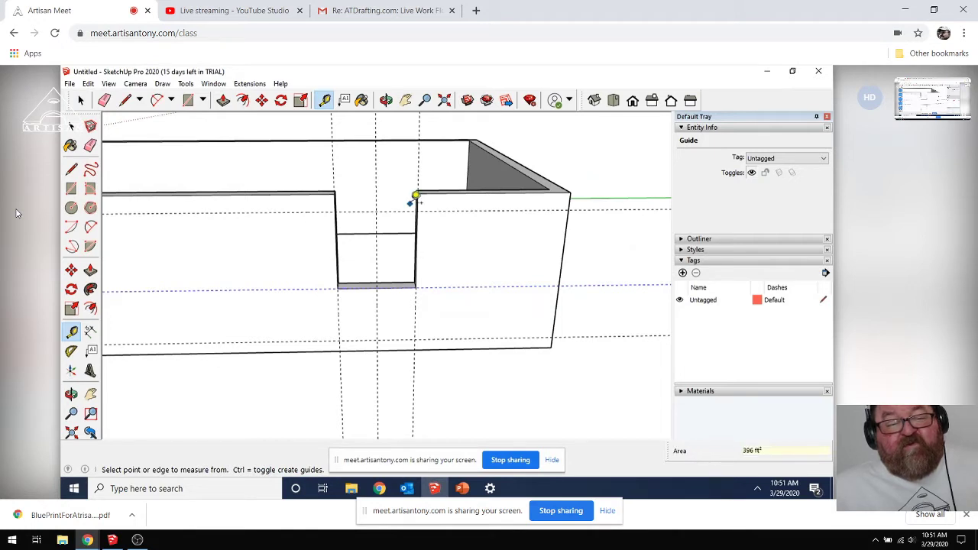
Step: Draw a 10" line across the shared model's opening side face at the new guide, through the wall thickness
click(72, 395)
drag(345, 192, 298, 201)
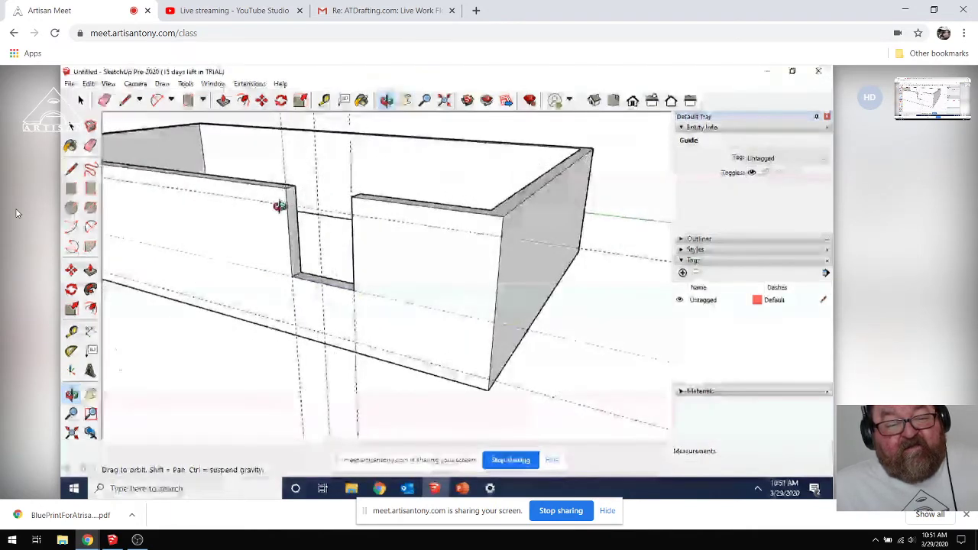
scroll(278, 204, up, 5)
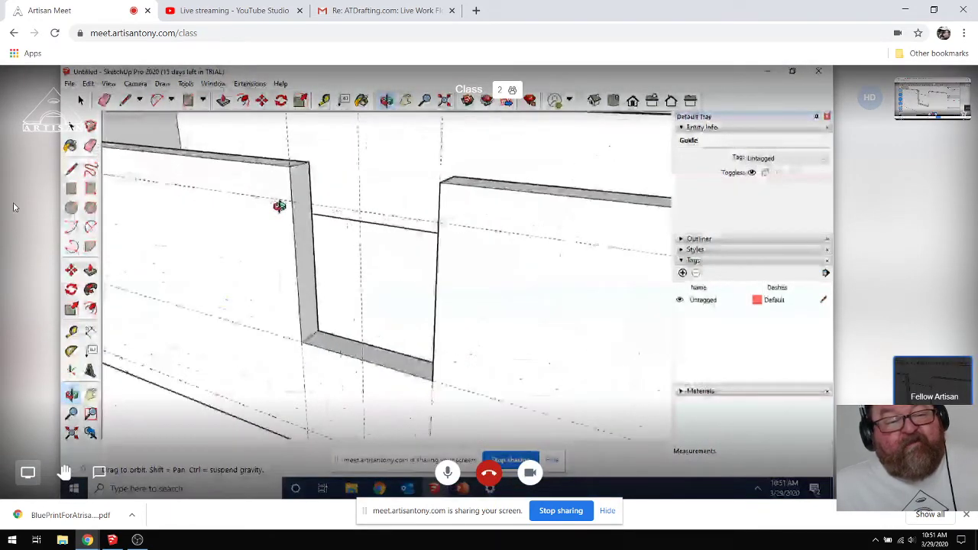
click(71, 168)
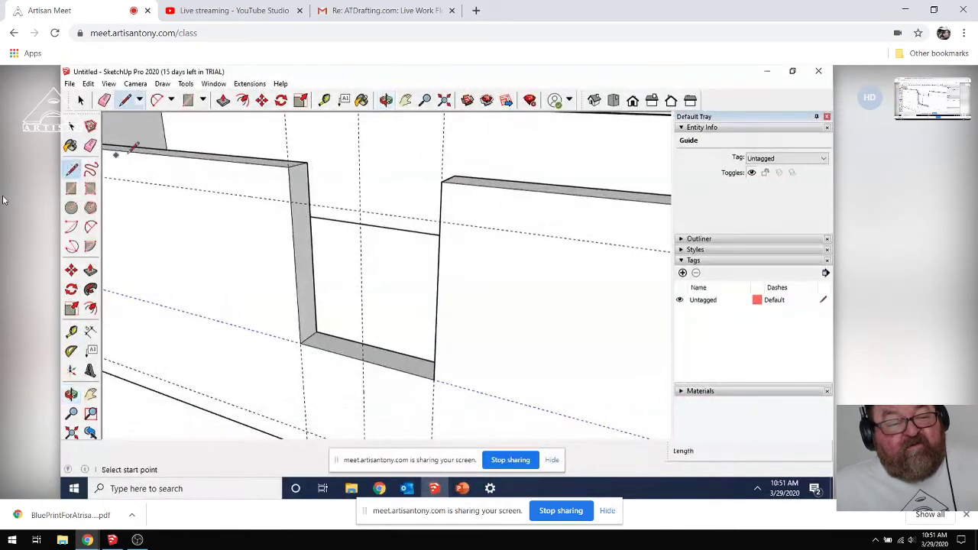
click(292, 201)
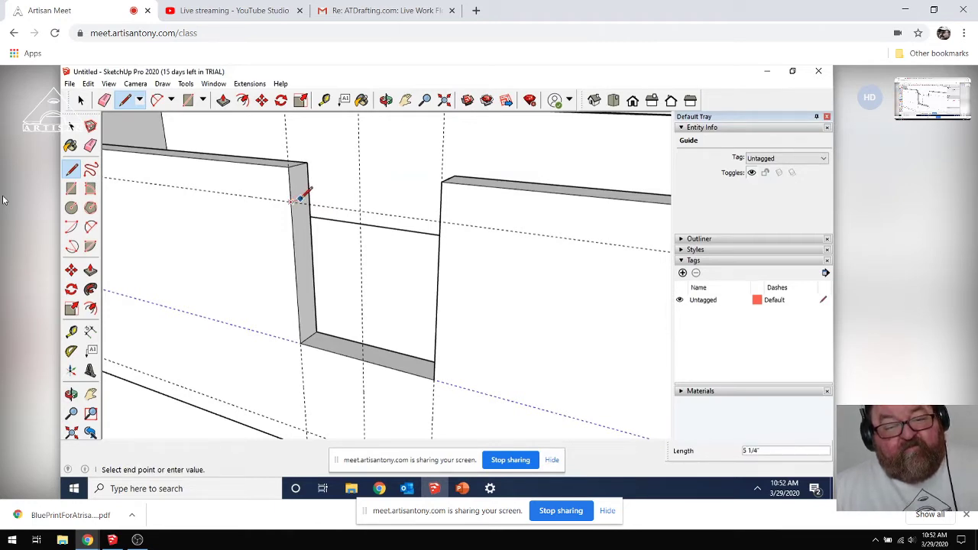
key(Escape)
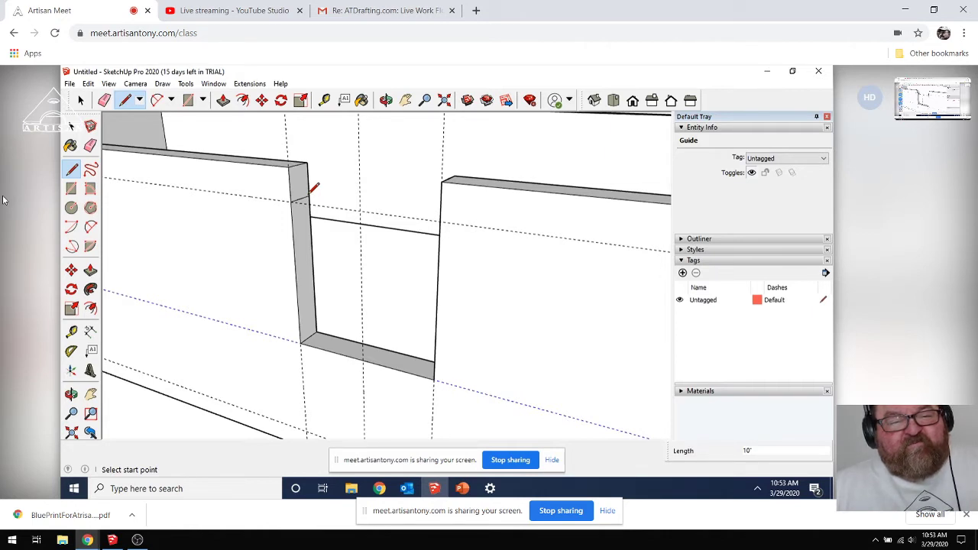
Step: Pull the upper part of the split side face 4' 3" across the shared model's opening with Push/Pull
click(301, 107)
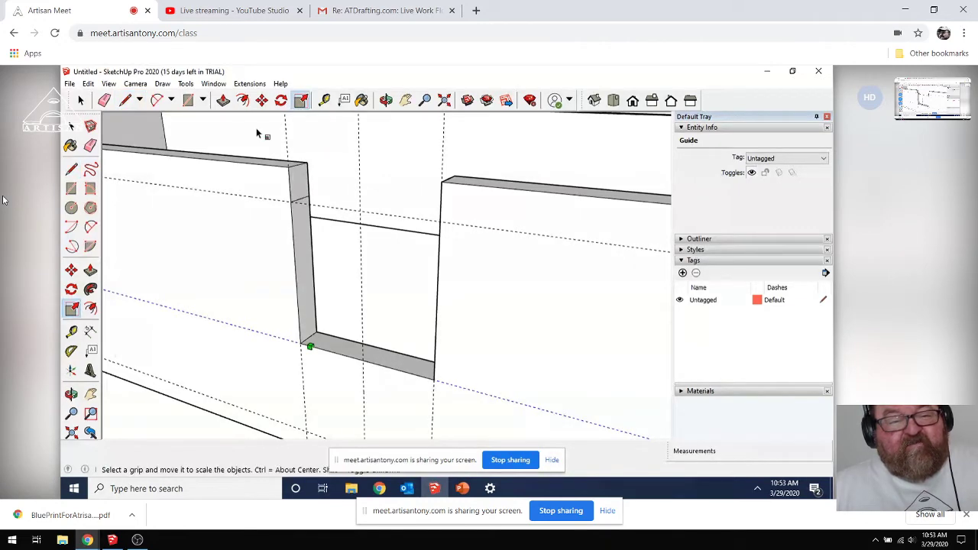
click(223, 100)
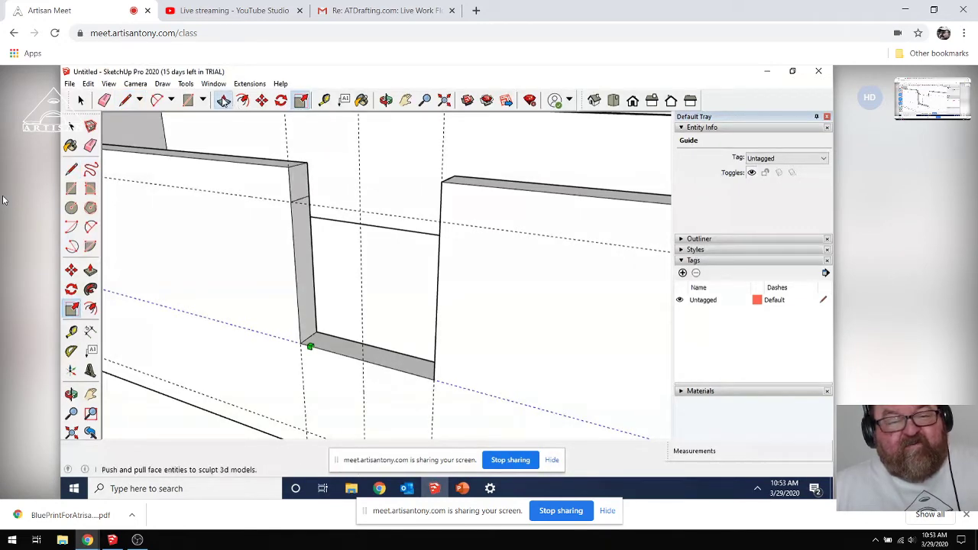
click(299, 188)
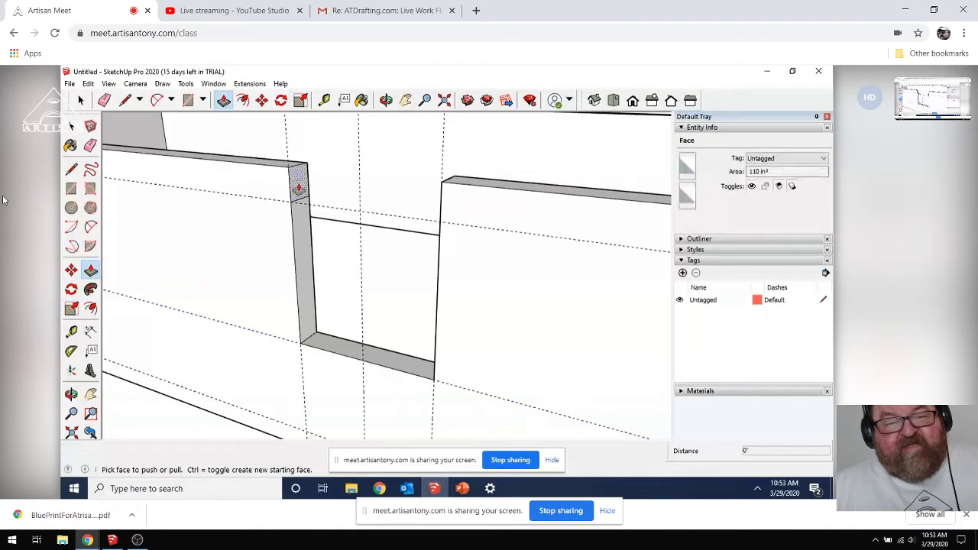
click(298, 188)
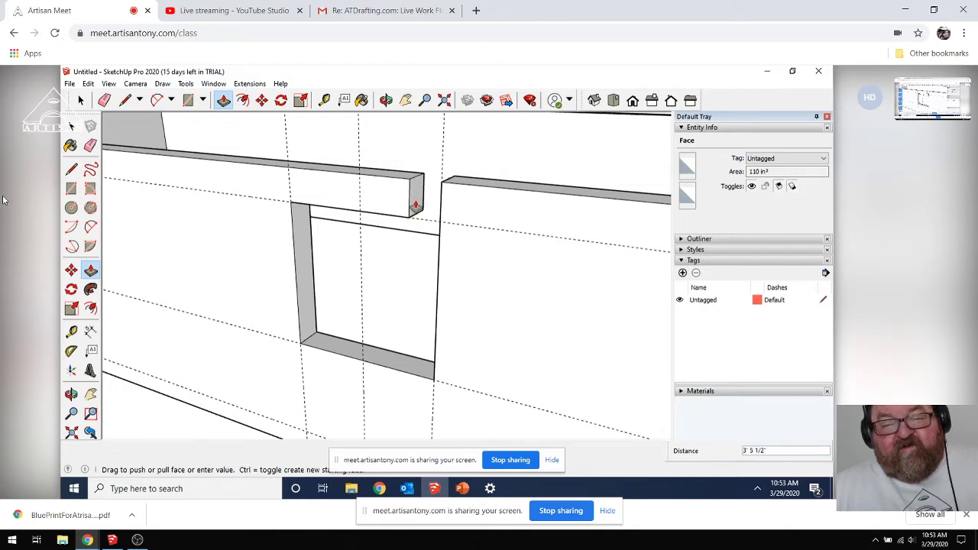
key(o)
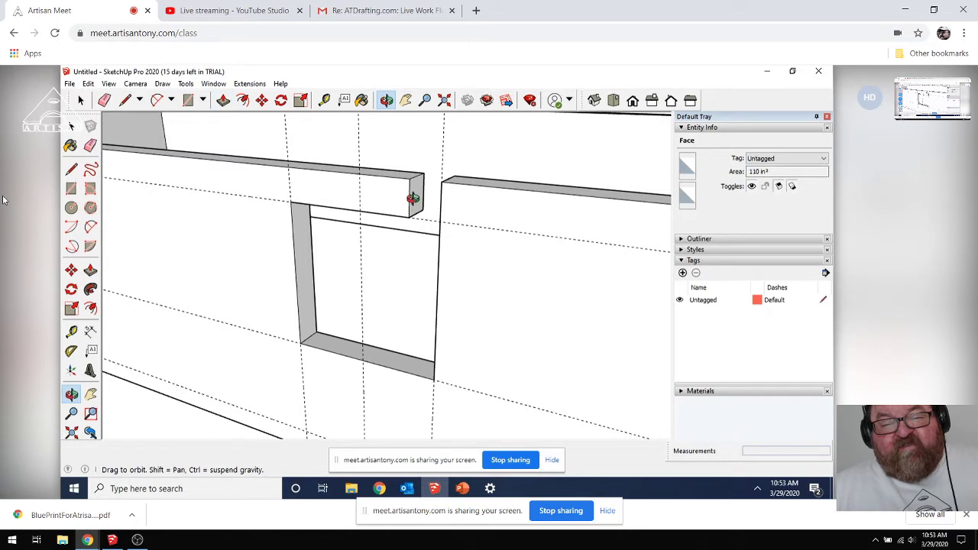
click(224, 100)
click(417, 196)
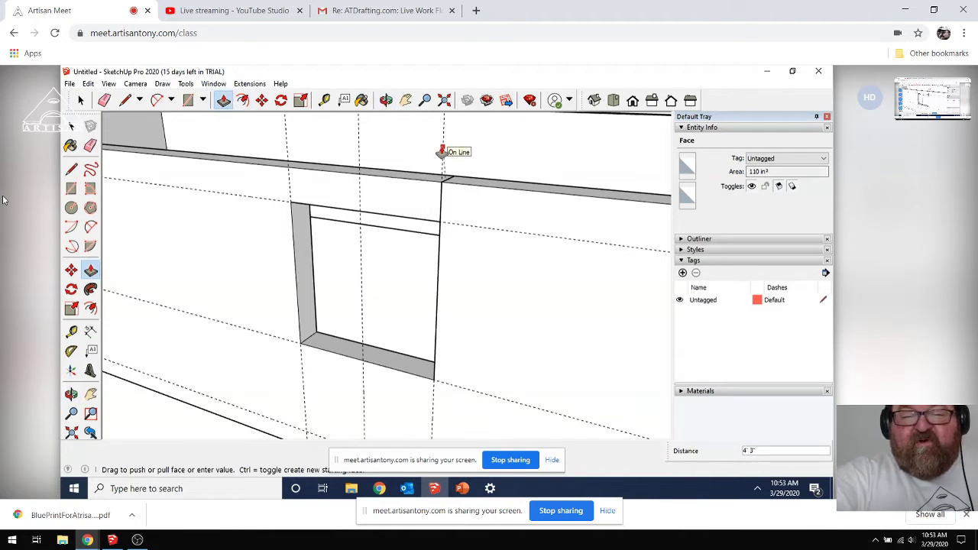
click(441, 226)
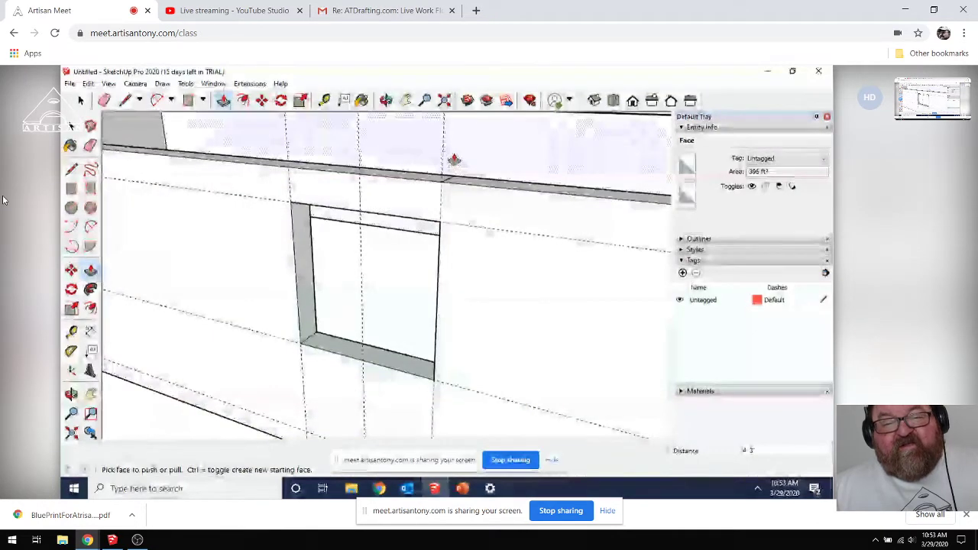
key(space)
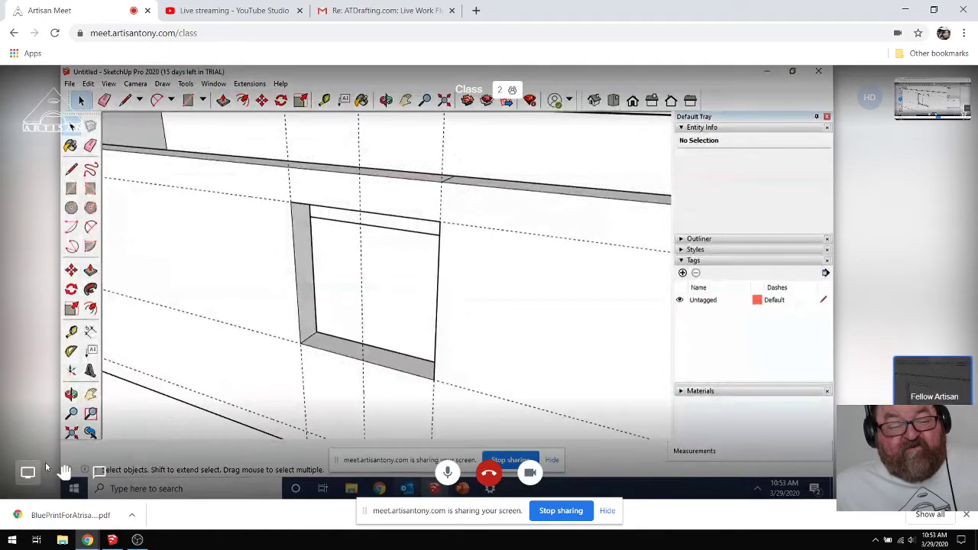
Step: Undo the last Push/Pull in the shared model and clear the selection
click(111, 540)
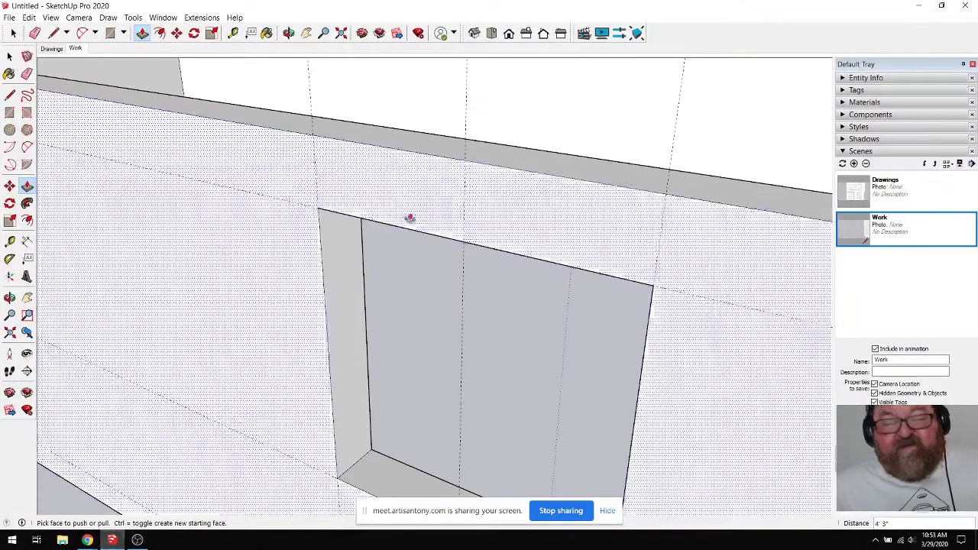
click(112, 541)
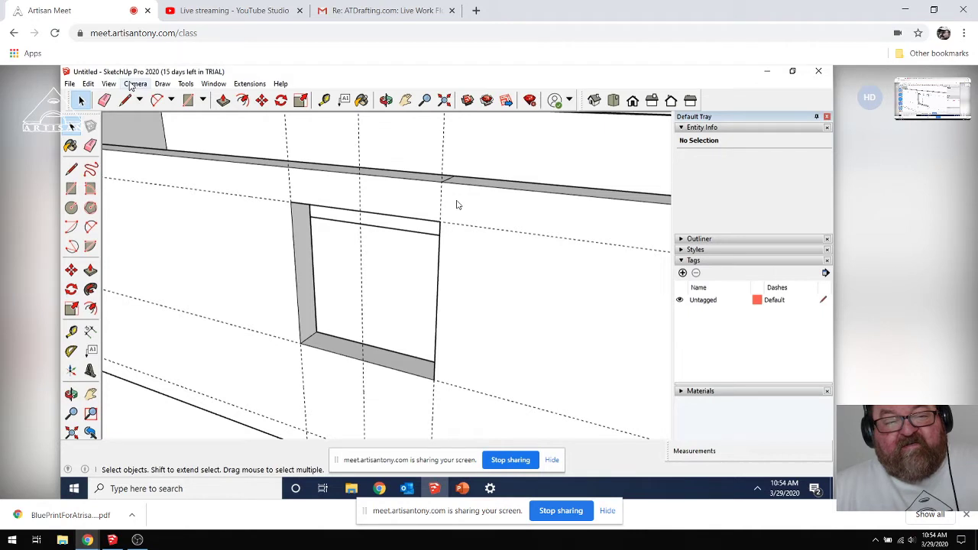
click(88, 84)
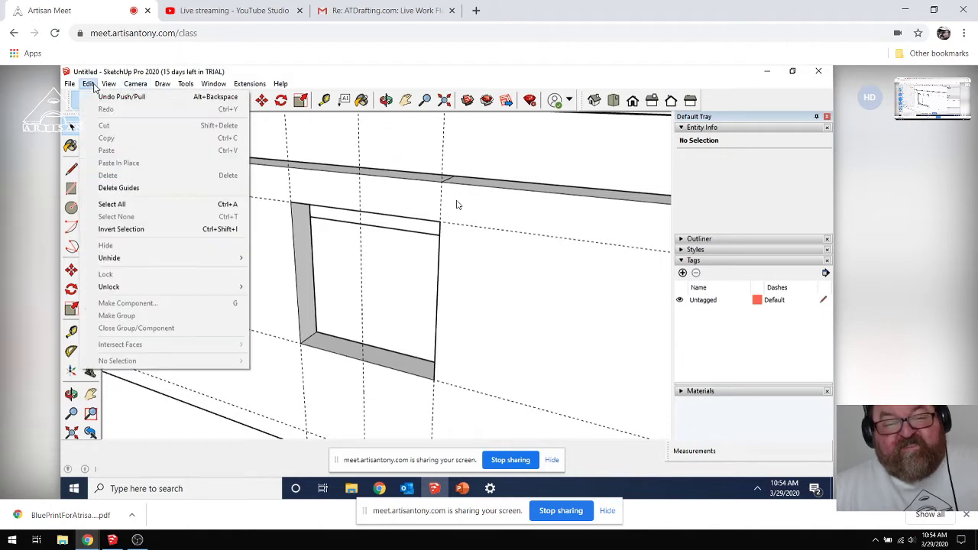
mouse_move(88, 83)
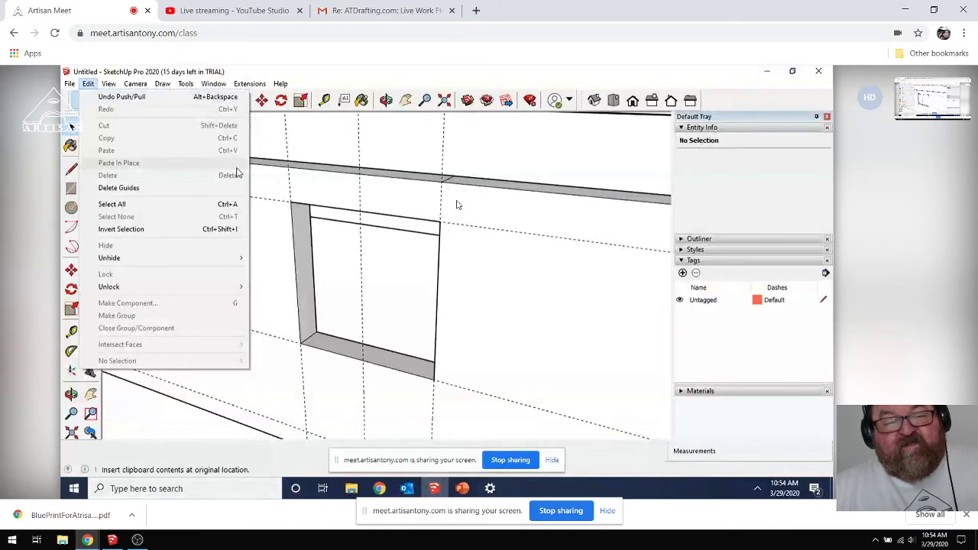
click(414, 152)
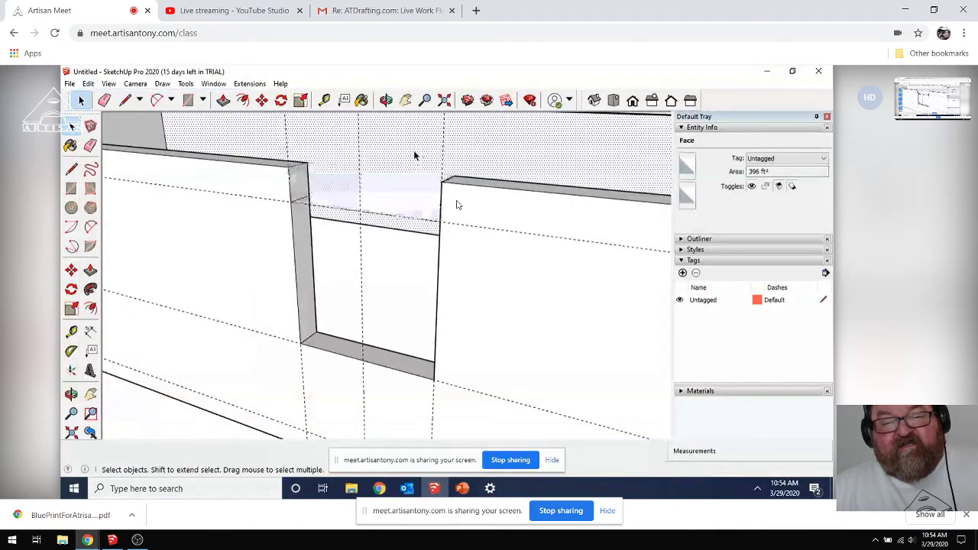
click(166, 418)
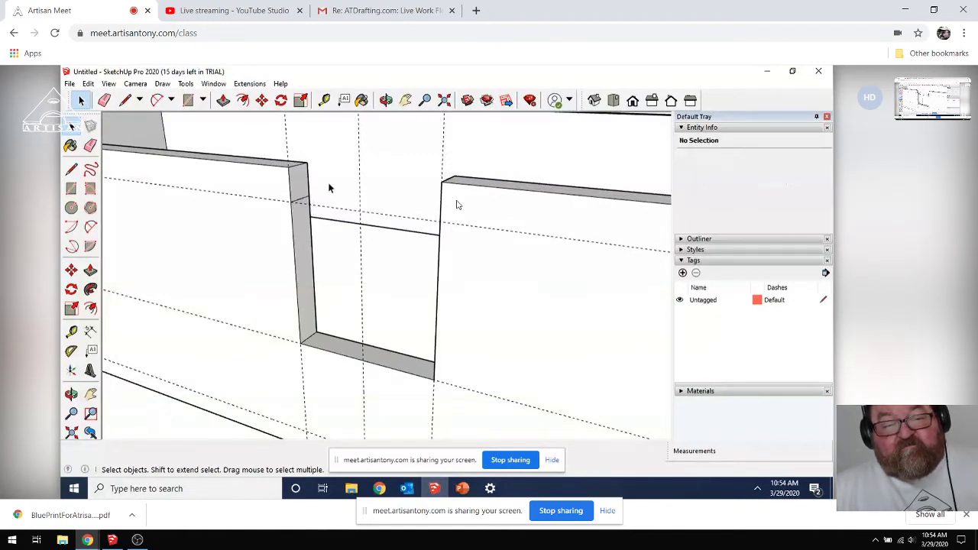
Step: Fill in the wall above the shared model's opening again, pulling the upper side face 4' 3" to the opposite edge
key(p)
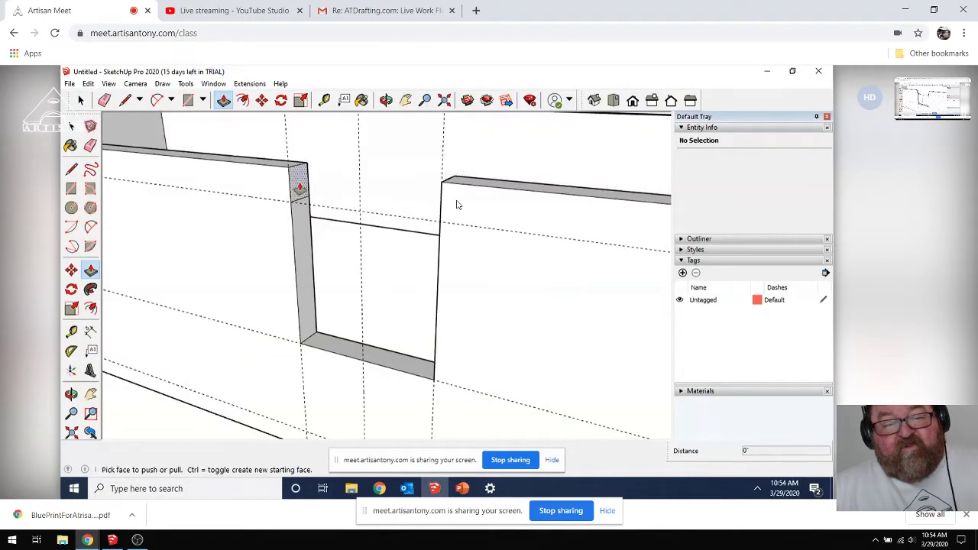
click(299, 190)
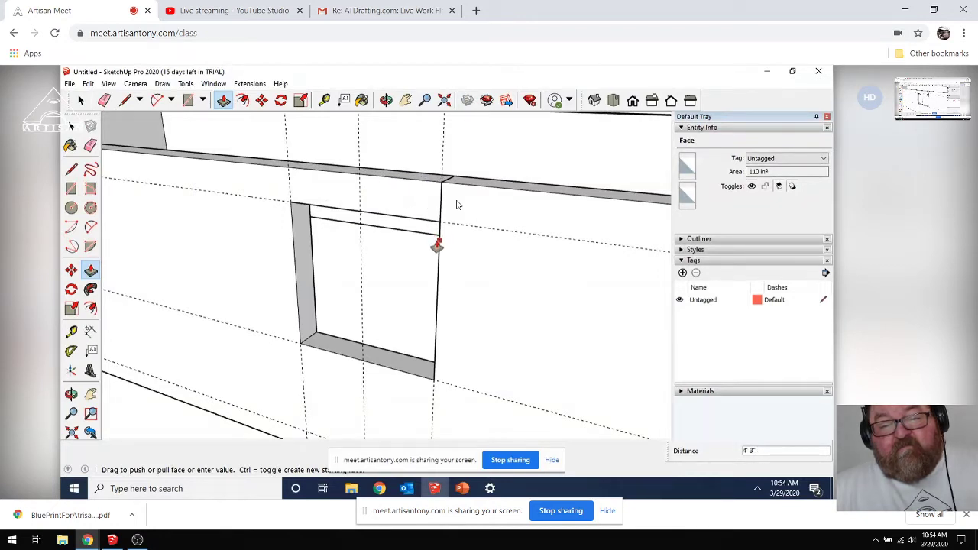
click(437, 247)
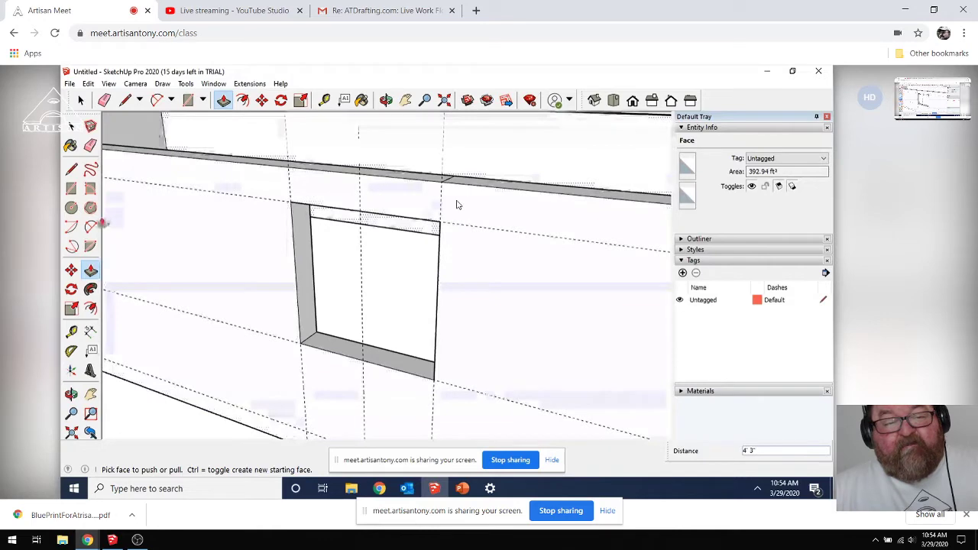
Step: Erase the leftover seam line across the wall's top and the horizontal guides in the shared model
key(o)
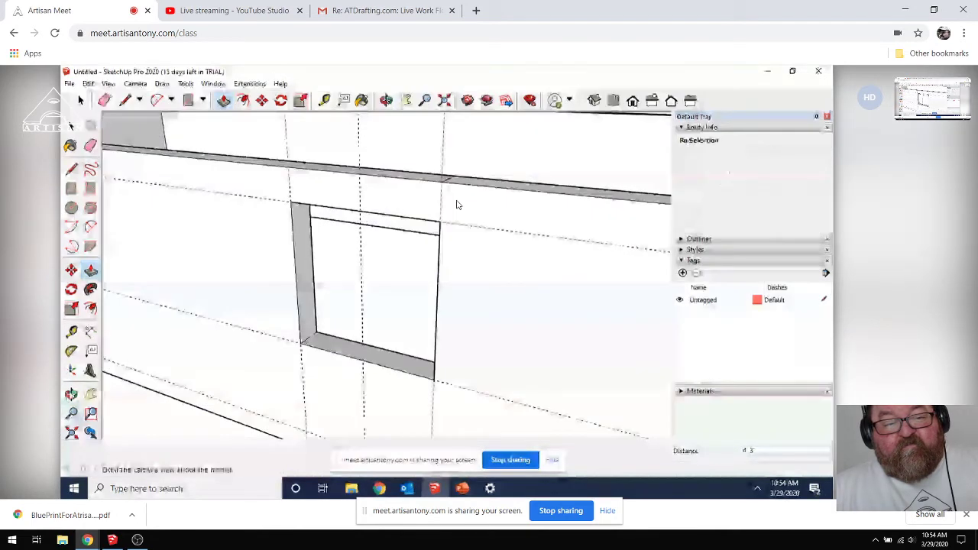
drag(449, 172, 433, 266)
key(e)
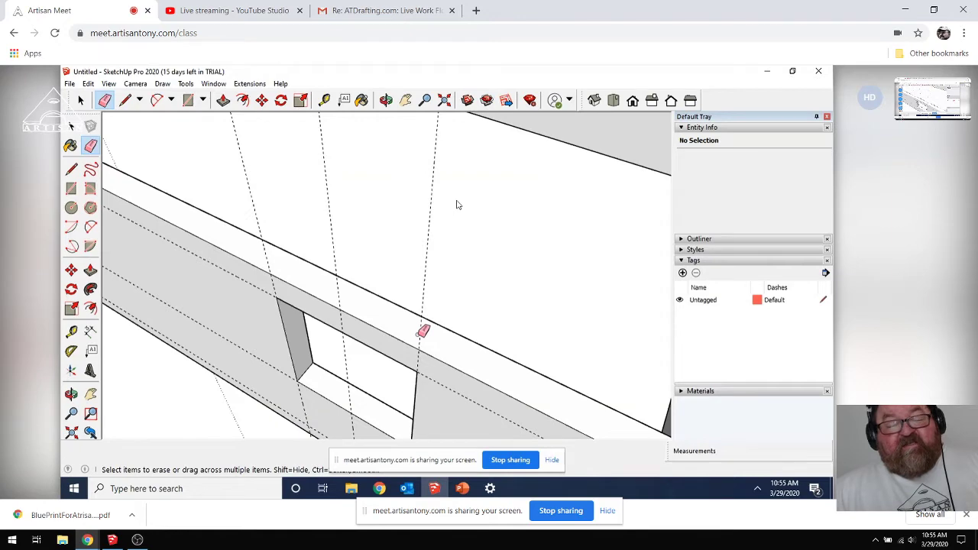
click(71, 395)
mouse_move(395, 387)
mouse_down()
mouse_move(323, 353)
mouse_move(423, 375)
mouse_move(341, 356)
mouse_move(216, 293)
mouse_move(146, 280)
mouse_move(273, 283)
mouse_move(190, 277)
mouse_up()
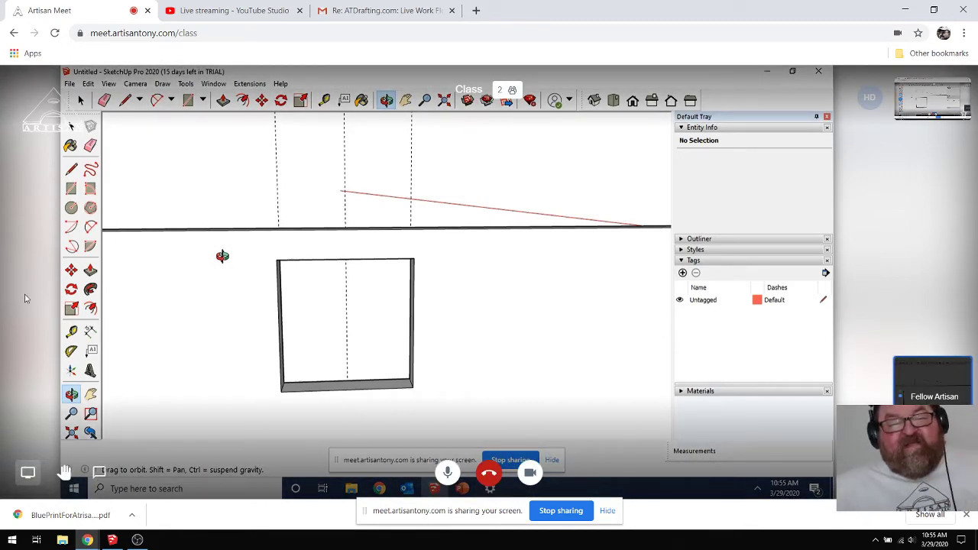
Step: Switch to the local SketchUp model and erase the vertical and horizontal guides around the walls
click(112, 540)
scroll(321, 324, down, 10)
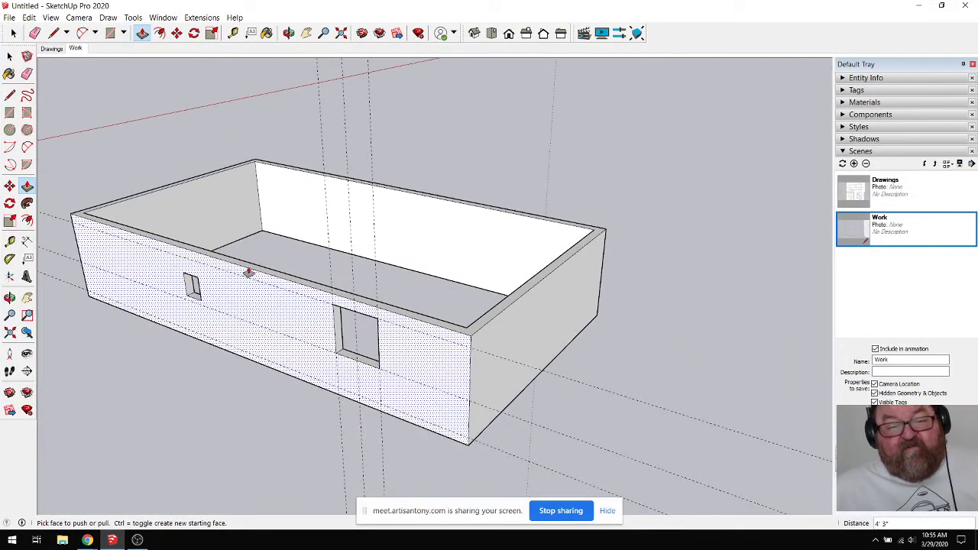
scroll(563, 184, down, 2)
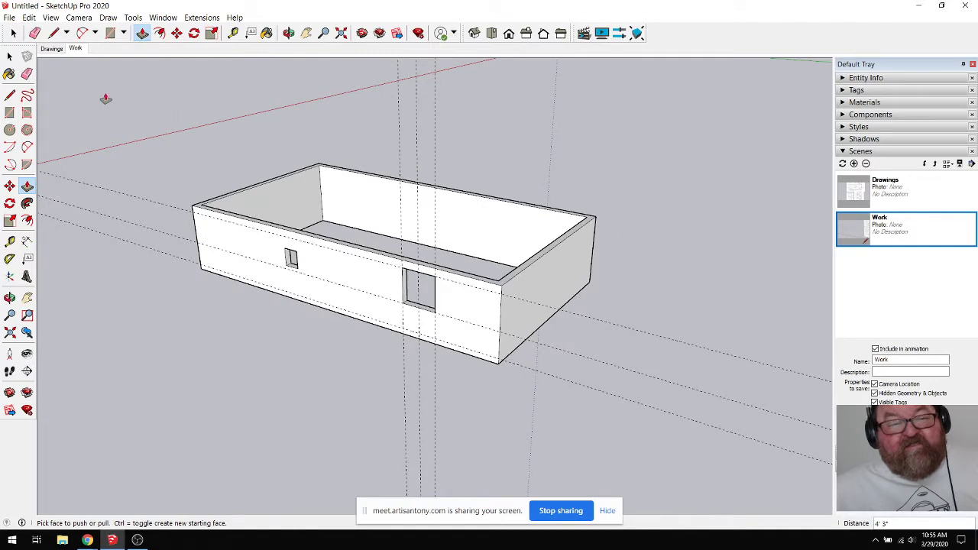
click(35, 34)
drag(451, 139, 291, 135)
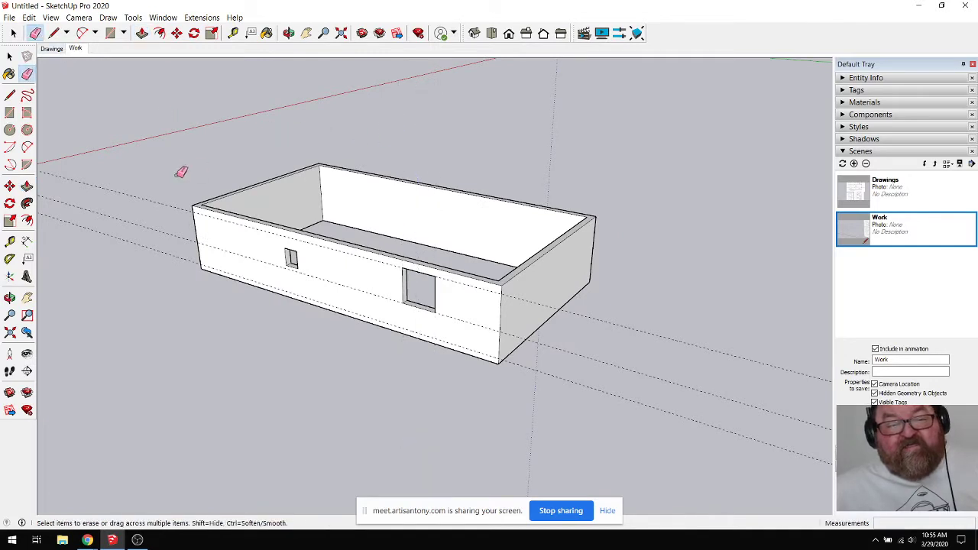
drag(180, 218, 176, 264)
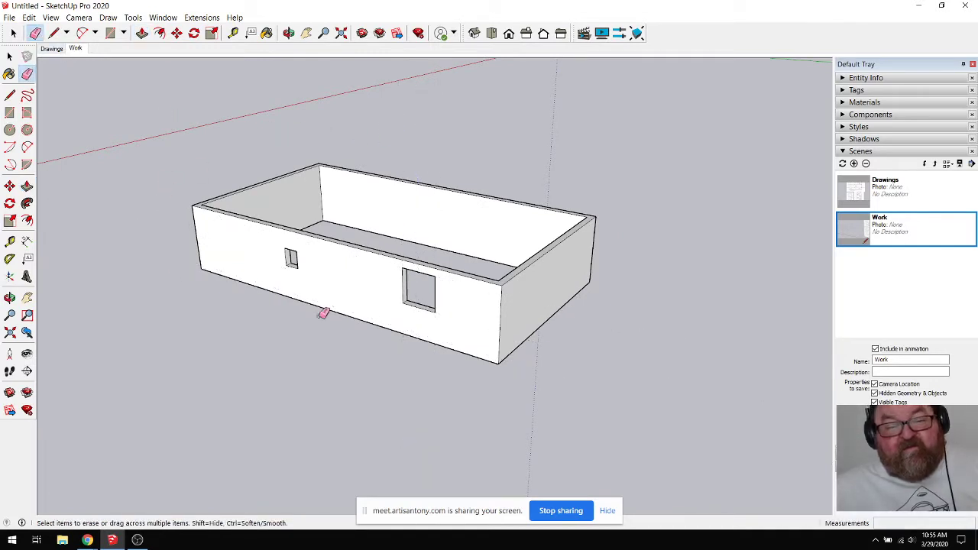
Step: Pull the small opening's side face 1' 10 15/16" across to close the hole, and undo the fill
scroll(321, 336, up, 1)
scroll(345, 349, up, 1)
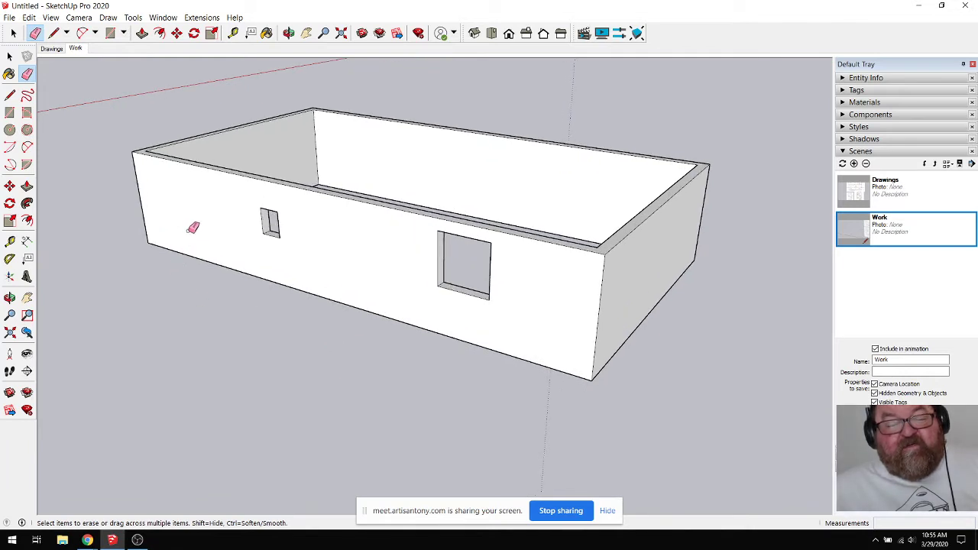
click(289, 33)
scroll(263, 221, up, 6)
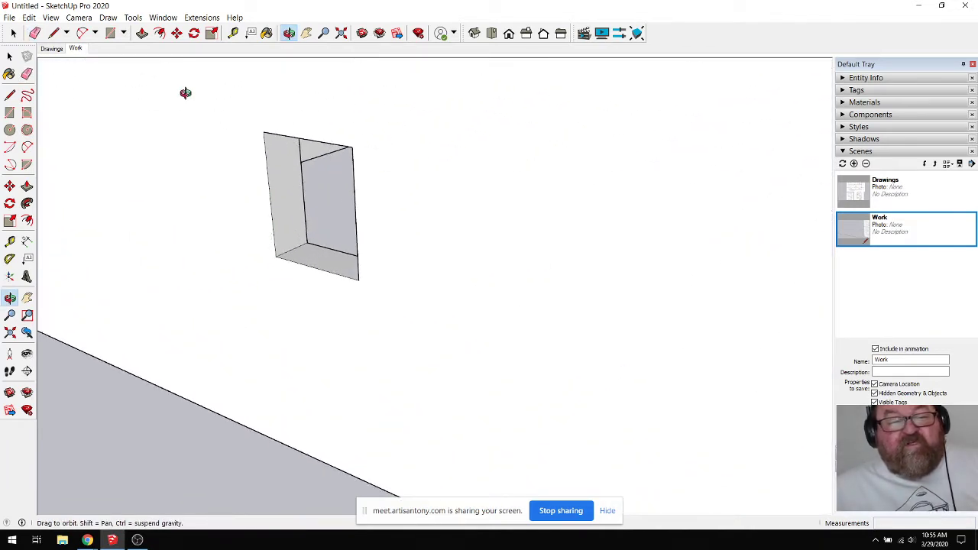
click(142, 33)
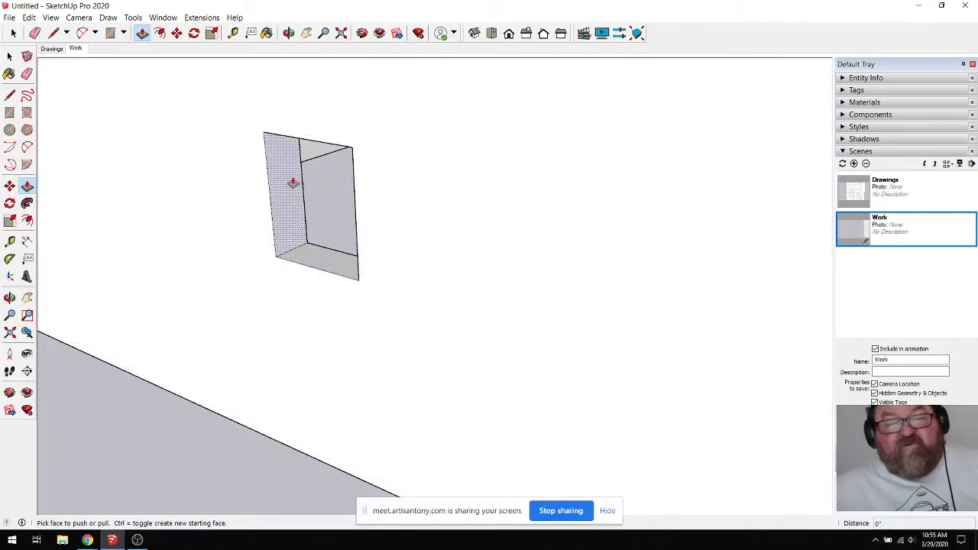
drag(282, 184, 360, 282)
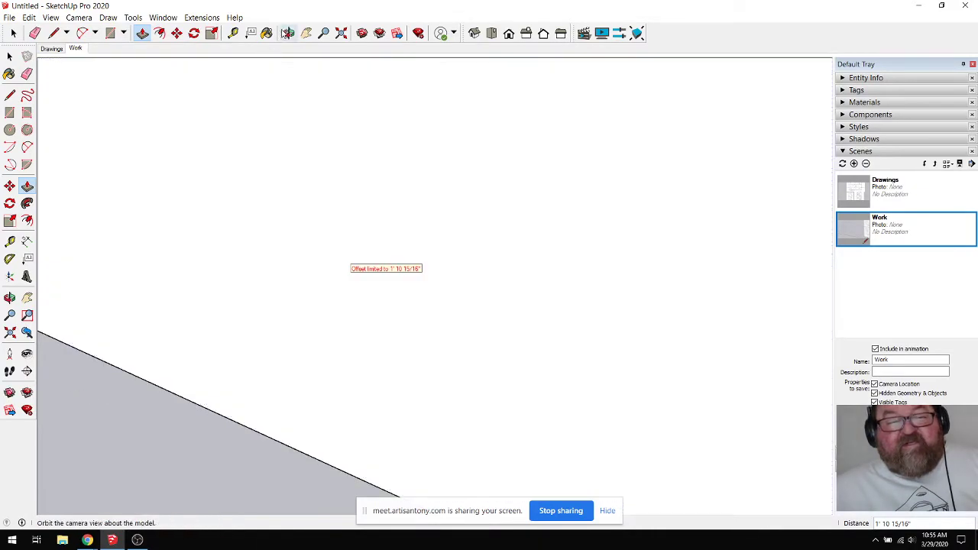
click(287, 32)
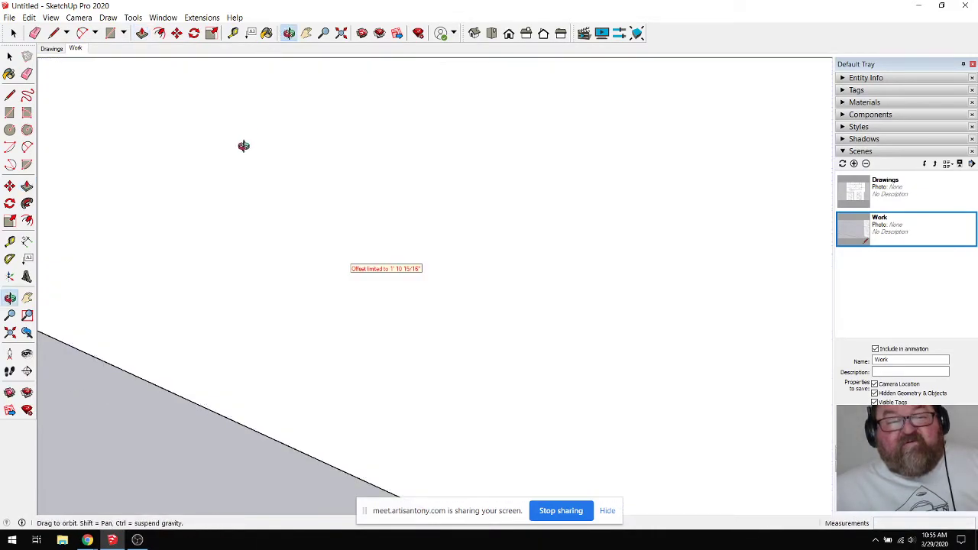
mouse_move(242, 146)
mouse_down()
mouse_move(458, 334)
mouse_move(268, 299)
mouse_move(725, 218)
mouse_move(843, 128)
mouse_move(644, 175)
mouse_move(364, 142)
mouse_move(312, 216)
mouse_move(515, 221)
mouse_move(352, 140)
mouse_move(463, 192)
mouse_move(535, 188)
mouse_move(301, 225)
mouse_move(360, 225)
mouse_up()
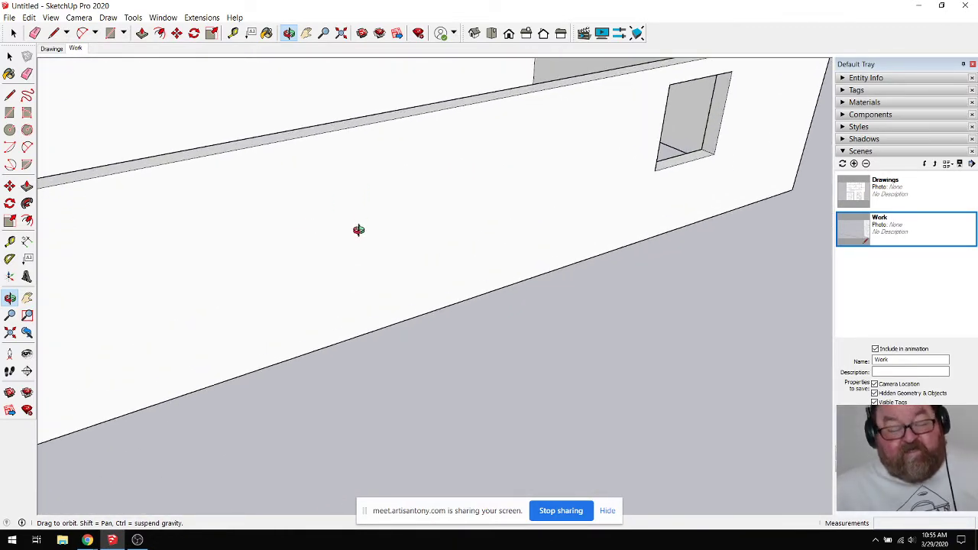
click(354, 223)
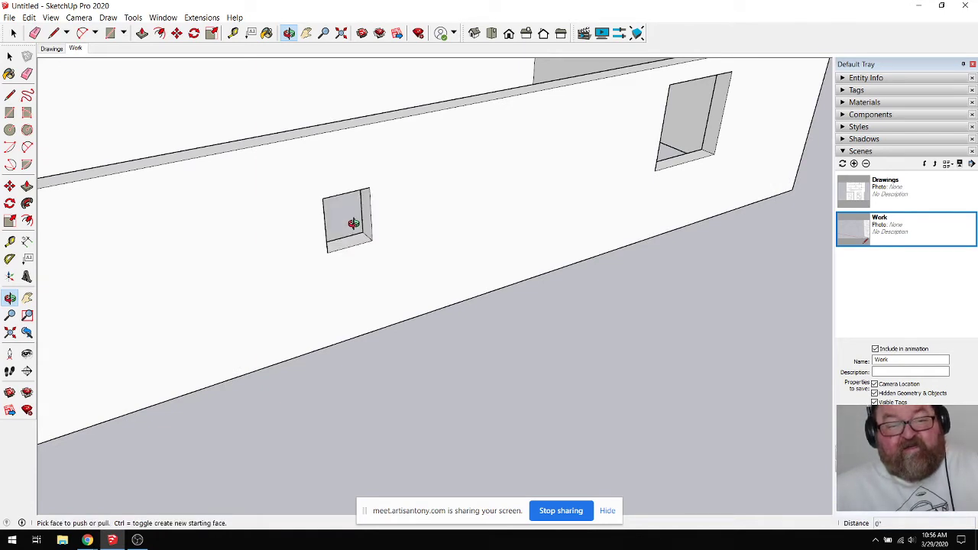
Step: Draw a 2' 3 3/16" by 1' 10 15/16" rectangle over the small opening between its opposite outer corners
scroll(354, 223, up, 4)
click(110, 33)
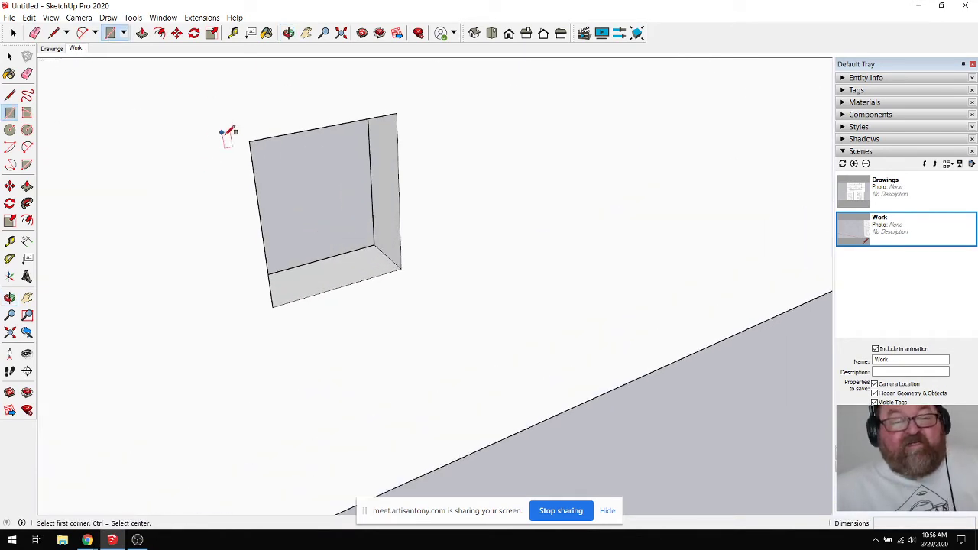
click(249, 142)
click(401, 269)
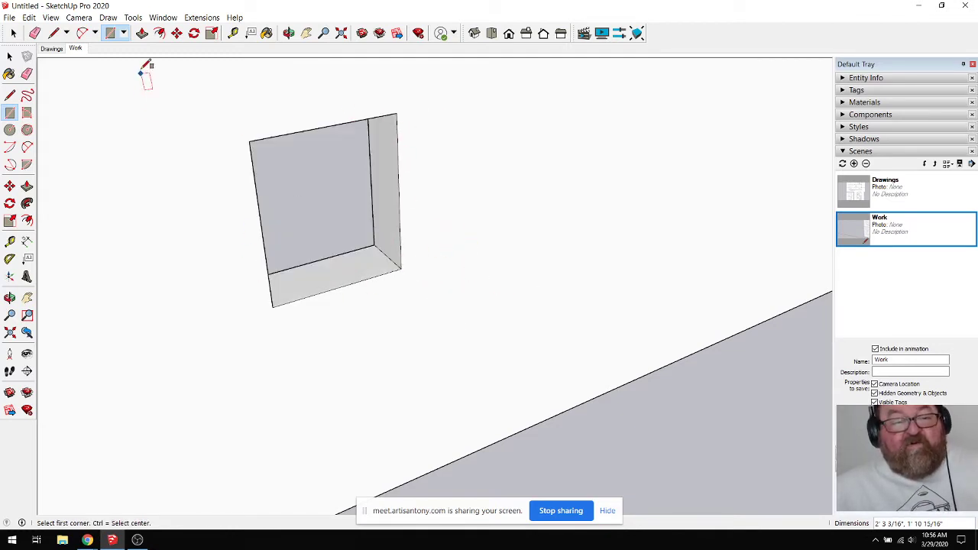
Step: Close the small opening in the long wall by pulling its side face 1' 10 15/16" to the opposite side
click(141, 34)
drag(386, 191, 271, 298)
scroll(524, 438, down, 5)
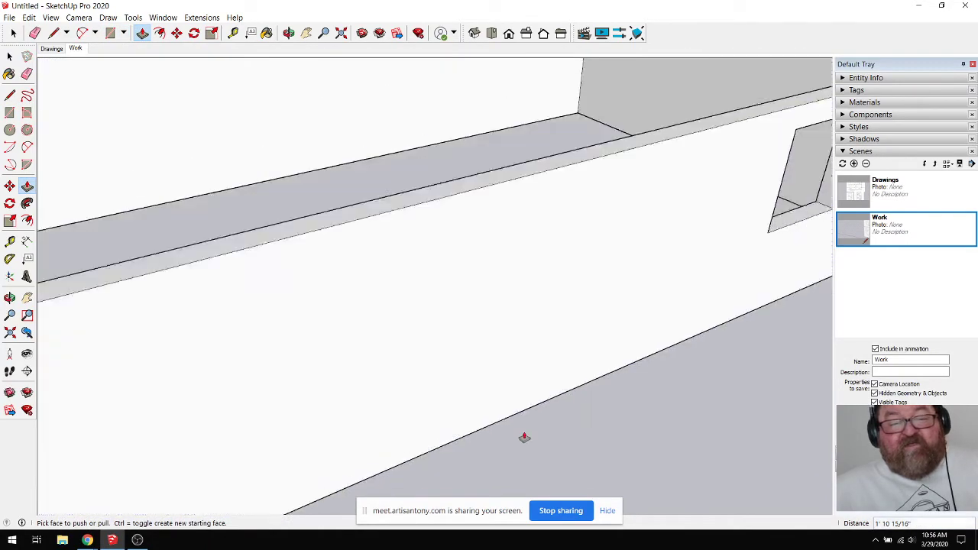
click(289, 34)
drag(467, 402, 231, 316)
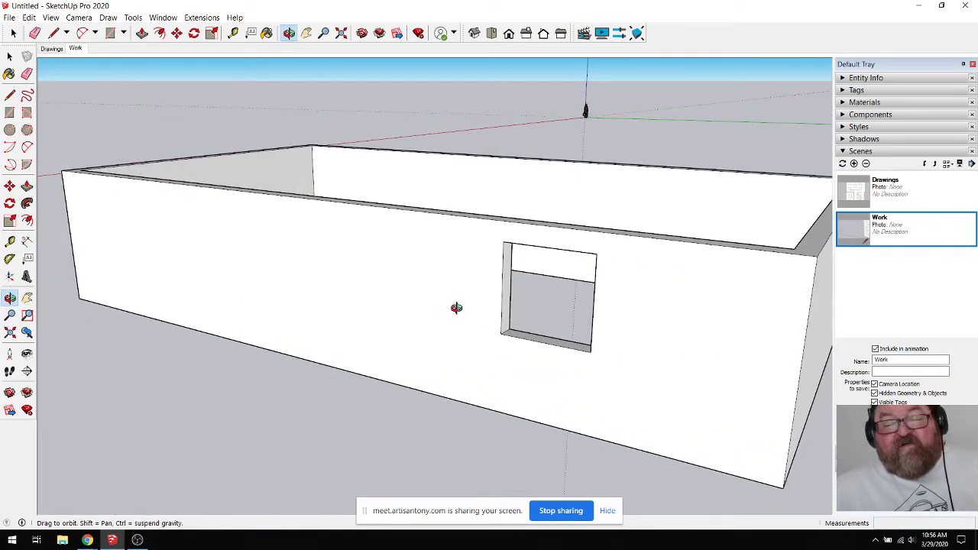
Step: Select the complete walls with the small window opening and make them a group
drag(314, 283, 398, 342)
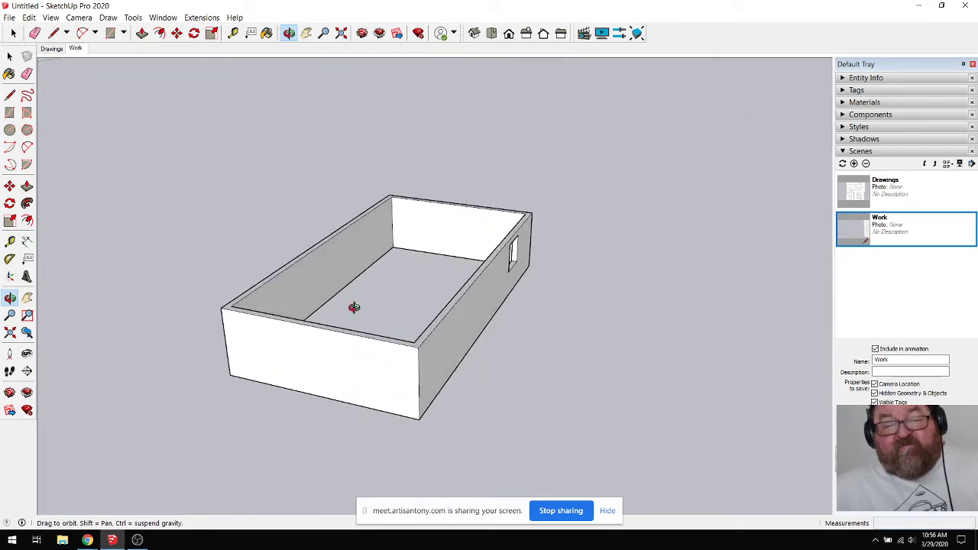
drag(321, 343, 374, 343)
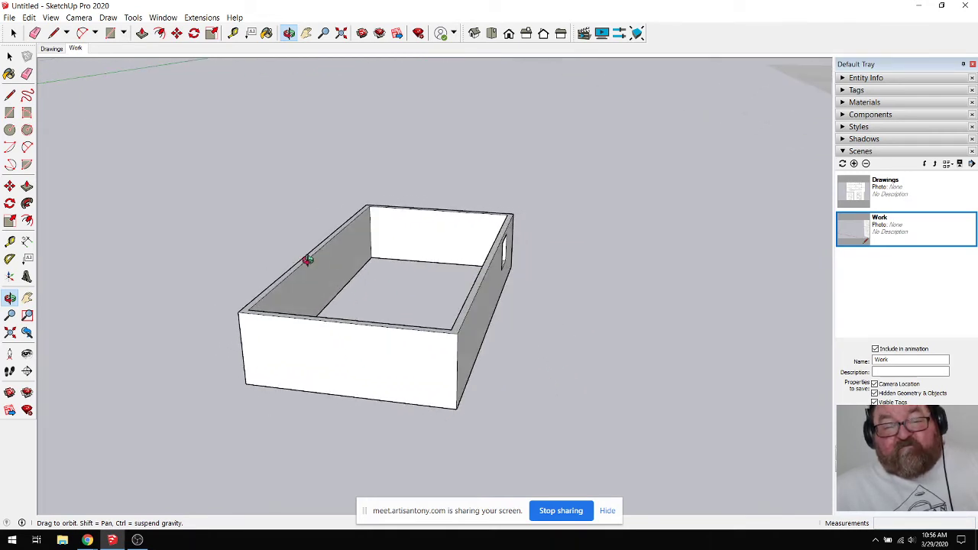
drag(284, 263, 264, 267)
click(13, 34)
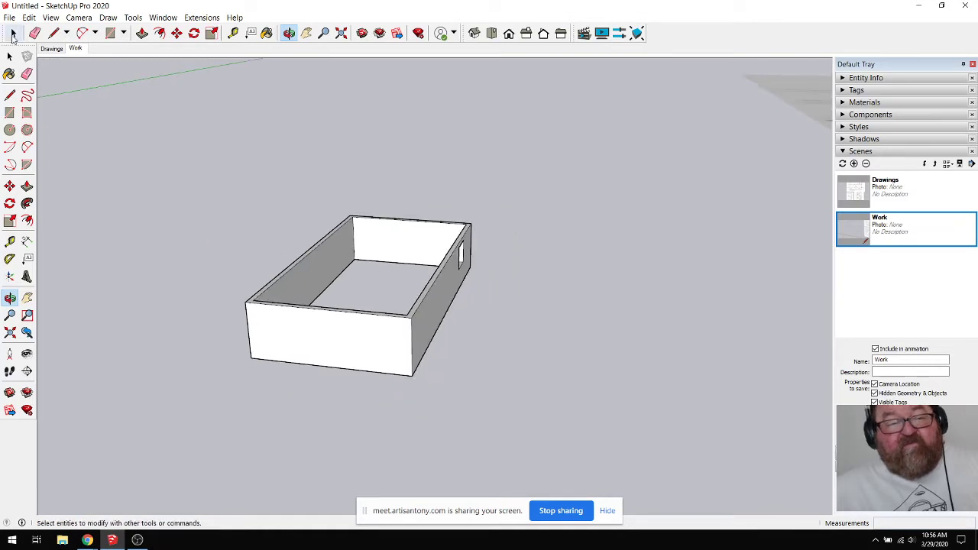
click(13, 34)
drag(246, 184, 535, 411)
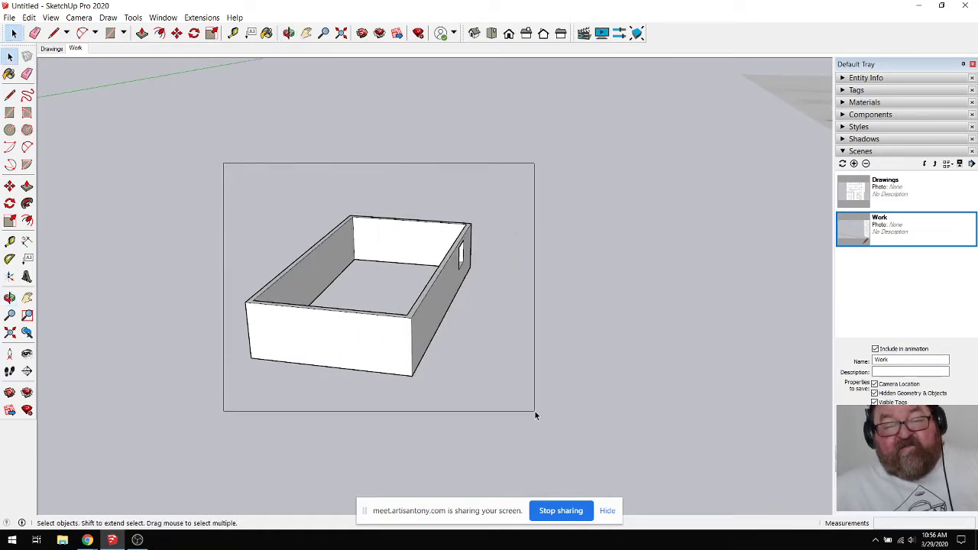
right_click(387, 342)
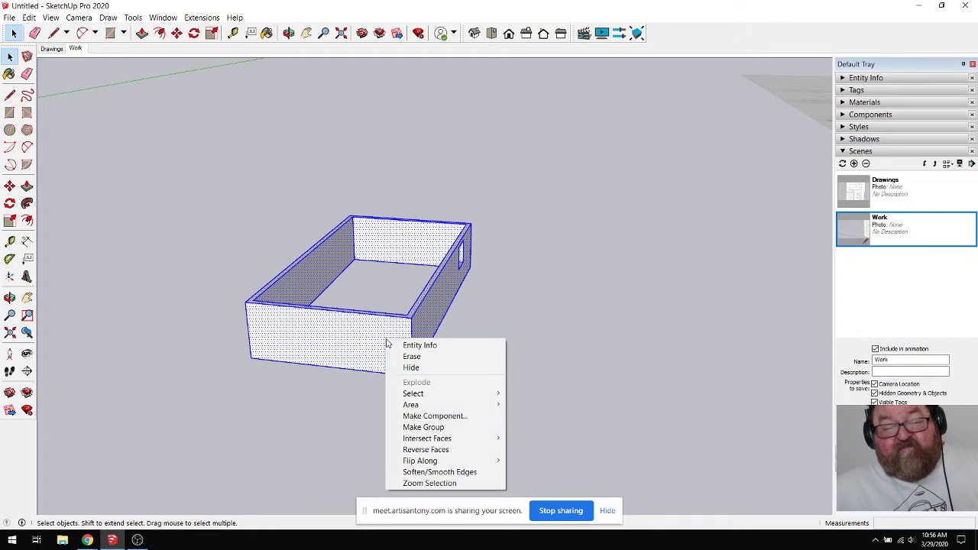
click(424, 428)
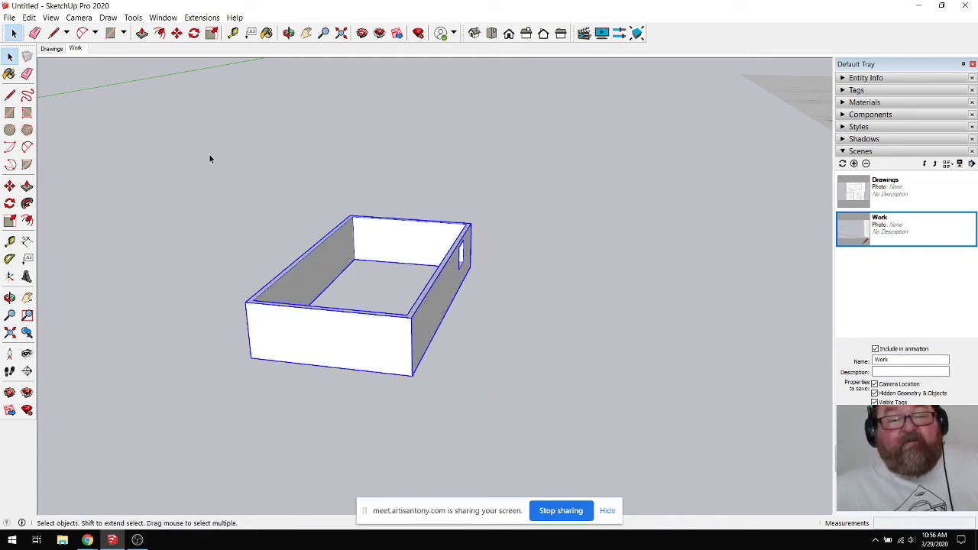
Step: Check that the grouped walls select as a single object, and clear the selection
scroll(362, 327, up, 3)
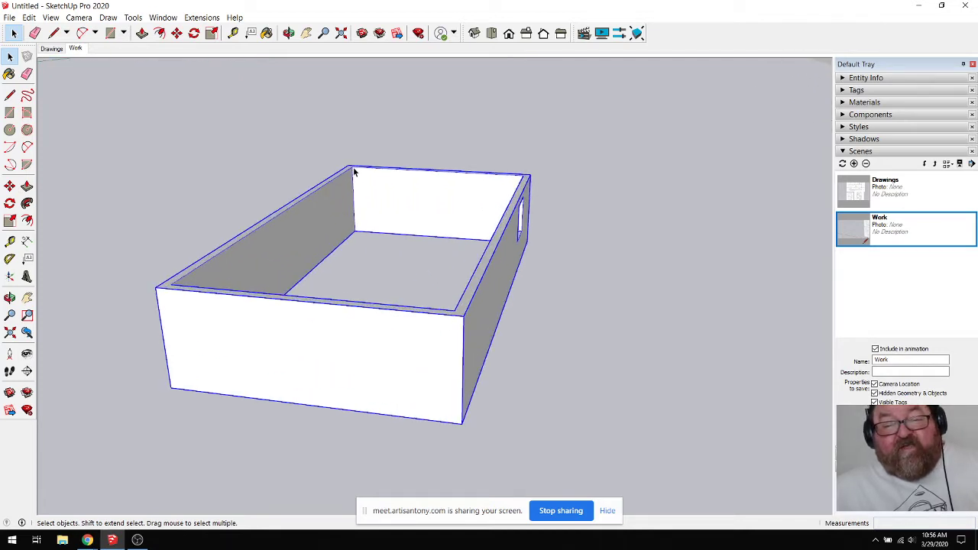
click(116, 195)
click(233, 321)
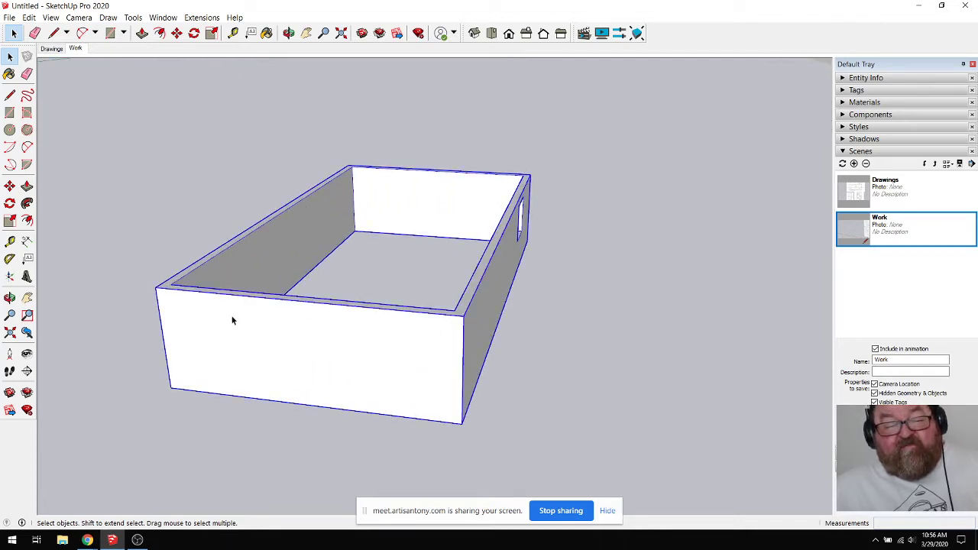
click(147, 213)
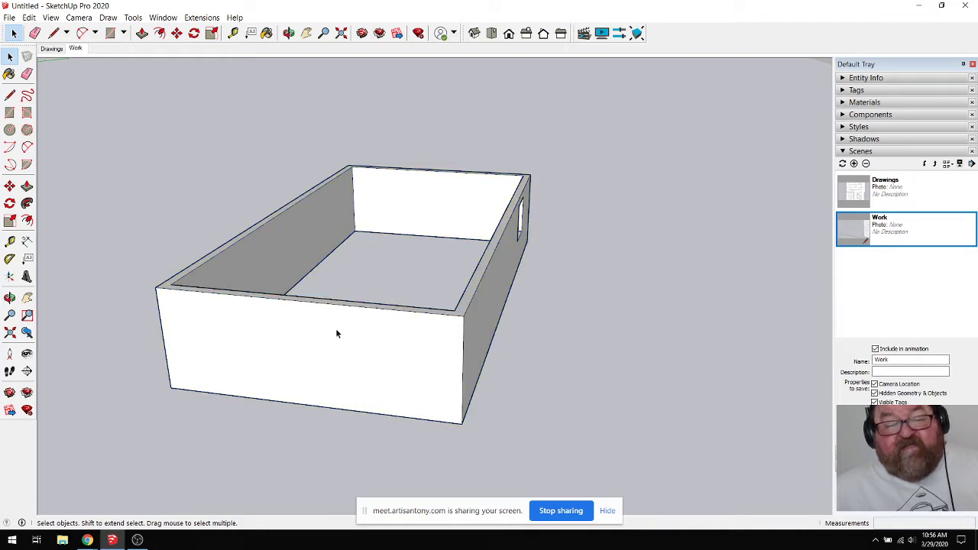
Step: Examine the excavated area on the Foundation Plan drawing and return to the grouped walls
click(288, 33)
scroll(290, 244, down, 5)
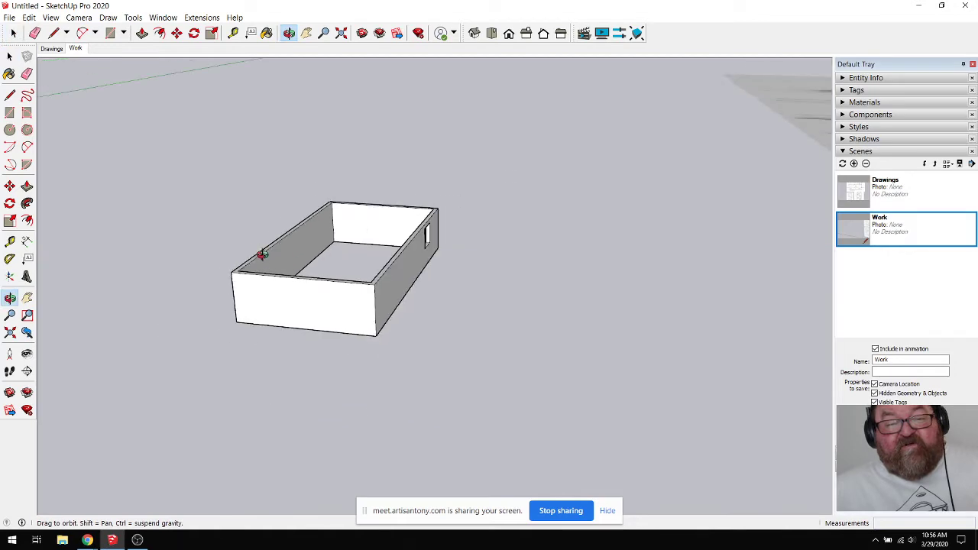
mouse_move(295, 261)
mouse_down()
mouse_move(267, 319)
mouse_move(253, 311)
mouse_up()
scroll(547, 332, up, 5)
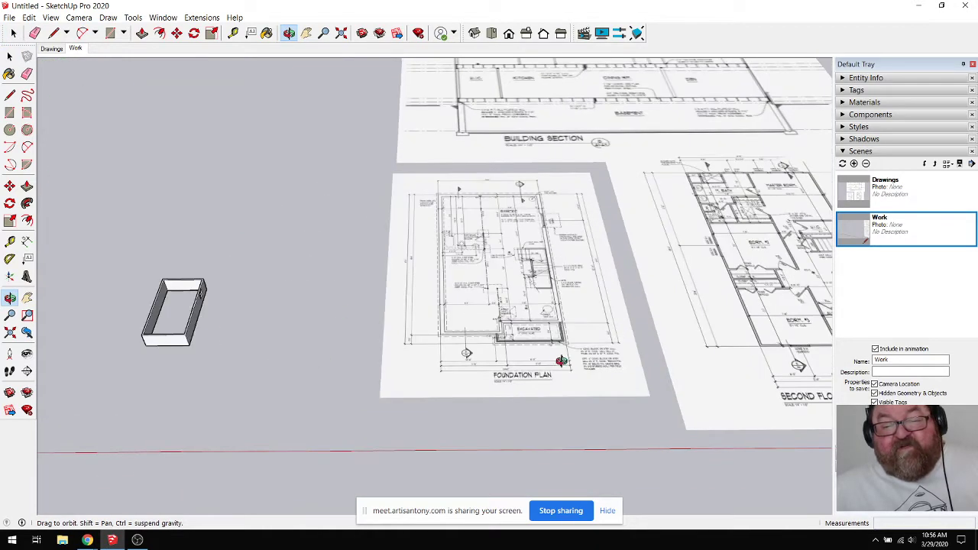
scroll(531, 327, up, 3)
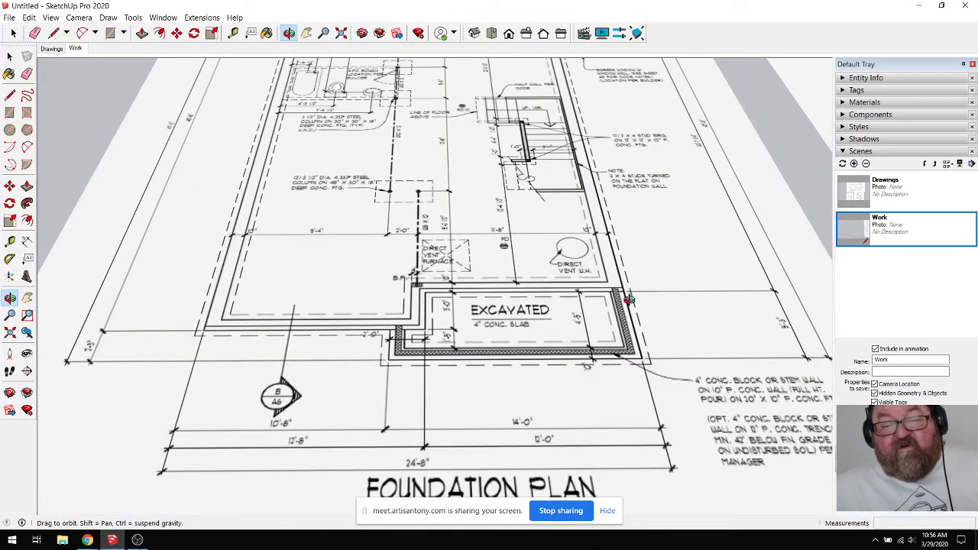
scroll(525, 367, down, 3)
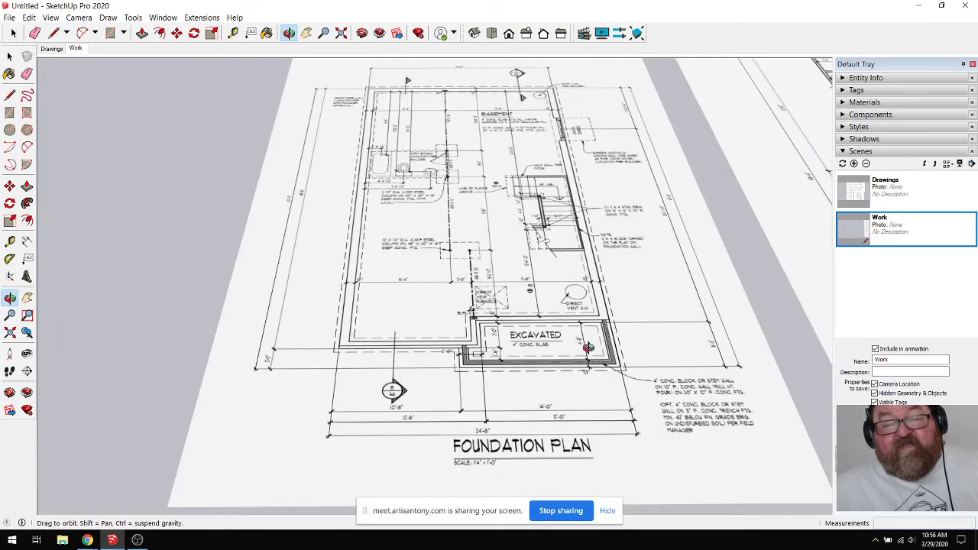
scroll(527, 336, down, 6)
scroll(264, 334, up, 9)
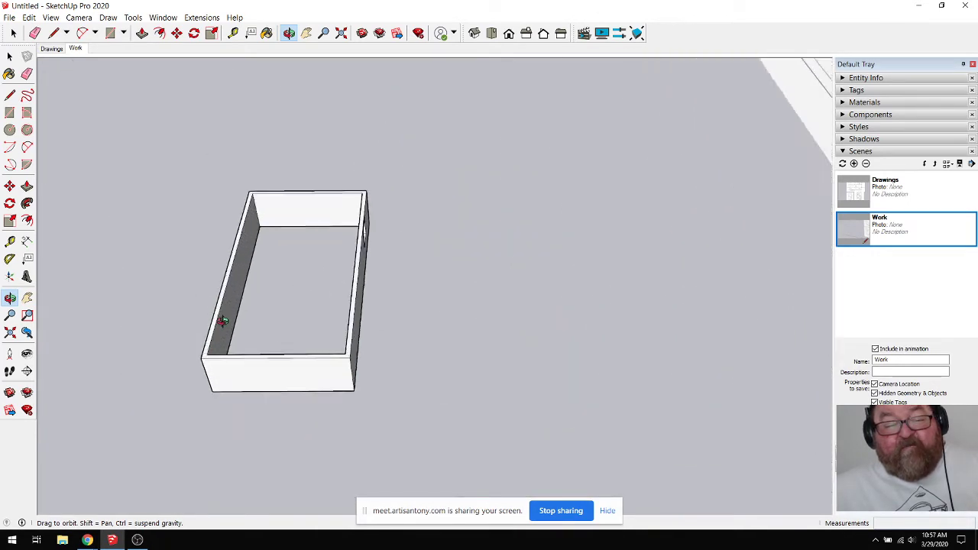
drag(395, 393, 313, 343)
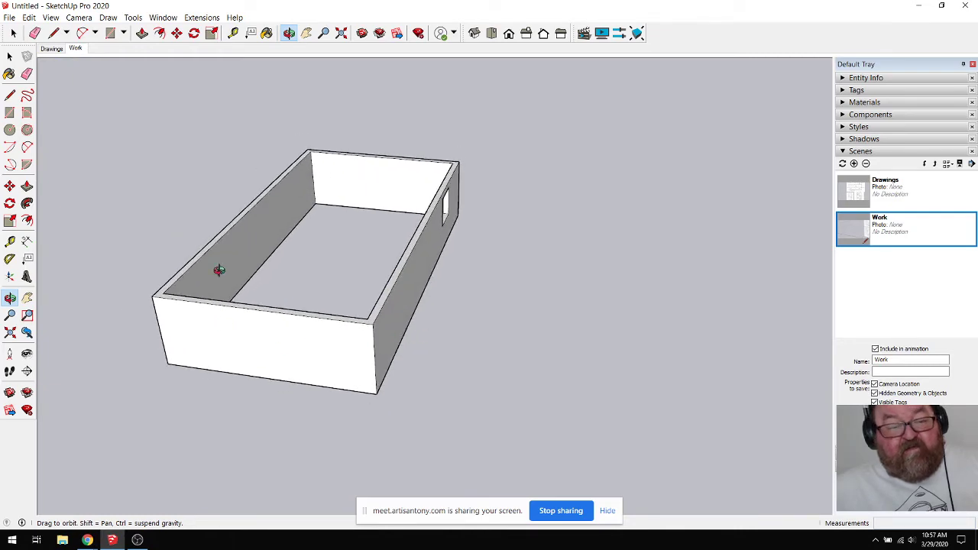
Step: Switch to Chrome to check the YouTube live stream dashboard, the e-mail and the class meeting, and return to SketchUp
mouse_move(90, 540)
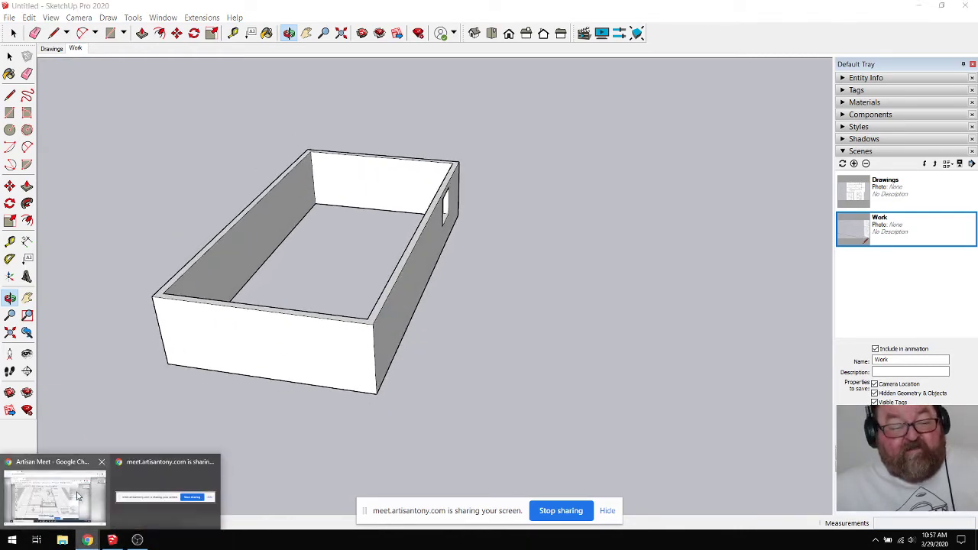
click(79, 497)
click(269, 12)
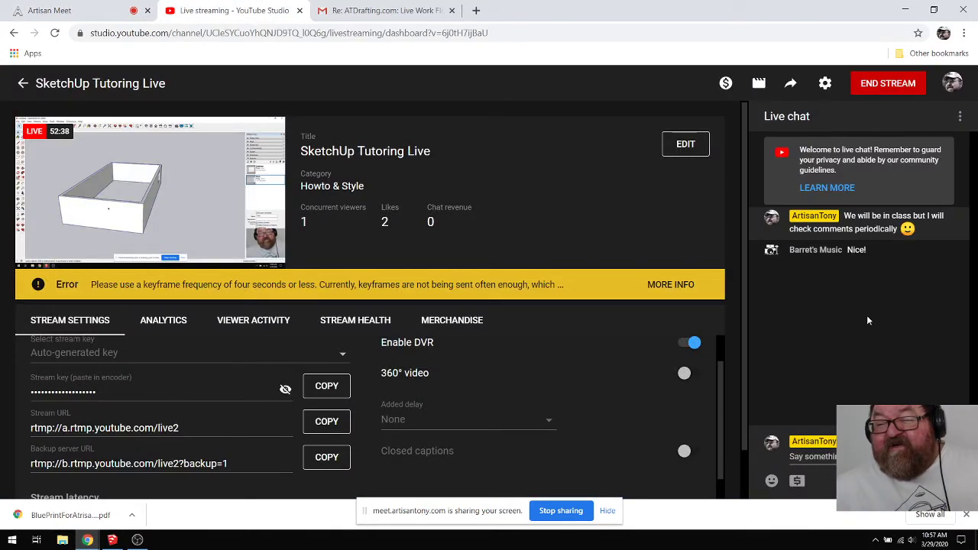
click(365, 10)
click(49, 10)
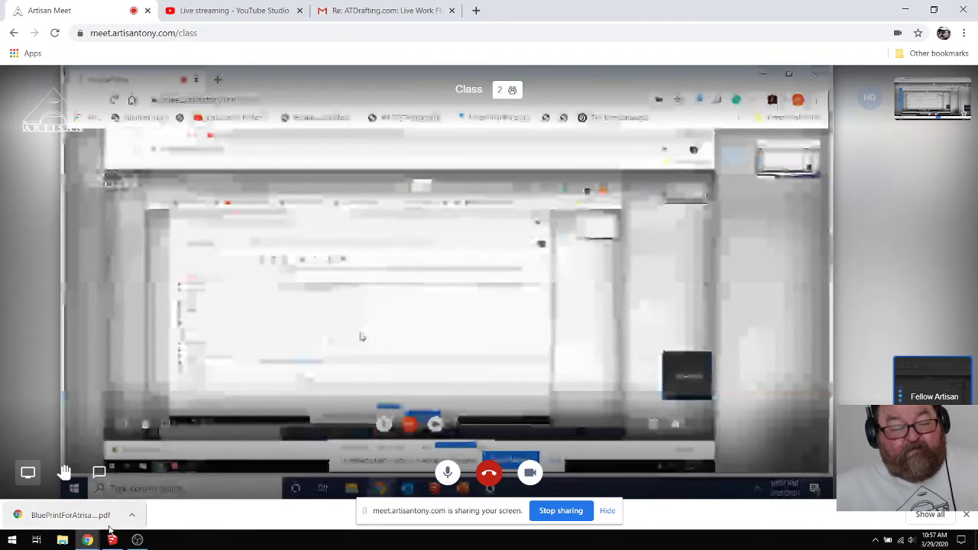
mouse_move(113, 540)
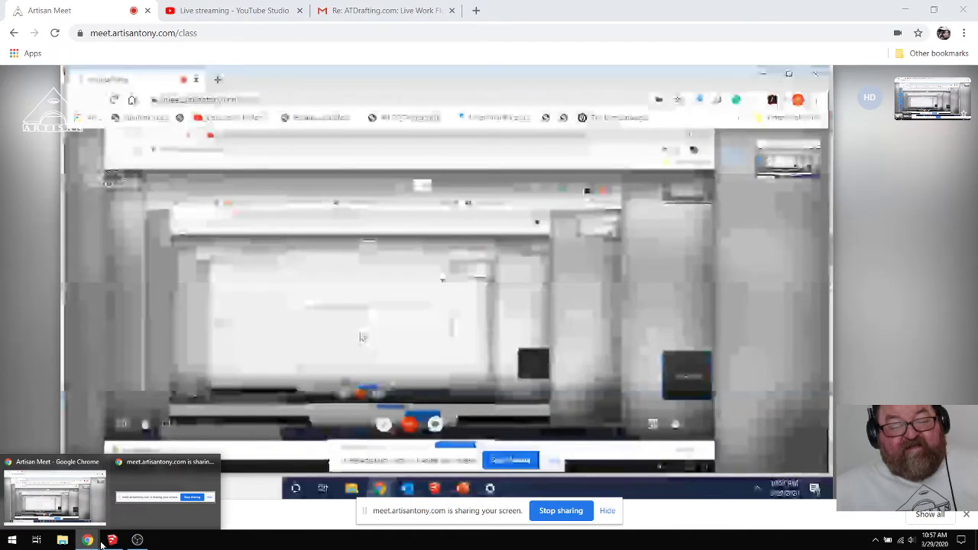
click(113, 540)
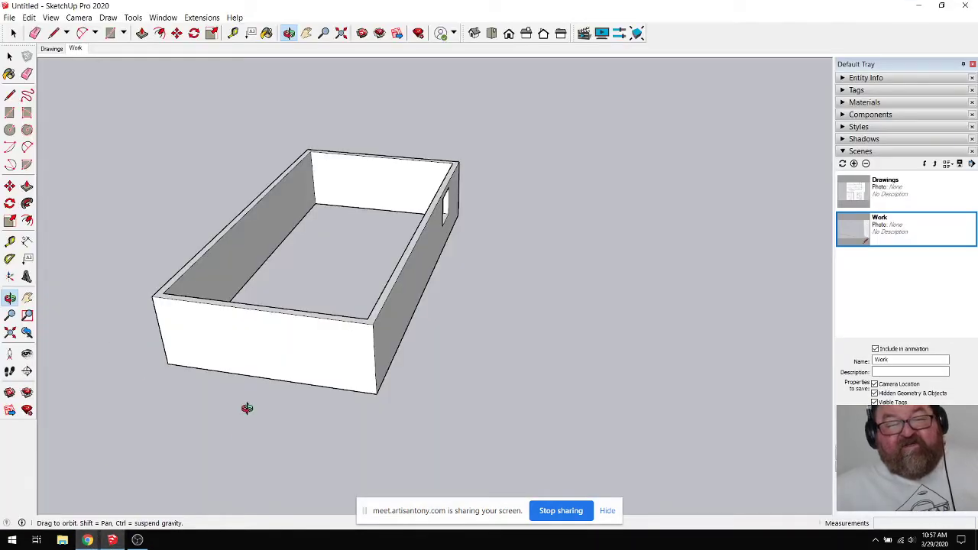
drag(287, 253, 290, 339)
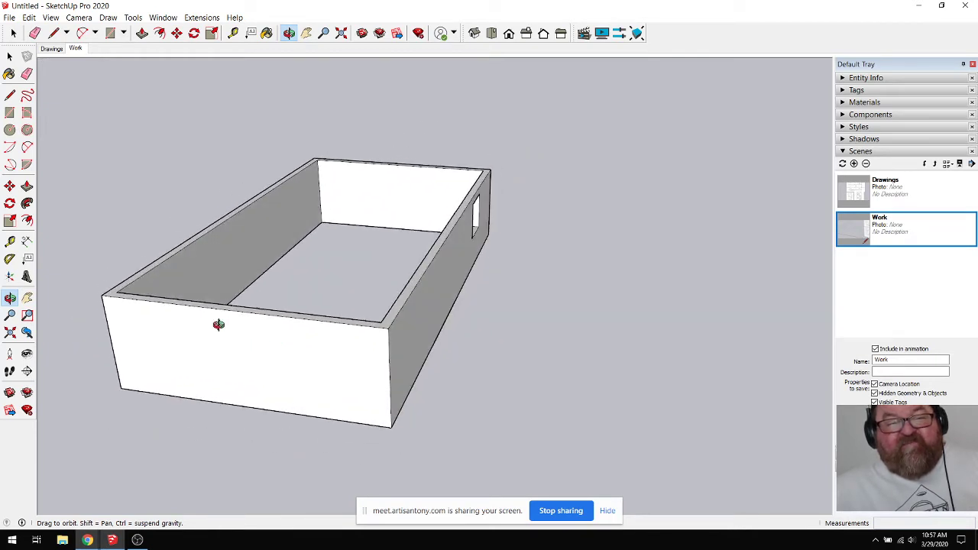
drag(216, 323, 224, 331)
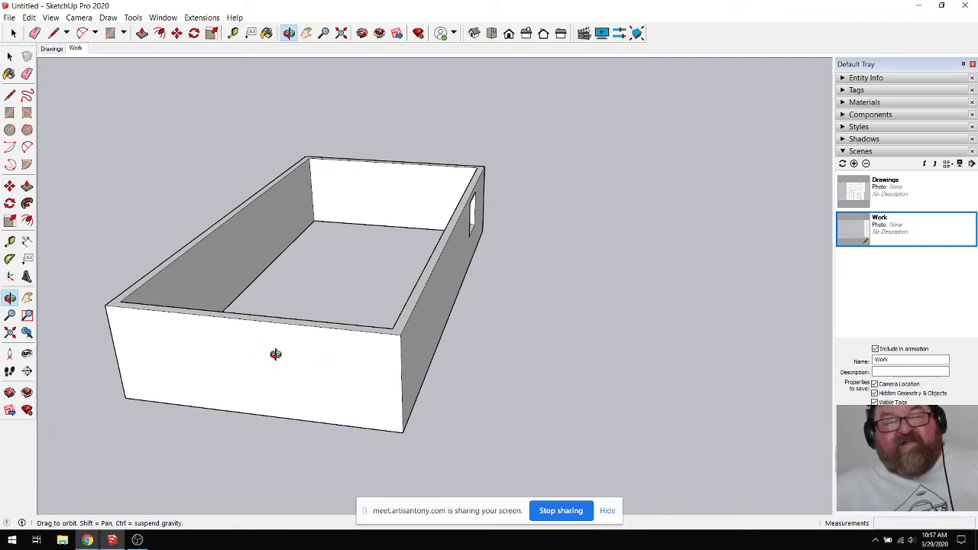
drag(292, 357, 304, 376)
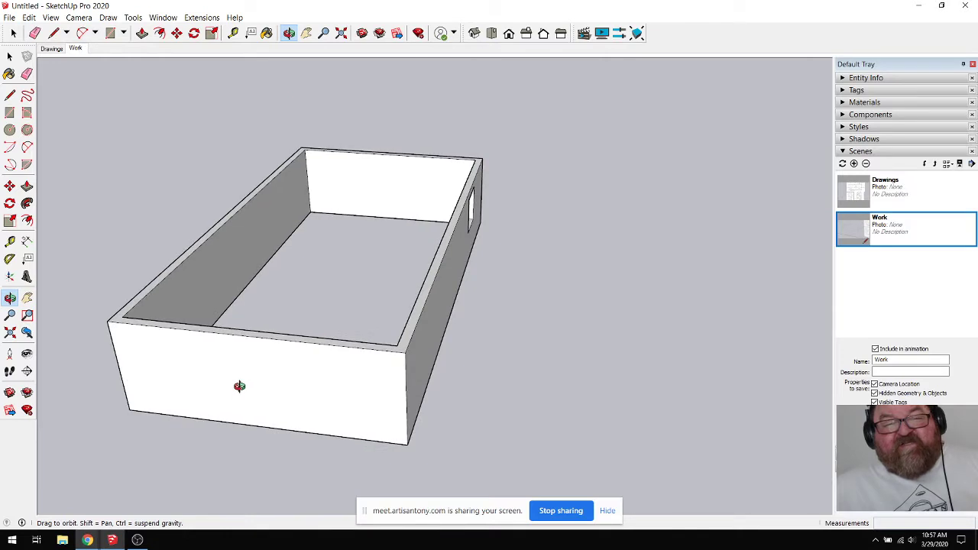
drag(239, 386, 199, 384)
drag(308, 402, 223, 401)
scroll(243, 380, up, 2)
drag(291, 408, 201, 350)
scroll(204, 395, up, 5)
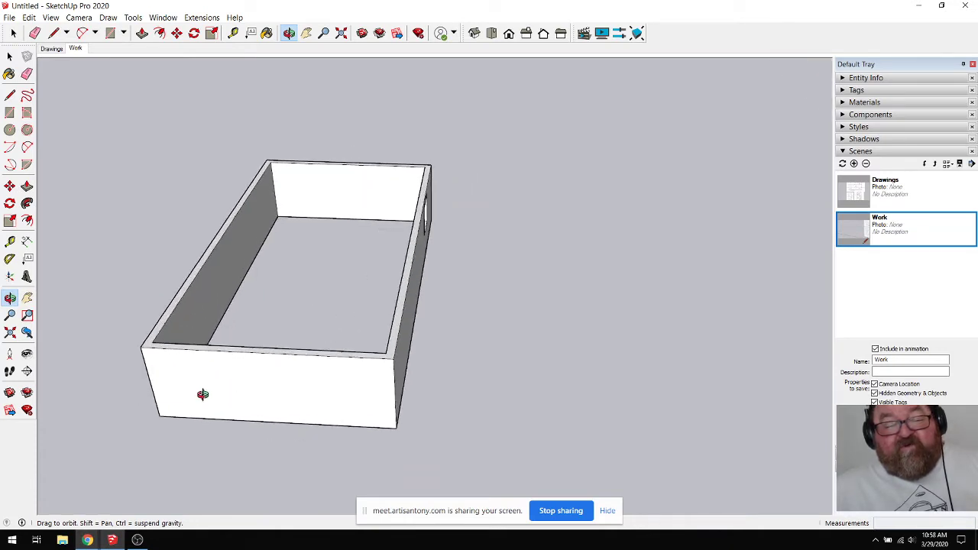
drag(312, 383, 267, 338)
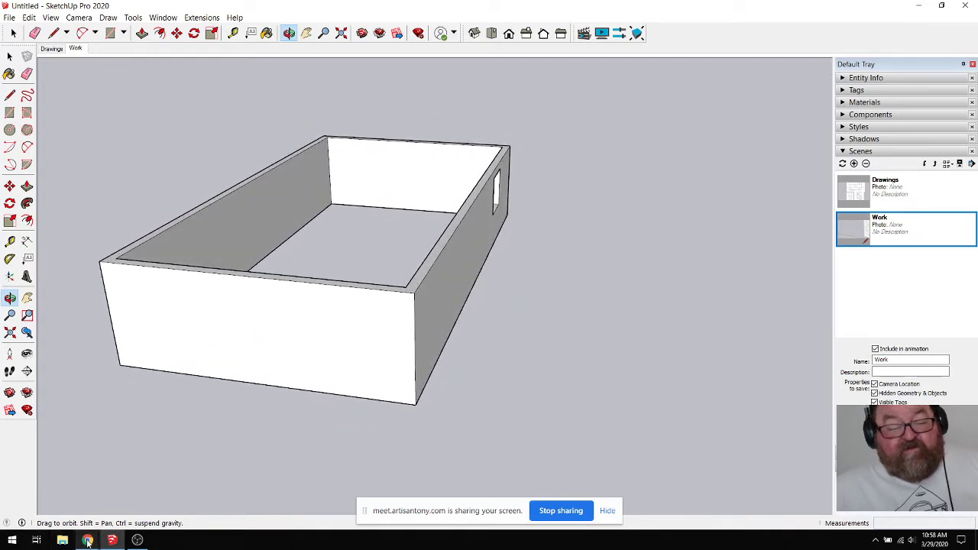
Step: Switch to the student's shared model in Chrome and draw a rectangle about 7' 7 1/2" by 20' 7 3/16" on the ground beside the walls
mouse_move(87, 540)
click(63, 502)
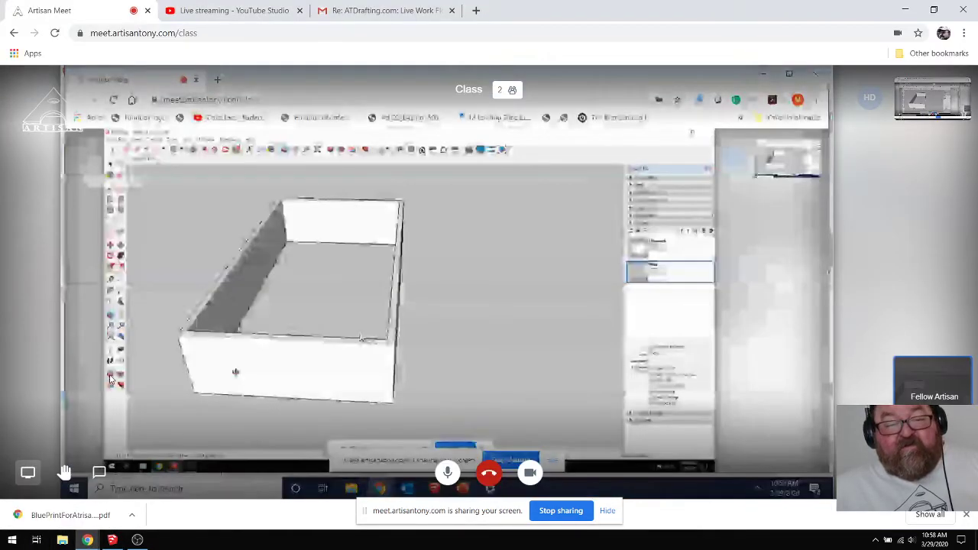
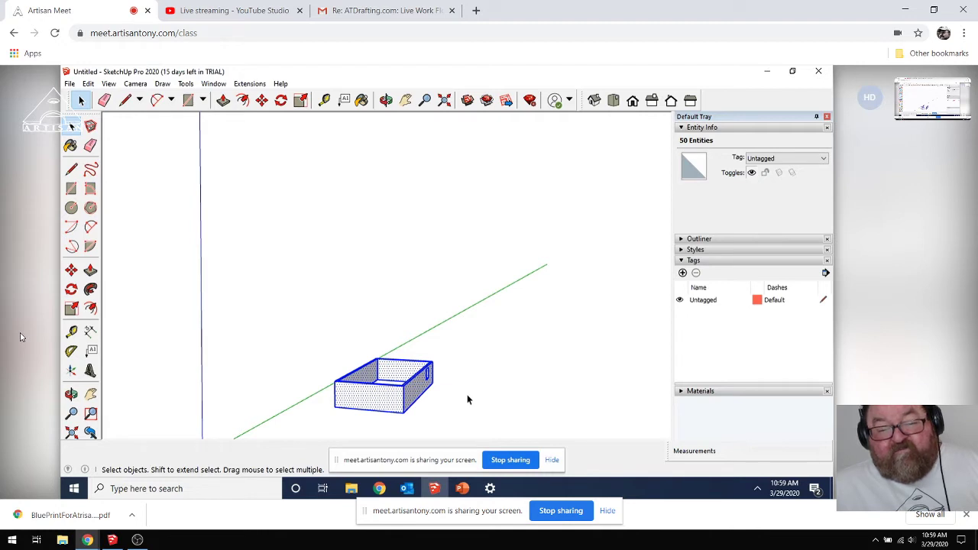
key(r)
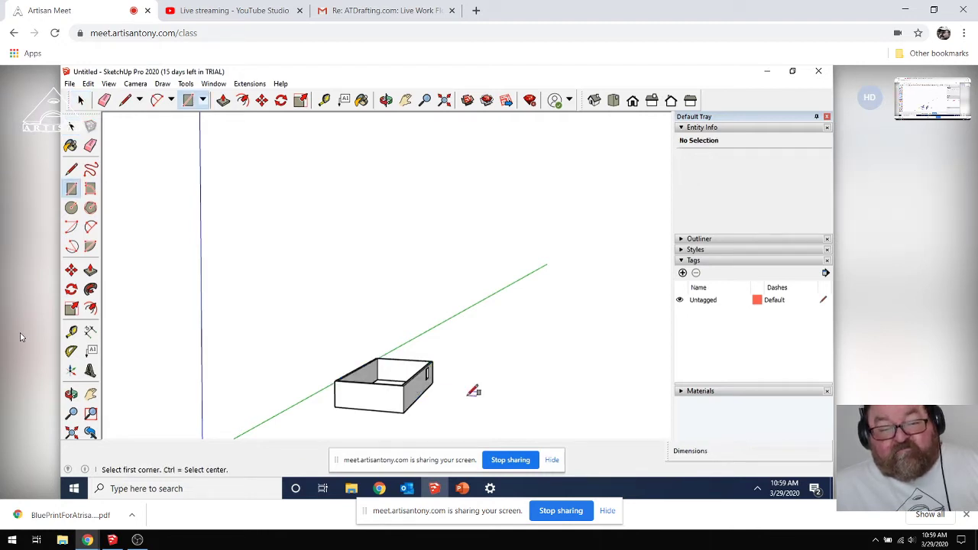
click(468, 394)
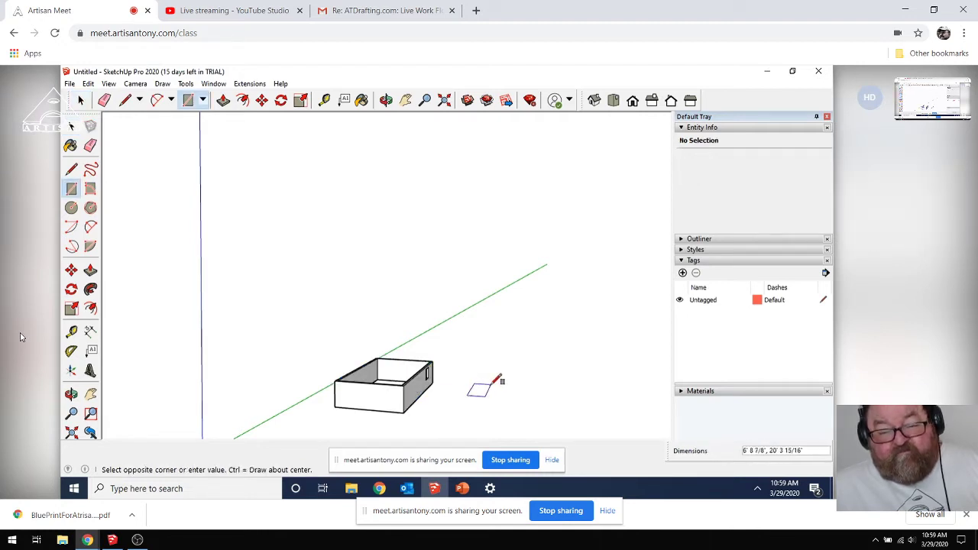
click(493, 384)
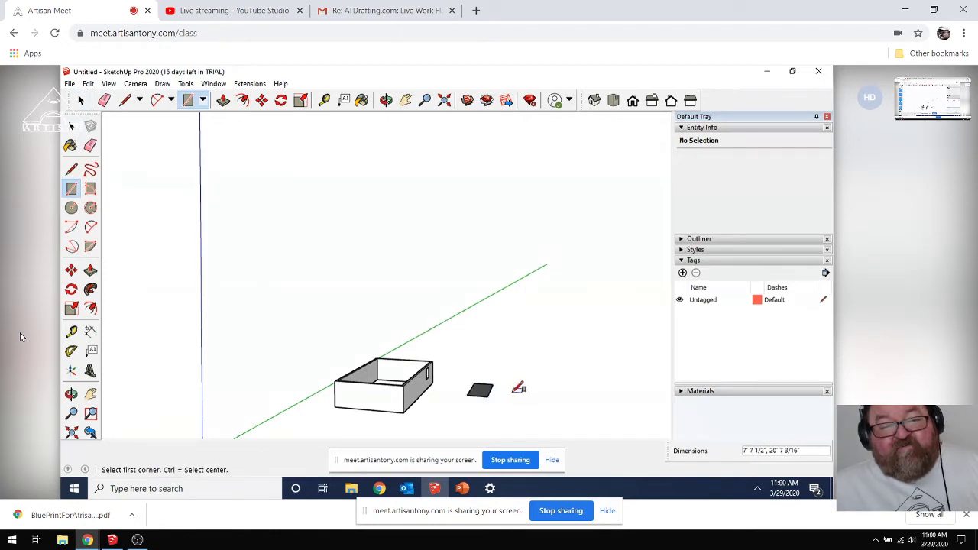
Step: Push/Pull the new rectangle beside the walls up about 4' 2 5/8" into a box
click(71, 308)
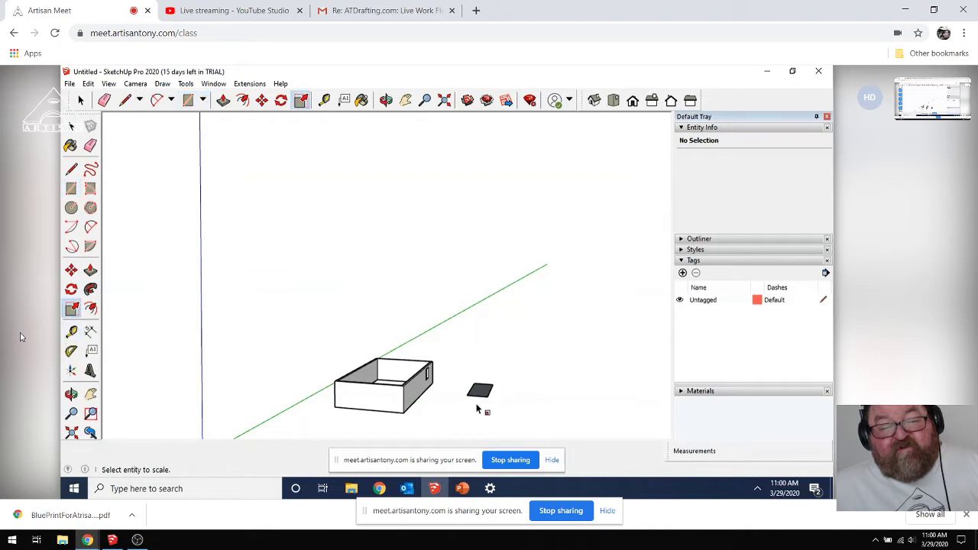
click(91, 270)
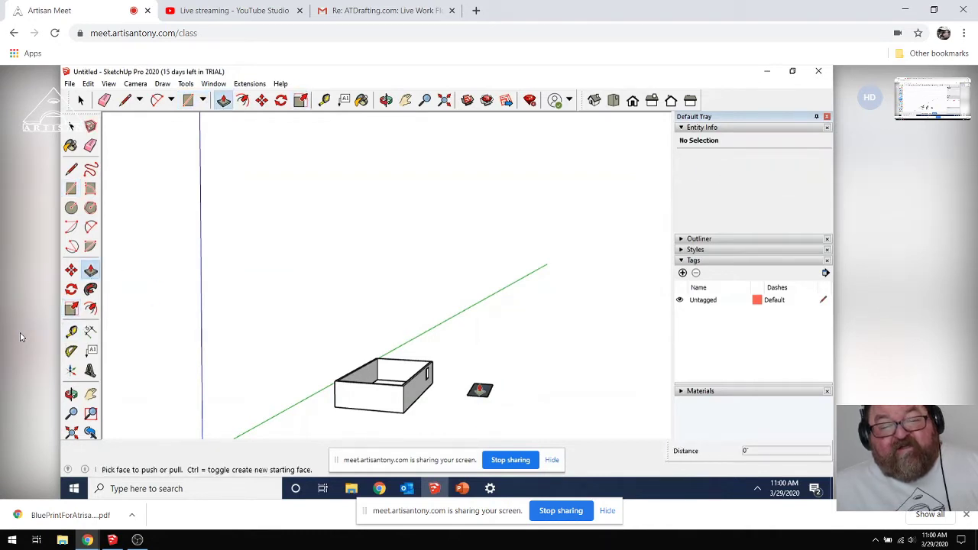
click(480, 391)
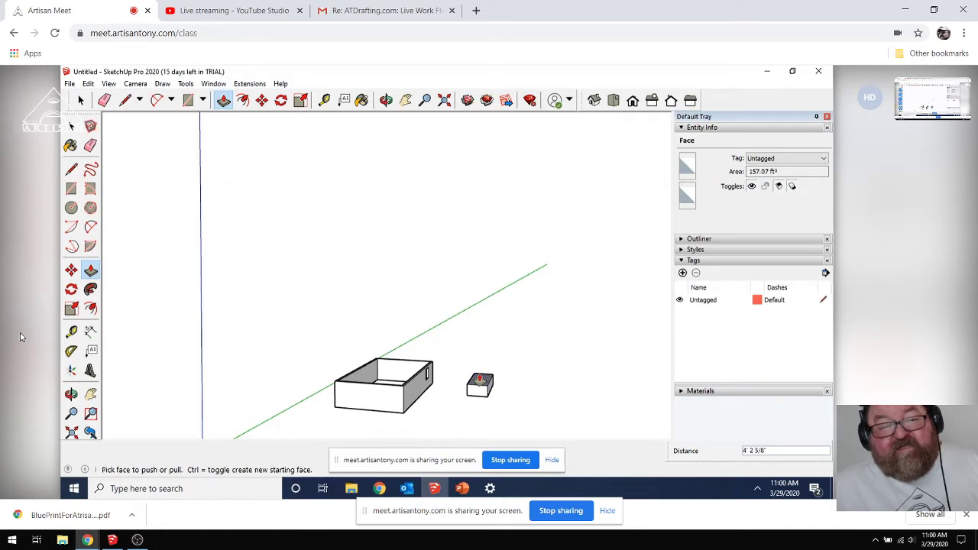
Step: Select all connected geometry of the walls, then select the walls together with the small box in one selection window
click(71, 126)
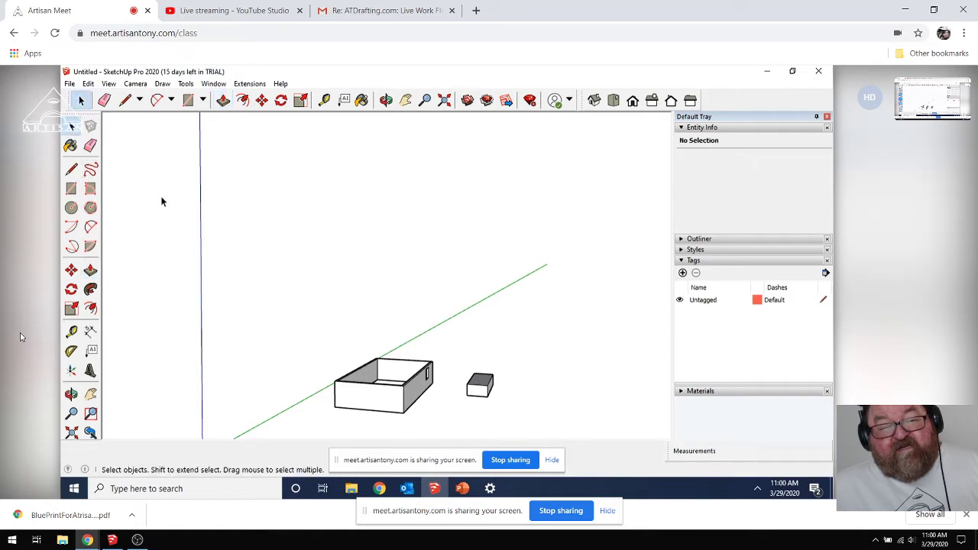
triple_click(381, 400)
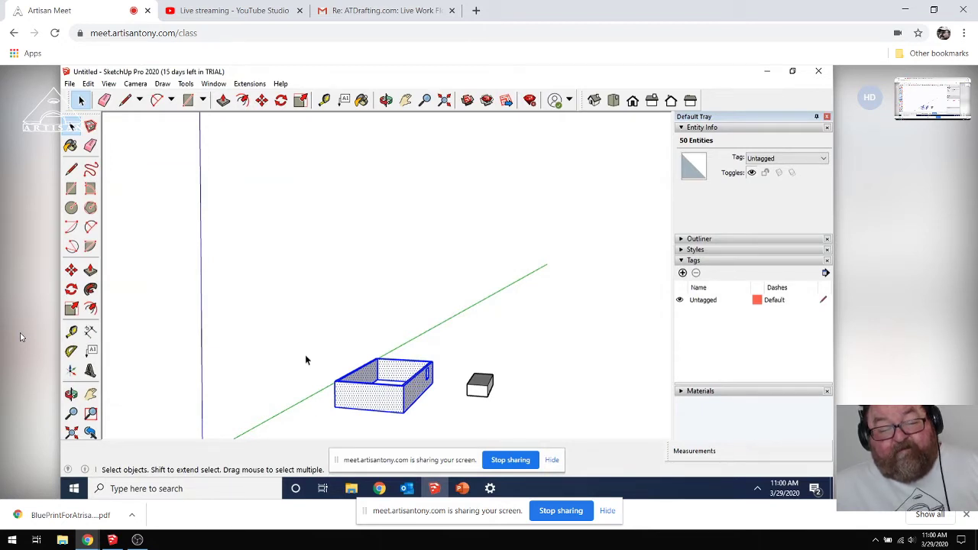
drag(275, 327, 546, 427)
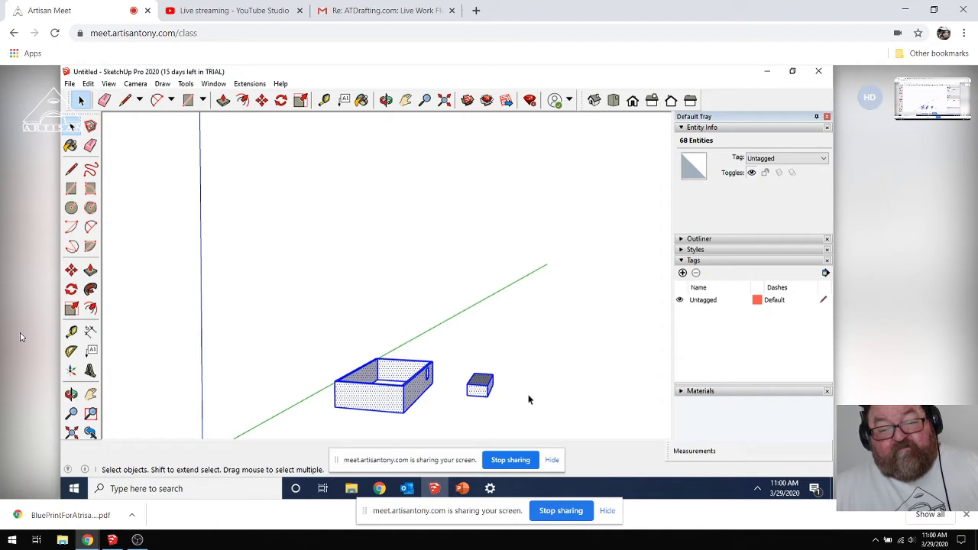
Step: Delete all connected geometry of the small box beside the walls
click(528, 395)
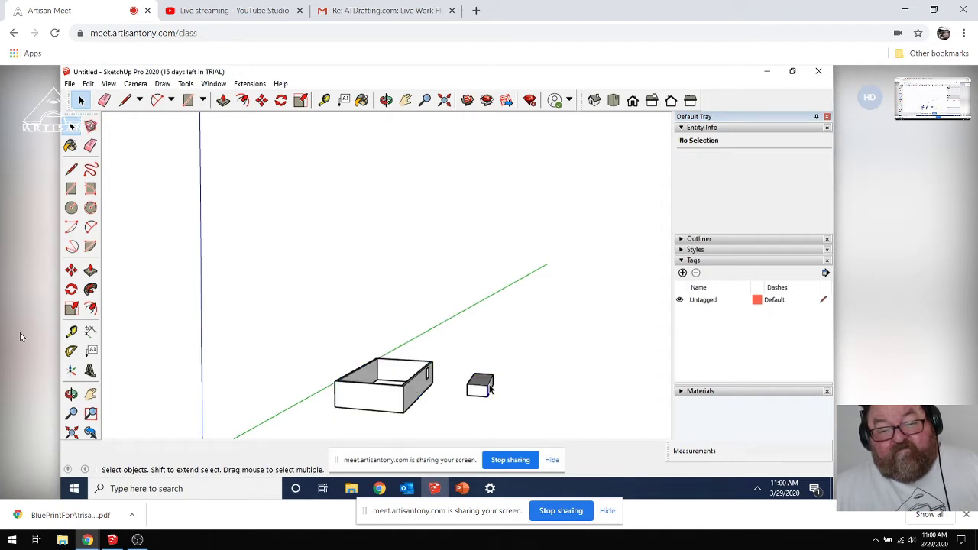
click(490, 389)
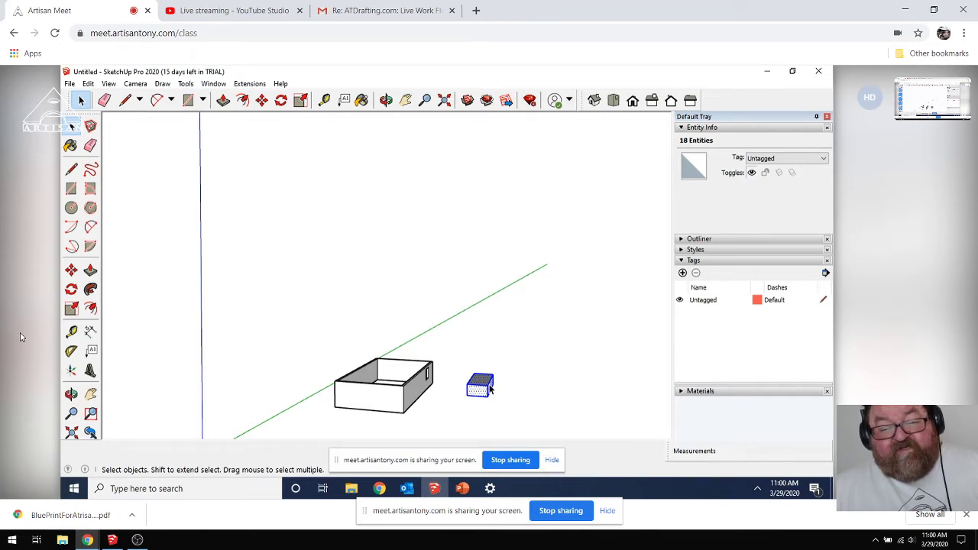
key(Delete)
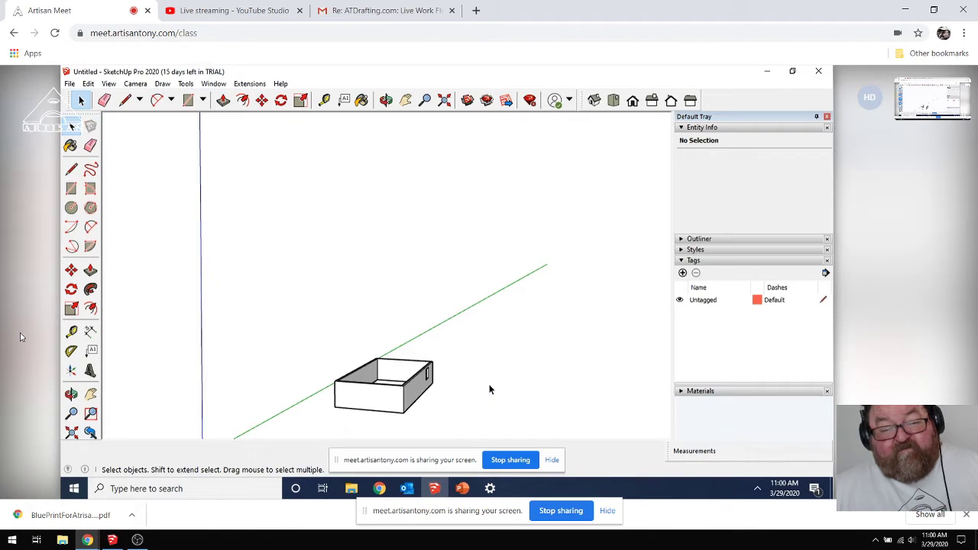
Step: Select the complete walls with a selection window and make them a group
mouse_move(490, 390)
mouse_down()
mouse_move(384, 349)
mouse_move(474, 384)
mouse_up()
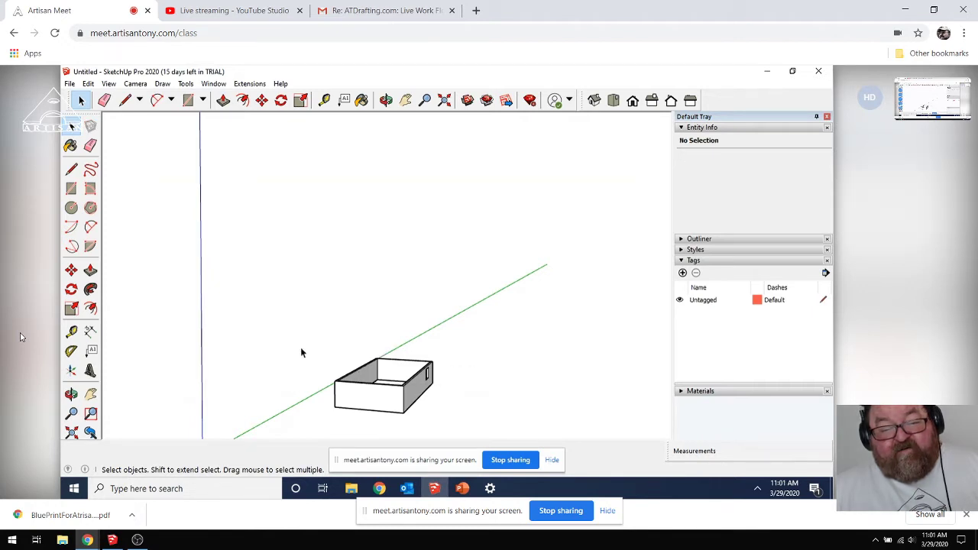
drag(306, 324, 463, 434)
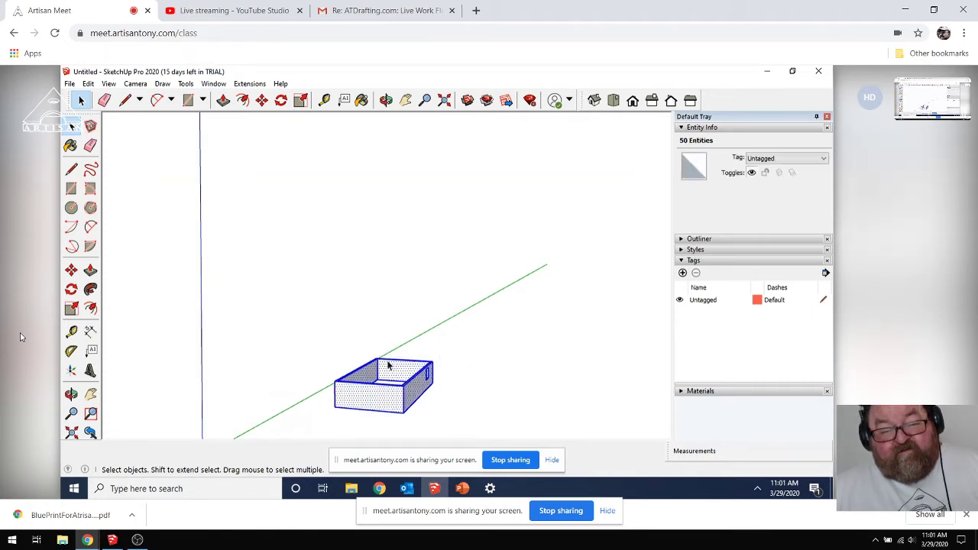
right_click(396, 395)
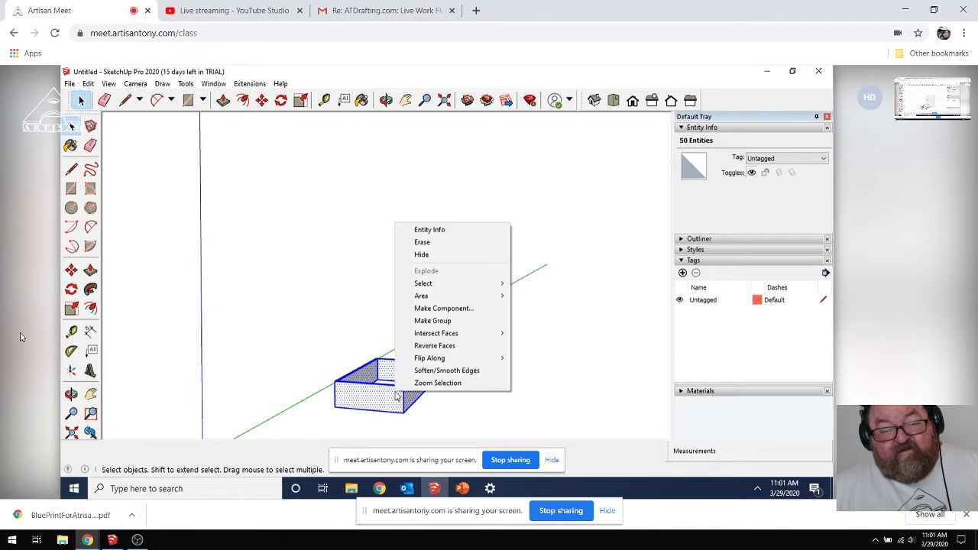
click(458, 321)
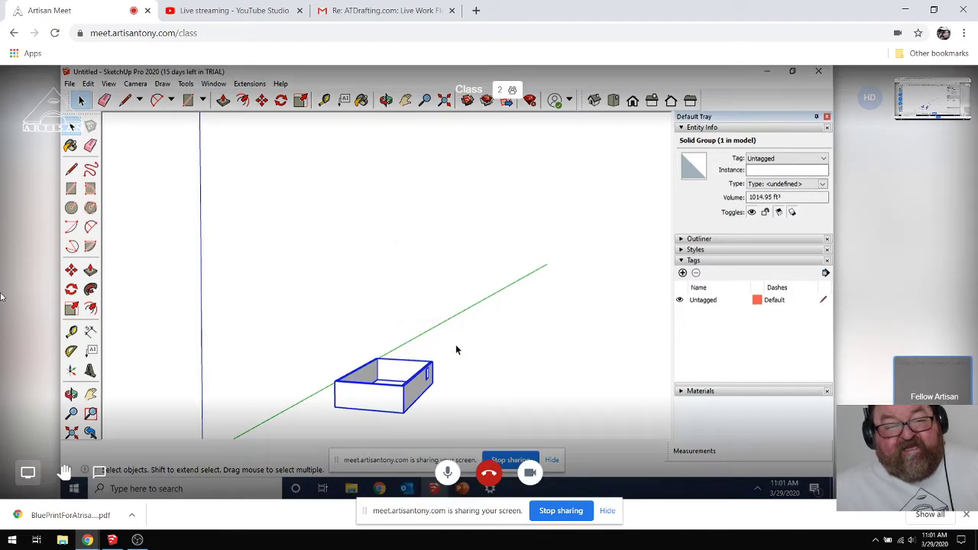
Step: Switch to the local SketchUp model and draw a rectangle about 2' 7 3/16" by 1' 11 7/16" on the long wall's outer face
click(112, 540)
drag(370, 328, 296, 269)
scroll(345, 224, up, 4)
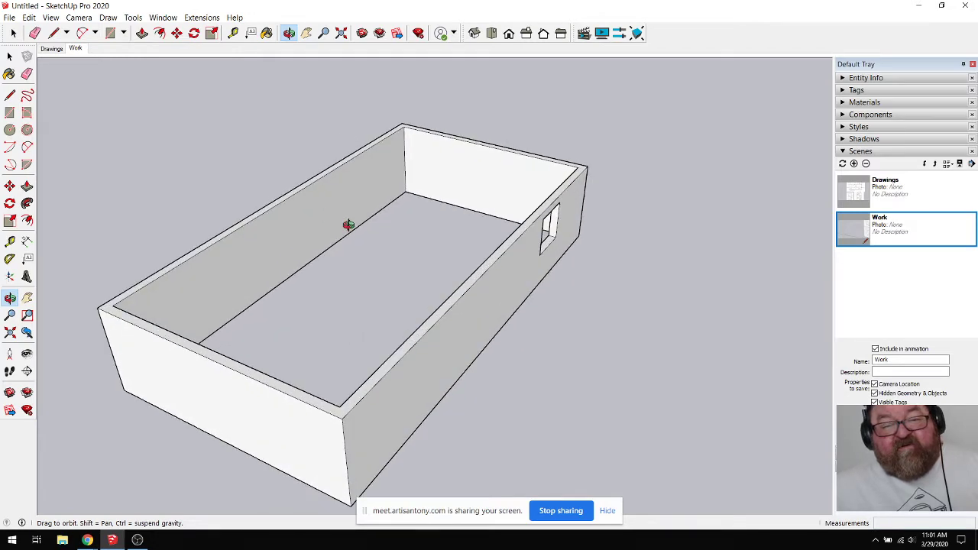
drag(364, 206, 338, 228)
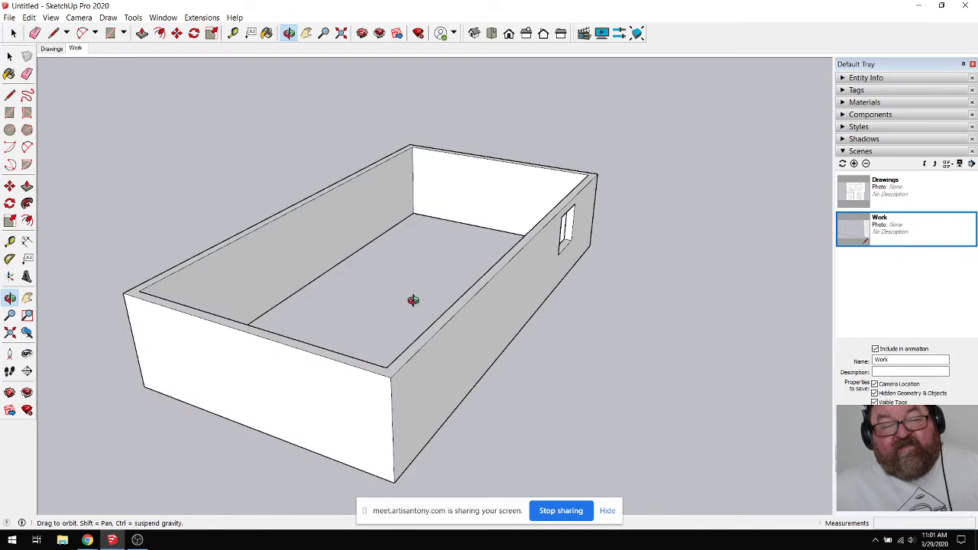
drag(298, 336, 445, 354)
scroll(458, 352, up, 6)
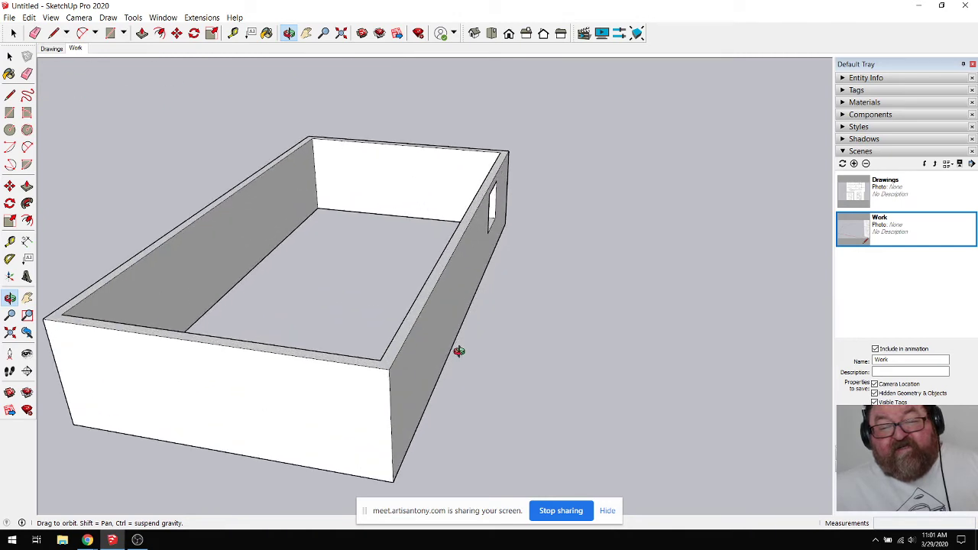
click(110, 33)
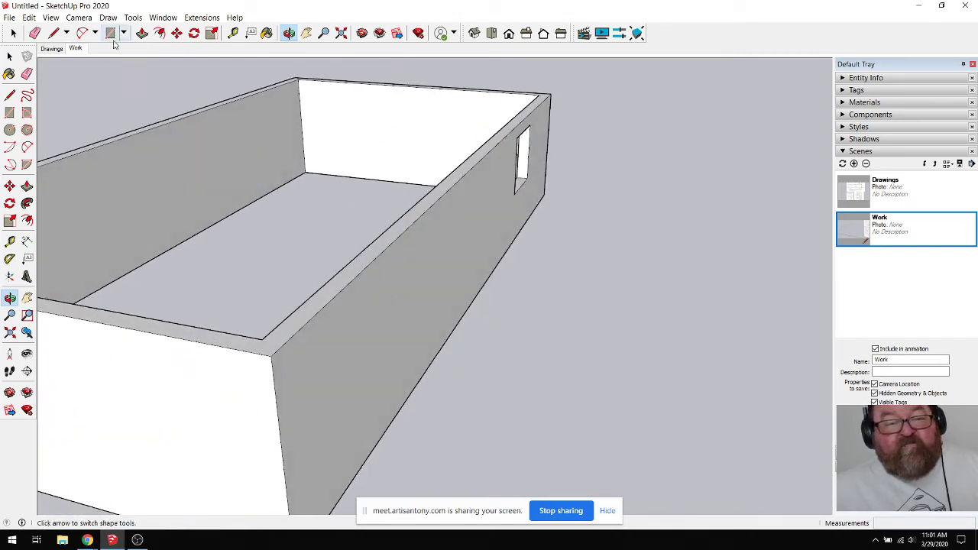
click(395, 285)
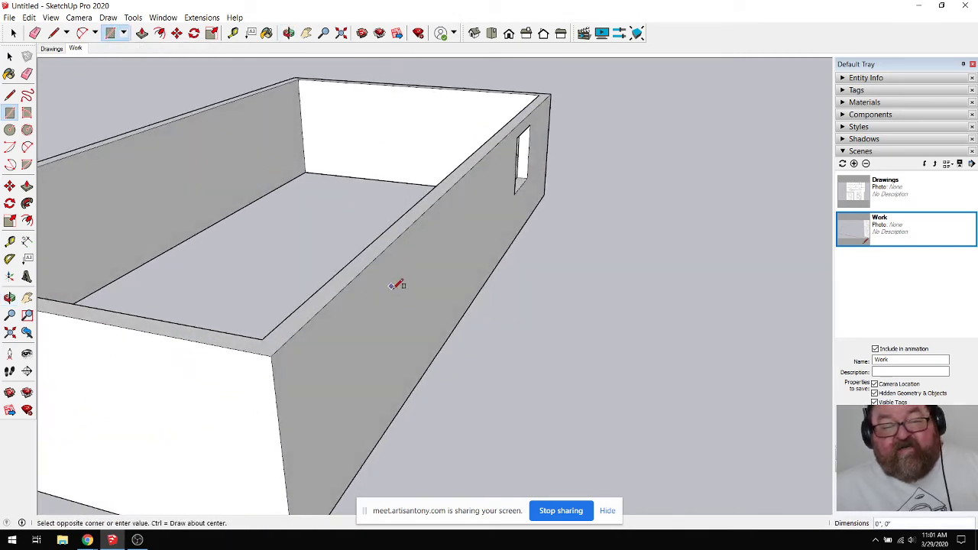
click(408, 318)
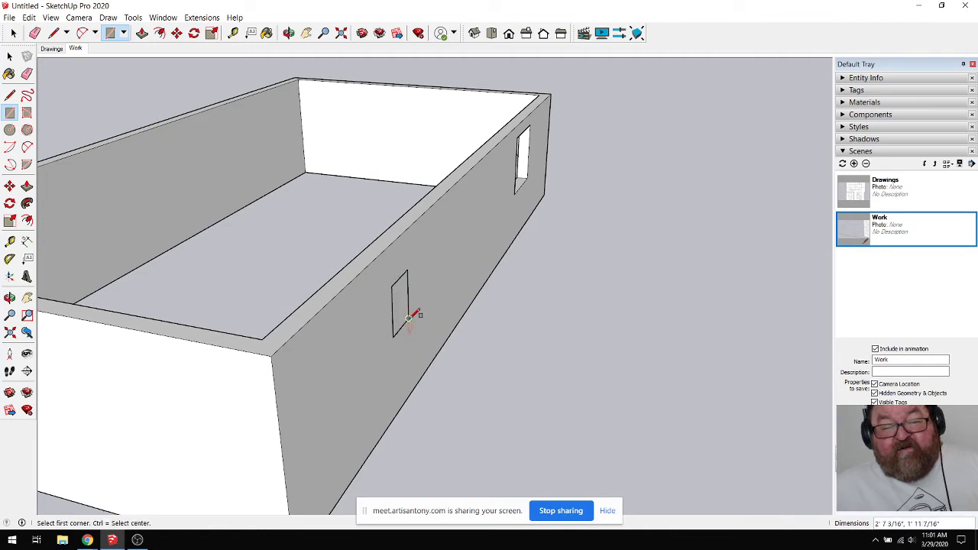
Step: Push/Pull the new rectangle about 2' 9" outward from the long wall into a box
click(142, 33)
click(289, 33)
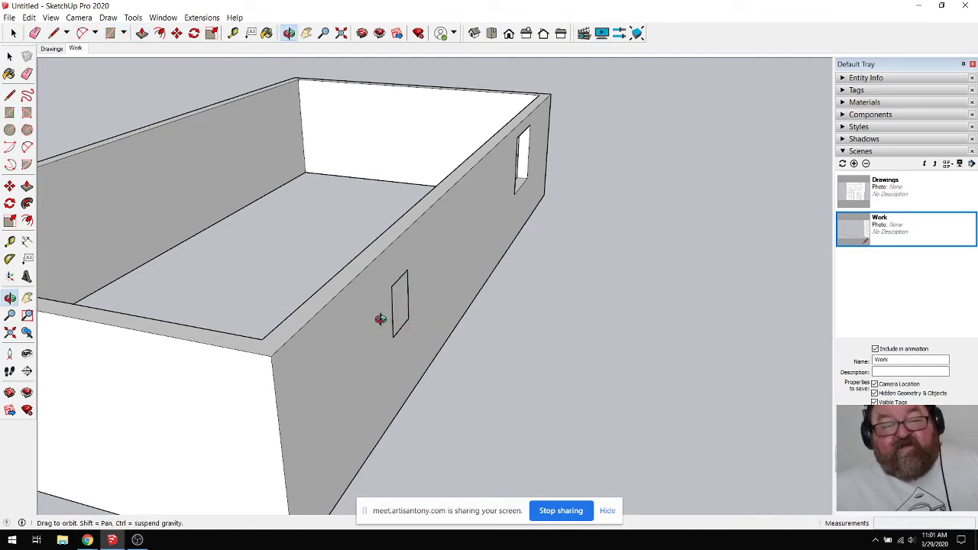
drag(382, 319, 356, 299)
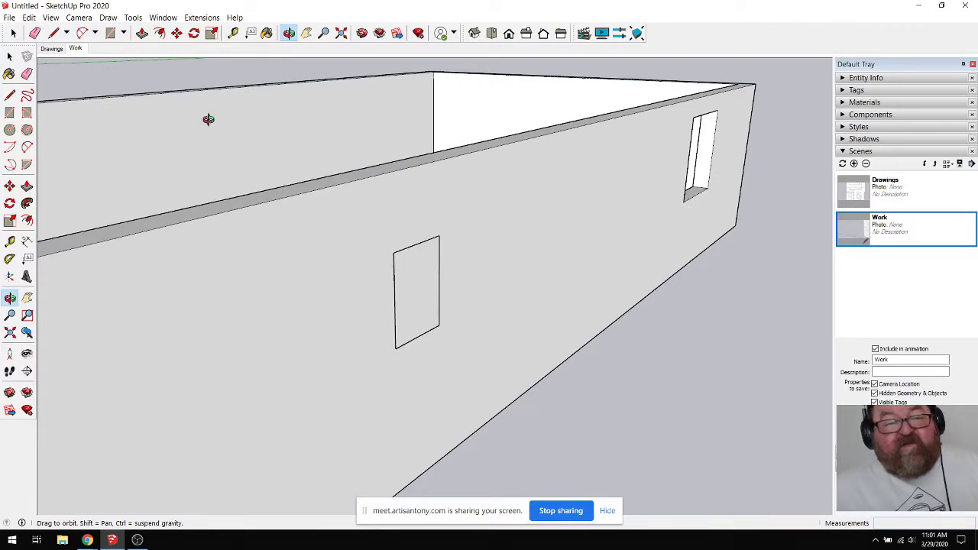
click(141, 33)
drag(417, 269, 486, 301)
Step: Select the whole protruding box and move it about 1' 9 1/2" into the wall
click(9, 56)
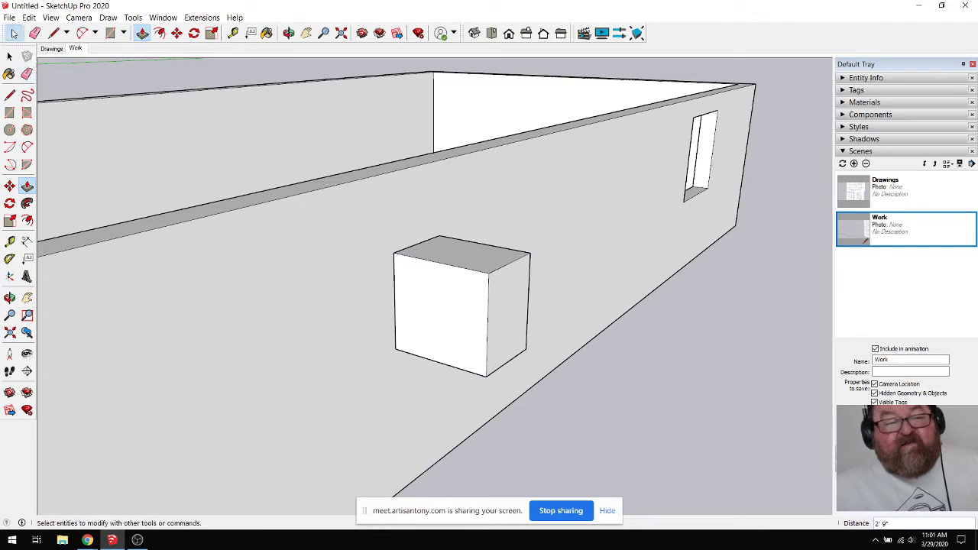
drag(357, 217, 574, 396)
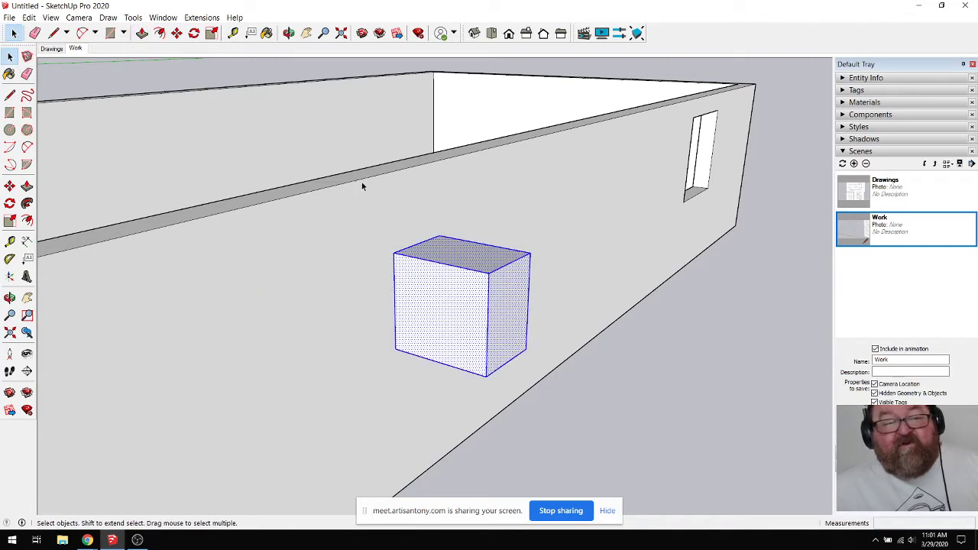
key(m)
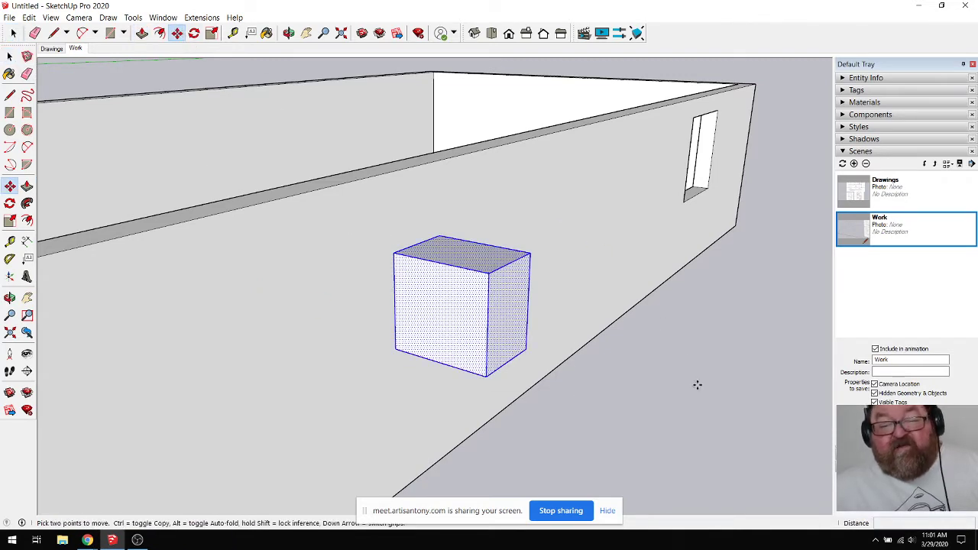
click(697, 384)
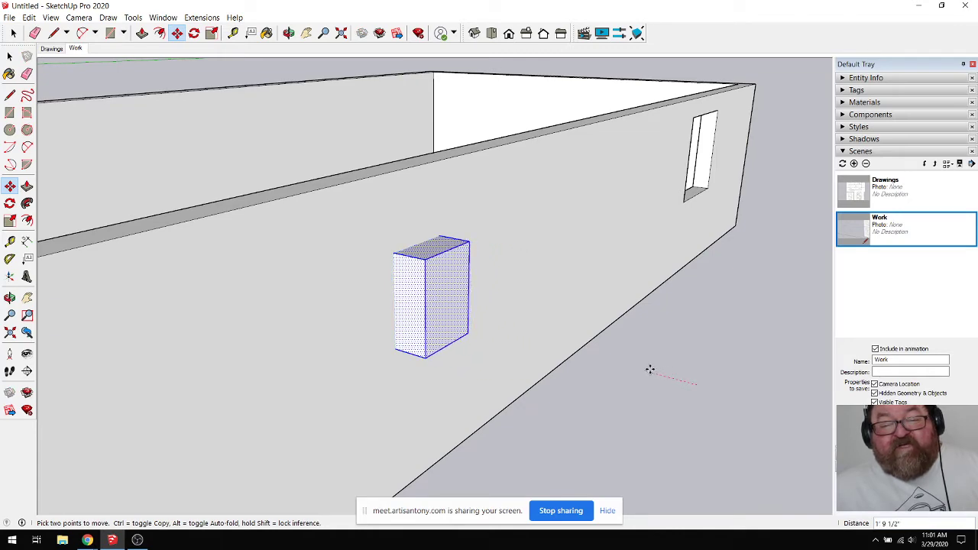
click(288, 33)
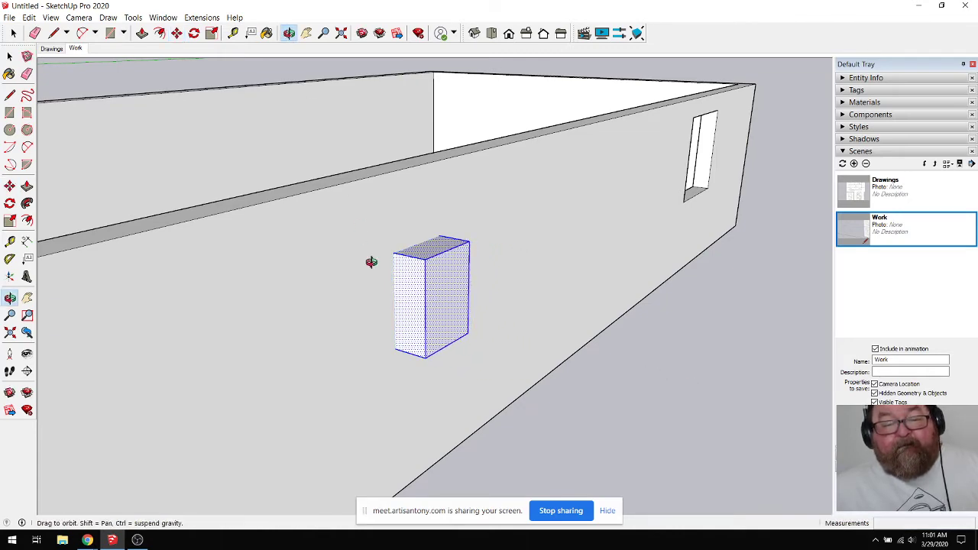
mouse_move(371, 262)
mouse_down()
mouse_move(672, 297)
mouse_move(687, 289)
mouse_move(324, 275)
mouse_move(301, 211)
mouse_move(461, 337)
mouse_move(379, 268)
mouse_up()
key(space)
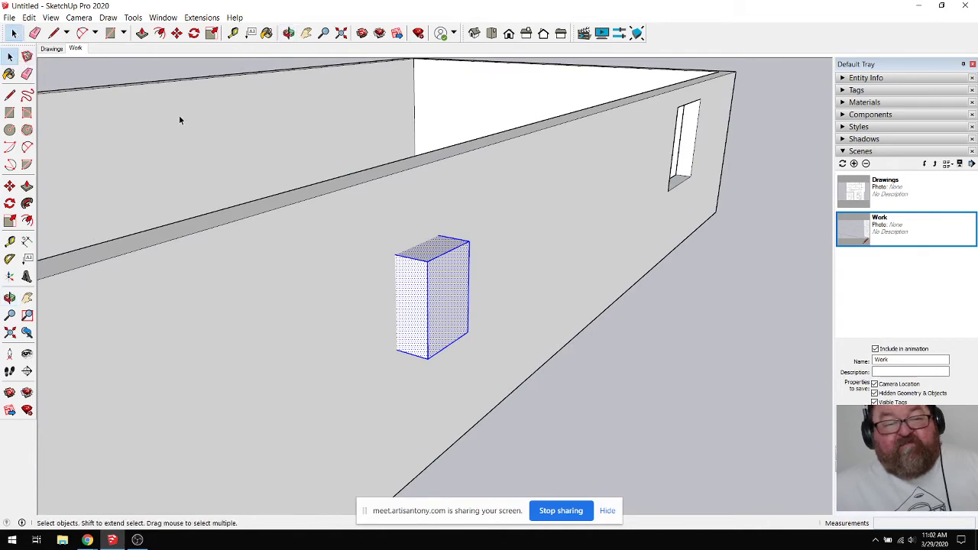
Step: Check the wall group by opening it, selecting its outer face and lower edge, and closing it again
click(515, 213)
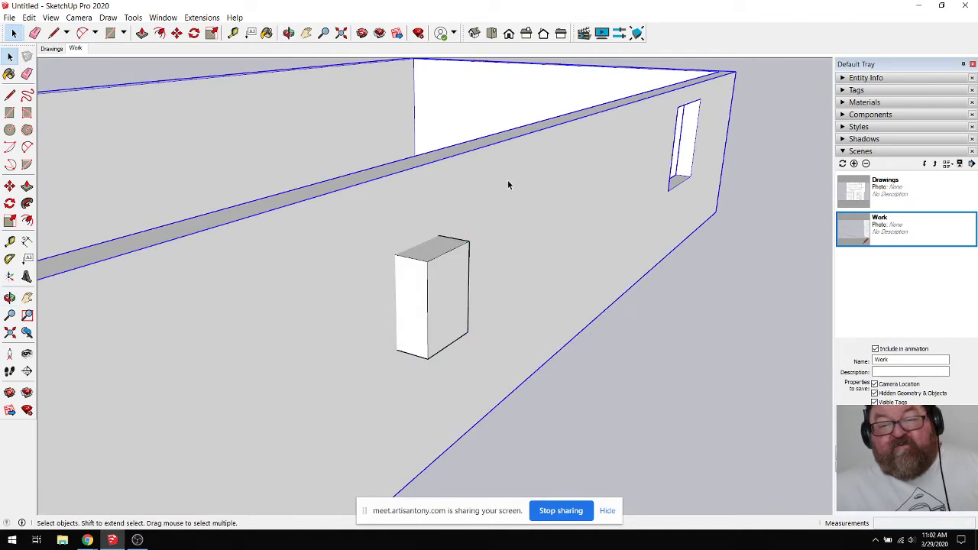
double_click(504, 186)
click(451, 266)
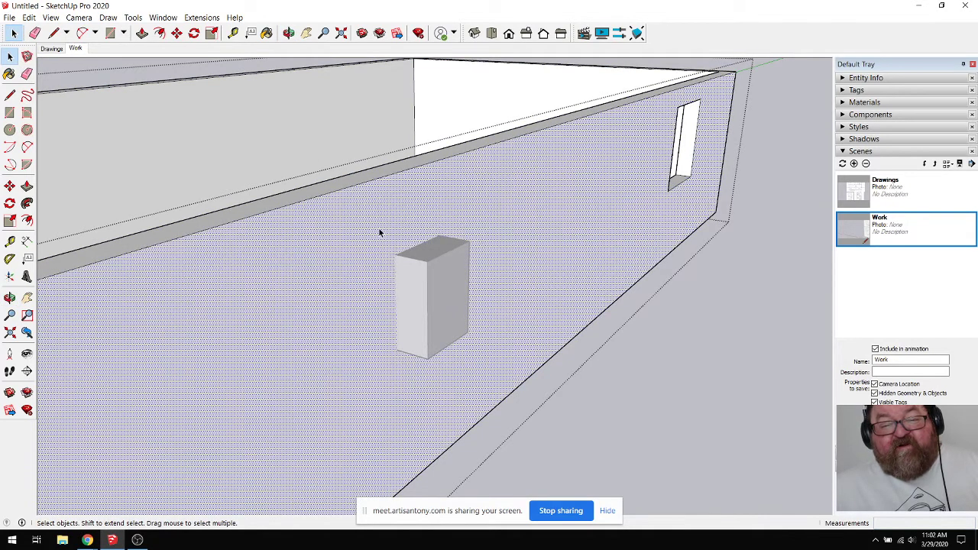
click(563, 391)
click(344, 216)
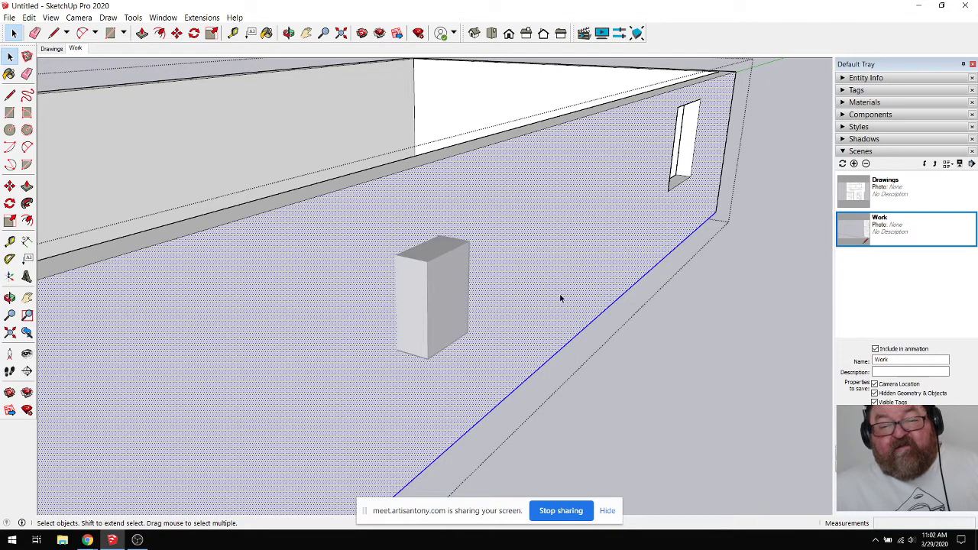
click(612, 327)
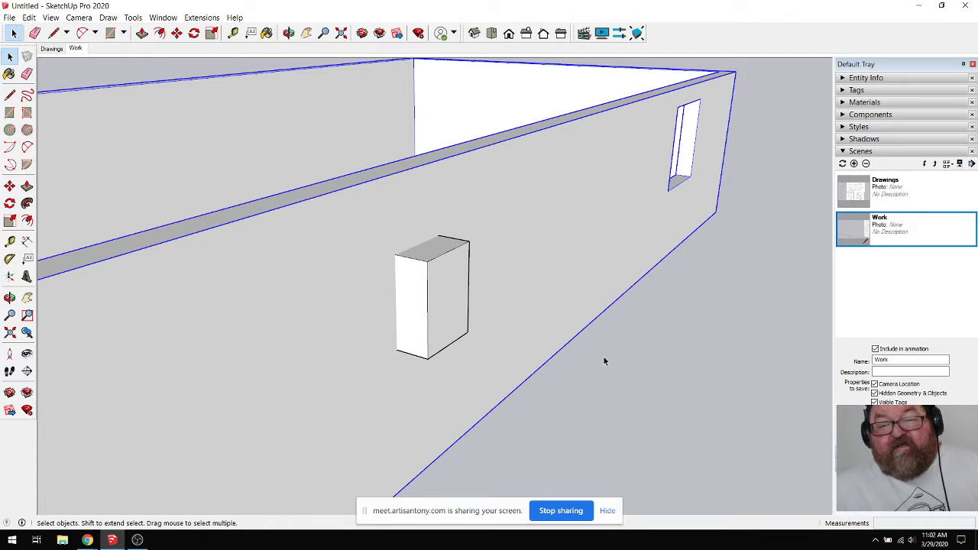
middle_drag(603, 357, 646, 385)
Step: Select all faces and edges of the box protruding from the wall and make them a group
click(476, 306)
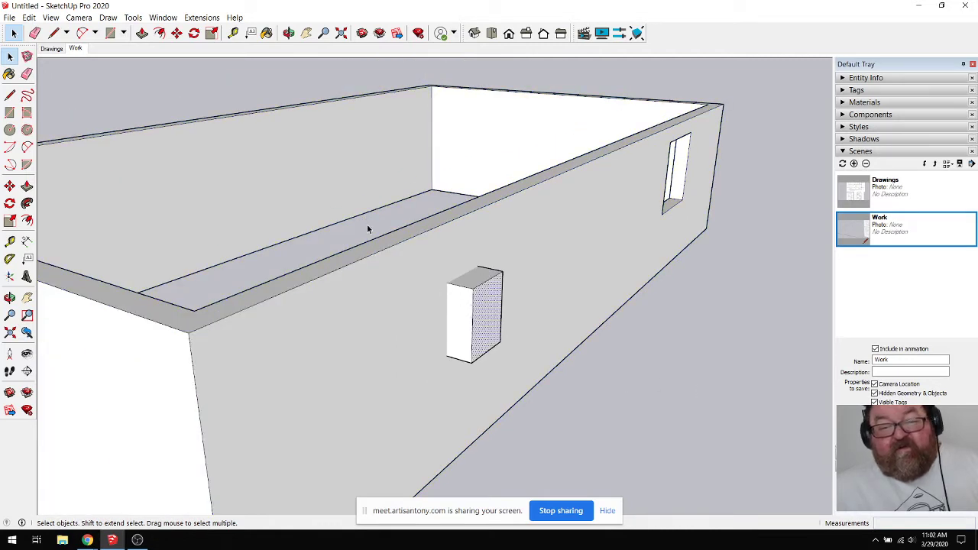
drag(442, 307, 537, 388)
scroll(474, 321, up, 3)
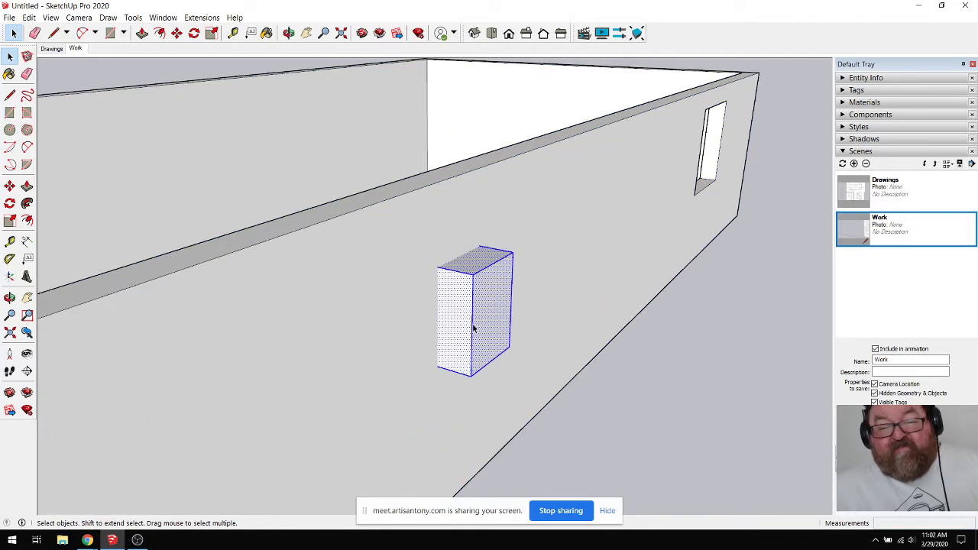
right_click(476, 312)
click(504, 398)
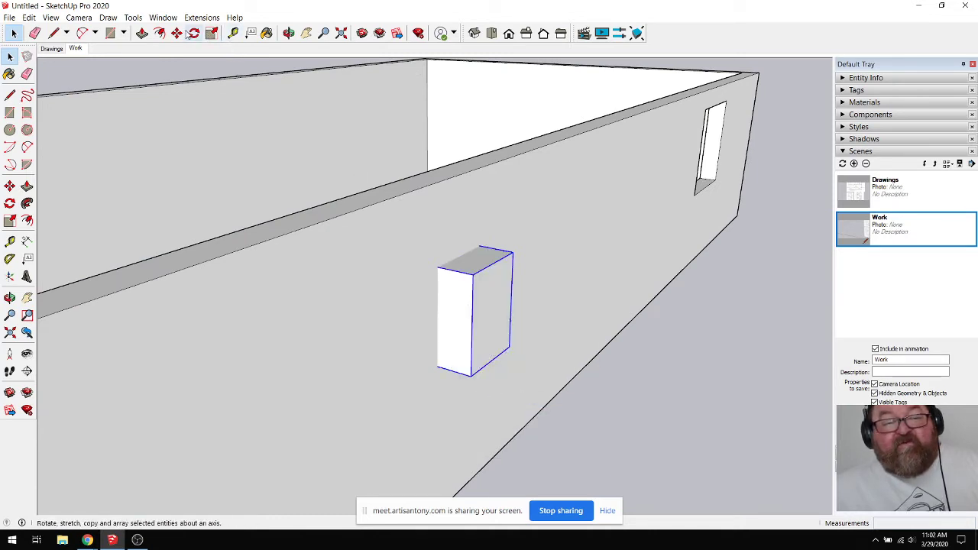
Step: Move the grouped box about 2 9/16" relative to the wall
click(177, 33)
scroll(332, 218, down, 1)
click(544, 410)
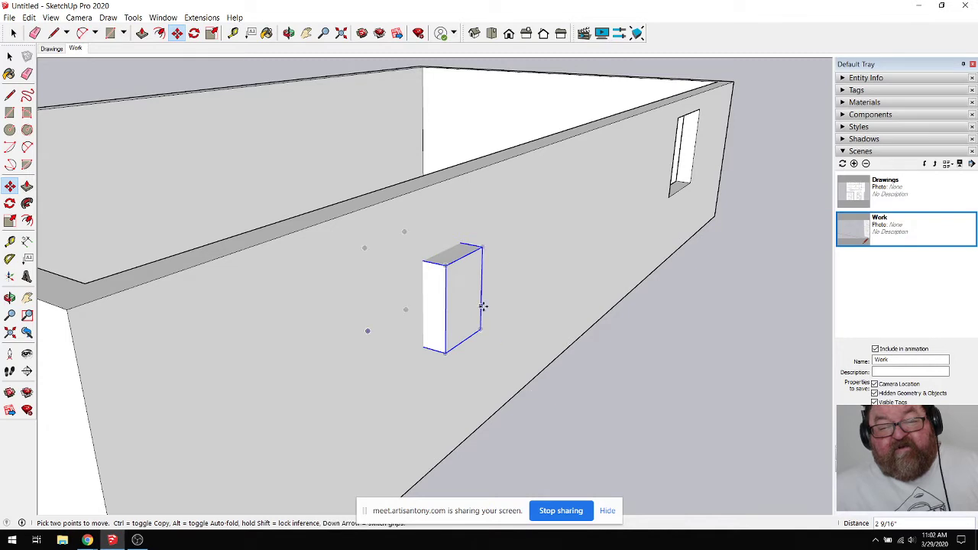
Step: Explode the box's group back into loose geometry
click(9, 56)
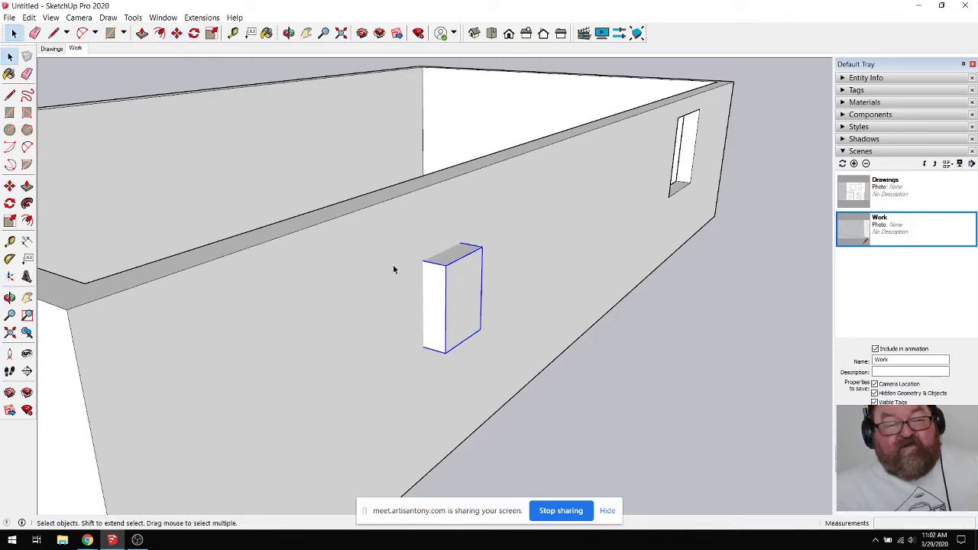
right_click(449, 297)
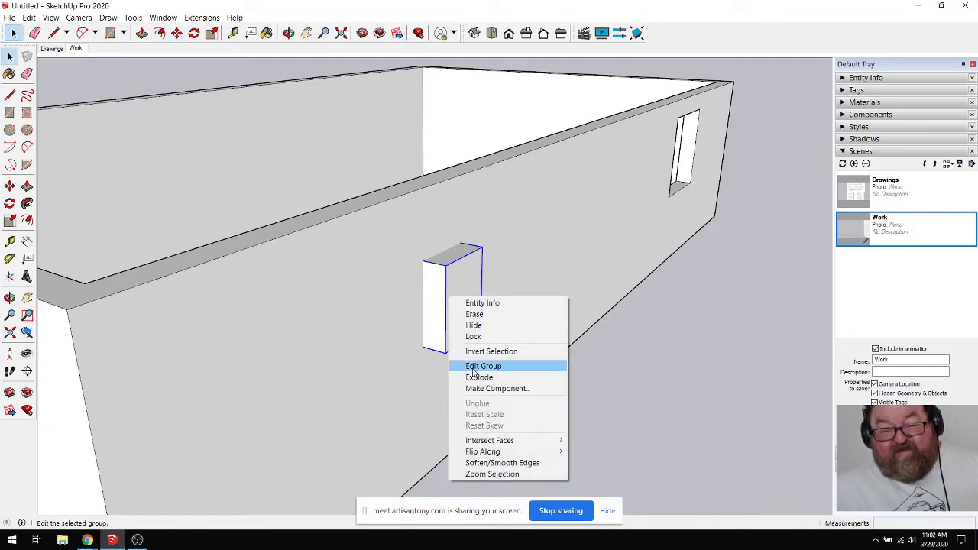
click(476, 377)
Step: Explode the wall group into loose geometry
click(574, 250)
right_click(571, 242)
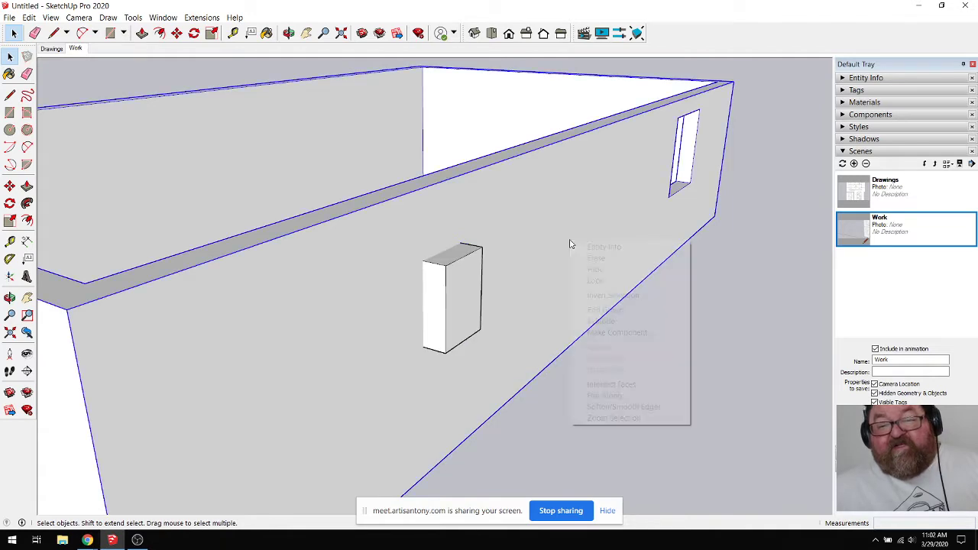
click(601, 320)
Step: Push the outer face of the protruding box about 8 15/16" back into the wall with Push/Pull
click(480, 280)
scroll(439, 283, up, 2)
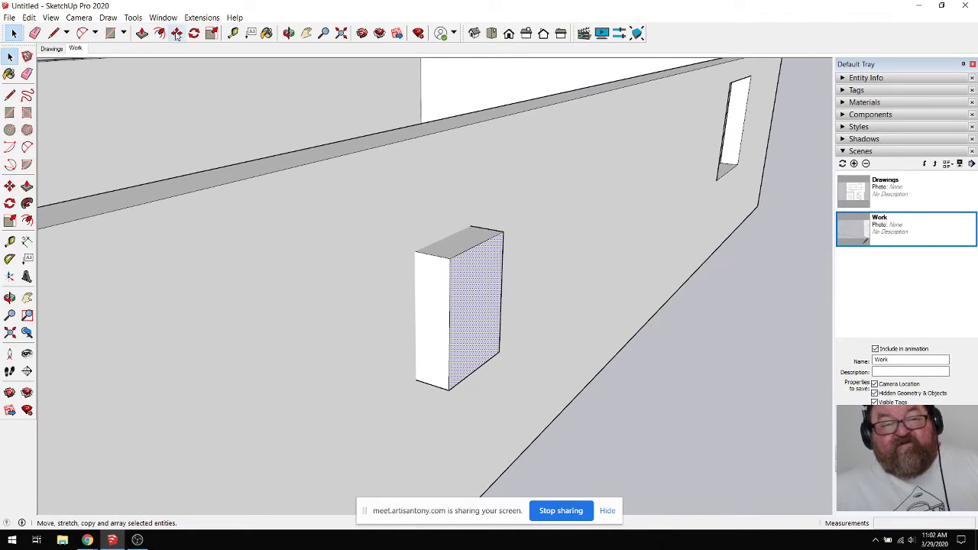
click(142, 33)
click(469, 285)
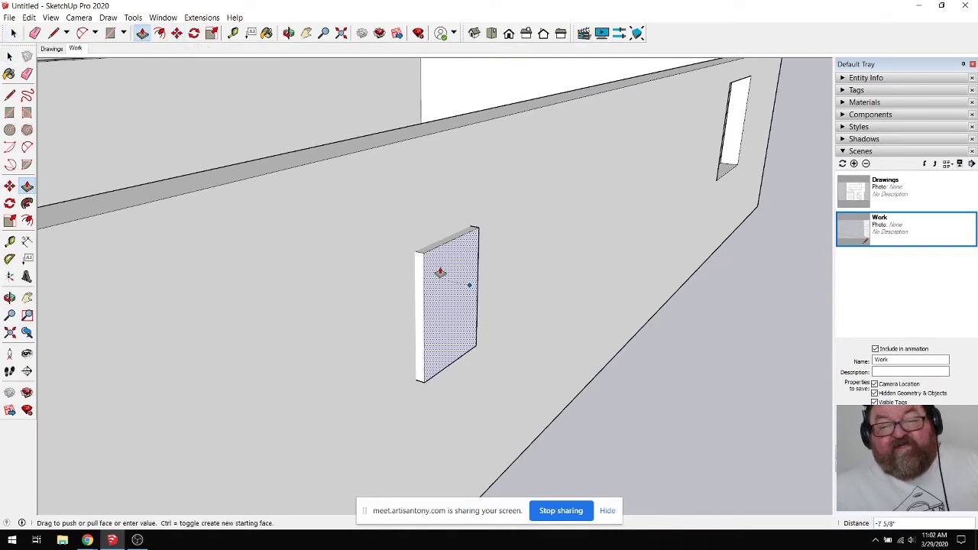
click(438, 243)
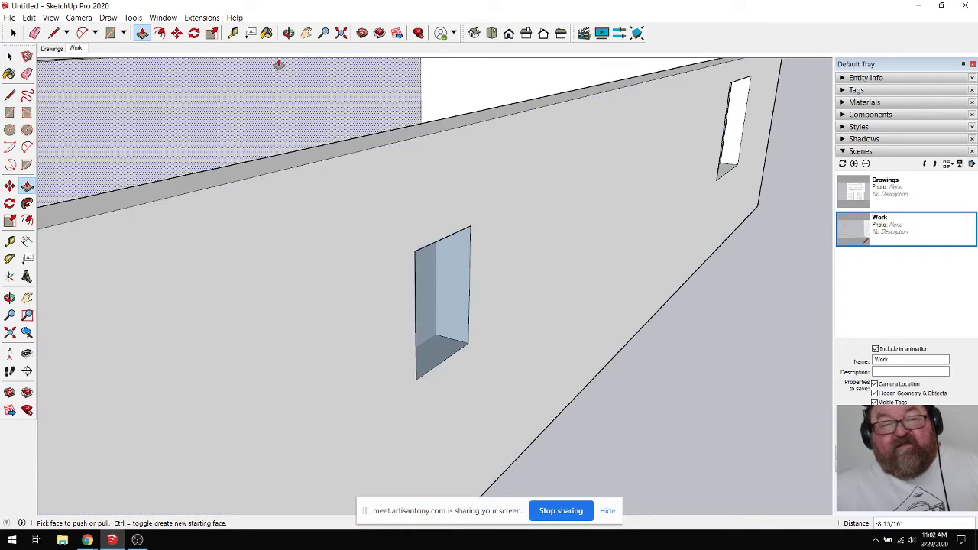
Step: Push the box face projecting from the wall's inner side back about 1' 2 1/16" with Push/Pull
click(289, 33)
drag(283, 92, 196, 166)
key(space)
key(p)
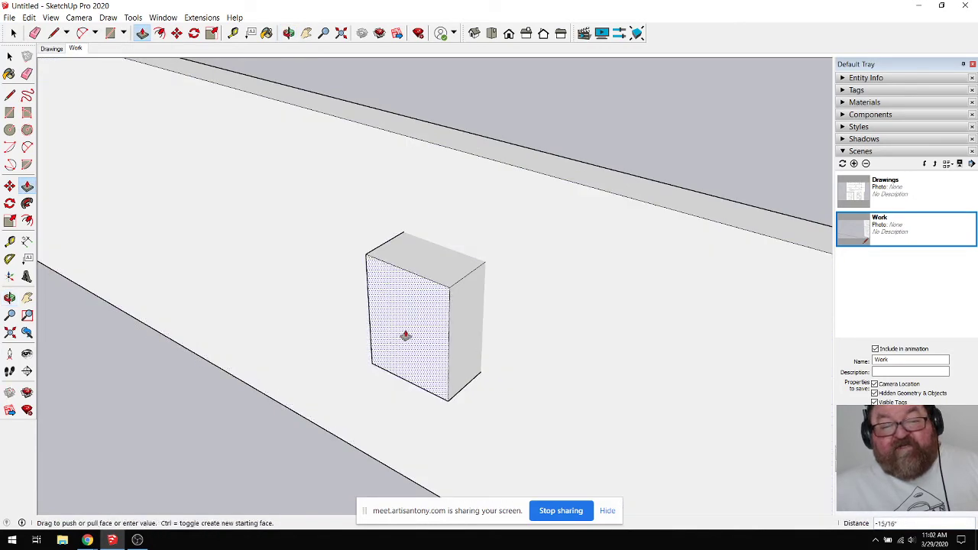
drag(403, 334, 413, 282)
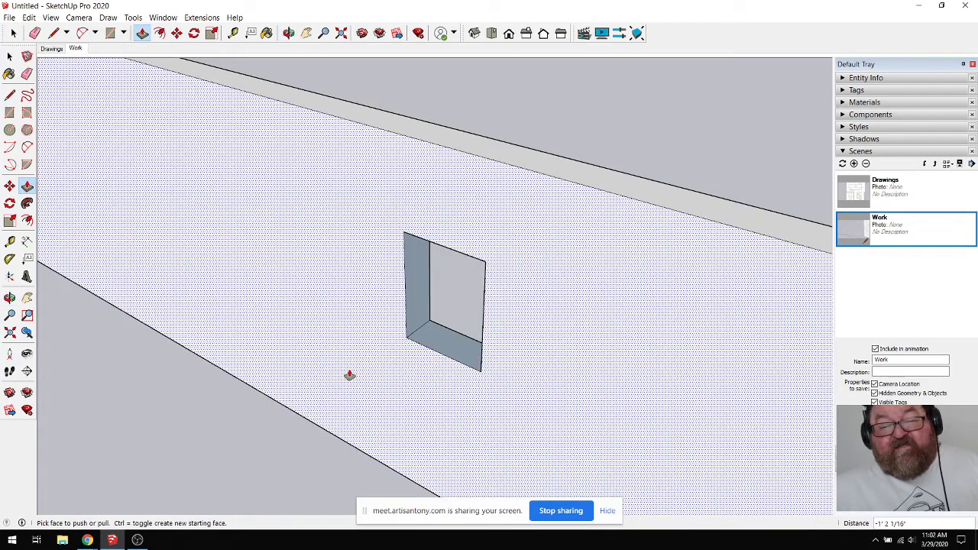
Step: Examine the cut in the wall from the inner side, the corner and the outer side
scroll(382, 359, down, 2)
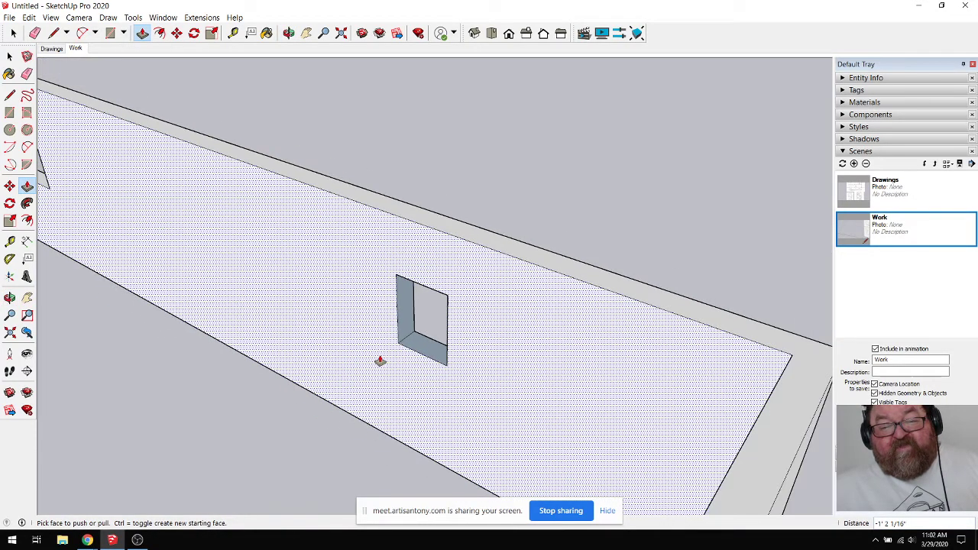
scroll(597, 235, down, 2)
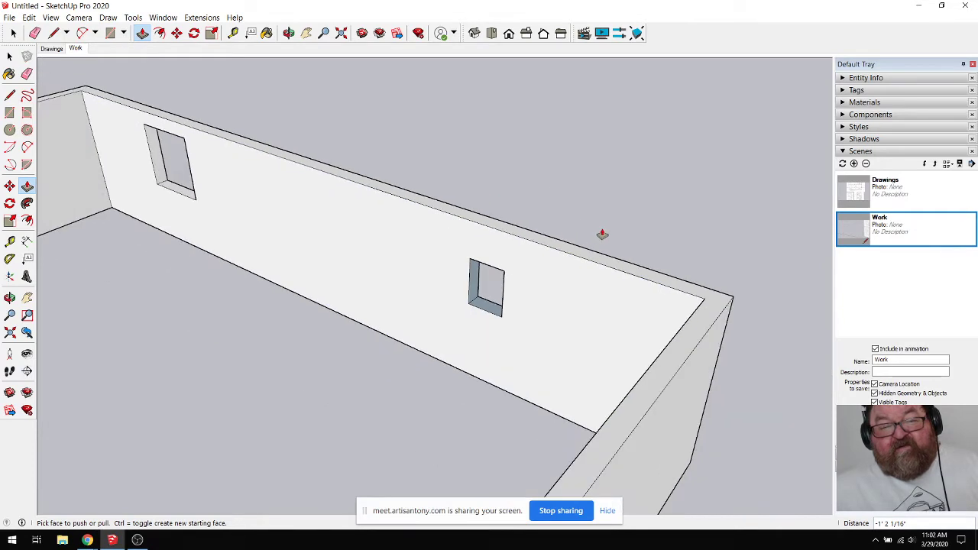
click(289, 33)
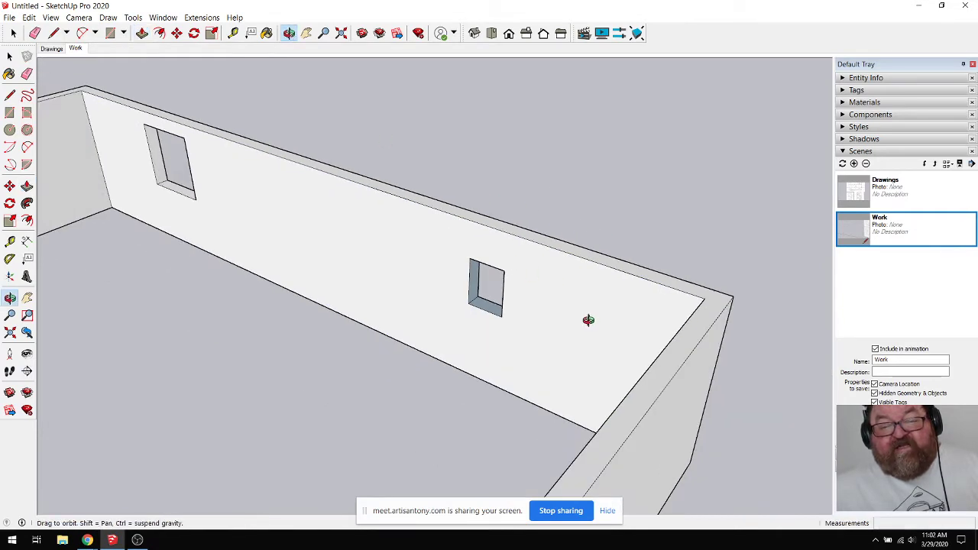
drag(589, 321, 669, 349)
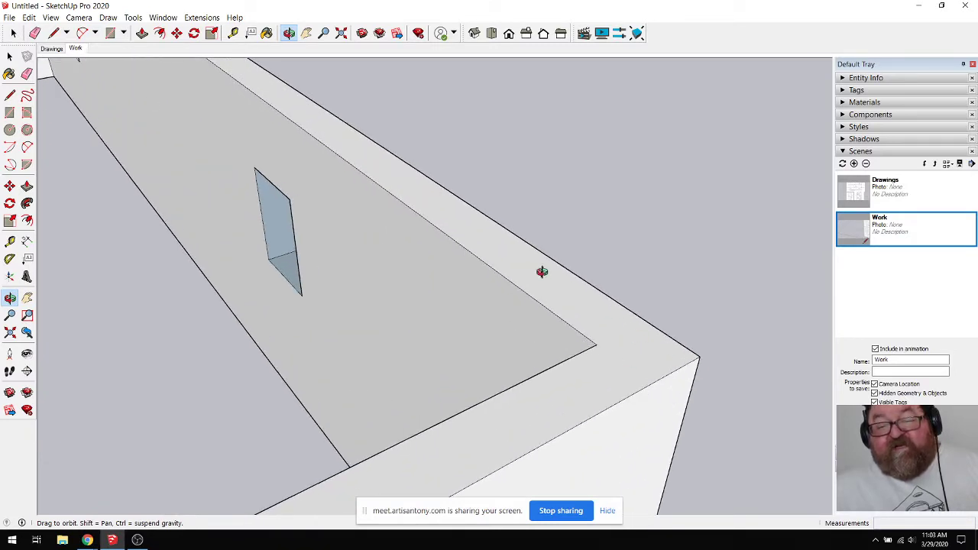
mouse_move(623, 370)
mouse_down()
mouse_move(592, 321)
mouse_move(642, 367)
mouse_up()
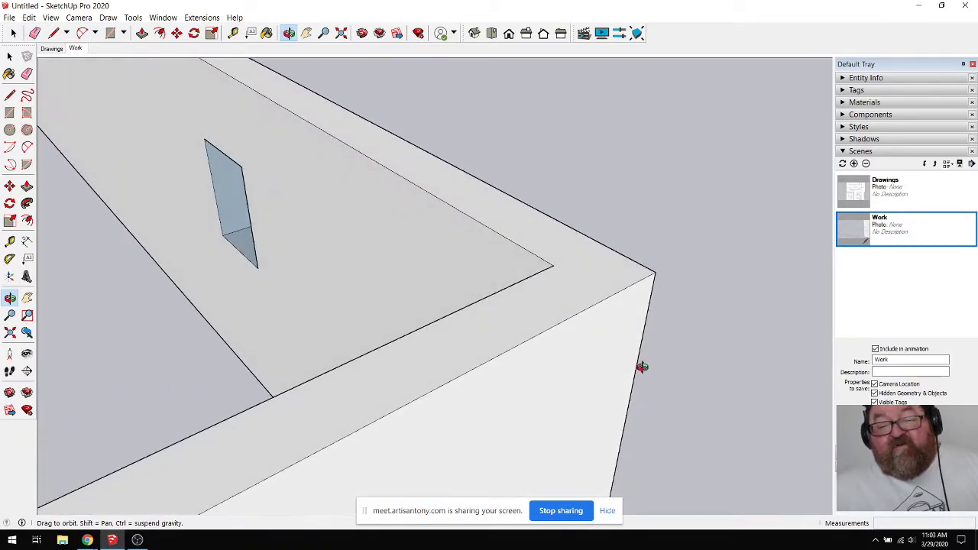
drag(555, 313, 634, 374)
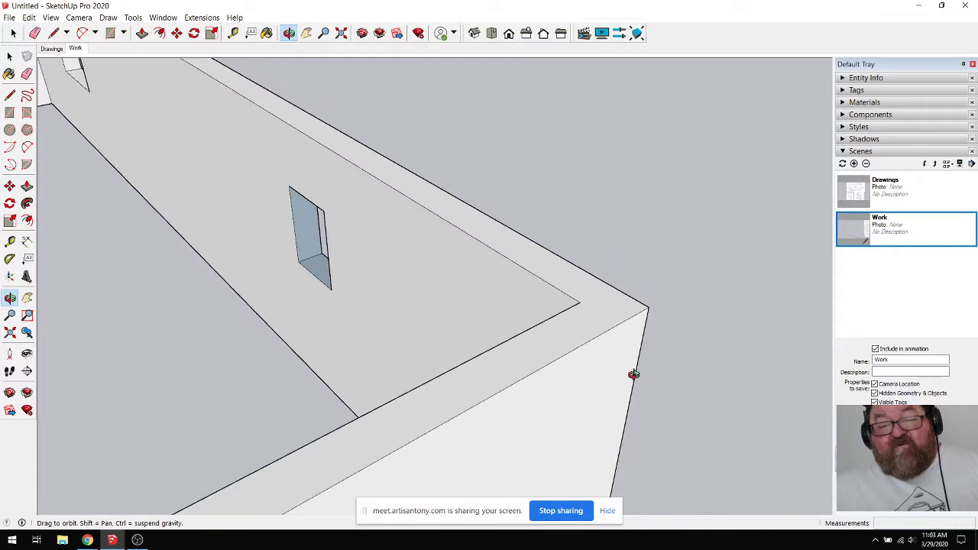
drag(556, 322, 556, 354)
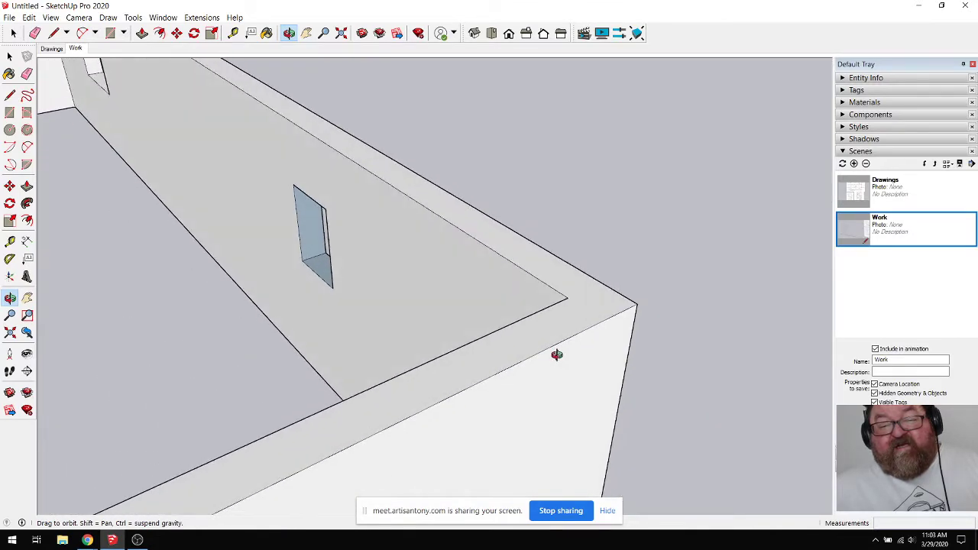
drag(585, 290, 260, 277)
Step: Undo the Push/Pull, explode and move edits back to before the box was added to the wall
key(p)
key(ctrl+z)
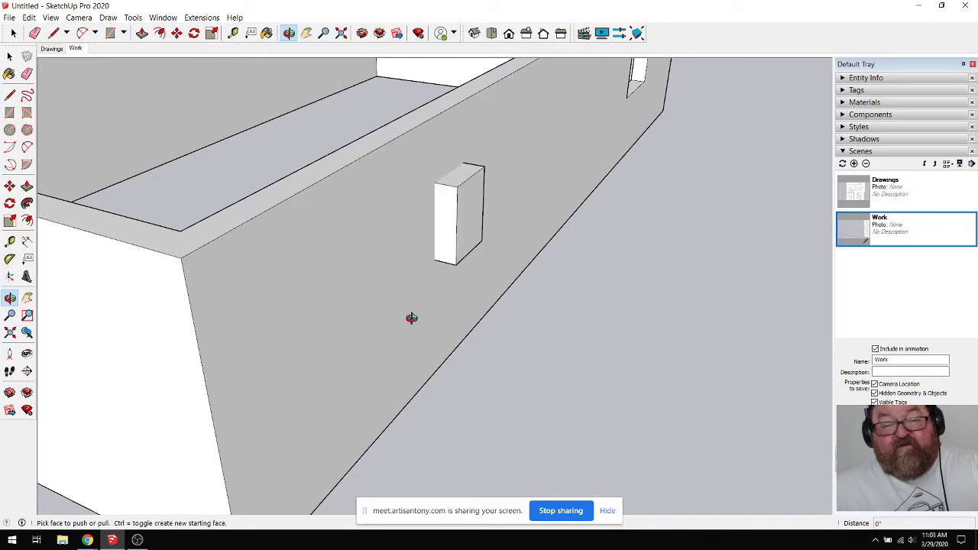
key(ctrl+z)
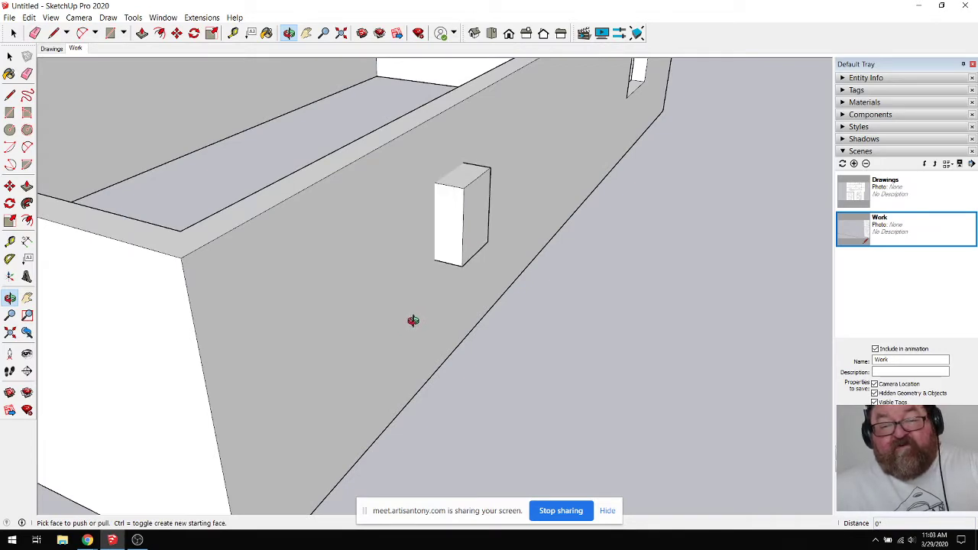
key(ctrl+z)
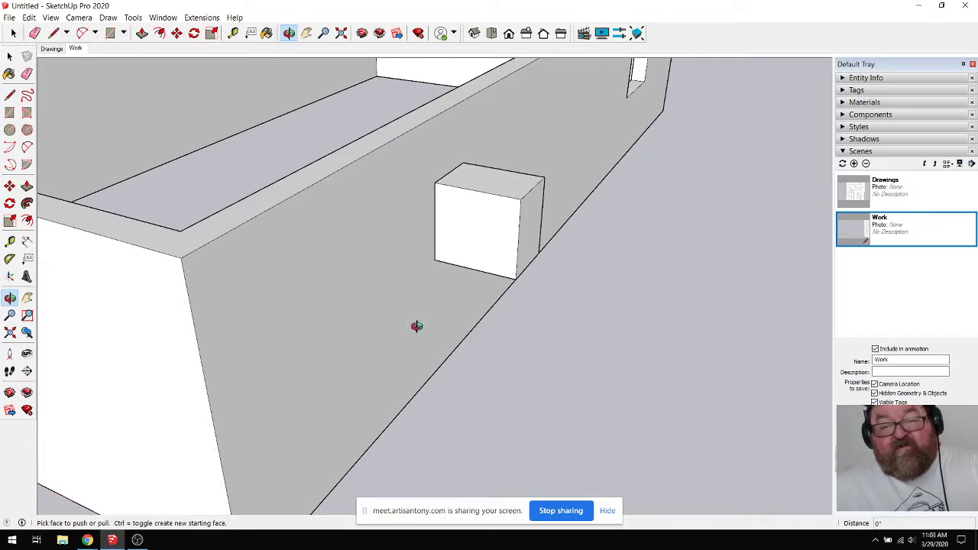
key(space)
click(495, 213)
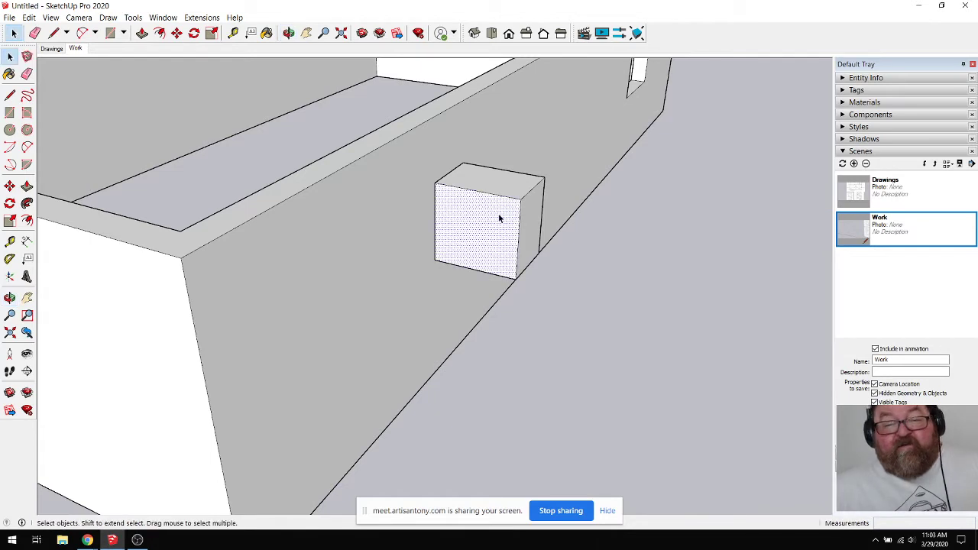
key(ctrl+z)
key(ctrl+z)
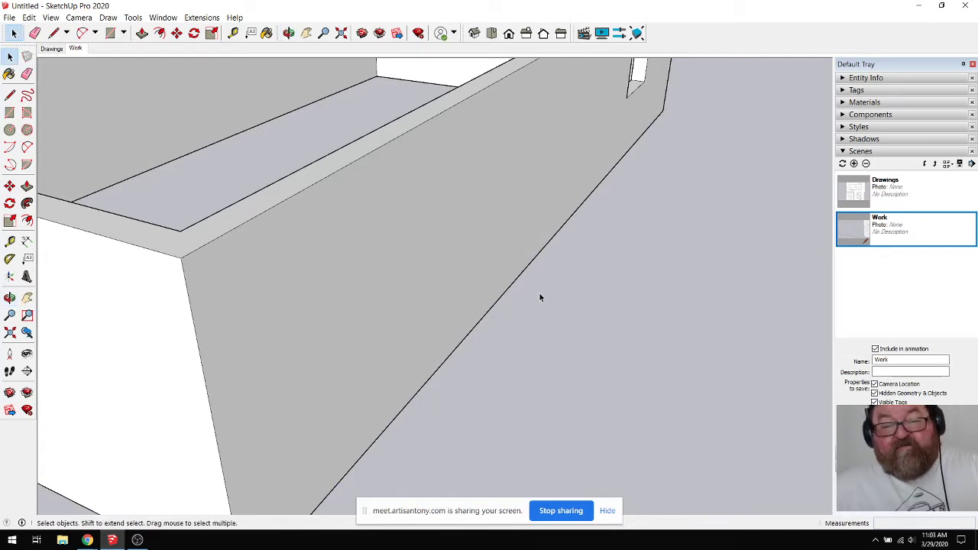
Step: Draw a 24" by 5.5" rectangle on the wall's top face near the corner, starting on its outer edge
key(shift+z)
key(ctrl+a)
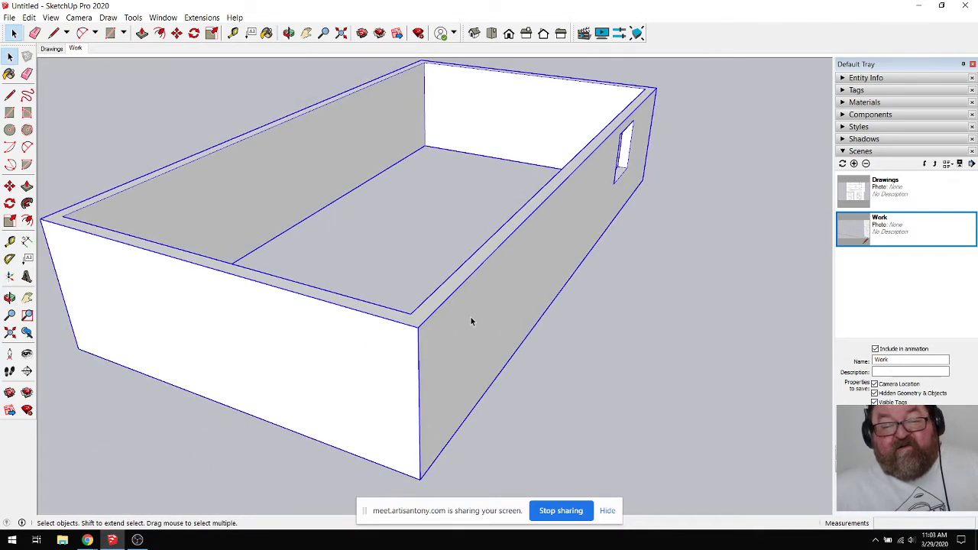
scroll(425, 329, up, 4)
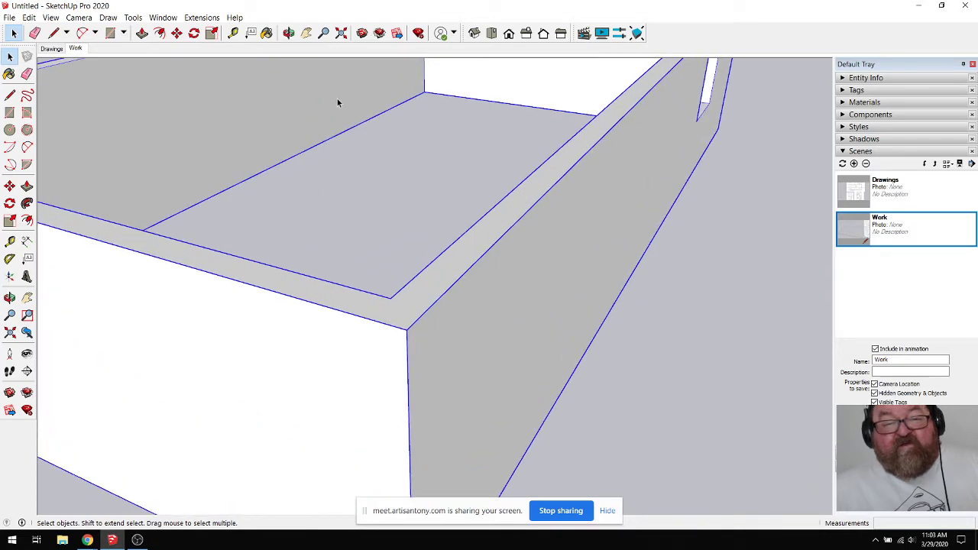
key(o)
scroll(422, 331, up, 5)
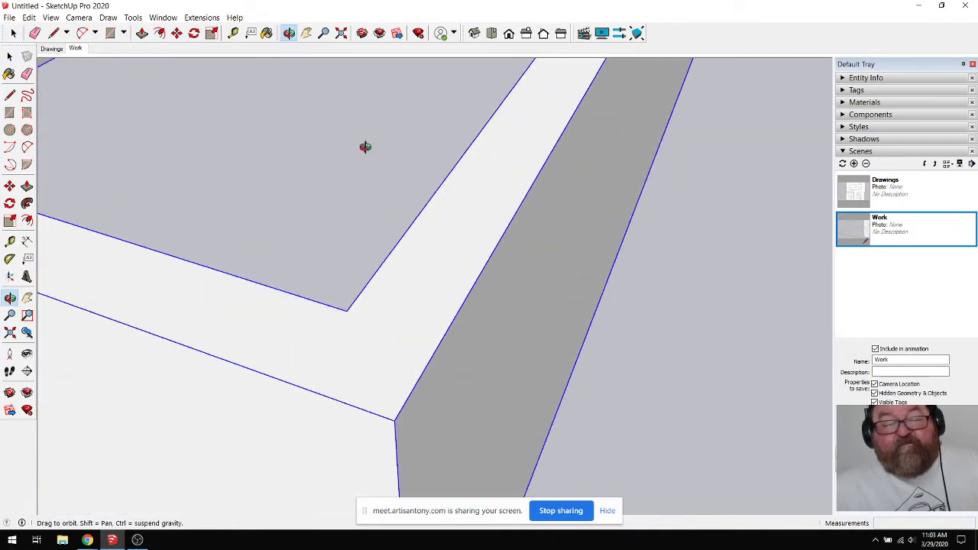
click(110, 32)
click(493, 251)
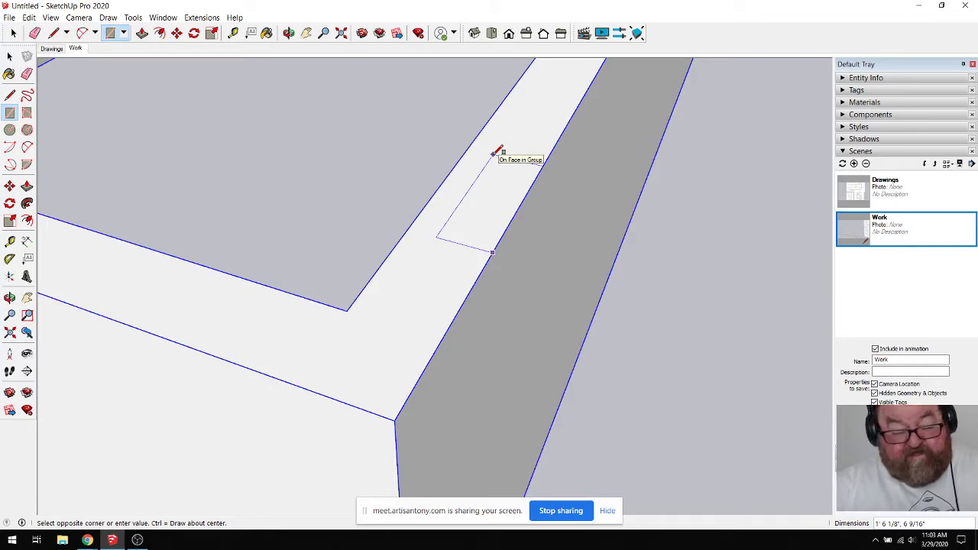
text(24.5,5)
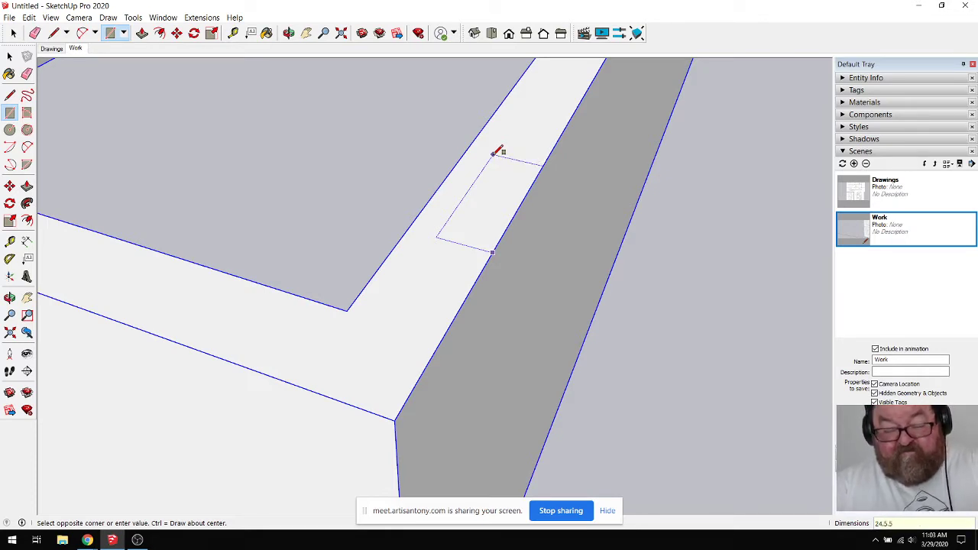
key(Return)
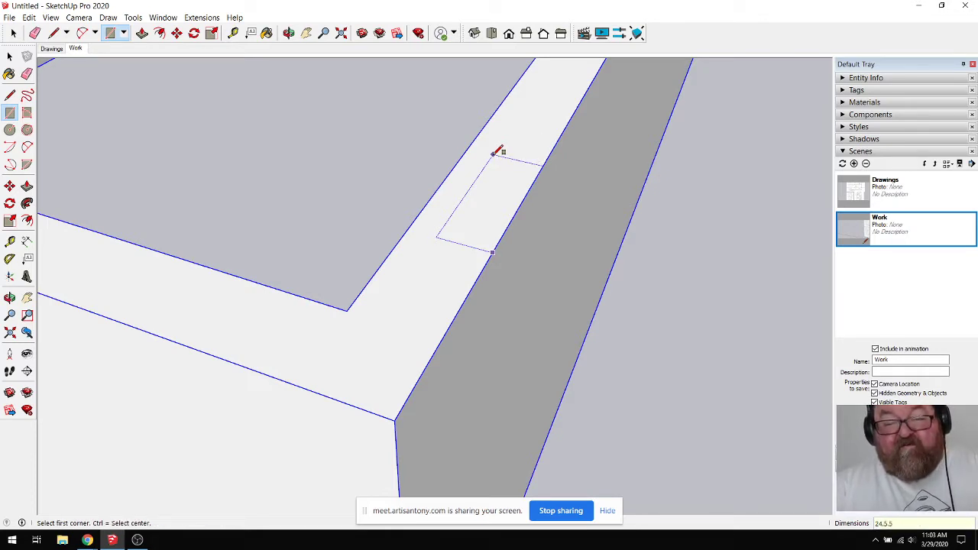
Step: Extrude the rectangle on top of the wall upward by 1 1/2" to form a board
click(142, 33)
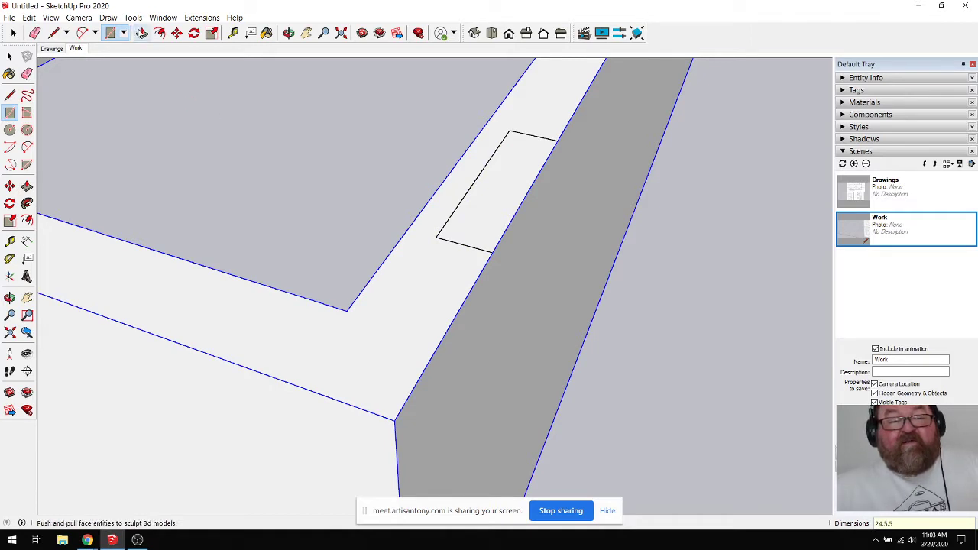
drag(458, 203, 484, 197)
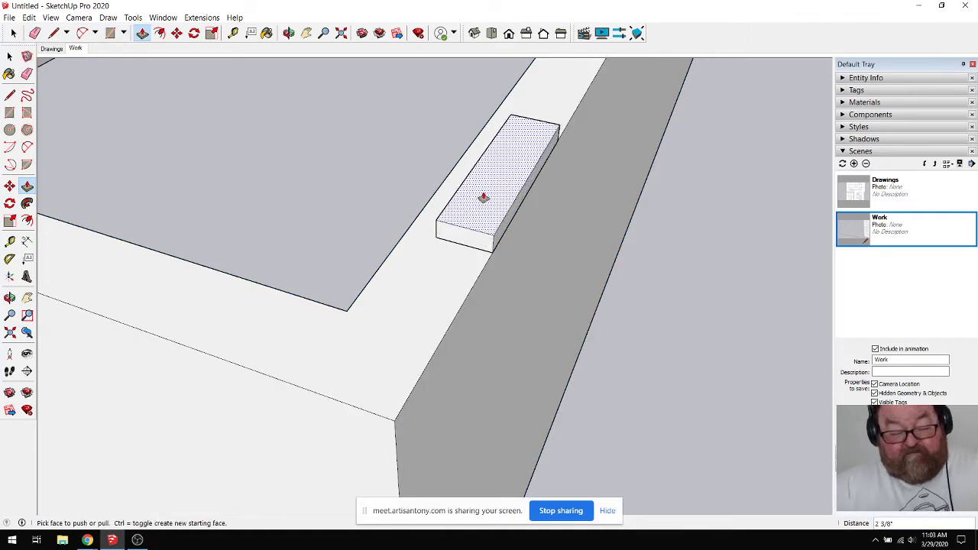
click(484, 197)
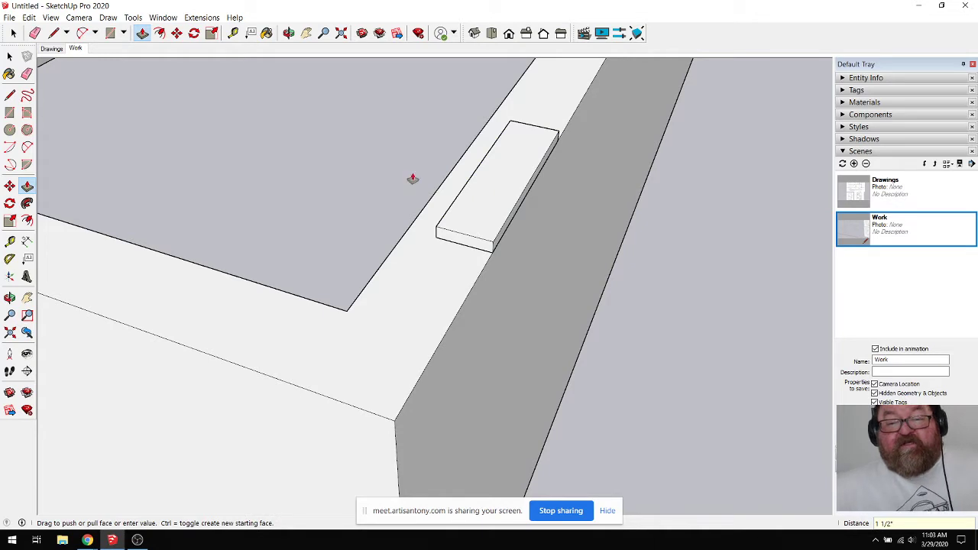
Step: Select all faces and edges of the board and raise it about 1 9/16" above the wall
key(space)
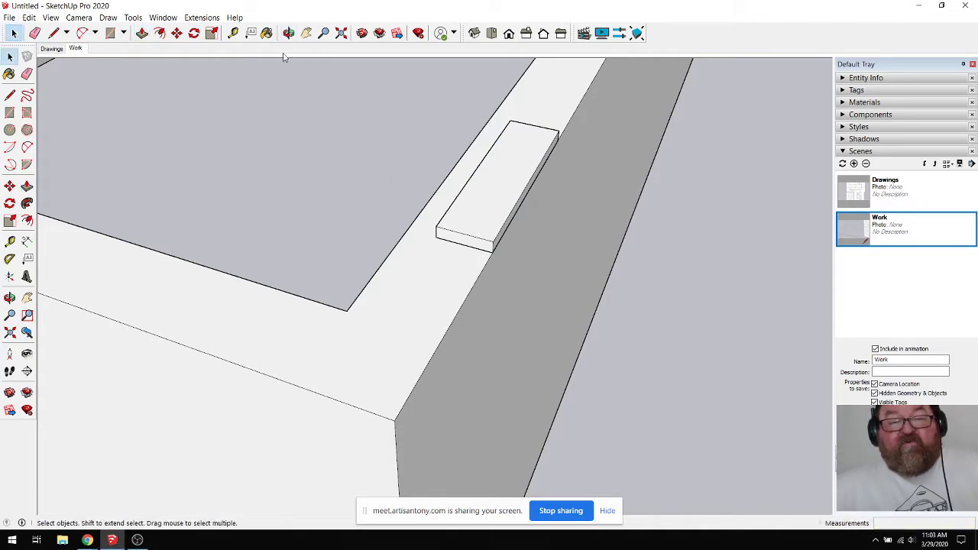
drag(394, 112, 627, 272)
click(177, 32)
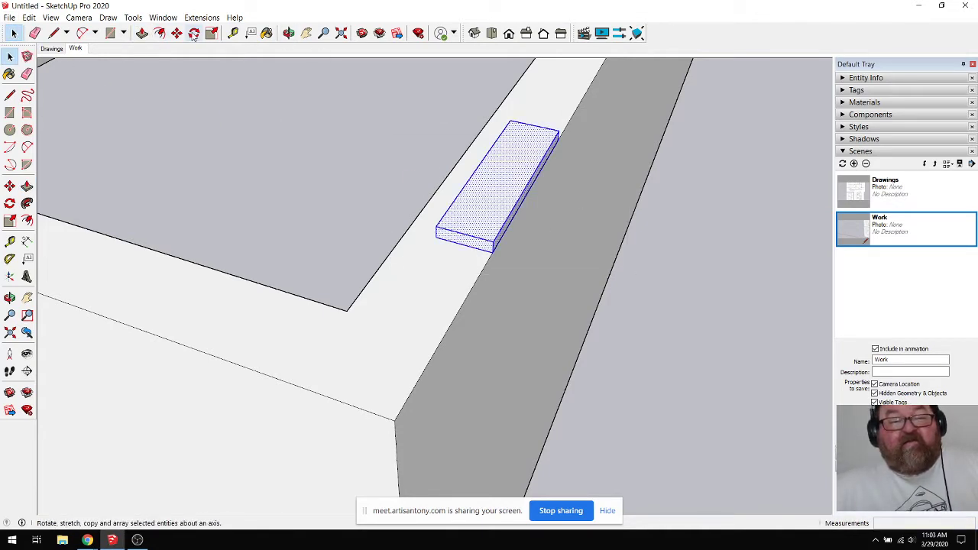
click(430, 290)
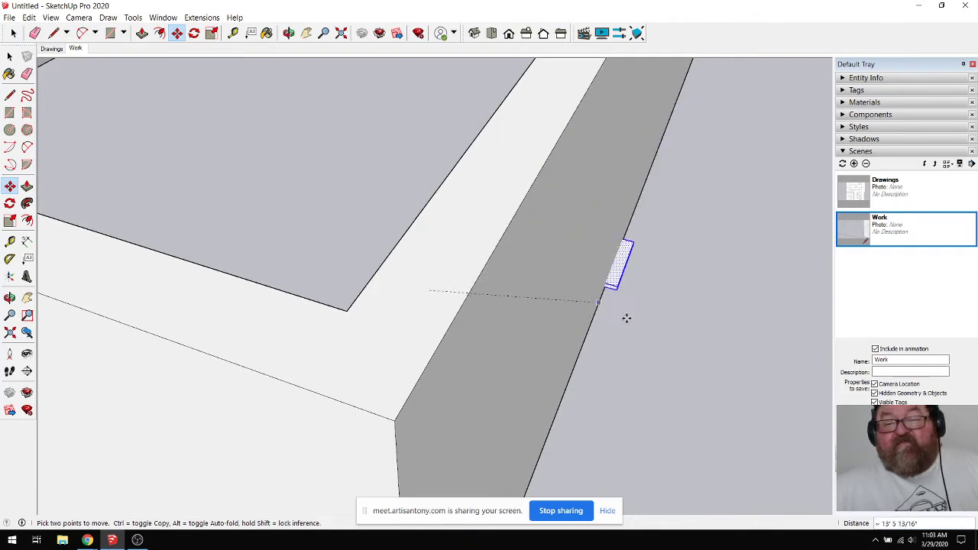
click(423, 278)
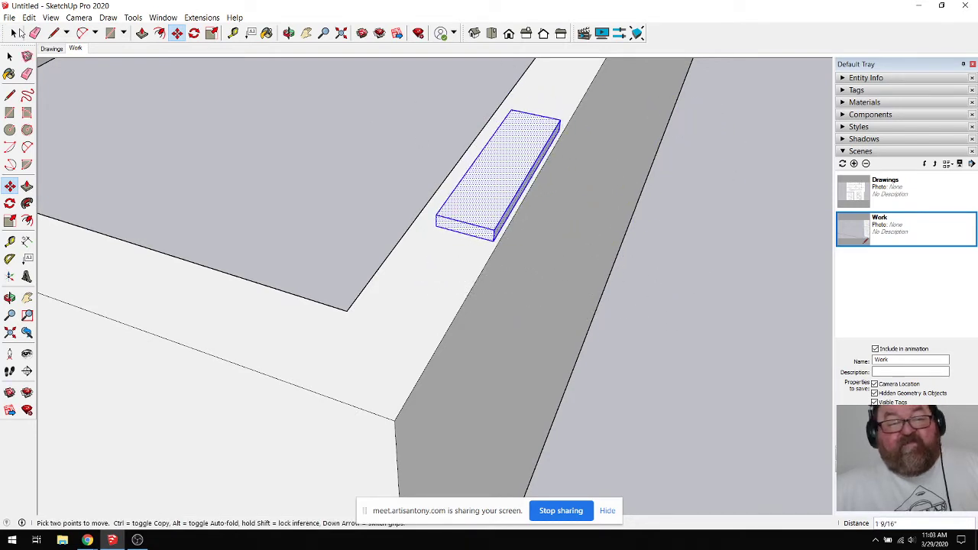
Step: Make the selected board a group
click(13, 33)
right_click(497, 147)
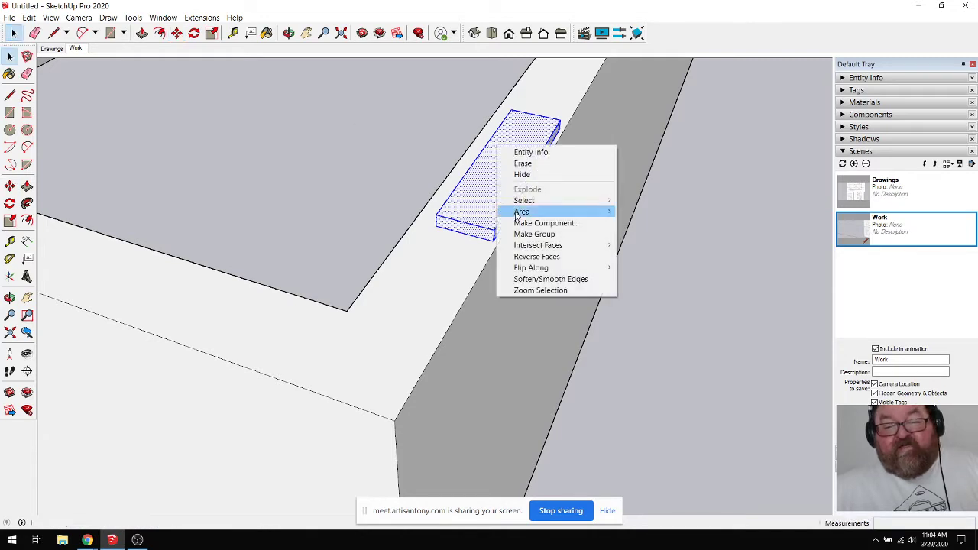
click(566, 234)
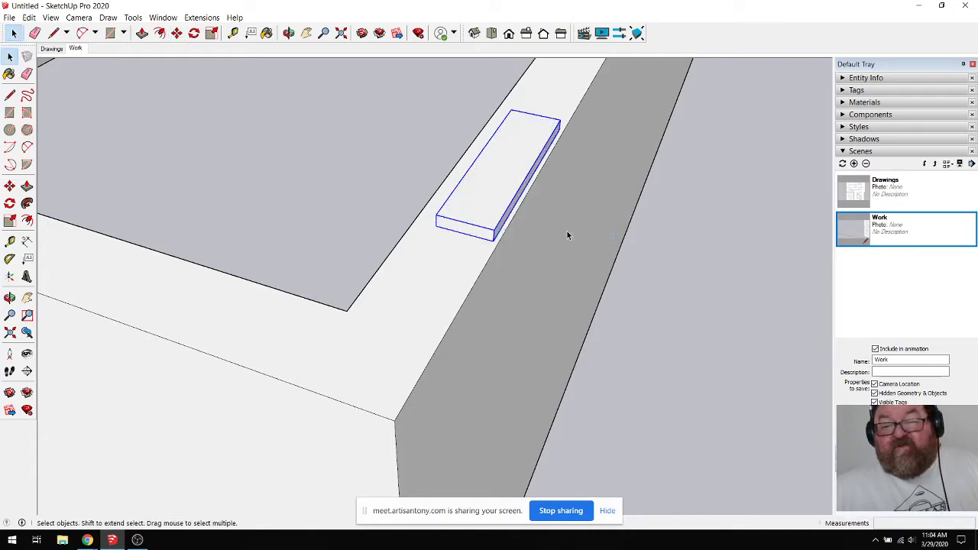
Step: Paint the board group with the Wood Plywood Knots material from the Wood collection
click(843, 152)
click(843, 103)
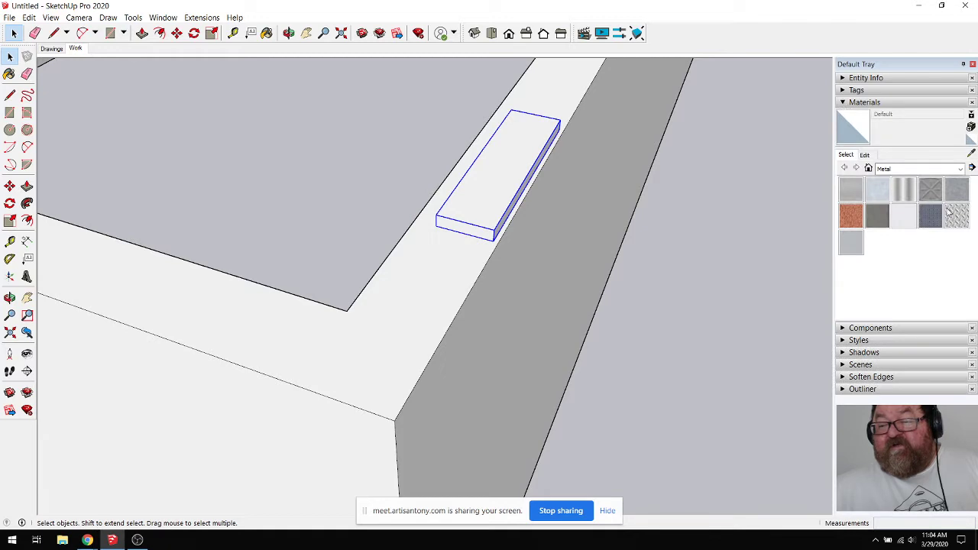
click(961, 169)
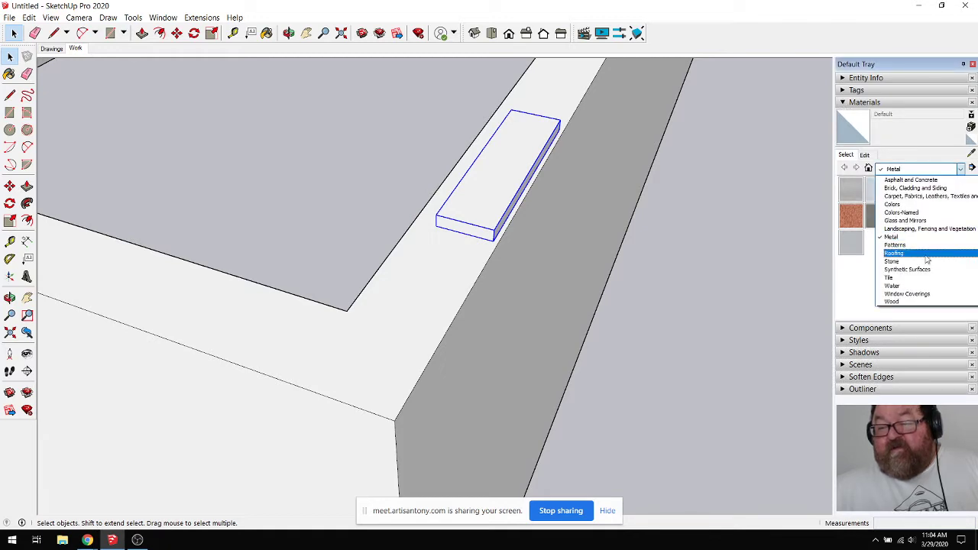
click(907, 304)
click(957, 217)
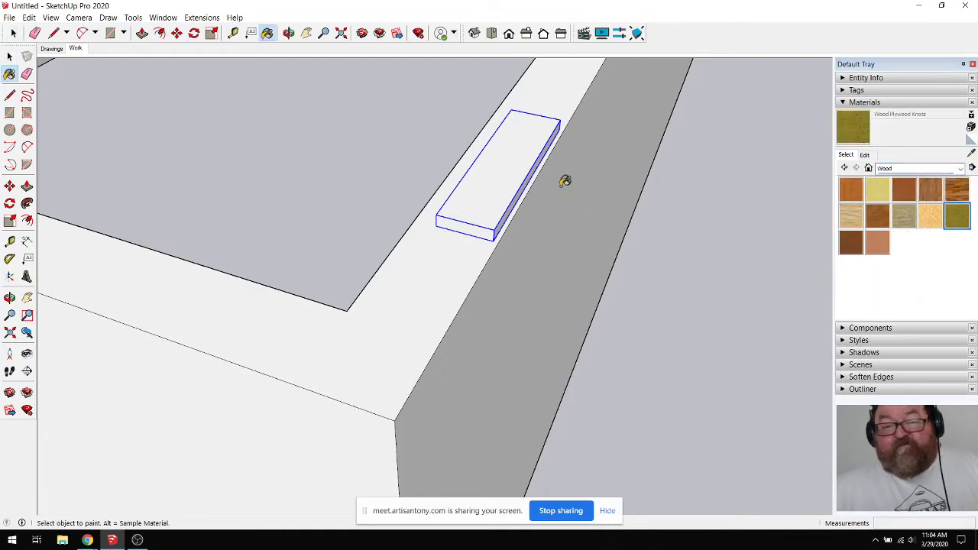
click(508, 176)
Step: Move the board group by its lower front corner onto the outer top corner of the walls
click(289, 33)
mouse_move(504, 306)
mouse_down()
mouse_move(385, 212)
mouse_move(384, 228)
mouse_move(503, 272)
mouse_up()
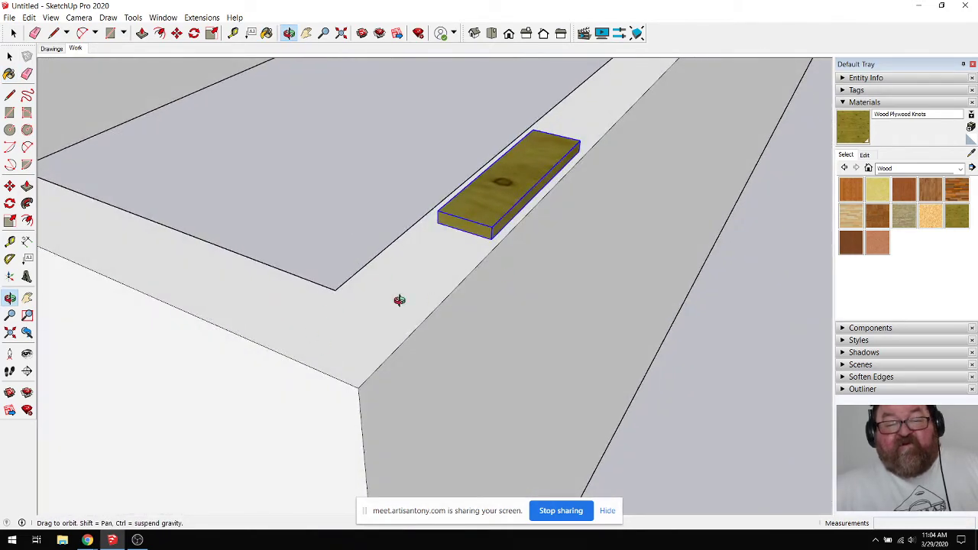
mouse_move(399, 300)
mouse_down()
mouse_move(492, 338)
mouse_move(471, 295)
mouse_move(367, 186)
mouse_move(353, 189)
mouse_move(446, 308)
mouse_move(456, 237)
mouse_move(617, 375)
mouse_up()
click(177, 33)
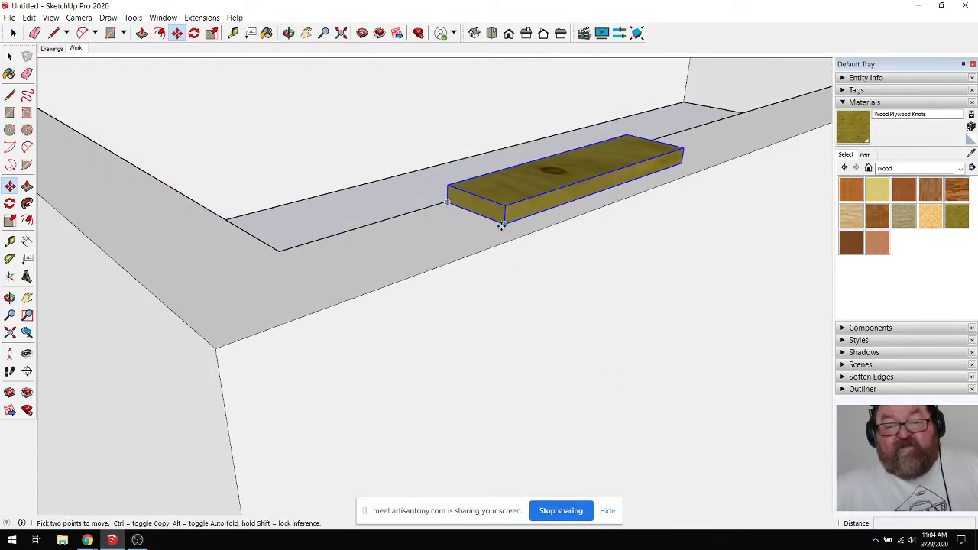
click(503, 223)
click(216, 349)
Step: Explode the wall group into loose faces and edges
scroll(499, 375, down, 2)
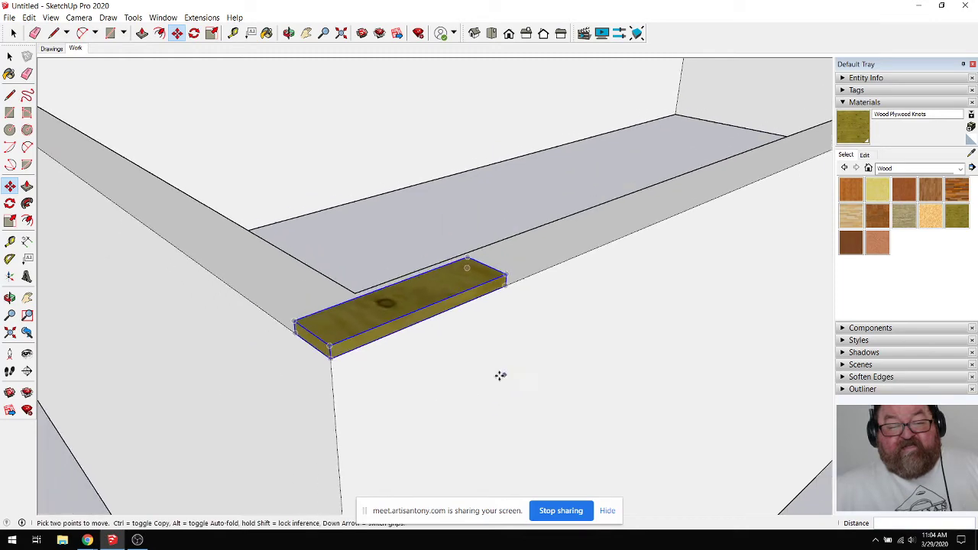
scroll(343, 369, up, 3)
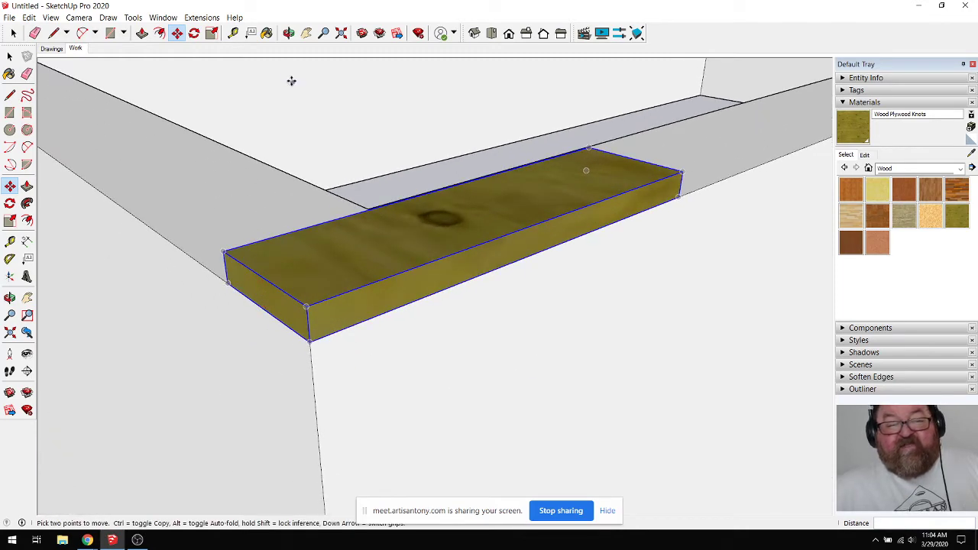
click(288, 33)
drag(489, 252, 236, 262)
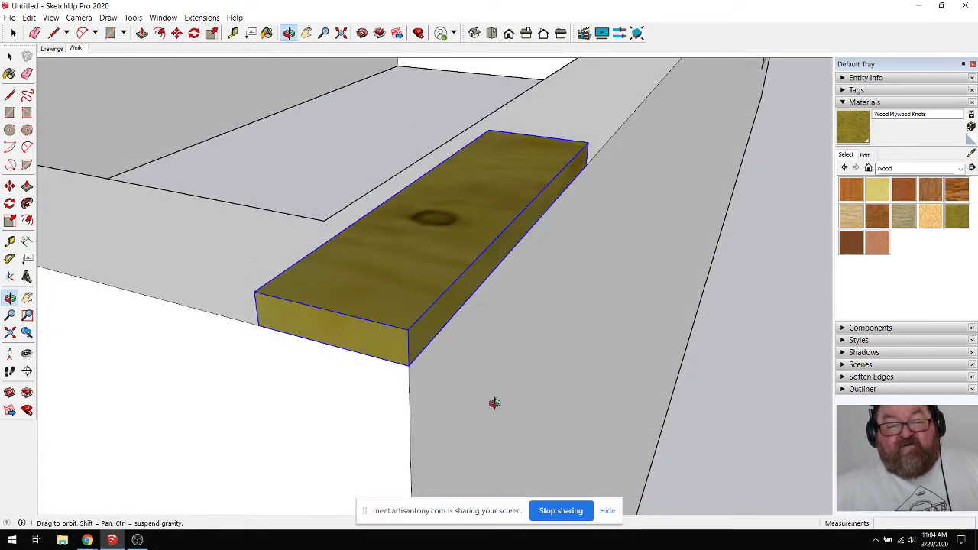
drag(495, 403, 320, 390)
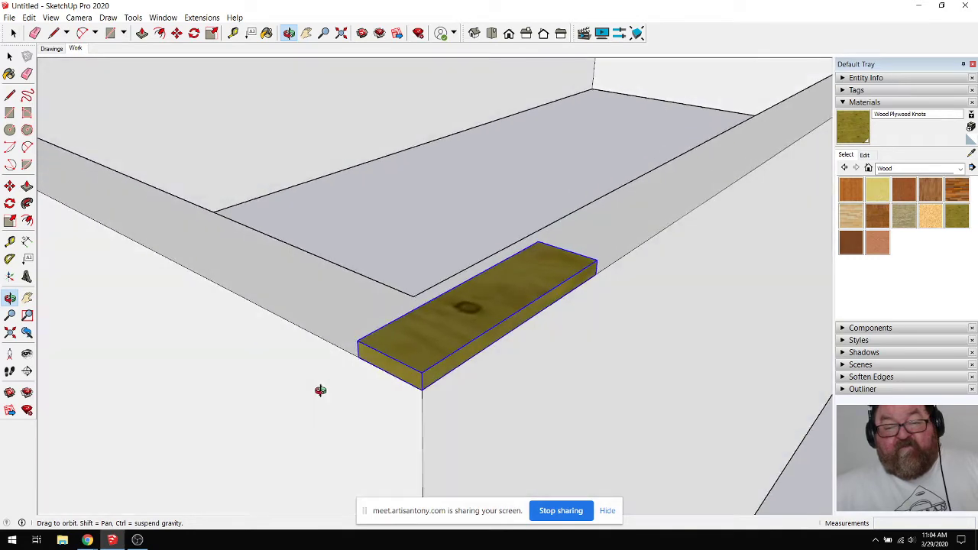
scroll(466, 339, down, 2)
scroll(378, 223, down, 3)
key(space)
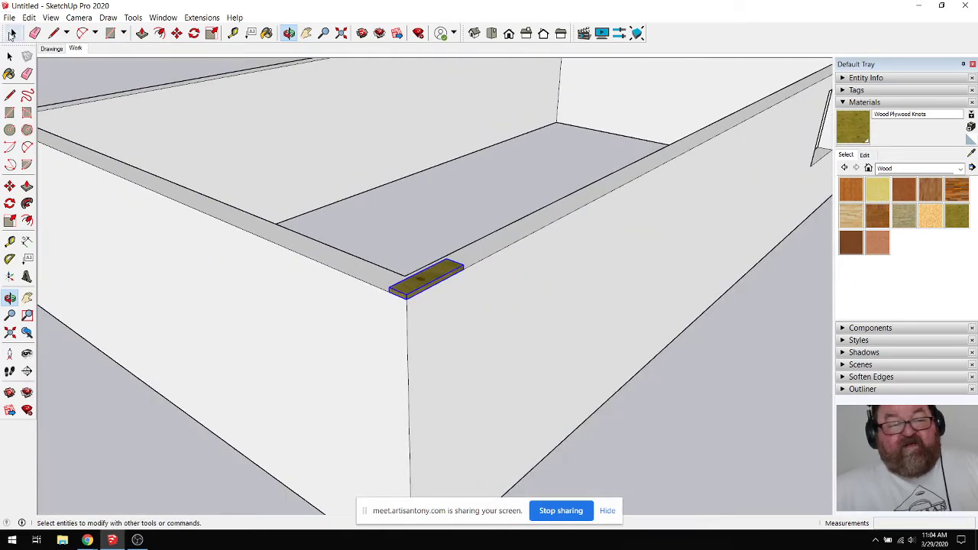
triple_click(177, 265)
right_click(177, 266)
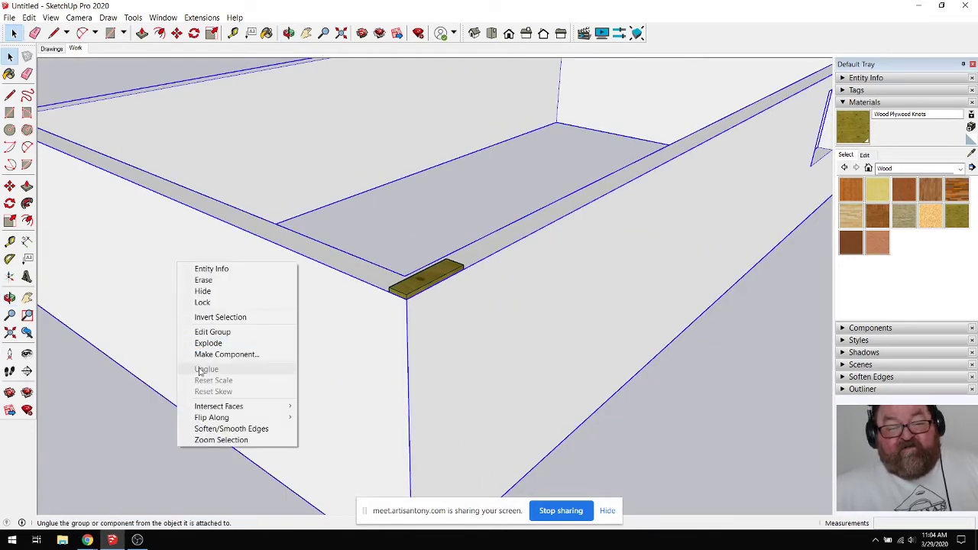
click(208, 343)
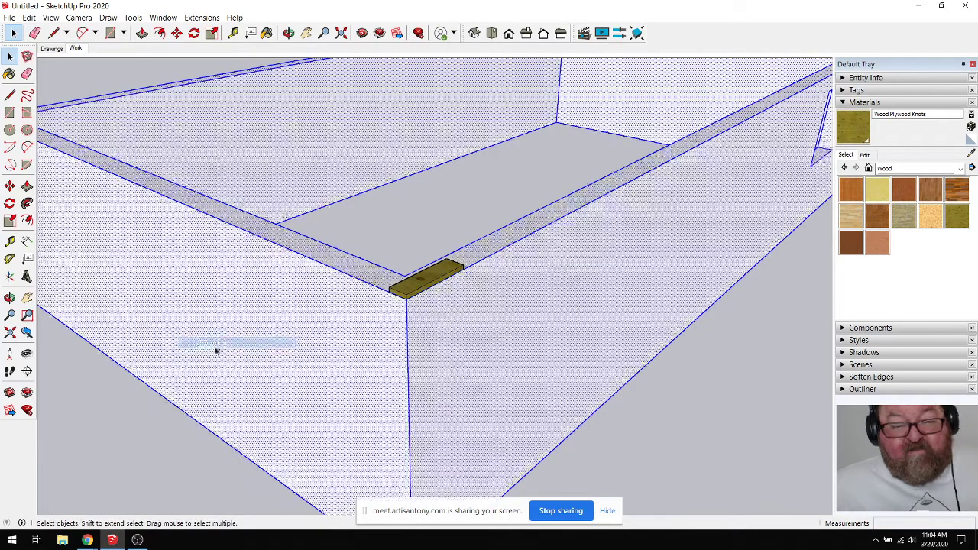
Step: Explode the board group on the wall corner into loose geometry
click(440, 281)
right_click(440, 282)
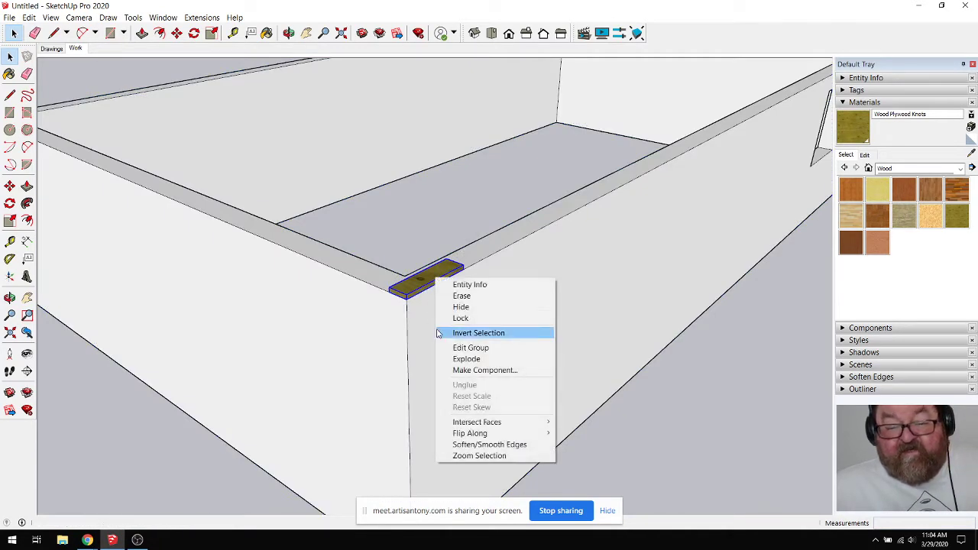
click(468, 360)
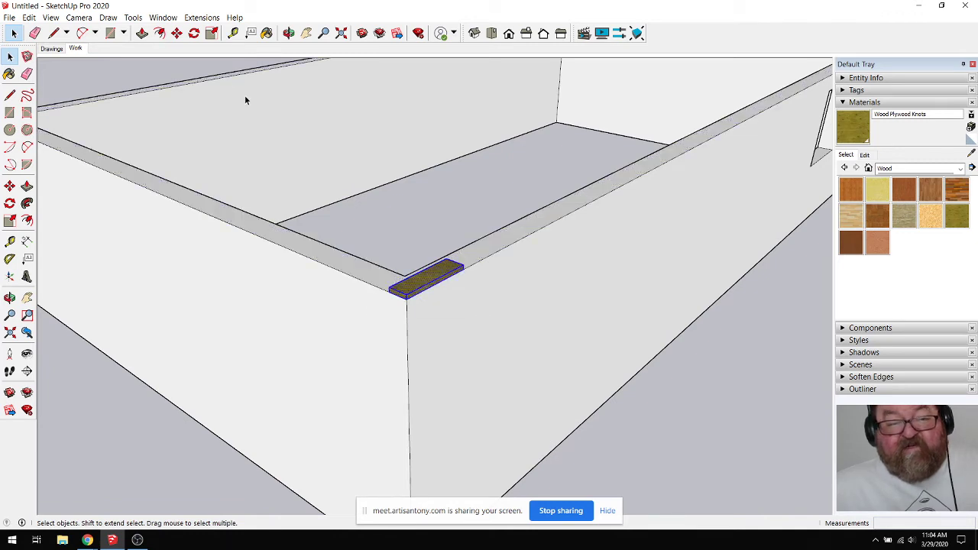
Step: Try to move the exploded board and an upper wall edge, cancelling each move before placing it
click(176, 33)
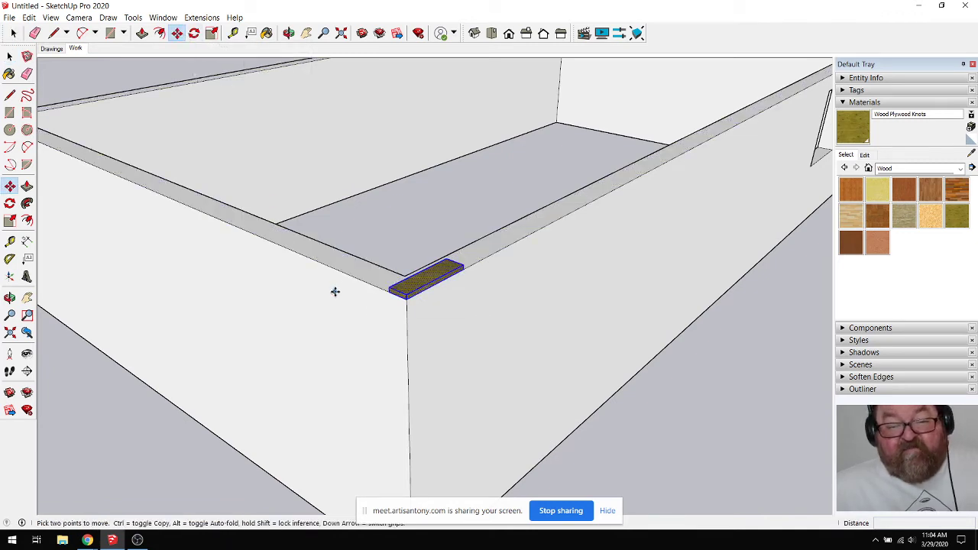
click(334, 269)
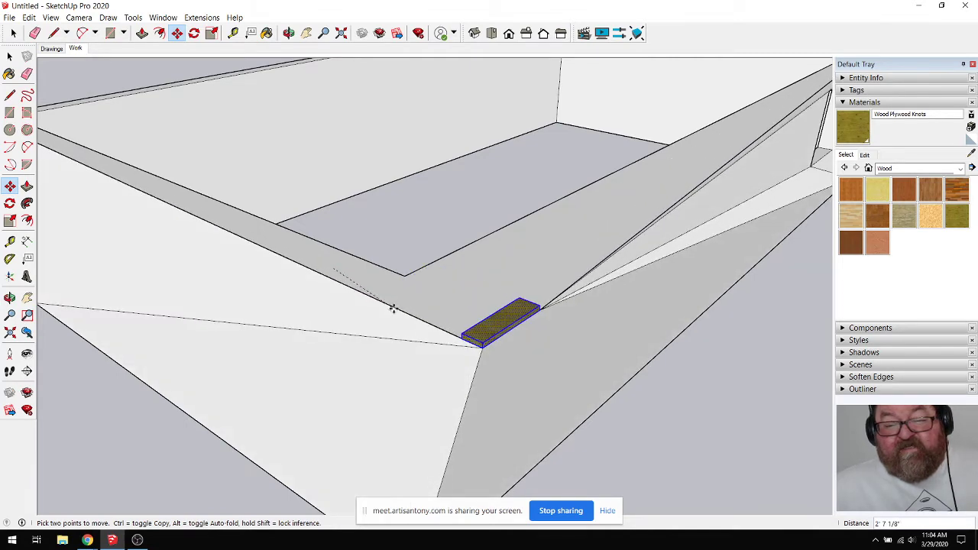
middle_drag(425, 301, 338, 284)
click(342, 284)
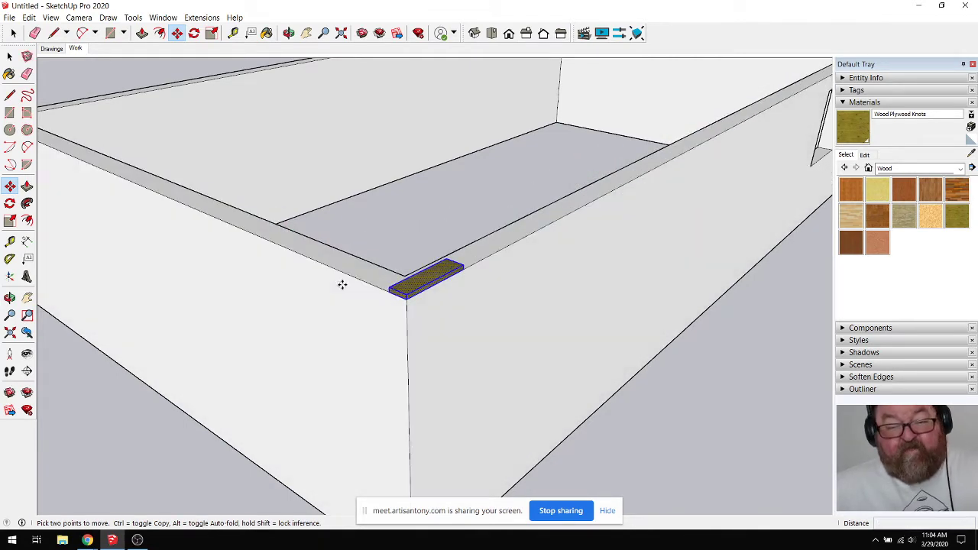
click(288, 32)
drag(413, 290, 504, 343)
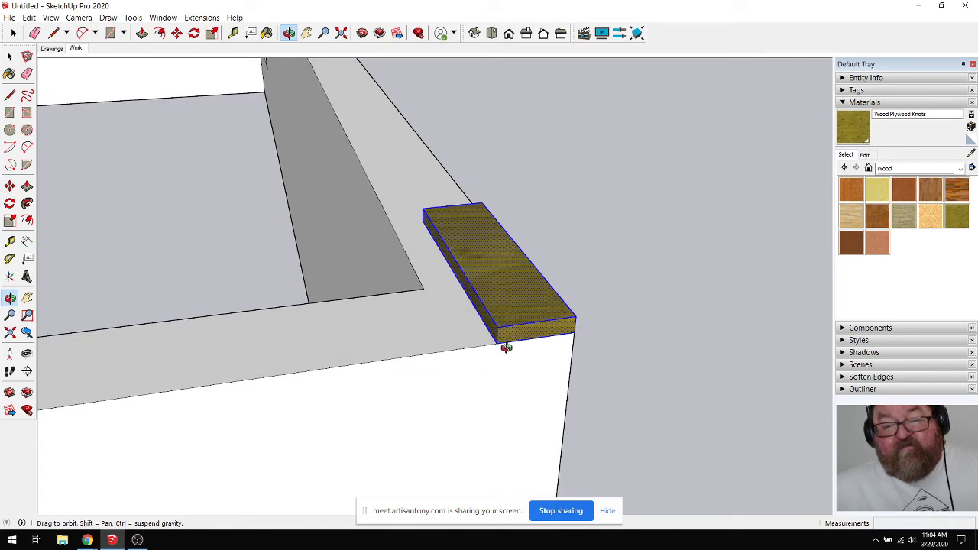
key(m)
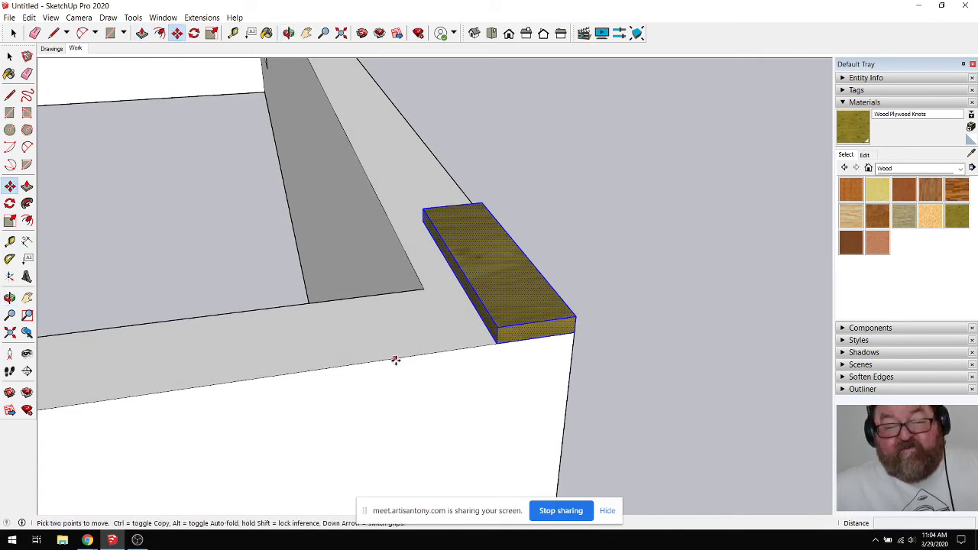
click(395, 360)
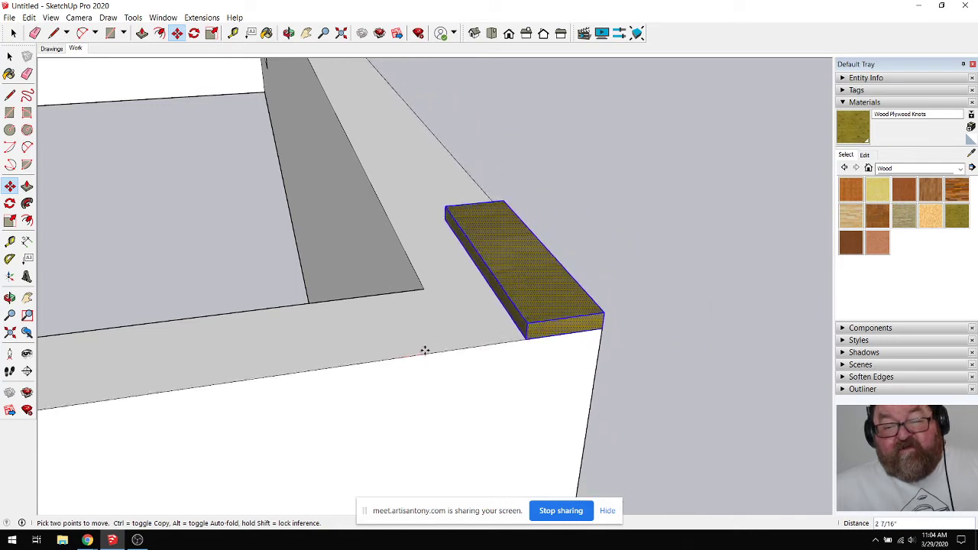
key(Escape)
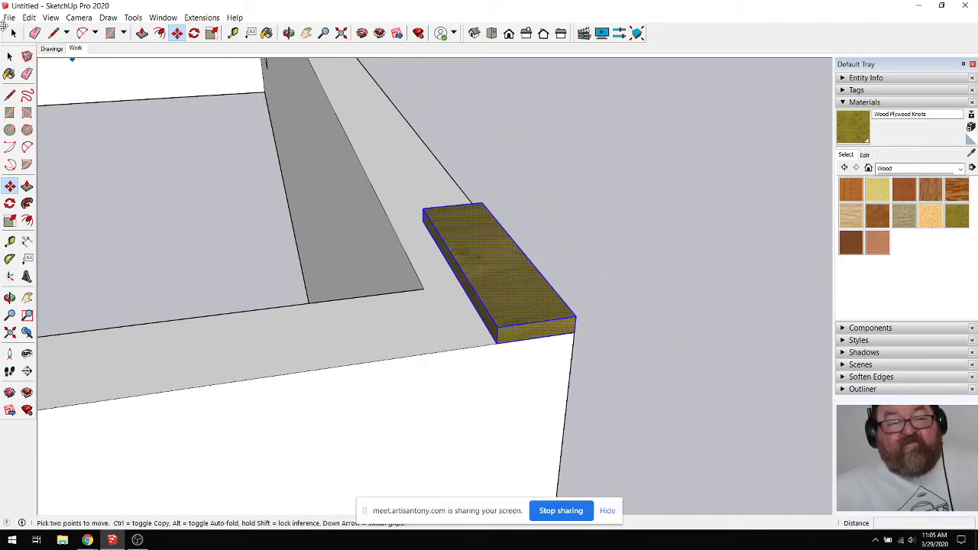
Step: Undo the explodes, the board's move and material, and the board's creation, back to the grouped walls alone
scroll(581, 348, down, 5)
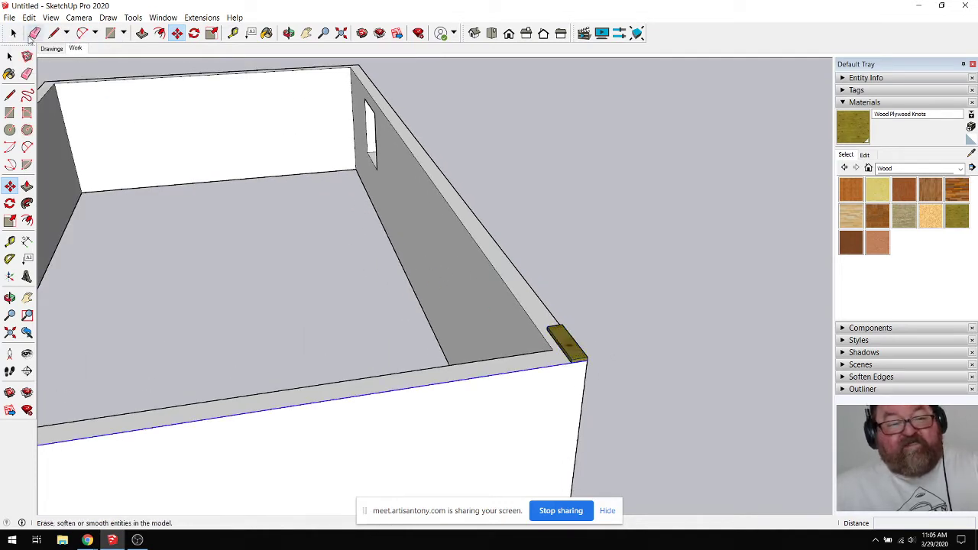
click(13, 33)
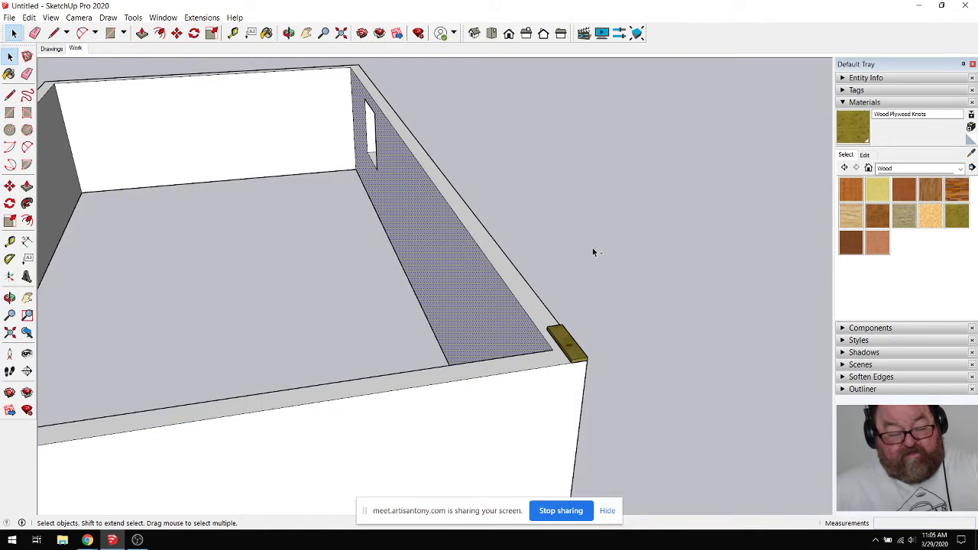
key(ctrl+z)
key(ctrl+z)
key(ctrl+z)
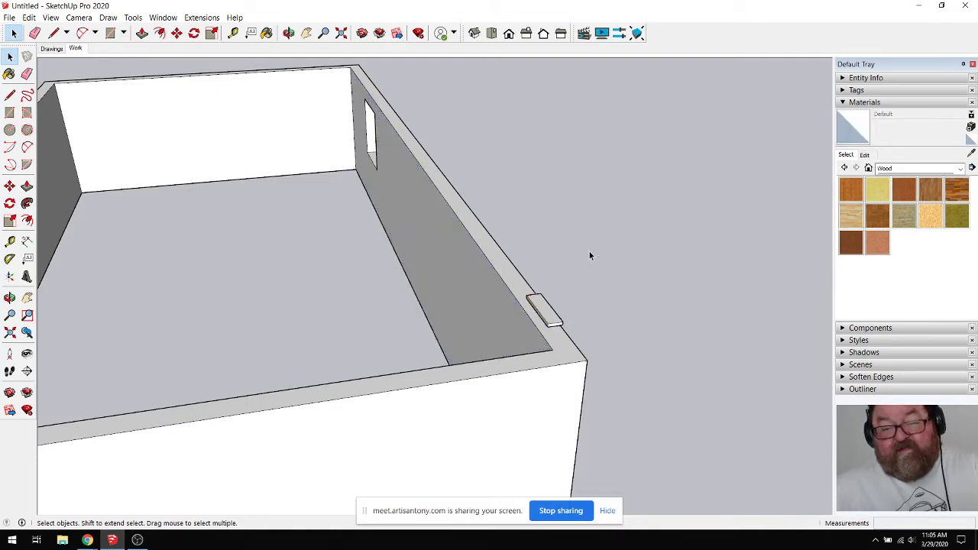
key(ctrl+z)
key(ctrl+z)
key(ctrl+z)
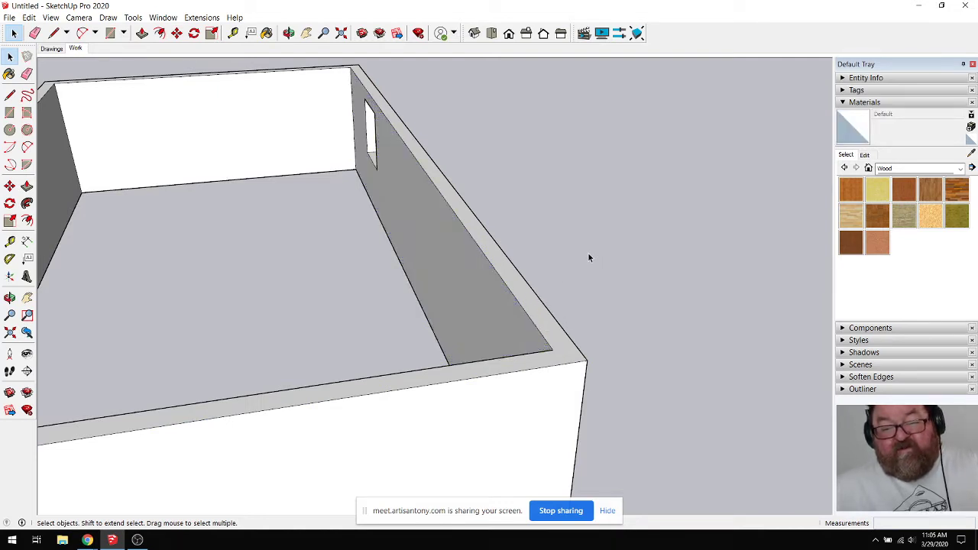
Step: Select the wall group
triple_click(522, 301)
scroll(629, 341, down, 3)
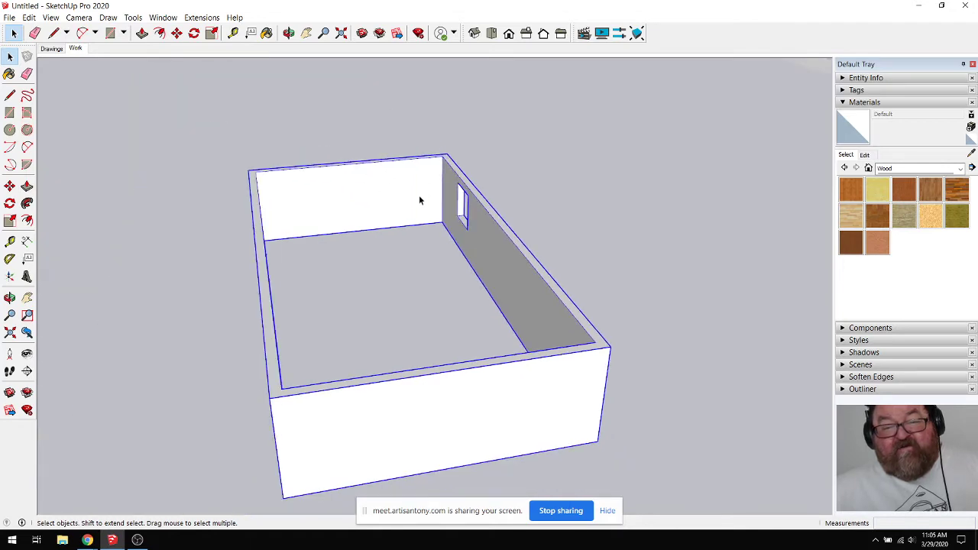
middle_drag(344, 129, 415, 389)
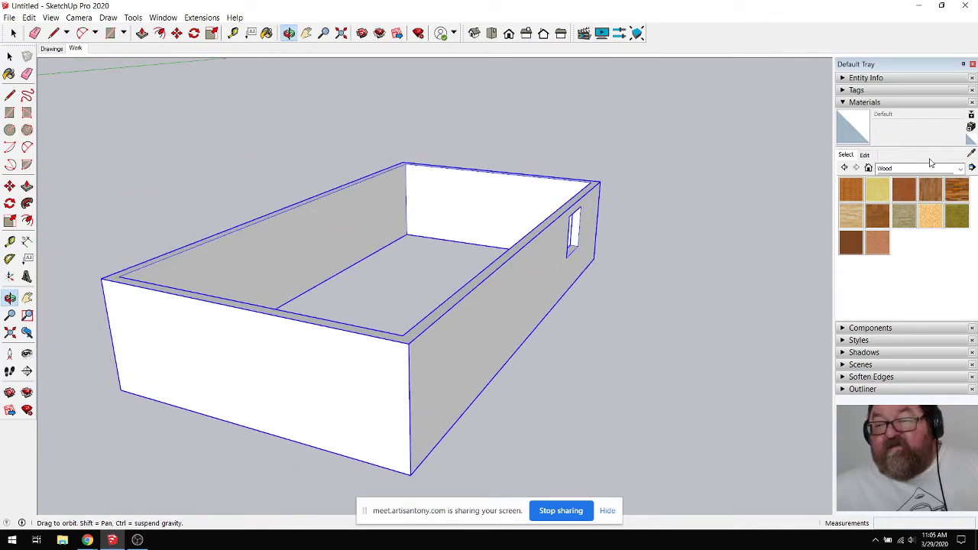
Step: Add two new tags to the model, keeping their default names
click(842, 103)
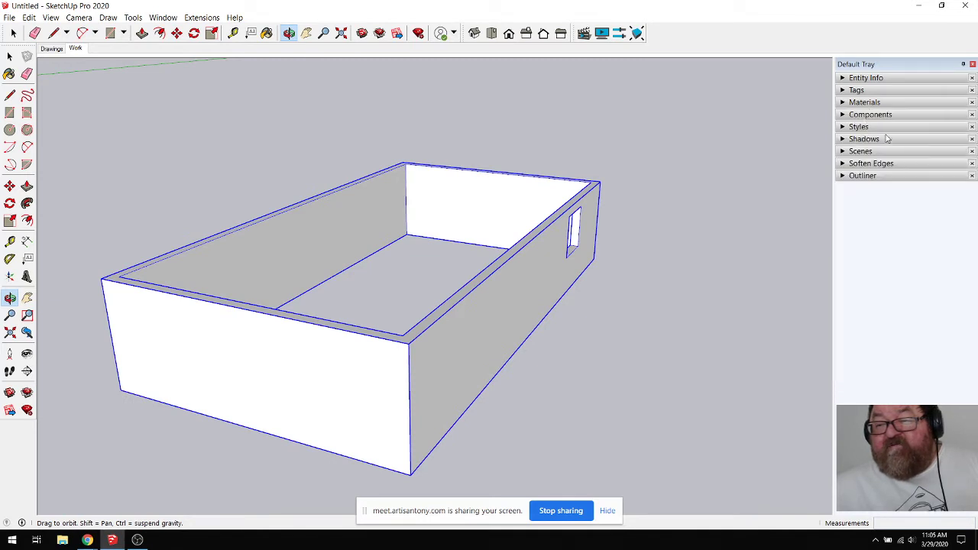
click(844, 91)
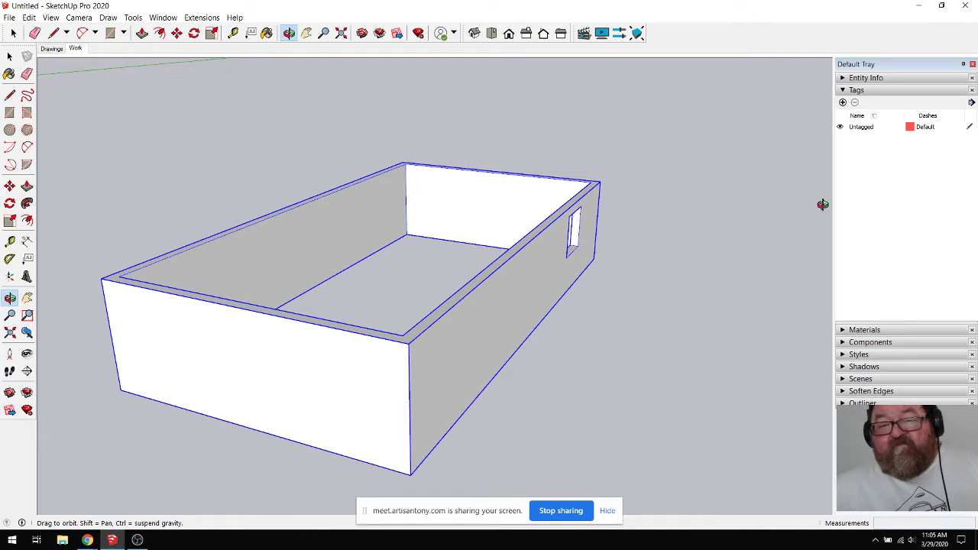
click(843, 102)
click(843, 102)
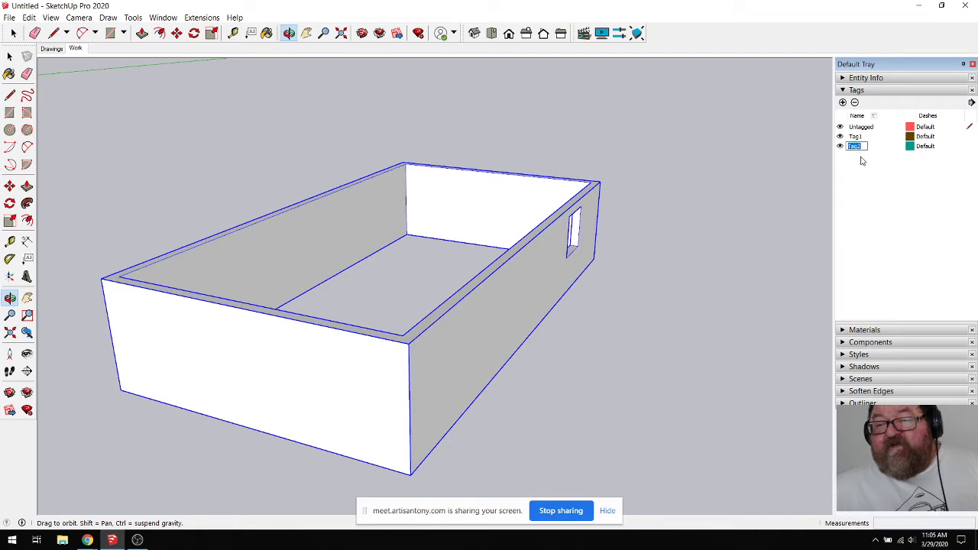
click(861, 162)
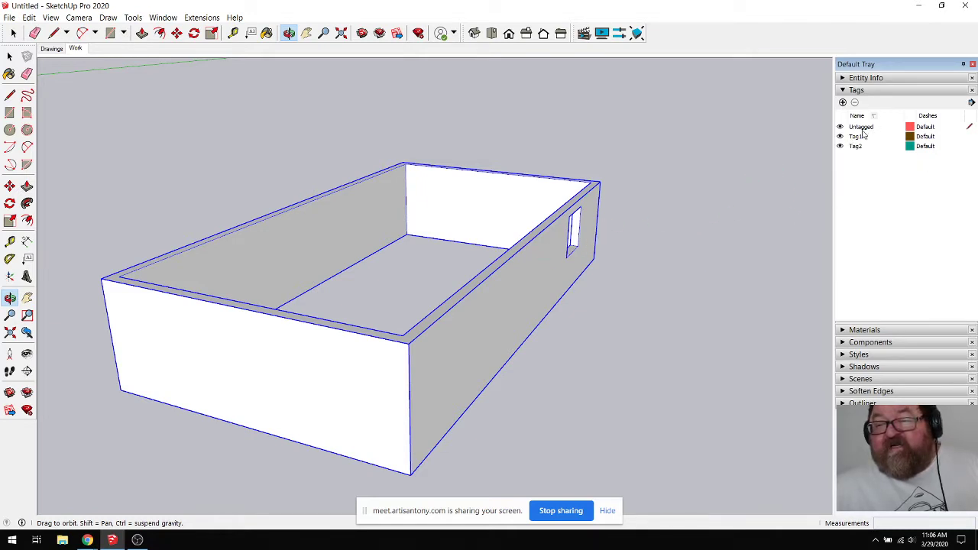
Step: Switch off the visibility of Tag1 and Tag2 and delete both tags
drag(561, 271, 452, 343)
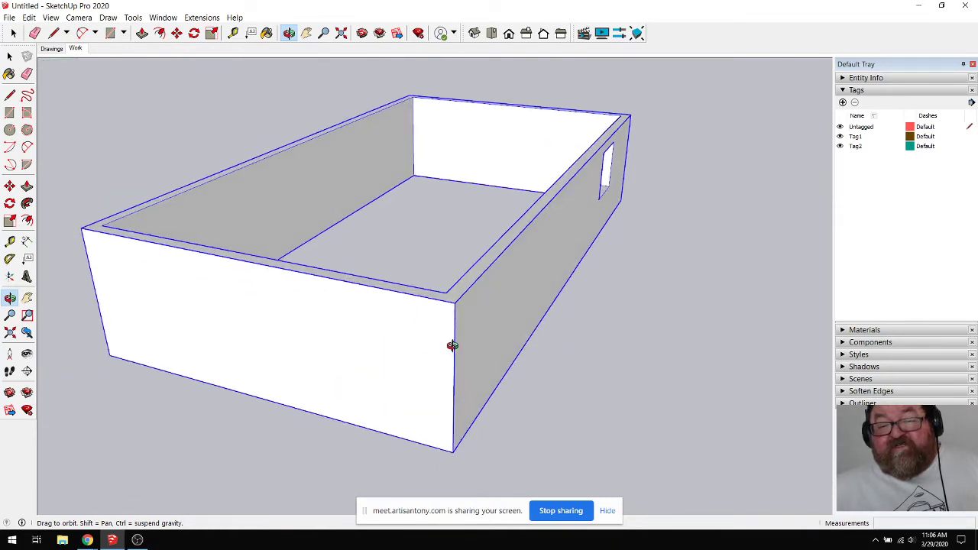
click(841, 136)
click(840, 146)
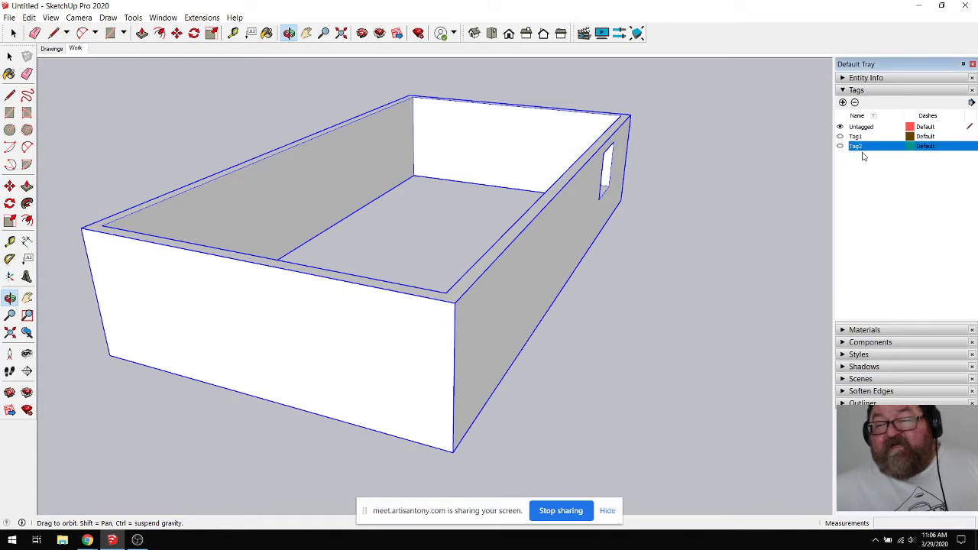
click(854, 103)
click(860, 137)
click(855, 102)
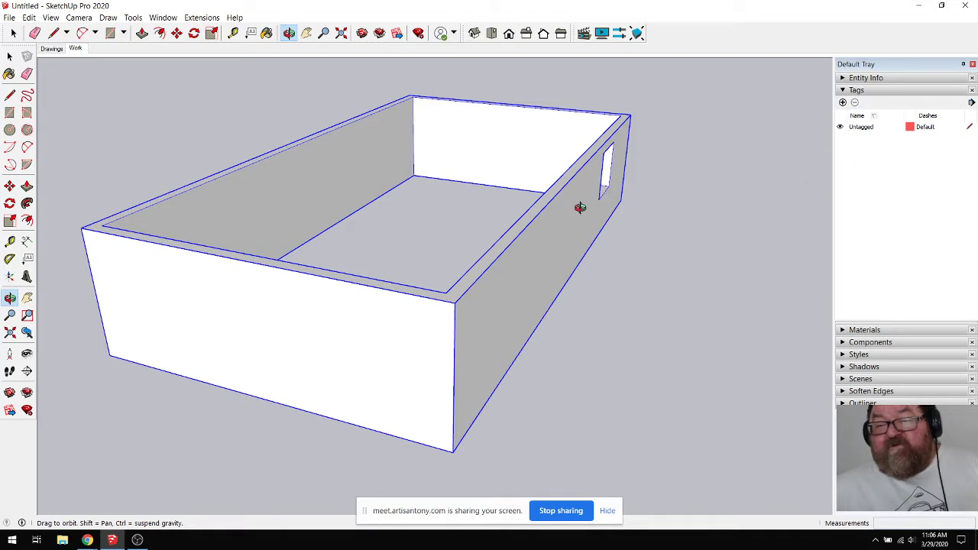
scroll(308, 217, down, 2)
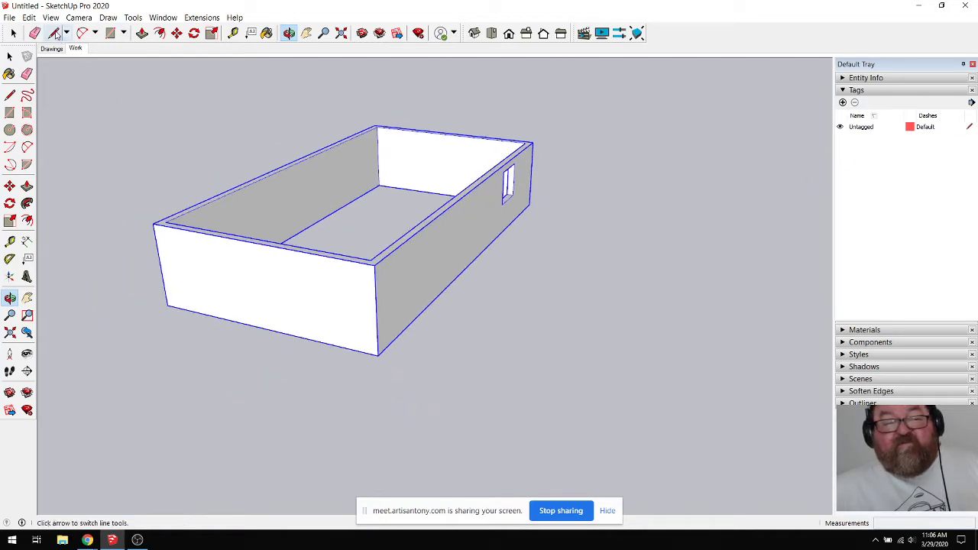
Step: Draw a freehand triangular face with the Line tool beside the walls, its closing edge about 26' 6" long
click(53, 33)
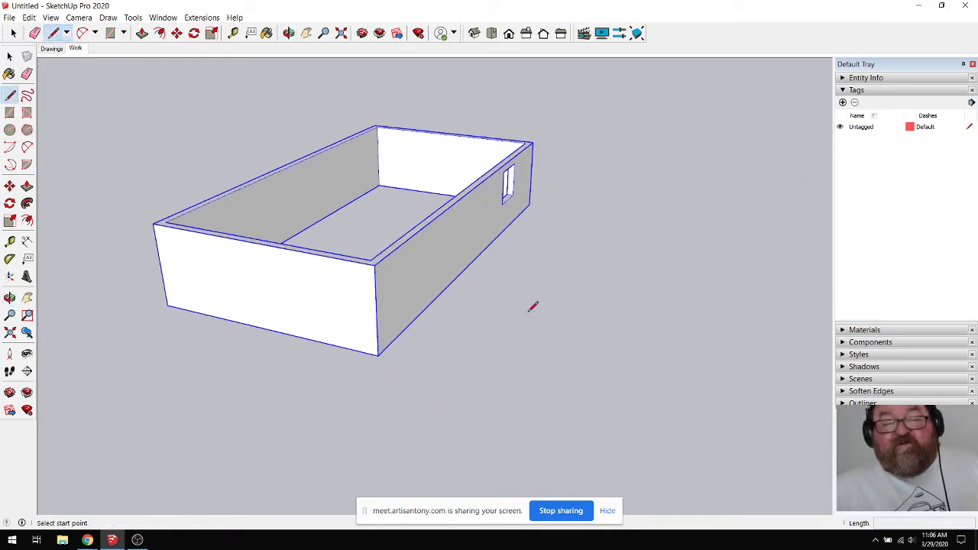
click(528, 312)
click(662, 351)
click(705, 259)
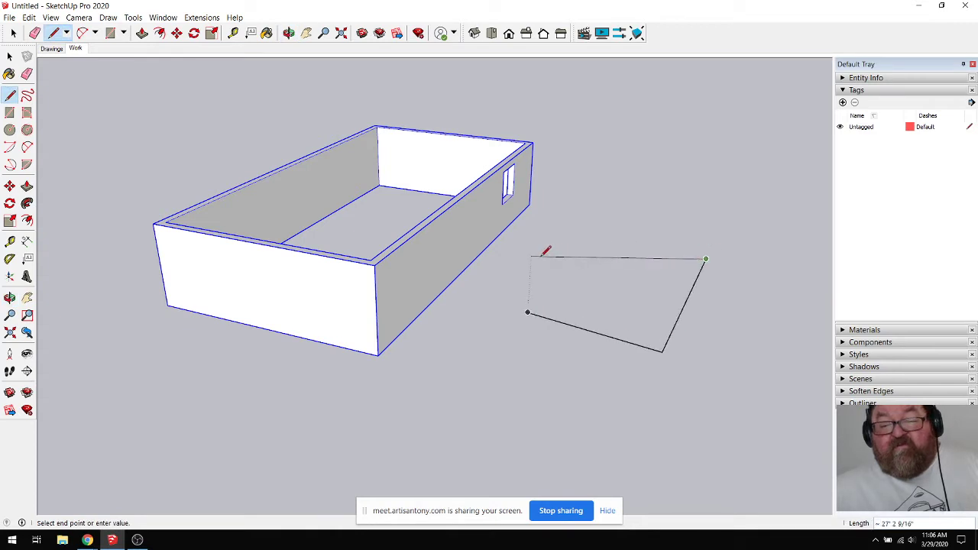
click(527, 311)
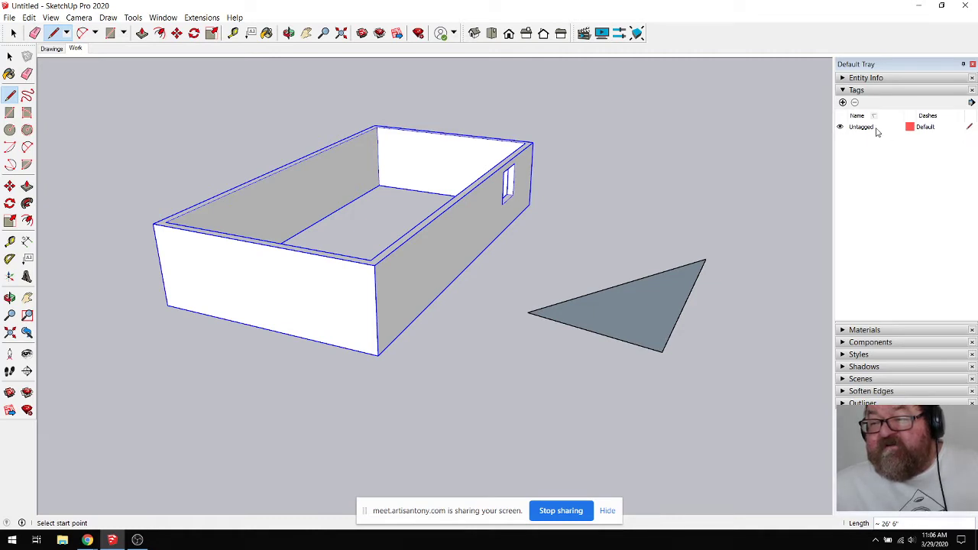
Step: Add two tags with default names and make Tag1, Tag2 and finally Untagged the active drawing tag
click(842, 102)
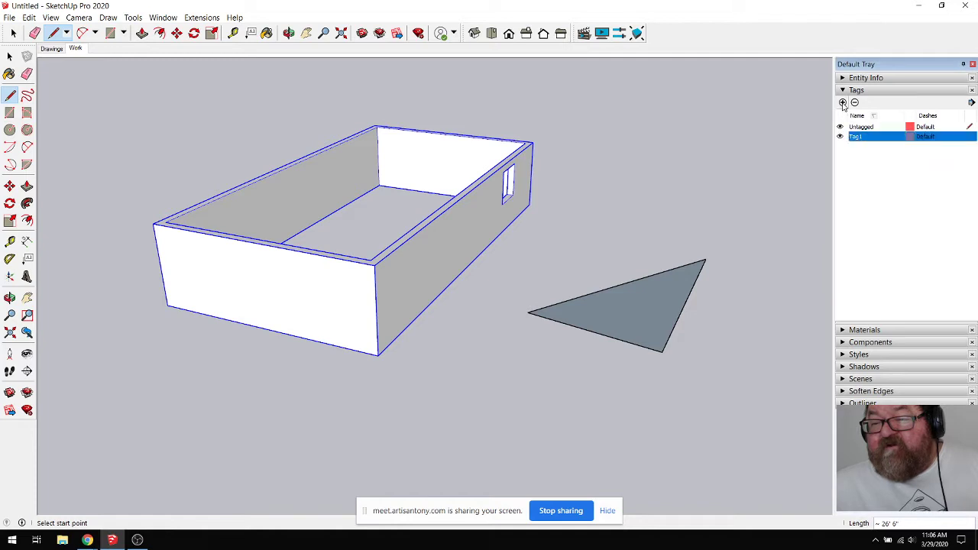
click(843, 102)
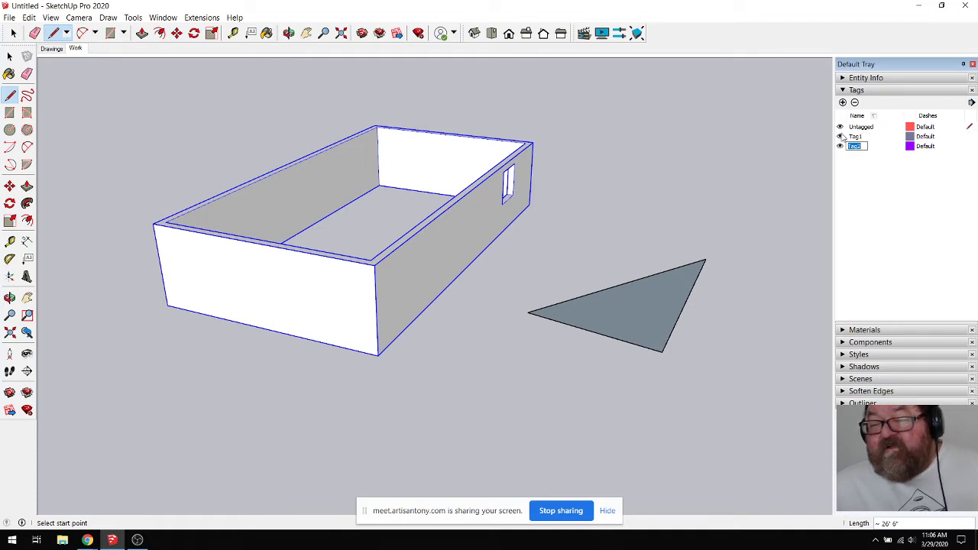
click(971, 139)
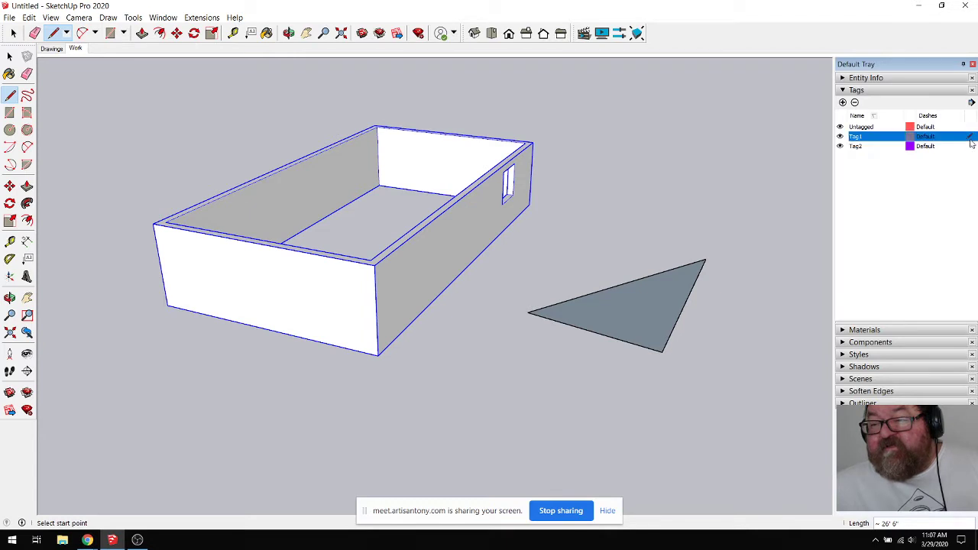
click(960, 169)
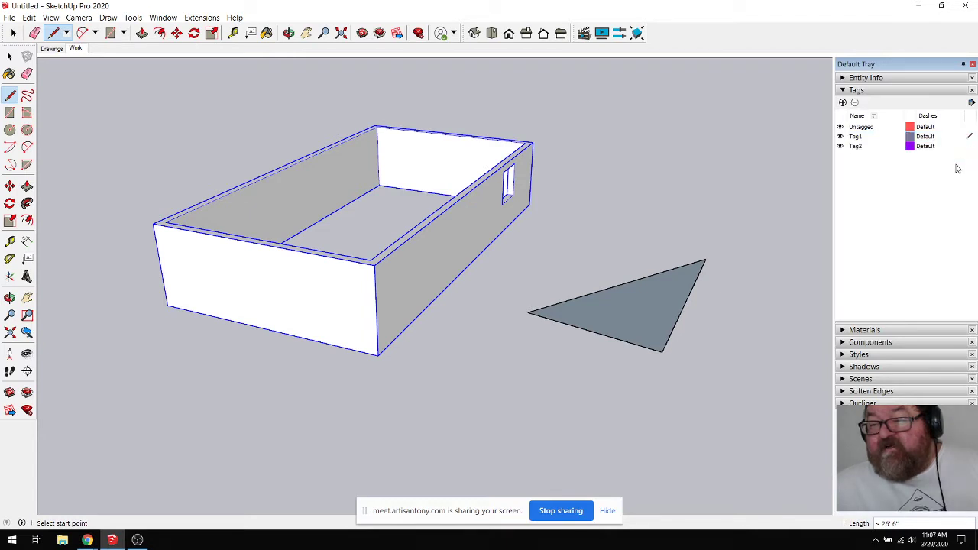
click(968, 146)
click(948, 198)
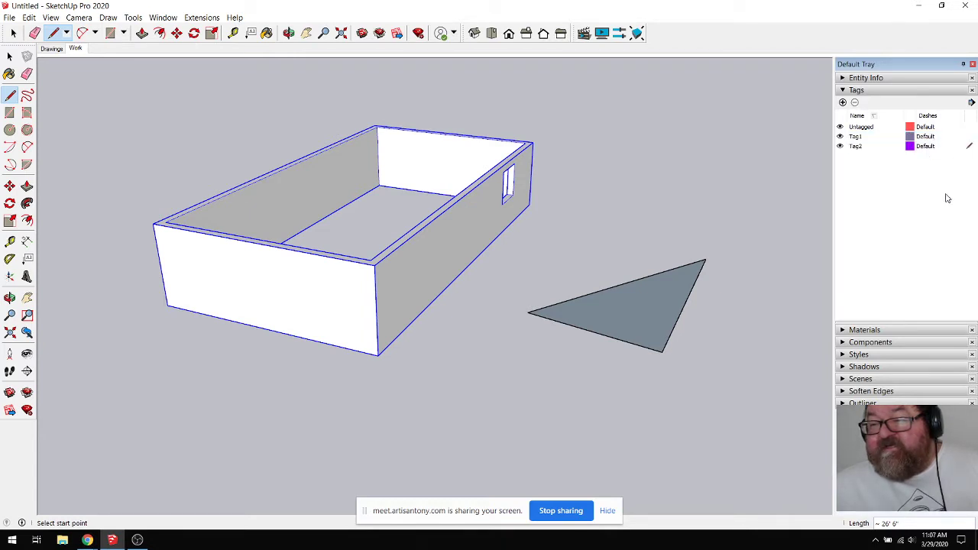
click(971, 127)
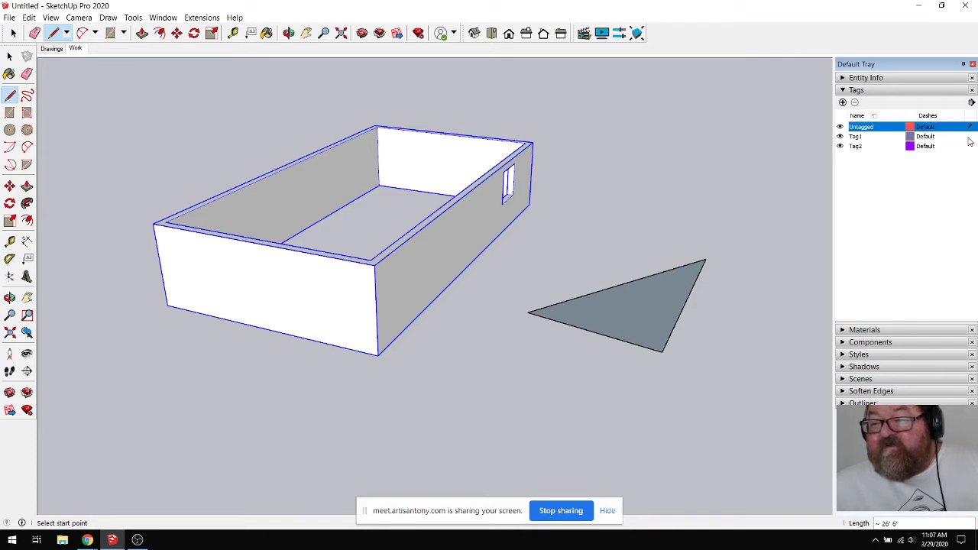
click(943, 166)
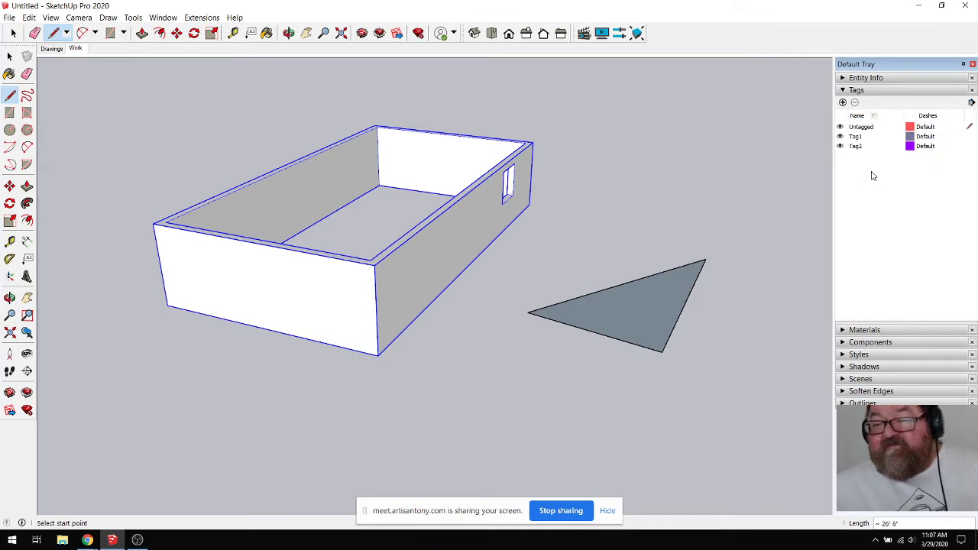
Step: Delete Tag2 and Tag1 from the model's tags
click(857, 147)
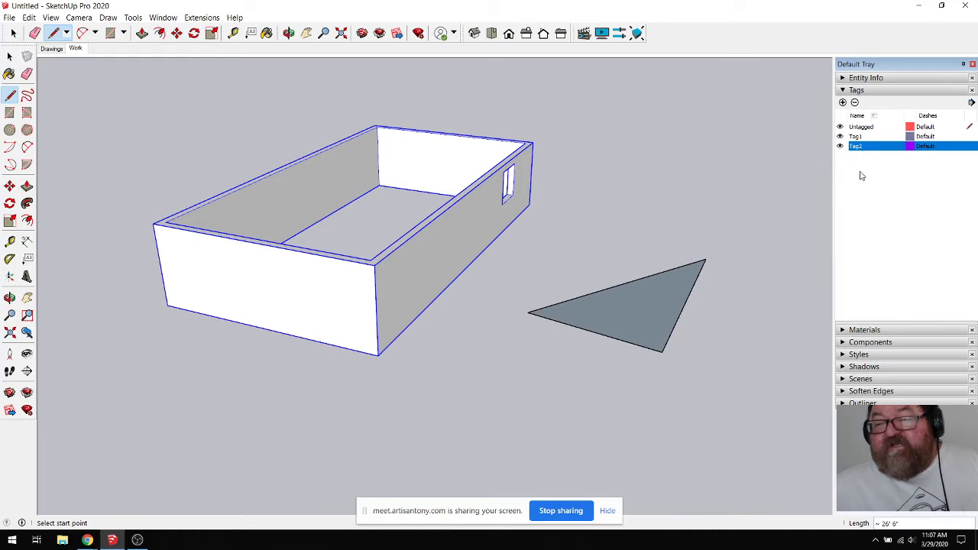
click(854, 102)
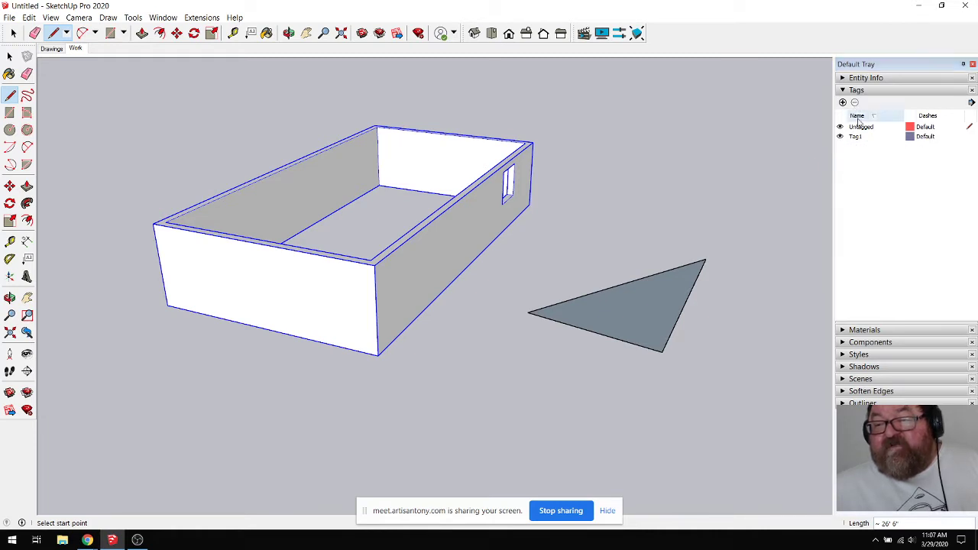
click(862, 136)
click(855, 102)
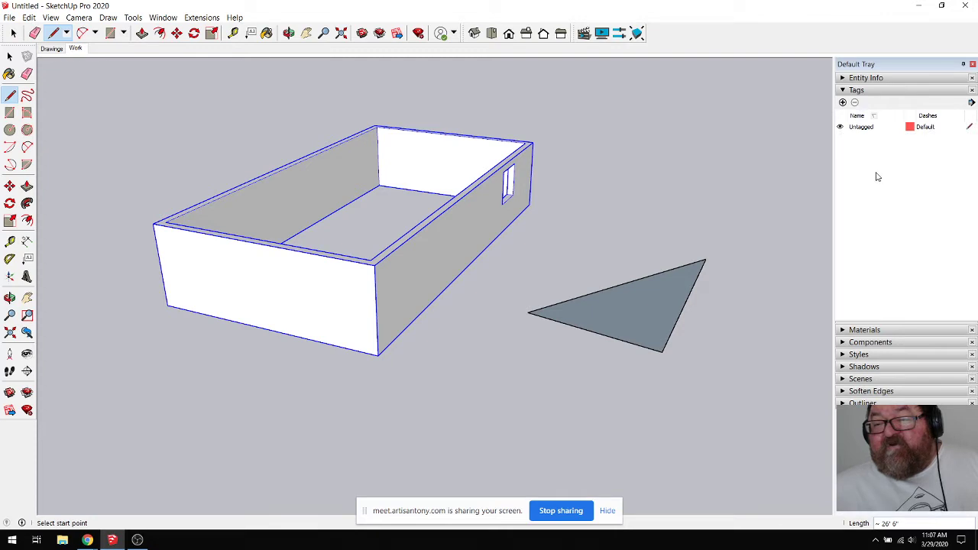
Step: Add two foundation tags named "FNDN Wall" and "FNDN Footing"
click(842, 102)
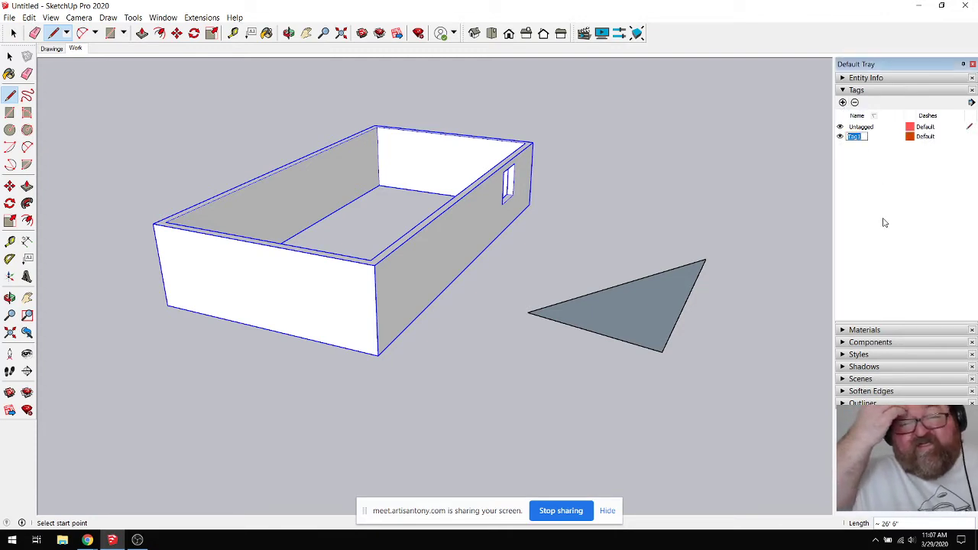
text(FNDN W)
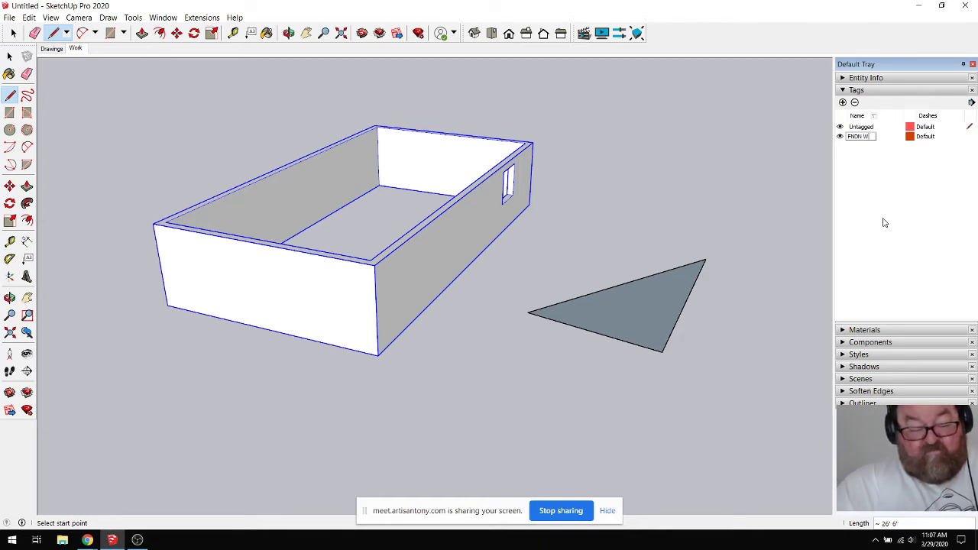
text(all)
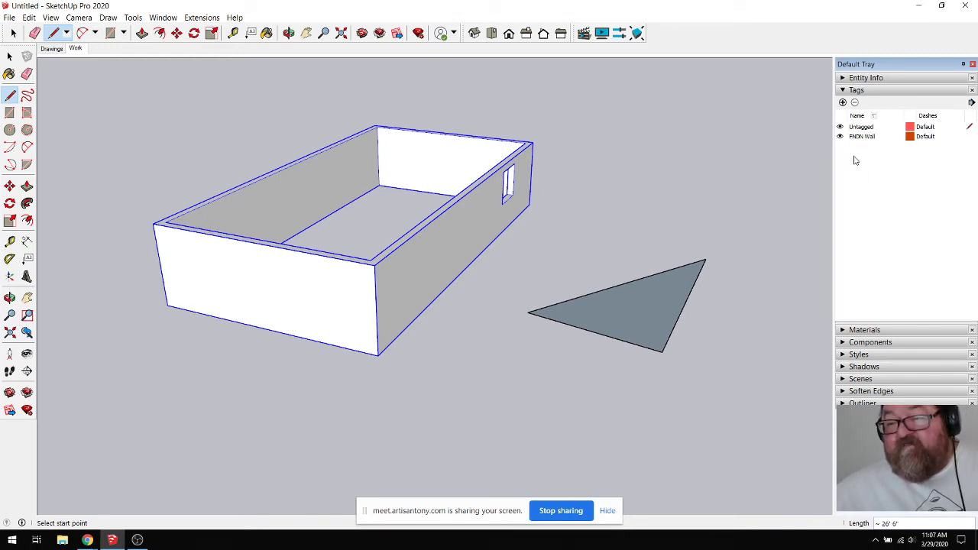
click(842, 102)
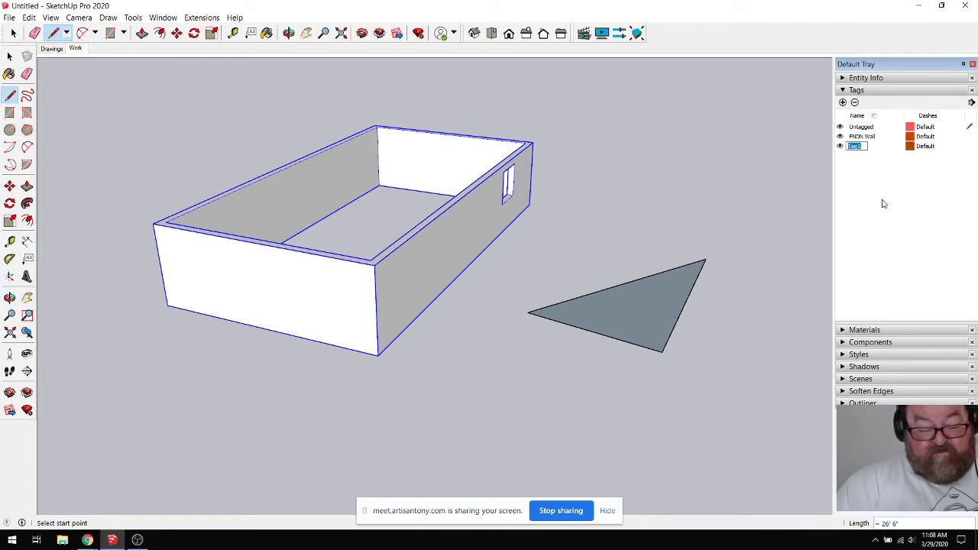
text(FNDN)
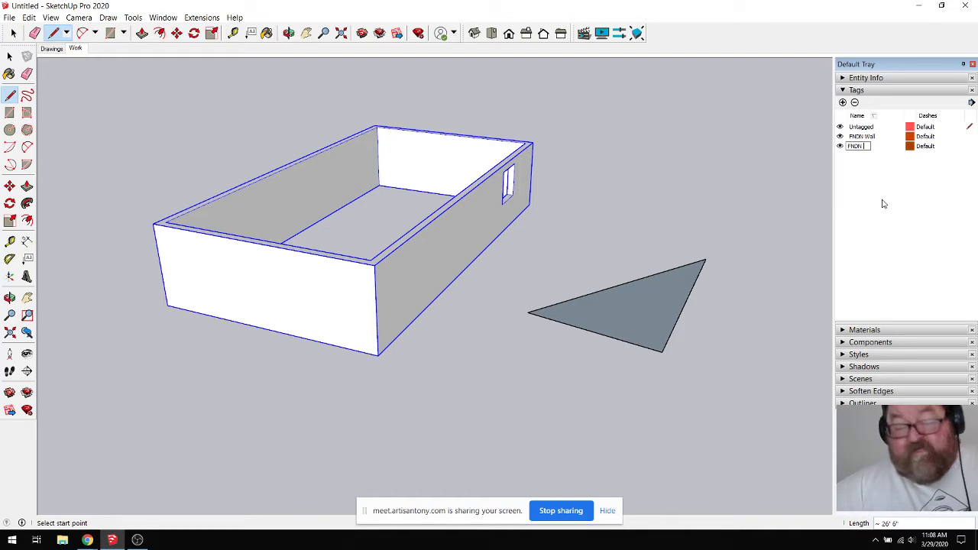
text(Footing)
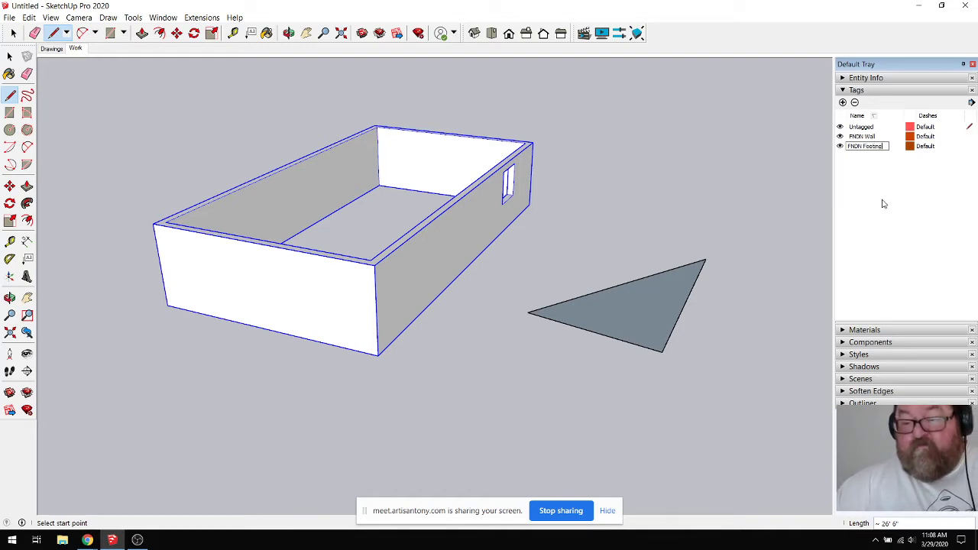
key(Return)
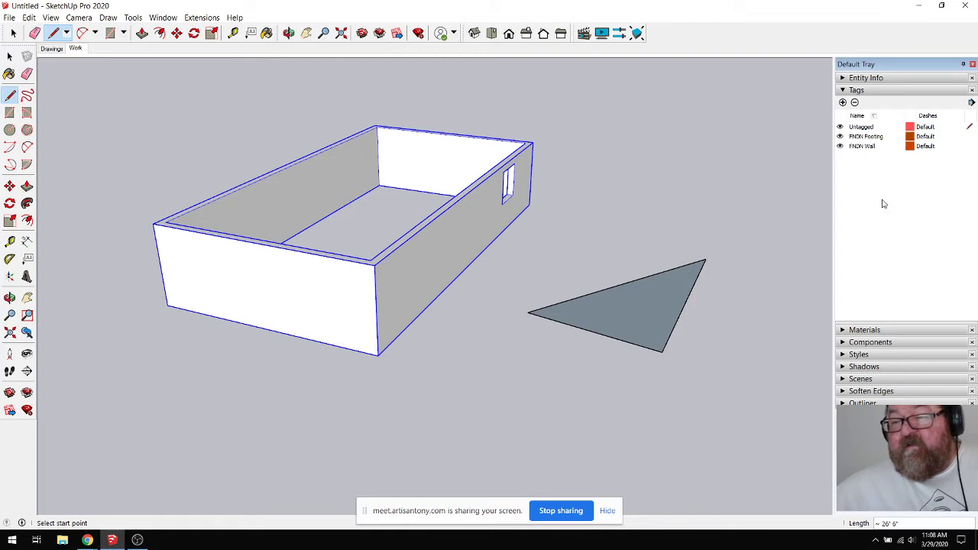
Step: Add a tag named "FNDN Slab" for the foundation slab
click(843, 104)
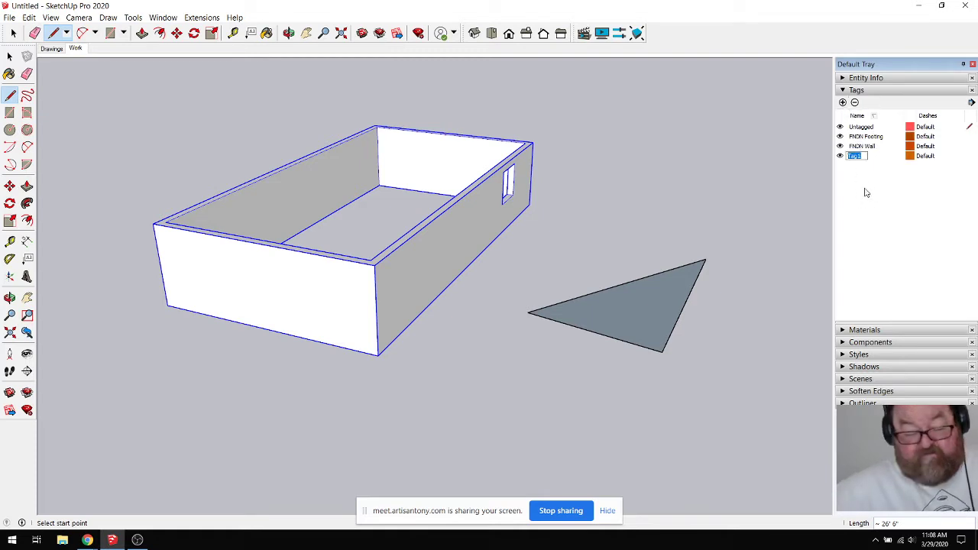
text(FNDN )
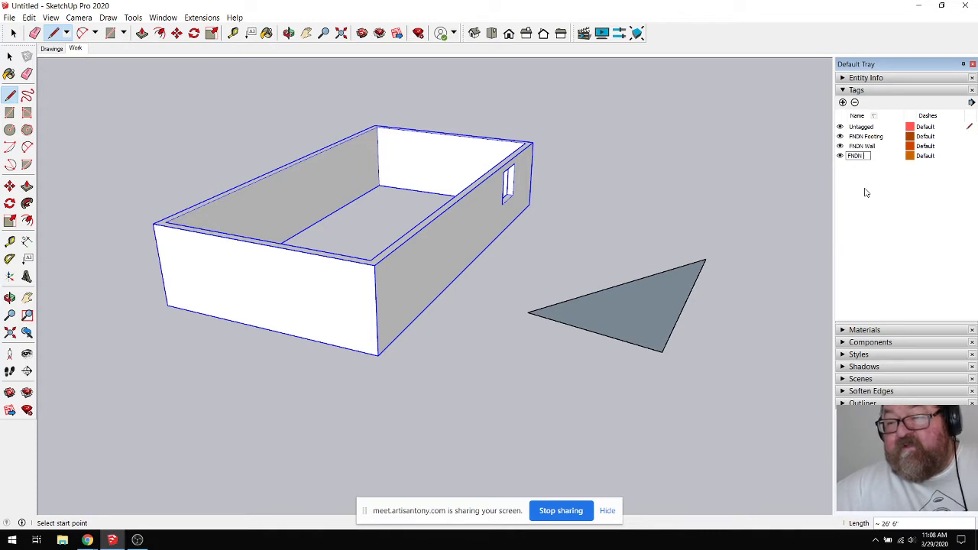
text(Slab)
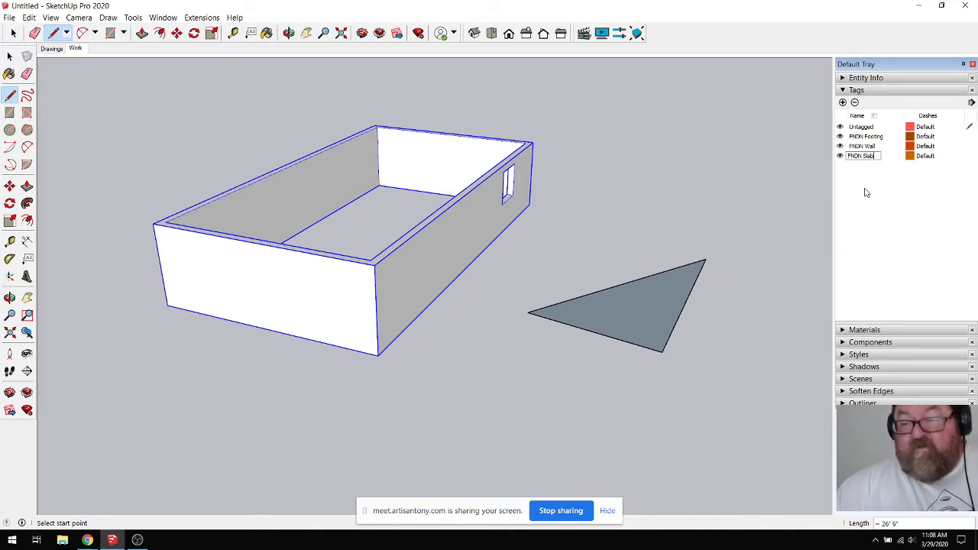
key(Return)
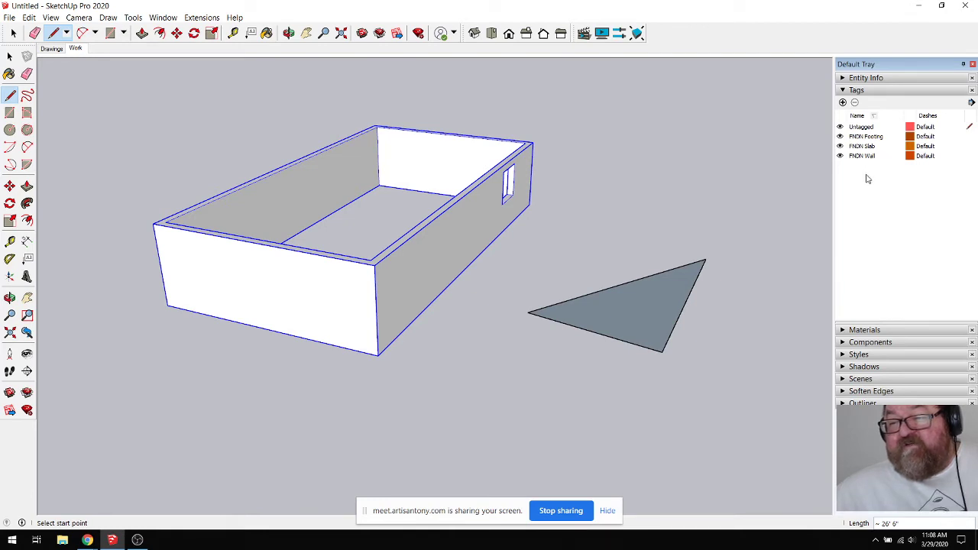
Step: Add two floor tags named "Floor Framing" and "Floor Sheathing"
click(843, 102)
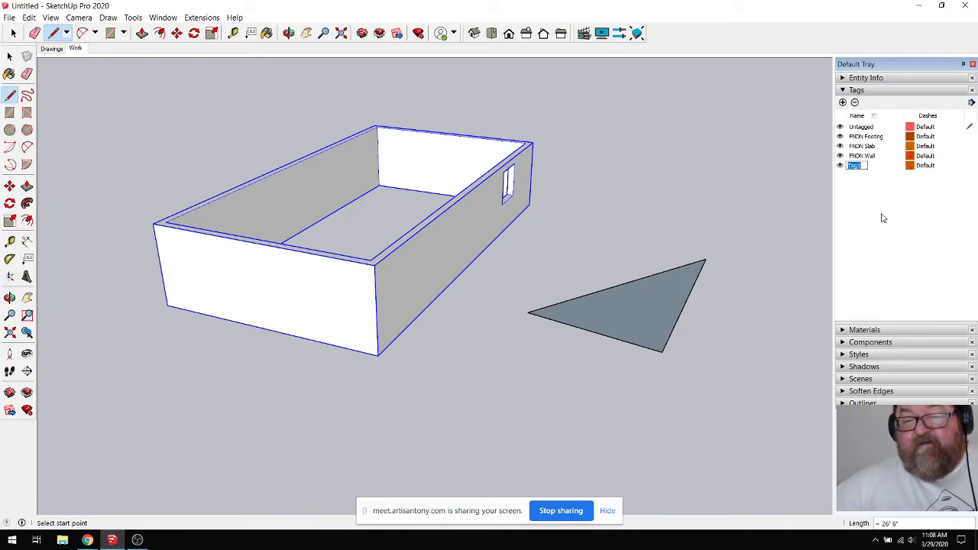
text(F)
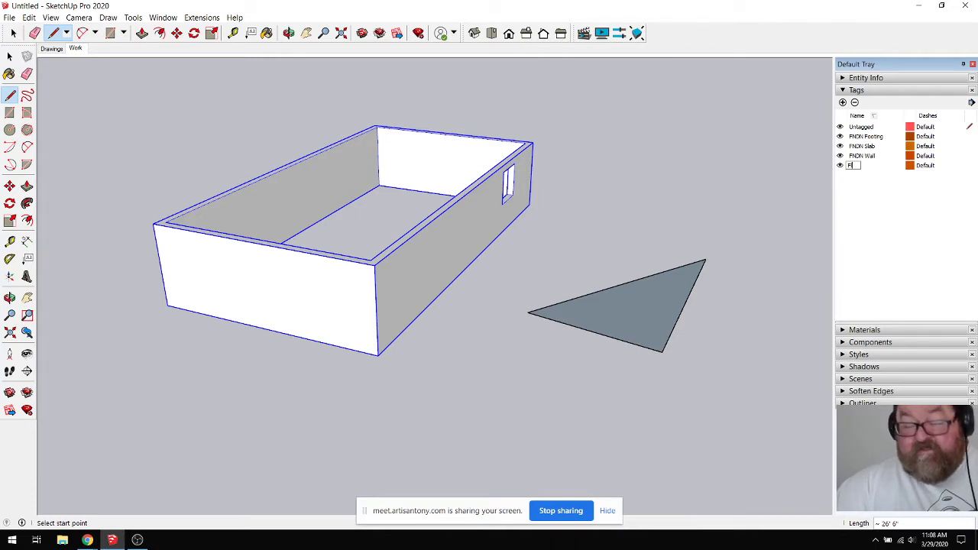
text(loor)
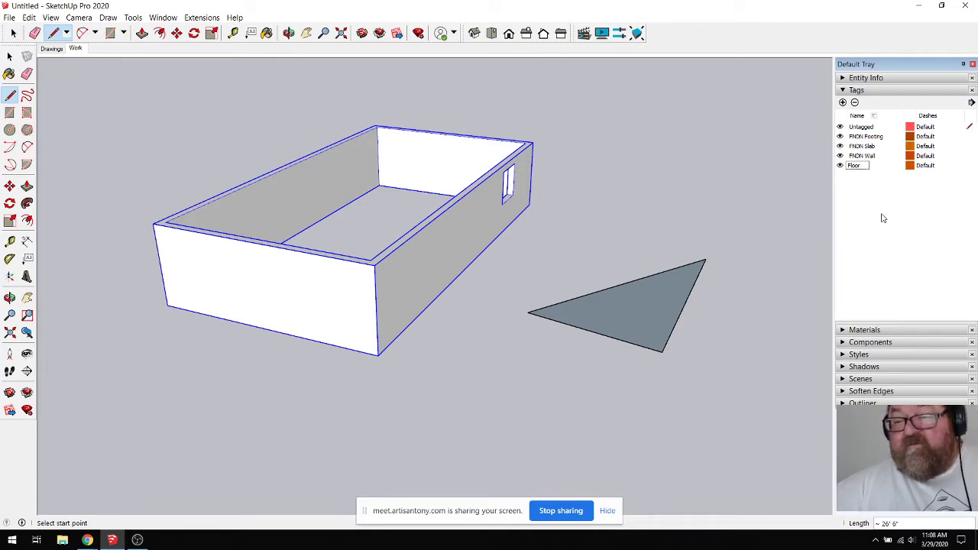
text( Framing)
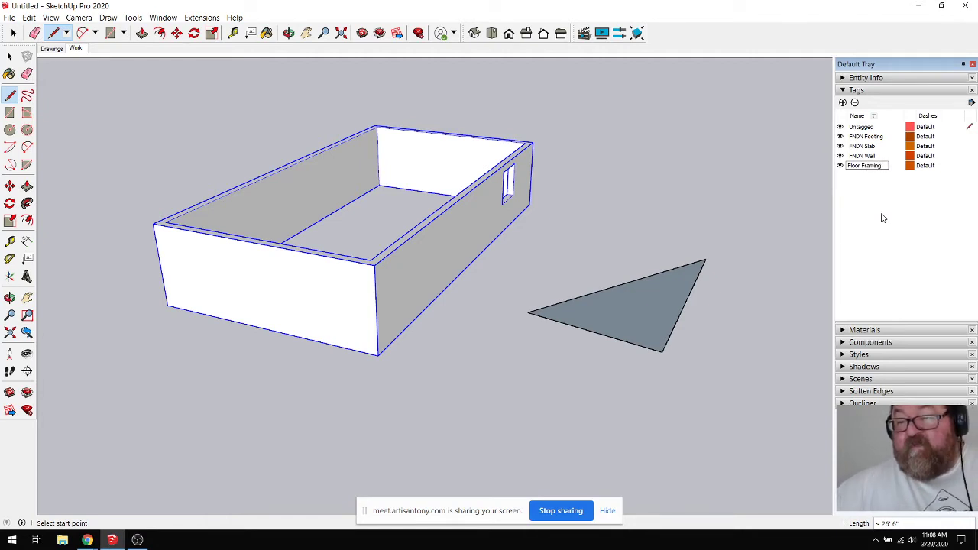
key(Return)
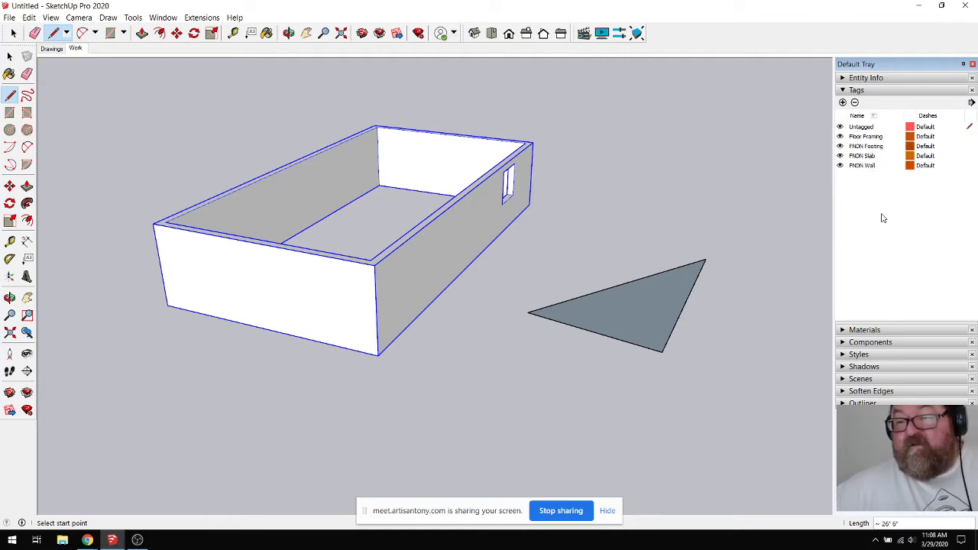
click(844, 102)
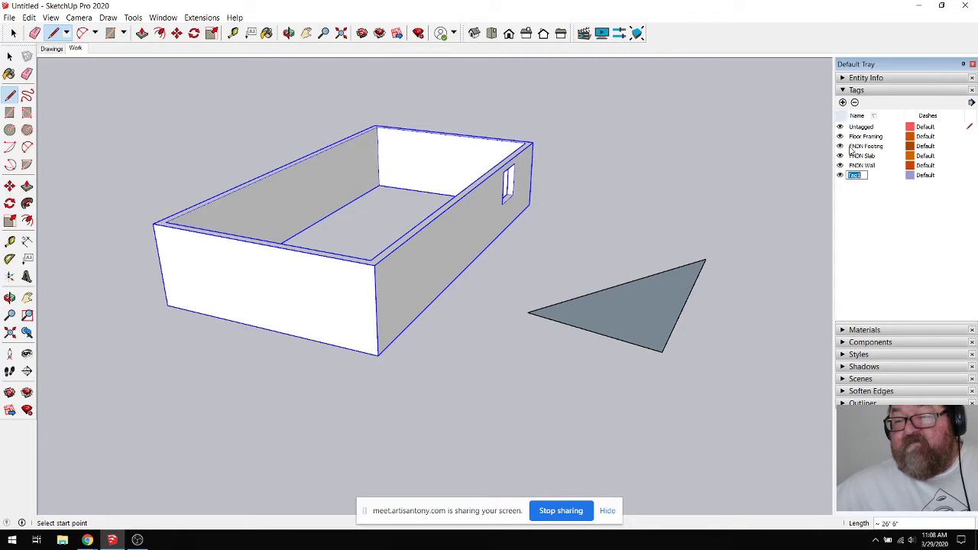
text(Floor)
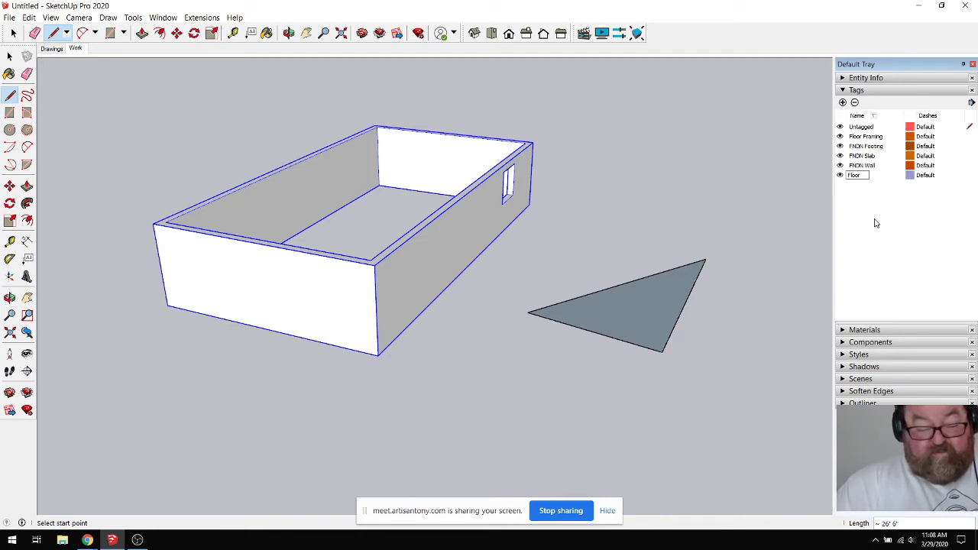
text( Sheathing)
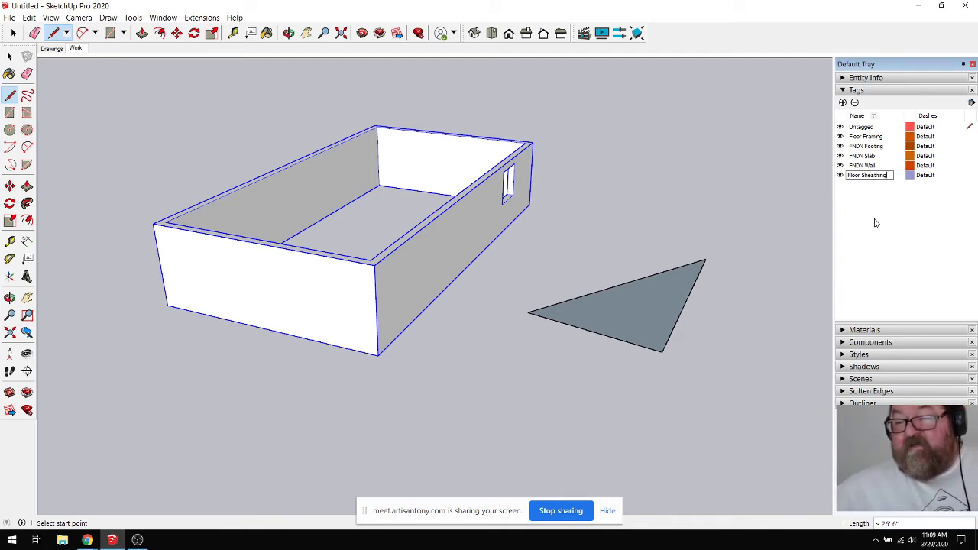
key(Return)
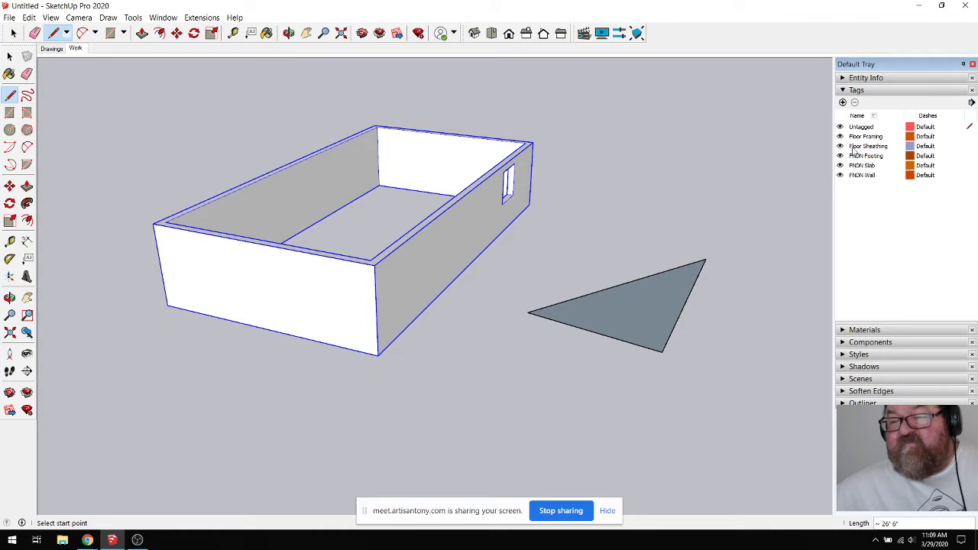
Step: Add two wall tags named "Wall Exterior" and "Wall Int"
click(843, 101)
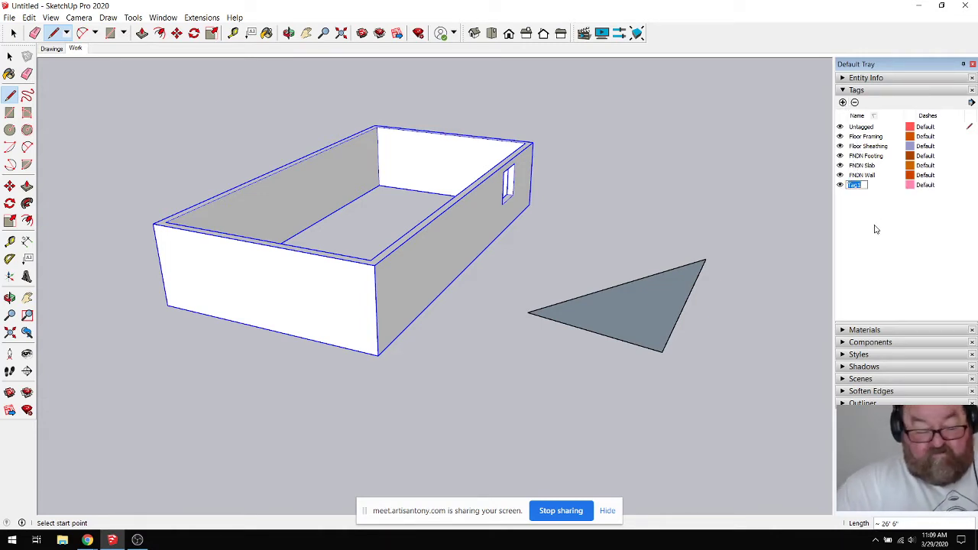
text(Wal)
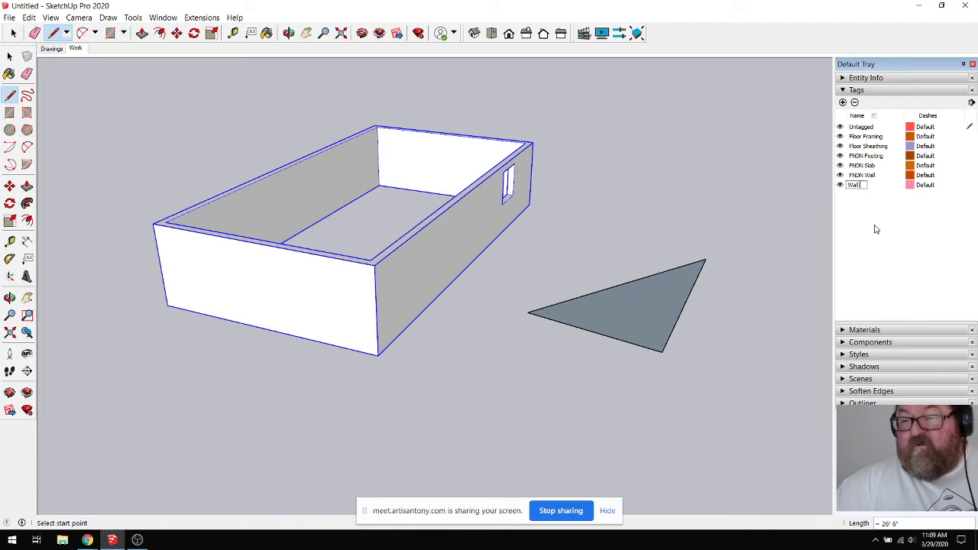
text(l)
text( Ex)
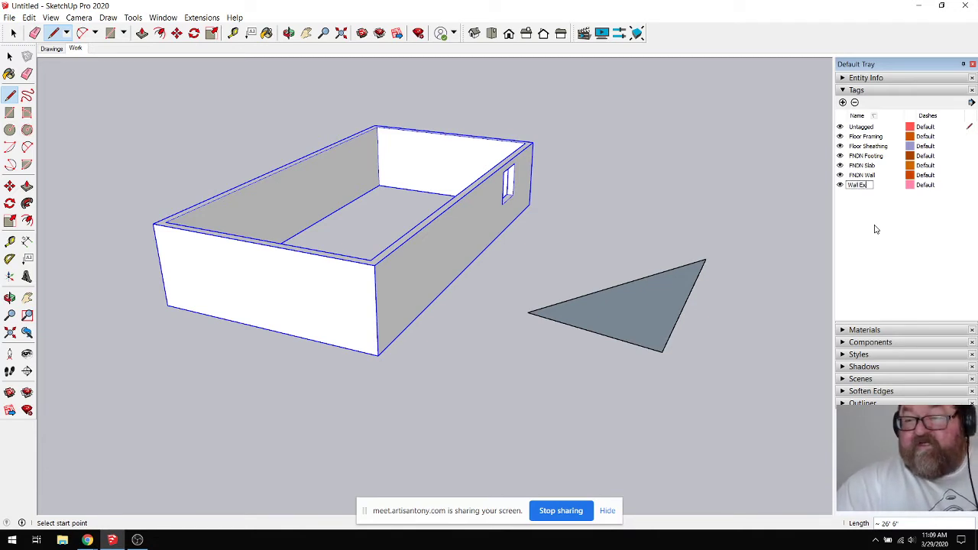
text(terior)
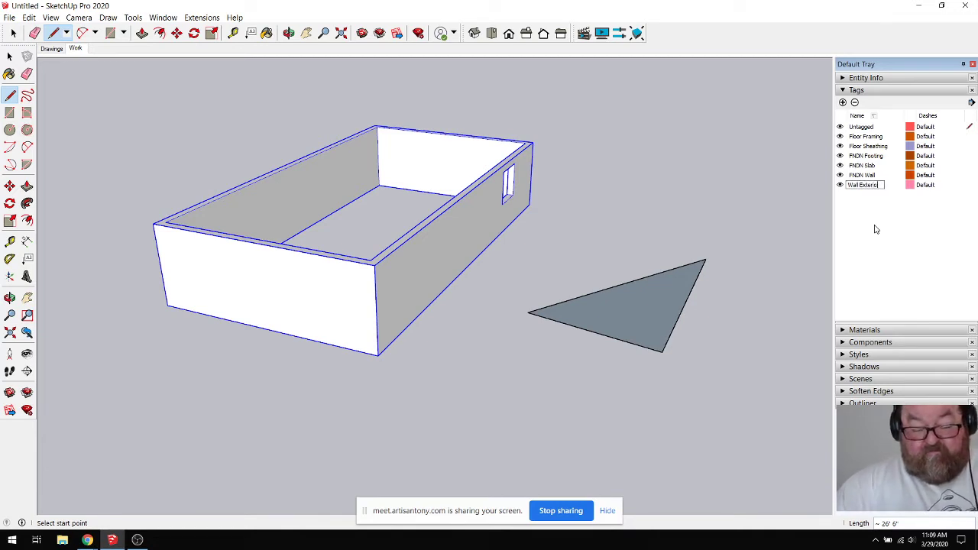
click(843, 102)
text(Wall)
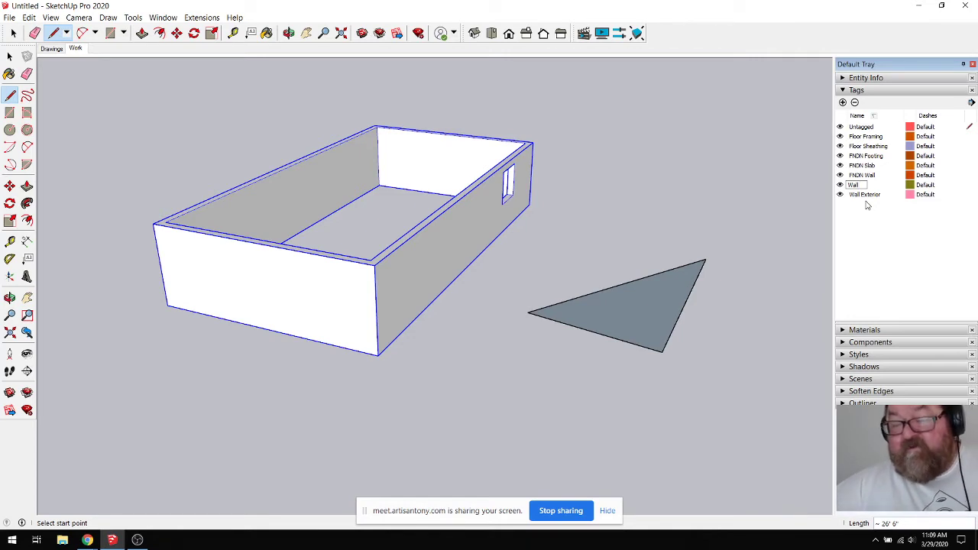
text( 1)
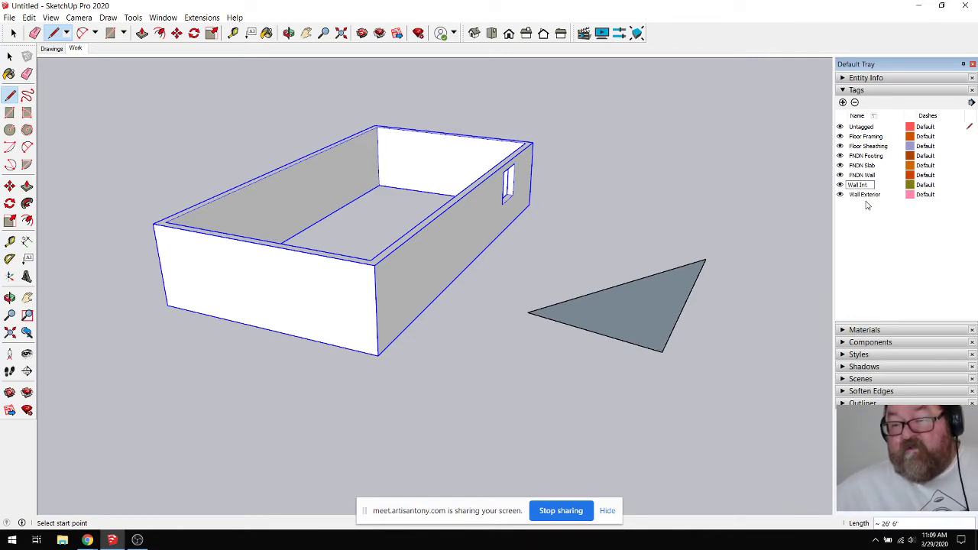
key(Return)
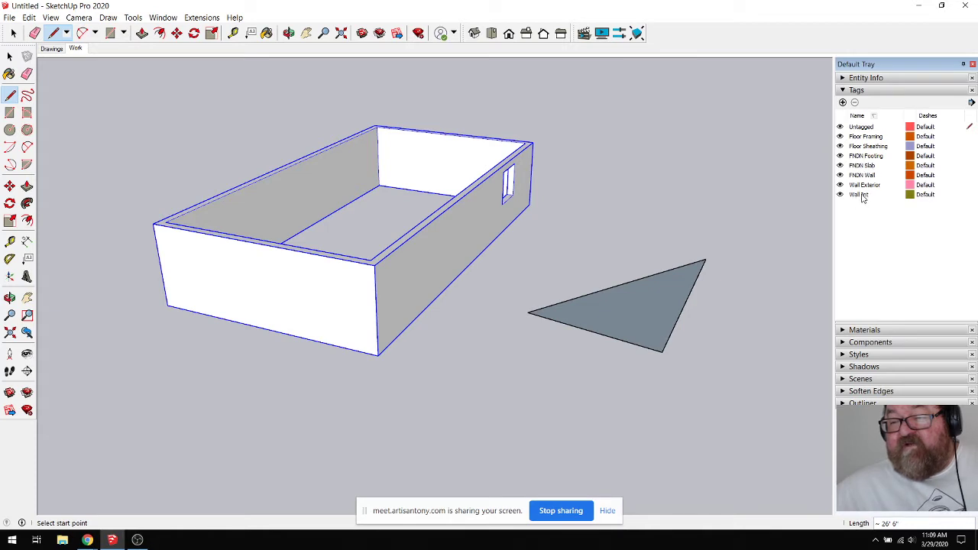
Step: Add two roof tags named "Roof Framing" and "Roof Roofing"
click(843, 102)
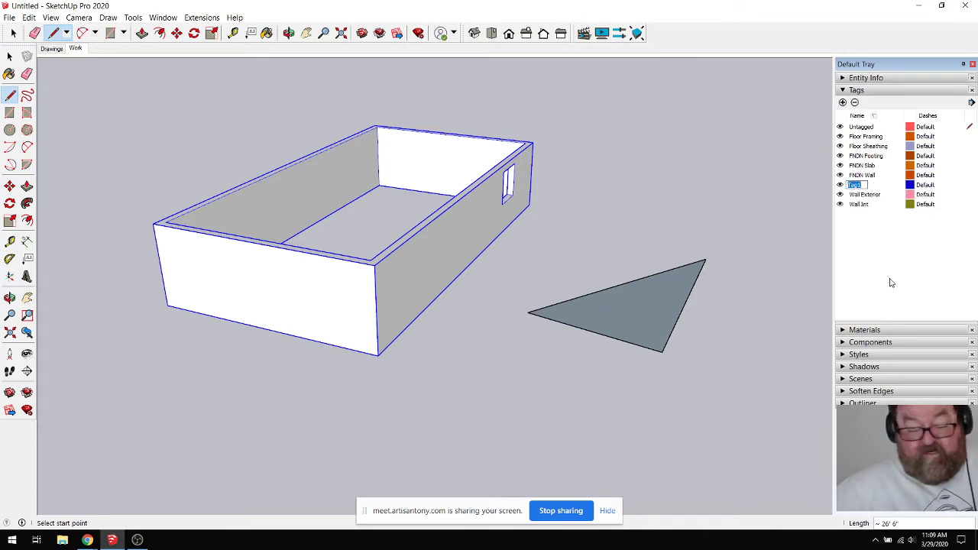
text(Roof)
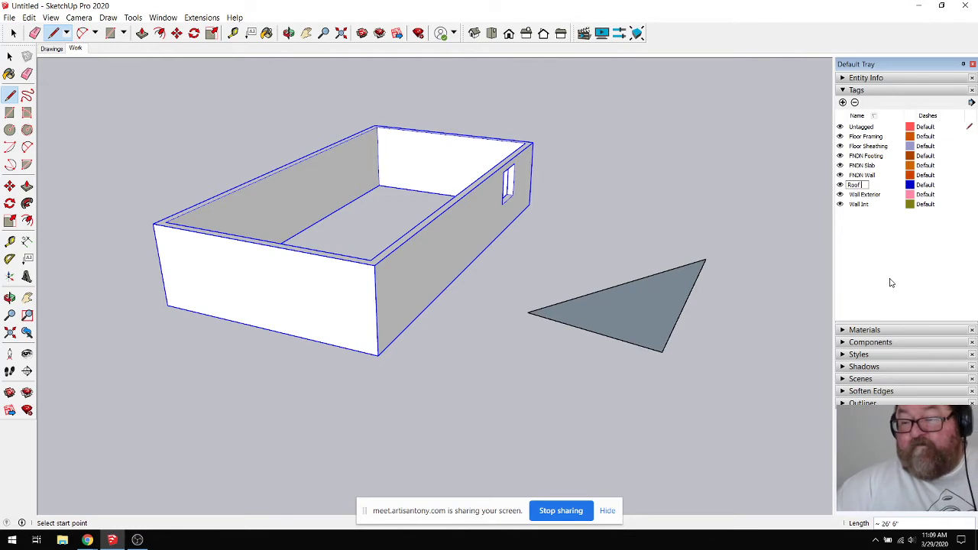
text( Framing)
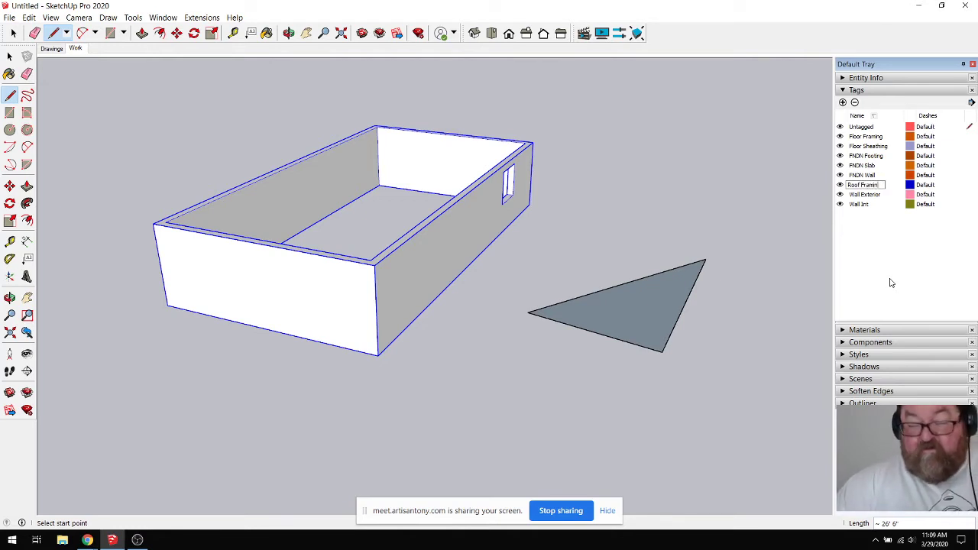
click(843, 101)
text(Roof)
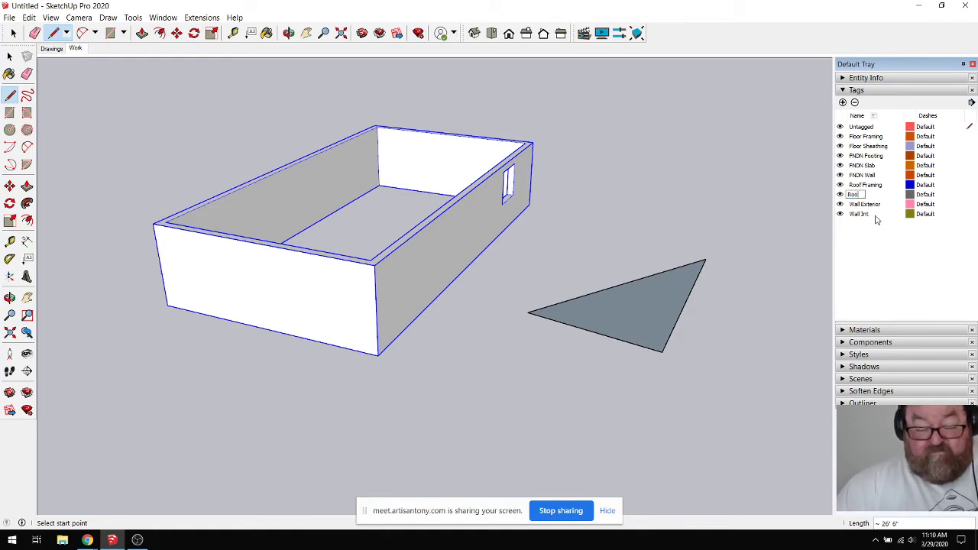
text( S)
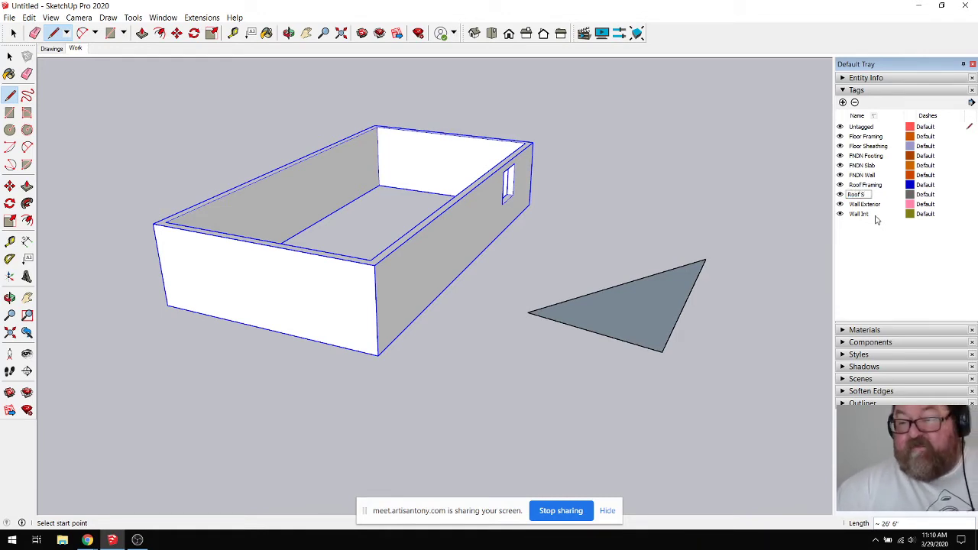
key(BackSpace)
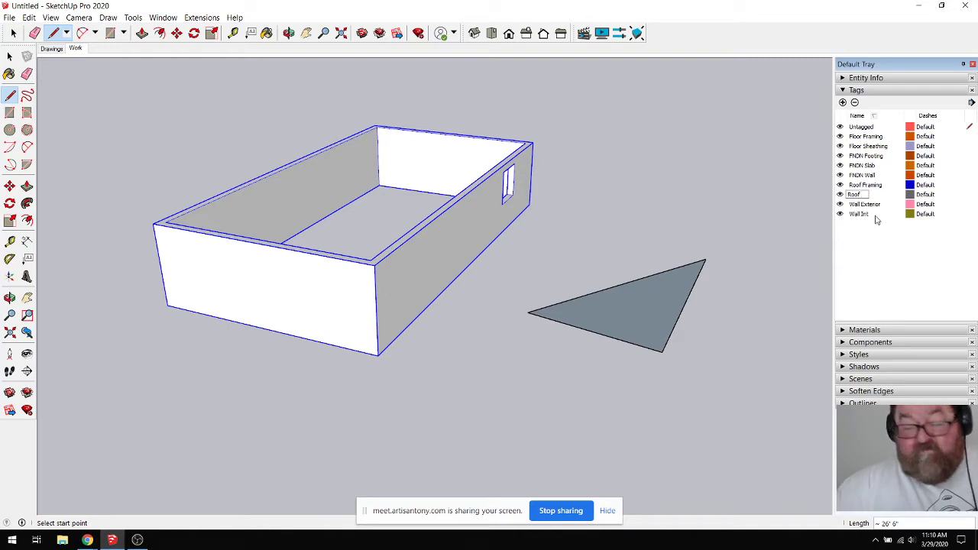
text(Roof )
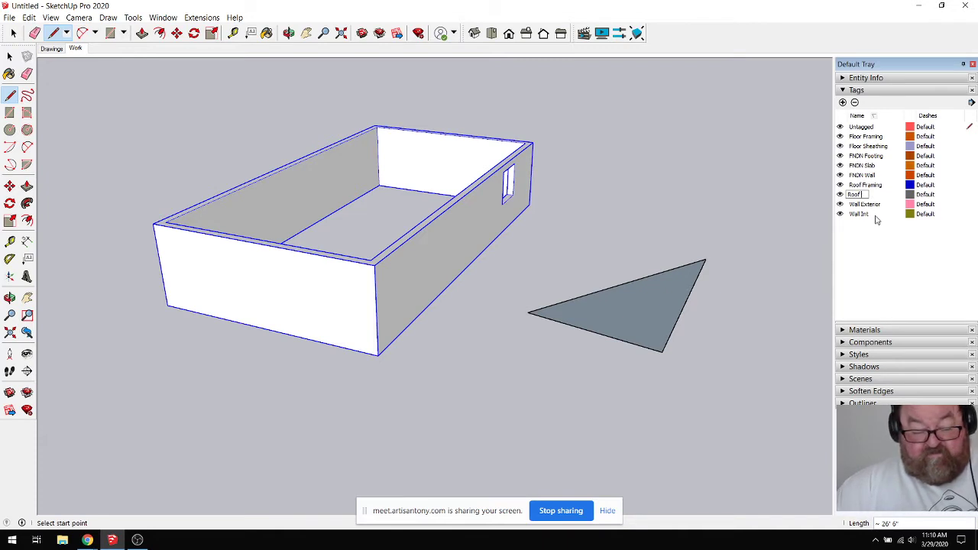
text(Roofing)
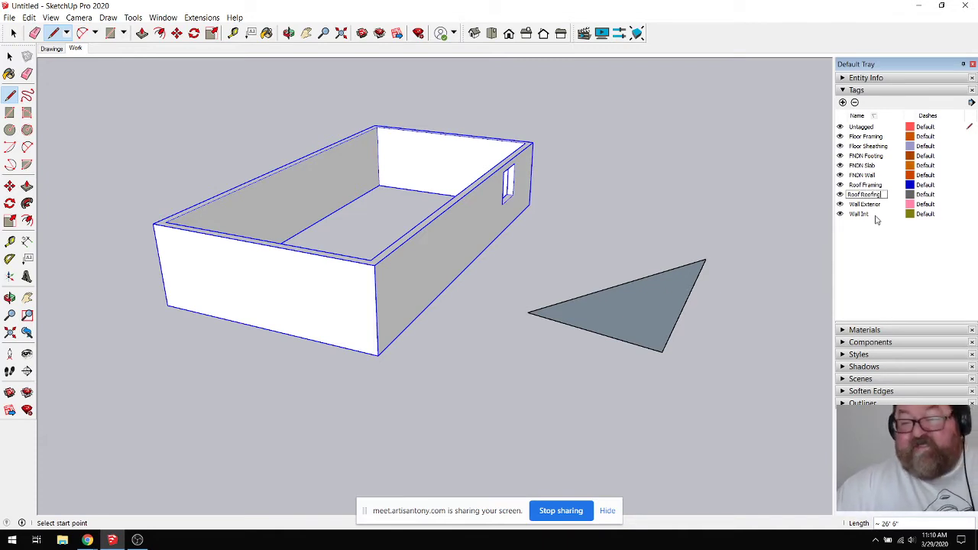
key(Return)
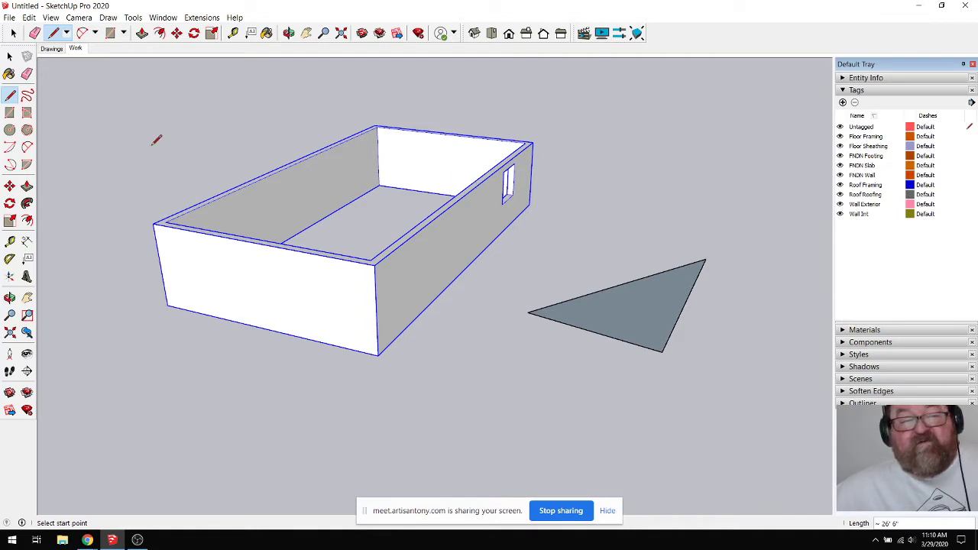
Step: Delete the loose triangular face and its edges beside the wall group
click(13, 33)
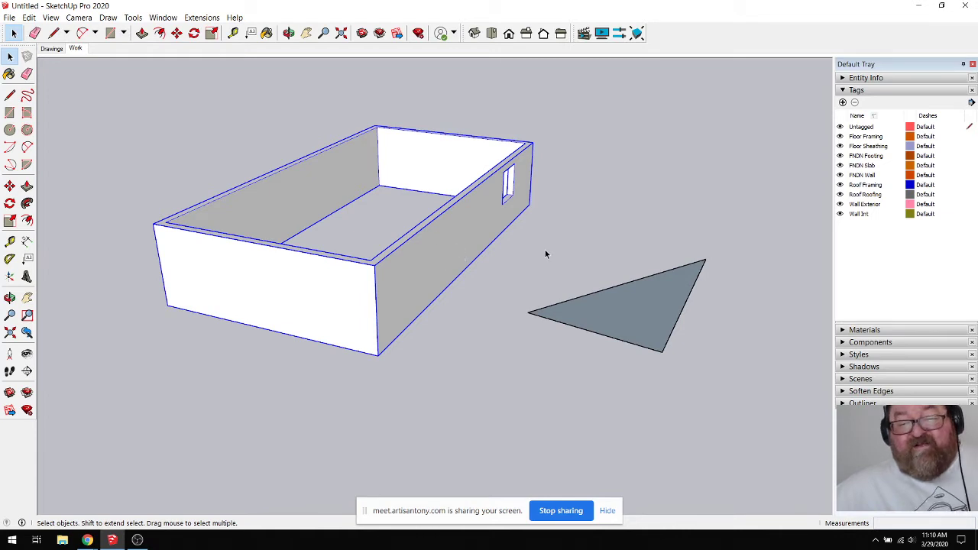
drag(517, 231, 747, 409)
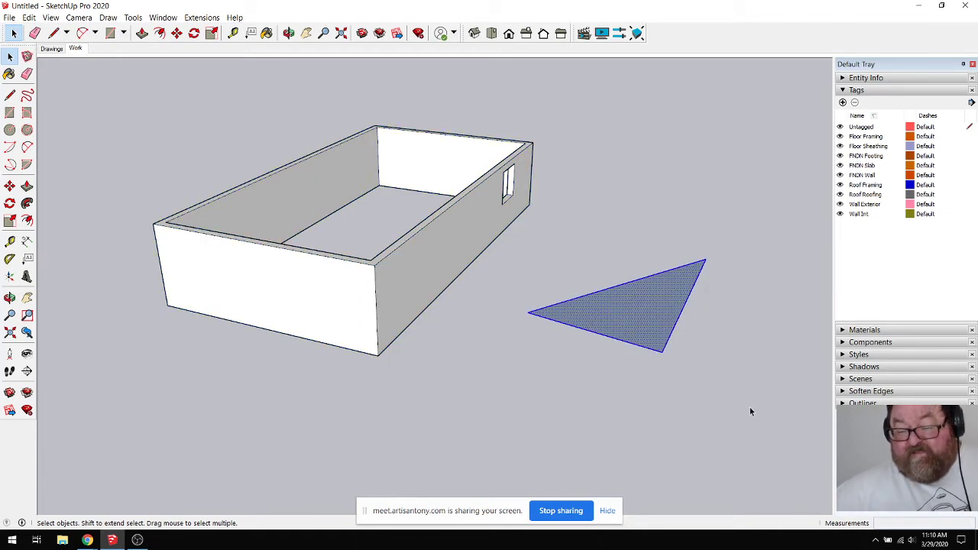
key(Delete)
Step: Assign the FNDN Wall tag to the grouped foundation walls through their entity information, then clear the selection
click(420, 290)
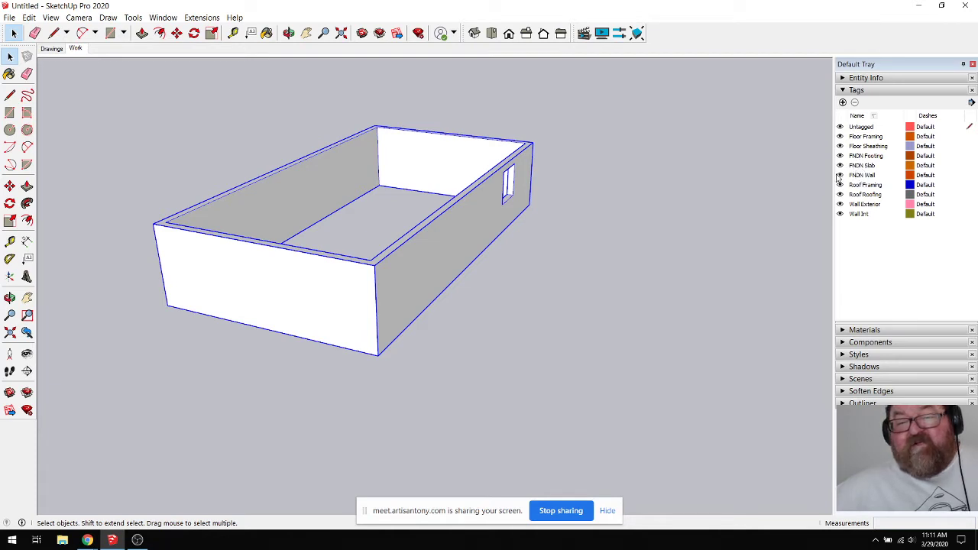
click(844, 78)
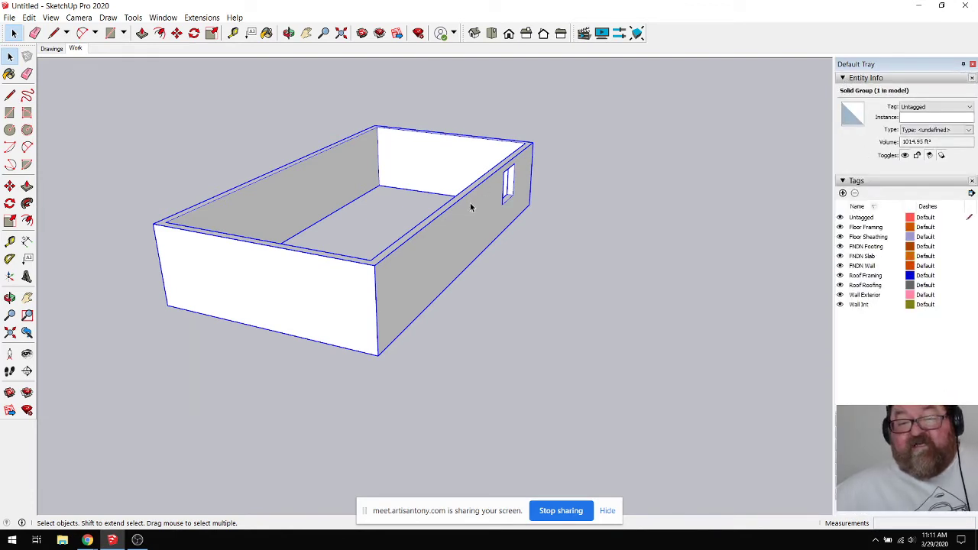
click(969, 107)
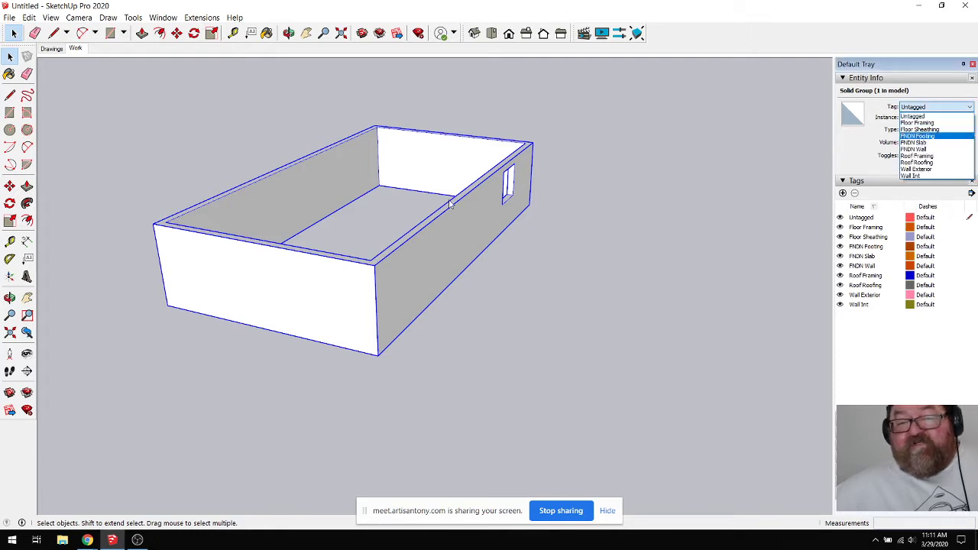
click(615, 180)
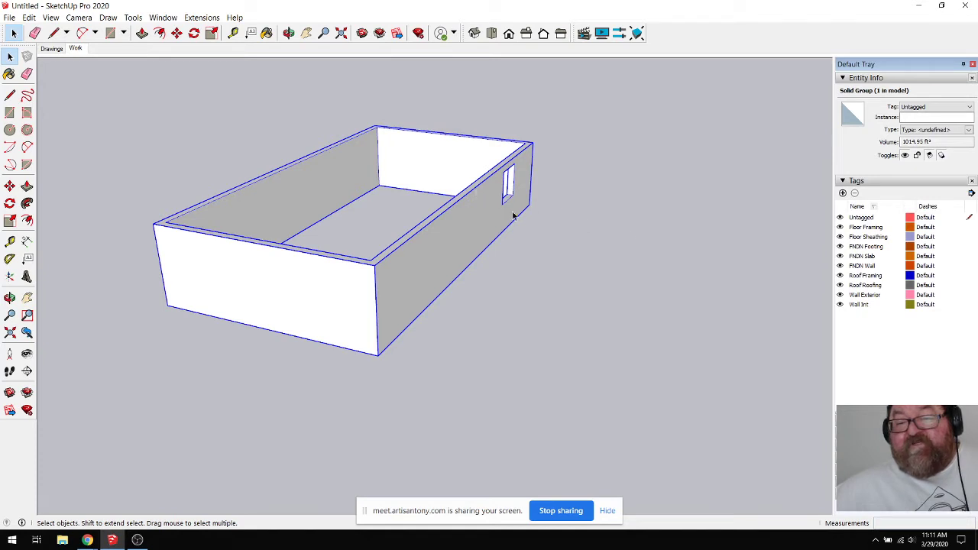
click(971, 108)
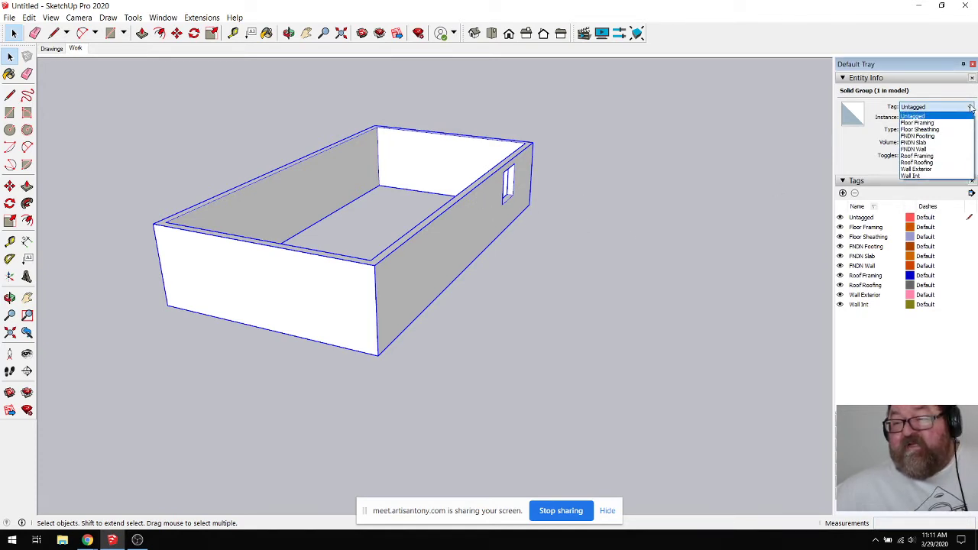
click(948, 149)
click(700, 174)
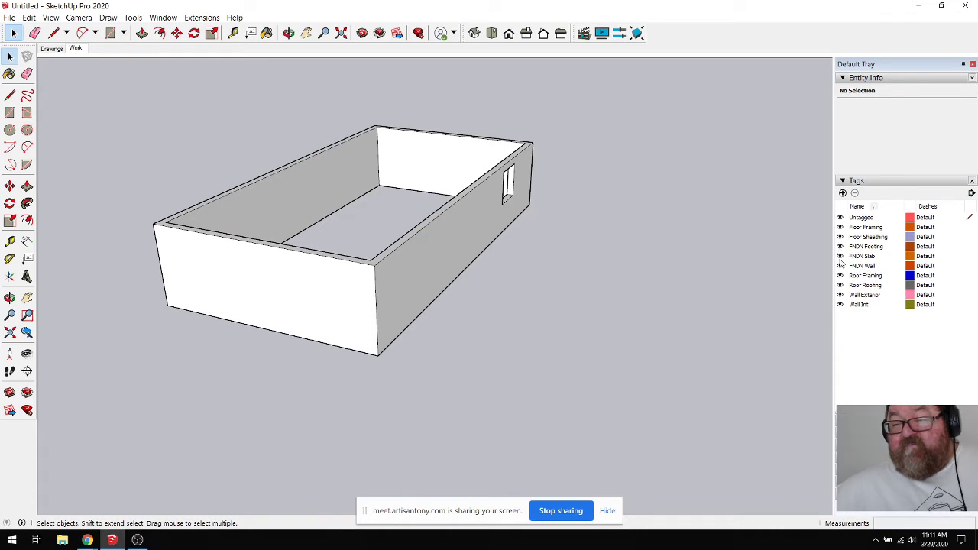
Step: Hide and show the FNDN Wall tag twice to check that it controls the wall group's visibility
click(839, 265)
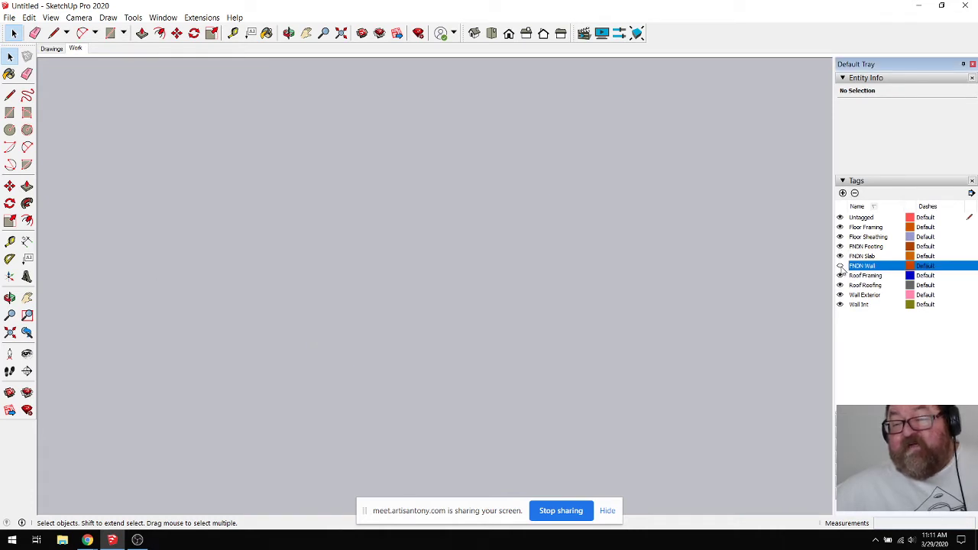
click(840, 265)
click(839, 266)
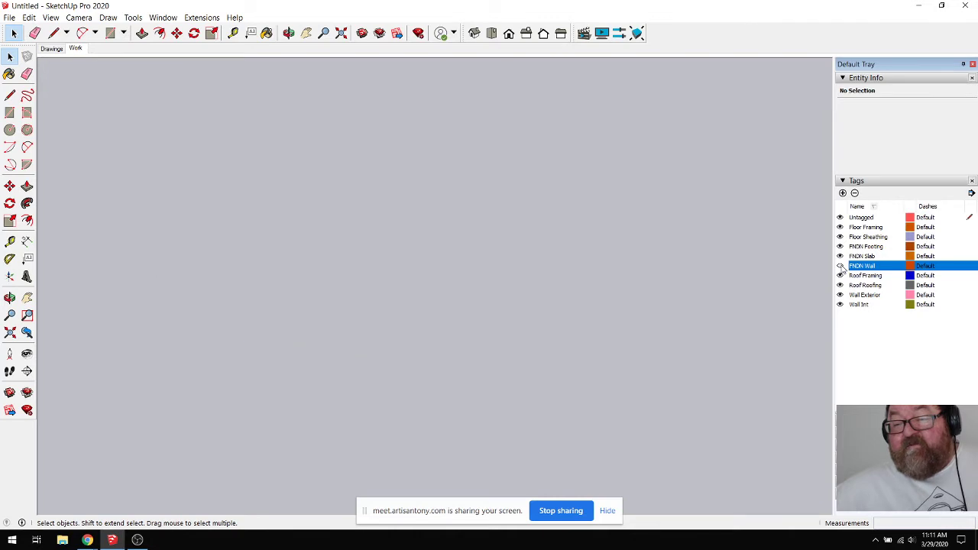
click(839, 265)
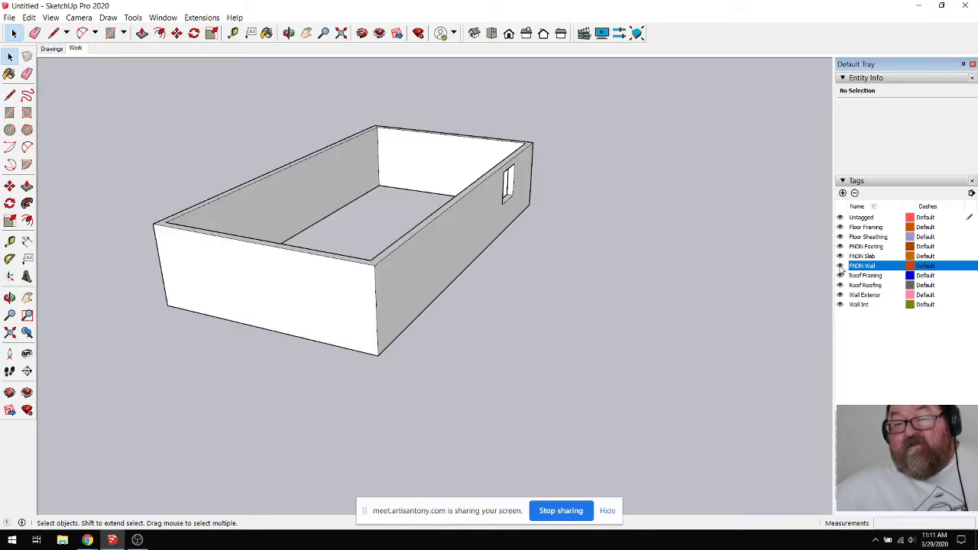
Step: Open the wall group, check which tag an inner top edge carries, and close the group
double_click(487, 207)
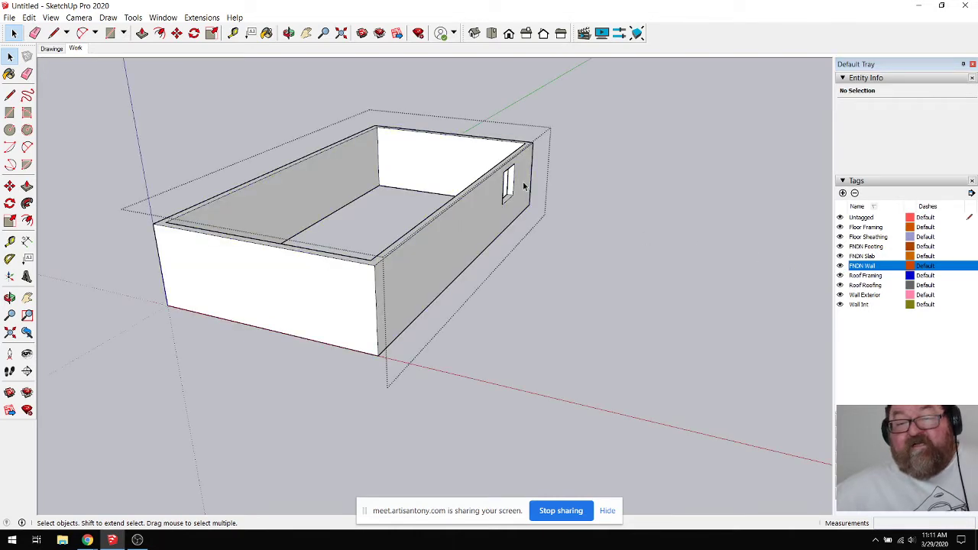
click(468, 196)
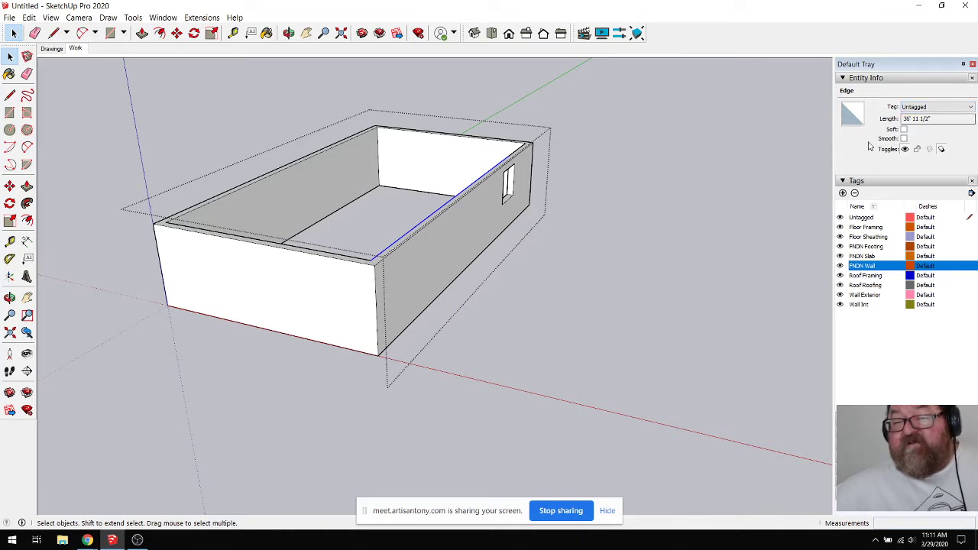
click(635, 177)
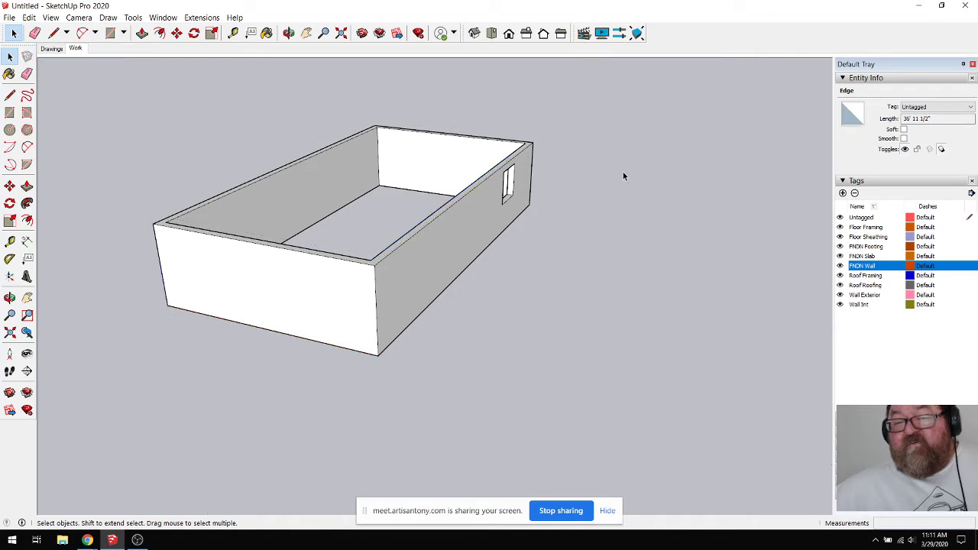
Step: Draw three connected lines forming a slightly open triangle in the empty space beside the wall group
key(l)
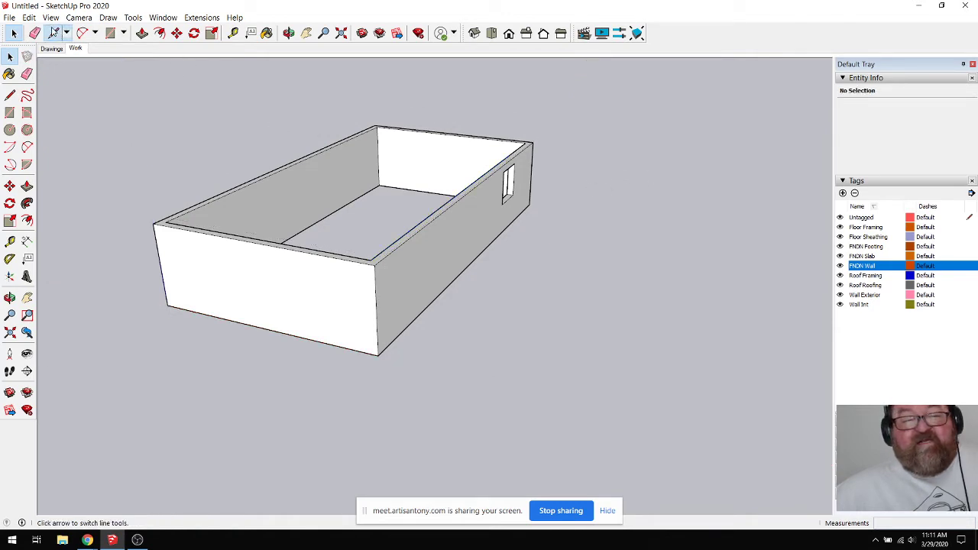
click(582, 268)
click(671, 215)
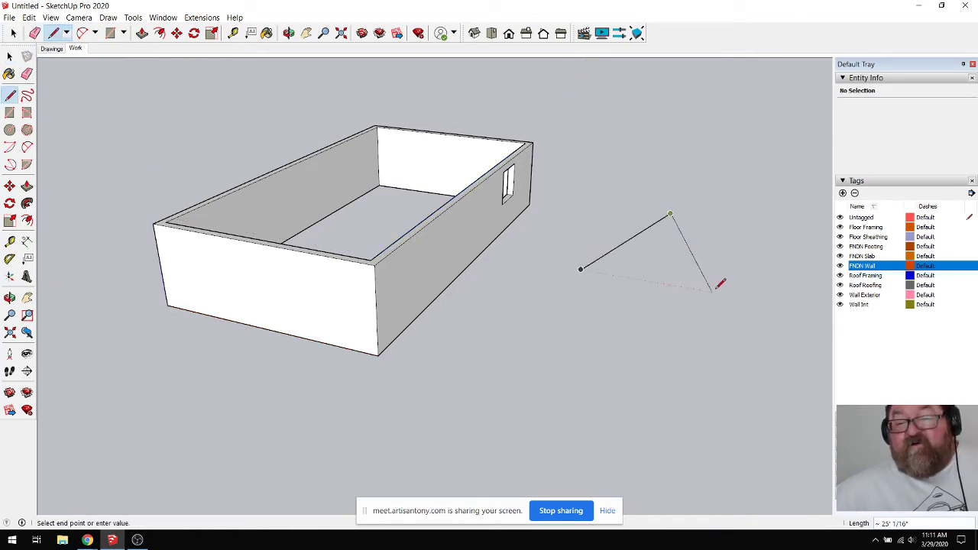
click(716, 293)
click(589, 270)
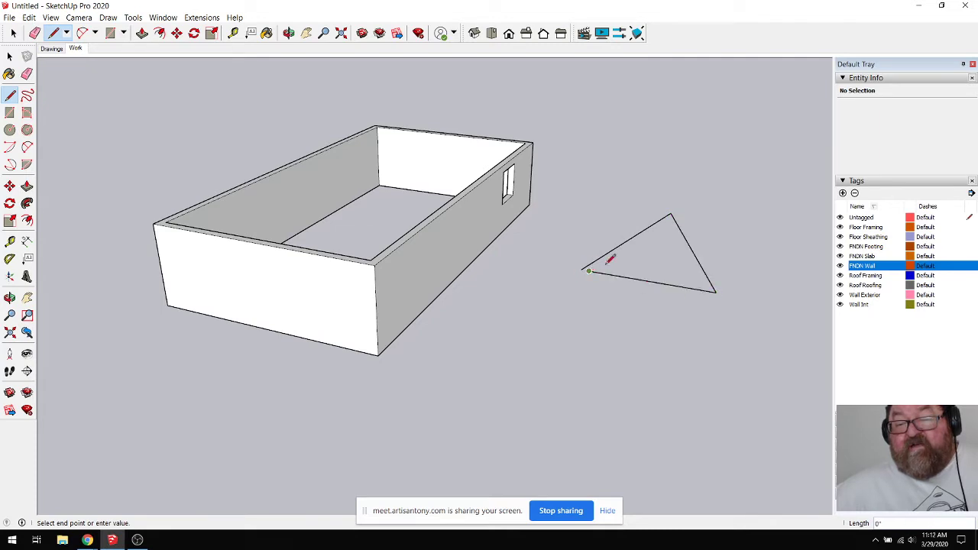
Step: Delete the three loose triangle lines drawn beside the wall group
key(space)
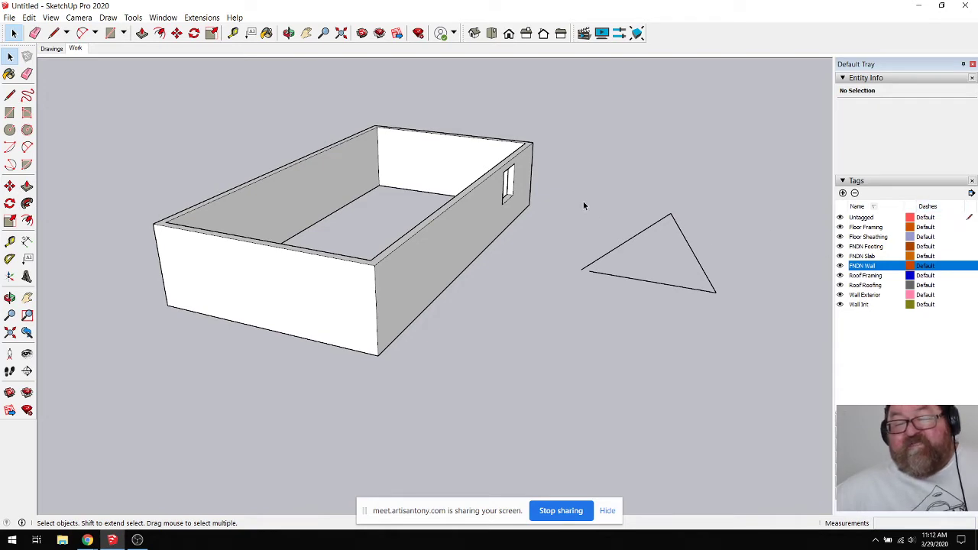
drag(631, 232, 575, 195)
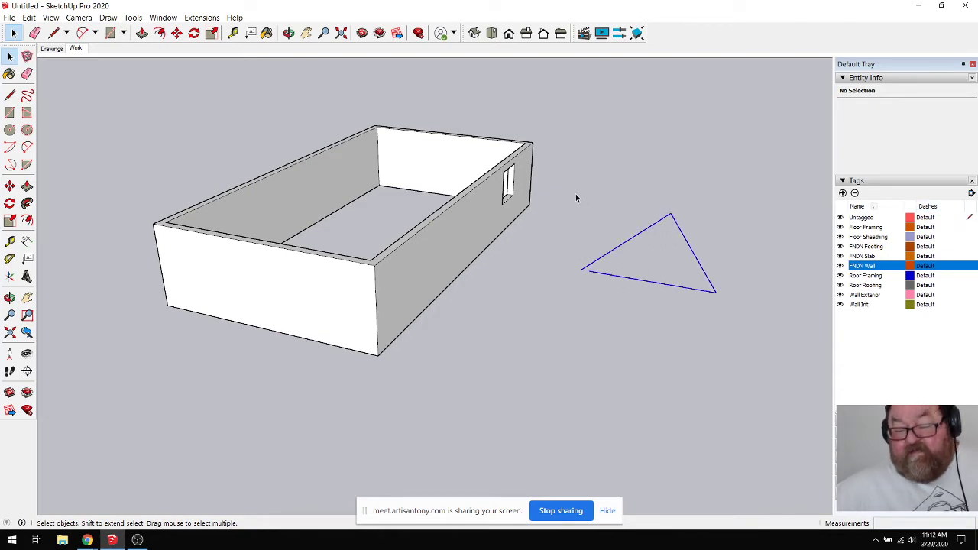
key(Delete)
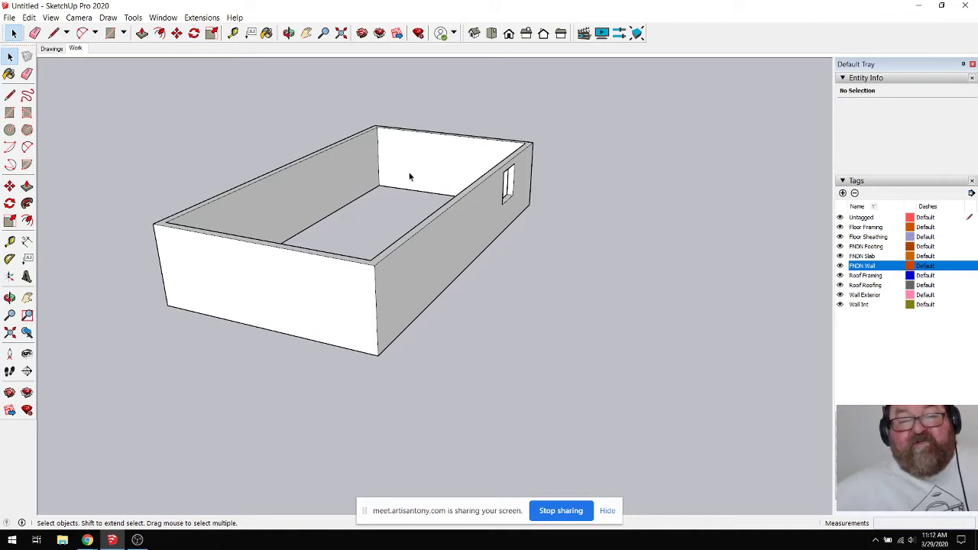
Step: Inside the wall group, assign the Wall Int tag to all faces and edges of the window opening, and close the group
click(288, 33)
drag(404, 214, 352, 295)
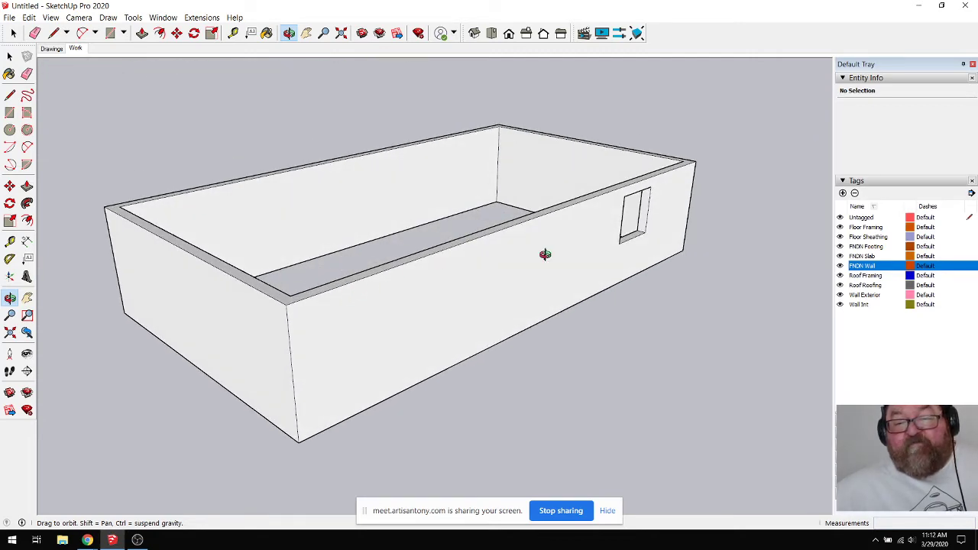
drag(542, 253, 504, 295)
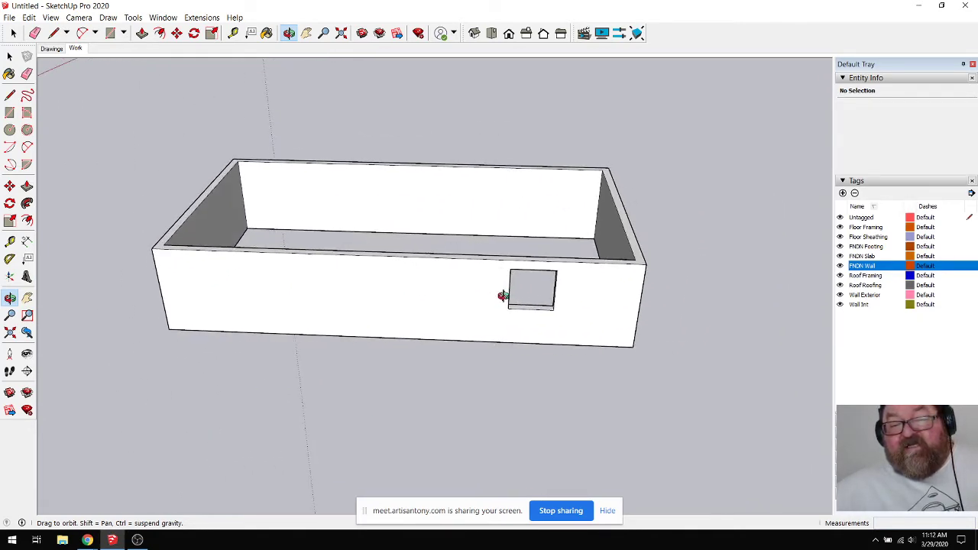
click(9, 55)
double_click(455, 274)
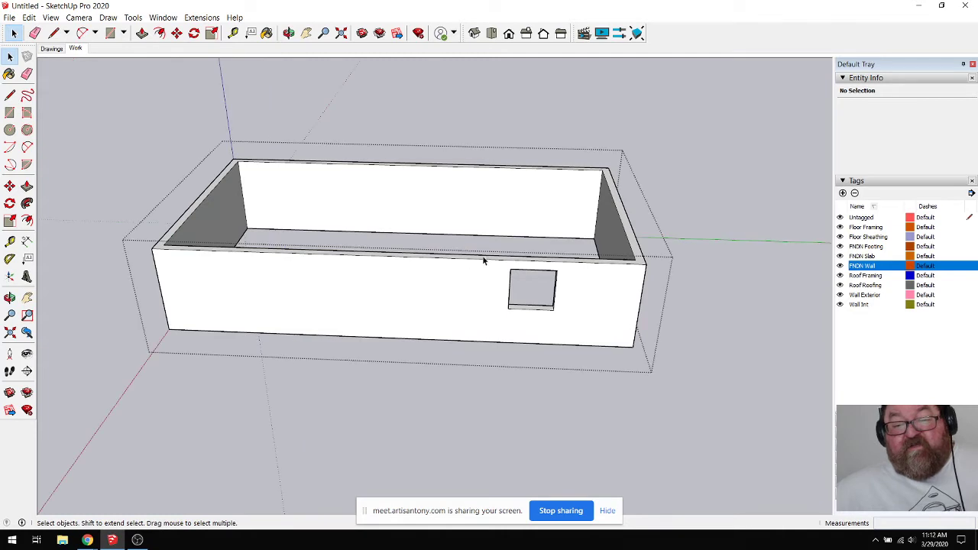
drag(493, 234, 571, 329)
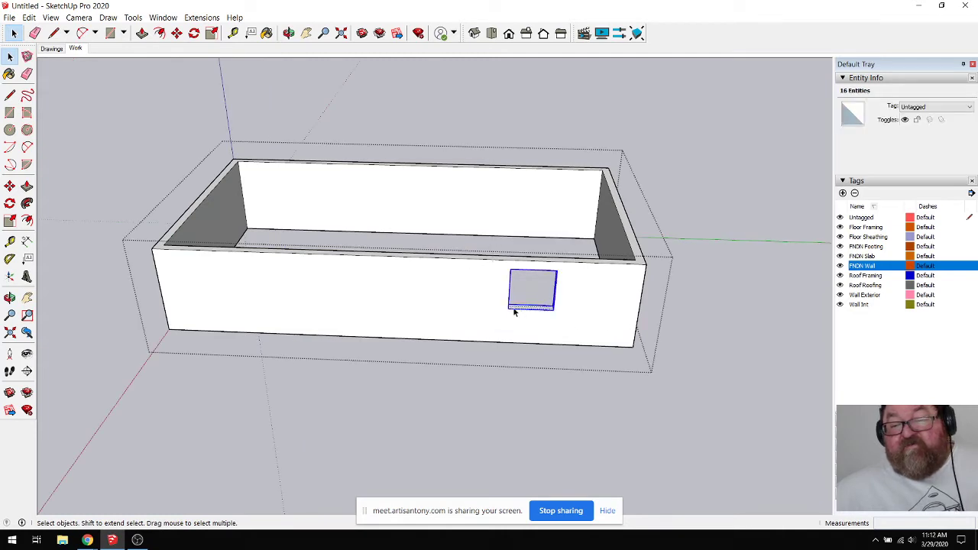
click(950, 108)
click(945, 176)
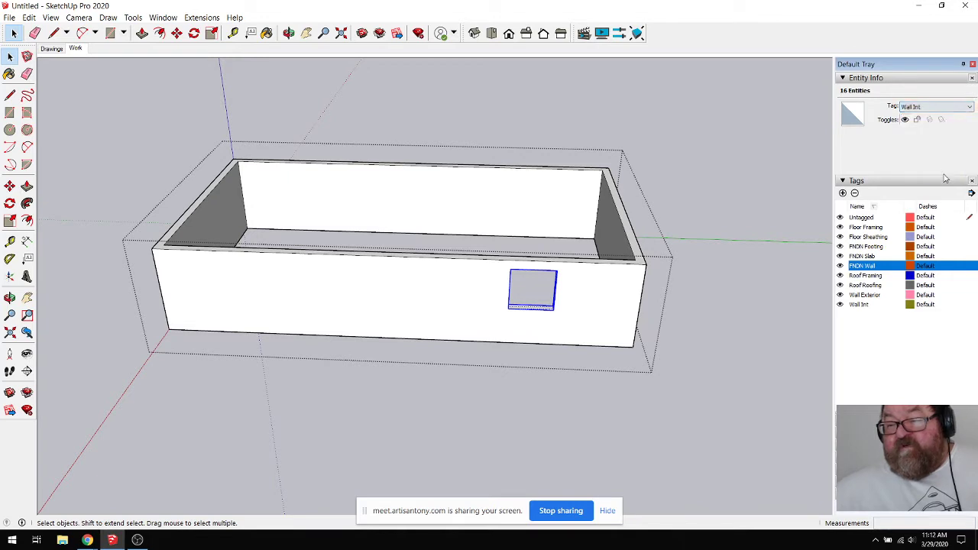
click(621, 102)
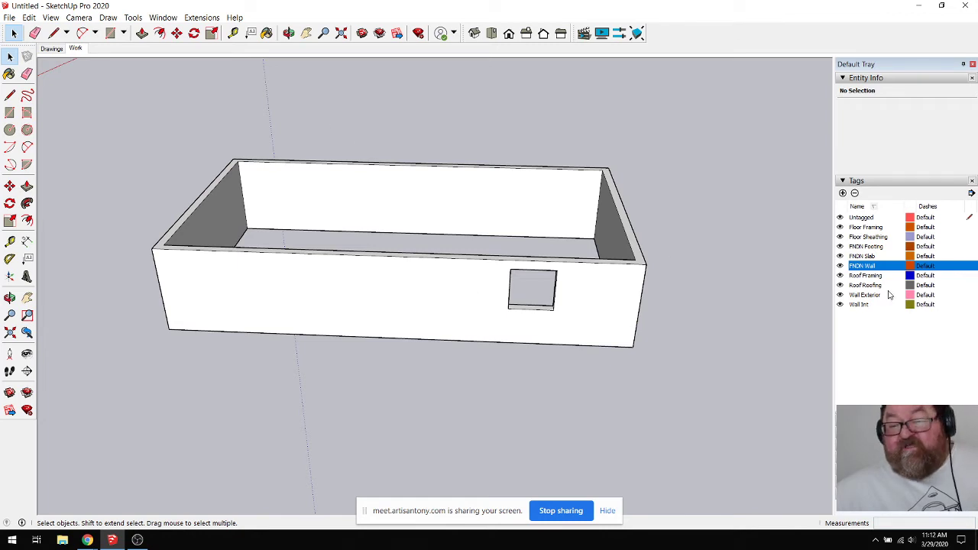
Step: Toggle the FNDN Wall tag once and the Wall Int tag repeatedly to compare what each hides around the window opening
click(840, 266)
click(840, 266)
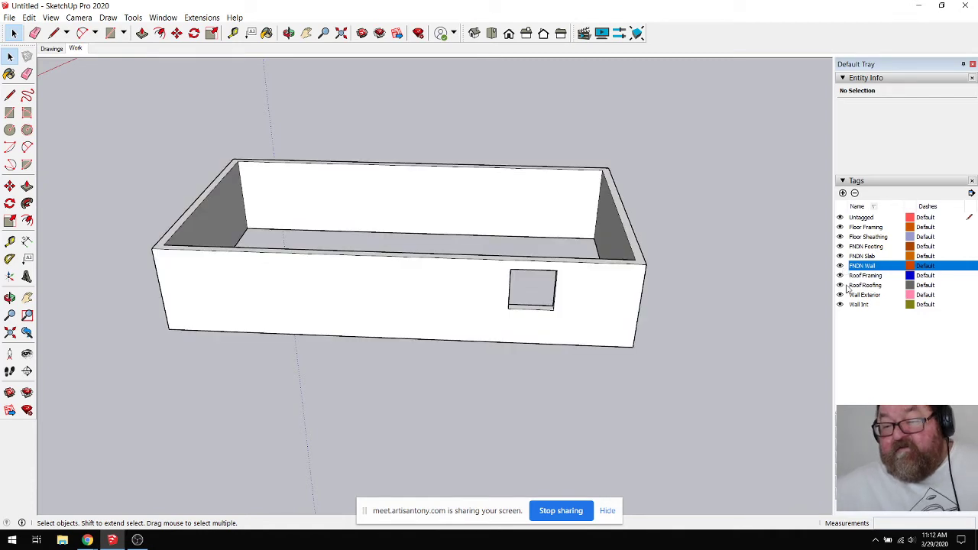
click(841, 304)
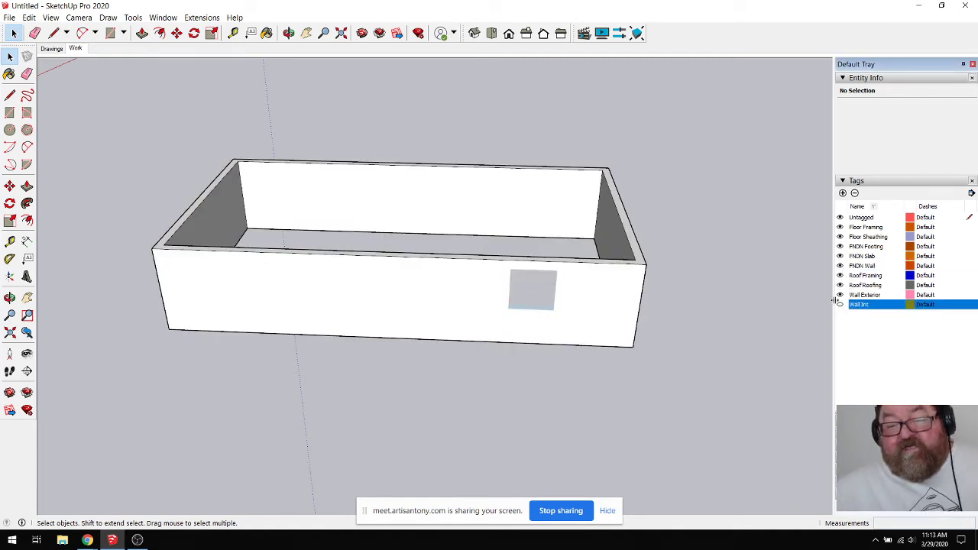
click(289, 33)
drag(474, 191, 585, 254)
scroll(593, 257, up, 5)
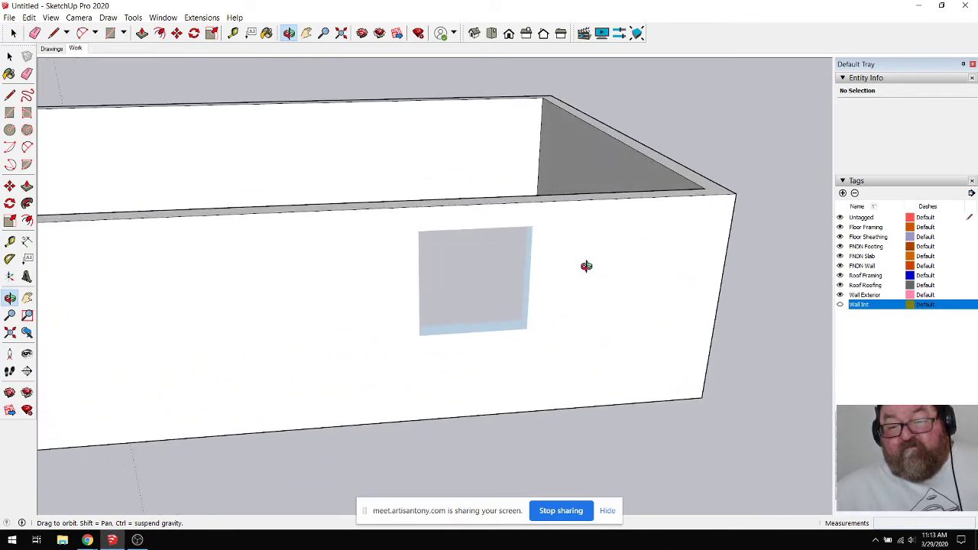
click(840, 304)
click(841, 305)
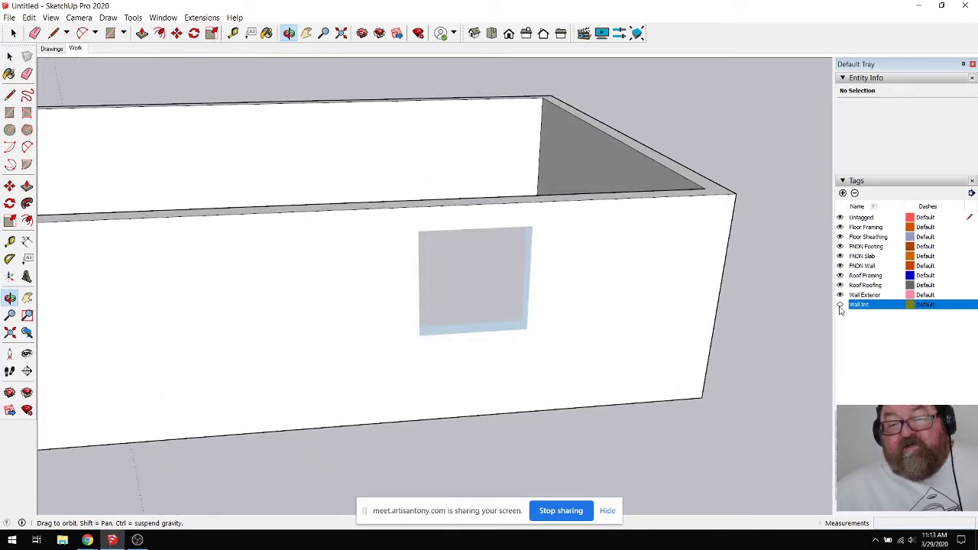
drag(600, 269, 588, 308)
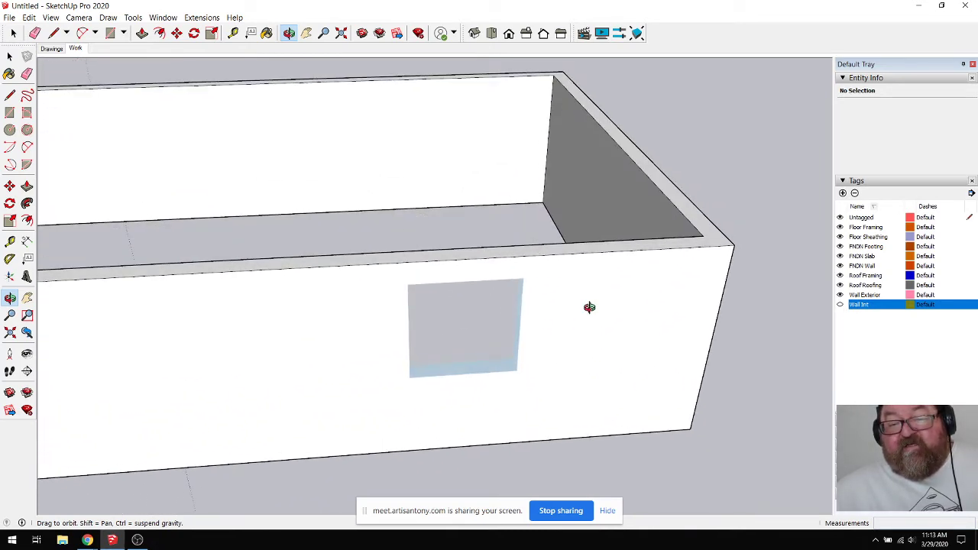
click(841, 304)
click(841, 304)
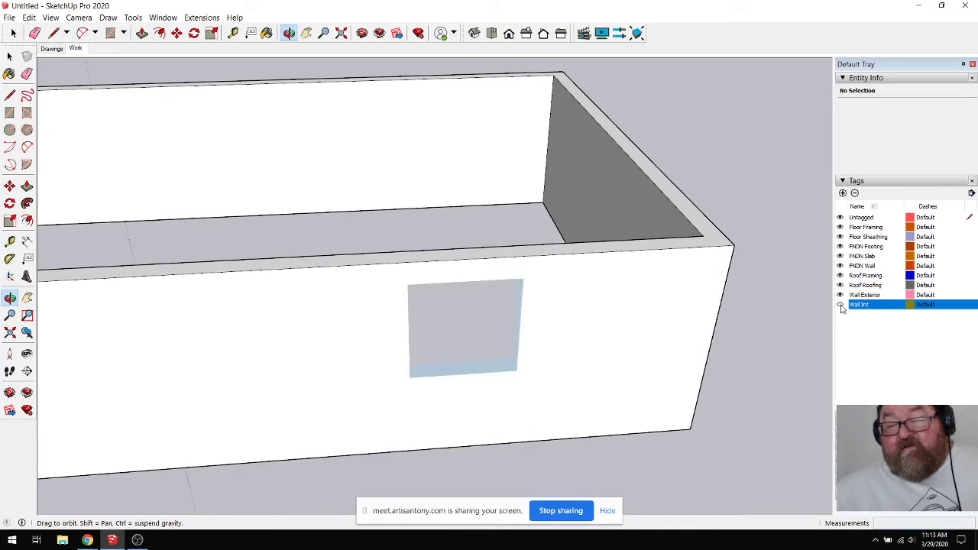
click(841, 304)
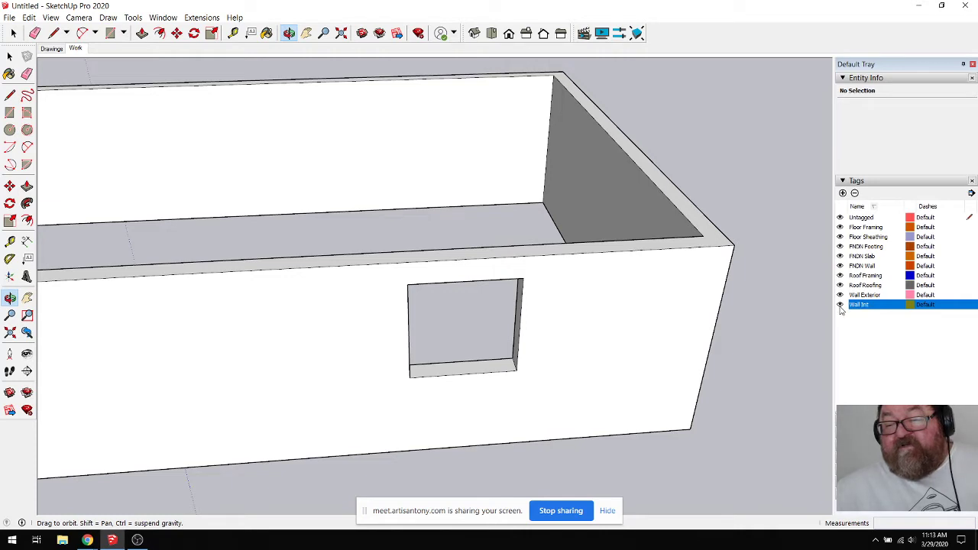
click(841, 304)
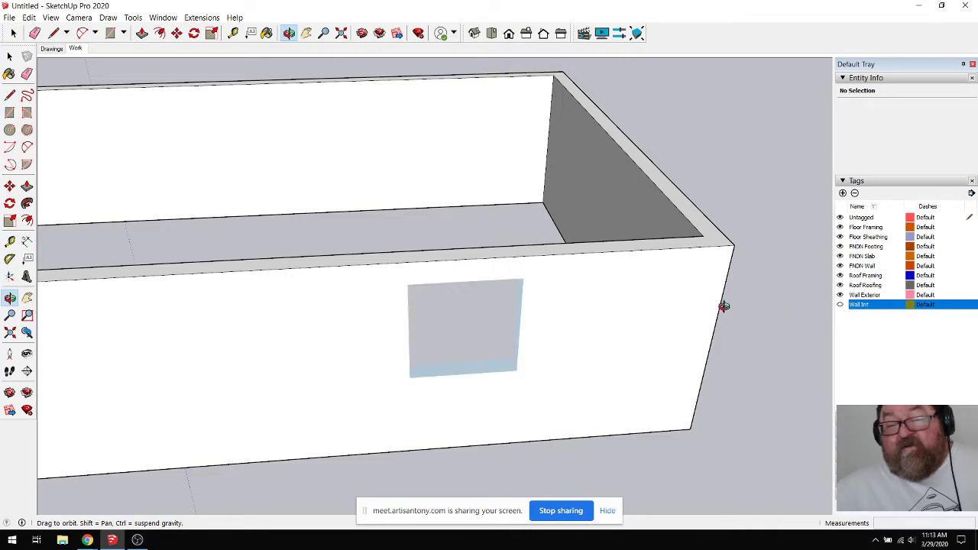
Step: Check the wall group's tag while Wall Int is hidden, and make the Wall Int tag visible again
drag(723, 305, 448, 312)
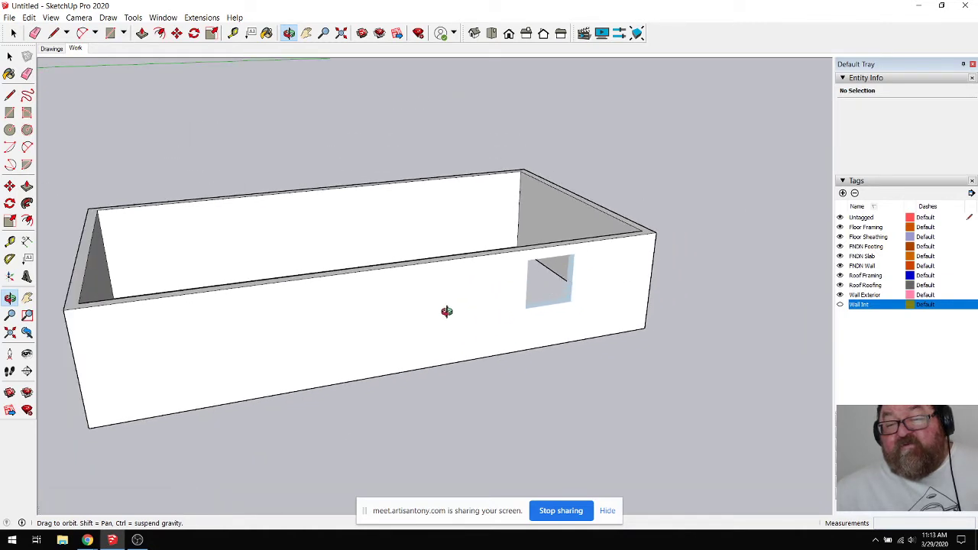
key(space)
click(367, 229)
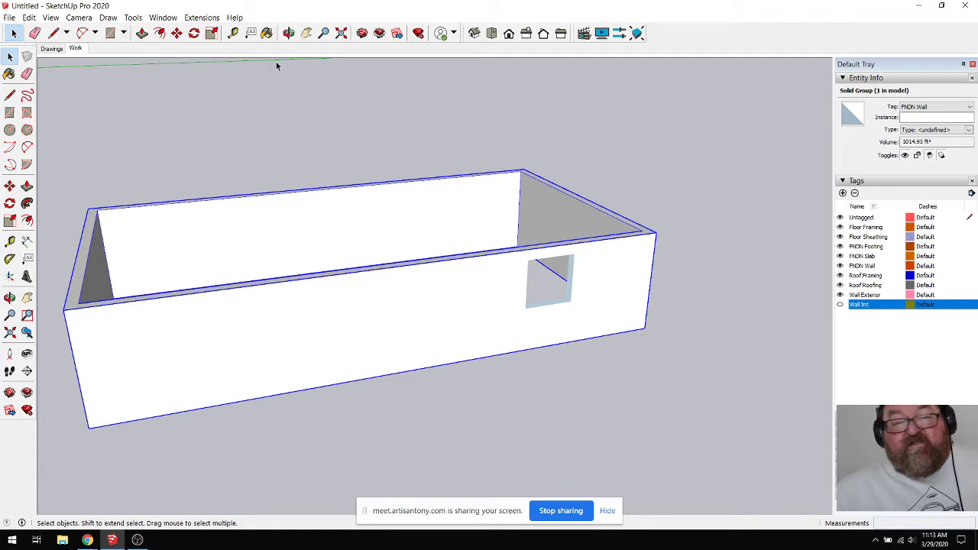
click(289, 32)
drag(405, 260, 395, 308)
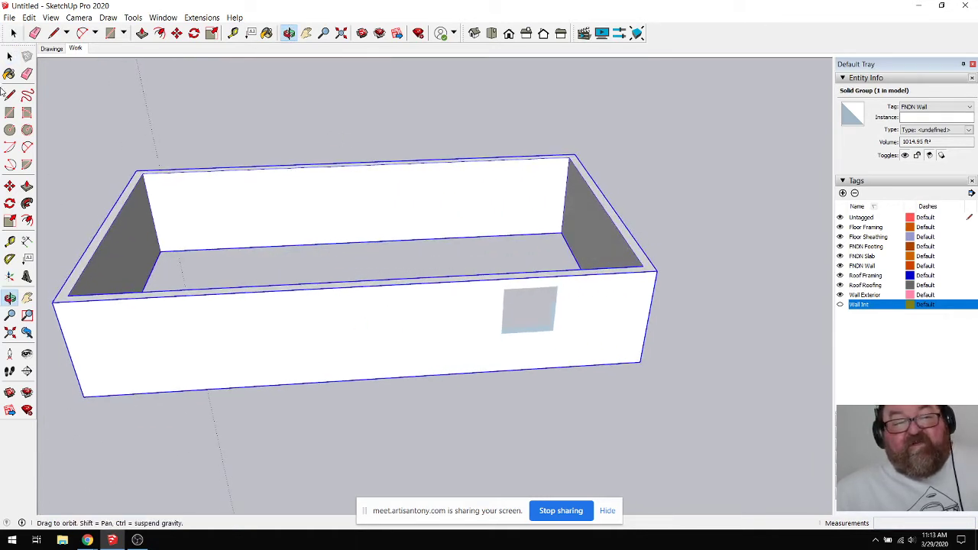
click(9, 55)
click(698, 247)
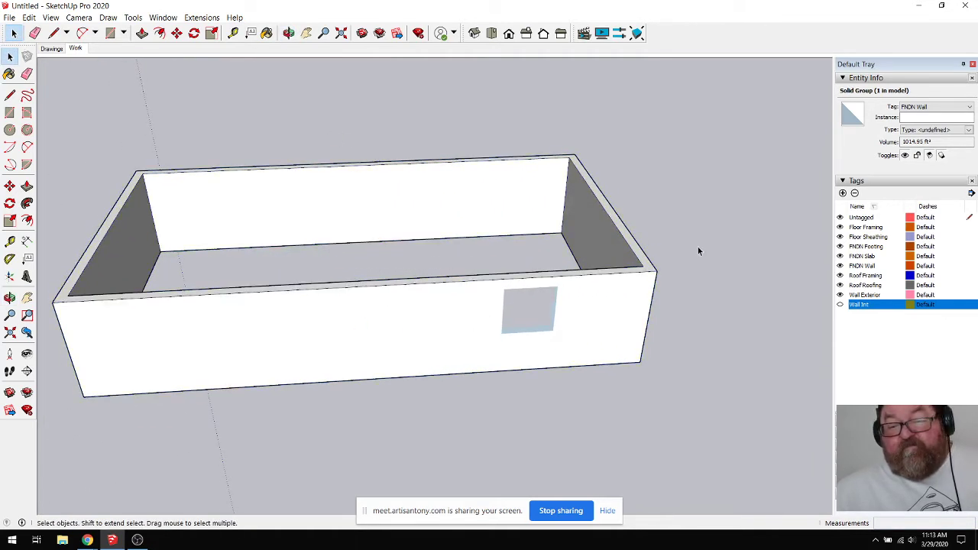
click(470, 293)
click(840, 304)
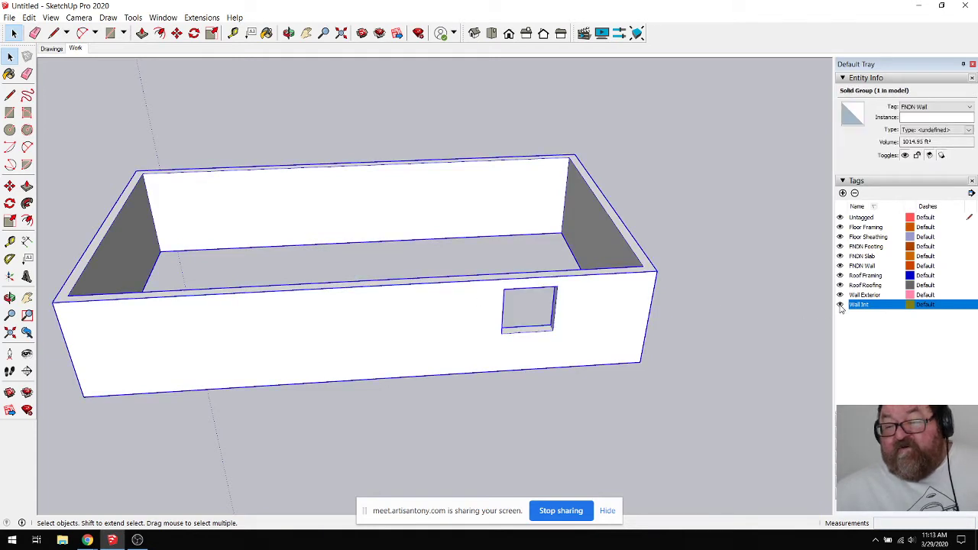
Step: Set the window opening's faces and edges inside the wall group to Untagged, and recheck the Wall Int and FNDN Wall tag visibility
double_click(448, 316)
drag(466, 260, 579, 344)
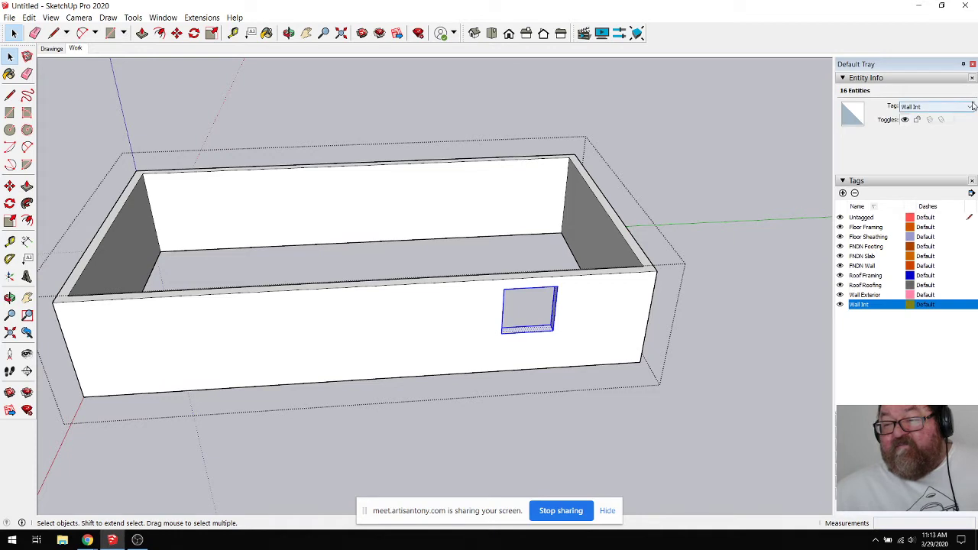
click(971, 107)
click(913, 116)
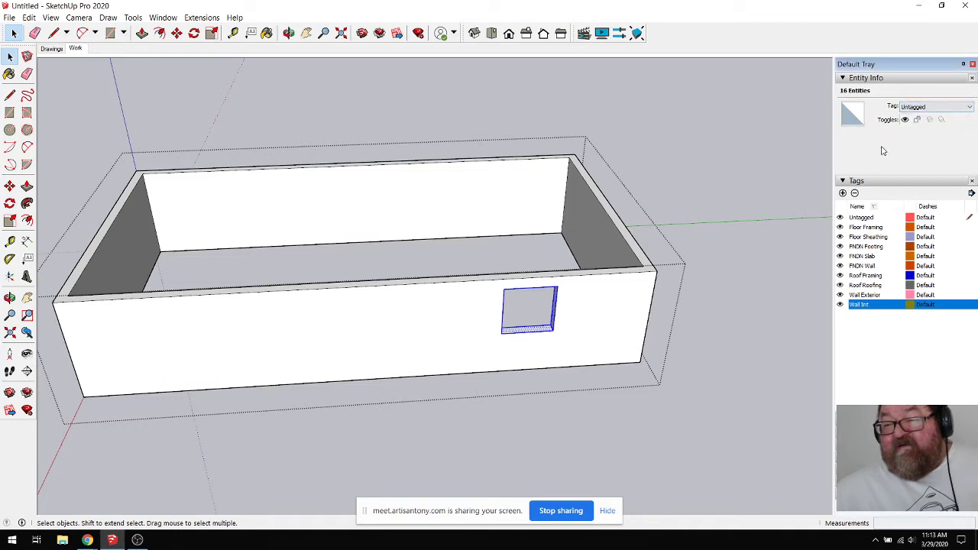
click(690, 178)
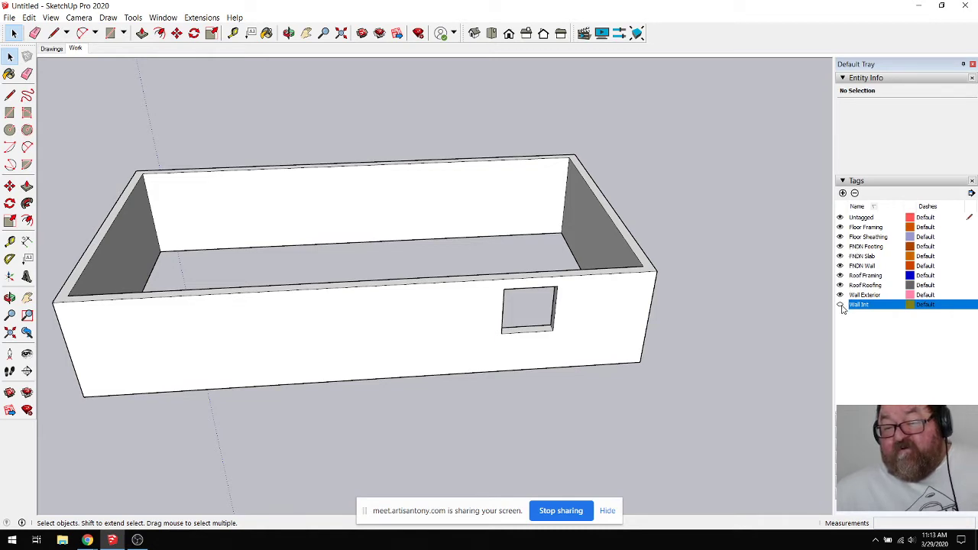
click(840, 265)
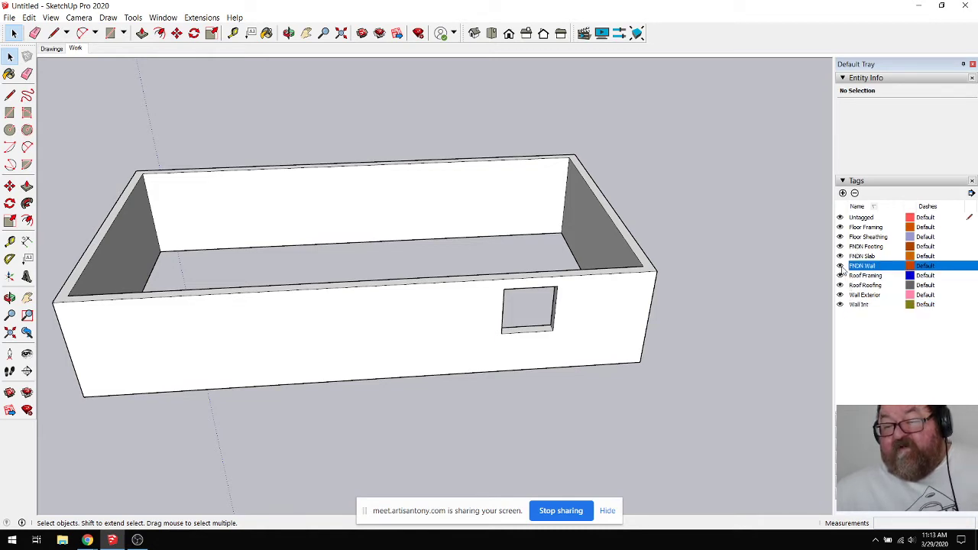
click(841, 266)
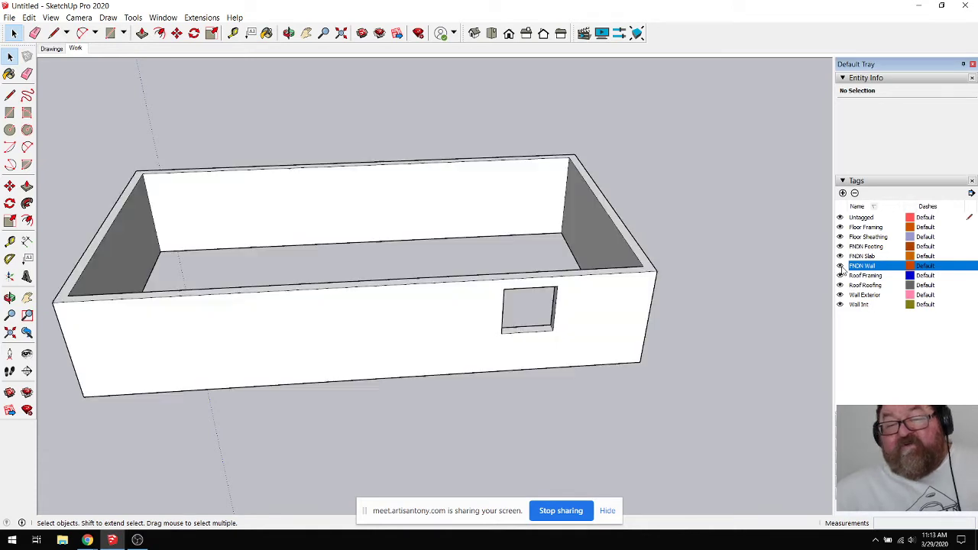
click(288, 33)
mouse_move(489, 214)
middle_down()
mouse_move(579, 212)
mouse_move(505, 211)
middle_up()
drag(505, 210, 485, 334)
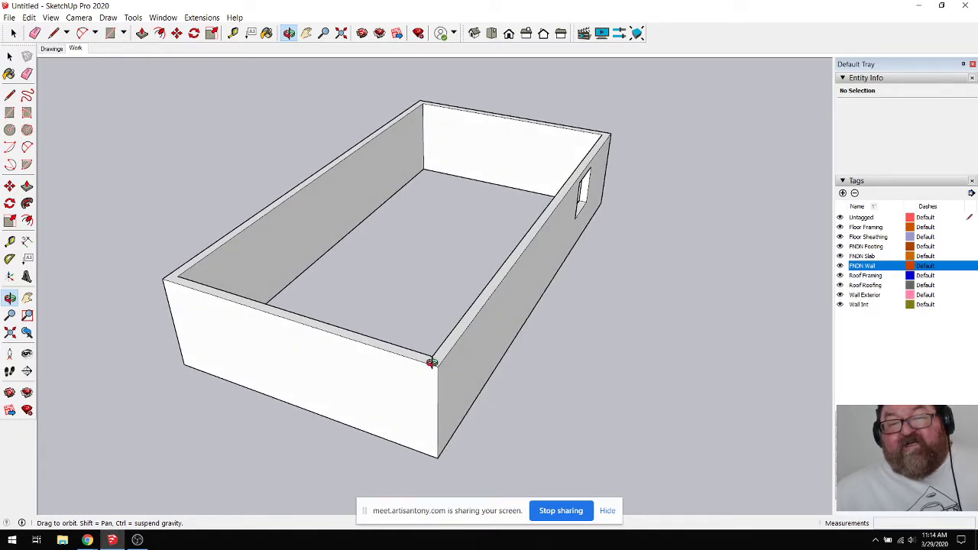
drag(487, 209, 397, 298)
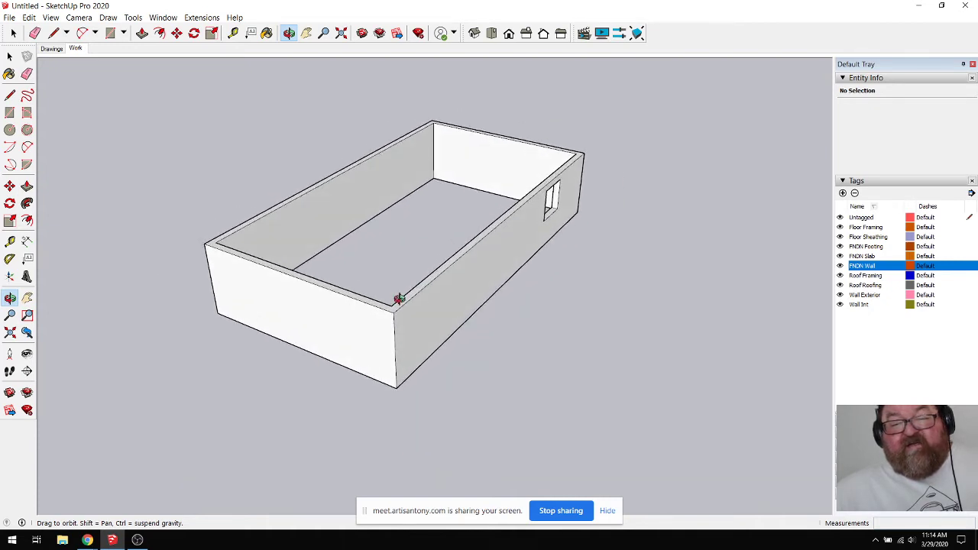
scroll(393, 302, up, 4)
scroll(473, 359, down, 3)
drag(476, 372, 453, 316)
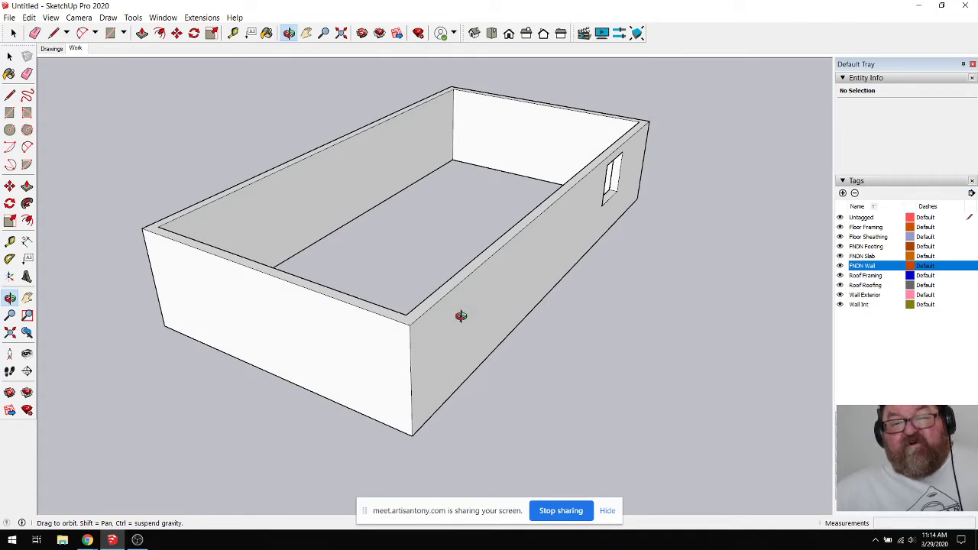
scroll(417, 363, down, 3)
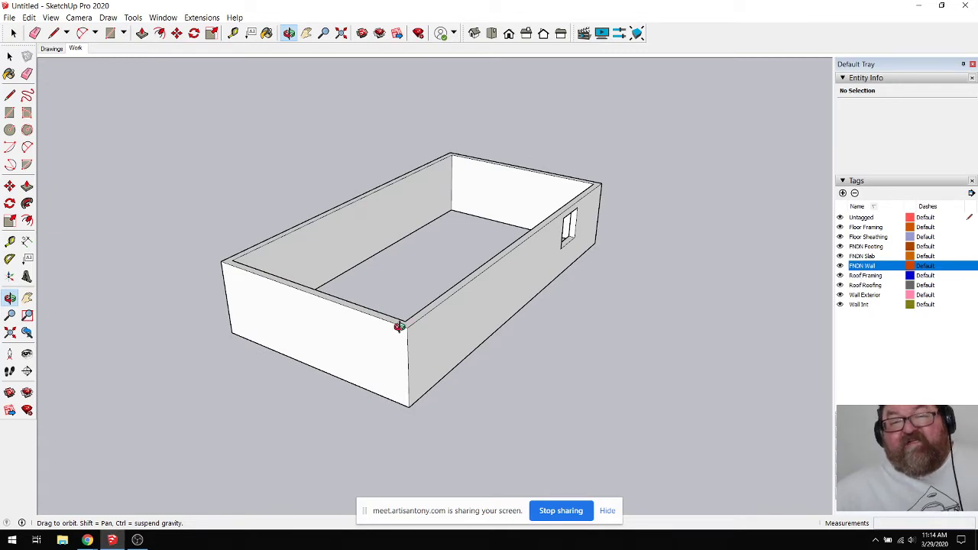
scroll(348, 267, up, 1)
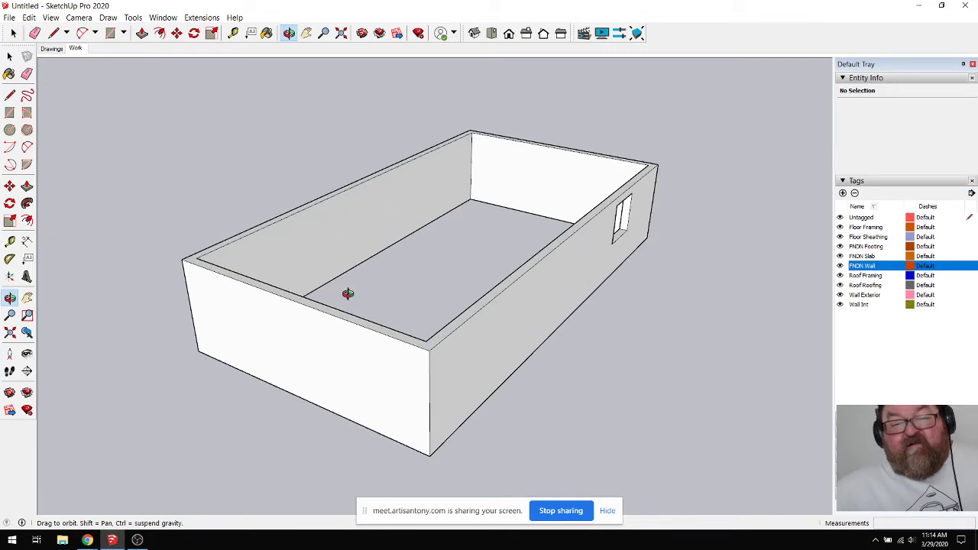
scroll(418, 331, down, 2)
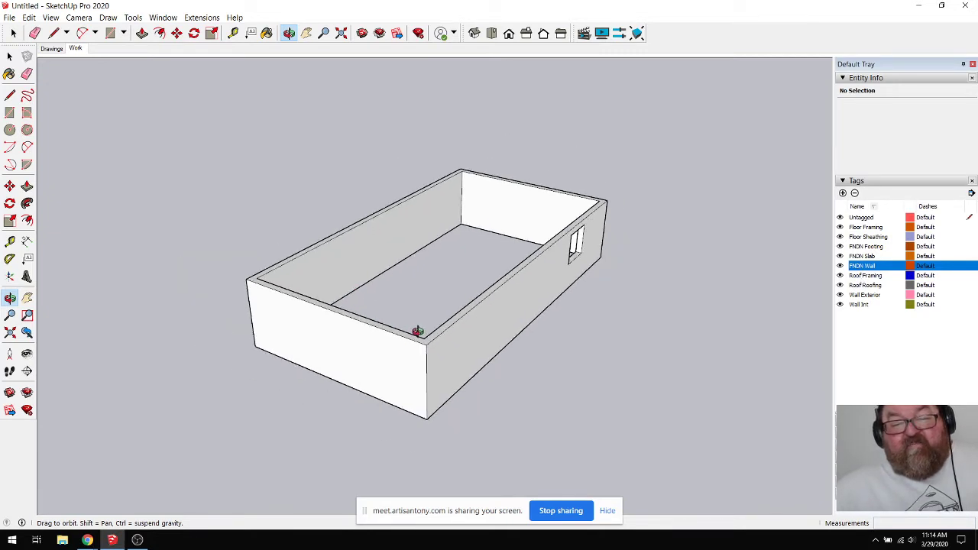
Step: Place a section plane parallel to the outer face of the foundation's short end wall
click(26, 373)
click(332, 366)
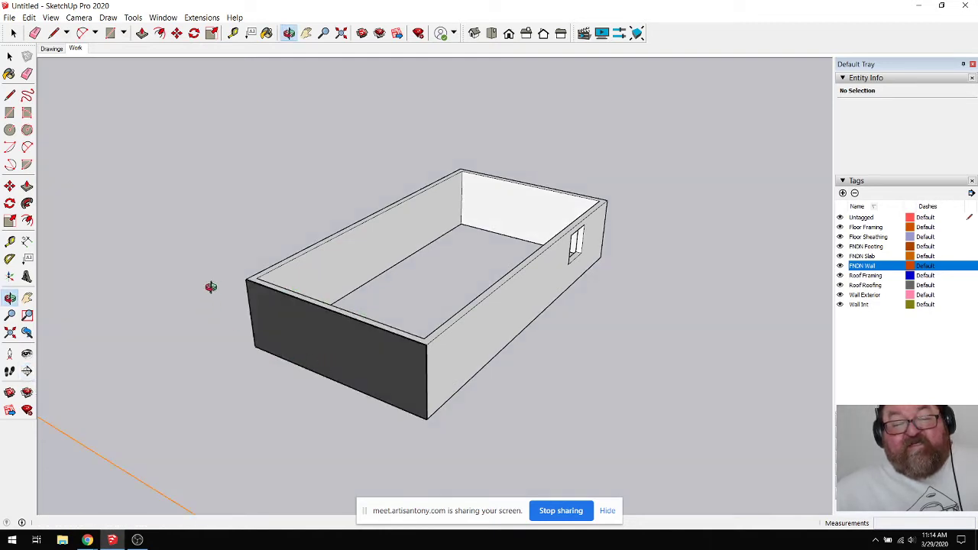
scroll(417, 289, down, 8)
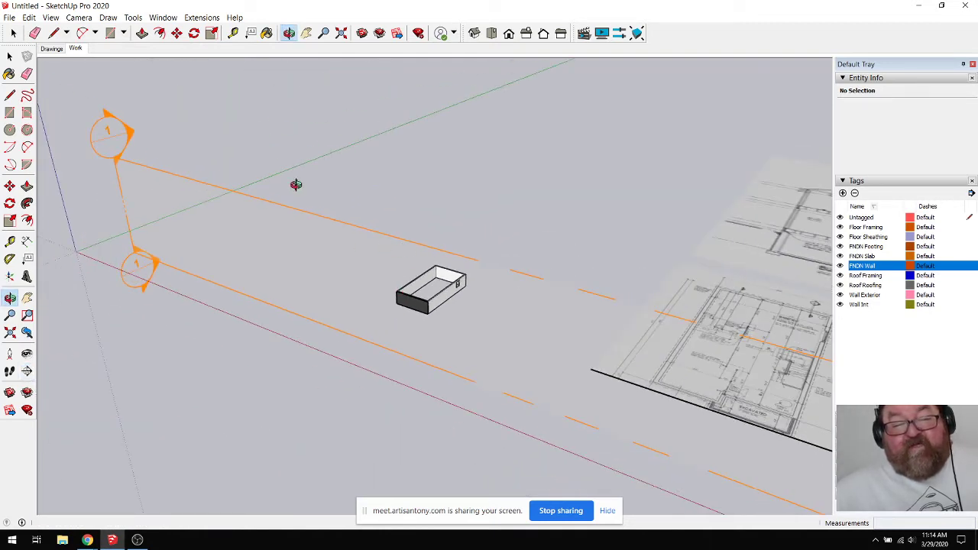
Step: Delete the section plane that spans the whole model, including the reference drawings
click(10, 56)
click(127, 148)
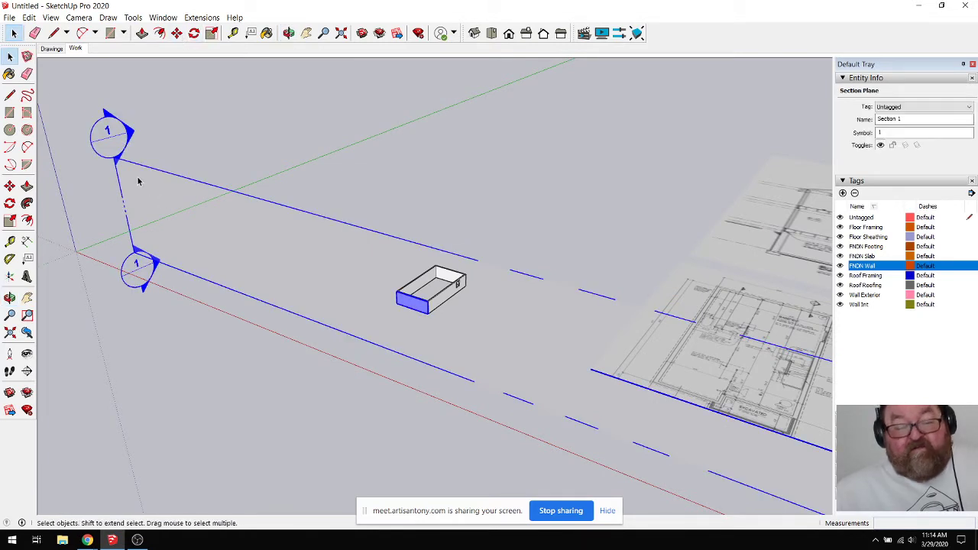
key(Delete)
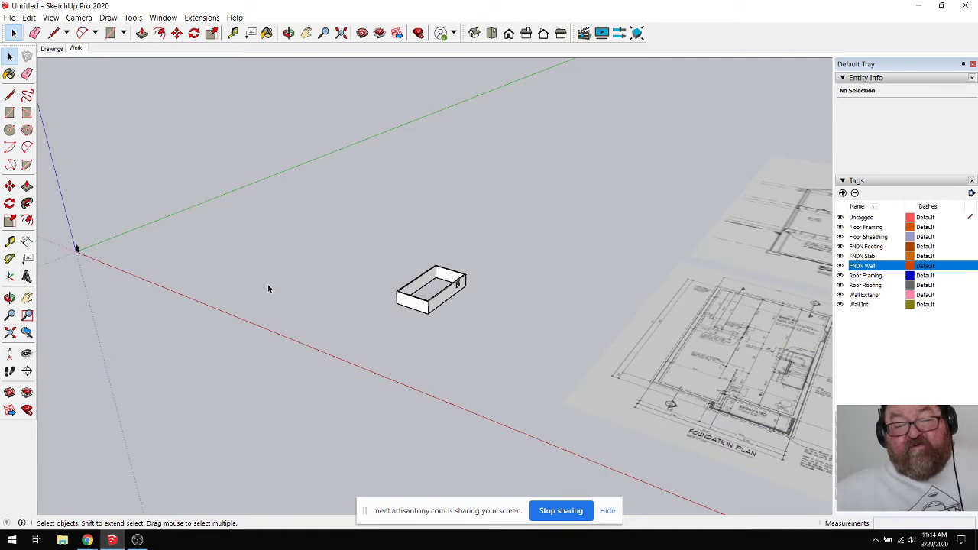
Step: Open the foundation wall group for editing and place a section plane on the outer face of its short end wall
scroll(459, 294, up, 5)
scroll(458, 302, up, 2)
double_click(437, 297)
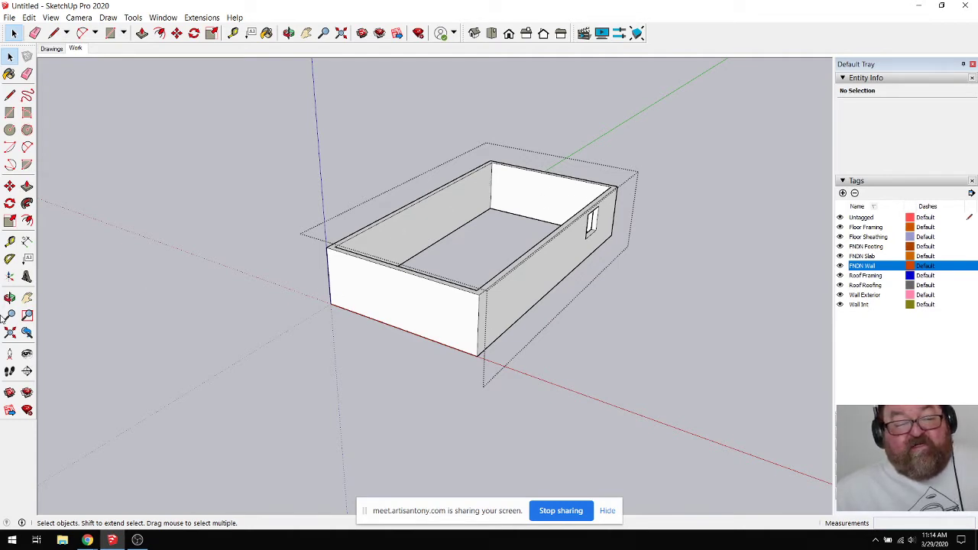
click(27, 371)
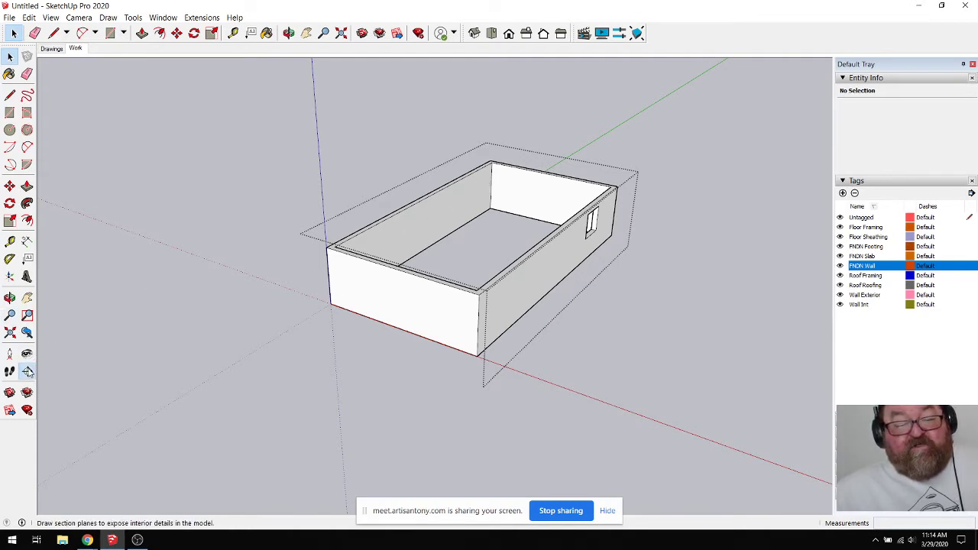
click(370, 320)
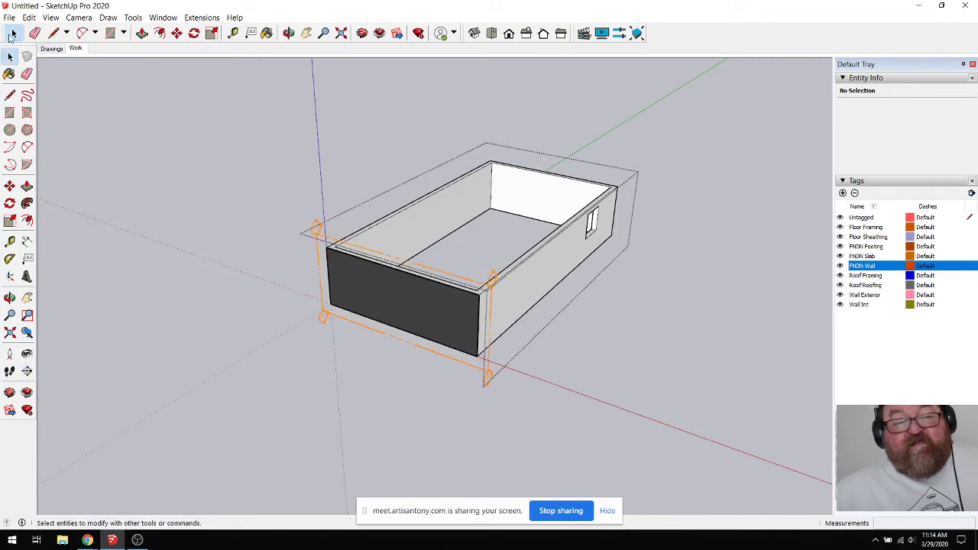
Step: Move the group's section plane about 13' 4 15/16" along the foundation's length and examine the cut end of the side wall
click(13, 34)
click(318, 231)
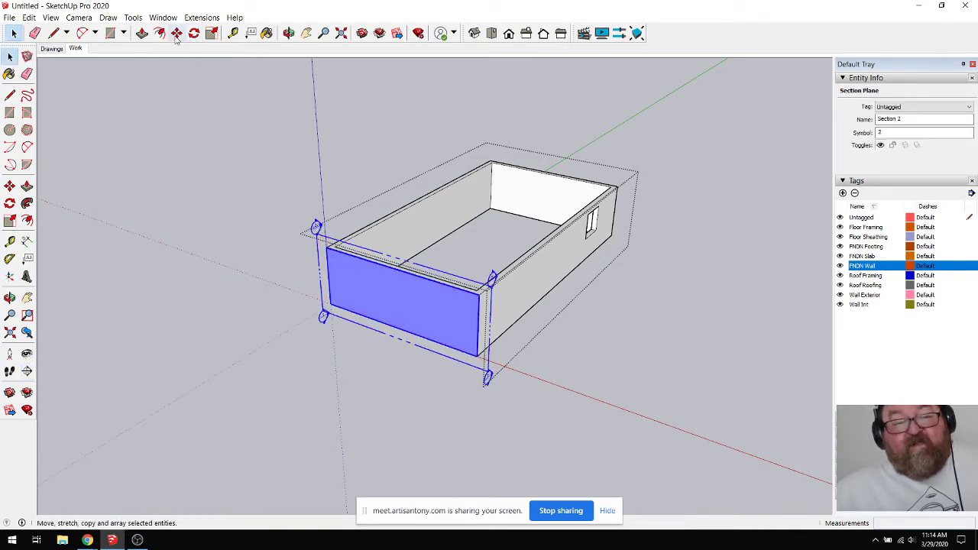
key(m)
click(283, 179)
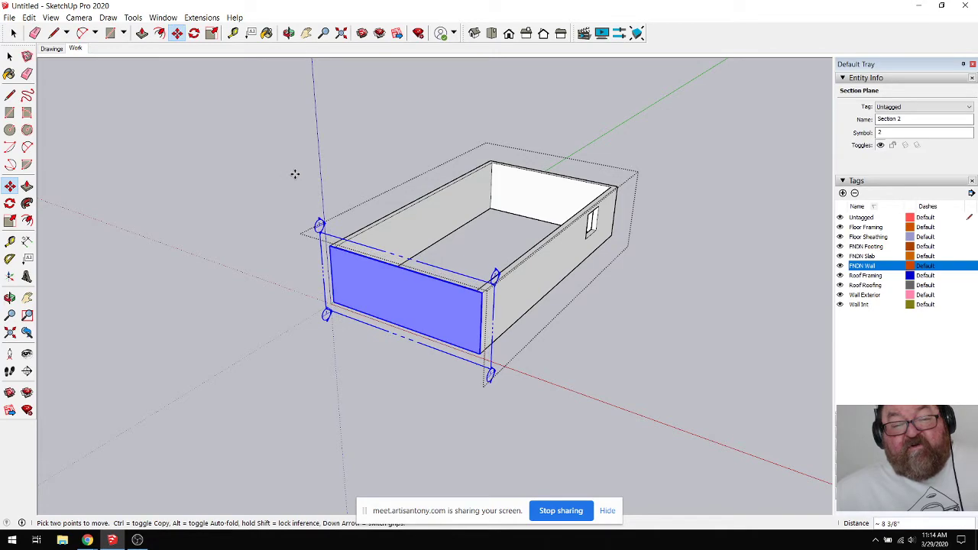
click(405, 211)
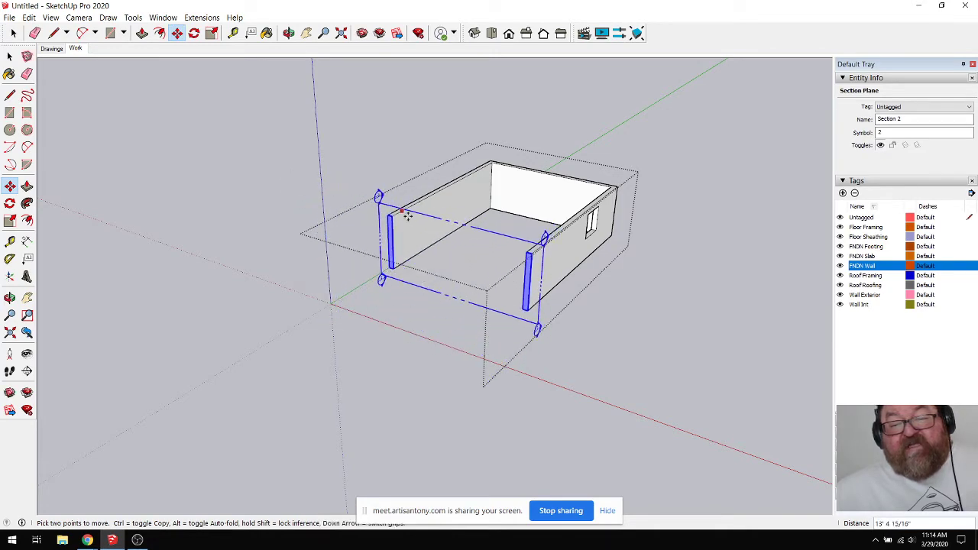
scroll(402, 227, up, 5)
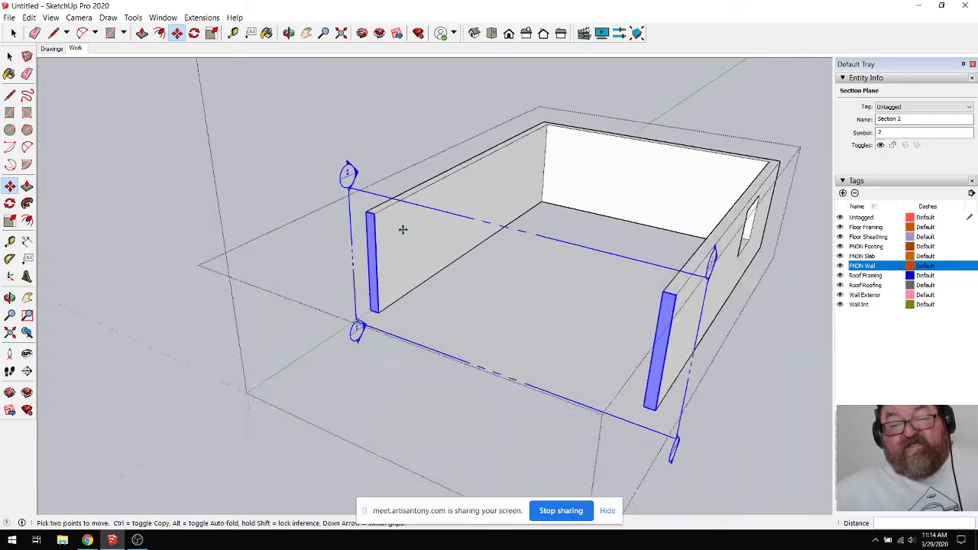
click(288, 33)
drag(334, 229, 474, 242)
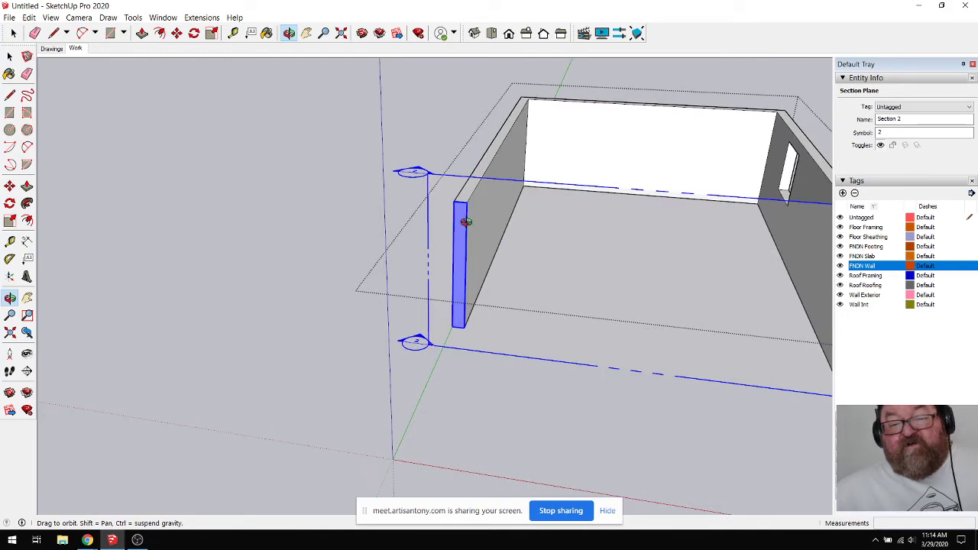
scroll(465, 222, up, 4)
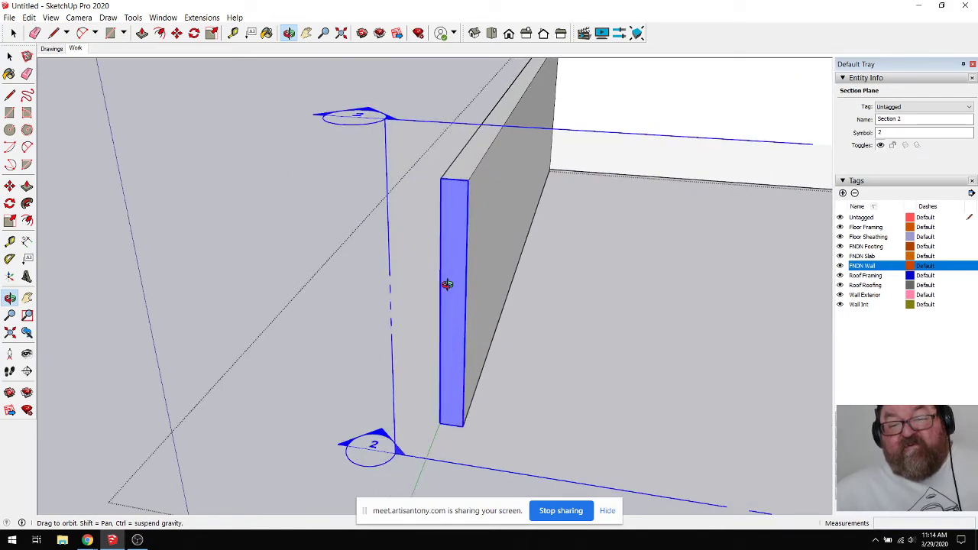
drag(445, 239, 197, 242)
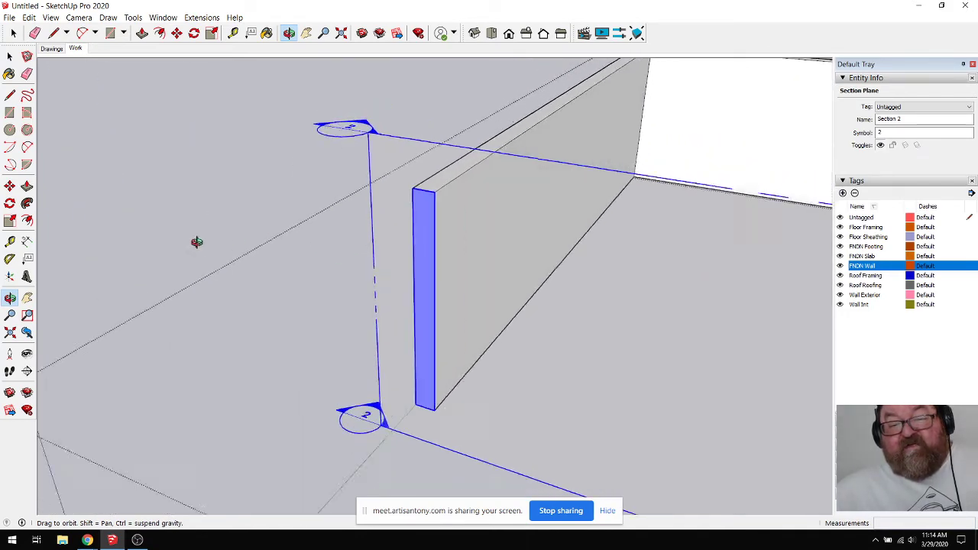
scroll(197, 243, down, 6)
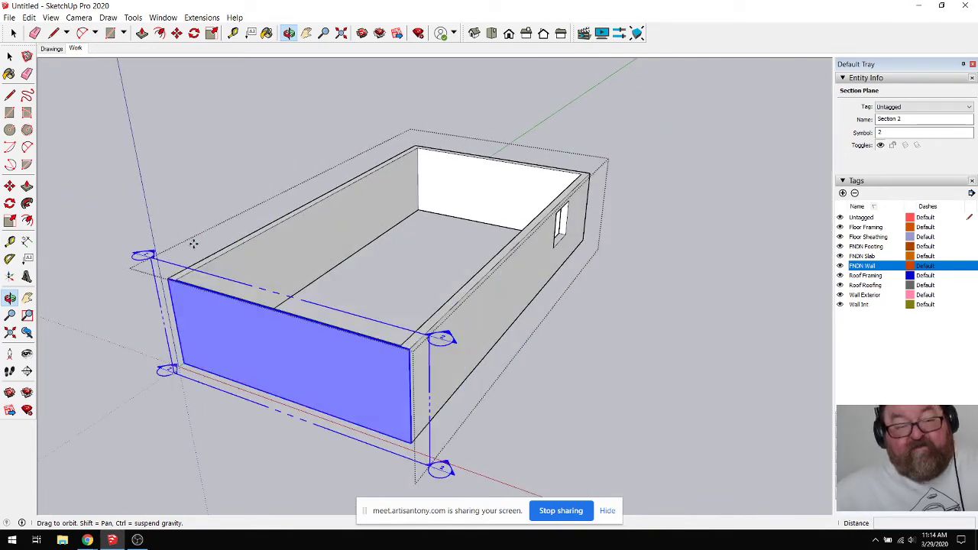
Step: Delete the section plane inside the foundation wall group and close the group
key(Delete)
key(e)
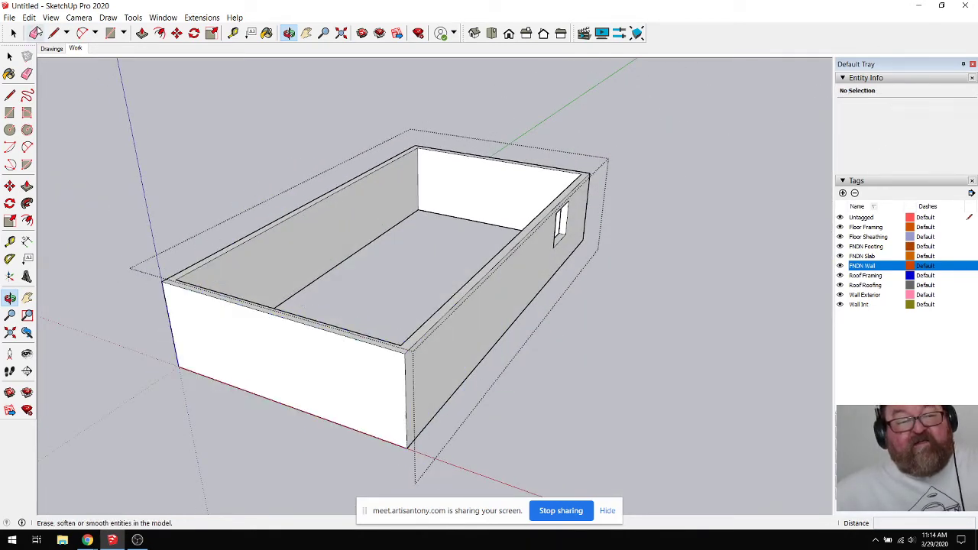
key(space)
click(9, 298)
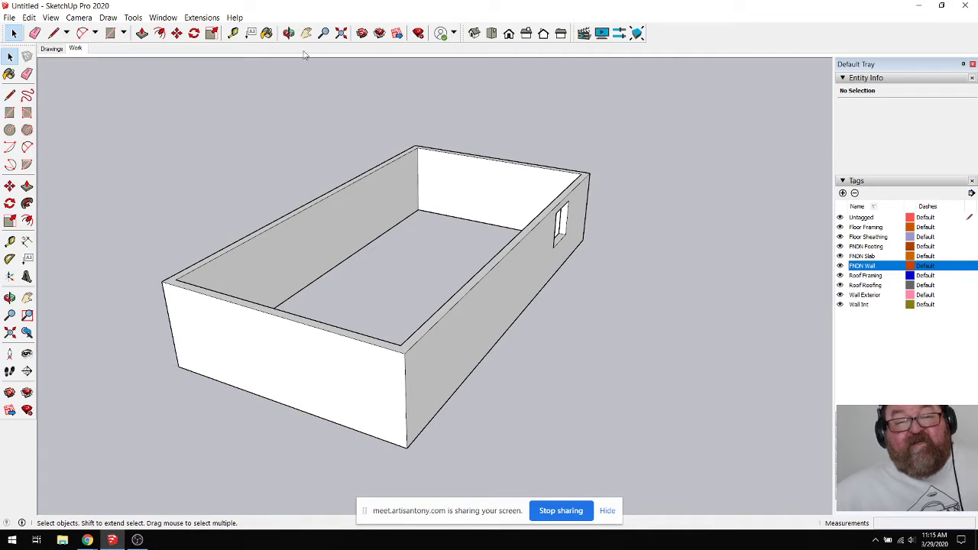
click(289, 33)
drag(382, 267, 304, 264)
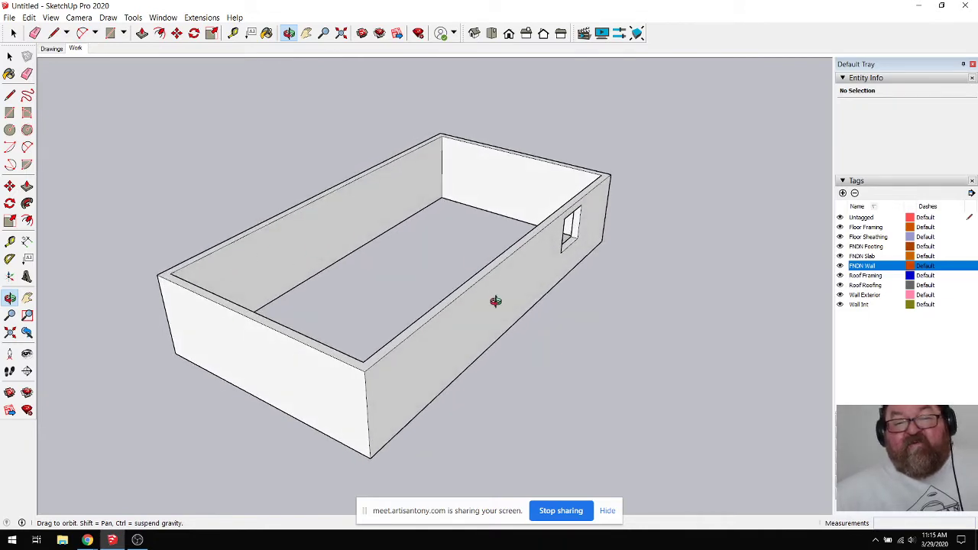
drag(495, 301, 532, 329)
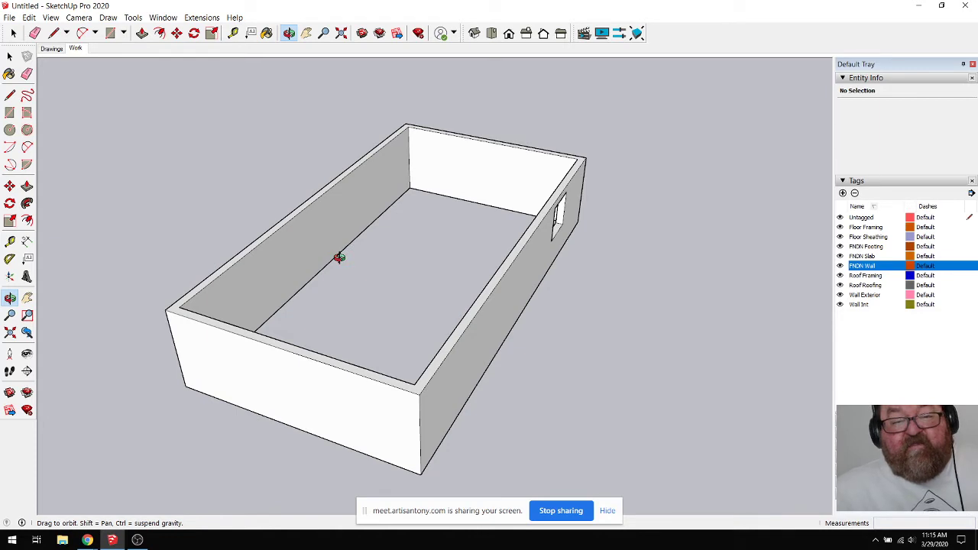
drag(339, 257, 278, 283)
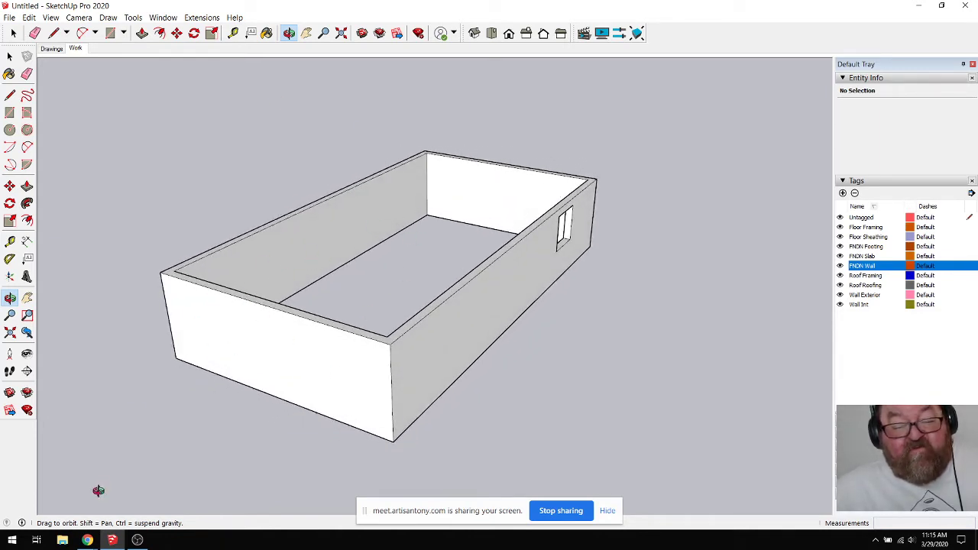
drag(295, 286, 279, 310)
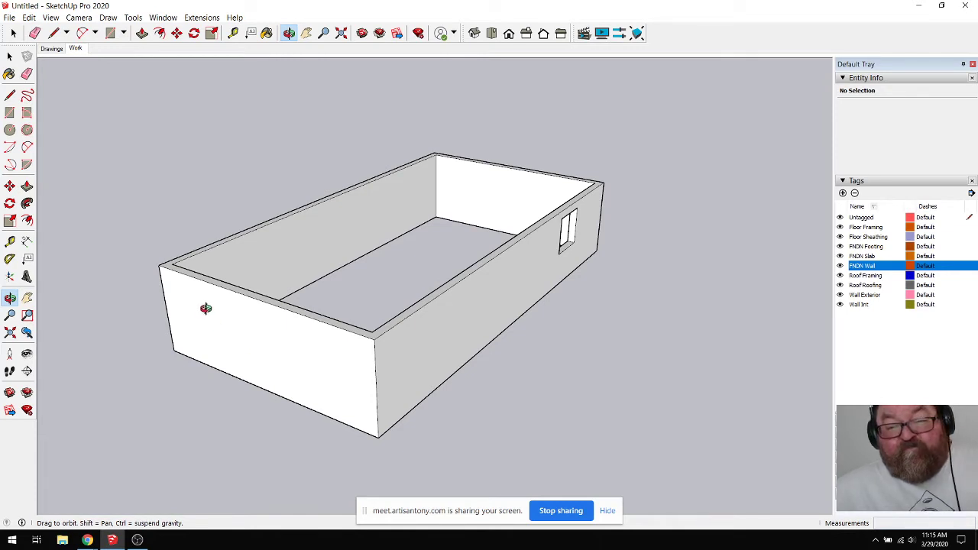
drag(209, 306, 167, 331)
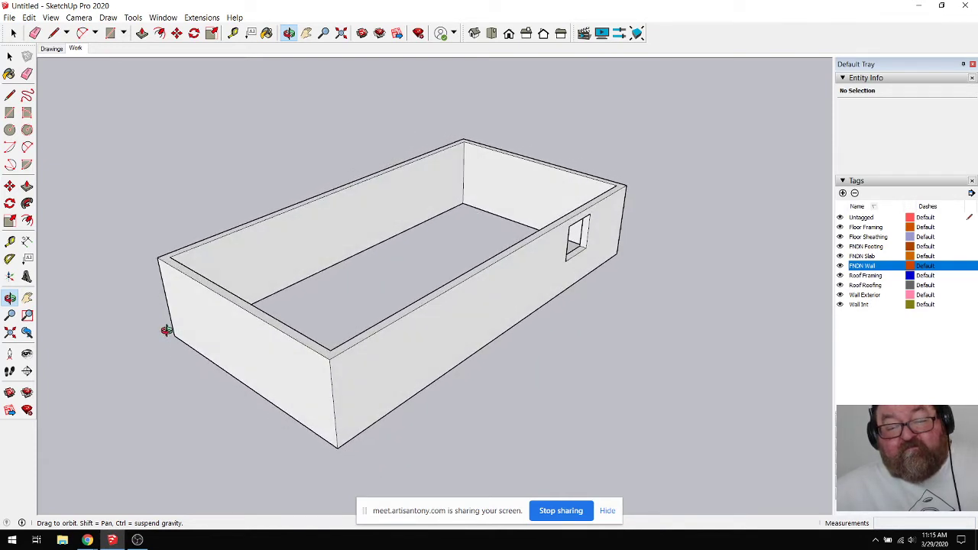
drag(336, 353, 292, 375)
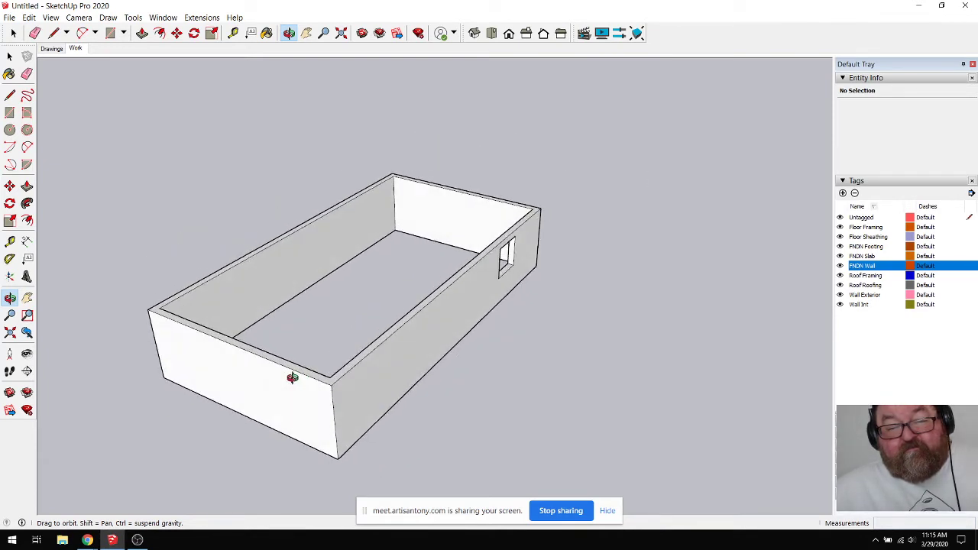
scroll(295, 382, up, 4)
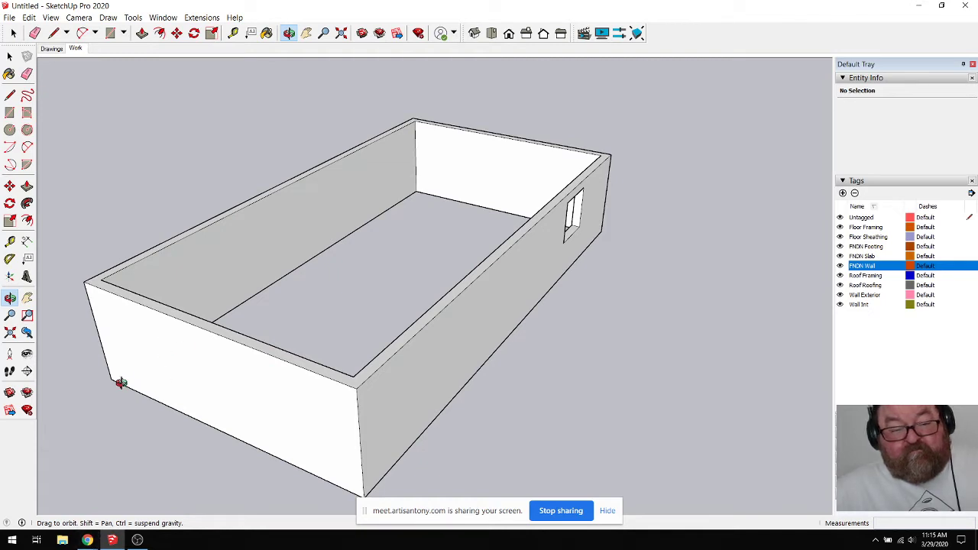
mouse_move(87, 541)
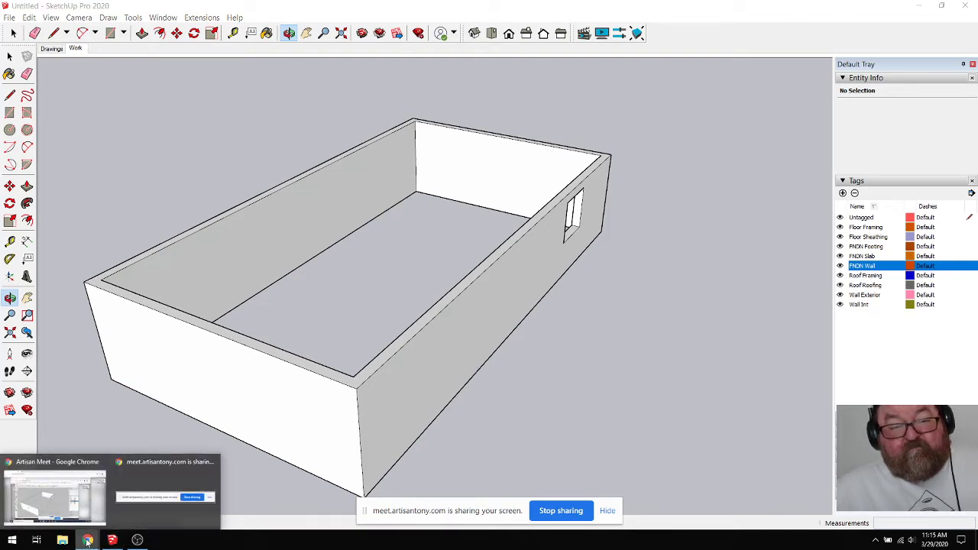
Step: Check the live chat on the YouTube Studio stream dashboard in Chrome and return to the SketchUp model
click(61, 505)
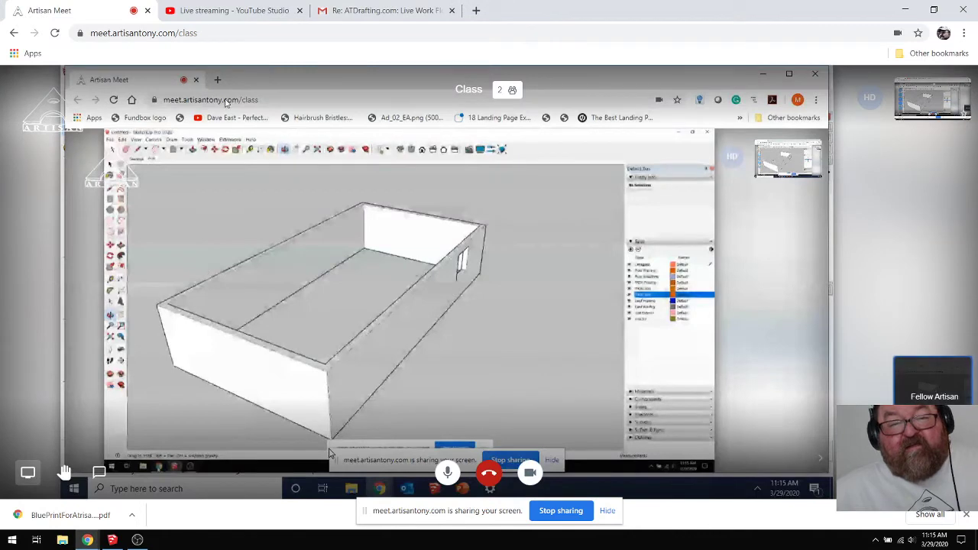
click(223, 13)
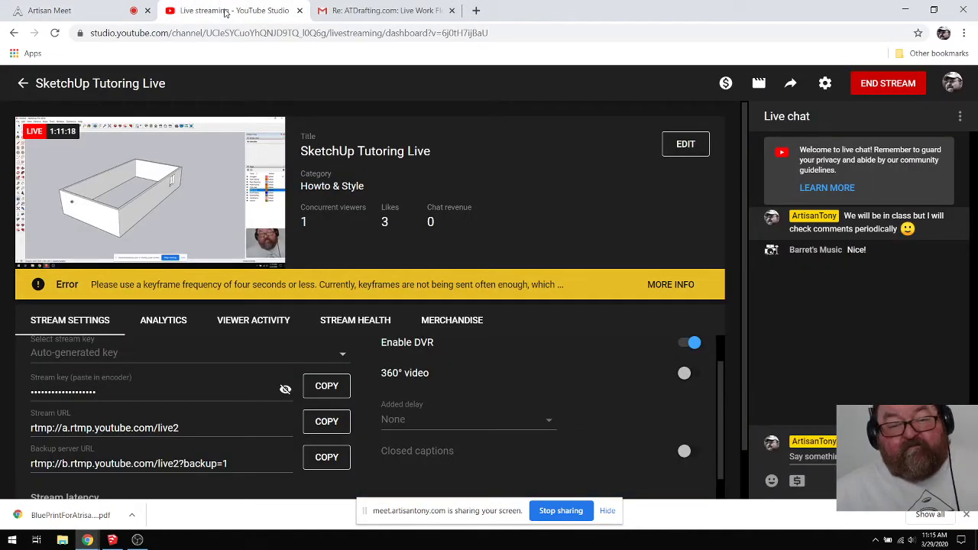
click(115, 13)
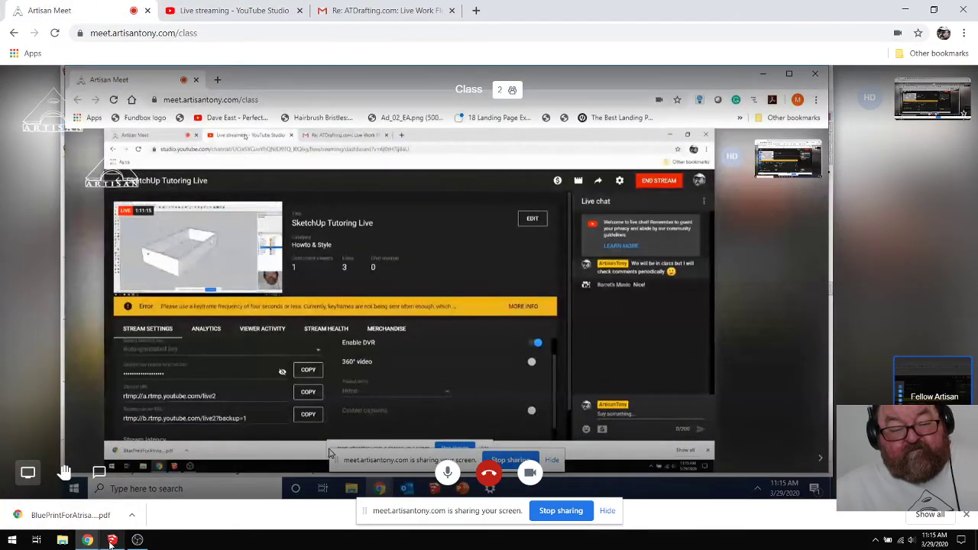
click(112, 540)
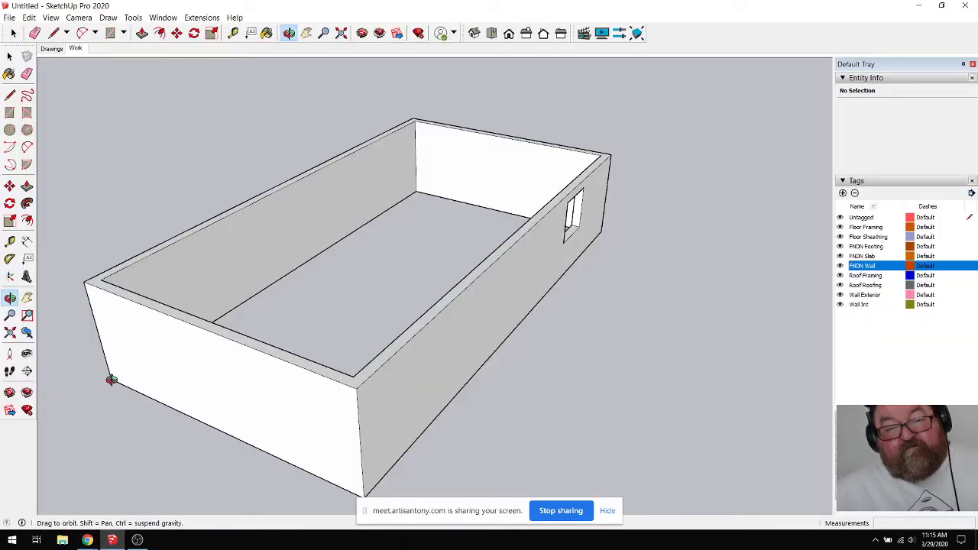
drag(112, 379, 168, 386)
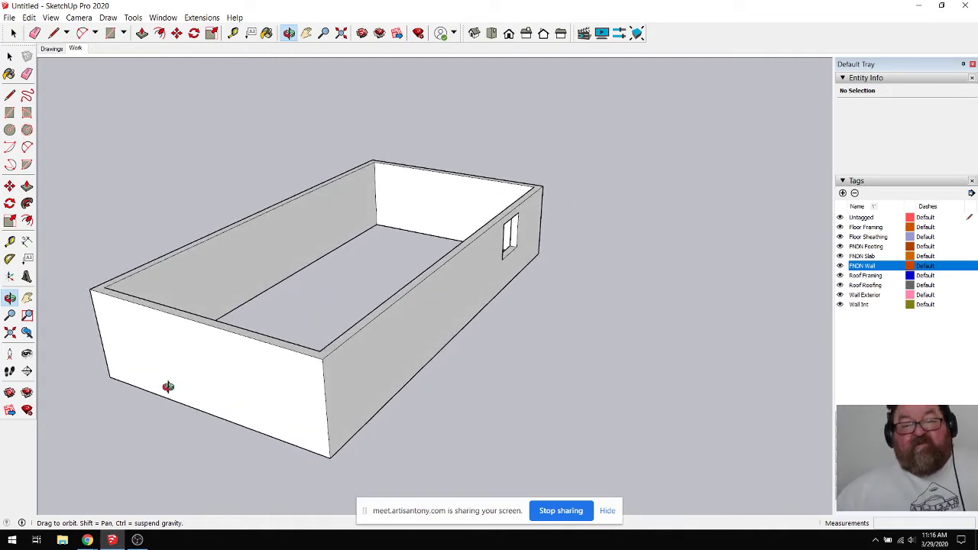
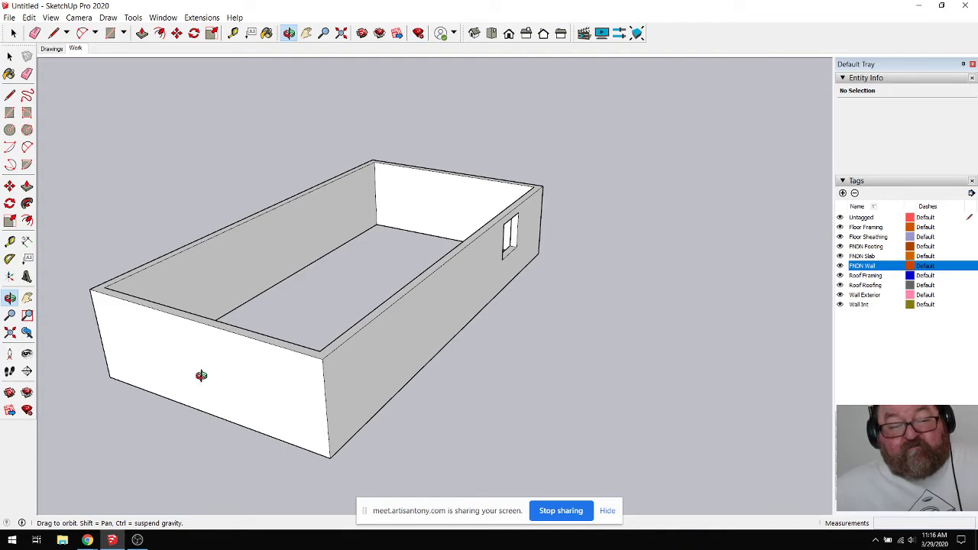
drag(111, 287, 123, 323)
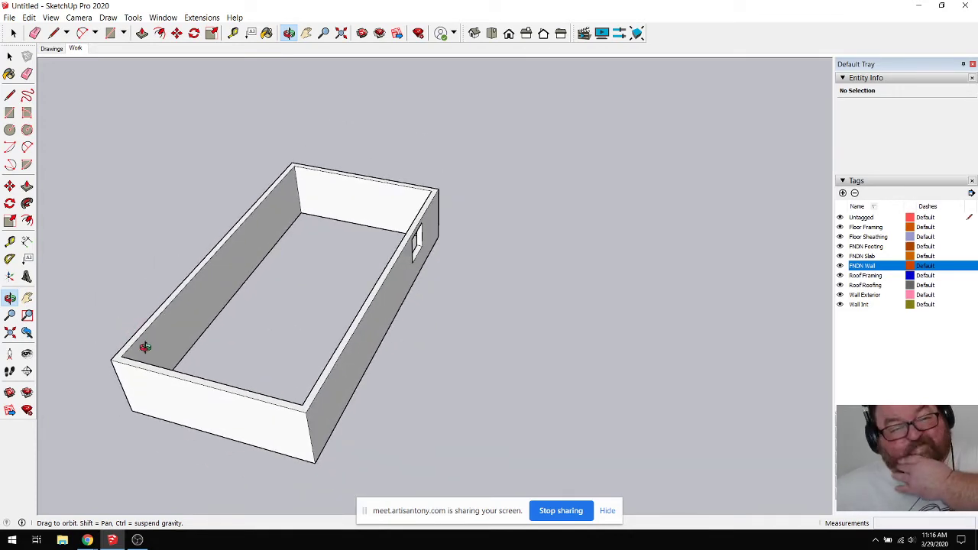
scroll(157, 378, up, 4)
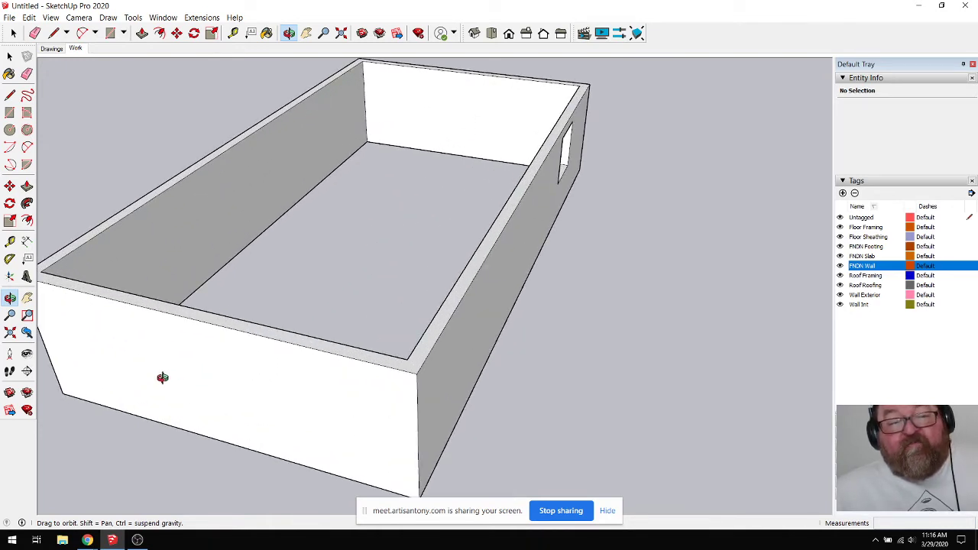
scroll(162, 377, down, 2)
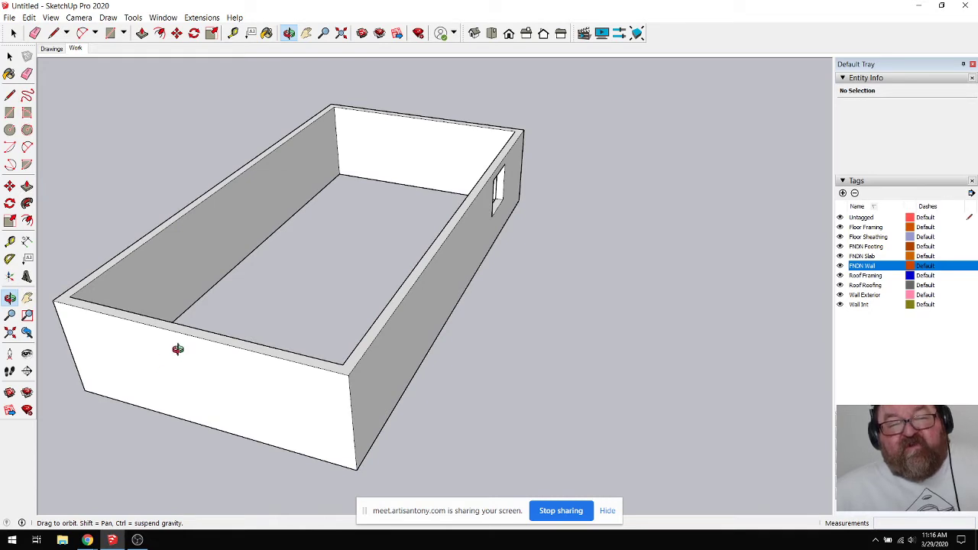
drag(249, 393, 183, 386)
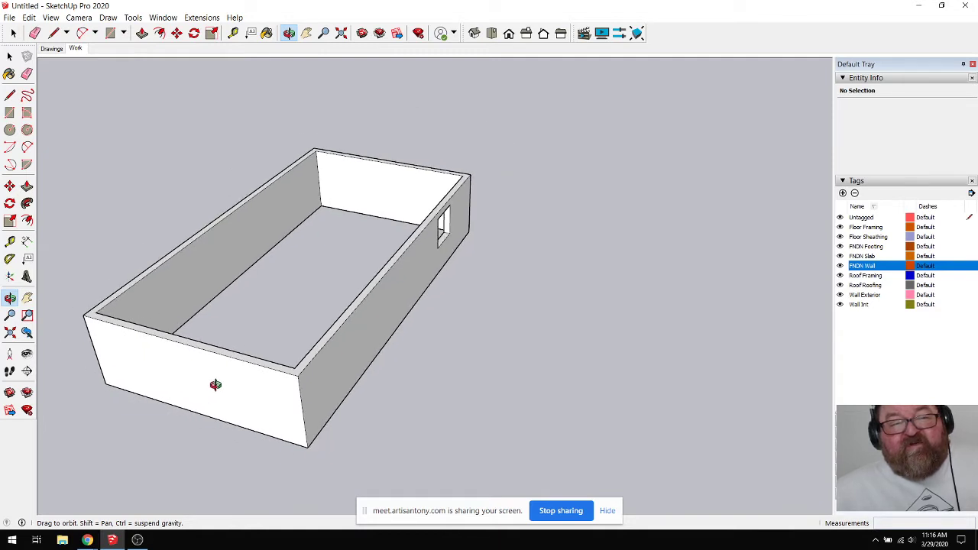
drag(215, 384, 273, 400)
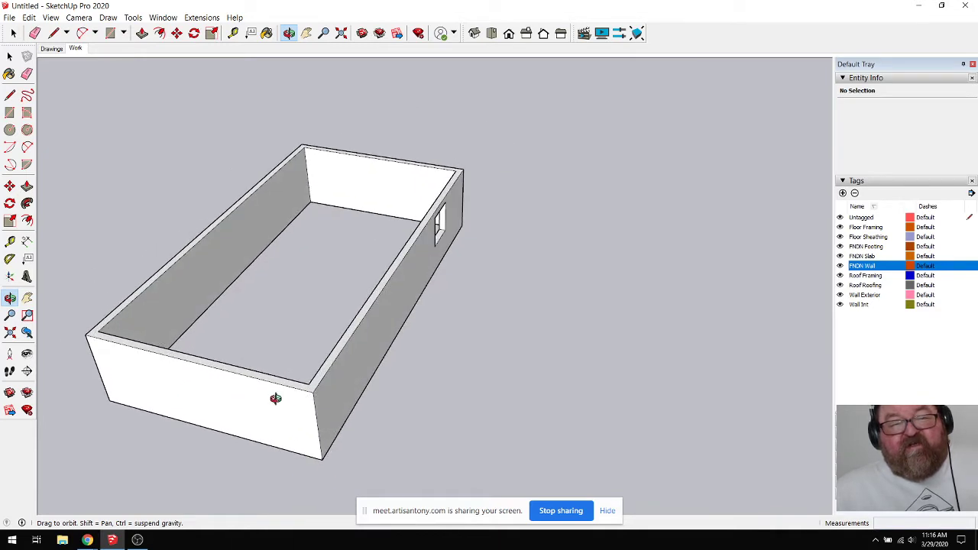
scroll(297, 395, up, 5)
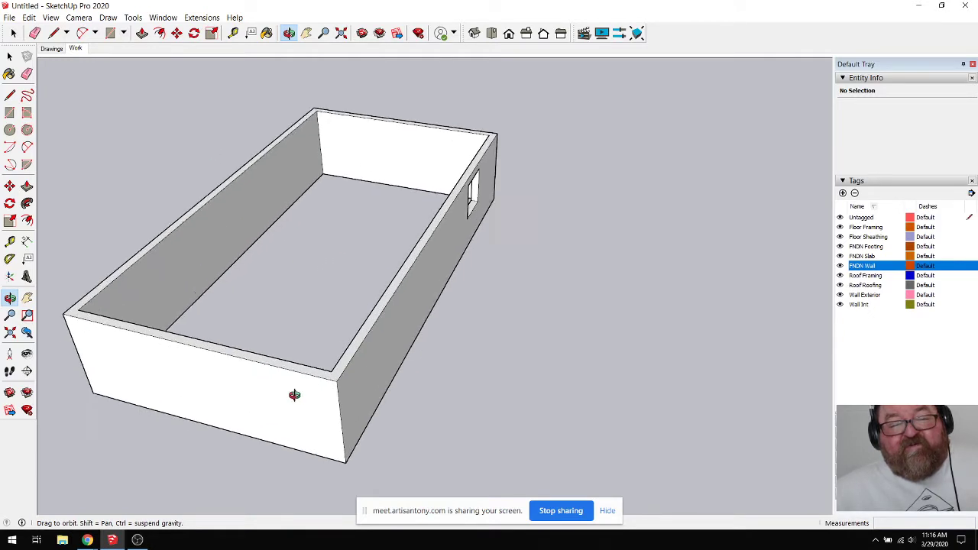
drag(283, 393, 277, 351)
scroll(380, 414, down, 3)
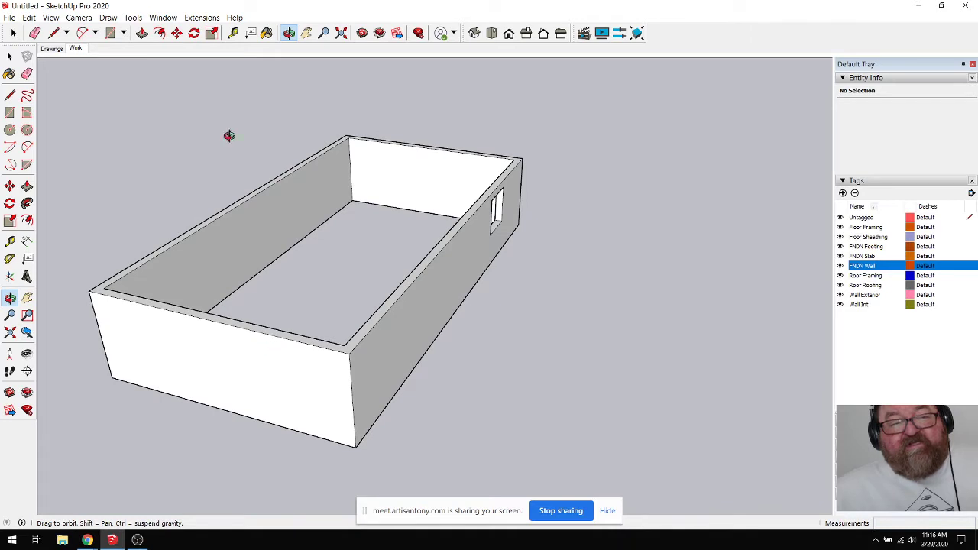
click(203, 17)
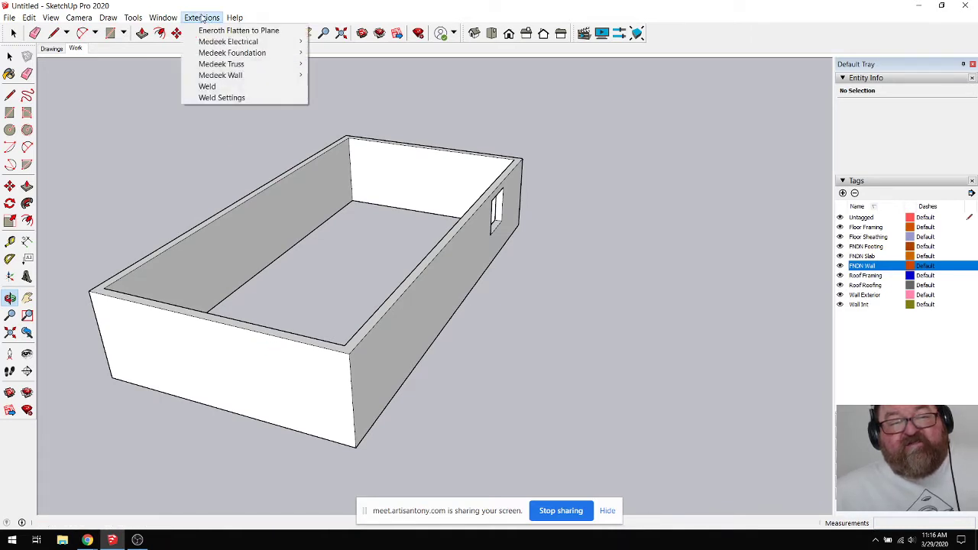
click(266, 8)
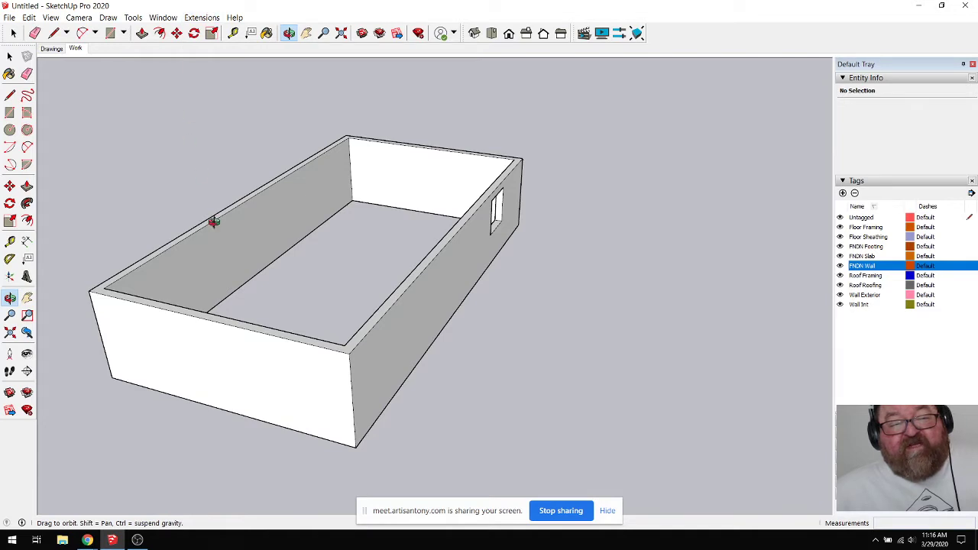
drag(215, 222, 240, 211)
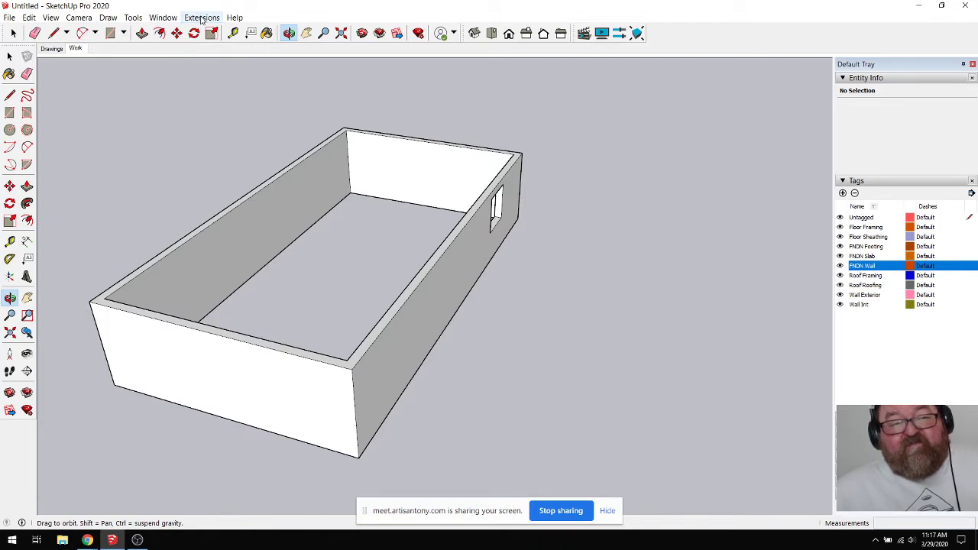
click(201, 17)
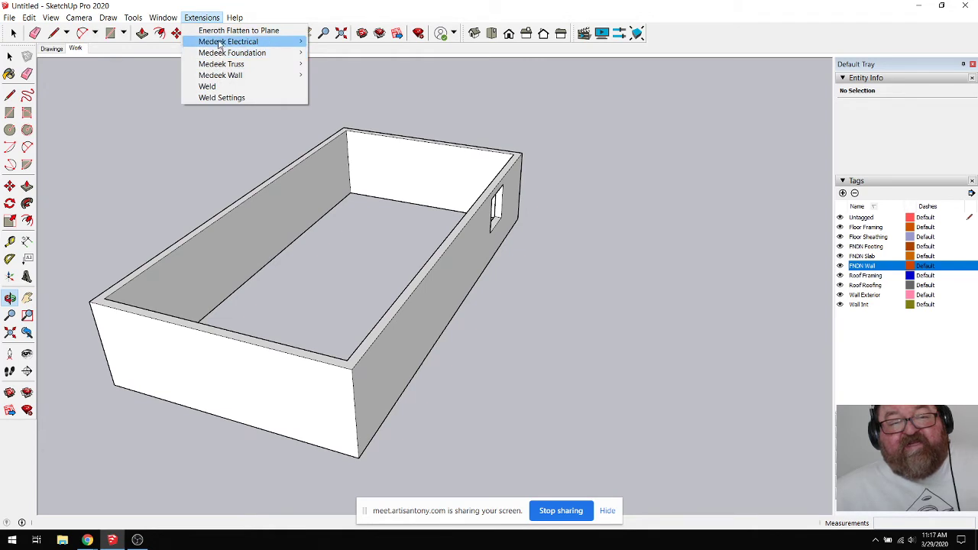
mouse_move(220, 75)
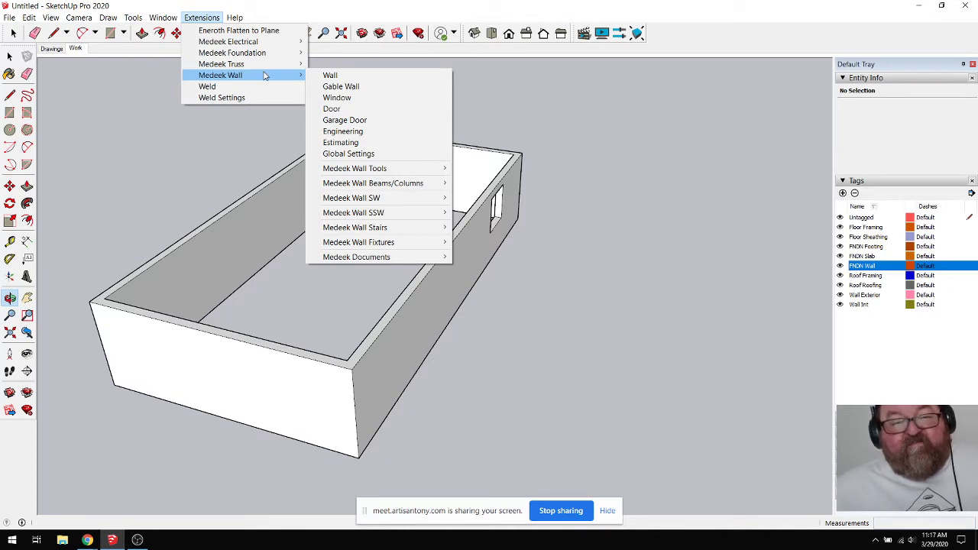
click(275, 9)
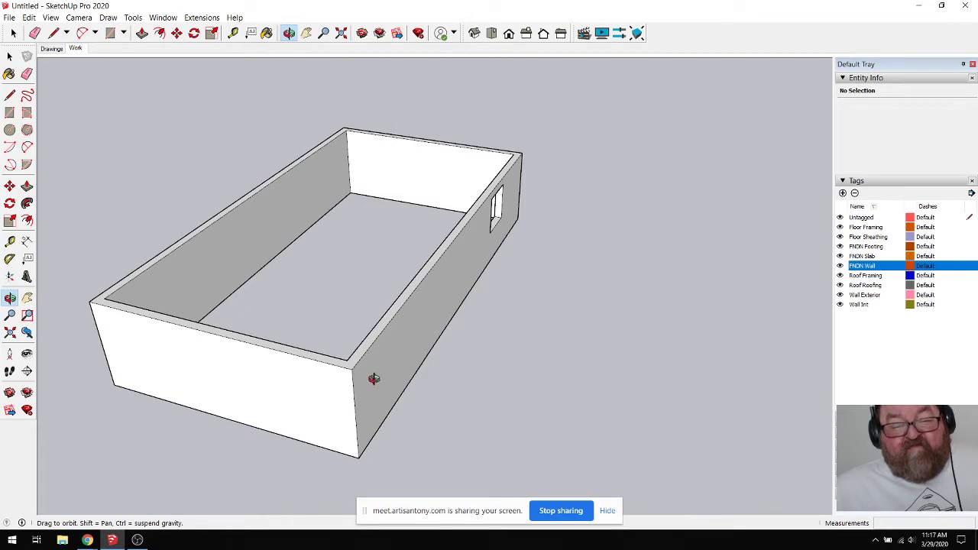
Step: Draw a 24" by 1.5" rectangle on top of the short front foundation wall, along its outer edge near the corner
scroll(373, 379, up, 5)
mouse_move(334, 374)
mouse_down()
mouse_move(384, 363)
mouse_move(290, 359)
mouse_move(367, 356)
mouse_move(312, 290)
mouse_move(283, 305)
mouse_move(286, 284)
mouse_move(338, 240)
mouse_up()
drag(293, 312, 449, 365)
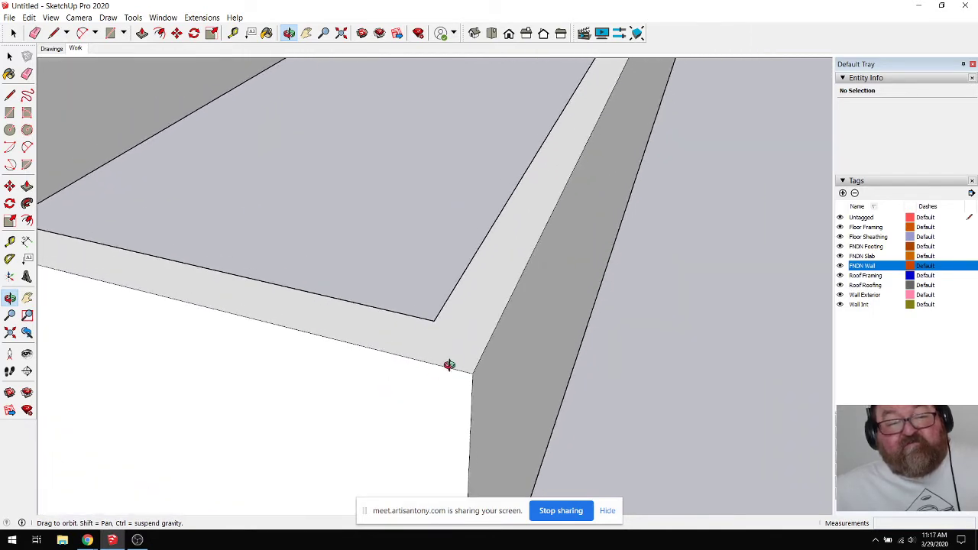
click(110, 33)
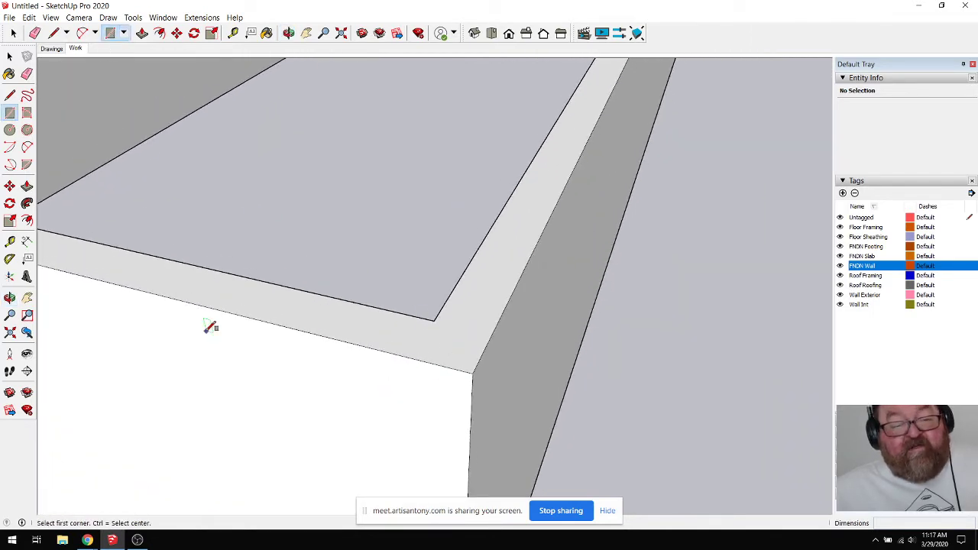
click(199, 304)
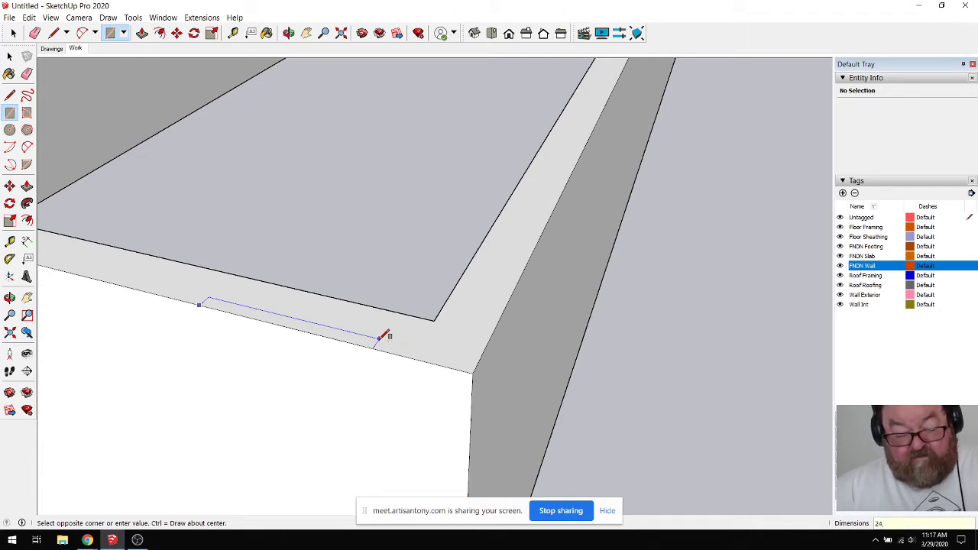
key(Return)
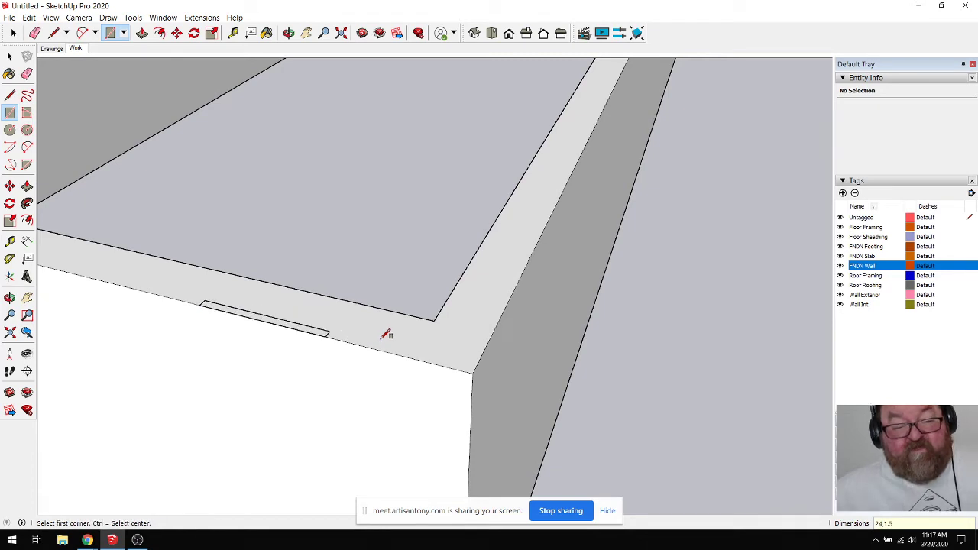
Step: Extrude the thin rectangle on the wall top upward to a height of 9 1/4" with Push/Pull
scroll(218, 365, up, 4)
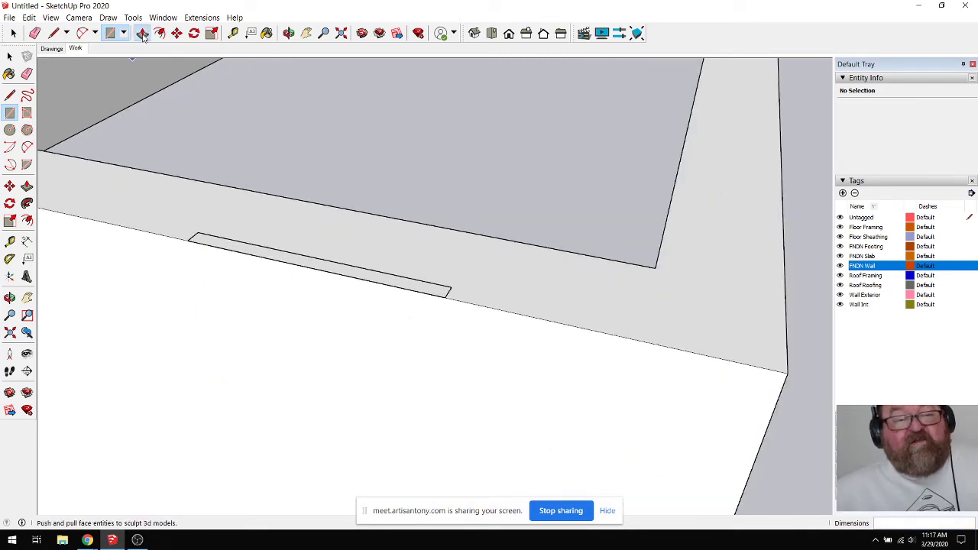
click(142, 35)
scroll(383, 481, down, 1)
click(303, 293)
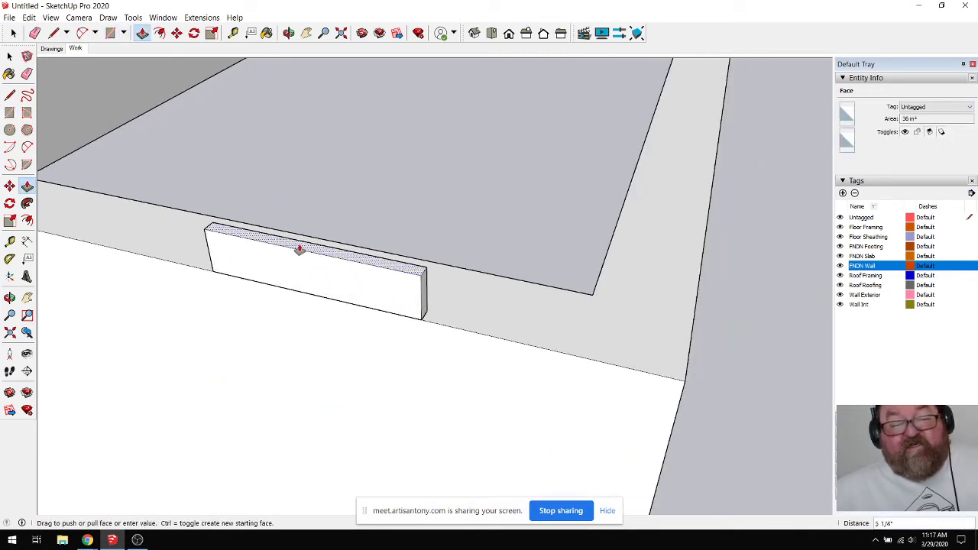
click(299, 249)
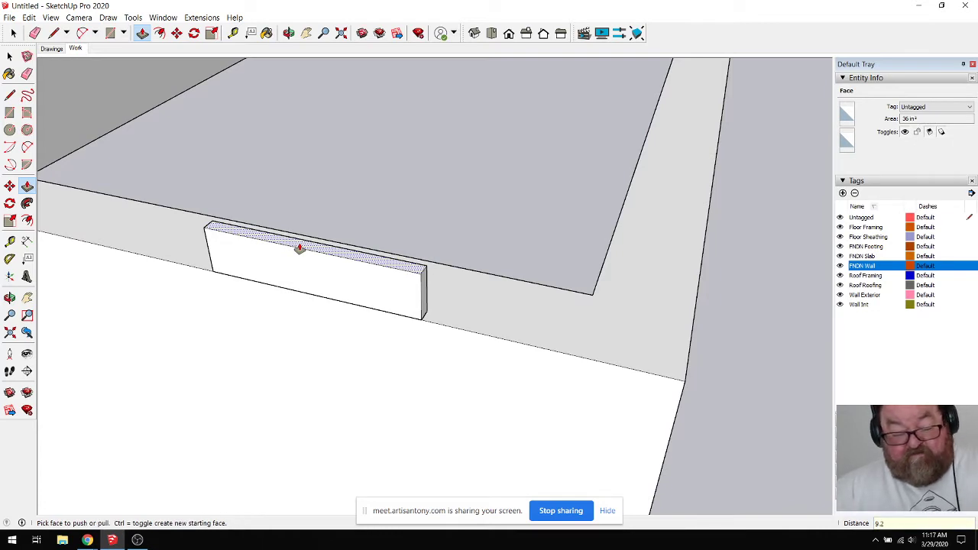
click(299, 250)
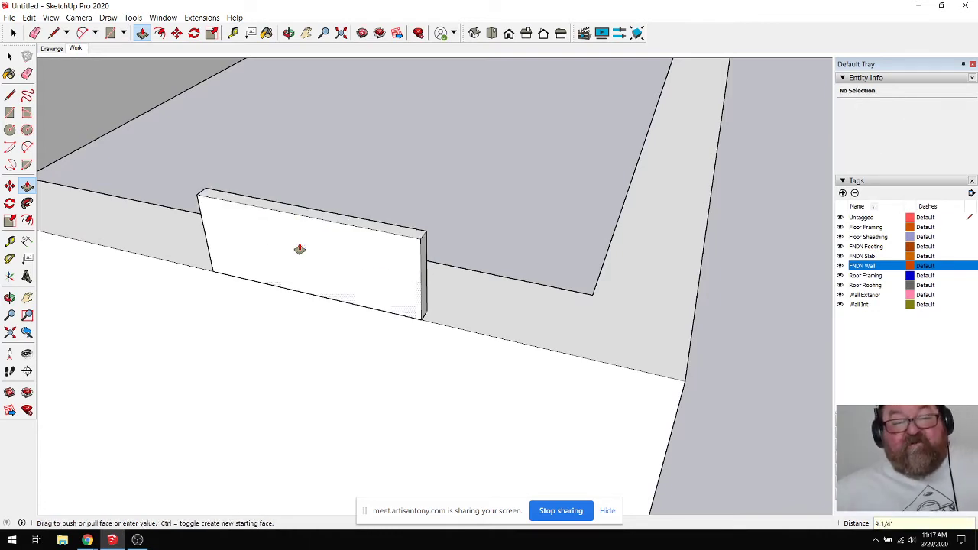
Step: Select all geometry of the board standing on the foundation wall and make it a group
drag(306, 177, 146, 81)
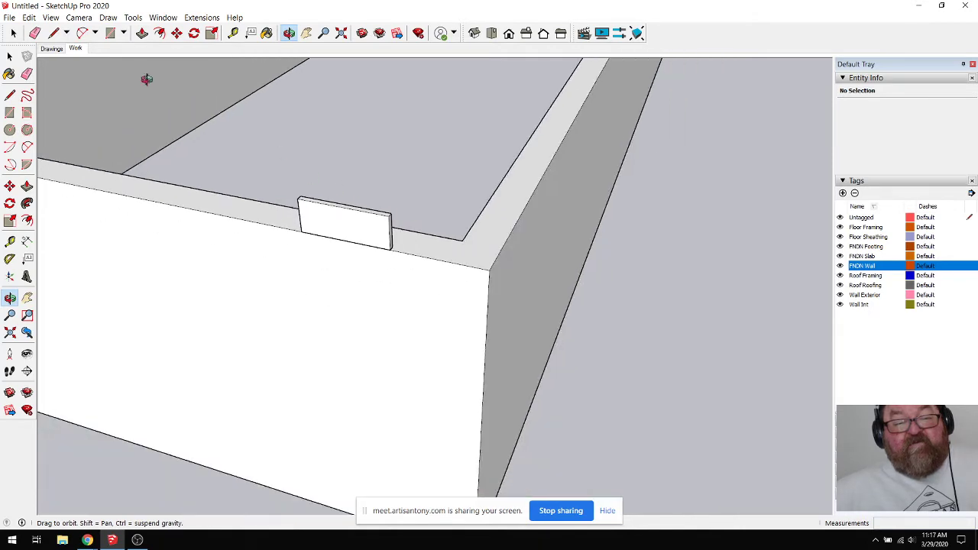
click(13, 33)
drag(286, 184, 407, 260)
scroll(345, 229, up, 2)
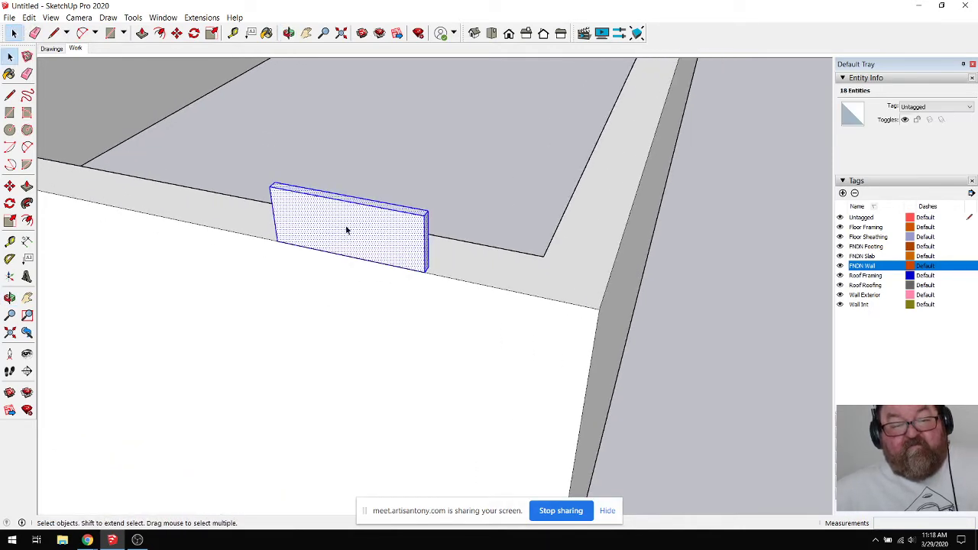
right_click(302, 220)
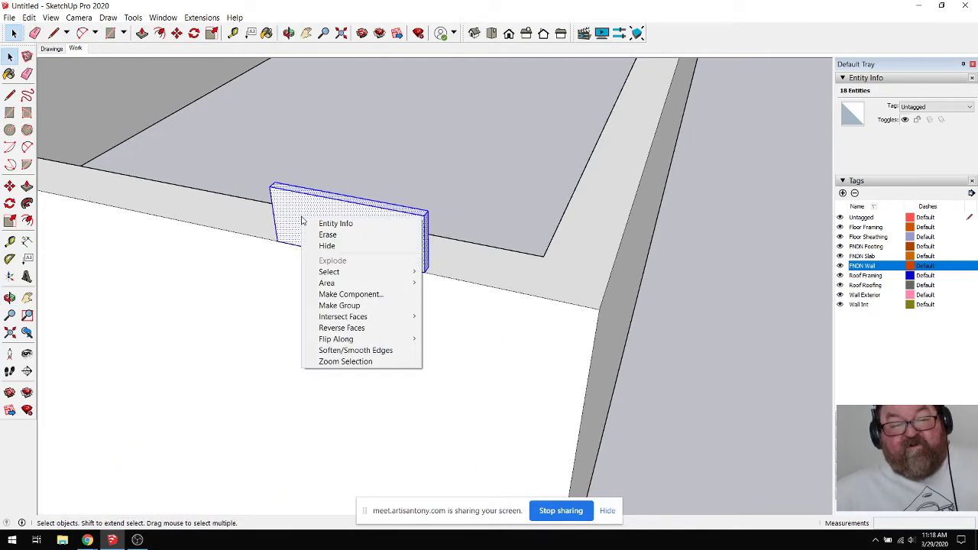
click(356, 306)
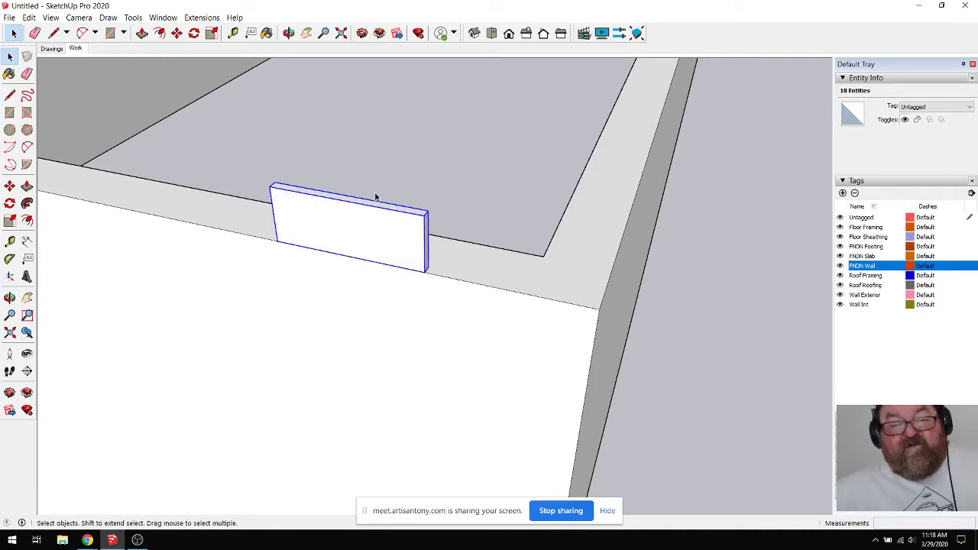
Step: Collapse the tags list and display the Wood material collection for the board on the foundation wall
scroll(371, 230, up, 3)
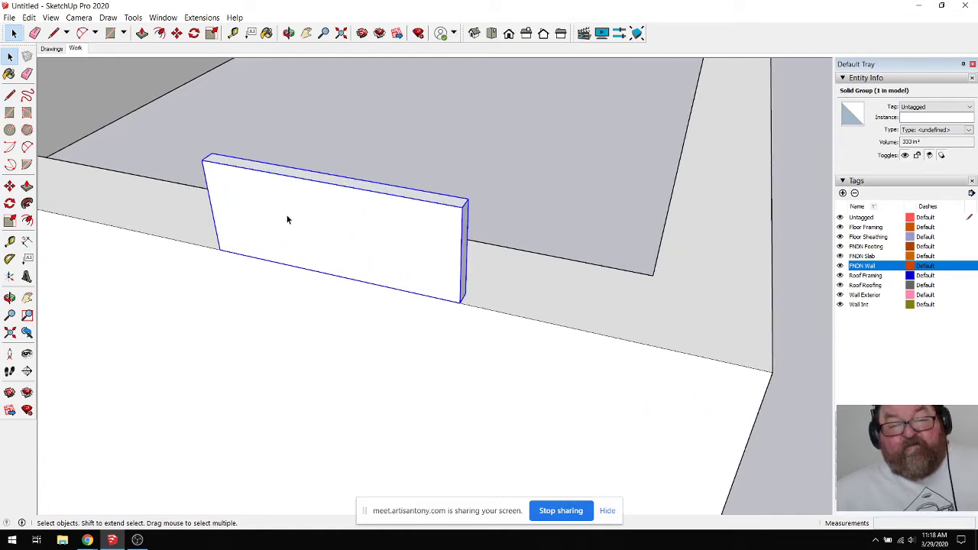
scroll(365, 270, down, 1)
scroll(372, 215, up, 1)
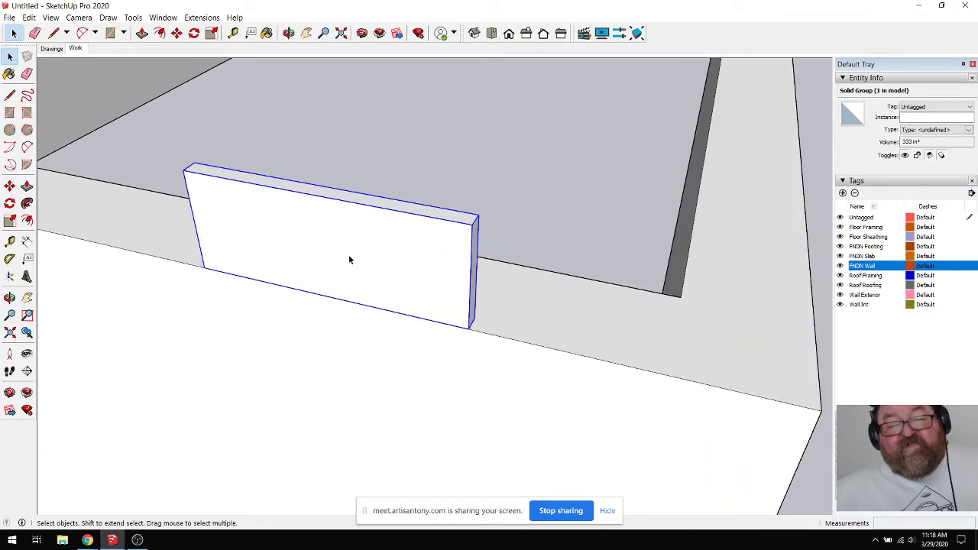
click(289, 33)
drag(415, 289, 432, 312)
scroll(306, 302, down, 2)
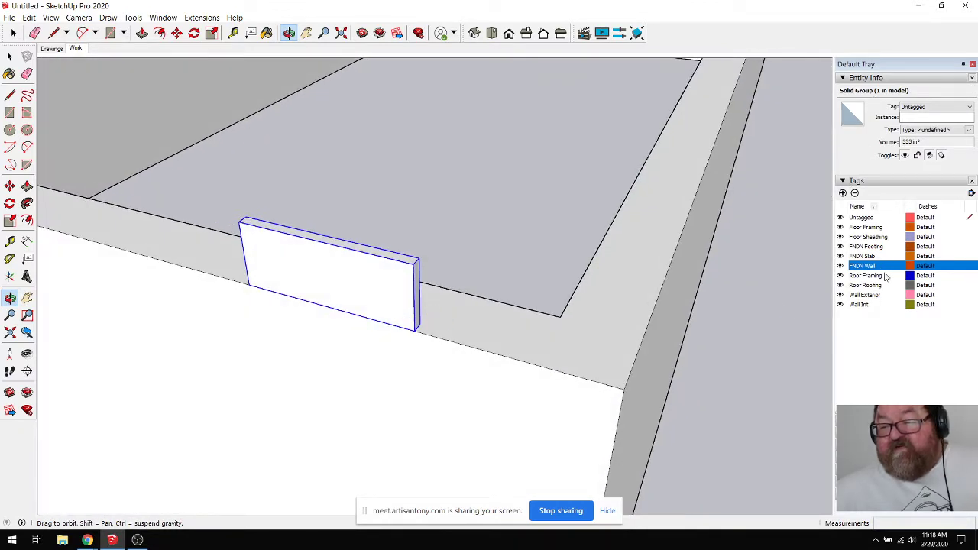
click(845, 181)
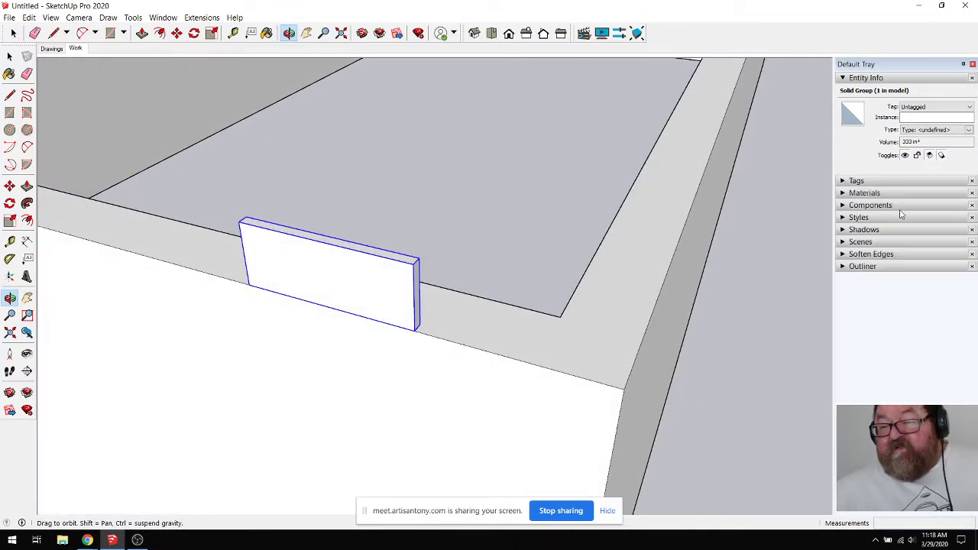
click(844, 193)
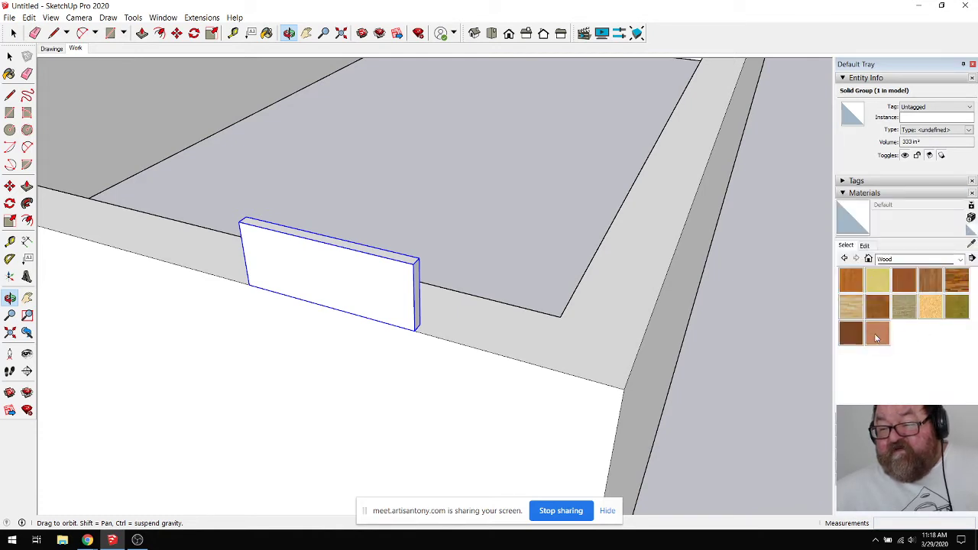
scroll(552, 289, down, 5)
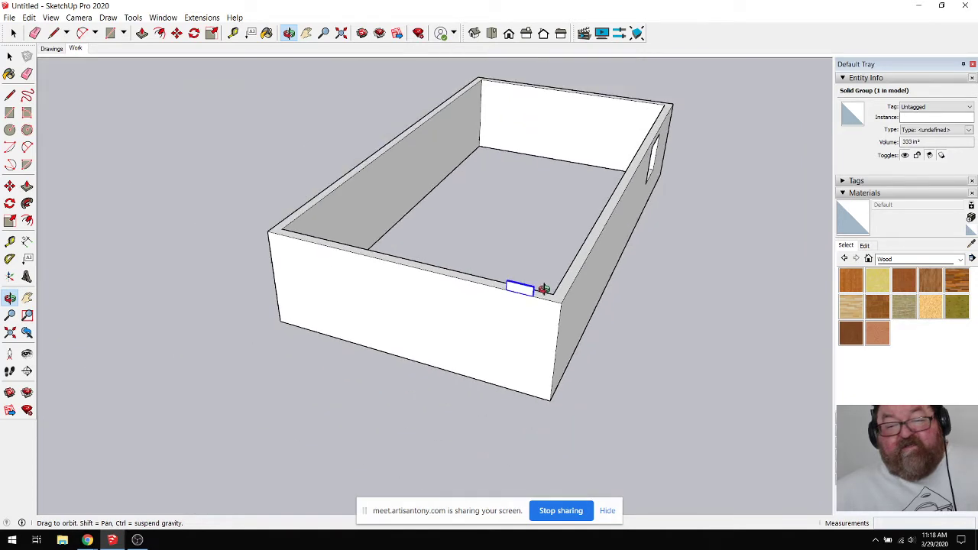
scroll(546, 290, up, 5)
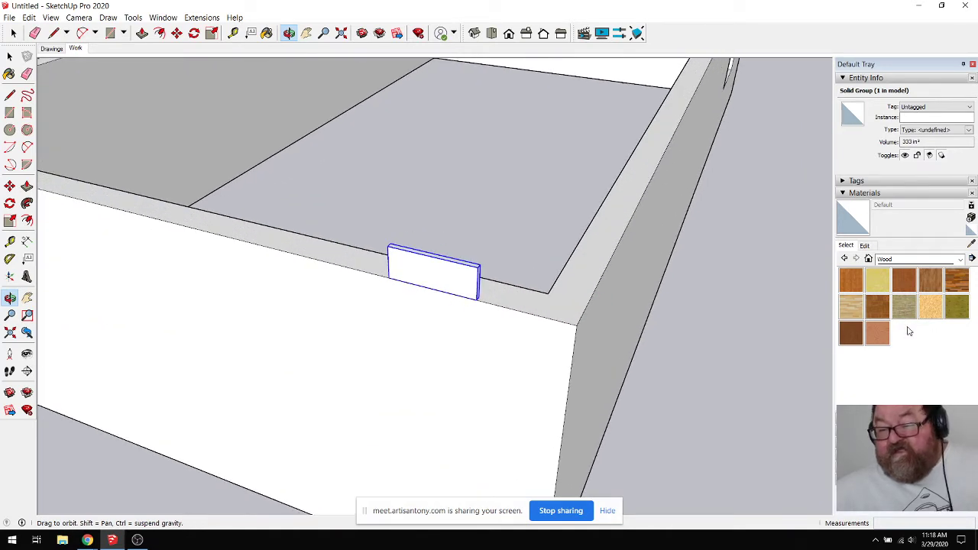
scroll(387, 294, down, 6)
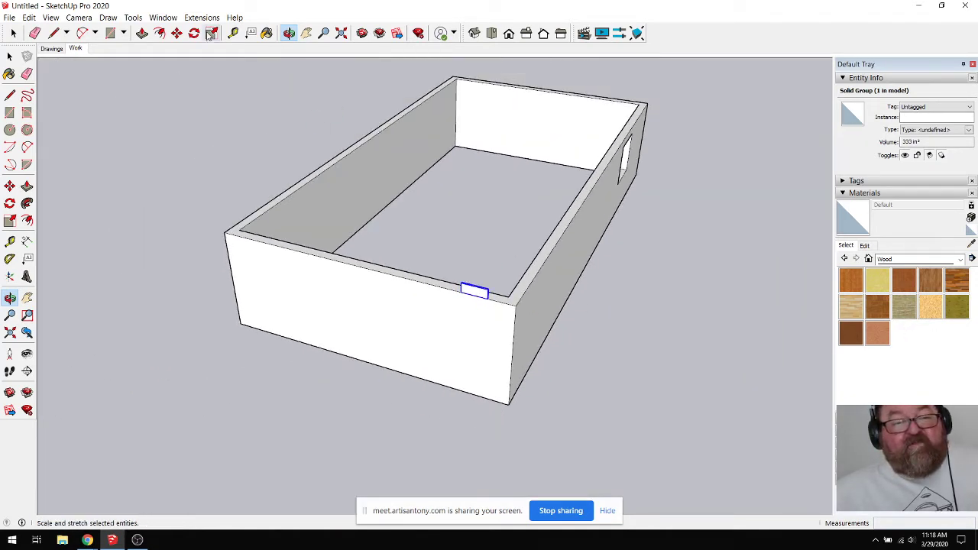
Step: Start a Medeek floor truss using the Lumber Floor family and a Rectangle floor outline
click(201, 18)
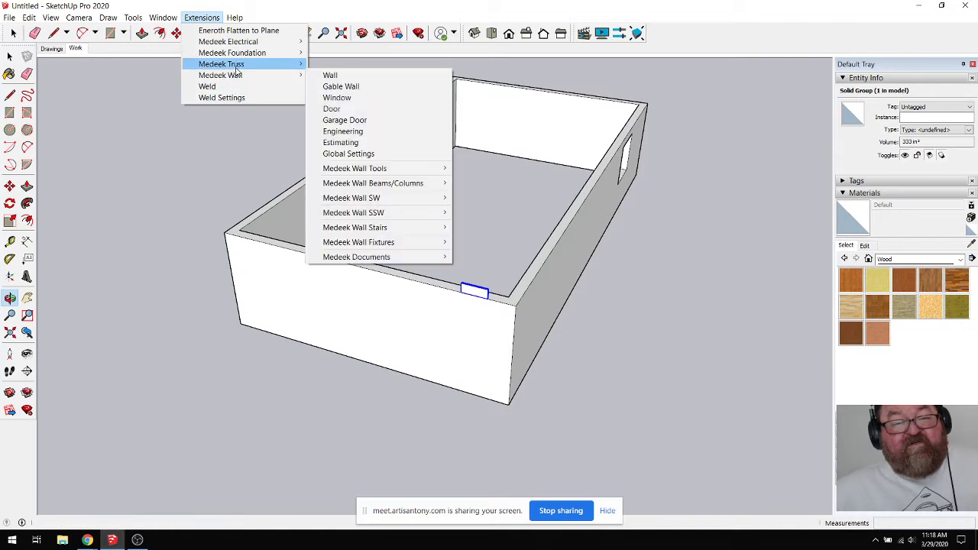
mouse_move(235, 67)
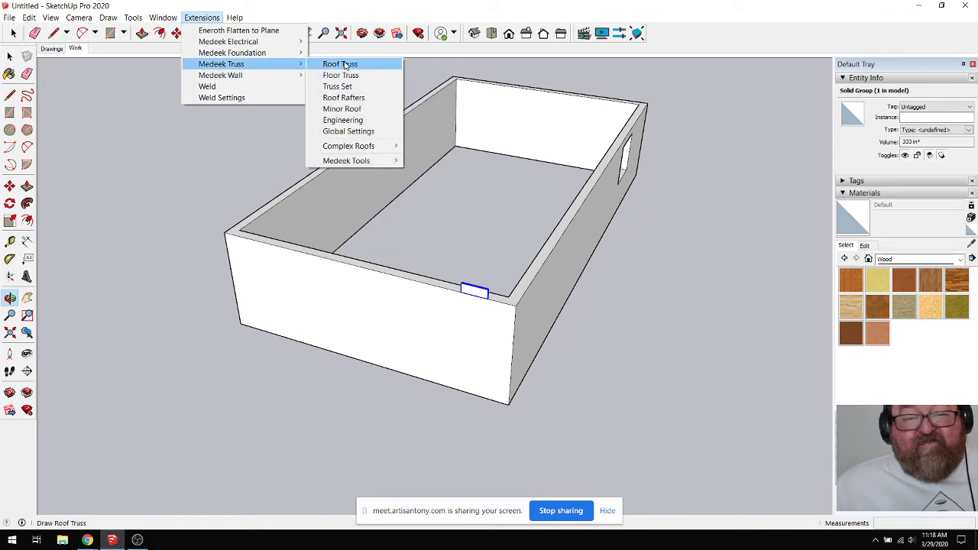
click(344, 75)
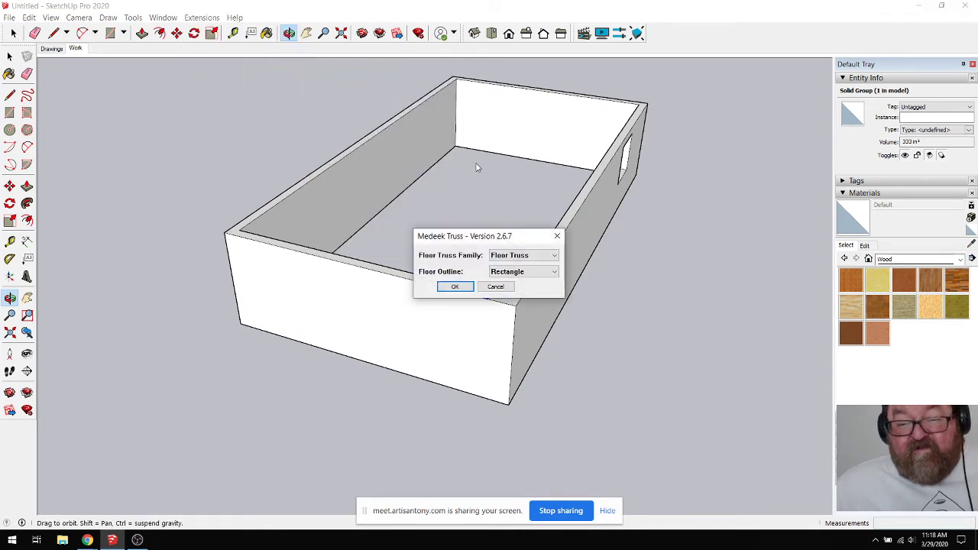
click(541, 258)
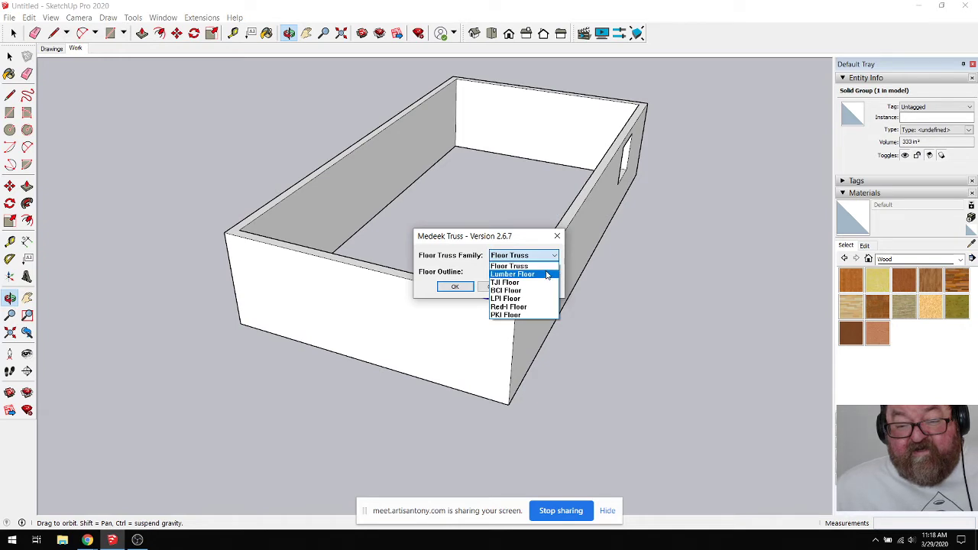
click(547, 276)
click(455, 287)
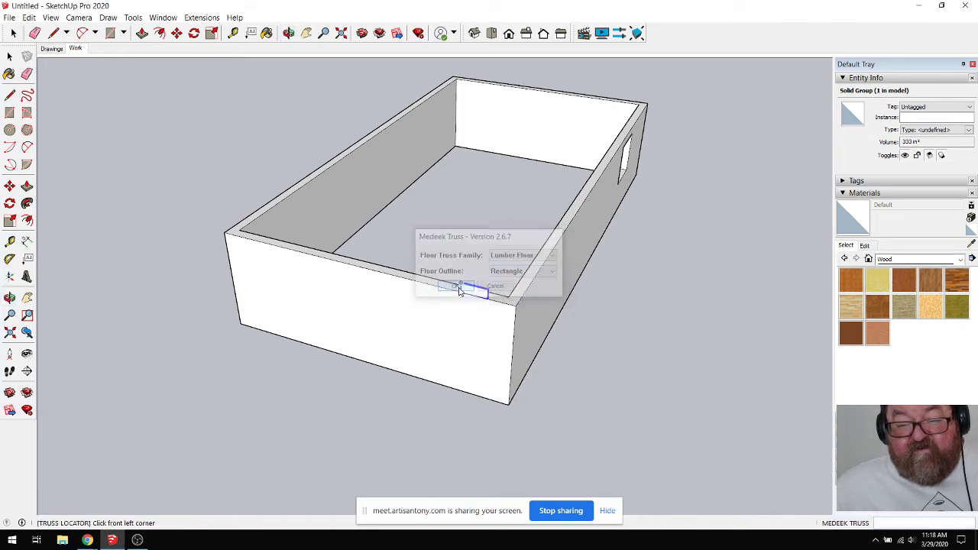
Step: Generate a solid sawn joist floor beside the foundation, about 16' 9 7/8" by 24' 3 1/2", with 9.25 by 1.5 joists at 16" spacing
scroll(306, 344, down, 3)
scroll(399, 334, down, 1)
click(115, 390)
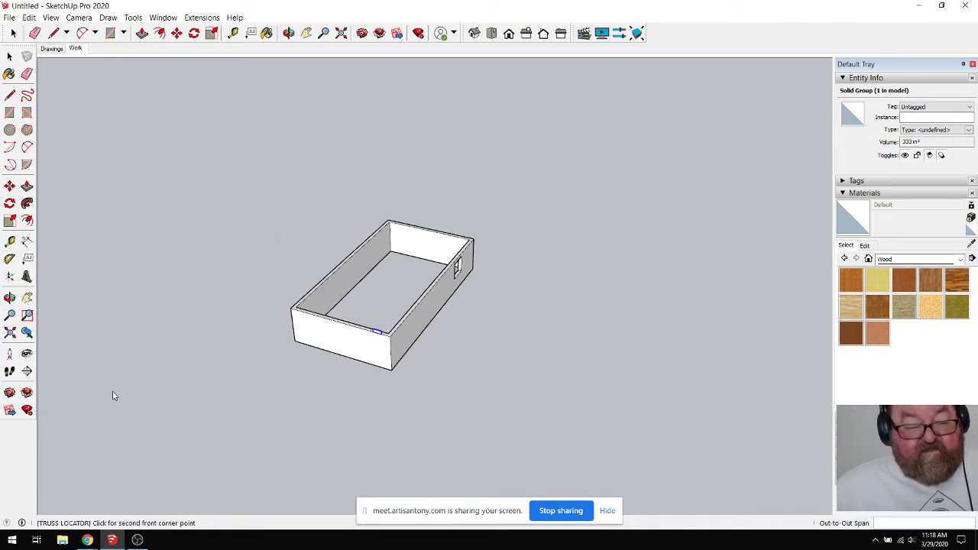
click(173, 346)
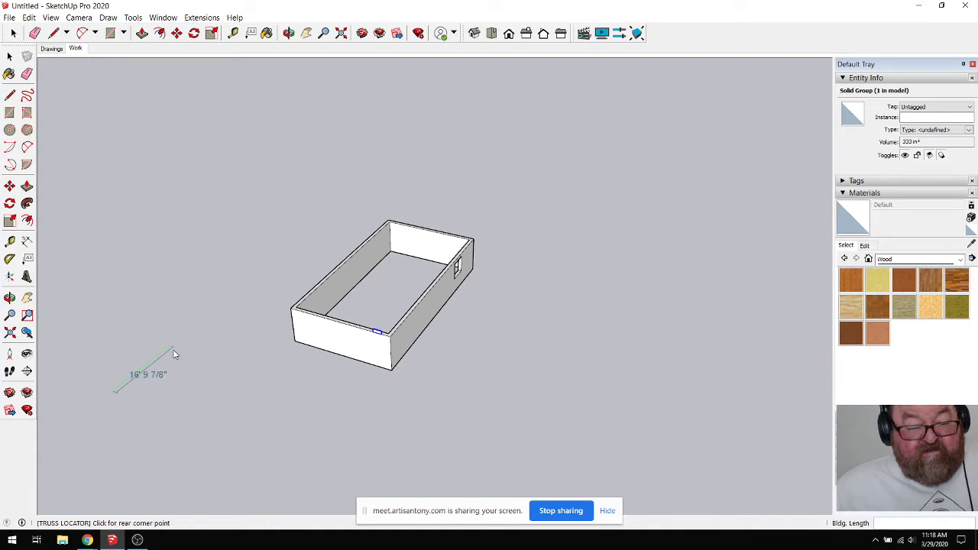
click(111, 320)
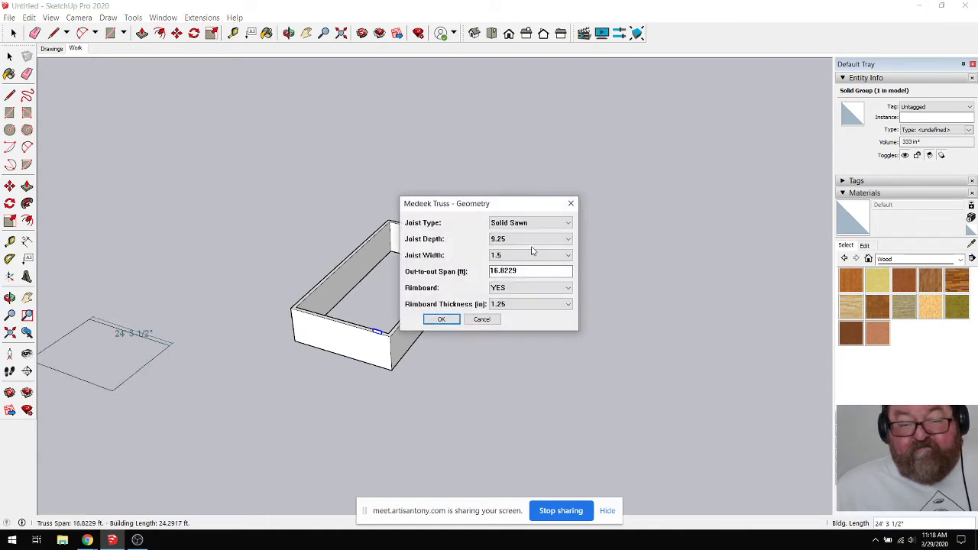
click(446, 319)
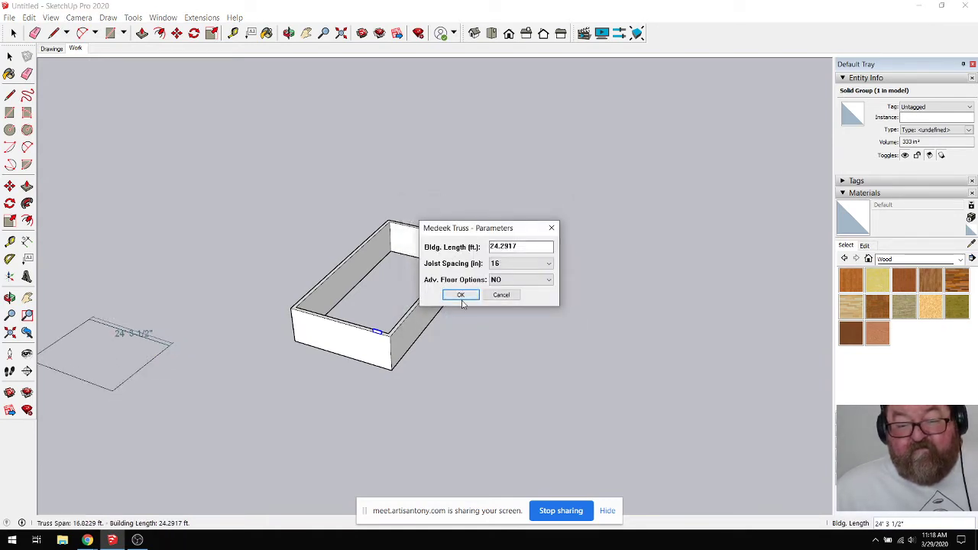
click(459, 296)
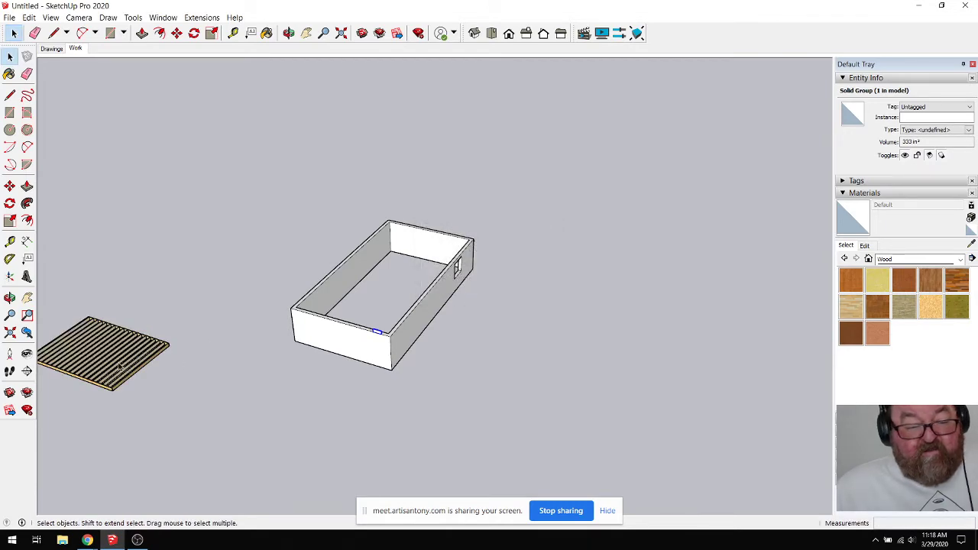
Step: Sample the medeek_lumber material from the generated joist floor and paint the grouped board on the foundation wall with it
scroll(119, 368, up, 10)
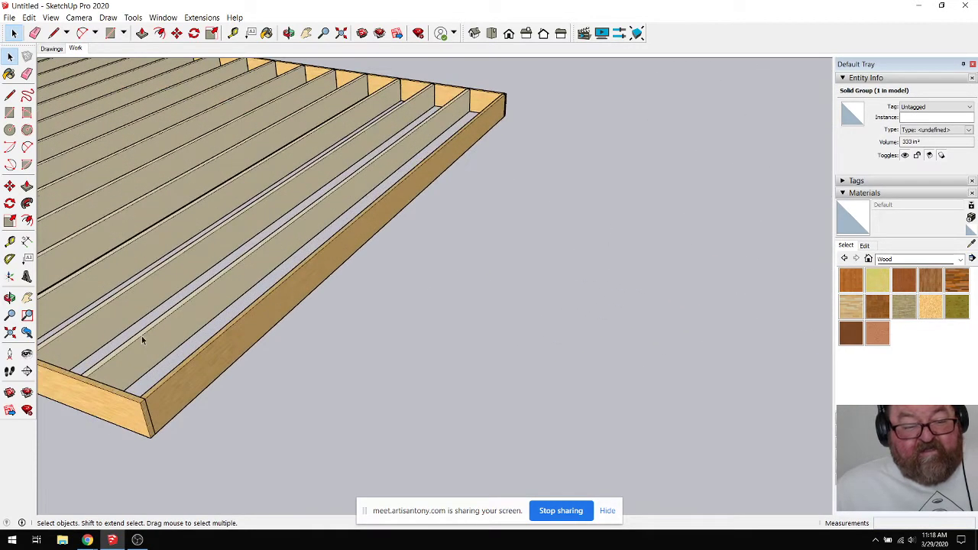
scroll(142, 341, down, 2)
click(266, 33)
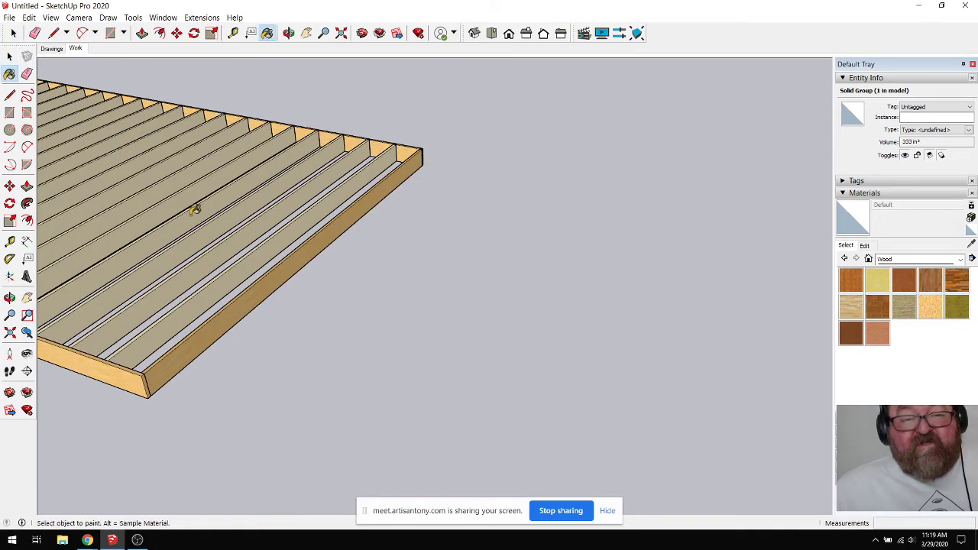
scroll(196, 207, down, 3)
click(972, 244)
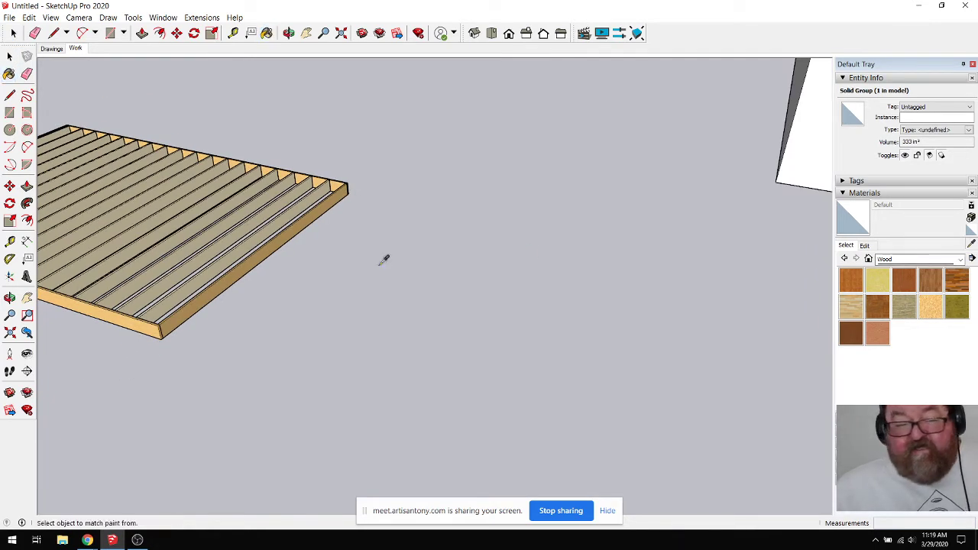
click(229, 252)
scroll(670, 212, down, 3)
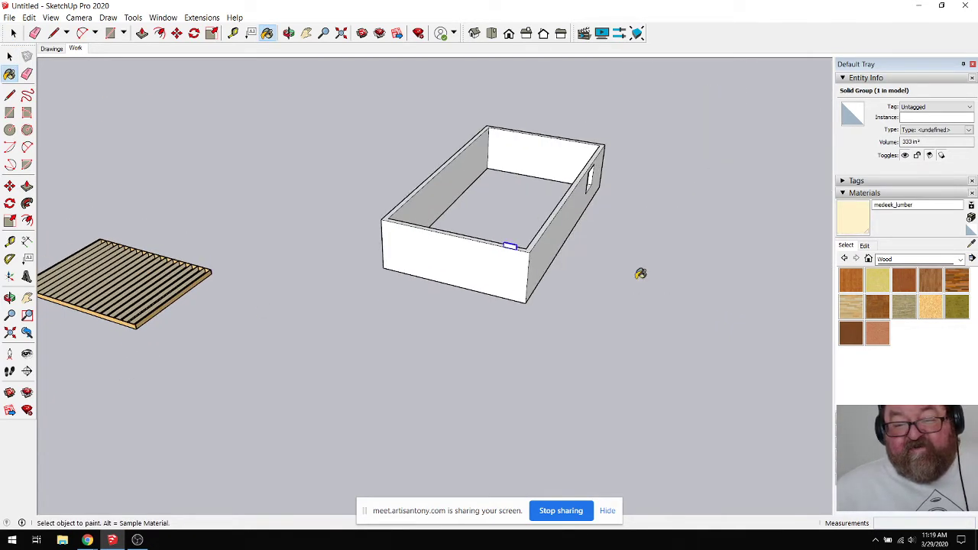
scroll(485, 227, up, 3)
scroll(485, 227, up, 3)
click(340, 233)
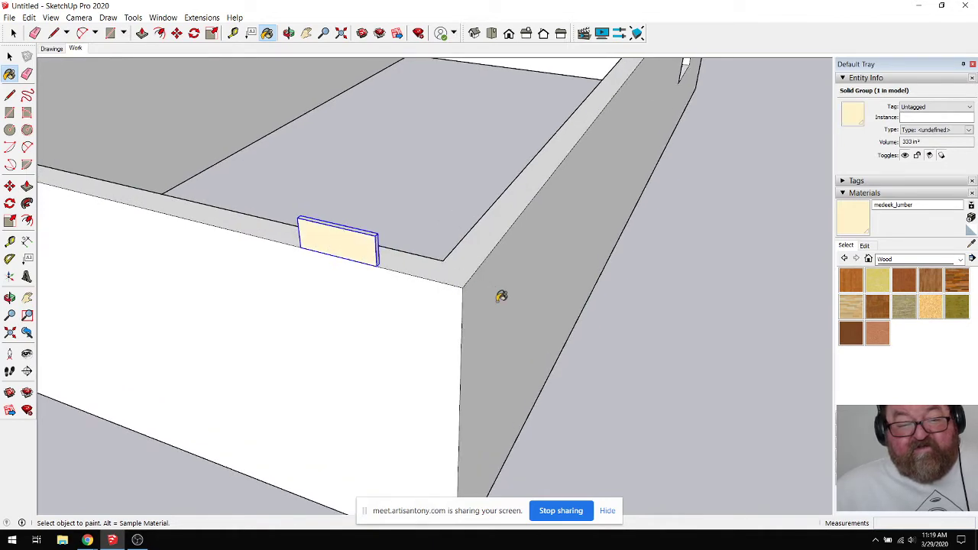
Step: Examine the joists and rim boards of the generated floor frame beside the foundation
scroll(527, 306, down, 2)
scroll(466, 312, up, 2)
scroll(674, 336, down, 7)
scroll(295, 397, up, 5)
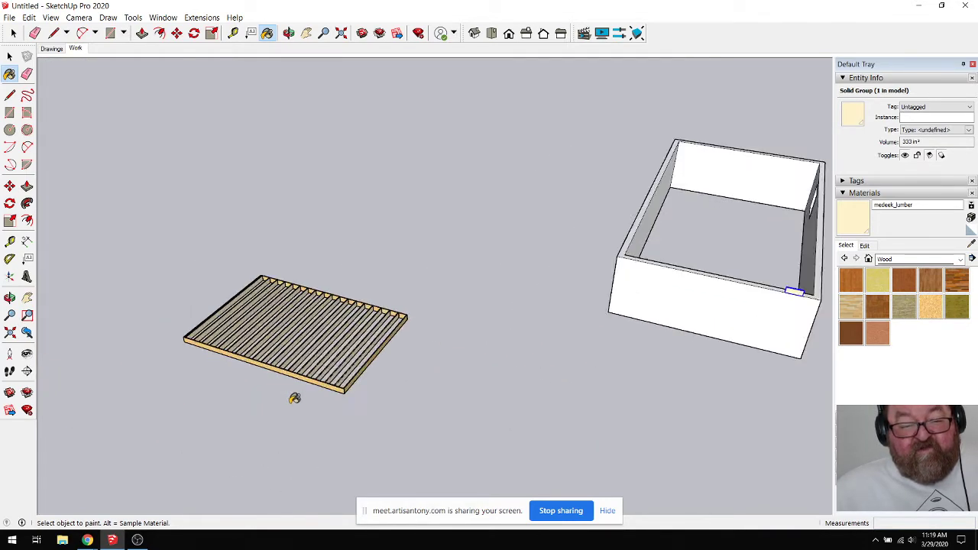
scroll(397, 370, up, 5)
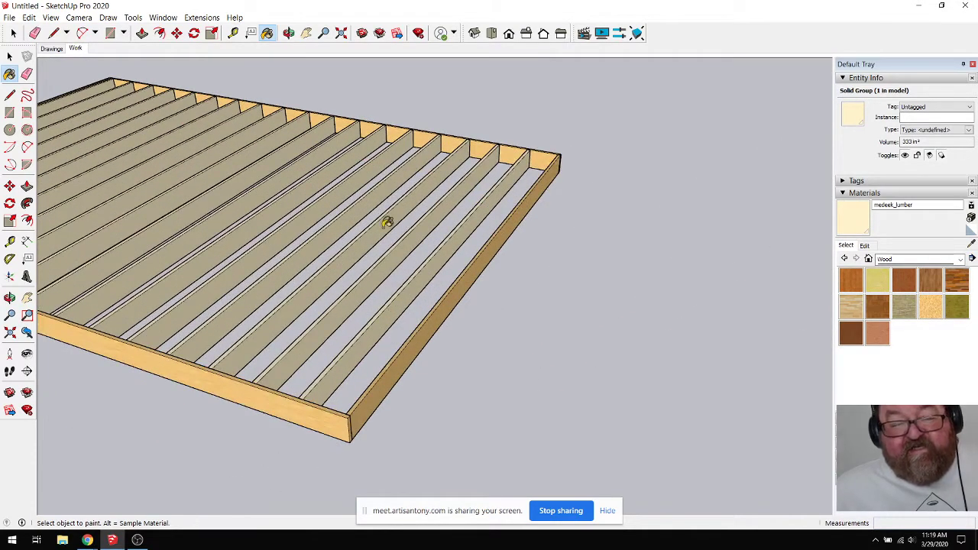
click(289, 33)
drag(413, 374, 282, 420)
scroll(281, 420, down, 8)
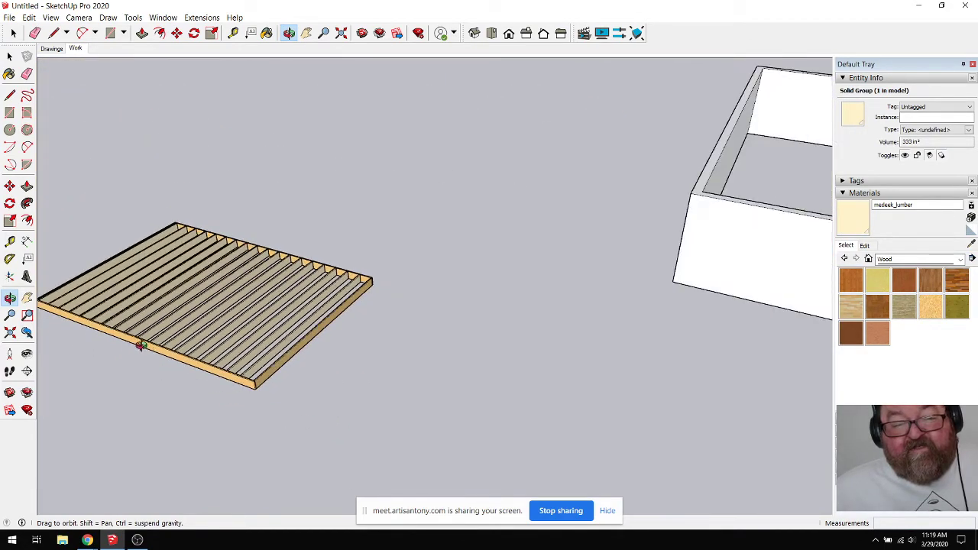
scroll(131, 341, up, 5)
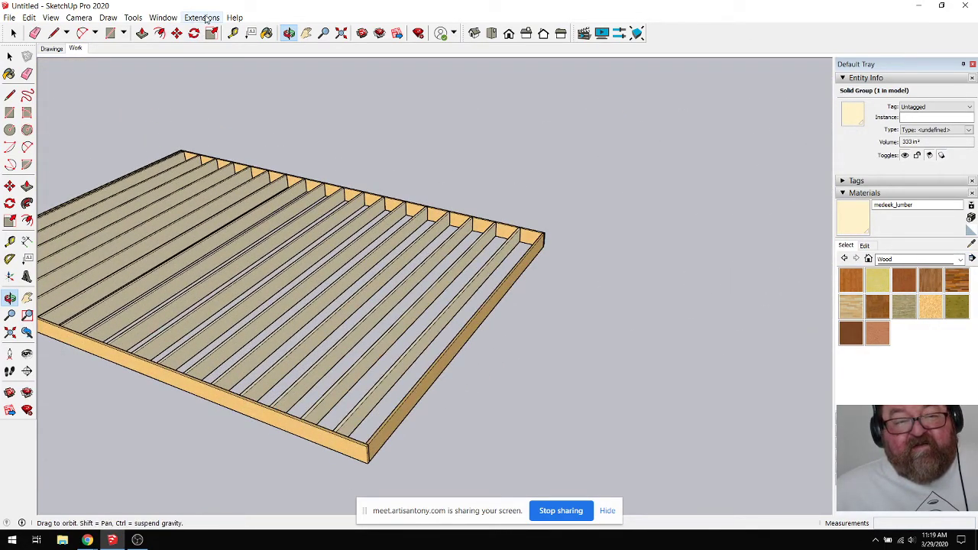
drag(149, 294, 152, 306)
scroll(153, 306, down, 5)
scroll(539, 256, up, 7)
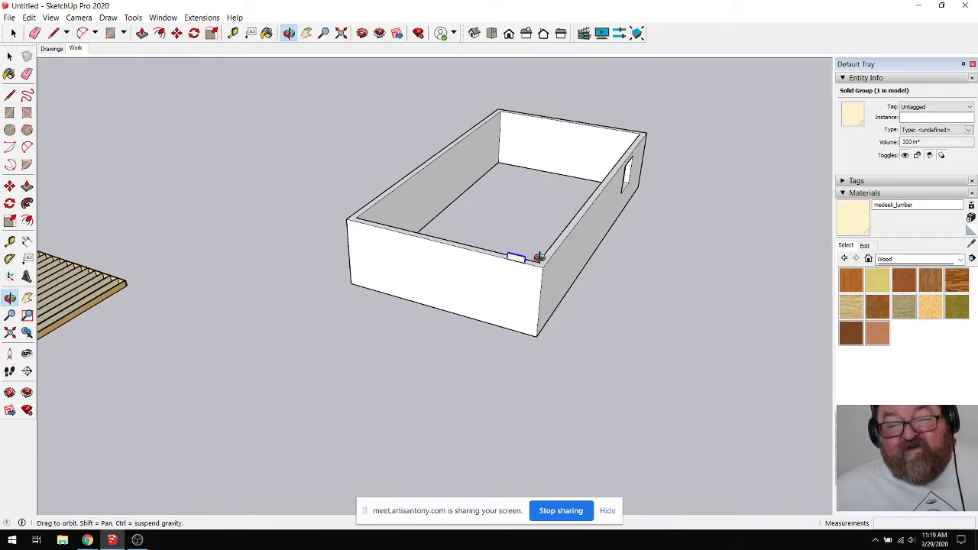
Step: Copy the painted board about 8 3/8" across the wall top toward the foundation's inner edge
scroll(489, 323, up, 5)
mouse_move(489, 323)
mouse_down()
mouse_move(344, 306)
mouse_move(285, 285)
mouse_up()
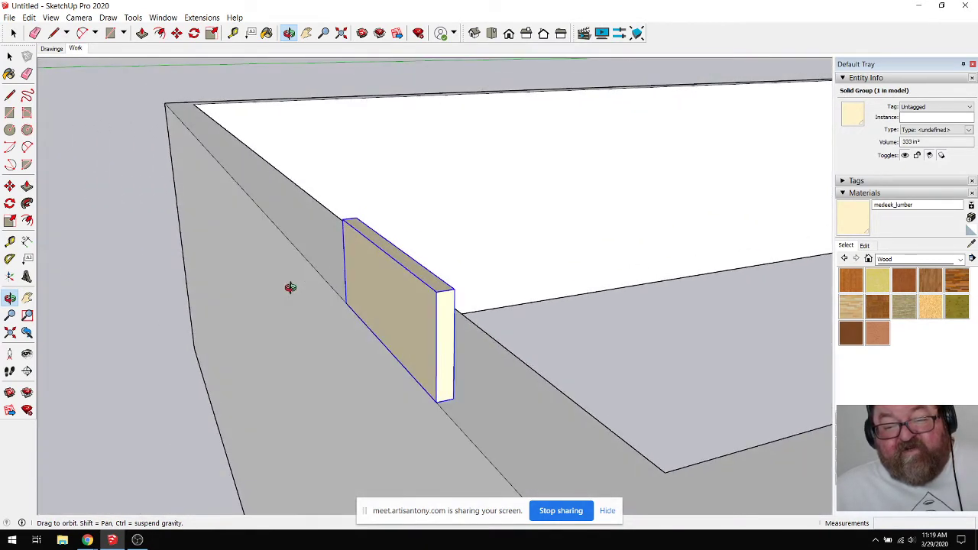
scroll(385, 311, up, 3)
mouse_move(384, 311)
mouse_down()
mouse_move(402, 324)
mouse_move(393, 339)
mouse_move(406, 349)
mouse_move(323, 352)
mouse_up()
scroll(391, 338, down, 2)
key(space)
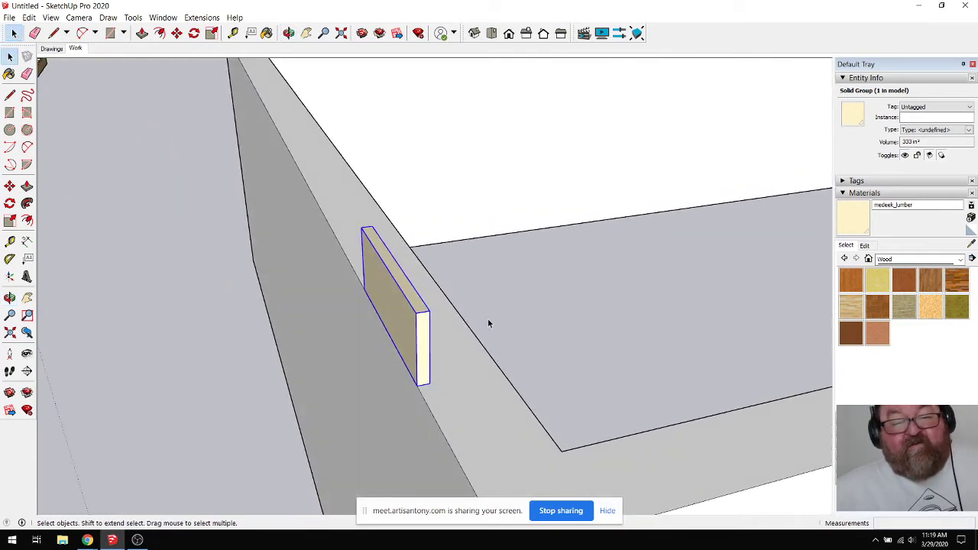
click(177, 33)
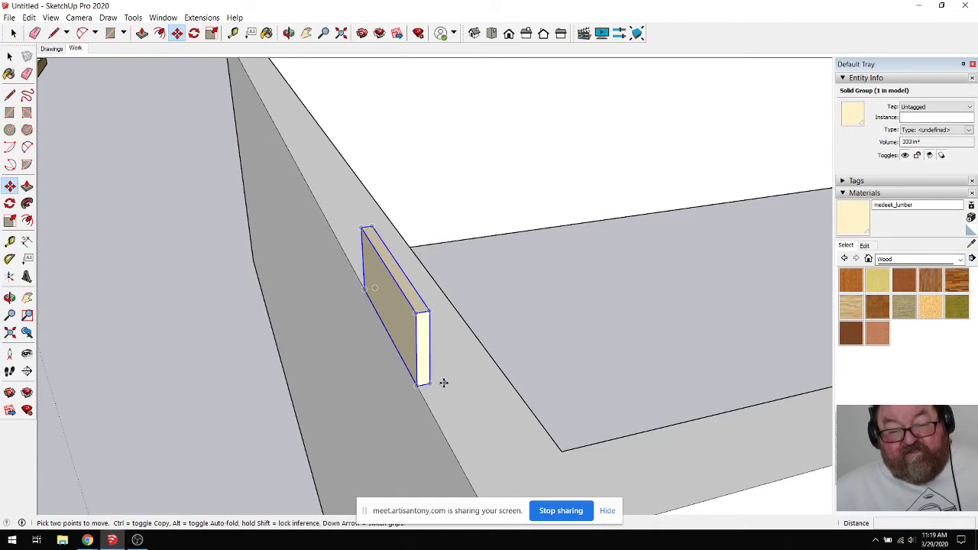
key(ctrl)
click(418, 386)
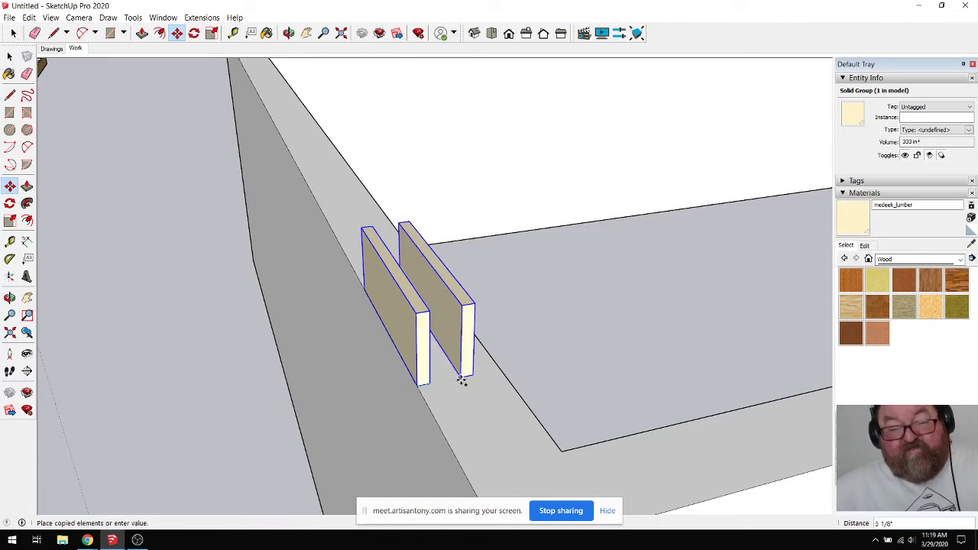
click(490, 374)
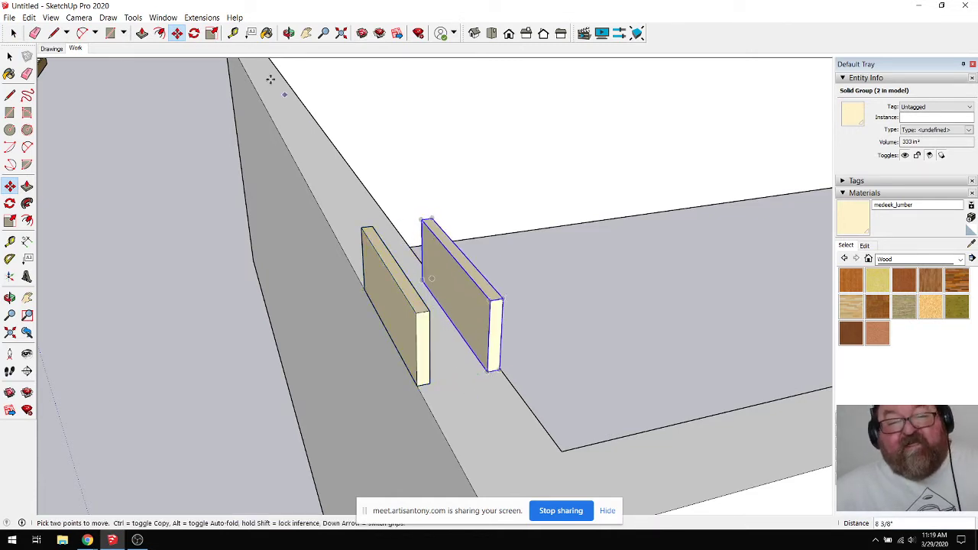
click(289, 32)
drag(398, 252, 449, 268)
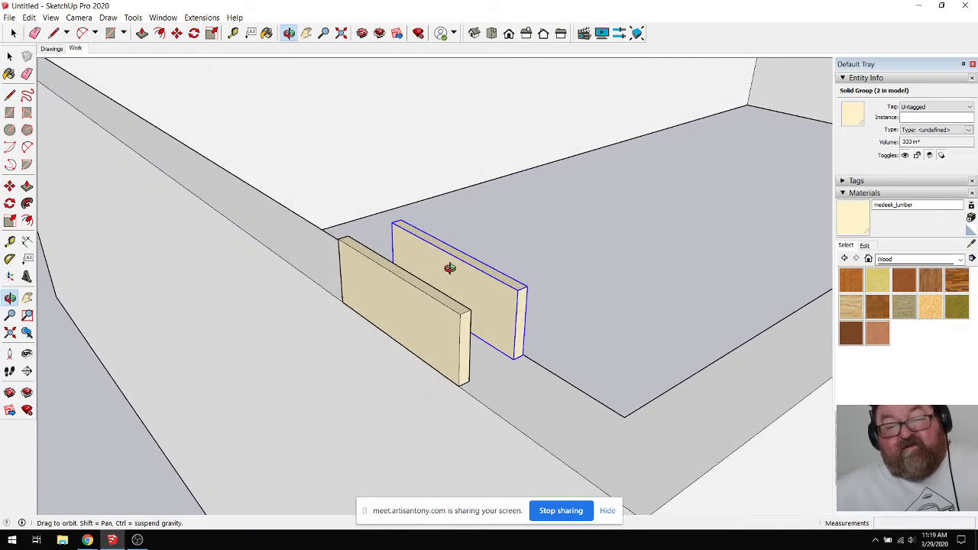
drag(468, 367, 513, 361)
scroll(345, 335, down, 3)
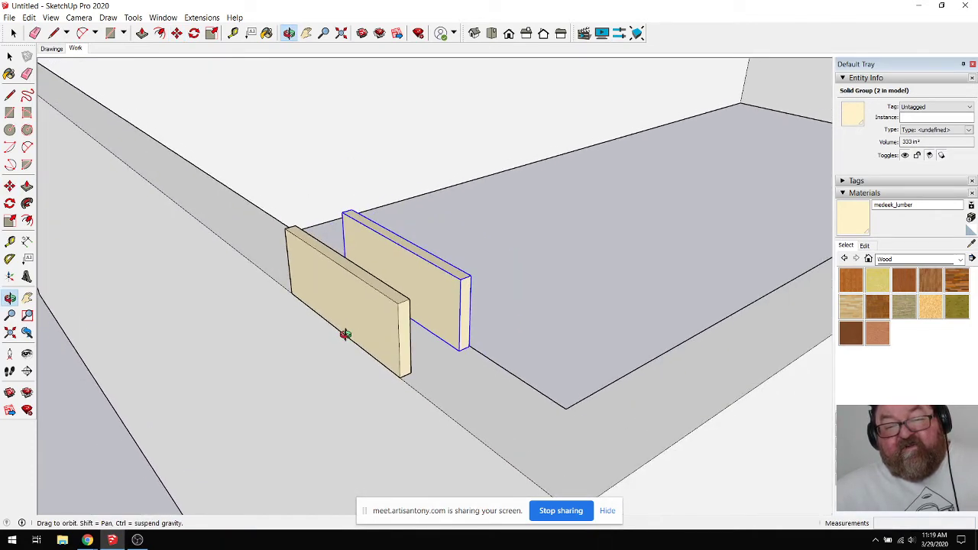
Step: Try painting the inner board copy with the Wood OSB material
drag(384, 325, 430, 299)
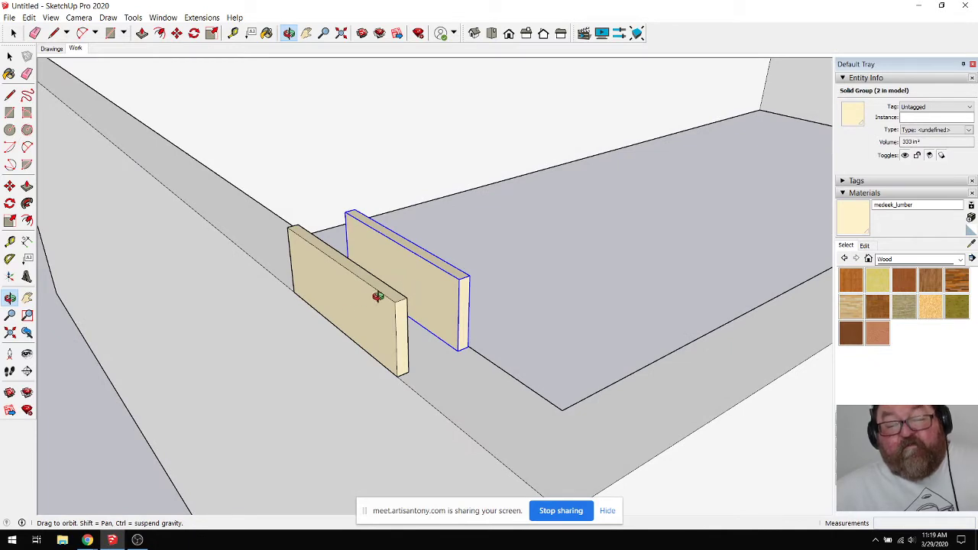
drag(431, 321, 456, 329)
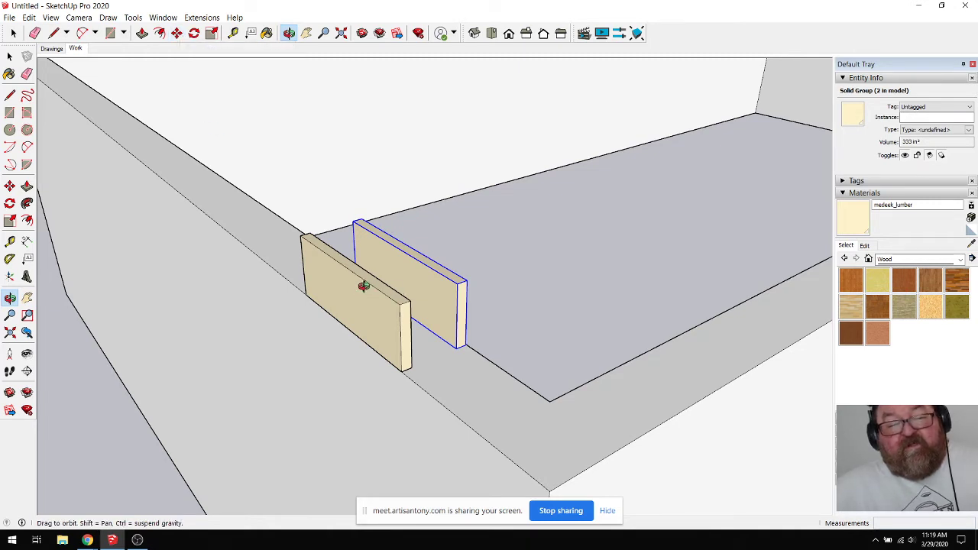
drag(364, 285, 309, 275)
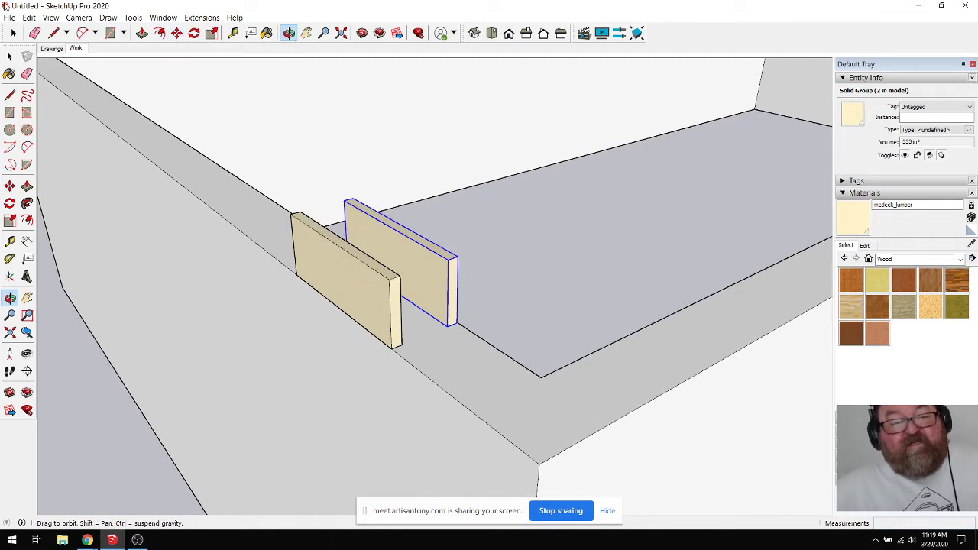
click(13, 33)
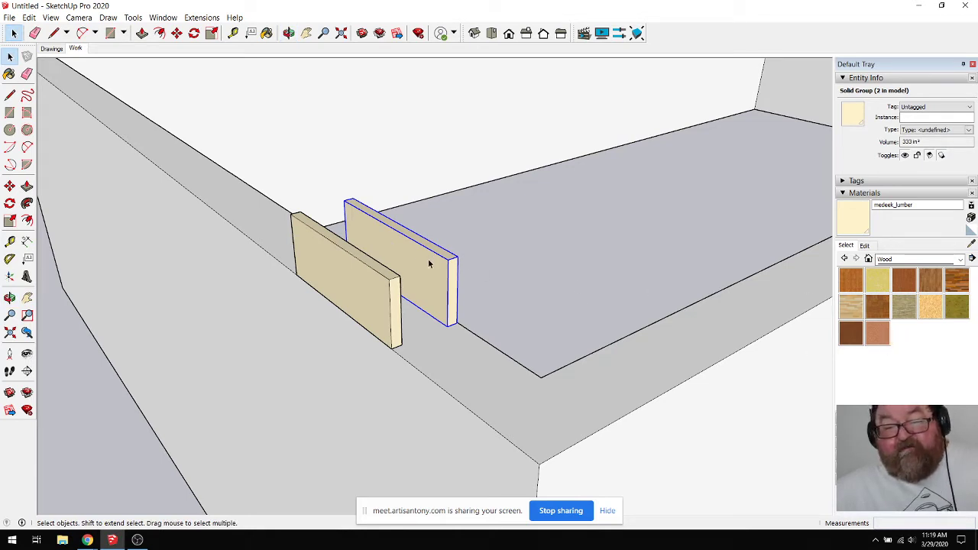
click(929, 309)
click(430, 258)
scroll(428, 317, up, 2)
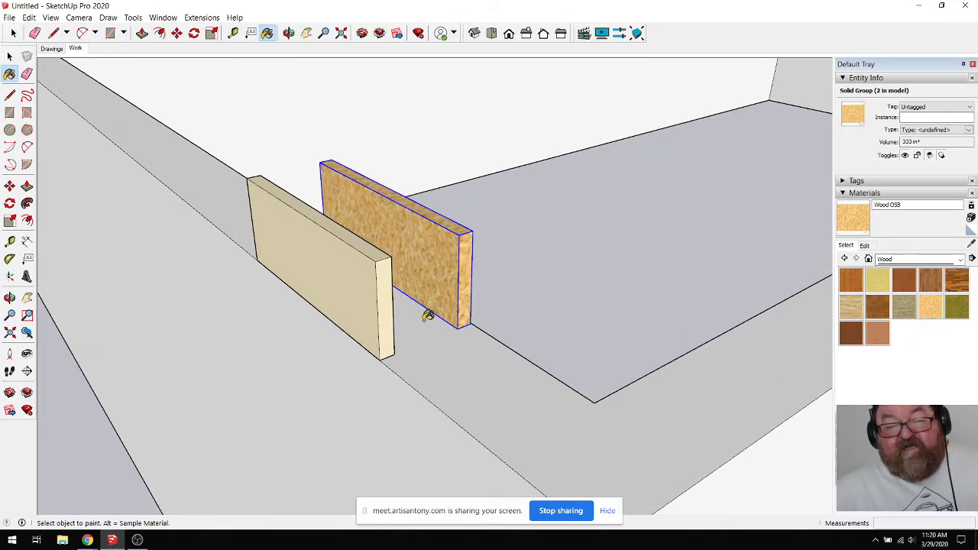
scroll(450, 330, down, 1)
click(13, 33)
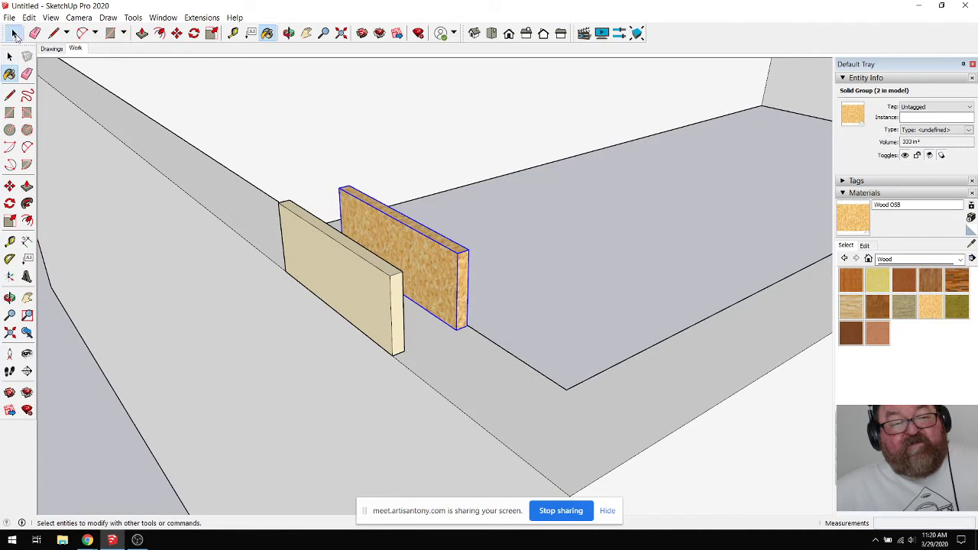
click(15, 35)
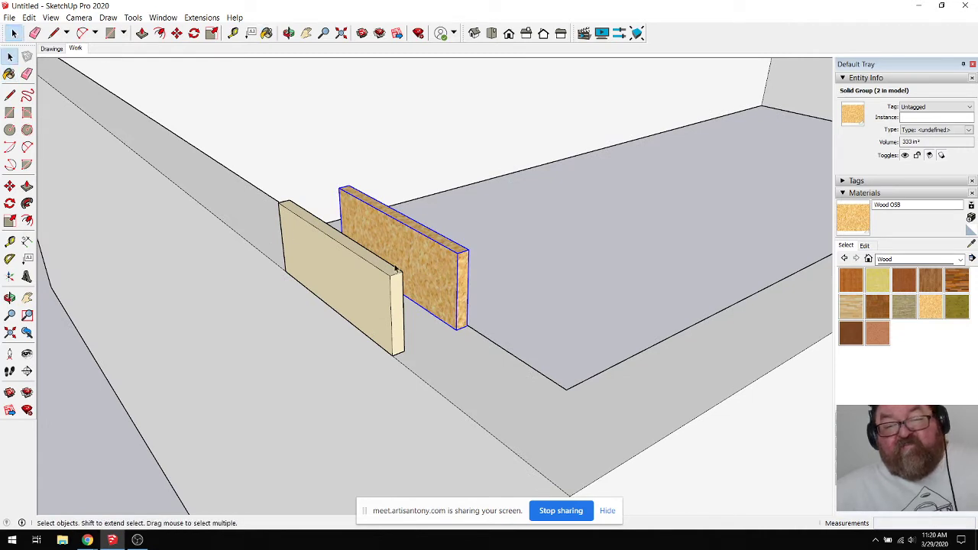
scroll(417, 334, down, 1)
scroll(403, 311, up, 2)
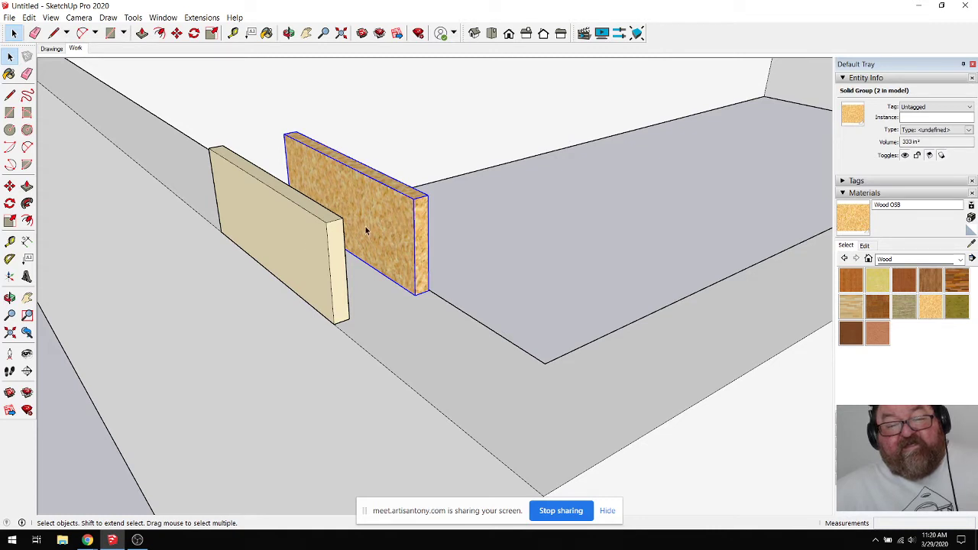
key(ctrl+z)
Step: Paint the outer board on the foundation wall with the Wood OSB material
click(312, 241)
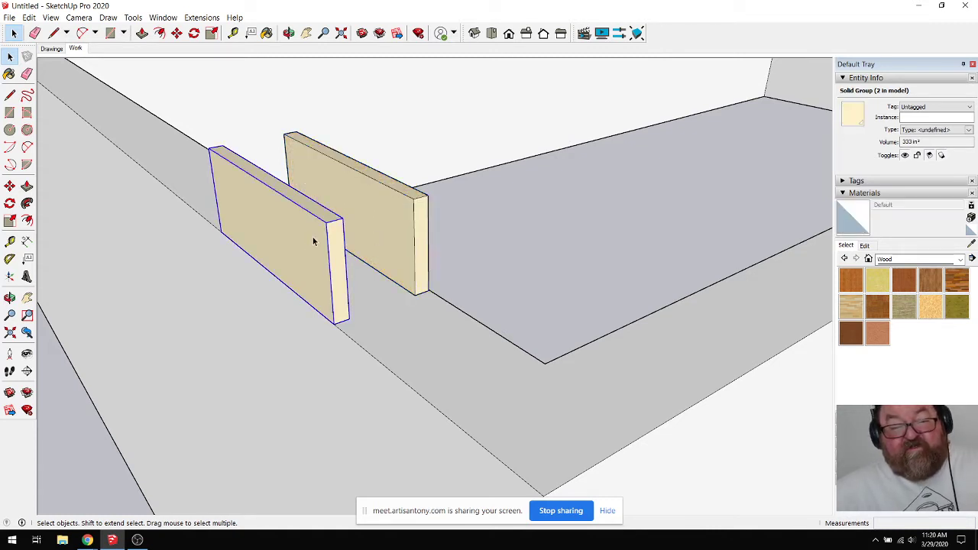
click(930, 306)
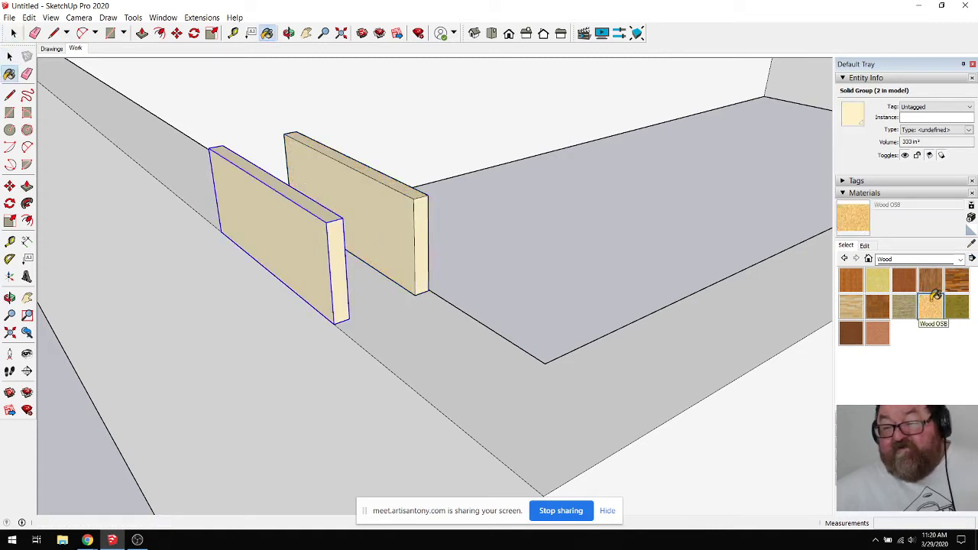
click(286, 243)
scroll(363, 292, down, 1)
scroll(365, 298, up, 2)
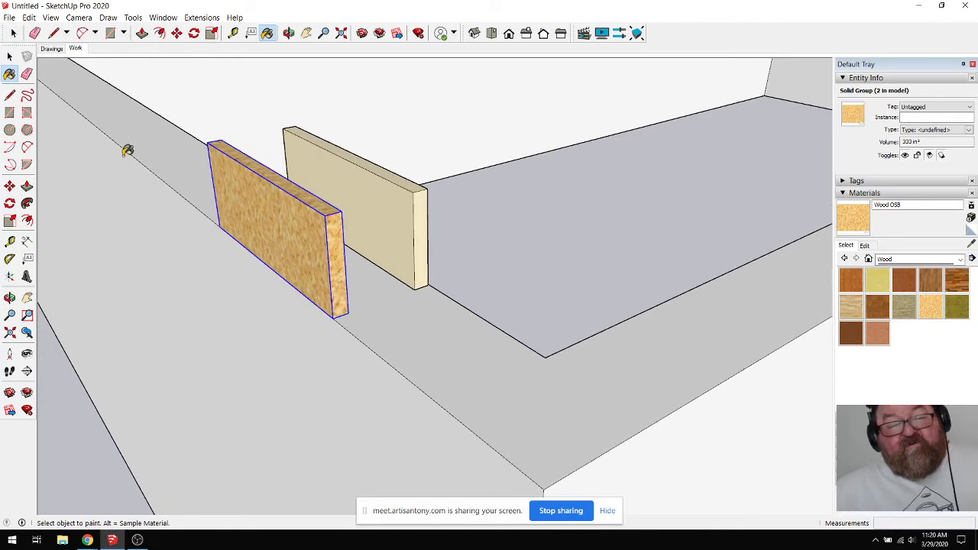
click(13, 33)
scroll(268, 302, down, 1)
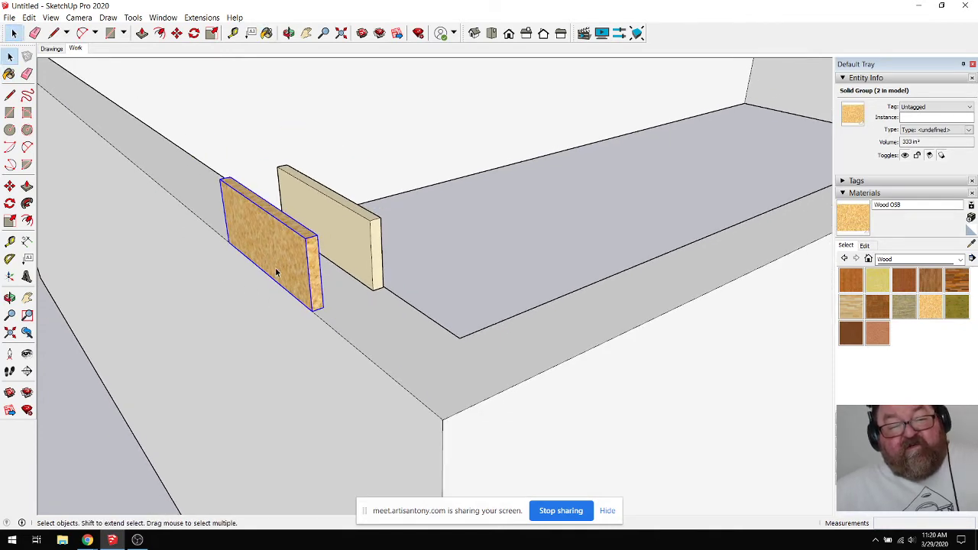
Step: Inside the OSB board's group, Push/Pull its near end about 2' 7/8" to the foundation corner
double_click(277, 273)
key(p)
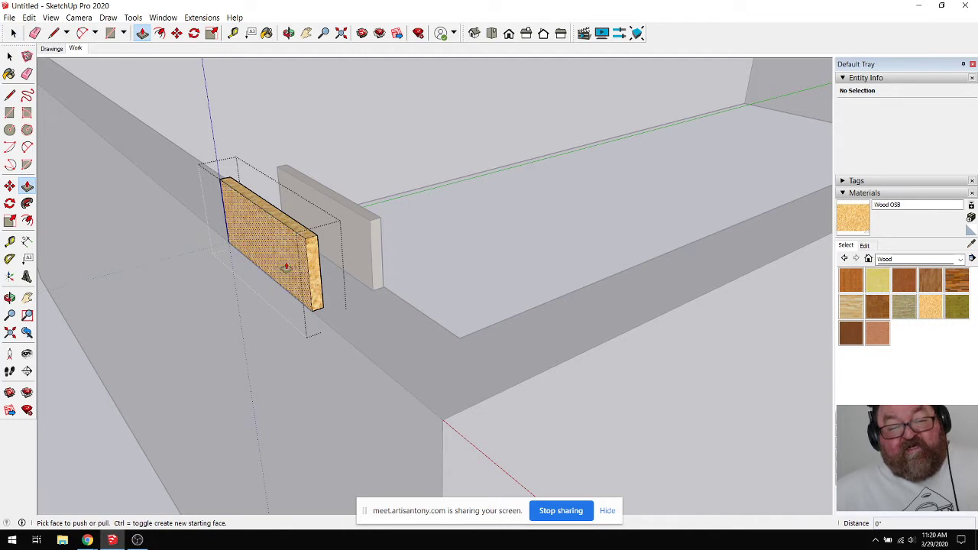
drag(286, 266, 443, 437)
scroll(553, 421, down, 1)
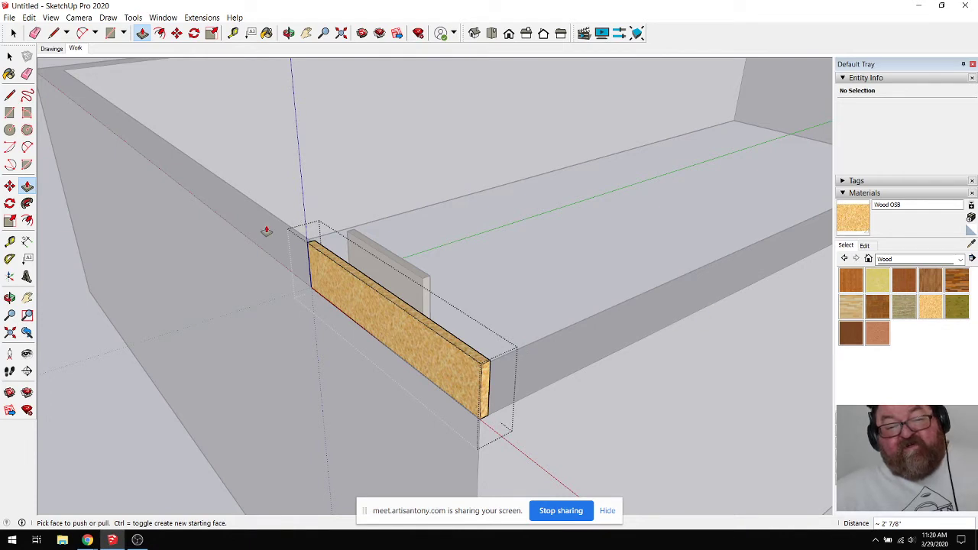
Step: Push/Pull the OSB board's opposite end about 20' 7 1/8" to the far corner of the wall and leave the group
click(289, 33)
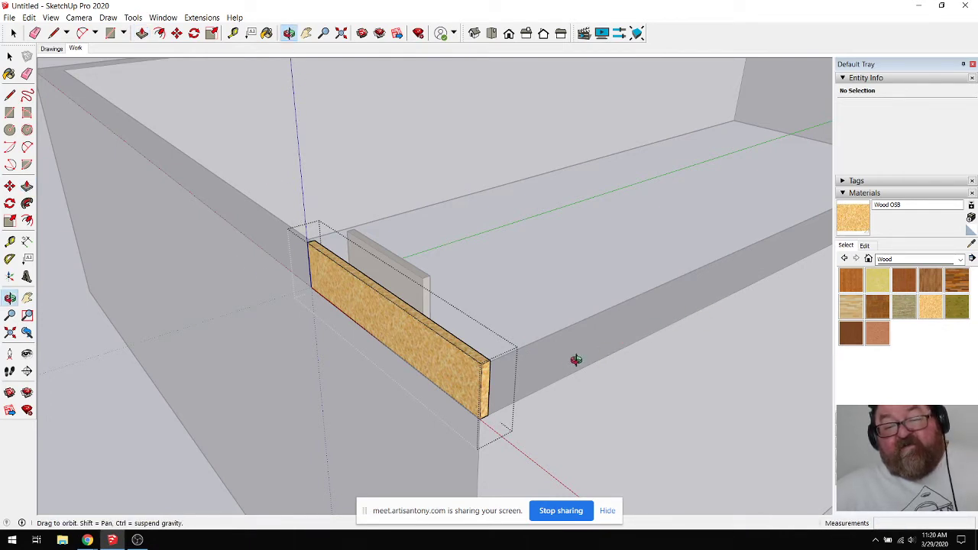
drag(153, 148, 604, 259)
scroll(603, 261, down, 4)
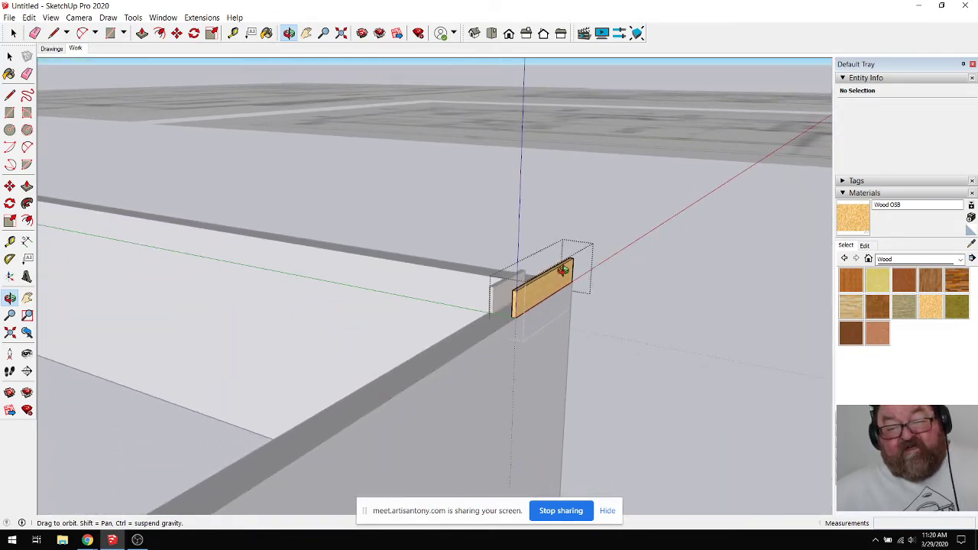
scroll(562, 270, down, 6)
scroll(457, 371, up, 2)
scroll(457, 371, up, 5)
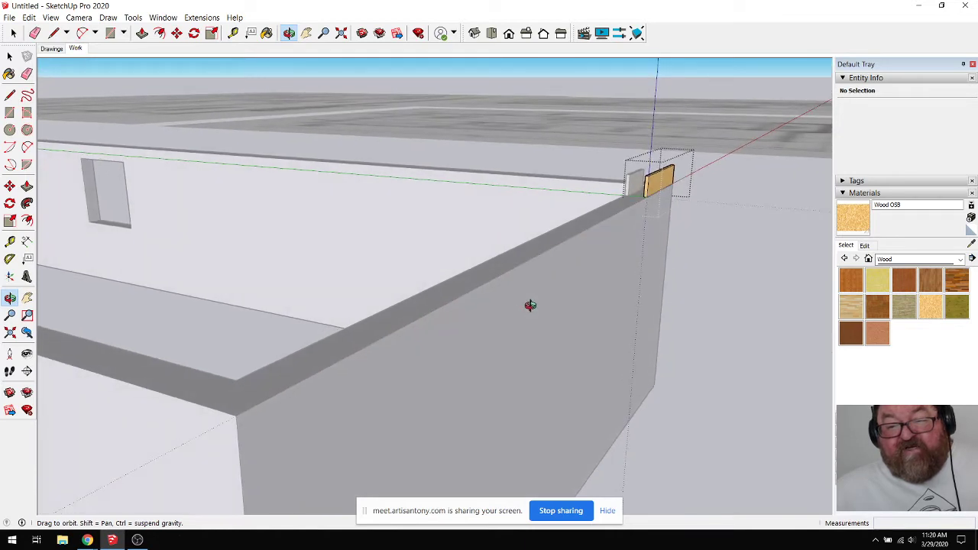
click(142, 33)
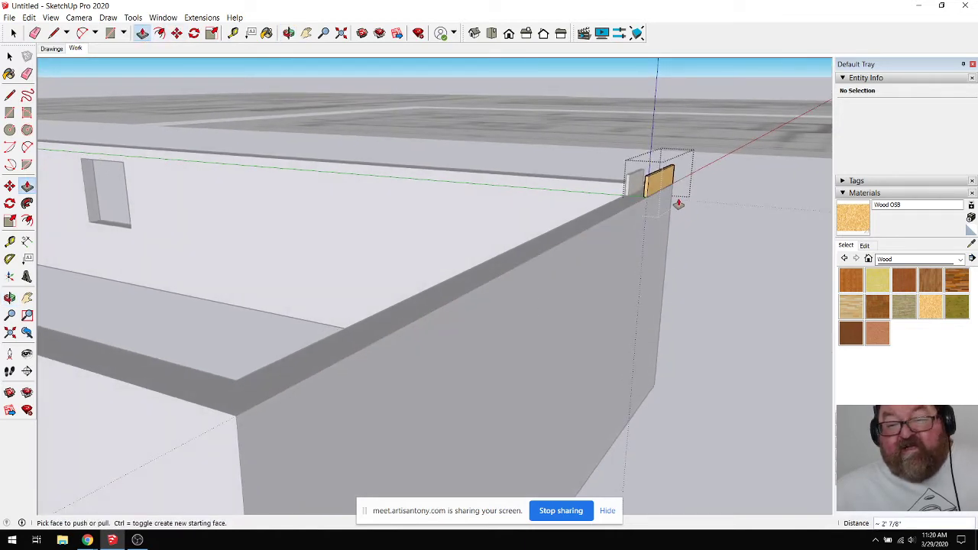
drag(649, 184, 238, 441)
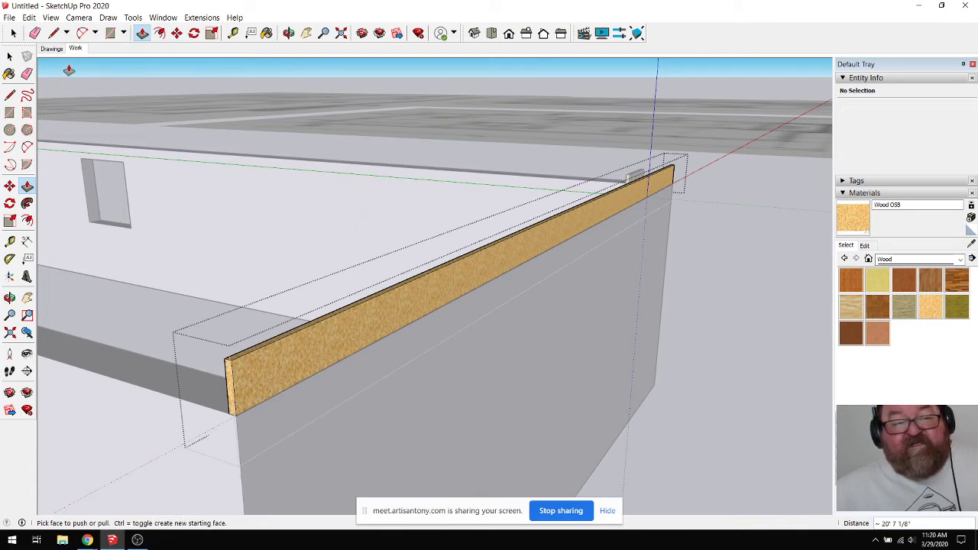
click(13, 33)
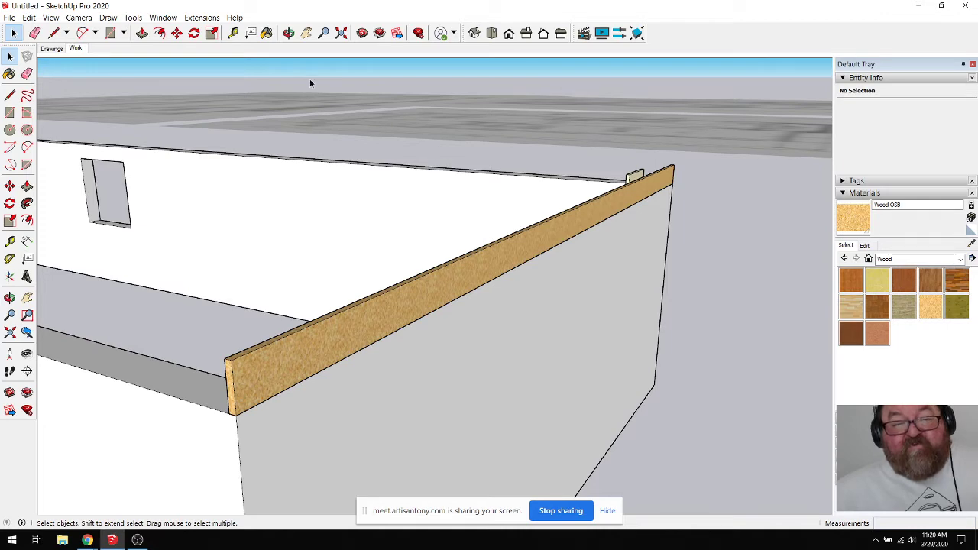
Step: Outside the group, place a guide 1.5" from the OSB board's end and draw a 9 1/4" vertical line along it
click(289, 33)
drag(683, 259, 229, 356)
scroll(229, 356, up, 6)
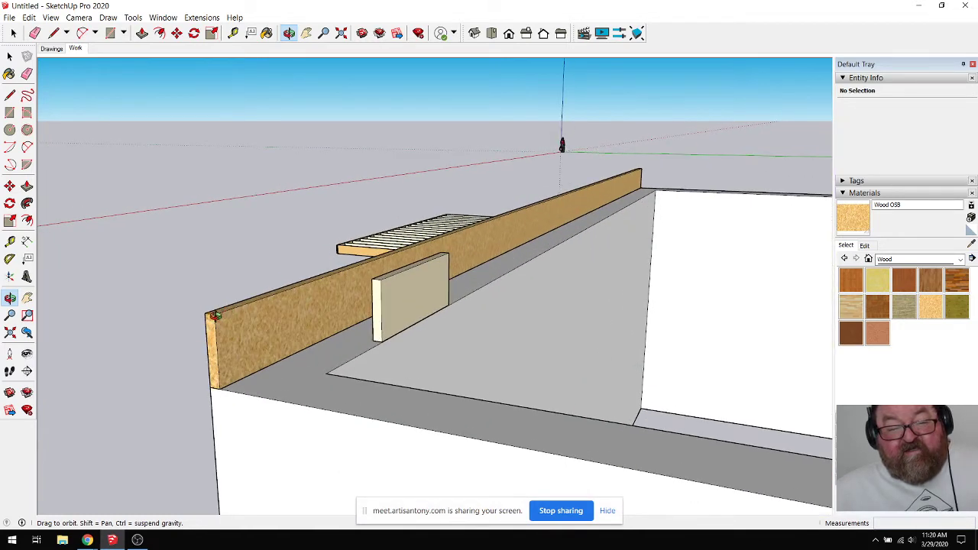
click(233, 33)
click(198, 354)
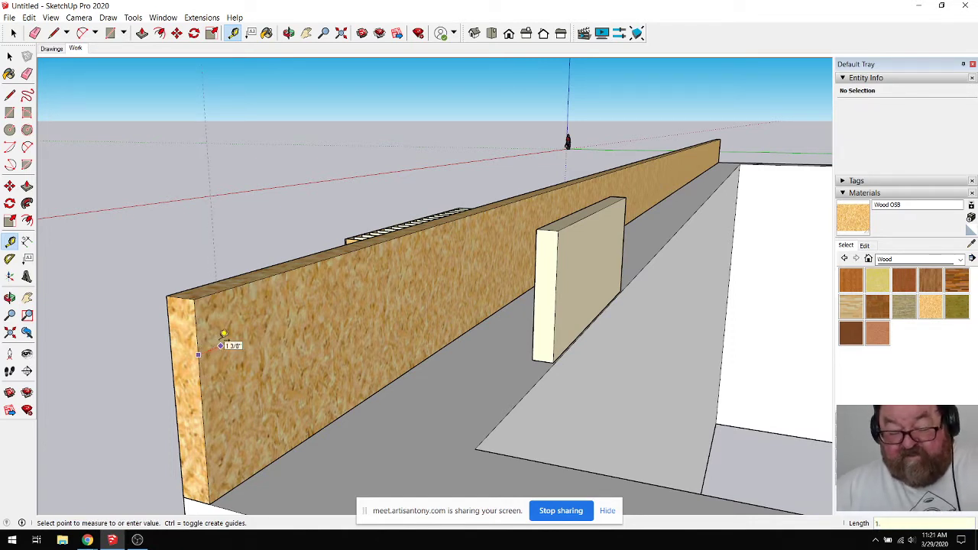
text(1.5)
key(Return)
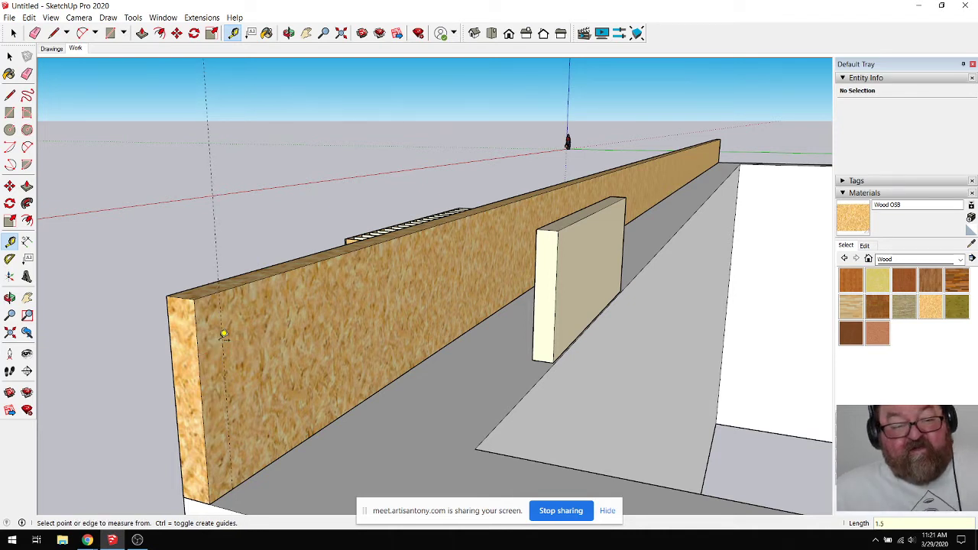
middle_drag(223, 333, 251, 312)
click(54, 33)
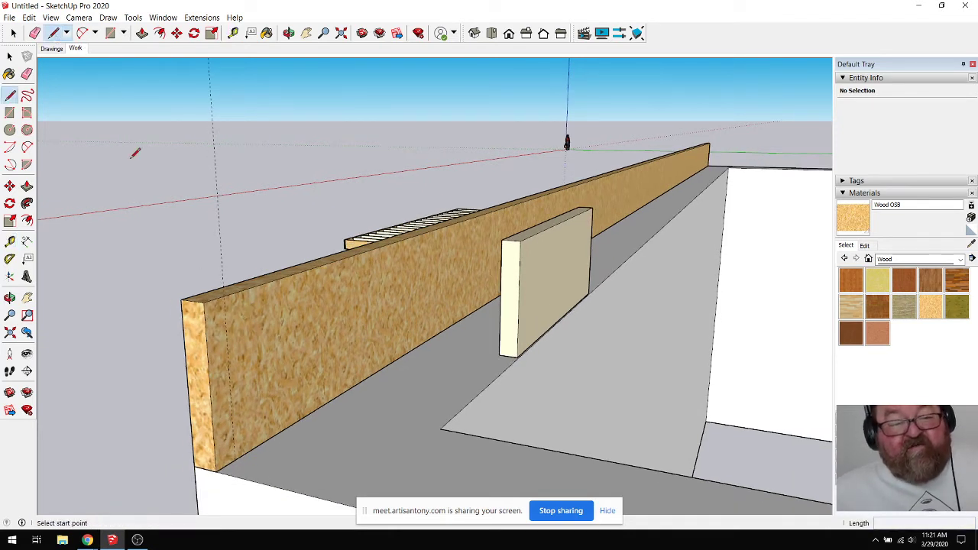
click(224, 296)
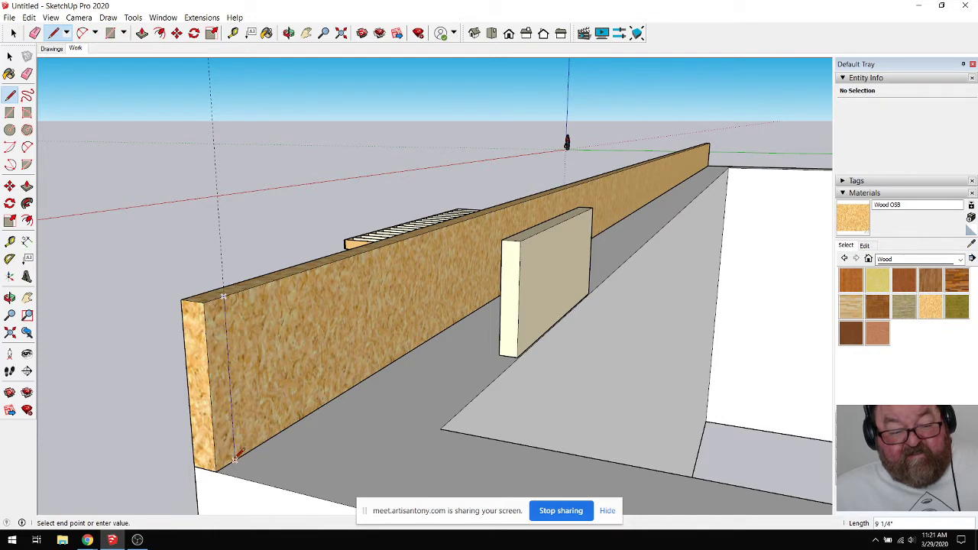
click(235, 460)
click(142, 33)
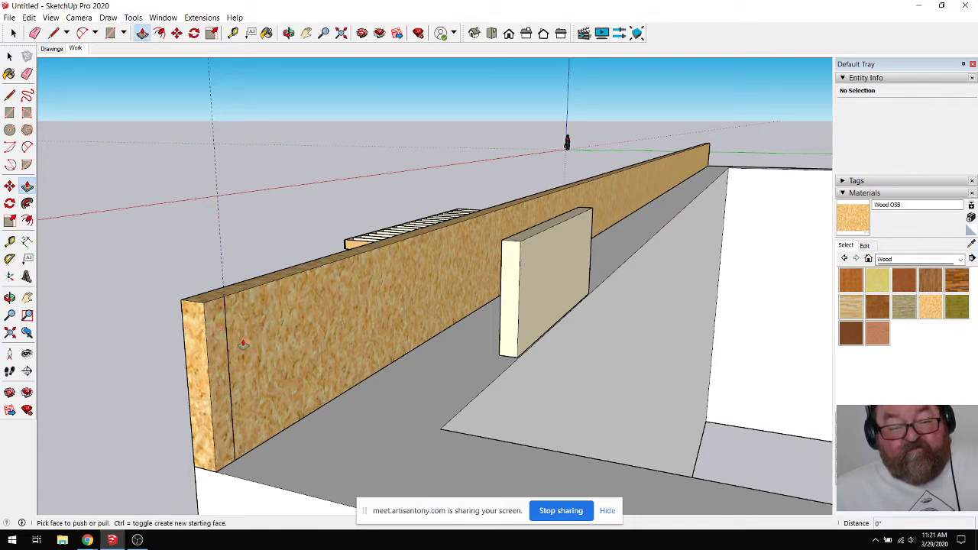
Step: Erase the guide and the vertical line drawn over the OSB board
key(space)
key(e)
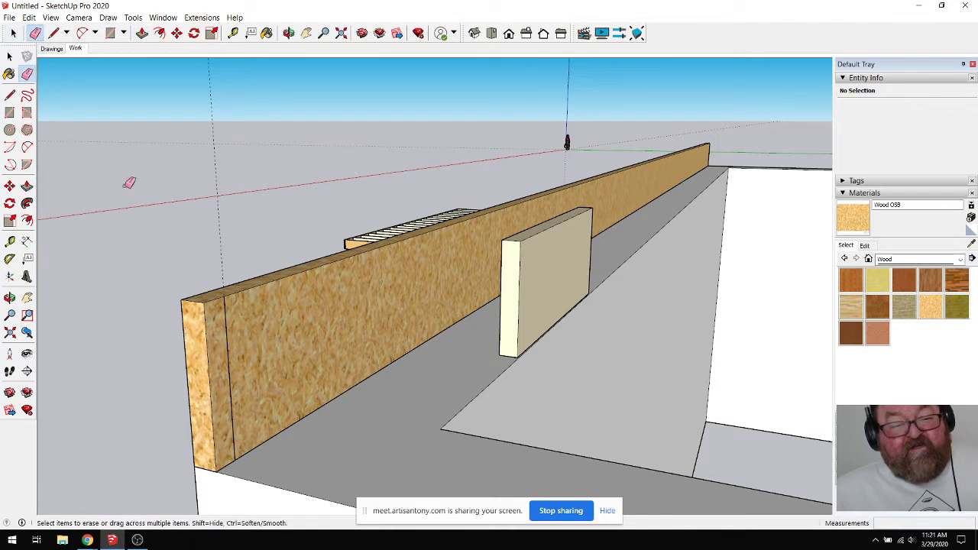
click(229, 331)
Step: Inside the OSB board's group, place a guide 1.5" from the end and draw a 9 1/4" vertical line along it on the inner face
click(13, 33)
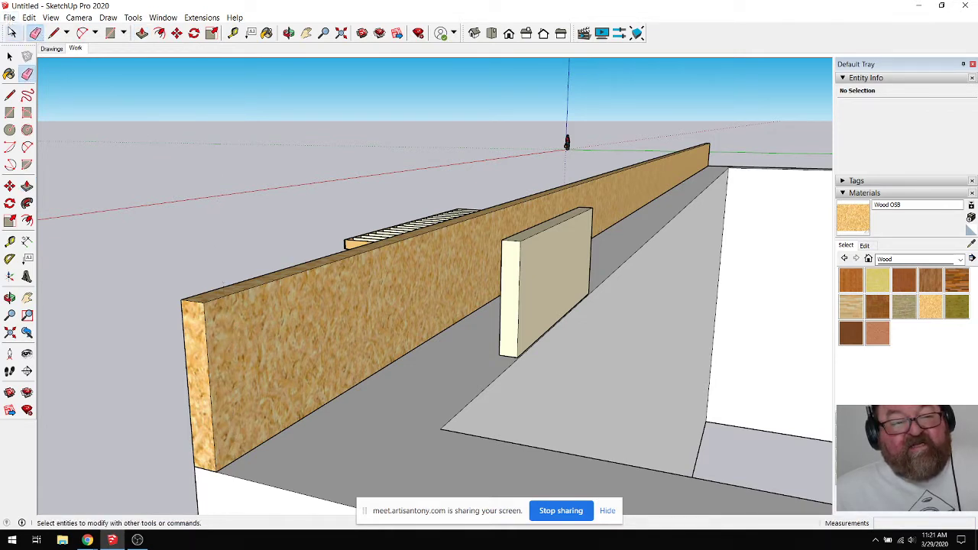
double_click(212, 315)
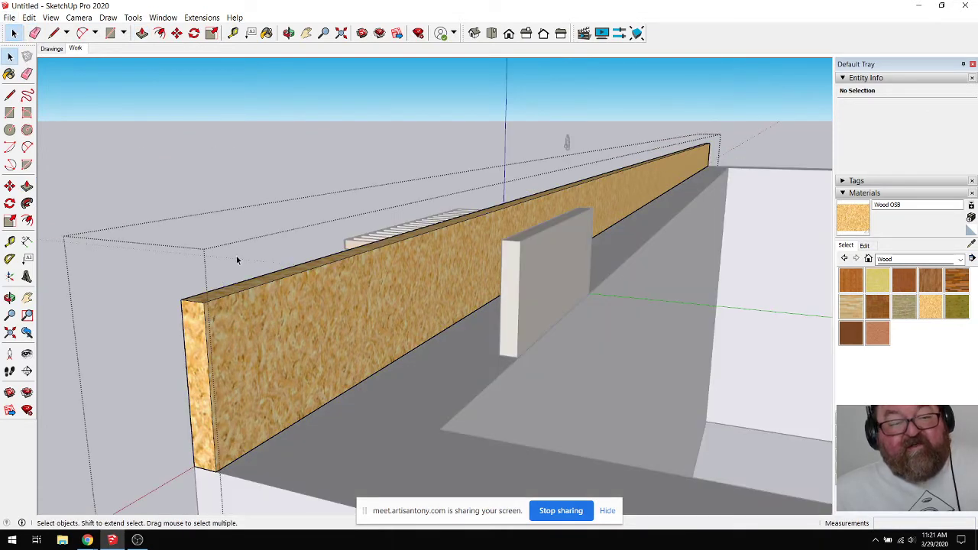
click(233, 32)
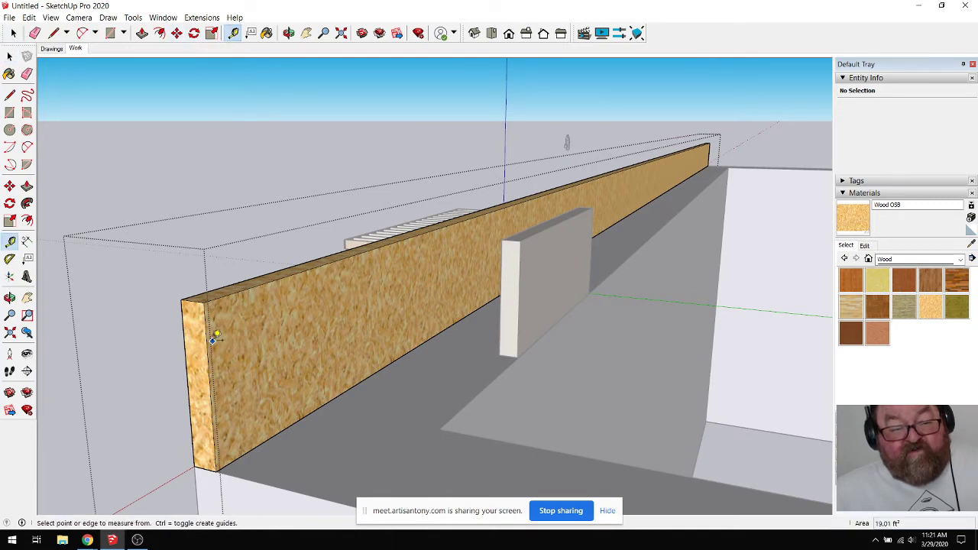
click(214, 334)
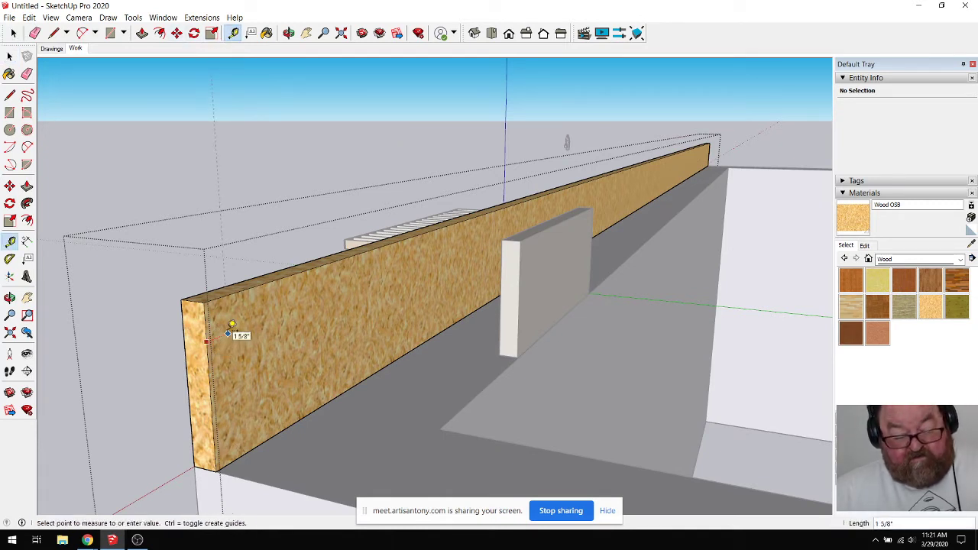
text(1.5)
key(Return)
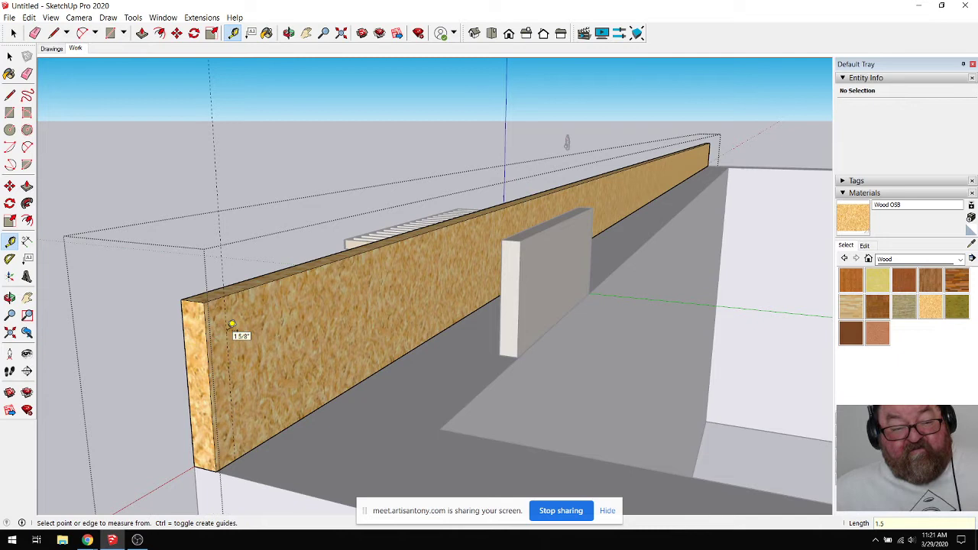
click(54, 33)
click(224, 295)
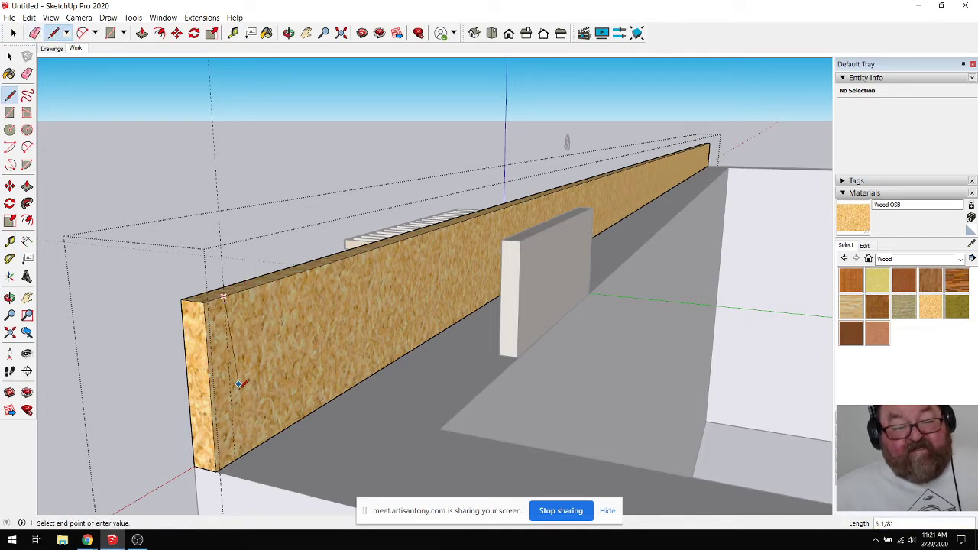
click(234, 458)
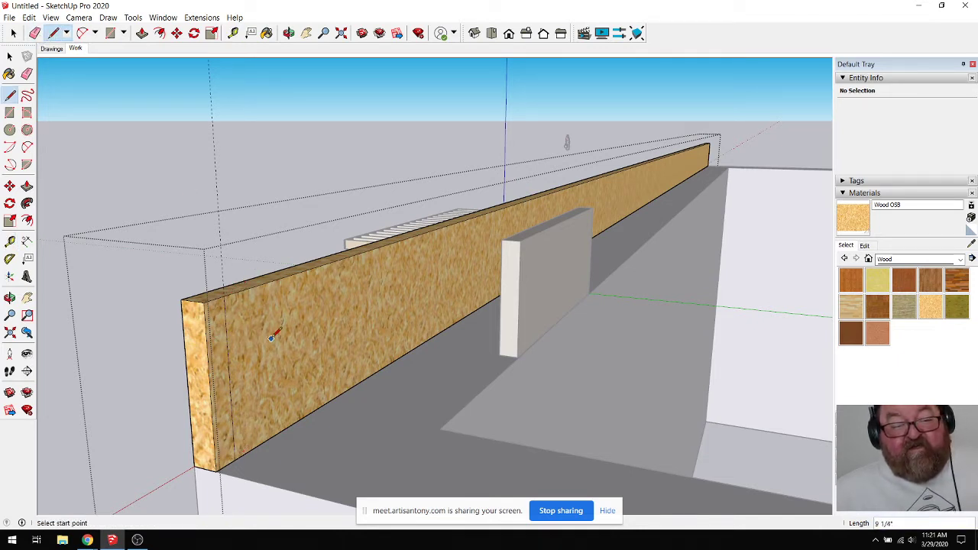
Step: Push/Pull the 1.5" strip at the OSB board's end out along the adjoining wall, about 9 3/4" and another 7' 1 7/8"
click(142, 33)
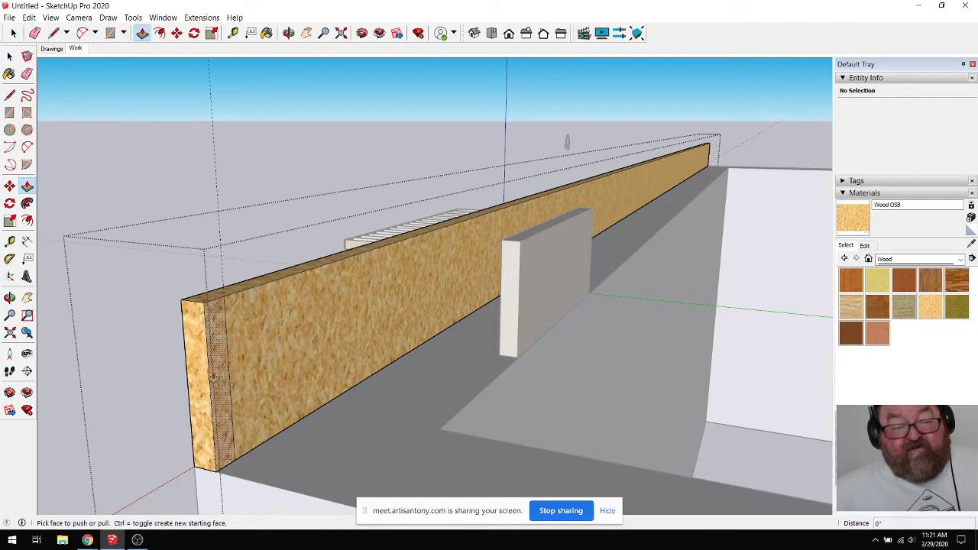
click(220, 380)
click(376, 412)
scroll(118, 337, down, 5)
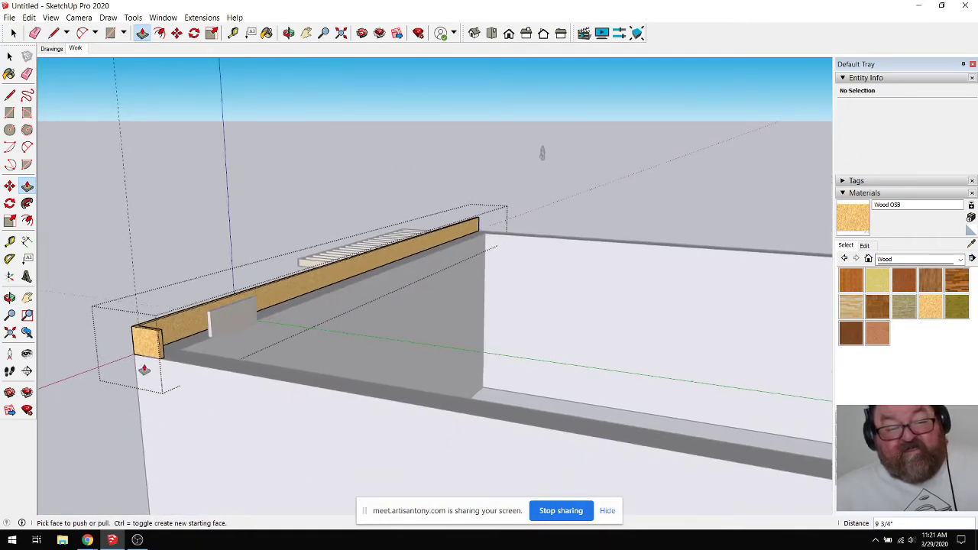
scroll(173, 360, up, 2)
scroll(174, 360, up, 1)
click(141, 328)
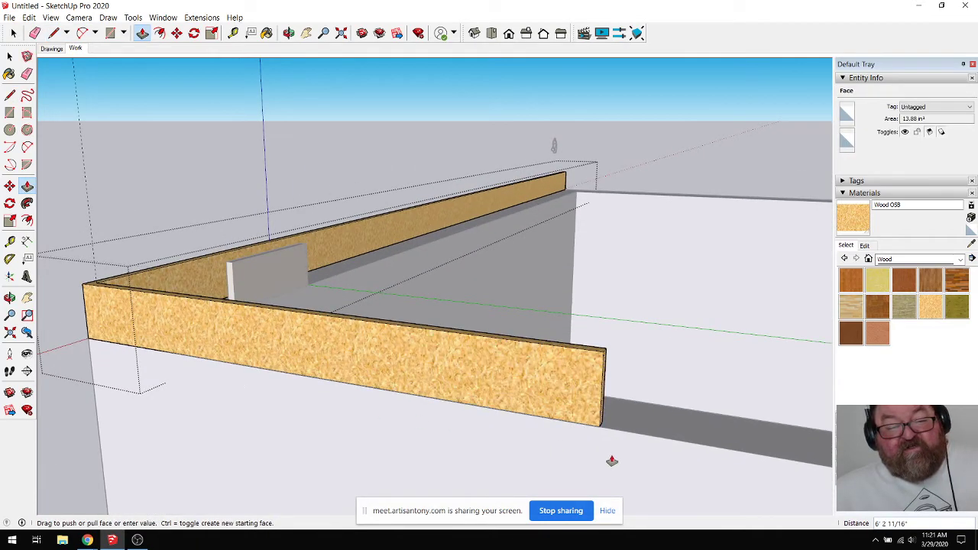
click(337, 387)
scroll(83, 269, down, 9)
scroll(241, 334, up, 3)
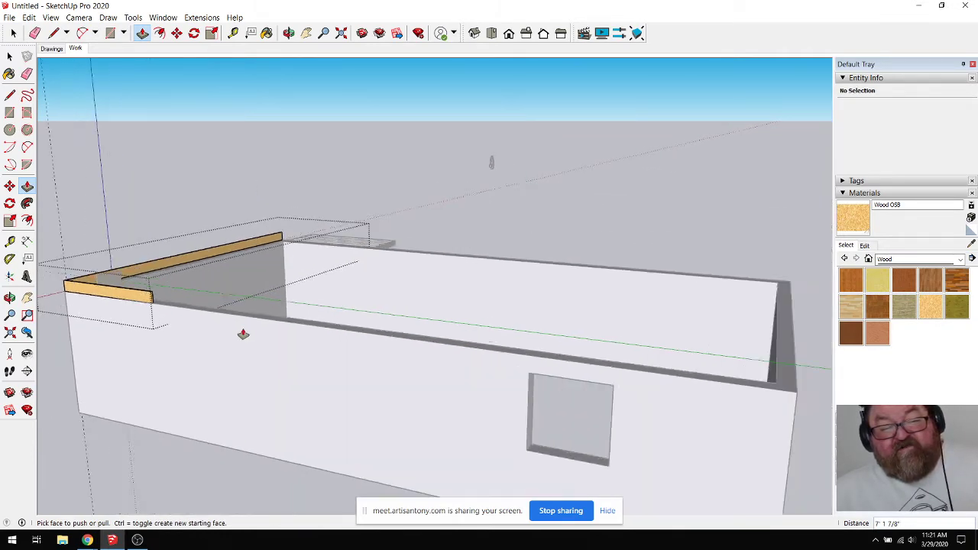
Step: Extend the new OSB leg farther along the long wall with two Push/Pulls of about 10' 1 5/16" and 21' 11 1/2"
scroll(137, 292, up, 2)
click(115, 295)
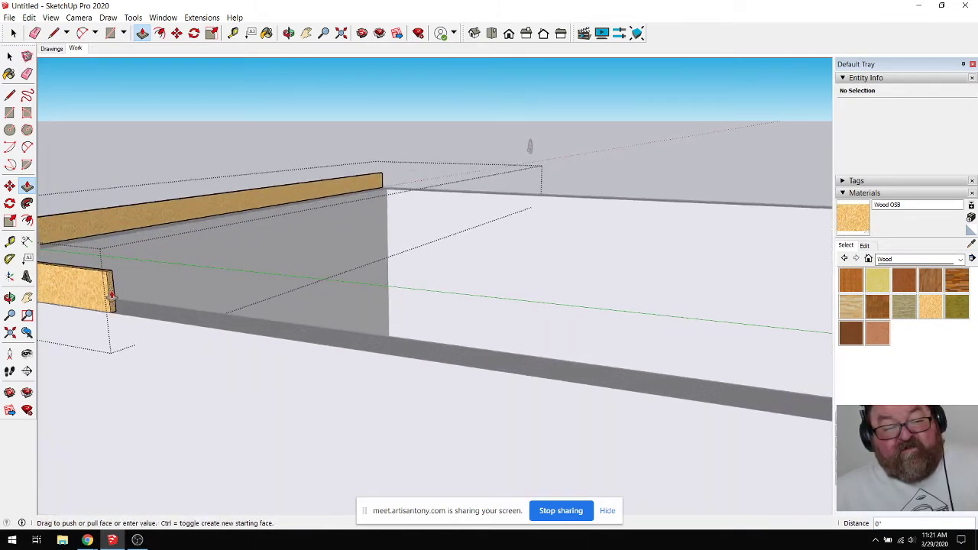
click(699, 405)
scroll(87, 328, down, 4)
scroll(84, 332, down, 3)
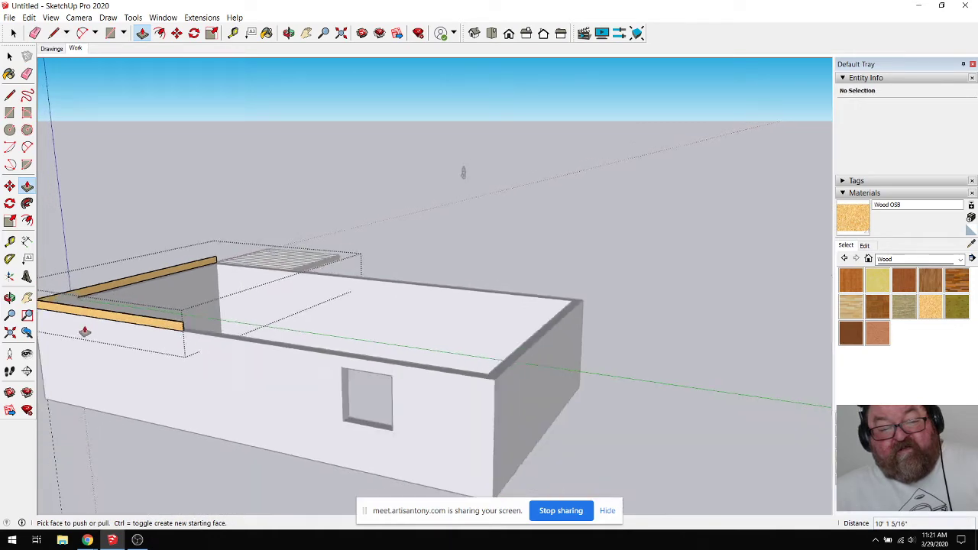
scroll(316, 367, up, 5)
scroll(118, 329, up, 3)
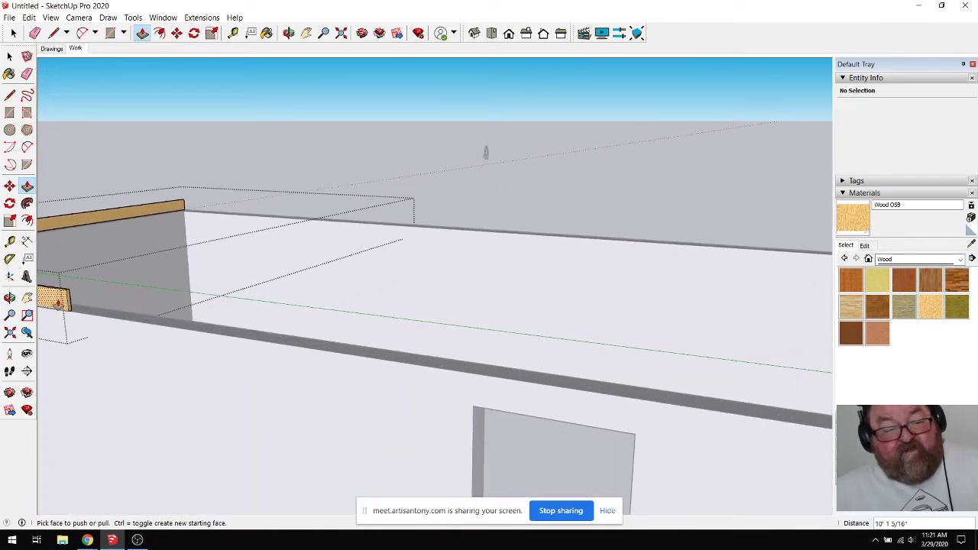
click(67, 303)
click(745, 433)
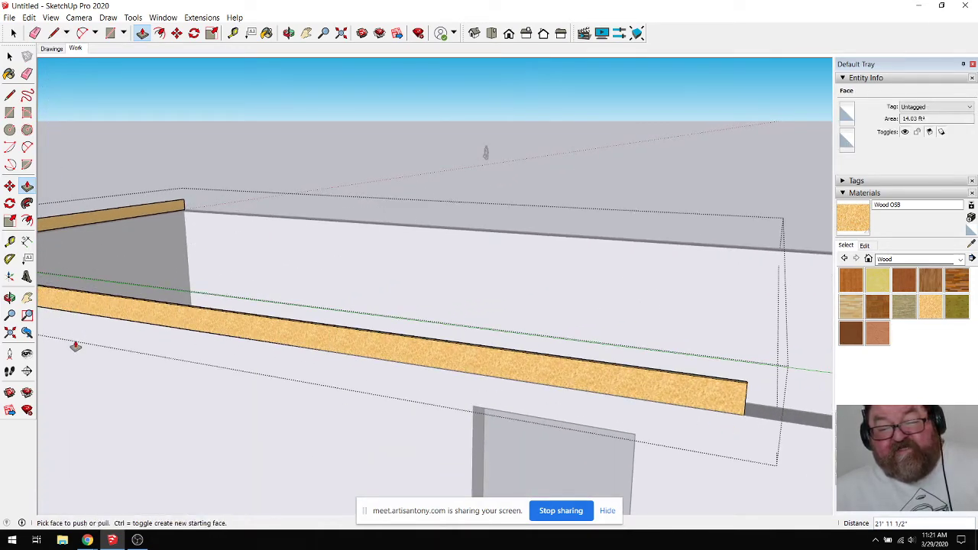
Step: Push/Pull the OSB leg's end about 5' 6 1/16" to the far corner of the long wall
scroll(80, 344, down, 5)
scroll(329, 378, up, 5)
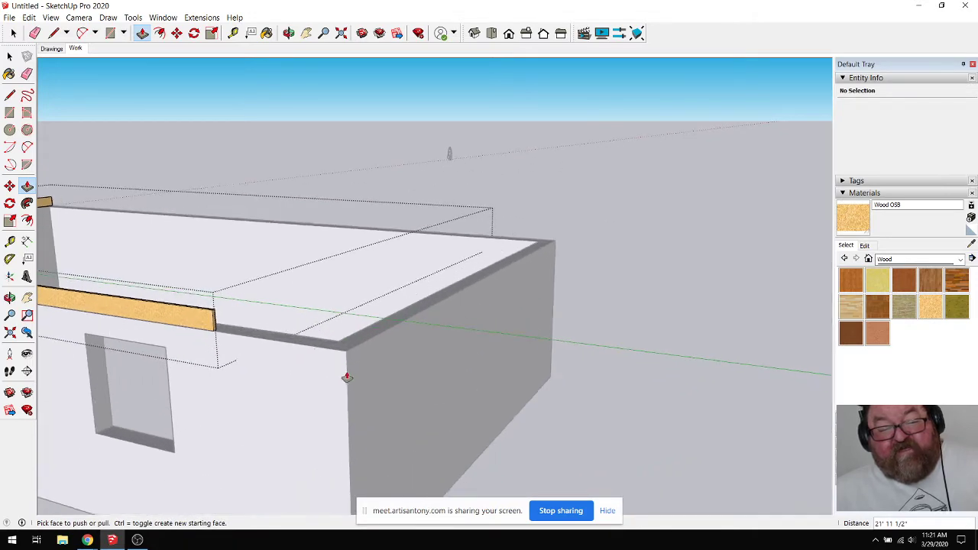
click(52, 266)
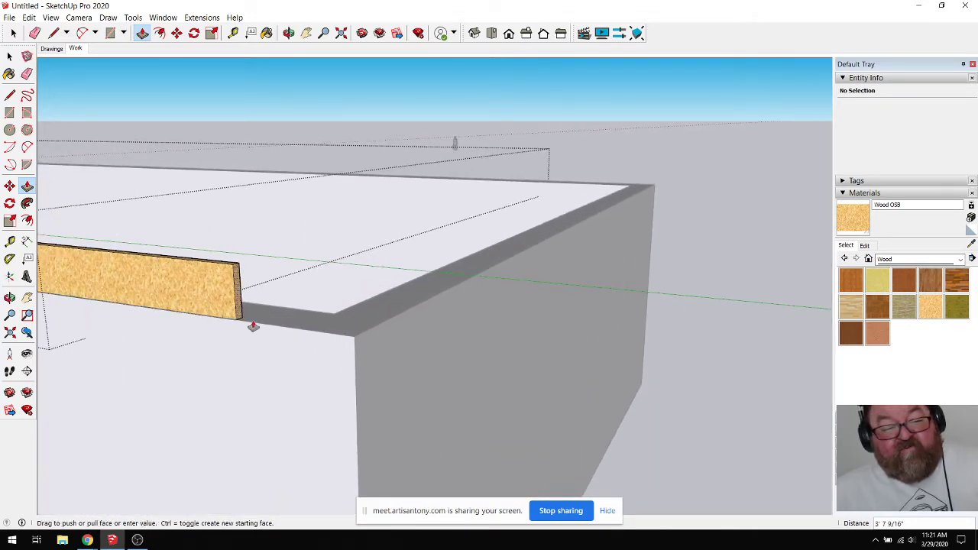
middle_drag(354, 364, 475, 405)
scroll(475, 405, down, 5)
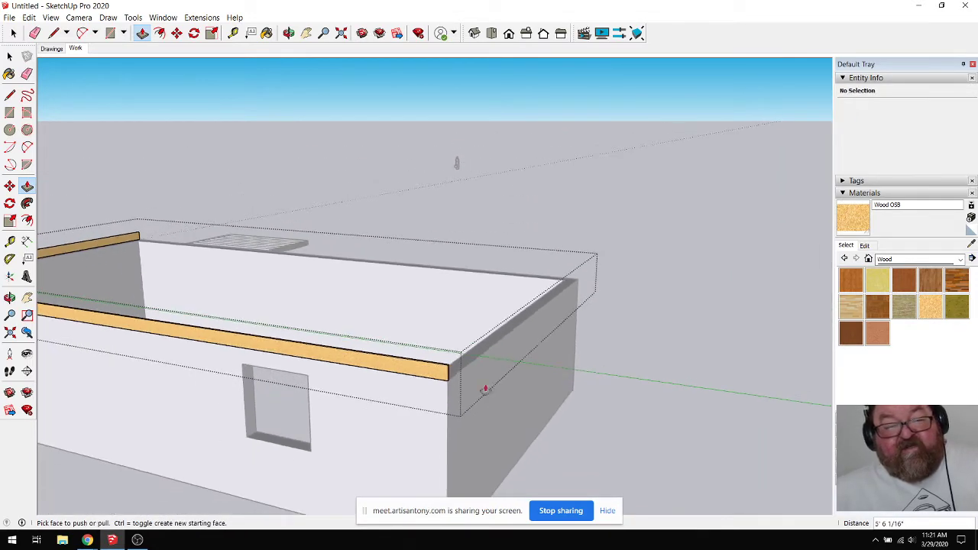
Step: Delete the leftover vertical guide inside the OSB rim's group at the corner and leave the group
click(289, 33)
drag(264, 230, 277, 252)
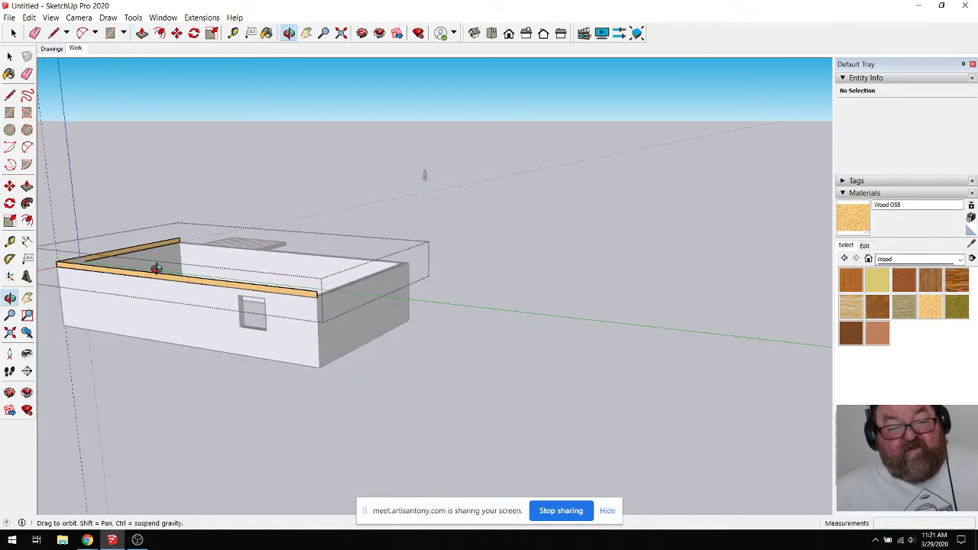
drag(158, 269, 419, 299)
scroll(156, 376, up, 6)
scroll(156, 376, up, 2)
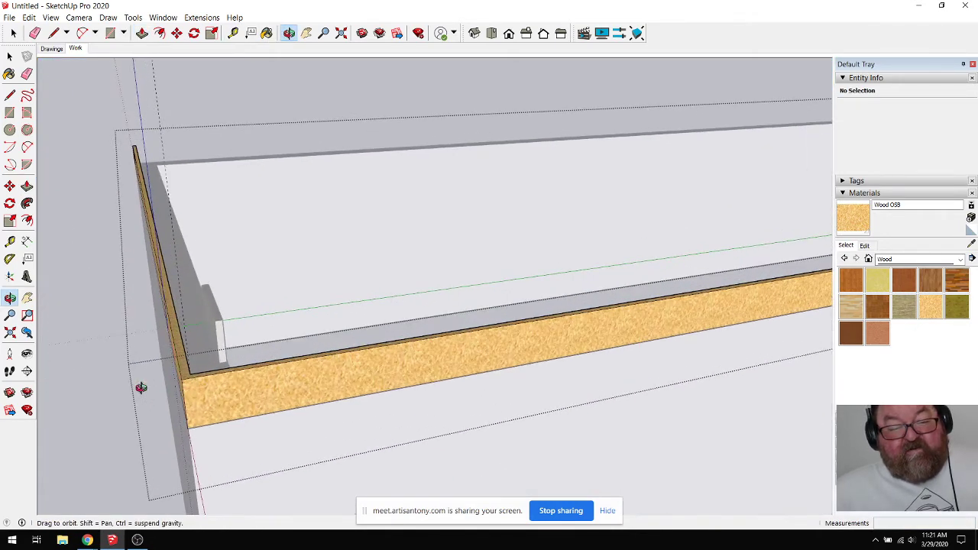
drag(140, 389, 249, 387)
key(space)
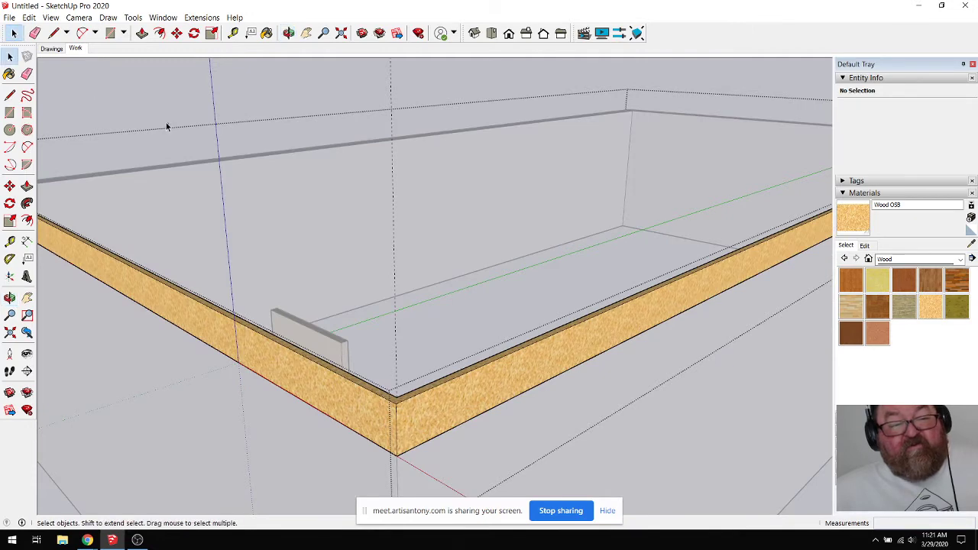
click(160, 108)
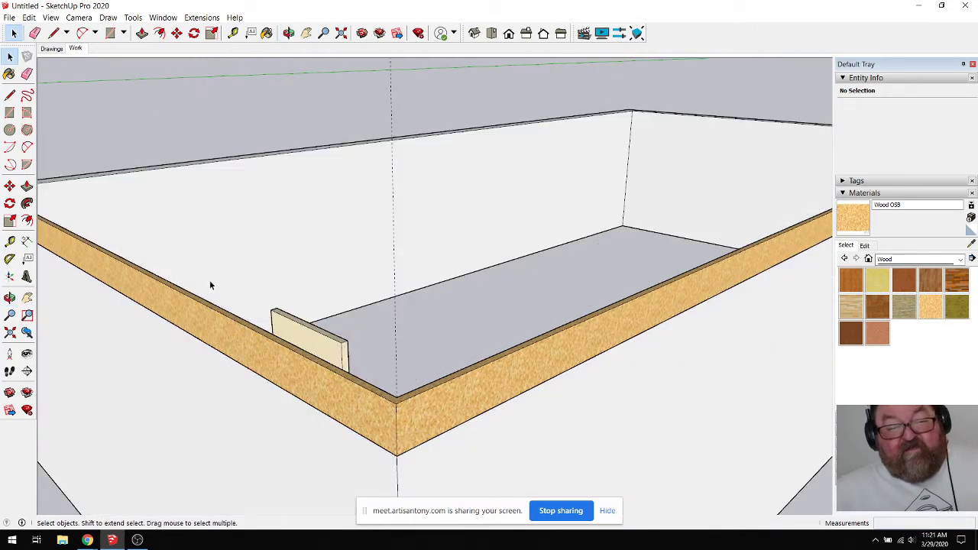
click(395, 288)
double_click(400, 384)
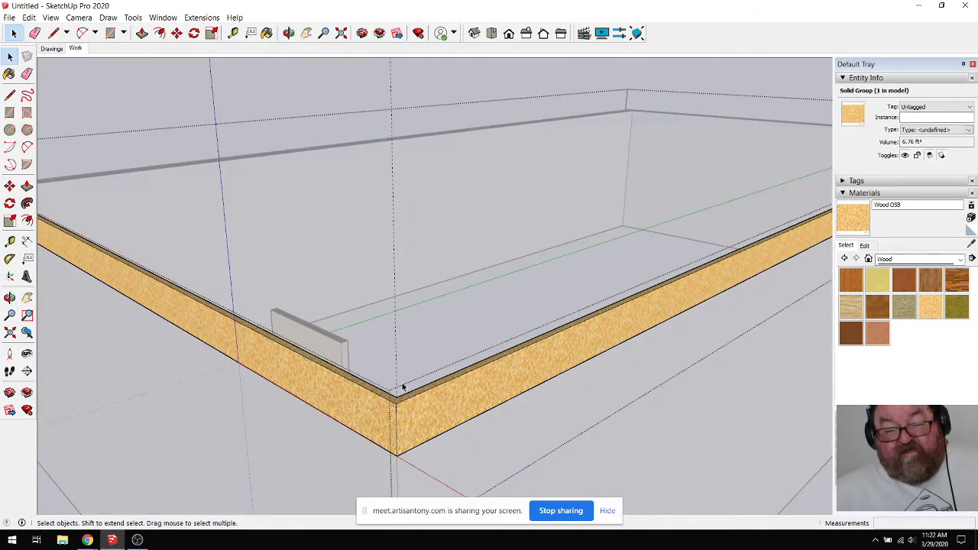
click(397, 365)
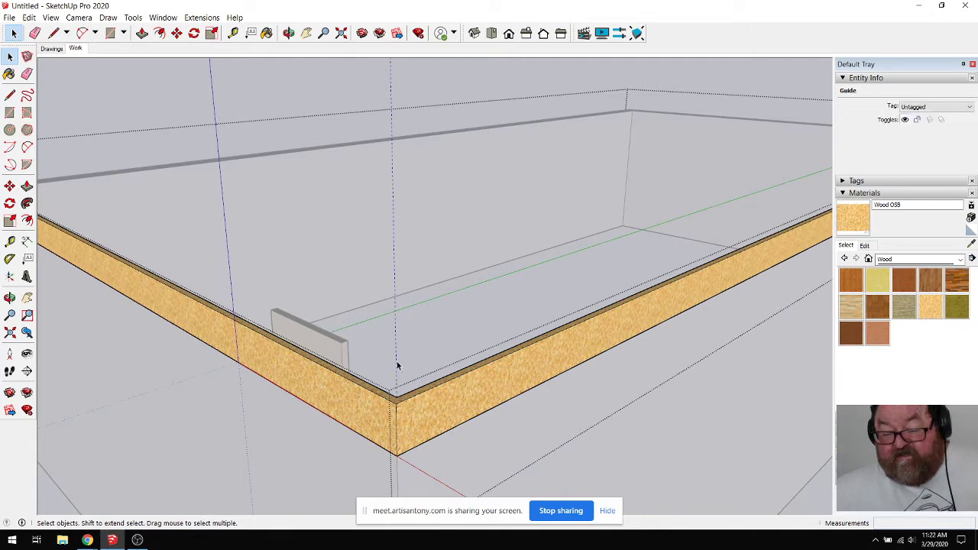
Step: Move the short lumber board by its top end corner onto the outer top corner of the OSB rim
middle_drag(203, 405, 416, 391)
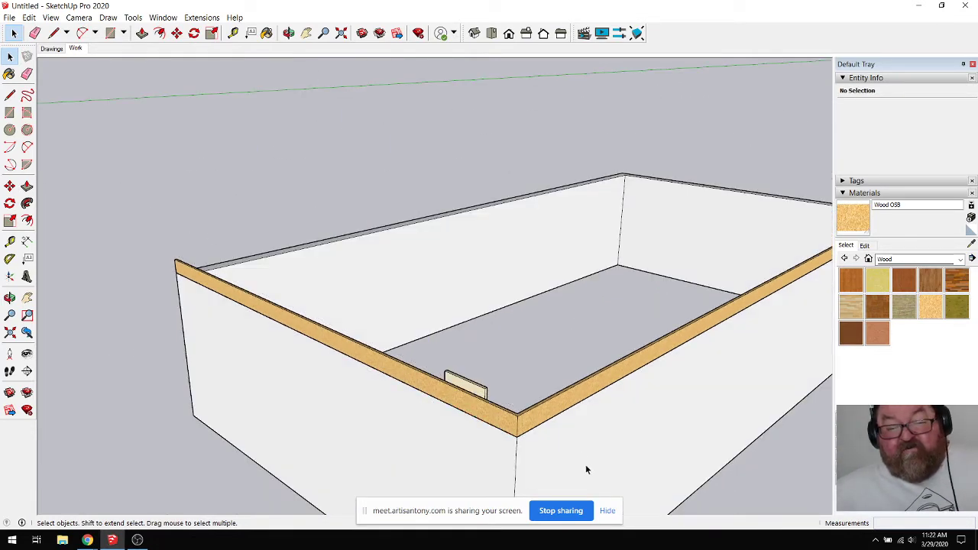
scroll(413, 352, up, 5)
scroll(428, 413, down, 3)
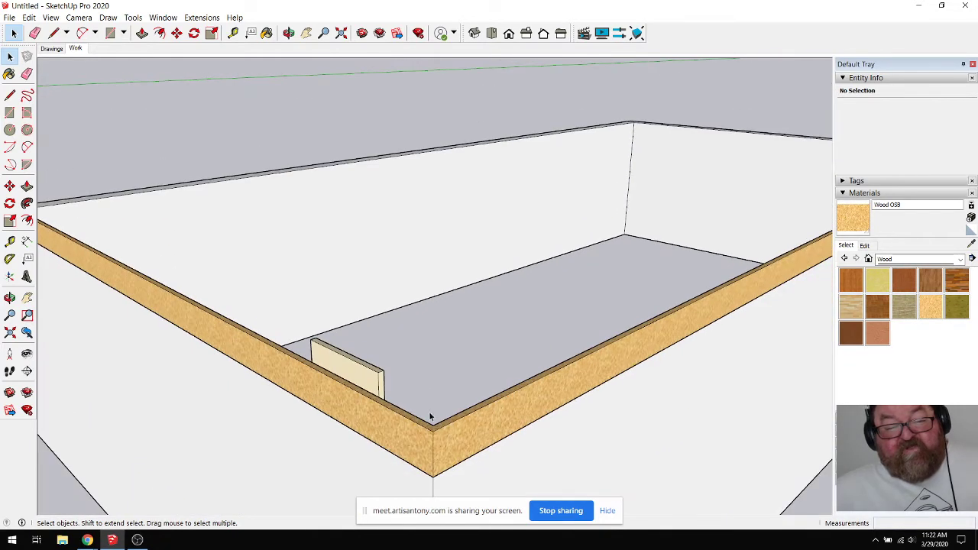
click(342, 370)
scroll(386, 379, up, 5)
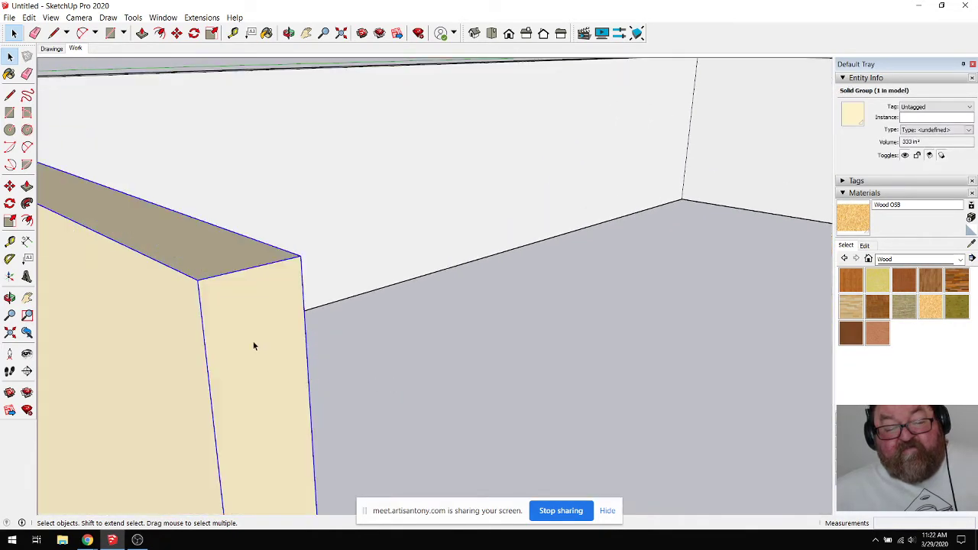
scroll(262, 277, down, 5)
click(288, 33)
mouse_move(252, 237)
mouse_down()
mouse_move(293, 333)
mouse_move(261, 239)
mouse_up()
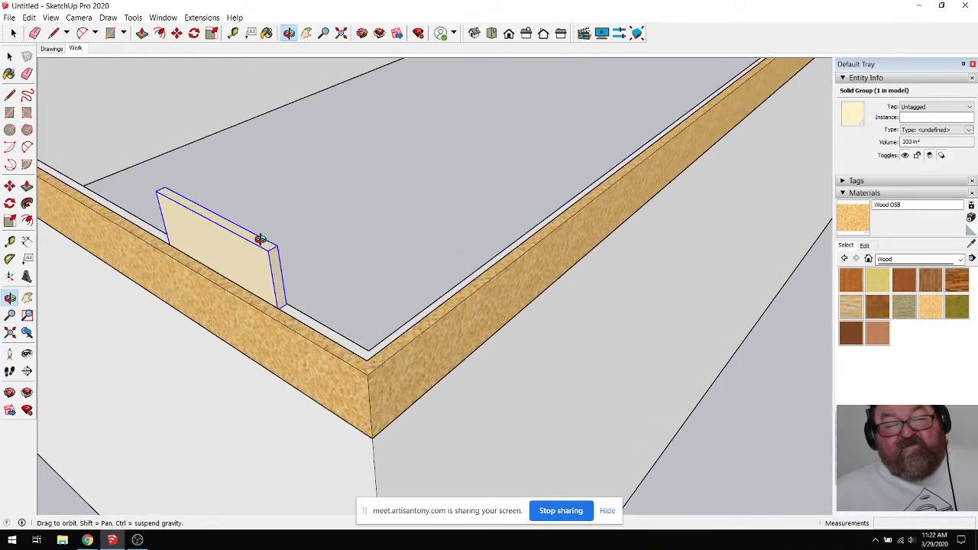
click(176, 33)
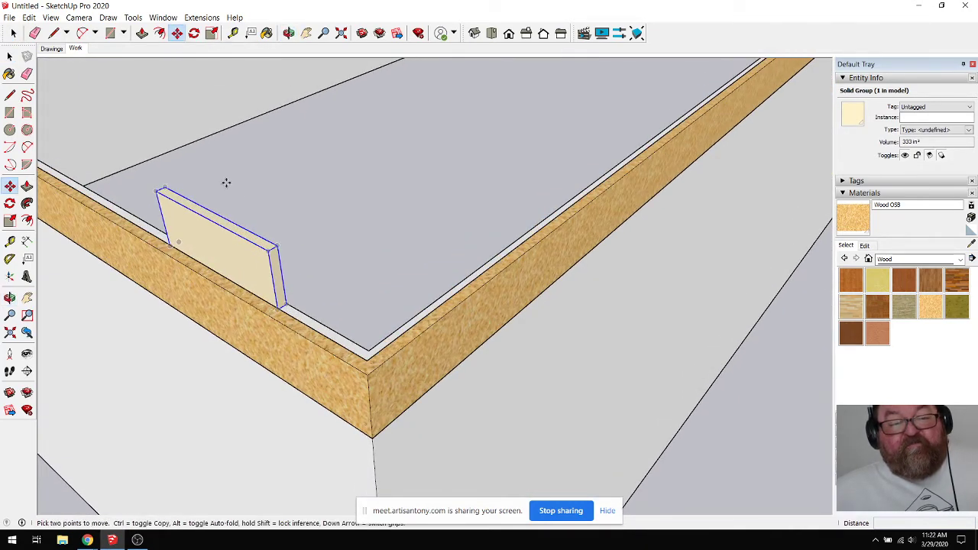
click(277, 247)
click(369, 375)
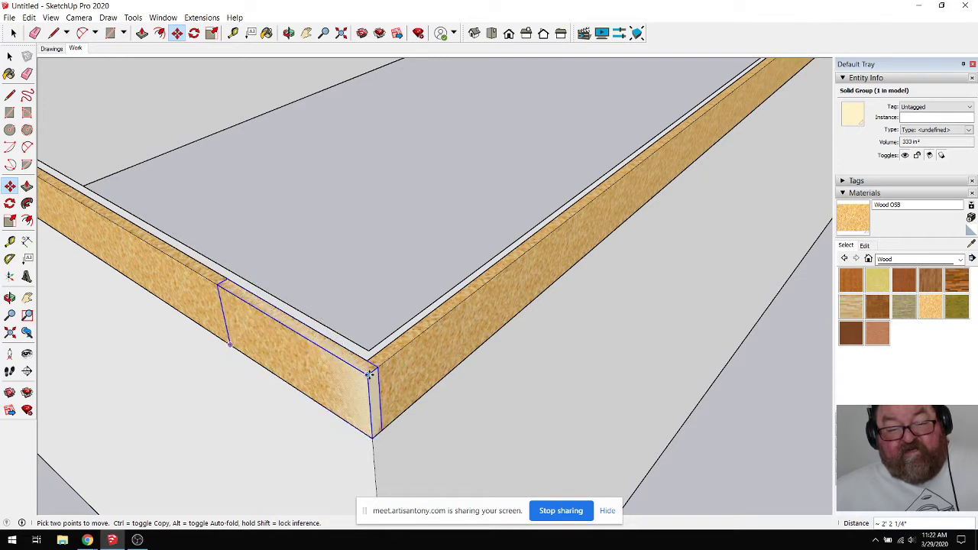
Step: Move the short board 16" along the long rim side and 1 1/2" inward against the rim's inner face
click(369, 375)
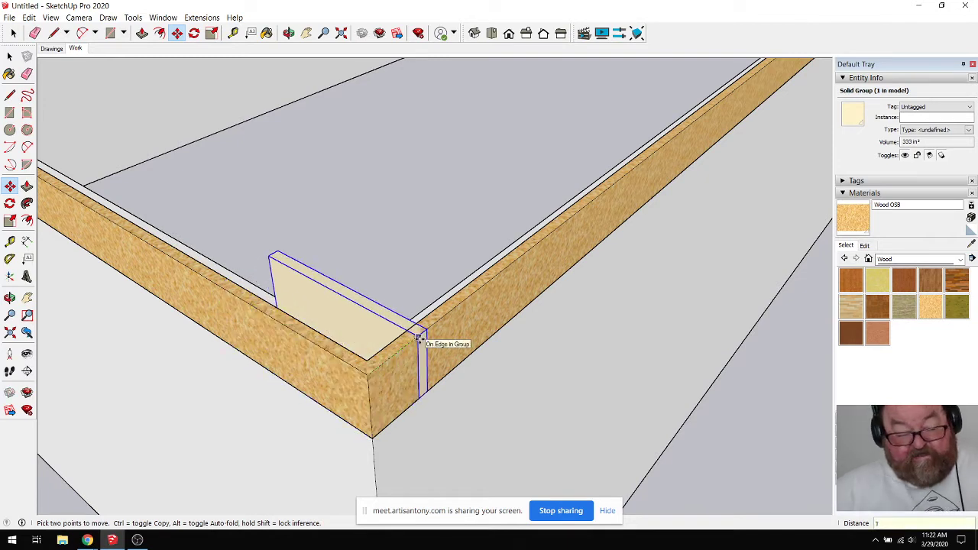
key(Return)
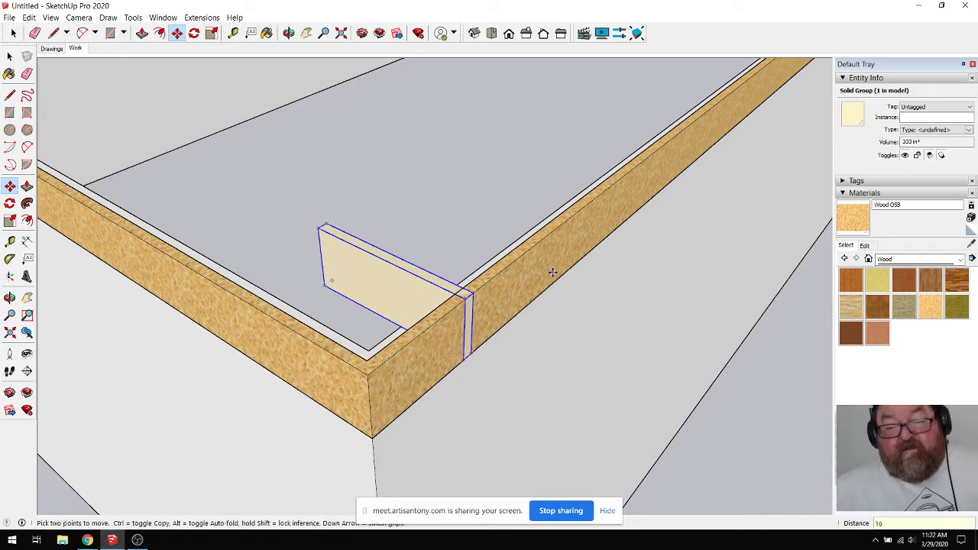
scroll(551, 273, up, 5)
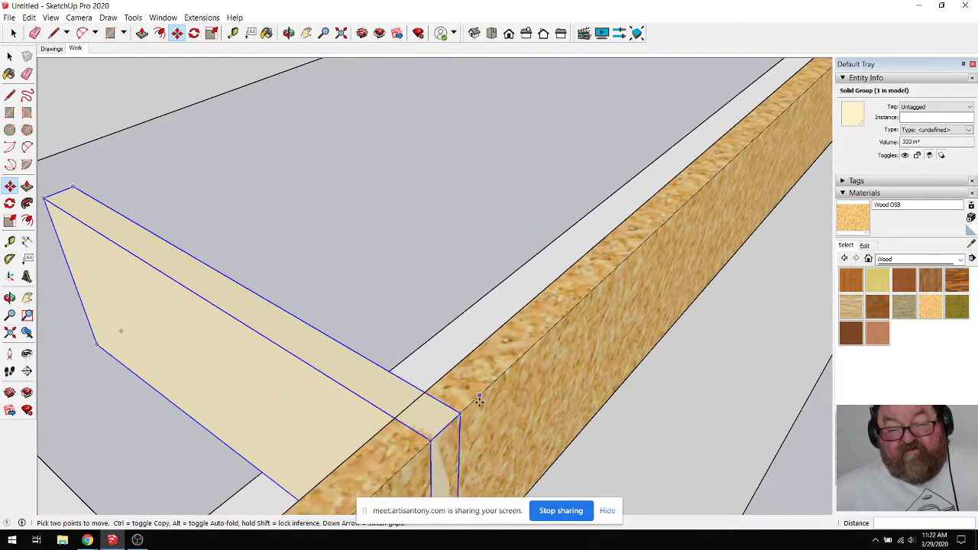
click(437, 440)
click(403, 412)
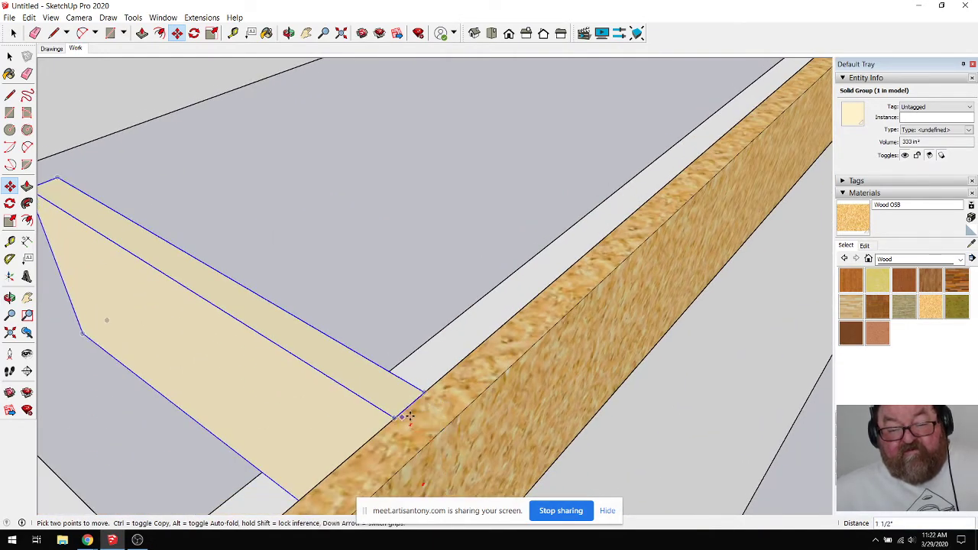
Step: Inside the short board's group, Push/Pull its free end 10' across the foundation and leave the group
scroll(557, 367, down, 4)
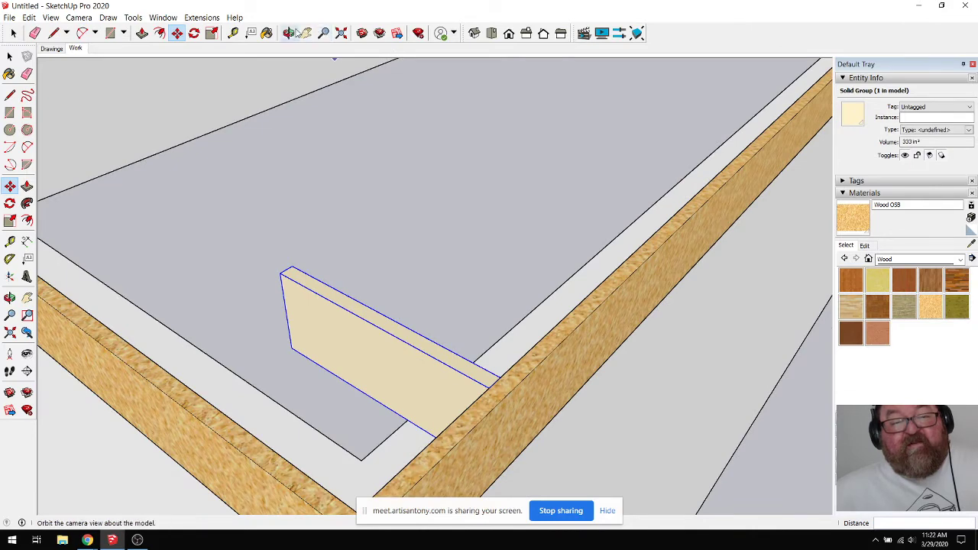
click(288, 33)
drag(328, 233, 569, 269)
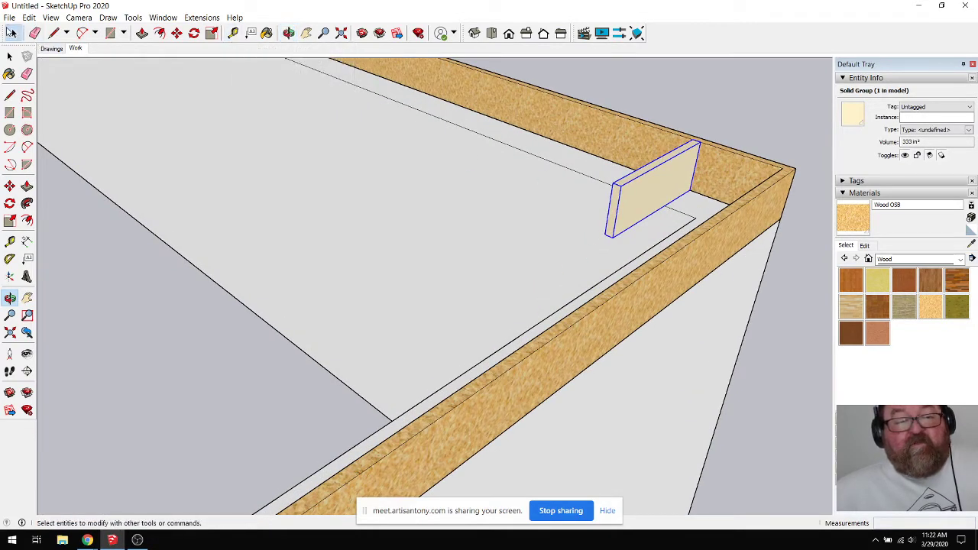
click(11, 33)
double_click(638, 190)
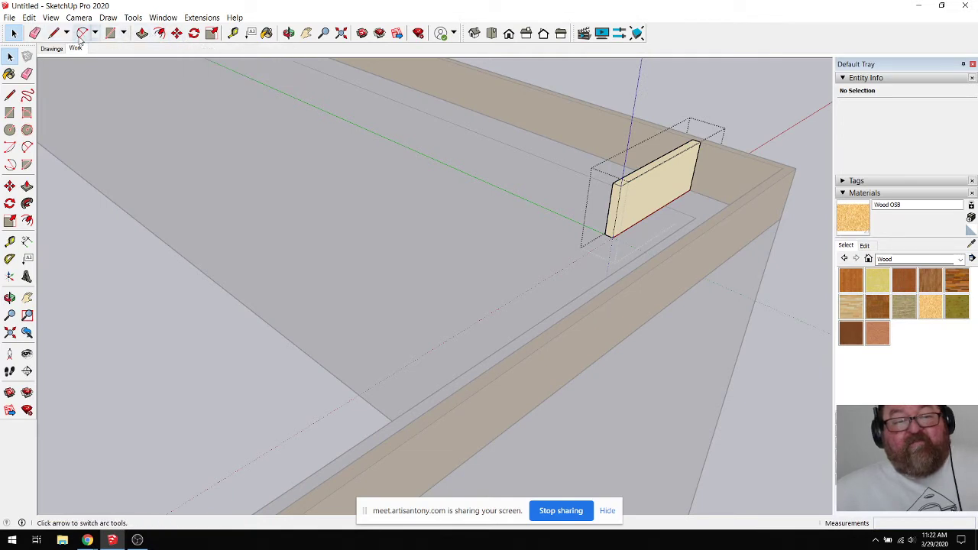
click(233, 32)
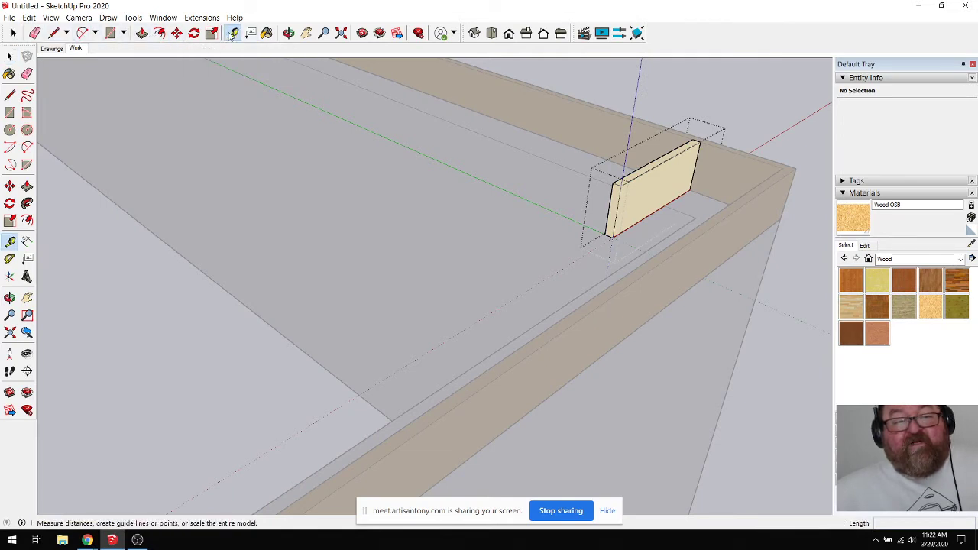
click(695, 166)
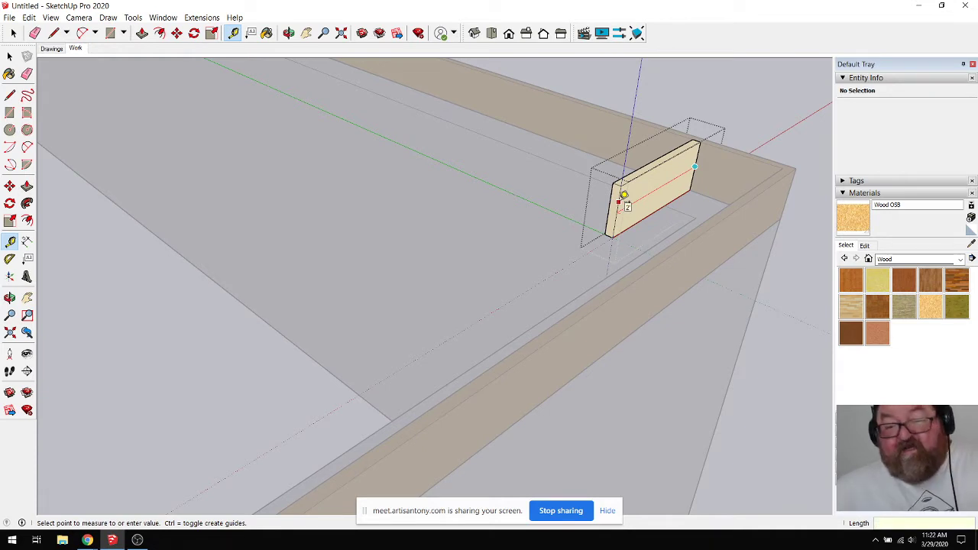
click(142, 32)
drag(618, 197, 447, 416)
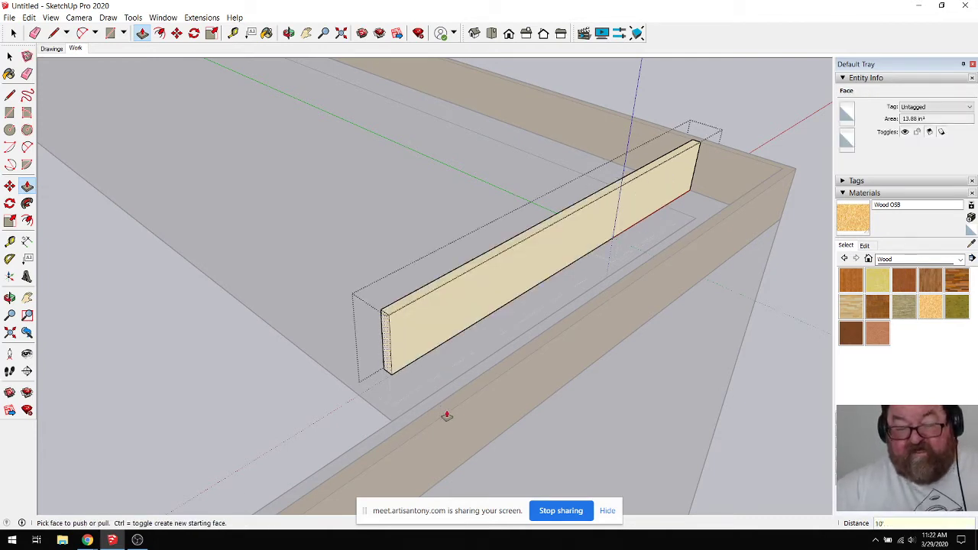
key(Return)
middle_drag(565, 344, 550, 239)
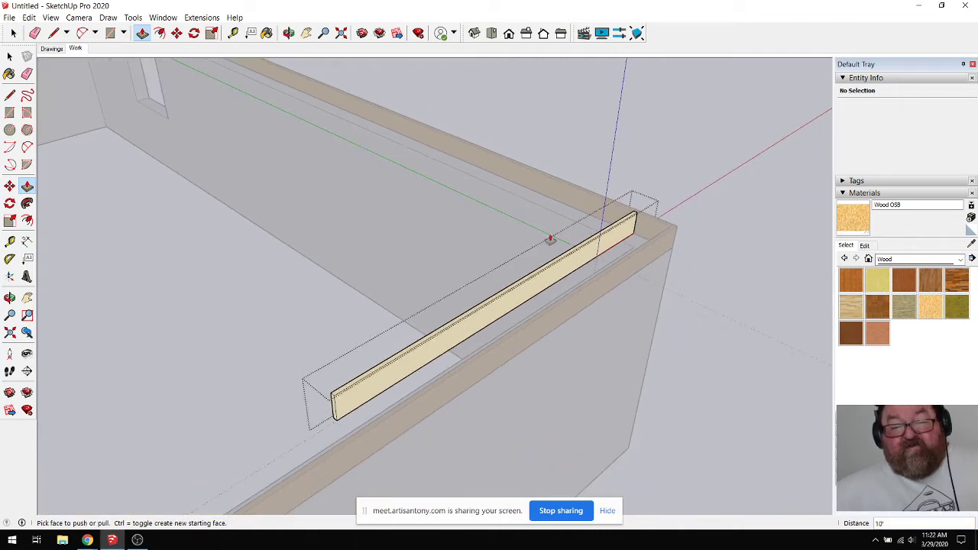
key(space)
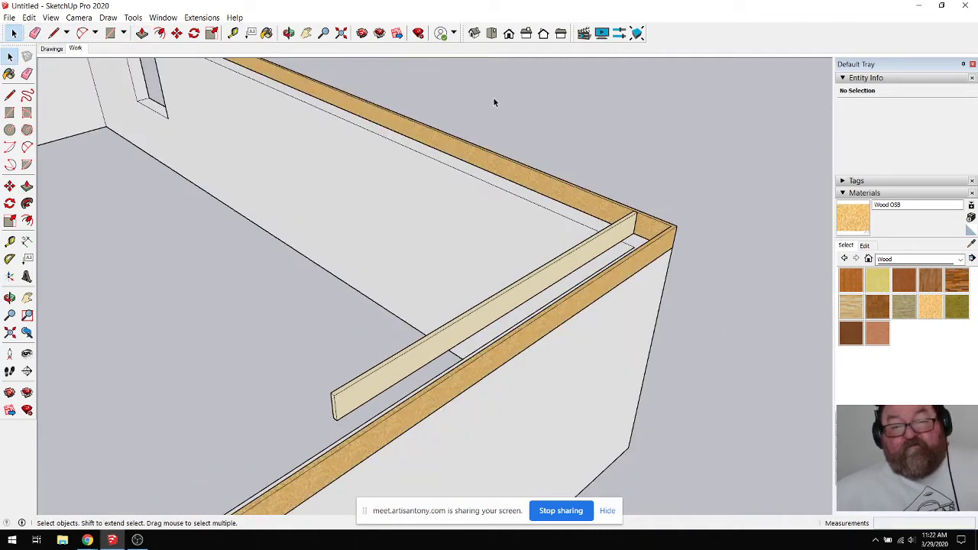
Step: Convert the short board's group beside the OSB rim into a component named 2x10joist
click(524, 284)
right_click(524, 286)
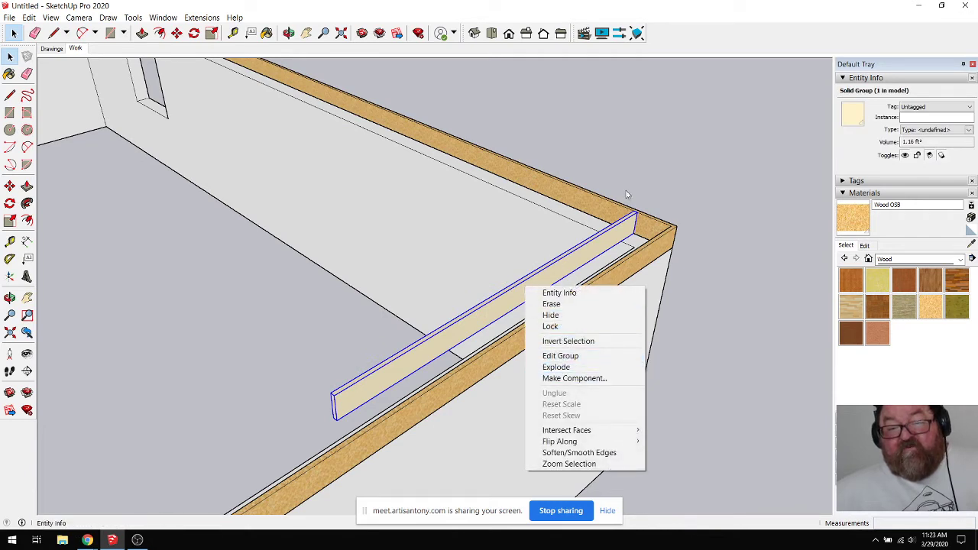
key(Escape)
click(566, 273)
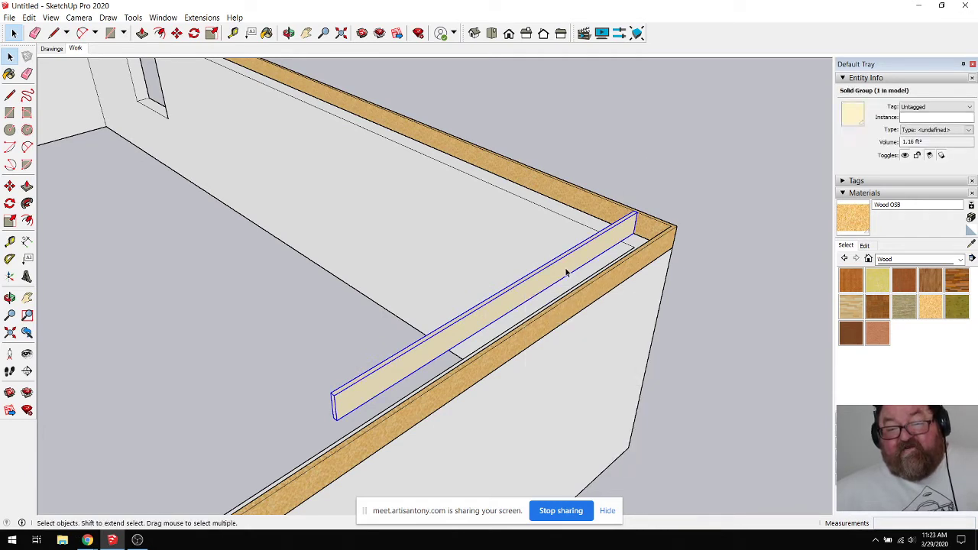
right_click(567, 266)
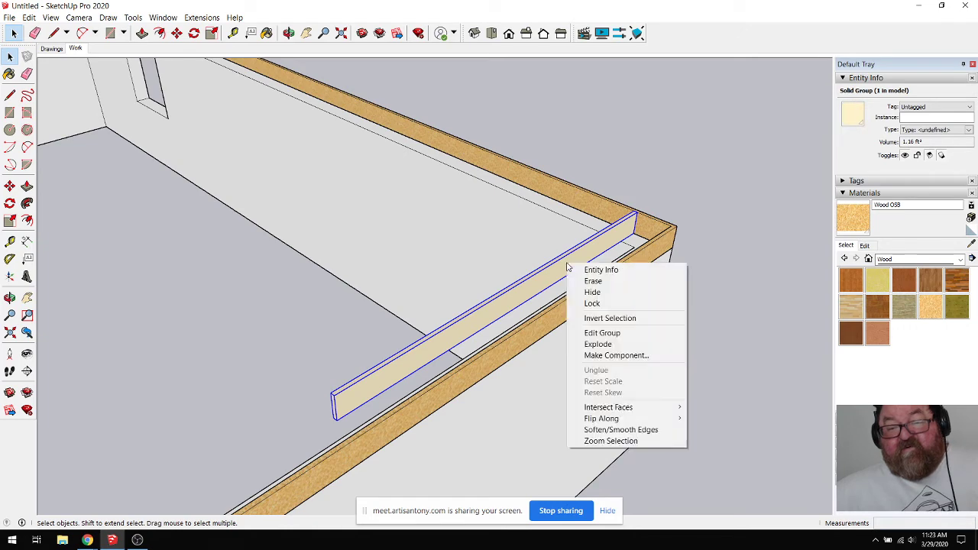
click(604, 356)
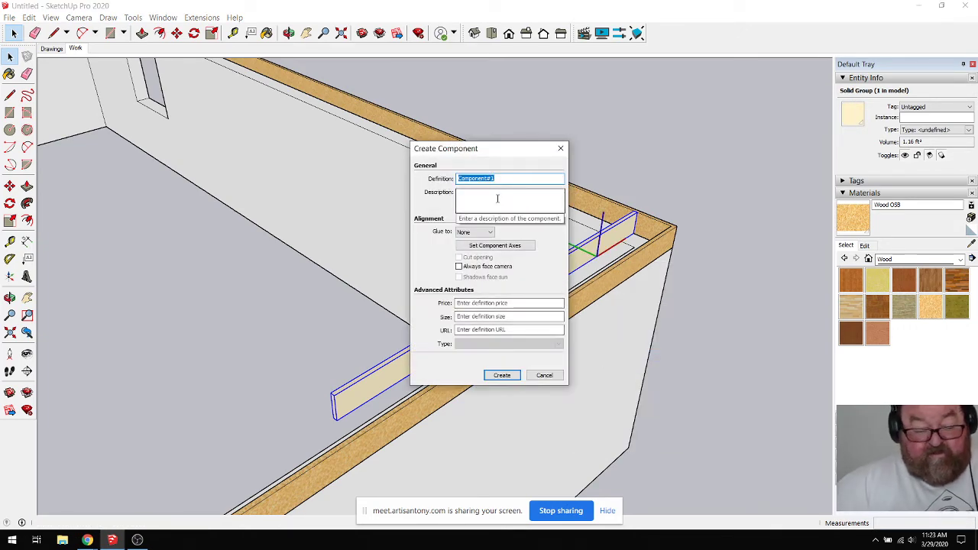
text(2x10joist)
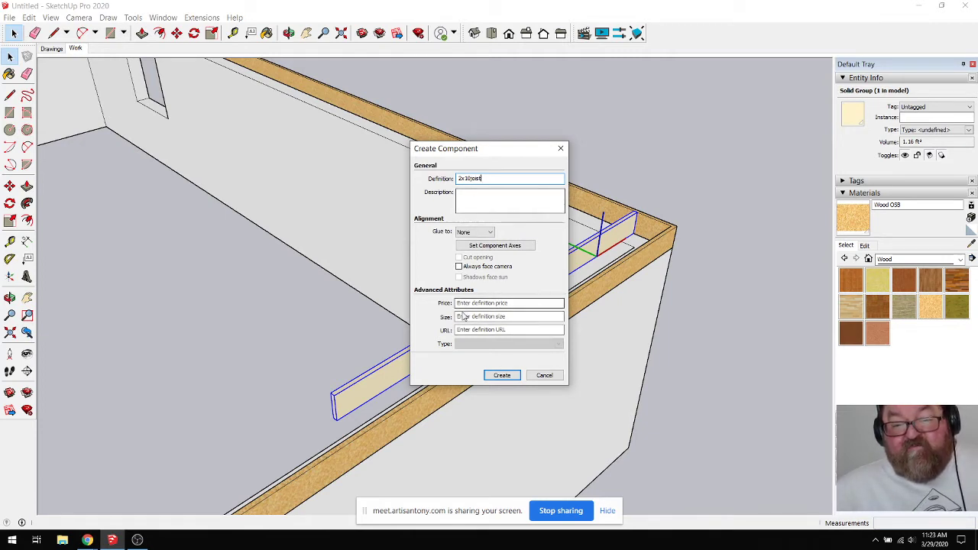
click(499, 375)
Step: Copy the joist 16" along the long rim board by its top end corner and array it as 30 copies
key(o)
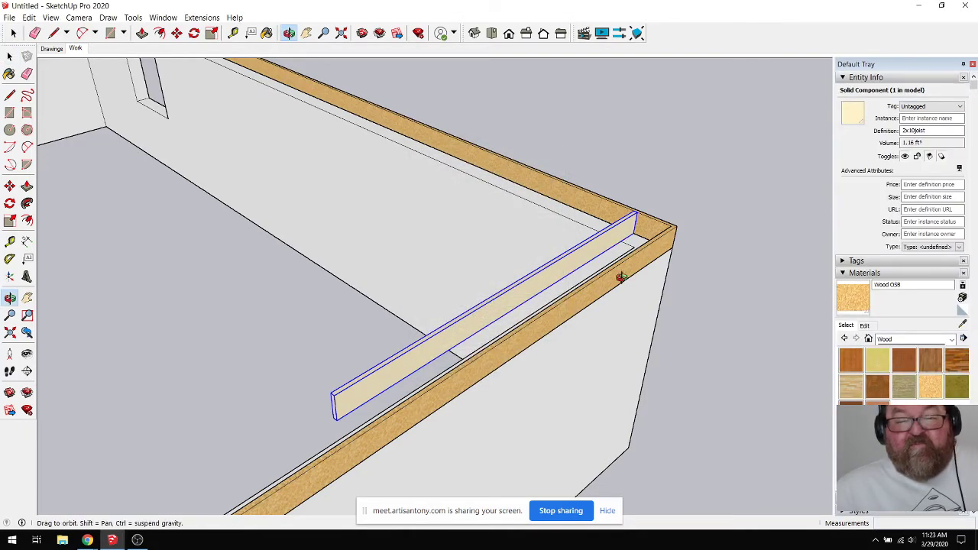
drag(621, 278, 236, 365)
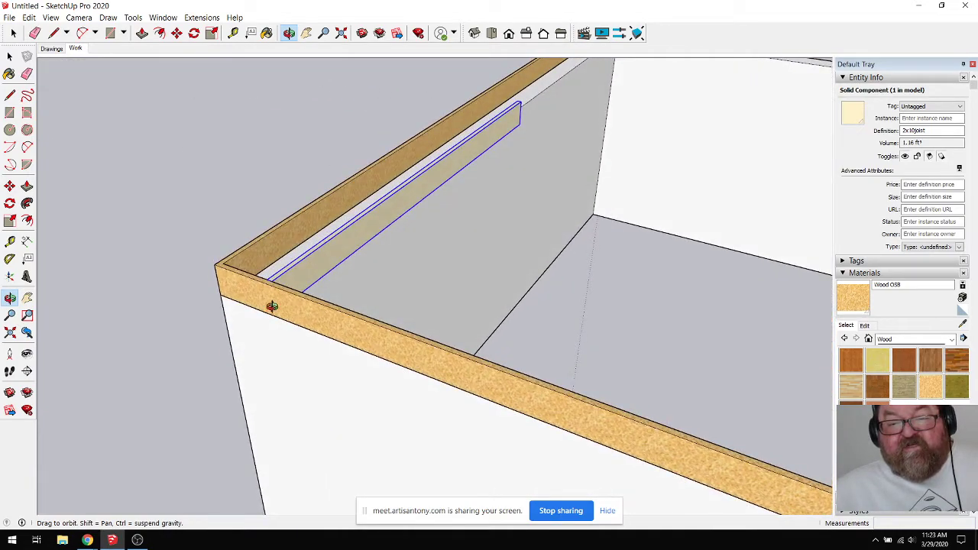
drag(272, 306, 383, 322)
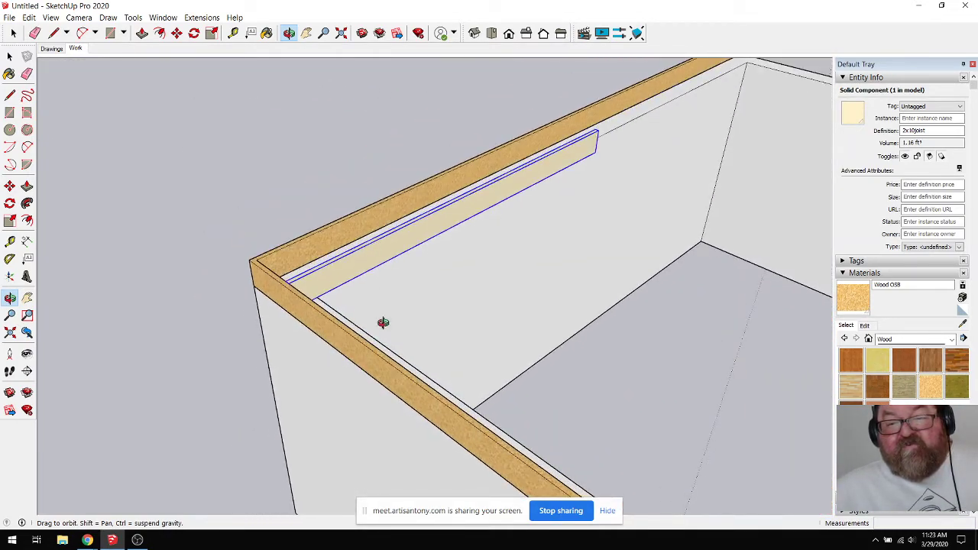
drag(528, 156, 695, 190)
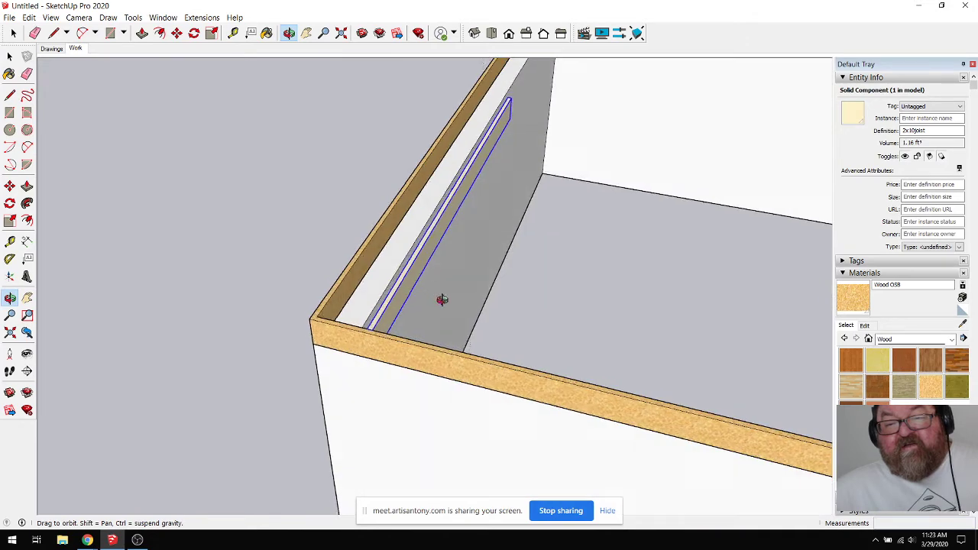
drag(441, 297, 365, 252)
scroll(387, 346, down, 1)
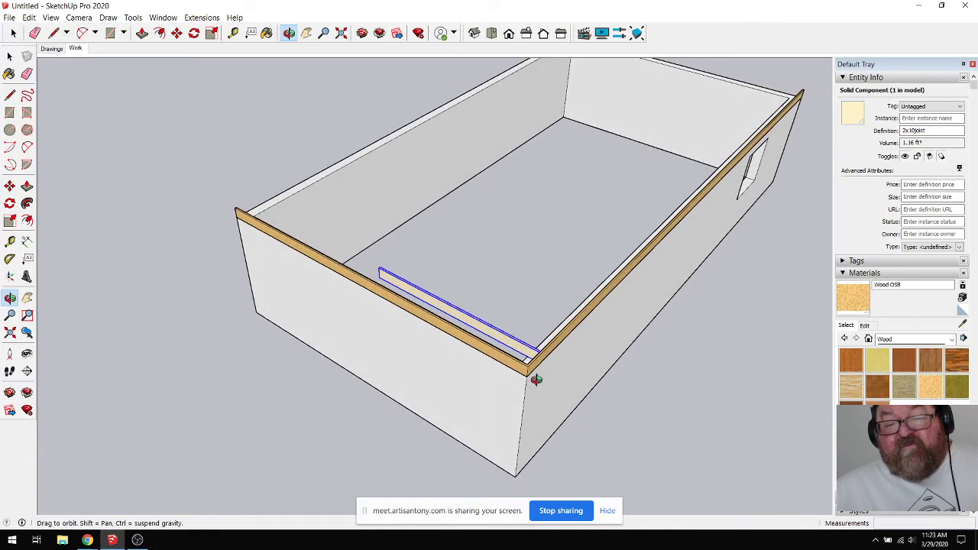
scroll(538, 359, up, 5)
mouse_move(533, 358)
mouse_down()
mouse_move(424, 360)
mouse_move(463, 364)
mouse_move(460, 396)
mouse_move(586, 273)
mouse_move(520, 350)
mouse_up()
drag(481, 410, 517, 418)
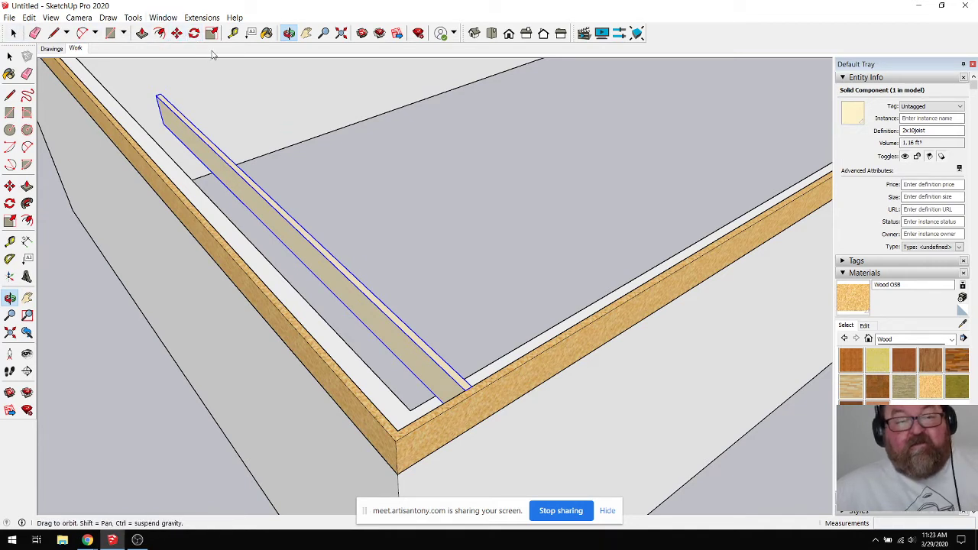
click(177, 34)
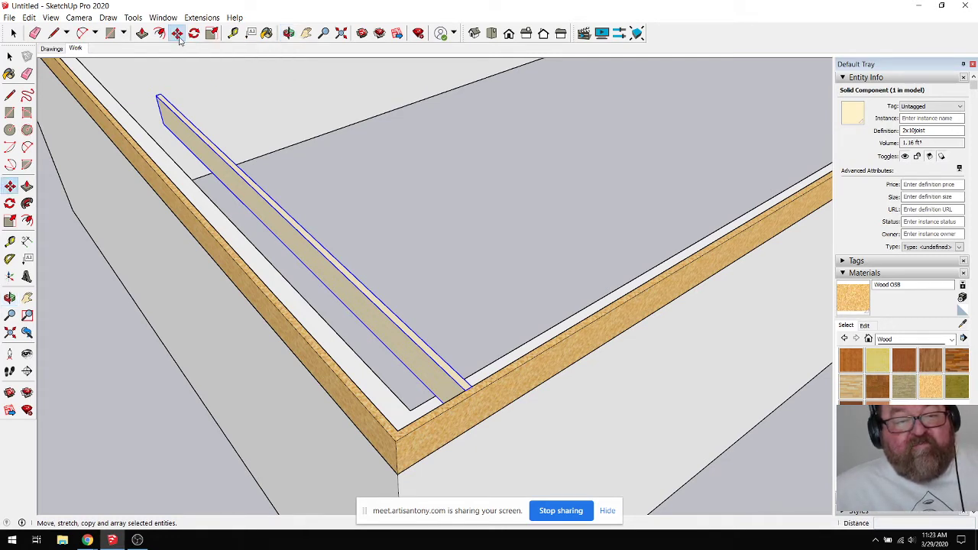
scroll(471, 395, up, 3)
scroll(480, 383, up, 2)
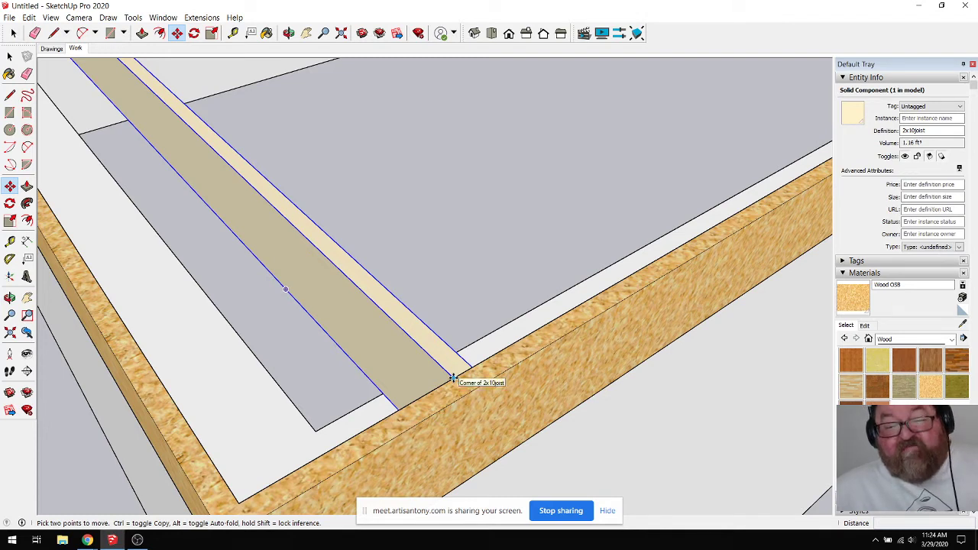
click(453, 377)
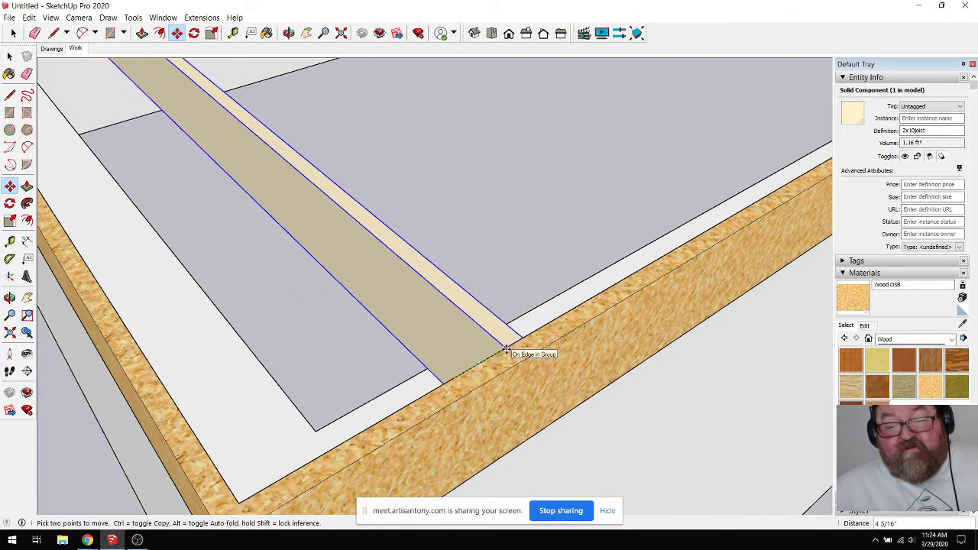
key(ctrl)
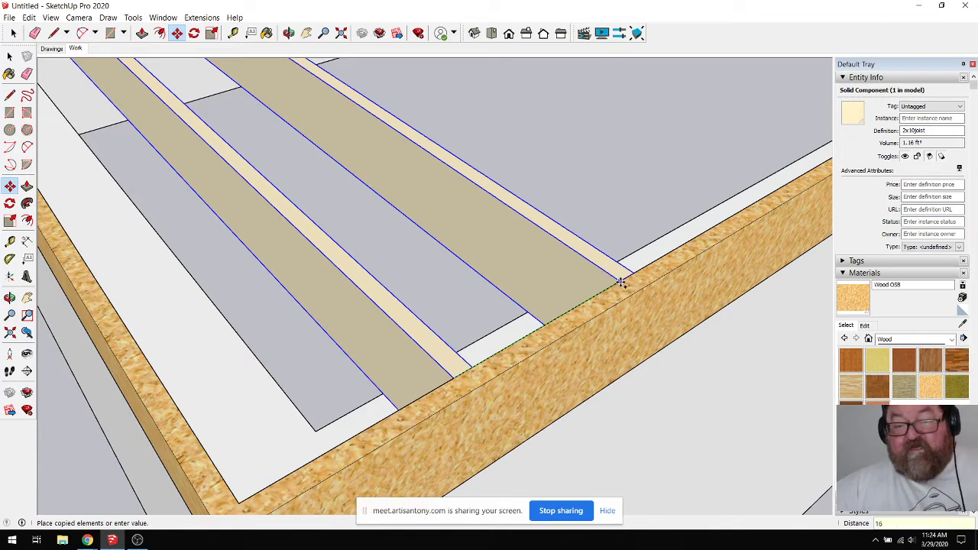
click(621, 282)
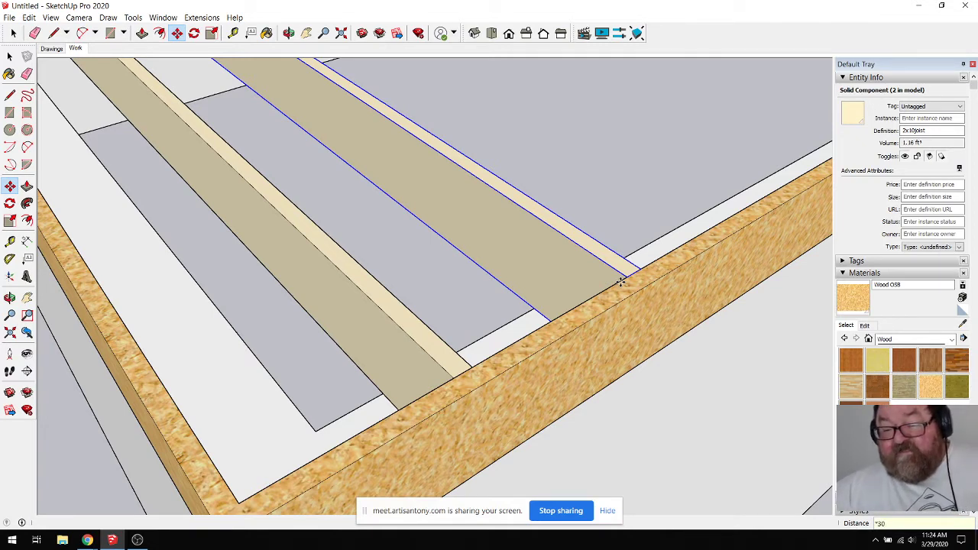
key(Return)
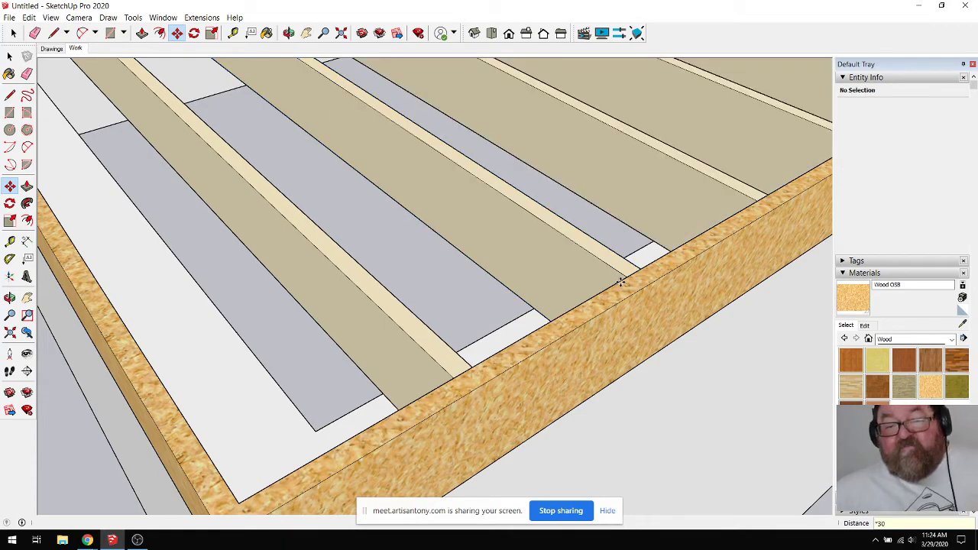
Step: Examine the joist array from several sides, checking its spacing and coverage along the long rim and at both ends
scroll(489, 443, down, 10)
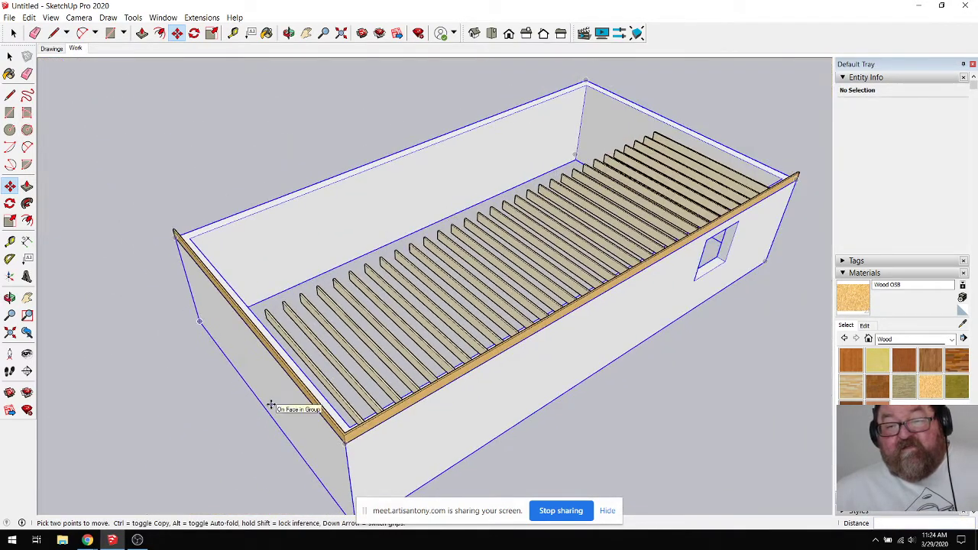
click(288, 33)
drag(443, 347, 299, 232)
scroll(300, 232, down, 2)
scroll(615, 382, up, 5)
scroll(628, 298, down, 3)
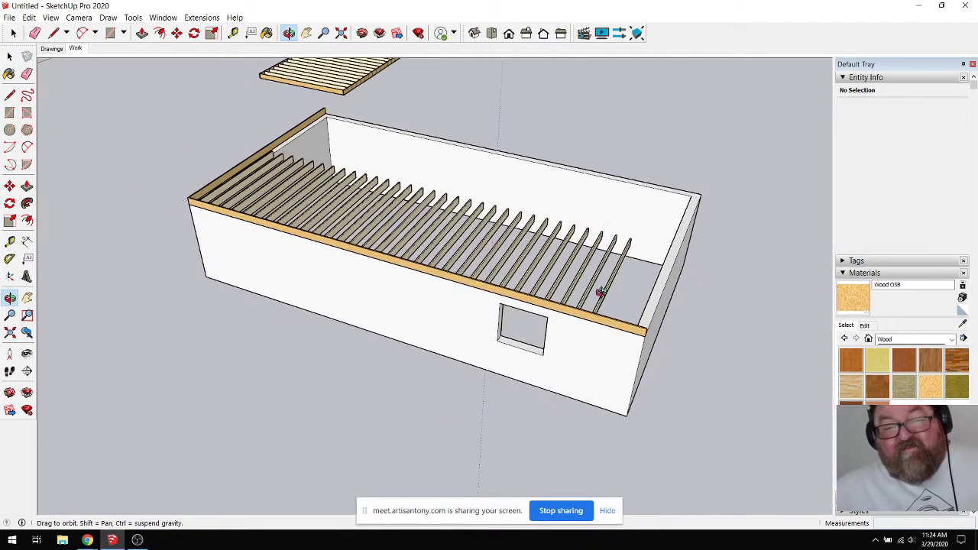
scroll(601, 292, down, 2)
drag(629, 185, 343, 282)
scroll(250, 334, down, 2)
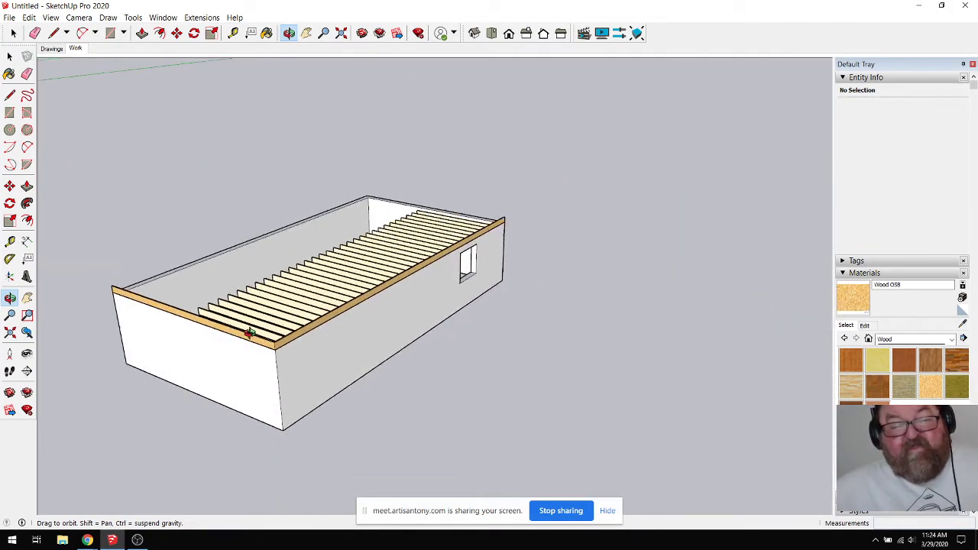
scroll(250, 334, up, 6)
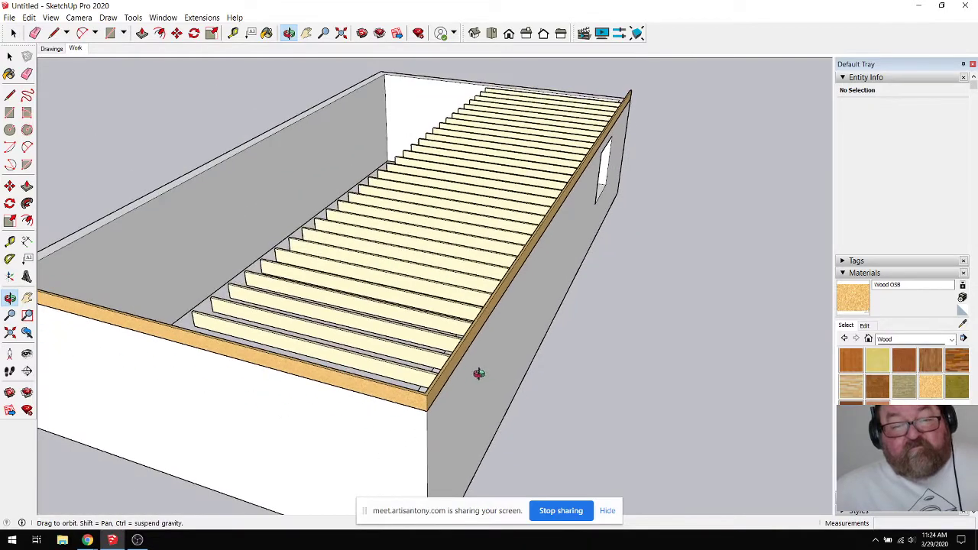
scroll(356, 367, up, 4)
scroll(421, 400, down, 2)
scroll(272, 338, up, 3)
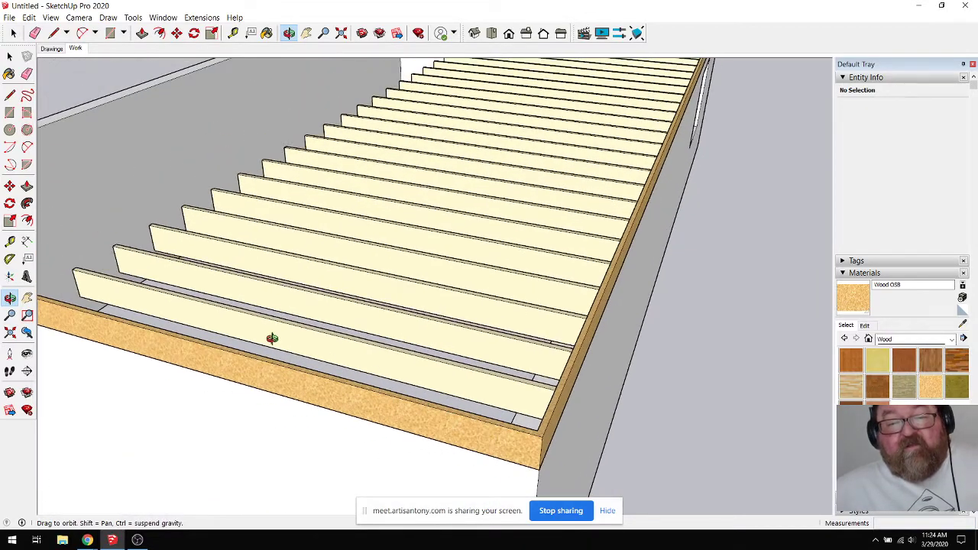
scroll(545, 308, down, 3)
drag(545, 308, 589, 316)
scroll(375, 306, down, 3)
scroll(474, 329, up, 2)
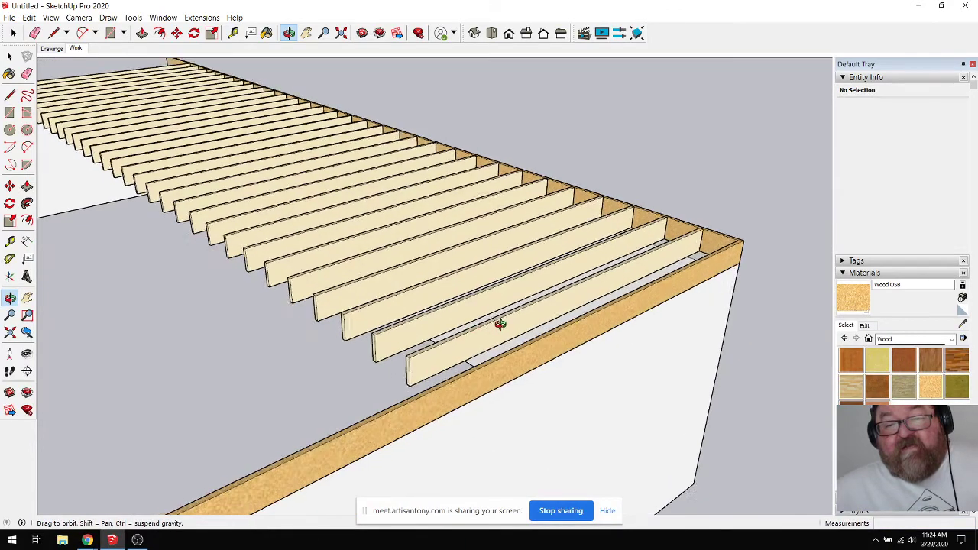
scroll(499, 324, up, 1)
scroll(493, 314, up, 1)
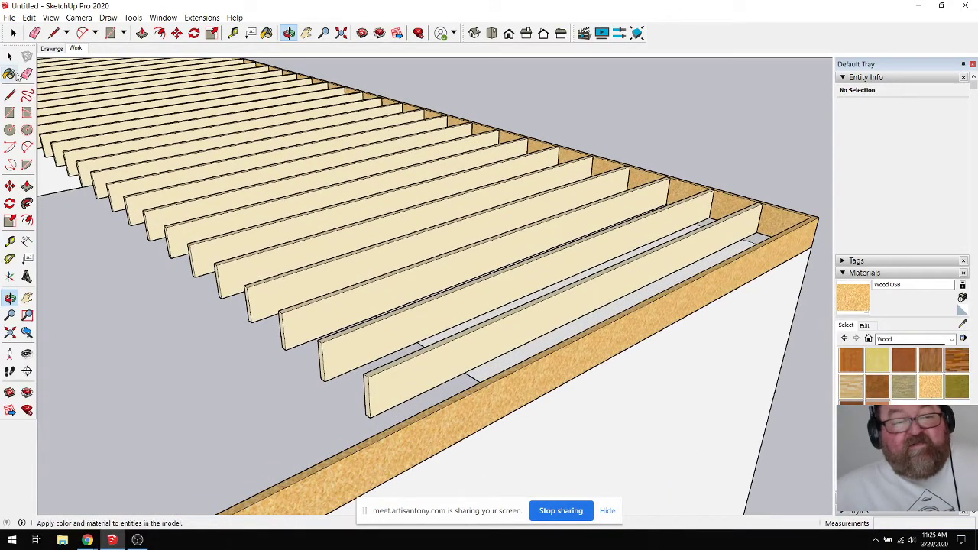
Step: Select the joist nearest the rim corner and examine its component information from several angles
click(9, 57)
click(432, 366)
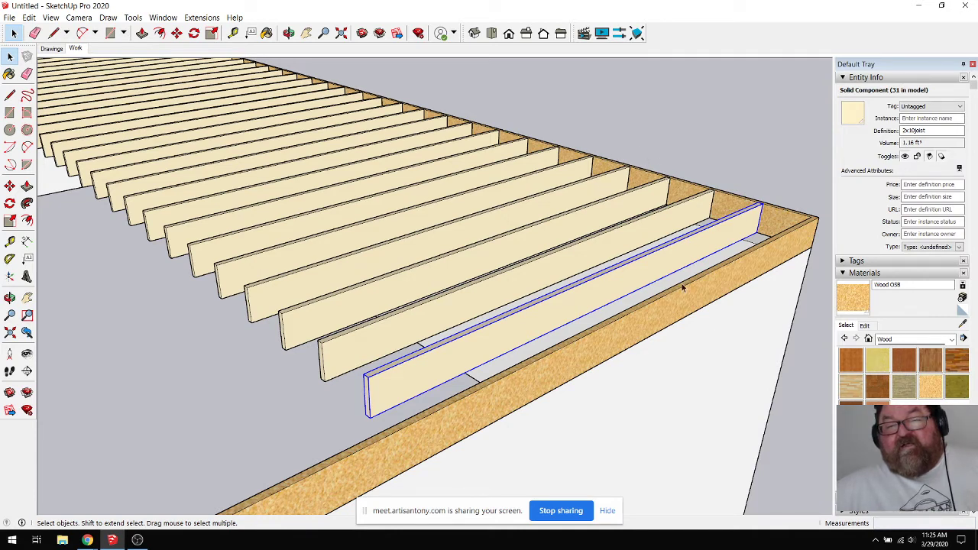
scroll(682, 288, down, 4)
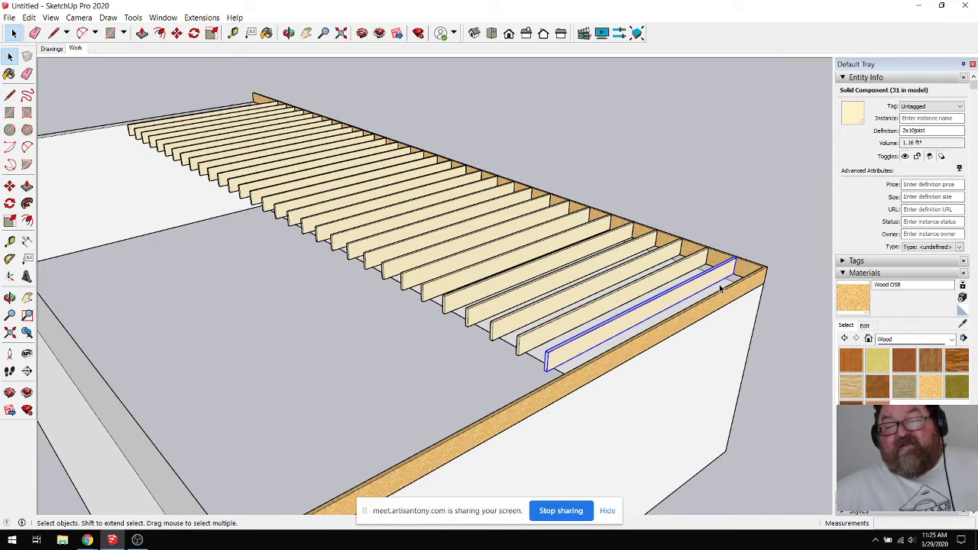
scroll(719, 288, up, 4)
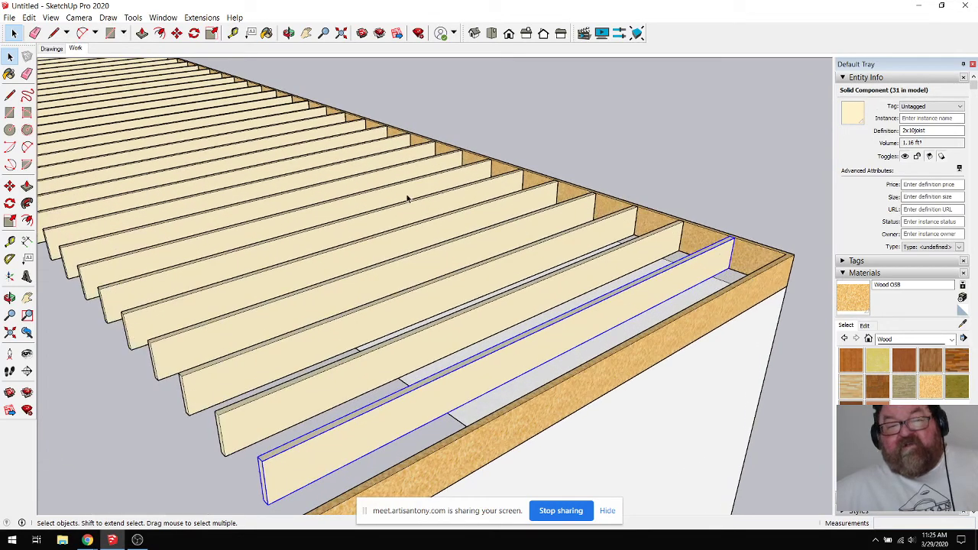
click(288, 33)
drag(472, 275, 660, 335)
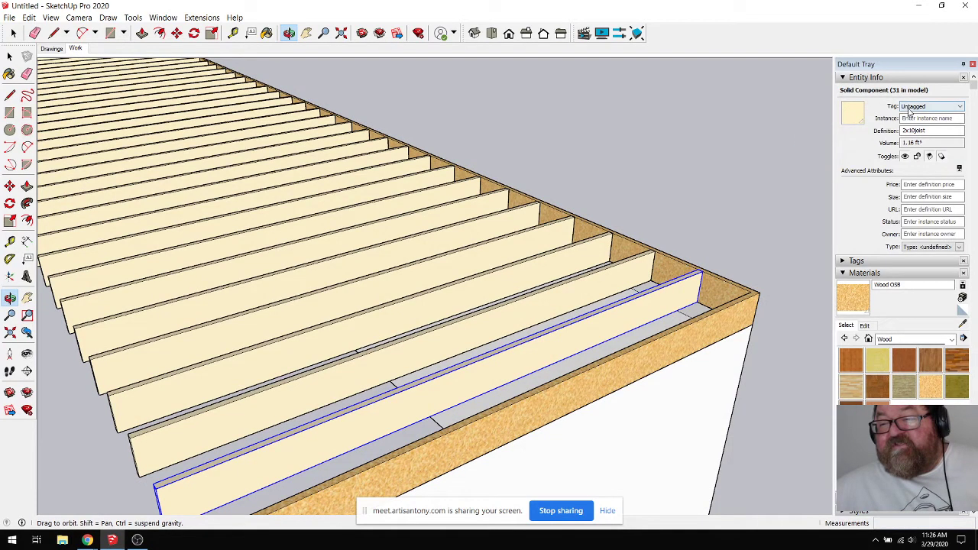
drag(671, 305, 729, 279)
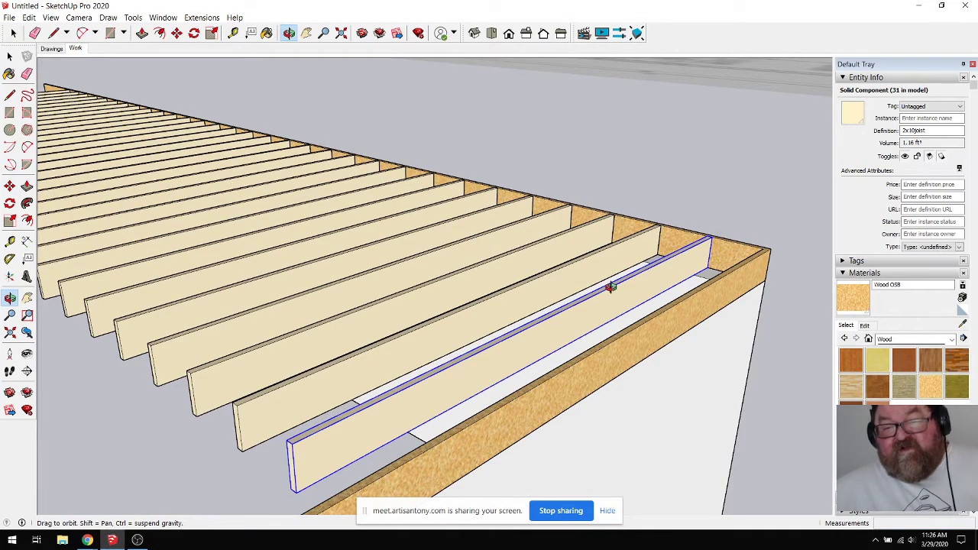
drag(611, 288, 637, 251)
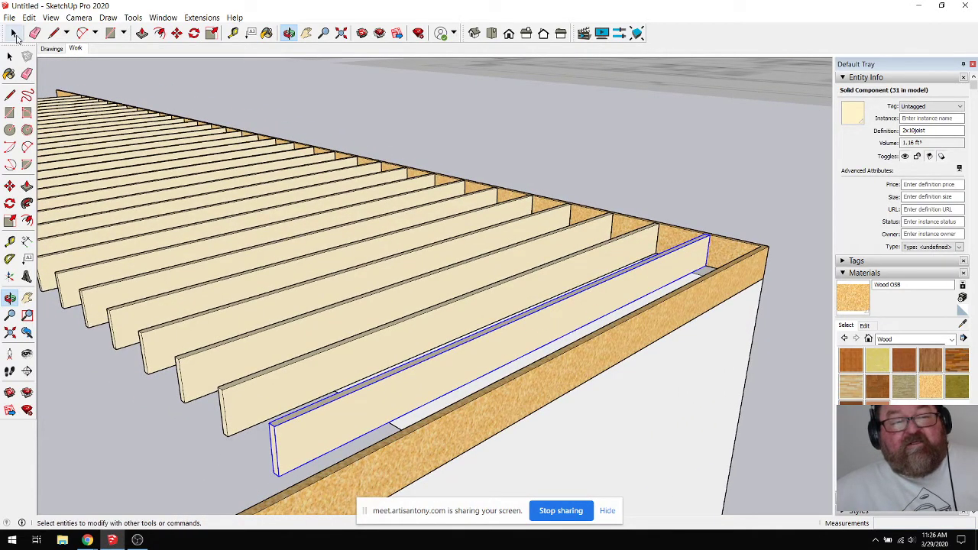
Step: Select the OSB rim group and place a copy about 5' 4 1/2" away, outside the foundation corner
click(11, 33)
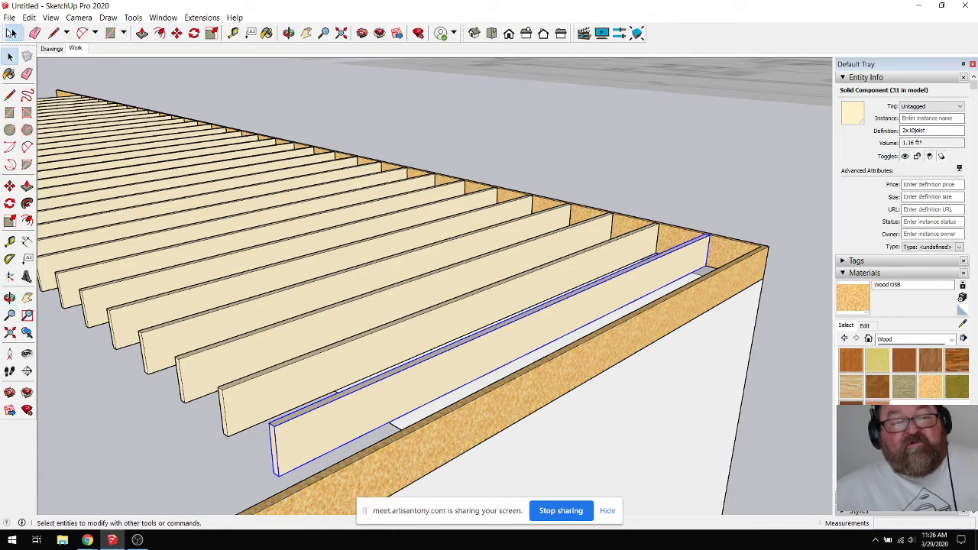
click(573, 102)
click(723, 291)
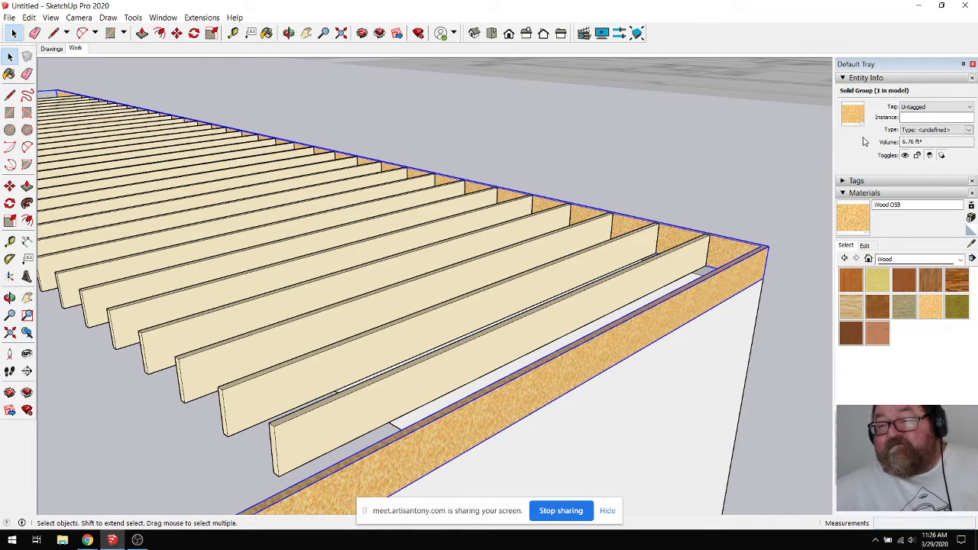
click(177, 33)
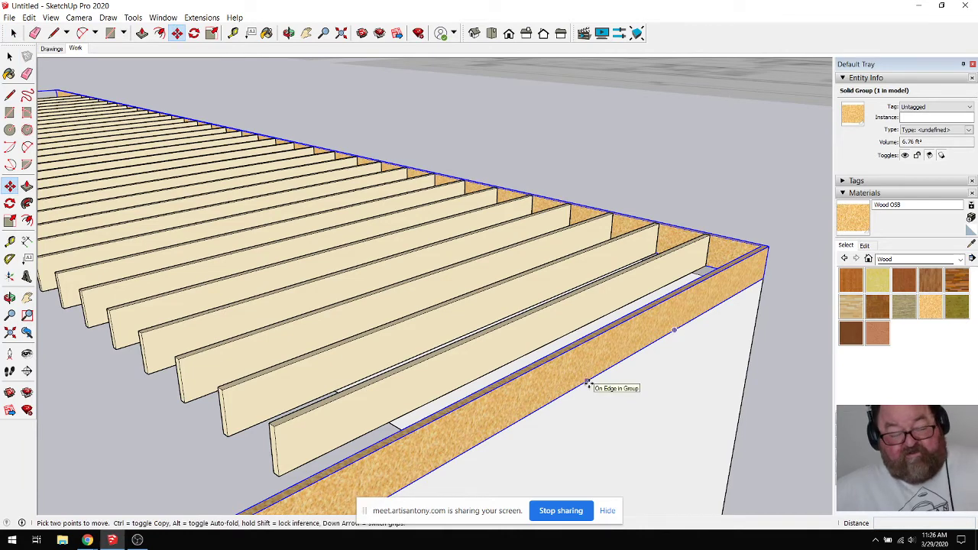
click(588, 383)
click(718, 371)
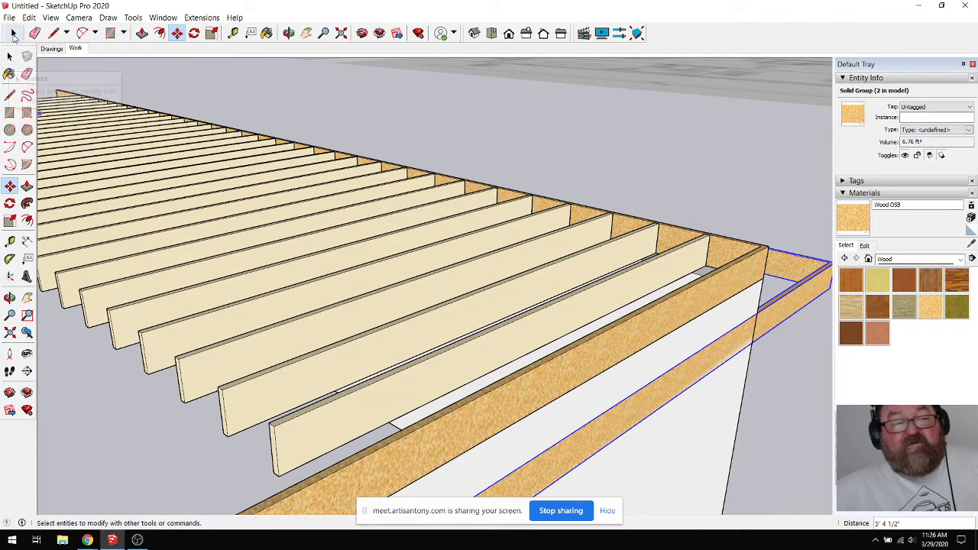
click(13, 34)
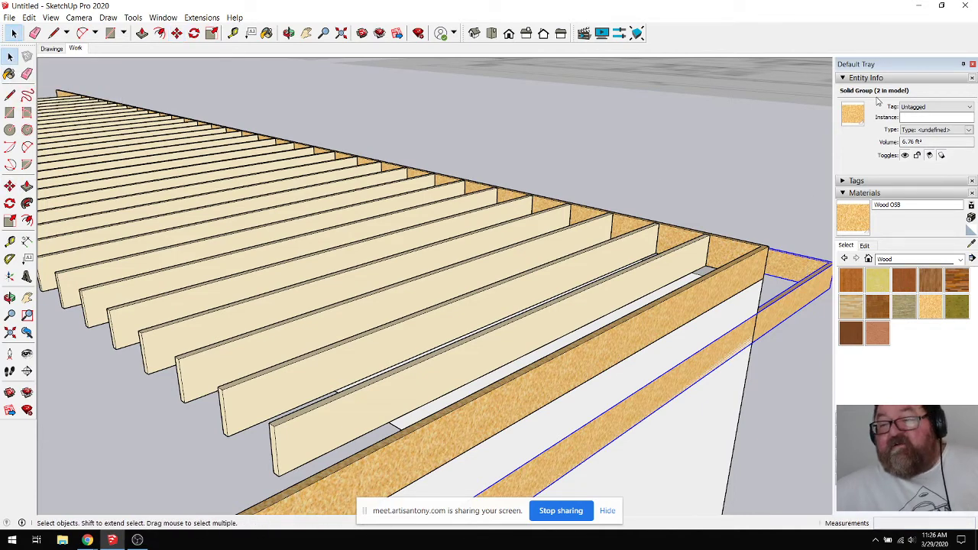
Step: Compare the entity information and available options of the 2x10 joist component and the copied OSB rim group
click(690, 267)
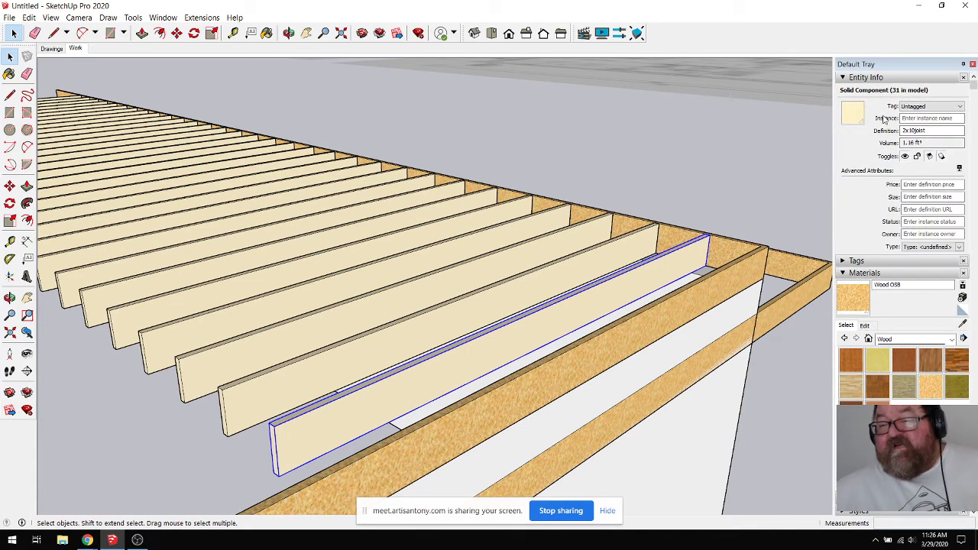
click(801, 270)
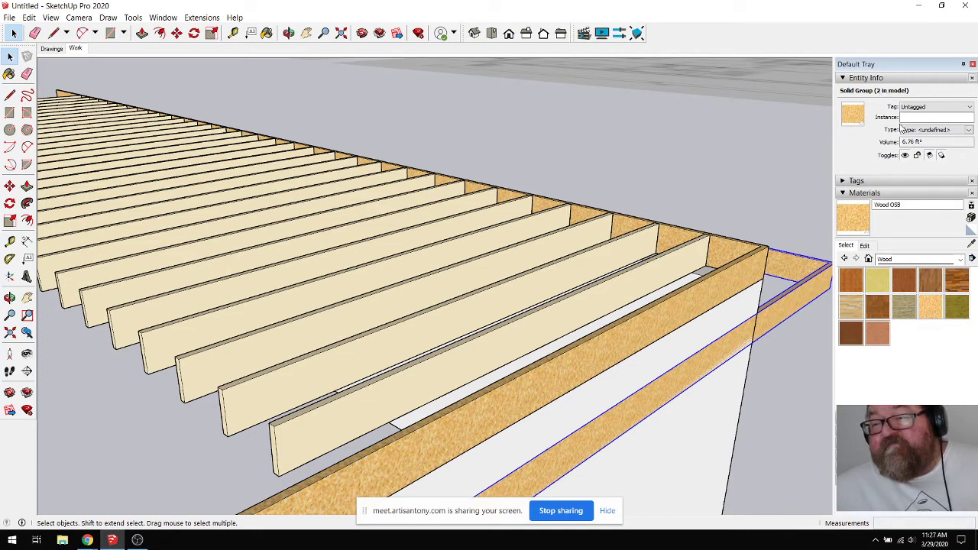
right_click(785, 261)
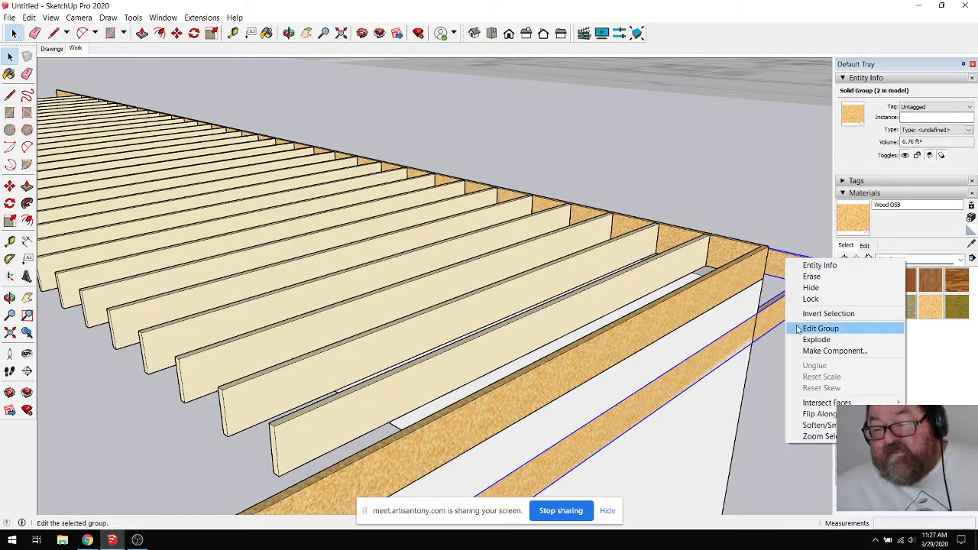
click(911, 121)
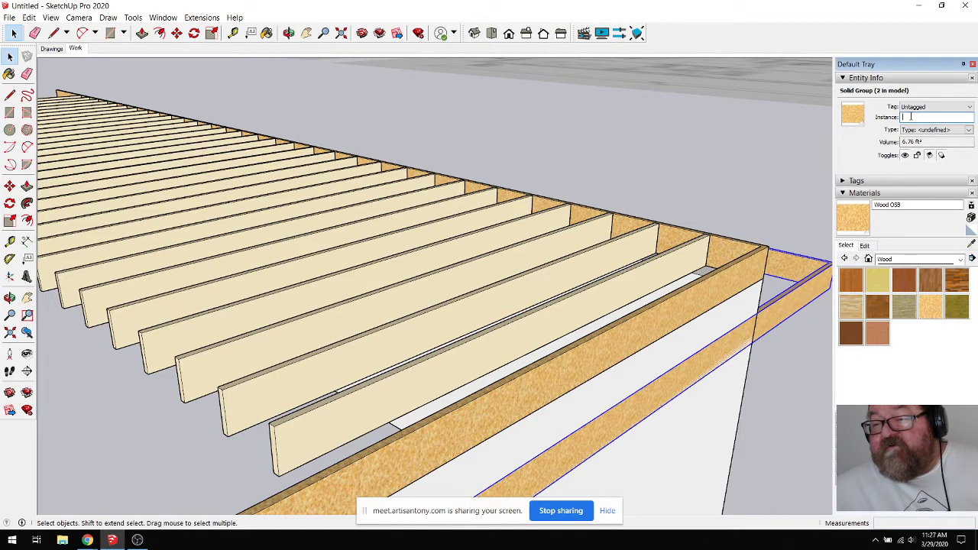
right_click(783, 266)
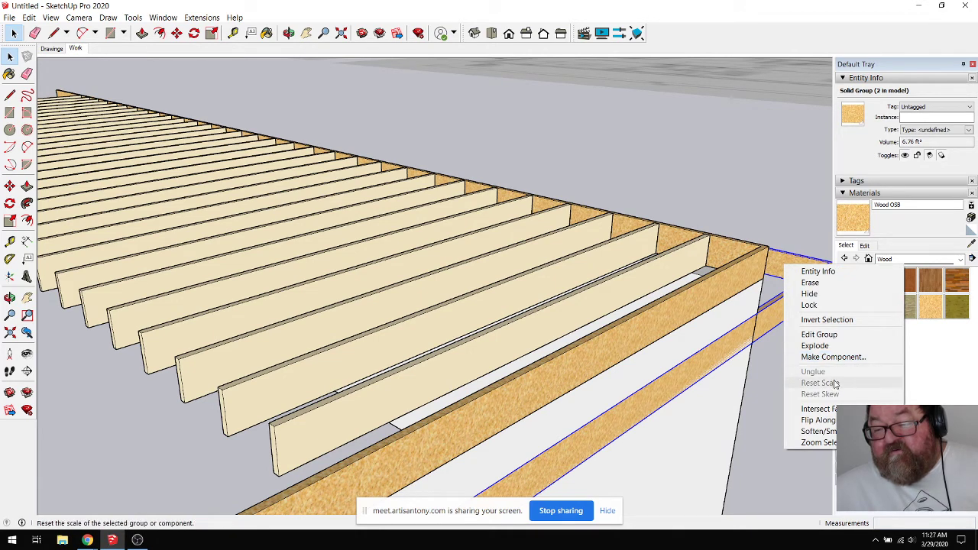
click(654, 209)
Step: Draw a rectangle on the ground outside the foundation corner and Push/Pull it up about 1' 8" into a box
scroll(345, 273, down, 2)
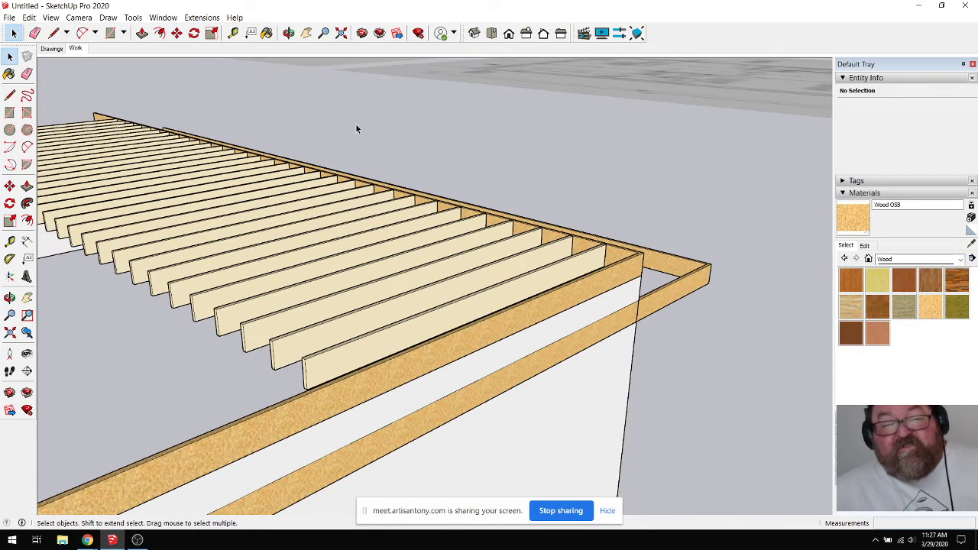
click(110, 33)
scroll(397, 235, down, 1)
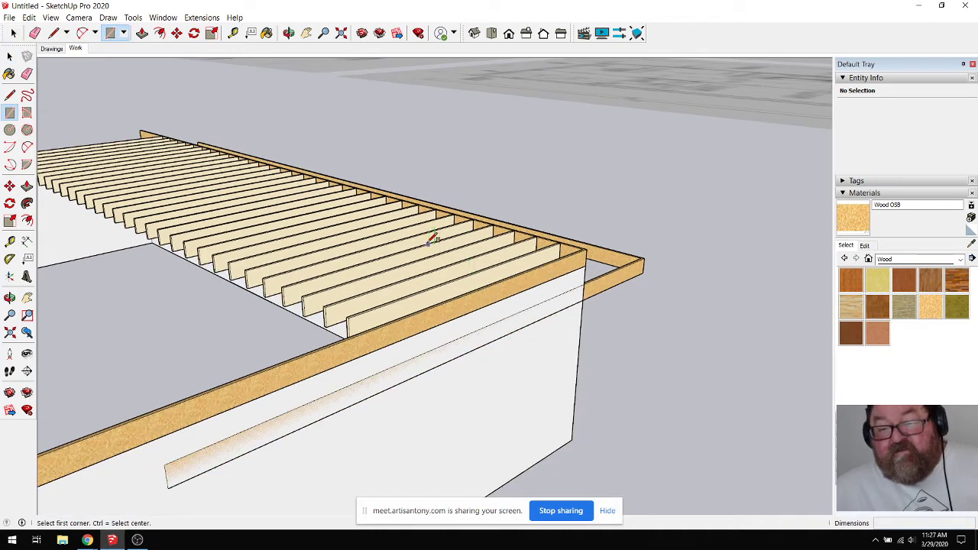
click(664, 372)
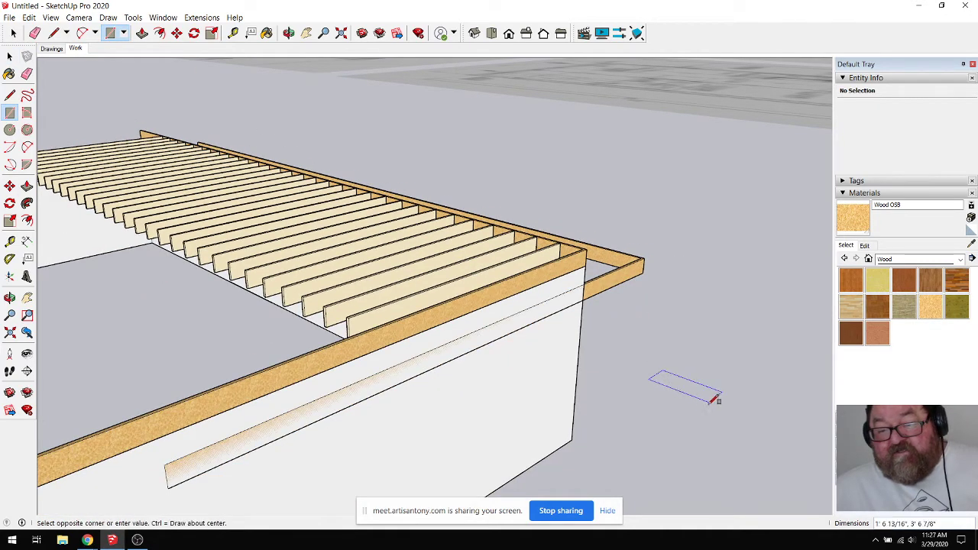
click(696, 411)
click(142, 33)
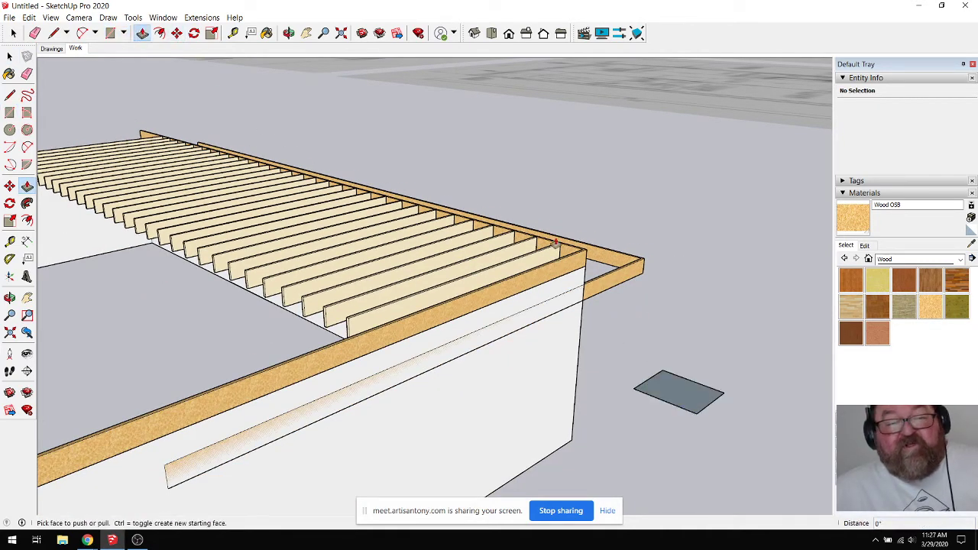
click(684, 399)
click(681, 369)
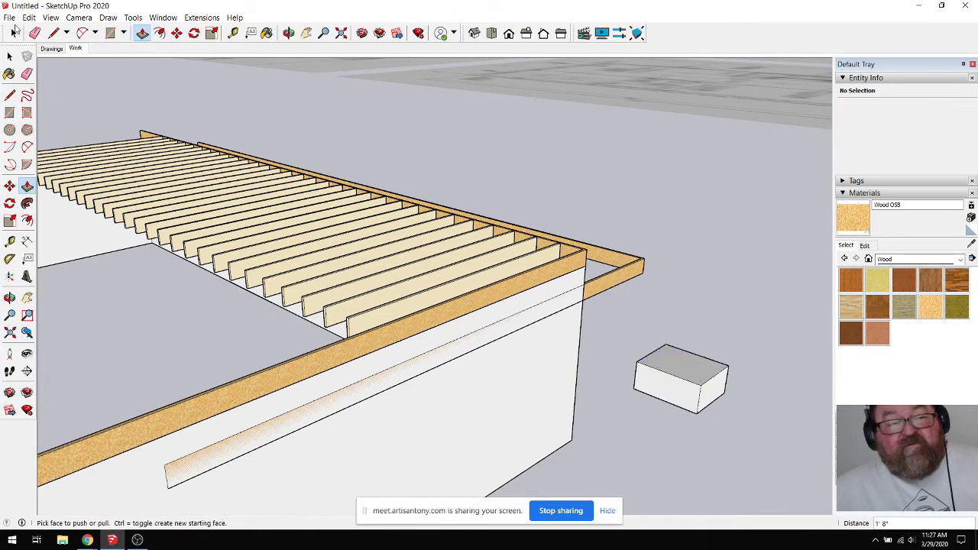
Step: Select the whole box outside the foundation and make it a group
key(space)
drag(622, 327, 775, 436)
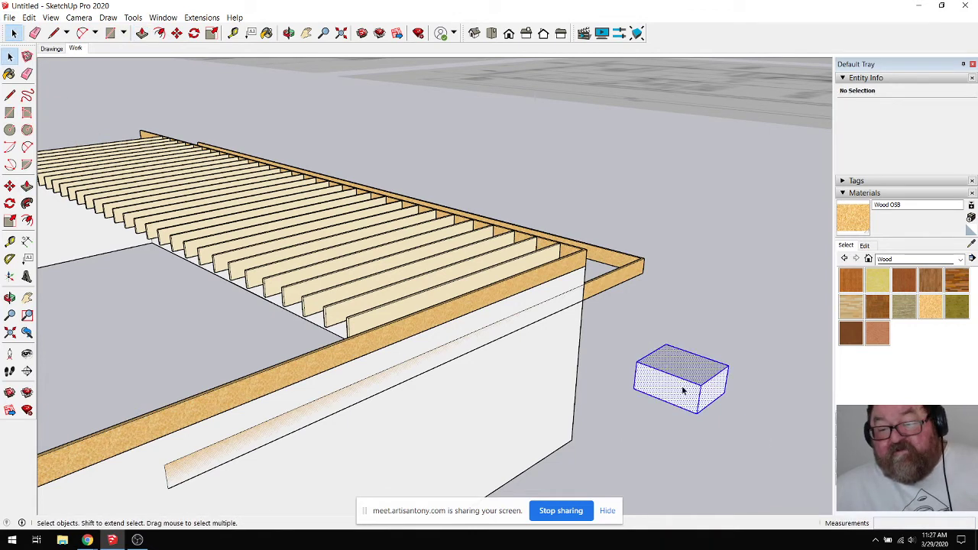
right_click(652, 379)
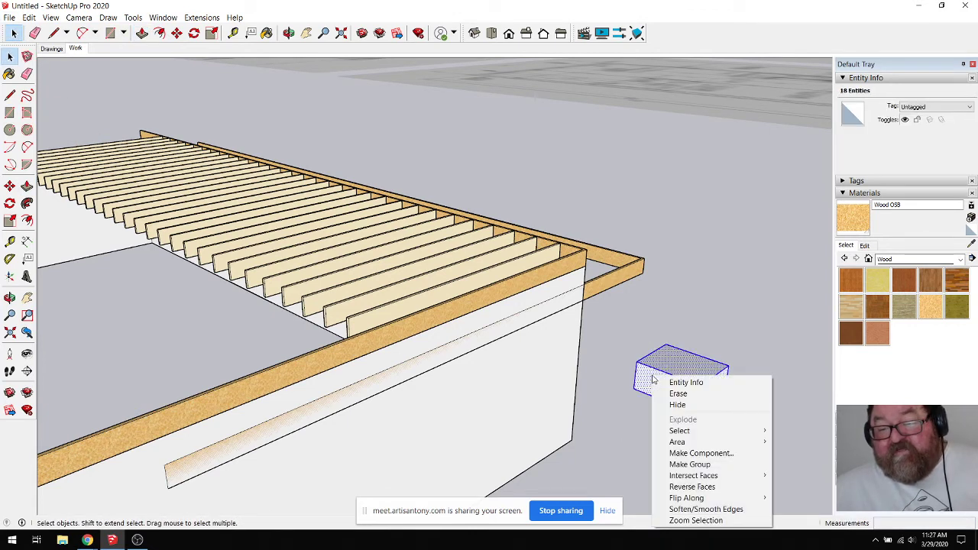
click(679, 465)
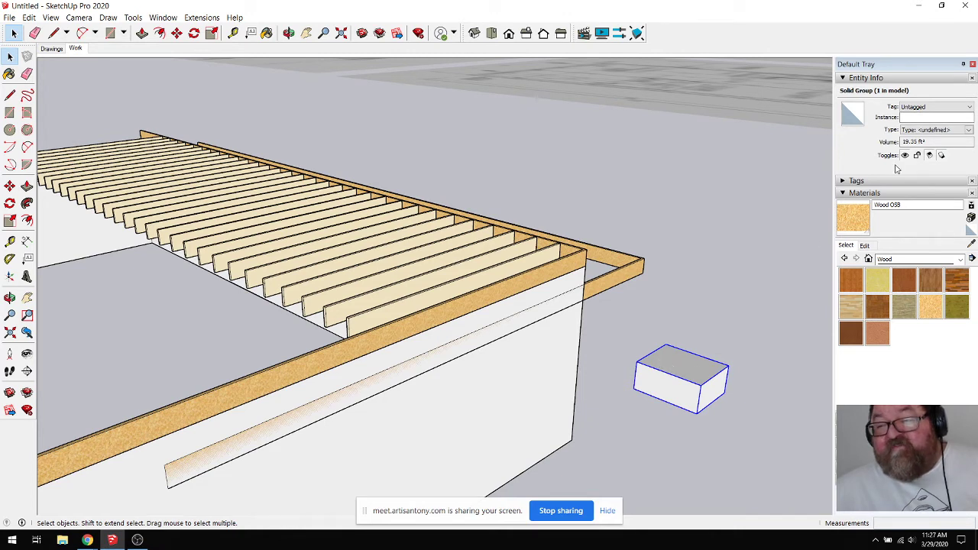
Step: Convert the box group into a component with the definition name "cube"
right_click(666, 386)
click(711, 288)
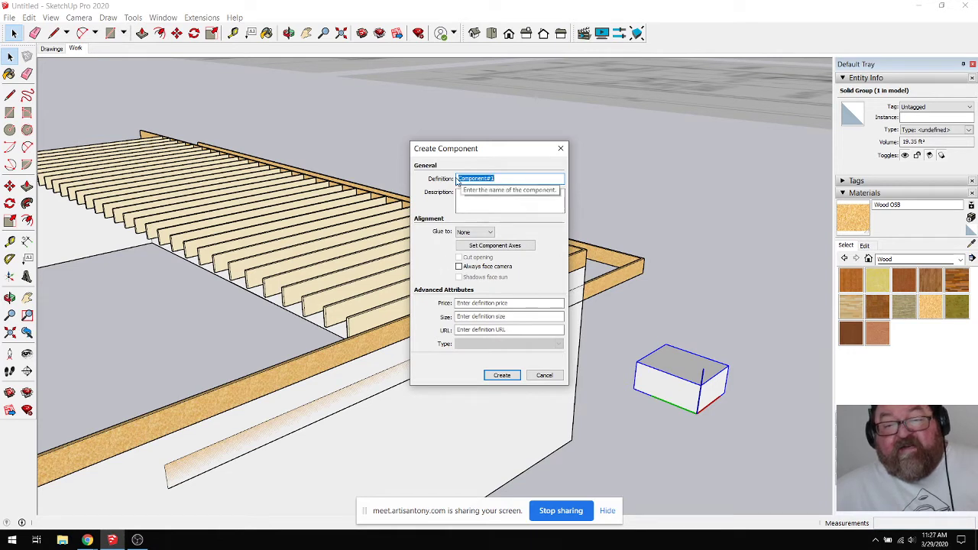
text(cube)
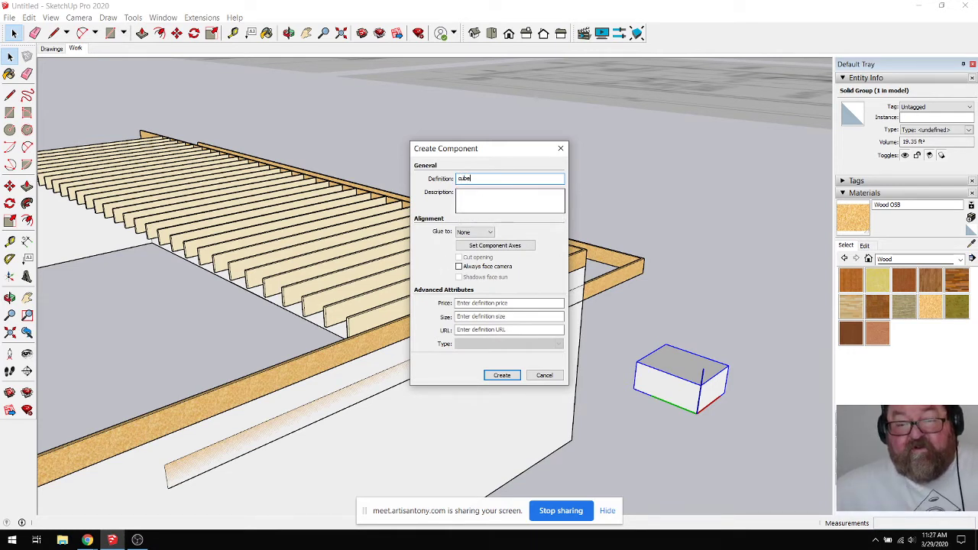
click(472, 193)
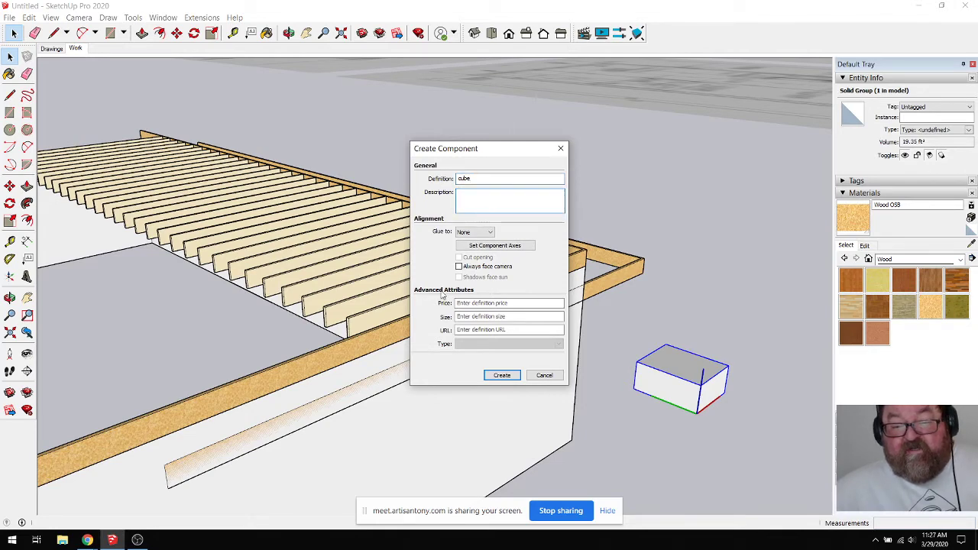
click(501, 376)
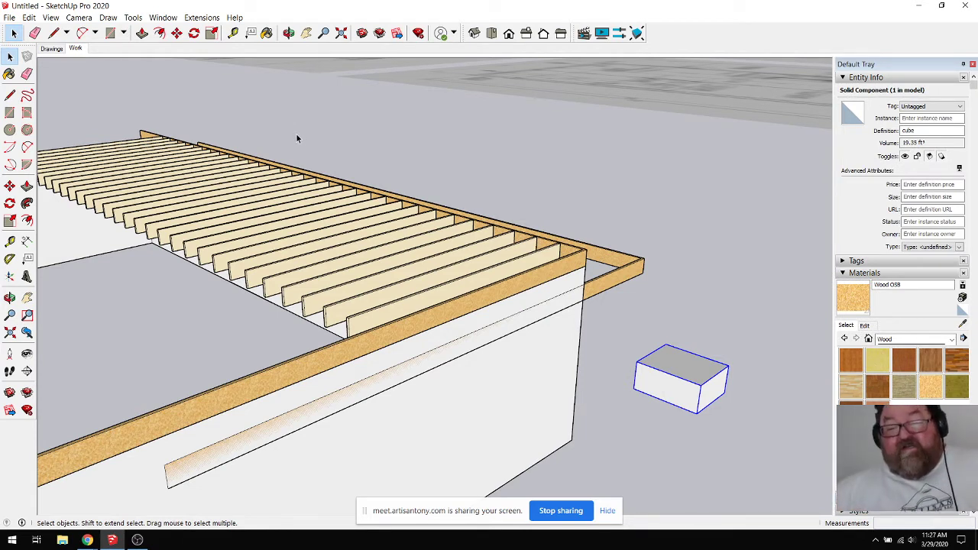
Step: Place two copies of the cube component in a row leading away from the foundation, spaced about 5' 9" apart
click(176, 33)
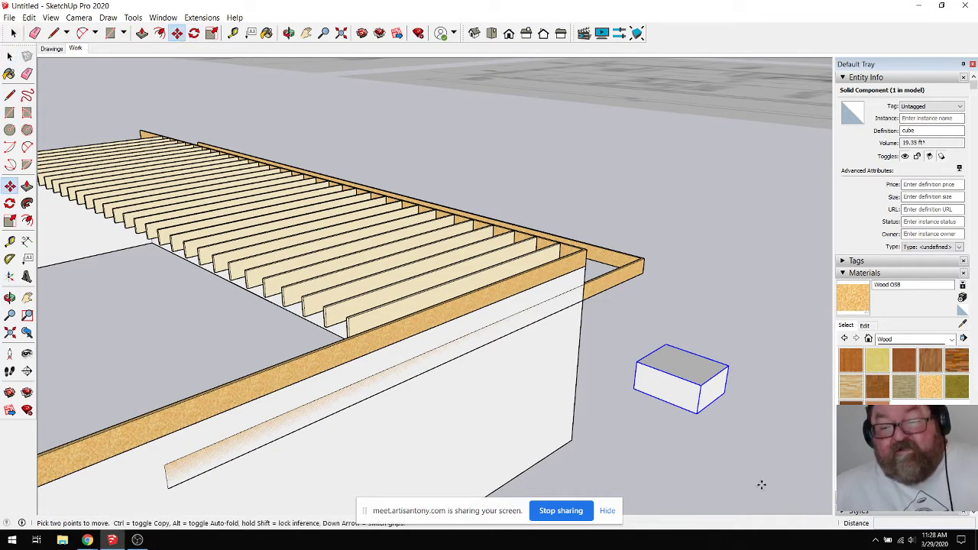
click(672, 437)
key(ctrl)
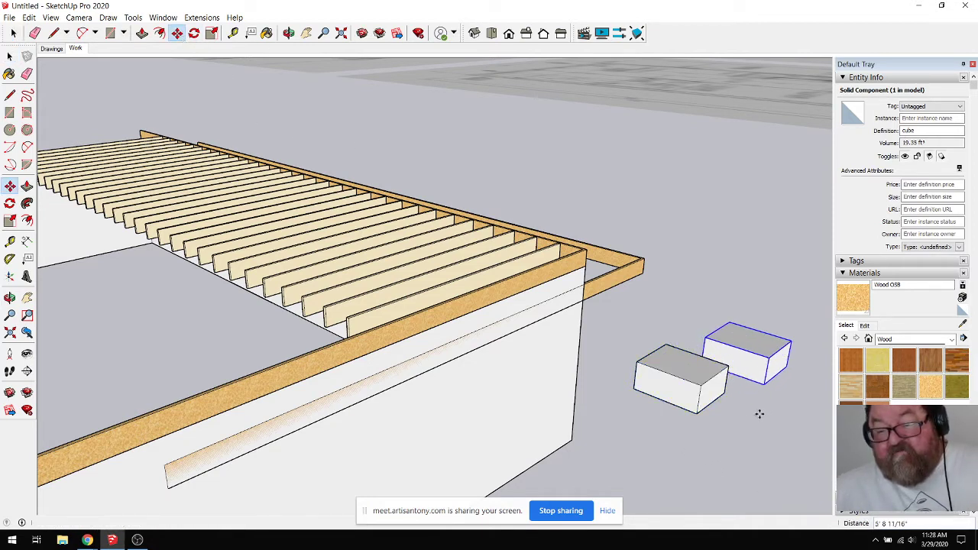
click(758, 417)
scroll(580, 443, down, 2)
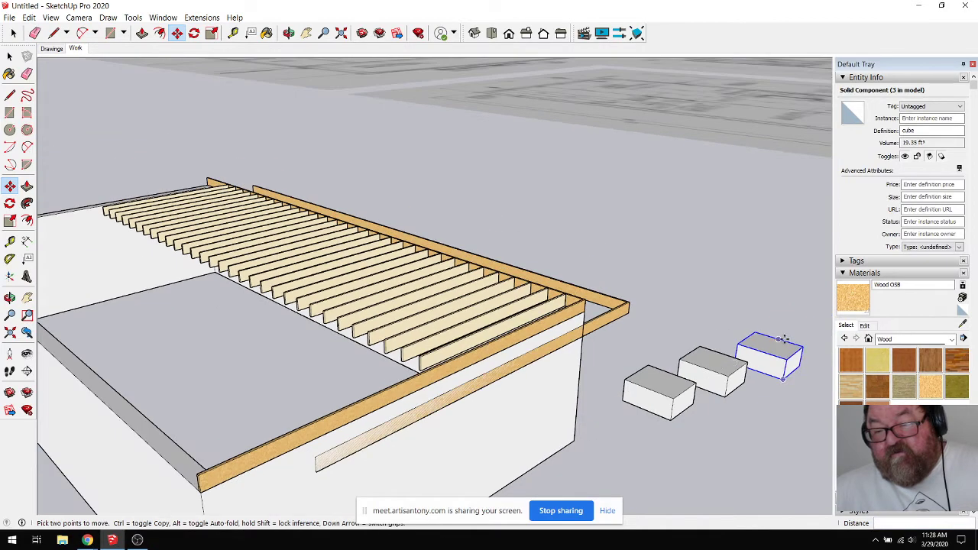
click(15, 32)
click(15, 33)
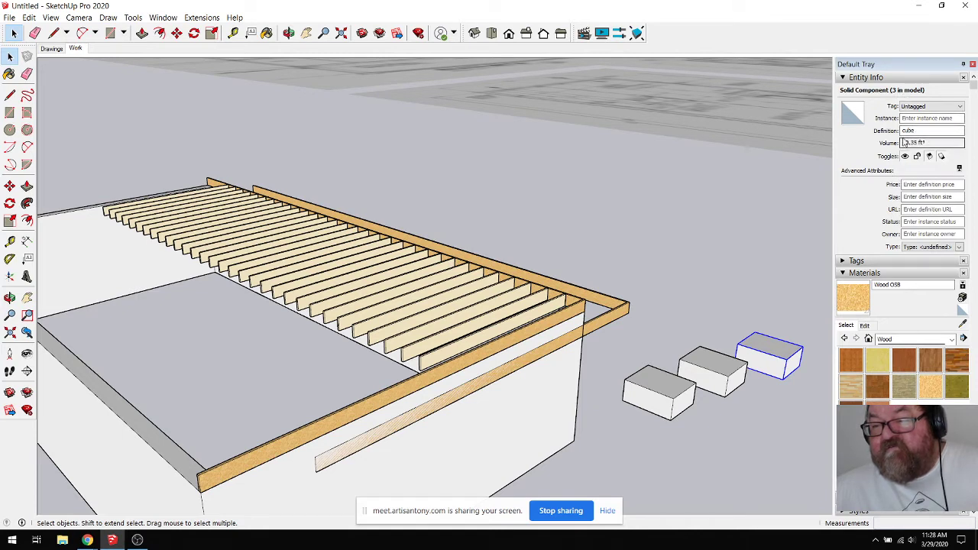
Step: Name the copied rim group's instance "test1" and compare its entity information with the original rim group's
click(619, 310)
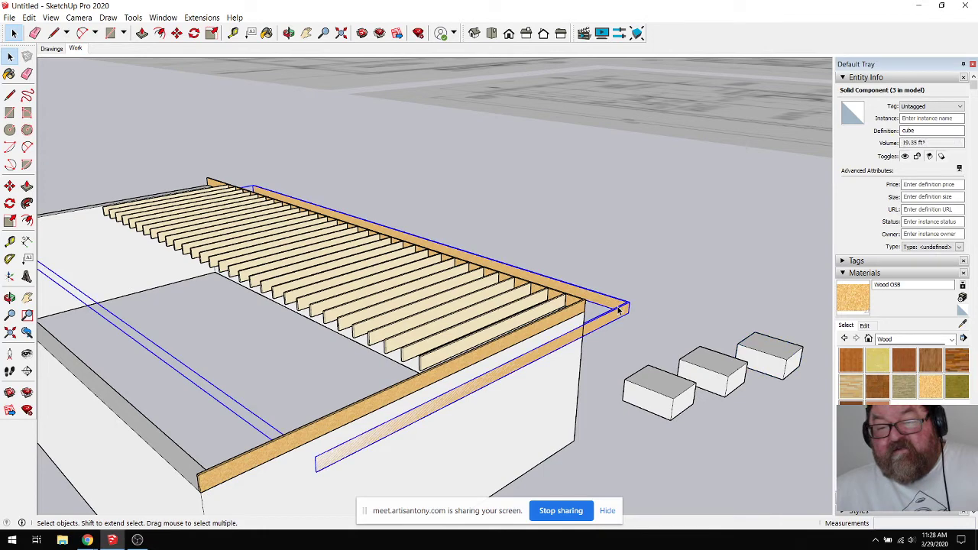
click(909, 119)
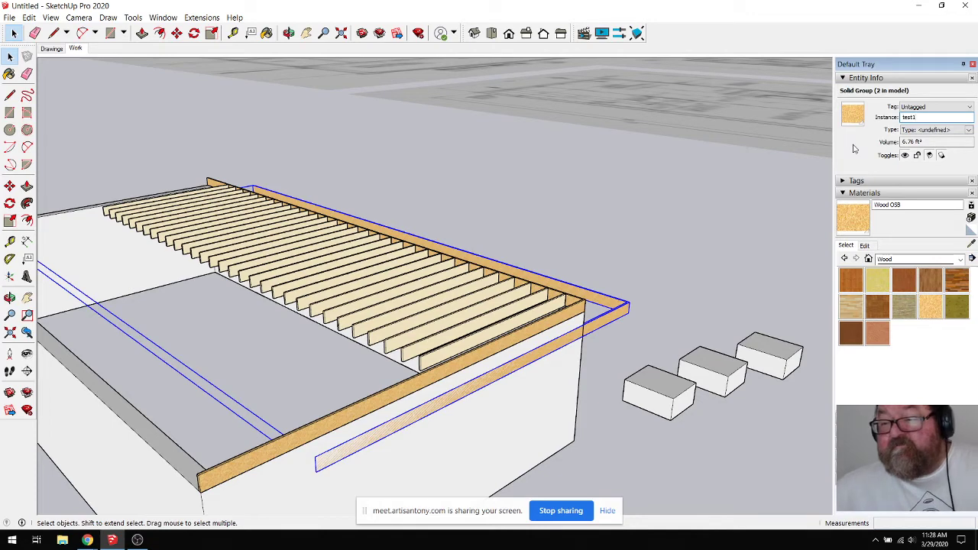
click(677, 288)
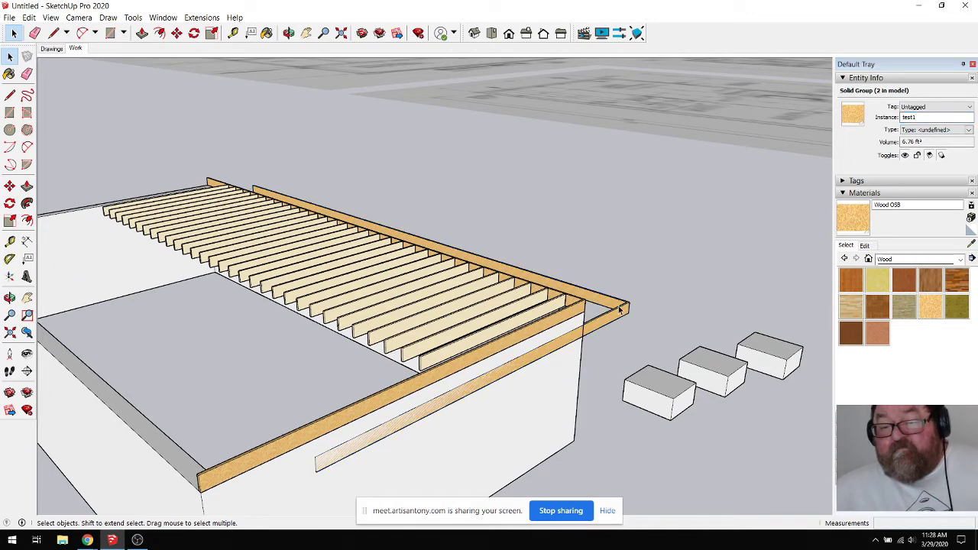
click(619, 308)
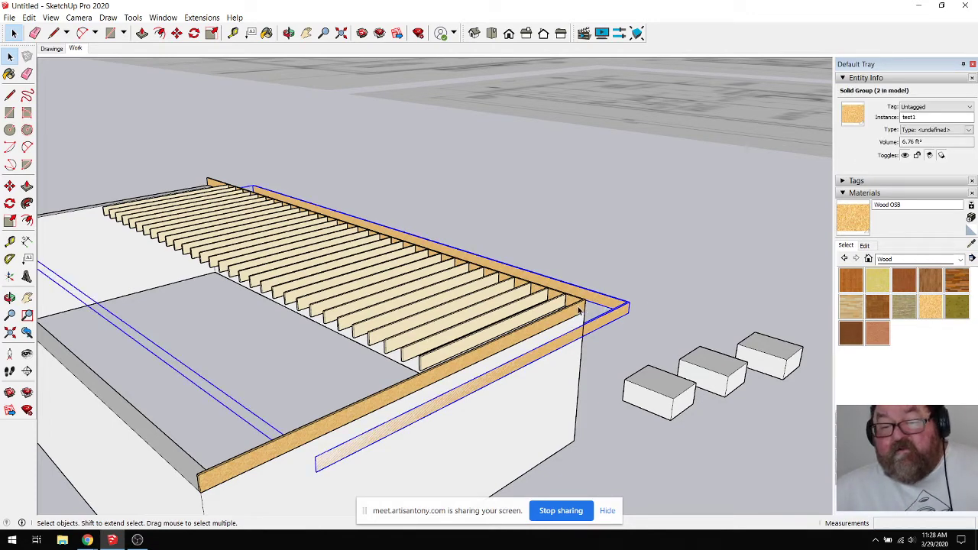
click(579, 309)
click(611, 312)
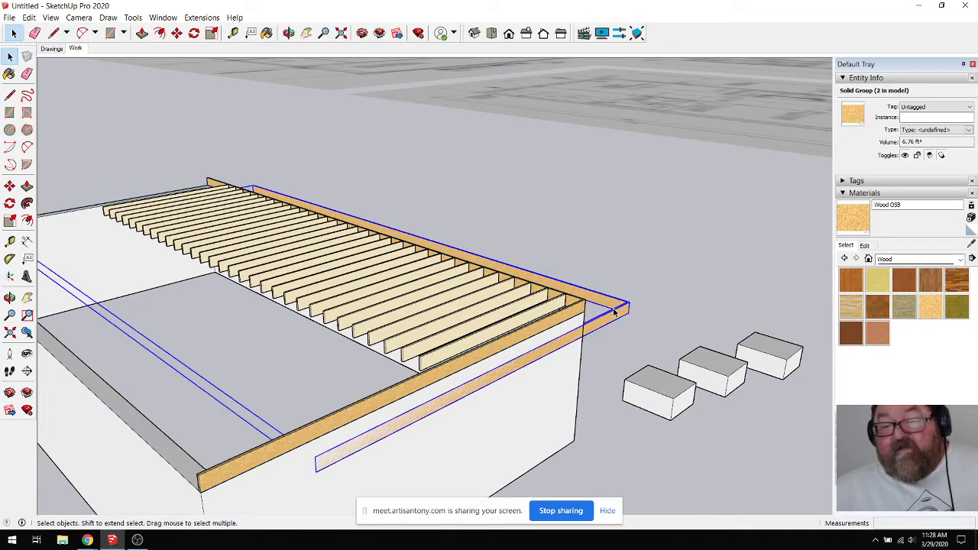
Step: Copy the test1 rim group about 3' 11" farther out and compare the instance names of both copies
click(175, 36)
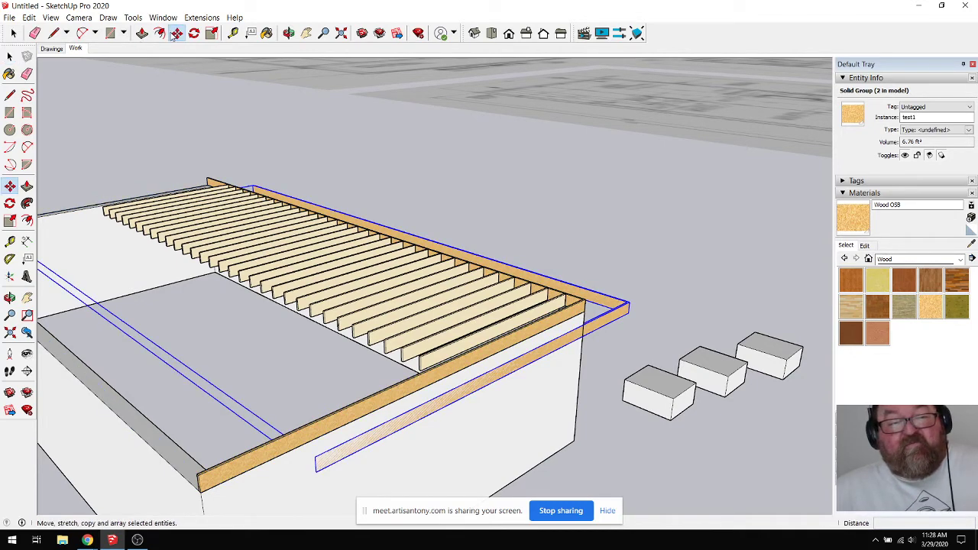
click(657, 309)
key(ctrl)
click(697, 312)
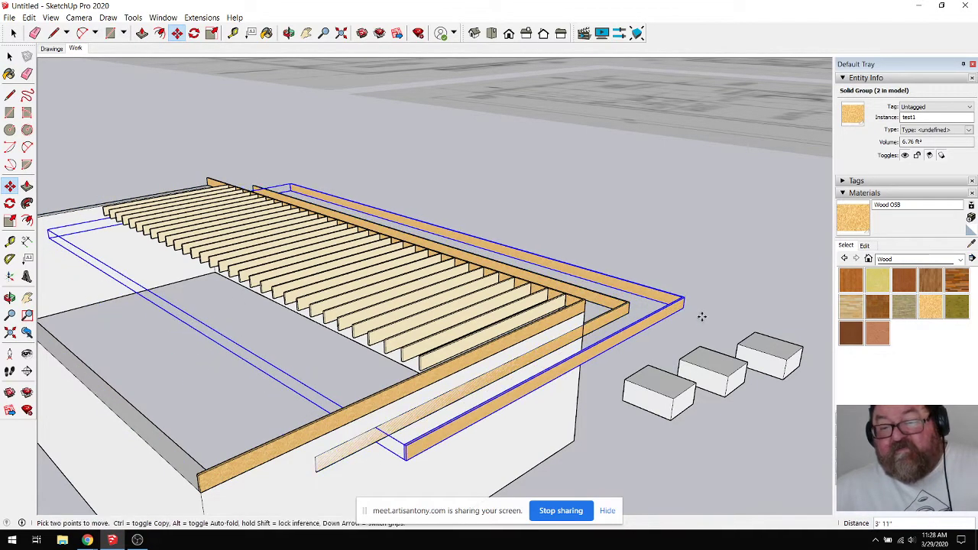
key(space)
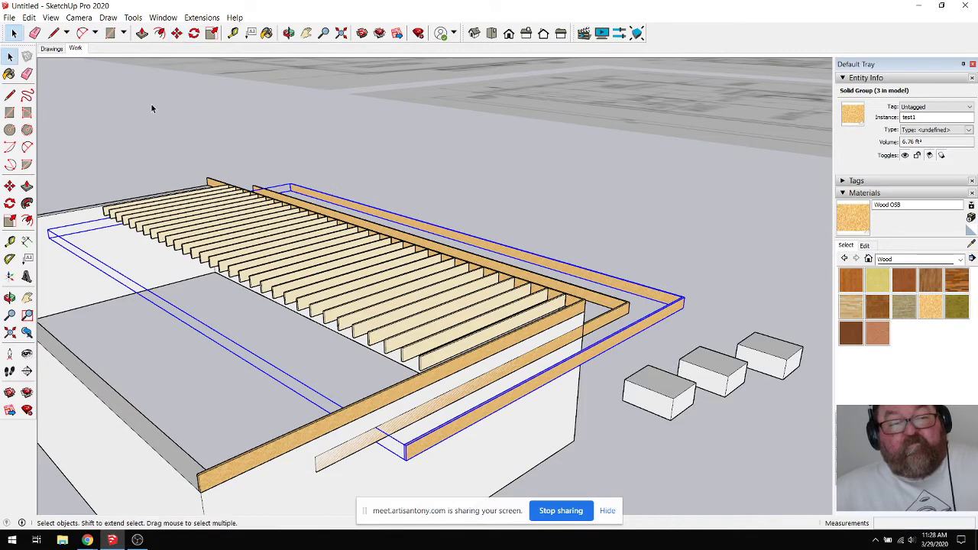
click(615, 311)
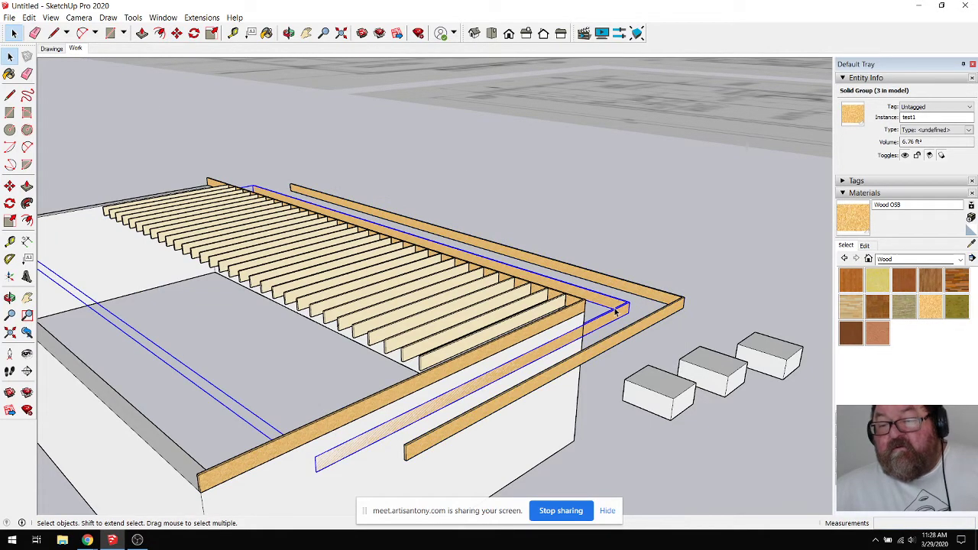
click(662, 301)
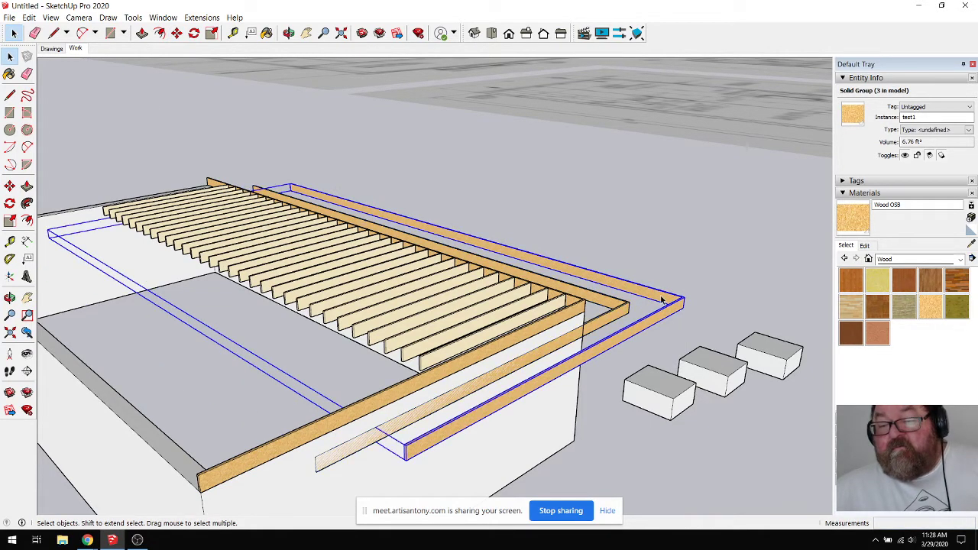
click(615, 311)
Step: Delete both copied OSB rim groups outside the foundation, keeping the original rim
click(662, 305)
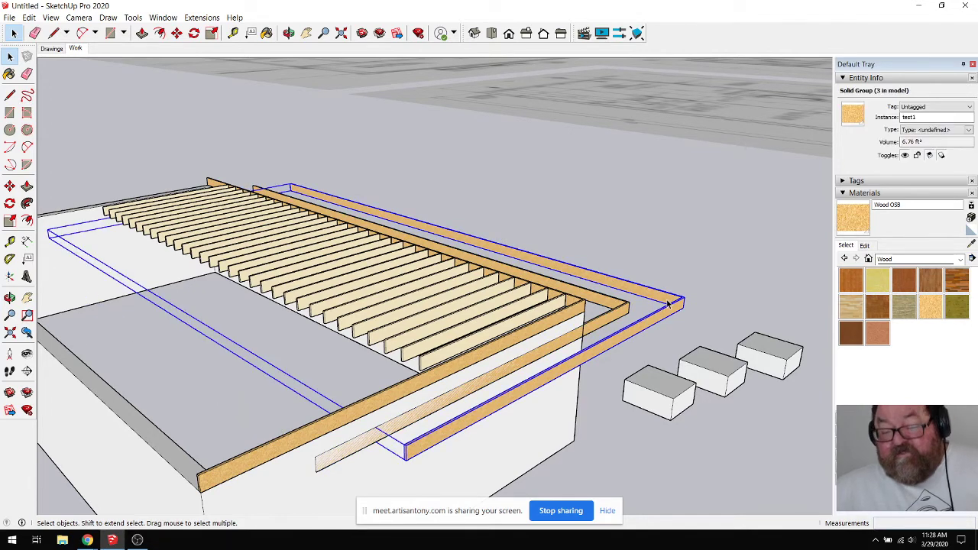
key(Delete)
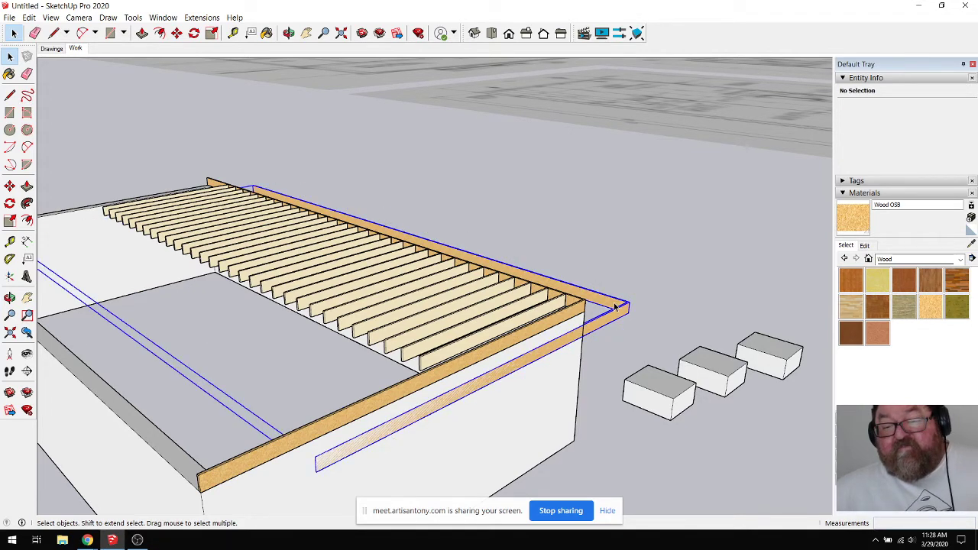
click(615, 306)
key(Delete)
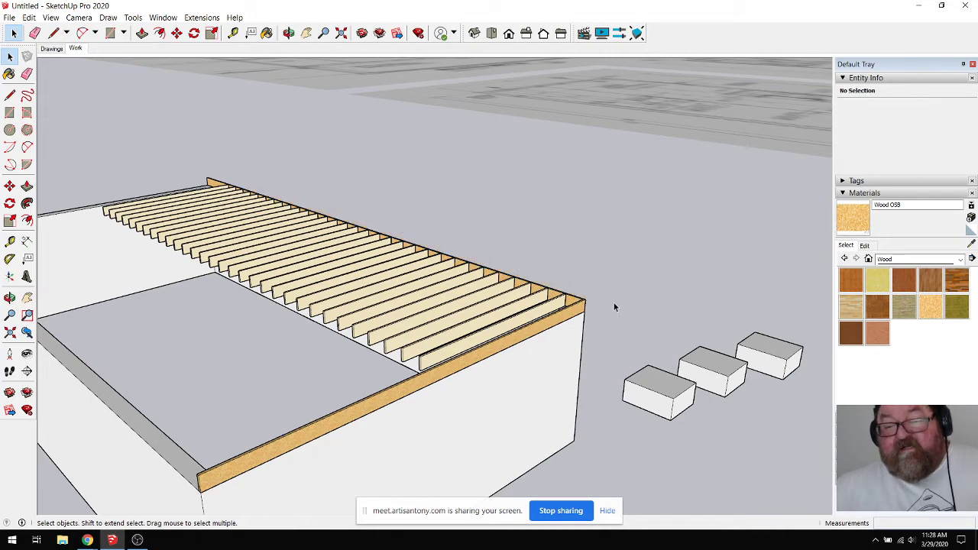
Step: Delete the three cube components outside the foundation
click(662, 391)
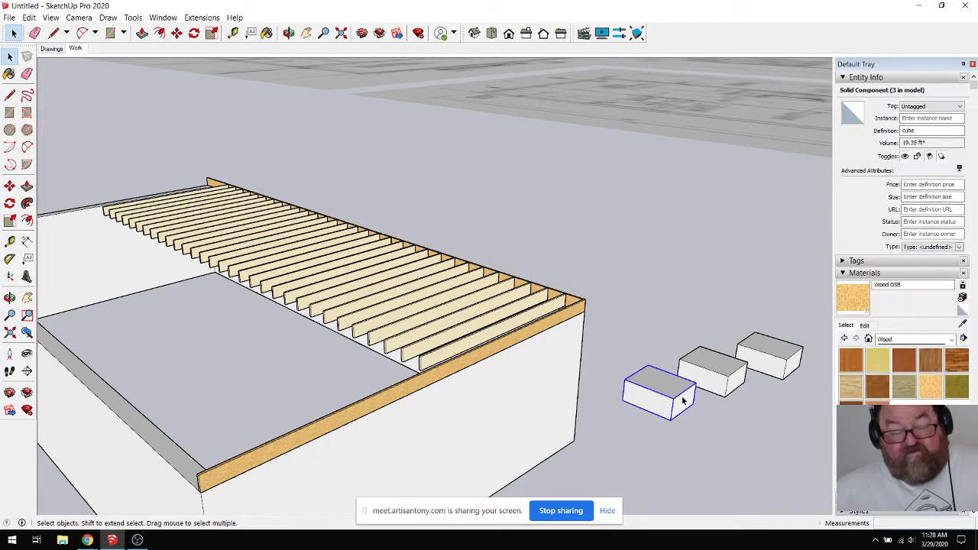
shift+click(732, 372)
shift+click(774, 351)
key(Delete)
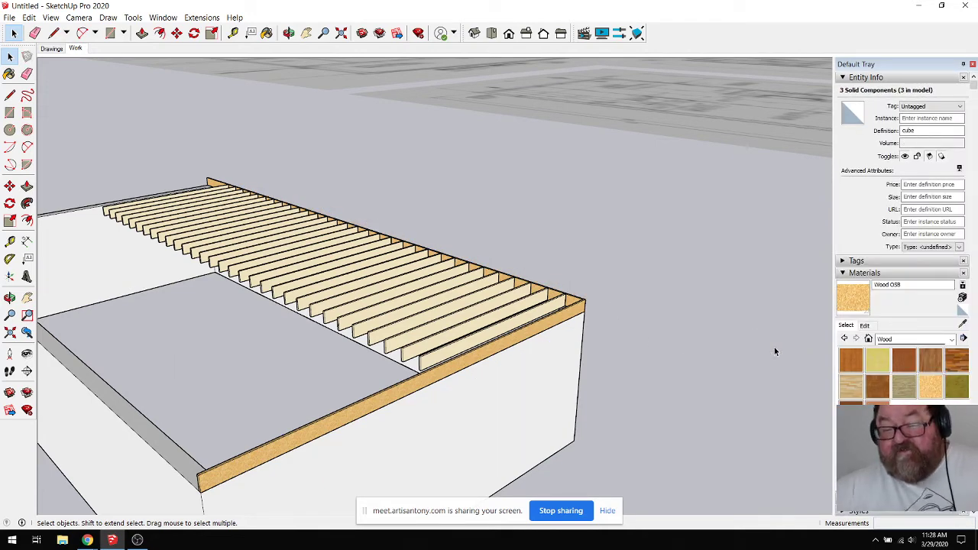
Step: Examine the arrayed joists up close where they meet the OSB rim corner
middle_drag(366, 356, 629, 350)
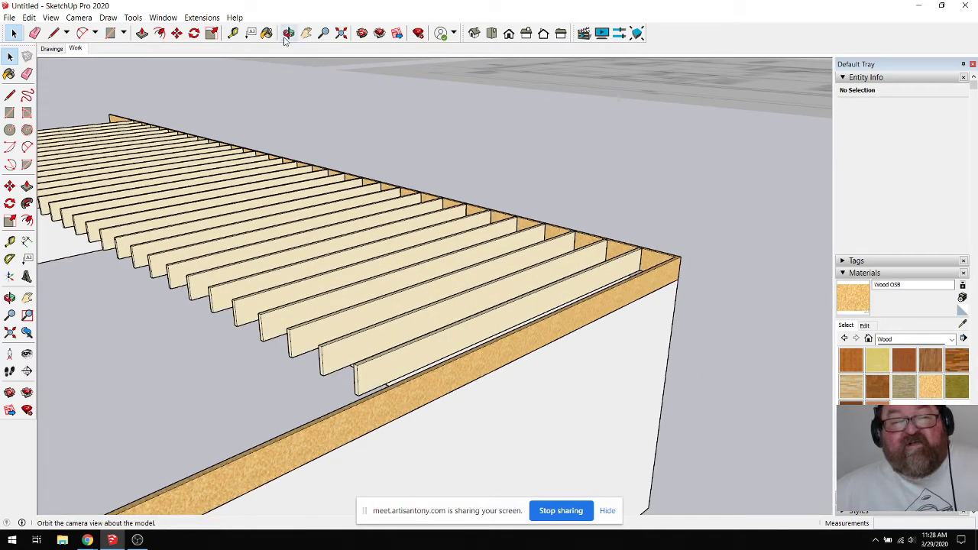
middle_drag(452, 177, 494, 237)
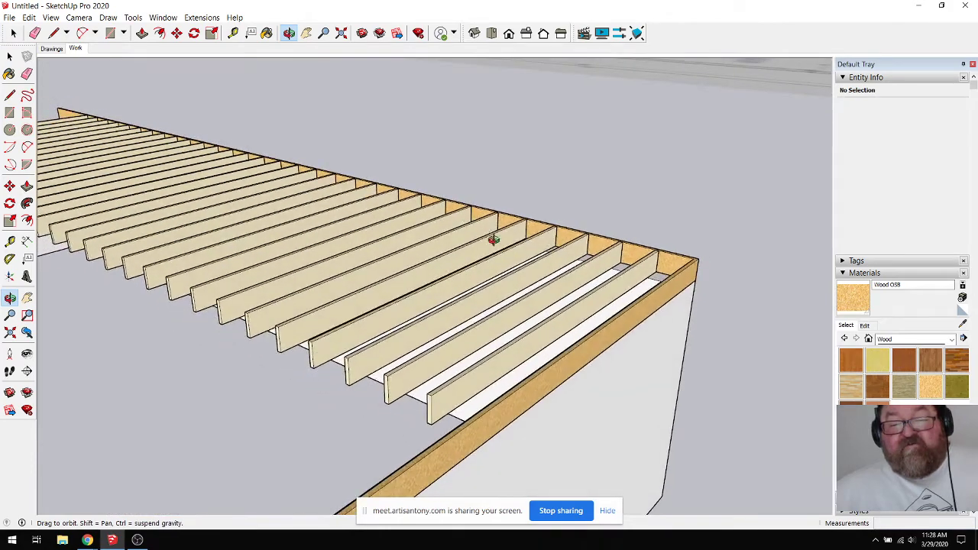
scroll(471, 405, up, 3)
scroll(532, 203, down, 4)
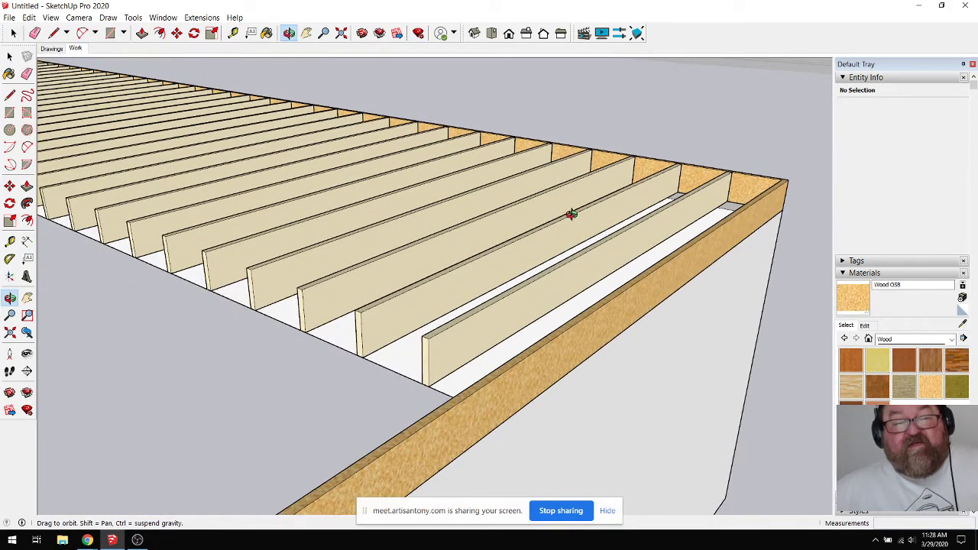
scroll(386, 237, up, 4)
middle_drag(386, 250, 398, 256)
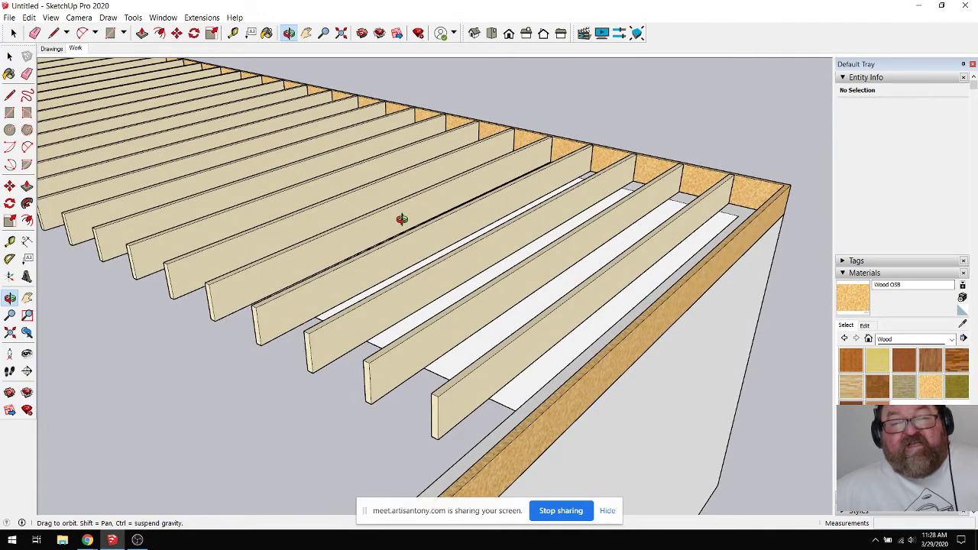
scroll(397, 222, down, 2)
scroll(459, 294, up, 2)
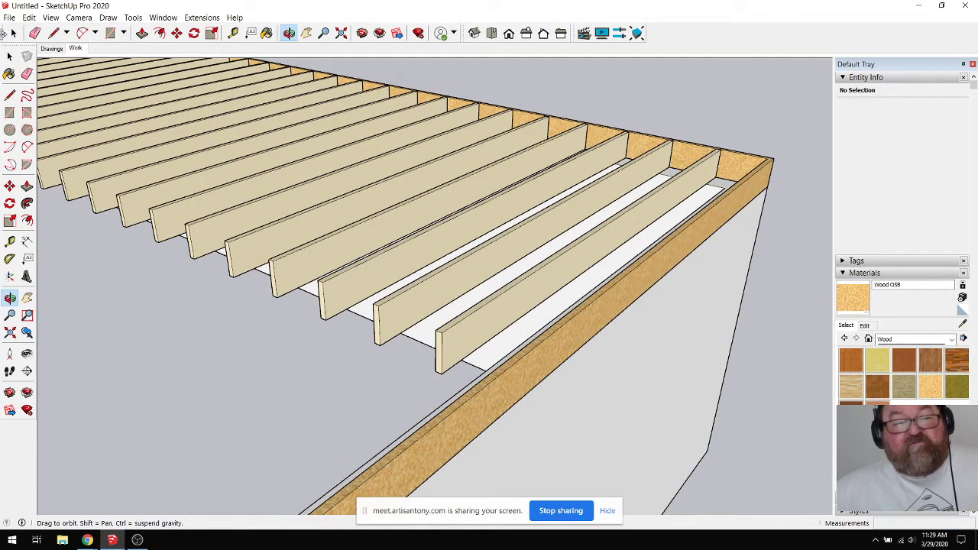
Step: Shorten all the joists by 2' by pushing back the free end face of one joist inside its component
key(space)
double_click(470, 331)
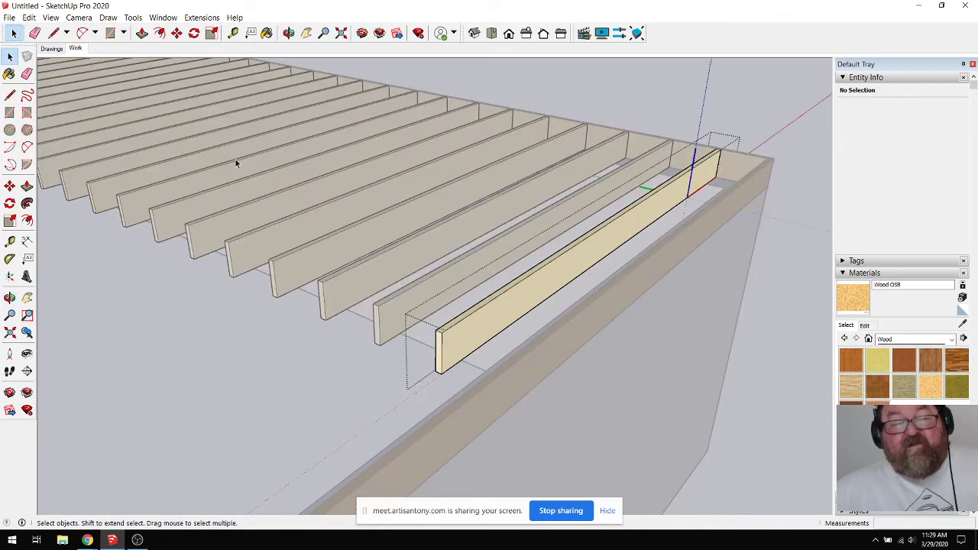
click(748, 321)
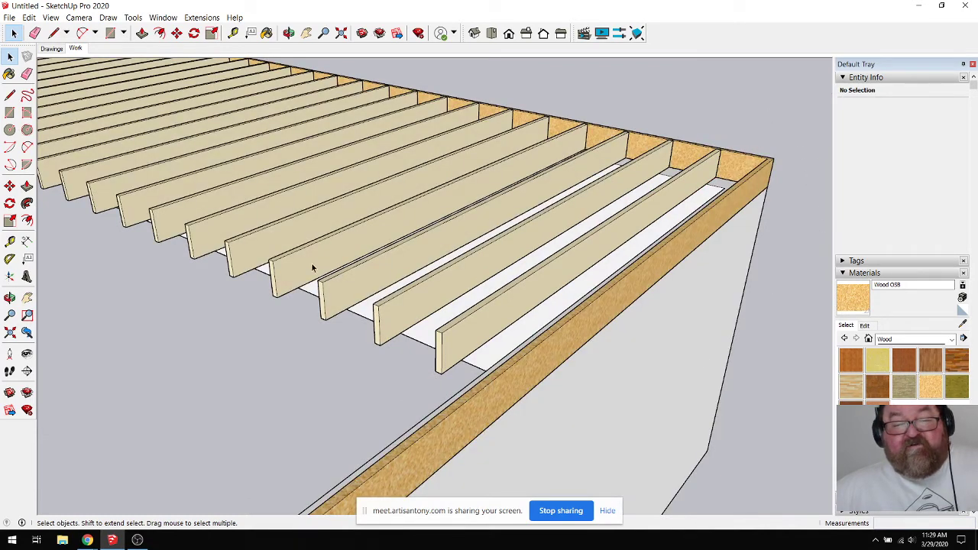
double_click(279, 265)
middle_drag(280, 263, 223, 277)
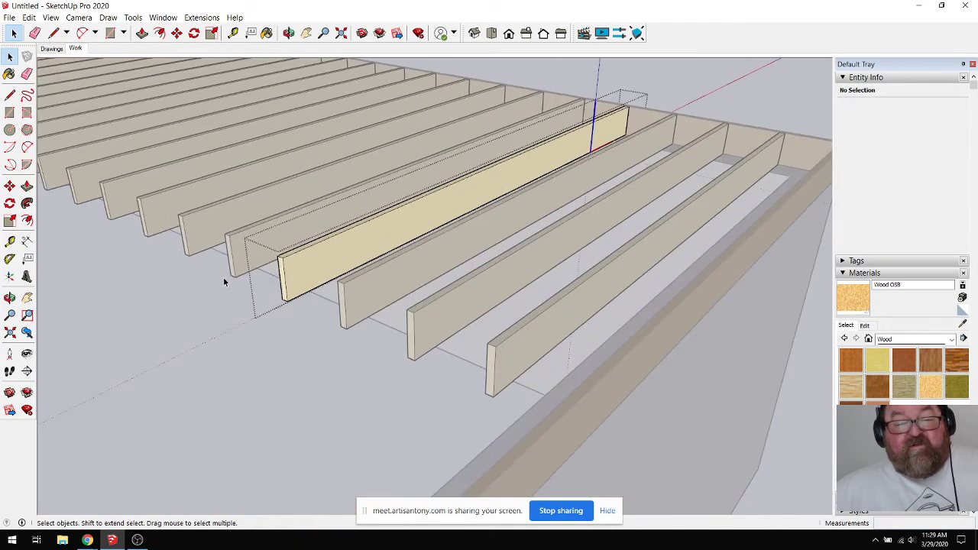
click(142, 32)
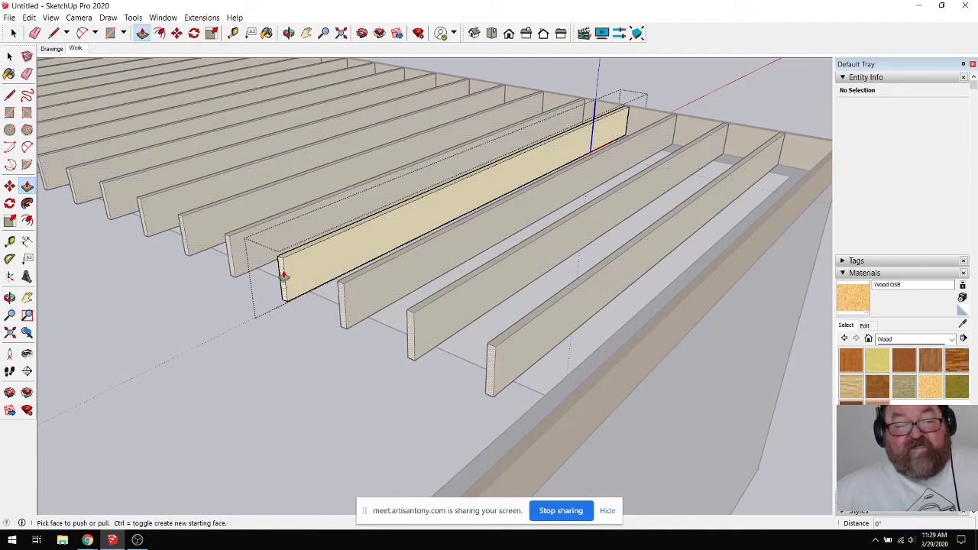
click(280, 276)
click(302, 266)
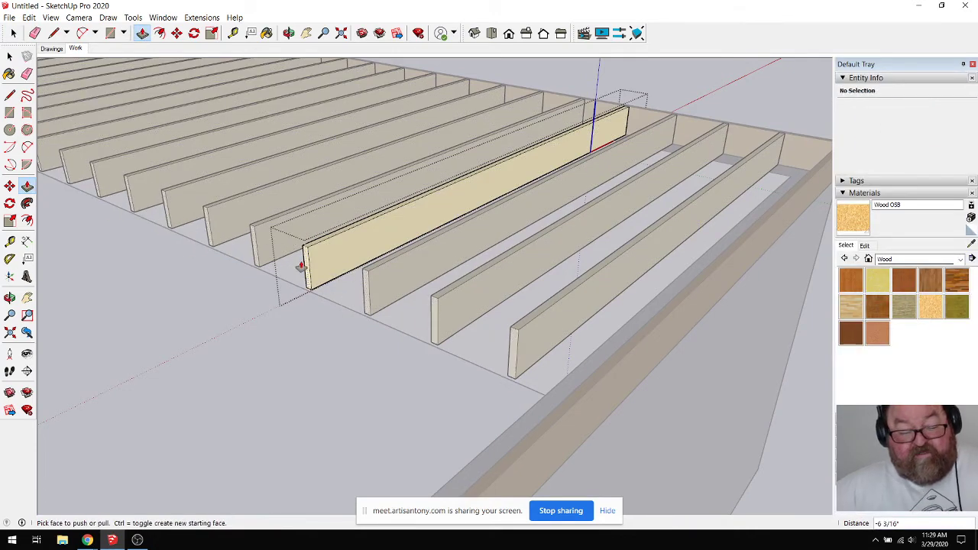
text(2')
key(Return)
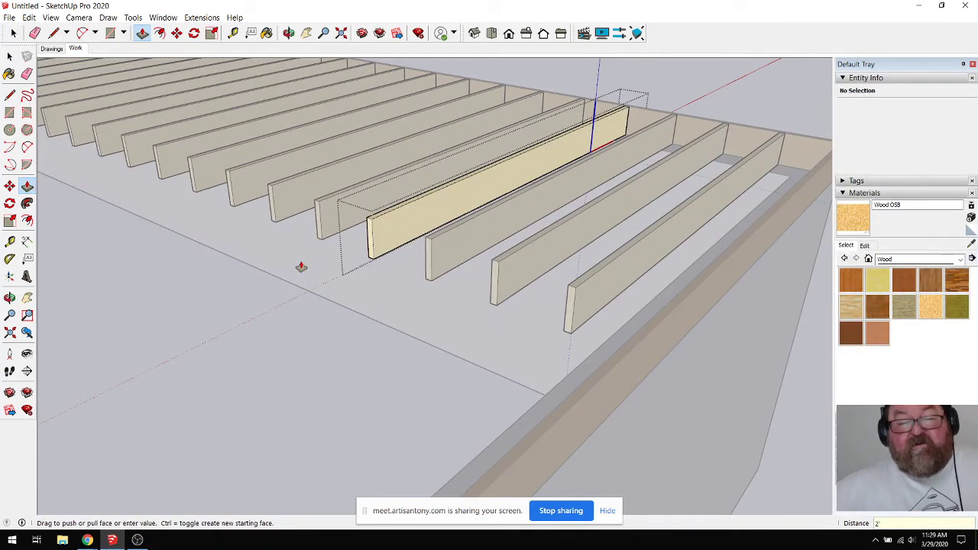
click(10, 56)
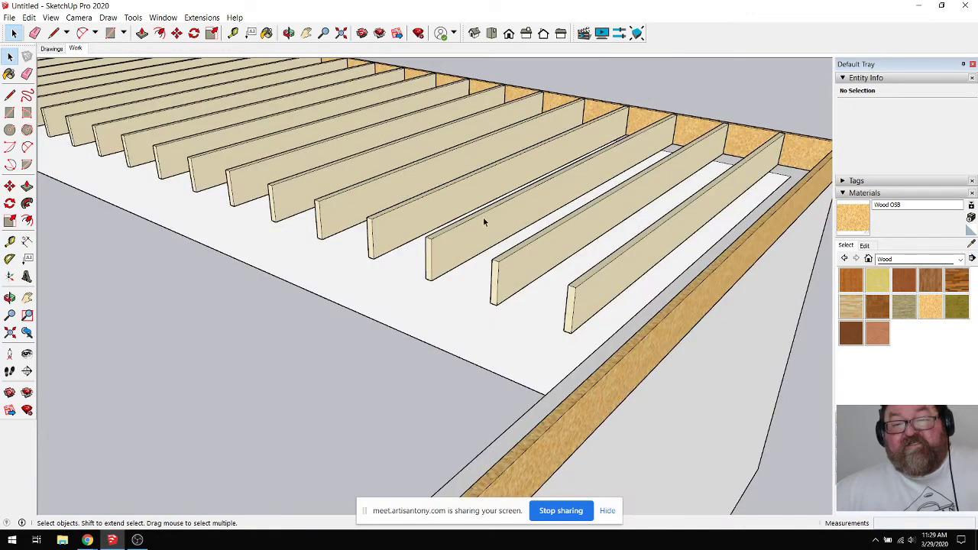
Step: Inspect the shortened joists along the full row from several angles
click(288, 33)
drag(458, 229, 622, 354)
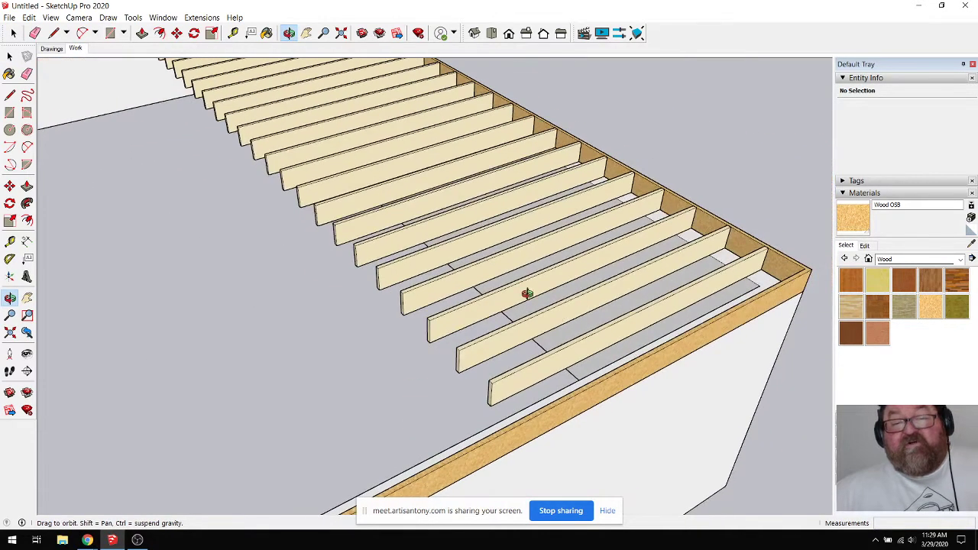
drag(449, 268, 583, 296)
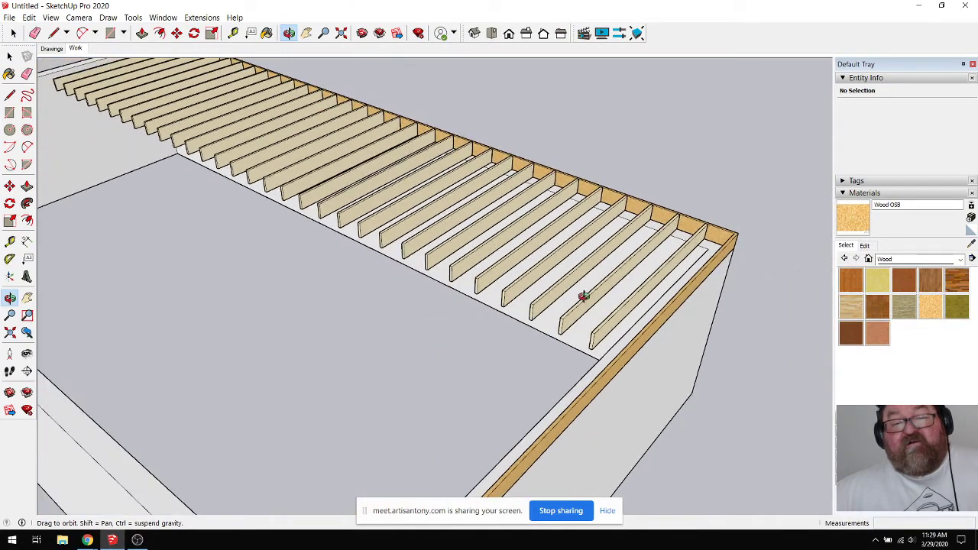
drag(506, 258, 575, 260)
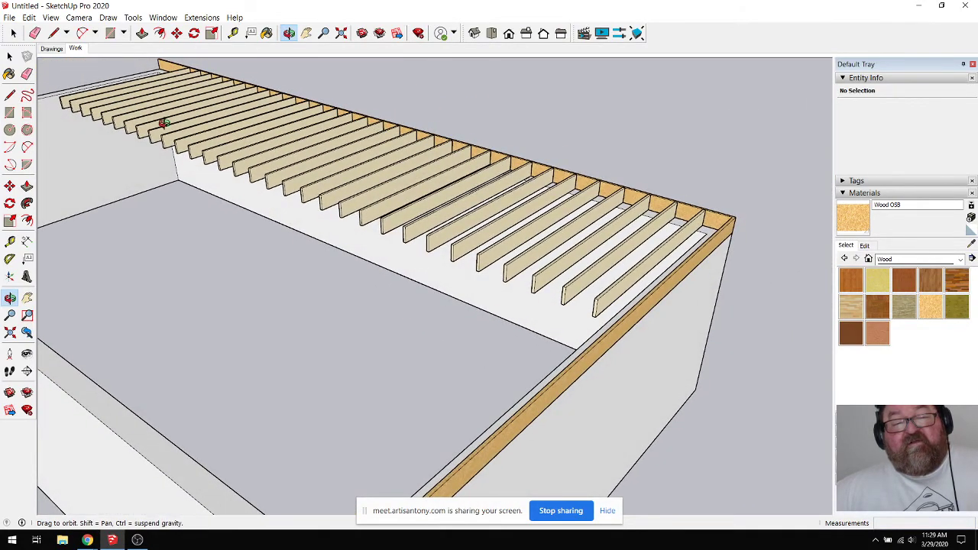
drag(382, 175, 285, 162)
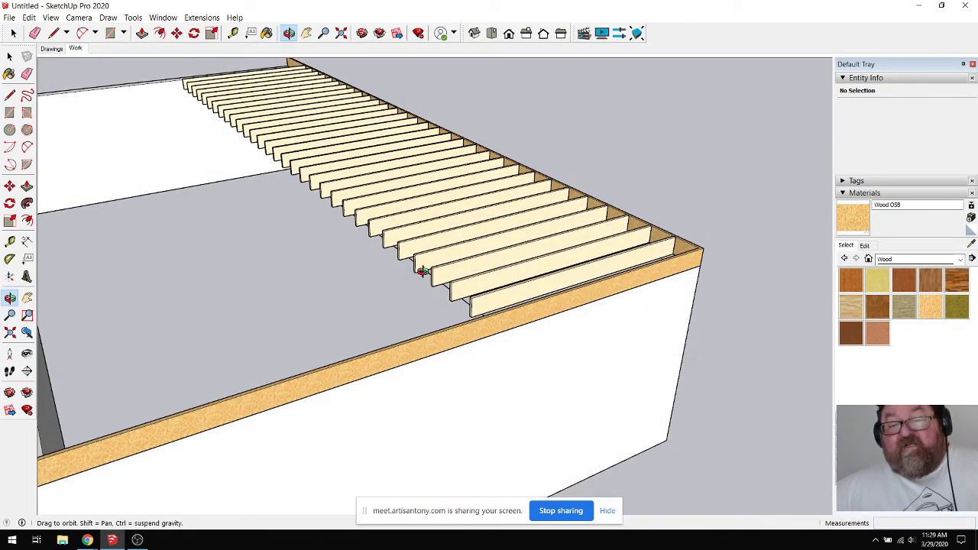
drag(421, 272, 700, 367)
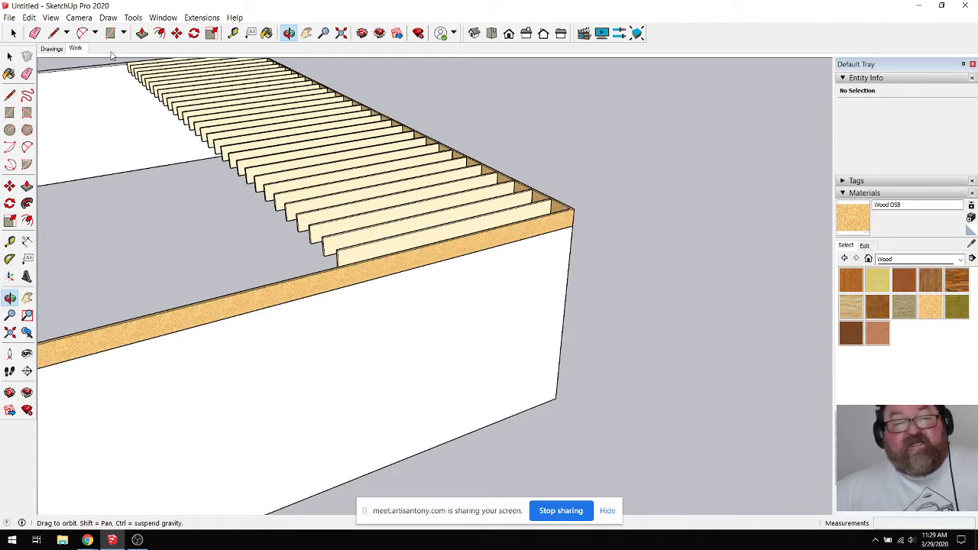
Step: Model a box outside the foundation with a base about 2' 9" by 3' 10" and a height of about 1' 9"
click(110, 33)
click(612, 344)
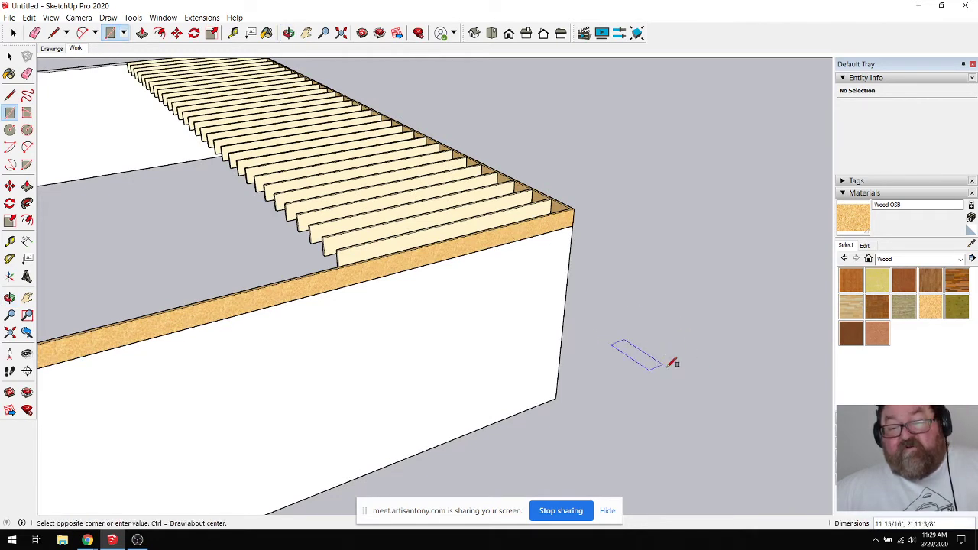
click(701, 363)
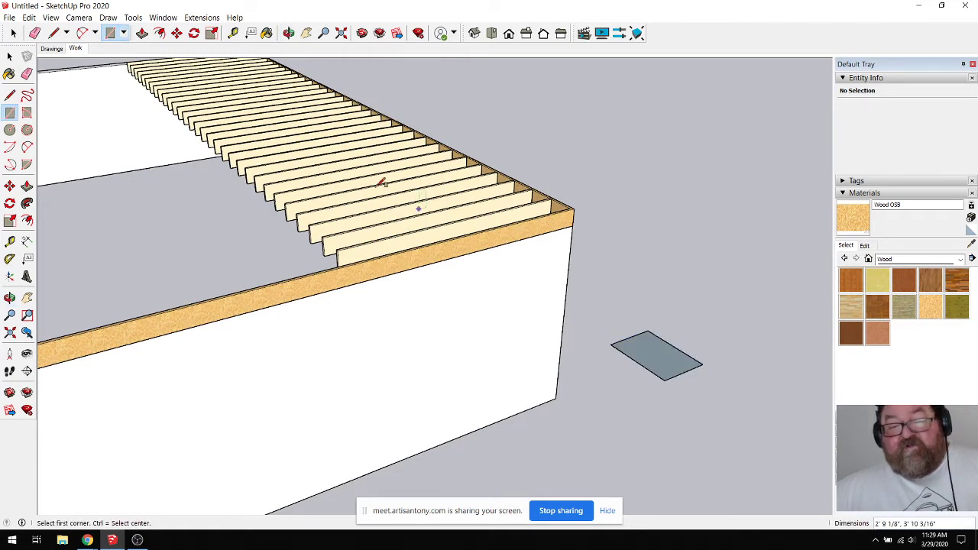
click(140, 33)
click(650, 328)
click(611, 325)
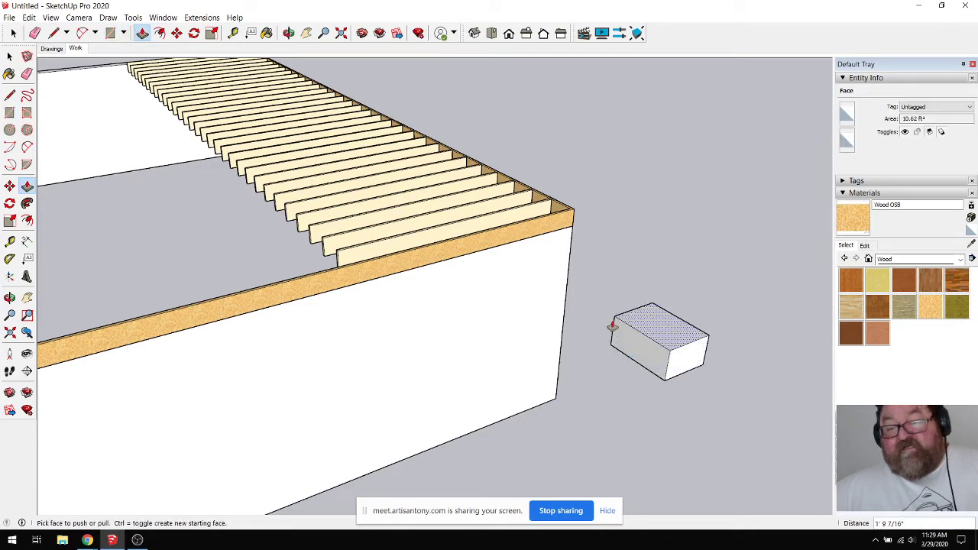
Step: Turn the whole box beside the foundation into a group
click(10, 17)
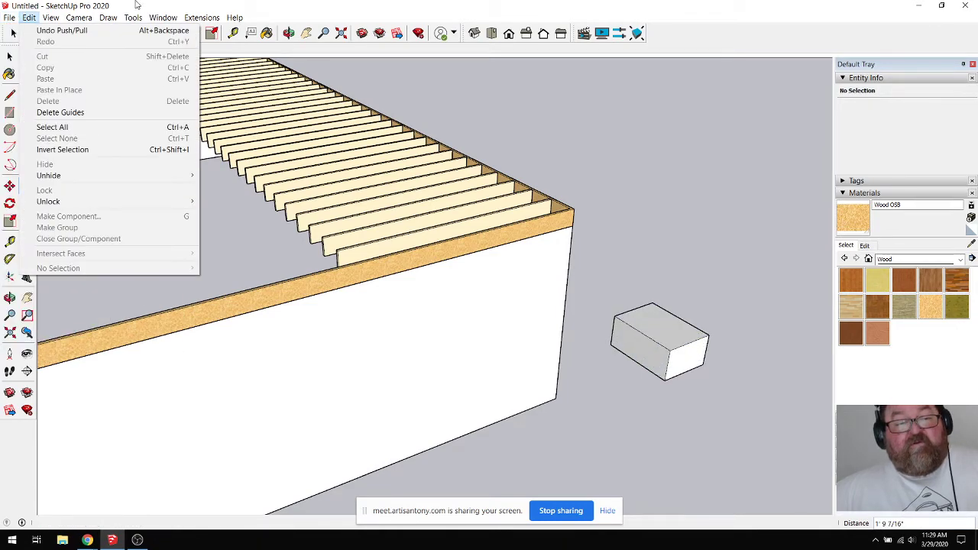
click(137, 5)
click(9, 55)
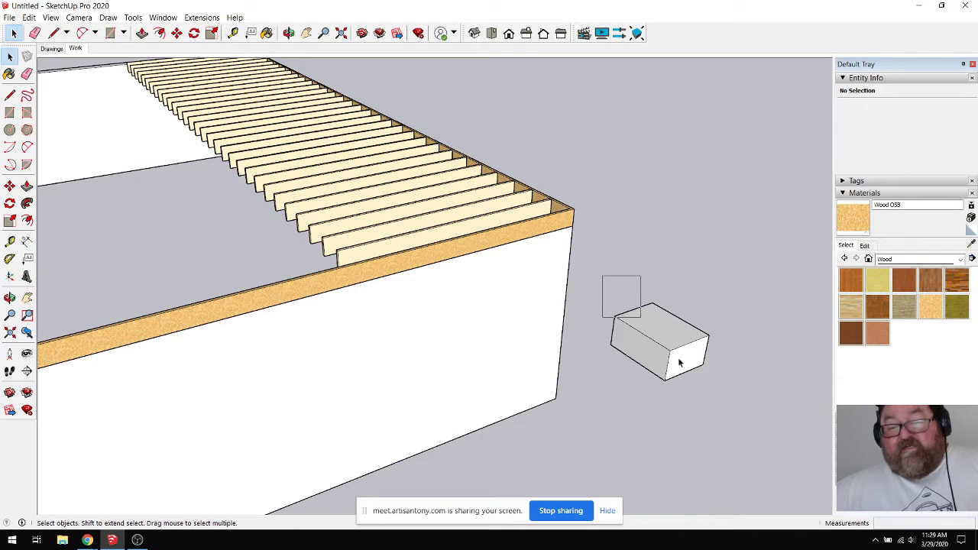
triple_click(679, 363)
right_click(638, 325)
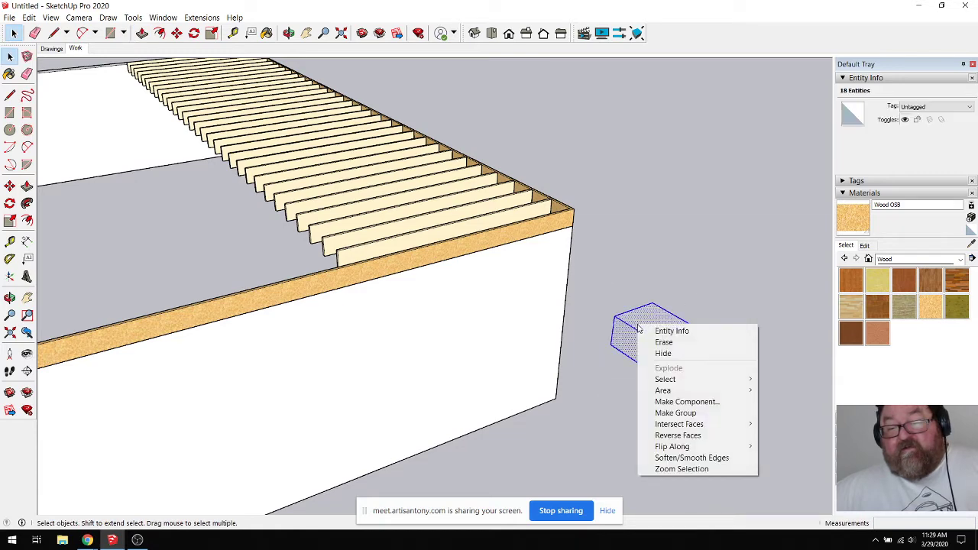
click(670, 413)
Step: Copy the box group about 5' 2" farther away from the foundation
middle_drag(671, 413, 425, 349)
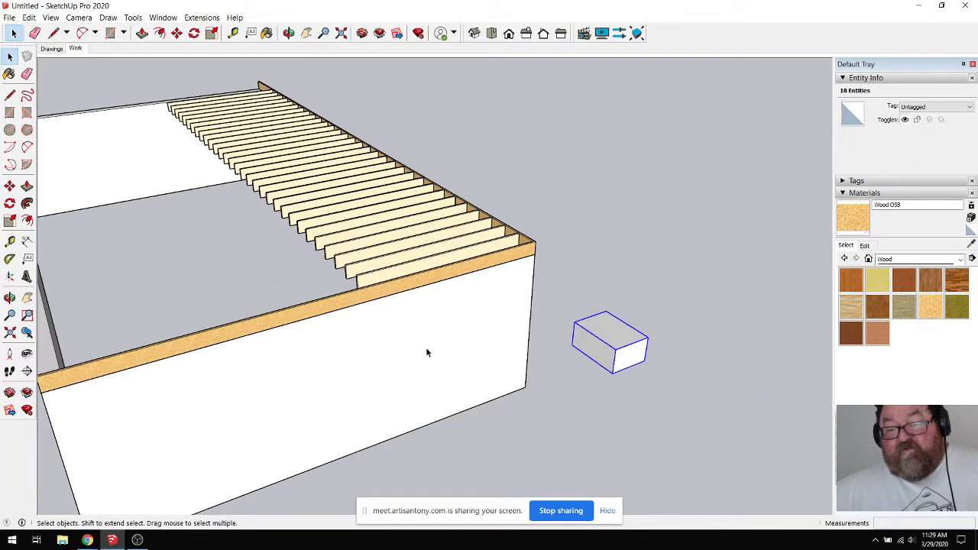
click(177, 33)
key(ctrl)
click(613, 417)
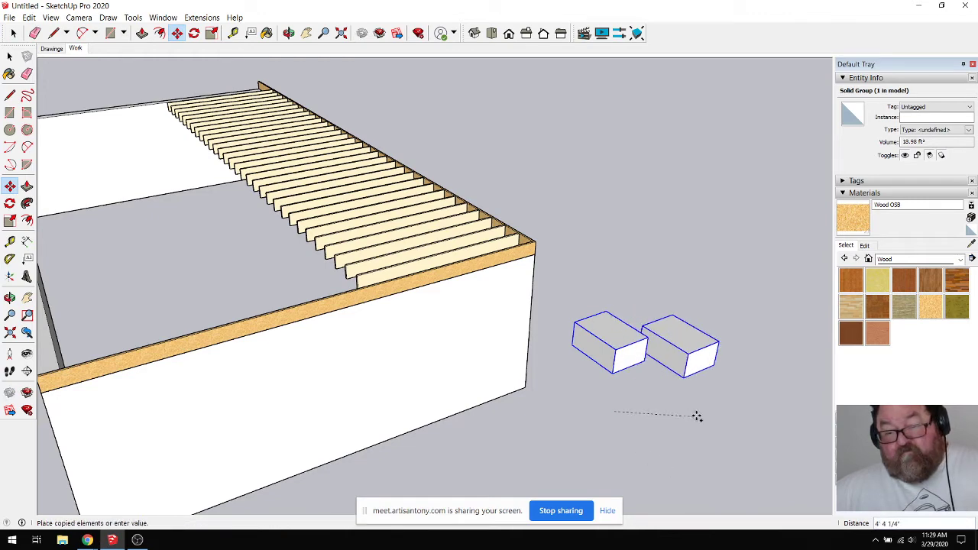
click(705, 414)
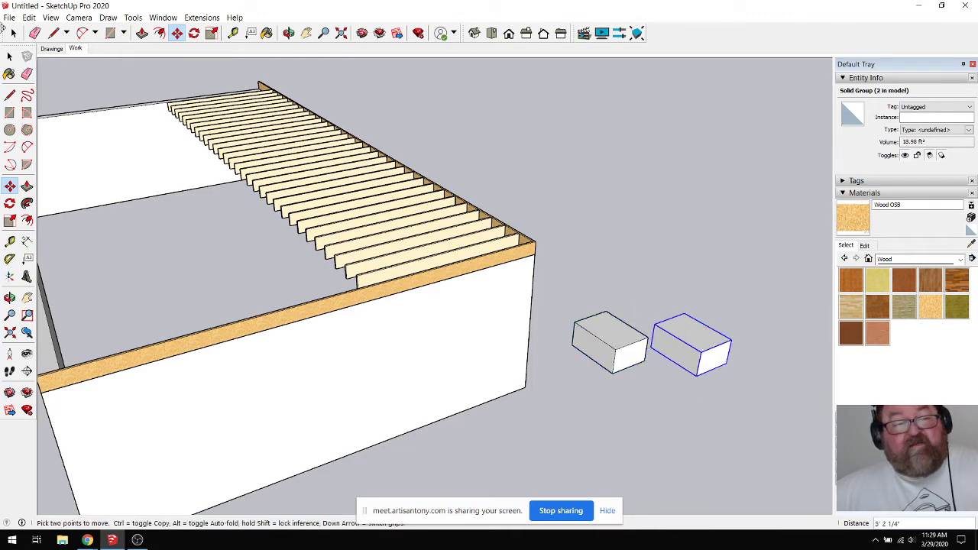
Step: Lower the top face of the copied box inside its group to contrast it with the original
key(space)
double_click(682, 335)
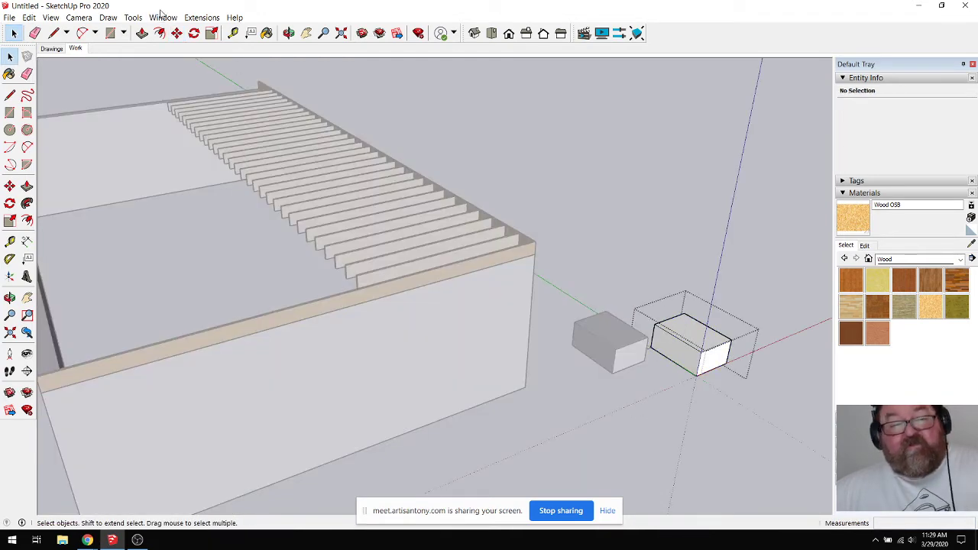
key(p)
drag(680, 333, 678, 344)
click(15, 37)
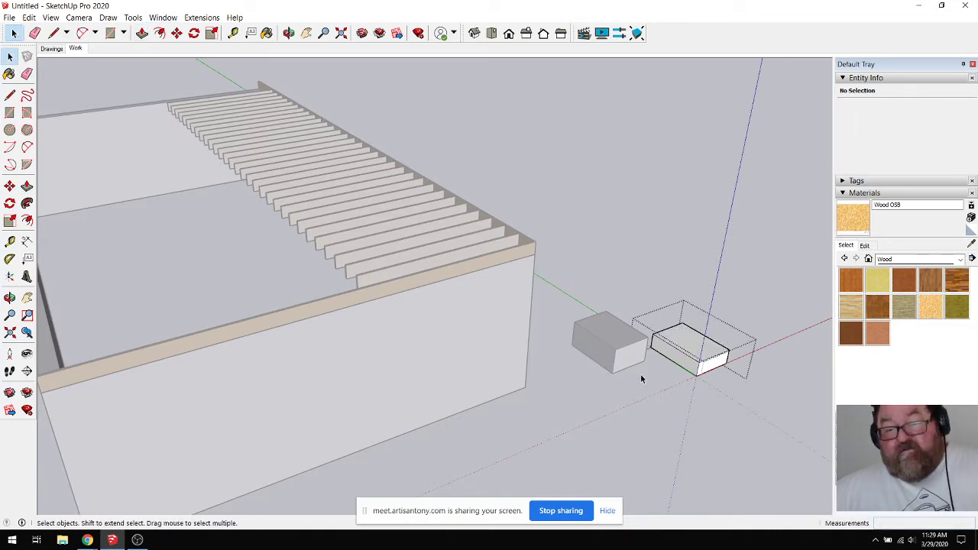
click(606, 258)
Step: Compare the two box groups with the joists, and delete both boxes
scroll(609, 269, up, 5)
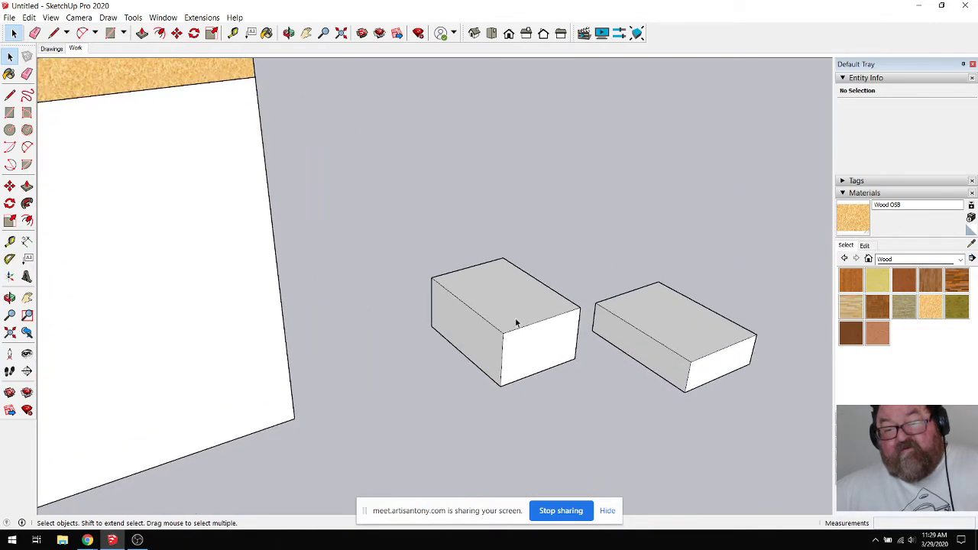
scroll(693, 357, down, 5)
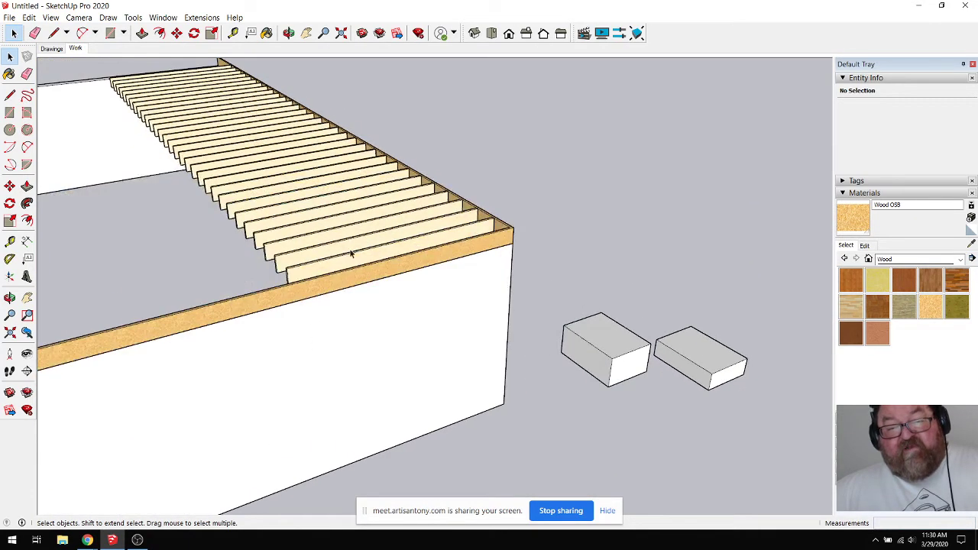
scroll(349, 244, up, 3)
scroll(323, 279, down, 2)
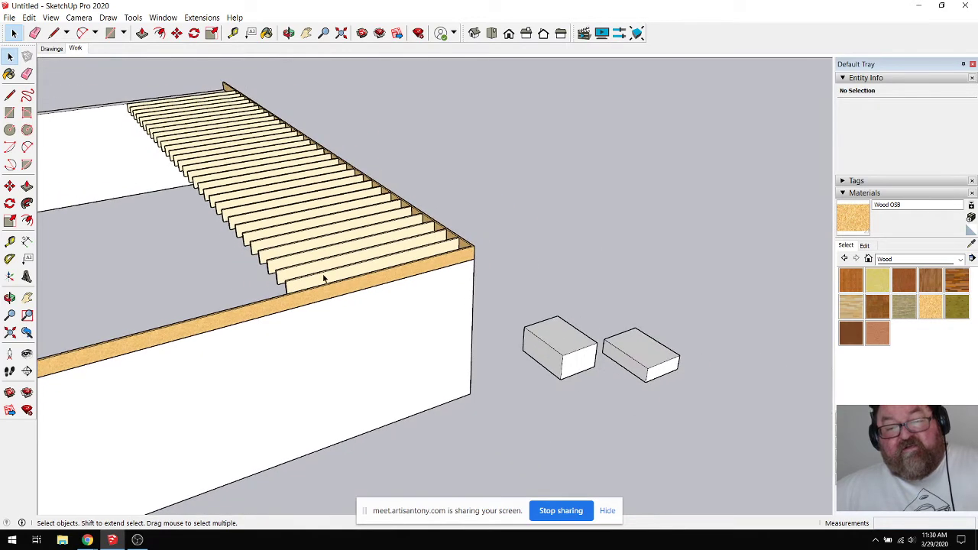
click(545, 358)
key(Delete)
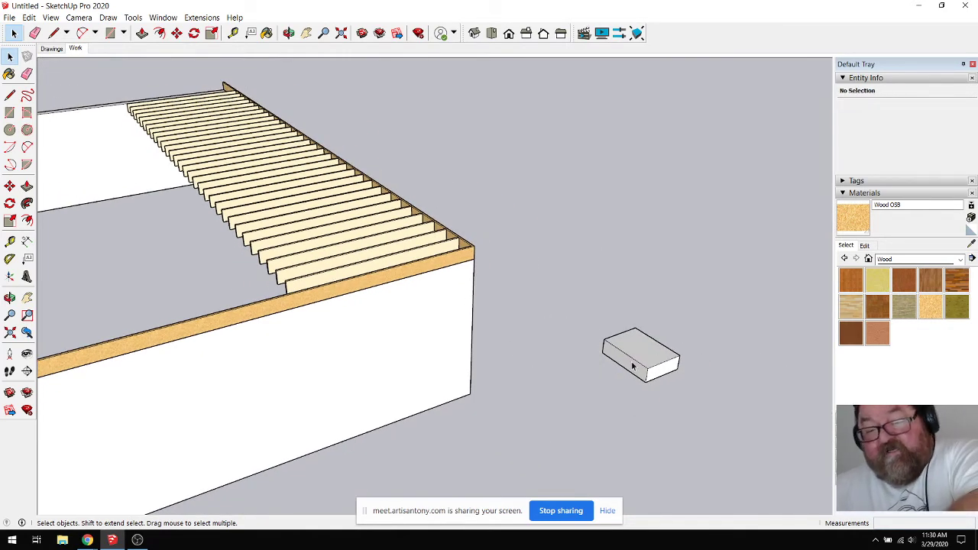
click(632, 367)
key(Delete)
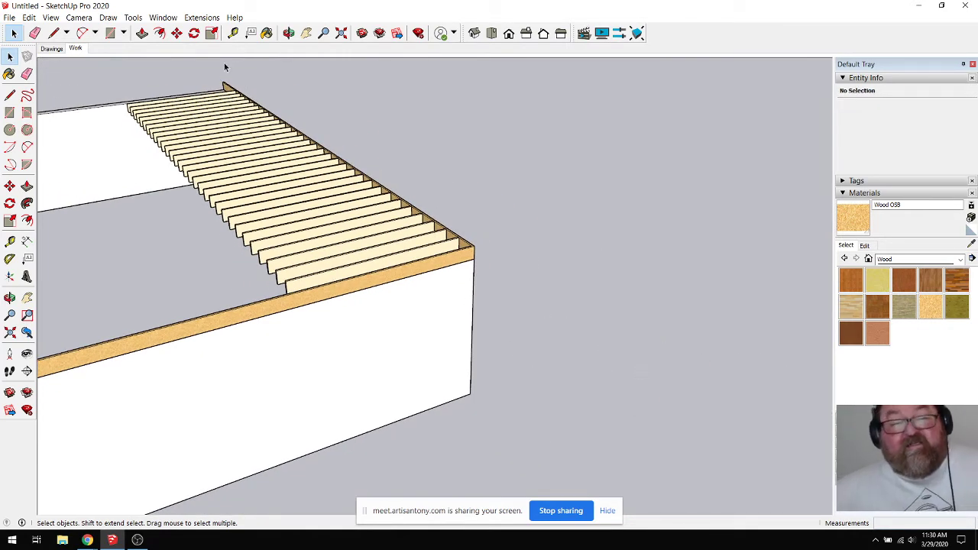
Step: Examine the joist spacing, the OSB rim and the bearing on the foundation wall from several angles
click(289, 32)
drag(328, 198, 400, 305)
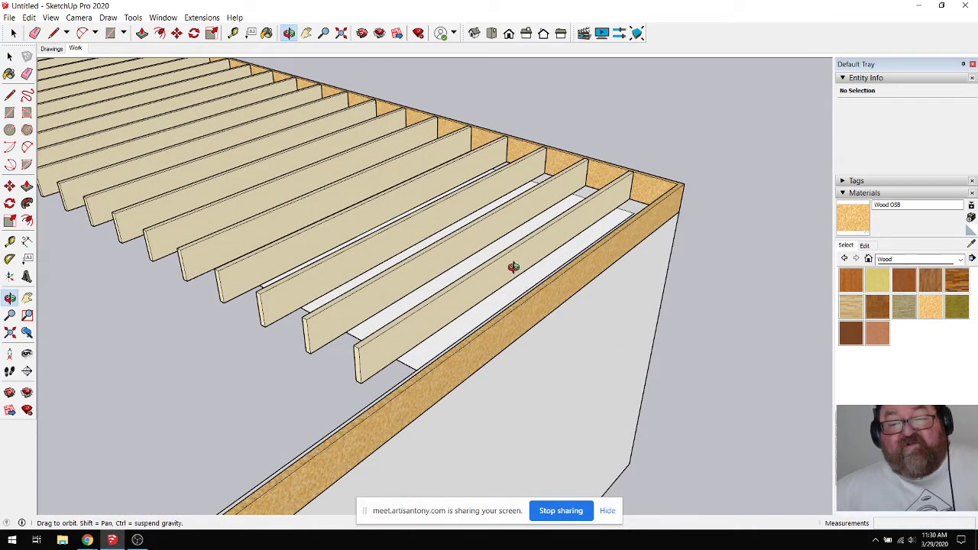
mouse_move(512, 264)
mouse_down()
mouse_move(496, 268)
mouse_move(522, 278)
mouse_up()
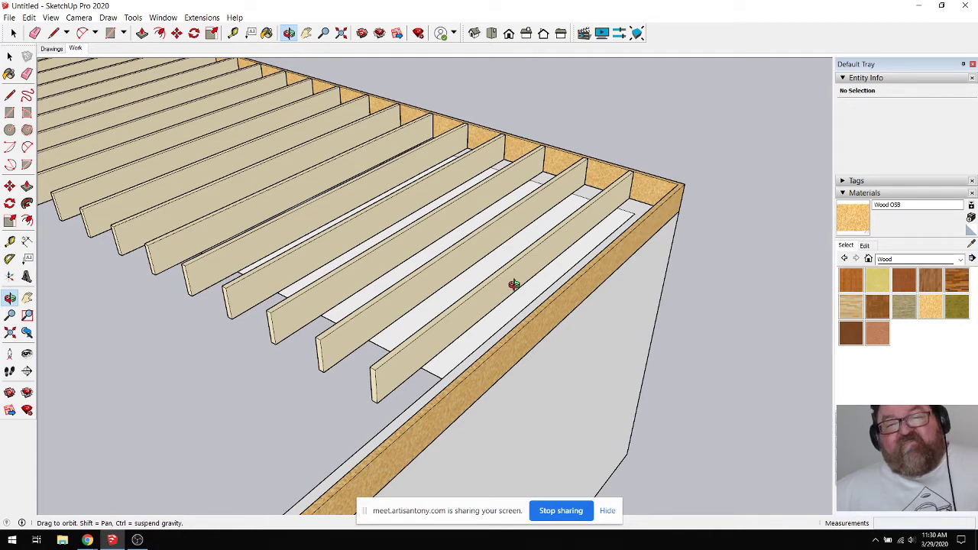
scroll(283, 225, up, 2)
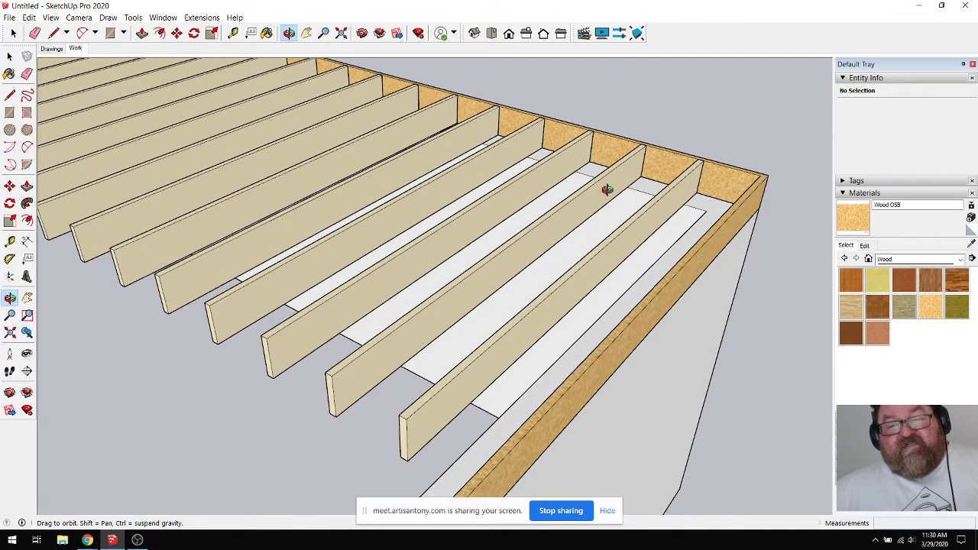
scroll(642, 183, down, 2)
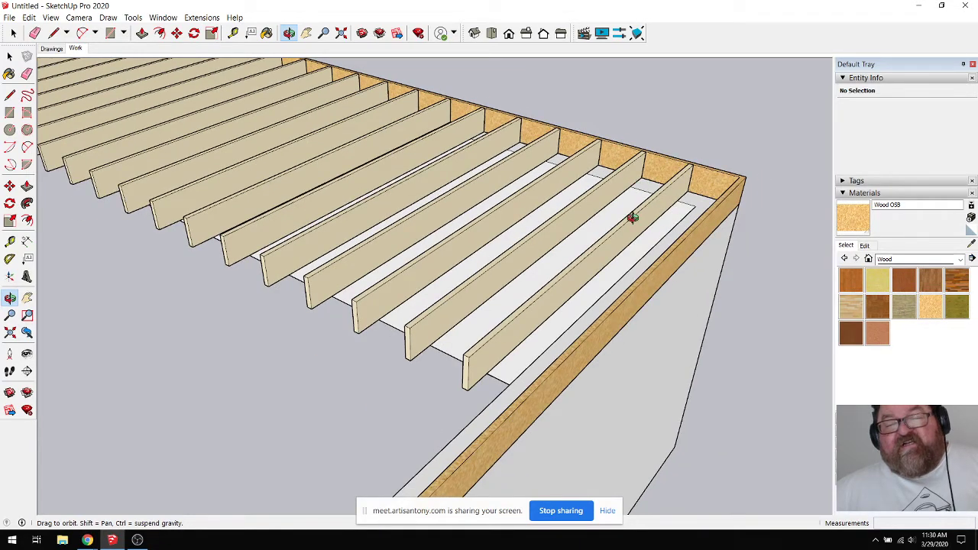
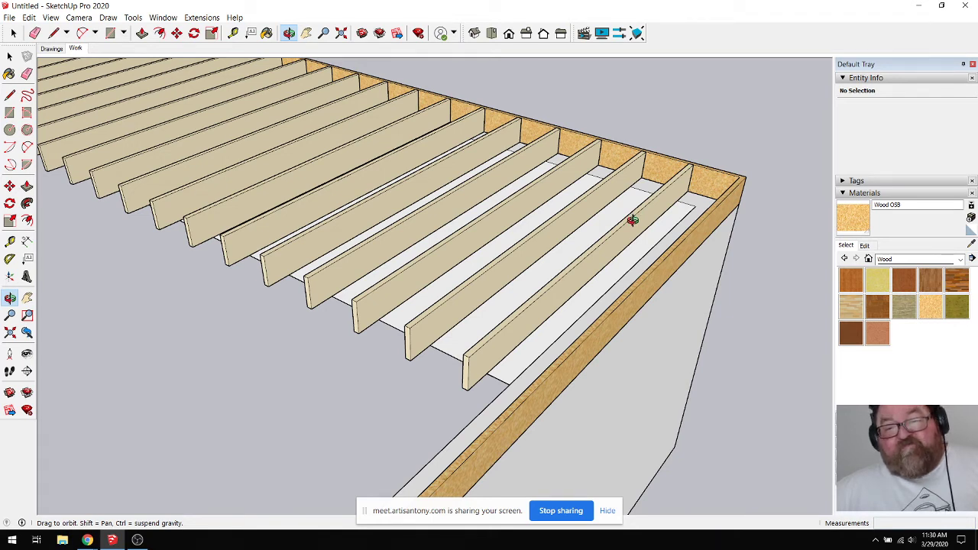
drag(675, 258, 666, 274)
scroll(529, 372, up, 3)
scroll(529, 349, down, 3)
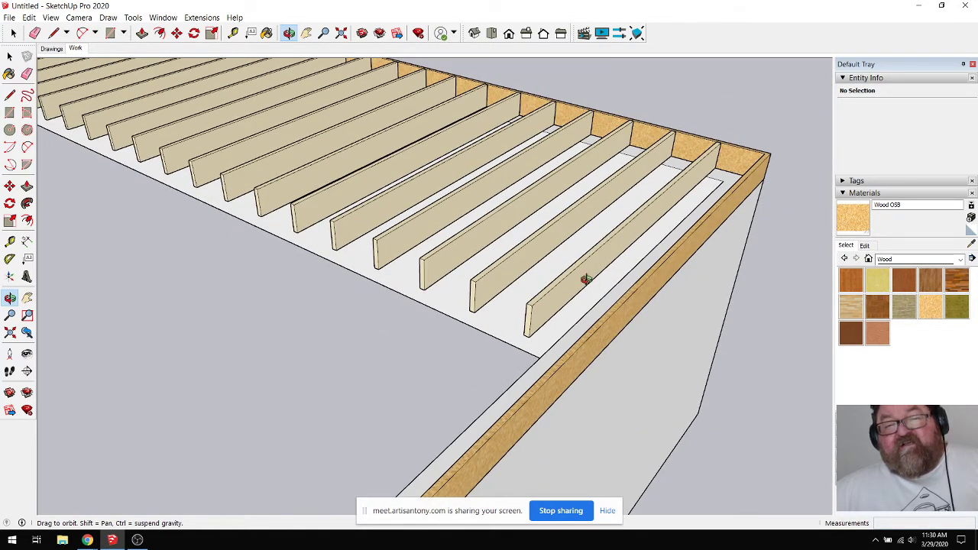
scroll(640, 331, down, 4)
scroll(534, 287, up, 5)
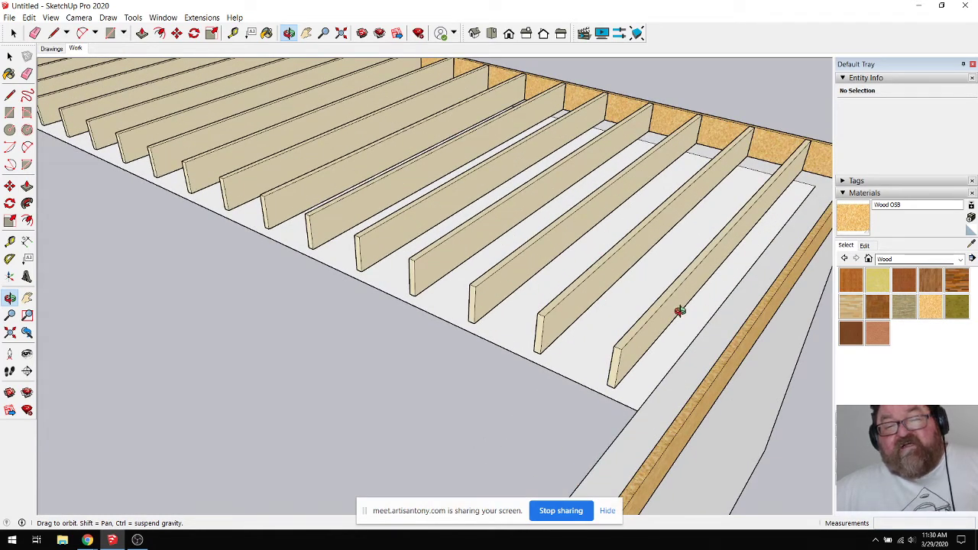
drag(675, 312, 563, 286)
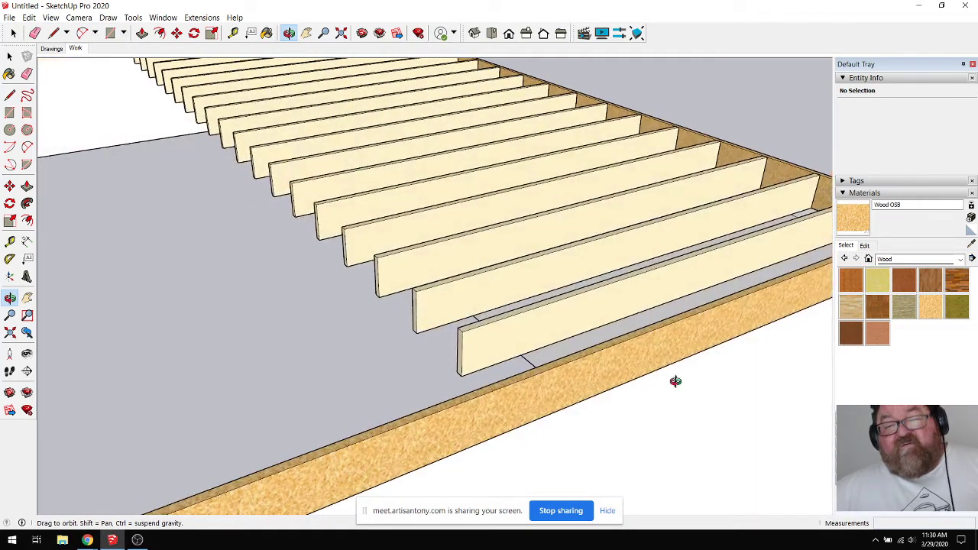
scroll(719, 402, down, 4)
scroll(719, 402, down, 3)
drag(670, 316, 635, 337)
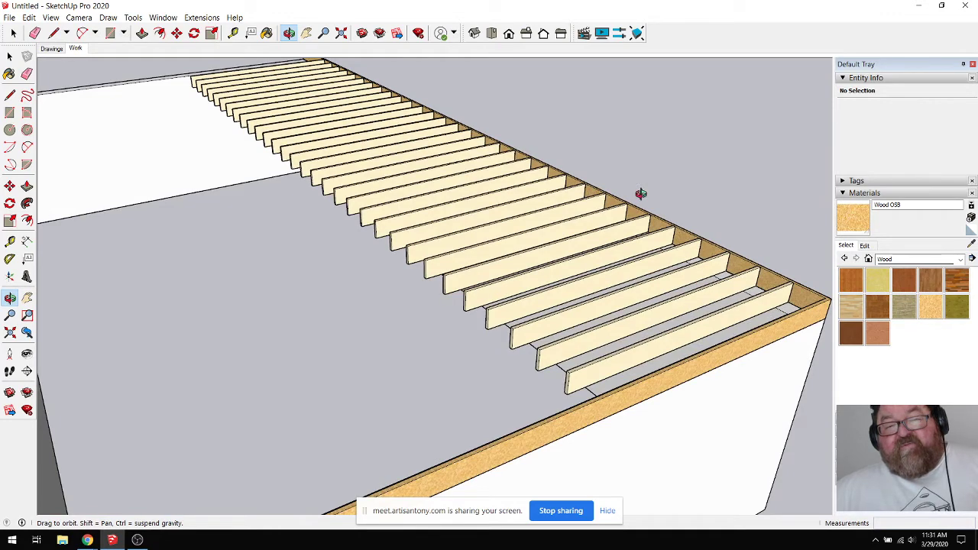
scroll(692, 311, down, 5)
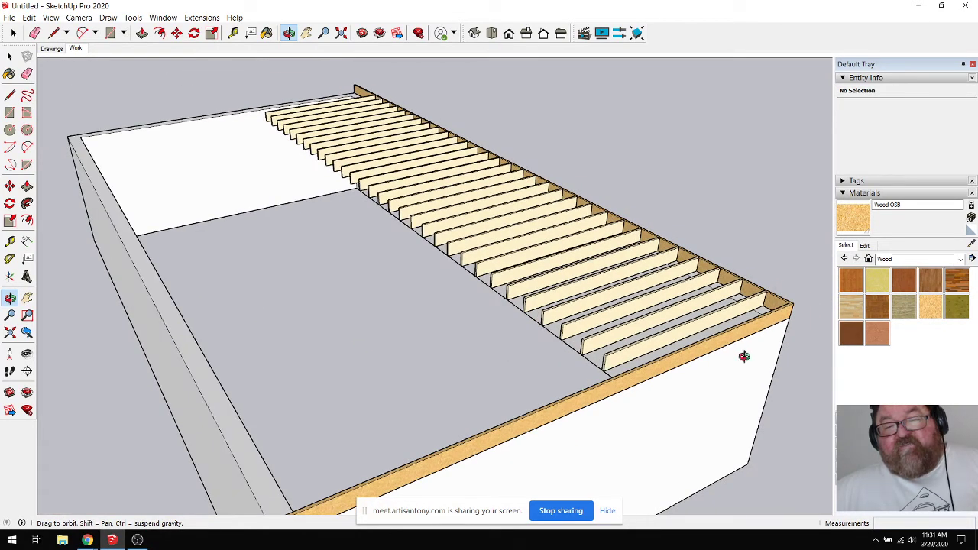
scroll(741, 351, up, 5)
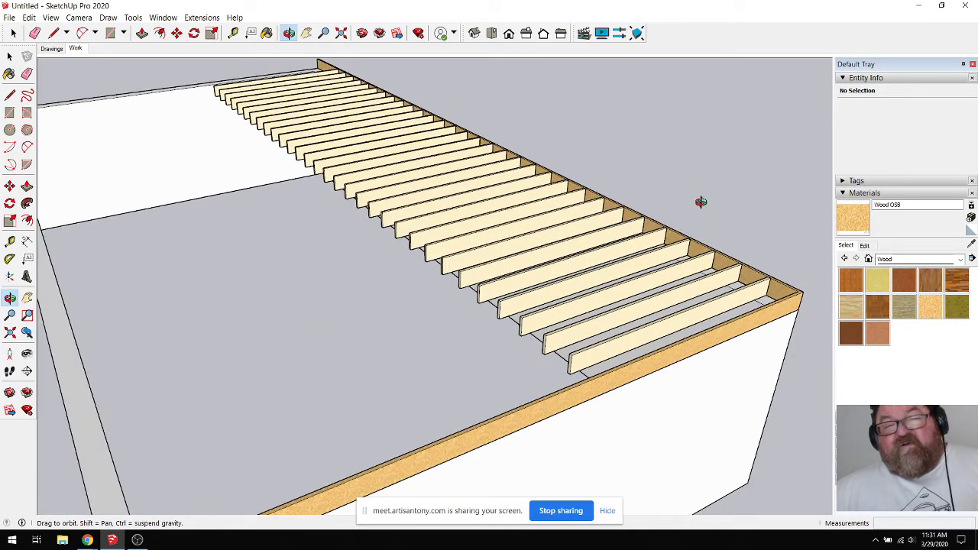
scroll(680, 209, down, 5)
scroll(672, 213, up, 5)
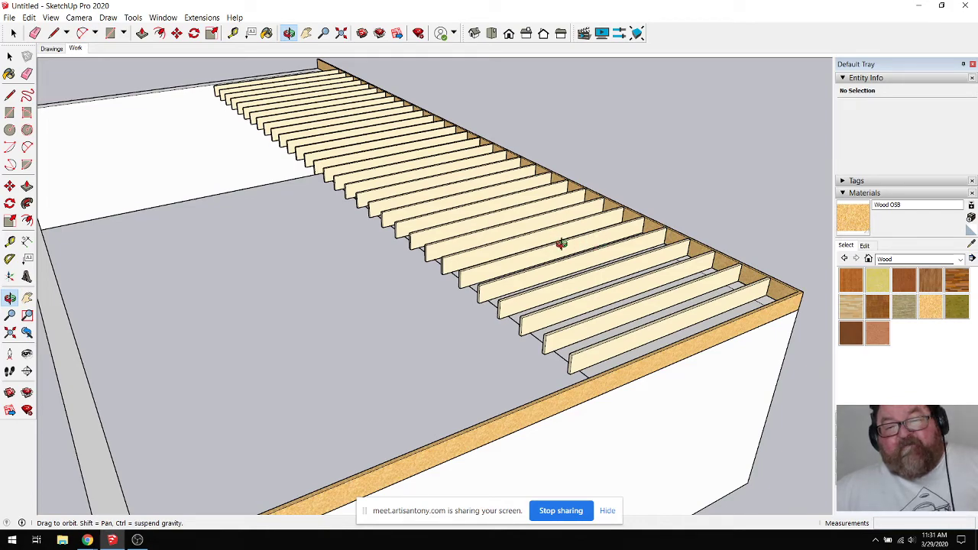
drag(561, 243, 472, 419)
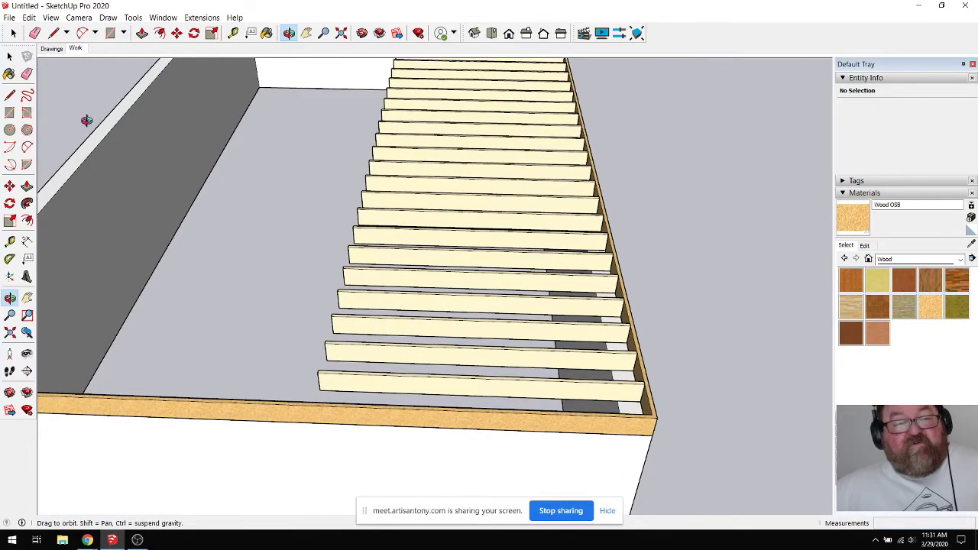
click(9, 56)
click(593, 398)
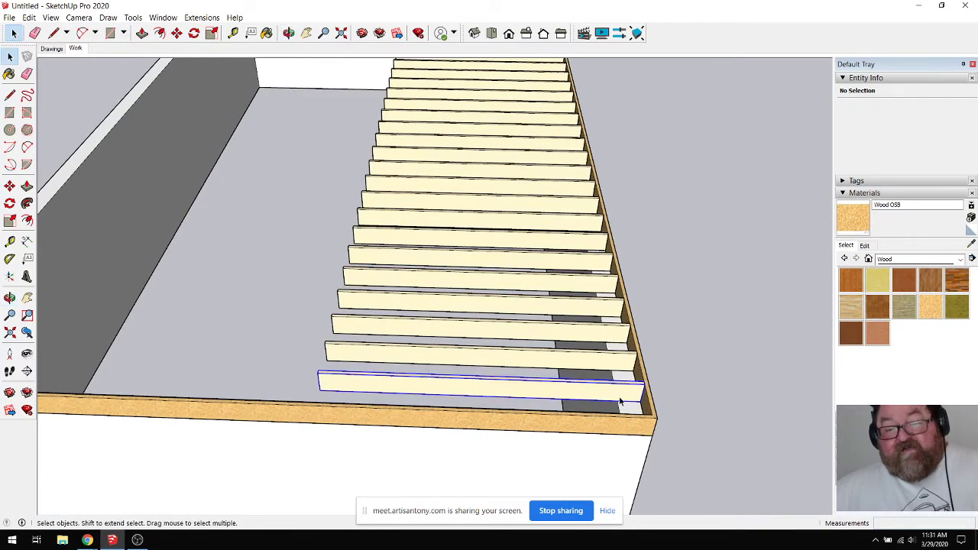
scroll(636, 403, up, 2)
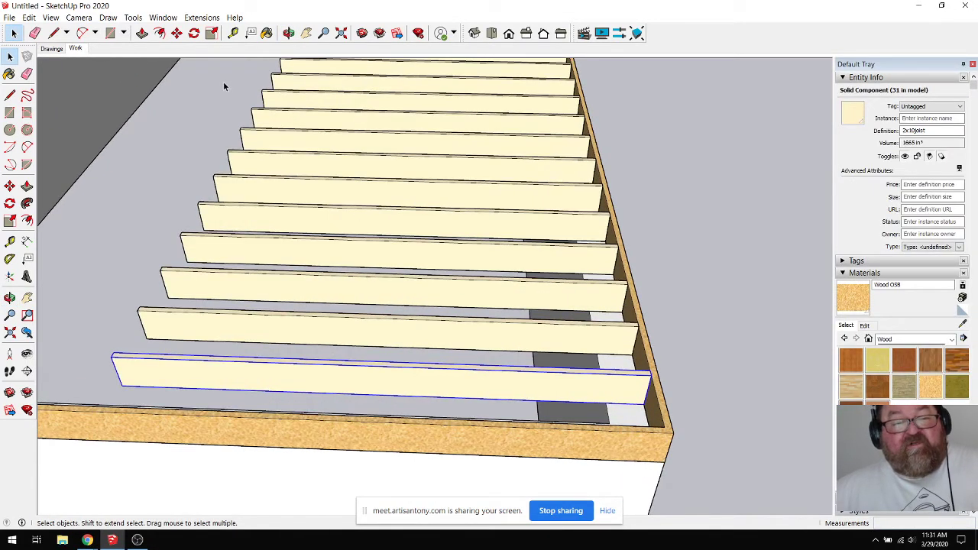
click(176, 33)
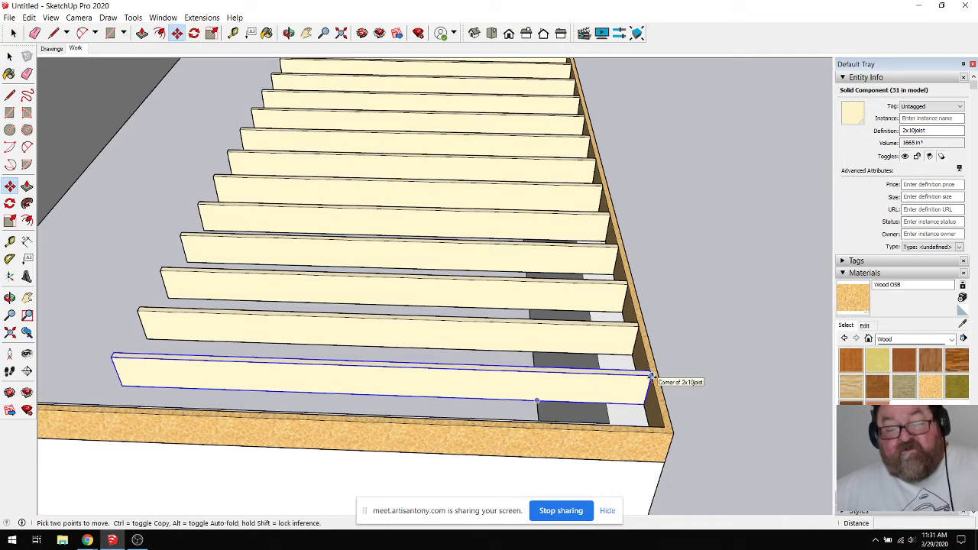
scroll(651, 377, down, 6)
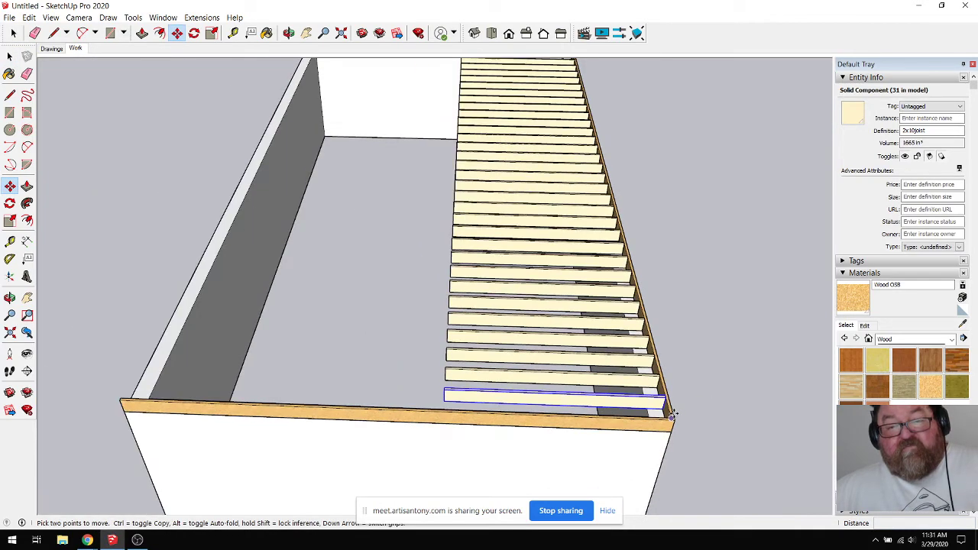
key(space)
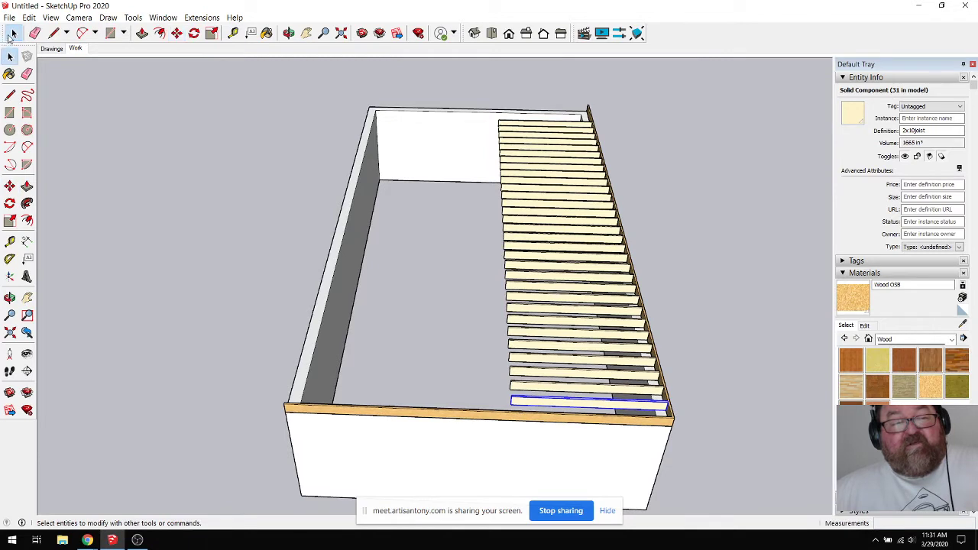
Step: Select all the joist components in the row and combine them into one group
drag(490, 118, 671, 440)
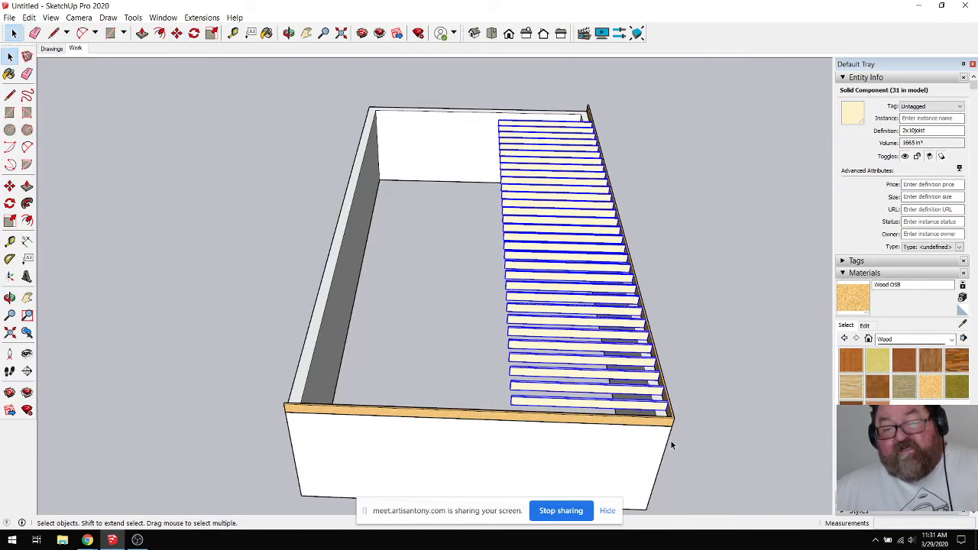
right_click(550, 329)
click(579, 426)
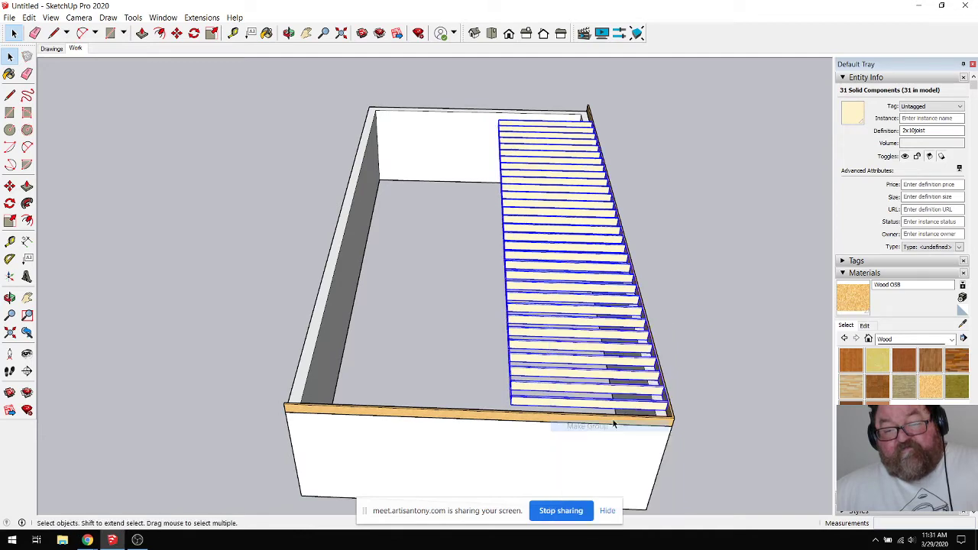
Step: Copy the joist group 10' across the foundation so it sits end to end with the original row
scroll(613, 419, up, 5)
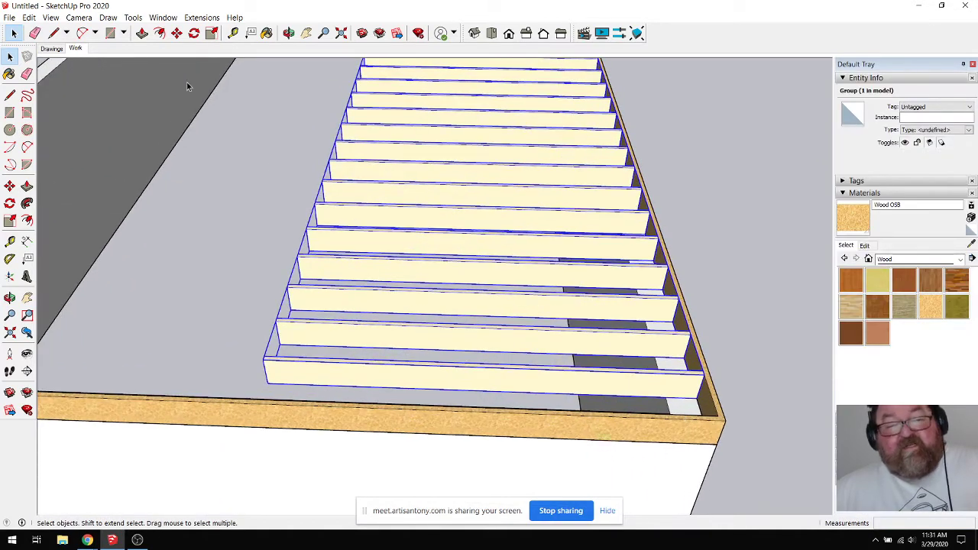
click(176, 33)
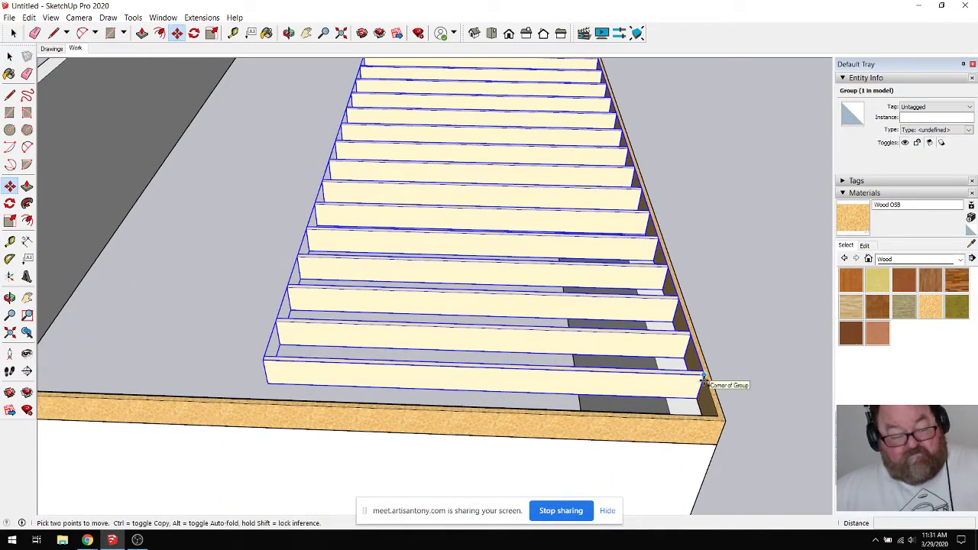
click(703, 379)
key(ctrl)
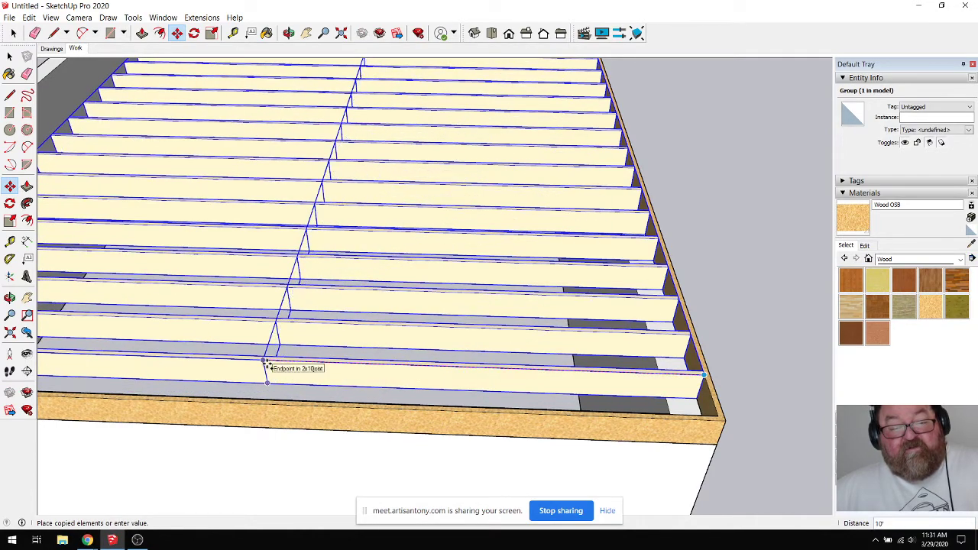
click(266, 363)
Step: Shift the copied joist group from its end corner so its joists lap alongside the ends of the original joists
scroll(246, 365, up, 1)
scroll(642, 427, down, 4)
scroll(640, 402, up, 3)
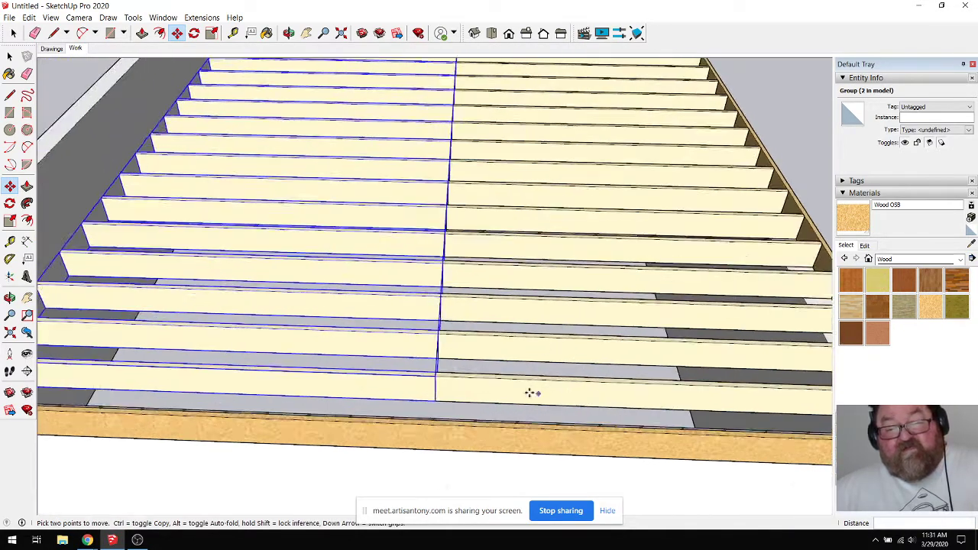
scroll(532, 393, up, 2)
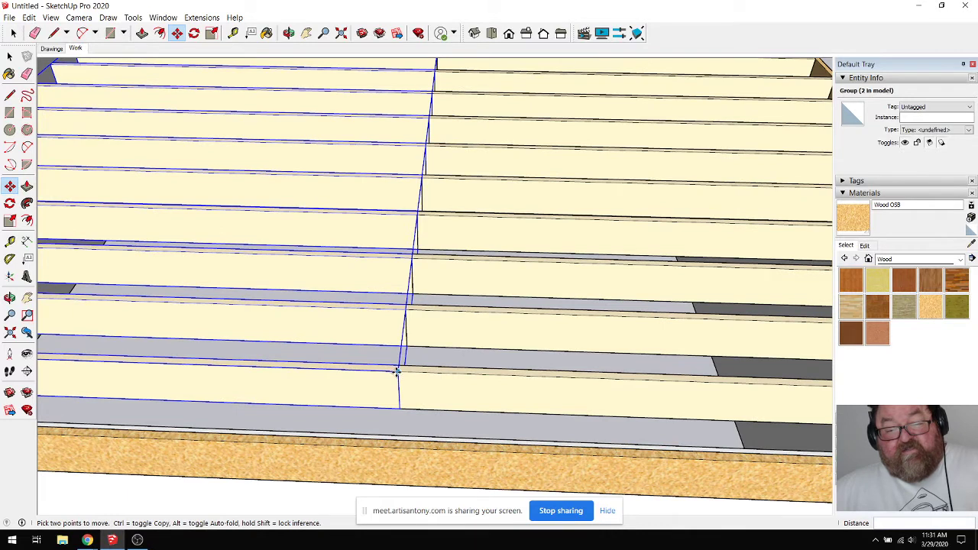
click(397, 372)
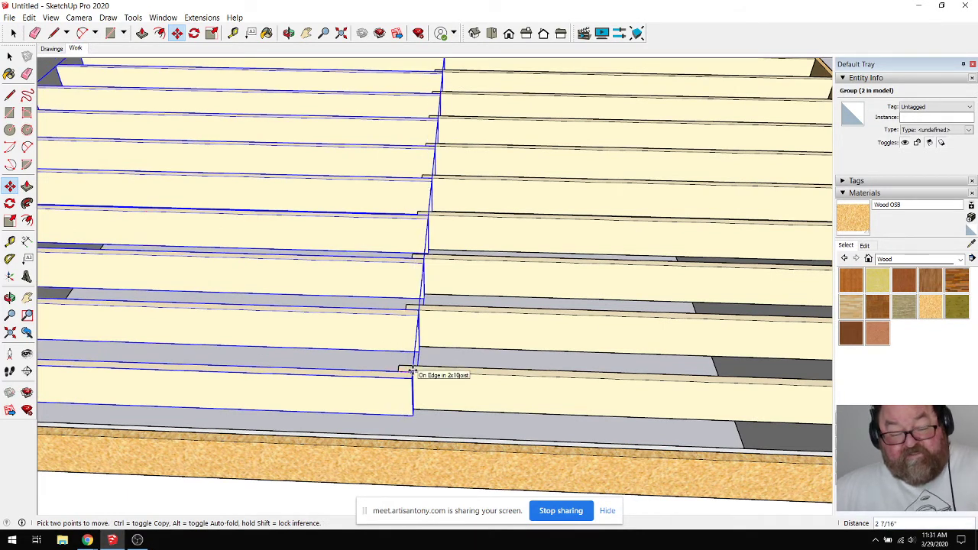
key(Return)
scroll(473, 373, down, 4)
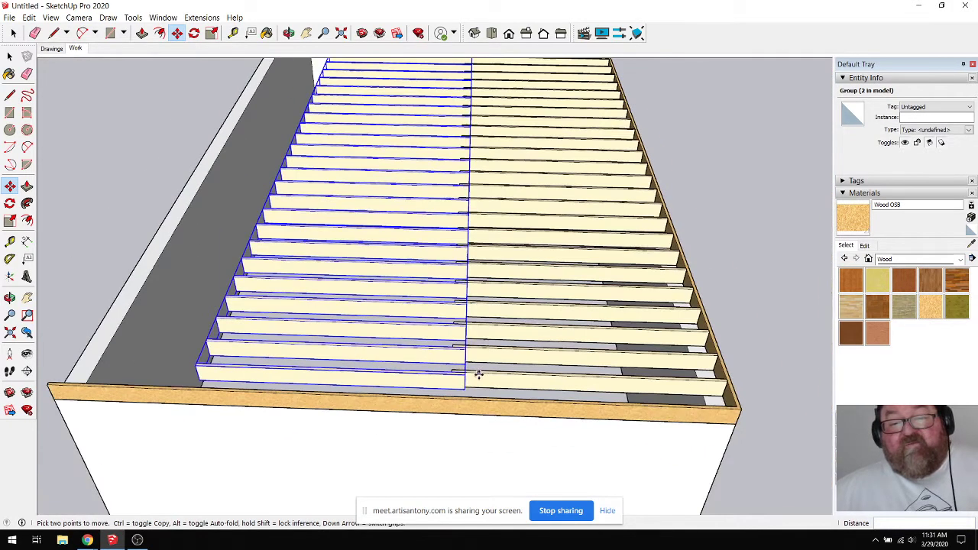
click(288, 33)
drag(458, 199, 542, 243)
click(14, 35)
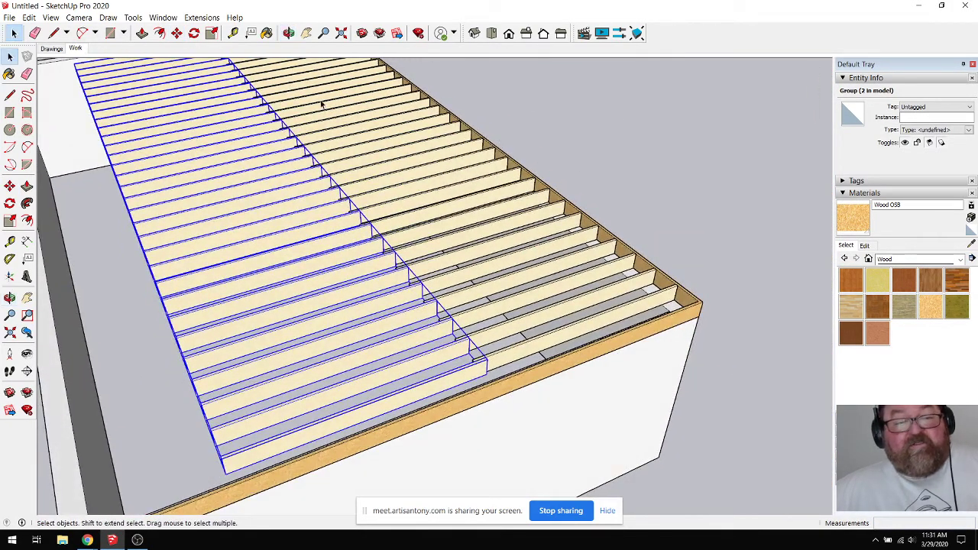
click(373, 205)
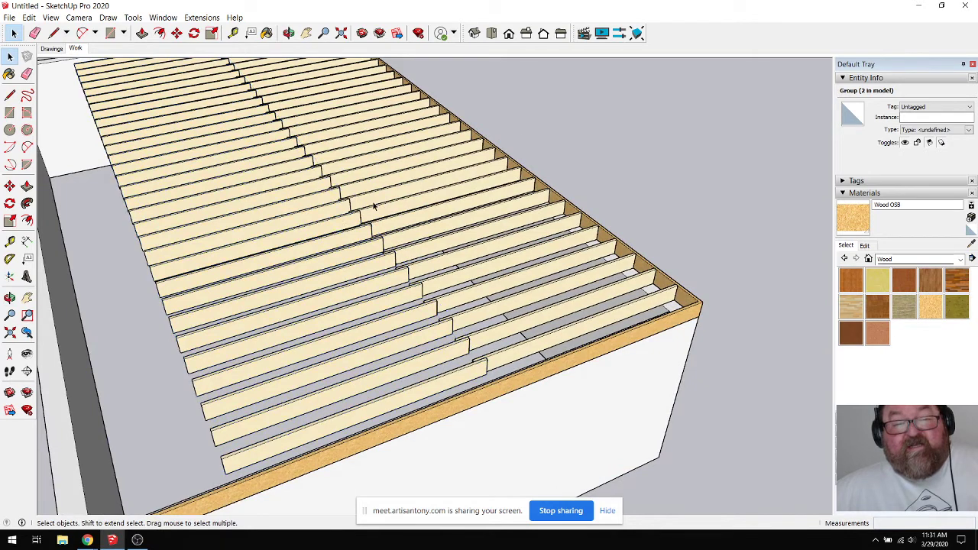
Step: Open the original joist group and rename the joist component's definition to 2x10x12 Joist, then exit the group
click(339, 245)
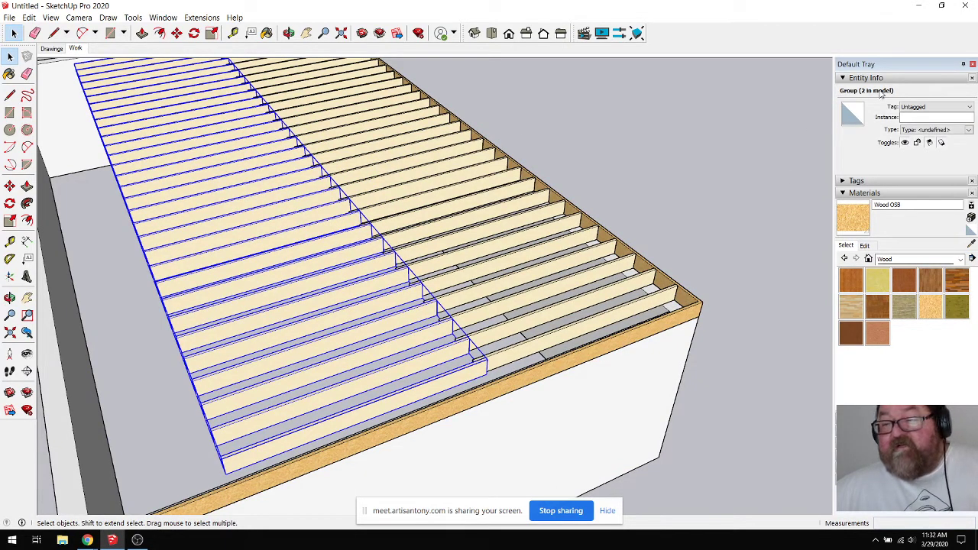
double_click(539, 258)
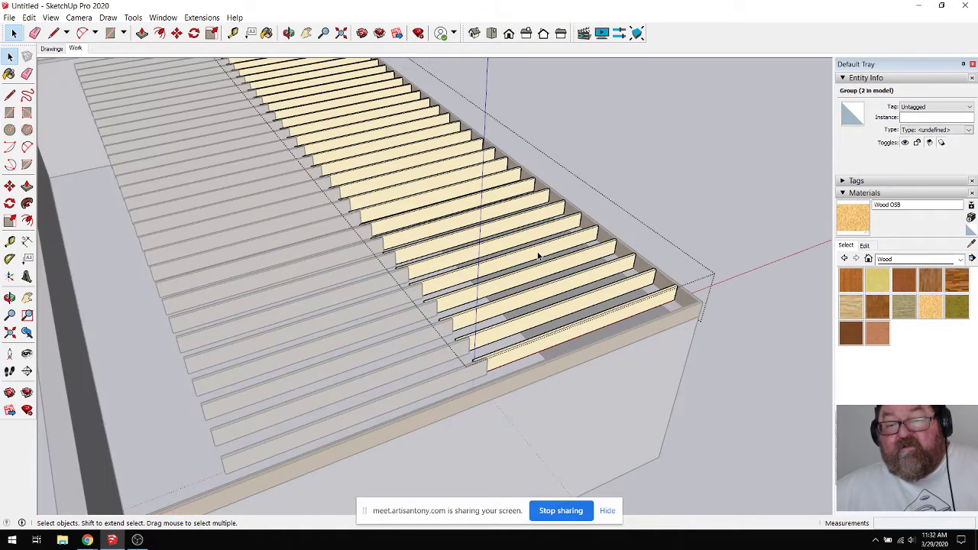
click(540, 254)
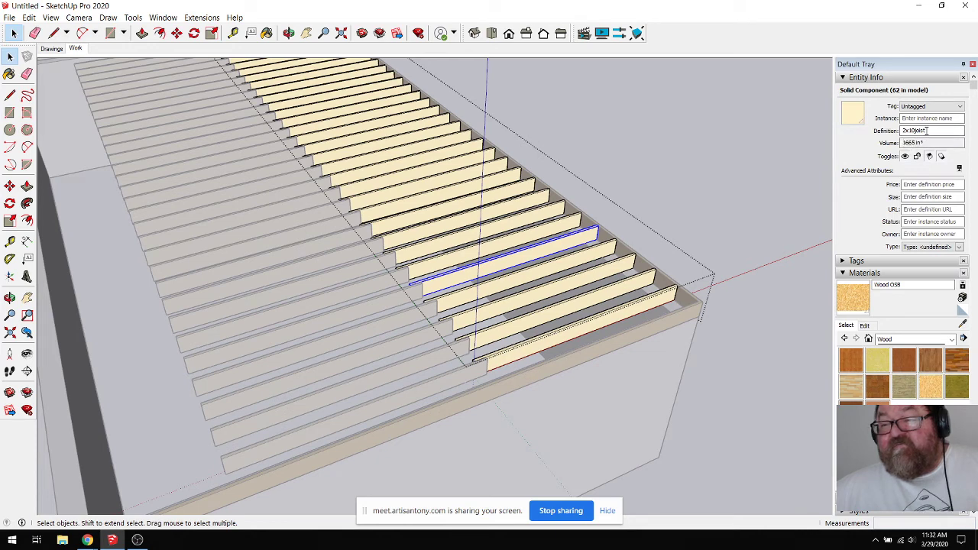
click(928, 130)
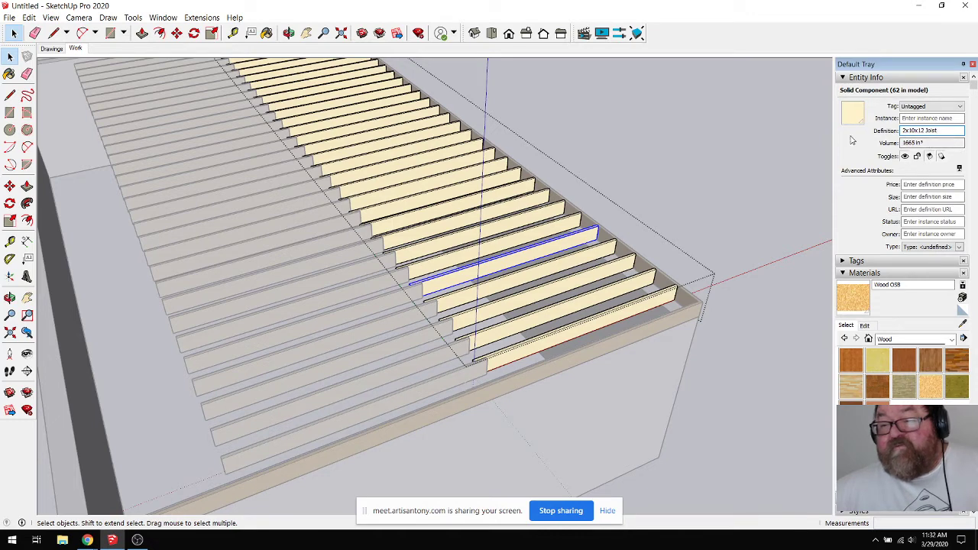
click(629, 116)
scroll(638, 206, down, 3)
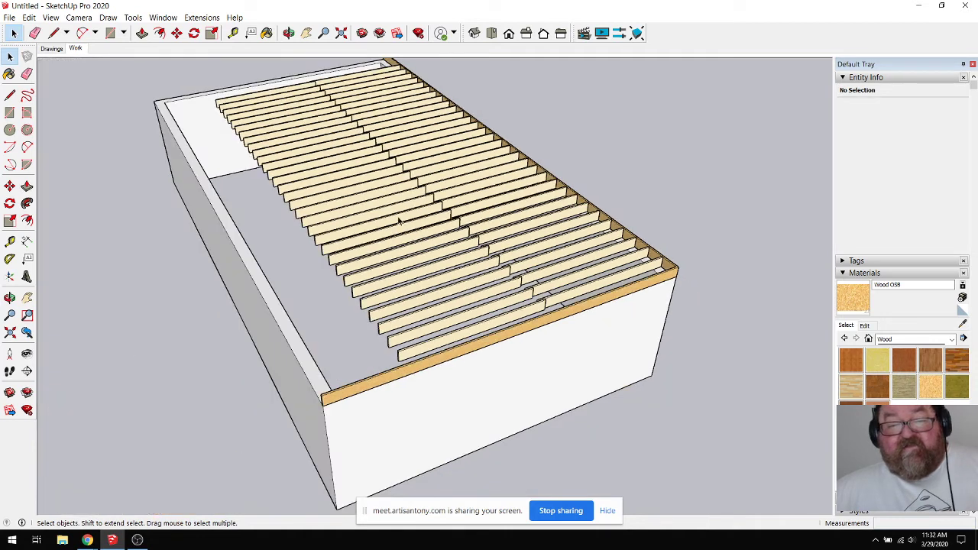
click(288, 33)
drag(367, 222, 290, 389)
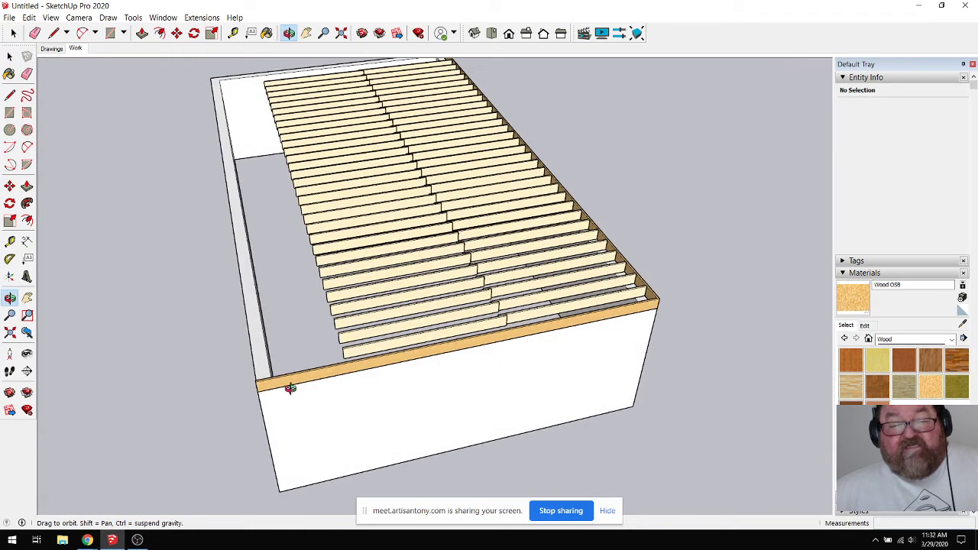
Step: Delete the copied group of joists, leaving only the original row on the foundation
drag(344, 313, 366, 305)
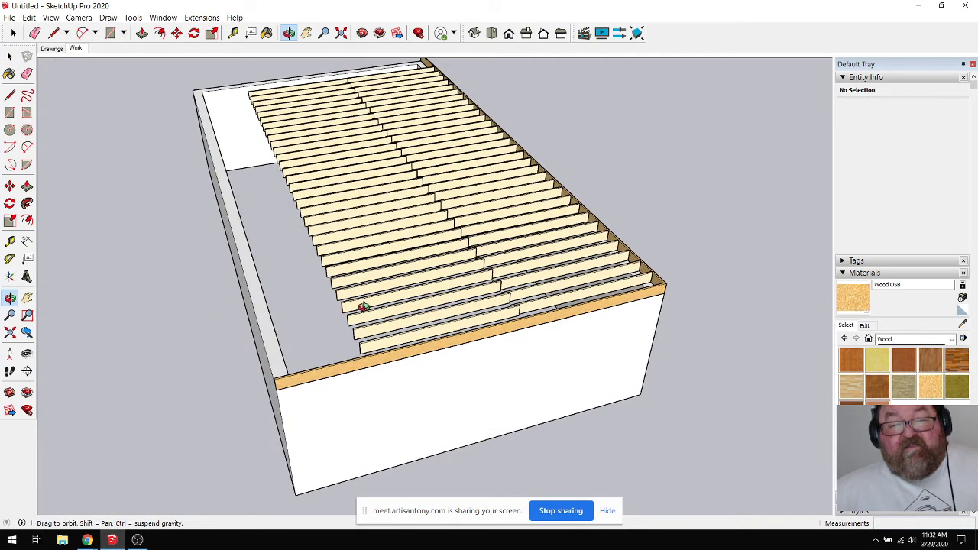
double_click(408, 302)
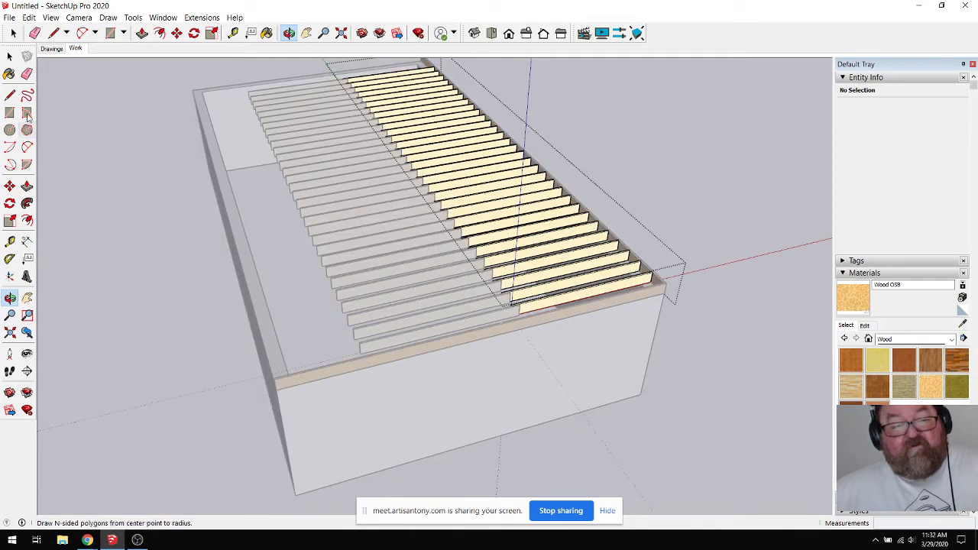
click(13, 34)
click(359, 183)
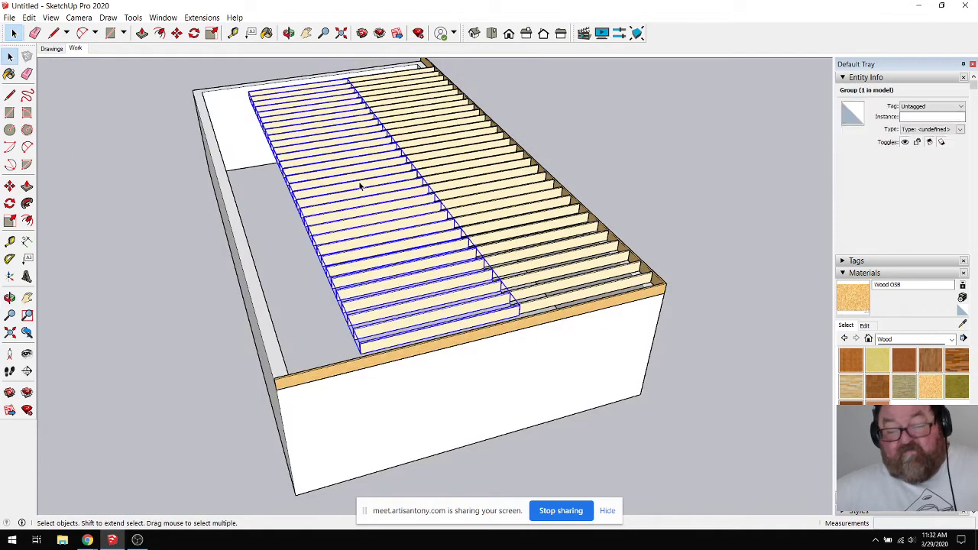
key(Delete)
Step: Open the remaining joist group and copy its front joist end to end toward the open side of the foundation
click(487, 201)
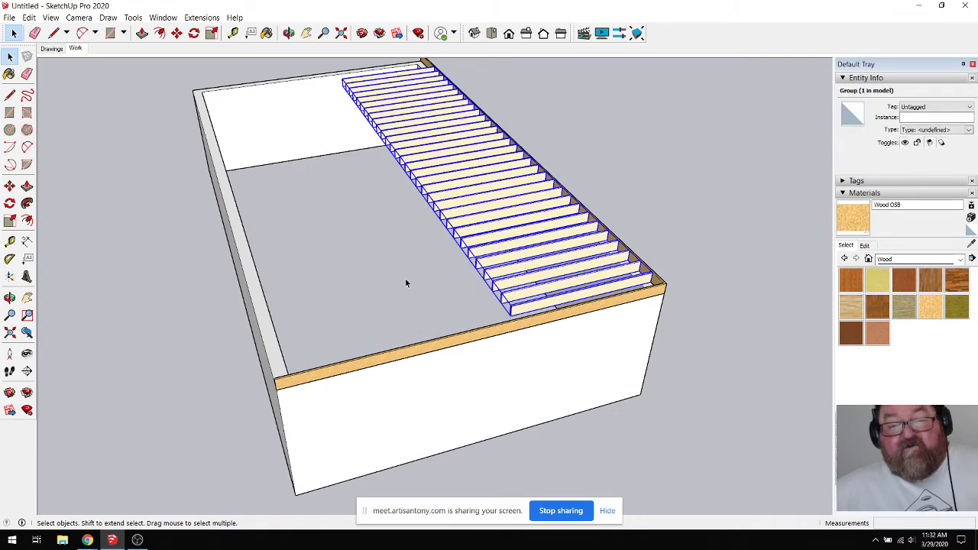
scroll(405, 283, up, 4)
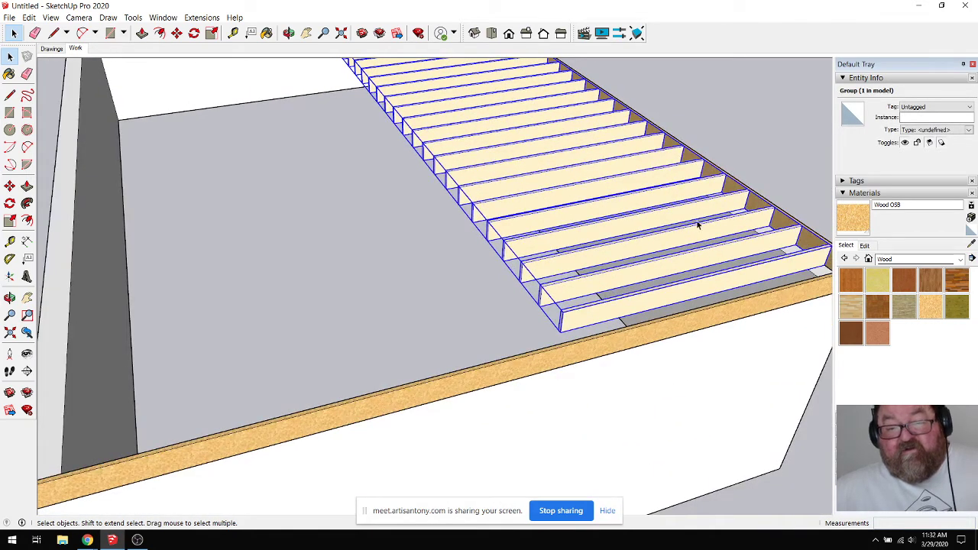
scroll(650, 306, down, 3)
scroll(650, 306, up, 3)
key(Escape)
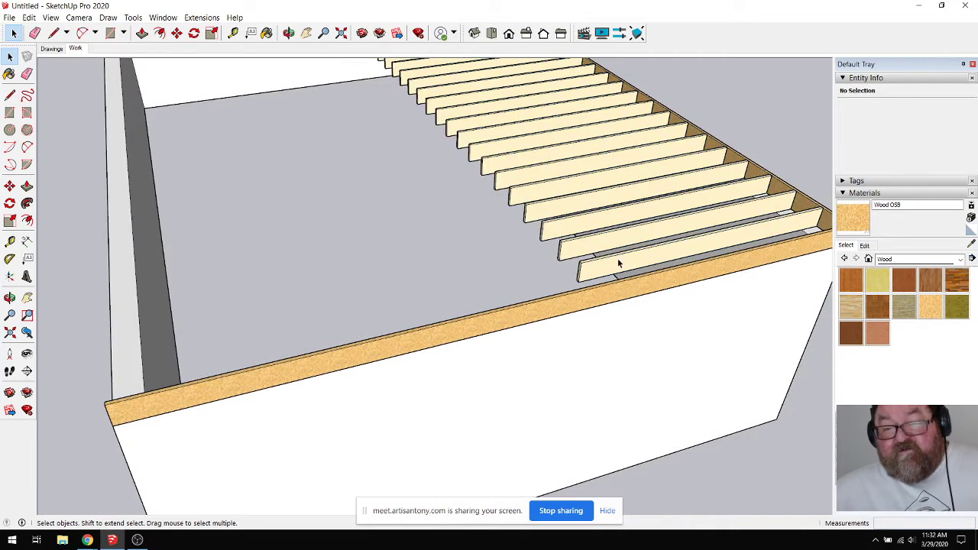
click(619, 262)
double_click(619, 263)
click(618, 263)
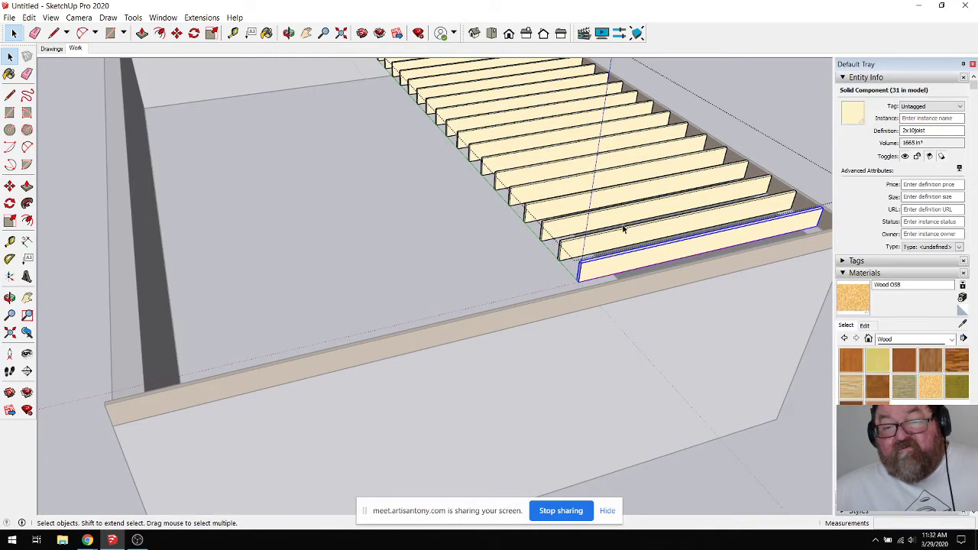
key(m)
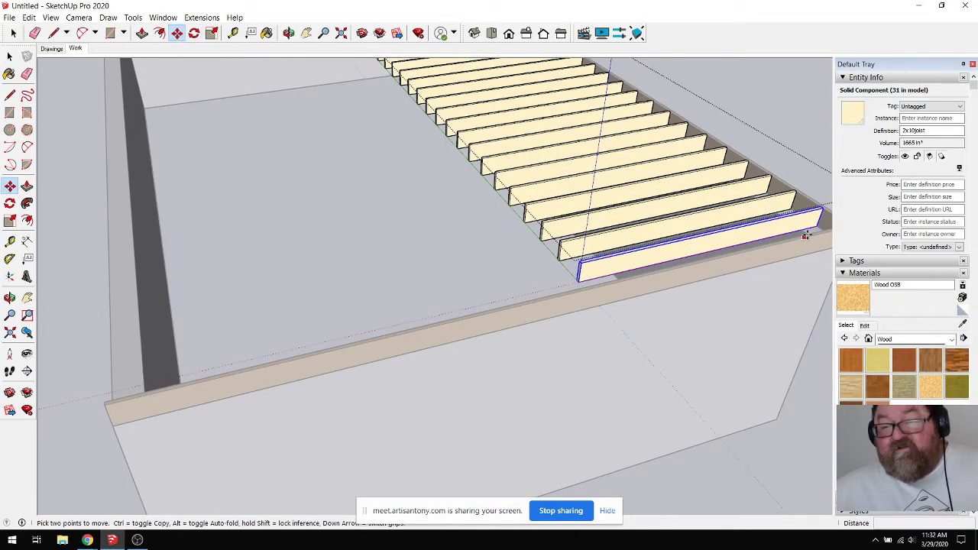
key(ctrl)
click(823, 210)
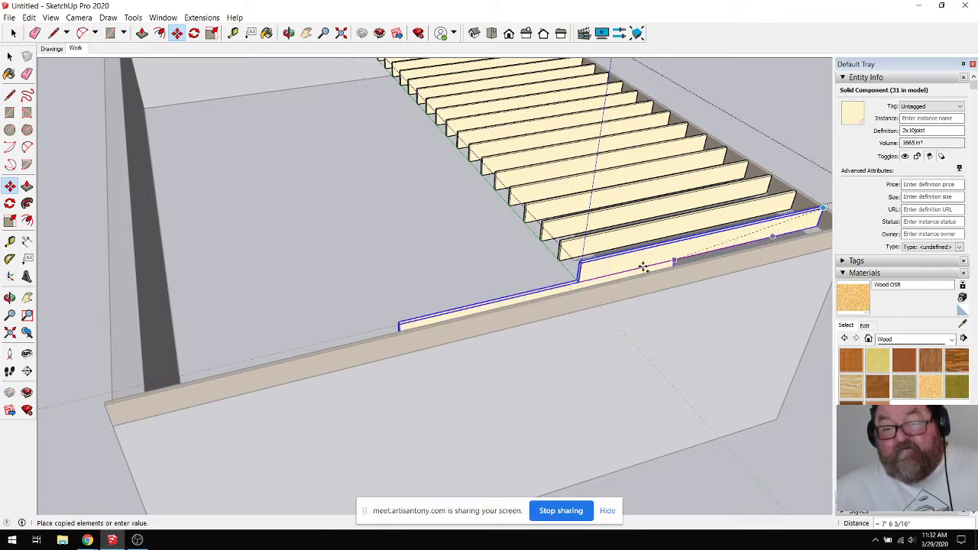
click(585, 266)
Step: Shift the copied joist 1 1/2" sideways, then slide it 6" along the original joist to form the lap
scroll(583, 265, up, 4)
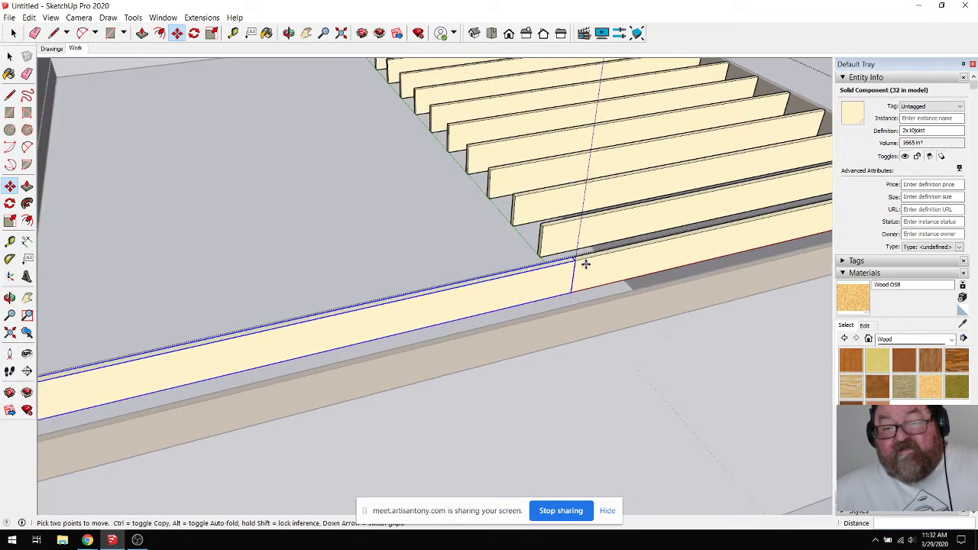
click(564, 254)
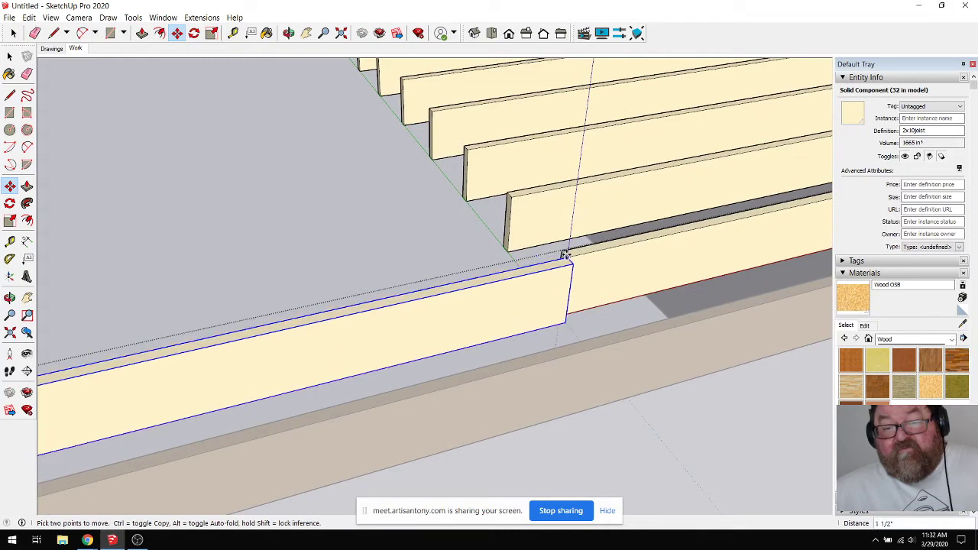
click(566, 255)
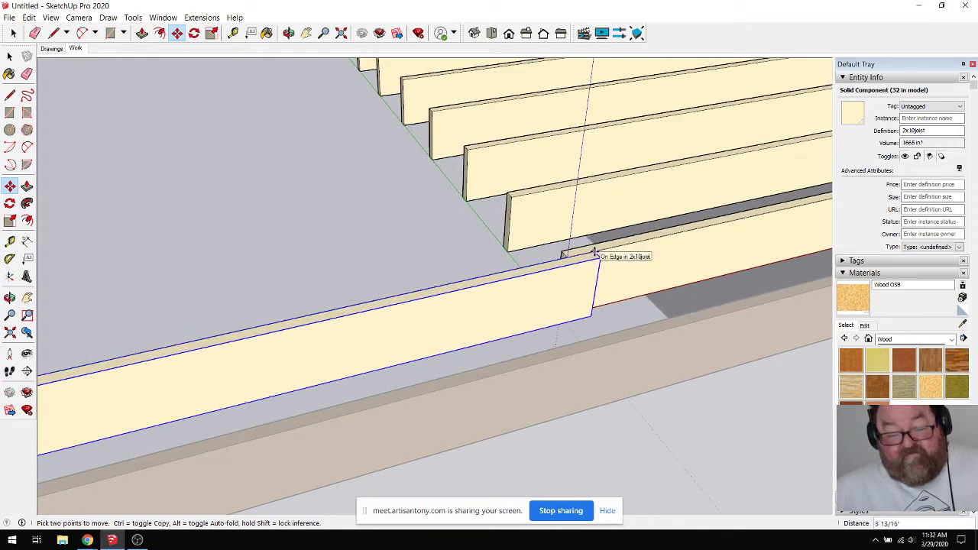
text(6)
key(Return)
Step: Make the copied joist inside the group a unique component
scroll(694, 142, down, 4)
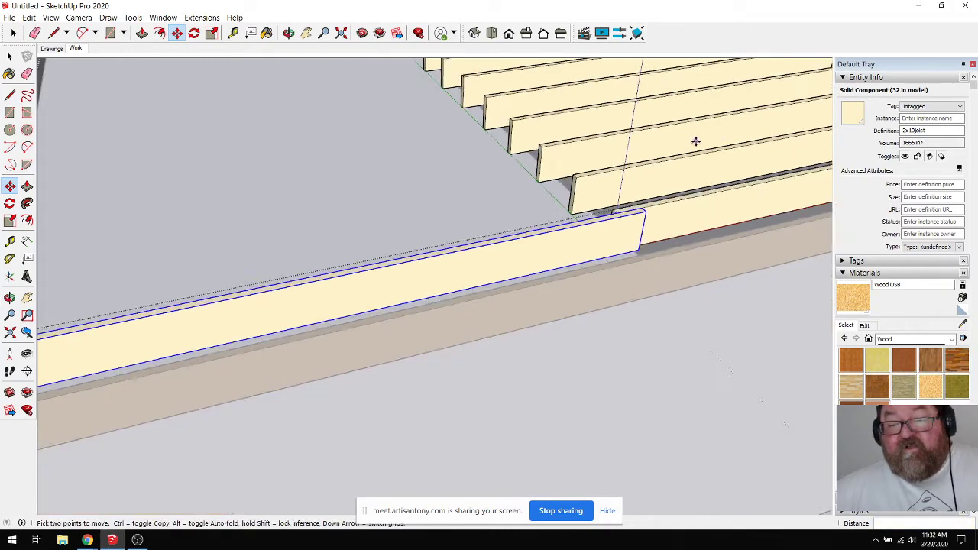
scroll(558, 222, up, 3)
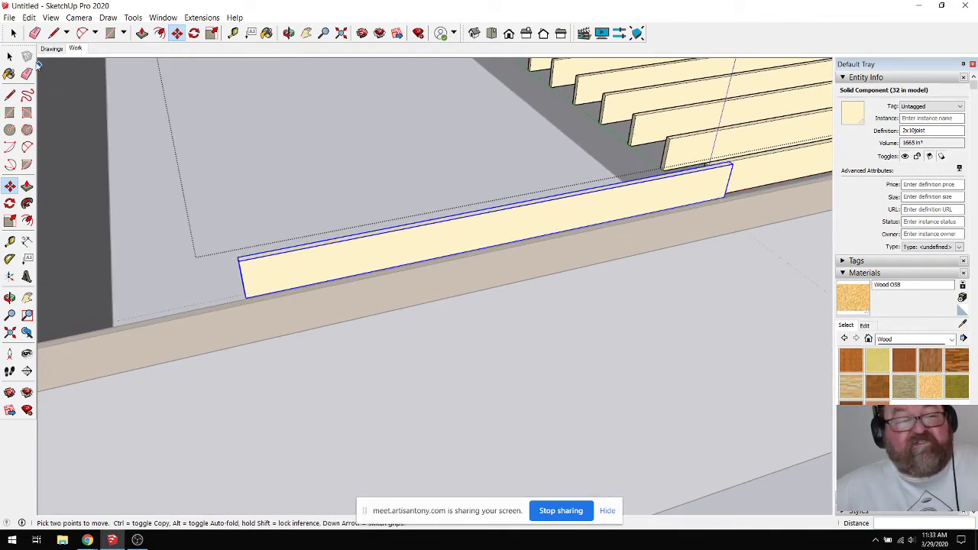
scroll(694, 275, down, 2)
scroll(695, 275, down, 1)
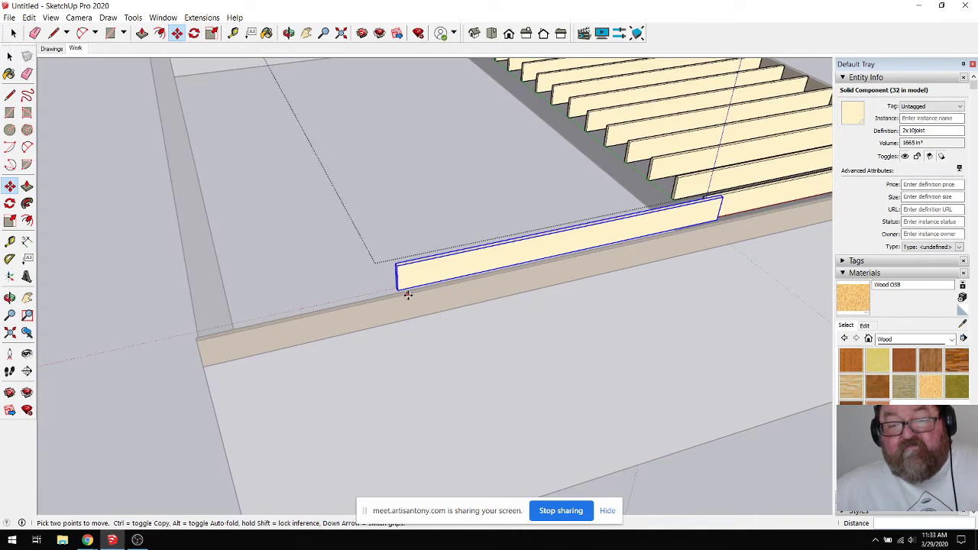
click(9, 55)
click(451, 262)
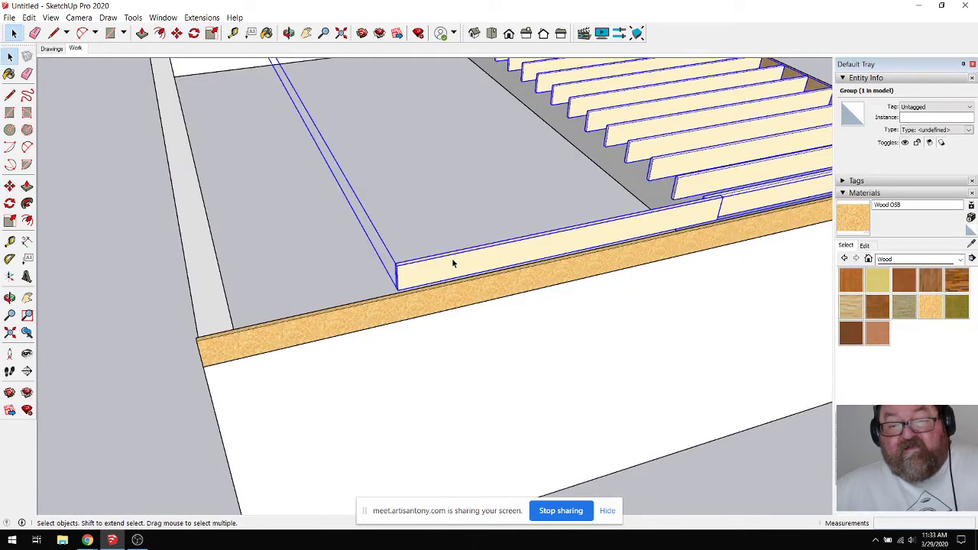
double_click(453, 265)
click(453, 261)
right_click(453, 261)
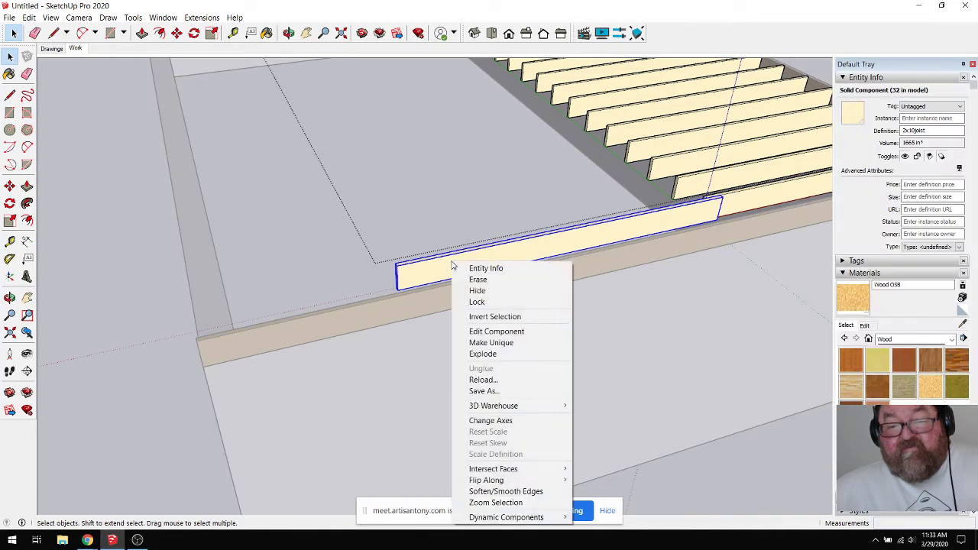
click(481, 343)
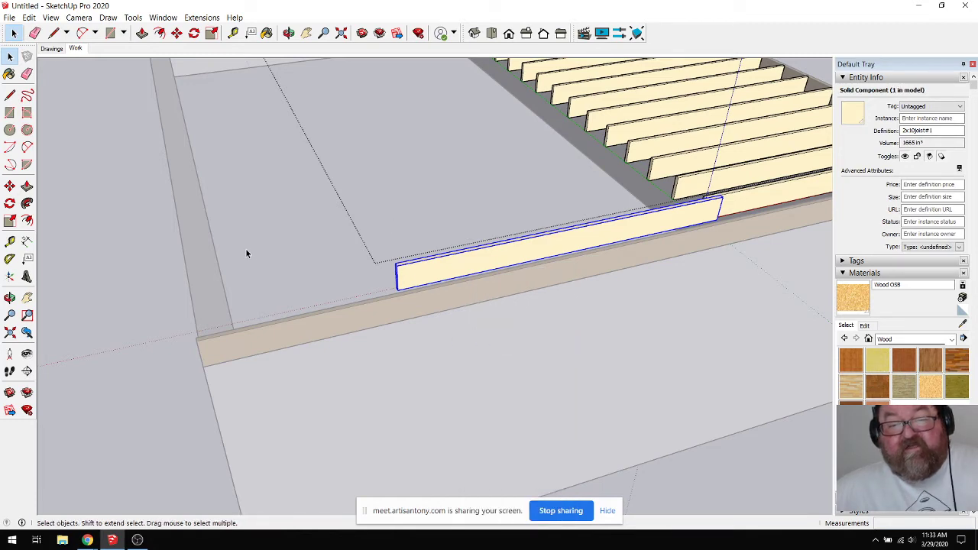
Step: Open the unique joist for editing and extend its free end face about 5' 1/2" to the outer edge of the foundation wall
click(406, 186)
click(412, 273)
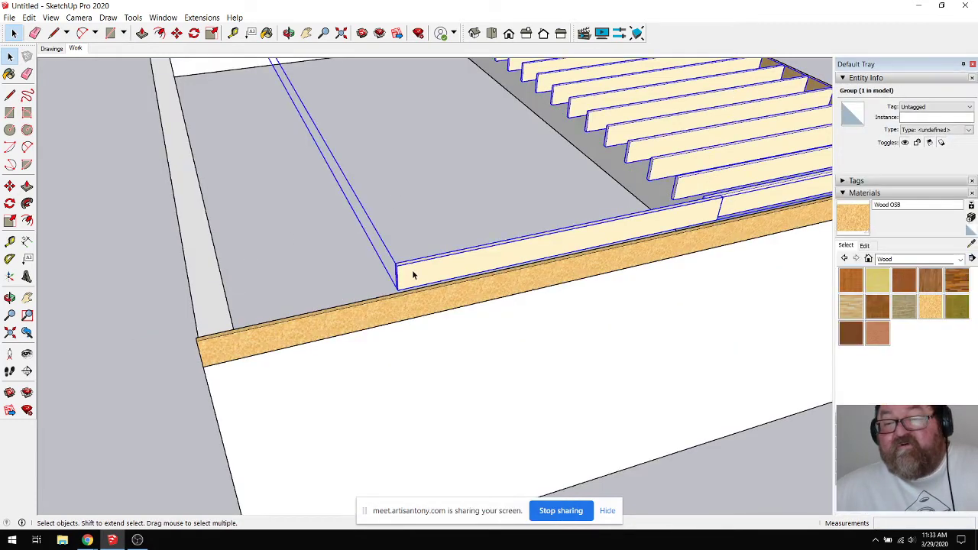
double_click(413, 276)
click(289, 33)
drag(436, 298, 547, 198)
drag(339, 380, 354, 356)
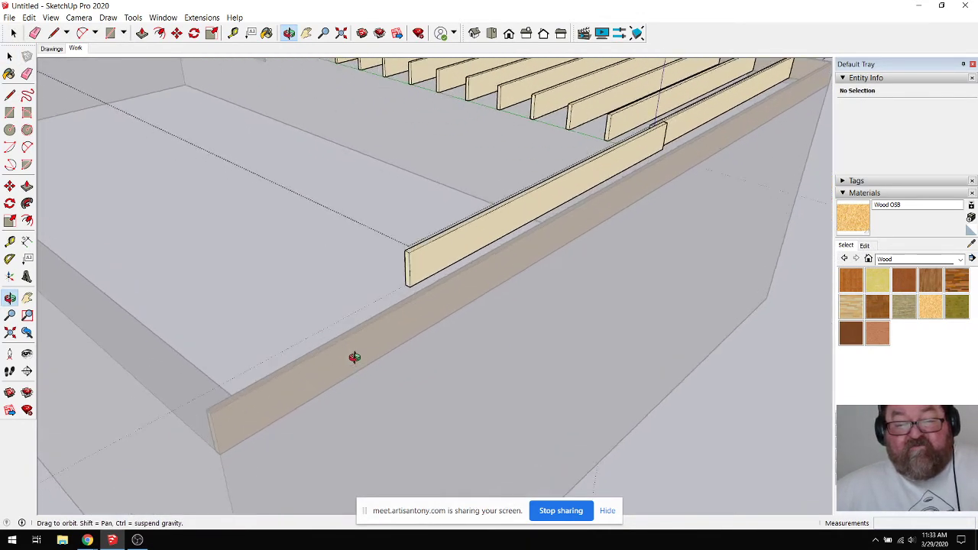
click(142, 33)
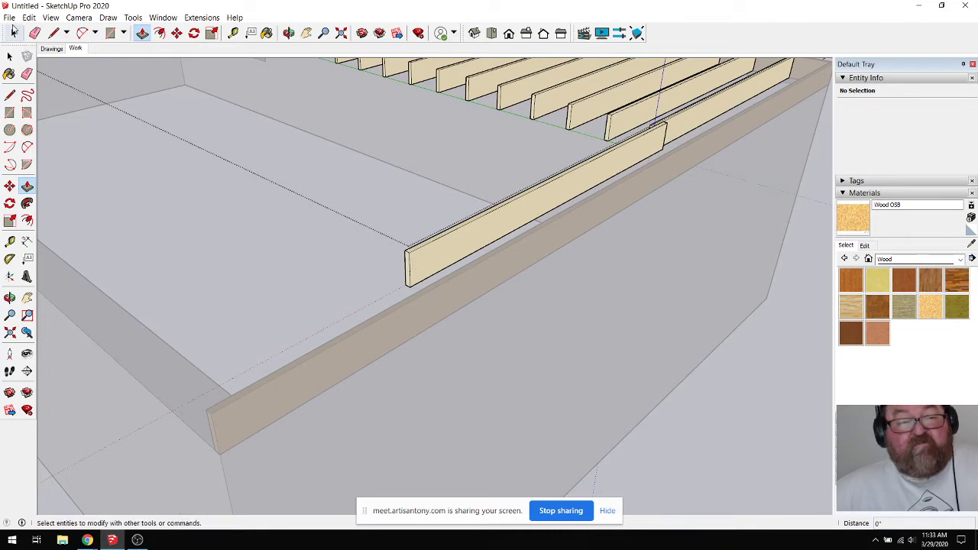
click(9, 56)
double_click(415, 259)
click(142, 33)
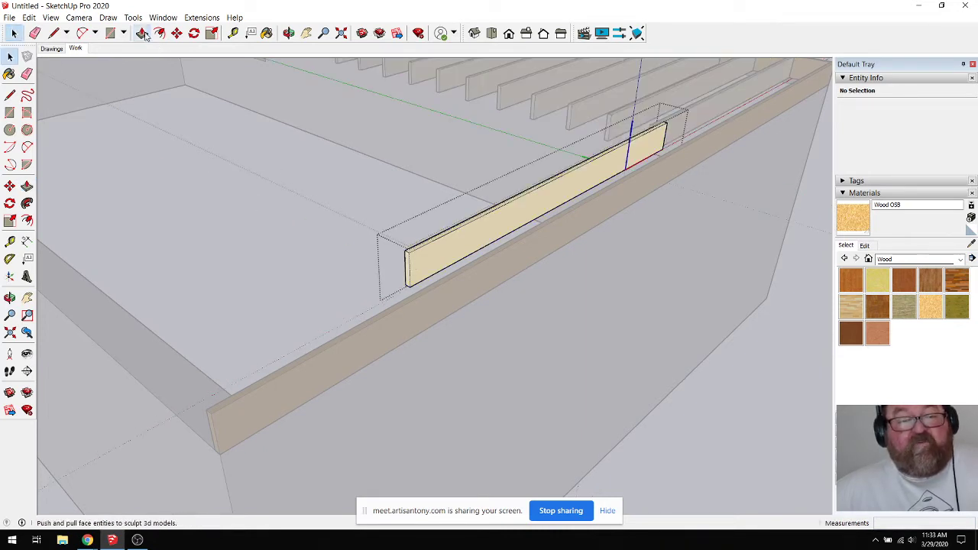
click(407, 266)
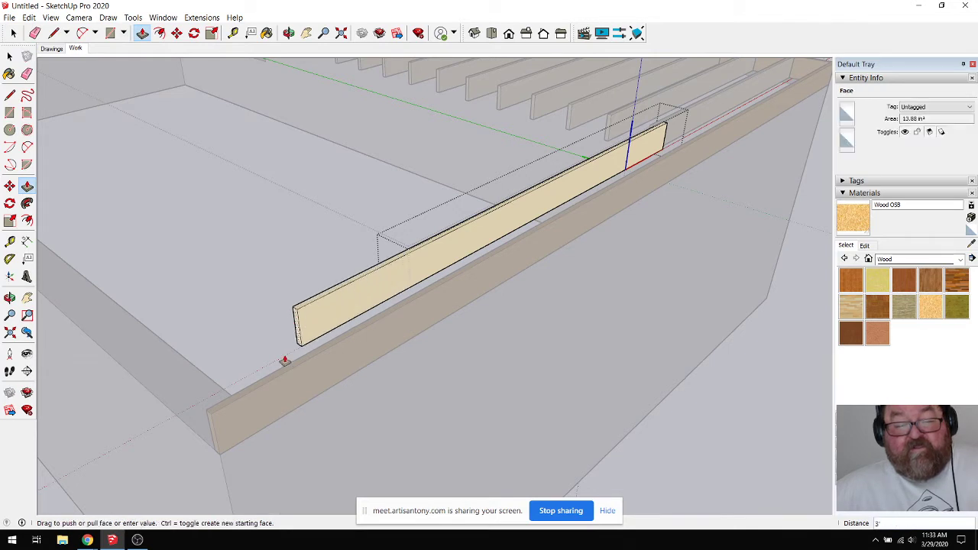
click(218, 417)
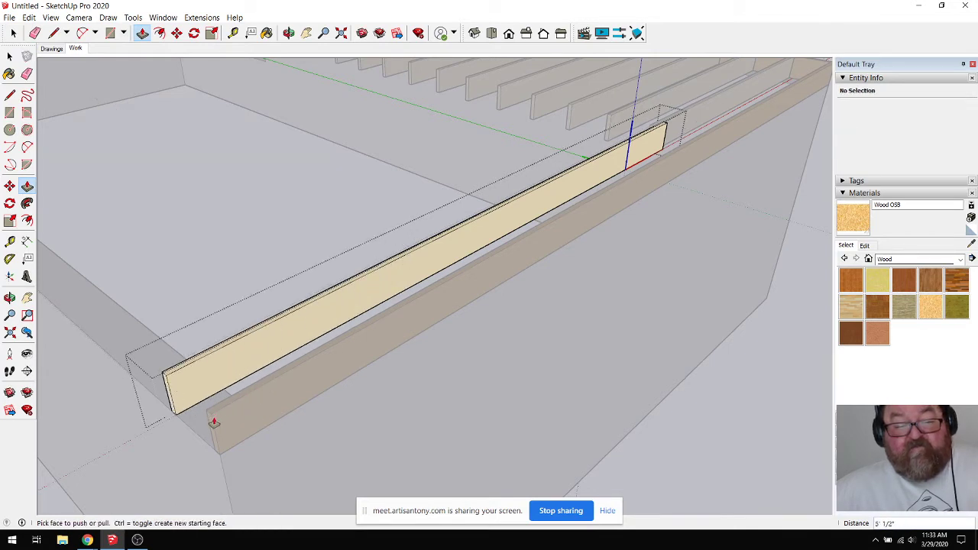
Step: Push the extended joist's end face back 1 1/2" from the outer edge of the foundation wall
click(170, 393)
click(176, 390)
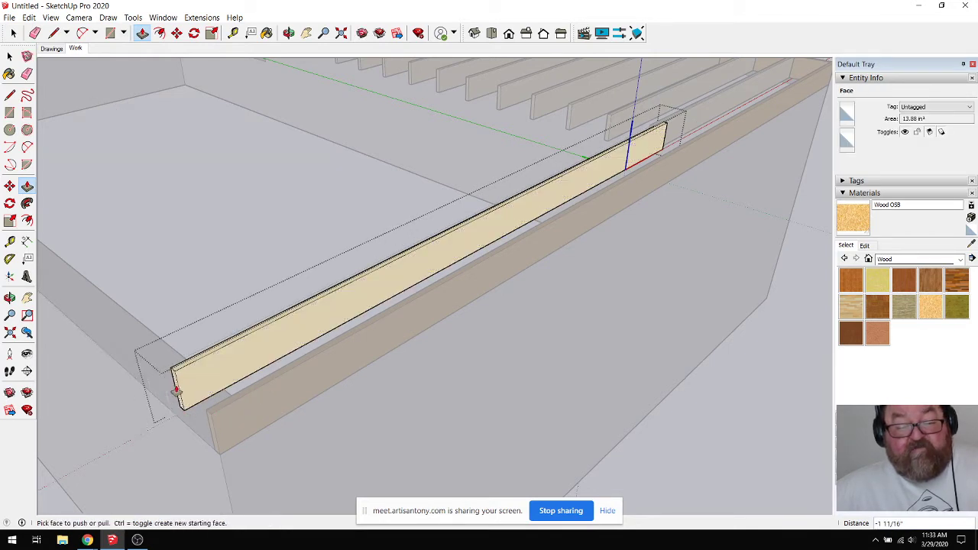
text(1 1/2)
key(Return)
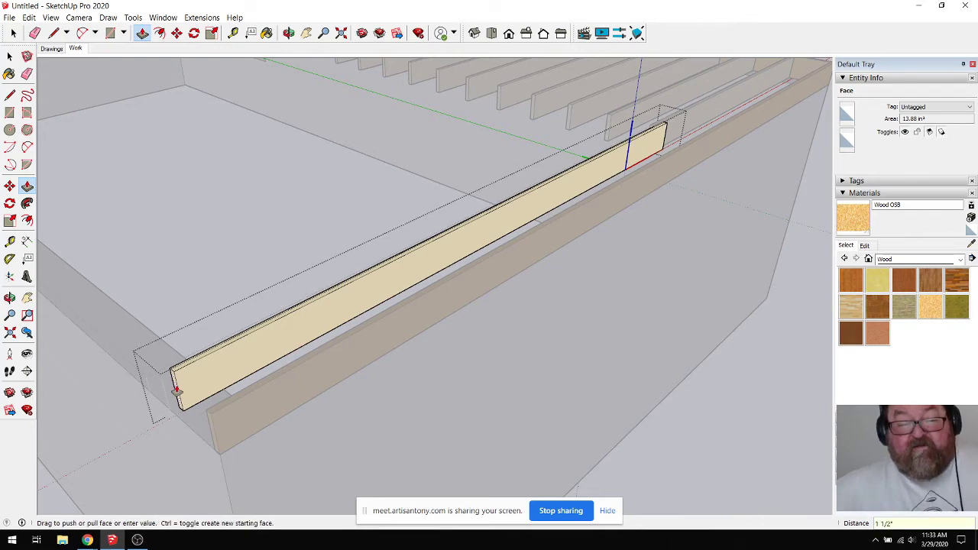
click(14, 33)
Step: Rename the extended joist's component definition to 2x10x16 Joist and exit the group
middle_drag(259, 216, 536, 374)
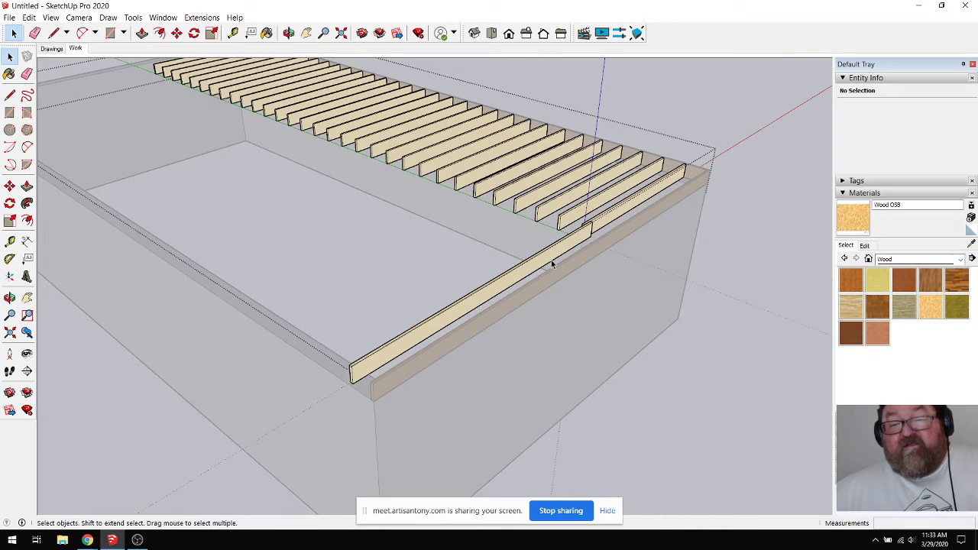
click(572, 254)
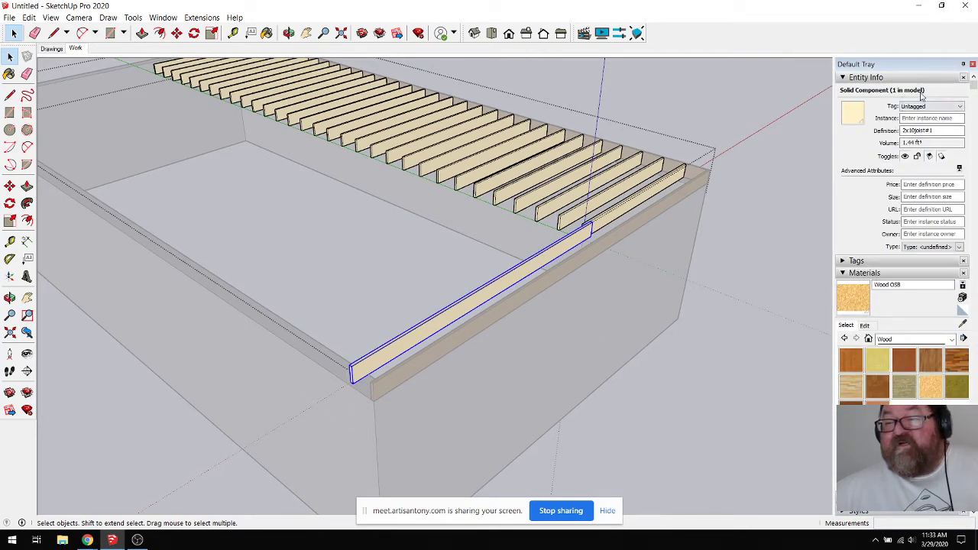
click(936, 130)
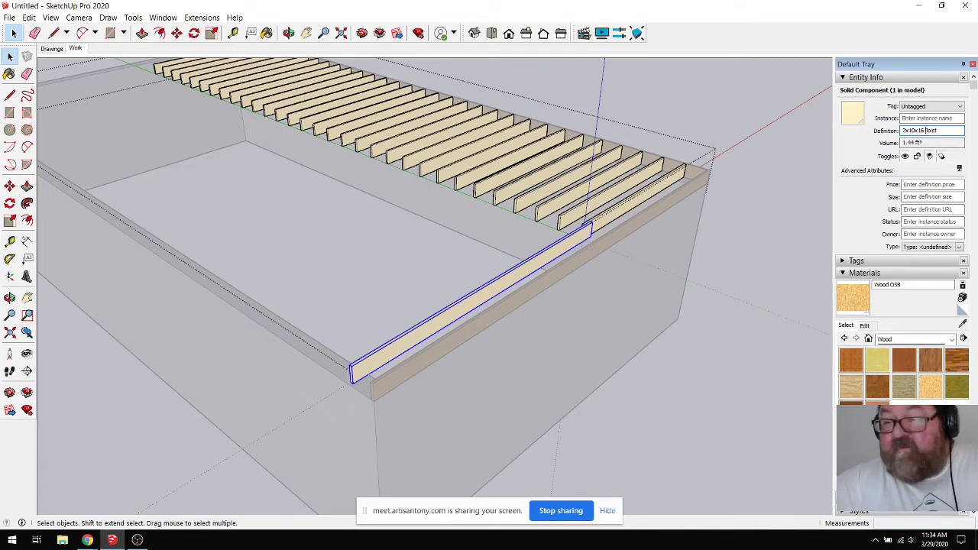
key(Escape)
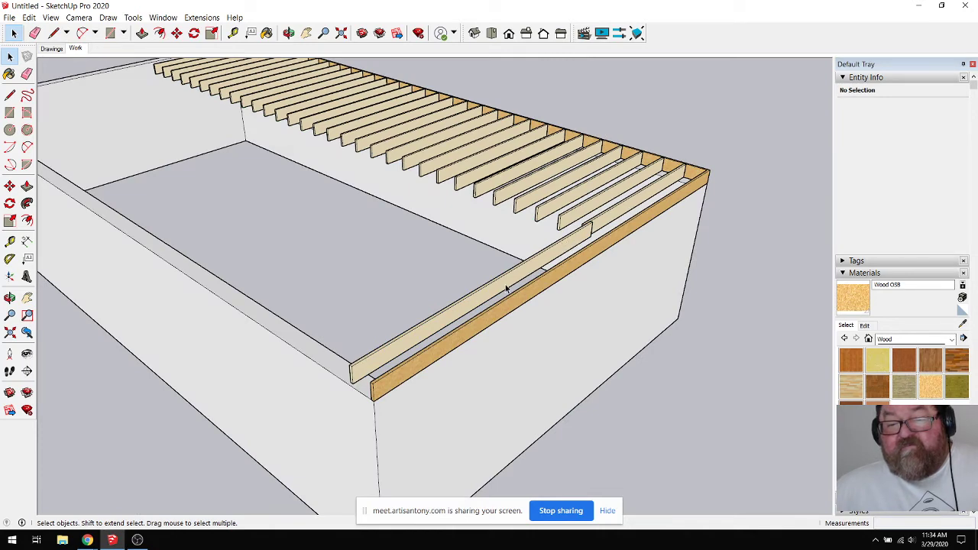
Step: Examine the lapped joists on the foundation and the separate finished floor frame beside it
scroll(503, 306, down, 3)
scroll(548, 262, up, 5)
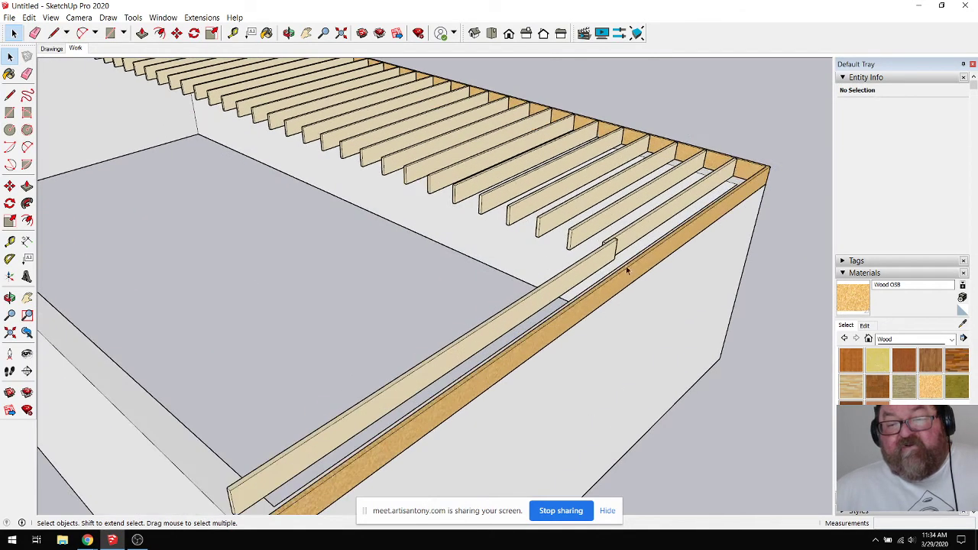
scroll(592, 291, down, 2)
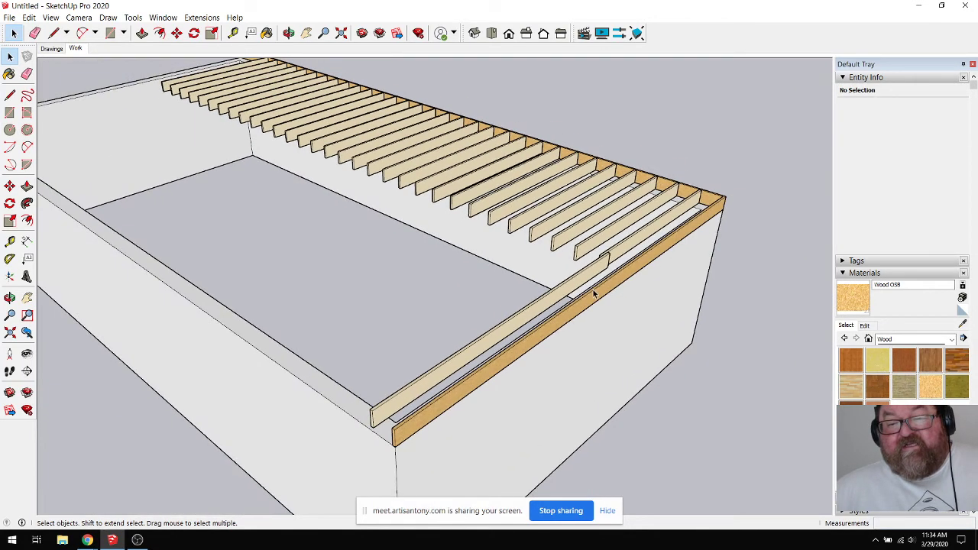
click(288, 33)
drag(618, 245, 295, 244)
scroll(296, 262, down, 2)
drag(577, 354, 371, 348)
scroll(329, 301, up, 5)
scroll(580, 256, down, 1)
scroll(581, 256, down, 5)
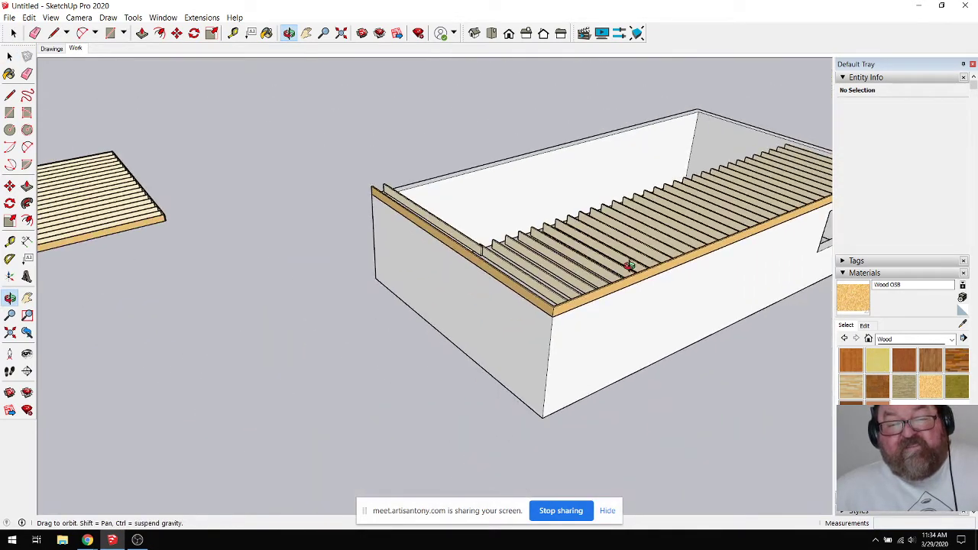
drag(301, 246, 447, 284)
scroll(219, 285, up, 4)
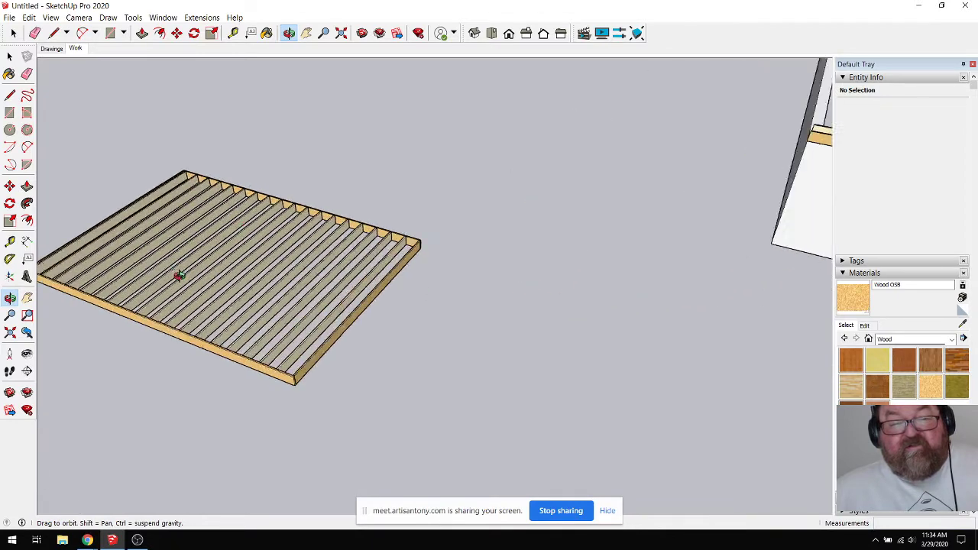
scroll(345, 352, up, 2)
scroll(345, 351, up, 2)
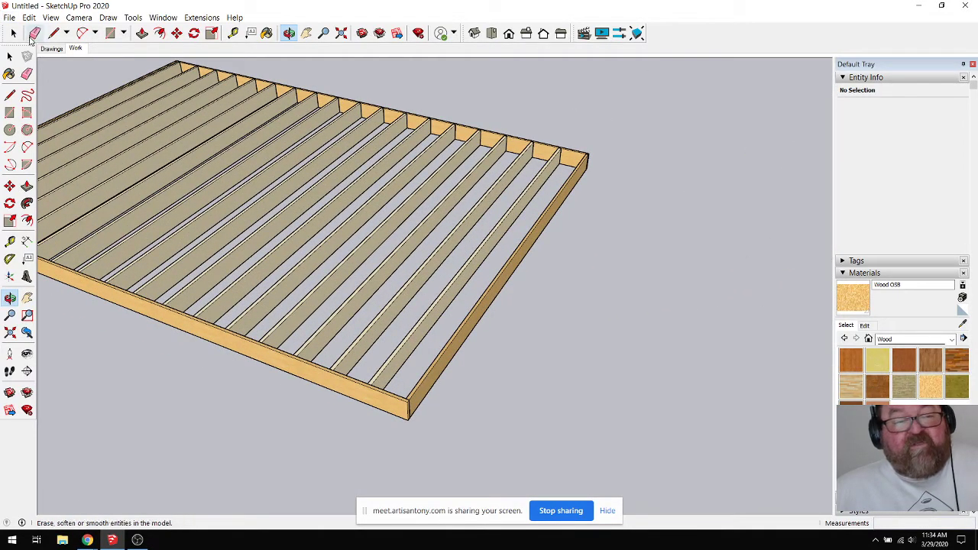
Step: Delete the separate finished floor frame beside the foundation
click(13, 33)
scroll(398, 249, down, 1)
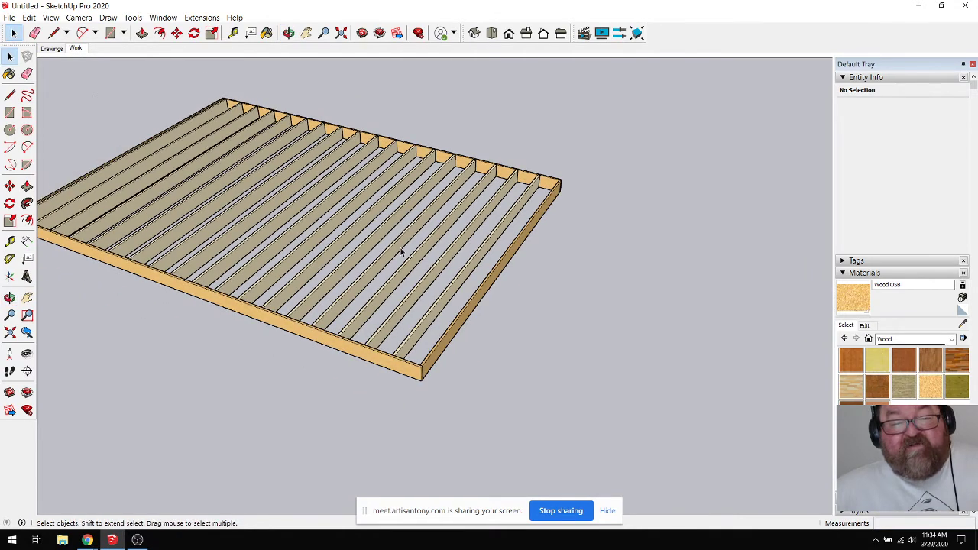
scroll(291, 225, down, 3)
scroll(612, 124, up, 2)
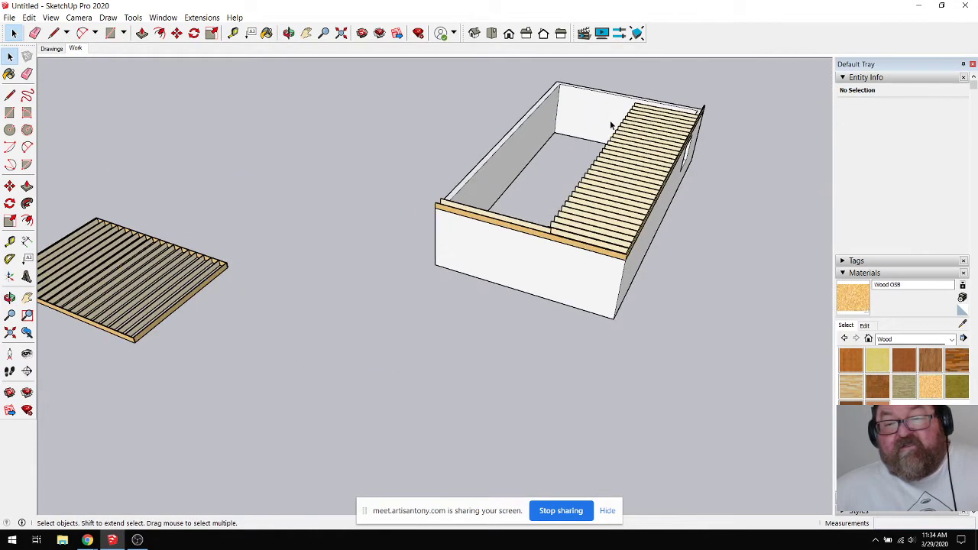
scroll(651, 199, up, 2)
click(844, 78)
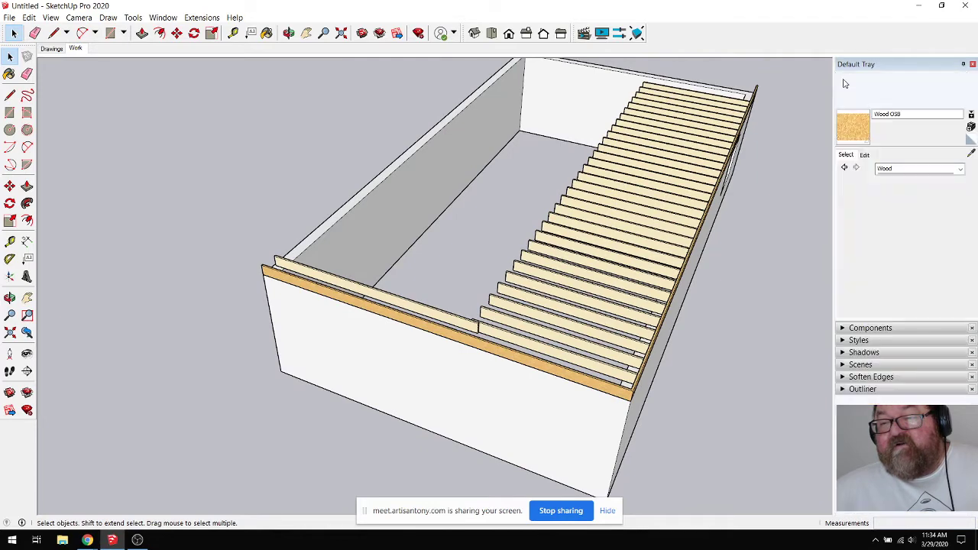
scroll(574, 257, down, 2)
click(140, 316)
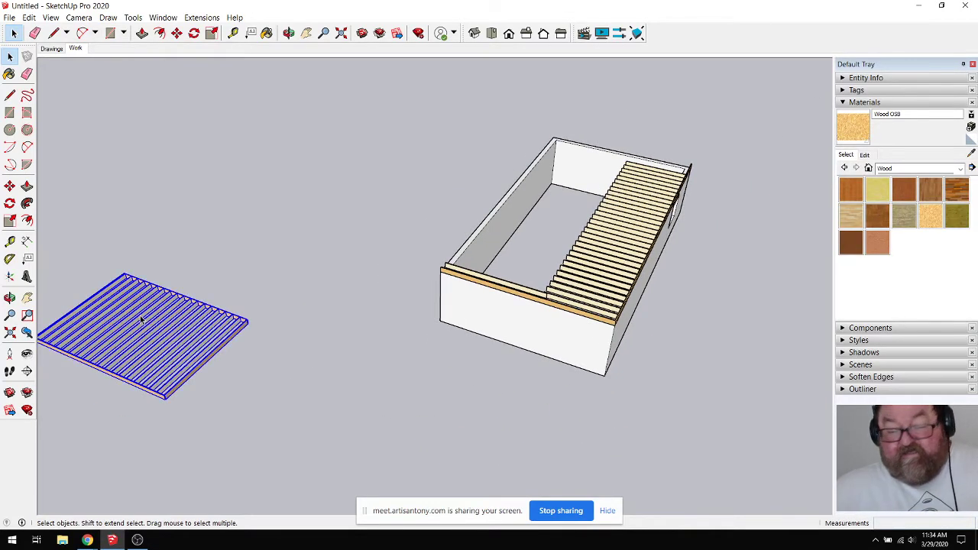
key(Delete)
middle_drag(139, 319, 814, 246)
Step: Combine the floor joists and the OSB rim into one group, and display the list of tags
scroll(685, 243, up, 6)
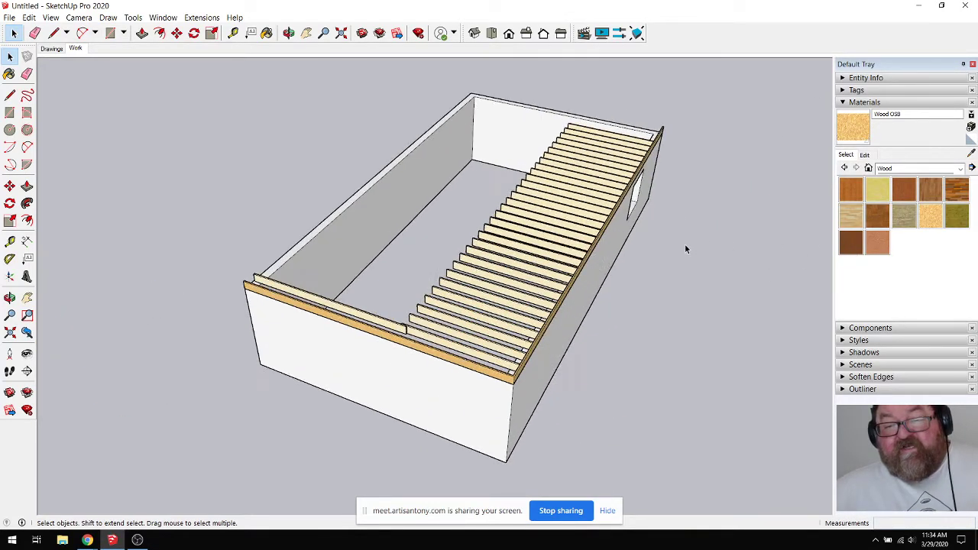
scroll(465, 344, down, 5)
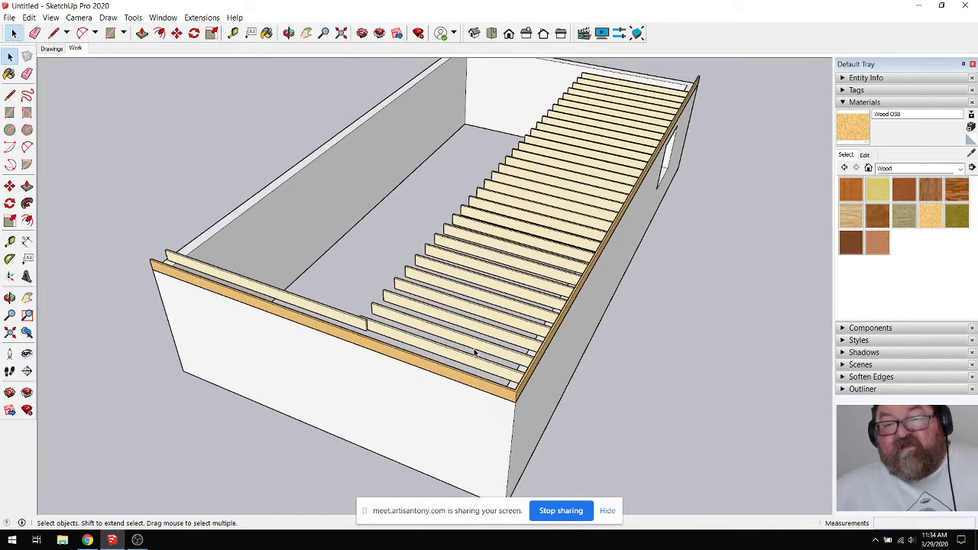
click(463, 337)
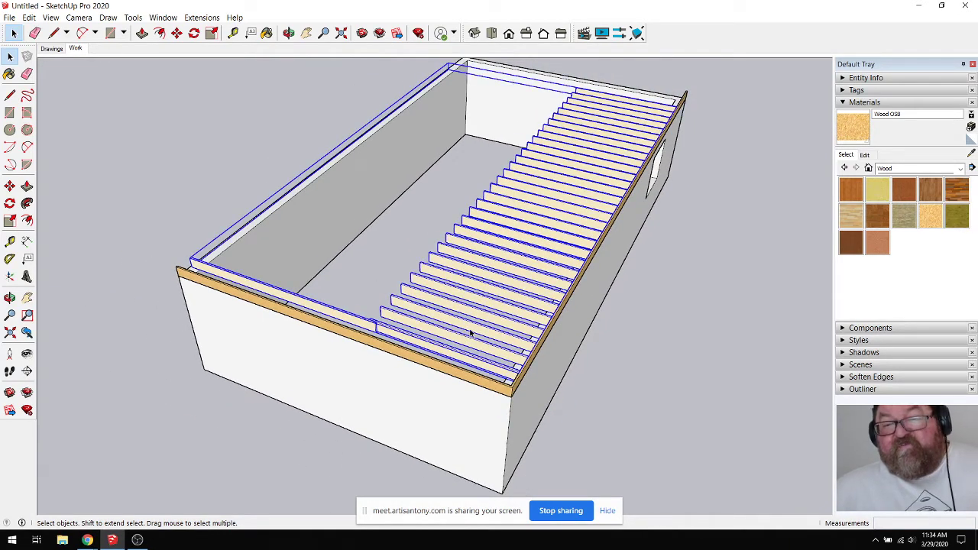
shift+click(438, 369)
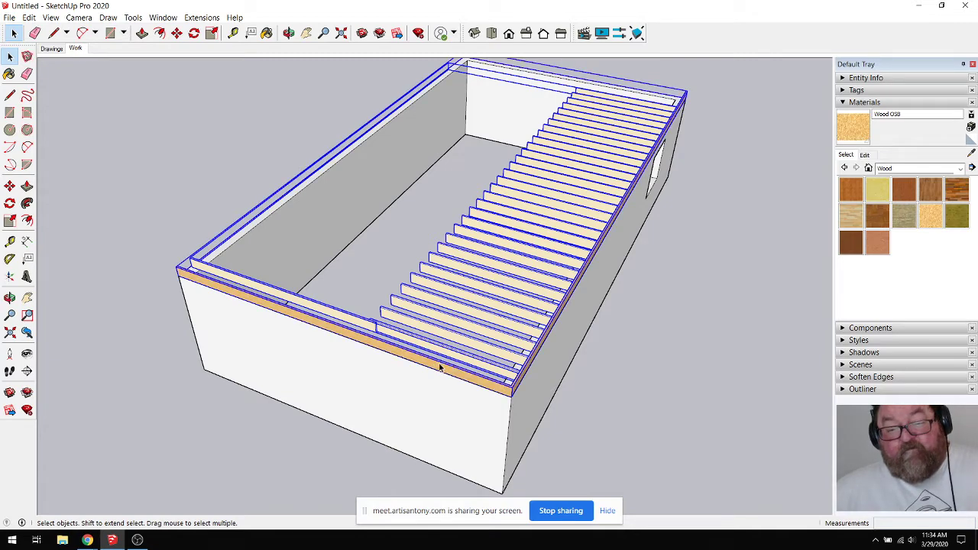
right_click(439, 368)
click(468, 466)
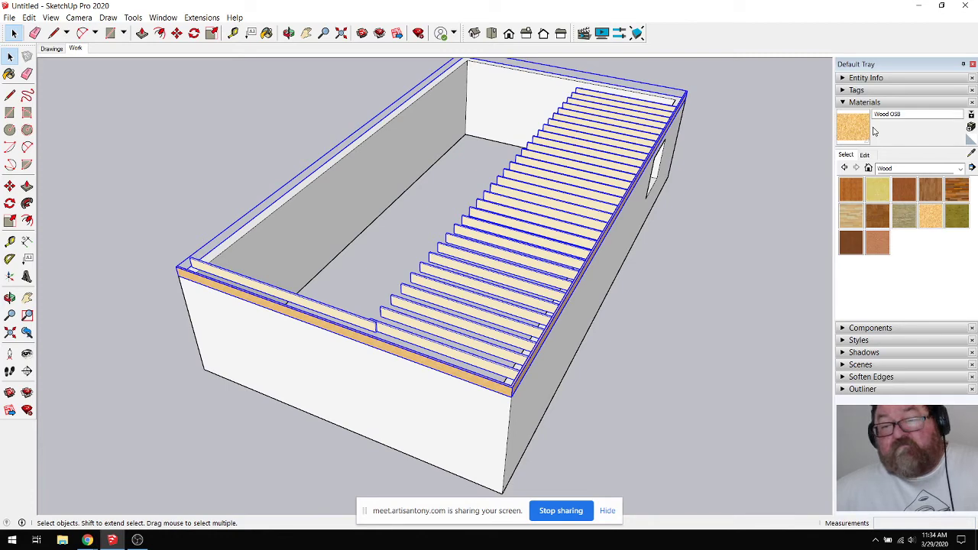
click(847, 91)
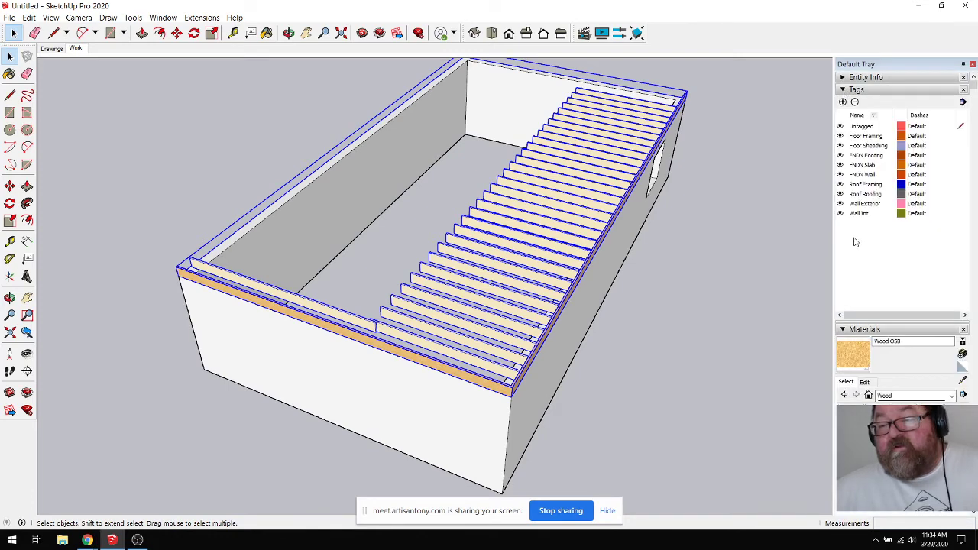
click(207, 168)
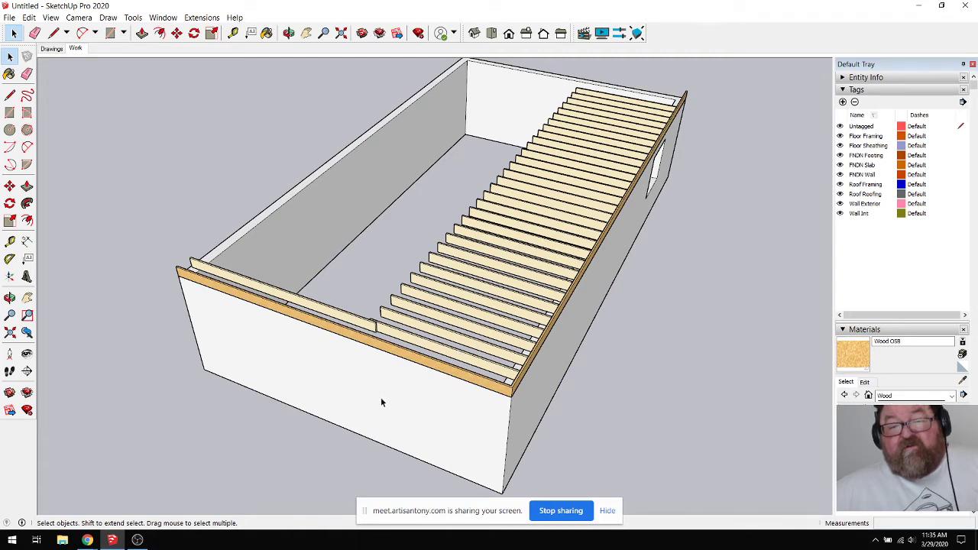
Step: Examine the partly framed floor with its joists and rim on the foundation walls
scroll(359, 390, down, 6)
scroll(360, 367, up, 5)
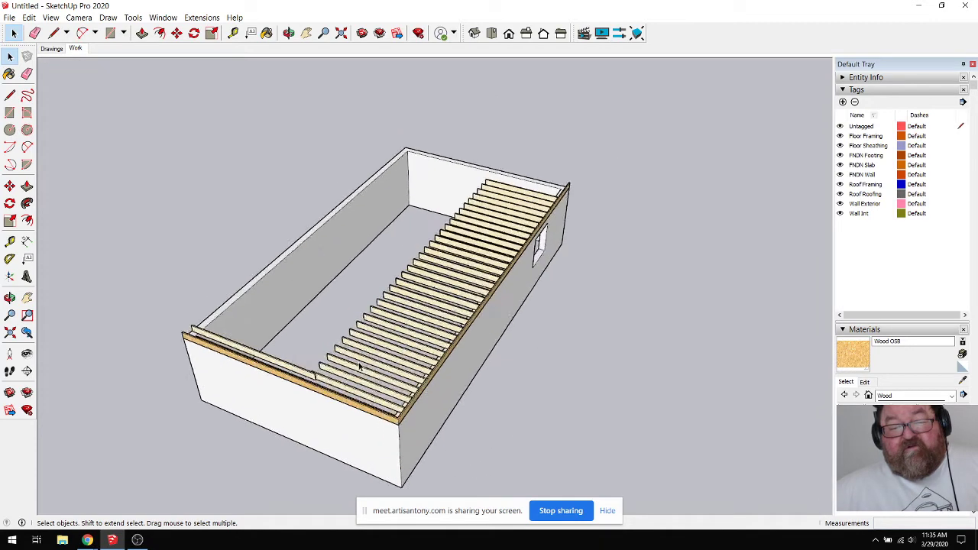
scroll(361, 367, up, 2)
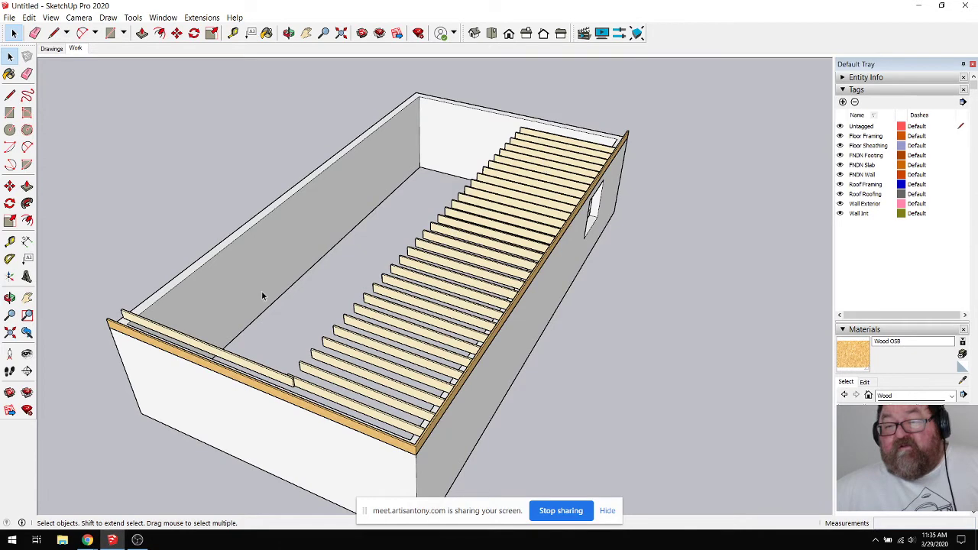
scroll(153, 332, down, 5)
scroll(151, 336, up, 3)
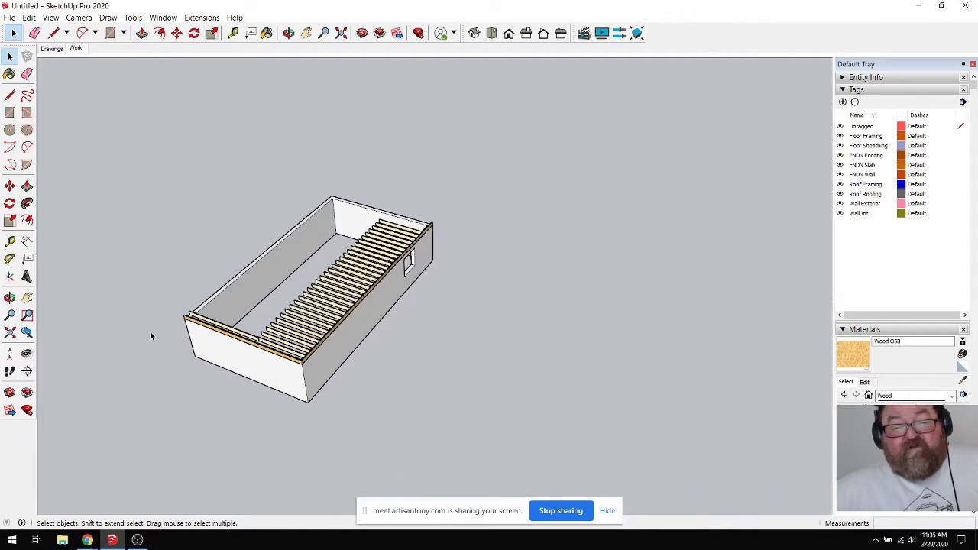
scroll(229, 344, up, 3)
scroll(442, 197, up, 2)
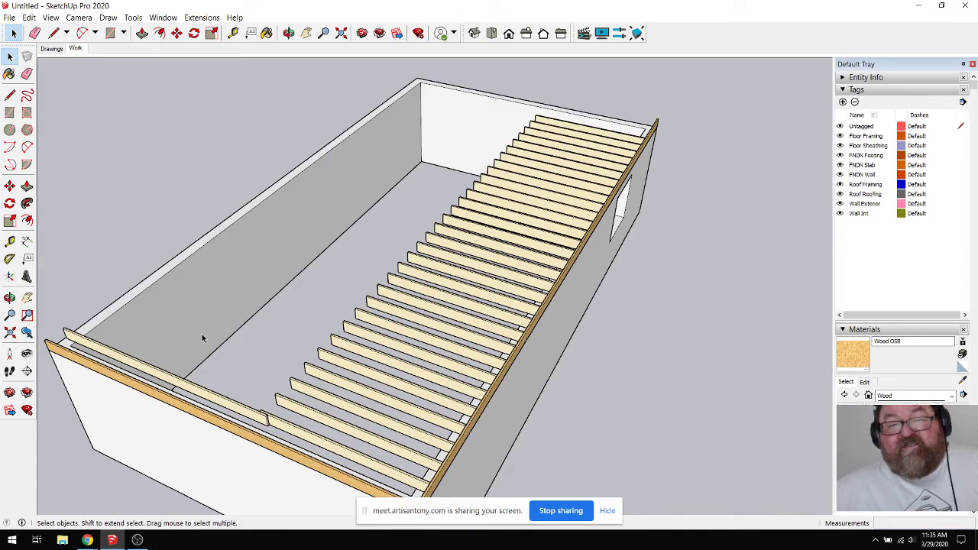
scroll(201, 337, down, 5)
Step: Examine the floor joist layout and supporting beams on the building section drawing
scroll(191, 347, down, 4)
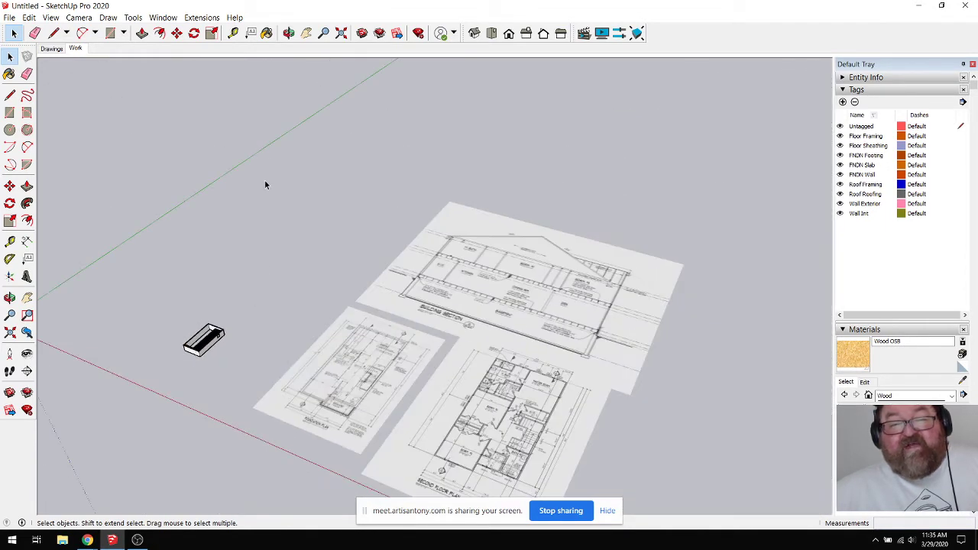
click(288, 33)
drag(349, 275, 435, 444)
scroll(476, 254, up, 5)
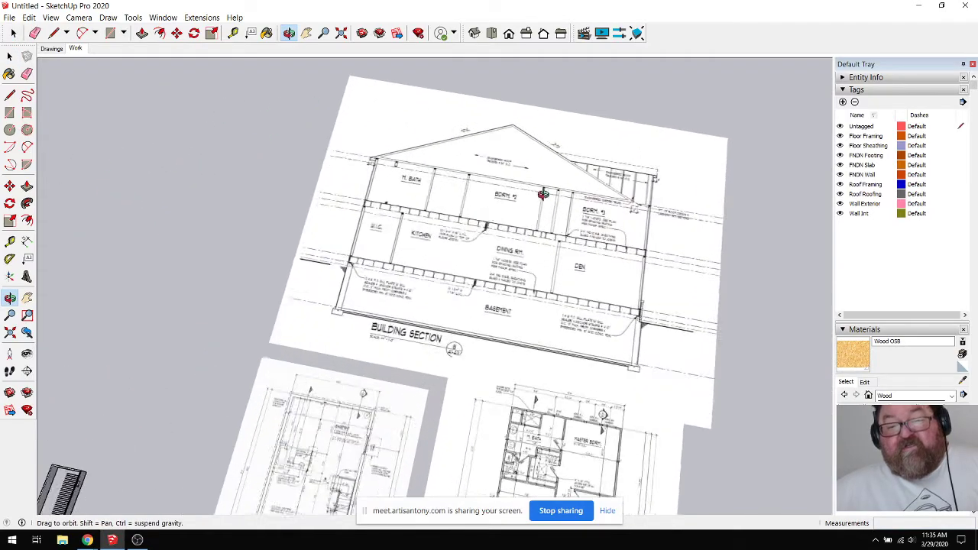
drag(475, 253, 437, 387)
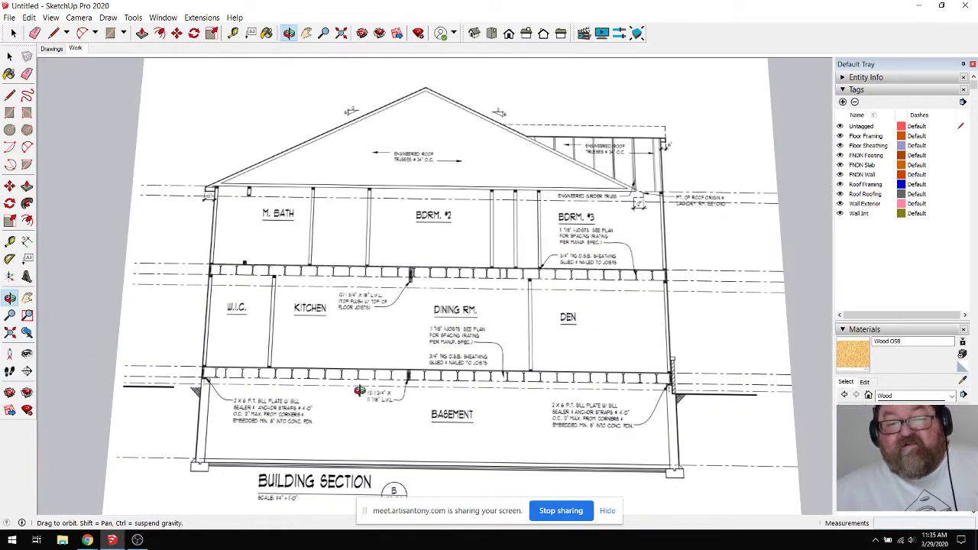
scroll(362, 391, down, 1)
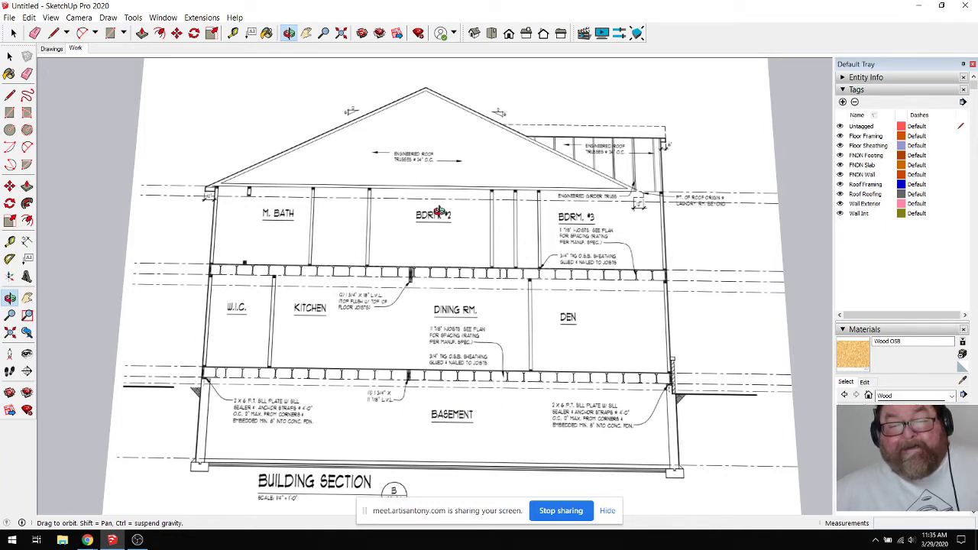
drag(430, 319, 398, 342)
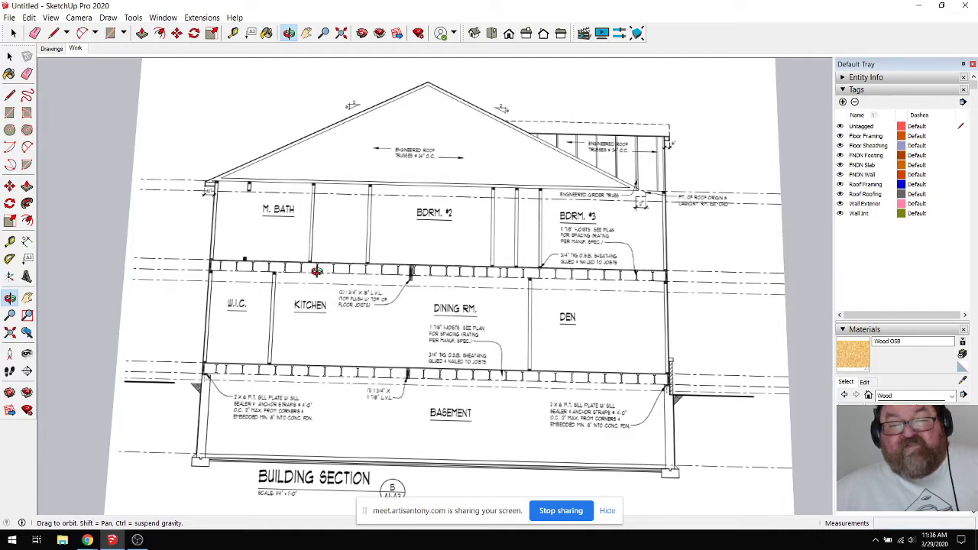
scroll(425, 375, down, 6)
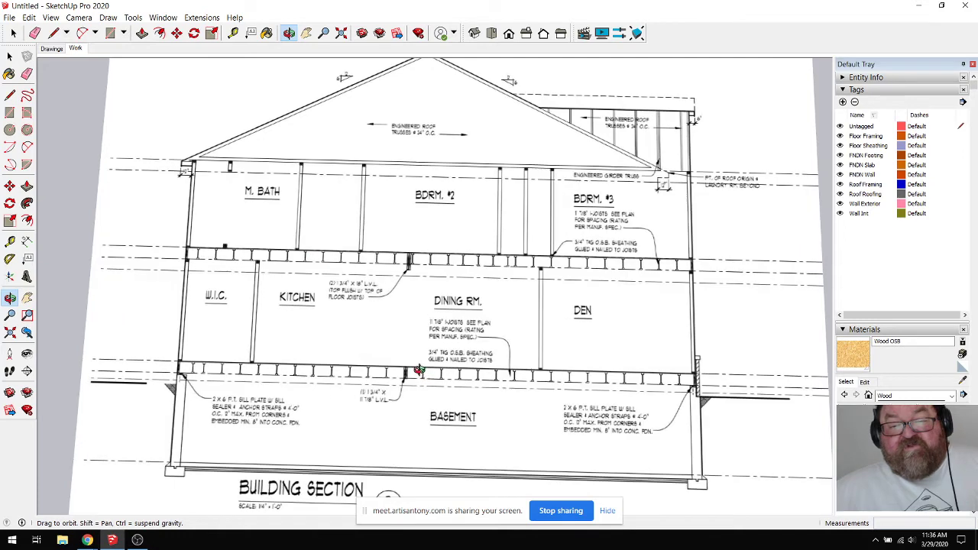
Step: Examine the stair opening, walk-in closets and attic access on the second floor plan
scroll(463, 390, up, 6)
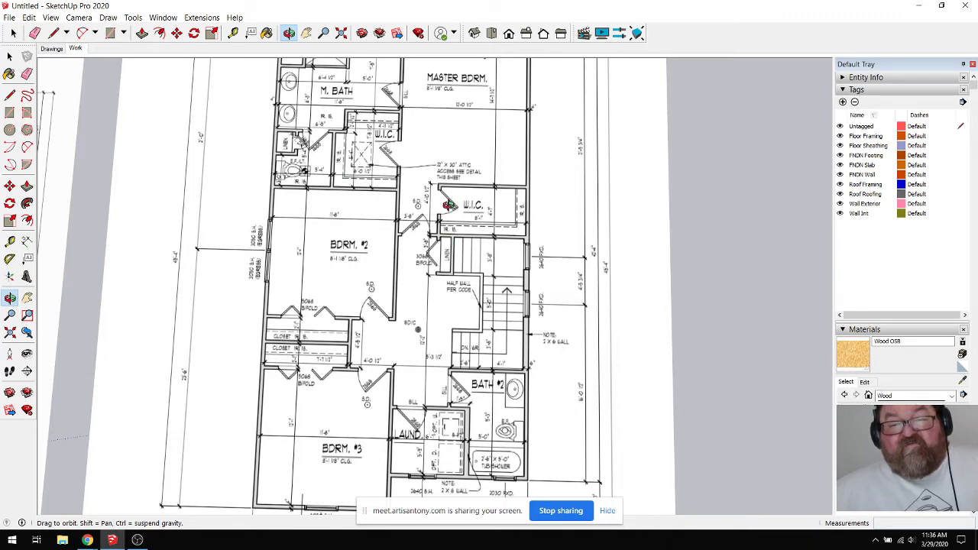
scroll(450, 205, up, 2)
scroll(465, 226, up, 2)
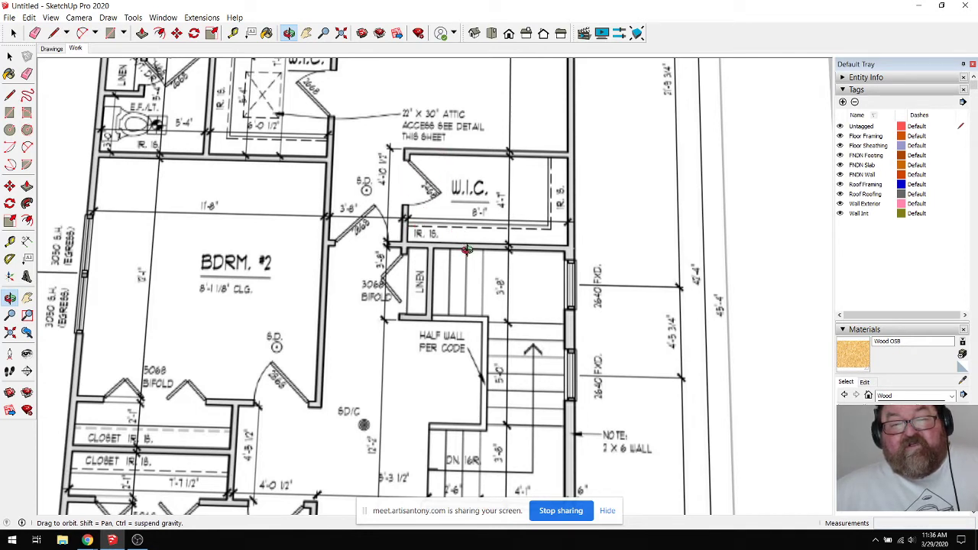
scroll(502, 274, down, 2)
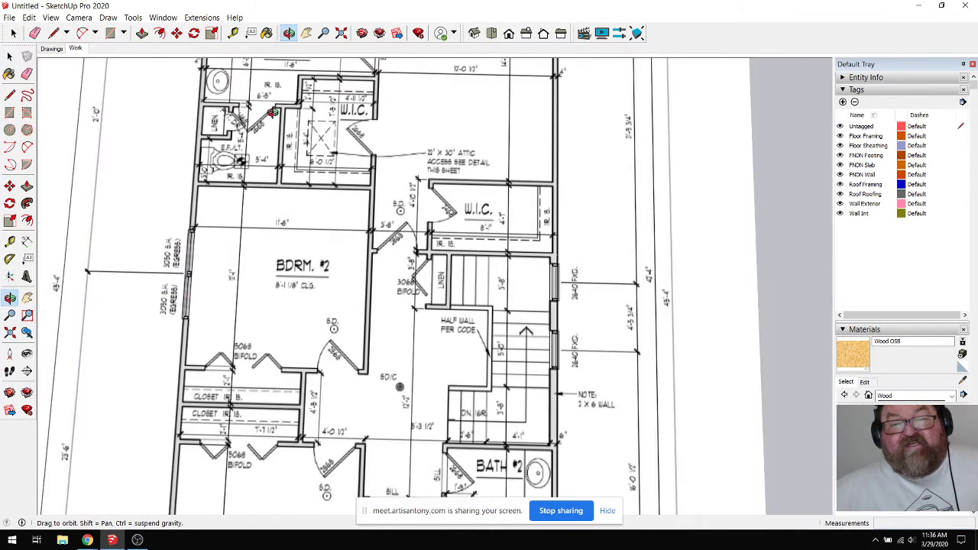
scroll(273, 112, up, 2)
scroll(314, 100, up, 3)
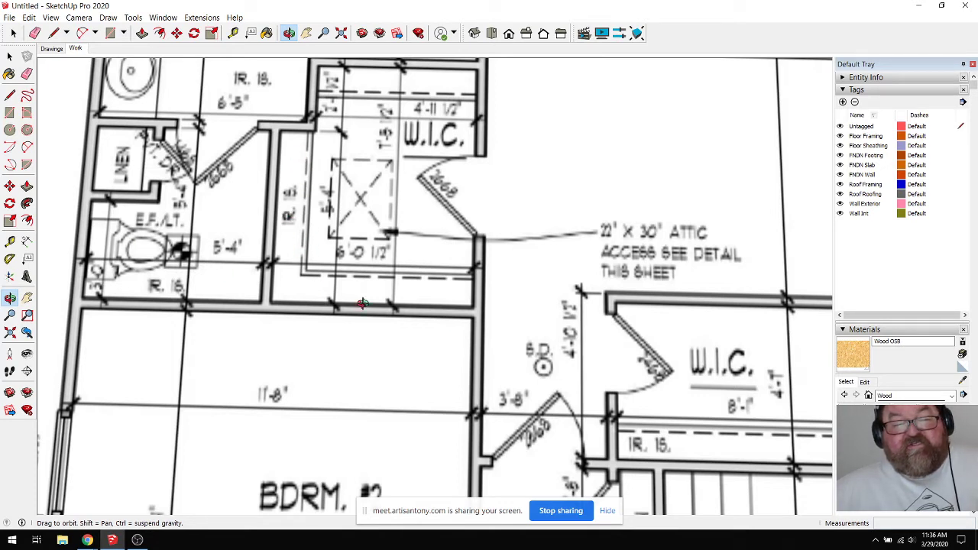
scroll(470, 329, down, 2)
scroll(269, 289, down, 2)
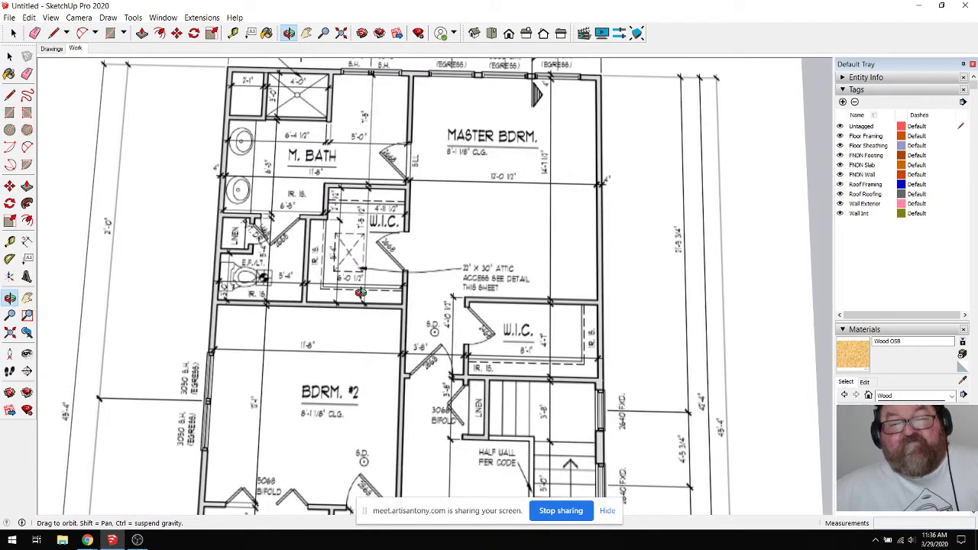
Step: Review the overall bedroom, bath and hallway wall layout on the second floor plan
scroll(361, 293, down, 2)
scroll(360, 293, down, 3)
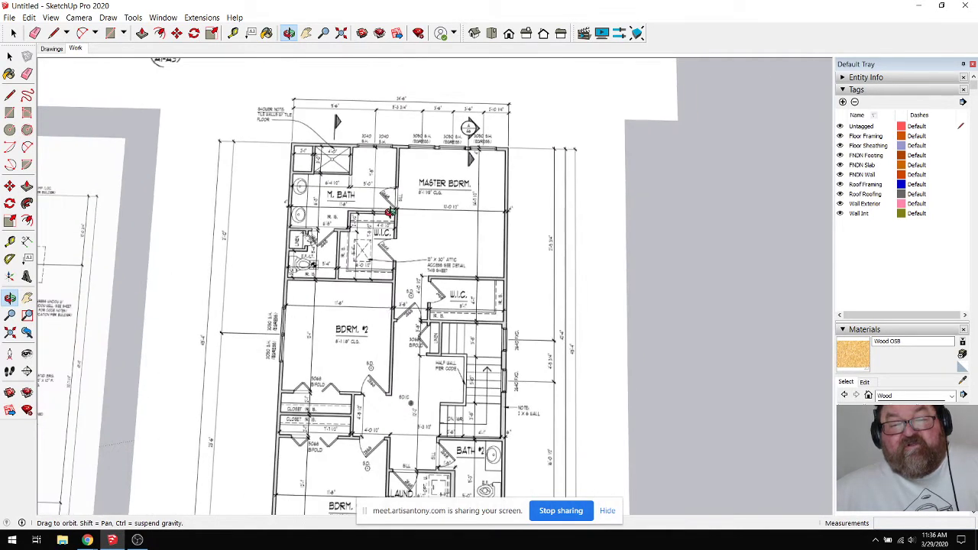
scroll(368, 313, up, 3)
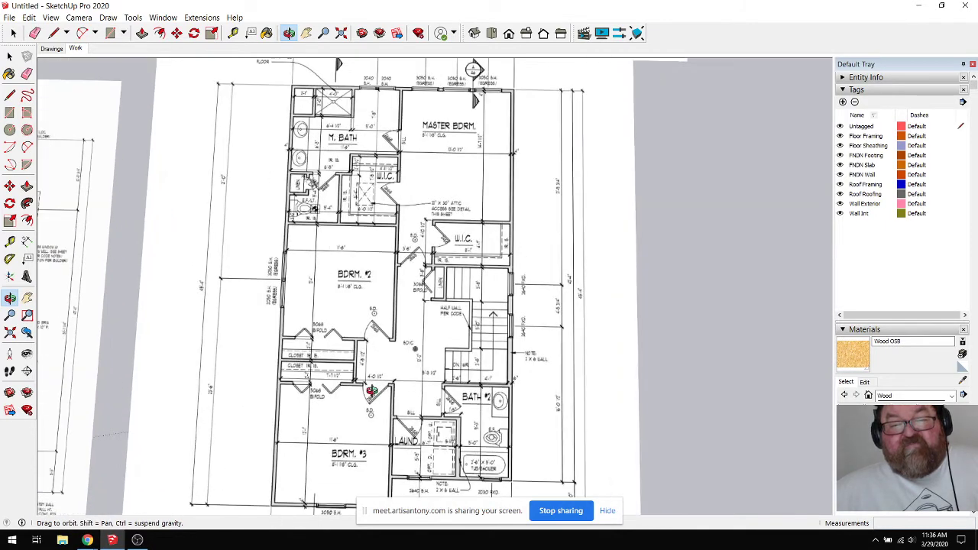
scroll(365, 332, down, 2)
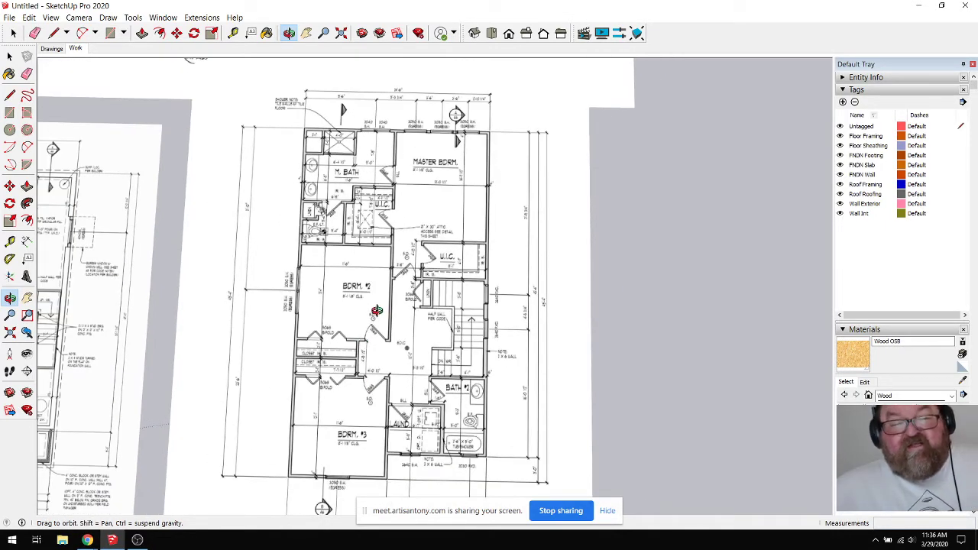
scroll(463, 293, down, 2)
scroll(367, 297, up, 3)
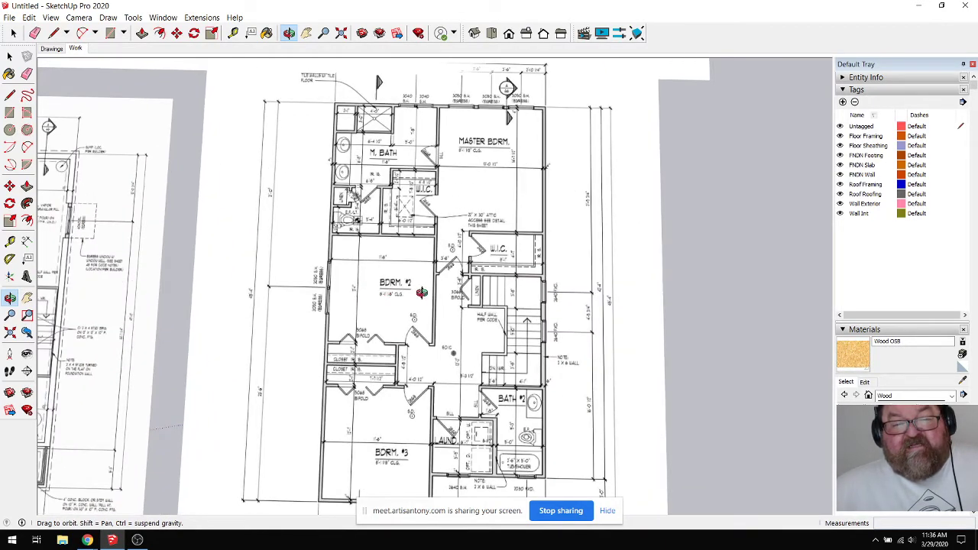
scroll(467, 295, down, 2)
scroll(468, 295, down, 3)
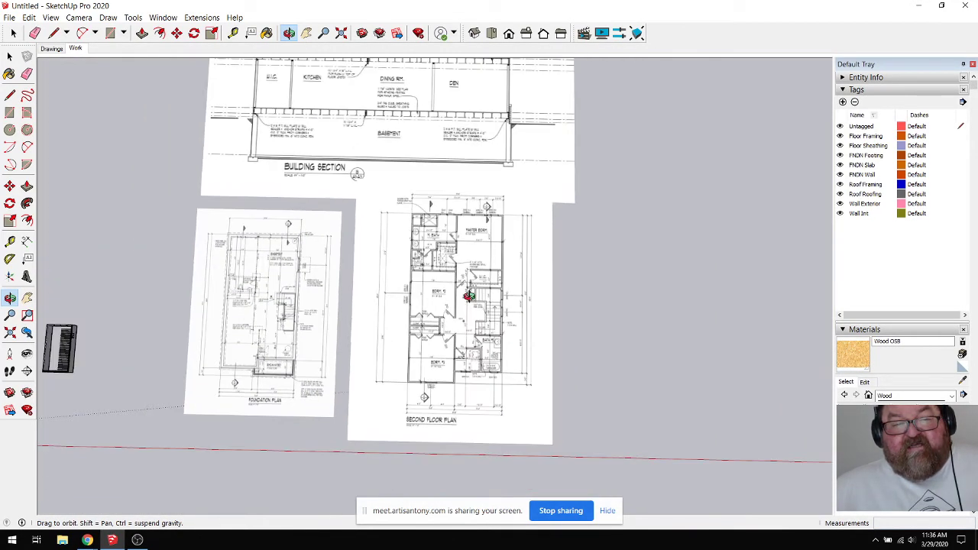
Step: Compare the framed foundation model with the foundation plan and second floor plan drawings
scroll(214, 353, up, 5)
scroll(218, 306, up, 5)
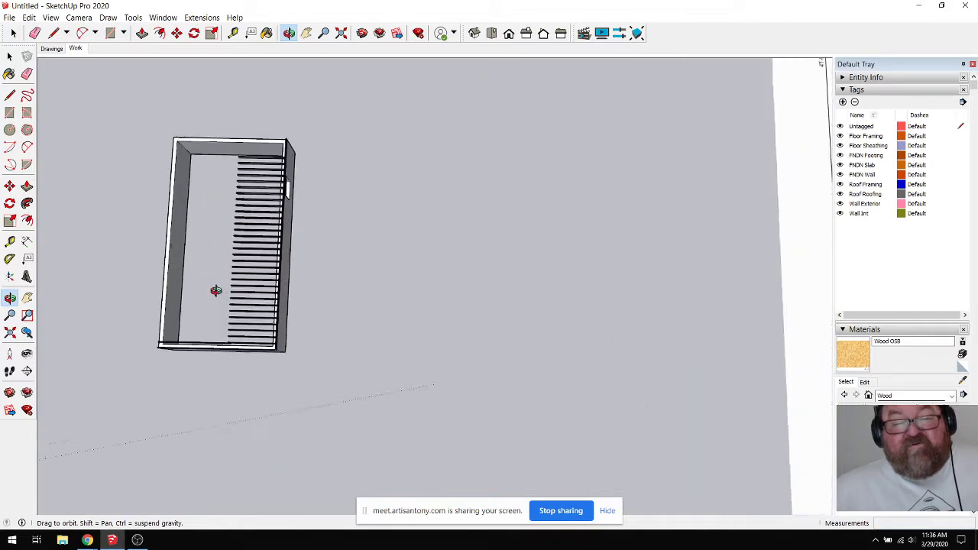
drag(217, 289, 188, 295)
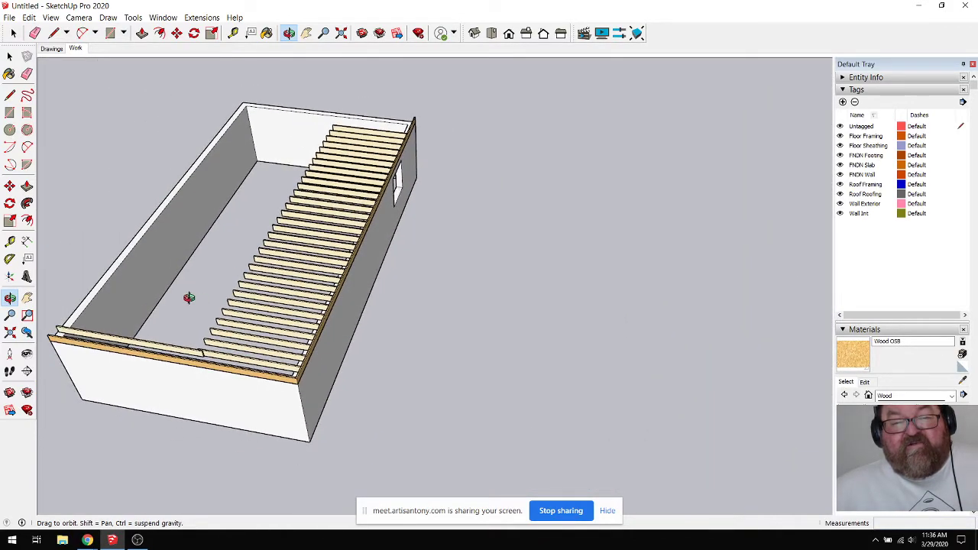
scroll(146, 313, down, 5)
scroll(137, 313, down, 1)
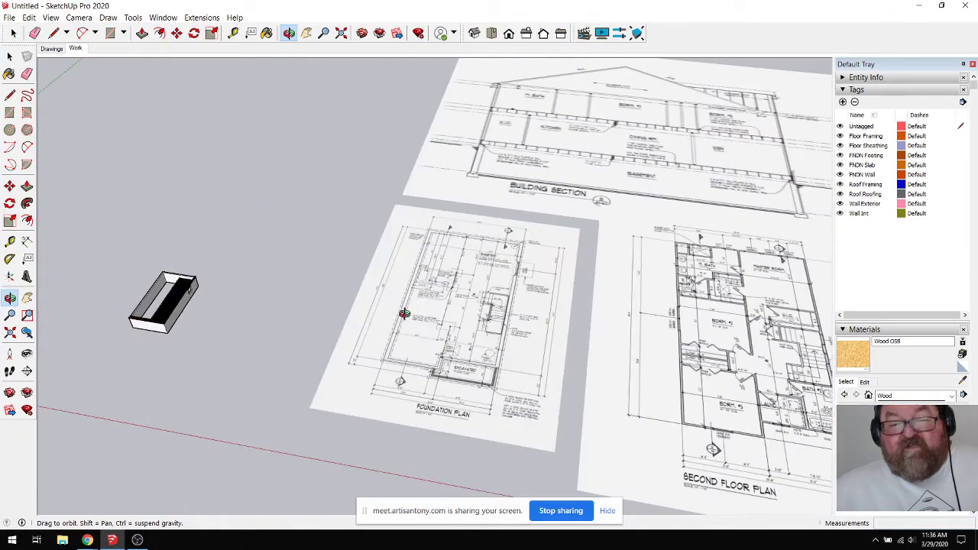
drag(404, 313, 450, 386)
scroll(194, 349, down, 4)
drag(501, 361, 517, 385)
scroll(516, 385, up, 8)
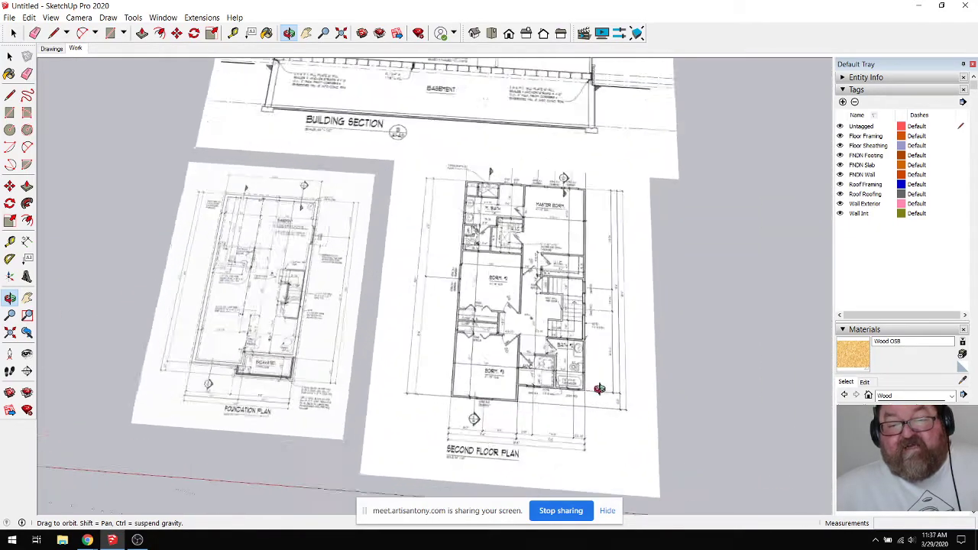
Step: Check the joist framing on the foundation model against the room layout of the second floor plan
drag(521, 274, 511, 301)
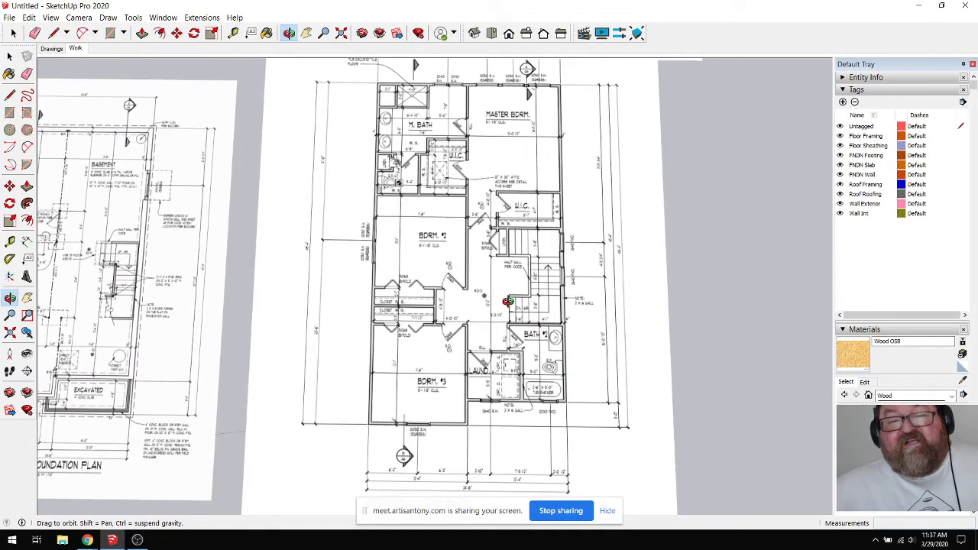
scroll(538, 306, down, 5)
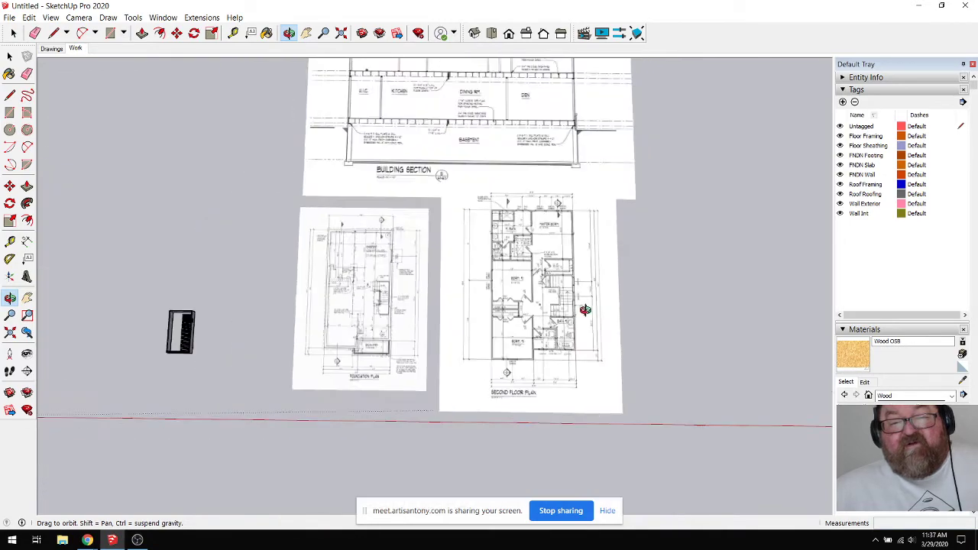
scroll(316, 343, up, 10)
scroll(351, 261, up, 4)
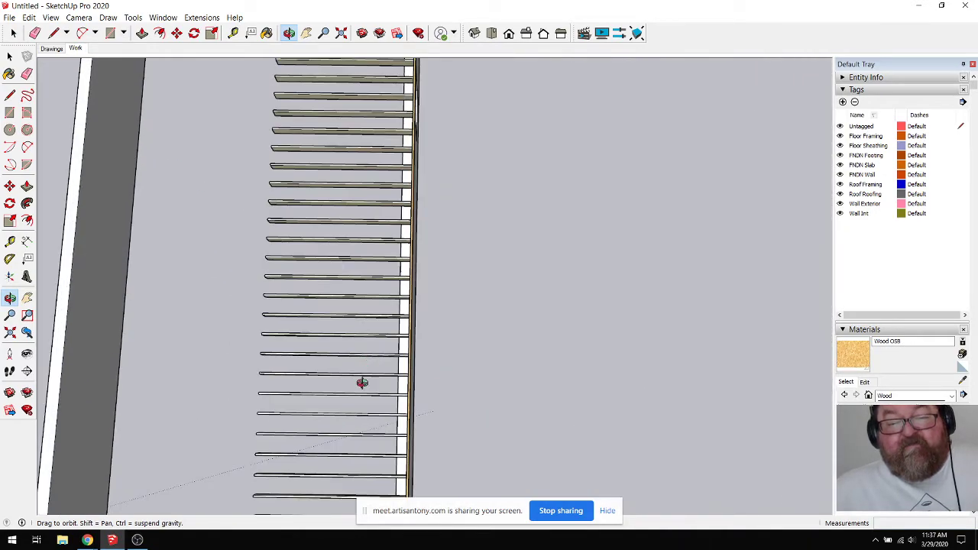
drag(363, 382, 282, 204)
scroll(275, 348, down, 5)
scroll(212, 345, down, 5)
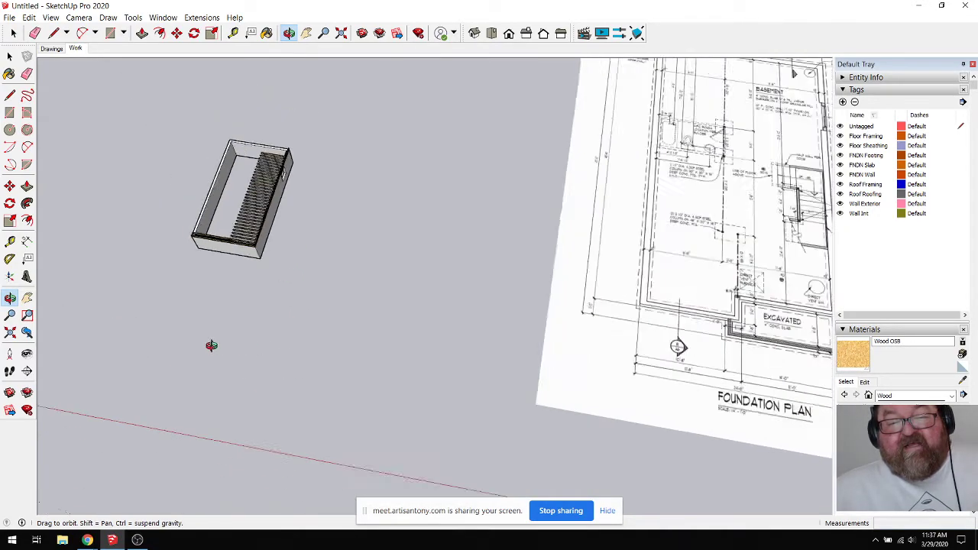
mouse_move(211, 349)
mouse_down()
mouse_move(341, 329)
mouse_move(595, 338)
mouse_up()
scroll(595, 338, up, 6)
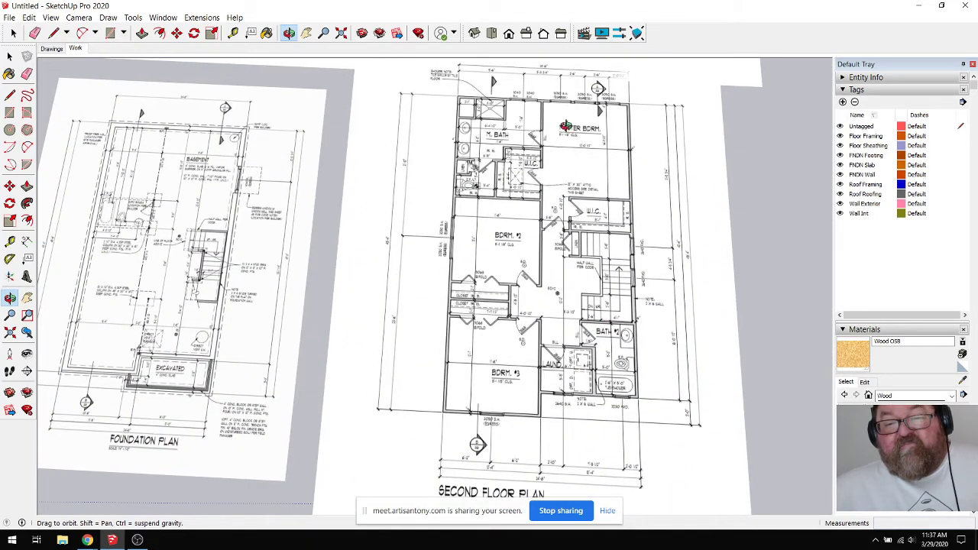
Step: Examine the stairs, hallway, laundry and Bath #2 area on the second floor plan
scroll(608, 371, down, 2)
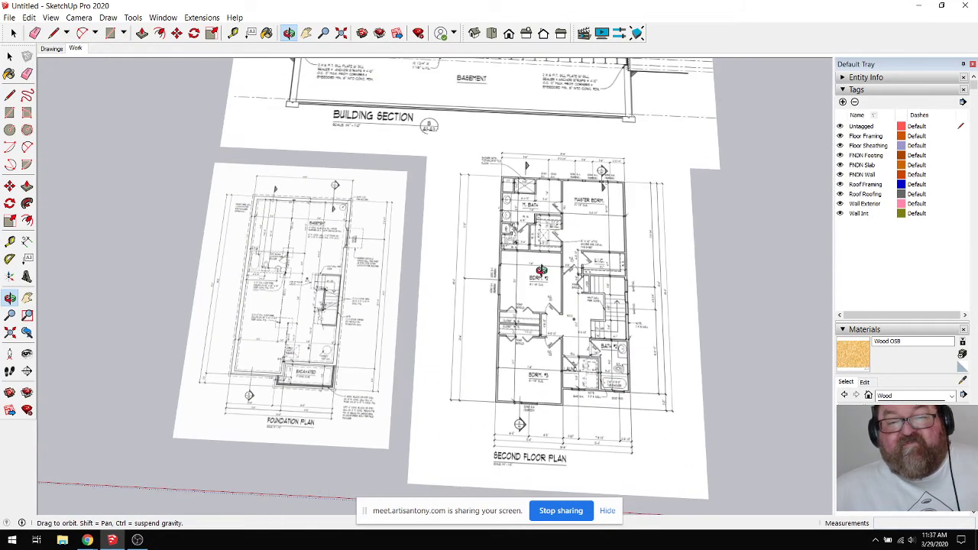
scroll(542, 271, up, 2)
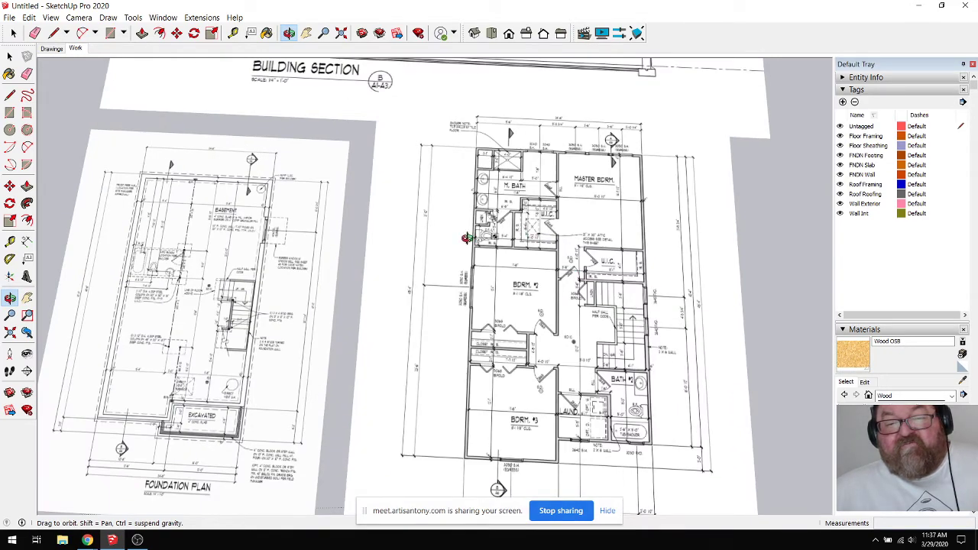
scroll(608, 398, up, 1)
scroll(454, 287, down, 2)
scroll(554, 371, up, 2)
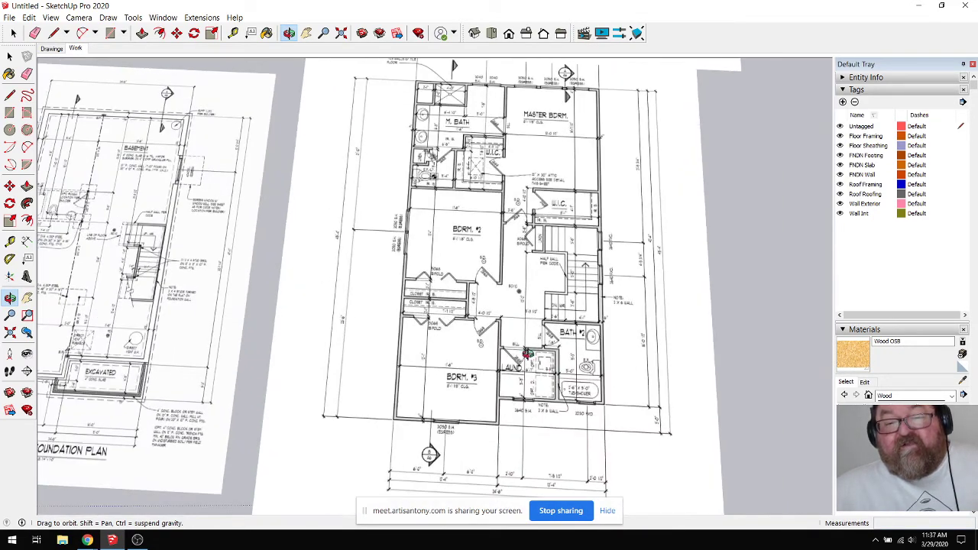
scroll(528, 353, up, 2)
scroll(544, 392, down, 2)
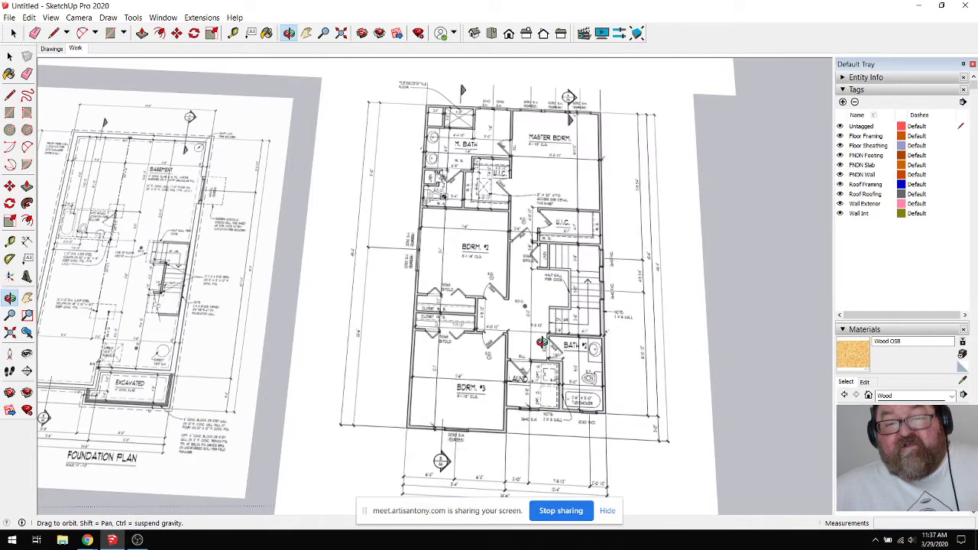
scroll(548, 343, up, 1)
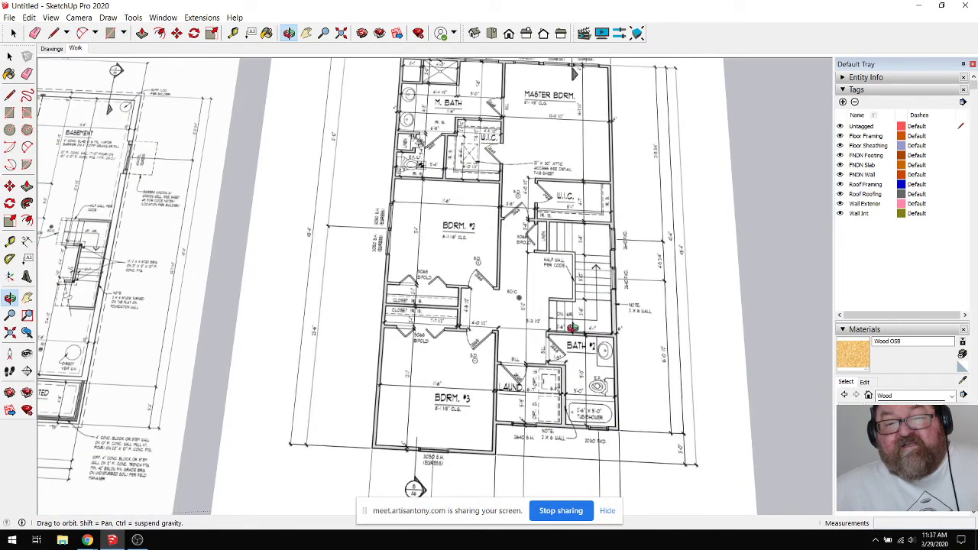
scroll(561, 265, up, 1)
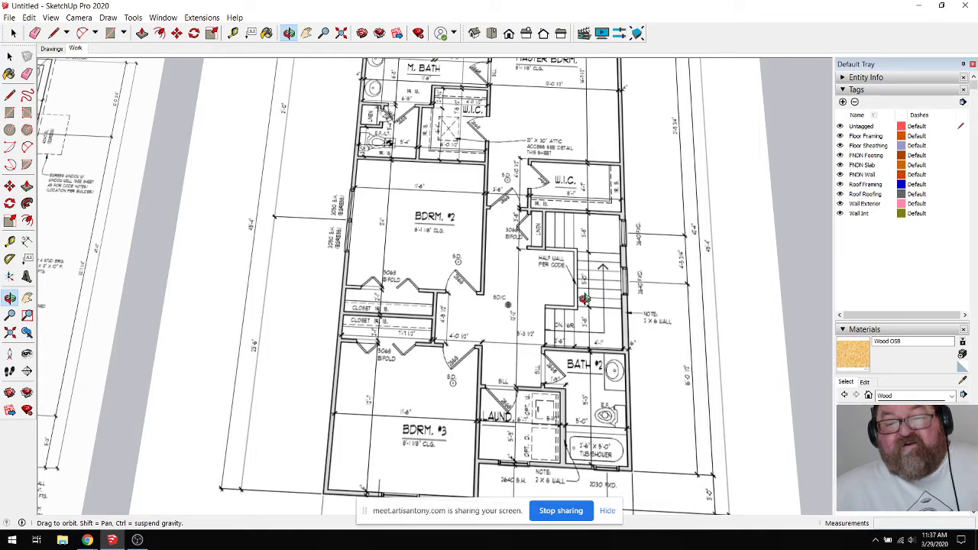
Step: Review the floor levels and joist lines on the building section drawing
scroll(586, 307, down, 5)
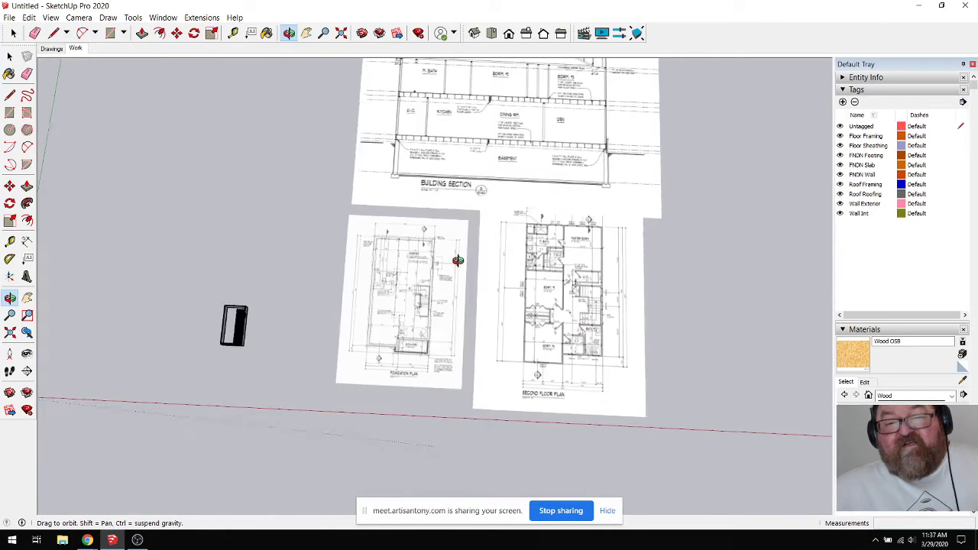
scroll(526, 158, up, 3)
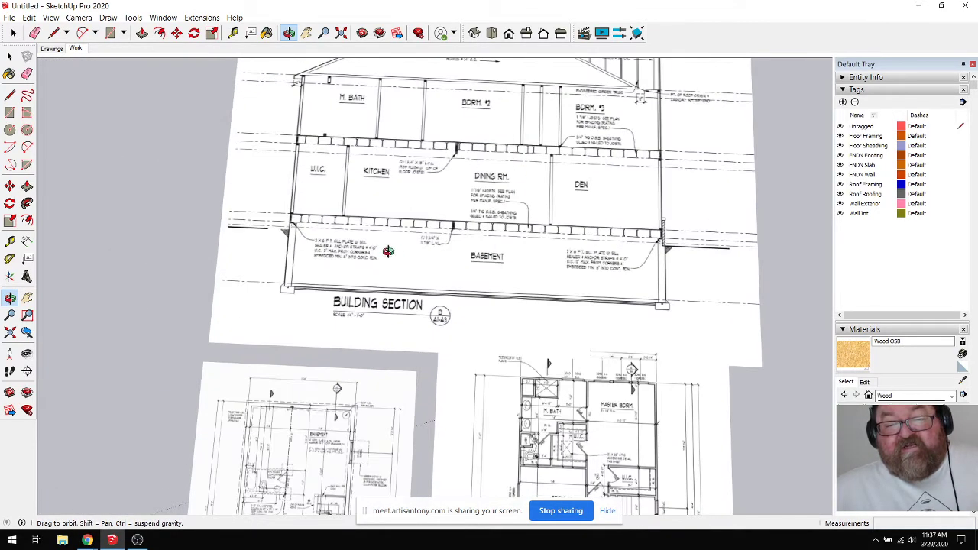
scroll(446, 196, down, 3)
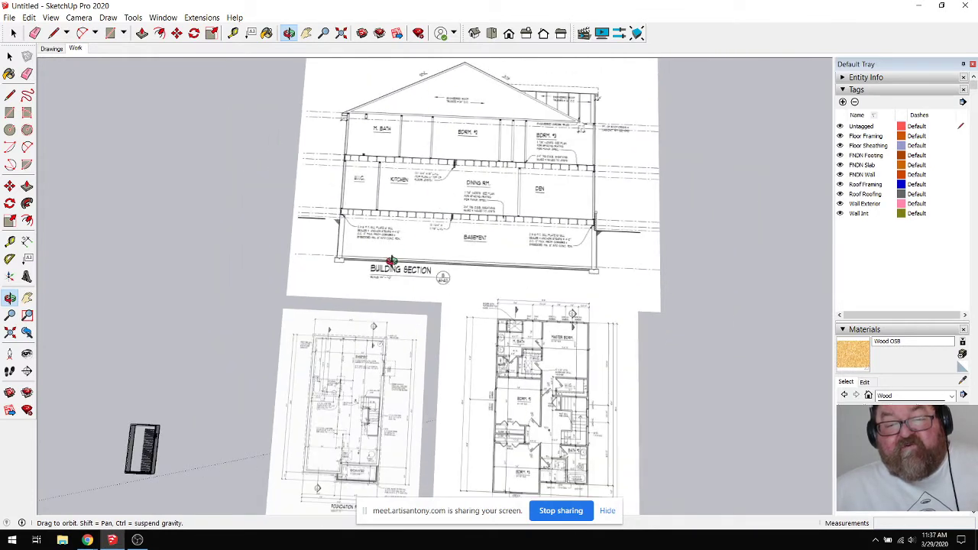
scroll(435, 135, down, 2)
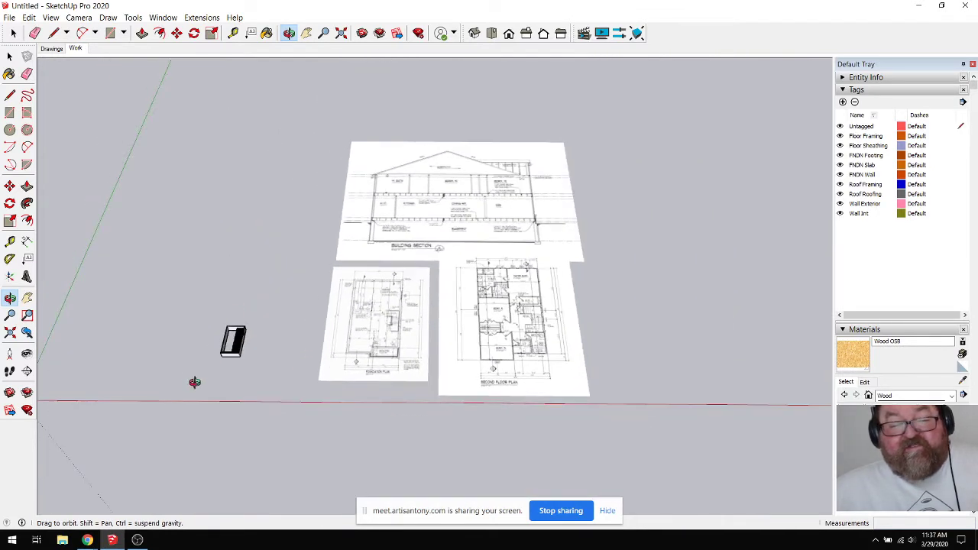
Step: Inspect the 2x10 joists and OSB rim on the foundation model from the front and the window side
scroll(233, 333, up, 3)
scroll(234, 333, up, 10)
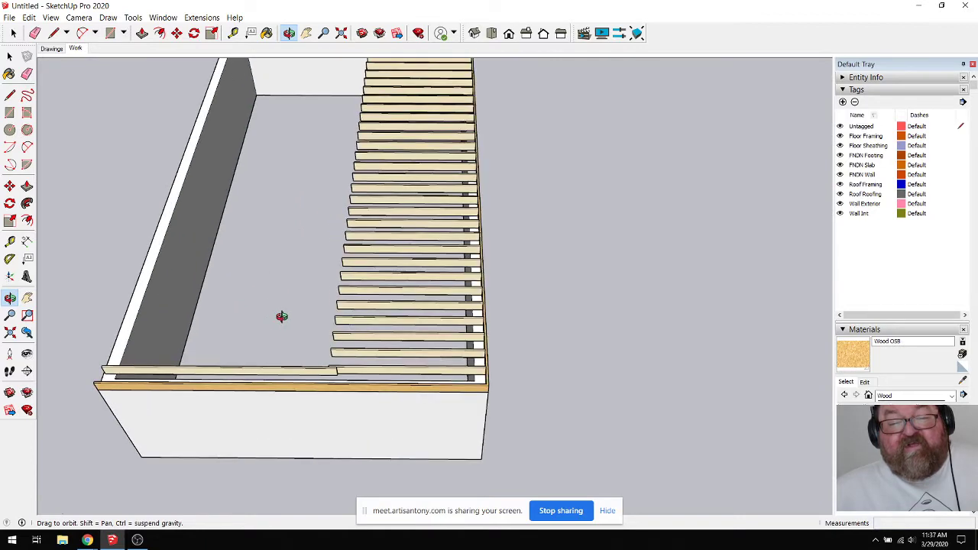
scroll(322, 352, down, 6)
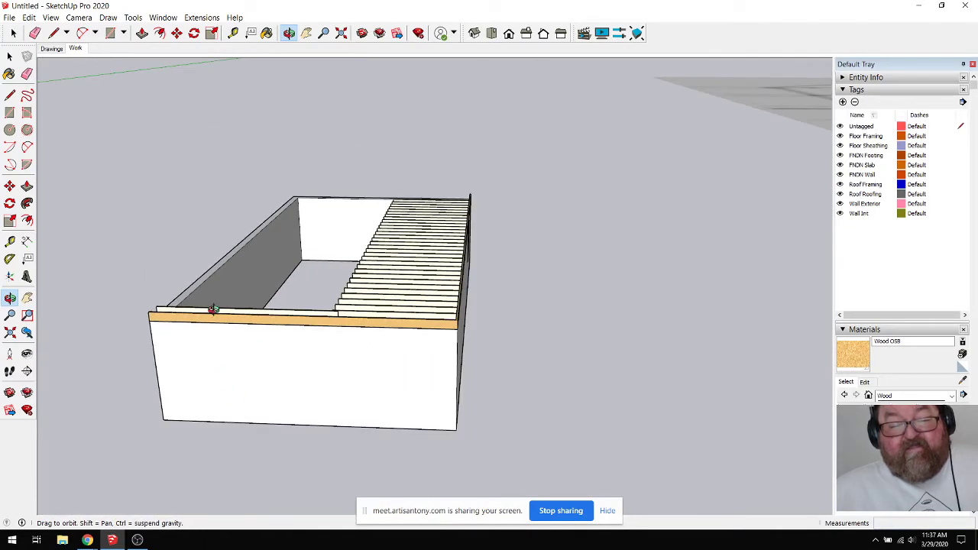
drag(258, 343, 412, 377)
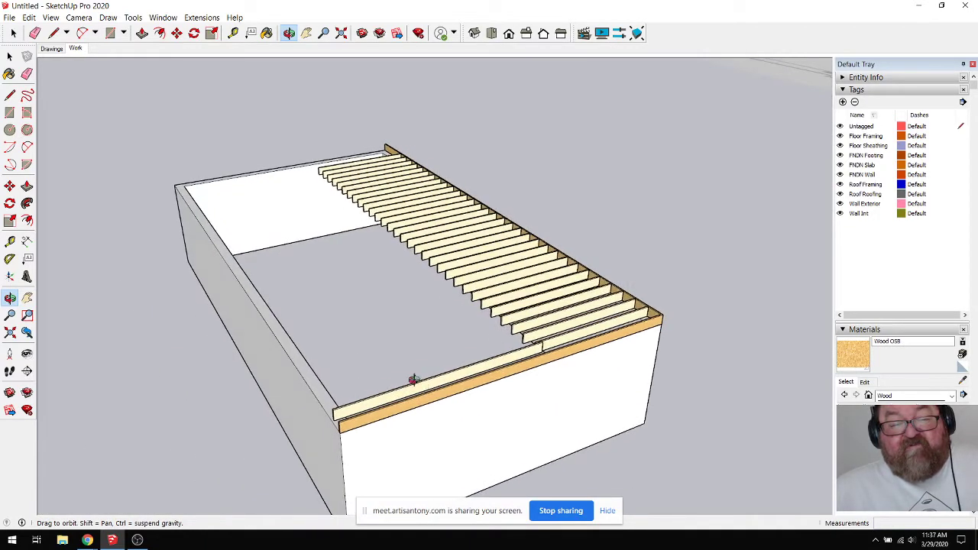
drag(362, 305, 365, 284)
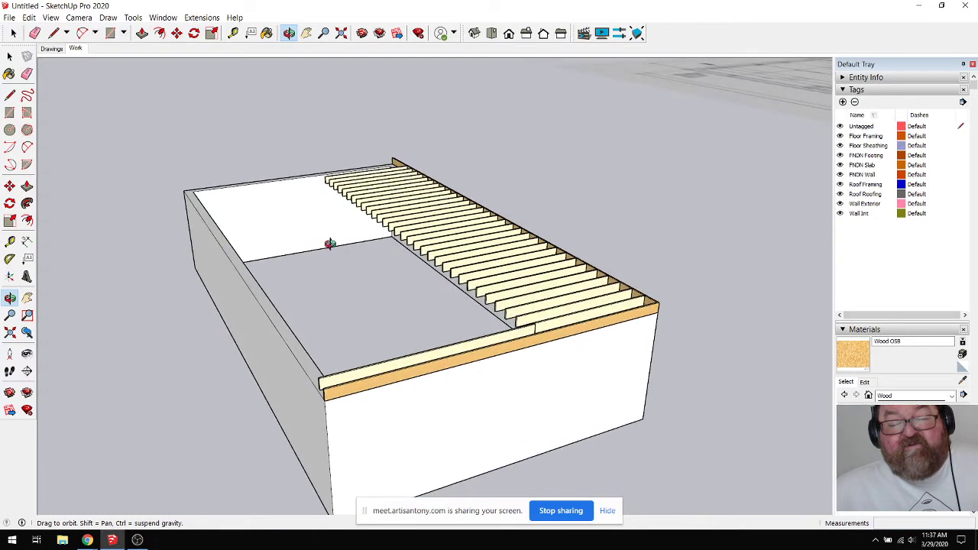
drag(308, 249, 208, 254)
drag(408, 390, 382, 386)
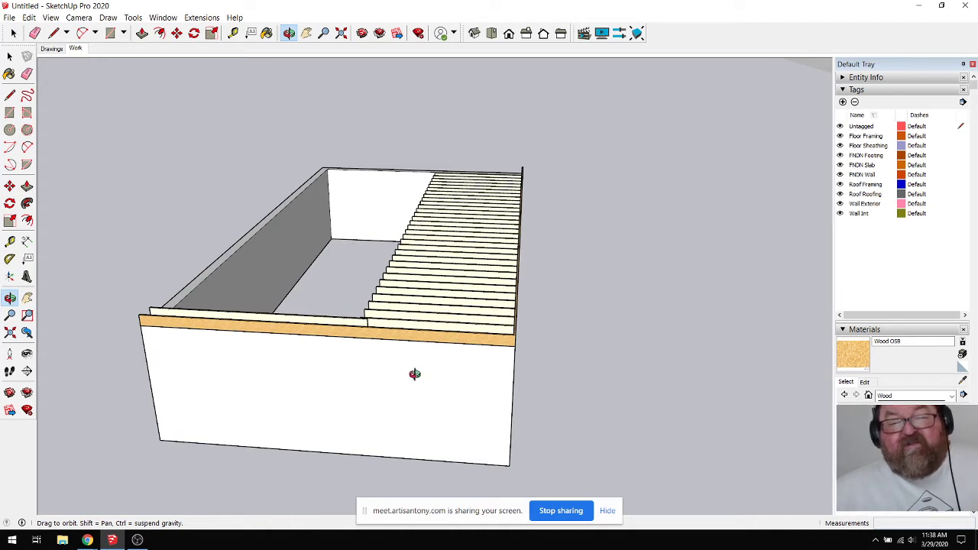
drag(415, 374, 297, 387)
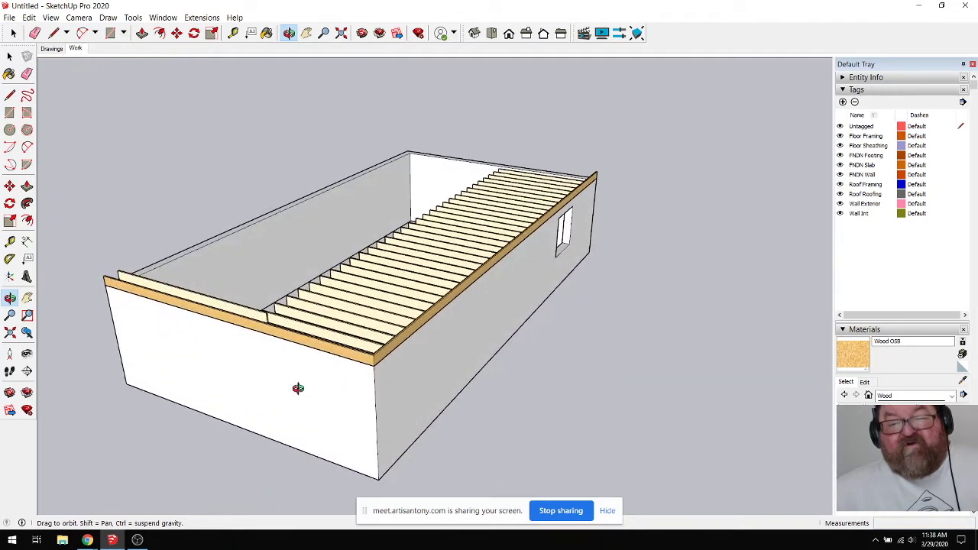
scroll(348, 438, up, 3)
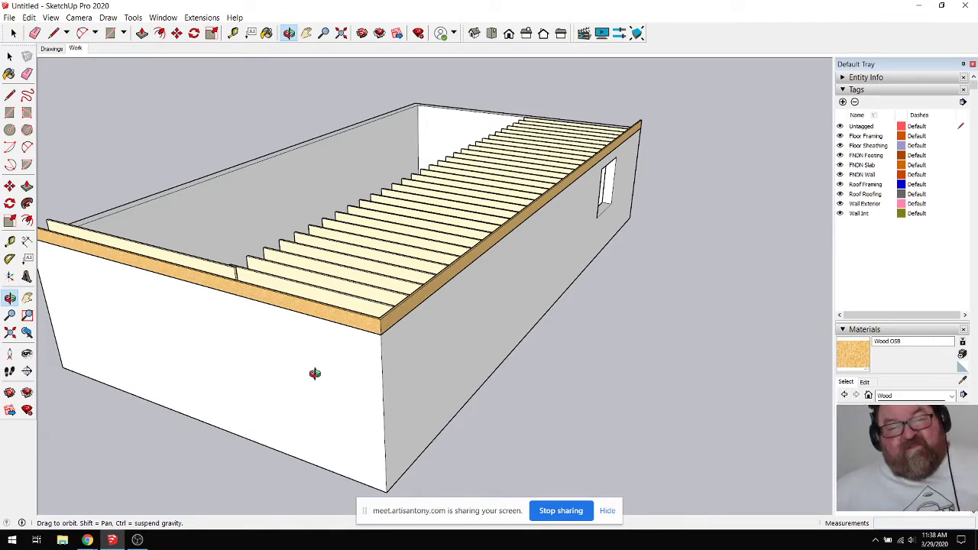
drag(280, 350, 337, 387)
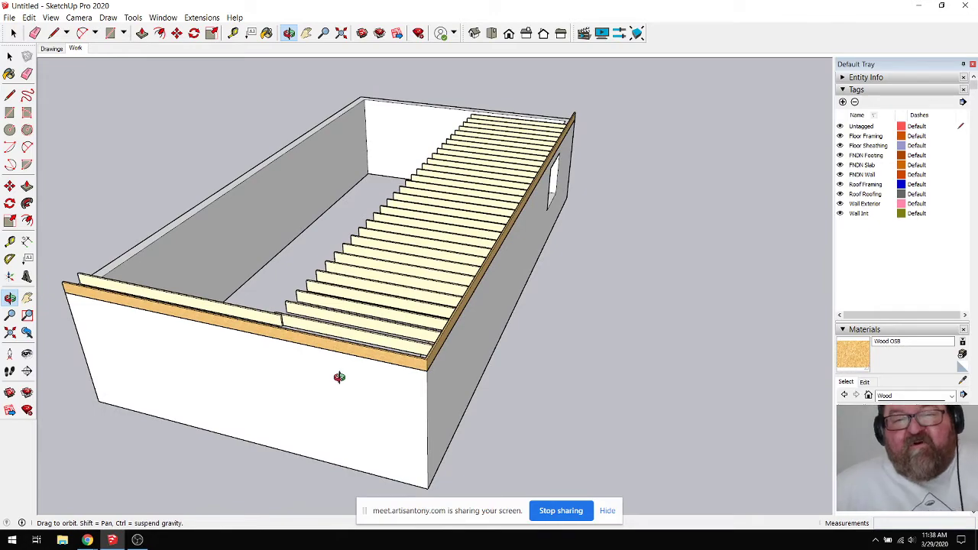
drag(354, 372, 275, 366)
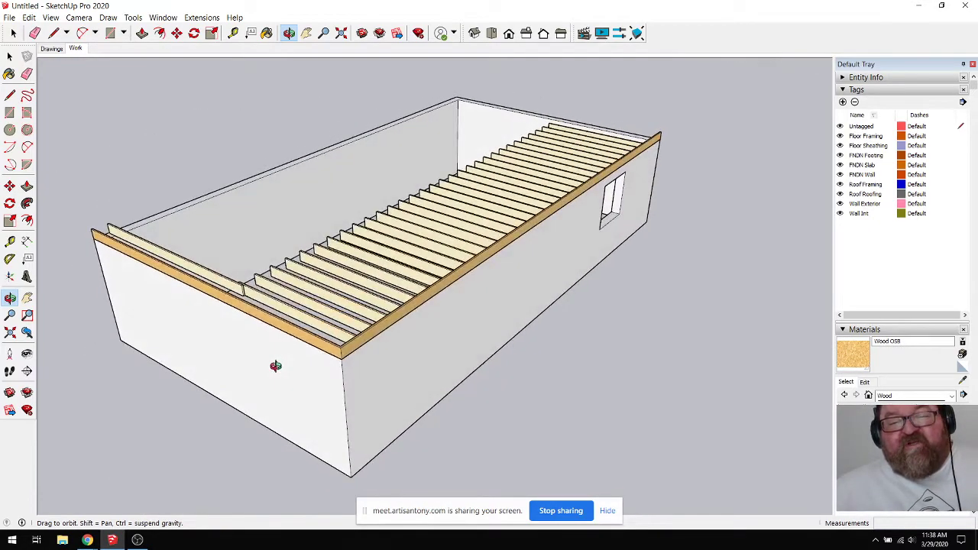
scroll(325, 345, up, 2)
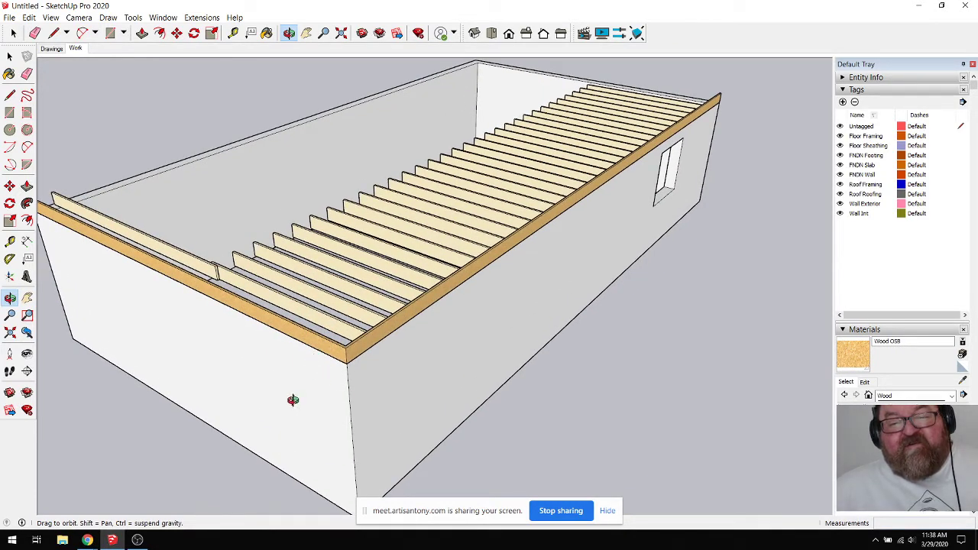
Step: Examine the overlap of the front joists and the open bay beside the joist run from both front corners
drag(293, 400, 551, 382)
drag(415, 367, 483, 363)
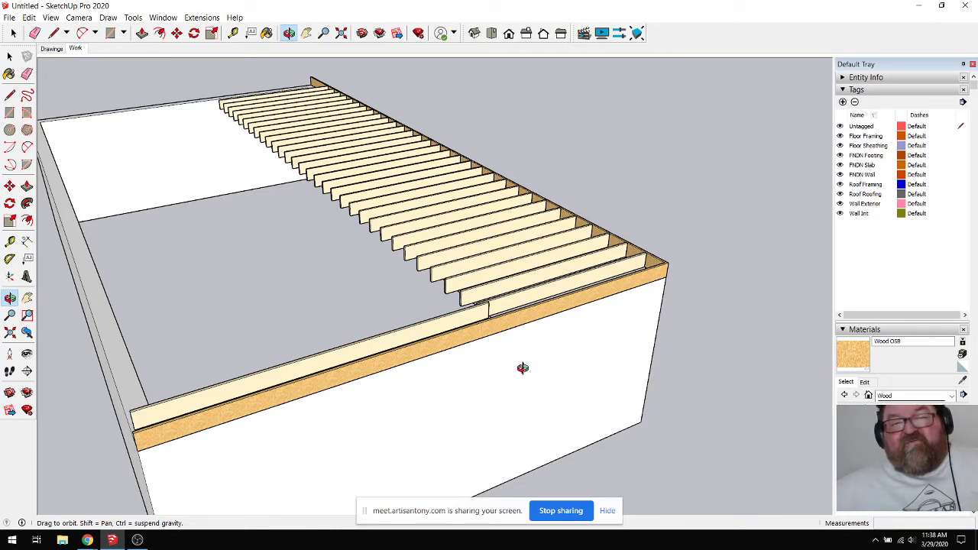
drag(524, 358, 500, 386)
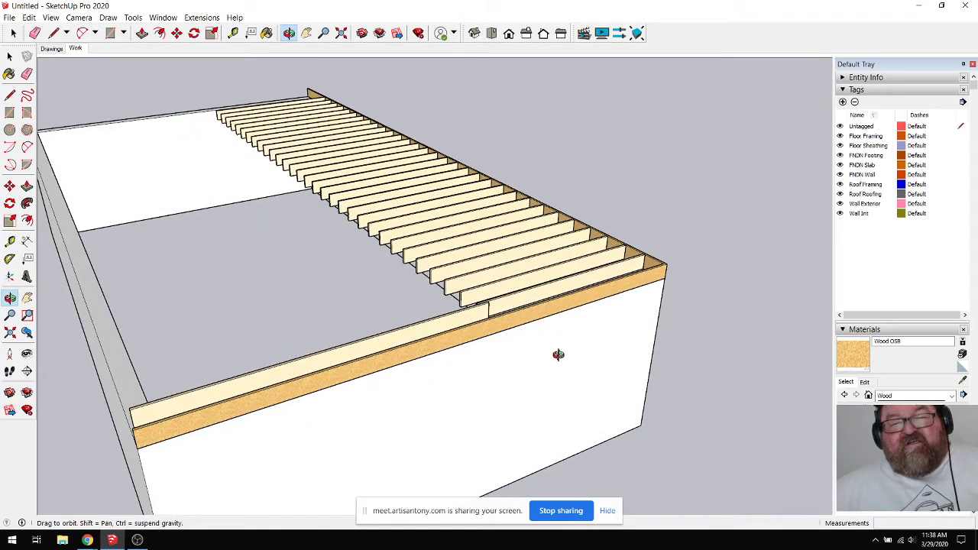
drag(596, 362, 344, 361)
scroll(329, 399, down, 3)
scroll(346, 413, down, 2)
scroll(318, 372, up, 3)
scroll(356, 404, up, 2)
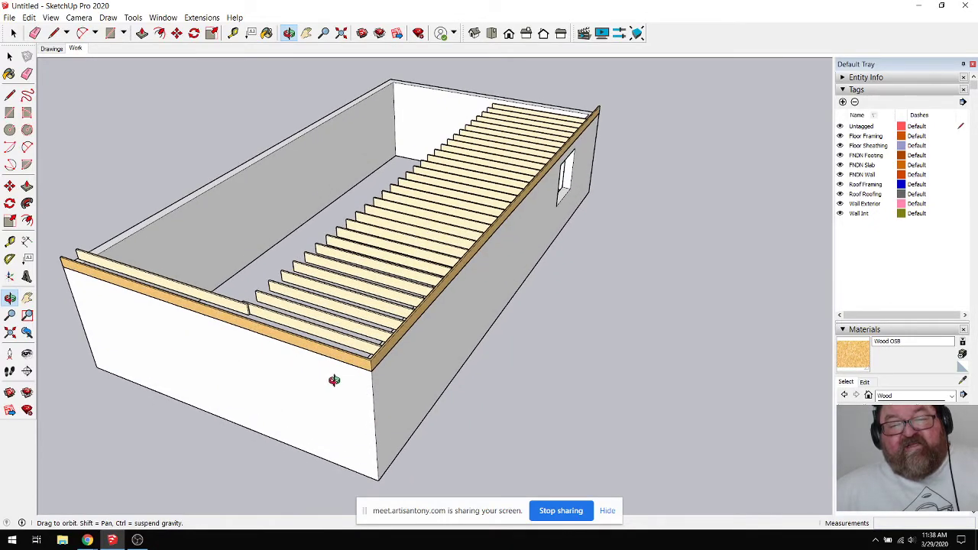
scroll(288, 342, up, 2)
scroll(311, 359, up, 2)
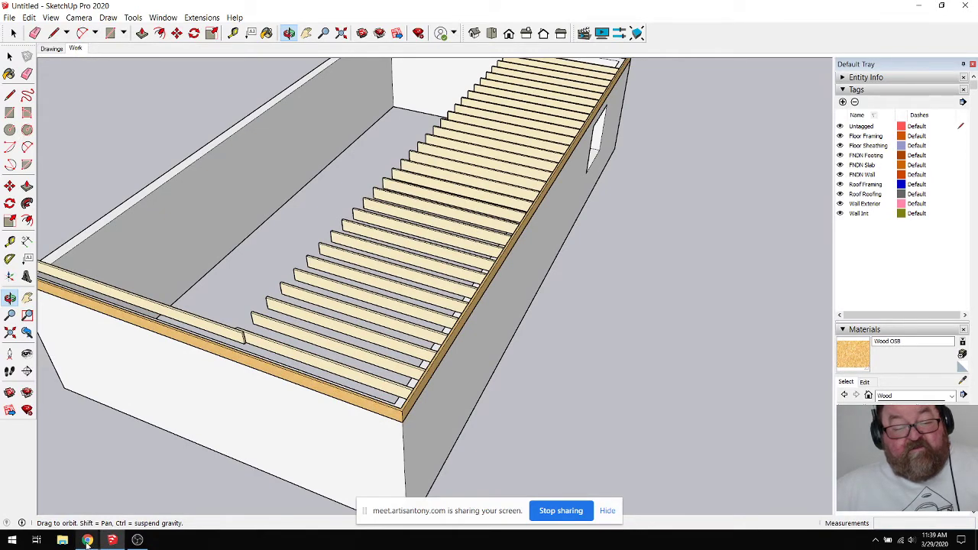
drag(327, 399, 335, 385)
Step: Switch to Chrome and check the shared class meeting and the YouTube Studio live stream dashboard
mouse_move(88, 541)
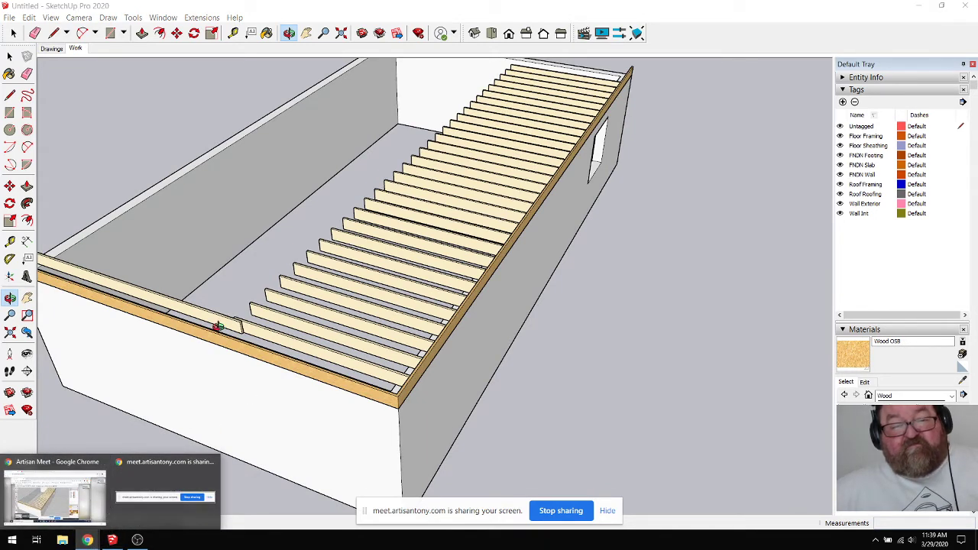
key(alt+Tab)
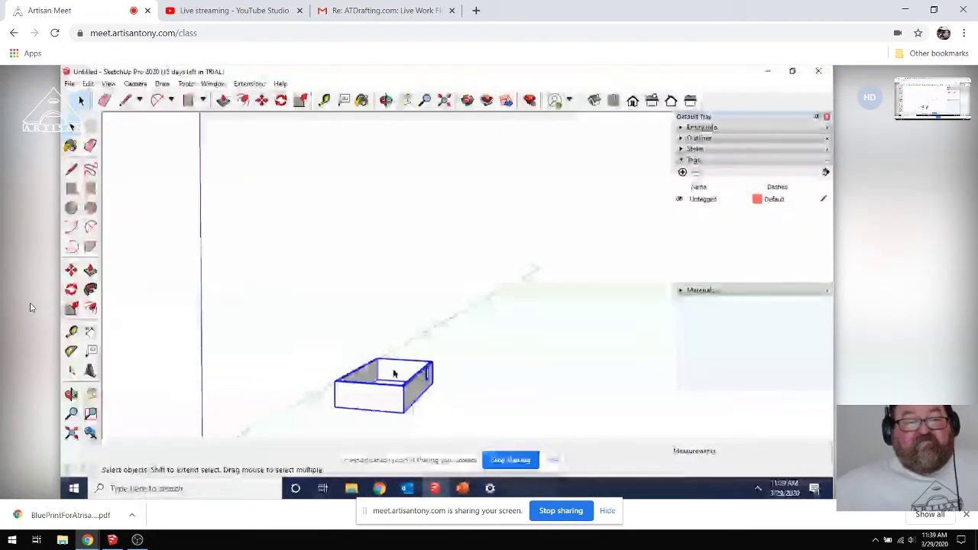
click(205, 8)
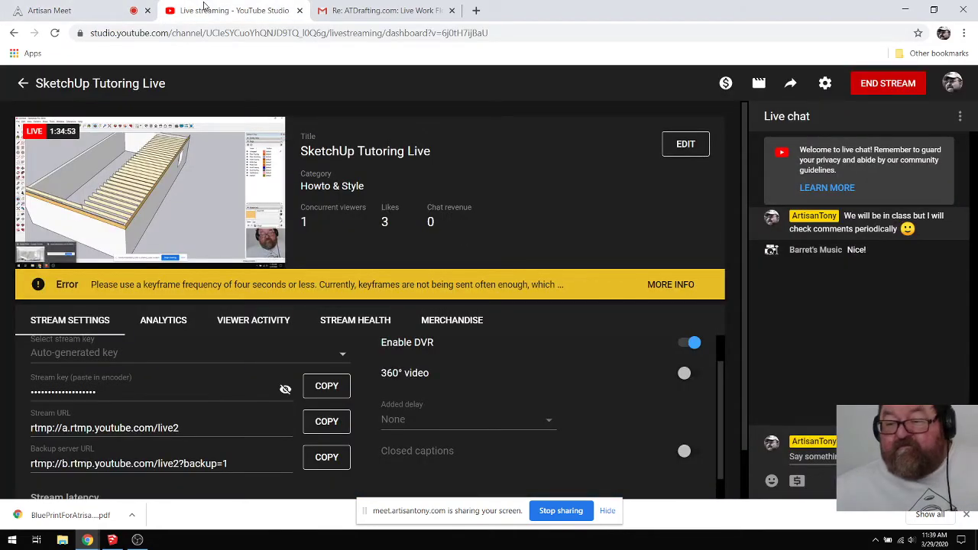
click(110, 10)
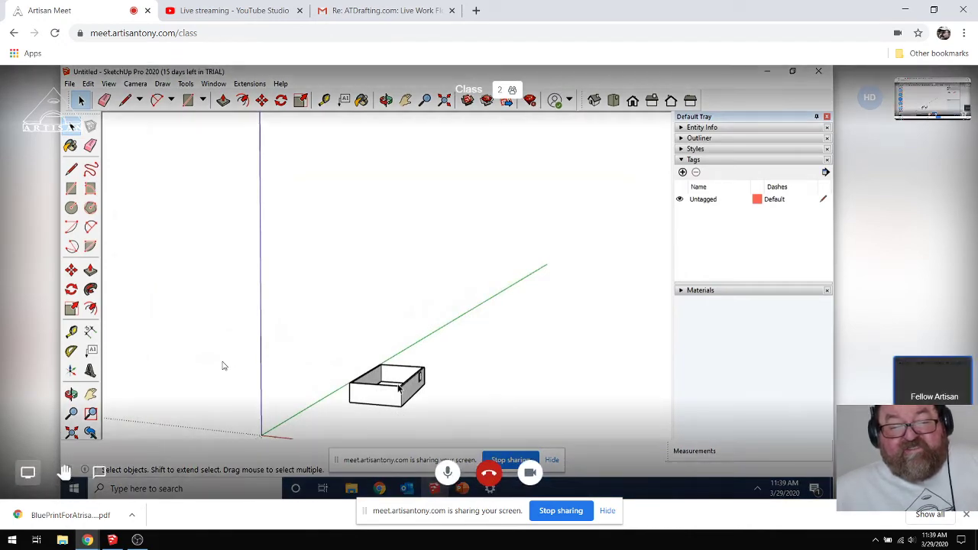
Step: Switch back to SketchUp and select the floor framing group on top of the foundation
click(111, 539)
drag(317, 325, 436, 360)
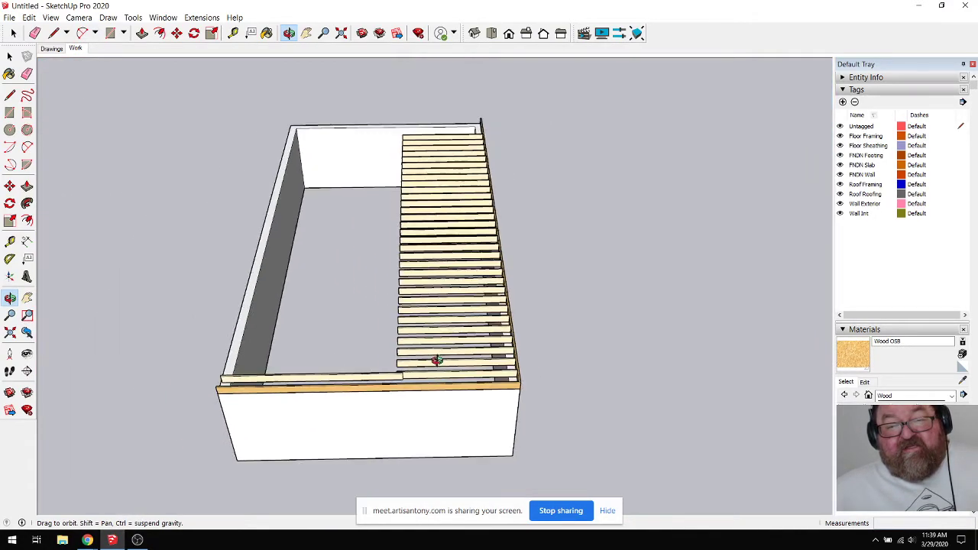
click(9, 56)
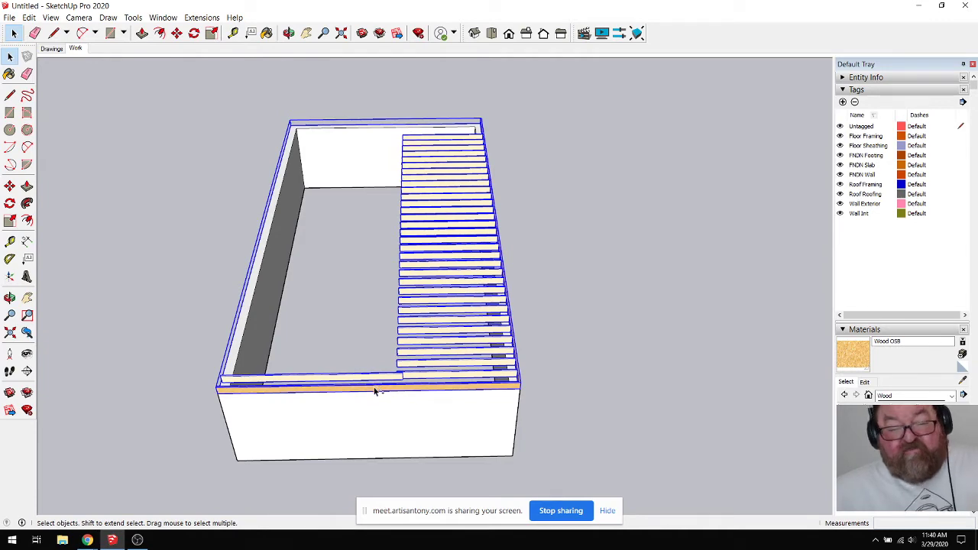
Step: Move the floor framing group off the foundation to the open area beyond the window wall
key(m)
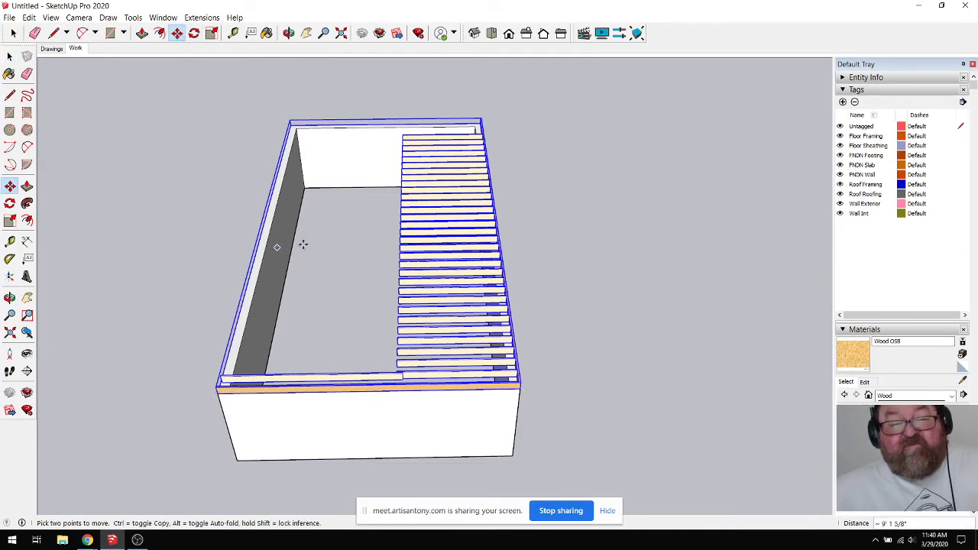
click(279, 246)
click(624, 203)
scroll(360, 191, up, 5)
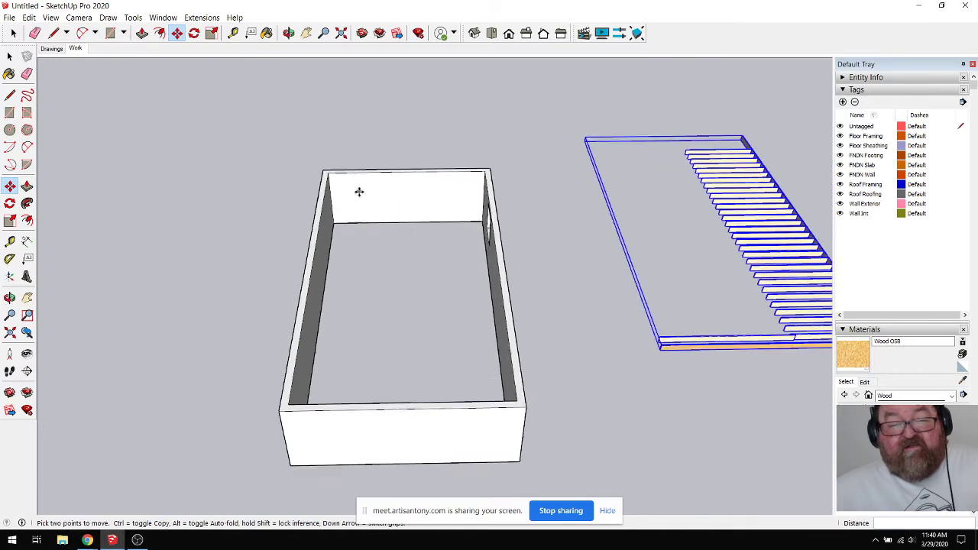
click(288, 33)
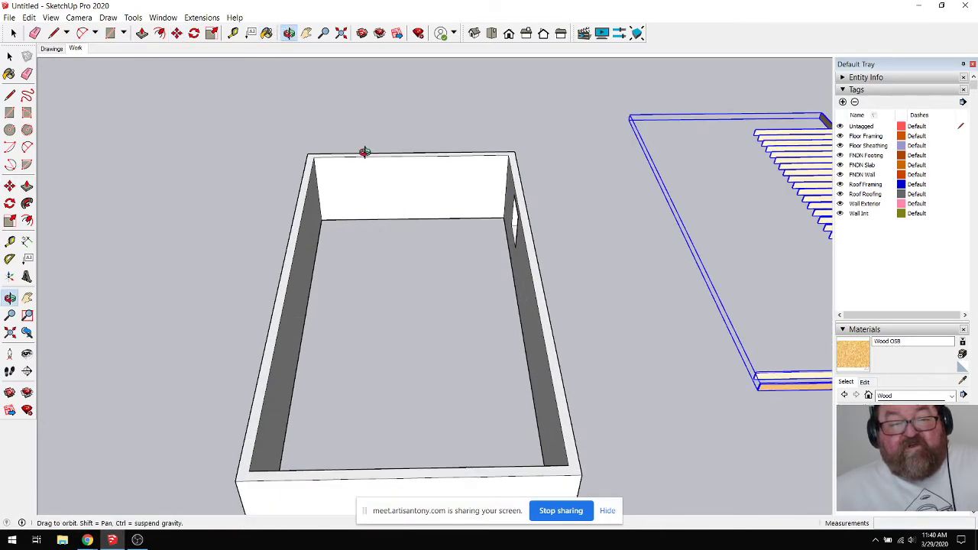
drag(362, 153, 374, 280)
scroll(363, 243, up, 2)
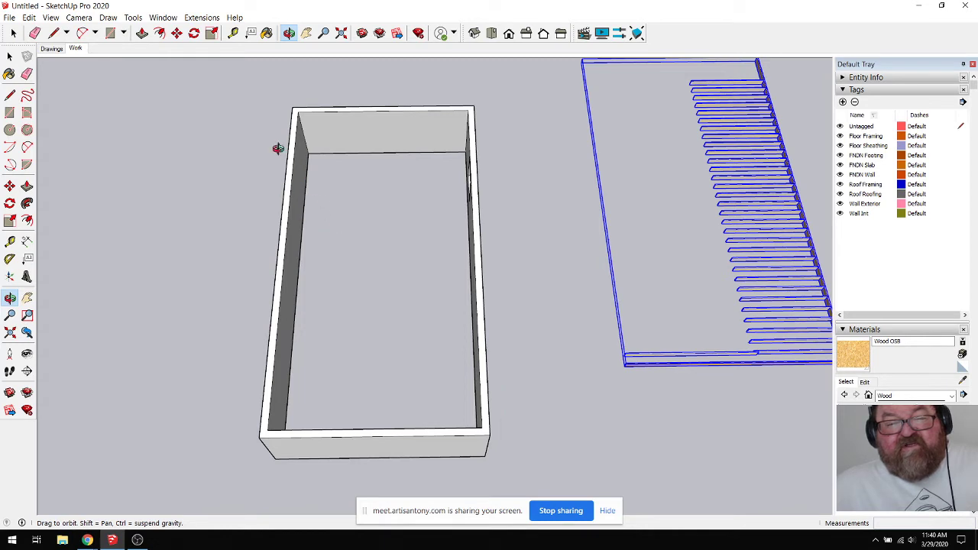
click(110, 32)
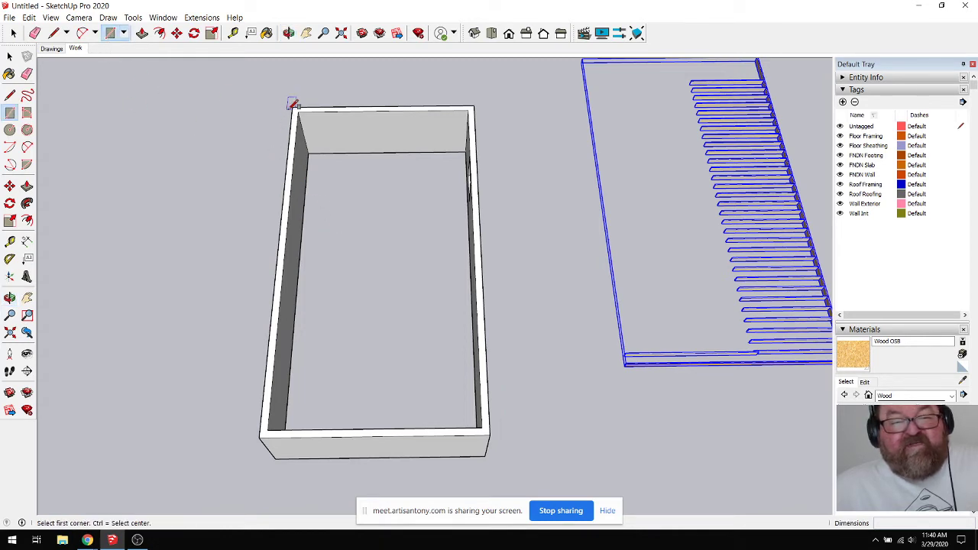
click(292, 107)
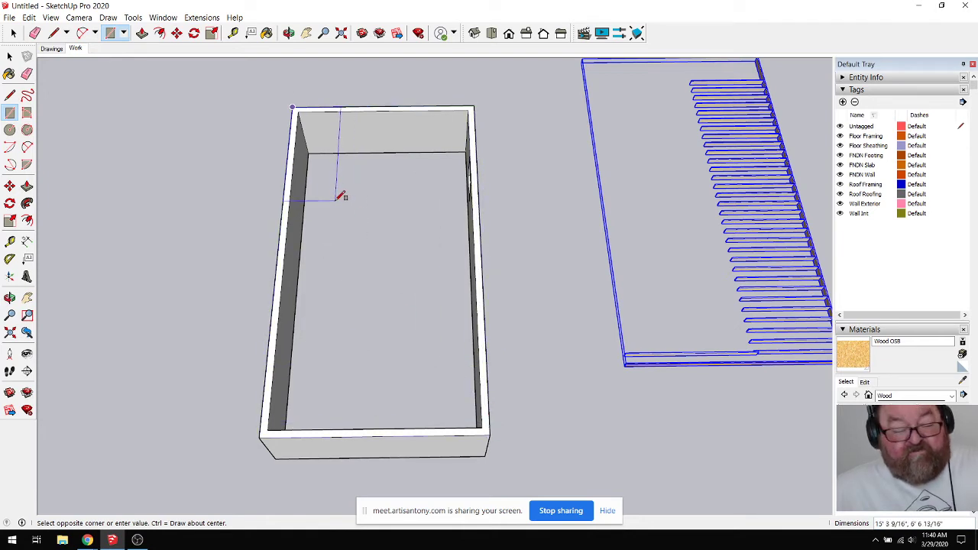
key(Escape)
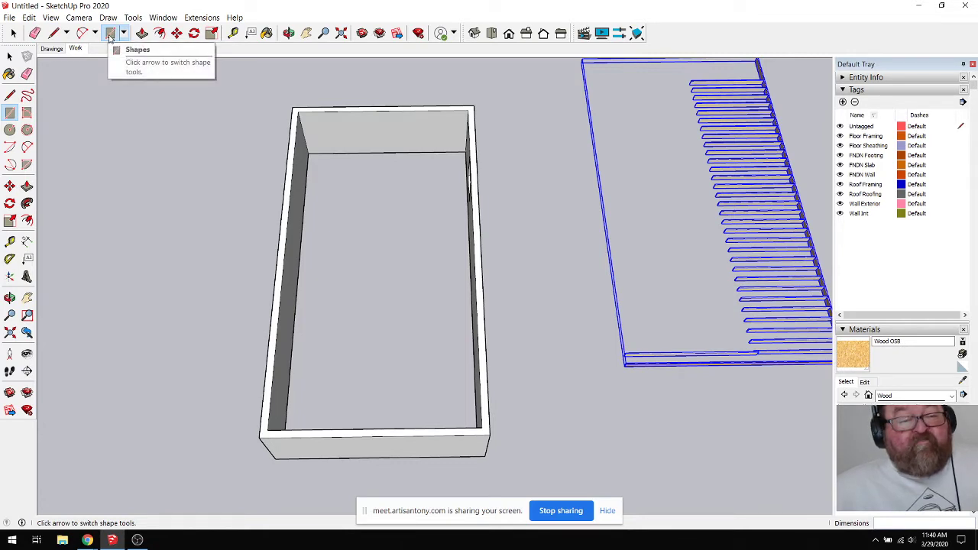
Step: Draw a 45' 8" by 24' 8" rectangle across the top of the foundation between its opposite outer corners
click(293, 106)
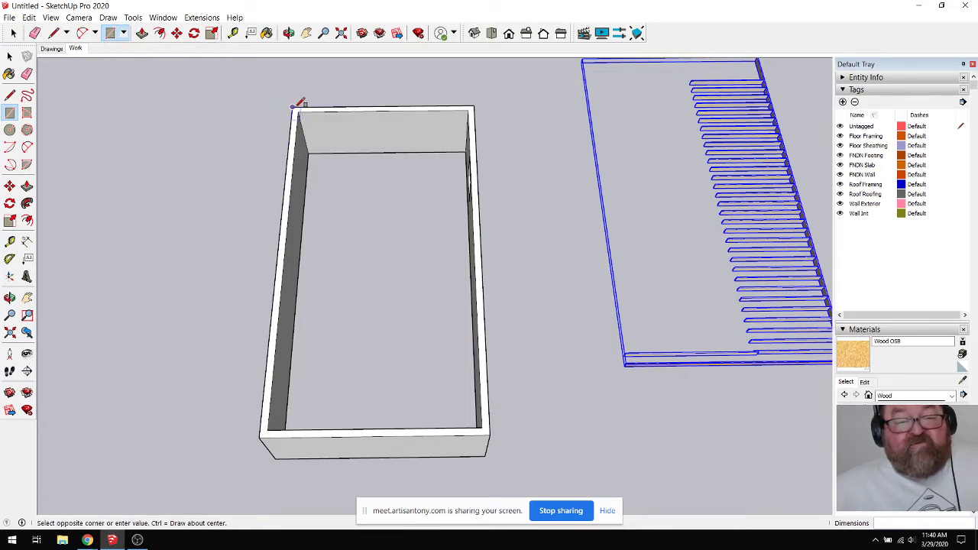
click(486, 427)
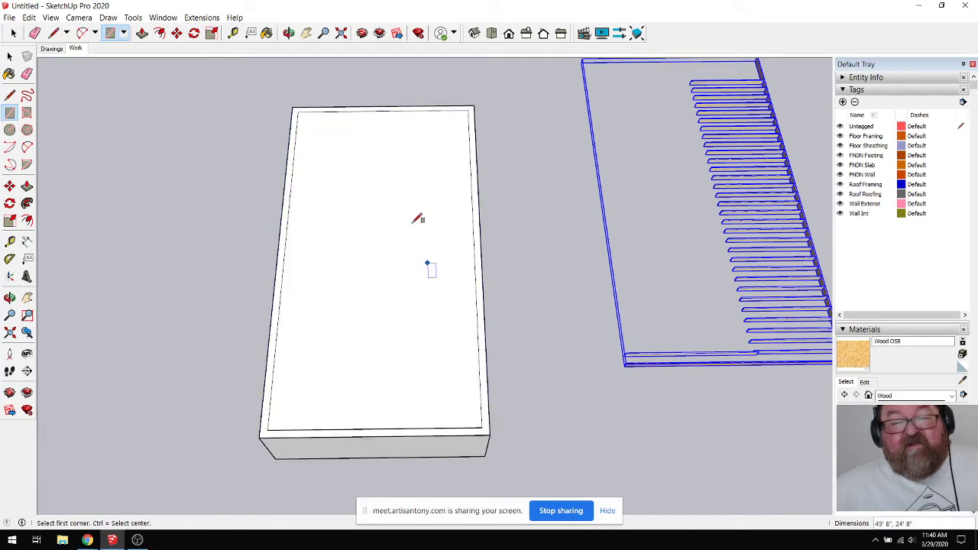
click(288, 33)
mouse_move(301, 230)
mouse_down()
mouse_move(314, 285)
mouse_move(307, 236)
mouse_up()
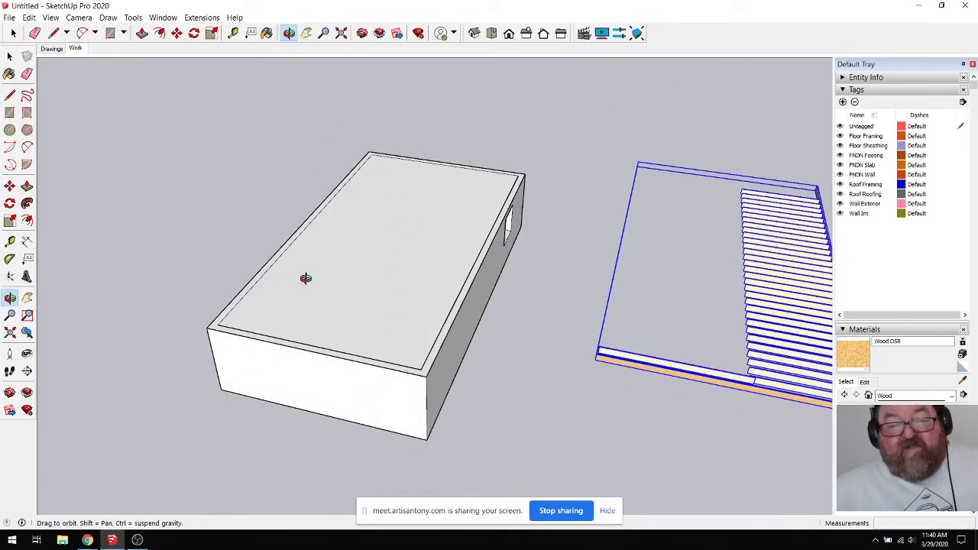
drag(305, 279, 460, 451)
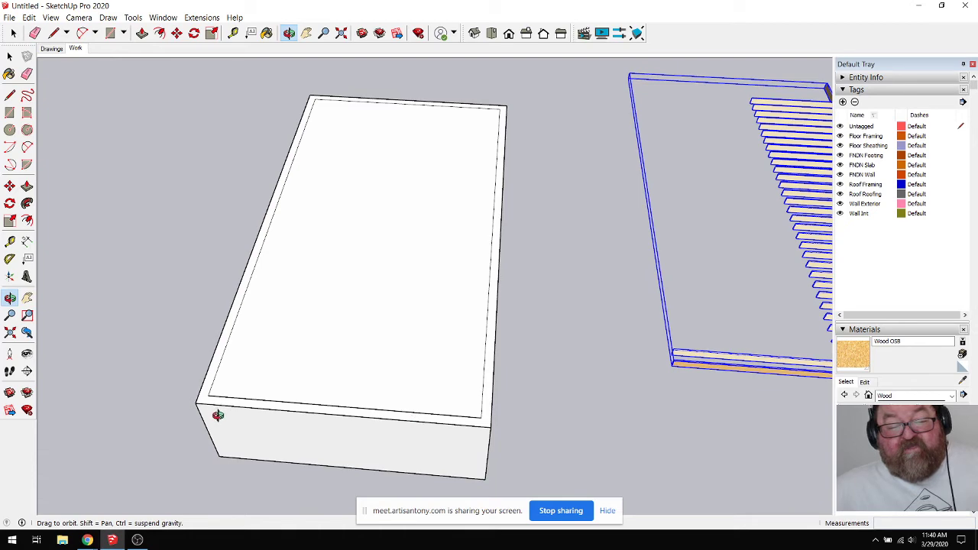
drag(303, 428, 217, 341)
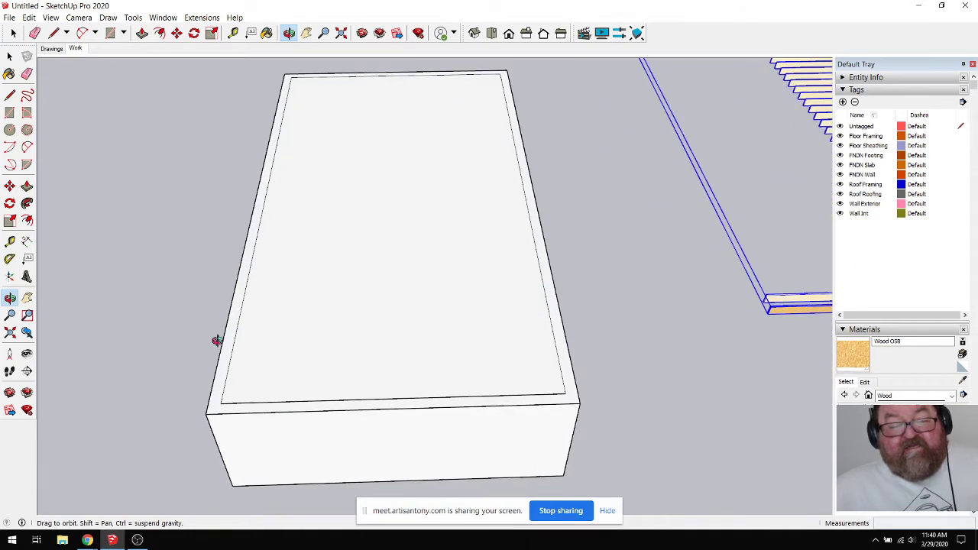
Step: Select and delete the rectangle covering the top of the foundation walls
click(13, 33)
click(379, 245)
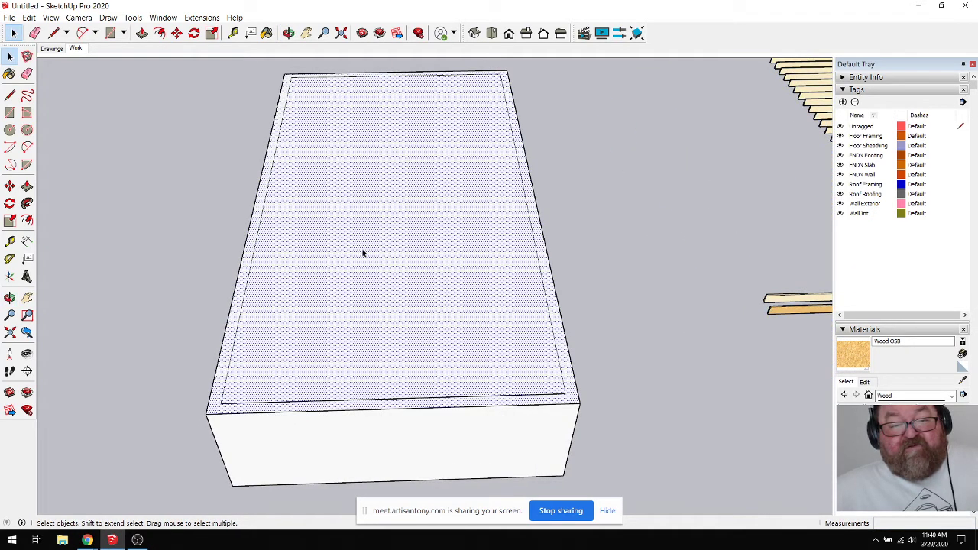
click(211, 166)
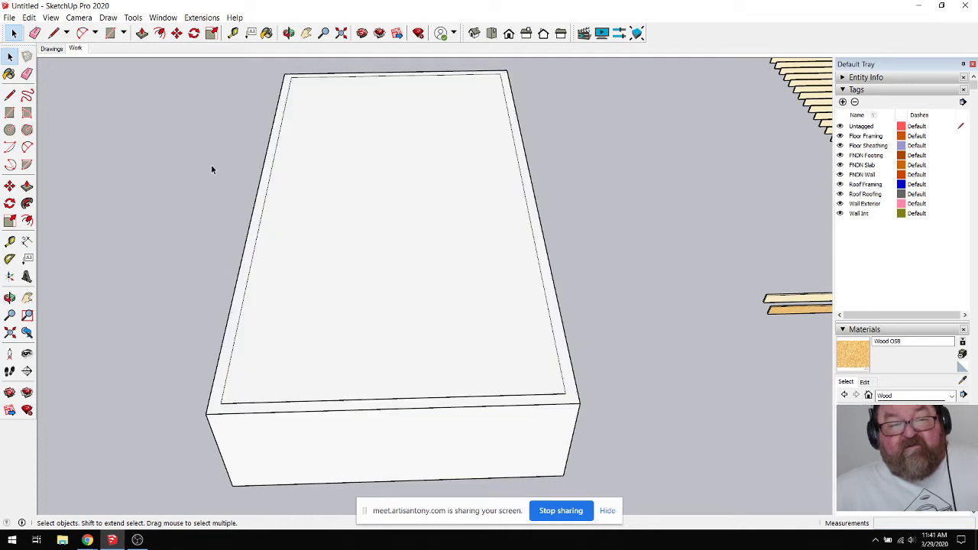
click(261, 212)
key(Delete)
click(287, 33)
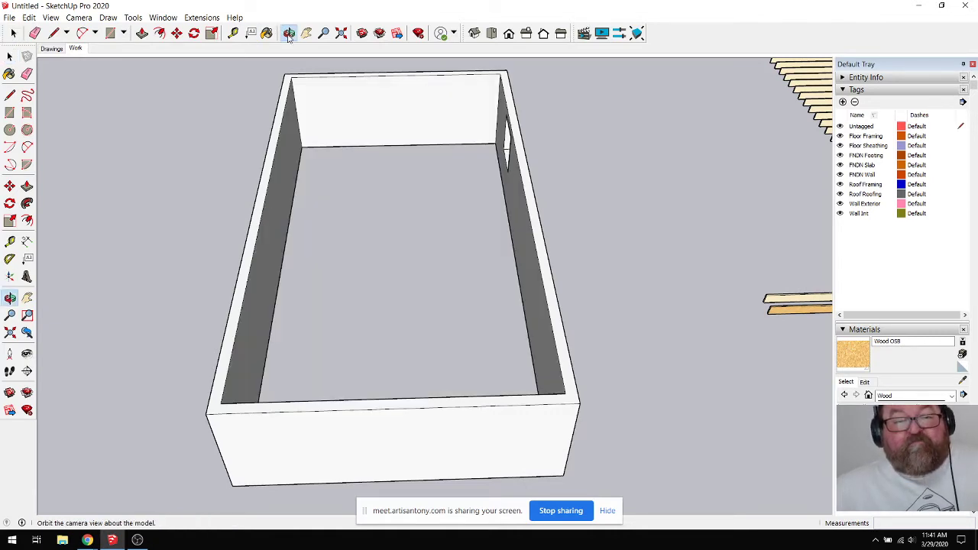
Step: Draw a rectangle about 45' 8" by 24' 8" across the top of the walls, between opposite outer corners
drag(360, 191, 362, 242)
scroll(367, 260, down, 3)
mouse_move(379, 197)
mouse_down()
mouse_move(375, 241)
mouse_move(362, 188)
mouse_up()
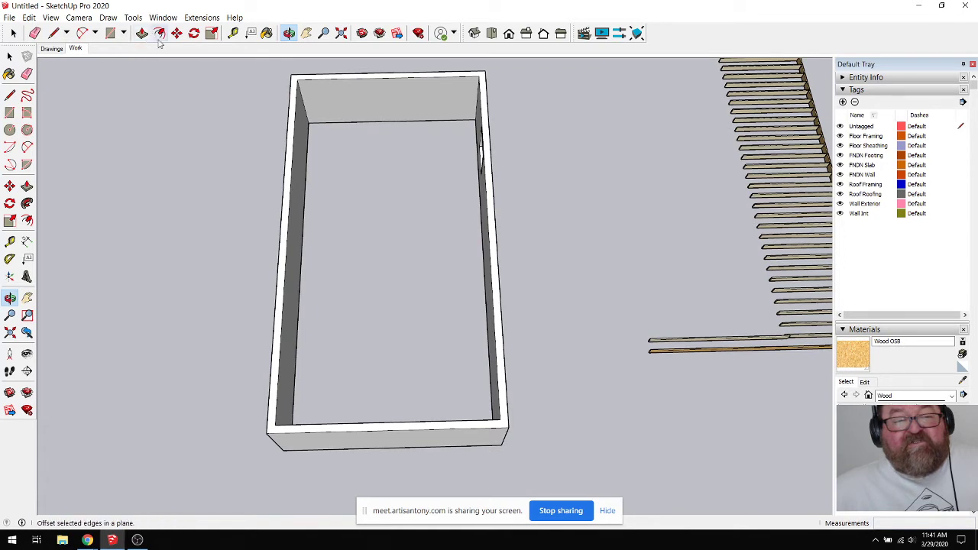
click(112, 35)
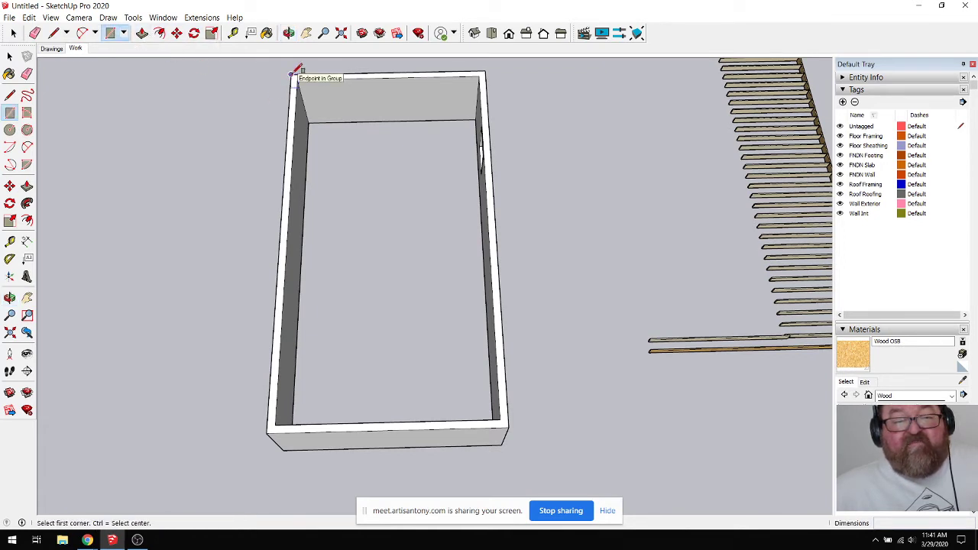
click(291, 74)
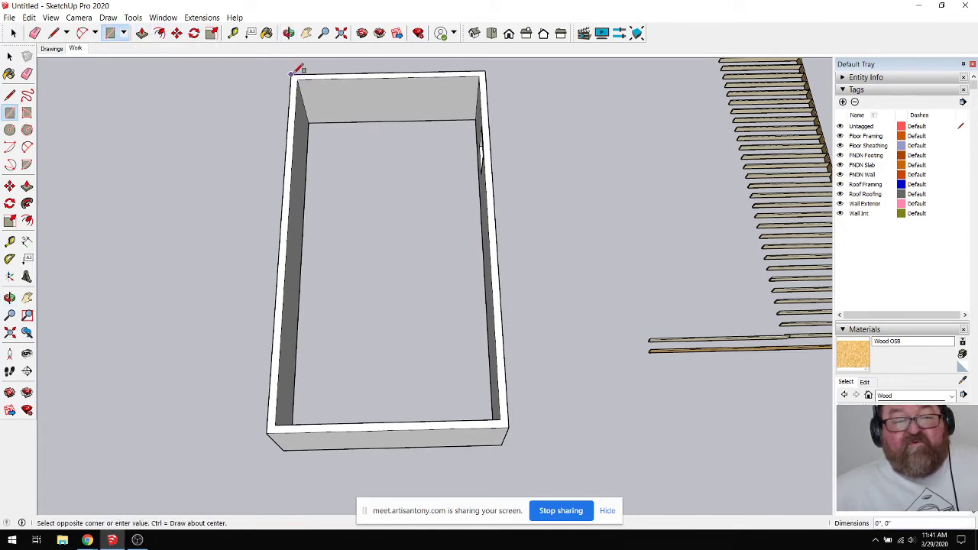
click(507, 425)
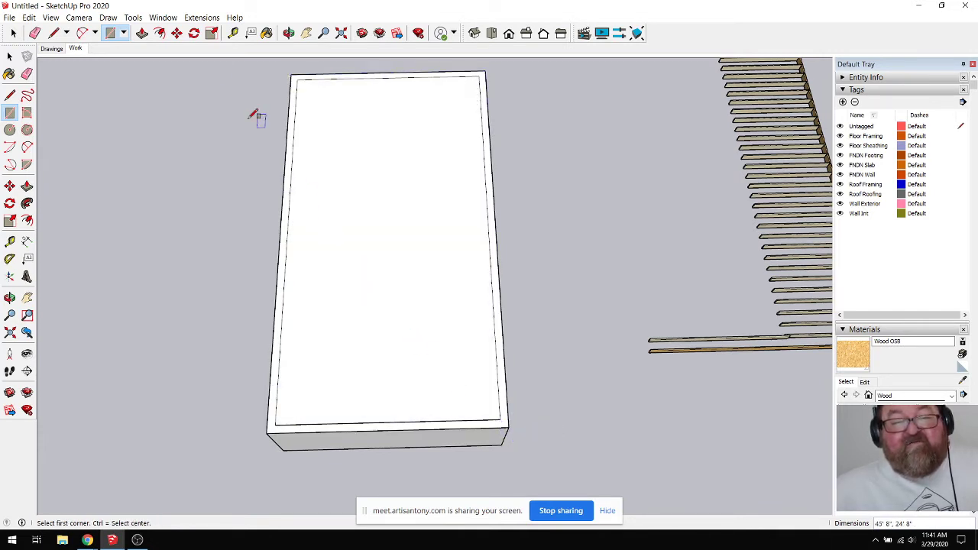
Step: Offset the outline of the rectangular face on top of the walls inward by 5.5 inches
click(289, 33)
mouse_move(375, 277)
mouse_down()
mouse_move(297, 316)
mouse_move(299, 351)
mouse_move(327, 304)
mouse_up()
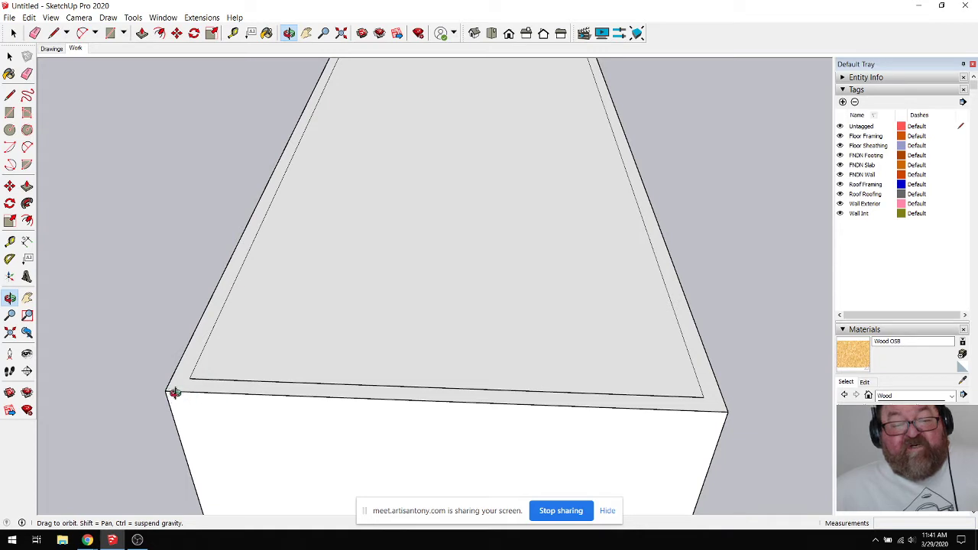
click(10, 57)
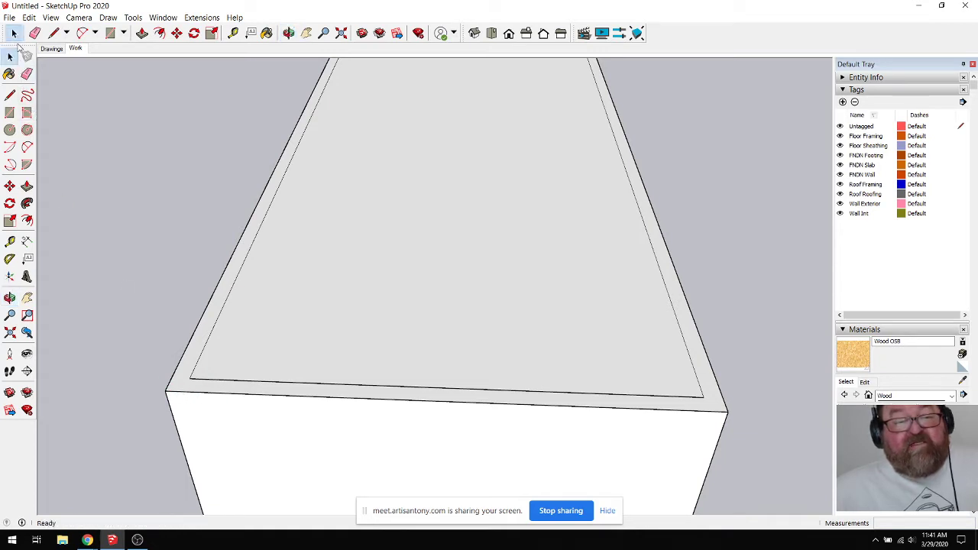
click(191, 397)
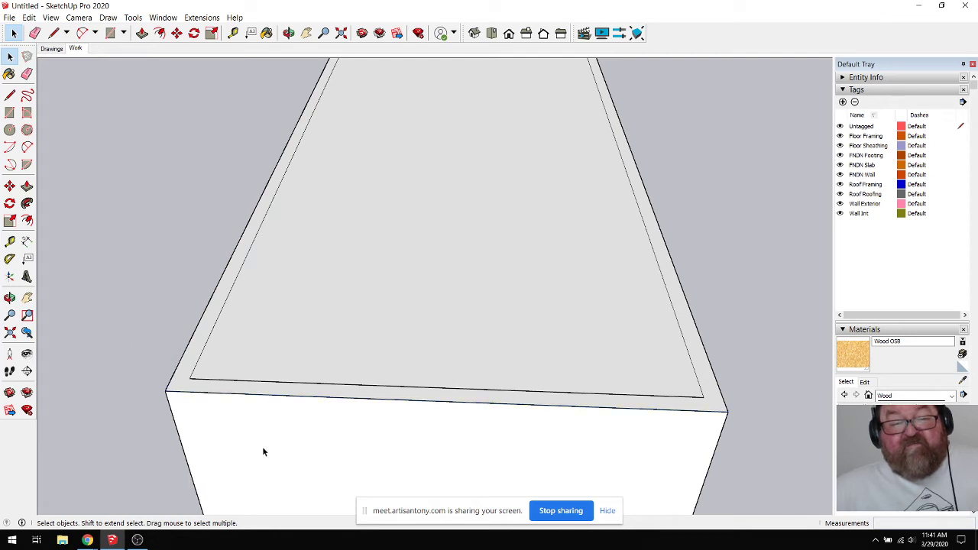
scroll(263, 451, down, 1)
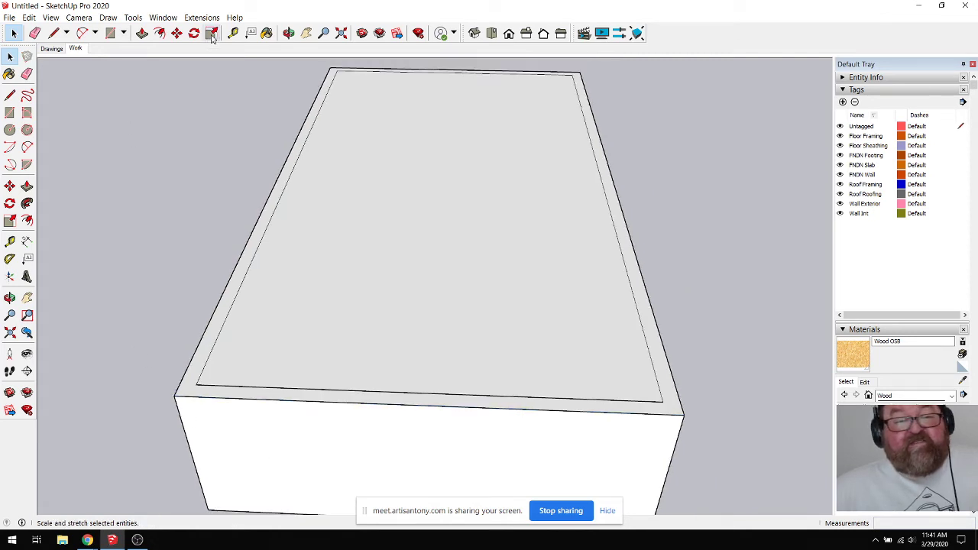
click(159, 33)
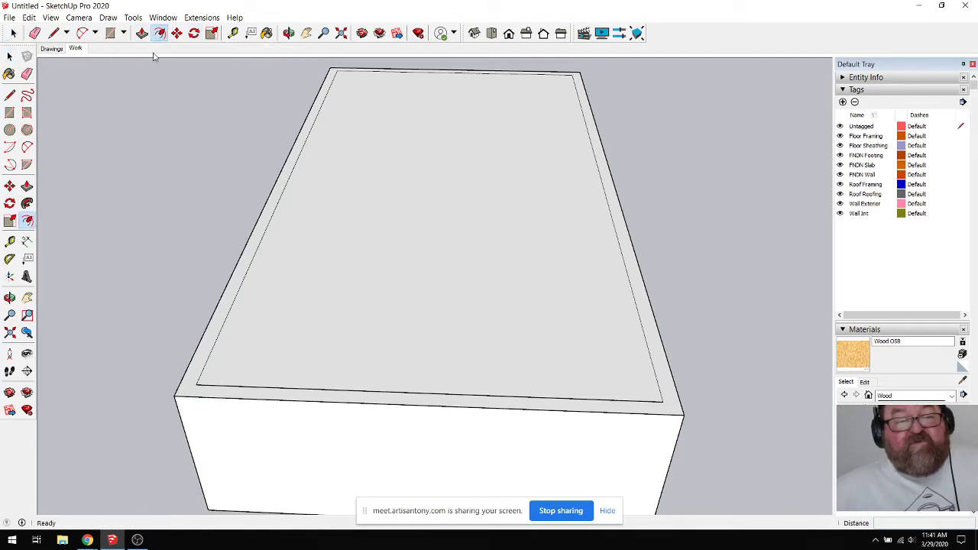
scroll(156, 375, up, 6)
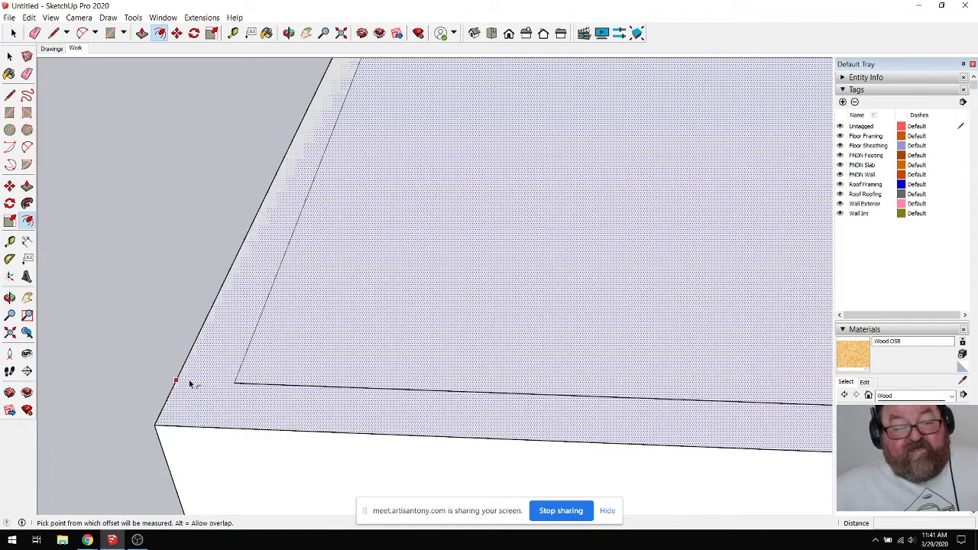
click(182, 380)
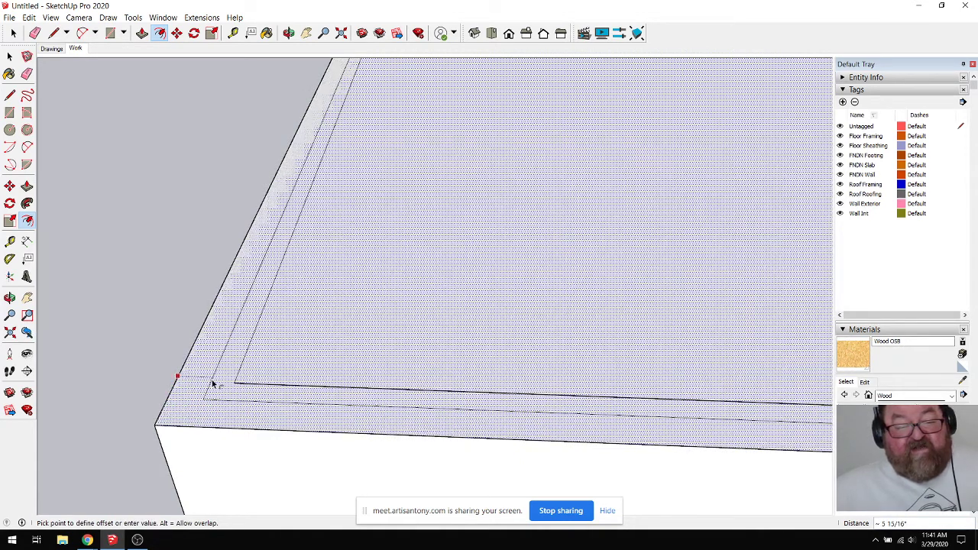
click(213, 384)
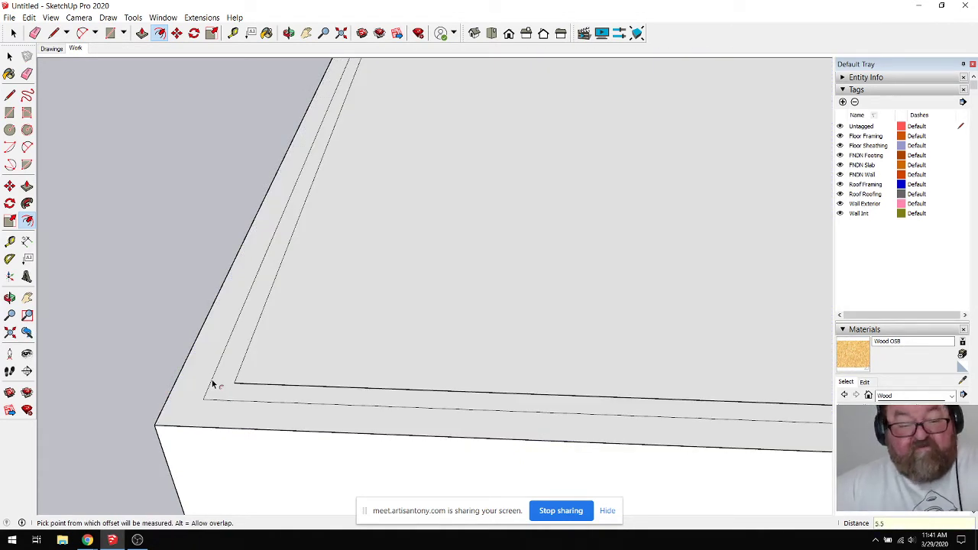
key(Return)
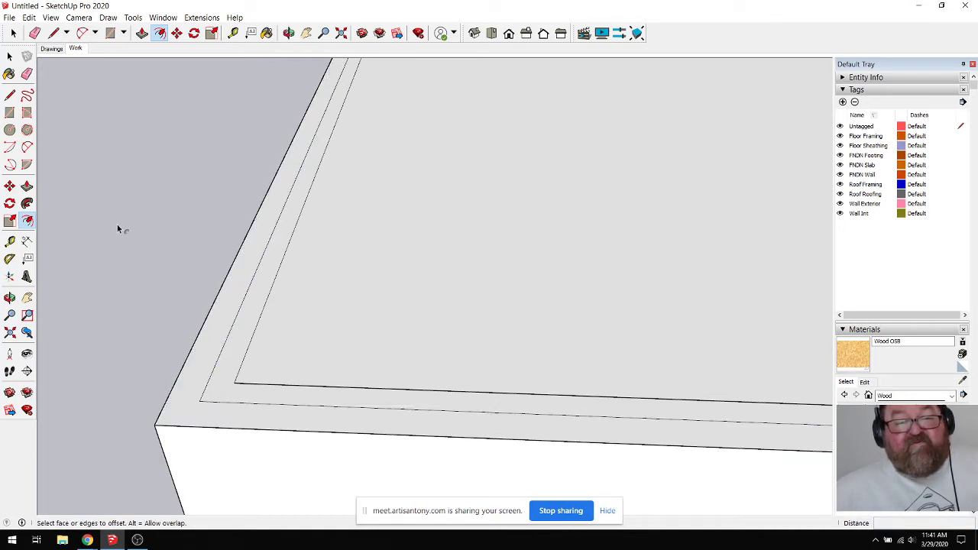
Step: Push/pull the outer border strip on top of the walls up 1.5 inches to form a plate
click(142, 32)
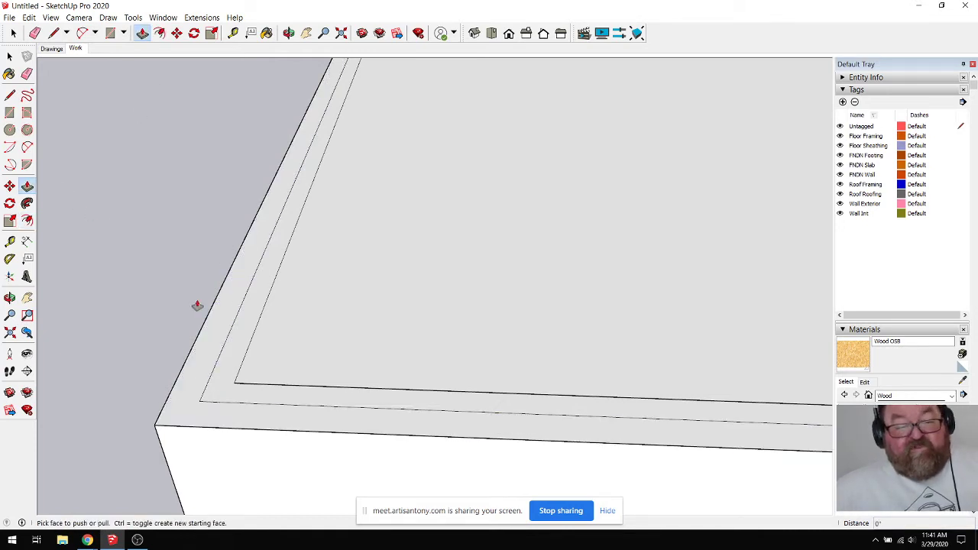
click(211, 345)
click(209, 335)
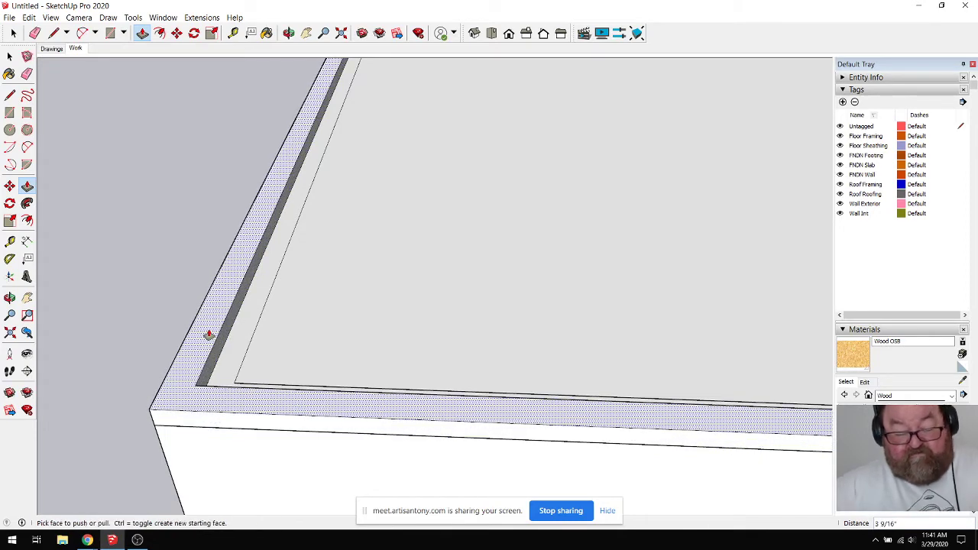
text(1.5)
key(Return)
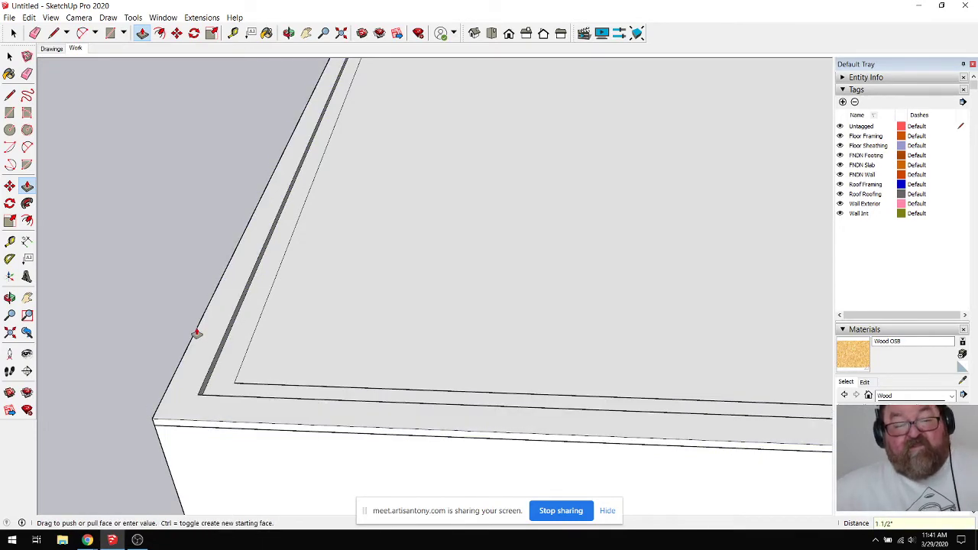
Step: Delete the large inner face enclosed by the raised plate so the space between the walls is open
click(35, 33)
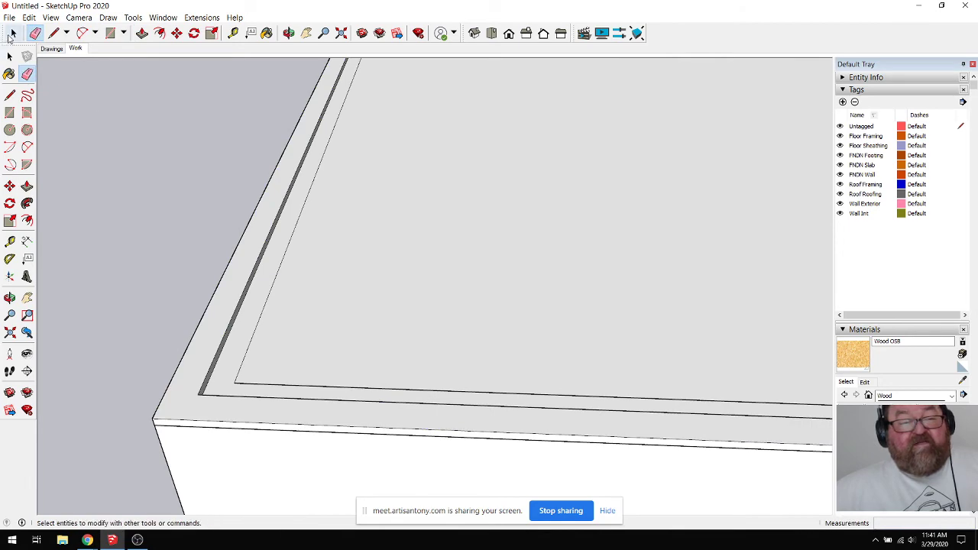
click(13, 32)
click(401, 206)
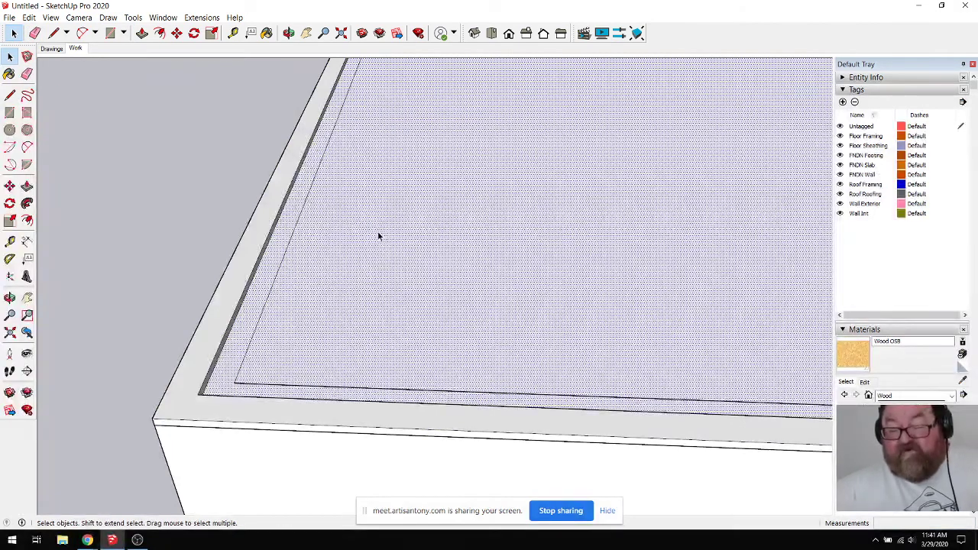
key(Delete)
Step: From a low side view, try window selections around the raised plate alone and around the whole wall structure, then clear the selection
middle_drag(377, 232, 321, 314)
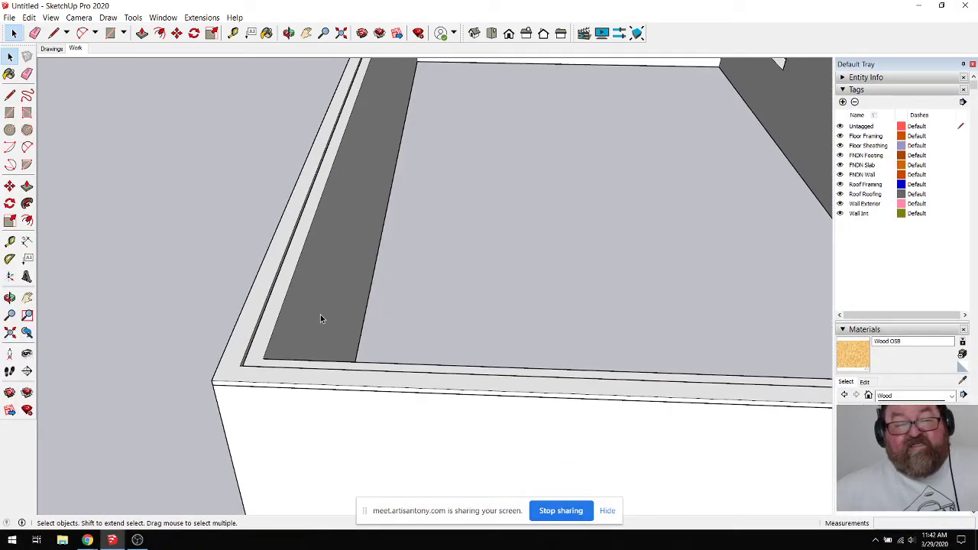
scroll(320, 314, down, 5)
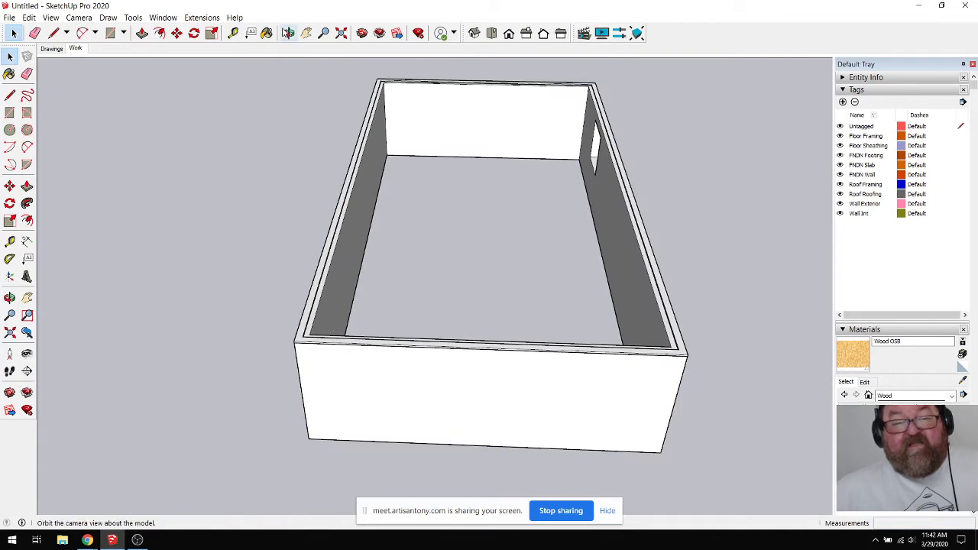
click(288, 33)
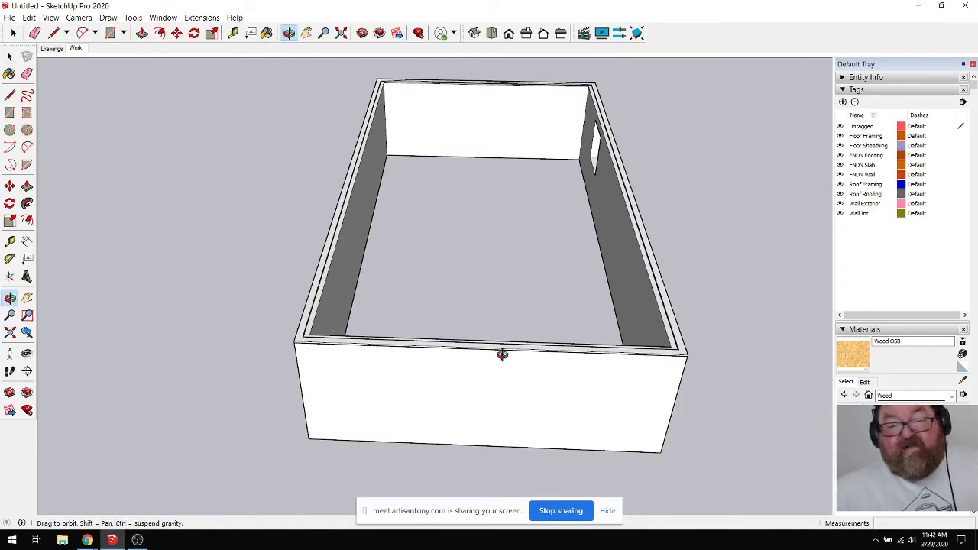
drag(502, 353, 471, 219)
click(12, 34)
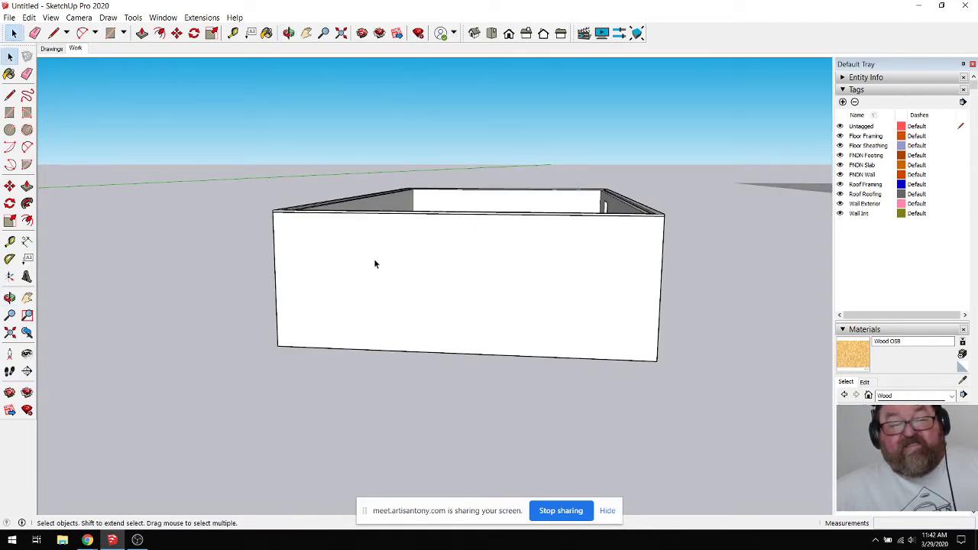
click(289, 33)
mouse_move(385, 290)
mouse_down()
mouse_move(400, 285)
mouse_move(367, 292)
mouse_up()
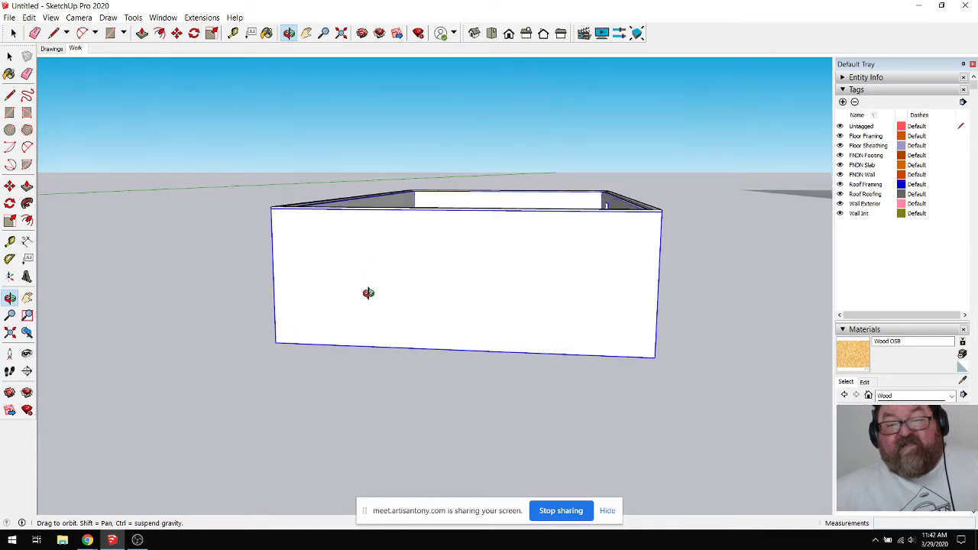
click(12, 33)
drag(216, 139, 680, 250)
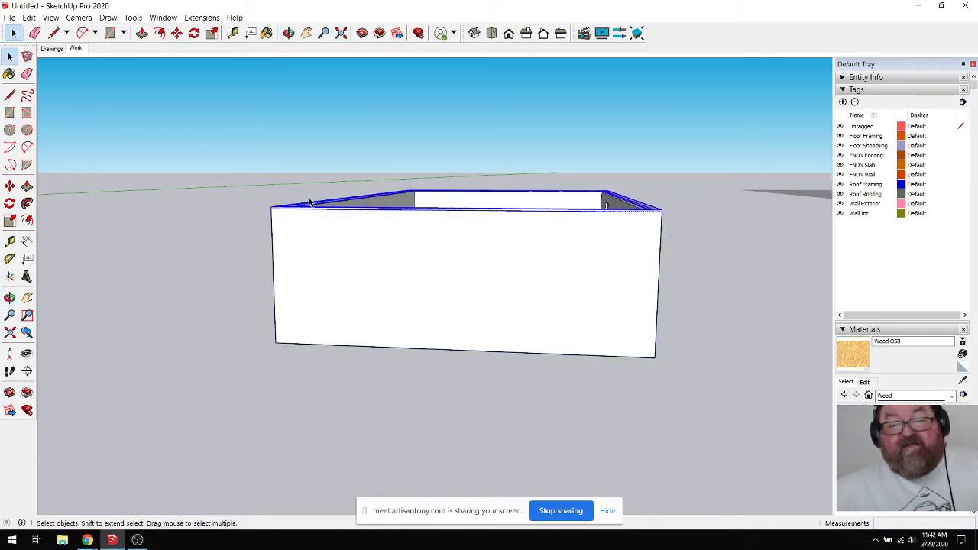
drag(250, 148, 682, 257)
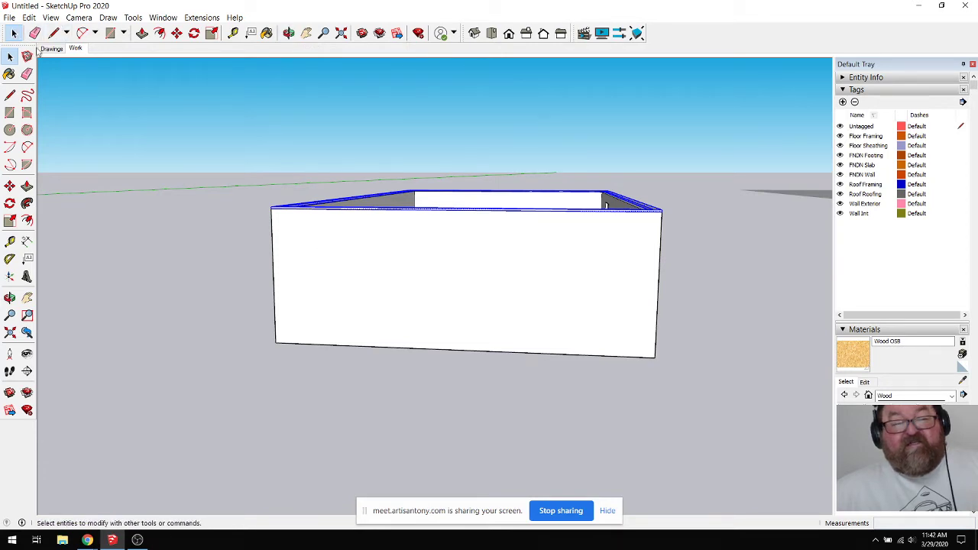
drag(199, 141, 767, 414)
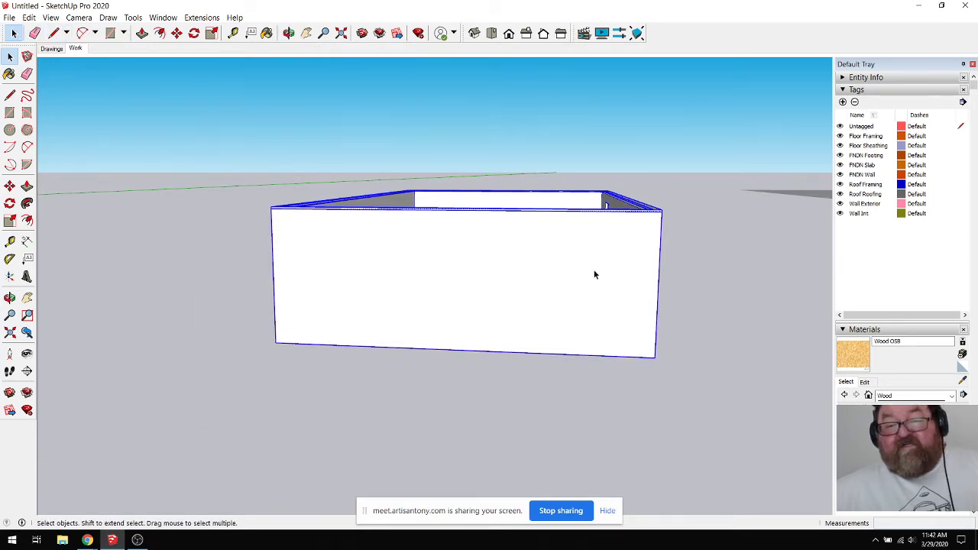
click(278, 157)
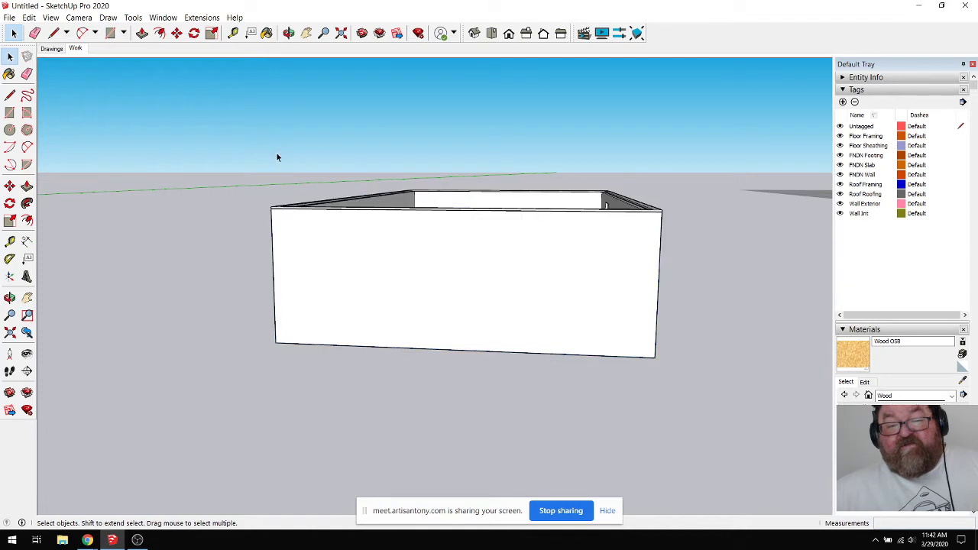
Step: Compare a window selection of only the raised plate with a crossing selection that also picks the walls, then deselect everything
drag(259, 155, 680, 247)
click(289, 33)
drag(345, 146, 375, 242)
key(space)
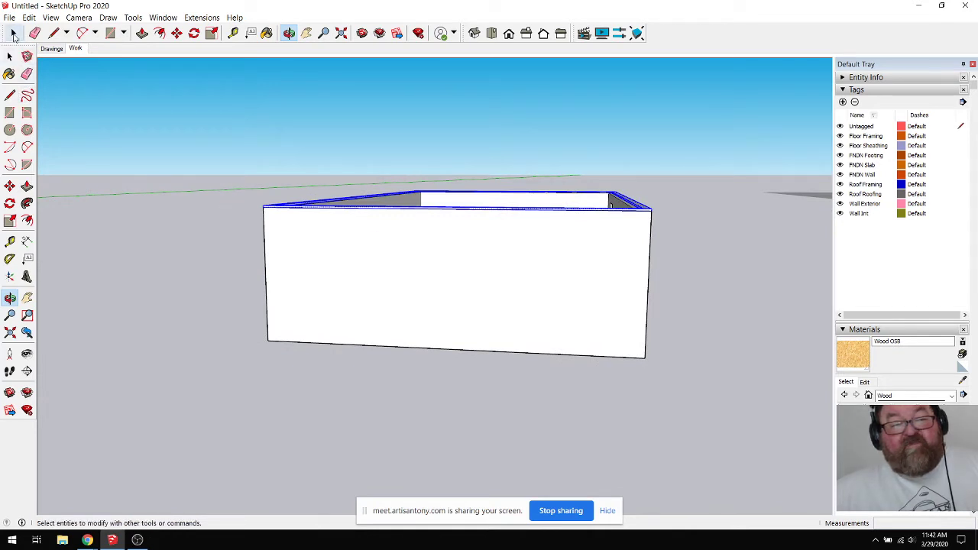
drag(235, 153, 688, 259)
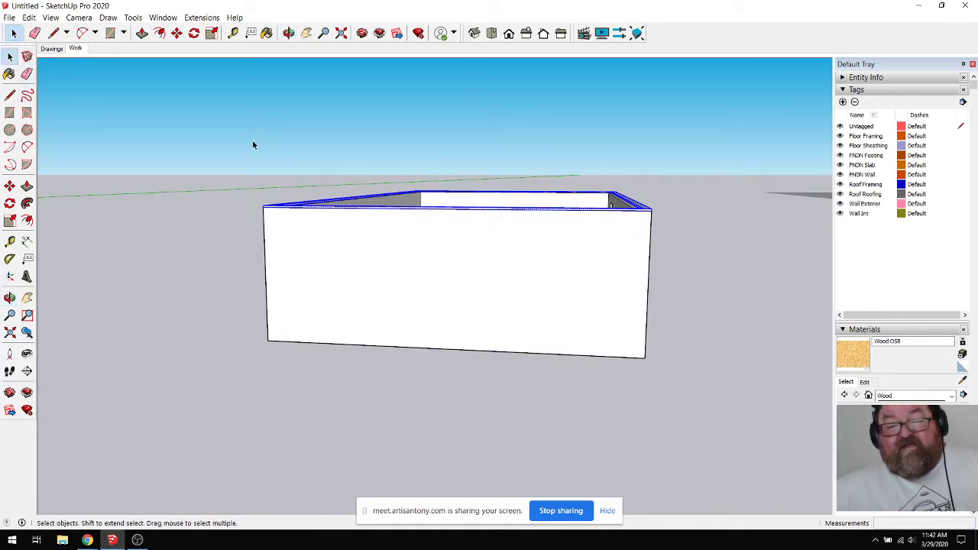
drag(241, 140, 447, 175)
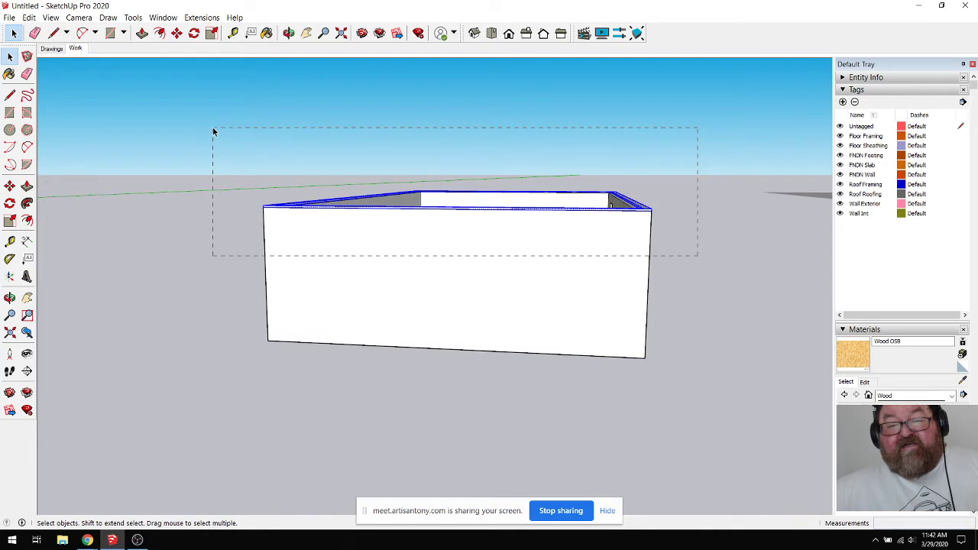
drag(214, 132, 214, 132)
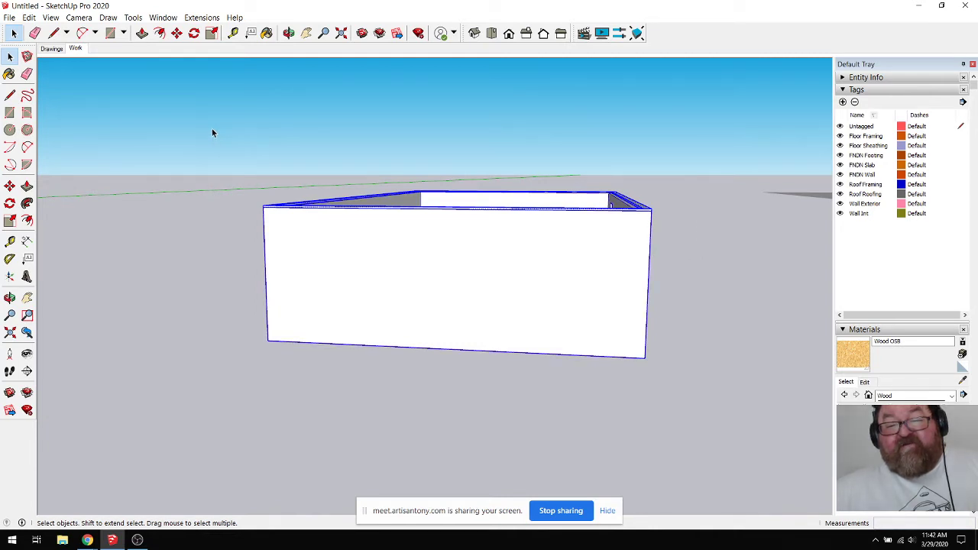
click(243, 149)
Step: Select only the raised plate's geometry, without the walls below, and make it a group
drag(233, 142, 677, 255)
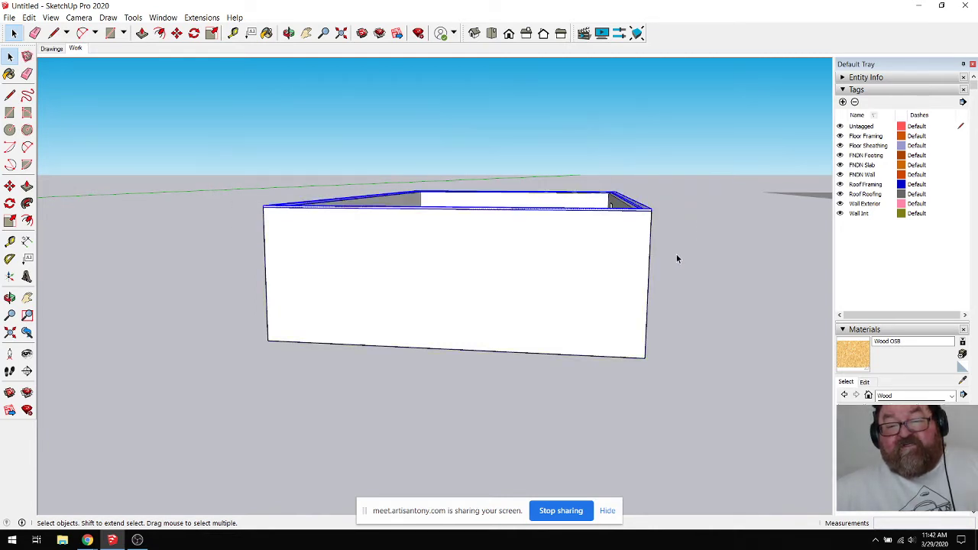
click(288, 33)
drag(312, 198, 389, 369)
scroll(388, 370, up, 2)
scroll(285, 310, up, 5)
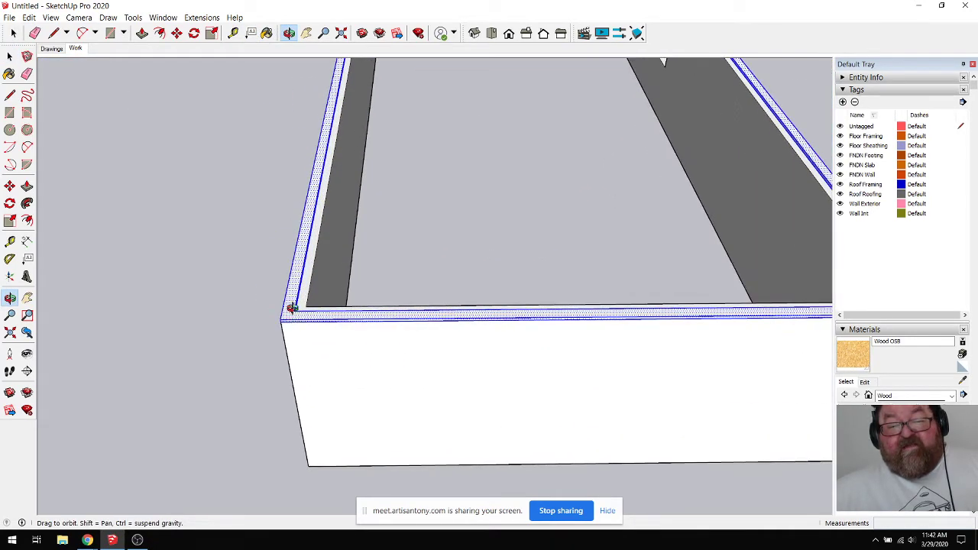
click(13, 32)
click(13, 34)
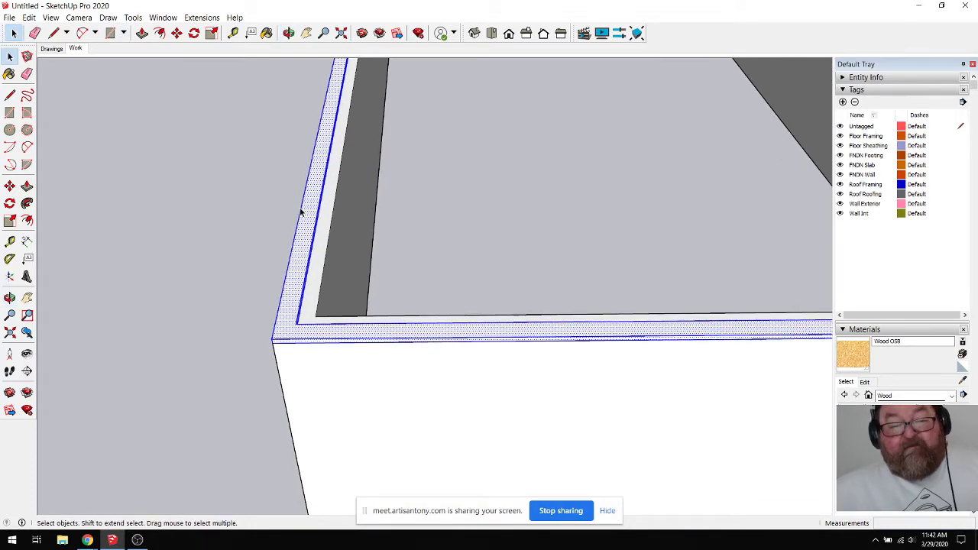
right_click(303, 212)
click(342, 300)
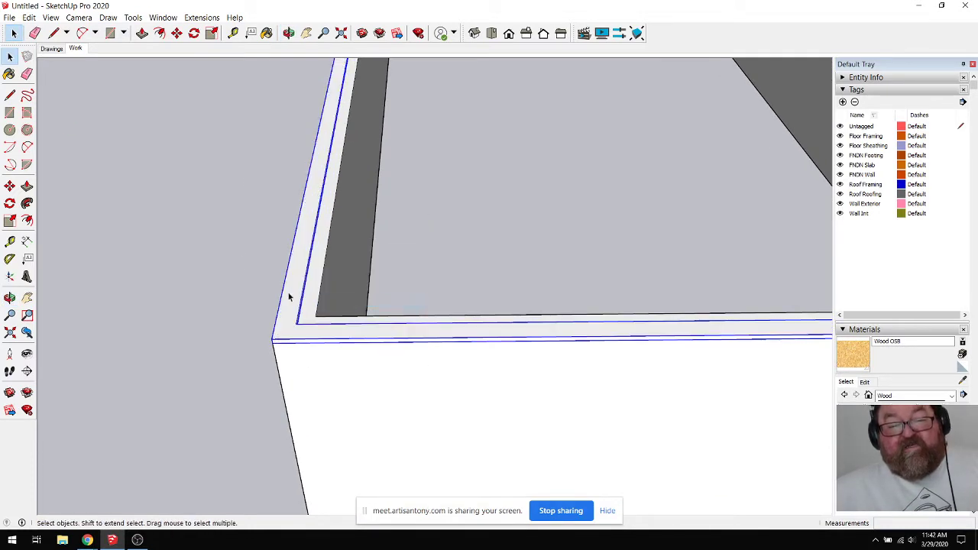
Step: Paint the plate group around the top of the walls with the Wood Plywood Knots material
click(177, 33)
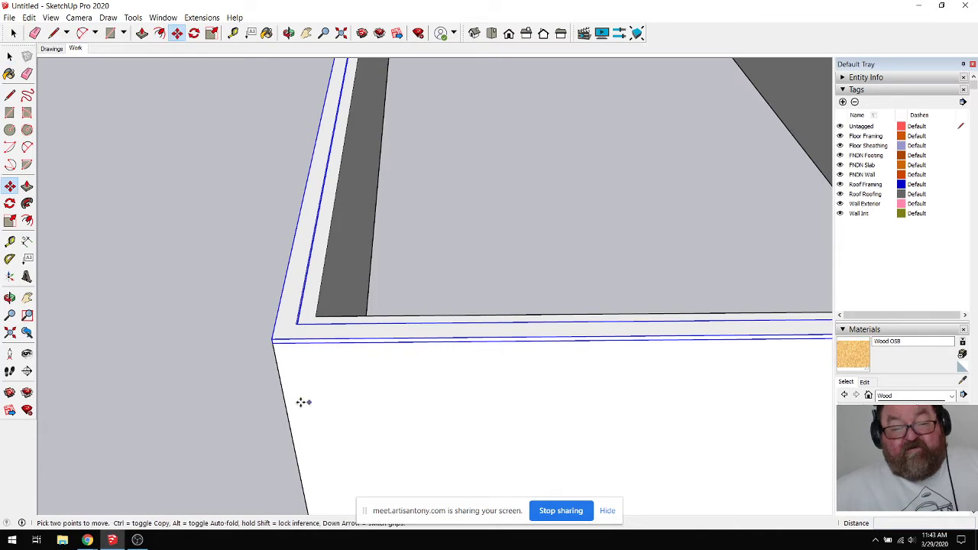
key(b)
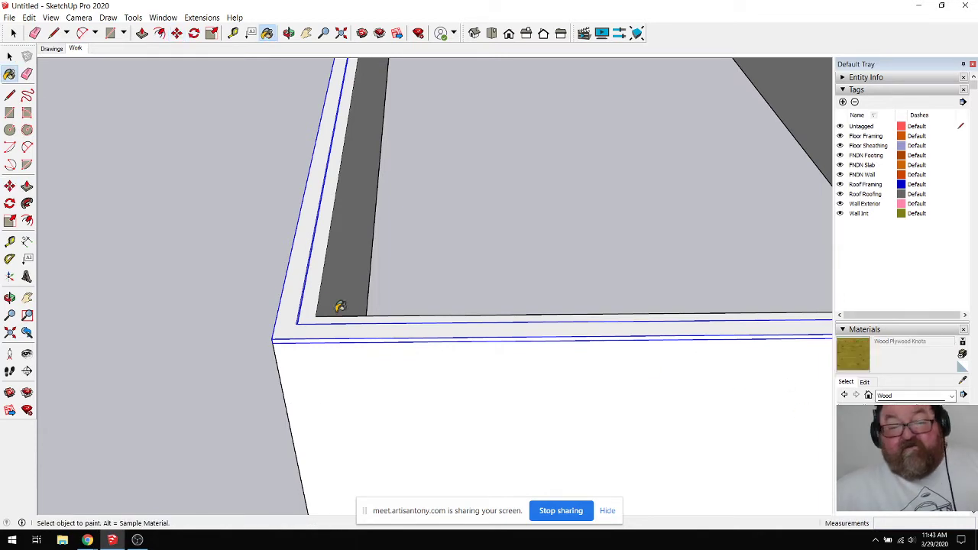
click(306, 279)
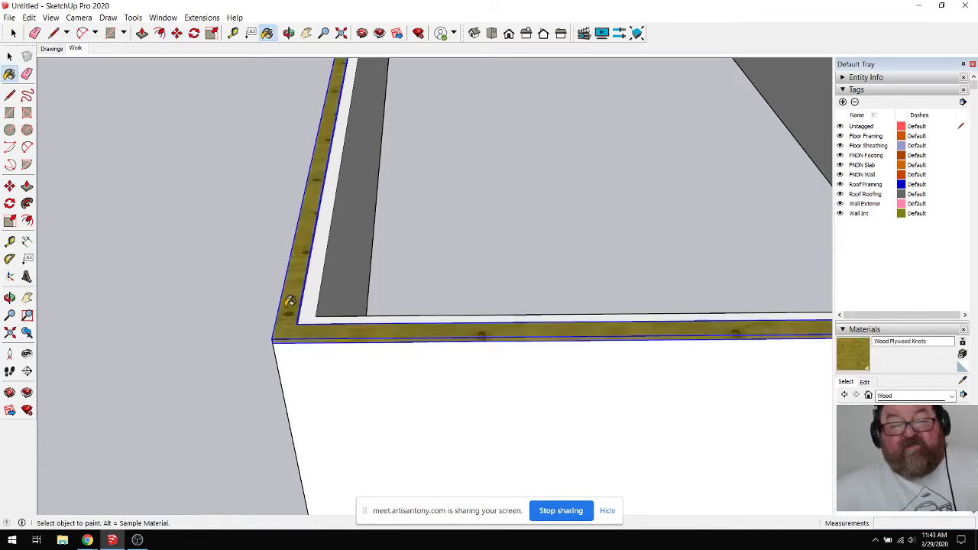
Step: Move the plate group away from the walls and set it back on their top outer corner
click(290, 33)
drag(316, 271, 262, 331)
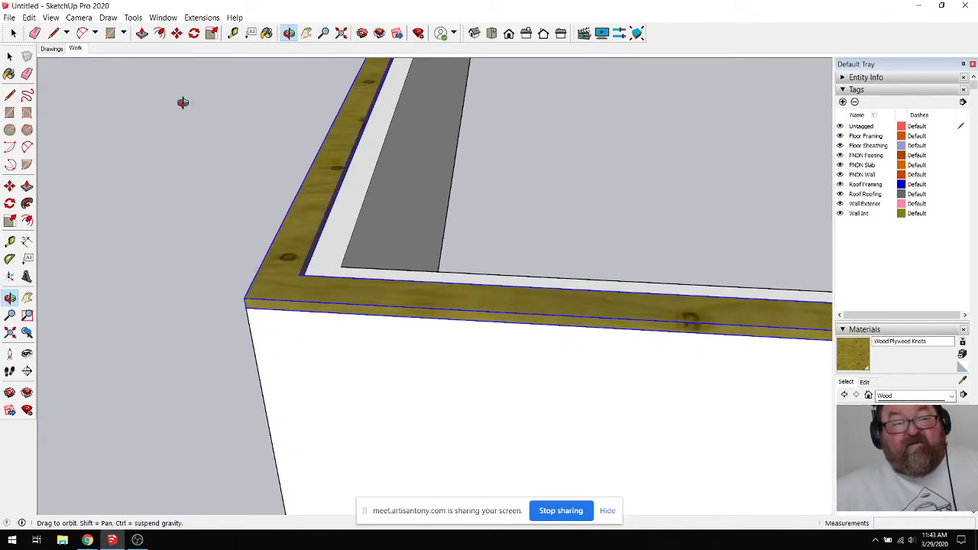
click(176, 33)
click(260, 369)
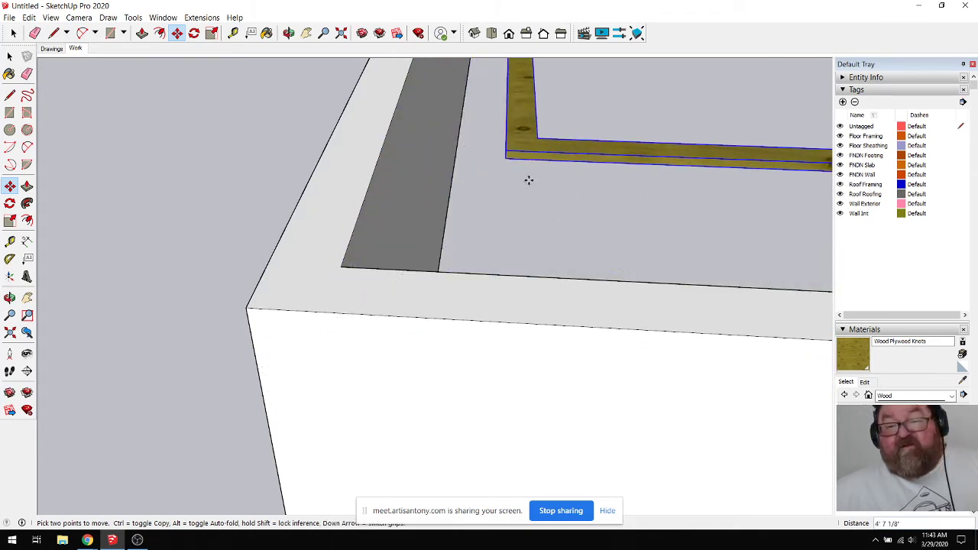
click(248, 309)
scroll(340, 387, down, 6)
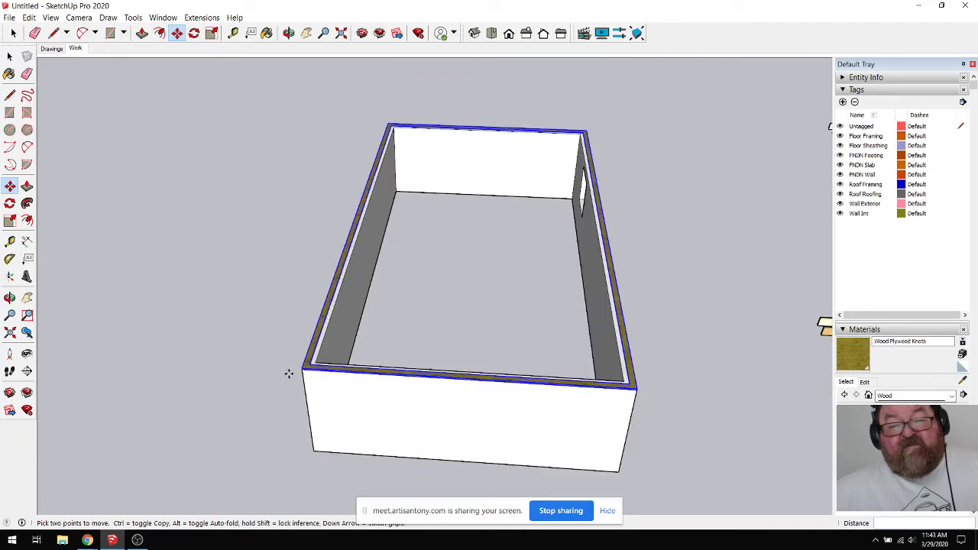
Step: Check the plate group's volume and its top face's area in Entity Info, then deselect everything
click(288, 33)
drag(297, 140, 353, 285)
scroll(561, 319, up, 5)
scroll(244, 306, down, 6)
drag(245, 305, 69, 78)
key(space)
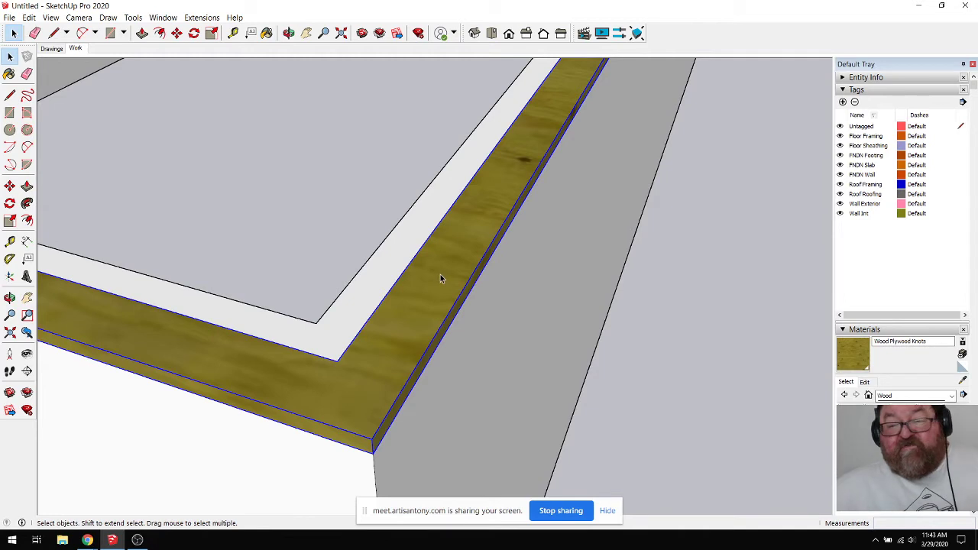
click(842, 78)
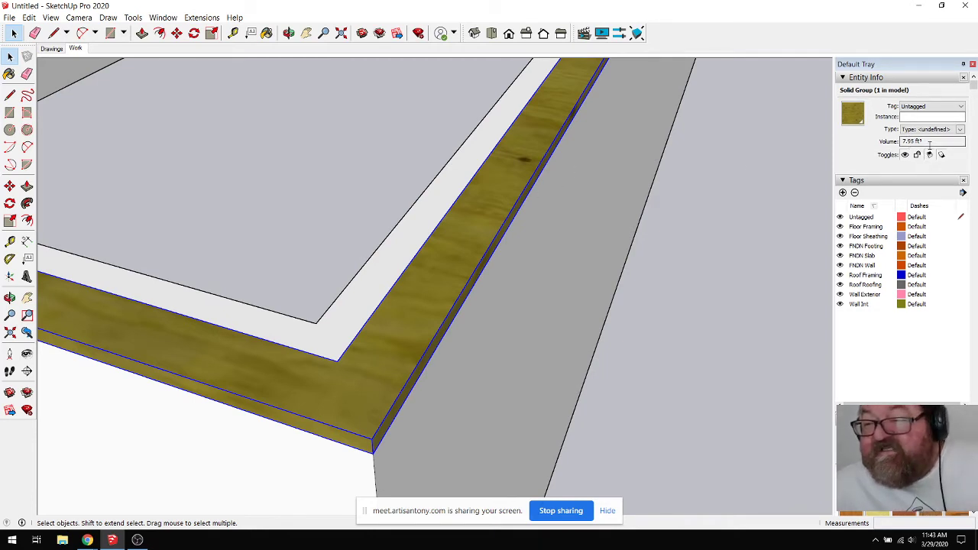
triple_click(507, 170)
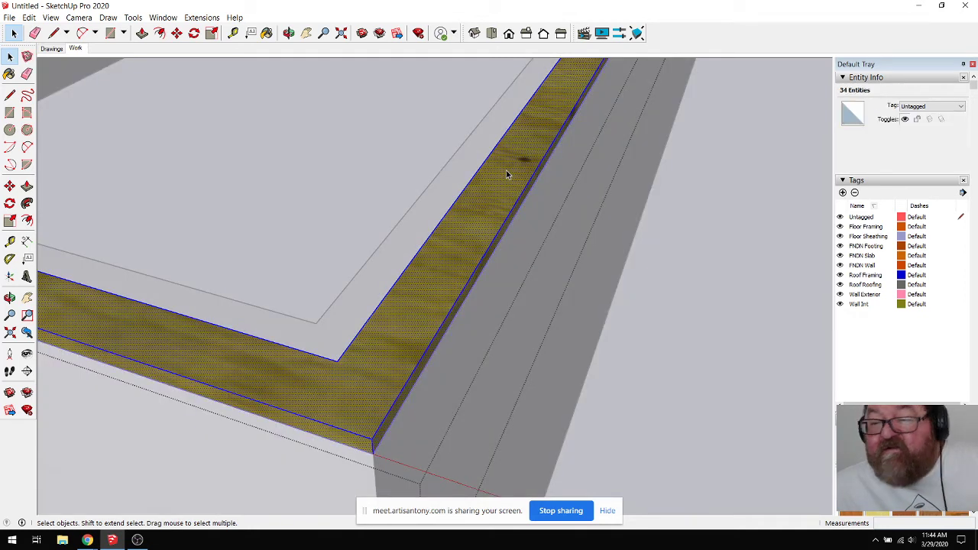
click(514, 161)
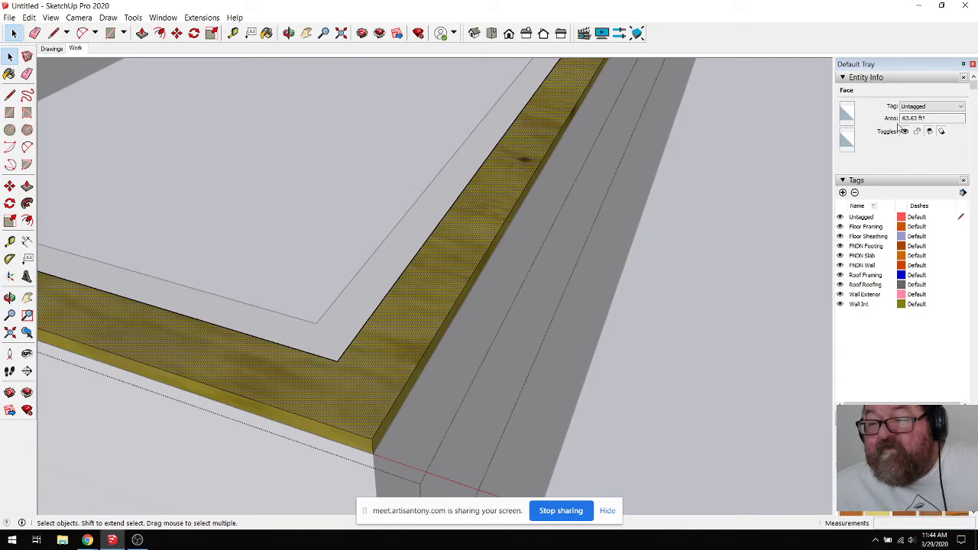
click(704, 191)
click(521, 172)
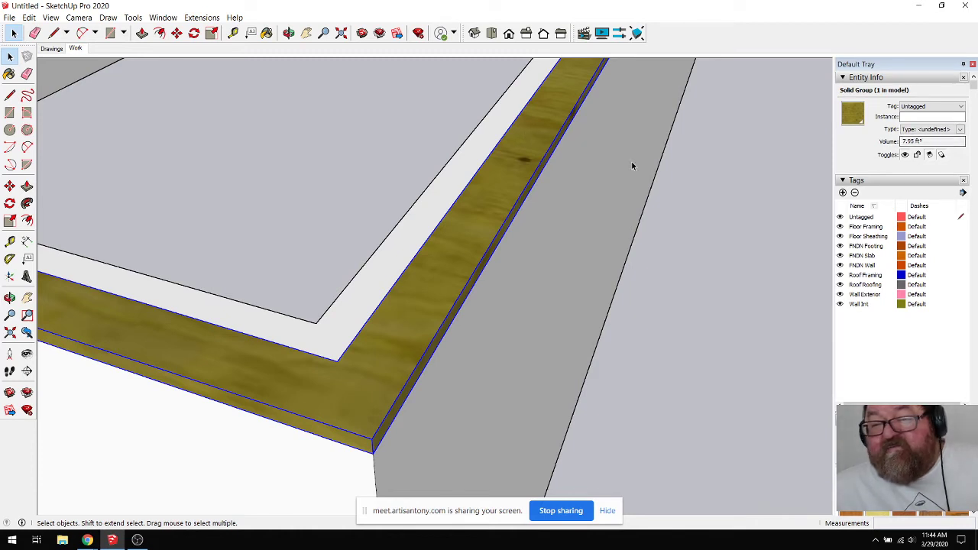
click(661, 236)
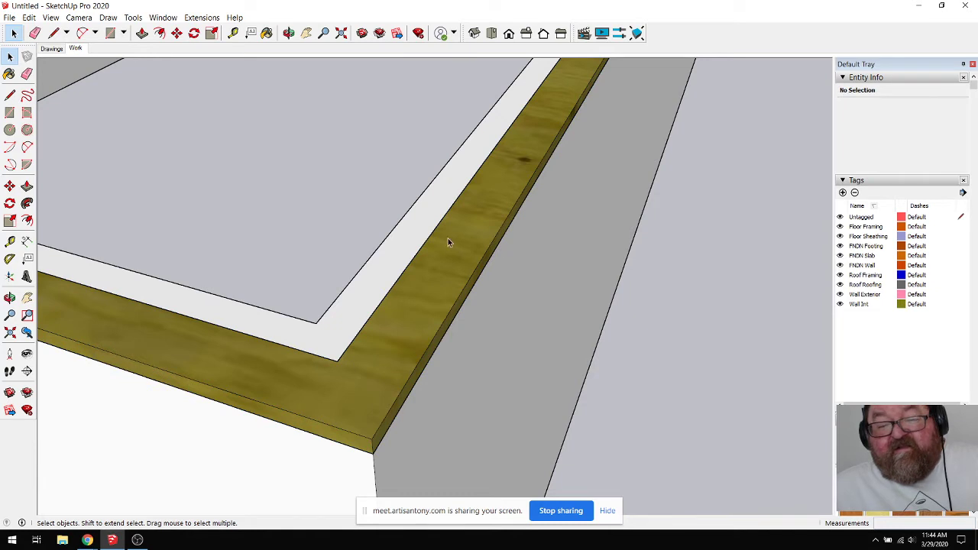
Step: Examine how the wood plate sits on the foundation walls, both close up at the corner and as a whole
scroll(525, 299, down, 1)
scroll(475, 263, down, 1)
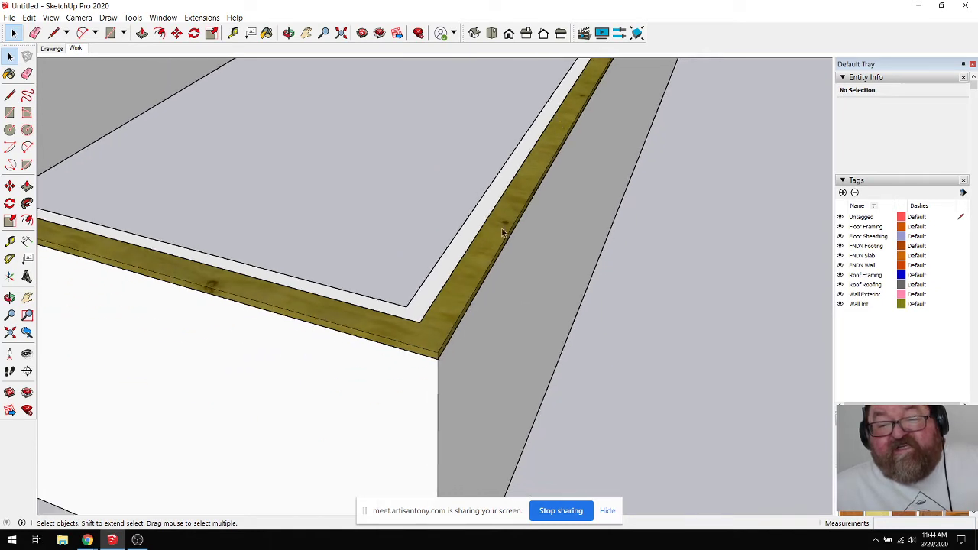
scroll(463, 336, down, 4)
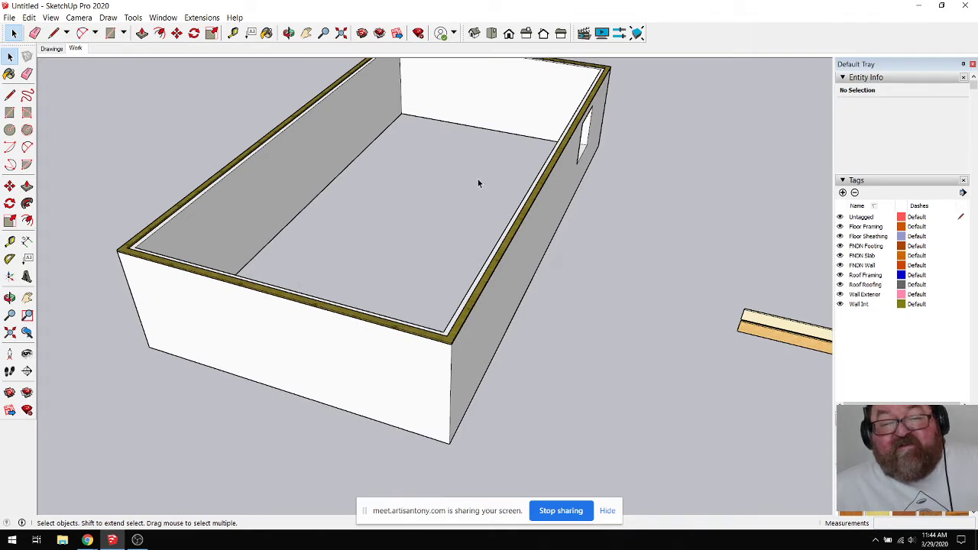
scroll(502, 334, down, 2)
scroll(502, 364, up, 6)
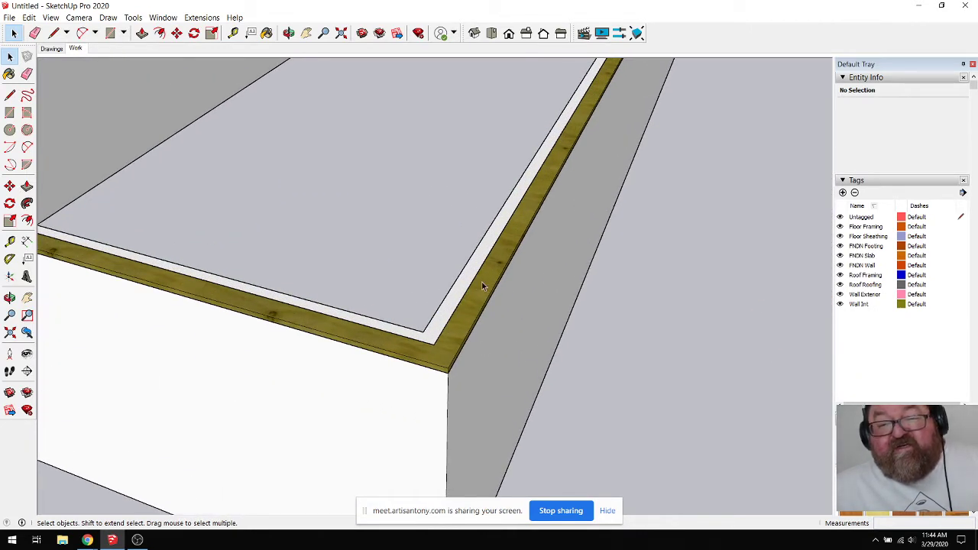
scroll(512, 353, down, 6)
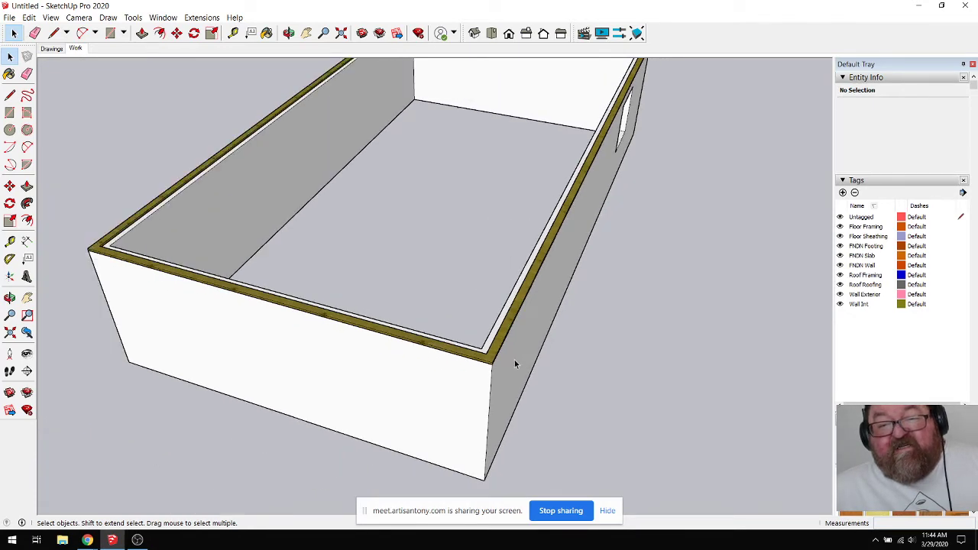
scroll(497, 324, up, 3)
scroll(493, 356, down, 3)
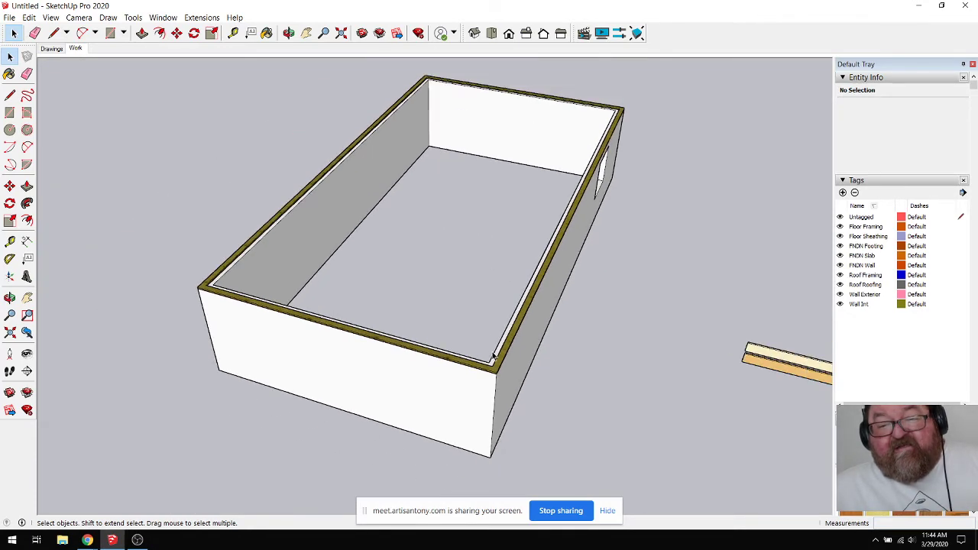
scroll(489, 238, up, 3)
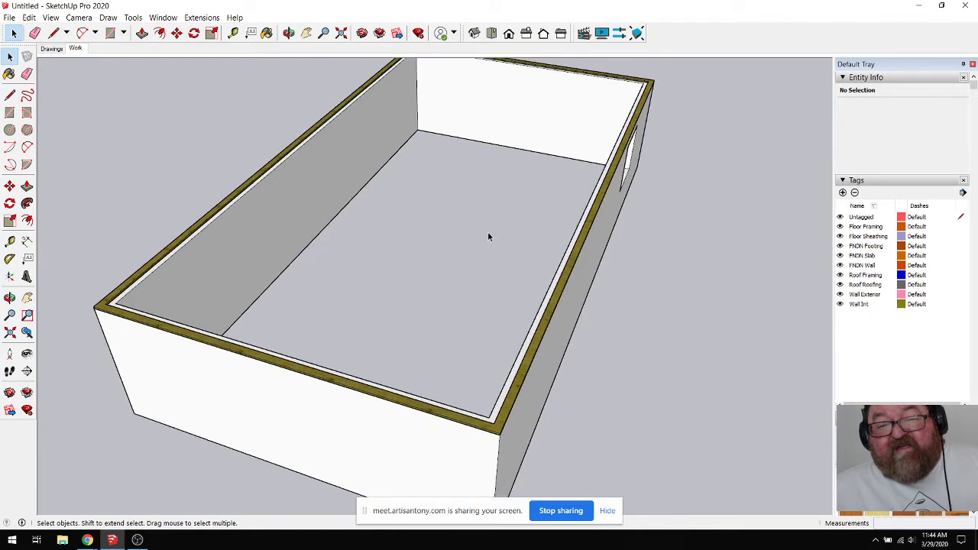
scroll(488, 234, down, 1)
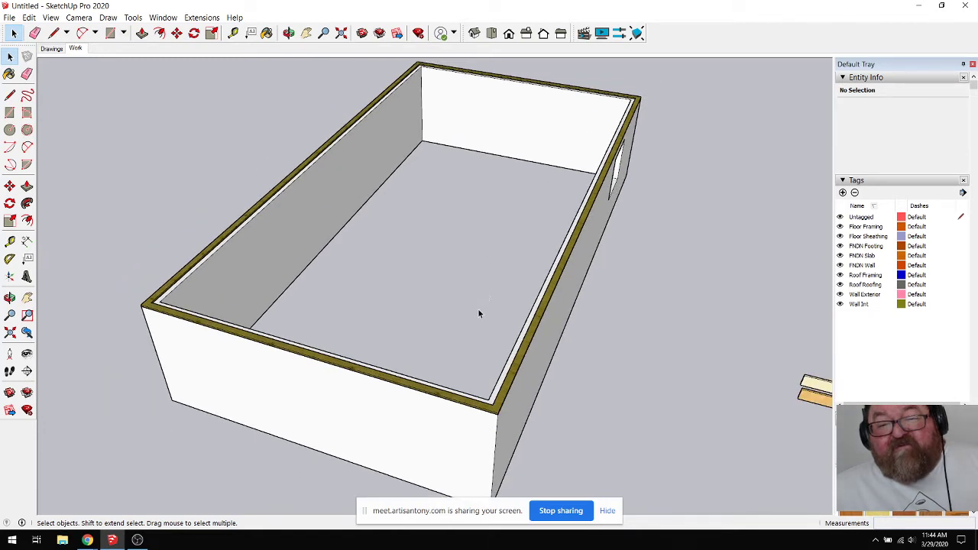
scroll(501, 419, up, 3)
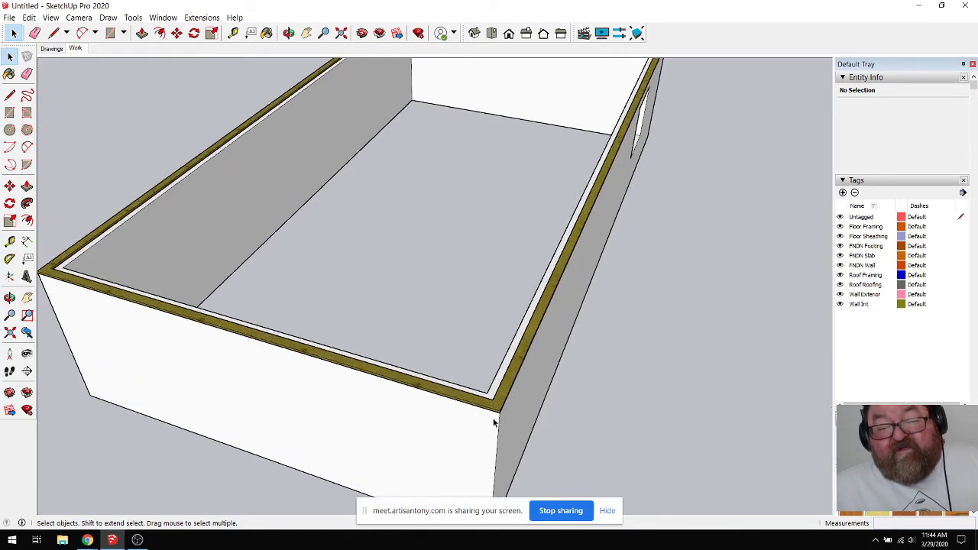
scroll(497, 382, down, 5)
scroll(515, 413, up, 8)
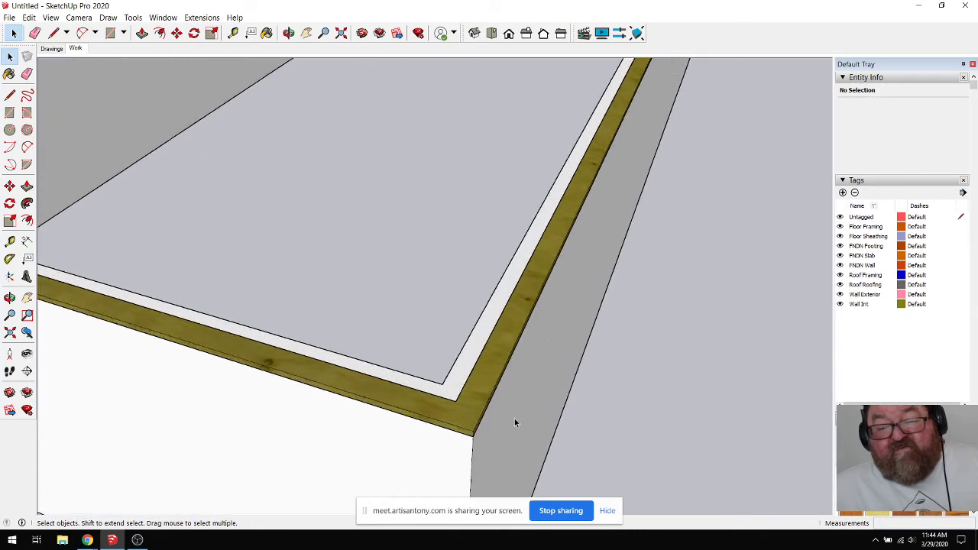
click(290, 33)
drag(338, 168, 337, 241)
drag(367, 390, 522, 273)
scroll(538, 333, down, 10)
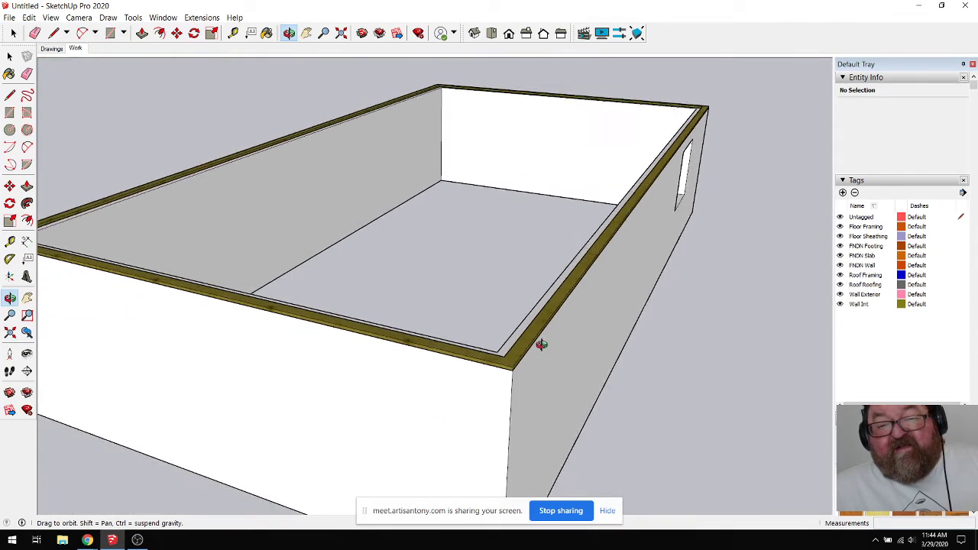
drag(515, 327, 567, 382)
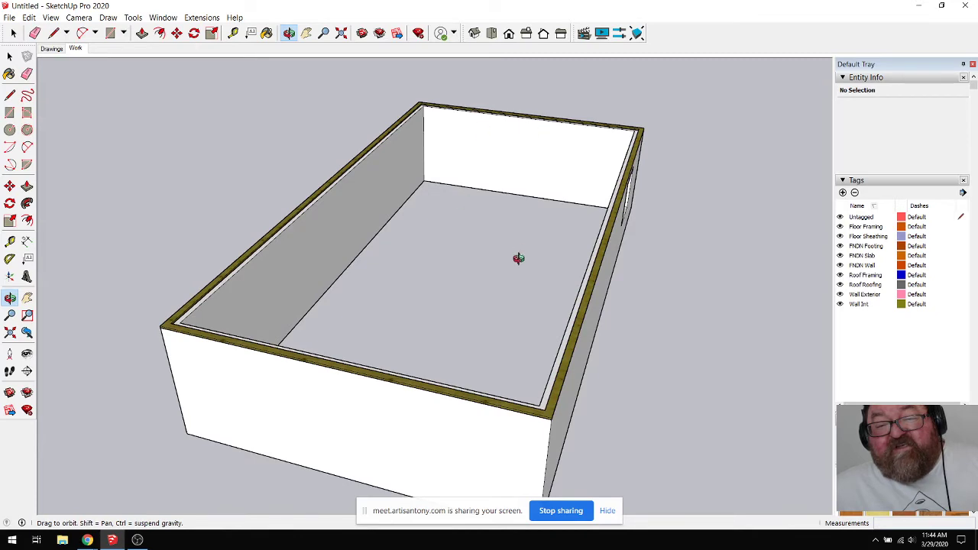
drag(567, 305, 540, 308)
scroll(457, 432, up, 10)
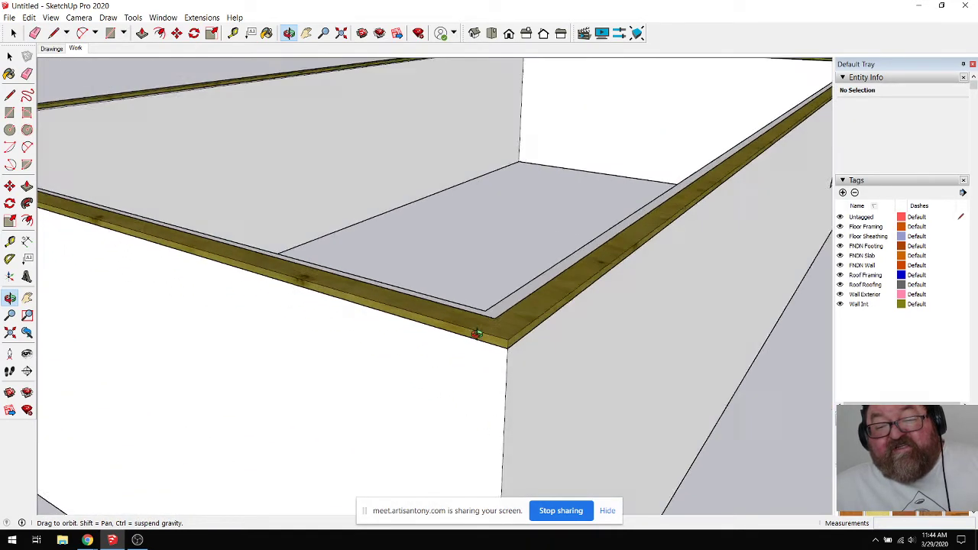
drag(476, 334, 489, 427)
scroll(489, 427, down, 8)
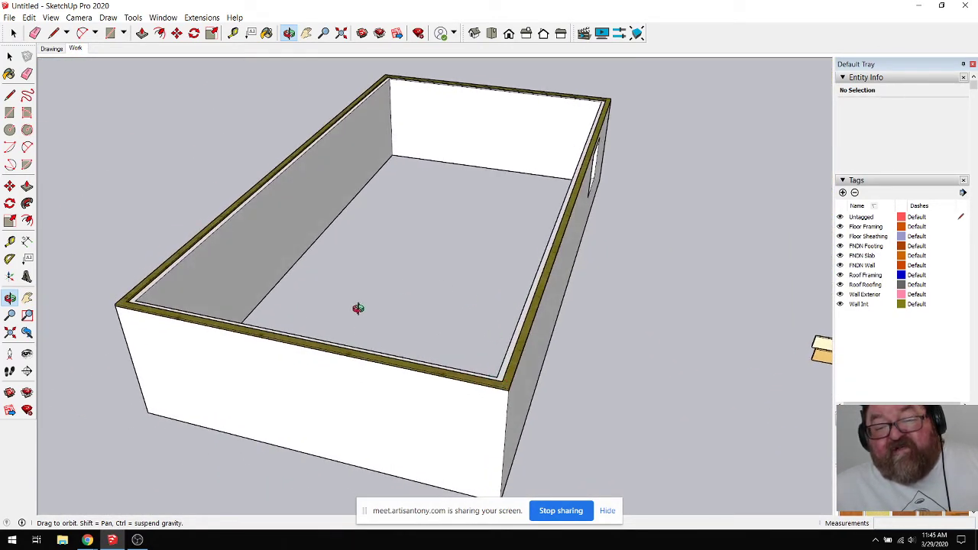
Step: Move the floor framing group by its bottom outer corner onto the matching top outer corner of the wood plate
drag(360, 310, 392, 297)
scroll(392, 297, down, 5)
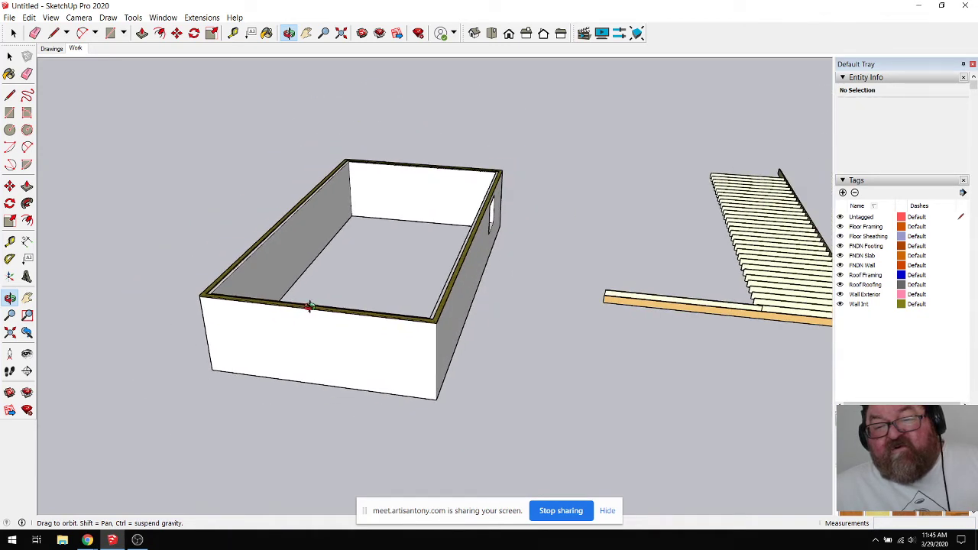
click(13, 33)
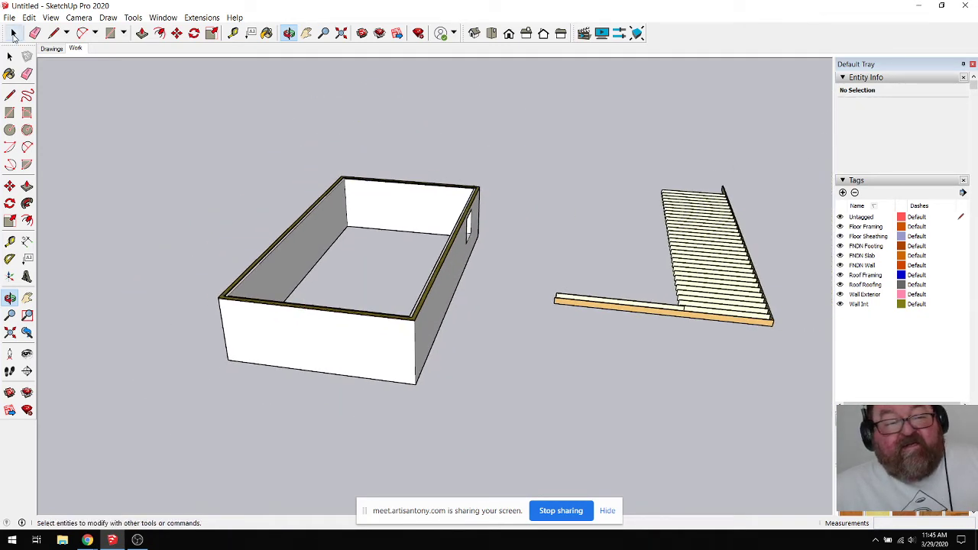
click(751, 314)
scroll(800, 366, up, 6)
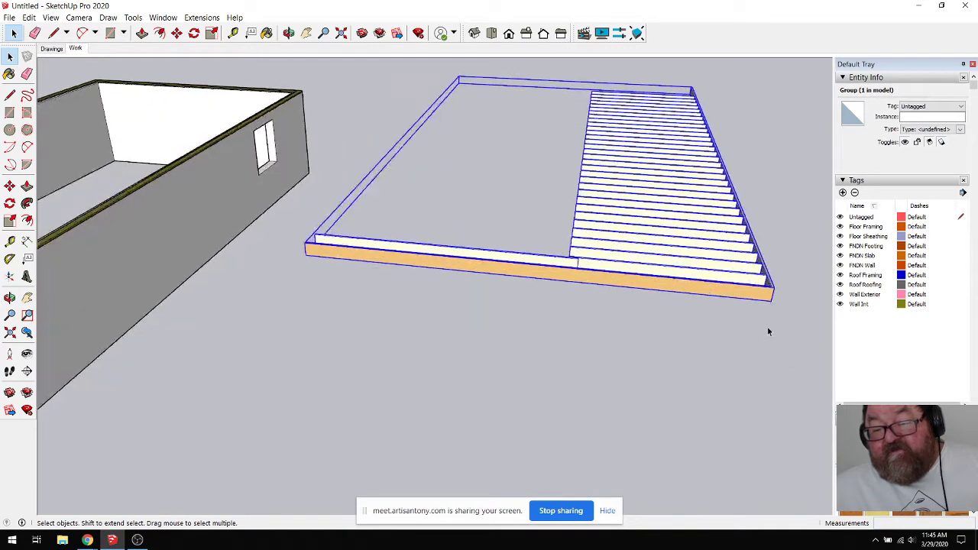
click(176, 33)
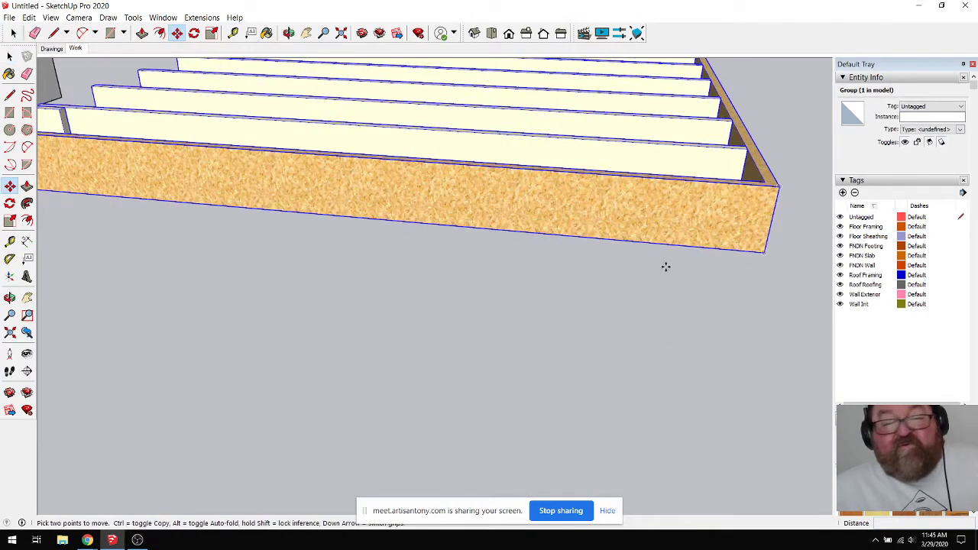
click(762, 251)
scroll(744, 262, down, 4)
scroll(767, 274, down, 5)
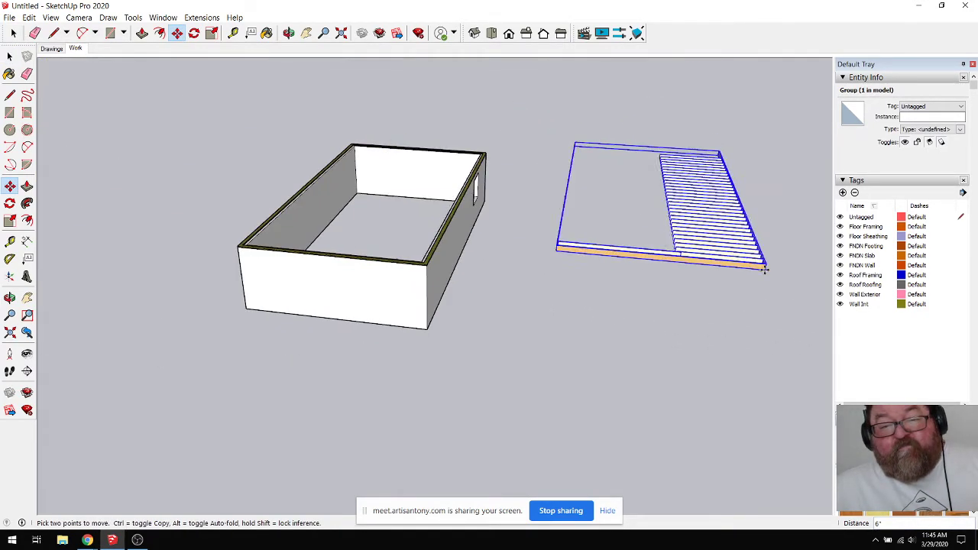
scroll(359, 237, up, 8)
click(324, 321)
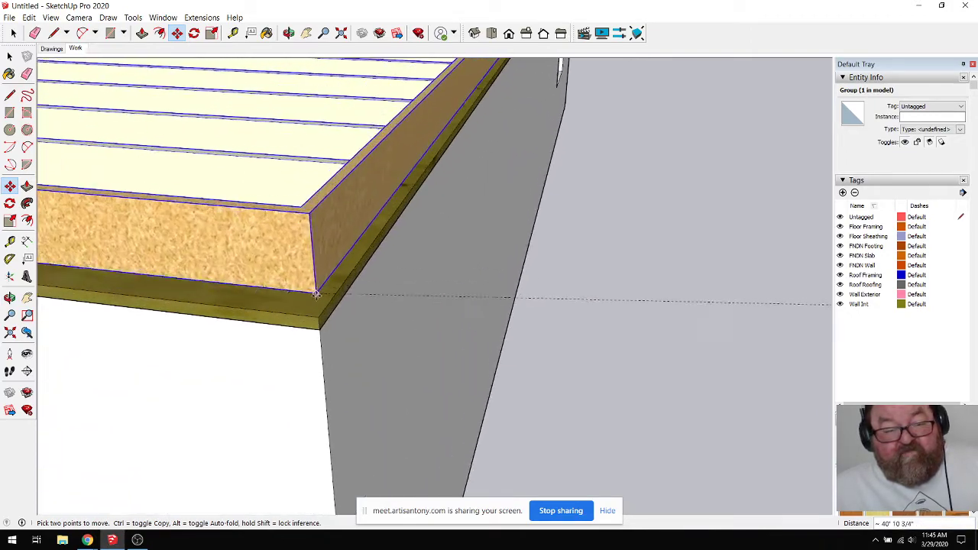
Step: Inspect the seating of the floor framing on the wood plate at the corner and across the whole structure
scroll(314, 180, up, 3)
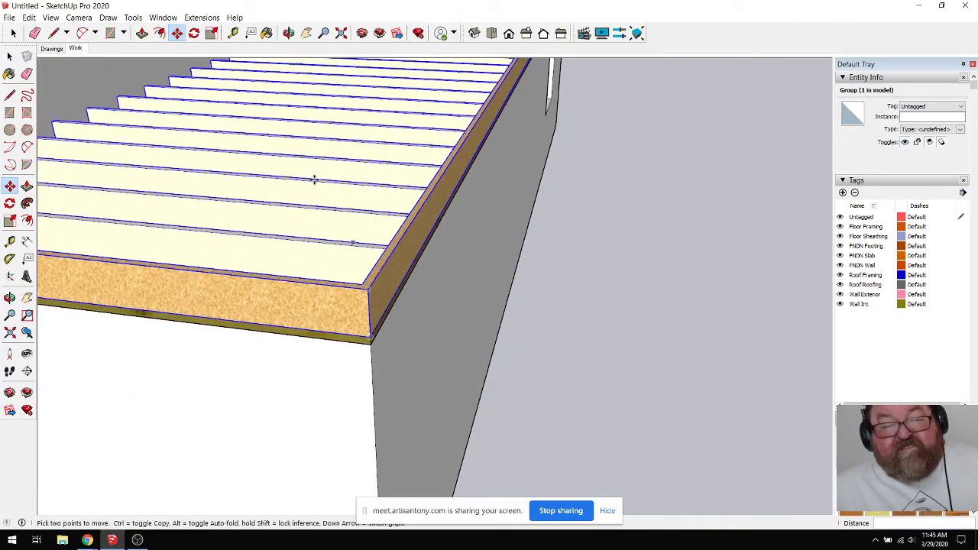
click(288, 33)
mouse_move(388, 298)
mouse_down()
mouse_move(262, 275)
mouse_move(349, 331)
mouse_move(380, 311)
mouse_up()
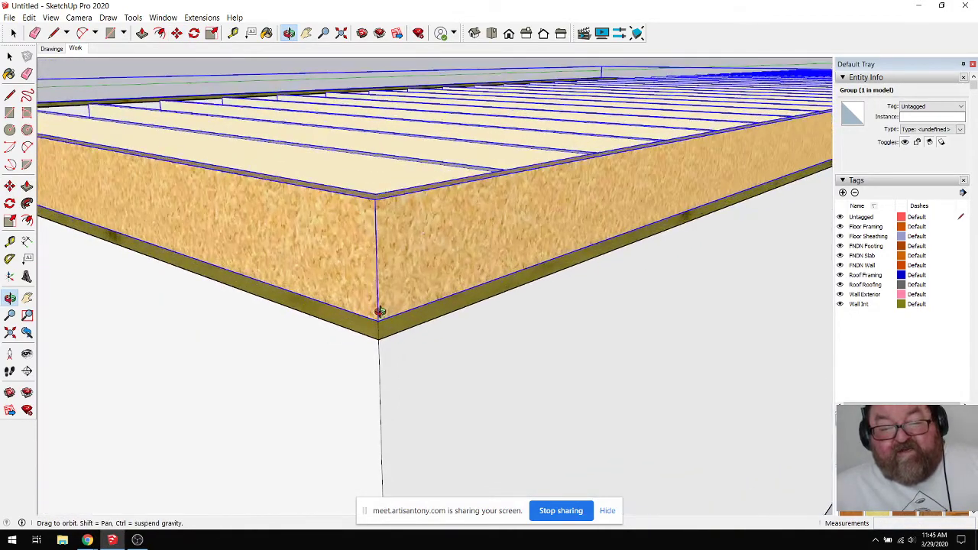
scroll(380, 312, up, 4)
drag(426, 344, 441, 360)
scroll(528, 430, down, 5)
scroll(520, 393, down, 6)
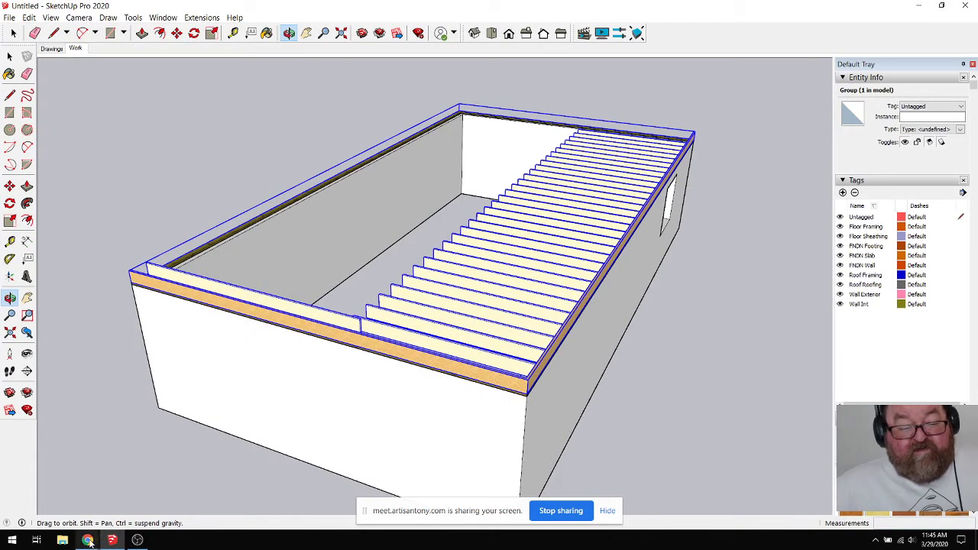
Step: Switch to Chrome and view the shared SketchUp screen in the Artisan Meet session
mouse_move(88, 540)
click(53, 489)
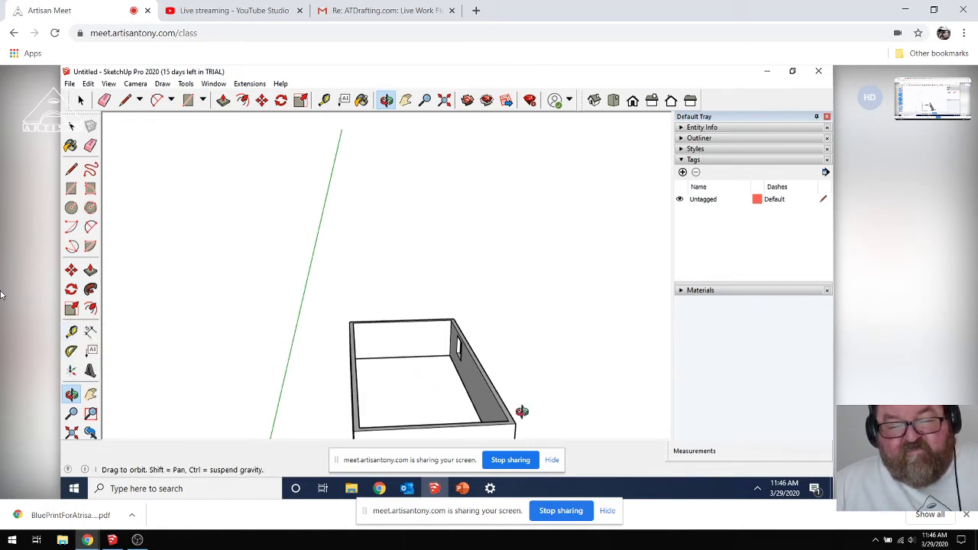
Step: Draw a 45' 8" by 24' 8" rectangle over the foundation walls, between two diagonally opposite outer top corners
drag(522, 411, 463, 376)
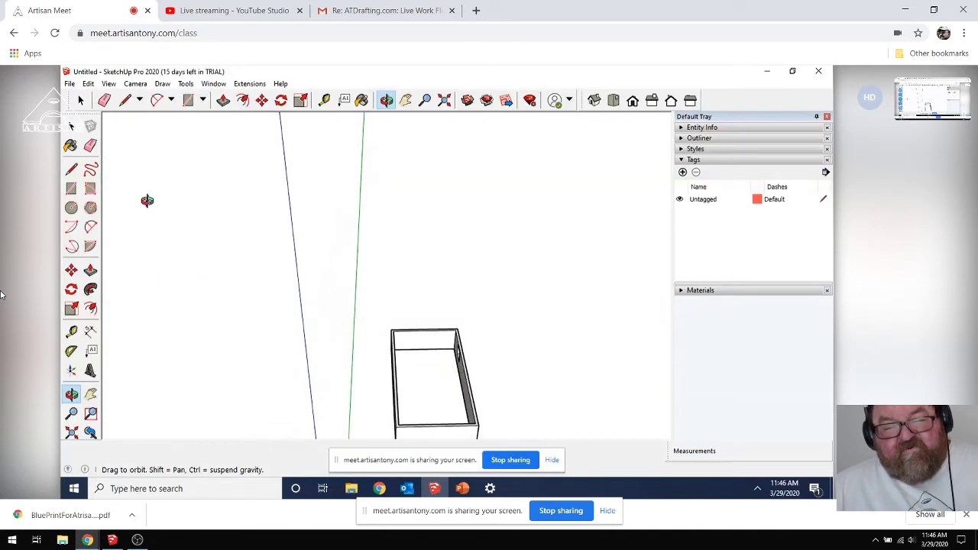
click(191, 106)
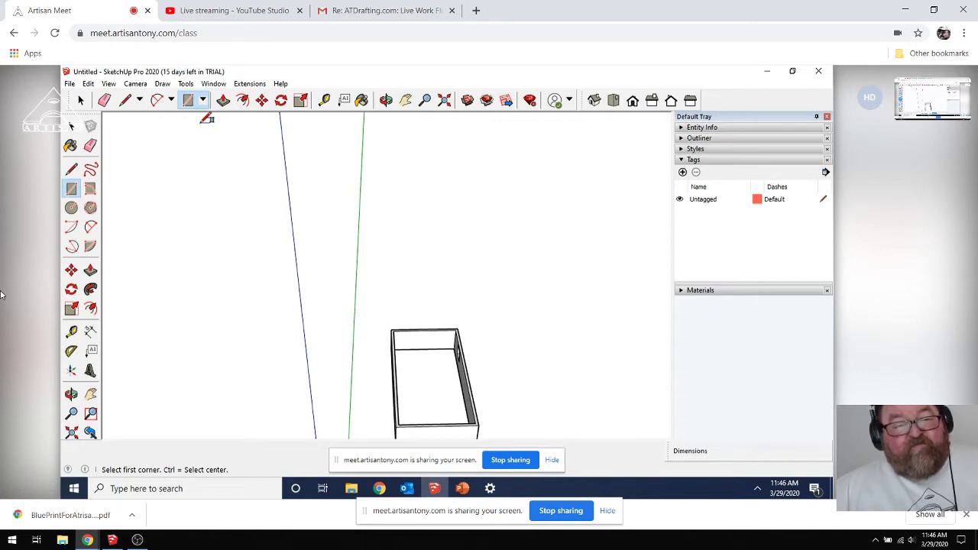
click(392, 330)
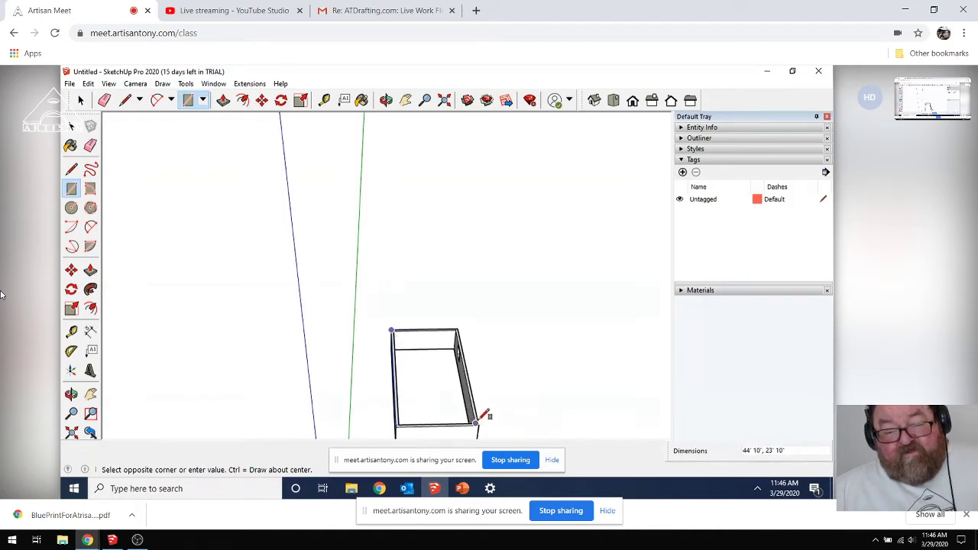
scroll(482, 424, up, 2)
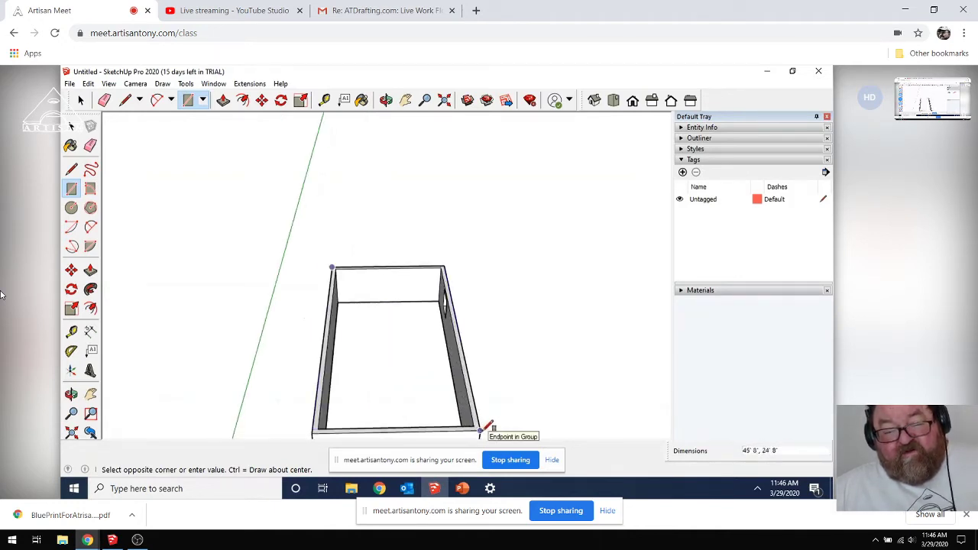
scroll(480, 432, up, 1)
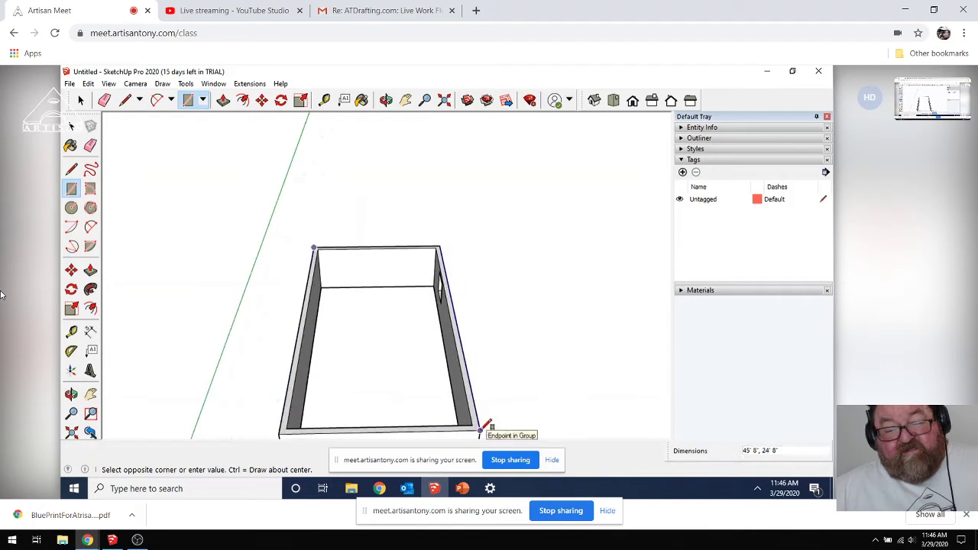
click(480, 433)
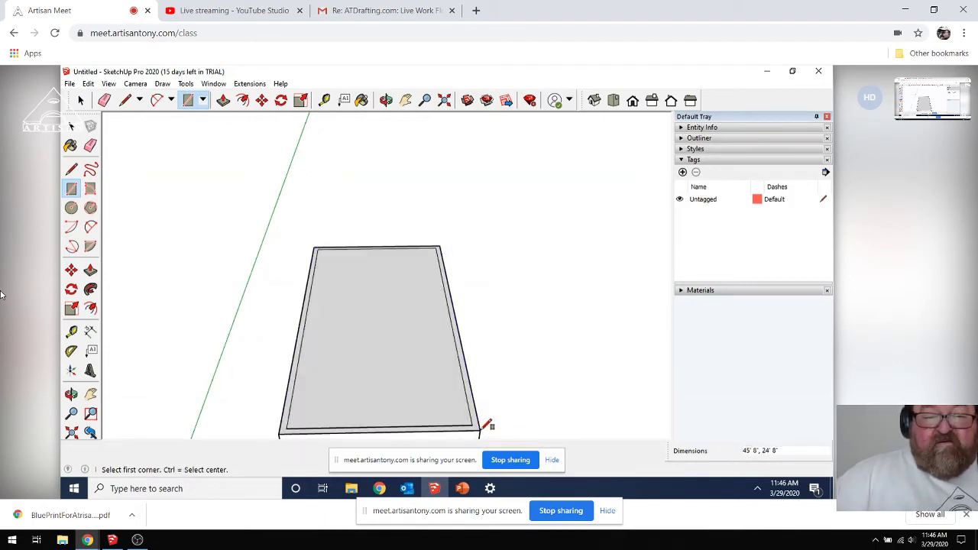
Step: Offset the outer edges of the rectangle on the foundation walls inward by 5.5 inches
click(242, 100)
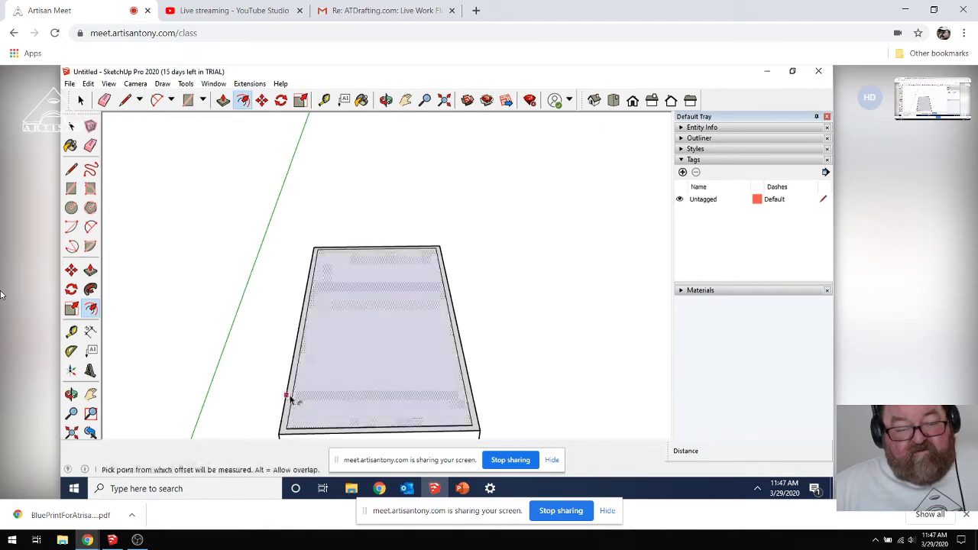
click(290, 399)
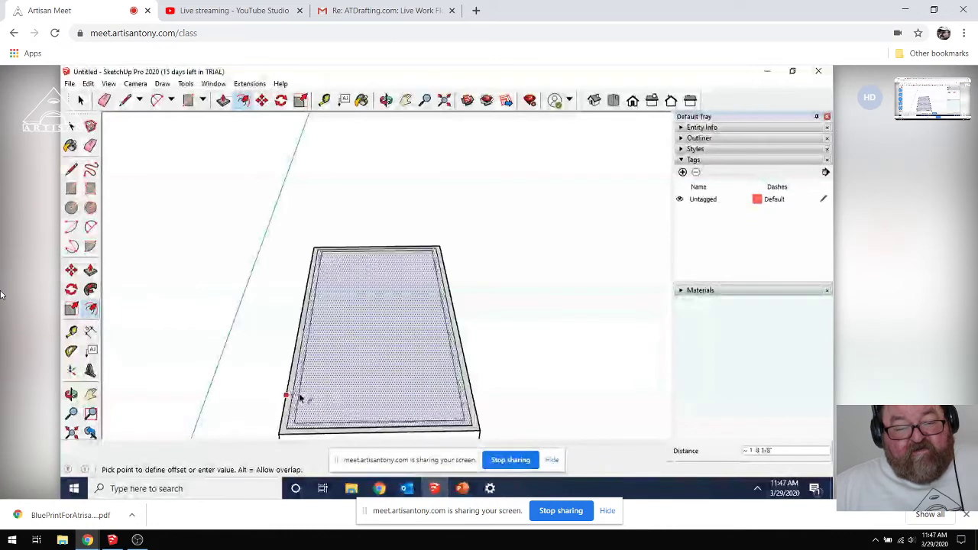
click(300, 398)
scroll(298, 399, up, 4)
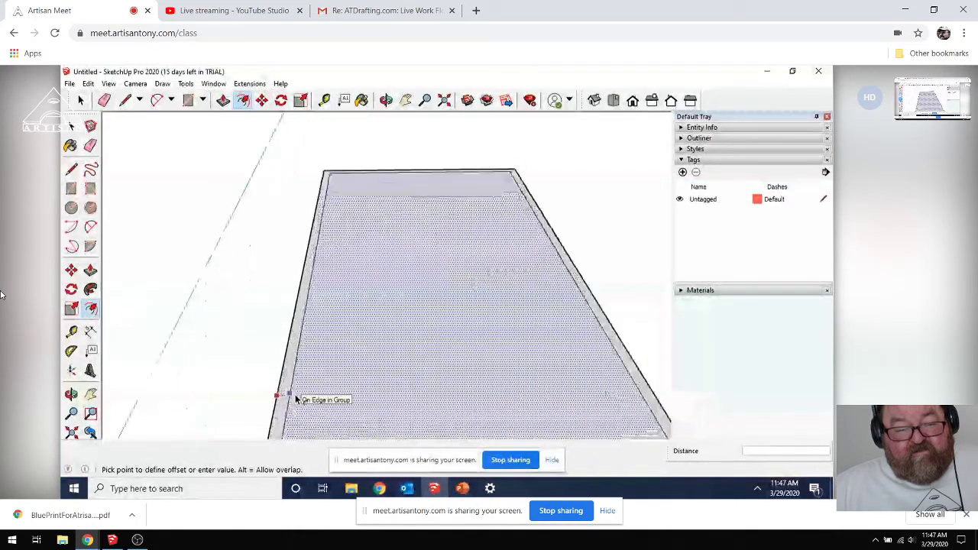
scroll(291, 400, up, 2)
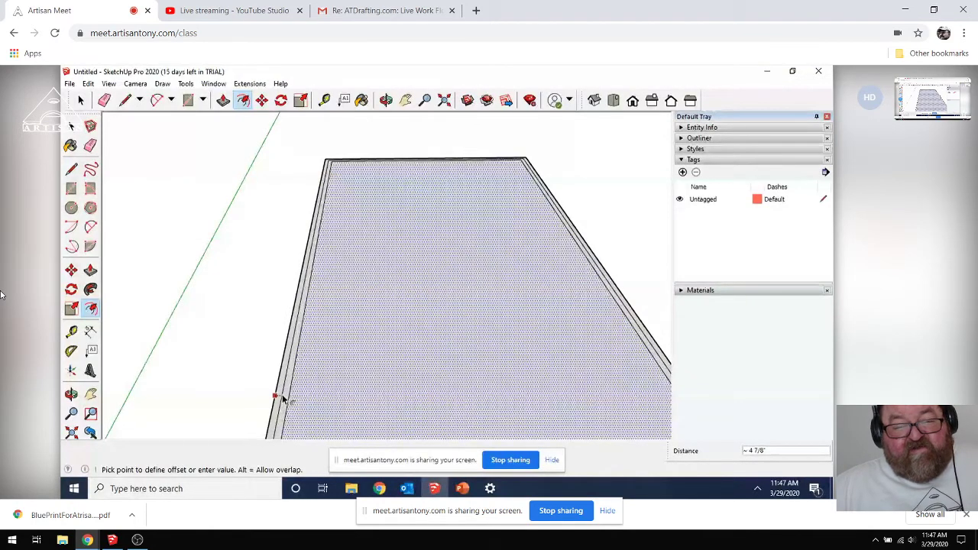
text(5.5)
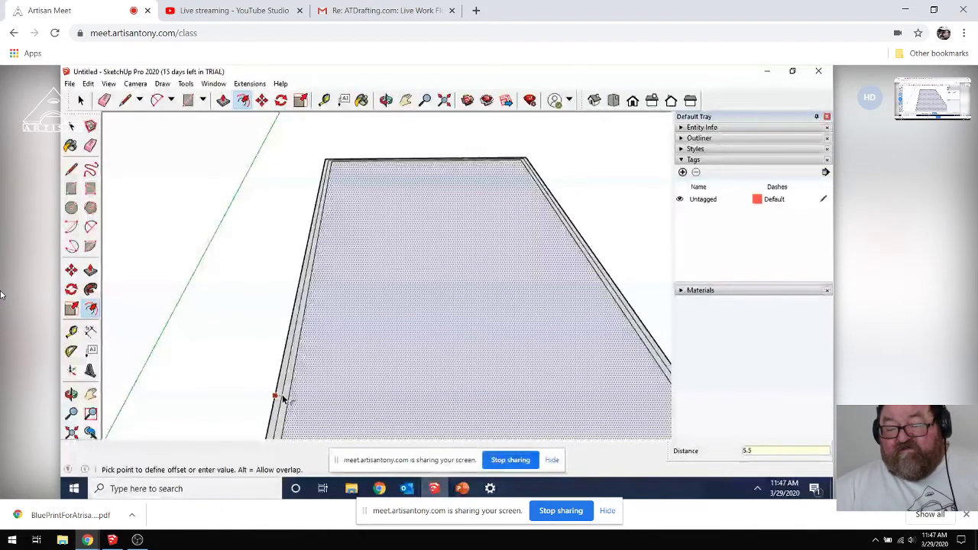
key(Return)
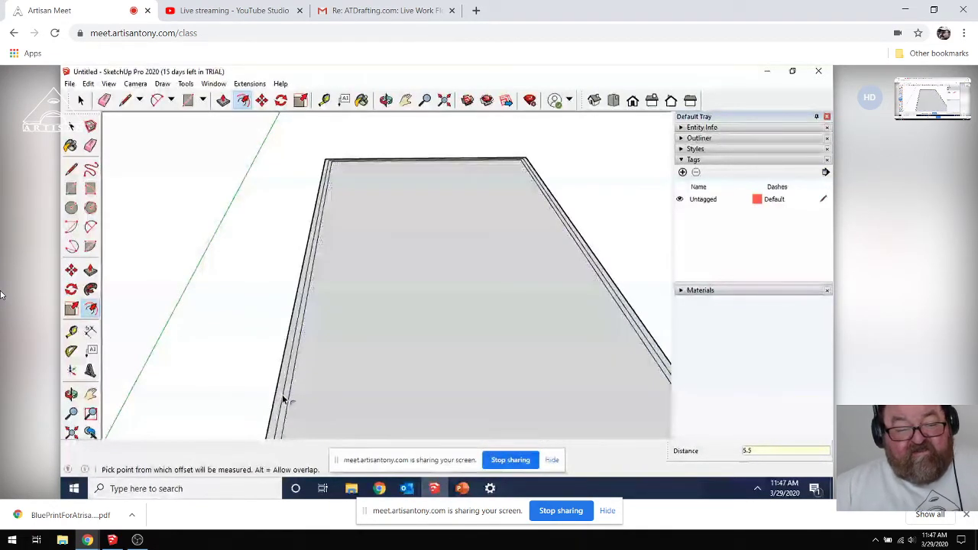
Step: Push/Pull the narrow perimeter face on top of the foundation walls upward by 1 1/2 inches
scroll(283, 399, down, 3)
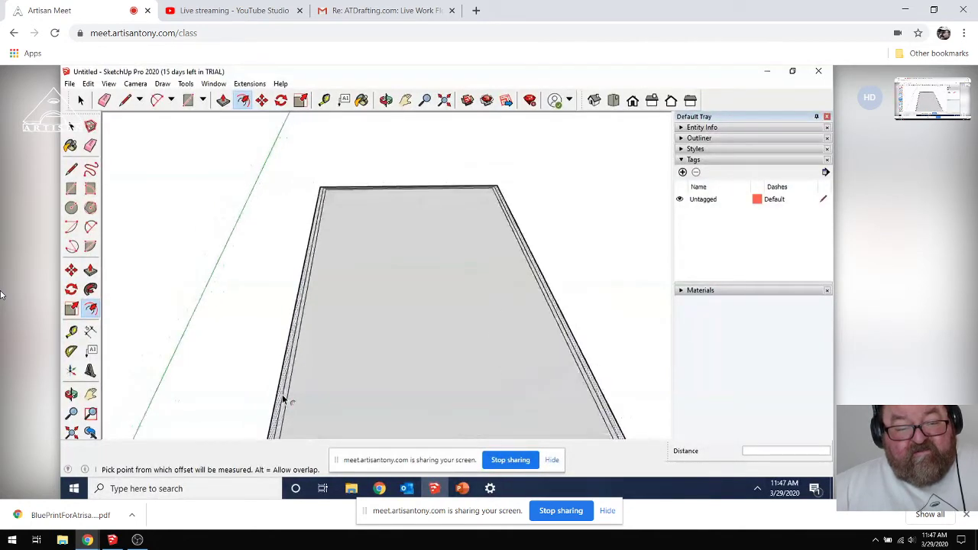
key(p)
click(281, 399)
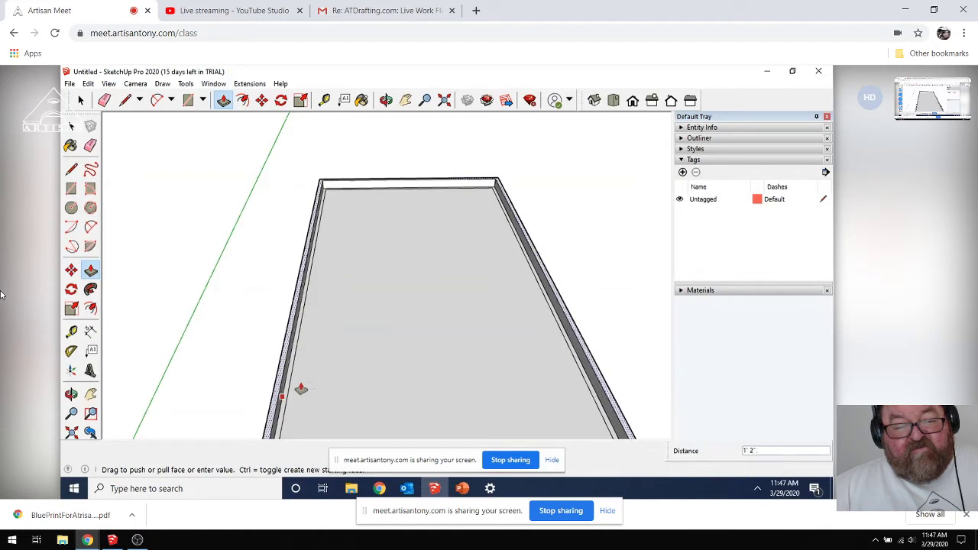
scroll(294, 390, down, 4)
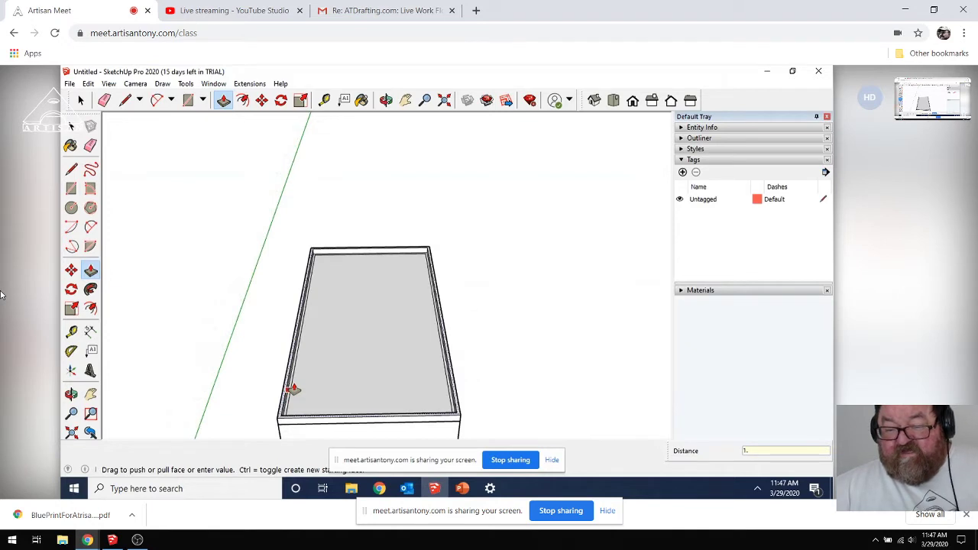
text(1/2")
key(Return)
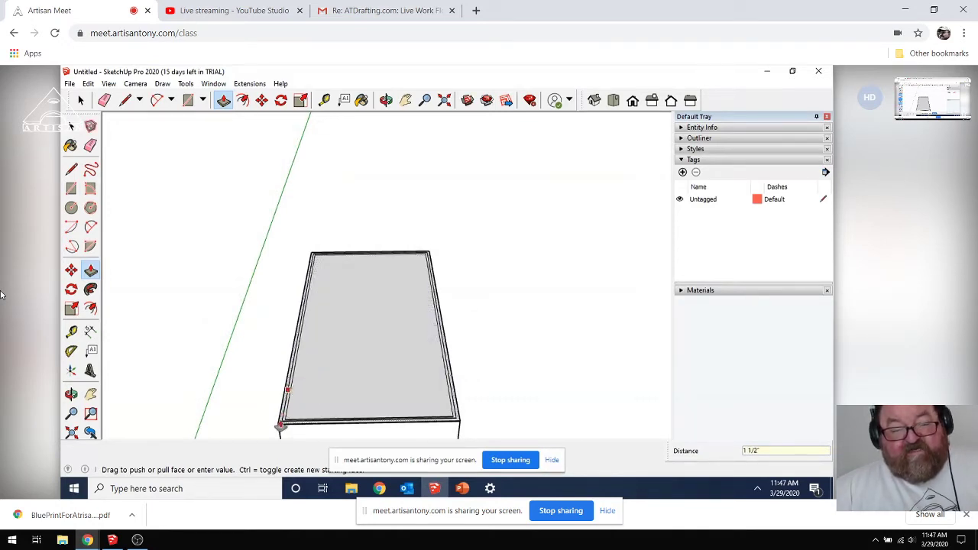
Step: Delete the large inner face that covers the foundation opening inside the plate
scroll(279, 426, up, 2)
scroll(279, 424, up, 1)
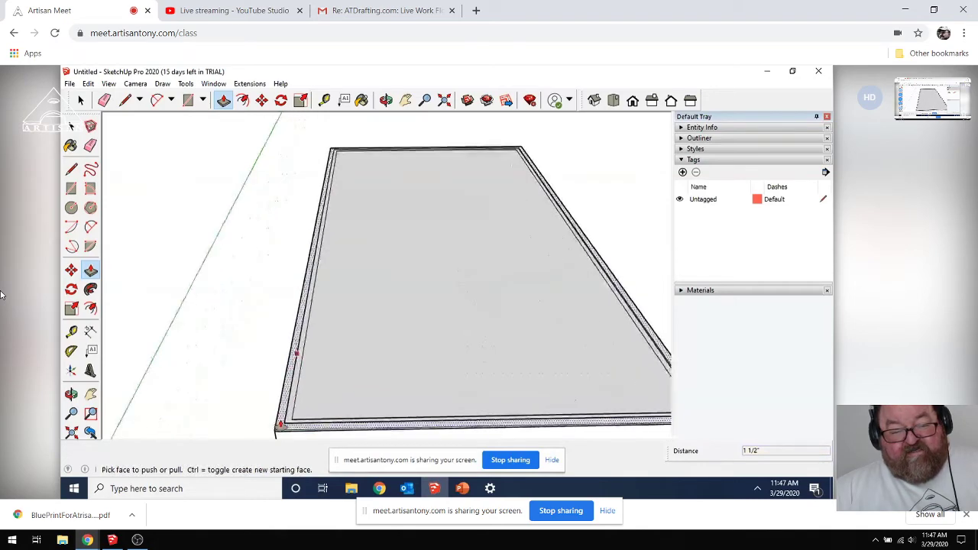
scroll(280, 425, up, 1)
key(o)
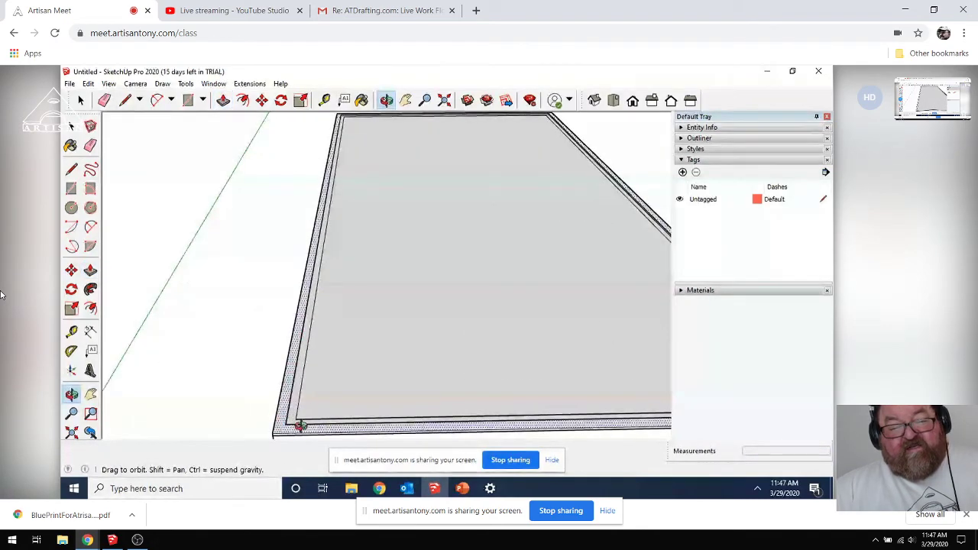
drag(314, 375, 329, 328)
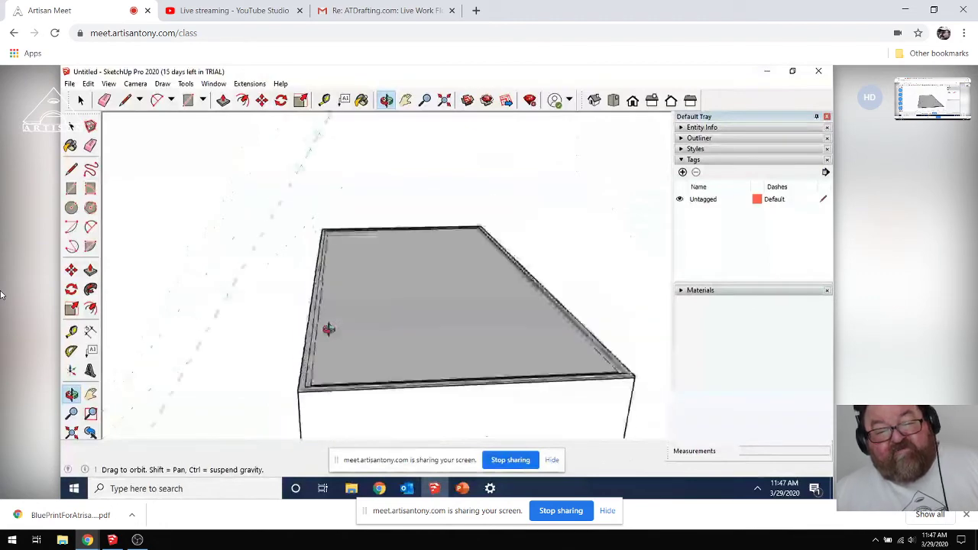
key(space)
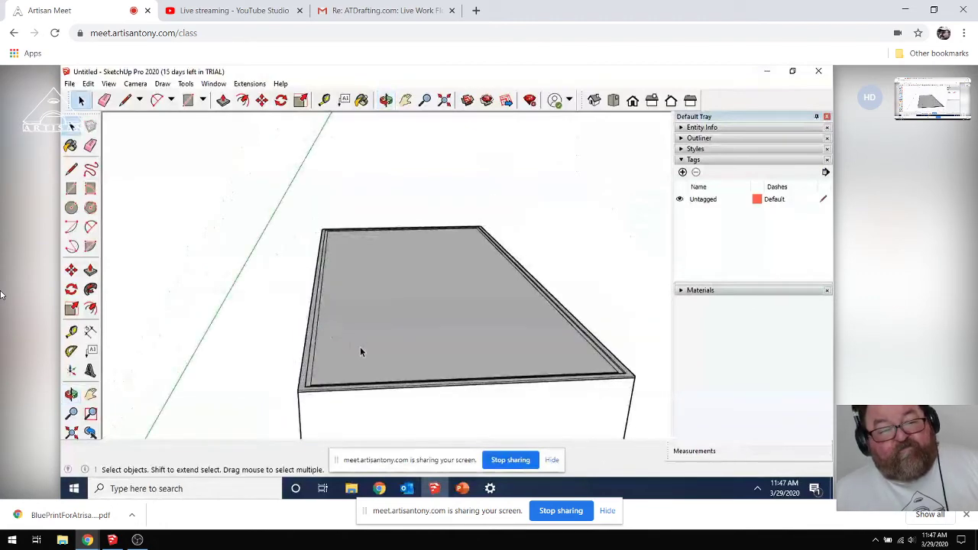
click(361, 352)
key(Delete)
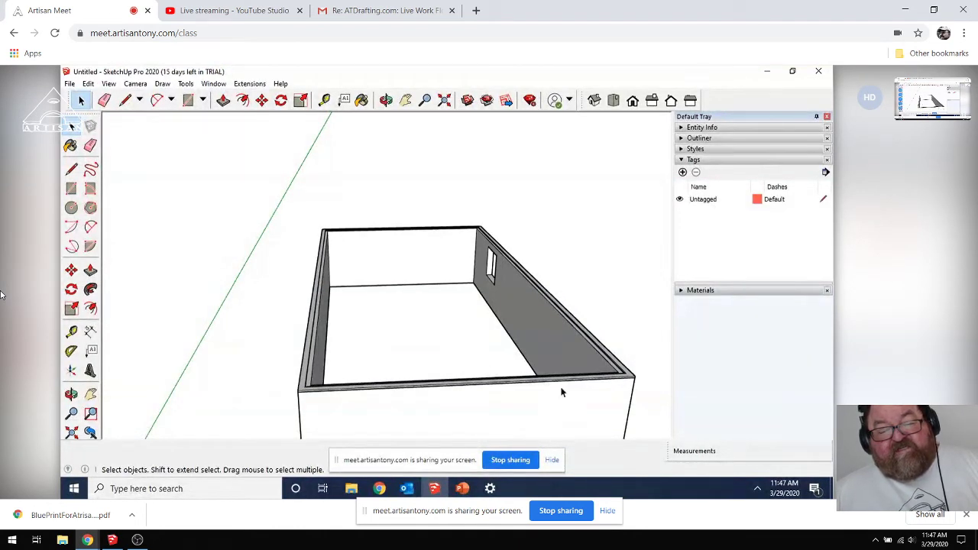
Step: Select all of the plate geometry on top of the foundation walls and make it a group
key(o)
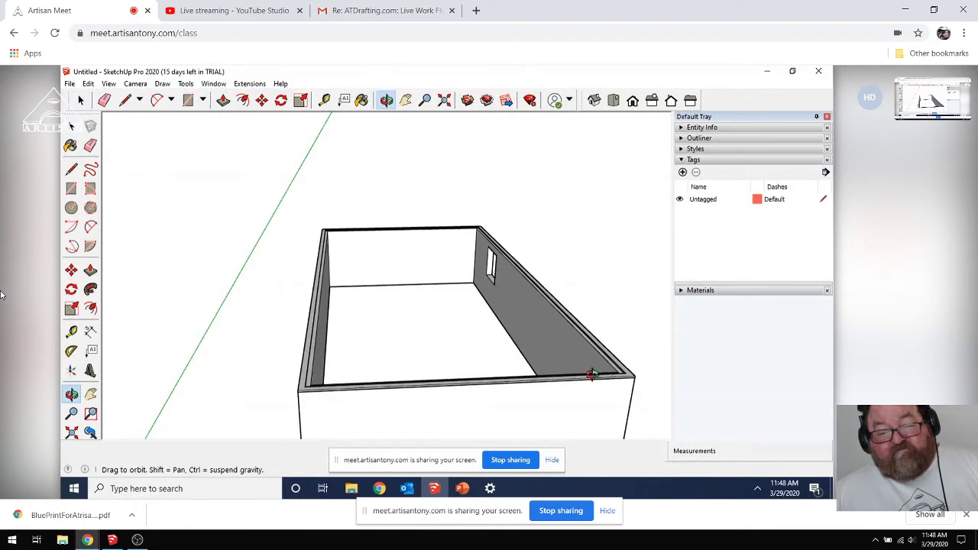
drag(592, 375, 561, 365)
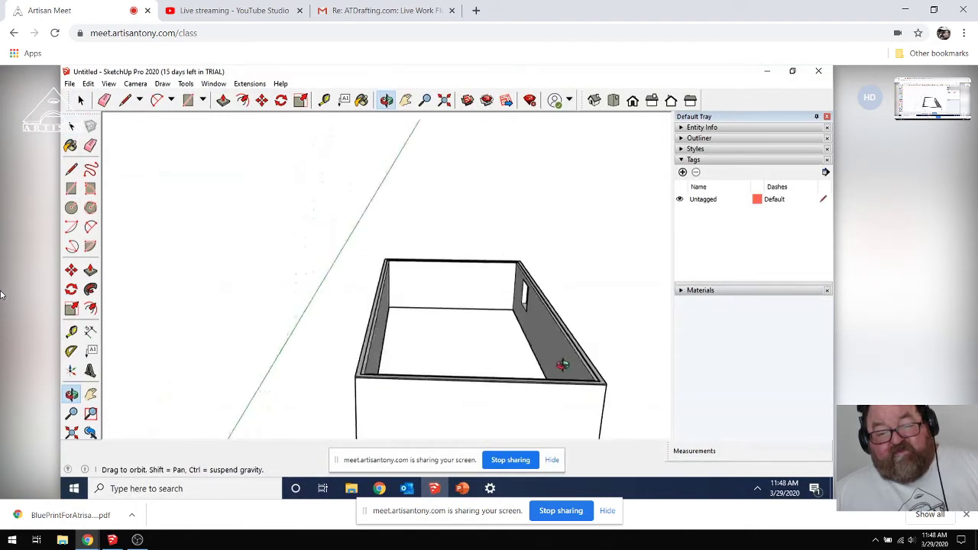
drag(486, 426, 477, 364)
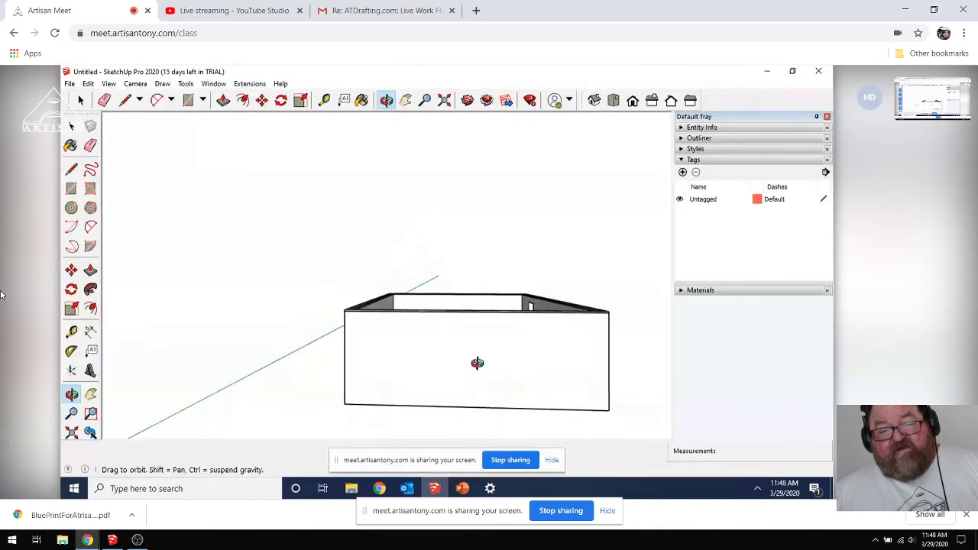
click(81, 102)
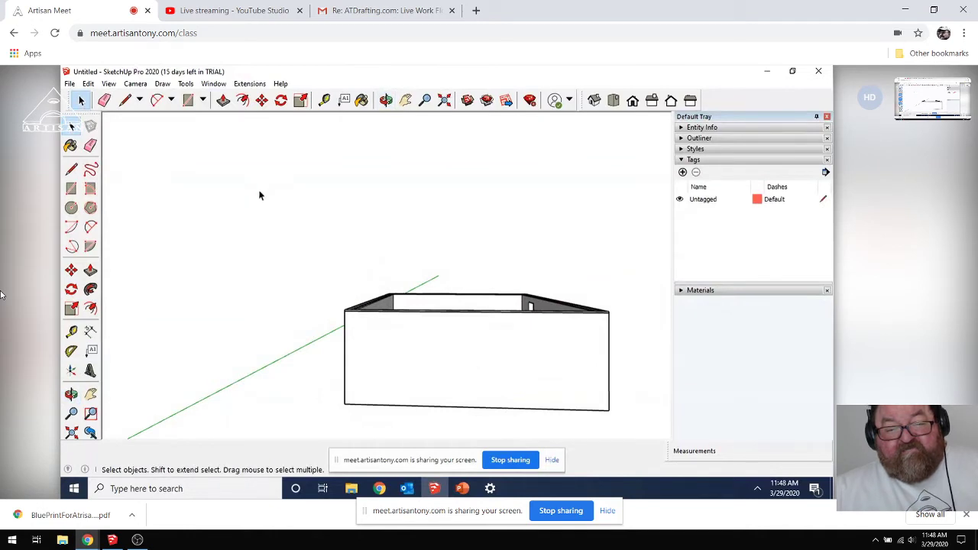
drag(323, 282, 669, 323)
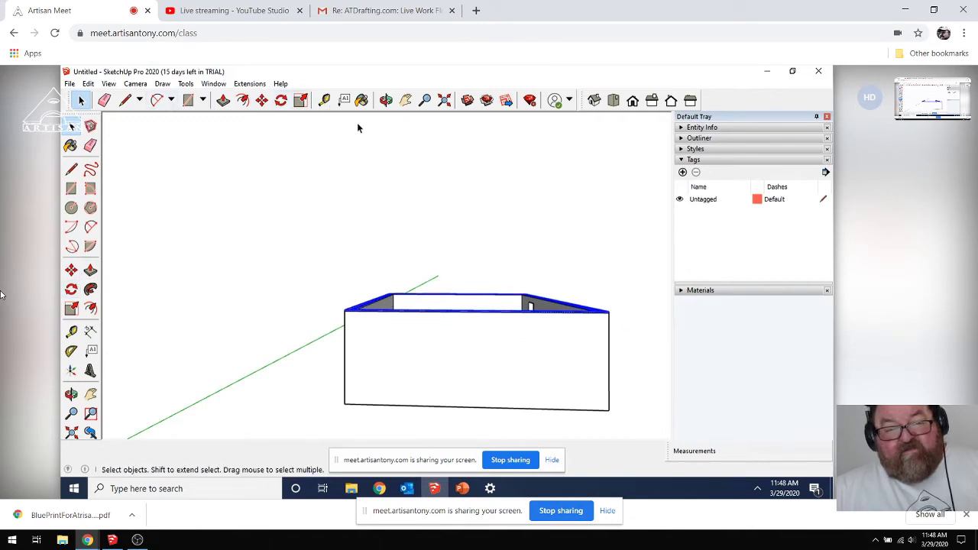
click(71, 394)
drag(472, 304, 490, 401)
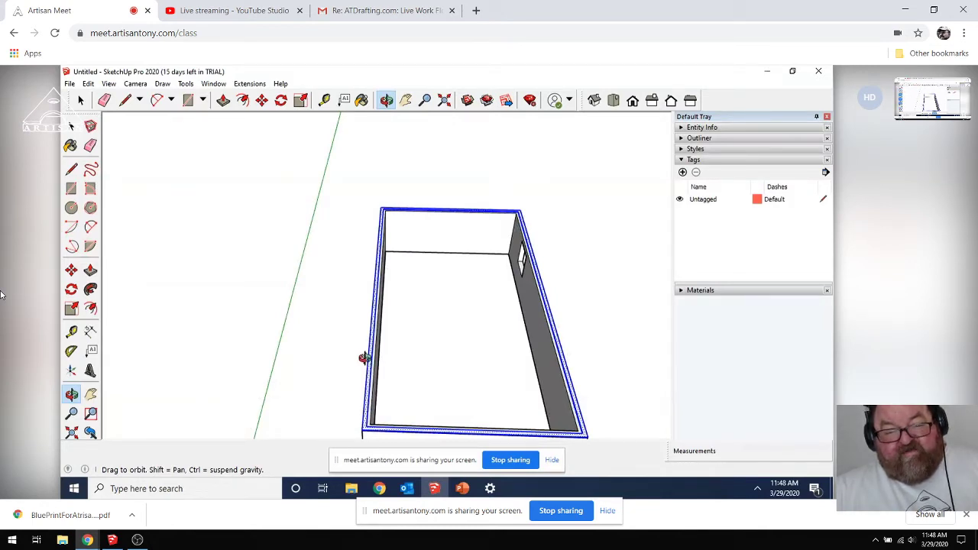
key(space)
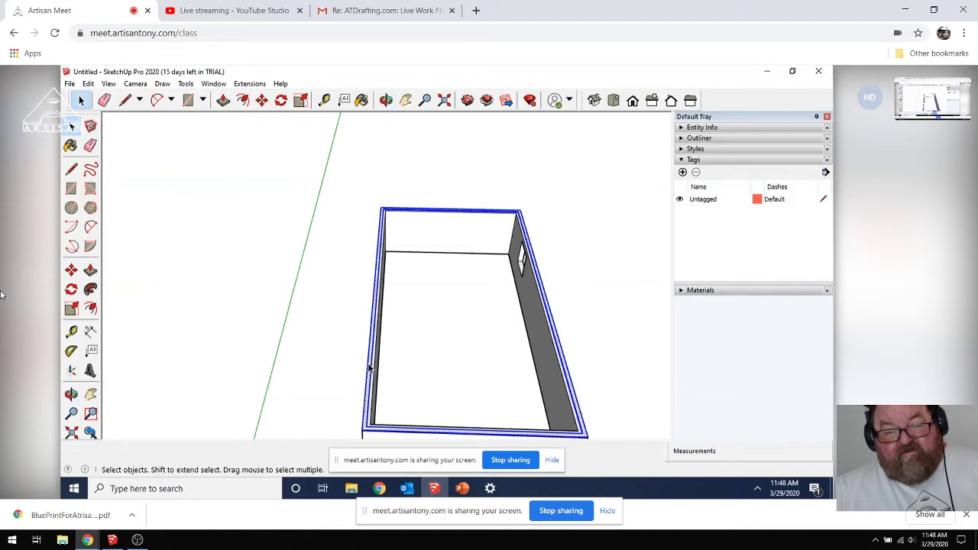
right_click(369, 369)
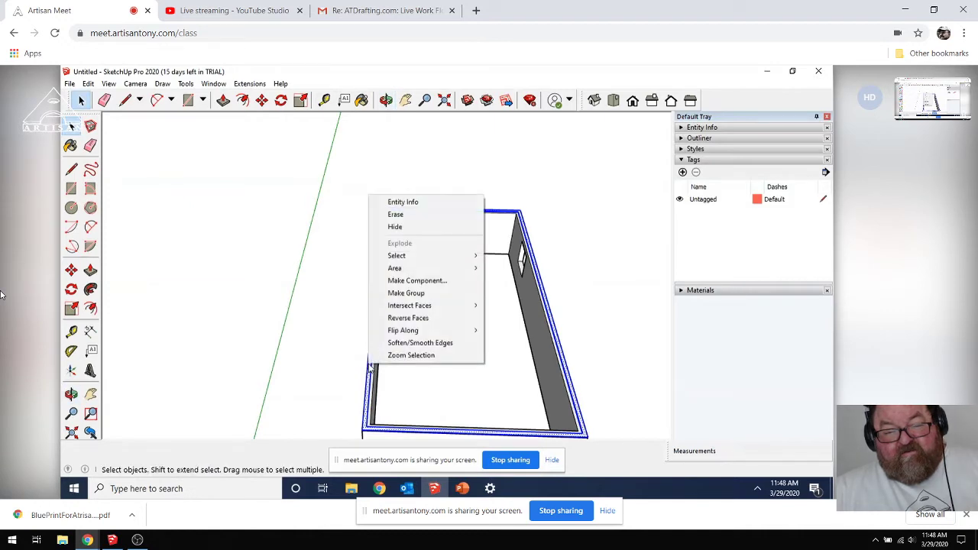
click(411, 295)
click(341, 389)
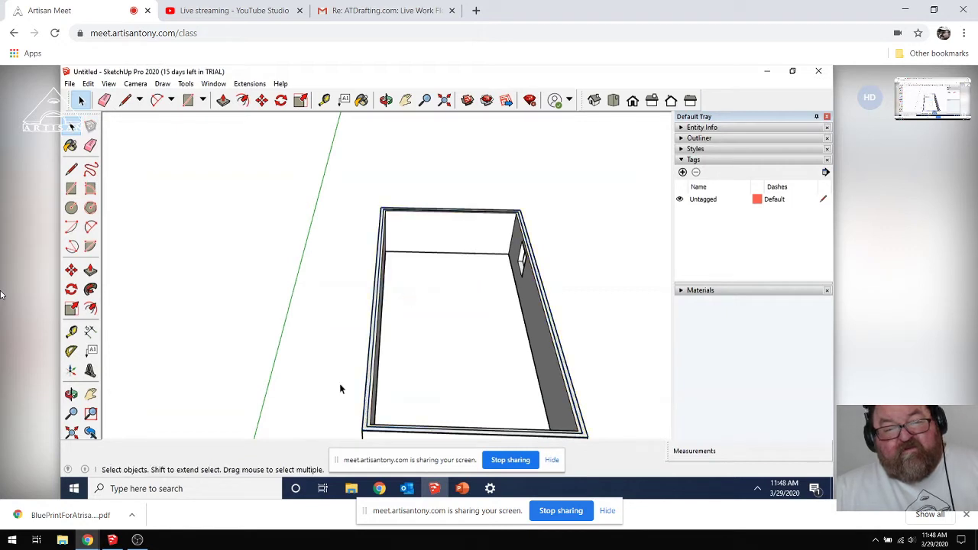
click(304, 394)
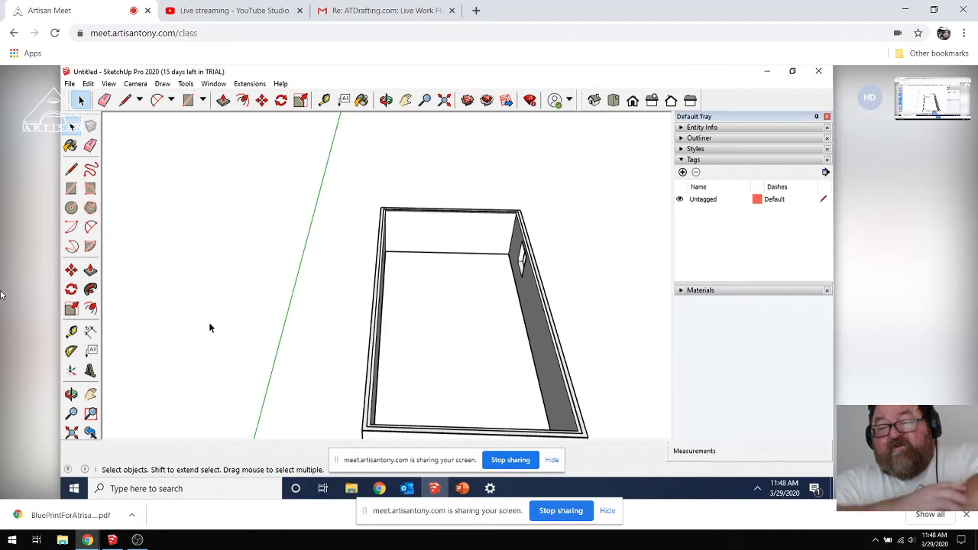
Step: Paint the plate group on top of the foundation walls with the Wood Plywood Knots material from the Wood collection
click(678, 289)
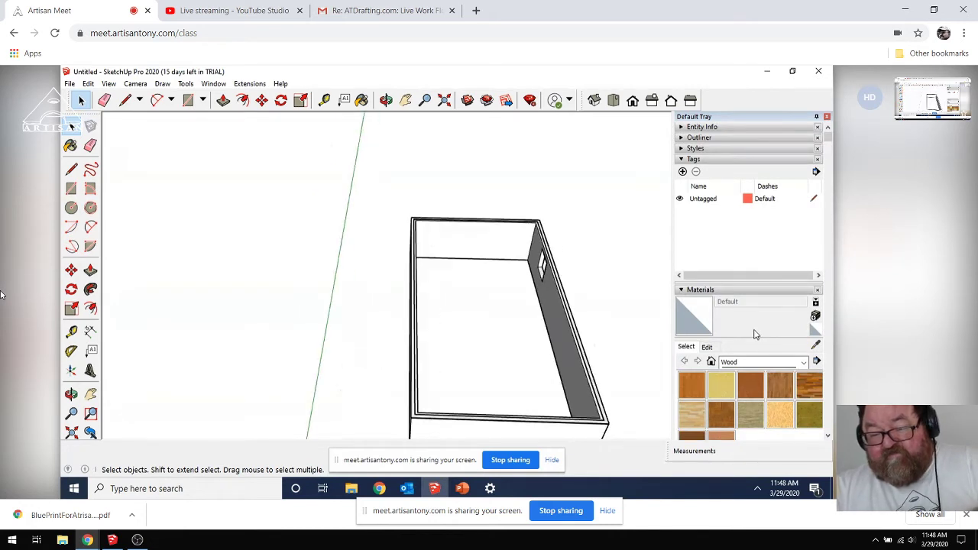
click(829, 437)
click(828, 437)
click(829, 437)
click(829, 437)
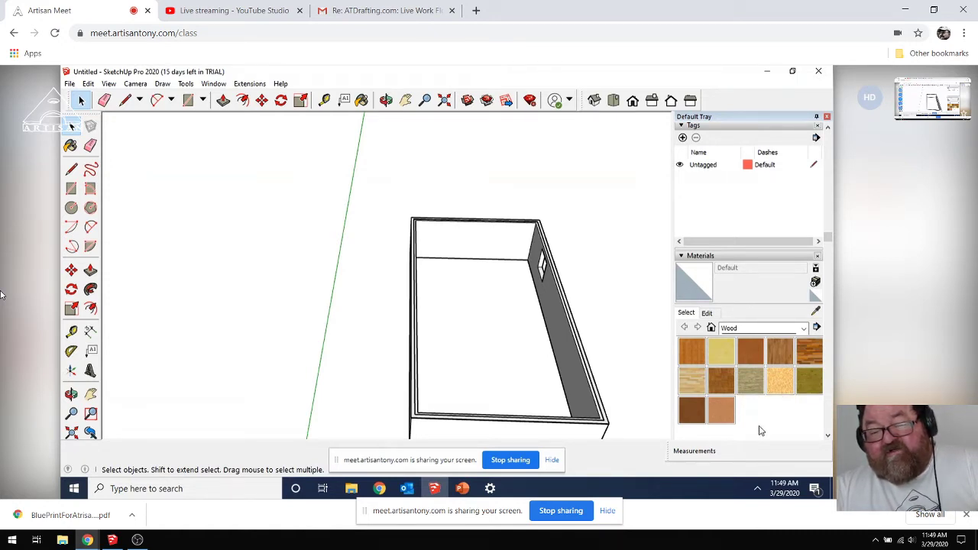
click(808, 384)
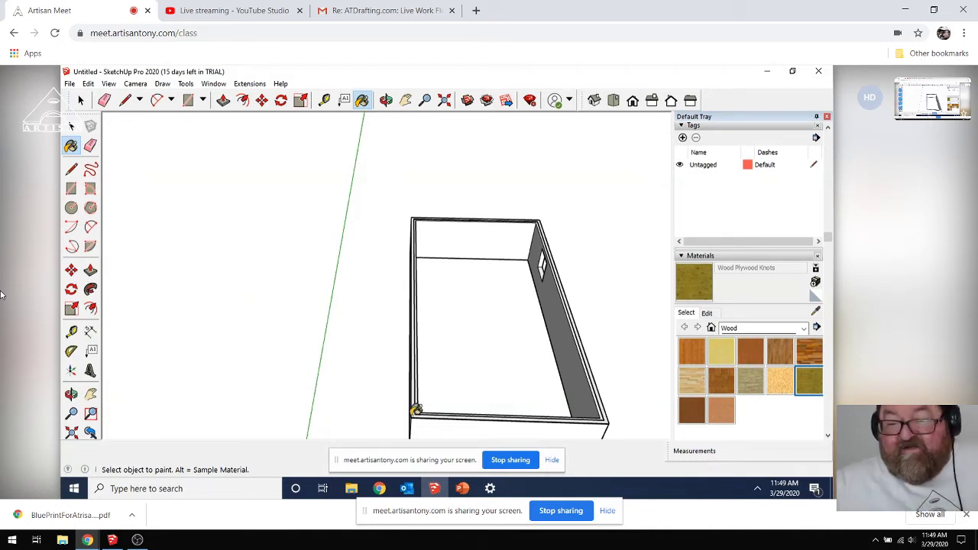
scroll(420, 410, up, 4)
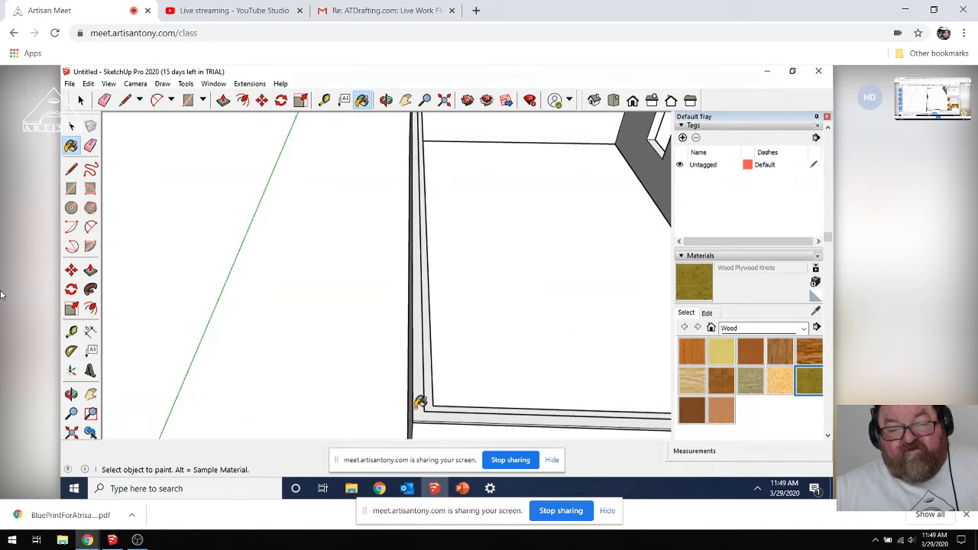
click(418, 405)
scroll(419, 403, down, 5)
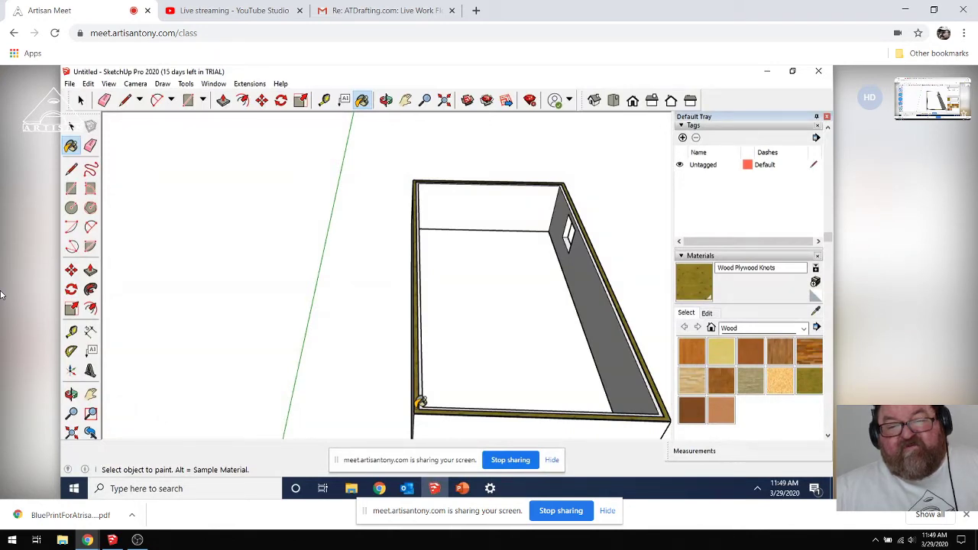
Step: Open the painted plate group to look at its geometry, and close it again
key(space)
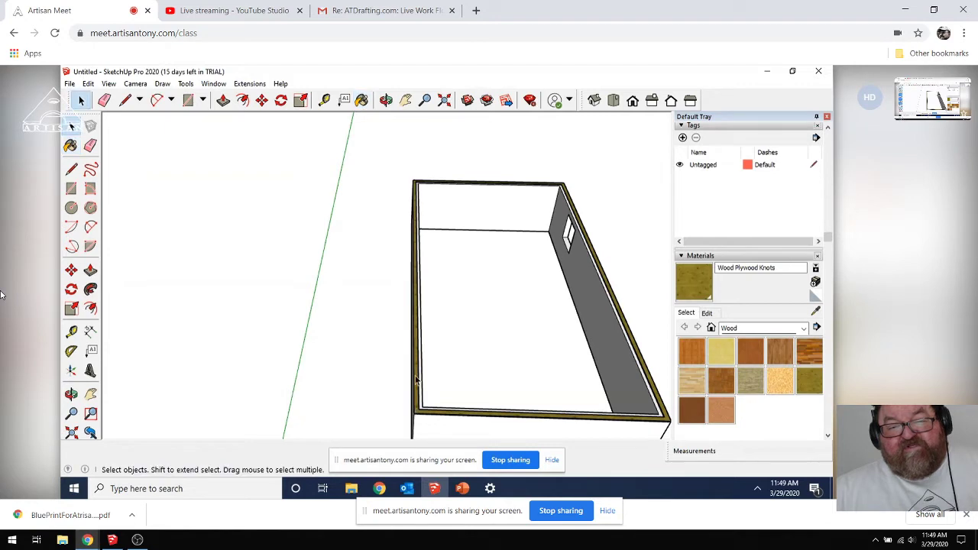
double_click(416, 380)
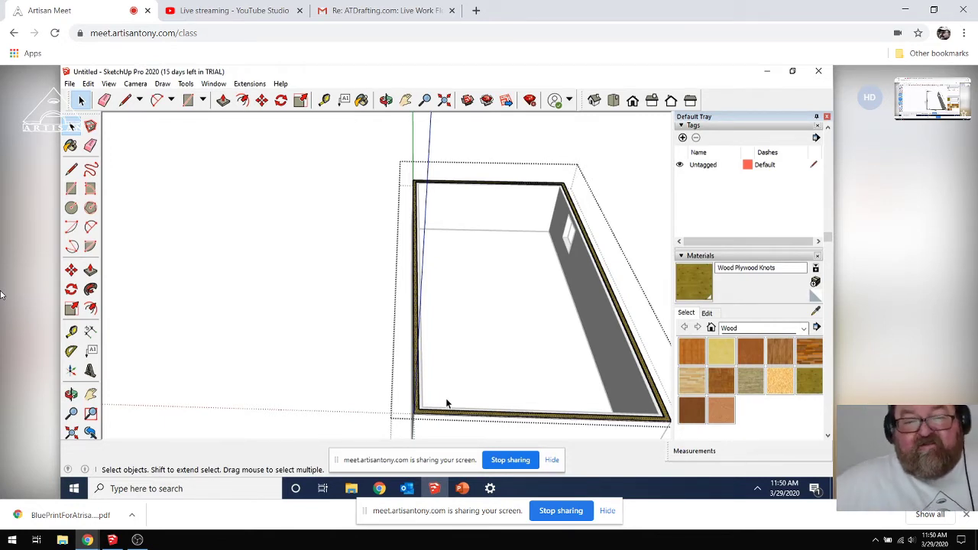
click(316, 355)
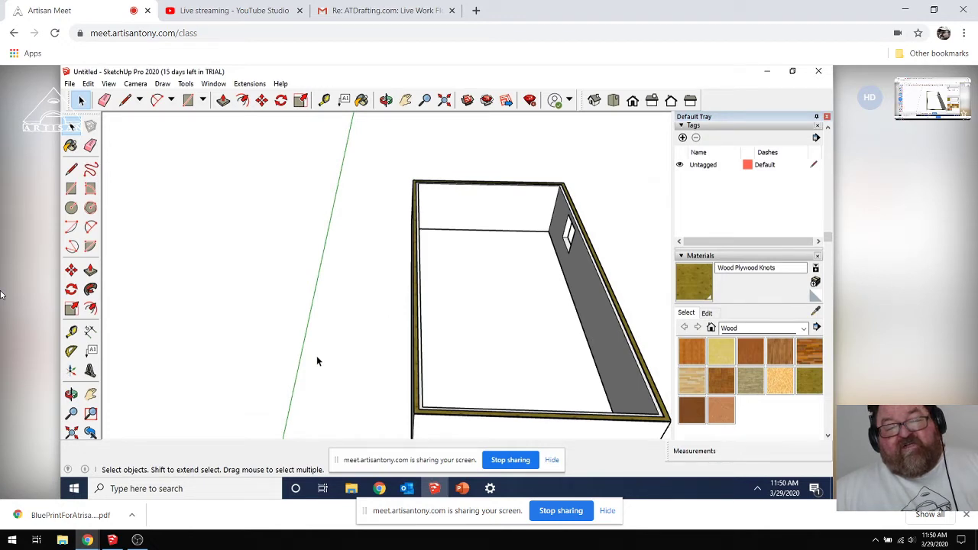
double_click(416, 367)
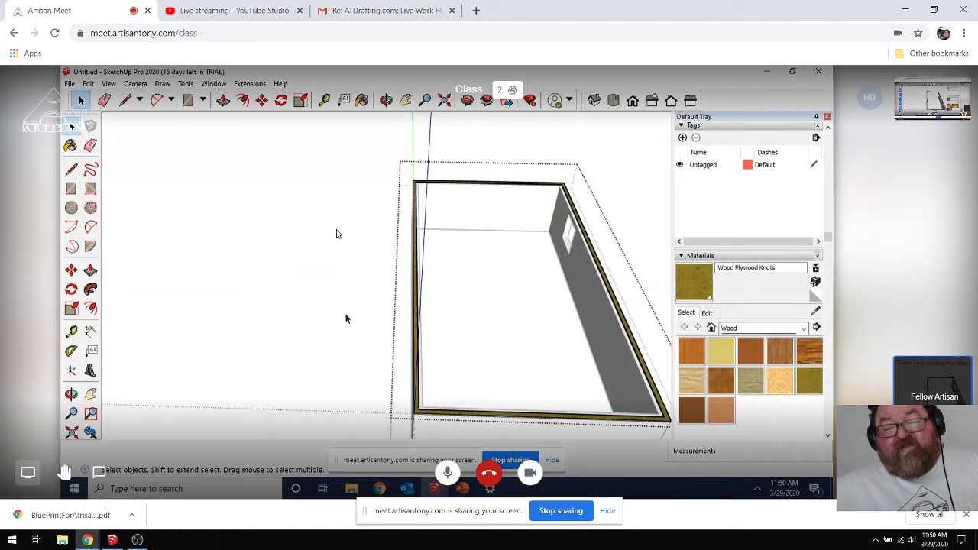
click(272, 325)
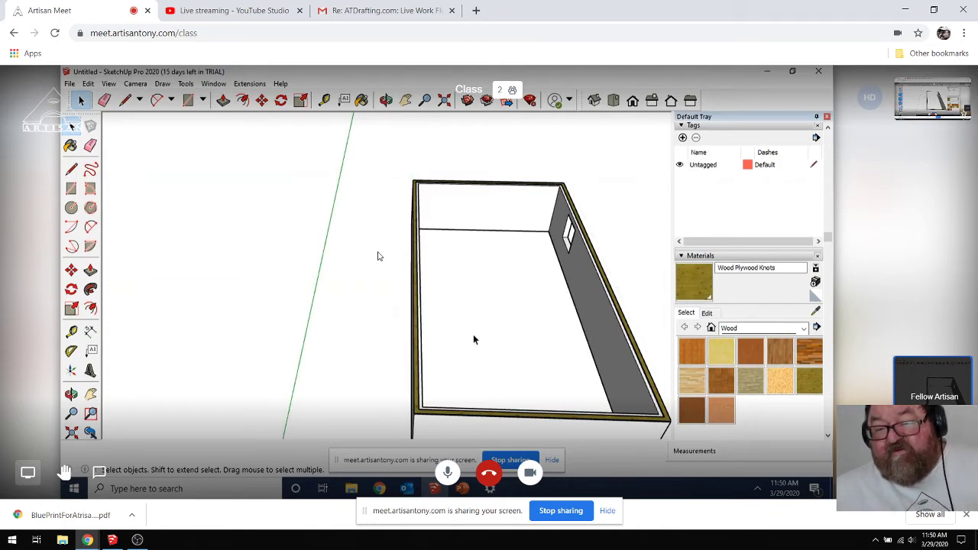
Step: Paint the foundation walls with the Concrete Form 4x8 material from the Asphalt and Concrete collection
scroll(473, 340, down, 3)
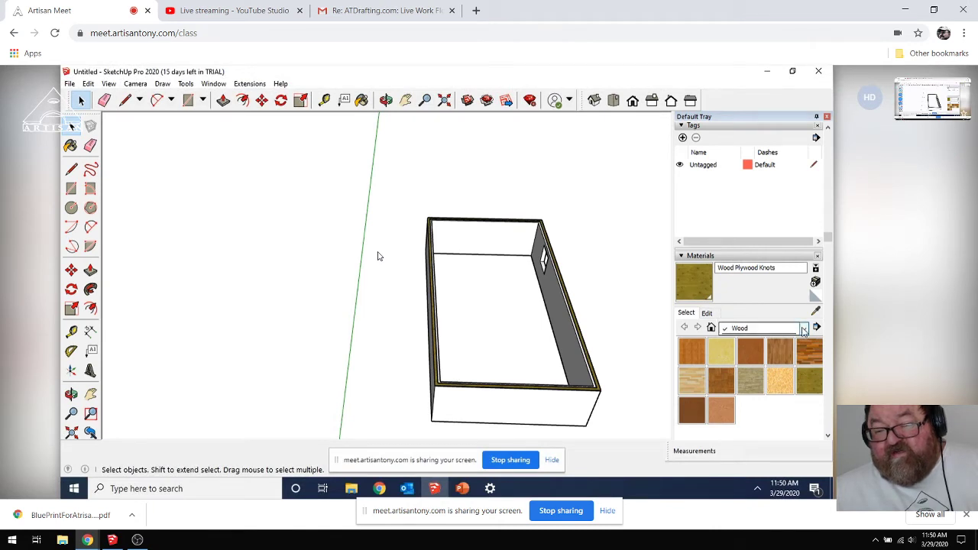
click(804, 328)
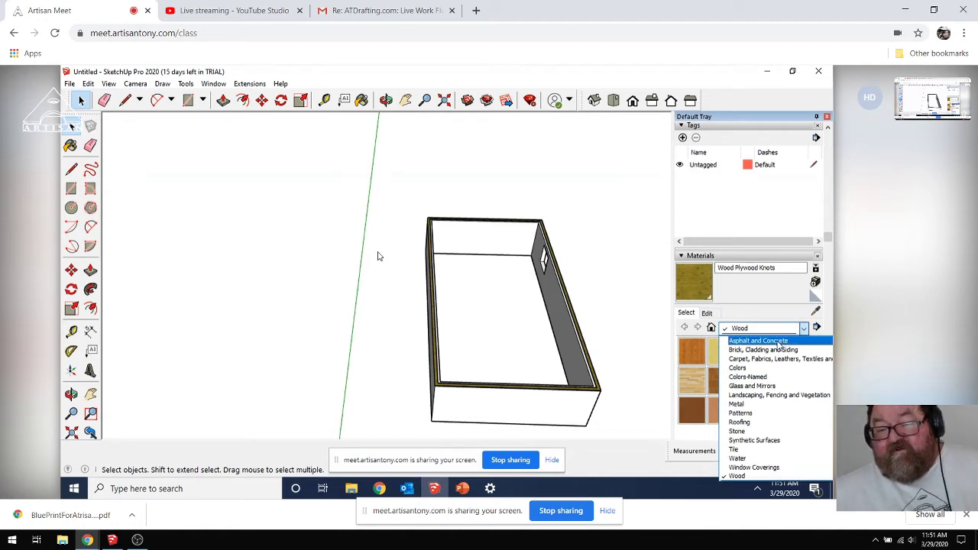
click(777, 341)
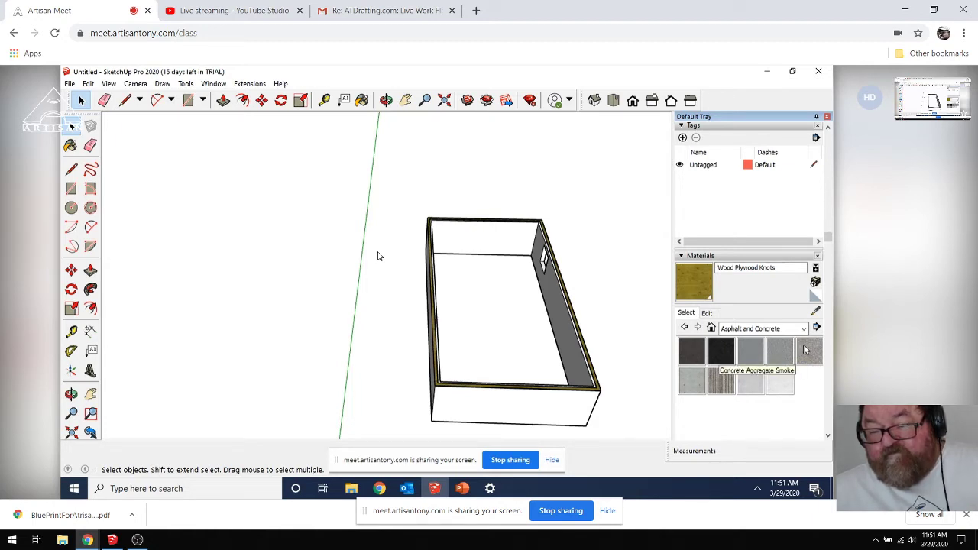
click(689, 389)
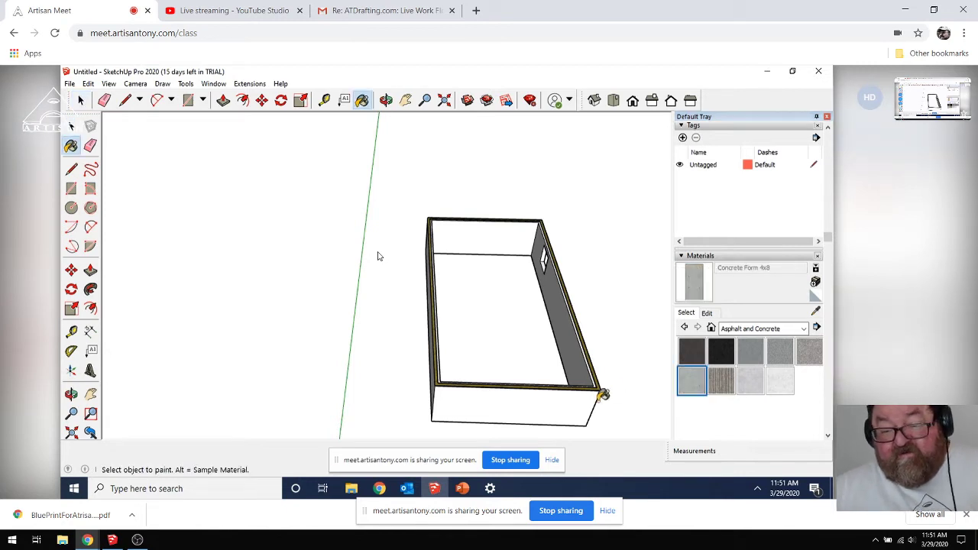
click(590, 400)
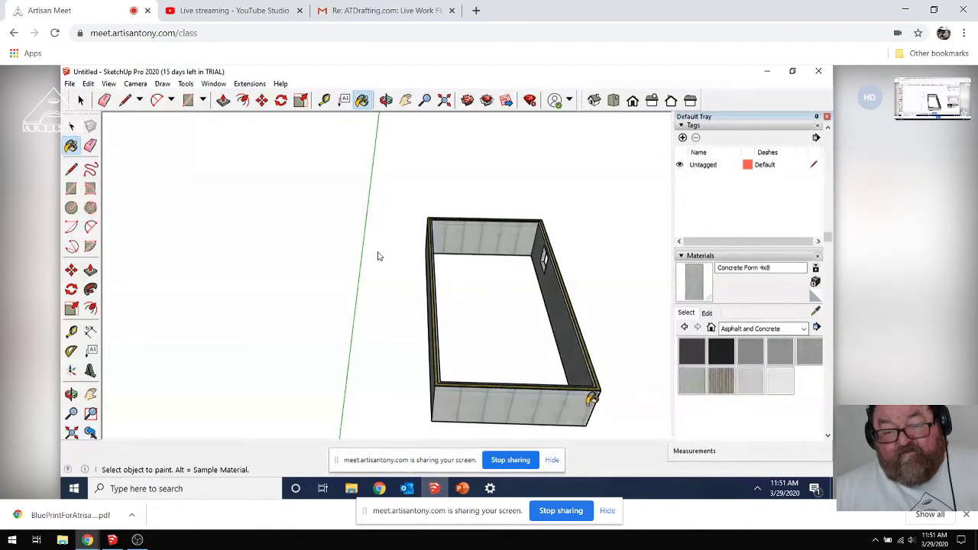
key(o)
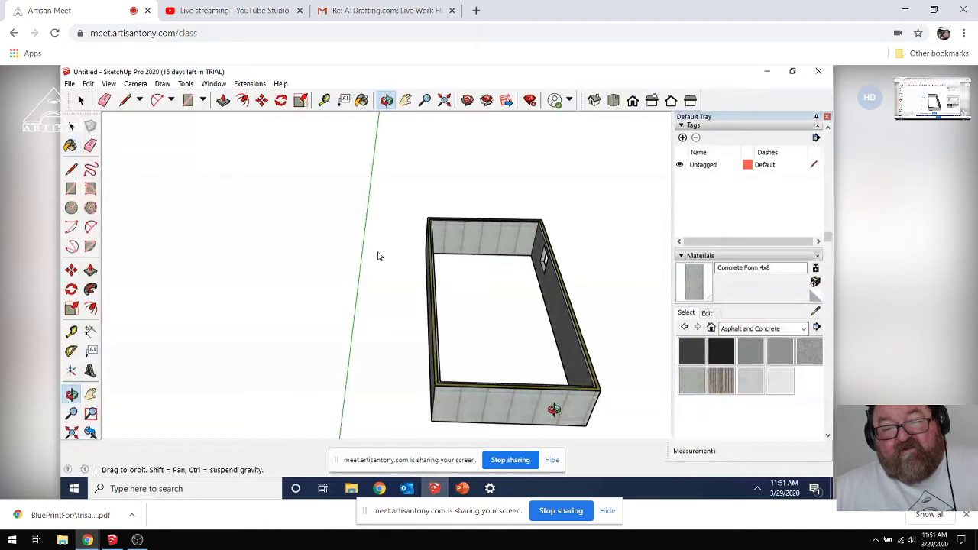
drag(554, 410, 534, 323)
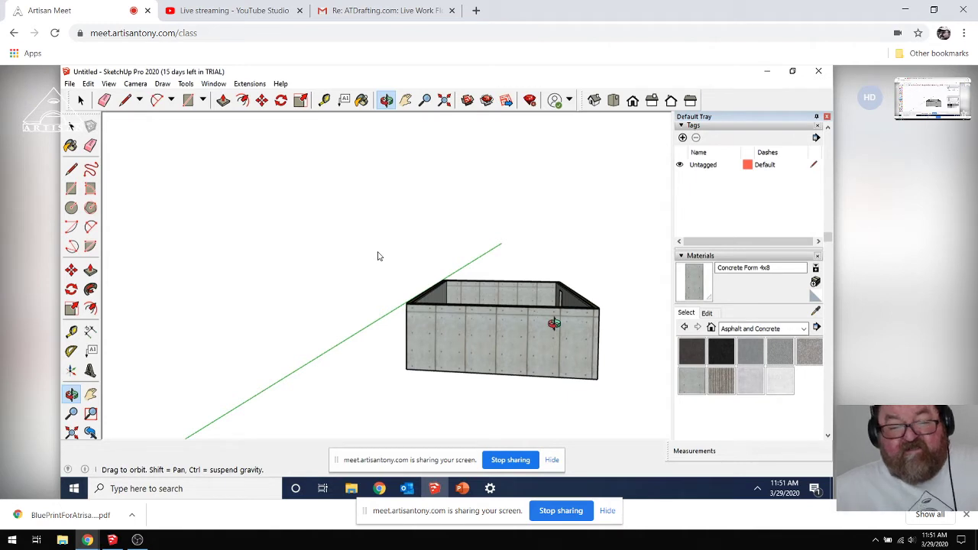
drag(591, 328, 535, 316)
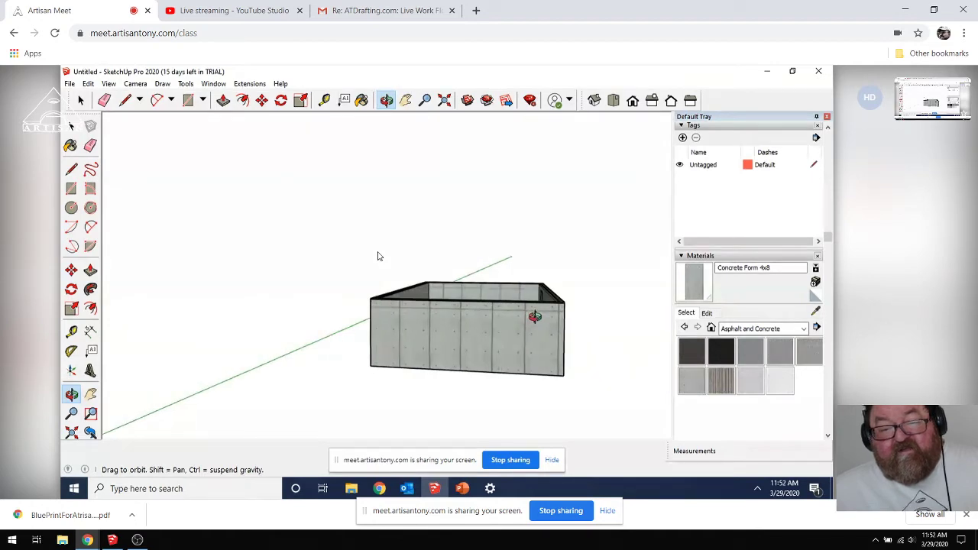
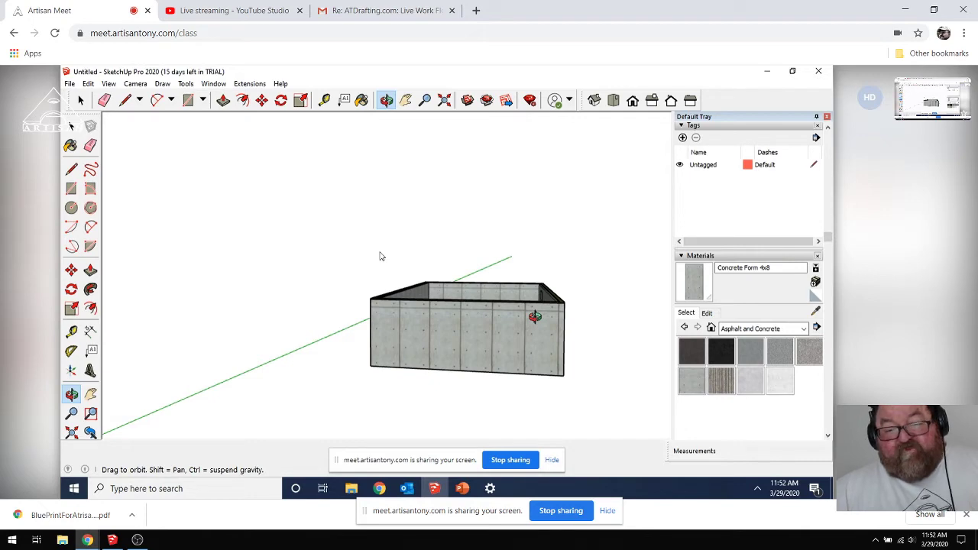
mouse_move(381, 256)
mouse_down()
mouse_move(392, 278)
mouse_move(282, 382)
mouse_up()
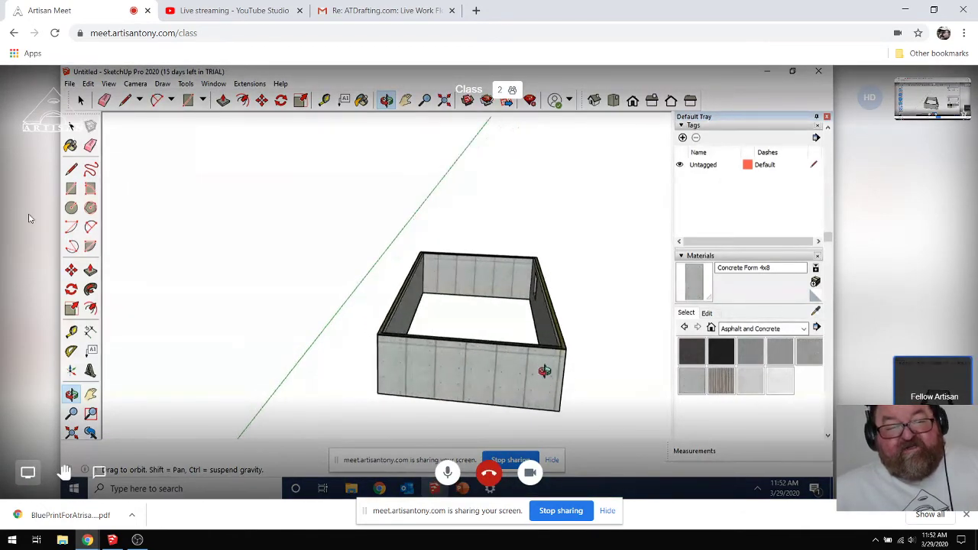
Step: Switch to the local SketchUp model and paint its foundation walls with Concrete Form 4x8 from the Asphalt and Concrete collection
click(111, 539)
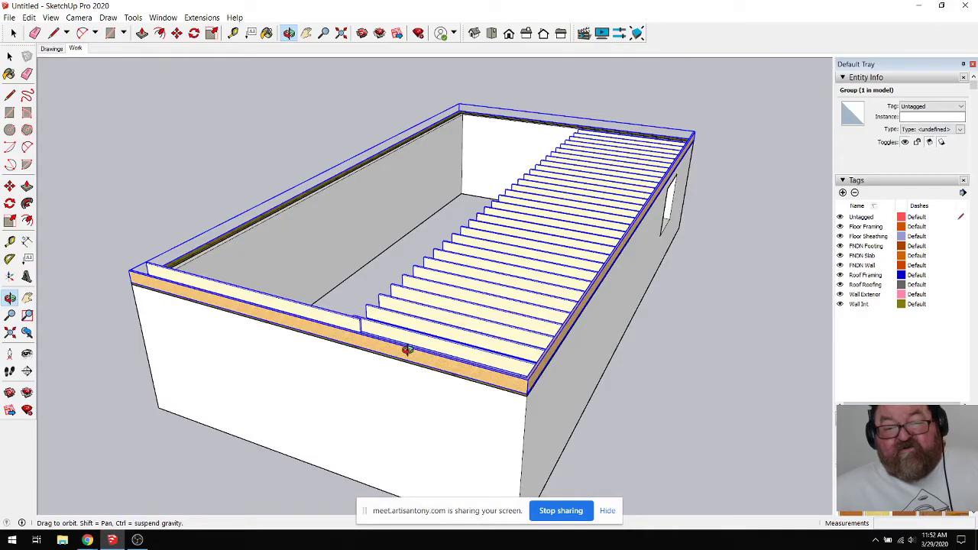
click(843, 181)
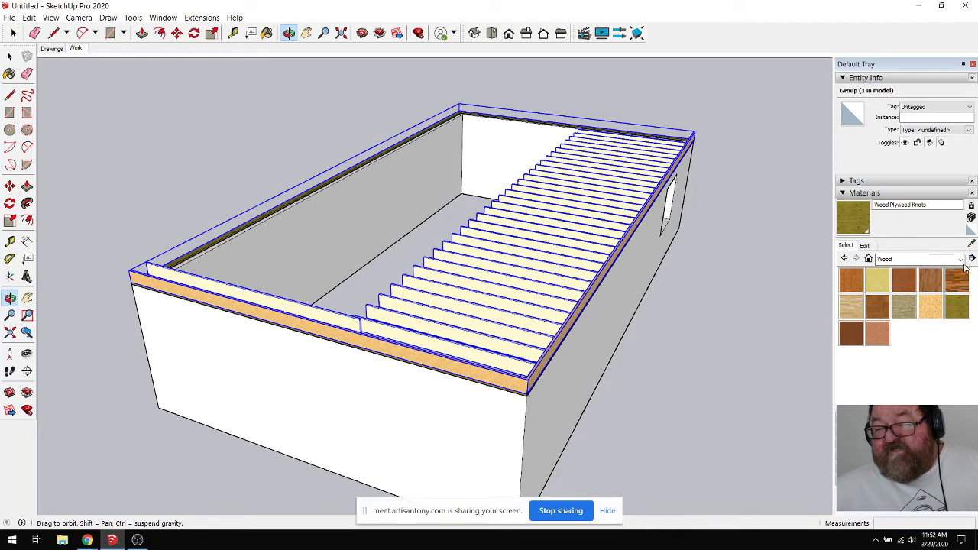
click(961, 260)
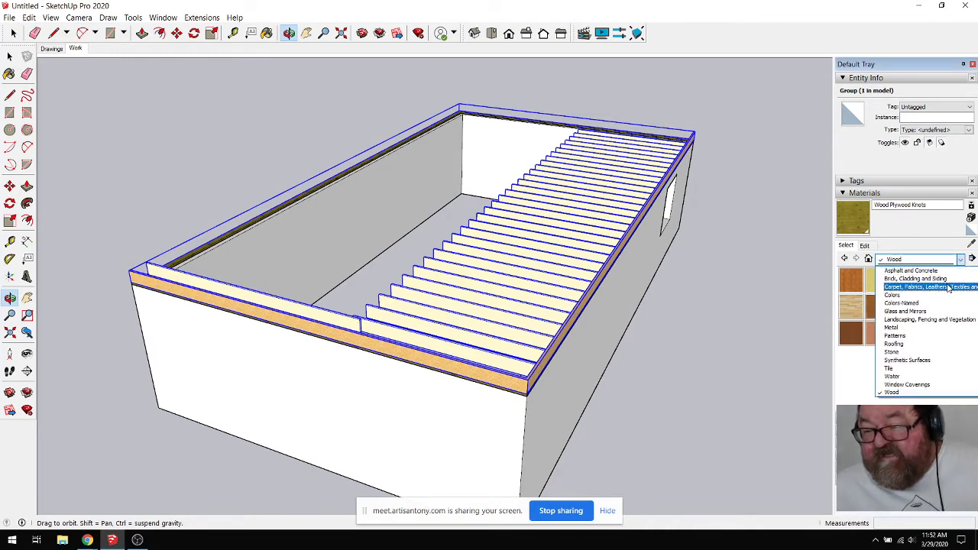
click(911, 271)
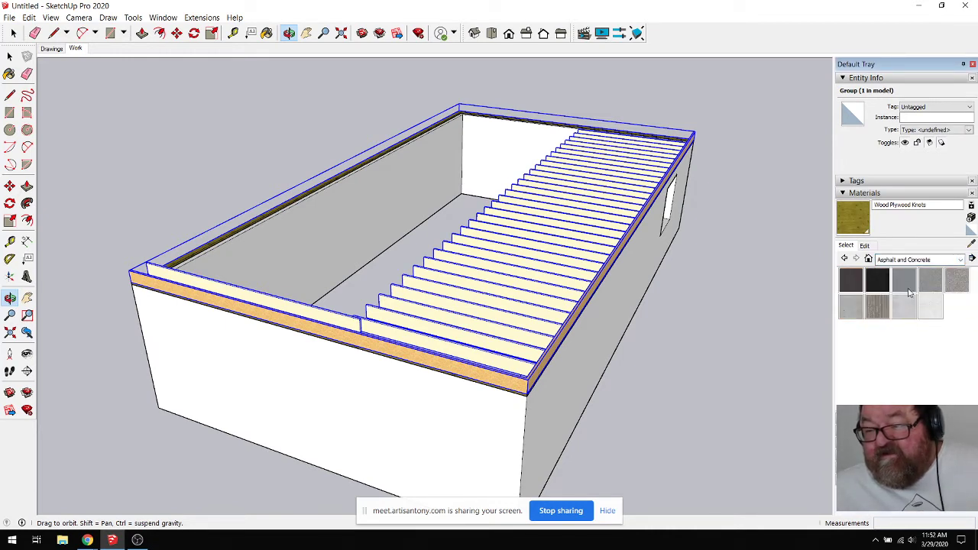
click(856, 309)
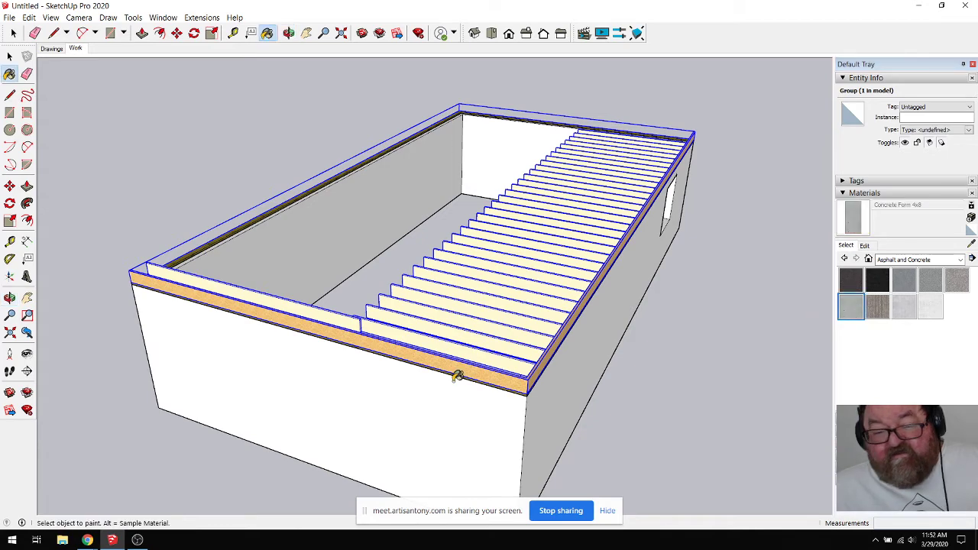
click(459, 374)
middle_drag(458, 318, 420, 405)
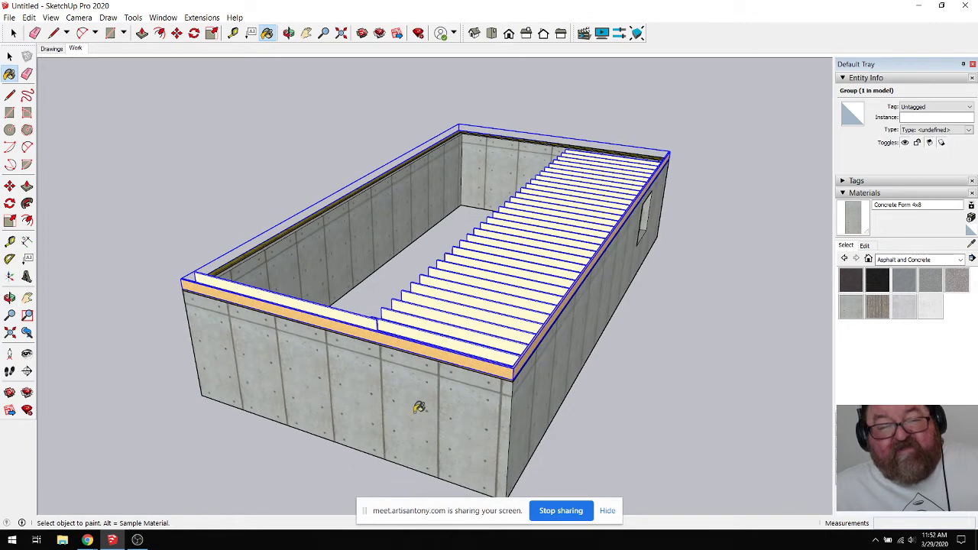
Step: Measure the spacing between two vertical joints of the concrete form texture on the front foundation wall
scroll(419, 404, up, 3)
click(233, 33)
scroll(374, 451, up, 5)
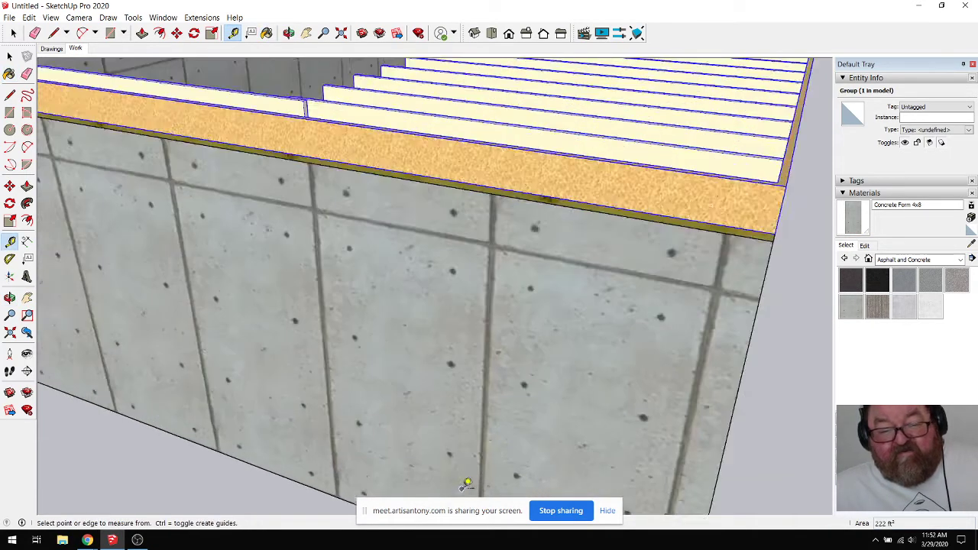
click(494, 287)
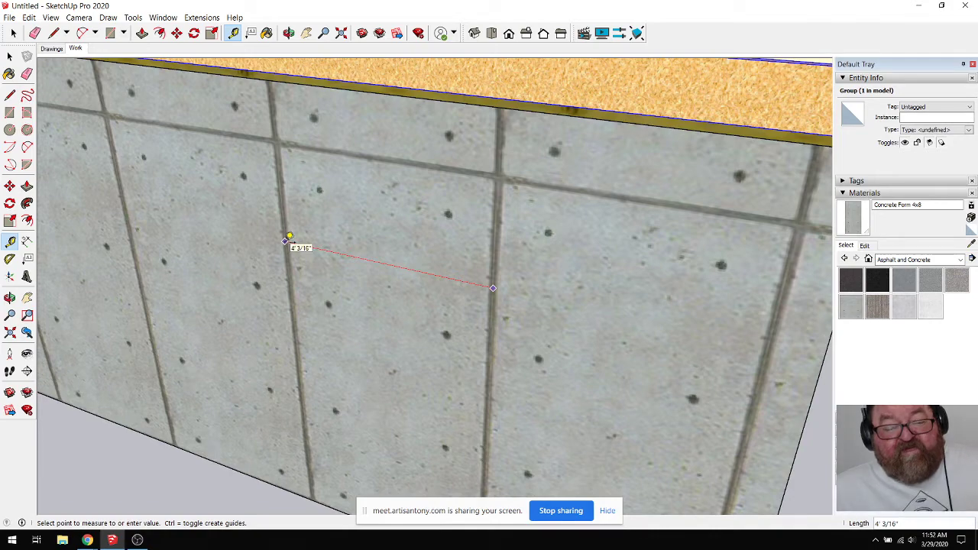
key(Escape)
Step: Examine how the concrete form joints run along the foundation walls and around the corner below the rim board
scroll(489, 284, down, 5)
middle_drag(497, 284, 542, 302)
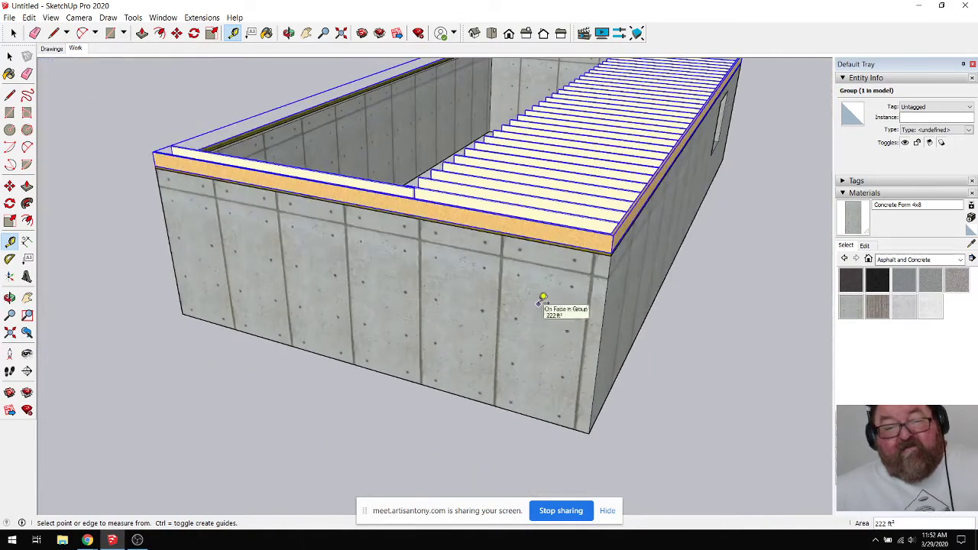
scroll(543, 302, down, 4)
click(289, 33)
drag(535, 229, 637, 252)
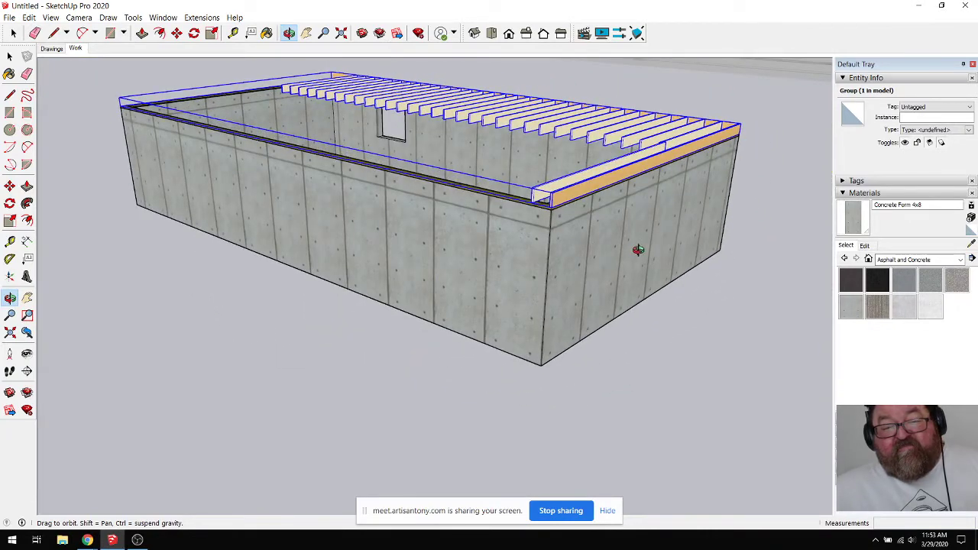
scroll(513, 235, up, 3)
scroll(524, 287, down, 3)
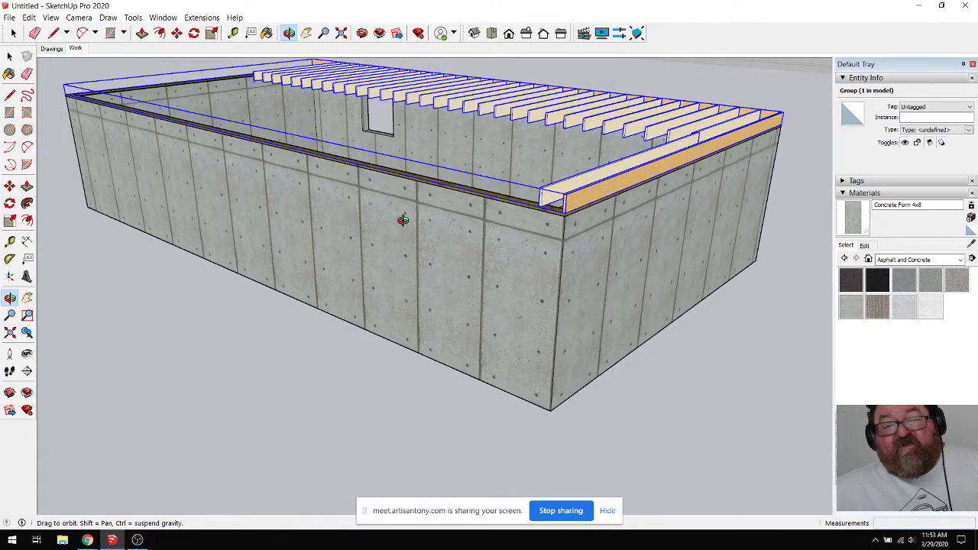
scroll(489, 227, up, 4)
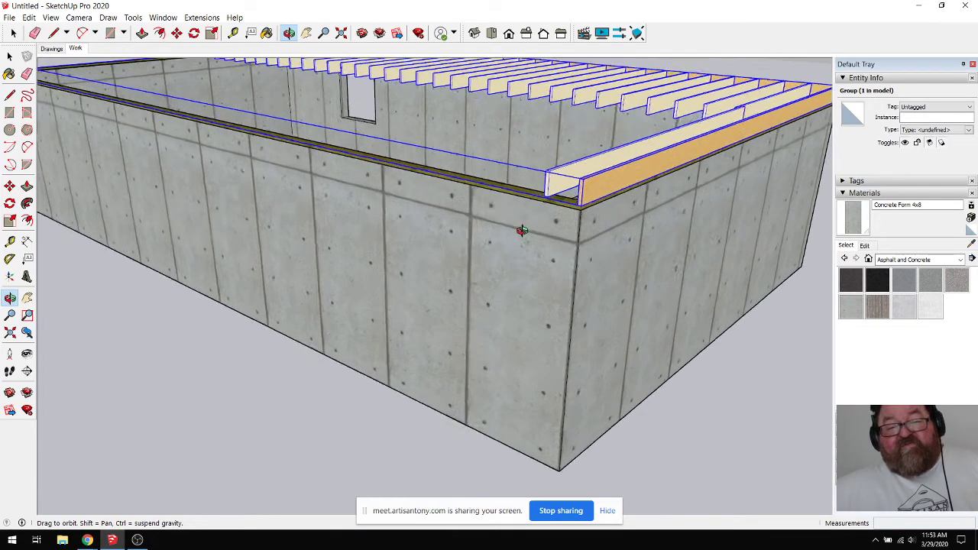
scroll(451, 197, down, 2)
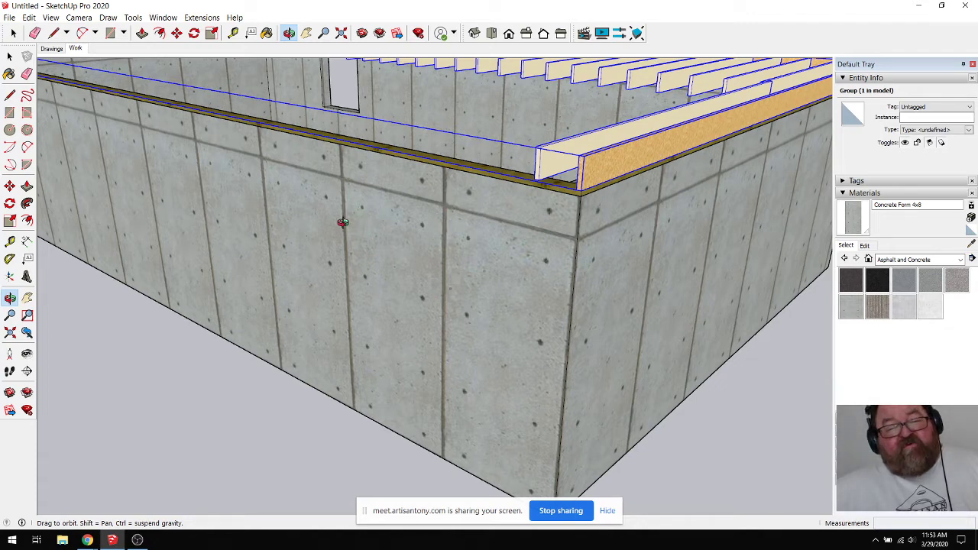
drag(400, 266, 462, 305)
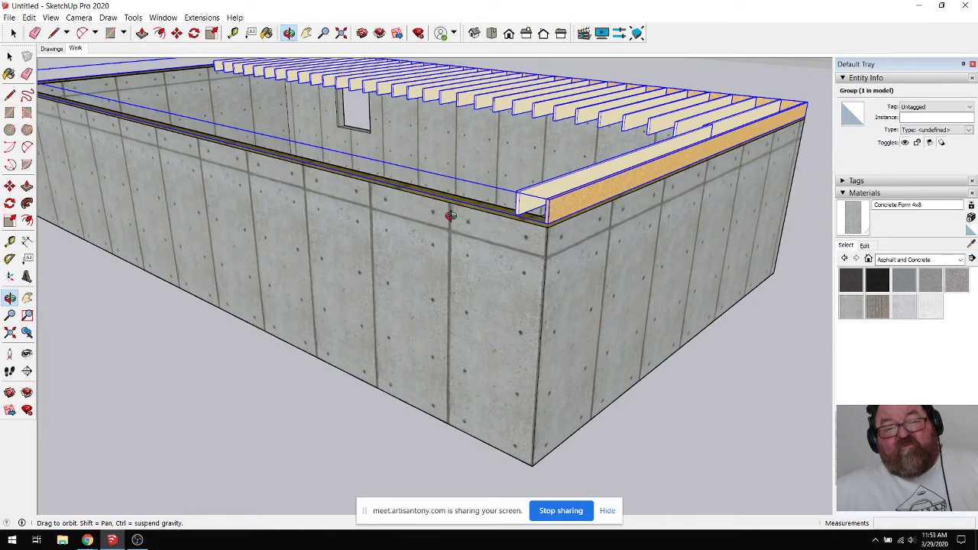
scroll(457, 306, up, 3)
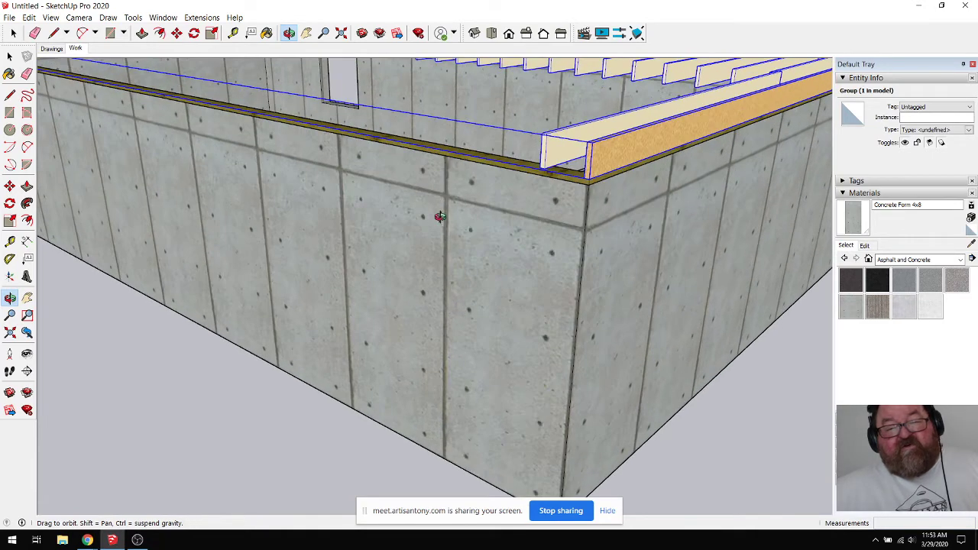
Step: Inspect the concrete panel seams, tie holes and outer corner of the textured foundation walls from close up and from several angles
scroll(444, 202, up, 5)
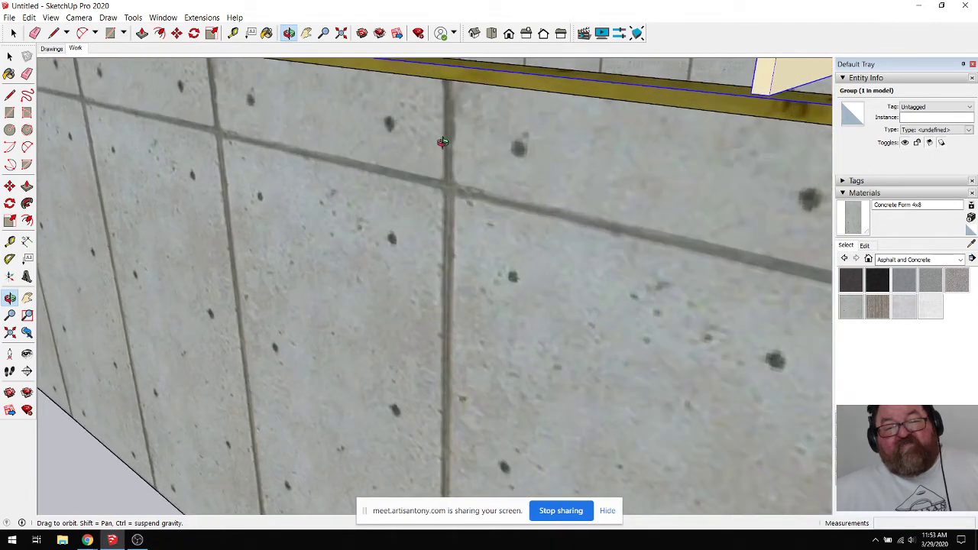
scroll(447, 223, down, 5)
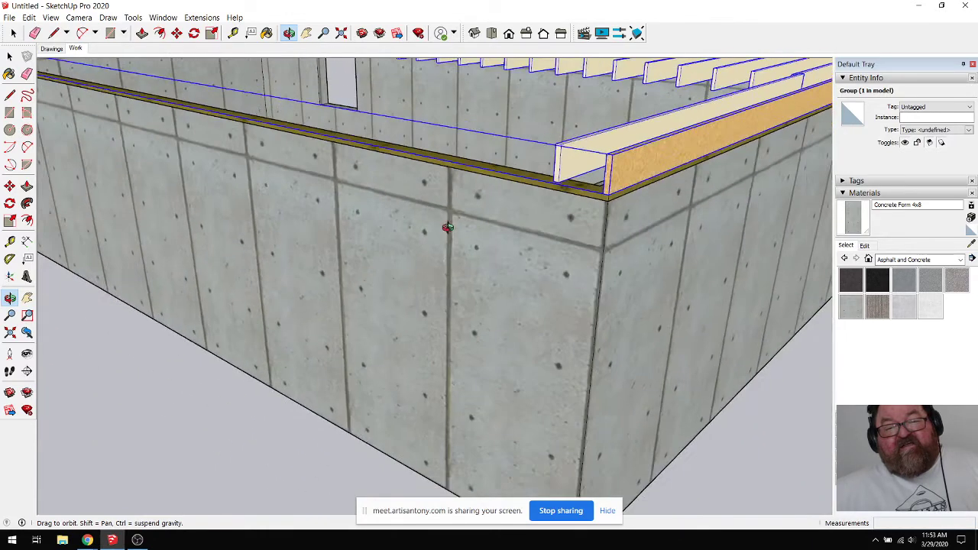
scroll(447, 228, down, 2)
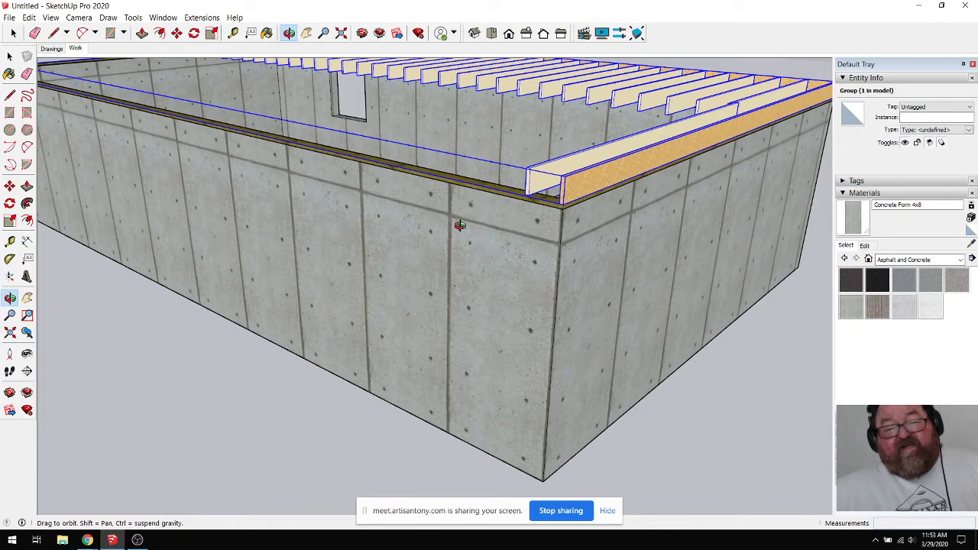
drag(547, 246, 449, 207)
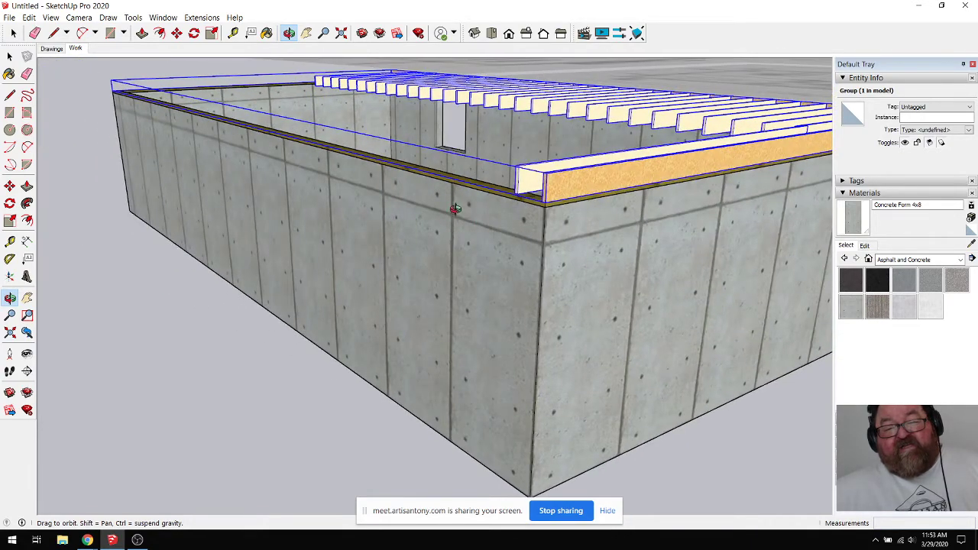
drag(376, 199, 481, 211)
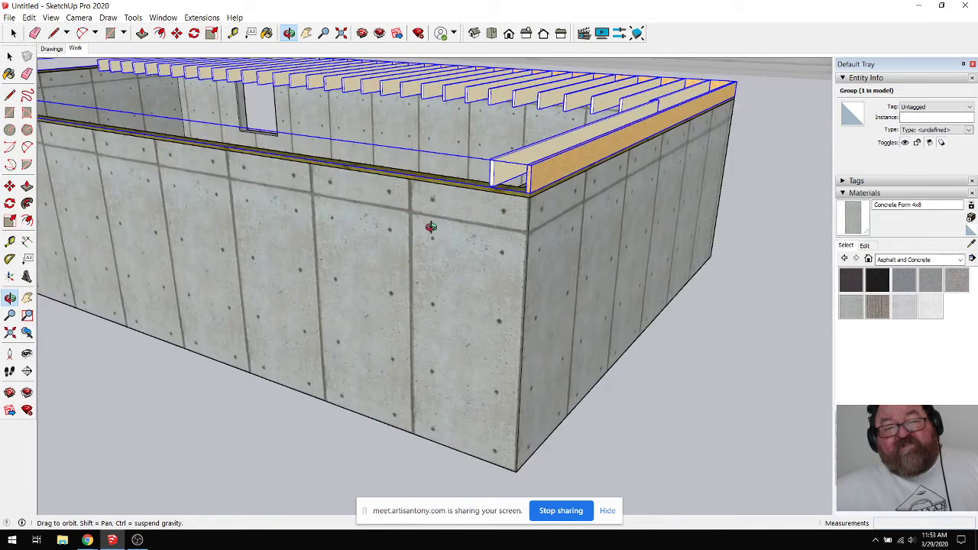
drag(489, 227, 554, 306)
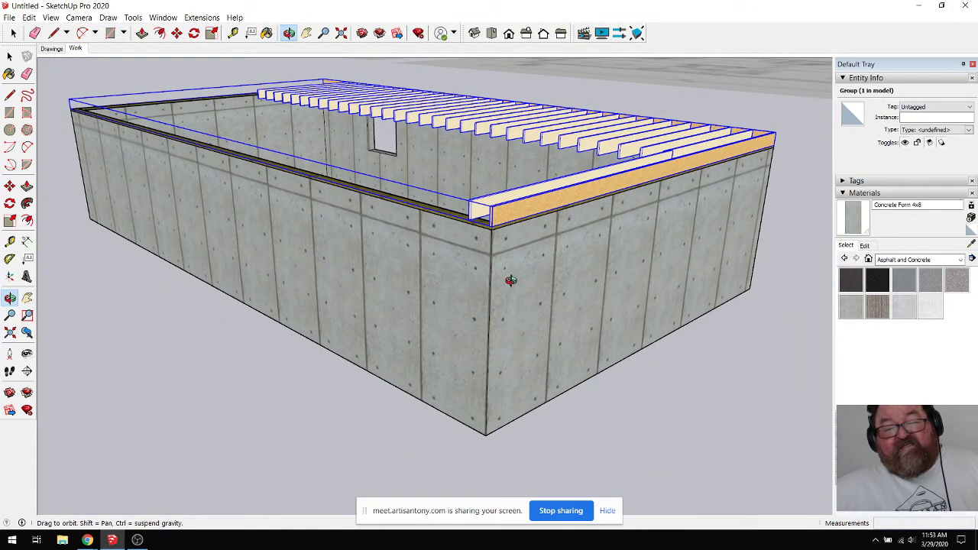
scroll(416, 322, up, 2)
scroll(592, 291, up, 2)
scroll(592, 292, down, 3)
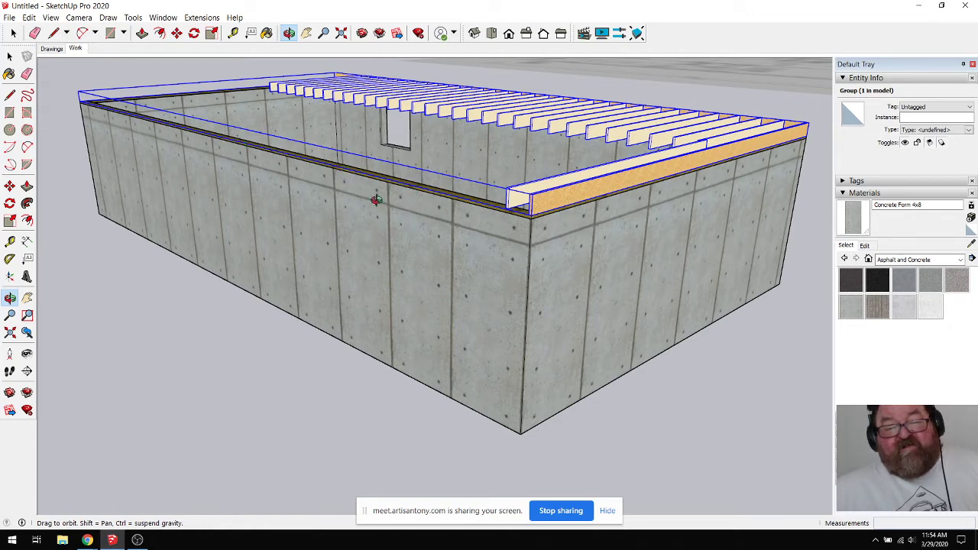
drag(575, 305, 599, 346)
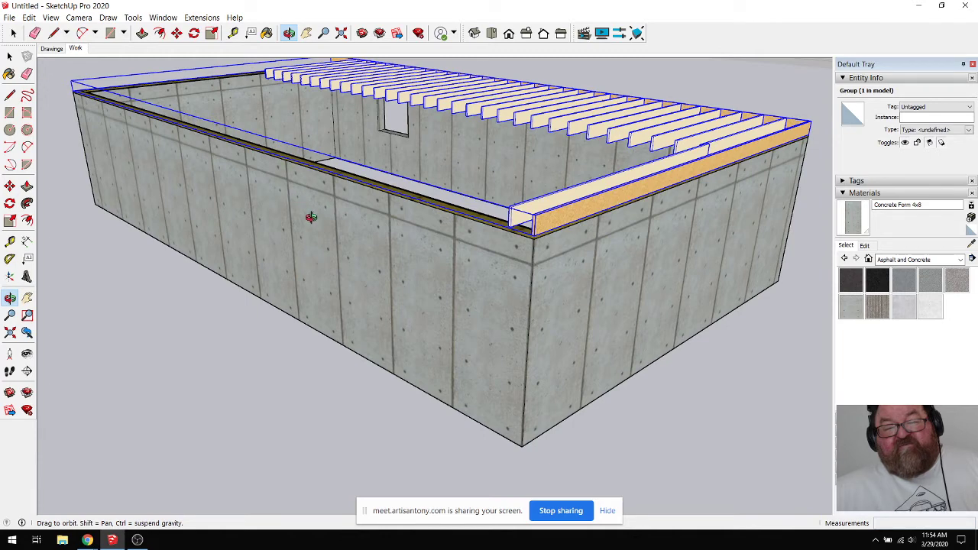
drag(495, 330, 476, 293)
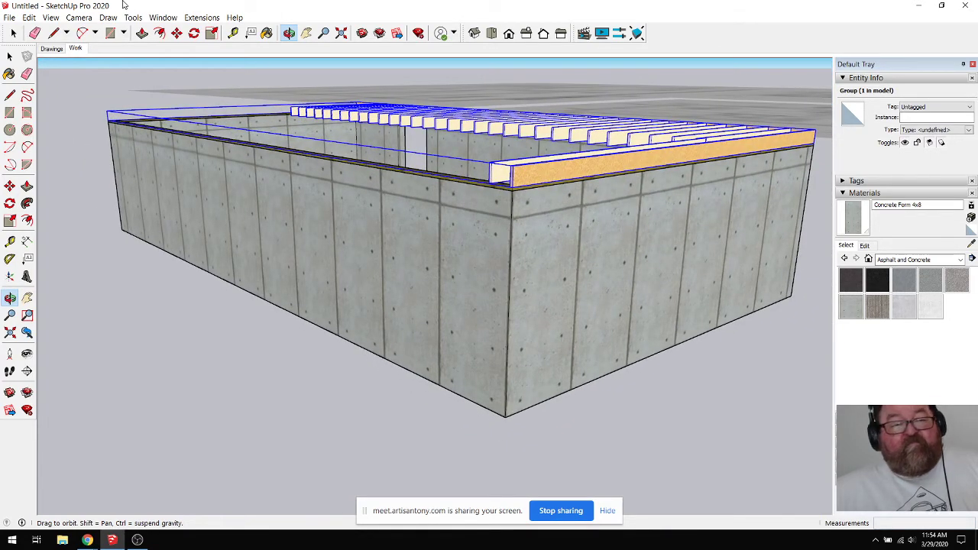
Step: Switch to Chrome and open the bookmarked Artisan Const website in a new tab
mouse_move(87, 540)
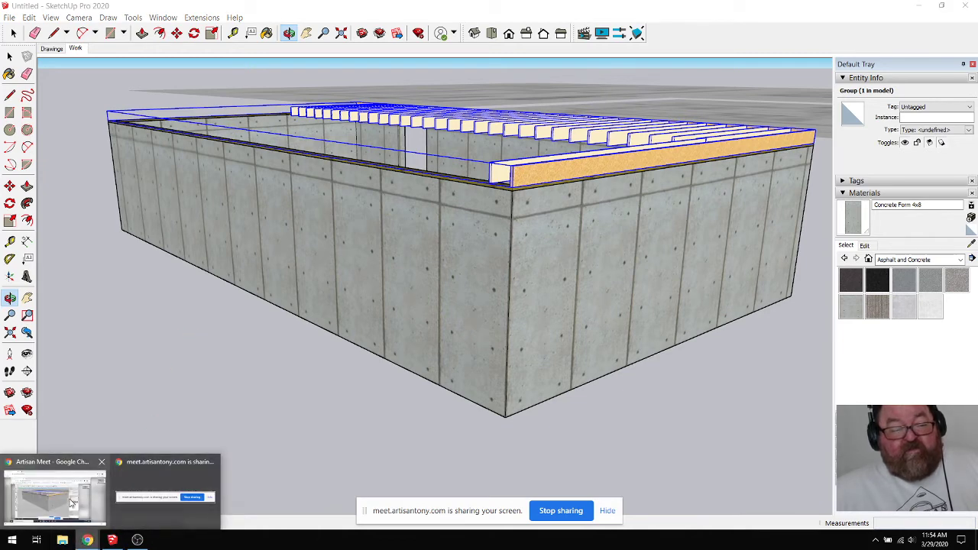
click(71, 503)
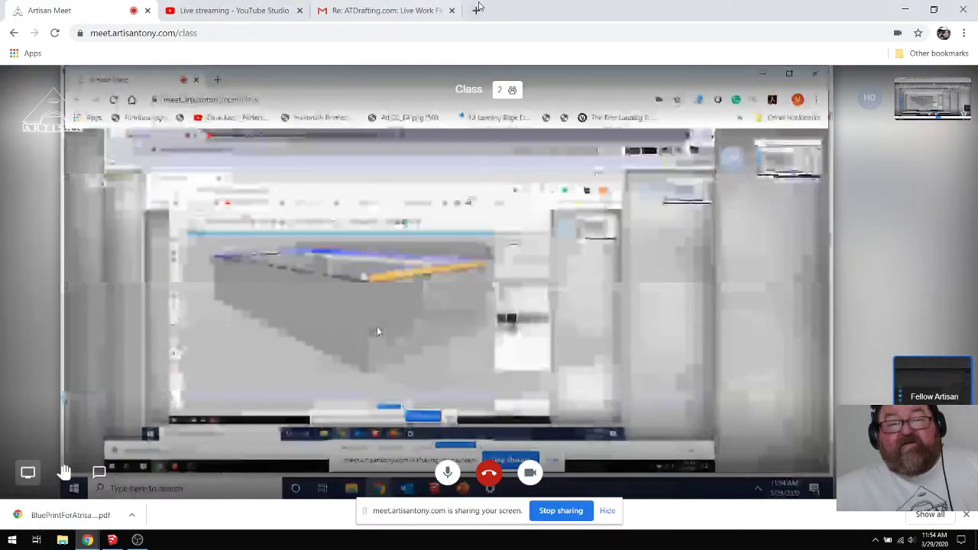
click(477, 10)
click(940, 54)
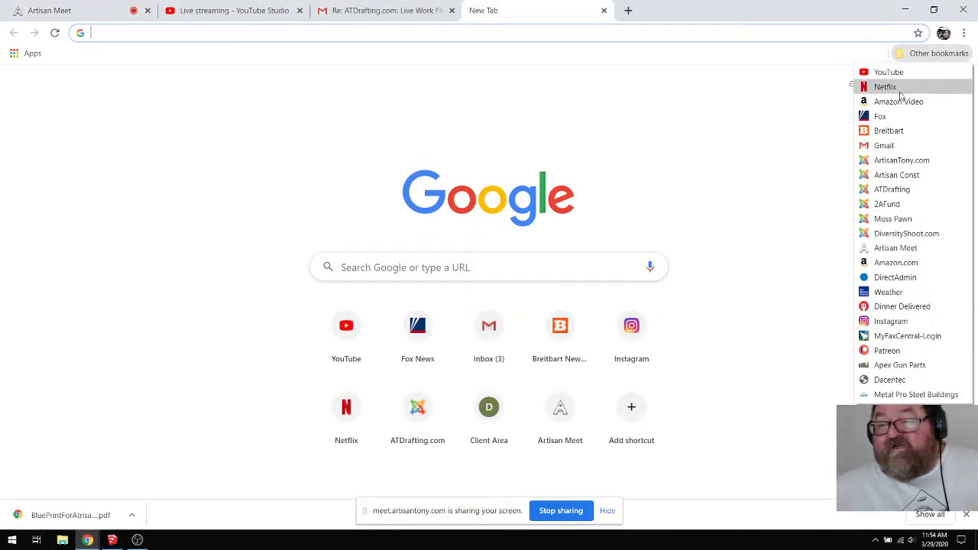
click(898, 175)
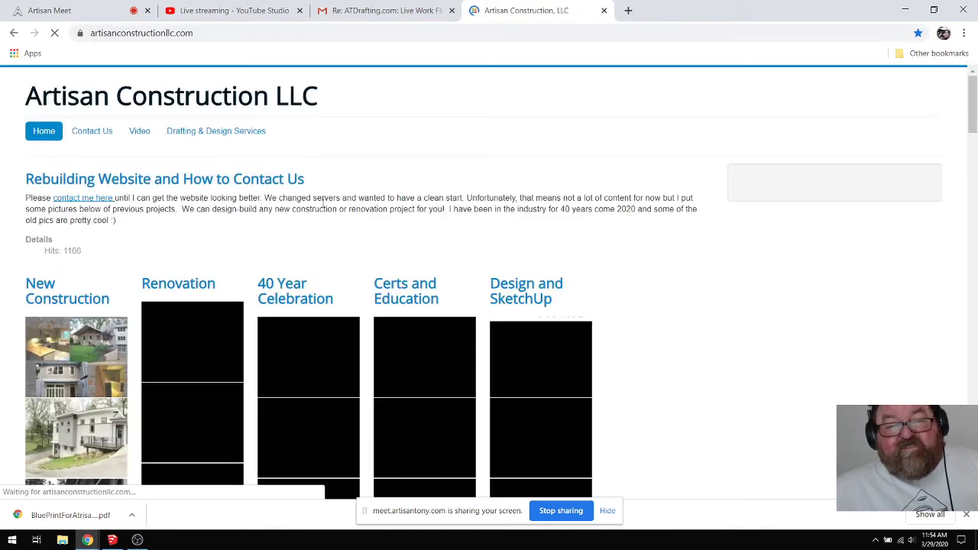
Step: Find the house photo with the arched entry and garage in the New Construction gallery and open it enlarged
scroll(317, 246, down, 3)
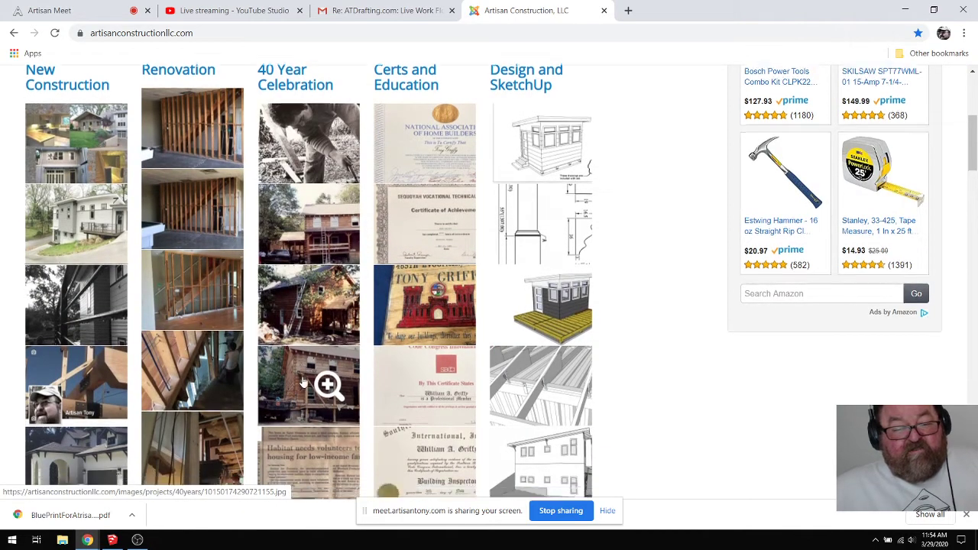
scroll(328, 374, down, 4)
scroll(305, 355, down, 1)
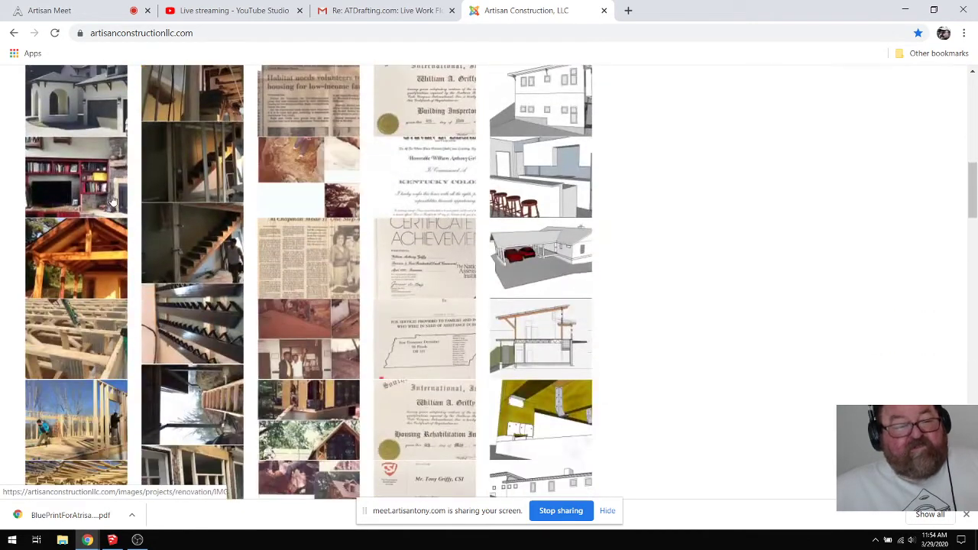
click(76, 107)
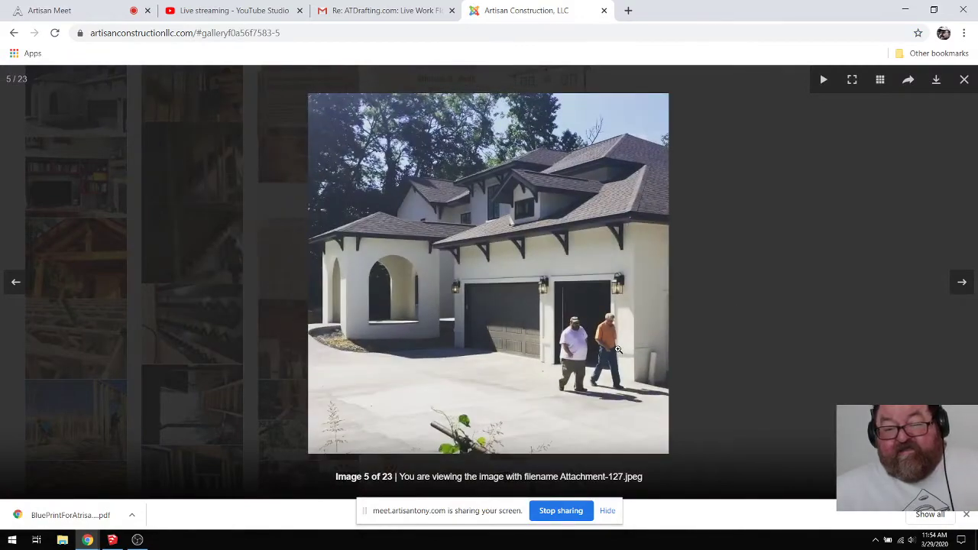
Step: Browse forward through the enlarged New Construction photos from image 5 to image 17, covering framing and interior shots
click(961, 283)
click(962, 283)
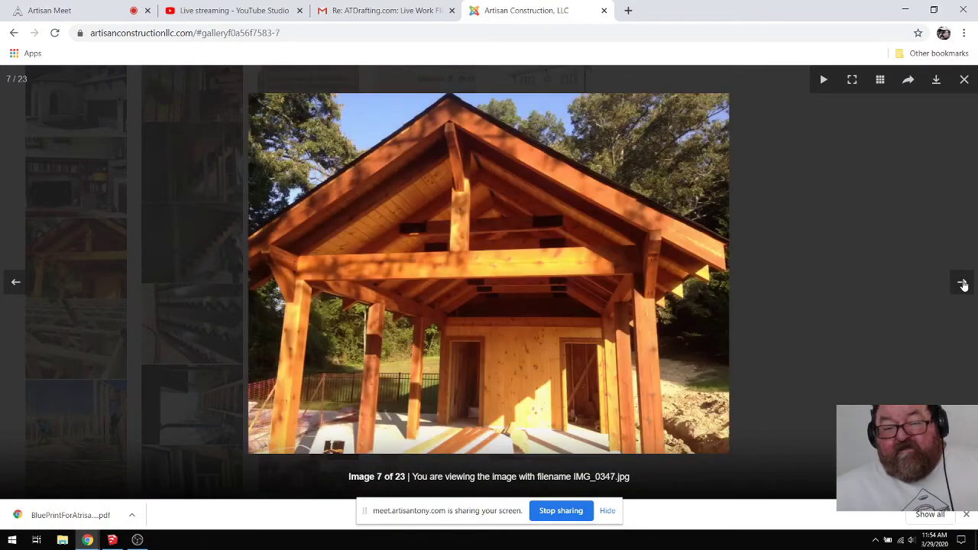
click(962, 283)
click(962, 282)
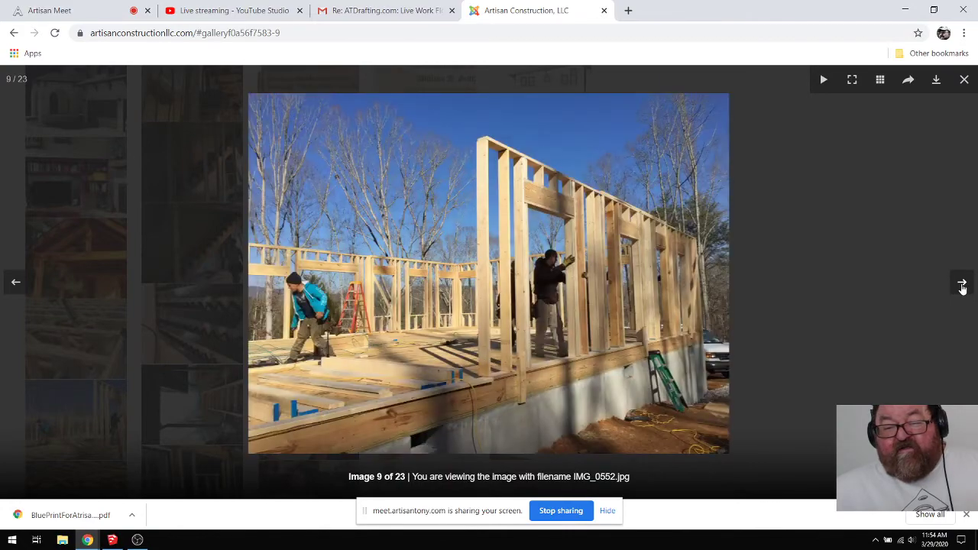
click(962, 283)
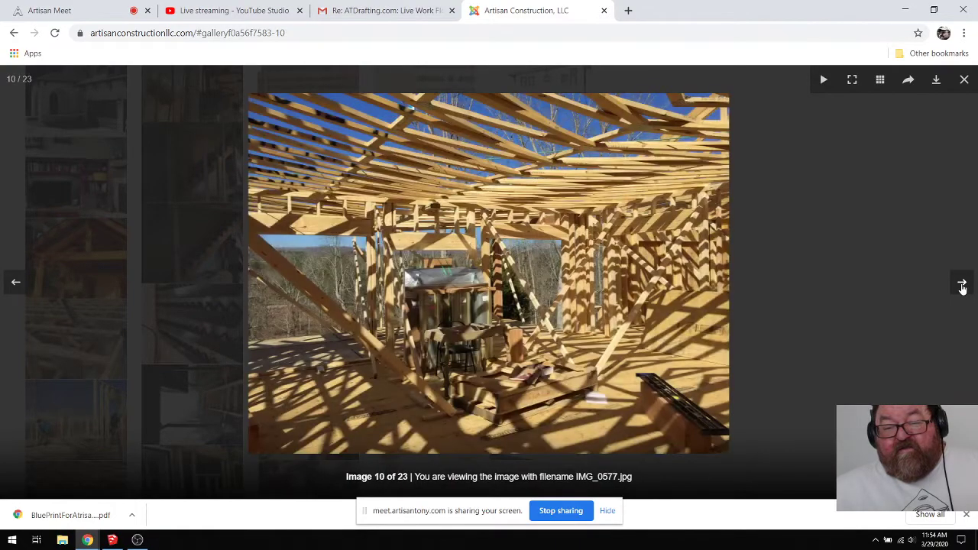
click(962, 284)
click(962, 284)
click(962, 284)
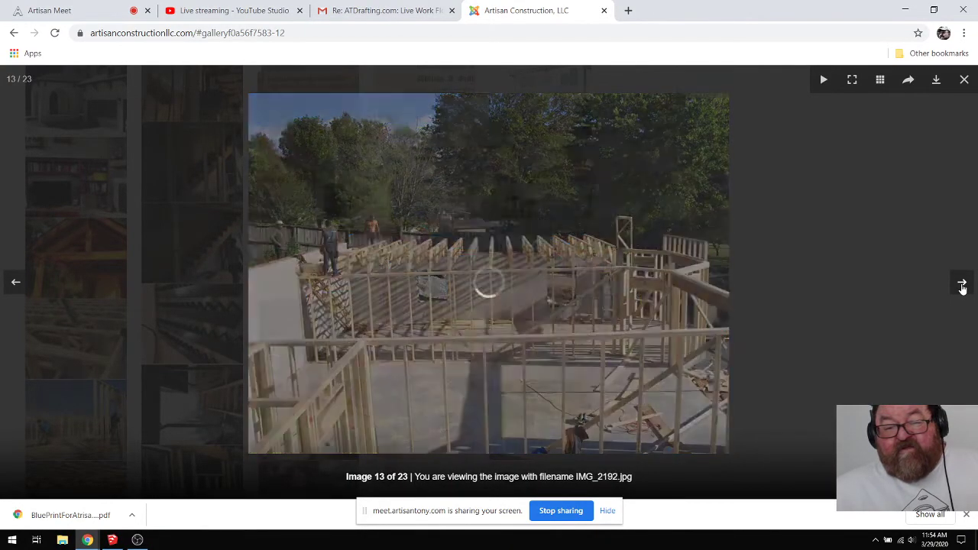
click(962, 284)
click(962, 284)
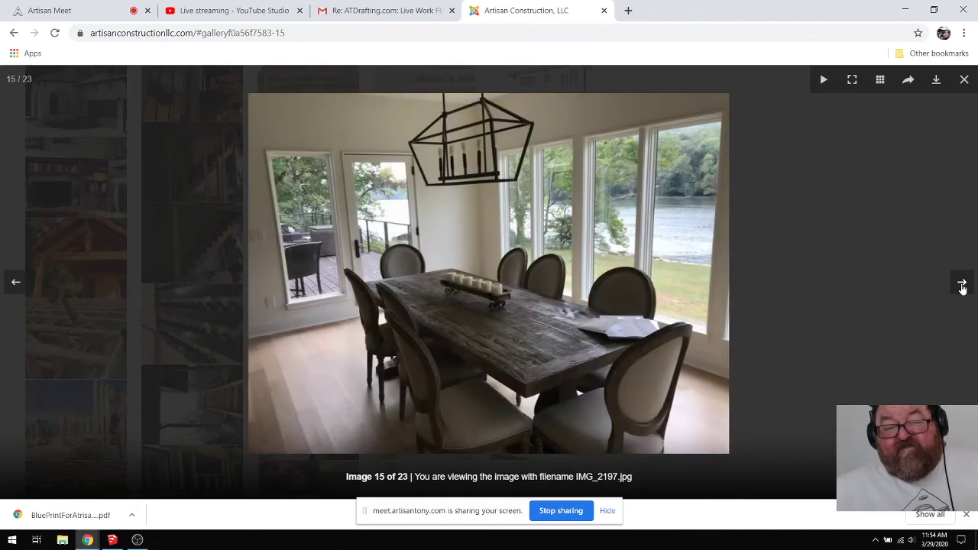
click(962, 284)
click(960, 285)
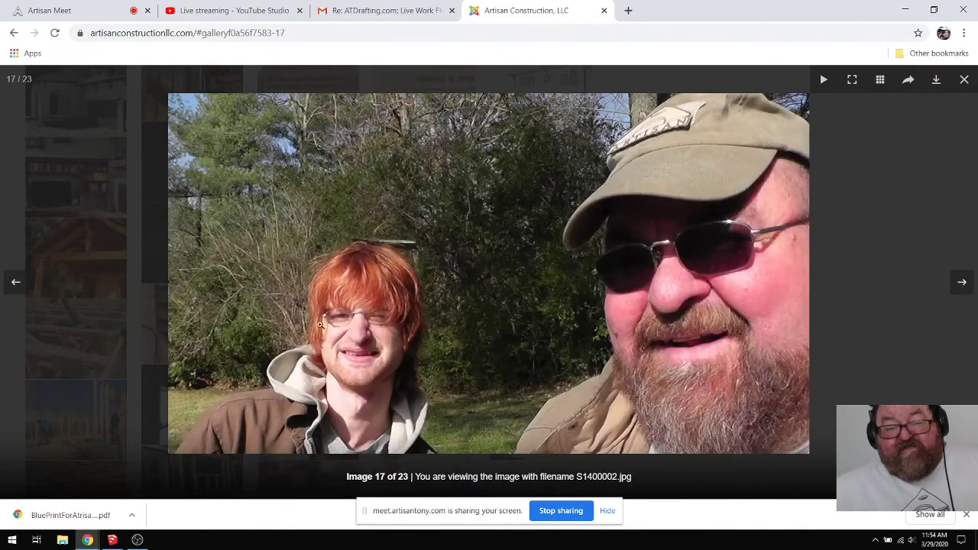
Step: Compare the two portrait photos, images 16 and 17, and return to the house front elevation photo frontelev.jpg
click(962, 284)
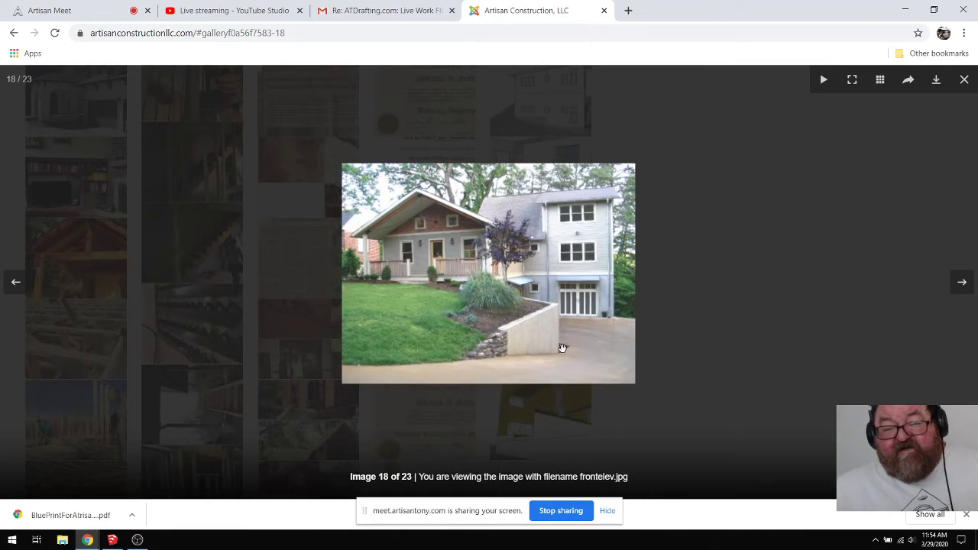
key(Left)
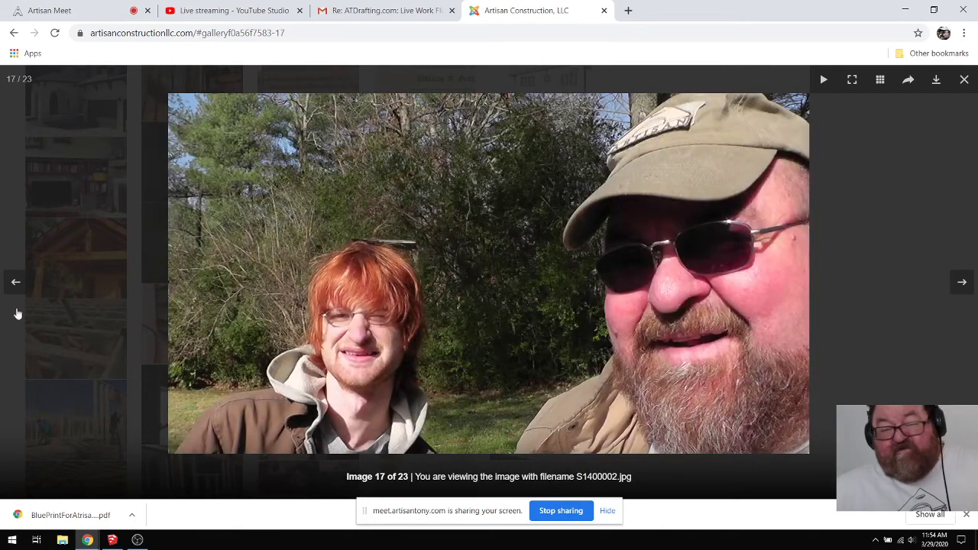
click(15, 285)
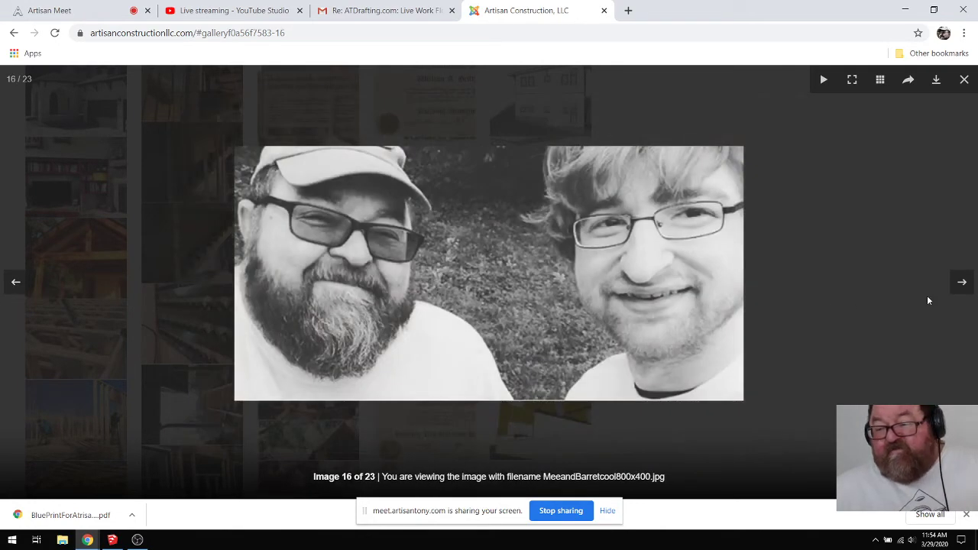
click(962, 283)
click(962, 283)
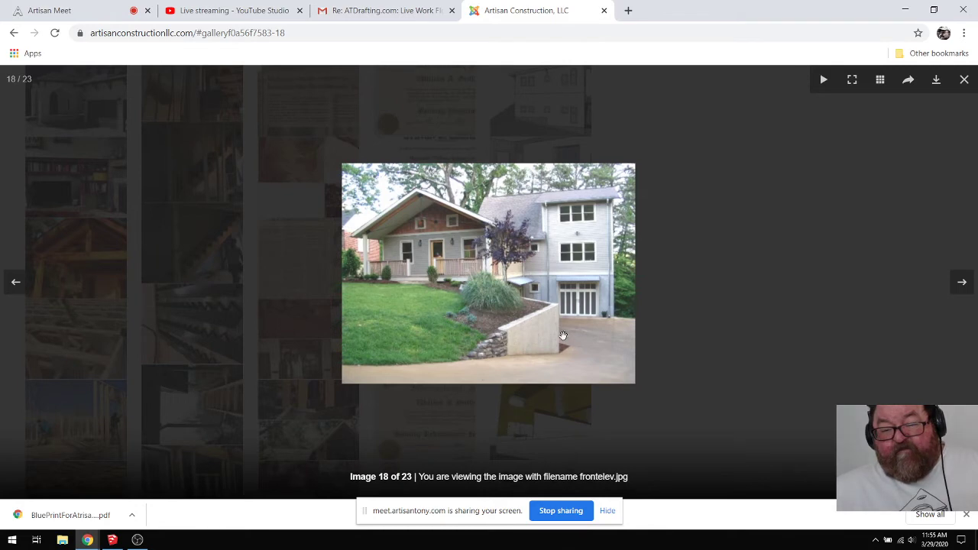
Step: View the remaining gallery photos from funkysolarpic.jpg and garageelev.jpg through to the final image, weddingpic_1.jpg
click(962, 282)
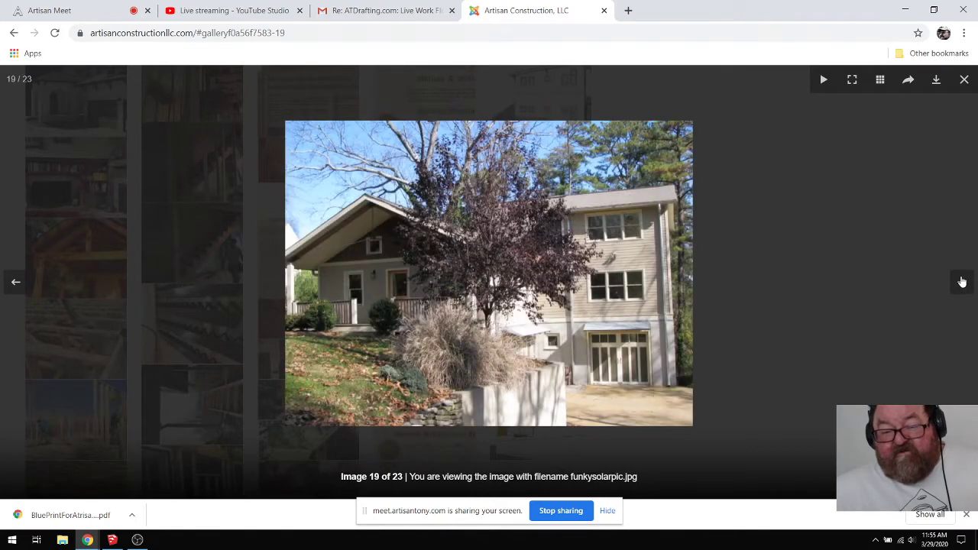
click(962, 282)
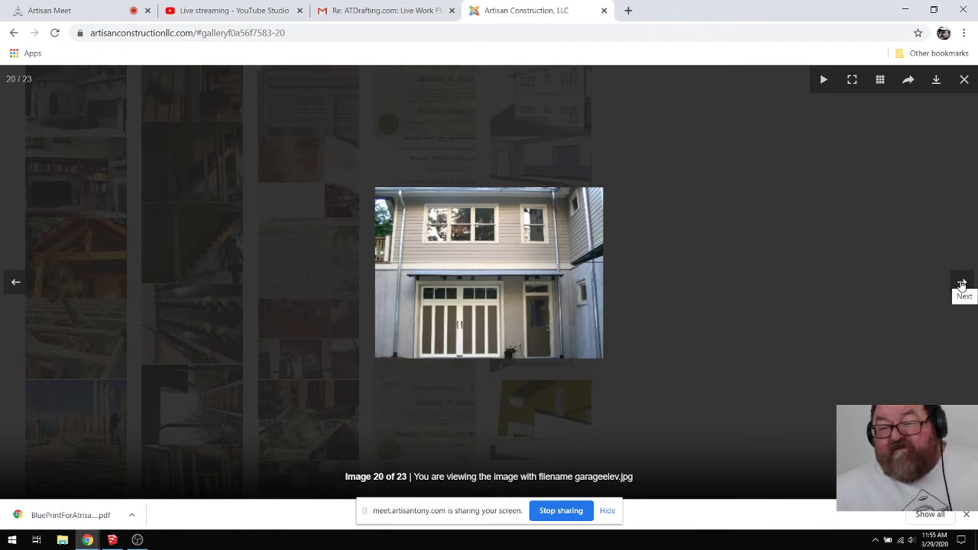
click(962, 284)
click(962, 284)
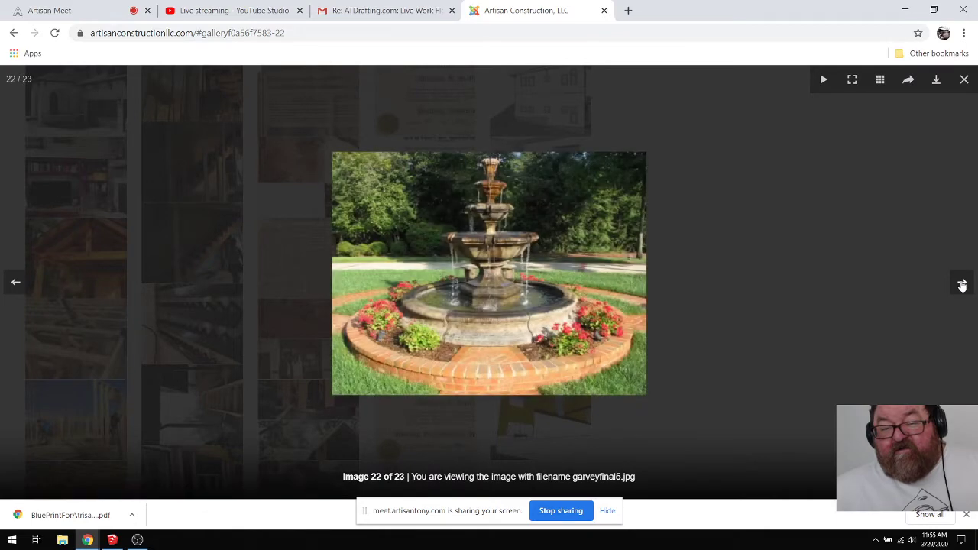
click(962, 284)
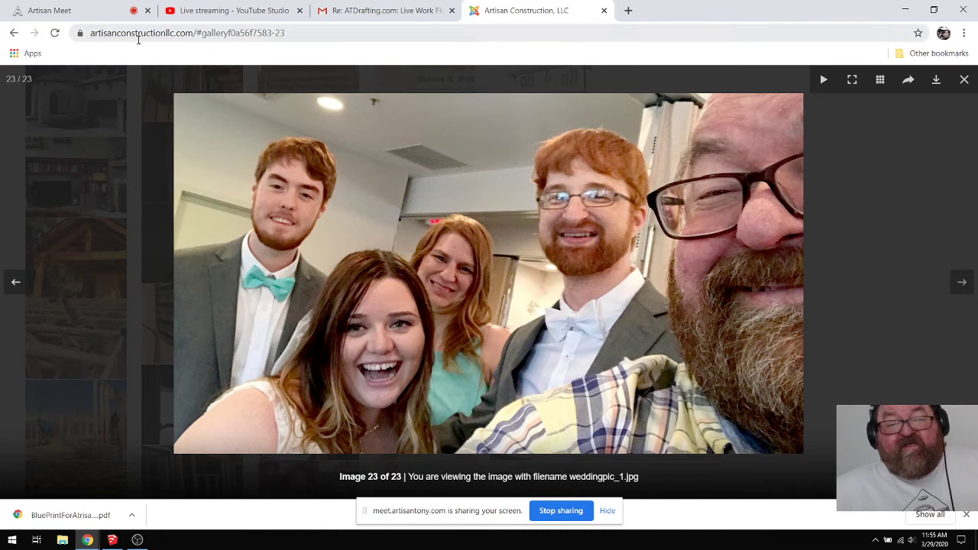
Step: Check the open Gmail message and return to the website gallery's fountain photo, image 22
click(393, 6)
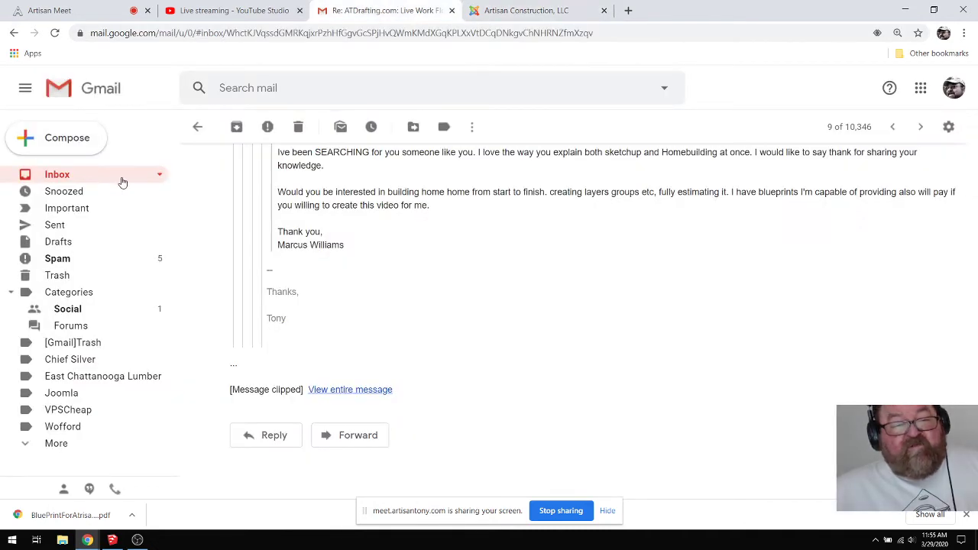
click(520, 10)
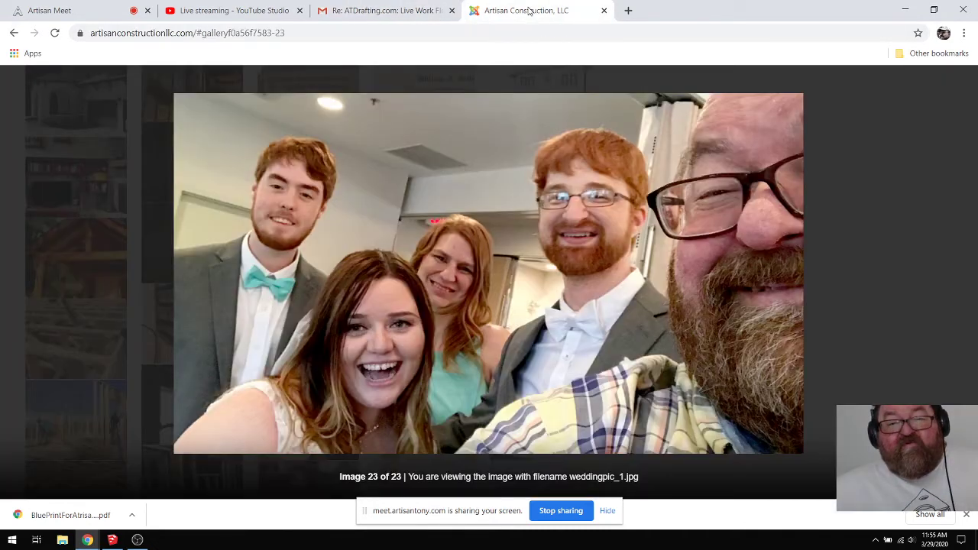
click(11, 280)
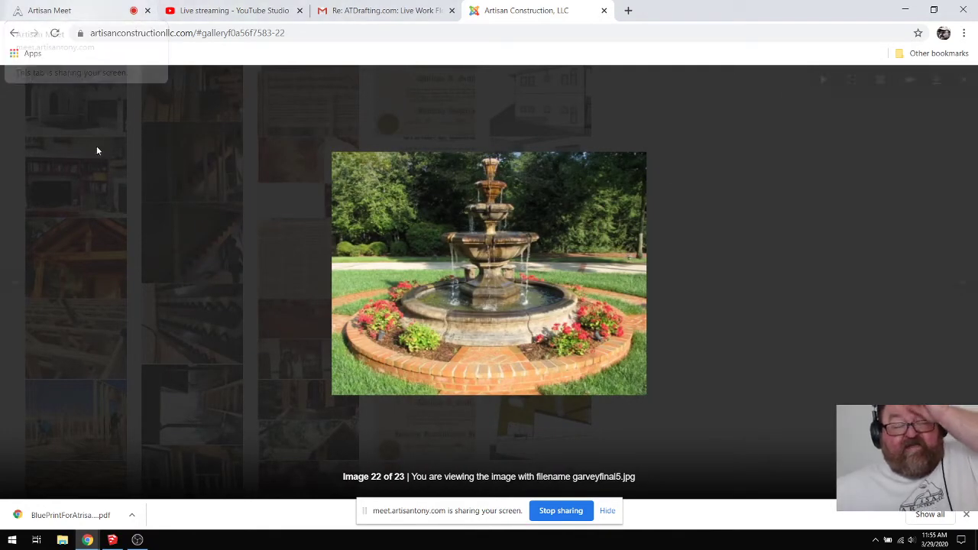
Step: Close the Artisan Construction website, check the Artisan Meet class, and switch to the SketchUp foundation model
mouse_move(88, 540)
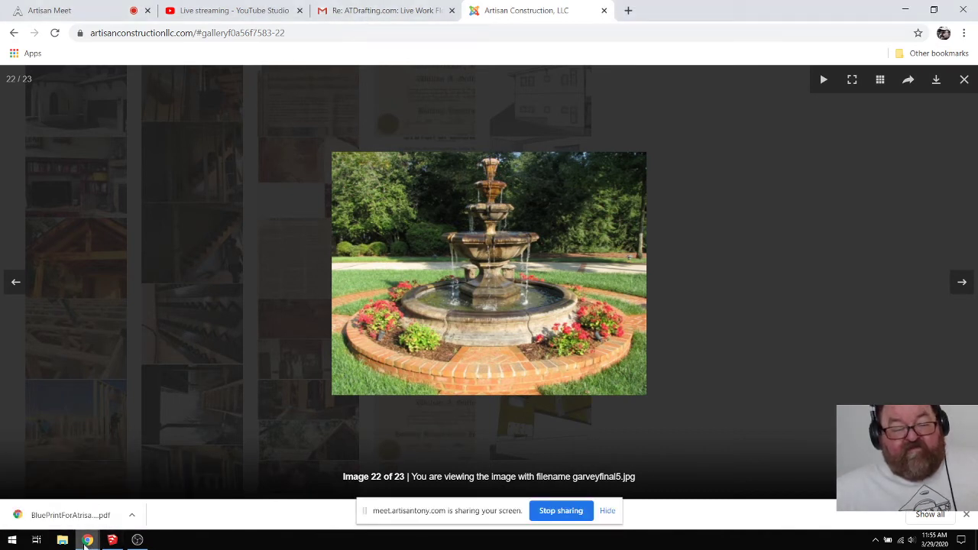
click(87, 541)
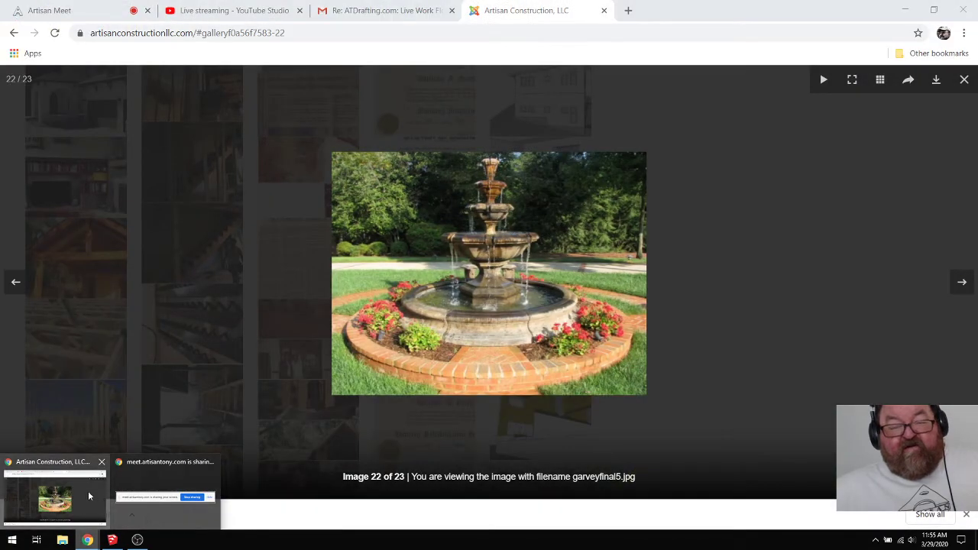
click(604, 11)
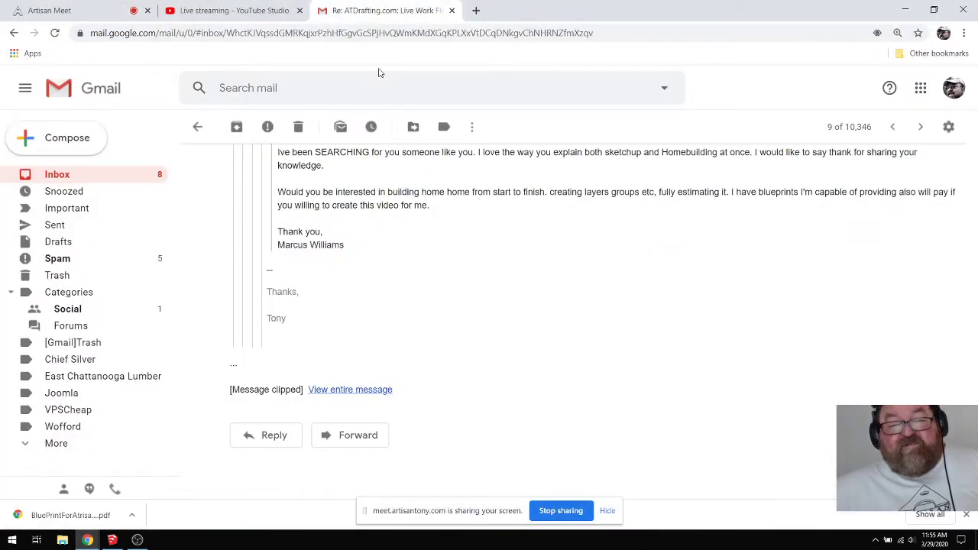
click(243, 9)
click(76, 9)
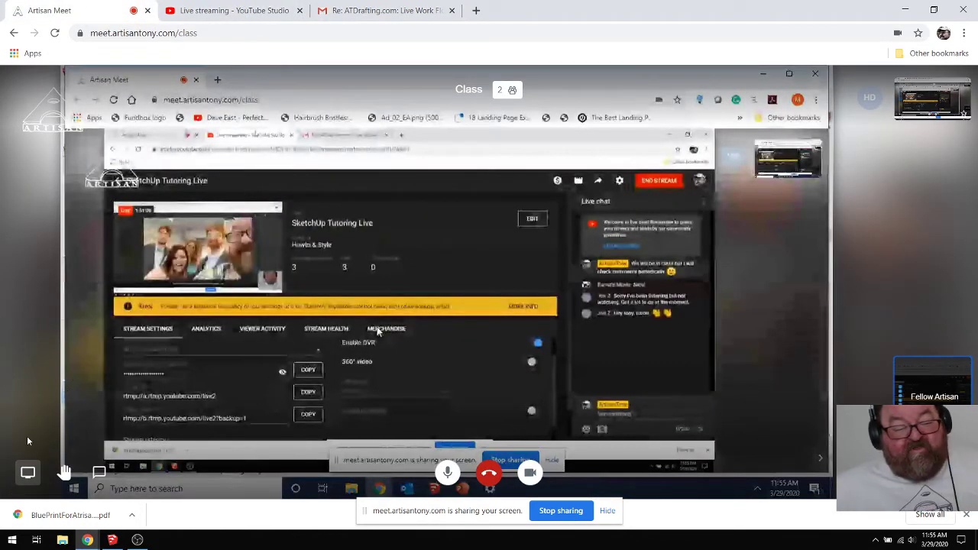
click(115, 541)
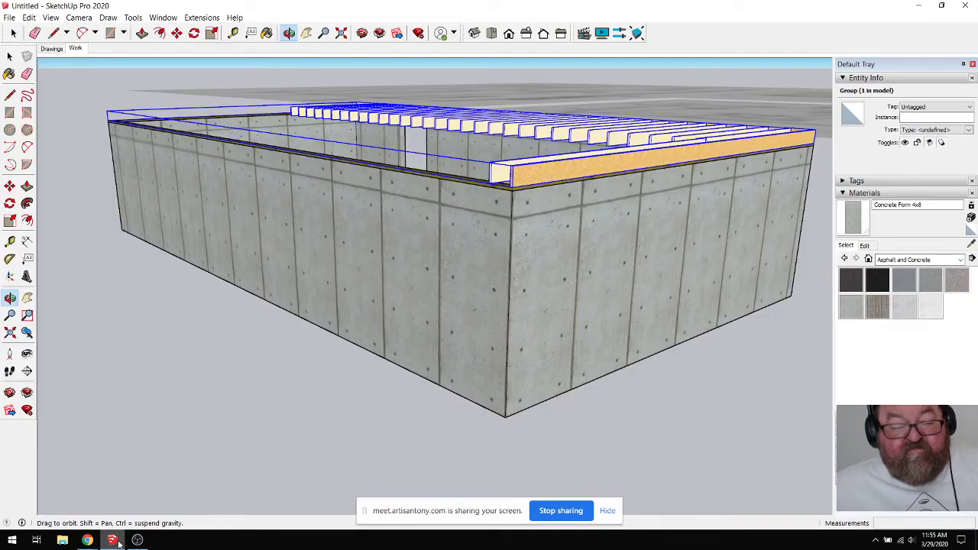
Step: Examine the foundation's corner, sill plate, rim board and floor joists up close, and the whole foundation from above
scroll(453, 253, up, 2)
scroll(486, 214, up, 2)
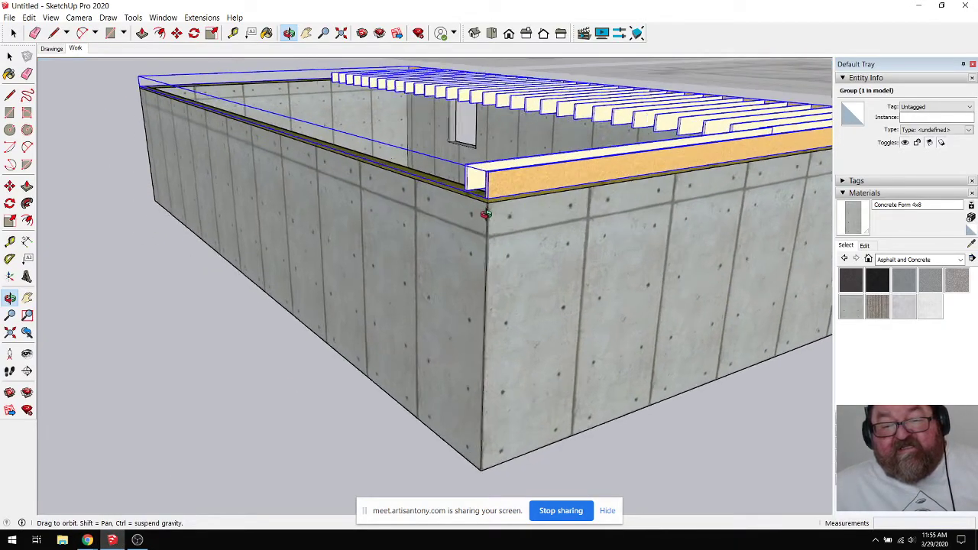
drag(486, 215, 506, 256)
scroll(564, 276, down, 2)
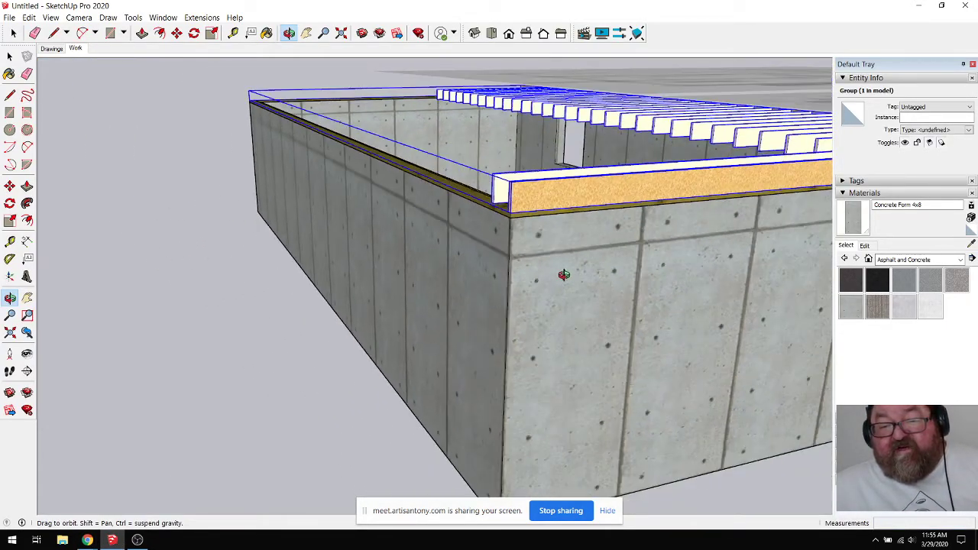
scroll(633, 354, down, 2)
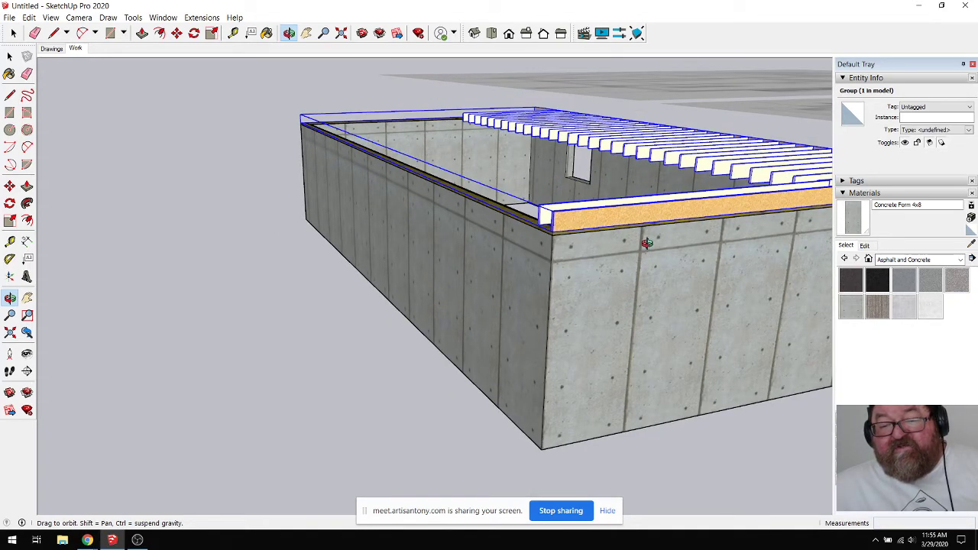
scroll(640, 295, up, 3)
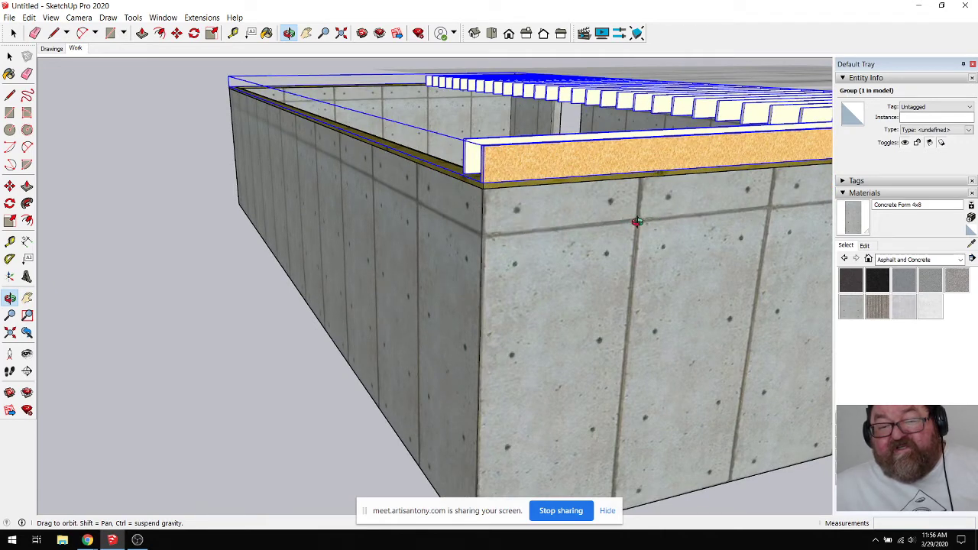
scroll(636, 245, down, 1)
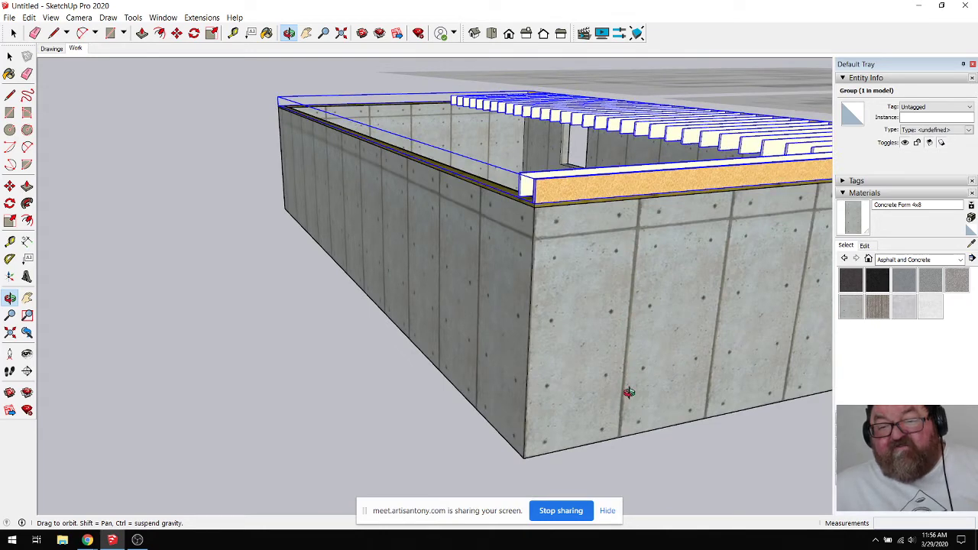
scroll(638, 231, up, 2)
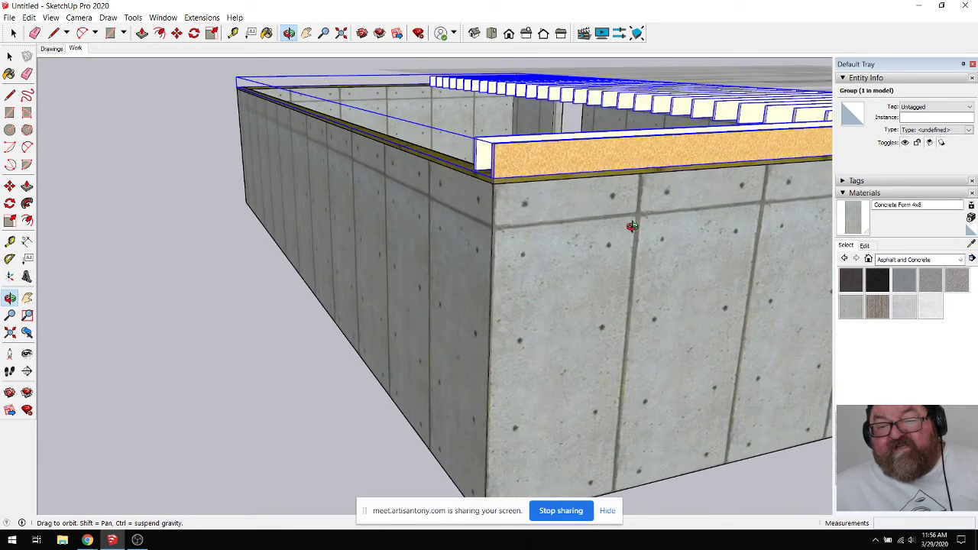
drag(612, 253, 662, 247)
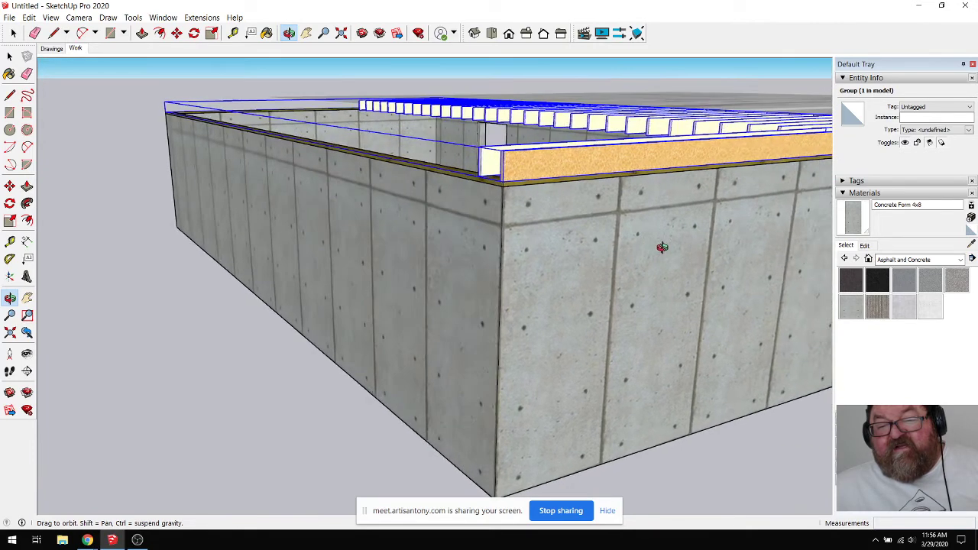
scroll(587, 253, up, 1)
scroll(605, 272, up, 2)
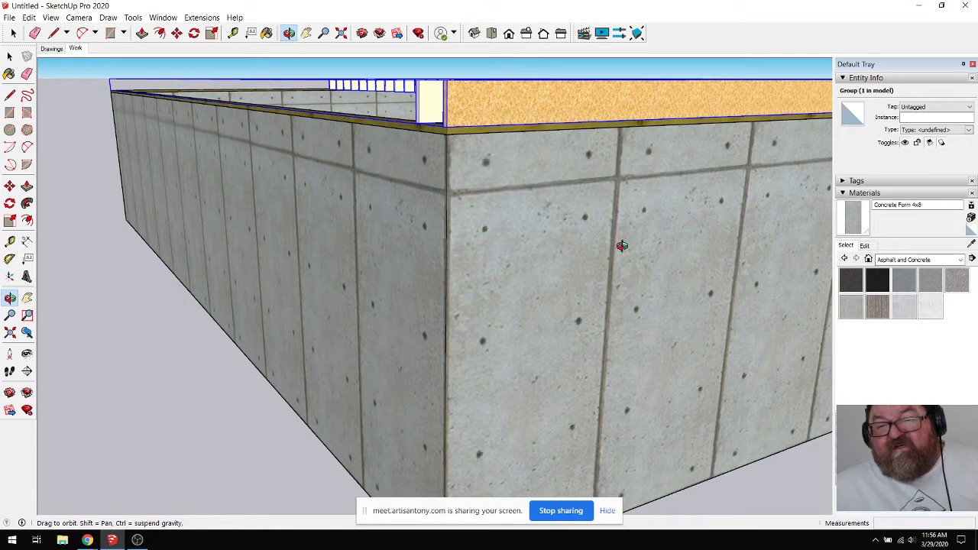
scroll(657, 247, down, 1)
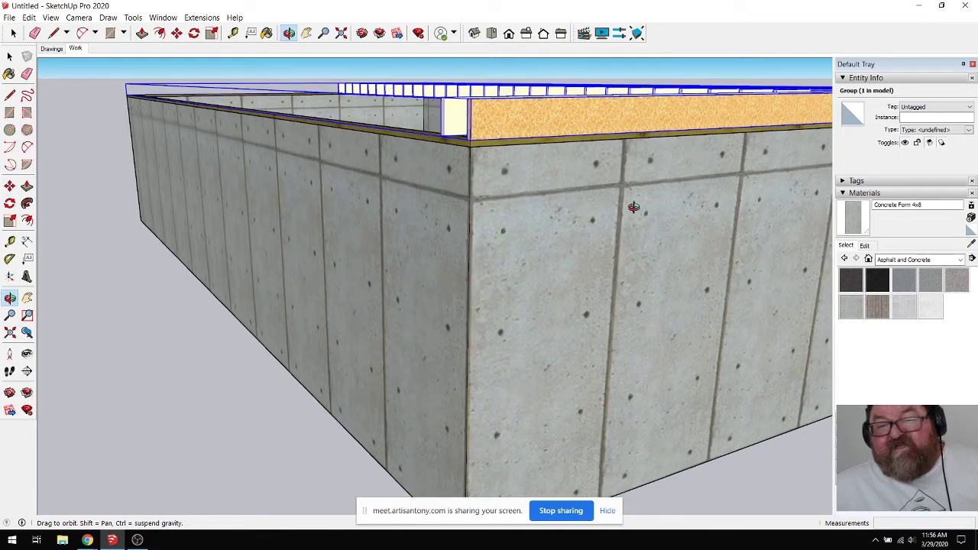
scroll(548, 294, down, 1)
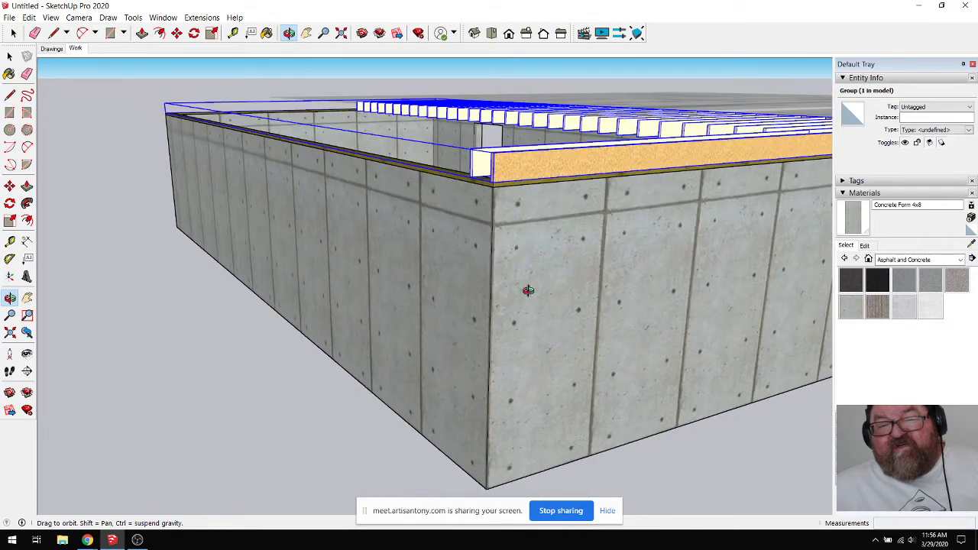
mouse_move(395, 297)
mouse_down()
mouse_move(454, 273)
mouse_move(393, 284)
mouse_move(575, 304)
mouse_move(384, 306)
mouse_move(336, 325)
mouse_up()
scroll(568, 330, down, 4)
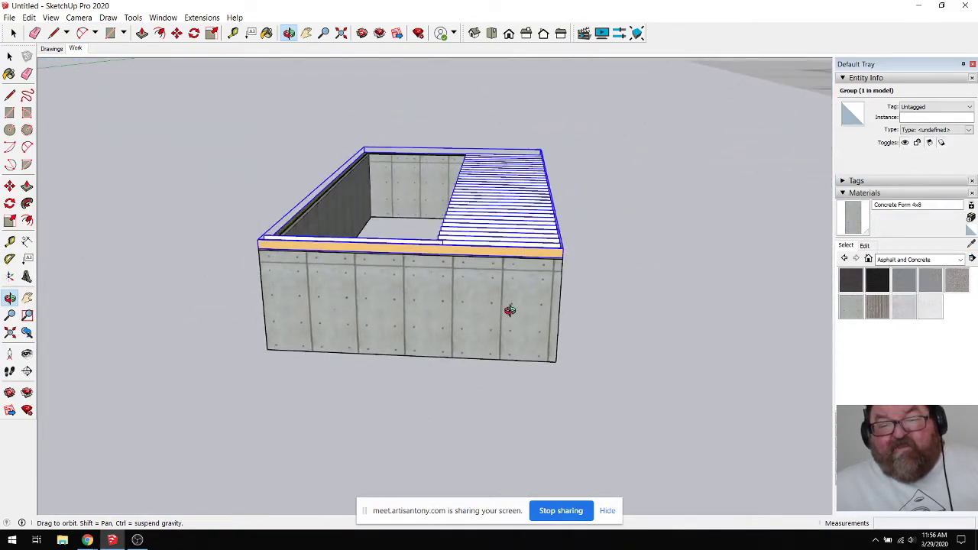
mouse_move(509, 309)
mouse_down()
mouse_move(413, 360)
mouse_move(420, 387)
mouse_move(293, 410)
mouse_move(291, 355)
mouse_move(337, 415)
mouse_move(430, 351)
mouse_move(478, 351)
mouse_move(454, 360)
mouse_up()
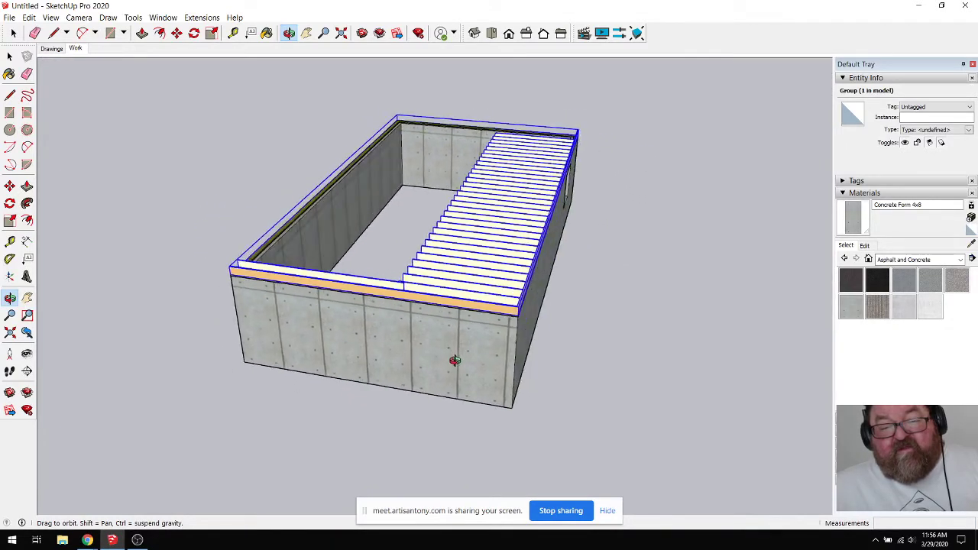
Step: Switch back to the Artisan Meet class in Chrome and bring up SketchUp on the shared student desktop
mouse_move(87, 540)
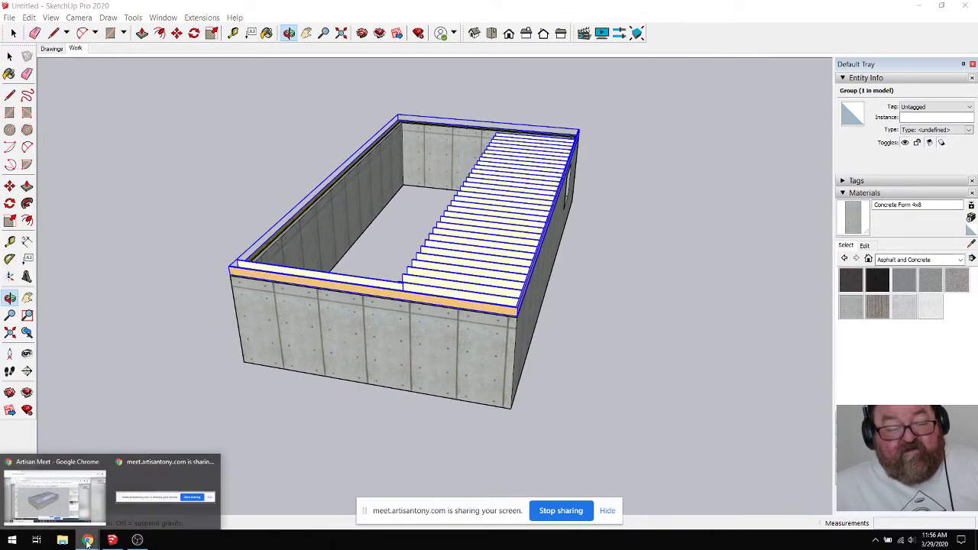
click(57, 517)
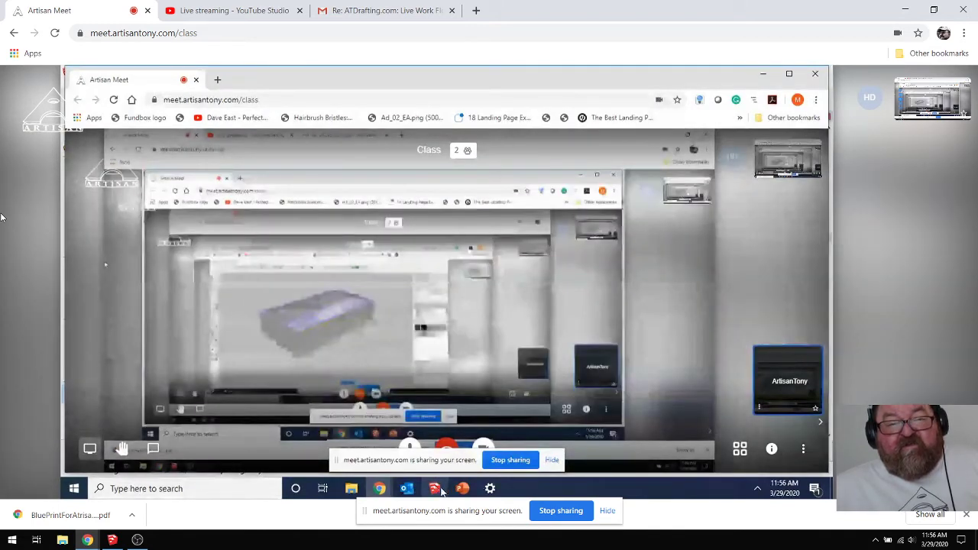
click(440, 490)
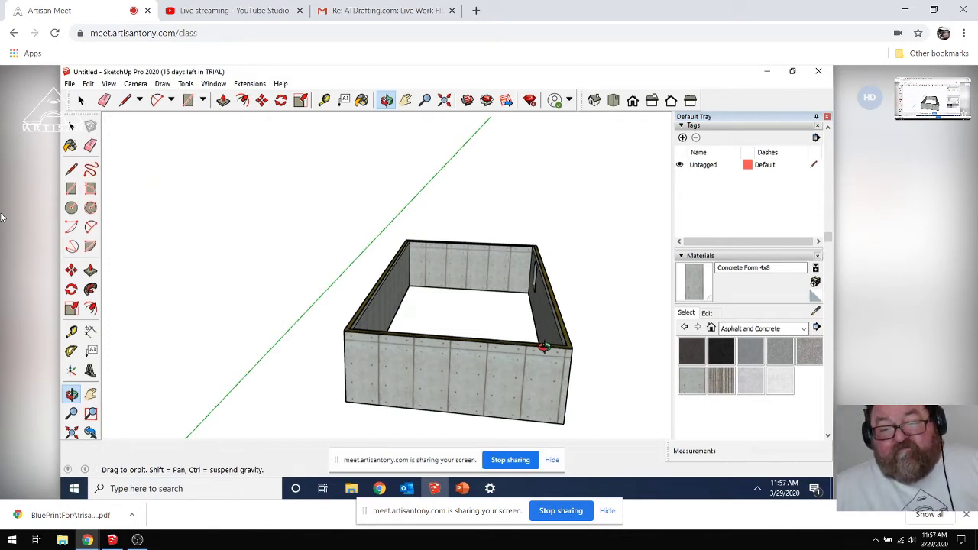
Step: Draw a rectangle over the foundation's top, from one outer corner of the sill plate to the diagonally opposite outer corner
scroll(544, 346, up, 3)
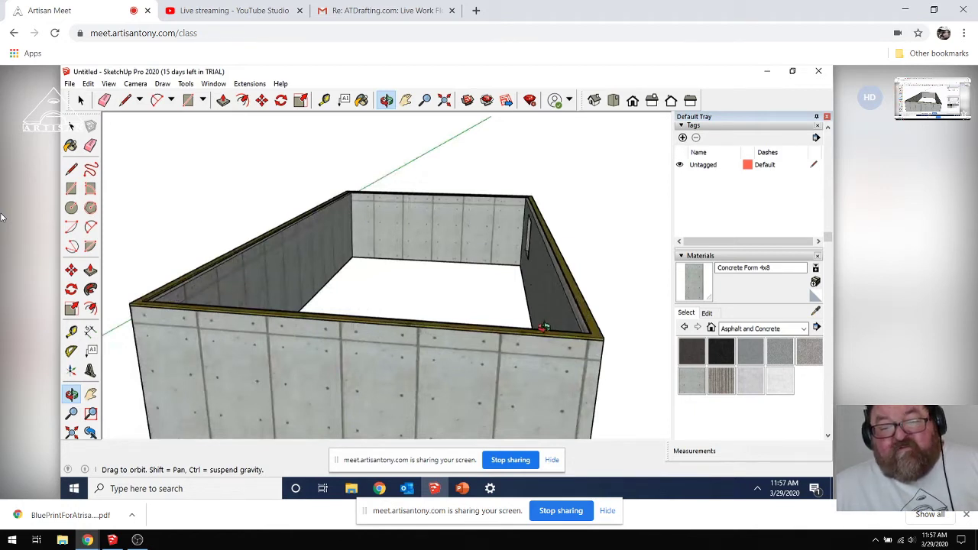
mouse_move(543, 327)
mouse_down()
mouse_move(520, 355)
mouse_move(467, 360)
mouse_move(424, 387)
mouse_move(423, 371)
mouse_up()
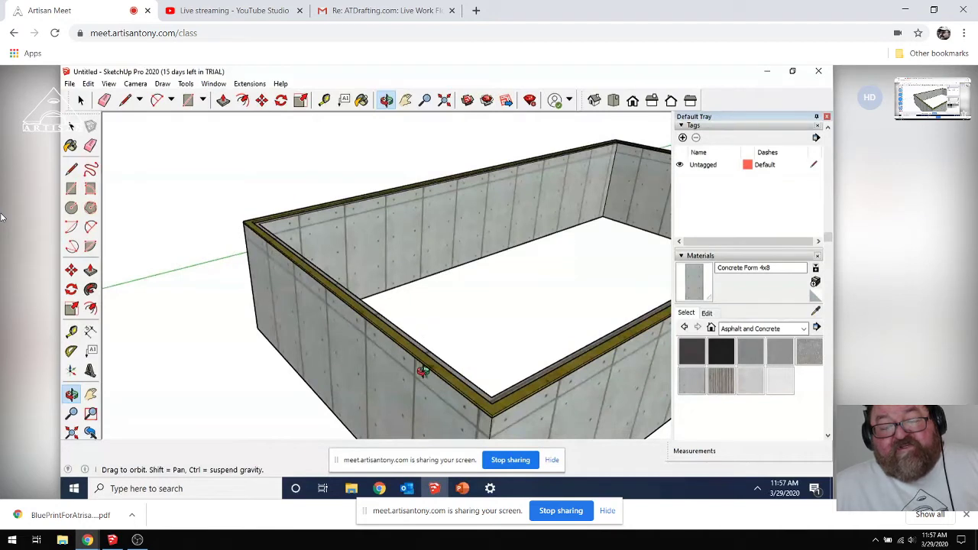
key(r)
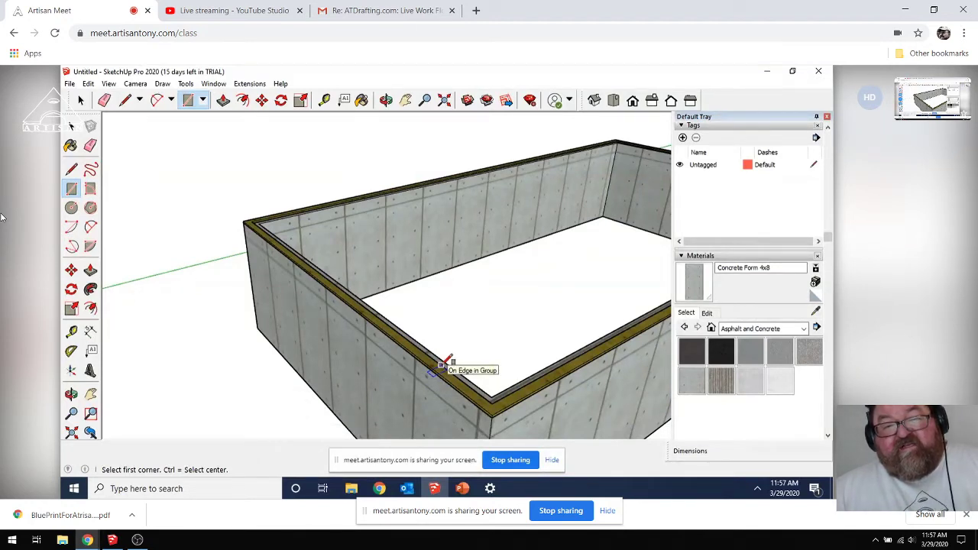
key(o)
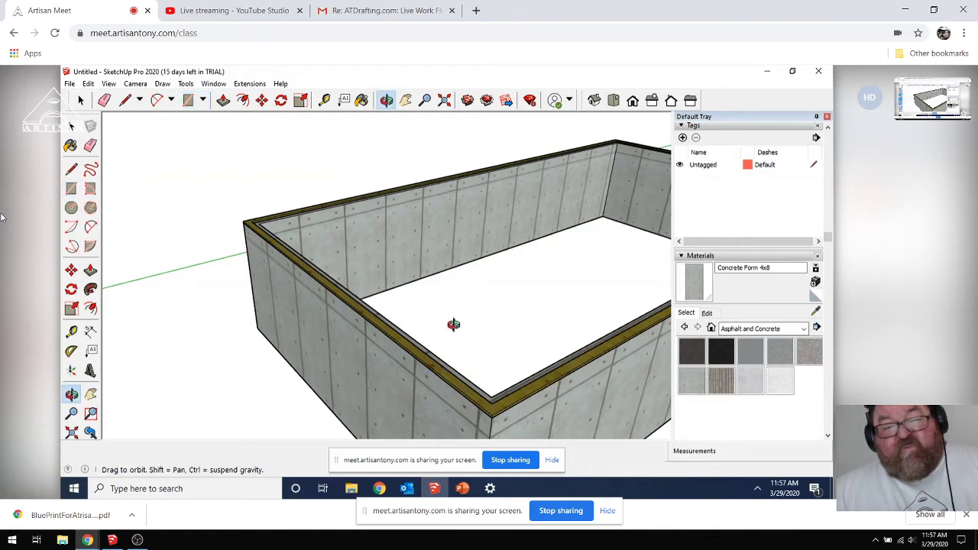
drag(454, 324, 615, 336)
scroll(621, 304, down, 6)
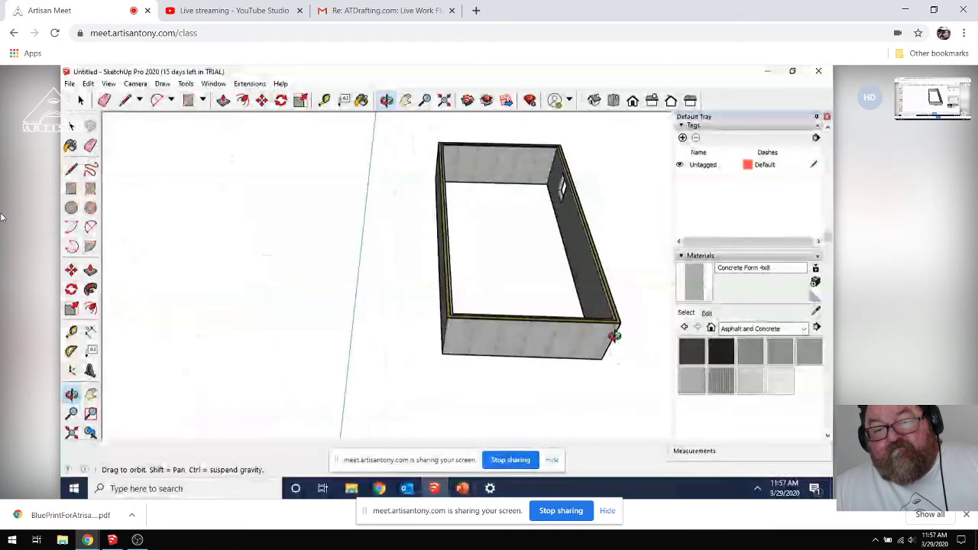
key(r)
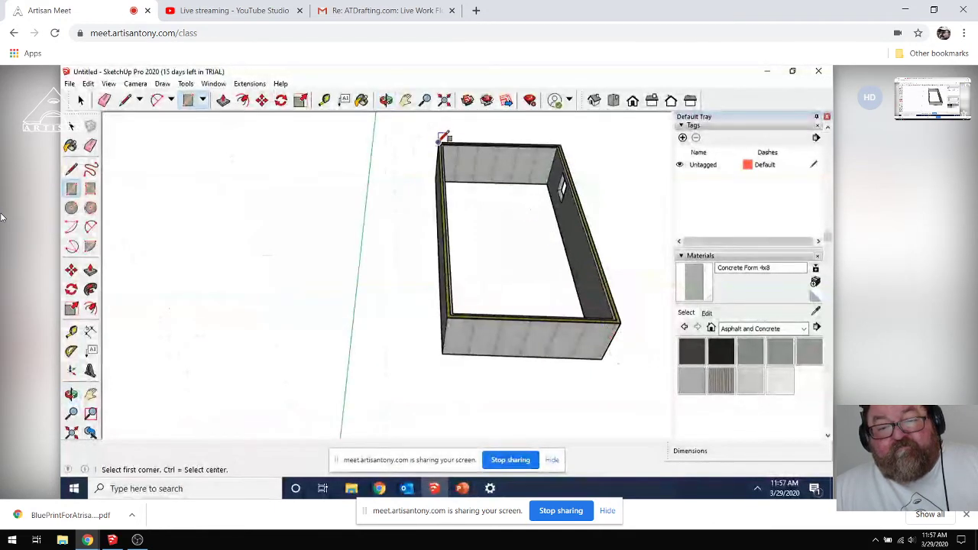
scroll(441, 142, up, 4)
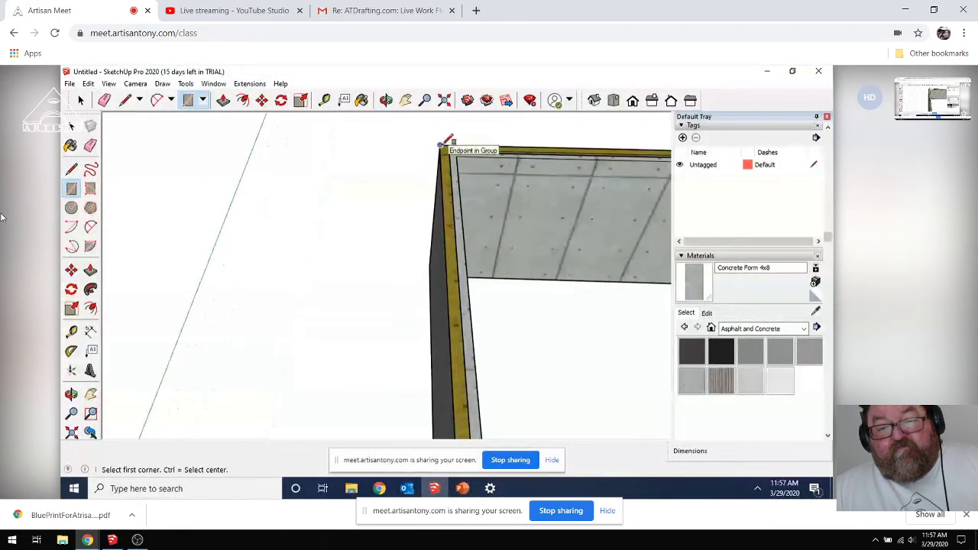
click(442, 144)
scroll(442, 143, down, 5)
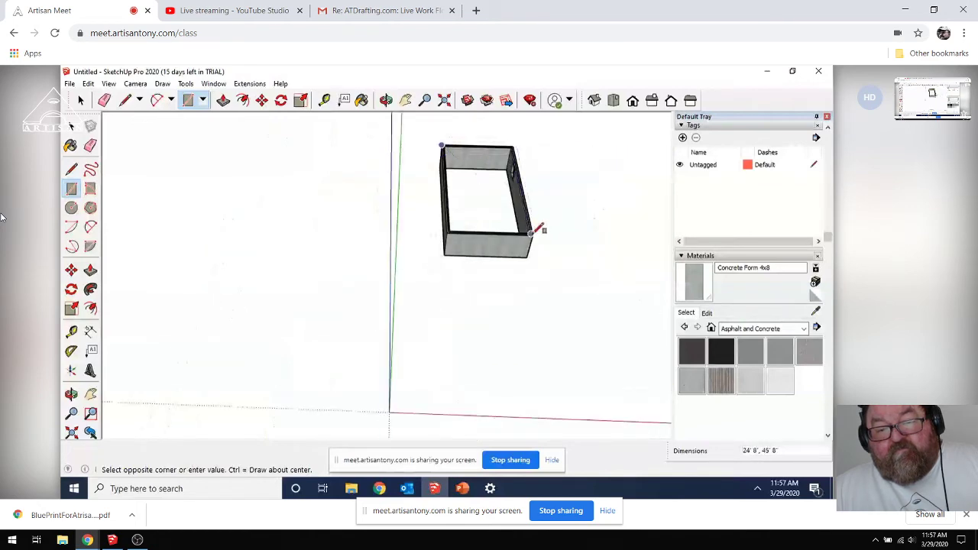
scroll(535, 231, up, 5)
scroll(535, 231, up, 1)
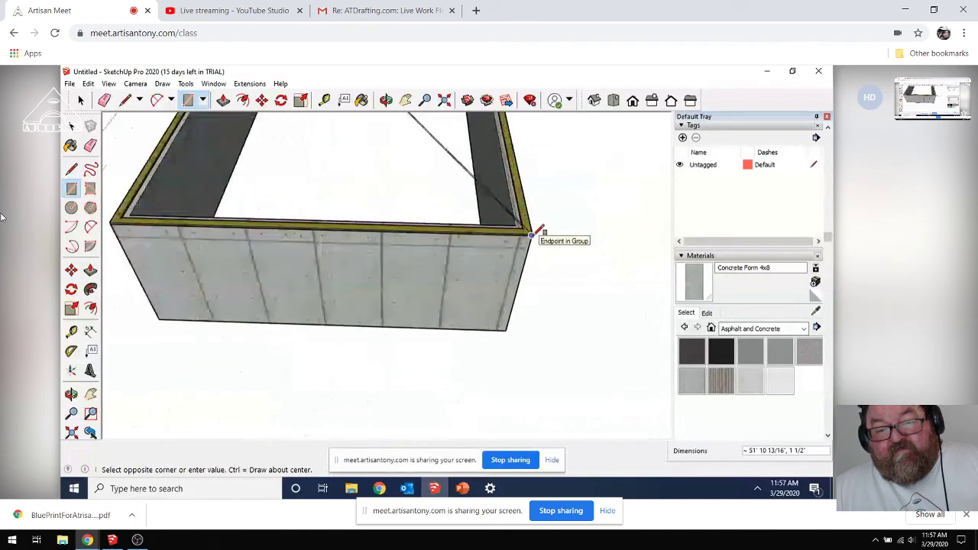
click(533, 231)
scroll(541, 227, down, 4)
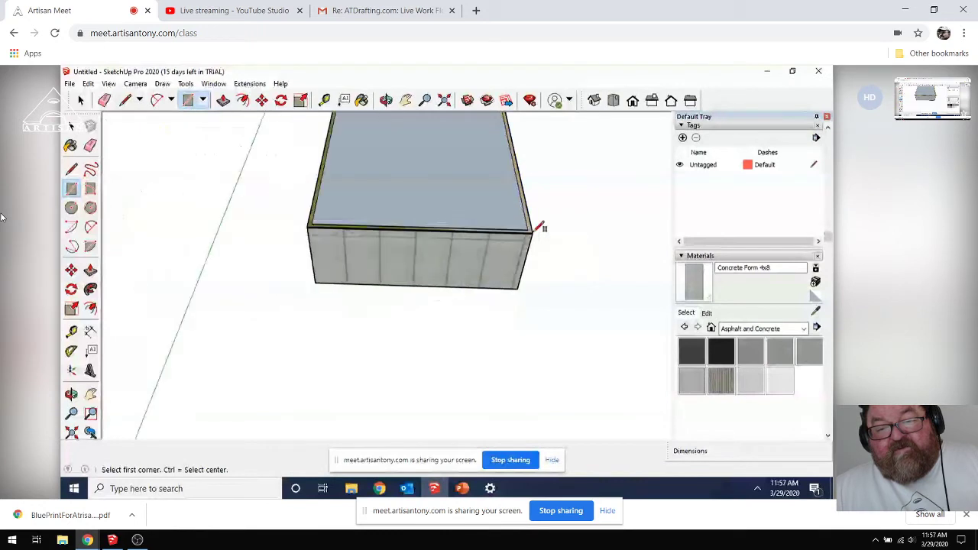
Step: Offset the outer edges of the rectangle on the foundation inward by 1 inch to outline the rim board
key(o)
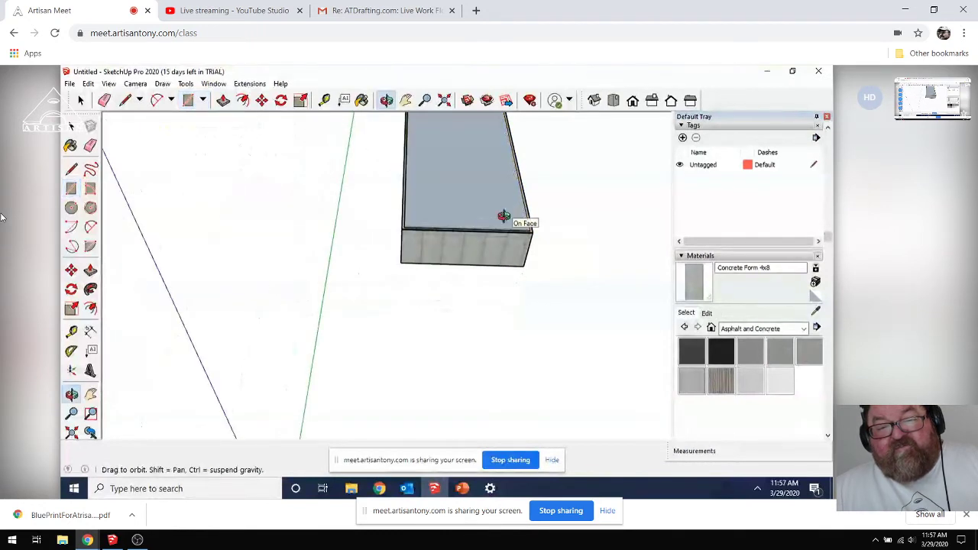
shift+drag(505, 226, 497, 262)
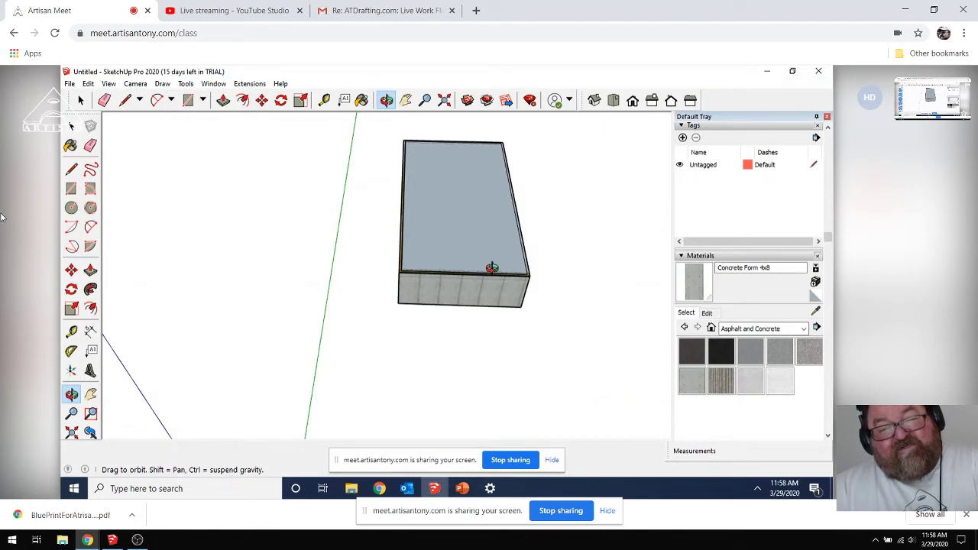
click(243, 100)
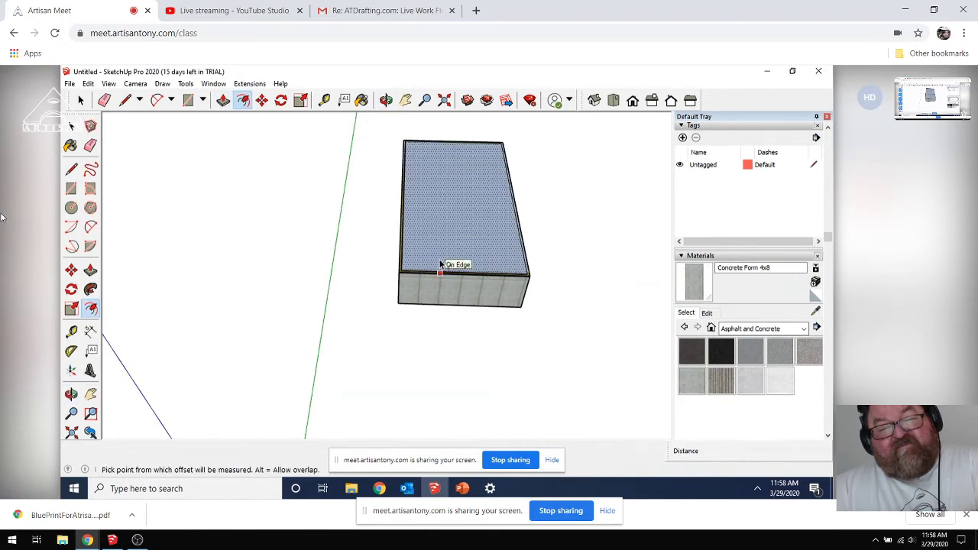
scroll(440, 264, up, 2)
scroll(440, 264, up, 1)
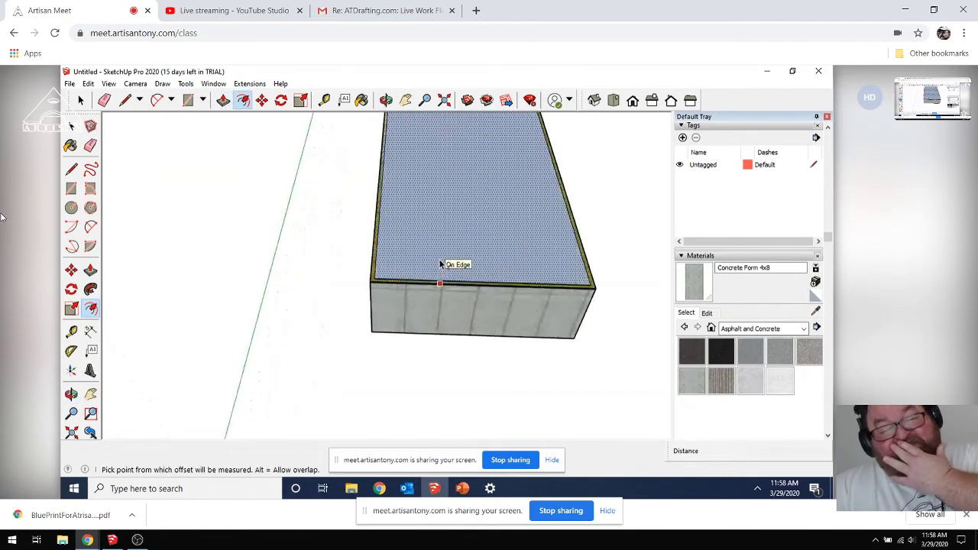
scroll(374, 277, up, 2)
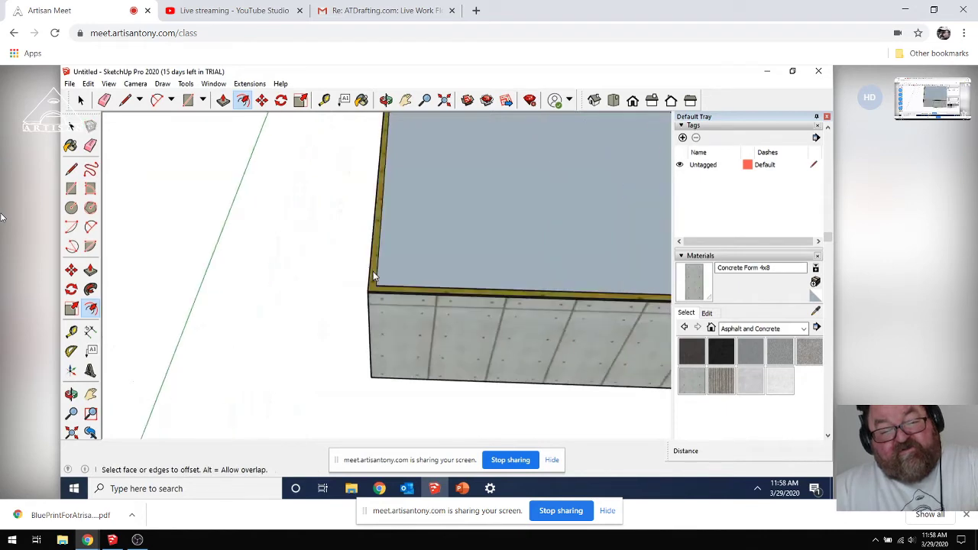
click(374, 276)
scroll(374, 277, up, 2)
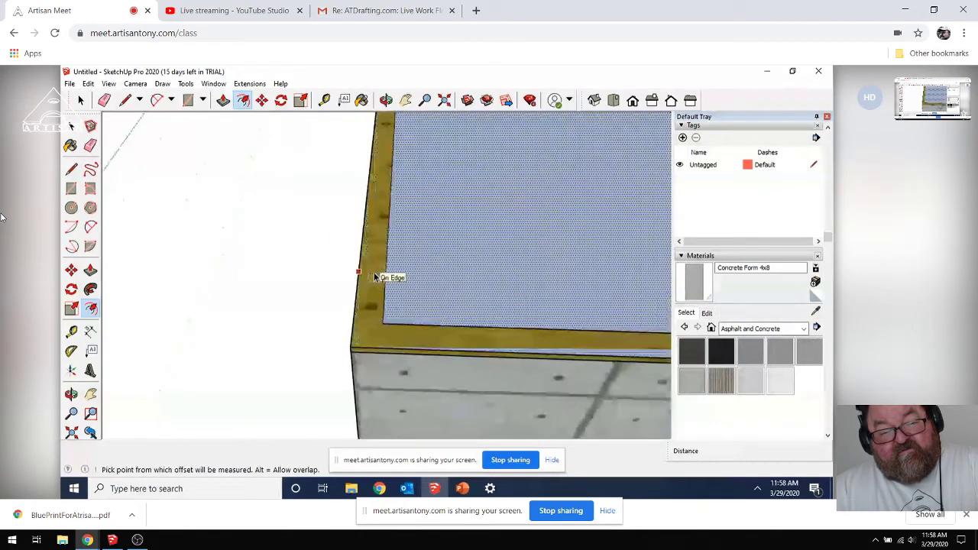
scroll(372, 278, up, 1)
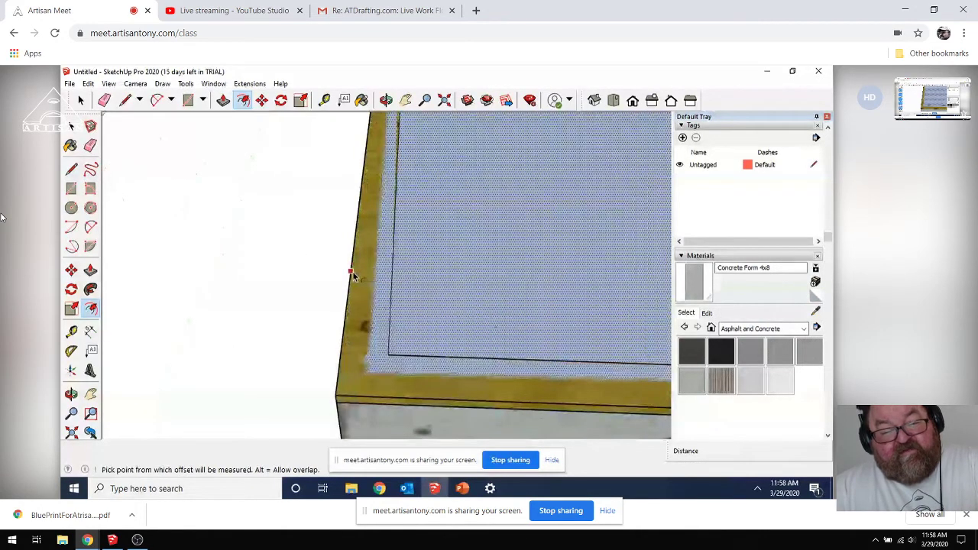
click(356, 276)
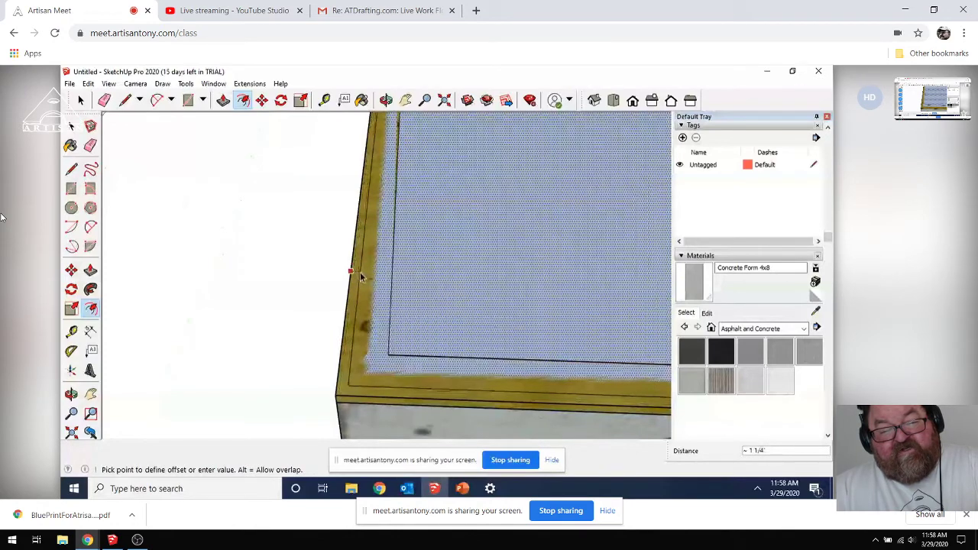
text(1)
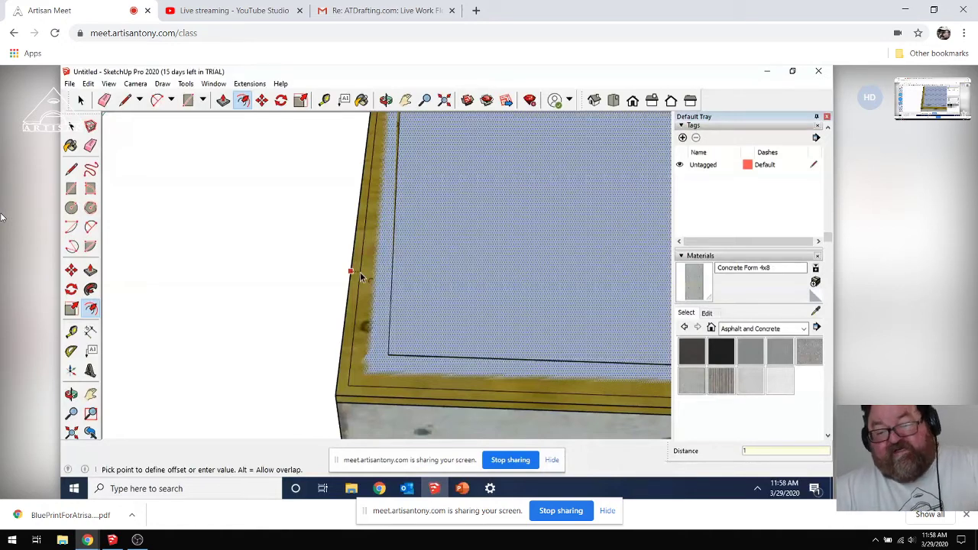
key(Return)
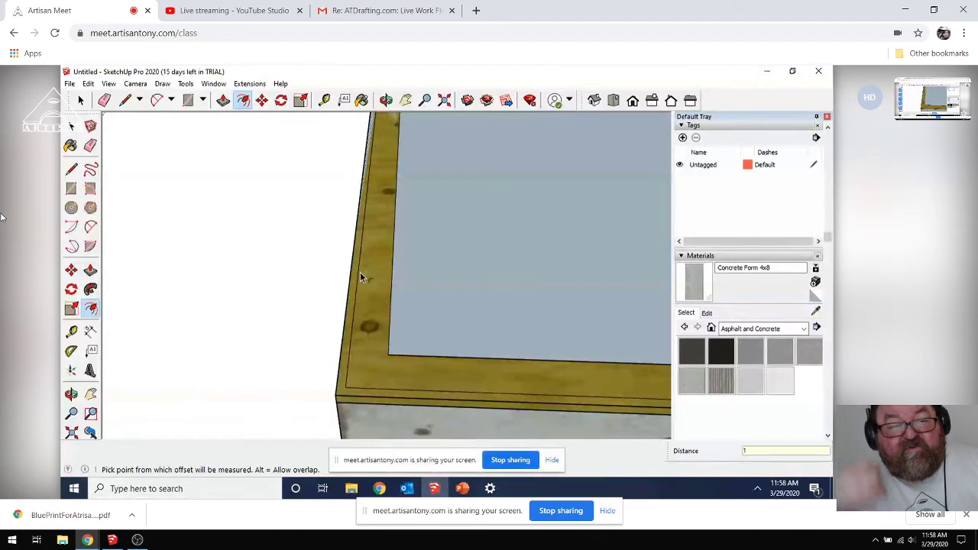
Step: Push/Pull the narrow perimeter strip on the sill plate up 11 7/8" to form the rim board
click(222, 101)
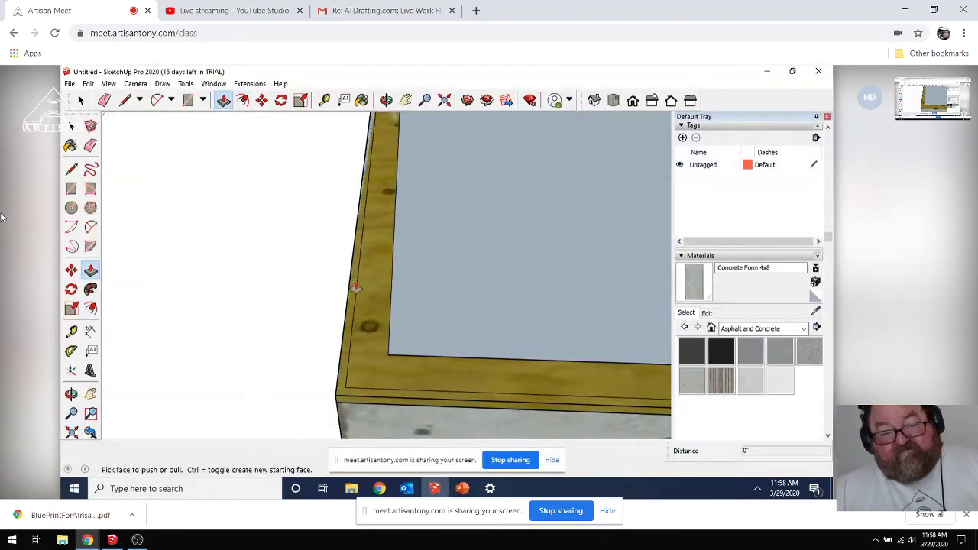
drag(356, 286, 346, 327)
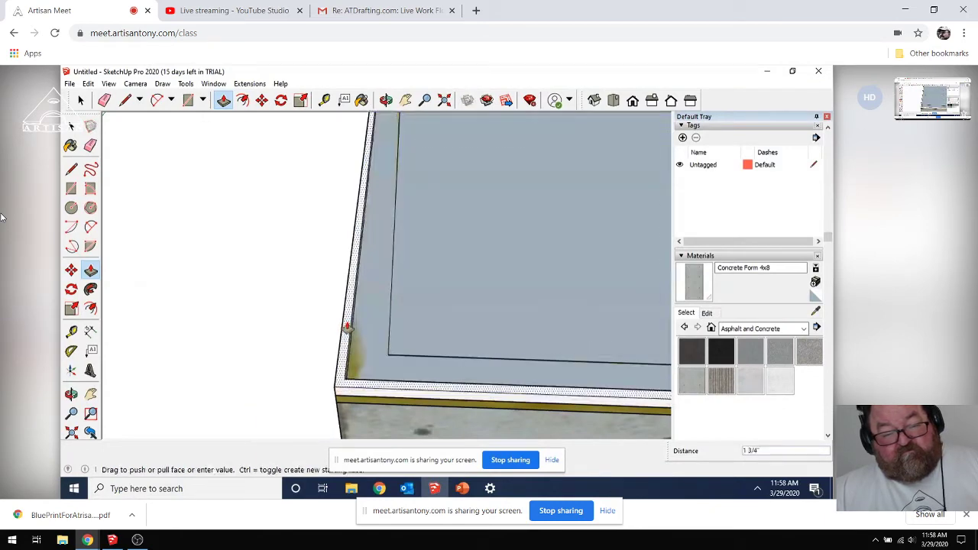
text(1)
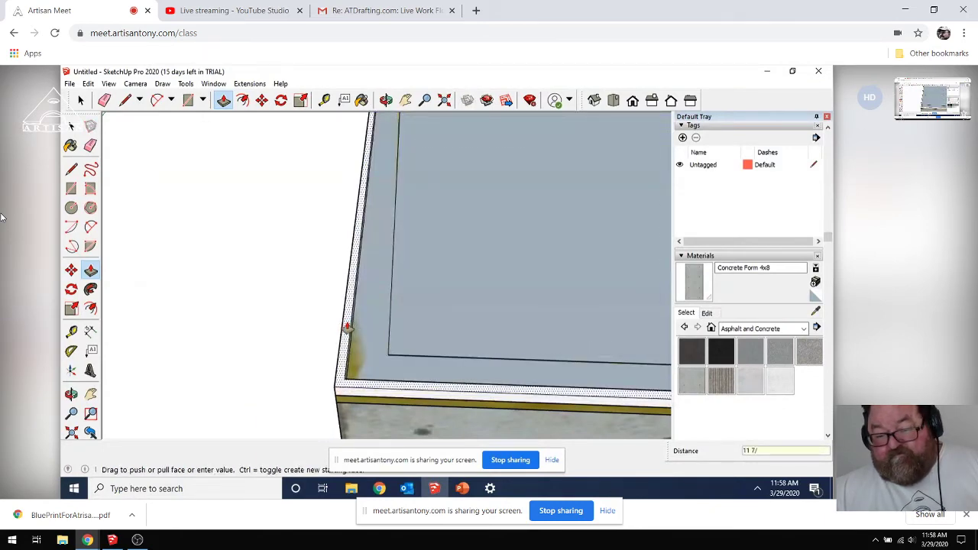
key(Return)
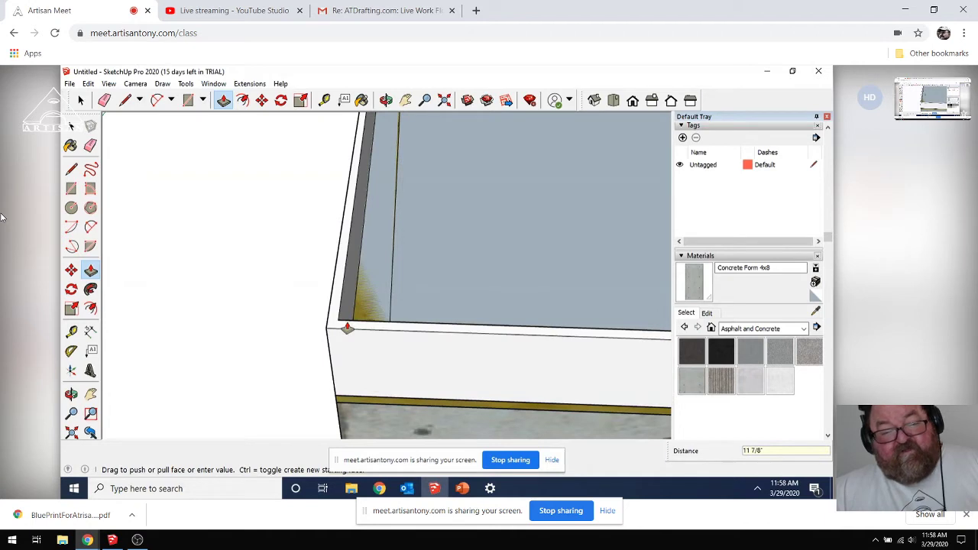
scroll(347, 328, down, 8)
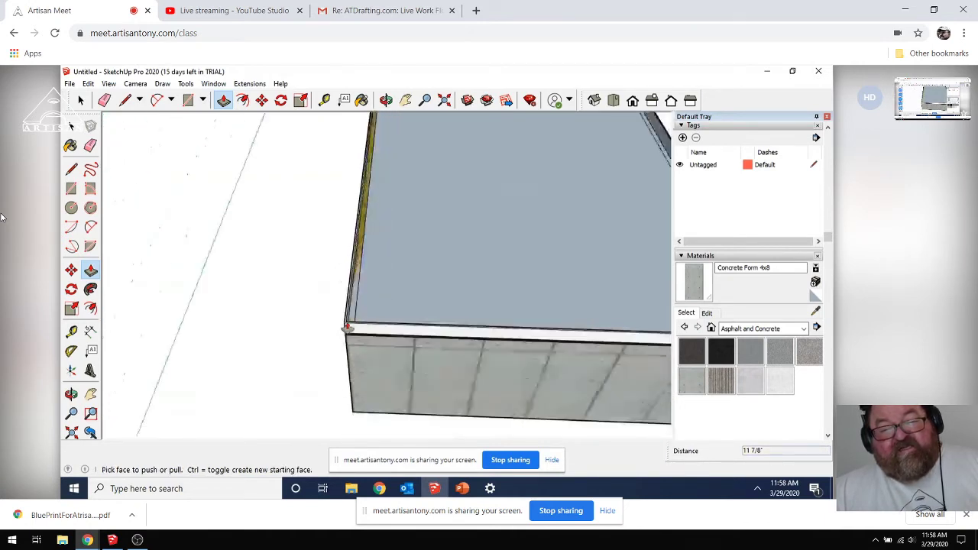
scroll(347, 328, down, 6)
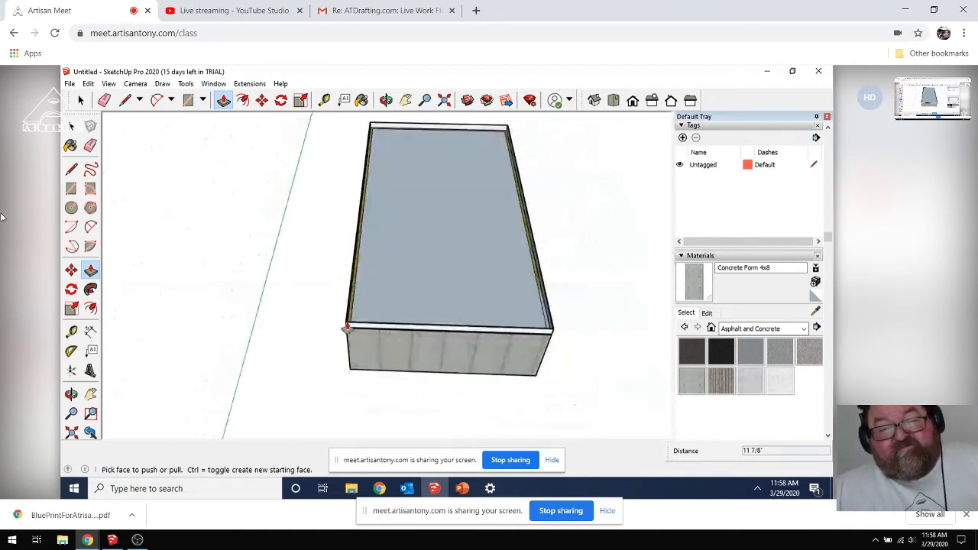
Step: Delete the large face covering the foundation's opening inside the rim board
key(space)
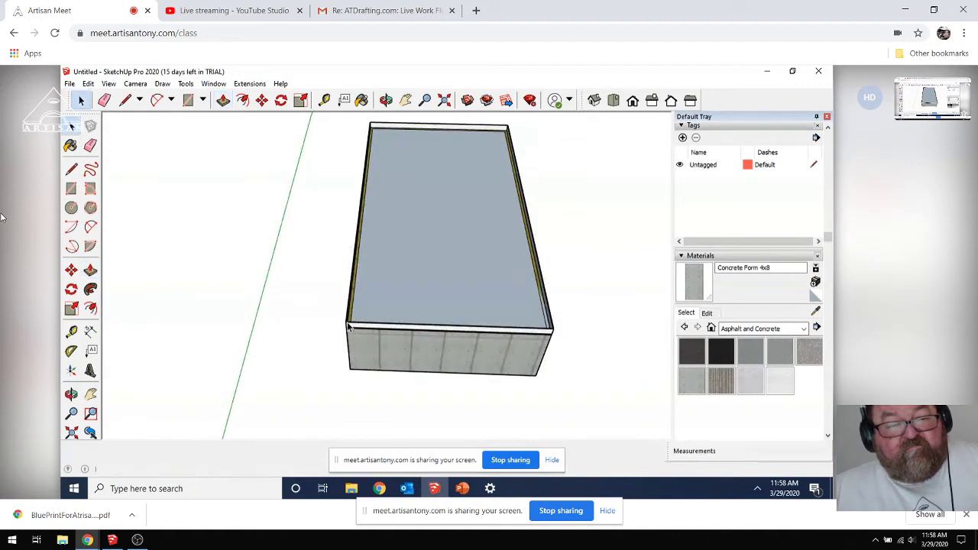
click(419, 260)
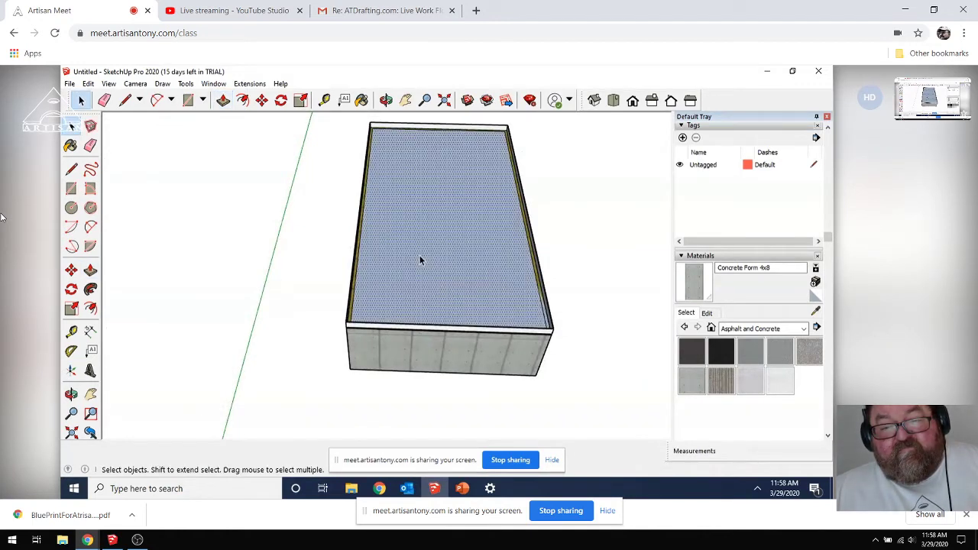
key(Delete)
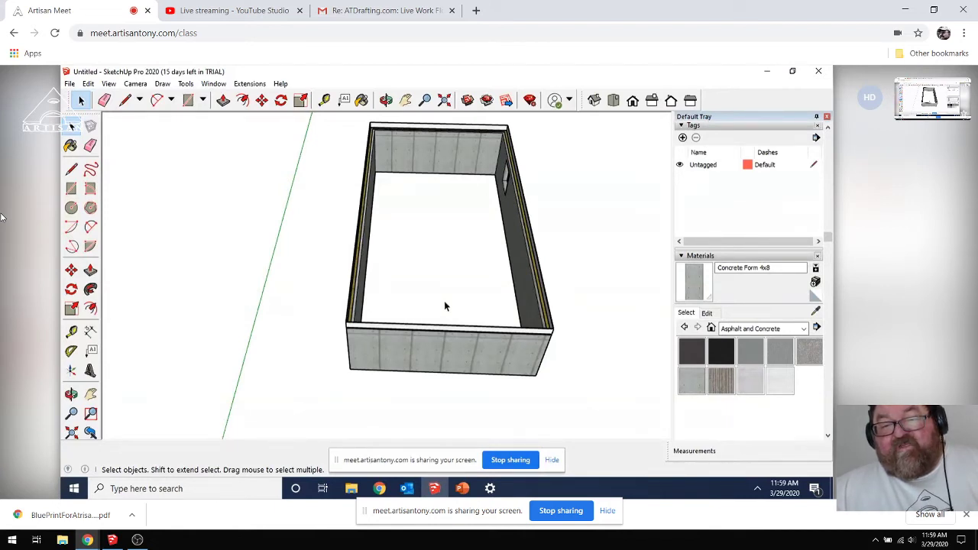
Step: Show the foundation in the standard Front view with the camera set to Parallel Projection
click(594, 107)
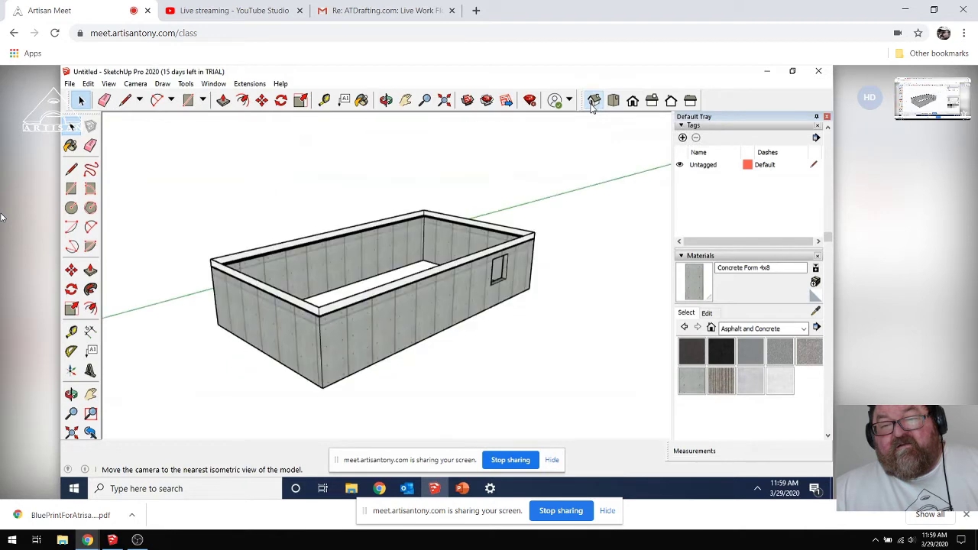
click(634, 102)
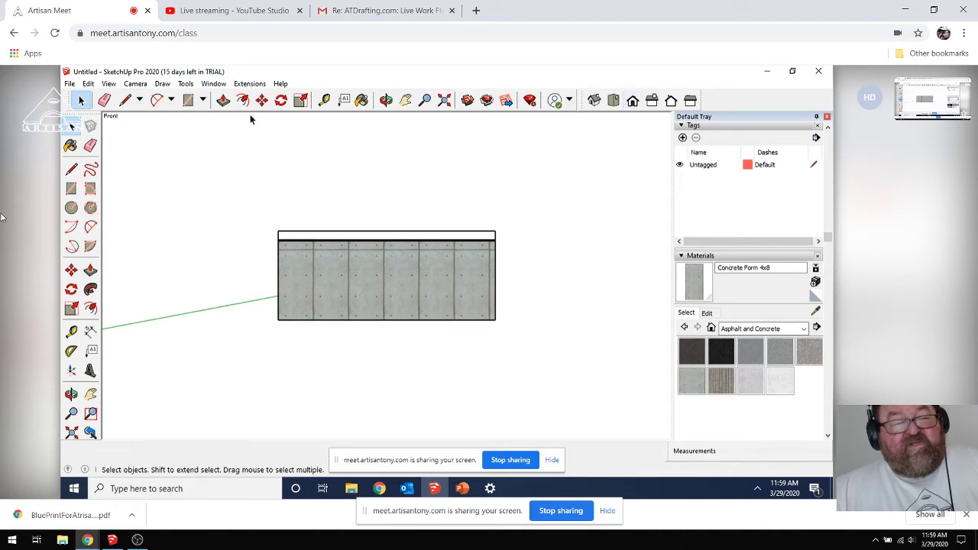
click(135, 84)
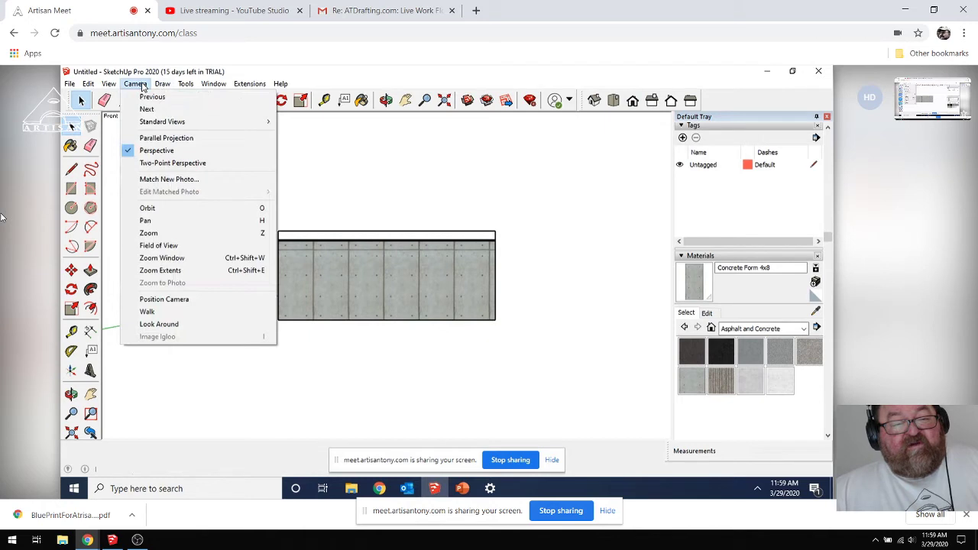
click(170, 138)
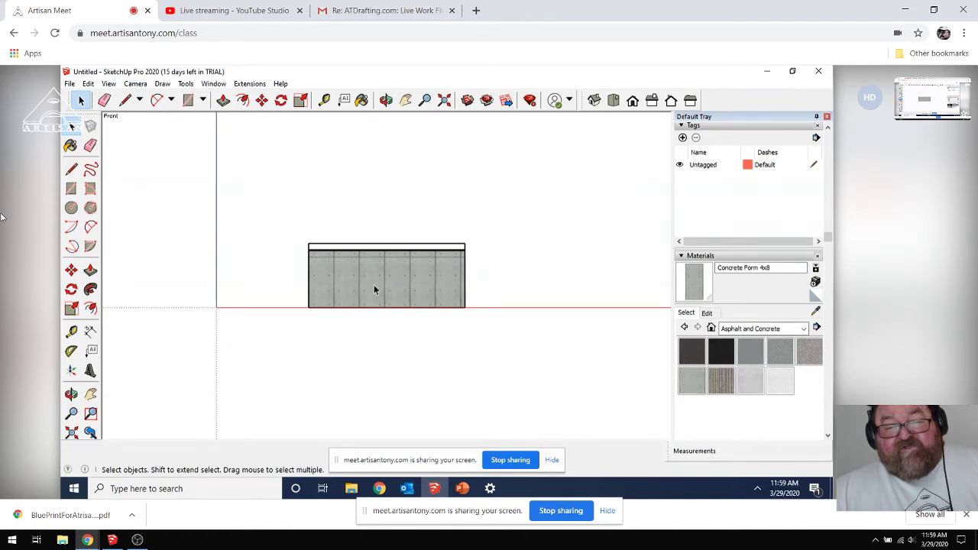
Step: Window-select the entire rim board above the sill plate, leaving out the sill plate and concrete walls
scroll(379, 265, up, 5)
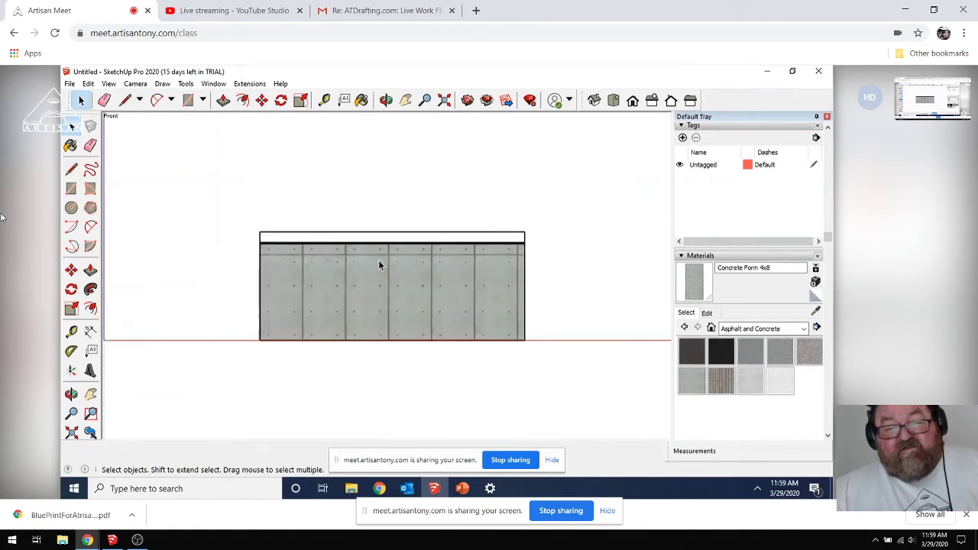
scroll(379, 265, up, 3)
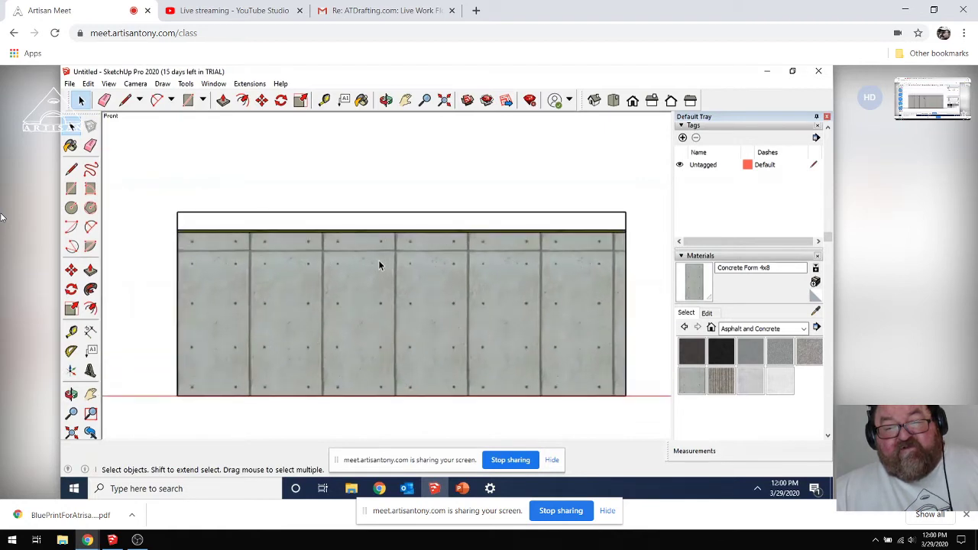
scroll(379, 265, up, 1)
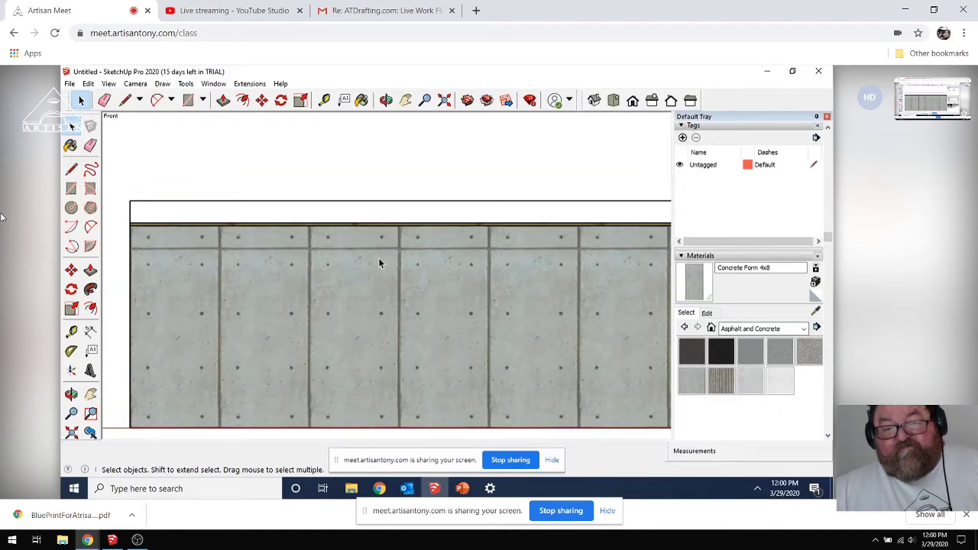
scroll(379, 263, down, 1)
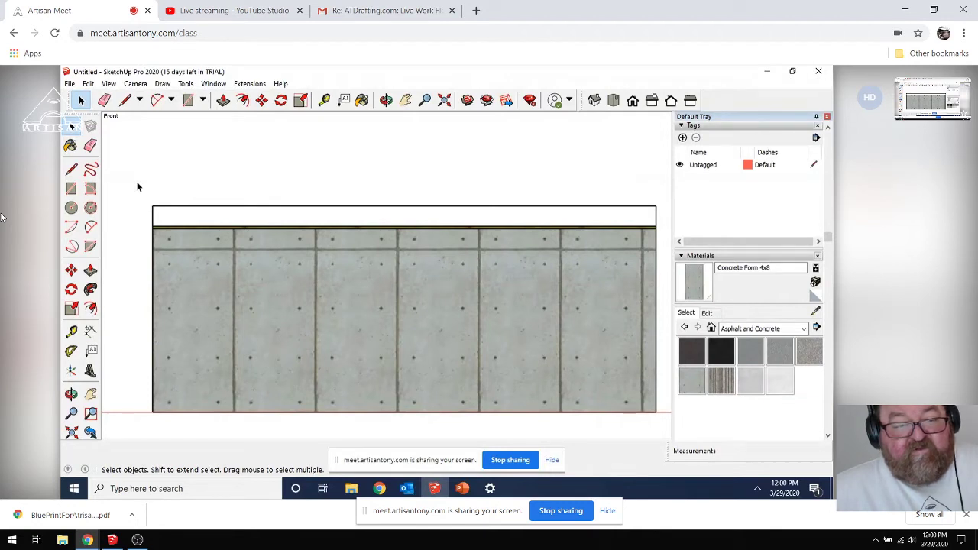
drag(136, 182, 664, 336)
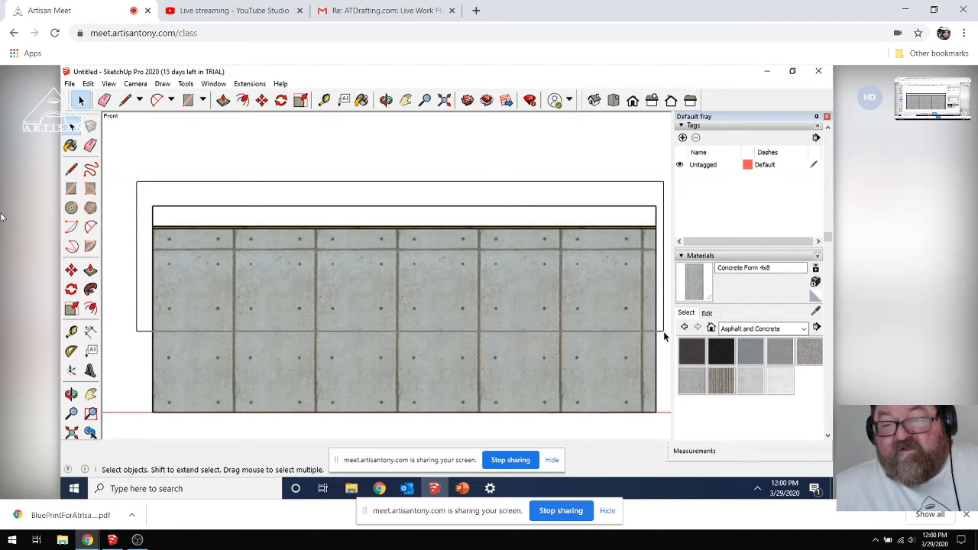
drag(665, 336, 672, 230)
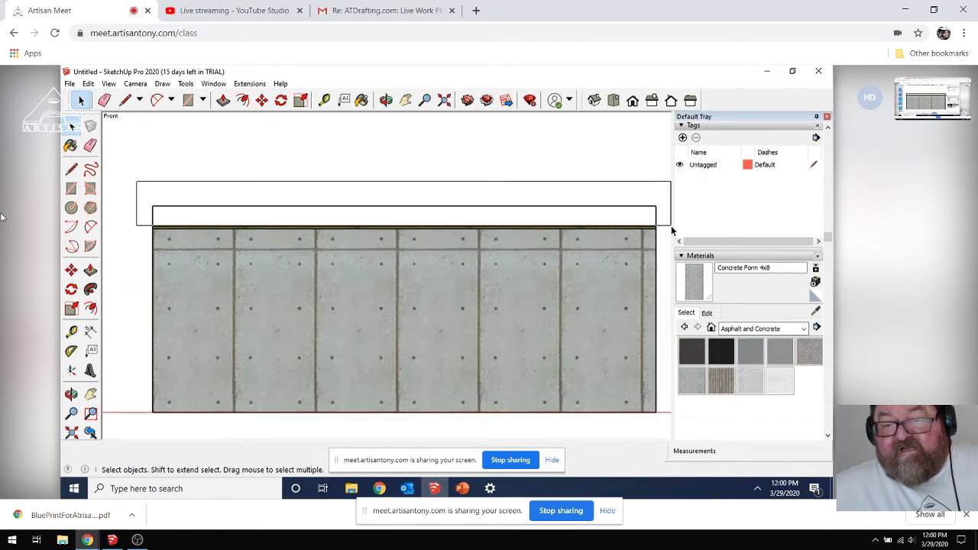
drag(672, 230, 672, 230)
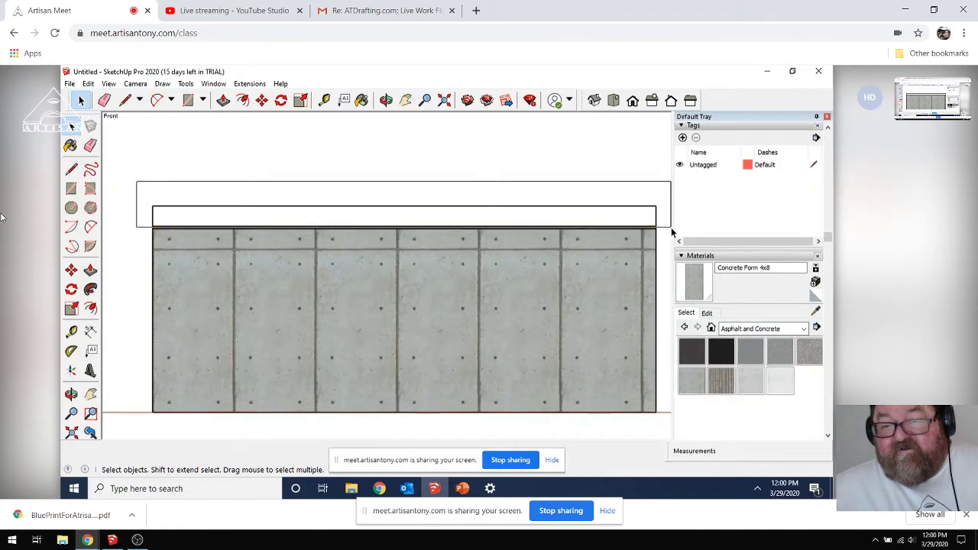
drag(672, 232, 673, 232)
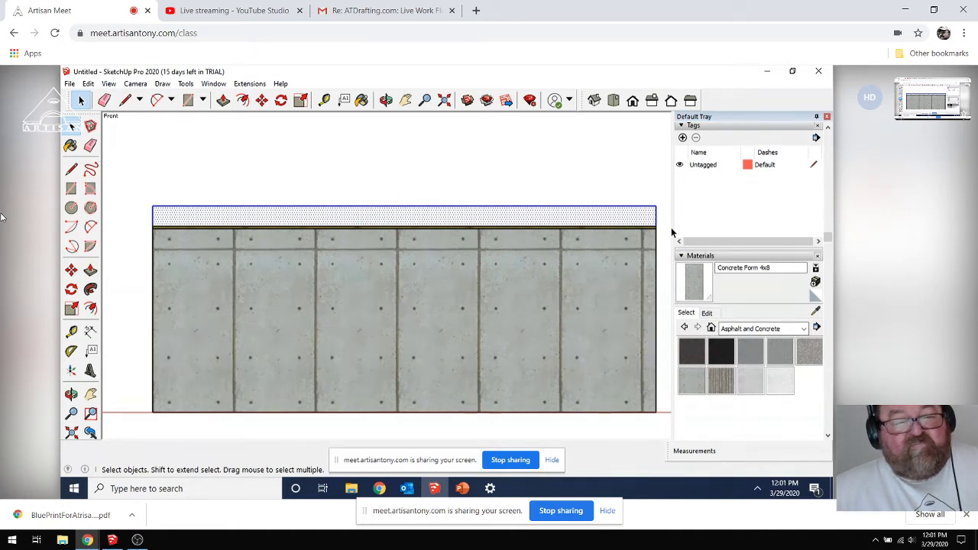
Step: Set the camera back to Perspective and orbit to see the selected rim board from above
click(135, 84)
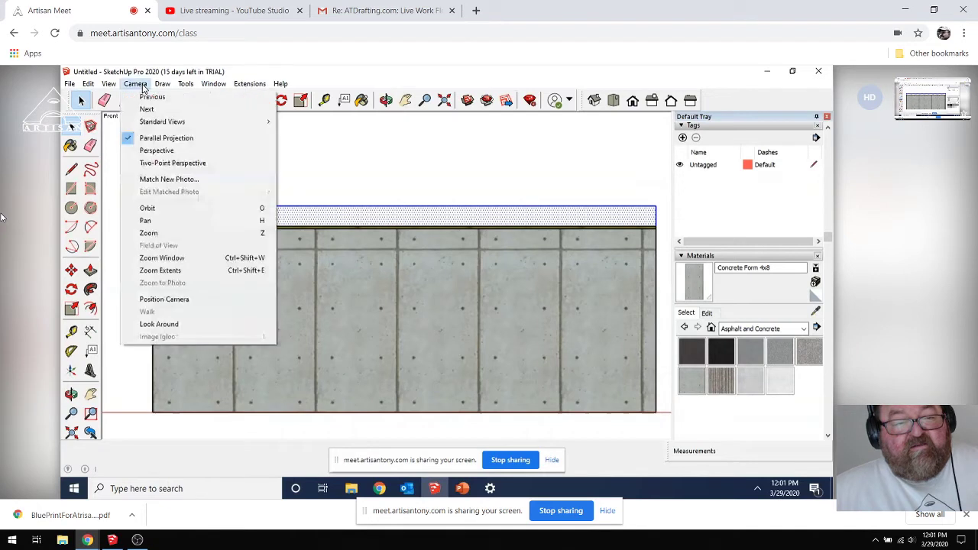
click(158, 150)
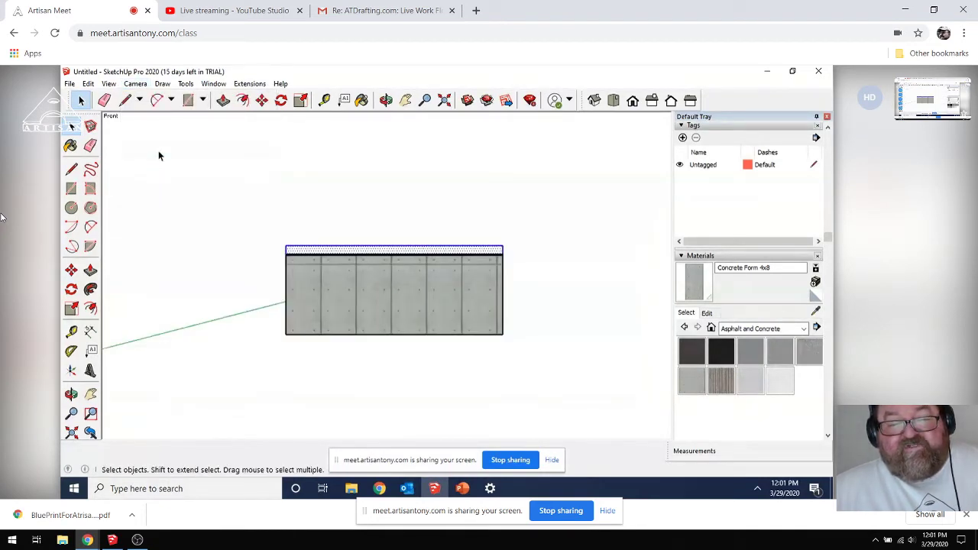
click(71, 394)
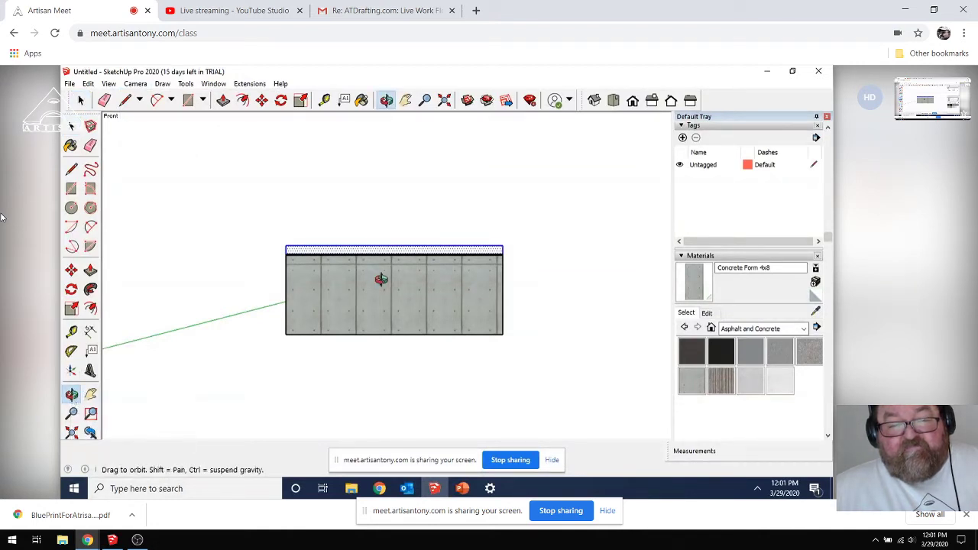
drag(379, 277, 379, 354)
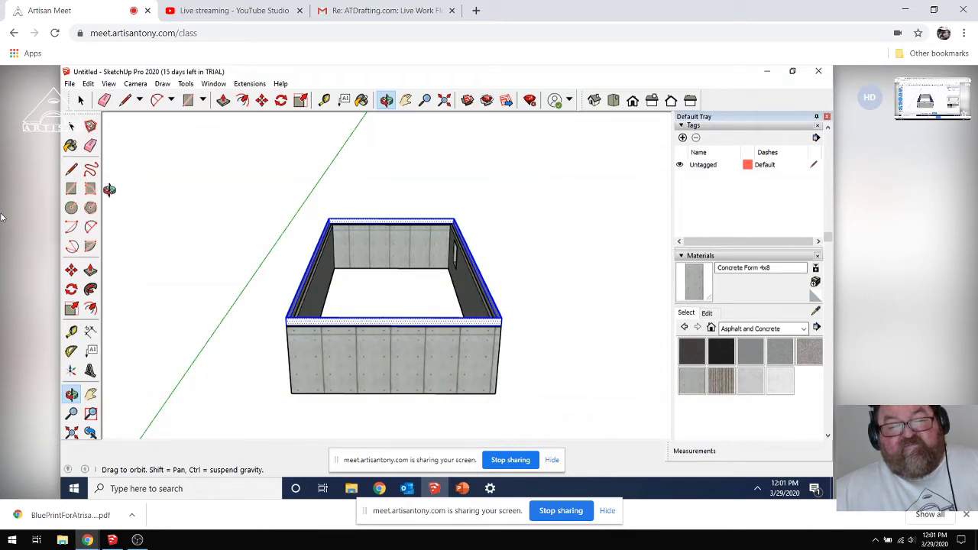
Step: Make the selected rim board geometry above the sill plate into a single group
click(70, 128)
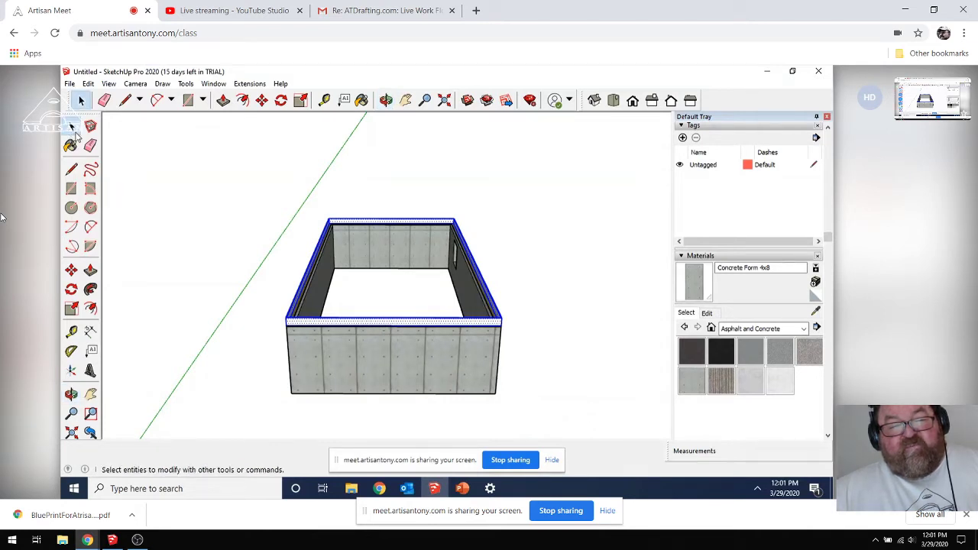
right_click(352, 325)
click(386, 252)
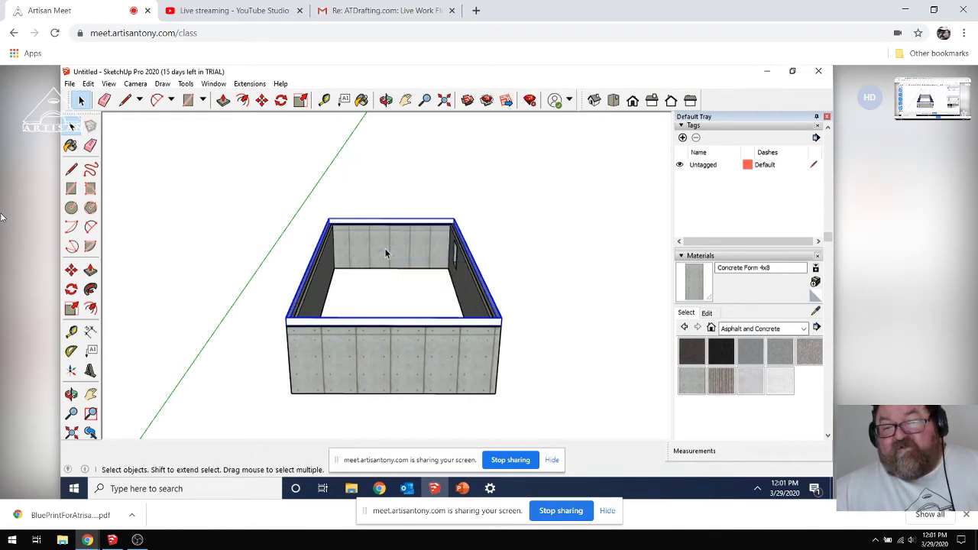
Step: Paint the rim board group with the Wood OSB material from the Wood collection
click(802, 330)
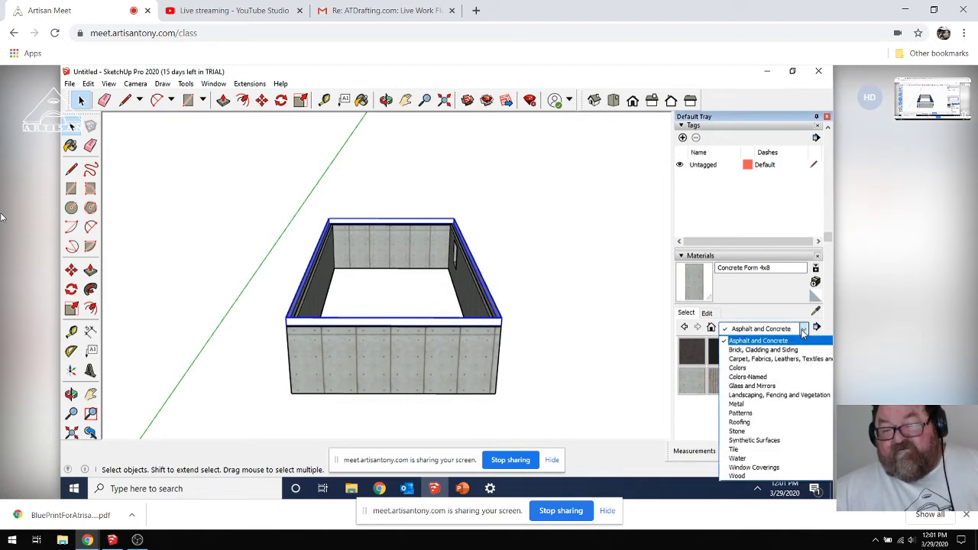
click(740, 476)
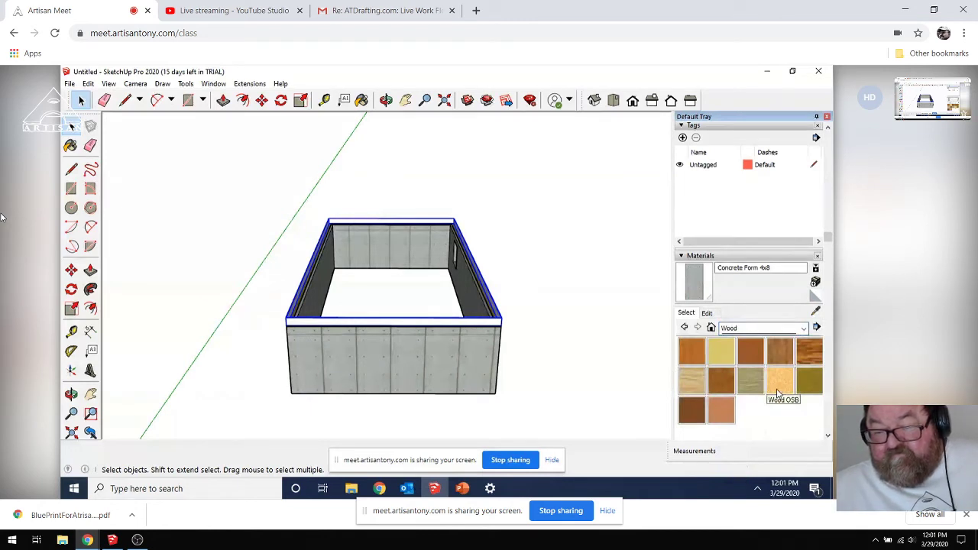
click(778, 394)
click(498, 318)
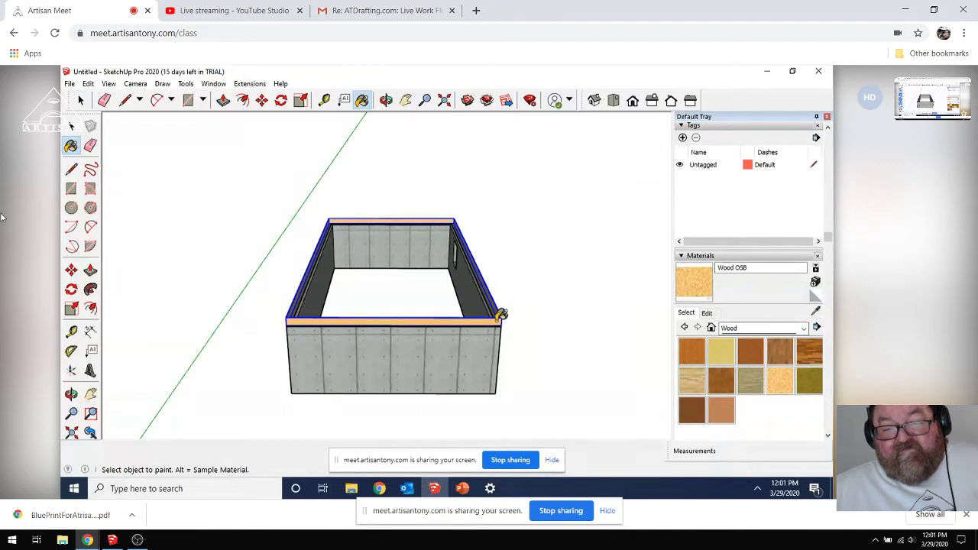
key(space)
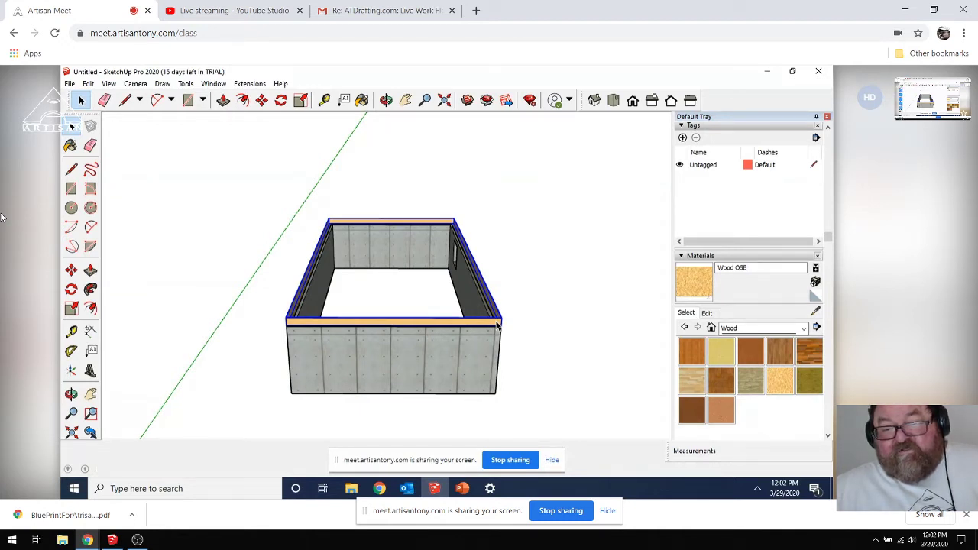
Step: Darken the Wood OSB material slightly by lowering its colour brightness while viewing the rim board up close
scroll(497, 324, up, 5)
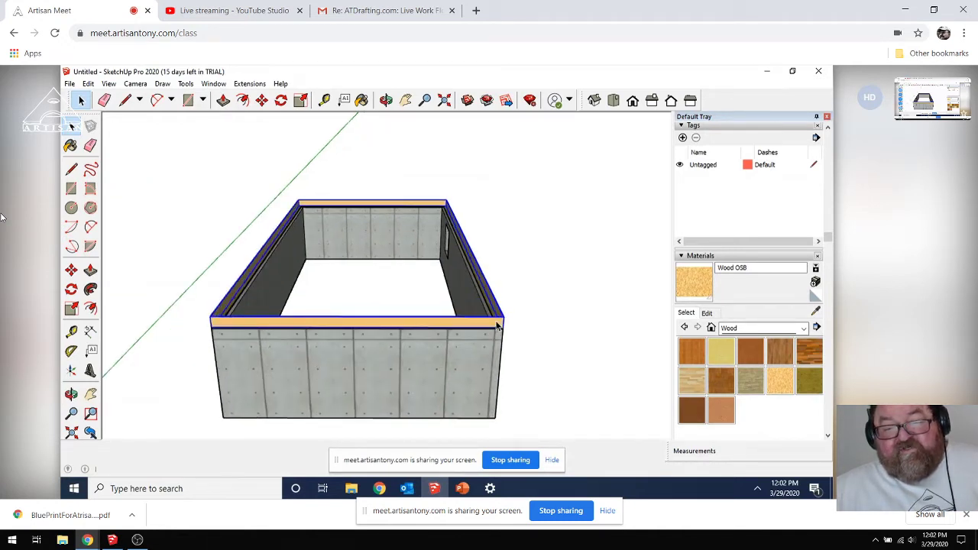
scroll(496, 325, up, 2)
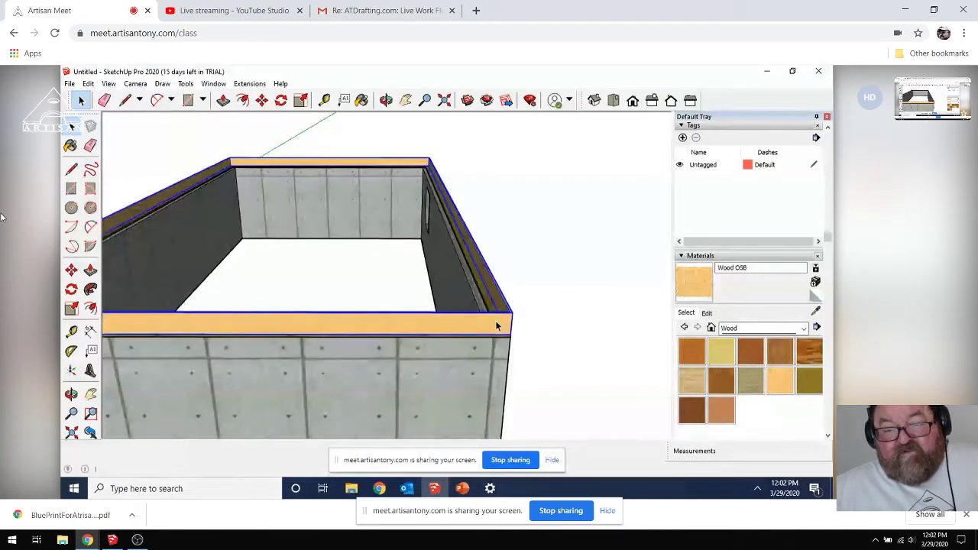
key(o)
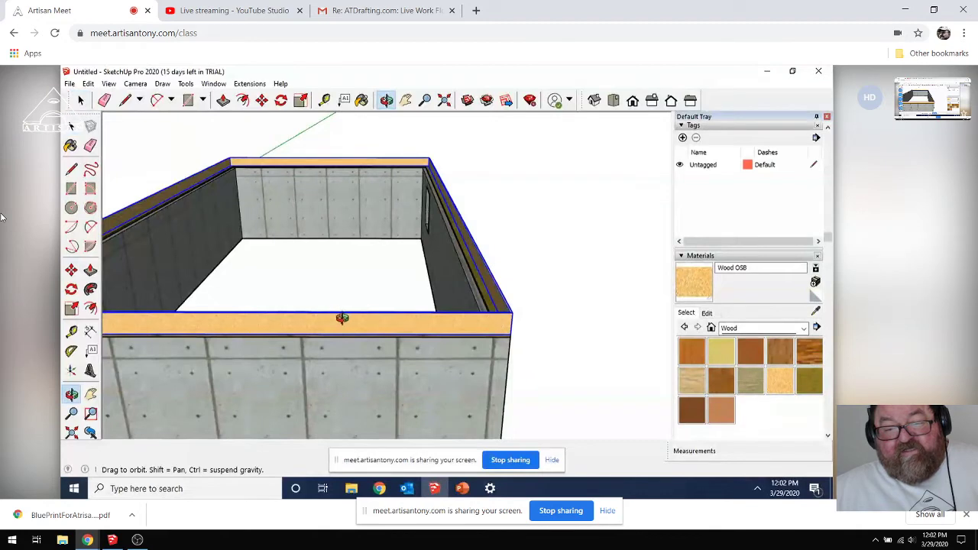
mouse_move(304, 319)
mouse_down()
mouse_move(430, 308)
mouse_move(486, 286)
mouse_up()
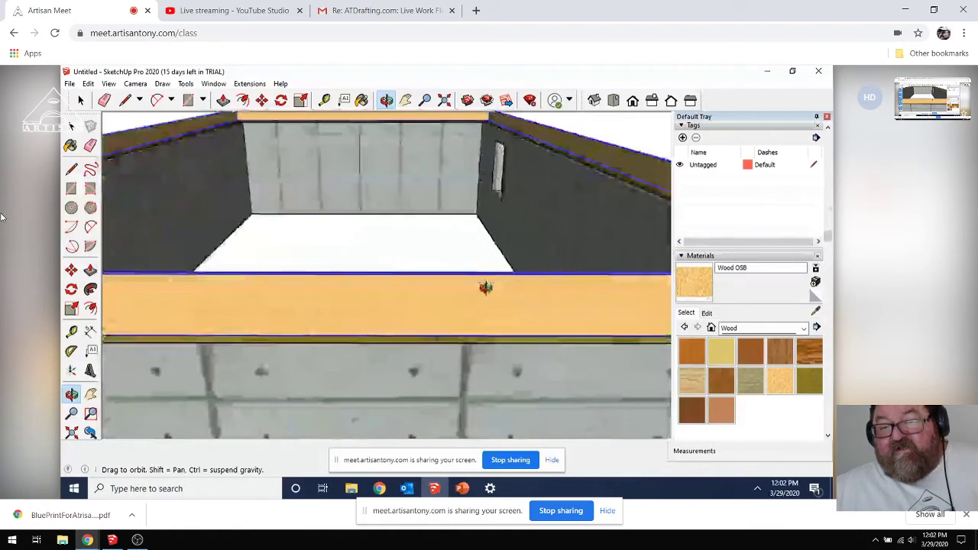
drag(484, 286, 481, 248)
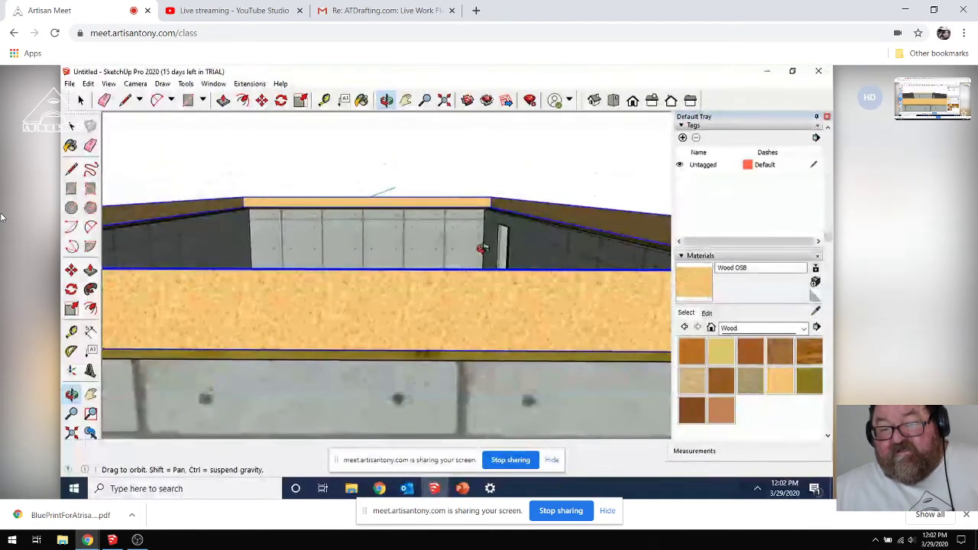
click(707, 314)
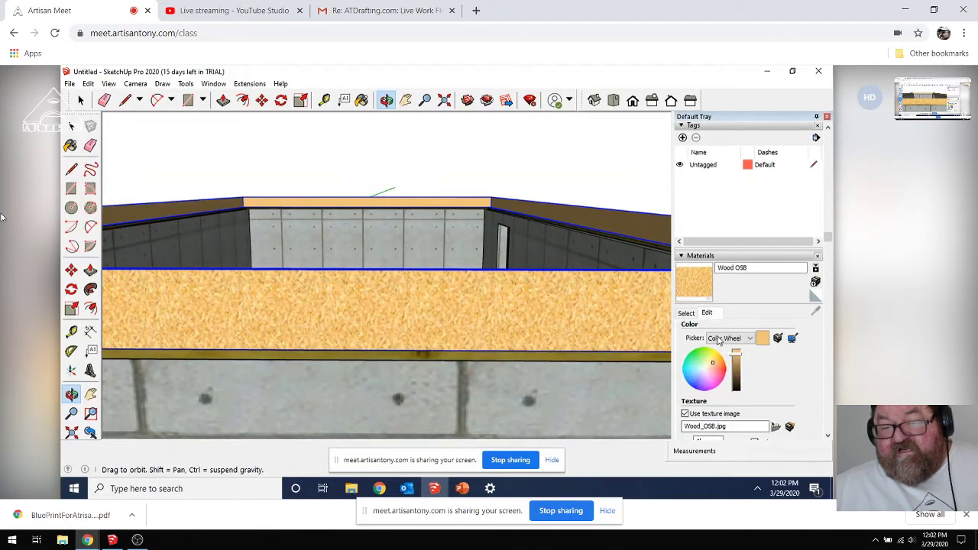
drag(735, 360, 736, 365)
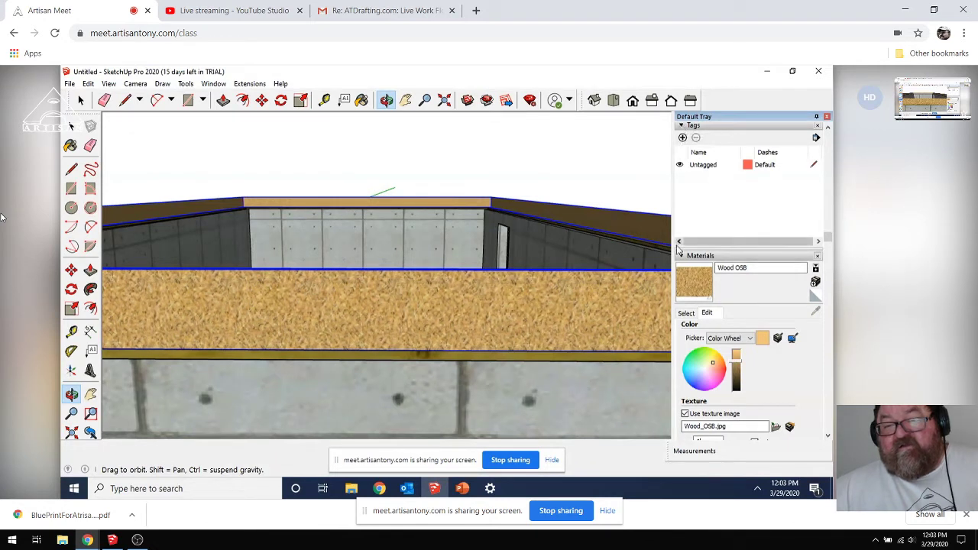
Step: Add the Scenes section to the Default Tray
right_click(829, 213)
click(831, 207)
drag(829, 220, 828, 188)
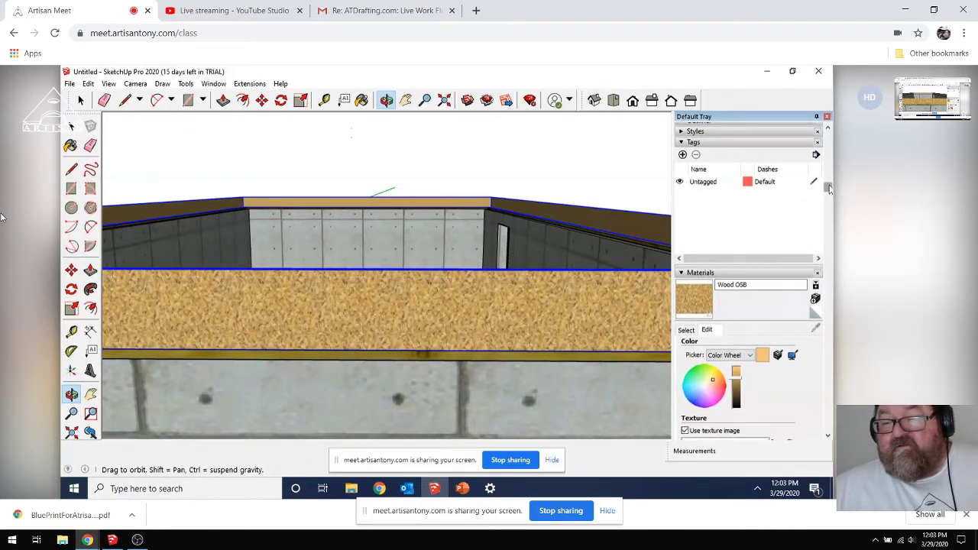
drag(829, 189, 828, 132)
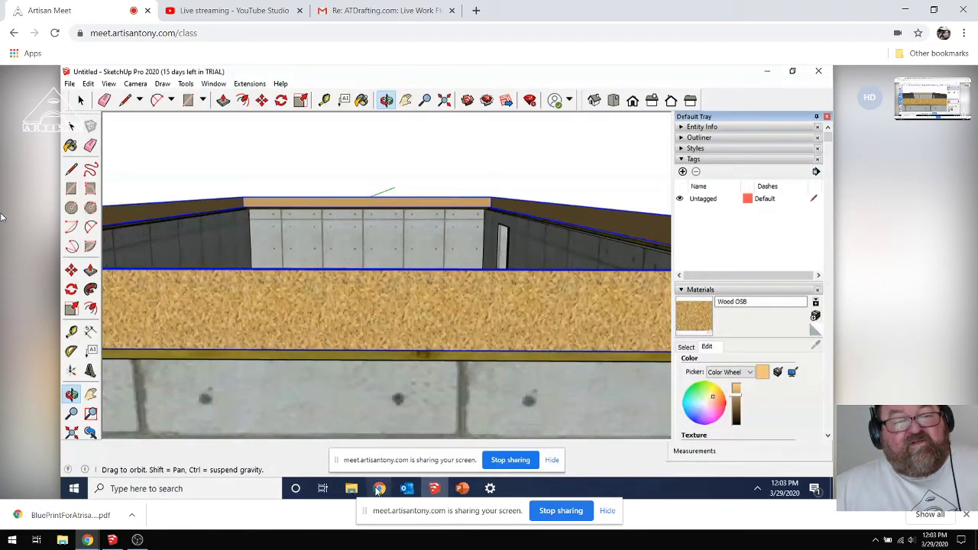
click(221, 87)
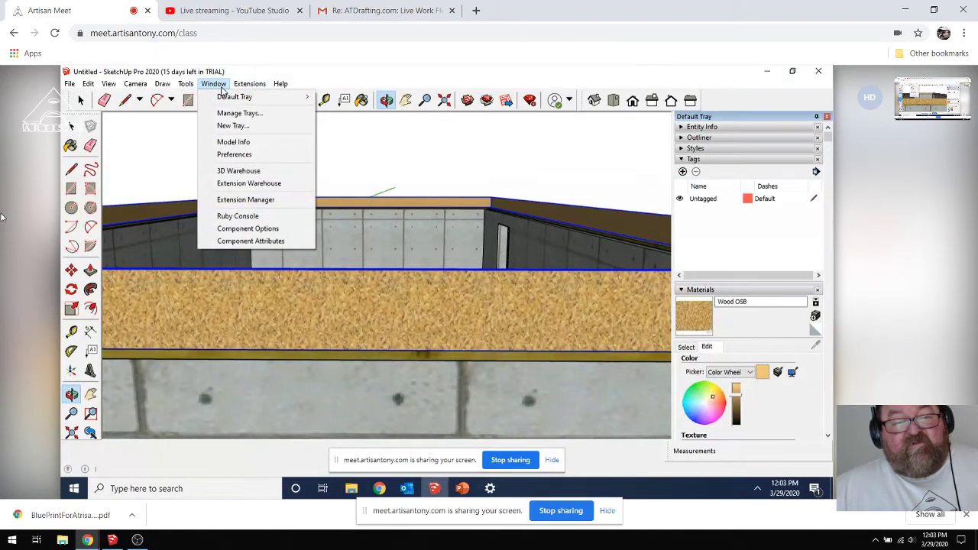
mouse_move(229, 96)
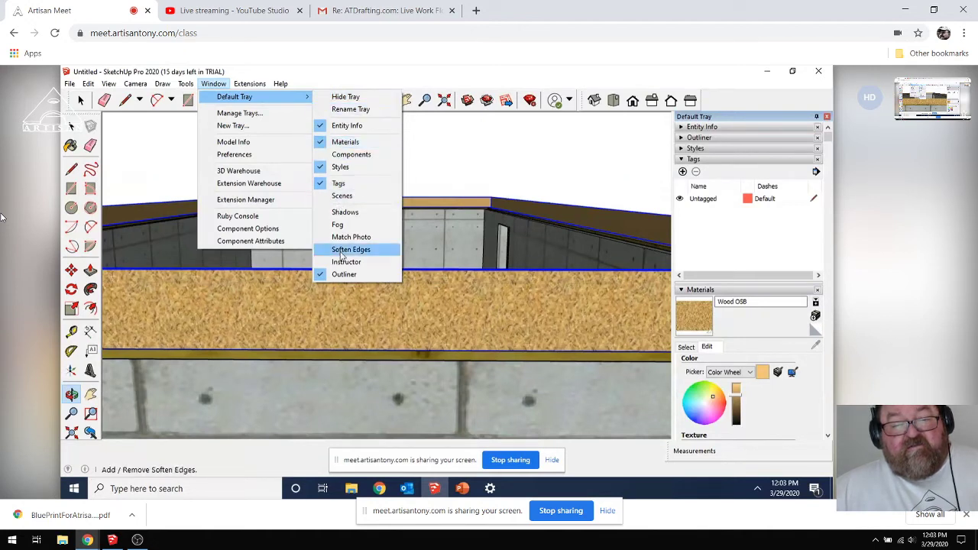
click(336, 196)
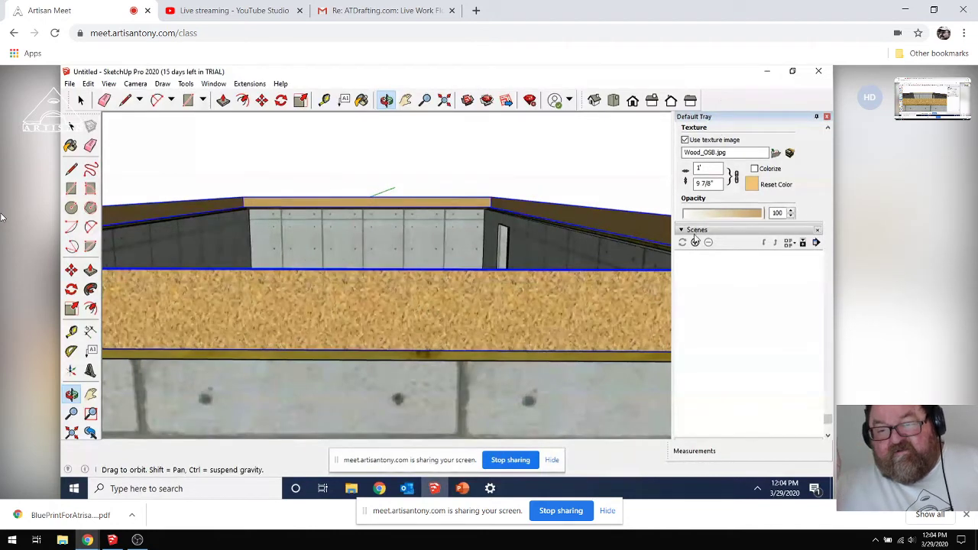
Step: Collapse the Scenes, Materials and Tags sections of the Default Tray
scroll(686, 237, up, 3)
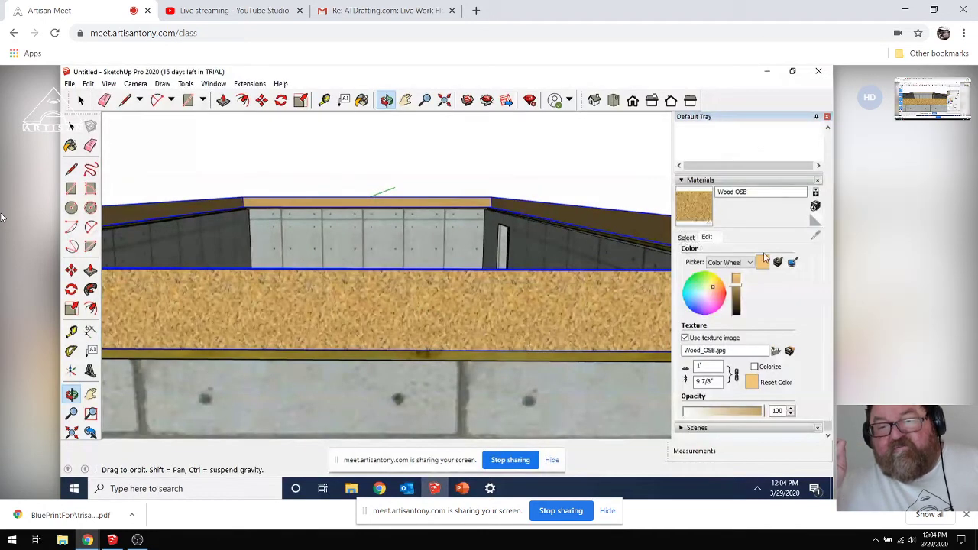
click(679, 182)
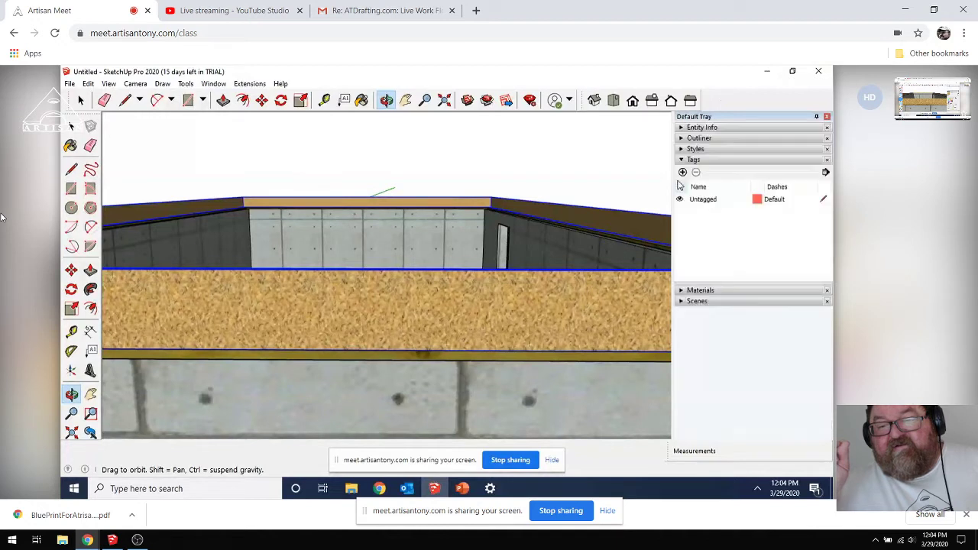
click(683, 161)
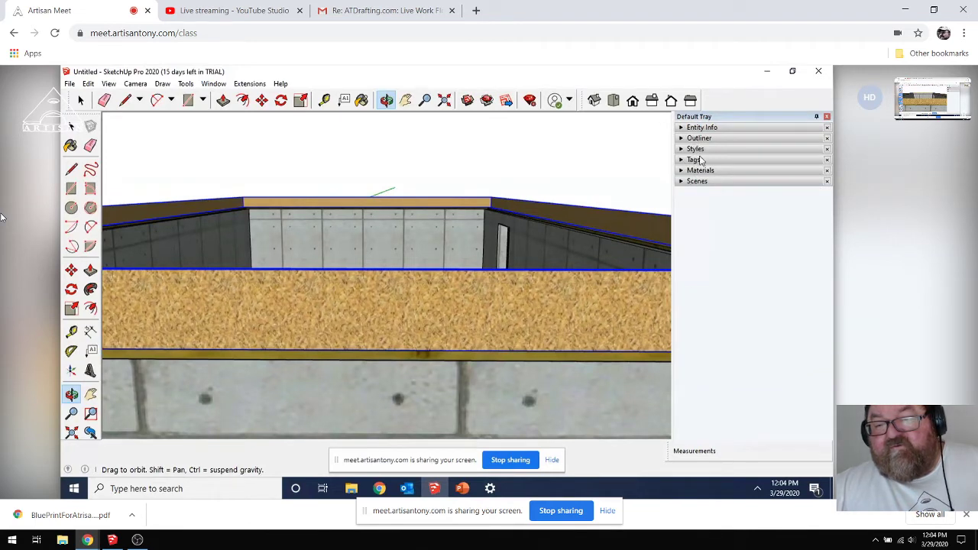
Step: Reorder the Default Tray with Tags directly below Entity Info and Outliner last, and expand Entity Info
mouse_move(701, 161)
mouse_down()
mouse_move(702, 170)
mouse_move(708, 142)
mouse_up()
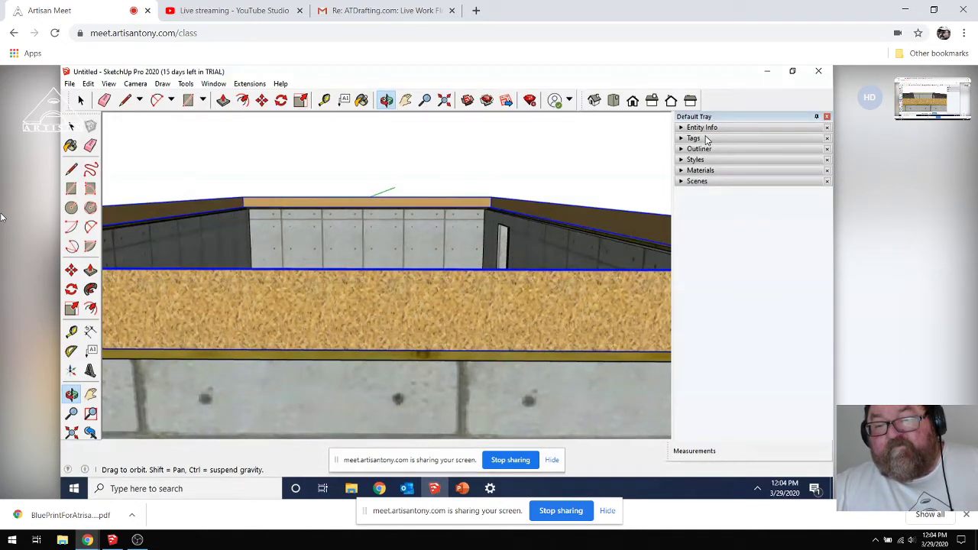
drag(698, 149, 686, 191)
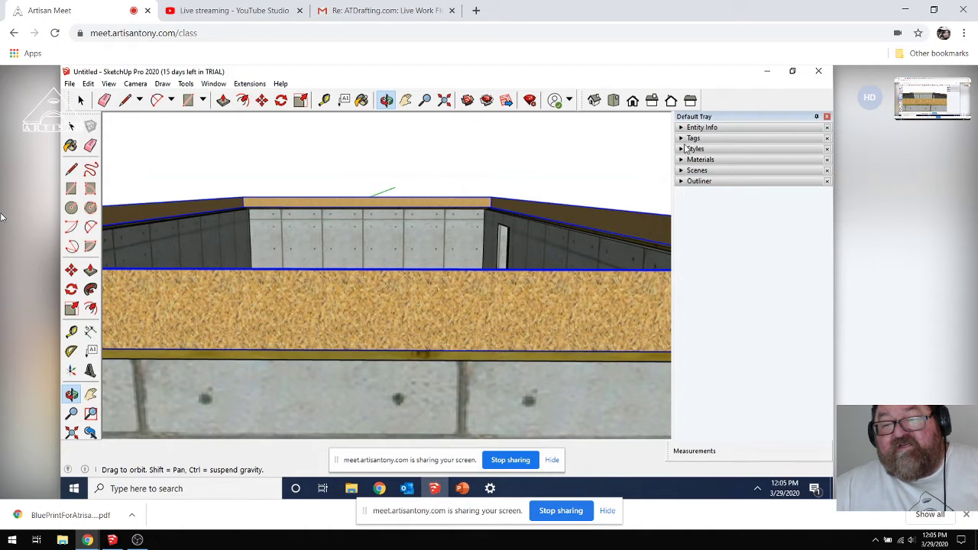
click(680, 128)
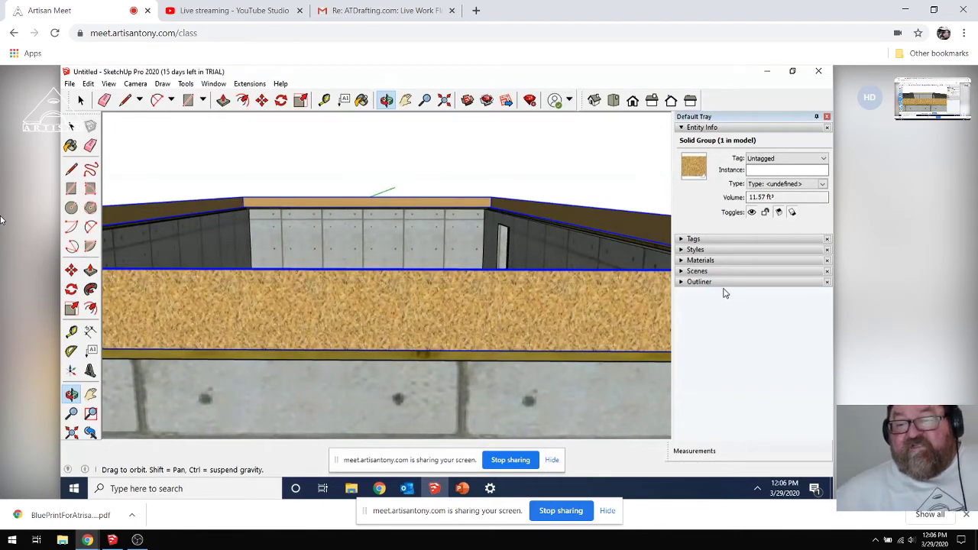
mouse_move(4, 203)
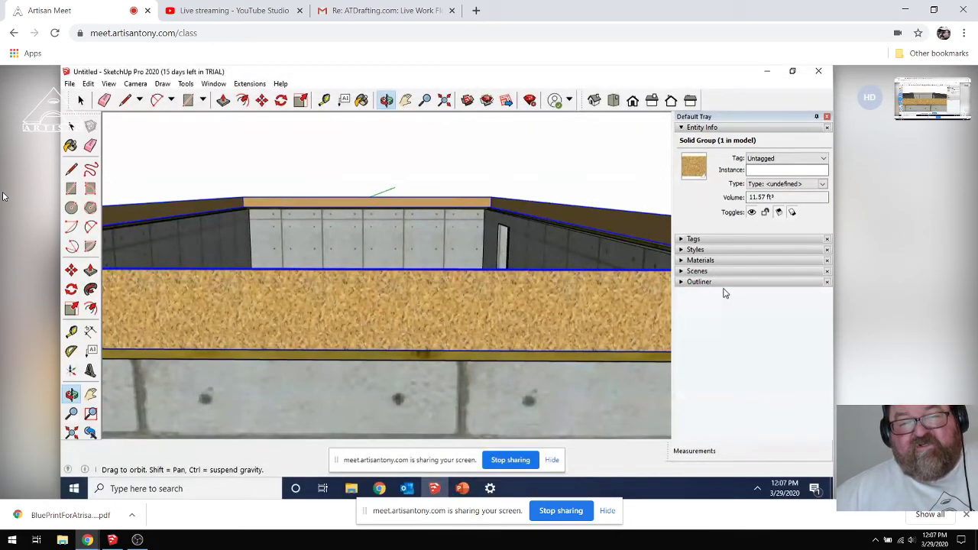
Step: Draw a 12 by 1.5 inch rectangle on top of the sill plate, starting from its inner corner
scroll(725, 293, down, 4)
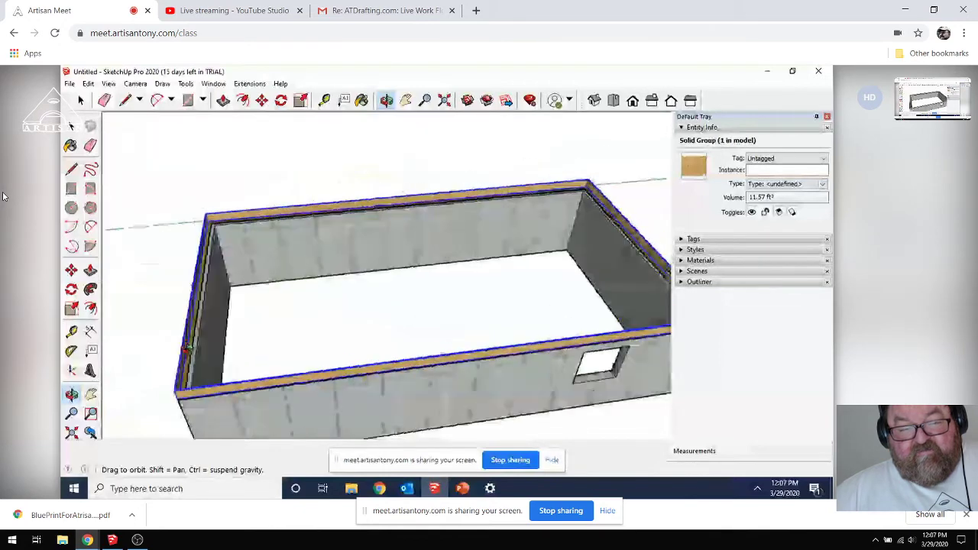
middle_drag(149, 349, 123, 327)
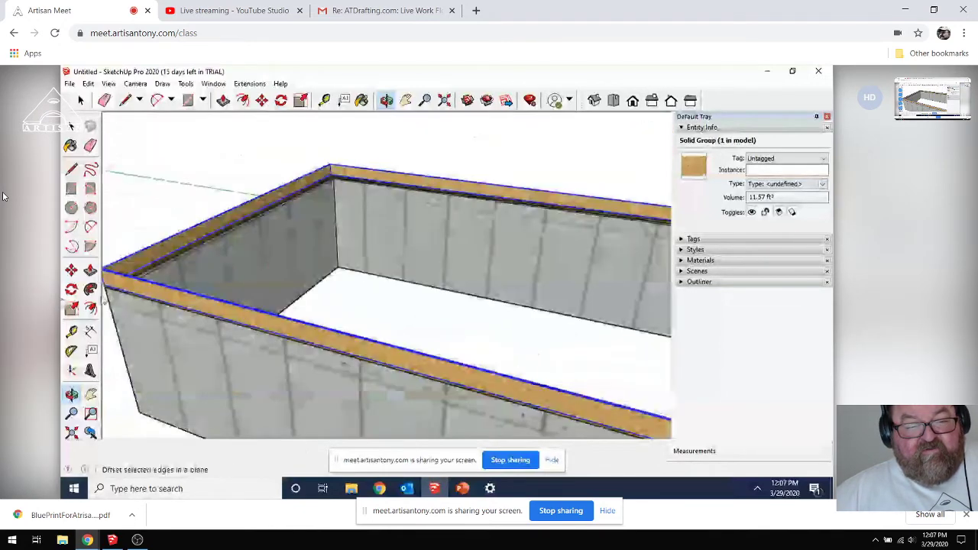
middle_drag(260, 265, 135, 291)
mouse_move(227, 212)
middle_down()
mouse_move(188, 230)
mouse_move(367, 236)
mouse_move(399, 221)
mouse_move(448, 236)
middle_up()
mouse_move(320, 163)
middle_down()
mouse_move(327, 152)
mouse_move(338, 157)
middle_up()
scroll(338, 158, up, 4)
scroll(339, 158, up, 3)
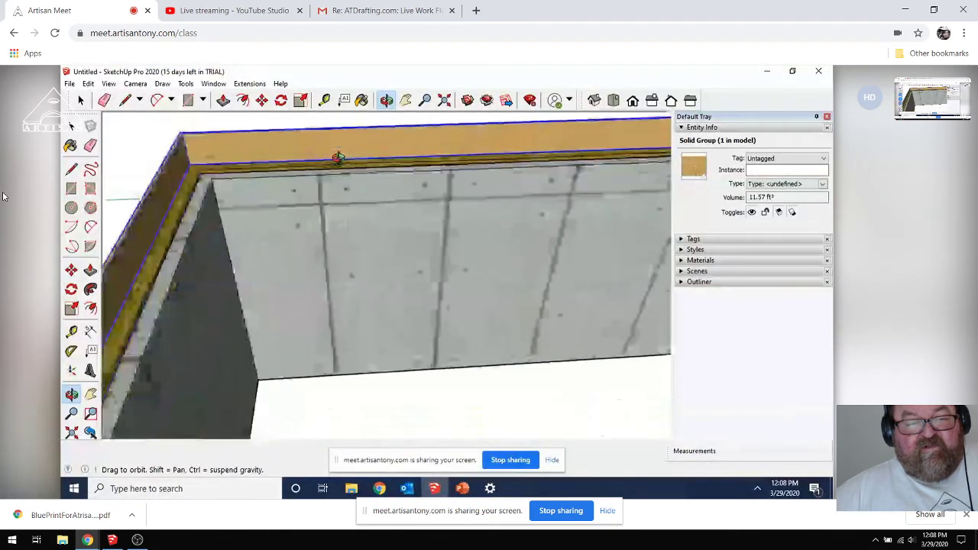
scroll(250, 168, up, 3)
scroll(251, 168, up, 2)
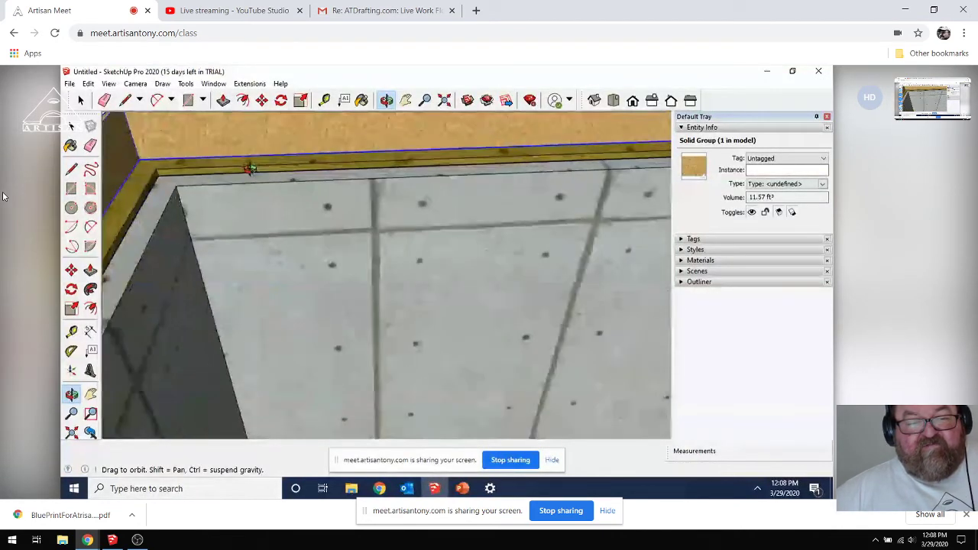
mouse_move(250, 168)
middle_down()
mouse_move(290, 179)
mouse_move(374, 175)
middle_up()
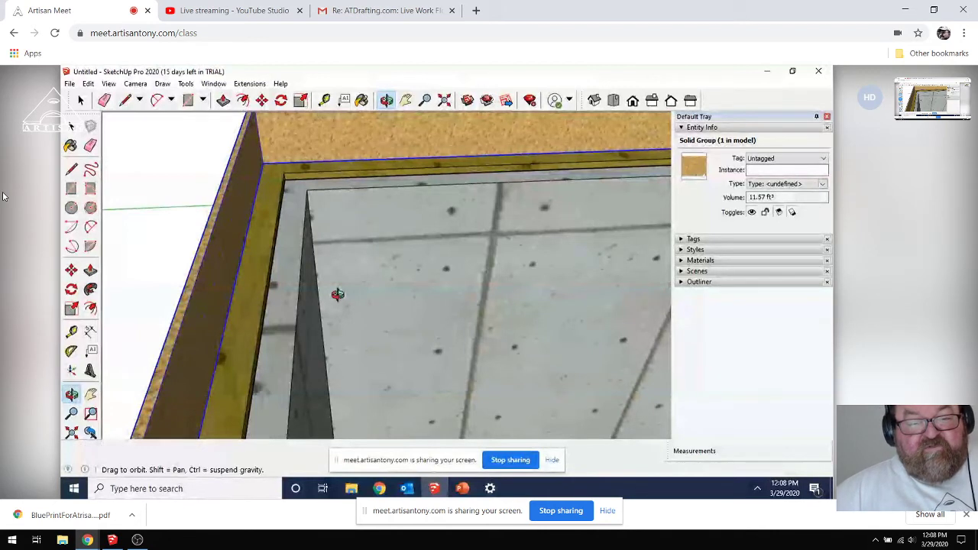
click(196, 101)
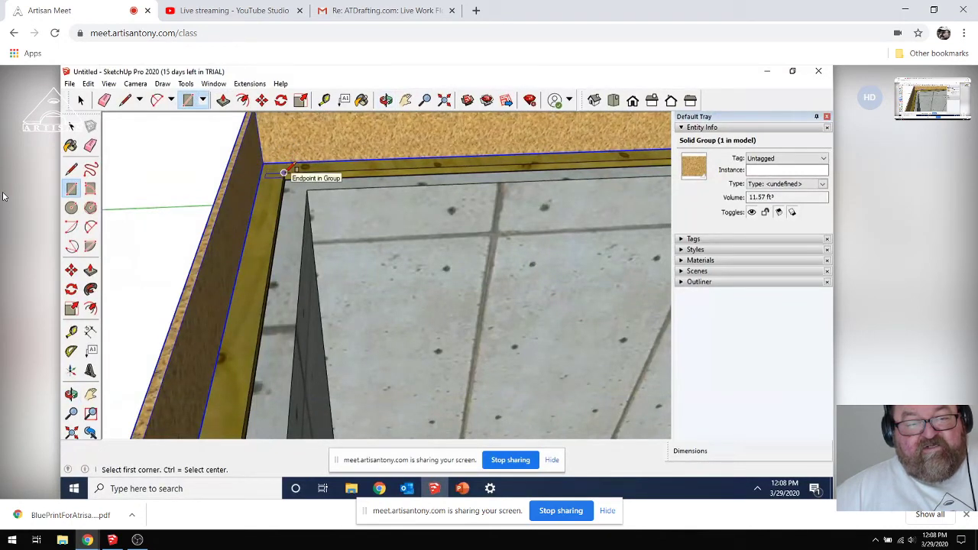
click(284, 173)
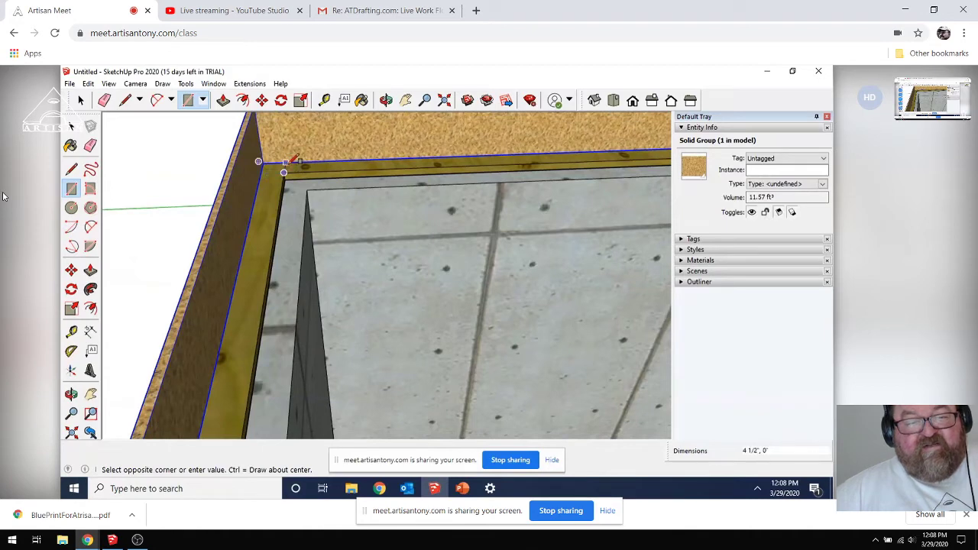
scroll(291, 162, up, 2)
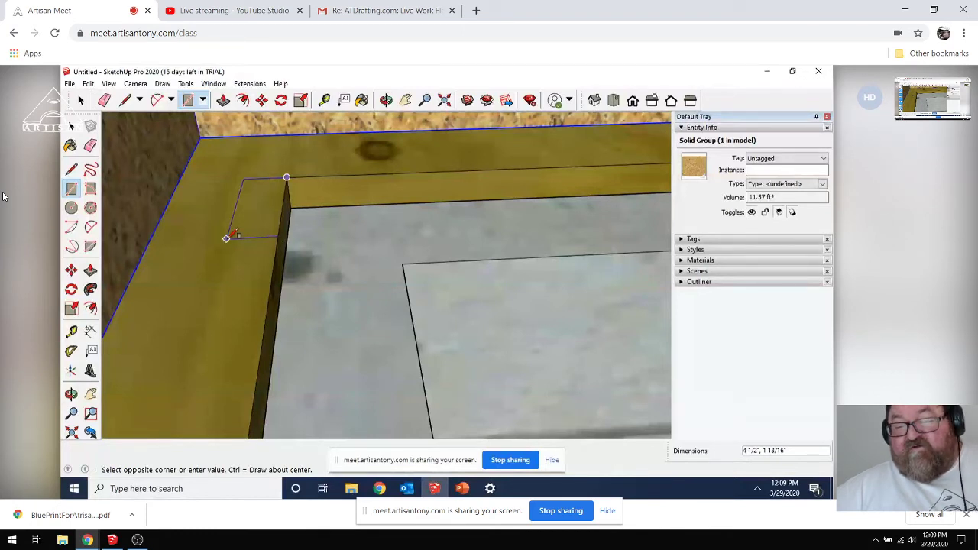
text(12,1.5)
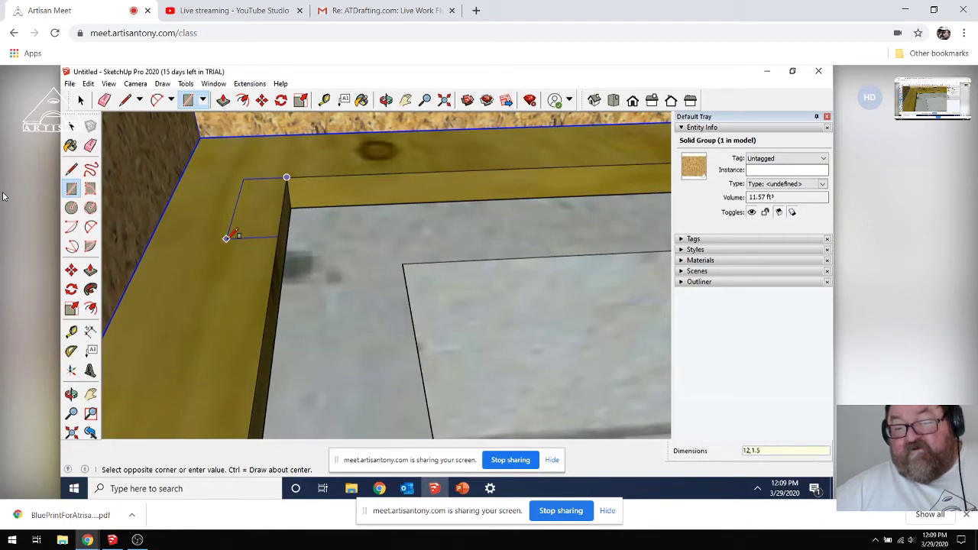
key(Return)
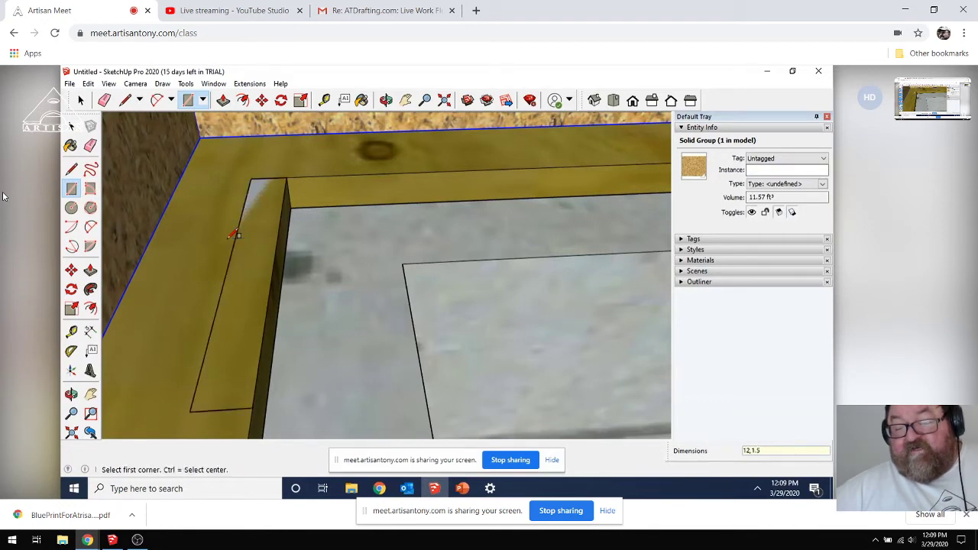
Step: Undo the 12 by 1.5 inch rectangle on top of the sill plate
scroll(234, 234, down, 3)
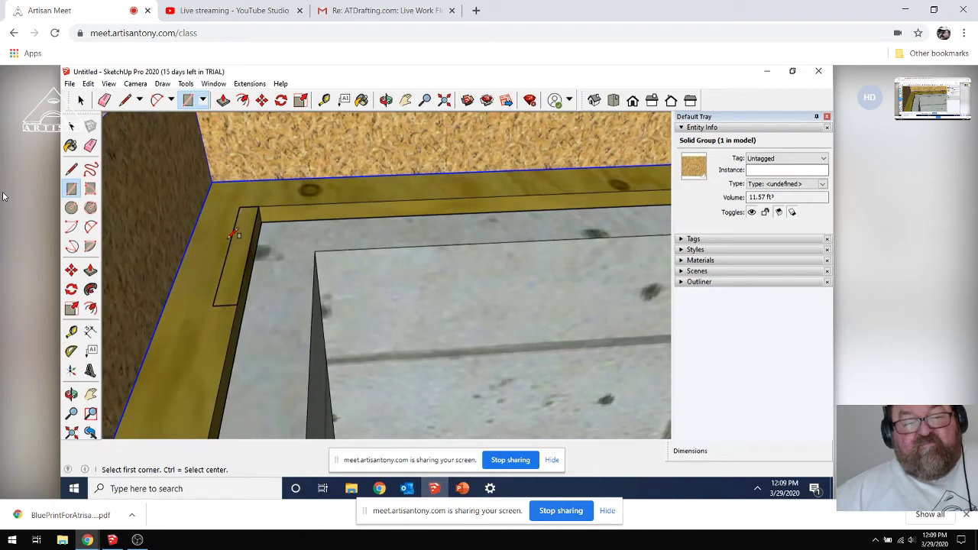
key(p)
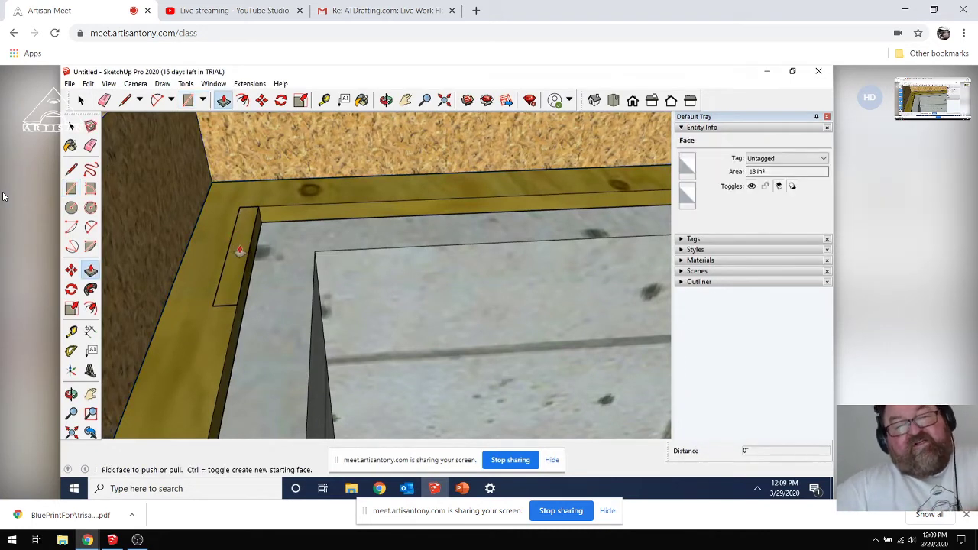
click(240, 234)
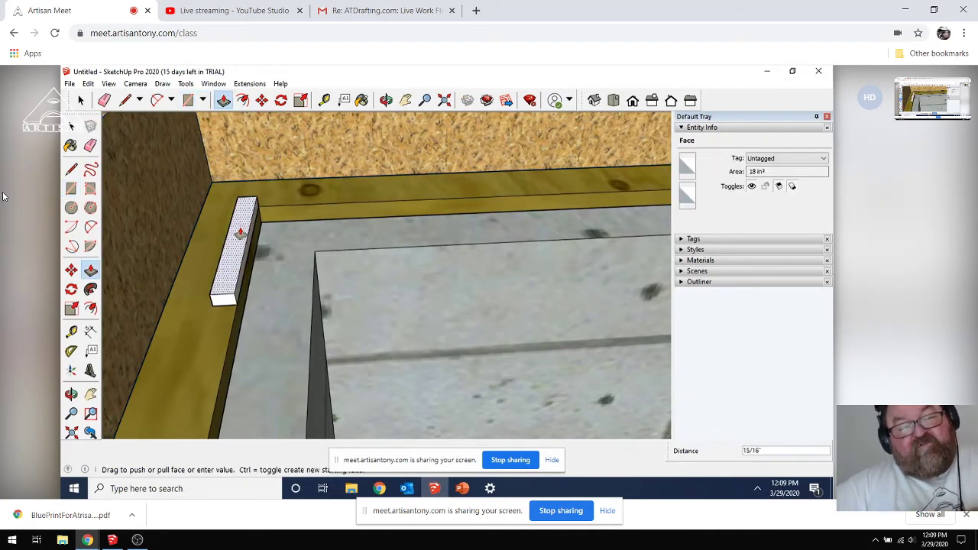
key(Escape)
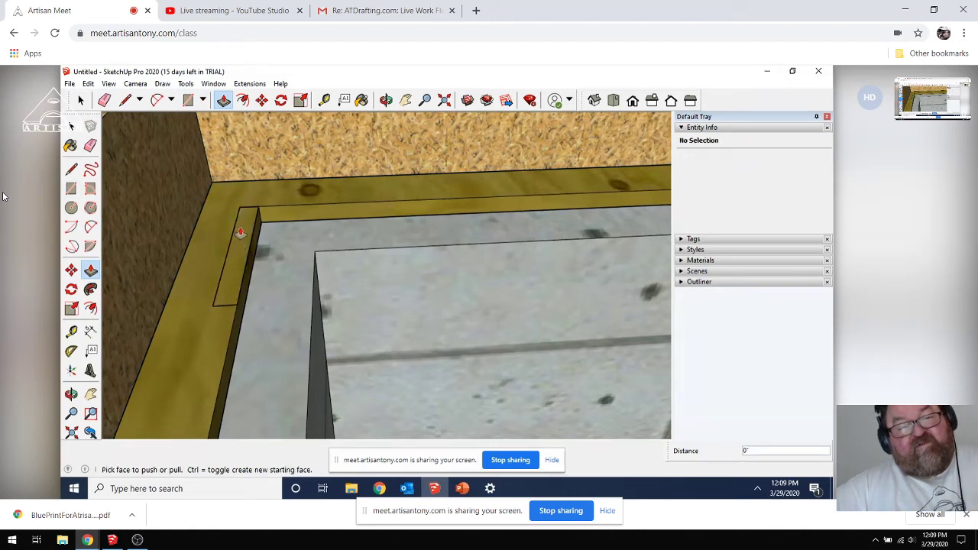
key(ctrl+z)
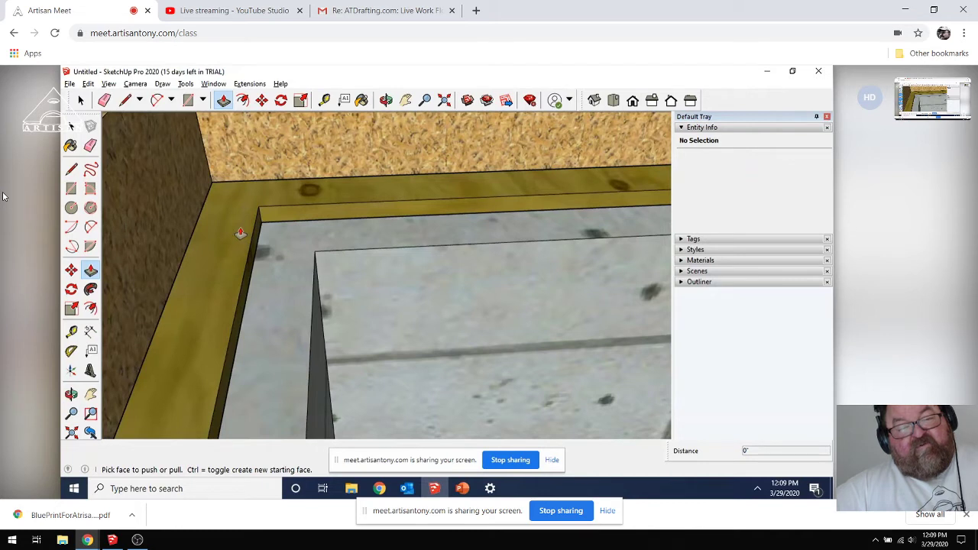
Step: Redraw the 12 by 1.5 inch rectangle on top of the sill plate, starting from its inner corner
key(r)
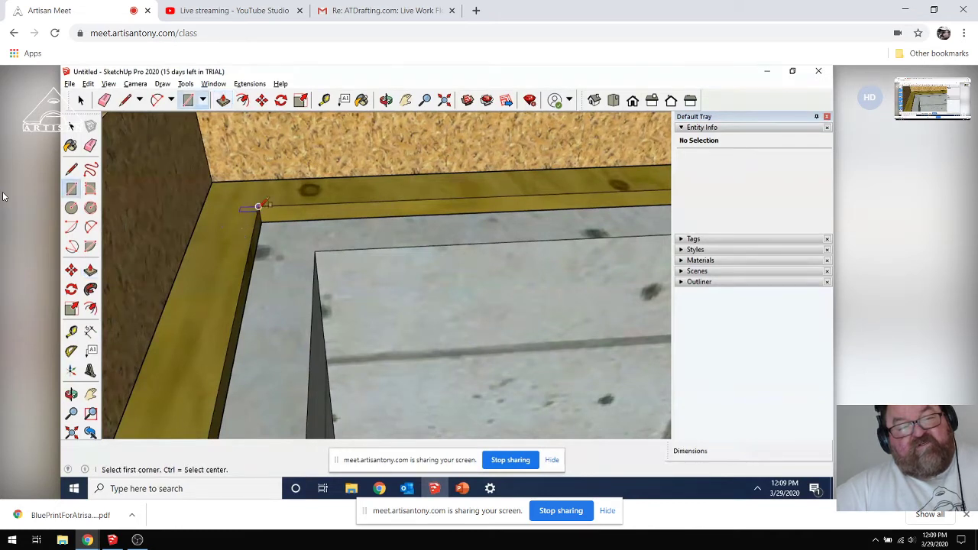
click(258, 206)
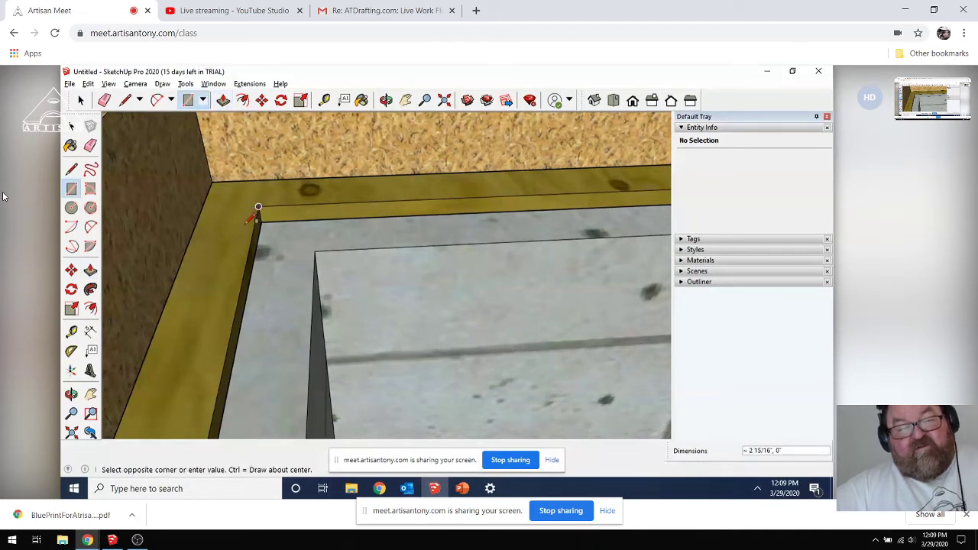
scroll(244, 223, up, 1)
scroll(246, 222, up, 1)
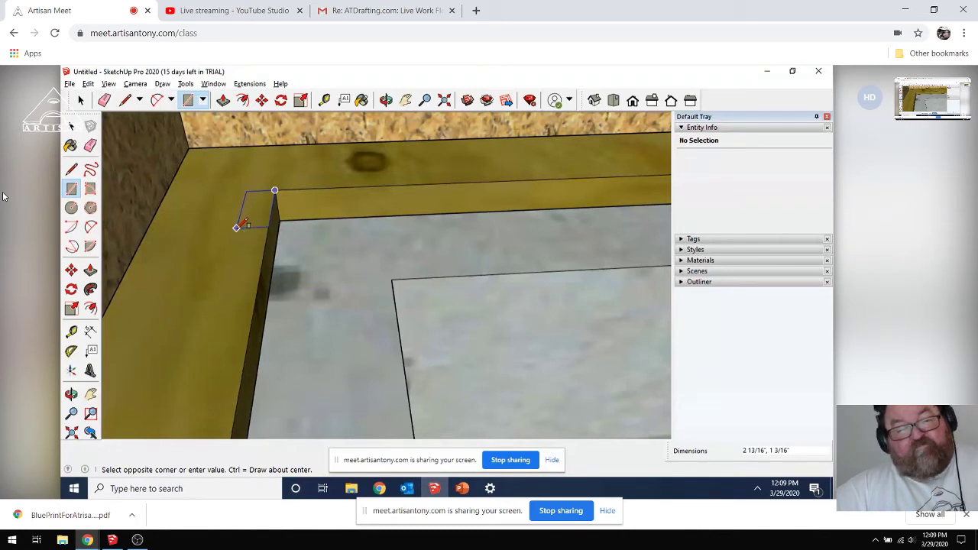
key(alt)
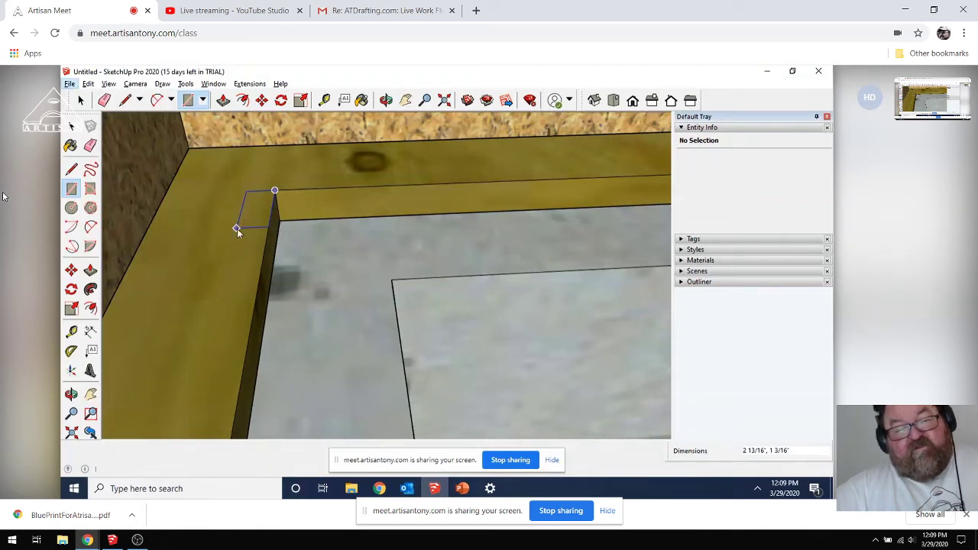
key(alt)
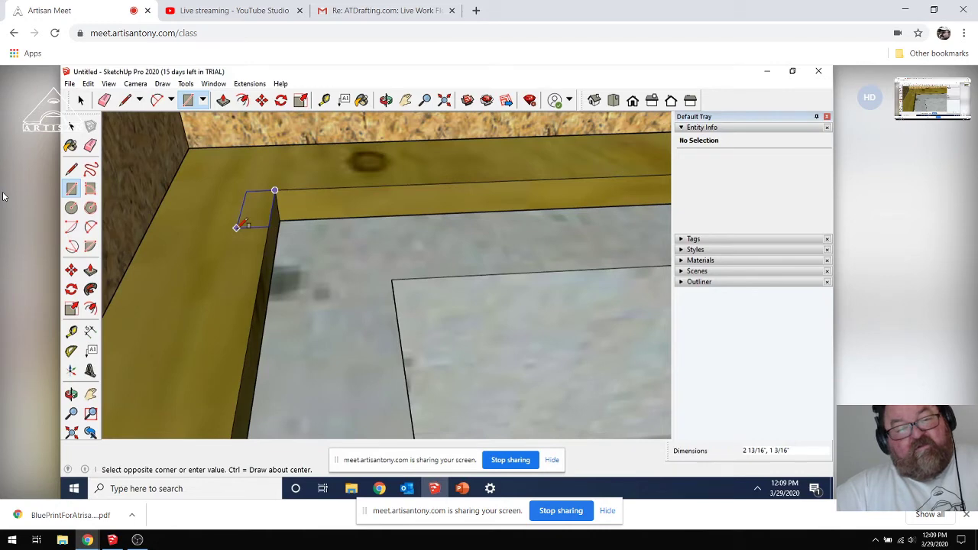
key(Return)
Step: Extrude the rectangle on the sill plate upward 1.5 inches with Push/Pull
scroll(236, 228, down, 5)
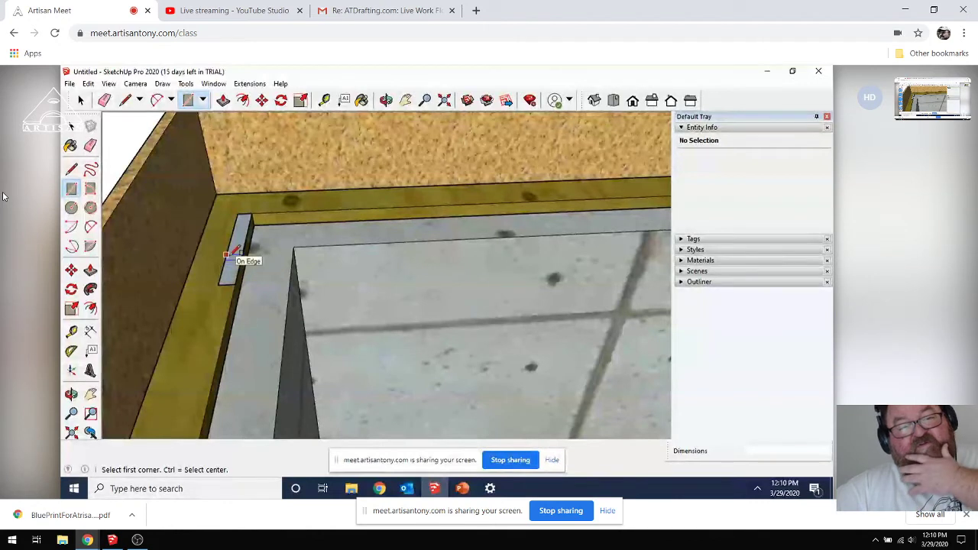
key(p)
click(239, 258)
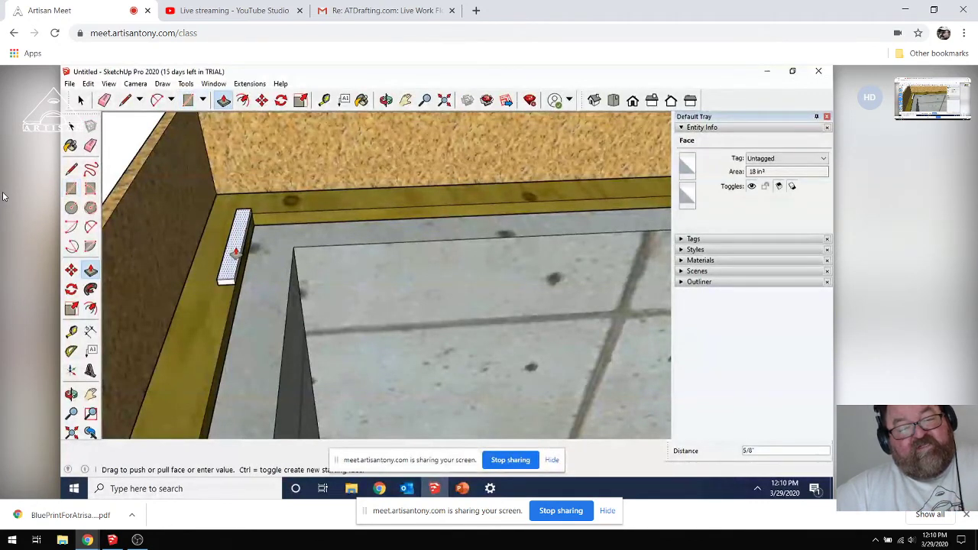
text(1.)
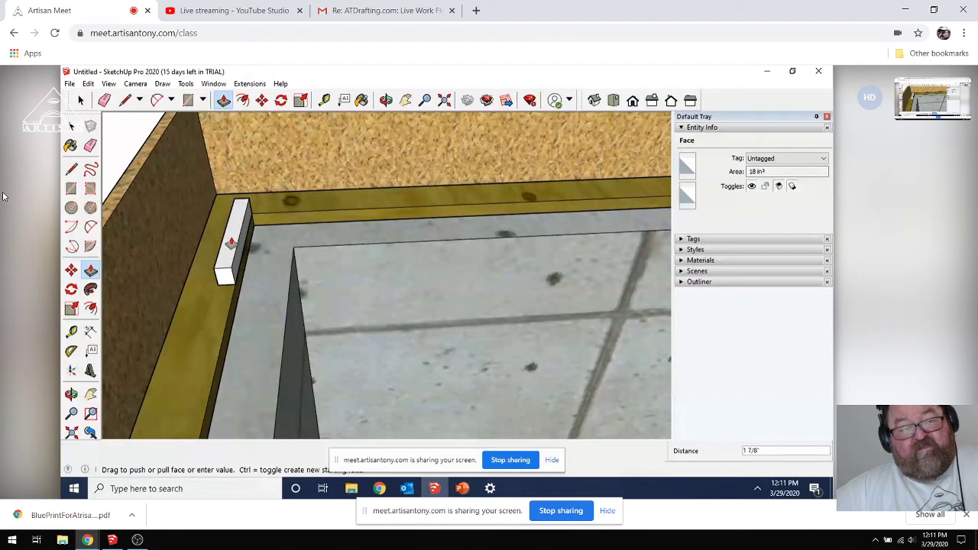
text(1.)
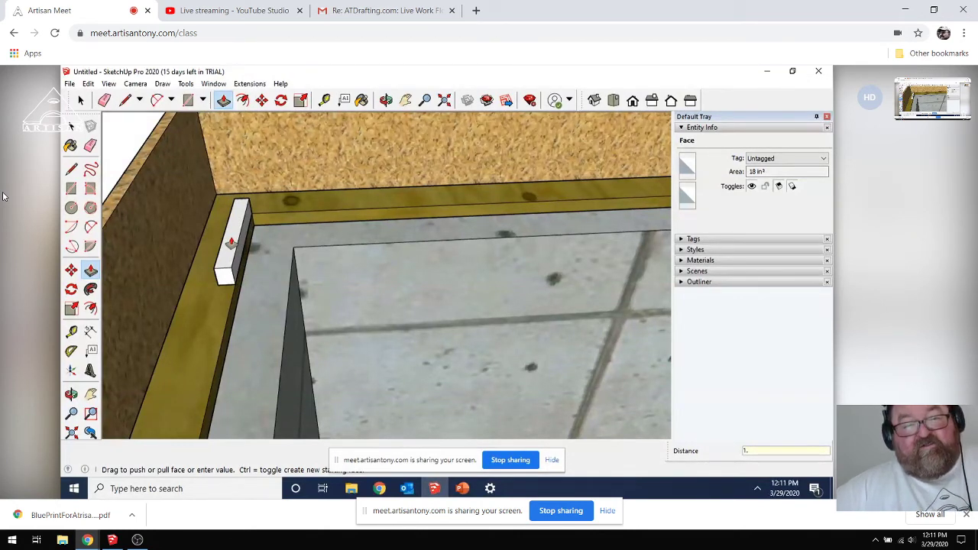
key(BackSpace)
key(BackSpace)
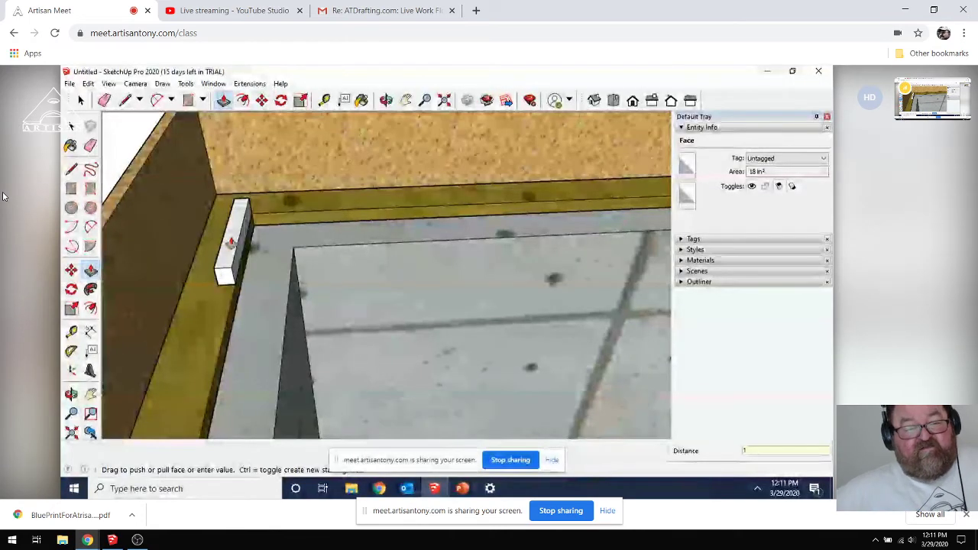
text(1.5)
key(Return)
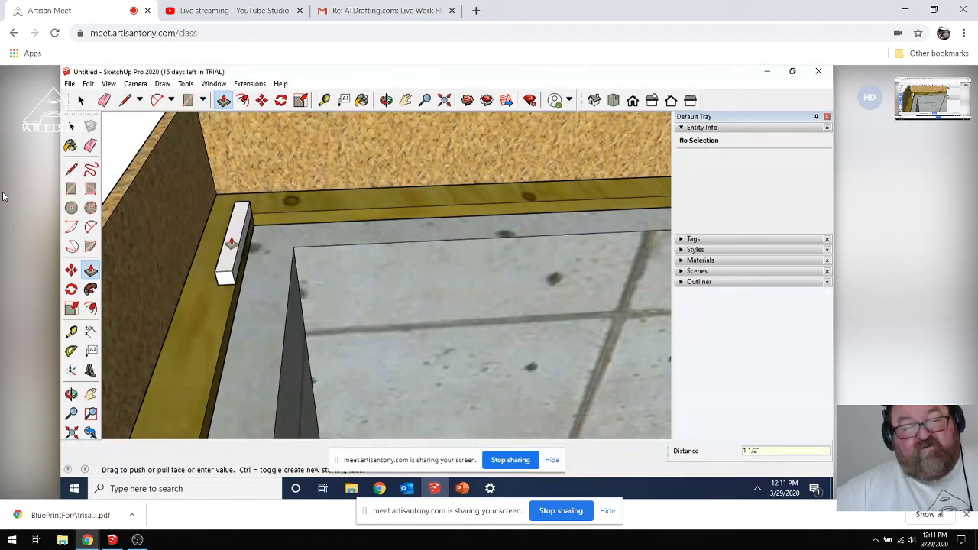
Step: Change the block's extrusion height to 1.25 inches
text(1)
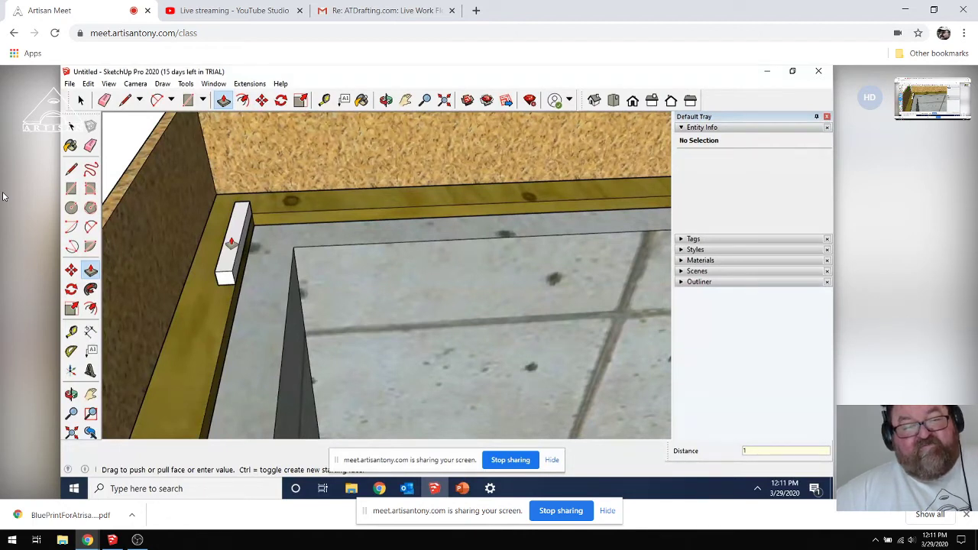
text(.25)
key(Return)
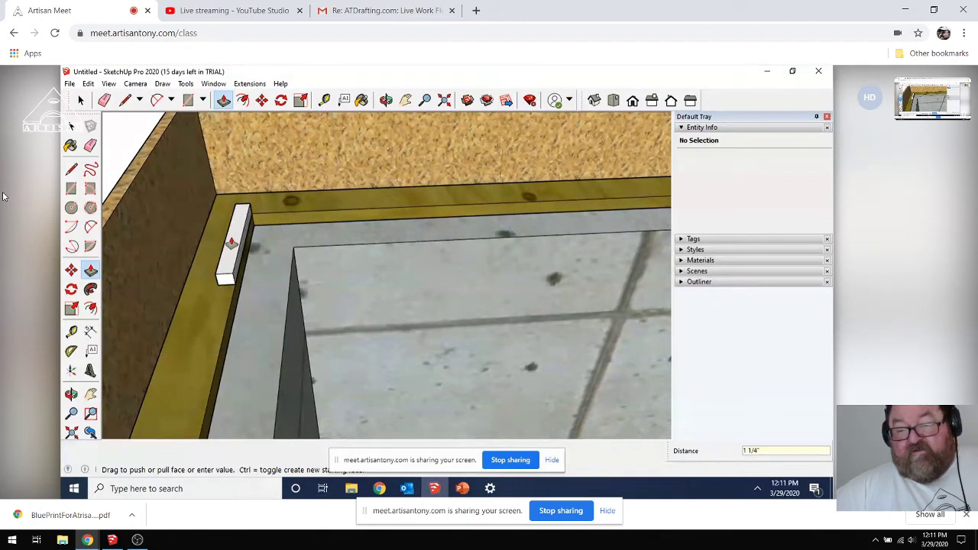
Step: Push/Pull the block's long inner side face outward 1 inch, past the sill plate's edge
key(o)
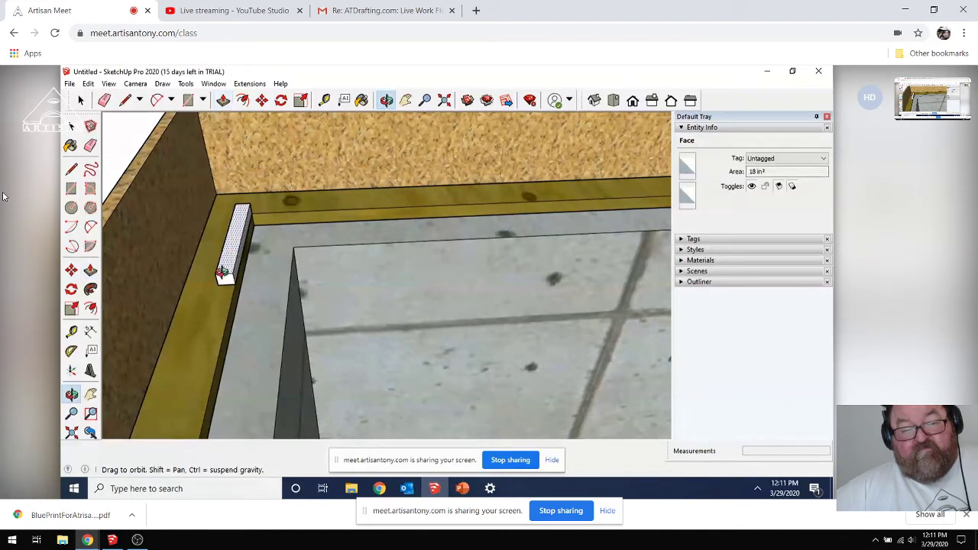
drag(225, 275, 228, 250)
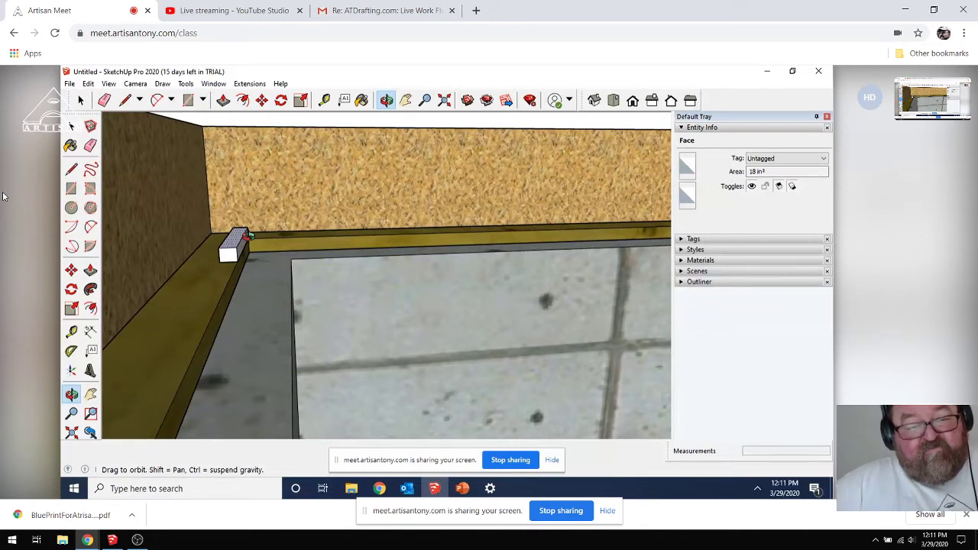
key(p)
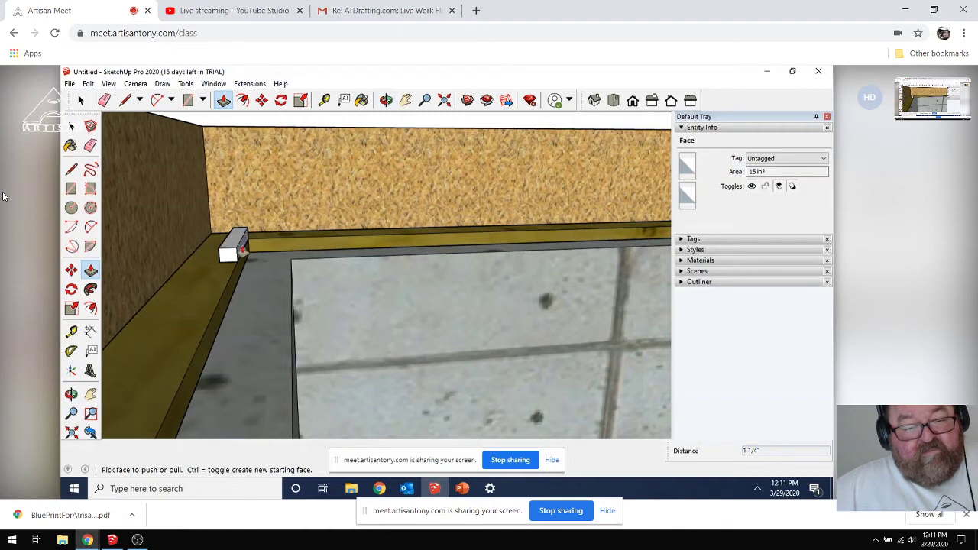
click(243, 250)
text(1)
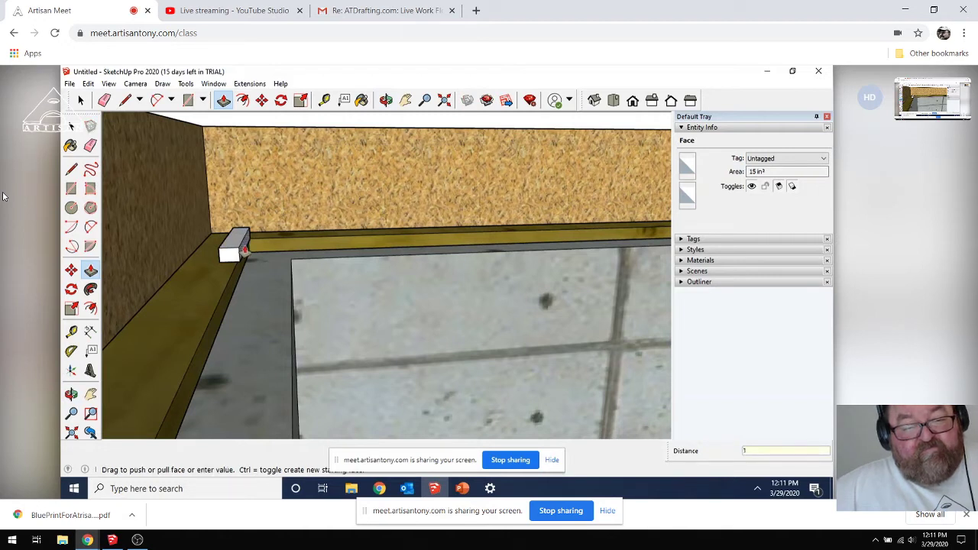
key(Return)
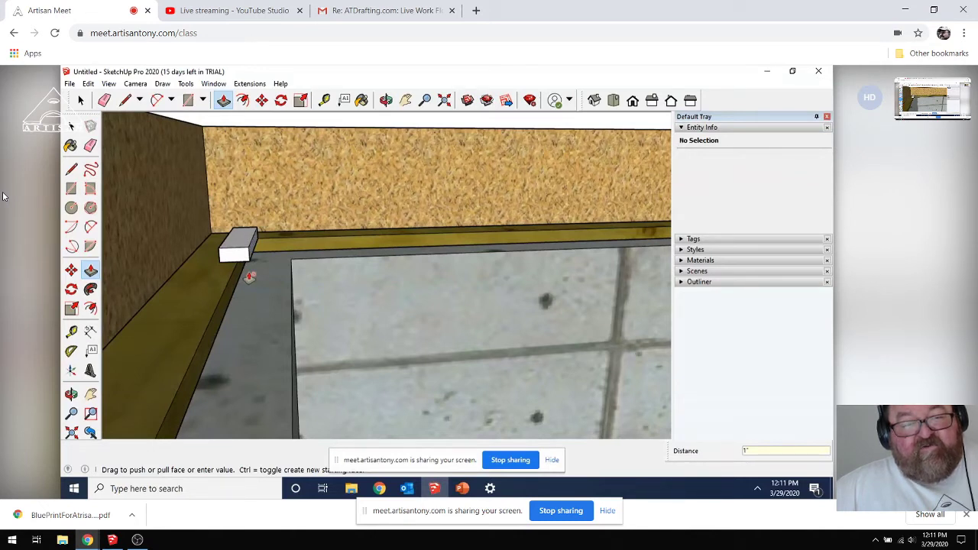
key(o)
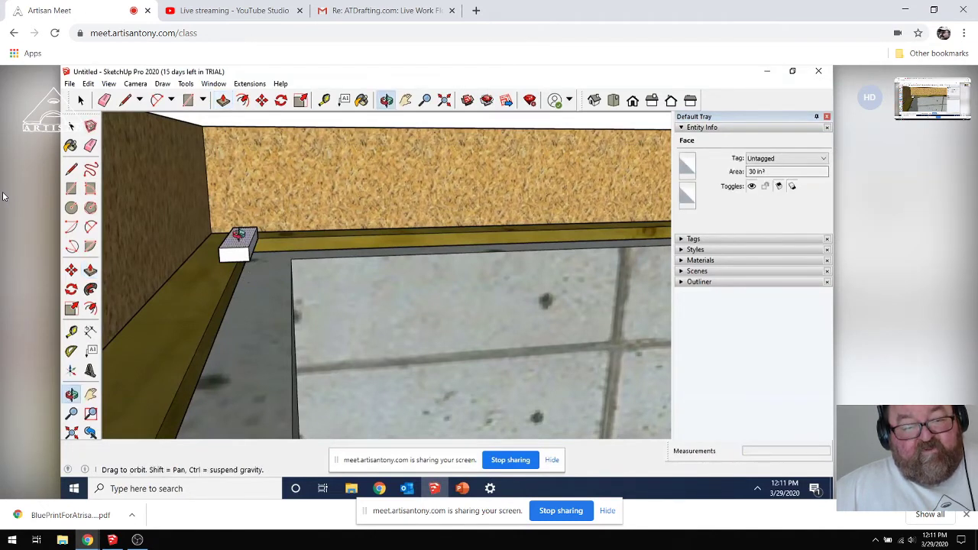
drag(239, 237, 242, 275)
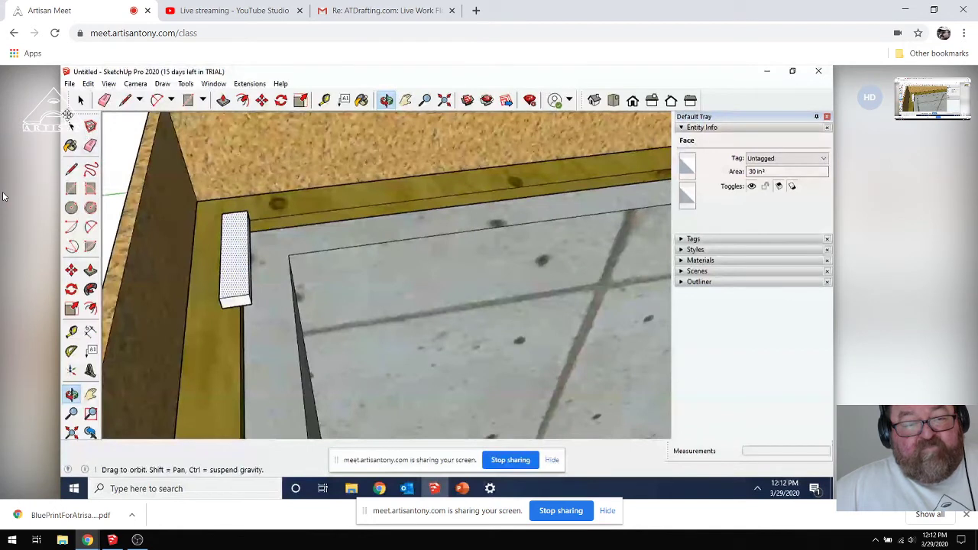
click(72, 126)
click(71, 168)
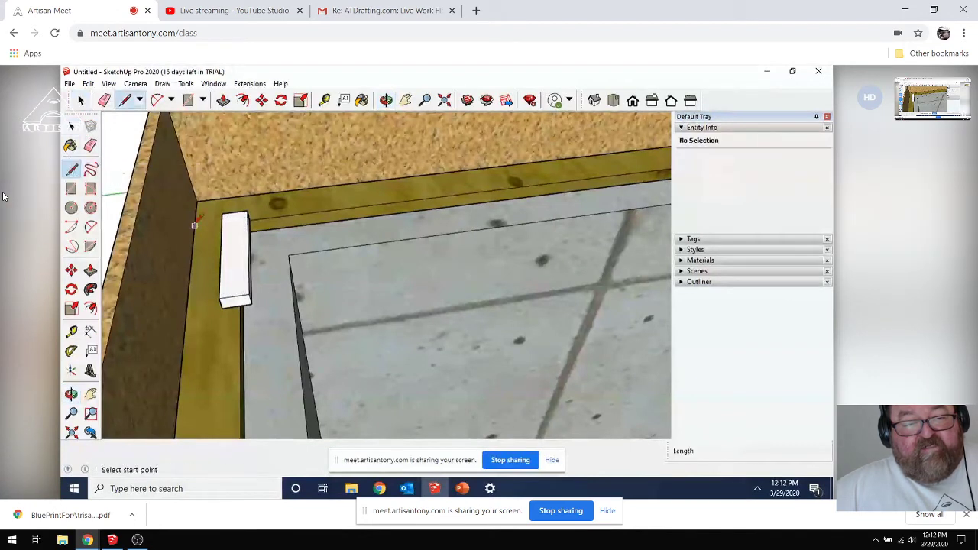
click(234, 297)
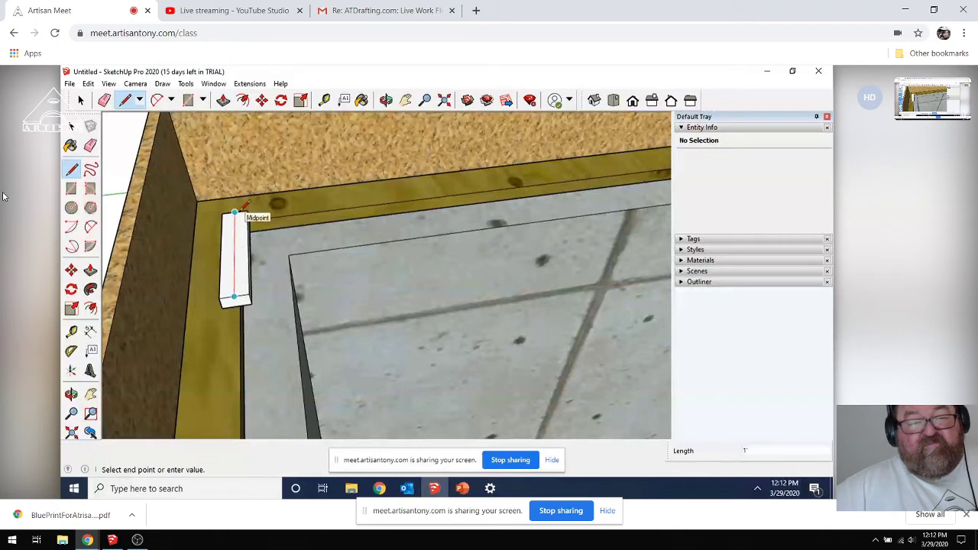
key(Escape)
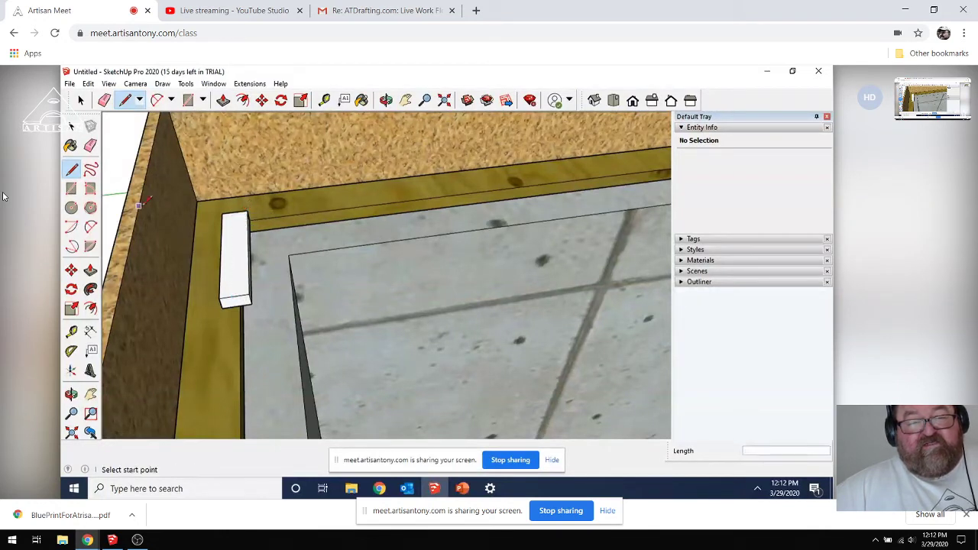
Step: Place a lengthwise guide line down the middle of the block's top face, 1 1/4 inches from its long inner edge
click(71, 331)
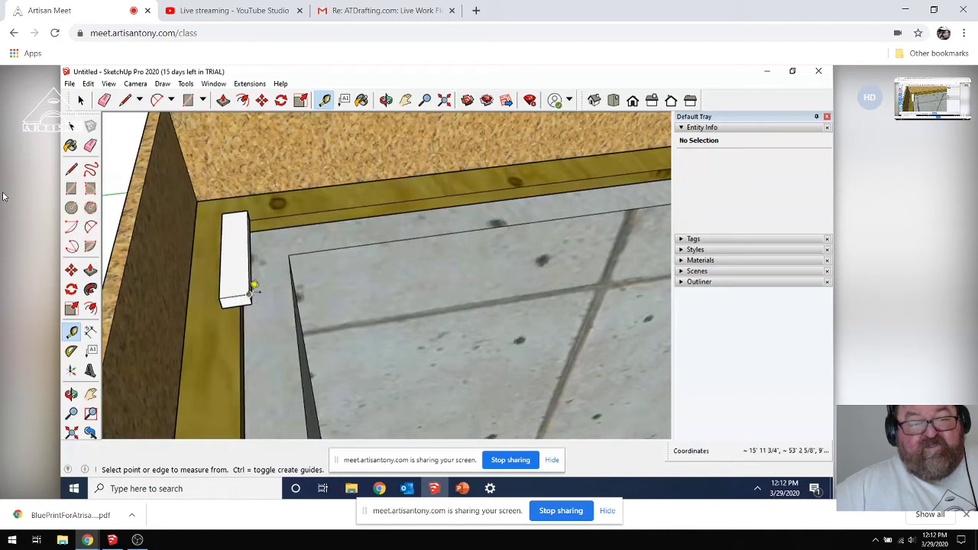
click(252, 291)
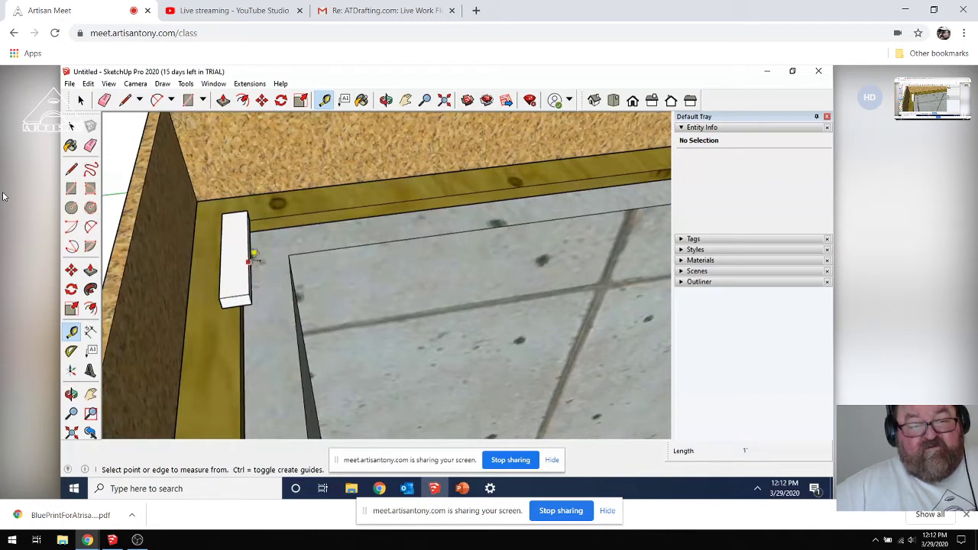
click(249, 253)
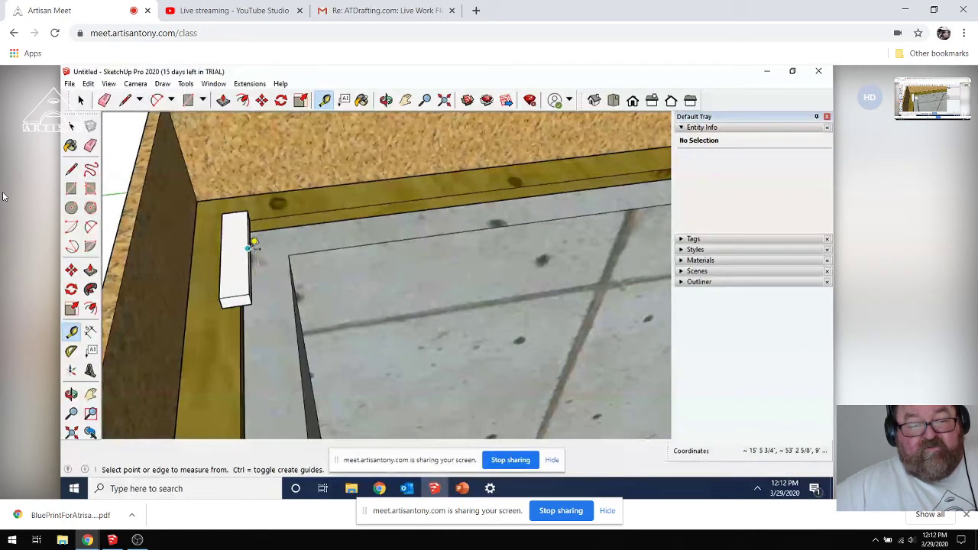
click(249, 248)
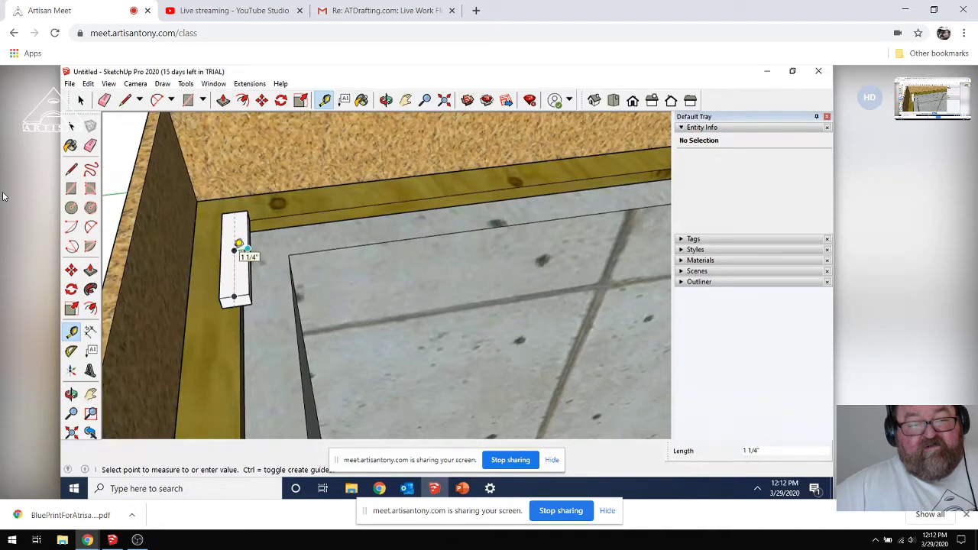
click(239, 245)
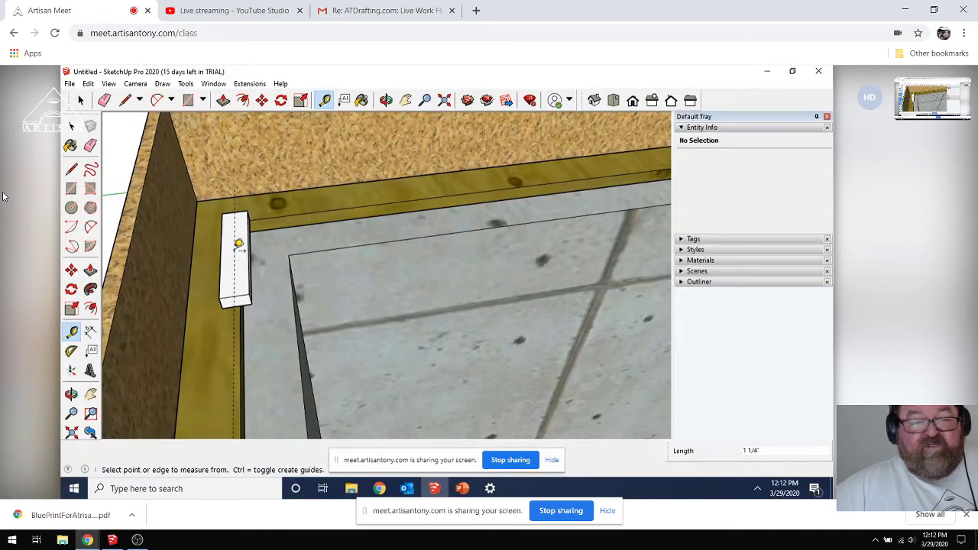
scroll(239, 244, up, 4)
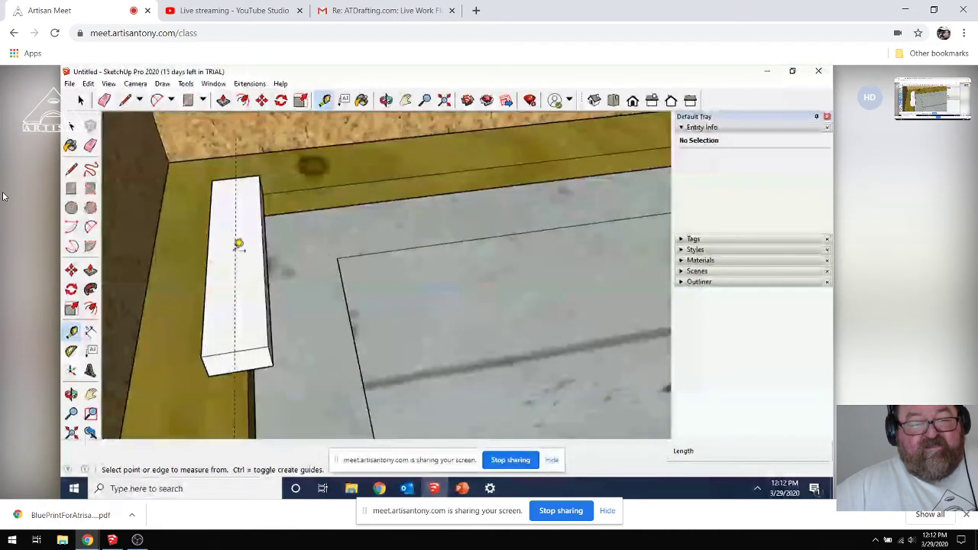
scroll(240, 245, up, 1)
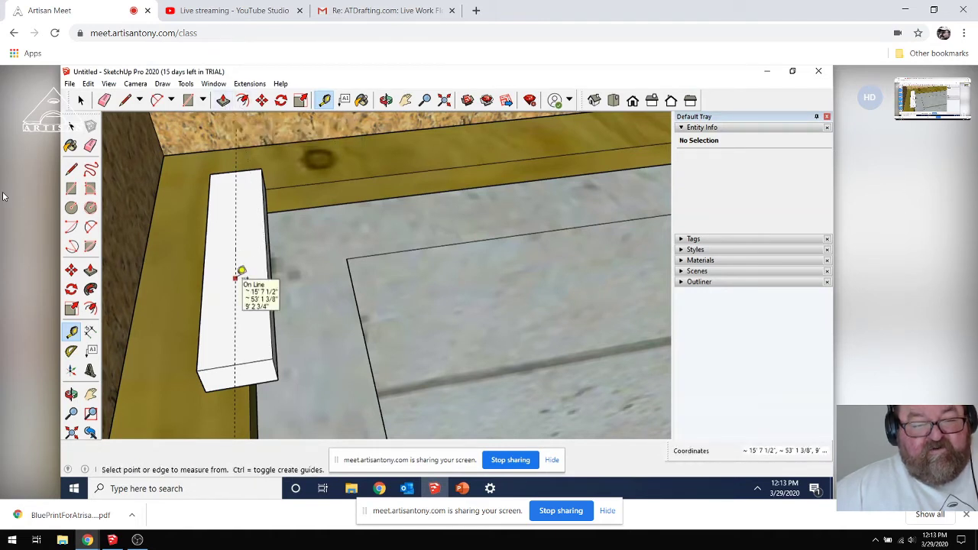
click(265, 244)
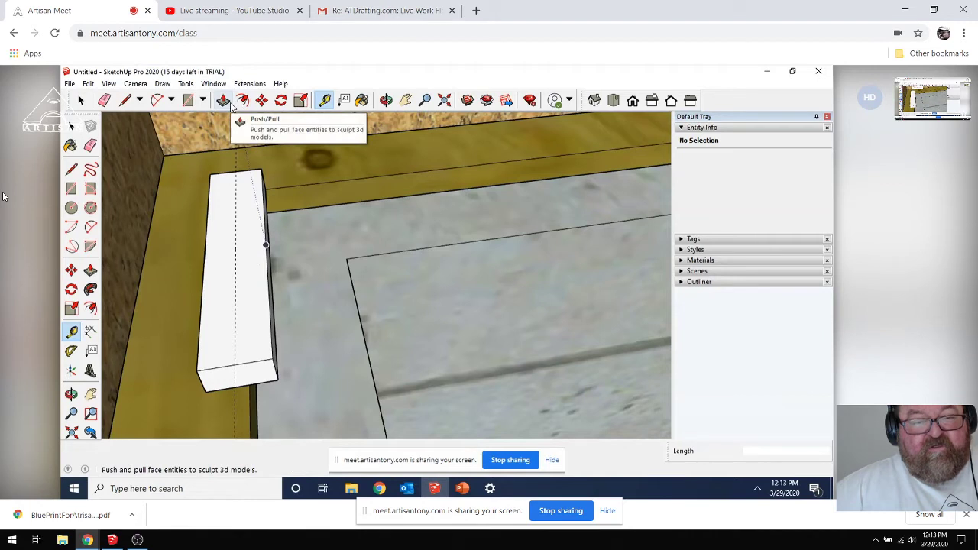
click(243, 102)
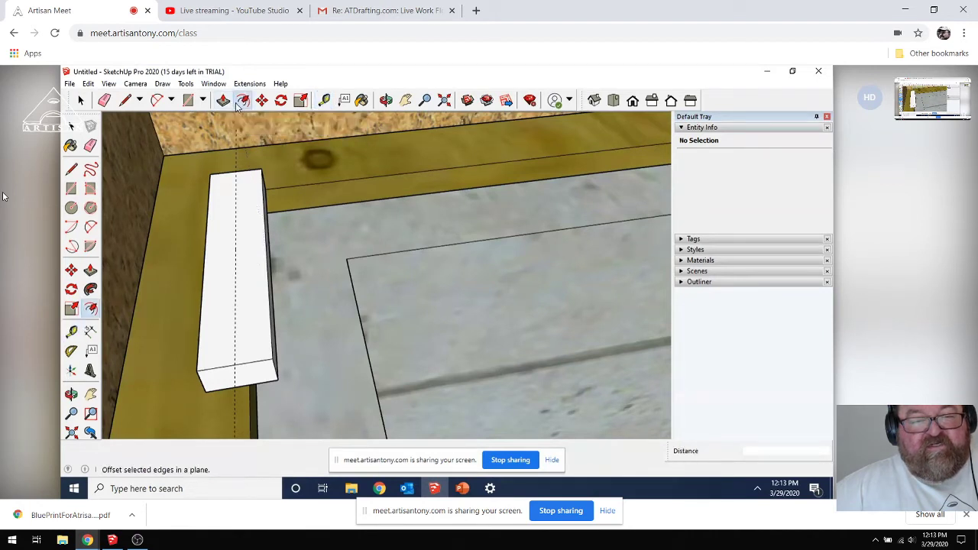
click(239, 237)
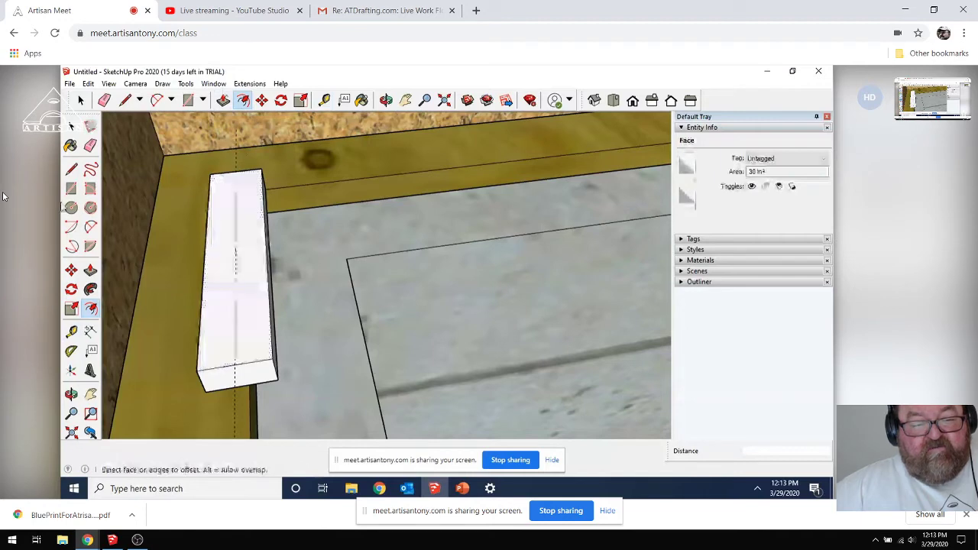
click(71, 331)
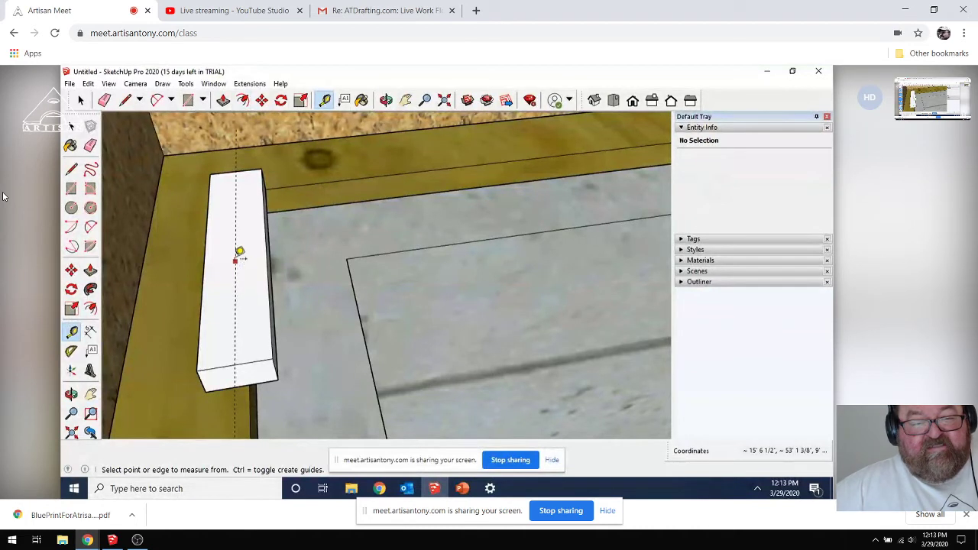
click(237, 246)
click(242, 243)
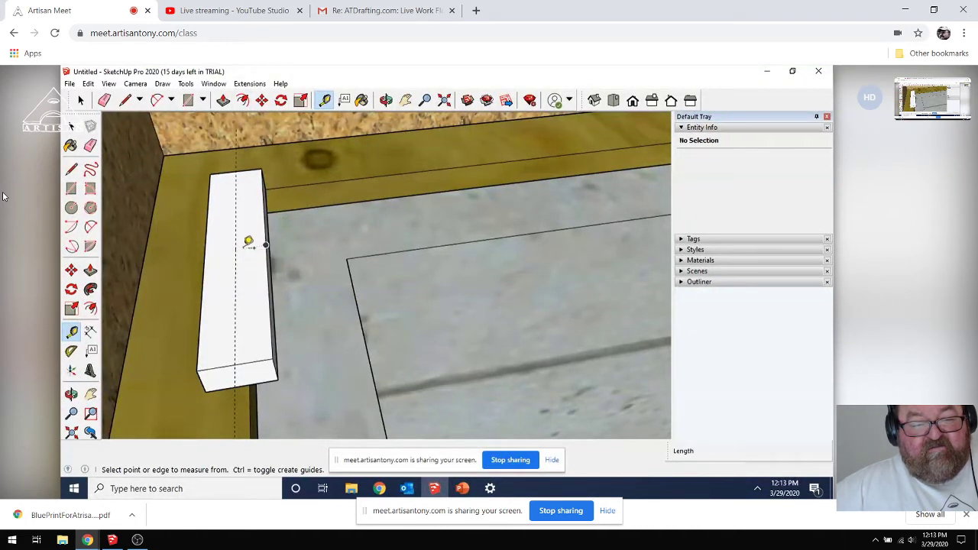
click(242, 243)
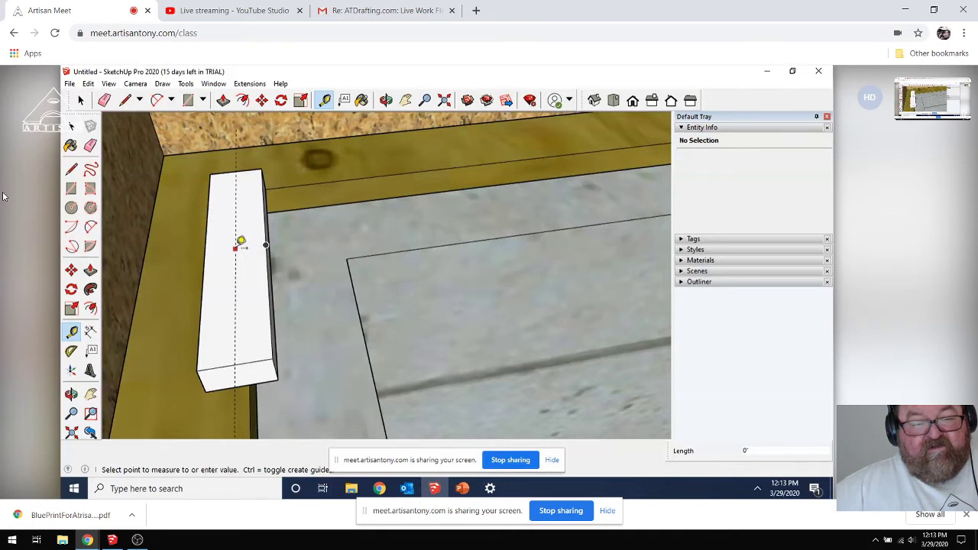
click(242, 243)
click(236, 248)
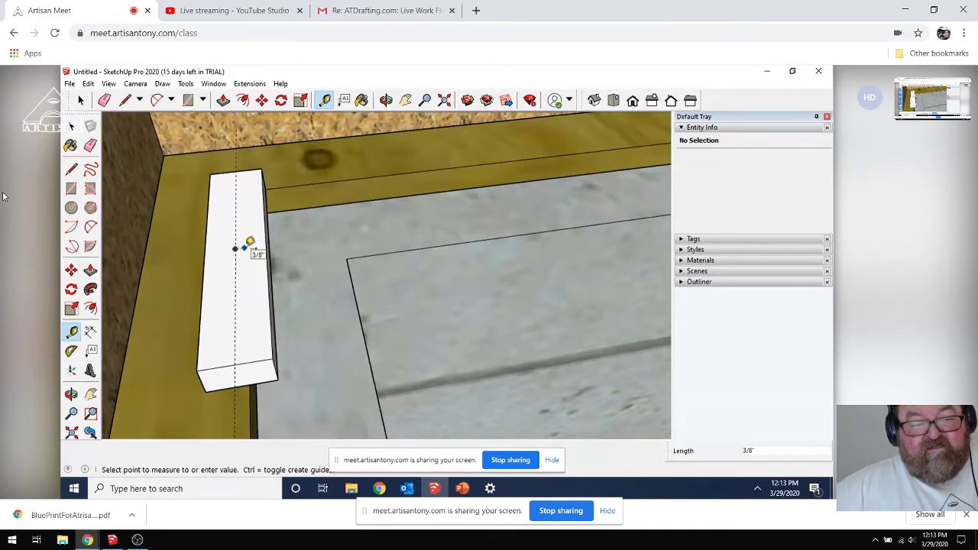
scroll(249, 243, up, 4)
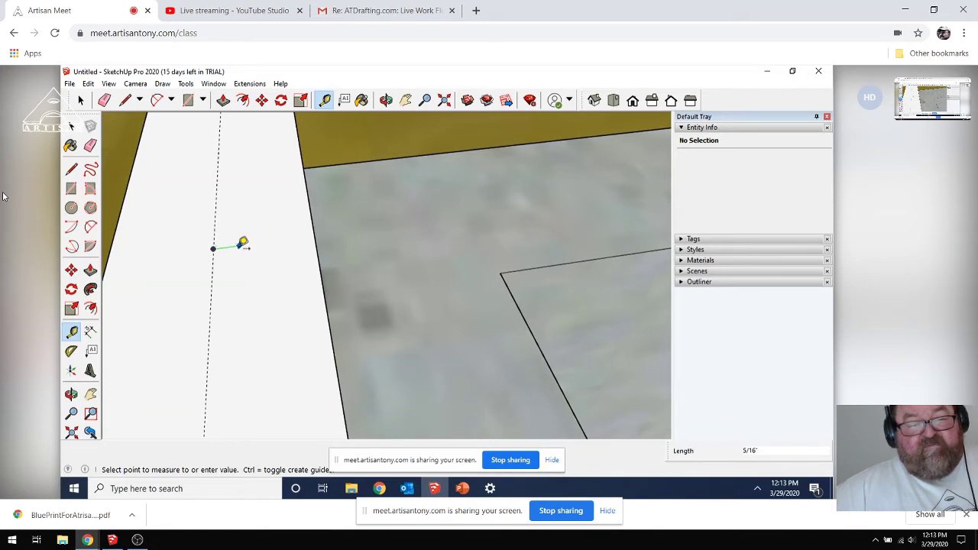
key(Escape)
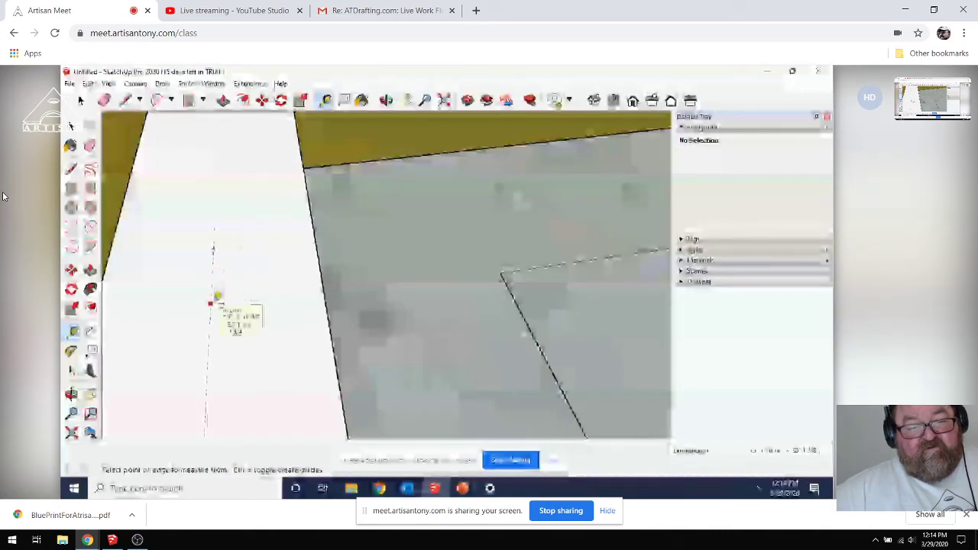
Step: Place two lengthwise guide lines on the block's top face, one on each side of the middle guide, 3/8 inch apart
click(216, 298)
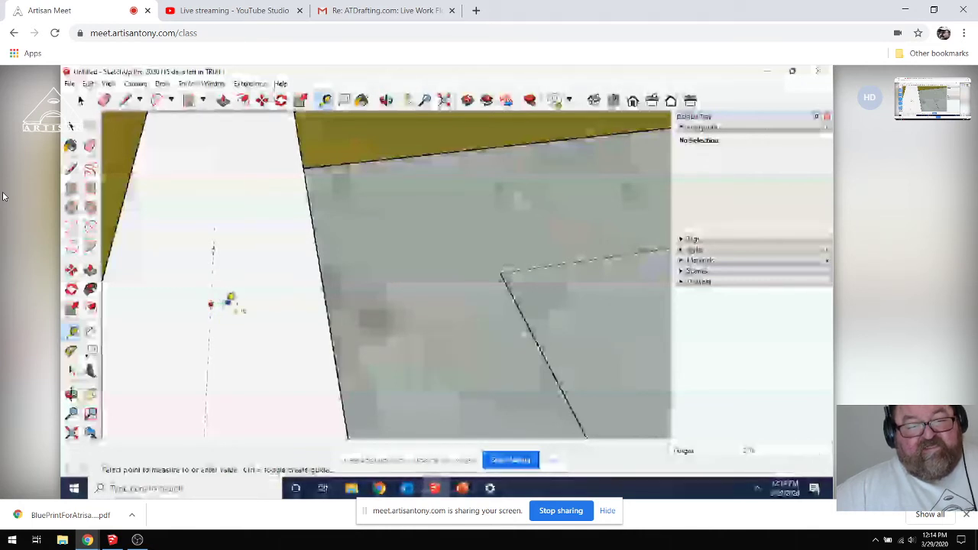
click(231, 298)
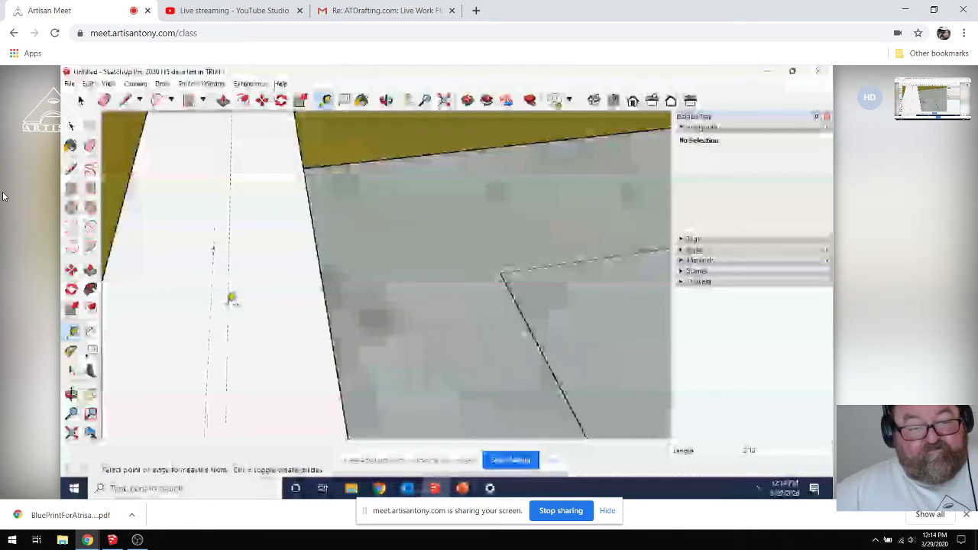
scroll(231, 298, up, 5)
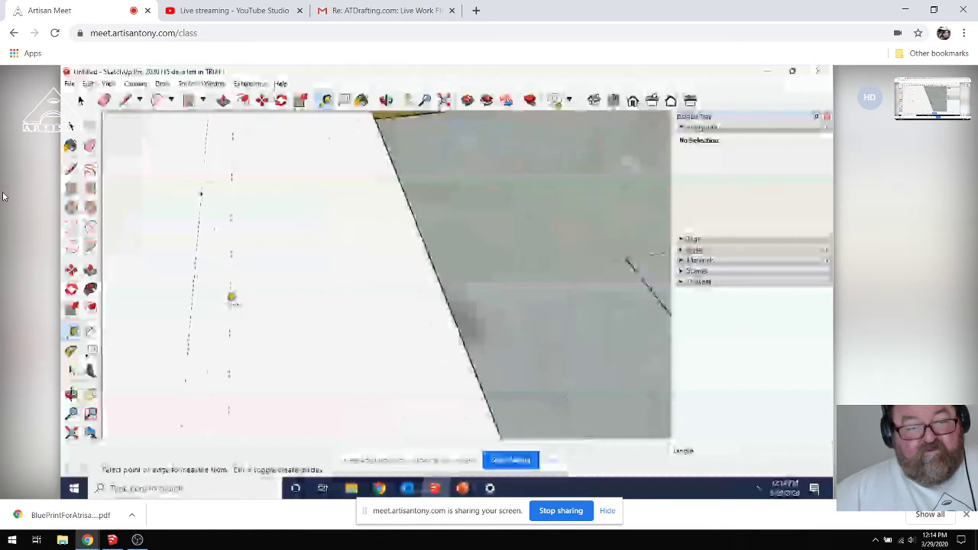
scroll(231, 298, down, 3)
scroll(231, 298, down, 3)
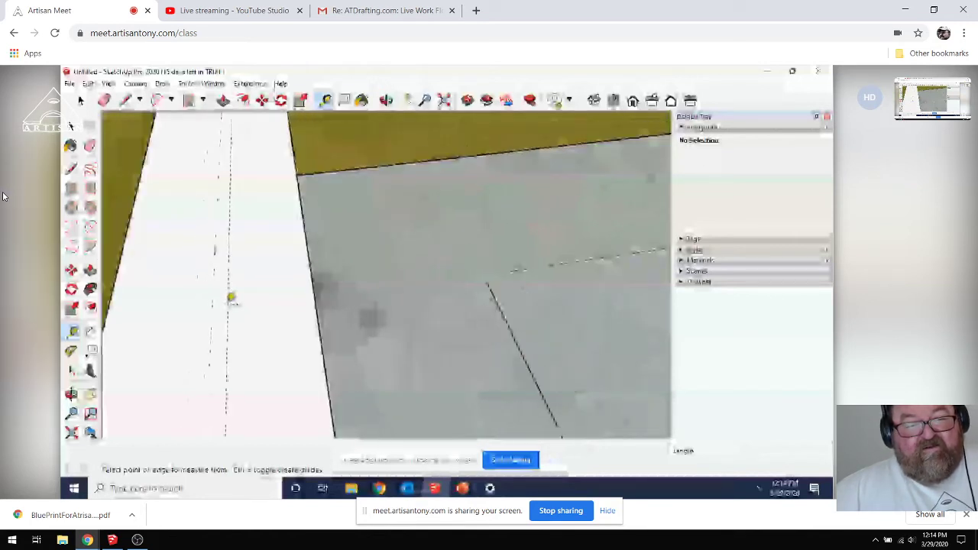
scroll(231, 298, down, 1)
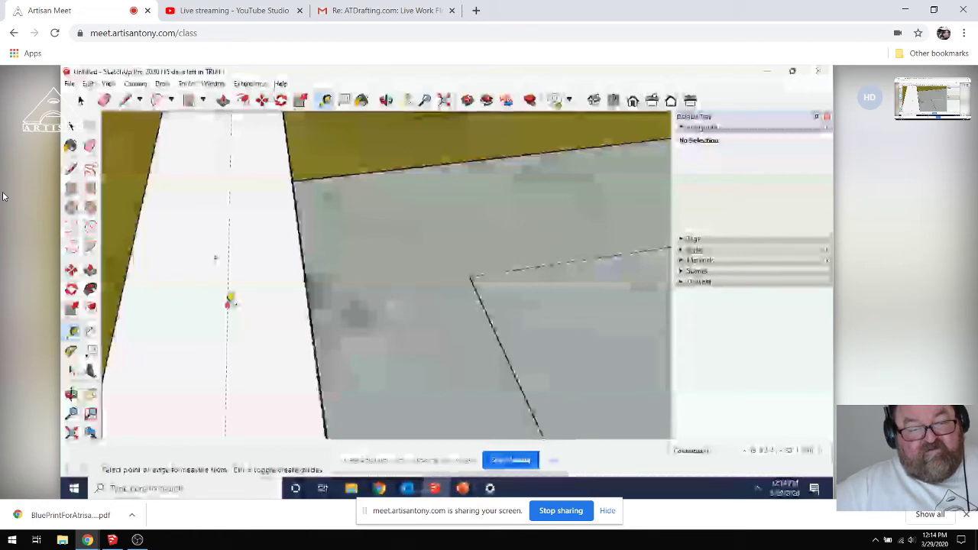
click(229, 303)
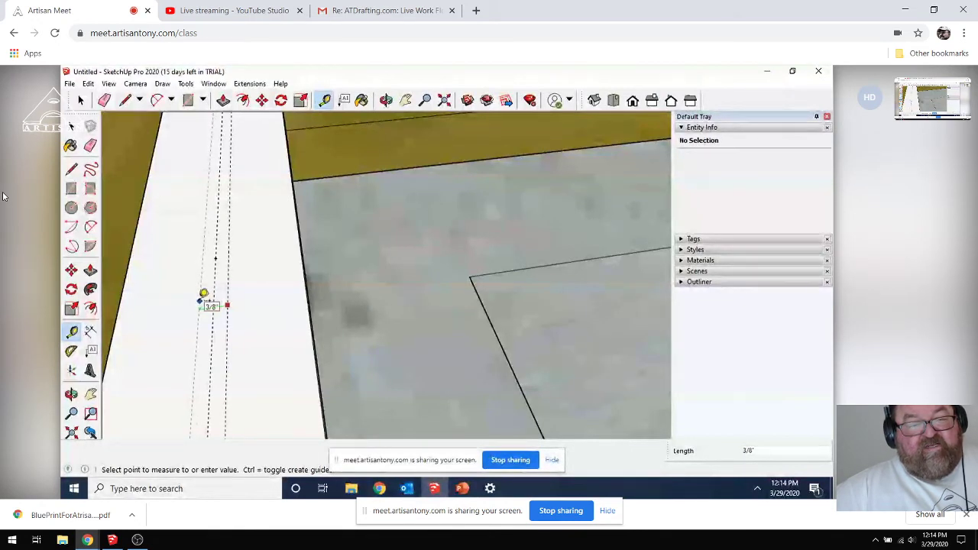
click(201, 300)
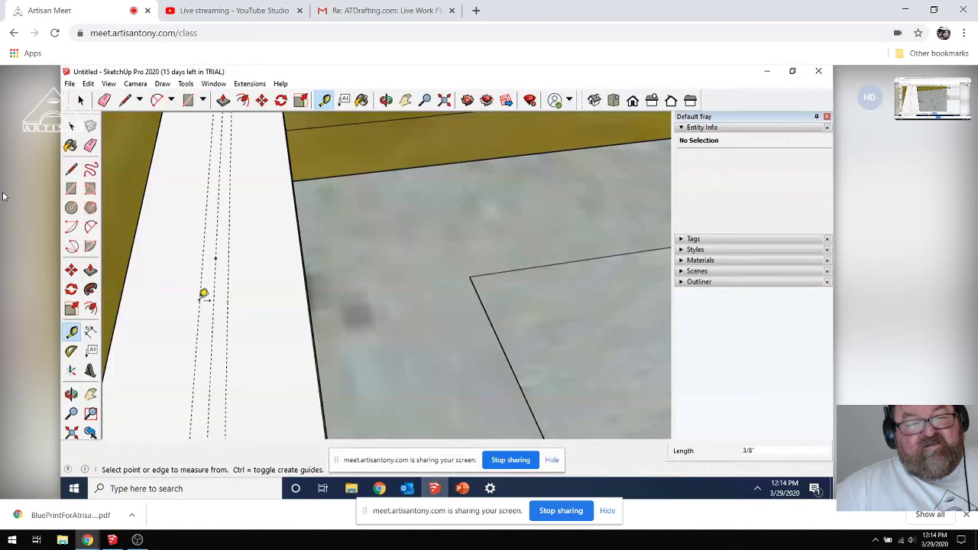
Step: Draw two lengthwise lines along the outer guides across the block's top face with the Line tool
scroll(204, 294, down, 1)
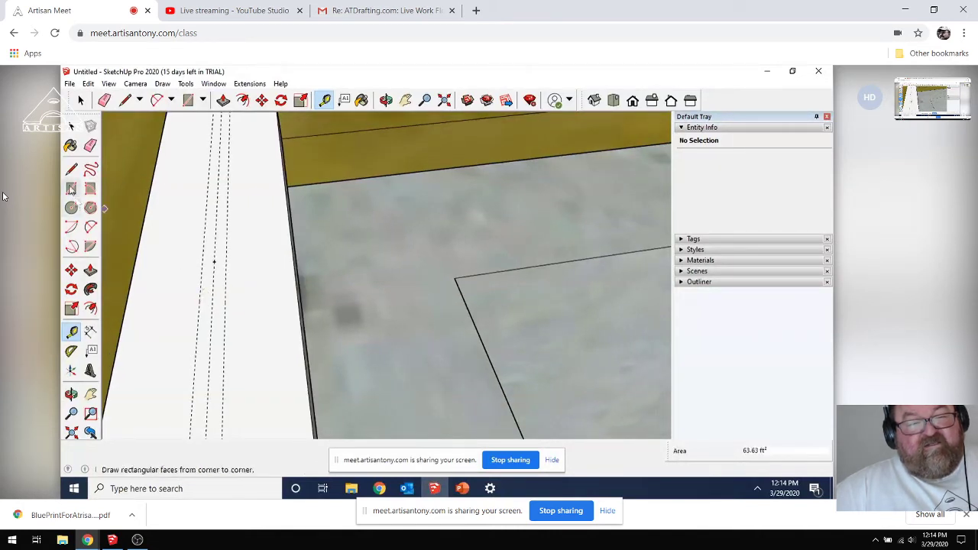
scroll(71, 190, down, 3)
scroll(71, 190, up, 2)
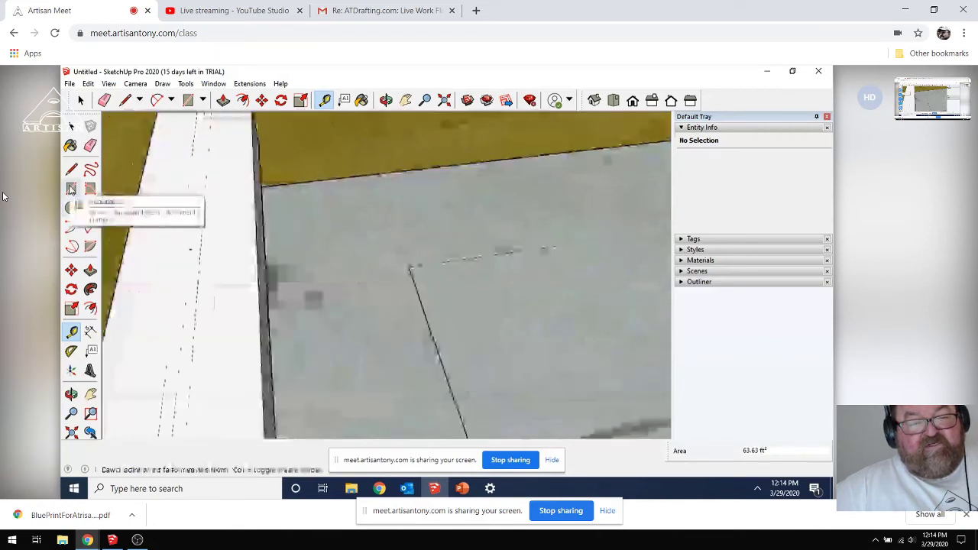
click(69, 173)
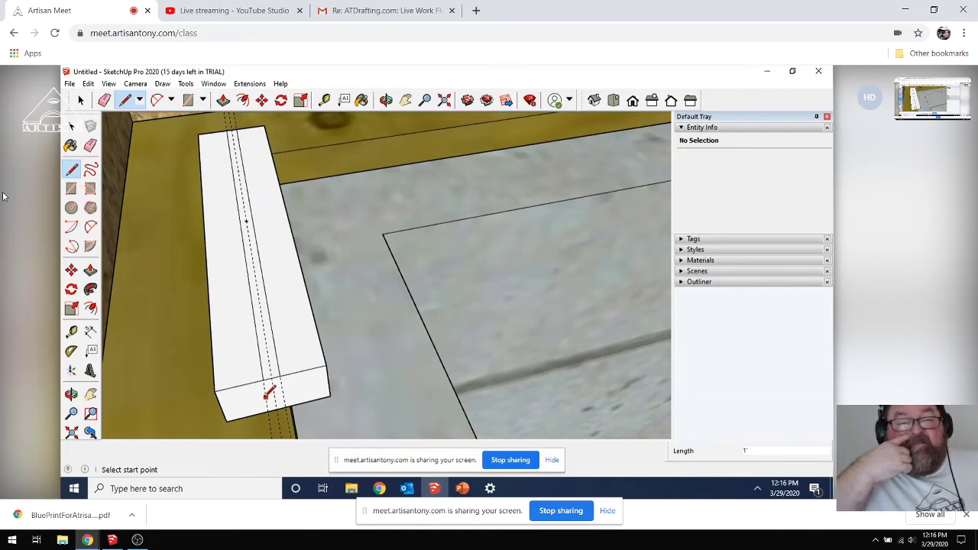
key(o)
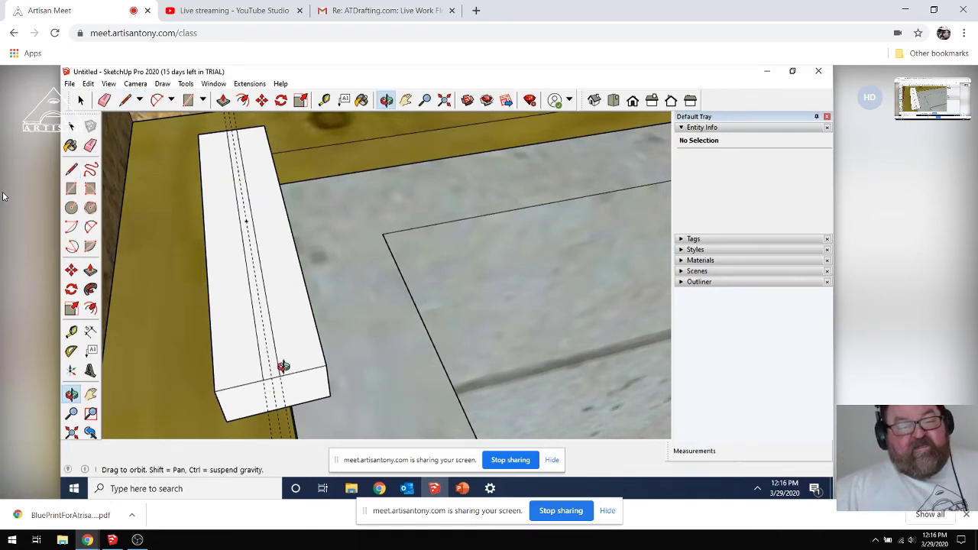
mouse_move(282, 365)
mouse_down()
mouse_move(269, 286)
mouse_move(205, 265)
mouse_move(188, 270)
mouse_move(209, 280)
mouse_up()
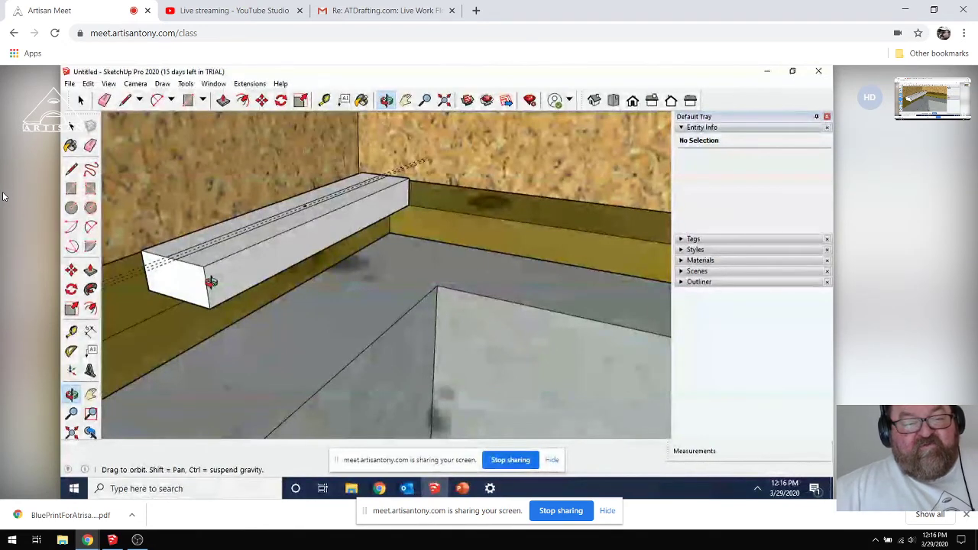
key(space)
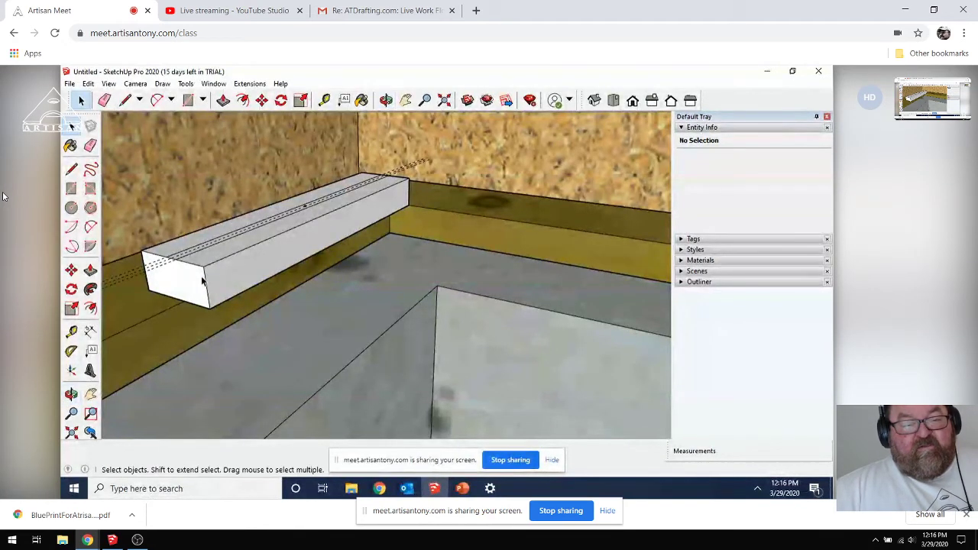
drag(130, 261, 391, 162)
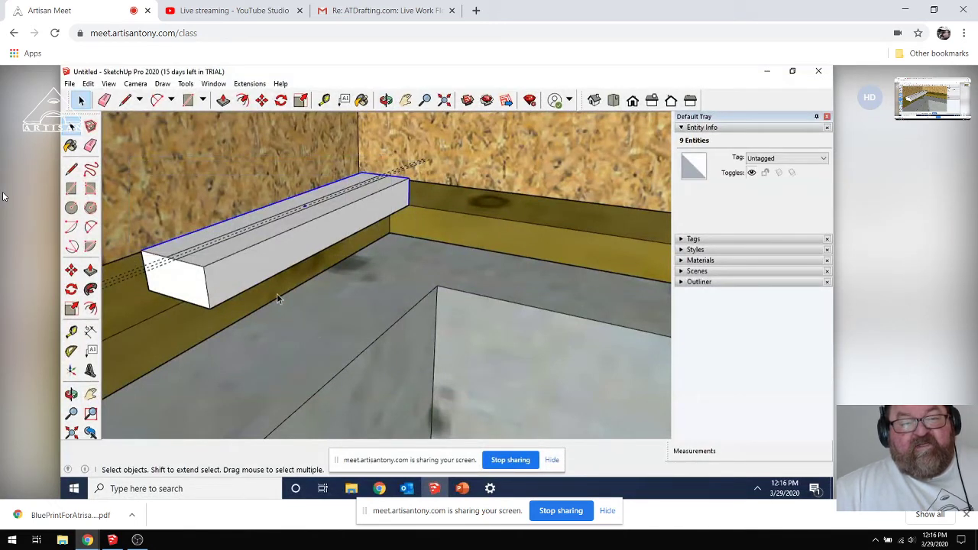
click(263, 313)
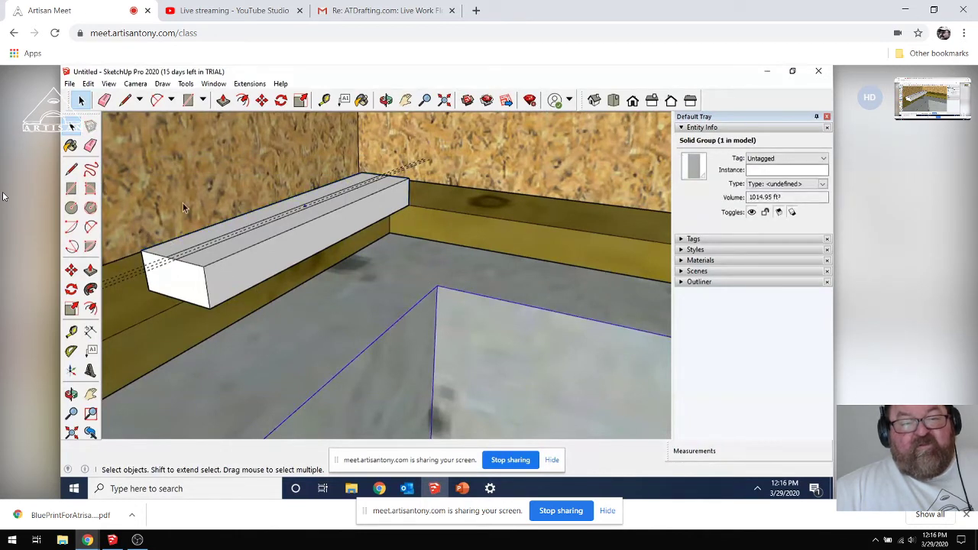
Step: Place a guide line parallel to the block's long lower inner edge, 11 7/8 inches above it
key(t)
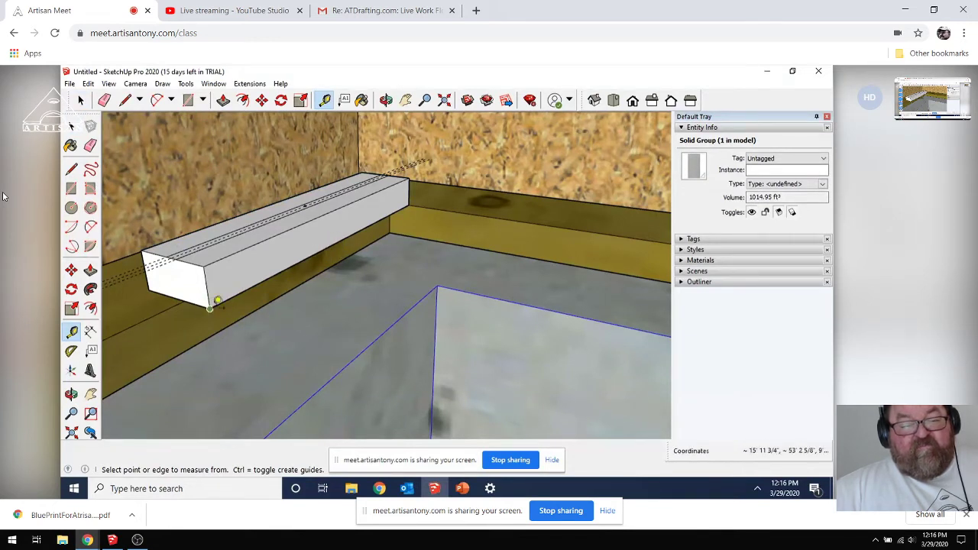
click(209, 308)
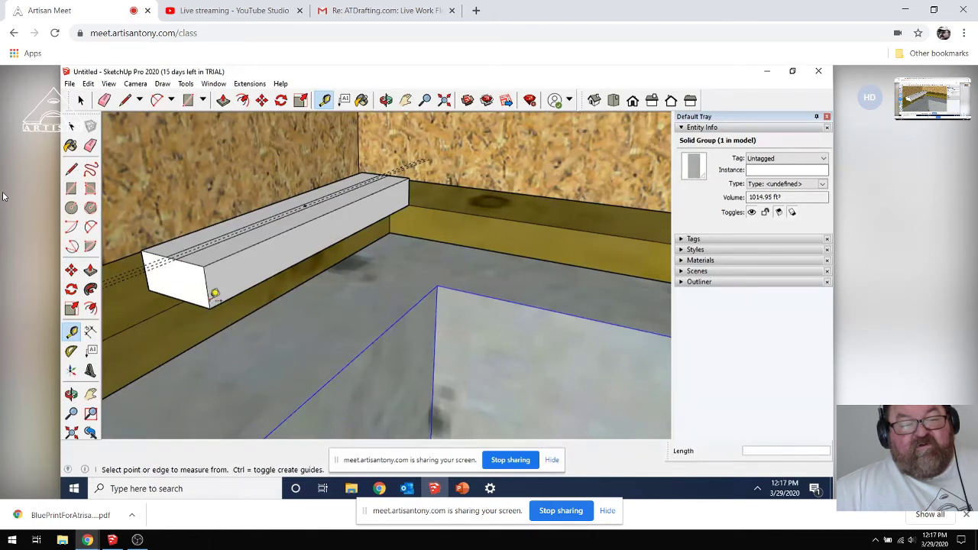
click(219, 298)
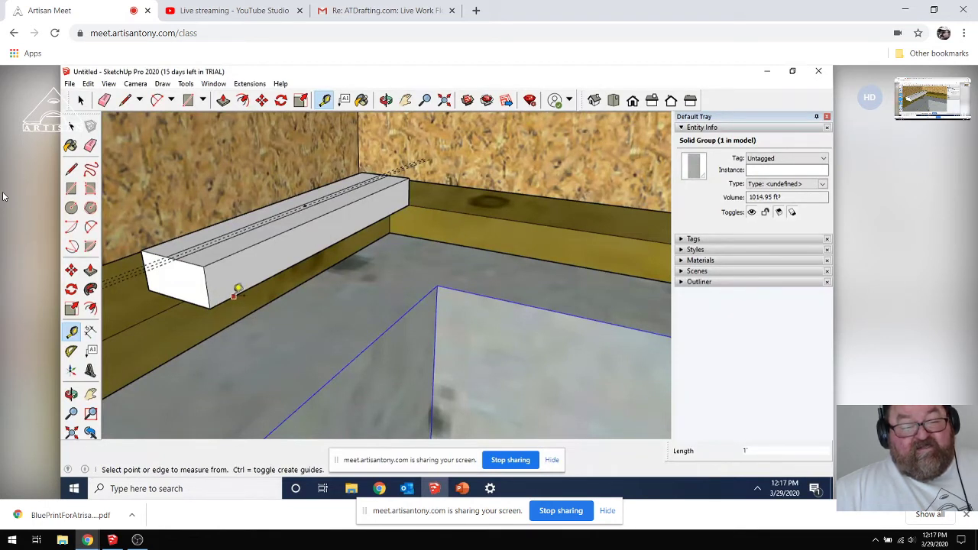
click(232, 292)
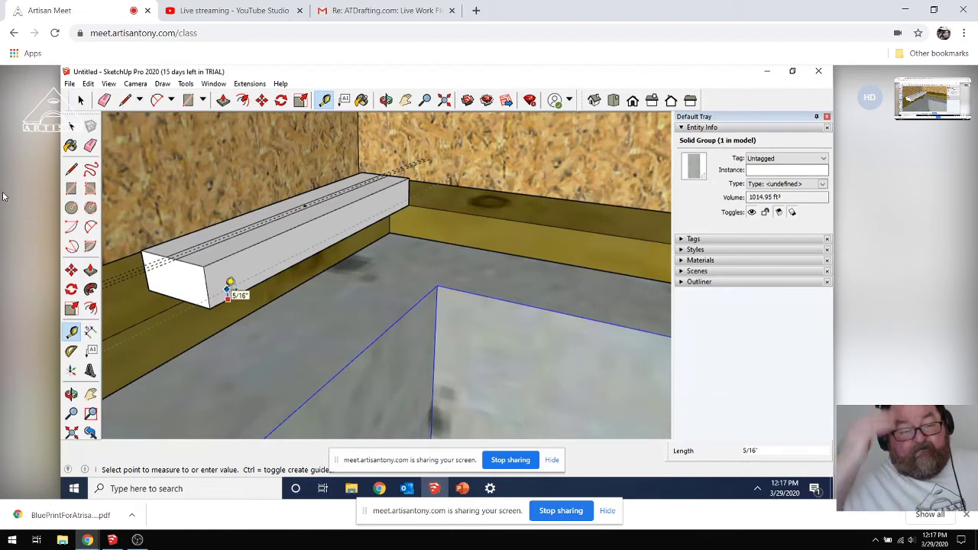
text(11)
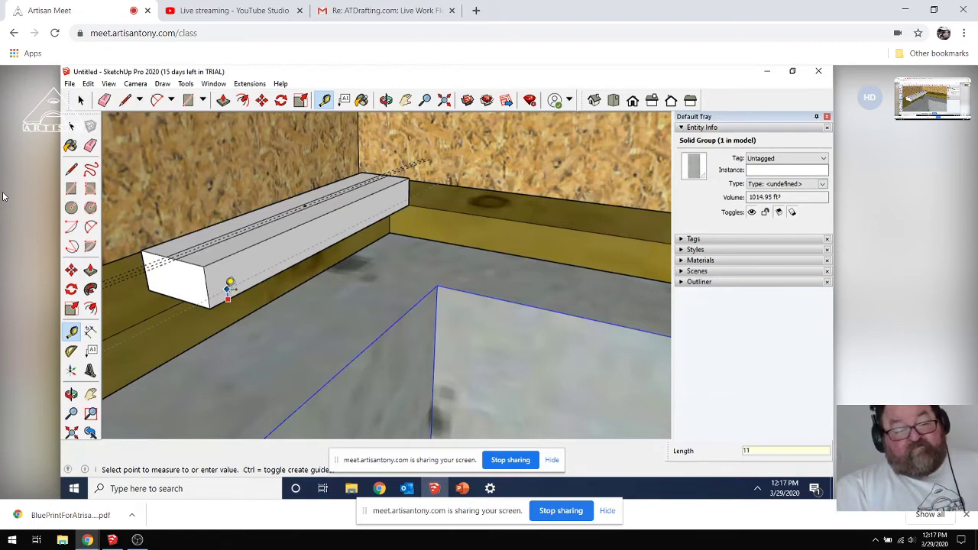
text( 7/8)
key(Return)
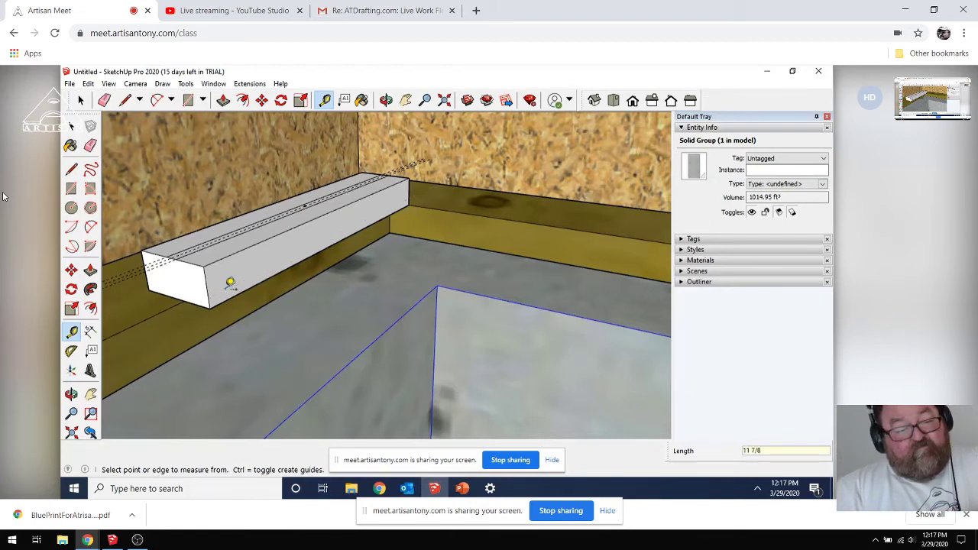
scroll(230, 283, down, 6)
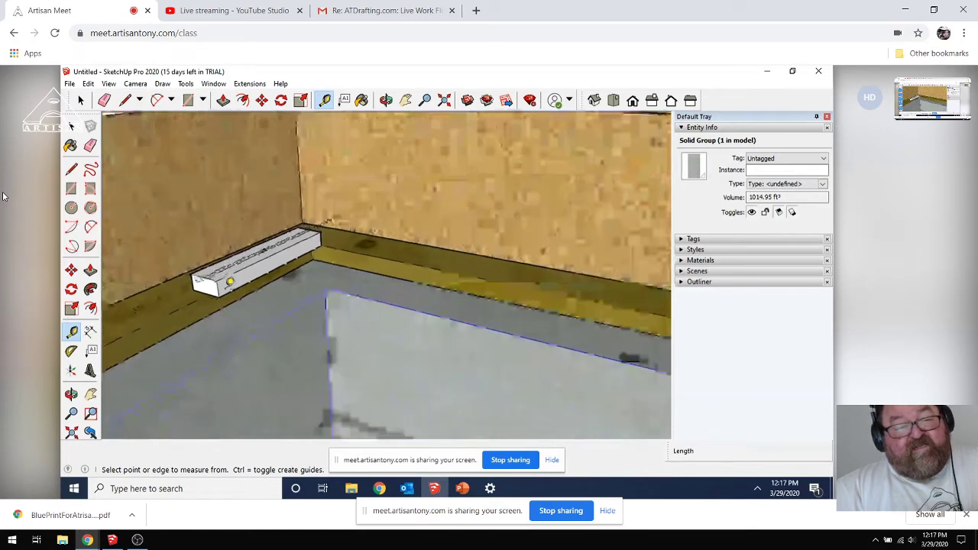
scroll(230, 283, down, 2)
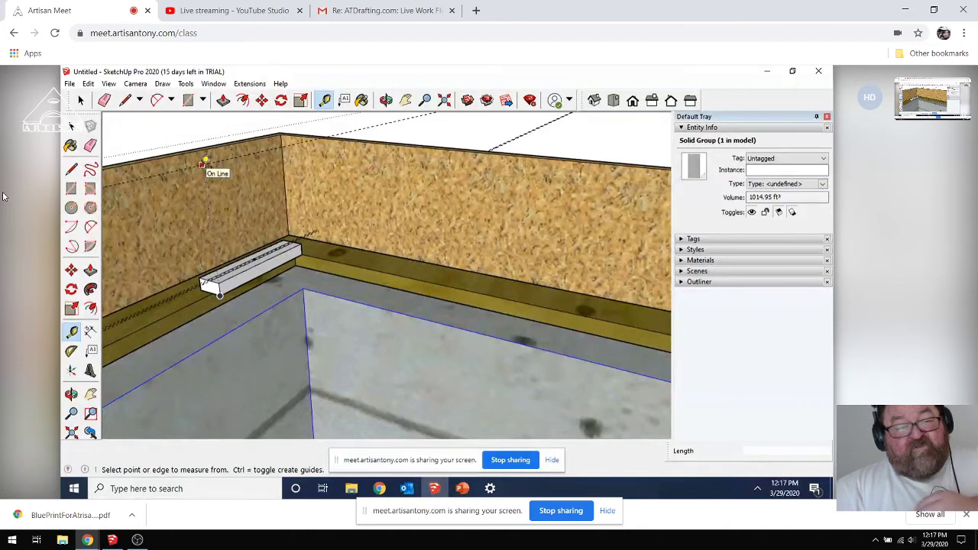
Step: Copy the entire block straight up along the blue axis to the guide line above it, forming the upper flange
key(space)
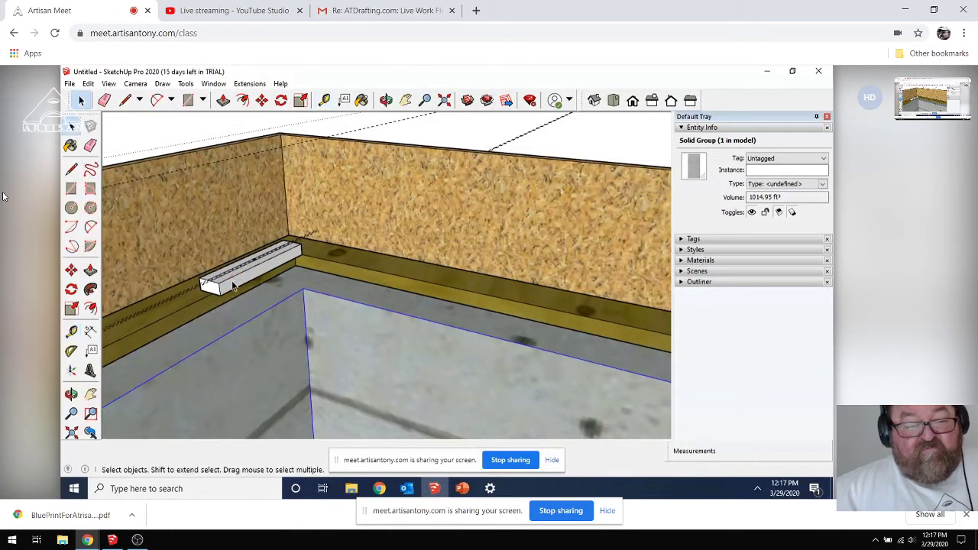
triple_click(220, 288)
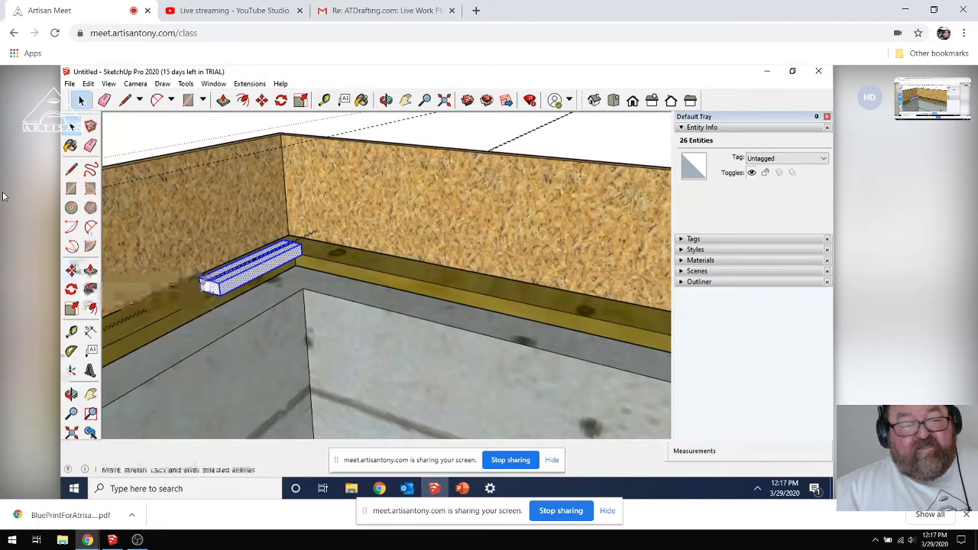
click(71, 271)
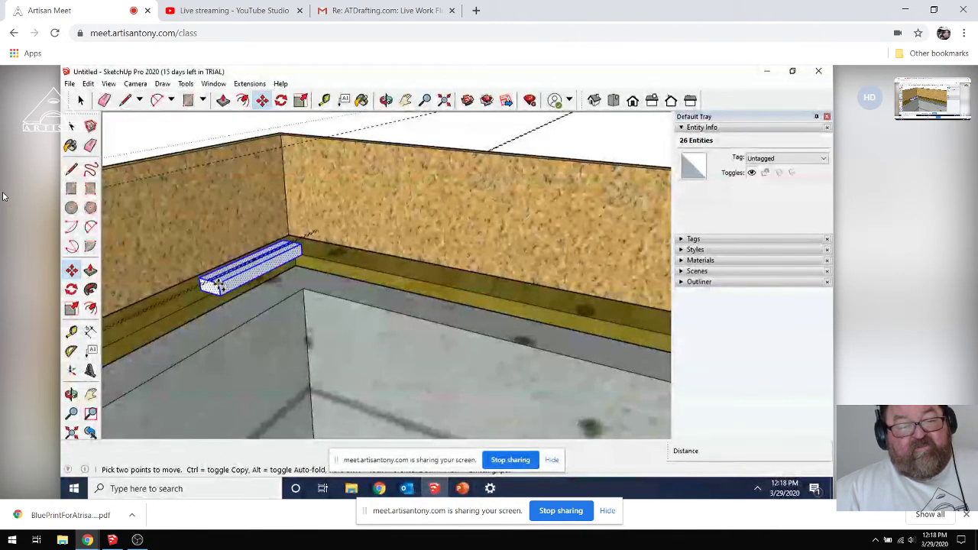
click(218, 284)
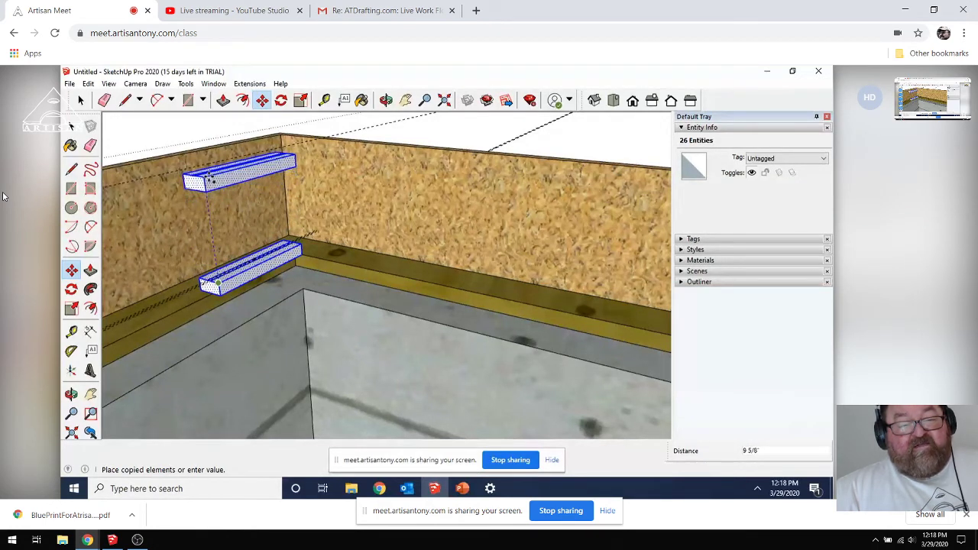
scroll(208, 176, up, 3)
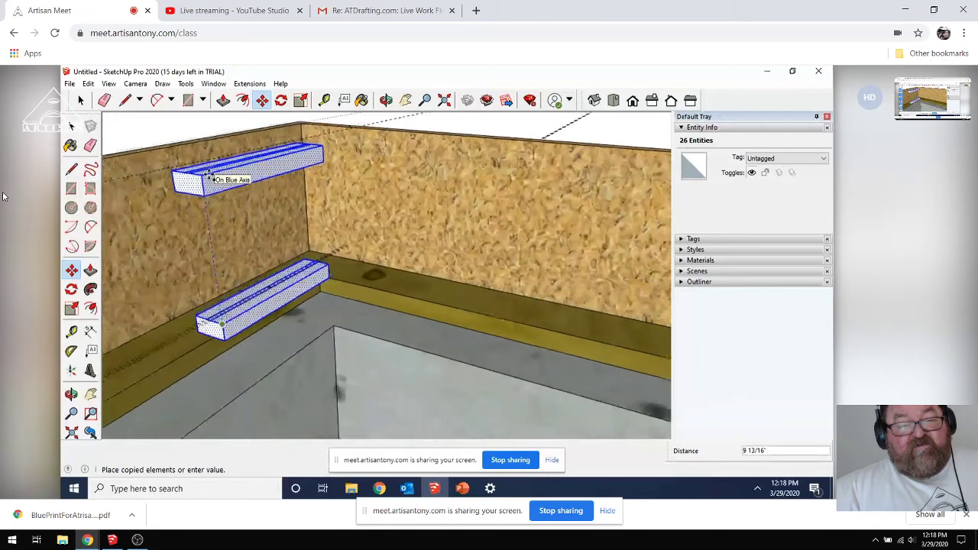
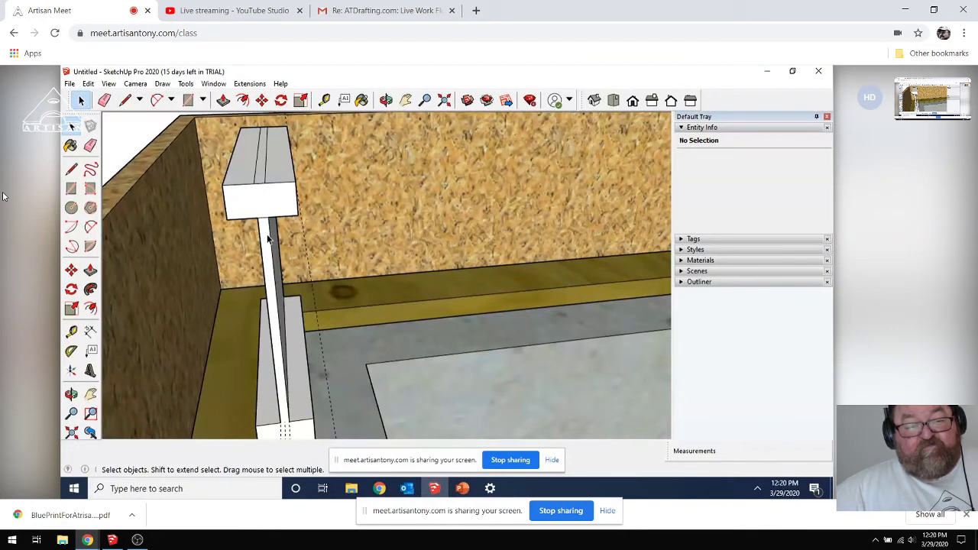
Step: Delete the short 3/8-inch edge where the front end of the web meets the upper flange
click(271, 240)
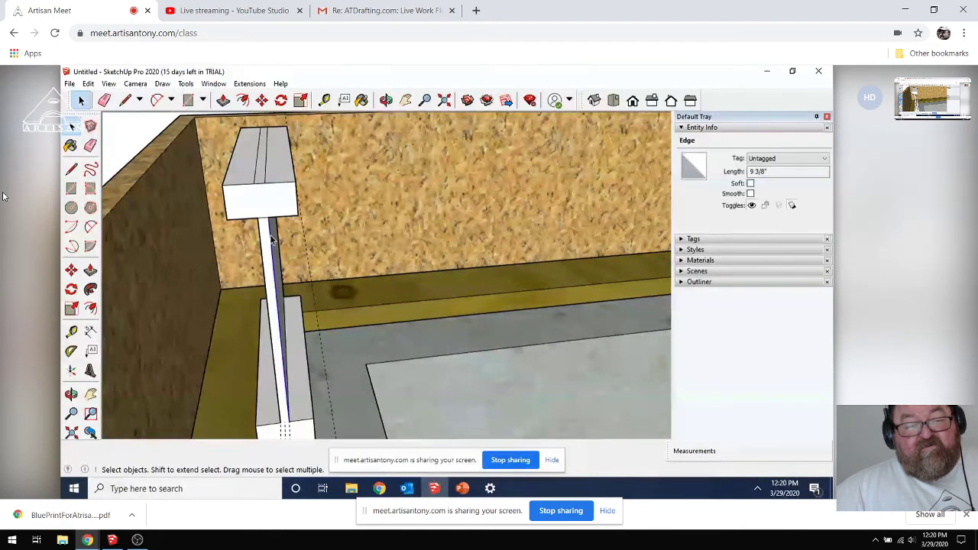
click(262, 239)
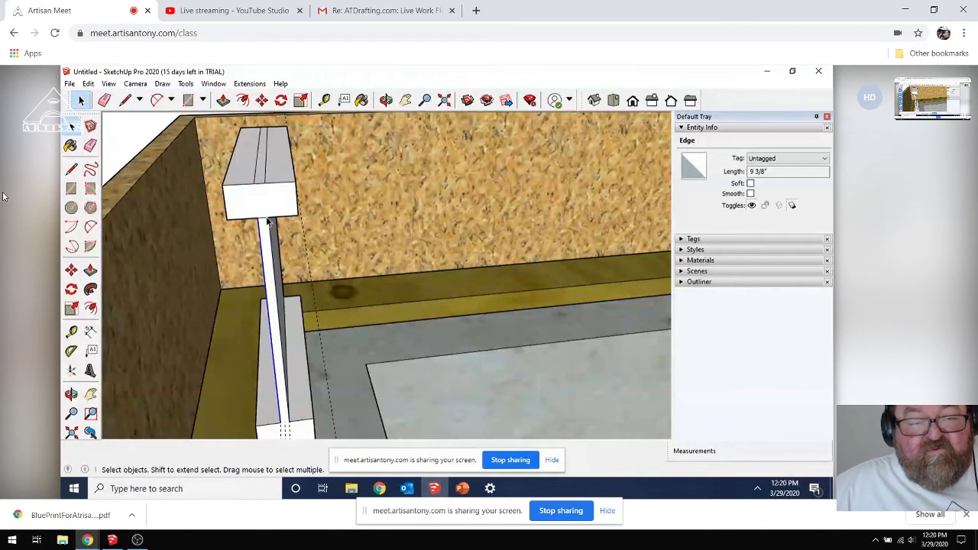
click(267, 222)
scroll(266, 221, up, 3)
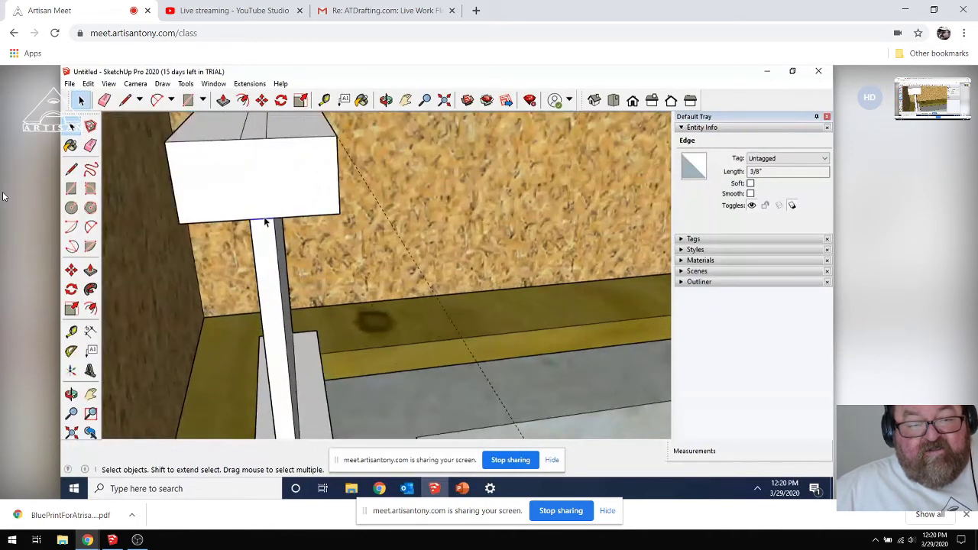
click(265, 222)
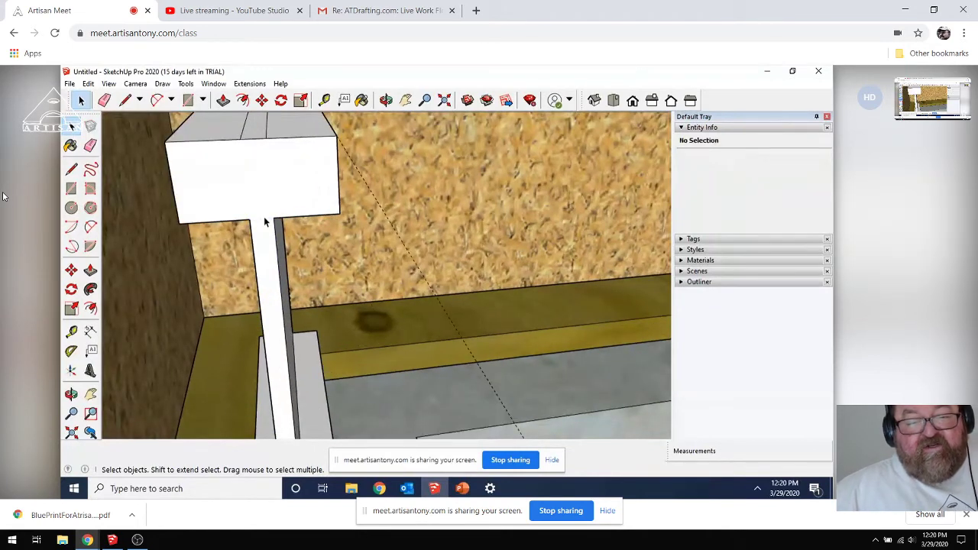
Step: Remove the short edge where the front end of the web meets the lower flange
scroll(265, 221, down, 3)
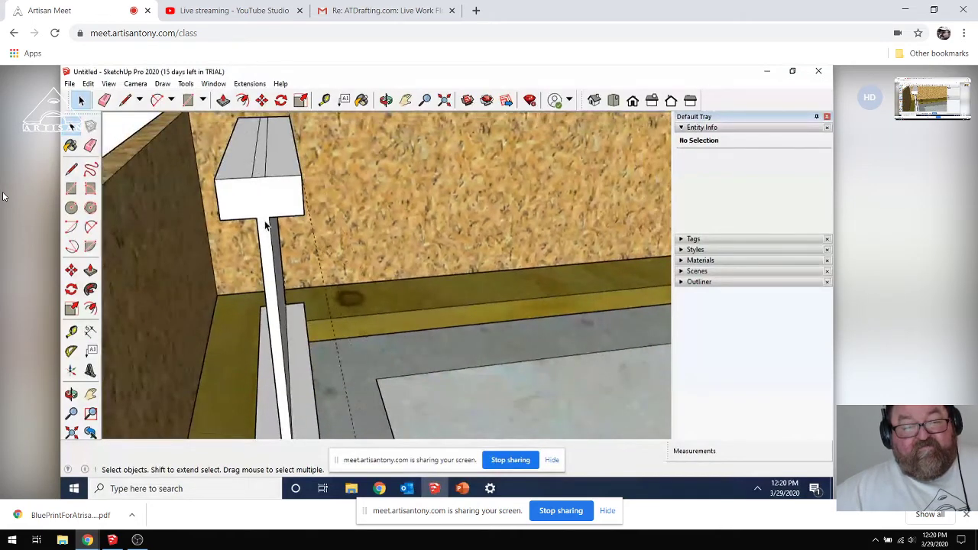
scroll(265, 224, down, 3)
scroll(281, 366, up, 3)
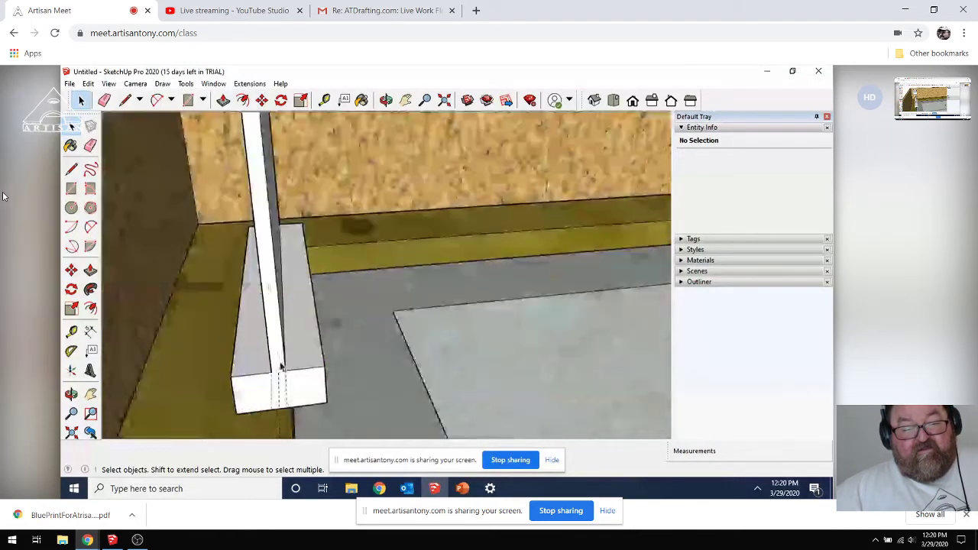
scroll(279, 364, up, 3)
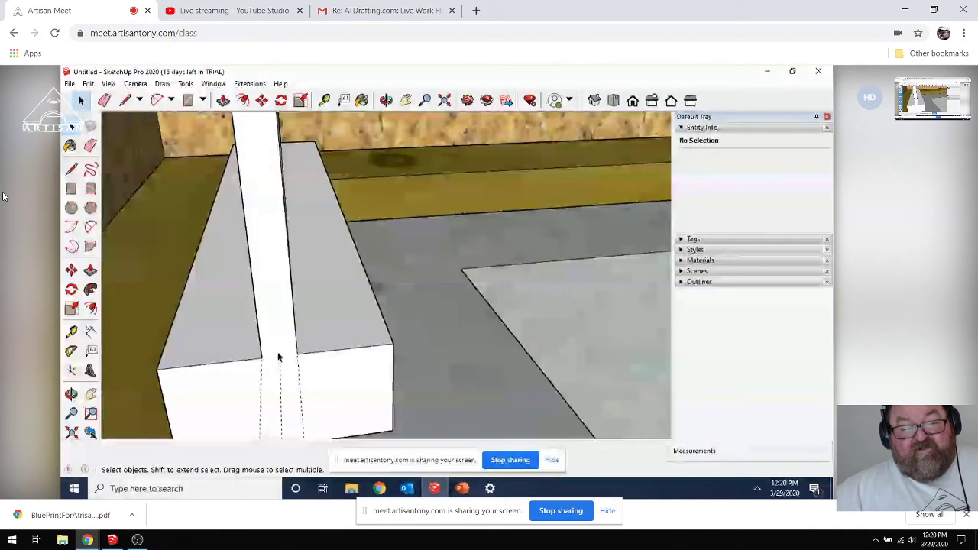
scroll(280, 356, down, 1)
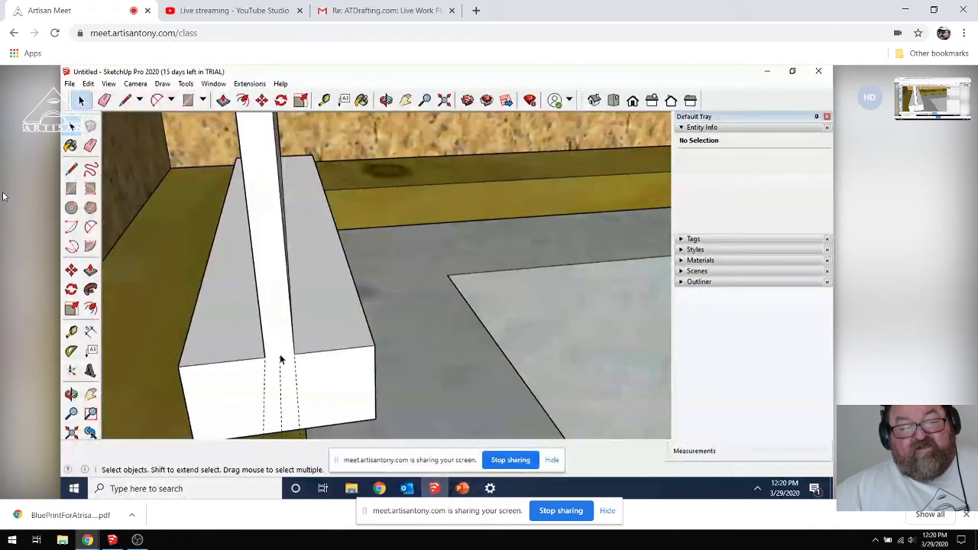
scroll(279, 353, down, 2)
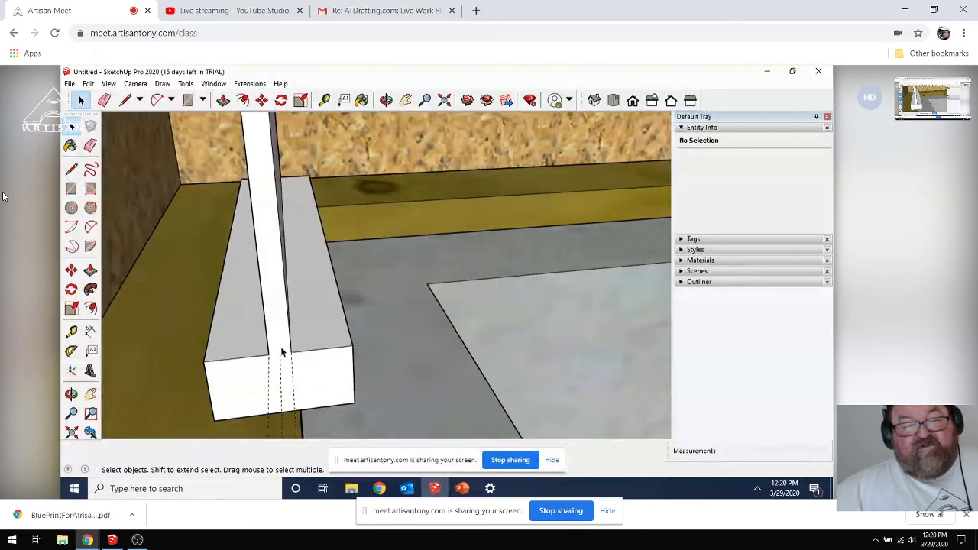
scroll(282, 352, down, 3)
scroll(282, 351, up, 3)
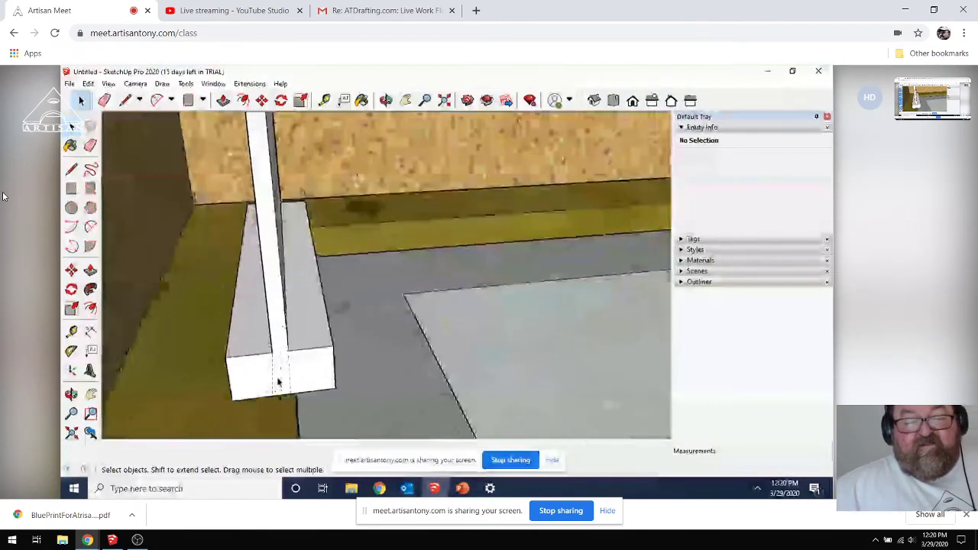
Step: Erase the dashed guide lines crossing the front end of the lower flange
key(e)
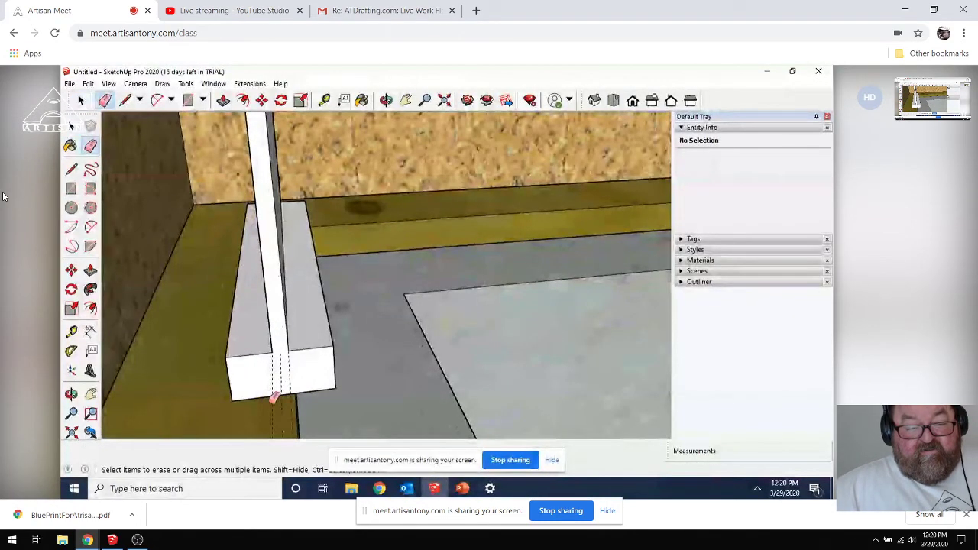
mouse_move(294, 402)
mouse_down()
mouse_move(301, 400)
mouse_move(264, 403)
mouse_up()
key(ctrl+z)
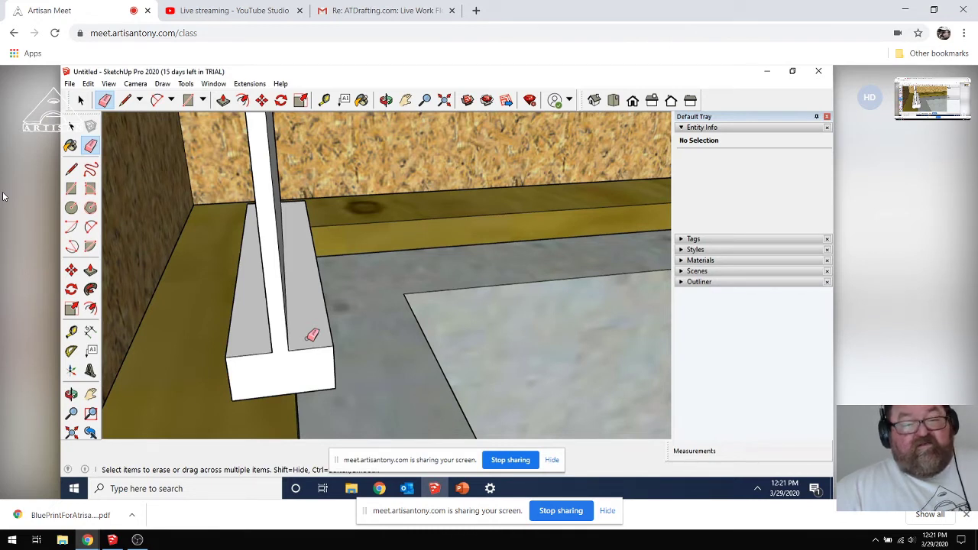
Step: Lock the concrete foundation group, the sill plate group and the OSB rim board group
key(space)
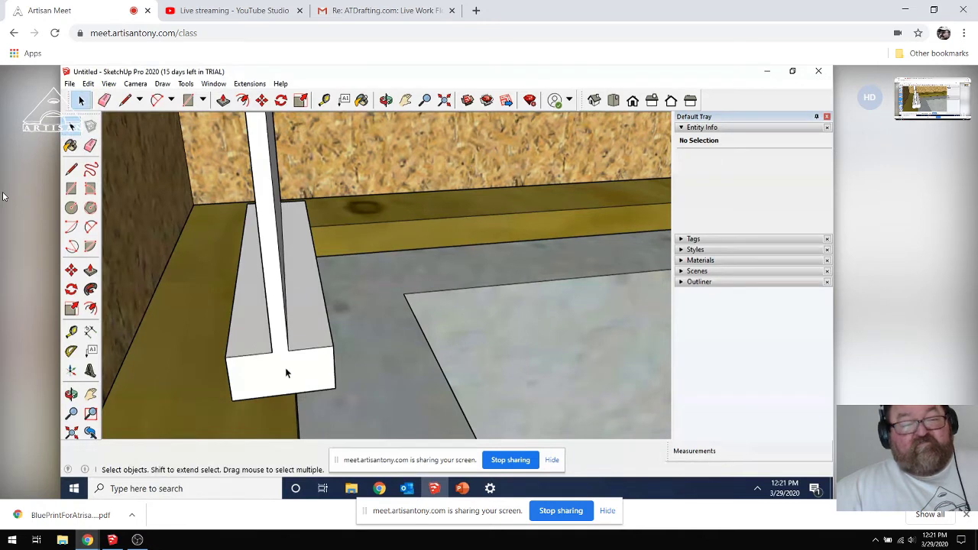
click(398, 373)
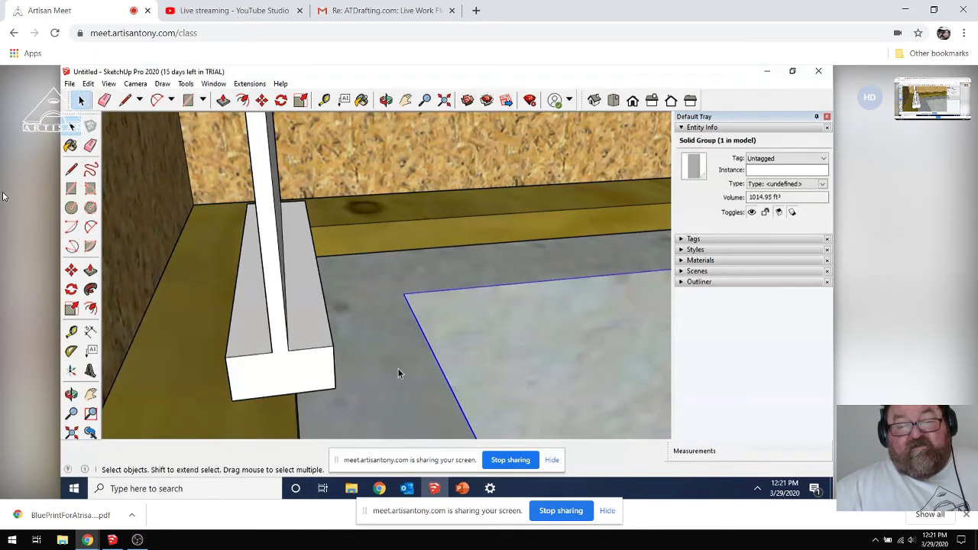
right_click(399, 373)
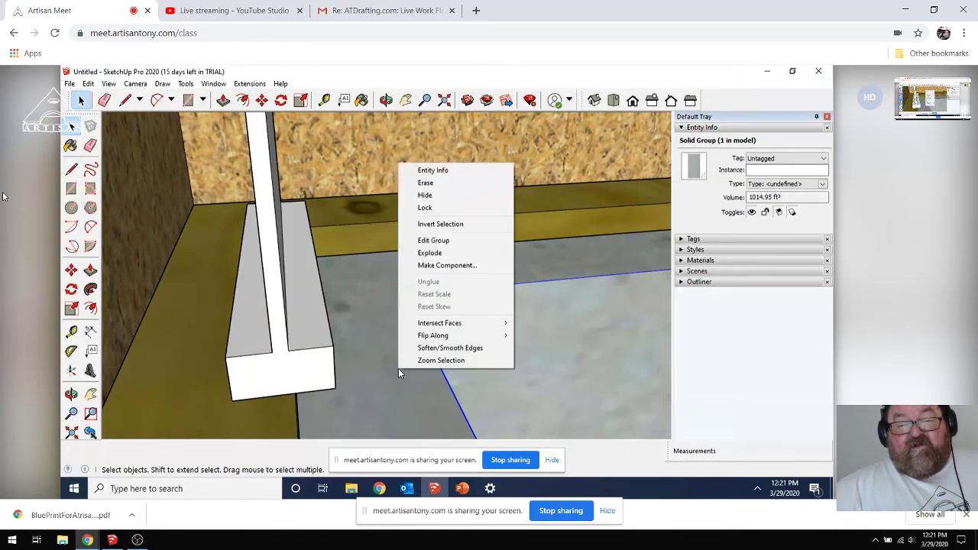
click(456, 207)
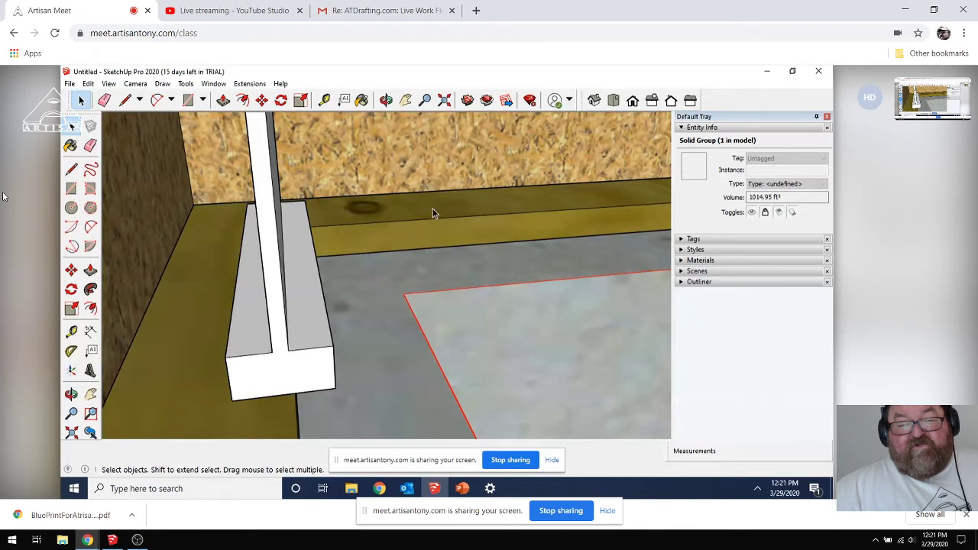
right_click(433, 213)
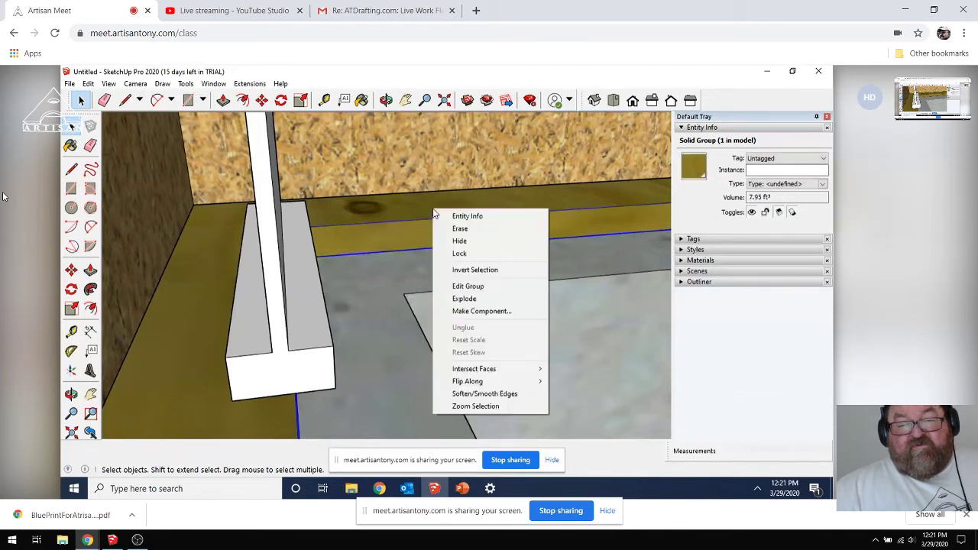
click(455, 253)
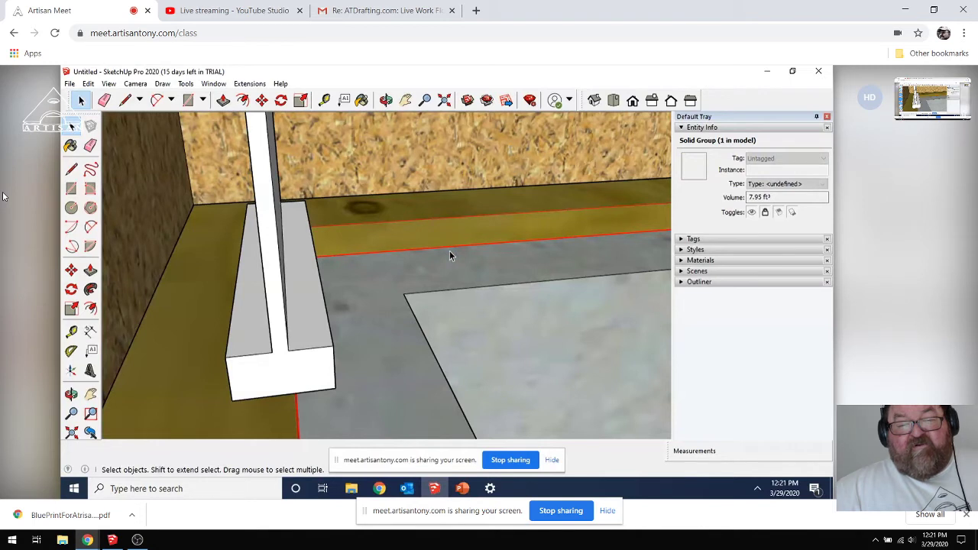
click(426, 167)
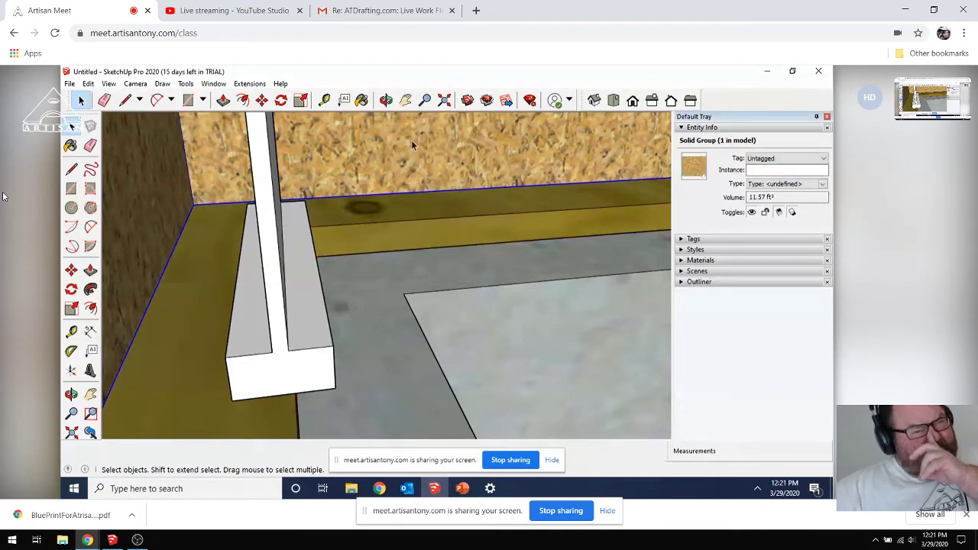
right_click(411, 140)
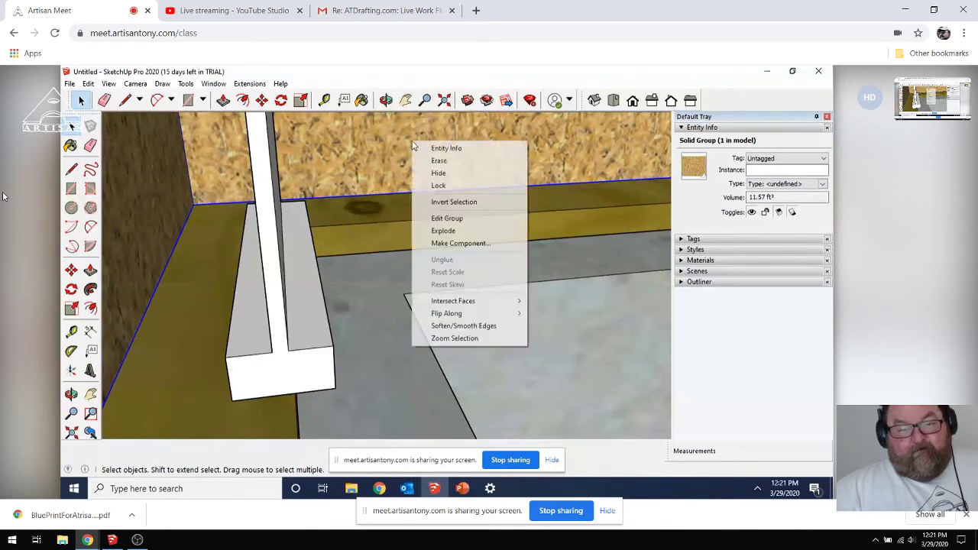
click(454, 203)
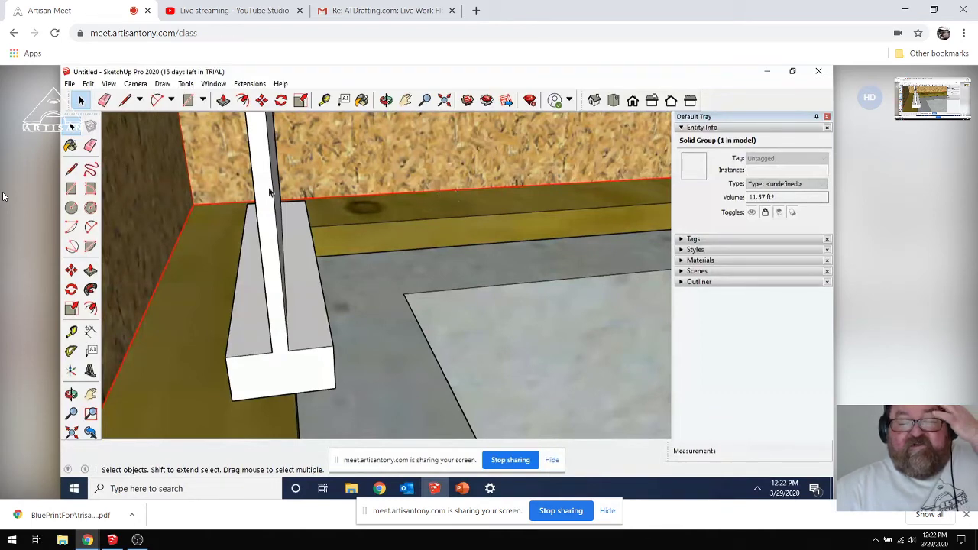
Step: Erase the remaining dashed guide line running from the joist along the inner edge of the sill plate
scroll(269, 193, up, 1)
scroll(269, 193, down, 5)
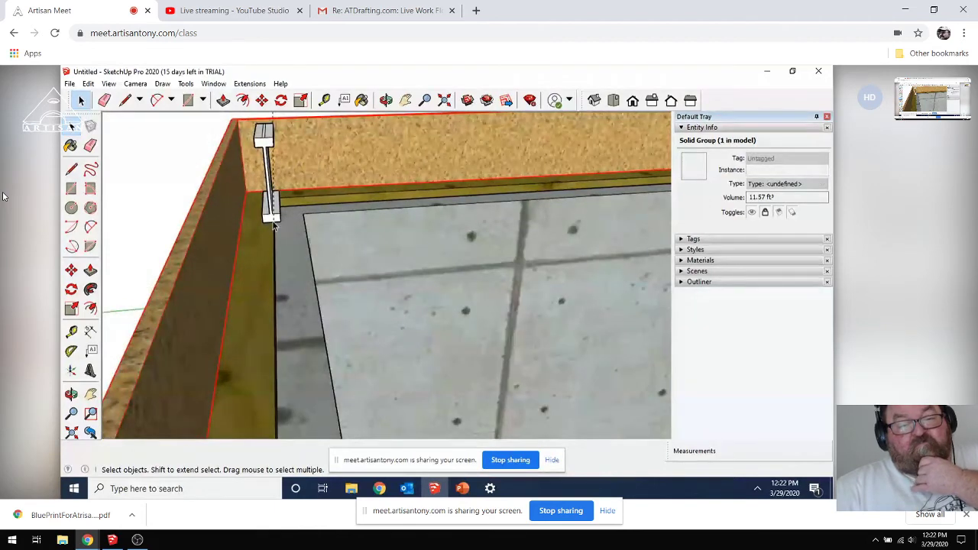
key(o)
drag(272, 207, 292, 274)
key(space)
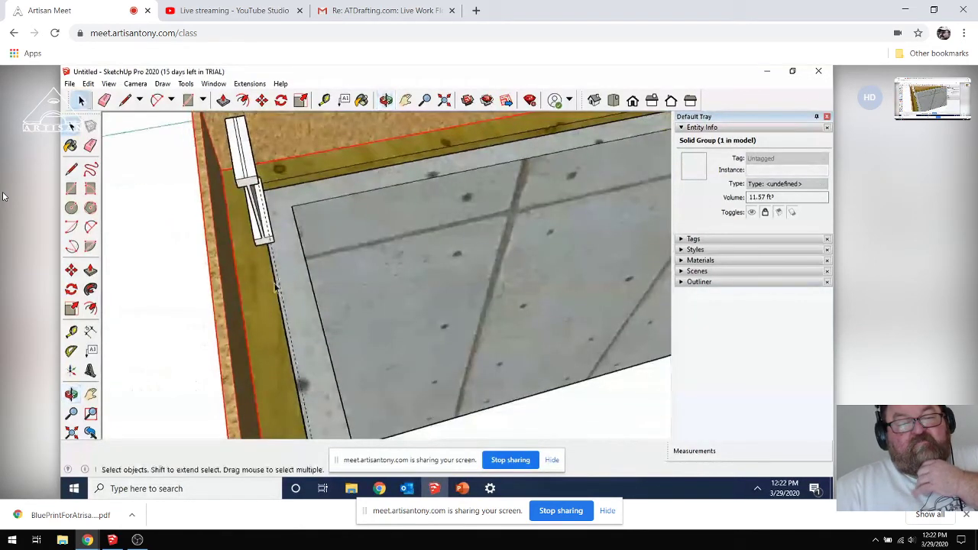
key(e)
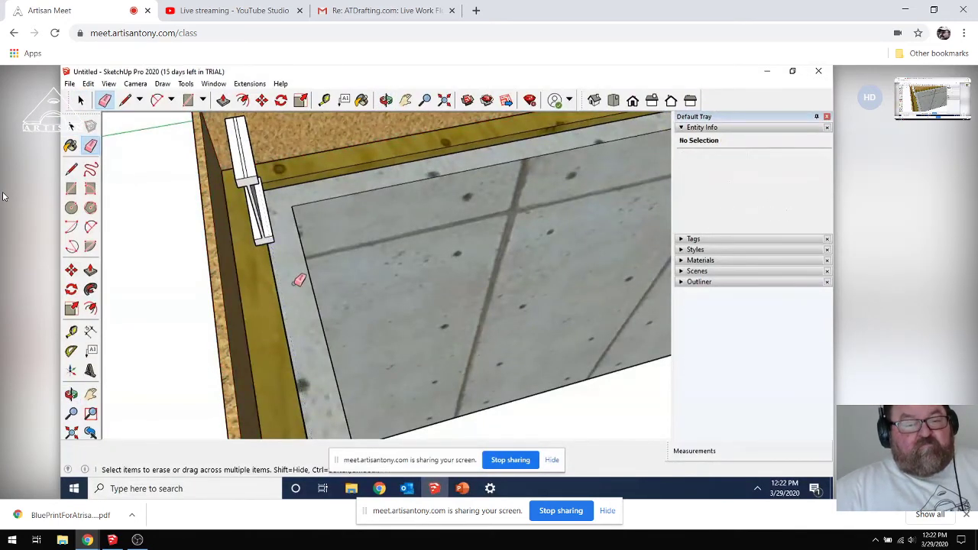
Step: Erase the two lengthwise lines on the top face of the joist's upper flange
scroll(245, 146, up, 3)
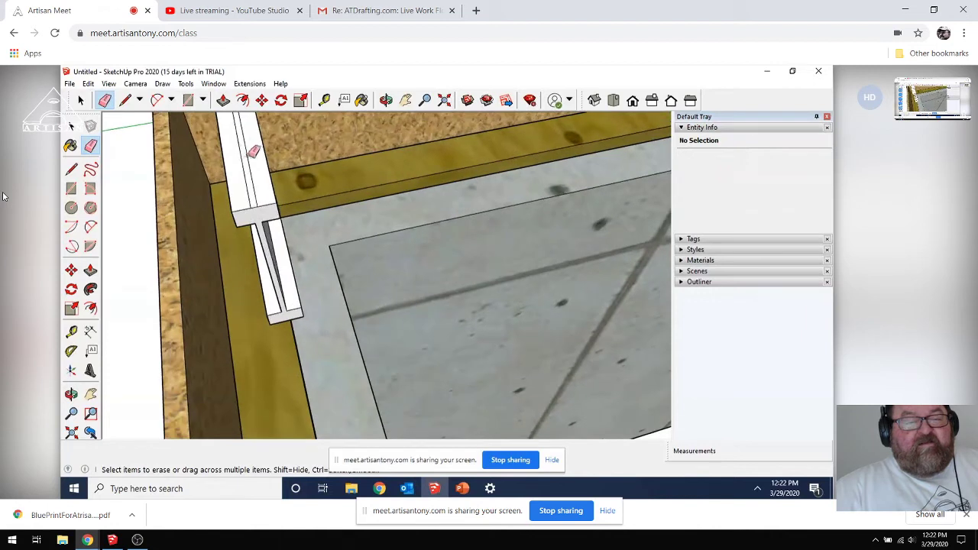
drag(253, 151, 251, 152)
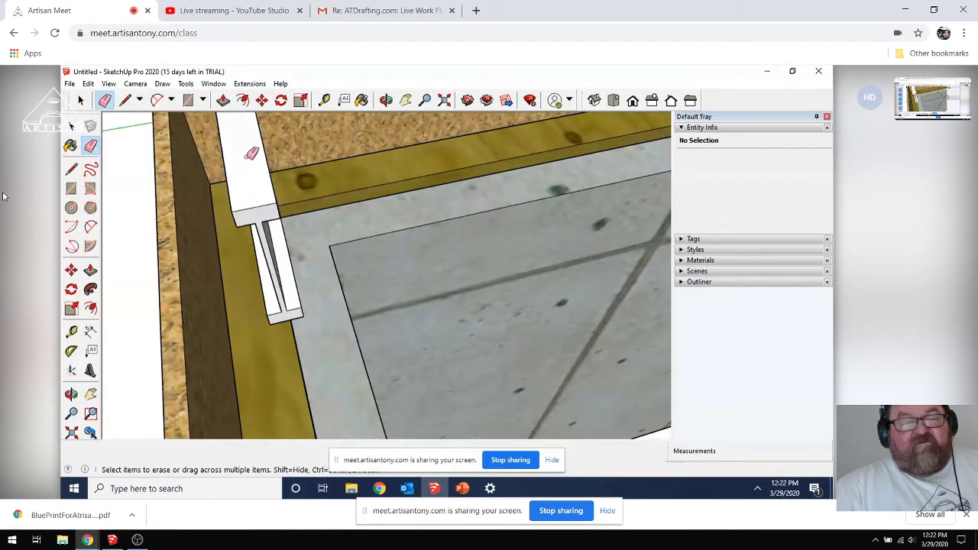
scroll(251, 153, down, 3)
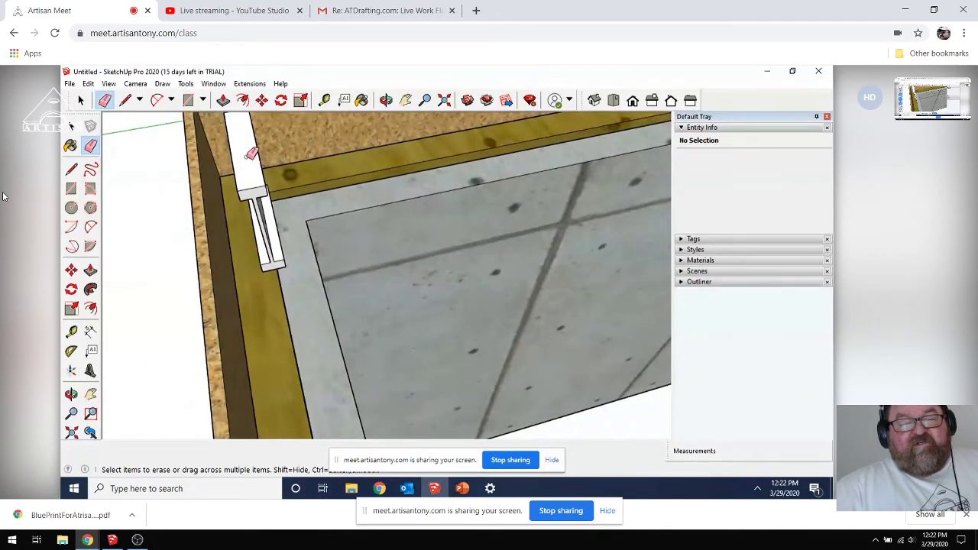
key(o)
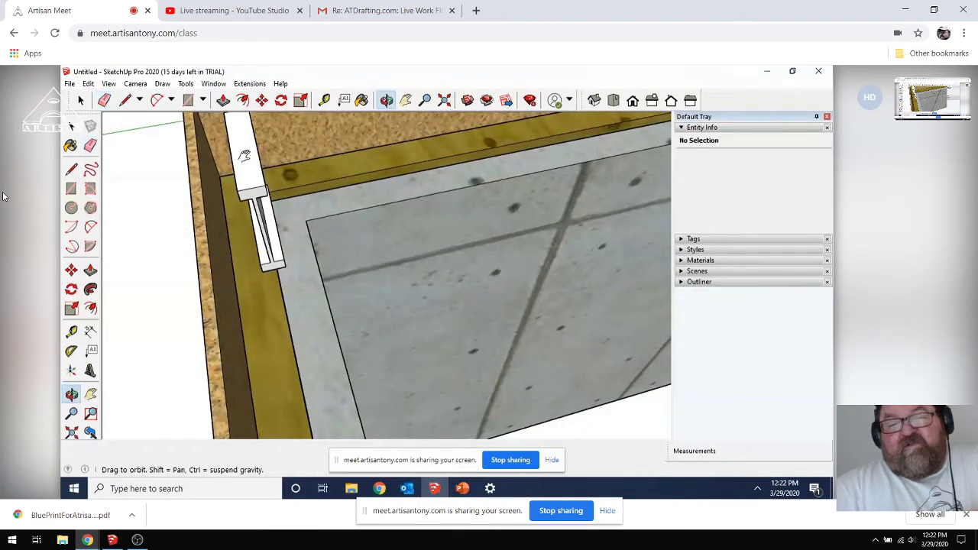
drag(243, 155, 249, 210)
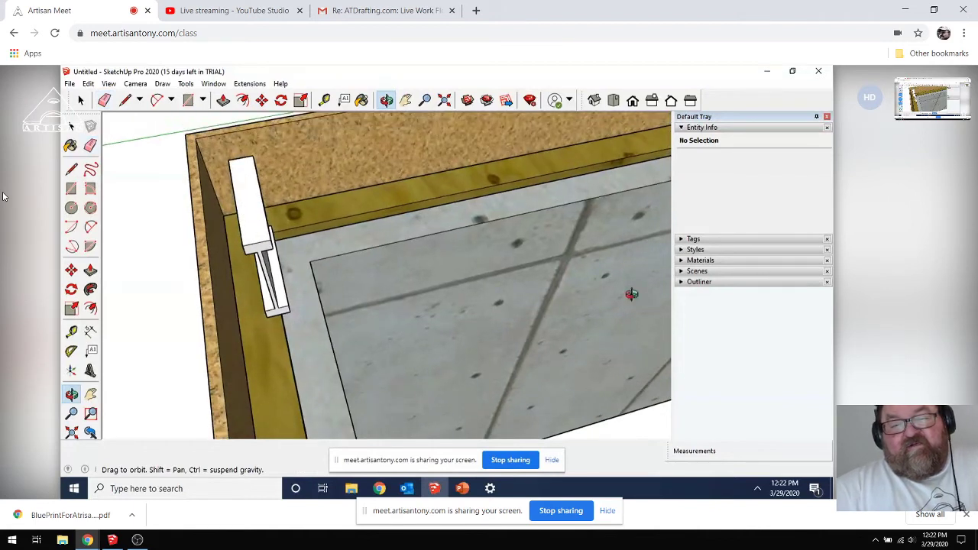
Step: Paint the inner side face of the I-joist's web with the Wood OSB material
click(682, 260)
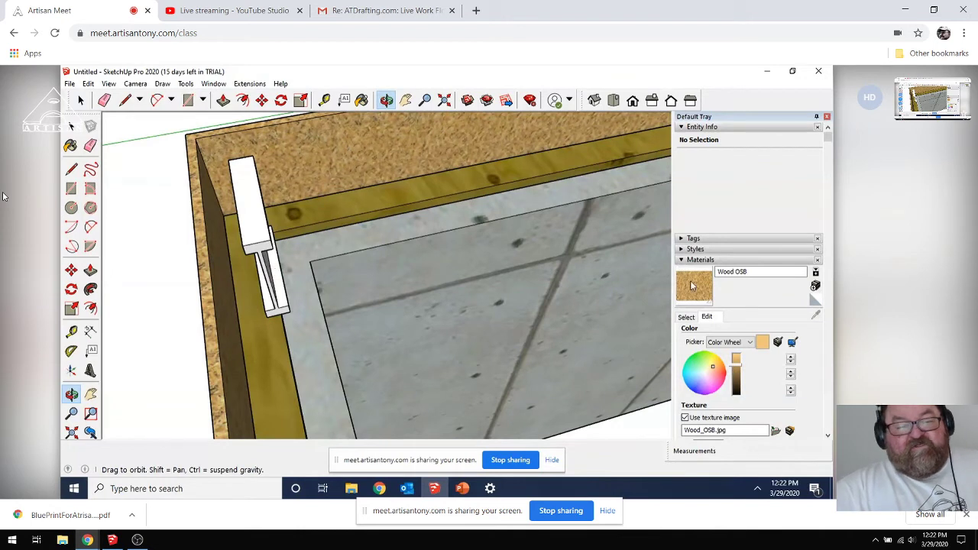
click(692, 286)
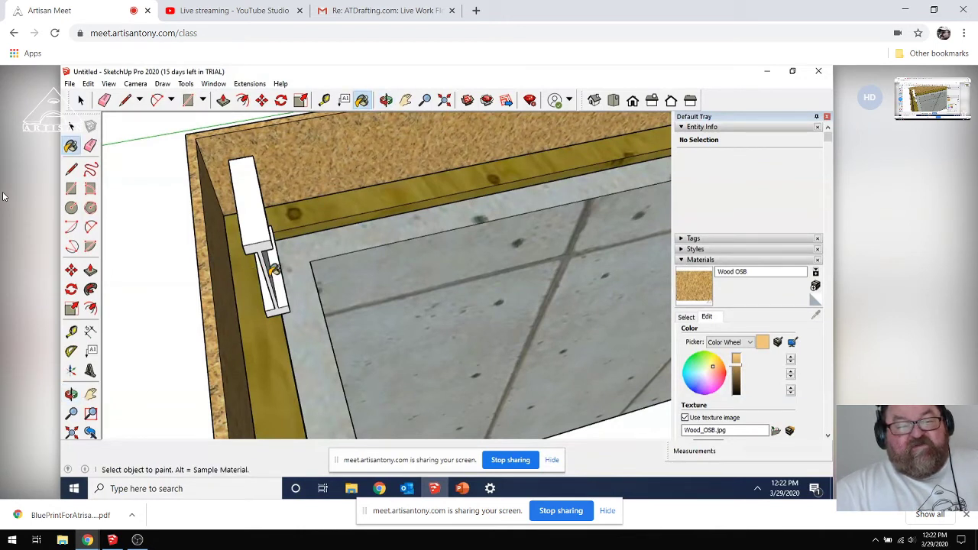
mouse_move(271, 268)
middle_down()
mouse_move(264, 255)
mouse_move(195, 242)
mouse_move(321, 190)
mouse_move(279, 187)
middle_up()
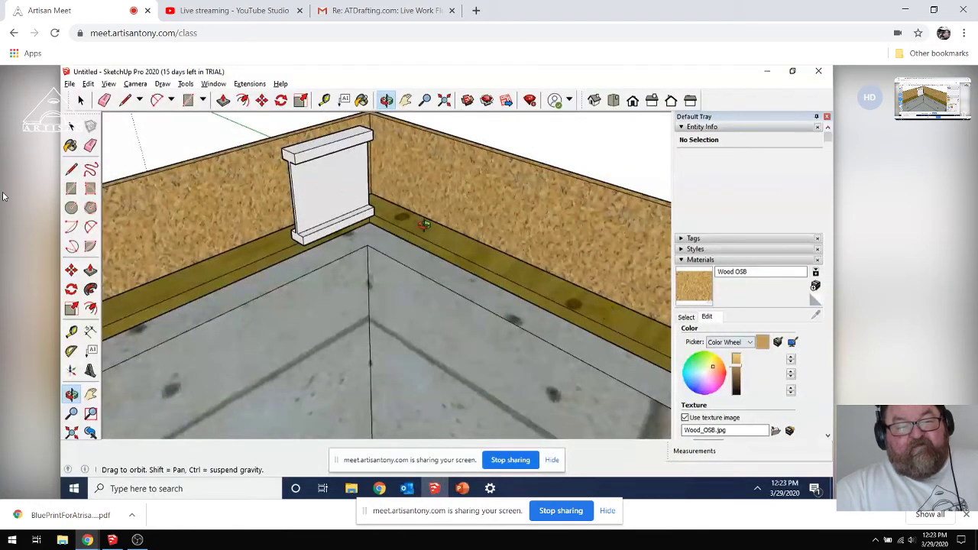
click(693, 287)
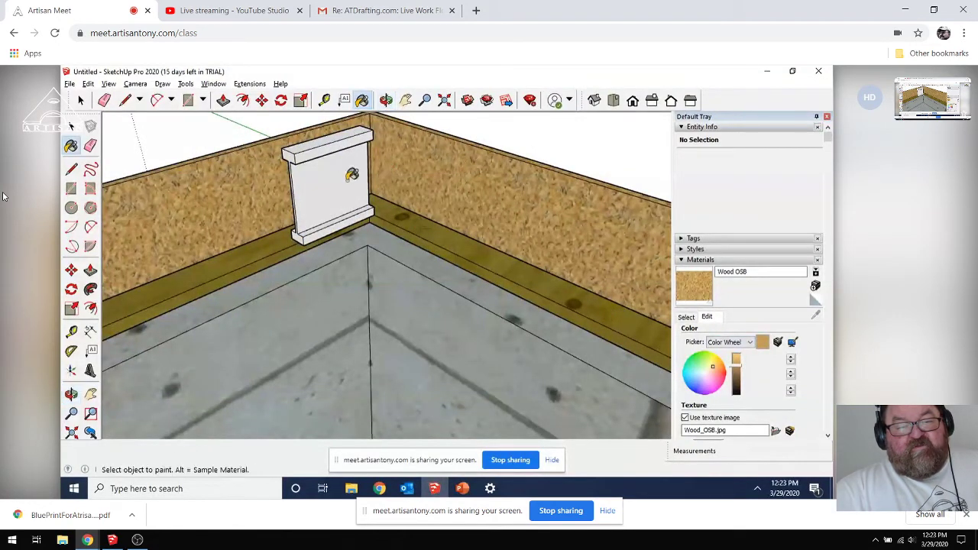
click(352, 174)
key(o)
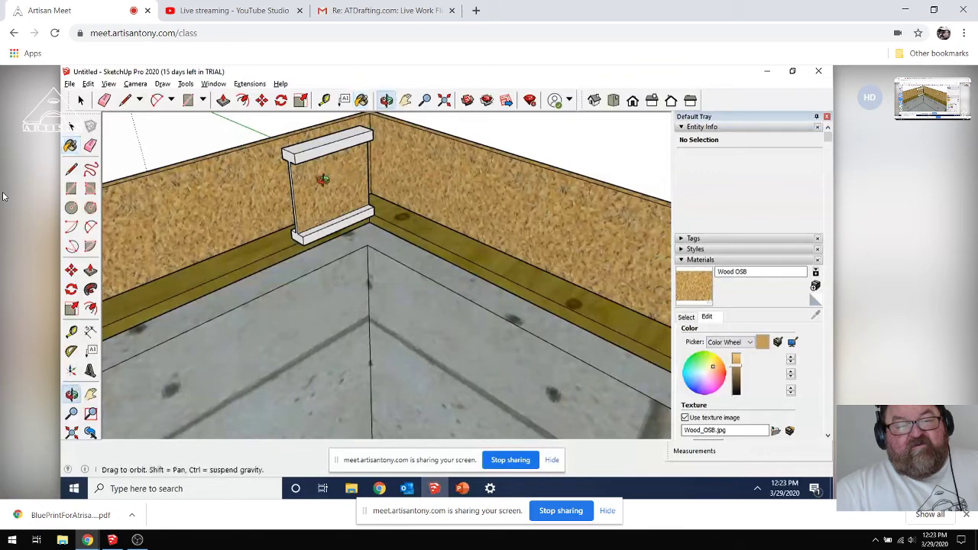
Step: Paint the opposite side face of the joist's web, facing the rim board, with Wood OSB
mouse_move(276, 175)
mouse_down()
mouse_move(374, 179)
mouse_move(288, 196)
mouse_move(294, 223)
mouse_up()
key(b)
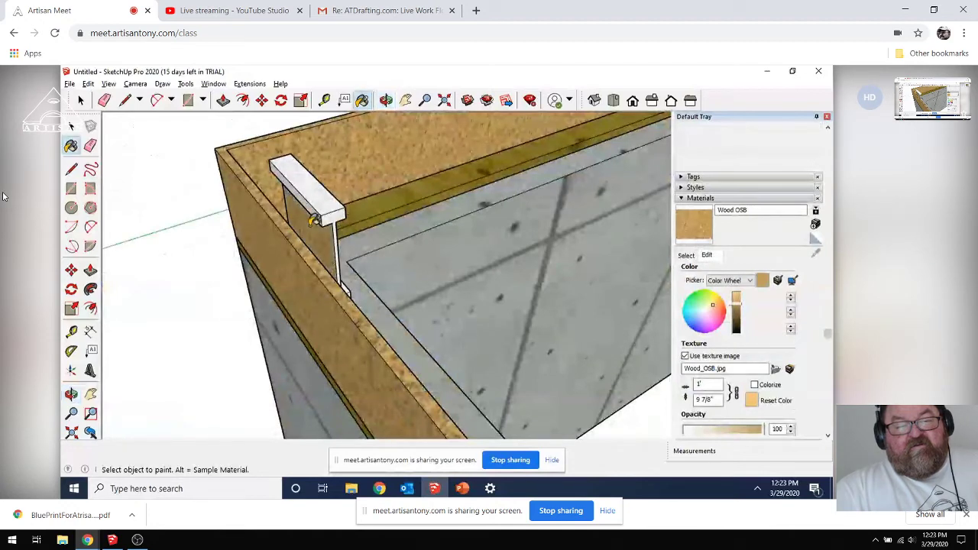
click(380, 232)
key(o)
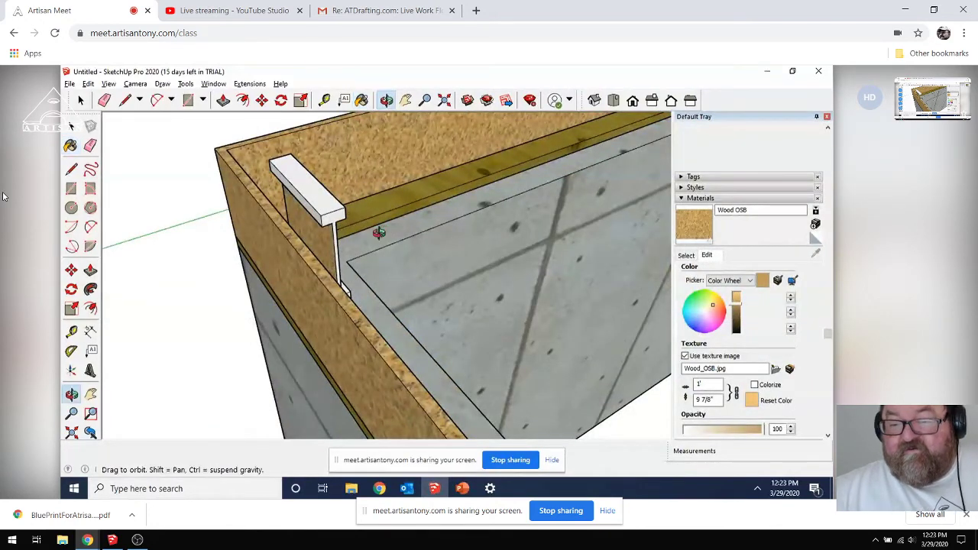
mouse_move(373, 226)
mouse_down()
mouse_move(370, 209)
mouse_move(350, 206)
mouse_up()
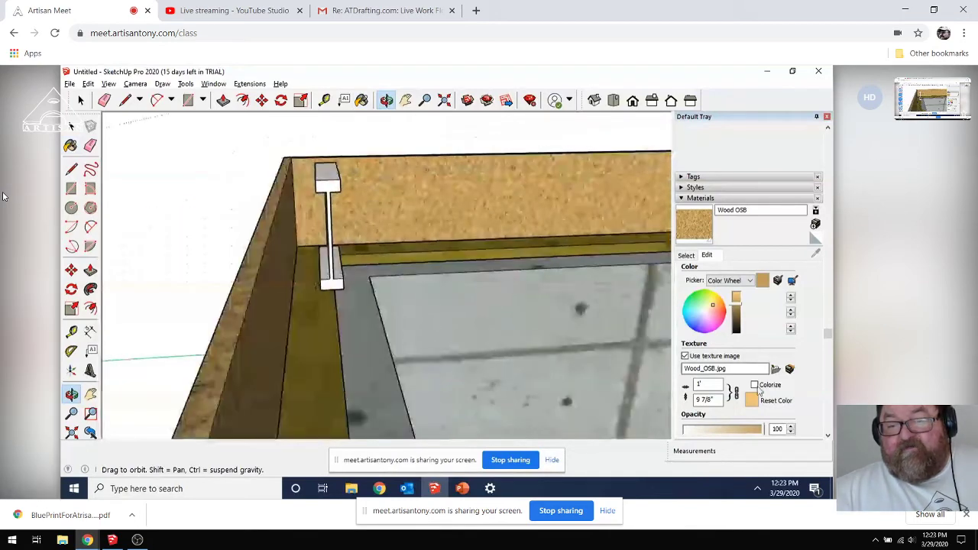
Step: Switch the material colour picker to HSB and paint the upper flange's top face with Wood Board Cork
click(750, 281)
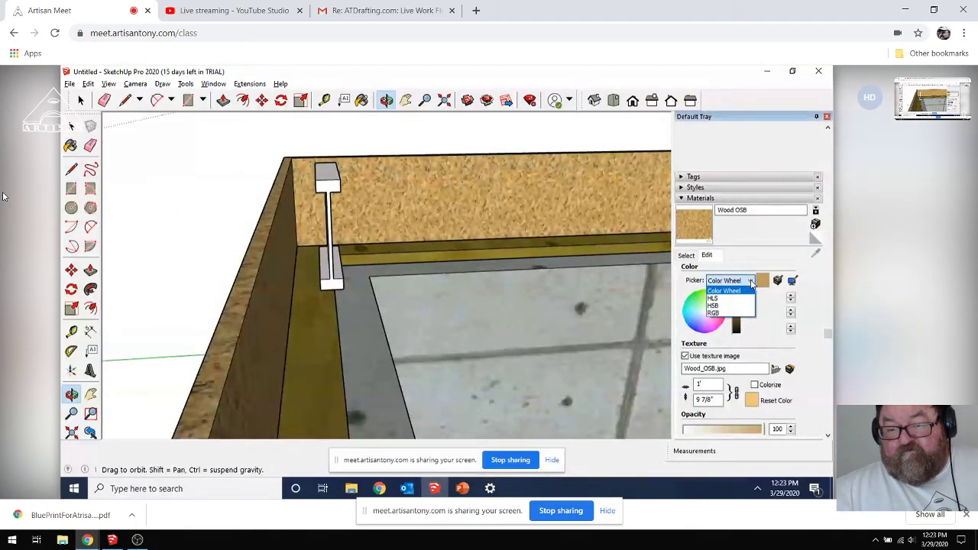
click(776, 329)
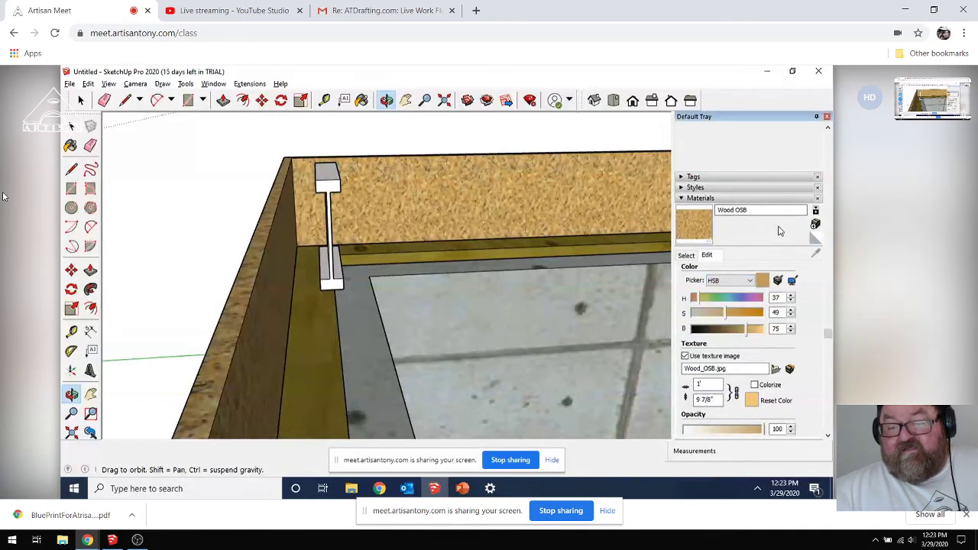
click(696, 256)
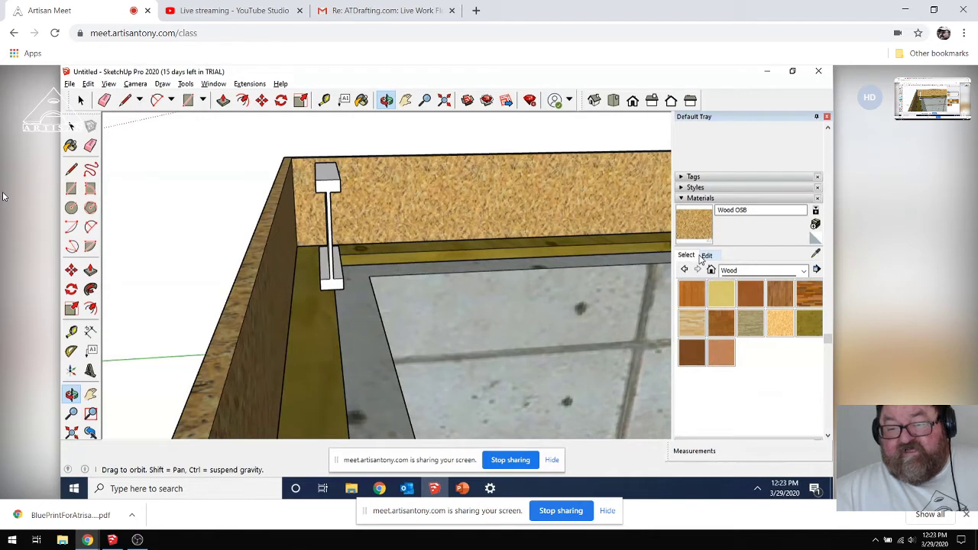
click(716, 300)
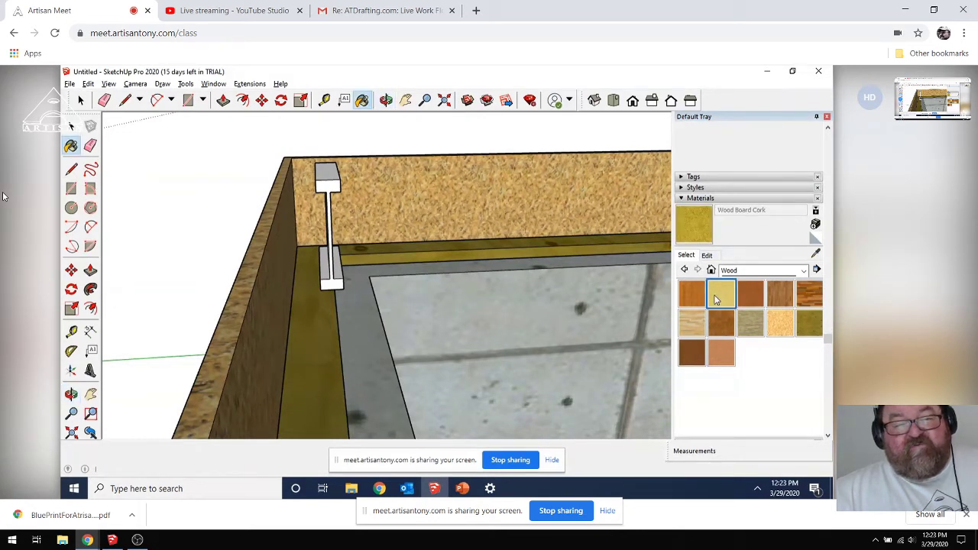
click(334, 172)
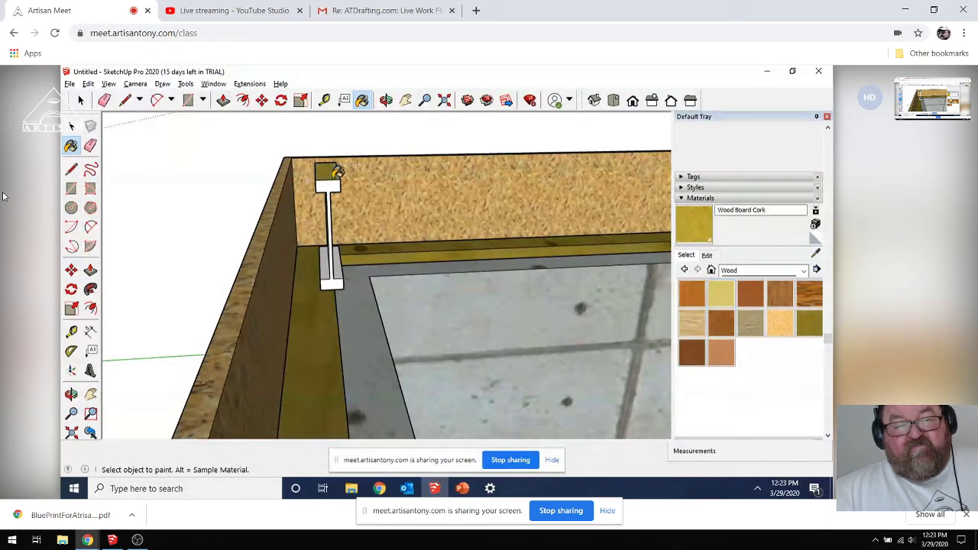
Step: Try painting the joist's front end face with Wood Board Cork, and undo that fill
click(333, 181)
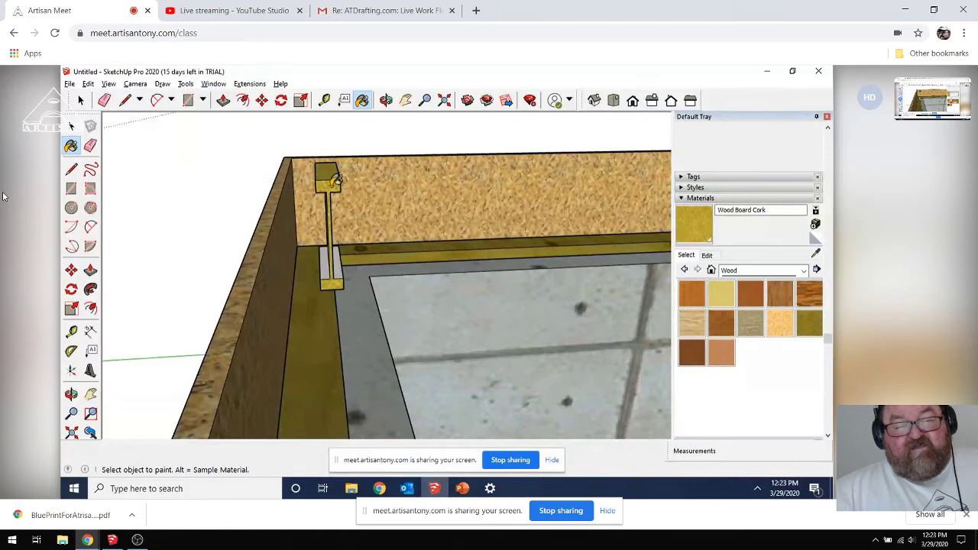
scroll(334, 184, up, 3)
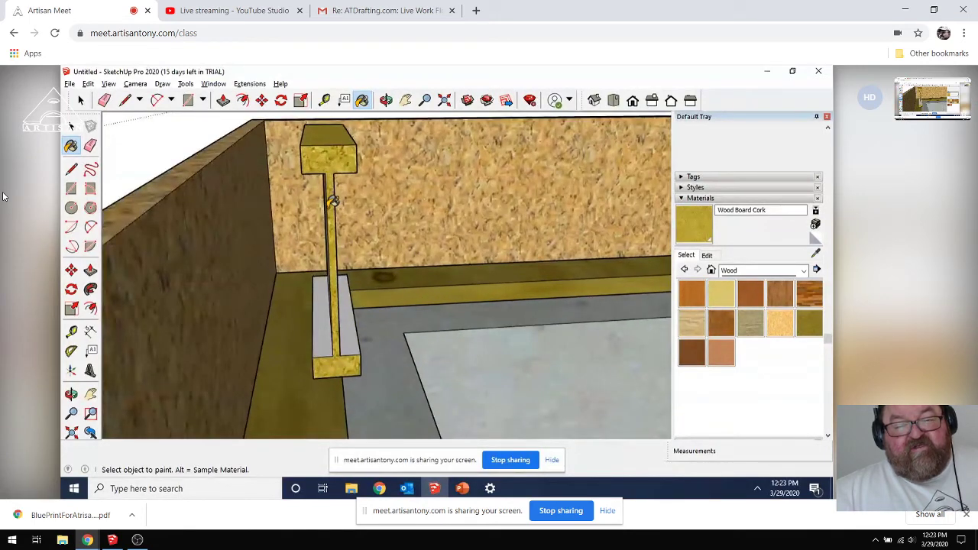
key(alt+BackSpace)
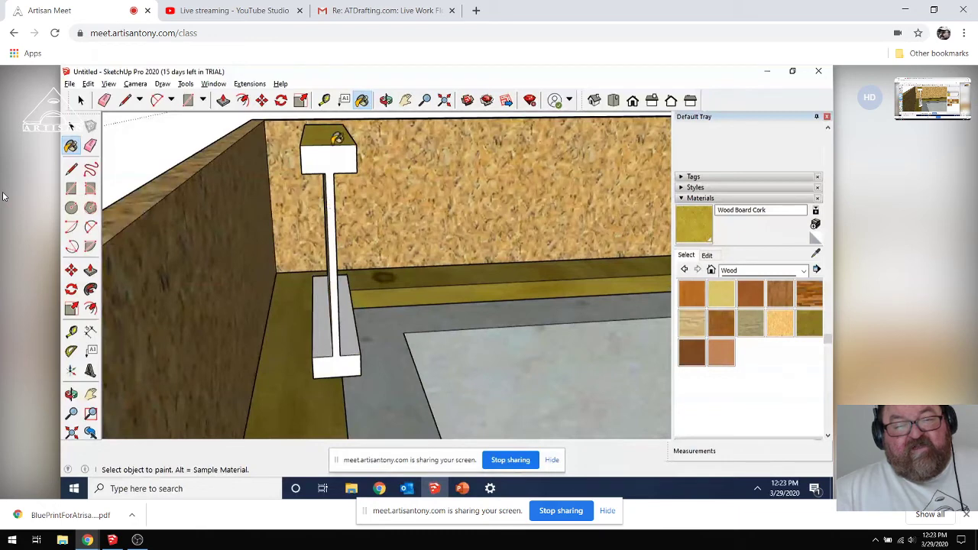
Step: Open the 3D Warehouse and search it for 2x4
key(o)
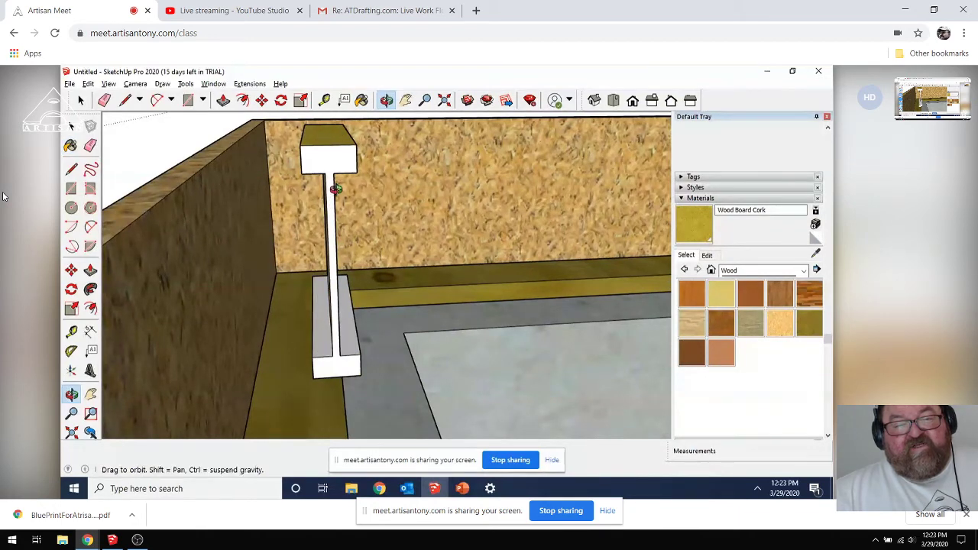
mouse_move(336, 157)
mouse_down()
mouse_move(331, 255)
mouse_move(319, 229)
mouse_move(310, 250)
mouse_move(267, 269)
mouse_up()
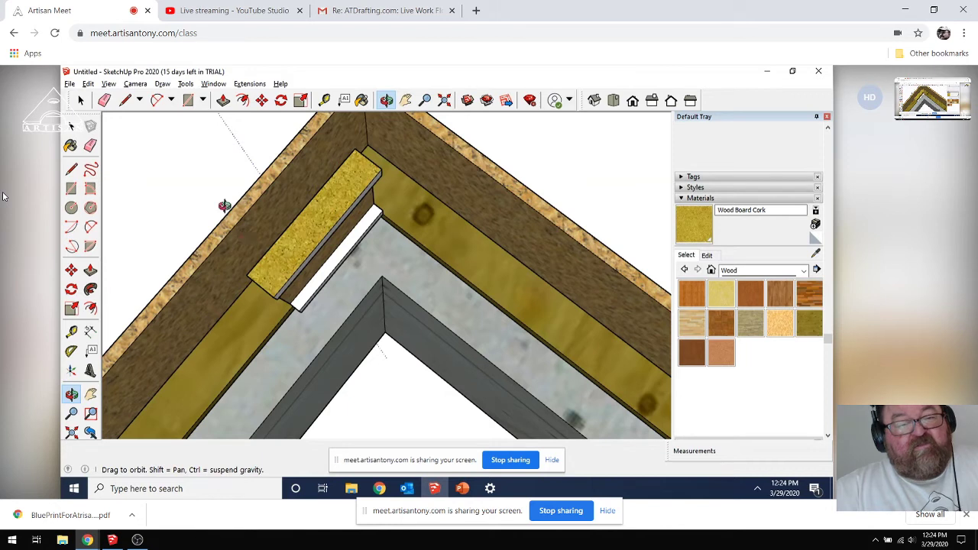
click(221, 84)
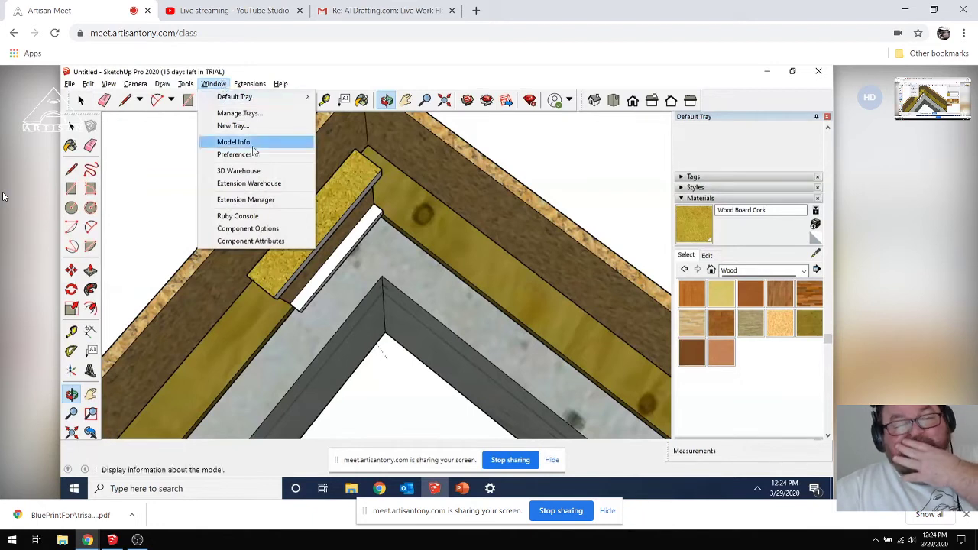
click(255, 171)
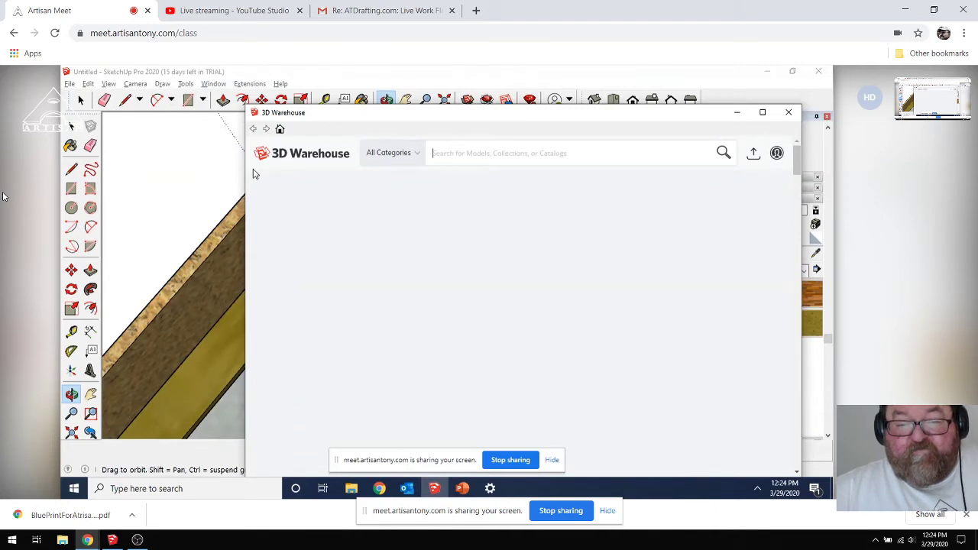
text(2)
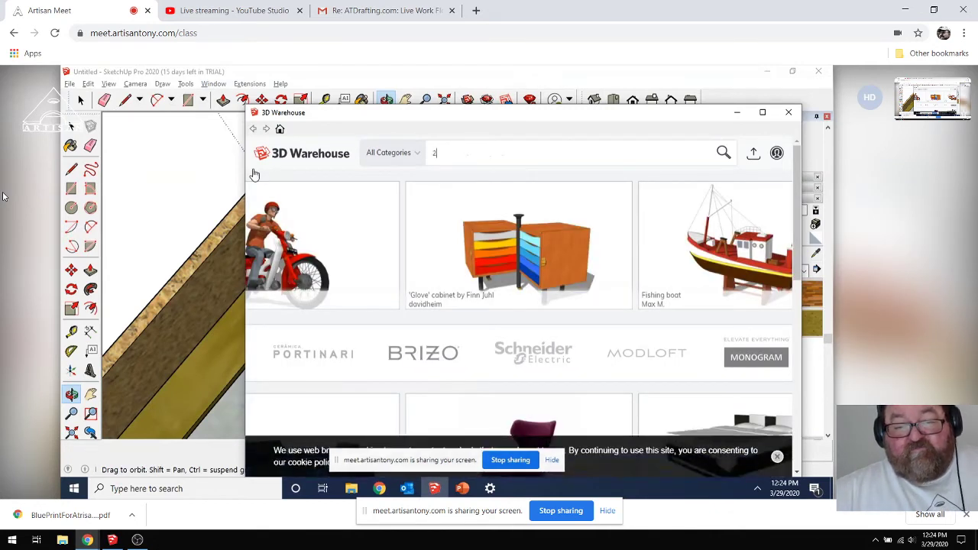
text(x4)
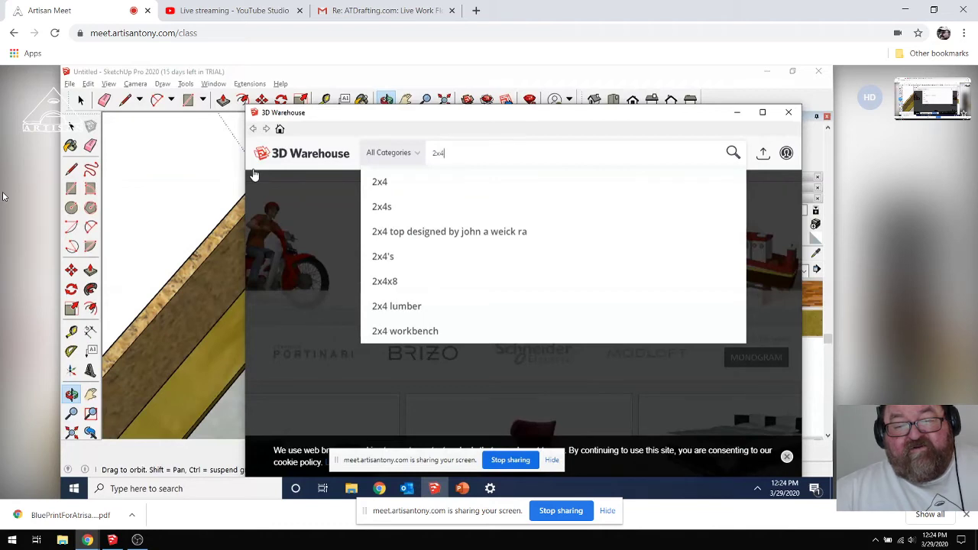
Step: Search 3D Warehouse for 2x4 and open the model that shows three parallel boards
click(393, 189)
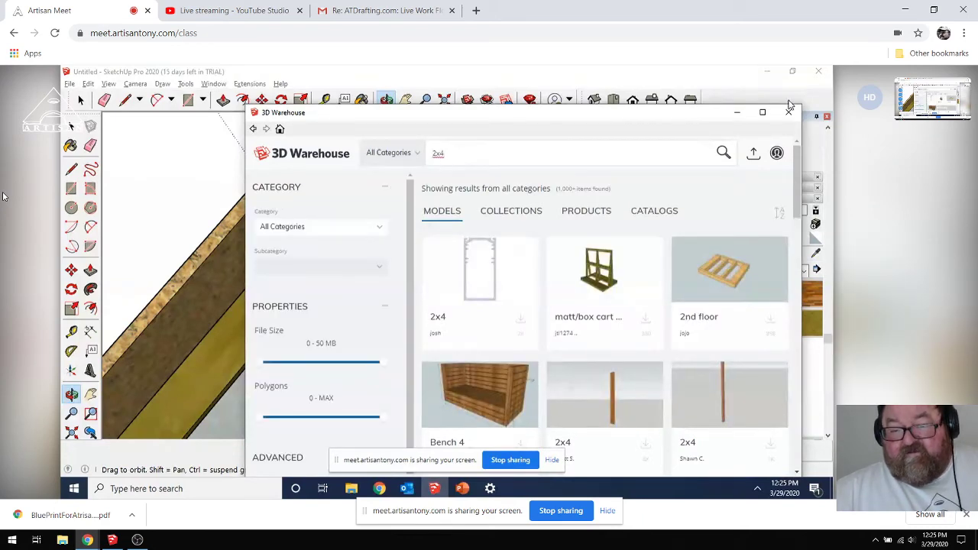
click(770, 117)
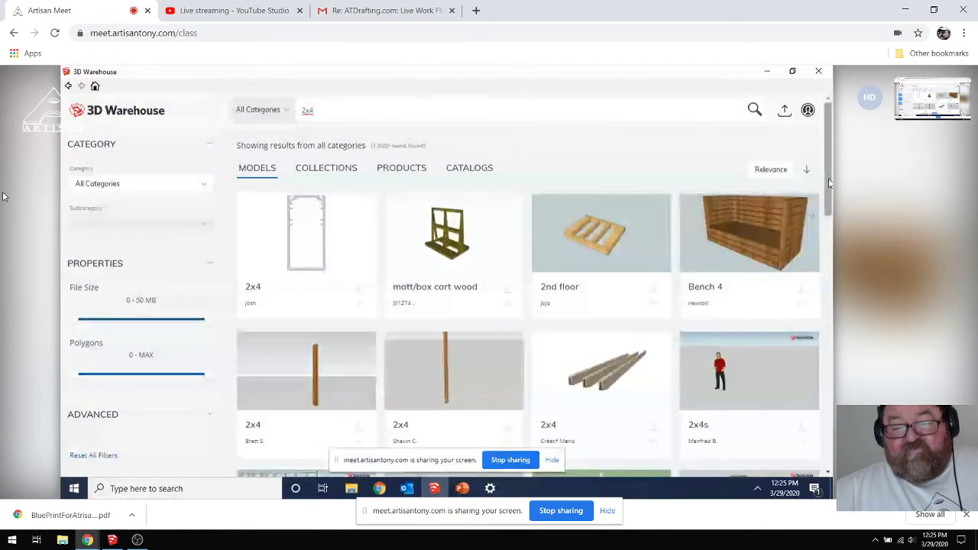
drag(828, 180, 831, 219)
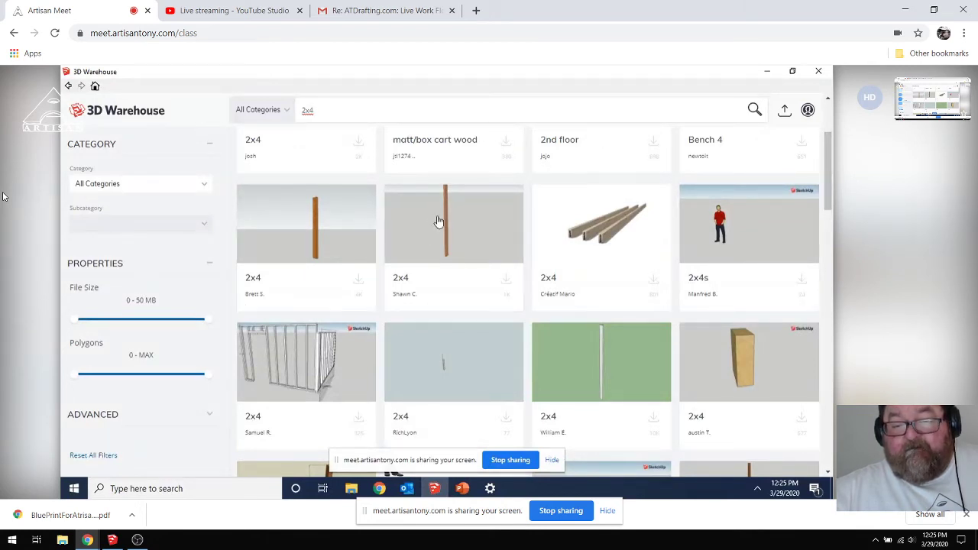
click(620, 213)
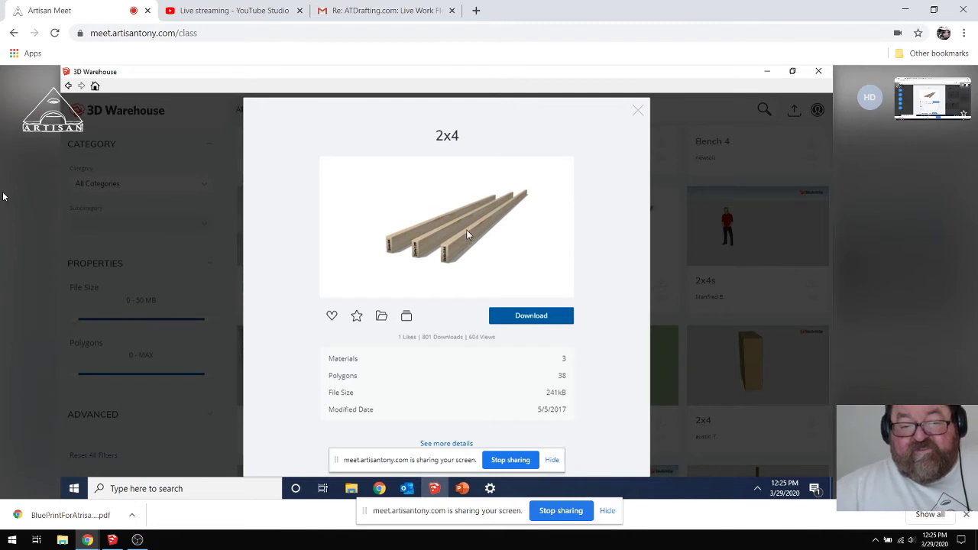
Step: Load the three-board 2x4 model directly into the drawing, place it outside the wall corner, and deselect it
click(537, 316)
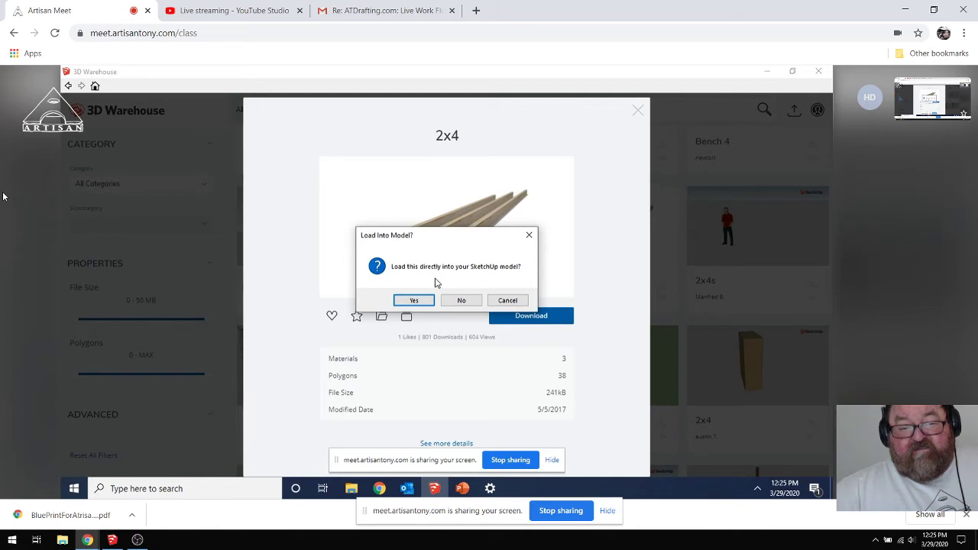
click(424, 300)
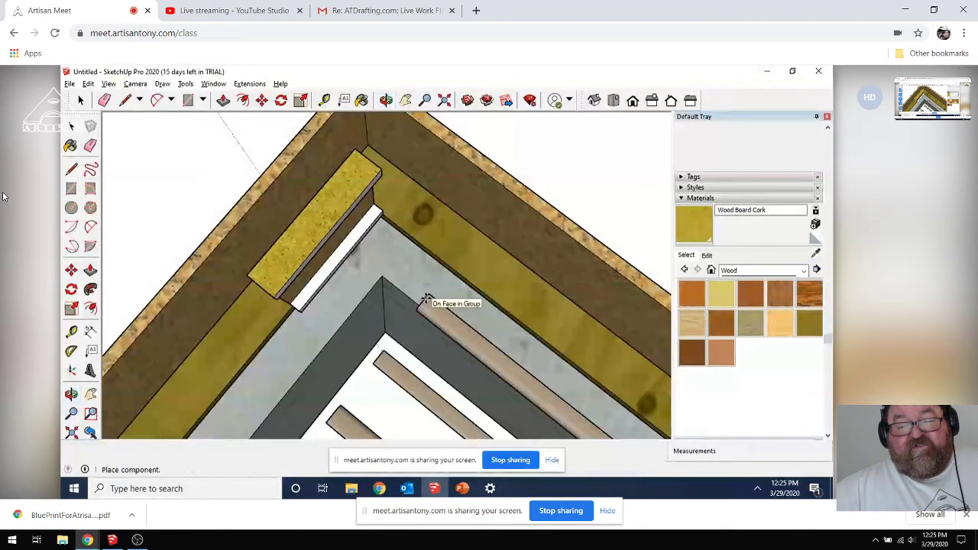
scroll(426, 300, down, 5)
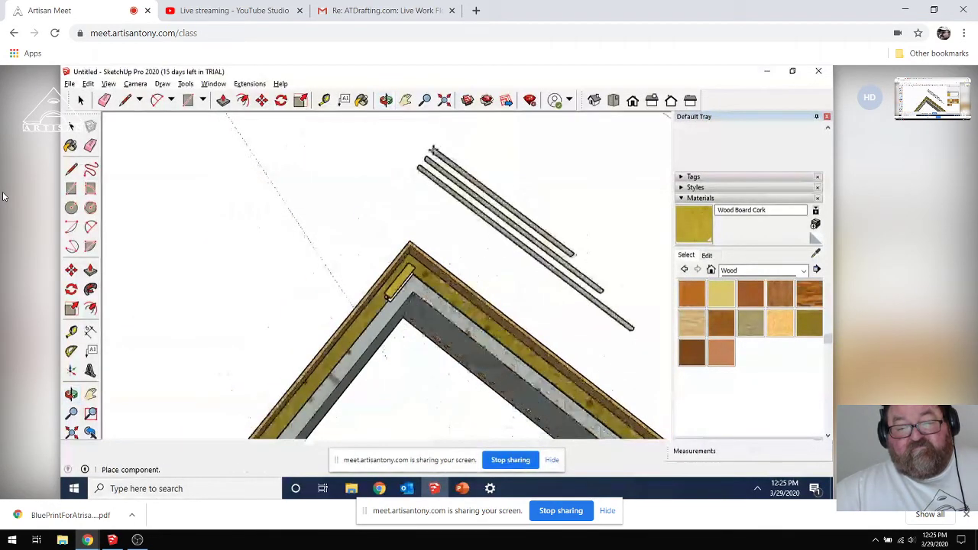
click(431, 149)
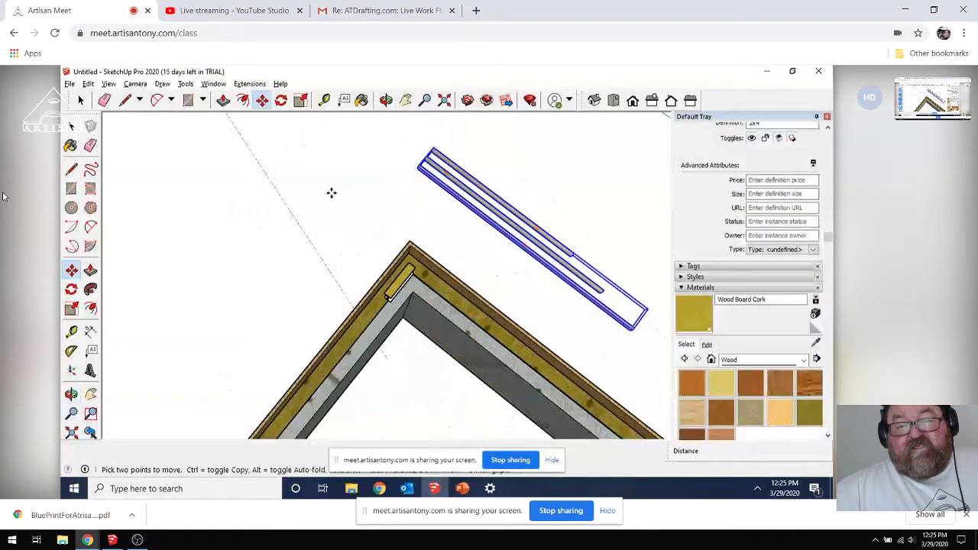
key(space)
click(355, 200)
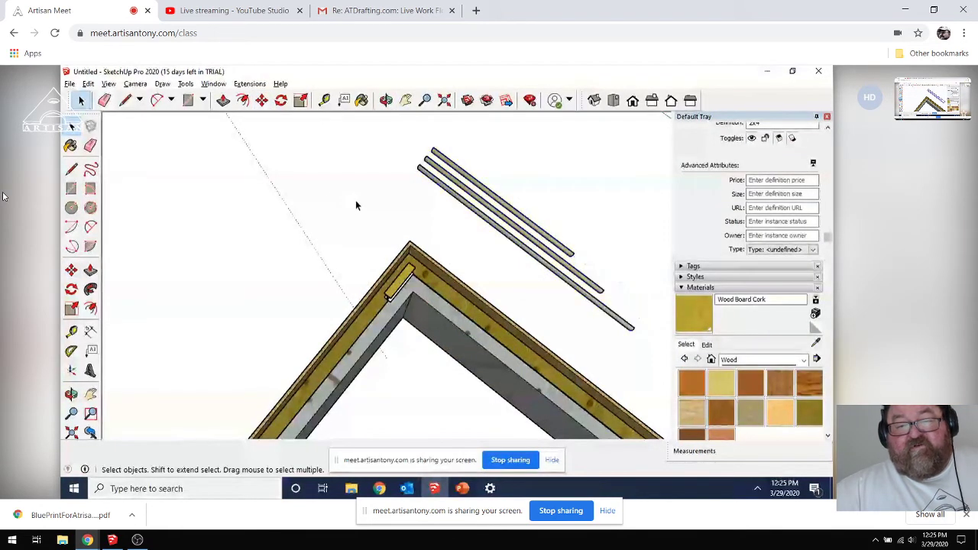
Step: Sample the Mélèse_Verticale1 wood from the imported 2x4 boards and paint the I-joist's top face with it
scroll(410, 230, up, 1)
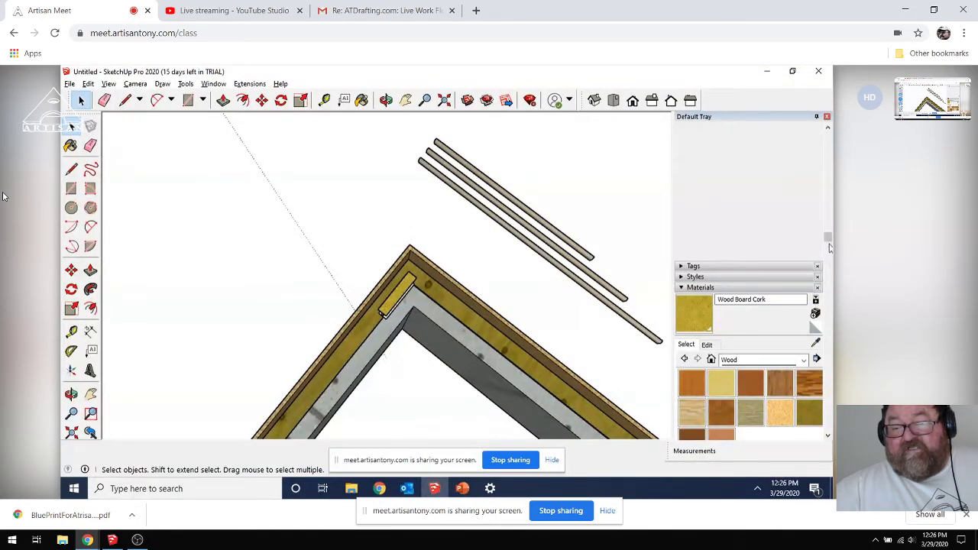
scroll(829, 247, down, 4)
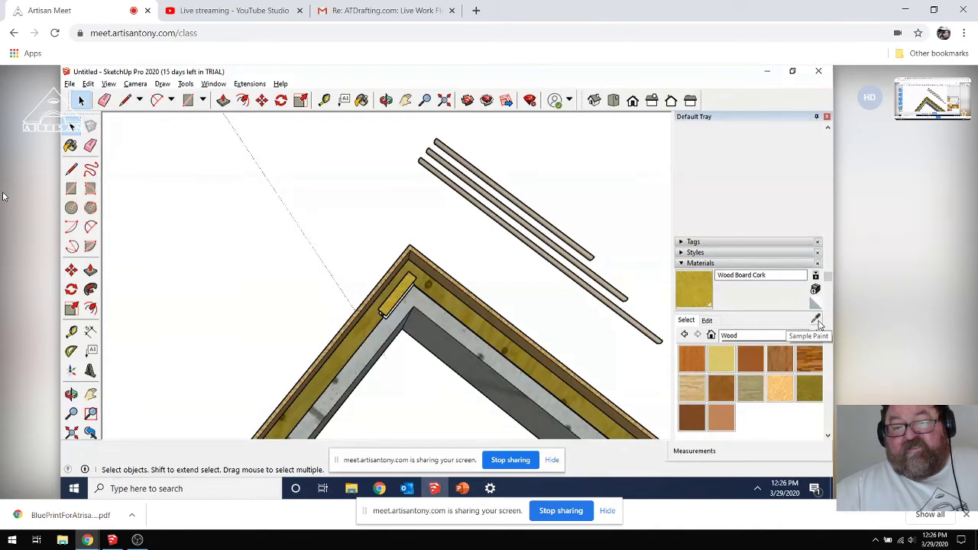
click(816, 320)
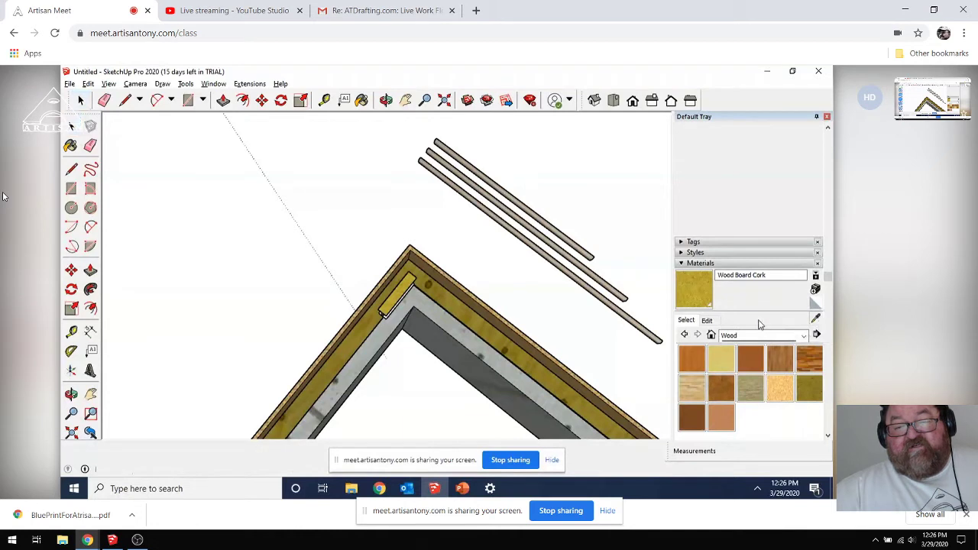
key(space)
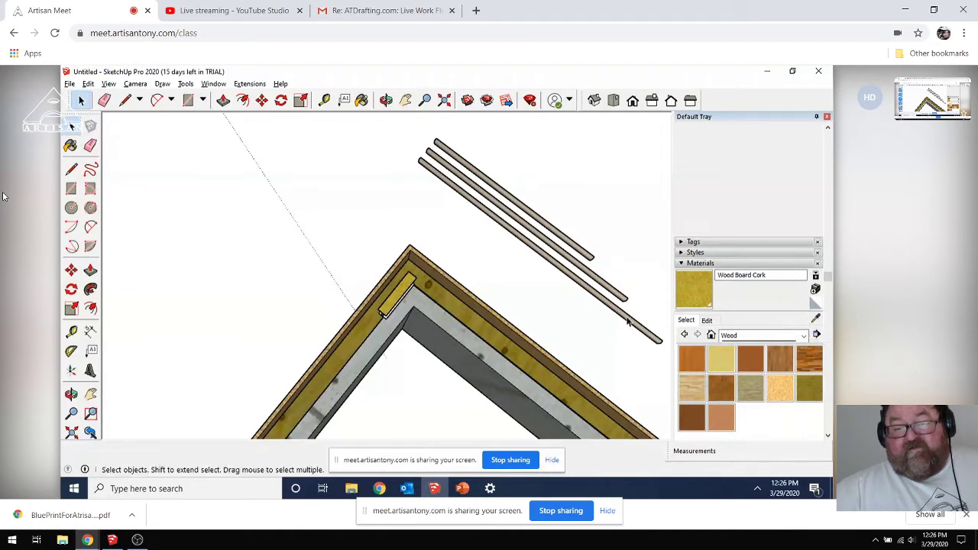
click(635, 321)
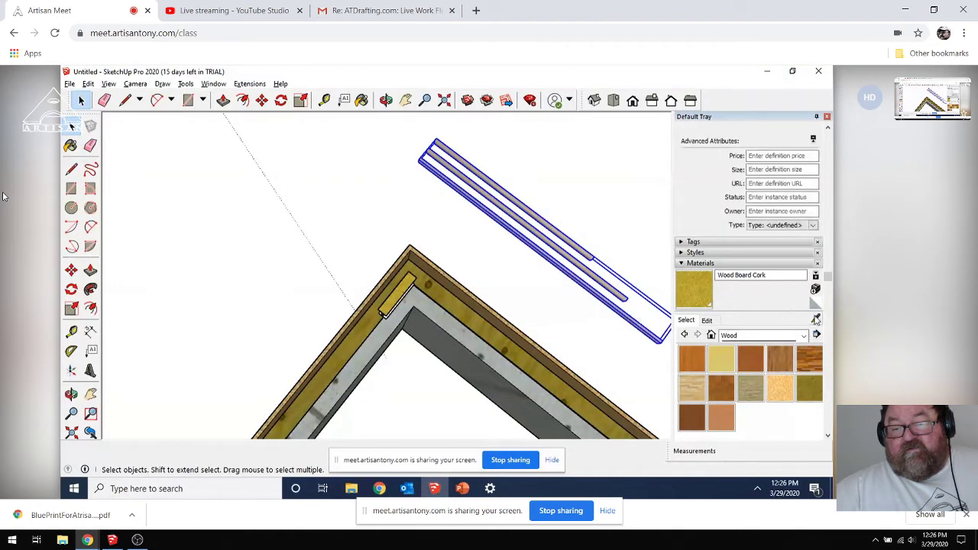
click(816, 319)
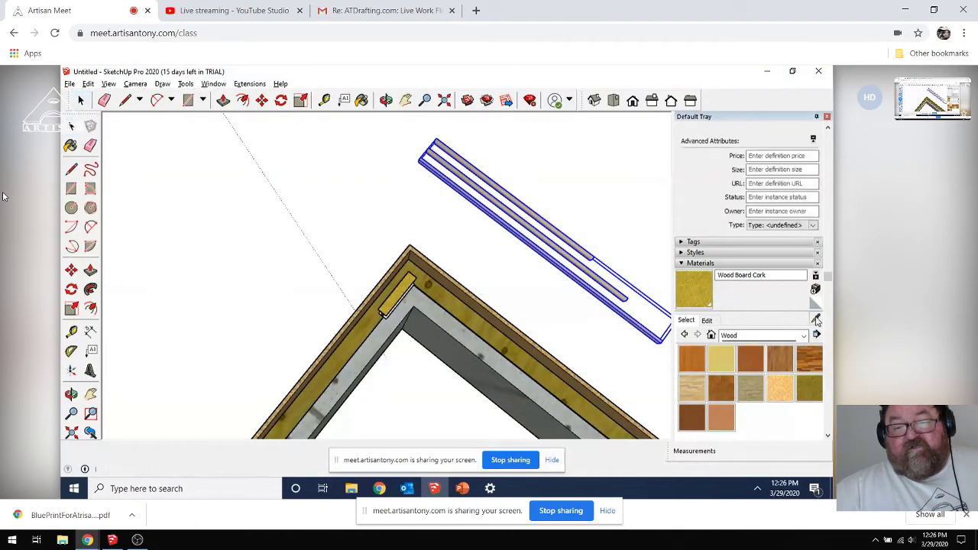
click(611, 282)
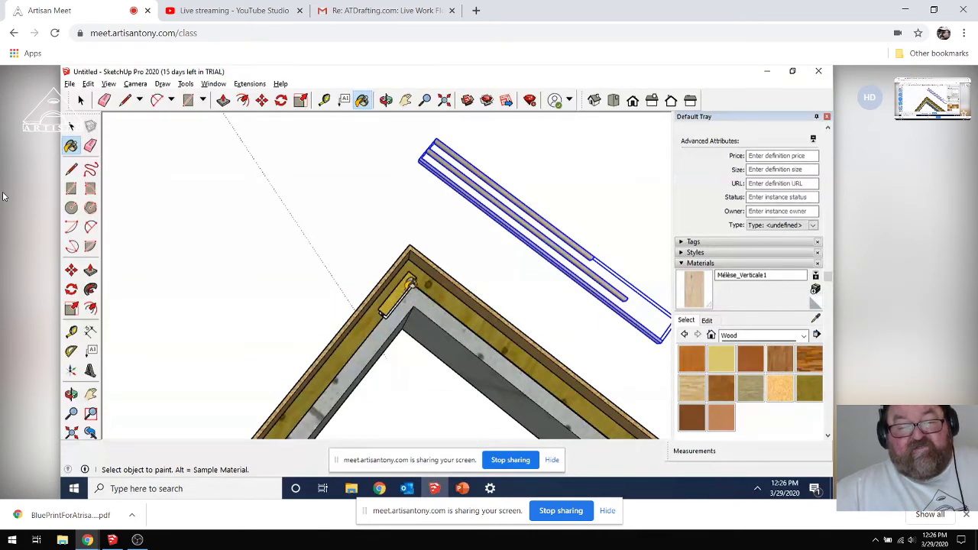
click(404, 286)
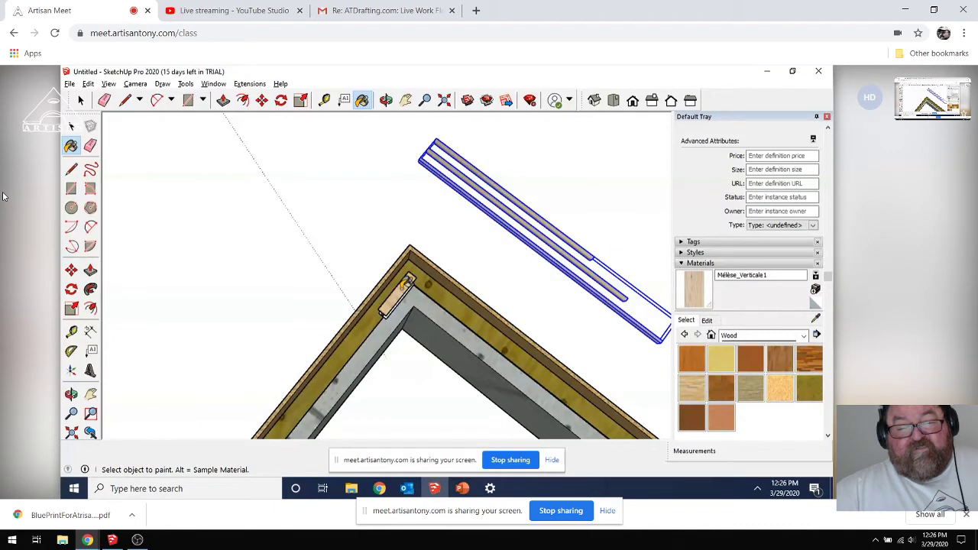
Step: Rotate and scale the wood texture on the I-joist's top face so the grain runs along the joist's length
scroll(390, 337, up, 3)
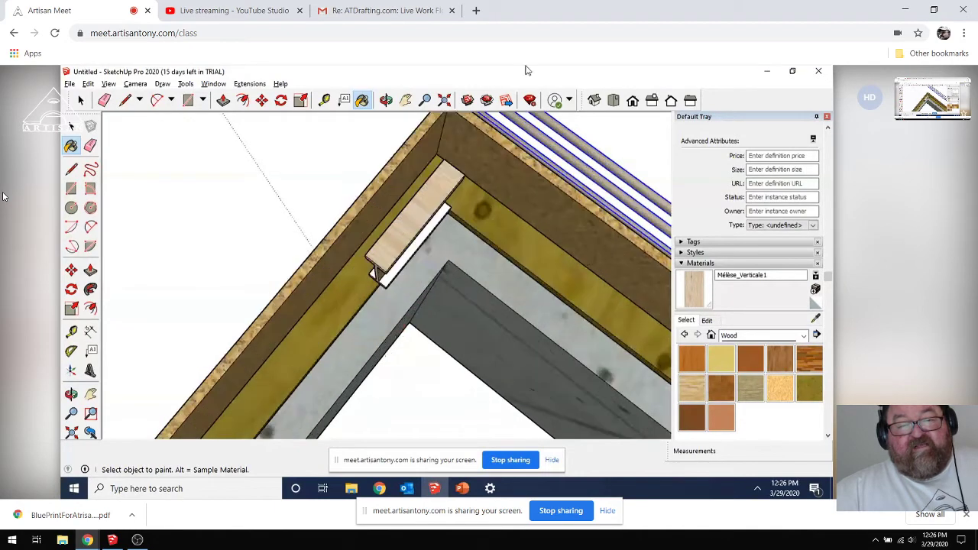
key(o)
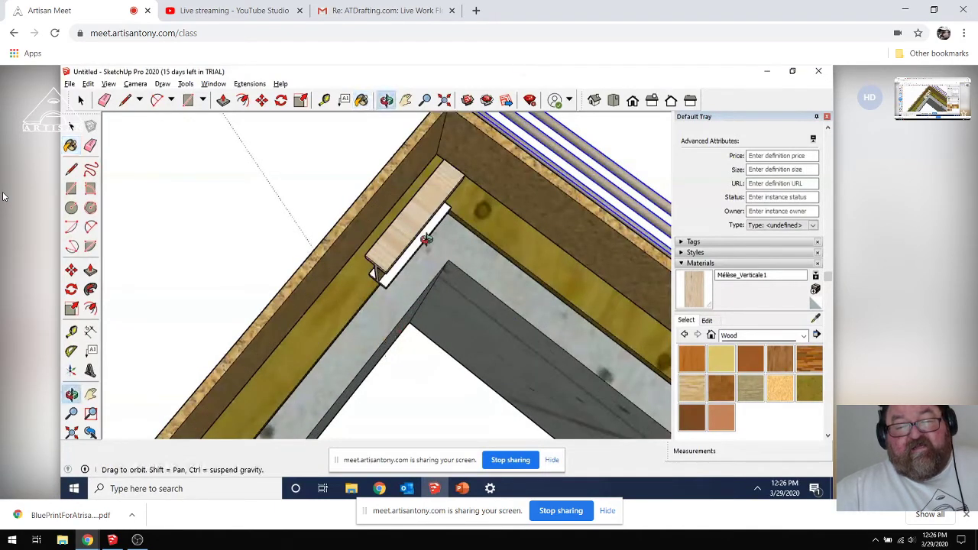
drag(426, 237, 405, 239)
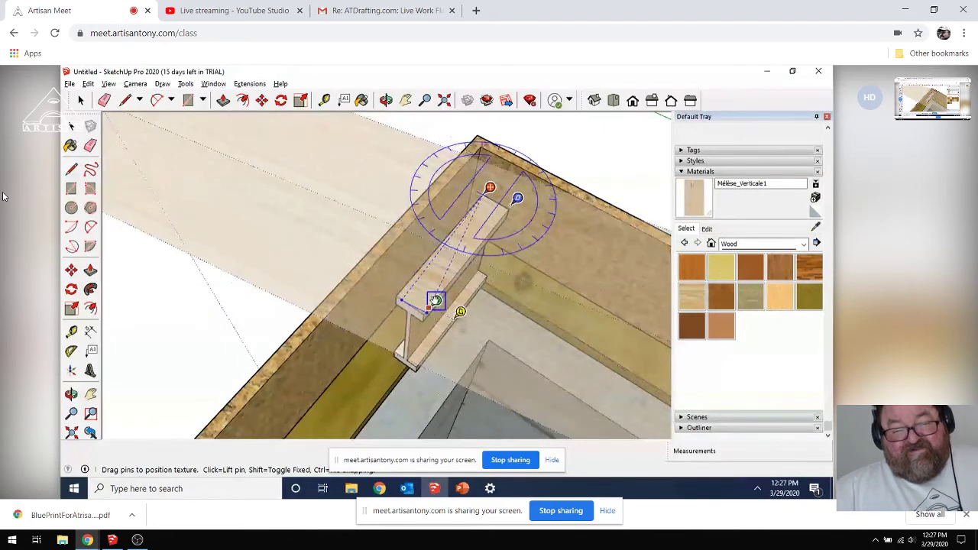
drag(461, 294, 631, 268)
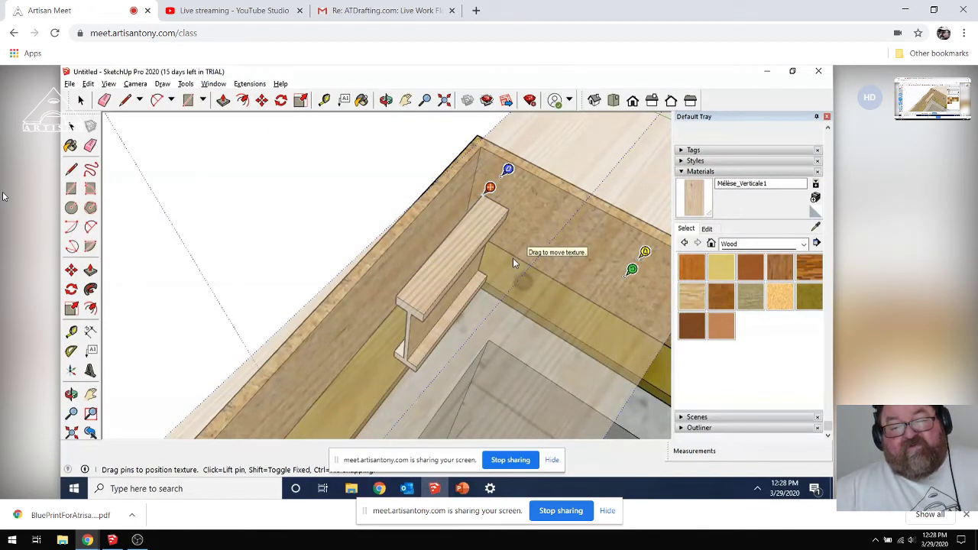
click(336, 184)
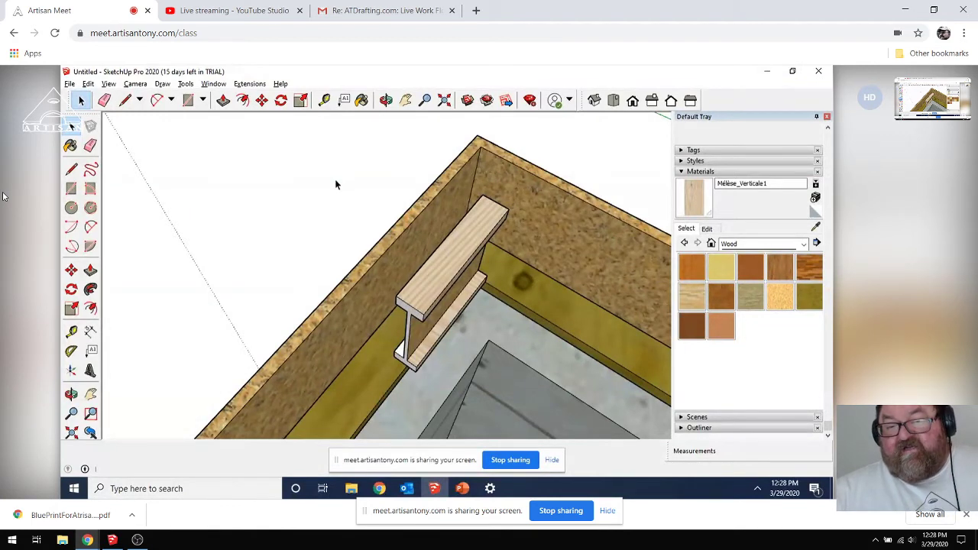
Step: Sample the repositioned wood texture and paint the I-joist's flange faces with it, including the lower flange on the wall side
click(815, 226)
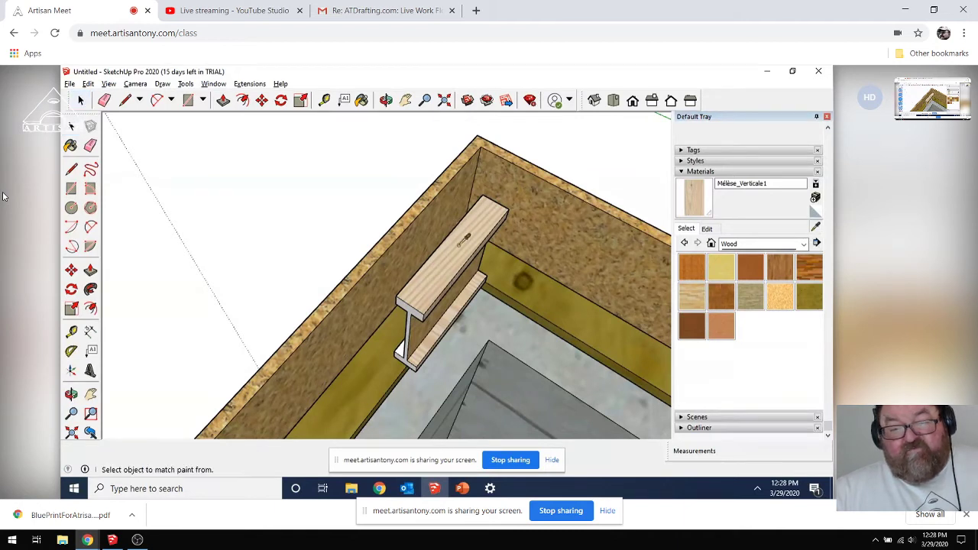
click(459, 246)
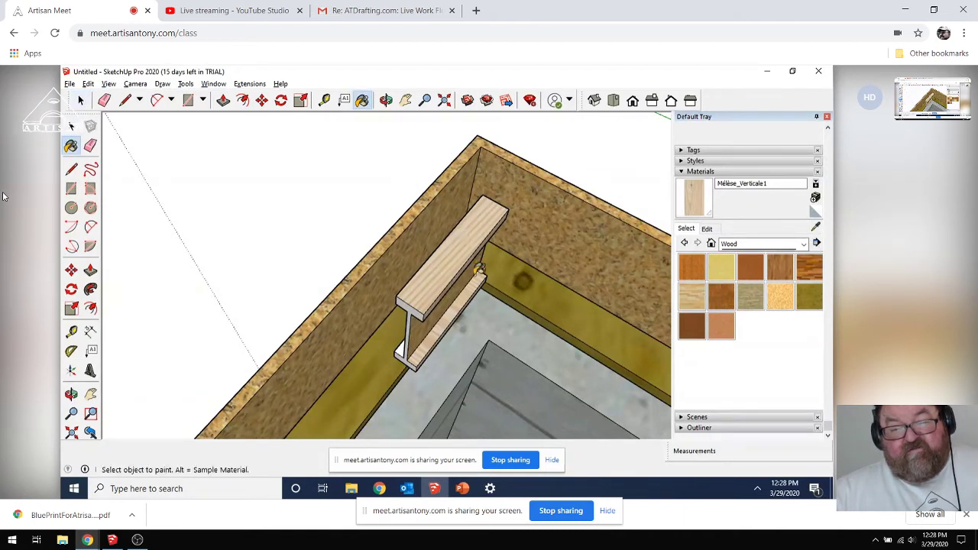
click(399, 284)
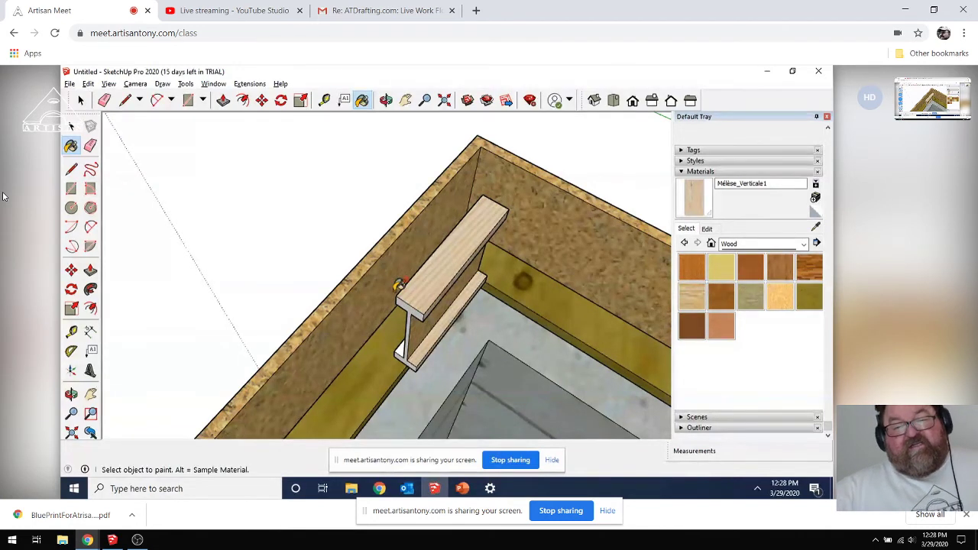
key(o)
mouse_move(394, 286)
mouse_down()
mouse_move(509, 273)
mouse_move(460, 260)
mouse_up()
key(b)
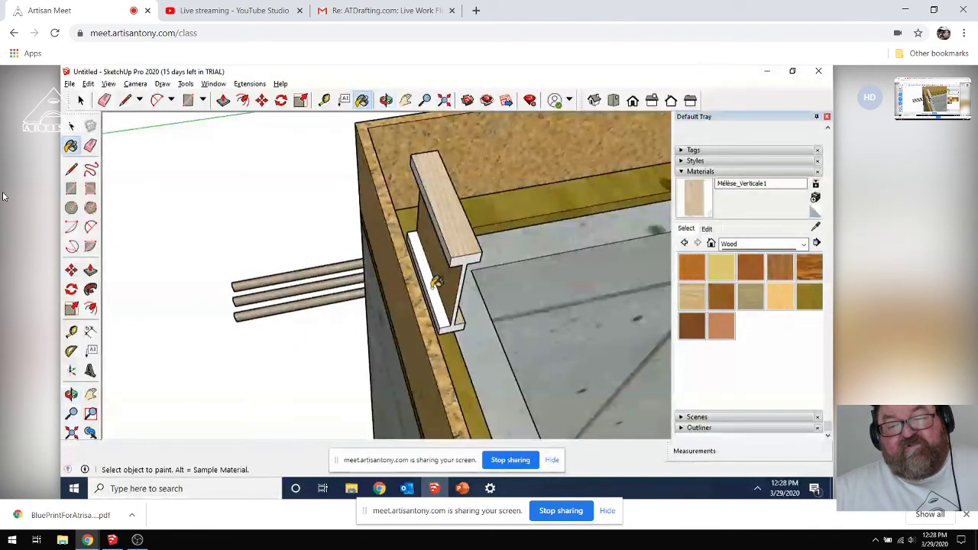
click(435, 274)
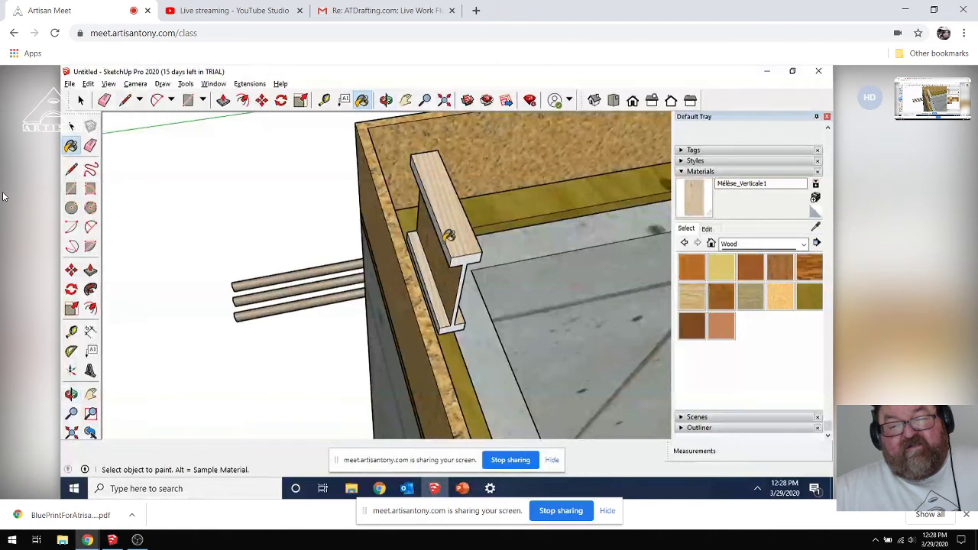
click(448, 235)
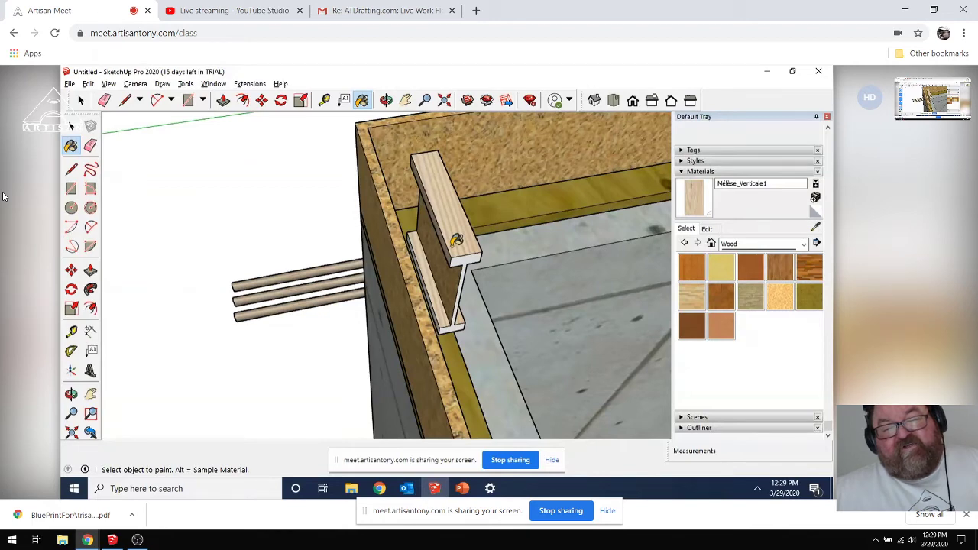
Step: Make the whole textured I-joist a component named Ijoist 24', replacing the selected geometry with it
scroll(456, 240, up, 2)
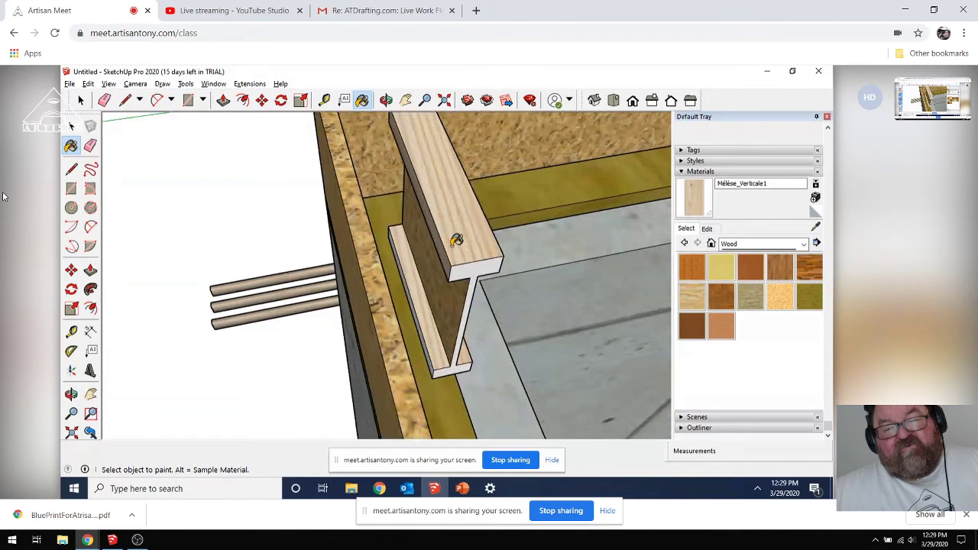
scroll(457, 240, up, 1)
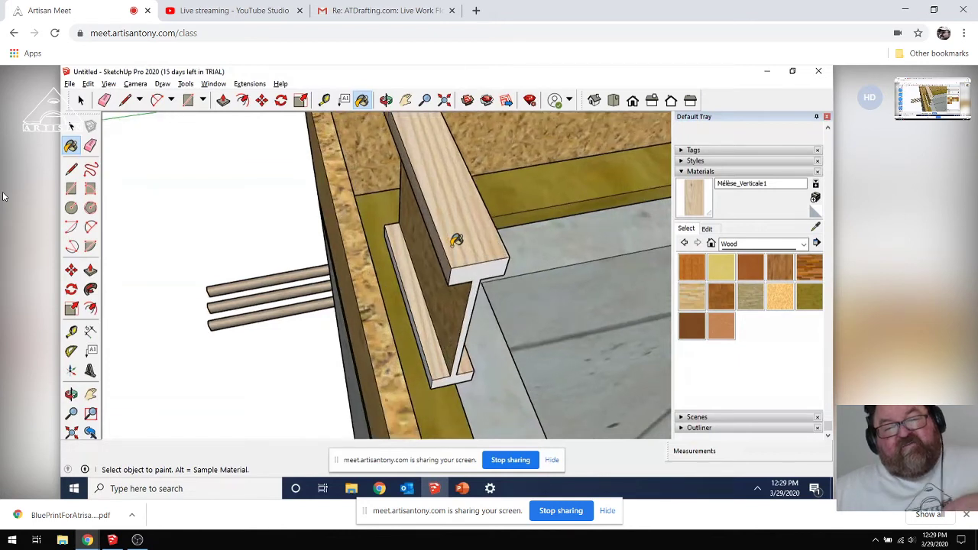
key(o)
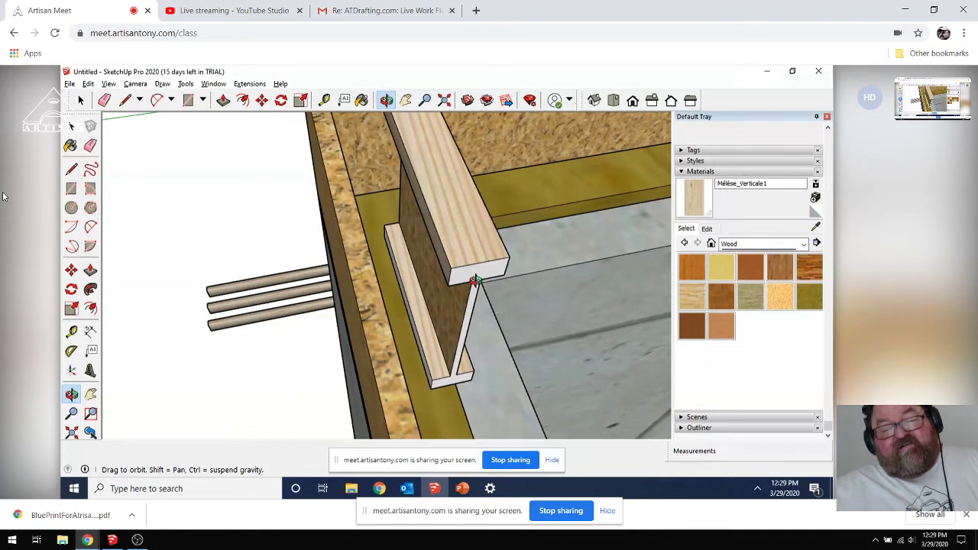
key(space)
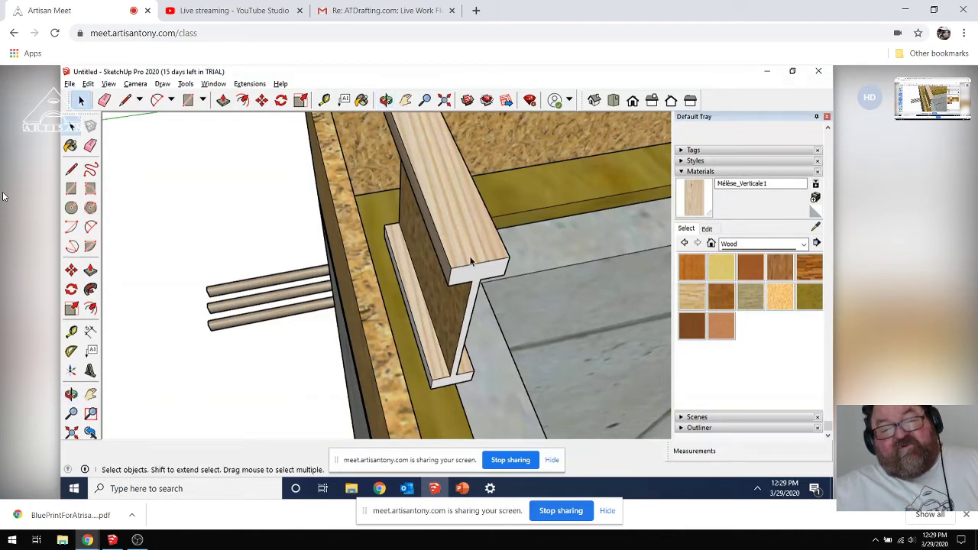
triple_click(470, 259)
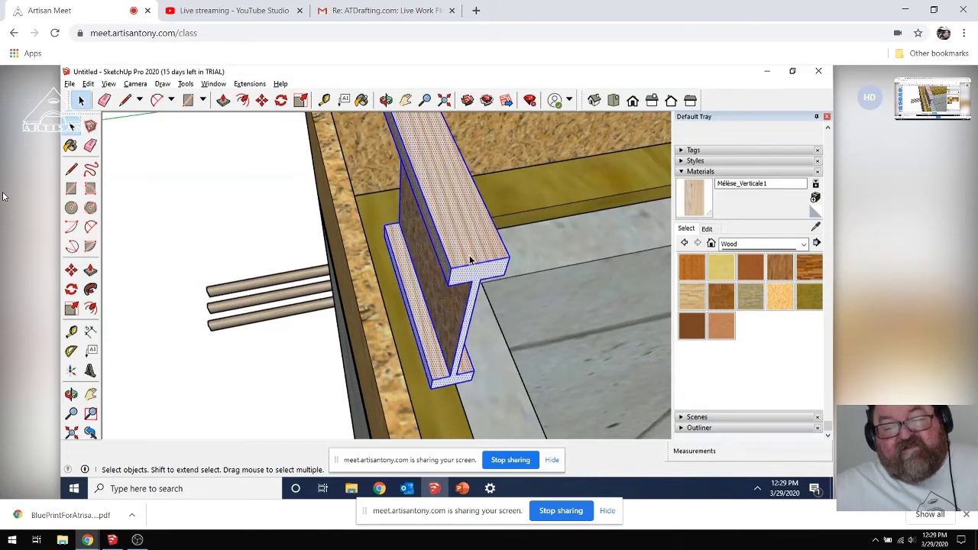
right_click(470, 260)
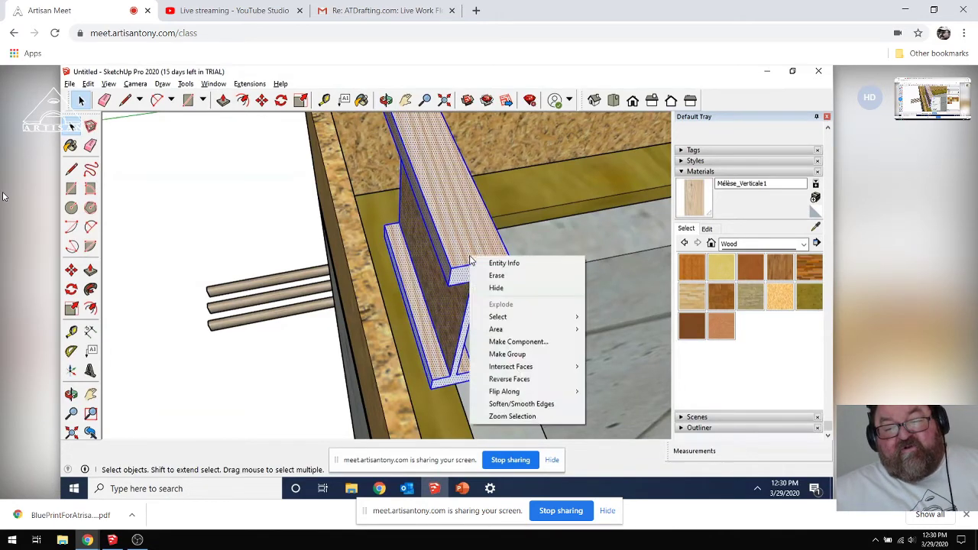
click(510, 342)
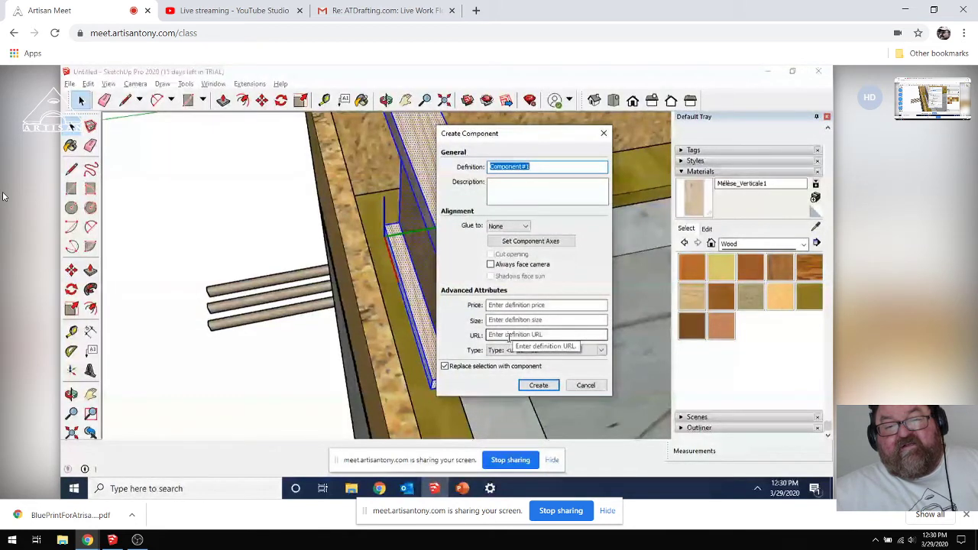
text(IJOist)
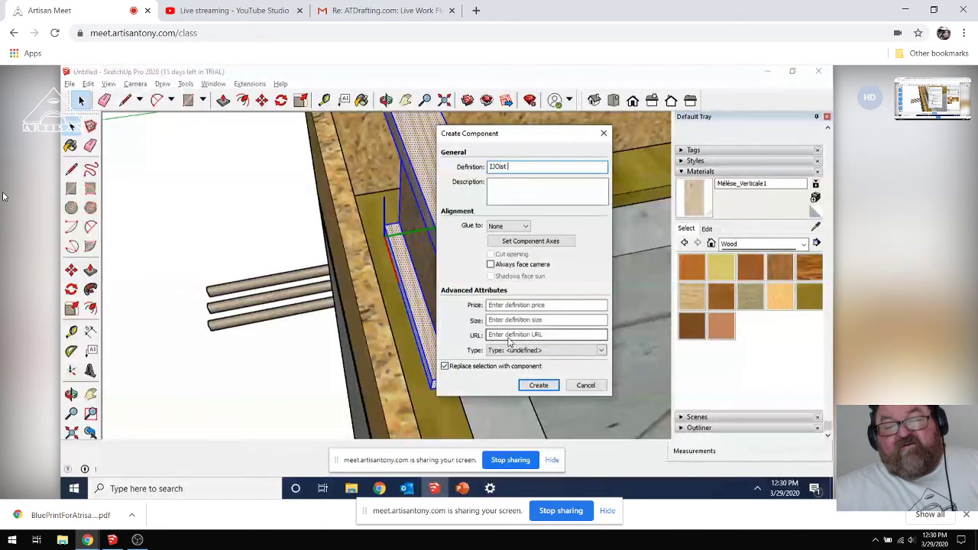
key(BackSpace)
key(BackSpace)
key(BackSpace)
key(BackSpace)
key(BackSpace)
text(Joi)
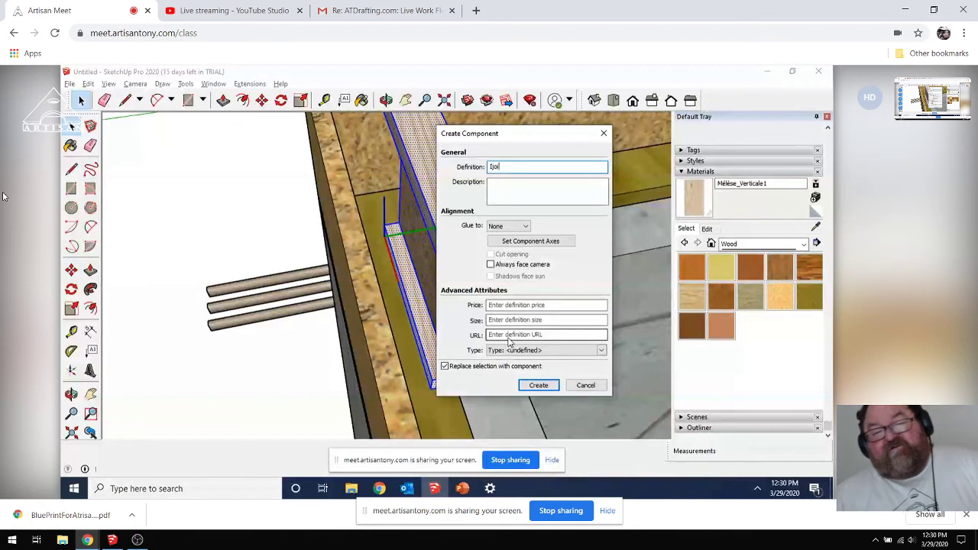
text(st)
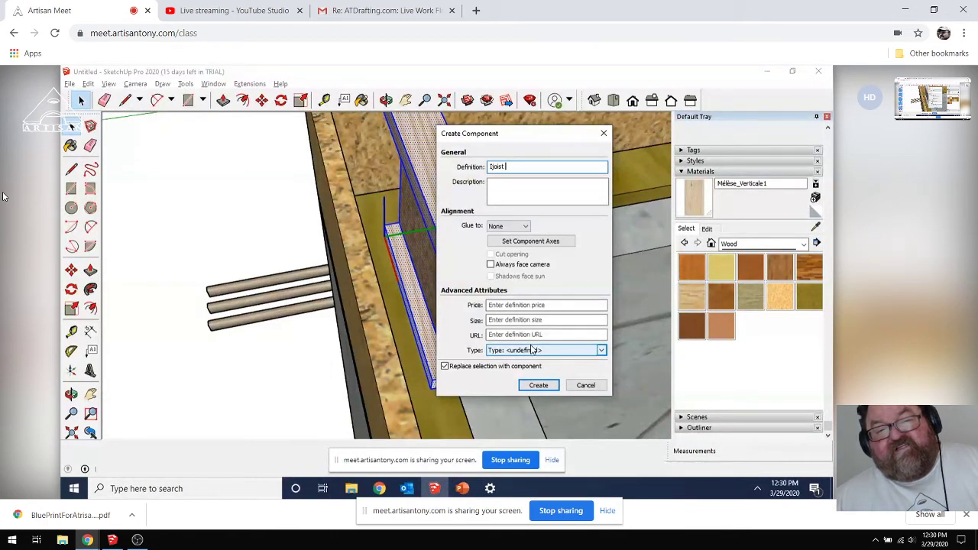
text(2)
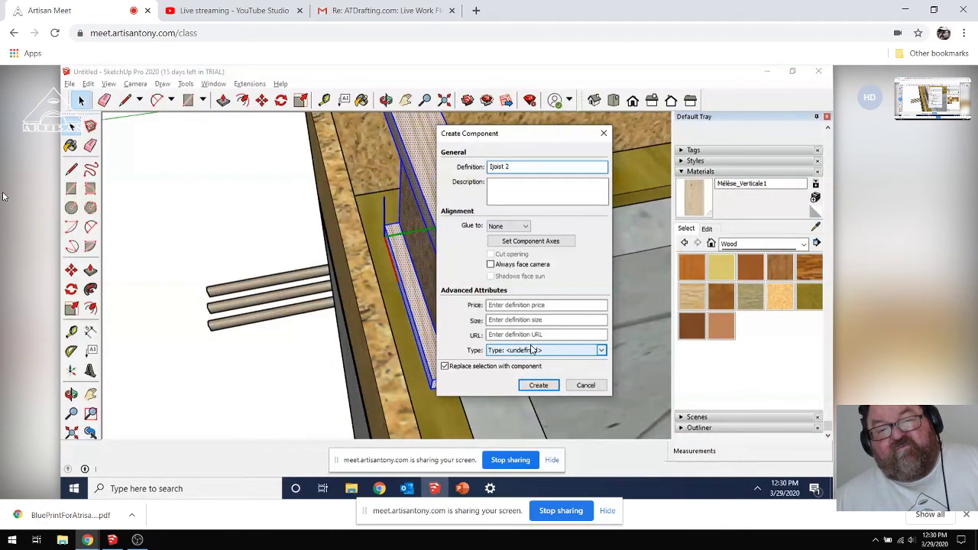
text(4)
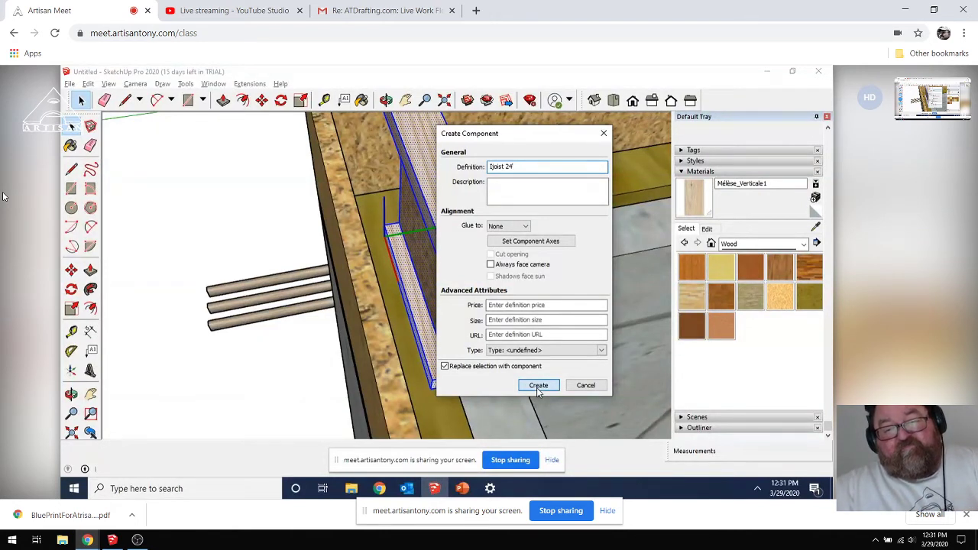
click(538, 386)
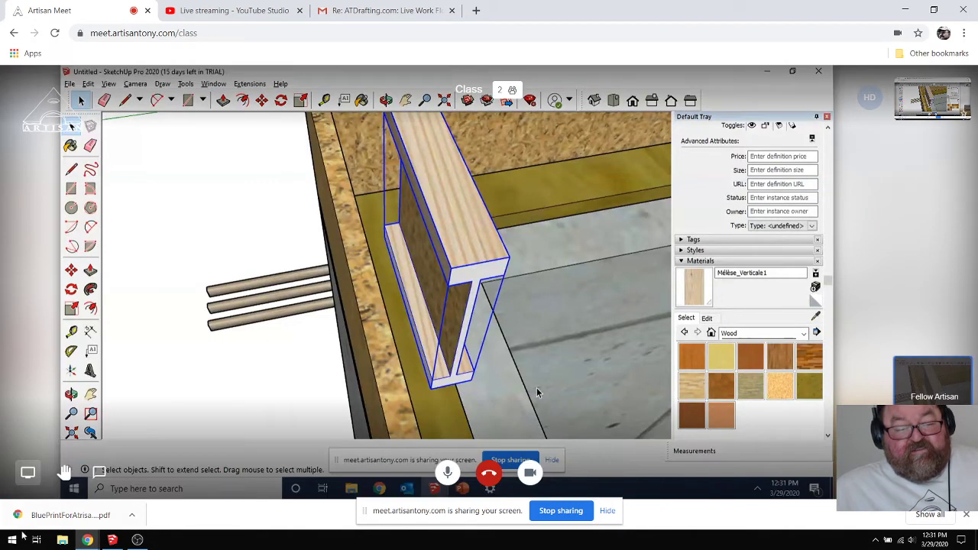
Step: Switch to the other SketchUp window with the full foundation and joist model, and deselect the floor framing group
mouse_move(89, 543)
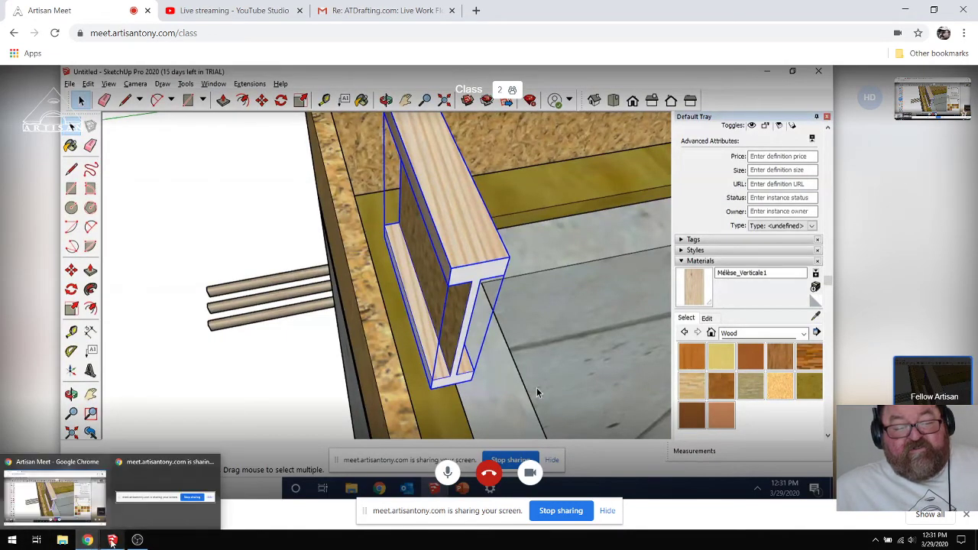
click(84, 489)
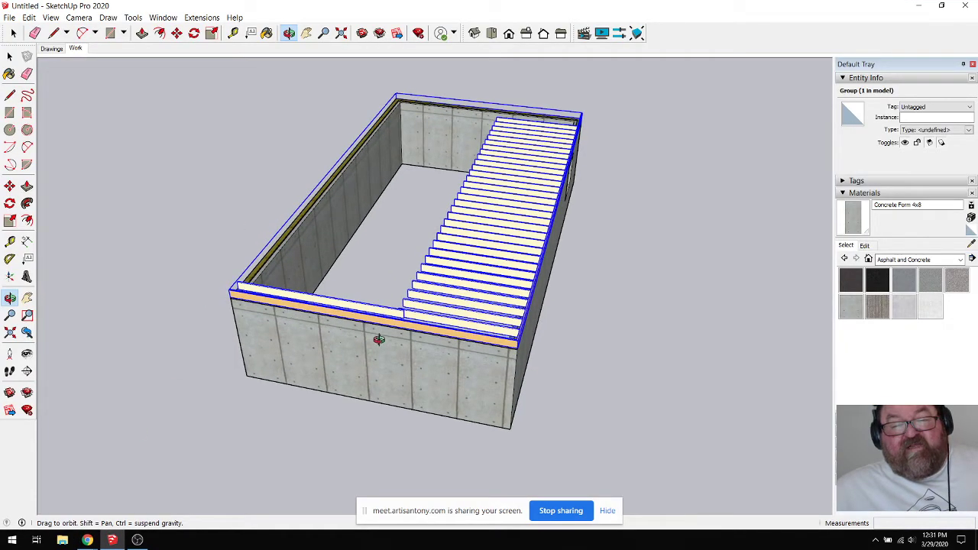
scroll(379, 339, down, 3)
scroll(299, 313, up, 5)
scroll(304, 315, up, 1)
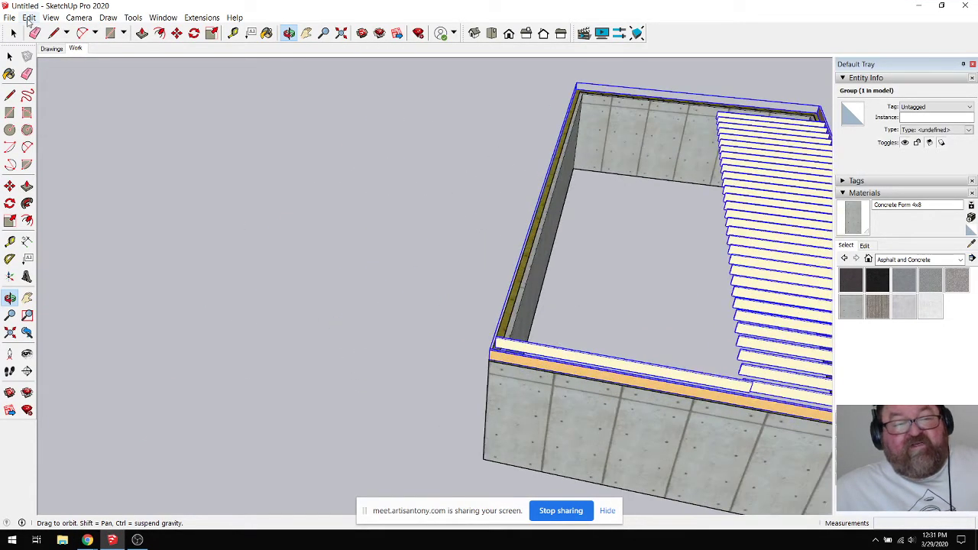
click(13, 33)
click(288, 204)
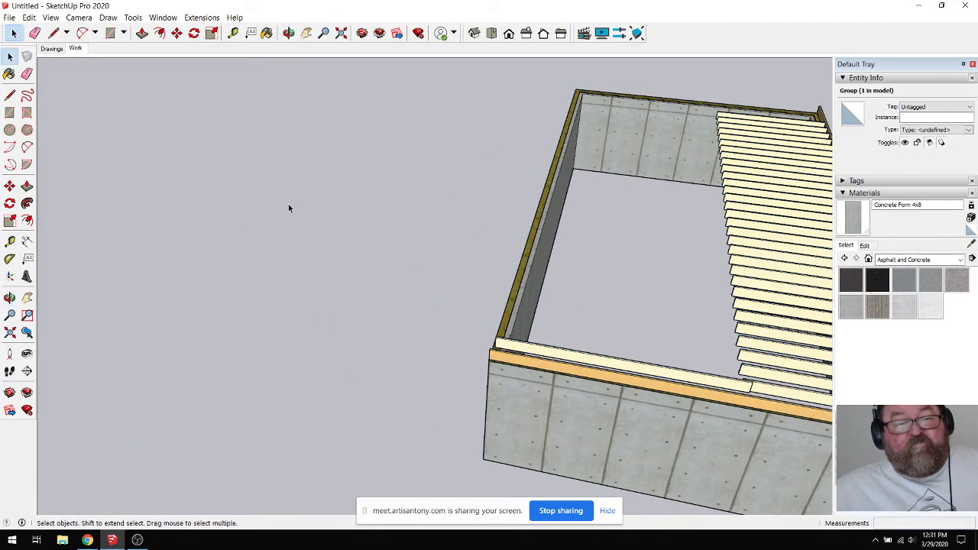
Step: Start a Medeek floor truss layout with the TJI Floor family and the Rectangle floor outline
click(202, 17)
mouse_move(229, 70)
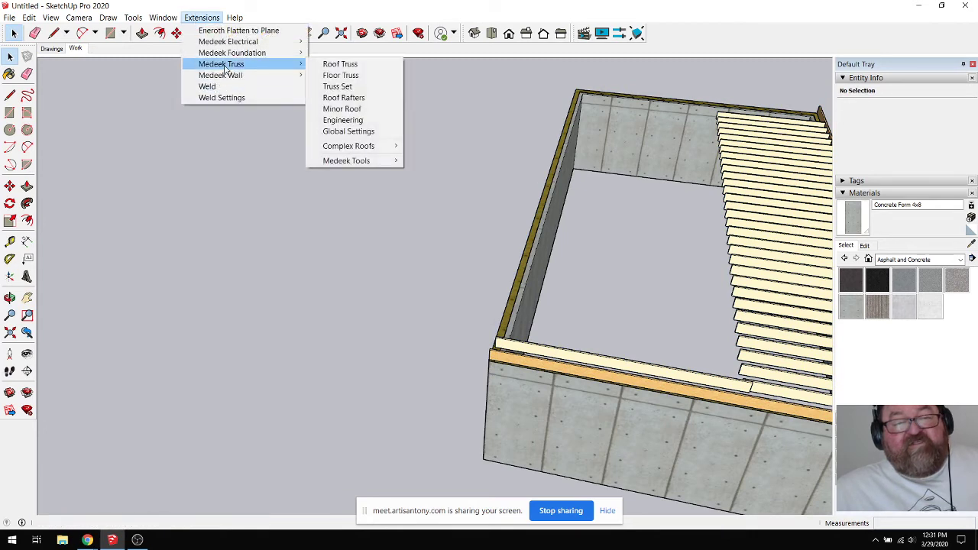
click(334, 77)
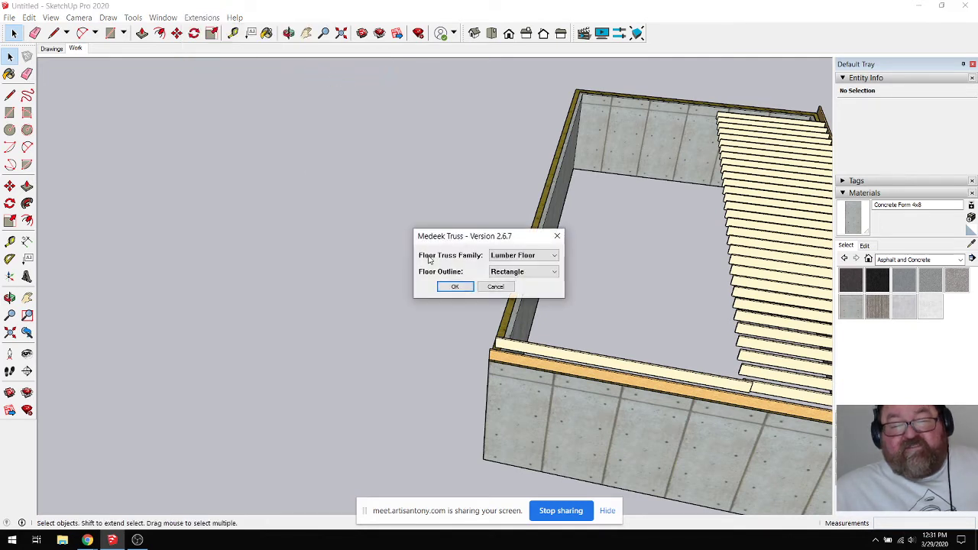
click(555, 257)
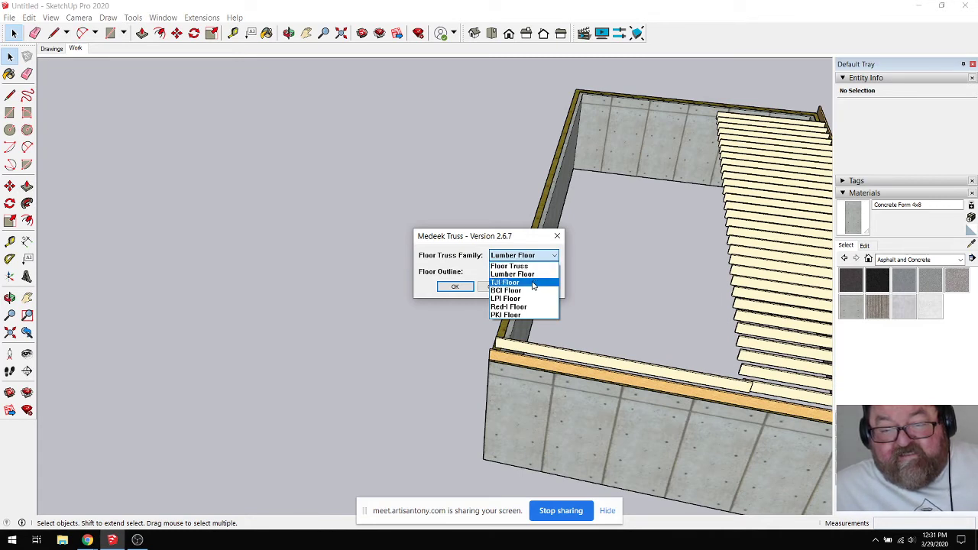
click(533, 284)
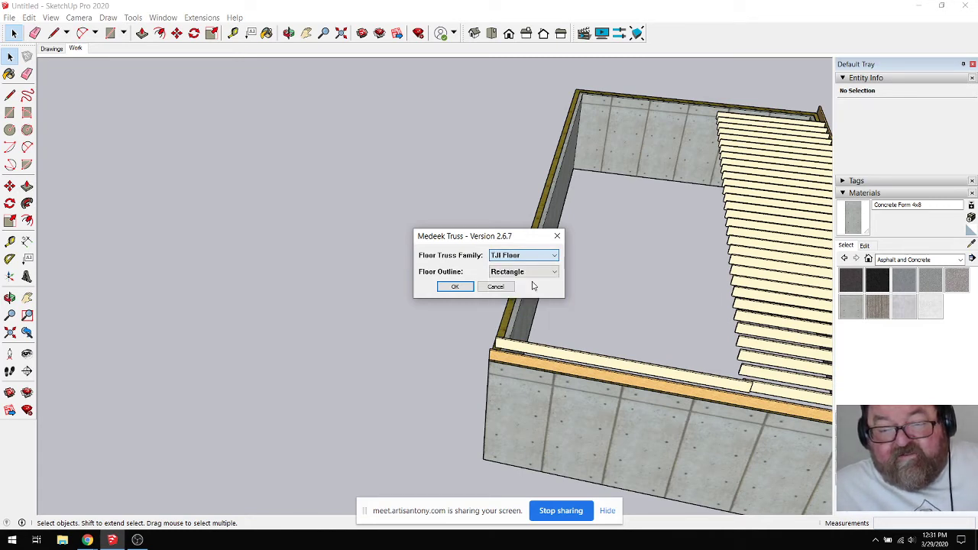
click(455, 286)
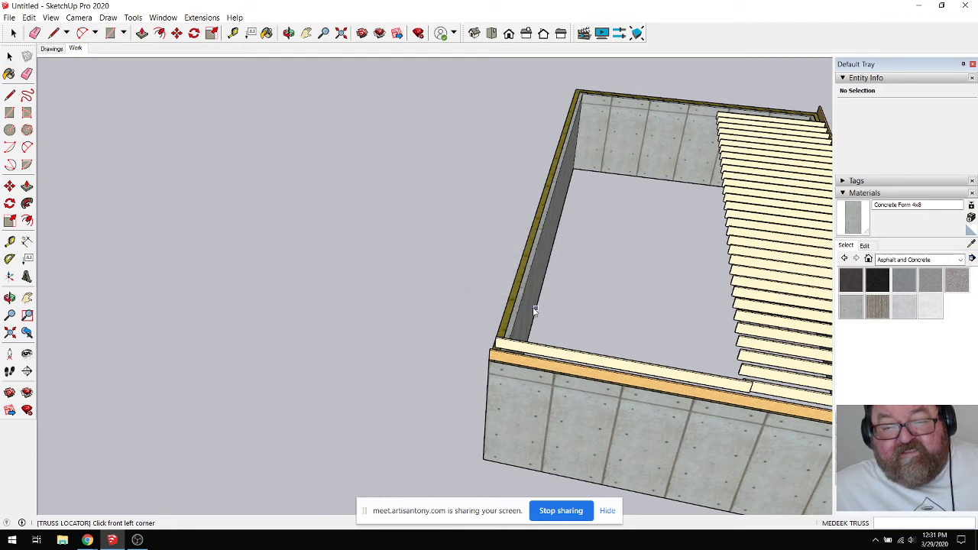
scroll(537, 312, down, 5)
scroll(649, 262, up, 4)
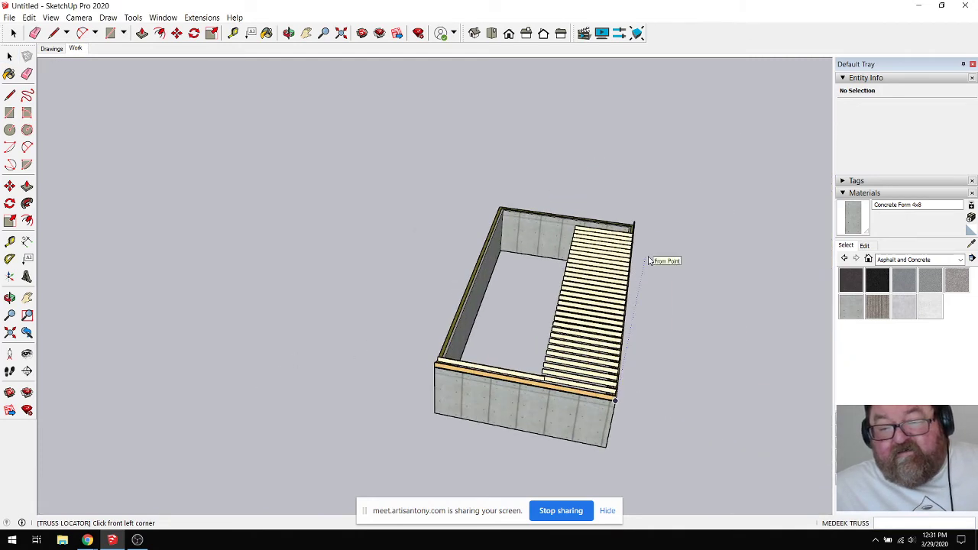
scroll(534, 272, down, 2)
scroll(390, 344, up, 3)
scroll(390, 359, up, 1)
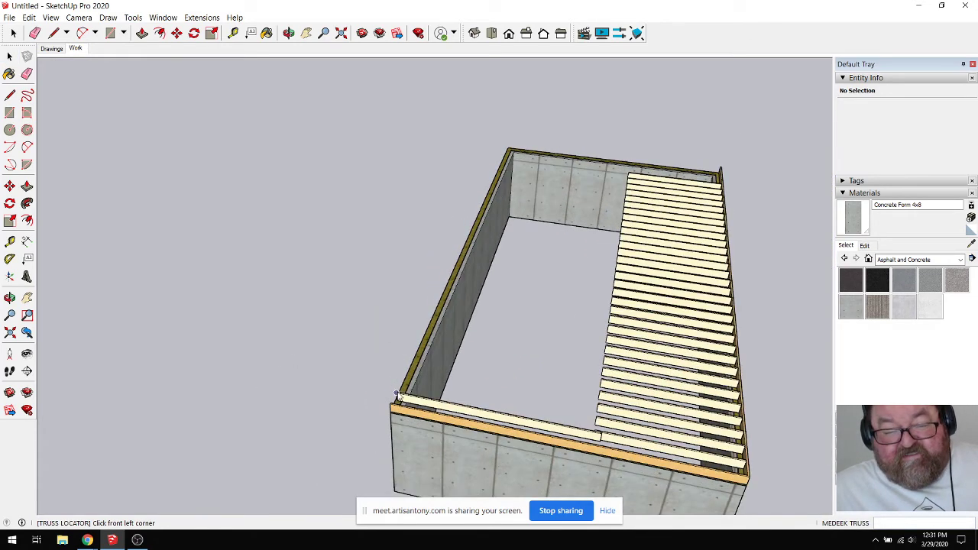
scroll(410, 271, down, 3)
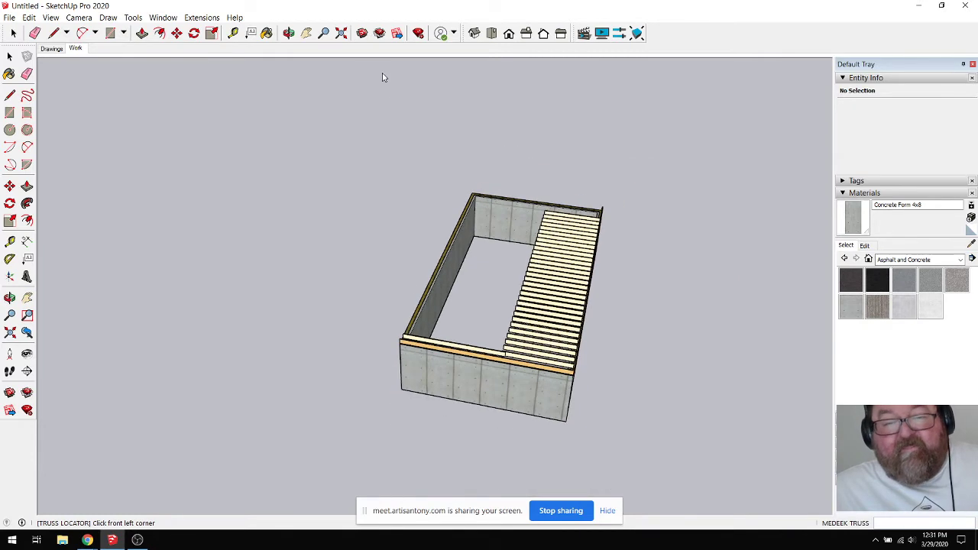
Step: Restart the rectangular TJI floor and set its front left corner at the far outer sill corner on the side without joists
click(288, 31)
drag(404, 163, 472, 331)
scroll(451, 128, up, 6)
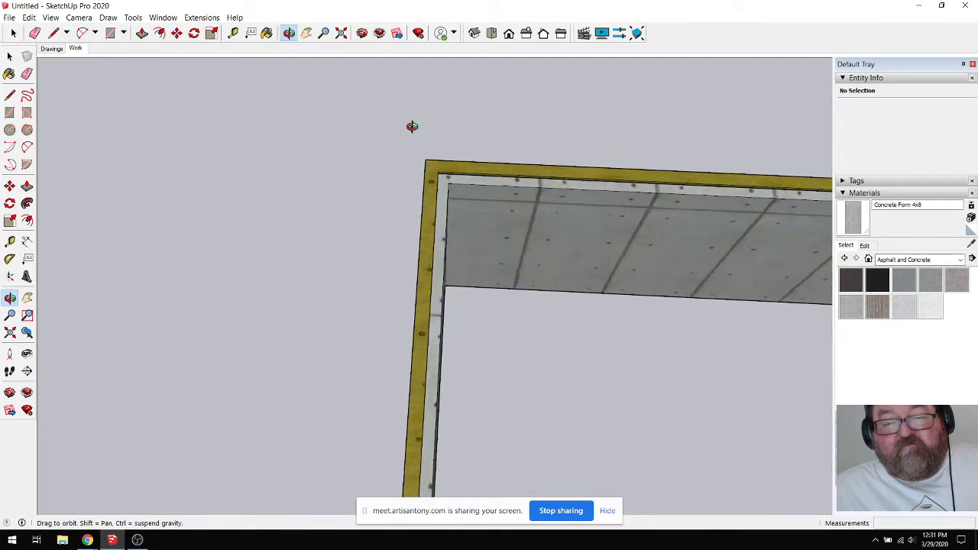
scroll(411, 129, up, 1)
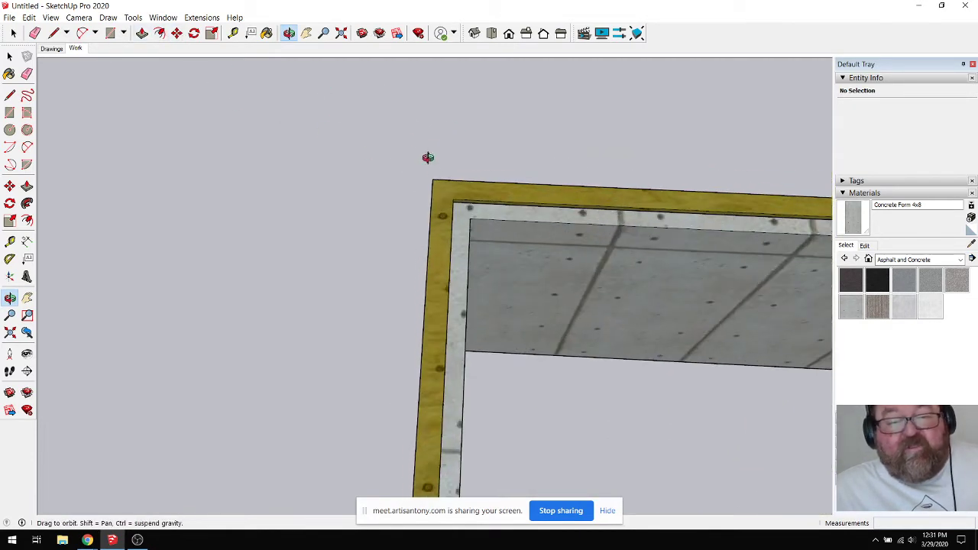
click(13, 33)
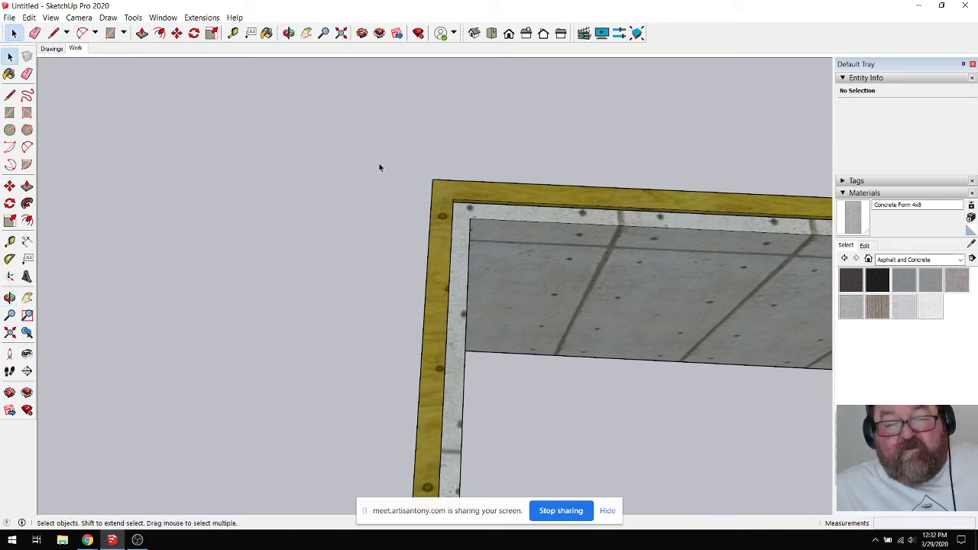
click(202, 16)
mouse_move(269, 69)
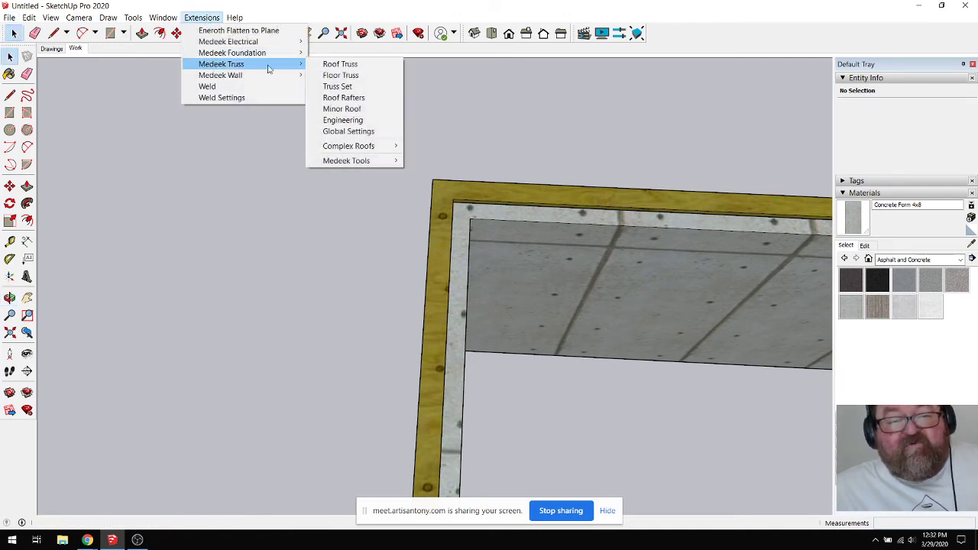
click(359, 75)
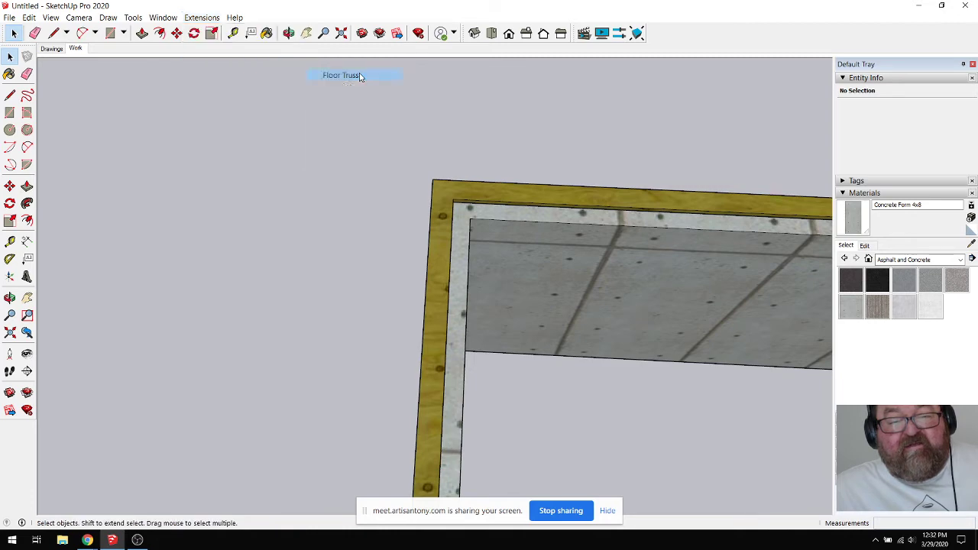
click(455, 287)
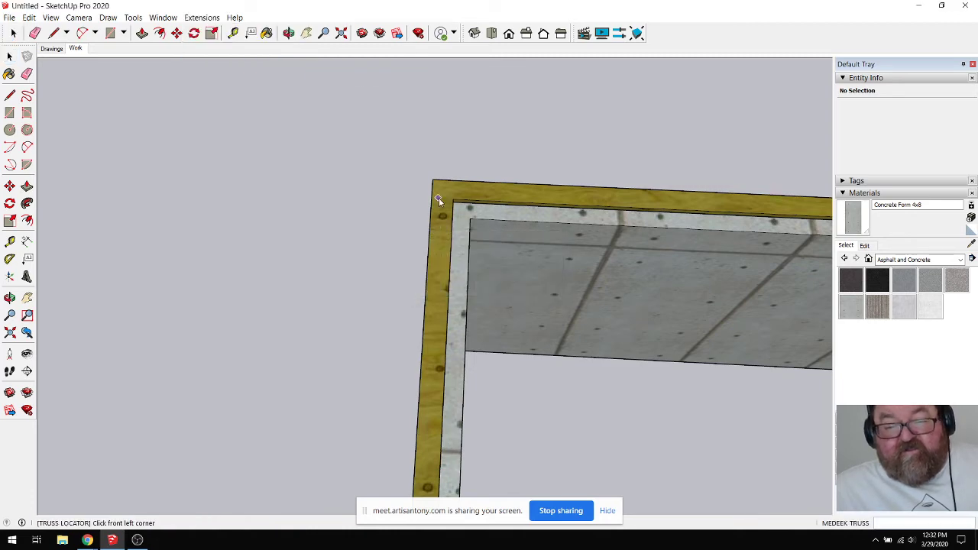
click(438, 183)
Step: Set the floor's second front corner at the near outer foundation corner on the joist side, just below the rim board
scroll(389, 148, down, 8)
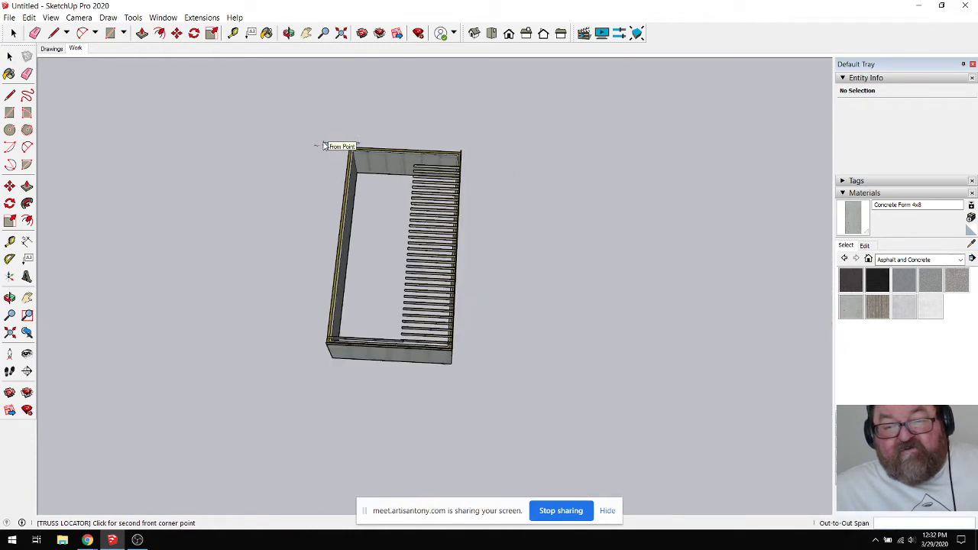
click(289, 33)
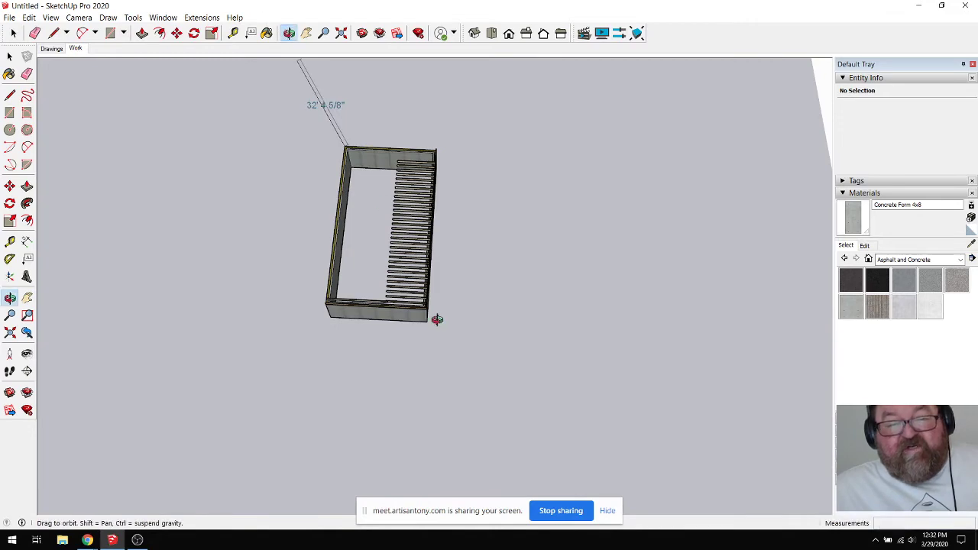
drag(437, 318, 372, 201)
scroll(420, 292, up, 8)
right_click(420, 276)
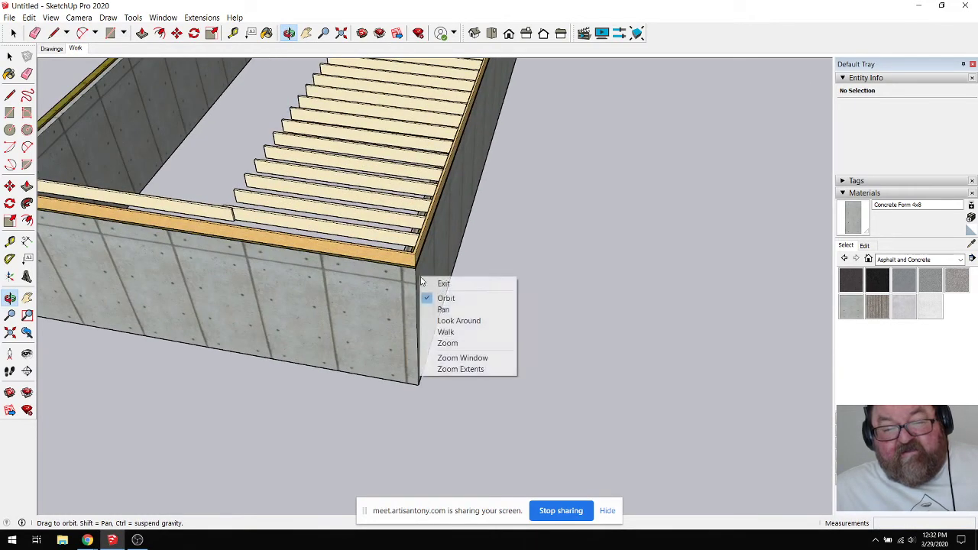
click(432, 284)
click(416, 266)
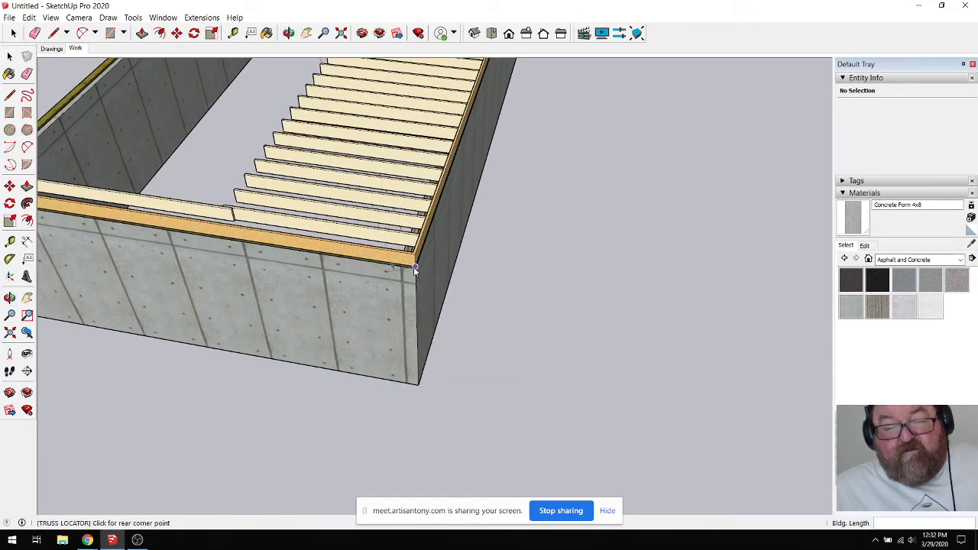
Step: Restart the Medeek floor truss layout and set its front corners at the outer sill corner opposite the joists and the joist-side corner below the rim board
scroll(443, 361, down, 8)
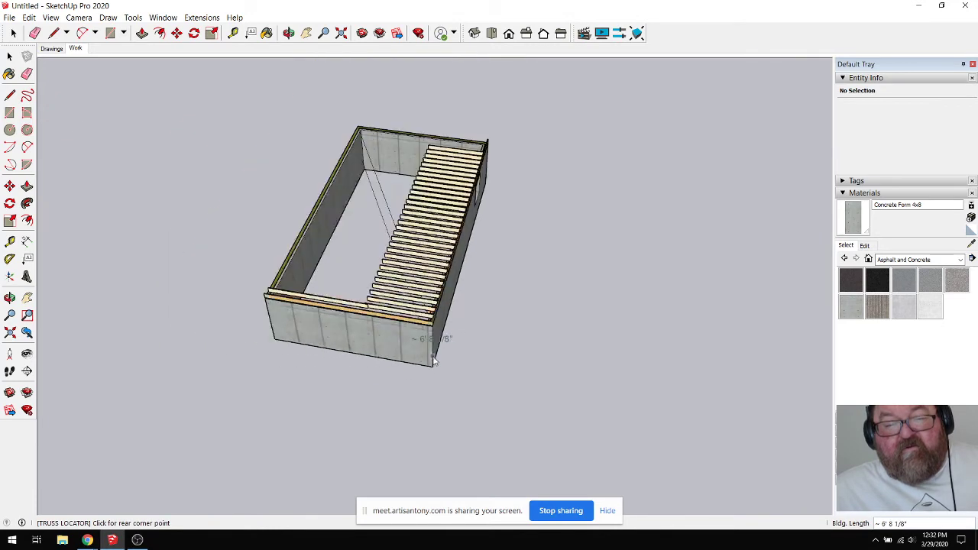
click(347, 307)
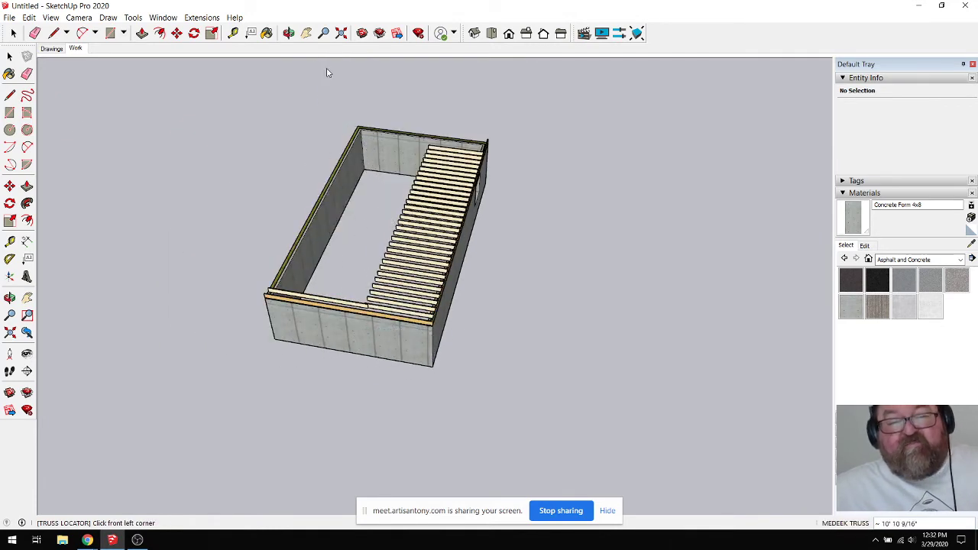
click(289, 33)
drag(321, 72, 362, 176)
scroll(339, 92, up, 5)
drag(550, 224, 384, 306)
click(201, 17)
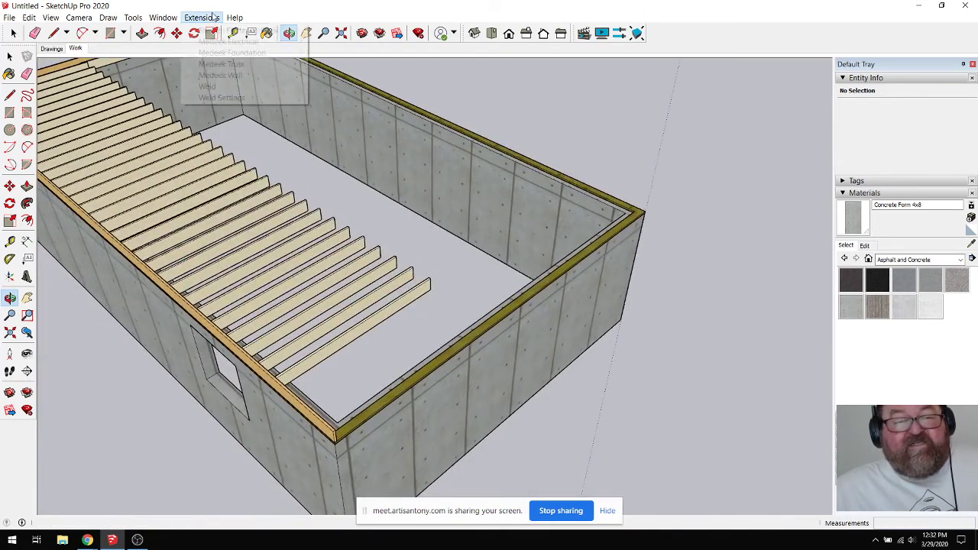
mouse_move(222, 68)
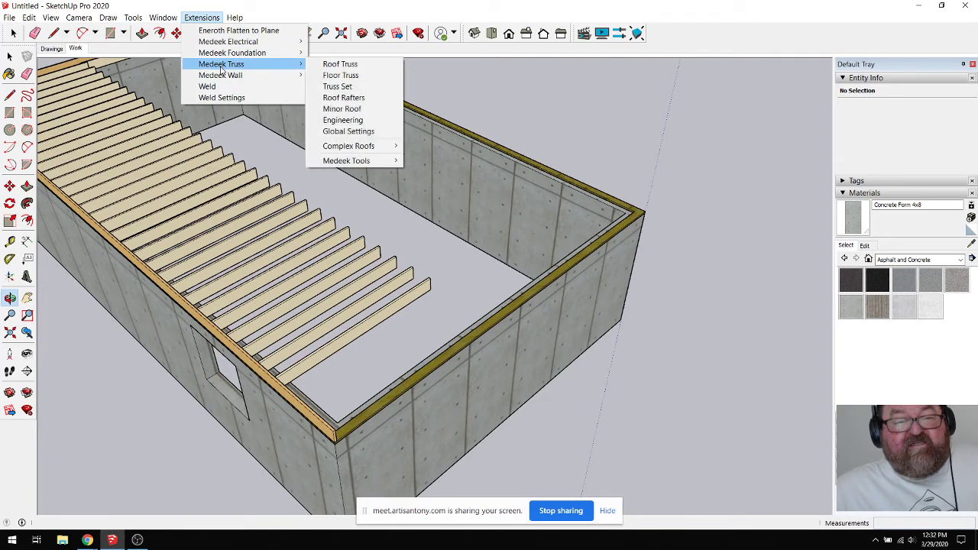
click(345, 75)
click(454, 286)
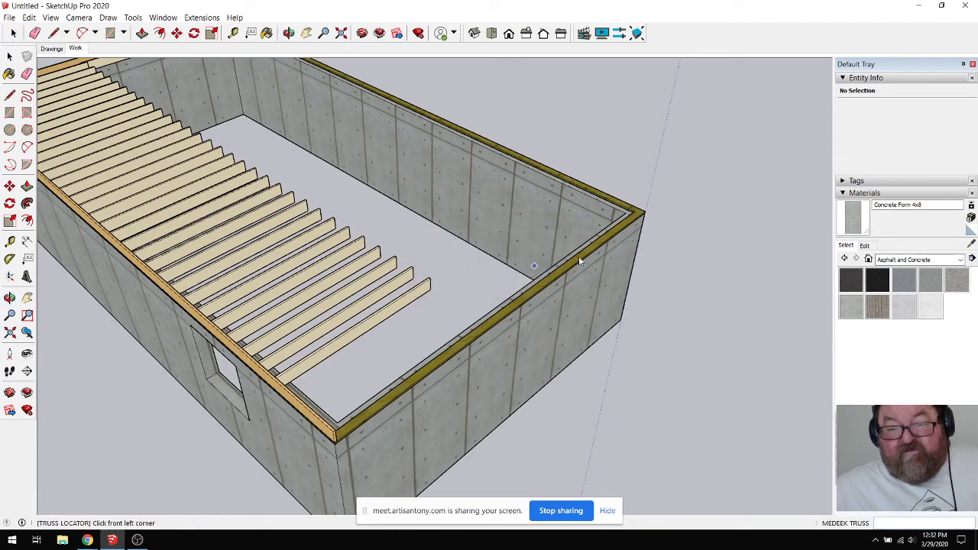
click(644, 212)
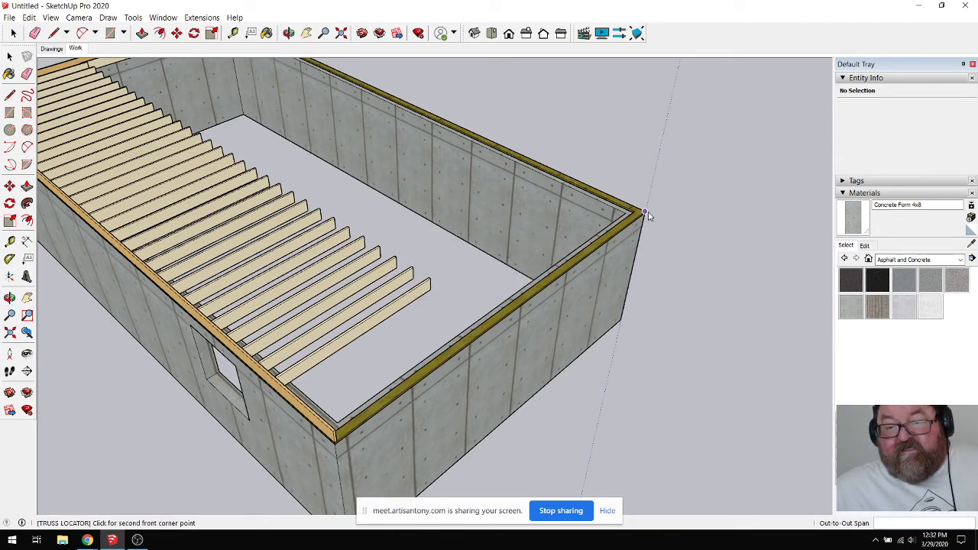
click(341, 445)
Step: Set the rear corner at the far joist-side end below the rim board, accepting TJI 110-9.5 joists with a 1.25 in rimboard
scroll(510, 415, down, 5)
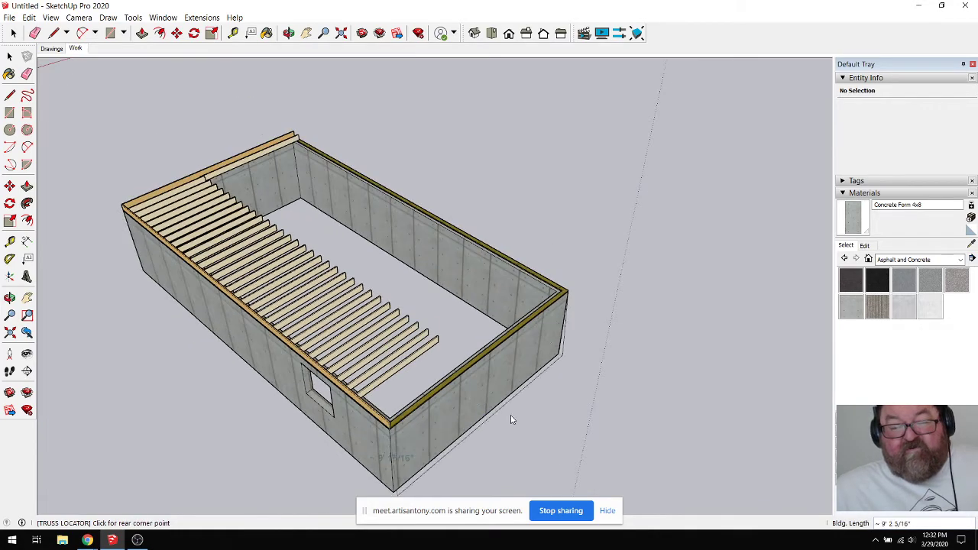
scroll(300, 296, up, 10)
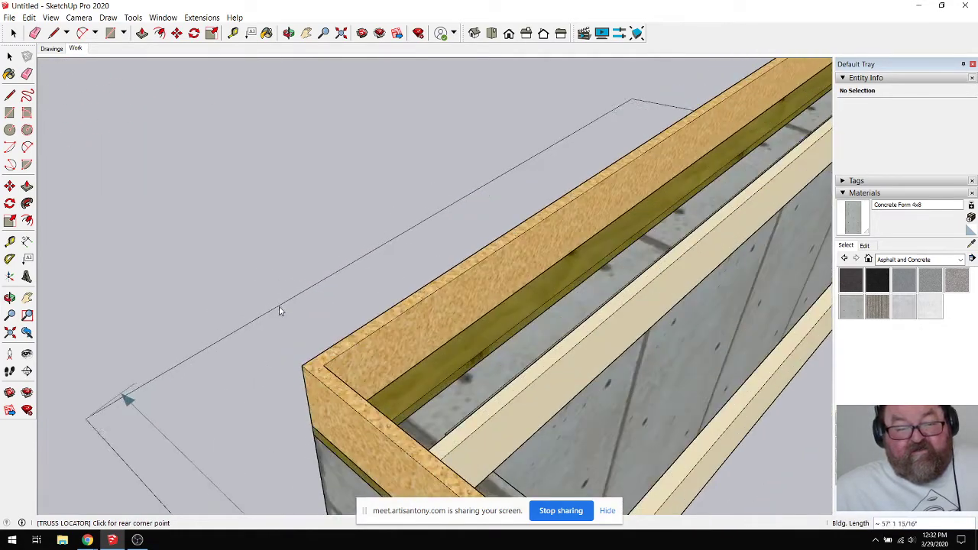
click(312, 371)
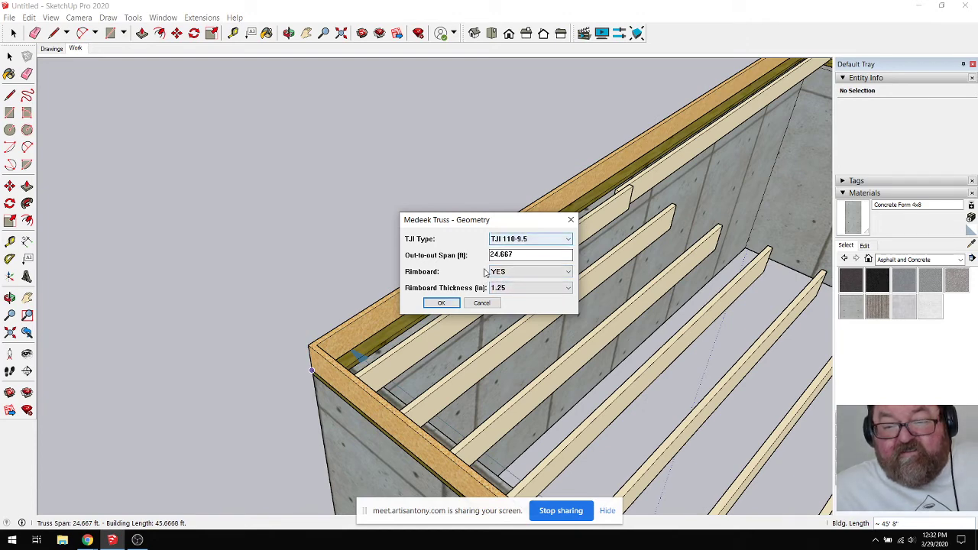
click(440, 304)
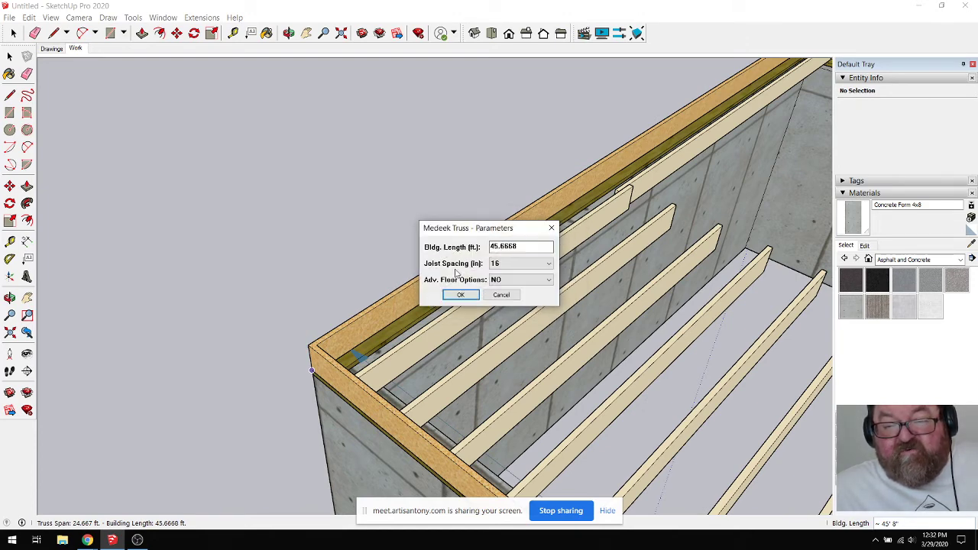
Step: Keep the joist spacing at 16 in and enable the advanced floor options
click(514, 263)
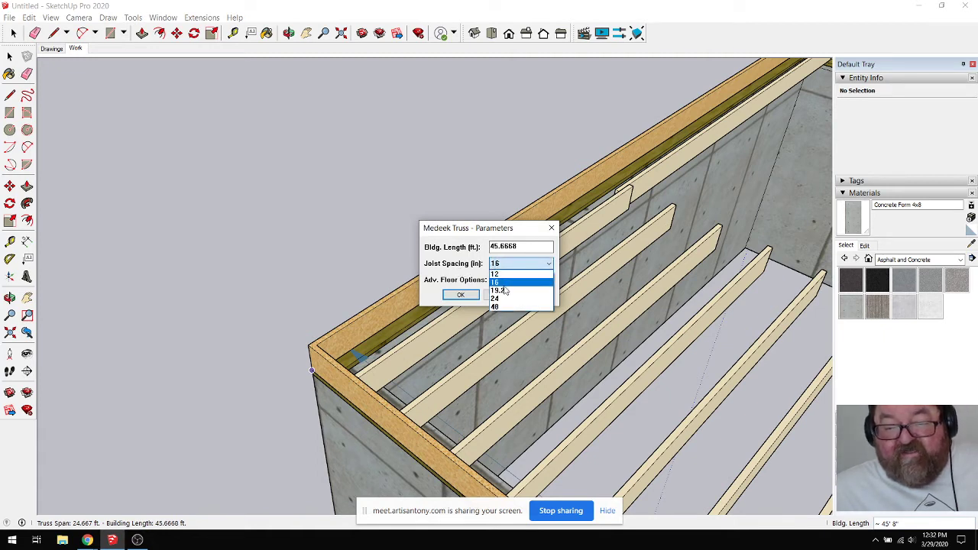
click(505, 284)
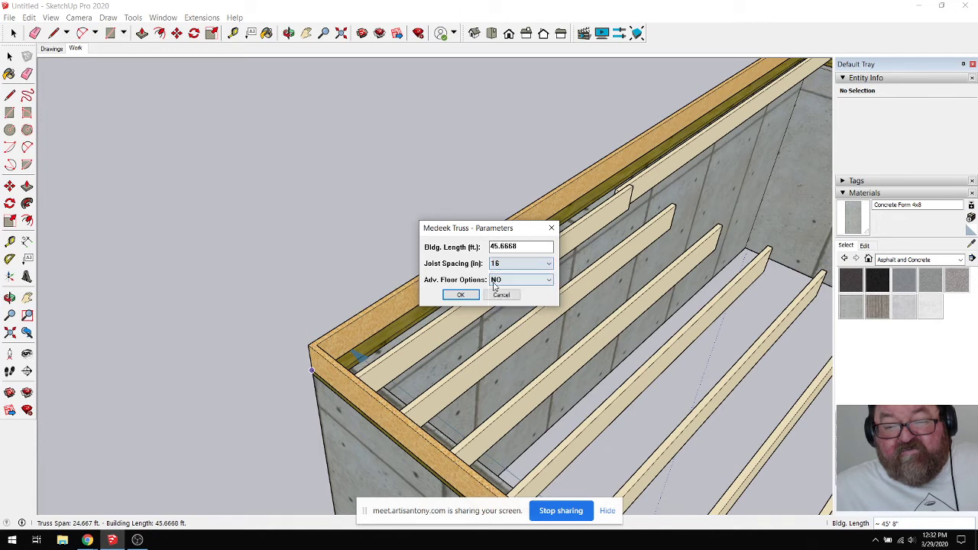
click(549, 283)
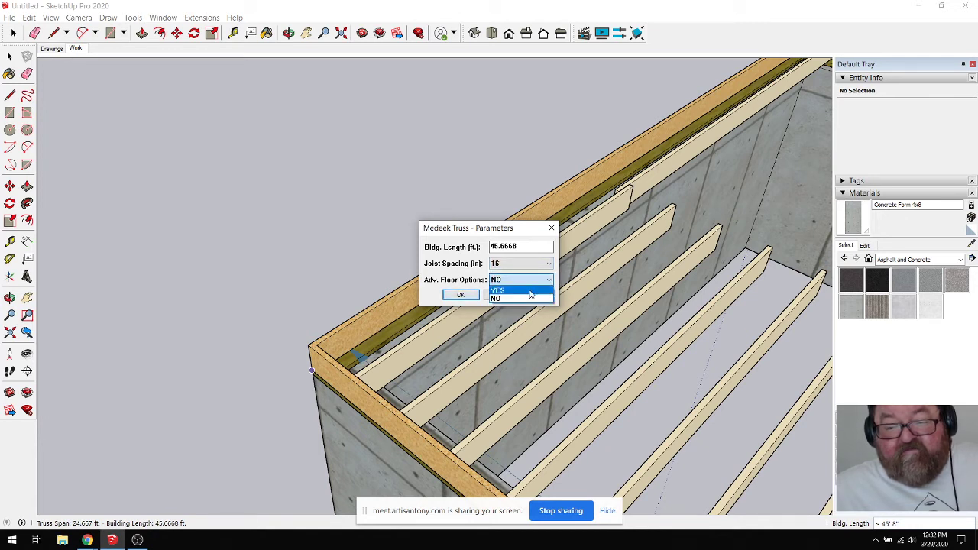
click(530, 291)
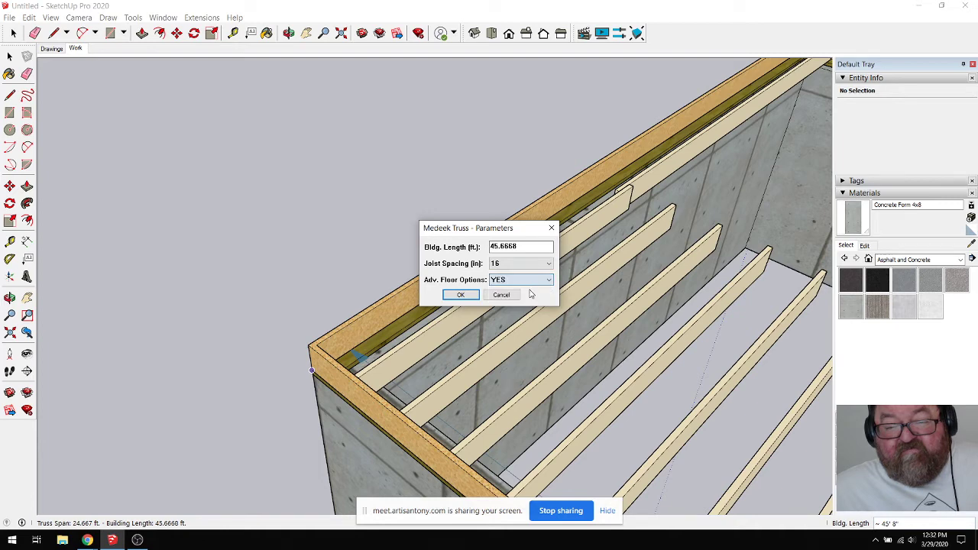
click(462, 296)
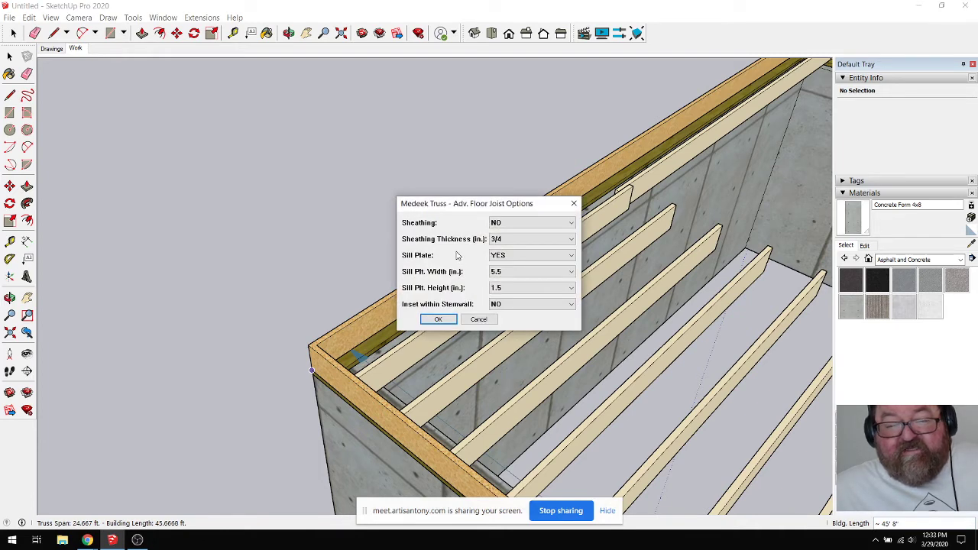
Step: Generate the TJI floor without sheathing and with a sill plate 5.5 in wide and 1.5 in high, not inset within the stemwall
click(570, 223)
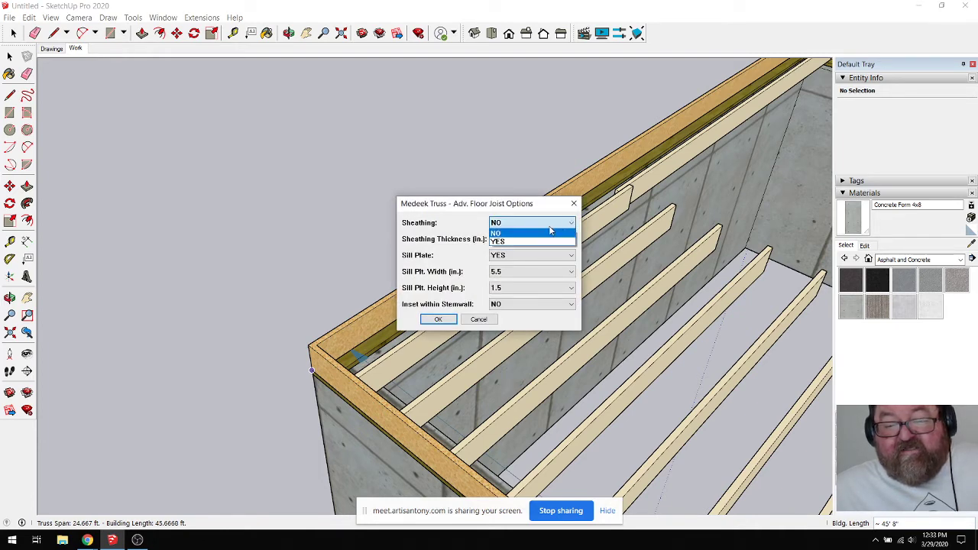
click(461, 227)
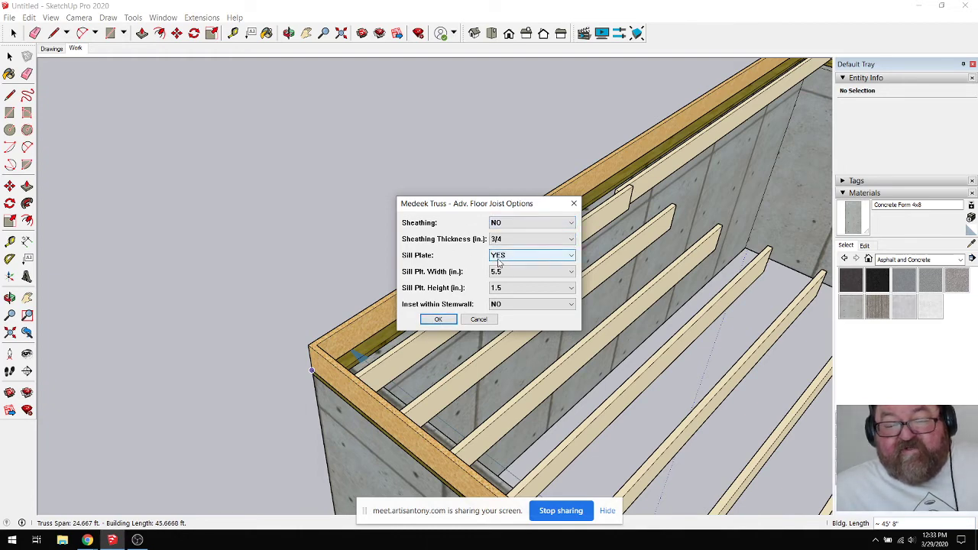
click(437, 320)
Step: Examine the generated floor's TJI joist textures and spacing at the foundation corner nearest the window opening
scroll(245, 240, down, 8)
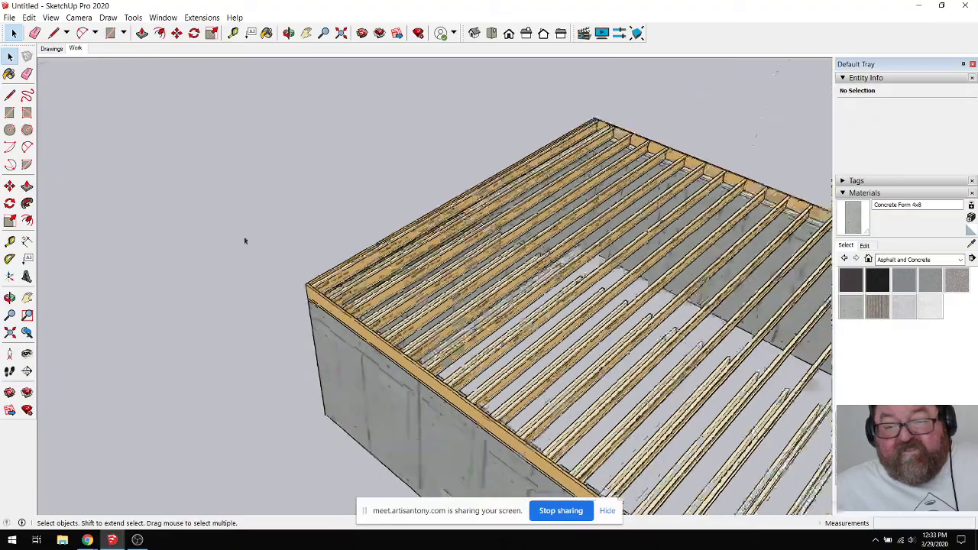
click(288, 33)
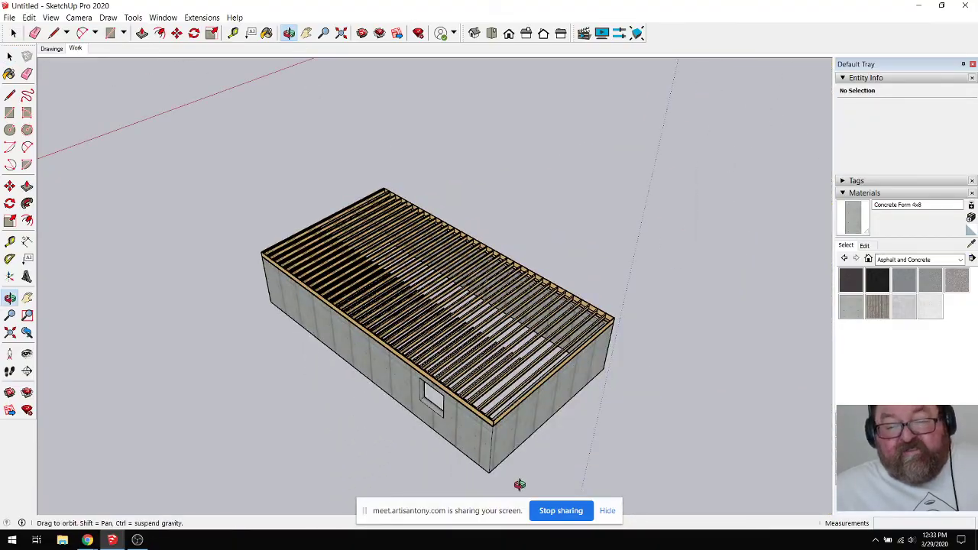
drag(519, 482, 487, 312)
scroll(488, 311, up, 10)
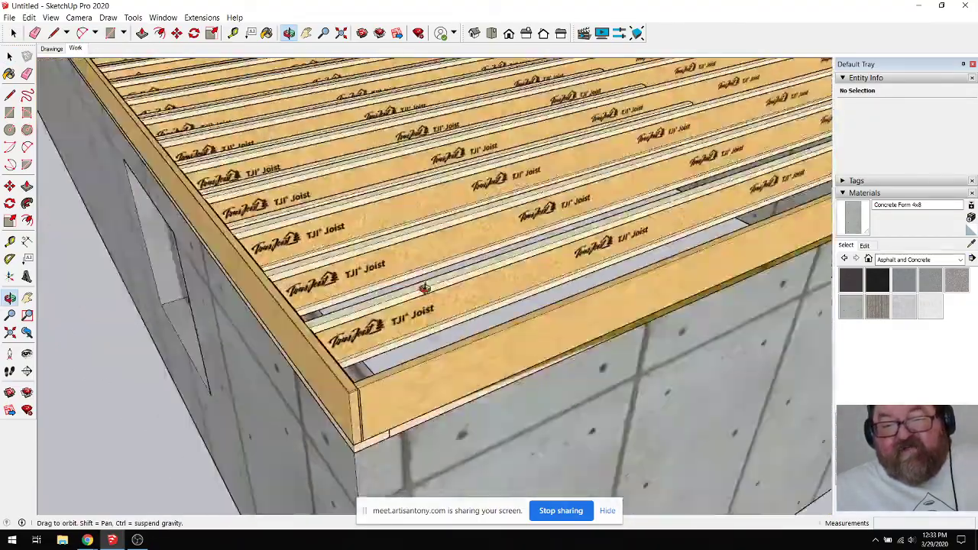
scroll(432, 318, up, 2)
scroll(436, 317, down, 5)
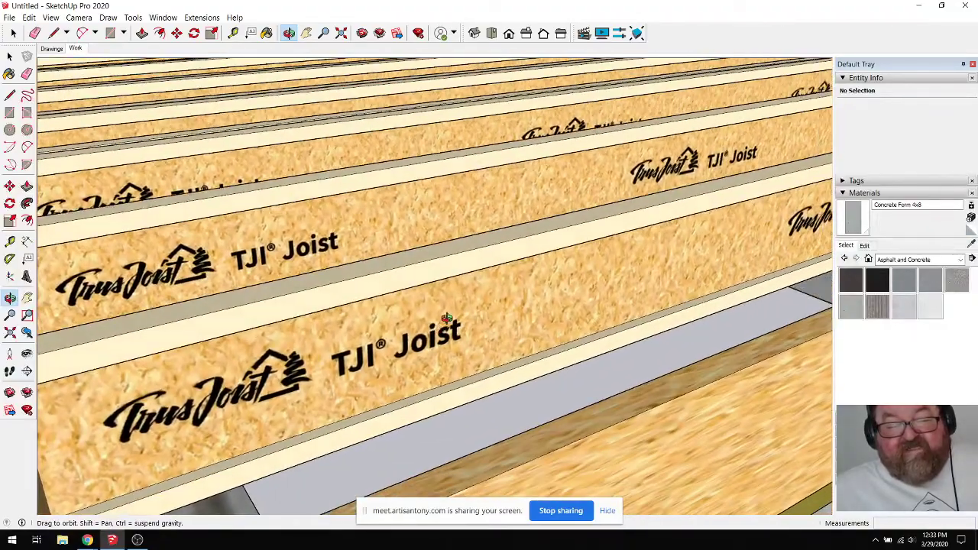
drag(446, 318, 428, 405)
scroll(233, 360, down, 4)
scroll(472, 338, down, 4)
scroll(546, 381, down, 3)
scroll(396, 413, up, 10)
scroll(397, 414, down, 6)
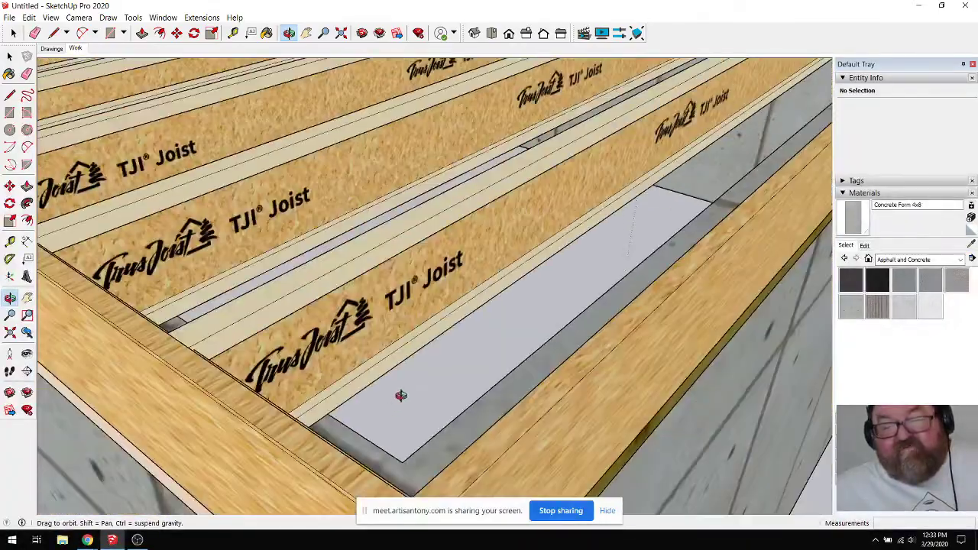
scroll(467, 332, up, 2)
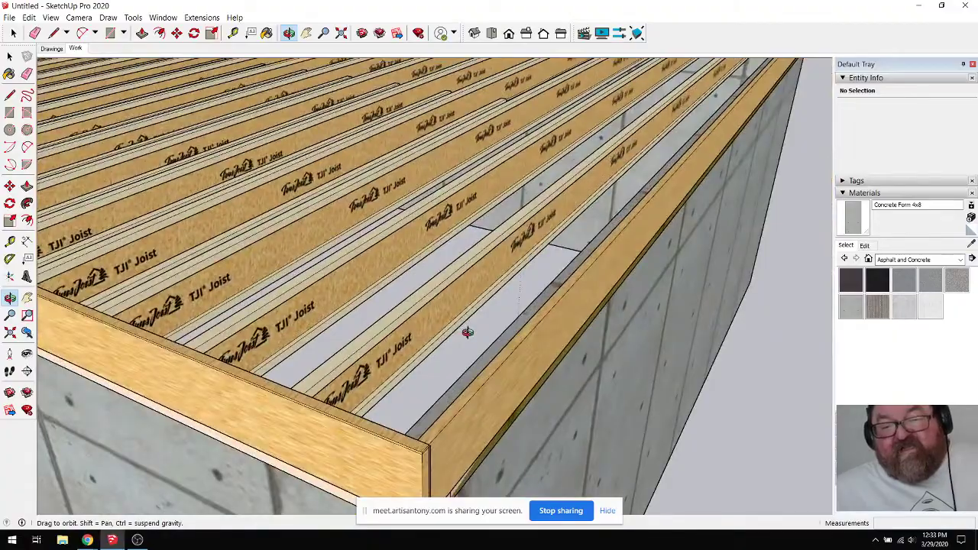
scroll(468, 333, down, 2)
Step: Inspect the joist ends, rimboard and sill plate at the opposite foundation corner and review the overall floor layout
drag(486, 310, 210, 356)
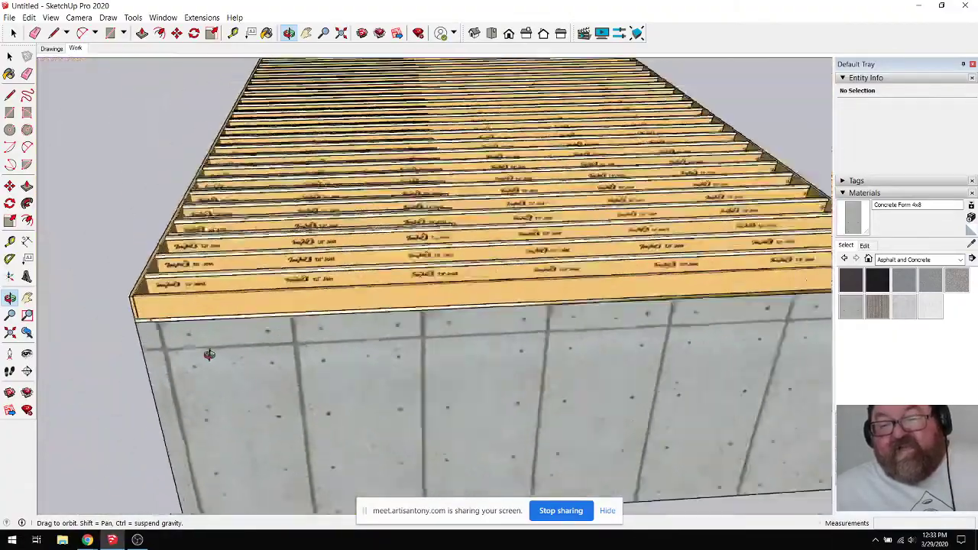
scroll(211, 356, down, 3)
scroll(380, 384, up, 5)
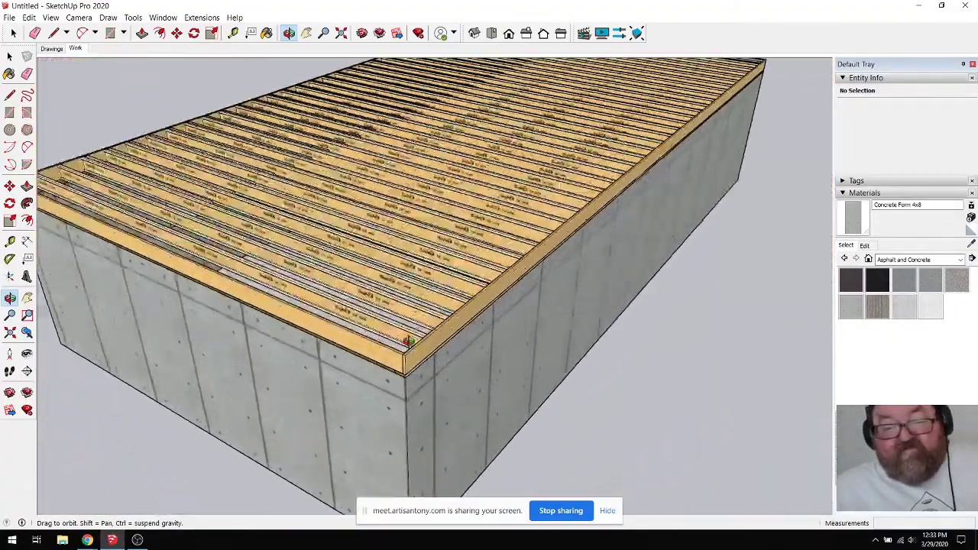
scroll(611, 426, down, 4)
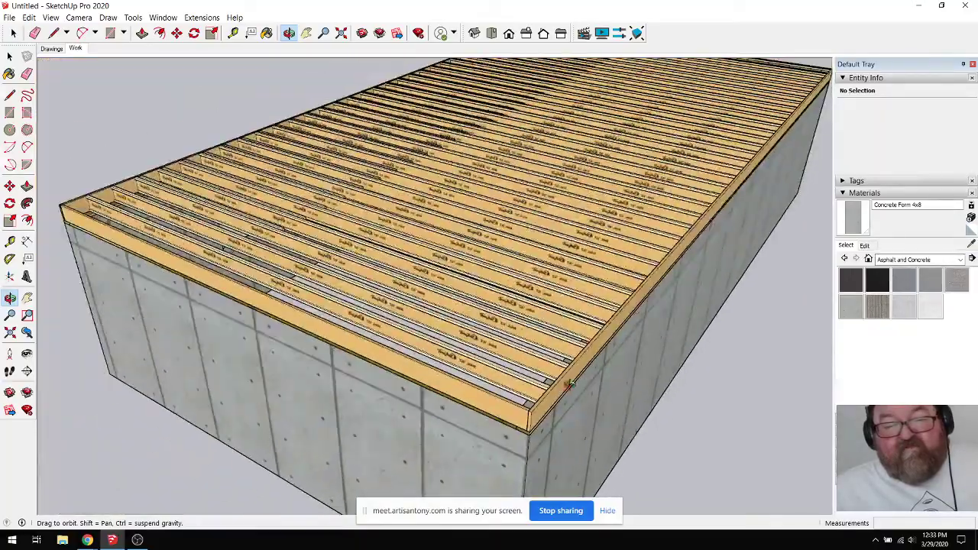
scroll(469, 375, up, 2)
scroll(535, 372, up, 4)
scroll(489, 360, up, 6)
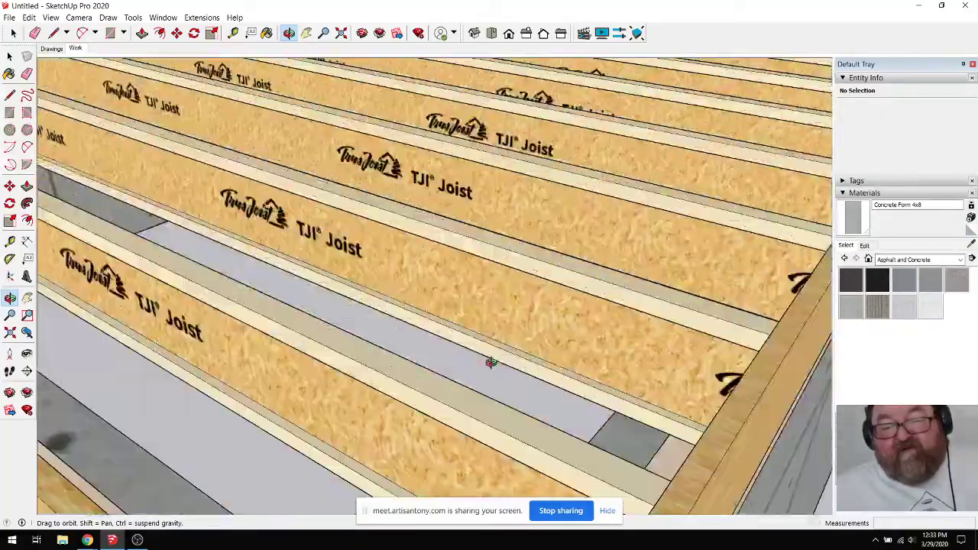
scroll(436, 395, down, 4)
scroll(436, 395, down, 5)
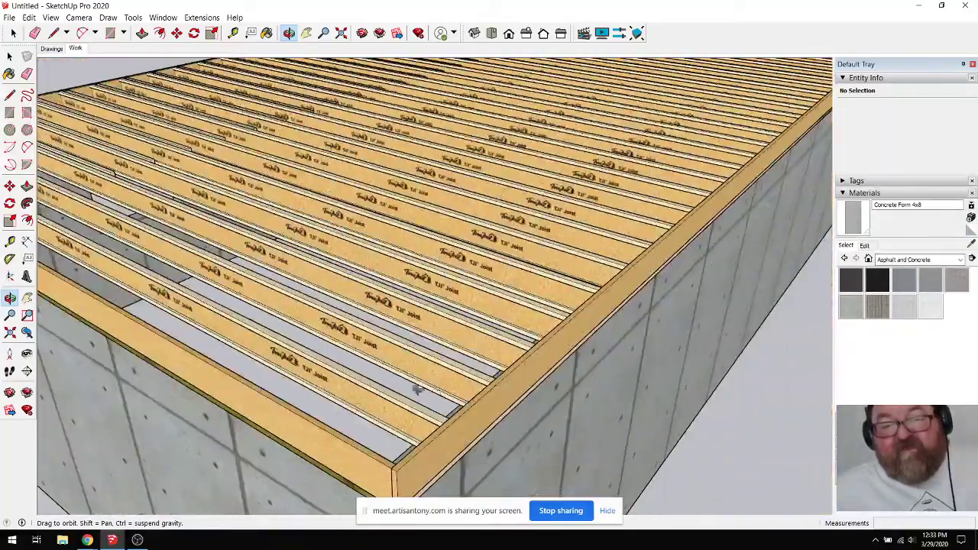
scroll(411, 376, up, 5)
scroll(442, 371, up, 8)
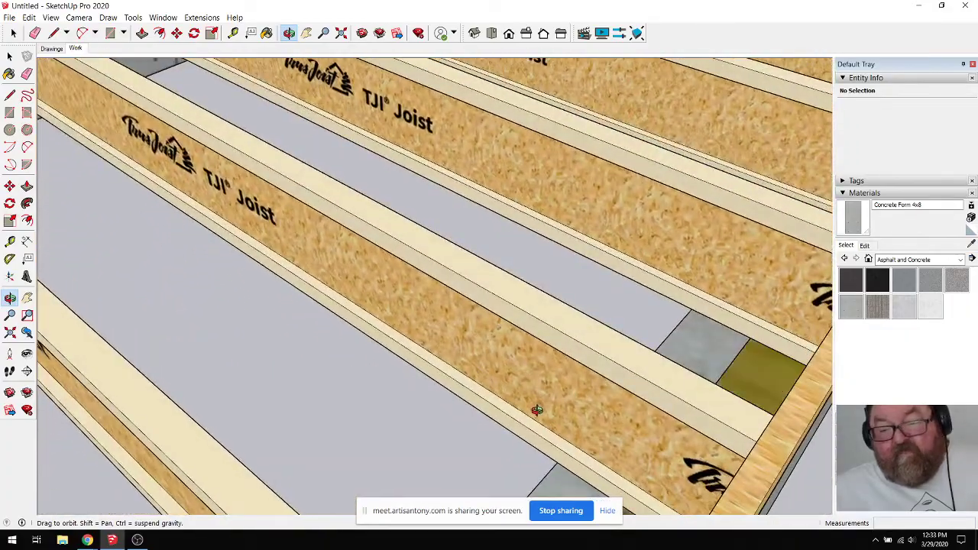
drag(537, 410, 678, 410)
scroll(721, 407, down, 3)
scroll(721, 407, down, 10)
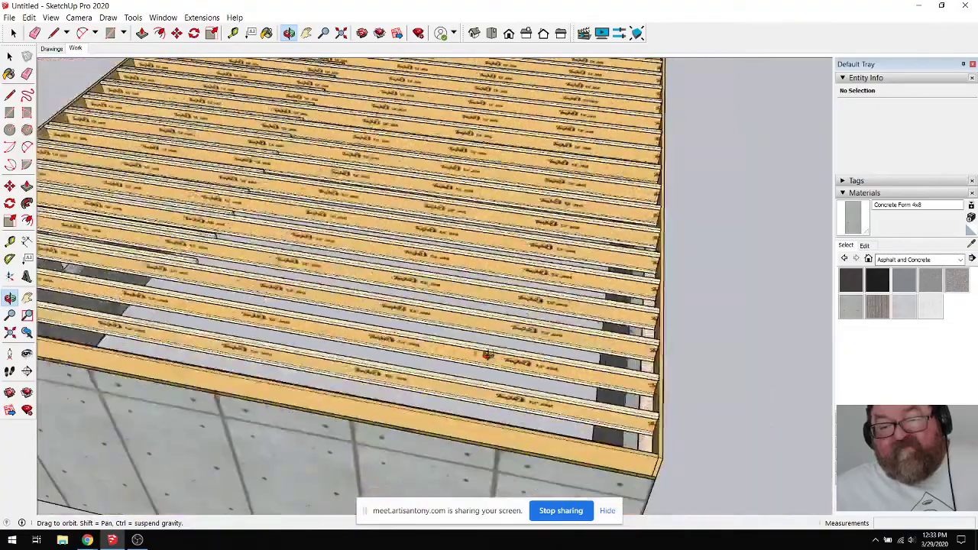
scroll(672, 283, down, 4)
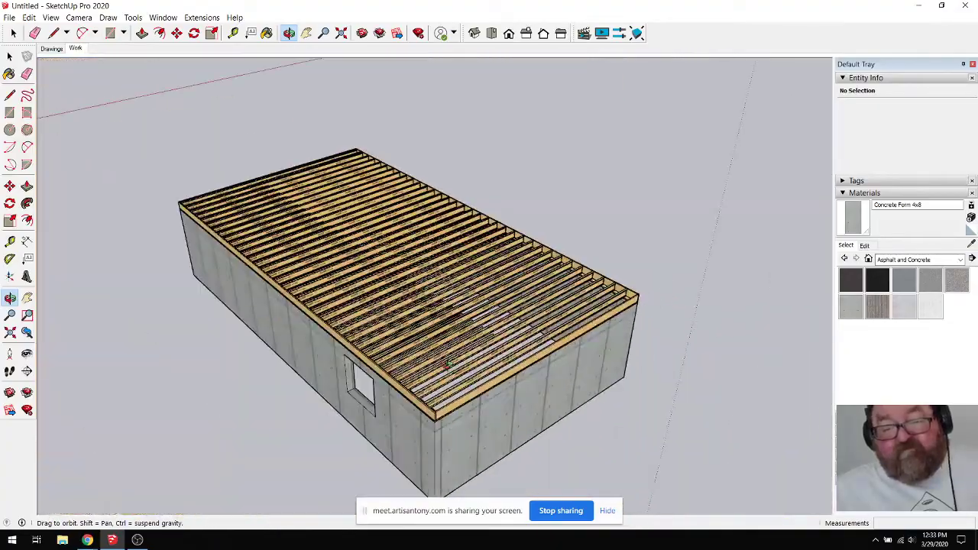
drag(445, 365, 562, 384)
Step: Delete the generated TJI floor assembly from the foundation
key(space)
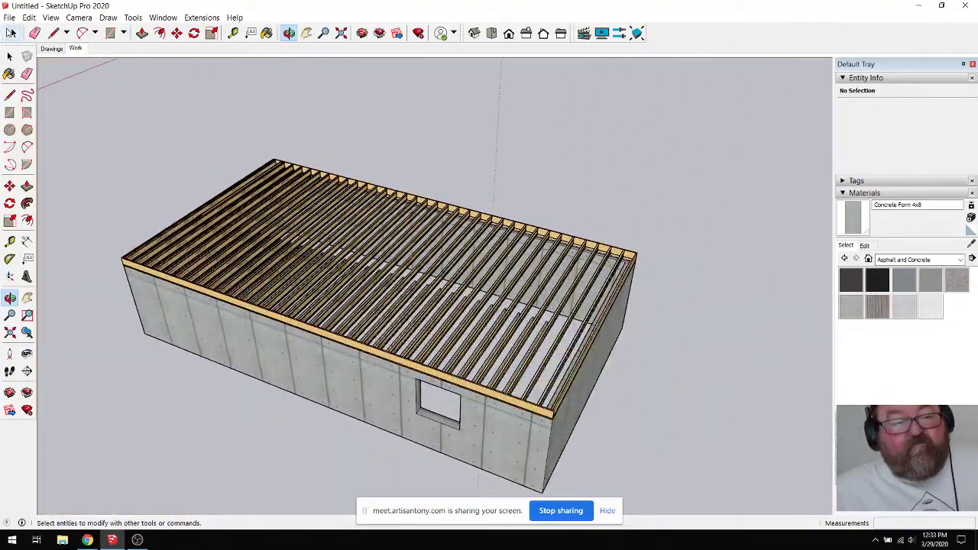
click(341, 252)
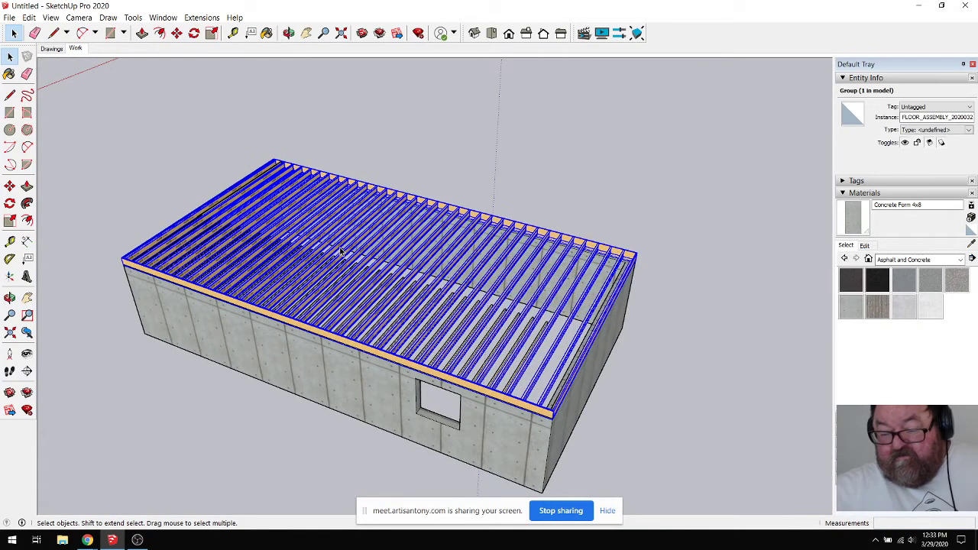
key(Delete)
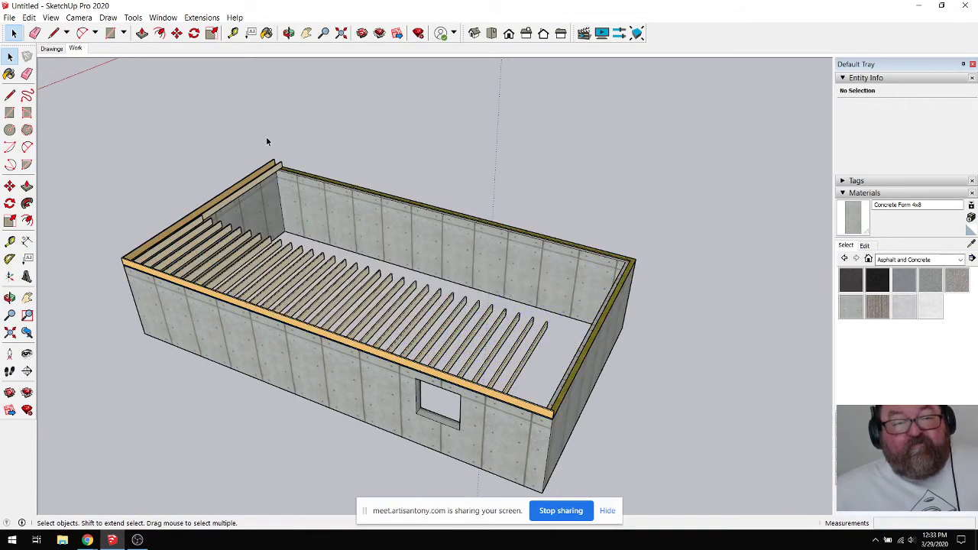
click(288, 33)
drag(329, 183, 153, 252)
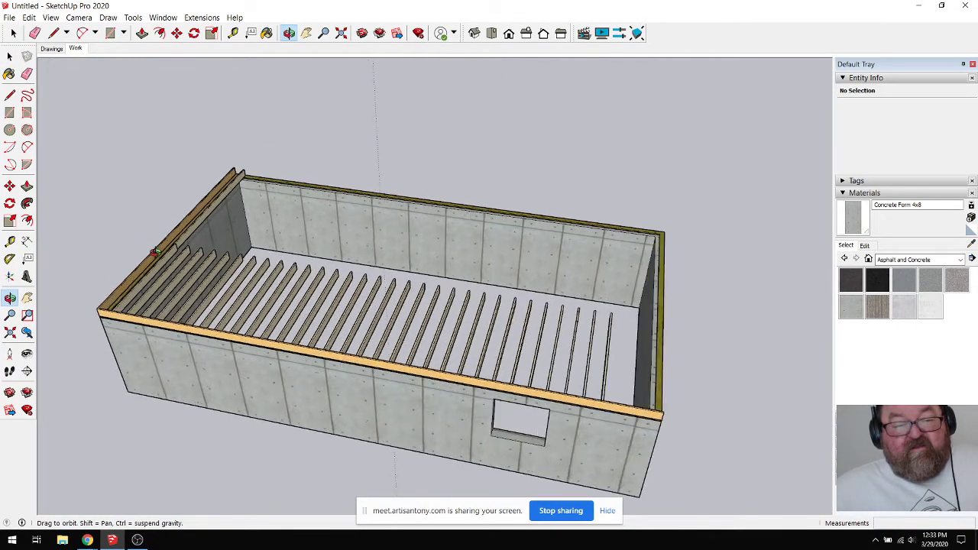
scroll(153, 252, down, 3)
scroll(114, 264, up, 6)
scroll(163, 257, up, 3)
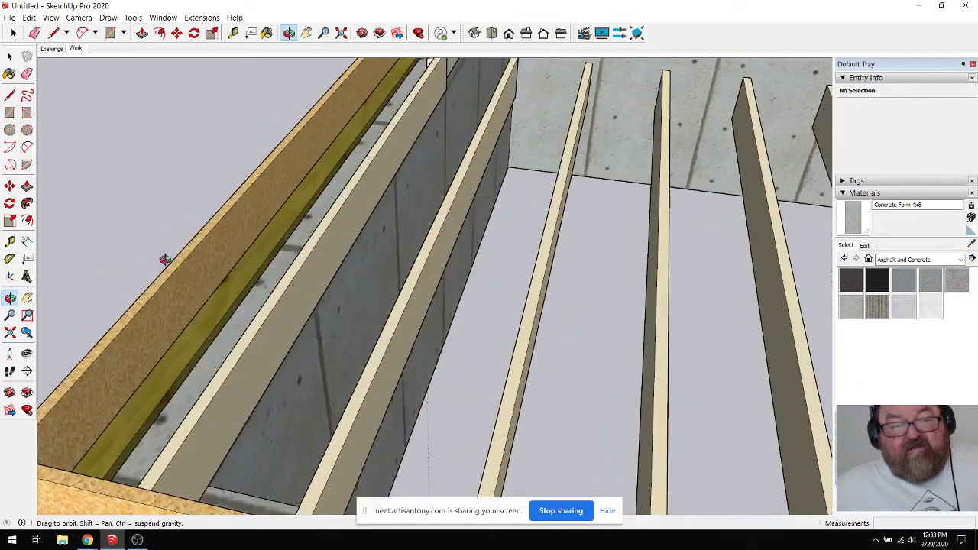
scroll(207, 328, down, 3)
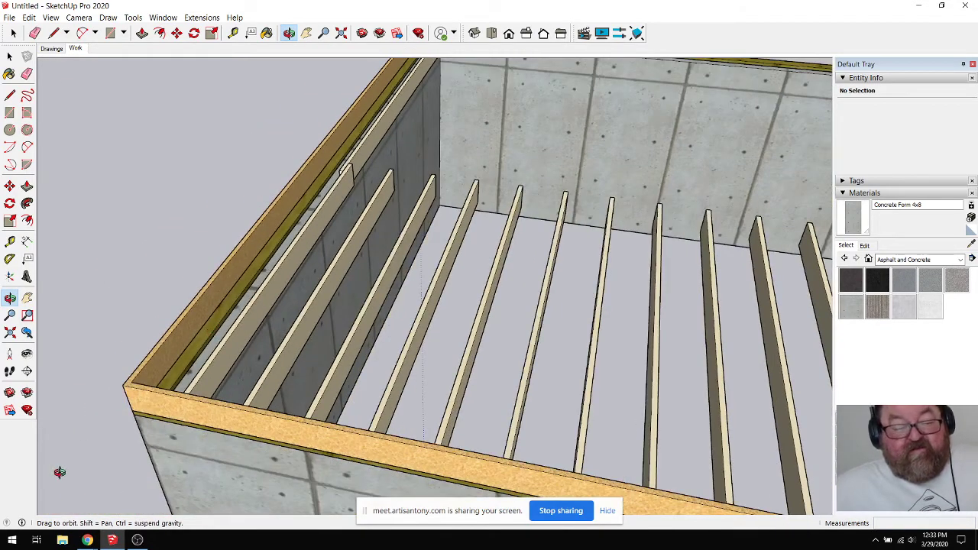
Step: Switch to the Artisan Meet session in Chrome and follow the textured I-joist being modelled on the sill plate in the shared screen
mouse_move(89, 541)
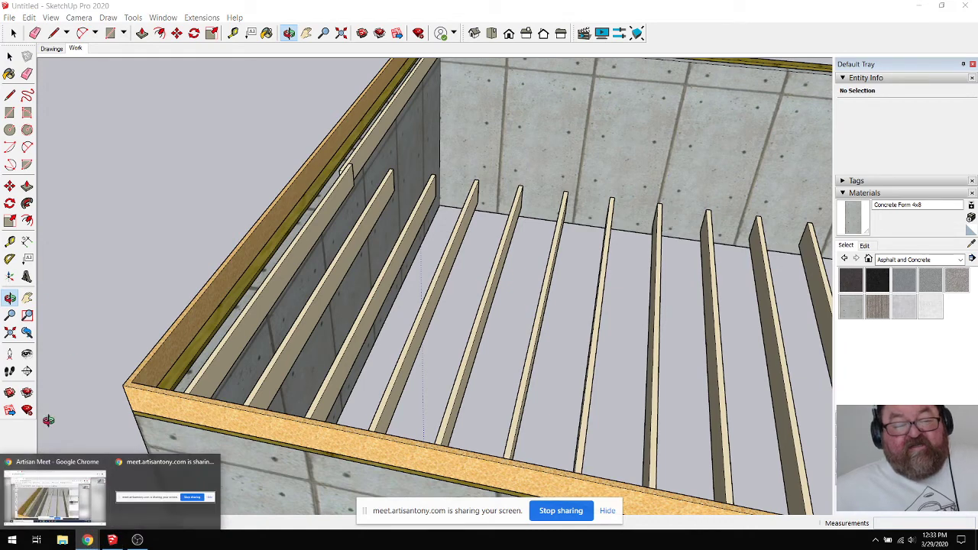
click(42, 508)
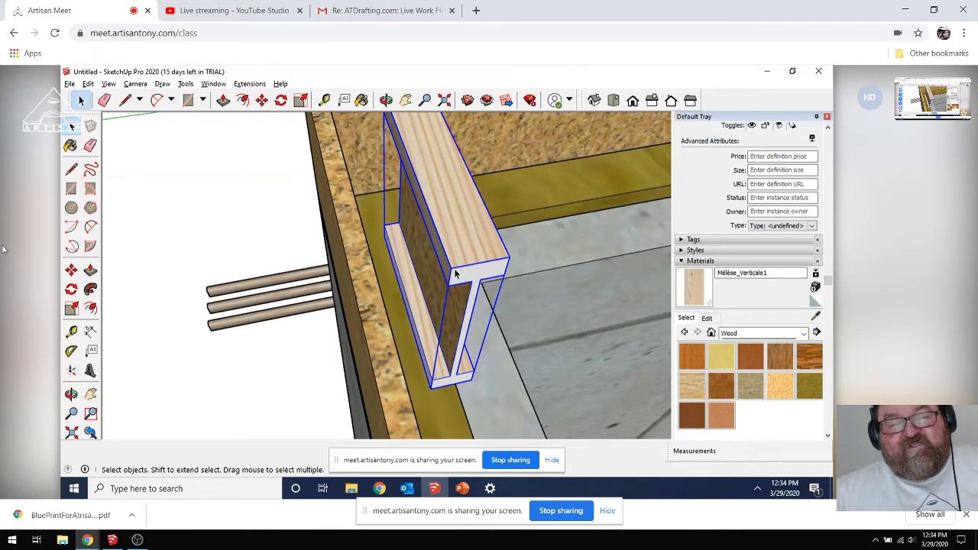
scroll(455, 274, down, 3)
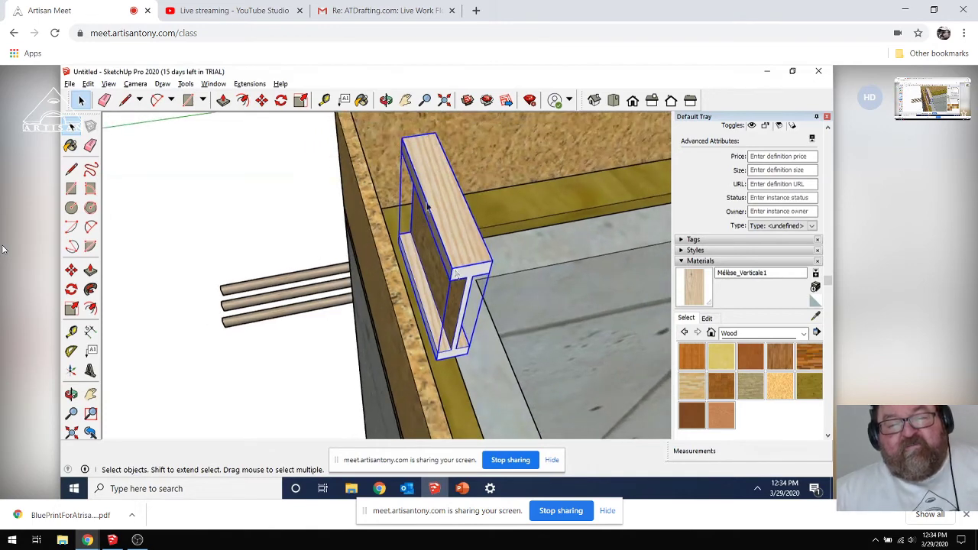
key(o)
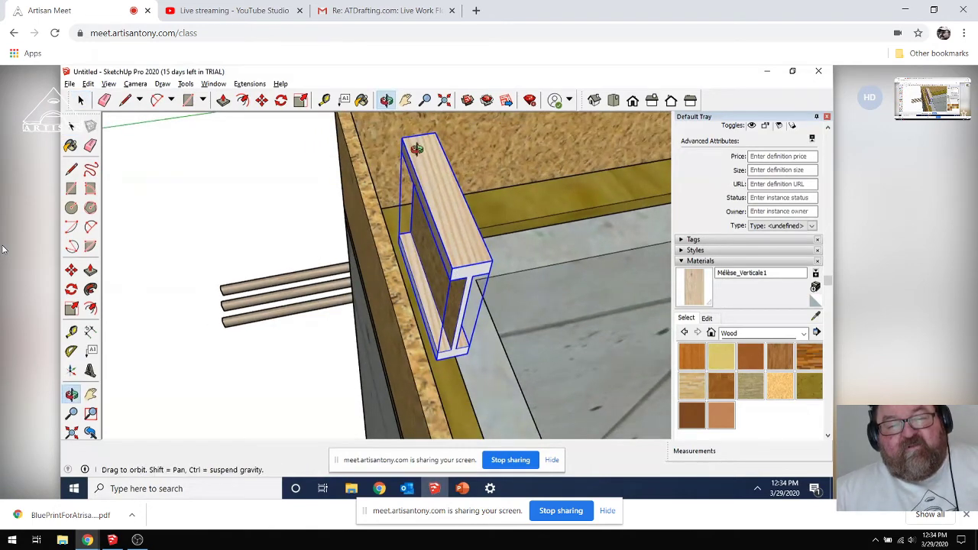
mouse_move(423, 149)
mouse_down()
mouse_move(300, 194)
mouse_move(322, 191)
mouse_up()
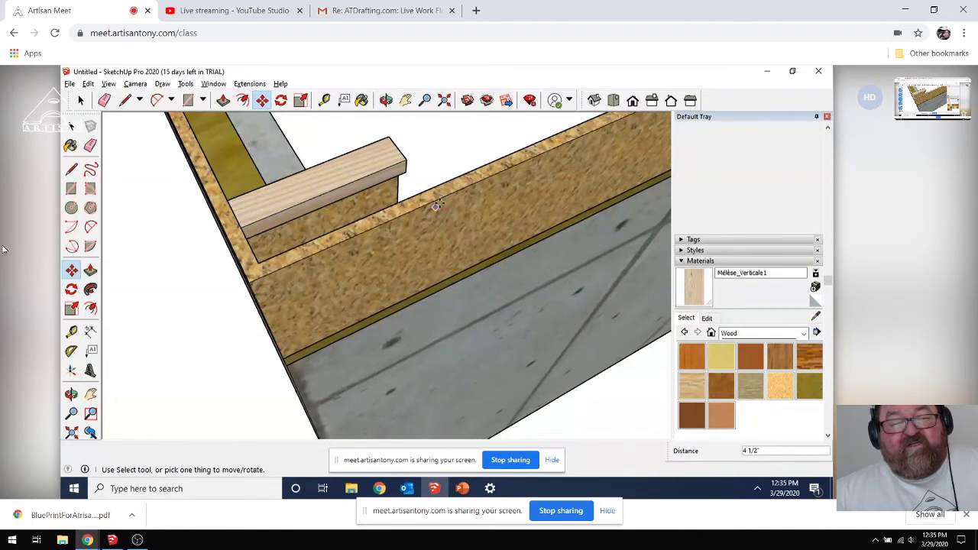
click(71, 393)
drag(366, 252, 420, 231)
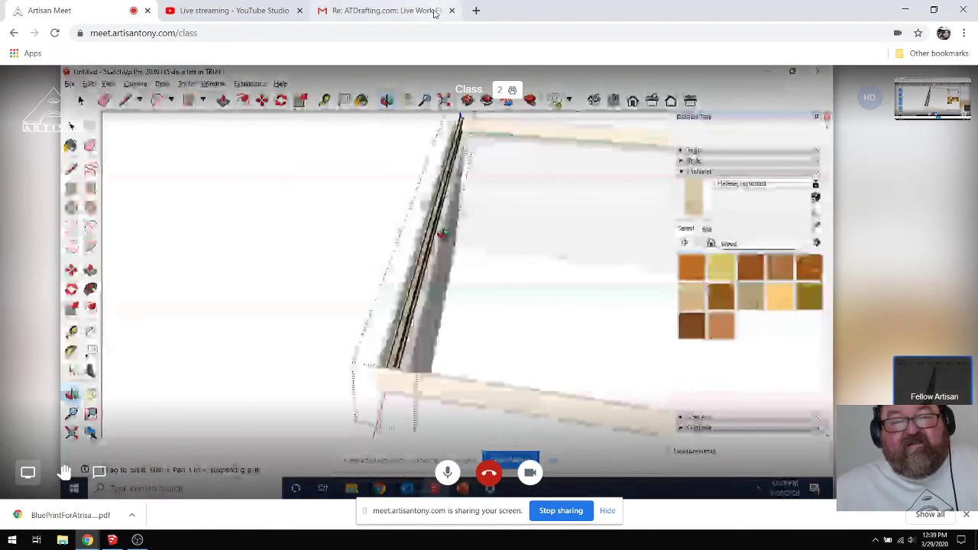
Step: Check the YouTube Studio live stream dashboard and its chat, and return to the foundation model in SketchUp
click(394, 12)
click(233, 11)
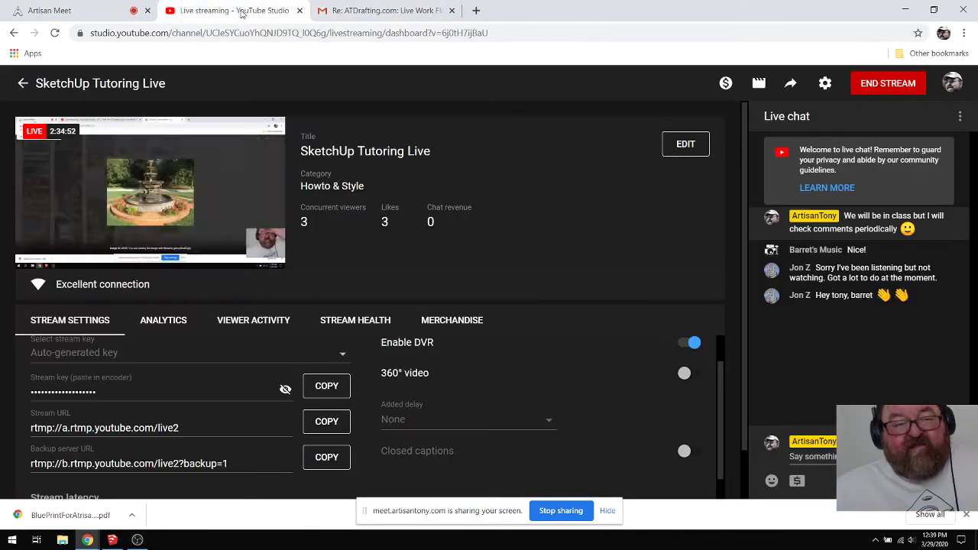
click(112, 541)
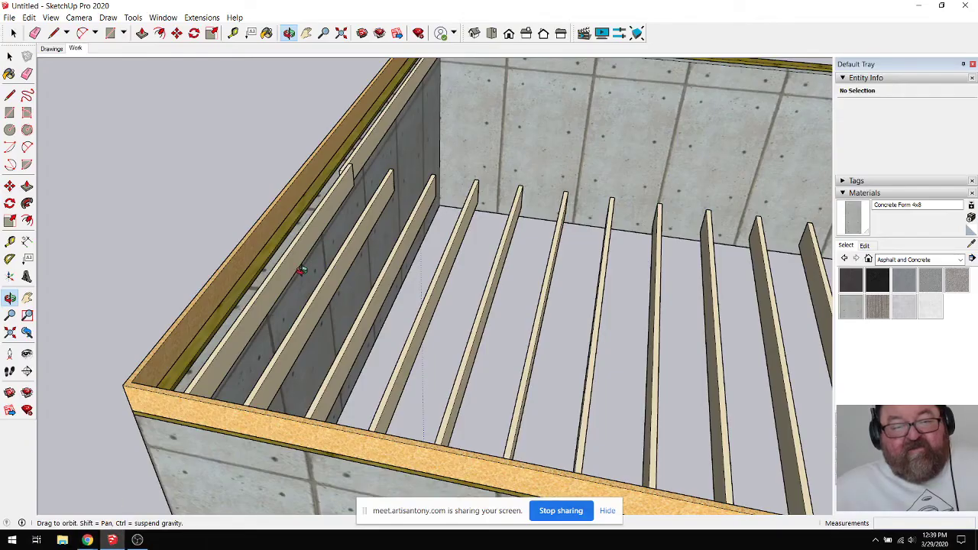
Step: Start a Medeek Truss floor using the LPI Floor family with a rectangular outline
scroll(302, 270, down, 10)
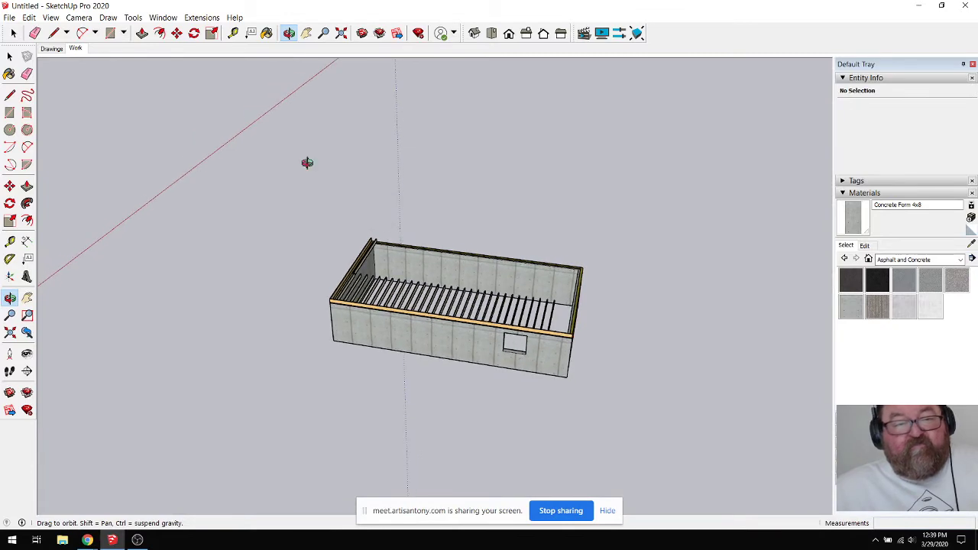
scroll(469, 327, down, 3)
scroll(328, 354, up, 5)
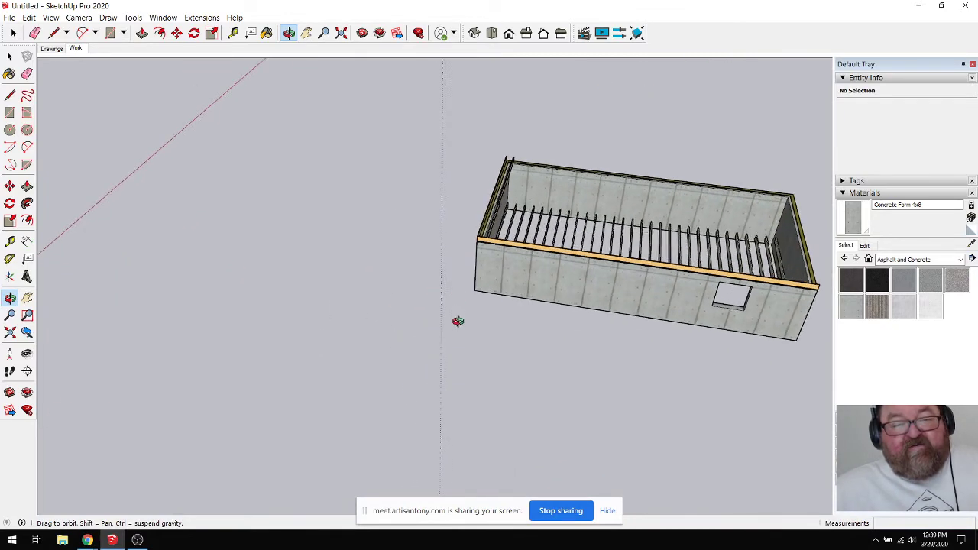
click(202, 17)
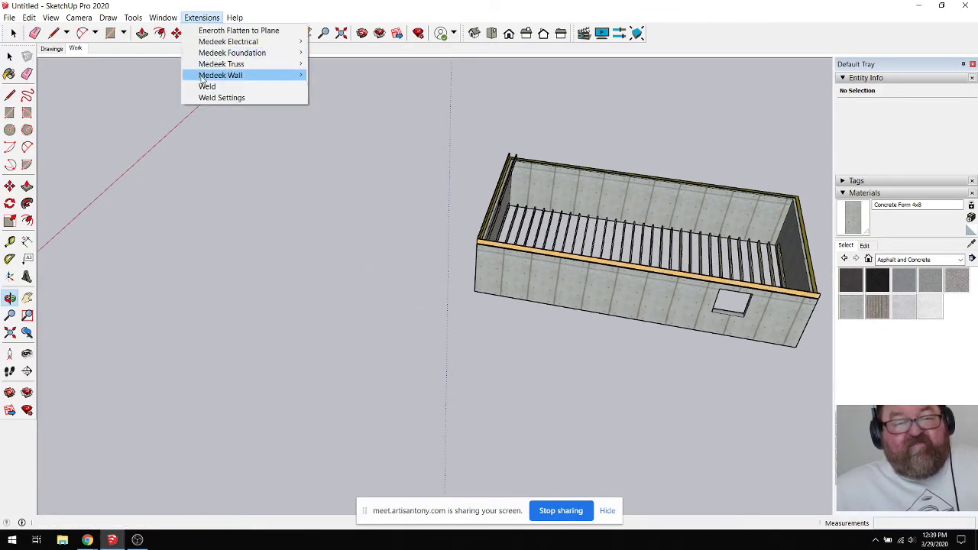
mouse_move(223, 71)
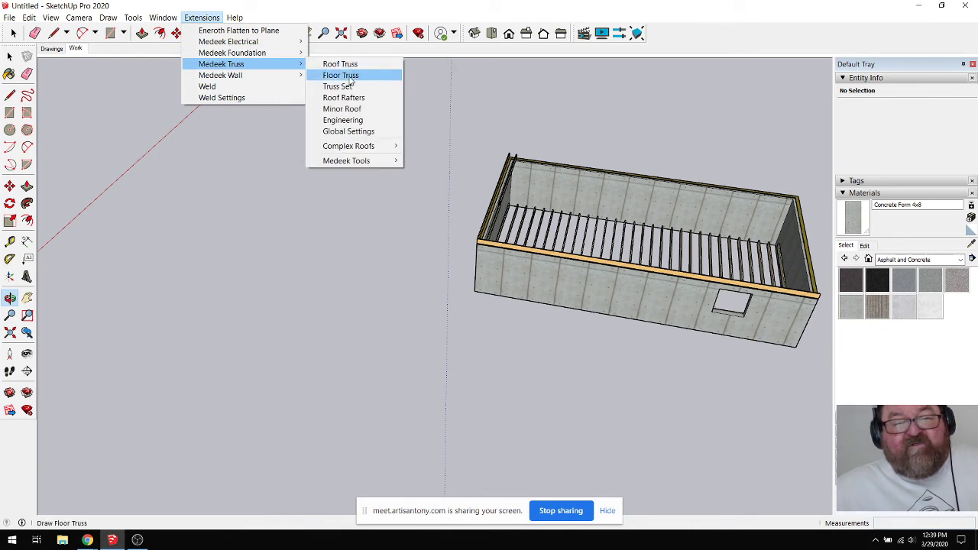
click(350, 79)
click(550, 258)
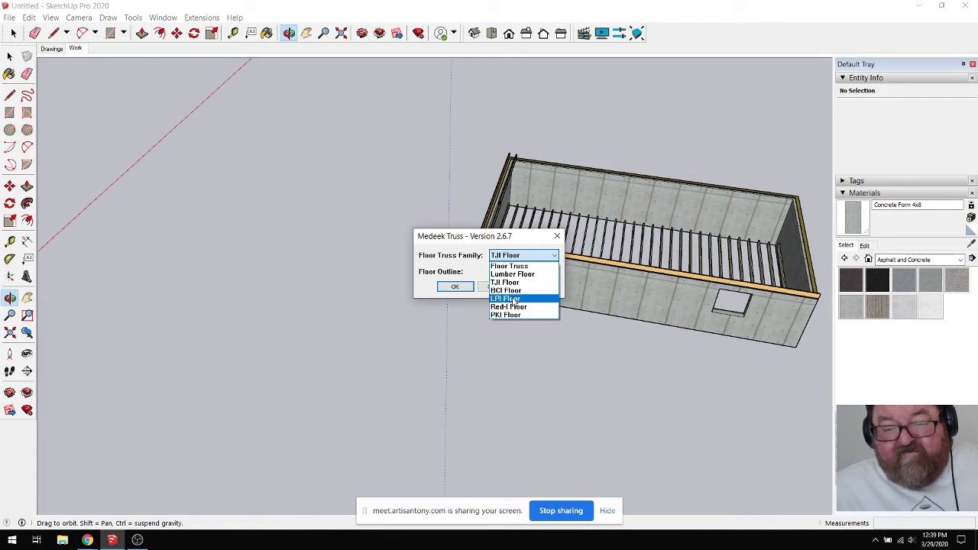
click(508, 299)
click(471, 289)
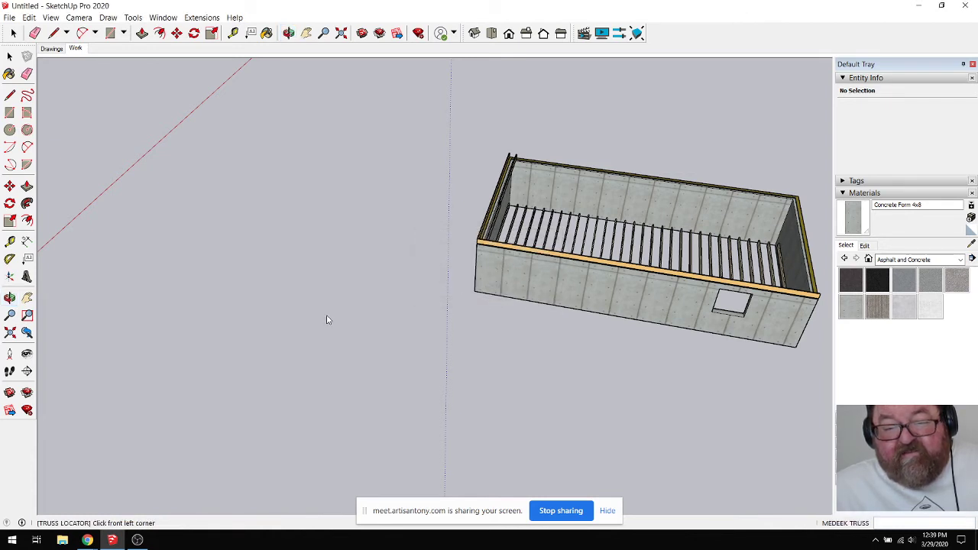
Step: Place the floor outline on open ground beside the foundation and generate it with 16 in joist spacing and no advanced floor options
click(226, 365)
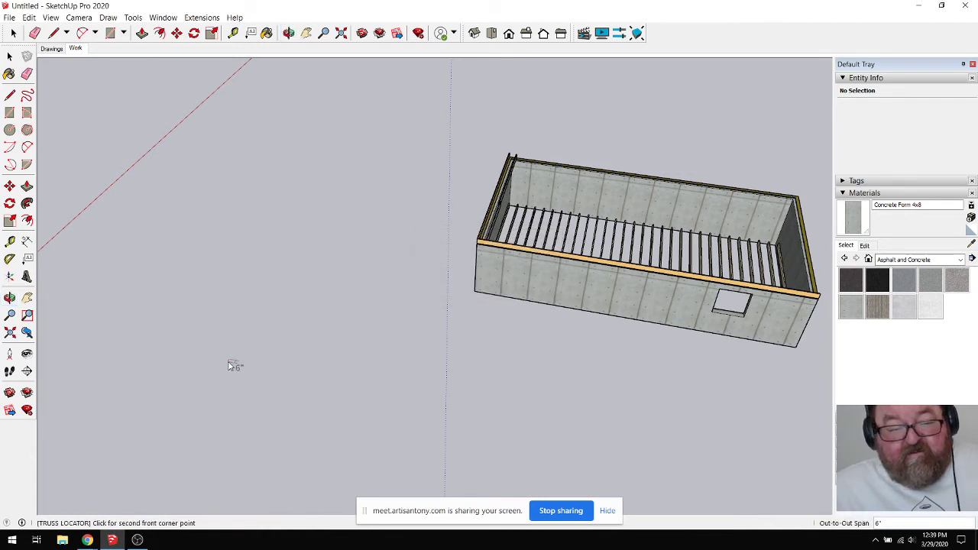
click(417, 401)
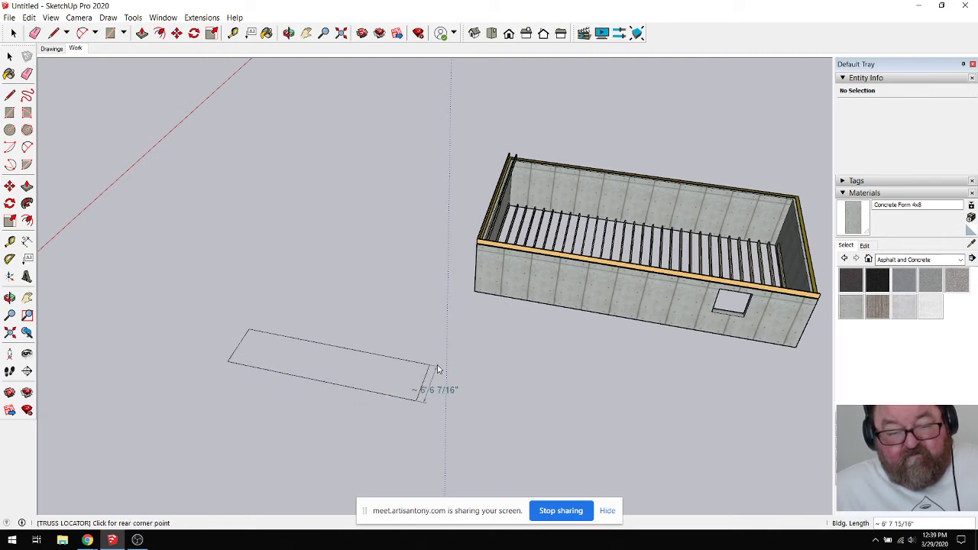
click(455, 302)
click(450, 303)
click(453, 296)
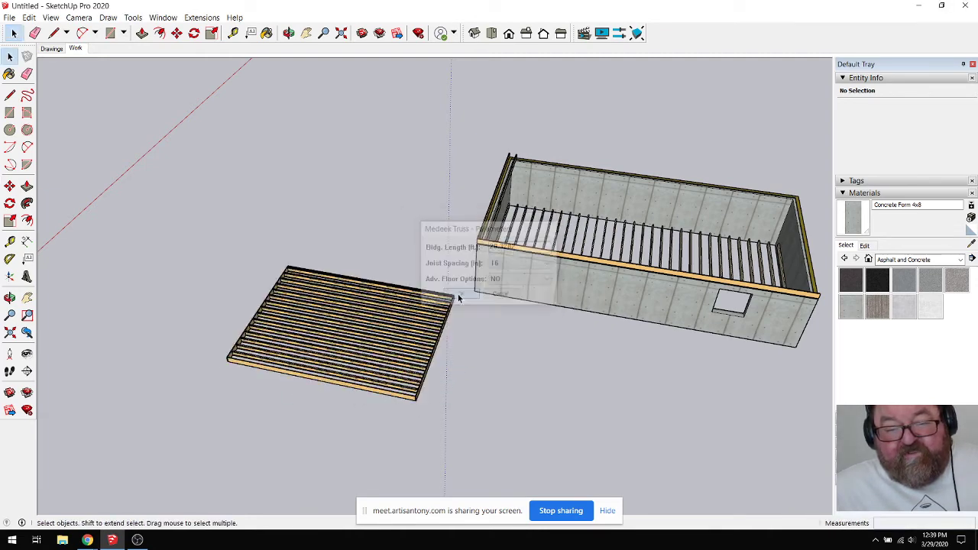
Step: Examine the LP SolidStart textures on the generated LPI joist webs and the flanges near the rimboard corner
scroll(371, 389, up, 5)
scroll(374, 382, up, 5)
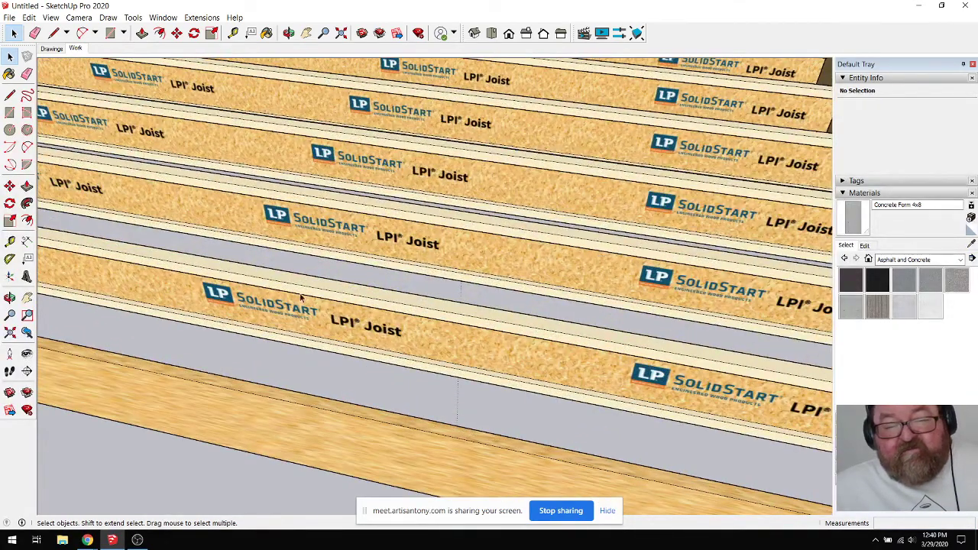
scroll(294, 297, down, 2)
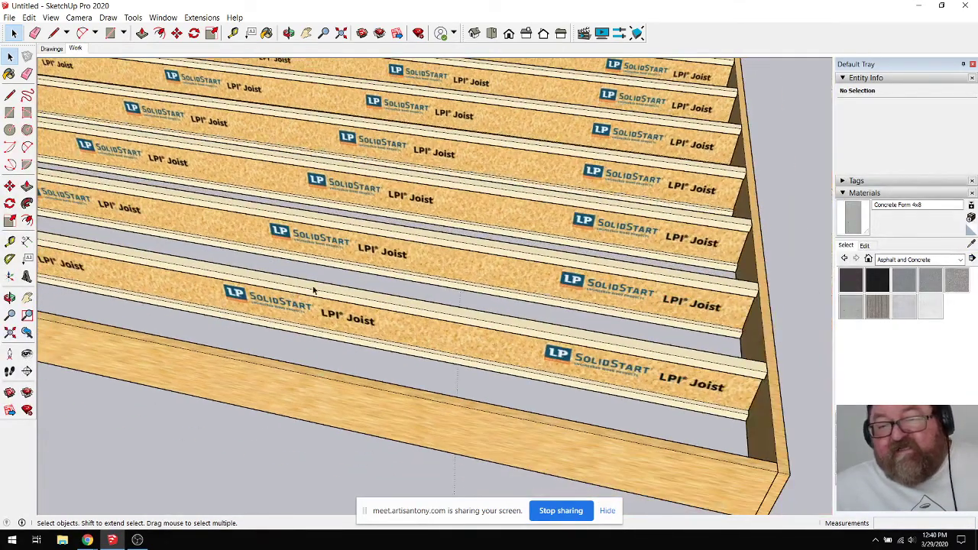
click(288, 33)
drag(535, 298, 472, 260)
scroll(348, 281, down, 5)
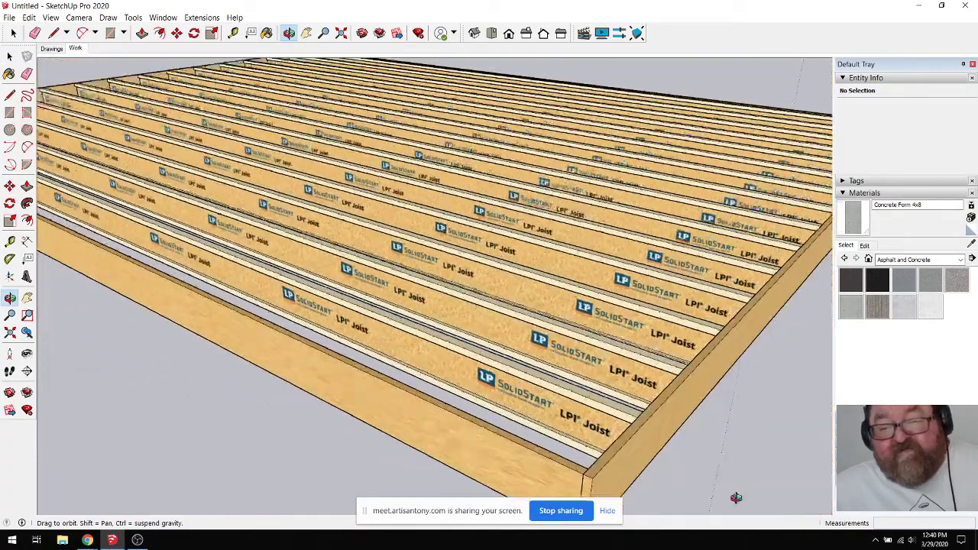
scroll(449, 347, up, 8)
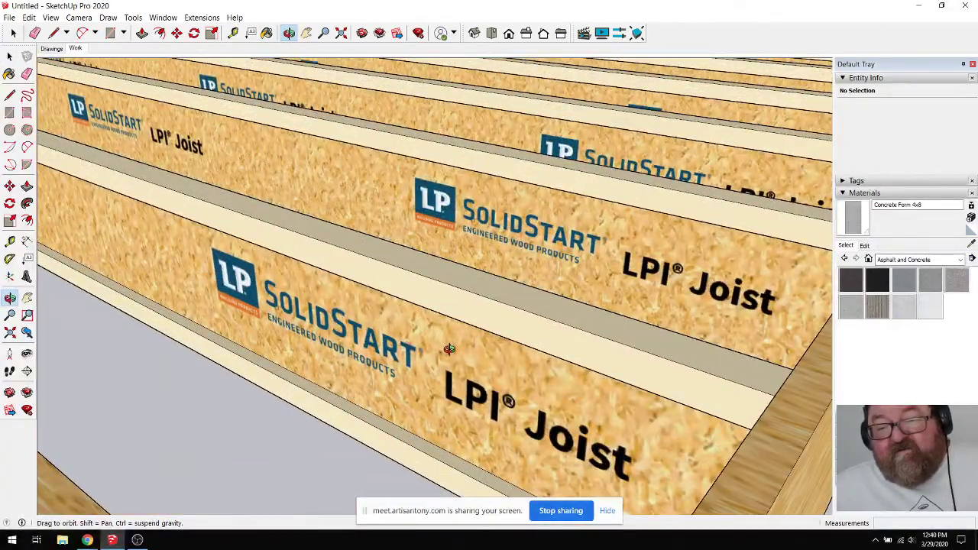
scroll(449, 348, down, 8)
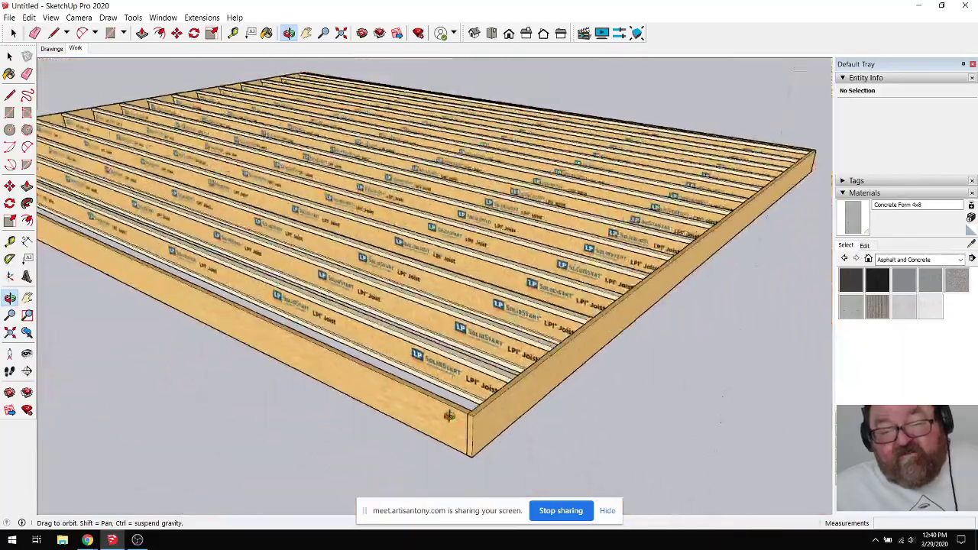
Step: Review the joist layout and rimboard of the LPI floor from several distances and angles
drag(449, 416, 453, 459)
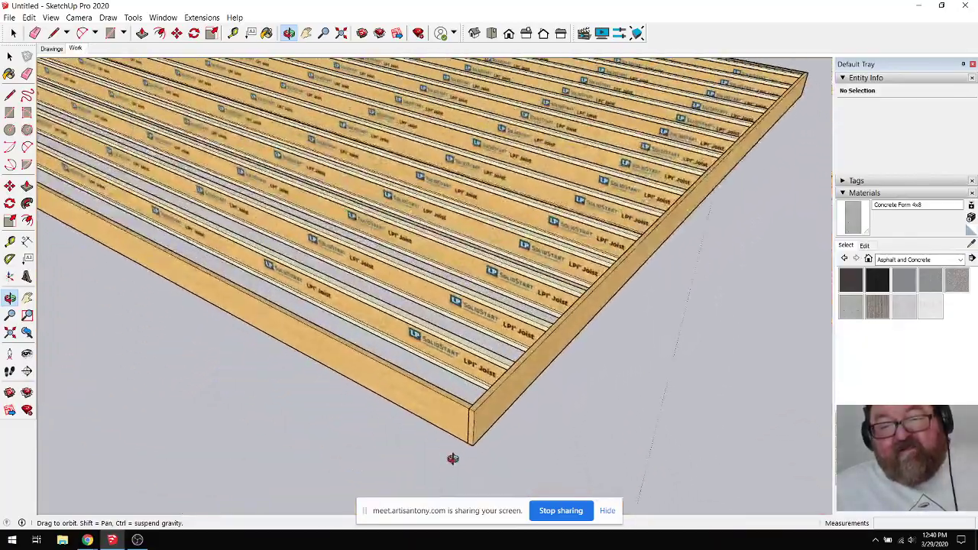
scroll(453, 458, down, 5)
scroll(445, 341, up, 9)
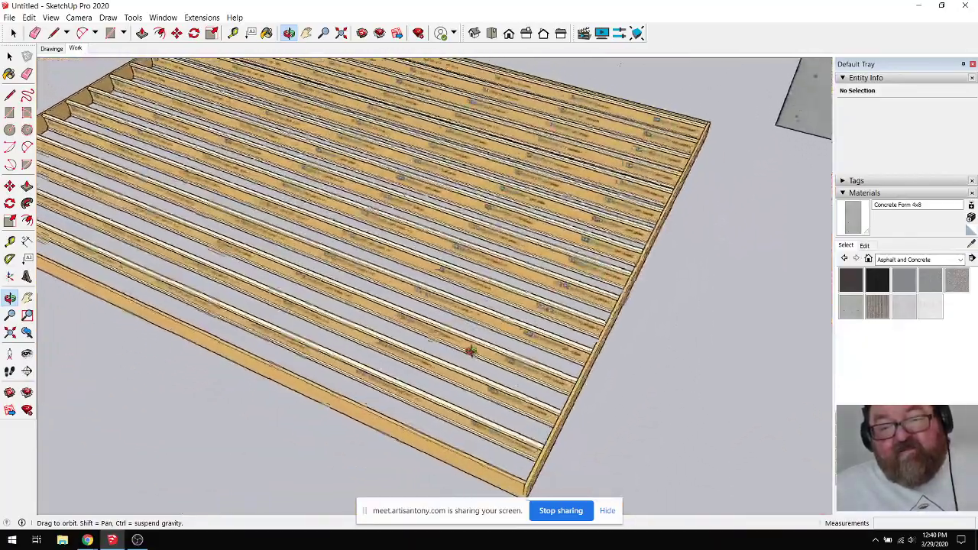
scroll(458, 328, down, 5)
scroll(499, 337, up, 8)
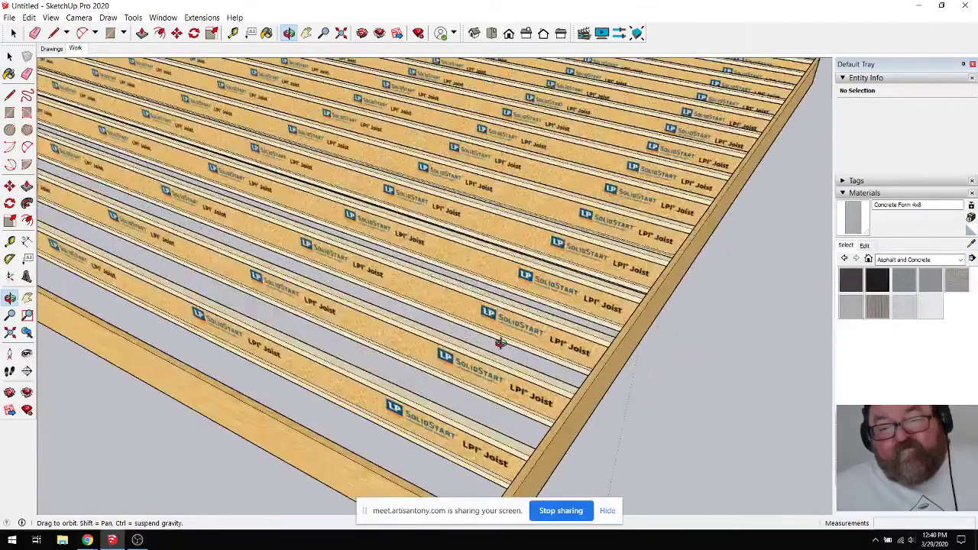
scroll(499, 343, down, 6)
Step: Start a Medeek Truss floor using the BCI Floor family with a rectangular outline
click(13, 33)
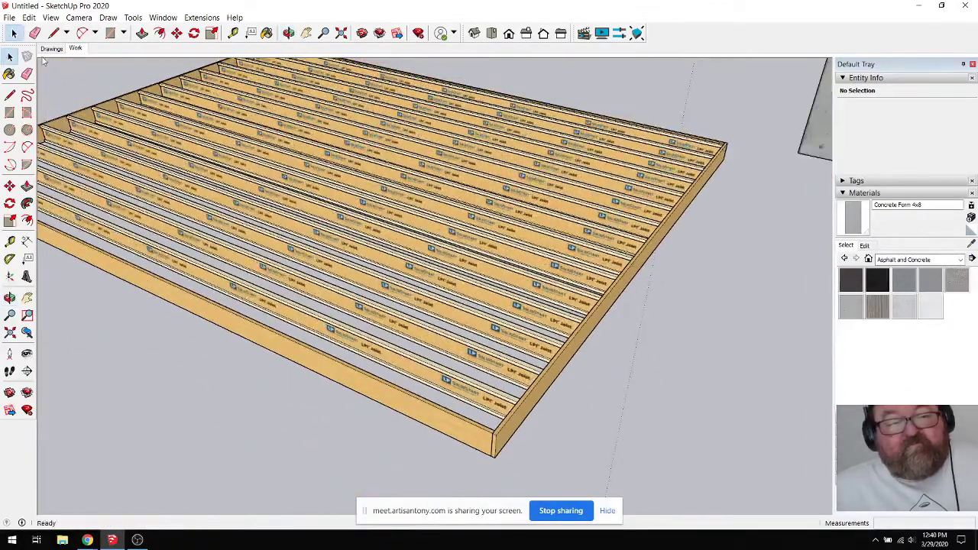
scroll(341, 352, down, 3)
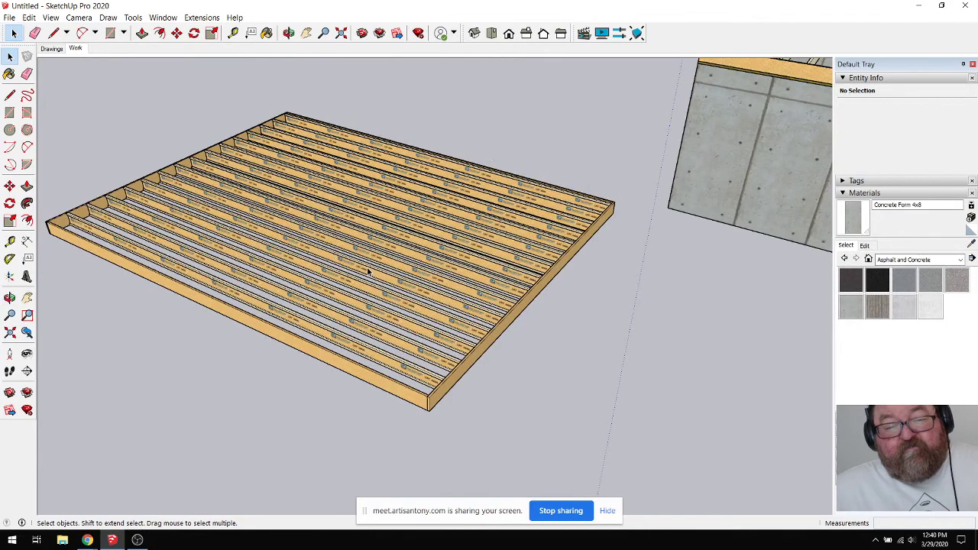
scroll(539, 265, down, 4)
scroll(425, 357, up, 4)
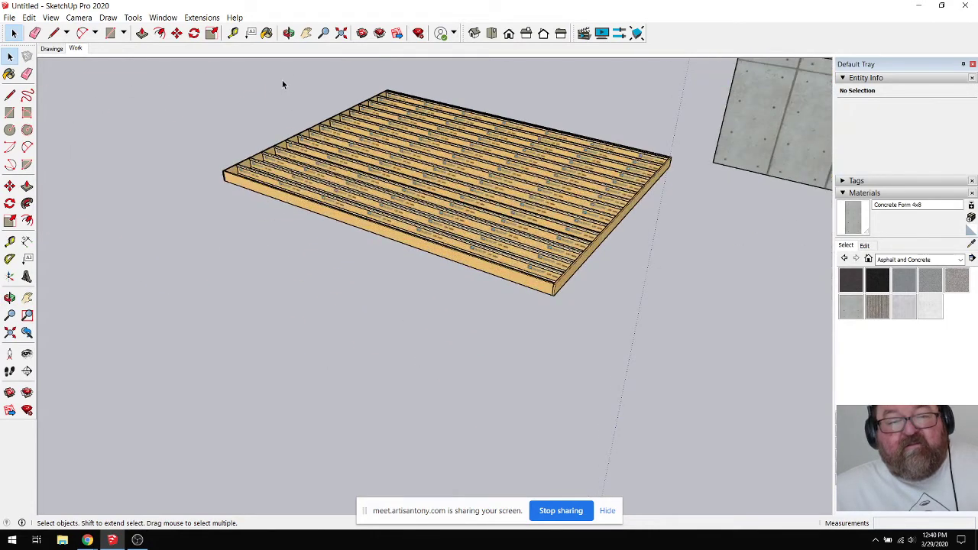
click(201, 17)
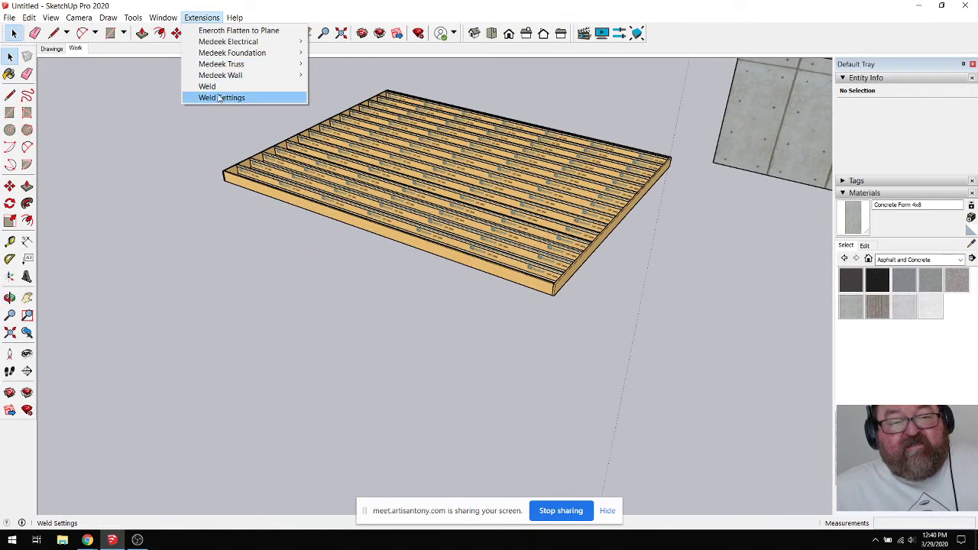
mouse_move(221, 64)
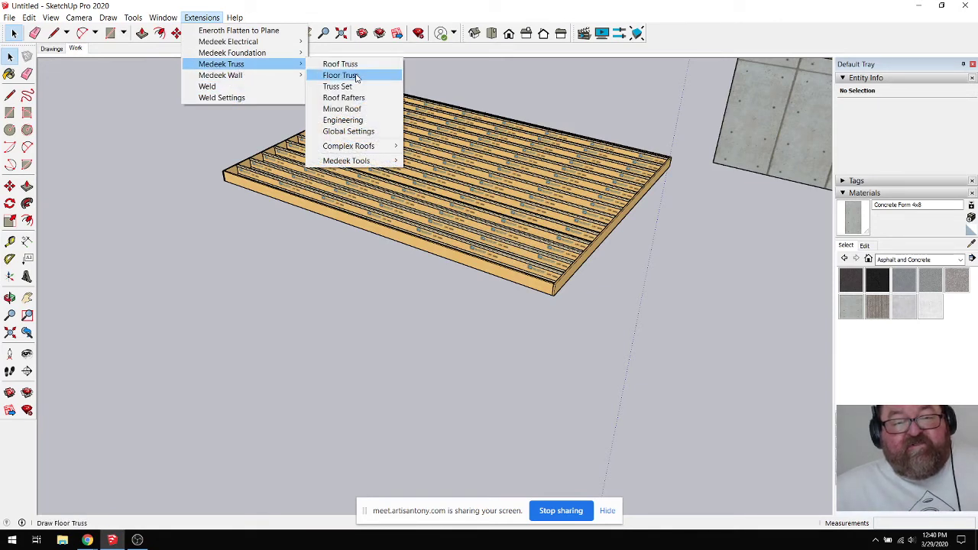
click(356, 76)
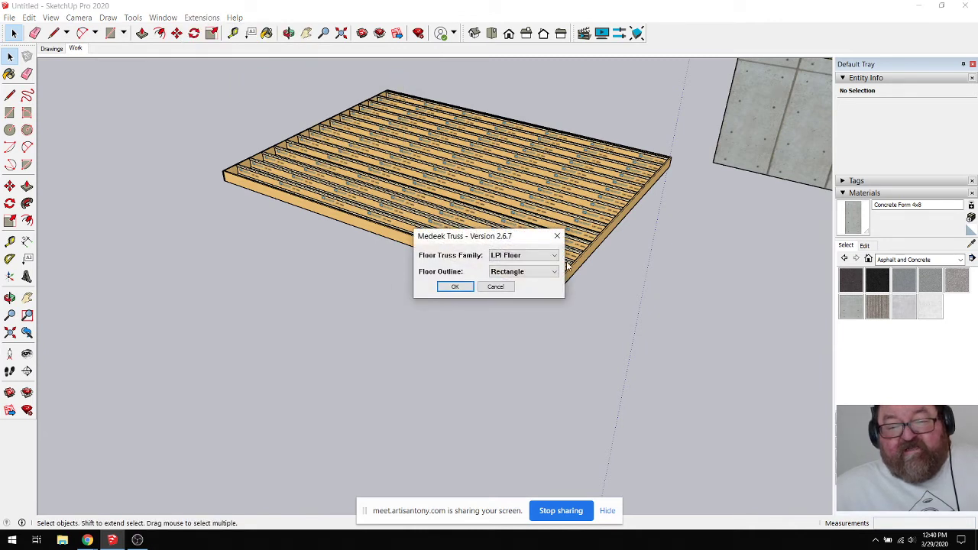
click(552, 255)
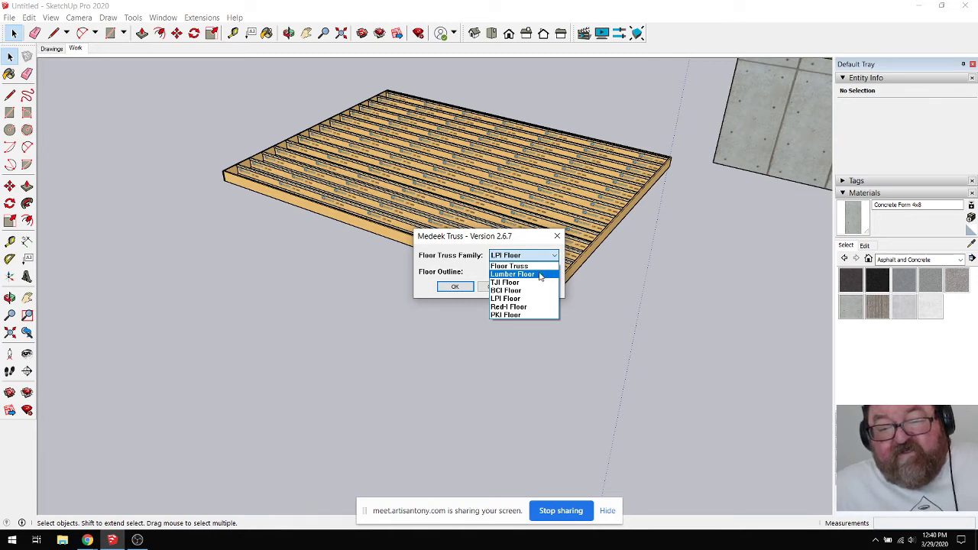
click(528, 291)
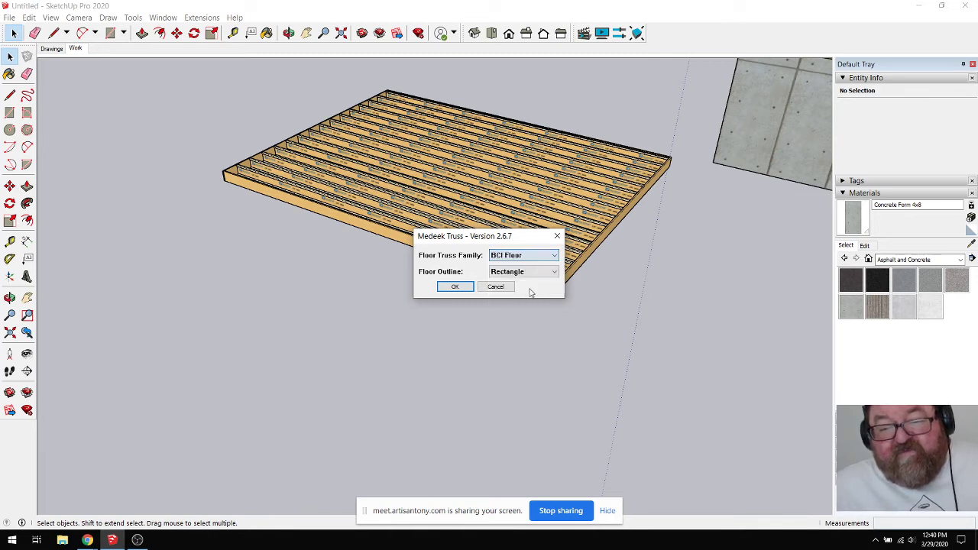
click(456, 288)
Step: Place a floor outline about 7.7 ft by 15 ft beside the LPI floor and generate it with BCI 4500-9.5 joists and a 1.25 in rimboard
click(295, 427)
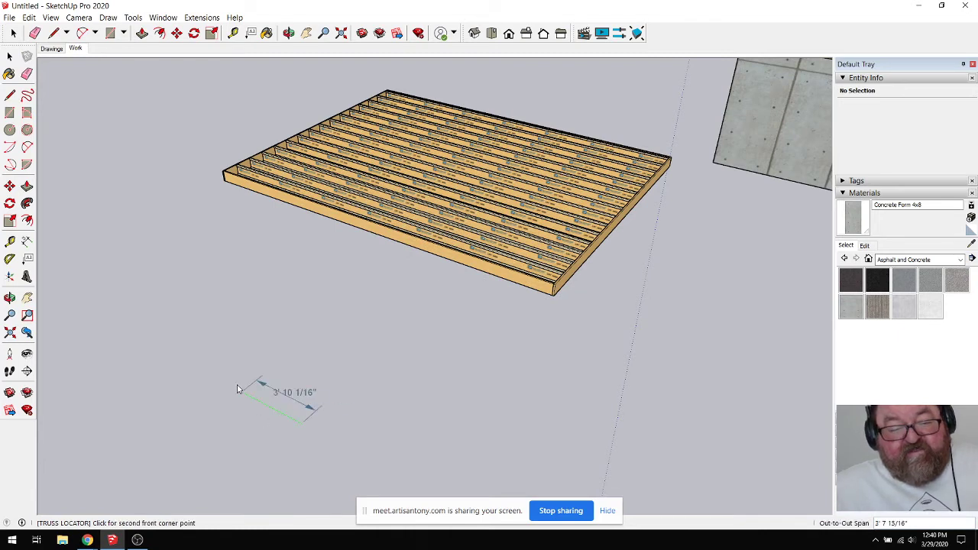
click(394, 339)
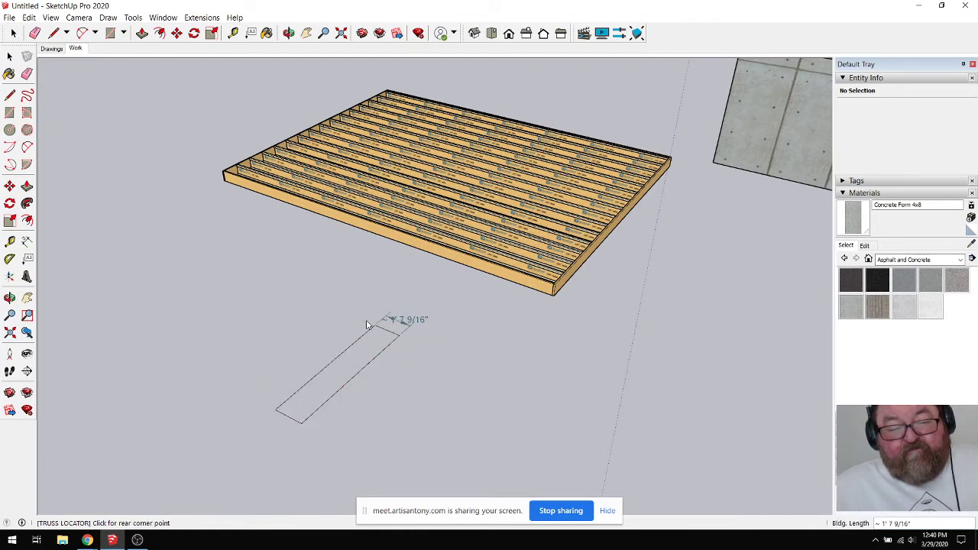
click(193, 264)
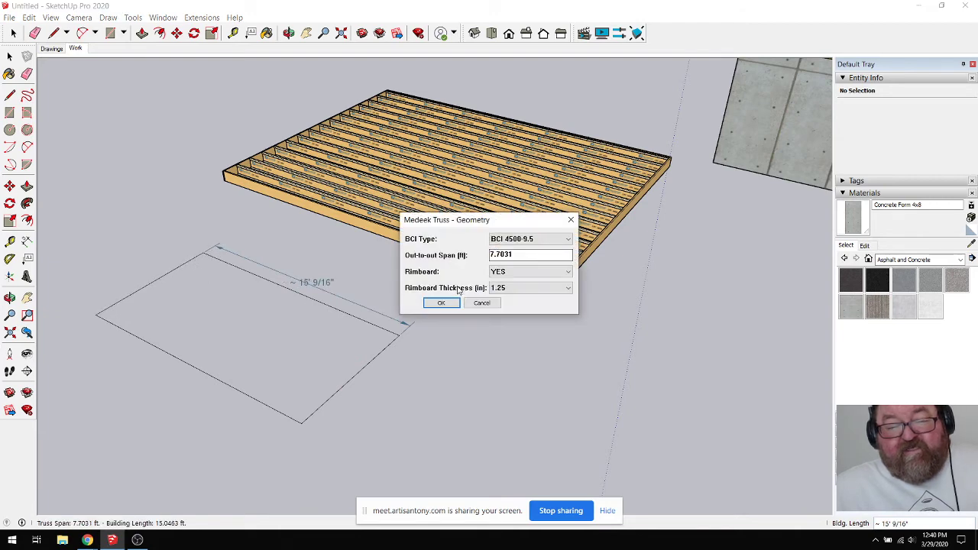
click(441, 303)
click(460, 295)
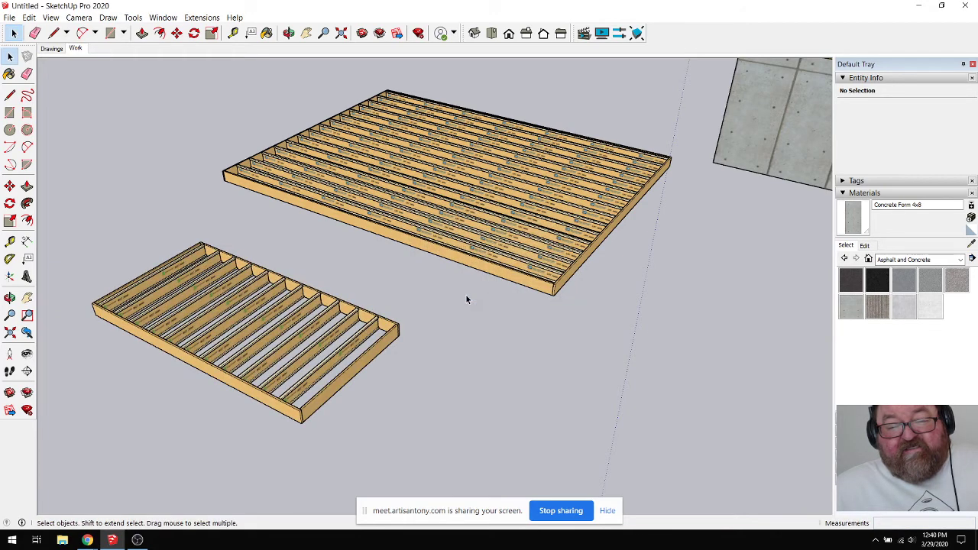
Step: Examine the Boise Cascade BCI textures on the joist webs and the flanges and rimboard of the smaller floor
scroll(378, 377, up, 8)
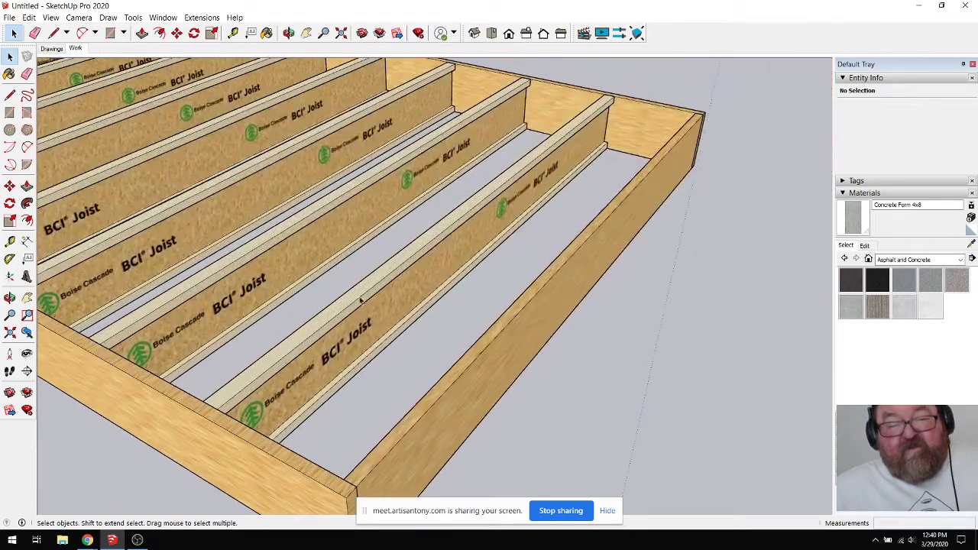
click(288, 33)
drag(321, 229, 438, 251)
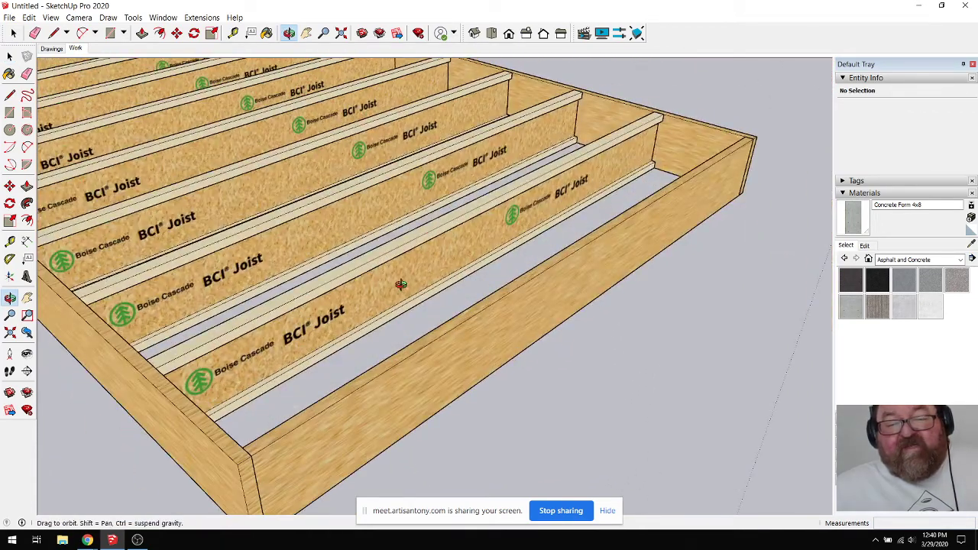
drag(399, 280, 336, 278)
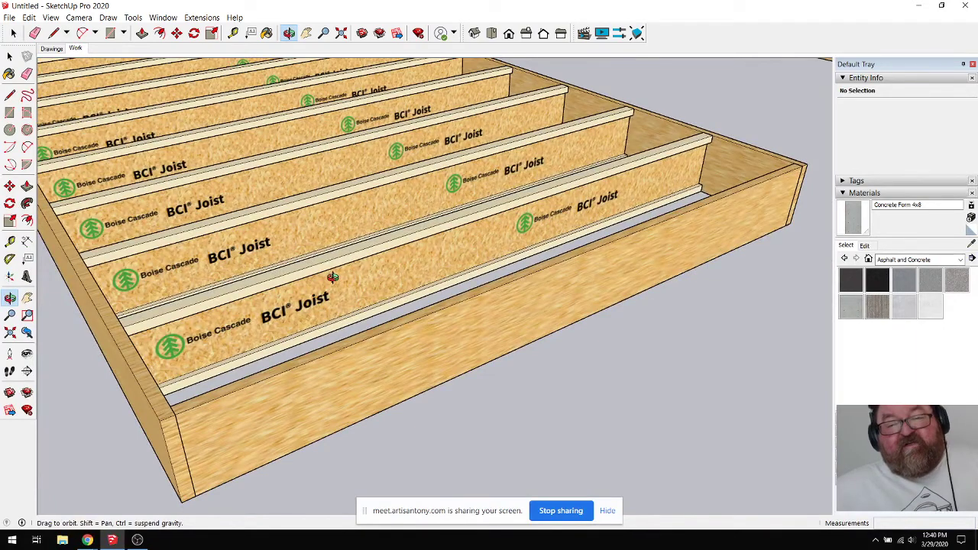
drag(332, 277, 331, 326)
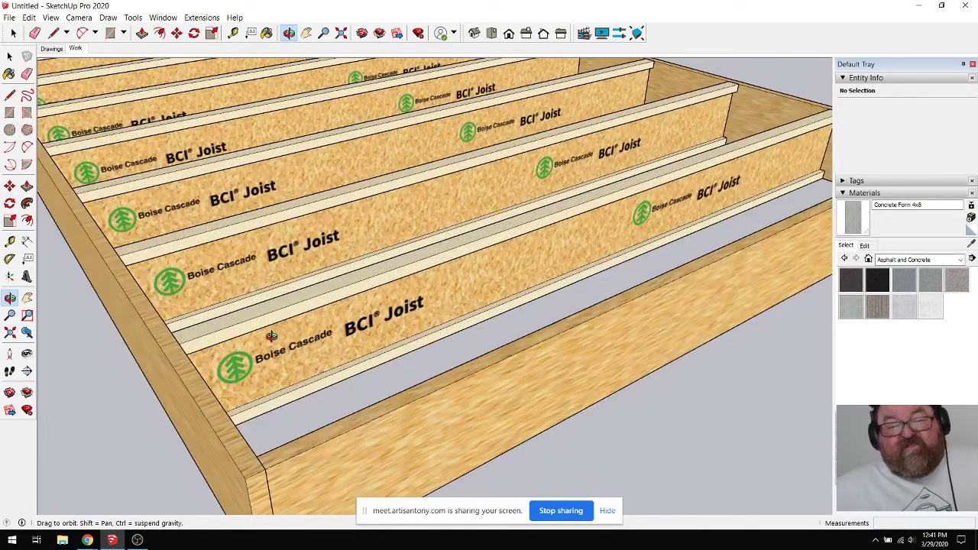
drag(271, 336, 222, 349)
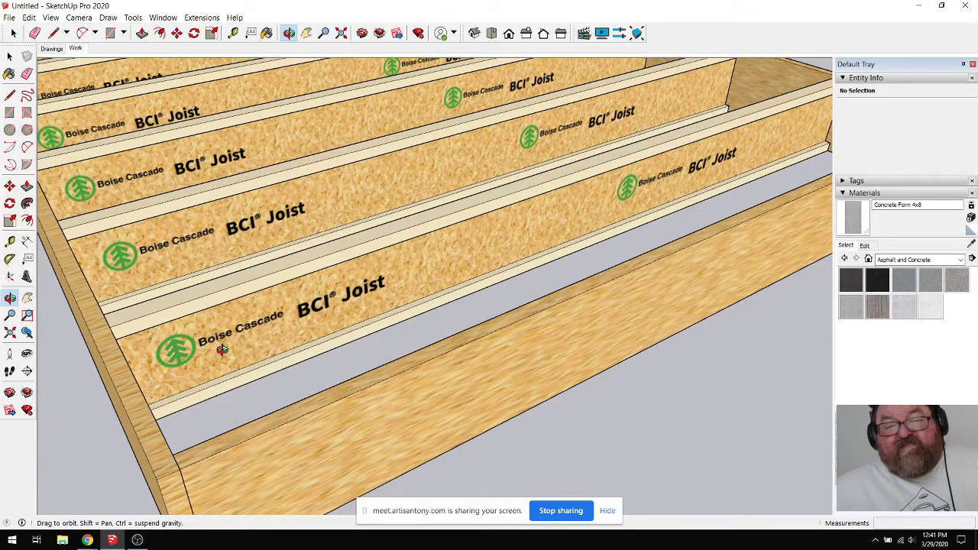
scroll(318, 340, up, 4)
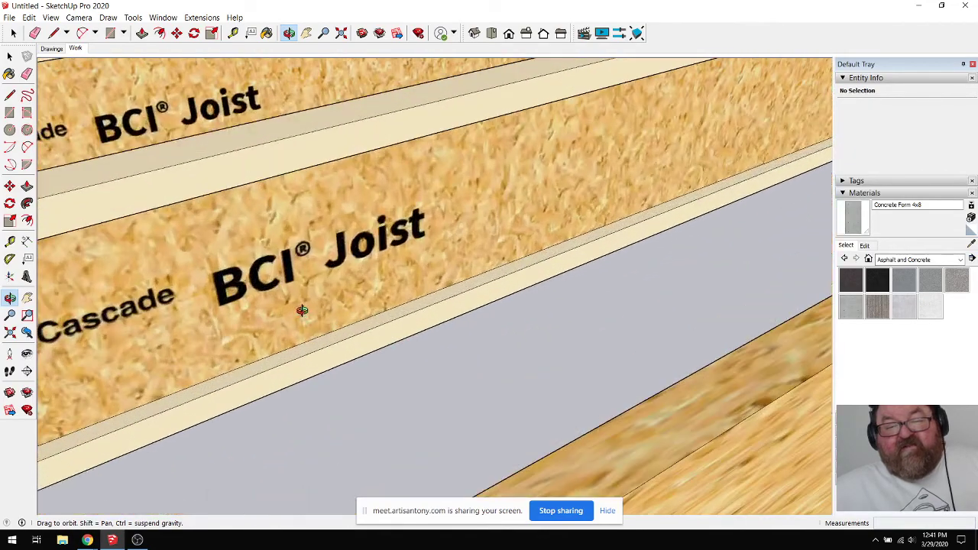
scroll(318, 333, down, 10)
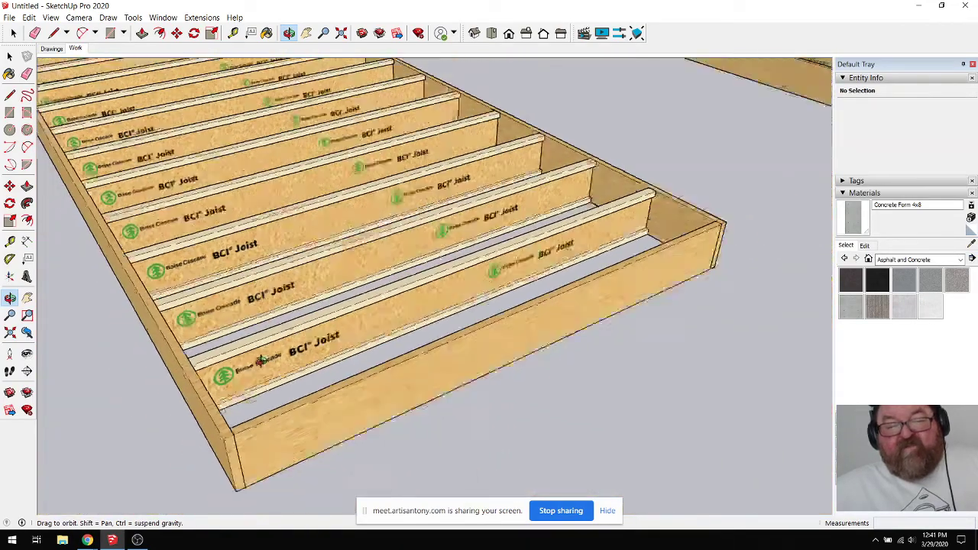
scroll(347, 313, down, 5)
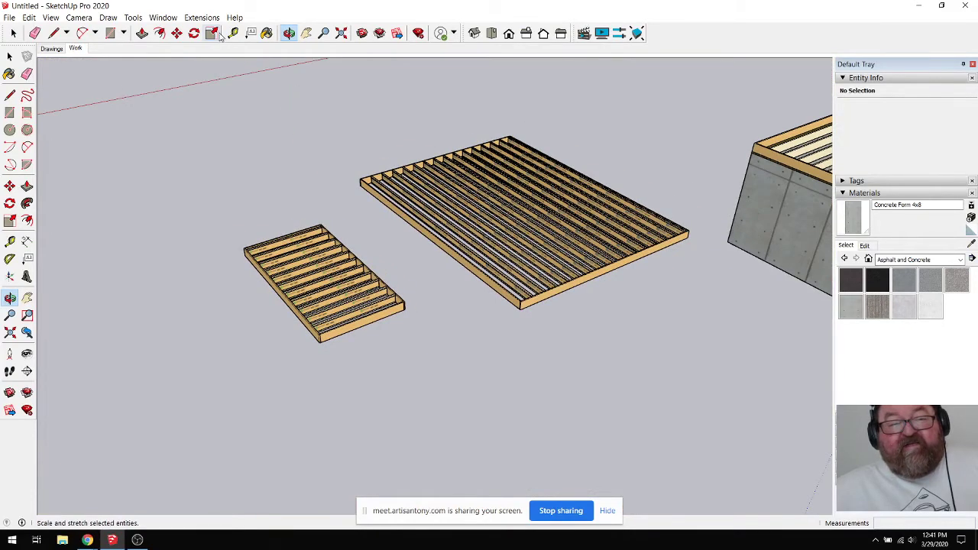
Step: Start a Medeek Truss roof truss using the Common truss family
click(198, 18)
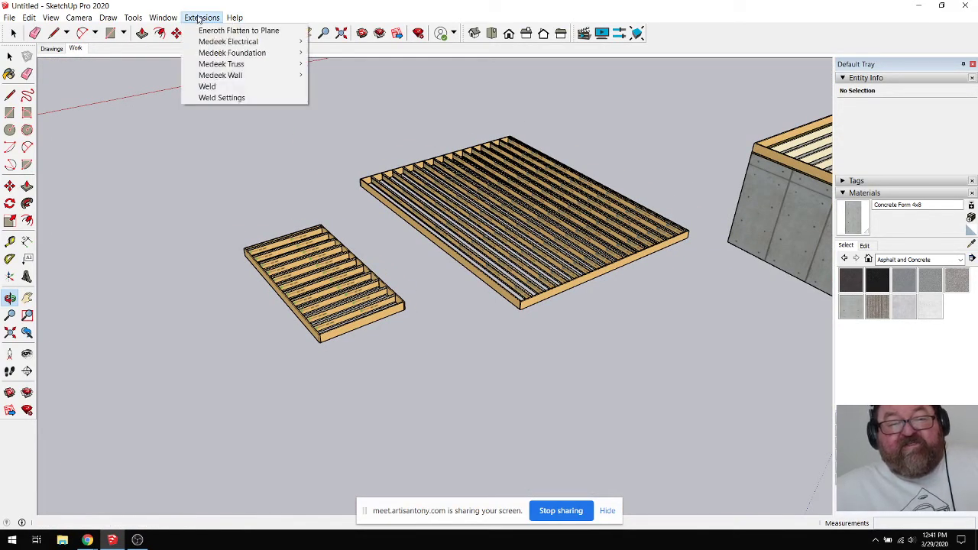
mouse_move(252, 74)
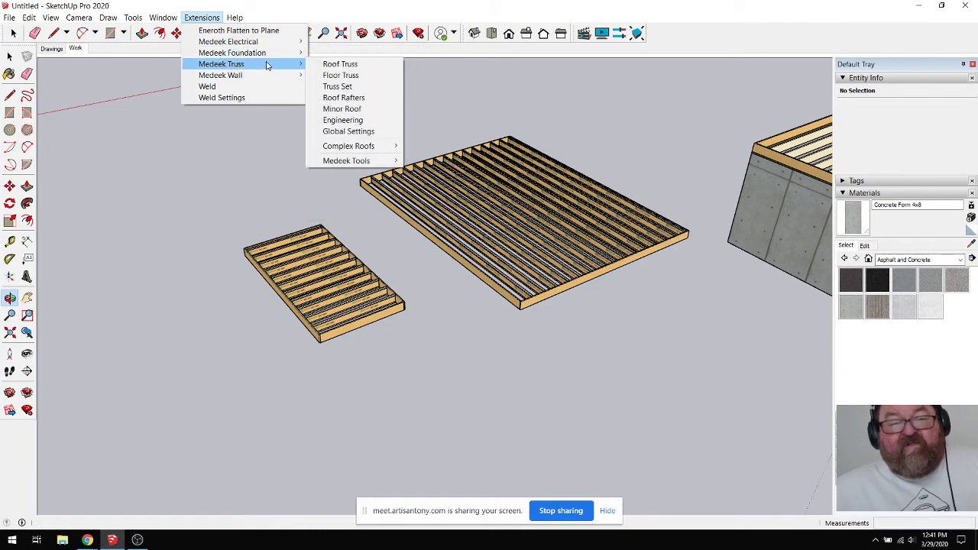
click(346, 64)
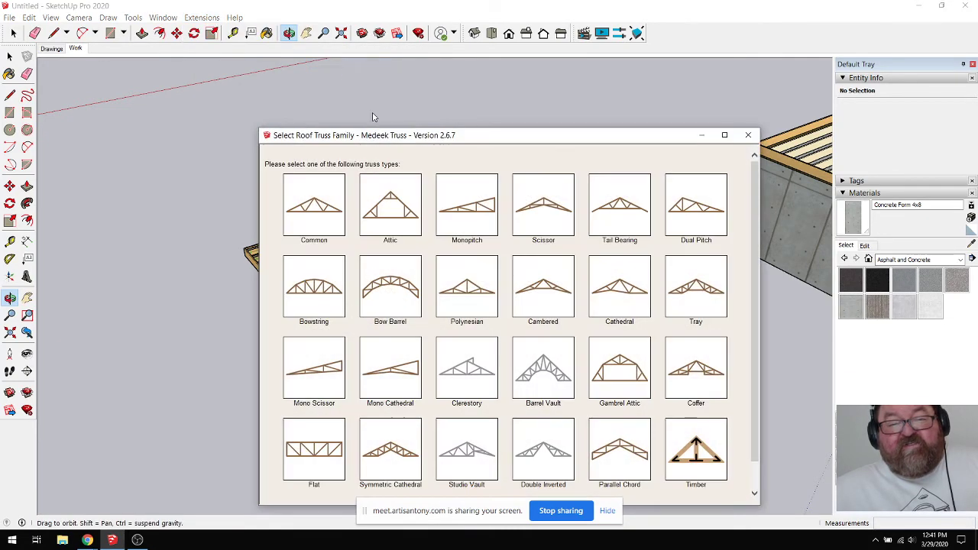
click(324, 212)
scroll(489, 303, down, 1)
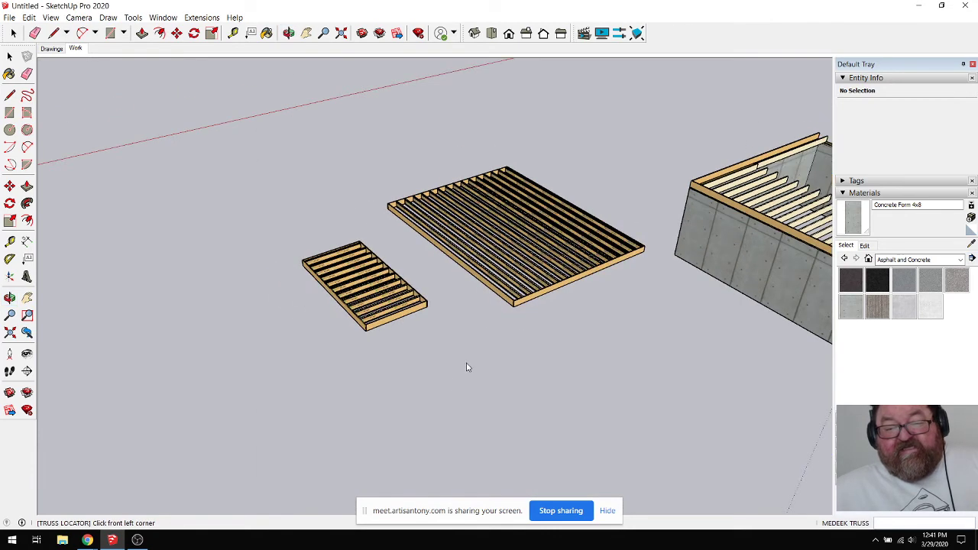
Step: Place a roof outline about 12.9 ft by 15.1 ft near the floors and generate Fink trusses with 4/12 pitch and 12 in overhangs
click(444, 388)
click(541, 477)
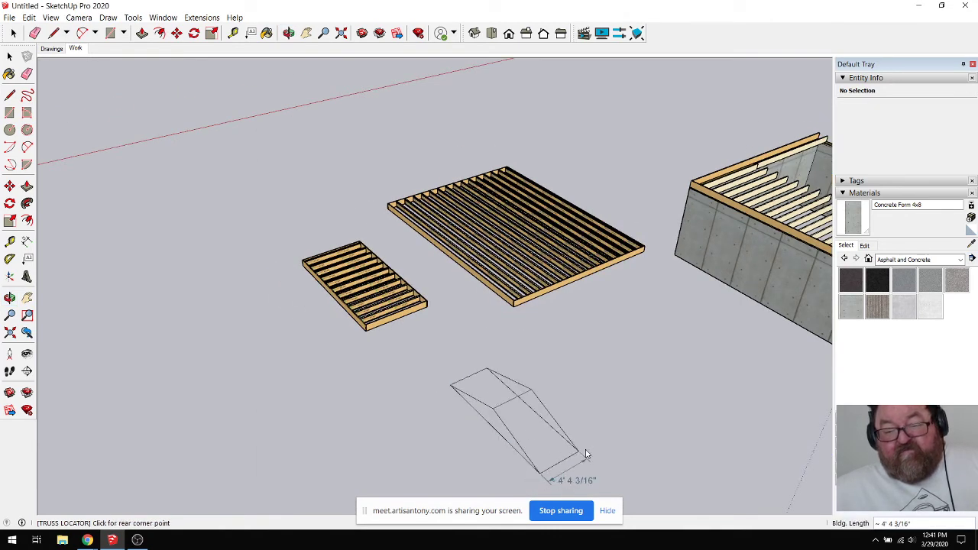
click(685, 416)
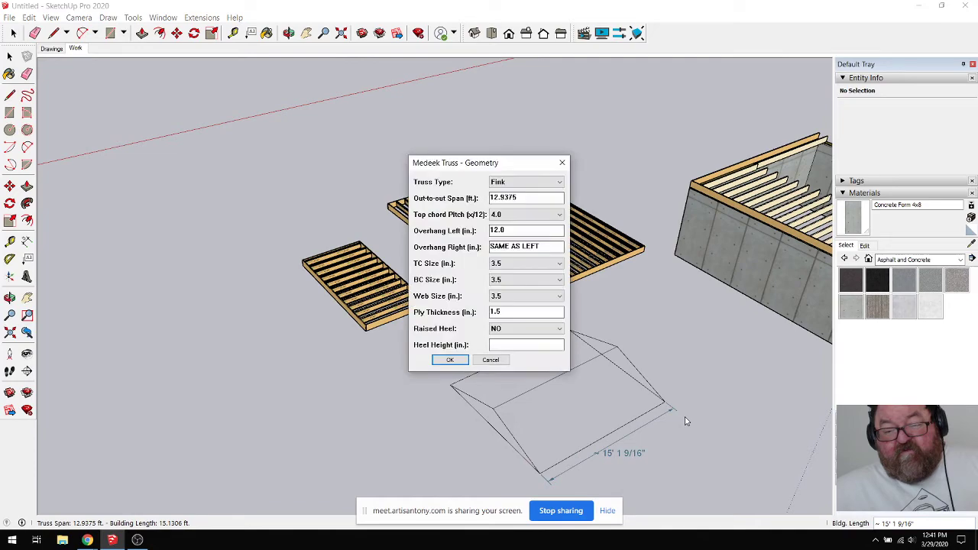
click(451, 360)
click(444, 311)
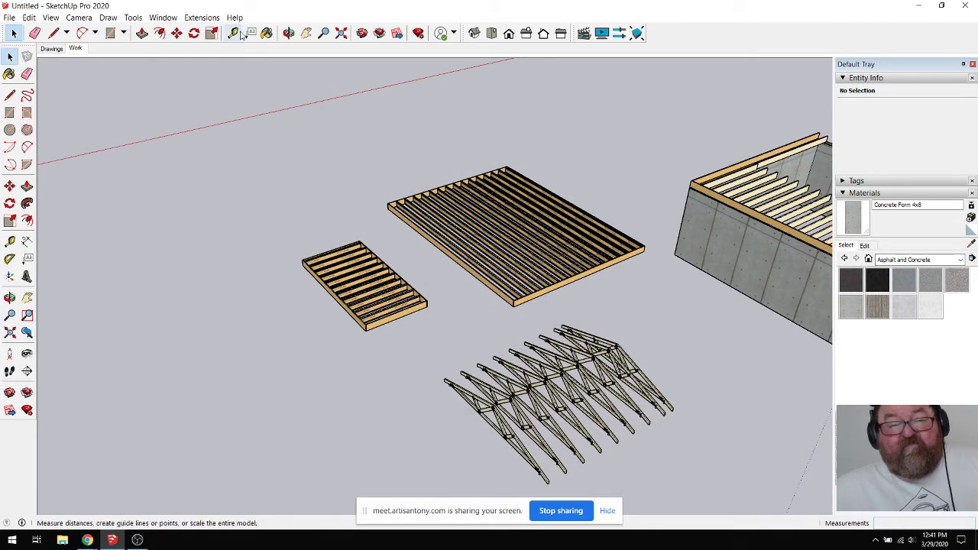
Step: Examine the generated Fink trusses from several angles, including the metal connector plates at the webs and the peak
click(289, 33)
drag(334, 178, 507, 161)
scroll(627, 369, up, 10)
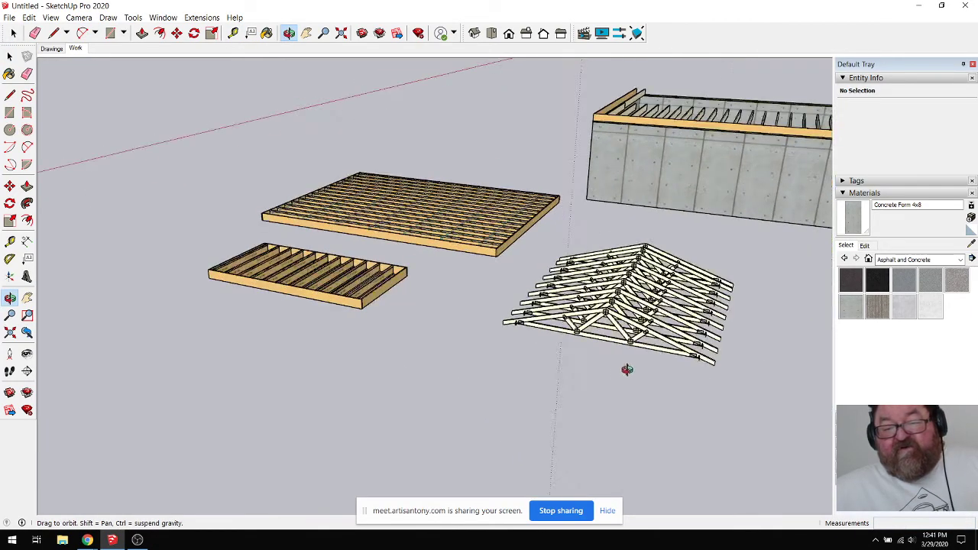
drag(574, 334, 532, 294)
drag(413, 285, 432, 234)
scroll(432, 235, up, 8)
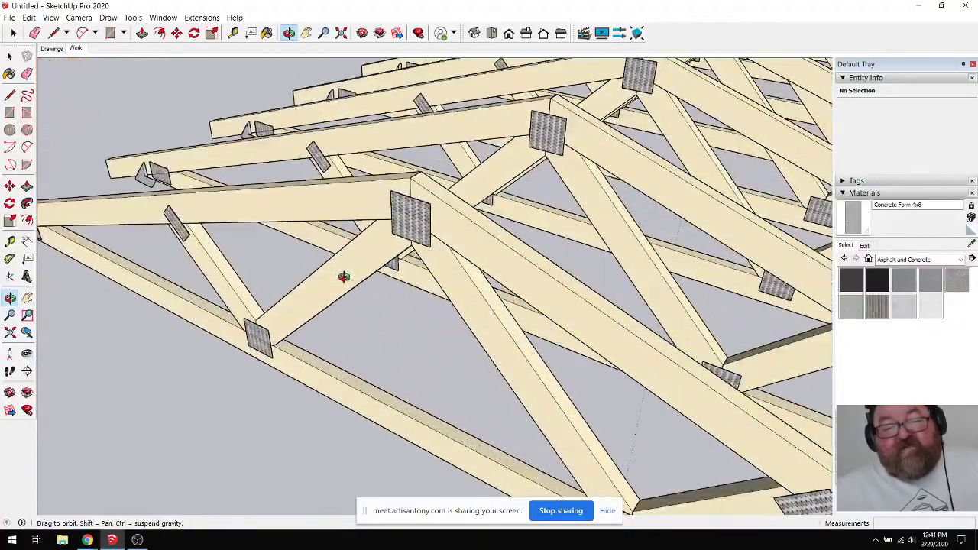
drag(344, 276, 420, 243)
drag(520, 221, 310, 292)
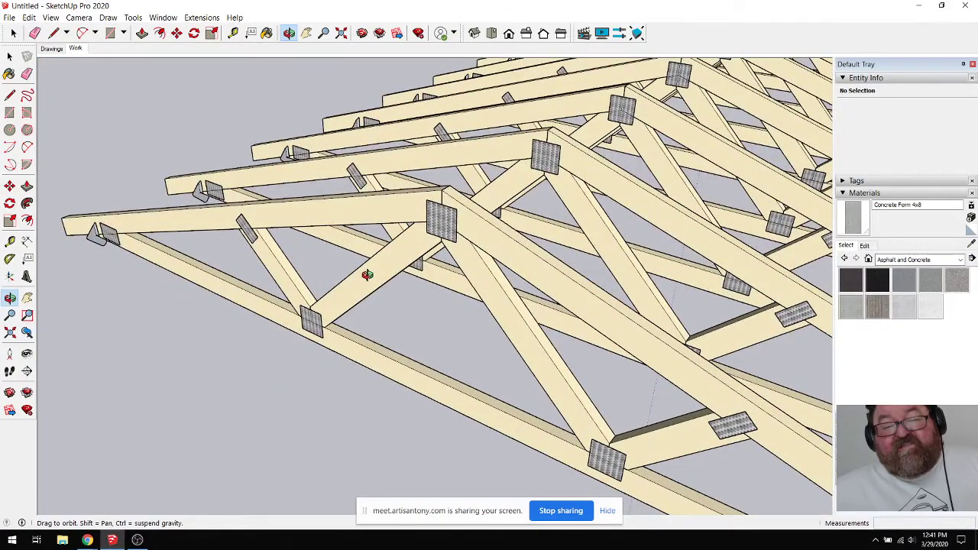
drag(367, 275, 213, 225)
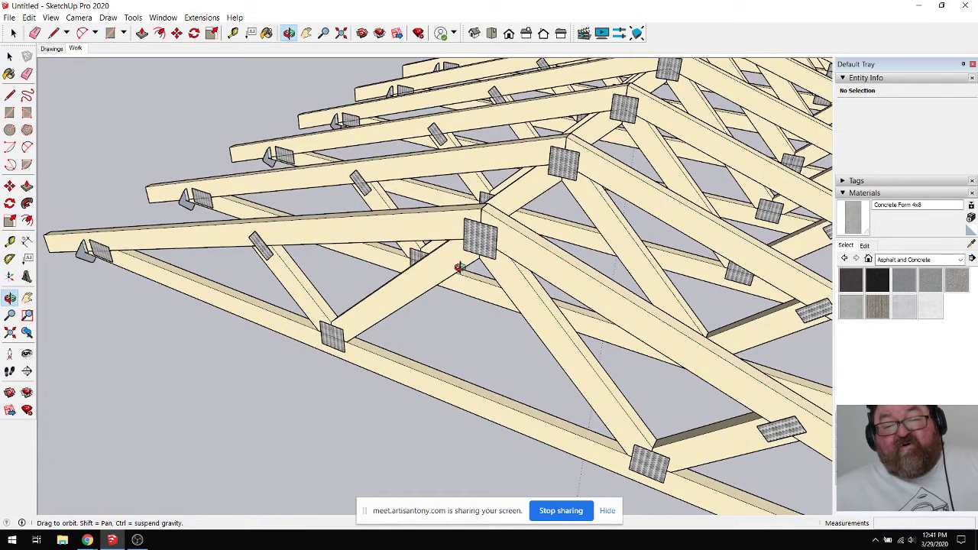
scroll(489, 237, up, 10)
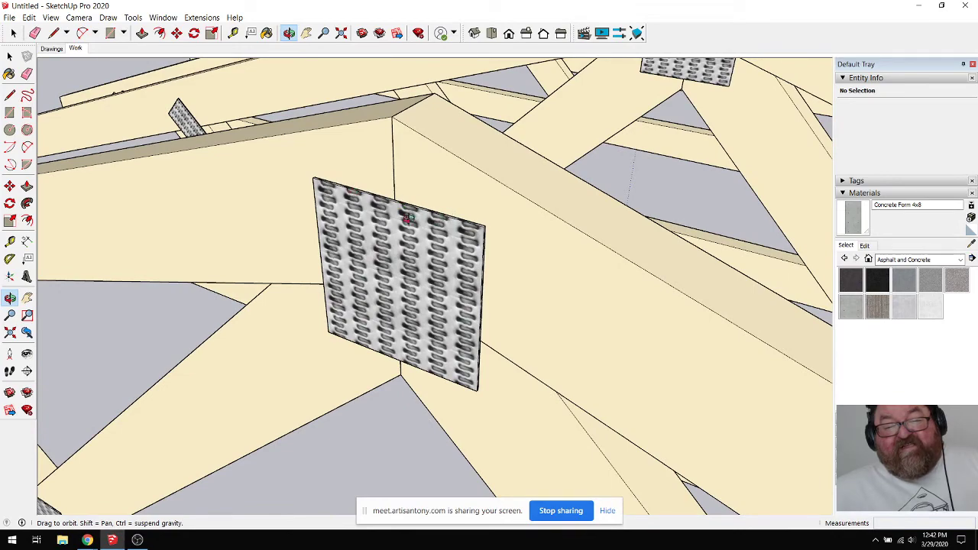
scroll(409, 218, down, 10)
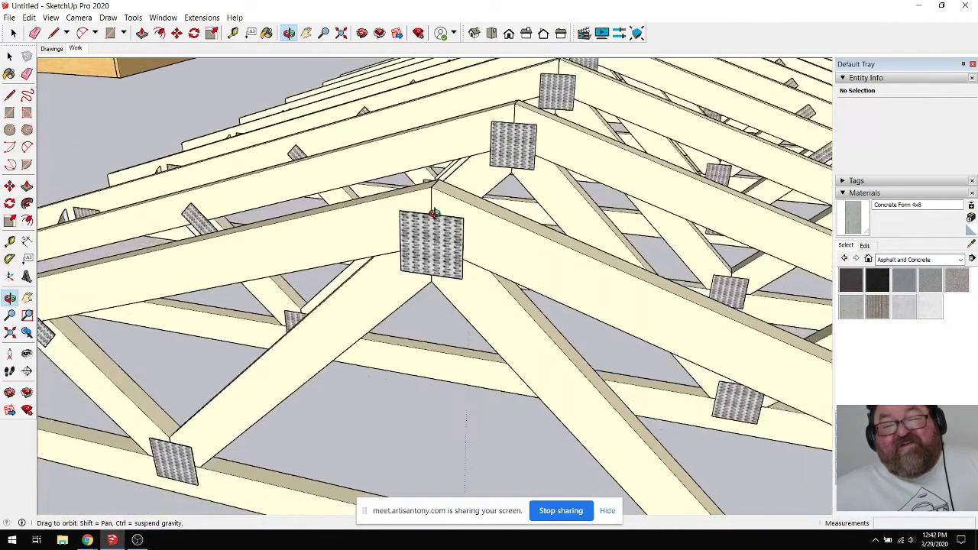
scroll(433, 213, down, 8)
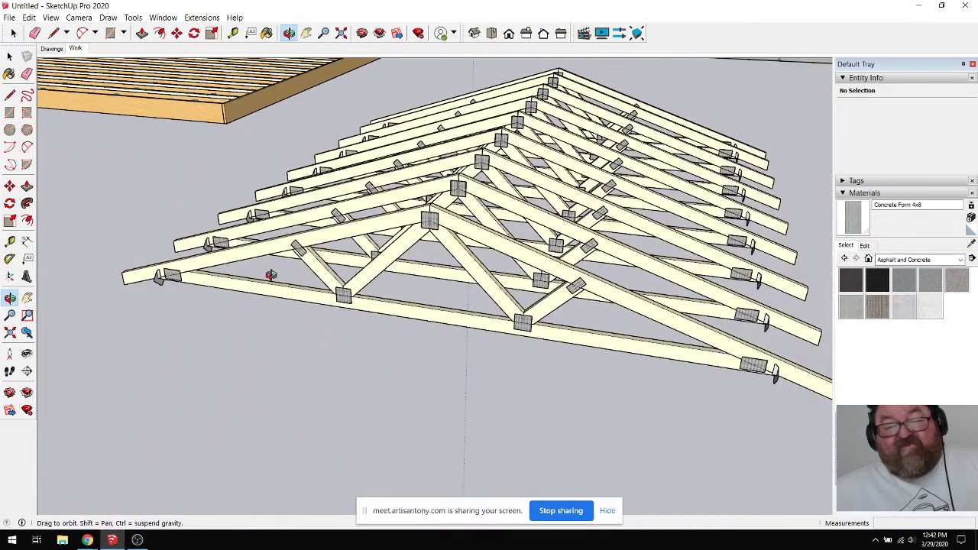
drag(449, 225, 396, 277)
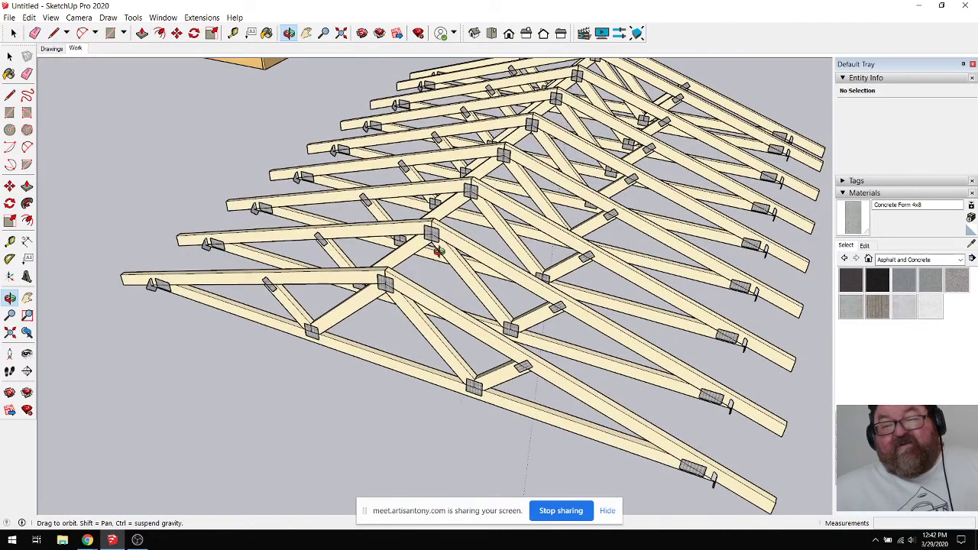
Step: Inspect the row of Fink trusses up close and from farther away, including the heel joints and overhanging ends
drag(395, 273, 421, 246)
scroll(421, 246, up, 3)
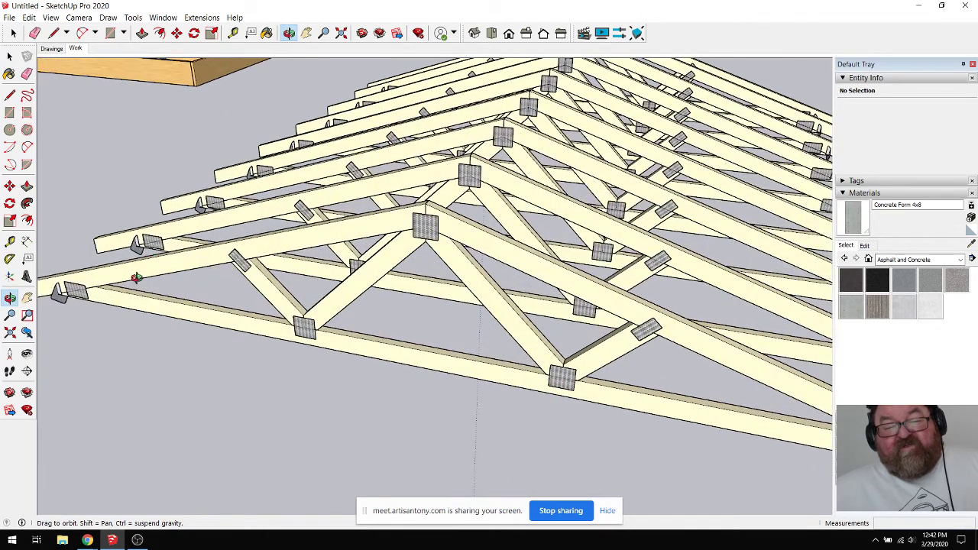
scroll(108, 291, down, 6)
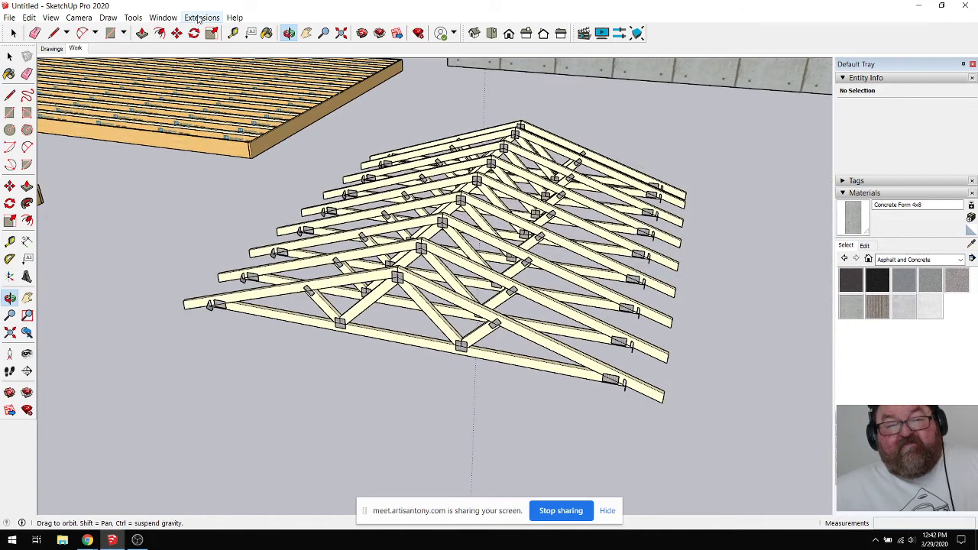
scroll(419, 344, up, 2)
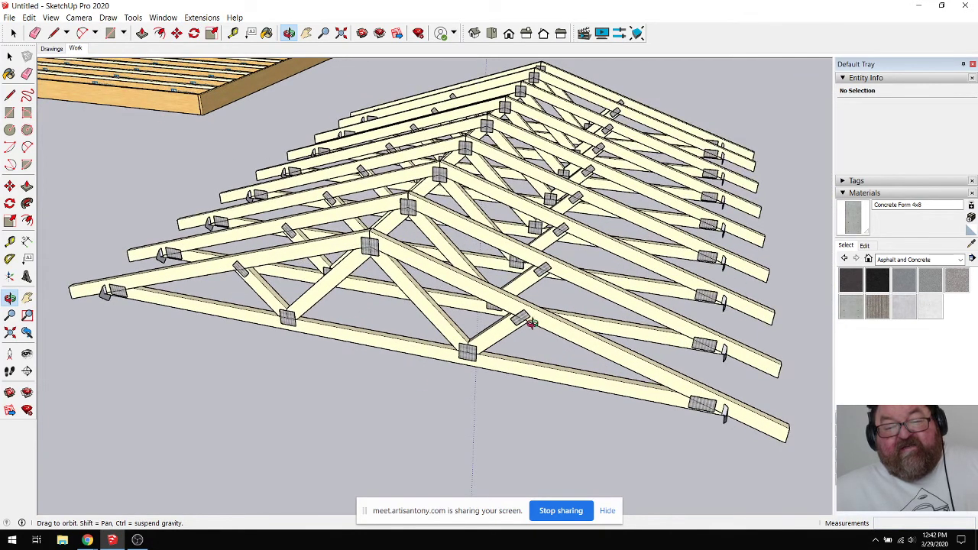
middle_drag(409, 267, 361, 281)
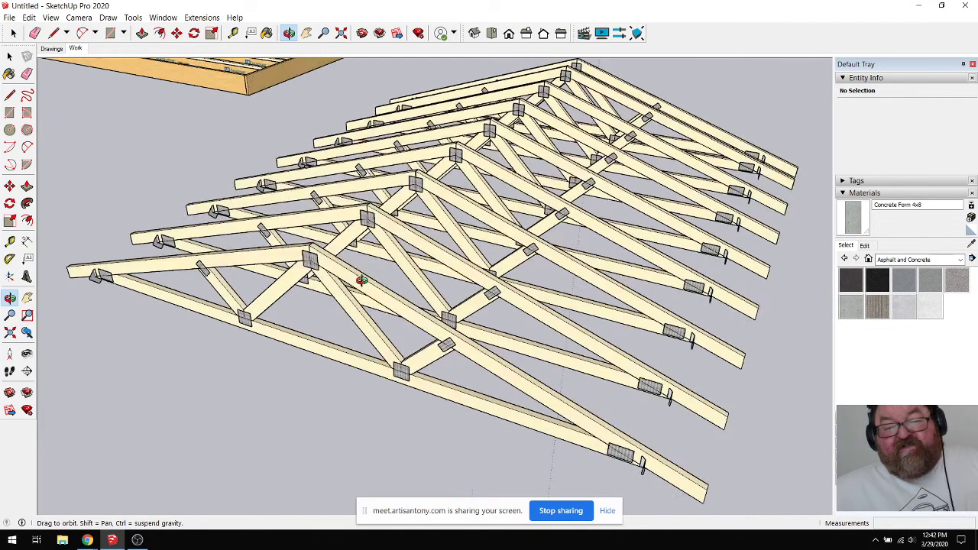
middle_drag(421, 347, 498, 373)
scroll(447, 344, up, 4)
scroll(523, 346, down, 5)
scroll(495, 349, down, 1)
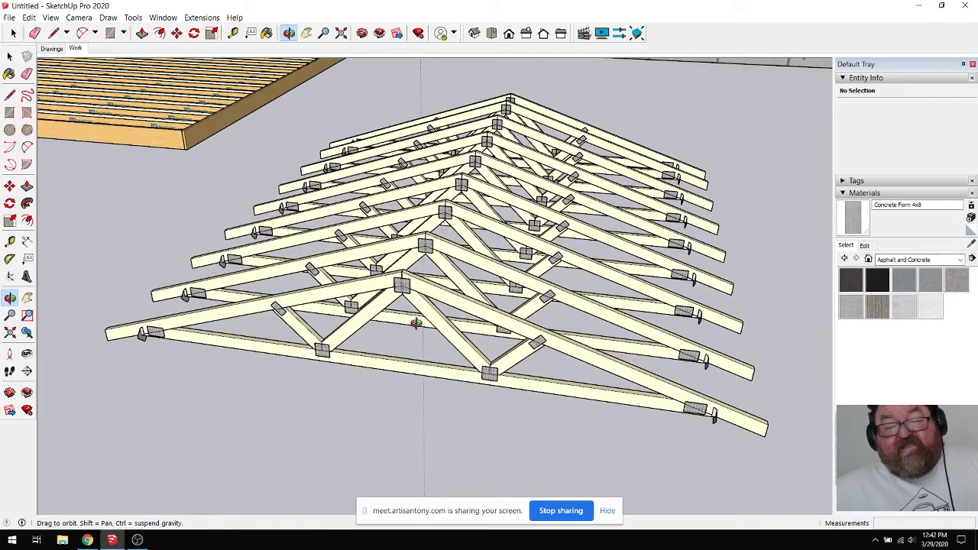
scroll(531, 385, up, 4)
scroll(542, 383, down, 3)
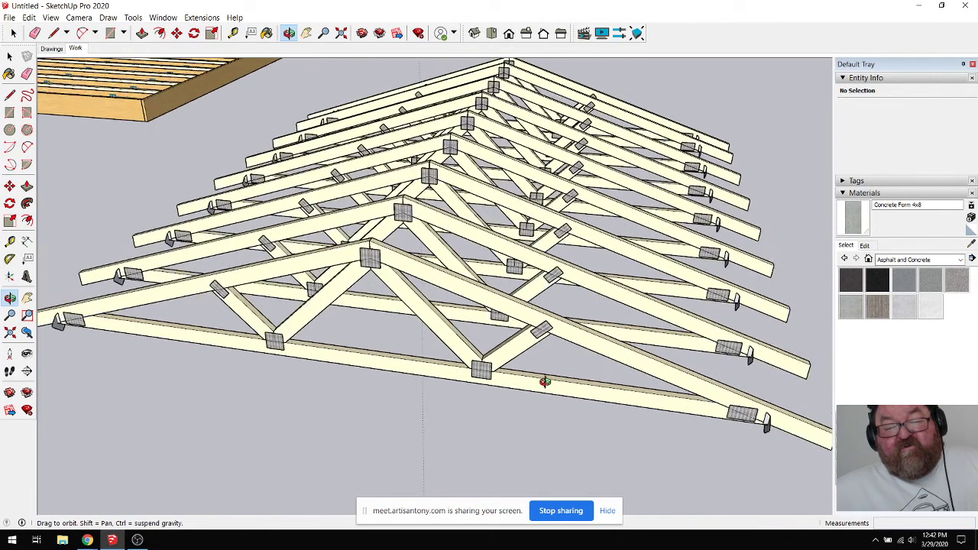
scroll(397, 321, down, 7)
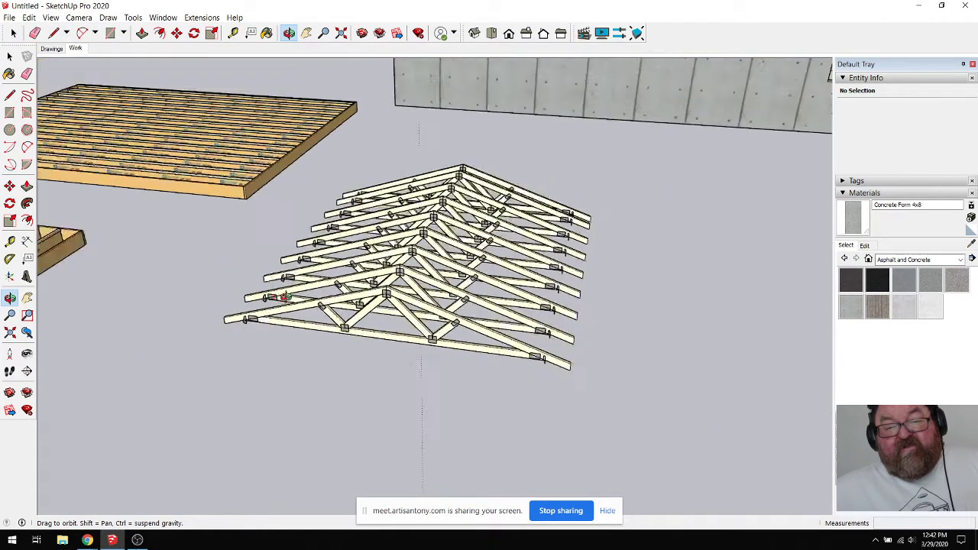
middle_drag(388, 315, 390, 321)
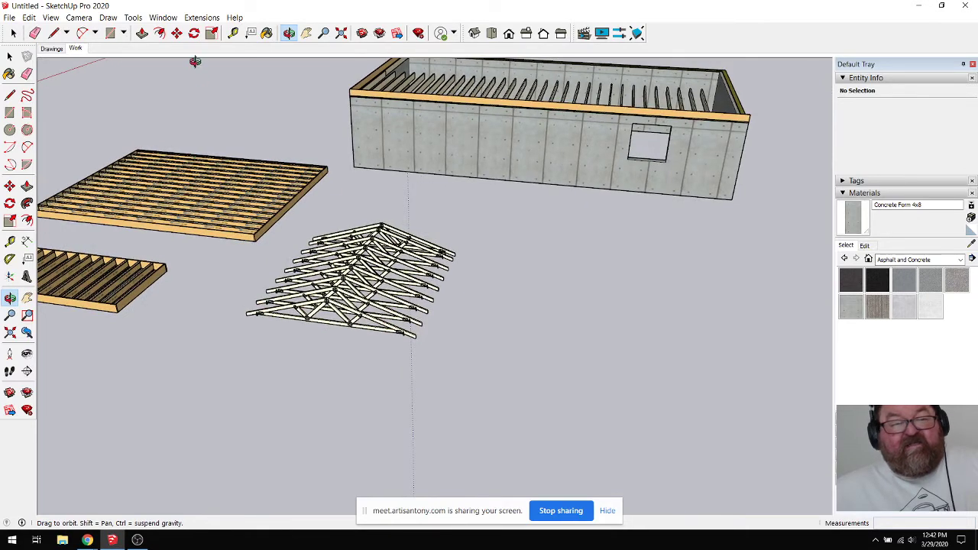
Step: Review the general, materials and layer options in the Medeek Truss global settings
click(202, 17)
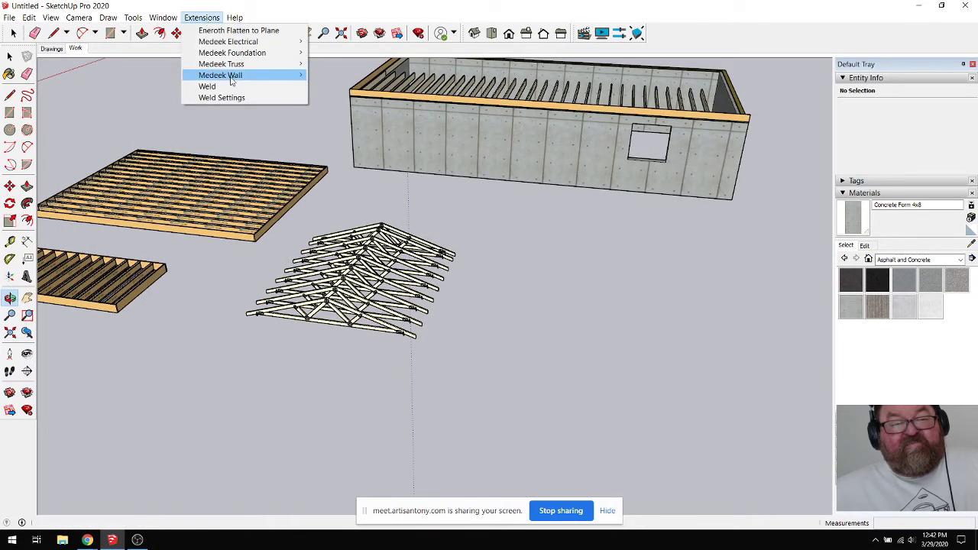
mouse_move(222, 63)
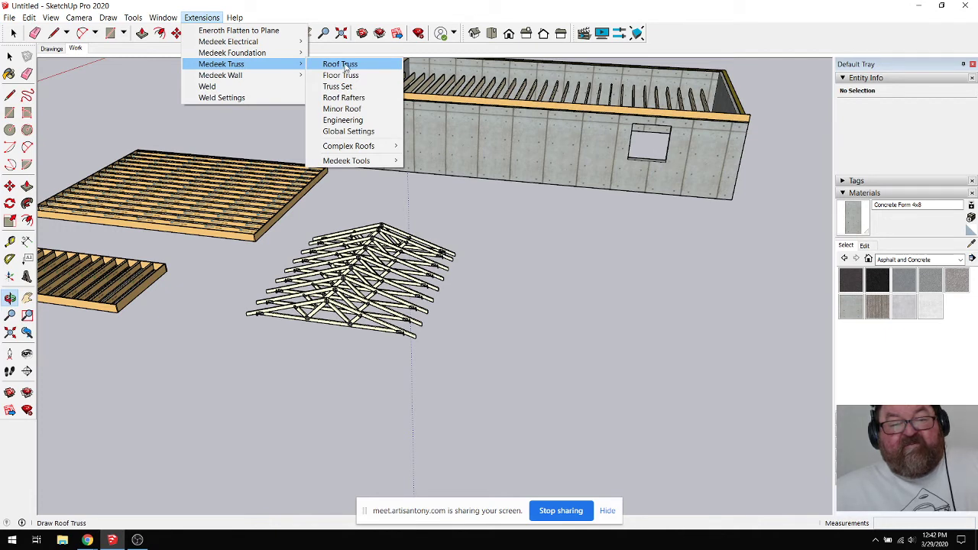
click(368, 131)
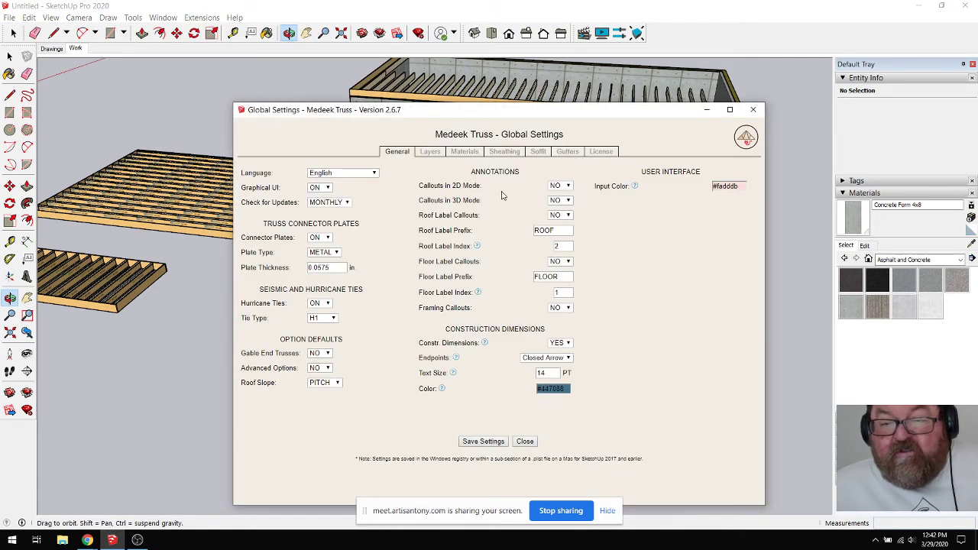
click(466, 152)
click(430, 152)
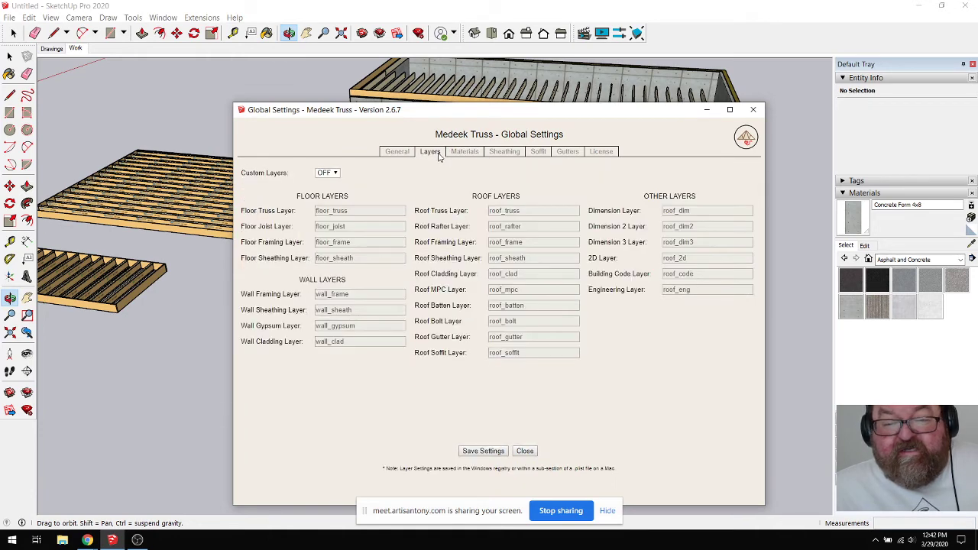
click(526, 452)
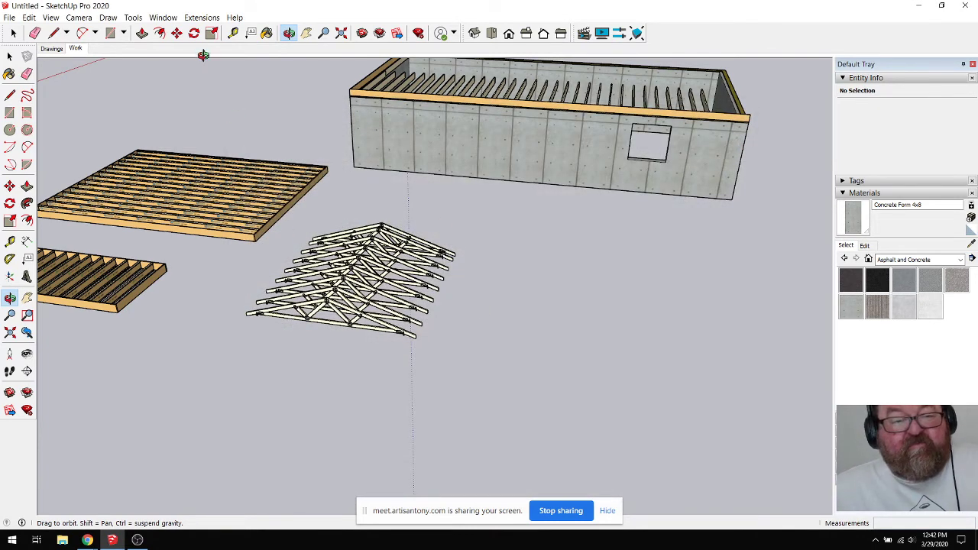
Step: Generate Scissor 4/4 roof trusses about 21.1 ft by 20.6 ft beside the Fink trusses, with 6/12 top chord, 3/12 bottom chord and 12 in overhangs
click(202, 17)
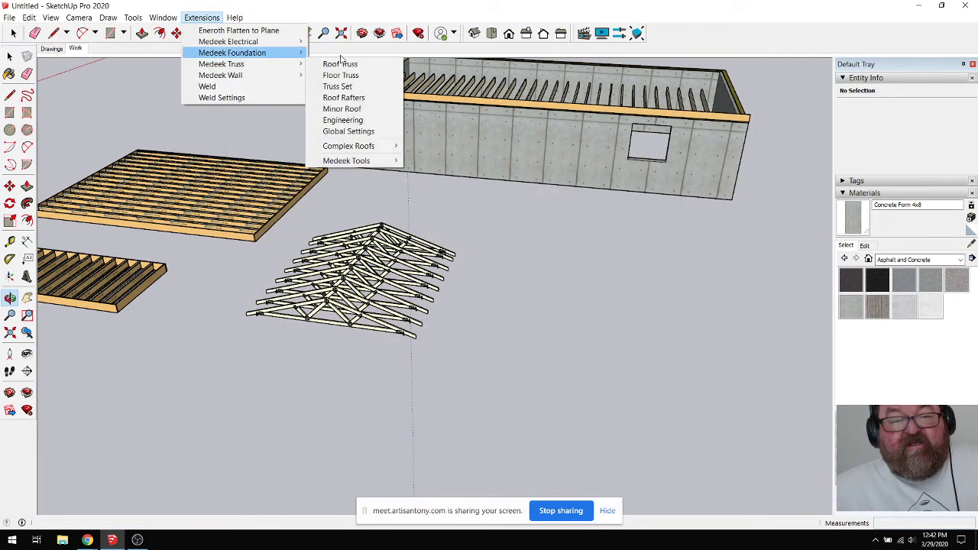
click(331, 65)
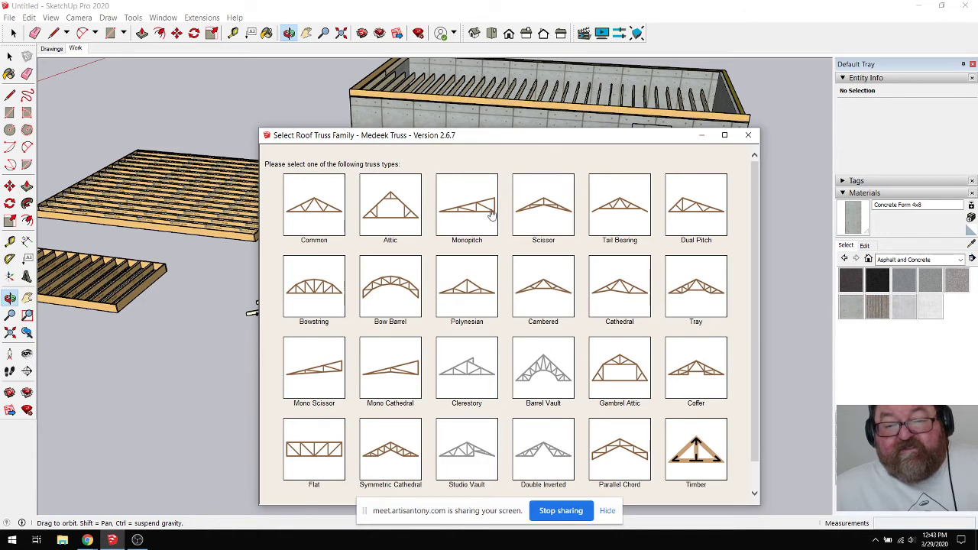
click(547, 210)
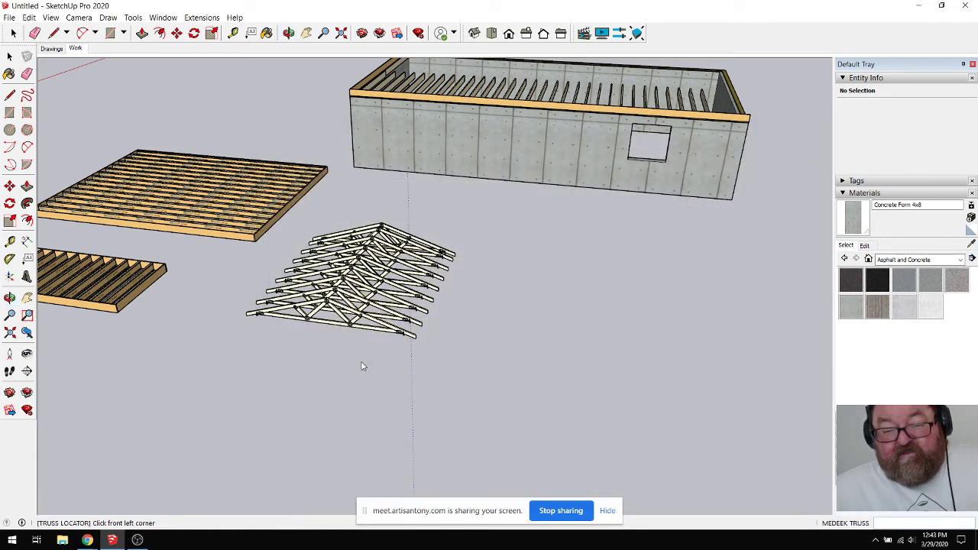
scroll(363, 367, down, 2)
click(463, 373)
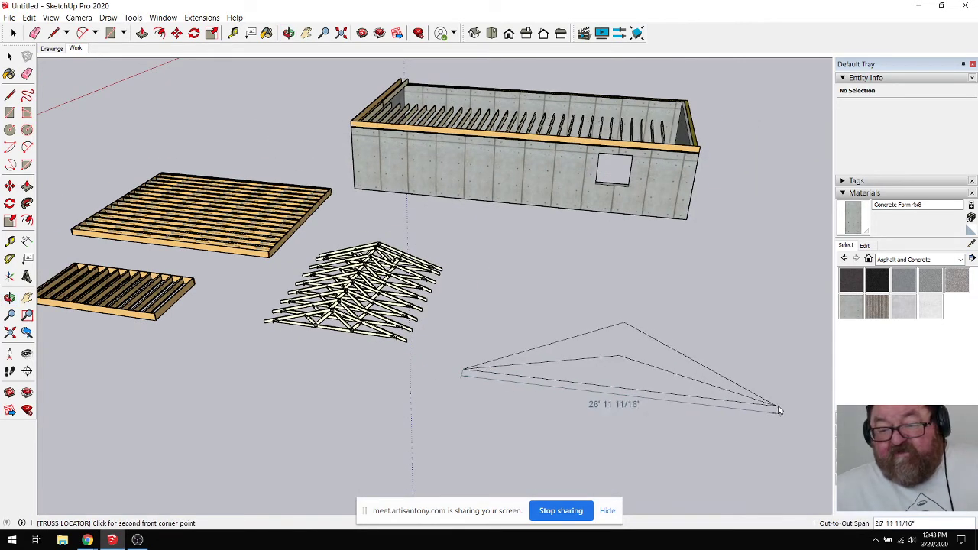
click(703, 403)
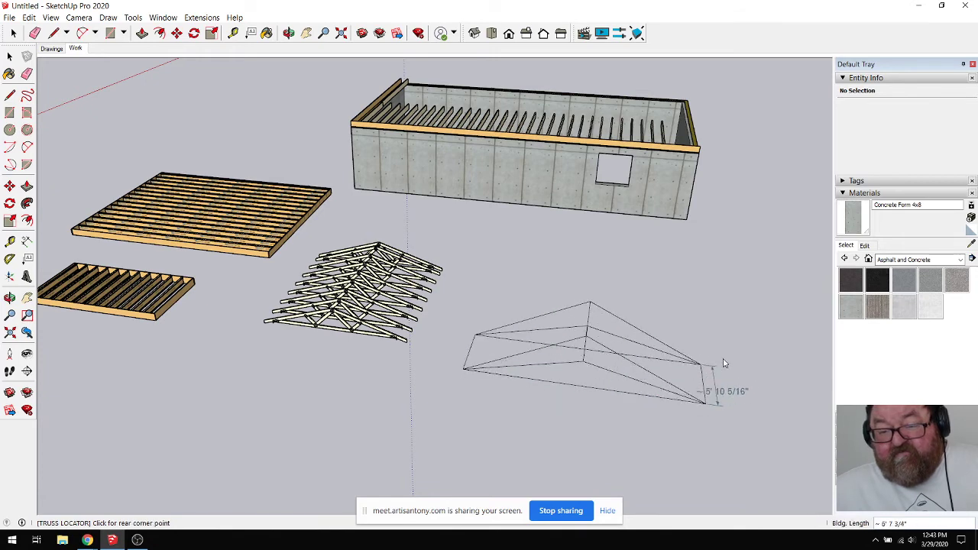
click(735, 296)
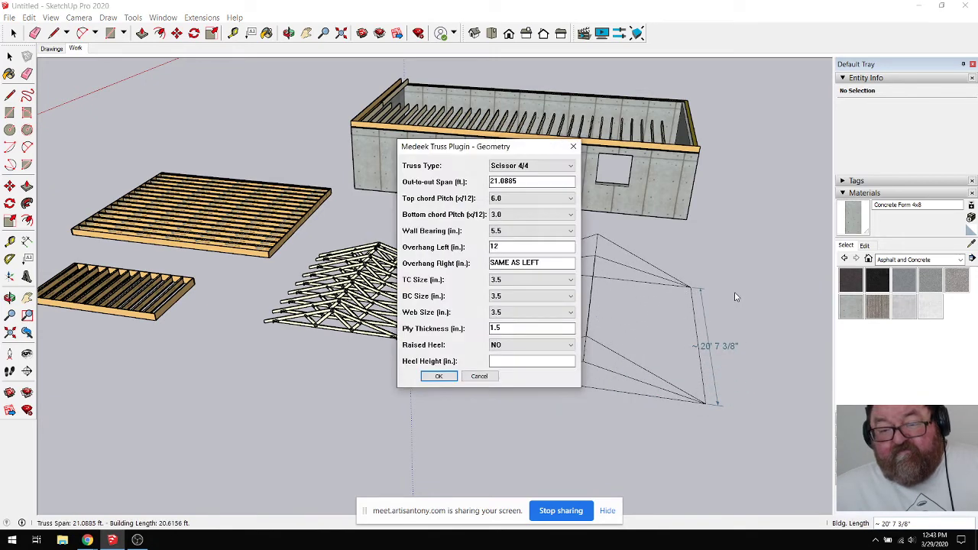
click(439, 376)
click(441, 311)
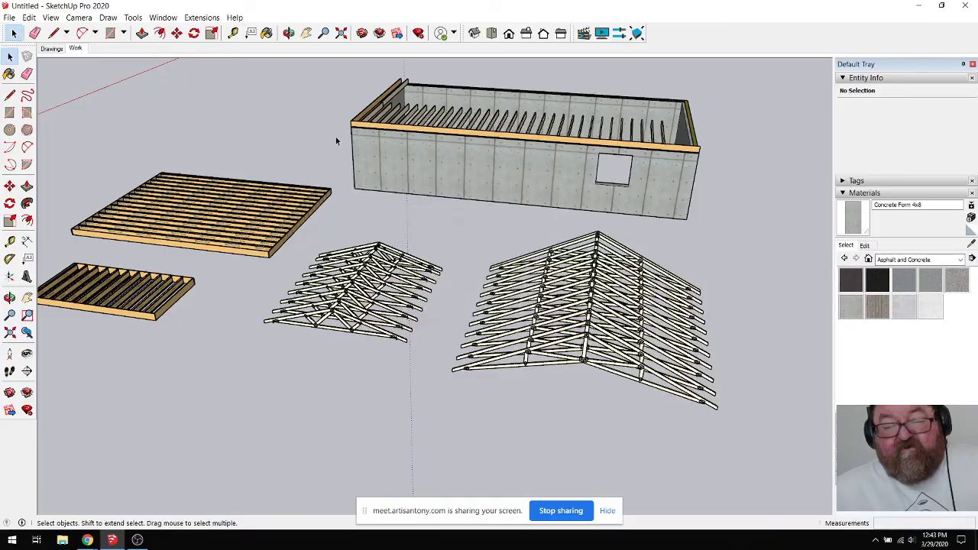
Step: Examine the scissor trusses from several angles, including the sloped bottom chords, vertical webs and metal connector plates
click(289, 32)
scroll(620, 377, up, 10)
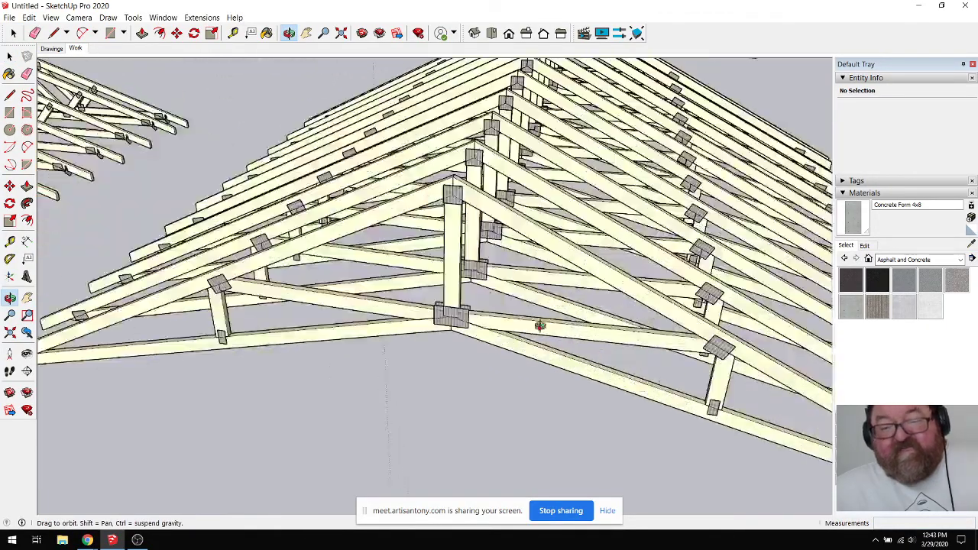
drag(539, 326, 334, 305)
scroll(333, 184, down, 5)
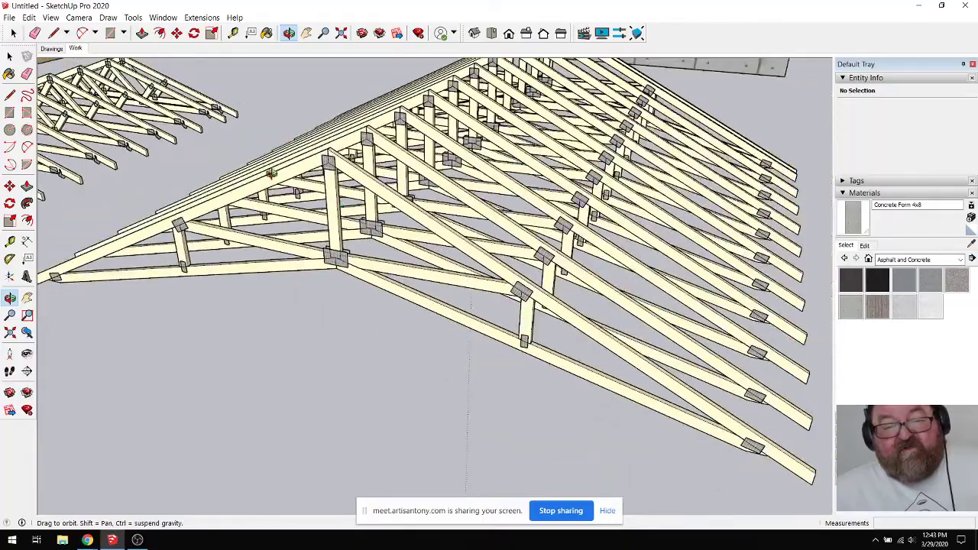
drag(236, 233, 519, 327)
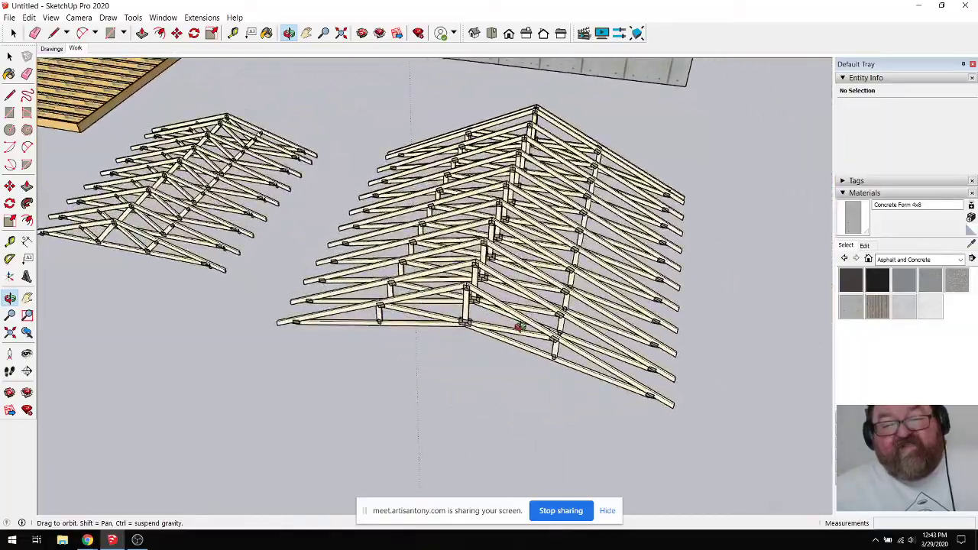
drag(417, 278, 356, 324)
scroll(381, 292, up, 3)
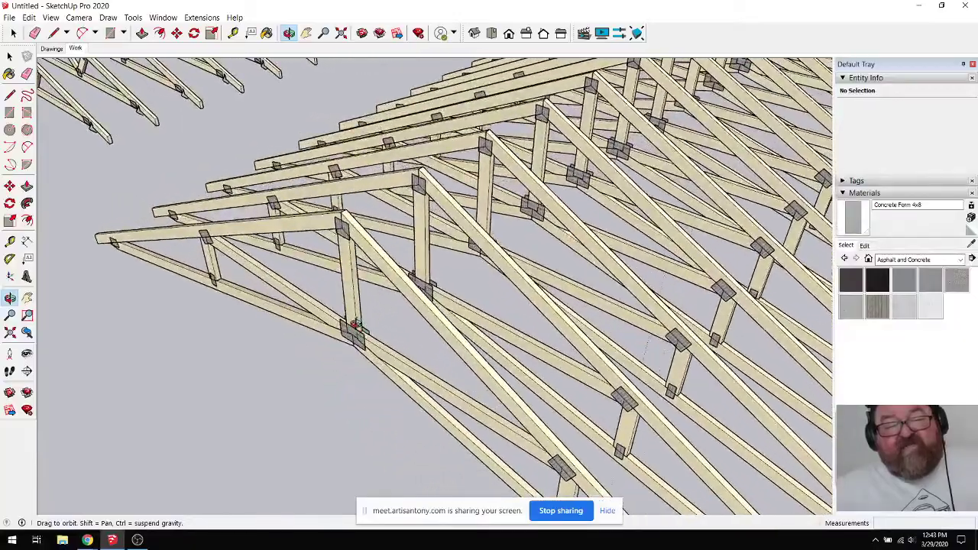
scroll(354, 325, down, 6)
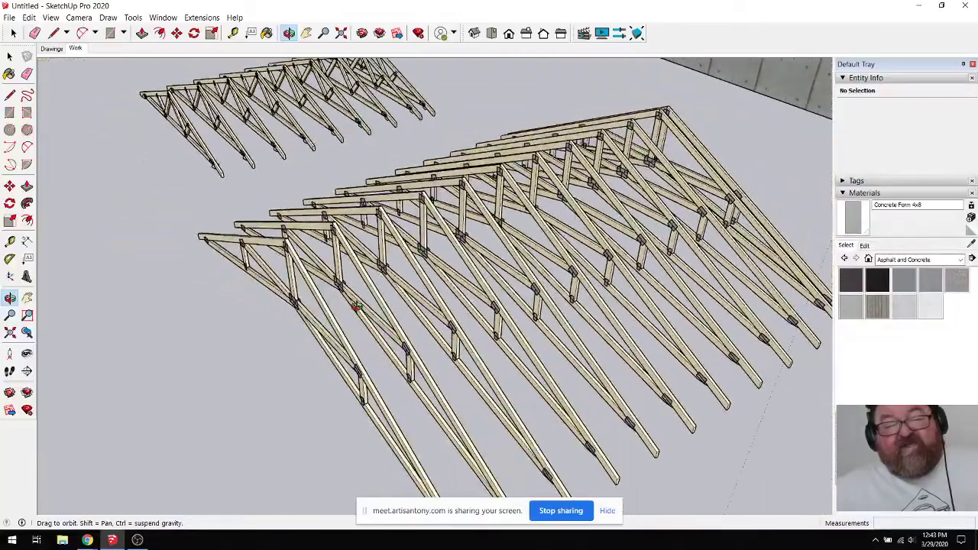
drag(356, 307, 430, 287)
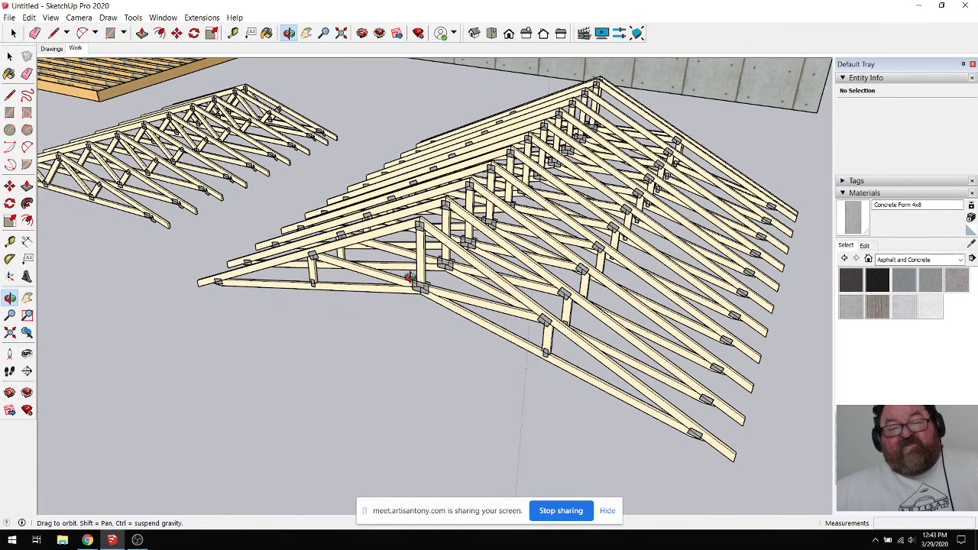
drag(424, 291, 382, 309)
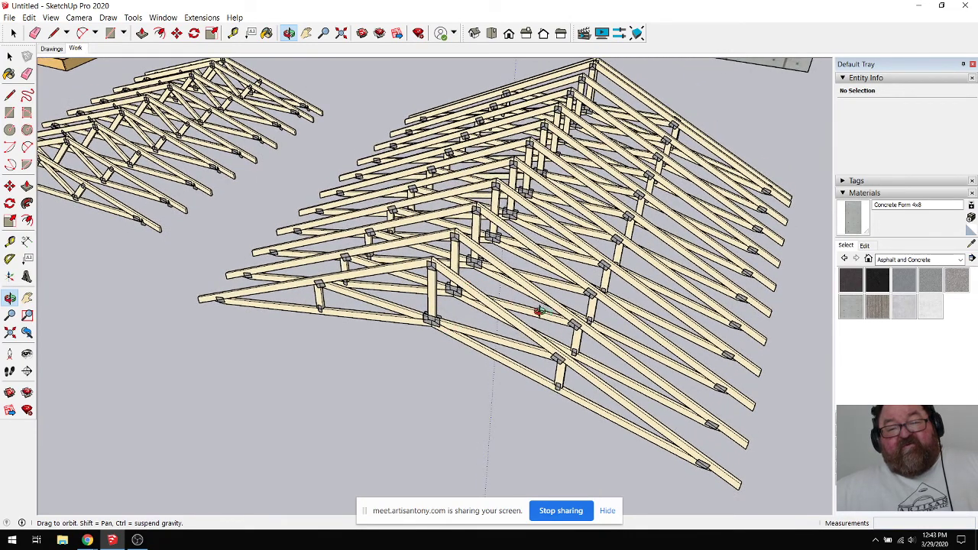
drag(539, 311, 612, 370)
scroll(613, 372, down, 5)
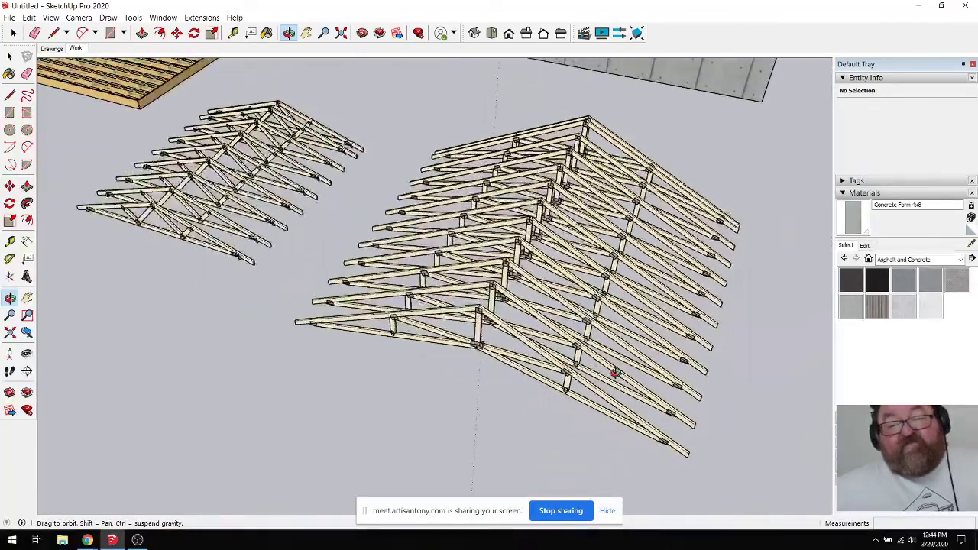
drag(493, 300, 546, 305)
scroll(507, 319, up, 5)
scroll(560, 343, down, 3)
Step: Delete the scissor trusses, the Fink trusses and the larger of the two freestanding sample floors
click(13, 33)
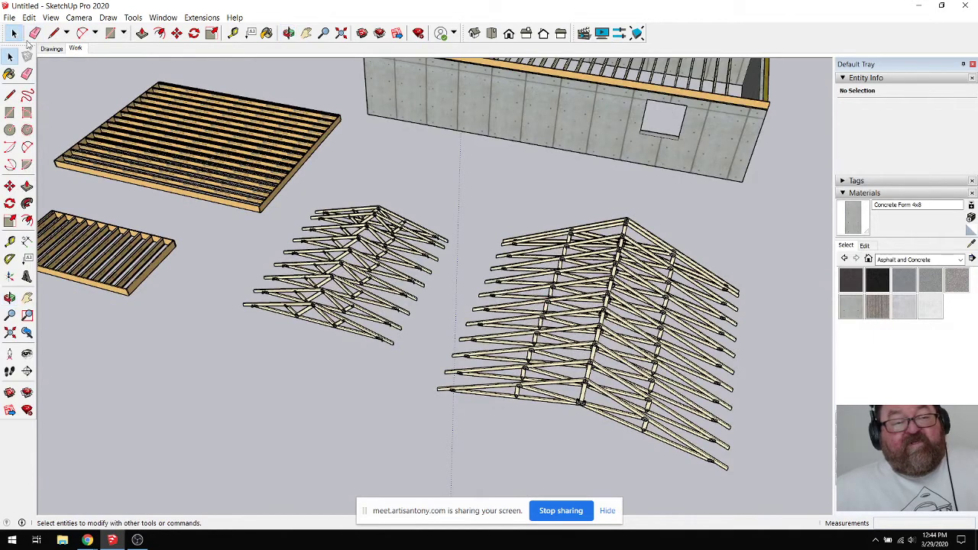
click(562, 276)
key(Delete)
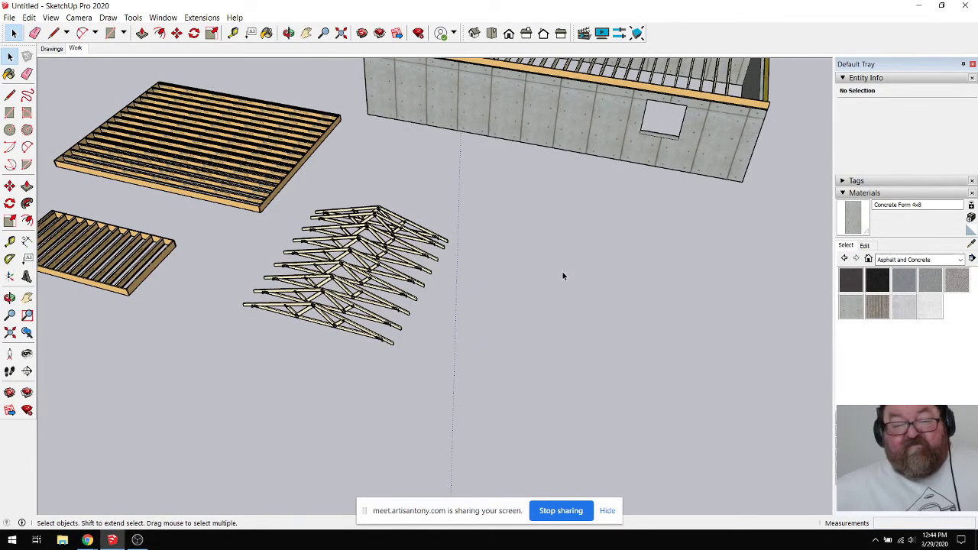
click(327, 245)
key(Delete)
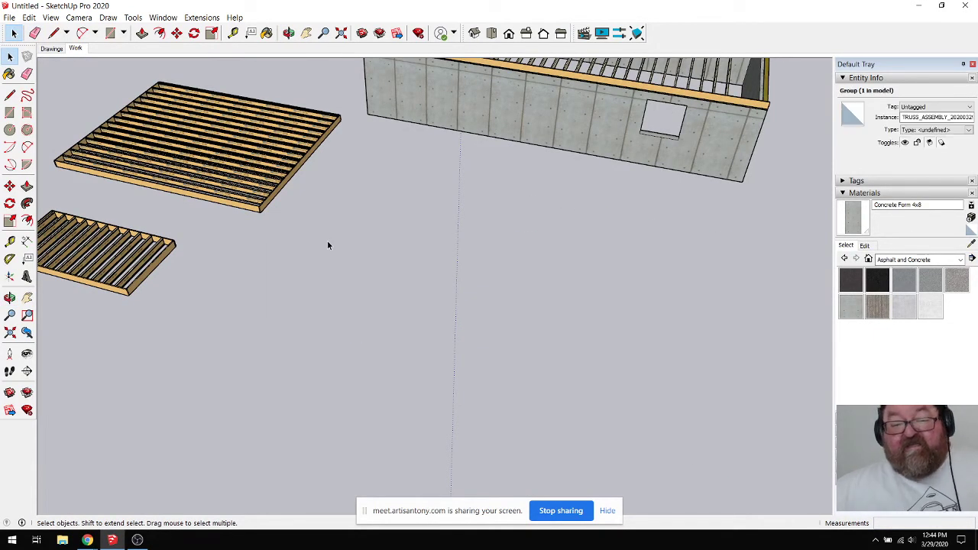
scroll(386, 273, down, 3)
click(272, 196)
key(Delete)
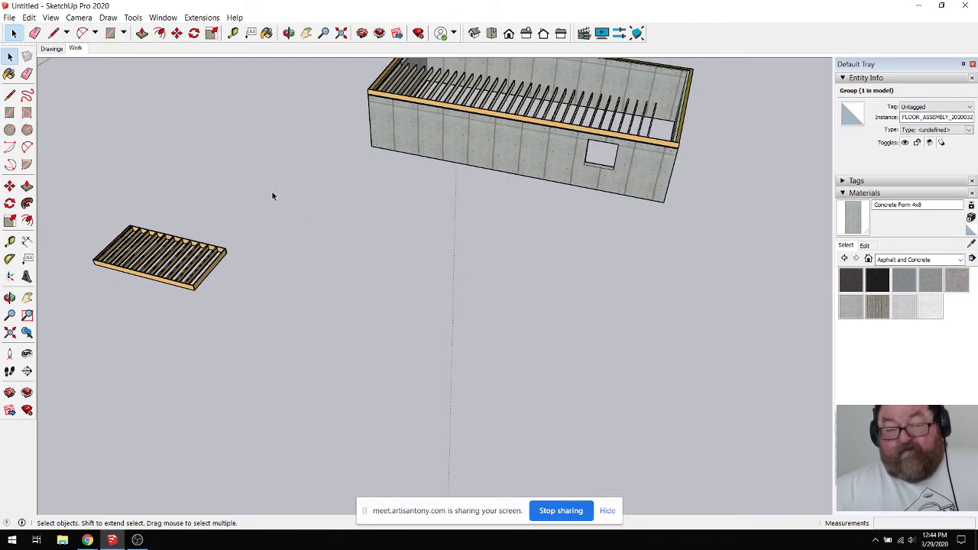
Step: Edit the freestanding BCI floor assembly and update its joist spacing to 24 in
scroll(126, 229, up, 5)
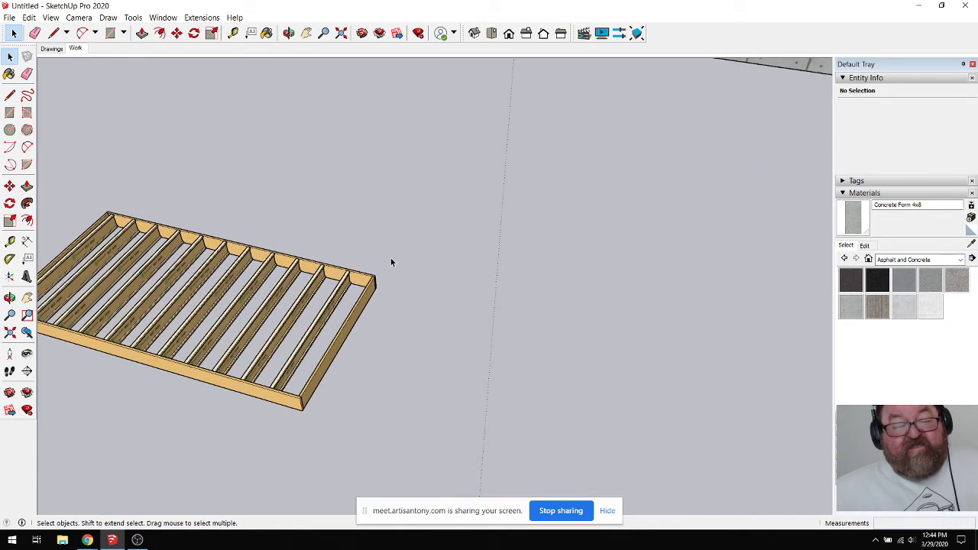
scroll(262, 316, down, 2)
scroll(279, 279, up, 3)
click(279, 275)
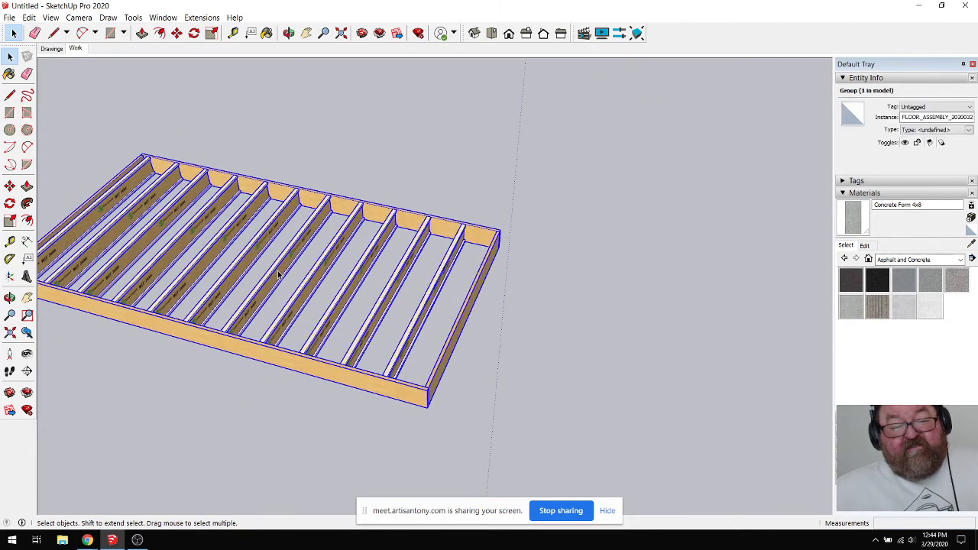
right_click(278, 275)
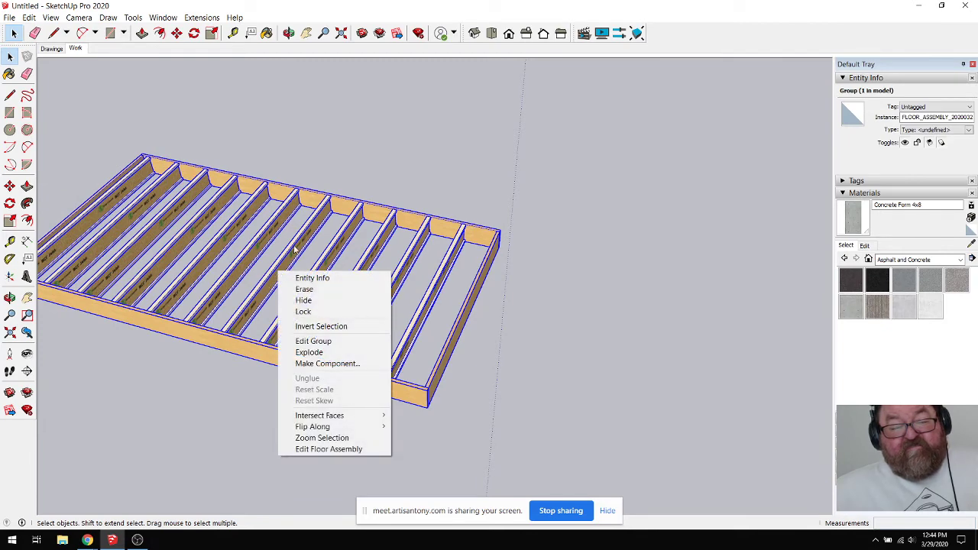
click(327, 450)
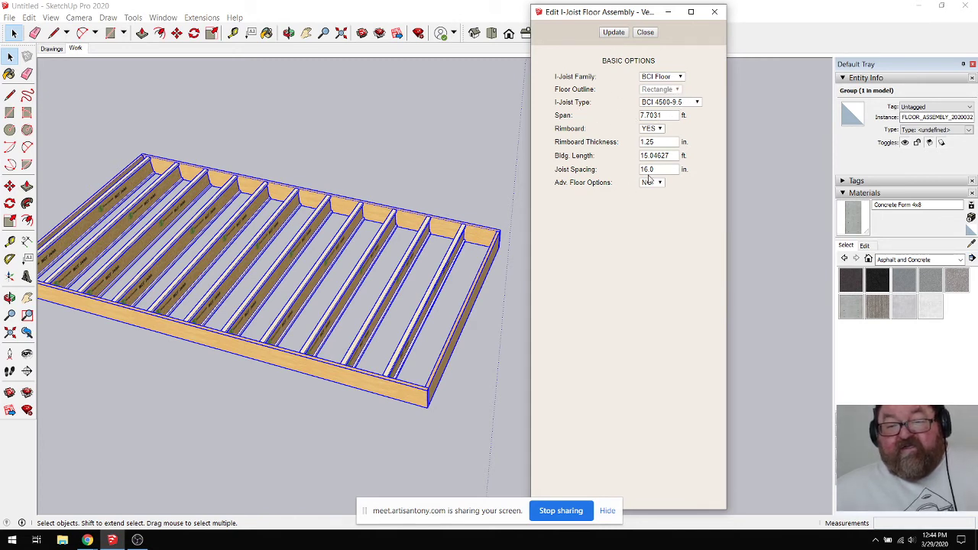
drag(682, 170, 625, 176)
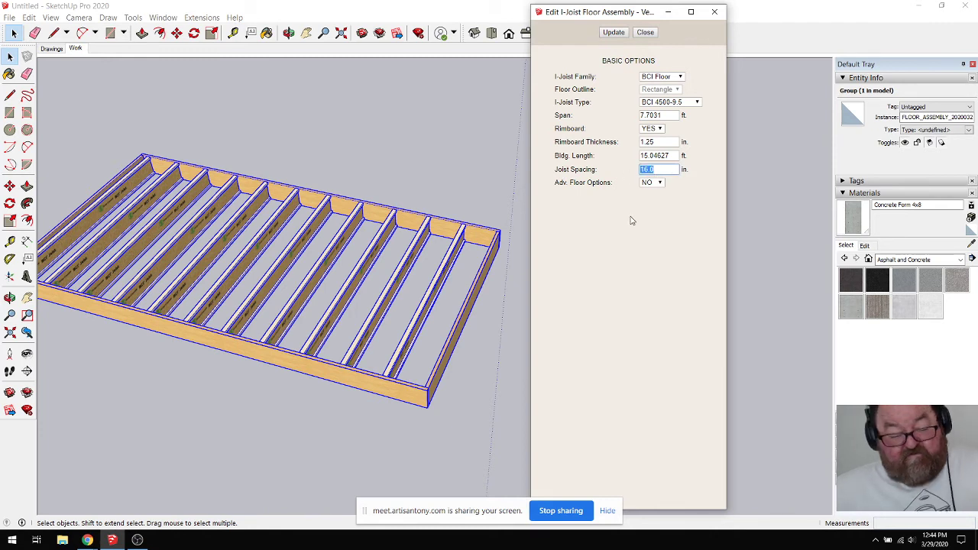
text(24)
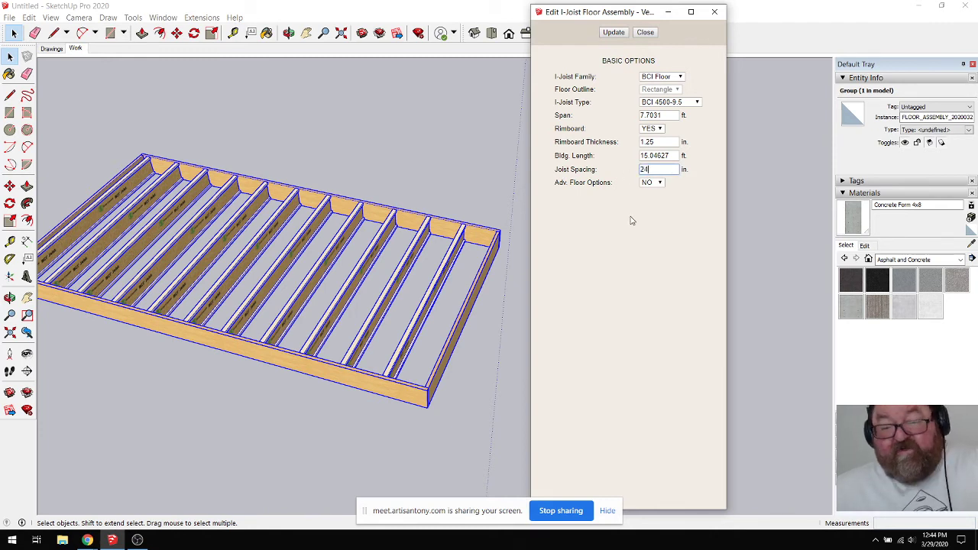
click(620, 33)
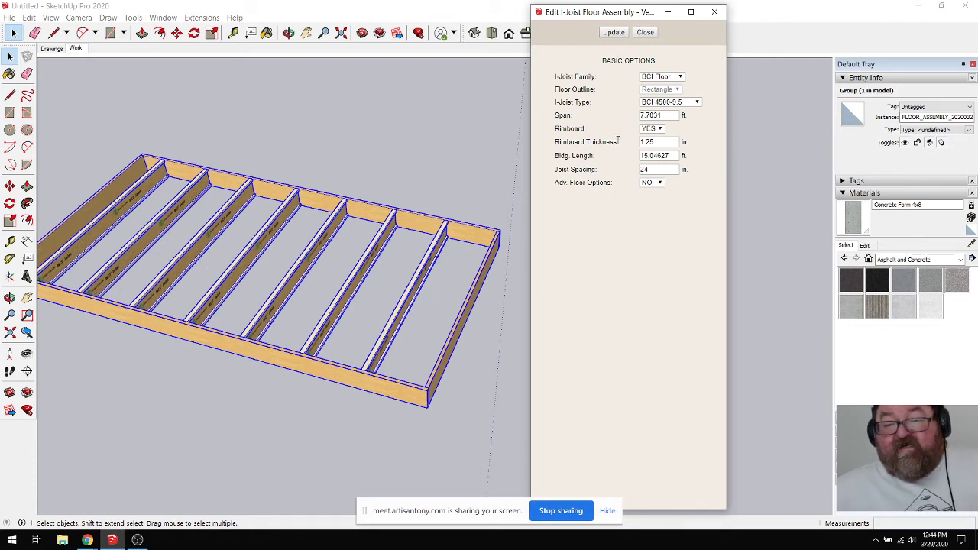
Step: Set the floor assembly's span to 10' and update the assembly
double_click(666, 114)
text(10')
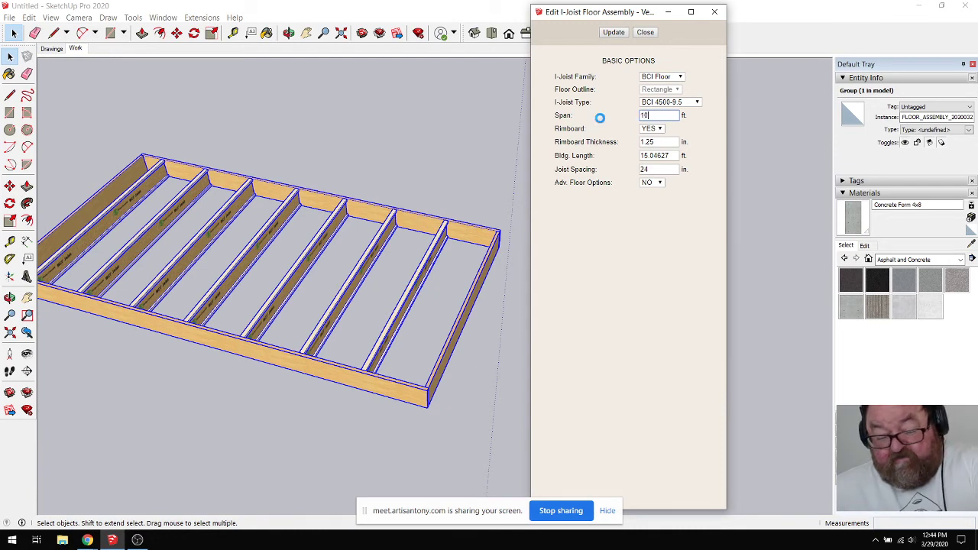
click(614, 33)
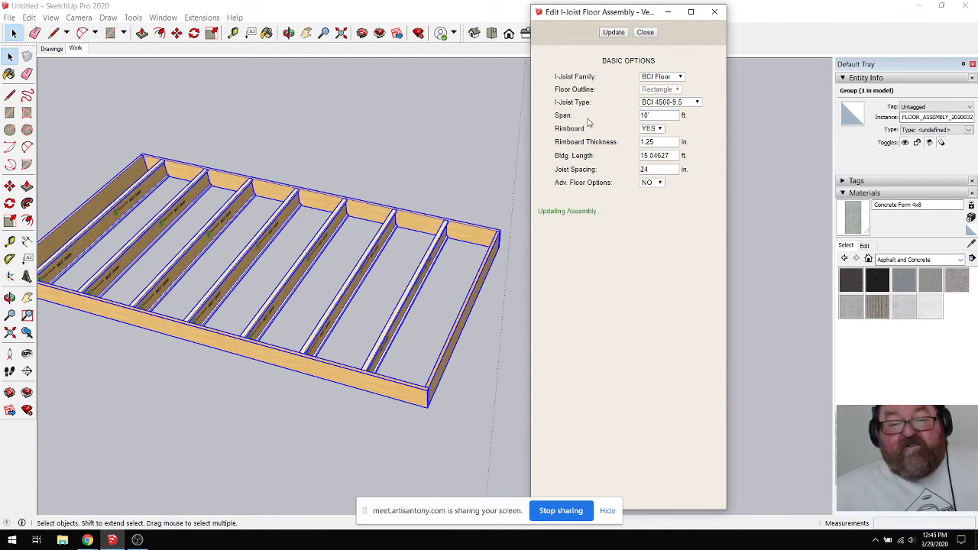
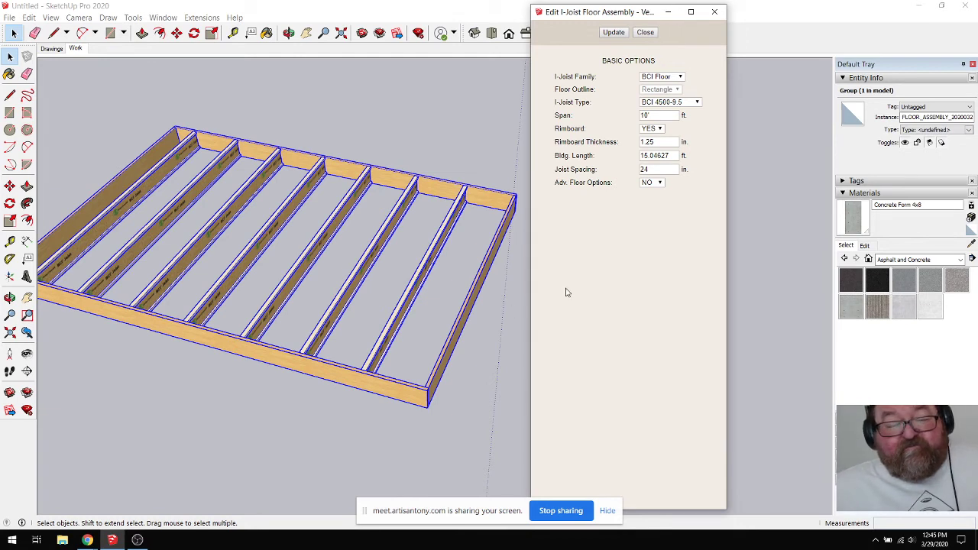
Step: Enable the advanced floor options and set the floor sheathing thickness to .75 in
click(661, 183)
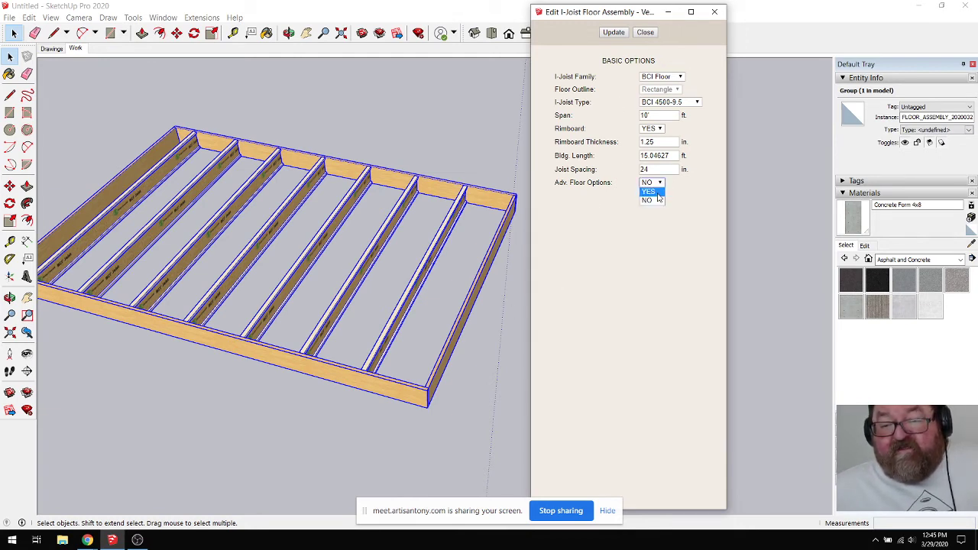
click(658, 197)
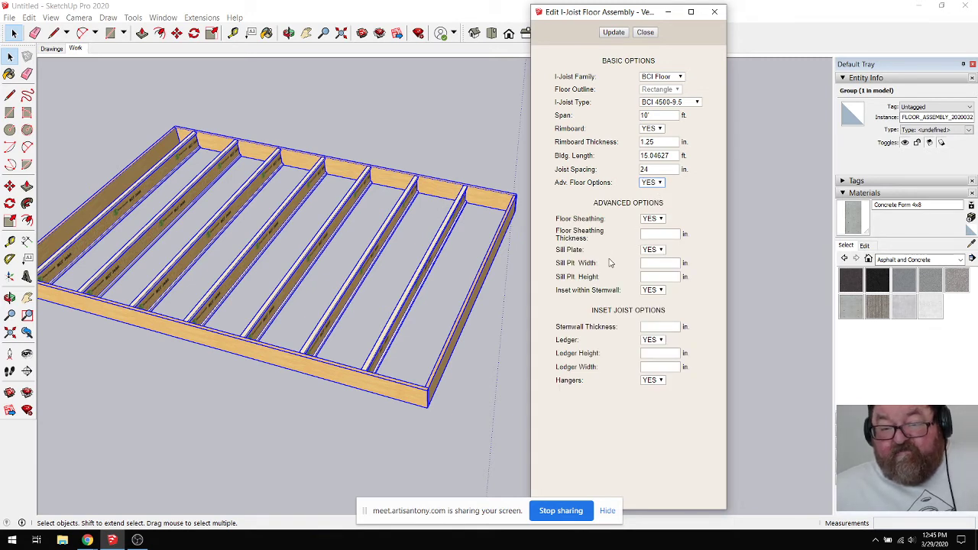
click(647, 235)
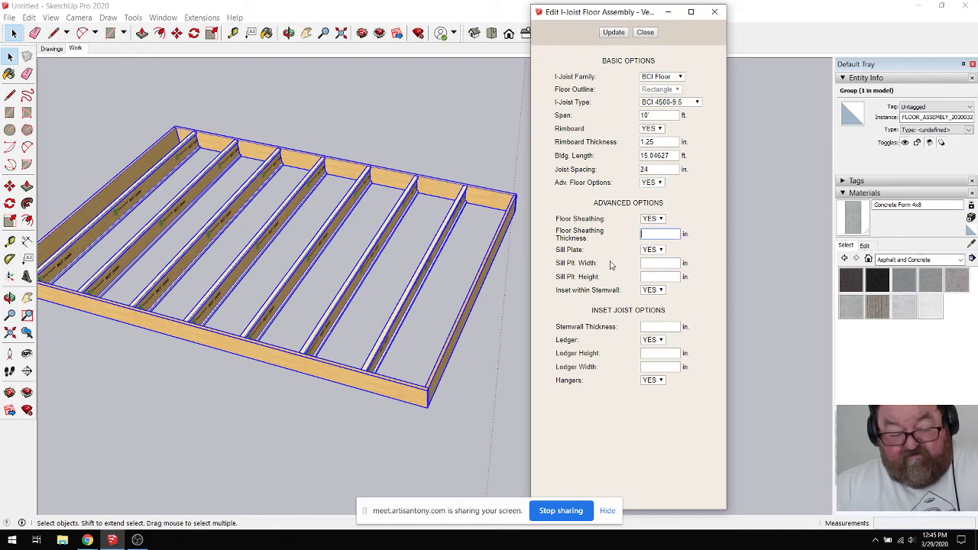
text(3/4)
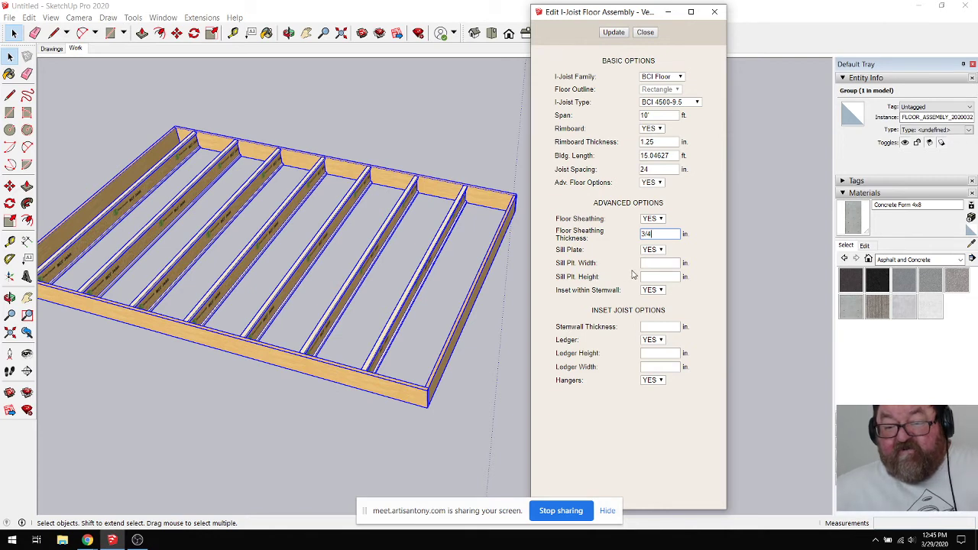
click(642, 263)
drag(654, 234, 634, 242)
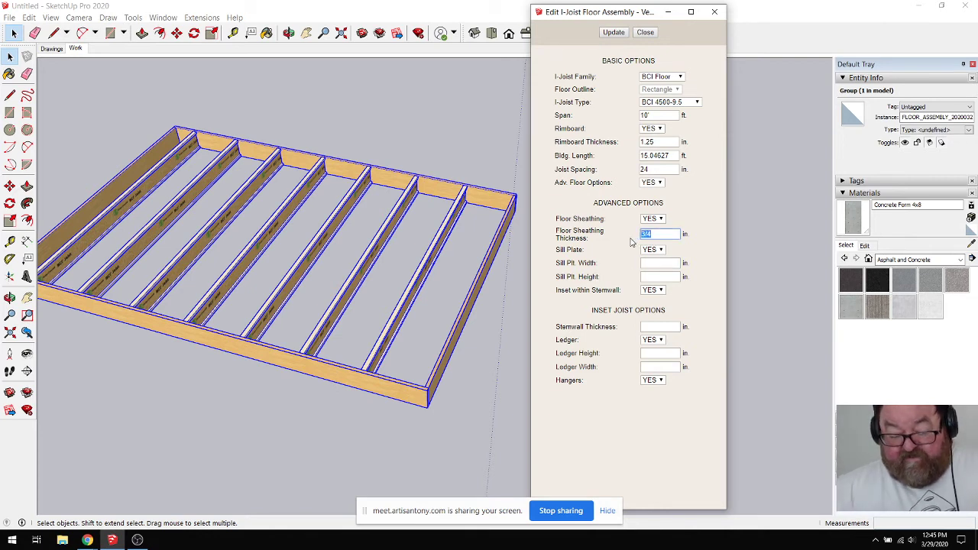
key(BackSpace)
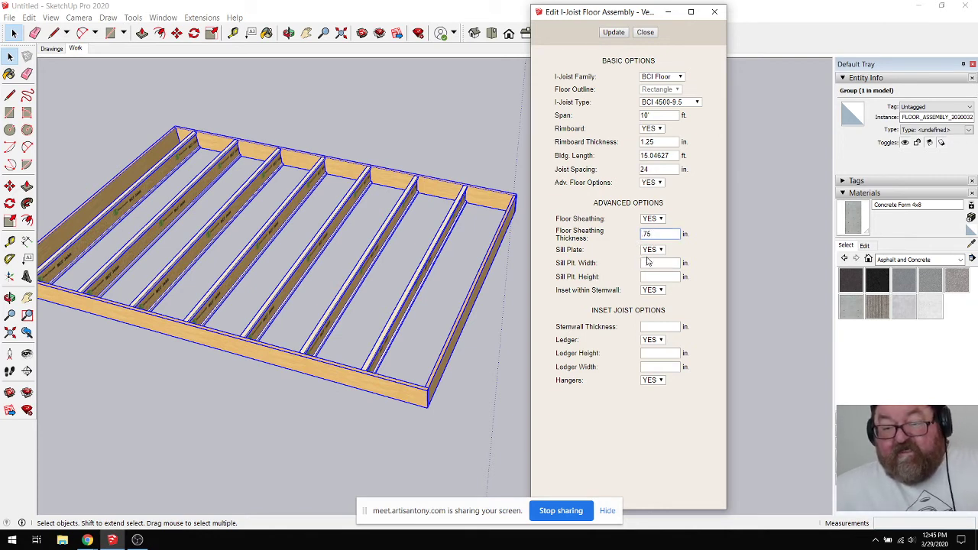
Step: Try to update the floor with a sill plate 5.5 in wide and 1.5 in high, and close the assembly editor
click(650, 265)
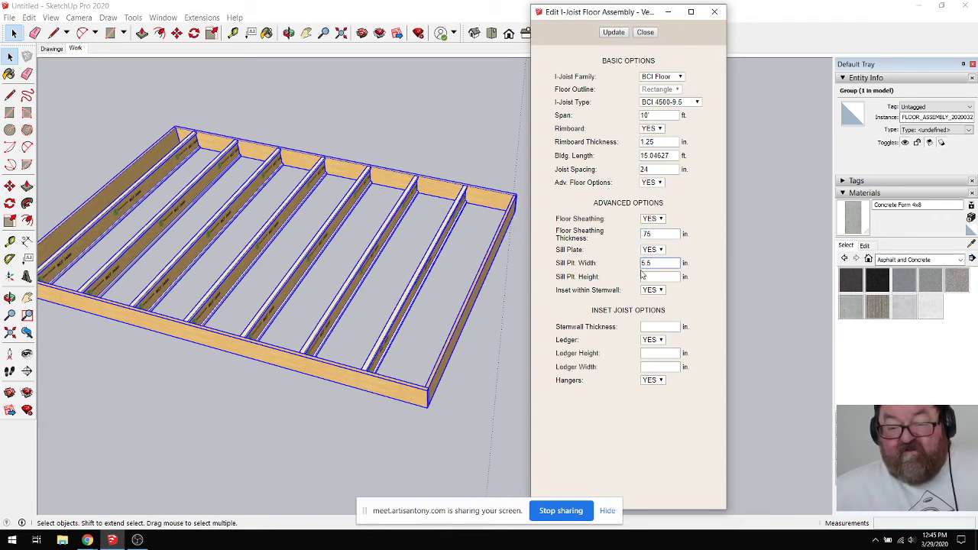
click(644, 277)
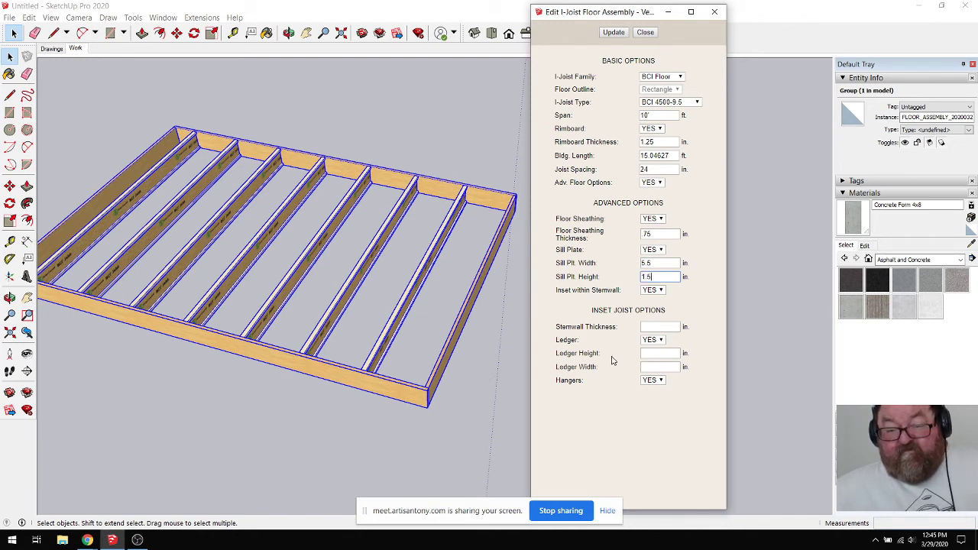
click(614, 32)
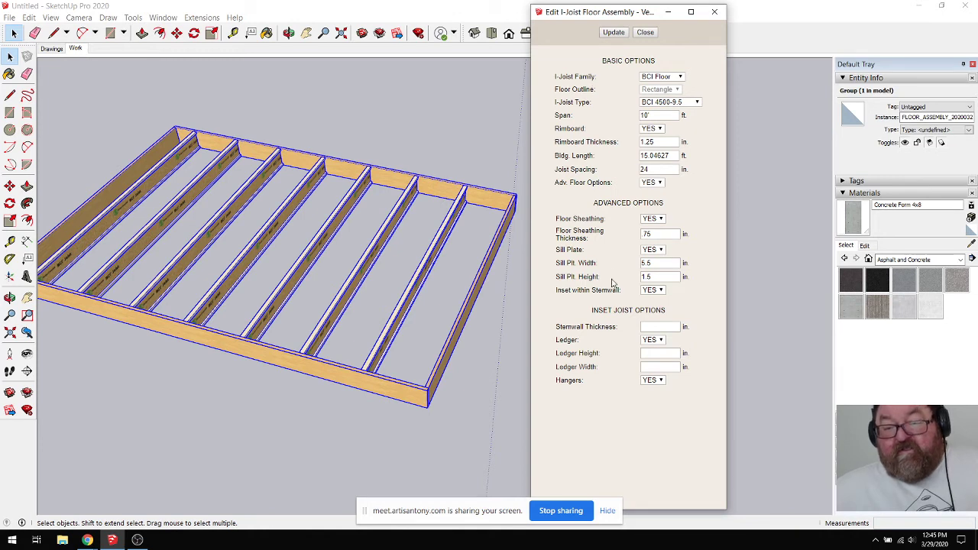
click(620, 34)
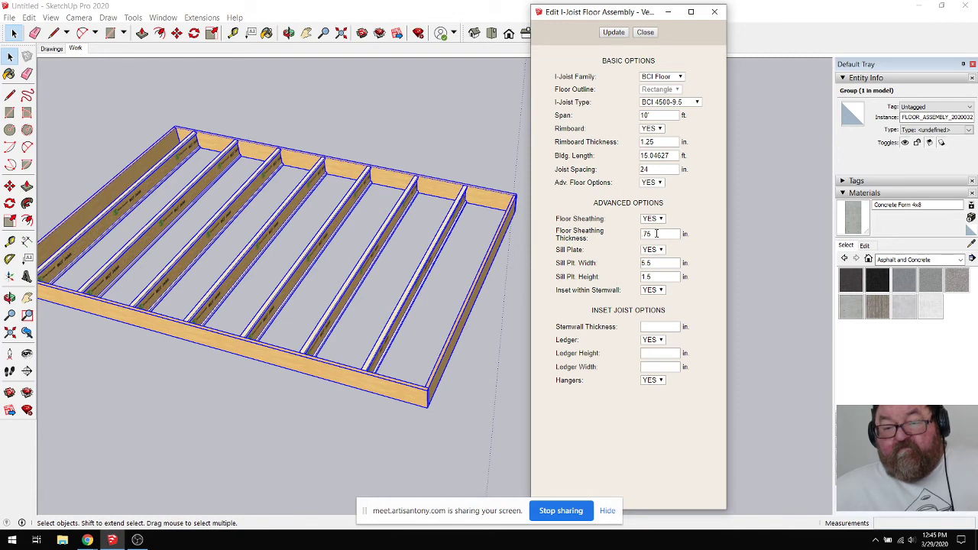
drag(656, 234, 600, 238)
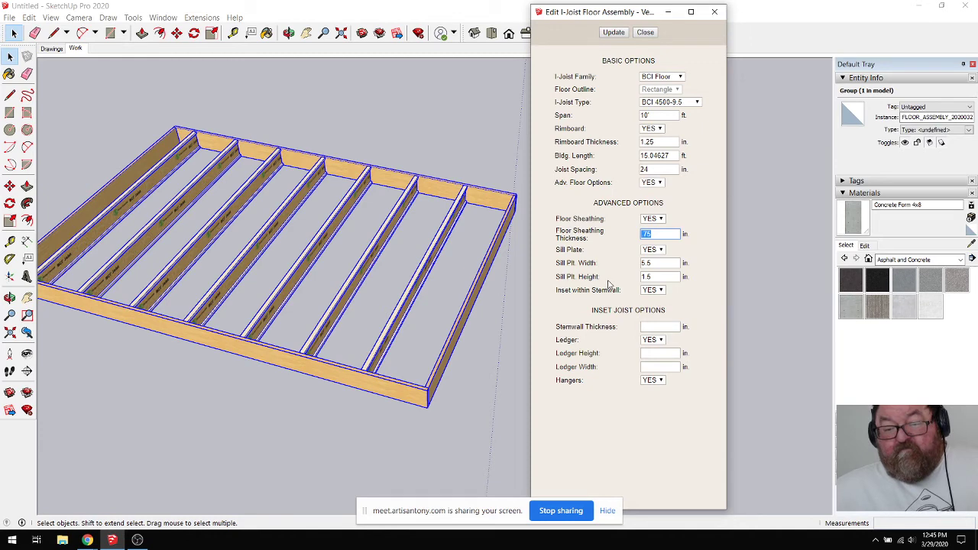
click(645, 32)
Step: Outline a new Medeek Truss floor beside the existing one, about 11.7 ft span by 12.4 ft building length
scroll(476, 210, down, 3)
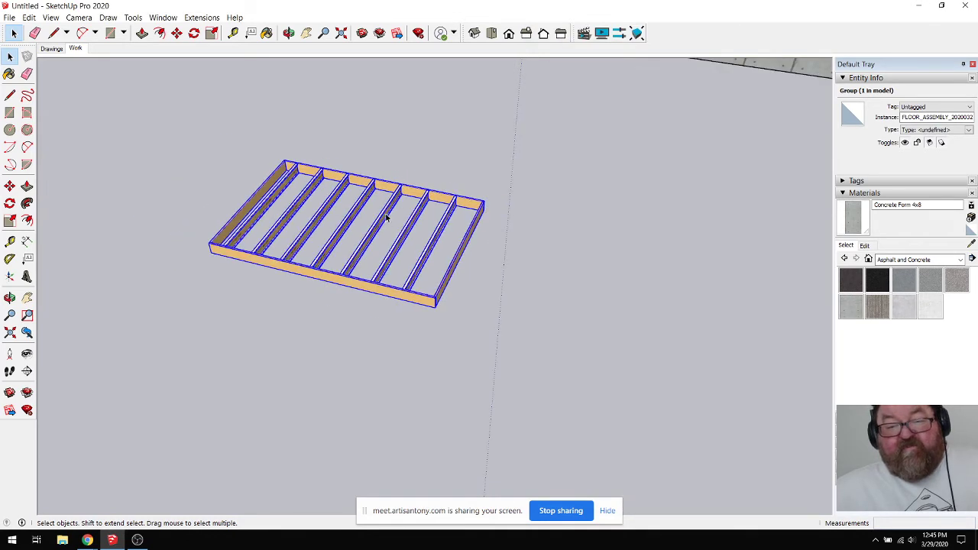
click(202, 17)
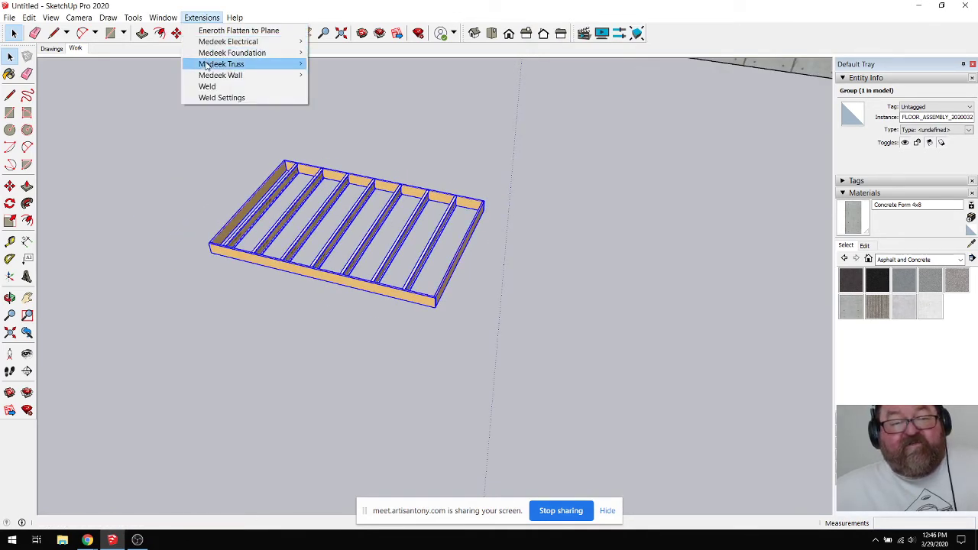
mouse_move(208, 66)
click(360, 75)
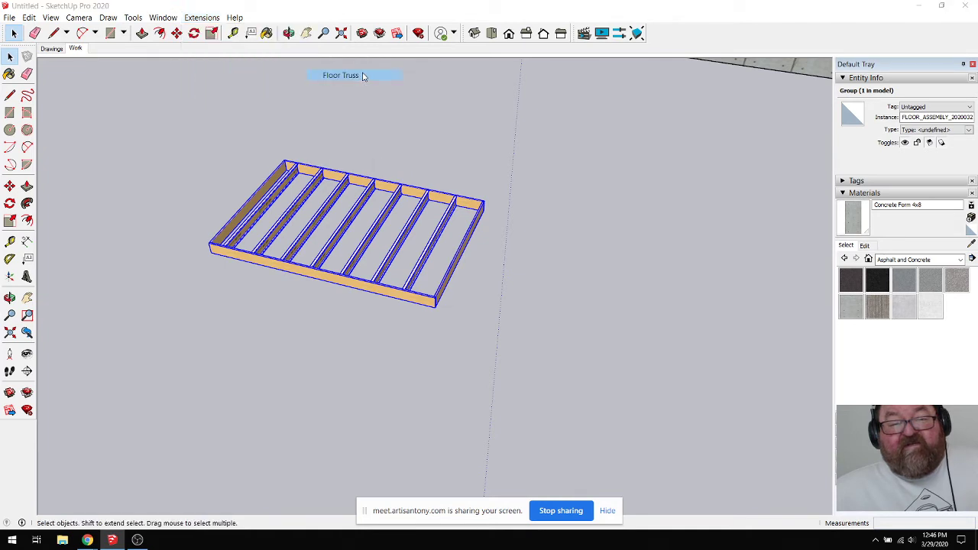
click(455, 286)
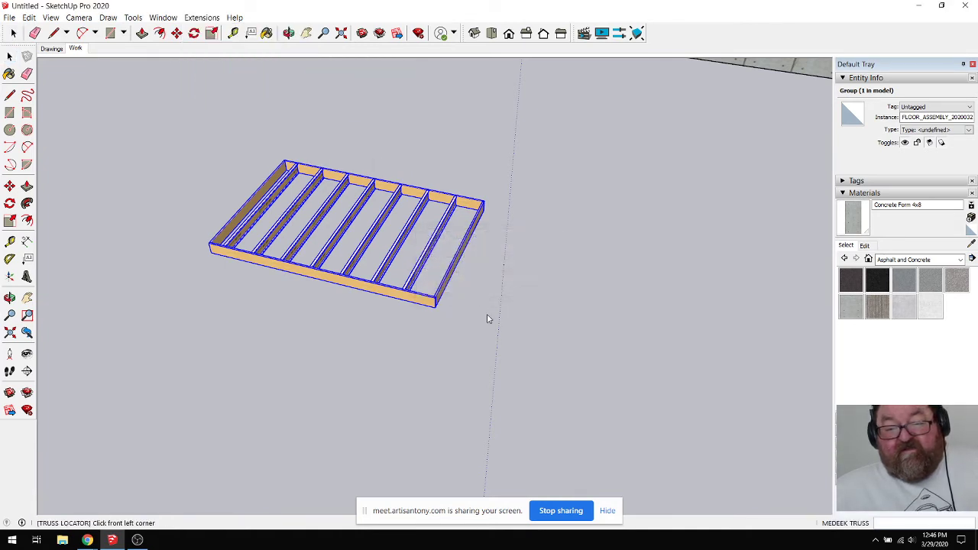
click(496, 370)
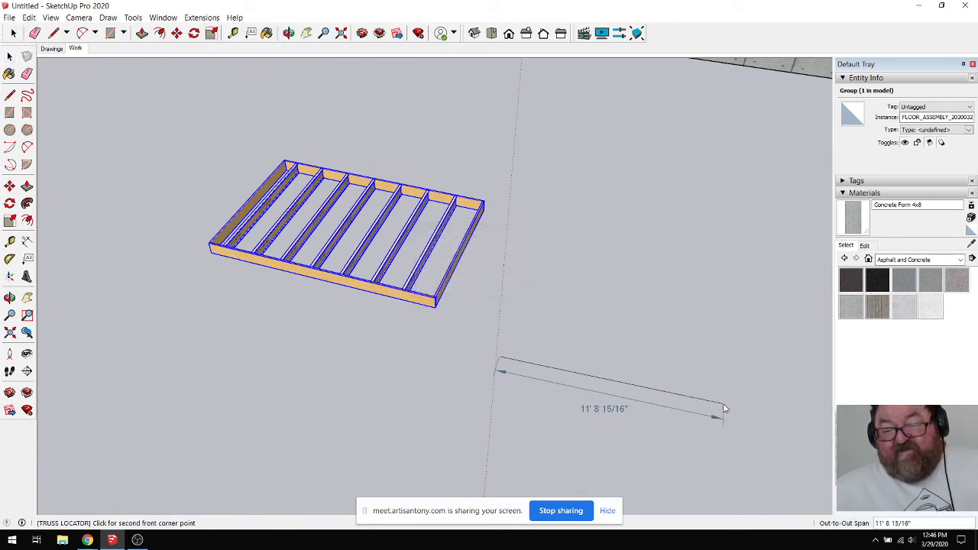
click(723, 414)
click(772, 275)
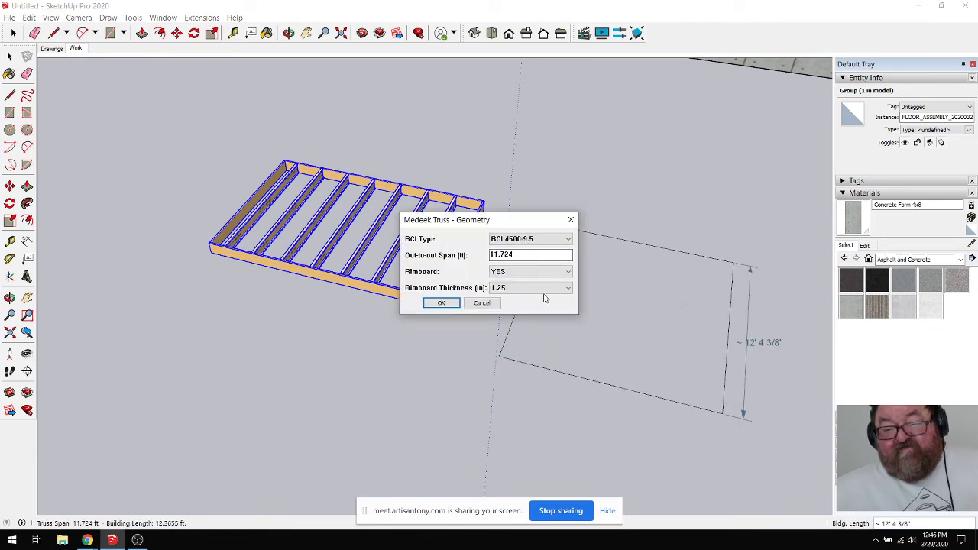
Step: Try to generate the BCI 4500-9.5 floor with 16 in spacing, 3/4 in sheathing, a 5.5 by 1.5 in sill plate and stemwall inset
click(433, 304)
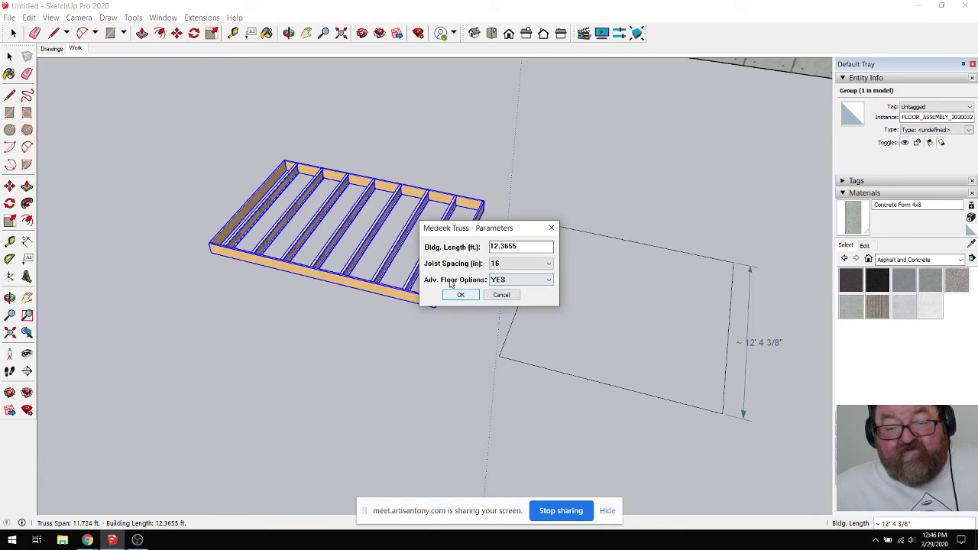
click(462, 295)
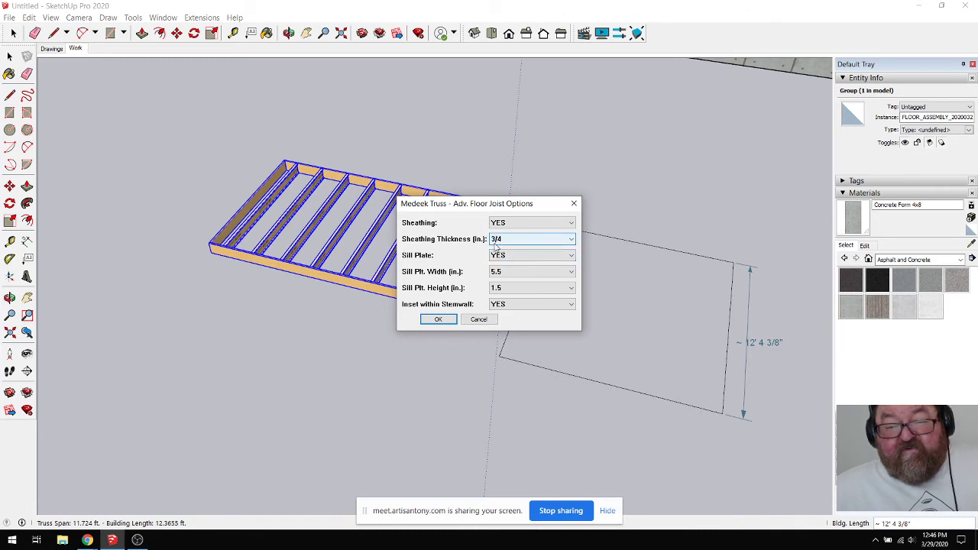
click(438, 319)
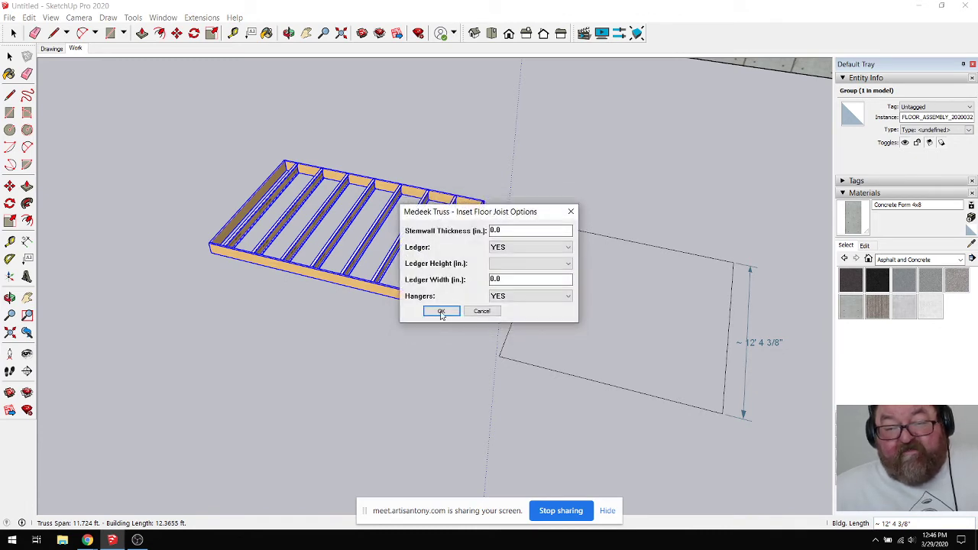
click(440, 311)
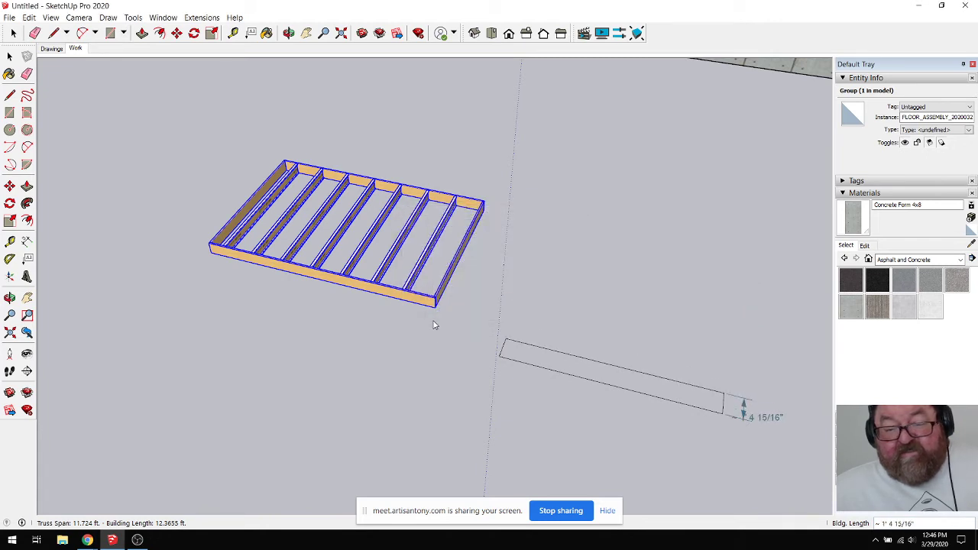
Step: Retry generating the BCI 4500-9.5 floor with building lengths of about 12.1 ft and 12.2 ft, keeping the offered options
click(542, 232)
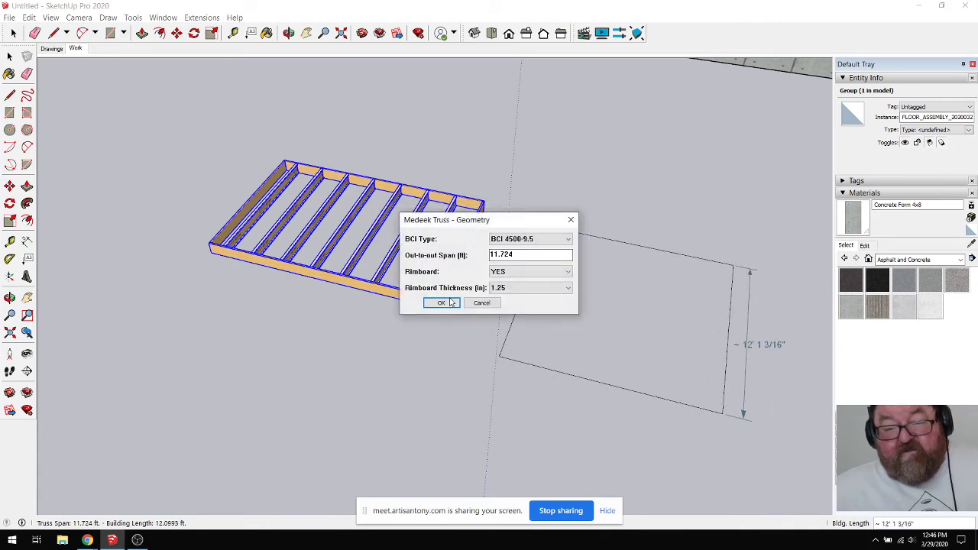
click(460, 295)
click(437, 319)
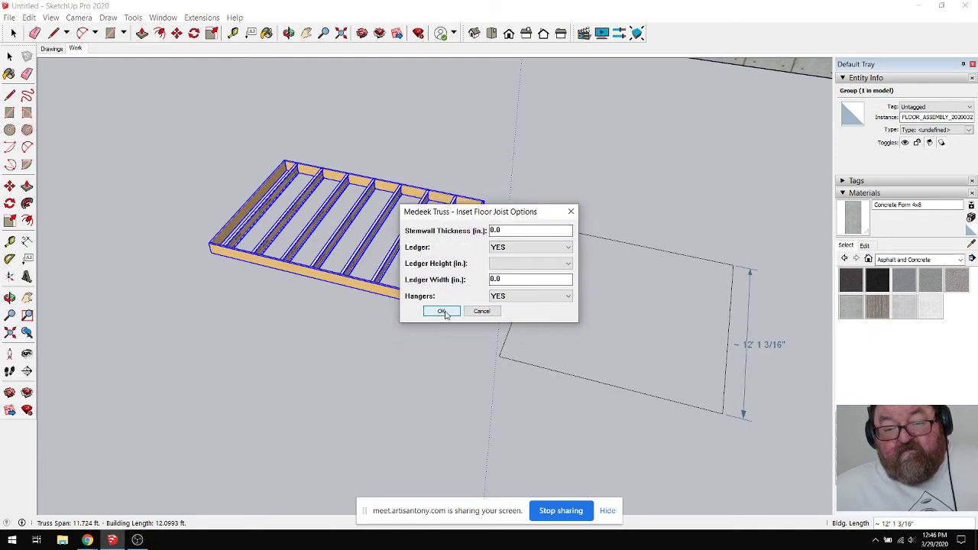
click(441, 311)
click(604, 237)
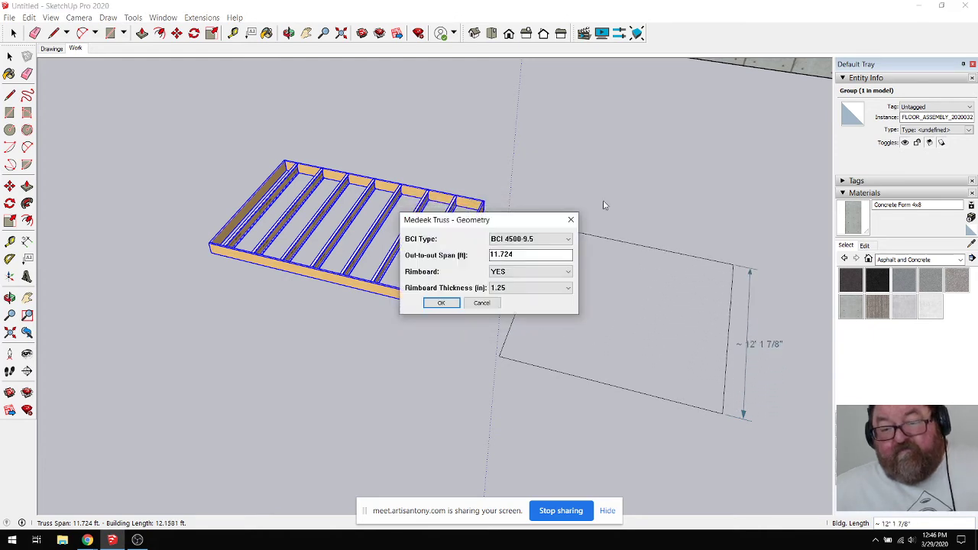
click(441, 303)
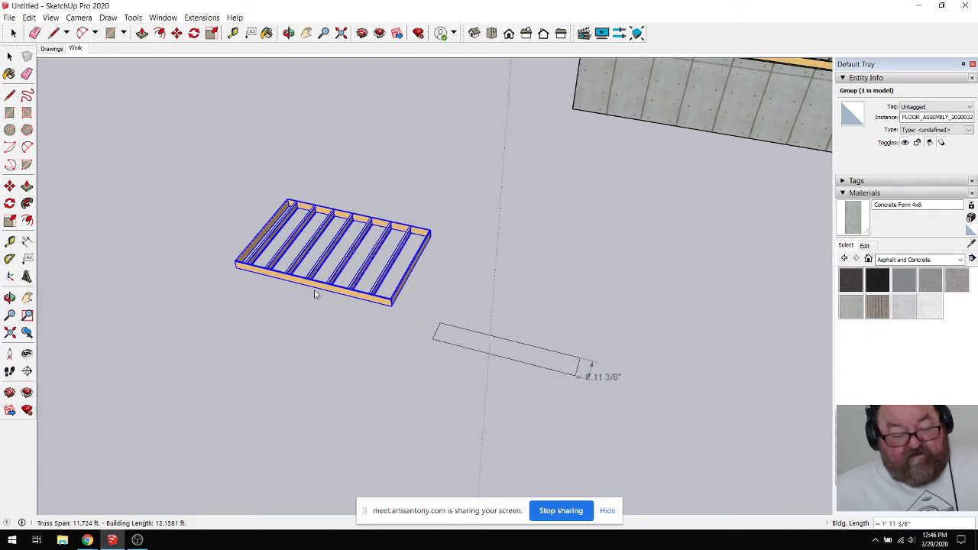
Step: Outline a new rectangular BCI floor beside the foundation, about 18.7 ft span by 18.2 ft building length
click(415, 257)
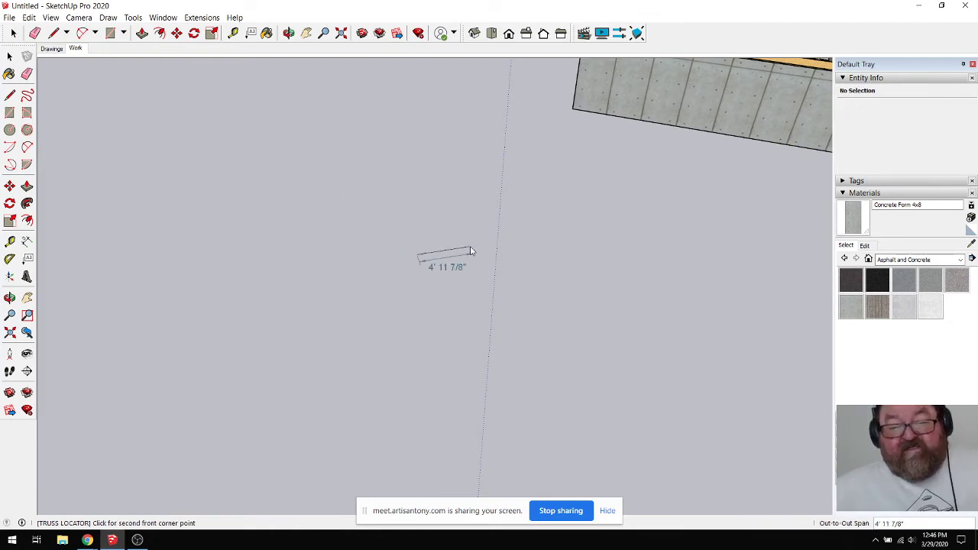
key(Escape)
click(202, 17)
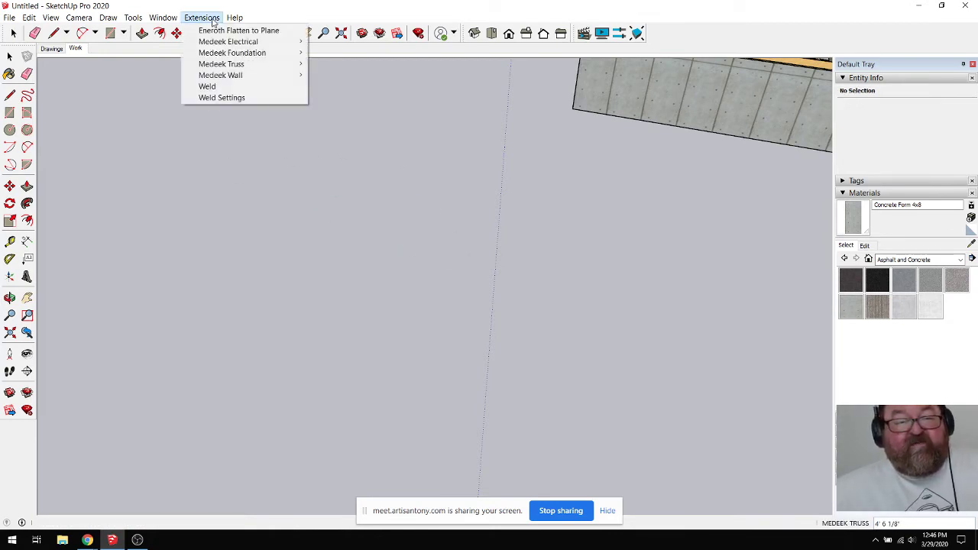
mouse_move(221, 64)
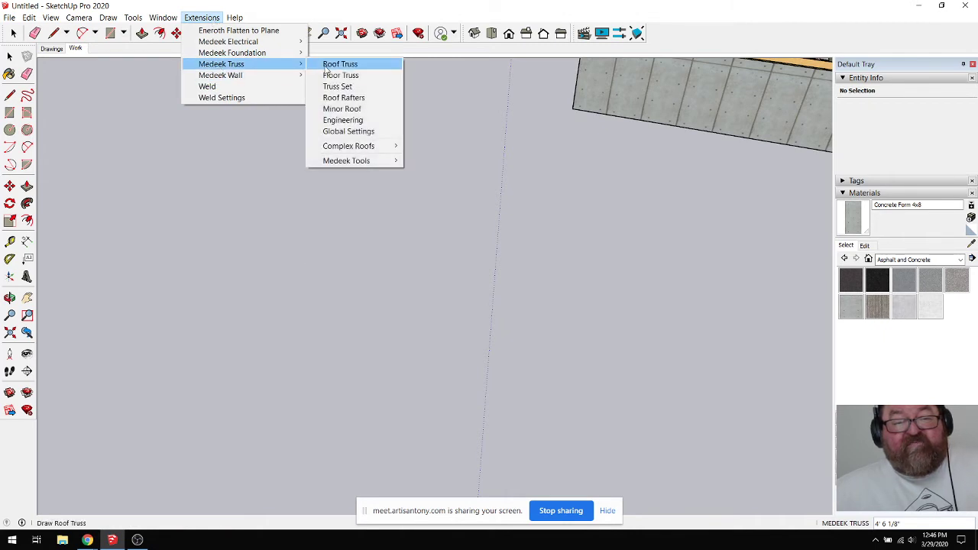
click(337, 75)
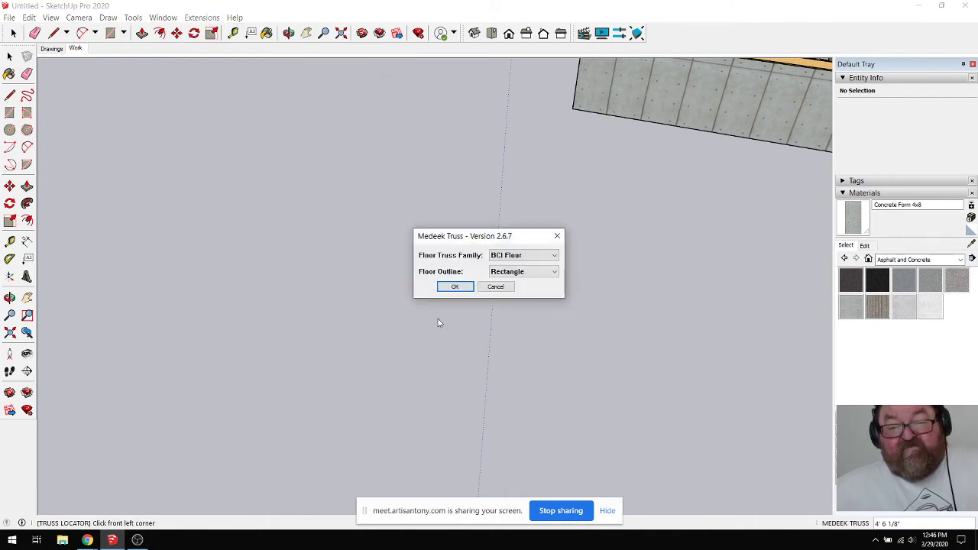
click(455, 287)
click(428, 356)
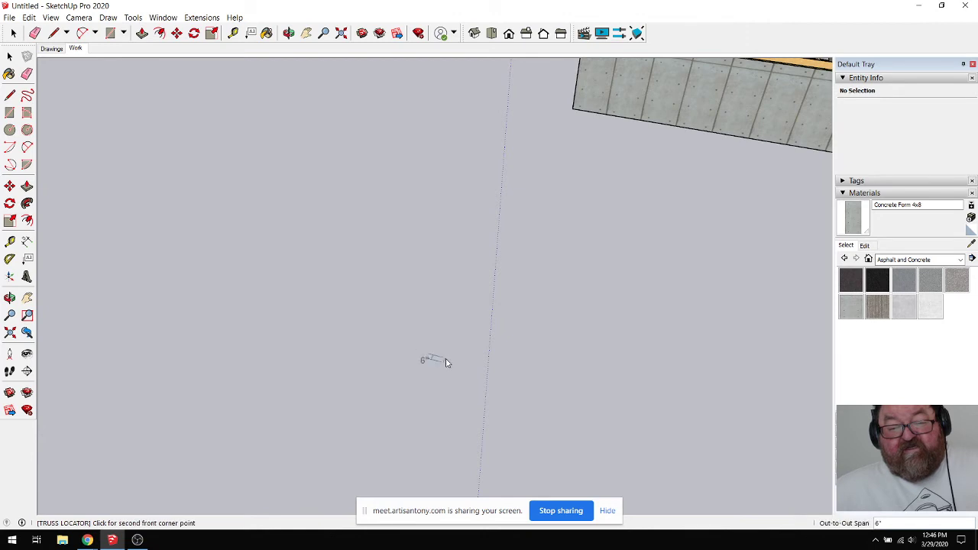
click(239, 304)
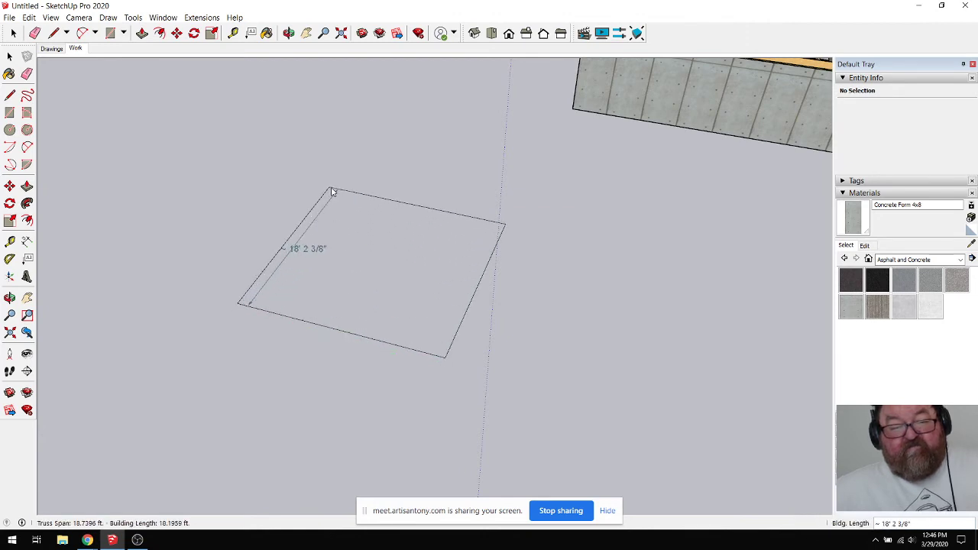
click(331, 191)
Step: Try to generate the floor with 16 in joist spacing, 3/4 in sheathing, a 5.5 by 1.5 in sill plate and stemwall inset
click(439, 305)
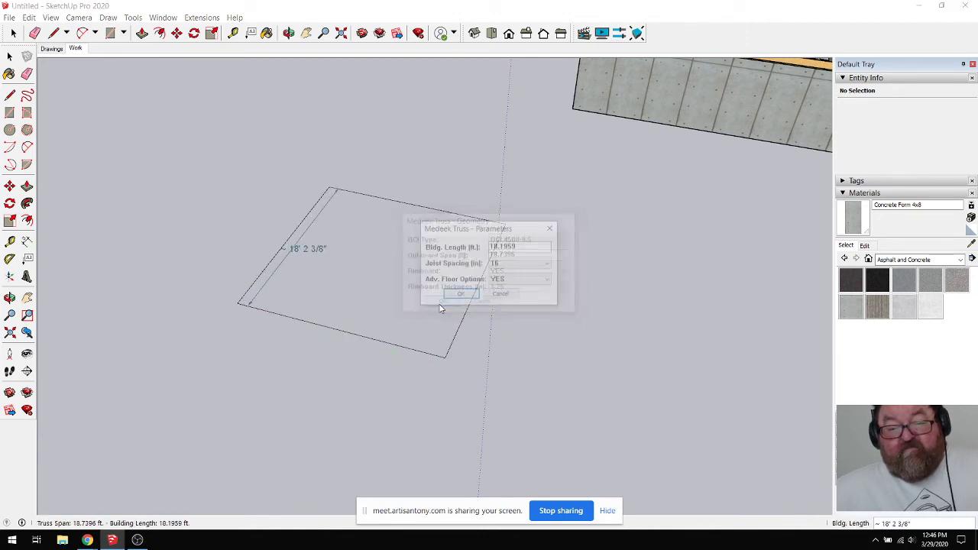
click(460, 294)
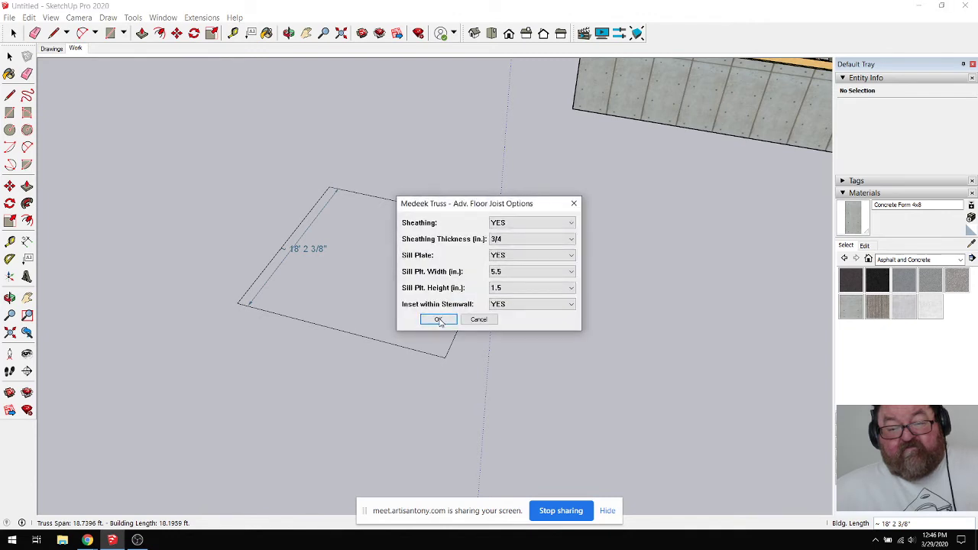
click(439, 320)
click(444, 310)
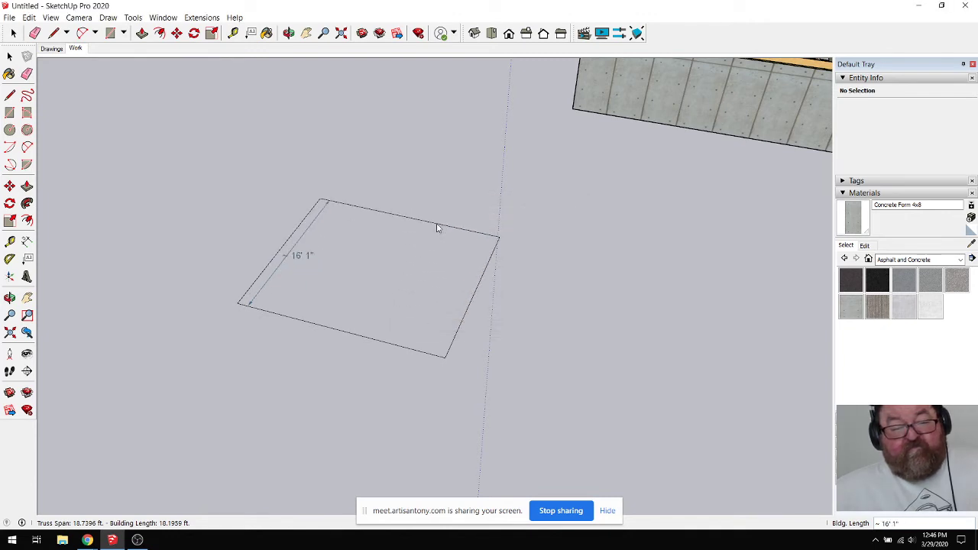
Step: Retry generating the floor with building lengths of about 16.1 ft and 15.7 ft, keeping the offered options
click(439, 228)
click(450, 302)
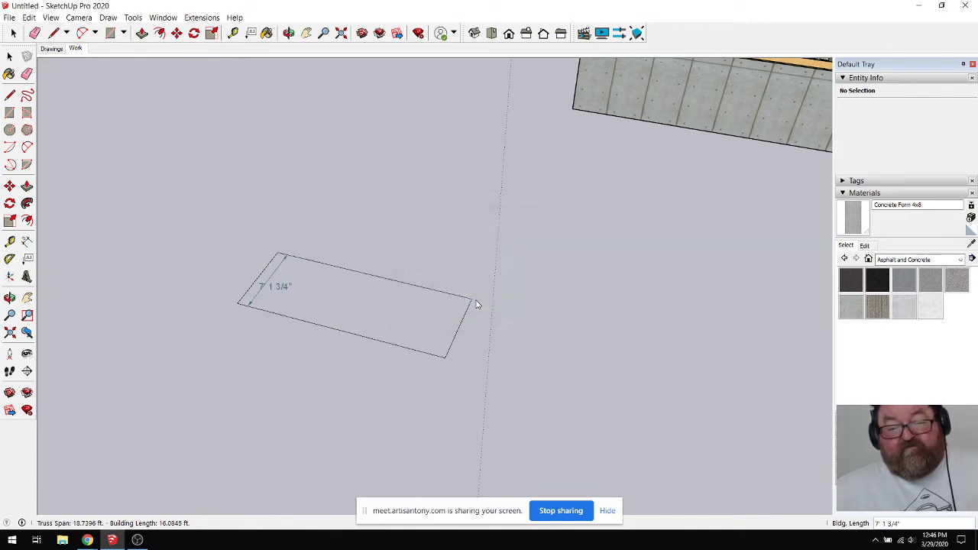
click(308, 446)
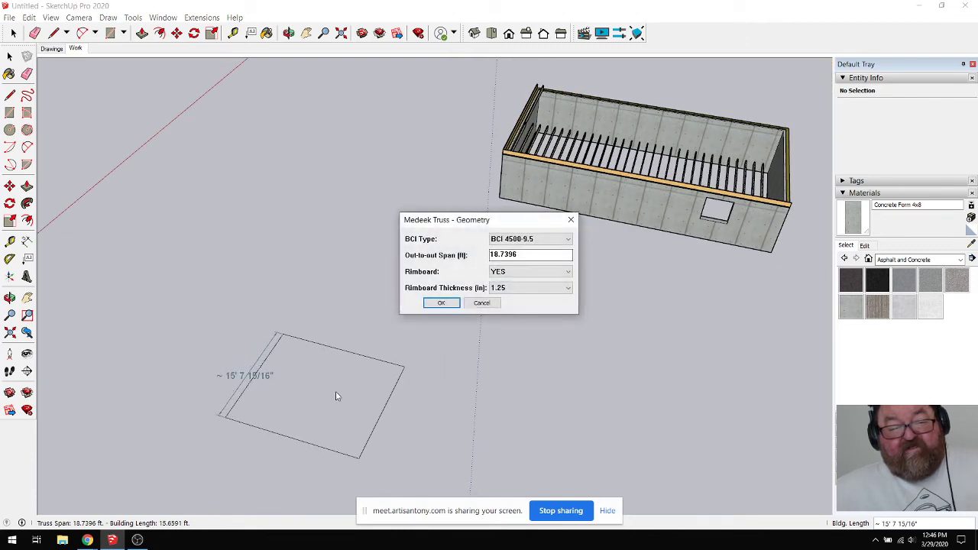
click(451, 303)
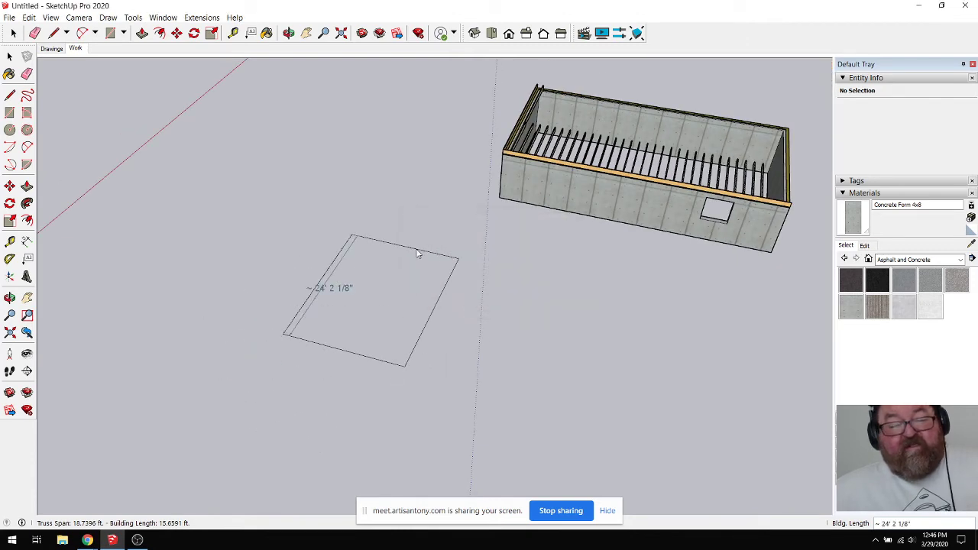
Step: Generate a test gable roof of rafters, about 26.6 ft span by 16.2 ft building length, with 24 in rafter spacing and no advanced roof options
click(201, 18)
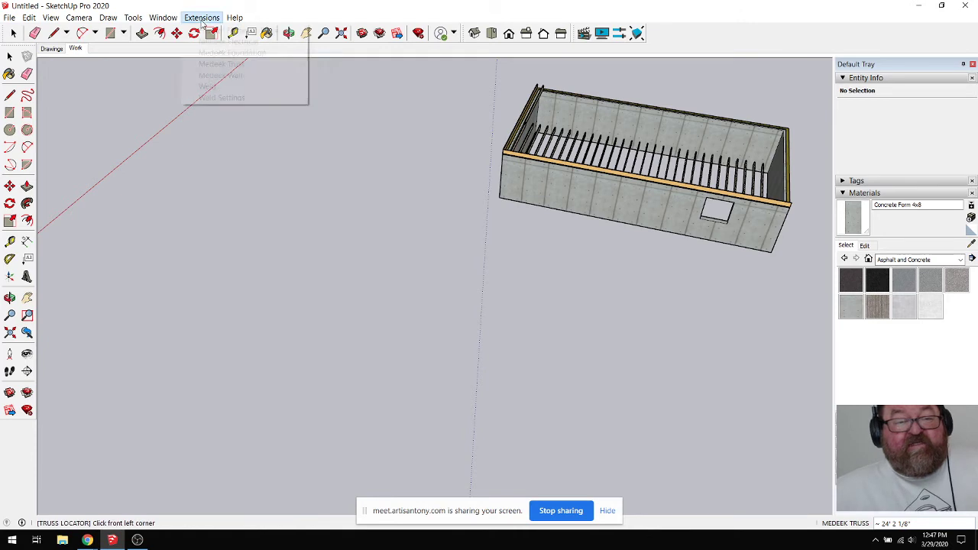
mouse_move(230, 63)
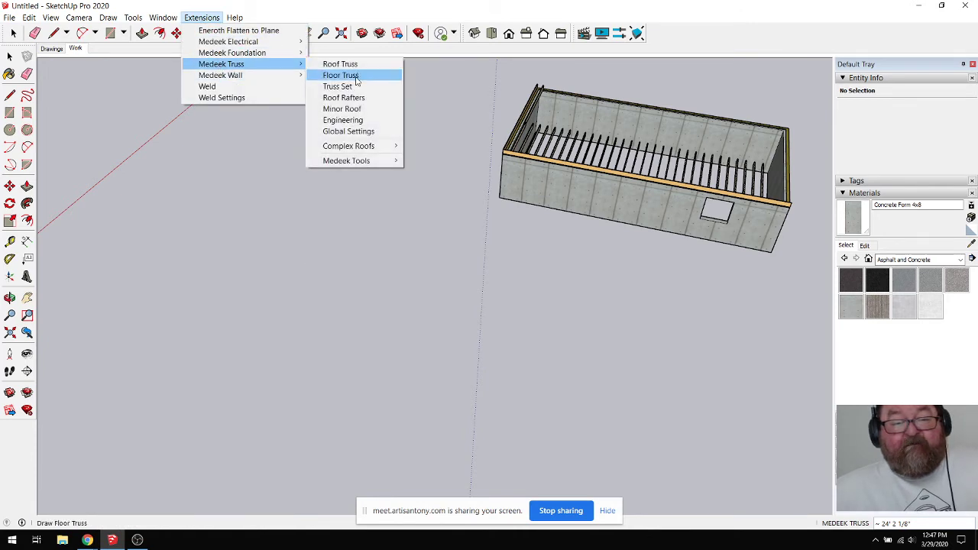
click(351, 97)
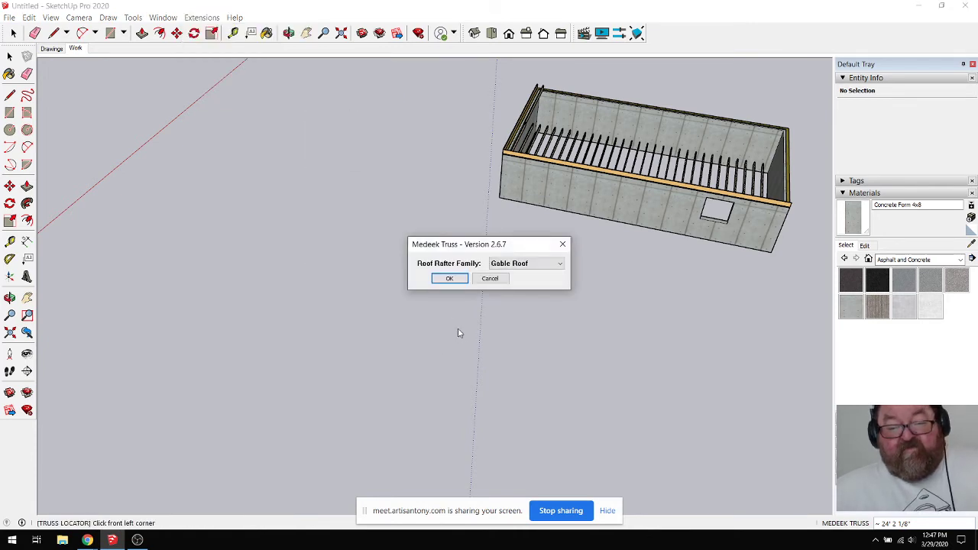
click(449, 278)
click(312, 333)
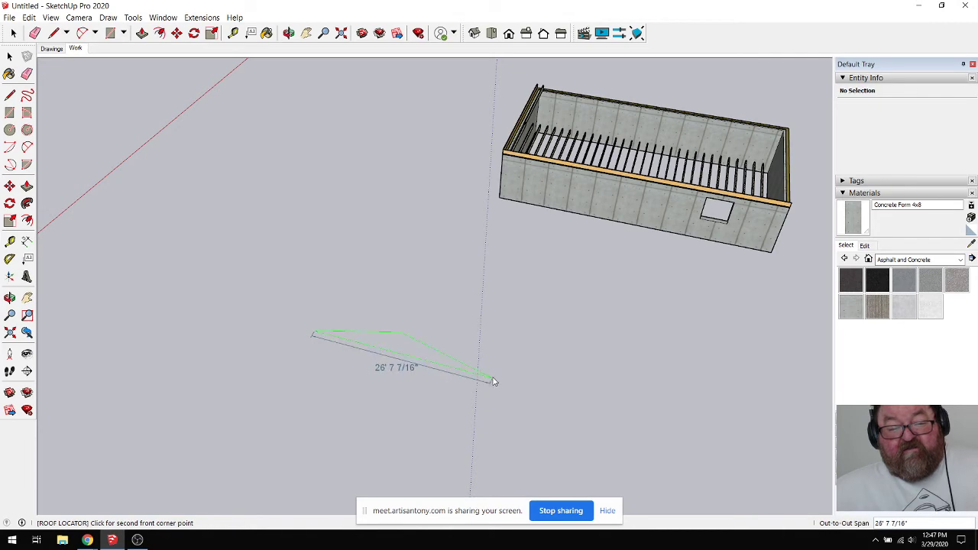
click(494, 381)
click(543, 317)
click(454, 385)
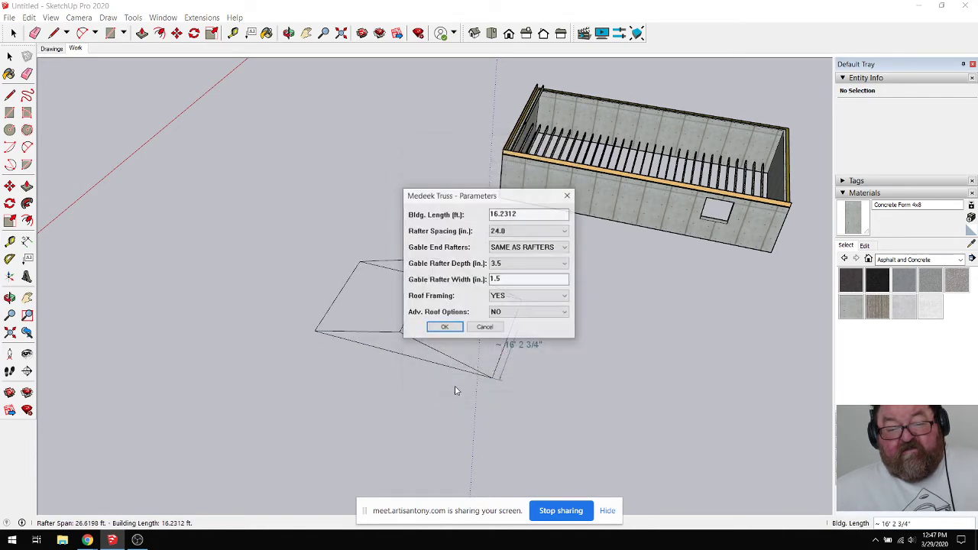
click(448, 327)
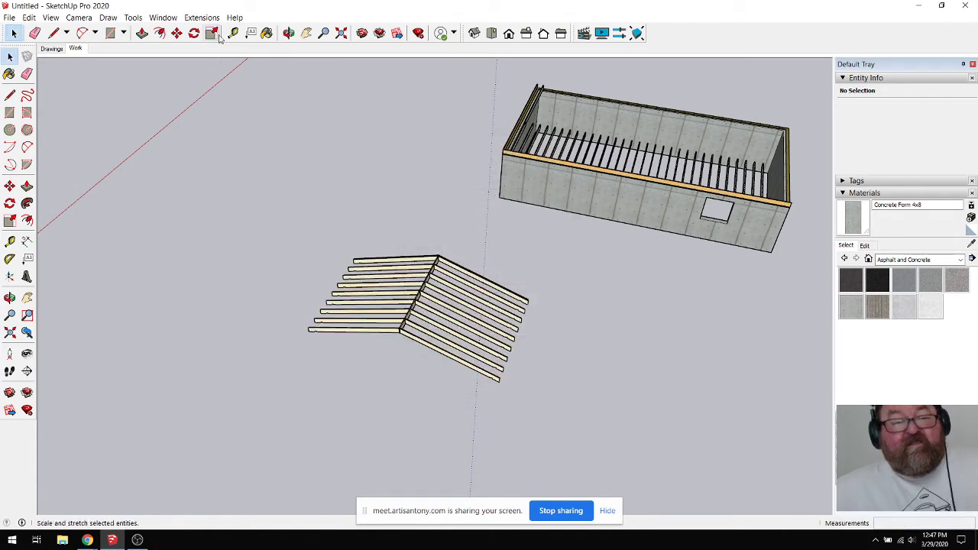
Step: Outline a rectangular BCI floor beside the gable rafters, about 17 ft span by 17 ft building length
click(202, 17)
mouse_move(219, 67)
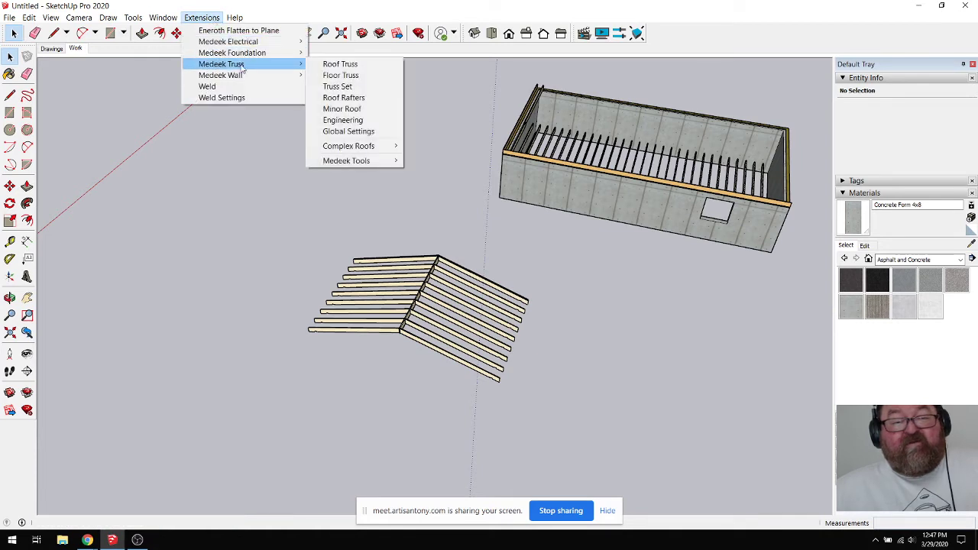
click(328, 75)
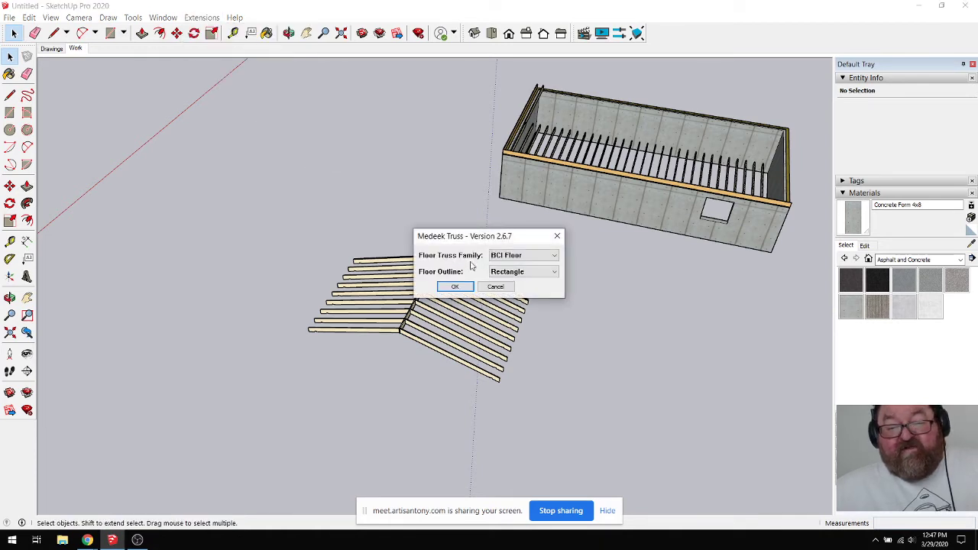
click(455, 287)
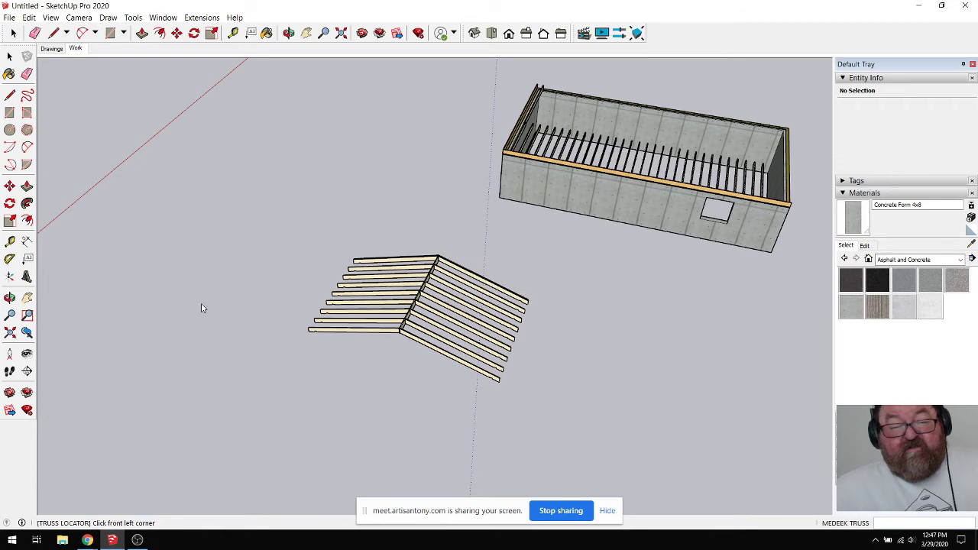
click(144, 327)
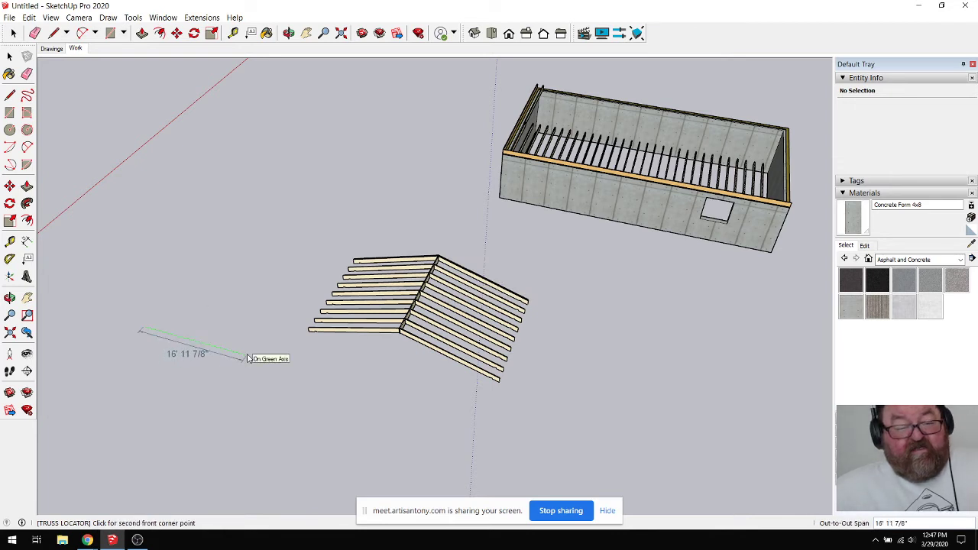
click(252, 356)
click(292, 279)
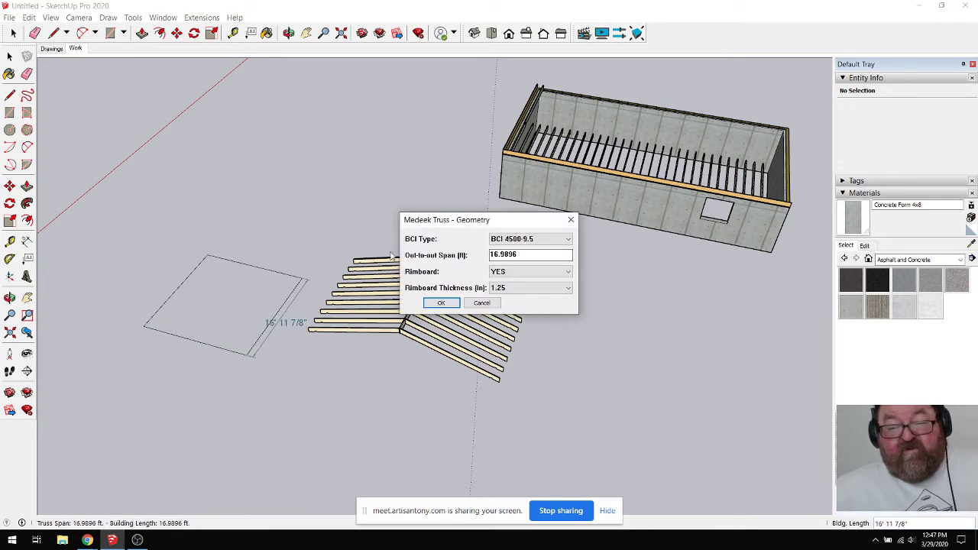
Step: Try to generate the BCI 4500-9.5 floor with 16 in spacing, 3/4 in sheathing, 5.5 by 1.5 in sill plate, stemwall inset, ledger and hangers
click(456, 302)
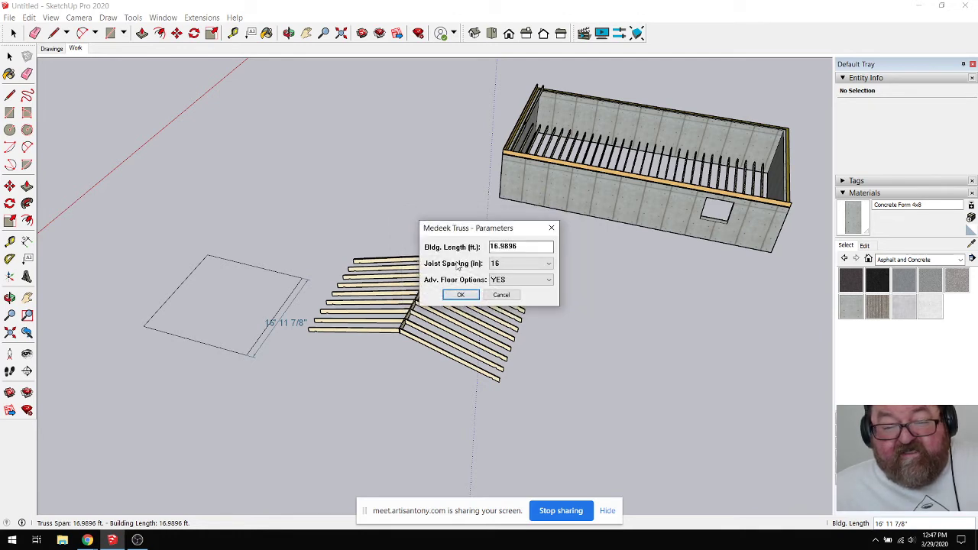
click(459, 295)
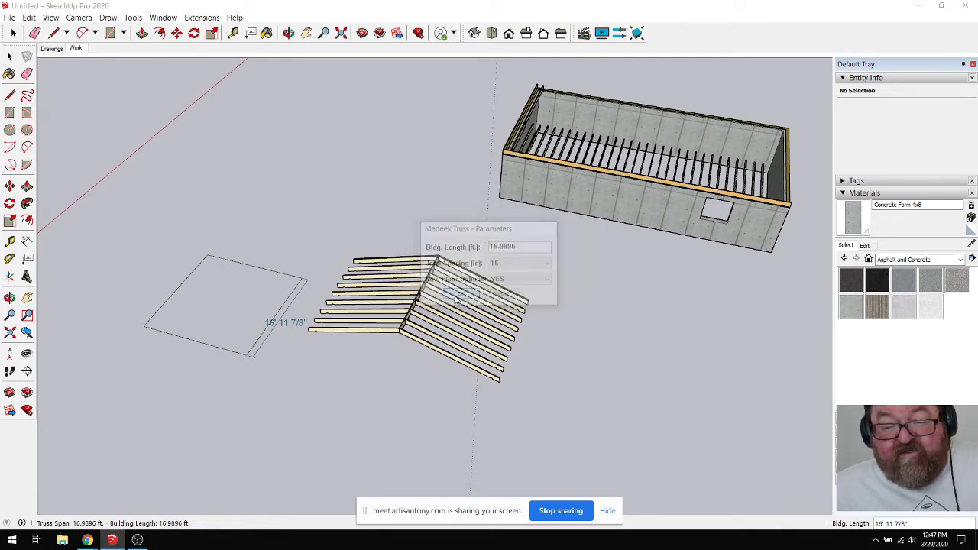
click(544, 239)
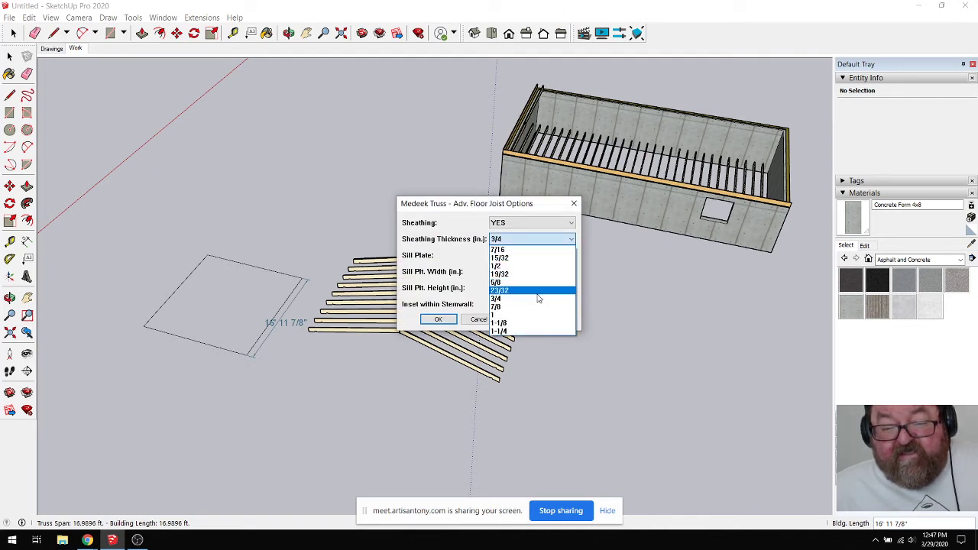
click(538, 299)
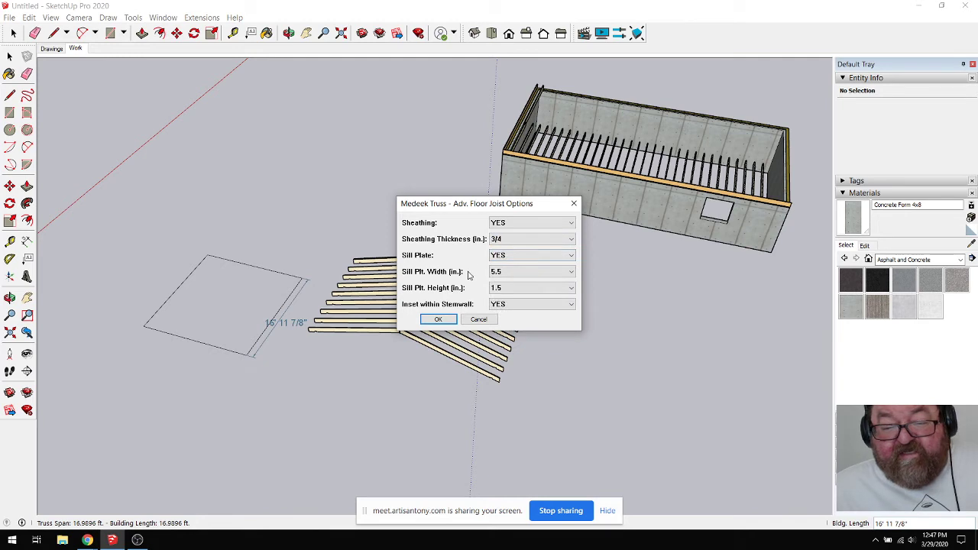
click(438, 319)
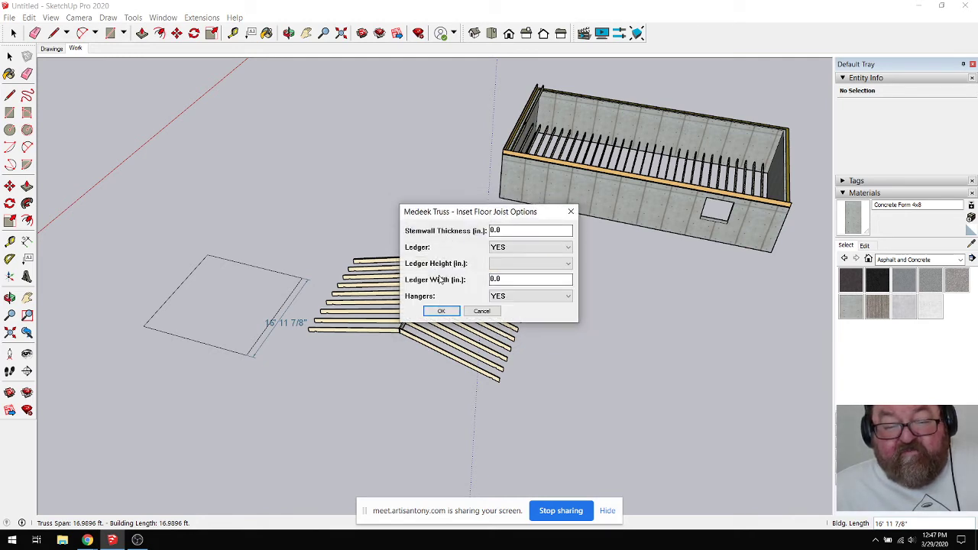
click(441, 311)
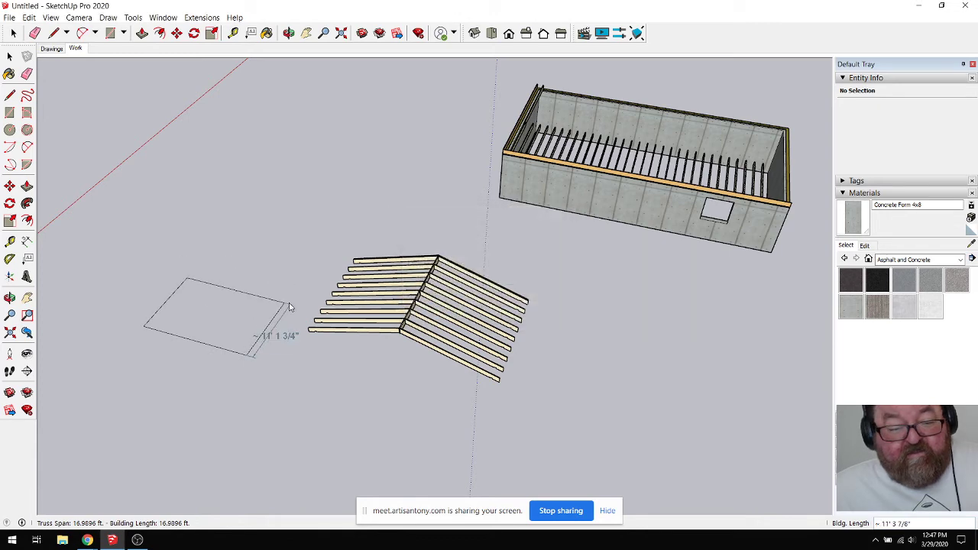
Step: Retry generating the floor with a building length of about 22.4 ft and the offered options, and leave the floor command
click(287, 255)
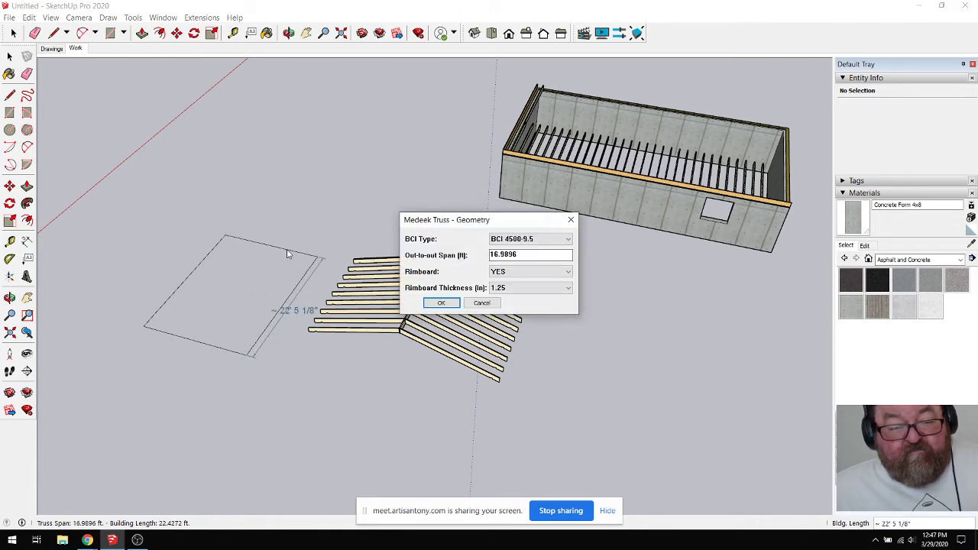
click(441, 303)
click(440, 295)
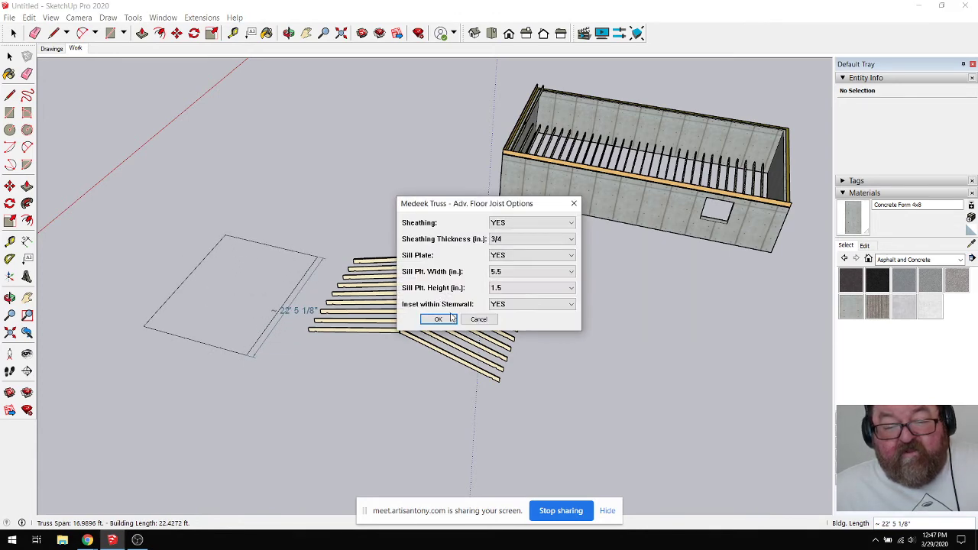
click(452, 317)
click(447, 317)
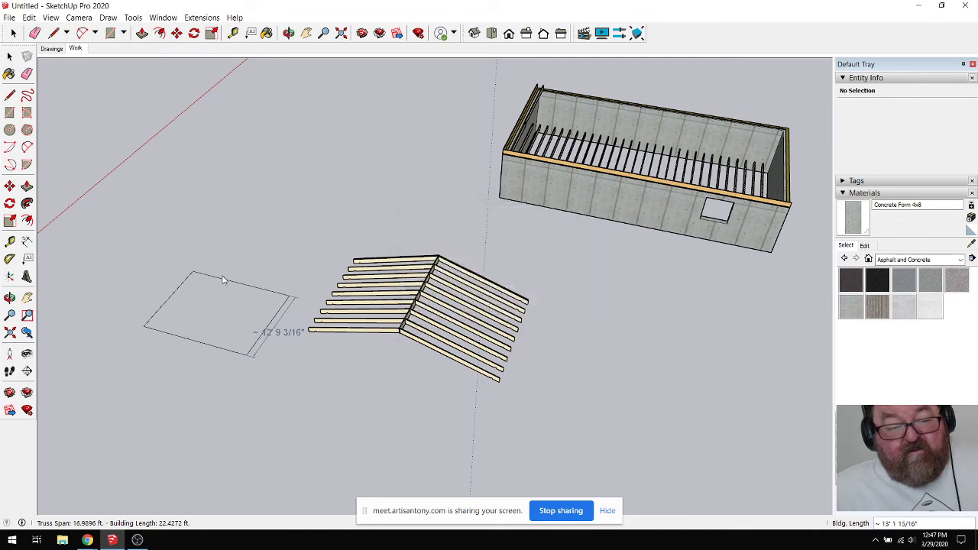
key(Escape)
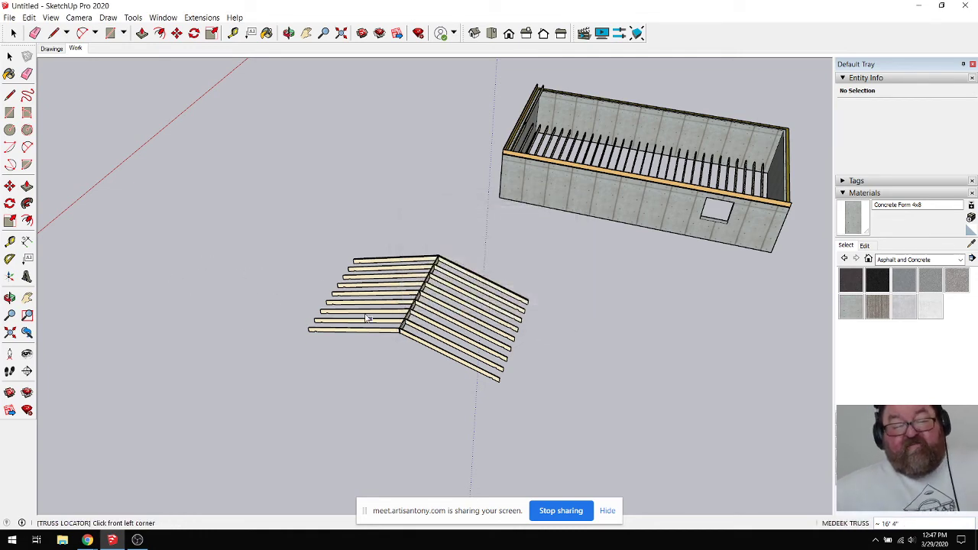
Step: Delete the test gable roof rafters beside the foundation
click(13, 32)
scroll(413, 310, up, 5)
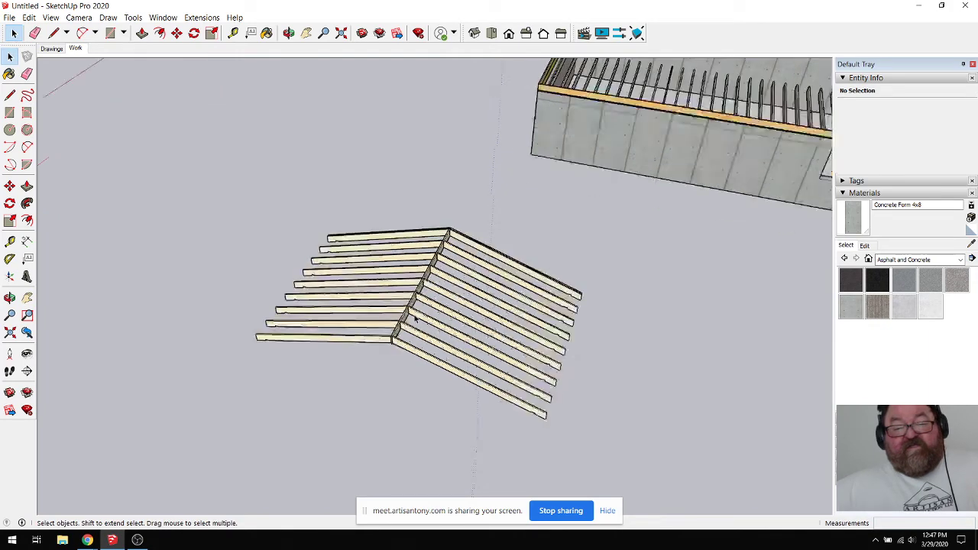
click(420, 284)
key(Delete)
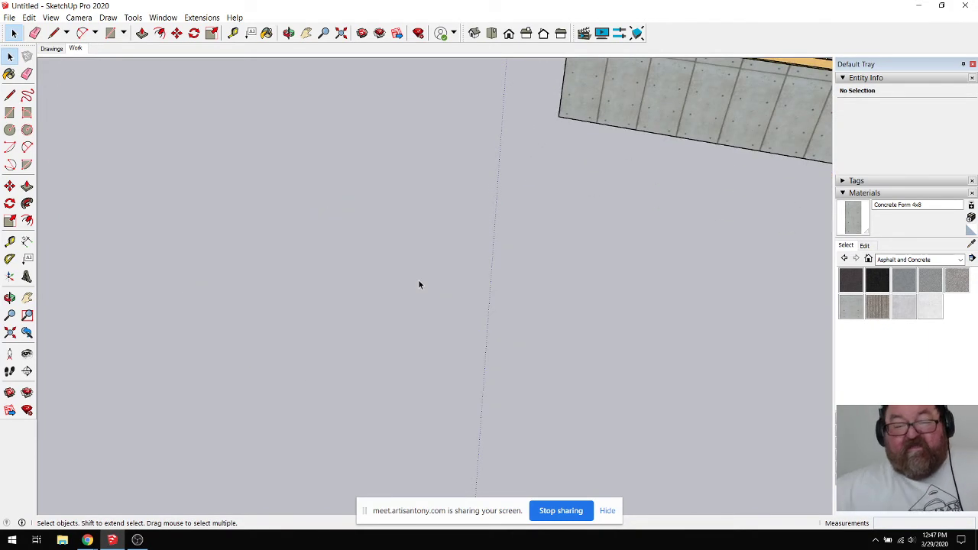
Step: Examine the joists and rim boards along the top of the foundation walls
scroll(244, 367, down, 5)
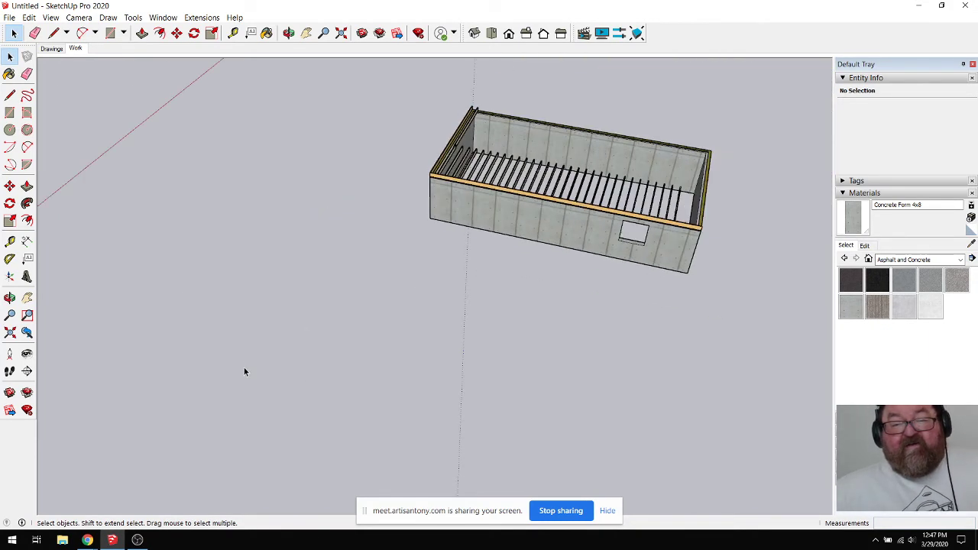
click(288, 33)
drag(465, 170, 553, 375)
drag(407, 331, 381, 387)
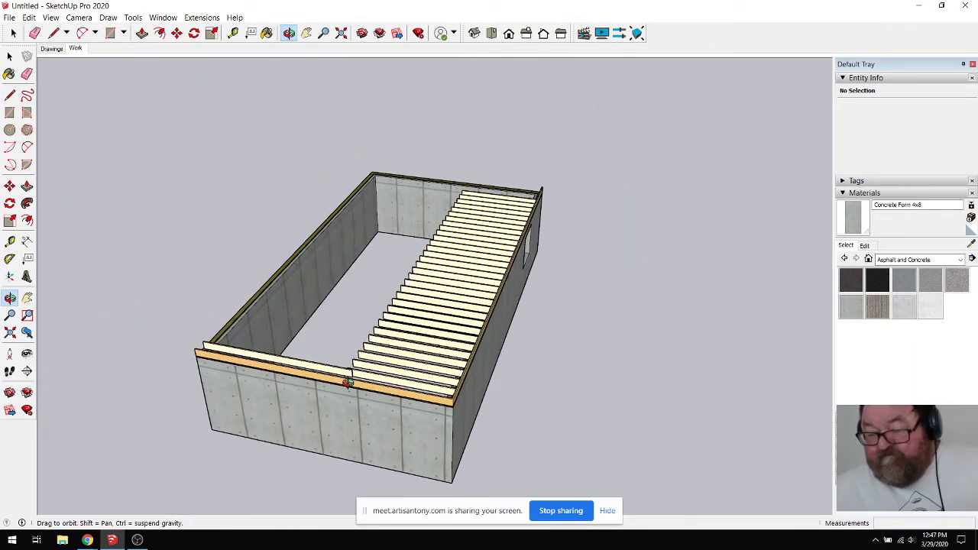
scroll(347, 382, up, 5)
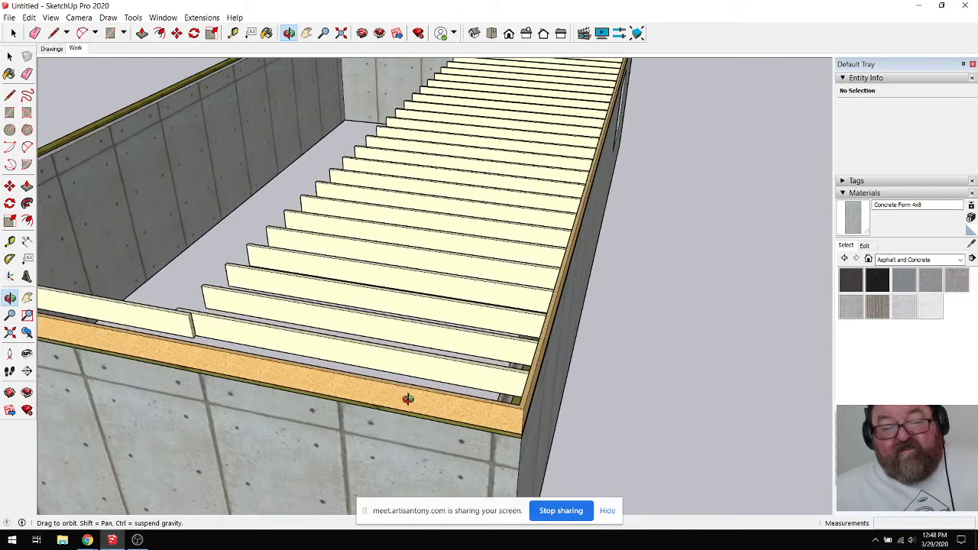
scroll(373, 374, down, 5)
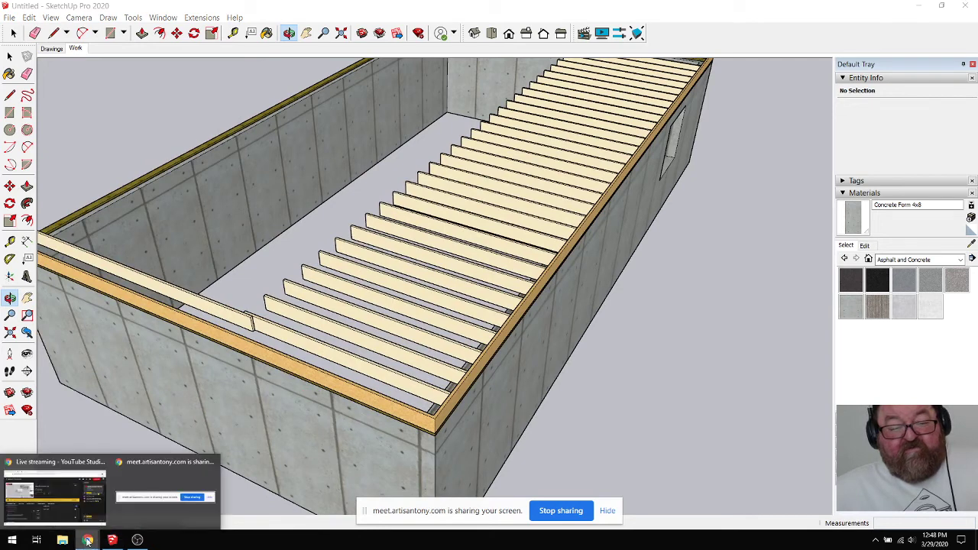
Step: Check the live stream dashboard and the class meeting page in Chrome, and return to SketchUp
click(55, 497)
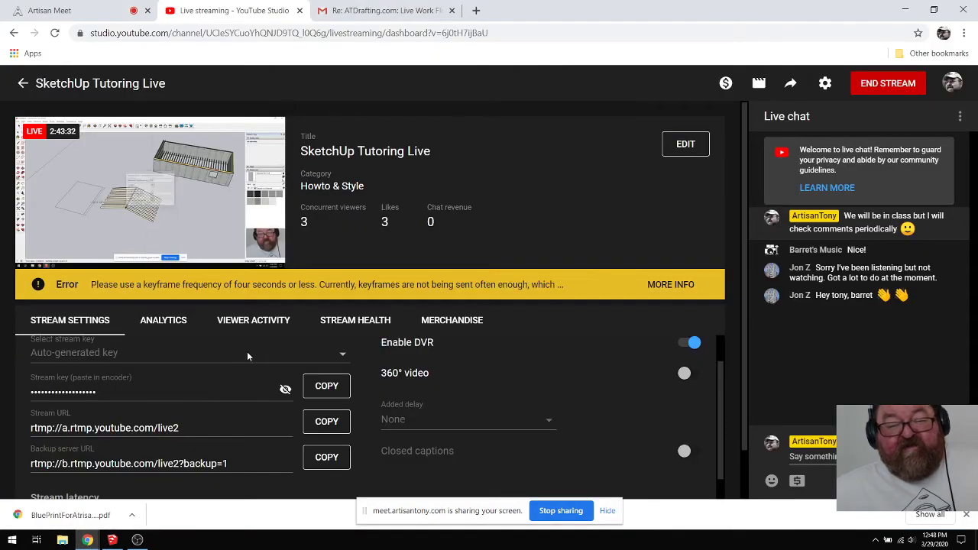
click(94, 11)
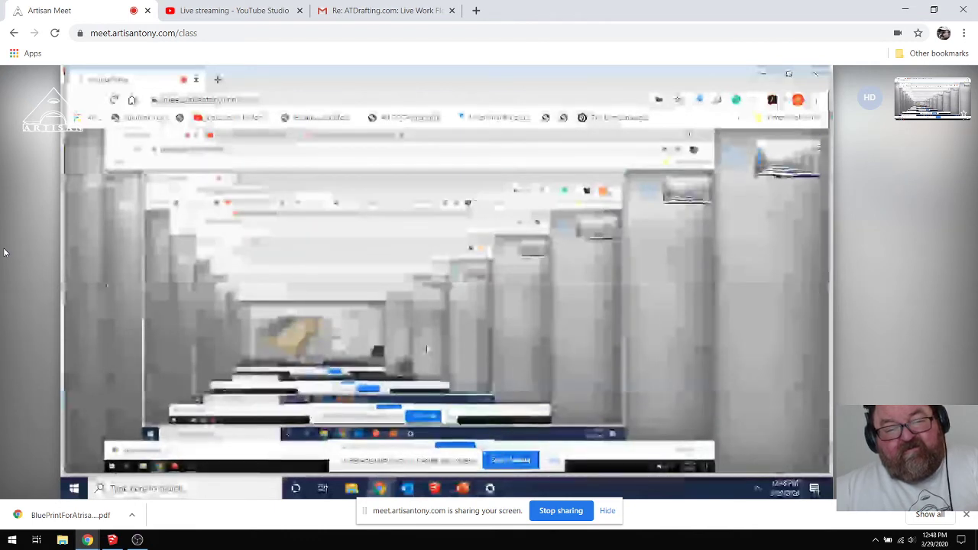
click(111, 540)
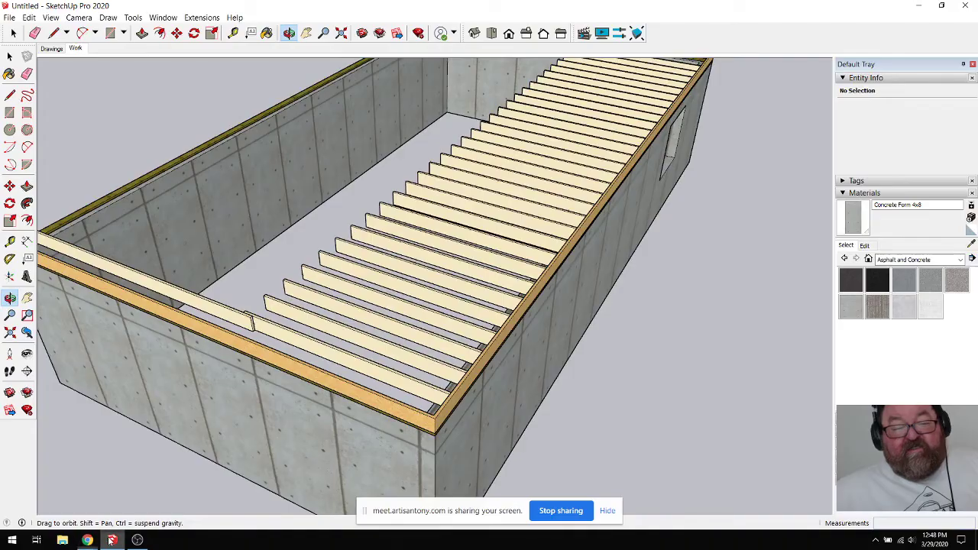
Step: Draw a flat rectangle of about 31 ft 1 1/2 in by 48 ft 6 in beside the framed foundation
mouse_move(276, 307)
mouse_down()
mouse_move(178, 313)
mouse_move(236, 313)
mouse_up()
scroll(178, 313, down, 3)
scroll(236, 312, down, 3)
scroll(238, 312, down, 2)
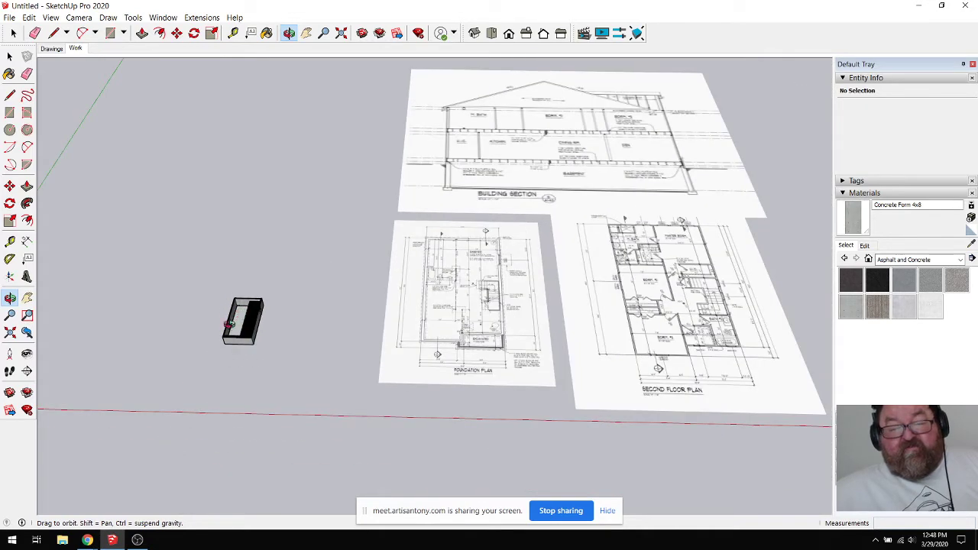
scroll(212, 325, up, 6)
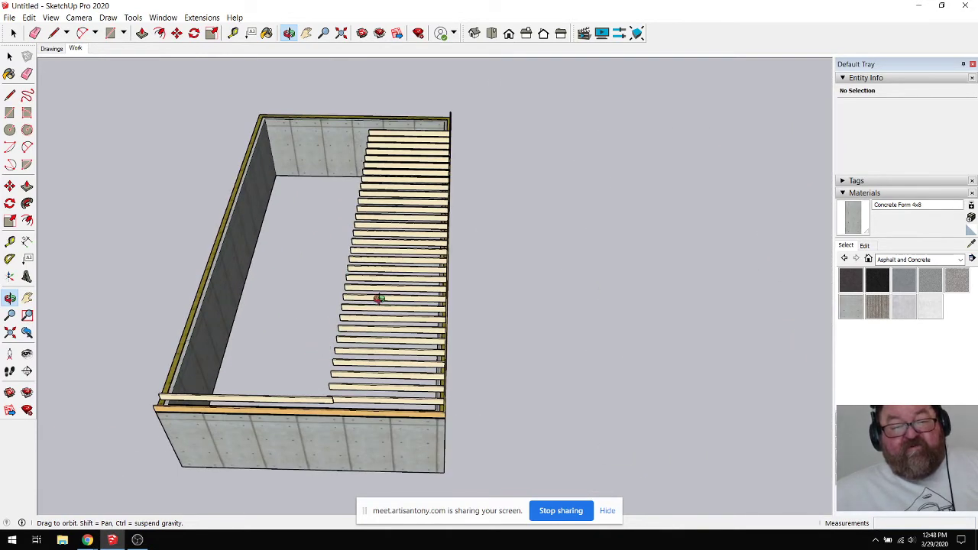
drag(386, 255, 391, 337)
scroll(392, 338, down, 3)
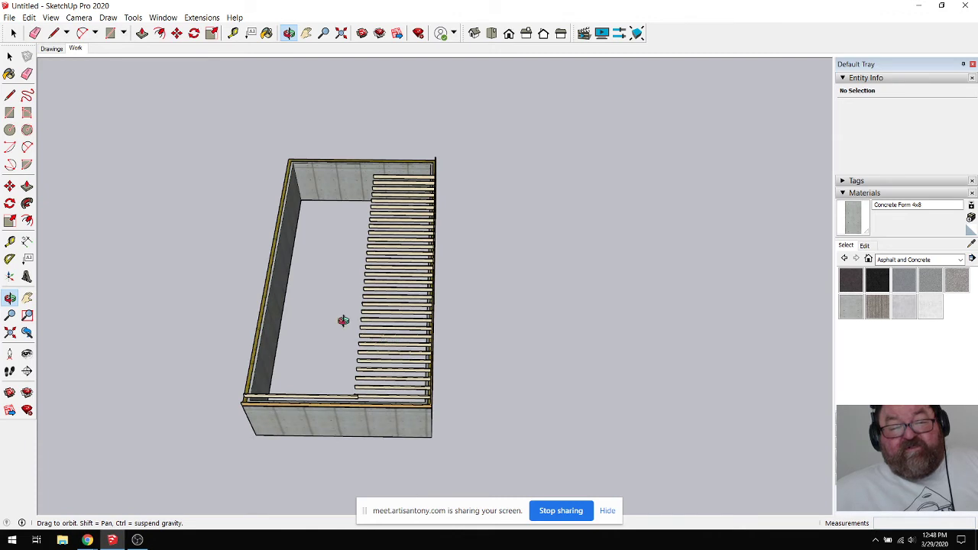
scroll(150, 243, down, 1)
click(110, 33)
click(491, 176)
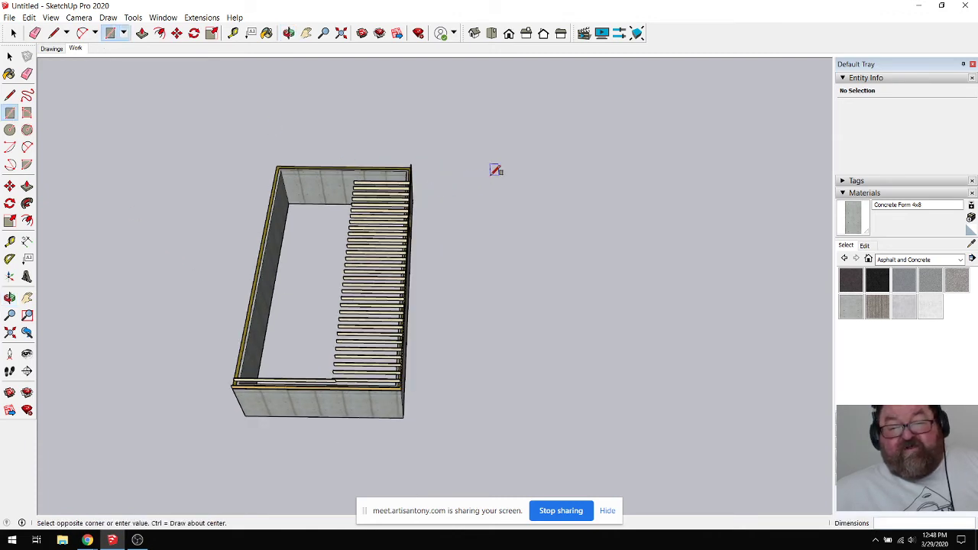
click(697, 393)
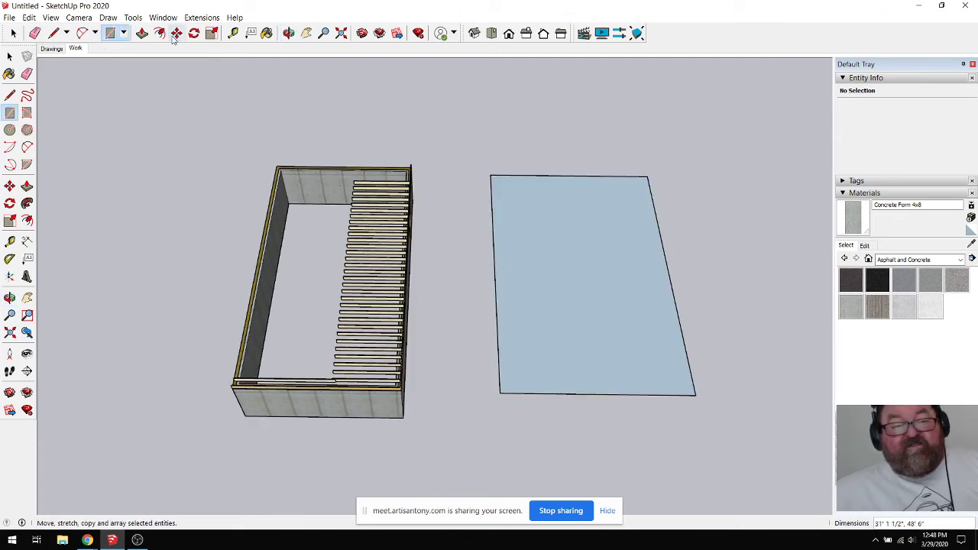
Step: Extrude the rectangle to a thickness of 3/4 in with Push/Pull
click(143, 32)
click(582, 347)
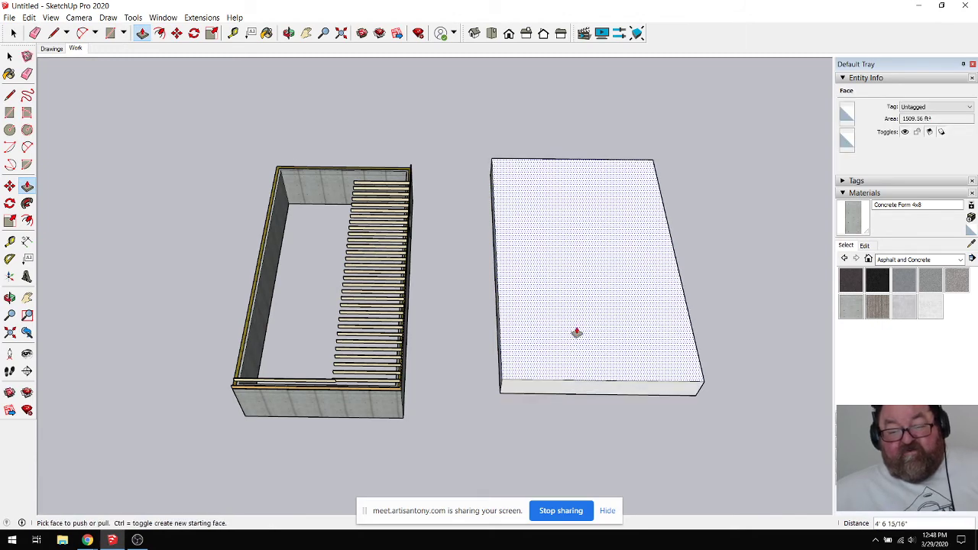
key(Return)
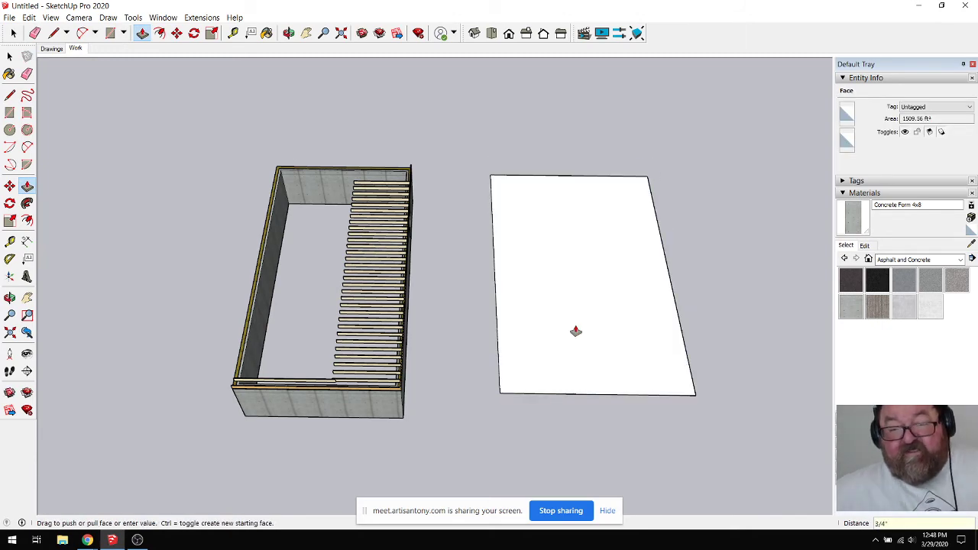
Step: Make the whole 3/4 in sheathing panel a group and deselect it
click(12, 34)
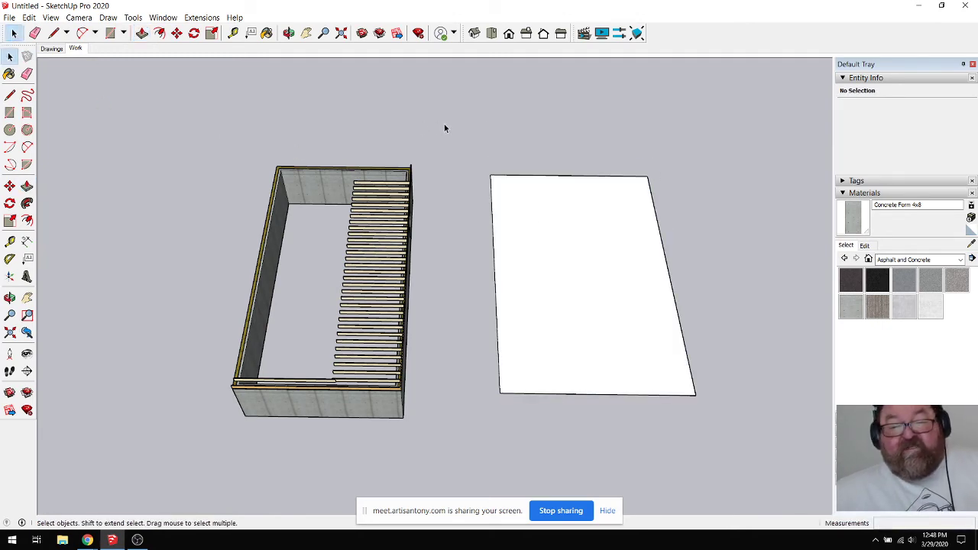
drag(447, 124, 709, 409)
right_click(599, 267)
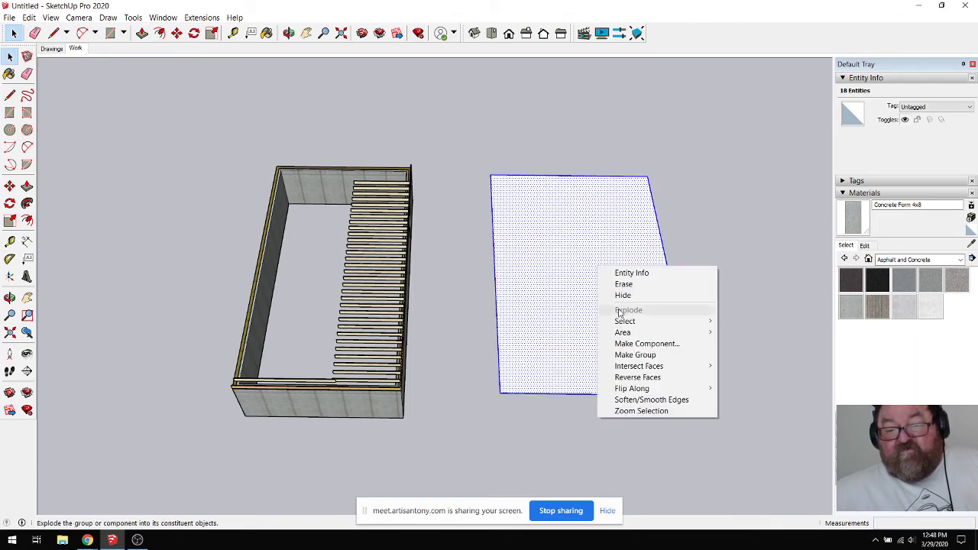
click(635, 354)
scroll(301, 300, down, 1)
click(425, 155)
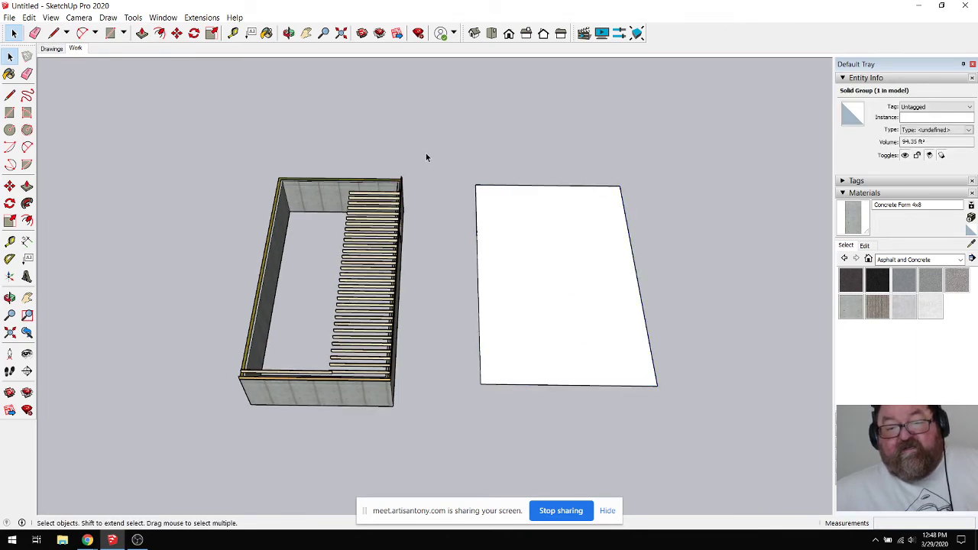
Step: Compare the framed foundation and the sheathing panel with the imported plan and section drawings
scroll(375, 314, down, 4)
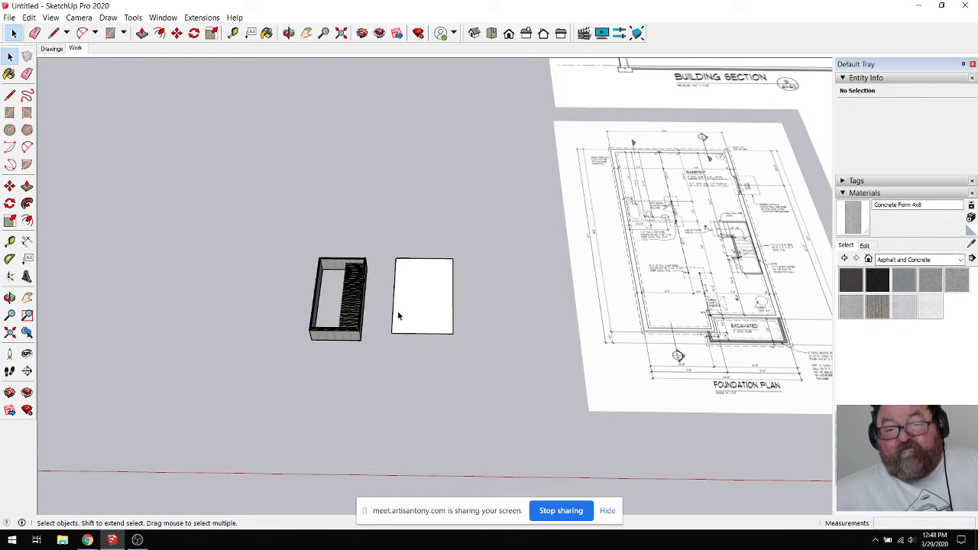
scroll(397, 316, up, 2)
scroll(298, 279, up, 3)
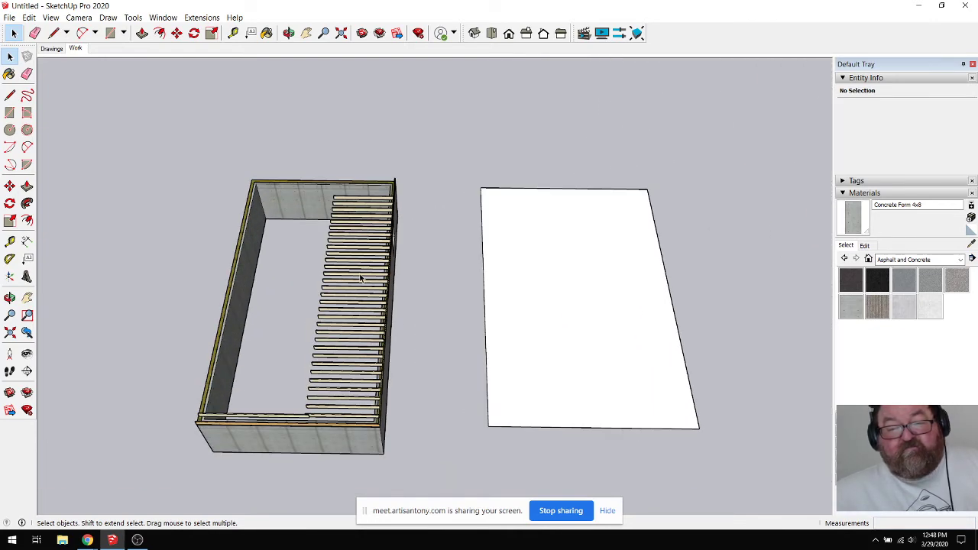
click(288, 33)
drag(352, 259, 397, 192)
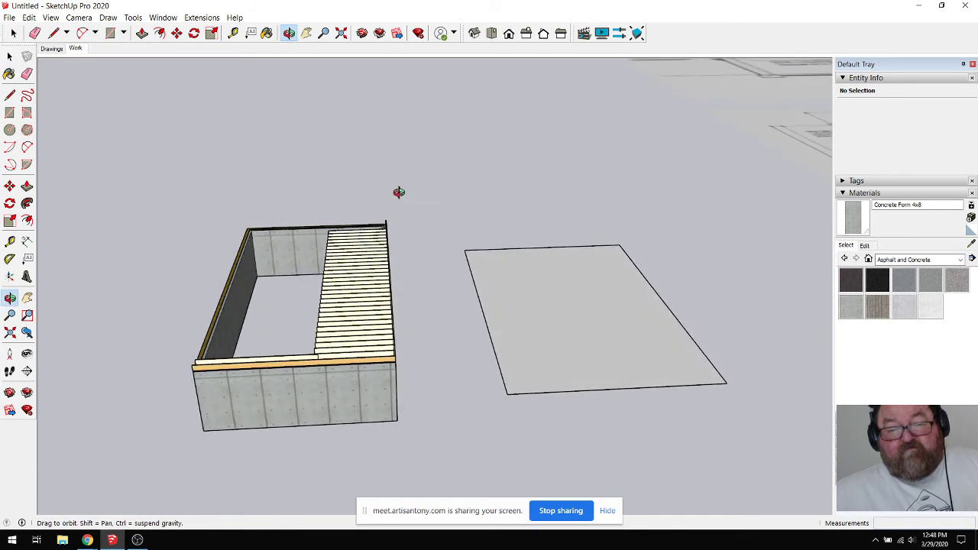
scroll(322, 295, down, 2)
drag(323, 290, 323, 355)
scroll(294, 336, down, 4)
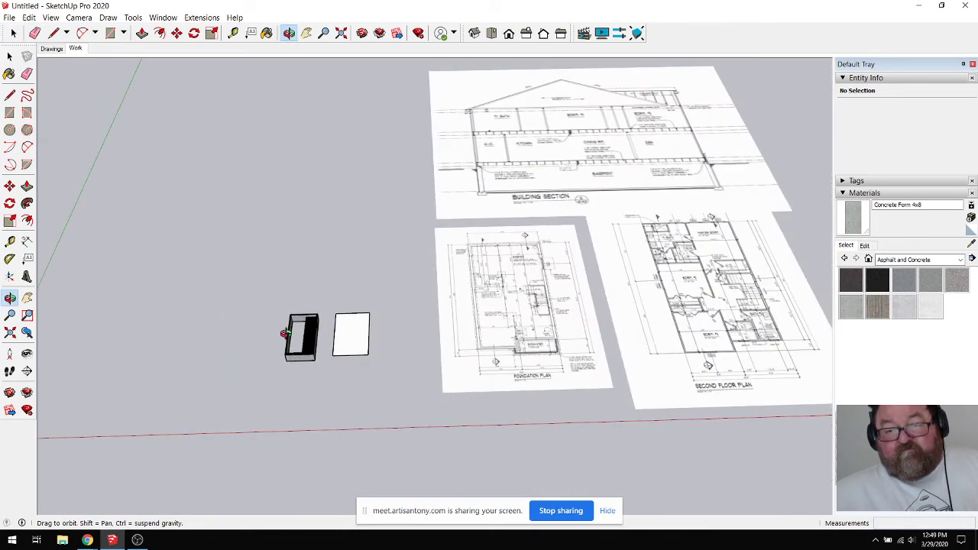
drag(446, 318, 448, 375)
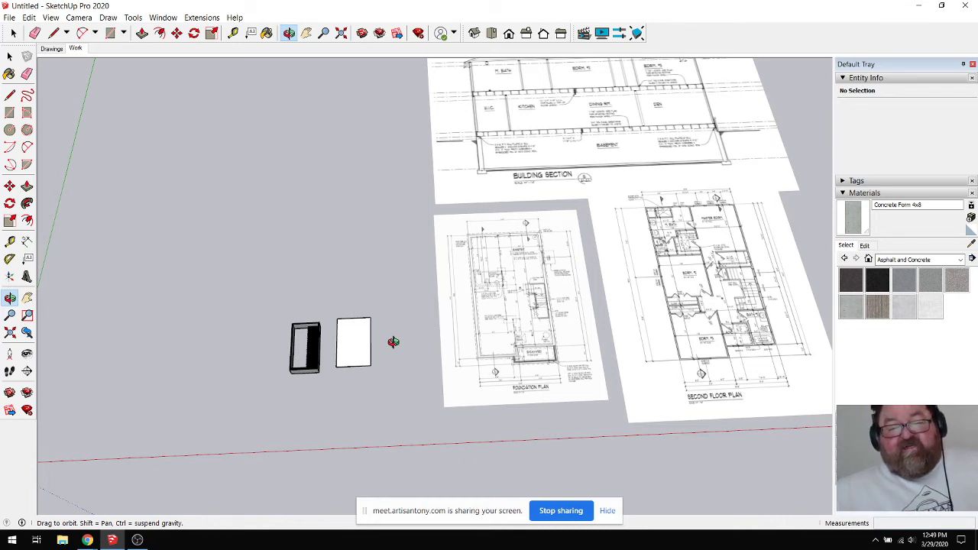
Step: Minimize the browser and launch GIMP 2.10.18 from the desktop
click(113, 541)
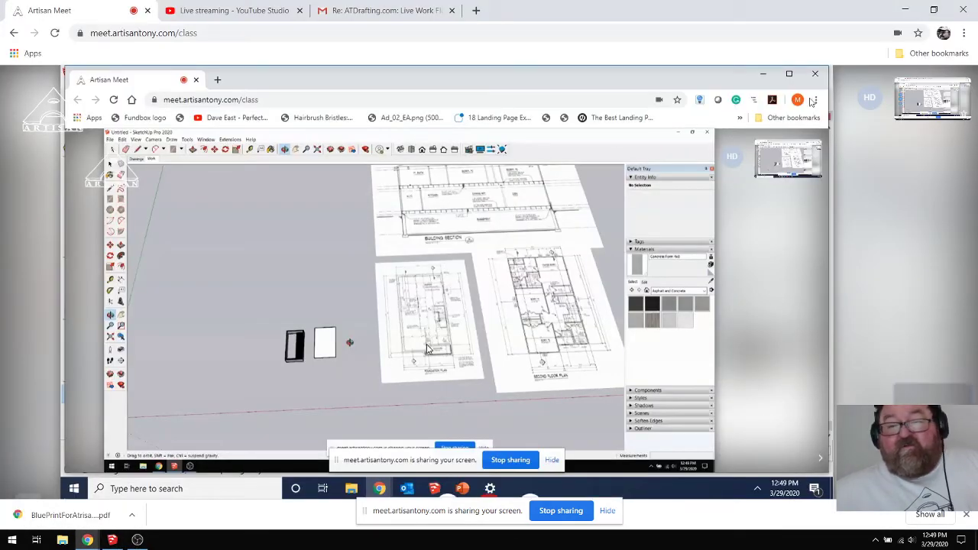
click(905, 9)
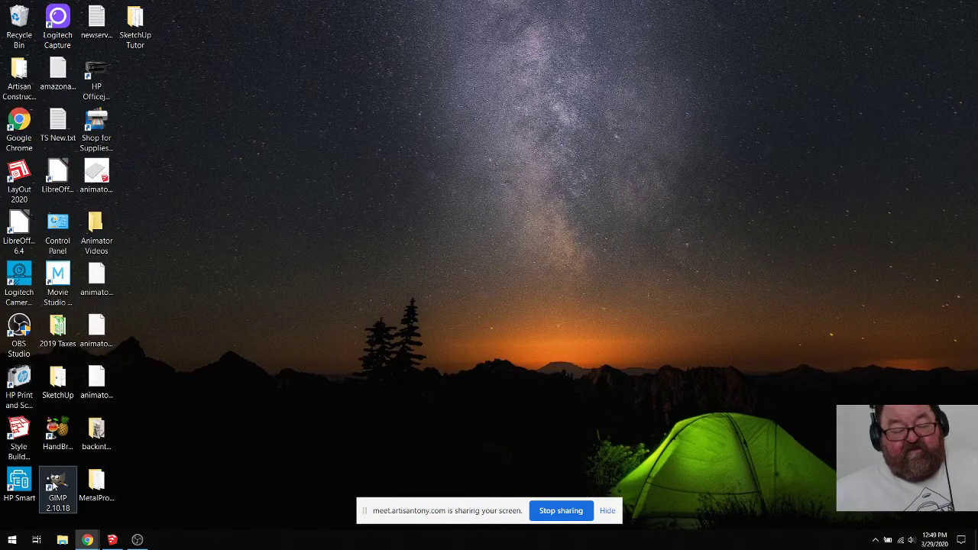
click(57, 484)
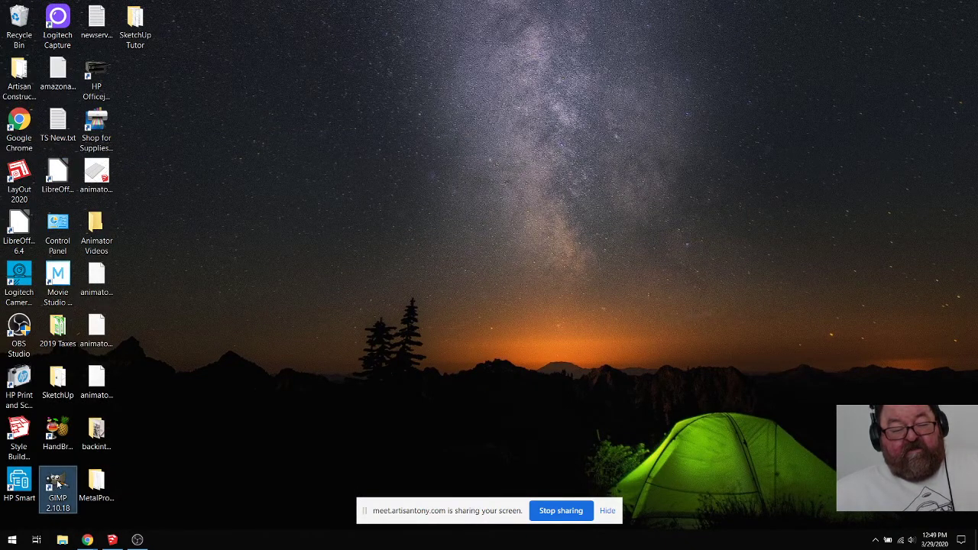
double_click(58, 484)
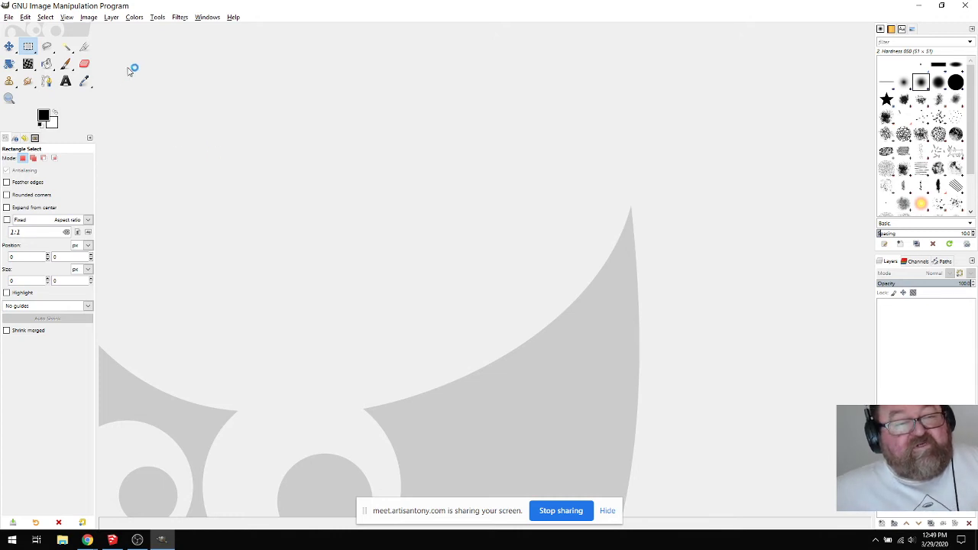
Step: Open BluePrintForAtrisanTony.pdf from the Downloads folder for import into GIMP
click(9, 16)
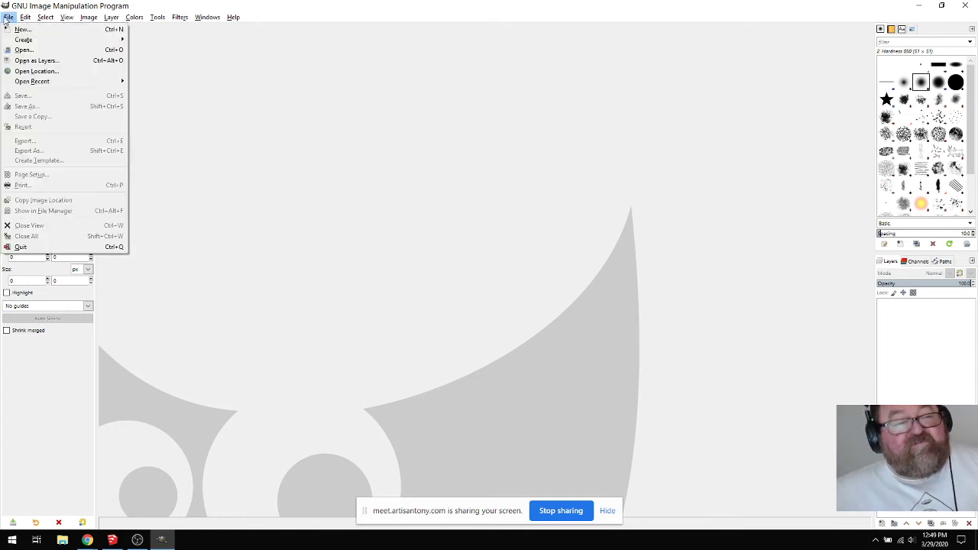
mouse_move(30, 81)
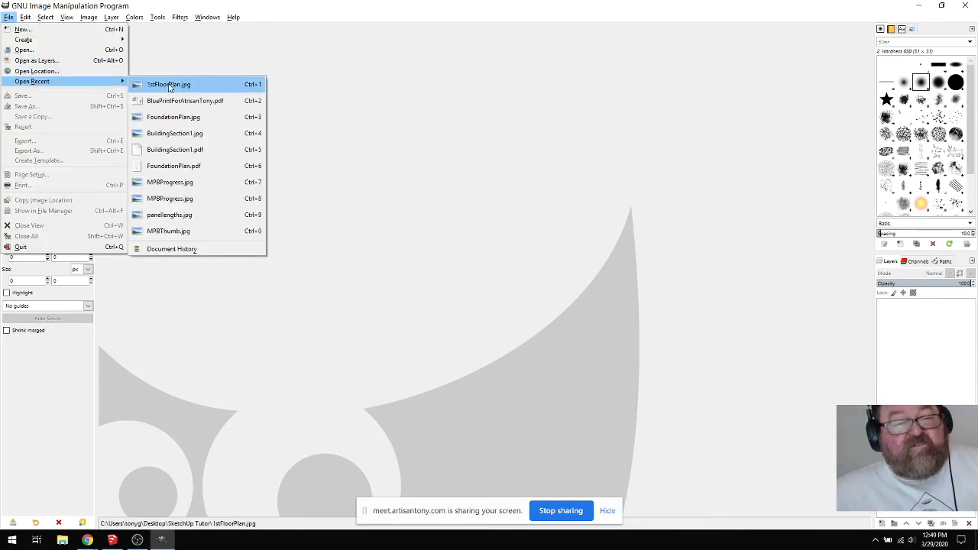
click(30, 50)
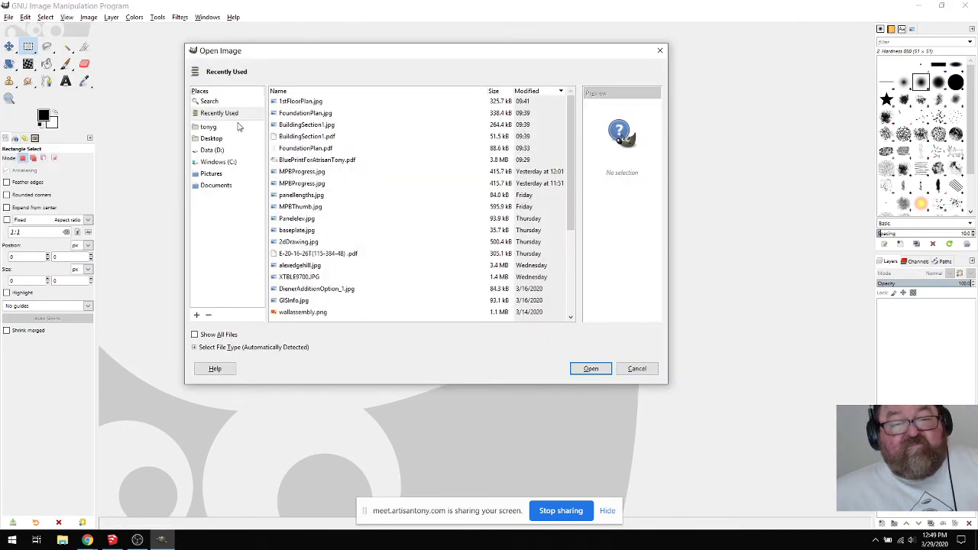
click(209, 127)
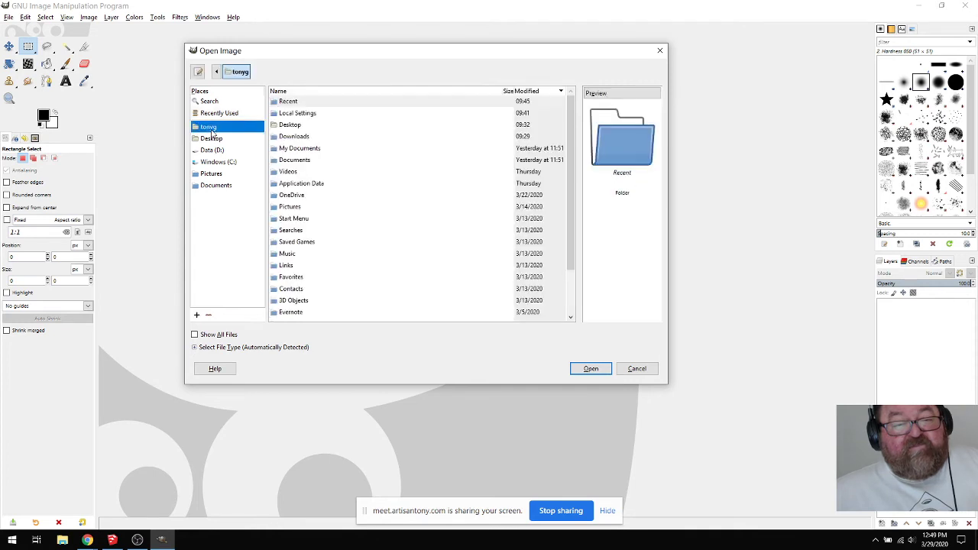
double_click(298, 136)
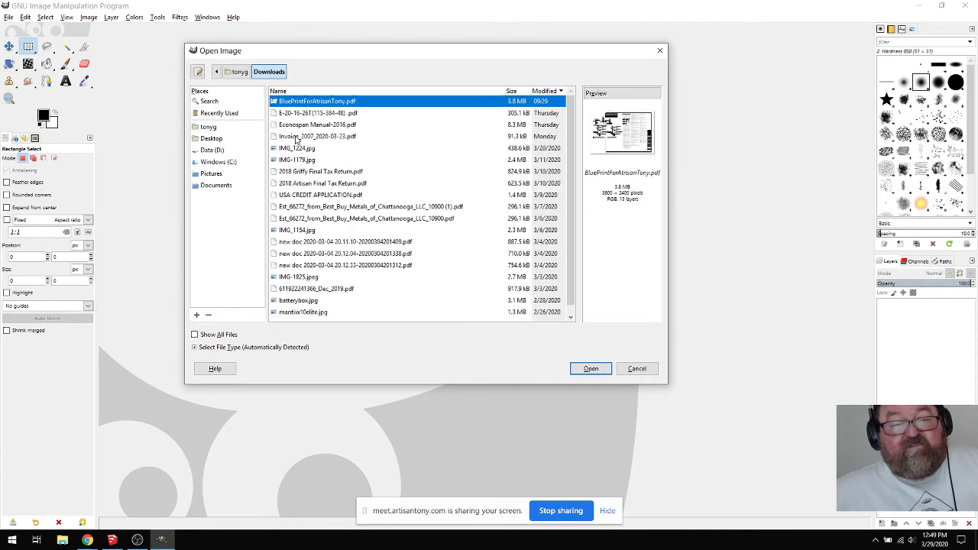
click(599, 366)
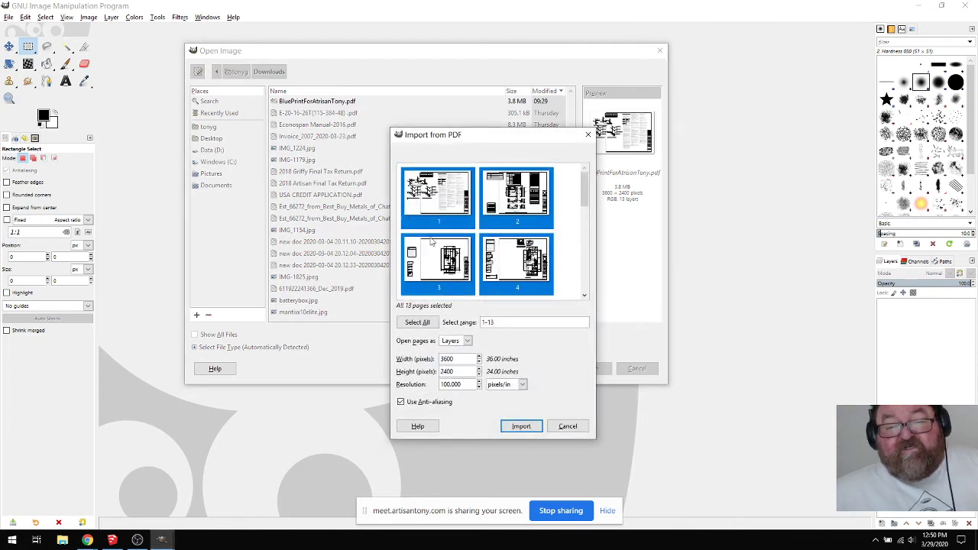
Step: Import only page 3, the foundation plan sheet, from BluePrintForAtrisanTony.pdf, keeping 3600 x 2400 pixels at 100 pixels/in
scroll(499, 251, down, 1)
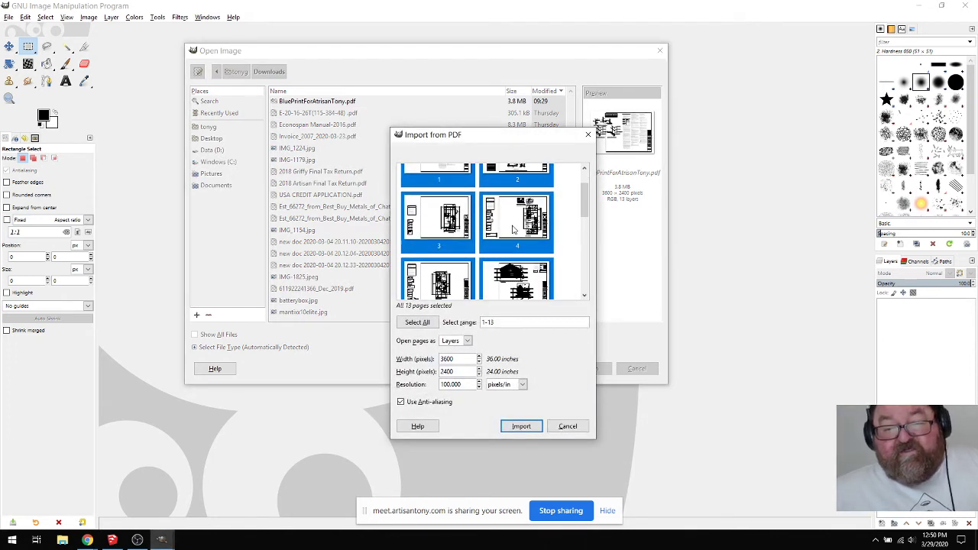
scroll(503, 229, down, 1)
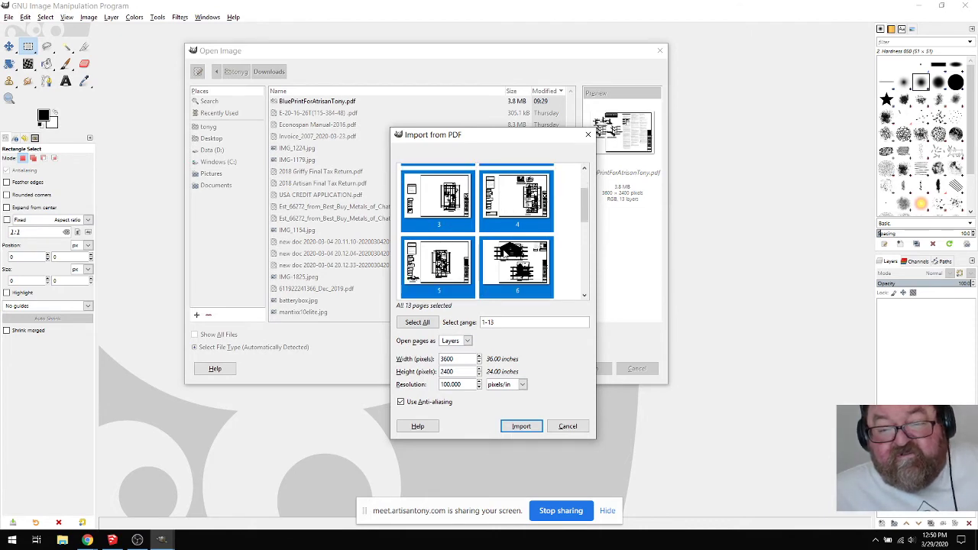
click(451, 212)
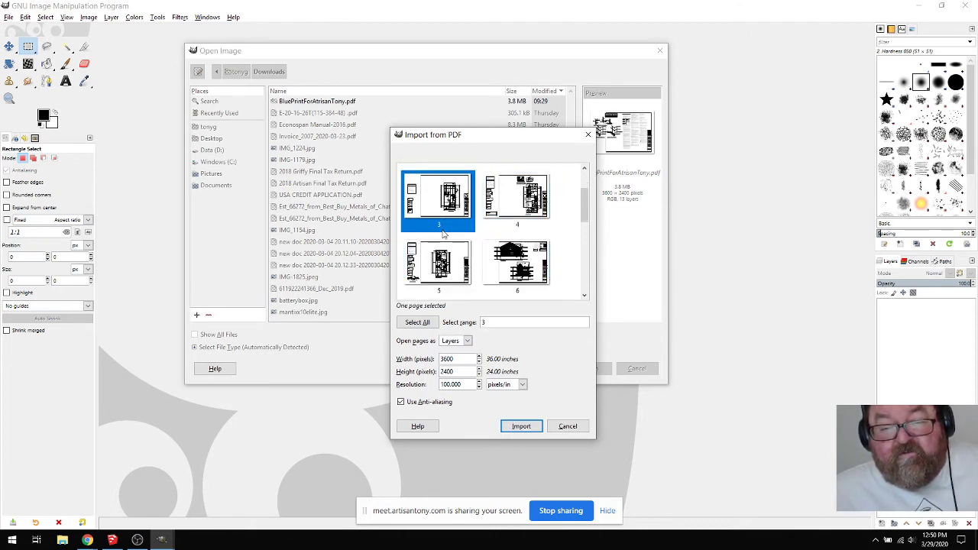
click(517, 424)
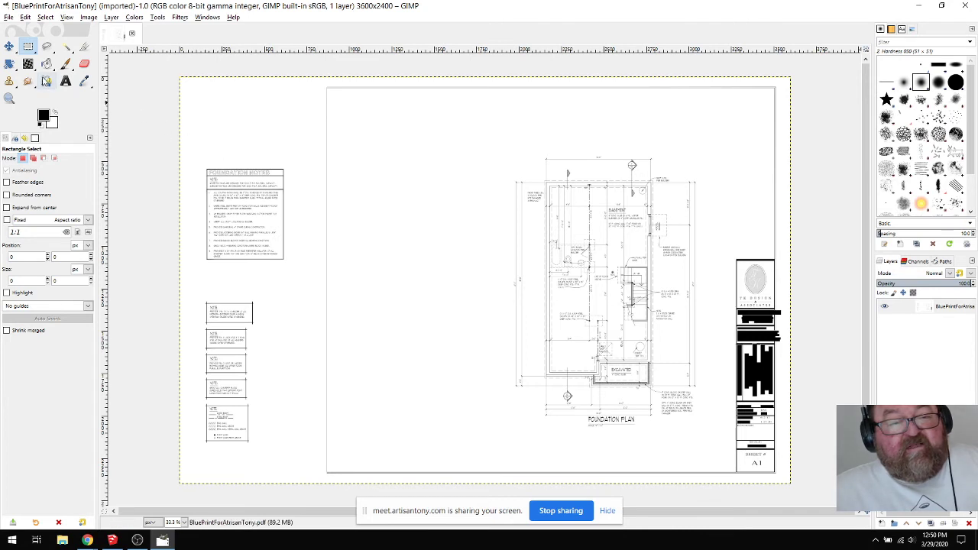
click(10, 18)
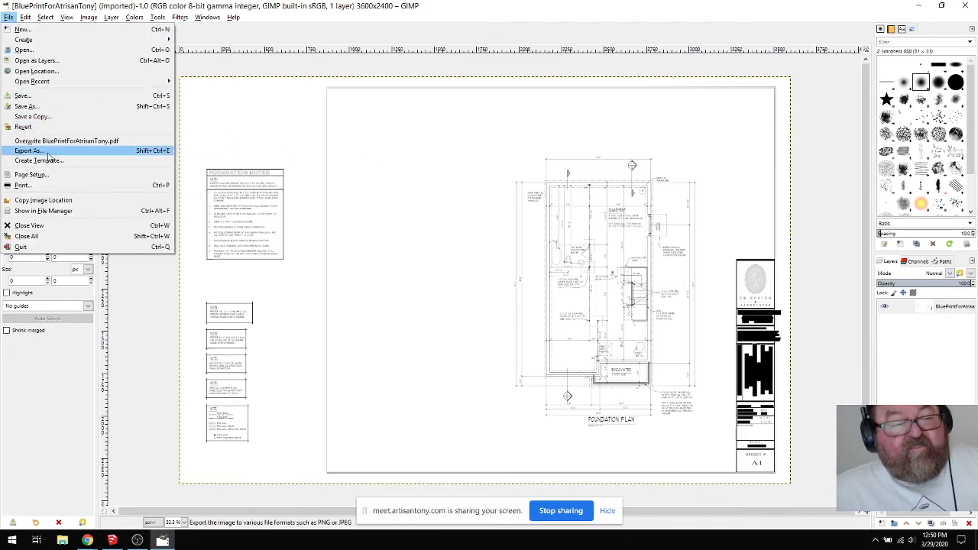
click(115, 151)
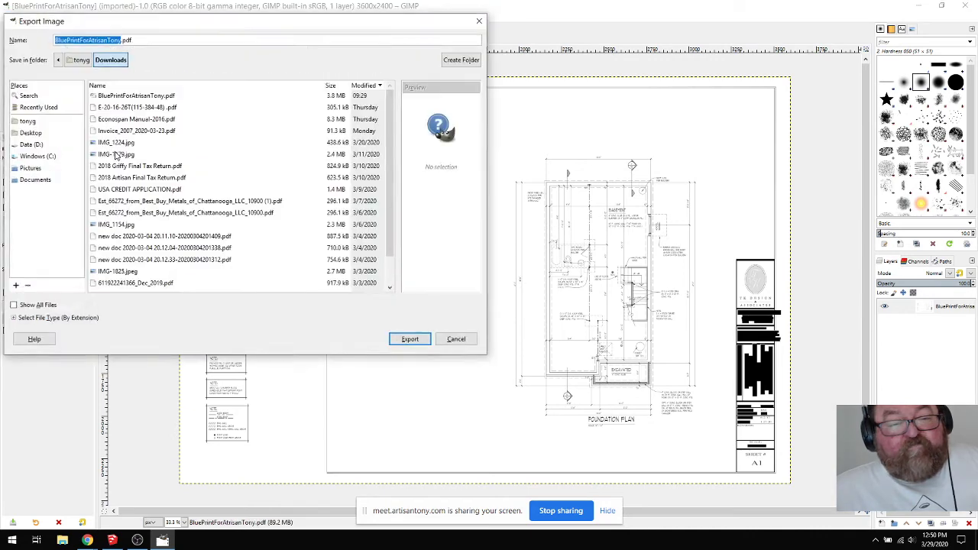
click(143, 42)
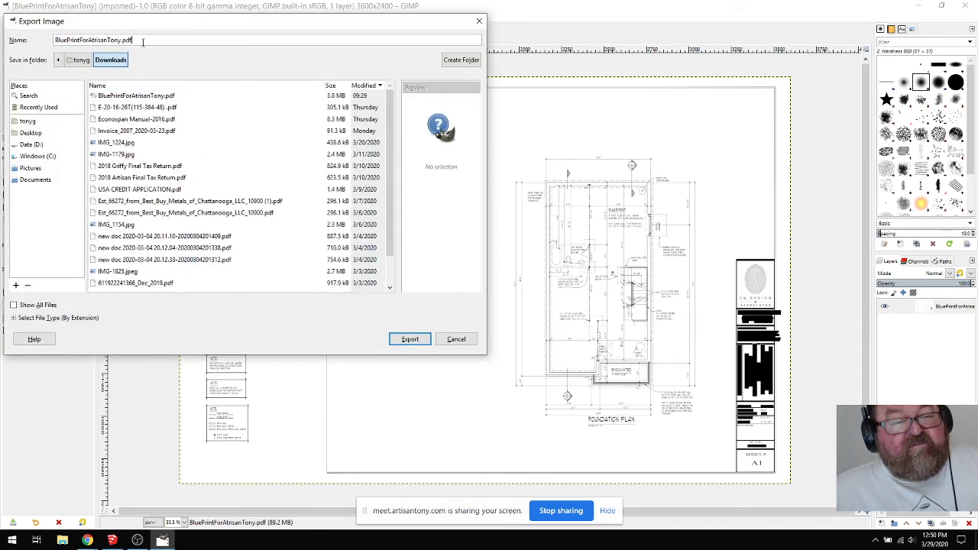
click(466, 341)
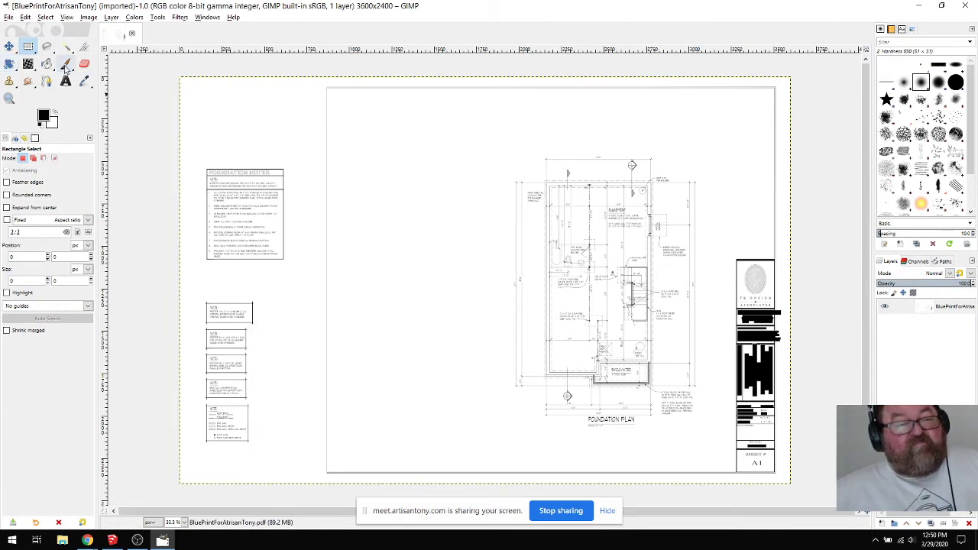
Step: Minimize GIMP, switch to Chrome, search Google for gimp, view the gimp.org home page and close it
click(917, 6)
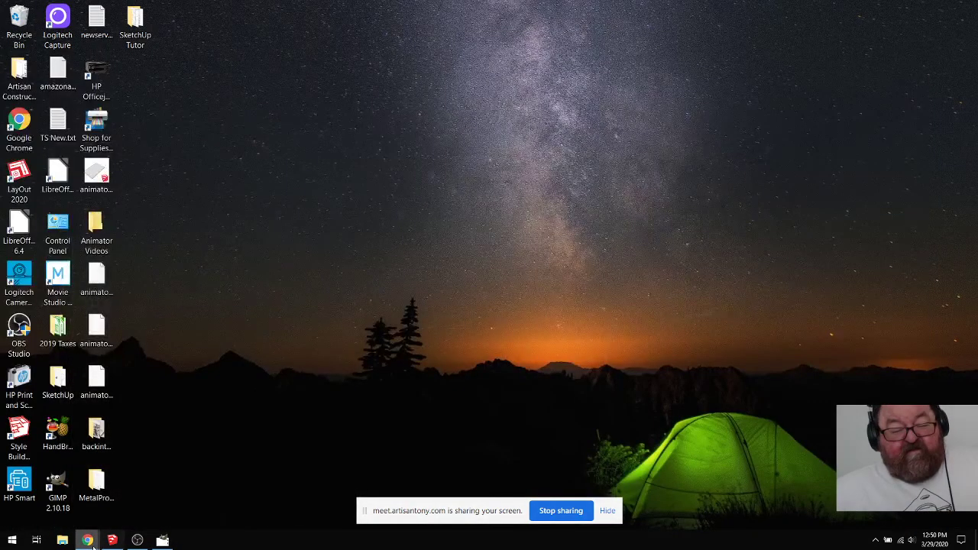
mouse_move(88, 540)
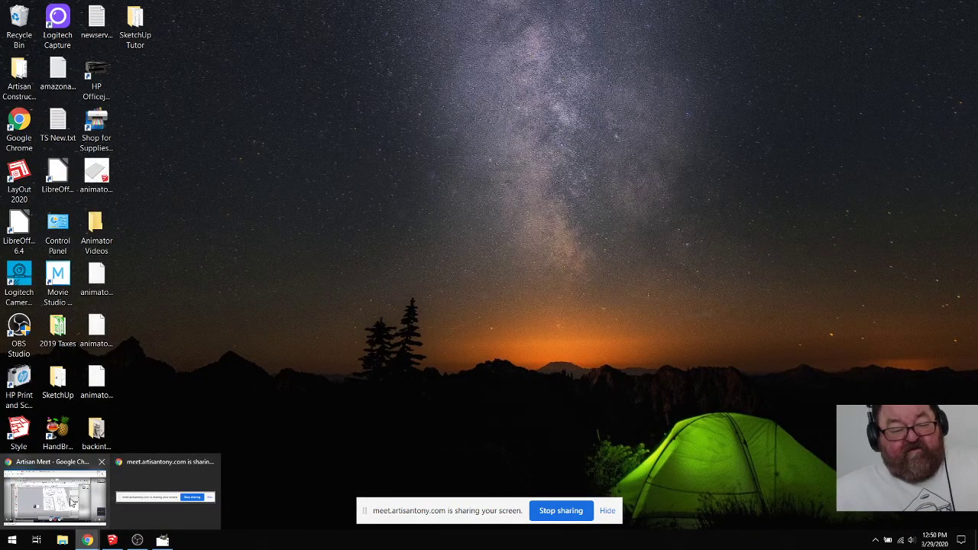
click(69, 501)
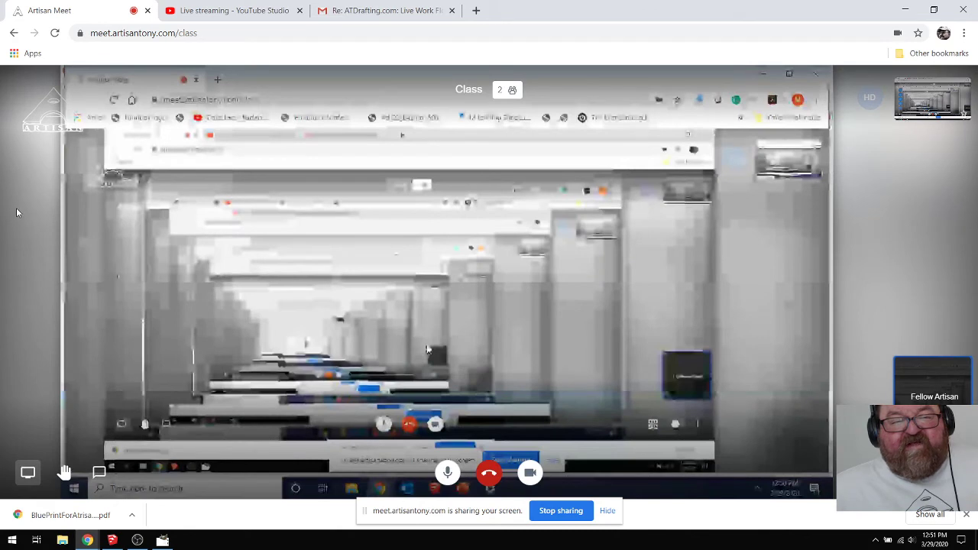
key(ctrl+t)
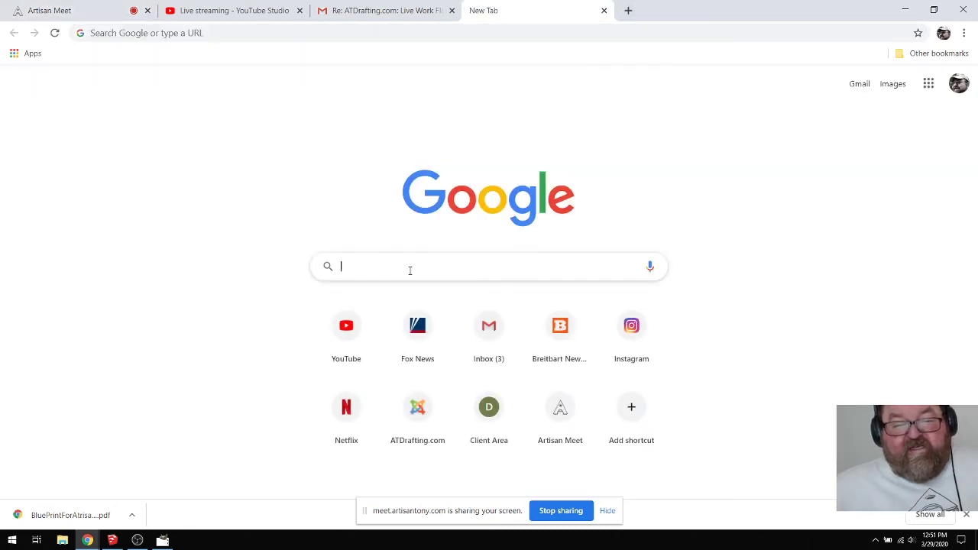
text(gim p)
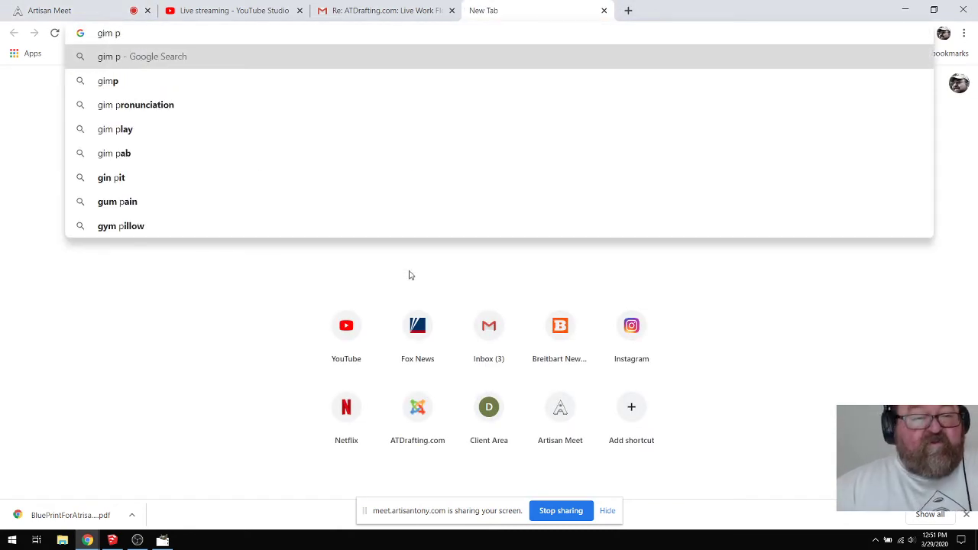
key(BackSpace)
key(BackSpace)
text(p)
key(Return)
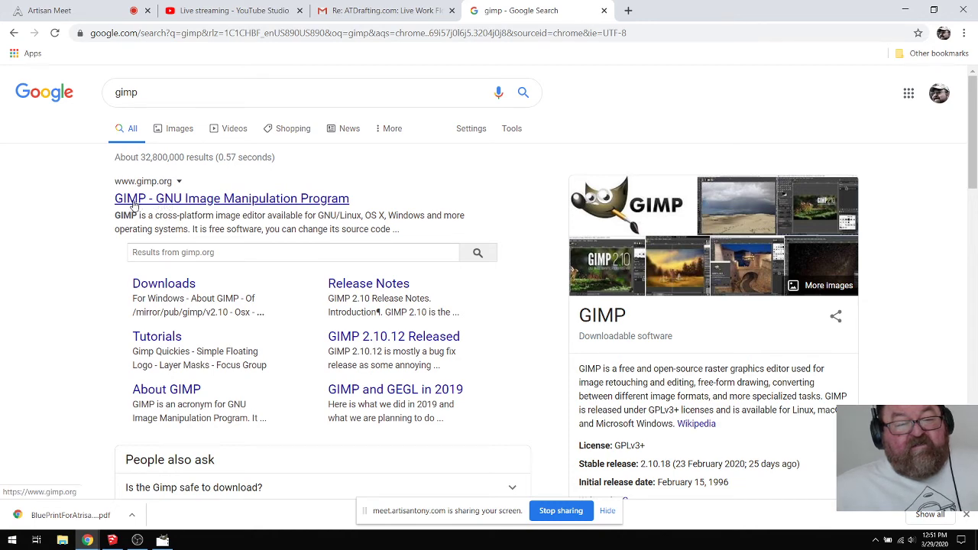
click(134, 200)
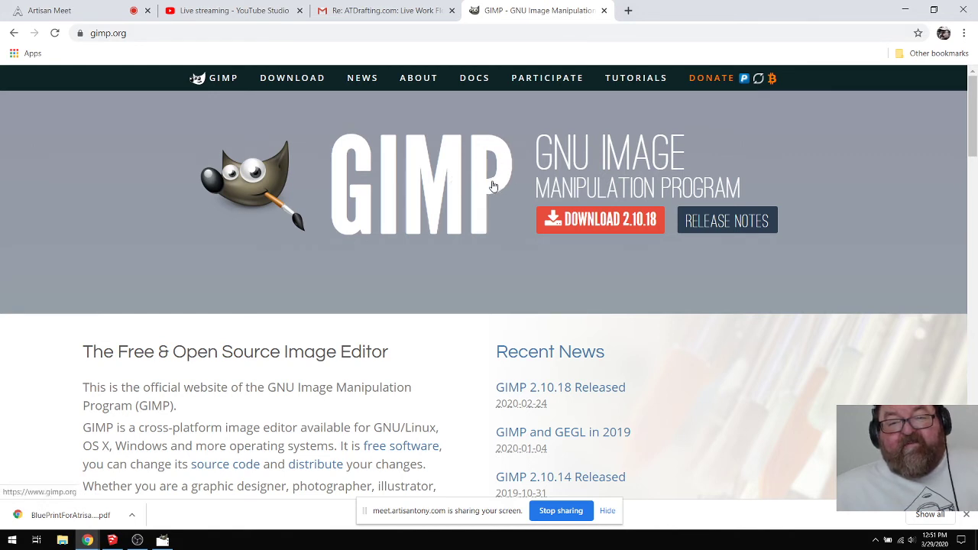
click(604, 10)
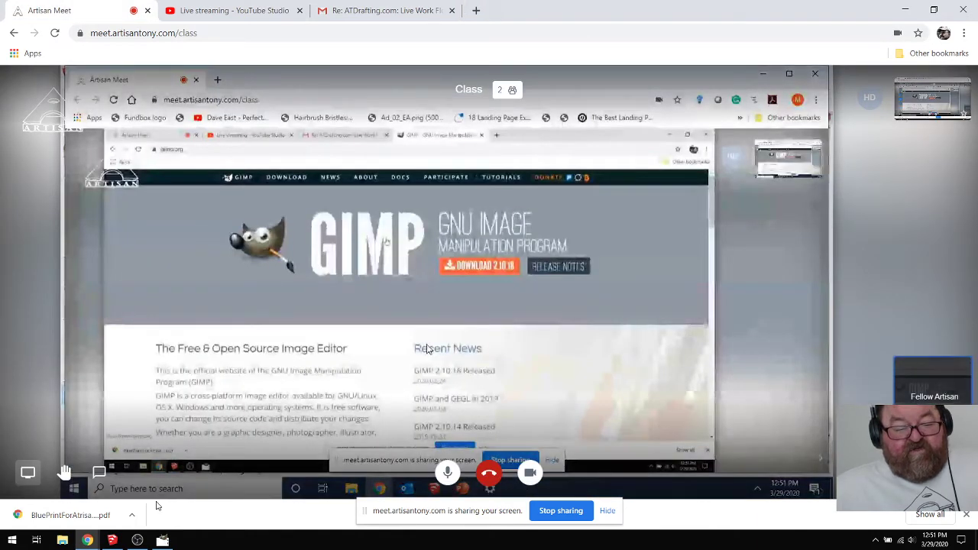
Step: Switch to SketchUp, import 1stFloorPlan.jpg as an image, drop it at its default size near the green axis and deselect it
click(111, 540)
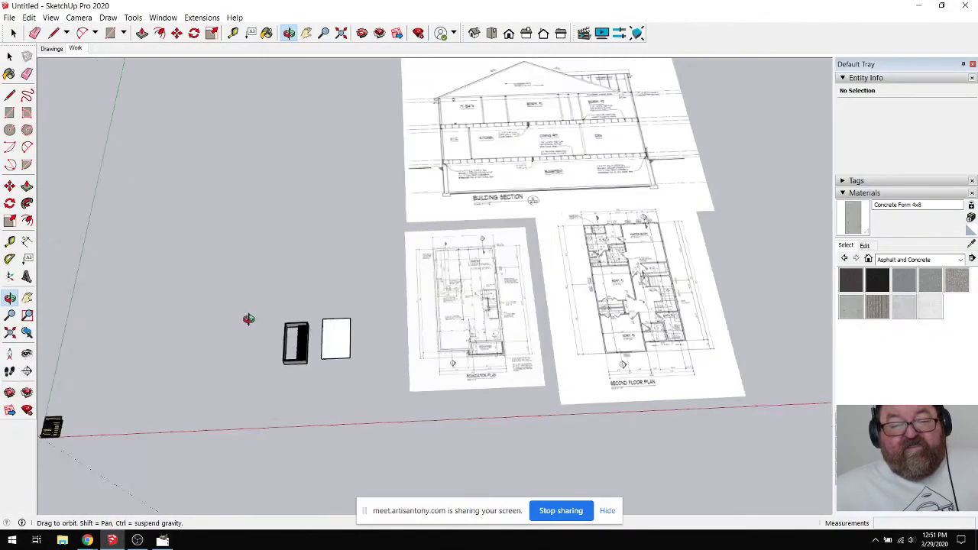
drag(248, 319, 371, 328)
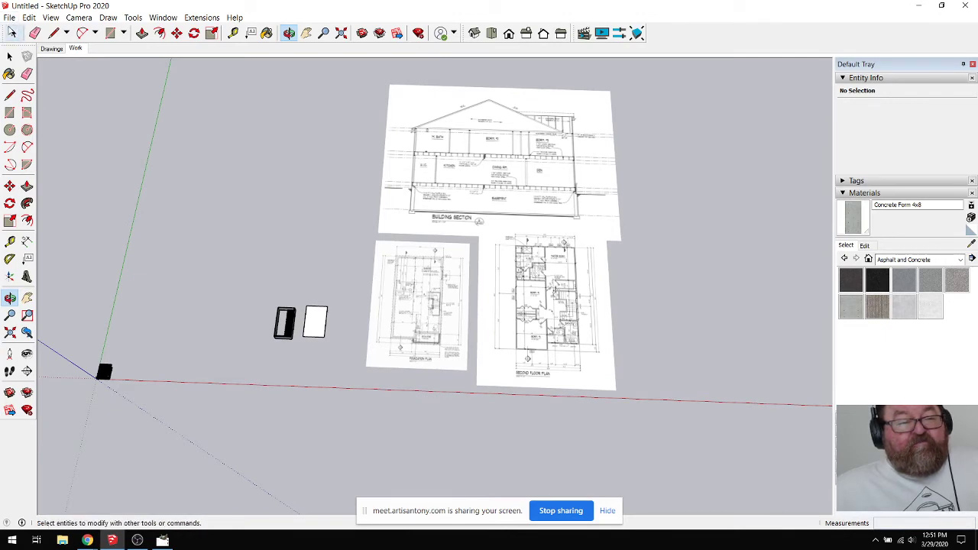
click(9, 17)
click(29, 176)
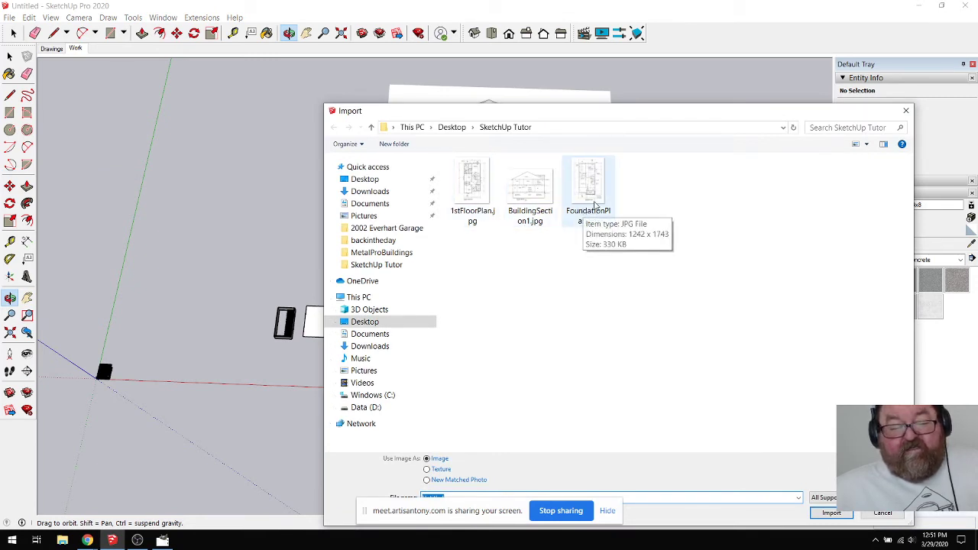
click(471, 193)
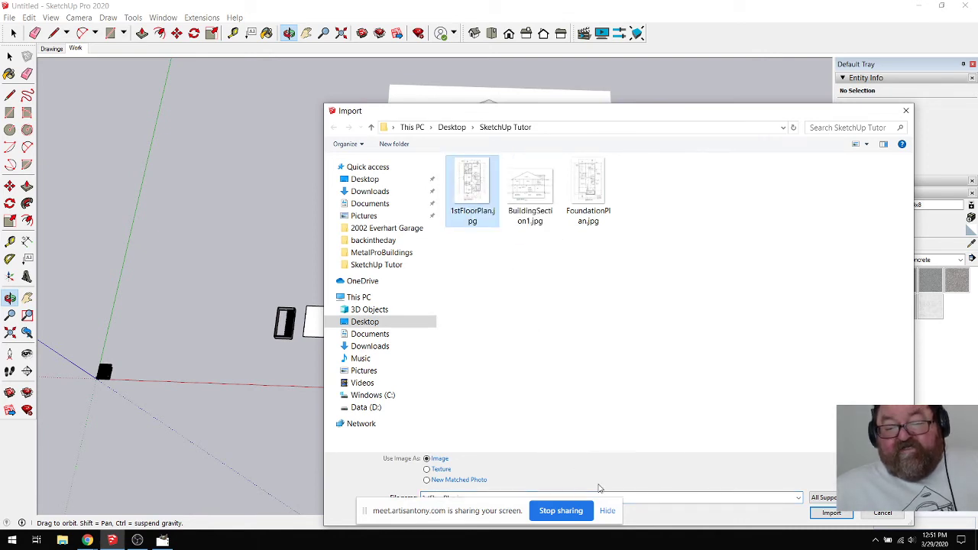
click(831, 512)
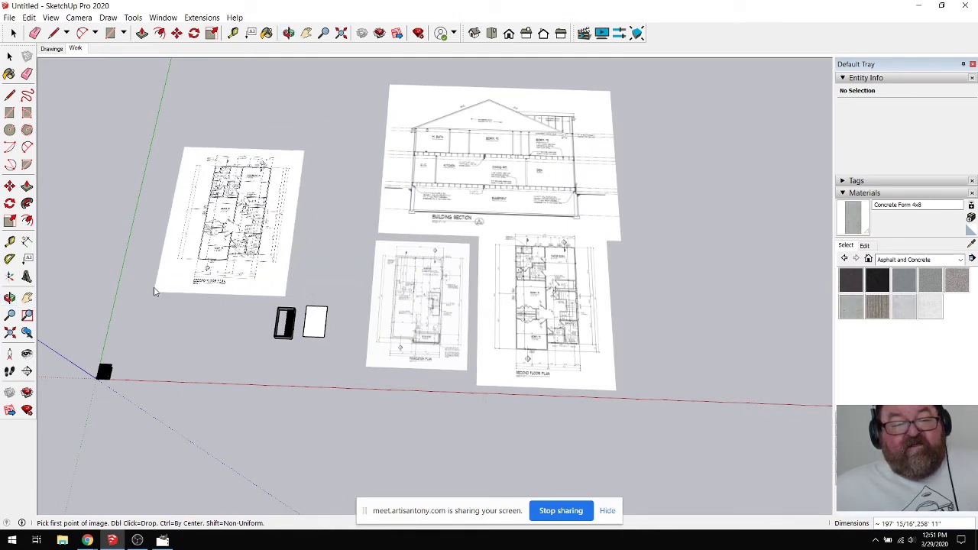
double_click(154, 287)
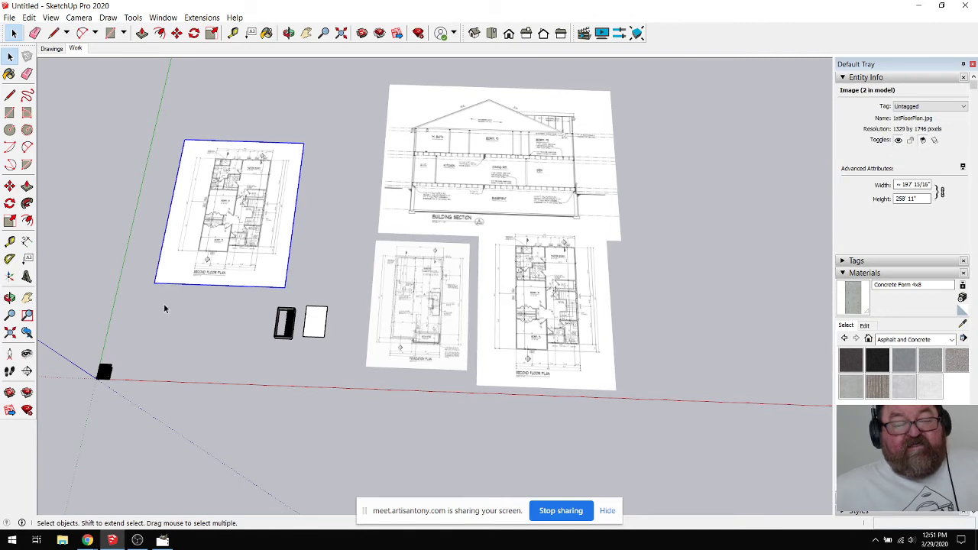
click(222, 382)
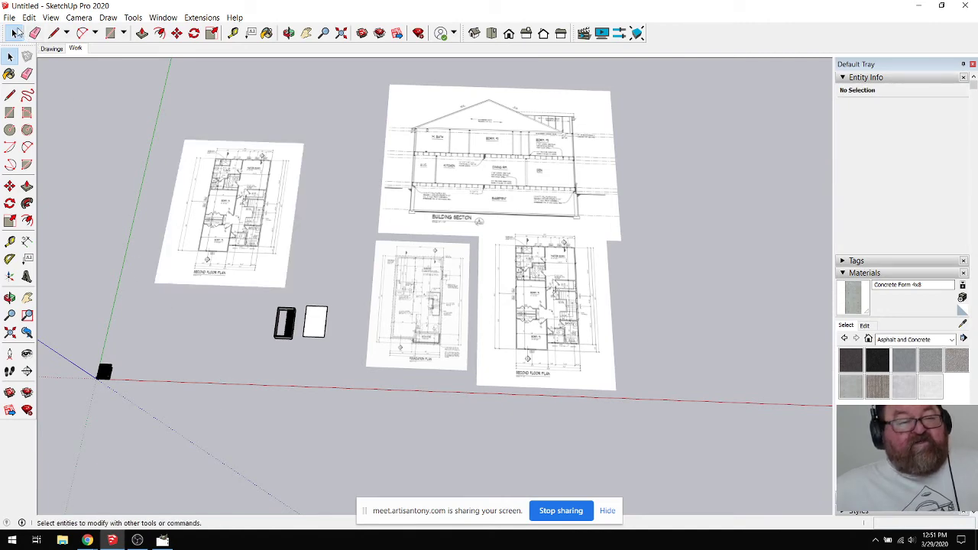
Step: Import FoundationPlan.jpg as an image and place it near the red axis beyond the existing drawings, scaled to about 563' wide
click(10, 18)
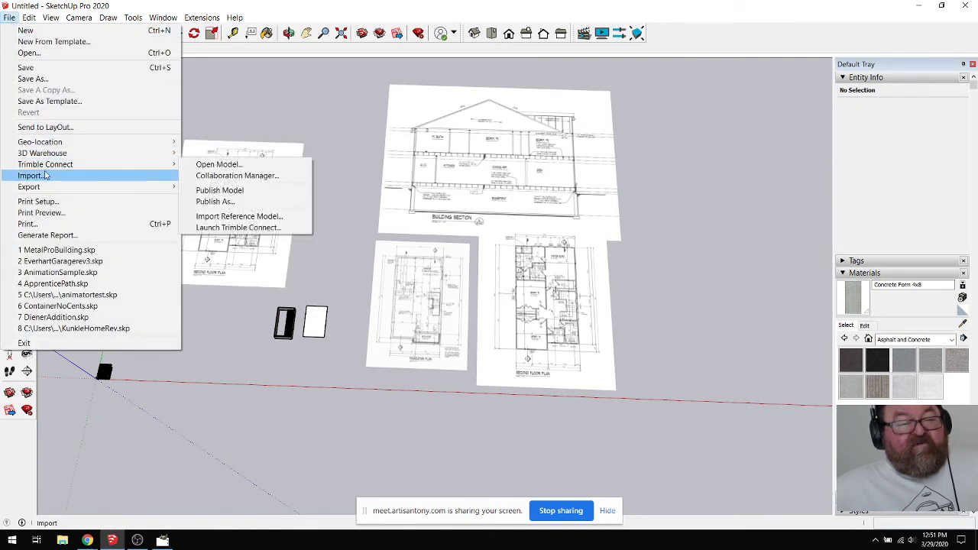
click(45, 176)
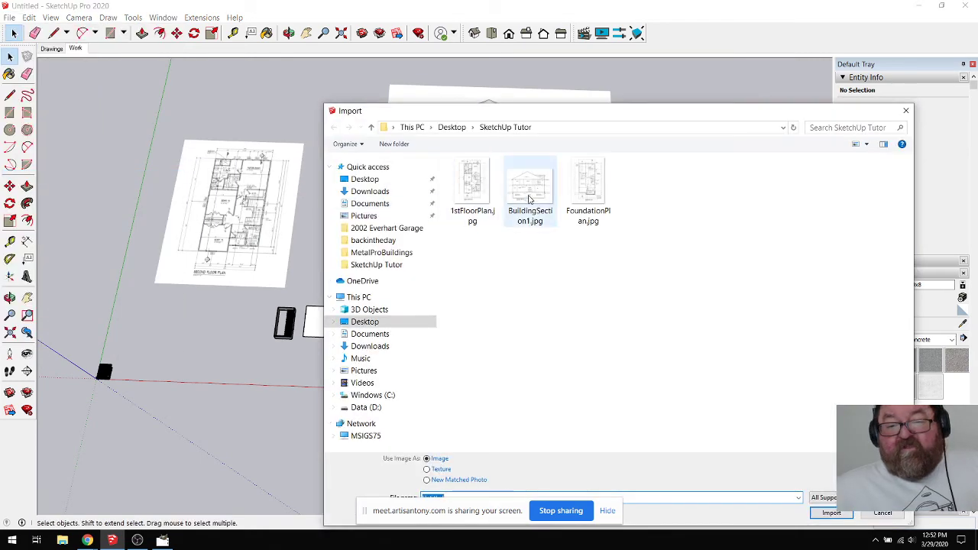
click(611, 195)
click(816, 513)
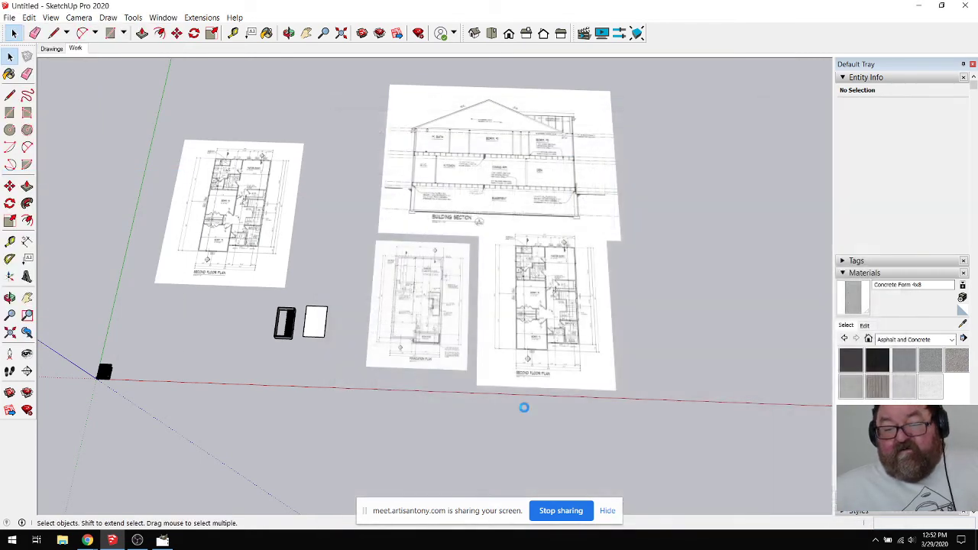
scroll(344, 377, down, 4)
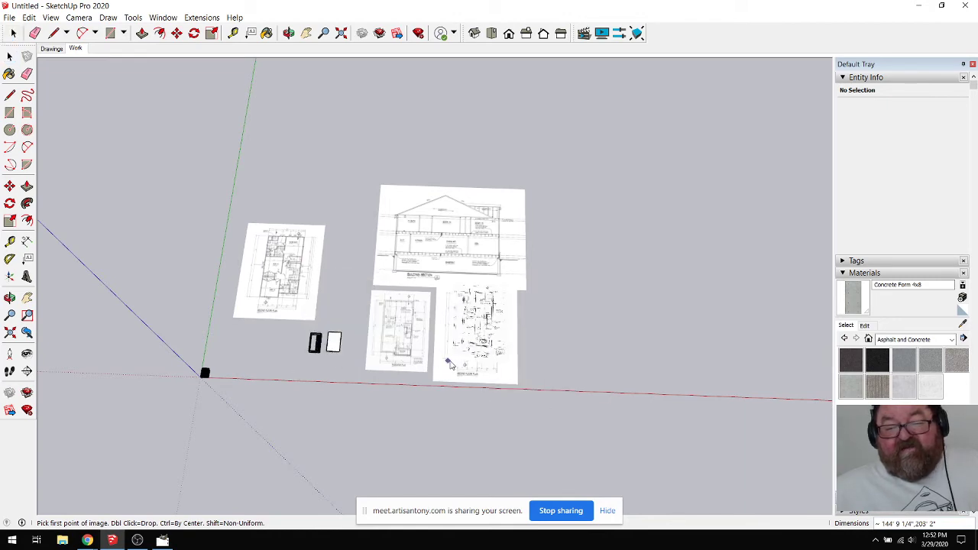
click(589, 382)
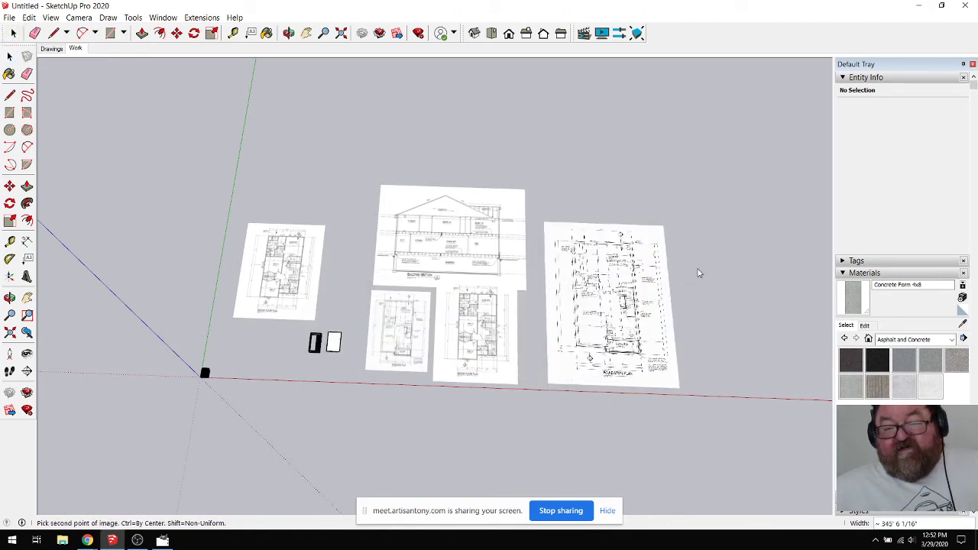
click(761, 192)
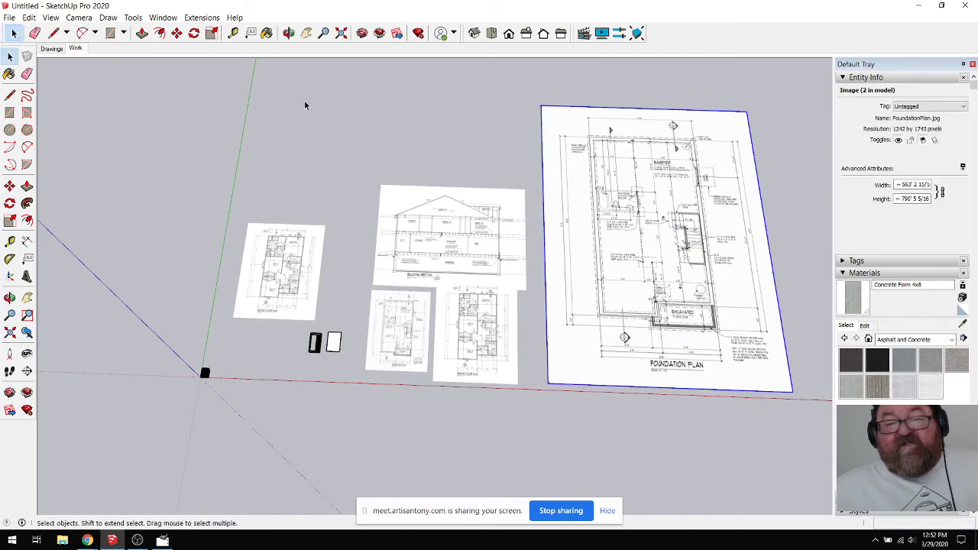
Step: Examine the overall width dimensions and scale note on the newly placed foundation plan image
click(288, 33)
drag(317, 104, 502, 350)
scroll(686, 317, up, 5)
scroll(686, 317, up, 8)
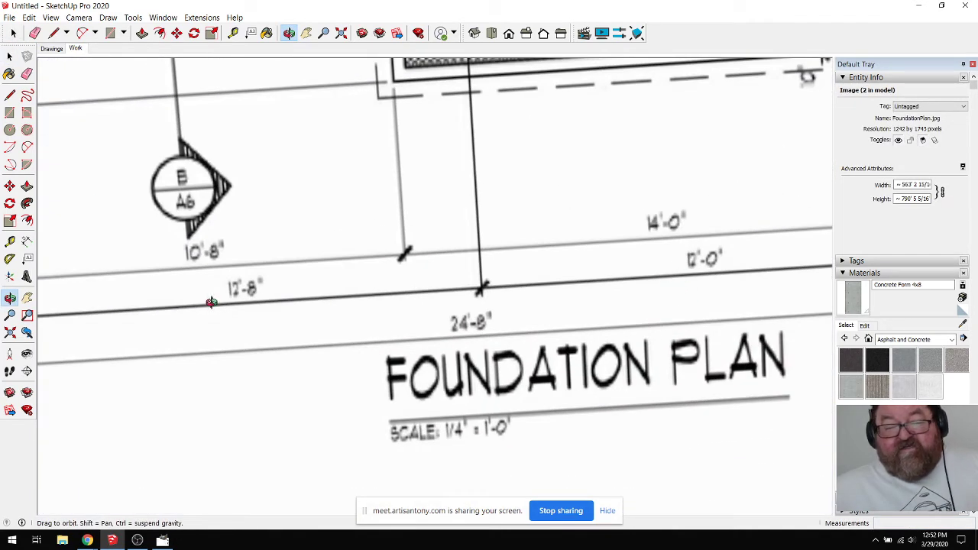
scroll(462, 337, down, 10)
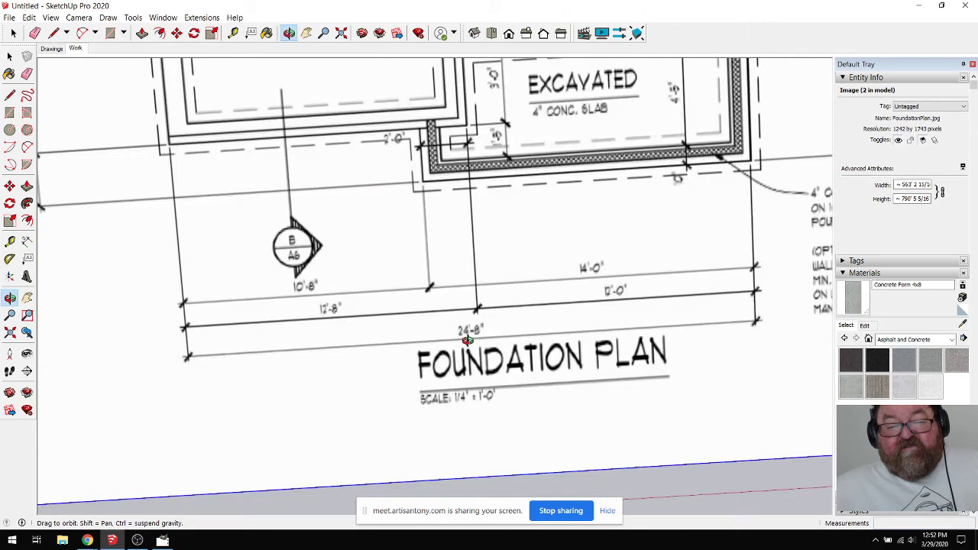
drag(466, 317, 573, 153)
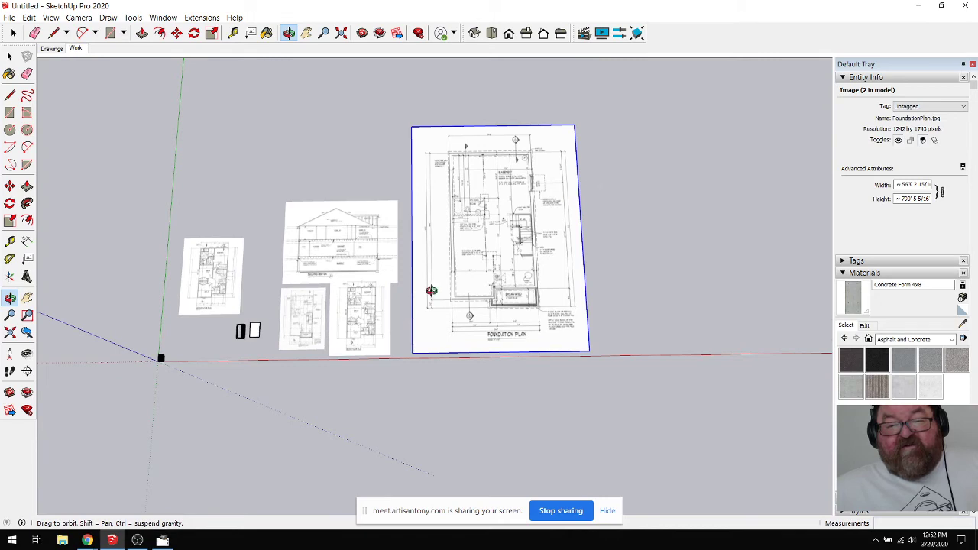
scroll(488, 134, up, 8)
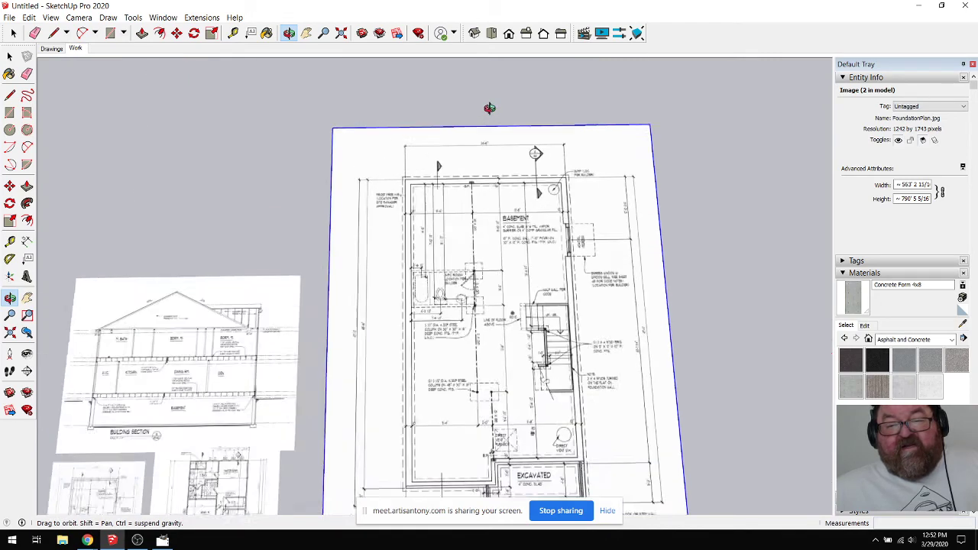
scroll(484, 158, up, 2)
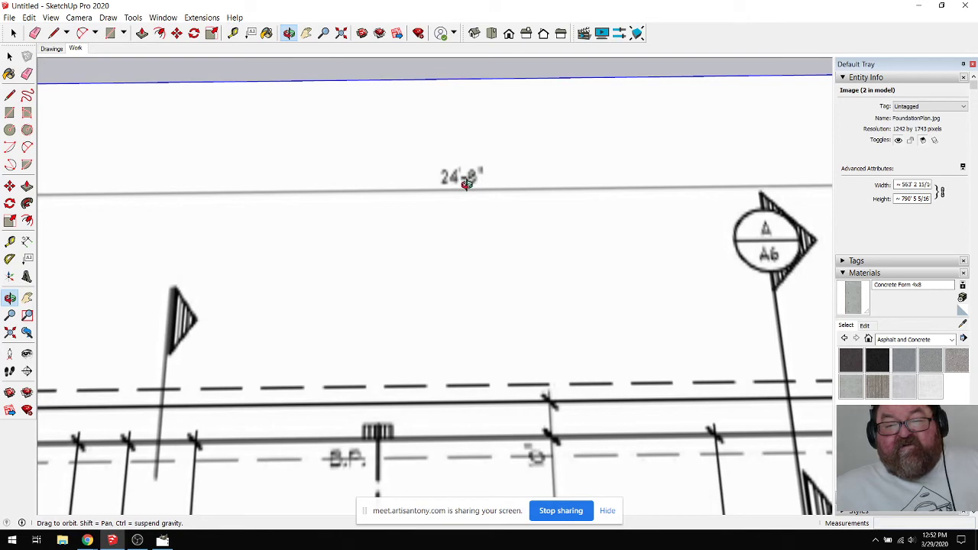
scroll(465, 183, down, 12)
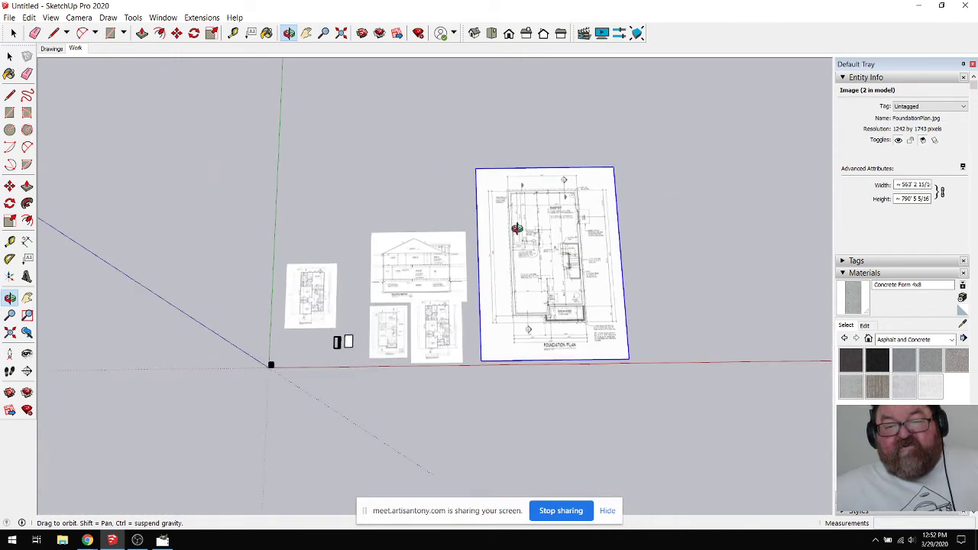
Step: Scale the foundation plan image up uniformly by about 3.64 and inspect its overall width and length labels up close
scroll(316, 339, down, 3)
key(s)
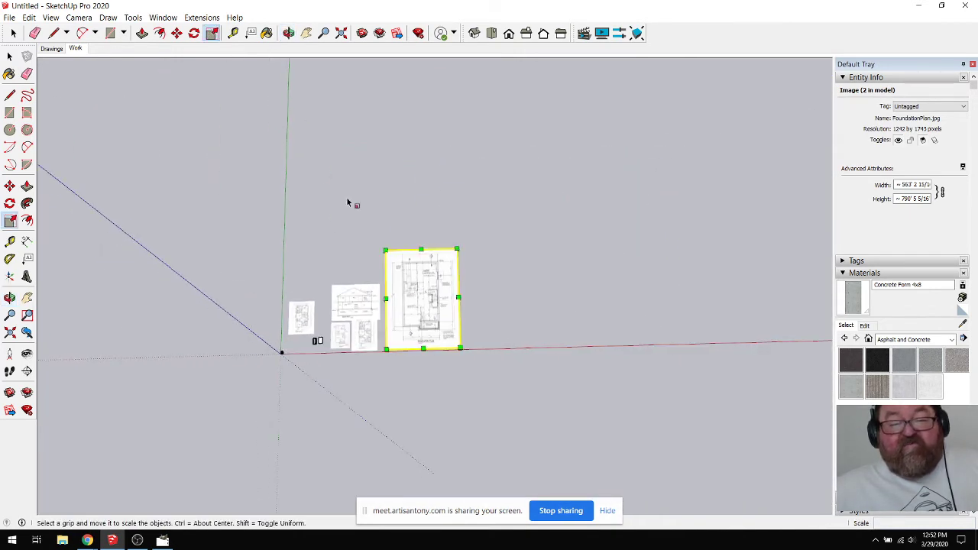
drag(457, 248, 673, 99)
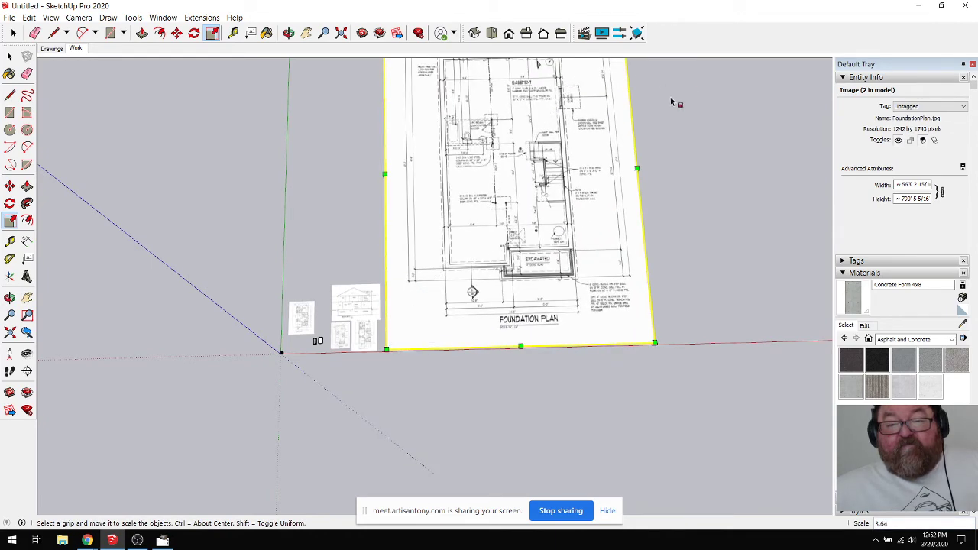
scroll(533, 333, up, 1)
scroll(533, 332, up, 6)
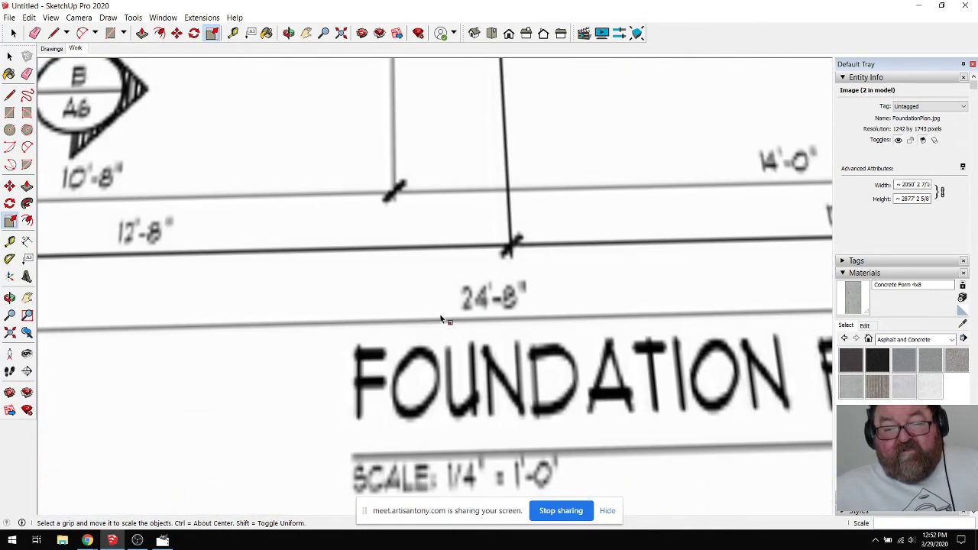
scroll(489, 322, down, 10)
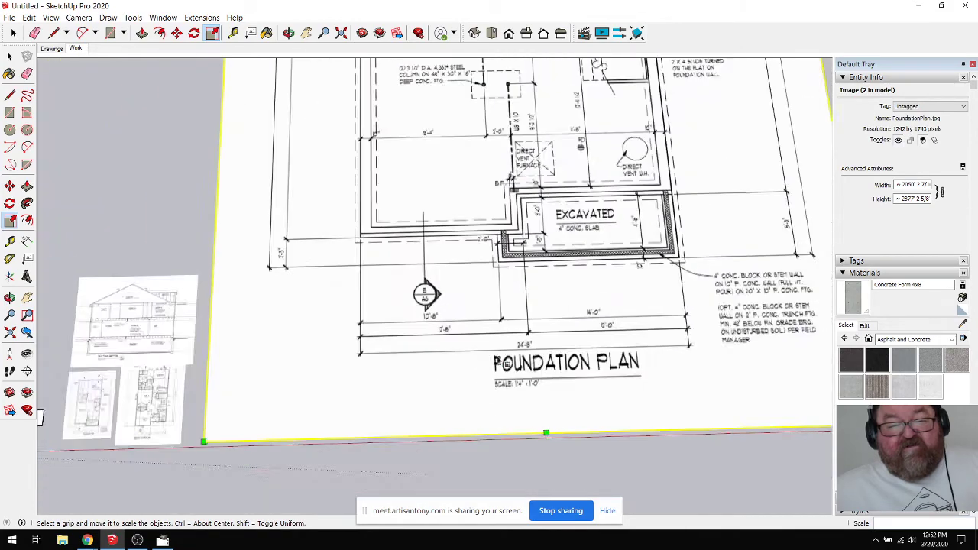
scroll(396, 182, up, 3)
scroll(396, 182, up, 10)
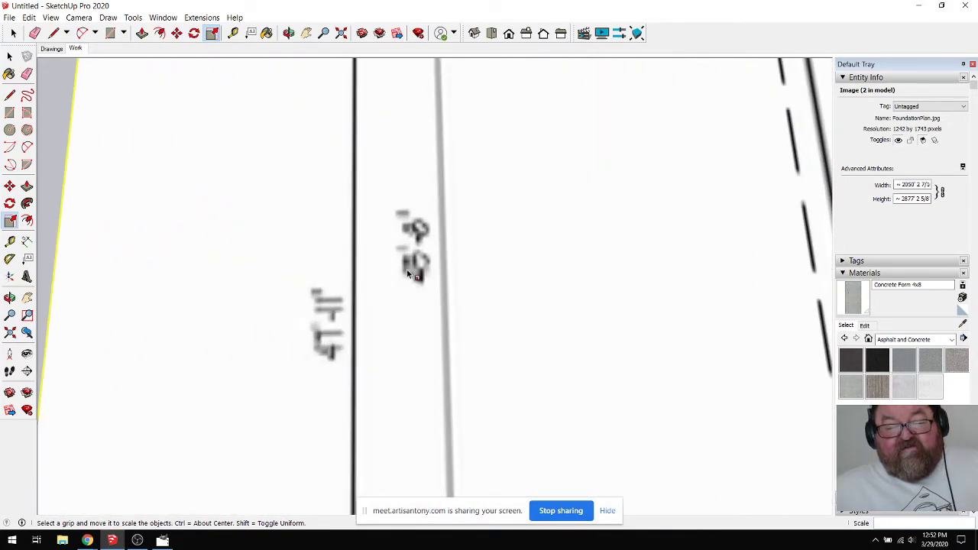
scroll(408, 271, down, 10)
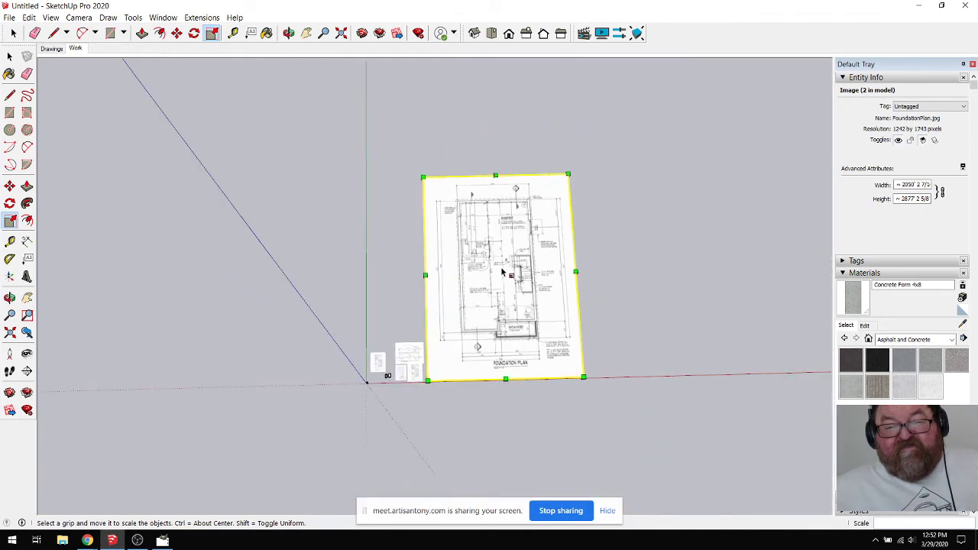
Step: Delete the enlarged foundation plan image and look over the remaining reference drawings near the origin
key(Delete)
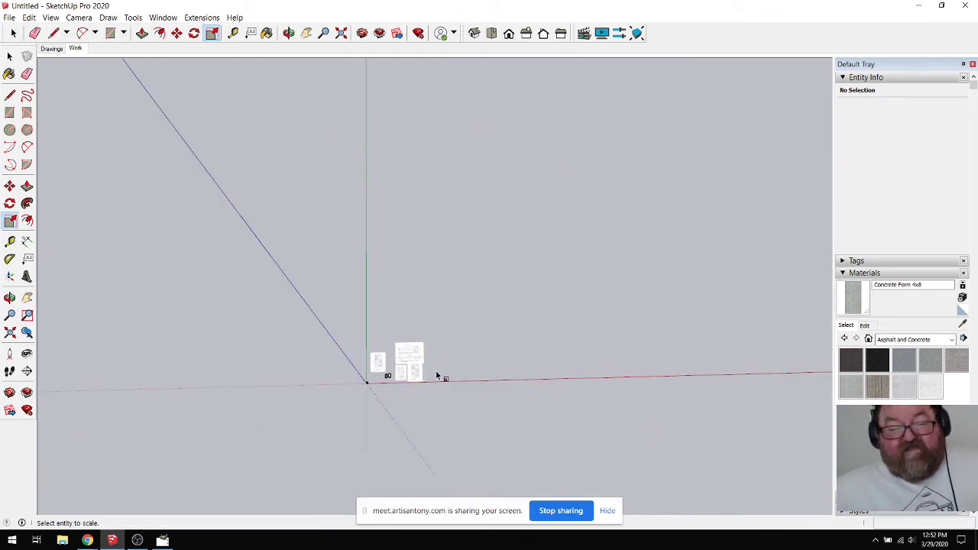
scroll(374, 391, up, 2)
scroll(374, 391, up, 8)
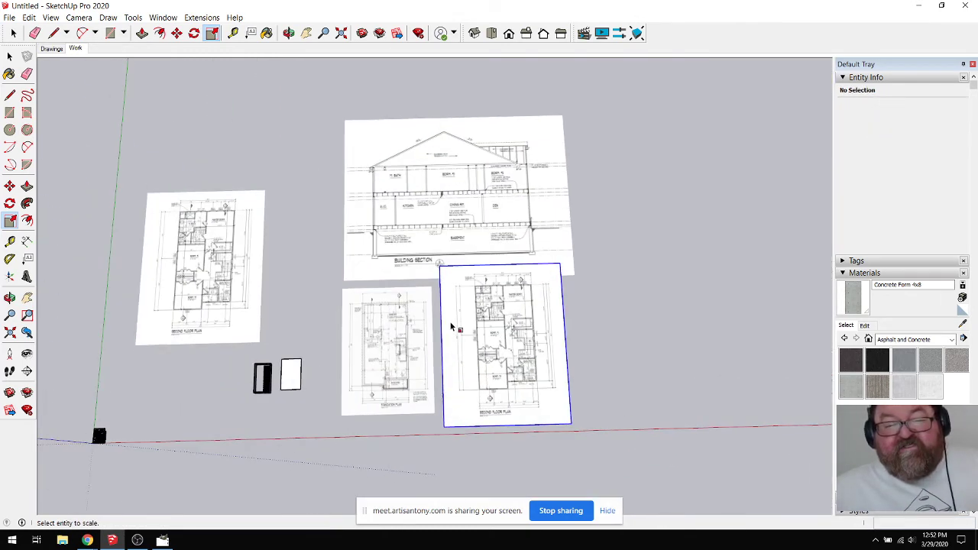
key(space)
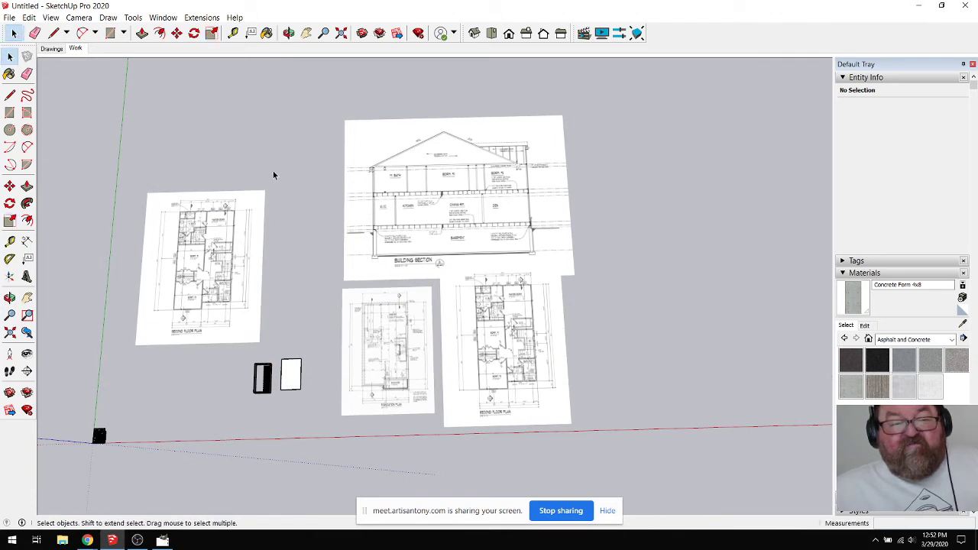
scroll(297, 289, up, 2)
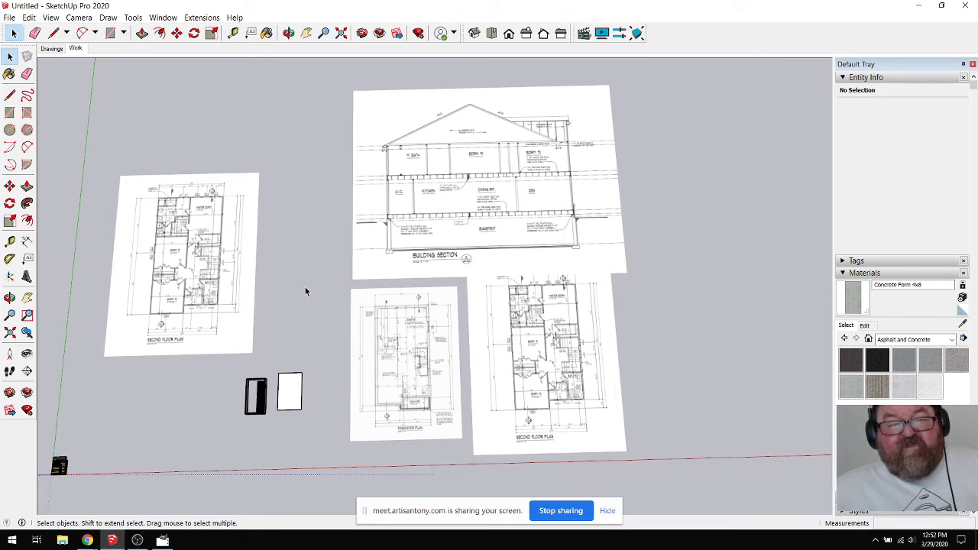
click(288, 32)
drag(452, 252, 343, 290)
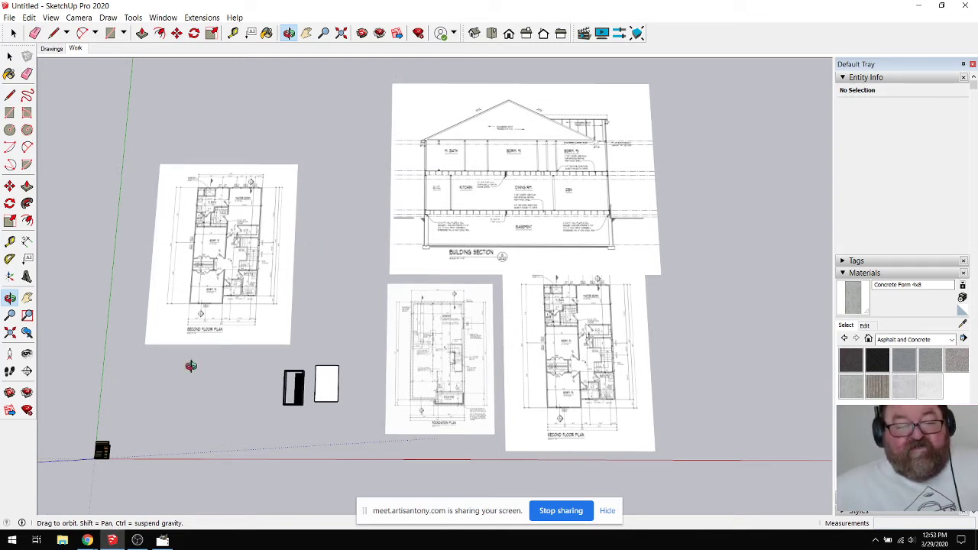
Step: Switch to GIMP and examine the overall width dimension above the foundation plan's basement outline
click(162, 540)
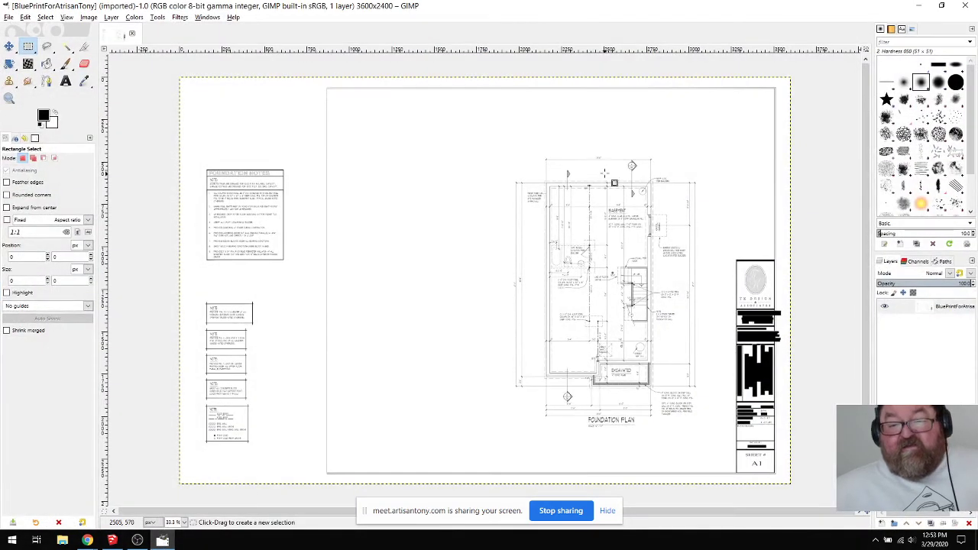
ctrl+scroll(600, 167, up, 5)
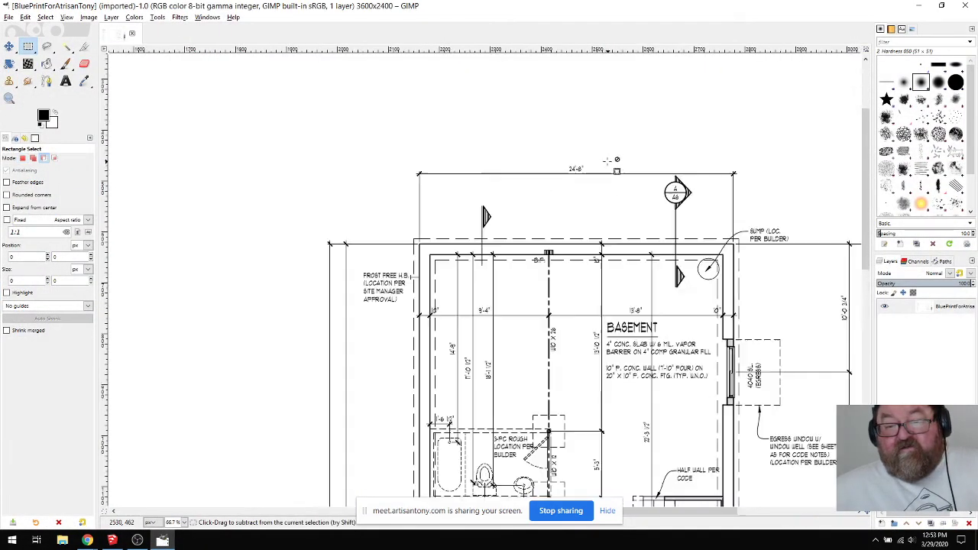
ctrl+scroll(585, 172, up, 1)
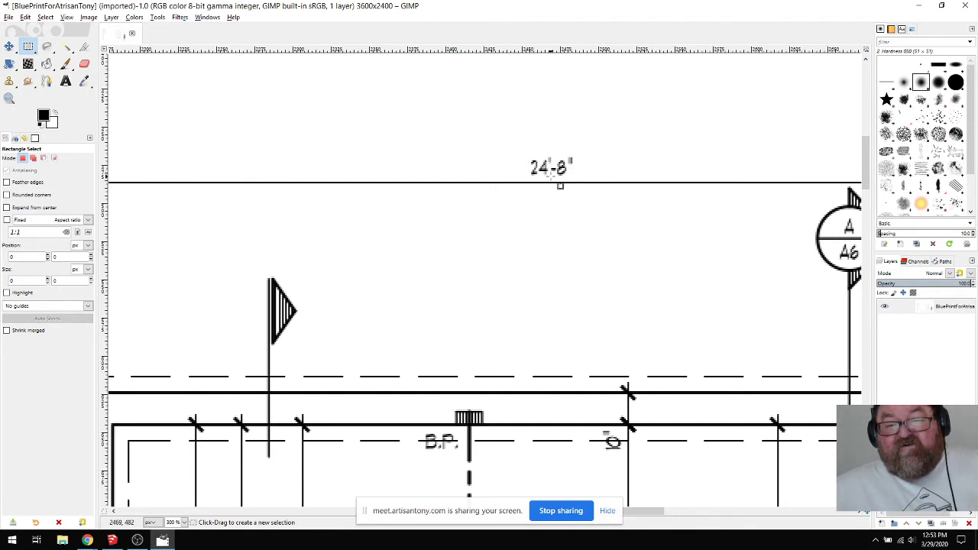
scroll(560, 185, down, 3)
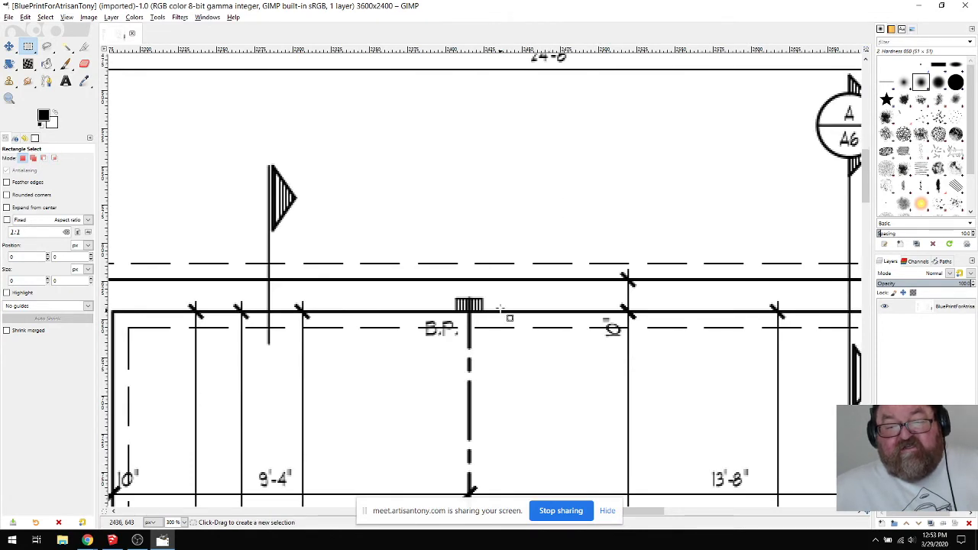
scroll(500, 310, up, 6)
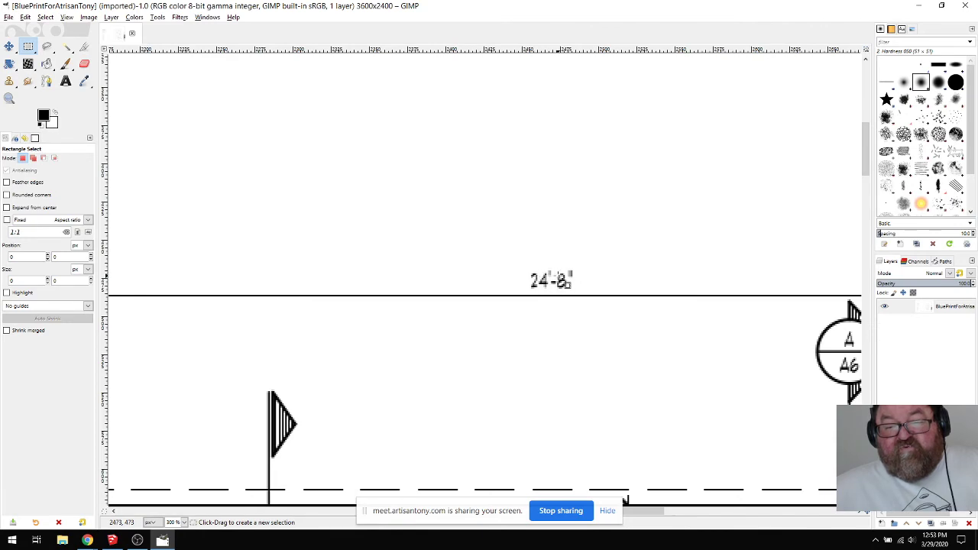
key(1)
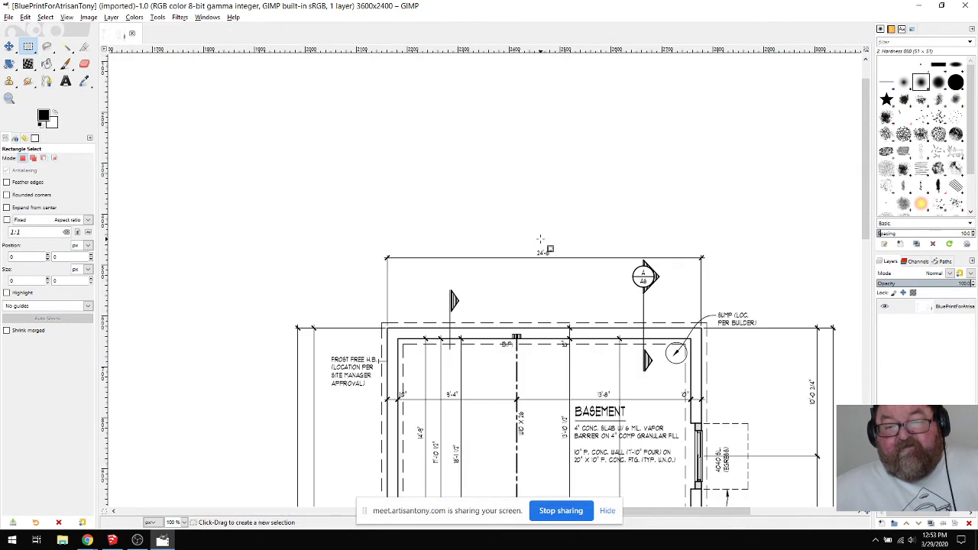
Step: Examine the overall length dimensions along the side of the foundation plan
scroll(540, 240, down, 10)
ctrl+scroll(540, 239, down, 2)
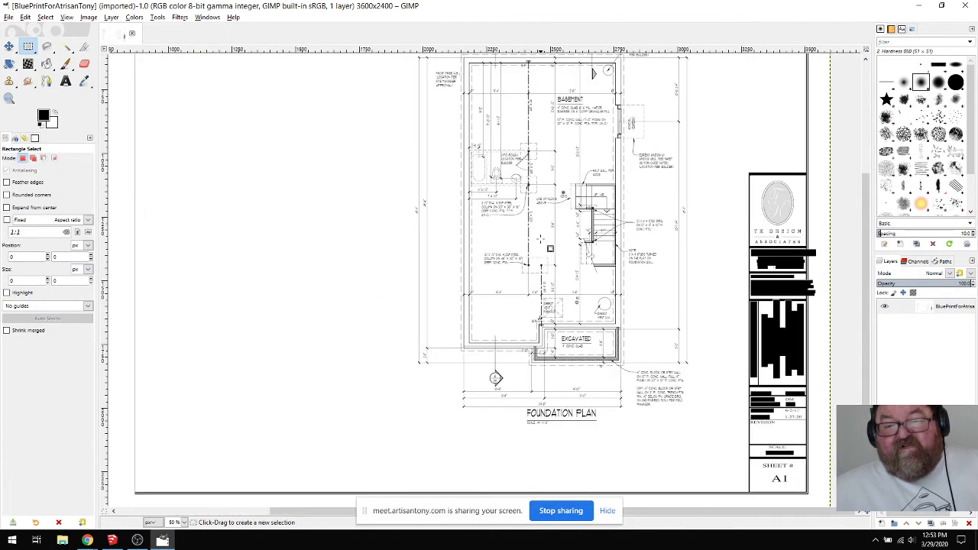
scroll(540, 239, up, 3)
scroll(540, 239, down, 3)
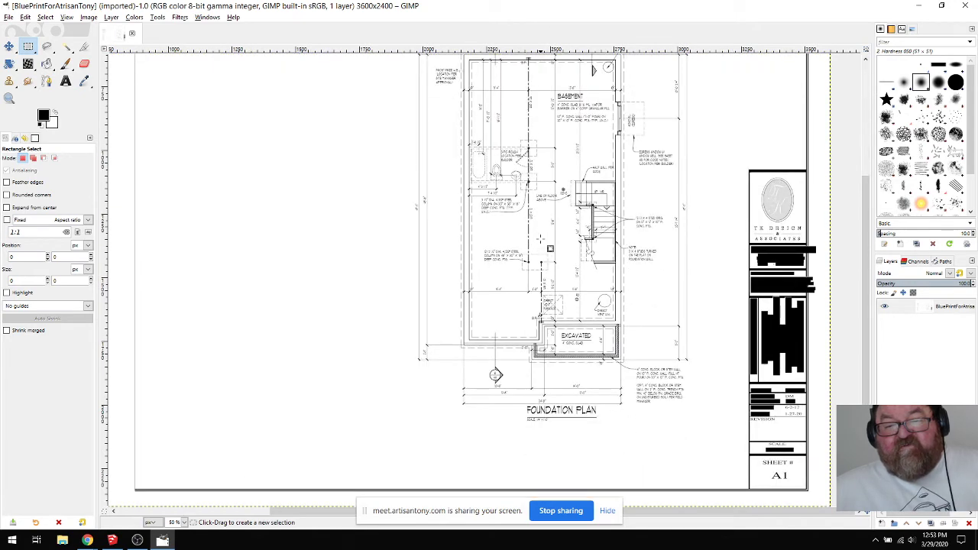
ctrl+scroll(443, 215, up, 5)
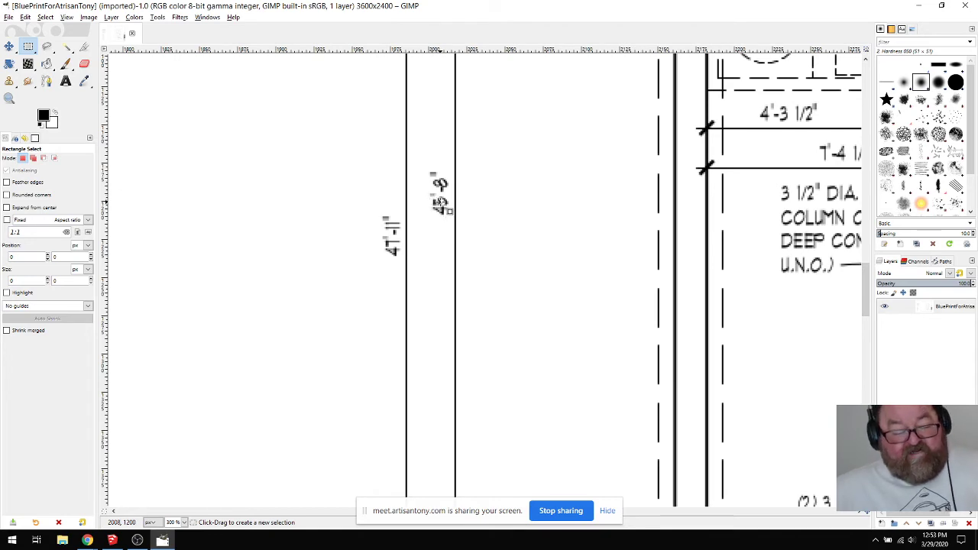
ctrl+scroll(535, 226, down, 5)
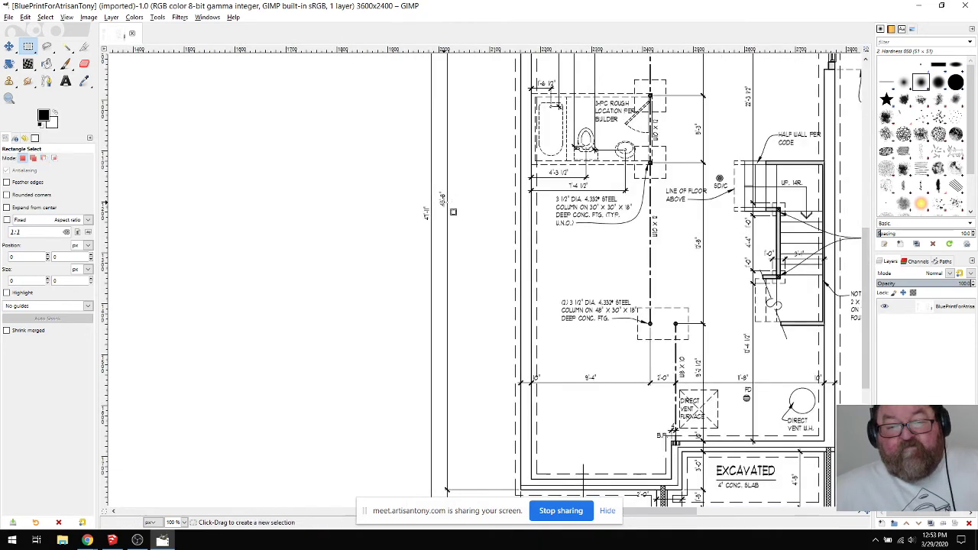
ctrl+scroll(528, 227, down, 1)
ctrl+scroll(529, 225, up, 1)
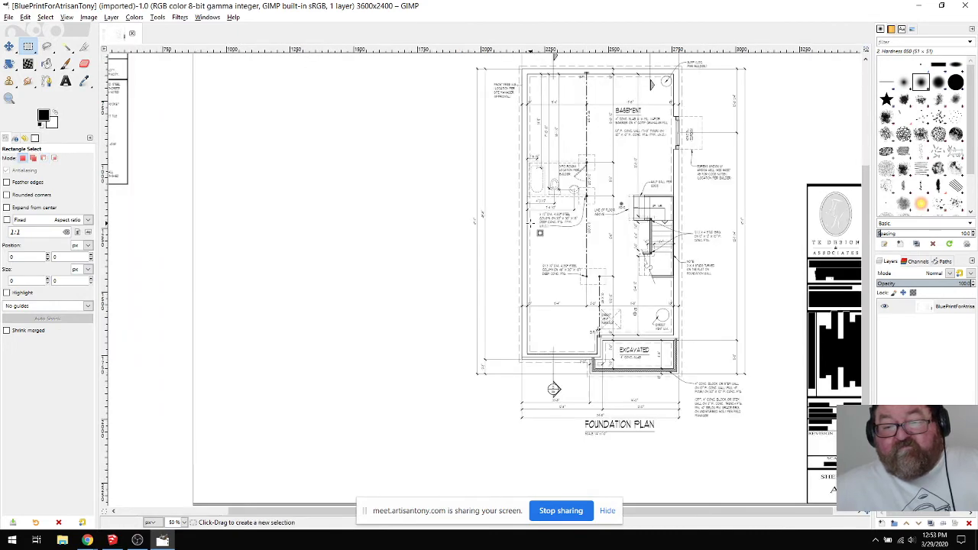
scroll(539, 233, up, 2)
scroll(539, 235, down, 2)
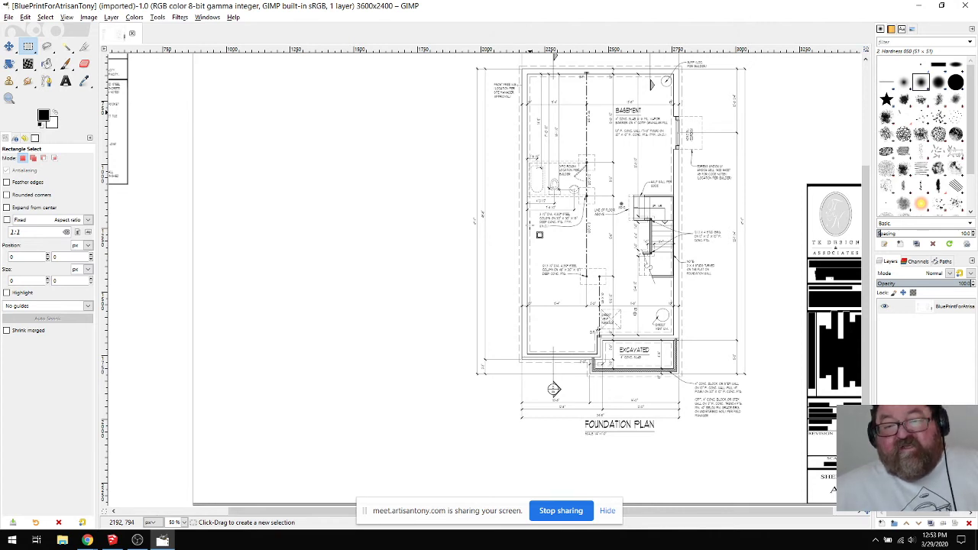
scroll(540, 234, up, 2)
scroll(538, 238, down, 2)
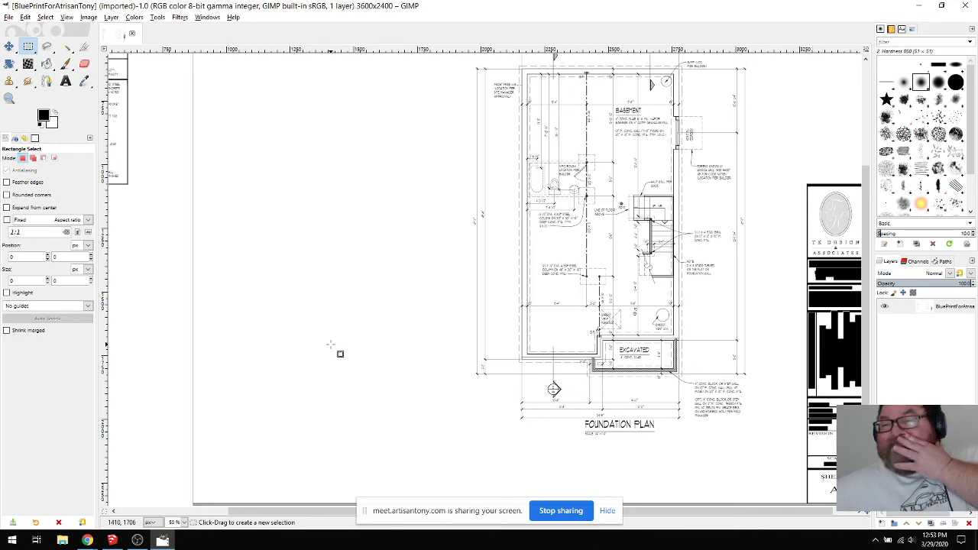
scroll(480, 278, up, 3)
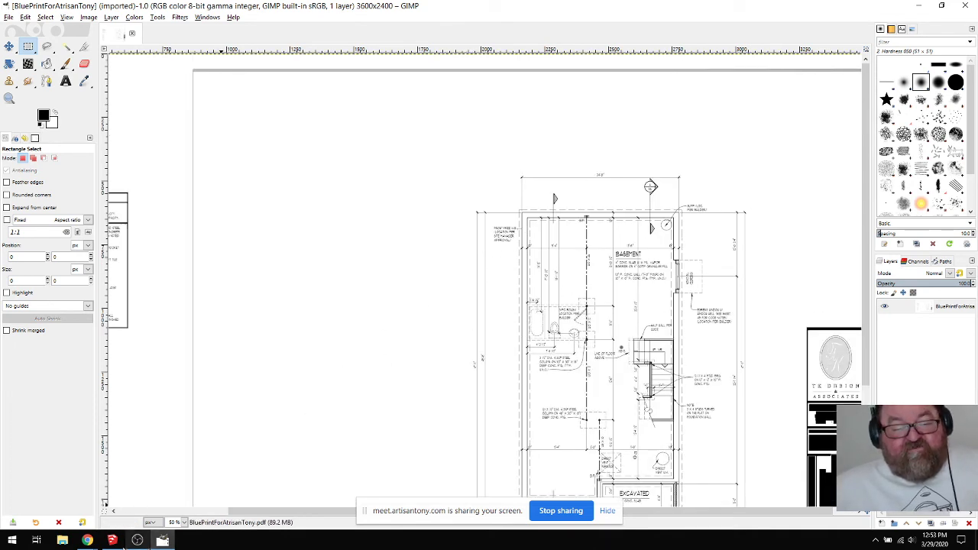
Step: Switch to SketchUp and inspect the dimensions of the foundation plan image below the building section
click(113, 541)
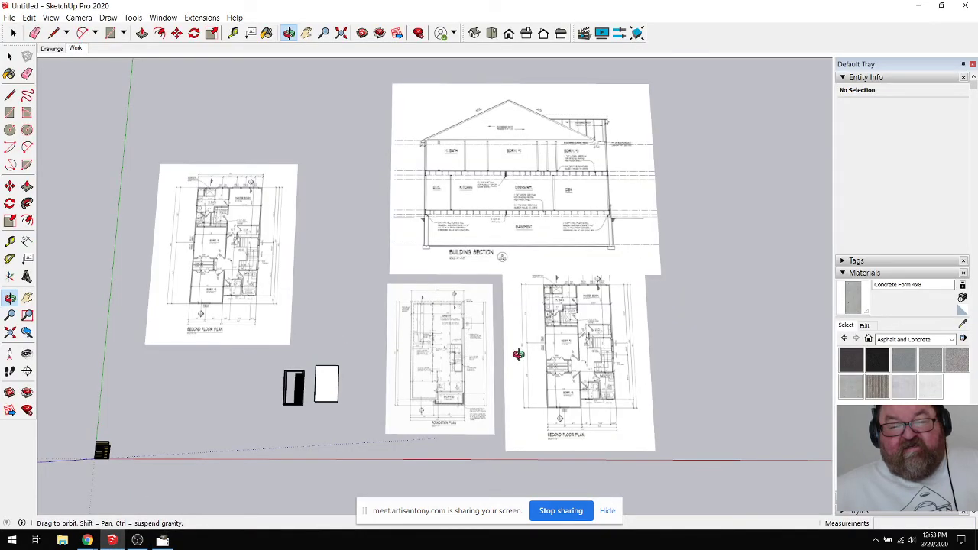
scroll(406, 402, up, 4)
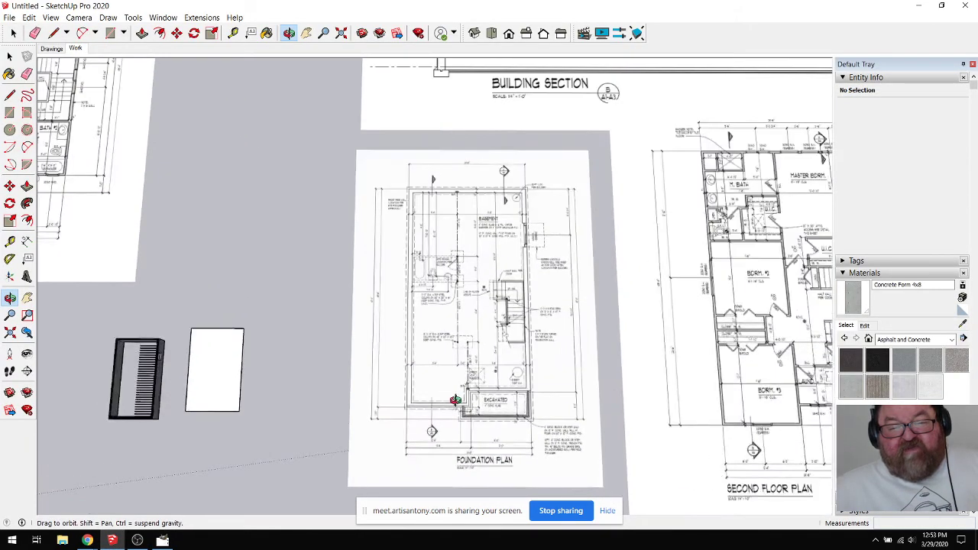
scroll(504, 186, up, 5)
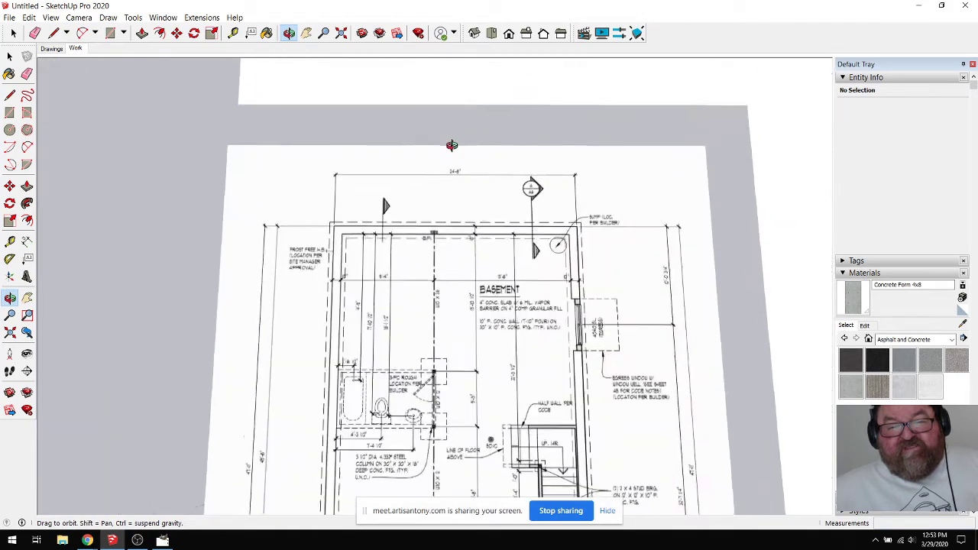
scroll(465, 202, down, 8)
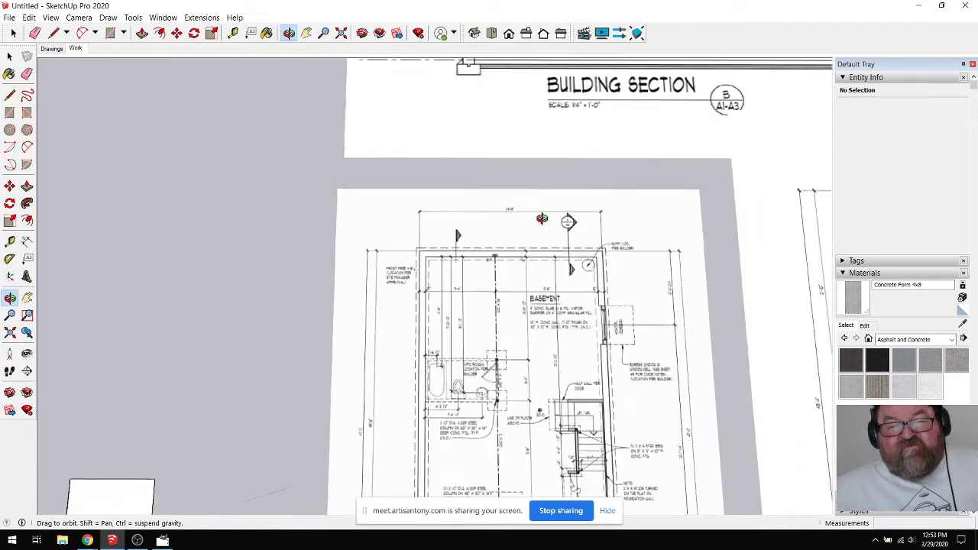
scroll(352, 336, up, 2)
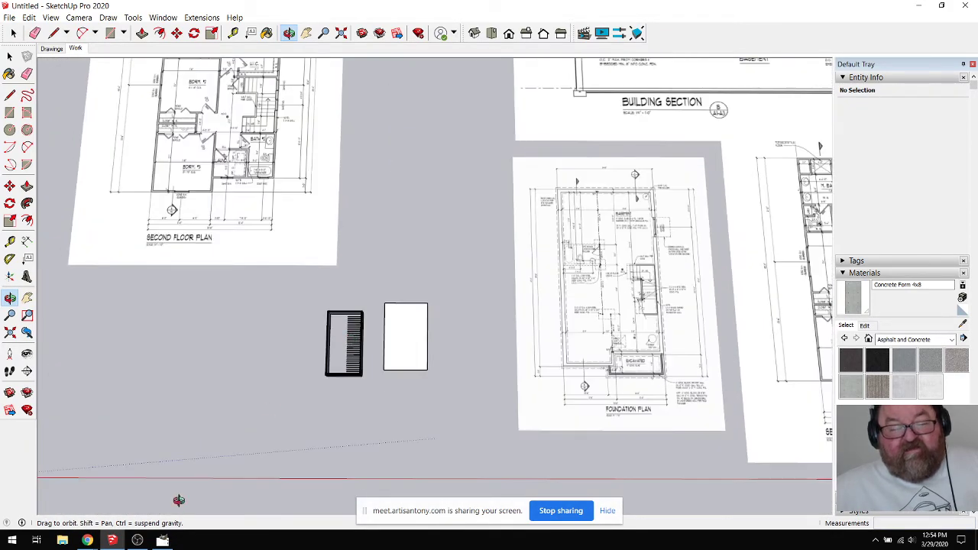
Step: Switch back to GIMP and look over the foundation plan on the blueprint sheet
click(165, 542)
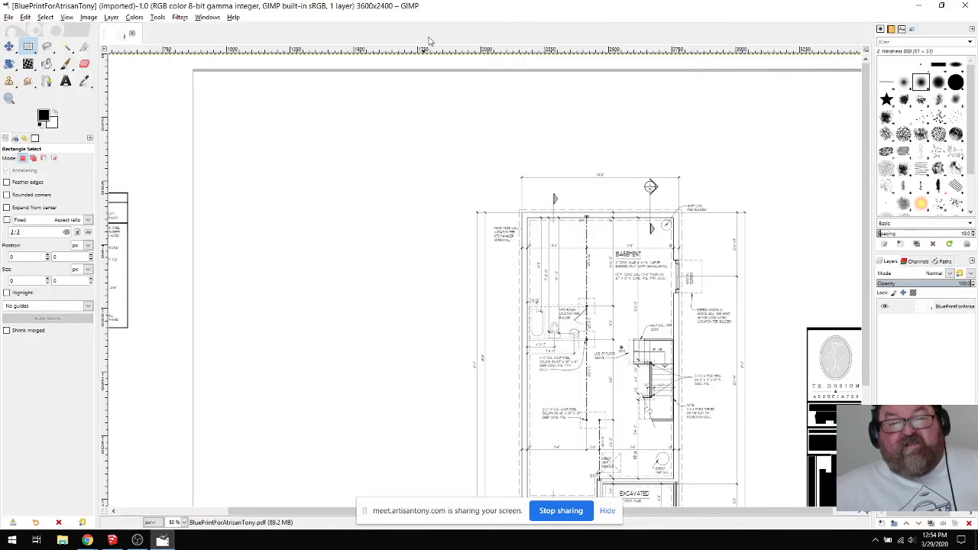
scroll(376, 282, down, 3)
scroll(374, 281, up, 3)
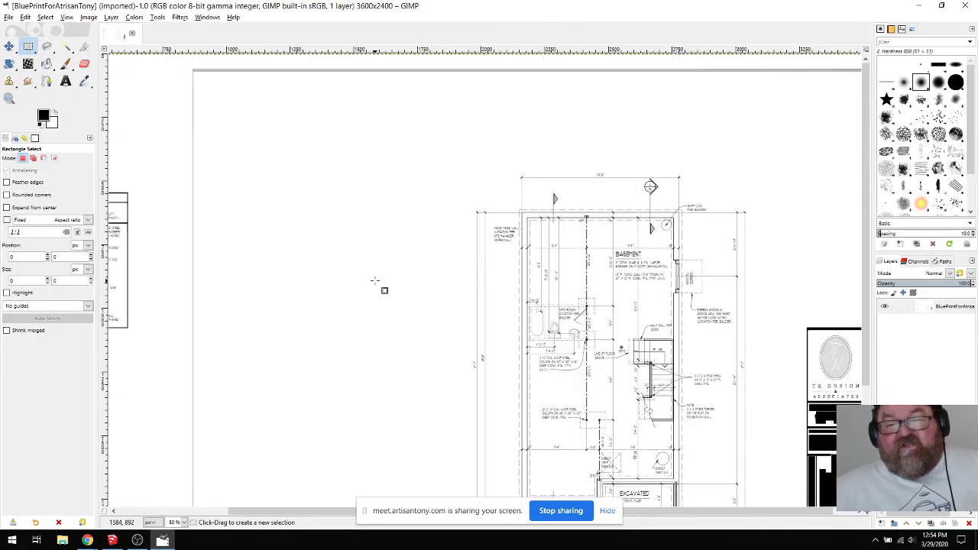
scroll(375, 281, down, 3)
scroll(375, 282, up, 3)
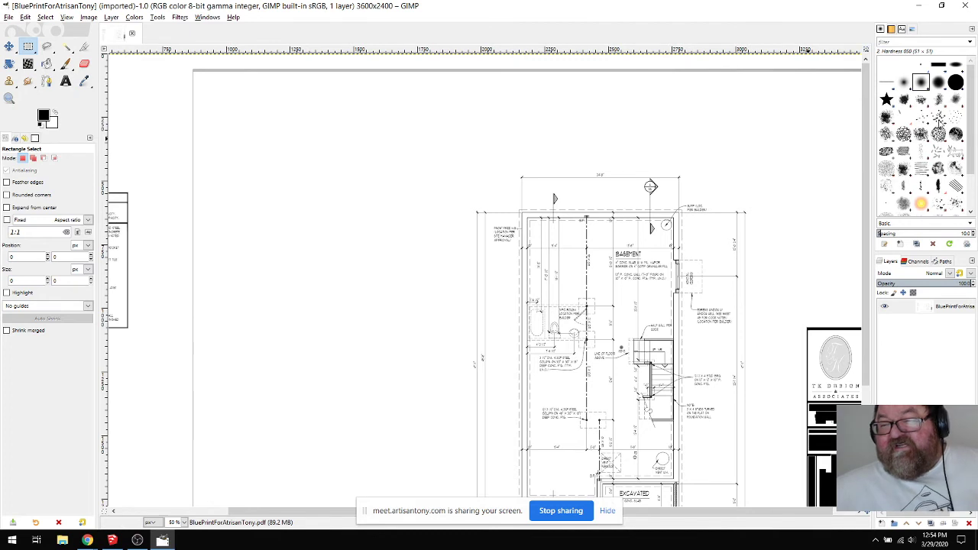
scroll(243, 266, down, 3)
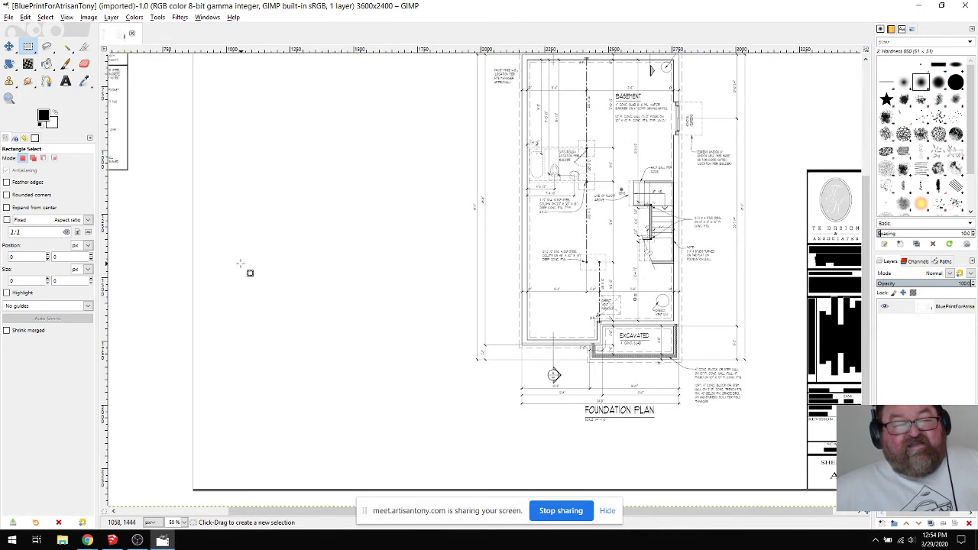
scroll(241, 264, up, 3)
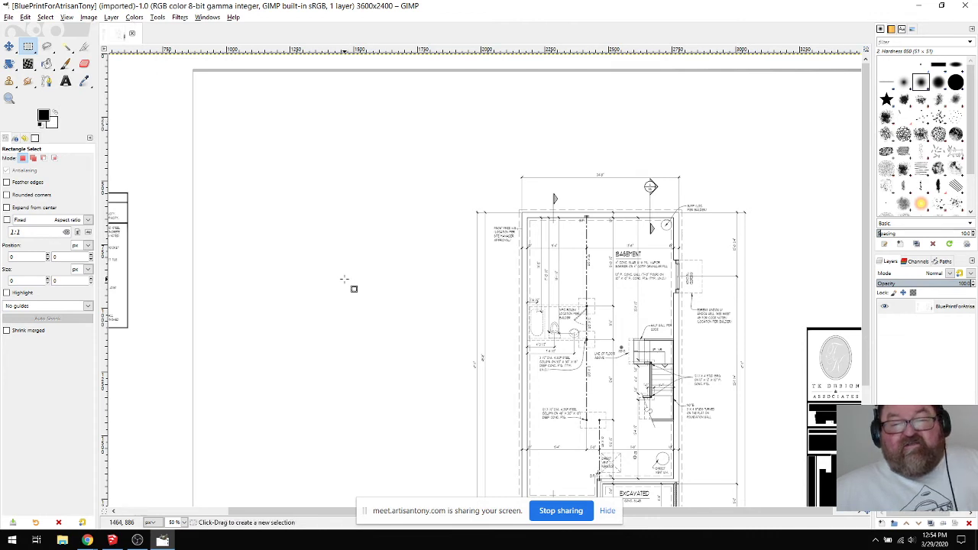
Step: Draw an empty text box in the blank area beside the foundation plan
scroll(352, 287, down, 3)
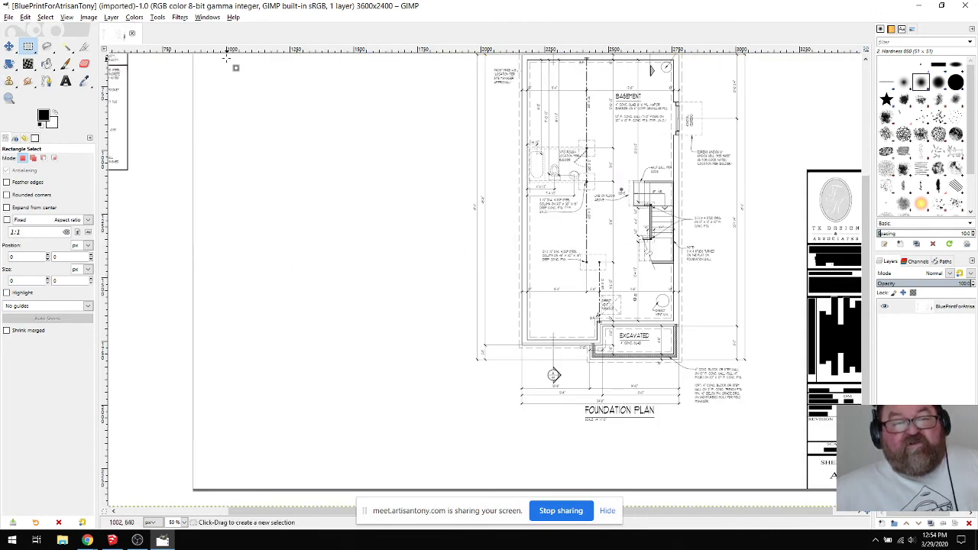
scroll(306, 245, up, 3)
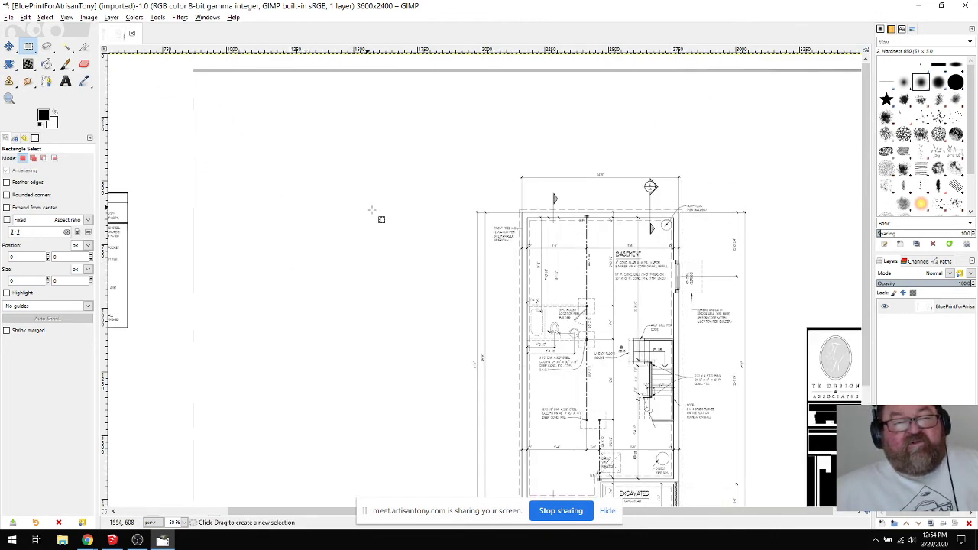
scroll(329, 252, down, 3)
key(t)
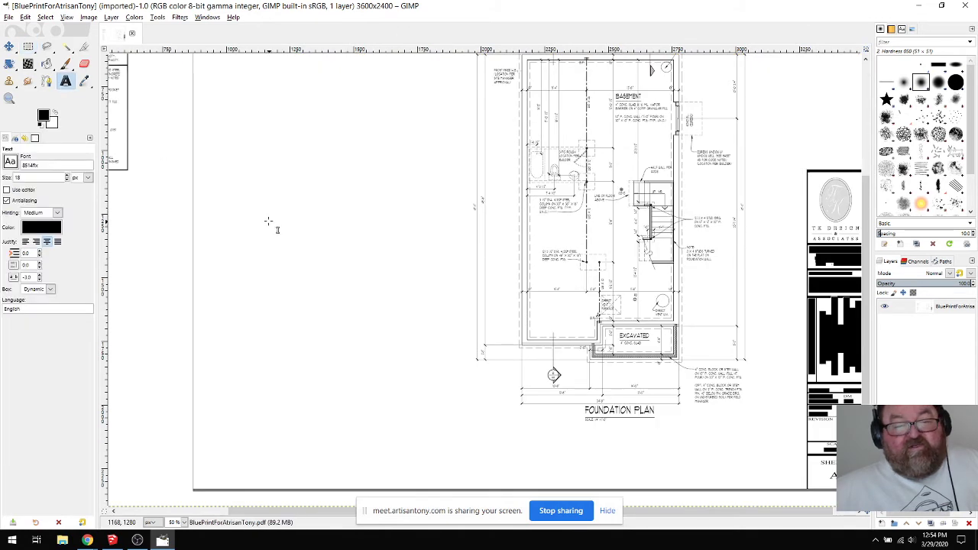
click(268, 222)
drag(281, 233, 470, 334)
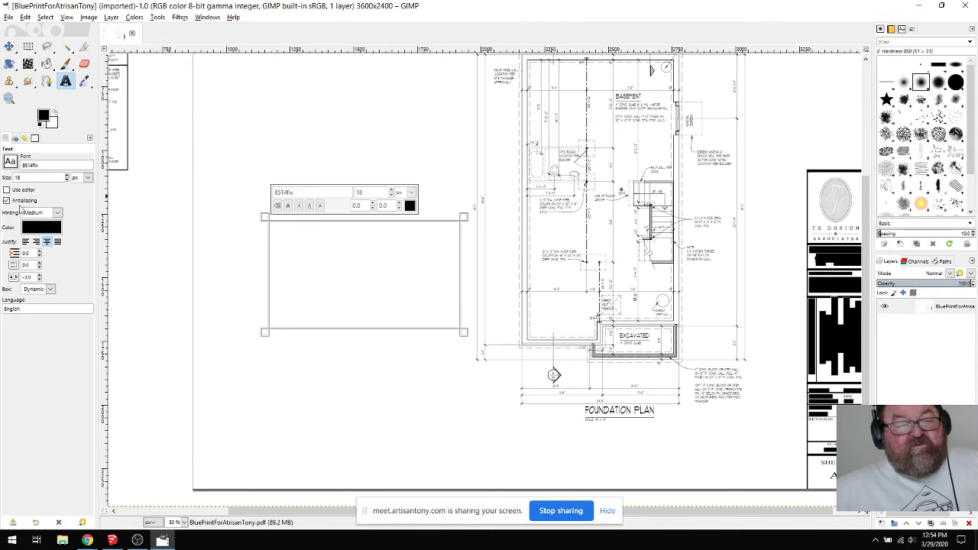
Step: Switch to SketchUp and inspect the floor joists inside the small concrete foundation model beside the white rectangle
click(917, 6)
scroll(391, 284, down, 5)
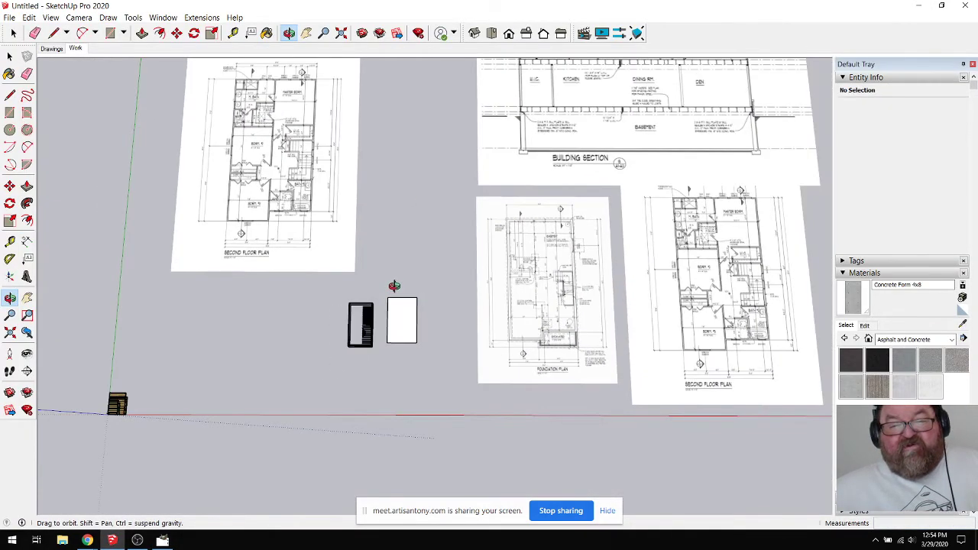
scroll(388, 283, up, 2)
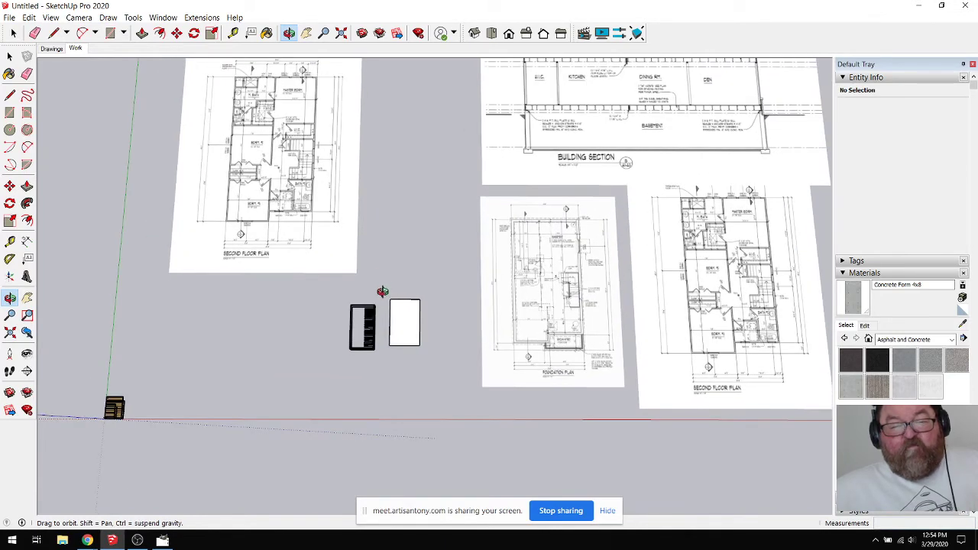
scroll(349, 338, up, 10)
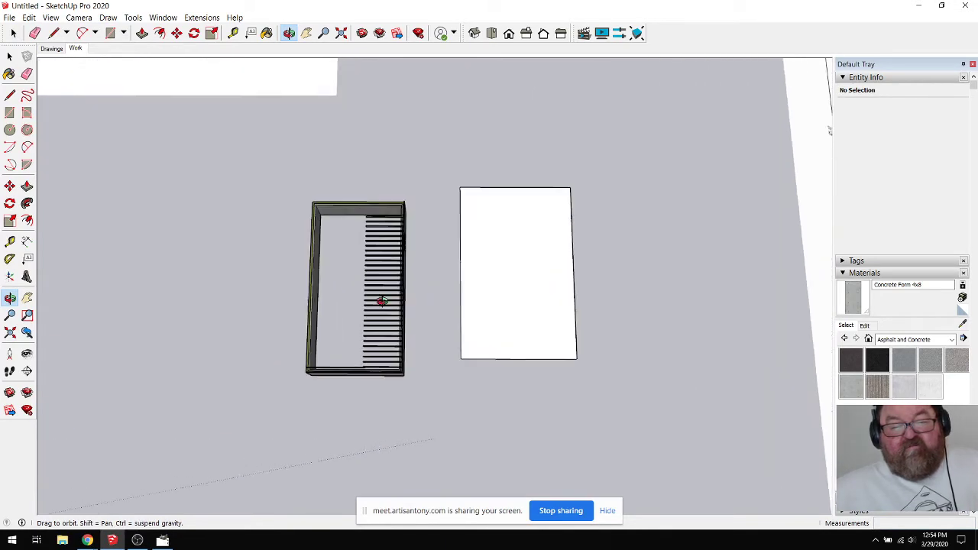
scroll(387, 280, down, 5)
drag(393, 291, 401, 265)
scroll(399, 329, up, 4)
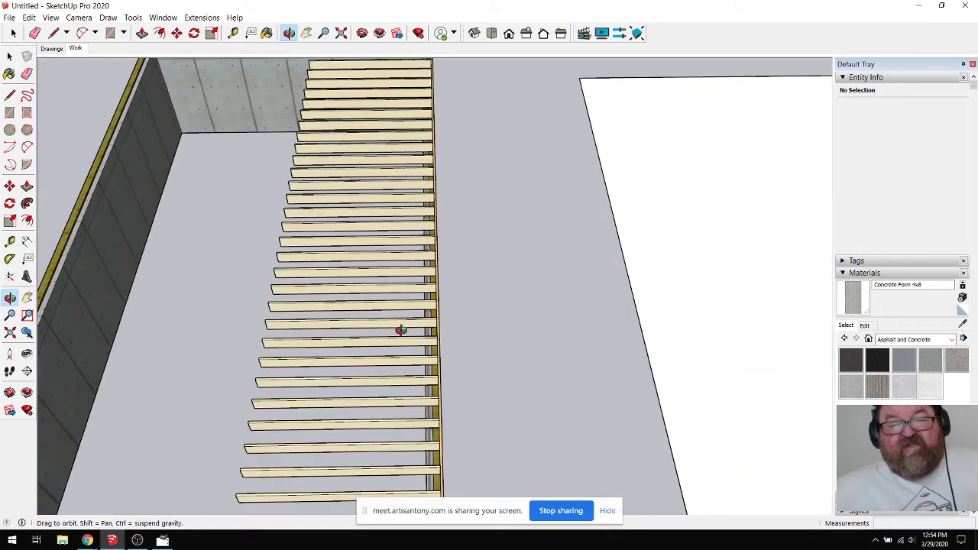
scroll(399, 330, down, 3)
scroll(282, 330, down, 8)
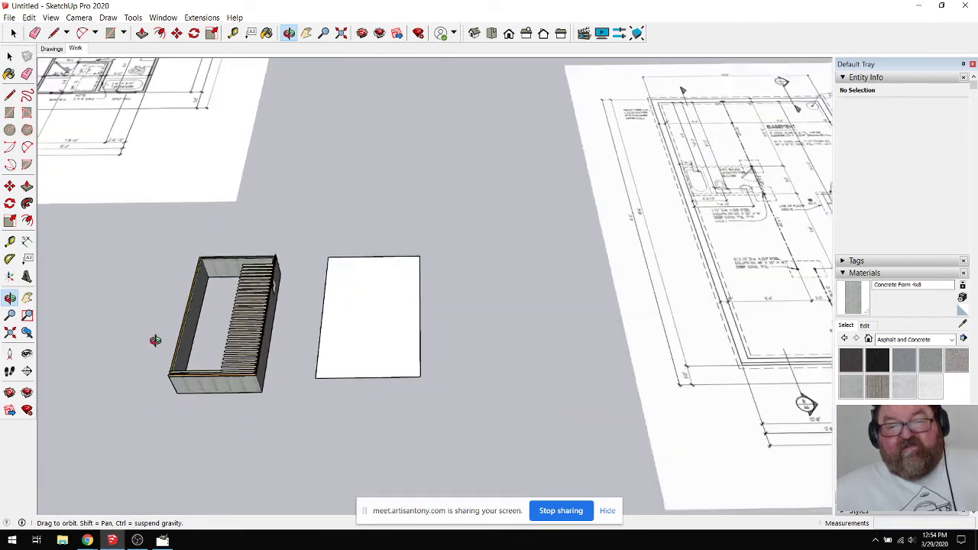
Step: Examine the basement floor framing and sill plate notes on the building section image
scroll(158, 341, down, 2)
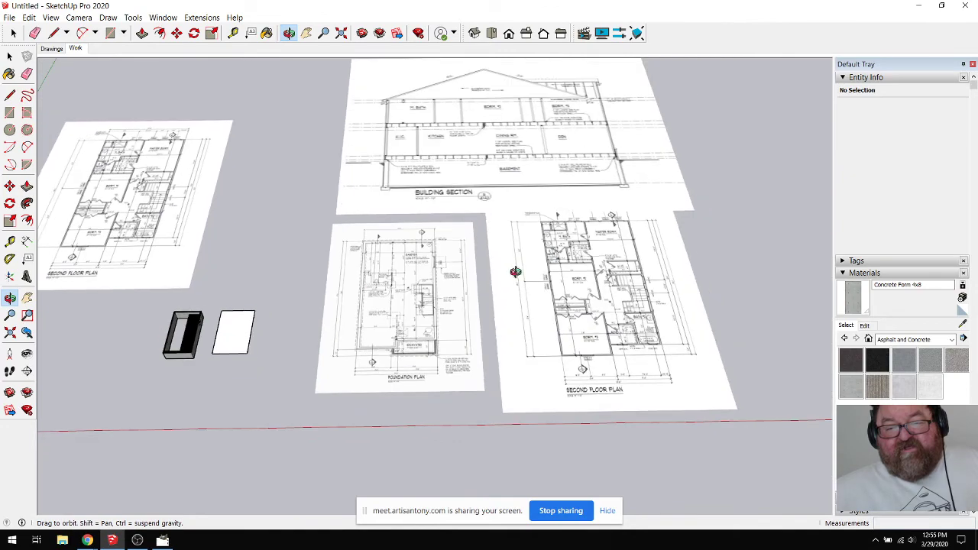
mouse_move(516, 272)
mouse_down()
mouse_move(602, 378)
mouse_move(597, 402)
mouse_up()
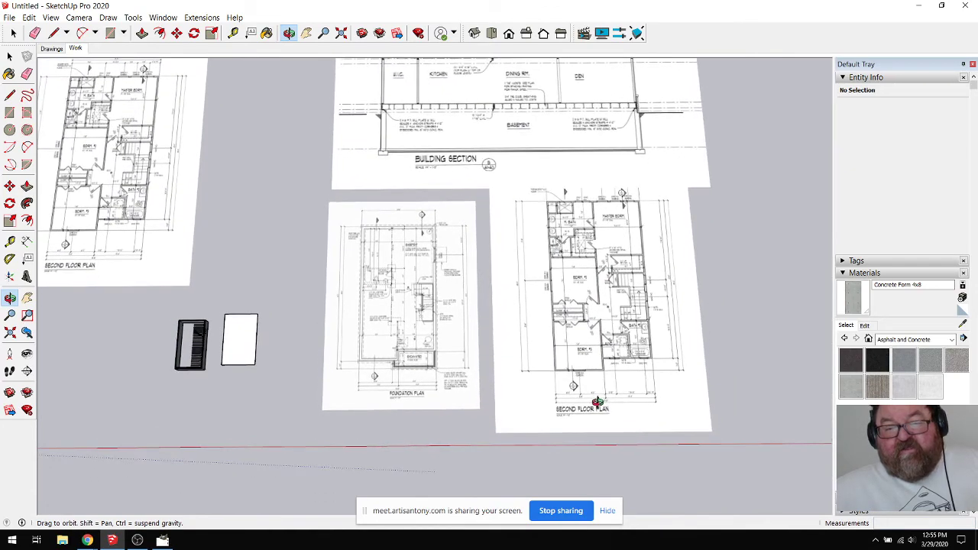
scroll(595, 383, down, 2)
scroll(502, 164, up, 6)
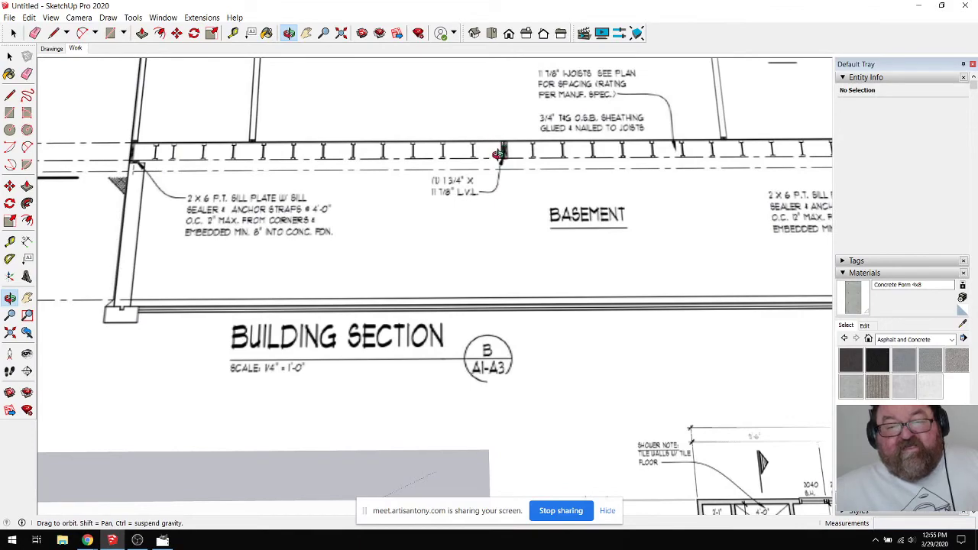
scroll(499, 156, down, 6)
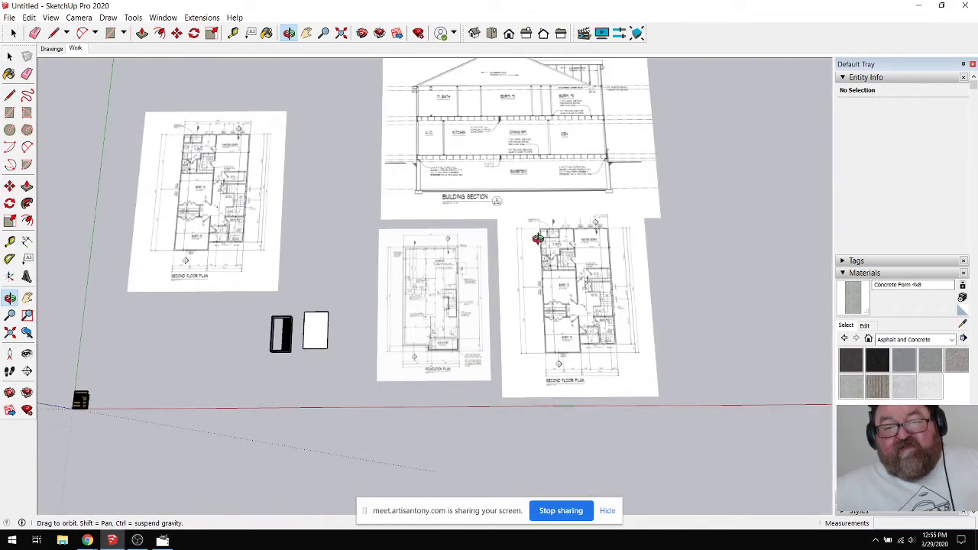
Step: Inspect the room layout and dimensions around Bdrm. #3 on the second floor plan next to the foundation plan
scroll(585, 358, up, 2)
scroll(587, 359, up, 4)
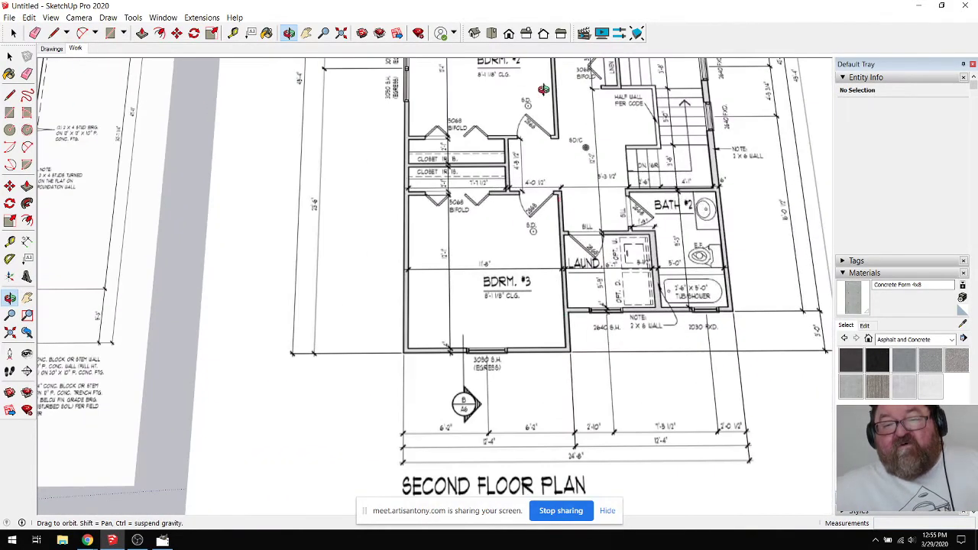
scroll(565, 275, down, 2)
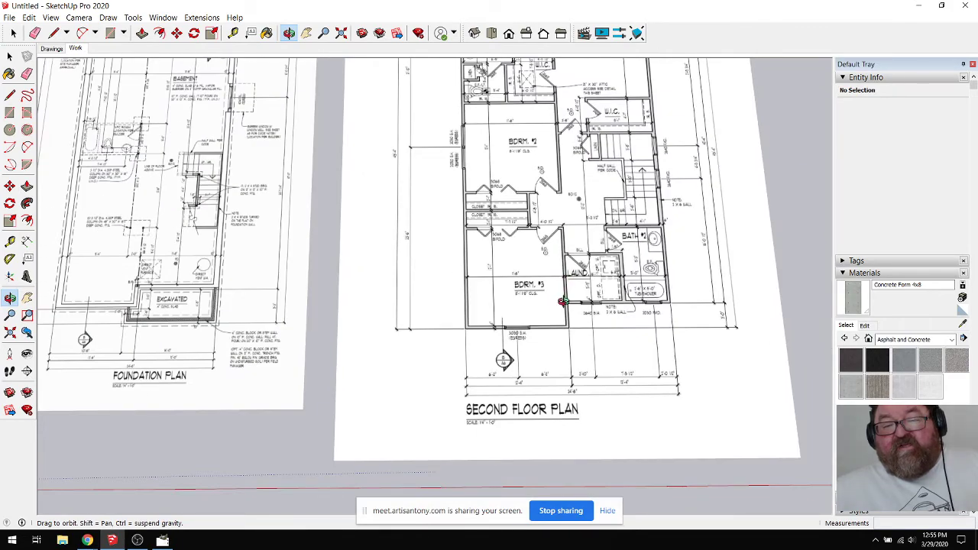
scroll(563, 310, down, 3)
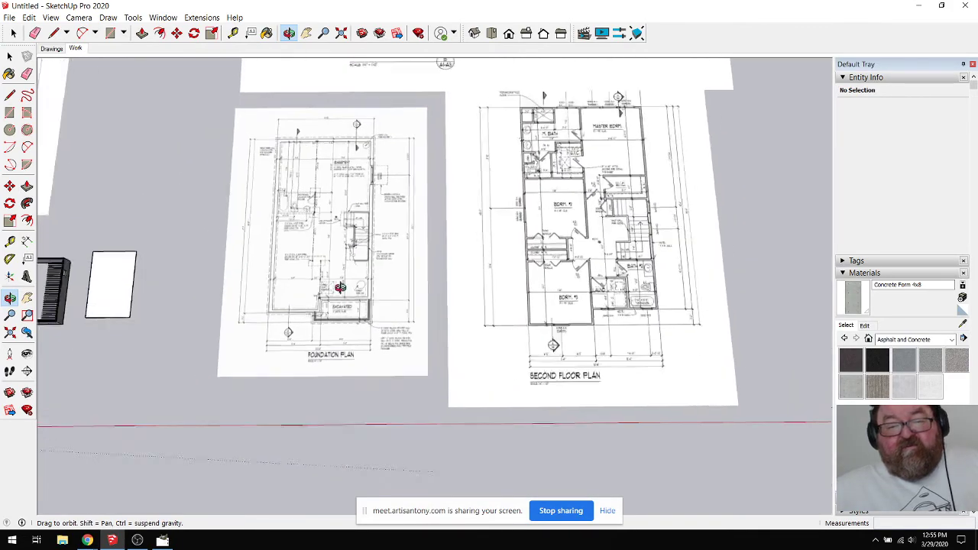
Step: Examine the dimensions and beam label around the direct vent furnace on the foundation plan
scroll(277, 258, up, 8)
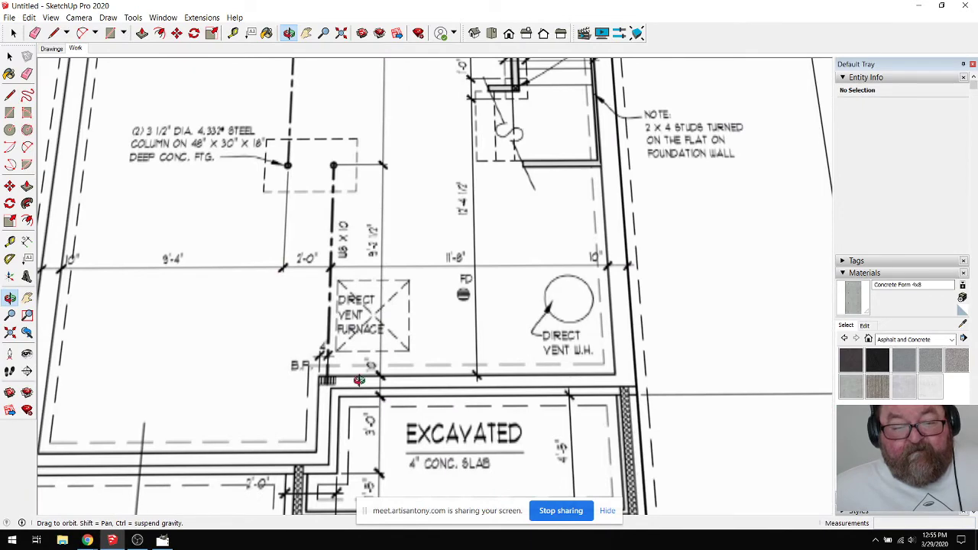
scroll(389, 353, down, 1)
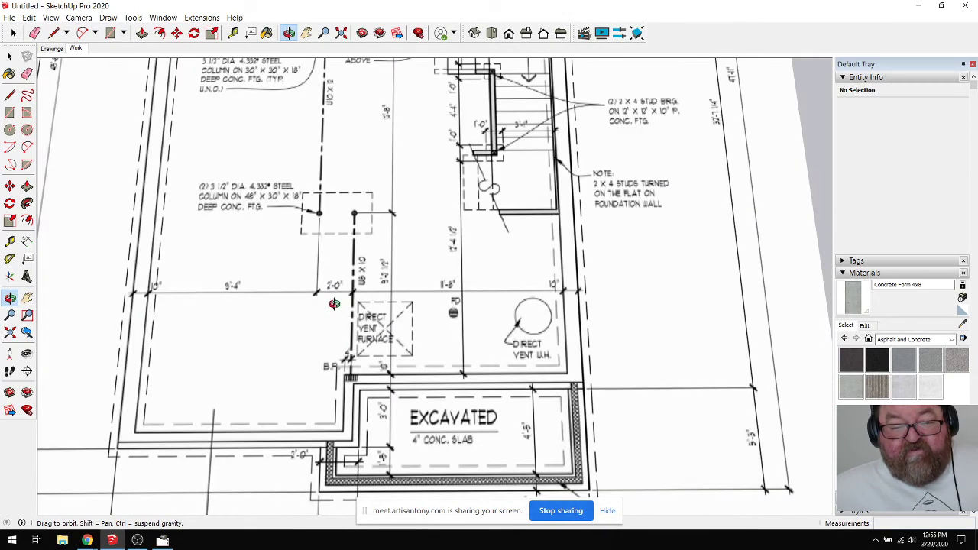
scroll(352, 293, up, 3)
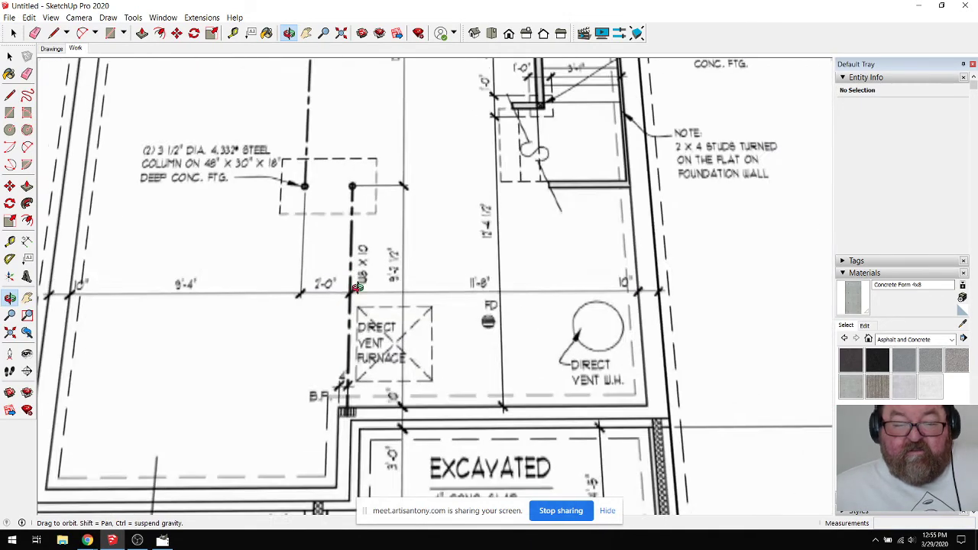
scroll(384, 317, down, 1)
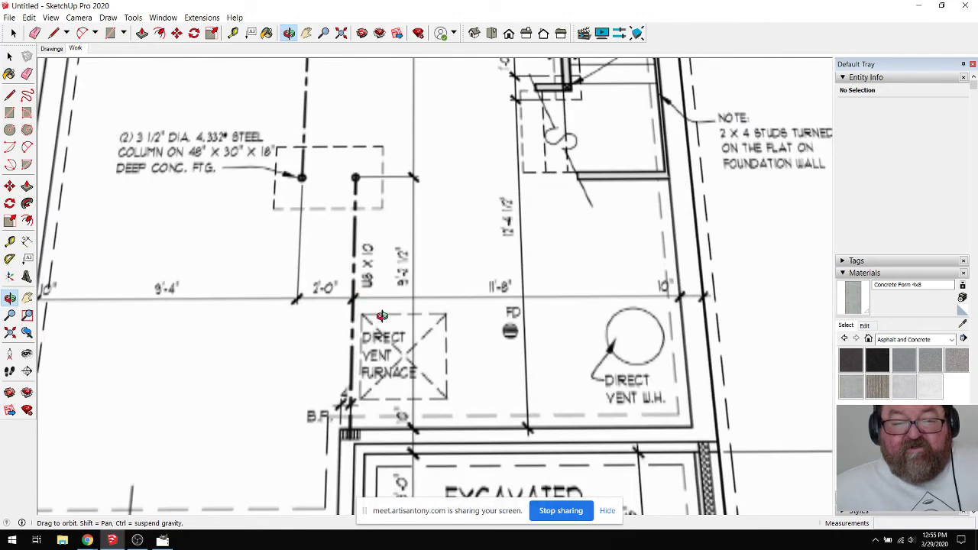
scroll(344, 409, down, 3)
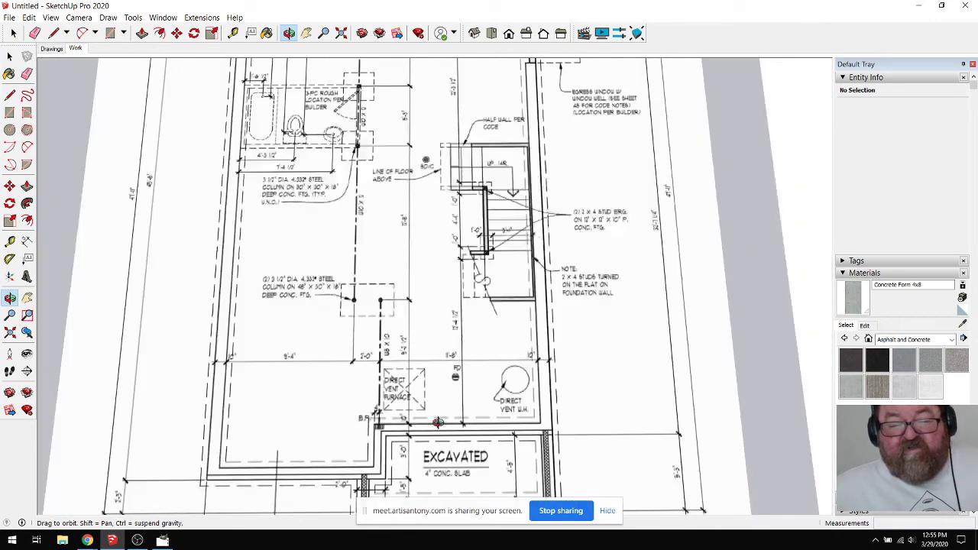
Step: Examine the steel column notes and the beam line between the bathroom rough-in and the double column footing
scroll(379, 413, up, 2)
scroll(380, 415, down, 2)
scroll(356, 299, up, 5)
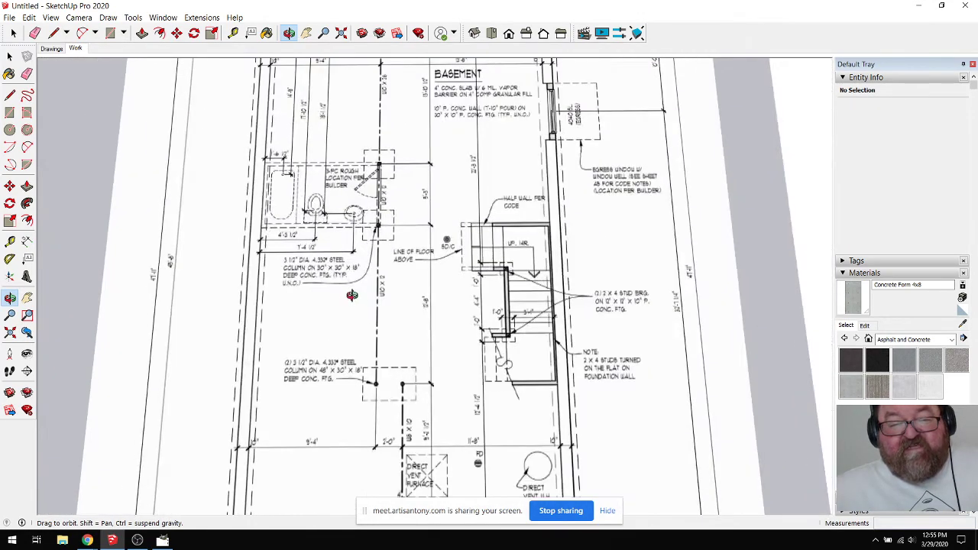
scroll(366, 343, up, 1)
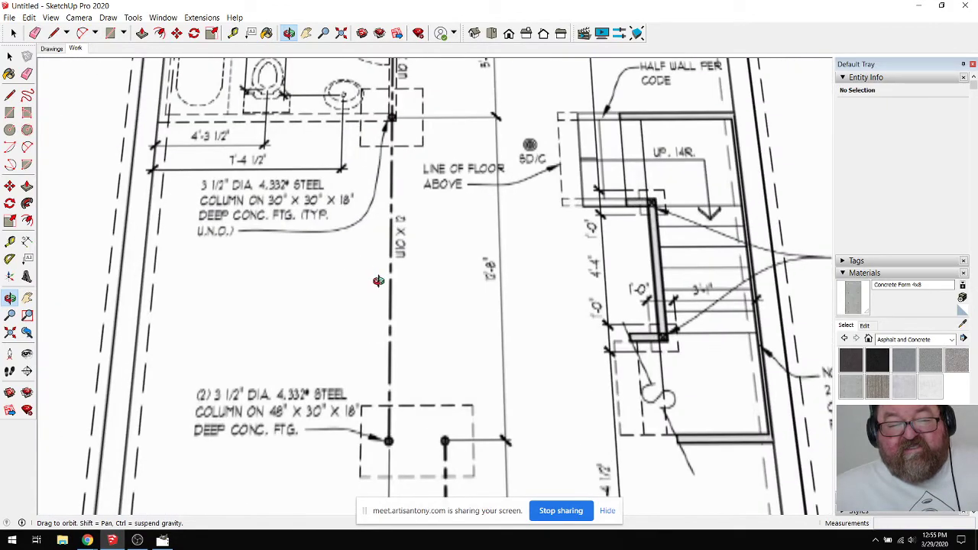
scroll(390, 329, down, 5)
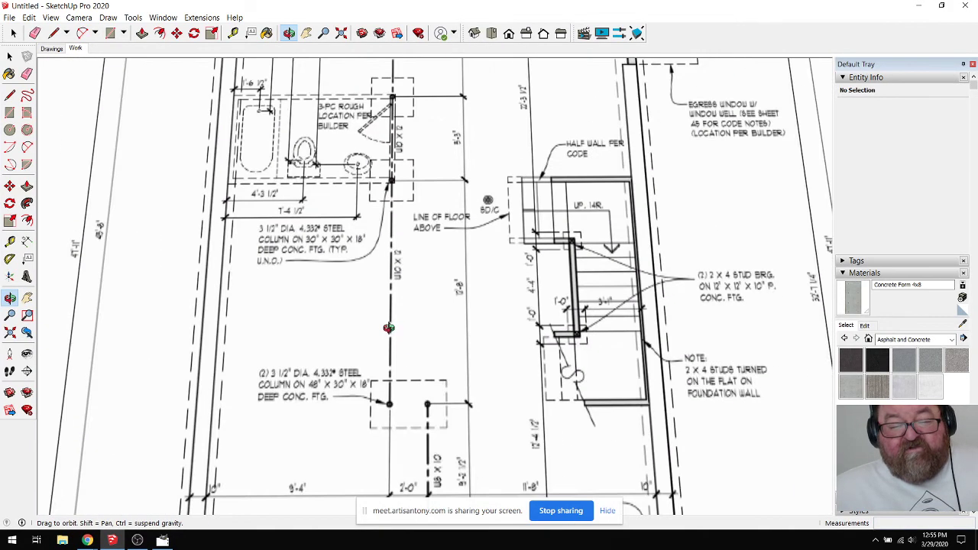
Step: Look over the foundation plan, second floor plan and building section images together beside the foundation model
scroll(341, 362, down, 6)
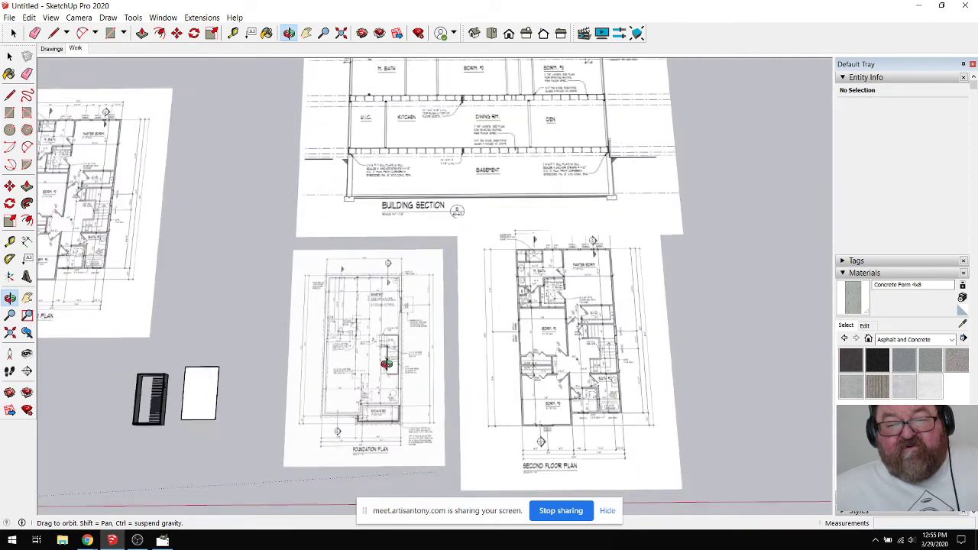
scroll(385, 353, up, 1)
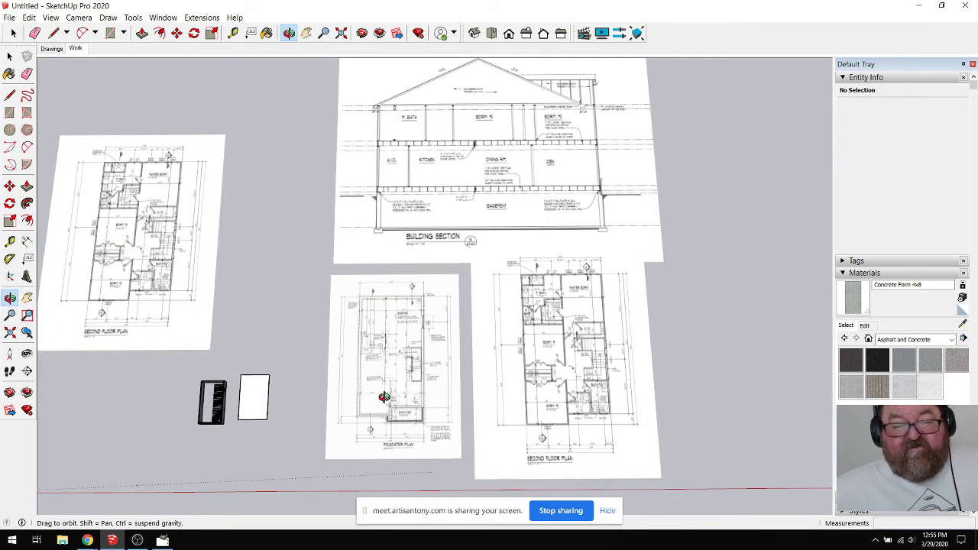
scroll(384, 397, up, 2)
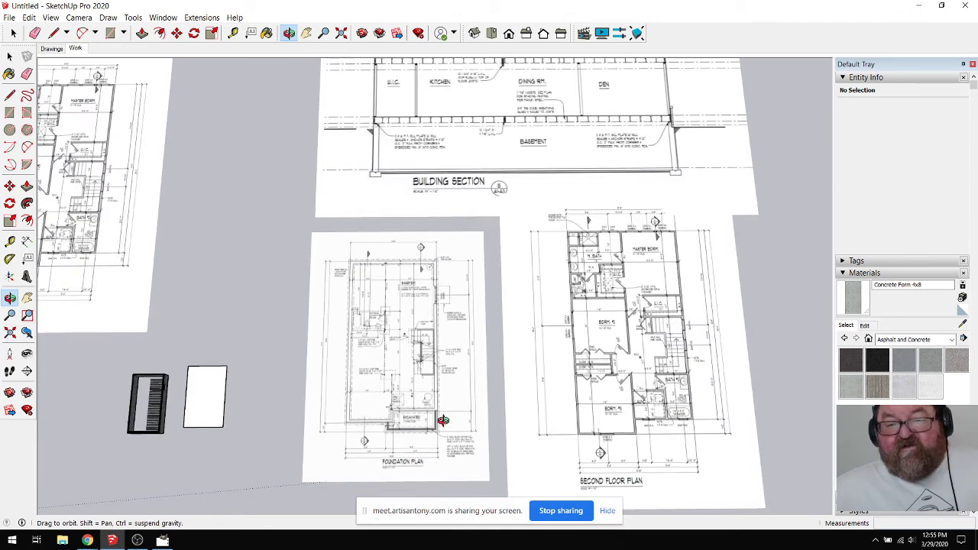
scroll(434, 428, up, 2)
scroll(400, 406, down, 1)
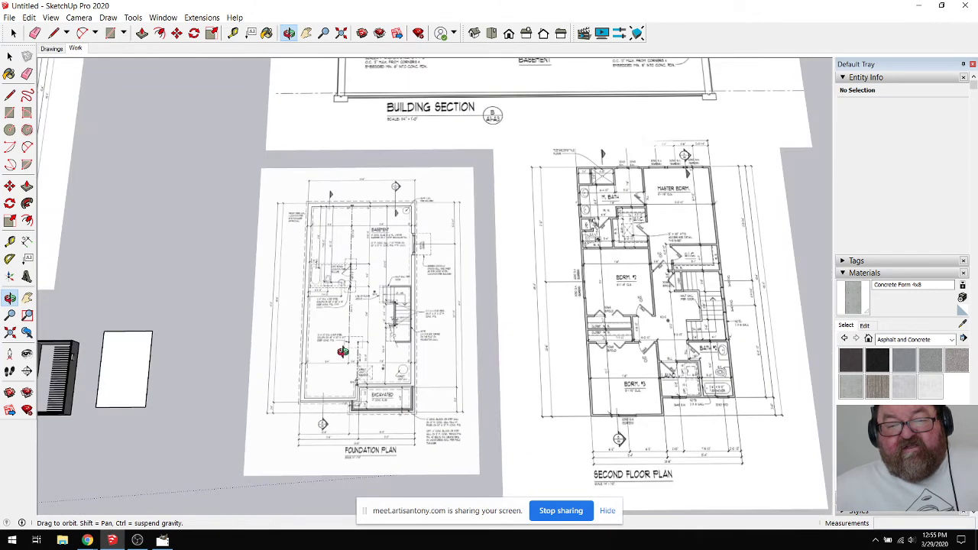
scroll(503, 386, down, 4)
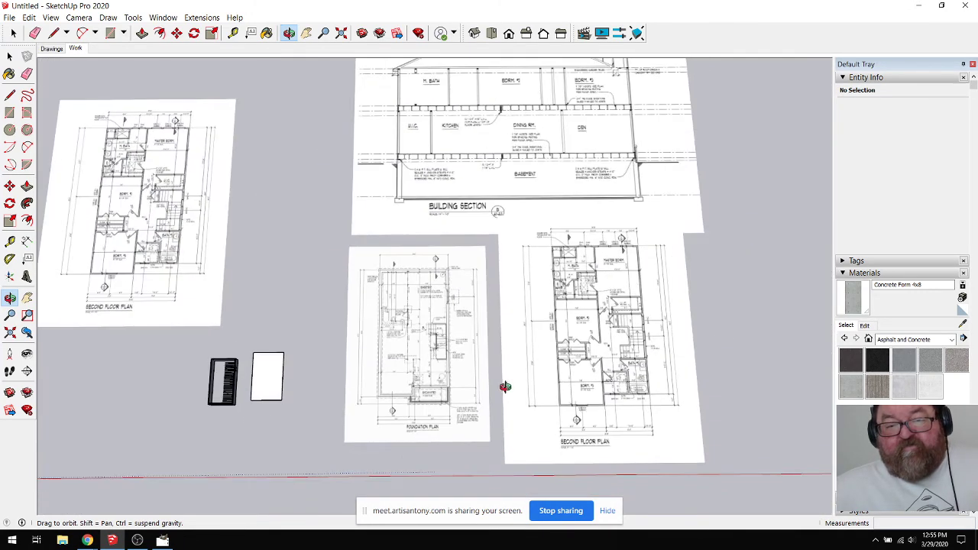
Step: Examine the second floor plan and the building section drawing, including their room layout and floor framing notes
scroll(443, 374, up, 1)
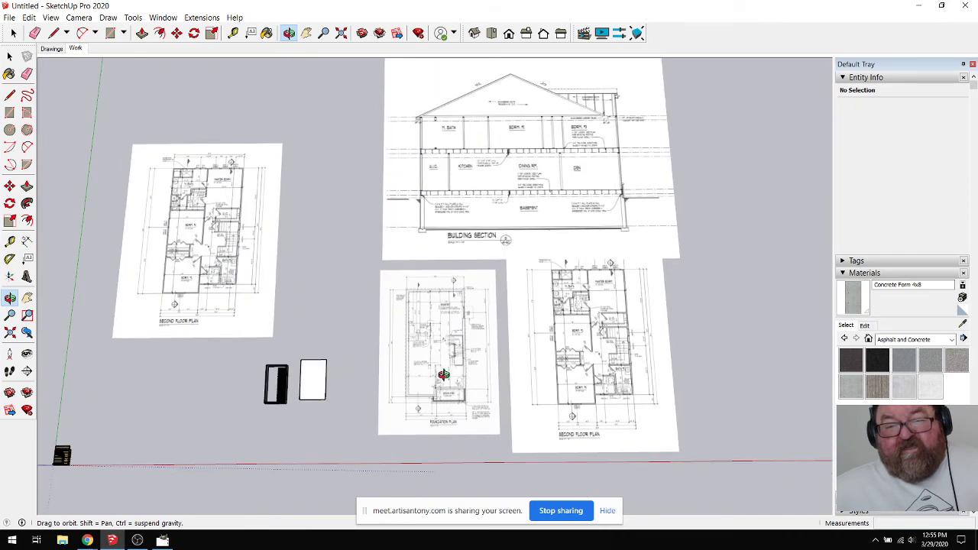
scroll(543, 315, up, 10)
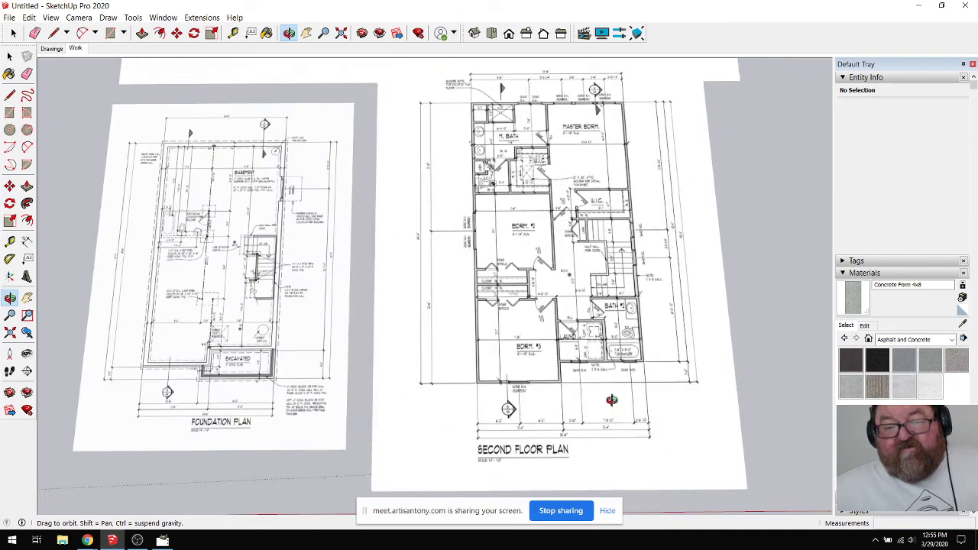
scroll(517, 380, down, 3)
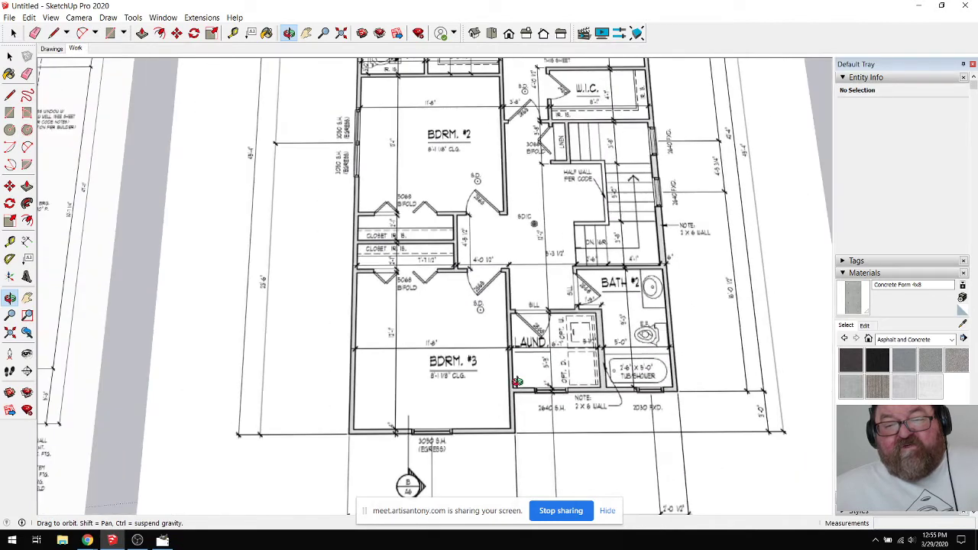
scroll(549, 410, down, 2)
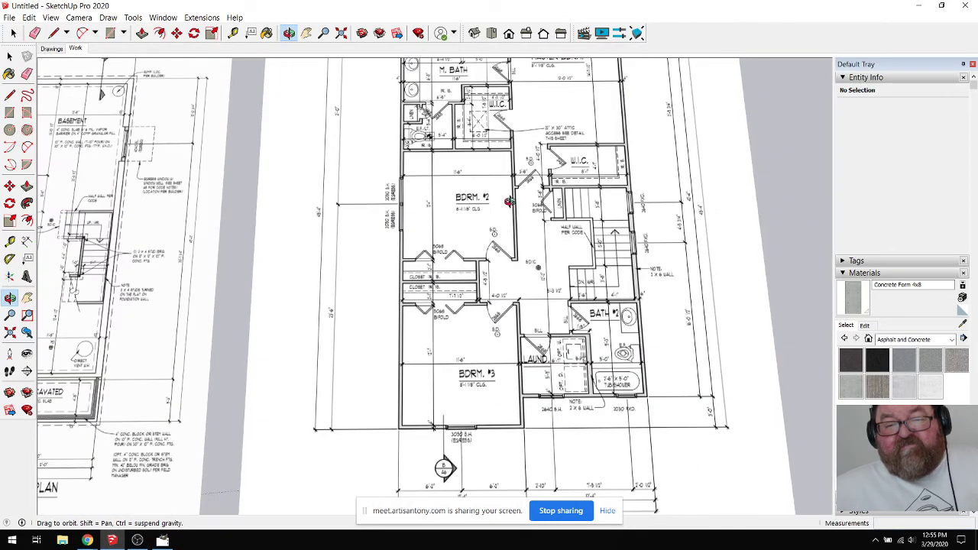
scroll(534, 412, down, 1)
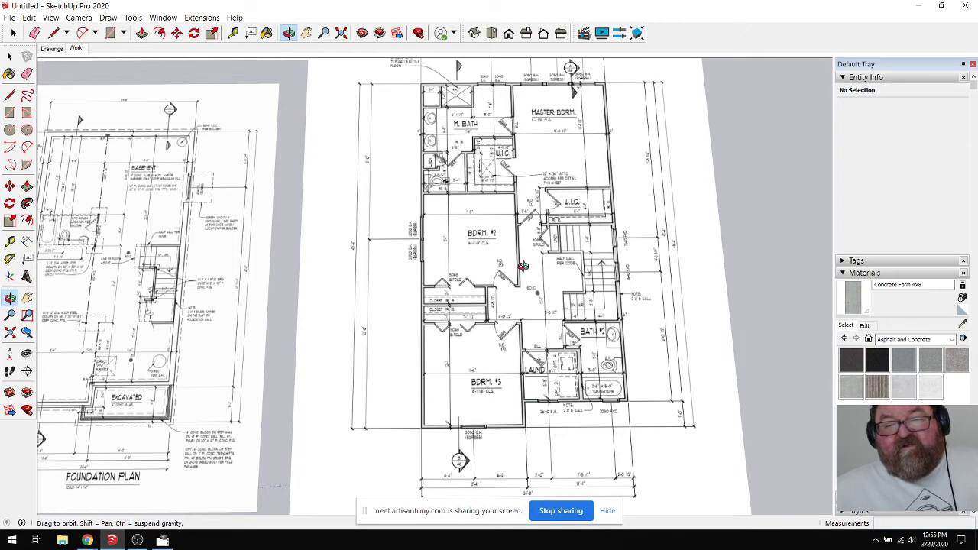
scroll(651, 440, down, 4)
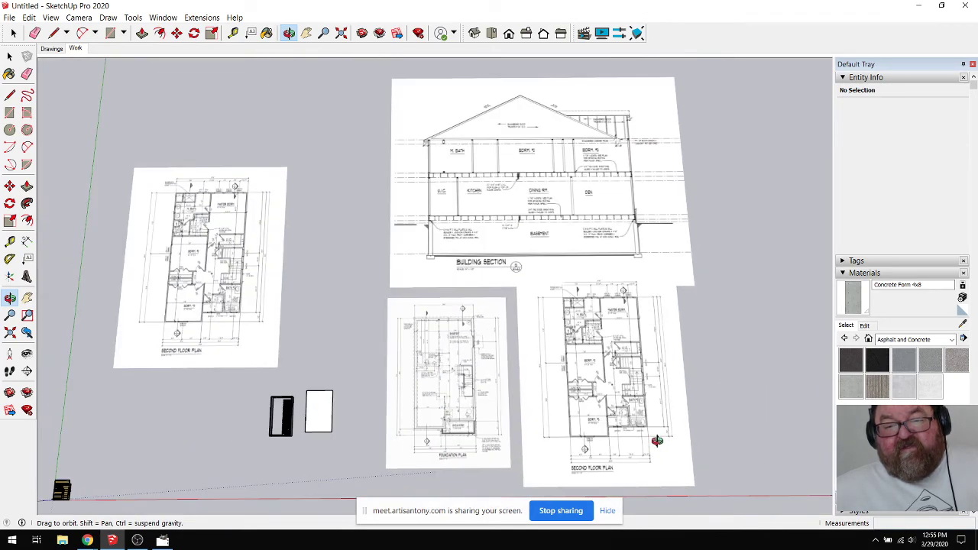
scroll(469, 203, up, 3)
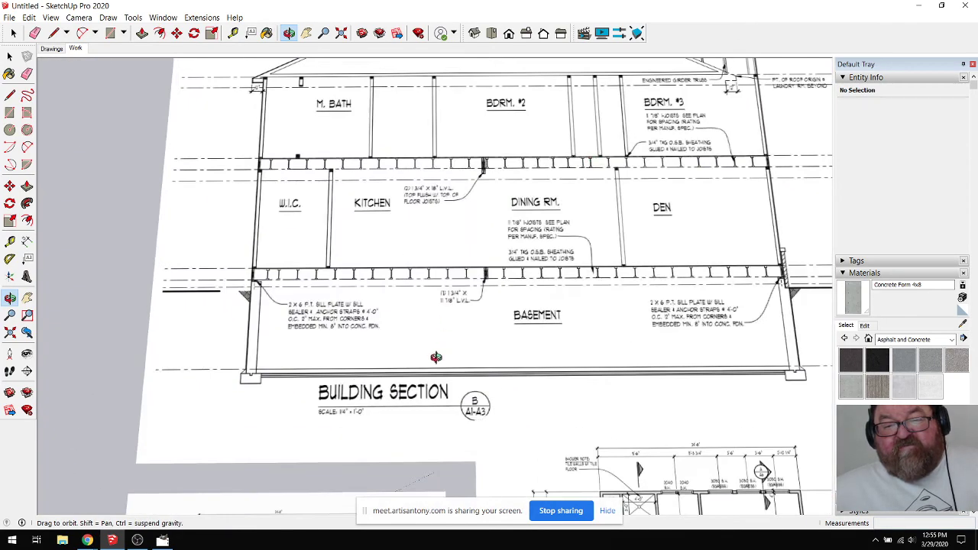
scroll(531, 296, up, 1)
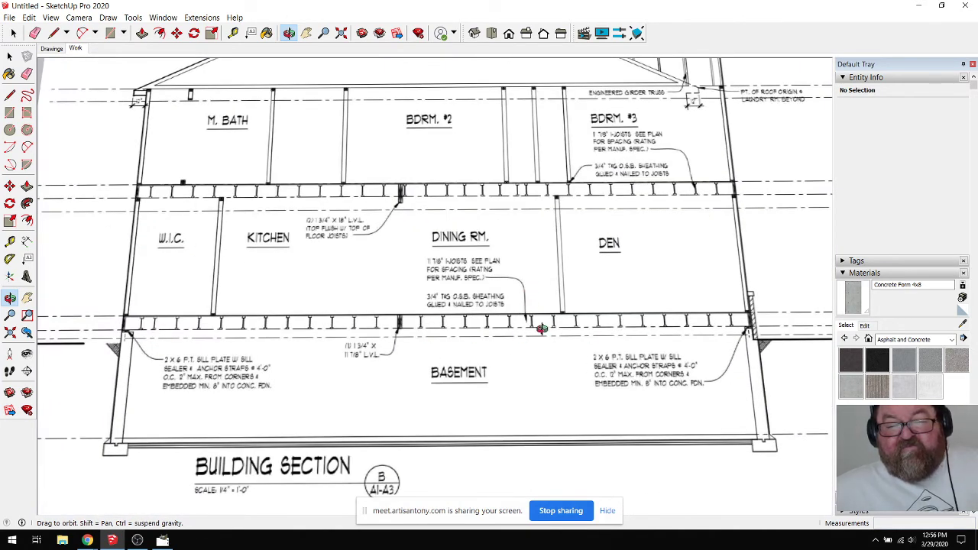
scroll(562, 393, down, 1)
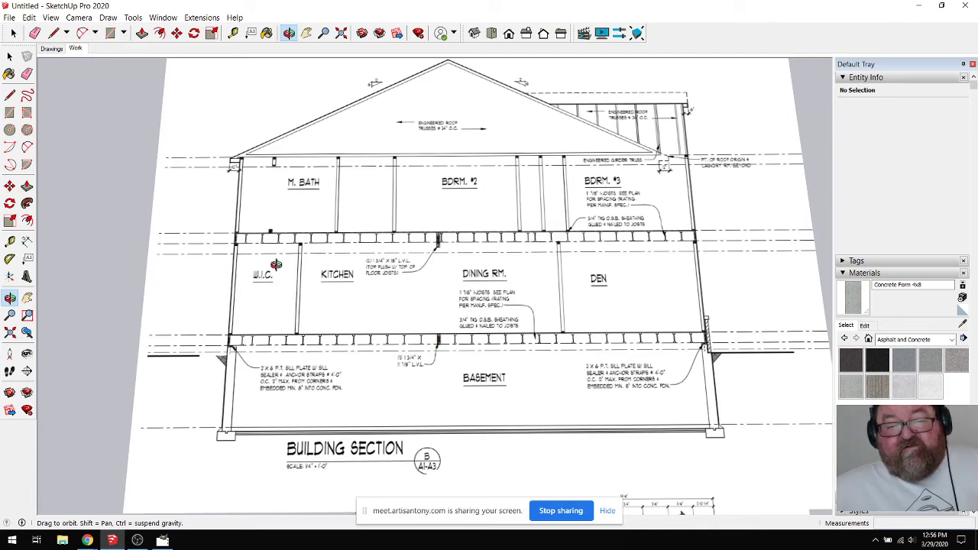
scroll(441, 250, up, 2)
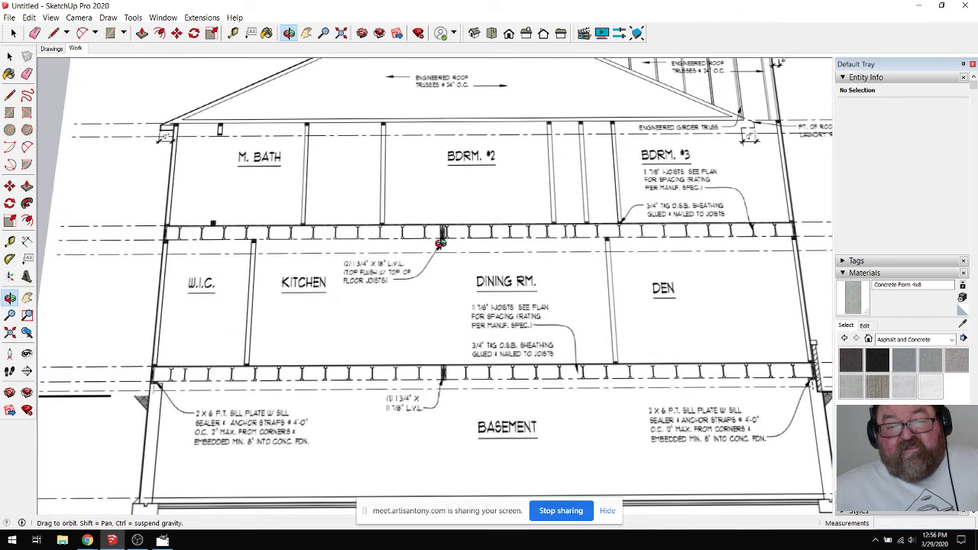
scroll(431, 239, down, 6)
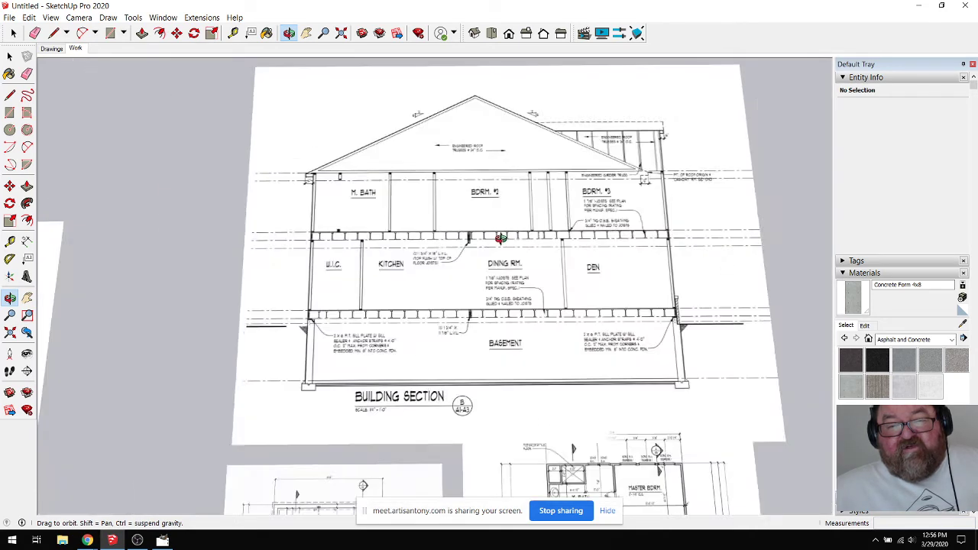
scroll(425, 312, up, 1)
Step: Inspect the floor joists and rim boards on top of the concrete foundation walls from several angles
scroll(427, 302, up, 10)
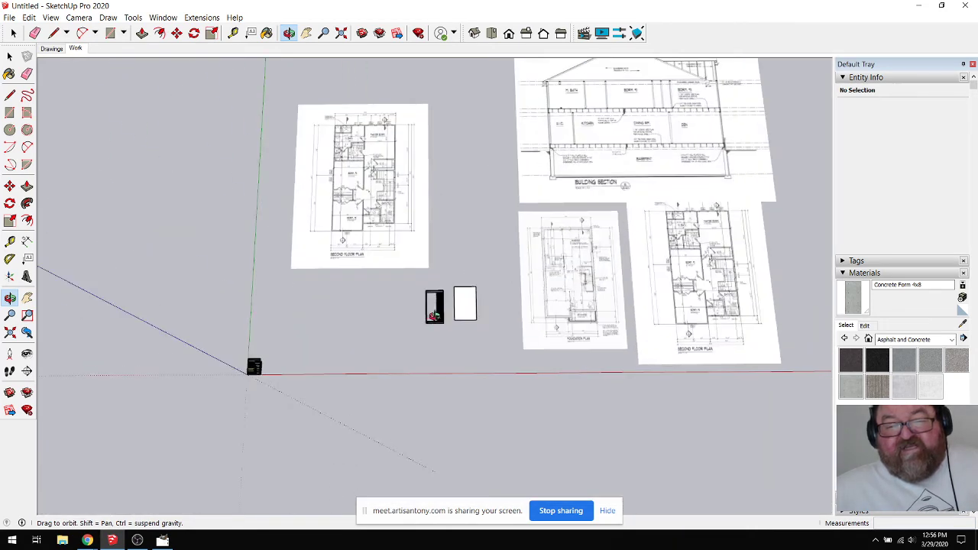
scroll(428, 288, up, 2)
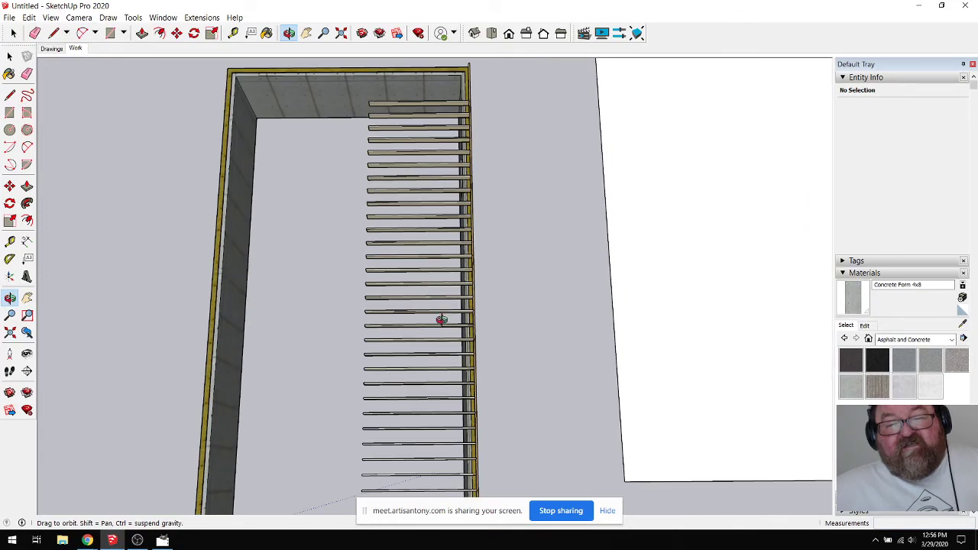
drag(439, 321, 474, 243)
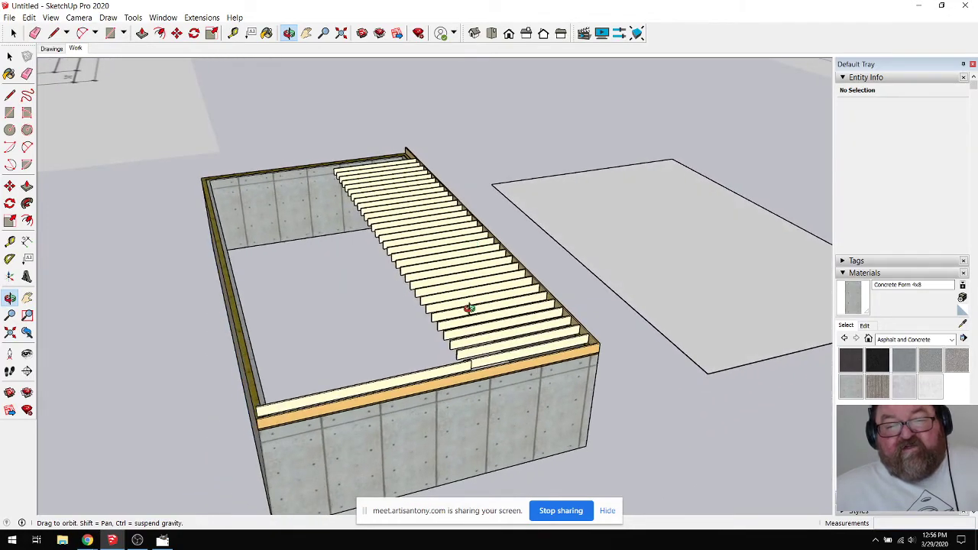
drag(469, 308, 531, 348)
drag(386, 143, 502, 227)
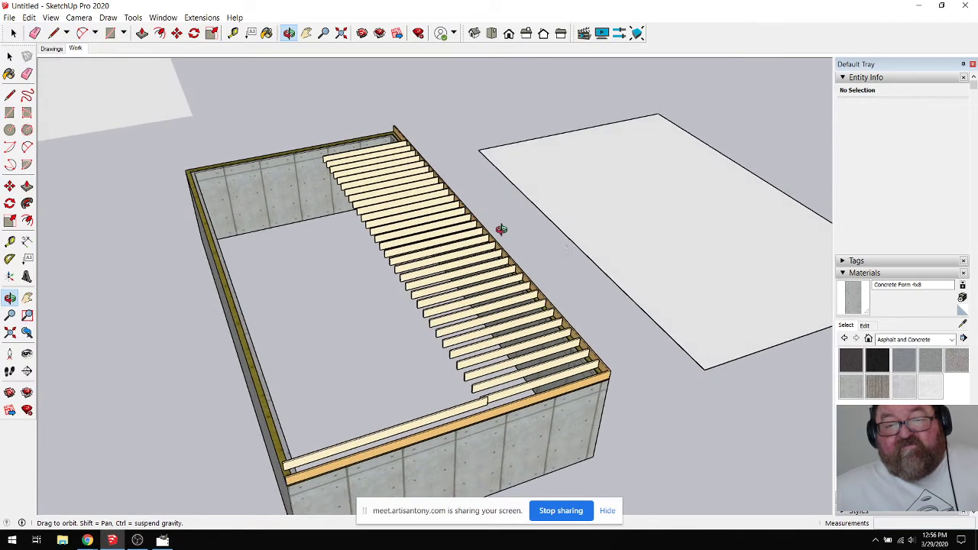
scroll(389, 280, down, 4)
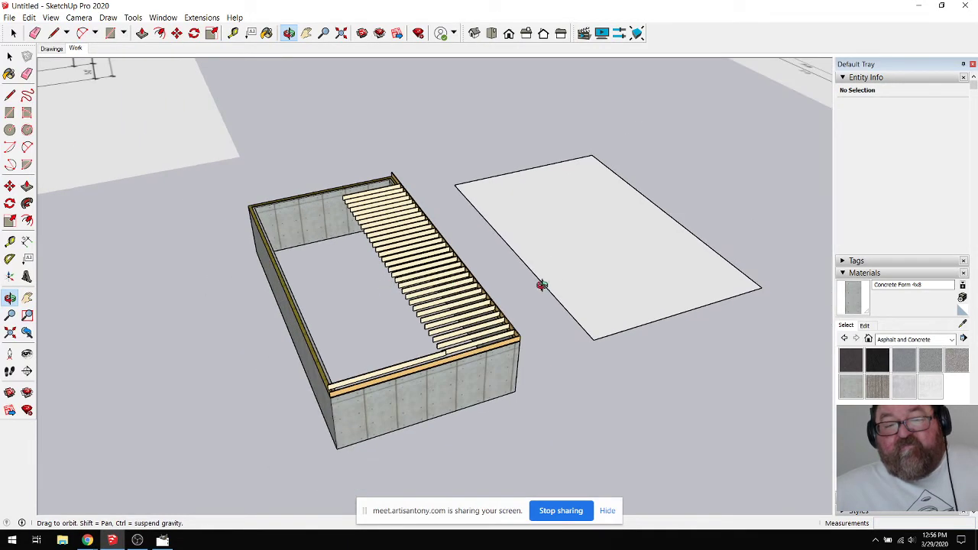
drag(542, 285, 305, 201)
Step: Move the flat floor panel by its near corner onto the matching outer corner of the foundation's rim board
key(space)
click(594, 296)
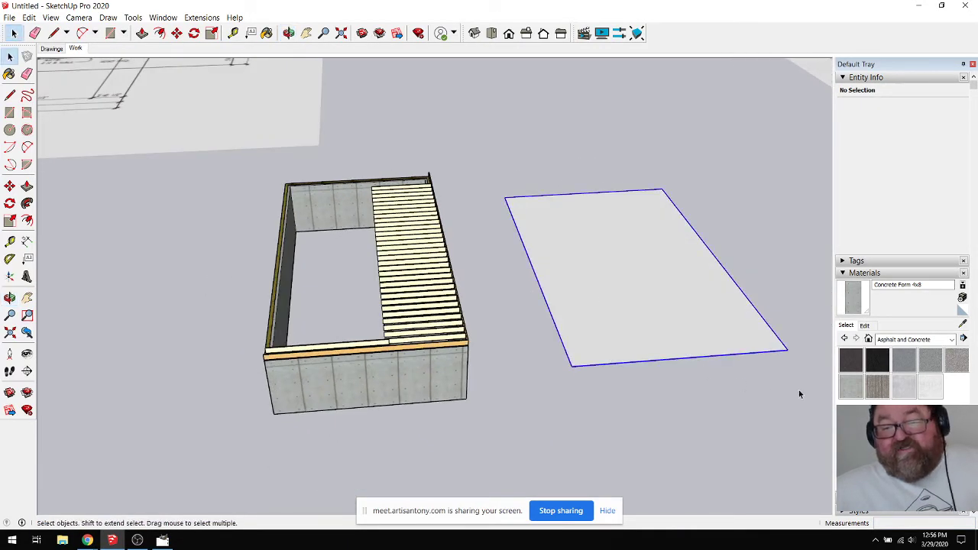
scroll(789, 338, up, 6)
middle_drag(781, 340, 723, 321)
click(178, 34)
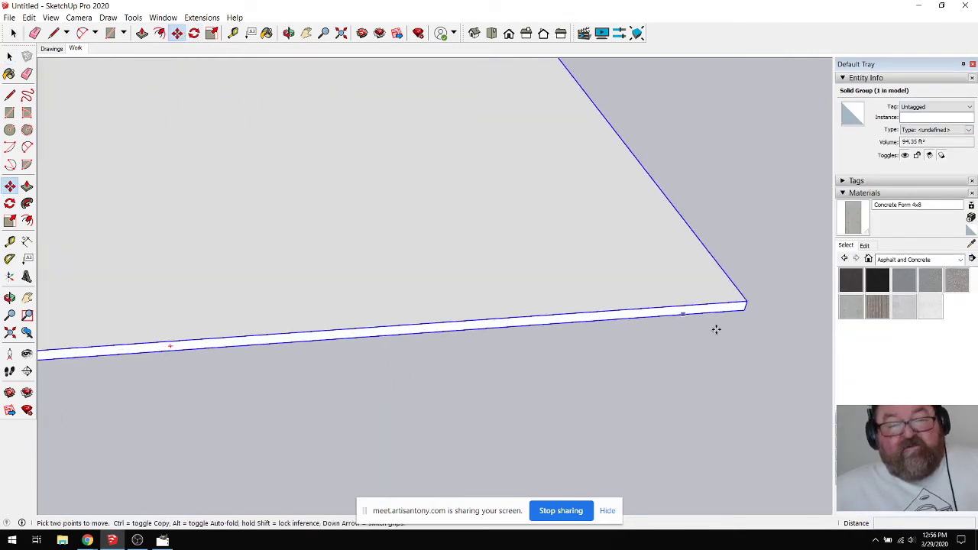
click(746, 304)
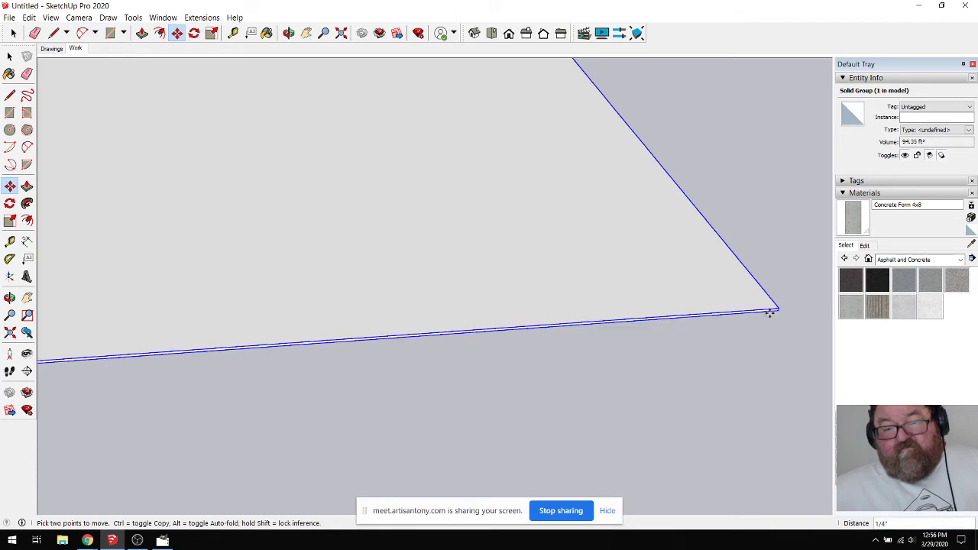
scroll(761, 318, down, 5)
scroll(430, 268, up, 6)
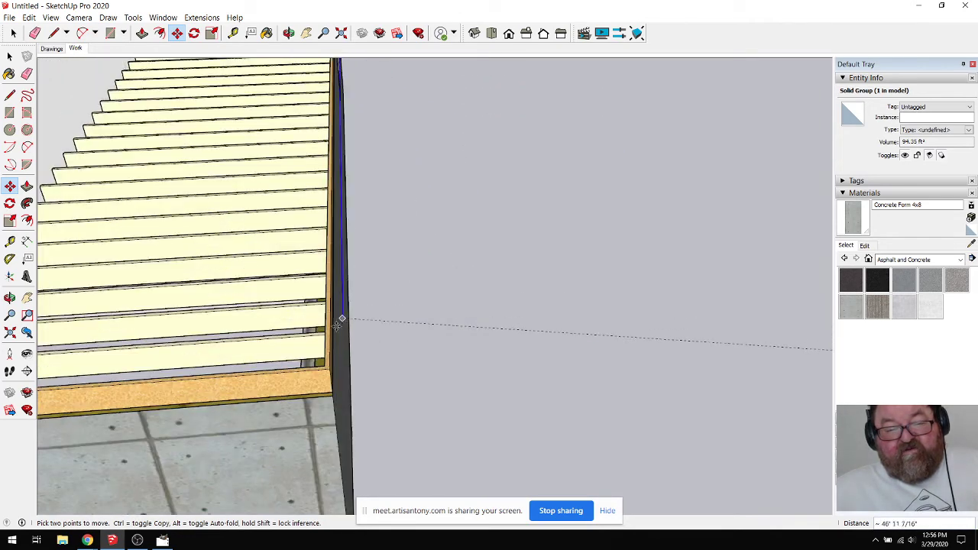
scroll(315, 367, up, 3)
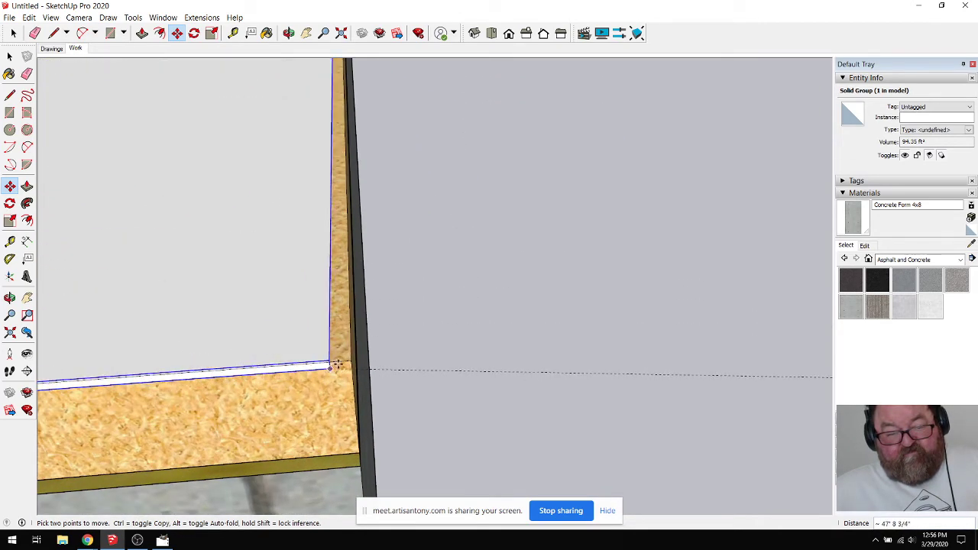
click(347, 359)
scroll(570, 425, down, 5)
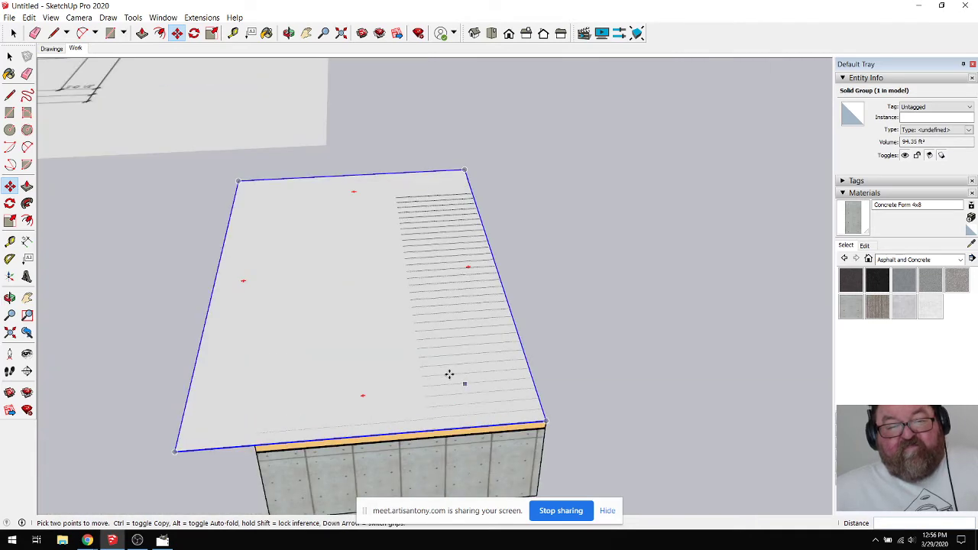
Step: Move the floor panel 6' along the red axis, away from the joist side of the foundation
click(289, 33)
drag(382, 283, 370, 229)
drag(387, 315, 387, 247)
scroll(408, 321, up, 5)
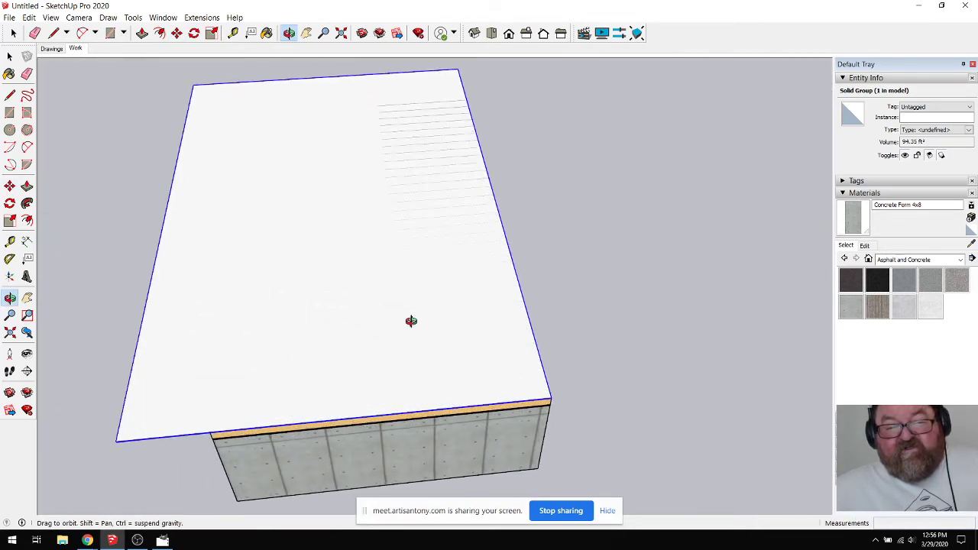
scroll(405, 317, down, 2)
mouse_move(403, 316)
mouse_down()
mouse_move(415, 338)
mouse_move(413, 301)
mouse_up()
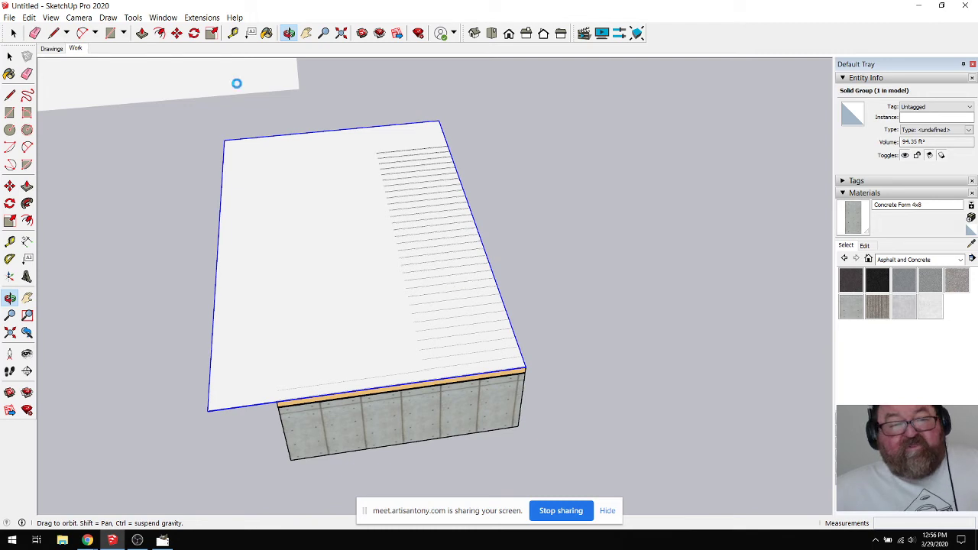
click(176, 33)
click(374, 225)
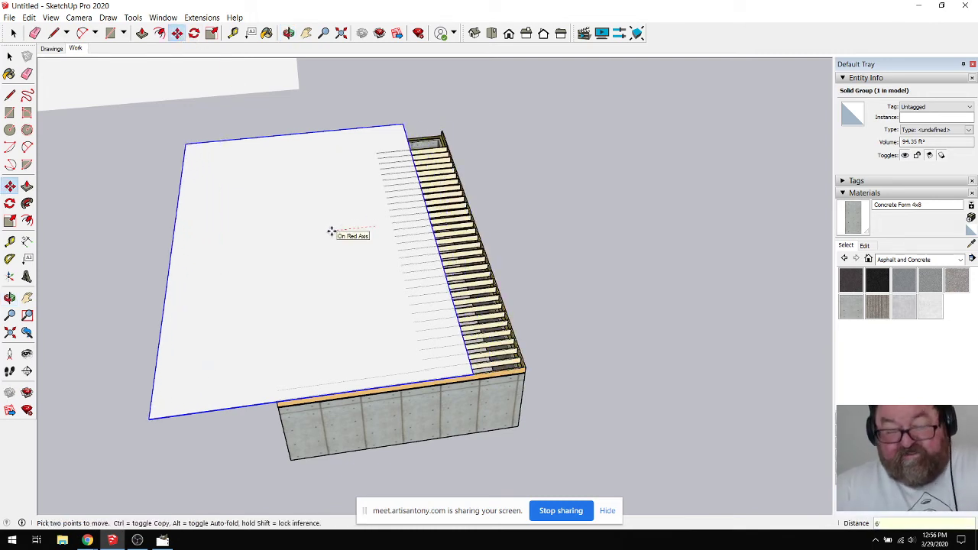
click(330, 231)
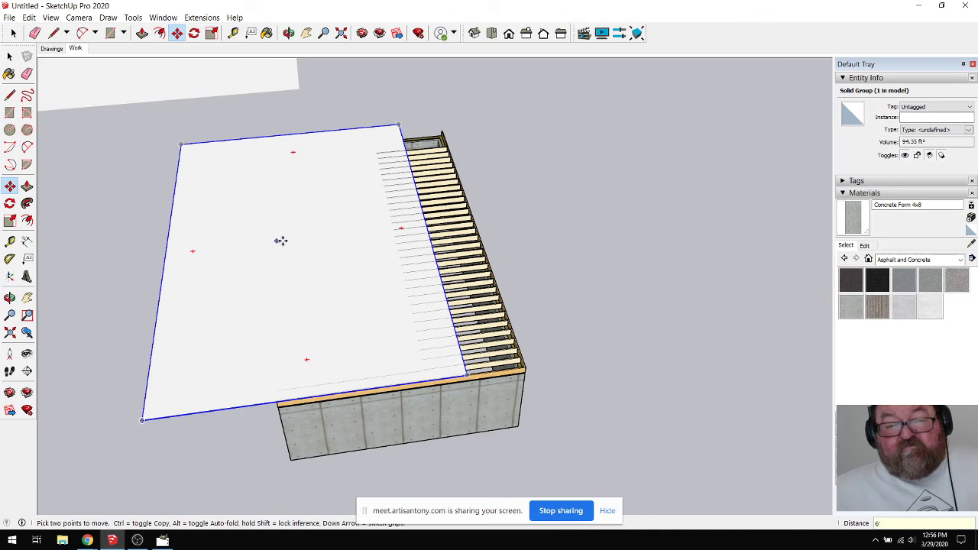
Step: Assign the Floor Framing tag to the joist group inside the framing group, and hide that tag
click(843, 195)
click(843, 181)
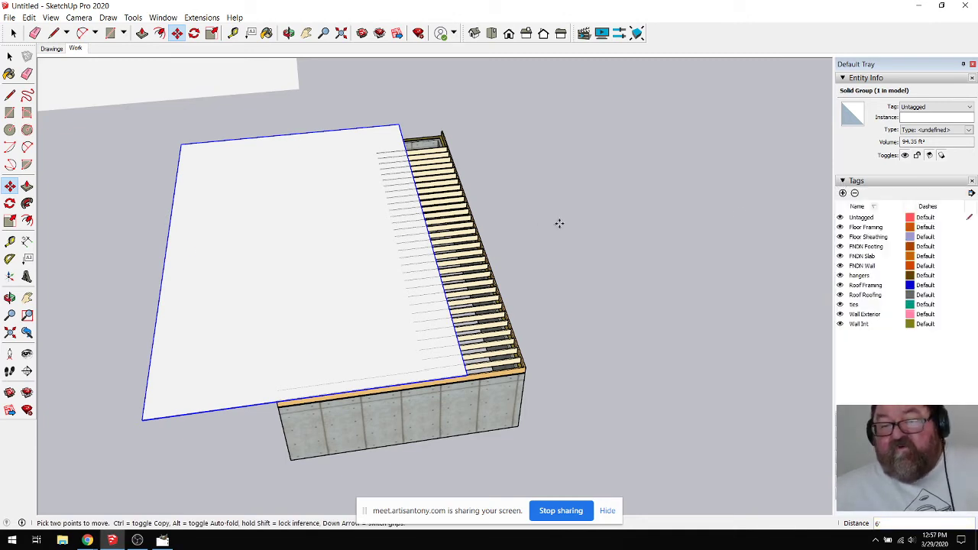
key(space)
click(457, 238)
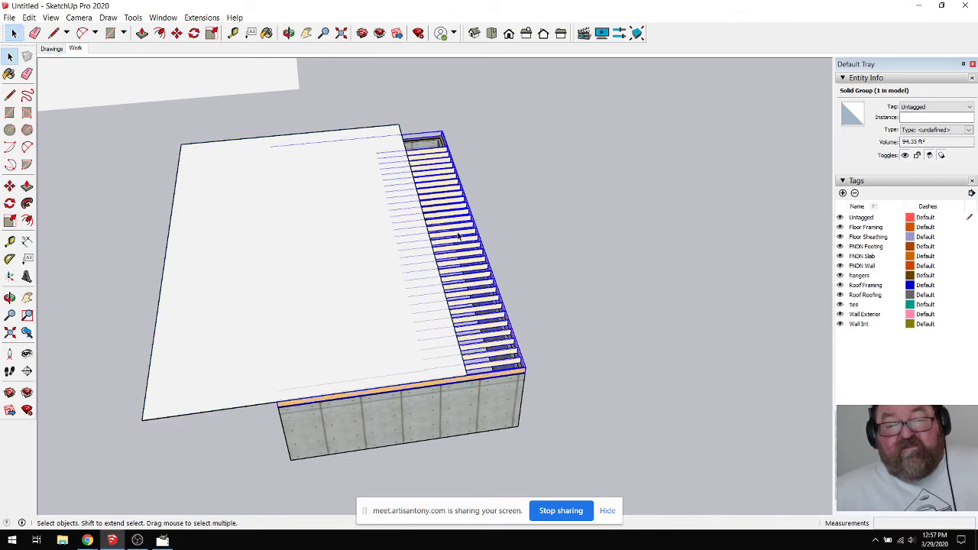
double_click(457, 238)
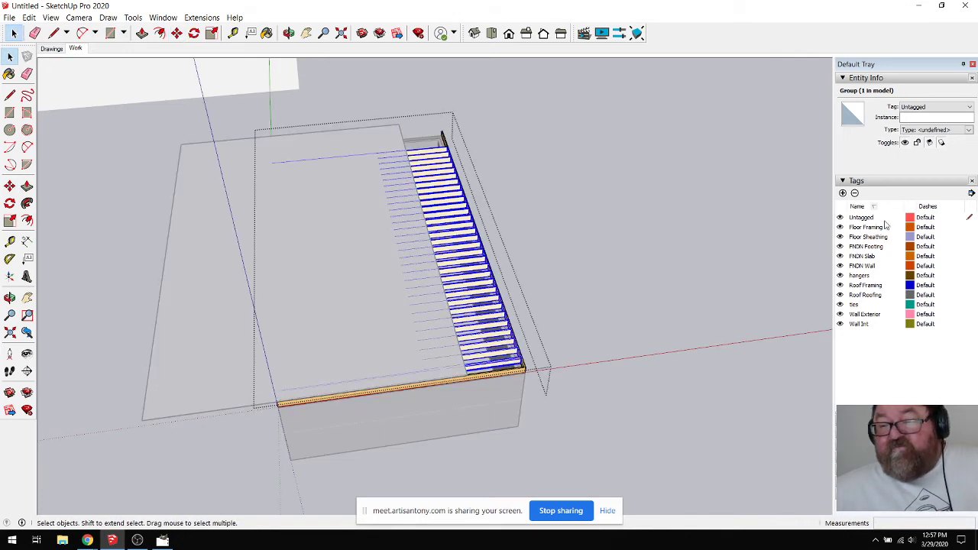
click(970, 107)
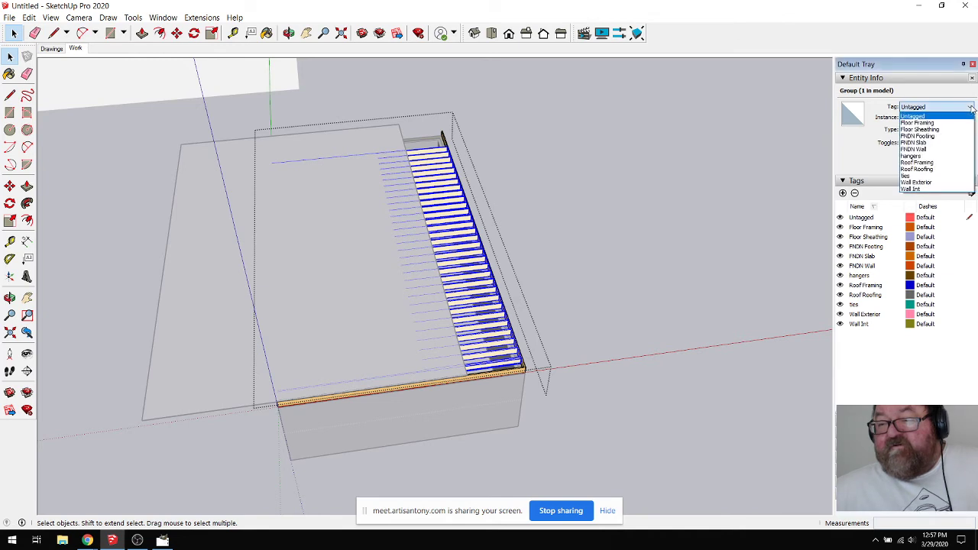
click(955, 124)
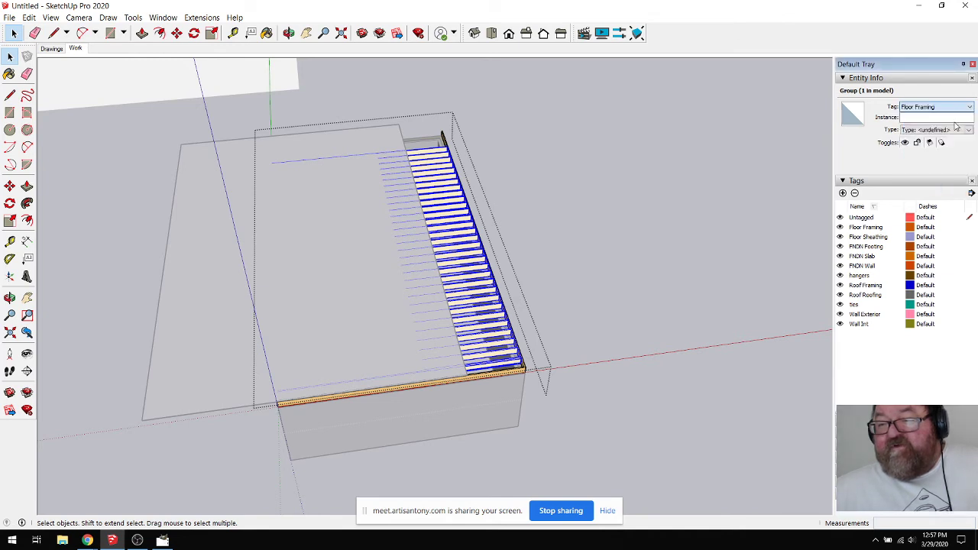
click(640, 176)
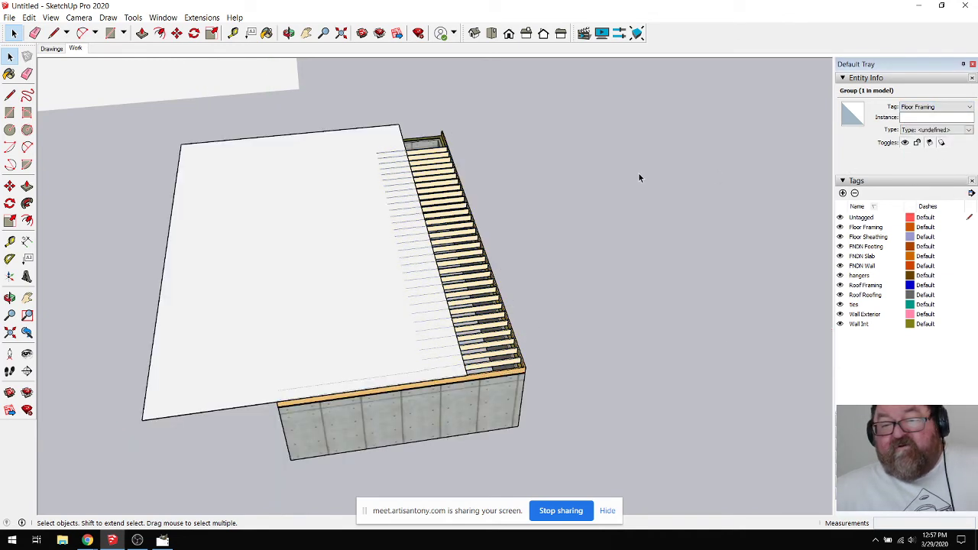
click(840, 227)
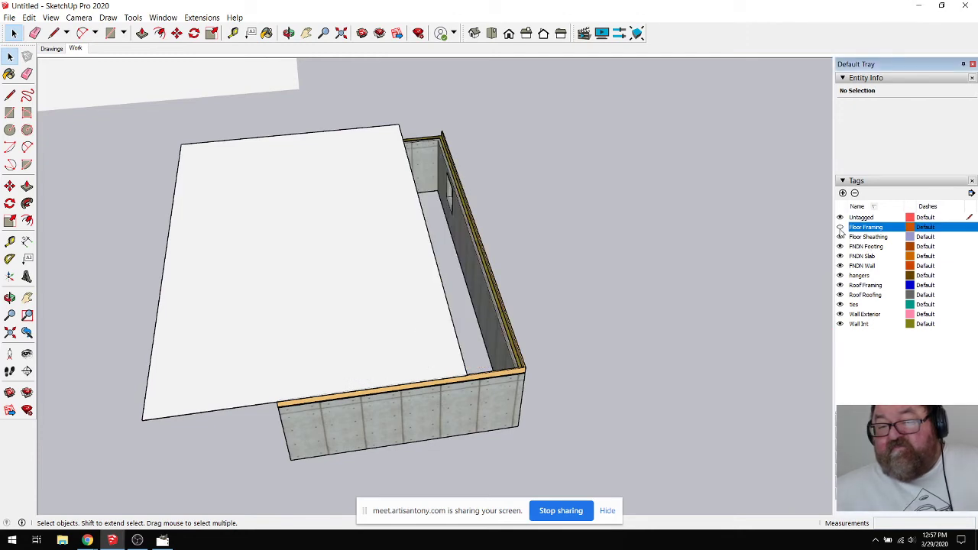
Step: Move the floor panel 6' along the red axis, back toward the outer corner of the foundation's rim board
click(408, 325)
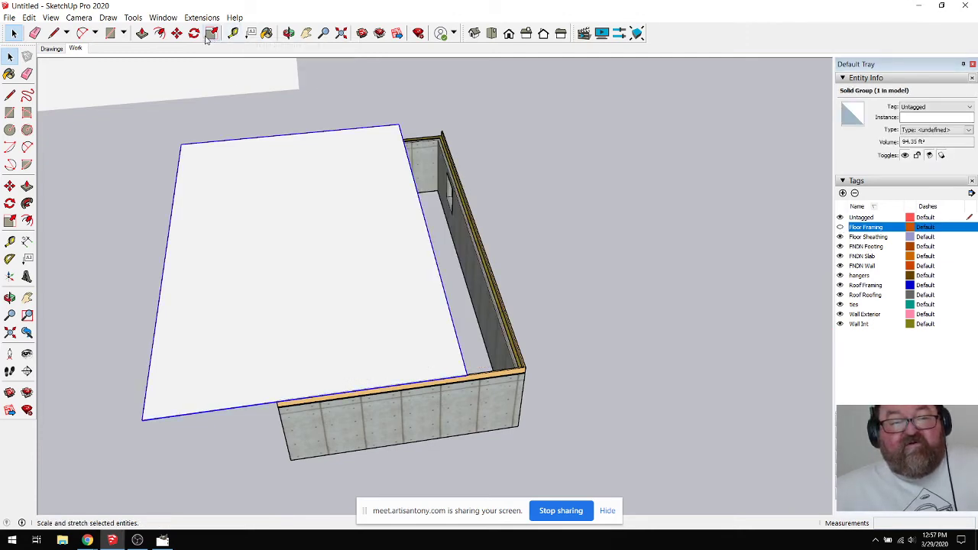
click(177, 32)
scroll(458, 386, up, 5)
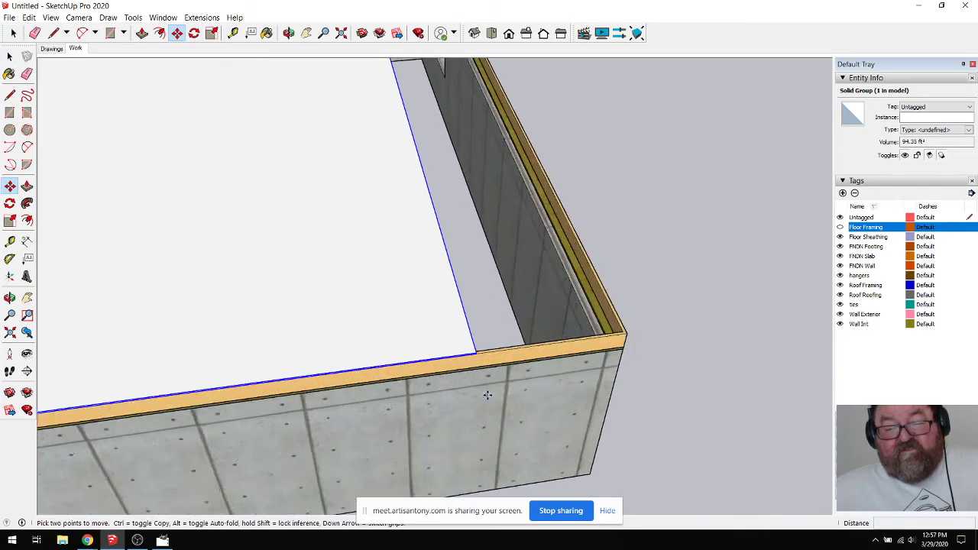
scroll(488, 395, up, 2)
click(479, 344)
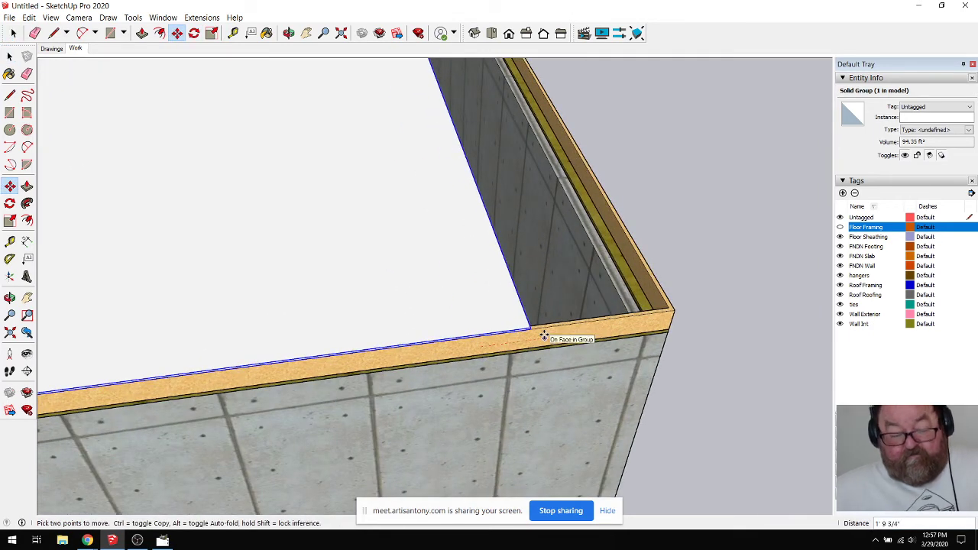
text(6')
key(Return)
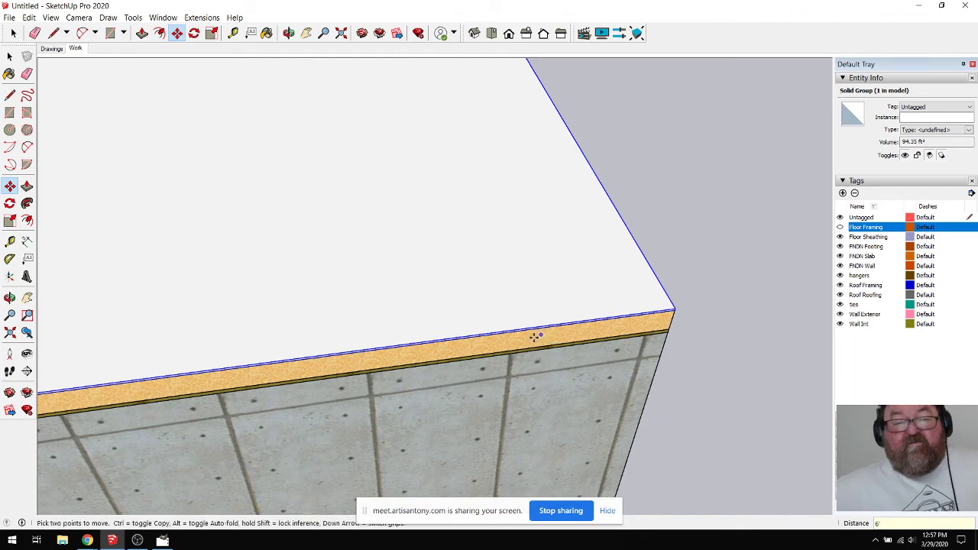
Step: Create a scene named Floor Plan from a top view framing the whole floor panel, saving the style changes as a new style
scroll(539, 336, down, 1)
click(291, 35)
drag(329, 305, 456, 190)
click(493, 34)
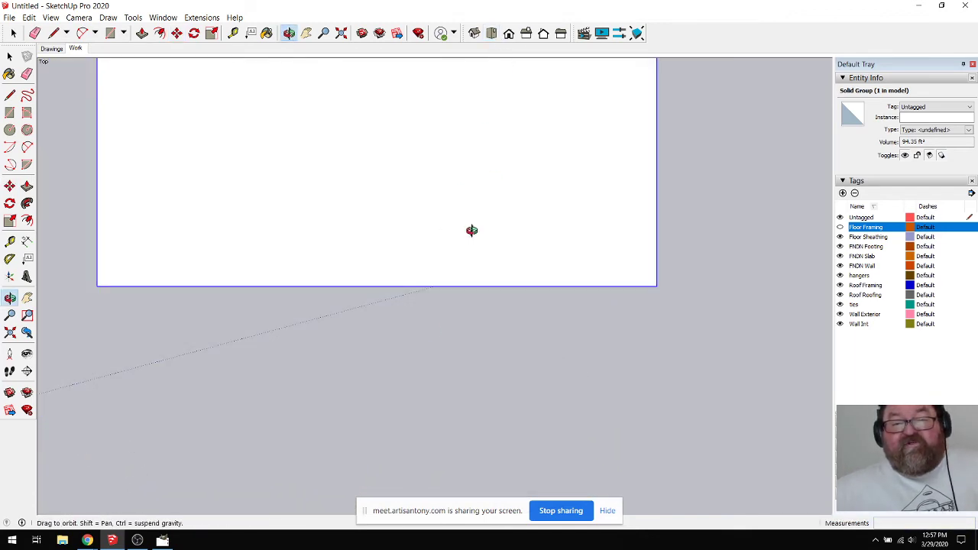
scroll(447, 76, up, 1)
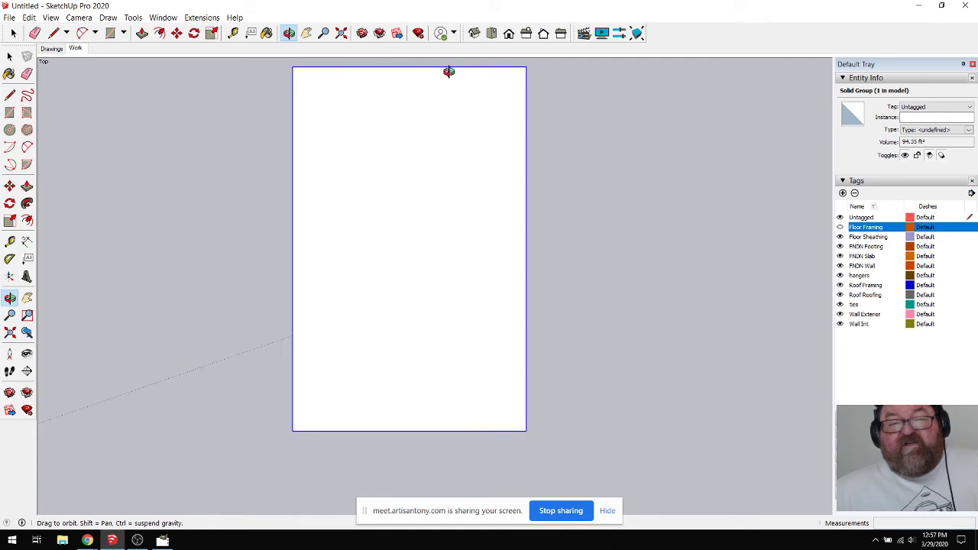
scroll(434, 247, up, 1)
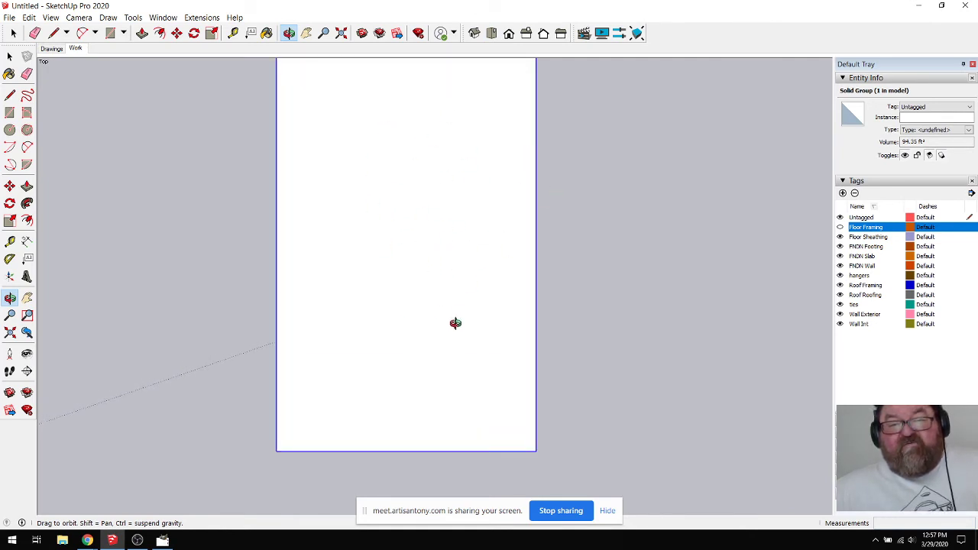
scroll(456, 324, down, 1)
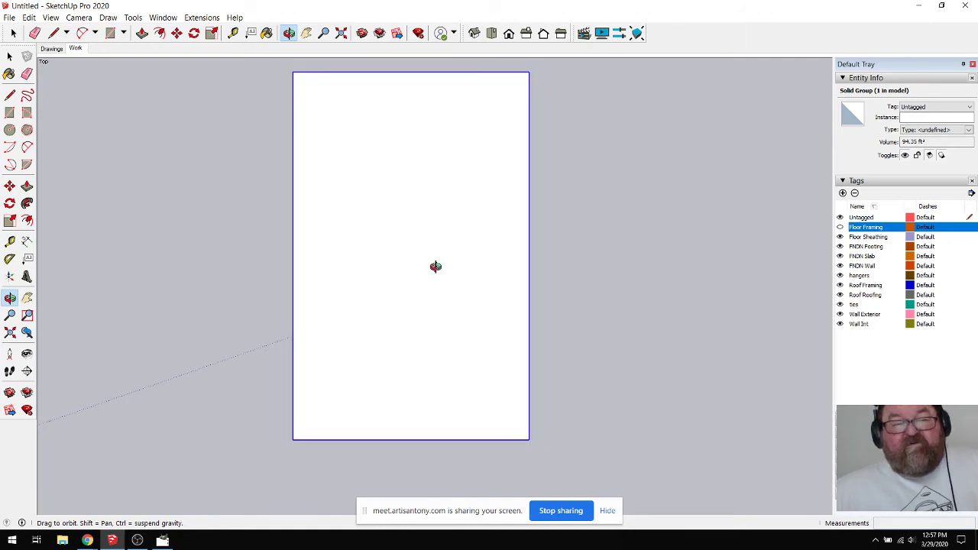
click(843, 183)
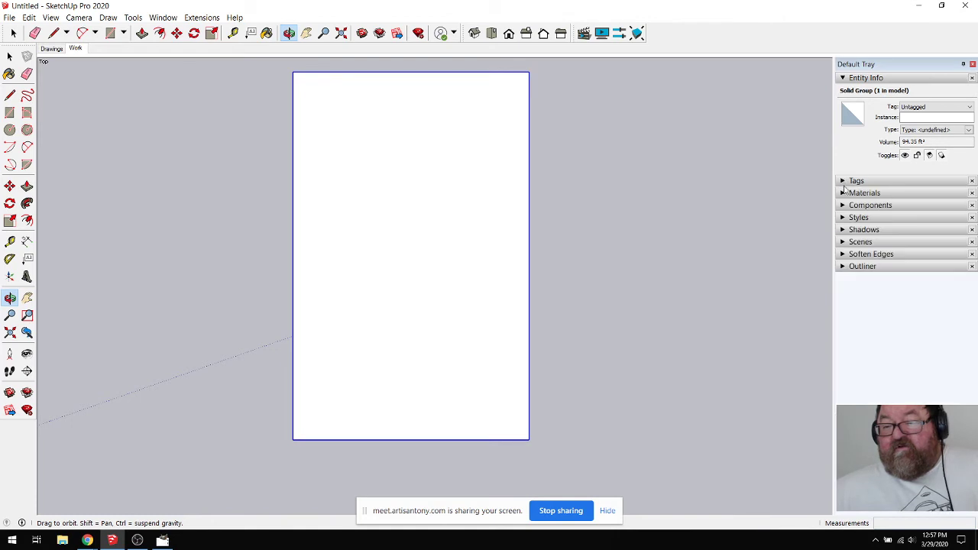
click(843, 243)
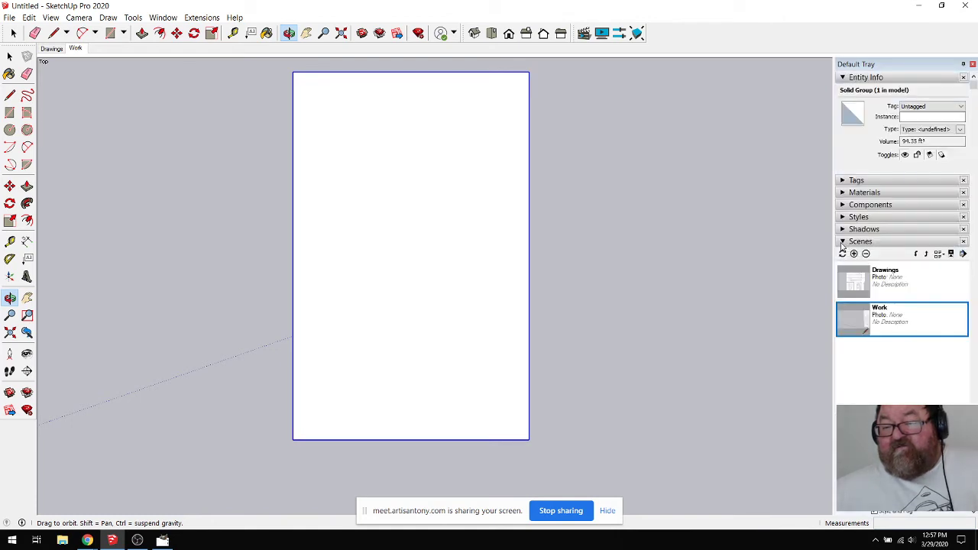
click(854, 254)
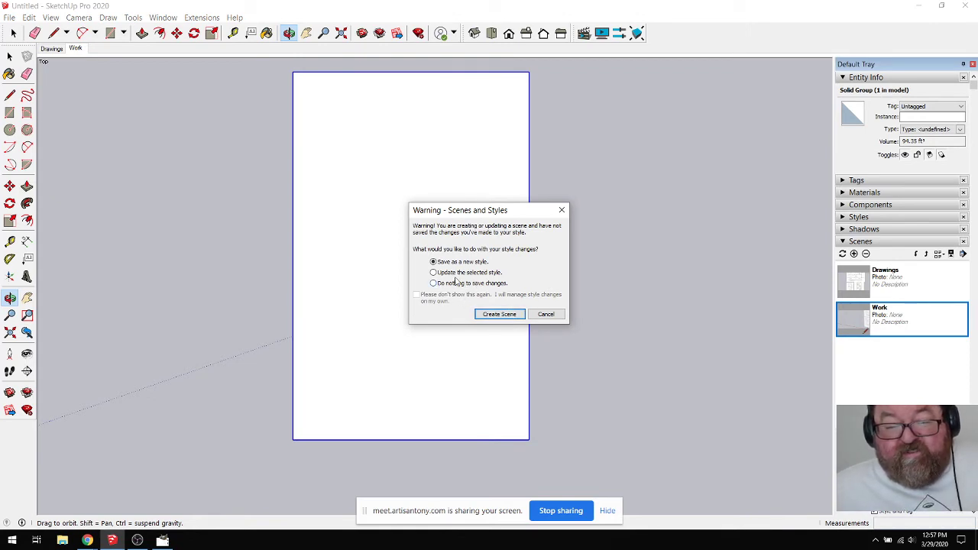
click(500, 315)
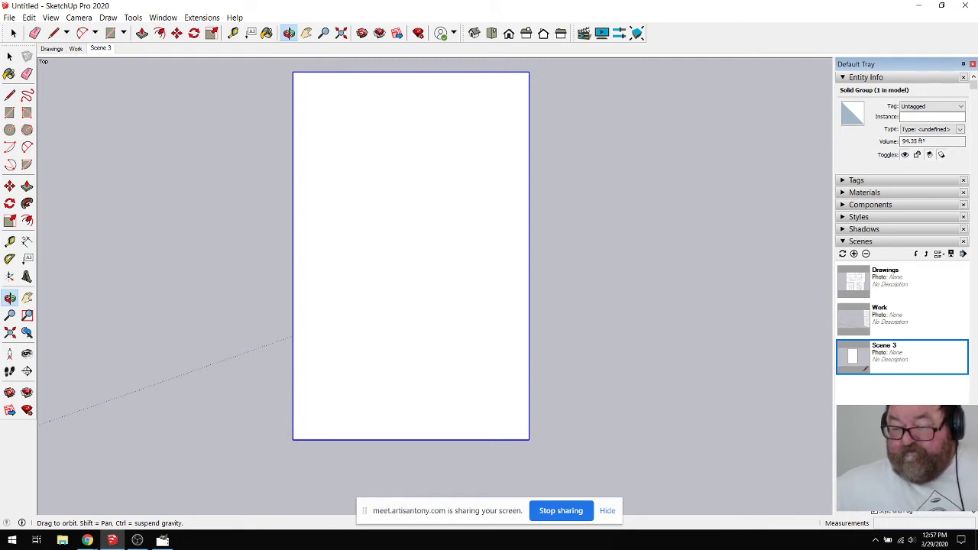
key(Return)
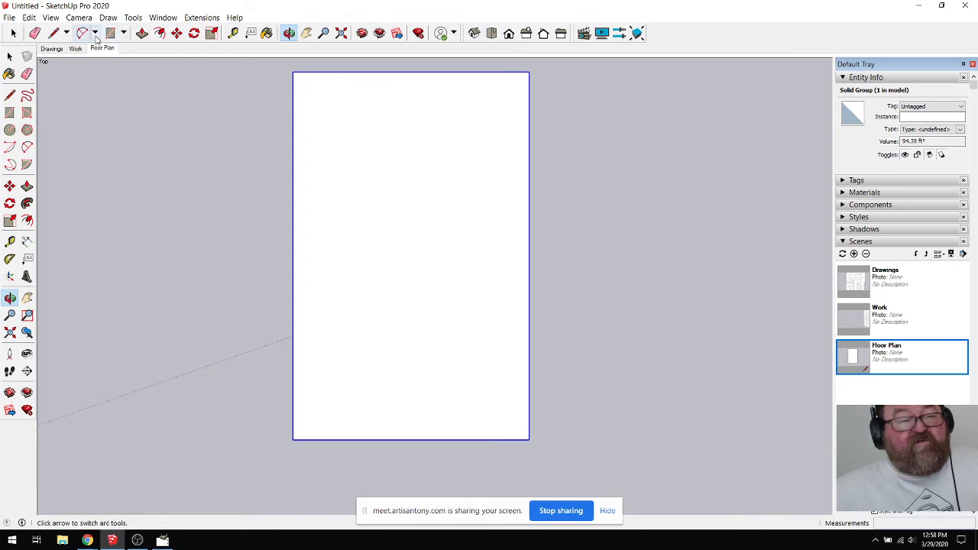
Step: Switch the camera to parallel projection and update the Floor Plan scene with the Floor Framing tag hidden
click(78, 17)
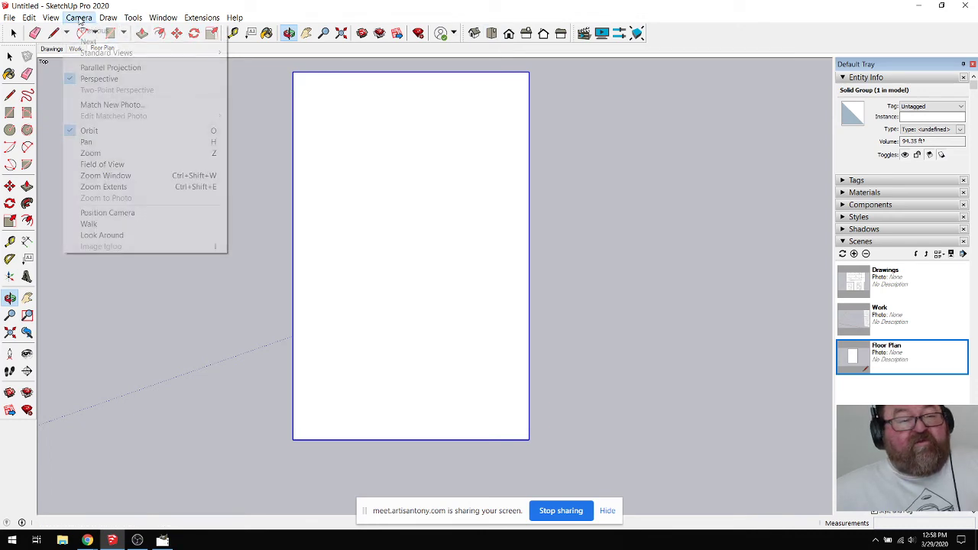
click(95, 68)
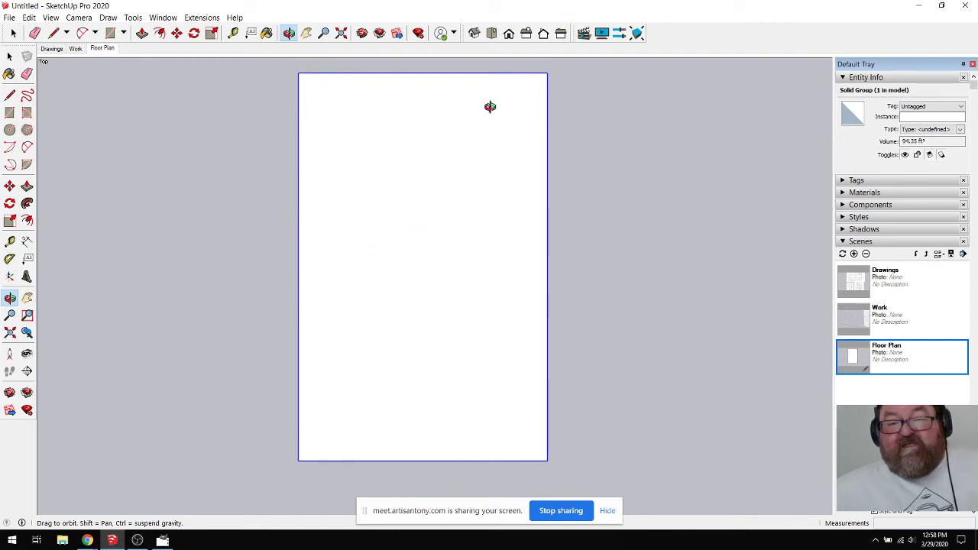
click(844, 182)
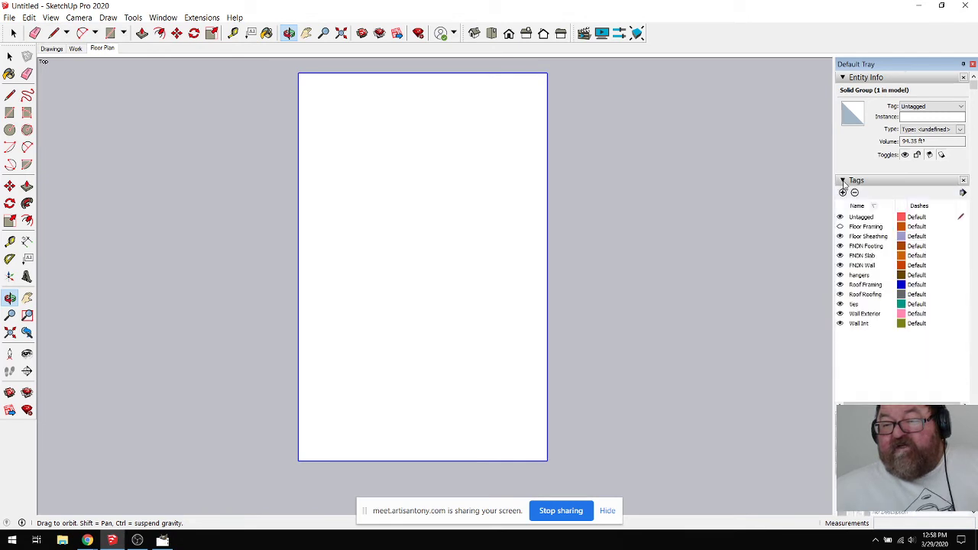
click(845, 227)
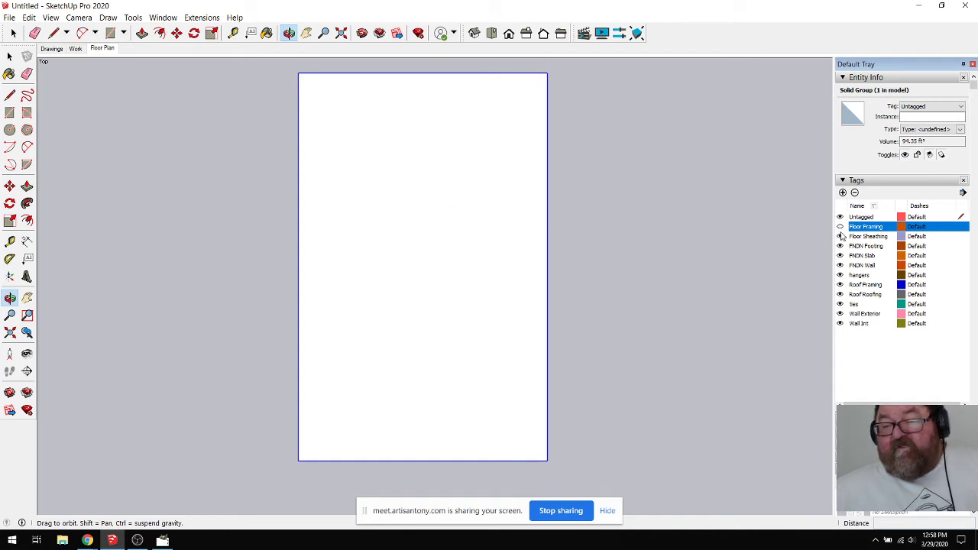
right_click(101, 51)
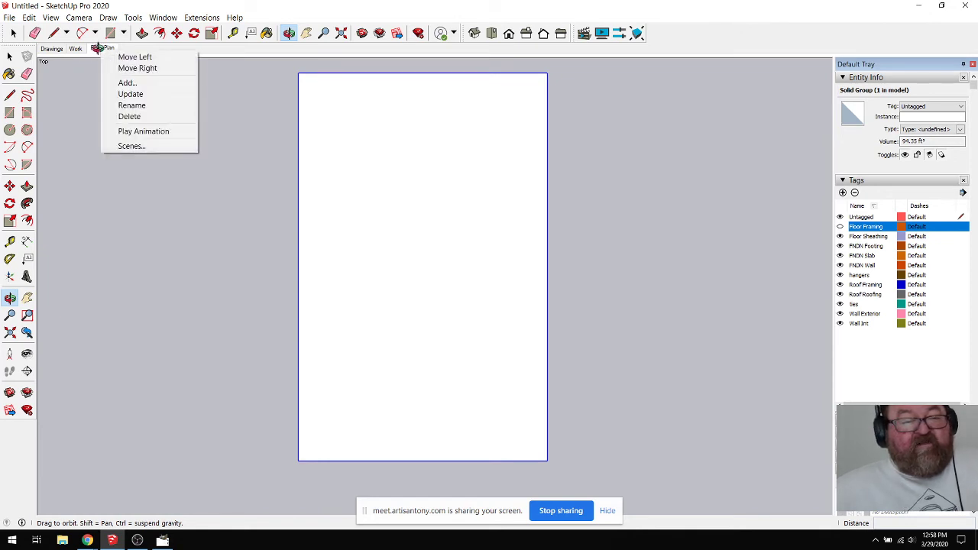
click(116, 95)
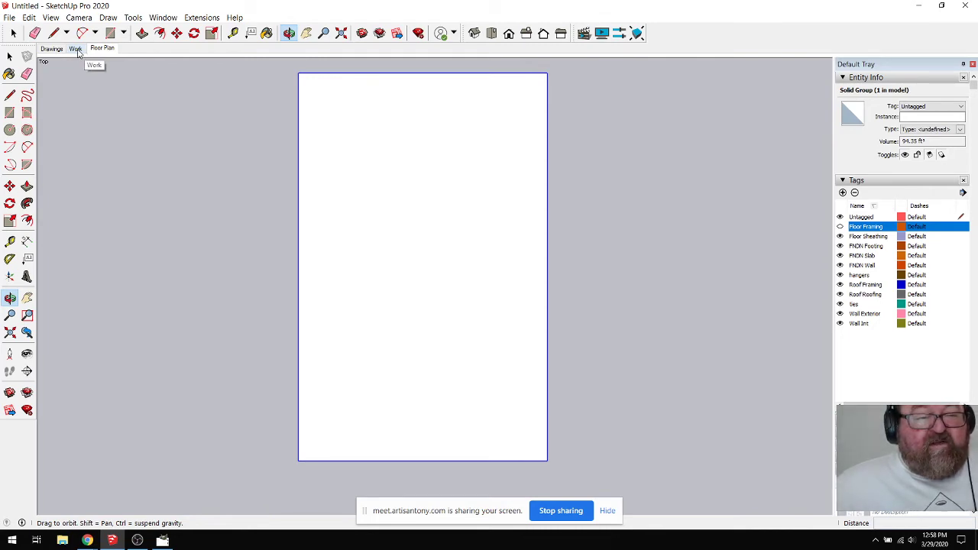
Step: Recall the Work scene, check the floor panel on the foundation in 3D, and return to the Floor Plan scene
click(75, 49)
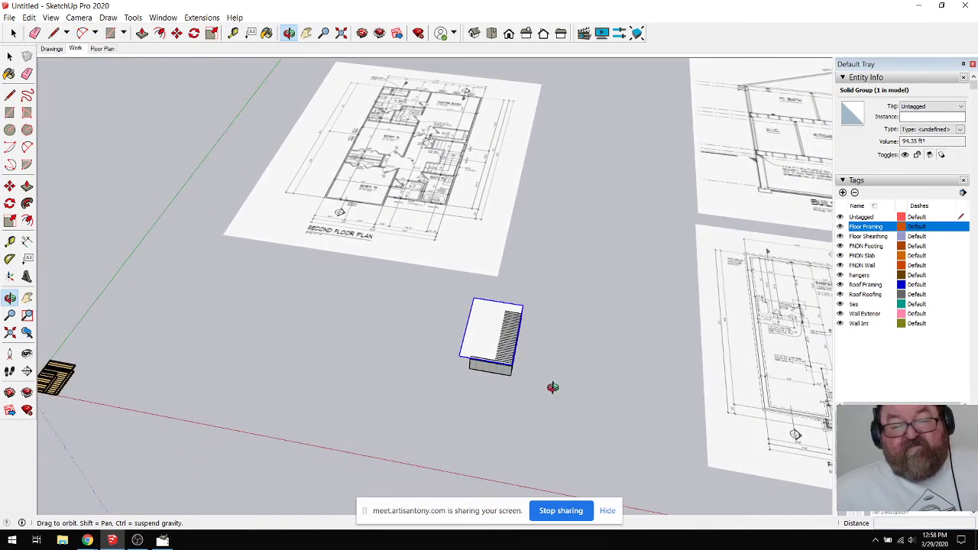
drag(557, 388, 475, 319)
scroll(480, 343, up, 8)
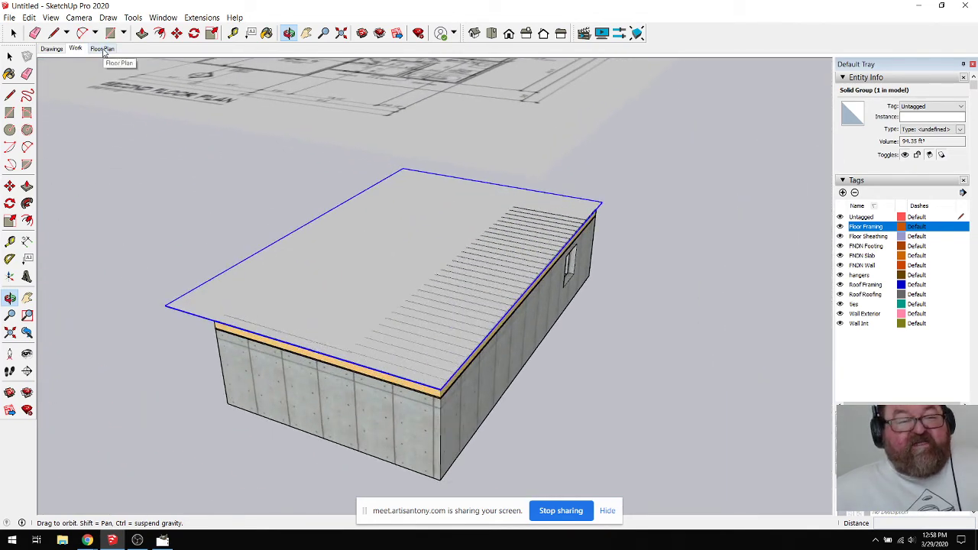
click(110, 50)
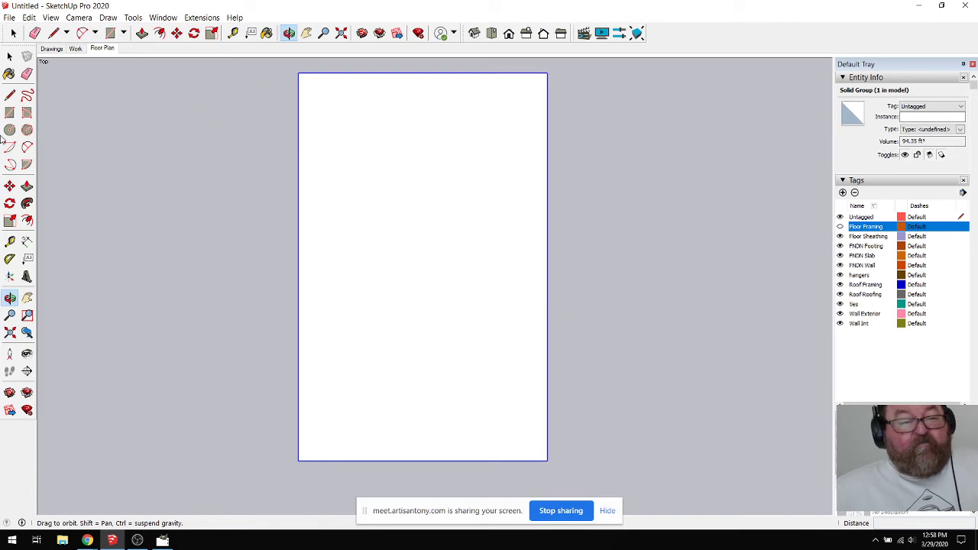
Step: Switch to the Drawings scene and hide the Floor Framing tag so the joists do not show through the floor panel
click(52, 49)
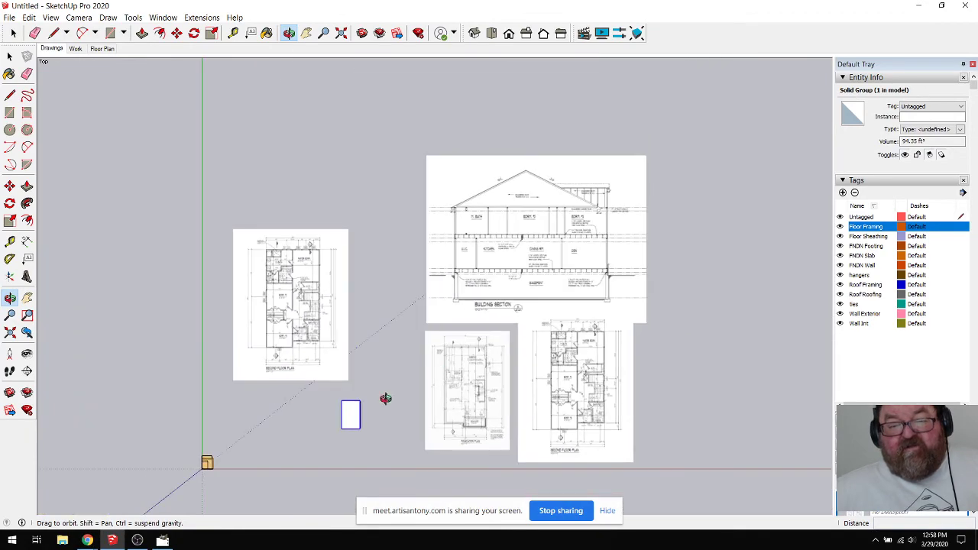
drag(385, 397, 347, 347)
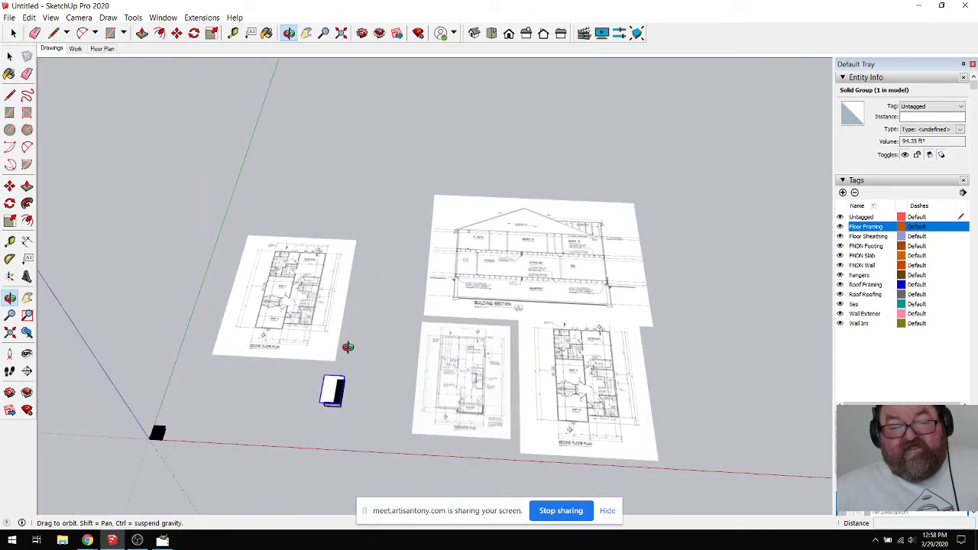
scroll(328, 405, up, 10)
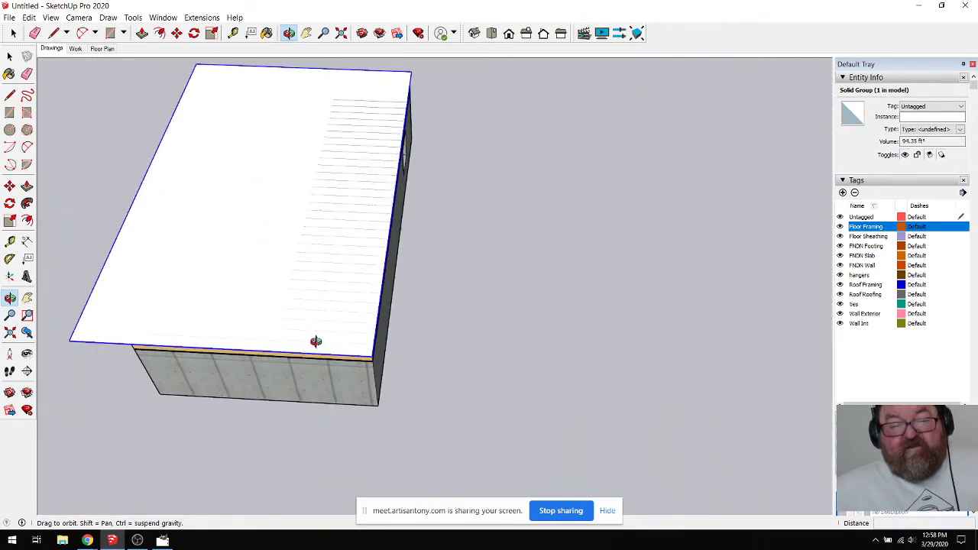
drag(308, 339, 247, 286)
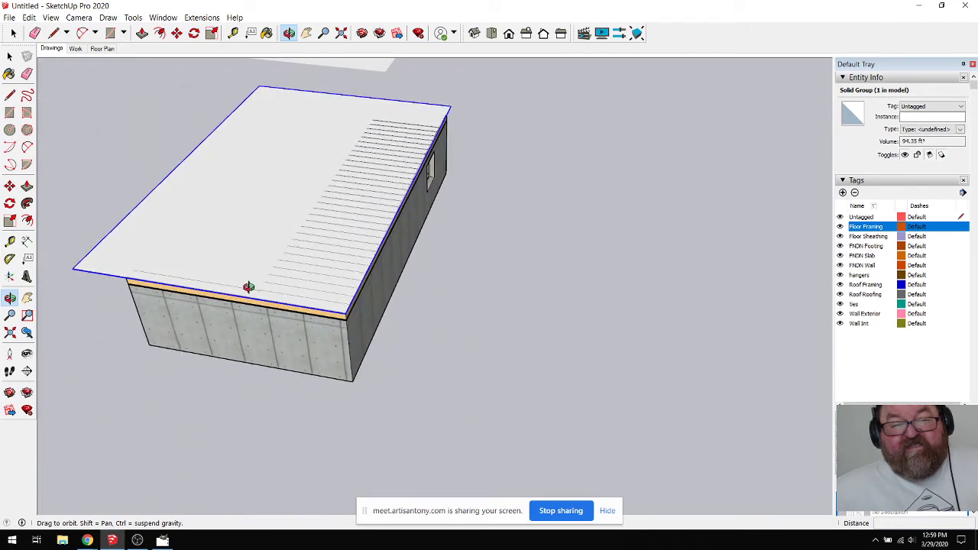
scroll(295, 297, up, 5)
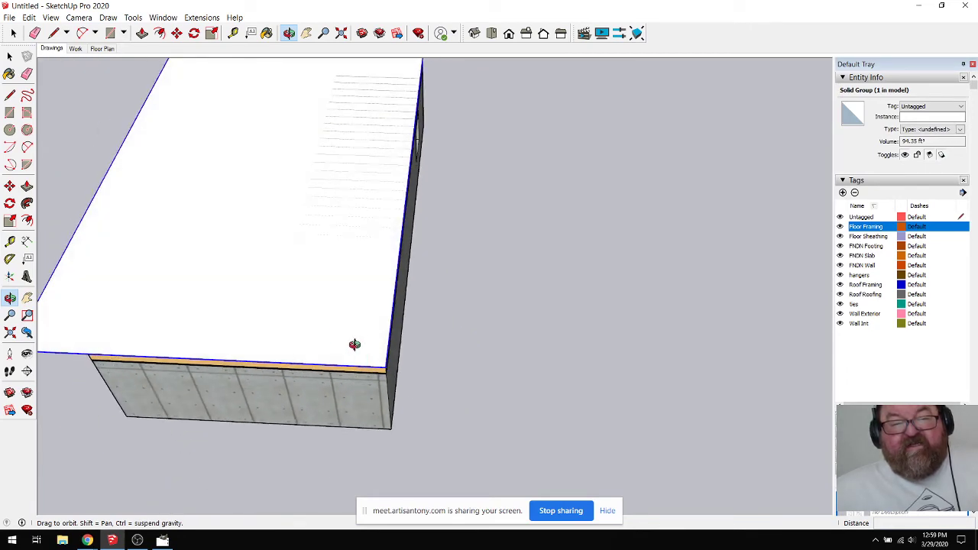
scroll(249, 292, down, 3)
scroll(234, 273, up, 3)
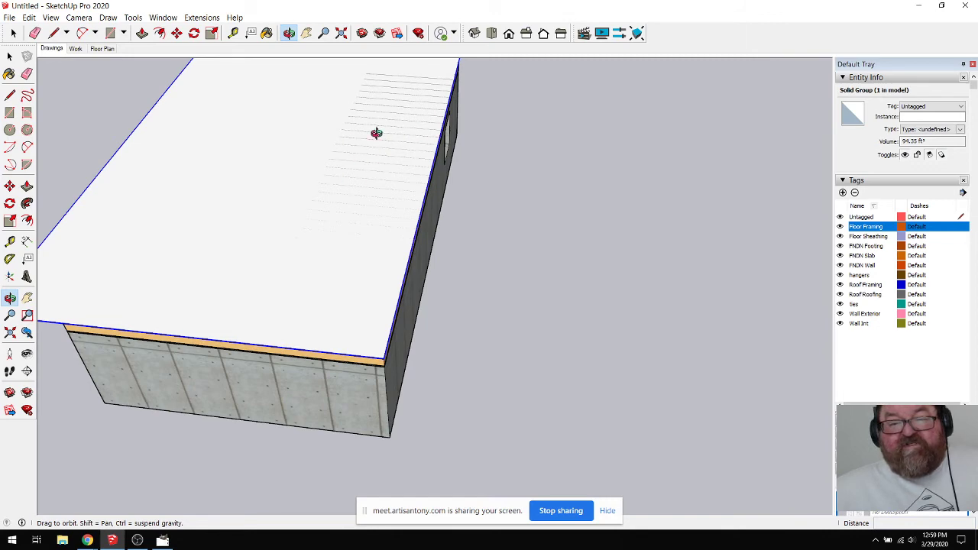
mouse_move(376, 133)
mouse_down()
mouse_move(361, 177)
mouse_move(428, 205)
mouse_move(354, 138)
mouse_move(360, 126)
mouse_up()
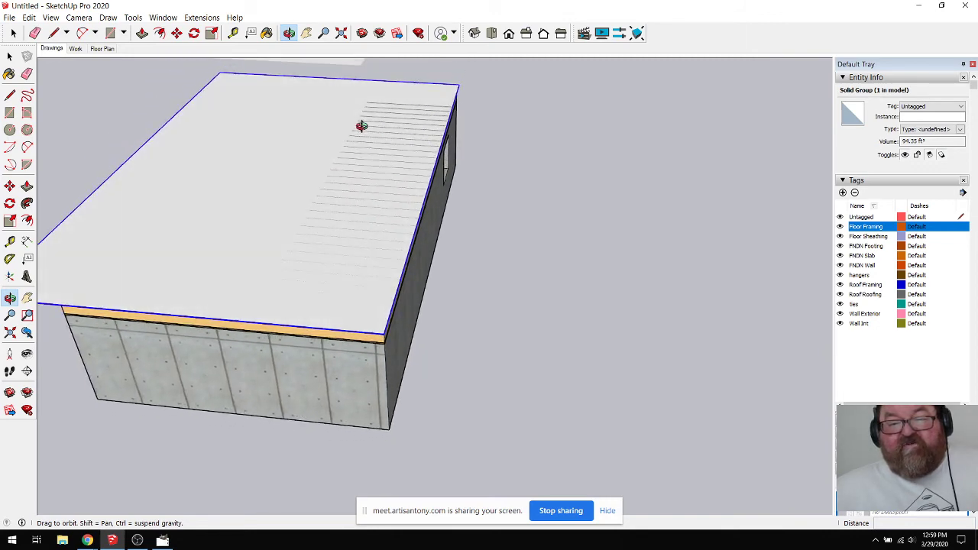
click(840, 227)
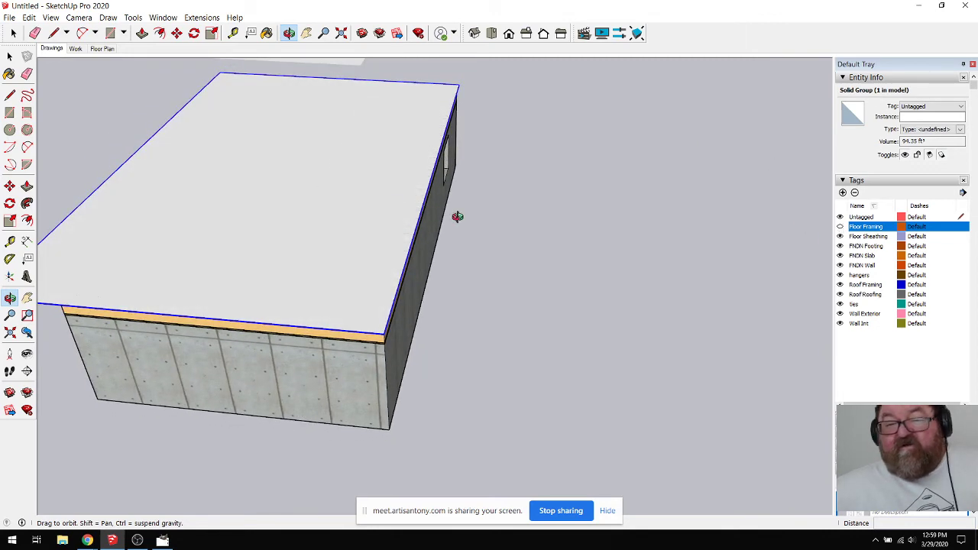
Step: Draw a 31' 1 1/2" by 48' 6" rectangle over the floor panel's top face, from corner to opposite corner
drag(457, 217, 450, 339)
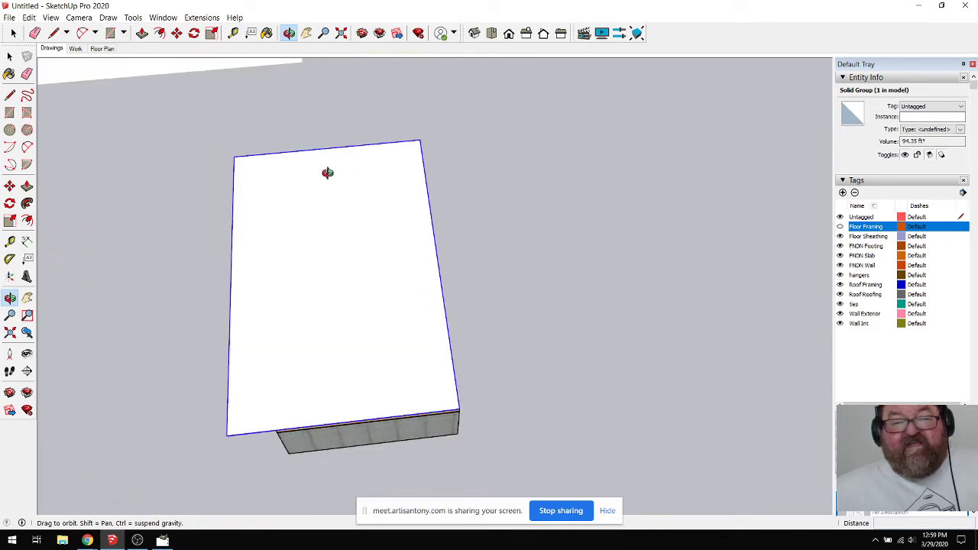
drag(375, 258, 312, 391)
drag(251, 192, 339, 160)
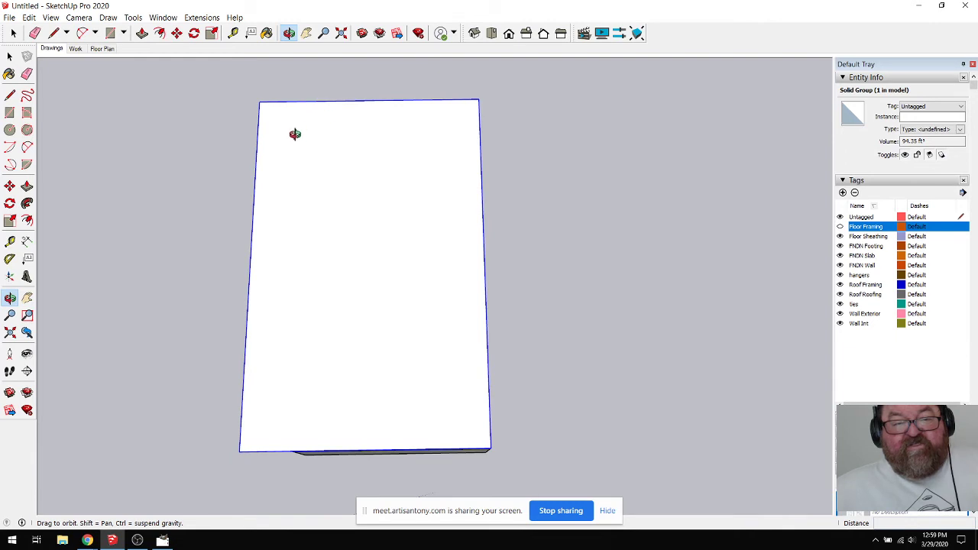
click(110, 33)
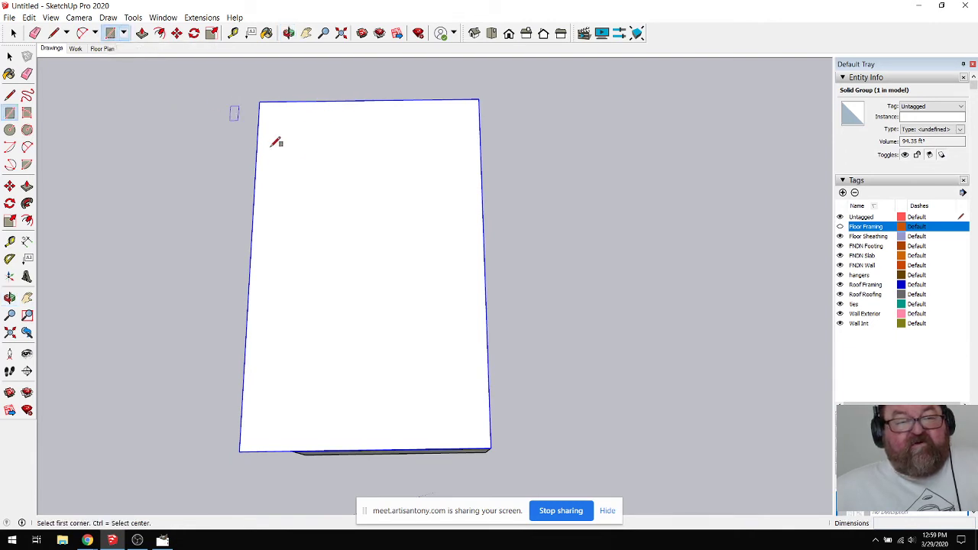
click(259, 102)
click(491, 450)
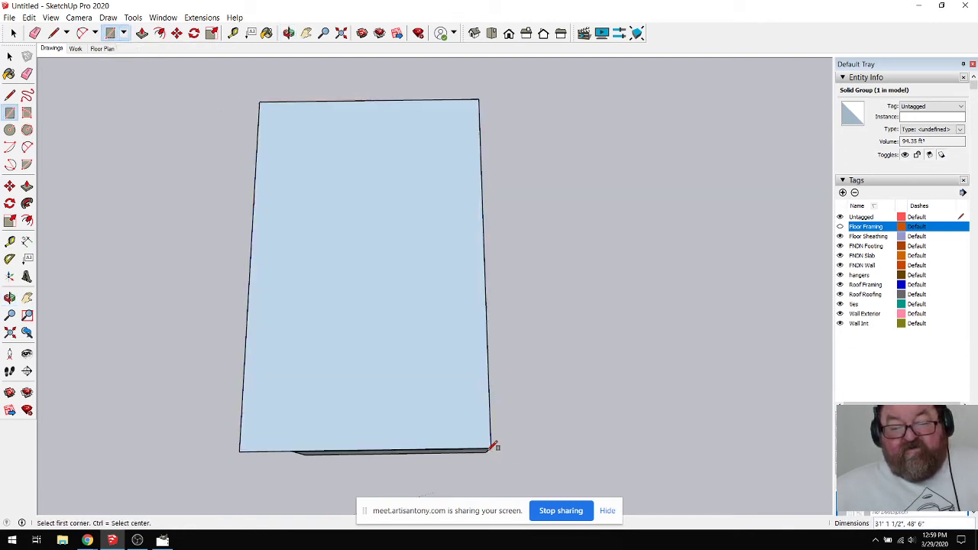
Step: Offset the edges of the floor-sized rectangle inward by 4 inches to outline the exterior wall thickness
click(158, 33)
scroll(246, 354, up, 2)
scroll(246, 354, up, 2)
click(246, 343)
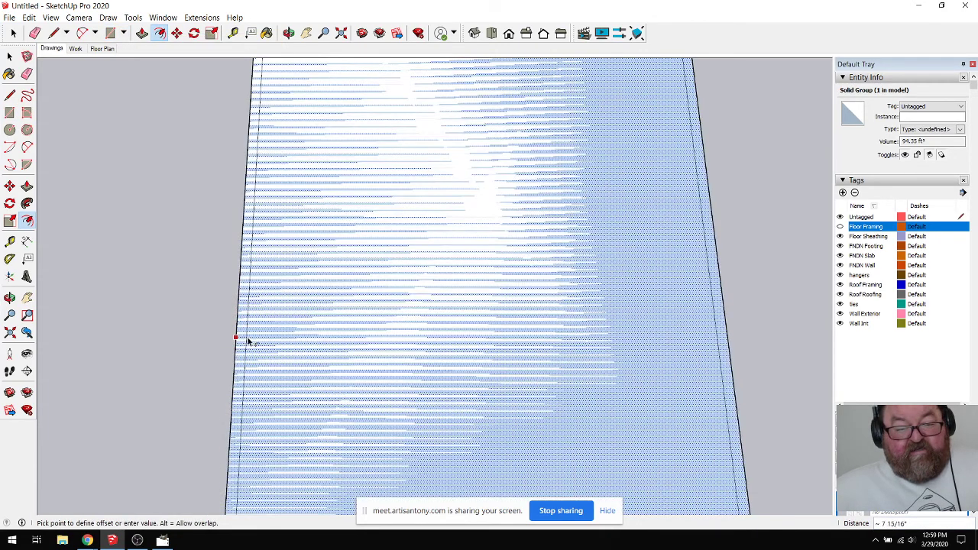
click(255, 344)
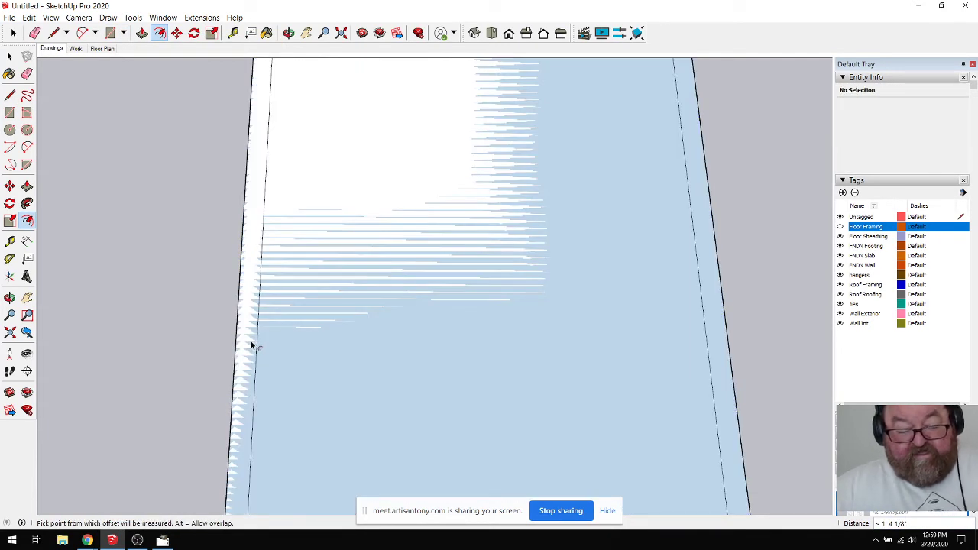
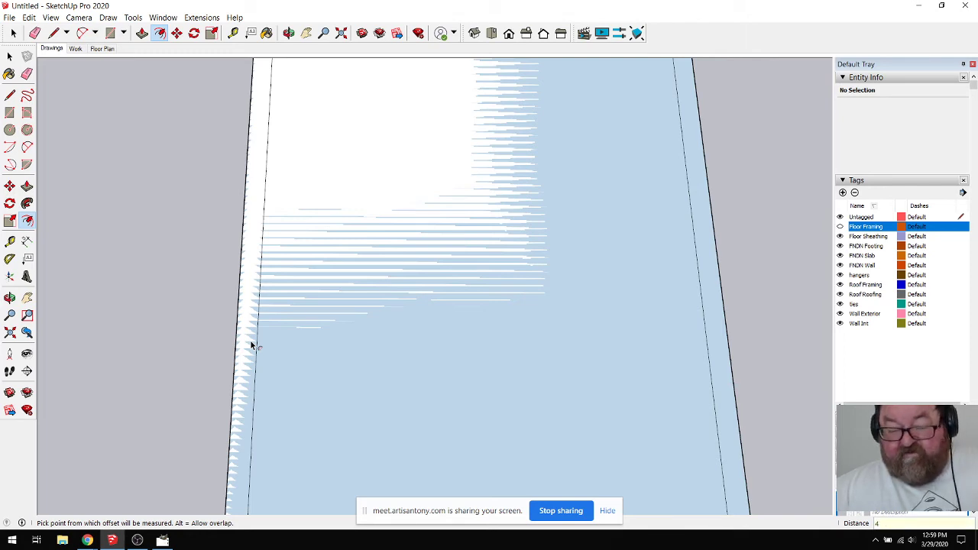
scroll(240, 325, up, 3)
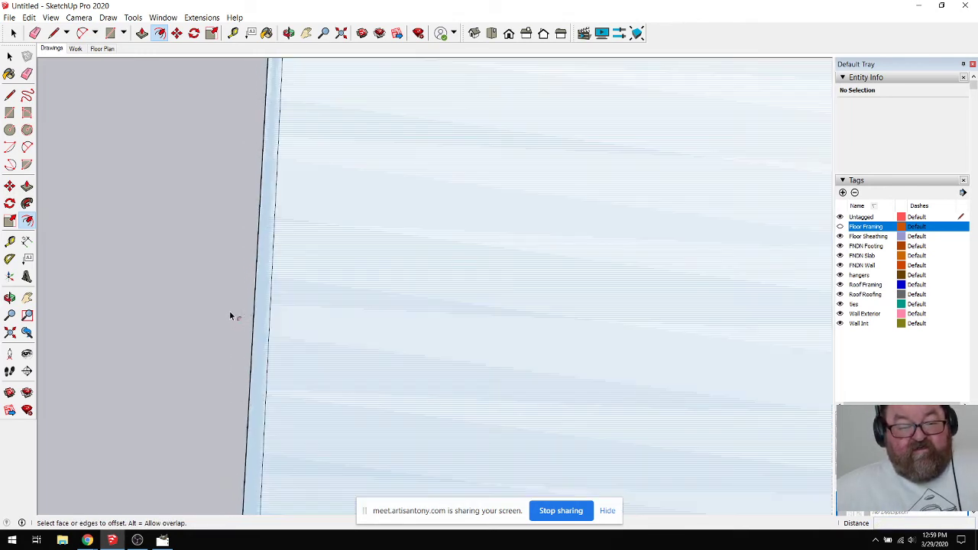
scroll(270, 336, down, 3)
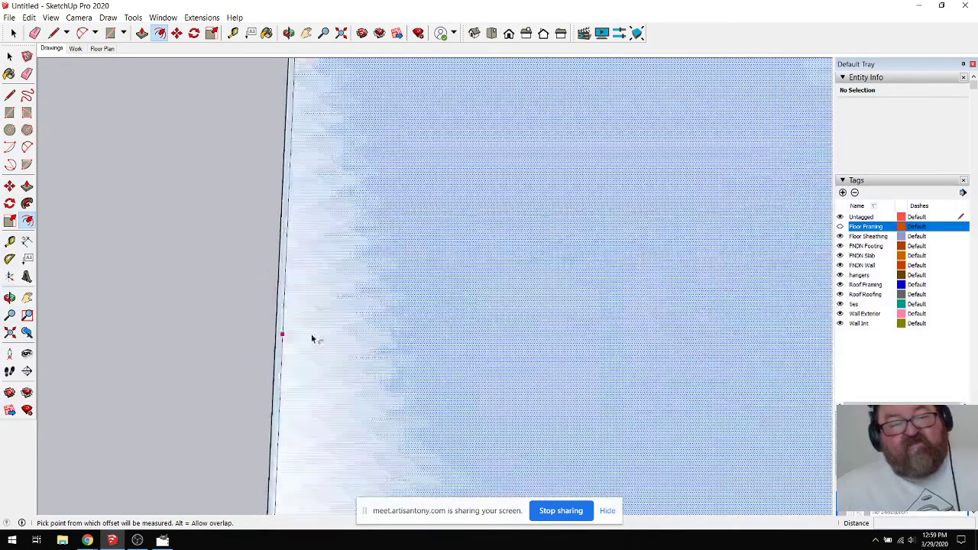
scroll(312, 339, down, 3)
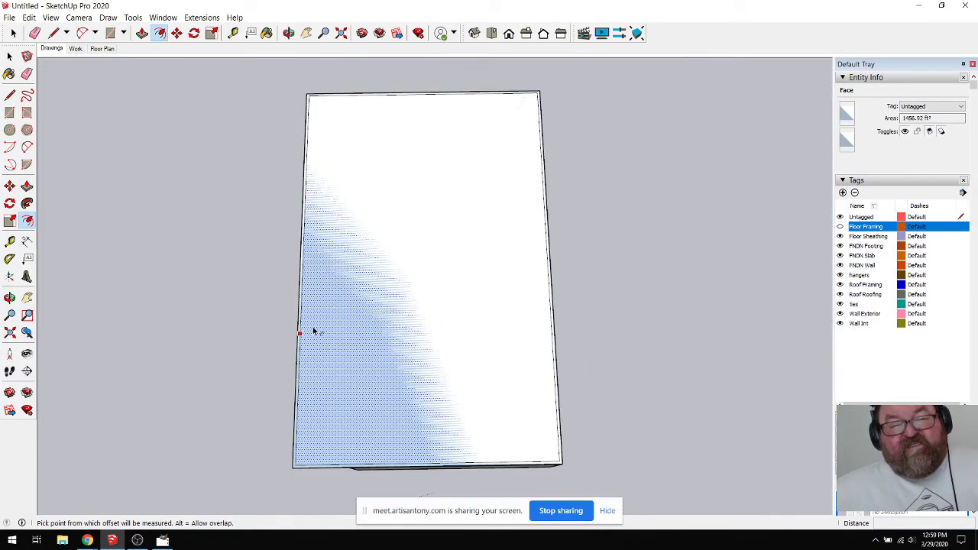
scroll(311, 330, up, 2)
scroll(312, 329, down, 1)
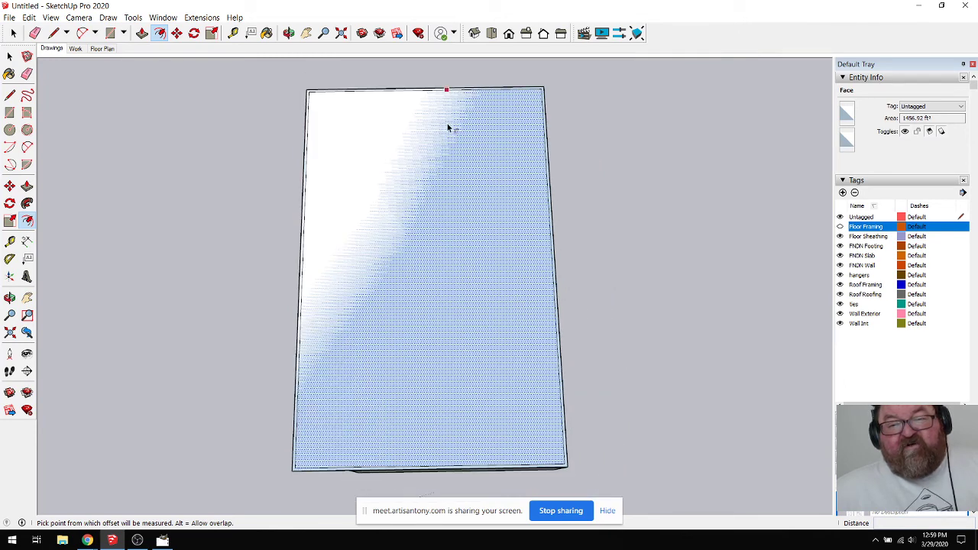
key(Escape)
scroll(301, 298, up, 1)
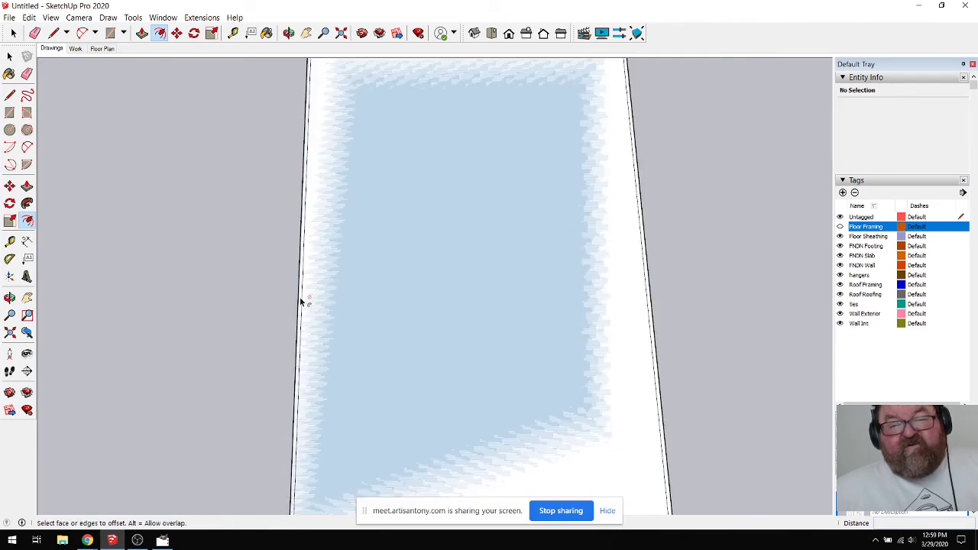
click(375, 301)
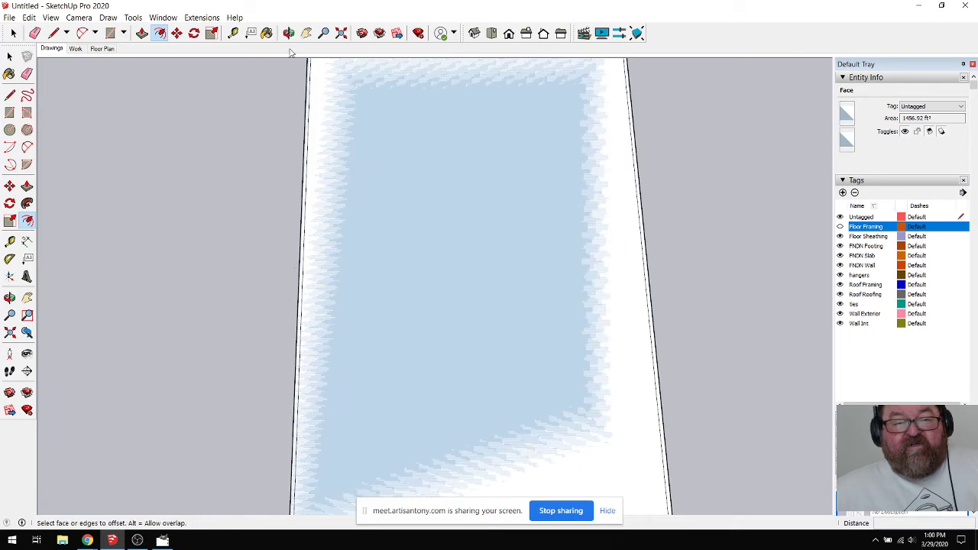
Step: Push/Pull the narrow perimeter strip up to a wall height of 8' 1 1/8"
key(o)
drag(289, 81, 289, 411)
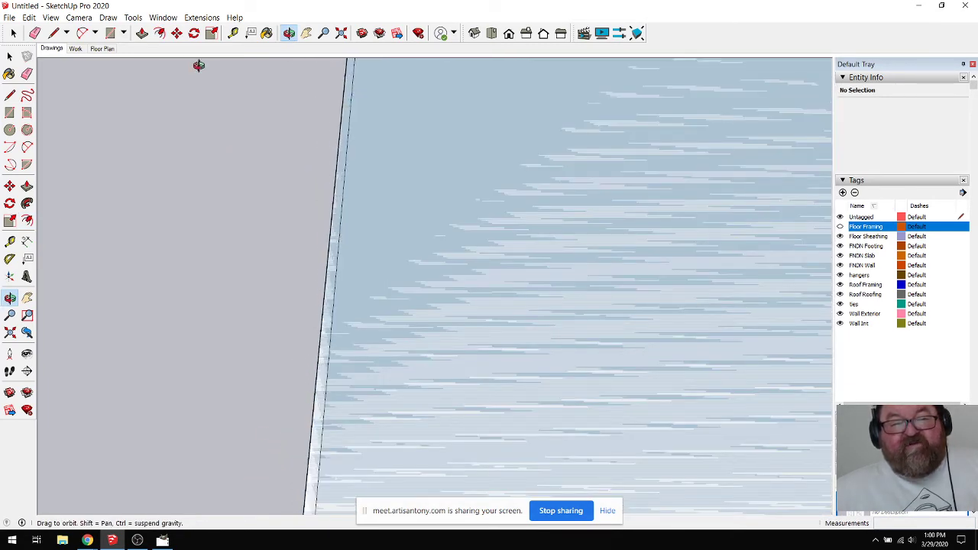
key(p)
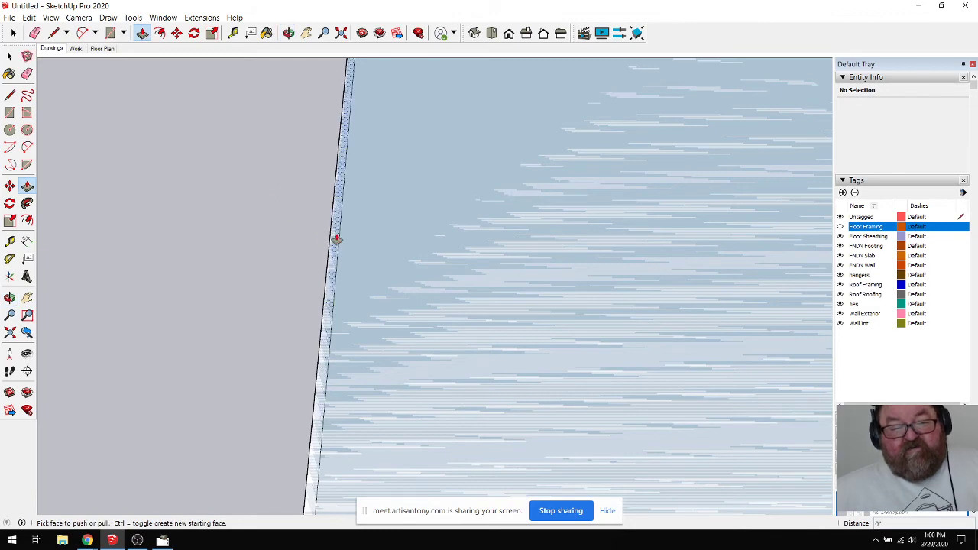
drag(334, 238, 295, 152)
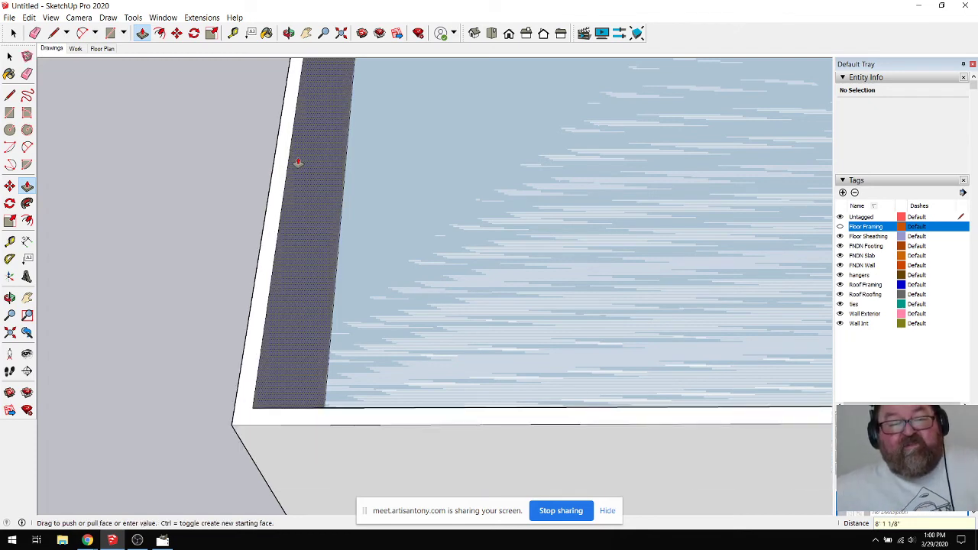
key(o)
drag(486, 351, 229, 228)
scroll(207, 291, down, 6)
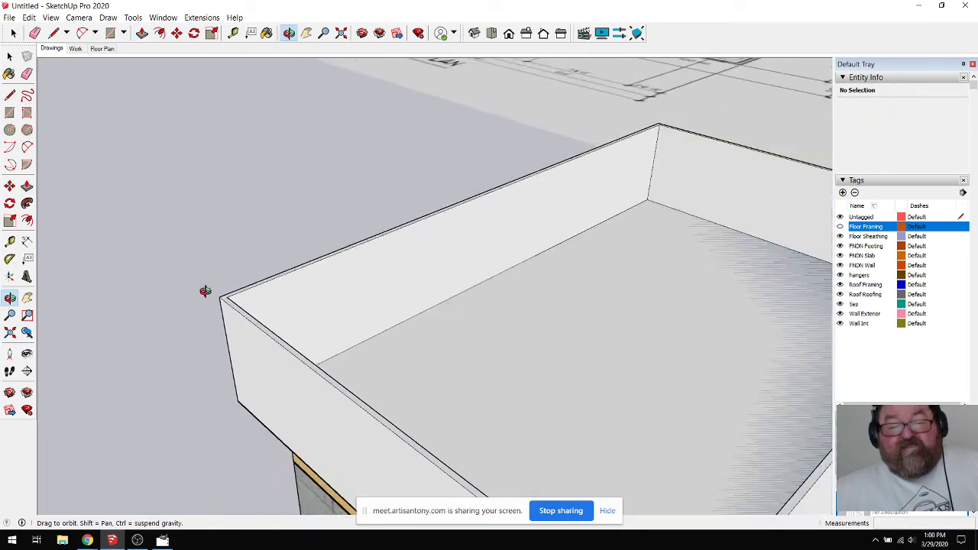
Step: Delete the rectangular face covering the floor inside the exterior walls
drag(208, 293, 285, 276)
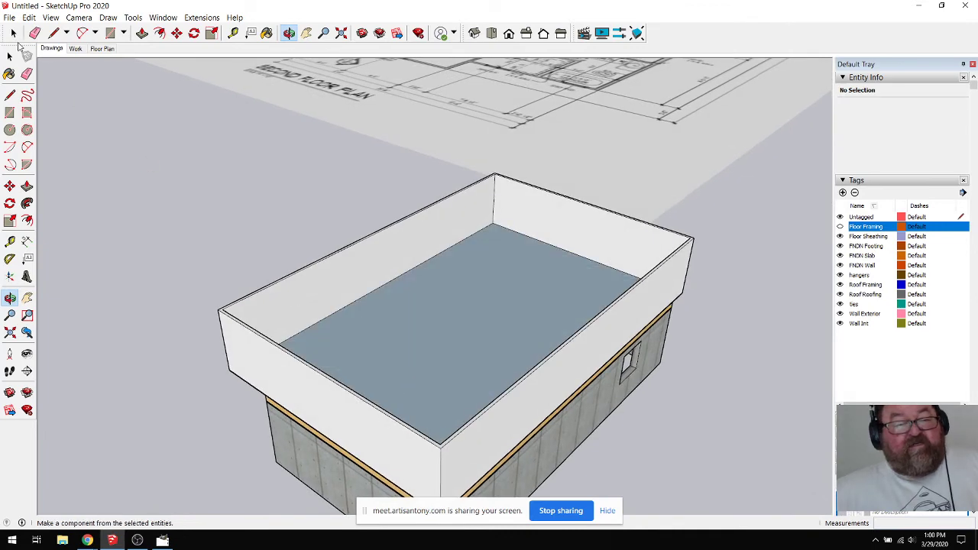
click(13, 33)
click(373, 315)
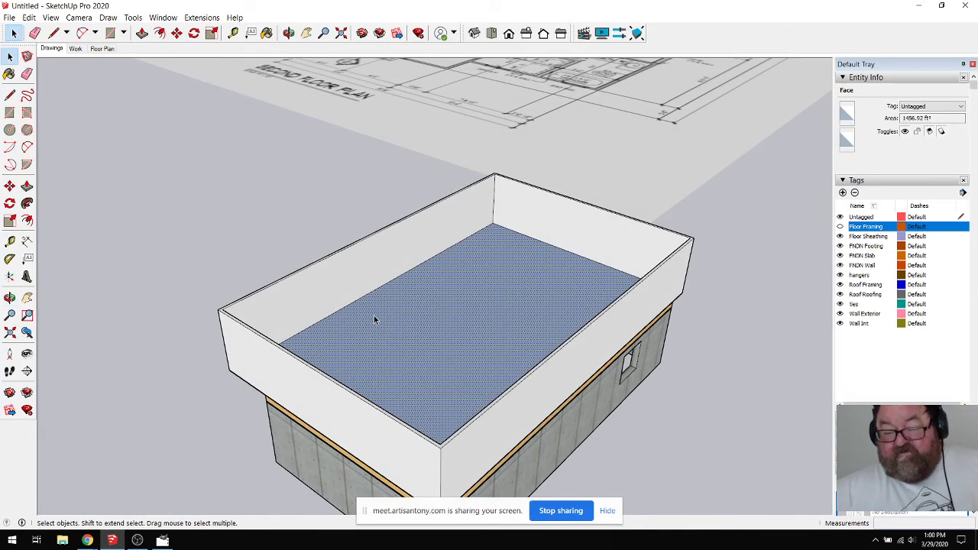
key(Delete)
scroll(373, 302, up, 4)
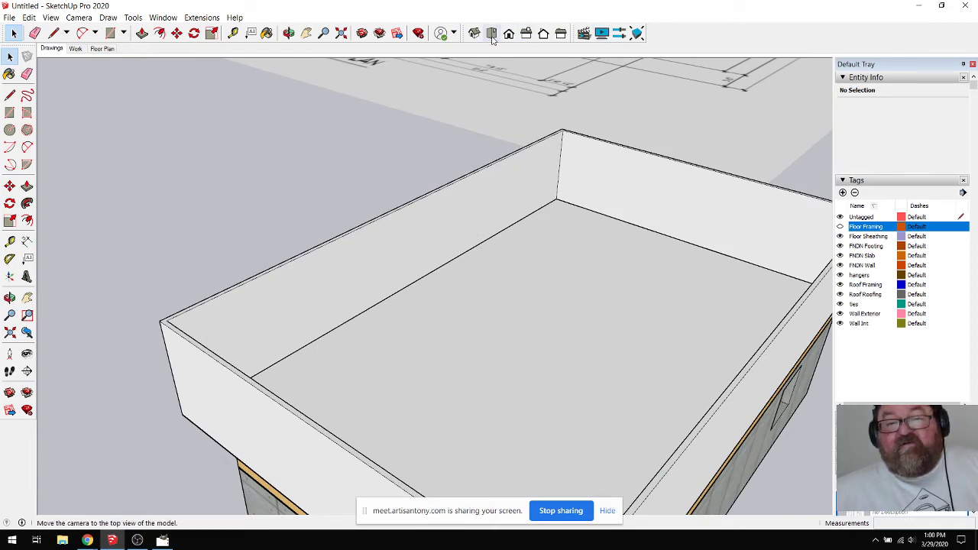
Step: Check the exterior walls in the Floor Plan scene and examine them in 3D from several sides in the Work scene
click(102, 48)
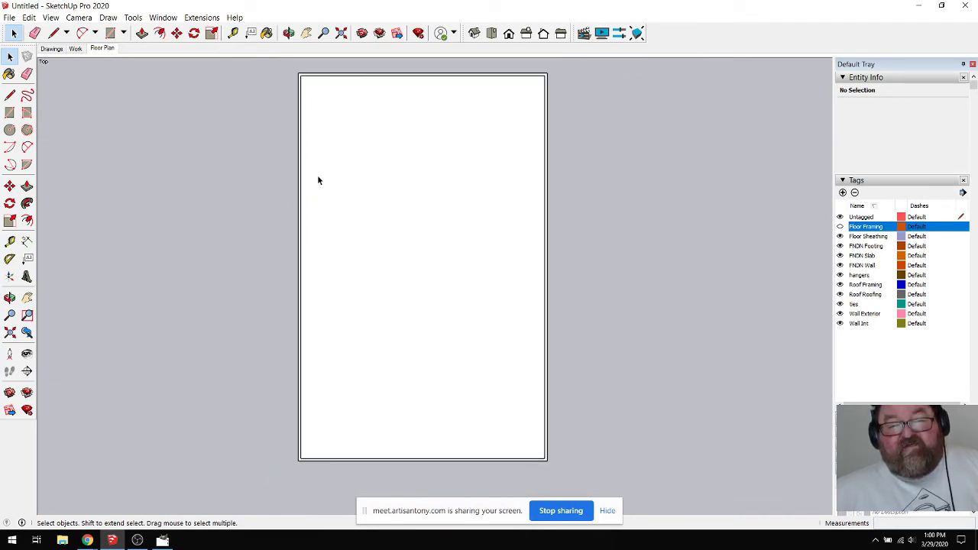
click(76, 49)
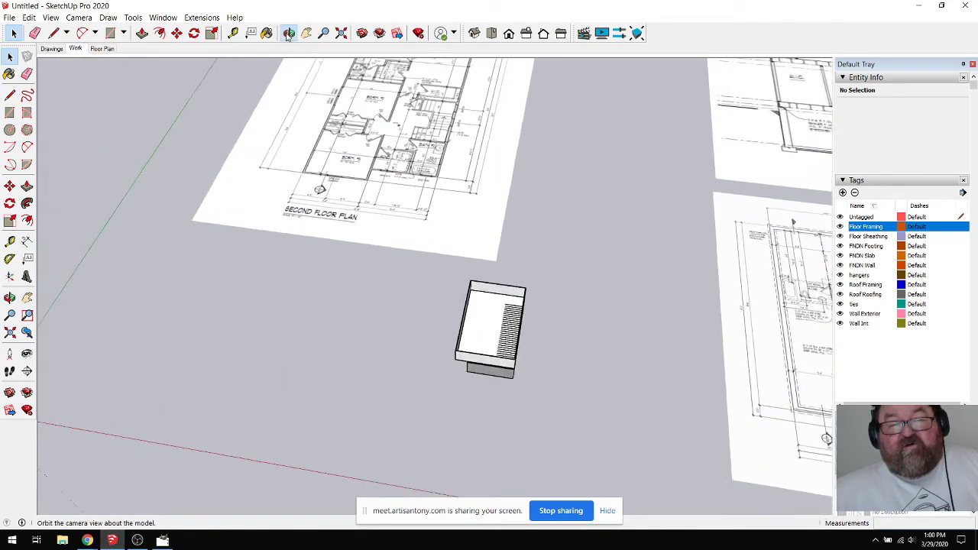
click(288, 35)
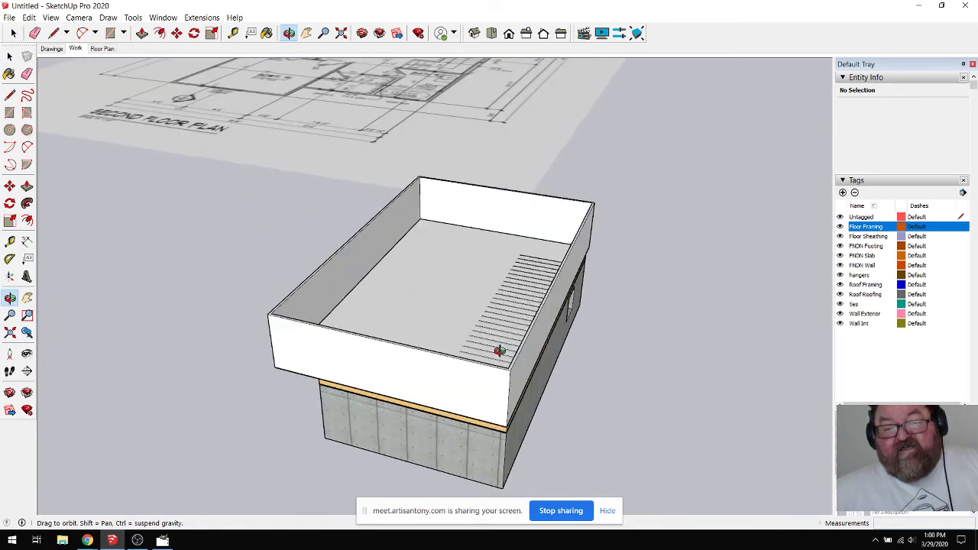
drag(499, 350, 504, 392)
scroll(221, 257, up, 5)
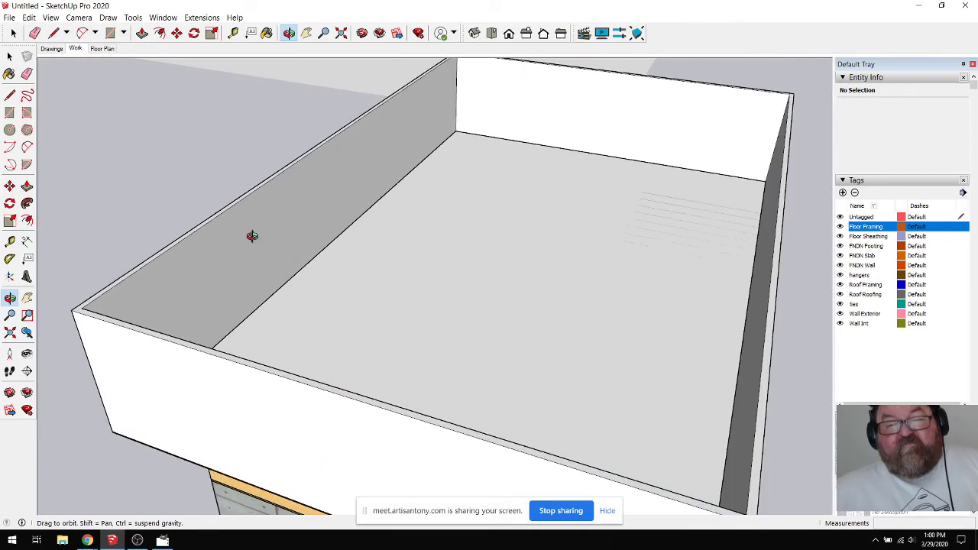
drag(255, 230, 260, 264)
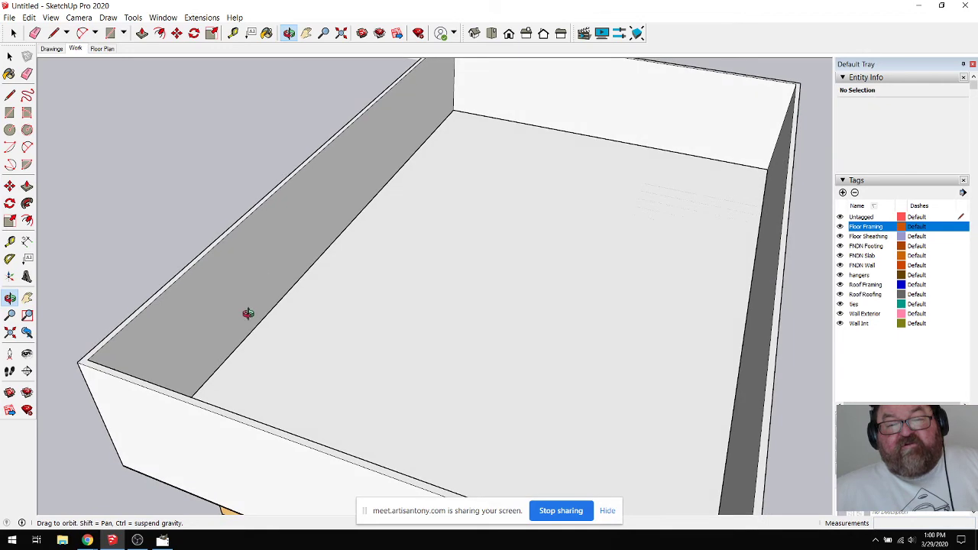
scroll(248, 313, down, 8)
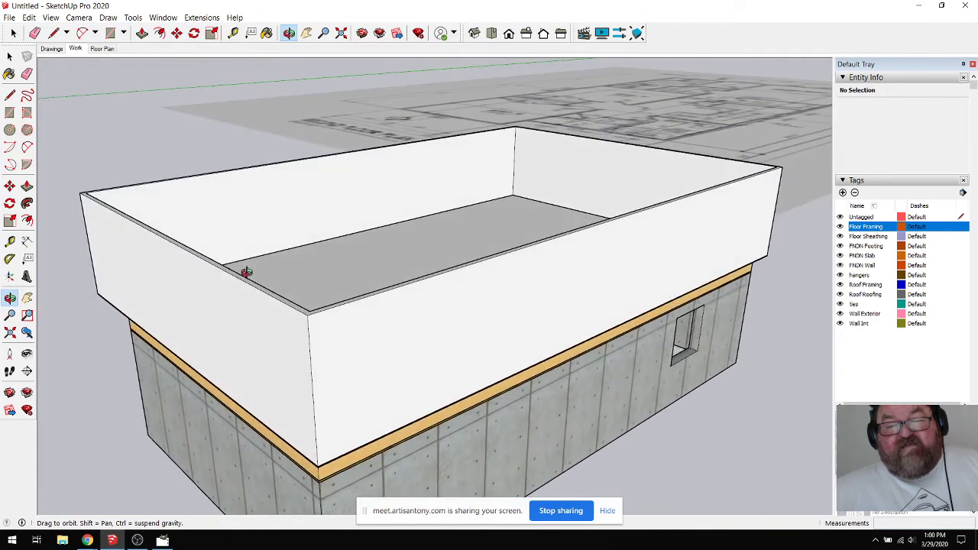
drag(246, 272, 419, 354)
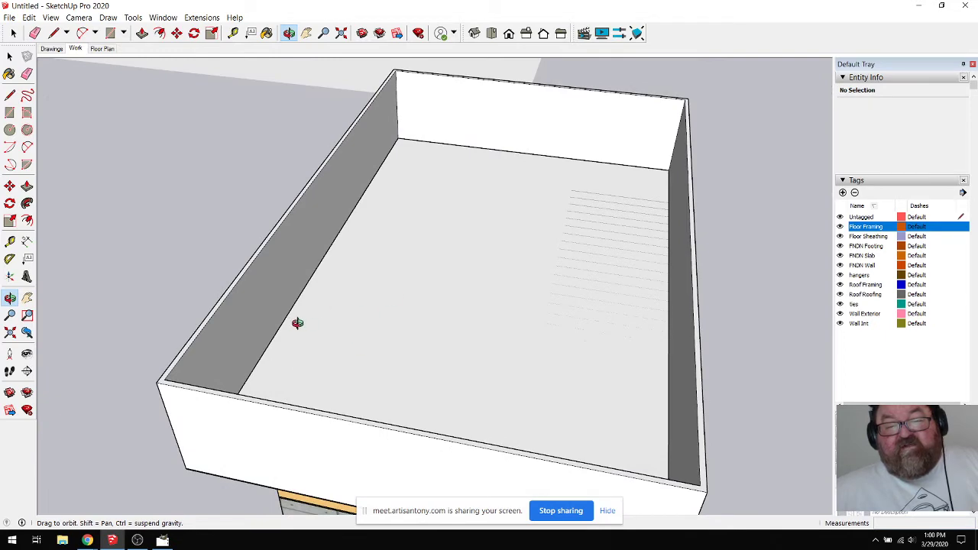
drag(297, 324, 227, 298)
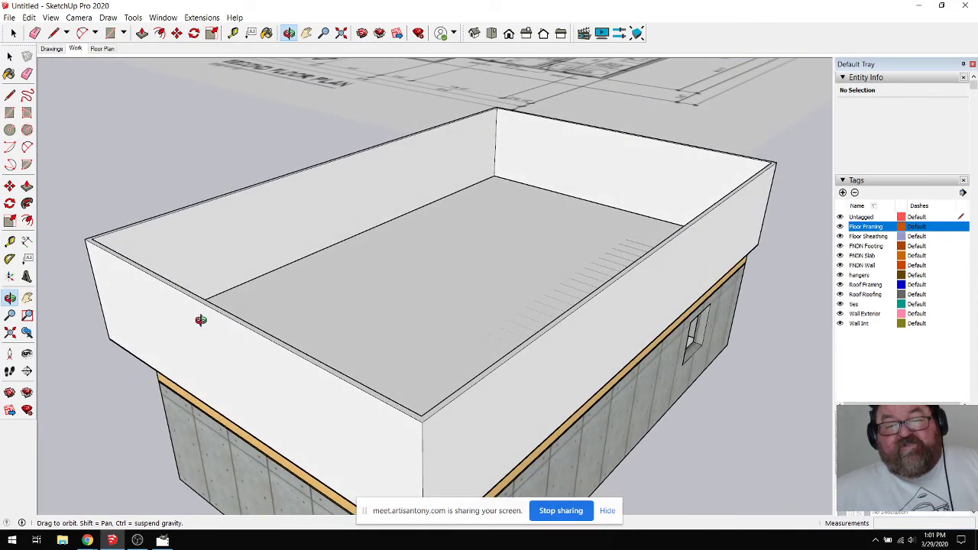
drag(179, 335, 263, 328)
drag(154, 338, 137, 312)
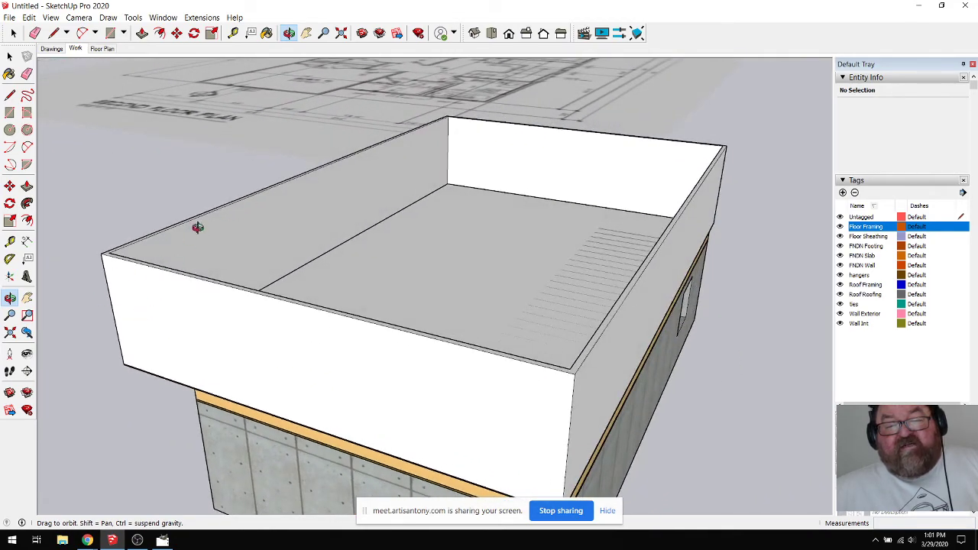
drag(197, 305, 454, 364)
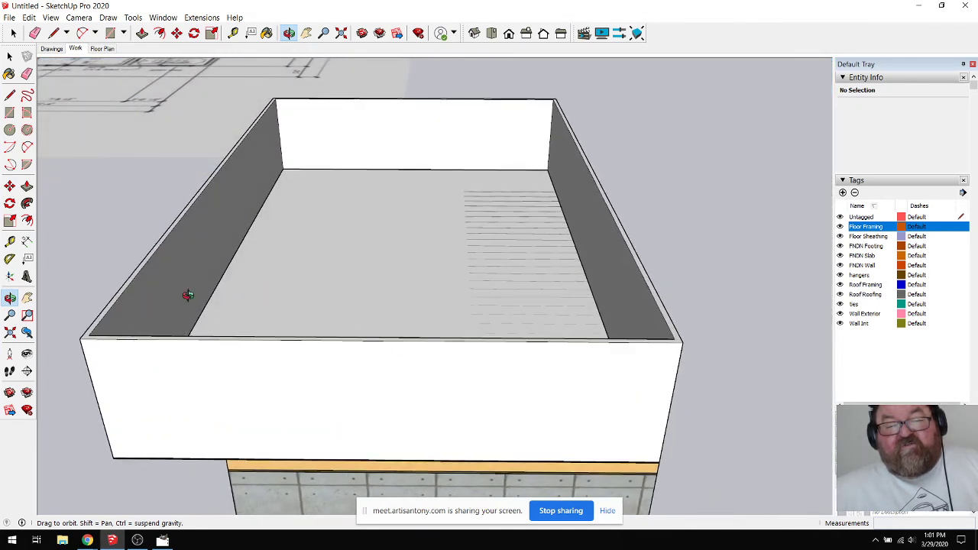
drag(188, 295, 222, 379)
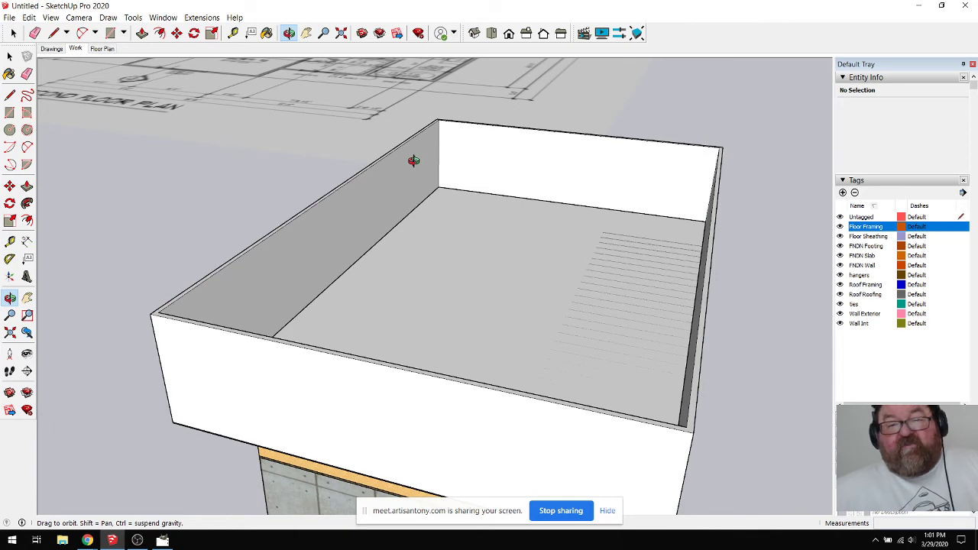
Step: Switch to the top view and examine the second floor plan and building section drawings before returning to the walls
click(491, 33)
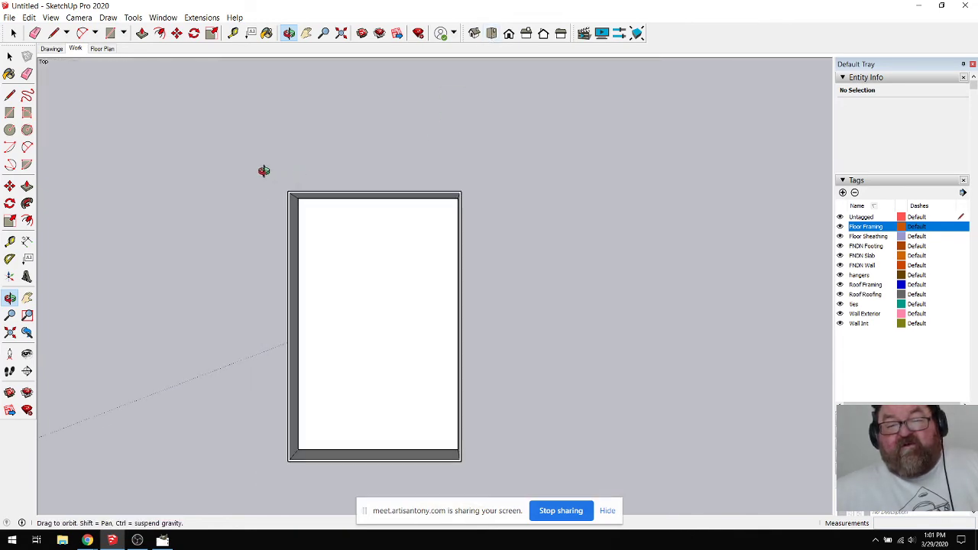
scroll(264, 170, down, 10)
scroll(598, 204, up, 2)
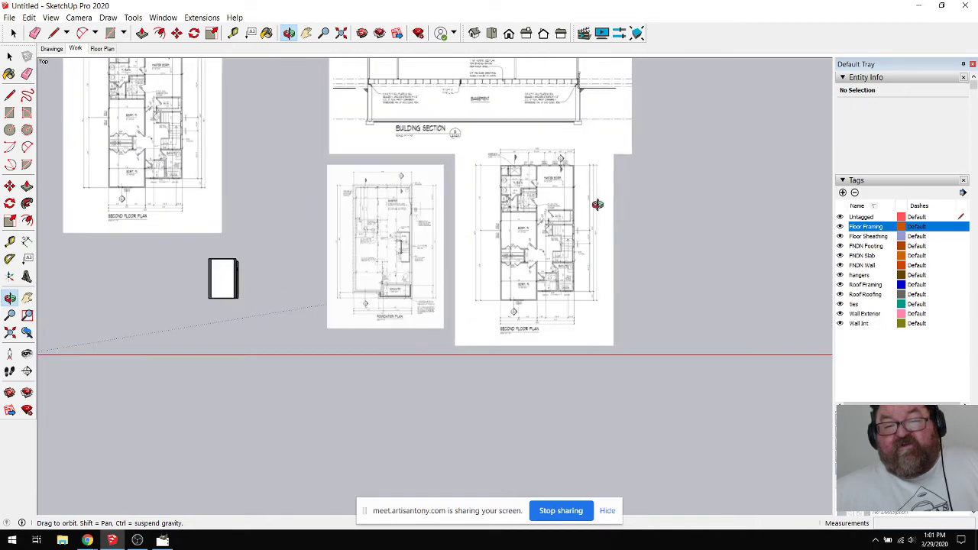
scroll(598, 204, up, 5)
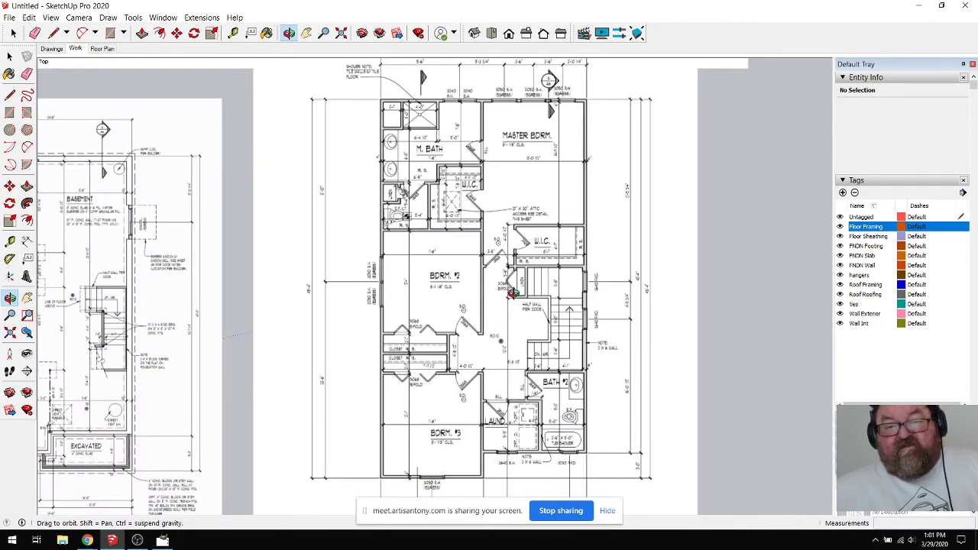
scroll(513, 293, up, 3)
scroll(466, 226, up, 2)
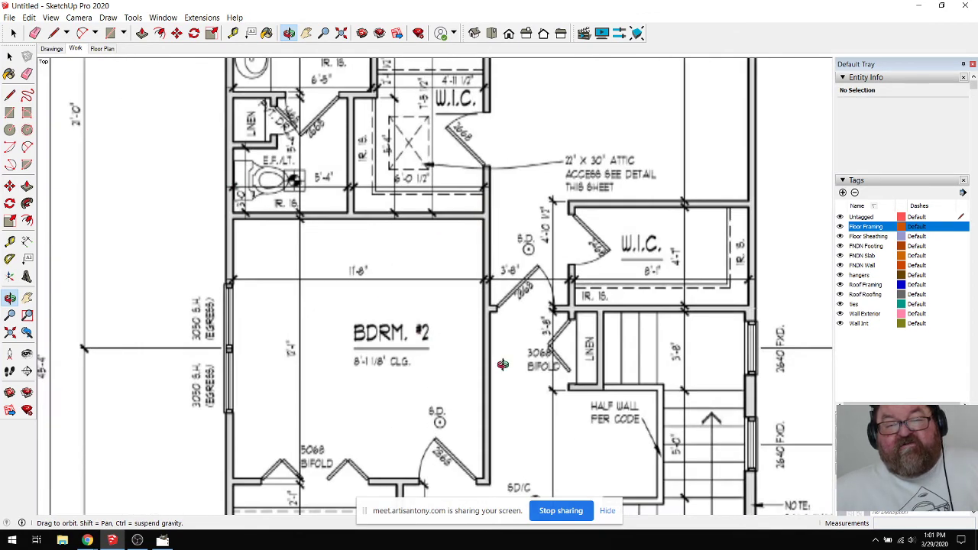
scroll(503, 365, down, 10)
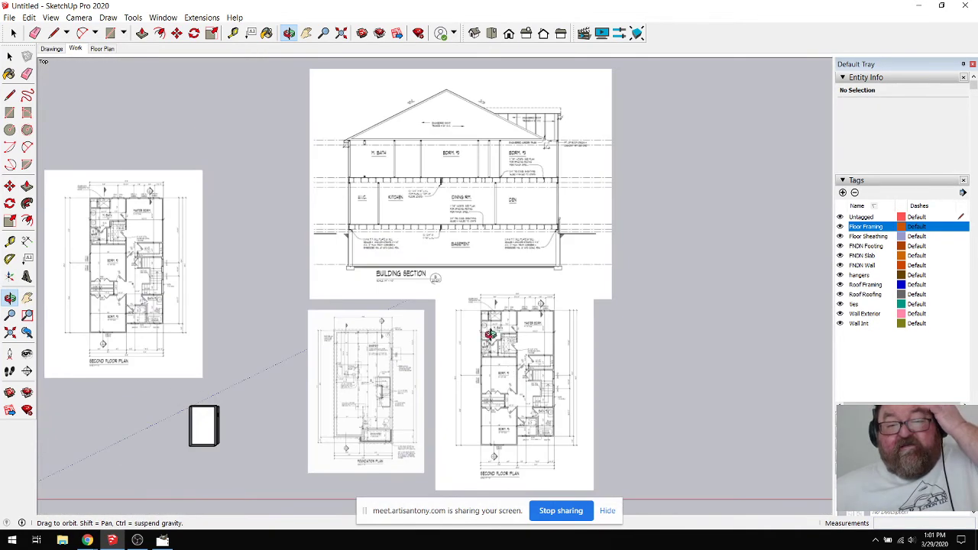
scroll(405, 135, up, 3)
scroll(566, 260, down, 2)
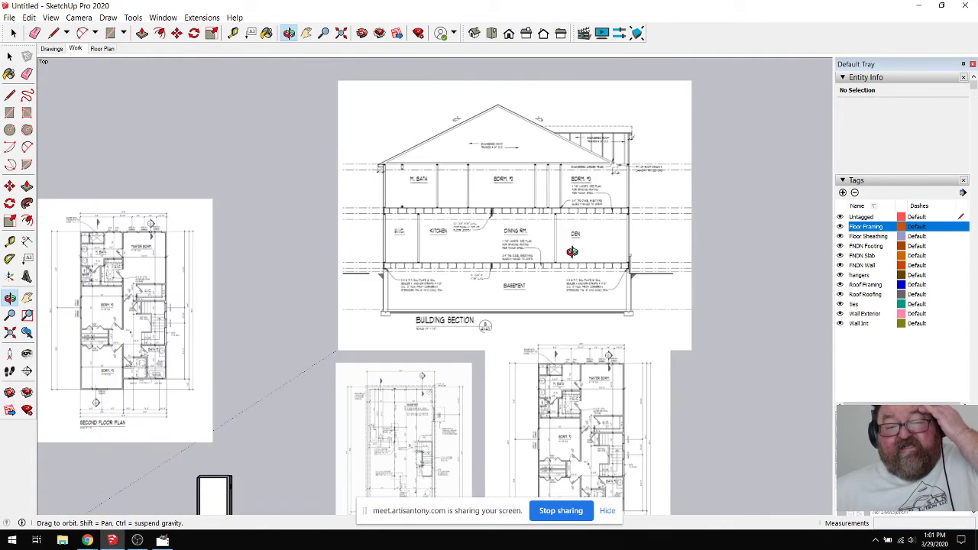
scroll(528, 240, down, 4)
scroll(389, 360, up, 1)
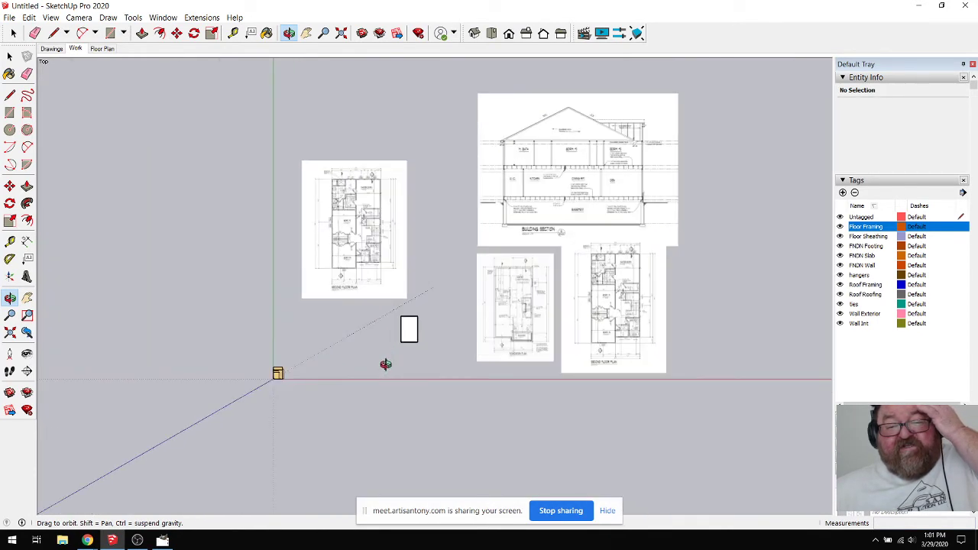
scroll(386, 364, up, 8)
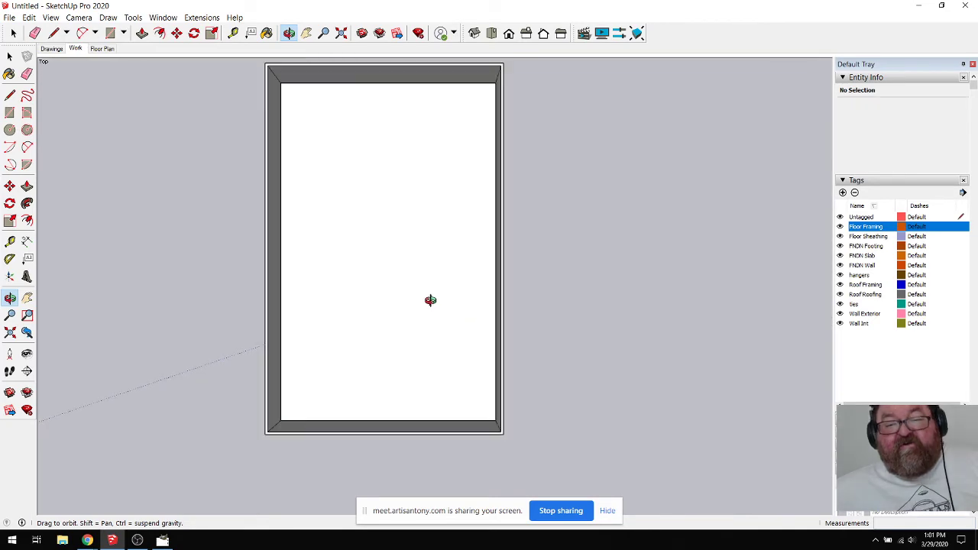
Step: Examine the exterior walls and floor in 3D beside the drawings, and return to the top view
middle_drag(430, 299, 378, 213)
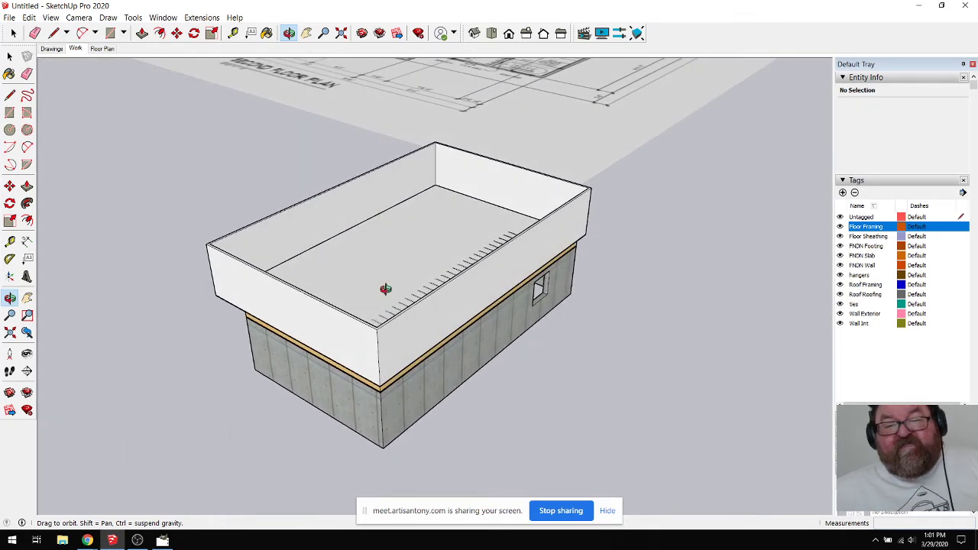
middle_drag(386, 286, 574, 338)
middle_drag(423, 255, 448, 341)
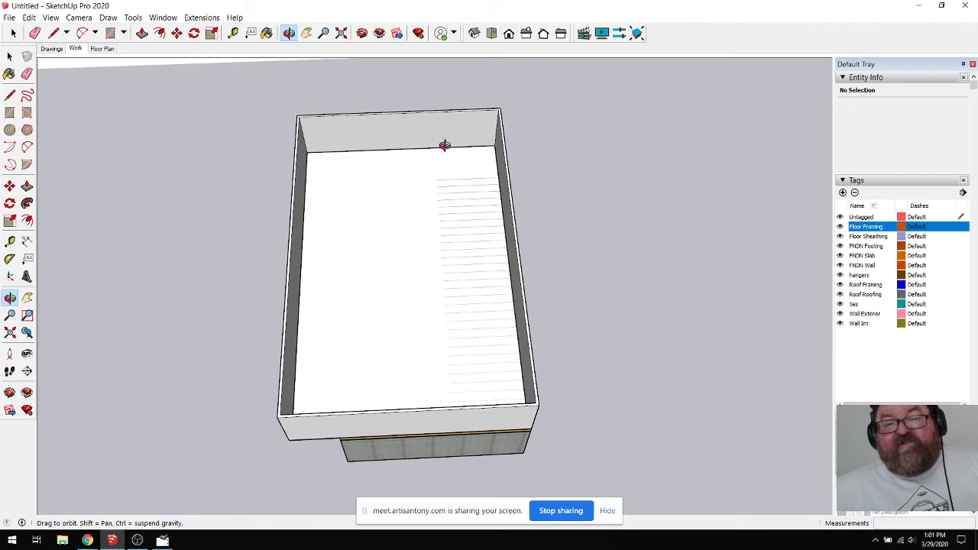
scroll(249, 275, down, 6)
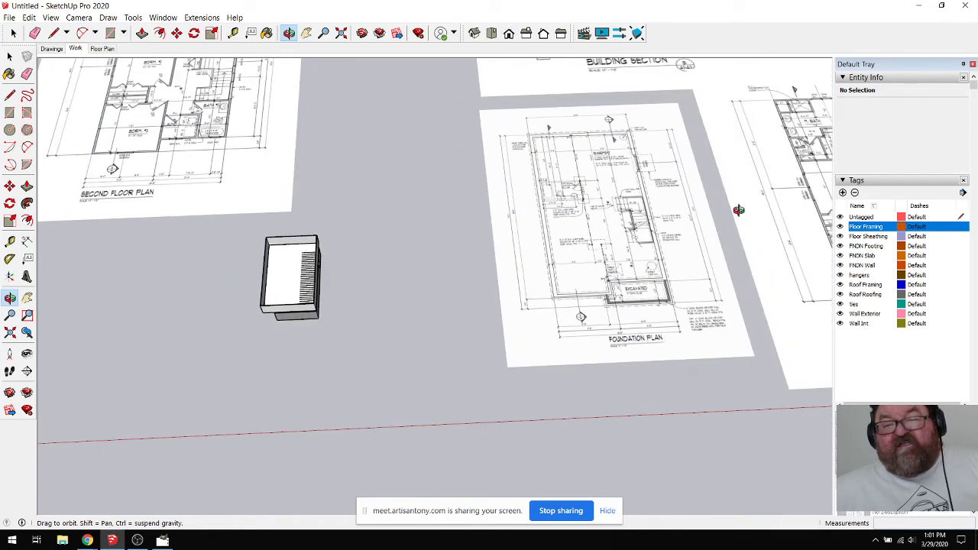
scroll(275, 290, up, 8)
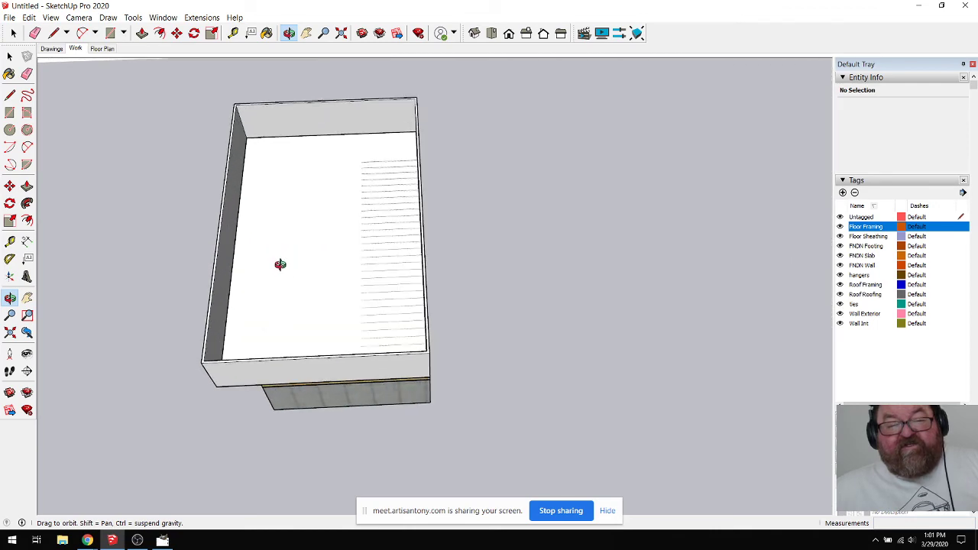
drag(320, 285, 506, 94)
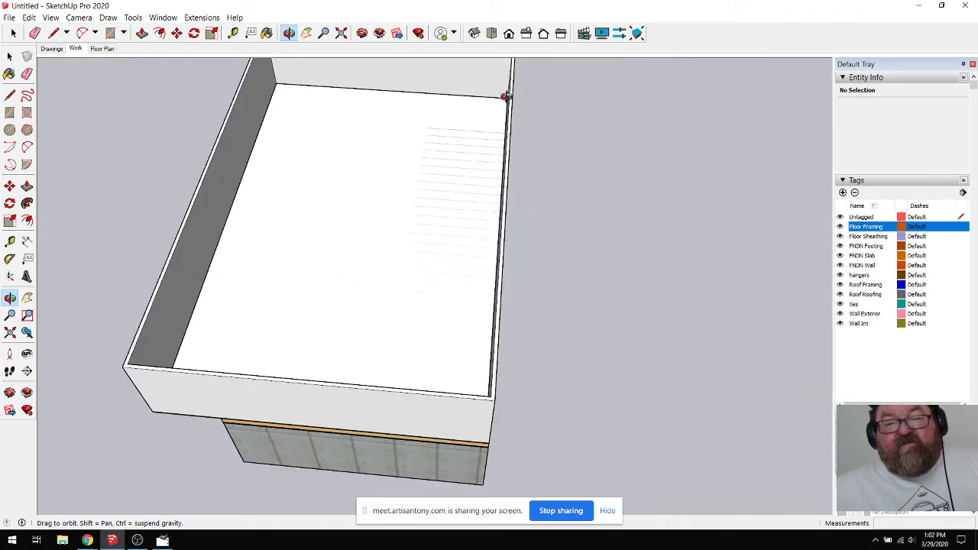
click(492, 33)
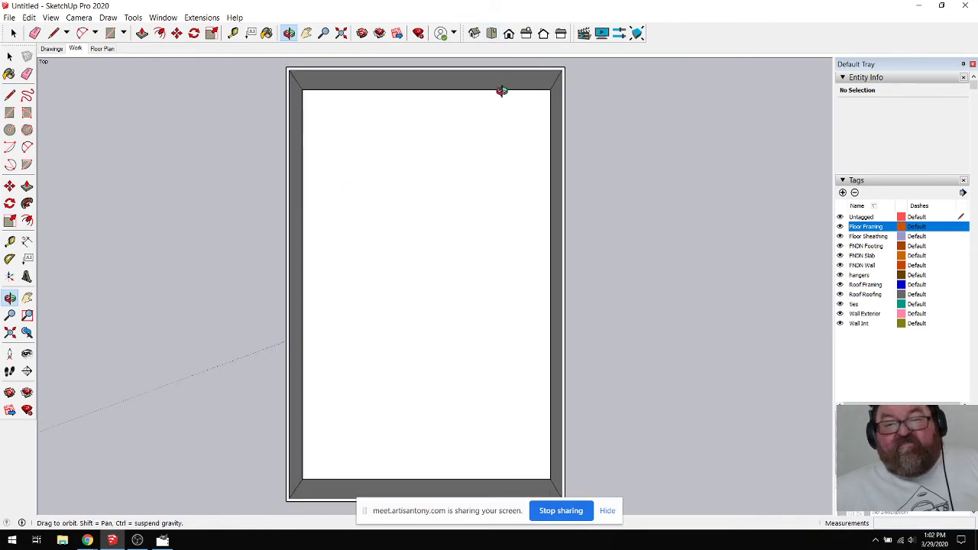
Step: Activate the Floor Plan scene and switch the camera to perspective with the walls shown in 3D
click(104, 48)
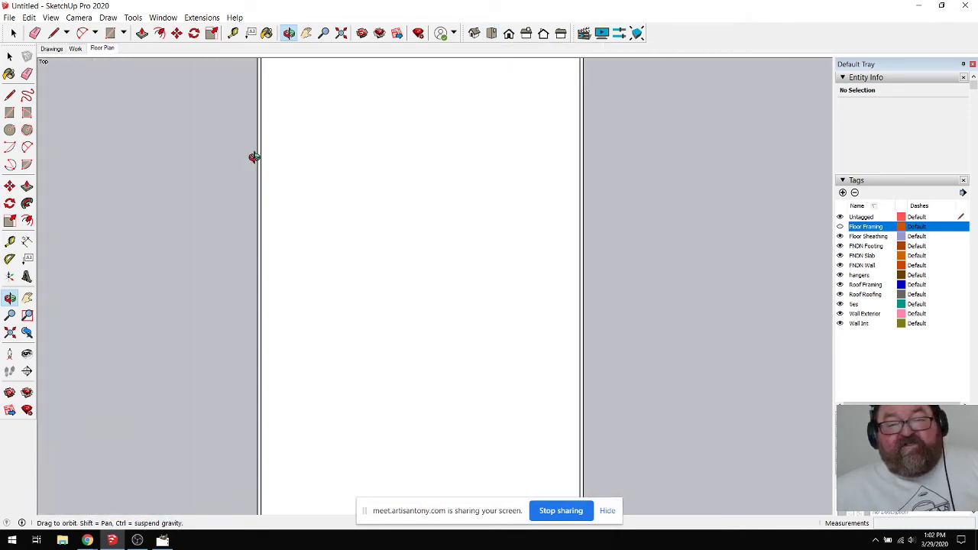
click(77, 18)
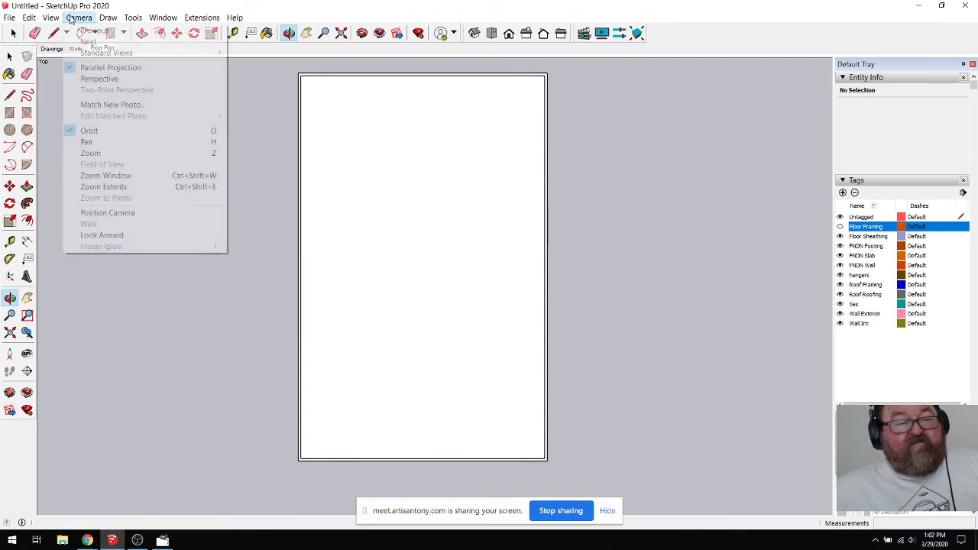
click(196, 11)
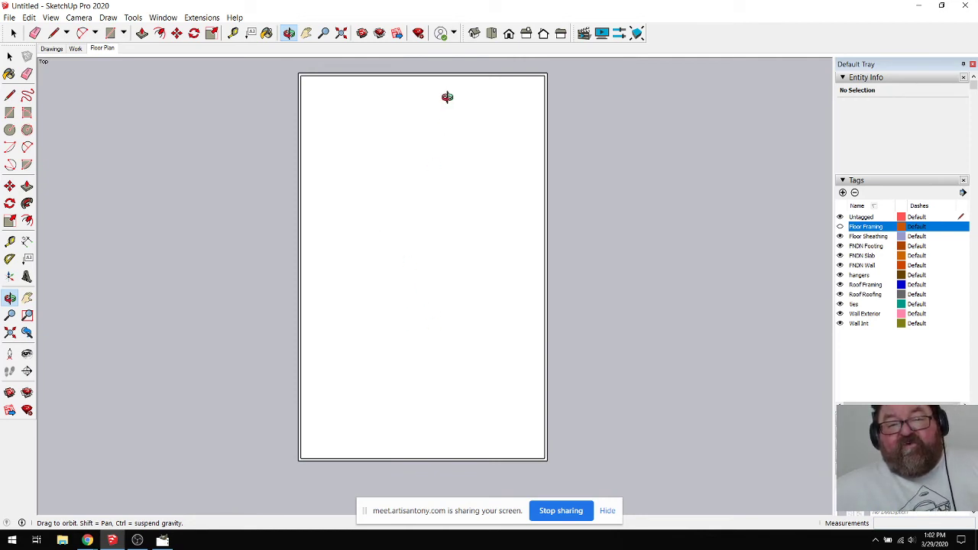
drag(432, 328, 146, 74)
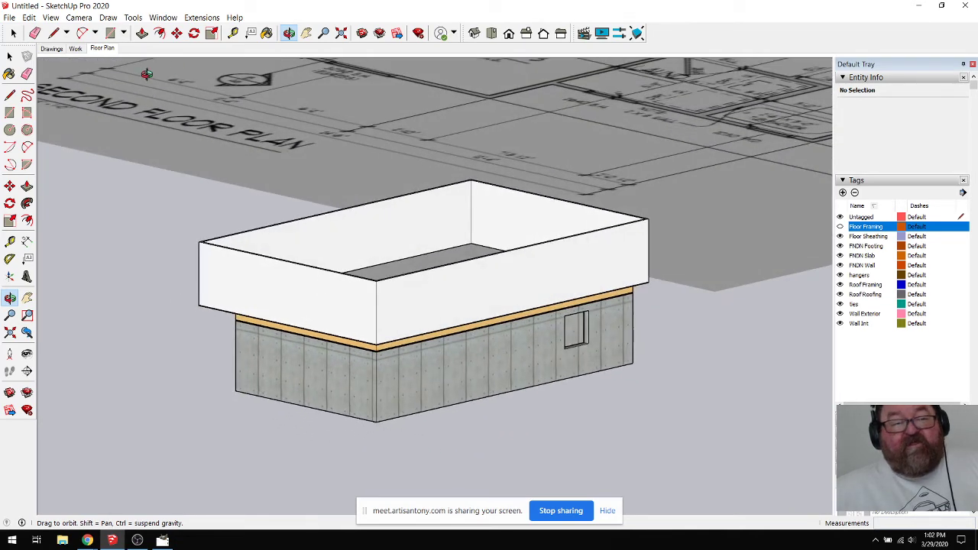
click(79, 17)
click(121, 84)
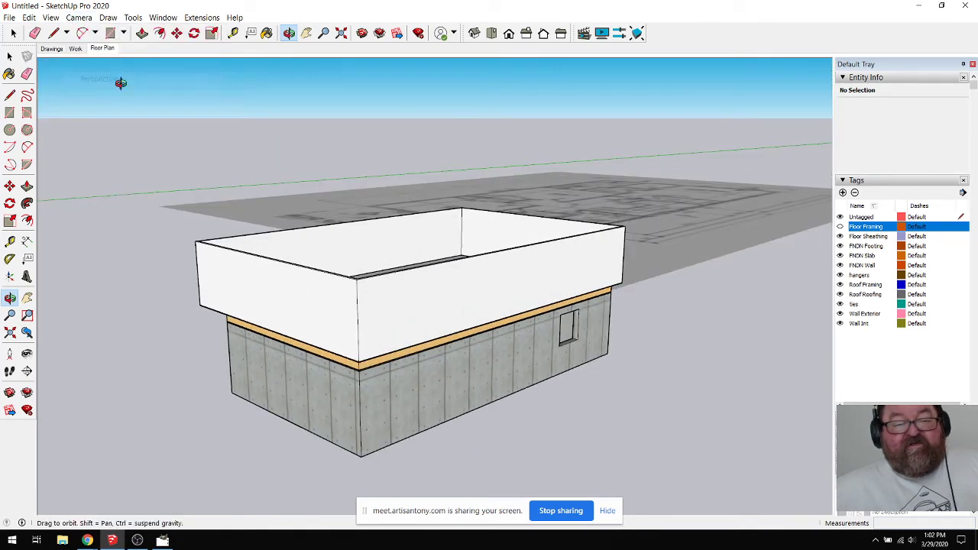
drag(359, 291, 346, 336)
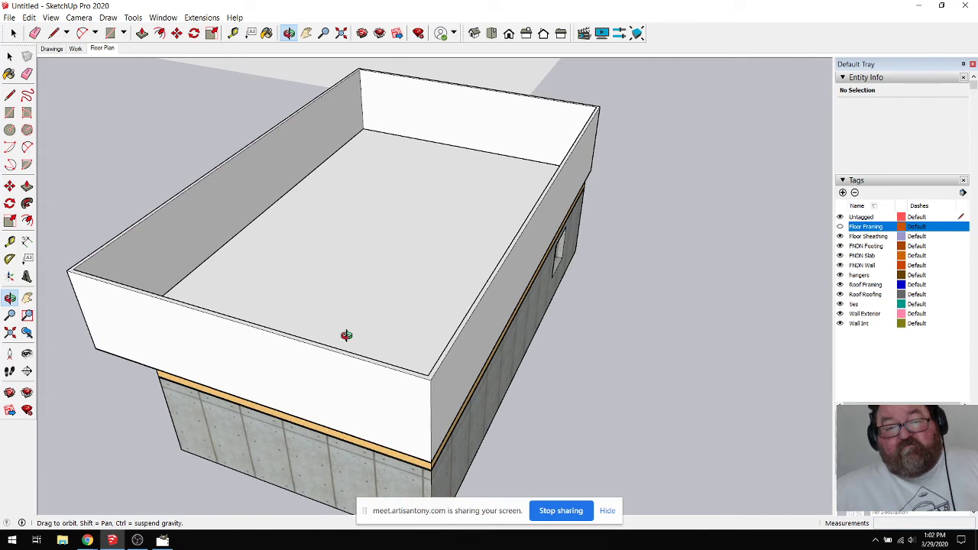
drag(346, 335, 323, 338)
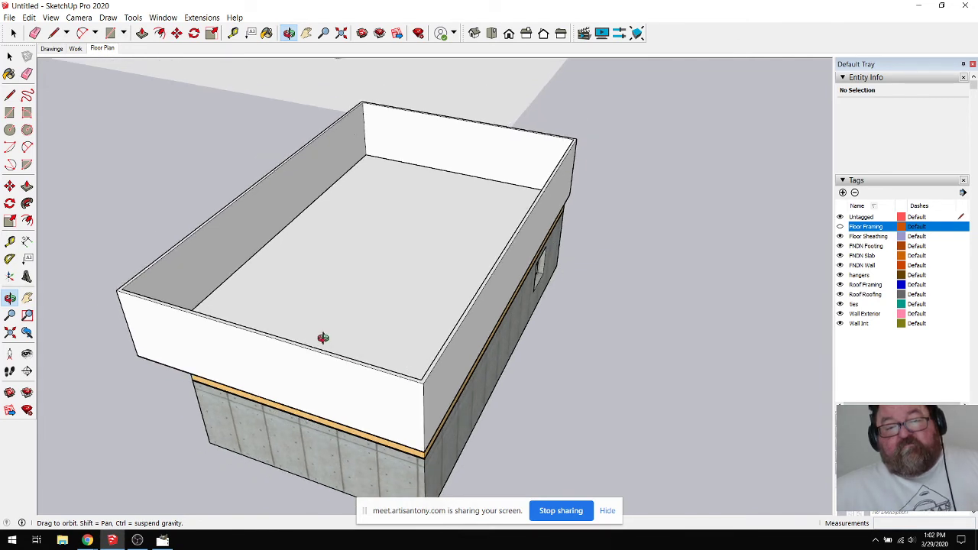
scroll(322, 337, up, 2)
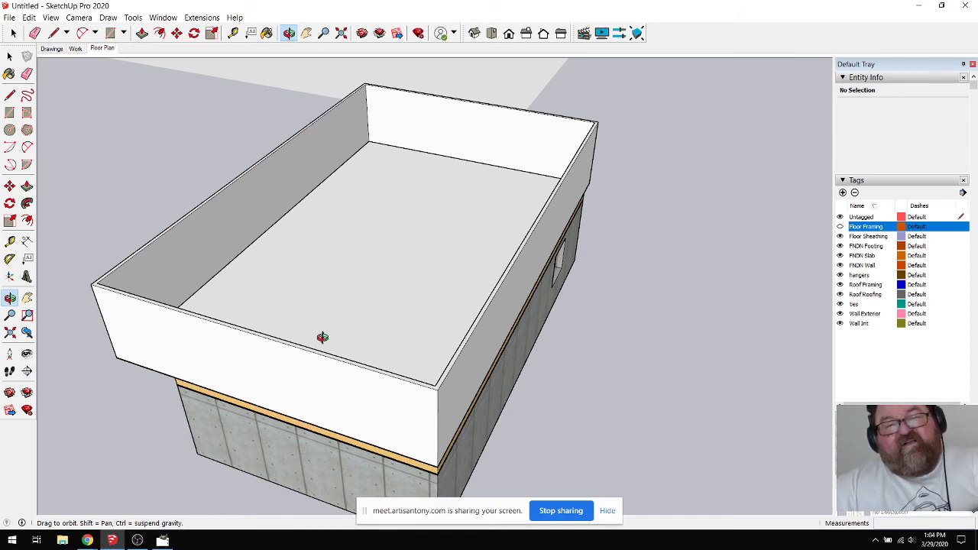
Step: Examine the second floor plan drawing, including its bedrooms, baths, closets and stairs, from above and at an angle
scroll(322, 337, down, 10)
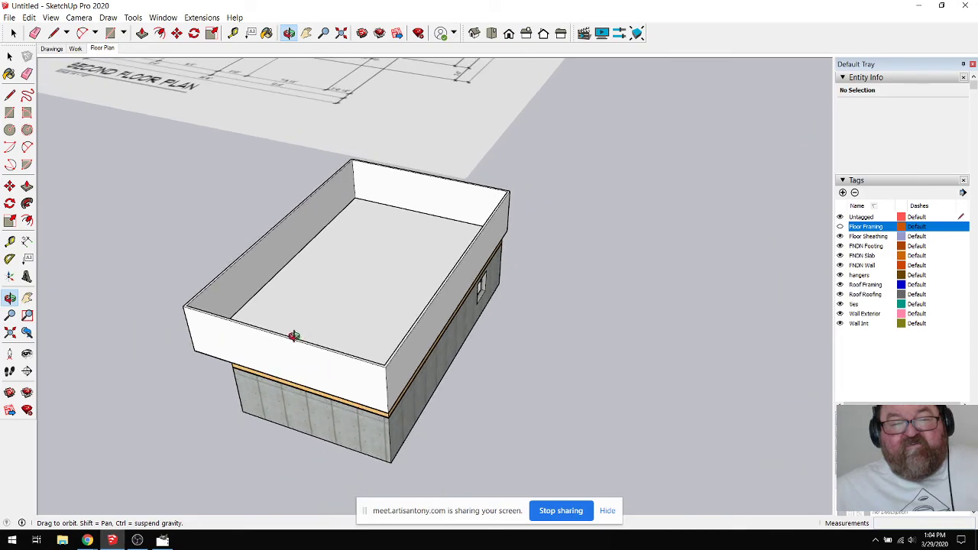
scroll(241, 311, down, 3)
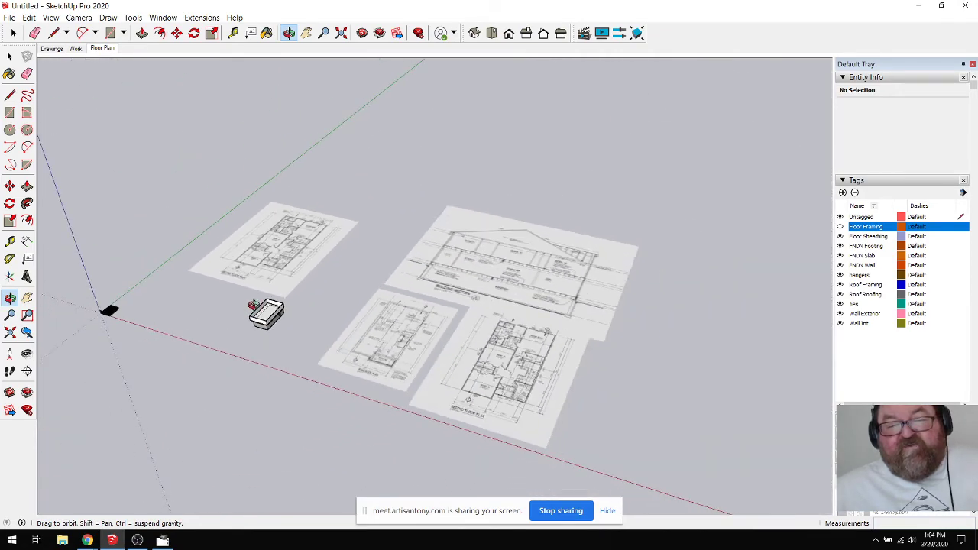
middle_drag(253, 310, 353, 399)
scroll(559, 395, up, 8)
scroll(534, 375, up, 1)
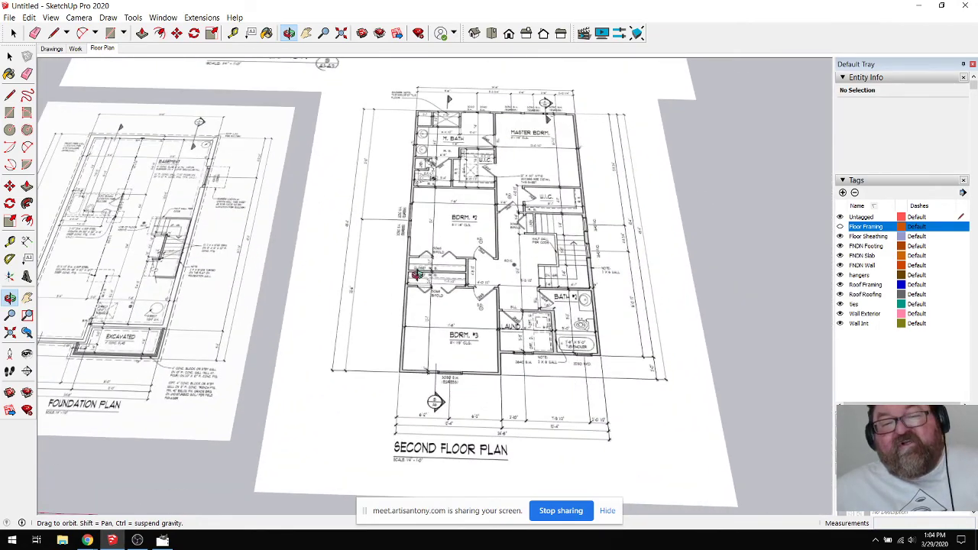
middle_drag(520, 249, 523, 331)
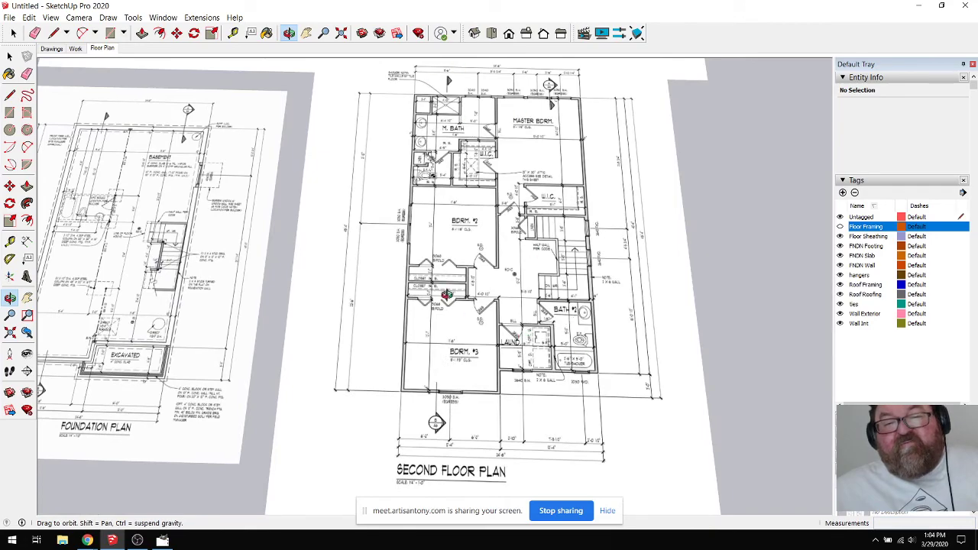
drag(561, 330, 454, 131)
drag(440, 217, 560, 308)
scroll(547, 417, up, 4)
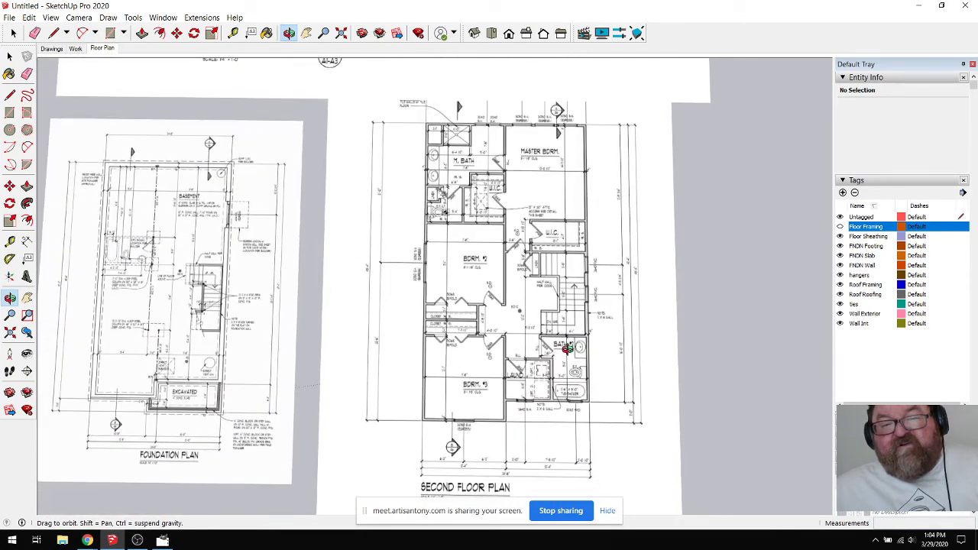
scroll(560, 308, up, 3)
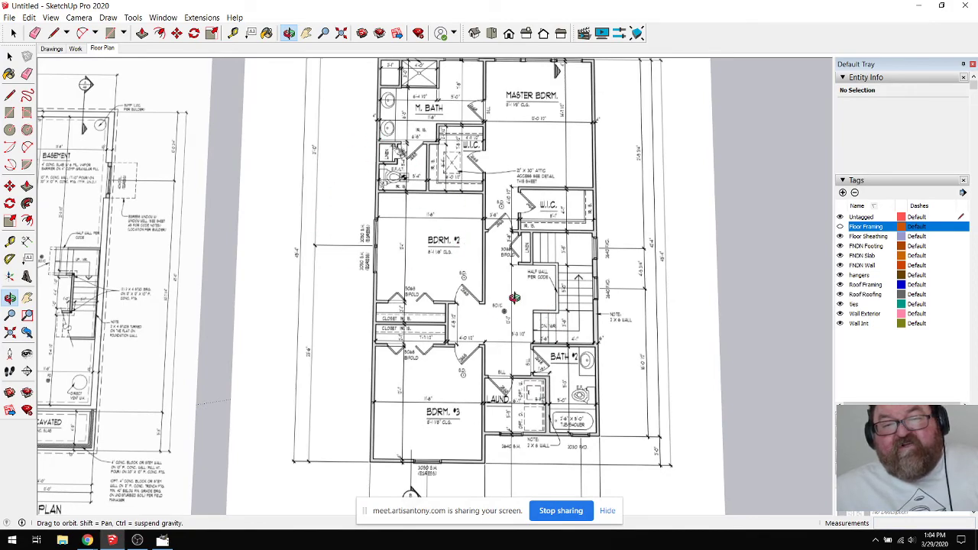
drag(515, 298, 516, 424)
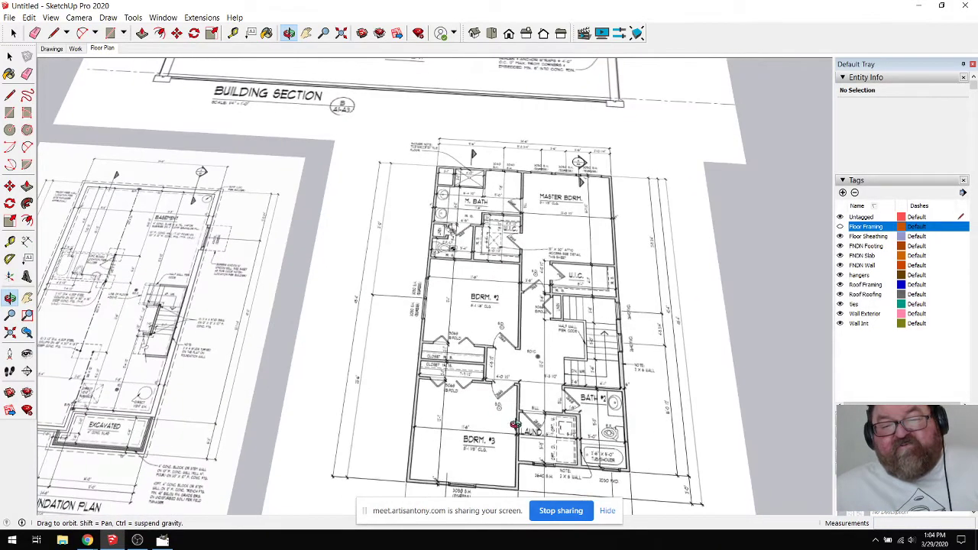
scroll(468, 279, down, 2)
drag(473, 310, 537, 426)
scroll(537, 425, up, 5)
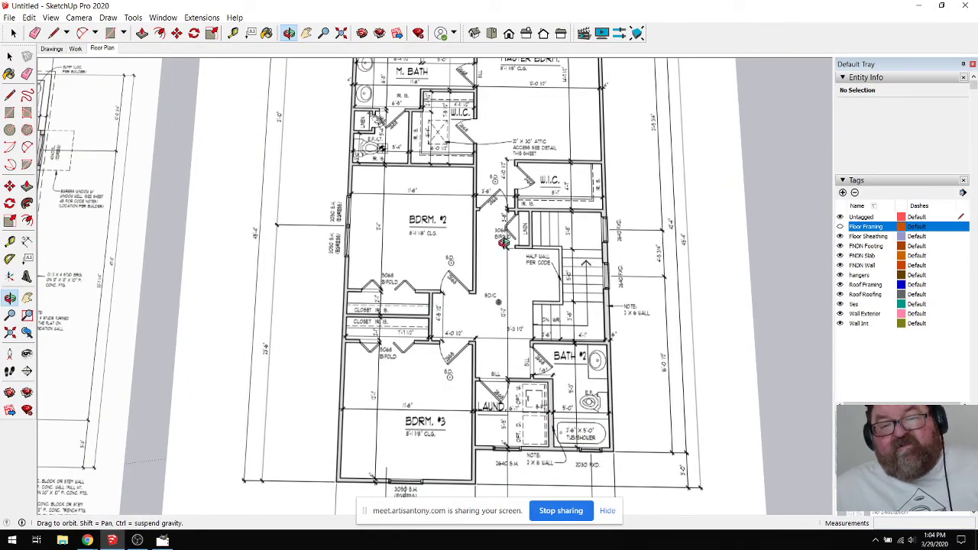
drag(569, 395, 362, 265)
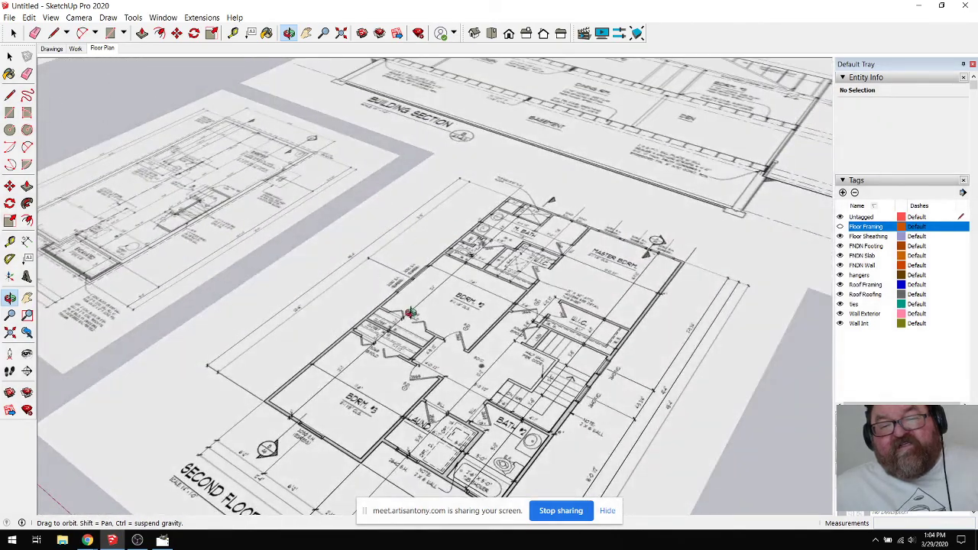
drag(455, 263, 606, 210)
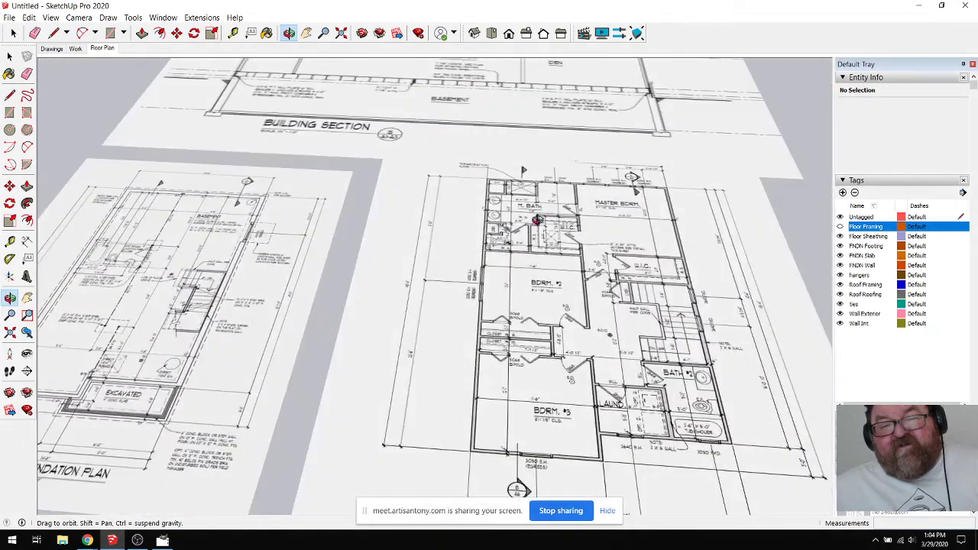
drag(538, 221, 550, 321)
drag(546, 335, 540, 320)
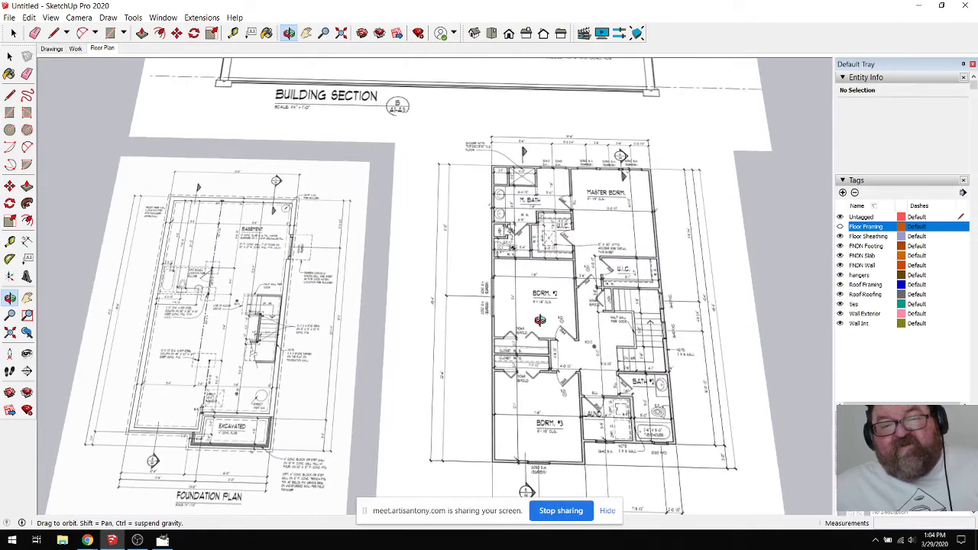
Step: Inspect the modelled house and examine the foundation plan drawing, including the basement and excavated area
scroll(634, 306, down, 6)
scroll(321, 374, up, 12)
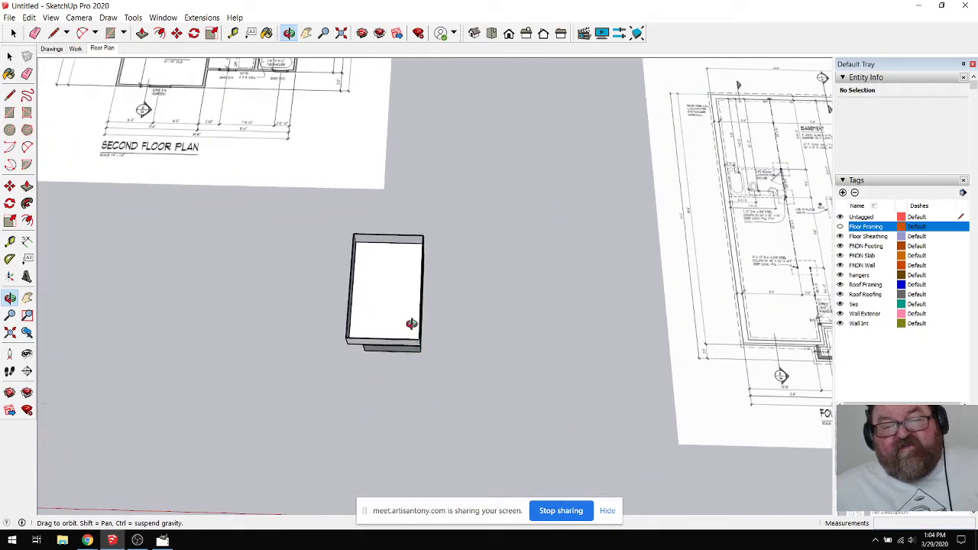
drag(411, 322, 354, 186)
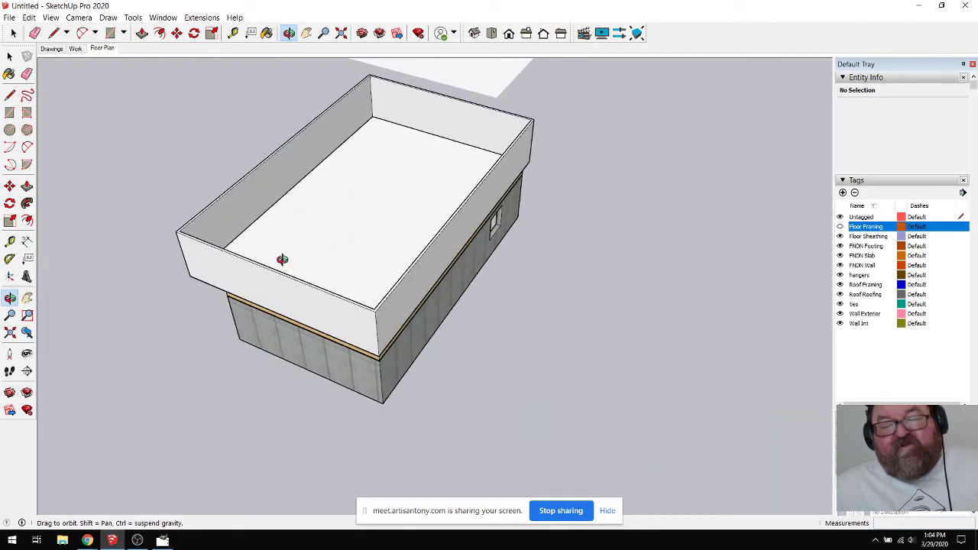
scroll(99, 258, down, 5)
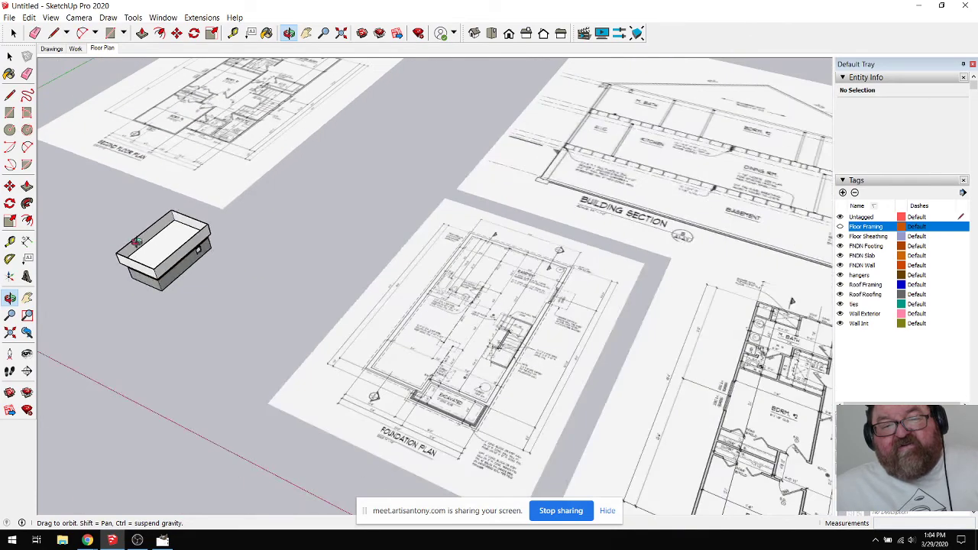
drag(144, 223, 335, 298)
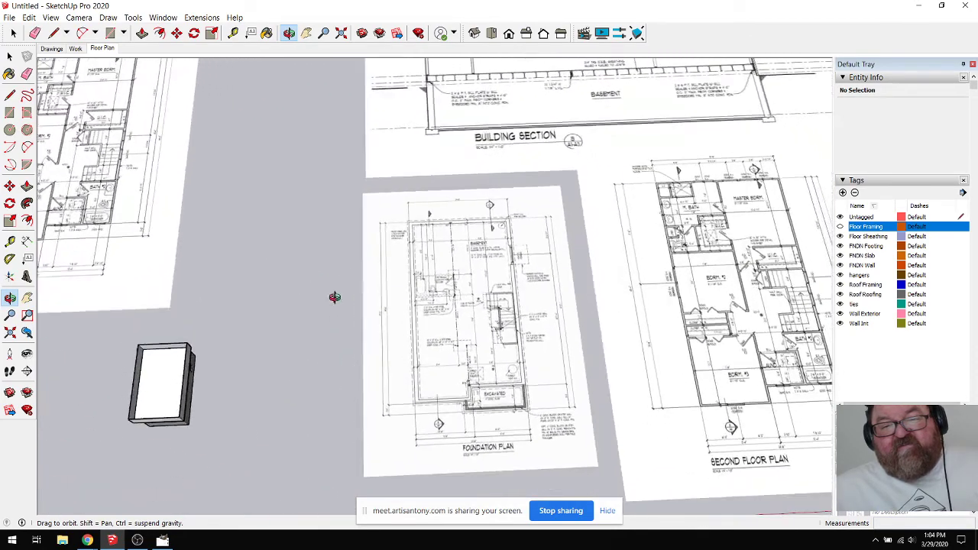
scroll(415, 351, up, 3)
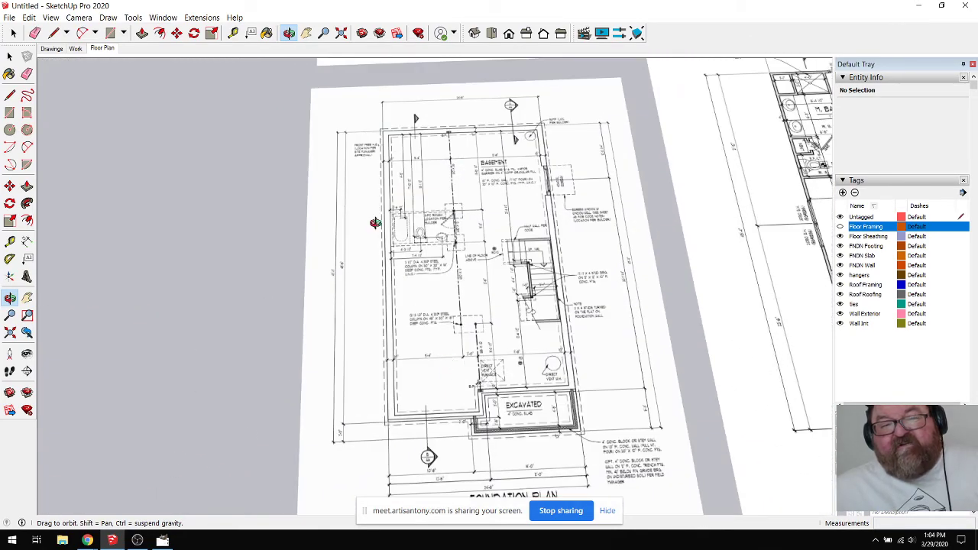
scroll(375, 216, down, 2)
scroll(443, 291, up, 2)
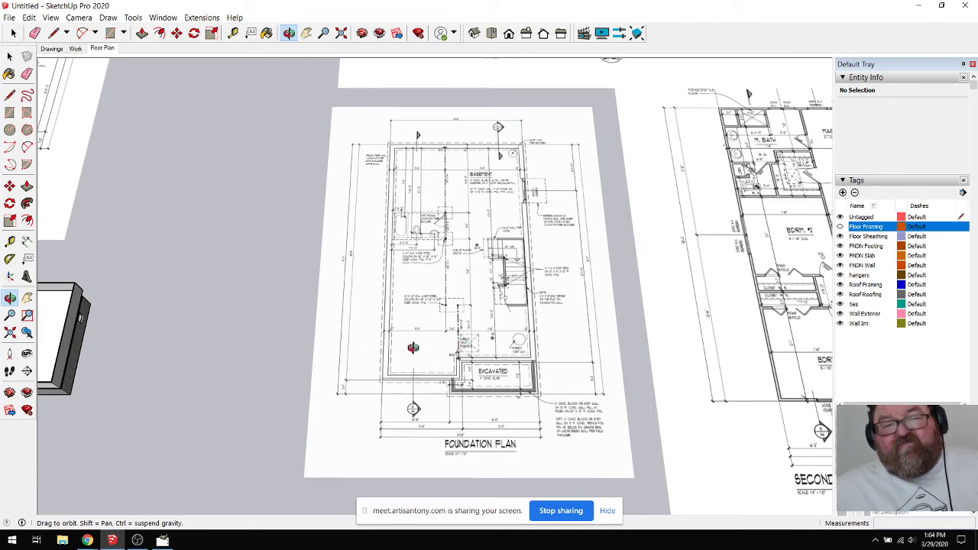
scroll(465, 321, down, 3)
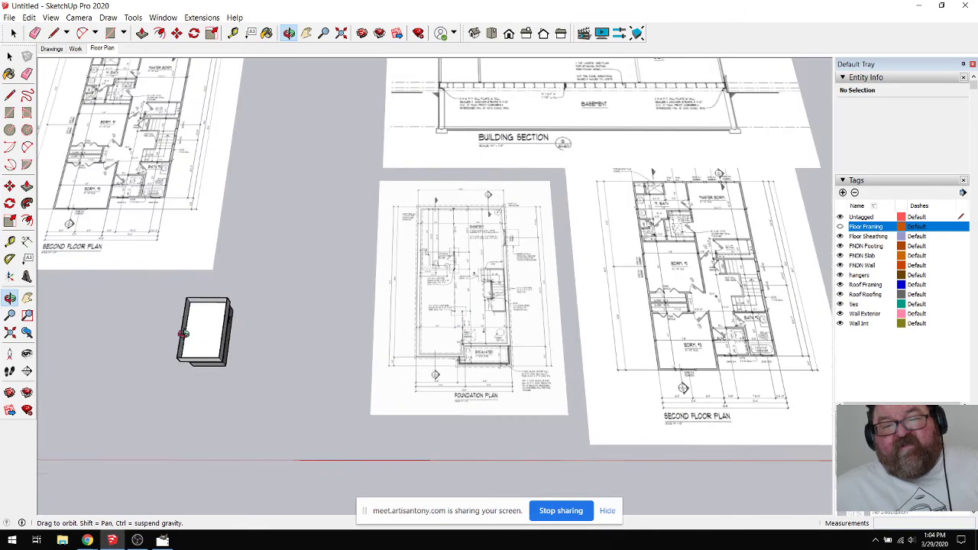
Step: Return to the house model and examine the exterior walls above the foundation from the corner
scroll(233, 359, up, 8)
drag(234, 359, 243, 308)
scroll(215, 281, up, 3)
drag(203, 262, 228, 331)
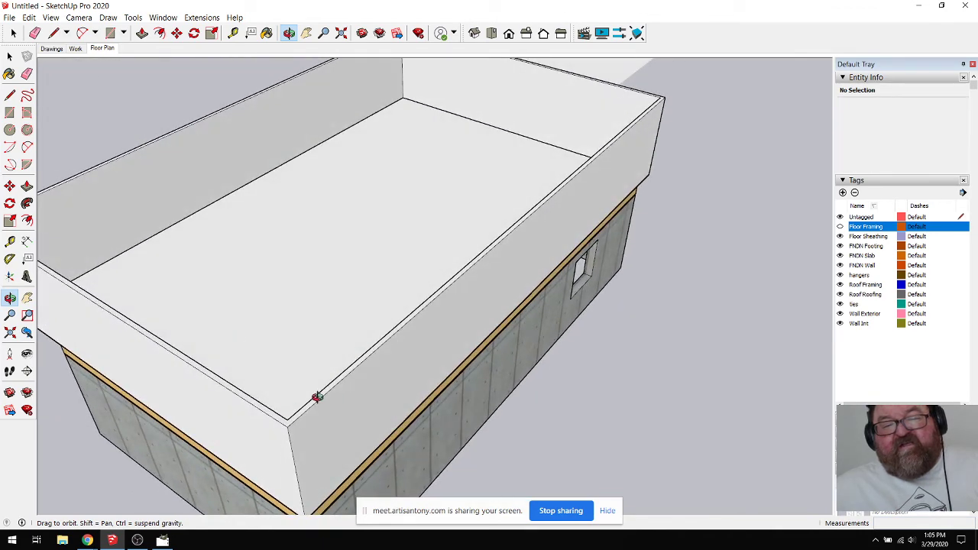
drag(485, 327, 521, 260)
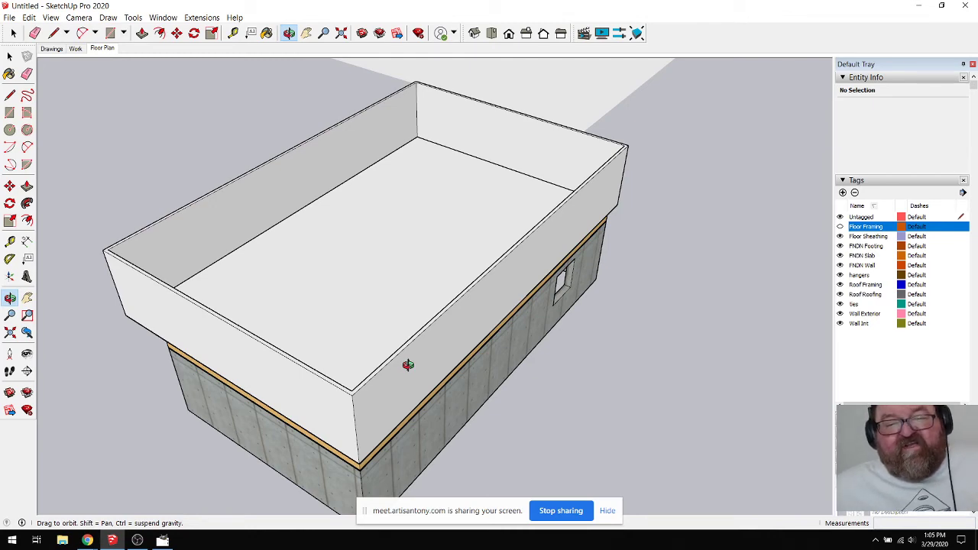
mouse_move(402, 367)
mouse_down()
mouse_move(360, 325)
mouse_move(417, 358)
mouse_up()
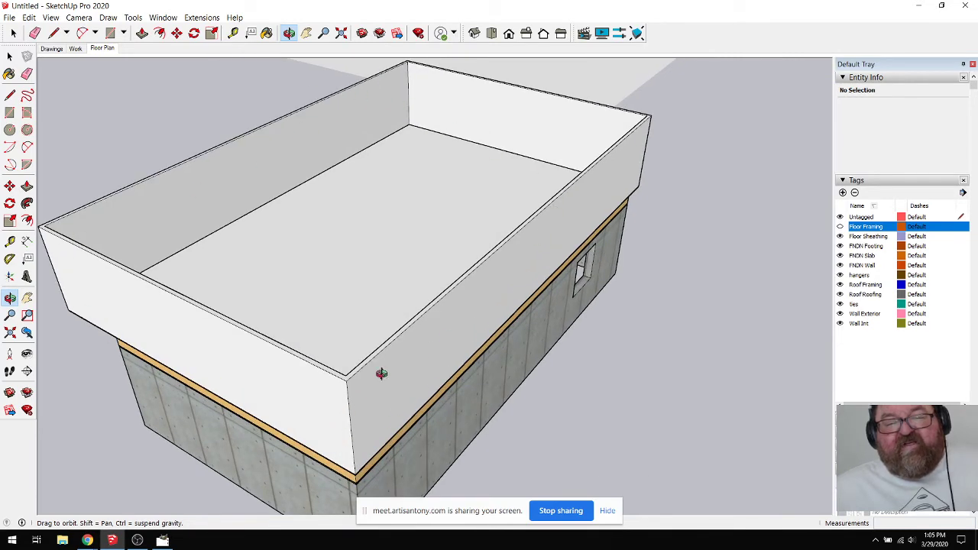
Step: Examine the raised exterior walls, floor edge and concrete foundation around the front corner of the house model
drag(351, 372, 409, 380)
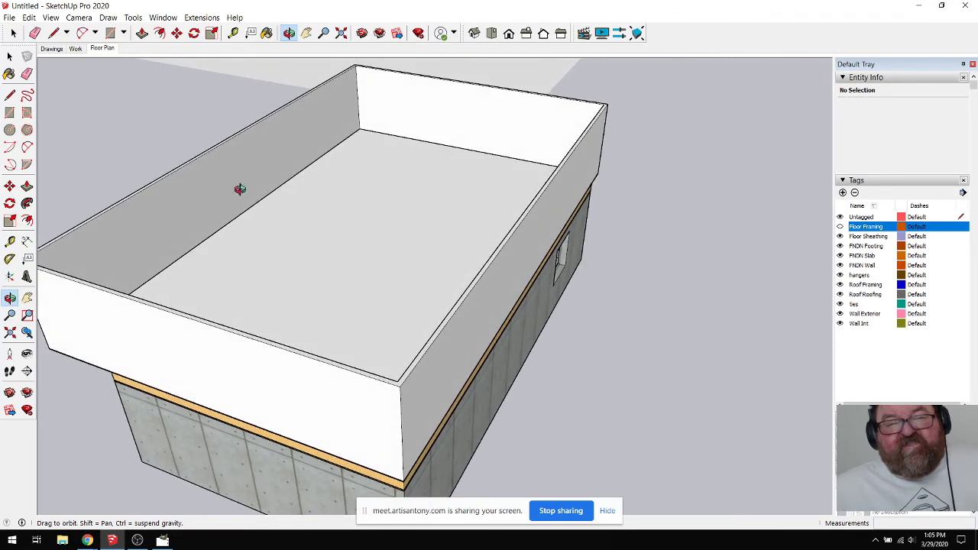
drag(450, 218, 486, 281)
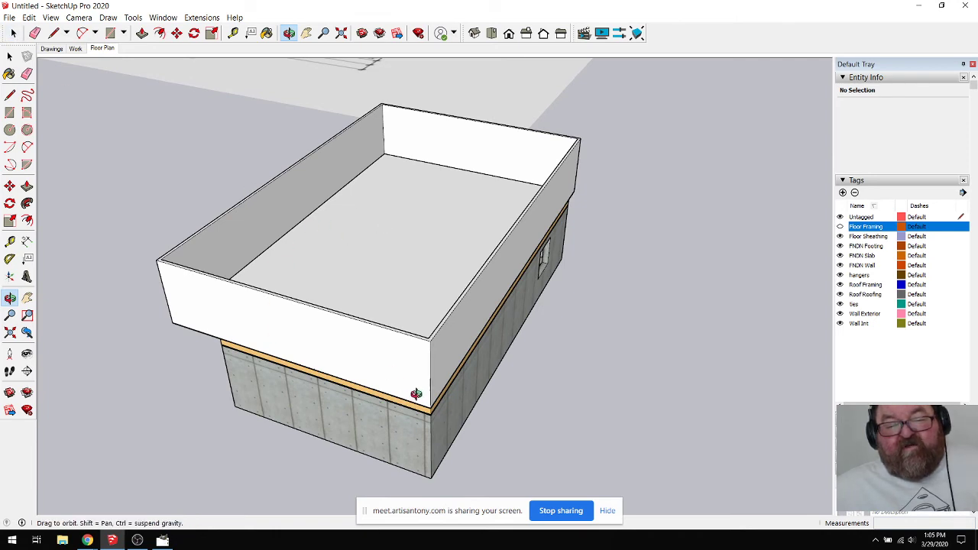
scroll(415, 393, up, 5)
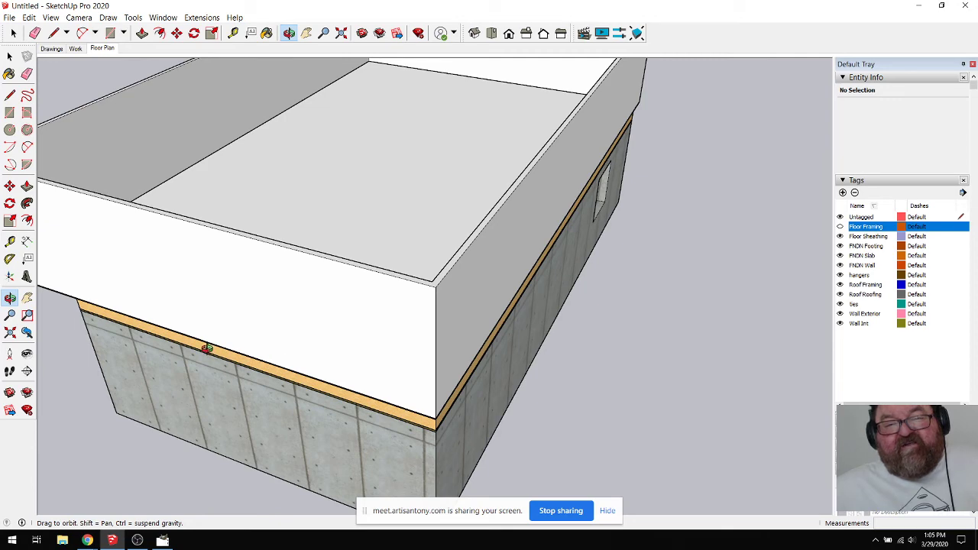
scroll(206, 349, down, 10)
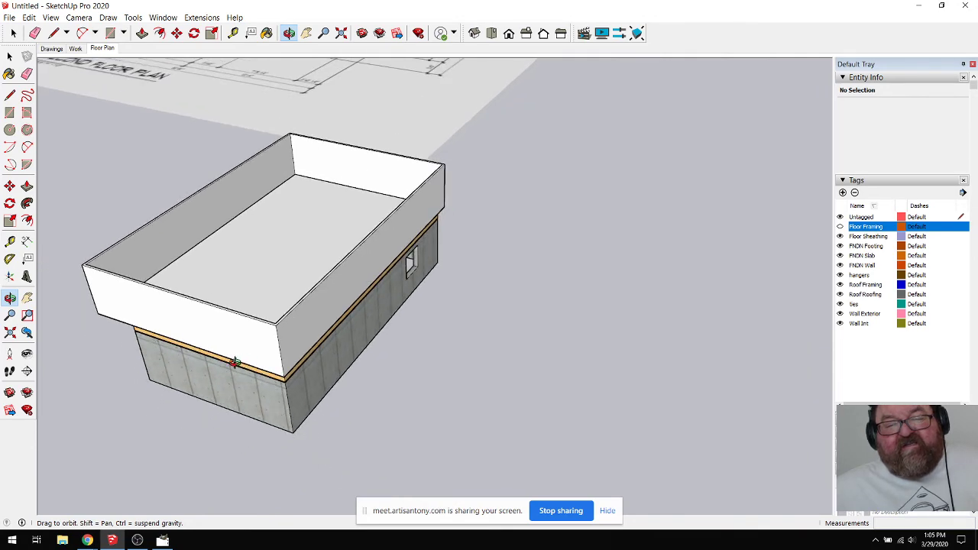
scroll(235, 362, up, 5)
scroll(152, 329, down, 10)
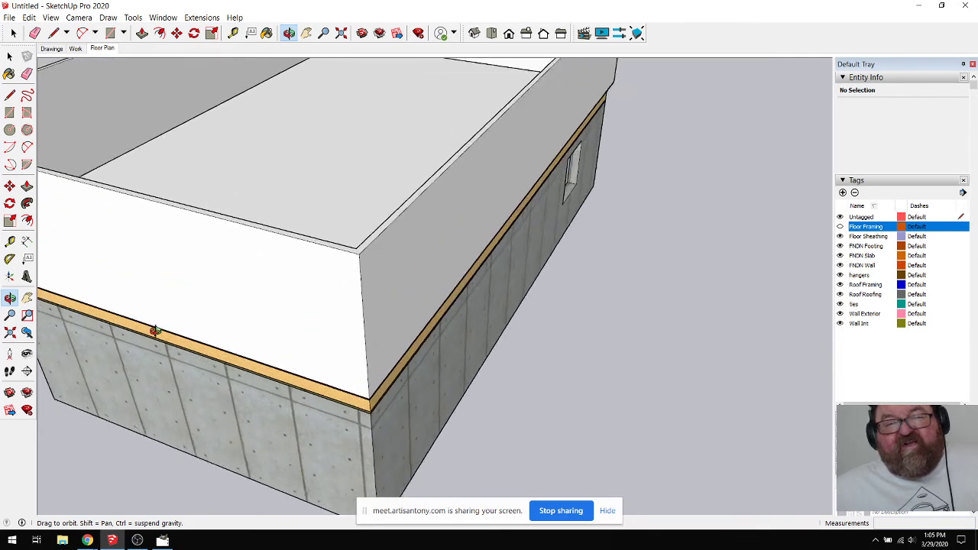
Step: Examine the second floor plan drawing at an angle, including the bedrooms, closets, laundry and Bath #2
drag(152, 244, 514, 371)
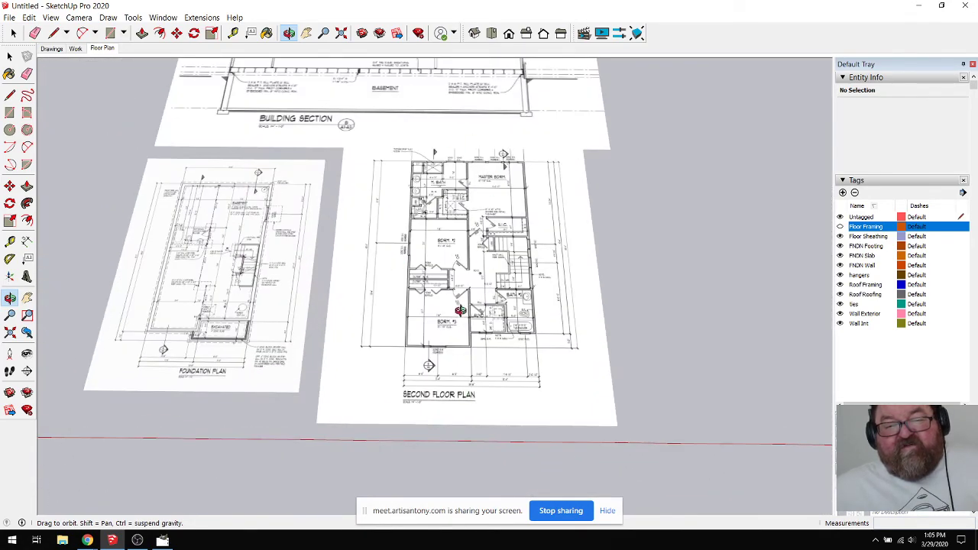
drag(460, 310, 436, 190)
scroll(470, 298, up, 5)
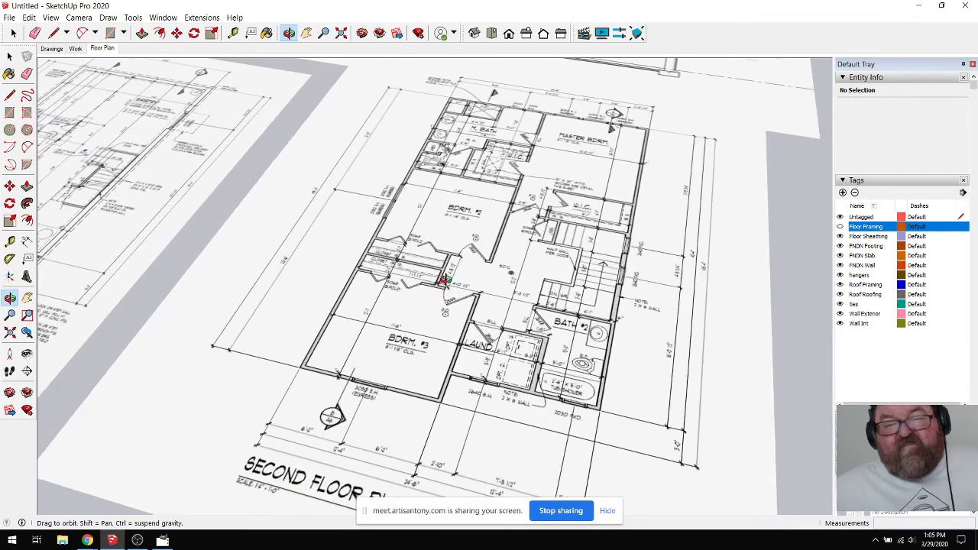
drag(449, 294, 483, 348)
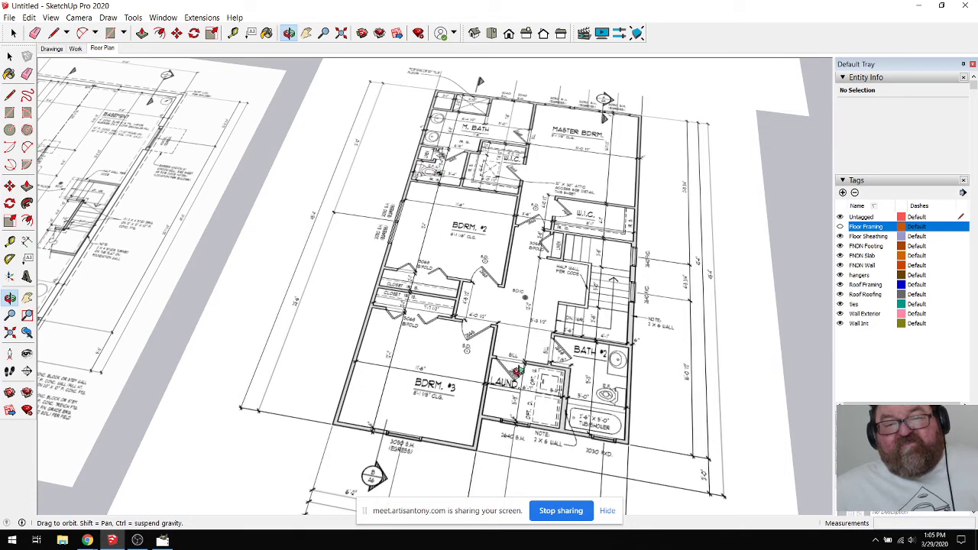
scroll(509, 376, down, 8)
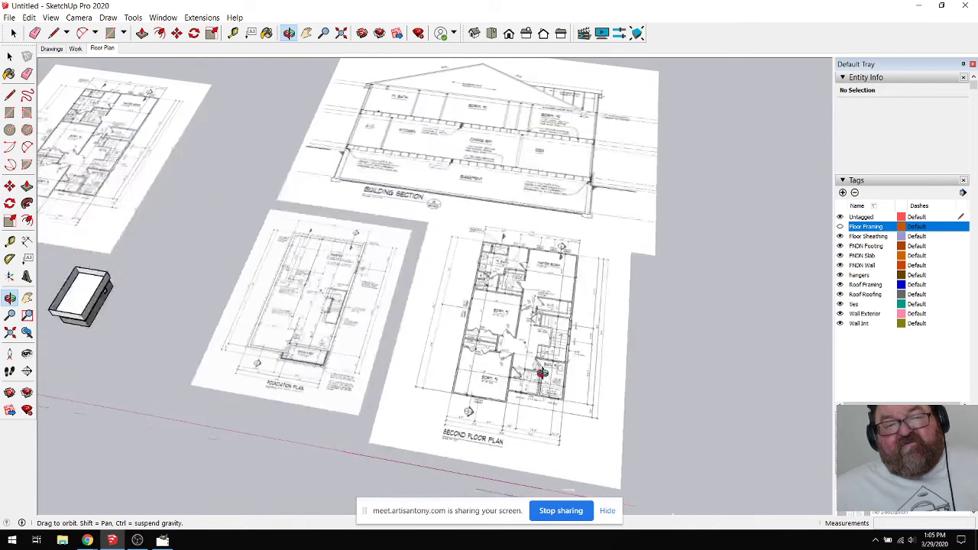
Step: Compare the house model with the surrounding foundation plan, building section and second floor plan sheets
drag(474, 348, 201, 324)
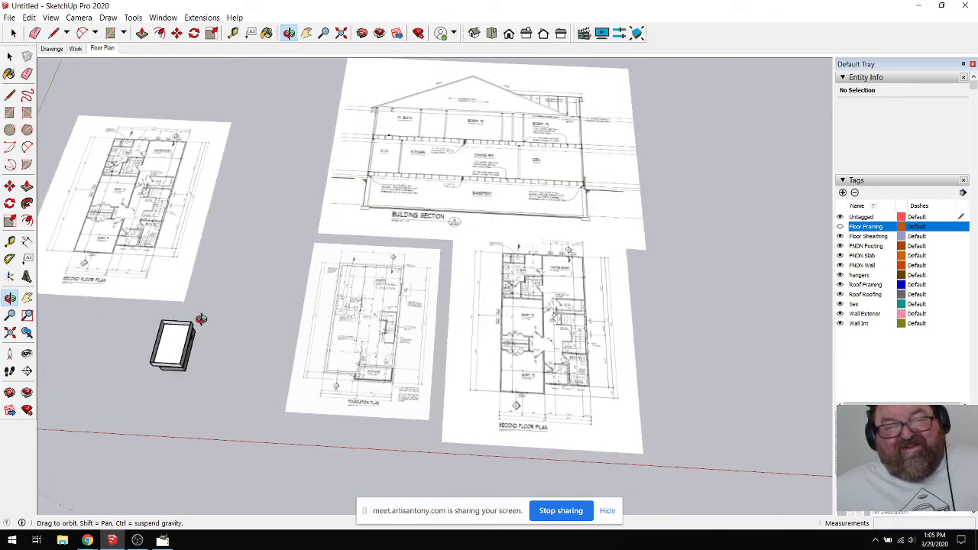
scroll(205, 314, up, 3)
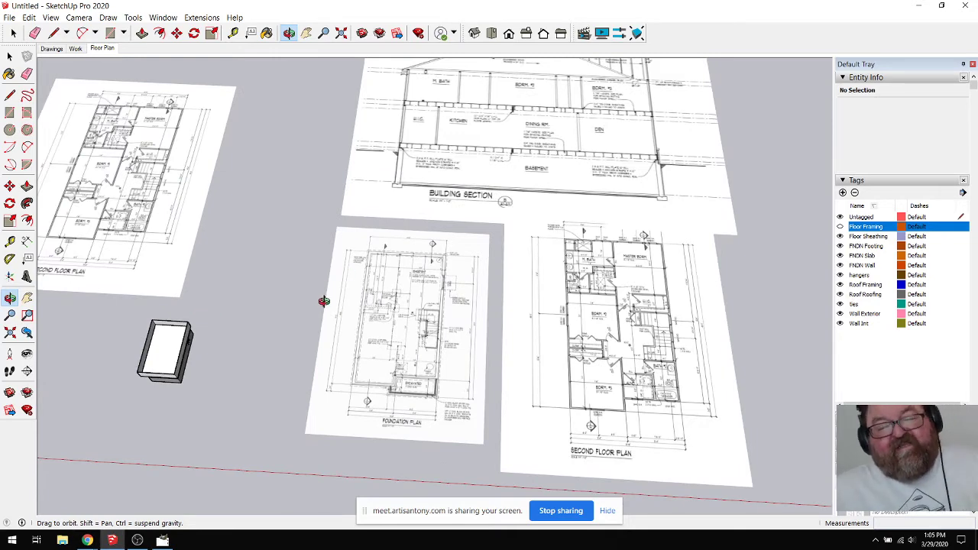
drag(517, 358, 433, 332)
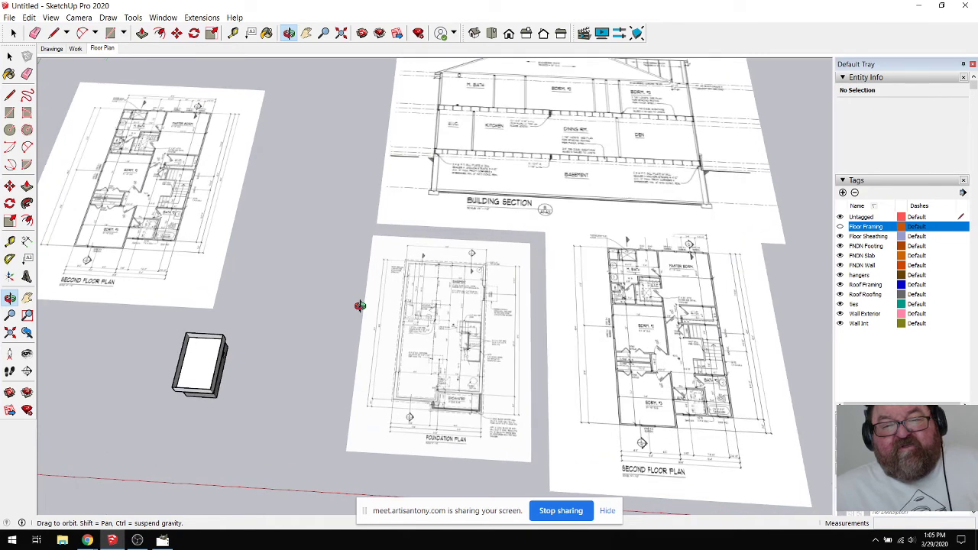
scroll(407, 314, up, 1)
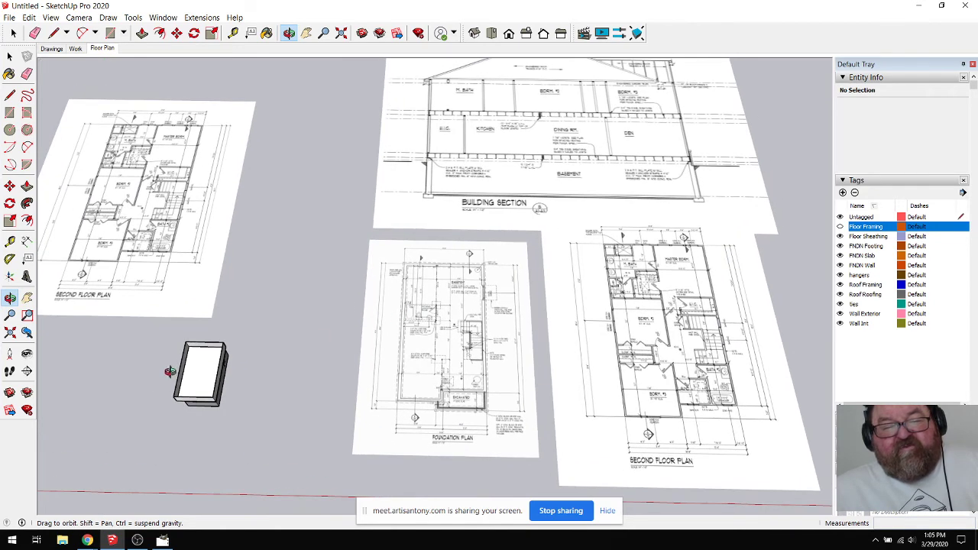
scroll(161, 374, up, 3)
scroll(233, 415, down, 1)
scroll(249, 410, up, 4)
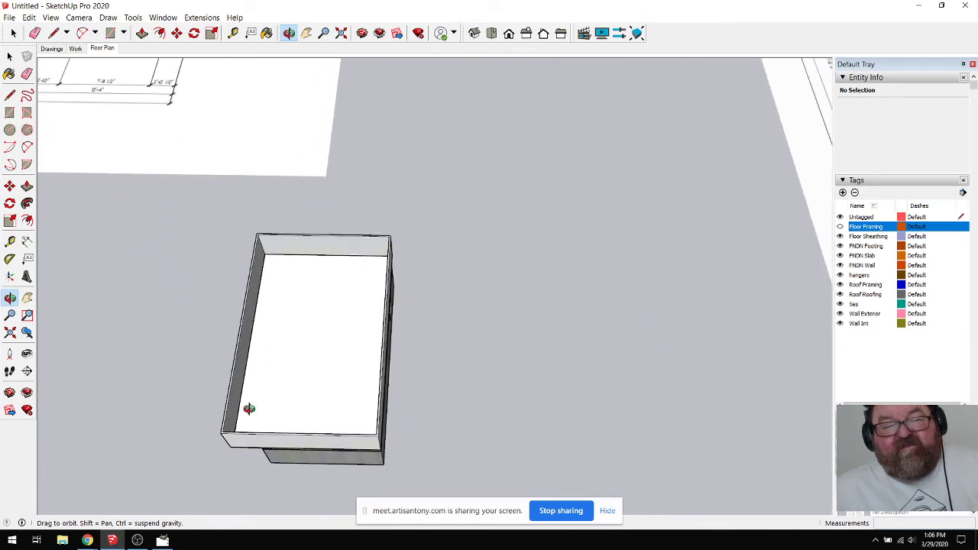
drag(304, 416, 233, 375)
scroll(229, 375, down, 5)
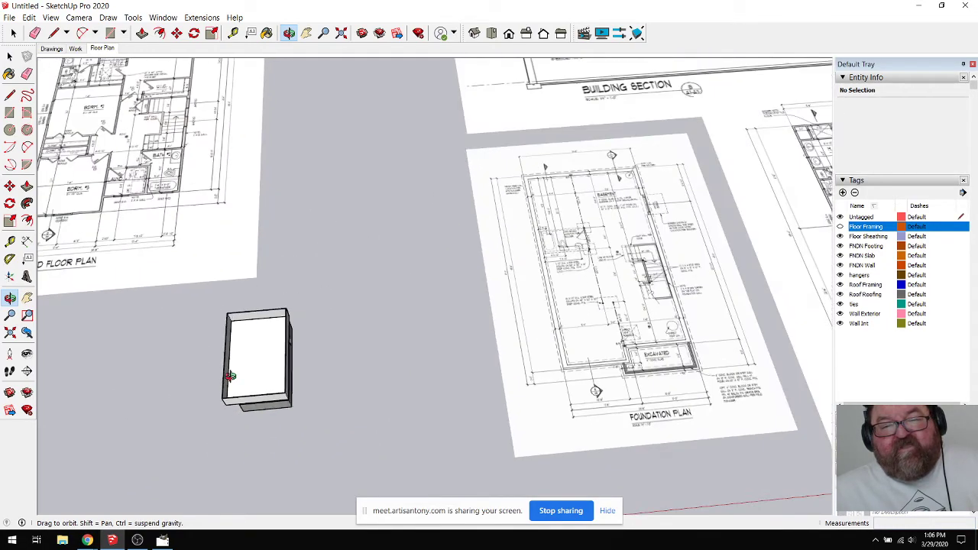
scroll(230, 375, down, 2)
drag(370, 380, 395, 413)
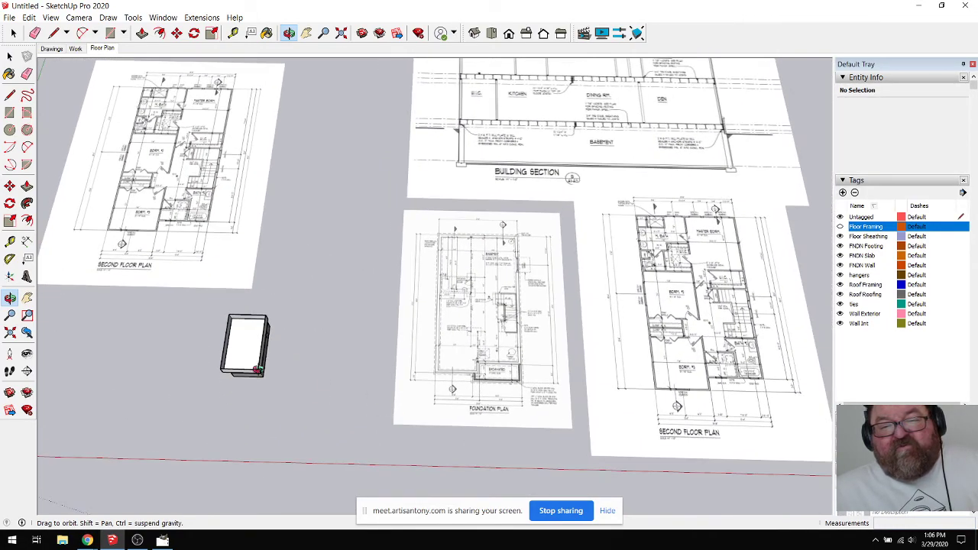
scroll(230, 362, down, 2)
Step: Examine the second floor plan up close, including the bedroom walls, hallway, stairs, laundry and baths
scroll(354, 389, up, 3)
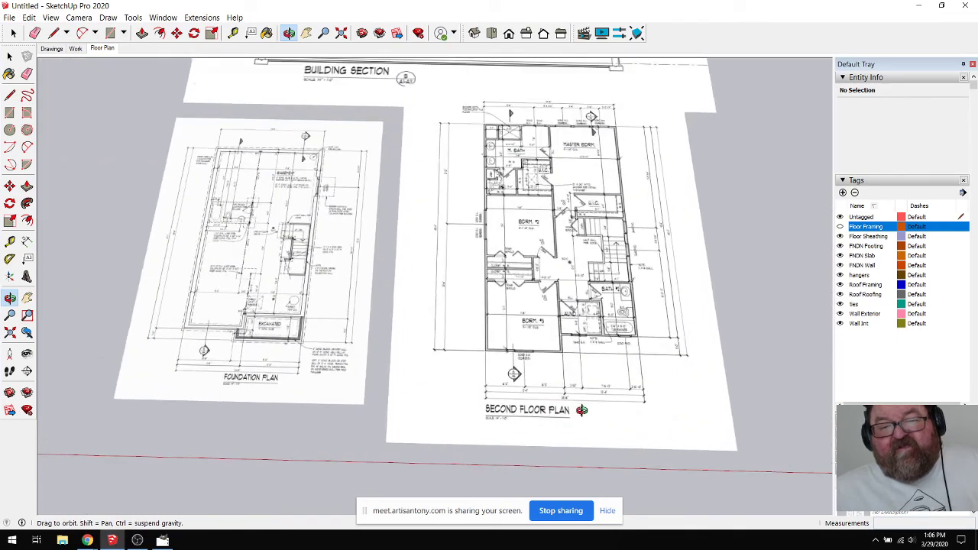
scroll(493, 323, up, 2)
scroll(579, 397, up, 2)
scroll(541, 421, down, 2)
scroll(600, 301, up, 3)
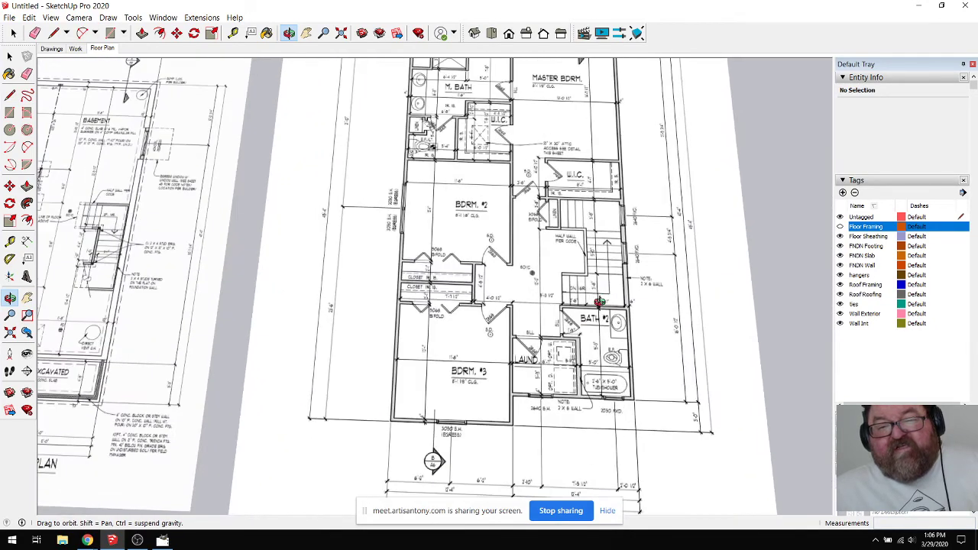
scroll(563, 411, down, 1)
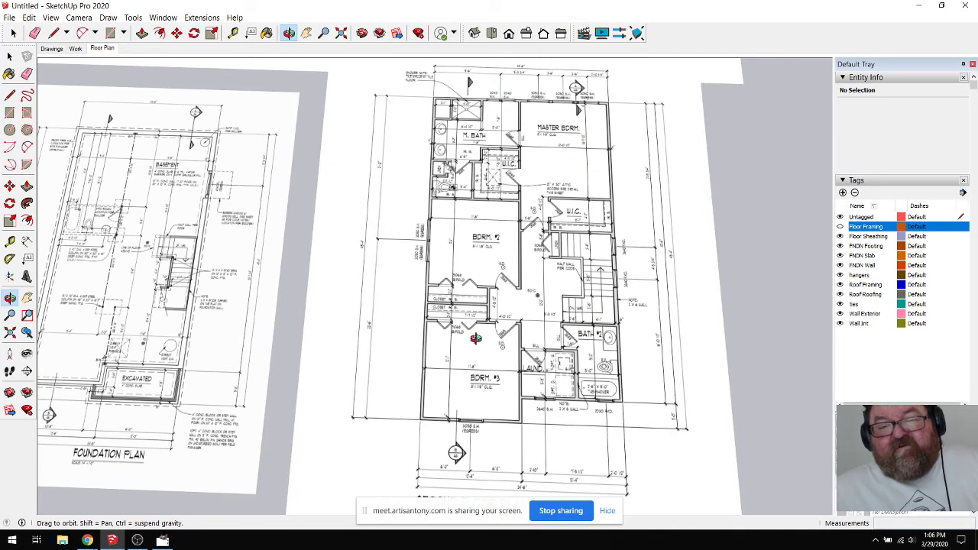
scroll(590, 306, up, 1)
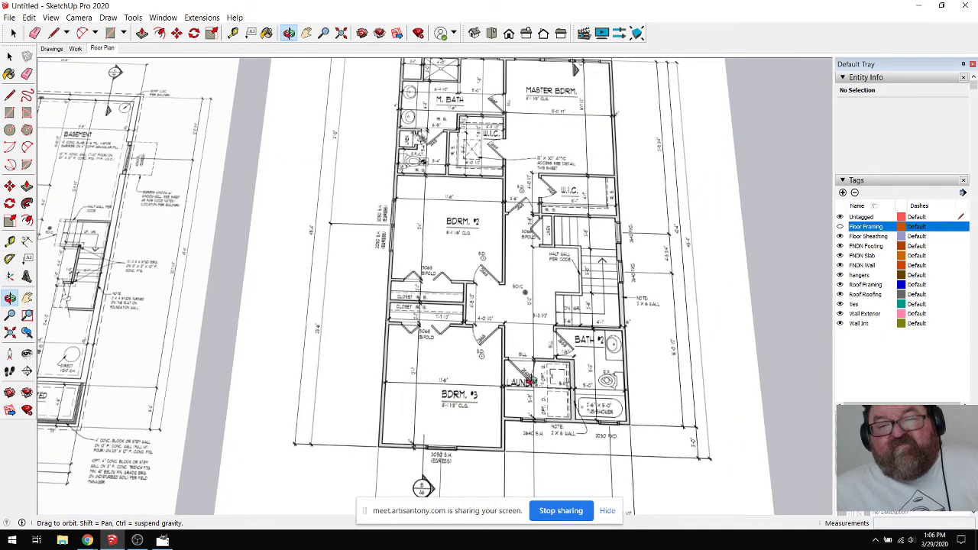
scroll(496, 420, down, 1)
scroll(533, 253, up, 1)
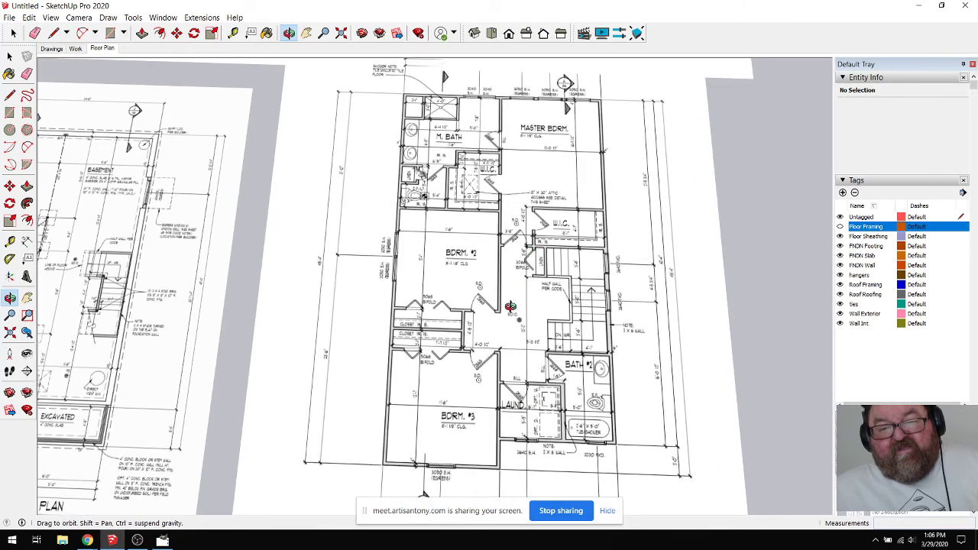
drag(508, 314, 515, 318)
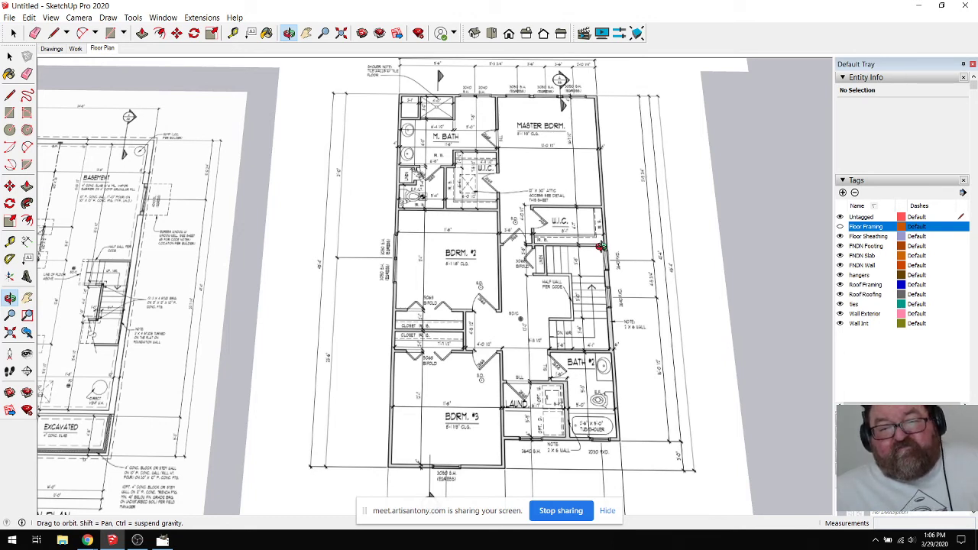
Step: Inspect the house model from above and check its position and proportions against the foundation and second floor plans
scroll(641, 279, down, 10)
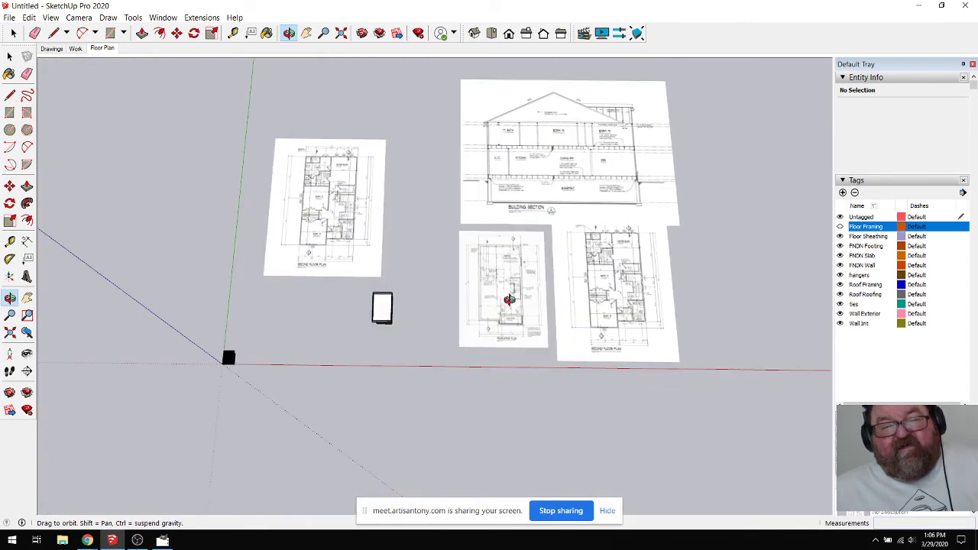
scroll(393, 299, up, 8)
scroll(372, 329, up, 5)
drag(375, 352, 346, 306)
scroll(346, 307, down, 8)
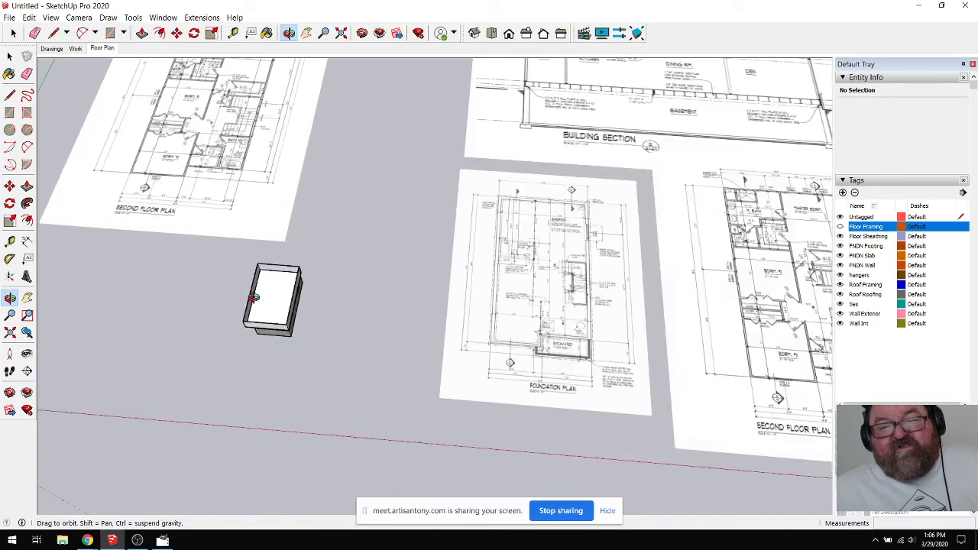
scroll(258, 282, up, 3)
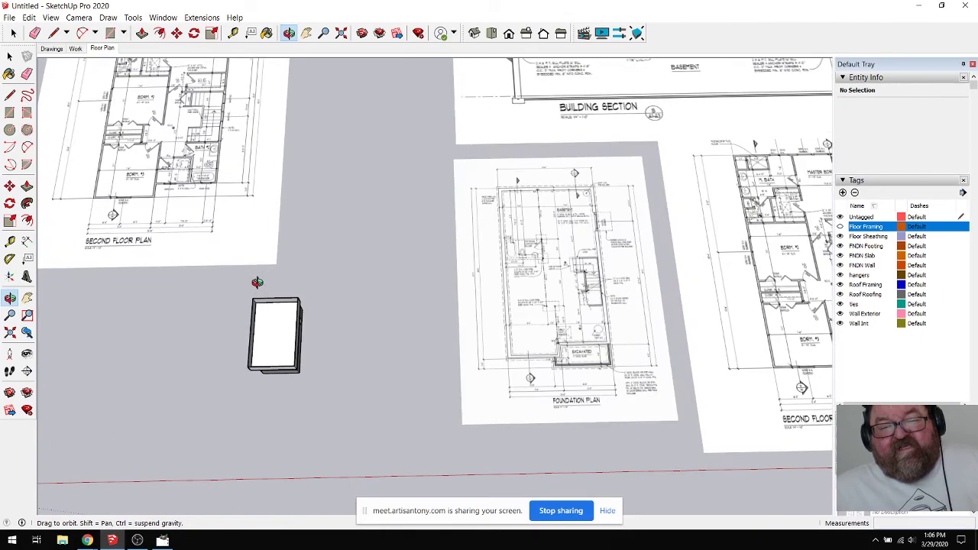
drag(479, 356, 426, 319)
scroll(176, 280, down, 3)
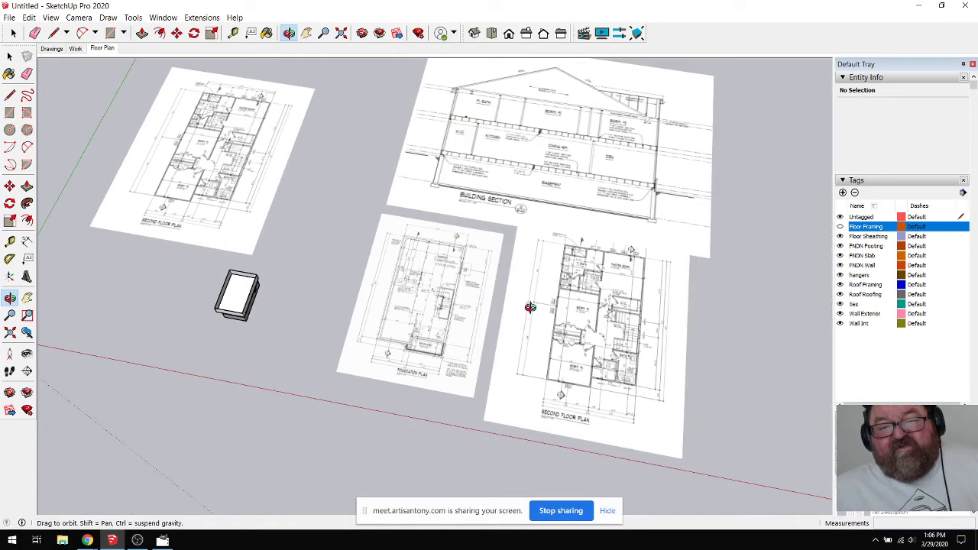
scroll(599, 299, up, 3)
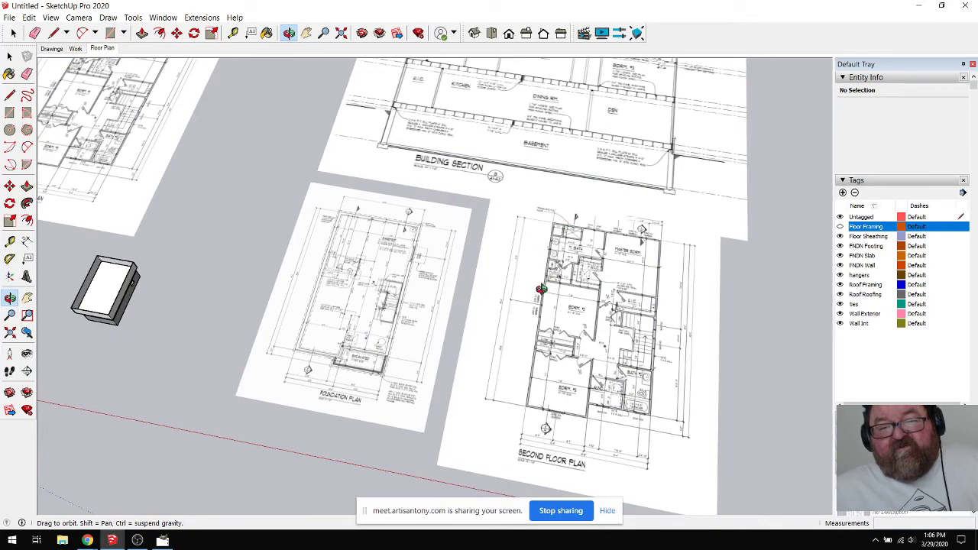
drag(586, 328, 204, 320)
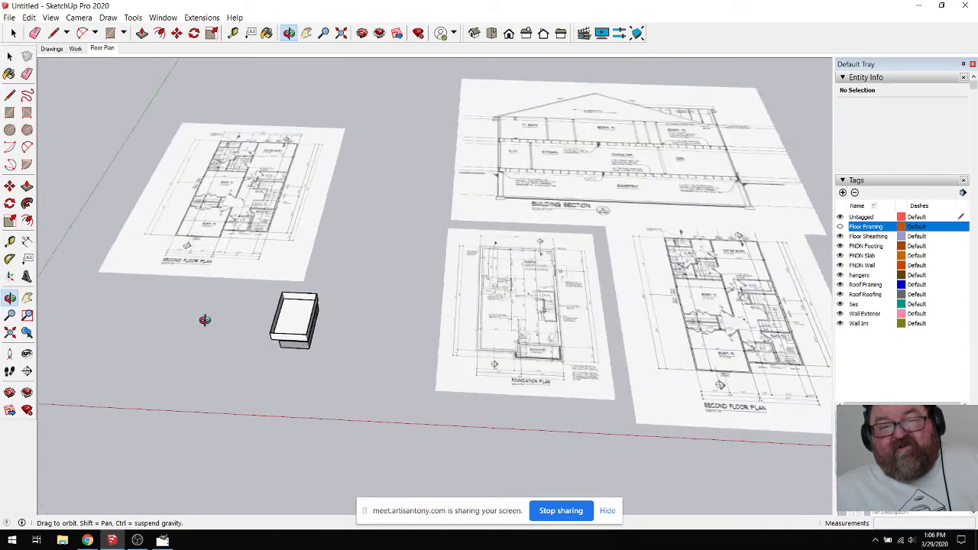
Step: Inspect the house model's exterior walls, floor deck and foundation from the front and the corner
scroll(360, 343, up, 6)
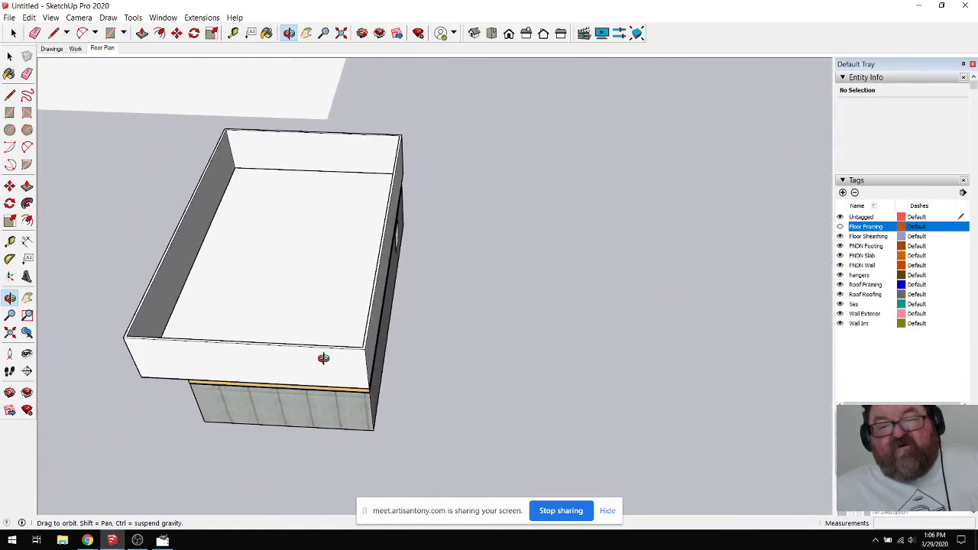
drag(324, 359, 352, 295)
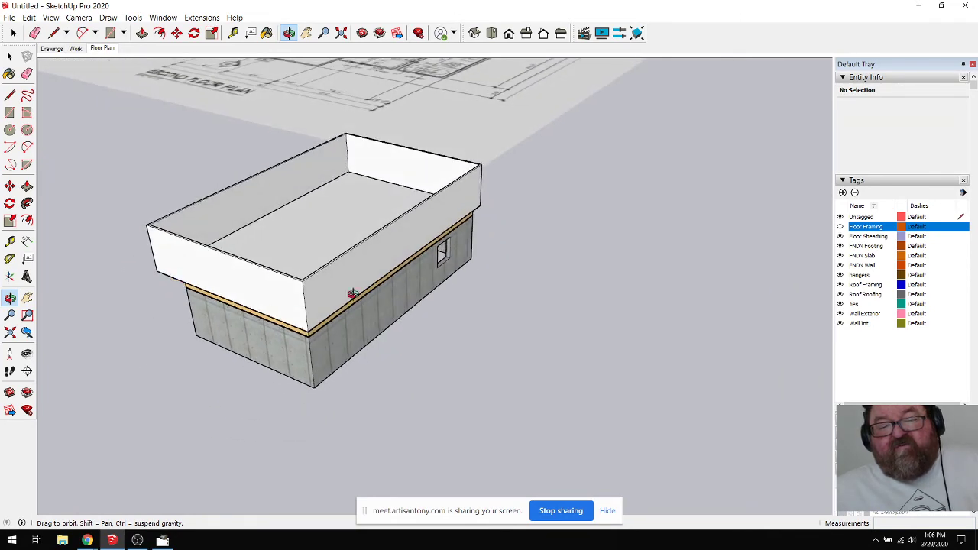
drag(245, 305, 321, 316)
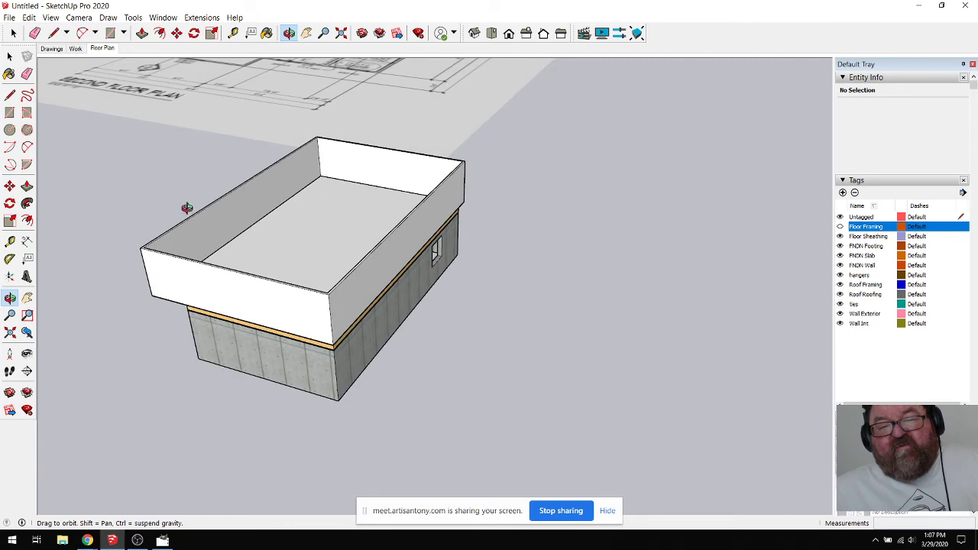
drag(243, 284, 216, 359)
Step: Review the overall layout of the drawing sheets with the house model beside them
scroll(135, 323, down, 5)
scroll(134, 321, down, 2)
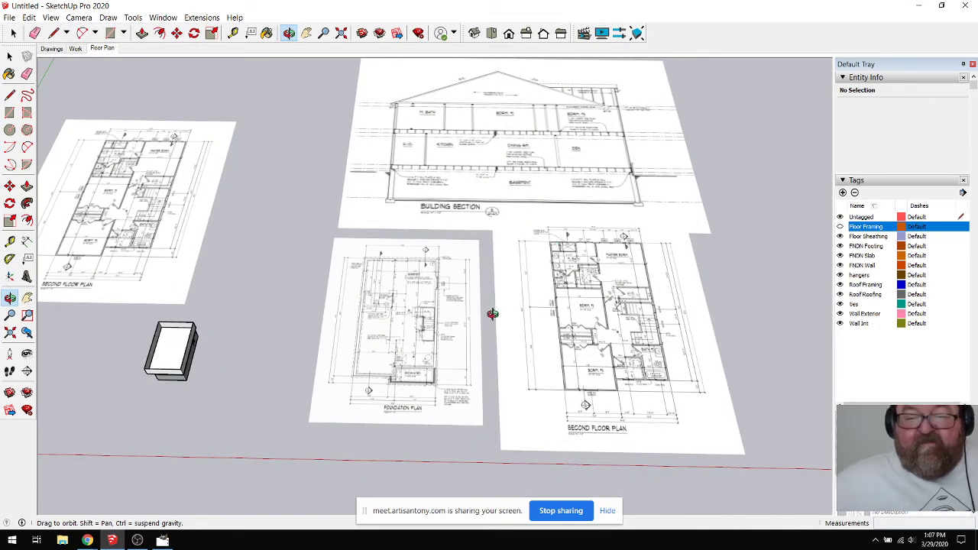
drag(496, 303, 499, 310)
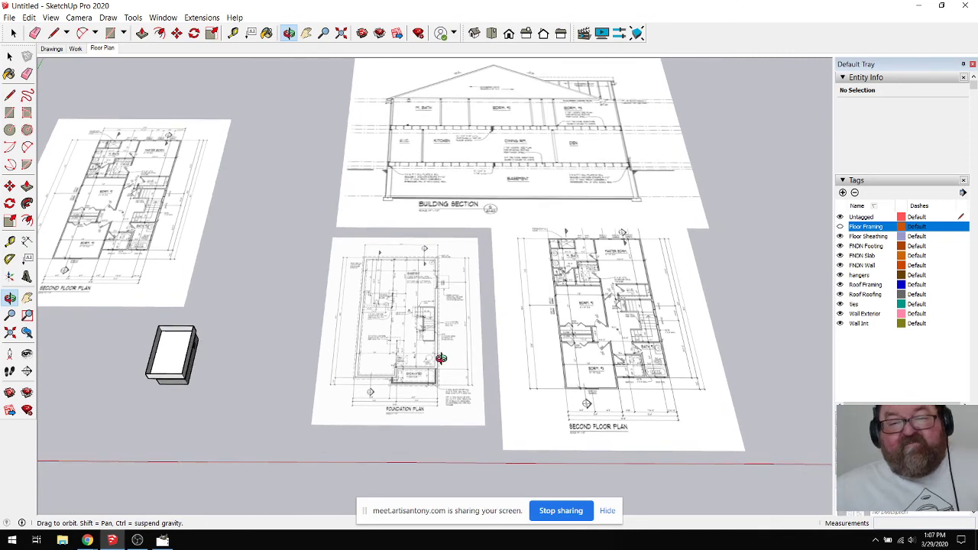
scroll(436, 354, down, 2)
drag(430, 349, 373, 371)
scroll(250, 346, up, 3)
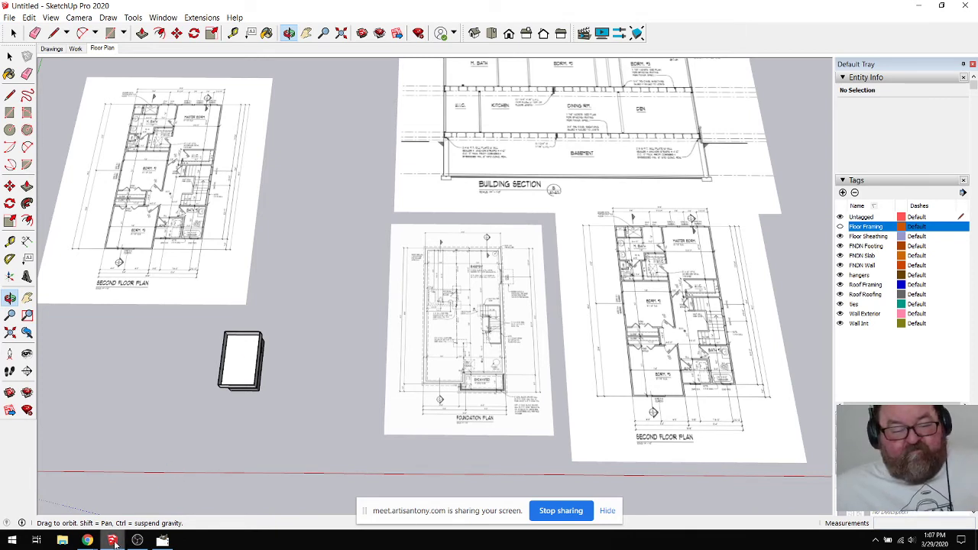
Step: Switch to Chrome and check the YouTube live stream dashboard and its chat alongside the Artisan Meet class
mouse_move(101, 539)
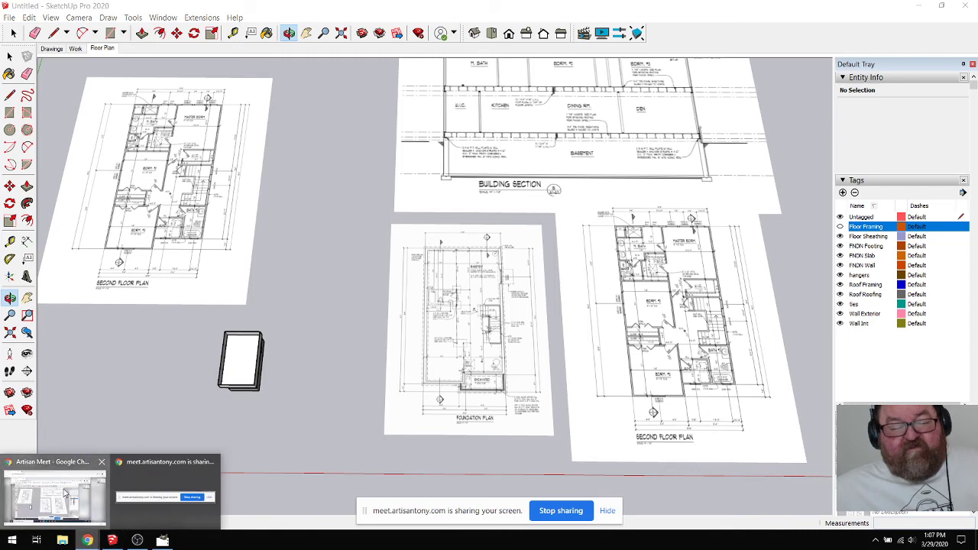
click(55, 492)
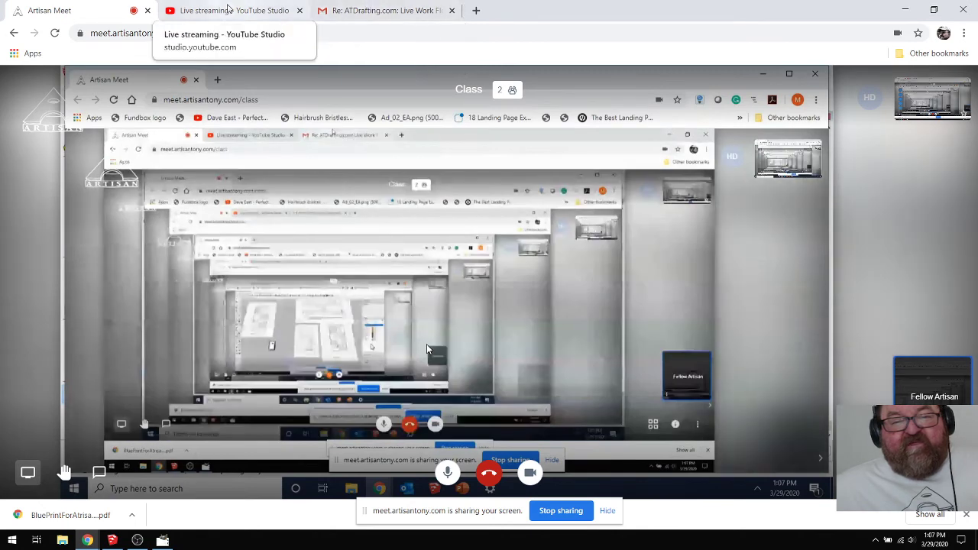
click(227, 9)
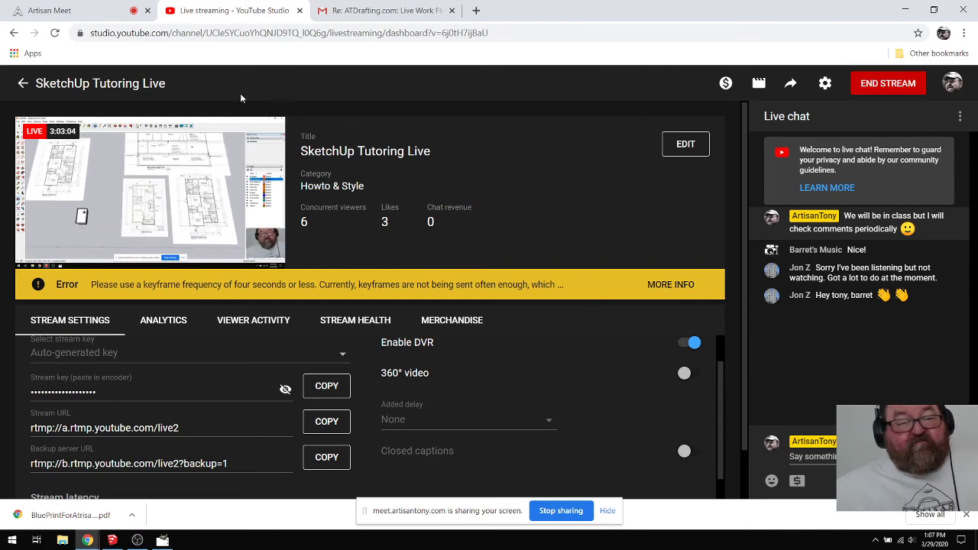
click(84, 8)
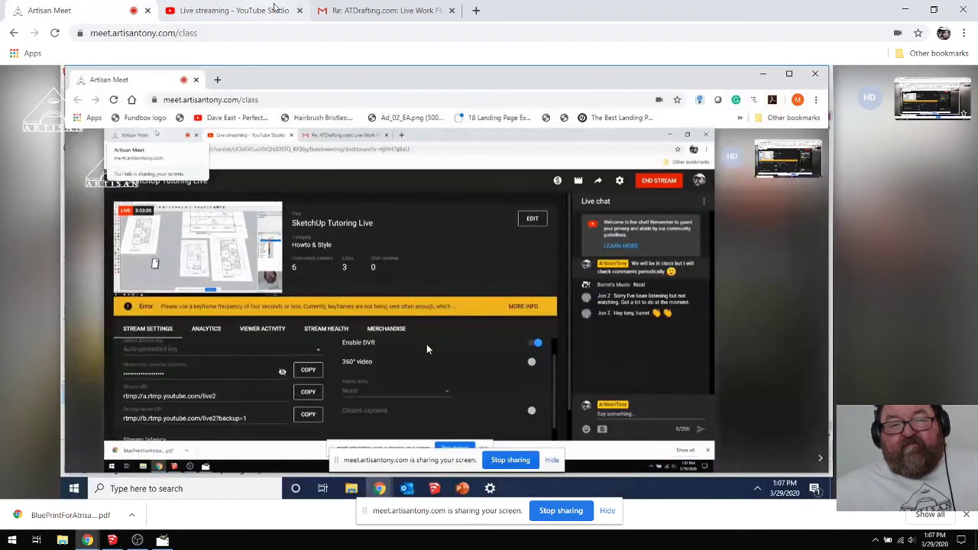
click(269, 9)
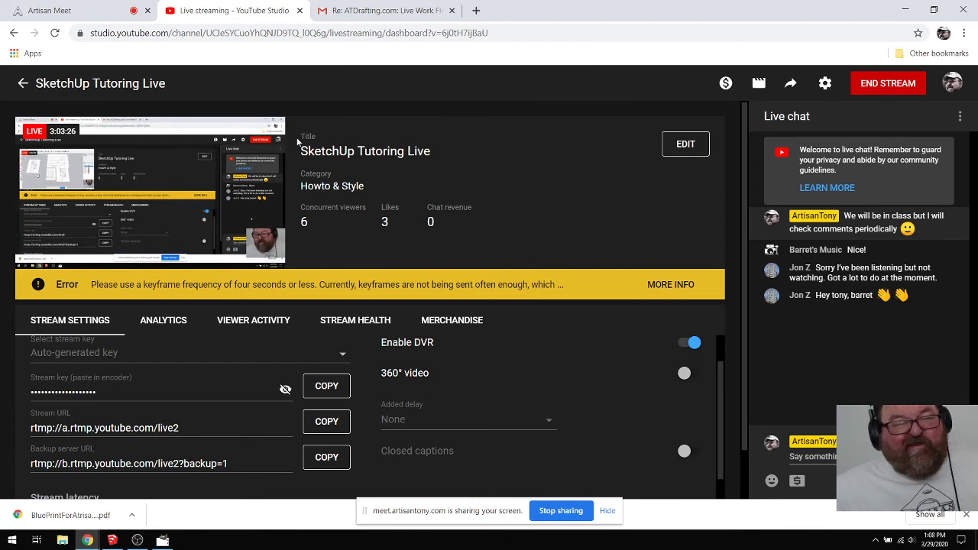
click(105, 10)
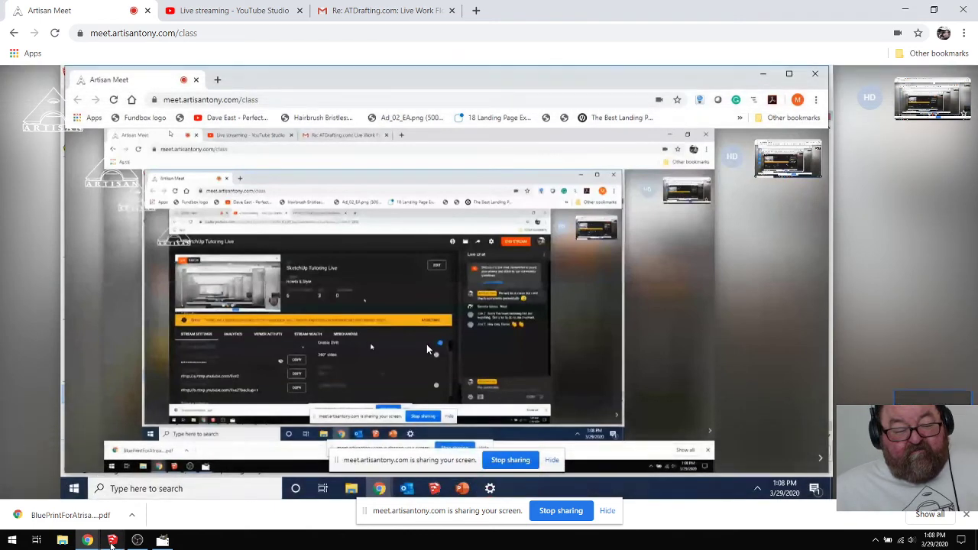
Step: Switch back to SketchUp Pro and review the house model up close and beside the drawing sheets
click(112, 540)
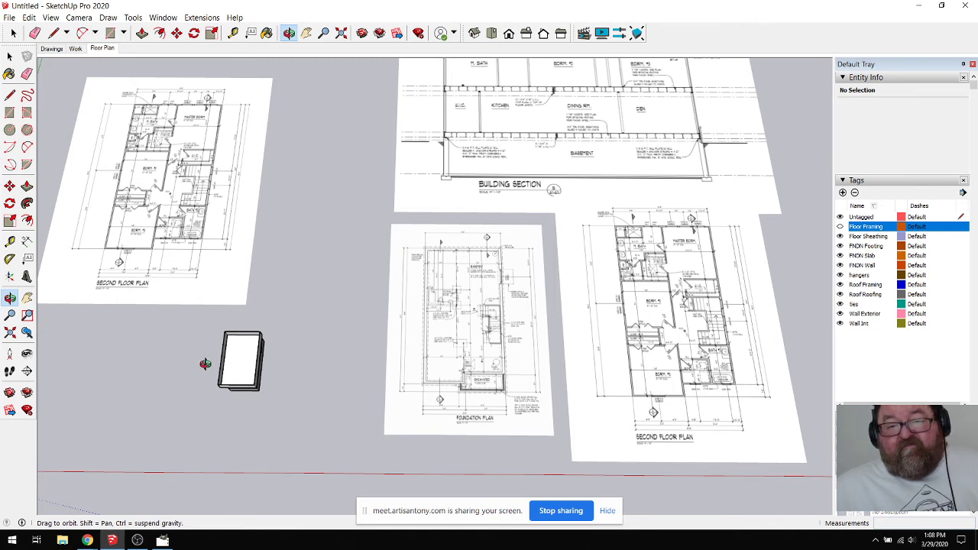
scroll(237, 375, up, 8)
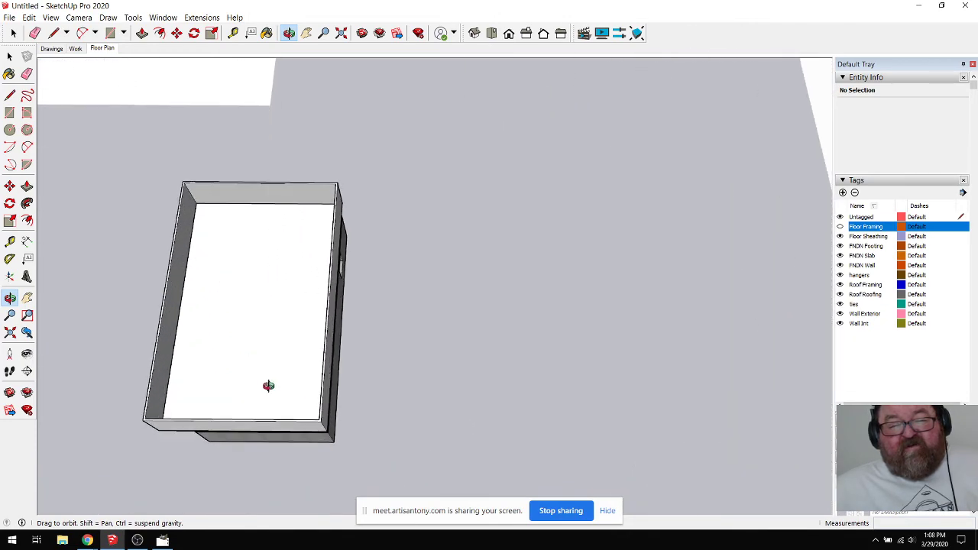
scroll(248, 382, down, 10)
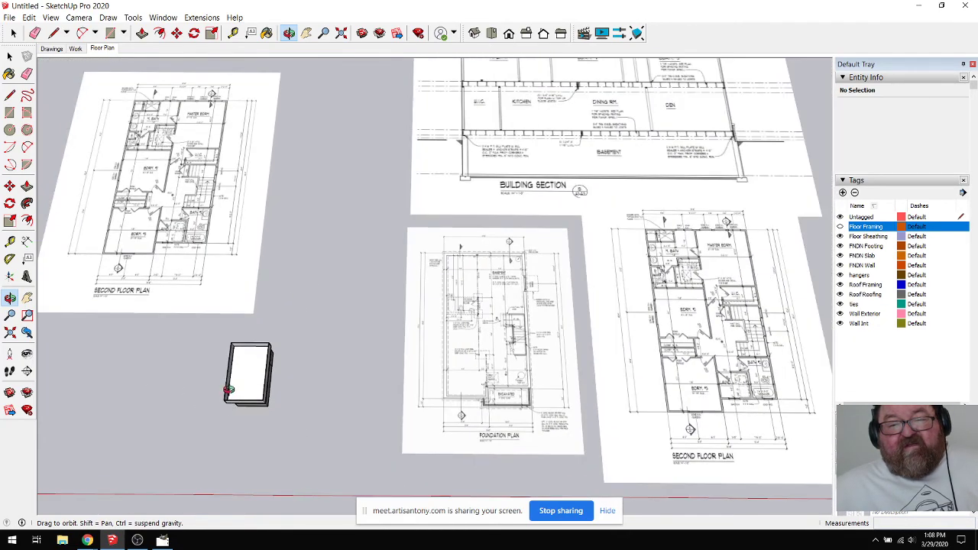
scroll(229, 390, down, 3)
drag(243, 374, 253, 309)
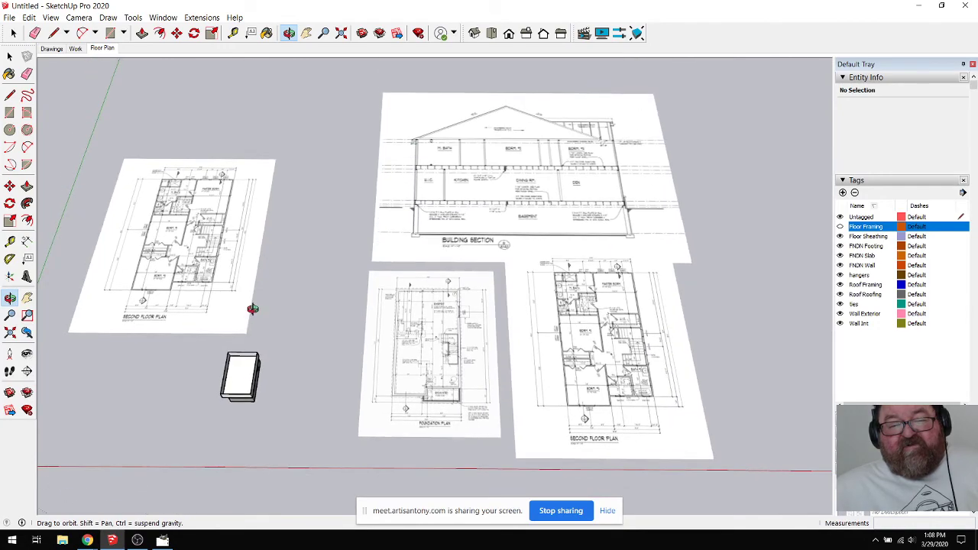
scroll(218, 389, up, 6)
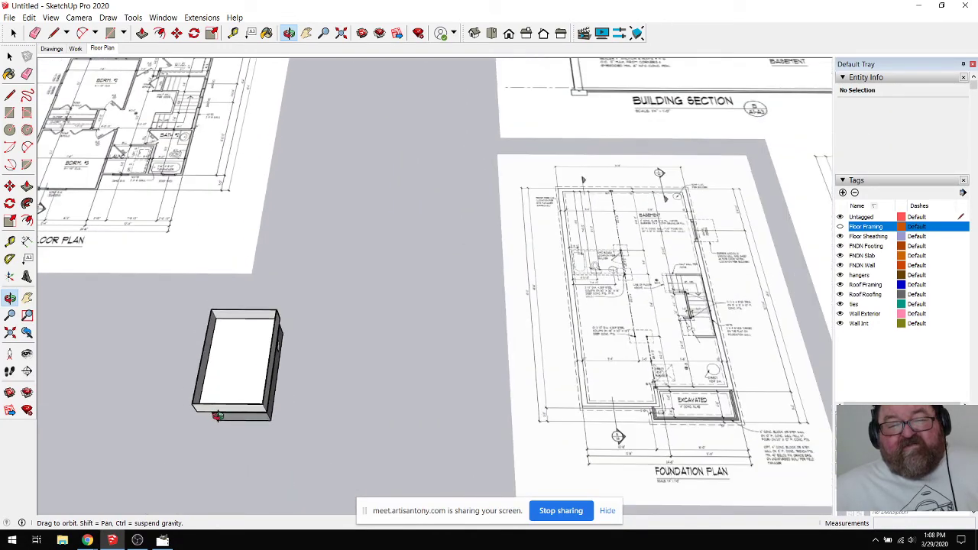
scroll(217, 415, down, 5)
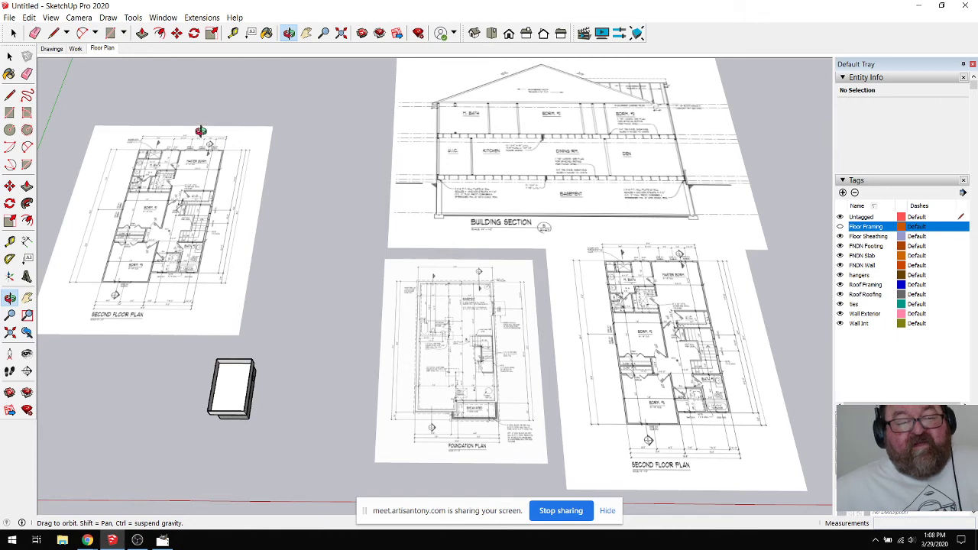
Step: Switch to Chrome and search Google for "sketchup for web" in a new tab
mouse_move(88, 541)
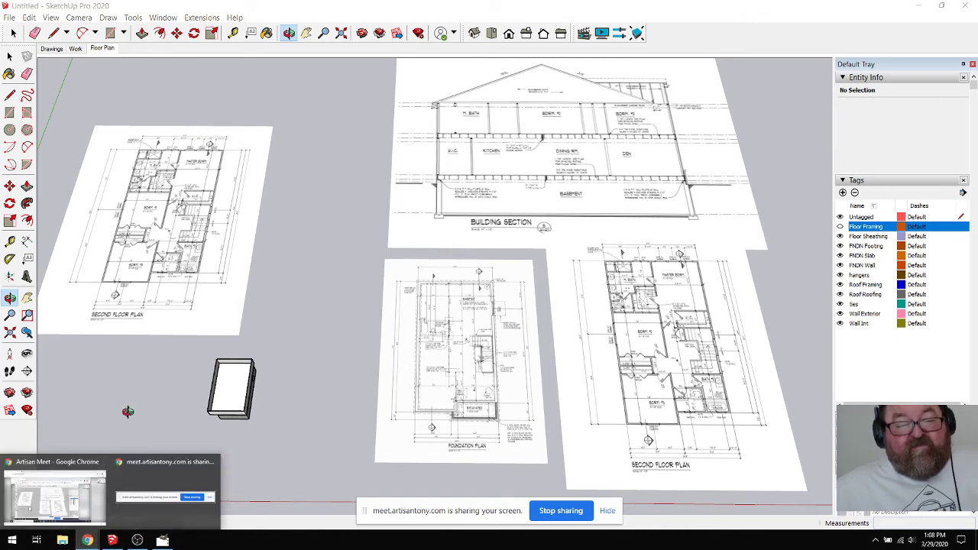
click(54, 495)
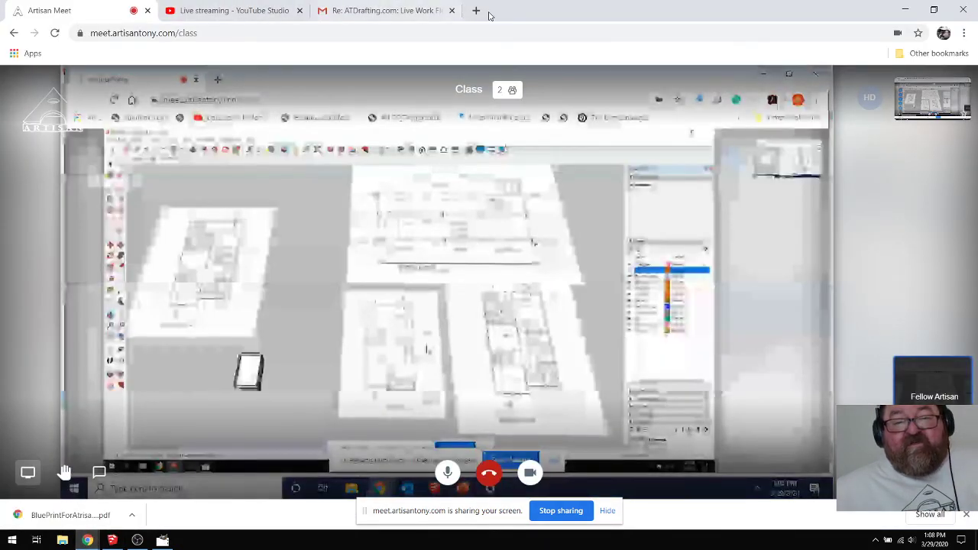
click(475, 11)
click(457, 258)
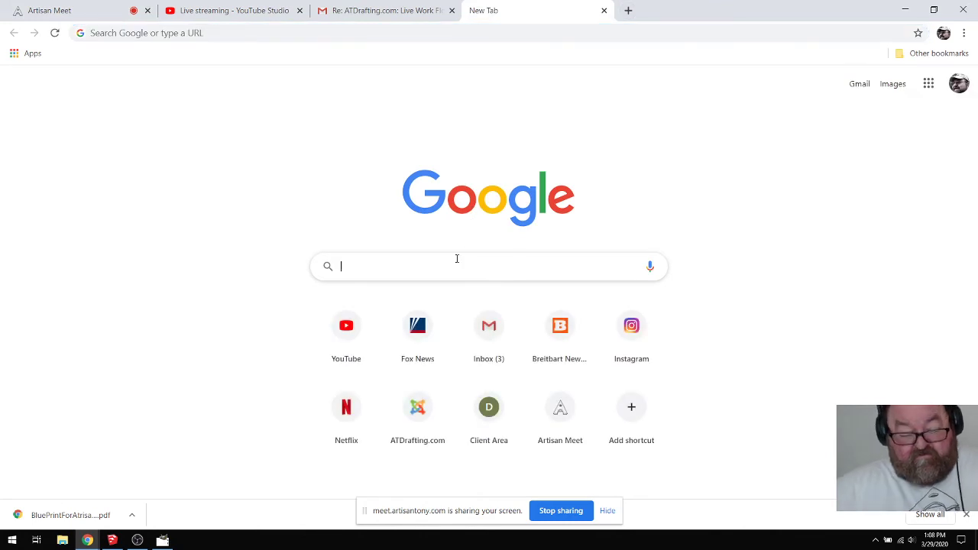
text(sketchup)
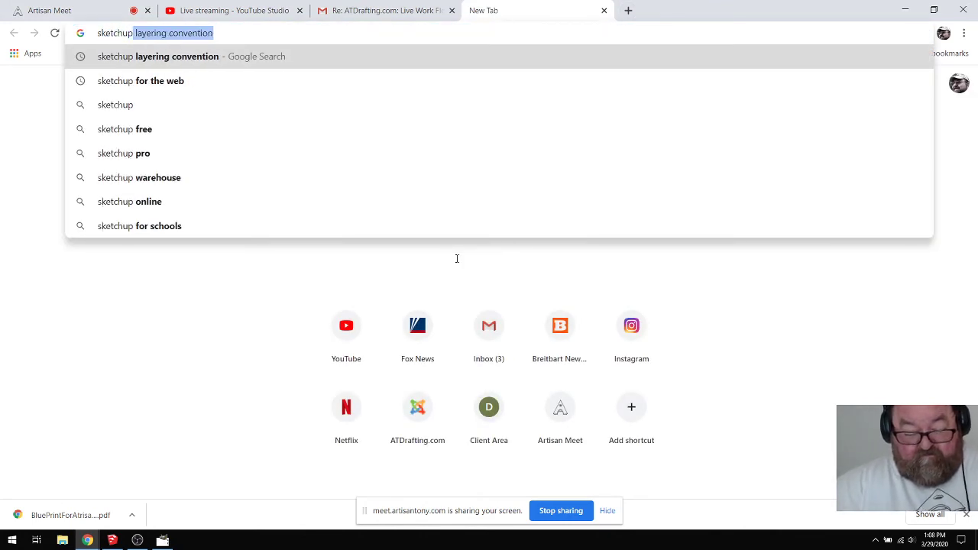
text( for web)
key(Return)
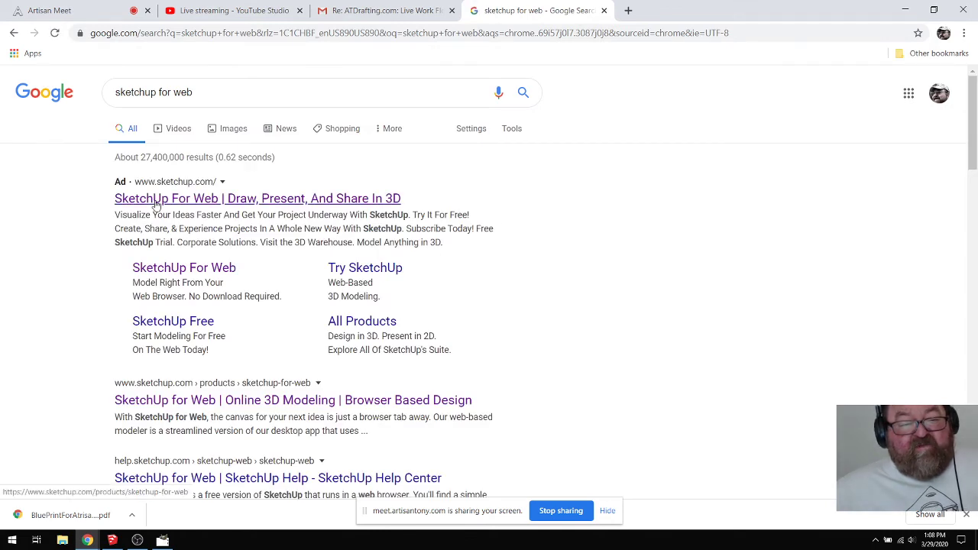
Step: Open SketchUp for Web from the search results, agree to the terms of service and start a new model
click(152, 201)
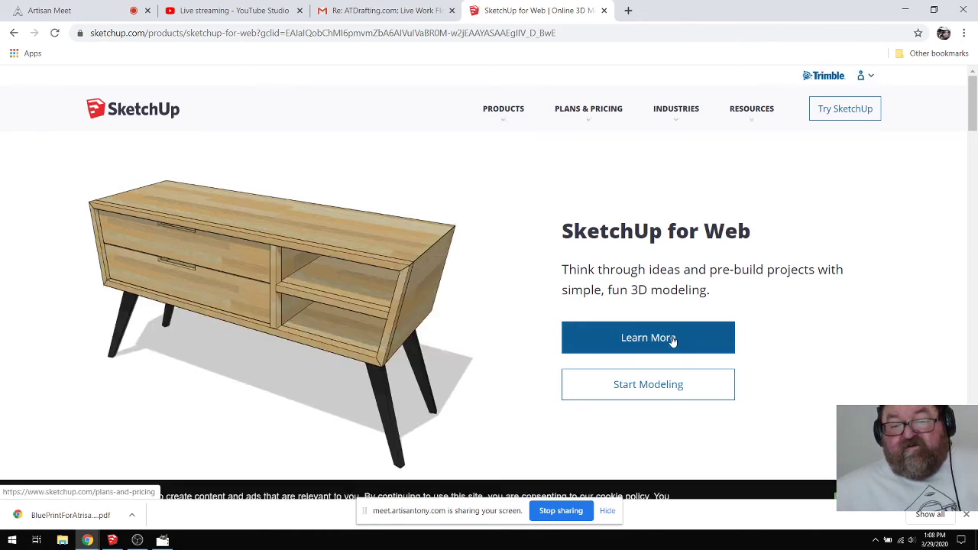
click(656, 388)
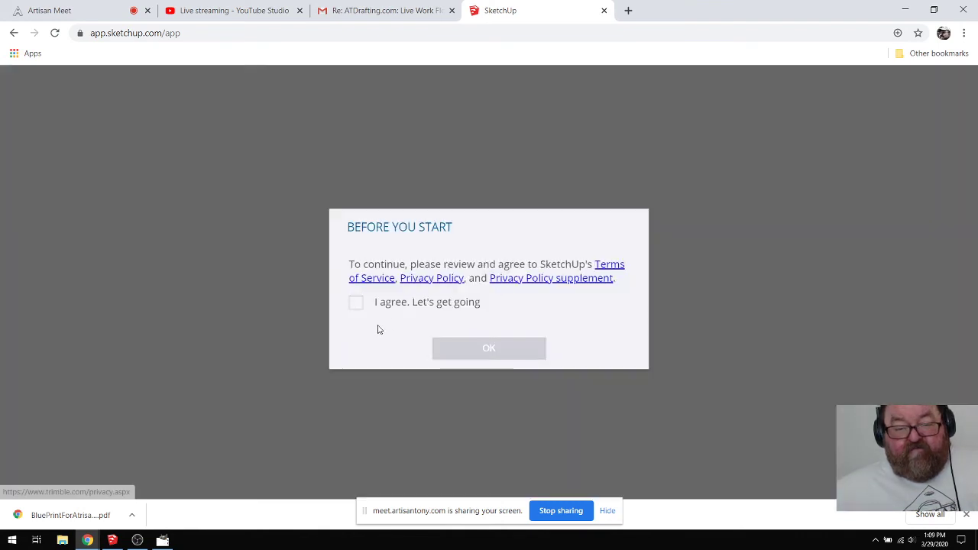
click(355, 304)
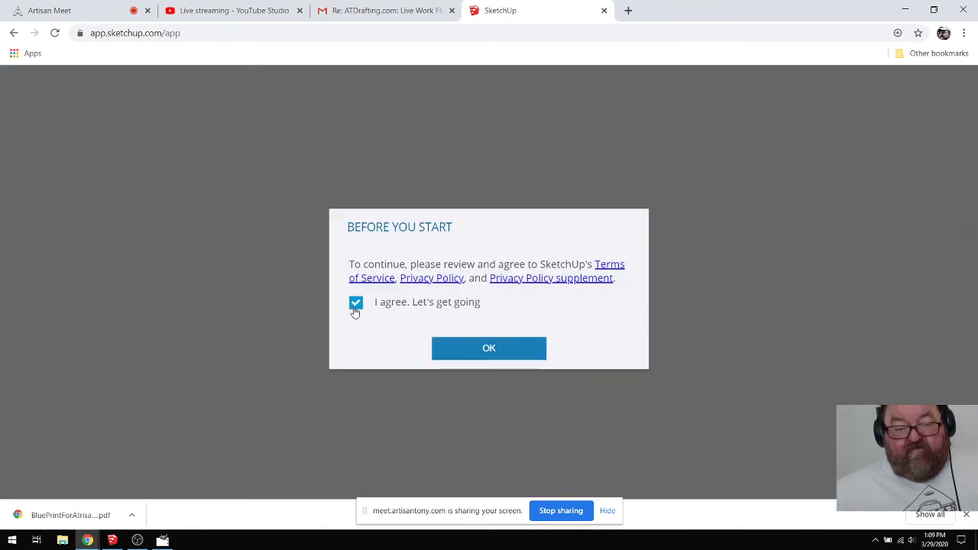
click(488, 349)
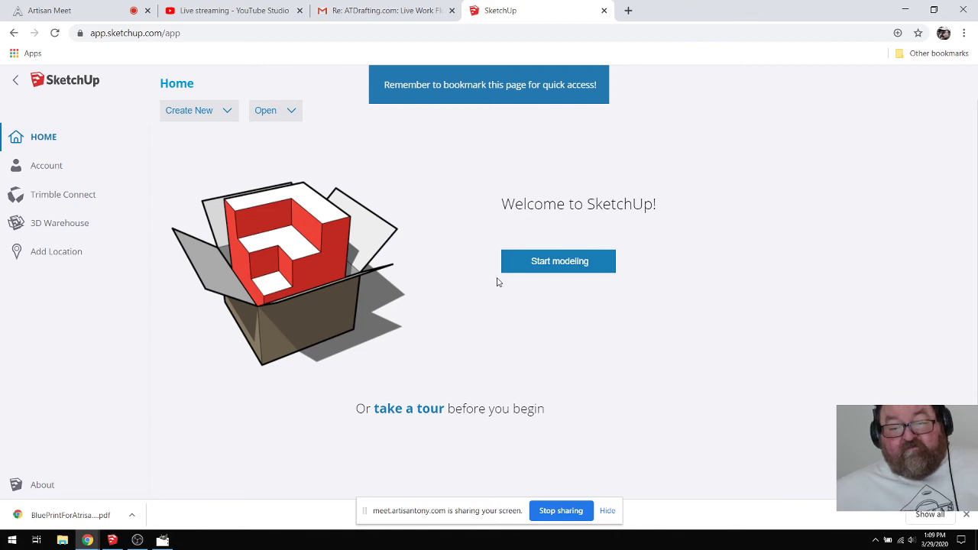
click(581, 266)
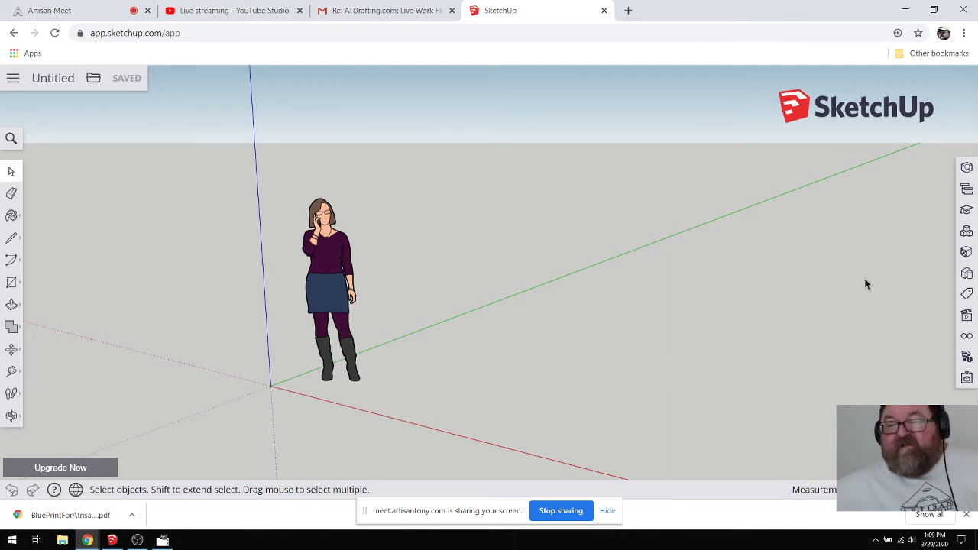
Step: Explore the web modeler's Orbit, Move and Push/Pull tool groups and view the default scale figure from different distances
scroll(410, 317, down, 2)
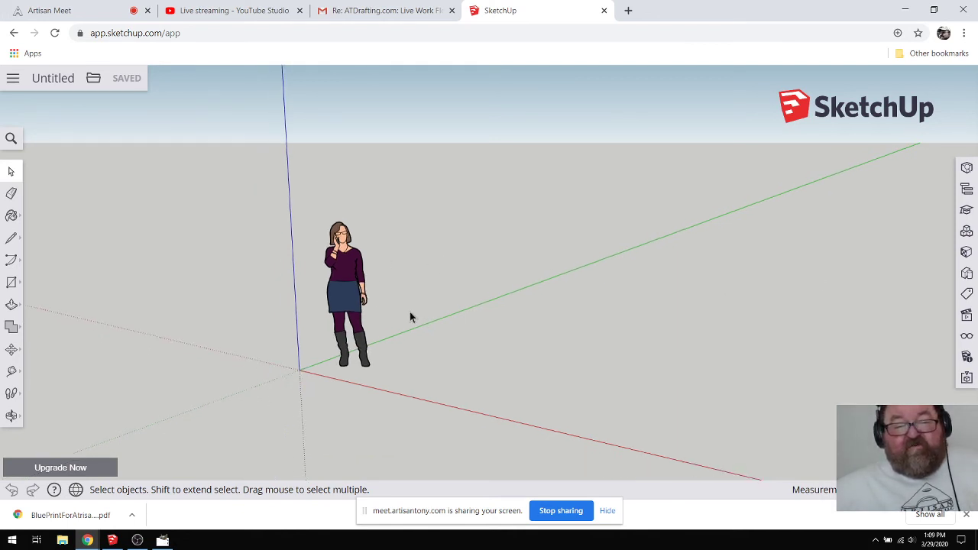
click(12, 415)
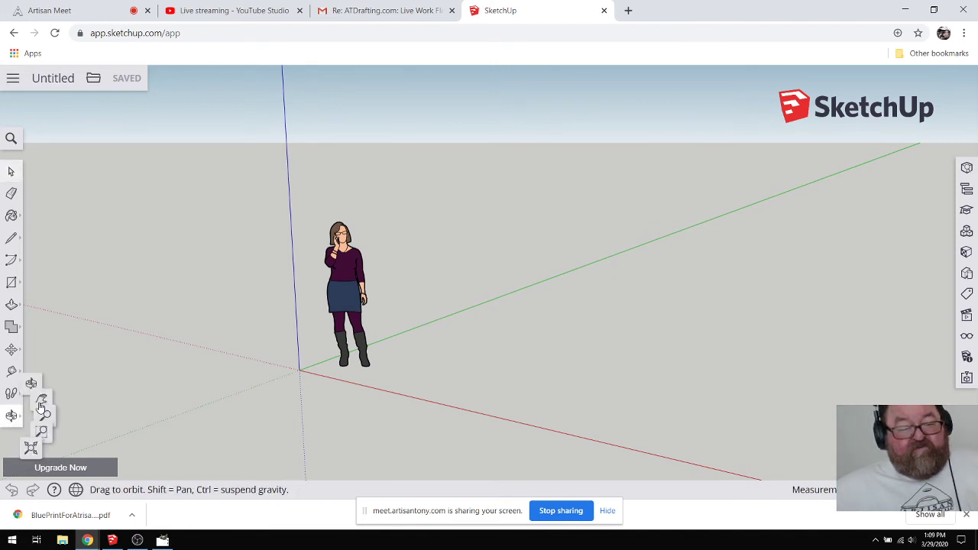
drag(320, 352, 392, 334)
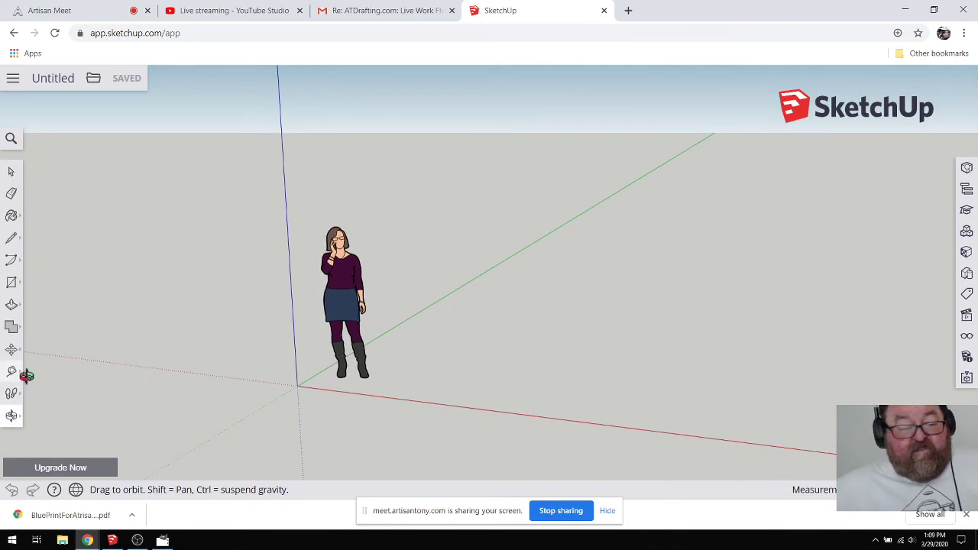
click(12, 350)
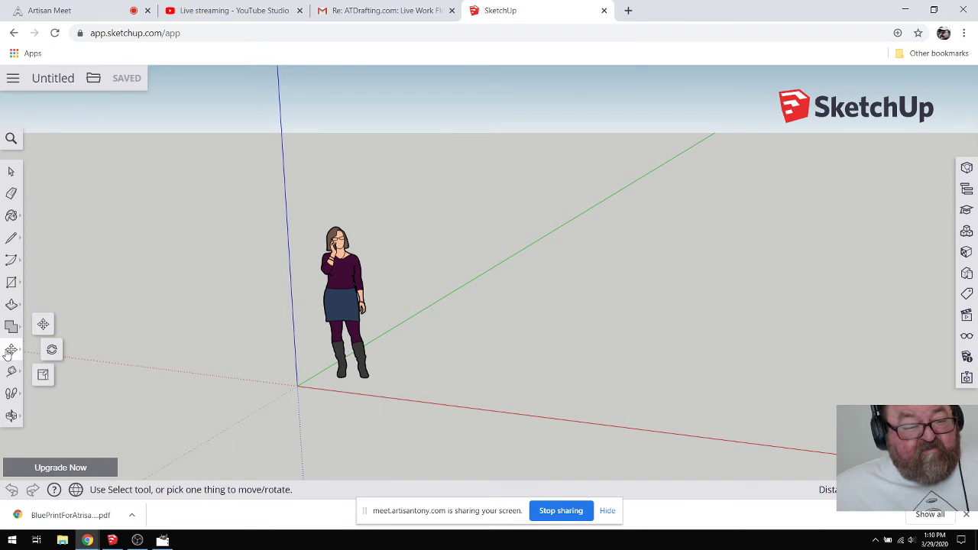
click(11, 305)
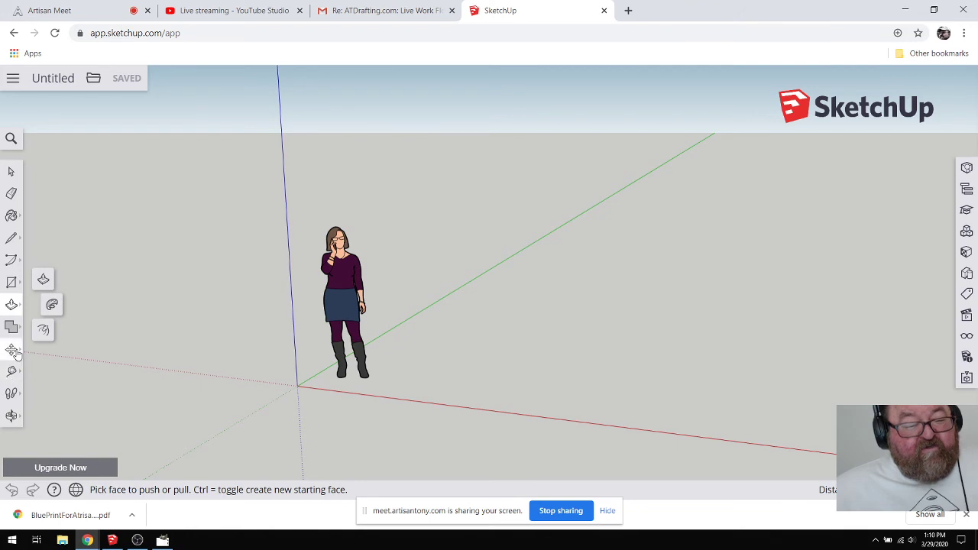
mouse_move(14, 352)
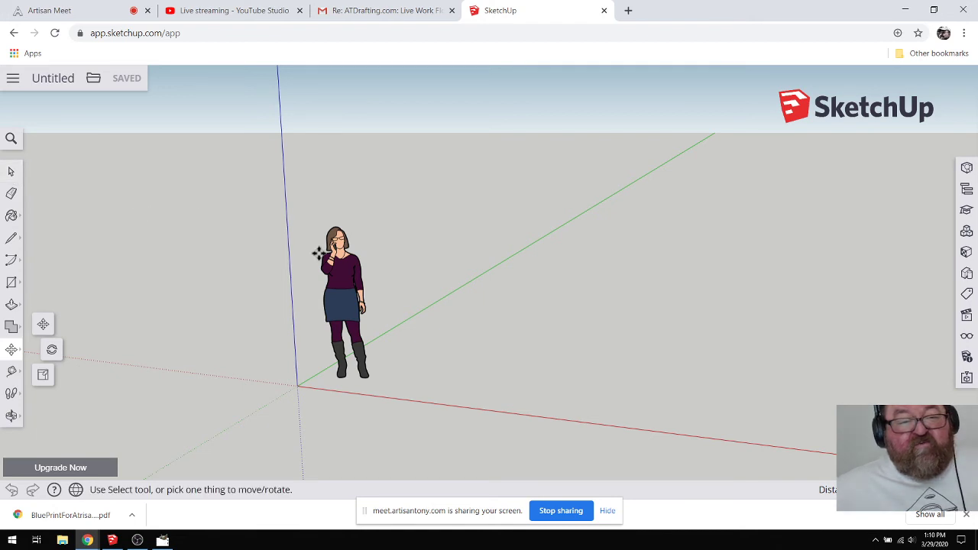
scroll(253, 306, down, 2)
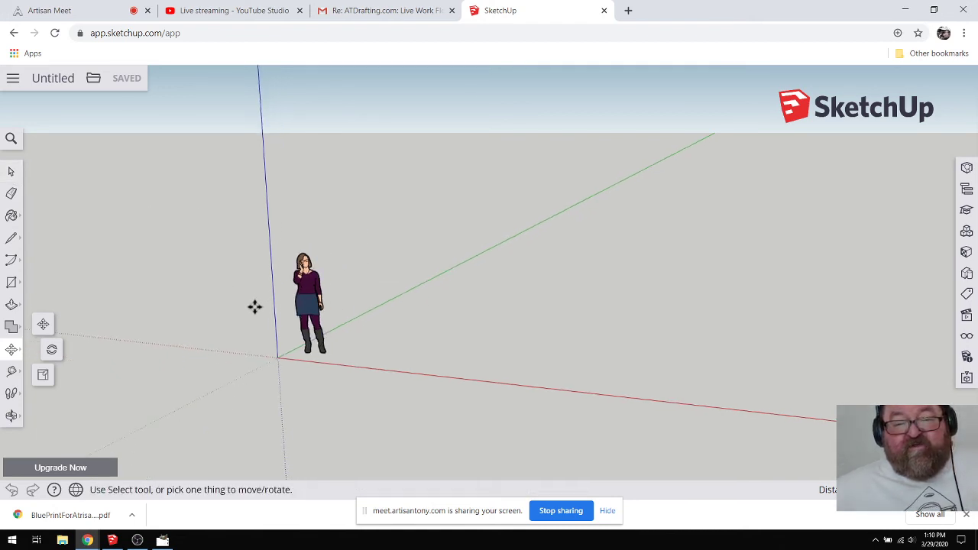
scroll(427, 338, up, 3)
scroll(344, 323, down, 1)
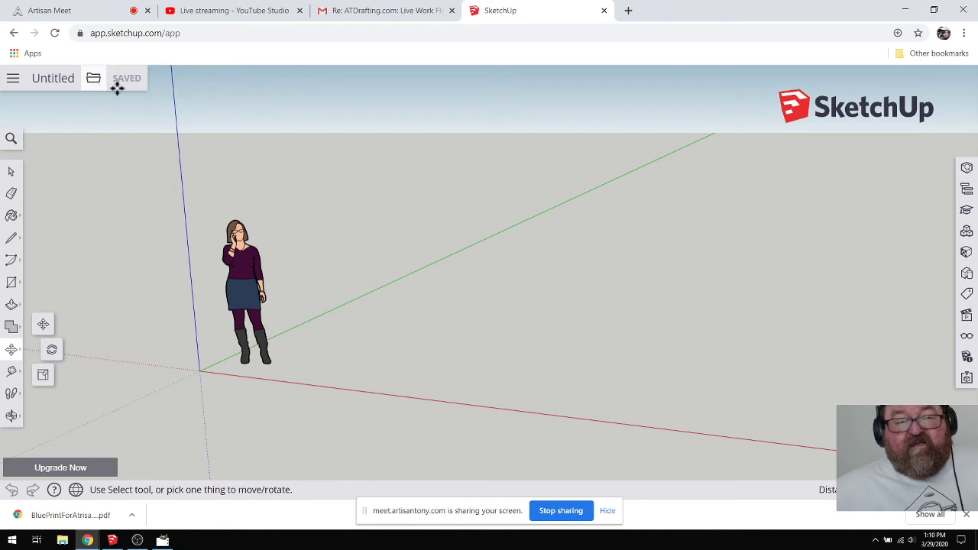
Step: Look at the web modeler's Components section with its 3D Warehouse search, and close it
click(967, 233)
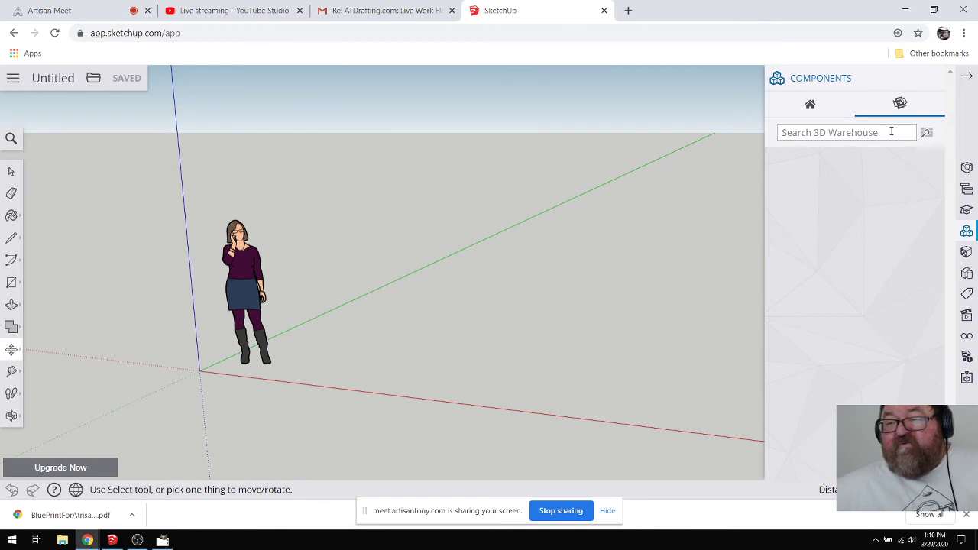
click(710, 28)
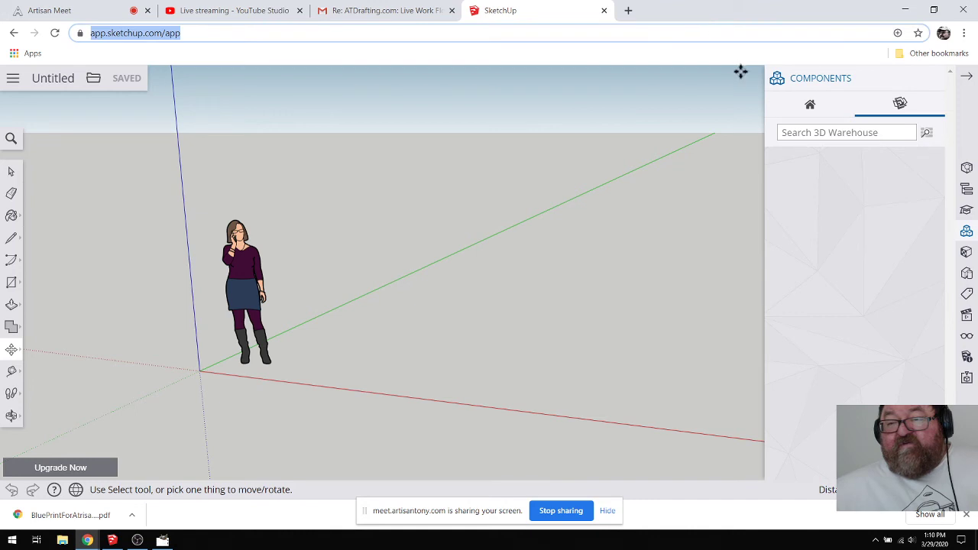
click(966, 76)
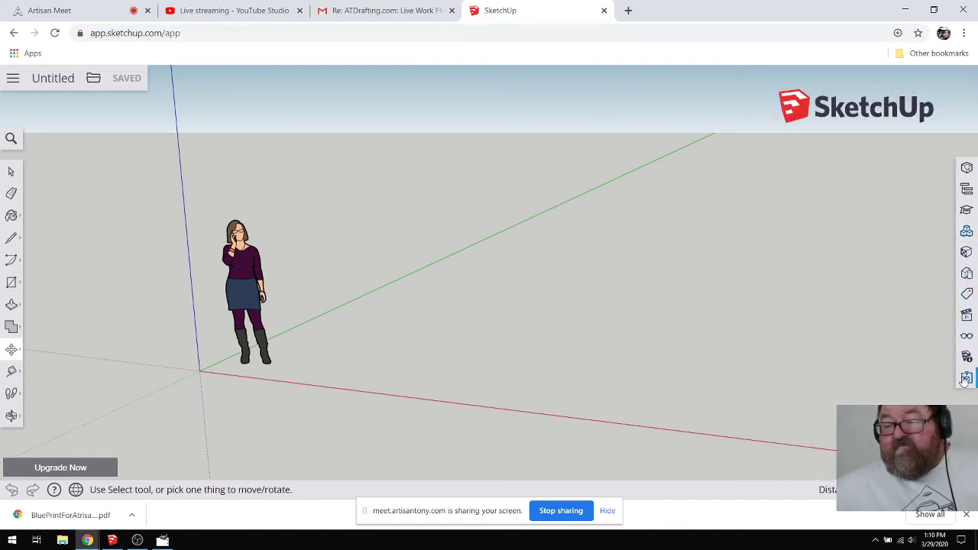
Step: Close the SketchUp for Web page and minimize Chrome and SketchUp Pro to show the desktop
click(604, 11)
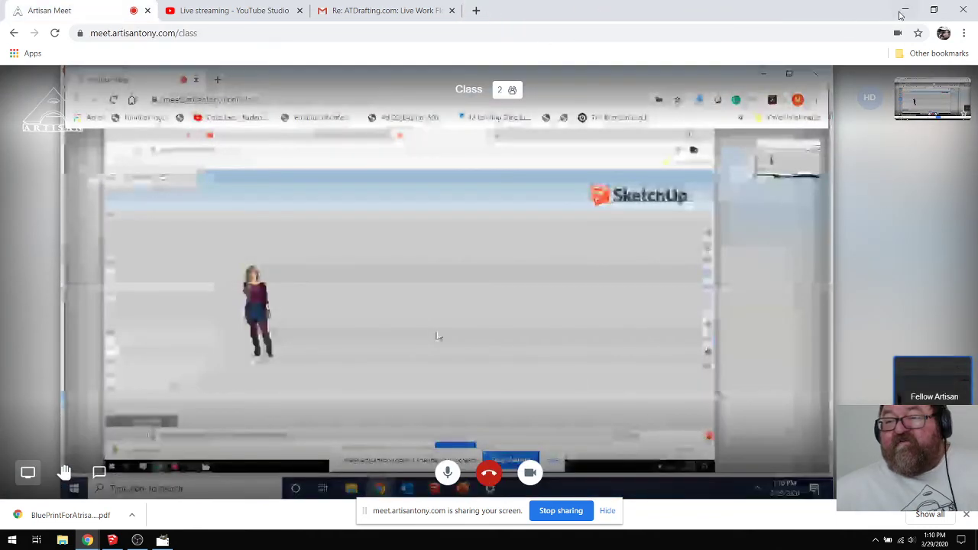
click(904, 10)
click(919, 7)
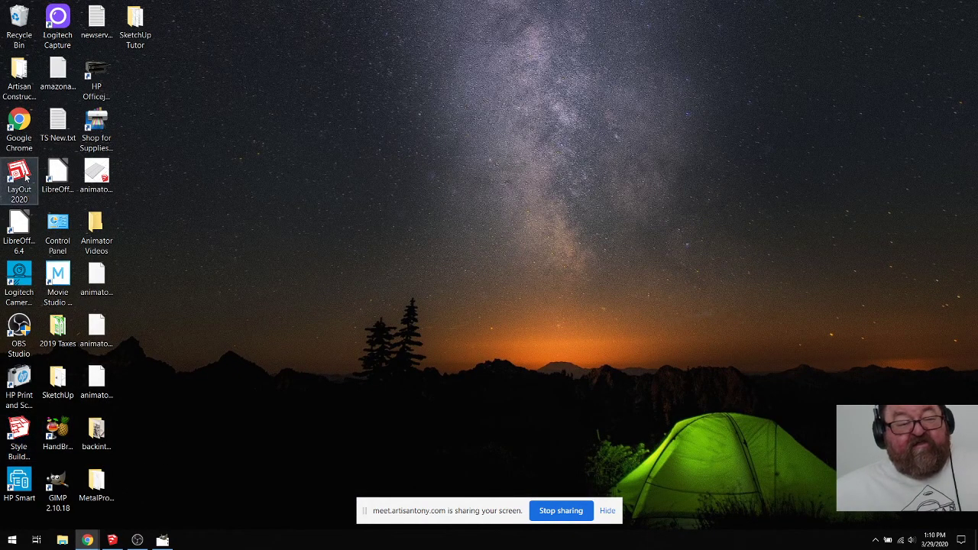
Step: Launch LayOut 2020, open the recent file ATPanelDesign and view the whole siding panel and trim sheet
double_click(27, 176)
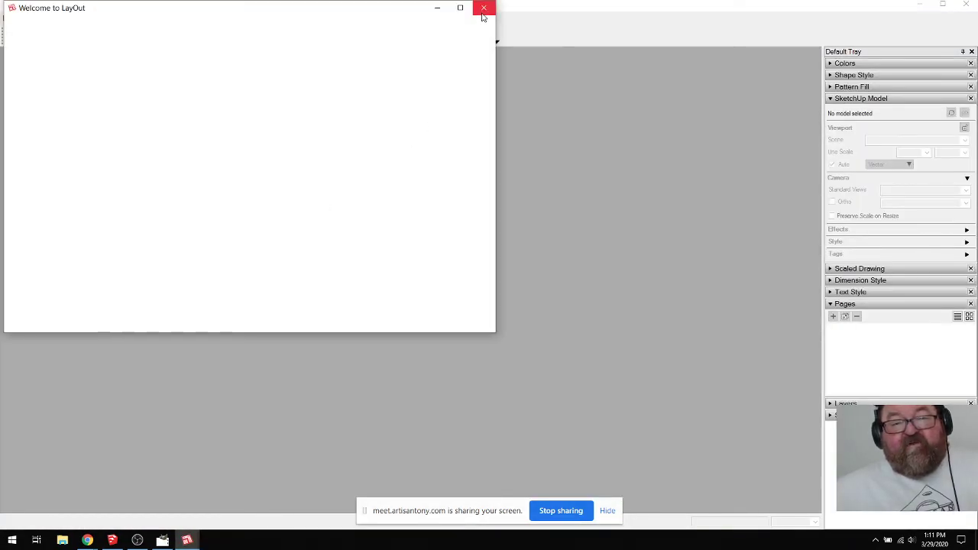
drag(336, 19, 516, 114)
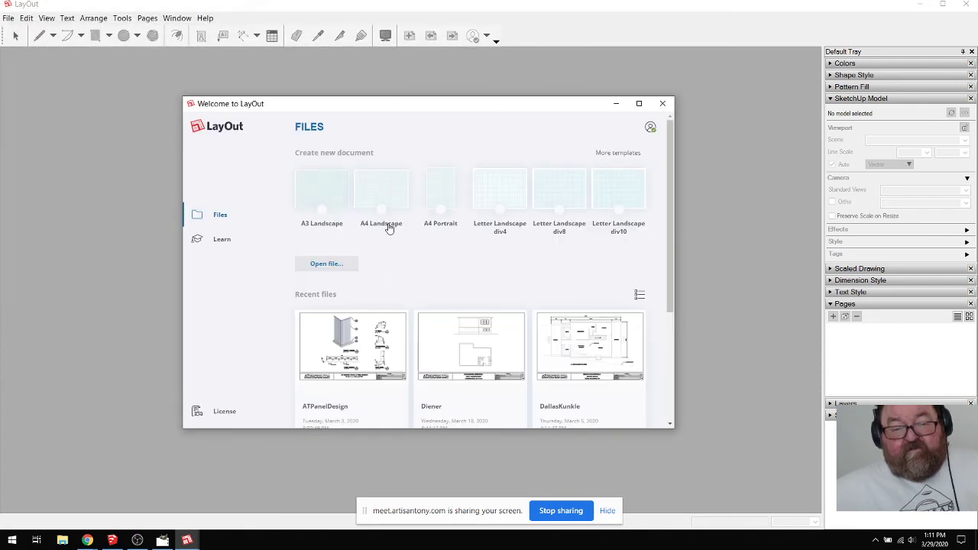
click(354, 343)
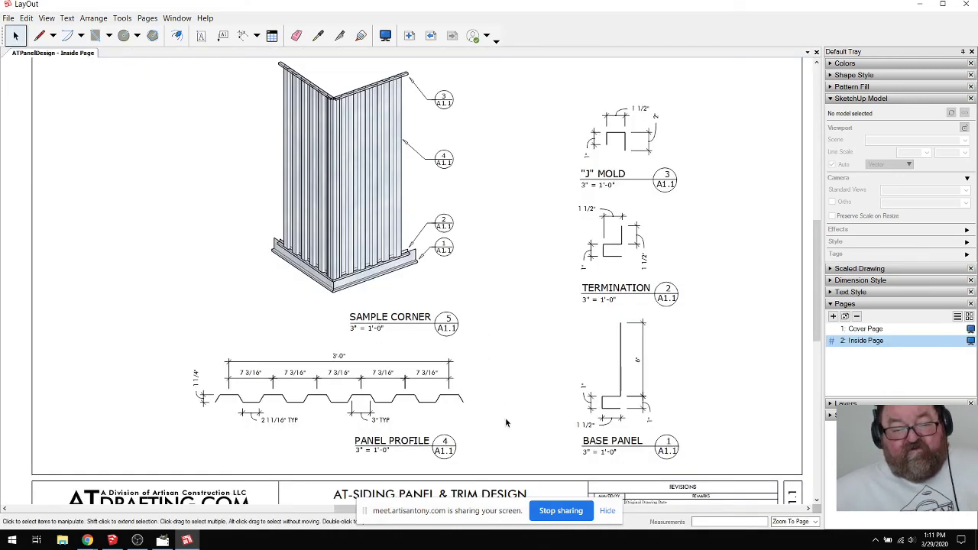
scroll(501, 419, down, 1)
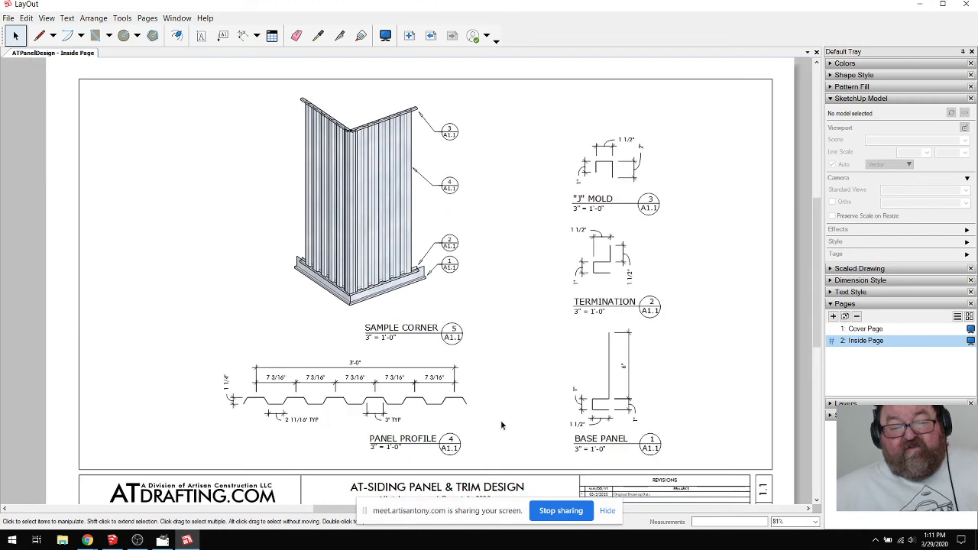
scroll(501, 420, down, 1)
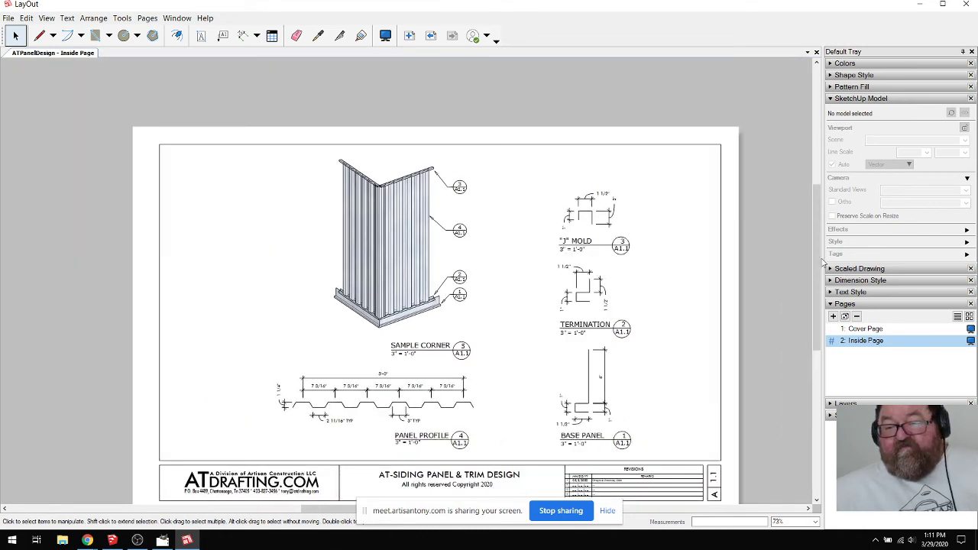
drag(819, 262, 818, 290)
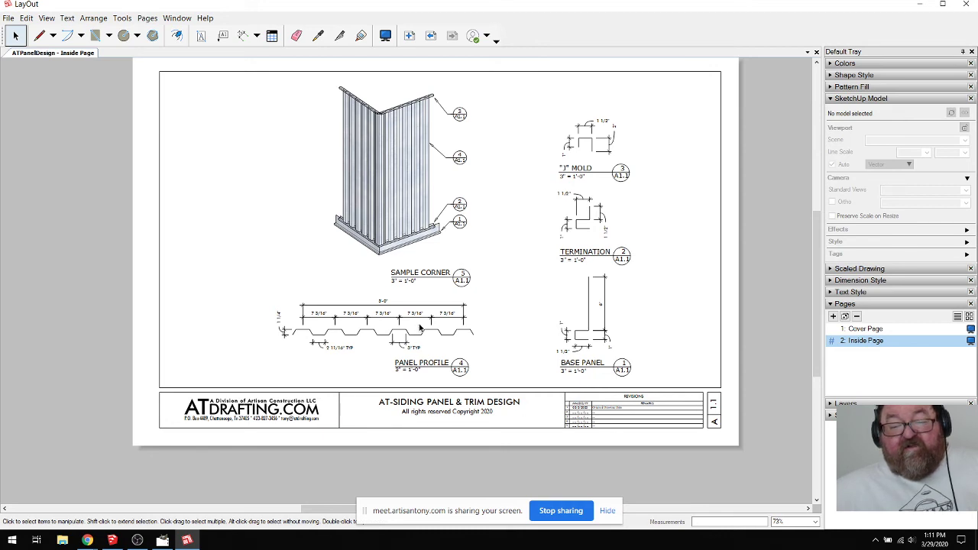
scroll(420, 327, up, 1)
scroll(386, 179, down, 1)
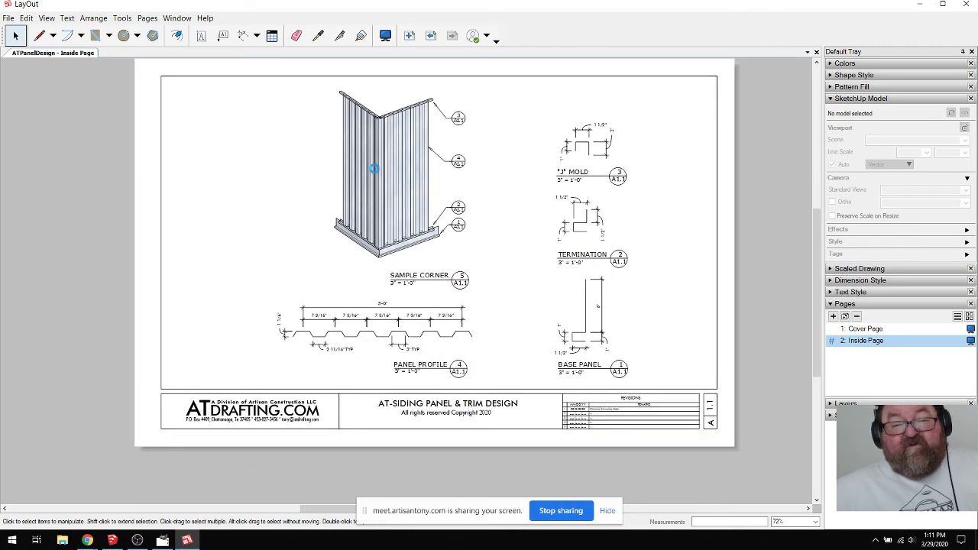
Step: Edit the 3D view of the Sample Corner viewport, orbit the panel corner to another angle, and leave the viewport
click(374, 168)
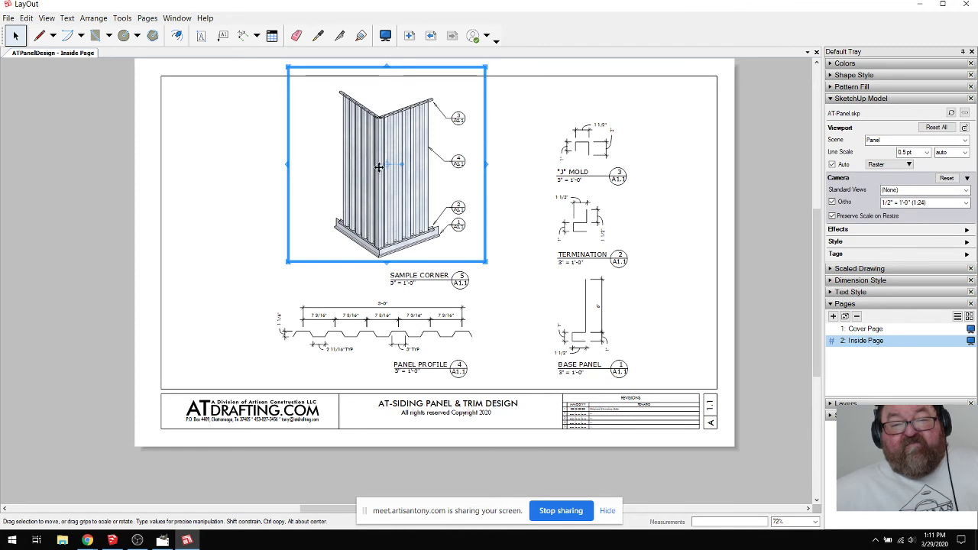
right_click(379, 167)
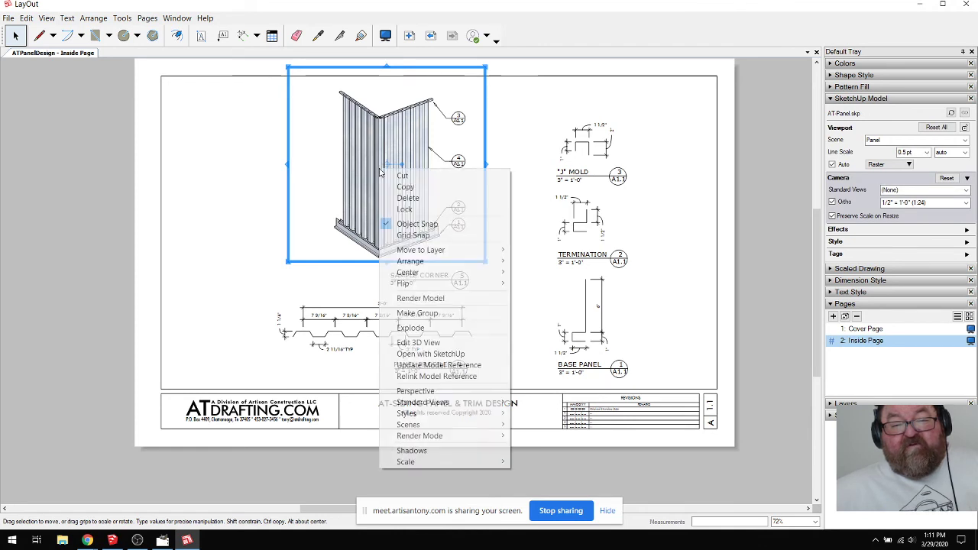
click(329, 164)
double_click(328, 165)
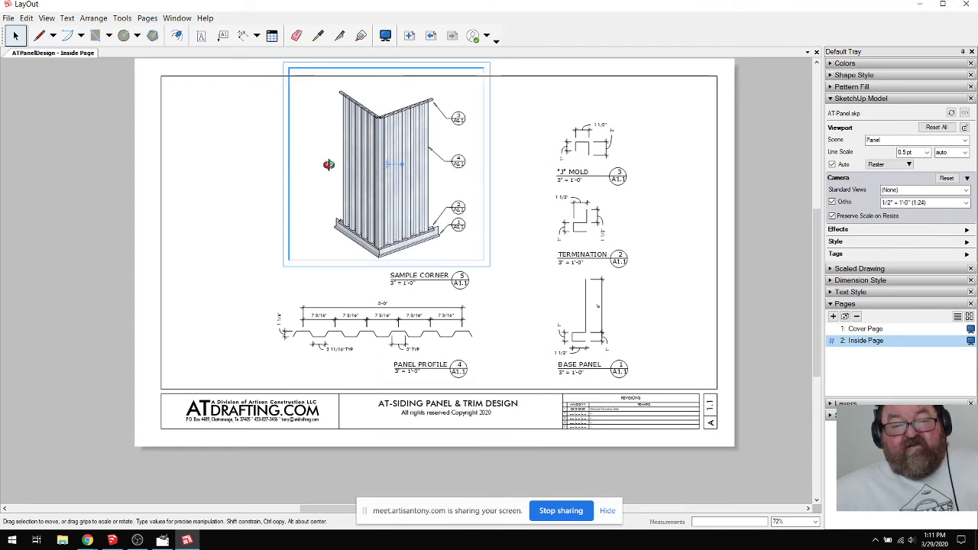
mouse_move(328, 164)
mouse_down()
mouse_move(337, 201)
mouse_move(317, 141)
mouse_move(430, 132)
mouse_move(367, 200)
mouse_move(347, 107)
mouse_move(442, 151)
mouse_up()
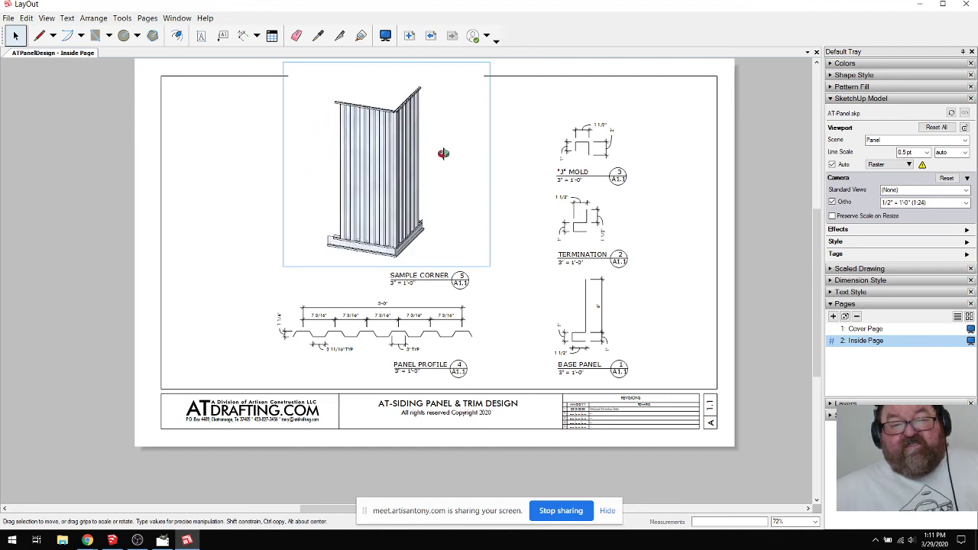
click(17, 36)
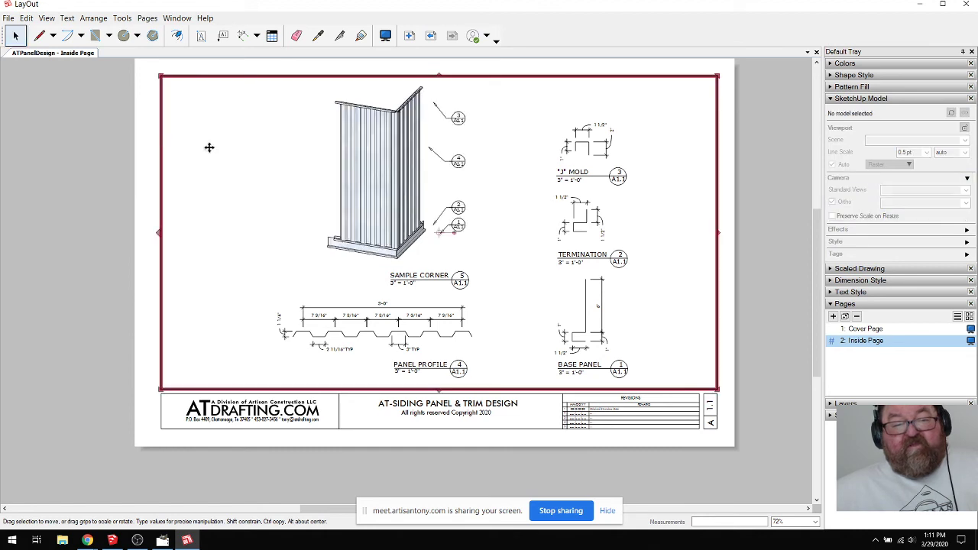
click(119, 157)
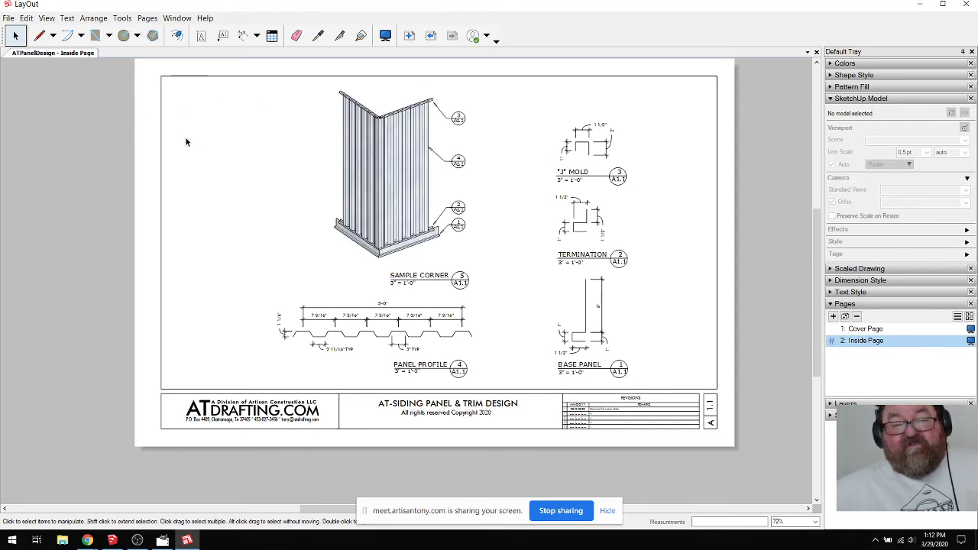
Step: Look at the Document Setup dialog with its Auto-Text settings and list of sections, and close it
click(8, 17)
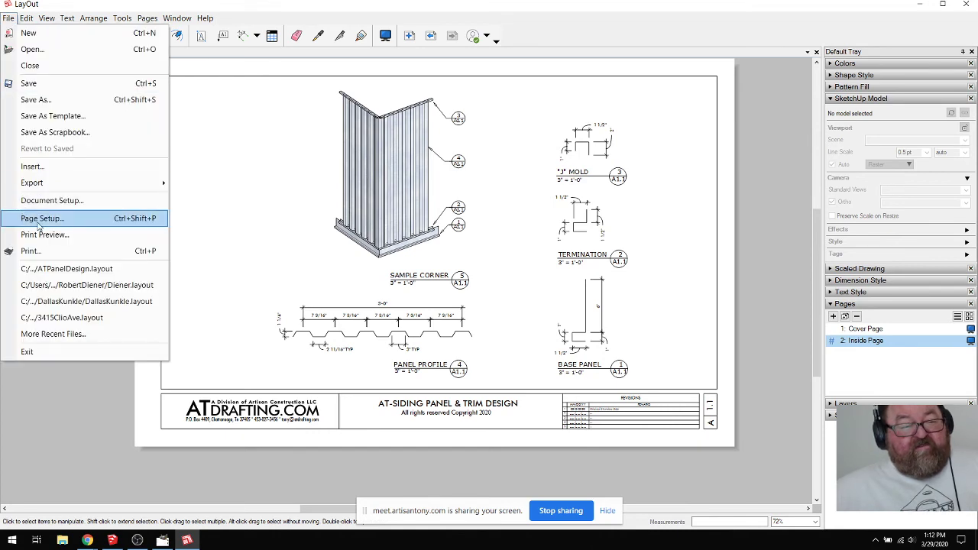
click(47, 202)
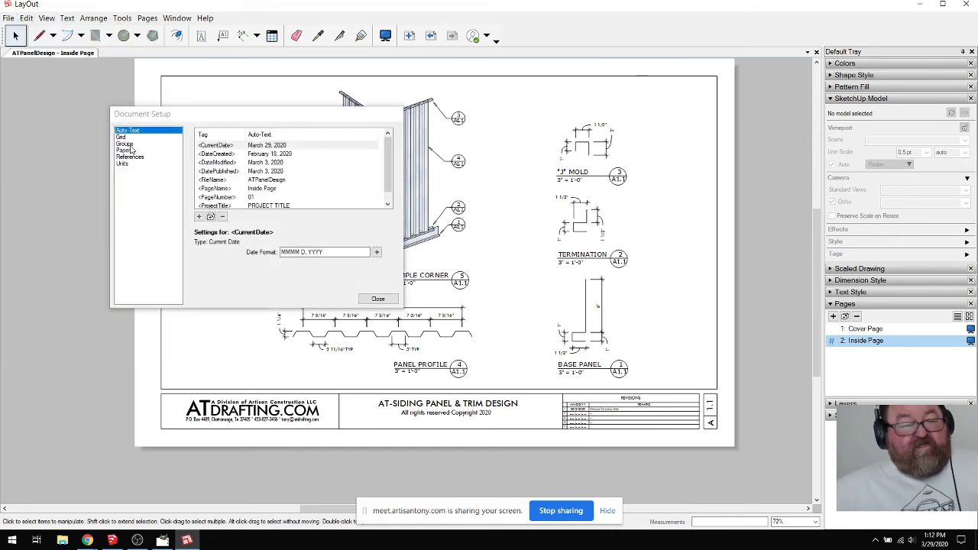
click(377, 299)
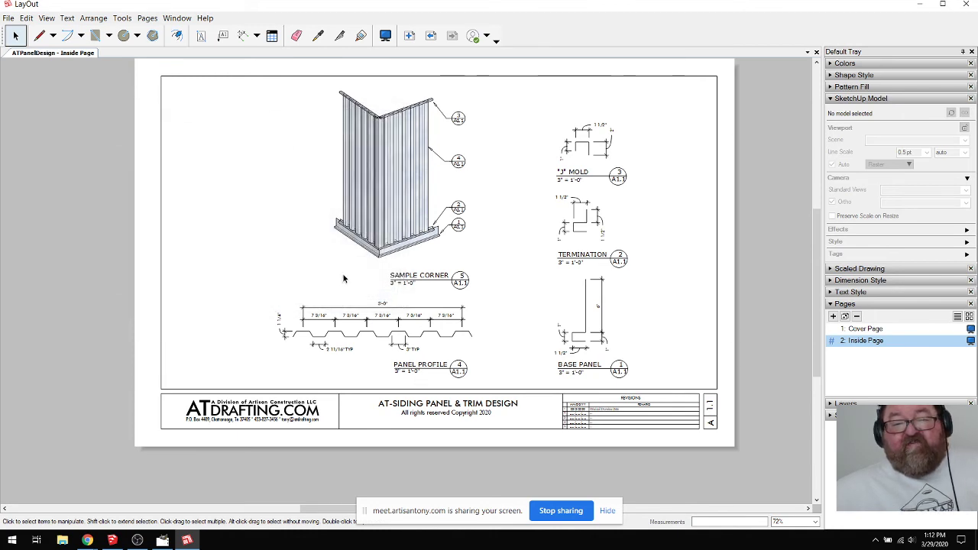
Step: Examine the drawing scales offered for the Sample Corner and "J" Mold viewports without choosing another one
click(402, 150)
right_click(403, 153)
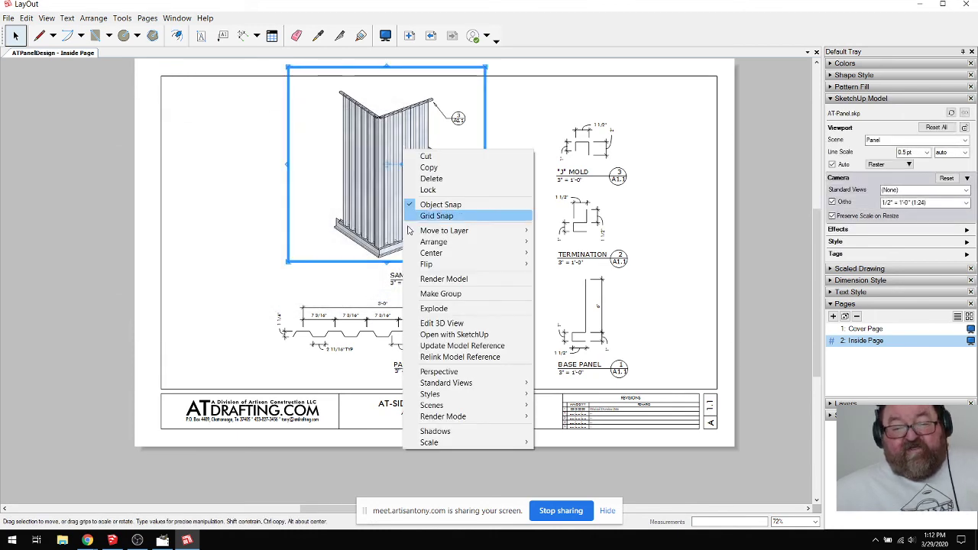
mouse_move(439, 445)
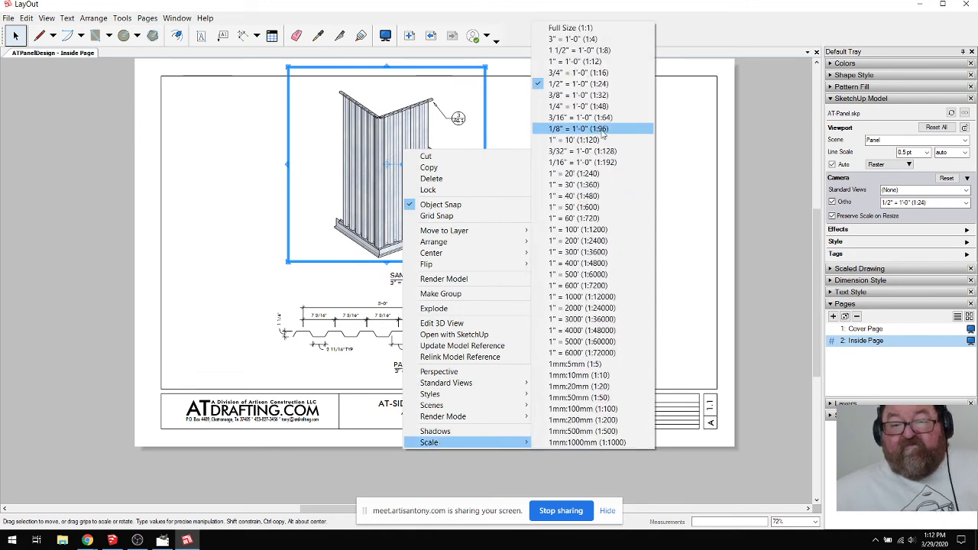
click(239, 123)
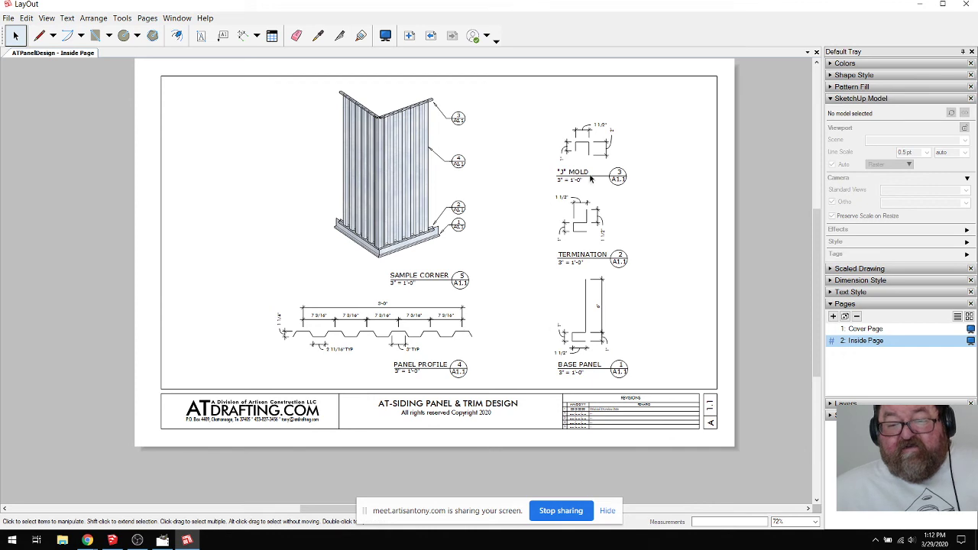
click(586, 147)
right_click(585, 144)
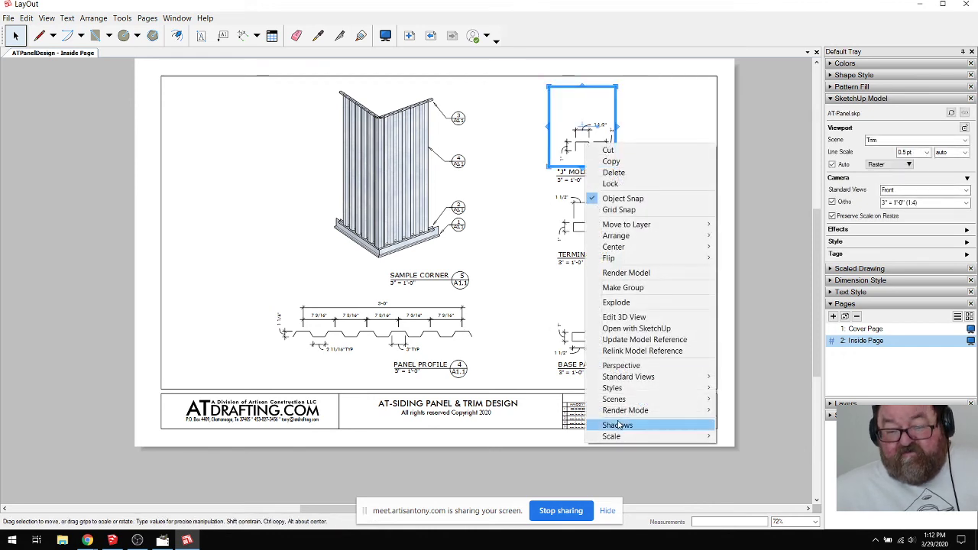
mouse_move(612, 437)
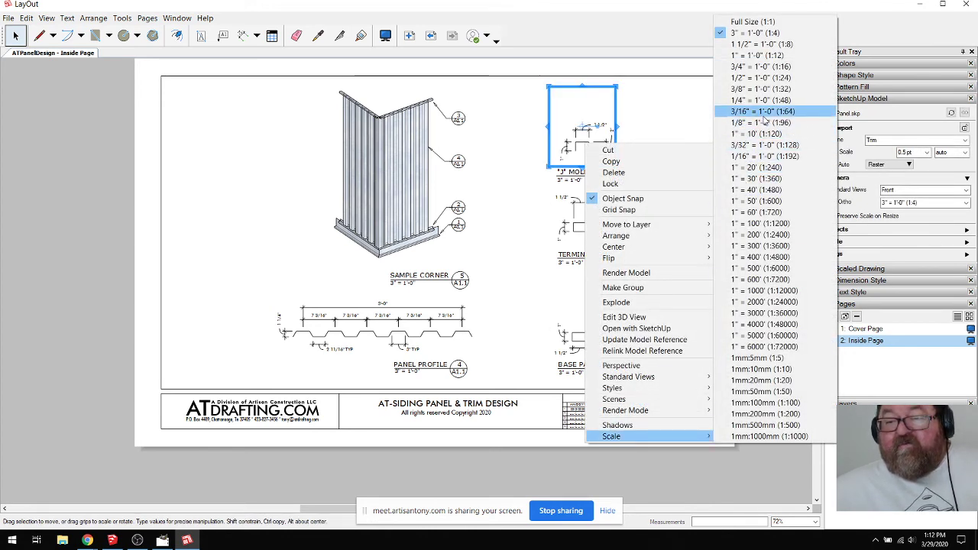
click(110, 168)
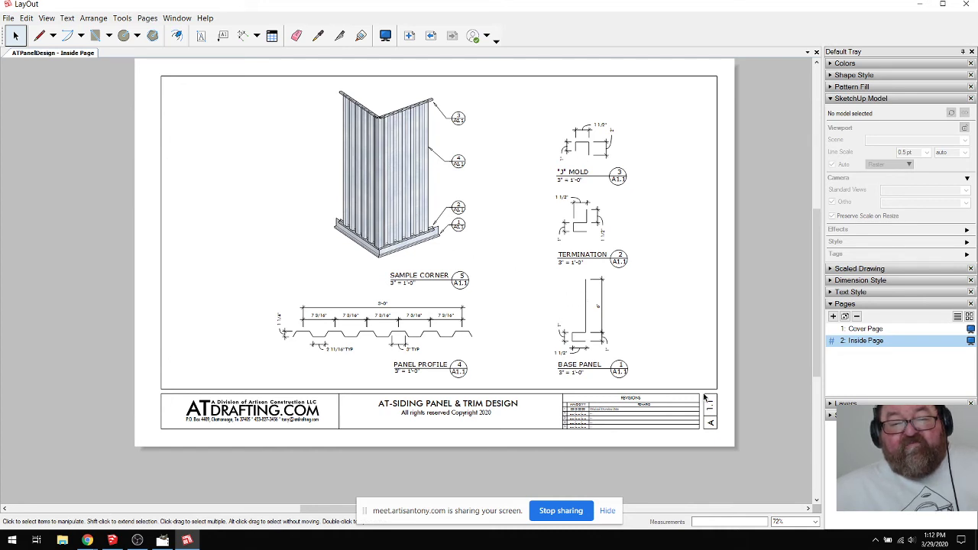
Step: Begin inserting content into the LayOut document and browse to the SketchUp Tutor folder on the Desktop
scroll(704, 396, down, 1)
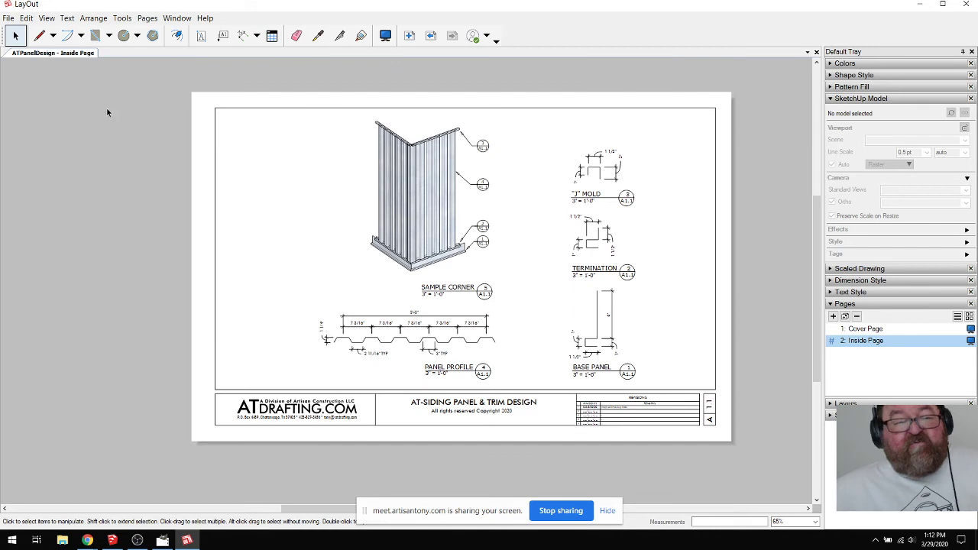
click(8, 17)
click(31, 166)
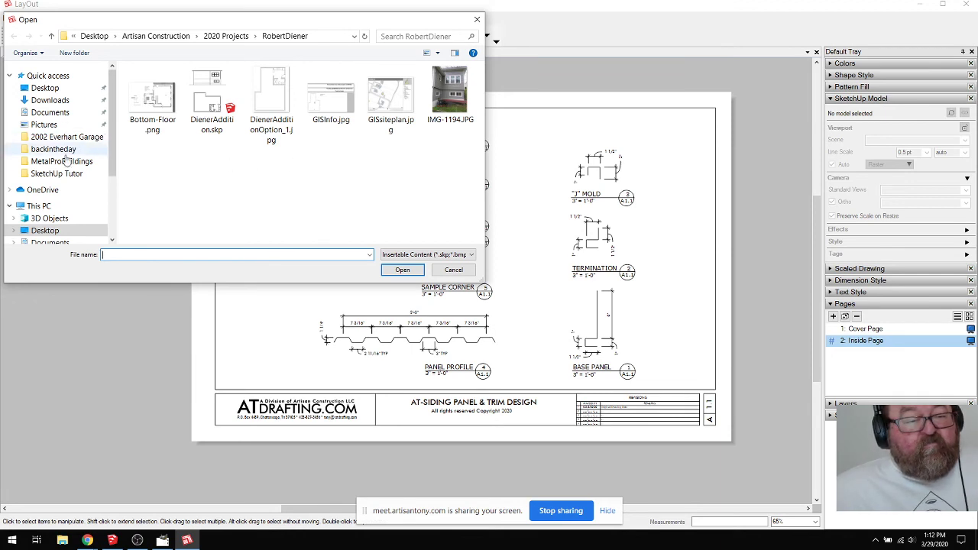
click(45, 88)
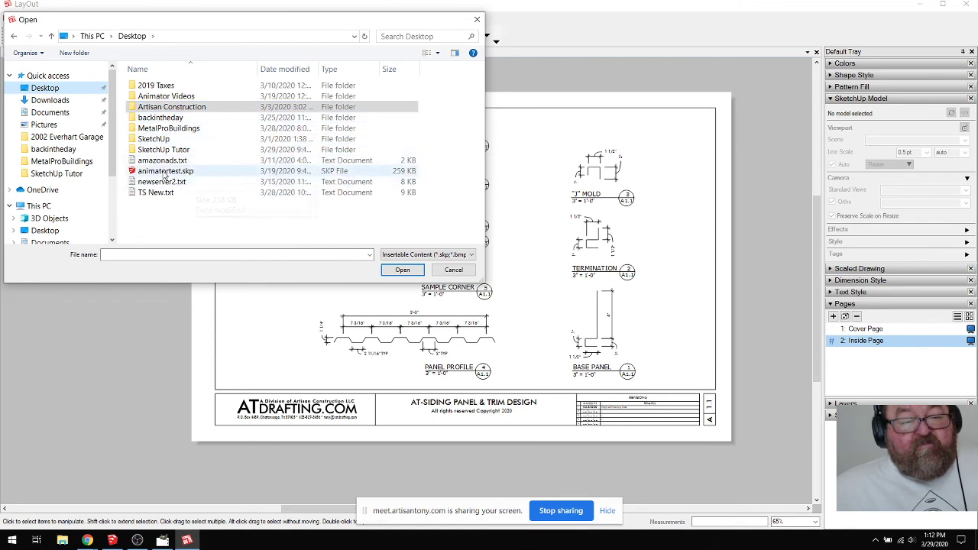
click(182, 152)
double_click(181, 151)
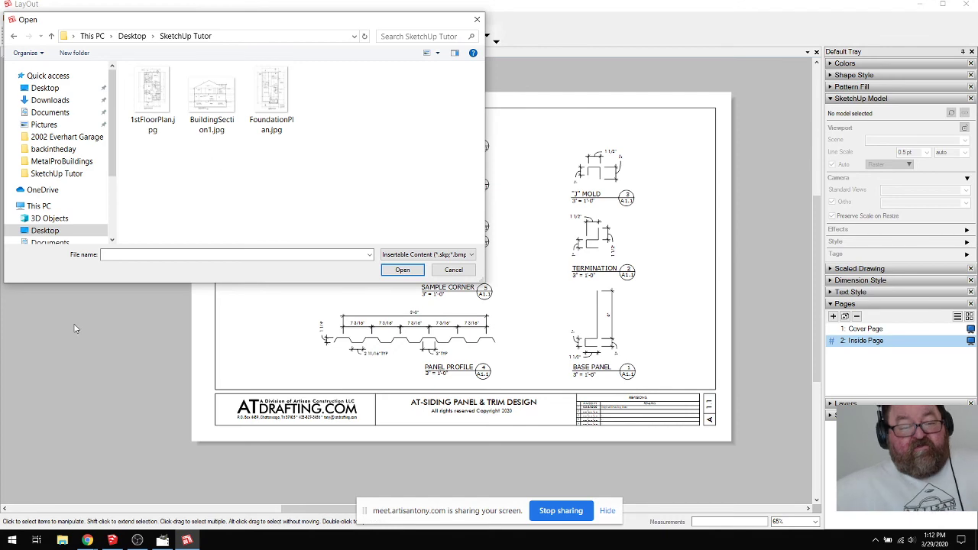
Step: Switch to SketchUp and save the untitled model as Tutor.skp in the SketchUp Tutor folder on the Desktop
click(113, 541)
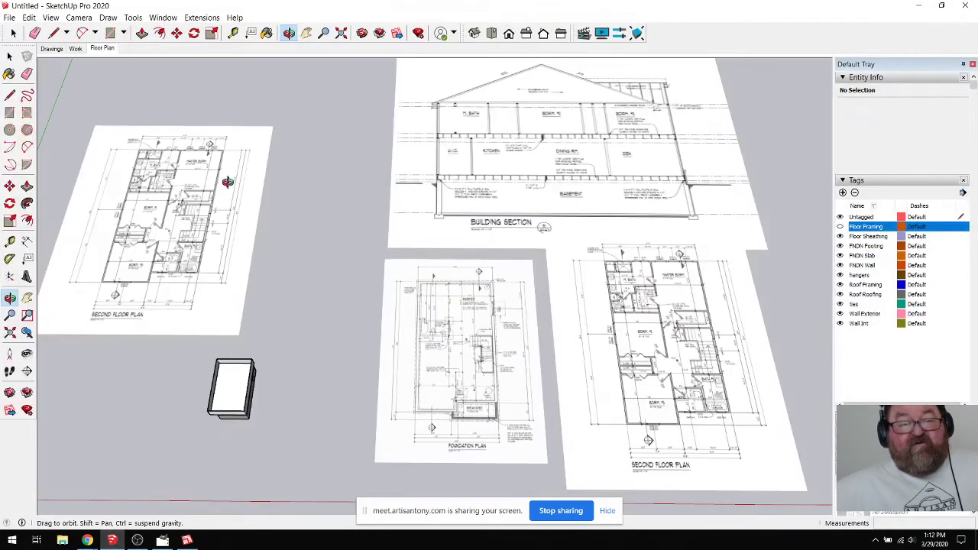
click(10, 17)
click(46, 83)
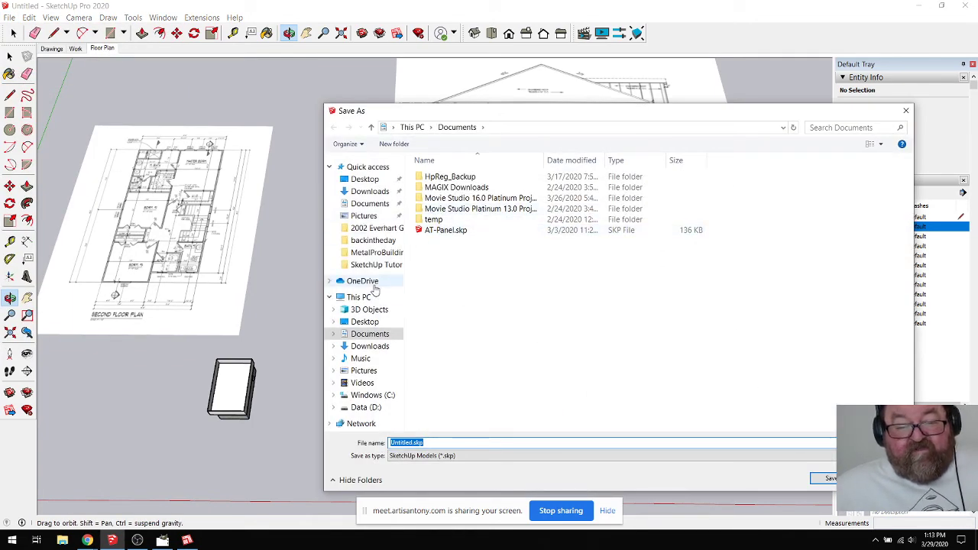
click(365, 322)
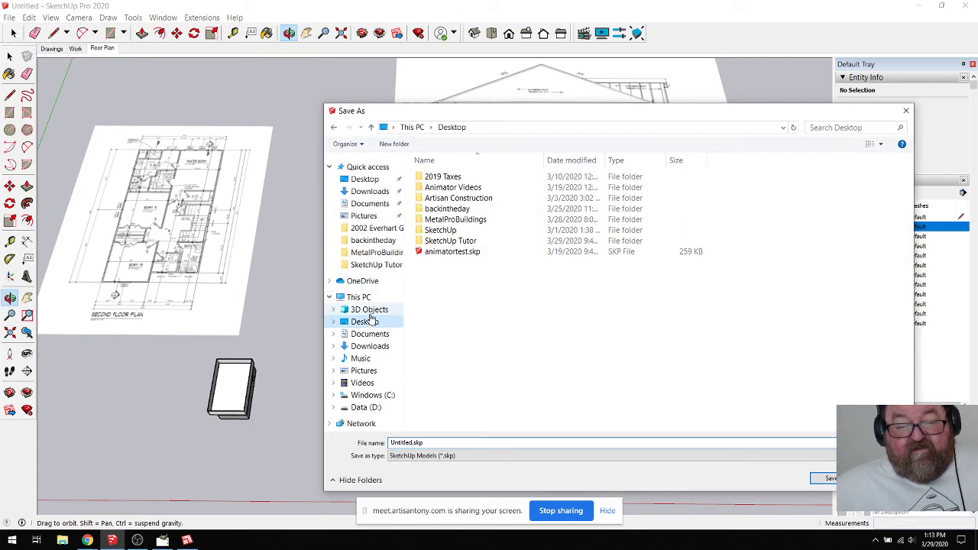
double_click(474, 242)
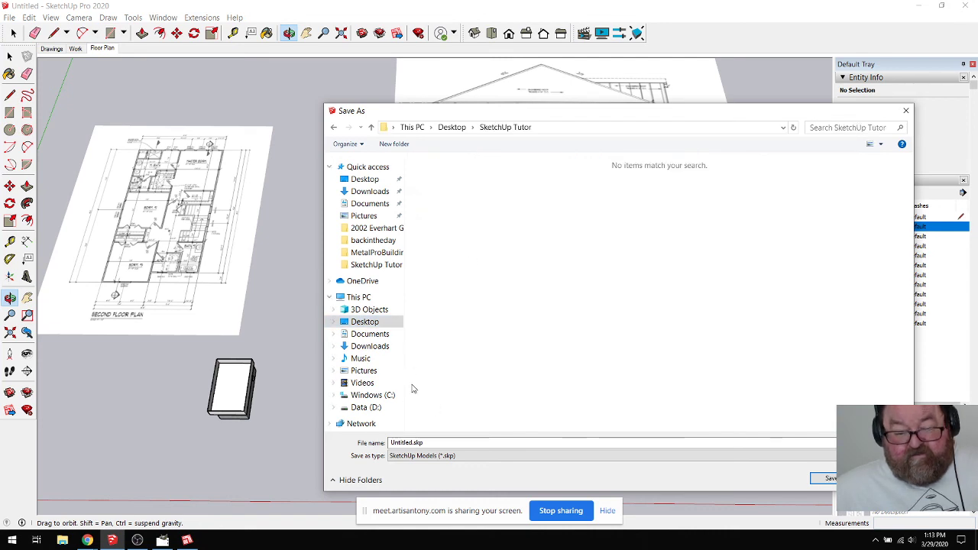
click(413, 444)
double_click(413, 443)
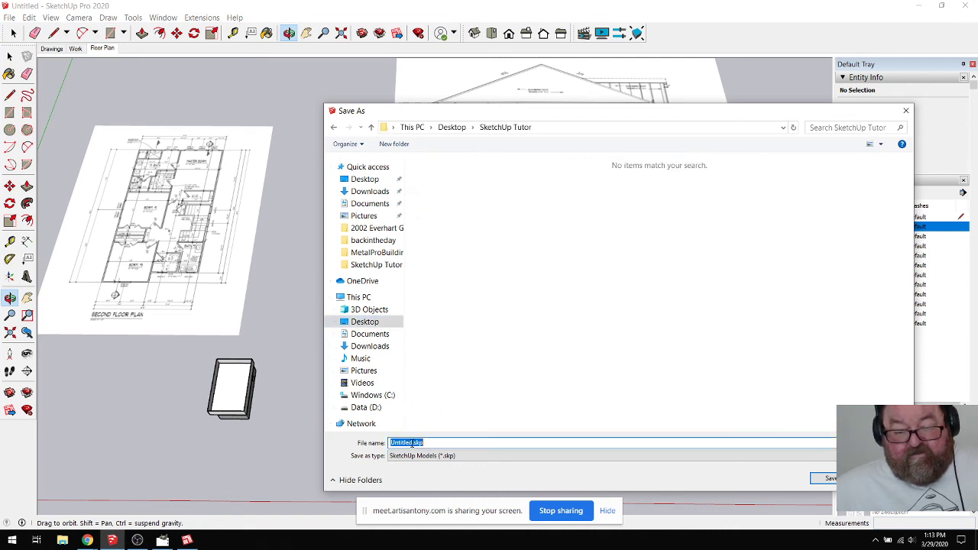
click(416, 442)
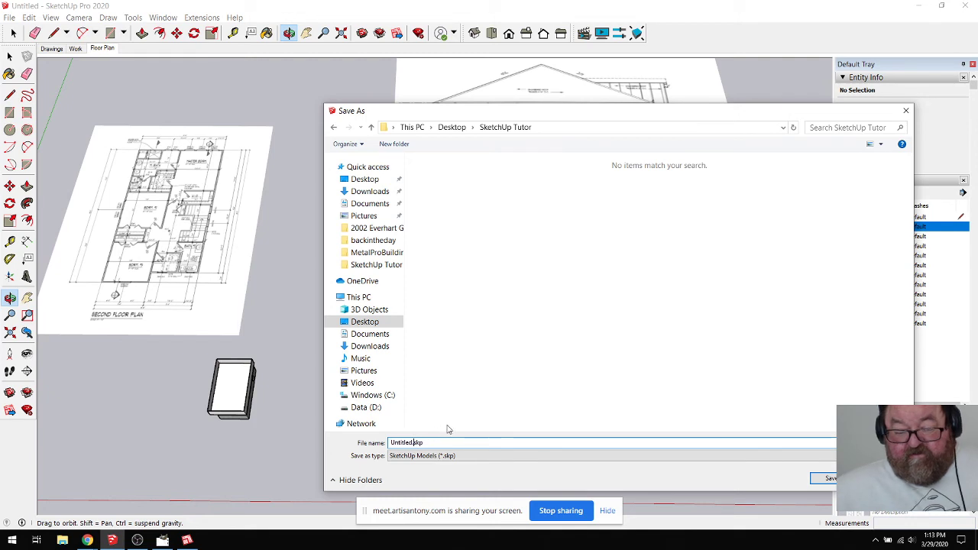
key(BackSpace)
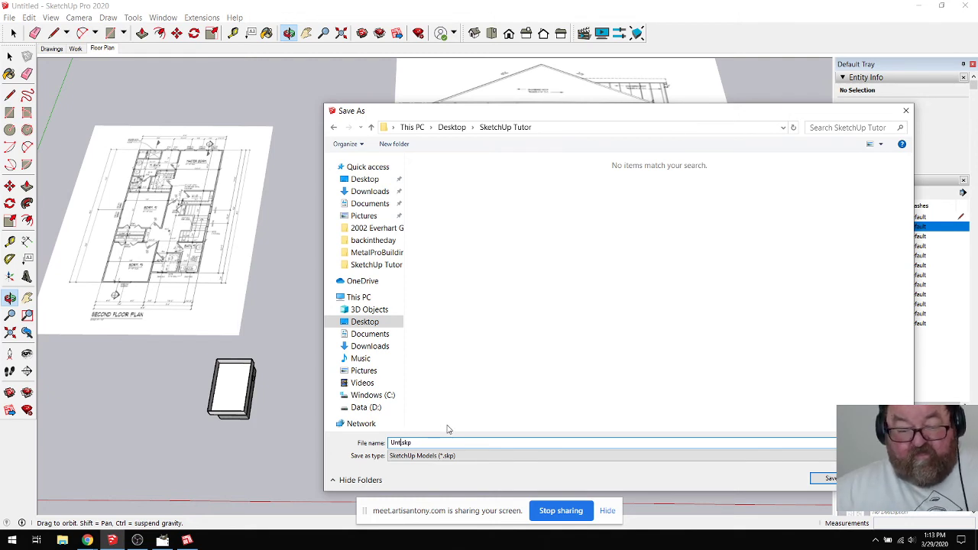
text(T)
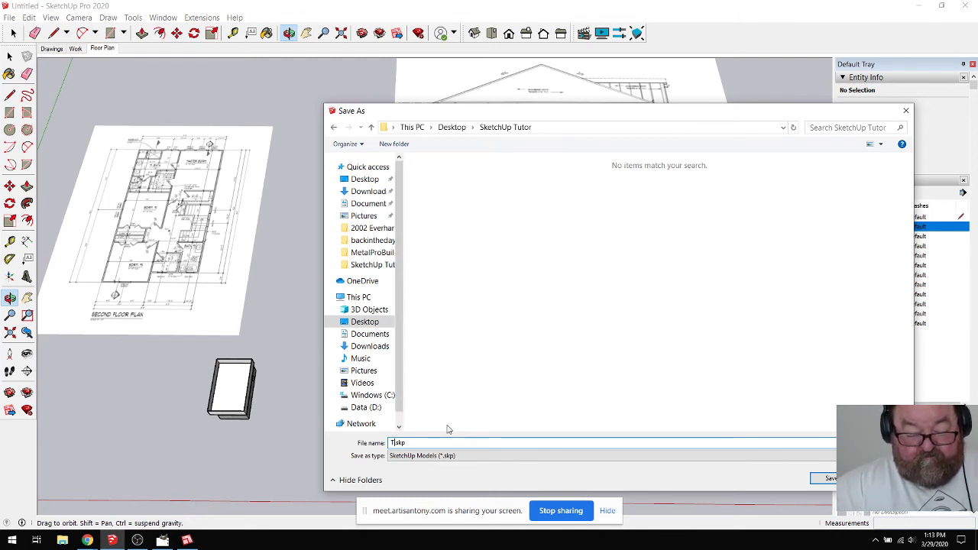
text(utor)
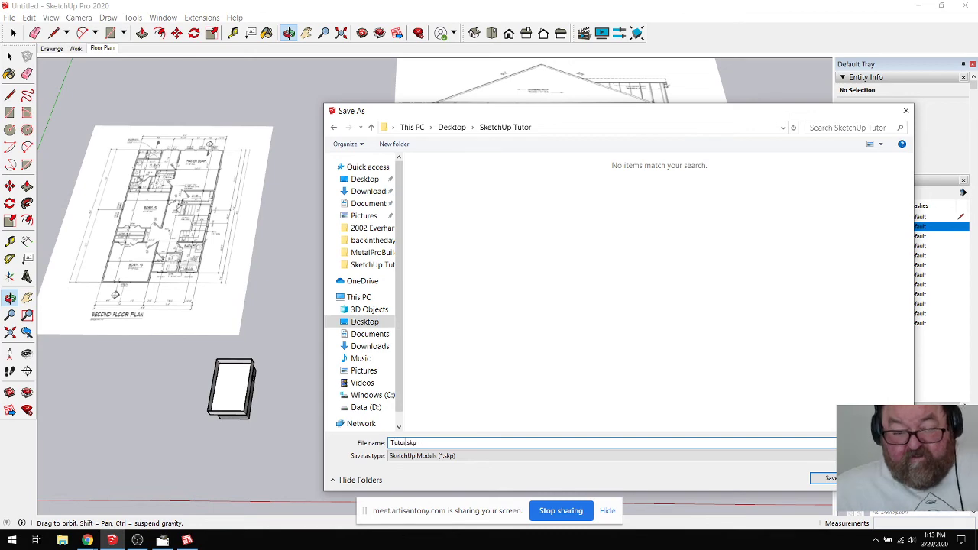
click(826, 480)
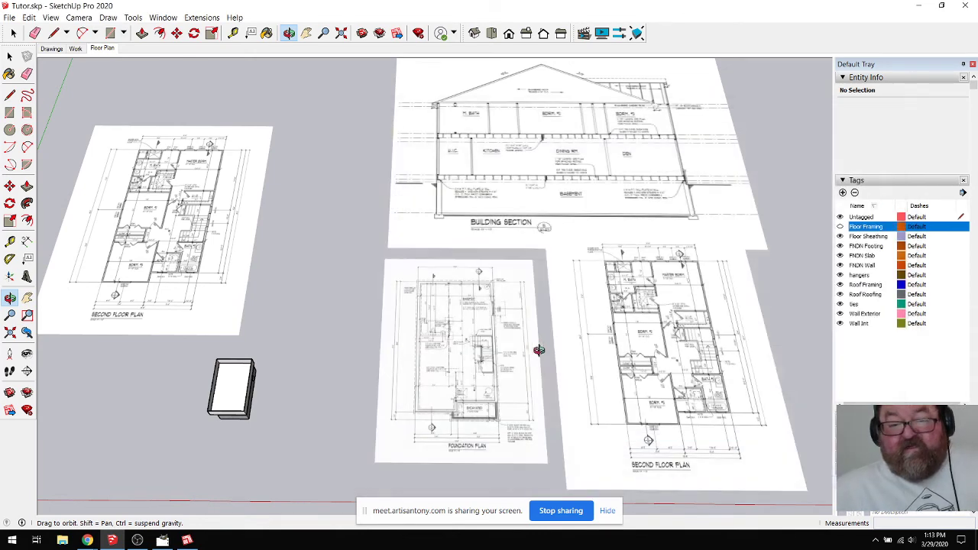
Step: Return to LayOut and insert the Tutor.skp model from the SketchUp Tutor folder onto the Inside Page
click(187, 541)
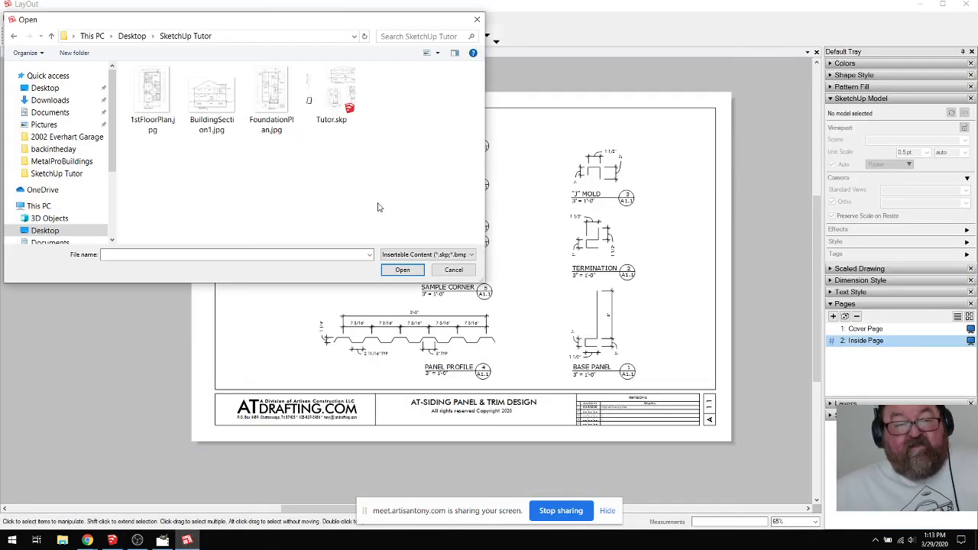
click(334, 92)
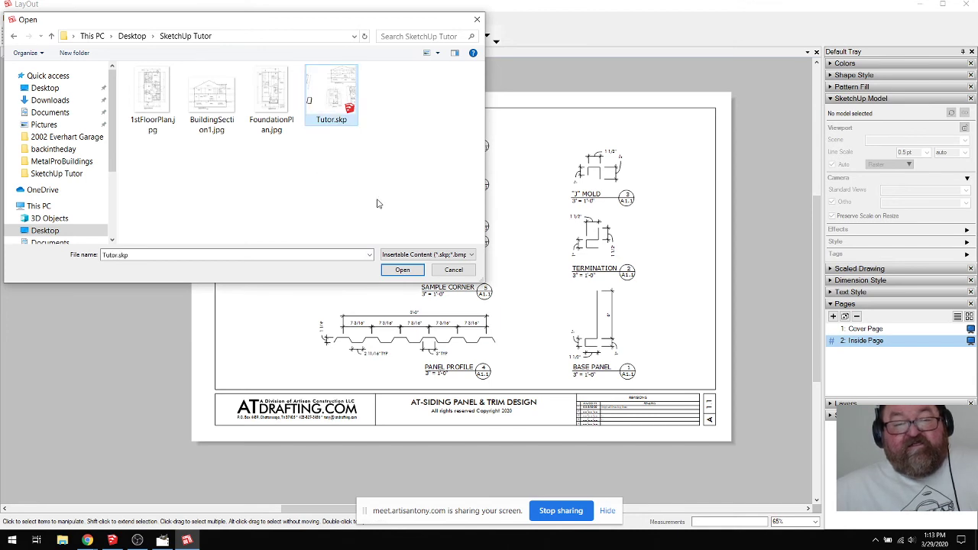
click(402, 270)
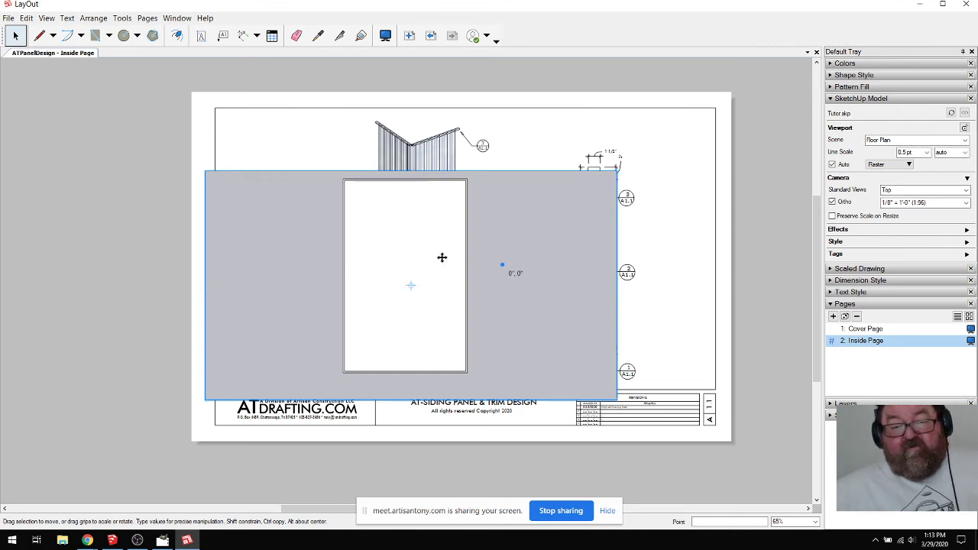
Step: Shrink the inserted Tutor.skp viewport and move it over the left edge of the sheet, clear of the Sample Corner drawing
drag(503, 262, 341, 221)
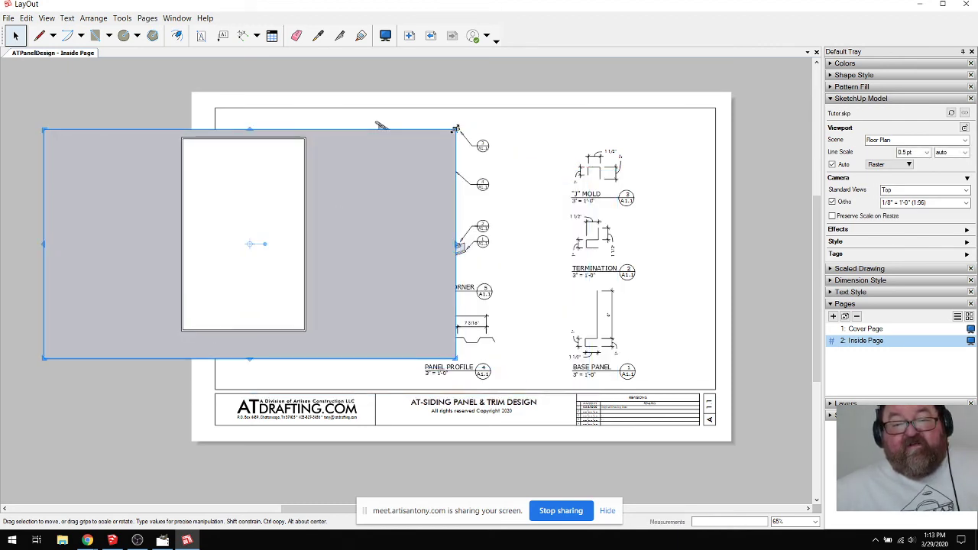
drag(456, 129, 294, 185)
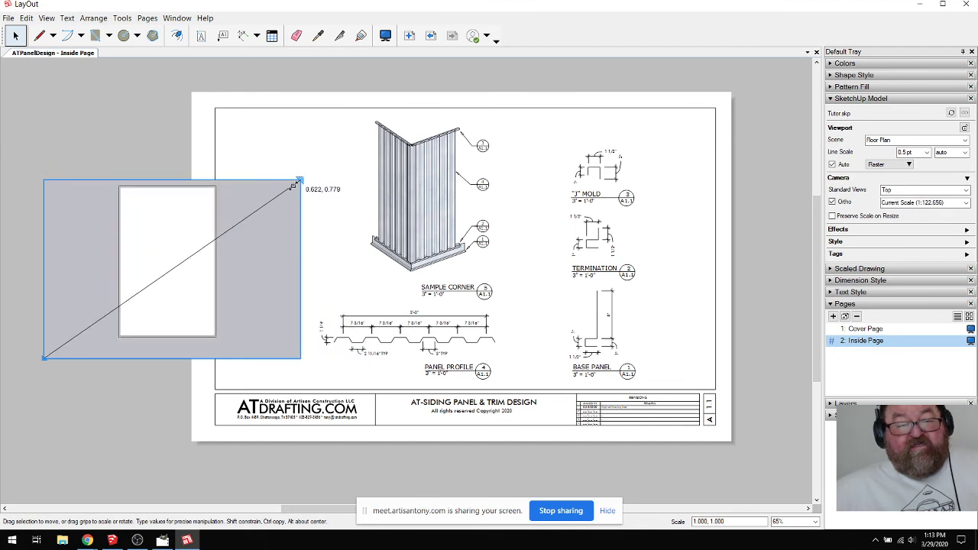
drag(252, 233, 278, 186)
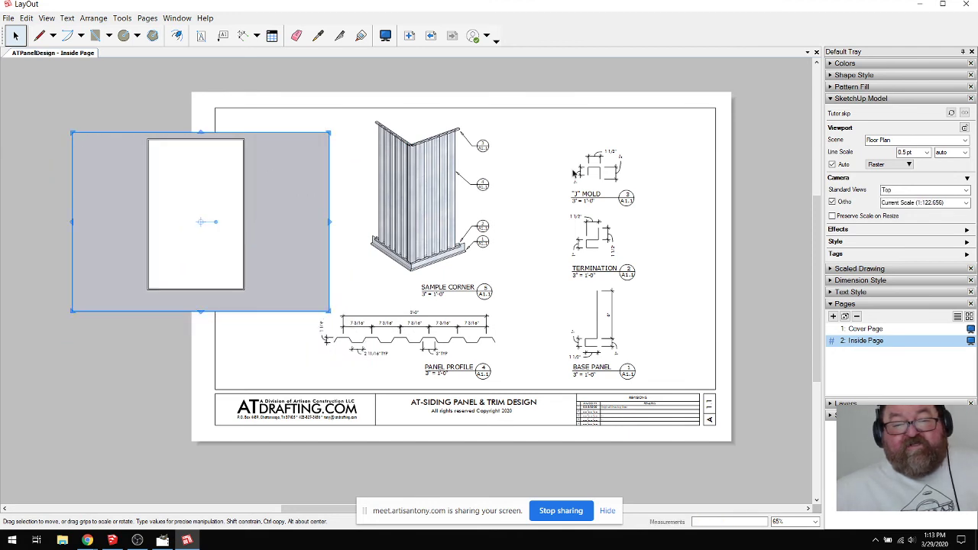
Step: Set the floor plan viewport's scale to 1/8" = 1'-0", extend its height to fit the whole plan, and move it further left
right_click(201, 192)
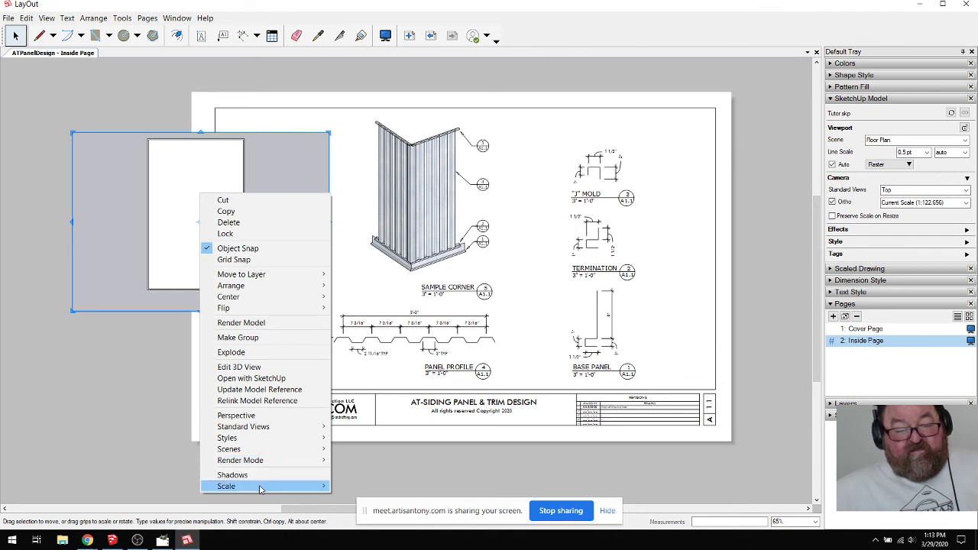
mouse_move(261, 488)
click(377, 161)
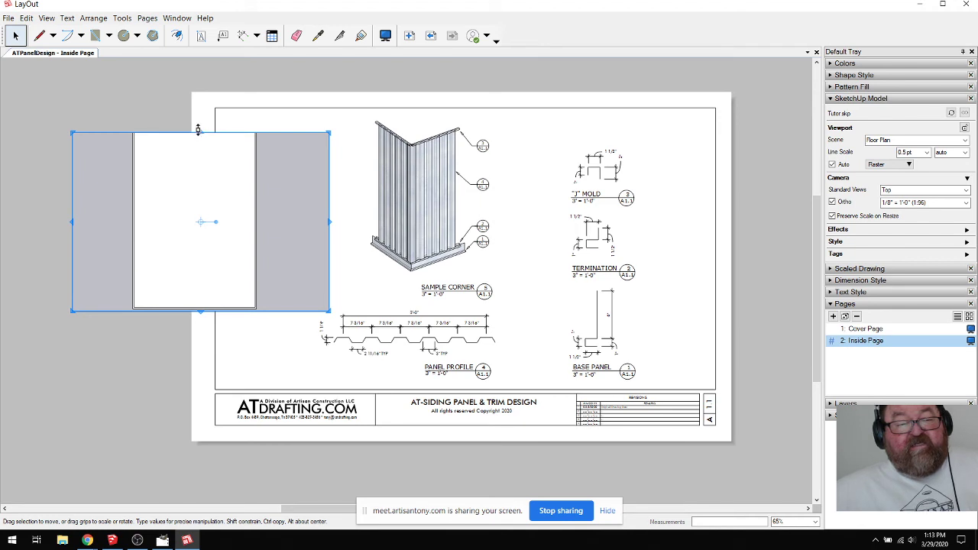
drag(199, 129, 200, 96)
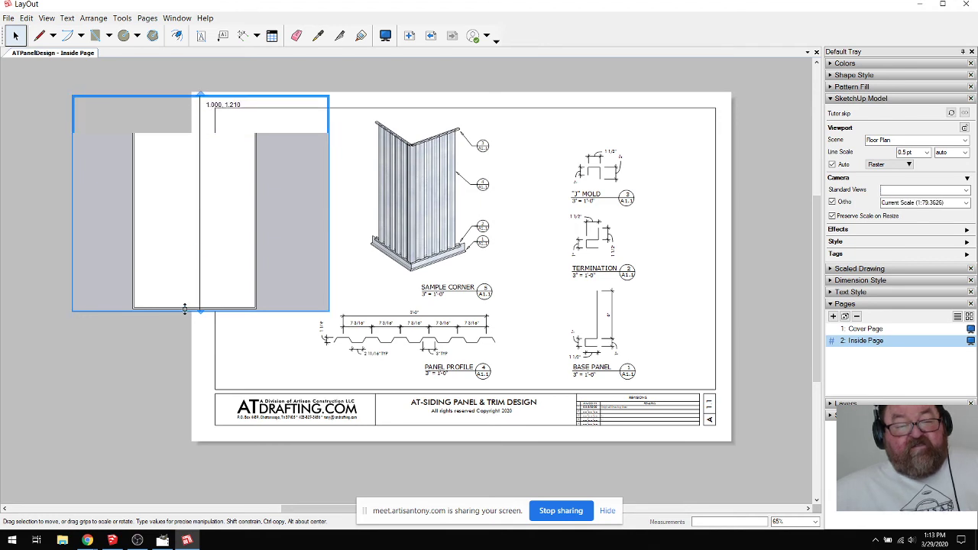
drag(199, 348, 200, 356)
drag(204, 169, 151, 188)
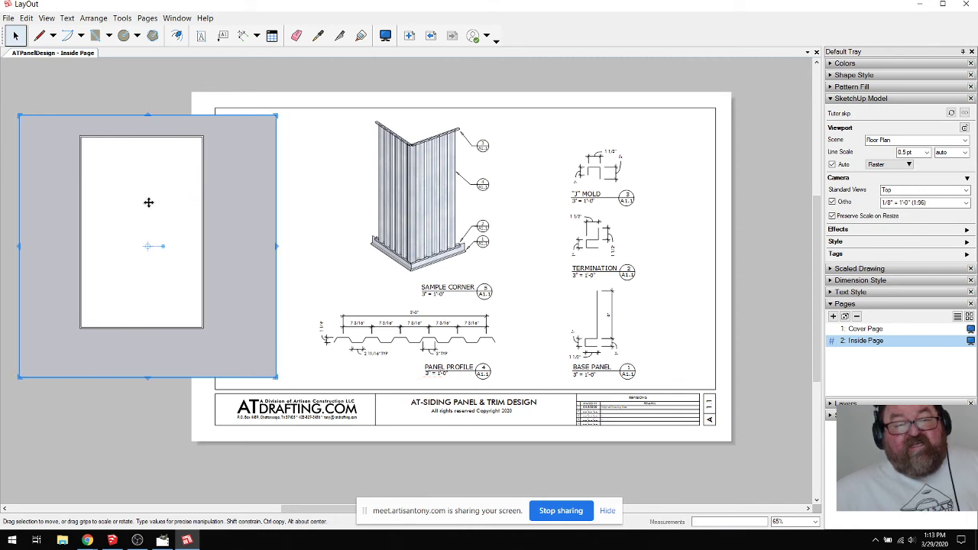
Step: Switch to SketchUp, collapse the tag and entity details, and display the Default Styles collection
click(112, 540)
scroll(322, 226, down, 2)
drag(434, 228, 458, 299)
scroll(532, 309, down, 1)
drag(421, 271, 488, 155)
scroll(520, 290, up, 4)
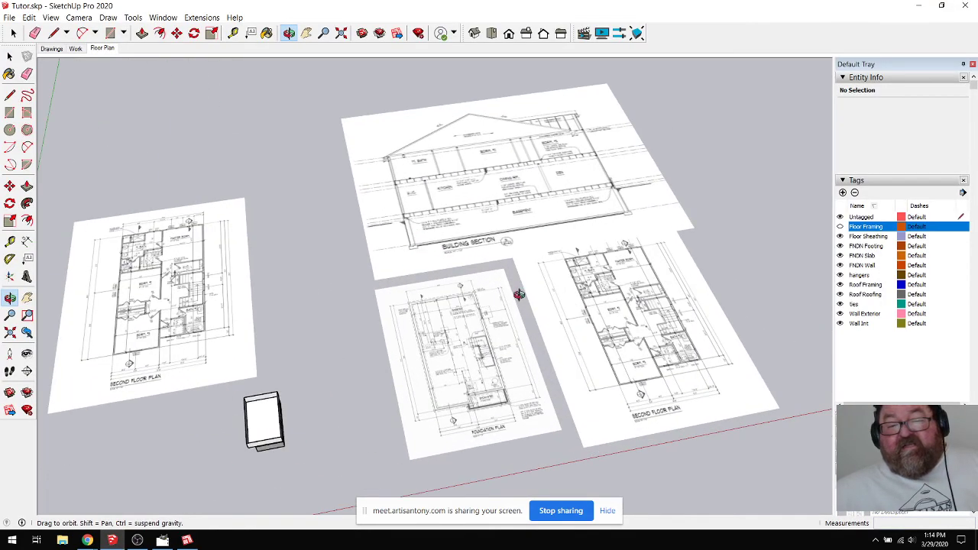
drag(519, 290, 450, 269)
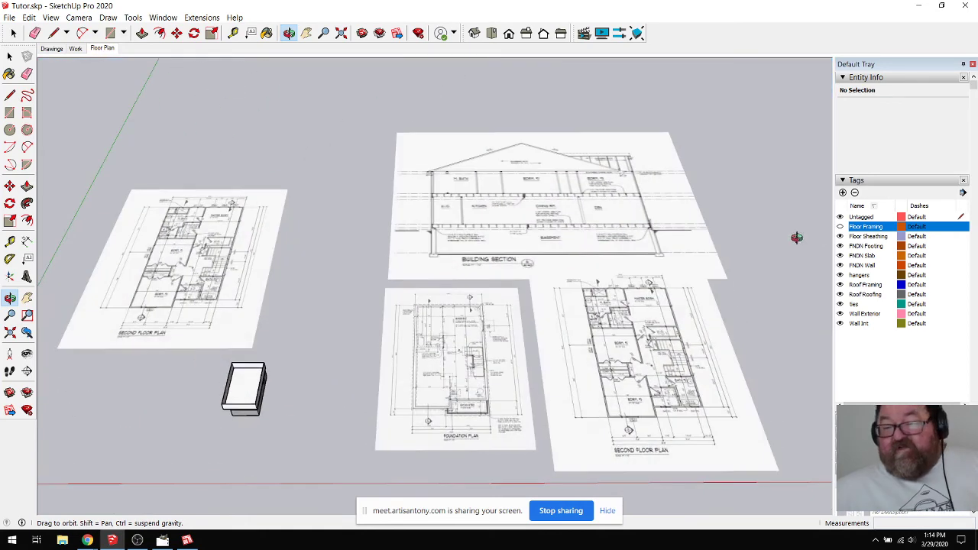
click(842, 180)
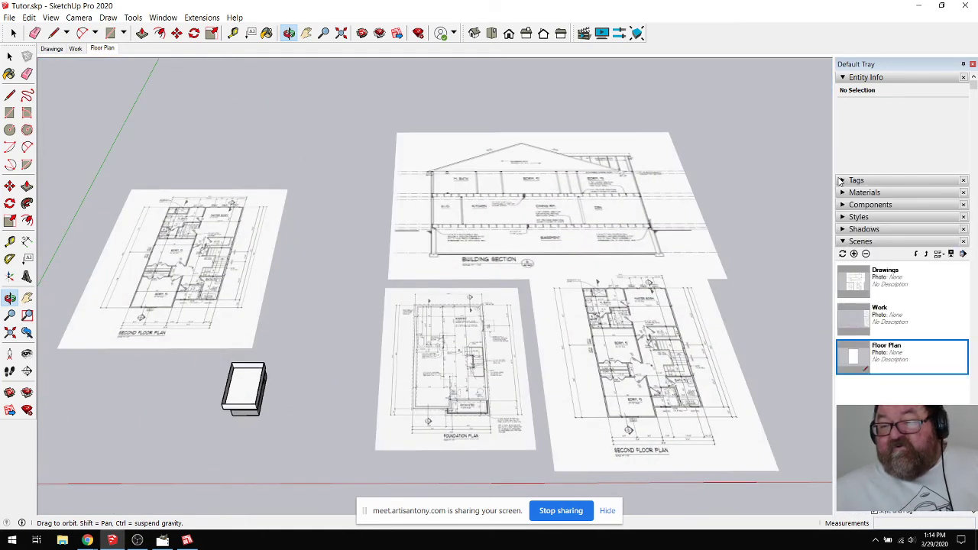
click(843, 78)
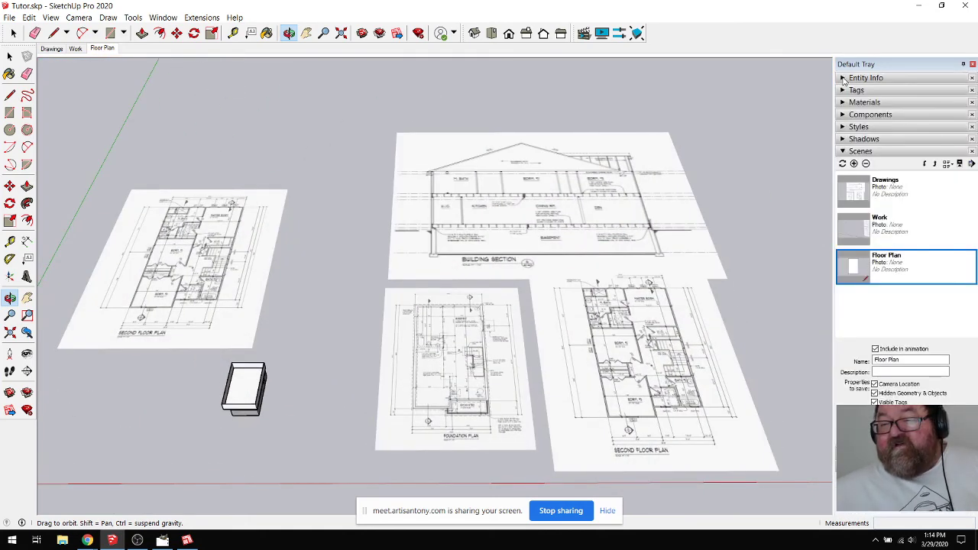
click(843, 127)
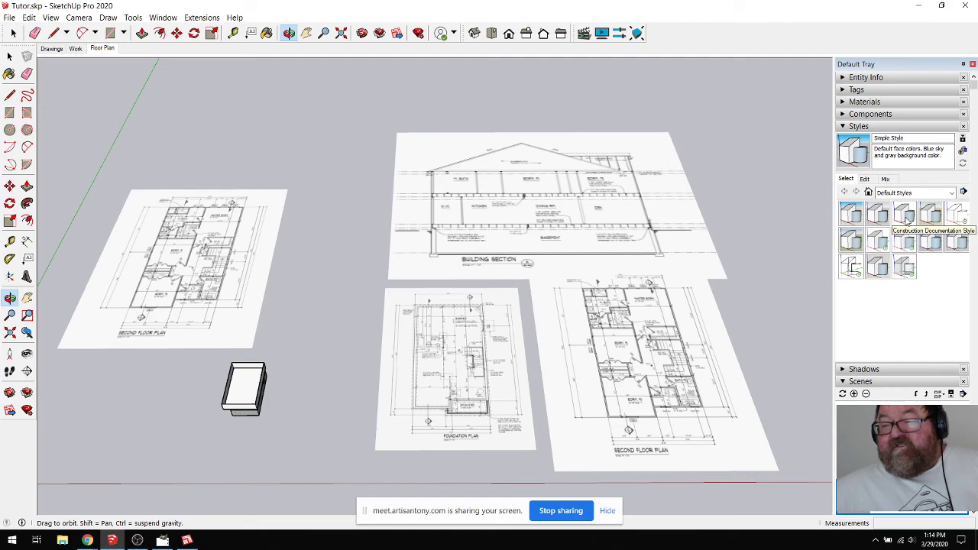
Step: Apply the Construction Documentation Style to the Floor Plan scene and update the scene with it
click(904, 216)
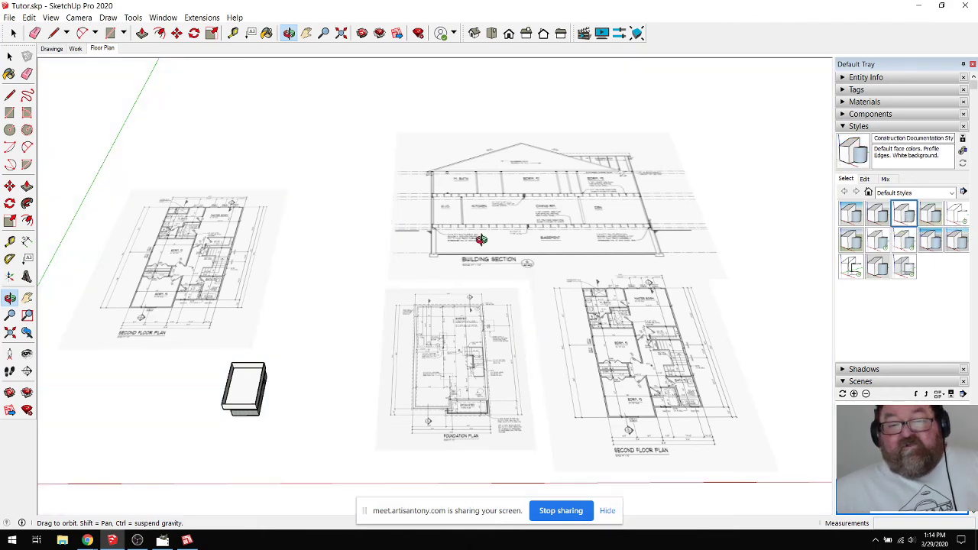
drag(459, 235, 280, 224)
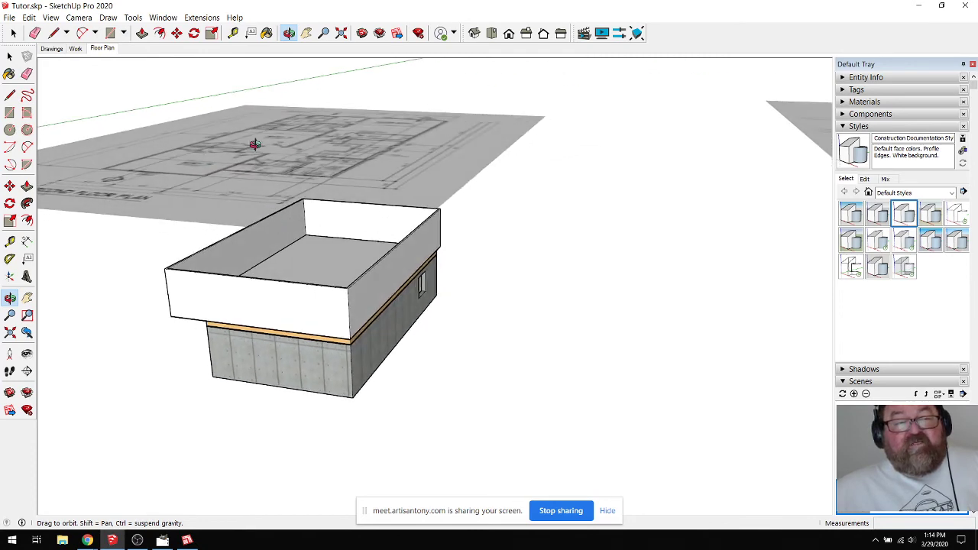
click(100, 49)
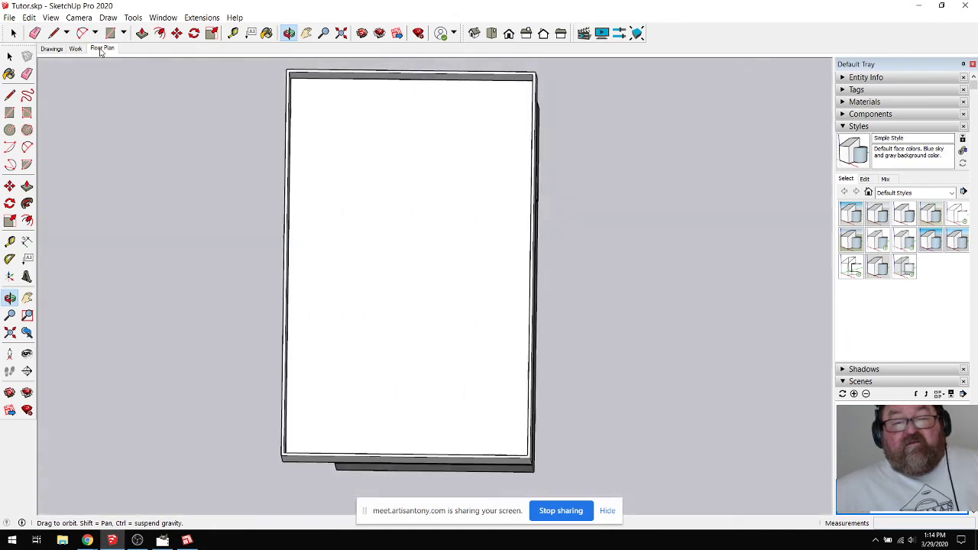
click(905, 214)
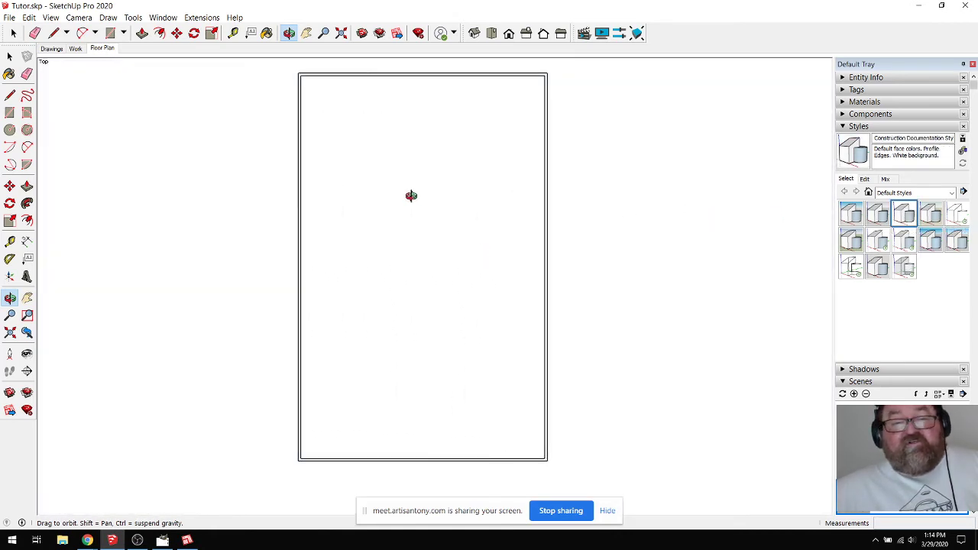
right_click(101, 49)
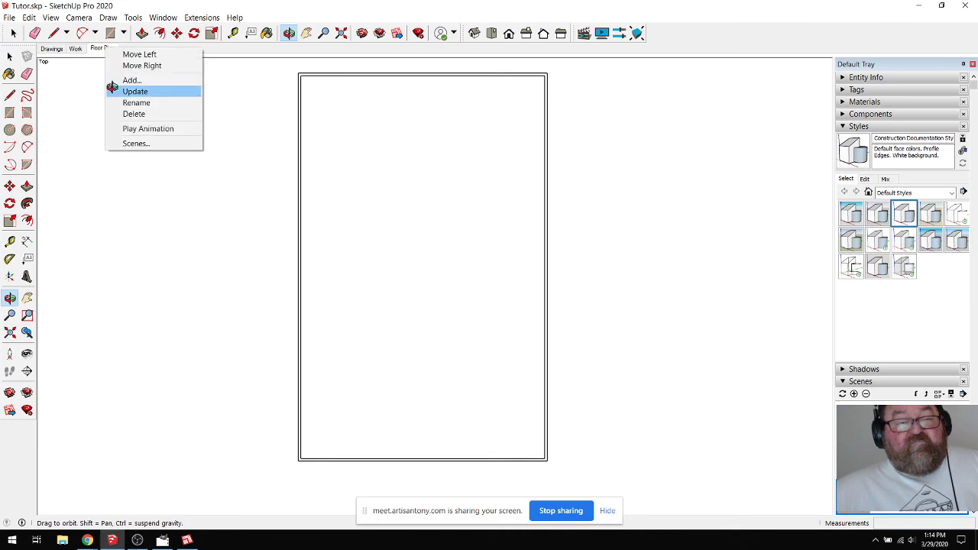
click(114, 91)
Step: Activate the Work scene, view the house from its corner, and apply the Simple Style with blue sky and gray background
click(75, 48)
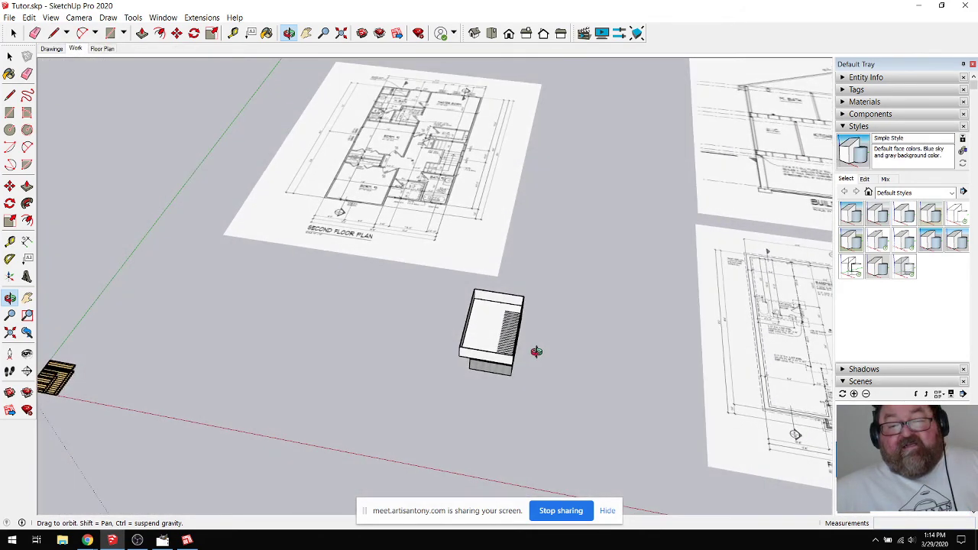
scroll(517, 357, down, 4)
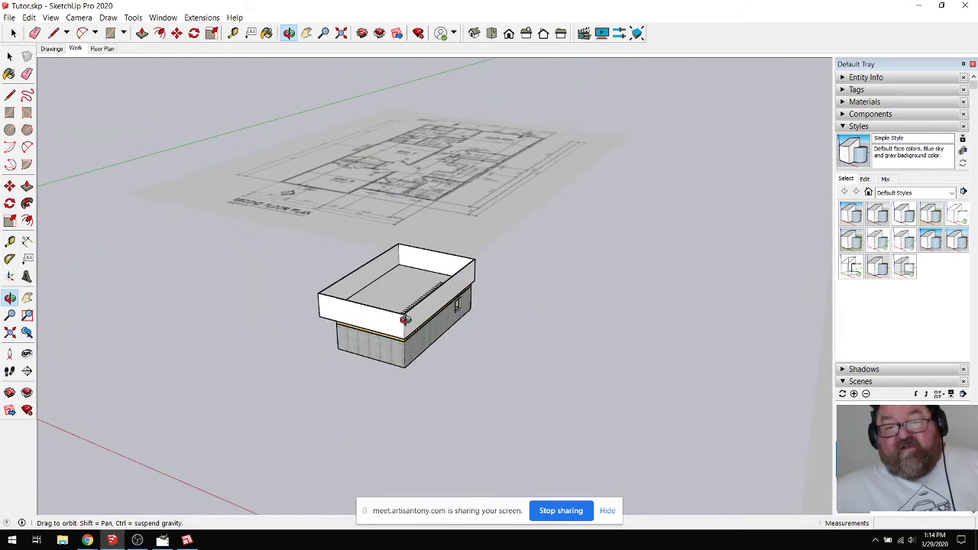
drag(405, 318, 463, 358)
scroll(463, 351, up, 5)
drag(396, 295, 359, 285)
scroll(433, 321, up, 3)
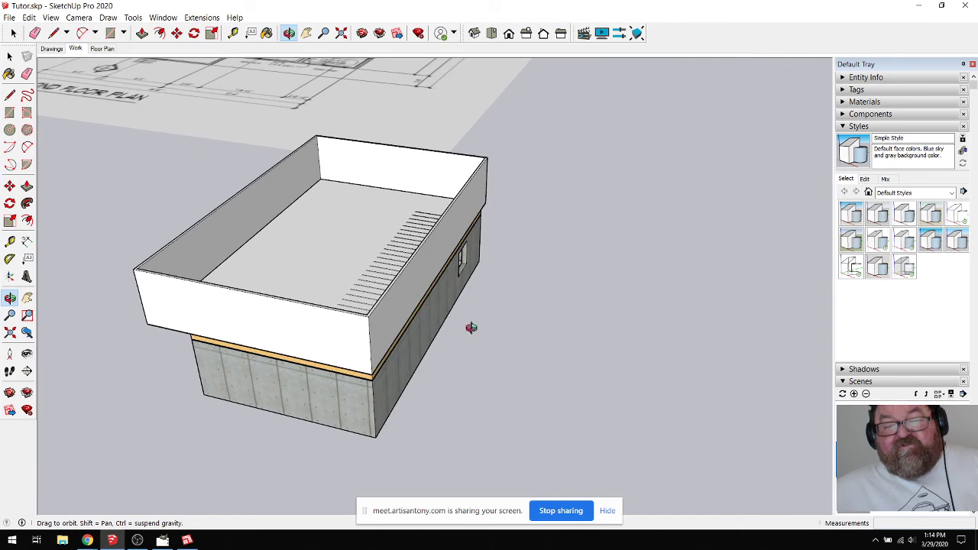
drag(447, 325, 462, 370)
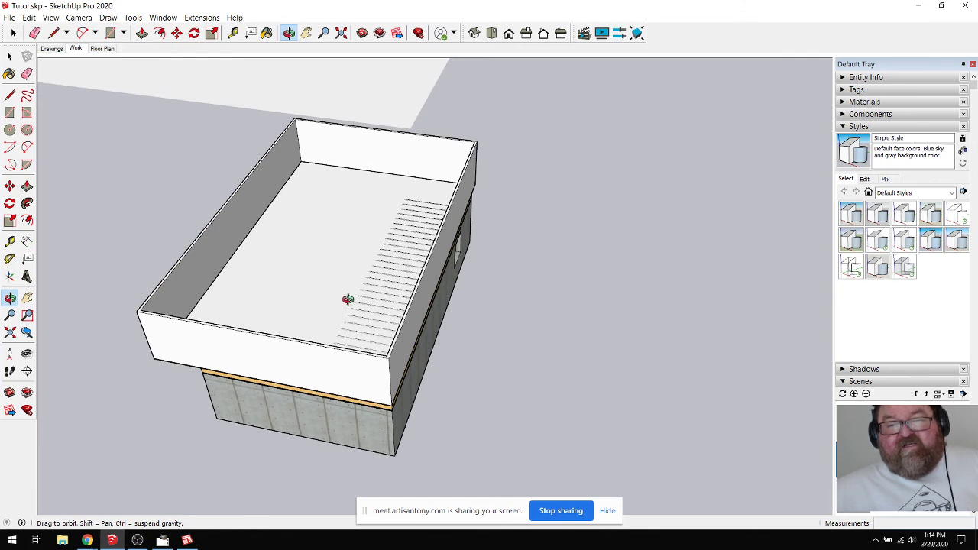
click(937, 234)
drag(426, 322, 369, 175)
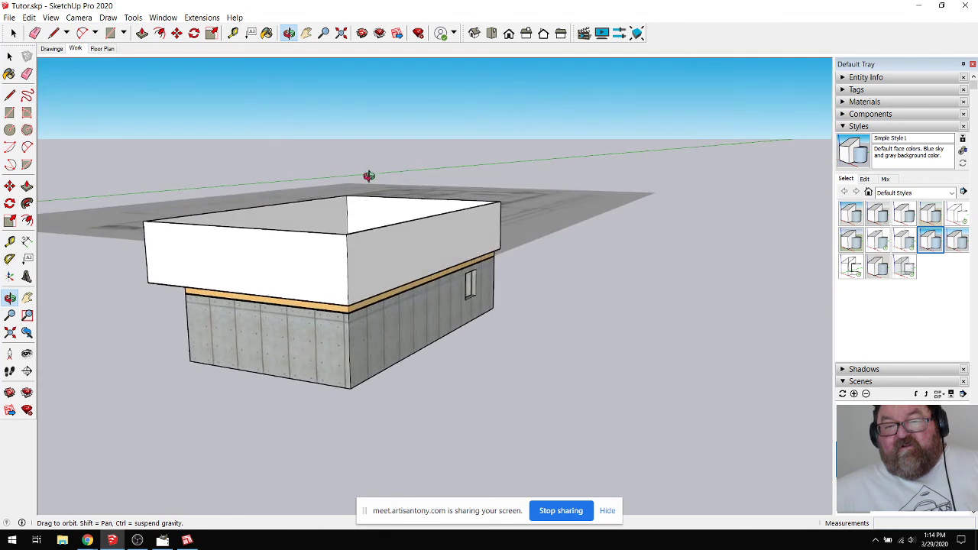
Step: Try the Landscape Architecture, 3D Printing, Architectural Design and Construction Documentation styles on the Work scene and orbit to see the house from above
click(852, 242)
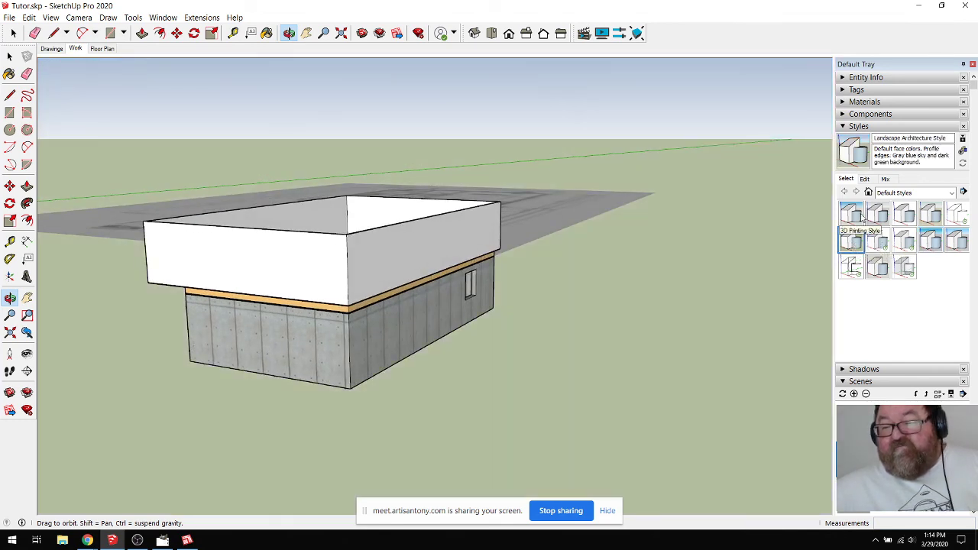
click(861, 217)
click(878, 217)
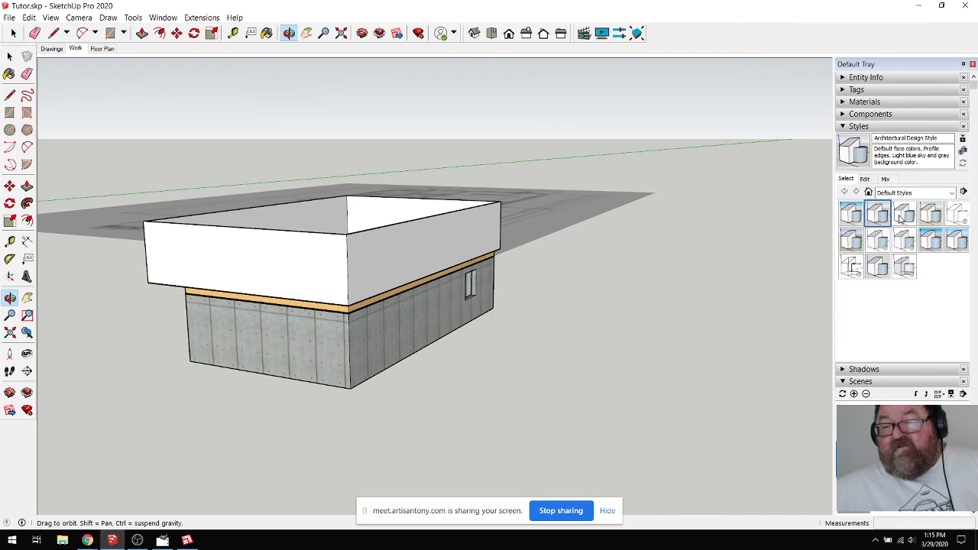
click(903, 218)
drag(352, 225, 401, 313)
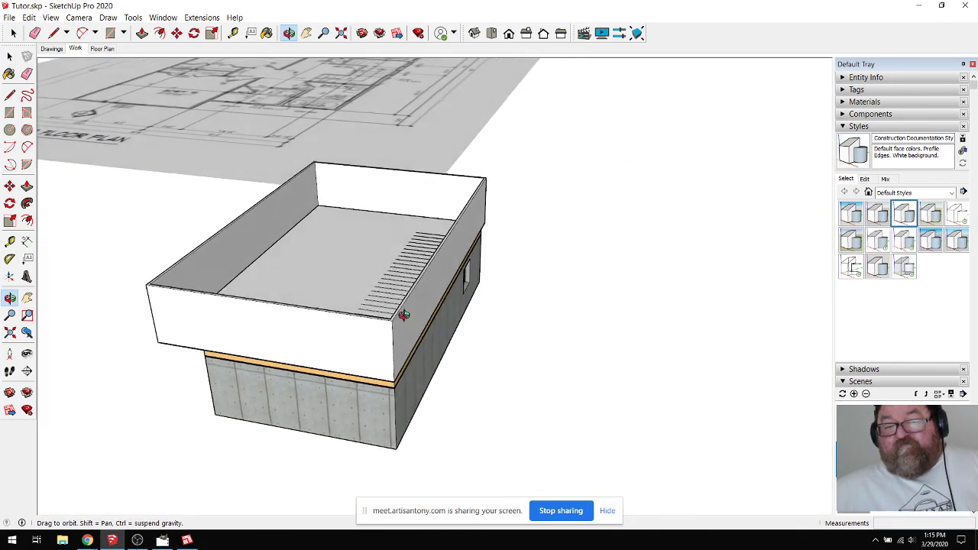
scroll(403, 305, down, 3)
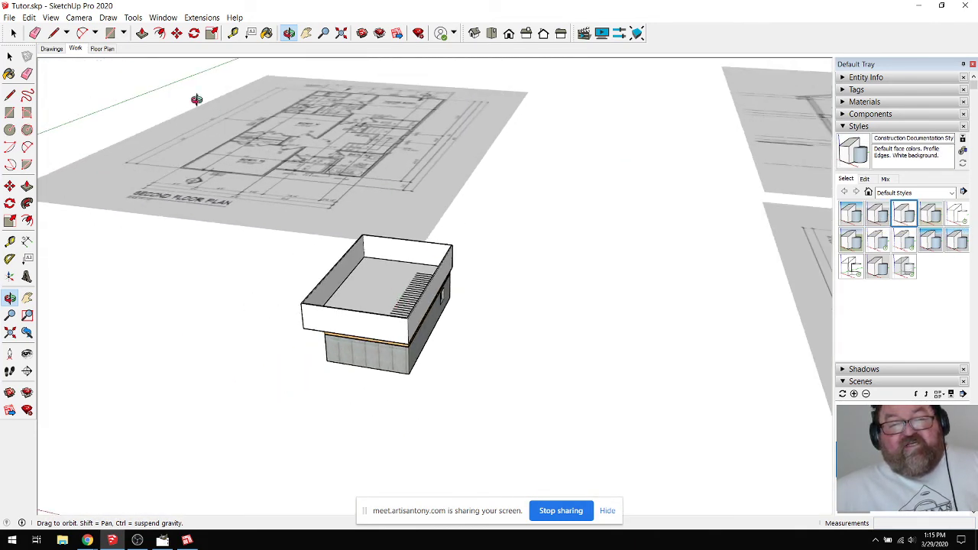
Step: Activate the Drawings scene, list the styles used in the model, and delete the duplicate Simple Style1
click(51, 49)
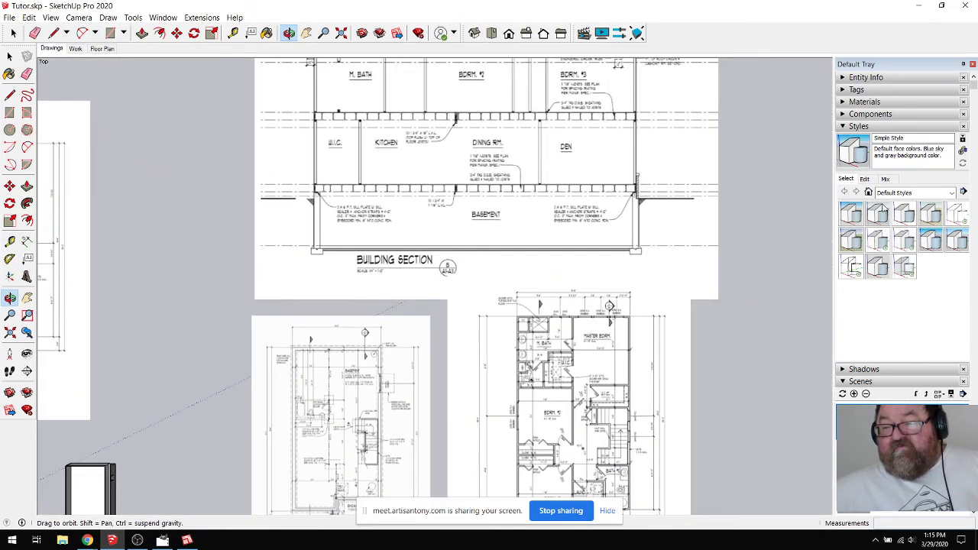
click(953, 193)
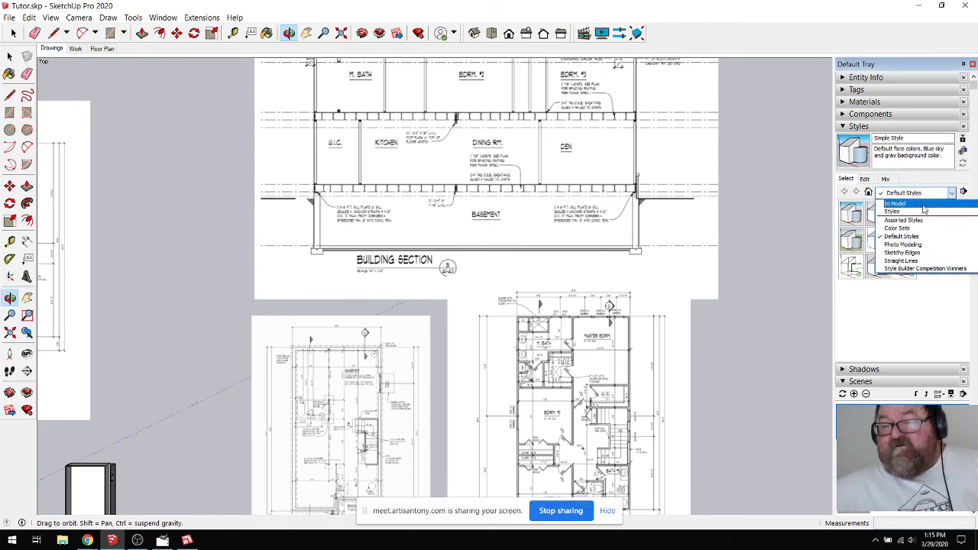
click(921, 205)
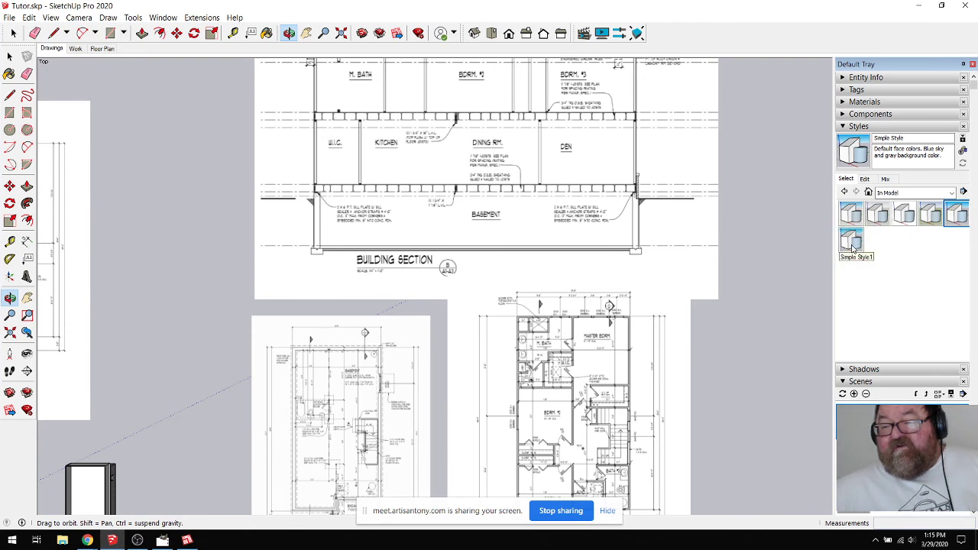
click(852, 243)
right_click(852, 243)
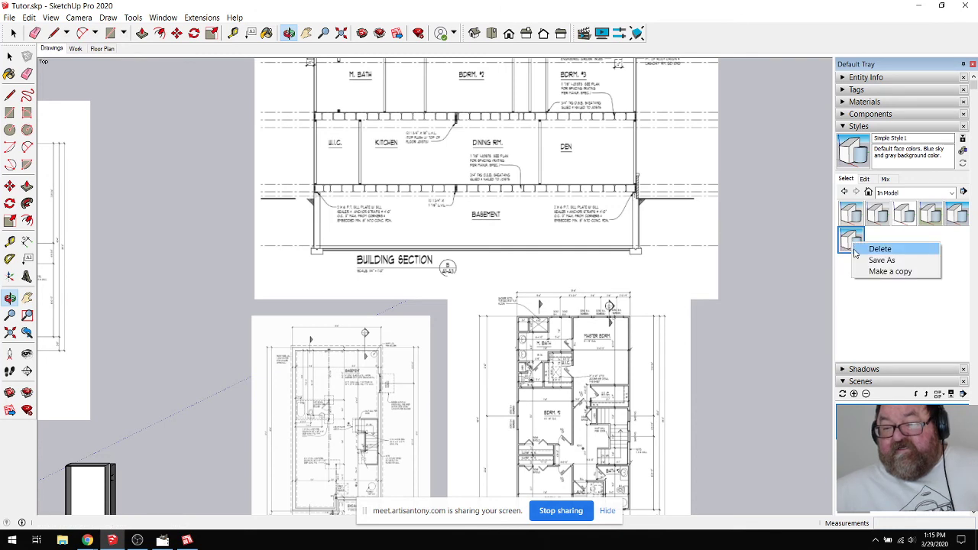
click(867, 248)
click(535, 298)
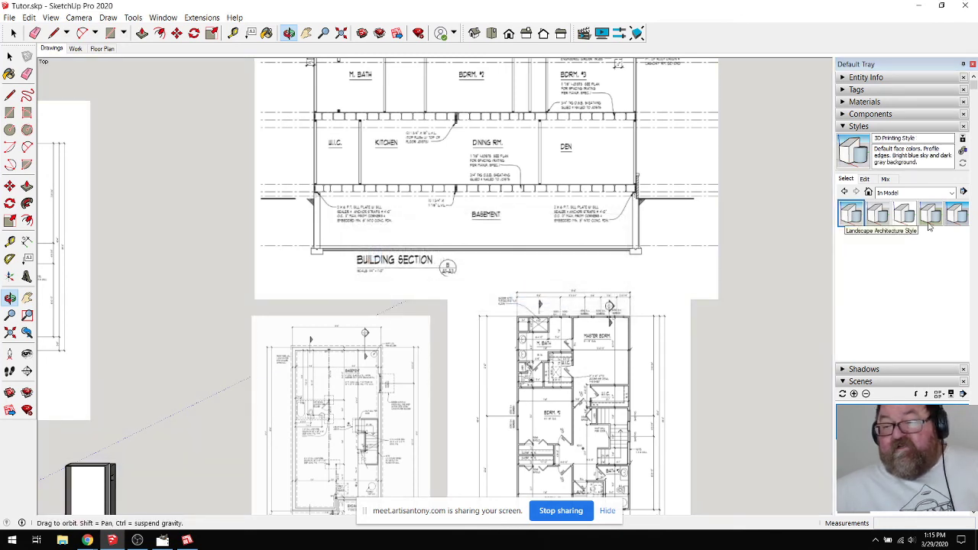
Step: Delete the remaining Simple Style from the model's styles, including from the scenes that use it
click(956, 214)
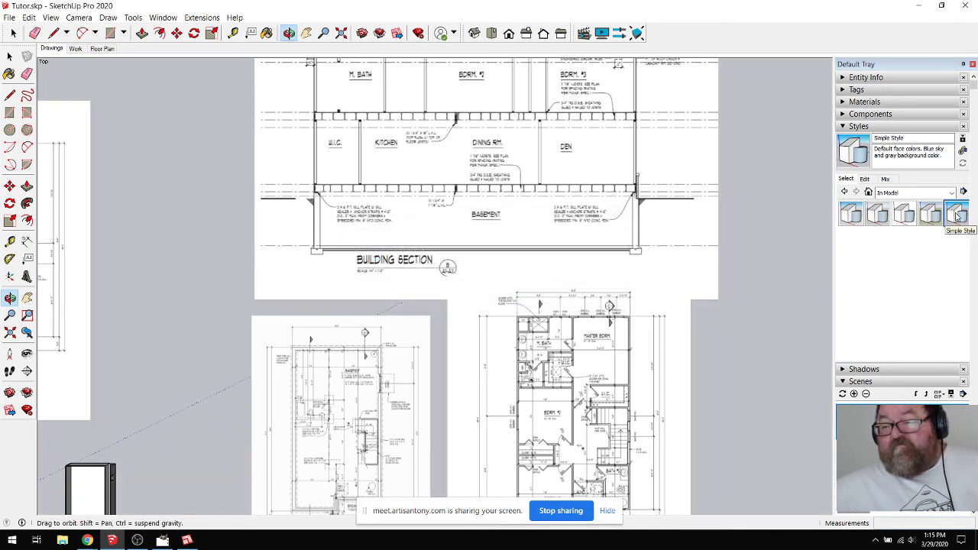
right_click(956, 214)
click(918, 221)
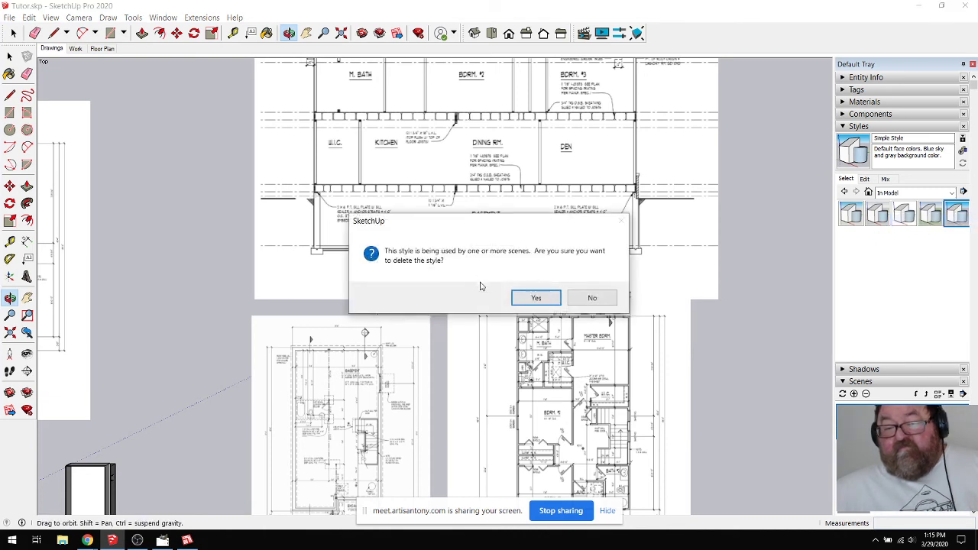
click(535, 298)
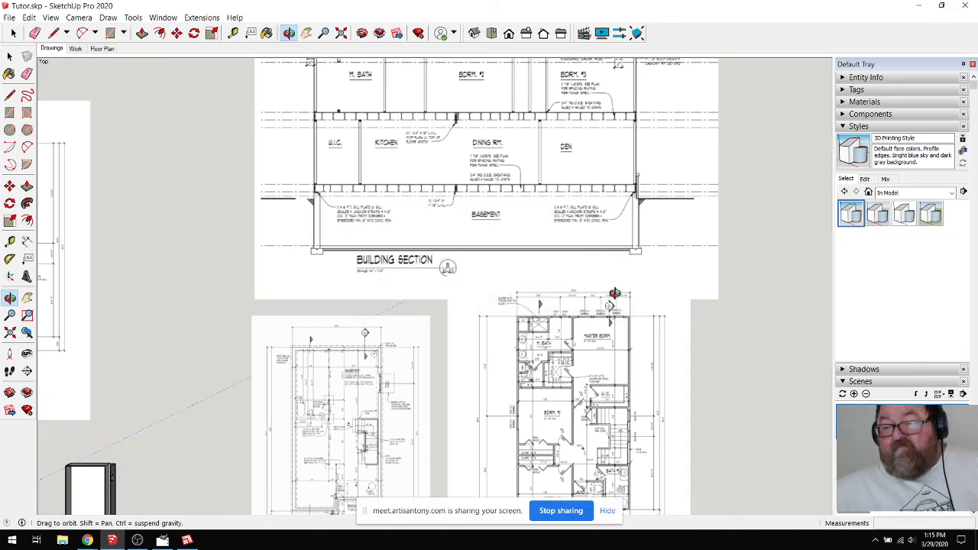
Step: Delete the Landscape Architecture and Construction Documentation styles from the model and apply the 3D Printing Style to the current view
right_click(929, 217)
click(931, 222)
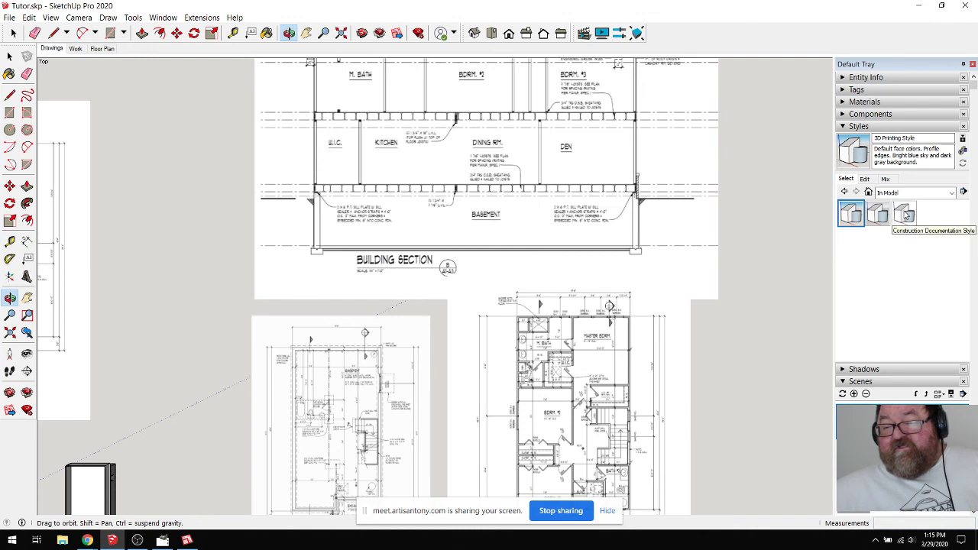
right_click(905, 216)
click(919, 221)
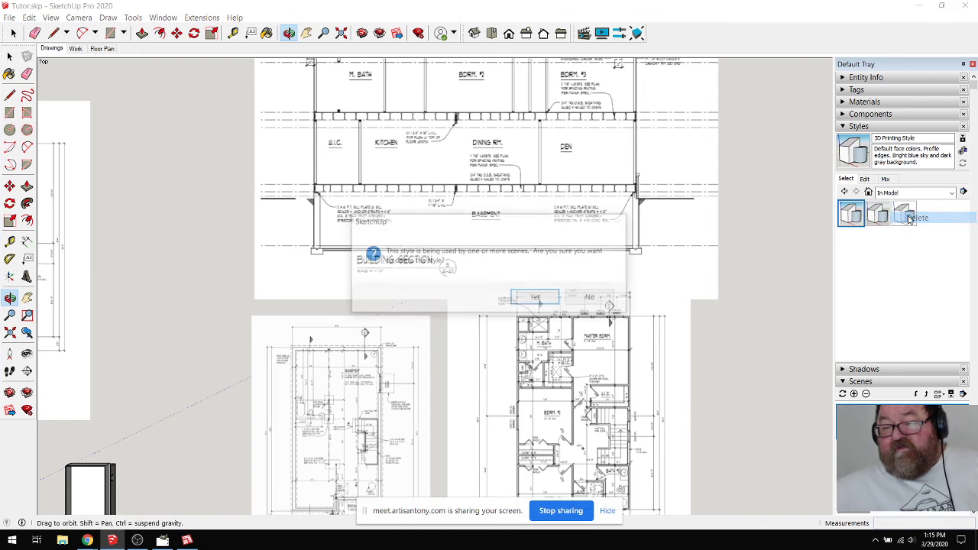
click(534, 298)
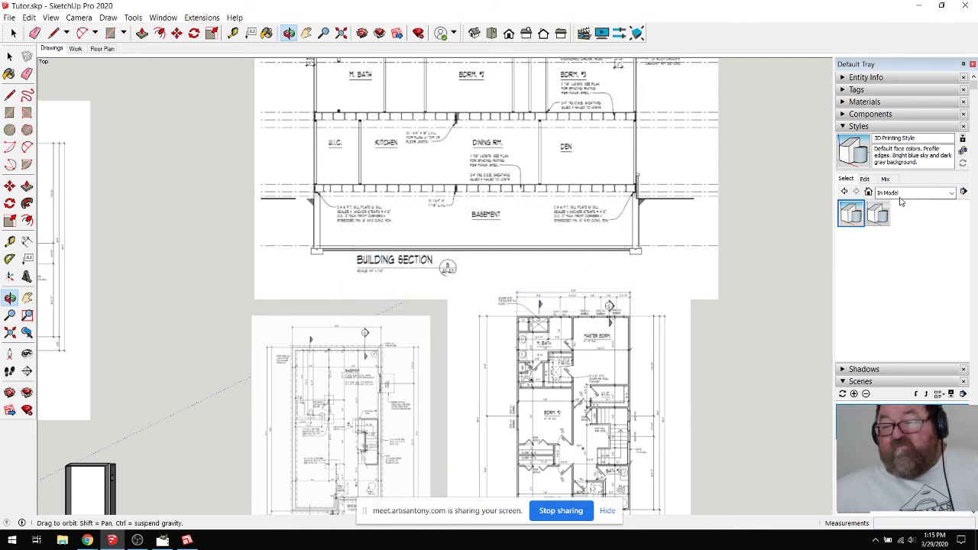
click(879, 214)
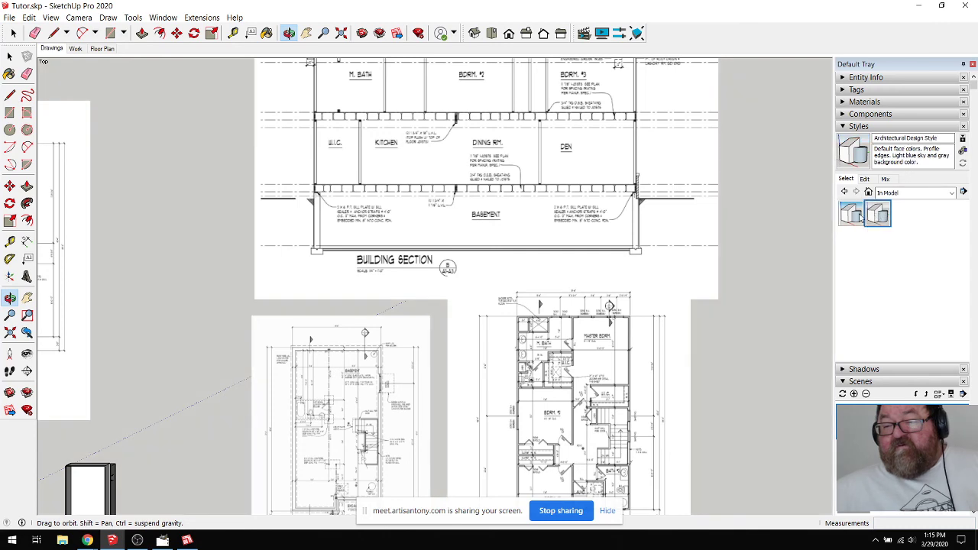
click(860, 217)
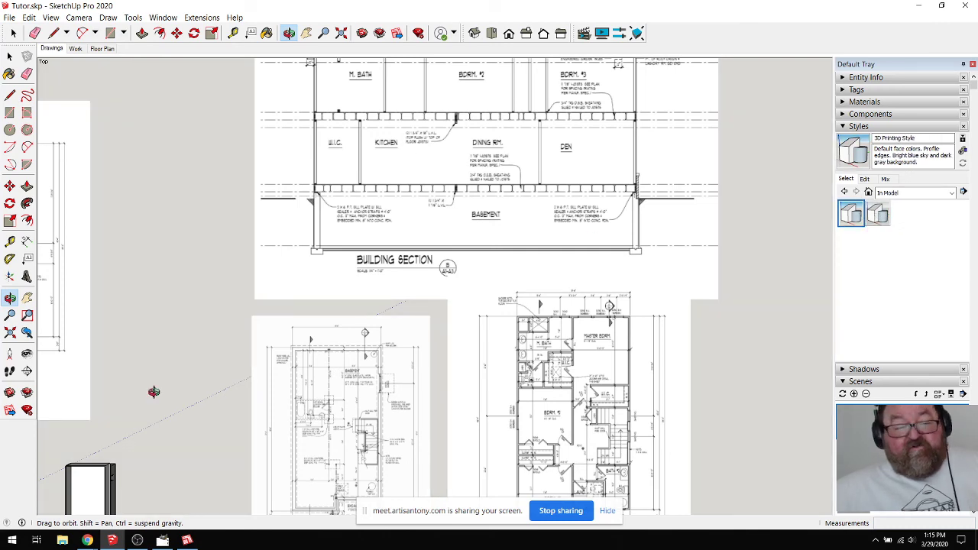
Step: Switch to LayOut and assign the Floor Plan scene to the selected floor plan viewport
click(187, 540)
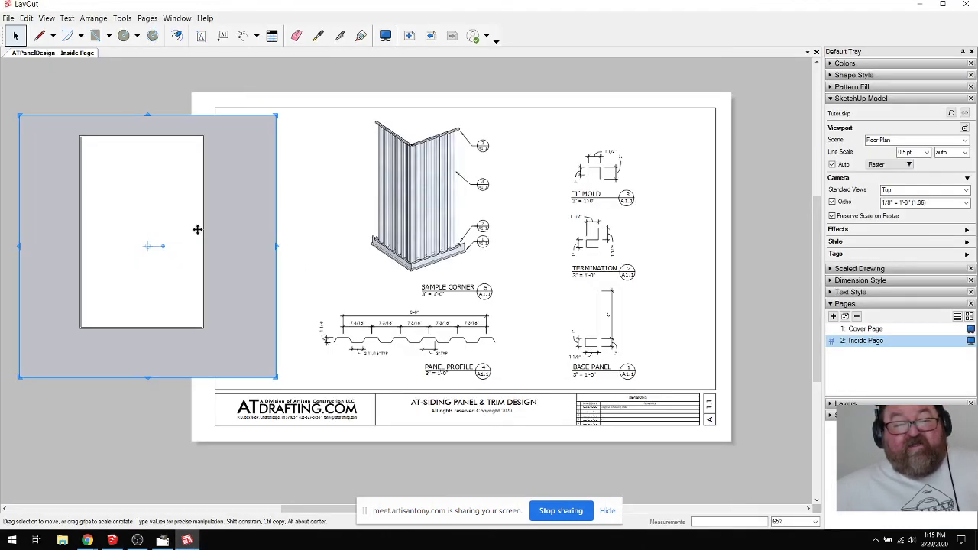
right_click(127, 217)
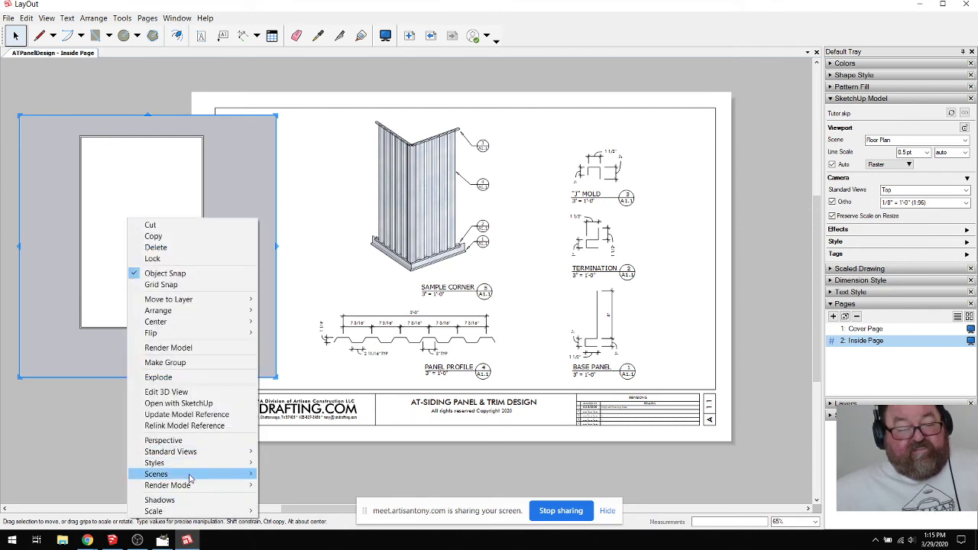
mouse_move(191, 477)
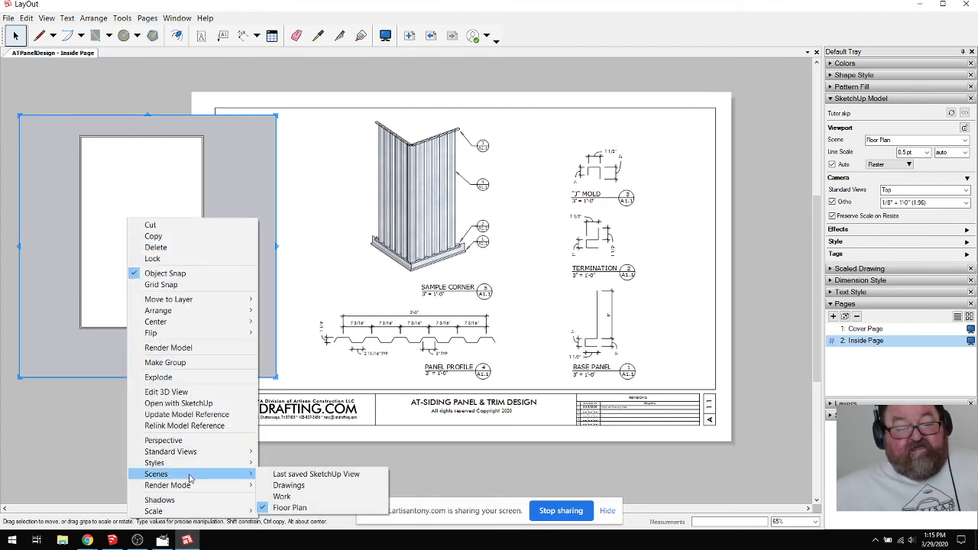
click(300, 508)
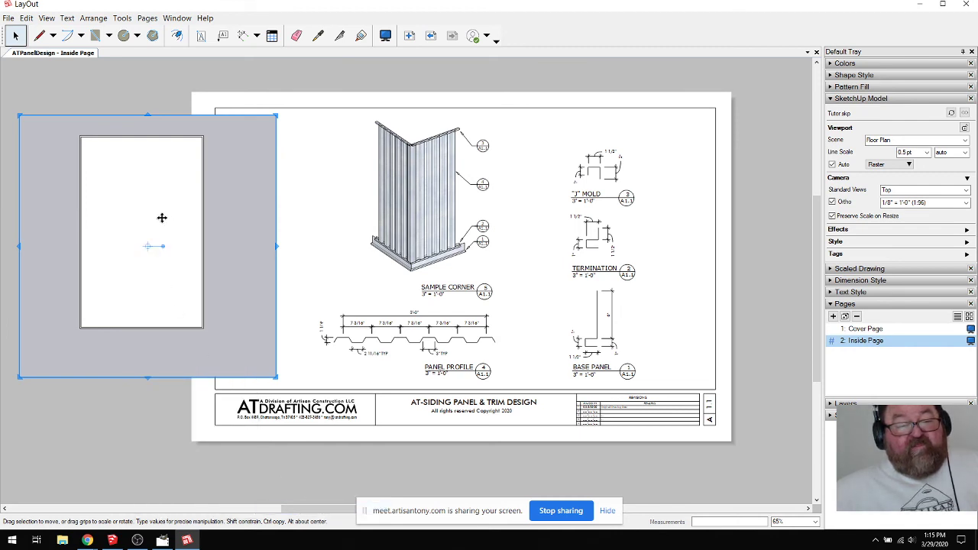
Step: Move the floor plan viewport slightly up and to the right, check its available styles, and update its model reference
drag(144, 192, 155, 159)
right_click(147, 175)
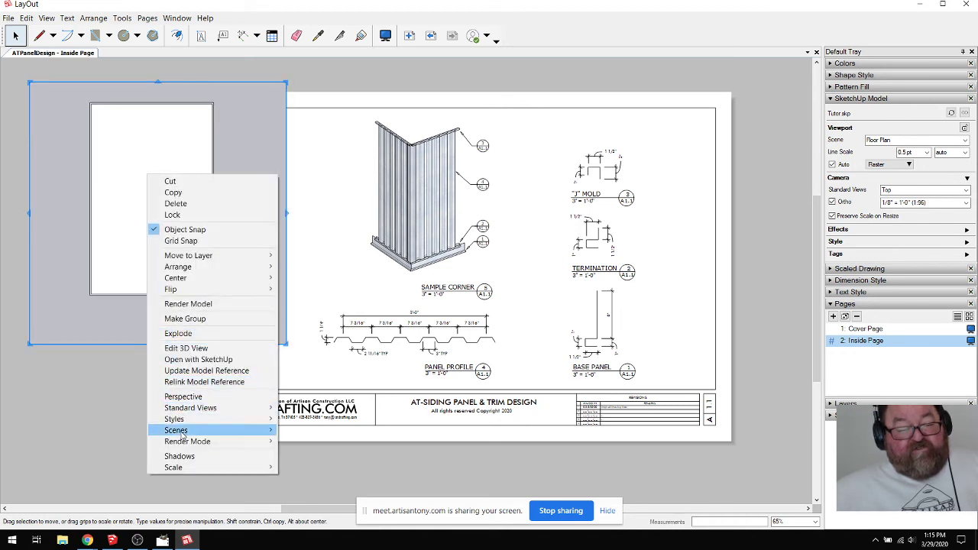
mouse_move(198, 422)
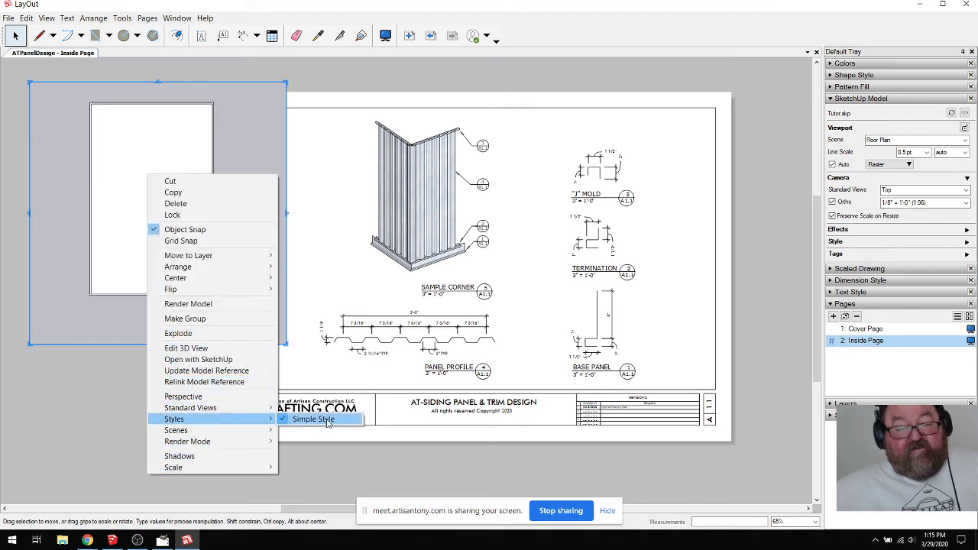
right_click(132, 174)
right_click(132, 173)
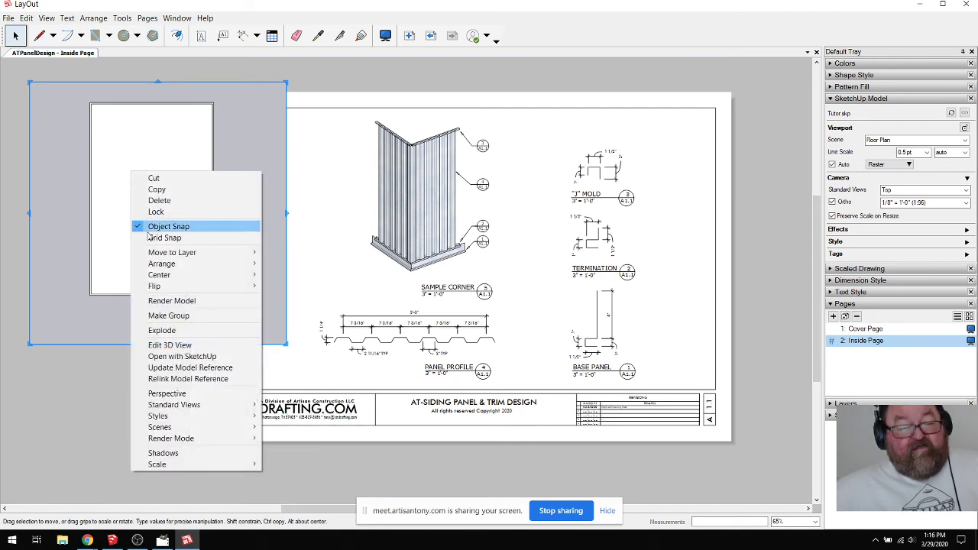
click(189, 369)
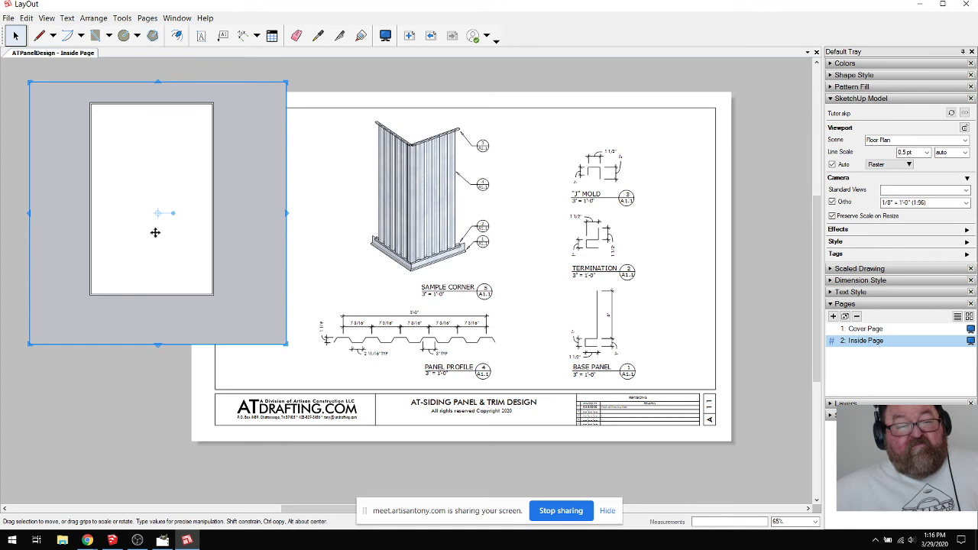
Step: Check the viewport's scale options and reapply the Floor Plan scene to refresh its style
right_click(130, 163)
mouse_move(189, 458)
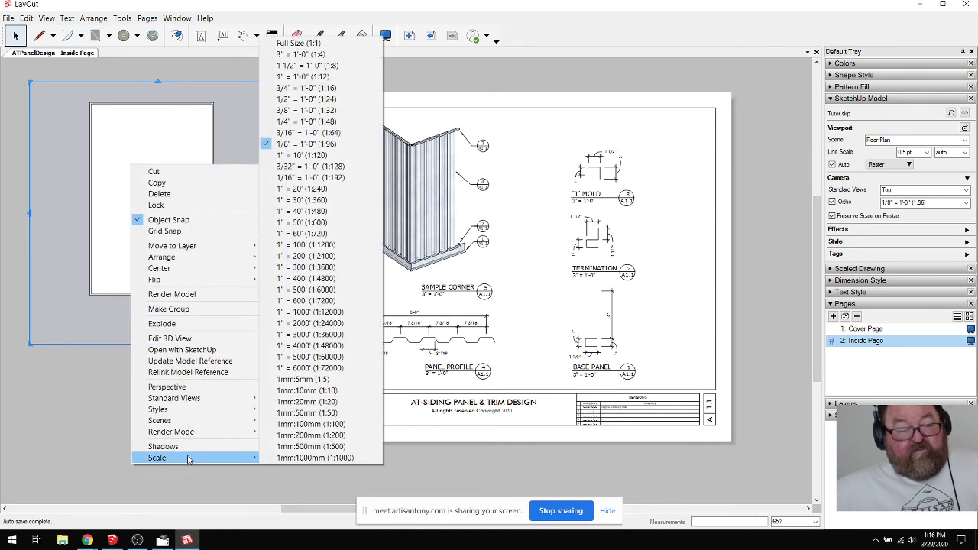
mouse_move(200, 422)
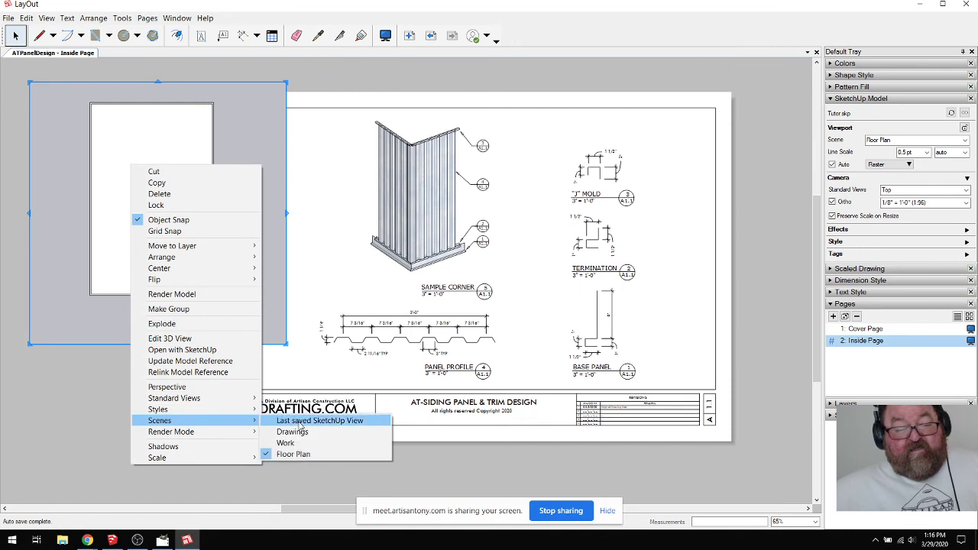
click(294, 455)
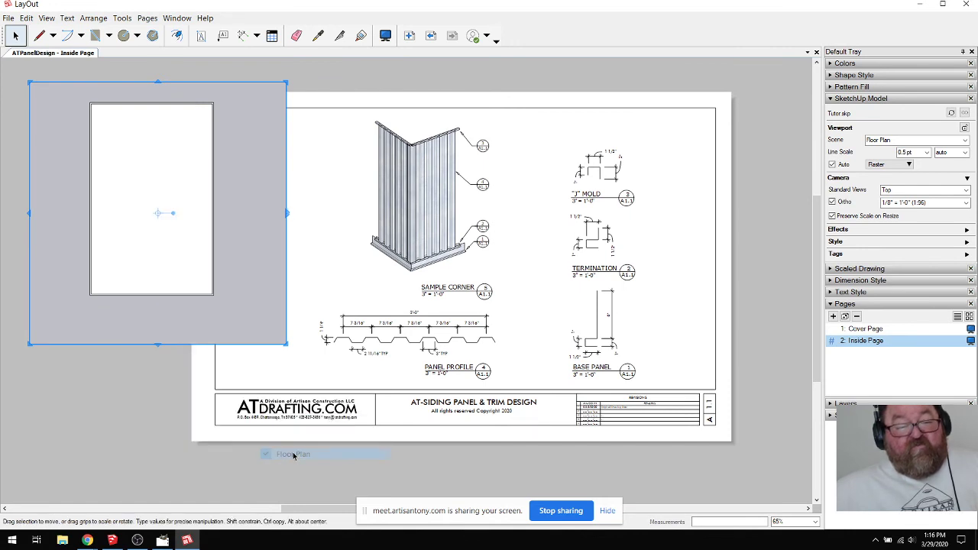
Step: Delete the floor plan viewport from the page and close LayOut without saving the changes to ATPanelDesign
right_click(136, 197)
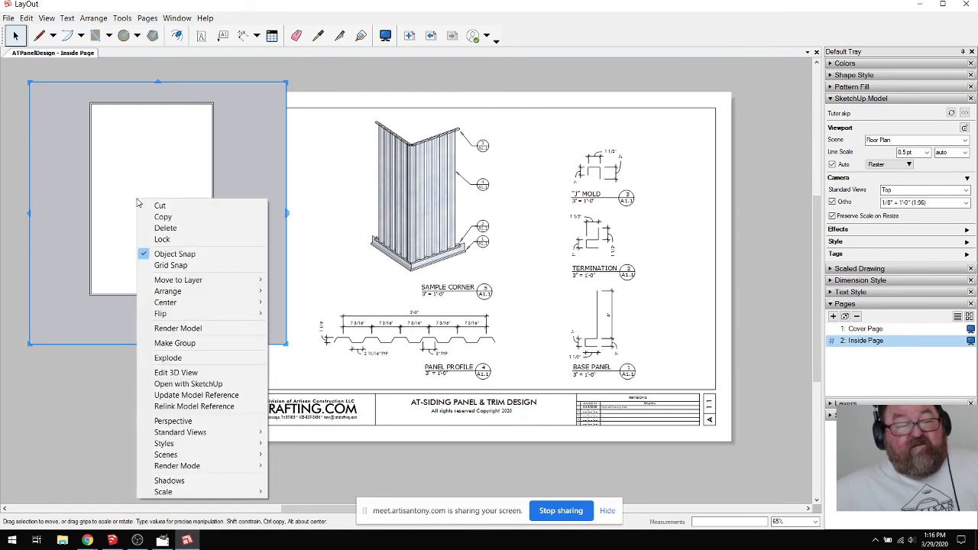
click(158, 156)
key(Delete)
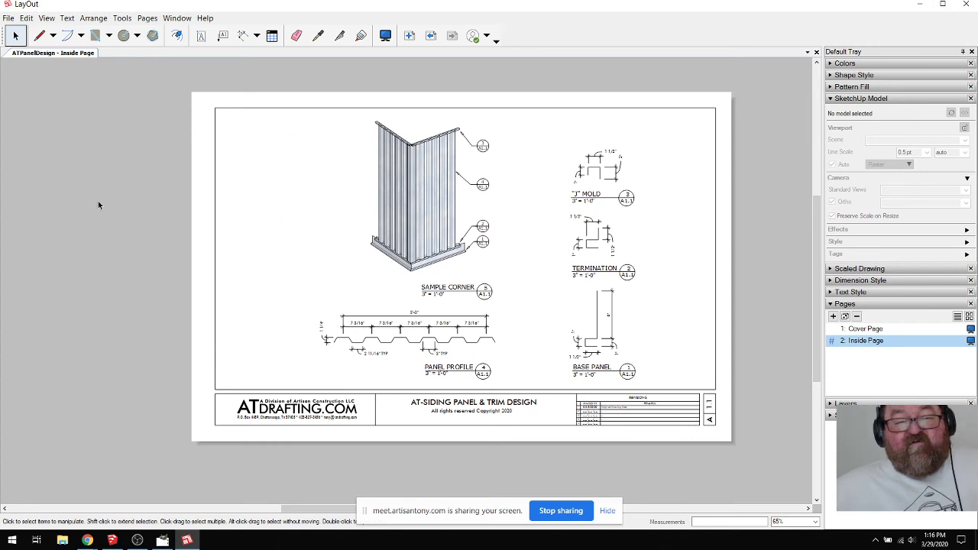
click(968, 4)
click(545, 296)
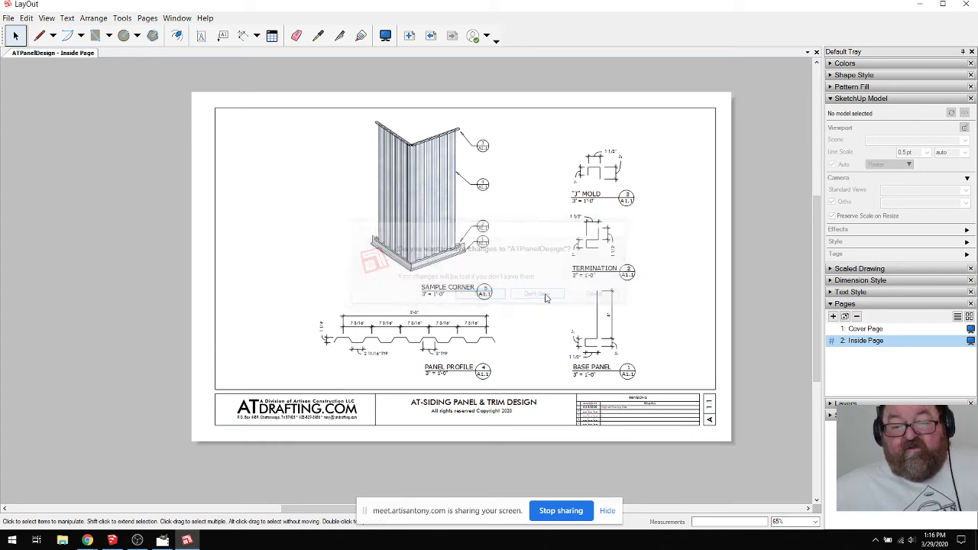
Step: View the plan sheets and house at an angle, minimize SketchUp, and switch to the Artisan Meet class page in Chrome
scroll(511, 375, down, 5)
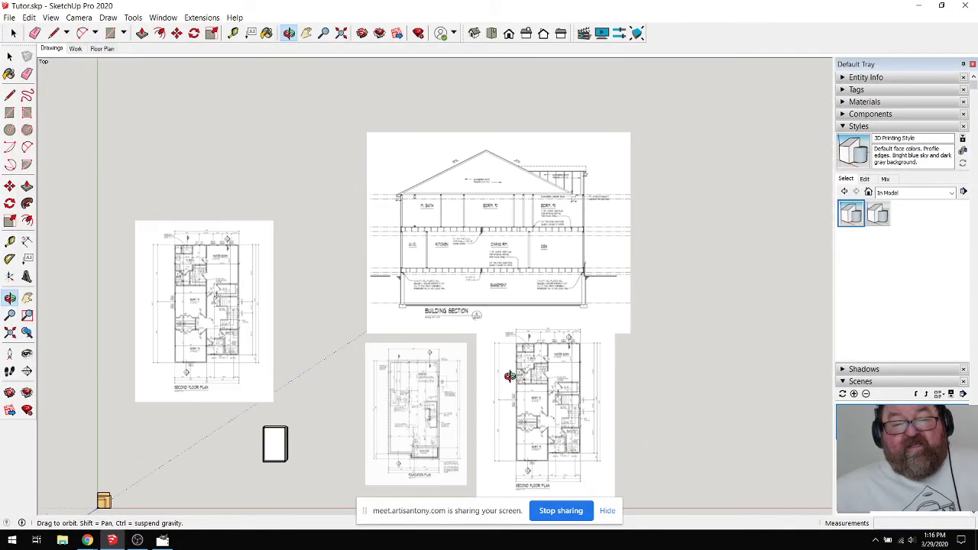
mouse_move(501, 402)
mouse_down()
mouse_move(463, 192)
mouse_move(467, 135)
mouse_up()
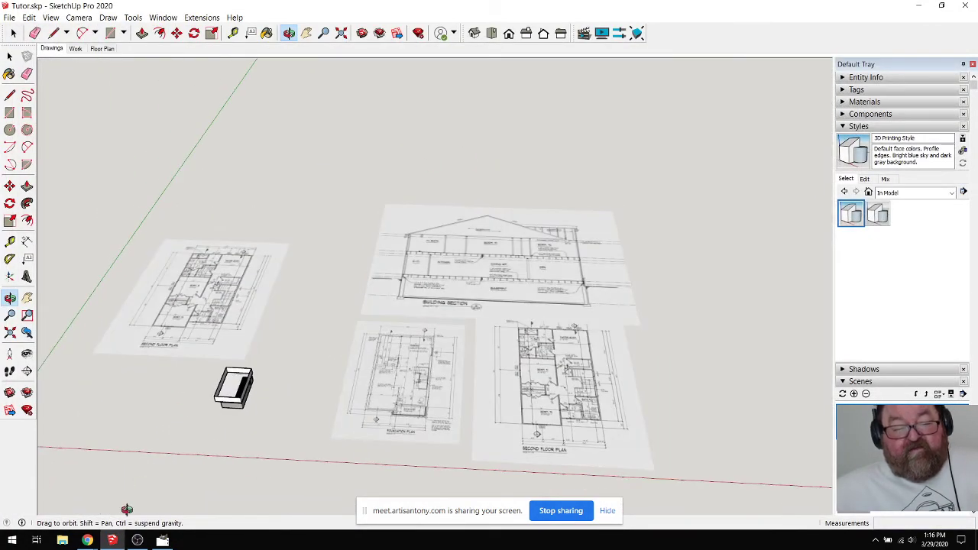
click(111, 540)
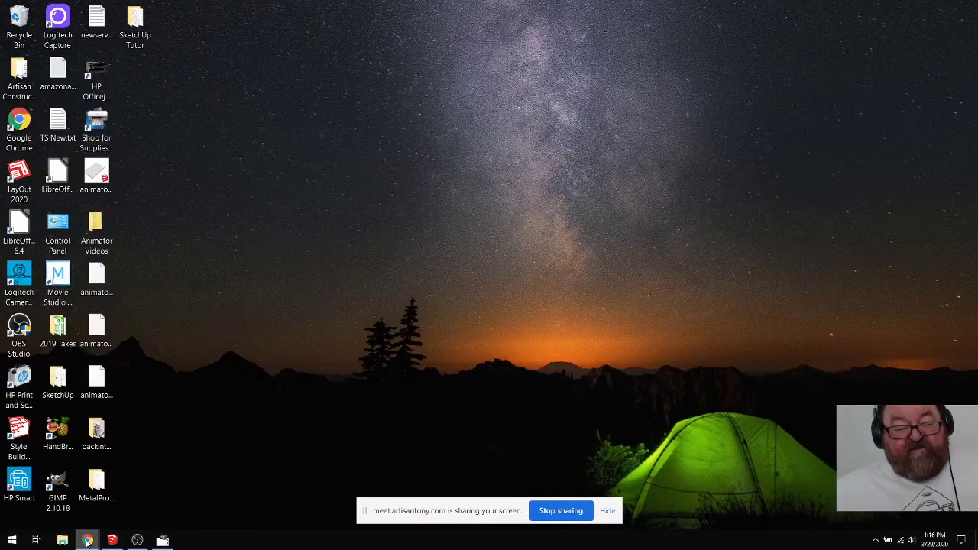
mouse_move(98, 535)
click(71, 516)
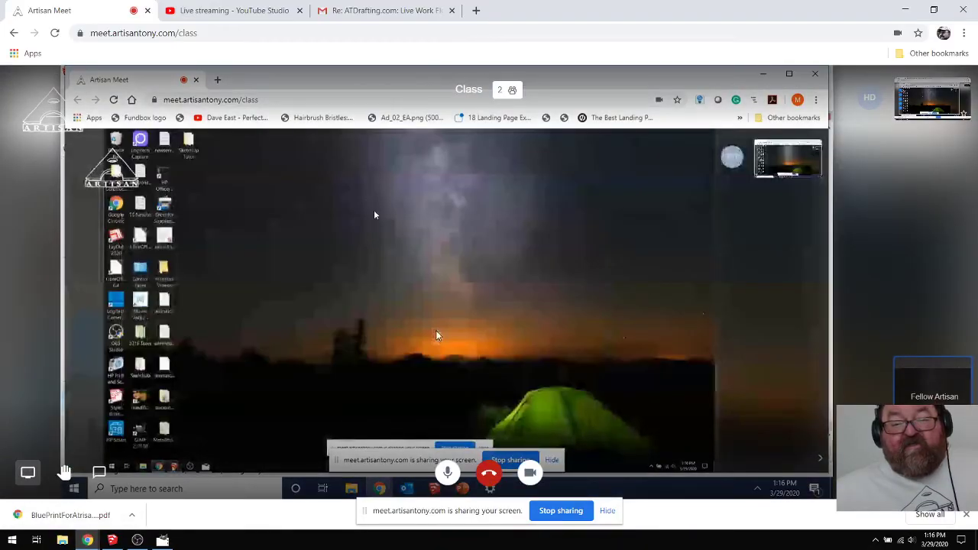
Step: Check the live stream dashboard and chat in YouTube Studio, return to the Artisan Meet class page, and switch back to SketchUp
click(388, 7)
click(233, 11)
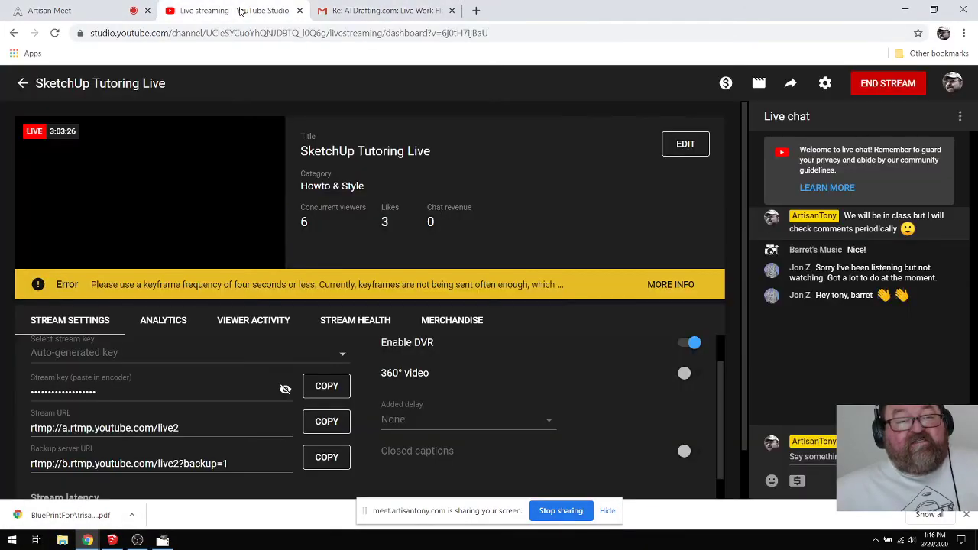
click(84, 11)
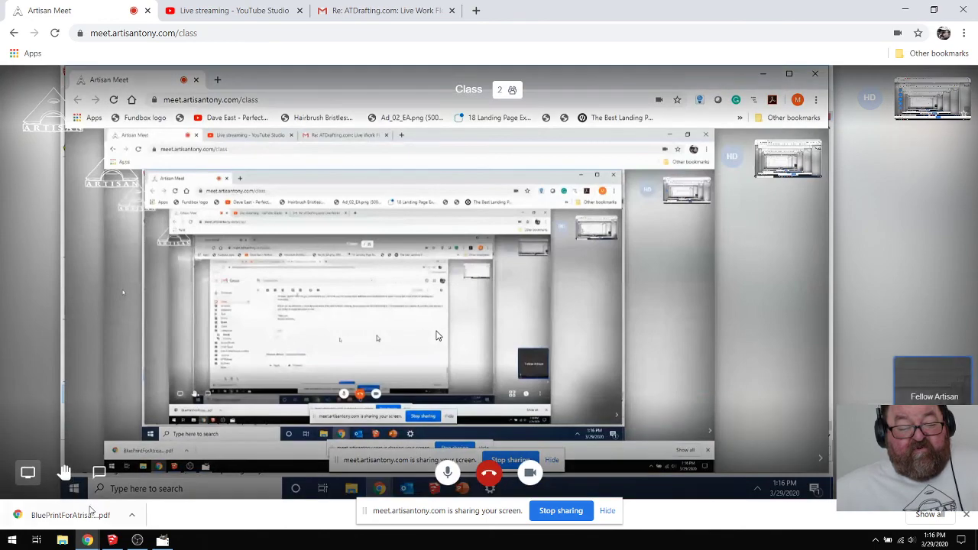
key(alt+Tab)
Step: Dimension the height of the upper wall at the house's front corner, placing the dimension beside the corner edge
scroll(247, 374, up, 15)
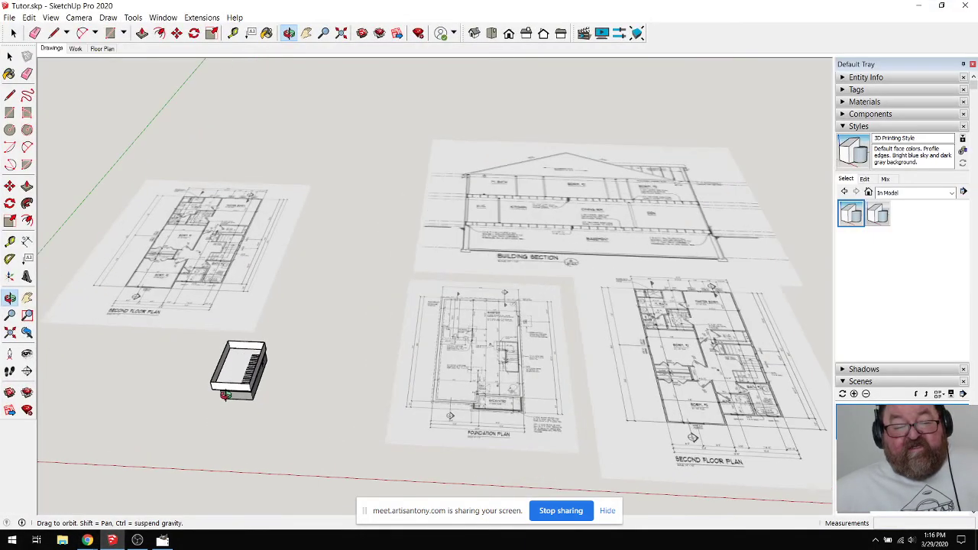
scroll(270, 392, up, 5)
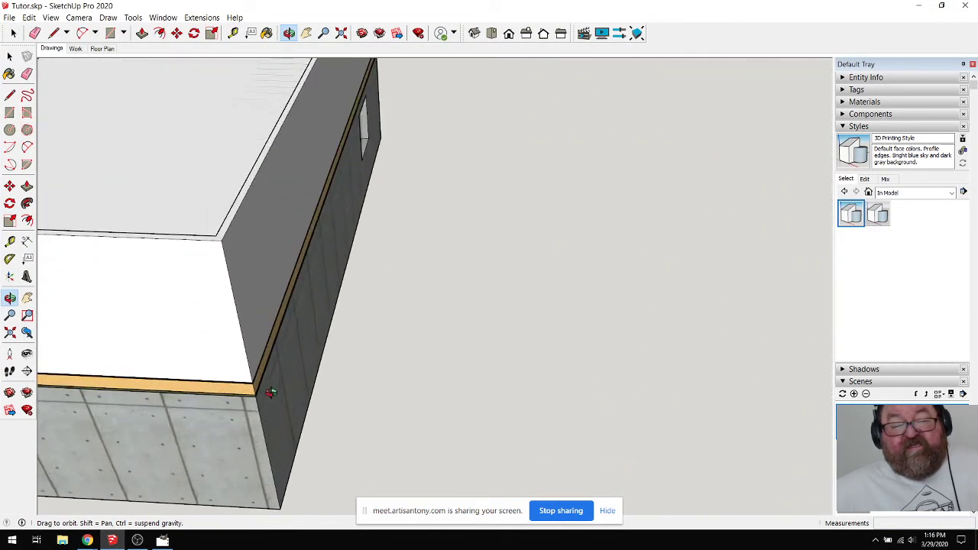
drag(269, 397, 185, 319)
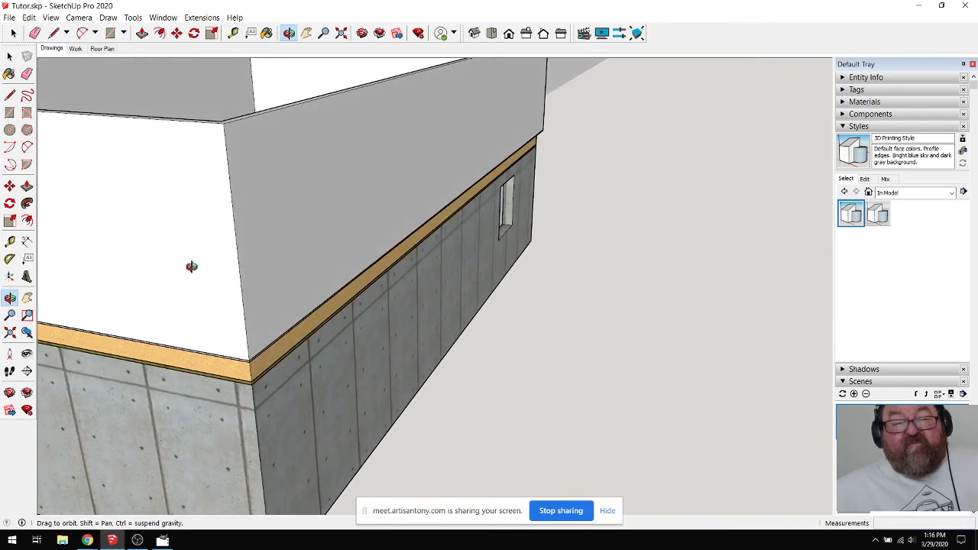
click(27, 259)
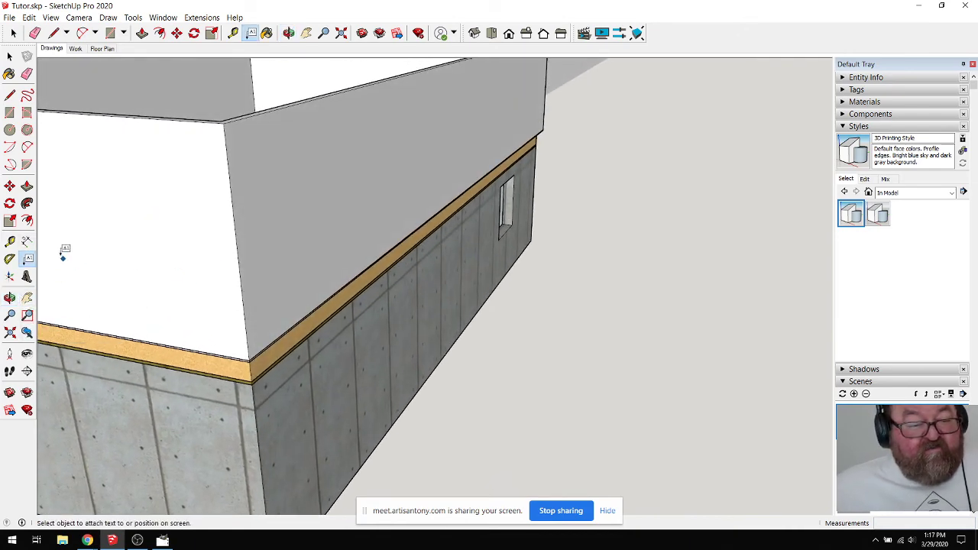
click(27, 242)
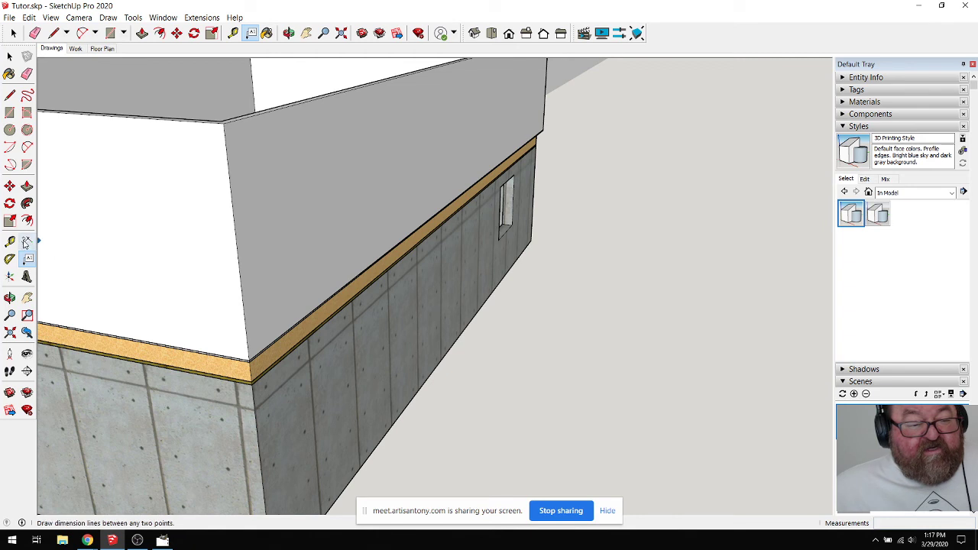
click(223, 125)
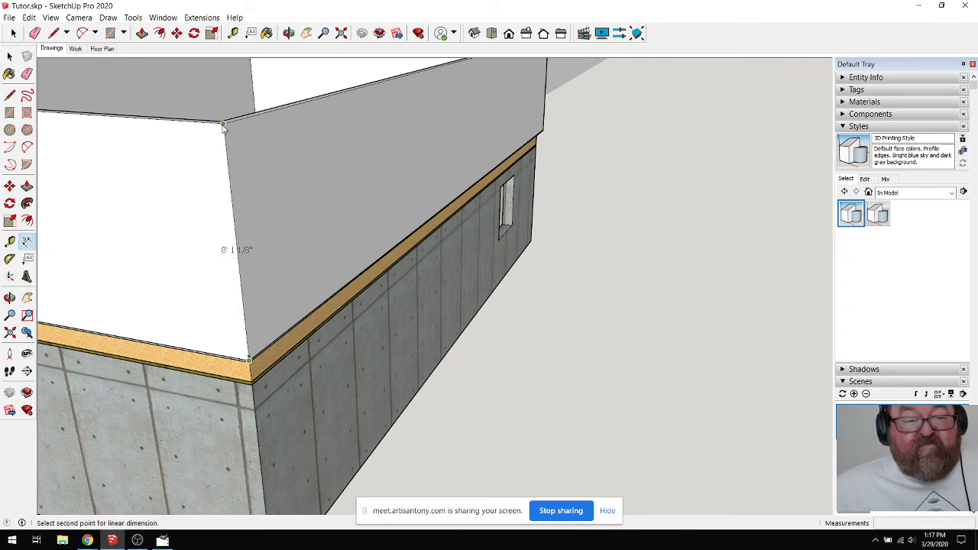
click(249, 360)
click(271, 155)
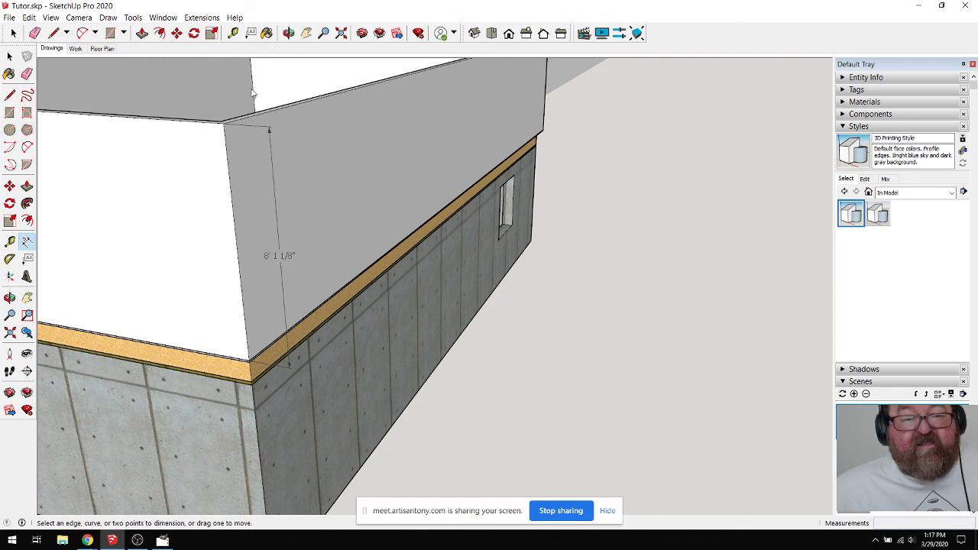
Step: Attach a leader text label reading "test" to the top of the upper wall's dimensioned corner
middle_drag(252, 92, 429, 252)
middle_drag(320, 287, 416, 323)
middle_drag(246, 326, 271, 352)
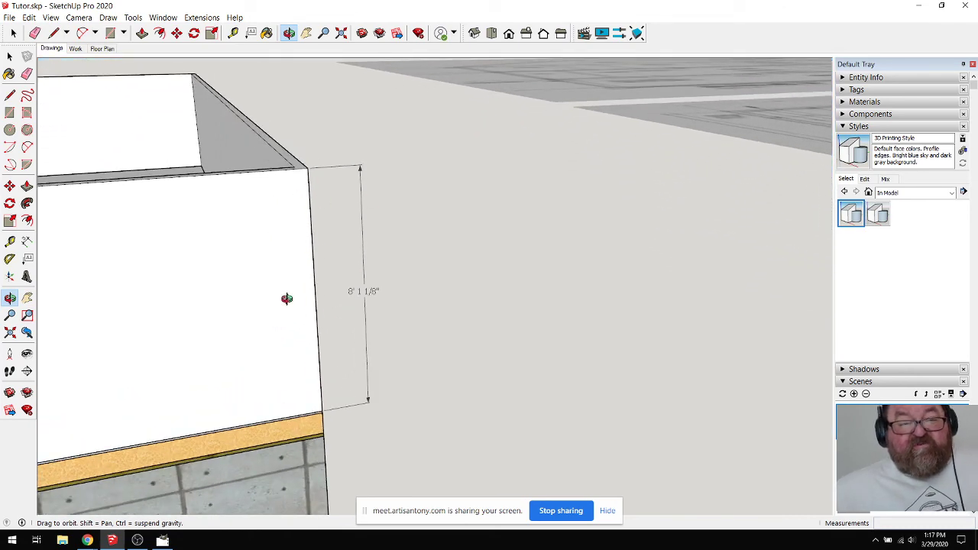
click(27, 258)
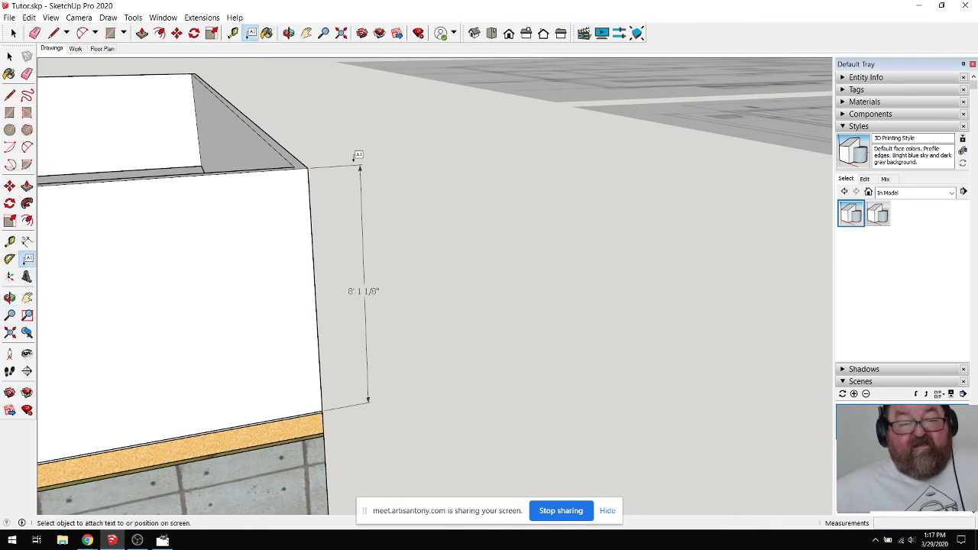
click(308, 166)
click(346, 113)
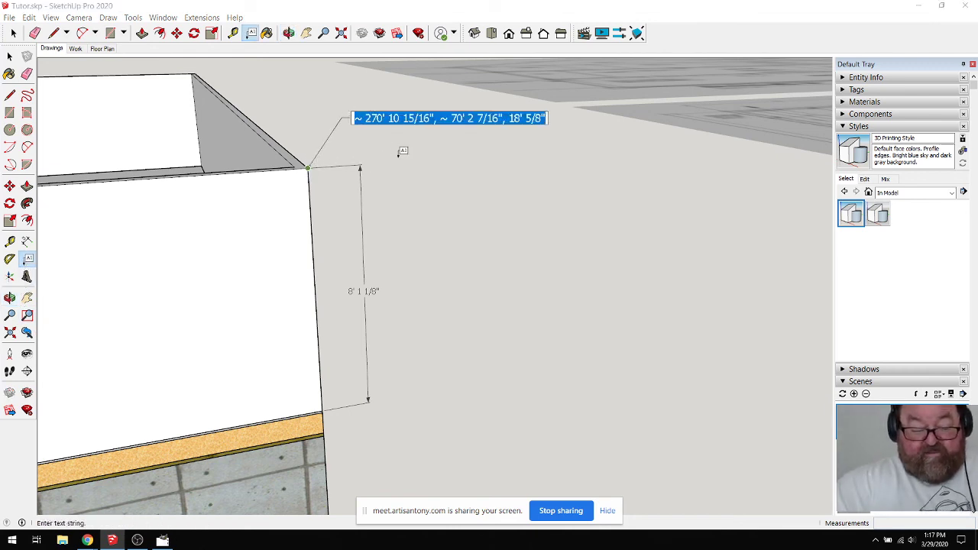
text(test)
key(Return)
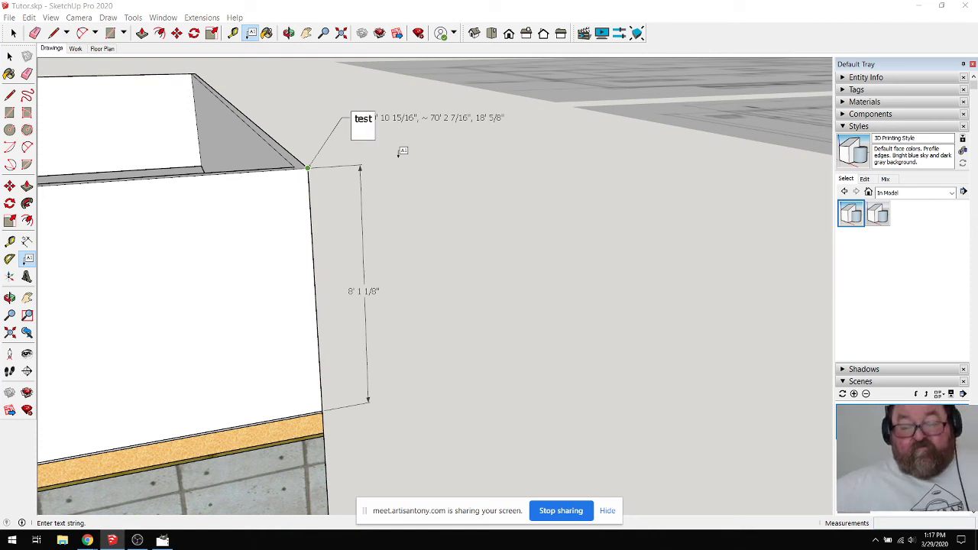
key(BackSpace)
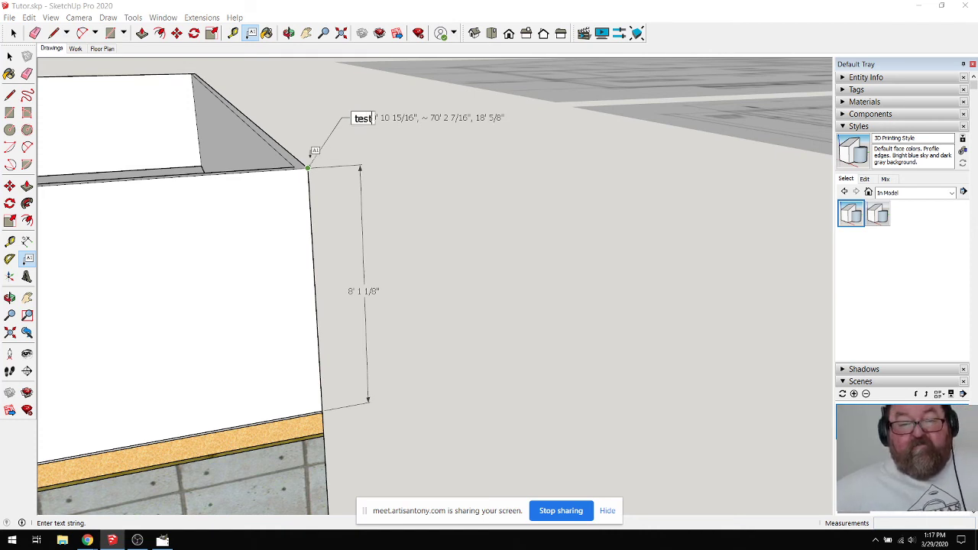
click(13, 33)
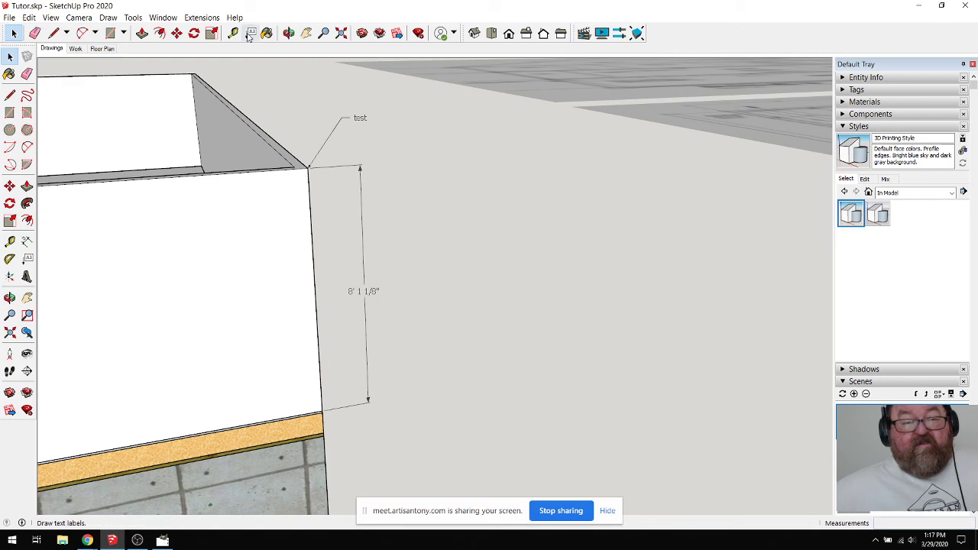
Step: Erase the "test" label and the height dimension from the upper wall's corner
click(288, 33)
drag(323, 223, 369, 279)
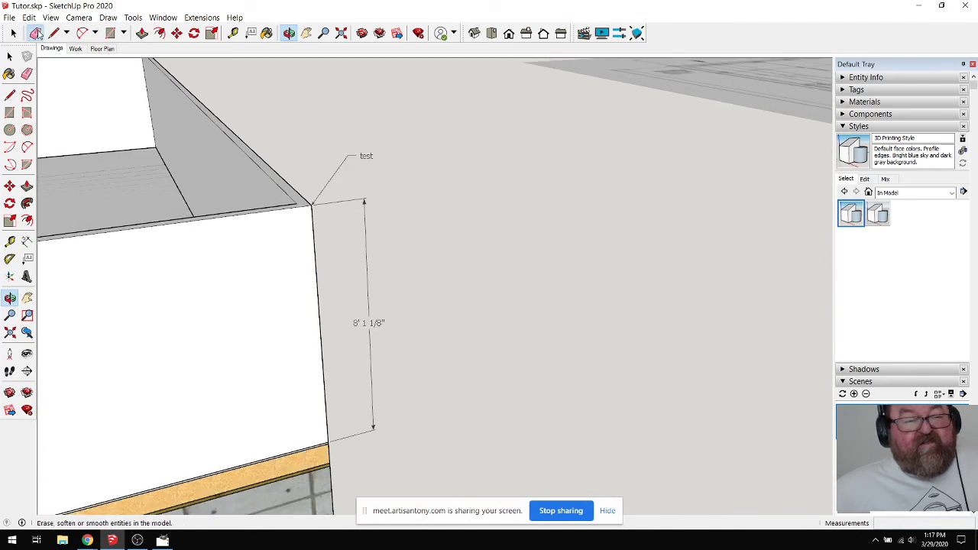
click(34, 32)
click(356, 155)
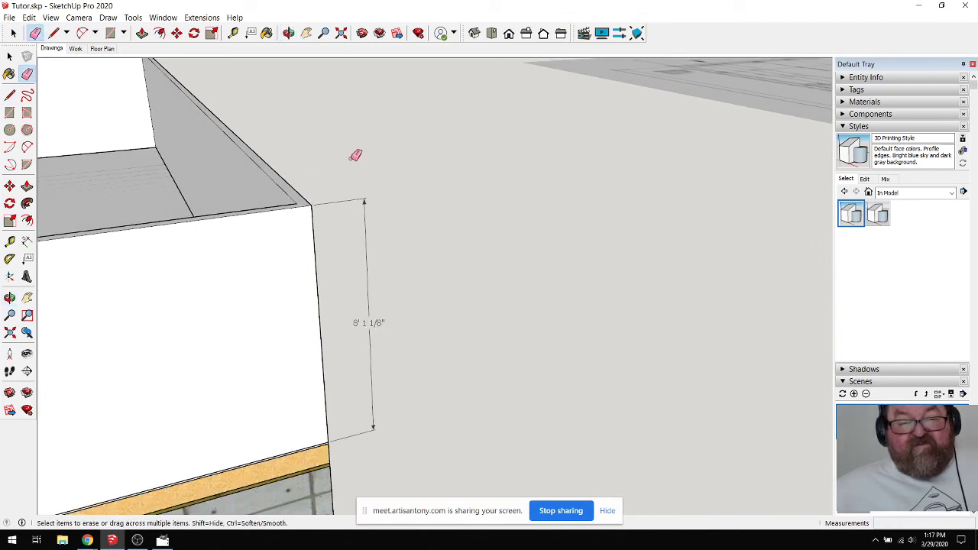
click(365, 197)
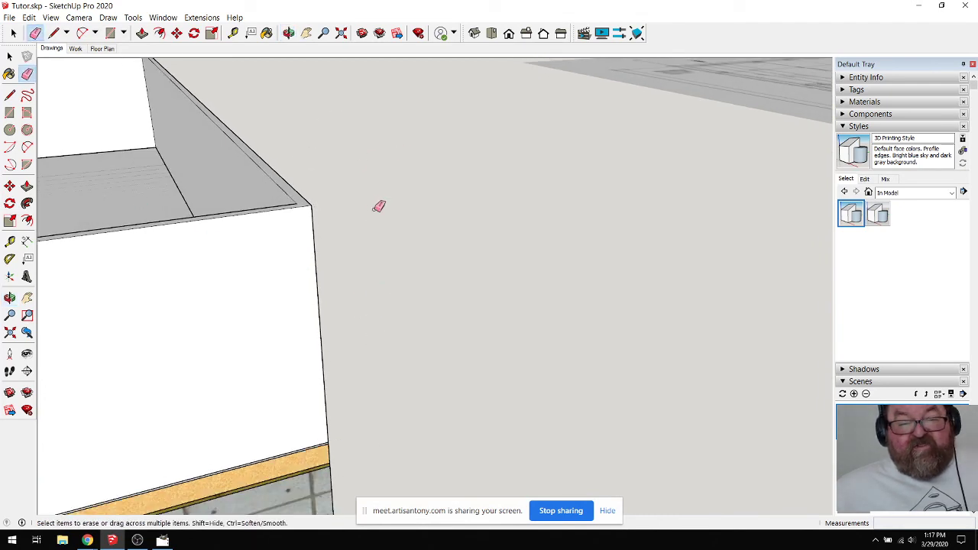
Step: Switch to the Floor Plan scene and apply the Construction Documentation Style from the Default Styles collection
click(289, 34)
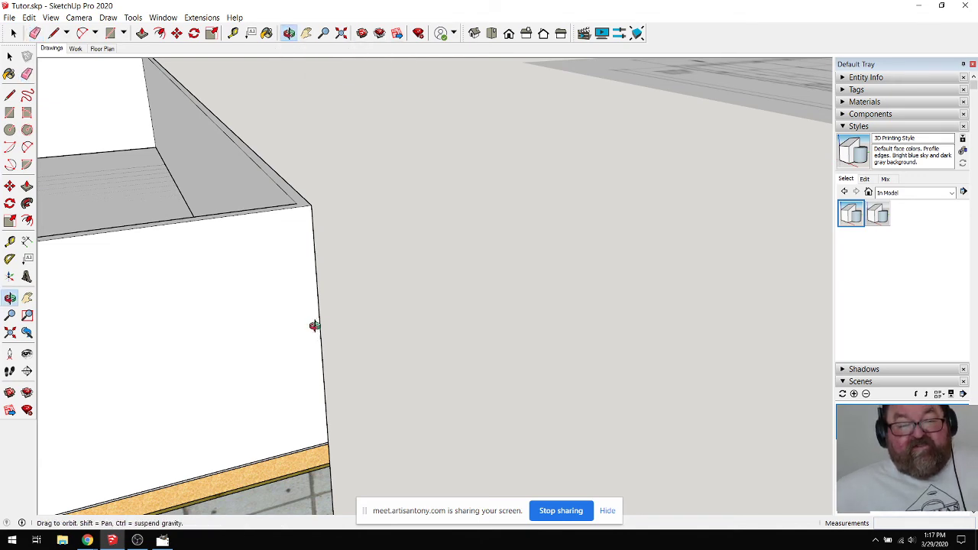
drag(314, 323, 147, 304)
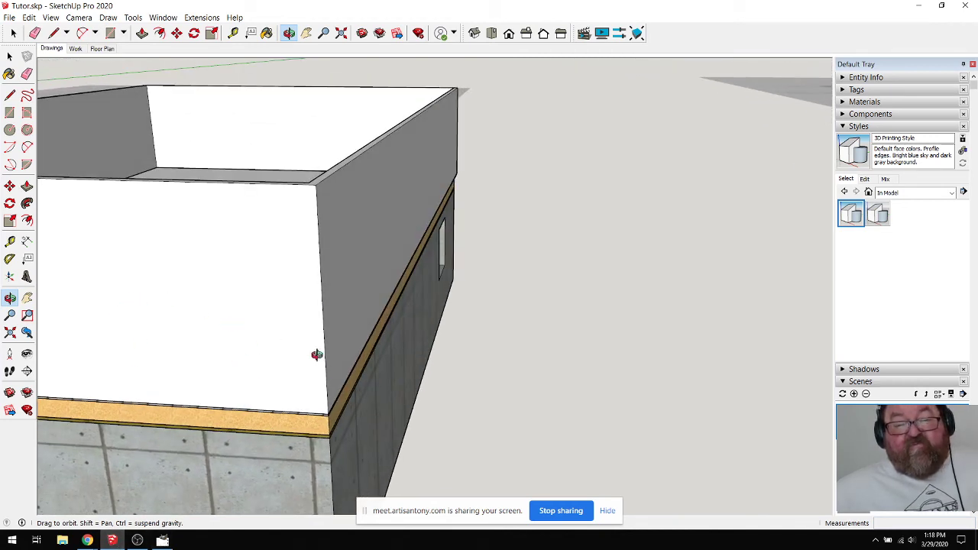
drag(321, 374, 391, 390)
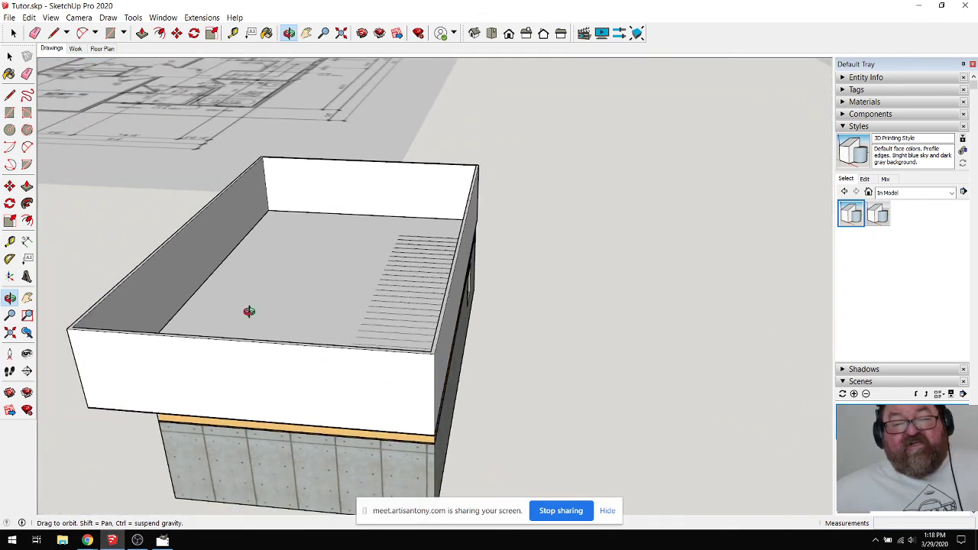
click(102, 48)
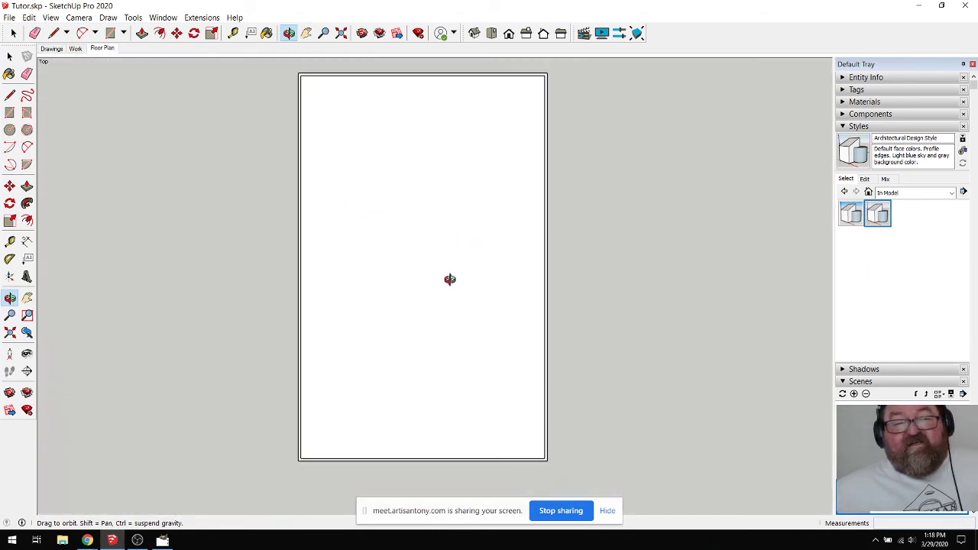
click(879, 215)
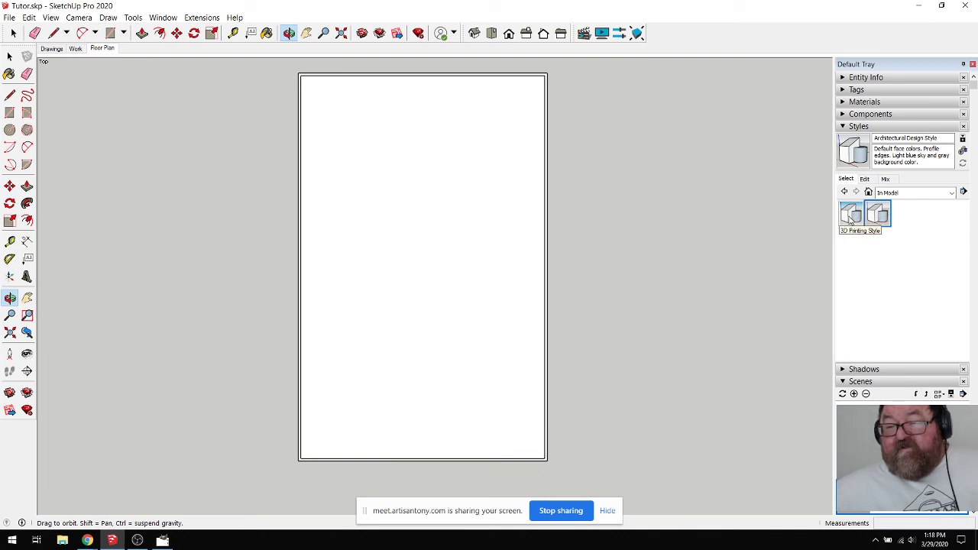
click(953, 193)
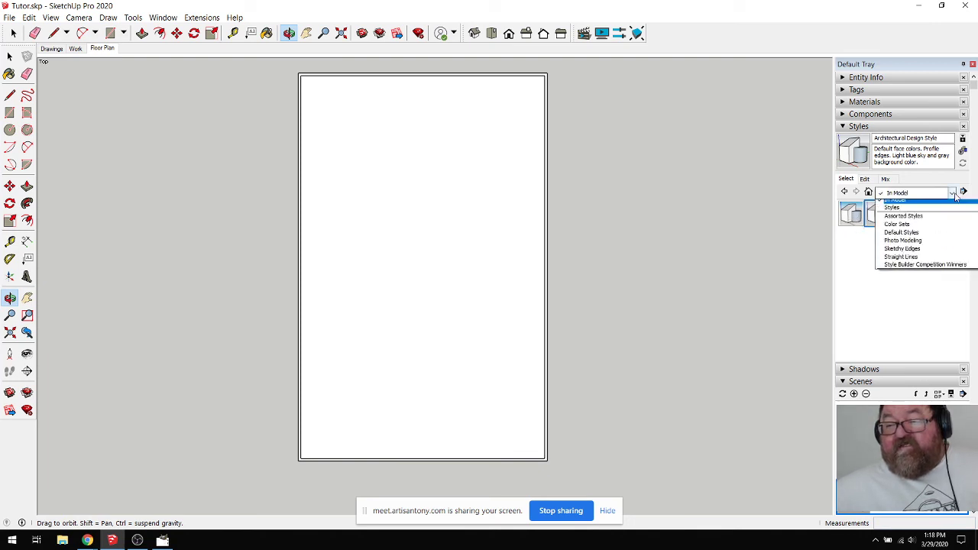
click(936, 236)
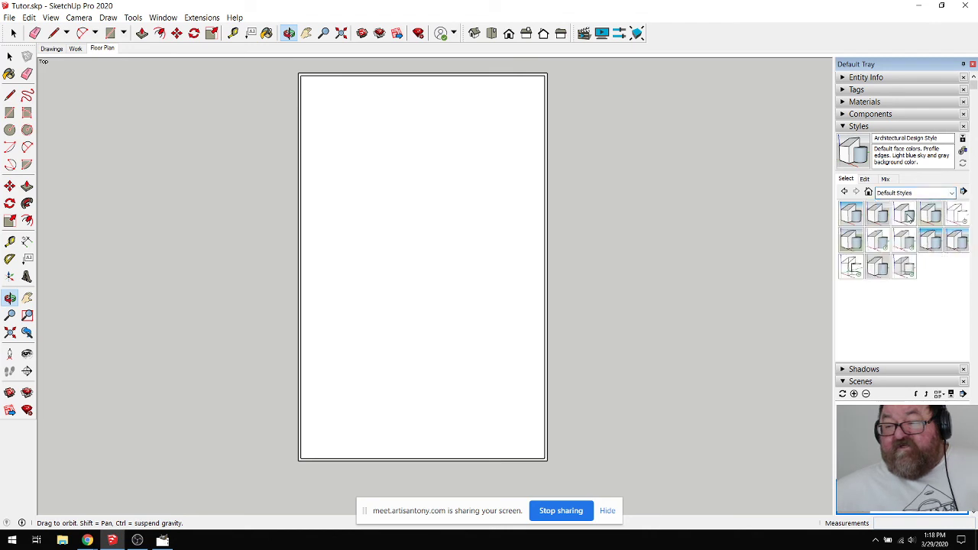
click(905, 214)
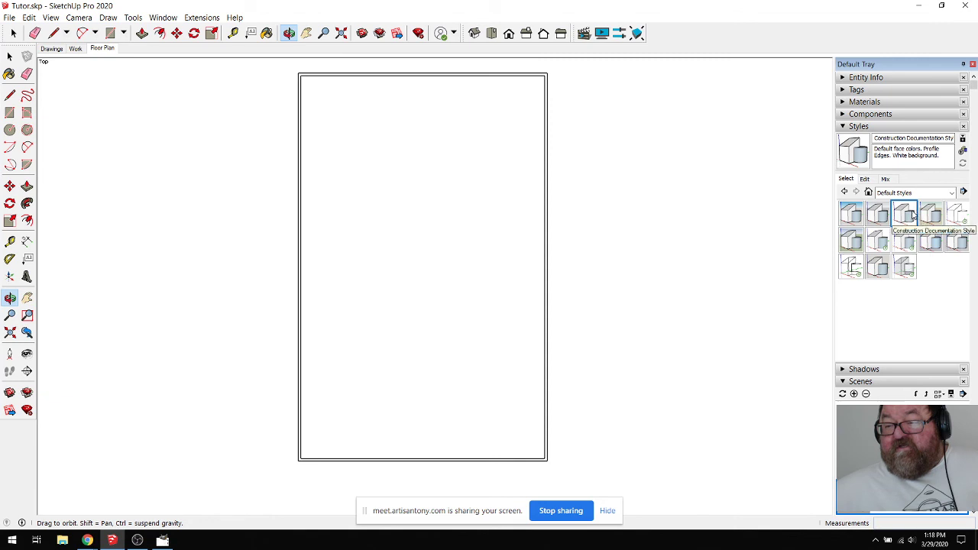
Step: Show the styles in the model and update the Floor Plan scene with the Construction Documentation Style
click(953, 194)
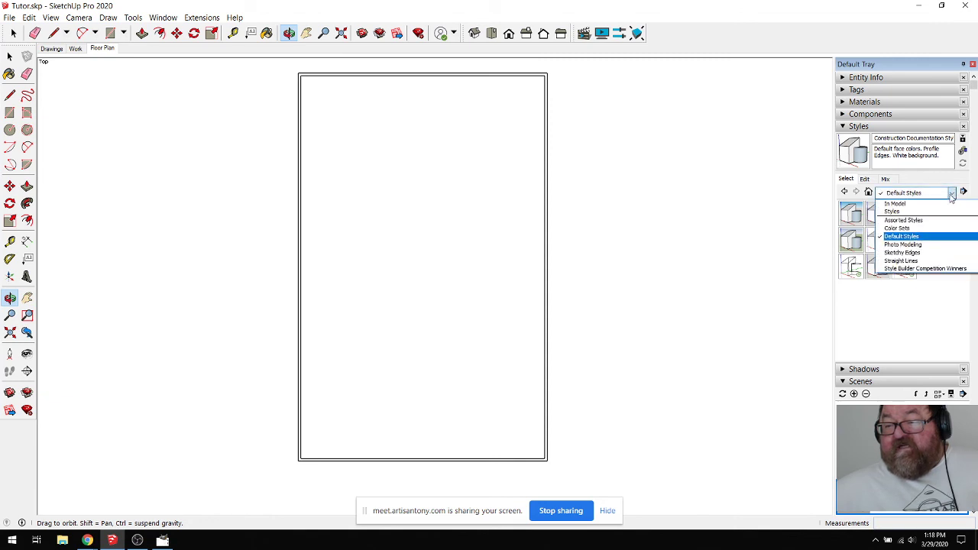
click(917, 205)
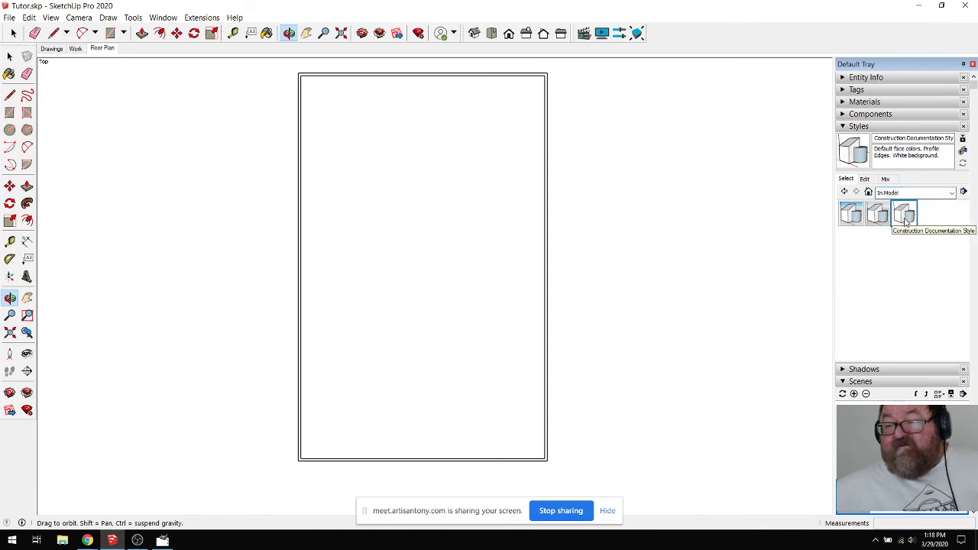
right_click(98, 52)
click(108, 92)
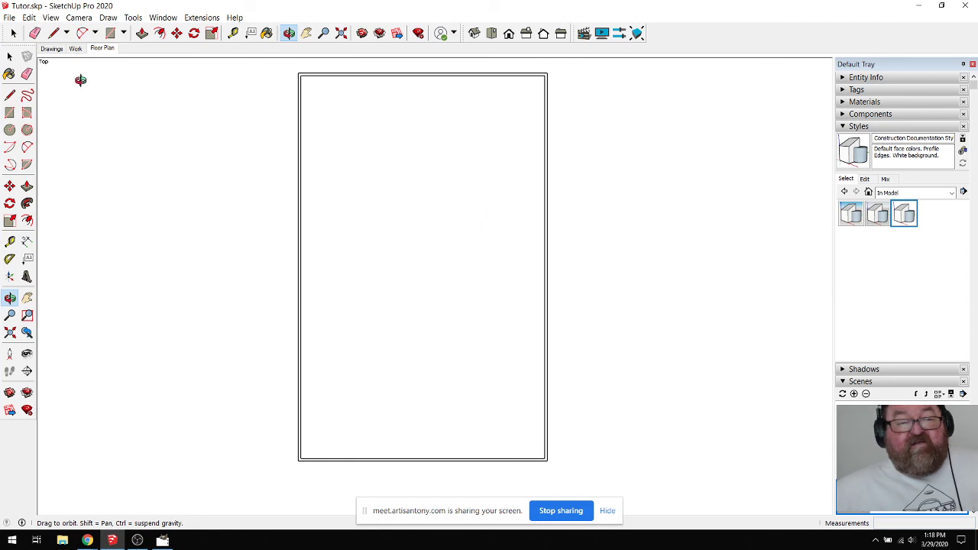
Step: Compare the house in the Work scene with the Floor Plan scene, and examine the plan sheets around the house outline
click(76, 49)
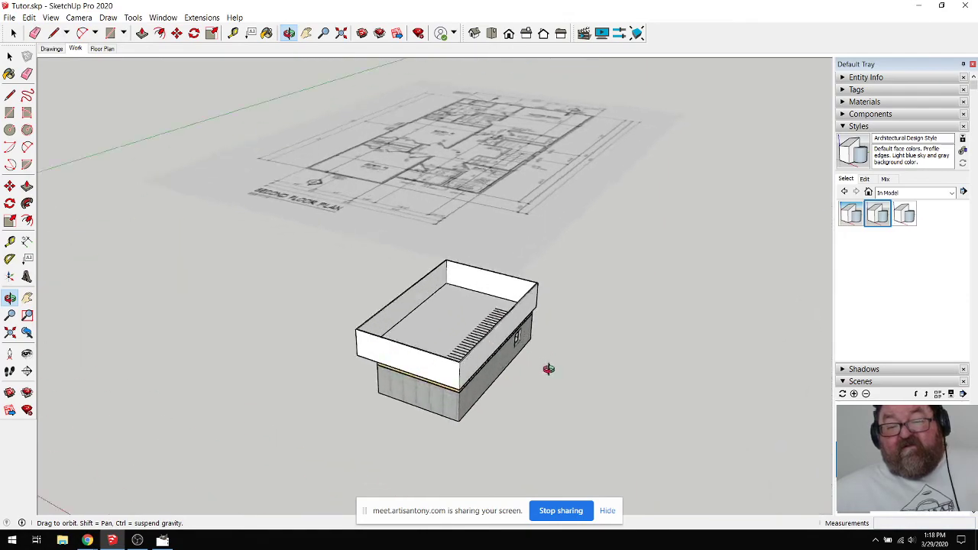
drag(531, 382, 300, 337)
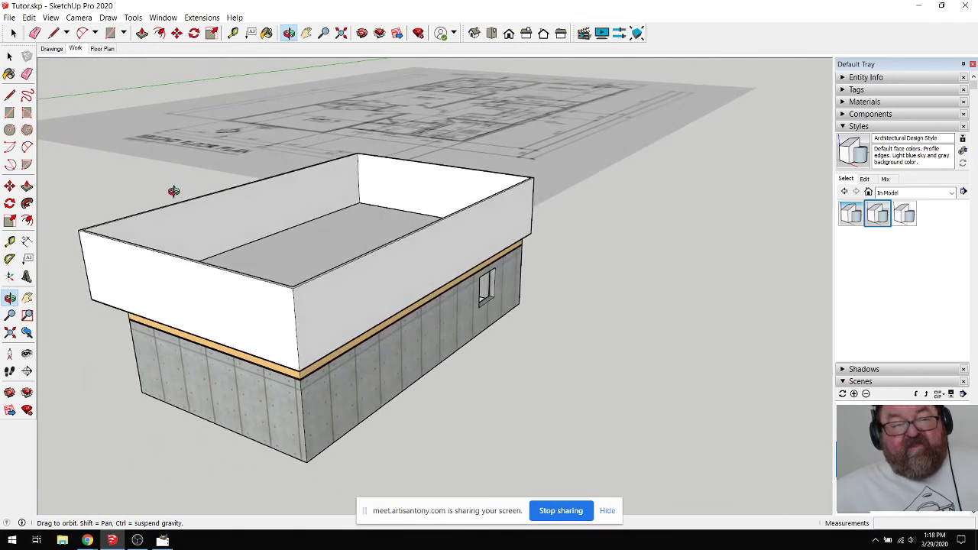
click(105, 48)
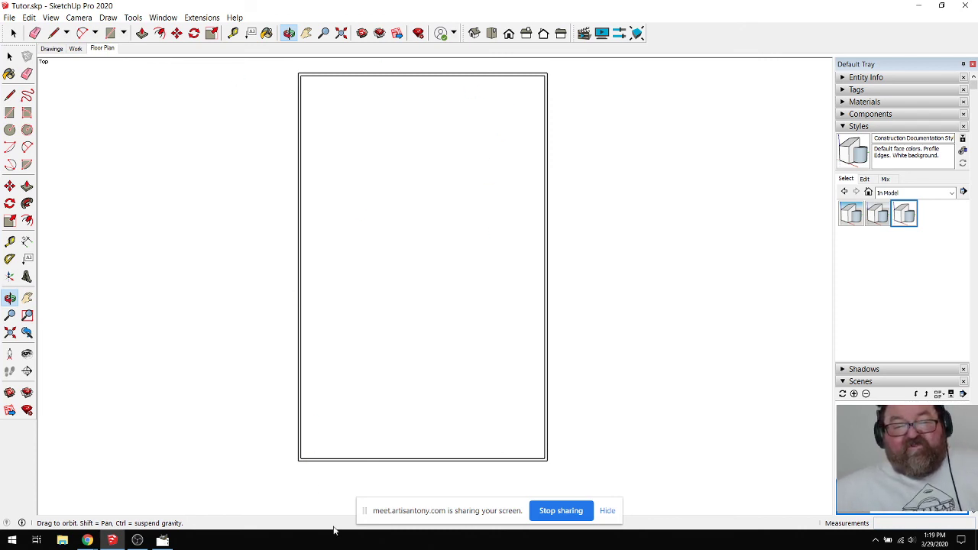
scroll(329, 290, down, 6)
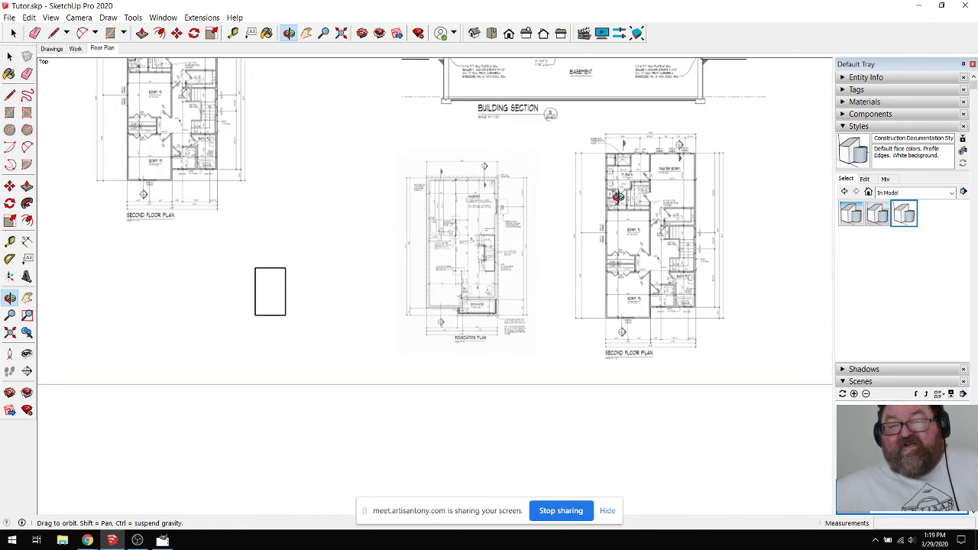
scroll(652, 296, up, 2)
scroll(711, 298, down, 3)
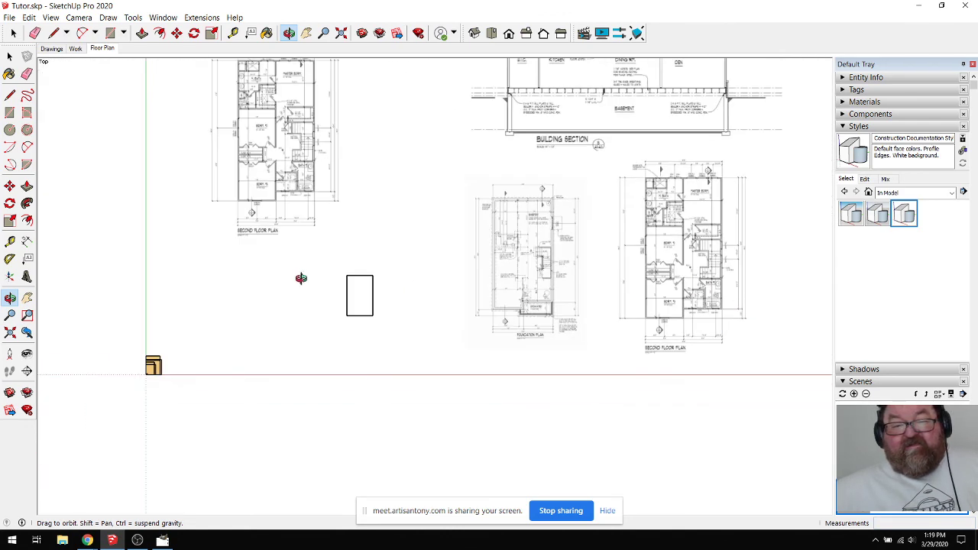
scroll(375, 288, up, 3)
scroll(311, 279, up, 5)
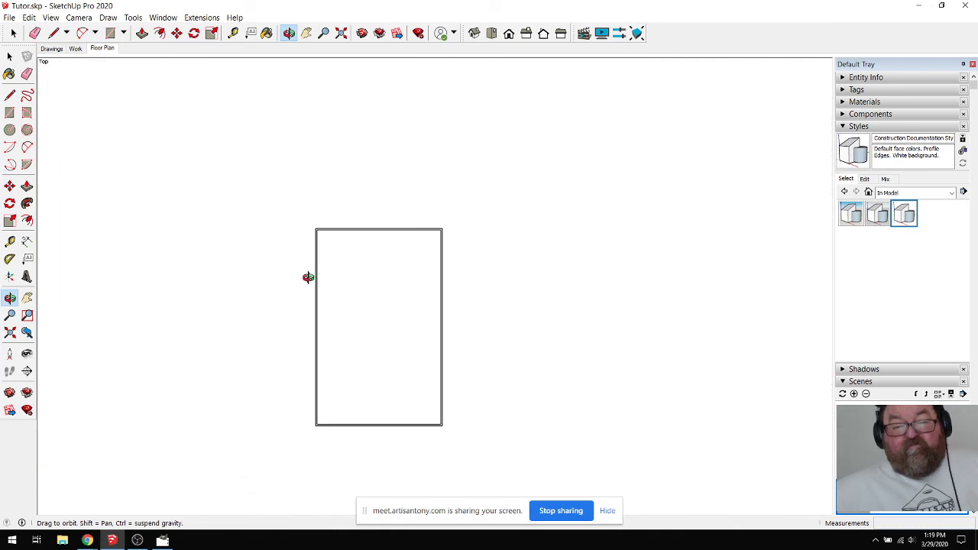
Step: Orbit around the house in the Floor Plan scene, switch to the Work scene, and examine the walls and surrounding plan sheets
drag(452, 332, 298, 149)
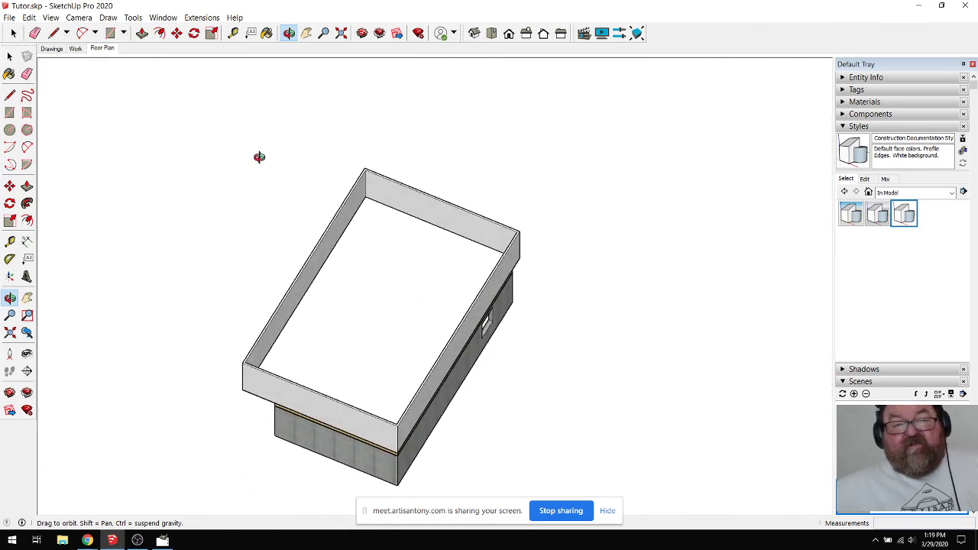
click(75, 48)
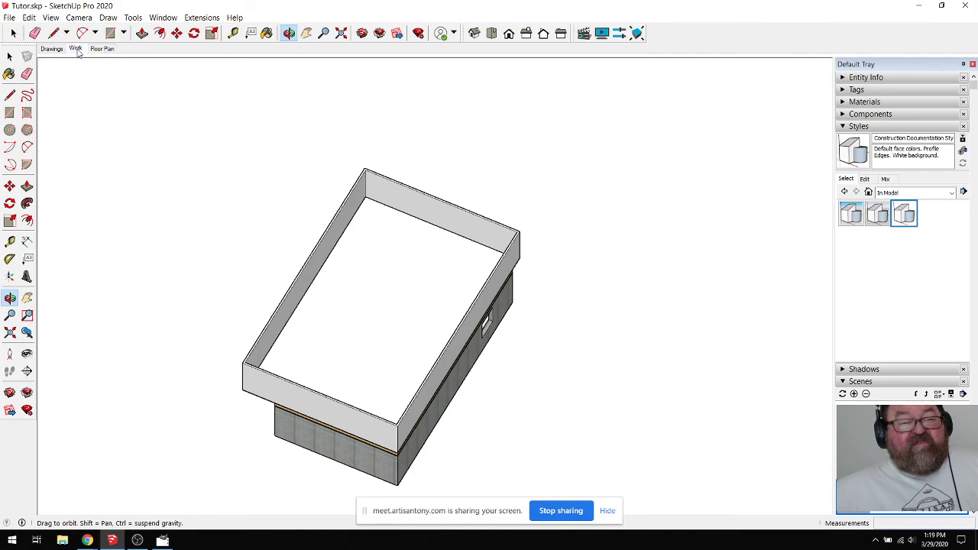
drag(550, 362, 396, 308)
scroll(489, 373, up, 6)
scroll(459, 351, up, 3)
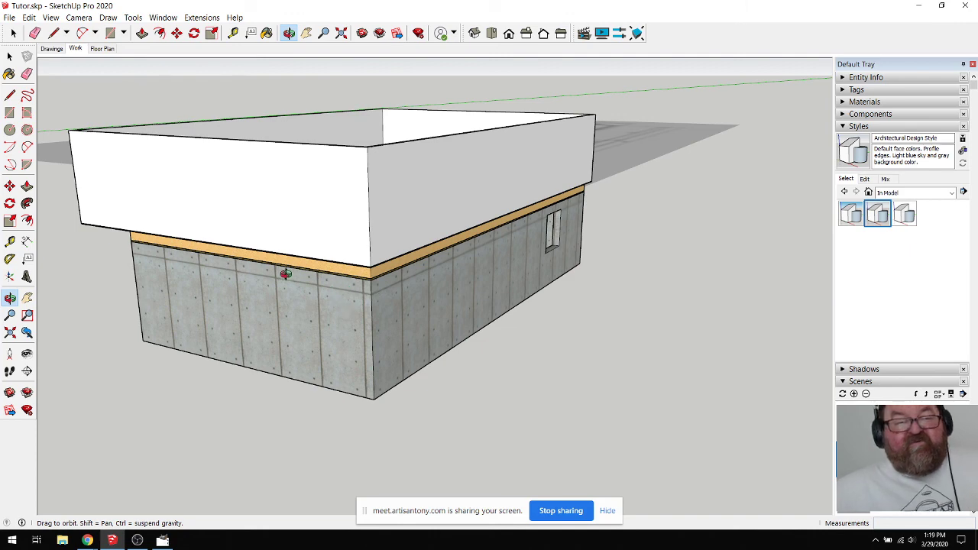
scroll(298, 263, down, 10)
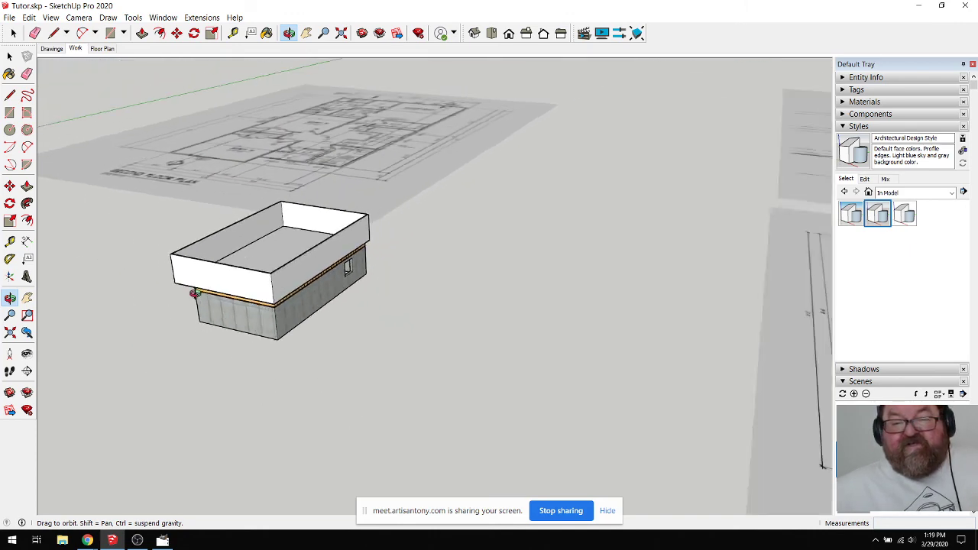
drag(166, 292, 335, 439)
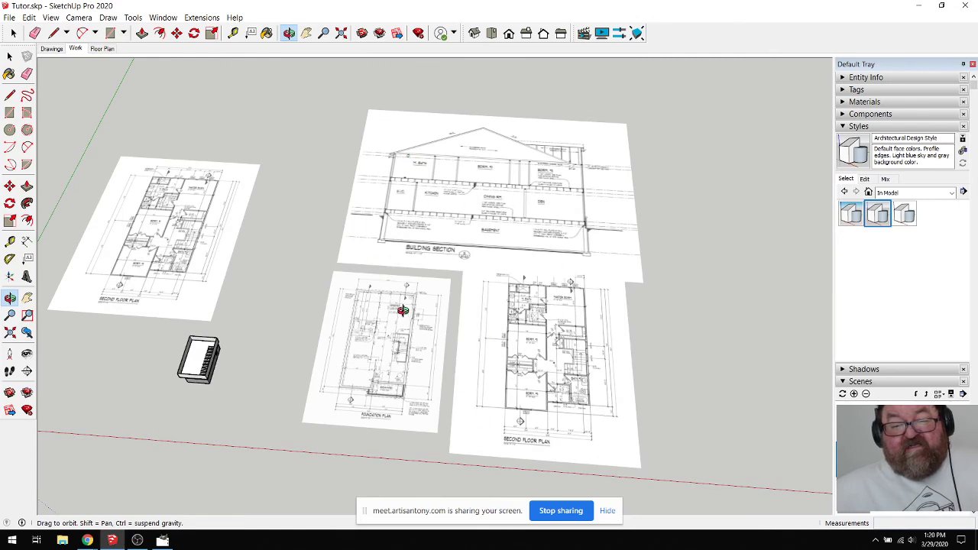
scroll(174, 402, up, 5)
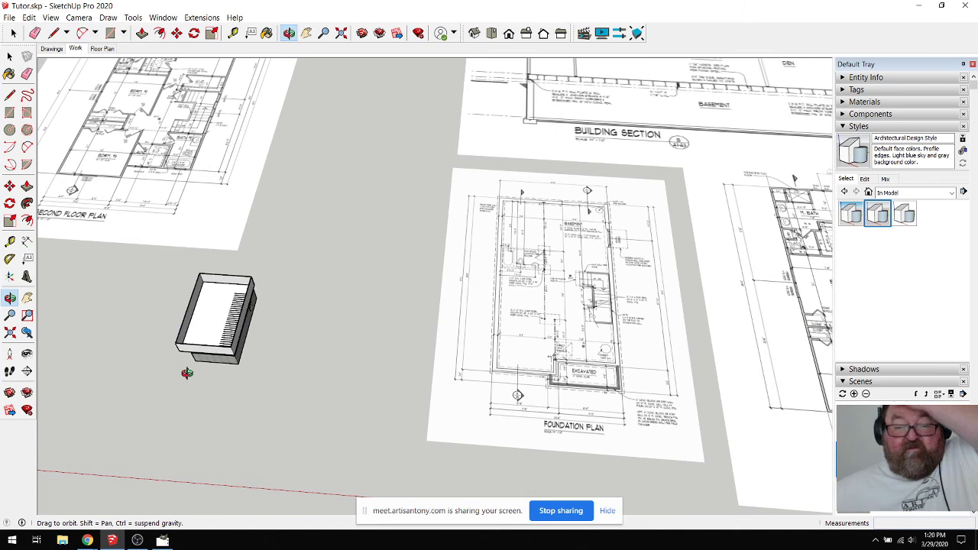
drag(236, 421, 239, 421)
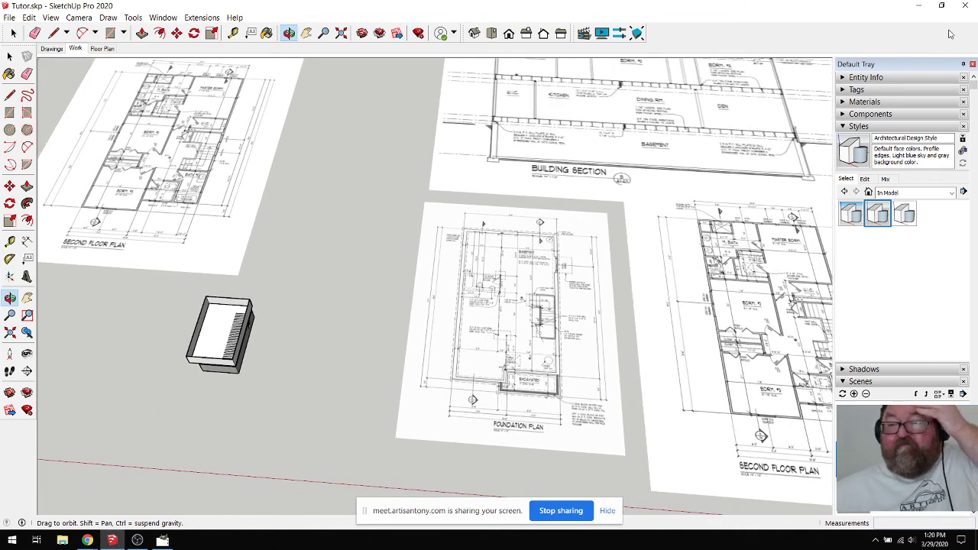
Step: Switch from SketchUp to the desktop, launch LayOut 2020, and reposition its welcome window over the workspace
click(918, 6)
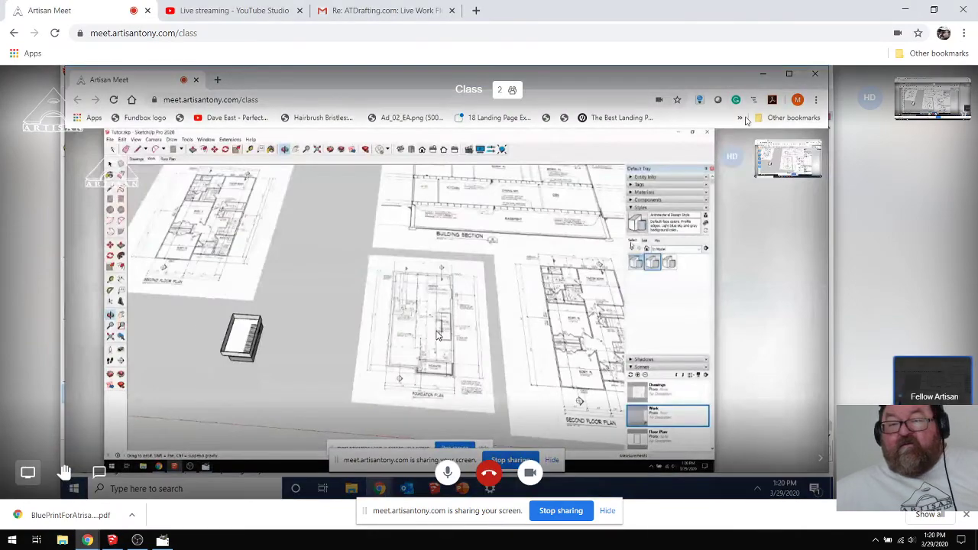
click(905, 9)
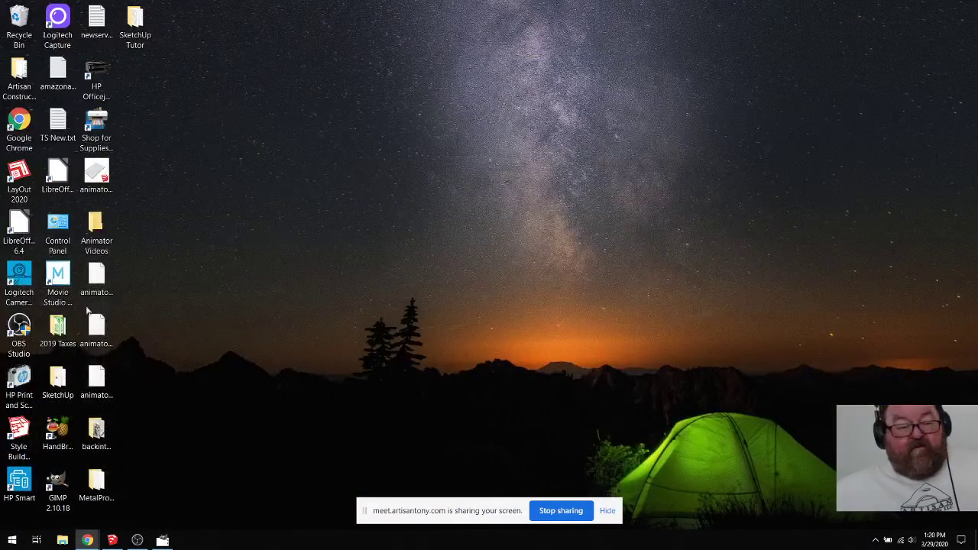
click(23, 171)
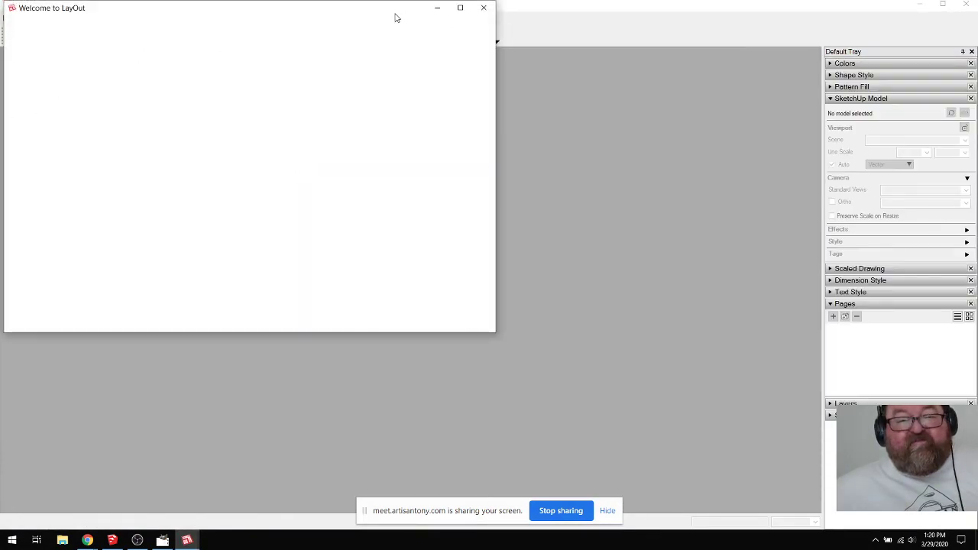
drag(255, 11, 434, 99)
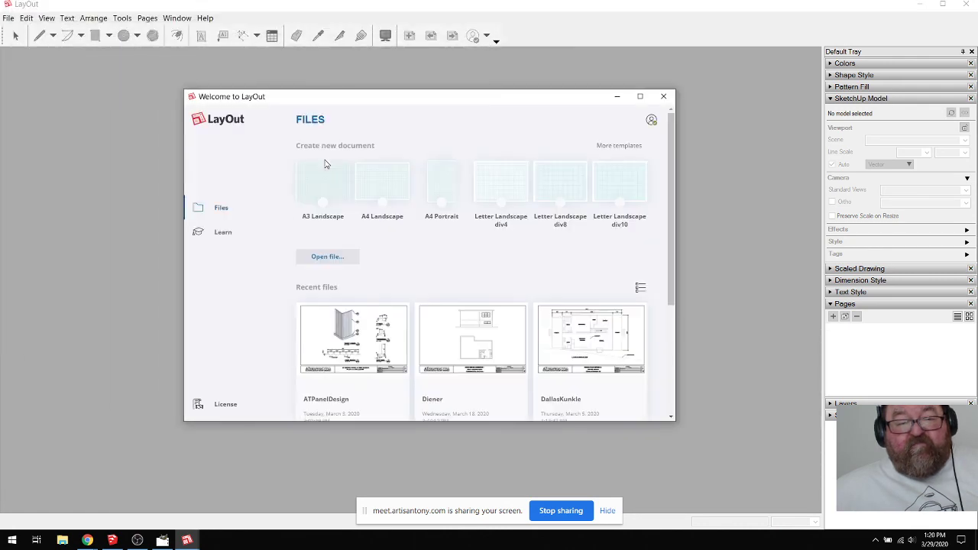
Step: Open the rezoning site plan from LayOut's recent files, dismiss its references check, and view the whole sheet
scroll(386, 348, down, 2)
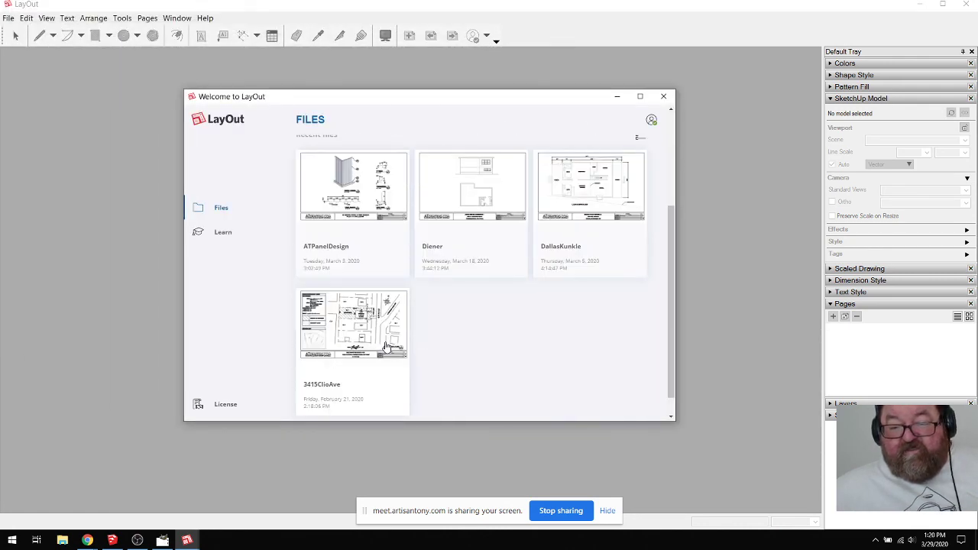
scroll(370, 332, up, 1)
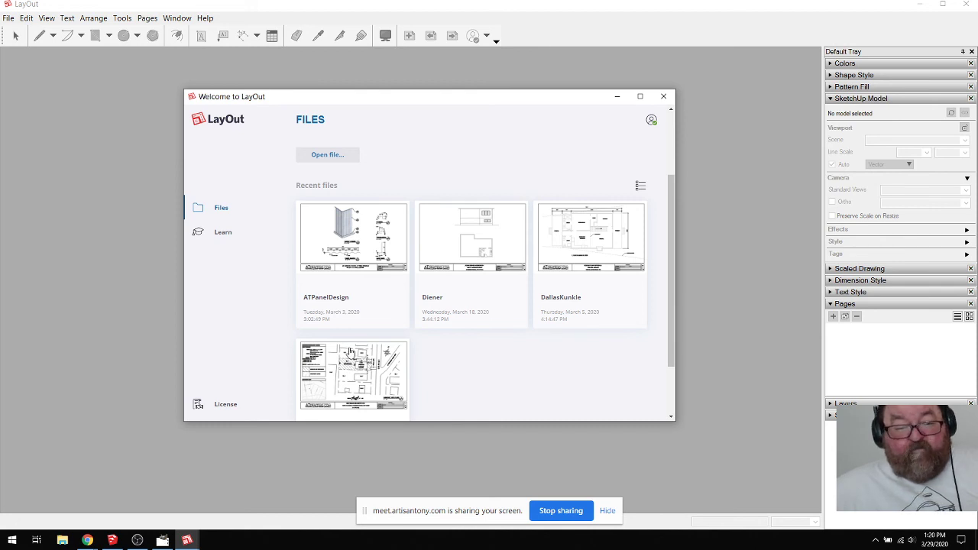
scroll(346, 306, up, 2)
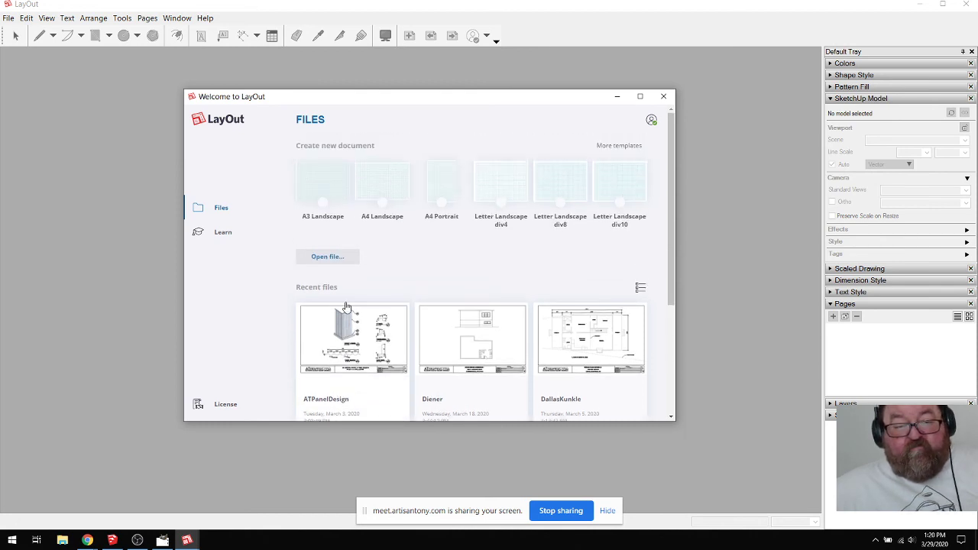
scroll(355, 308, down, 3)
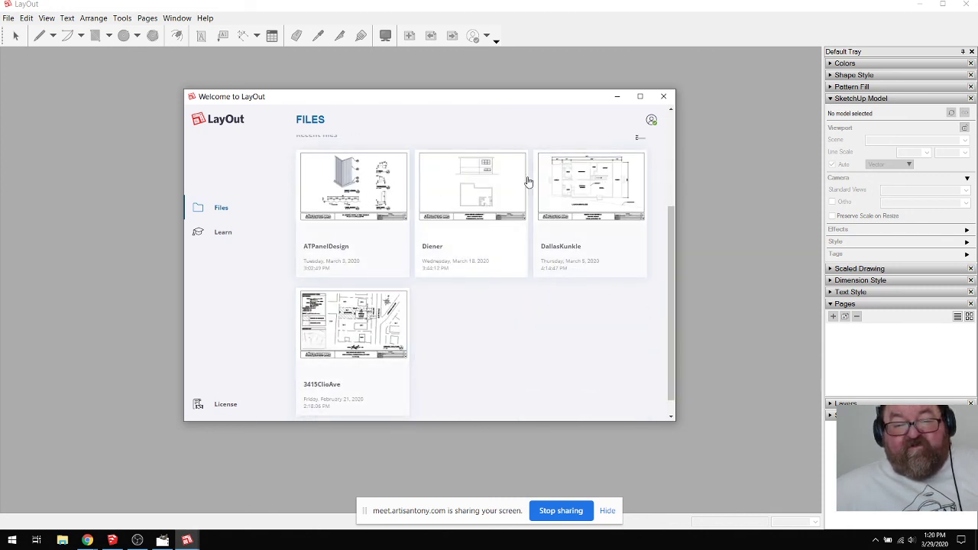
click(356, 332)
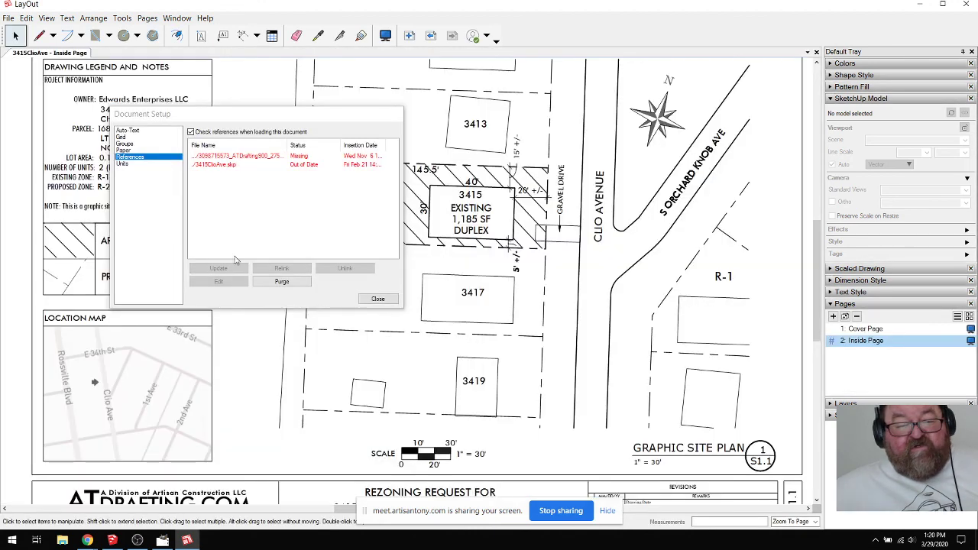
click(377, 299)
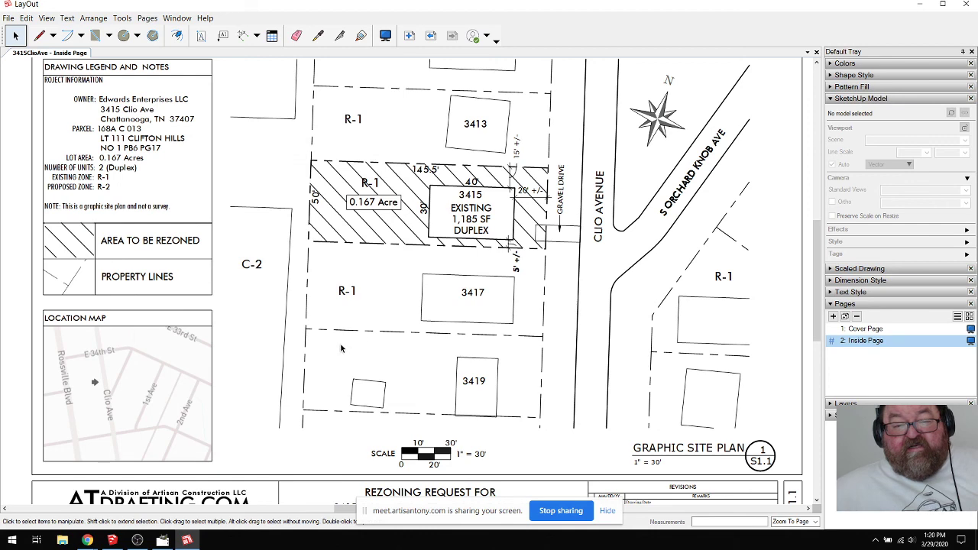
scroll(340, 356, down, 1)
scroll(405, 279, down, 2)
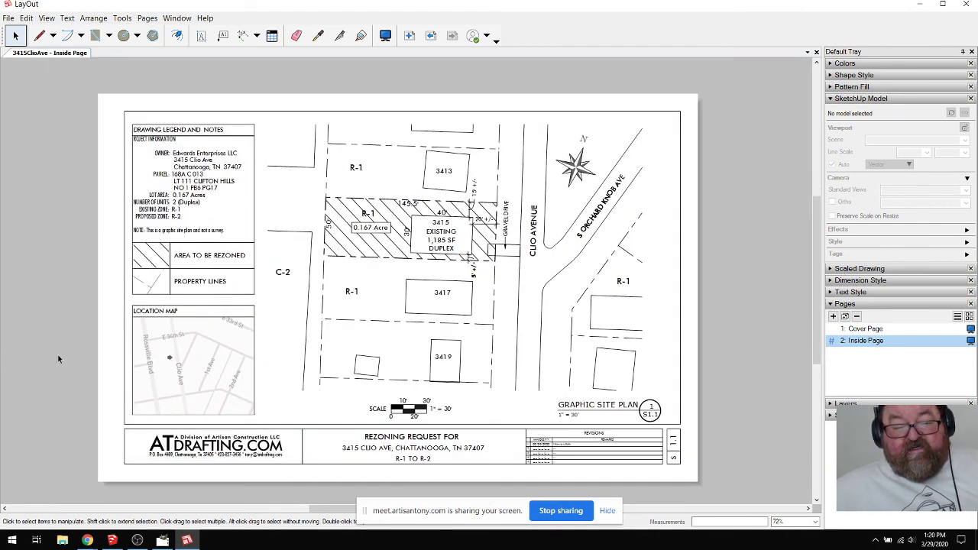
scroll(58, 358, up, 1)
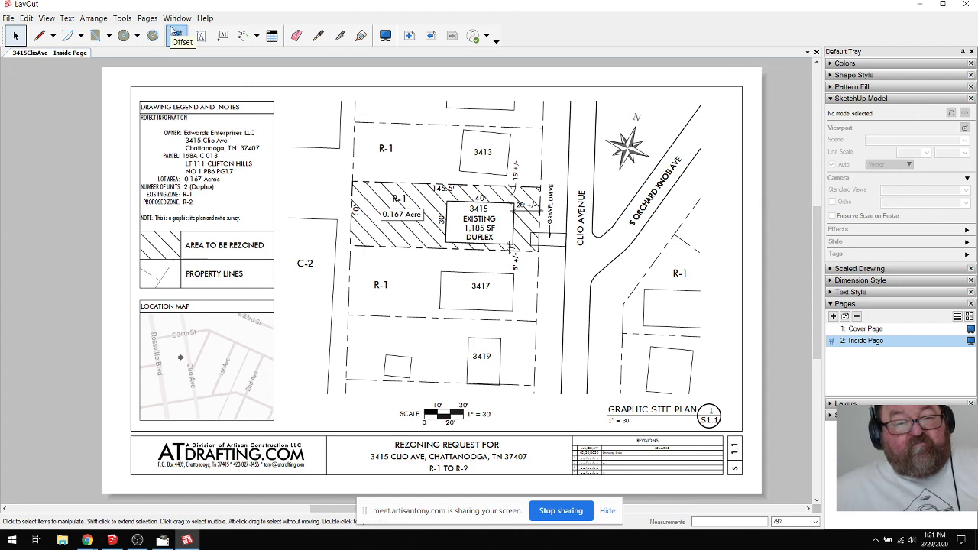
Step: Switch to Chrome, open the bookmarked ATDrafting website in a new tab, and enlarge the page
mouse_move(87, 540)
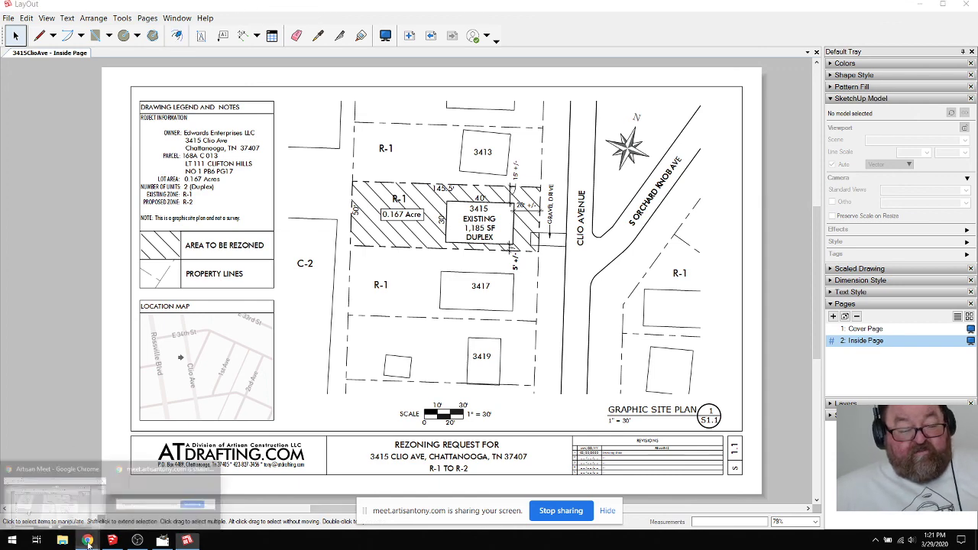
click(80, 492)
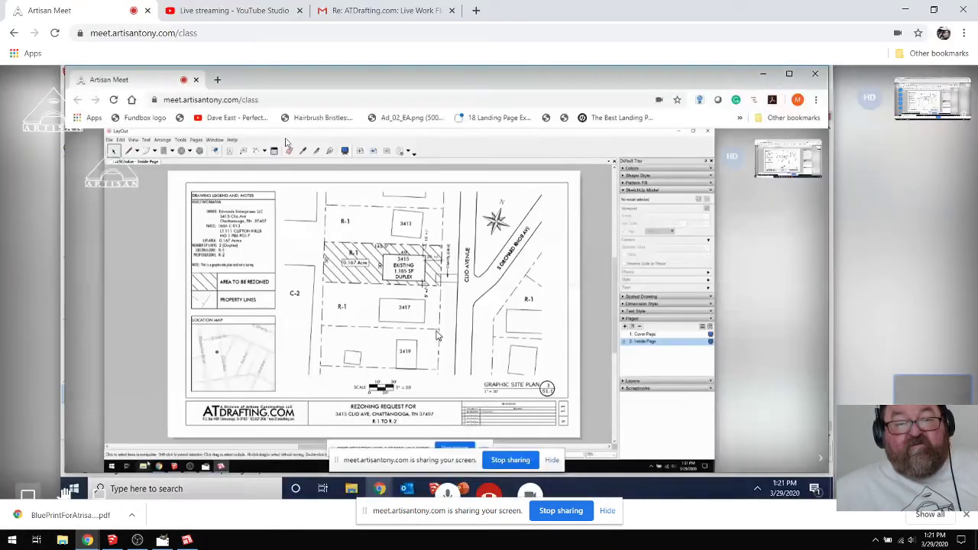
click(477, 10)
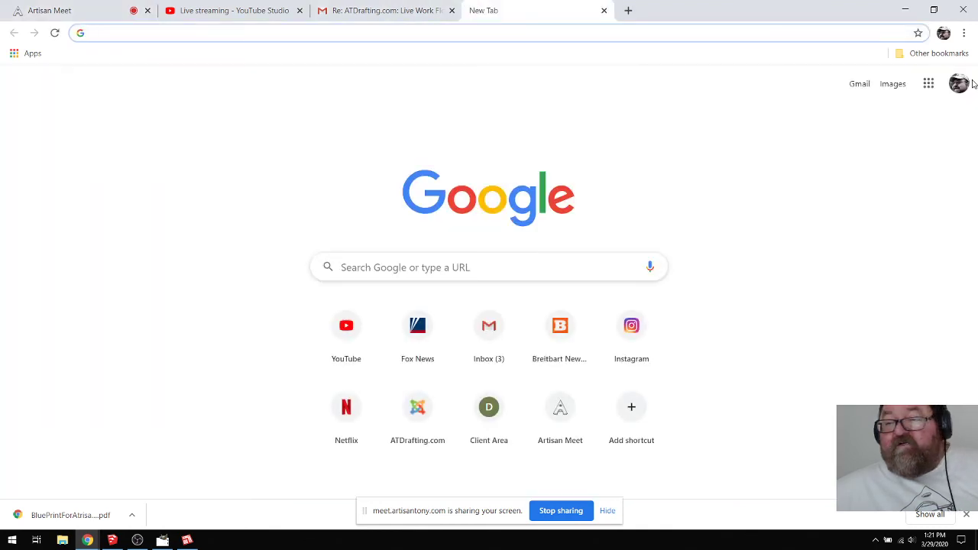
click(939, 55)
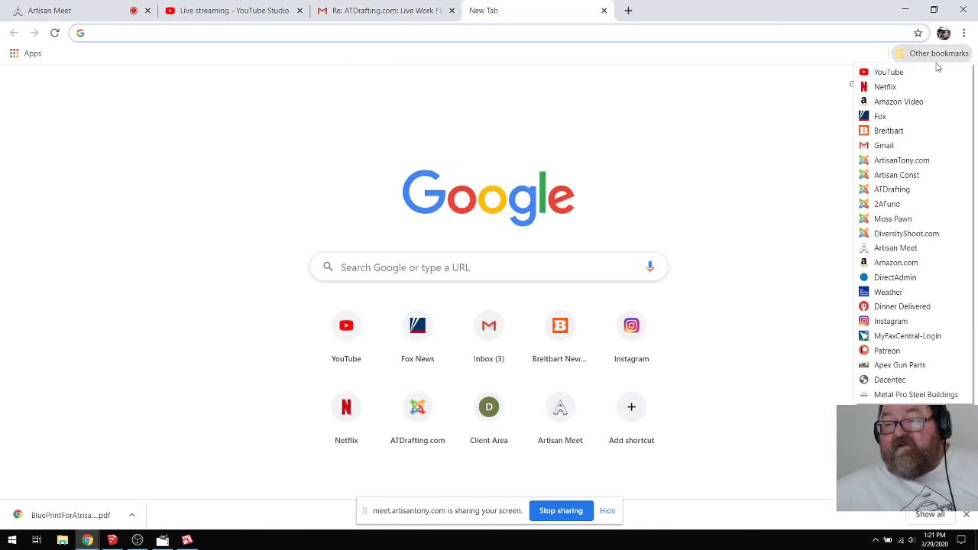
click(894, 188)
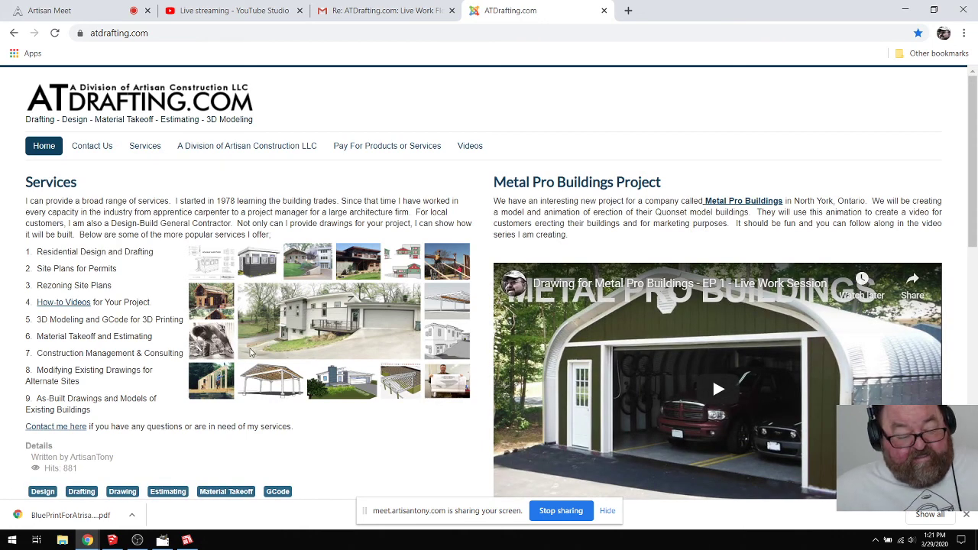
ctrl+scroll(251, 352, up, 1)
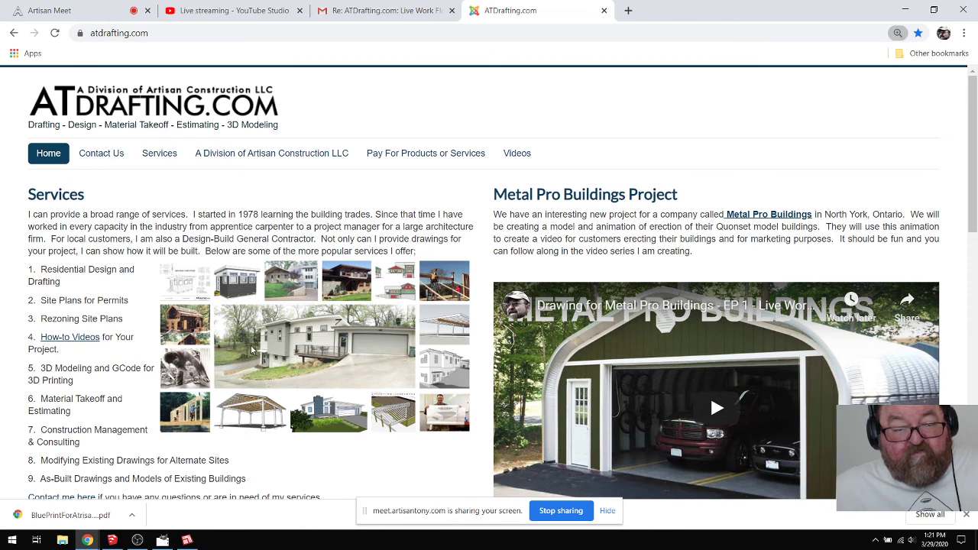
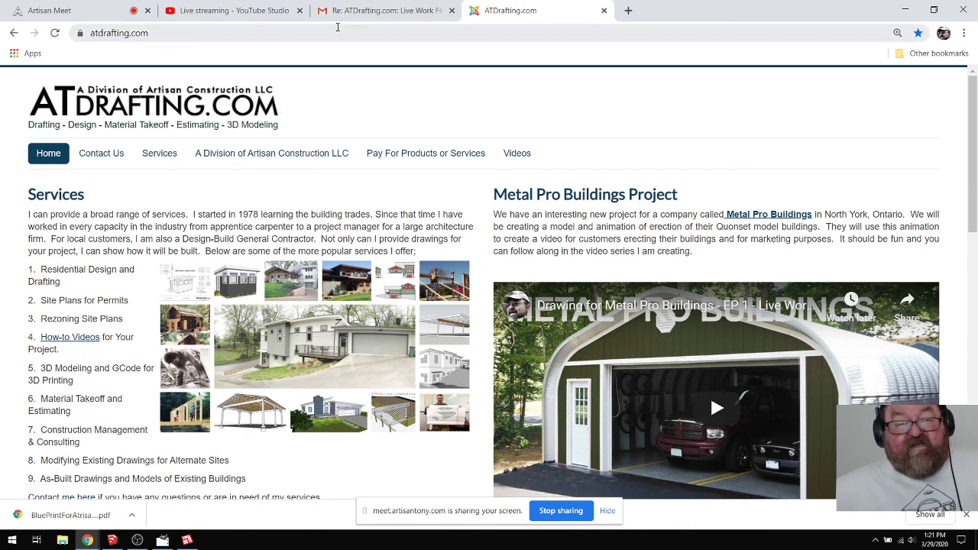
Step: Switch back to SketchUp and examine the bedrooms, baths and laundry on the second floor plan beside the foundation plan
click(111, 540)
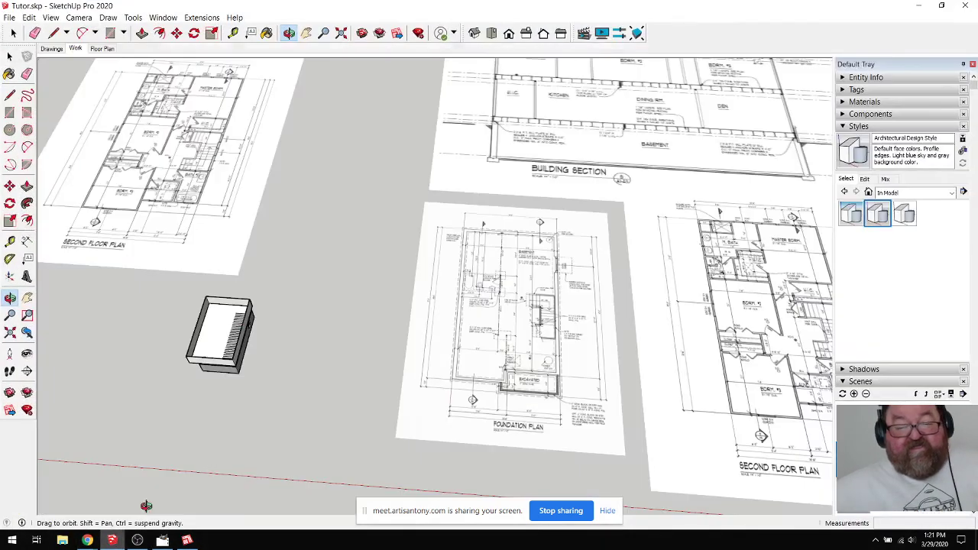
scroll(307, 330, down, 3)
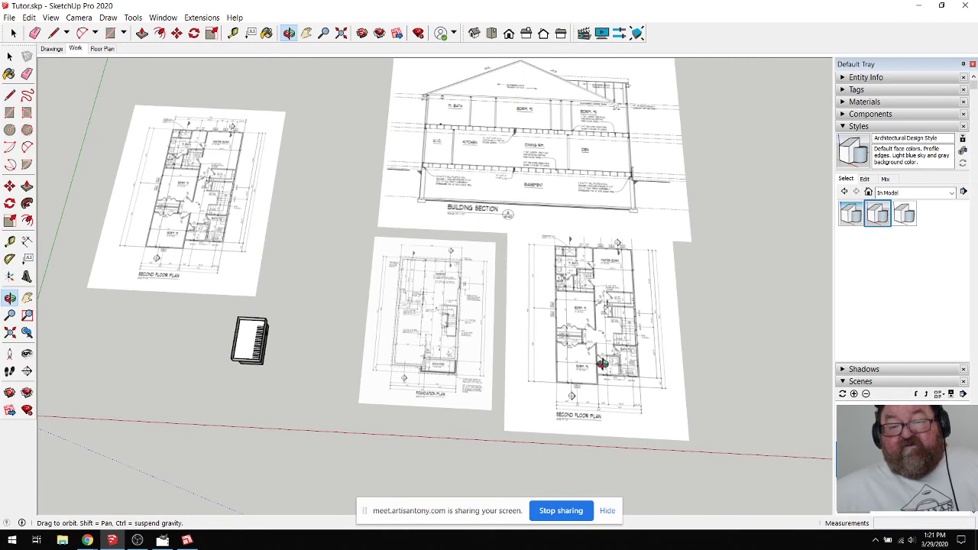
scroll(599, 360, up, 4)
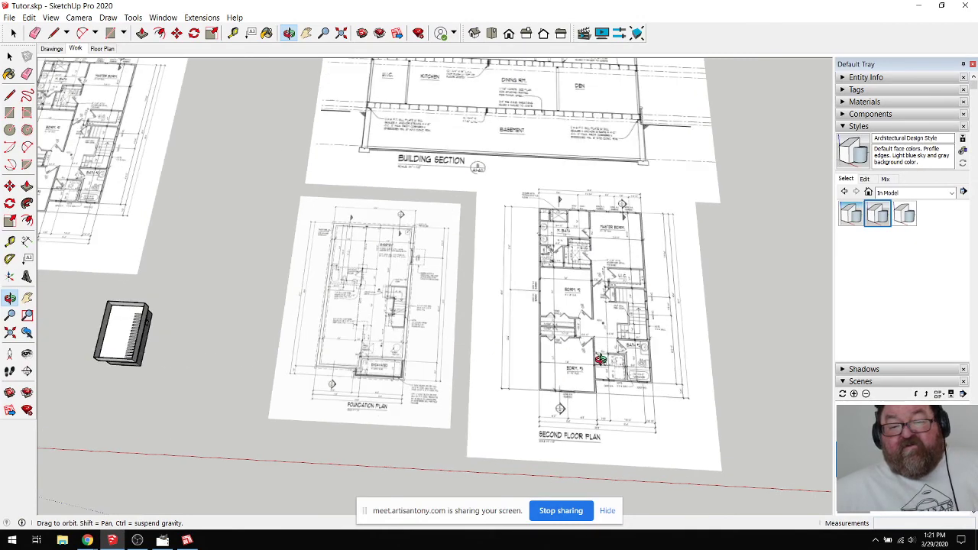
scroll(600, 360, up, 2)
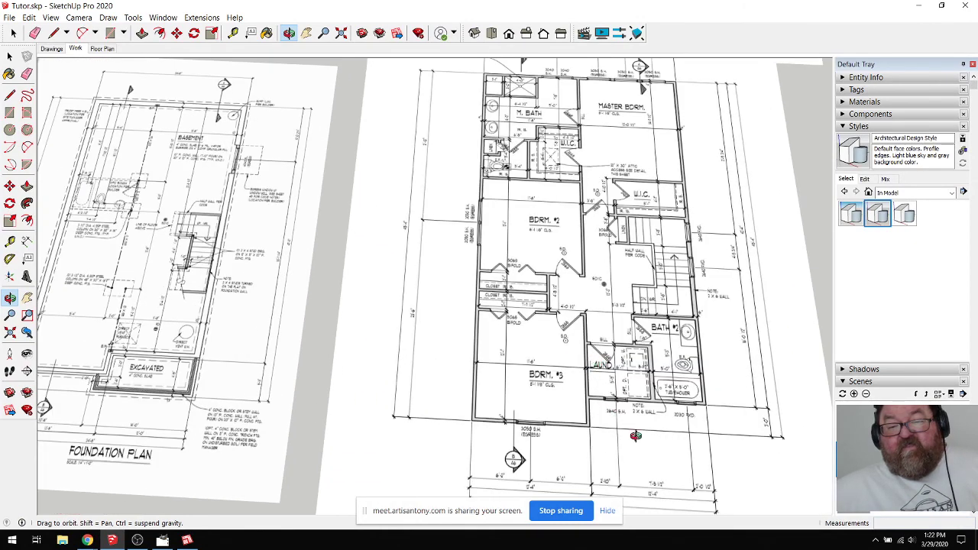
scroll(635, 435, down, 2)
scroll(640, 433, up, 2)
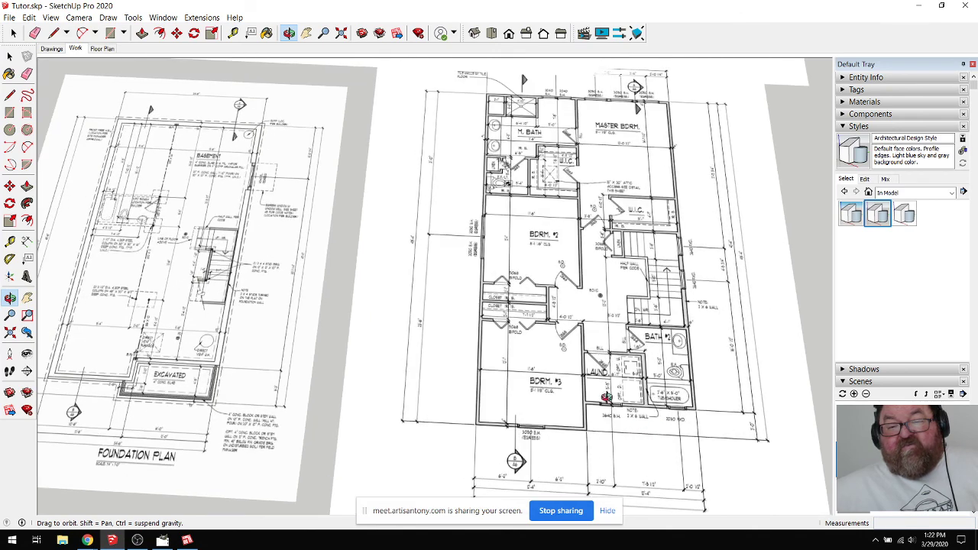
scroll(590, 359, down, 3)
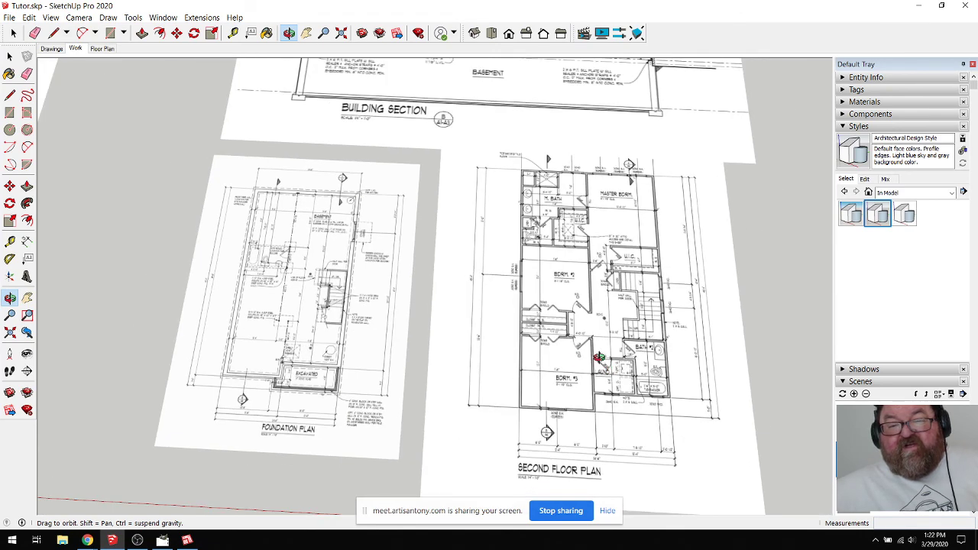
scroll(599, 358, down, 2)
scroll(599, 358, up, 2)
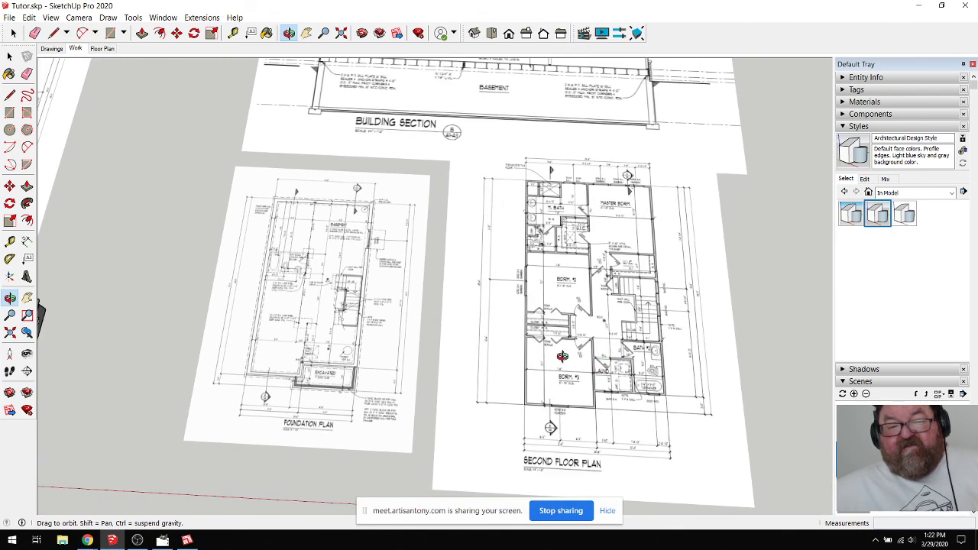
scroll(562, 356, down, 1)
scroll(636, 365, up, 2)
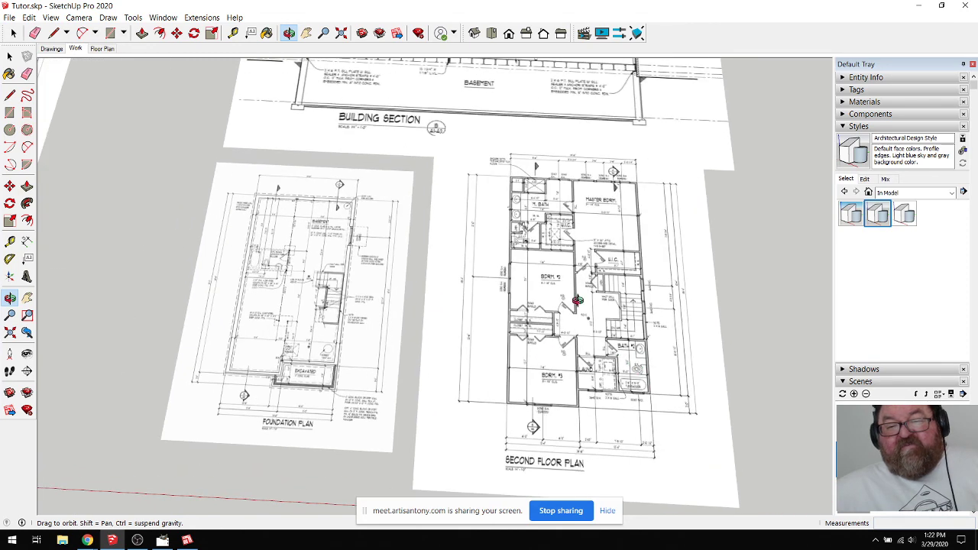
scroll(548, 360, up, 2)
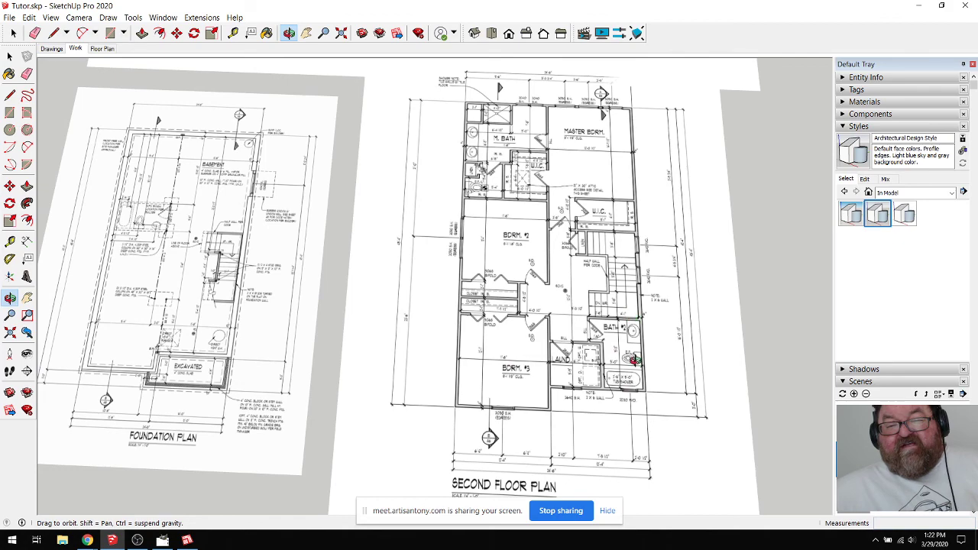
Step: Examine the partial house model, its concrete basement walls, floor framing and upper walls, beside the imported plan drawings
scroll(682, 394, down, 5)
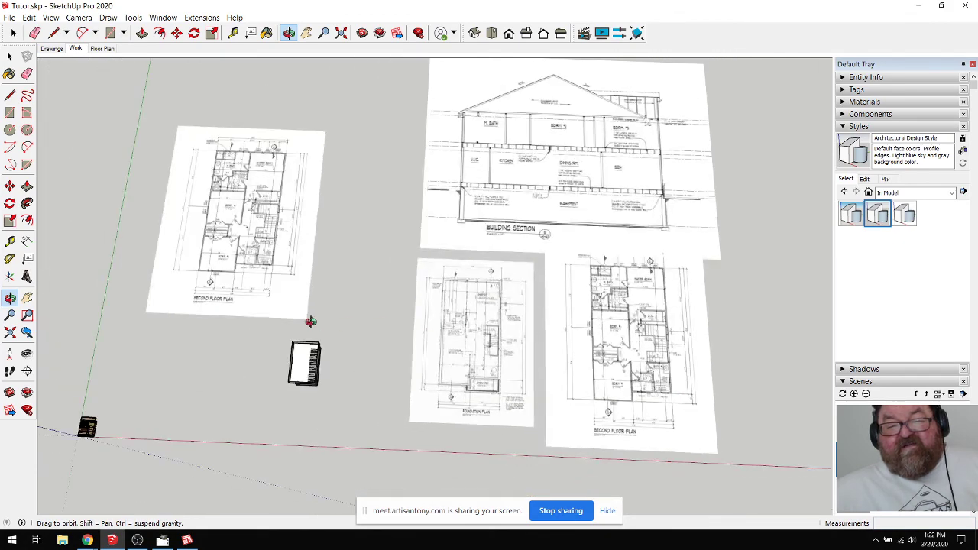
scroll(339, 338, up, 5)
scroll(339, 338, down, 3)
scroll(339, 360, down, 2)
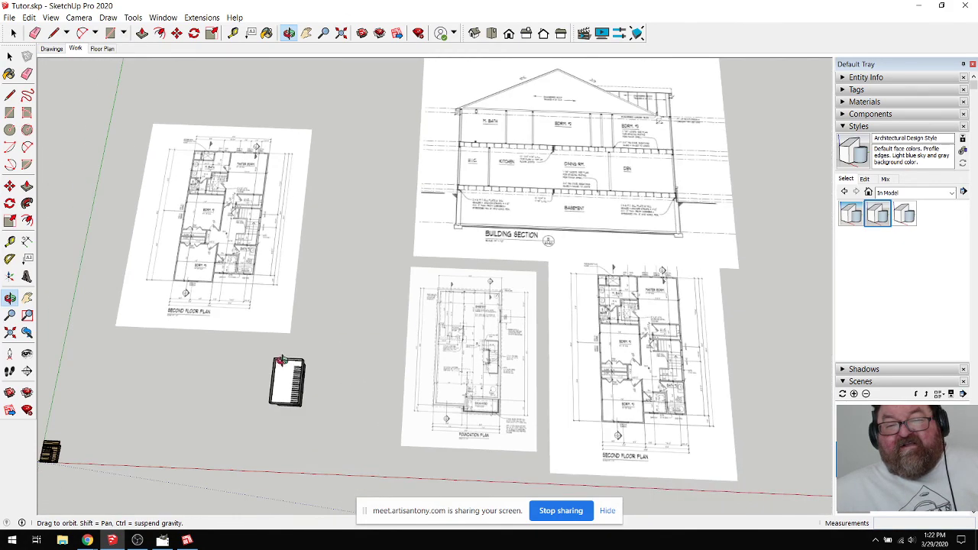
scroll(465, 357, up, 1)
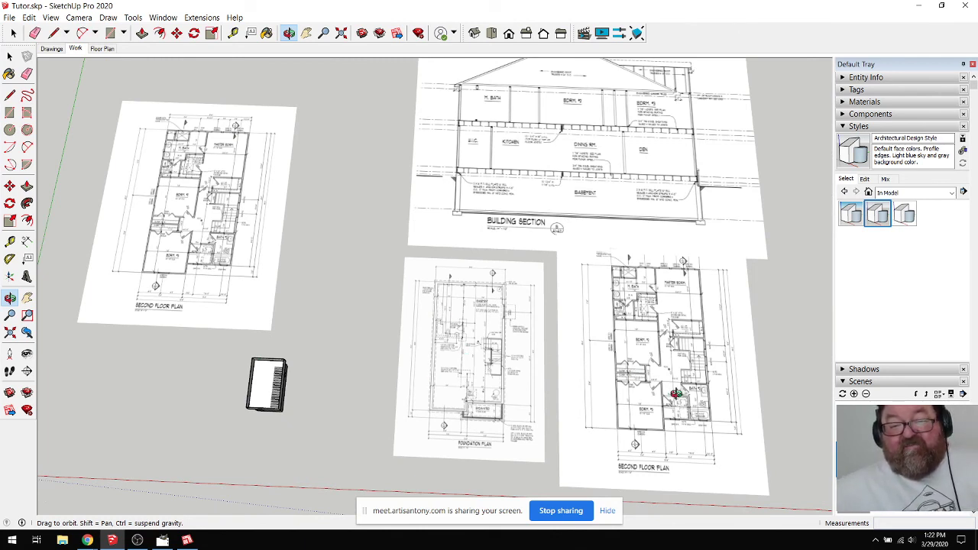
scroll(277, 424, up, 4)
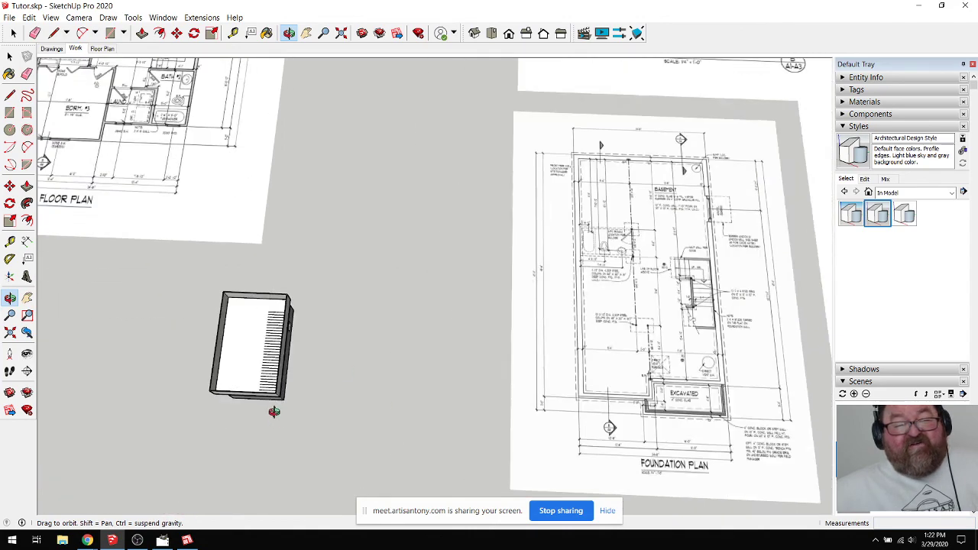
drag(213, 389, 181, 258)
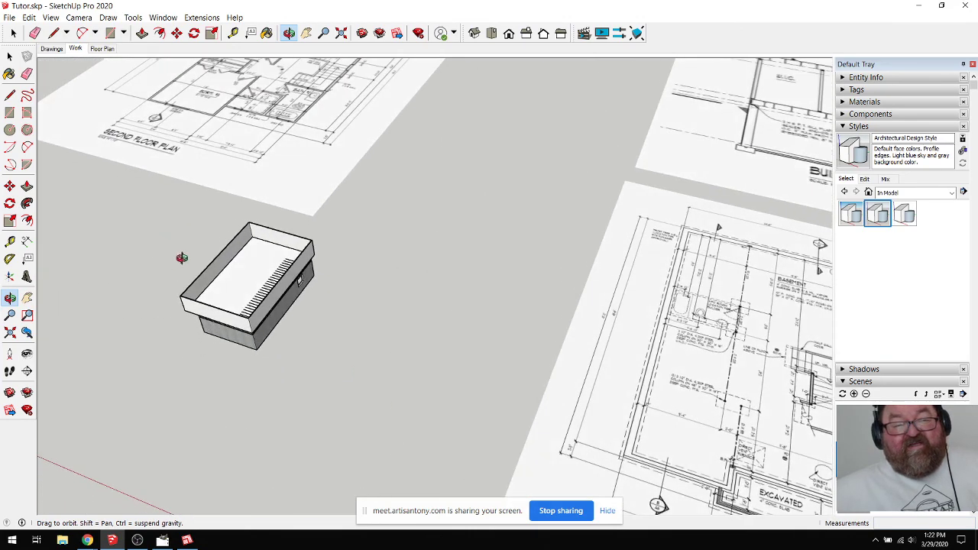
scroll(267, 291, up, 5)
drag(319, 388, 255, 227)
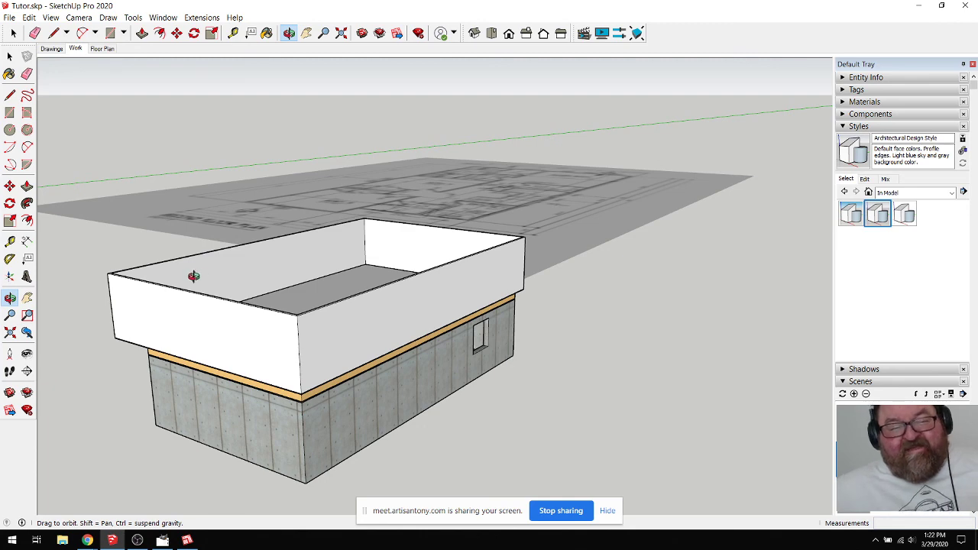
drag(192, 277, 298, 321)
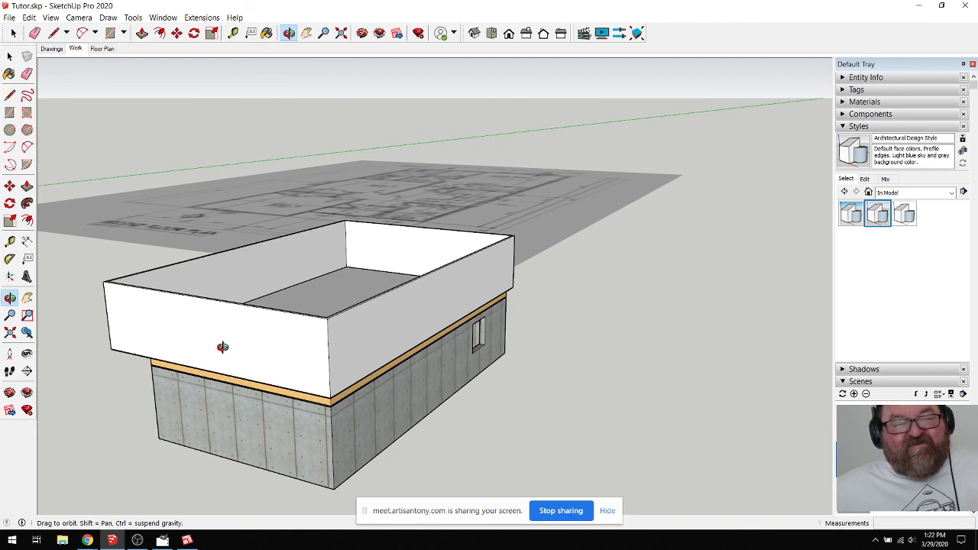
drag(222, 347, 273, 380)
scroll(298, 458, up, 3)
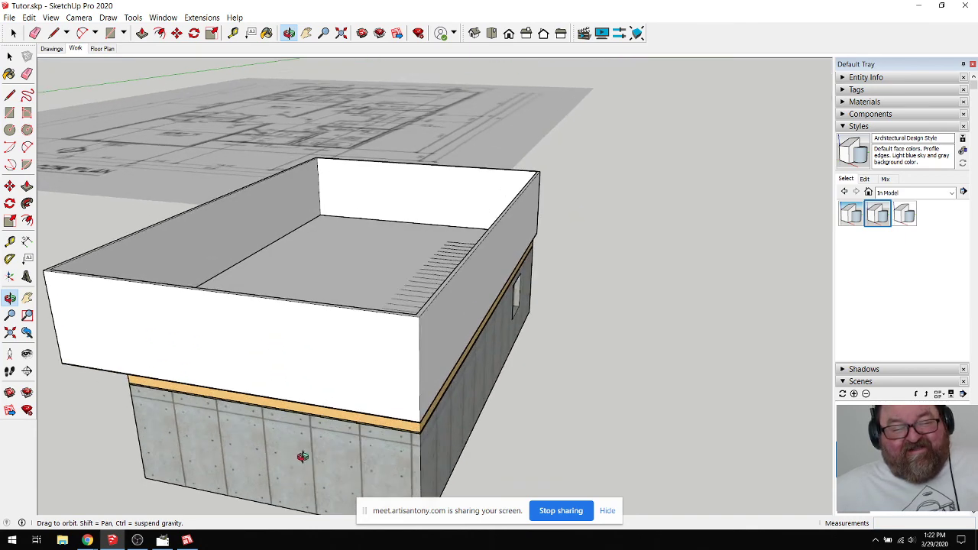
scroll(215, 352, down, 1)
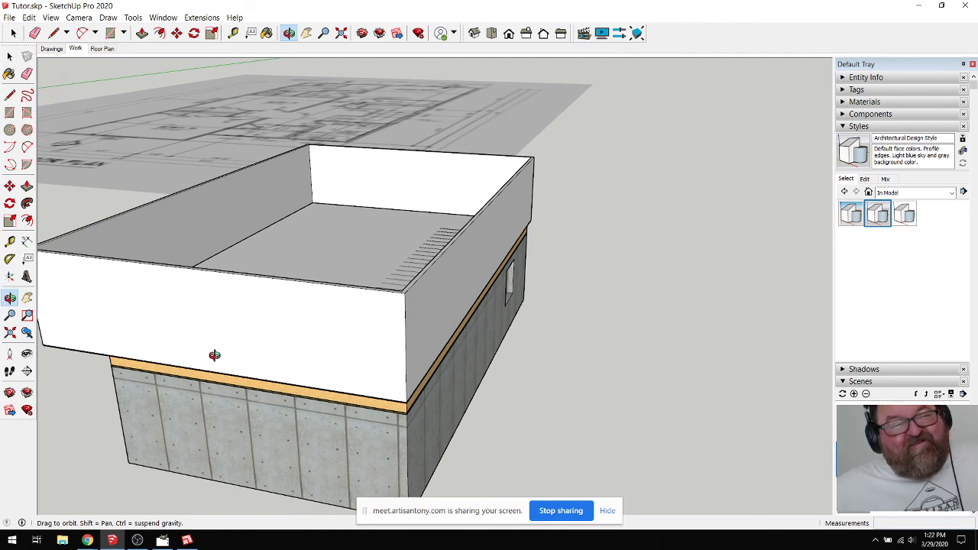
scroll(198, 340, down, 5)
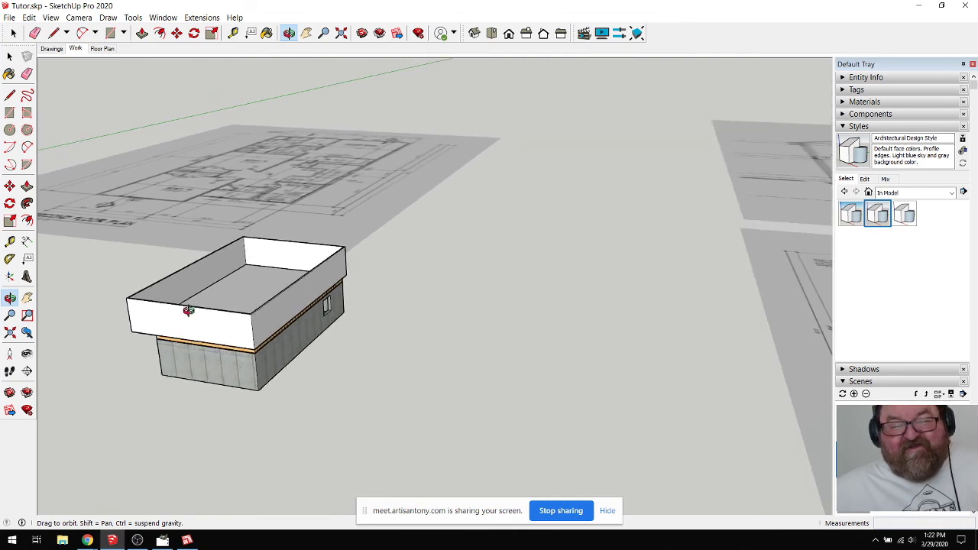
scroll(212, 350, up, 6)
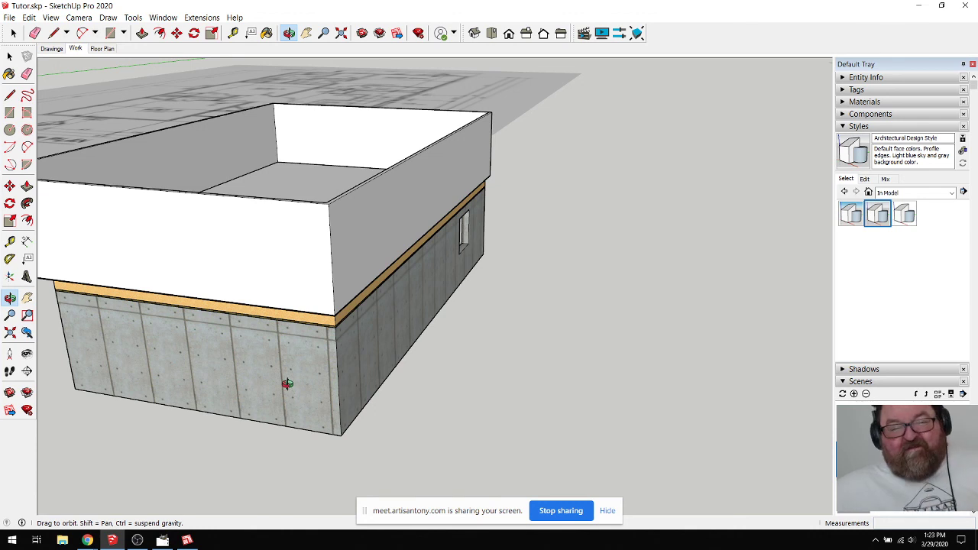
scroll(394, 430, down, 2)
scroll(297, 393, up, 3)
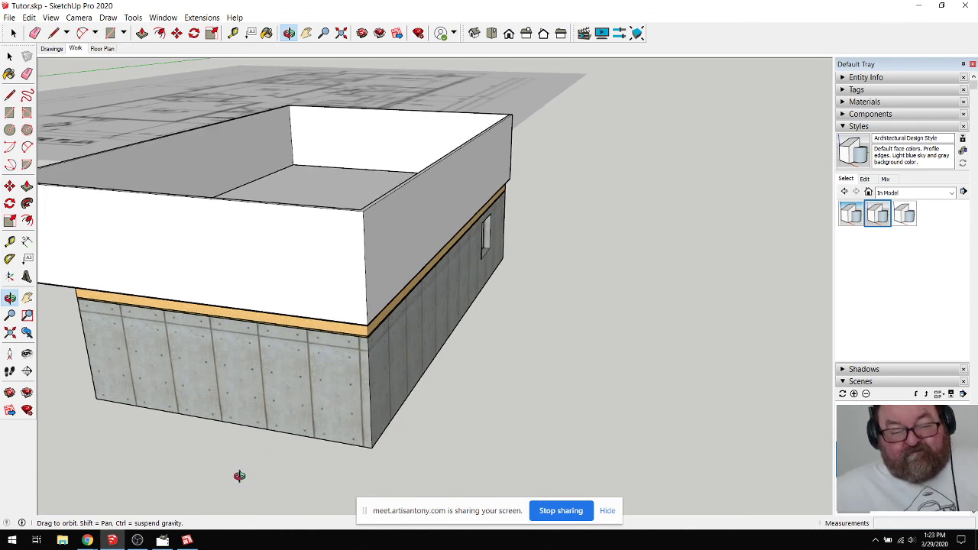
Step: Switch to Chrome, check the SketchUp Tutoring Live stream dashboard and its chat, and view the Artisan Meet class
click(87, 540)
click(71, 486)
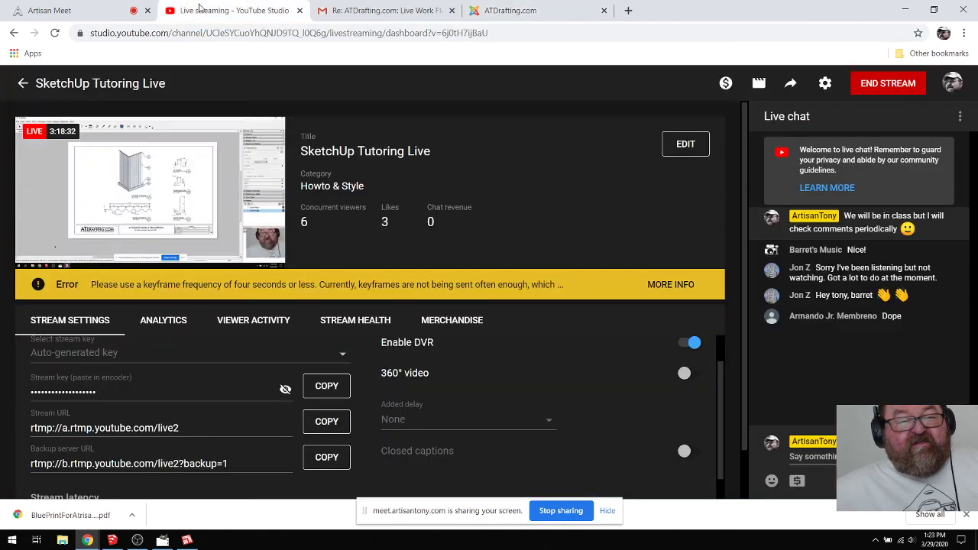
click(200, 9)
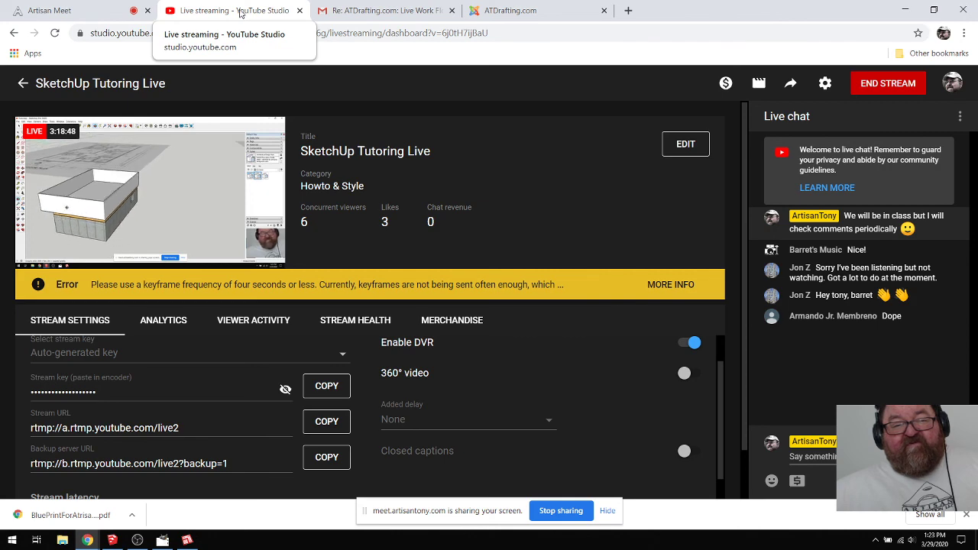
click(98, 10)
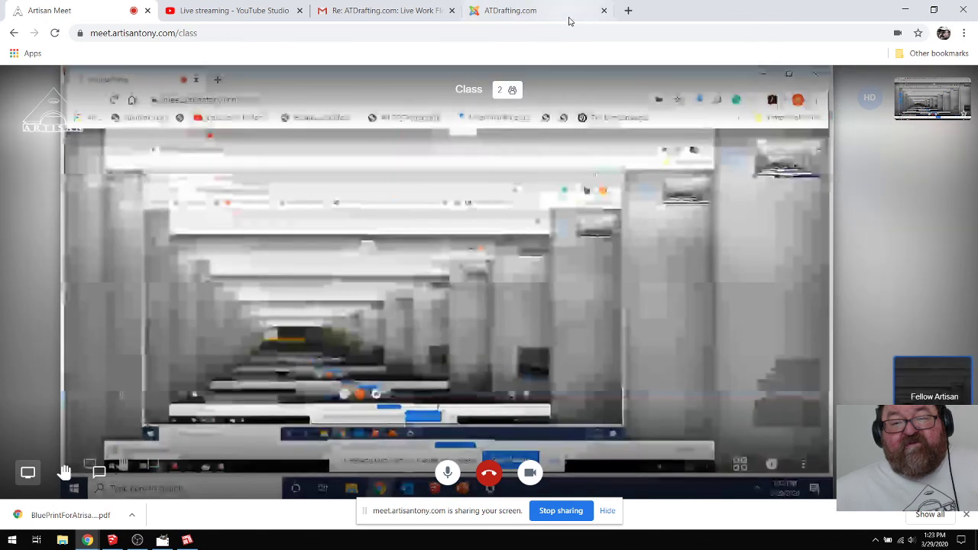
Step: Close the ATDrafting website and return from the open Gmail message to the inbox
click(568, 11)
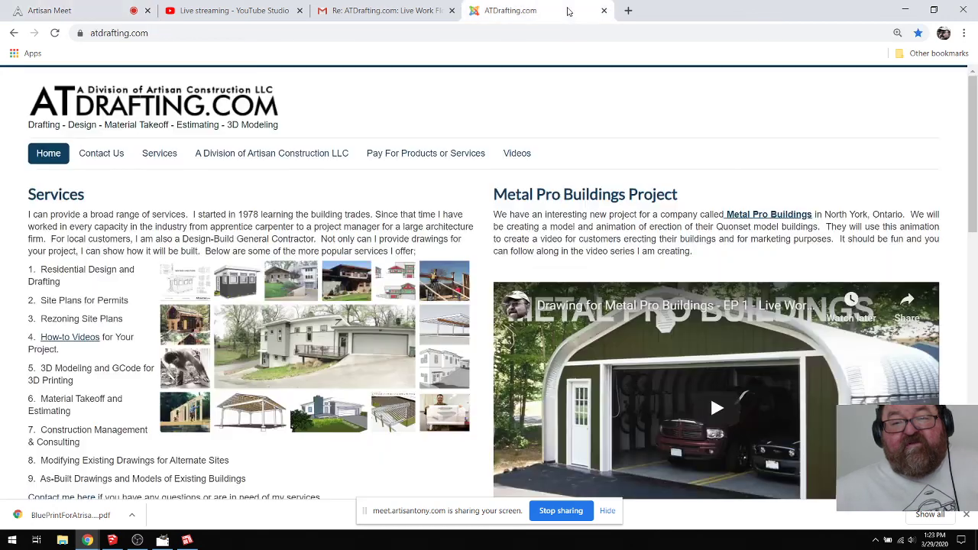
click(604, 10)
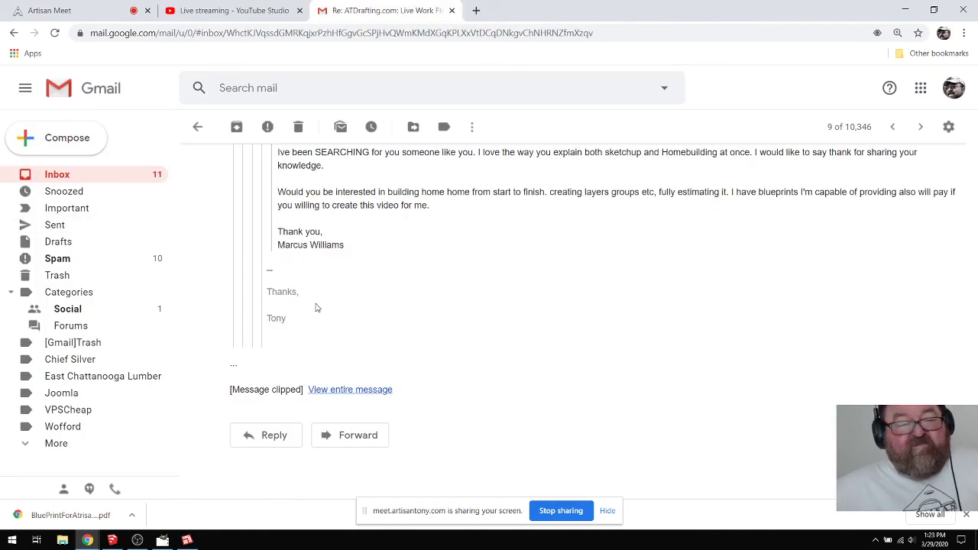
scroll(448, 343, up, 5)
click(120, 178)
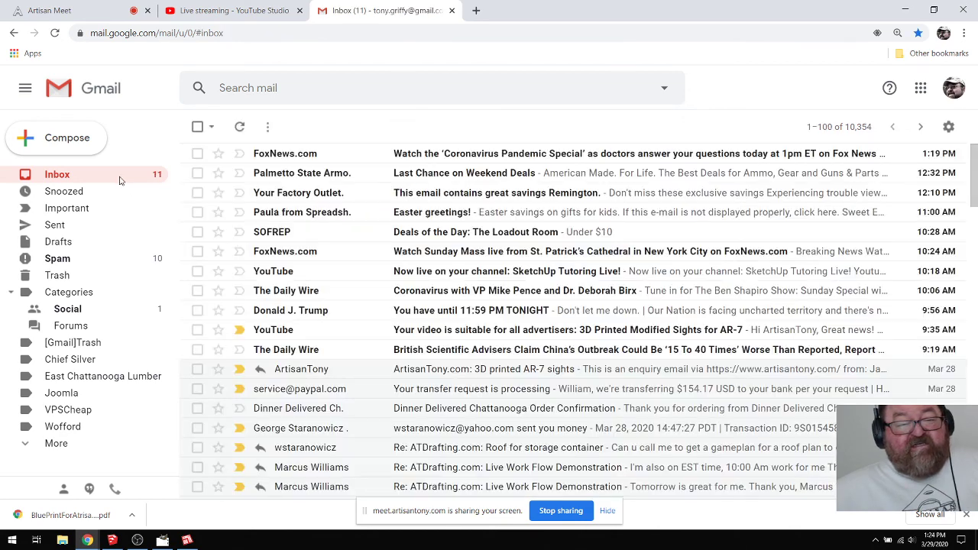
Step: Check the live stream dashboard once more and leave the Artisan Meet class by closing its page
click(184, 11)
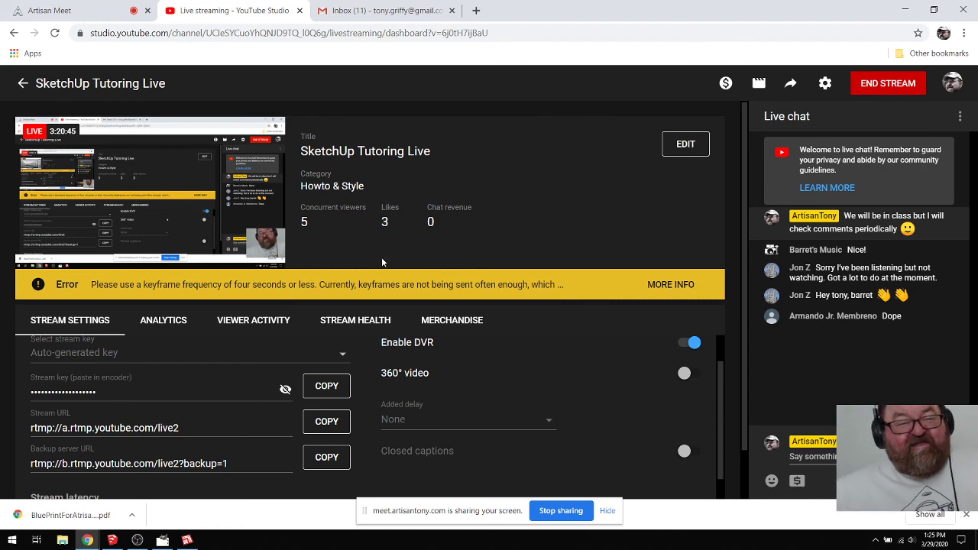
click(92, 8)
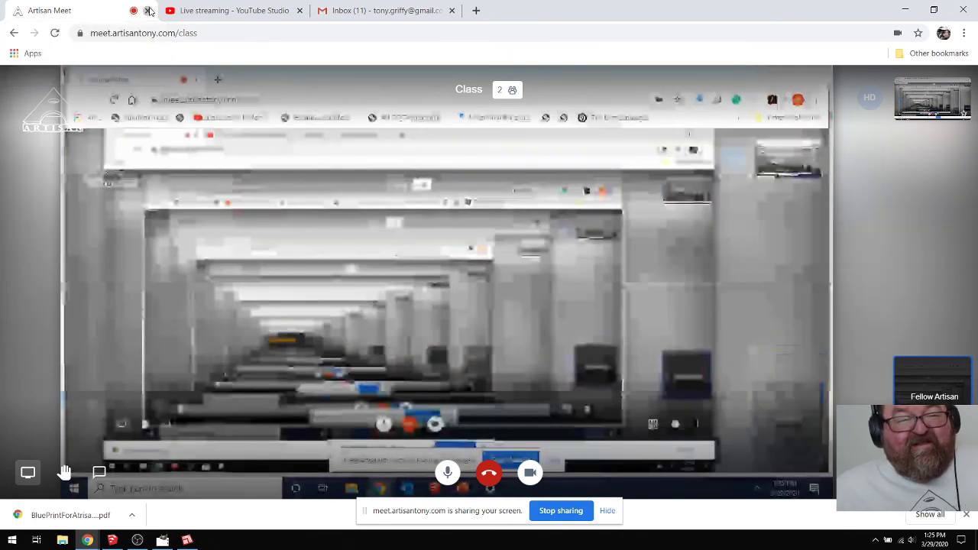
click(147, 11)
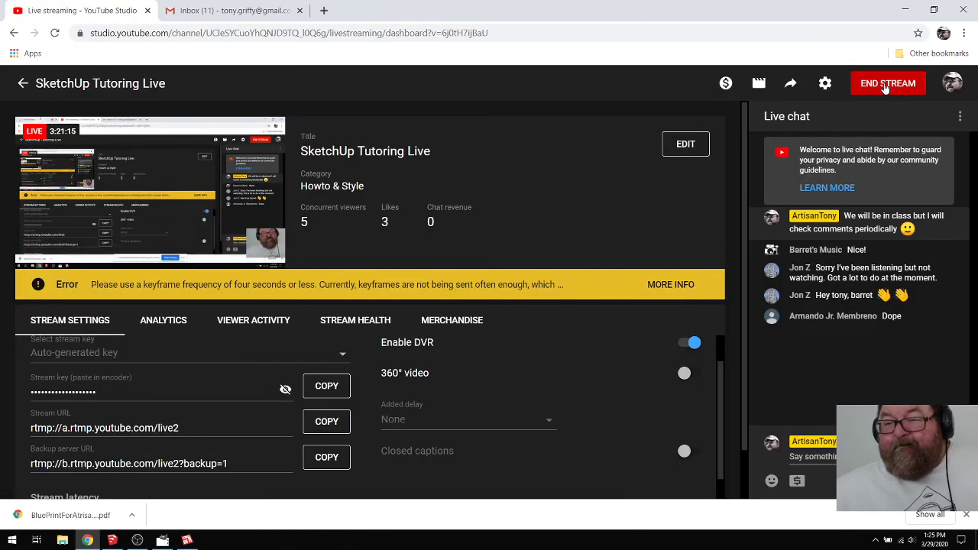